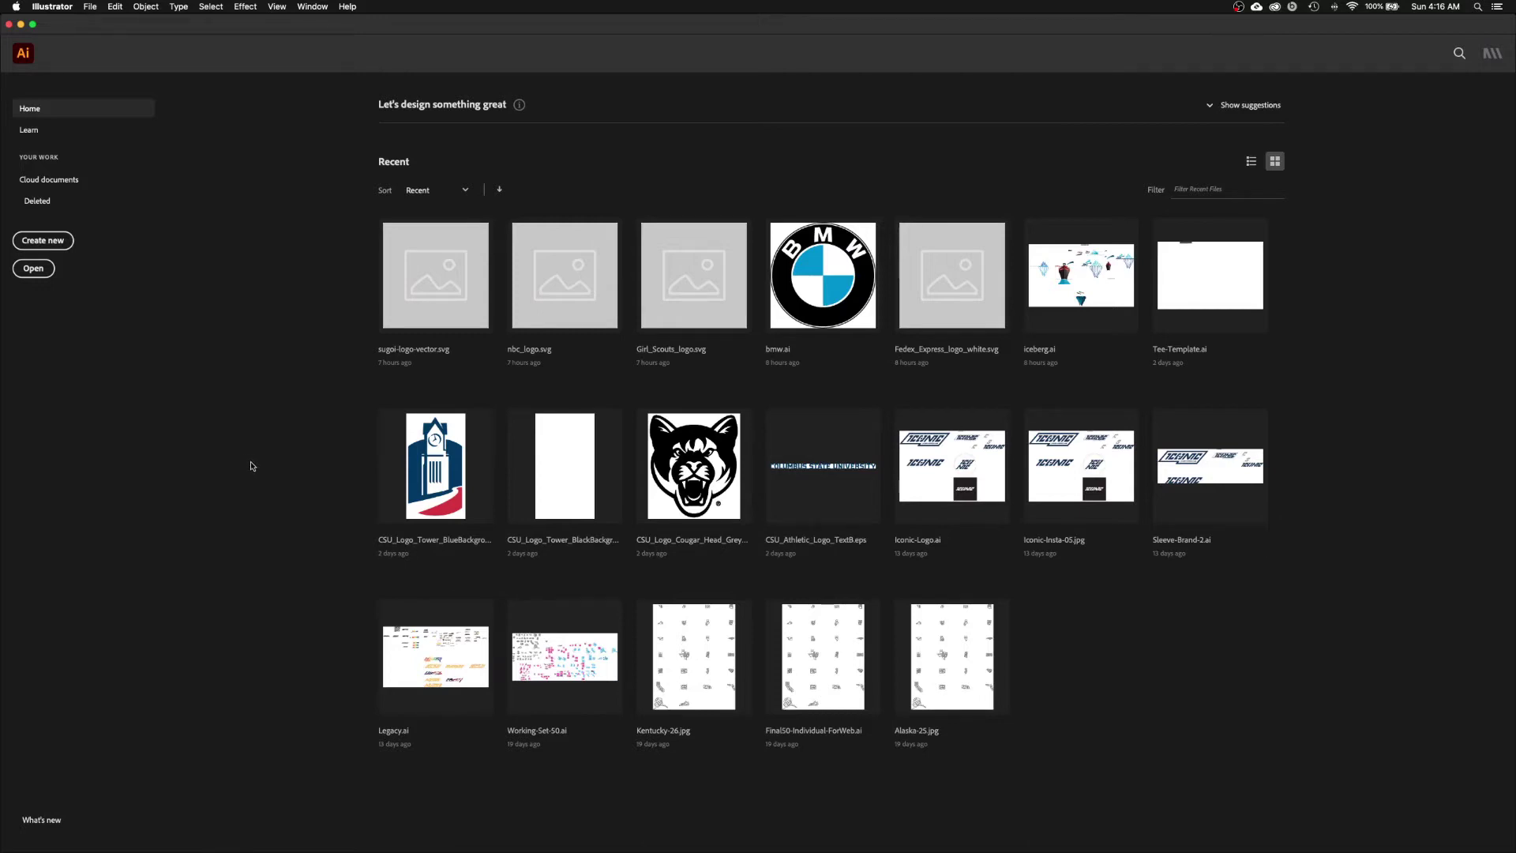
- Start a new document setup and look through the recent document sizes
mouse_move(363, 852)
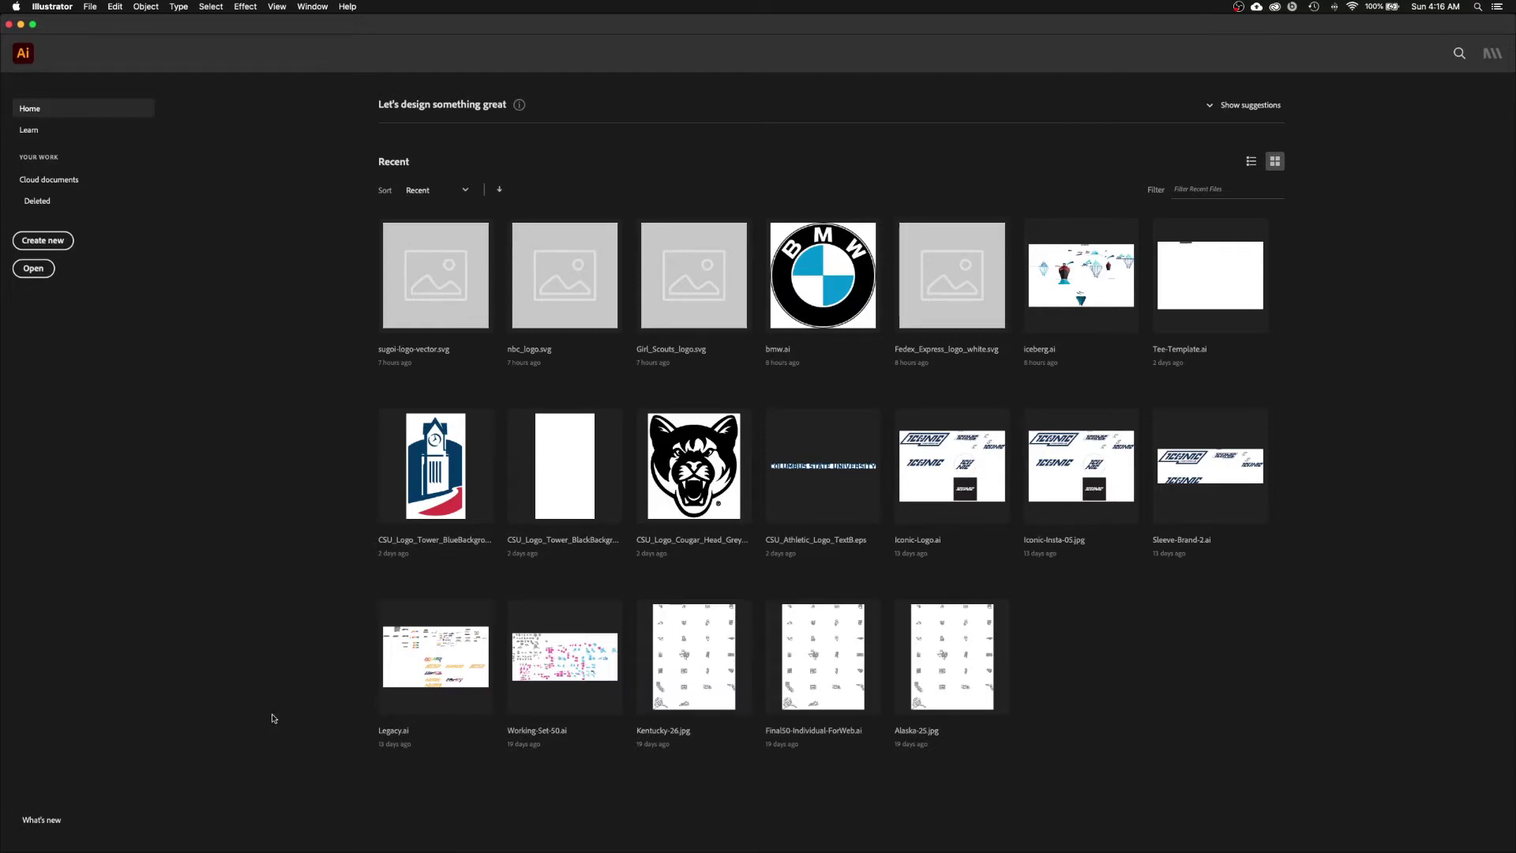
click(57, 243)
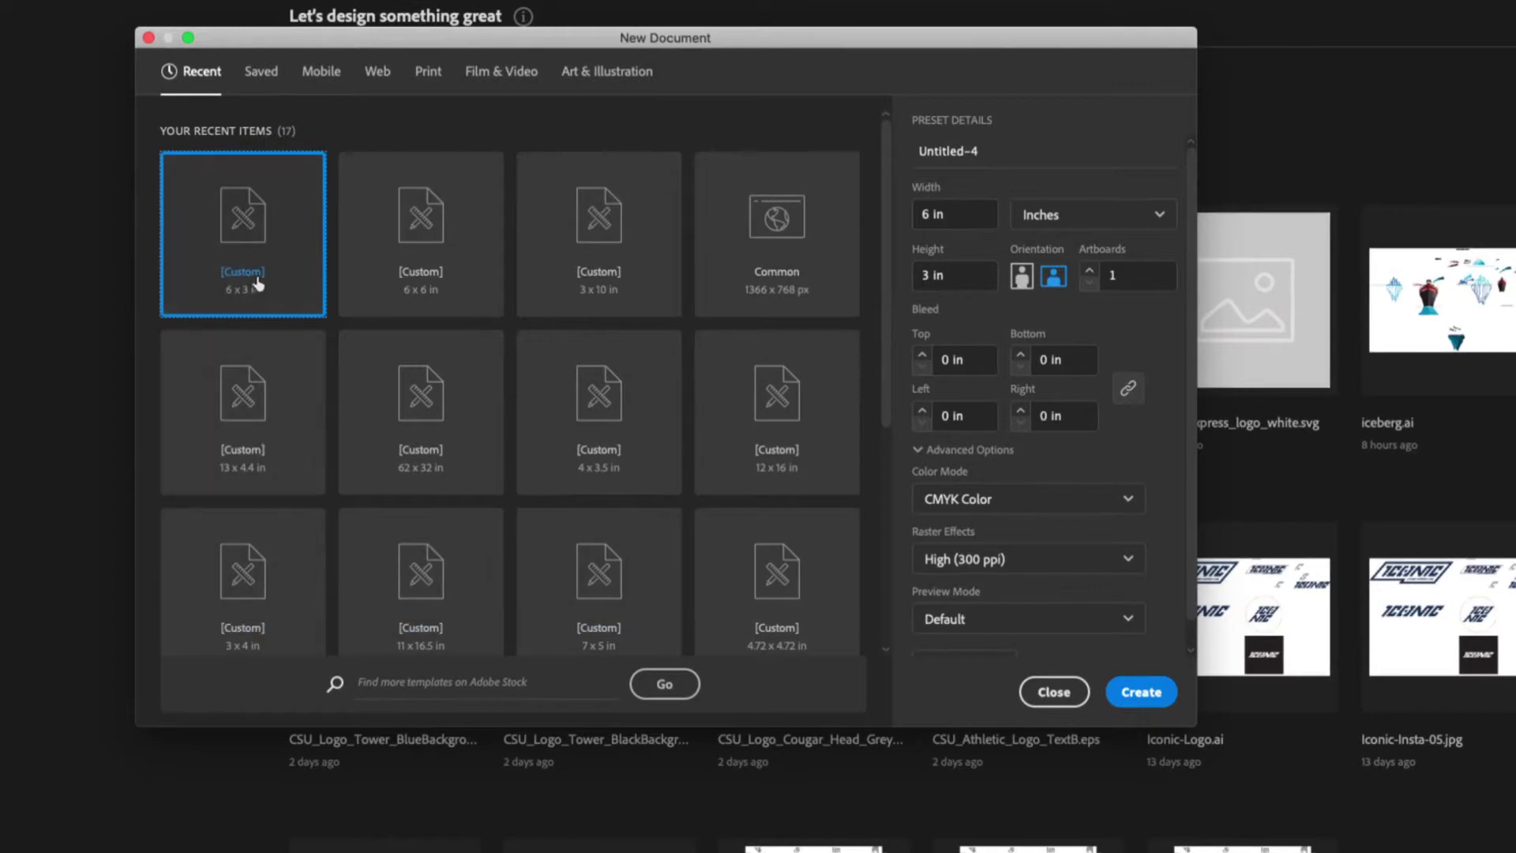
scroll(605, 324, down, 5)
scroll(605, 330, up, 5)
- Review the Mobile, Web, Print, Film & Video and Art & Illustration document presets, and return to the recent sizes
click(320, 72)
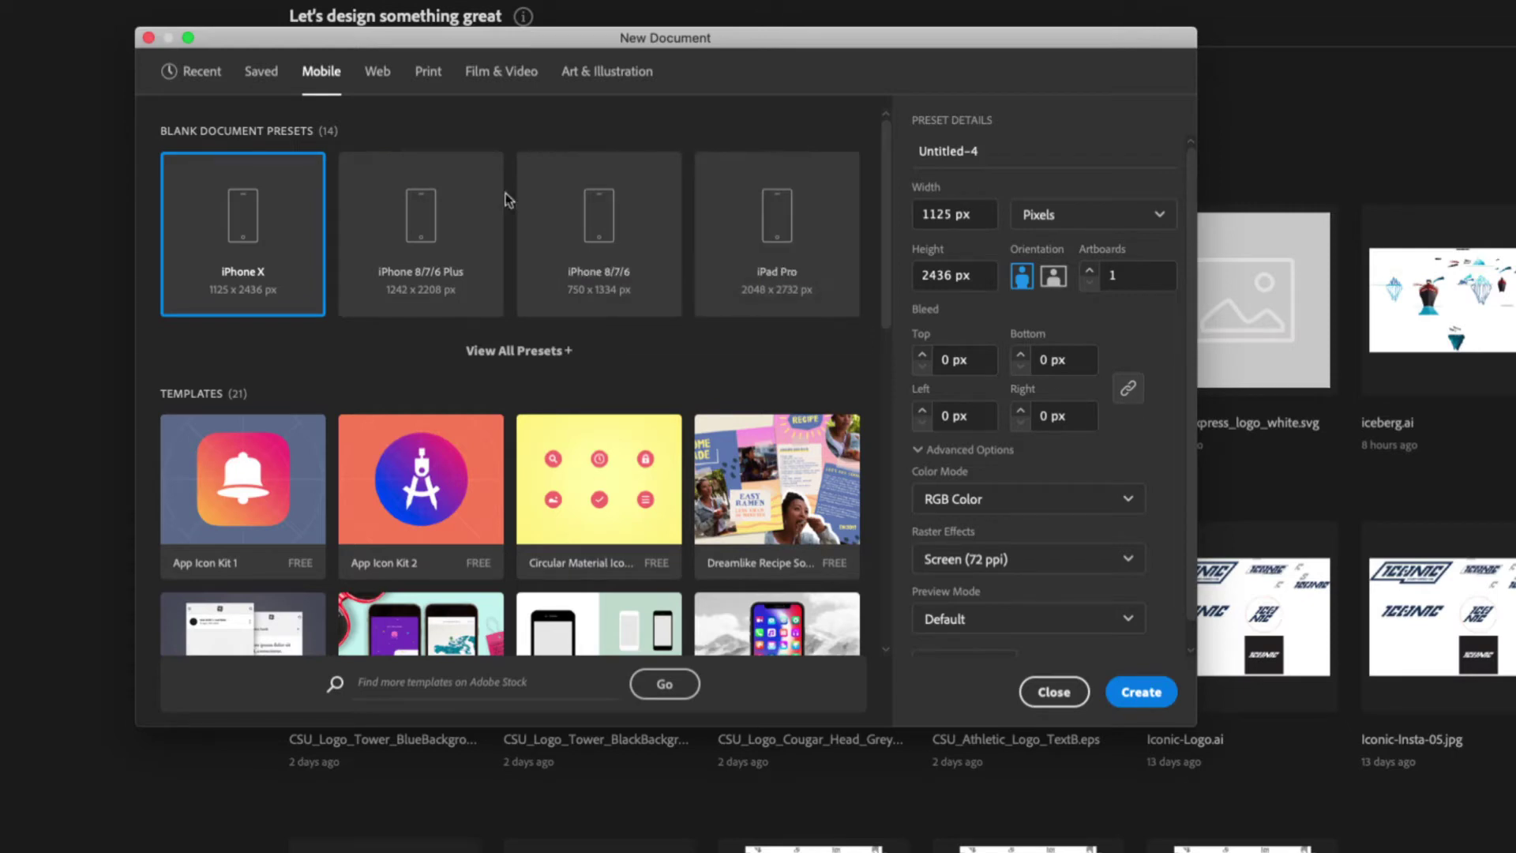
click(378, 79)
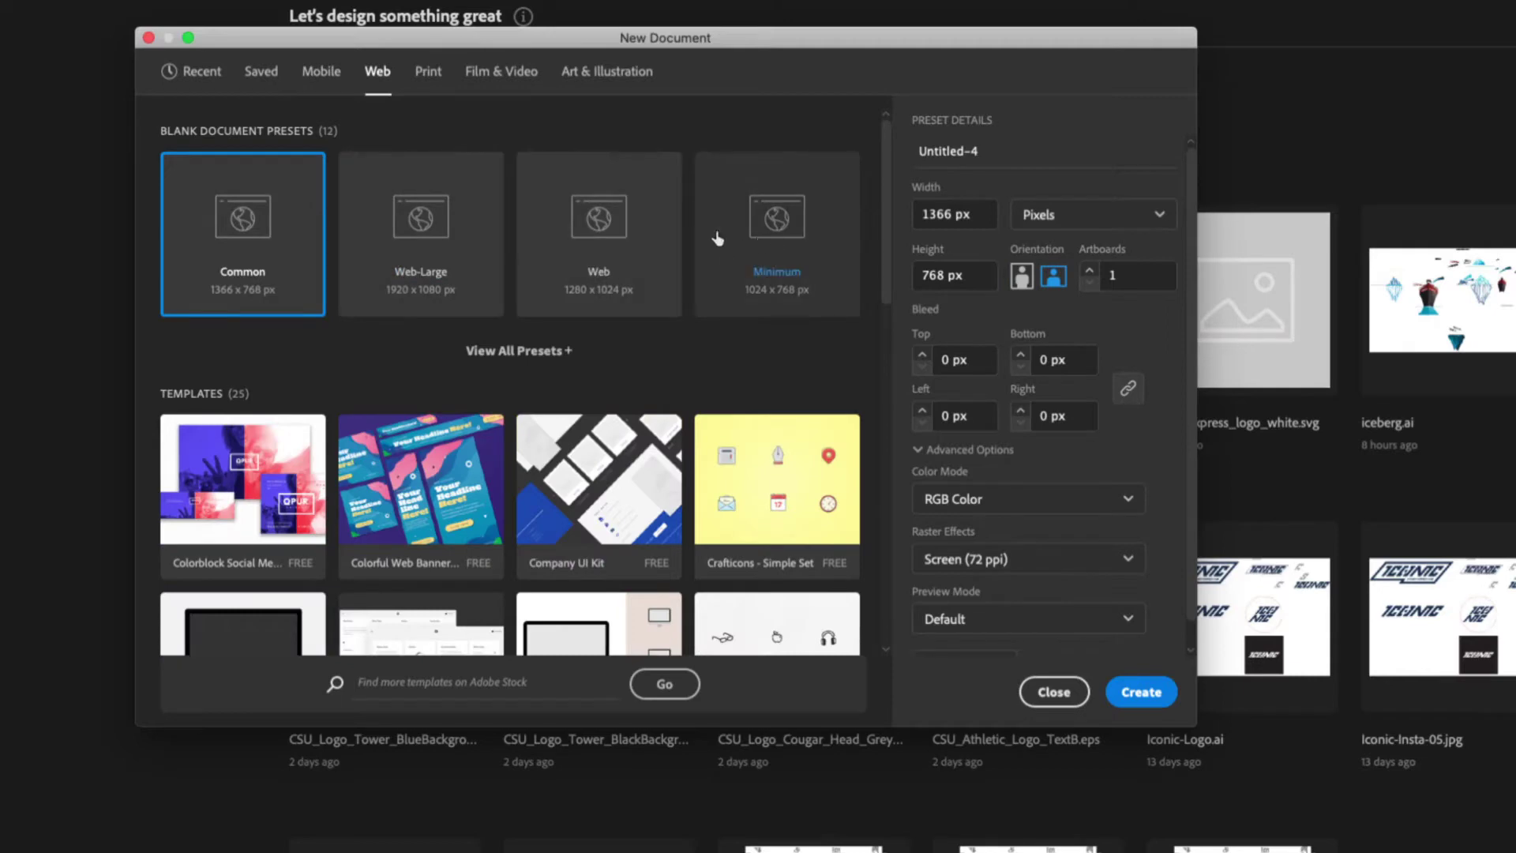
click(426, 83)
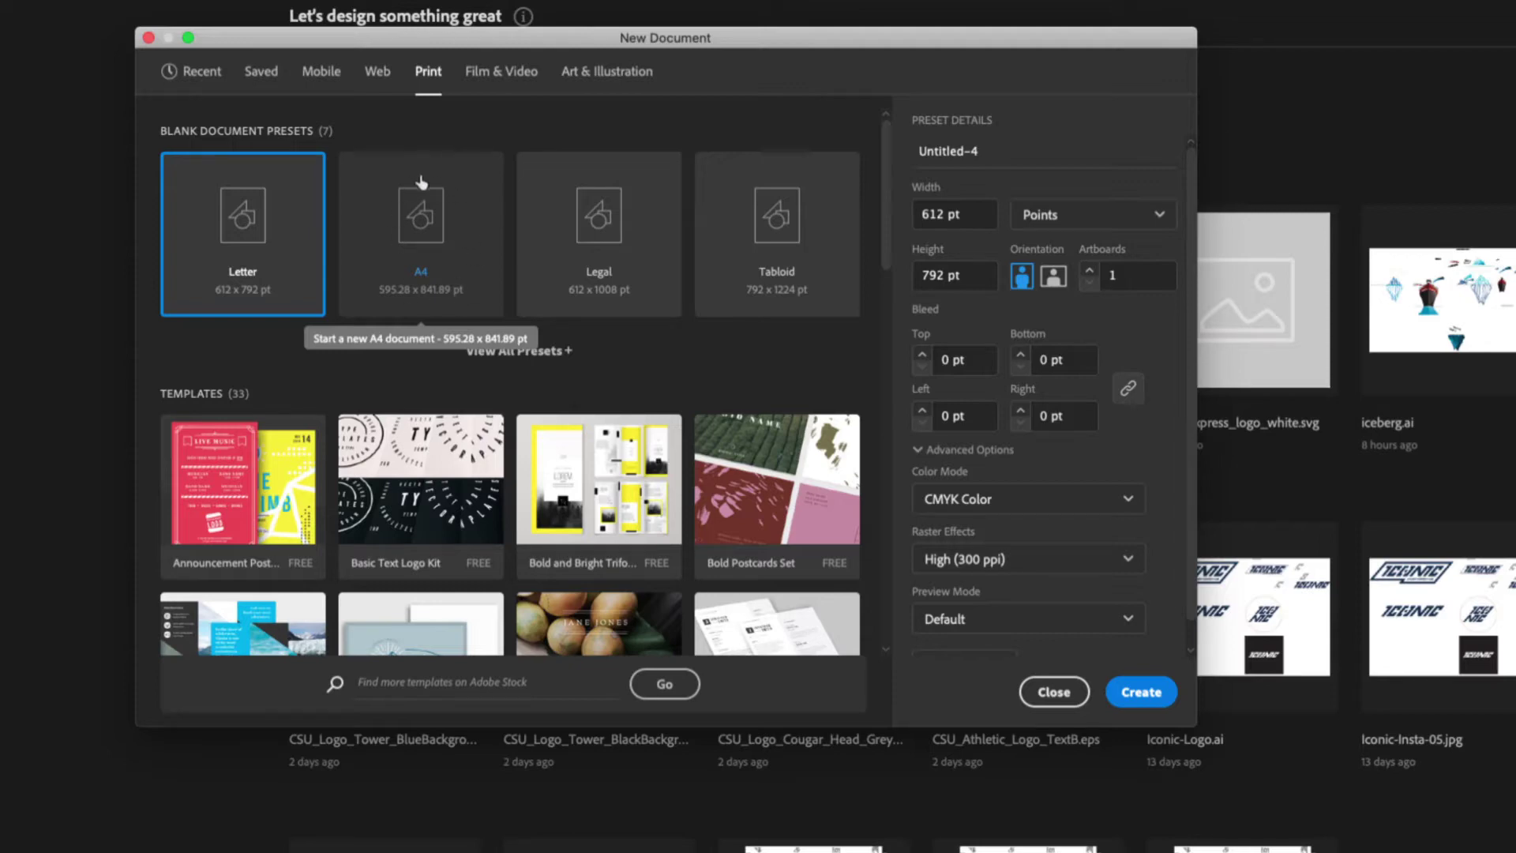
click(378, 71)
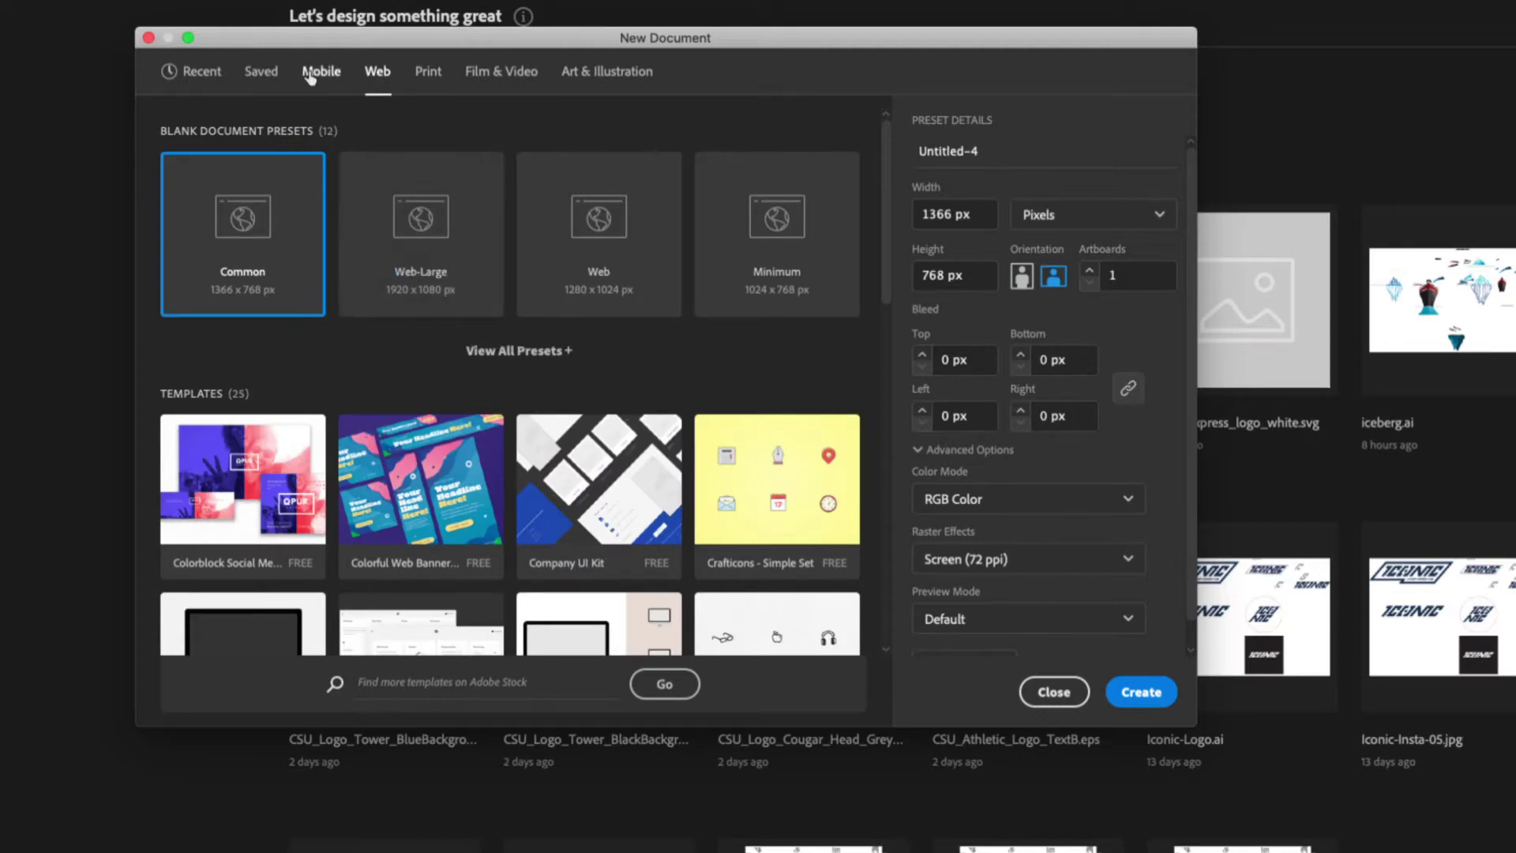
click(320, 72)
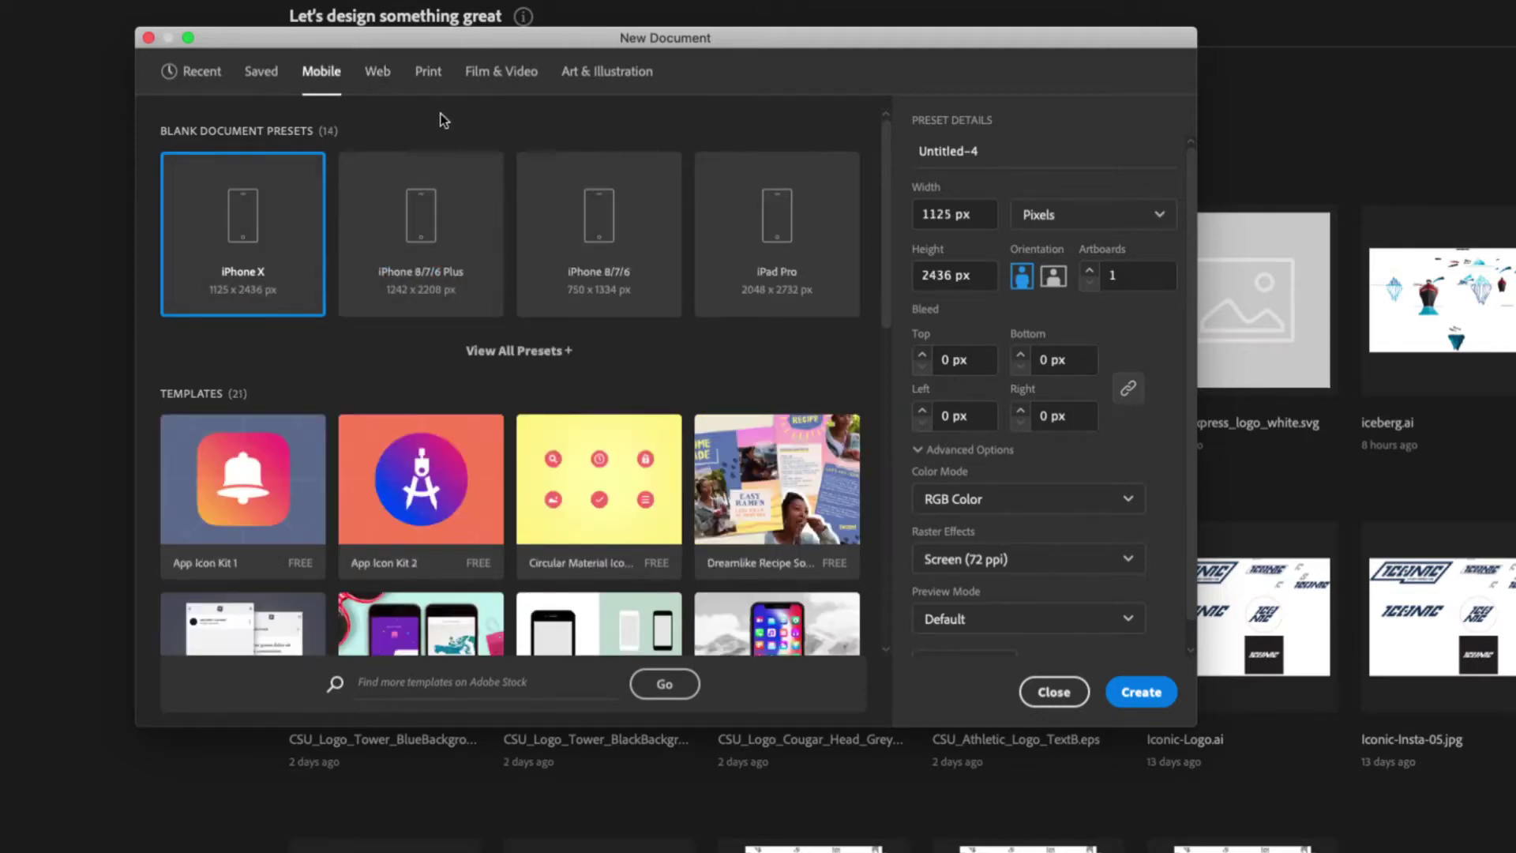
click(495, 77)
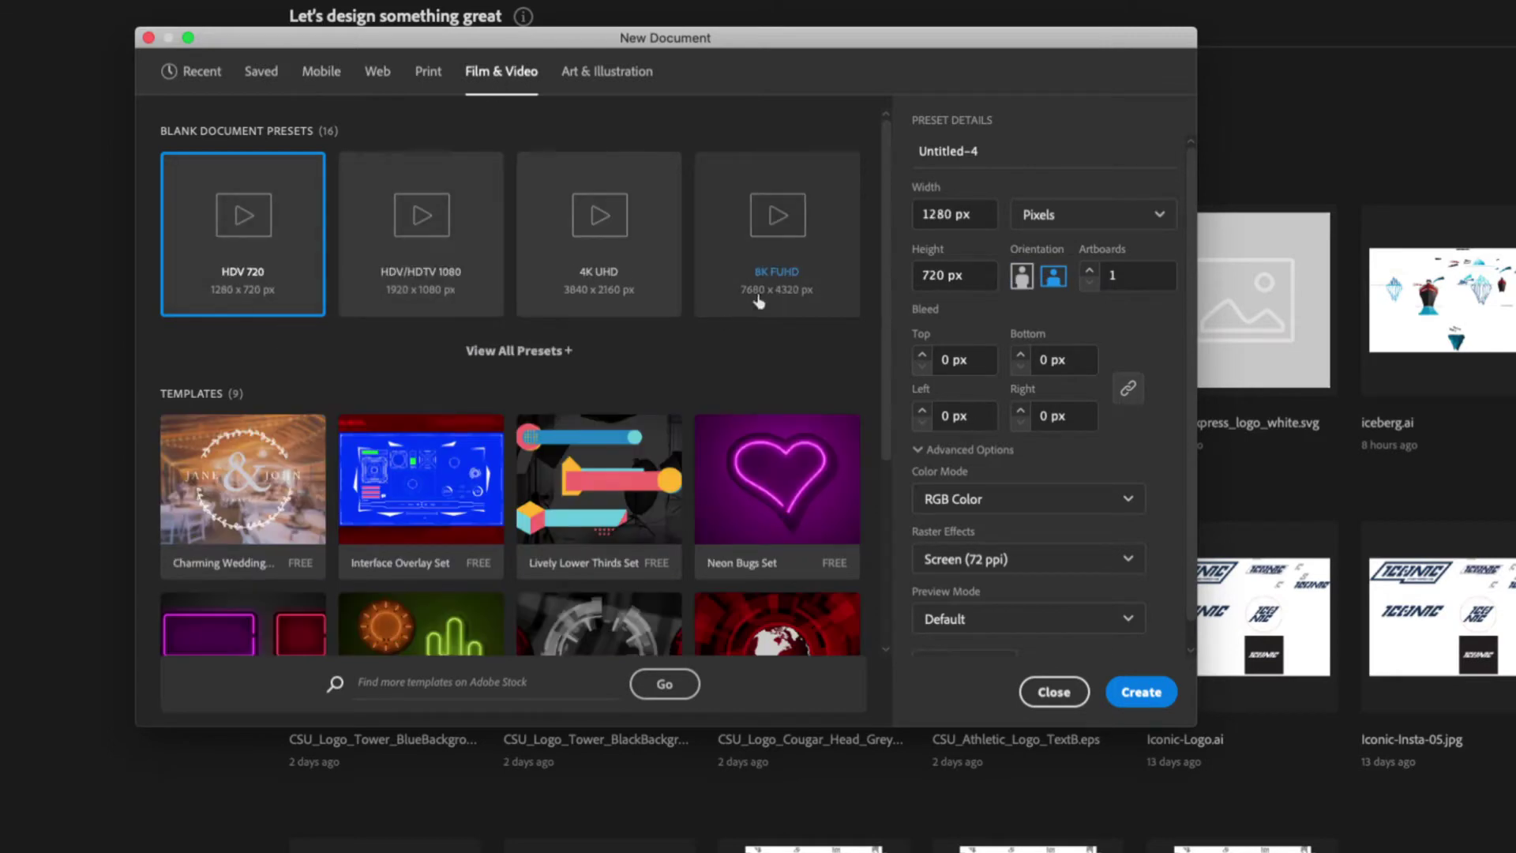
click(605, 79)
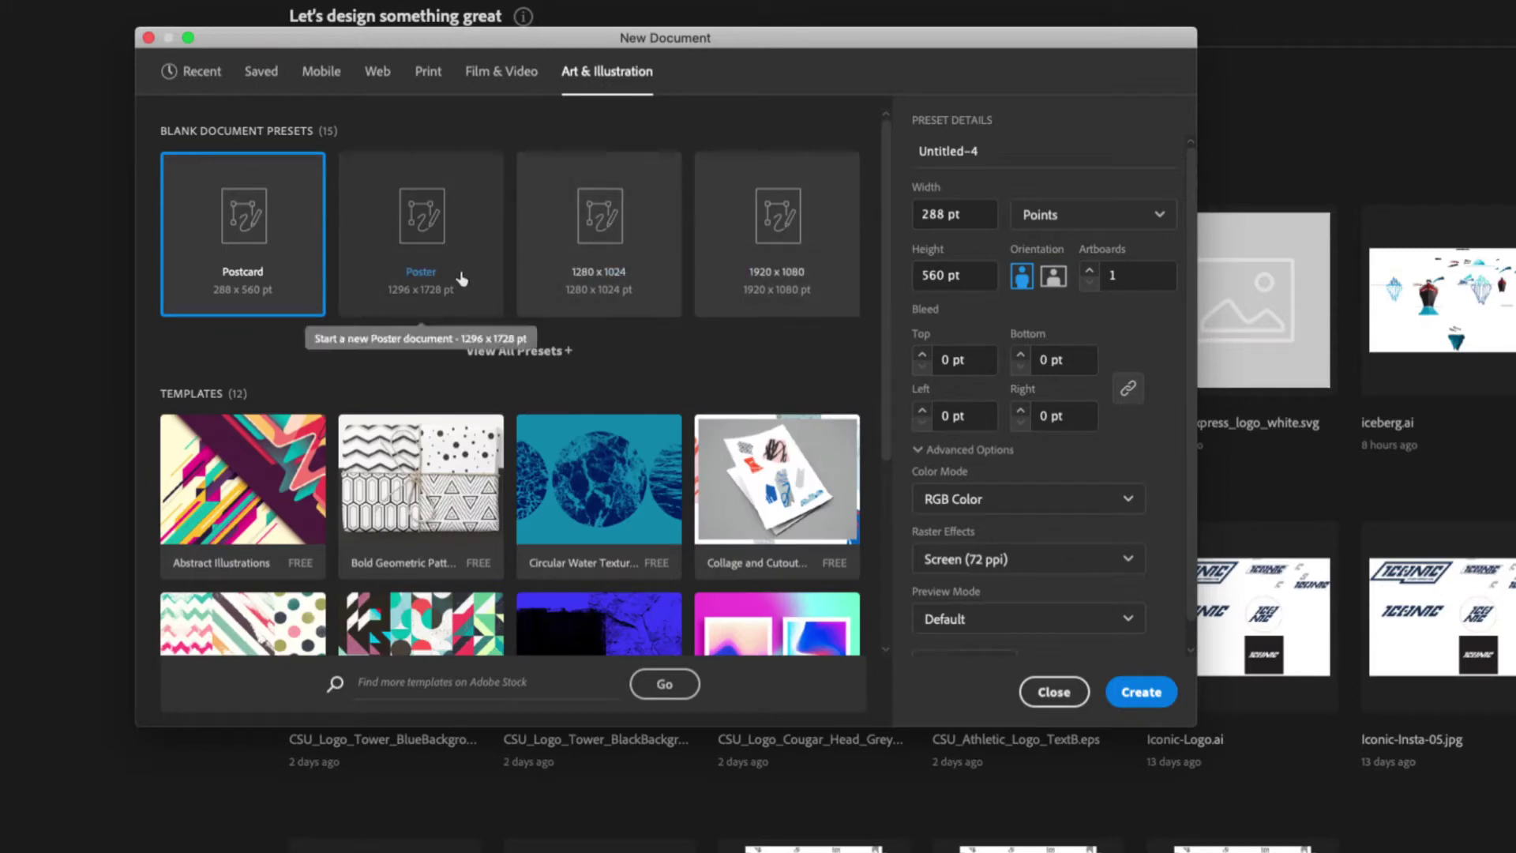
click(202, 72)
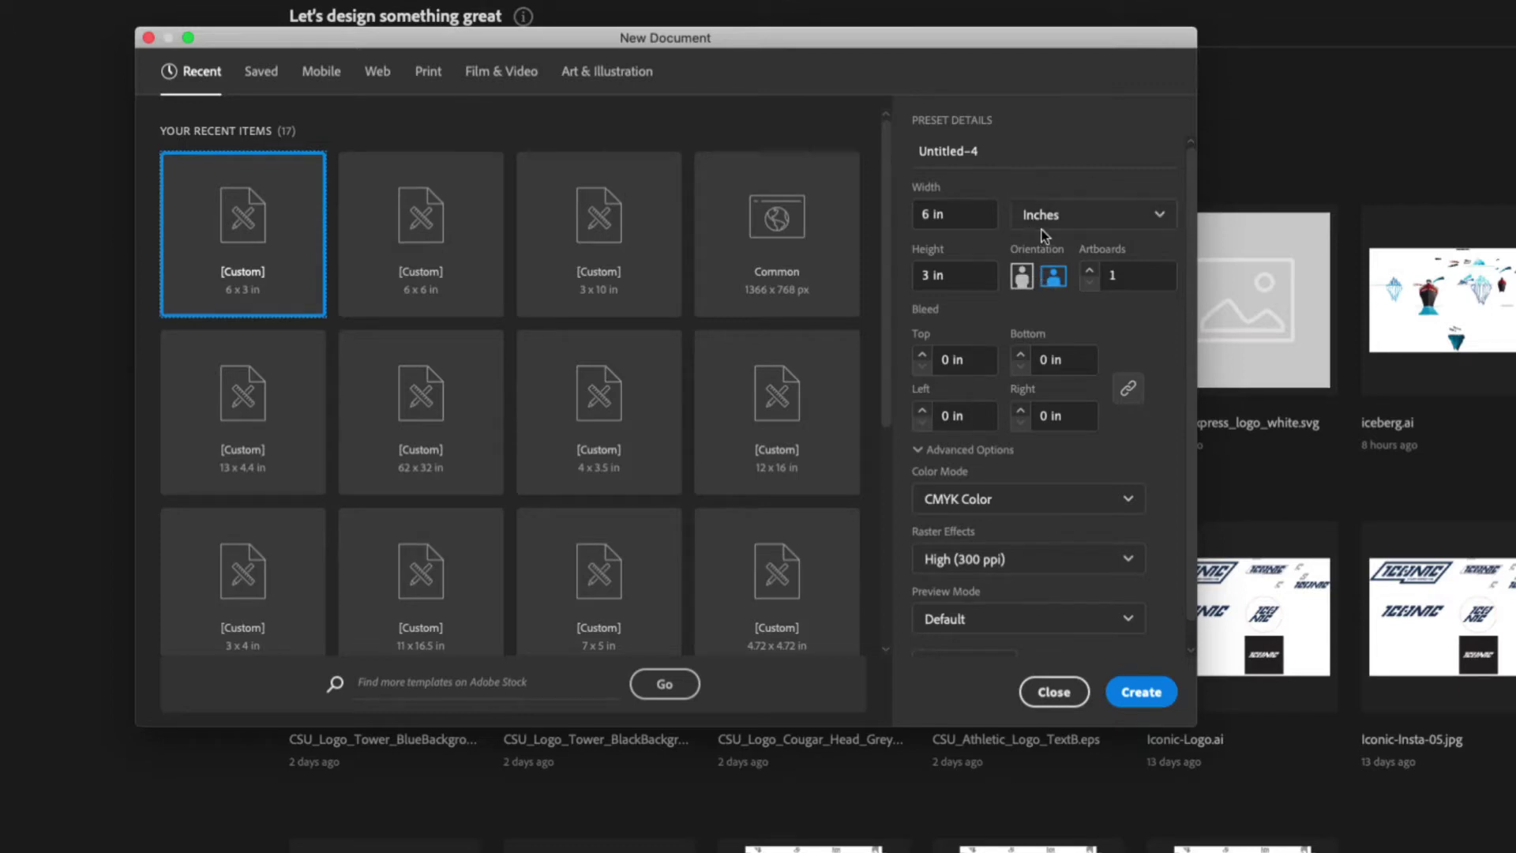
- Change the new document's units to centimeters and enter 6in as the width
click(1158, 213)
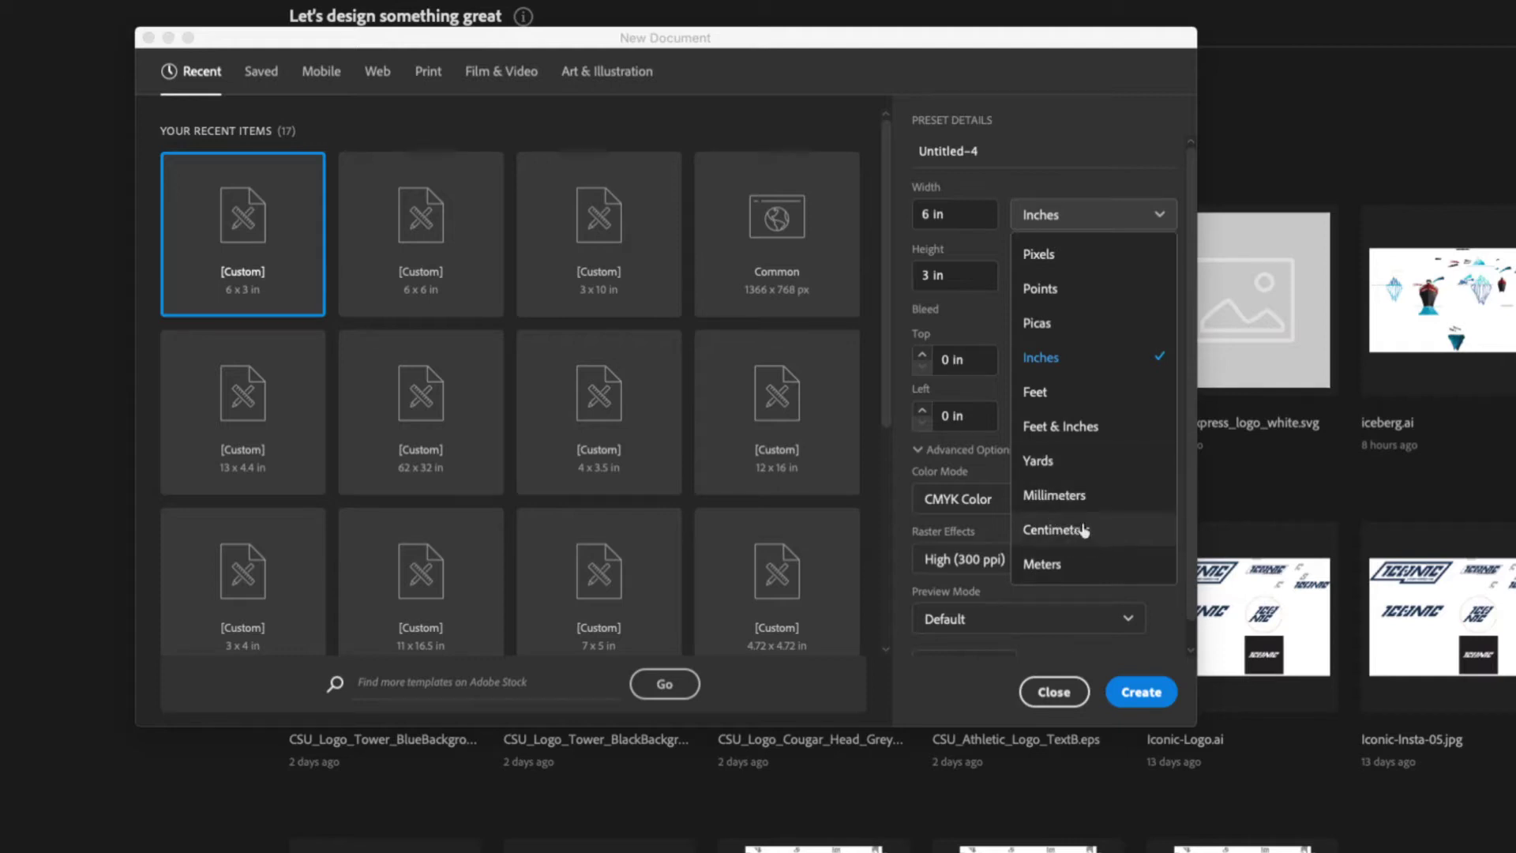
click(1087, 533)
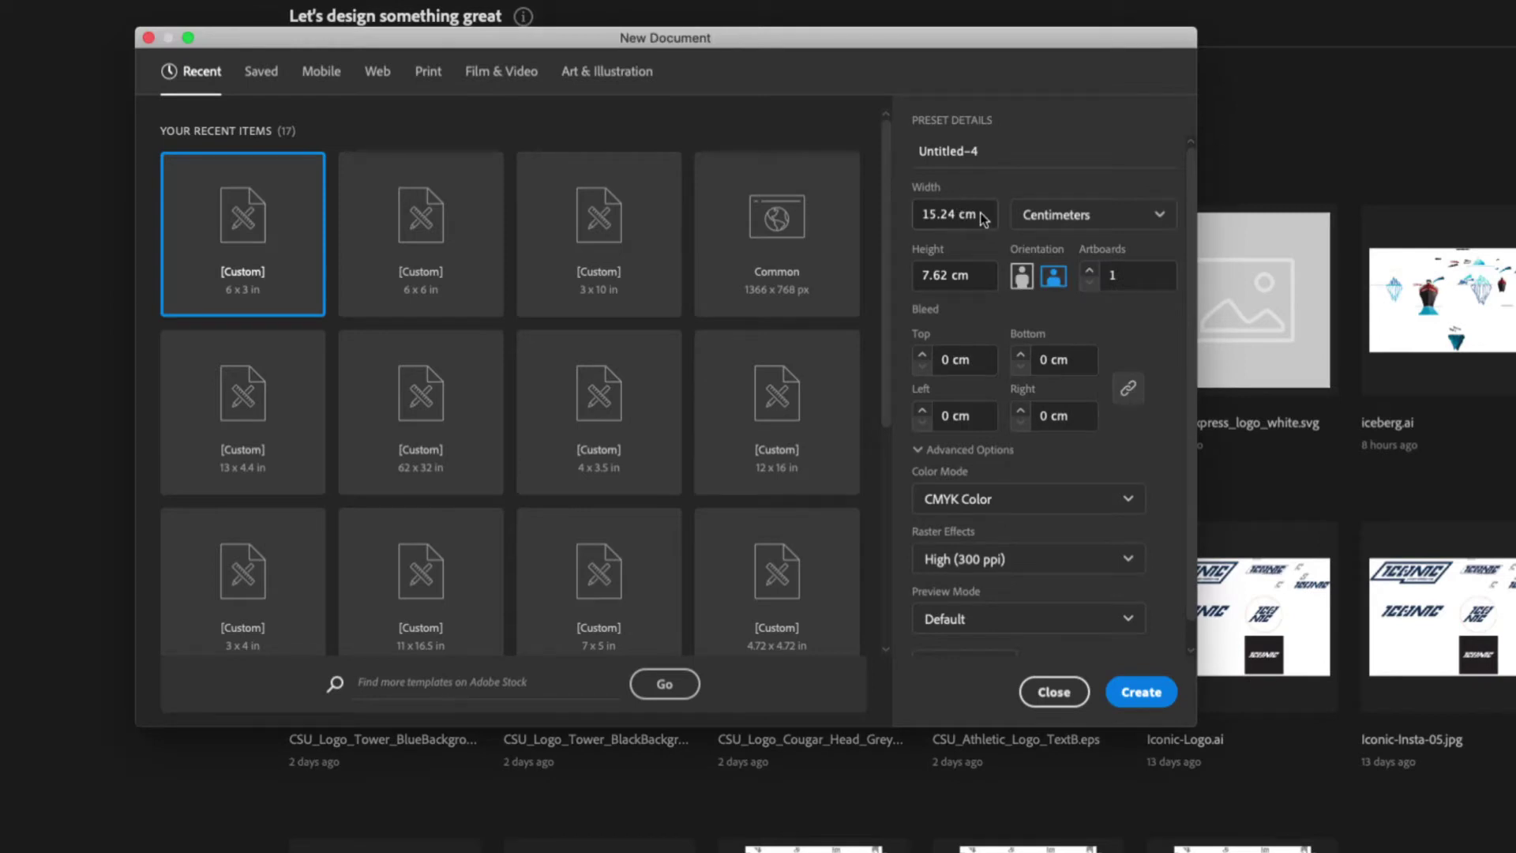
drag(983, 218, 918, 212)
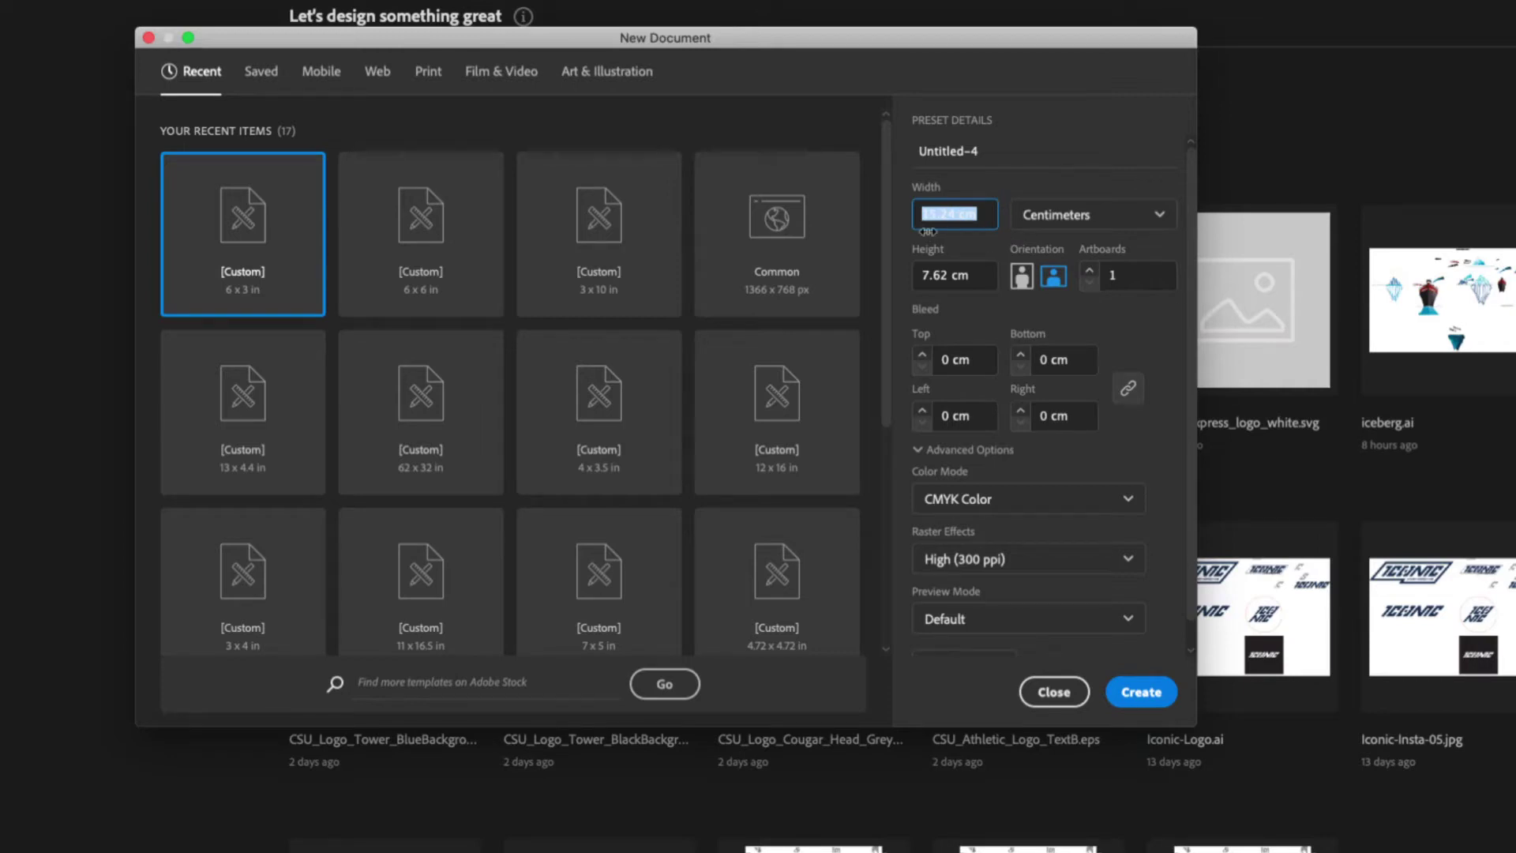
text(6in)
click(985, 280)
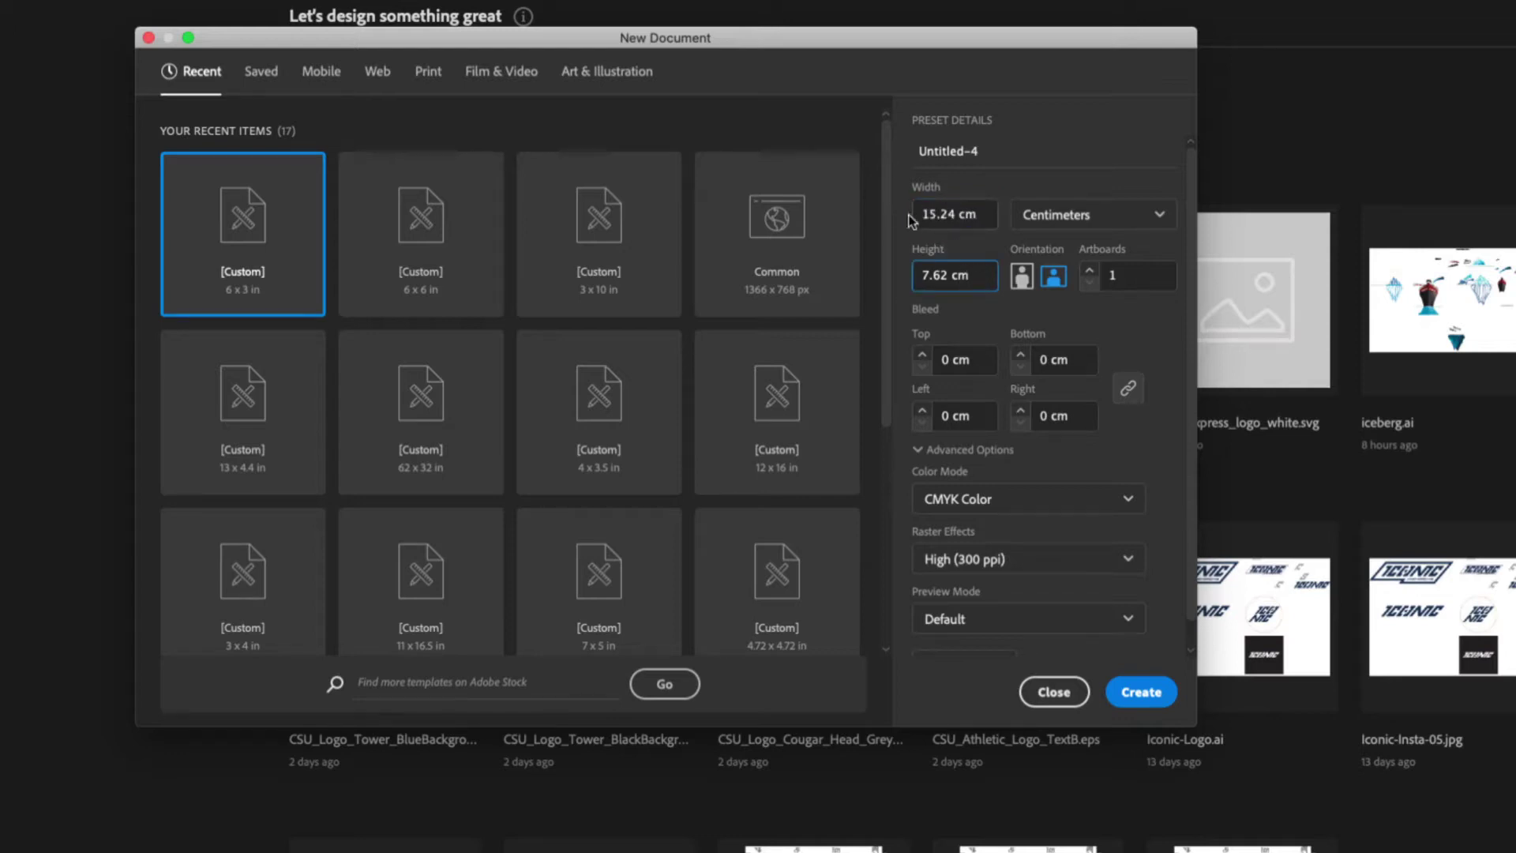
- Set the document units to inches and the height to 6 in, and create the 6 × 6 in document
click(1089, 221)
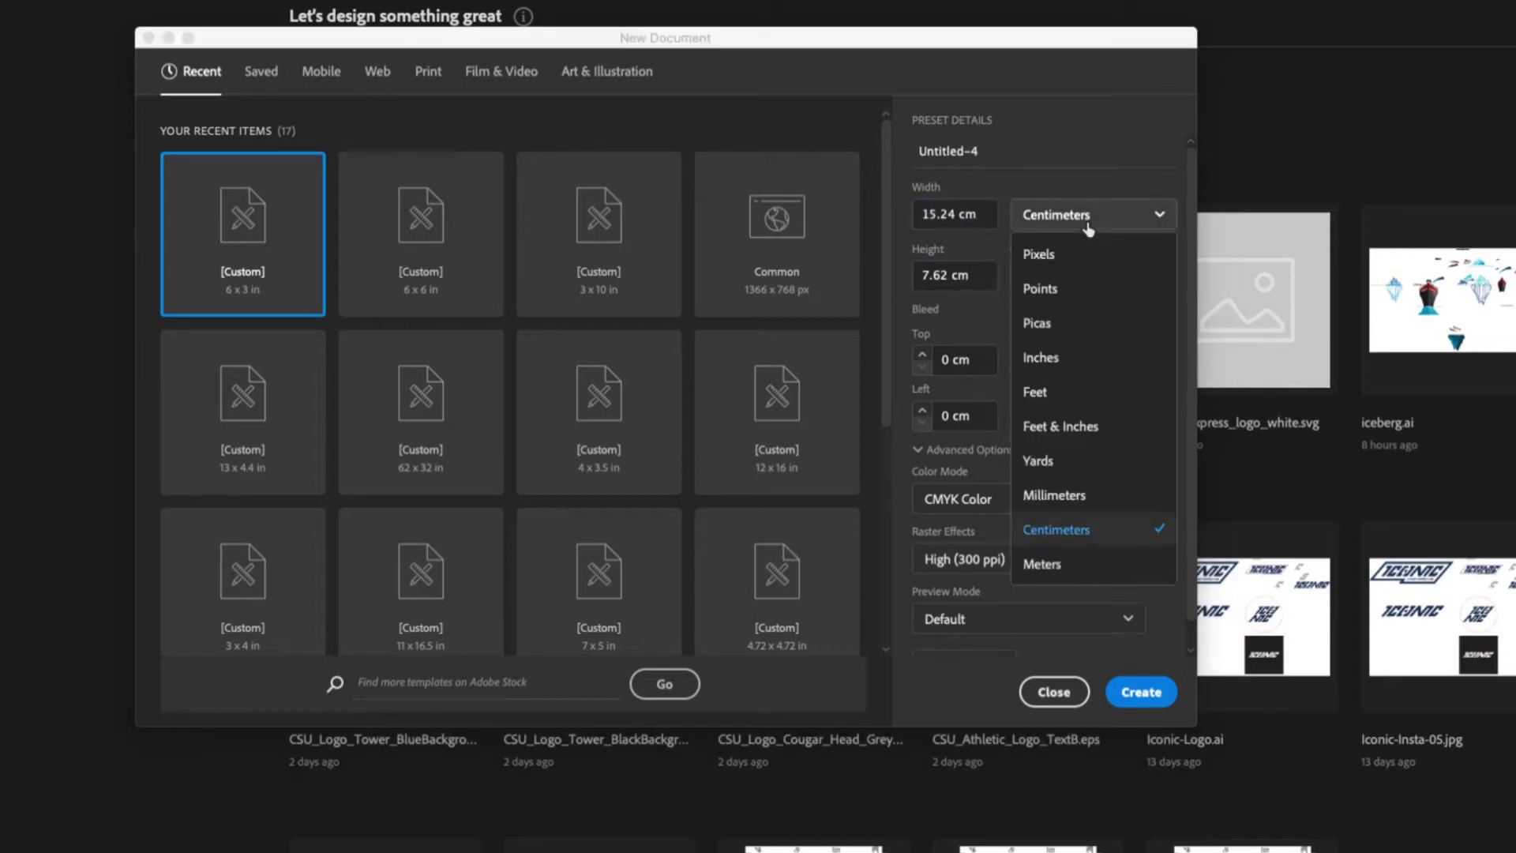
scroll(1086, 253, down, 1)
click(1078, 193)
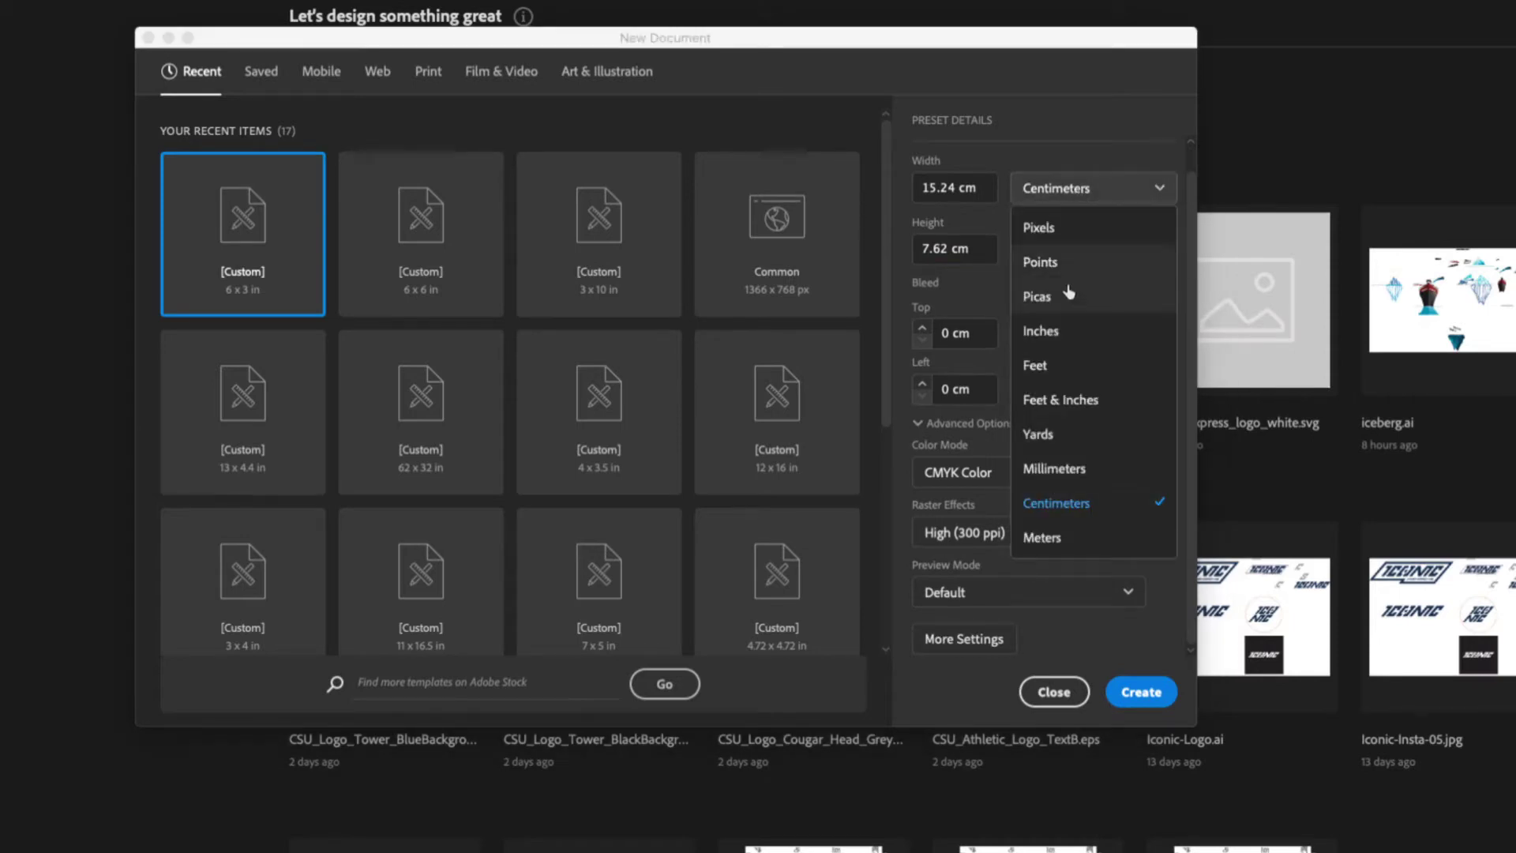
click(1058, 332)
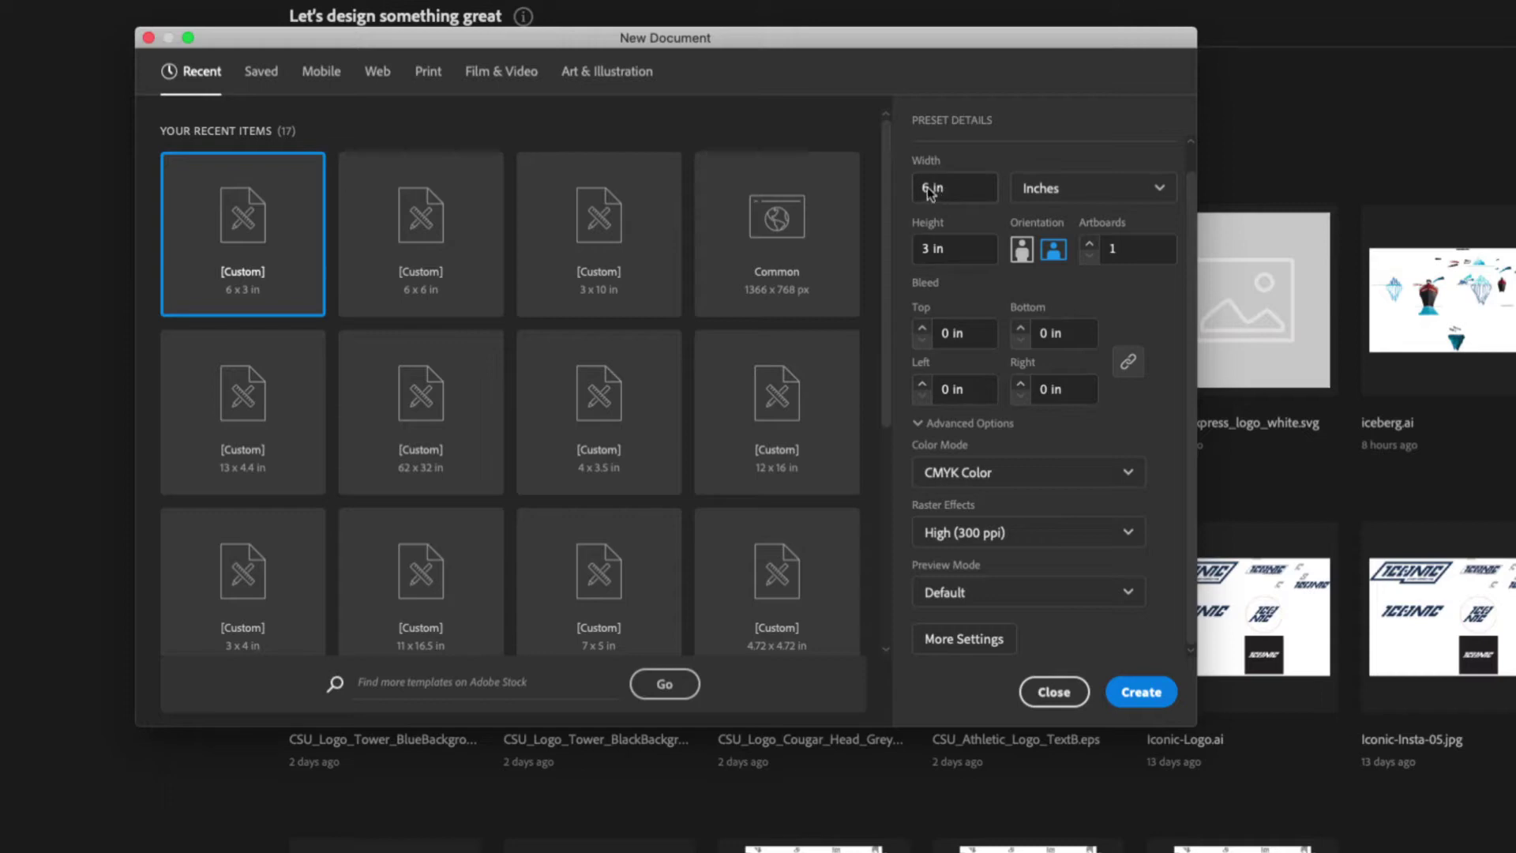
click(946, 251)
text(6)
click(964, 196)
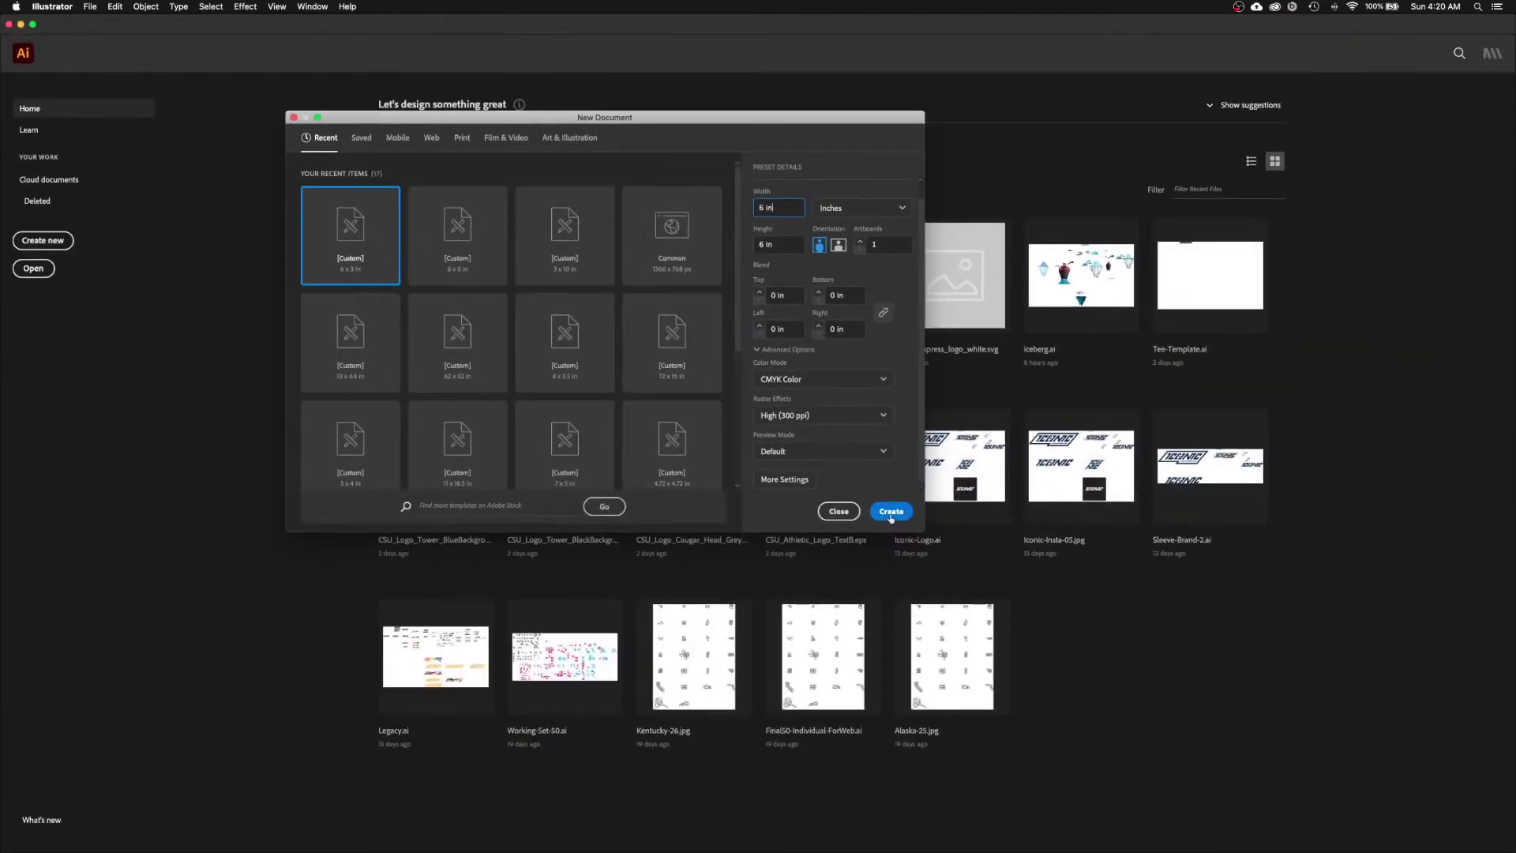
click(890, 513)
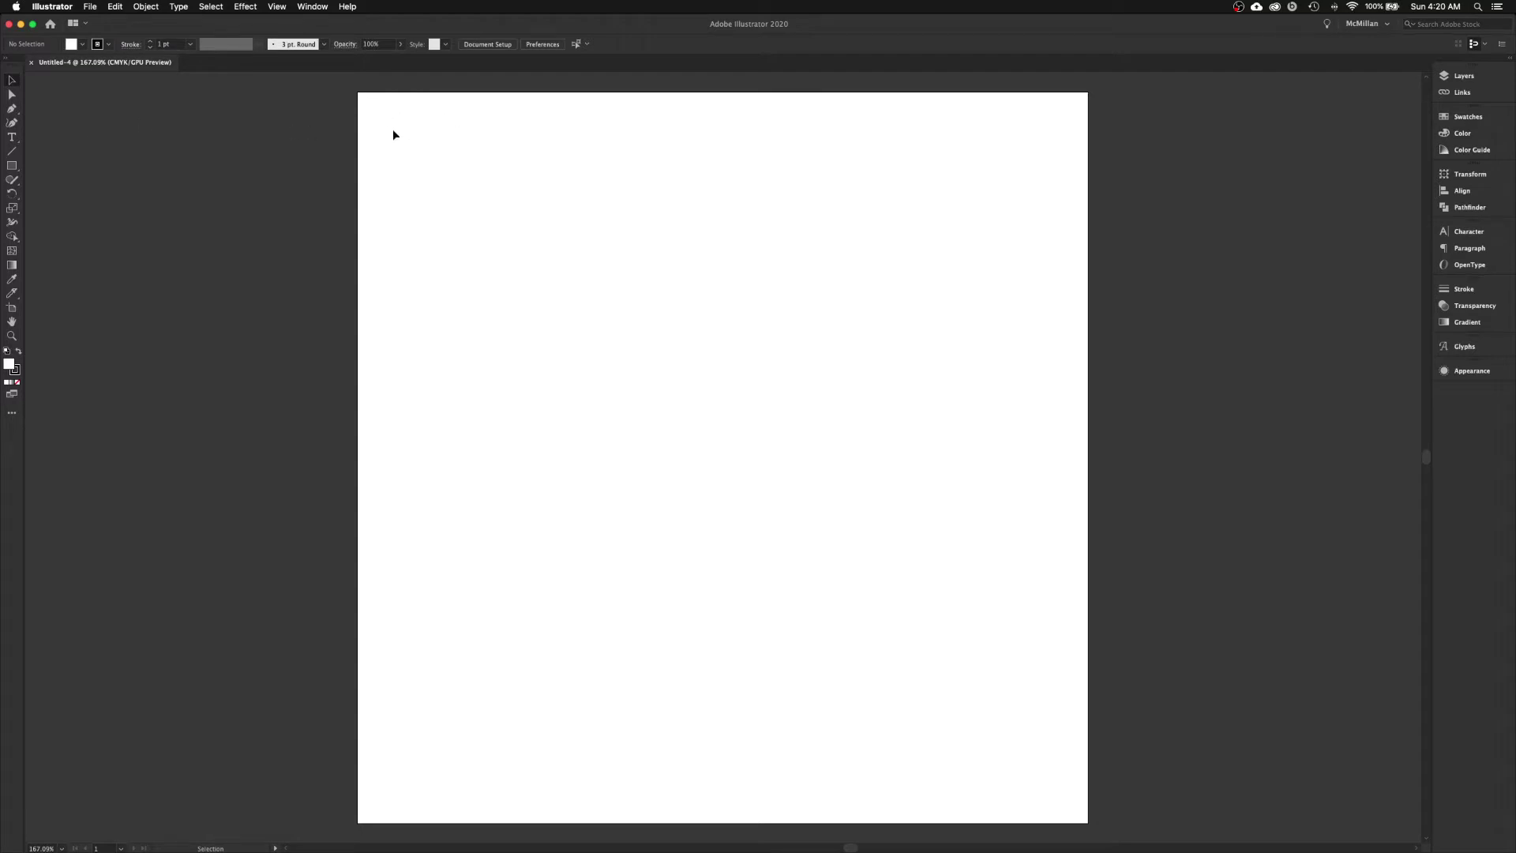
- Show the rulers around the blank artboard and activate the Selection tool
click(277, 7)
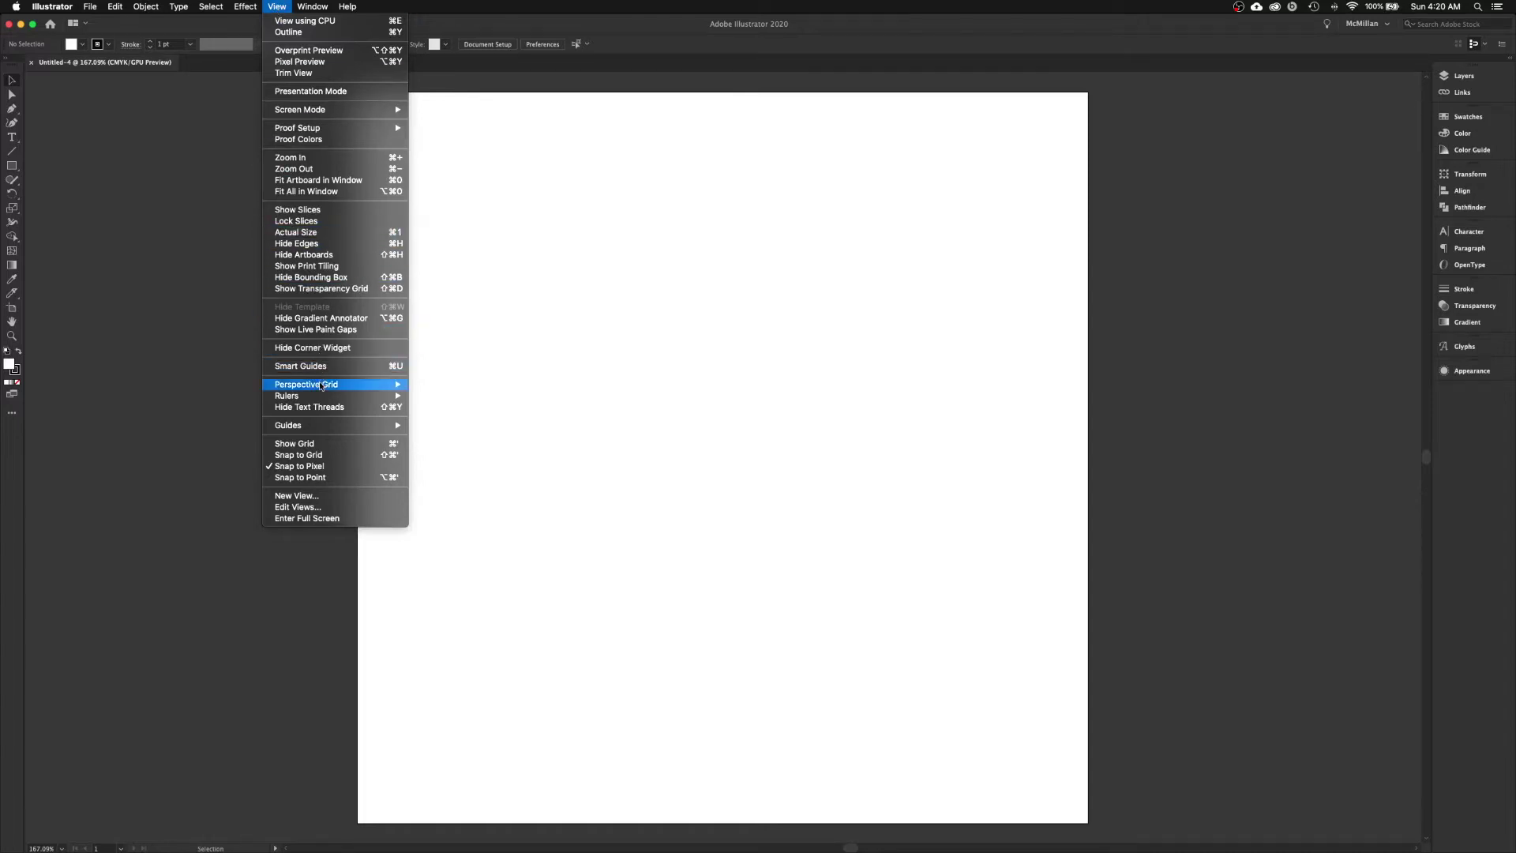
mouse_move(319, 399)
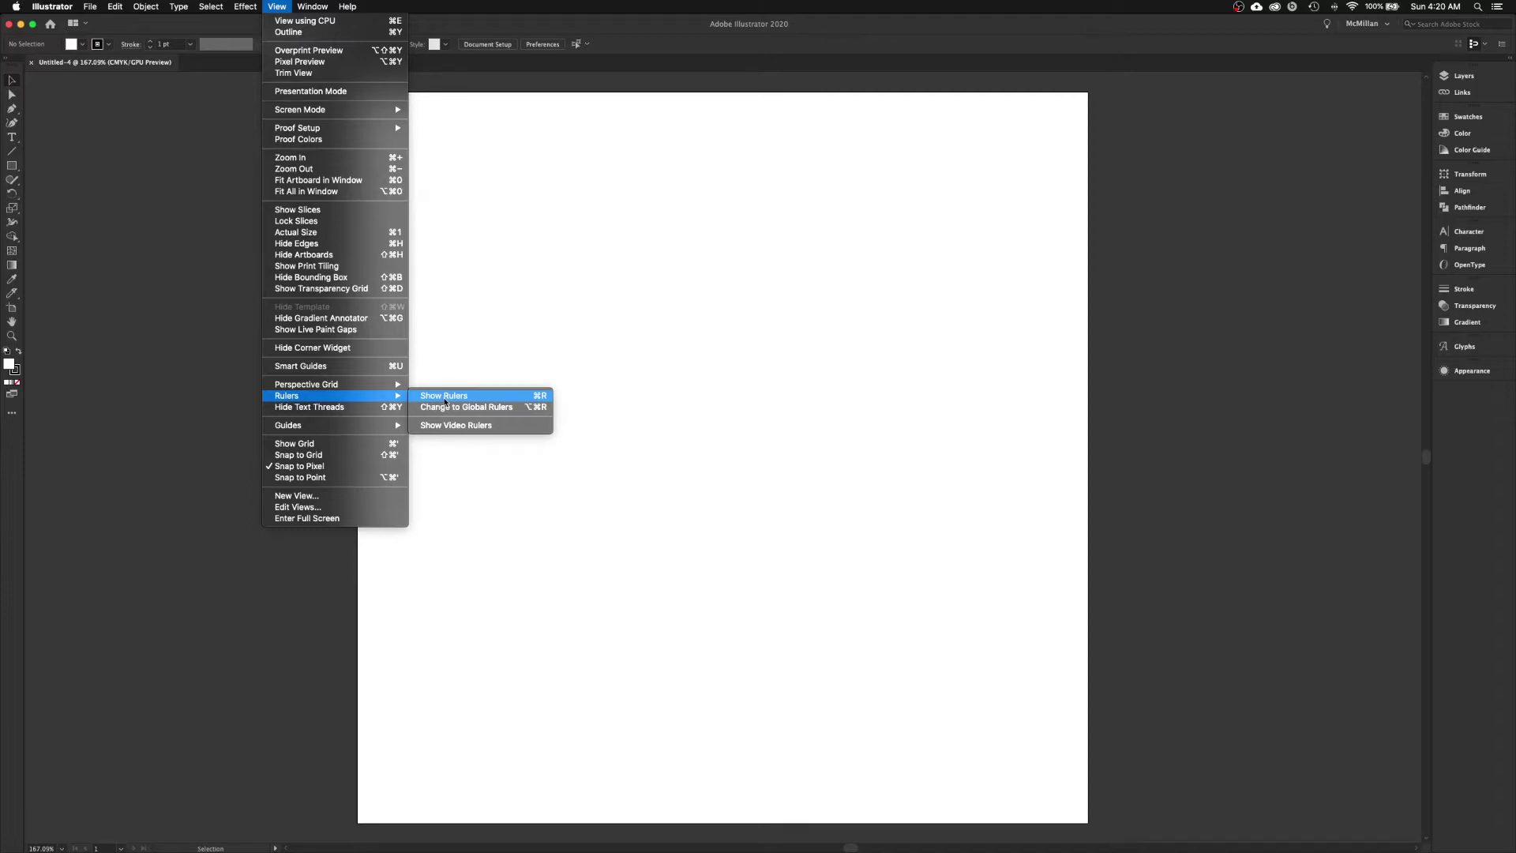
click(674, 371)
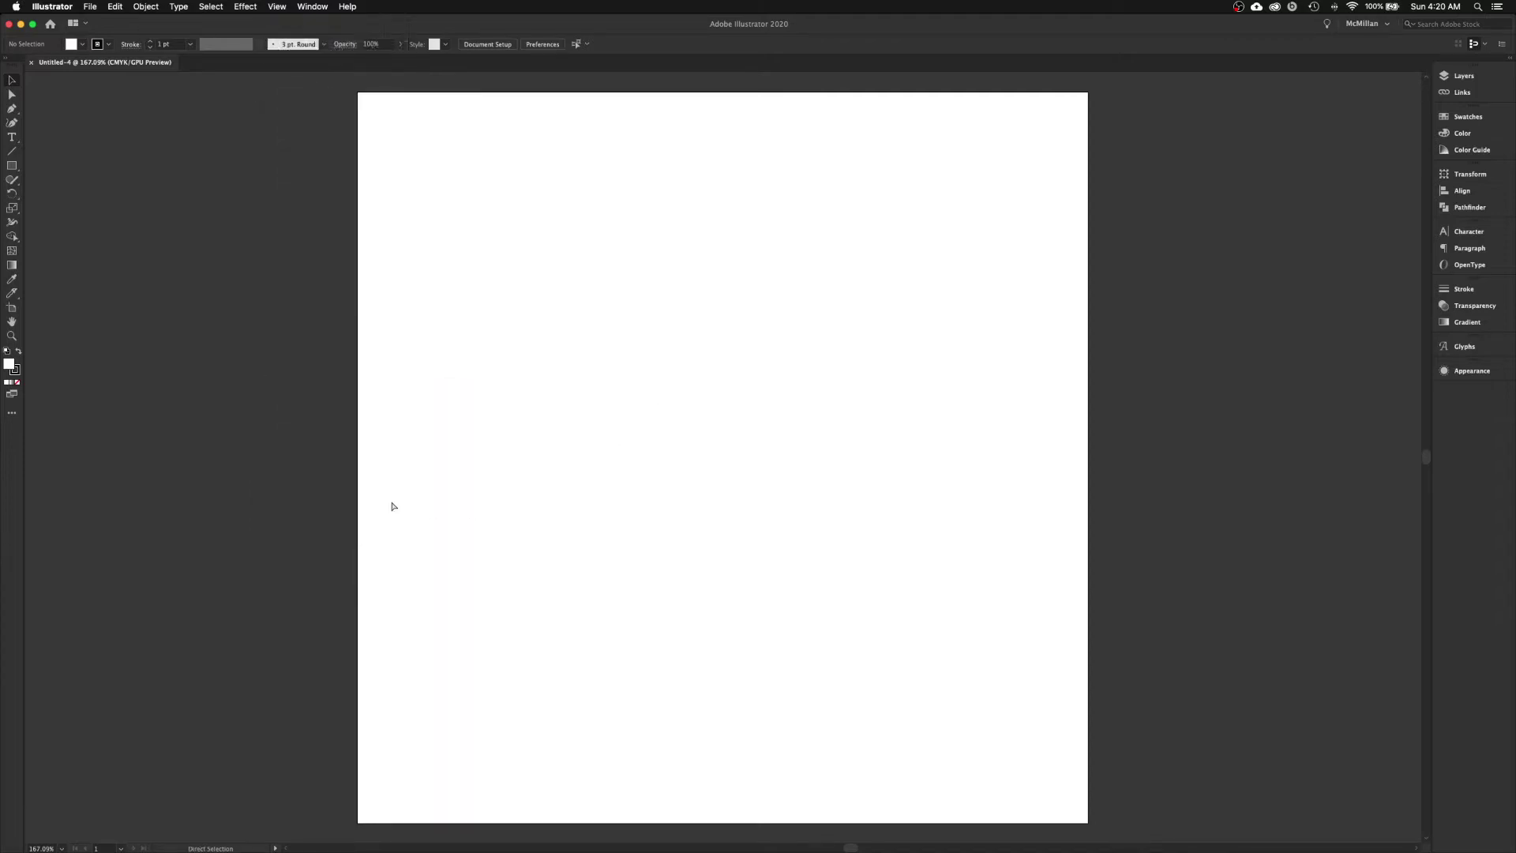
key(super+r)
key(v)
scroll(311, 340, up, 1)
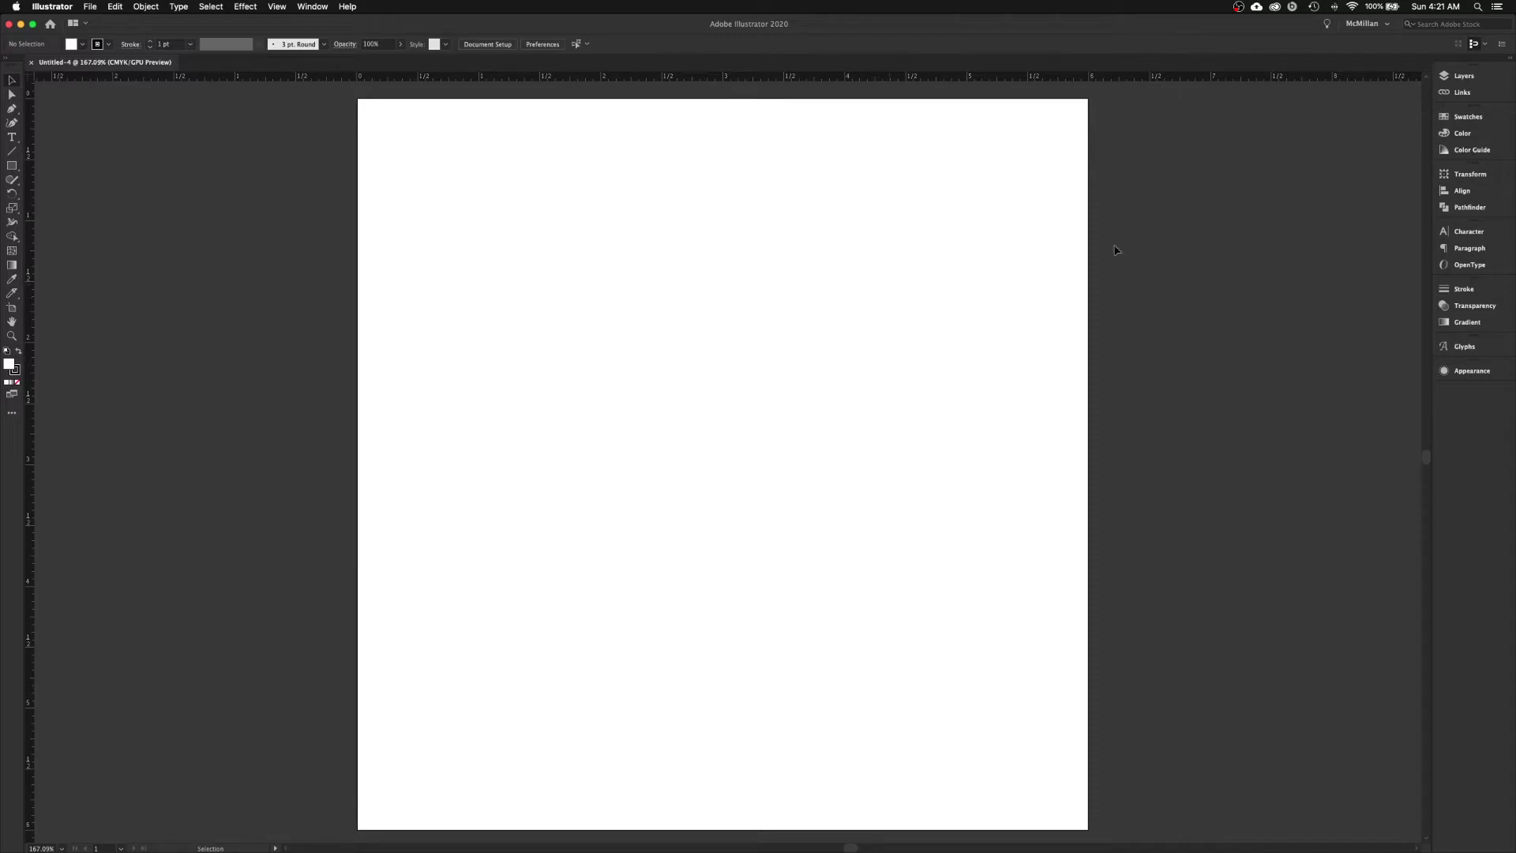
- Try the Essentials and Typography workspaces, ending on Essentials
click(1369, 23)
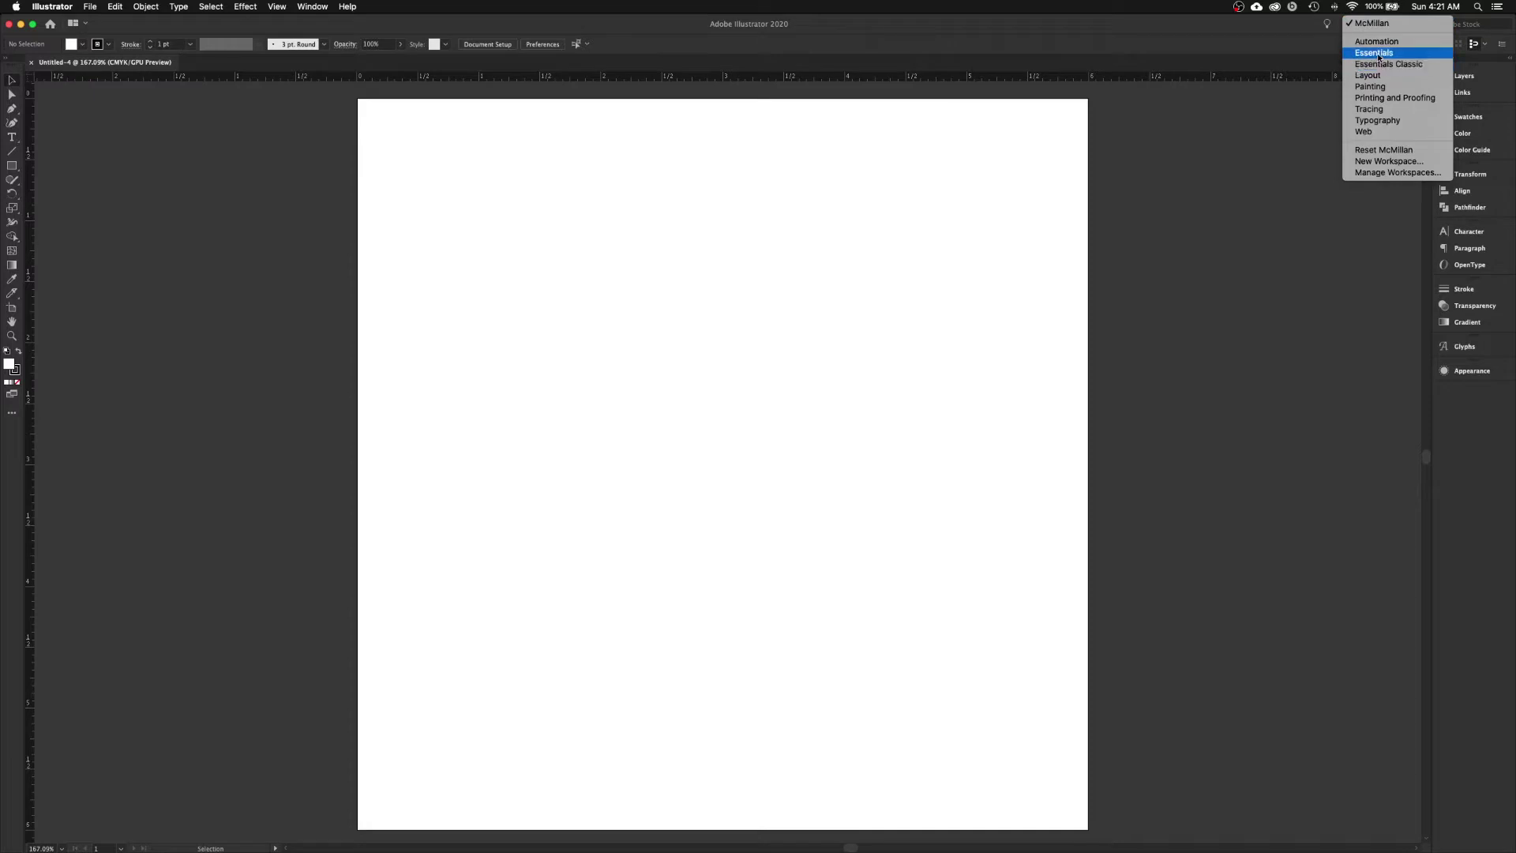
click(1379, 53)
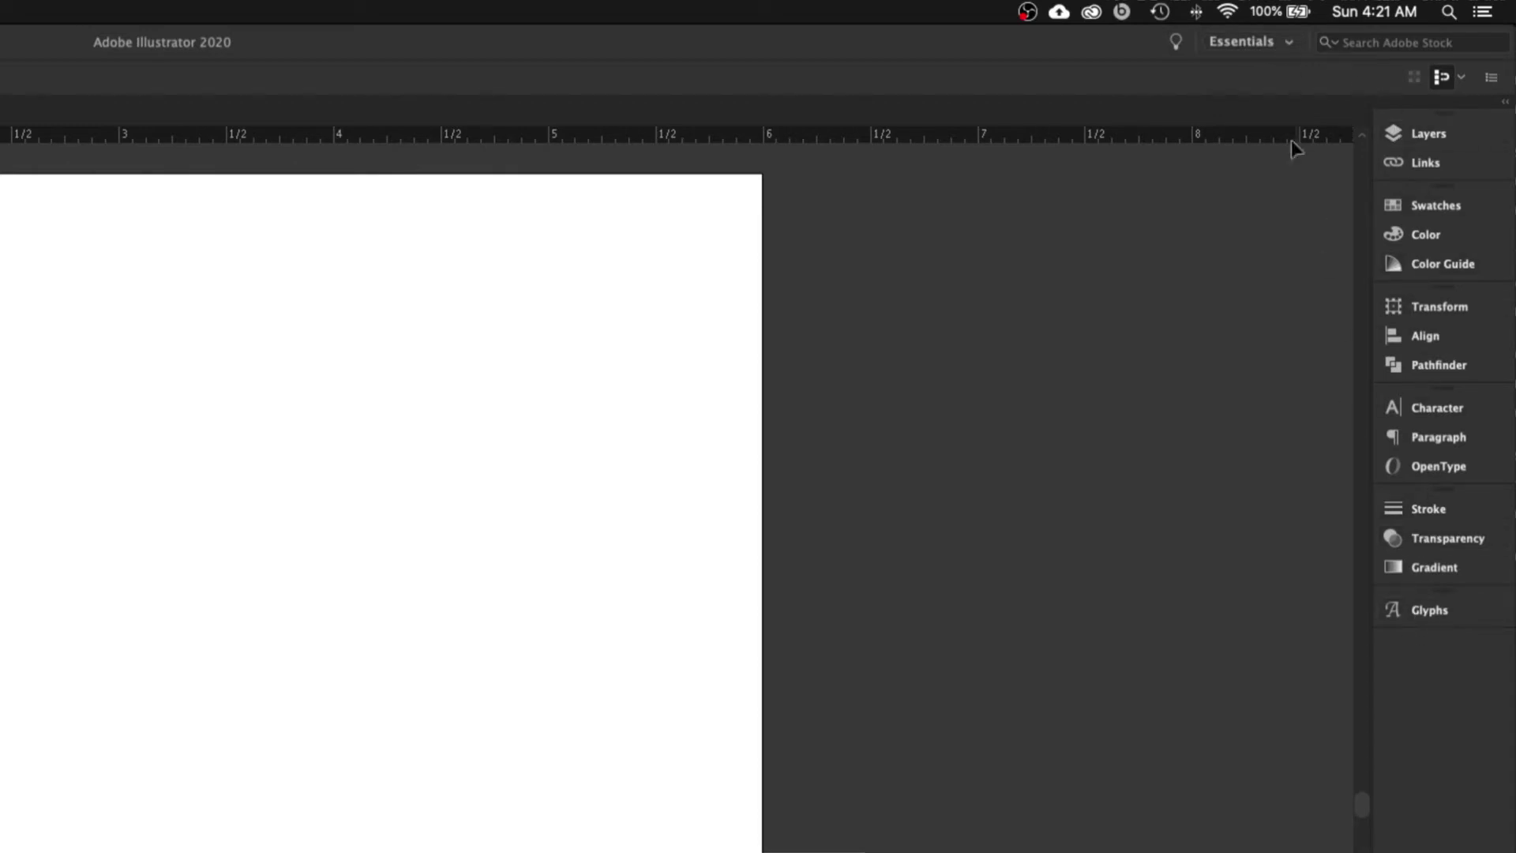
click(1253, 44)
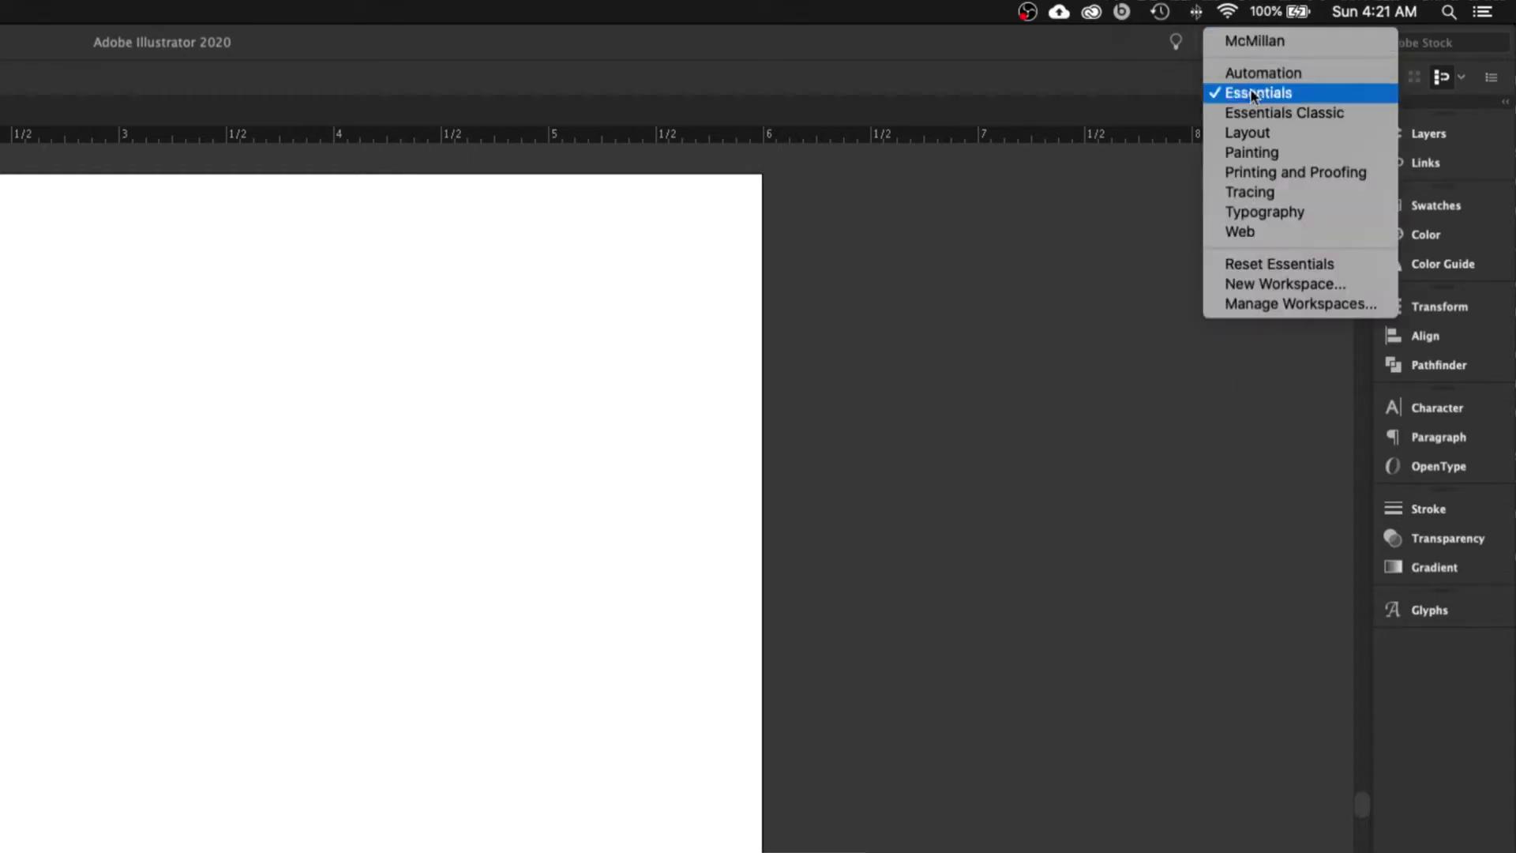
click(1257, 215)
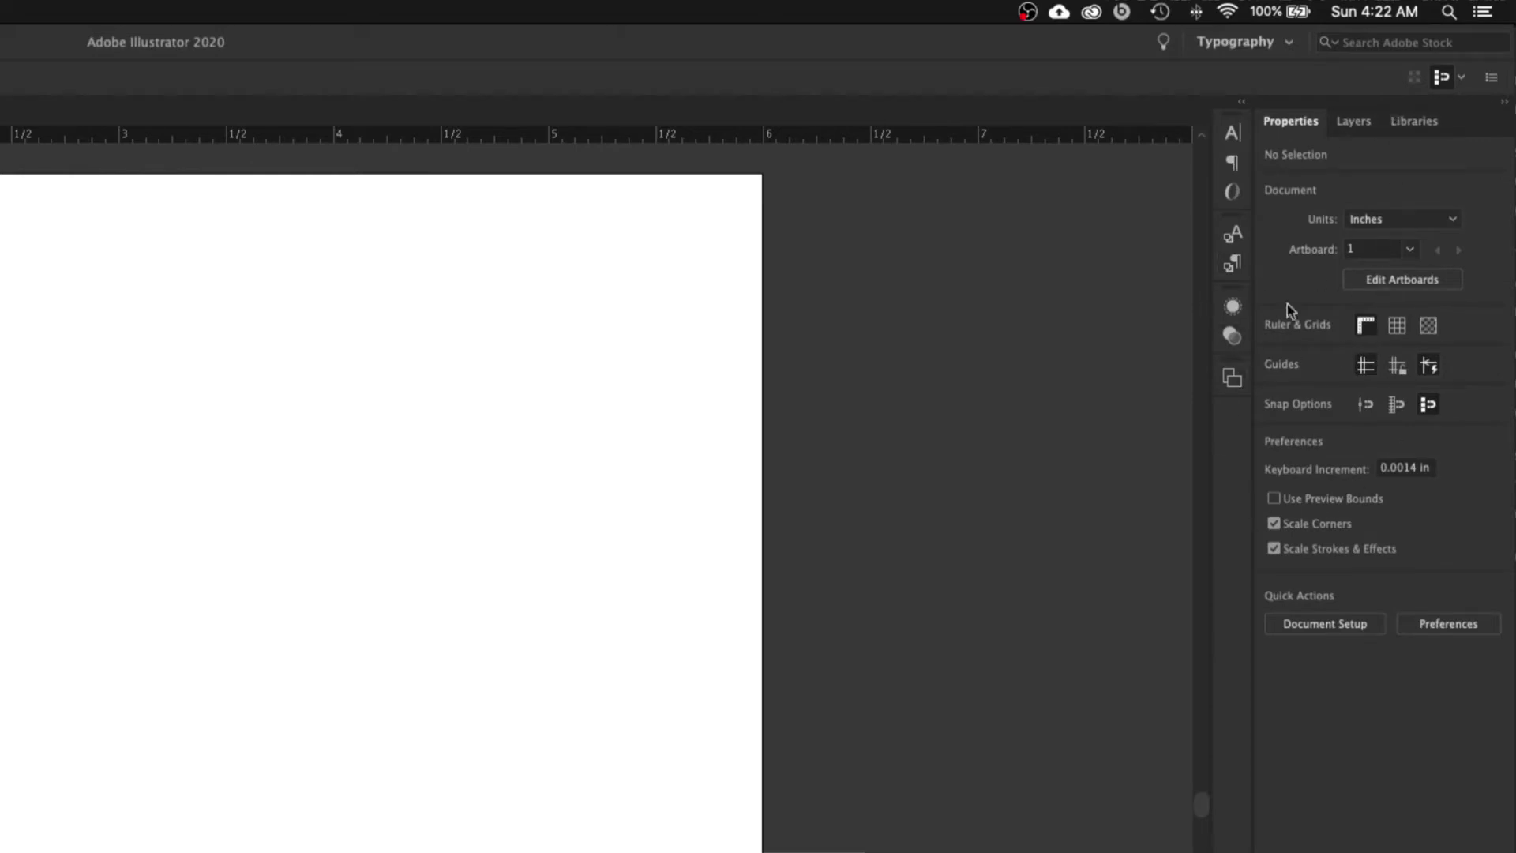
click(1280, 51)
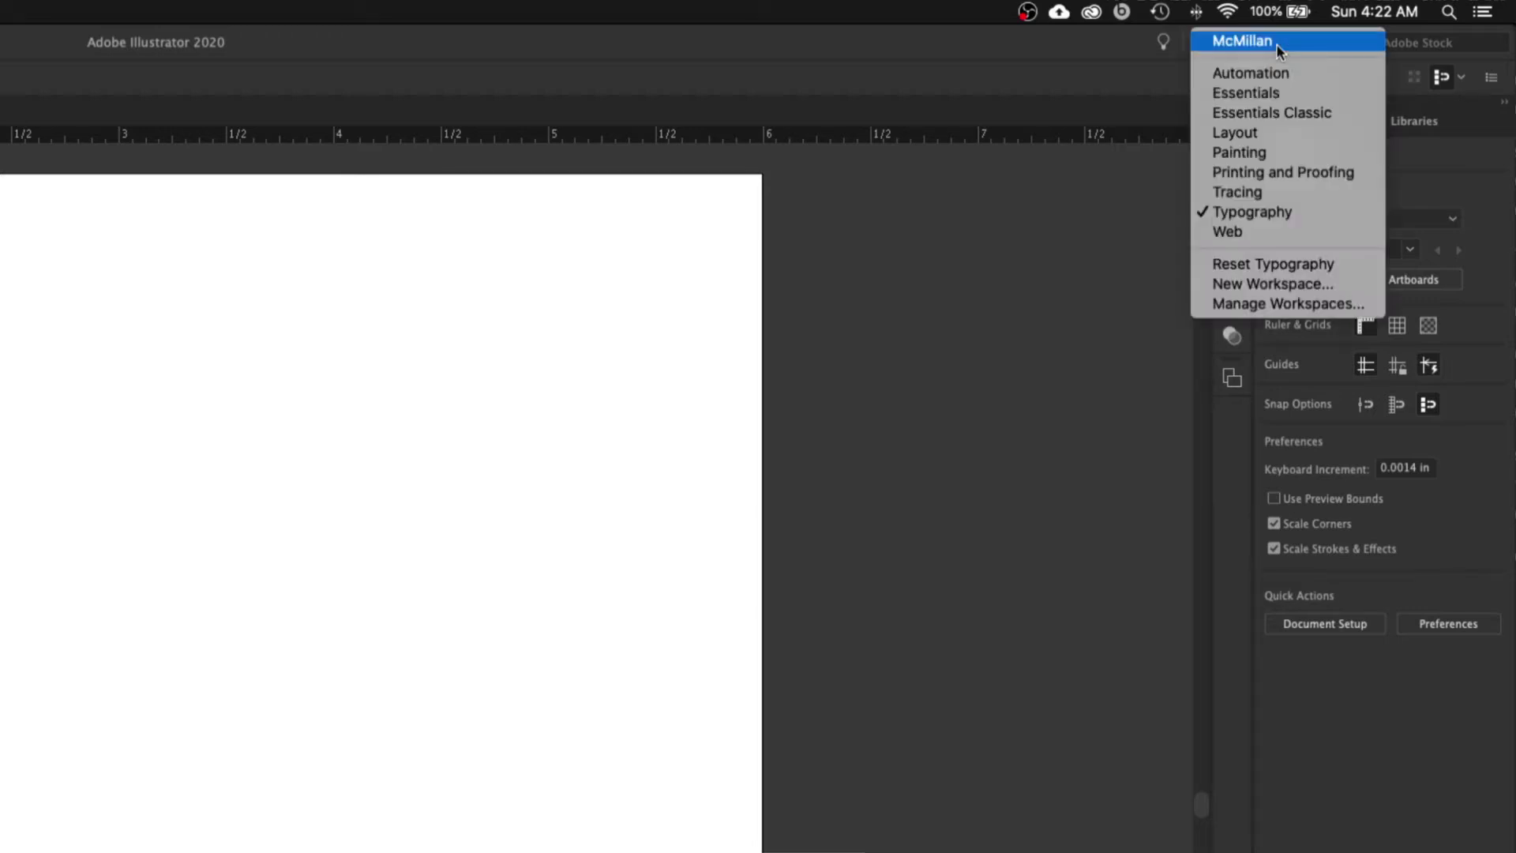
click(1261, 94)
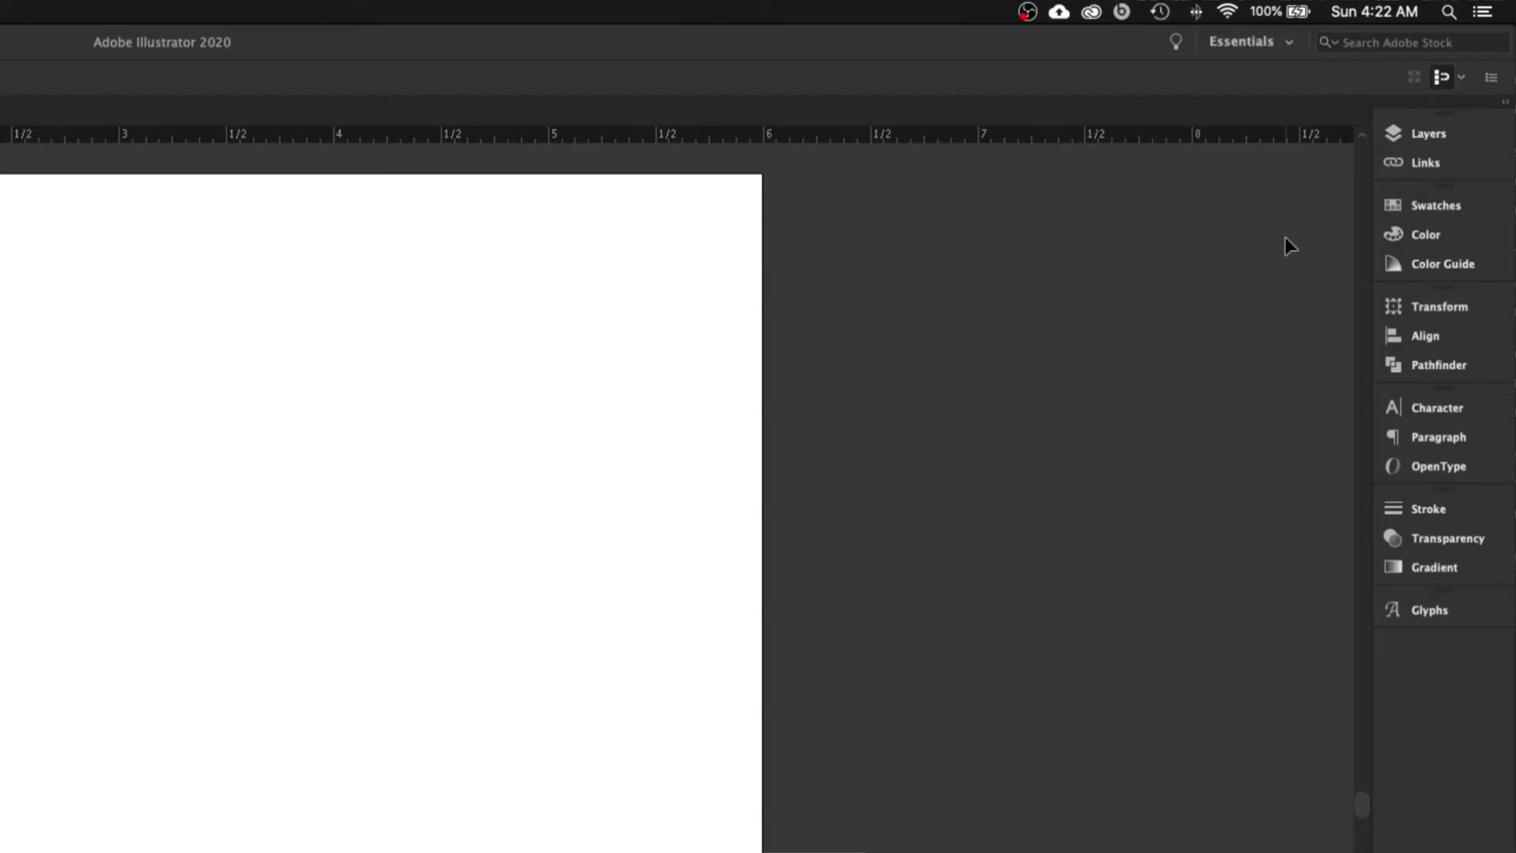
click(1255, 45)
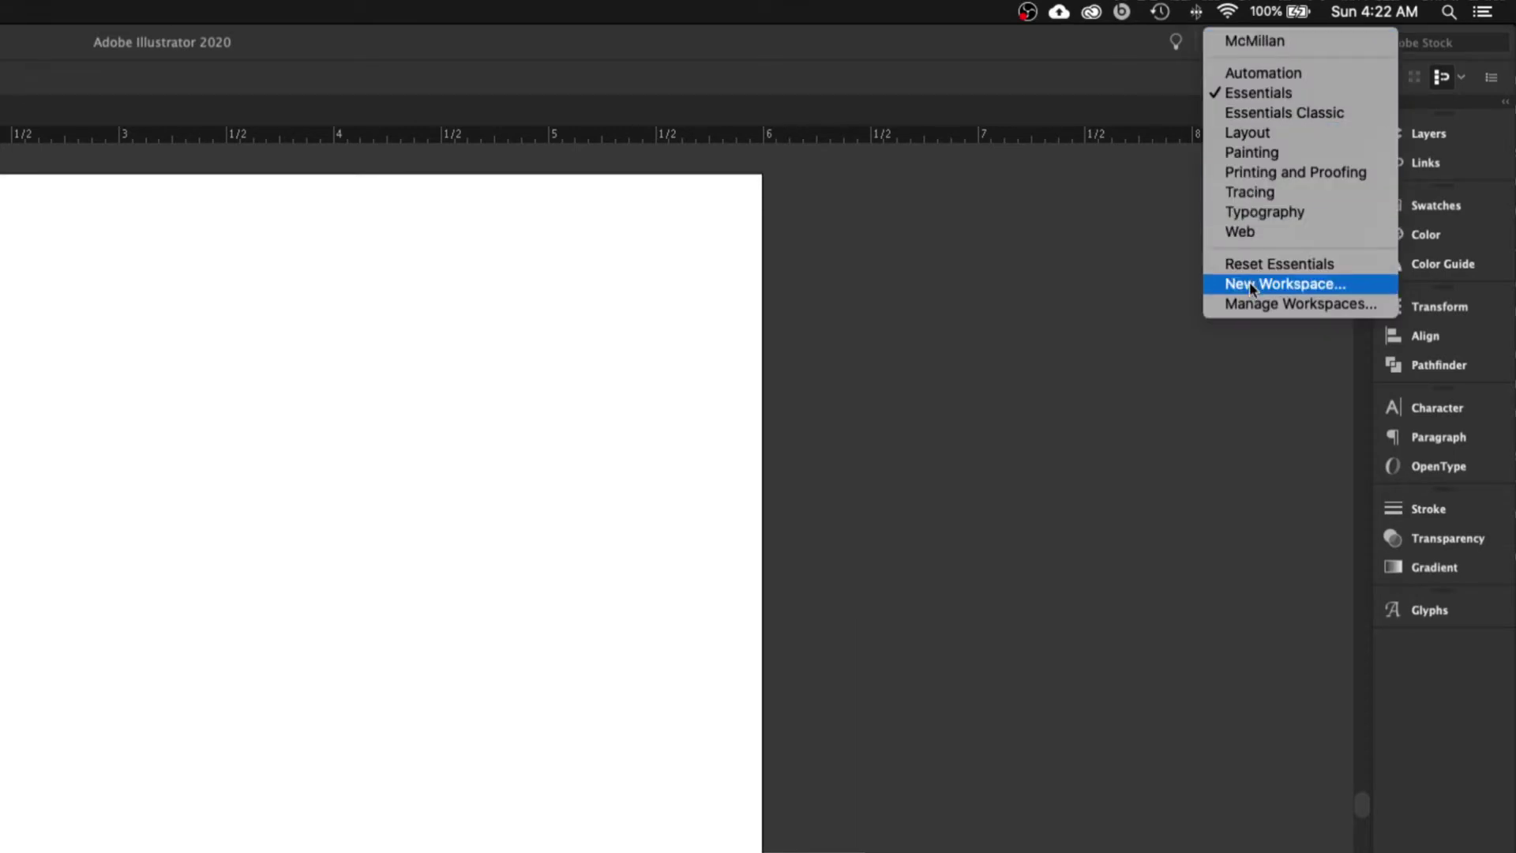
click(1152, 277)
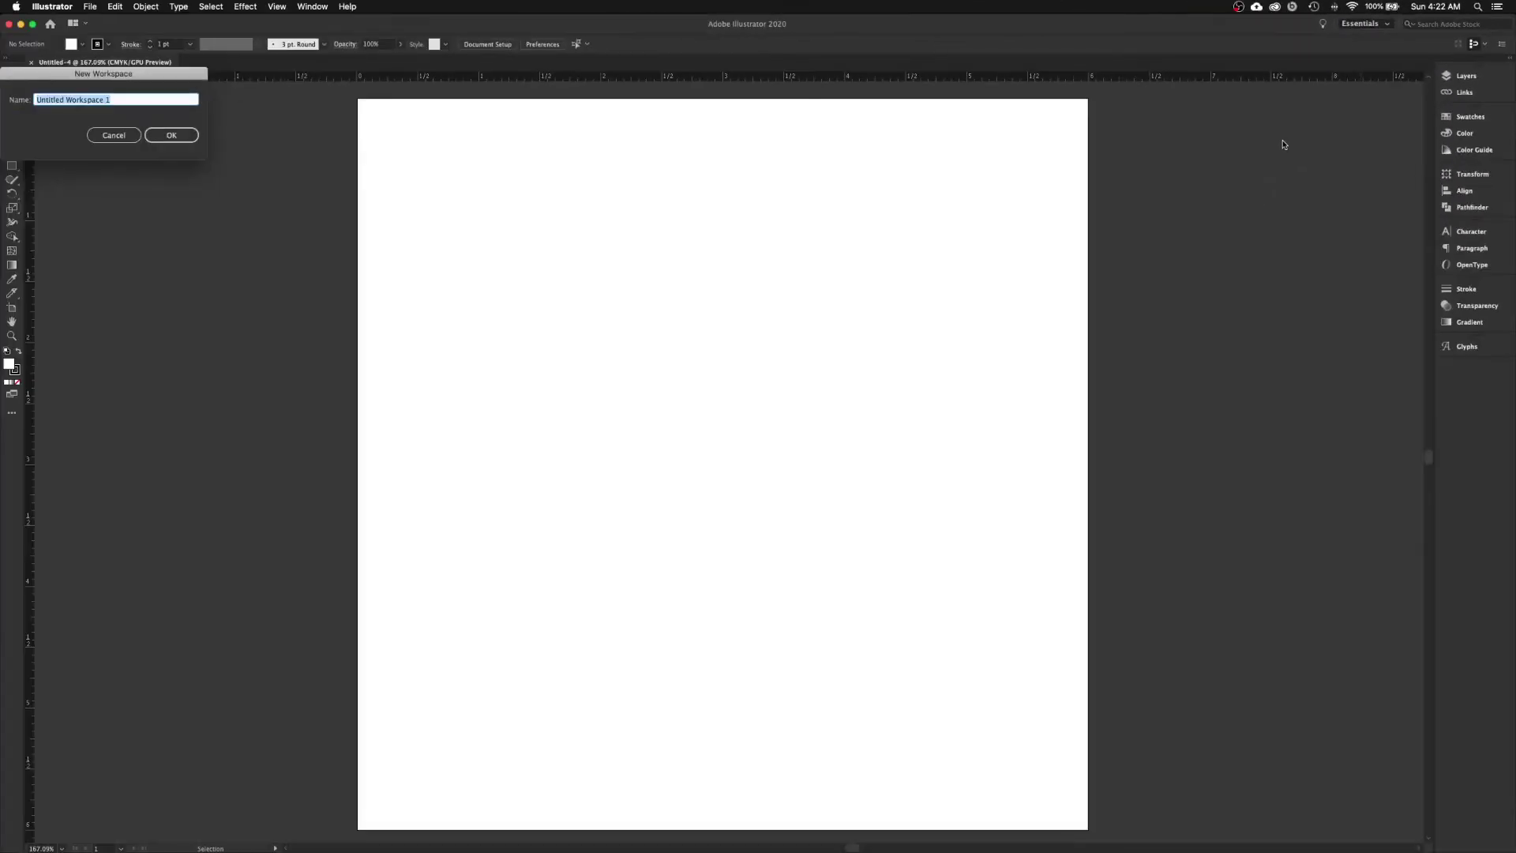
drag(184, 73, 956, 244)
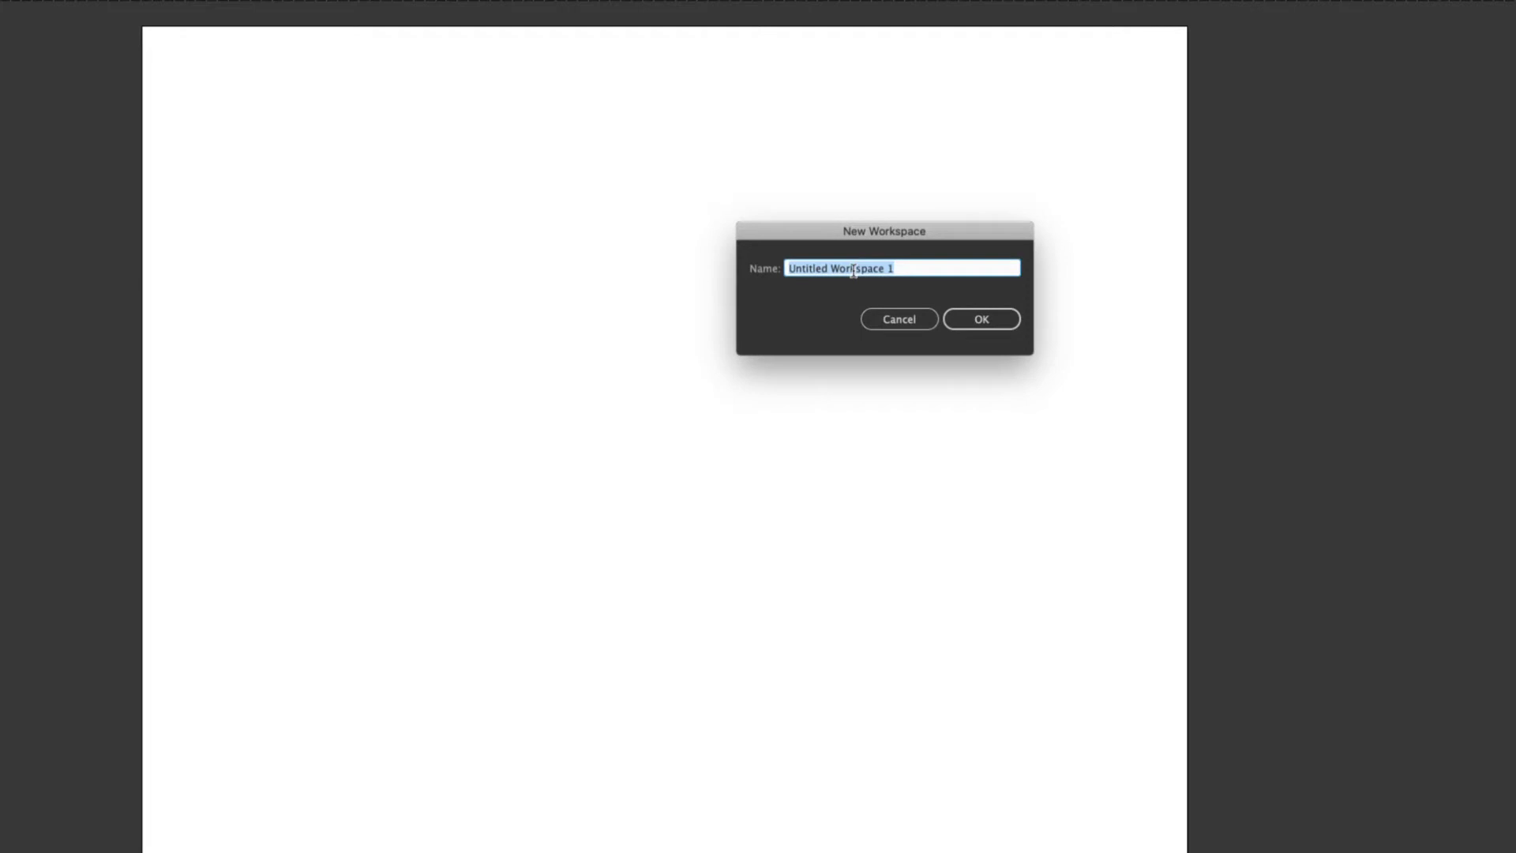
click(896, 317)
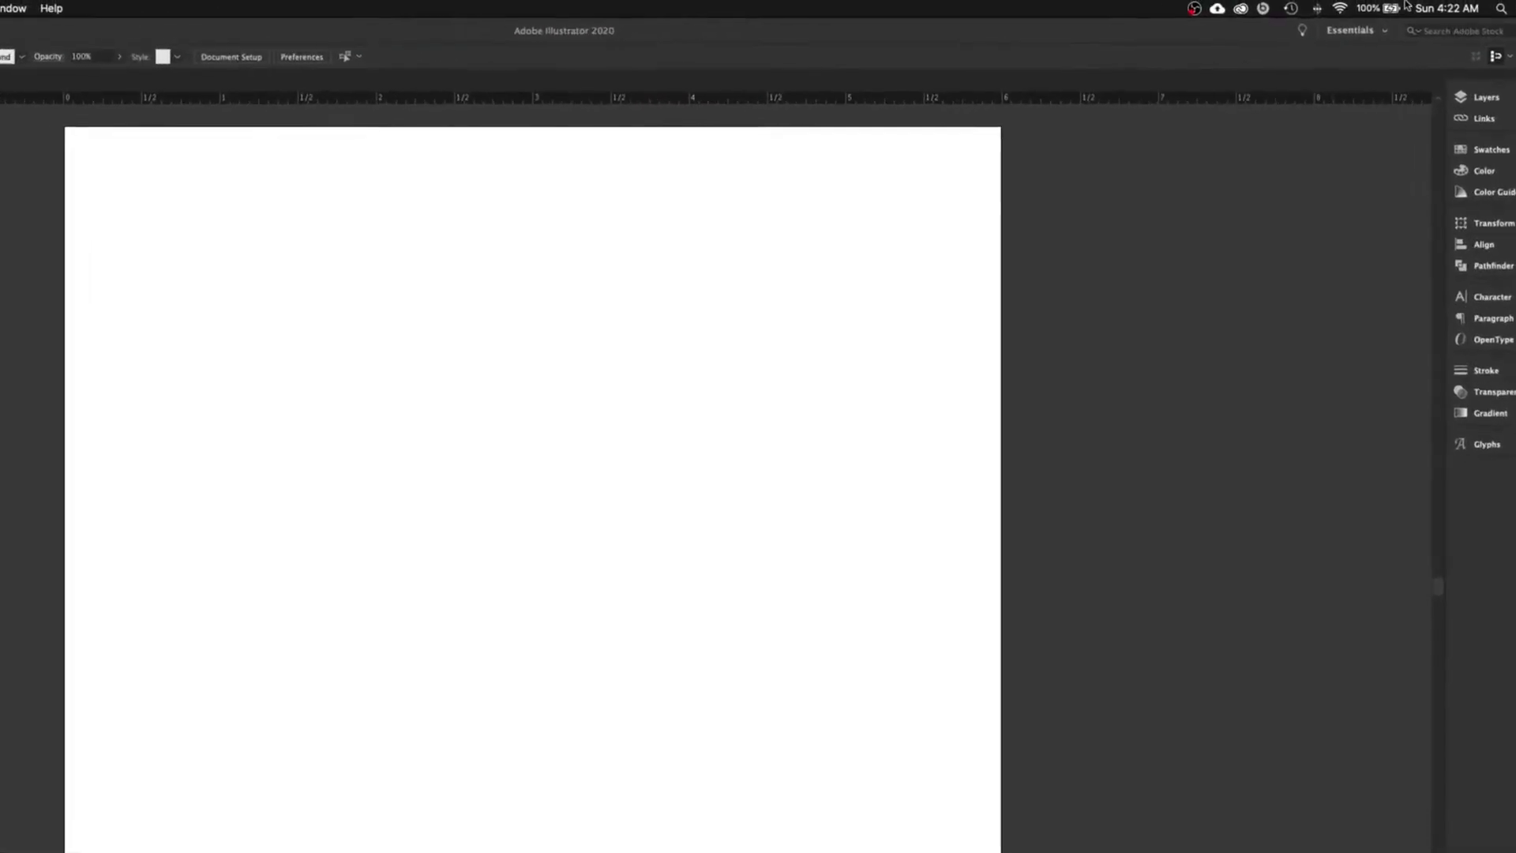
- Switch back to the saved custom workspace
click(1378, 30)
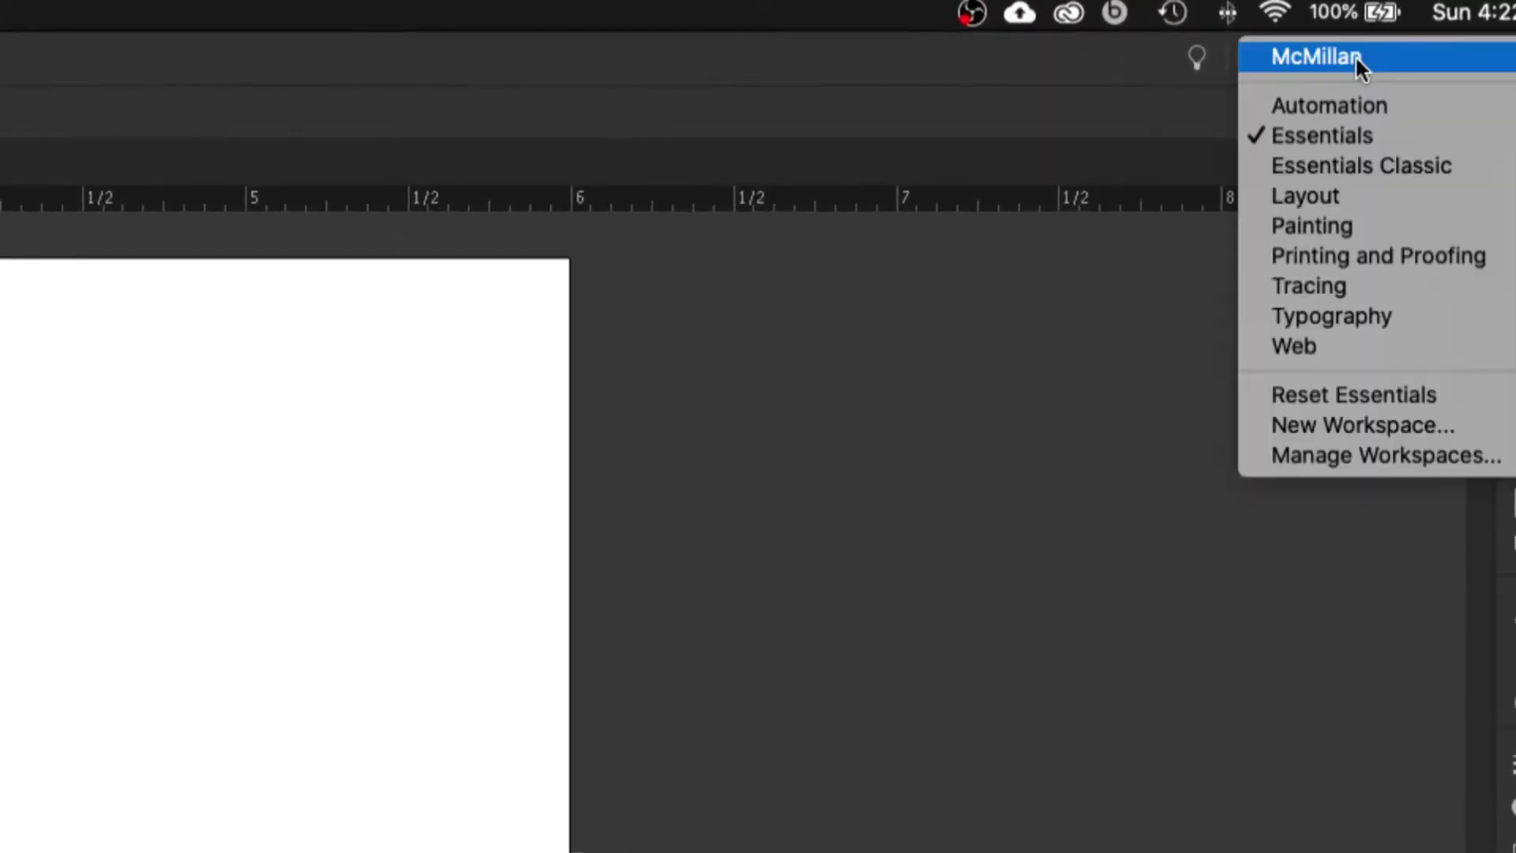
click(1305, 52)
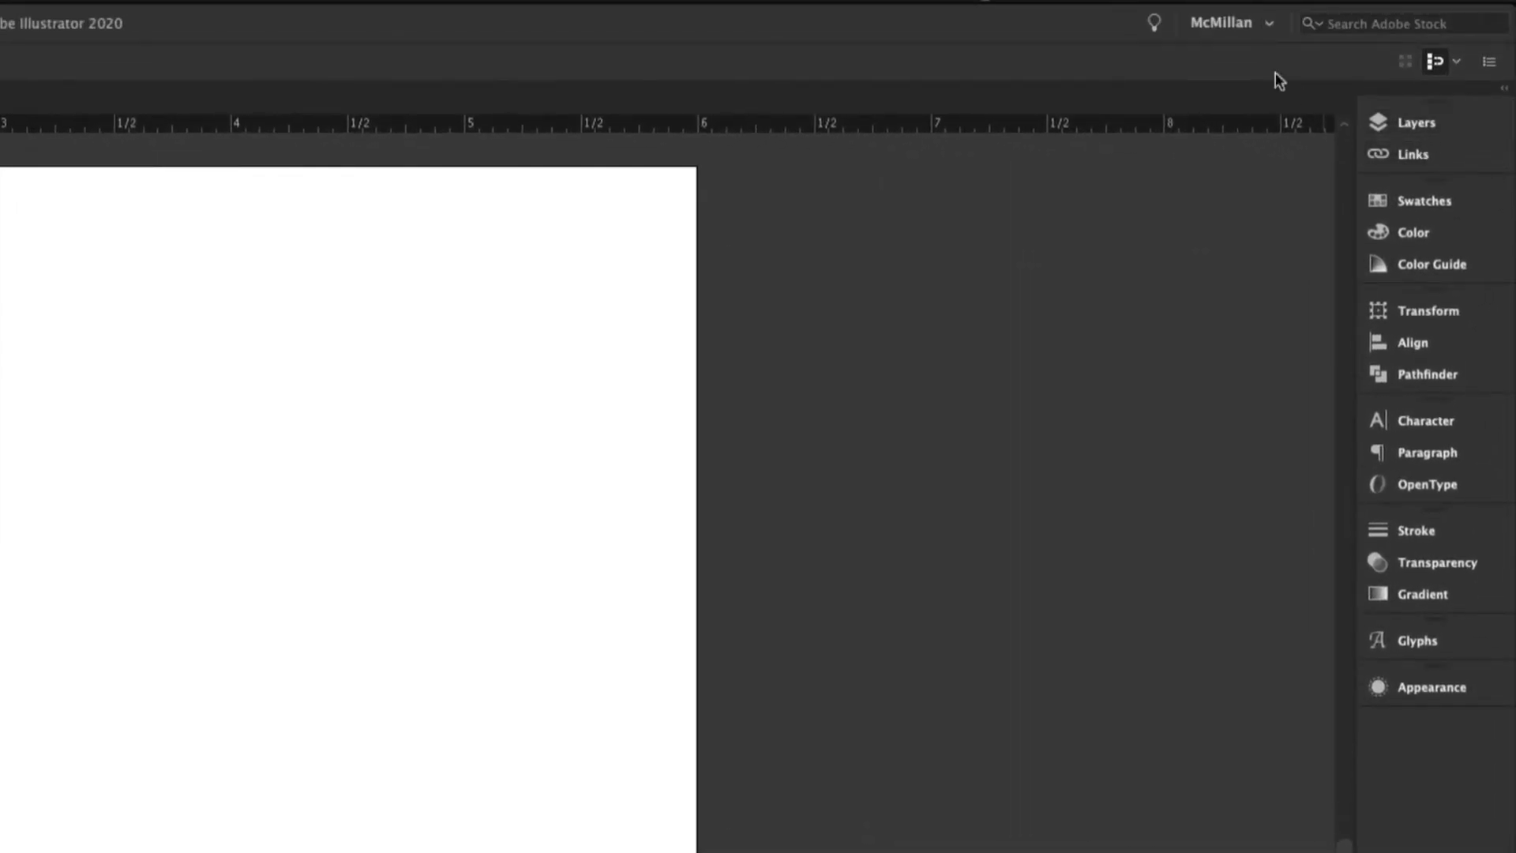
- Switch to the Essentials workspace and examine the document's layers and links
click(1217, 17)
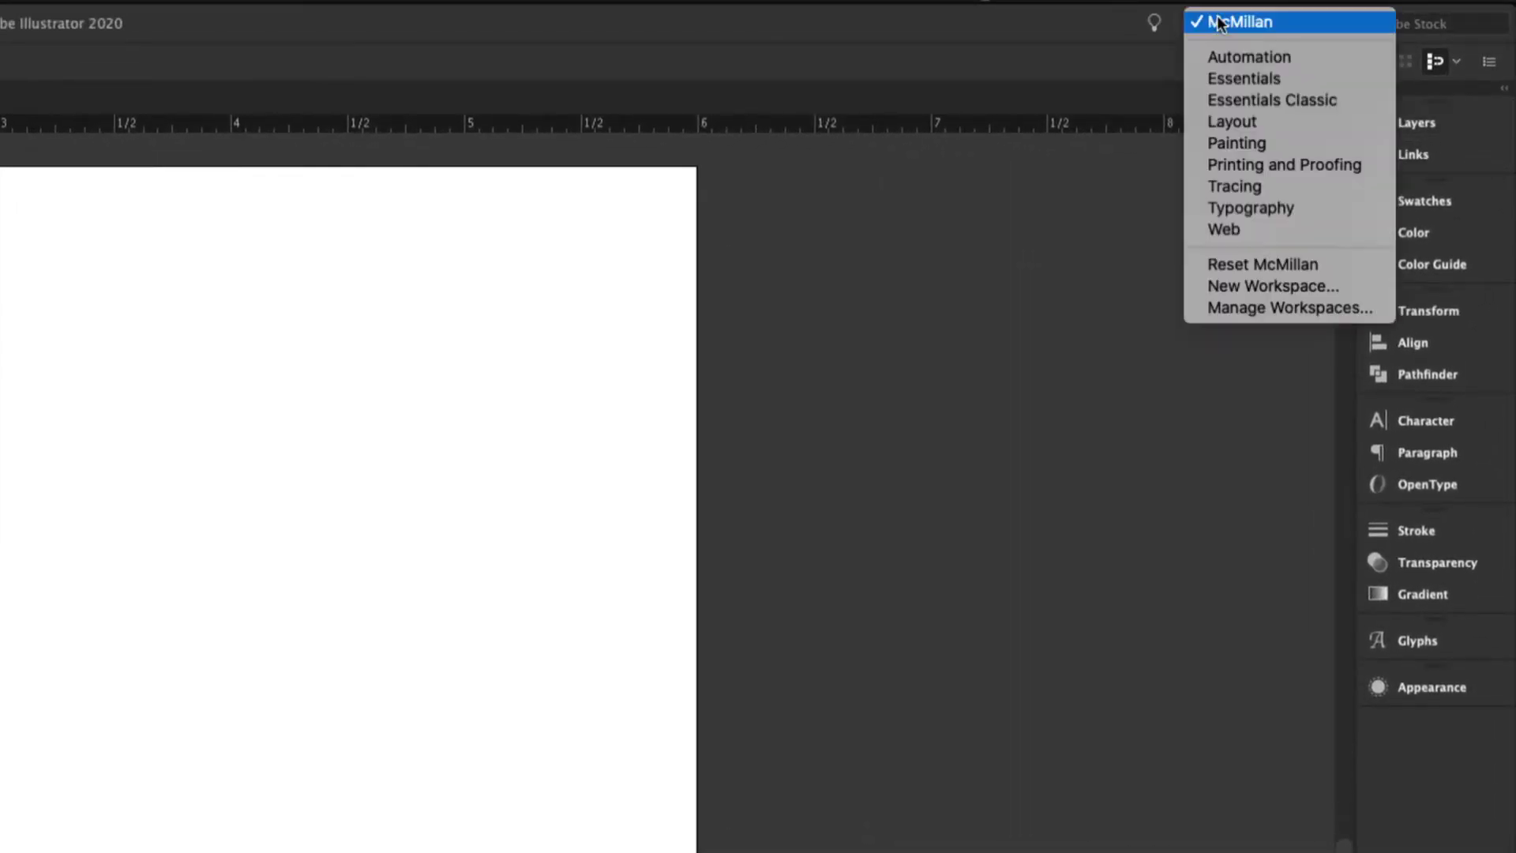
click(1216, 74)
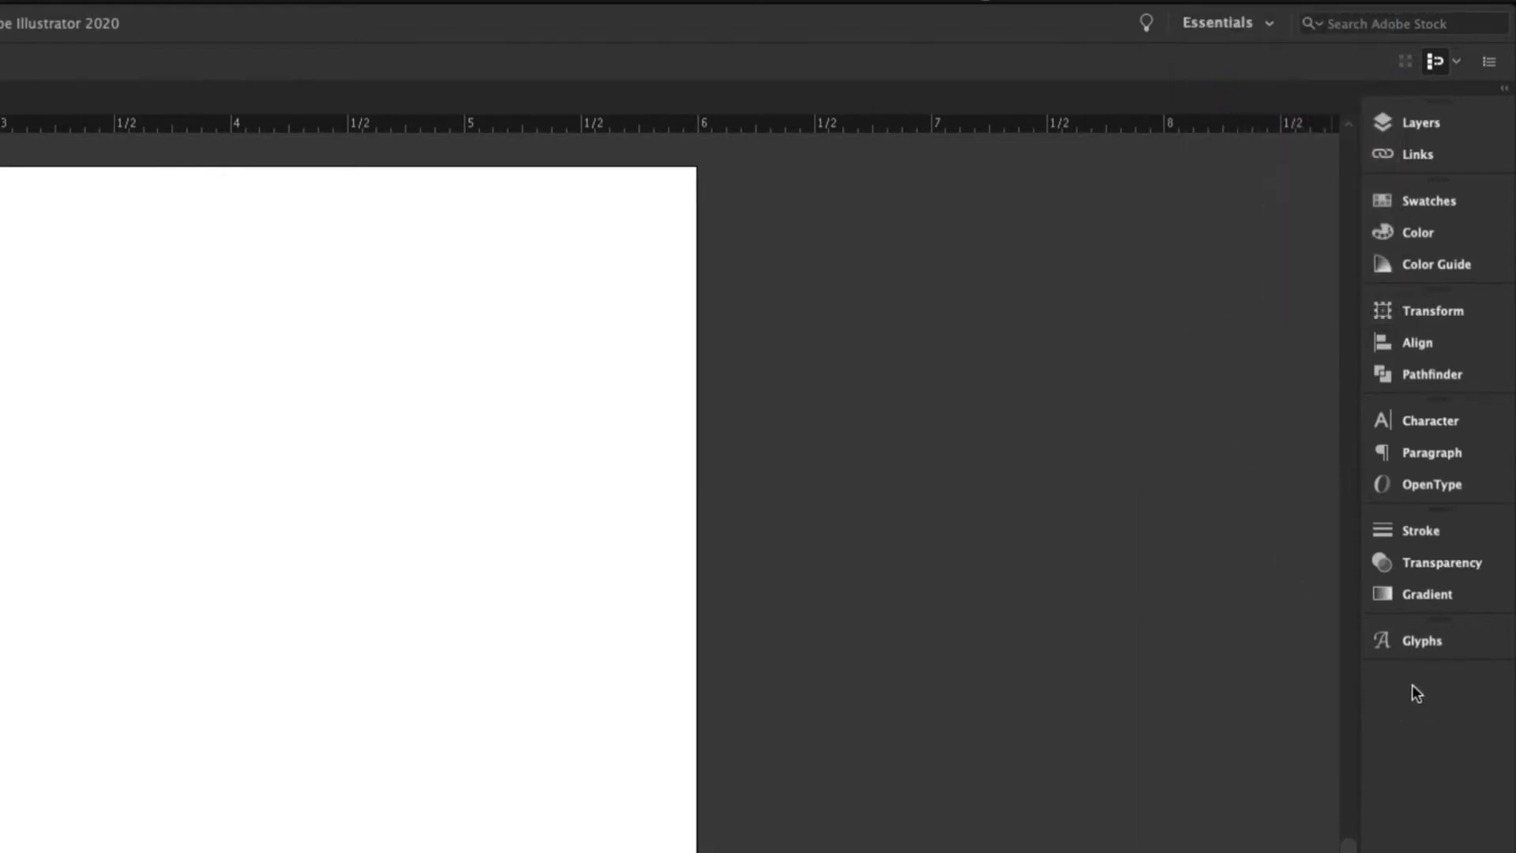
click(1420, 124)
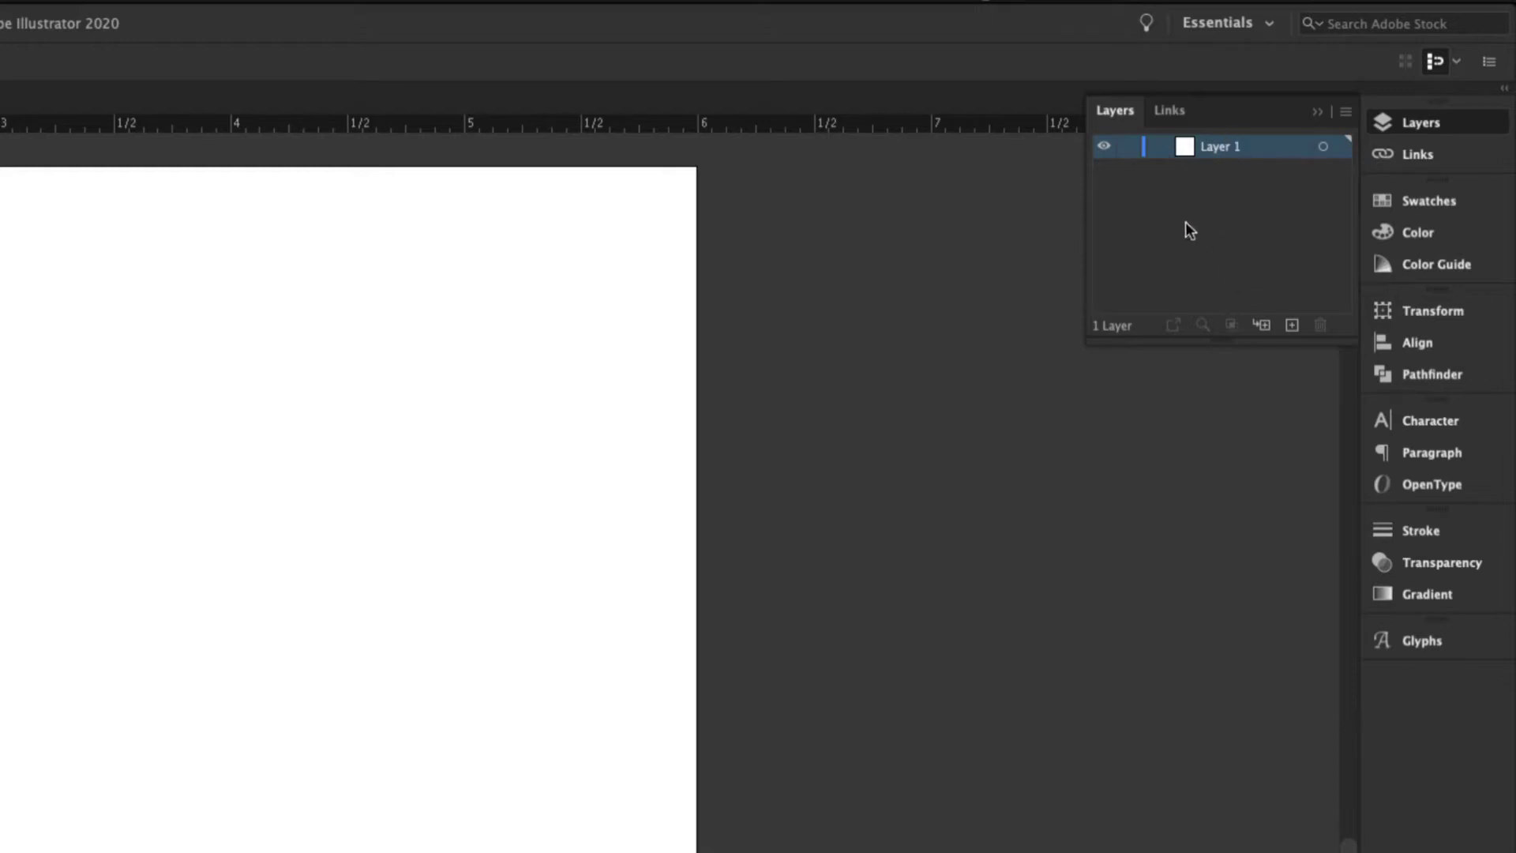
click(1173, 118)
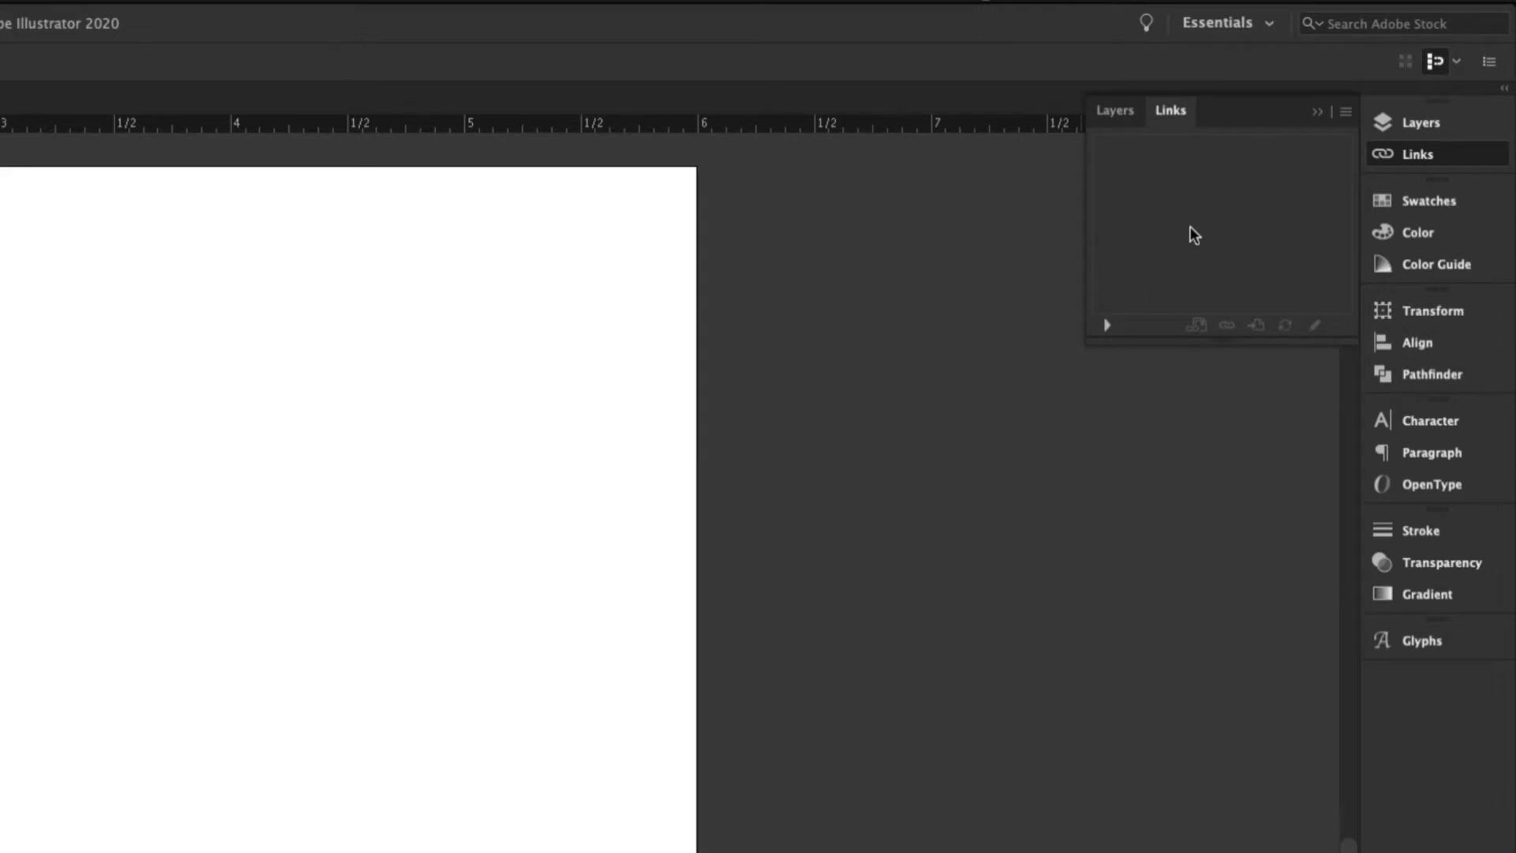
click(1402, 166)
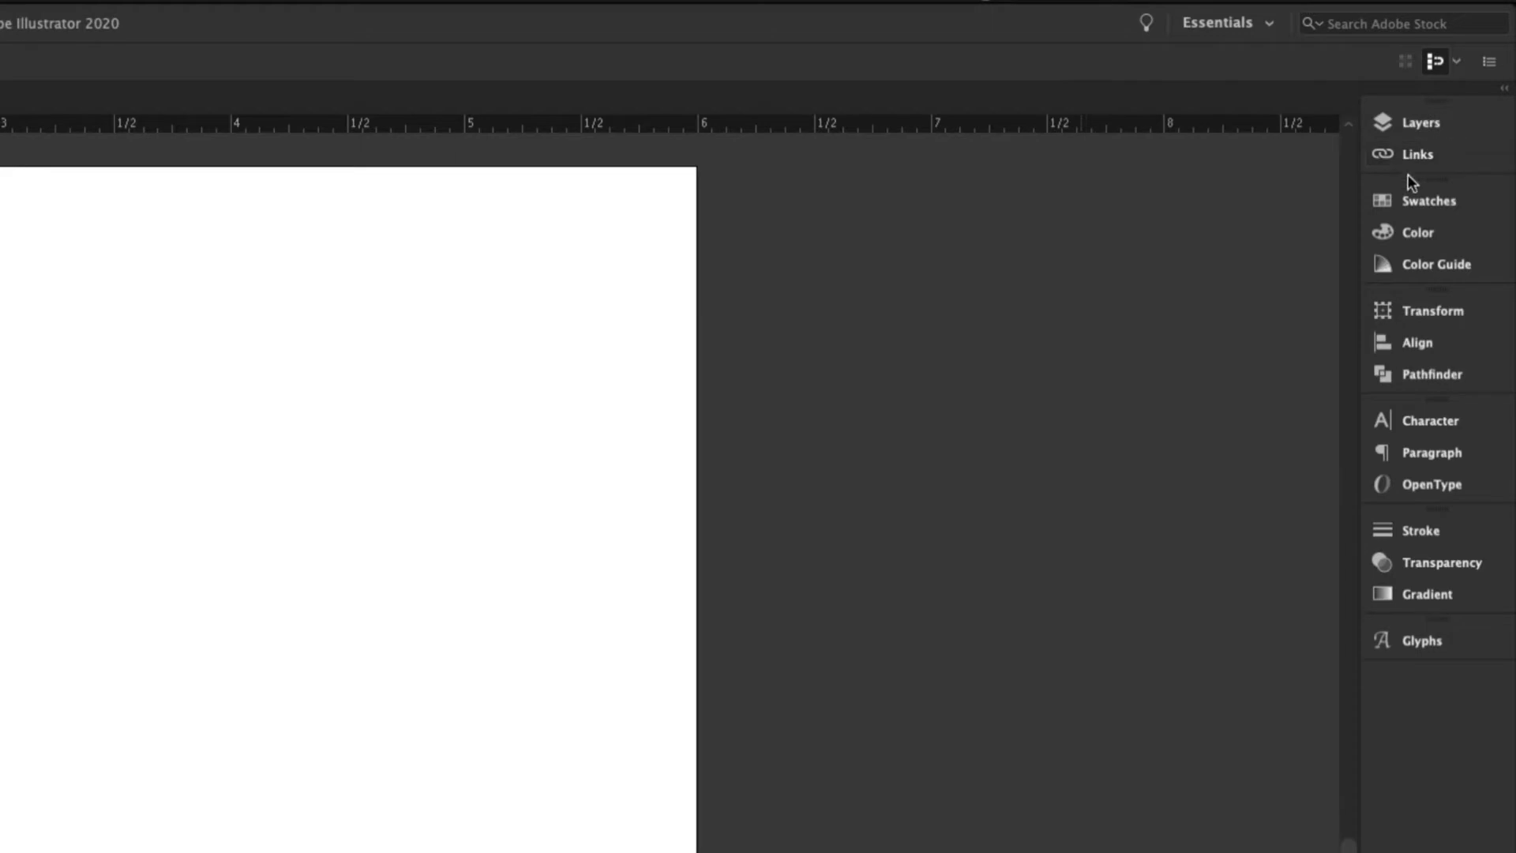
- Set the stroke to None and the fill to the magenta swatch, after trying black as the fill
click(1410, 201)
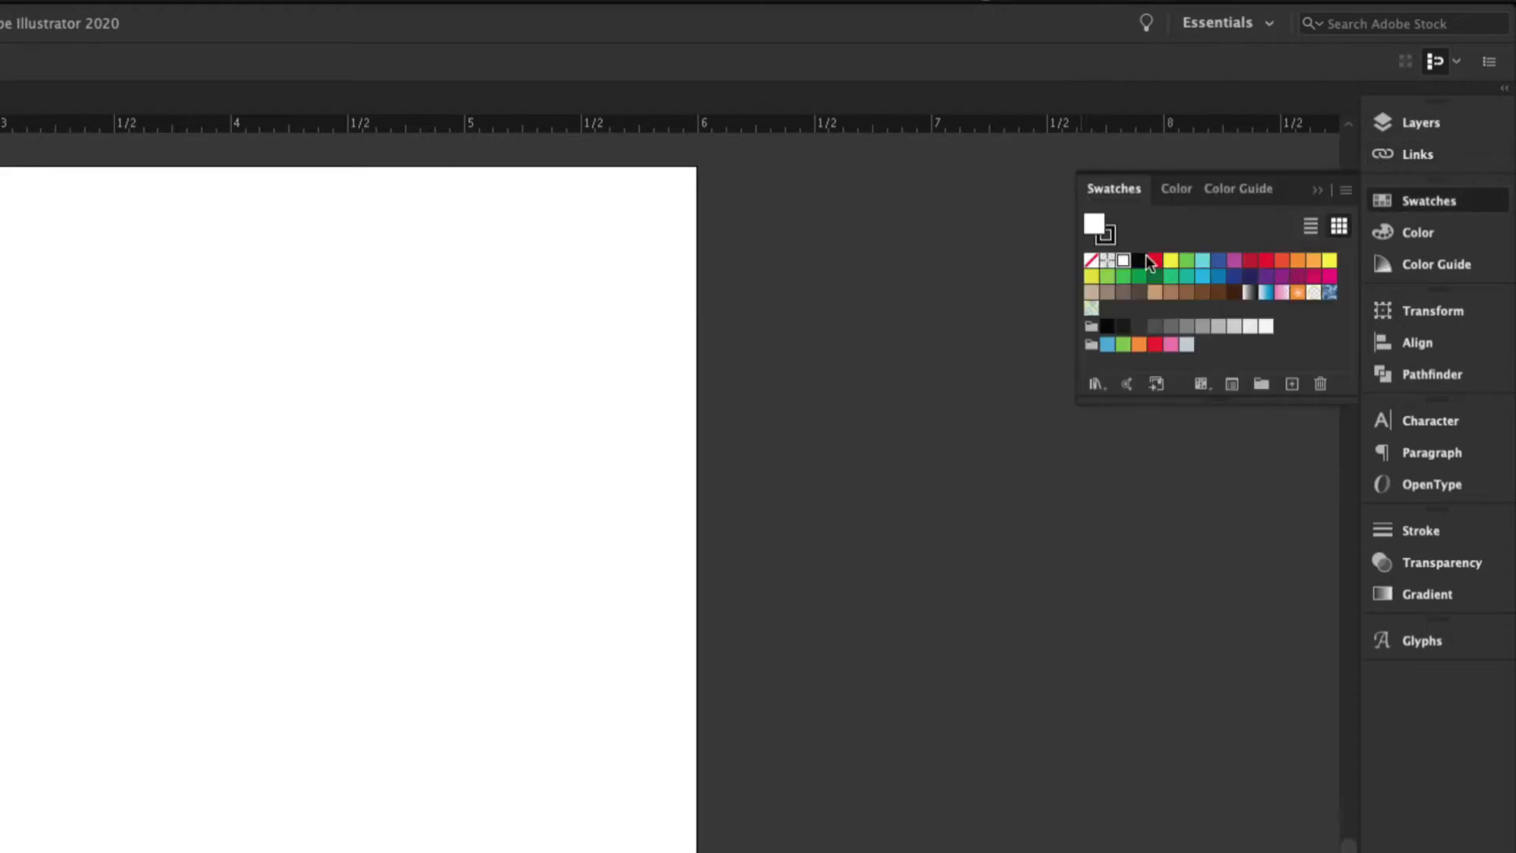
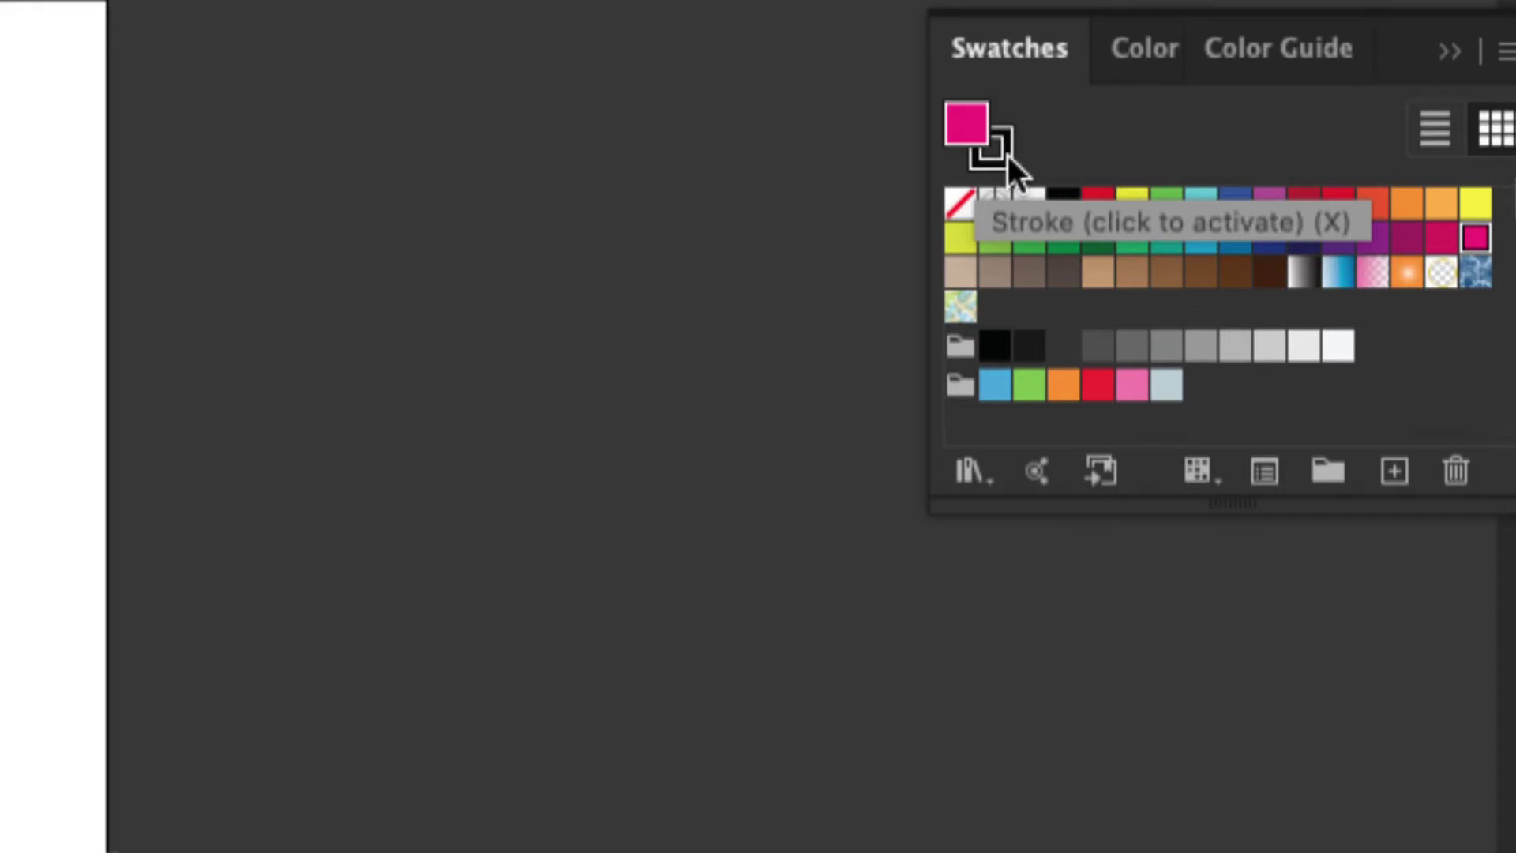
click(1007, 155)
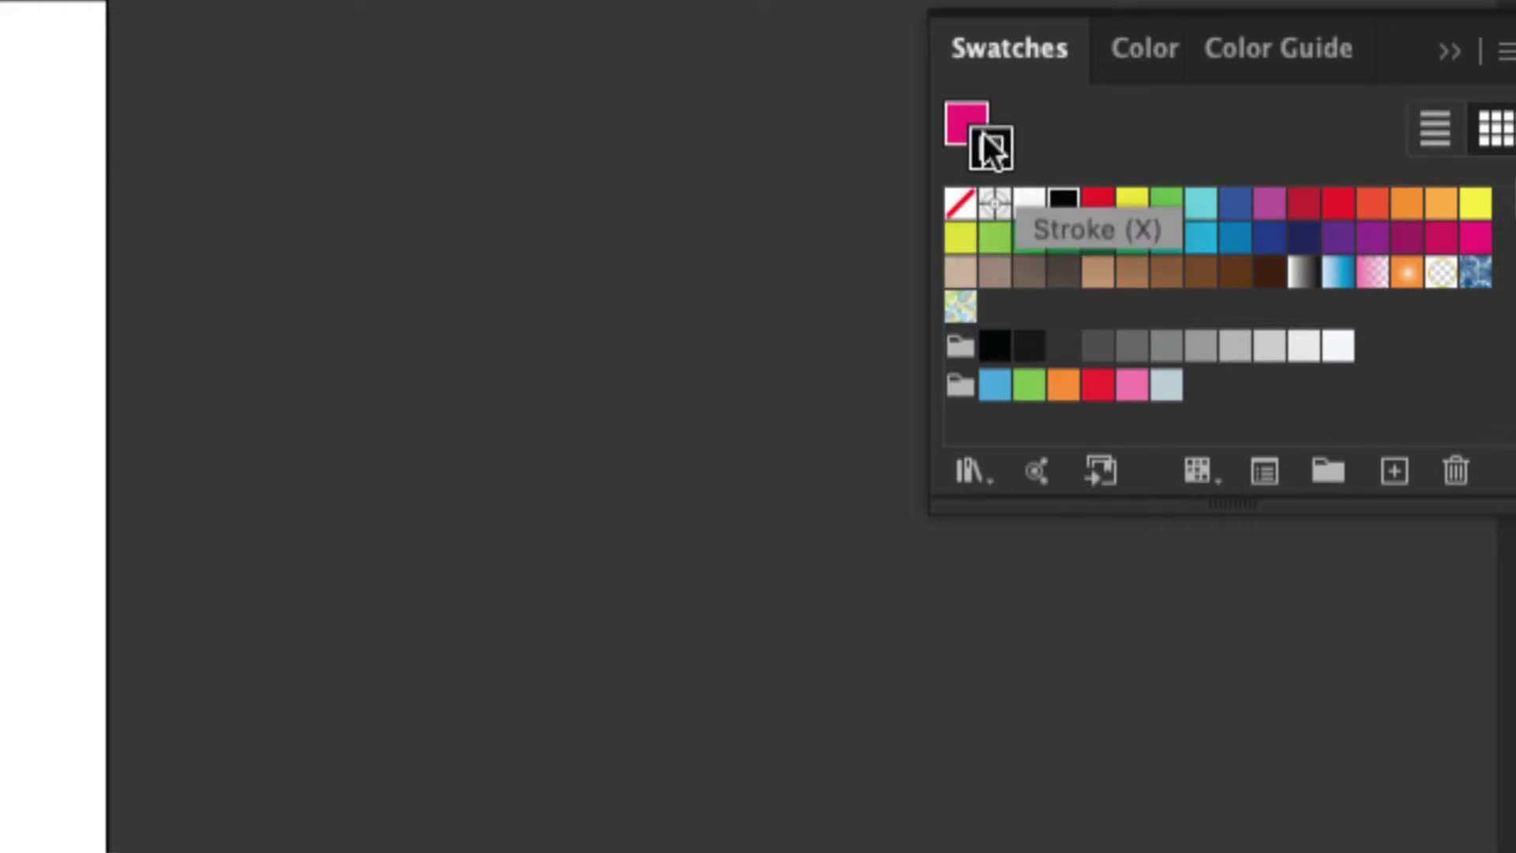
click(962, 206)
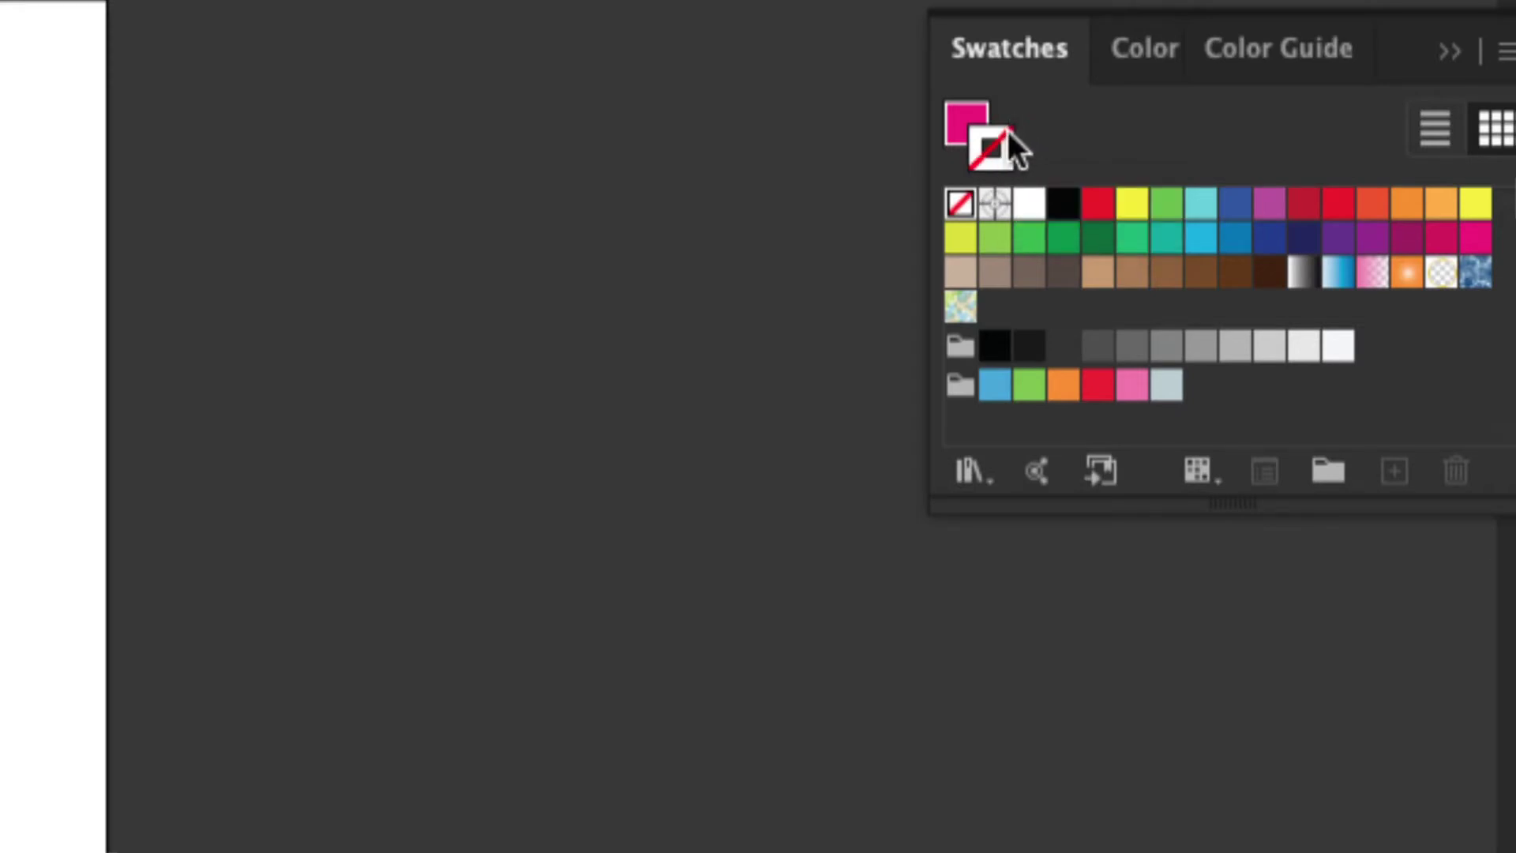
click(956, 112)
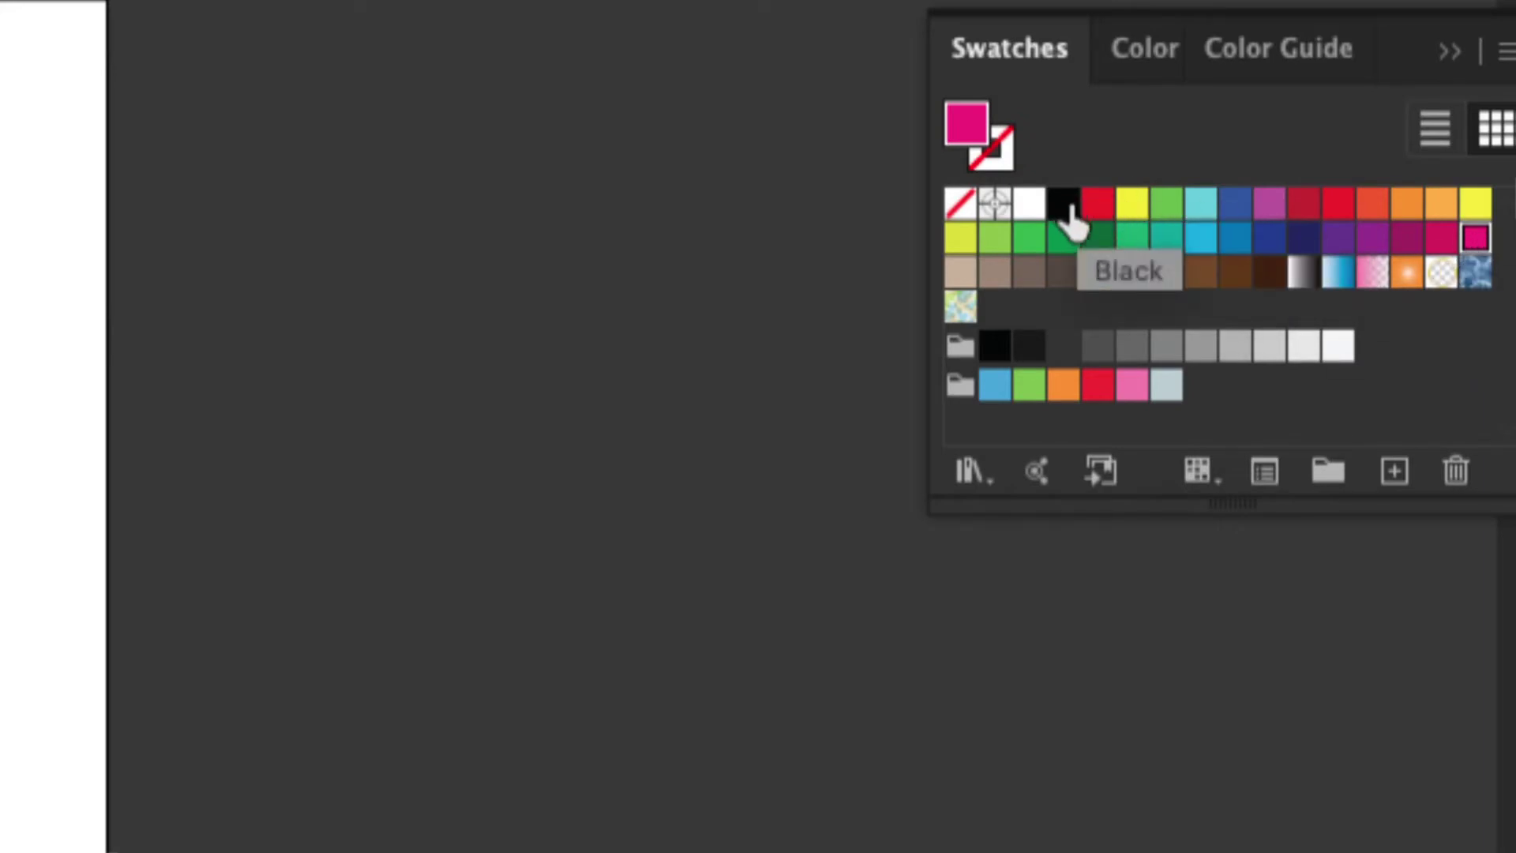
click(1068, 207)
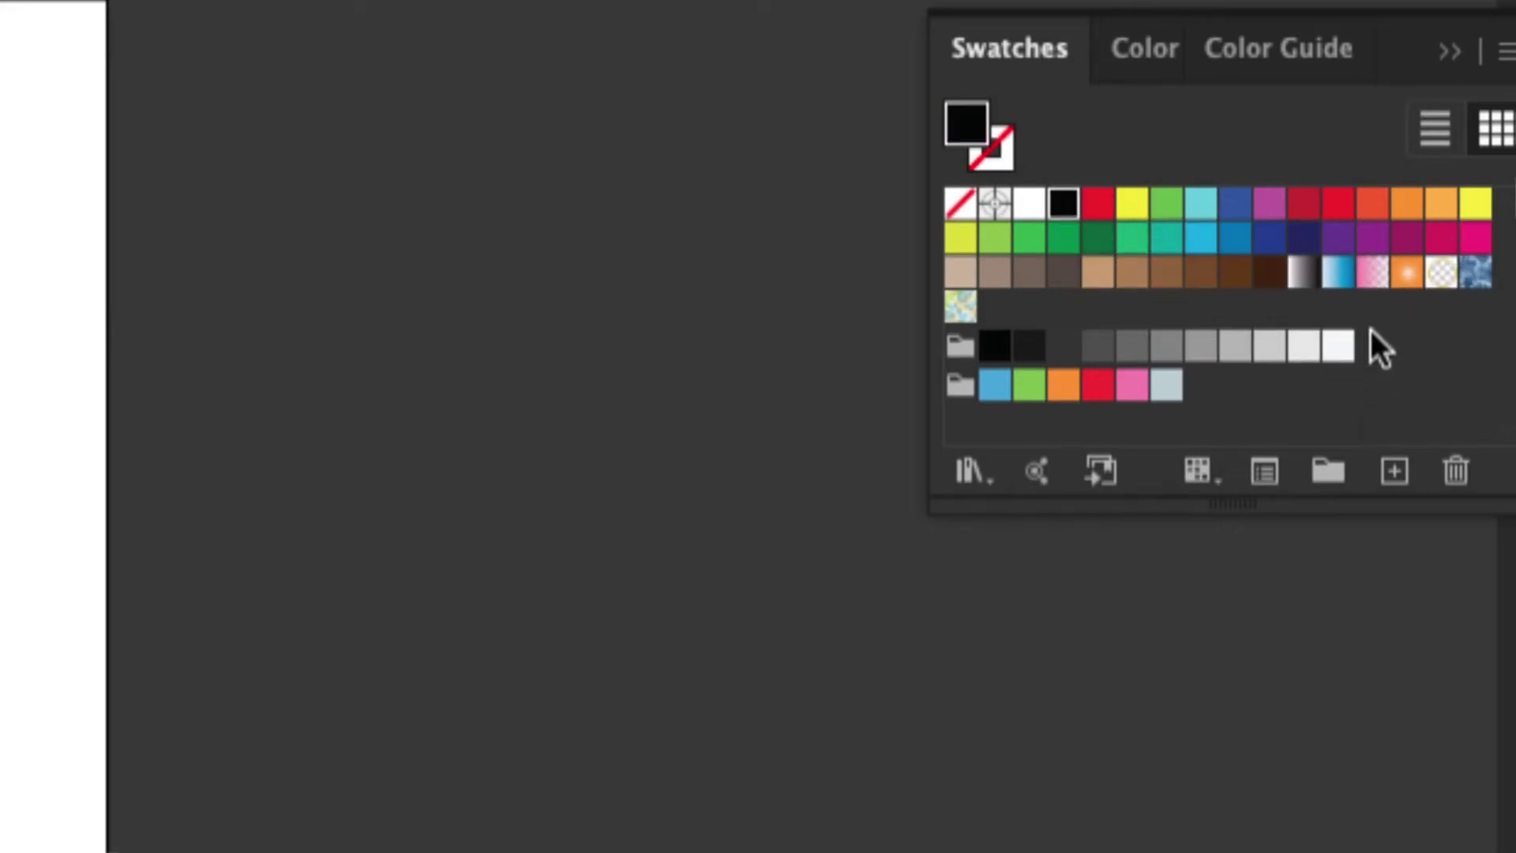
click(1476, 237)
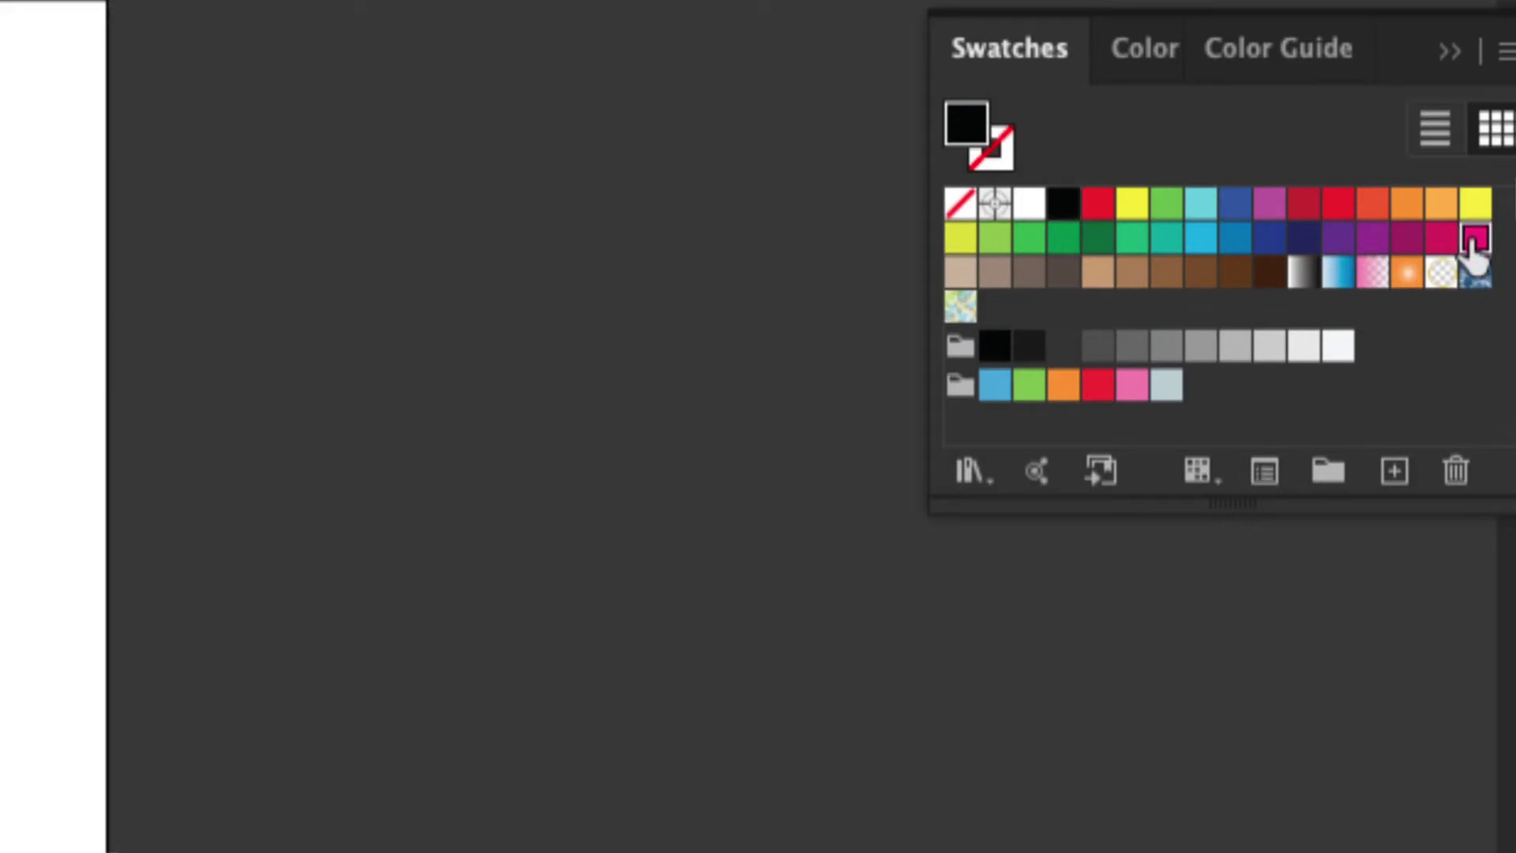
click(995, 144)
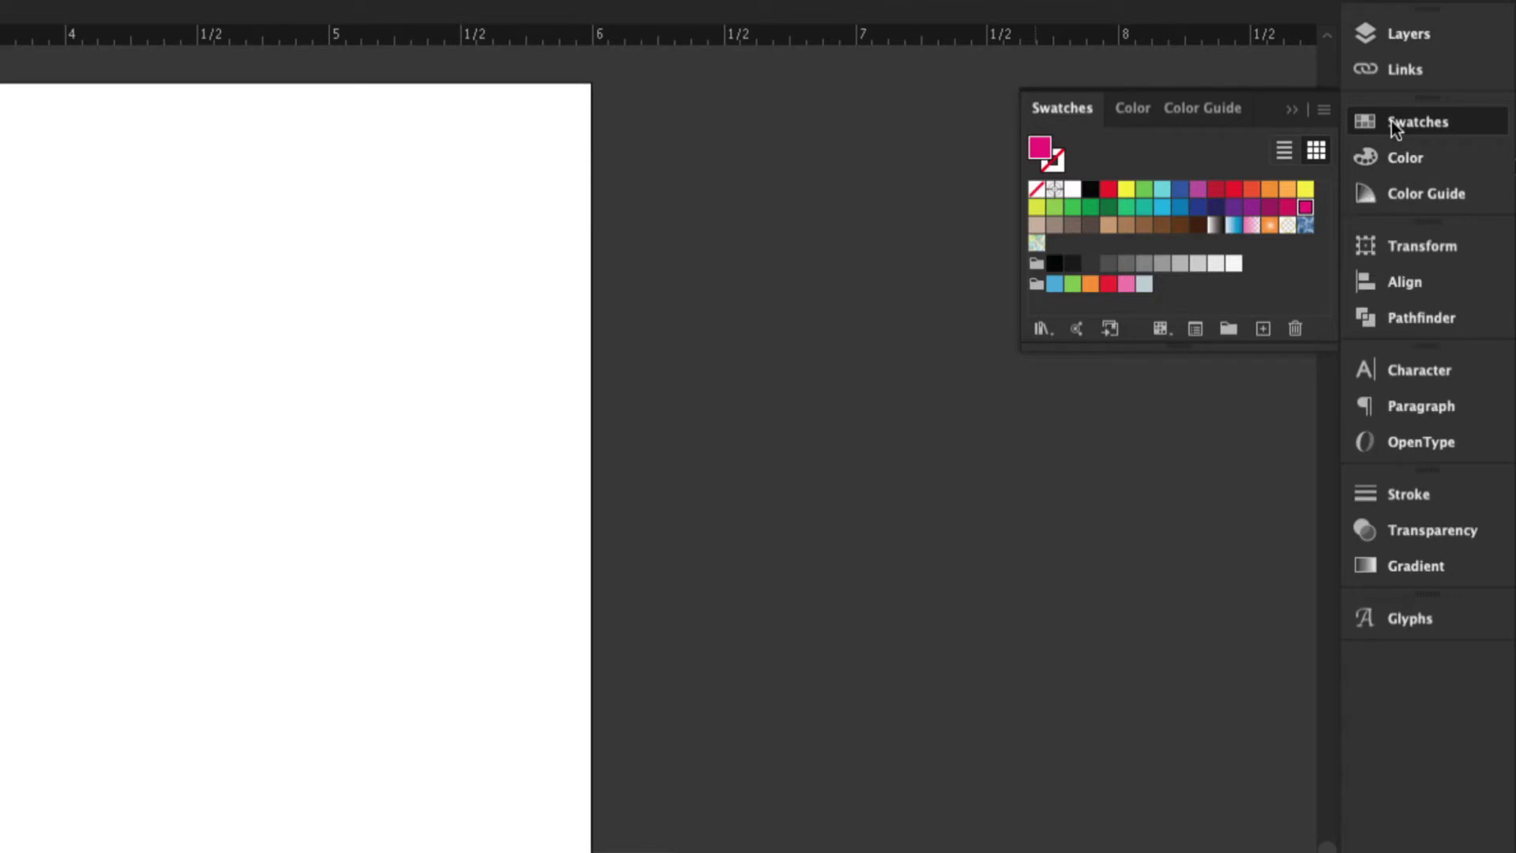
- Examine the magenta fill's CMYK mix, the available swatches and the color guide's shades and tints
click(1130, 112)
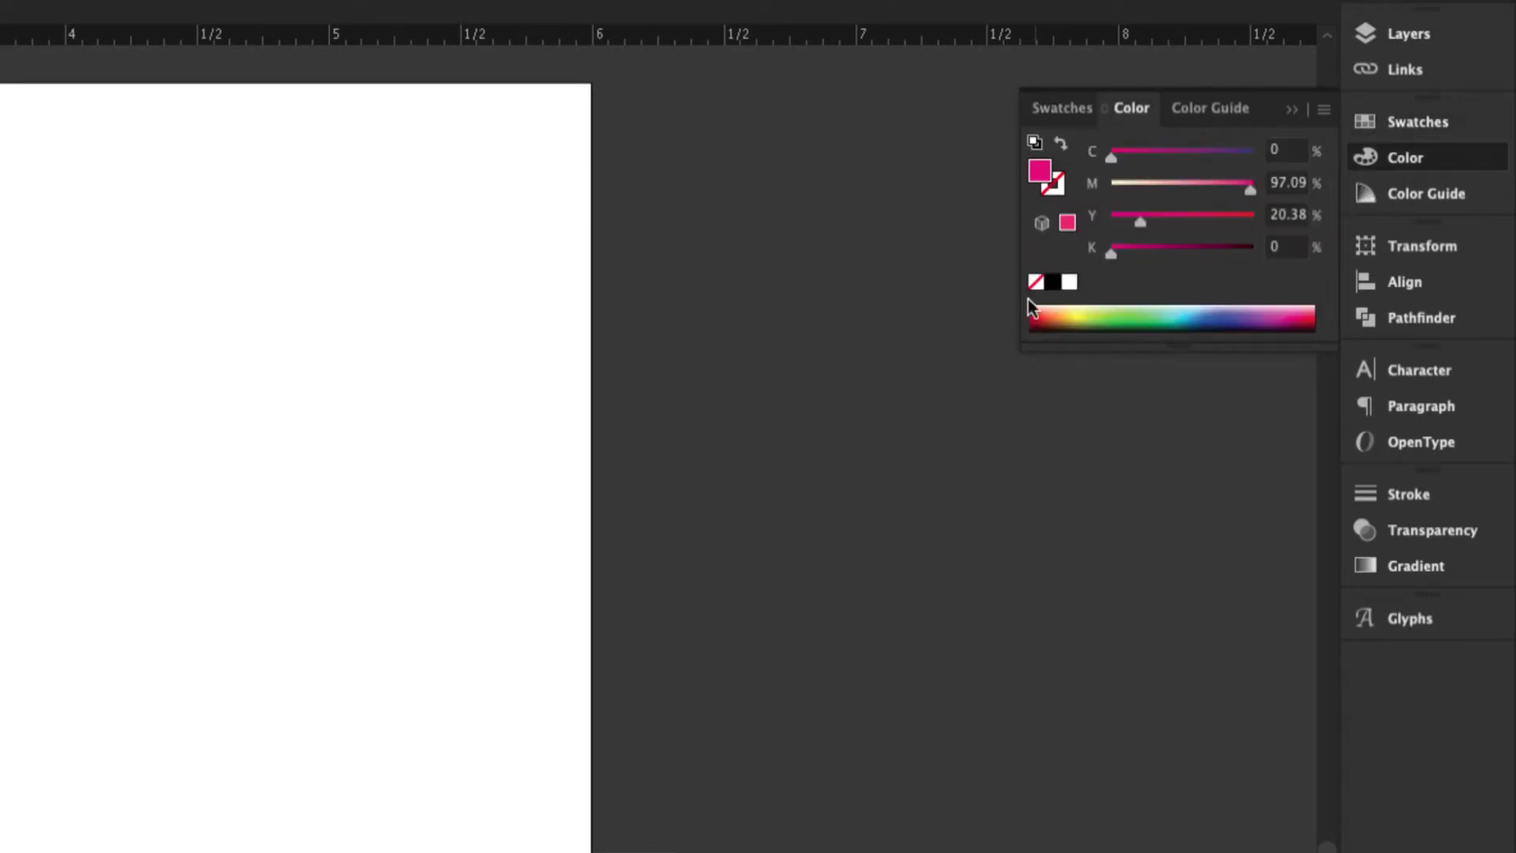
click(1239, 111)
click(1078, 112)
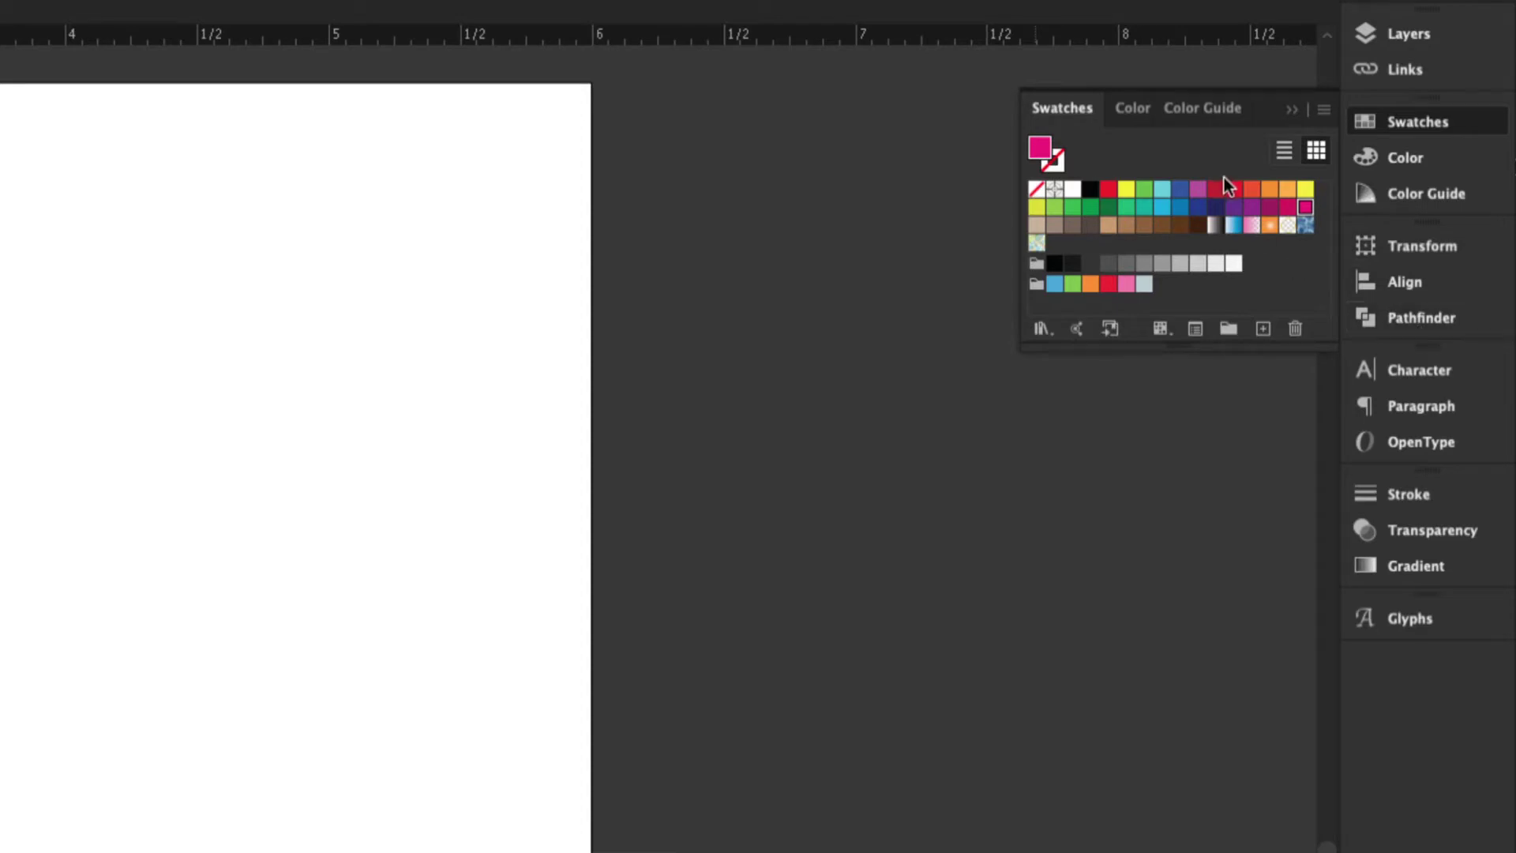
click(1136, 109)
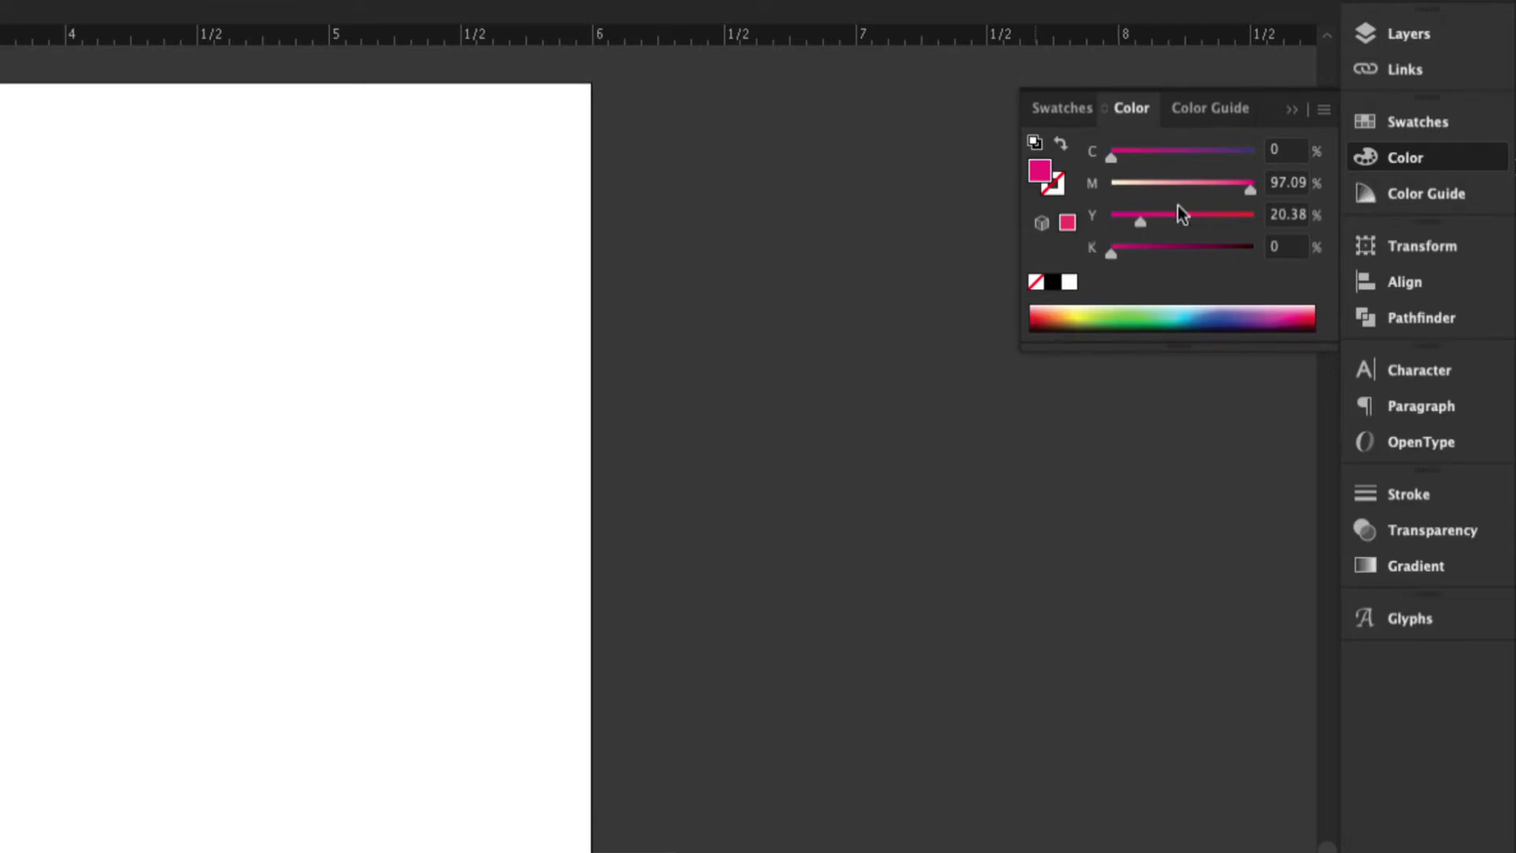
click(1214, 110)
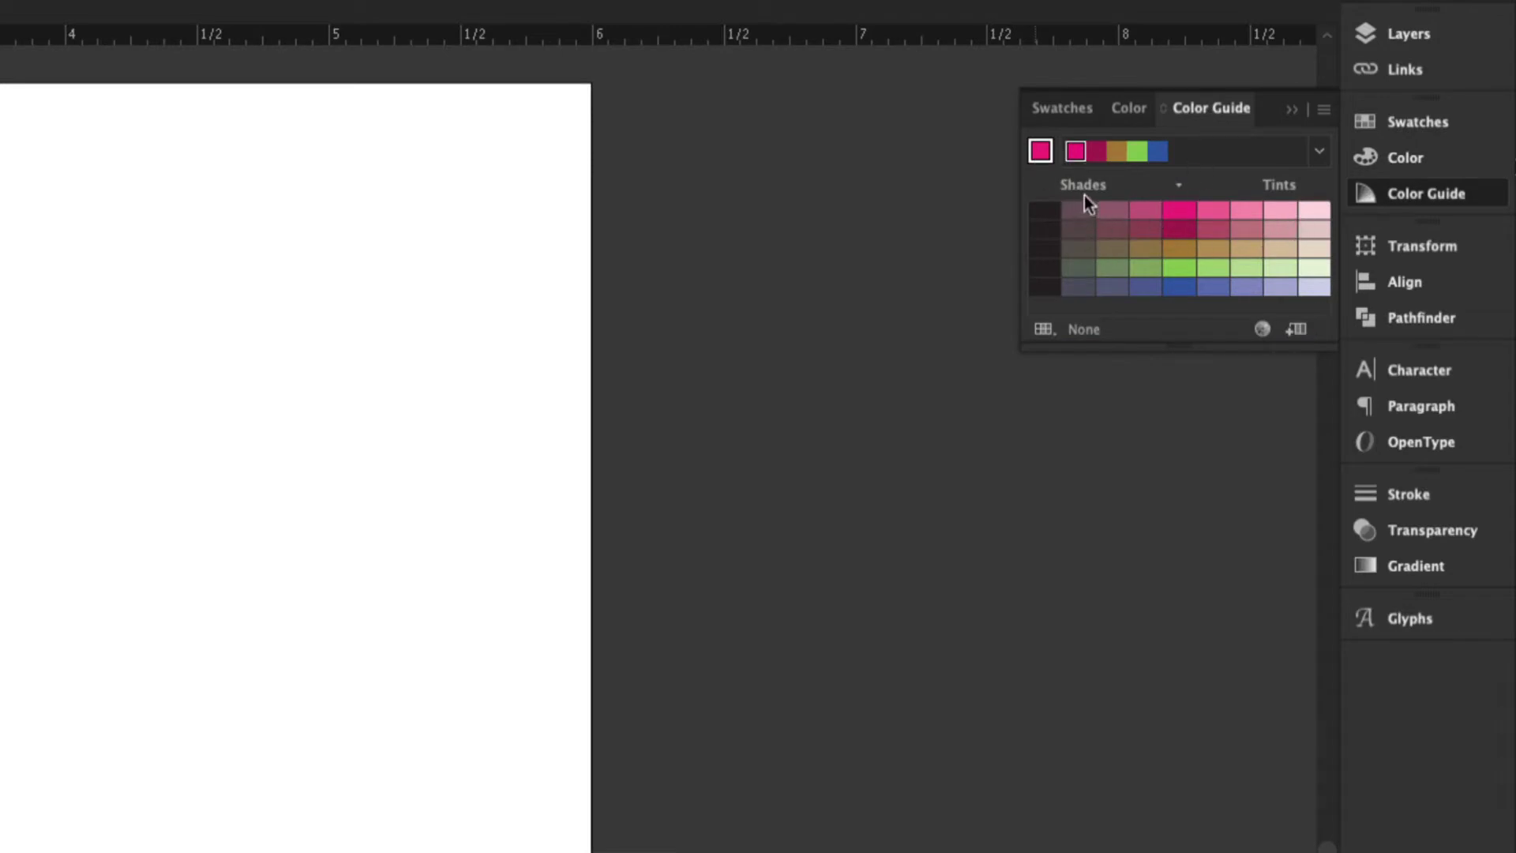
- Draw a magenta rectangle about 1.03 × 1.56 in beside the artboard and set its Transform reference point to the center
click(1406, 246)
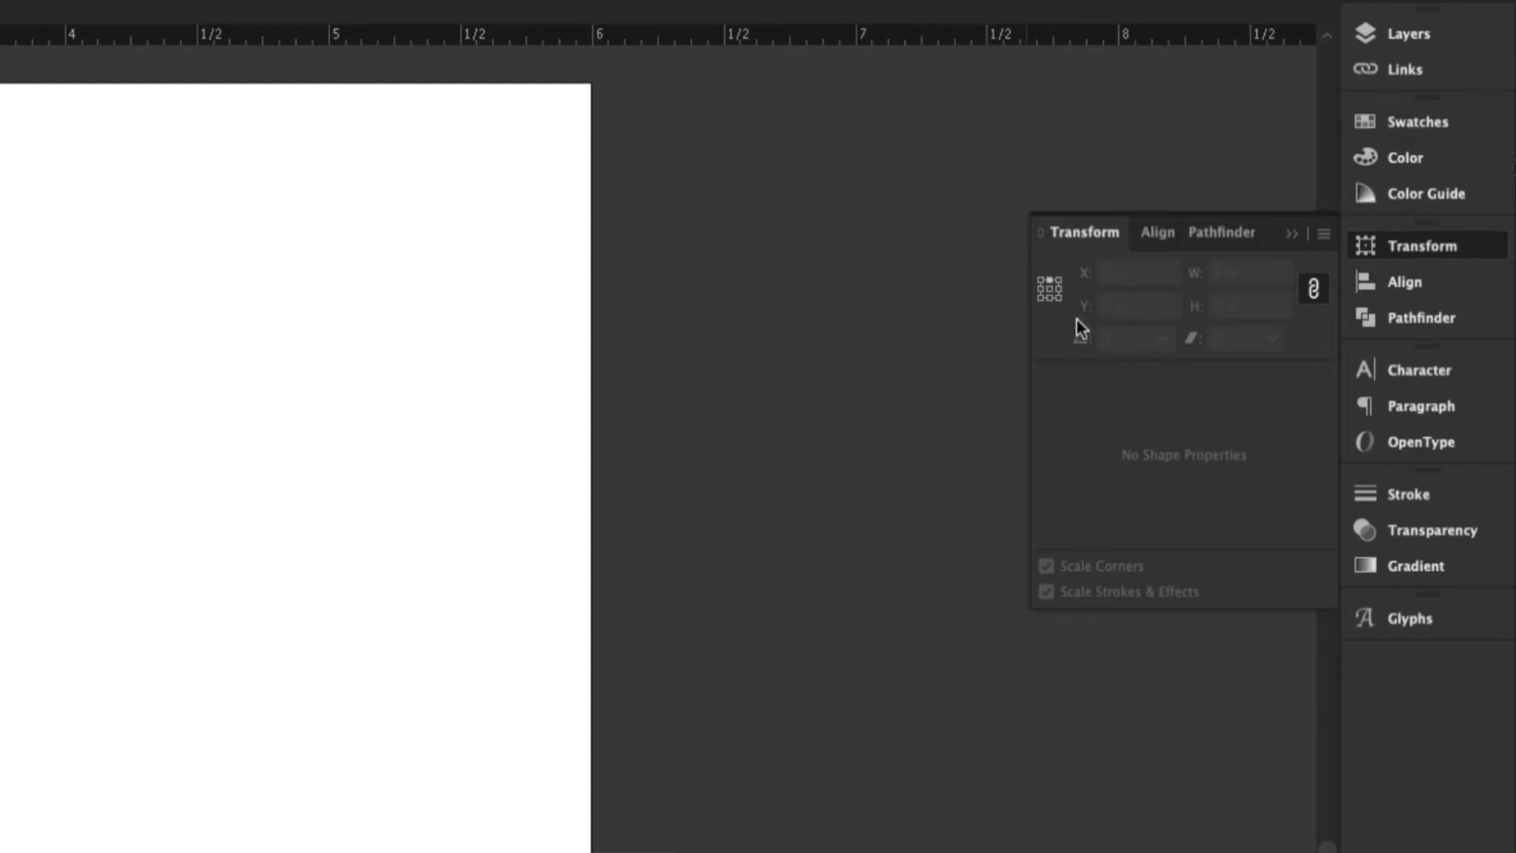
mouse_move(661, 185)
mouse_down()
mouse_move(893, 555)
mouse_move(934, 595)
mouse_up()
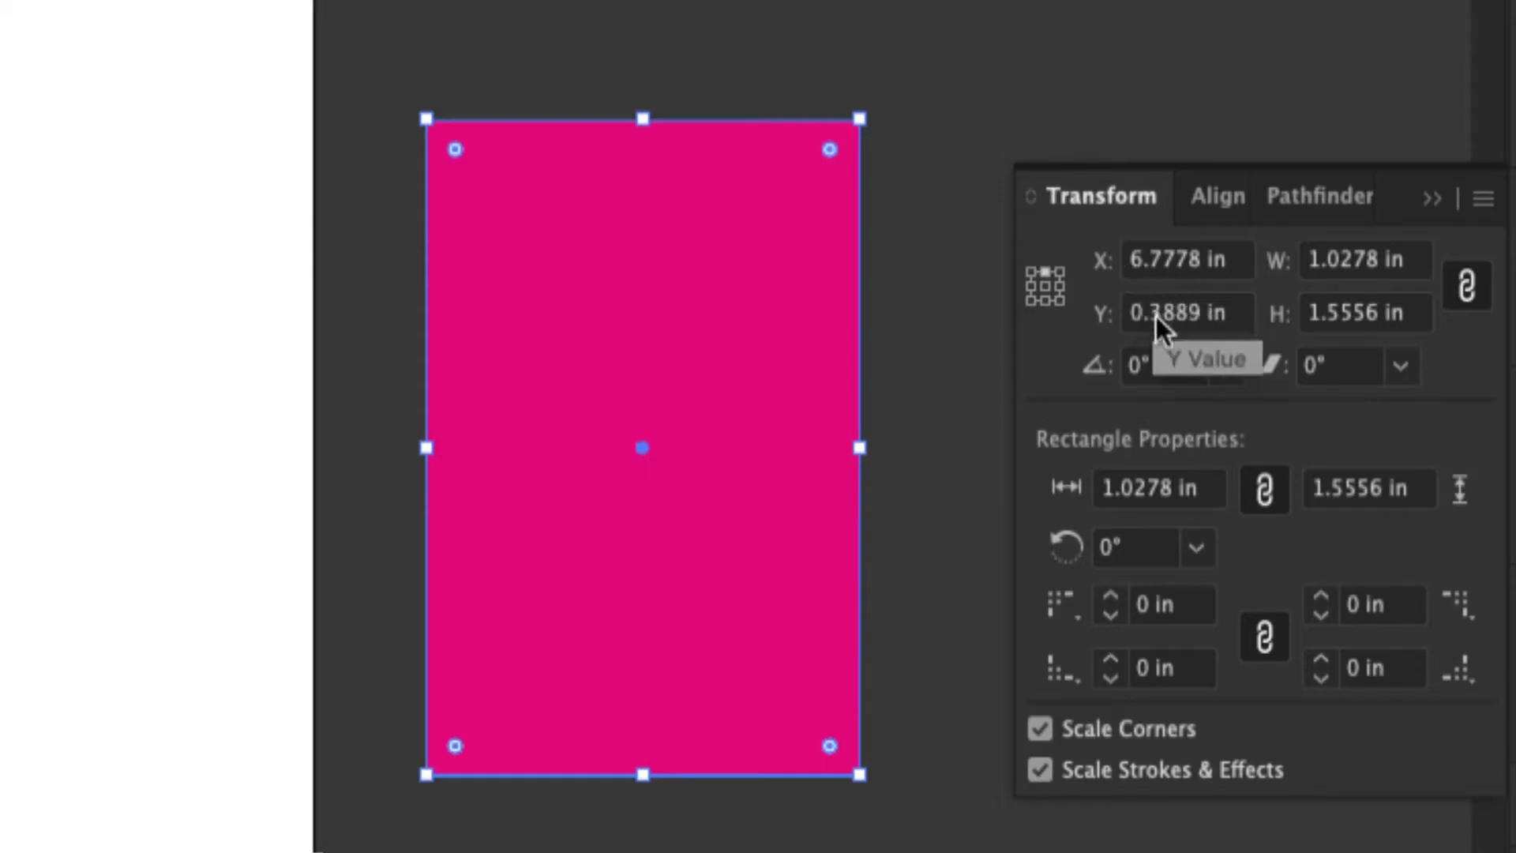
click(1046, 273)
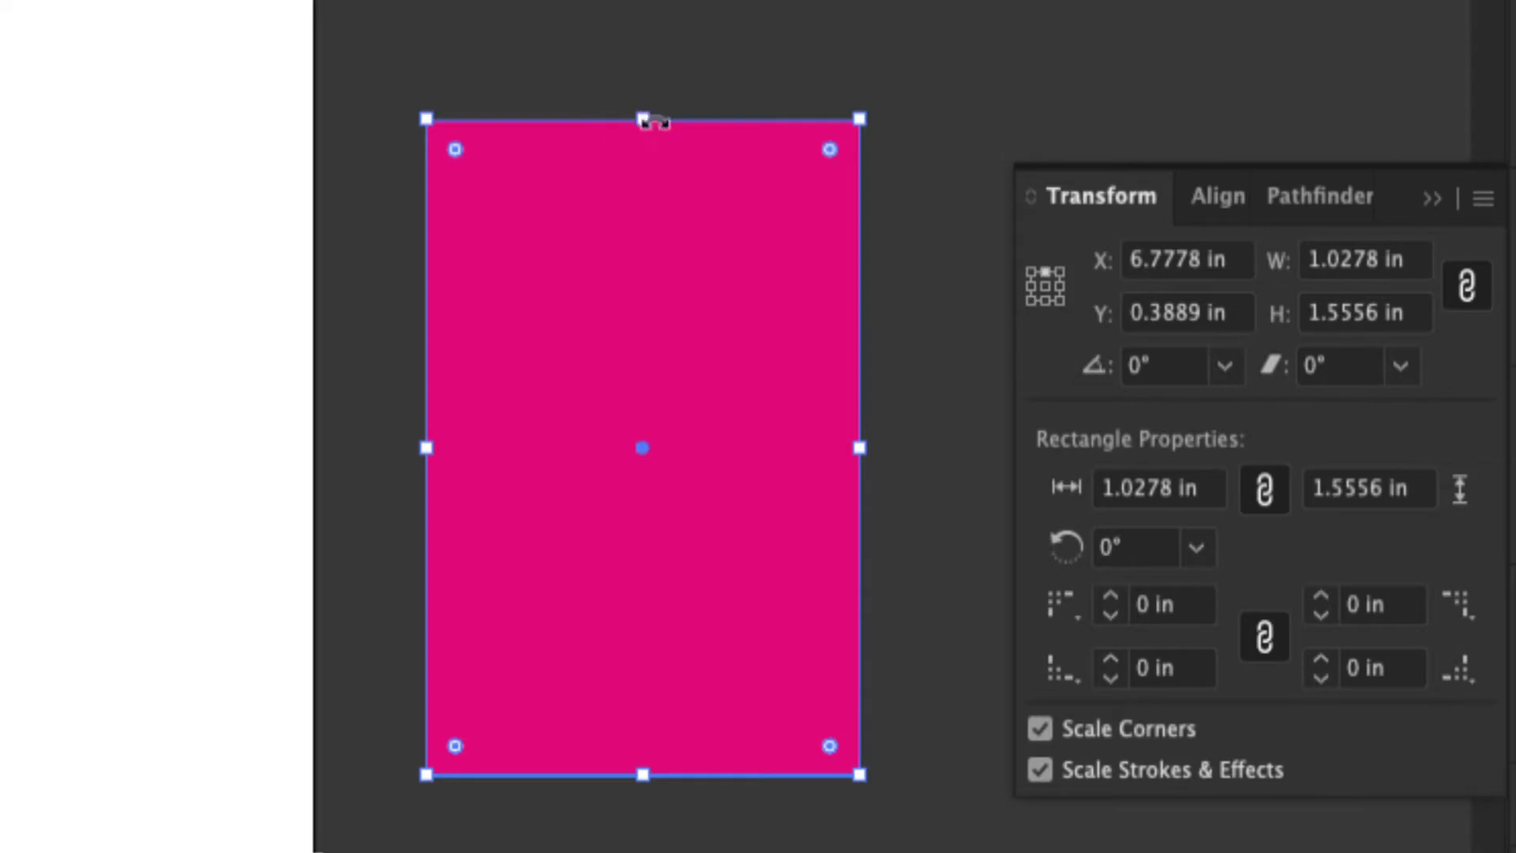
click(1031, 273)
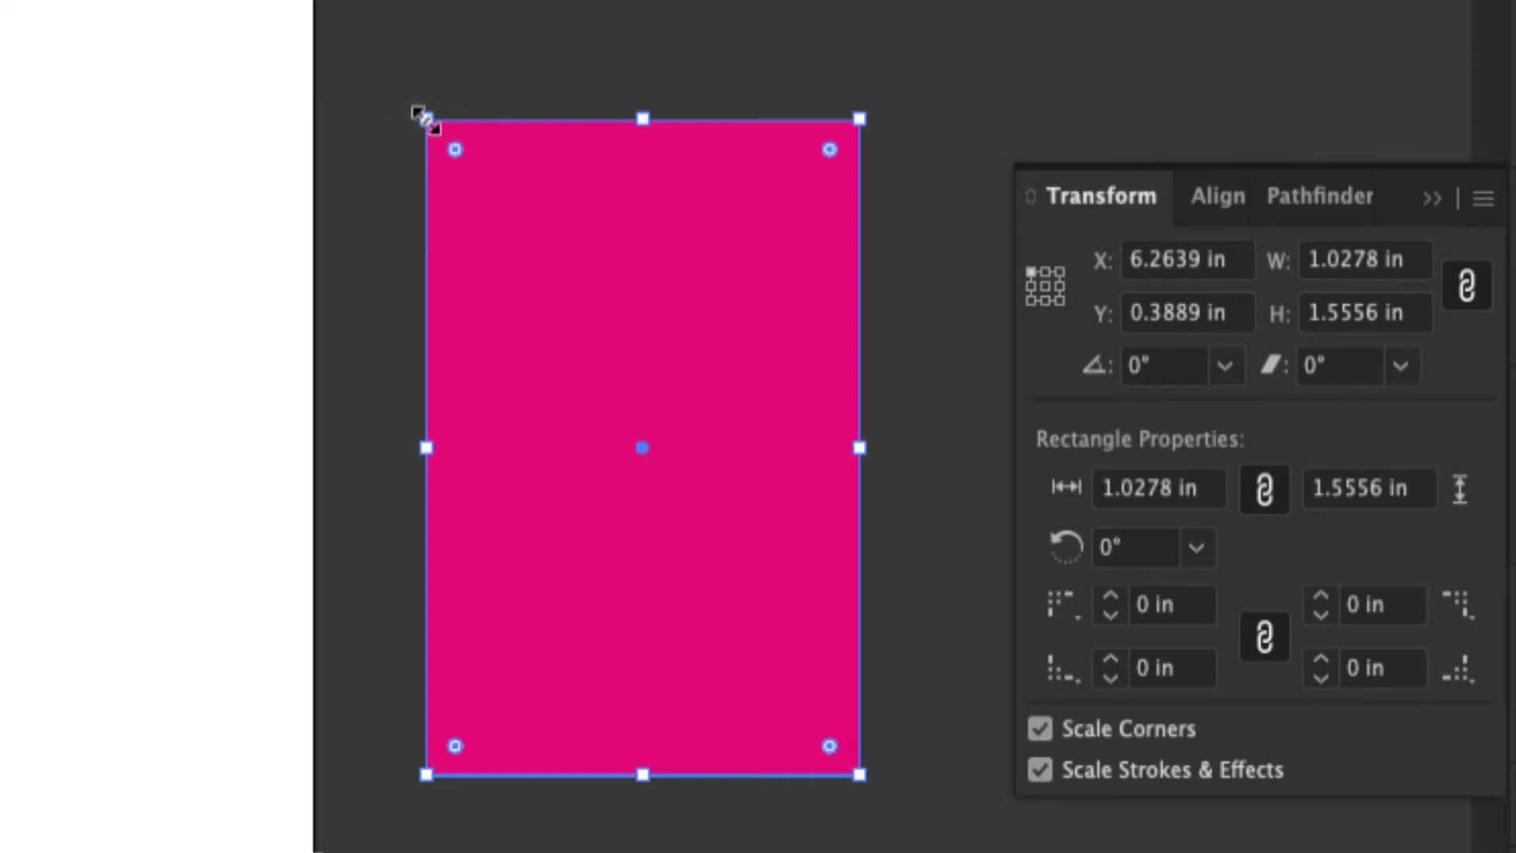
click(1046, 285)
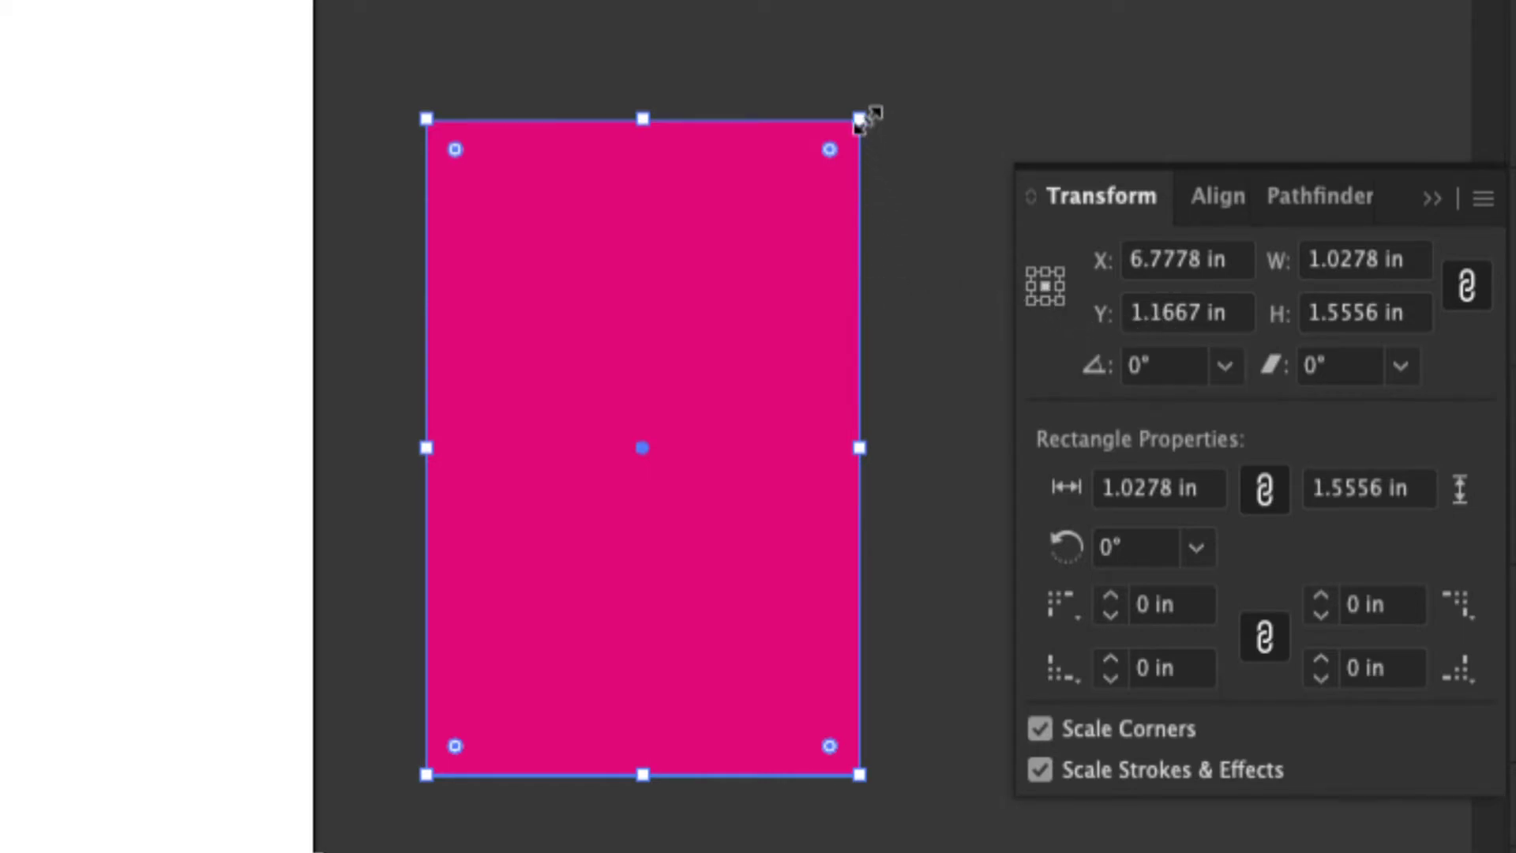
drag(861, 120, 772, 223)
key(ctrl+z)
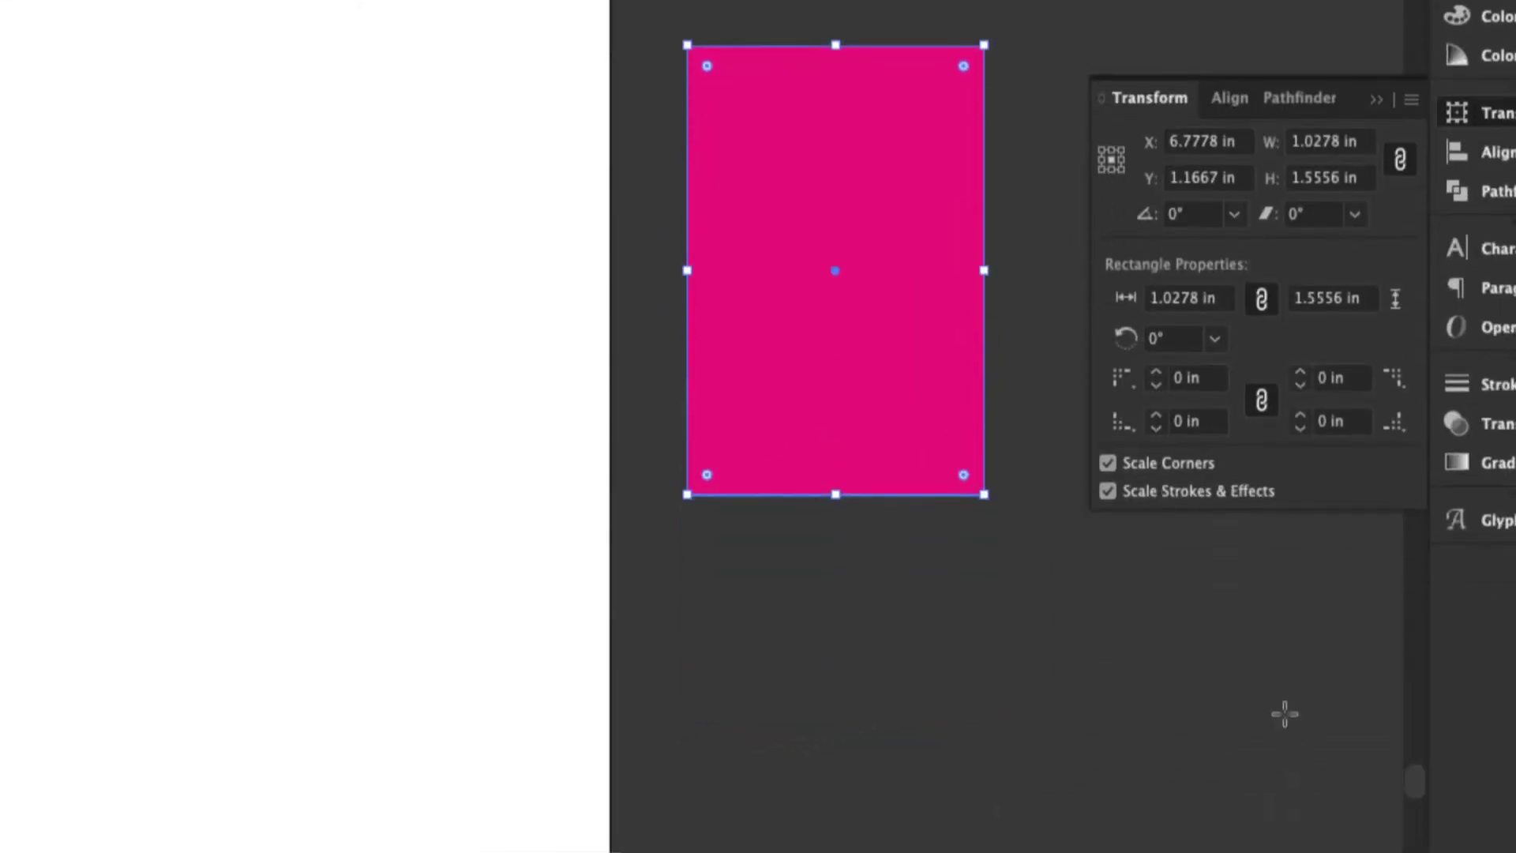
- Draw a second, landscape rectangle overlapping the artboard's right edge and select both rectangles for alignment
click(1232, 98)
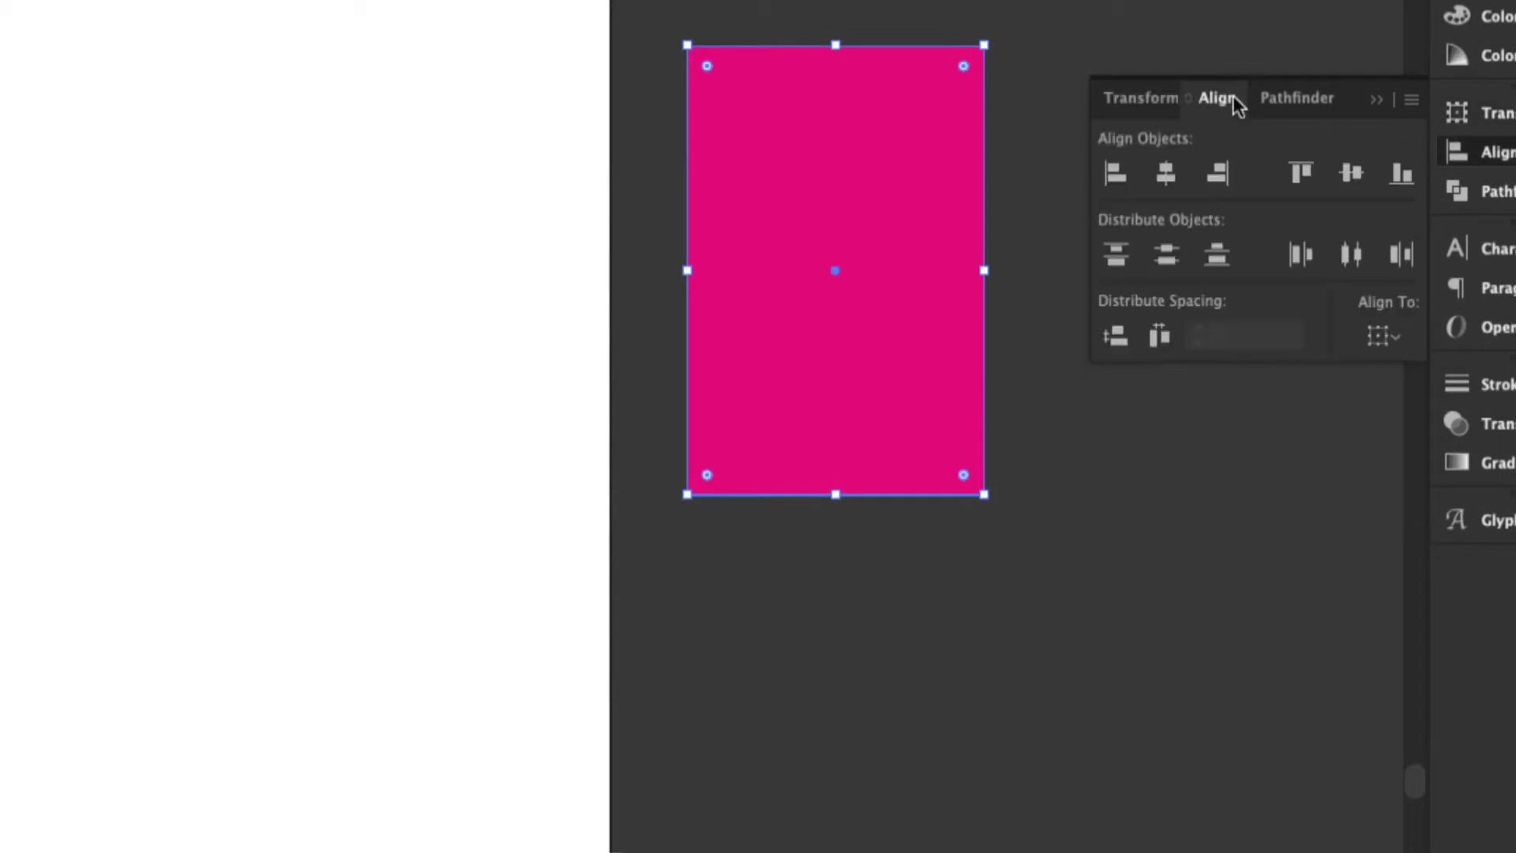
drag(342, 218, 640, 443)
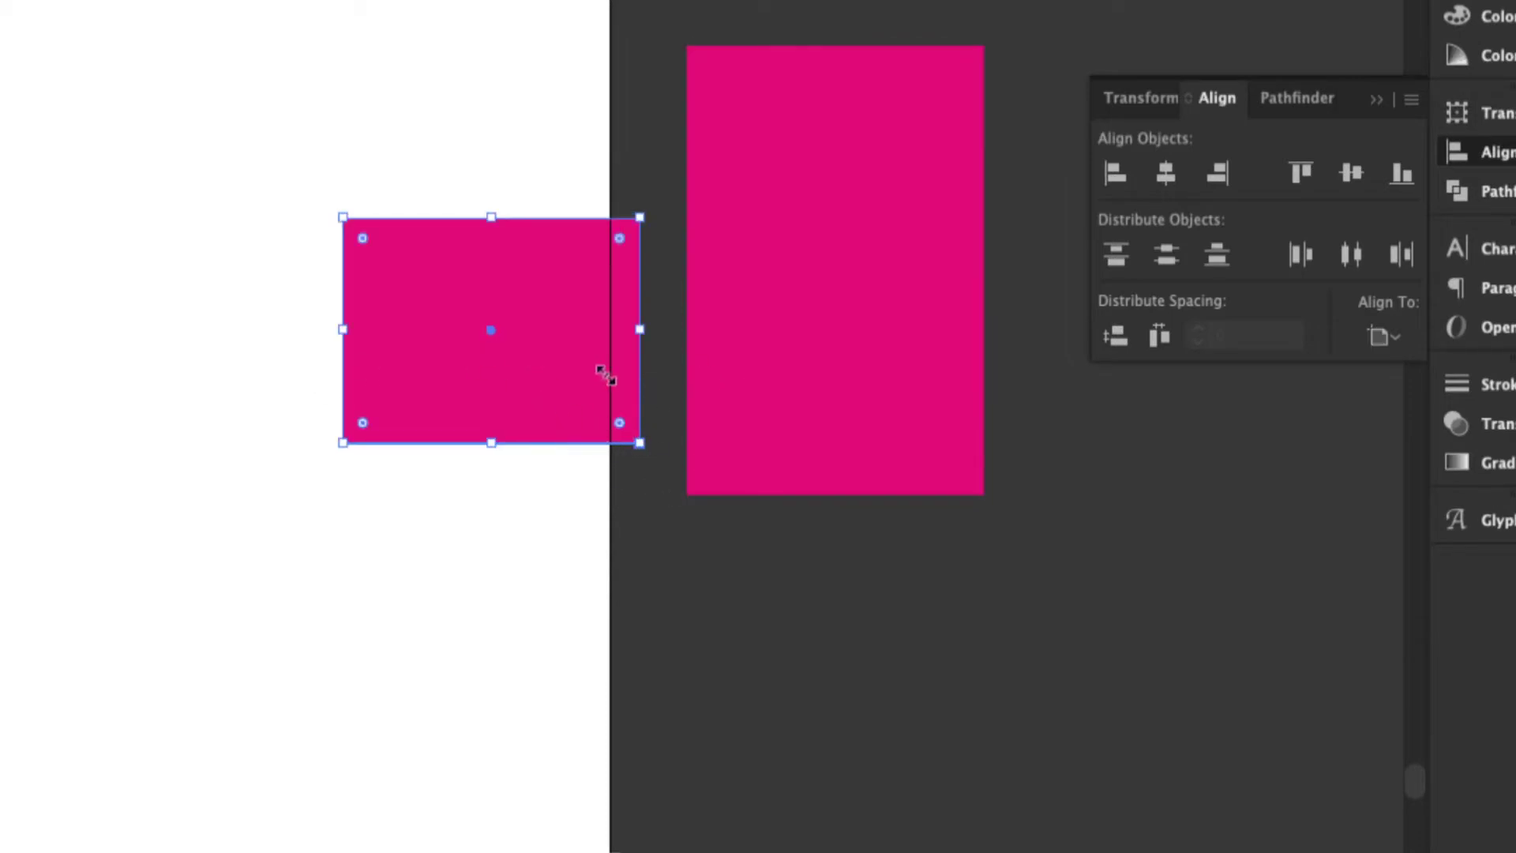
shift+click(767, 368)
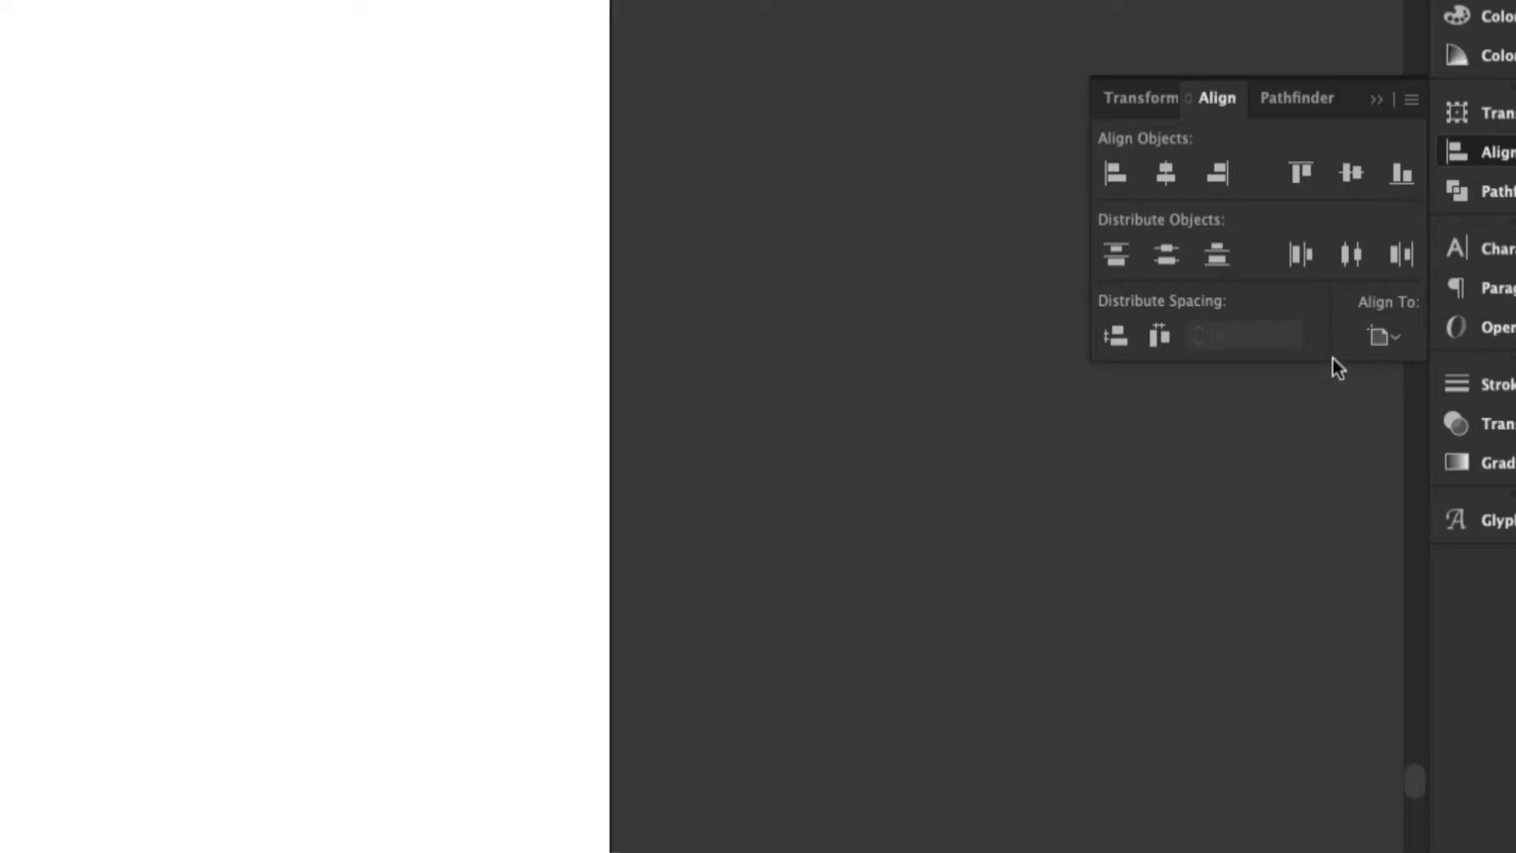
- Set the alignment reference to Align to Selection and undo the alignment of the rectangles to the artboard
click(1392, 340)
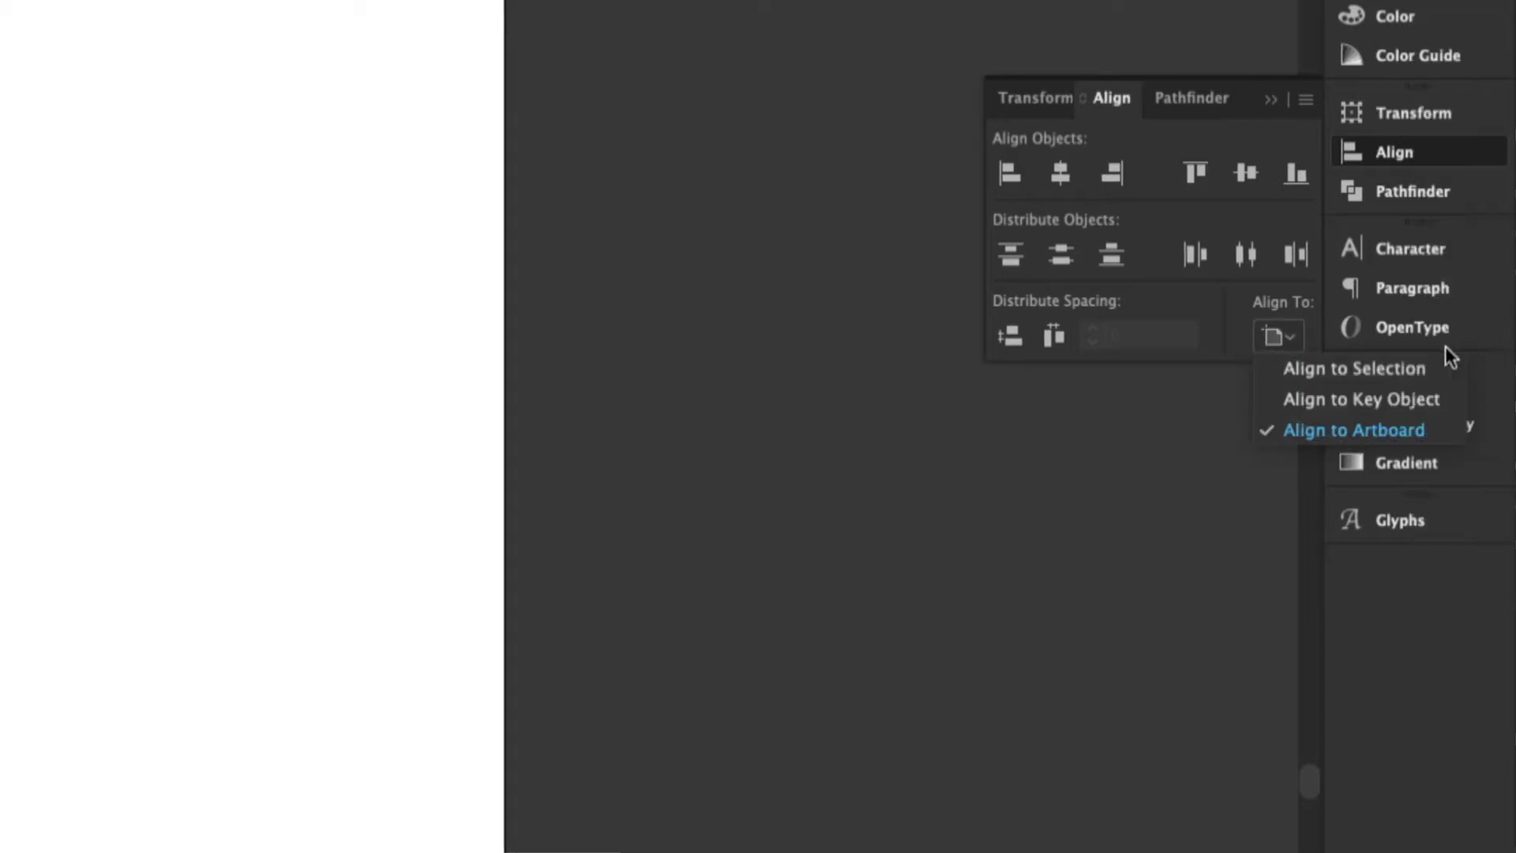
click(1339, 372)
key(super+z)
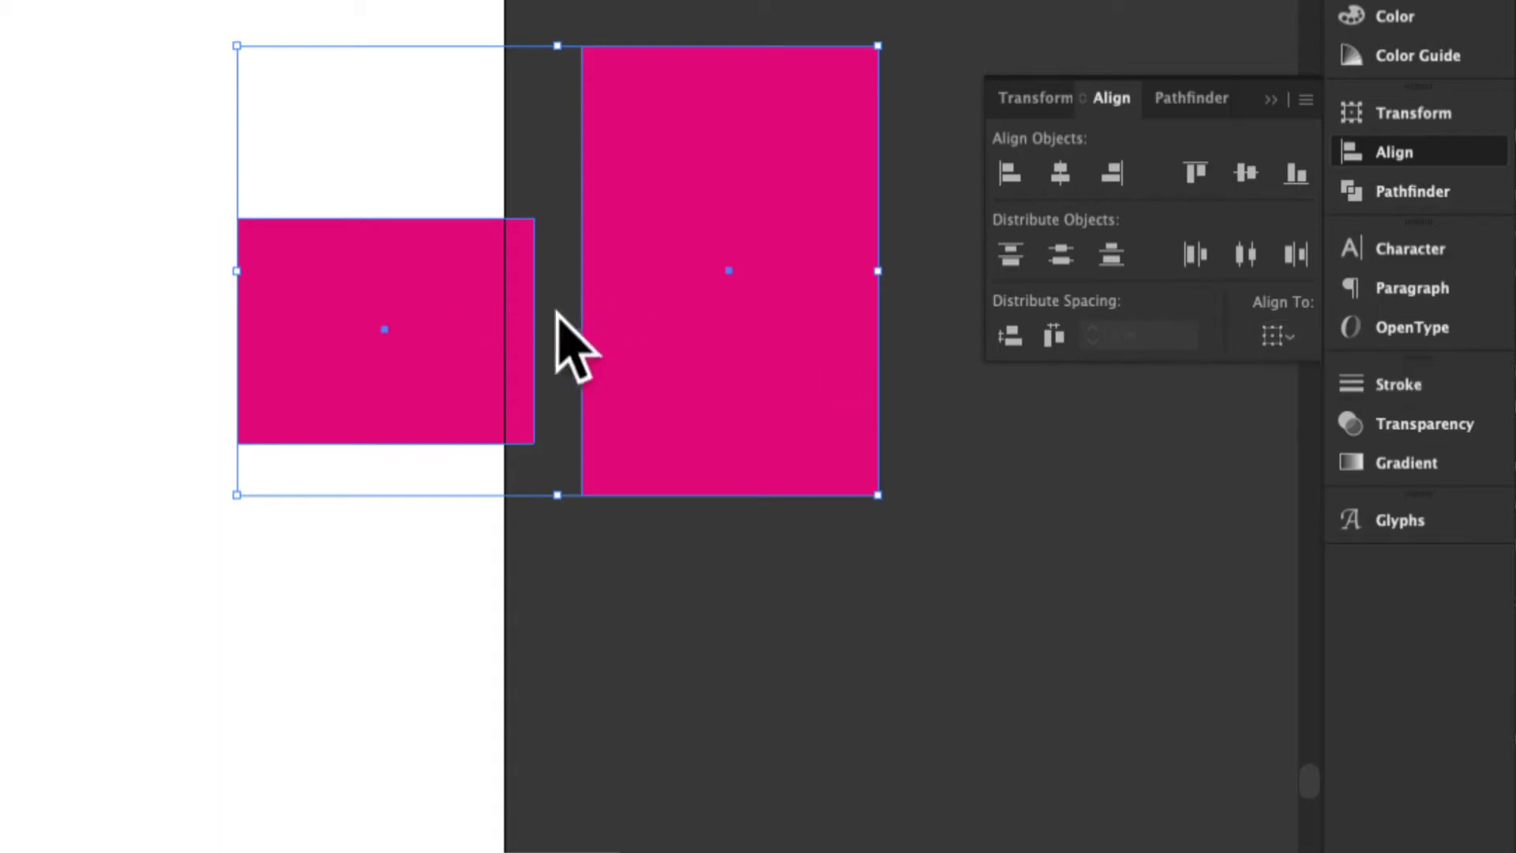
- Try bottom and top alignment on the two rectangles, ending with them centered on each other vertically and horizontally
click(1296, 174)
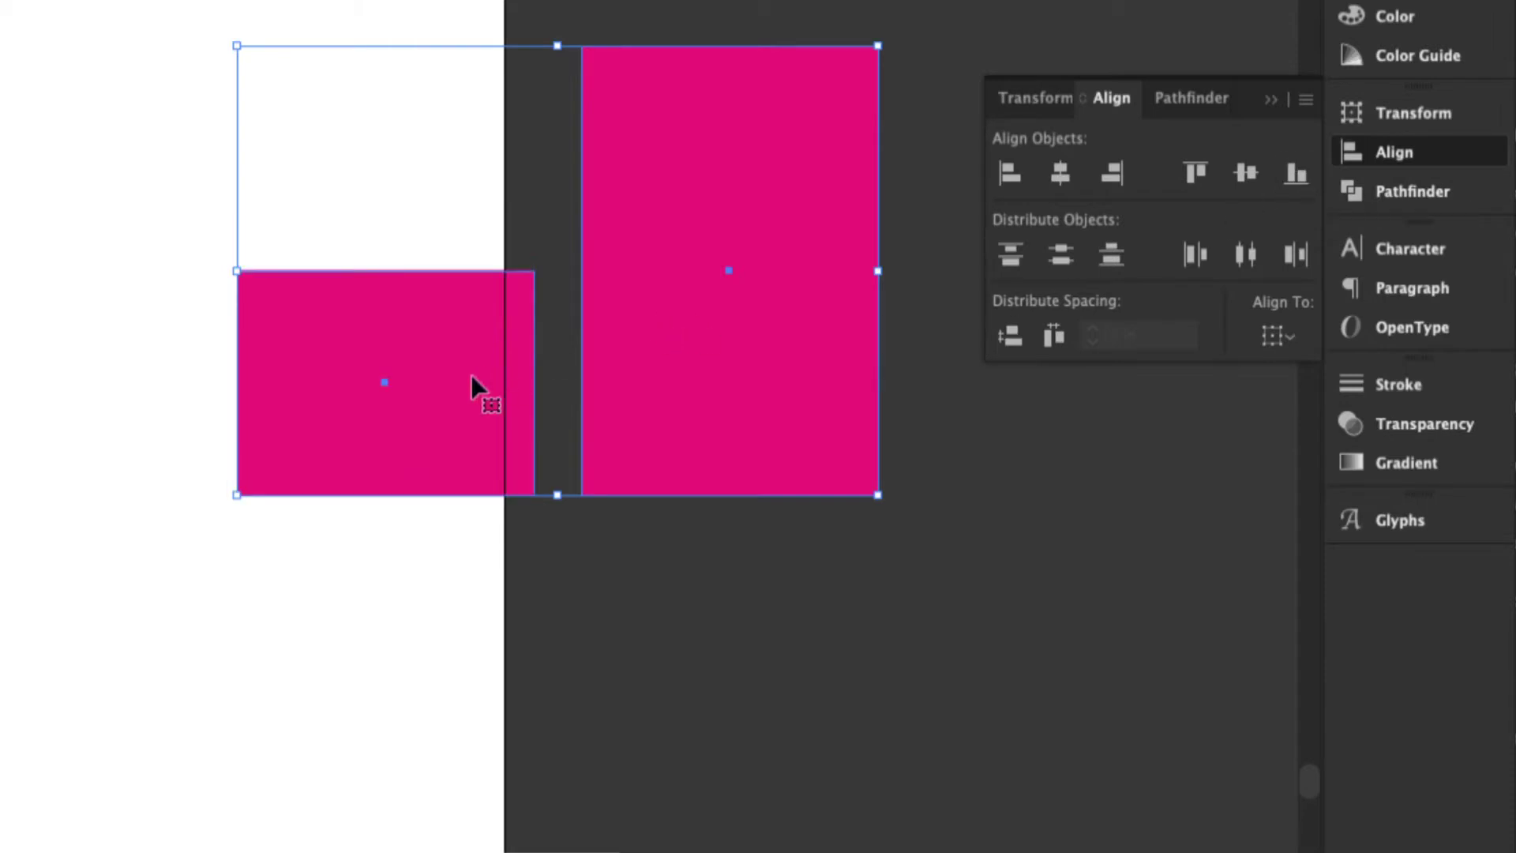
click(1197, 174)
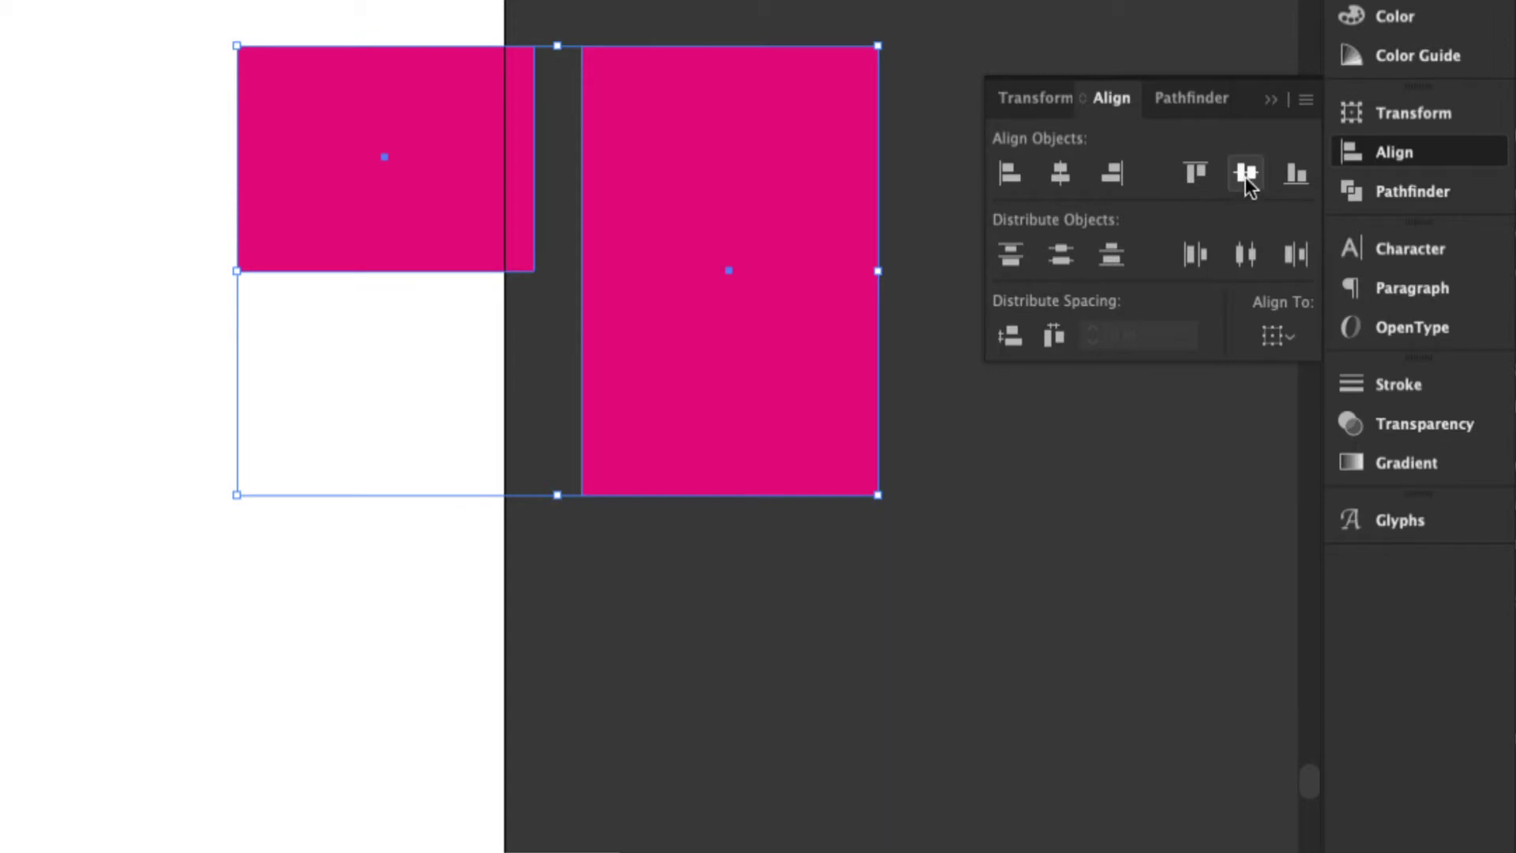
click(1245, 174)
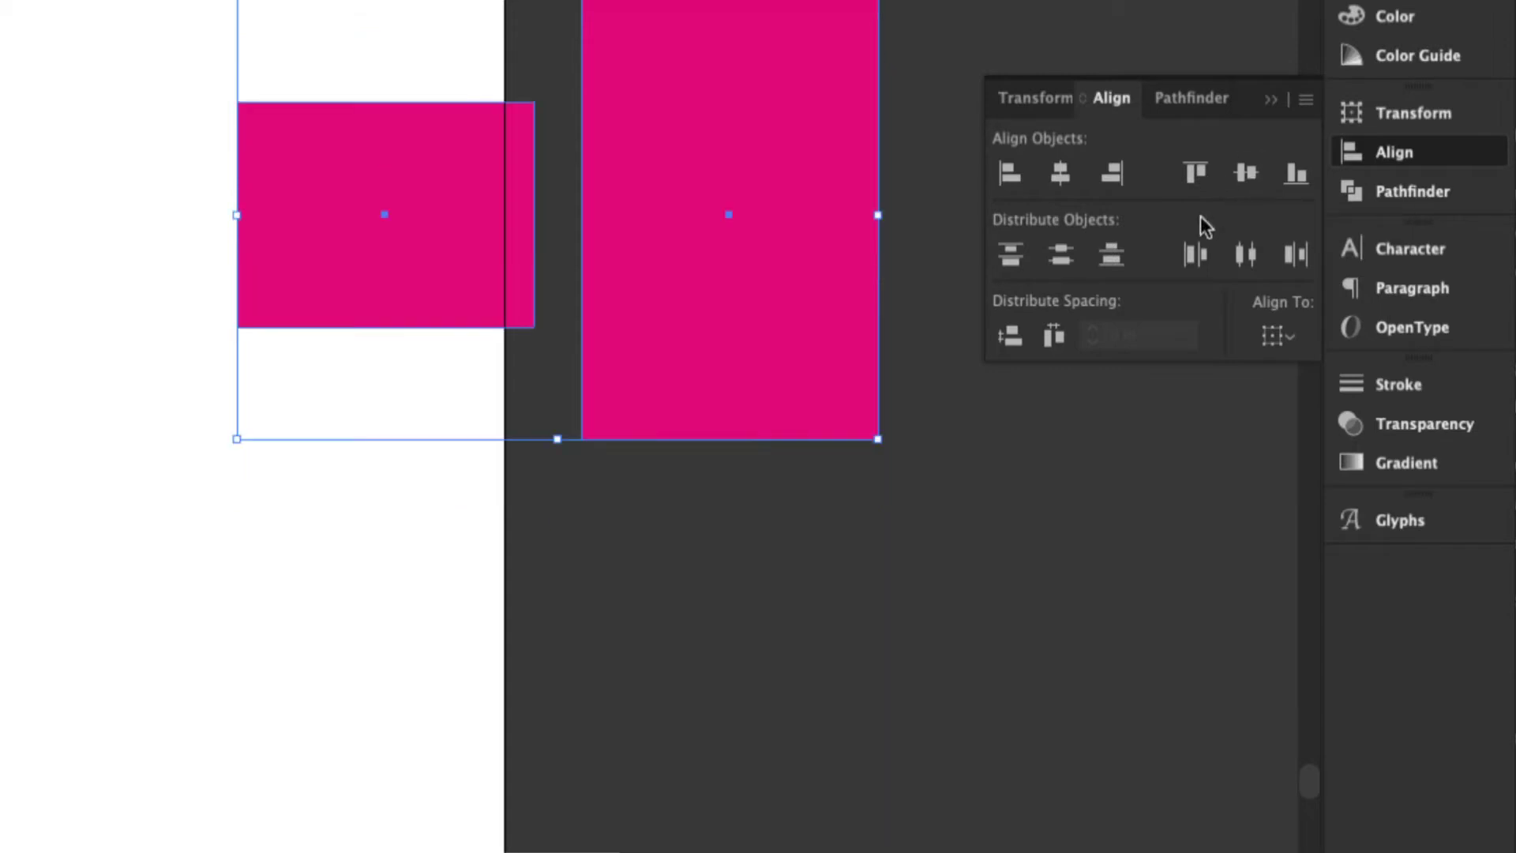
click(1056, 192)
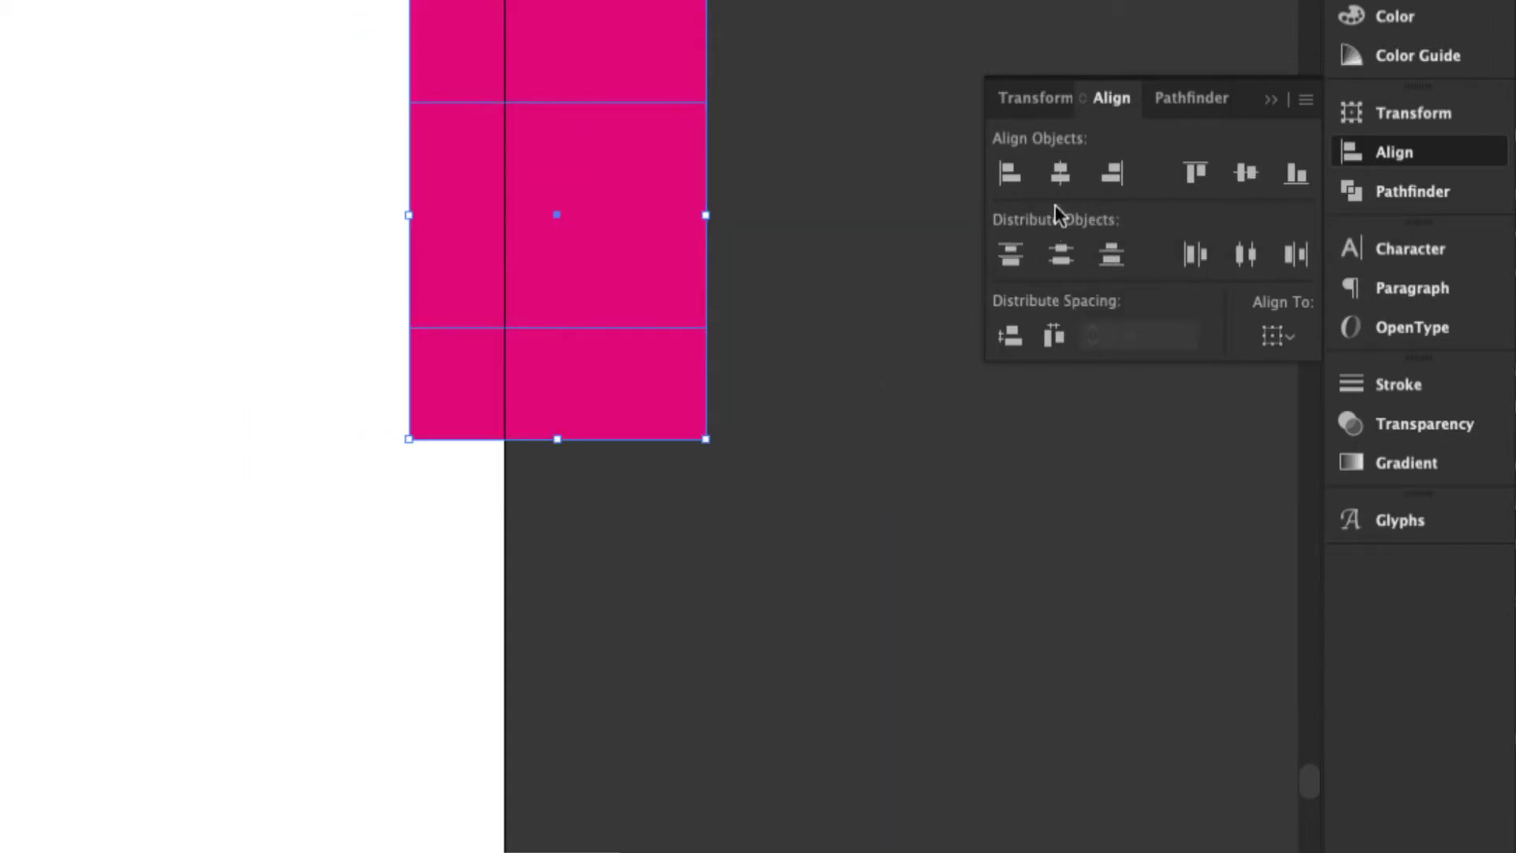
- Widen the landscape rectangle past the tall rectangle's right edge and select both rectangles
click(832, 316)
click(621, 251)
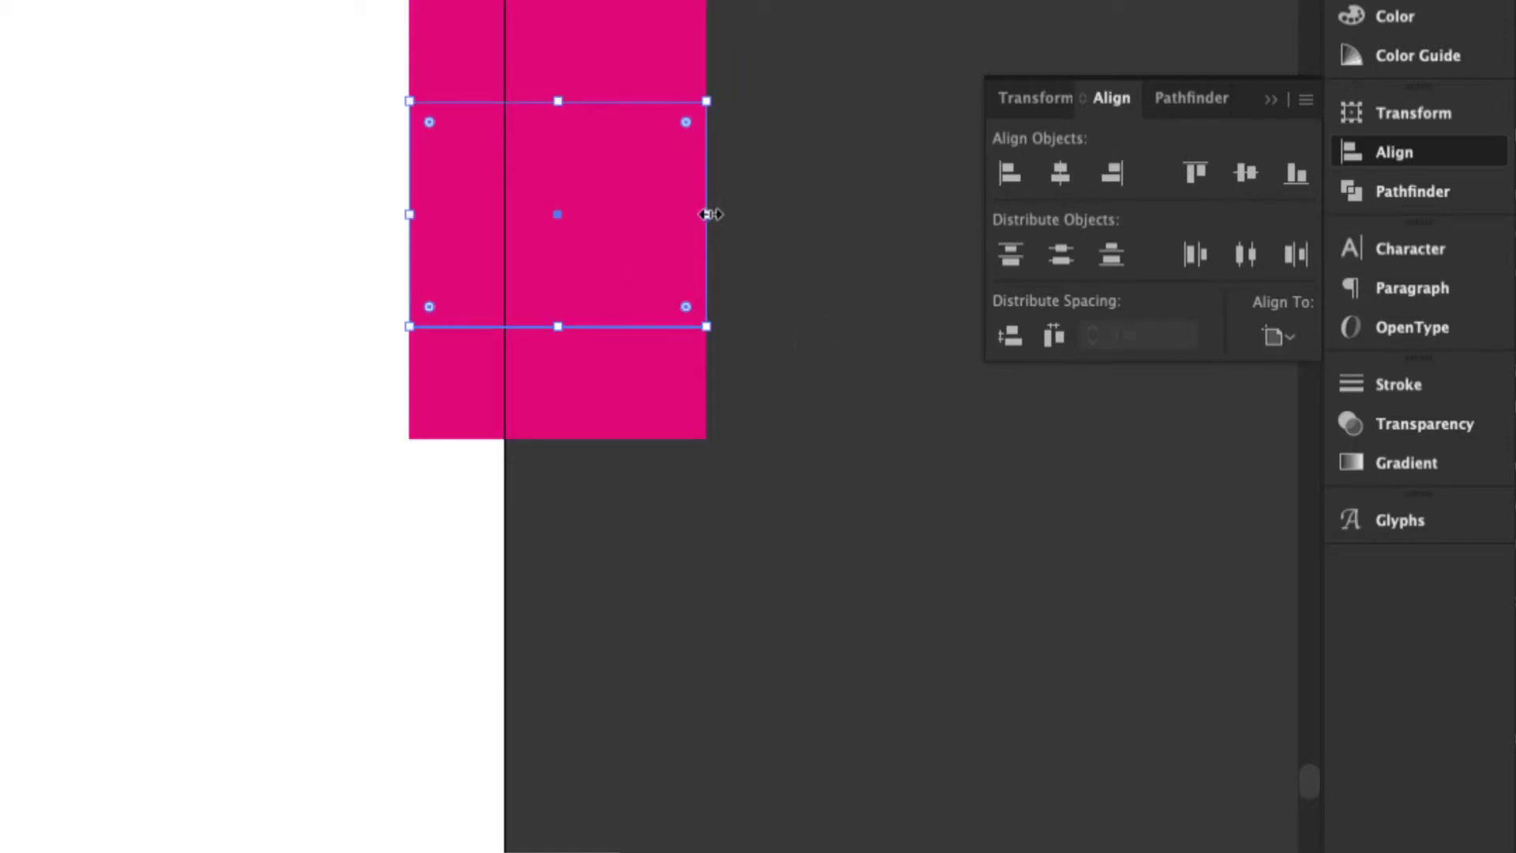
drag(707, 214, 779, 214)
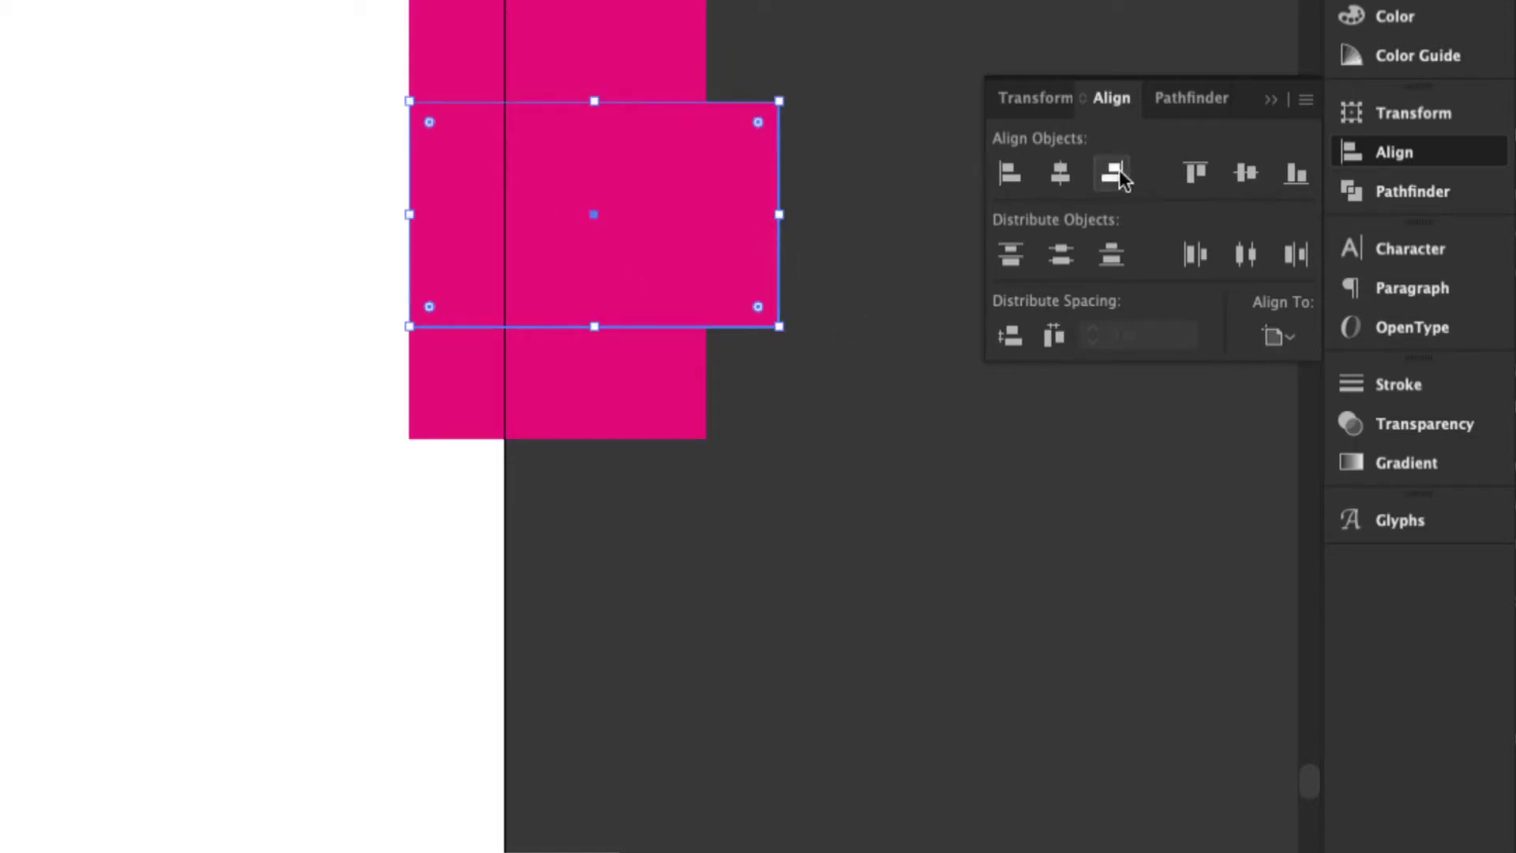
shift+click(689, 85)
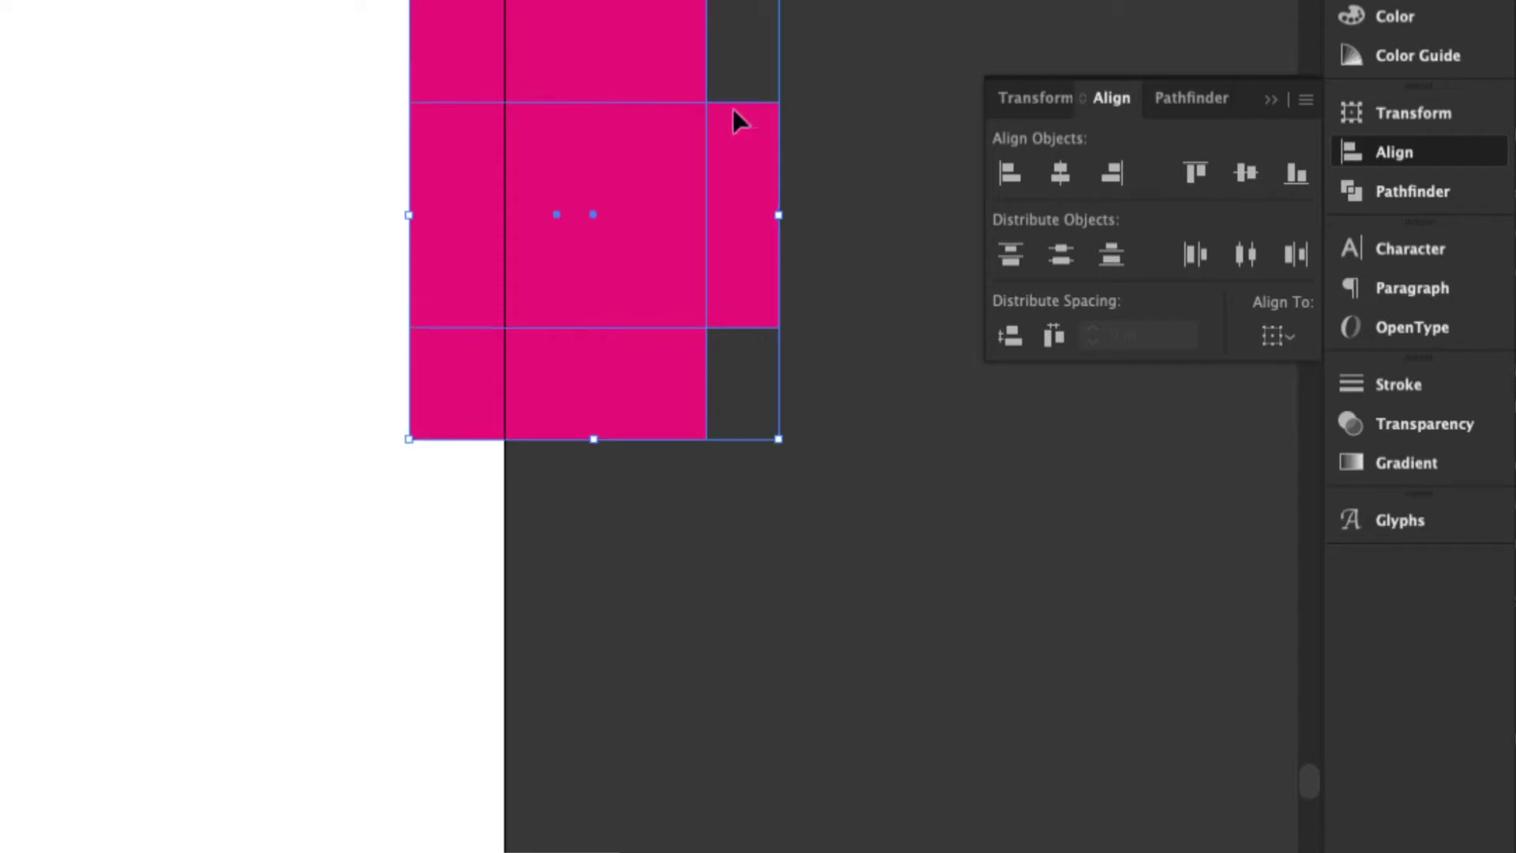
- Try right alignment on the two selected rectangles, then align their left edges and deselect them
click(1118, 174)
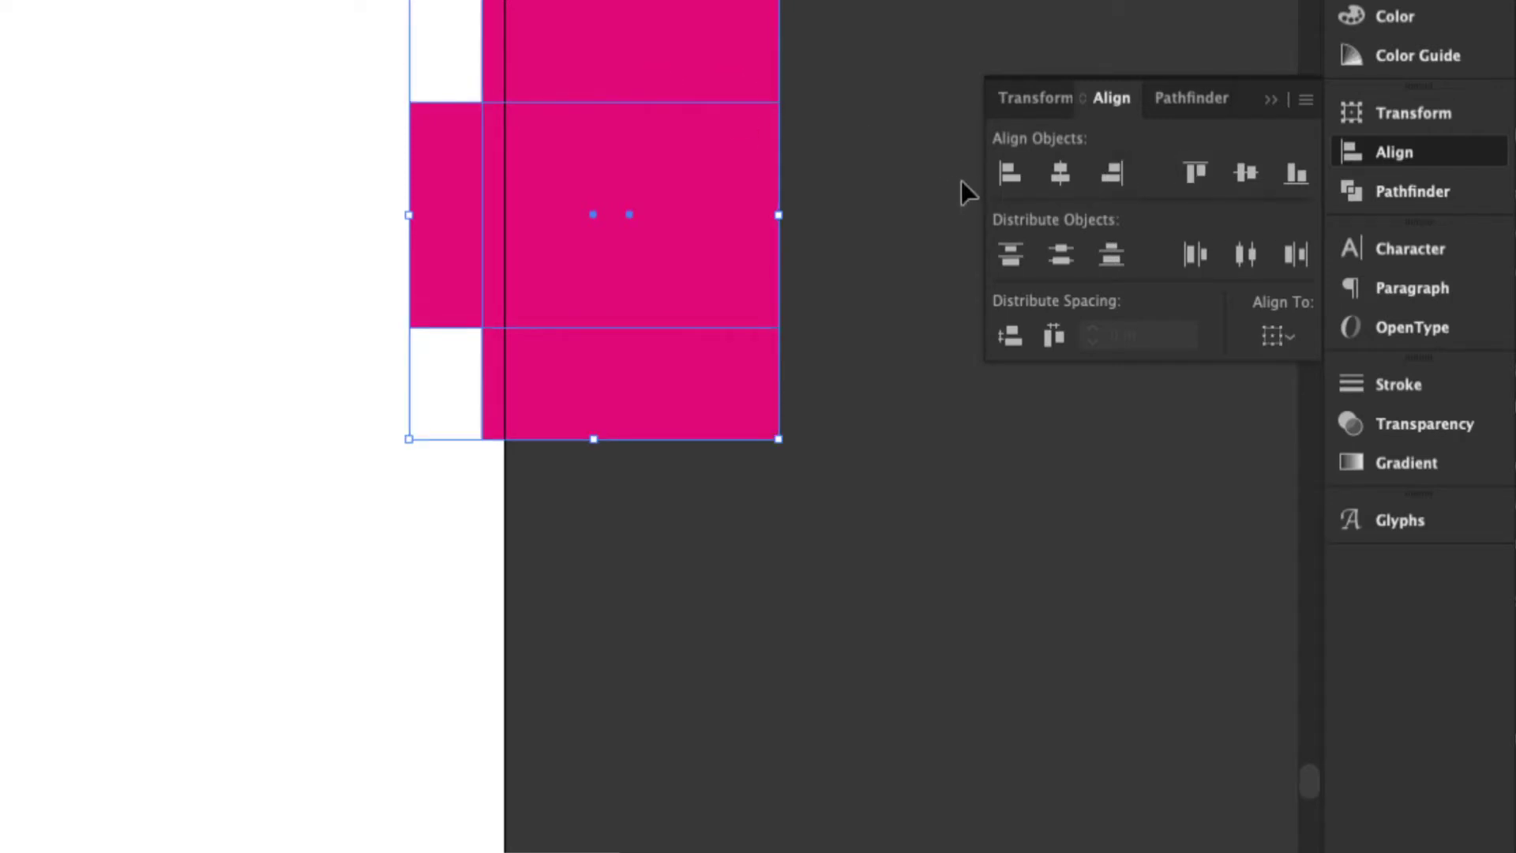
click(1008, 176)
click(808, 325)
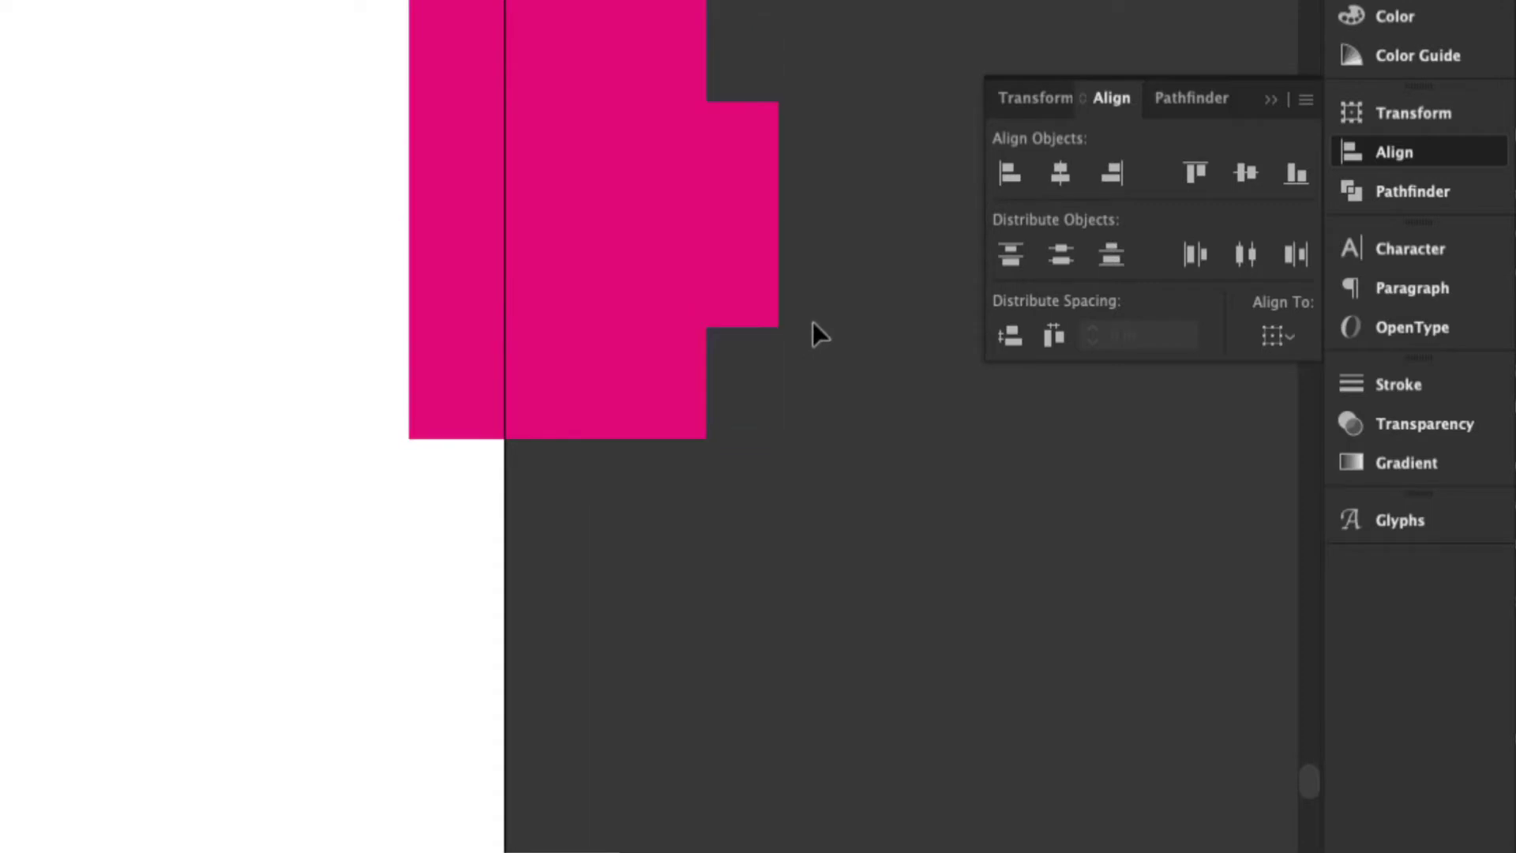
- Move the landscape rectangle onto the artboard and duplicate the tall rectangle beside the original, leaving uneven gaps between the three
drag(767, 257, 339, 266)
drag(541, 264, 718, 355)
click(552, 326)
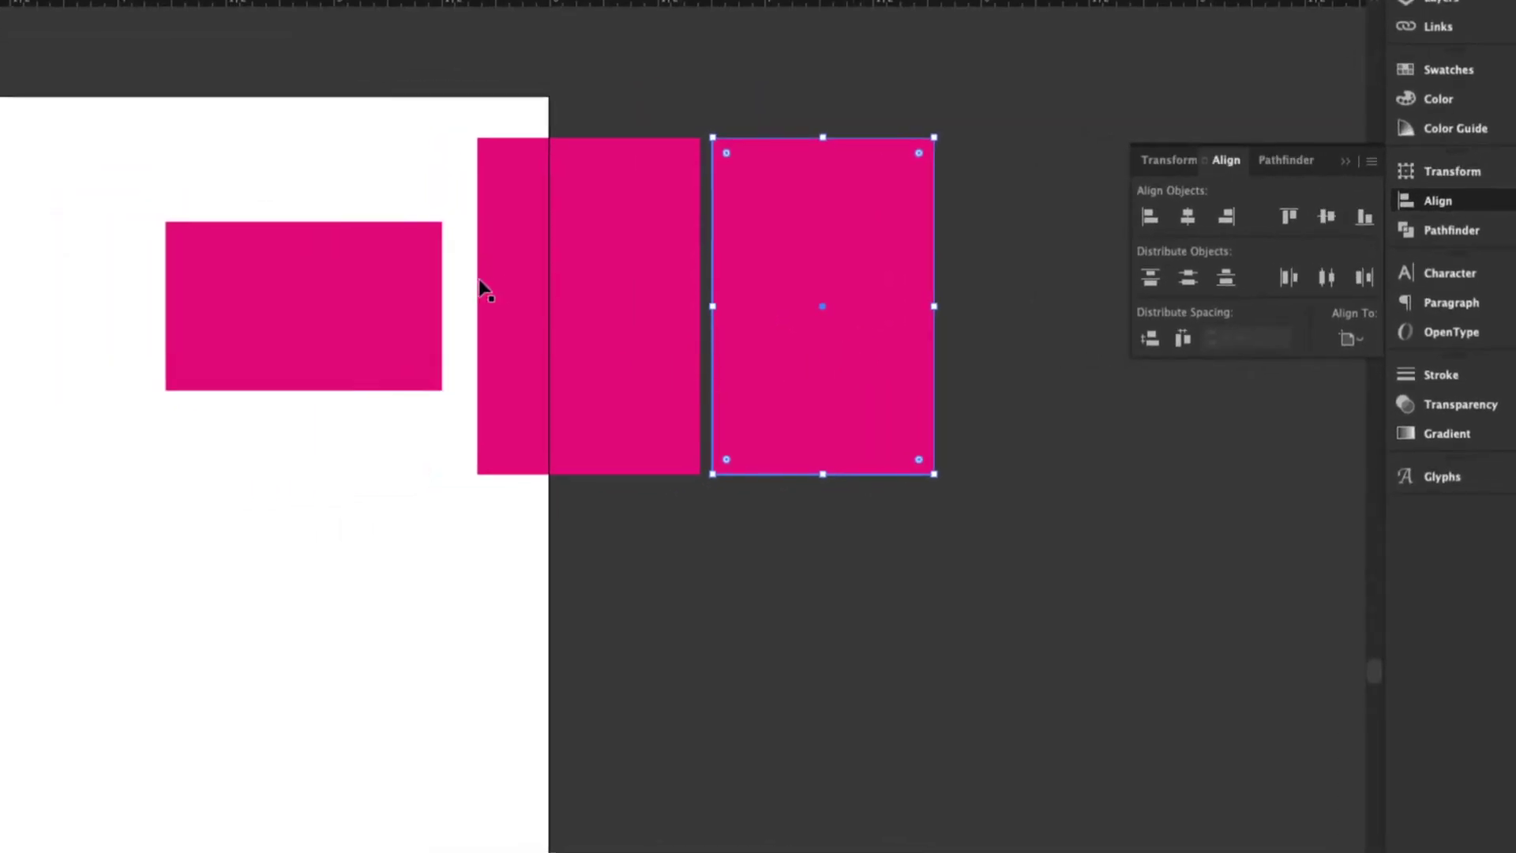
drag(426, 324, 289, 318)
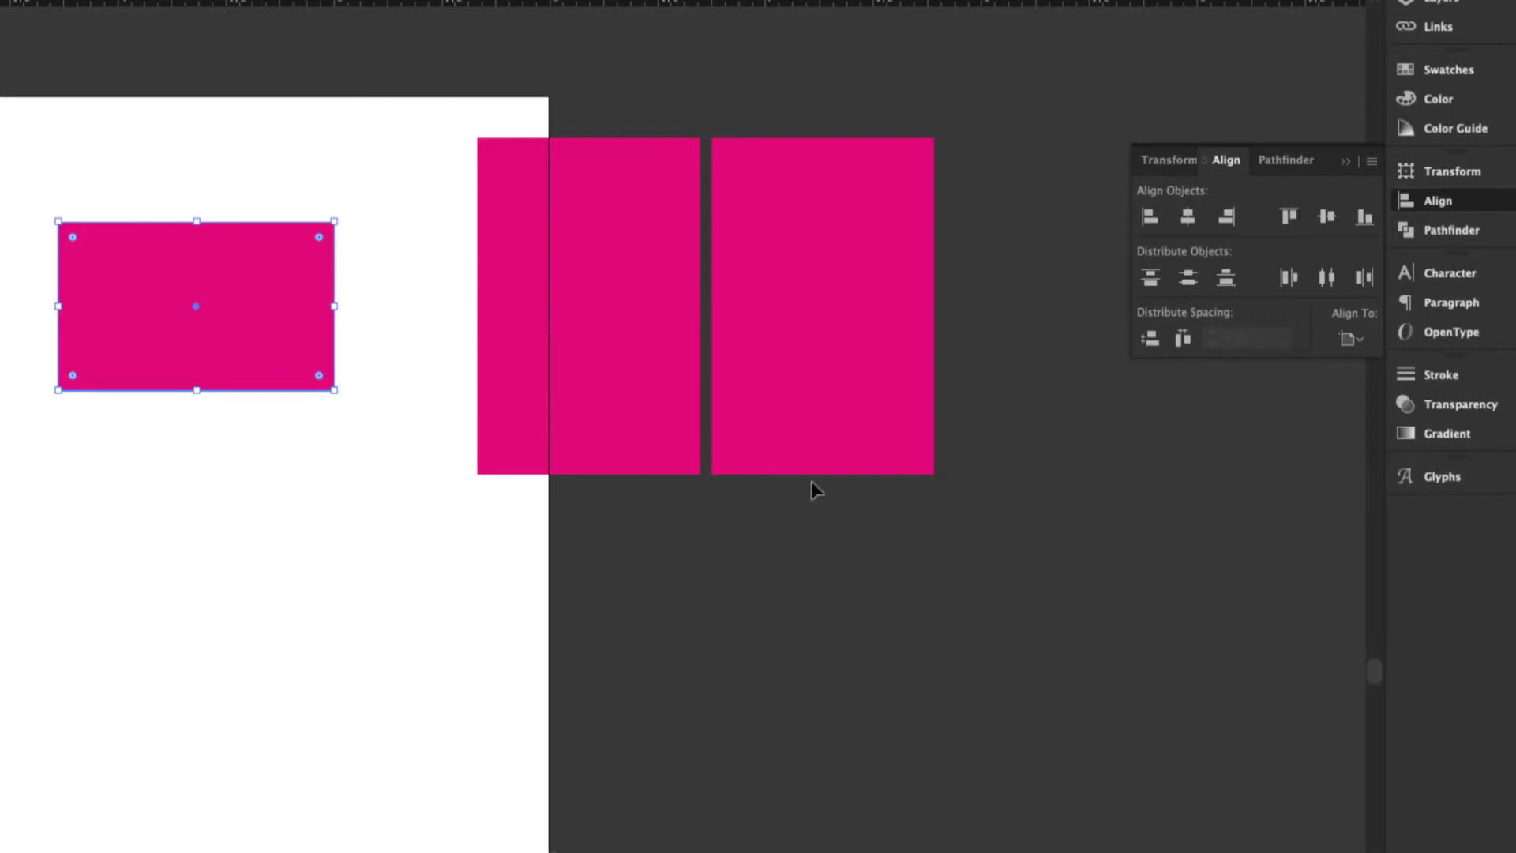
click(903, 422)
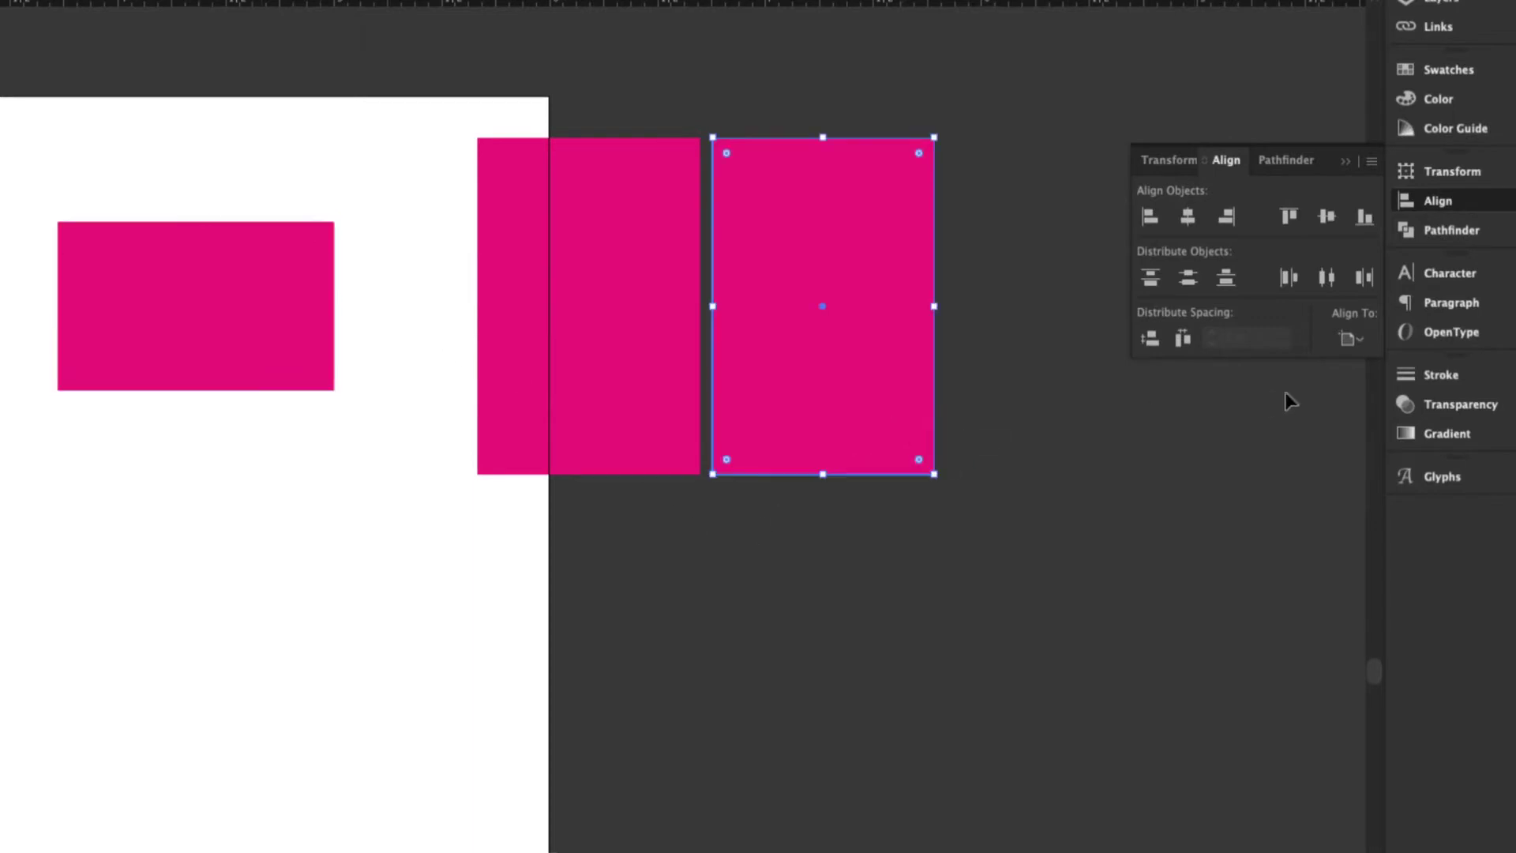
- Set the alignment reference to Align to Selection and distribute the horizontal spacing of all three rectangles evenly
click(1360, 340)
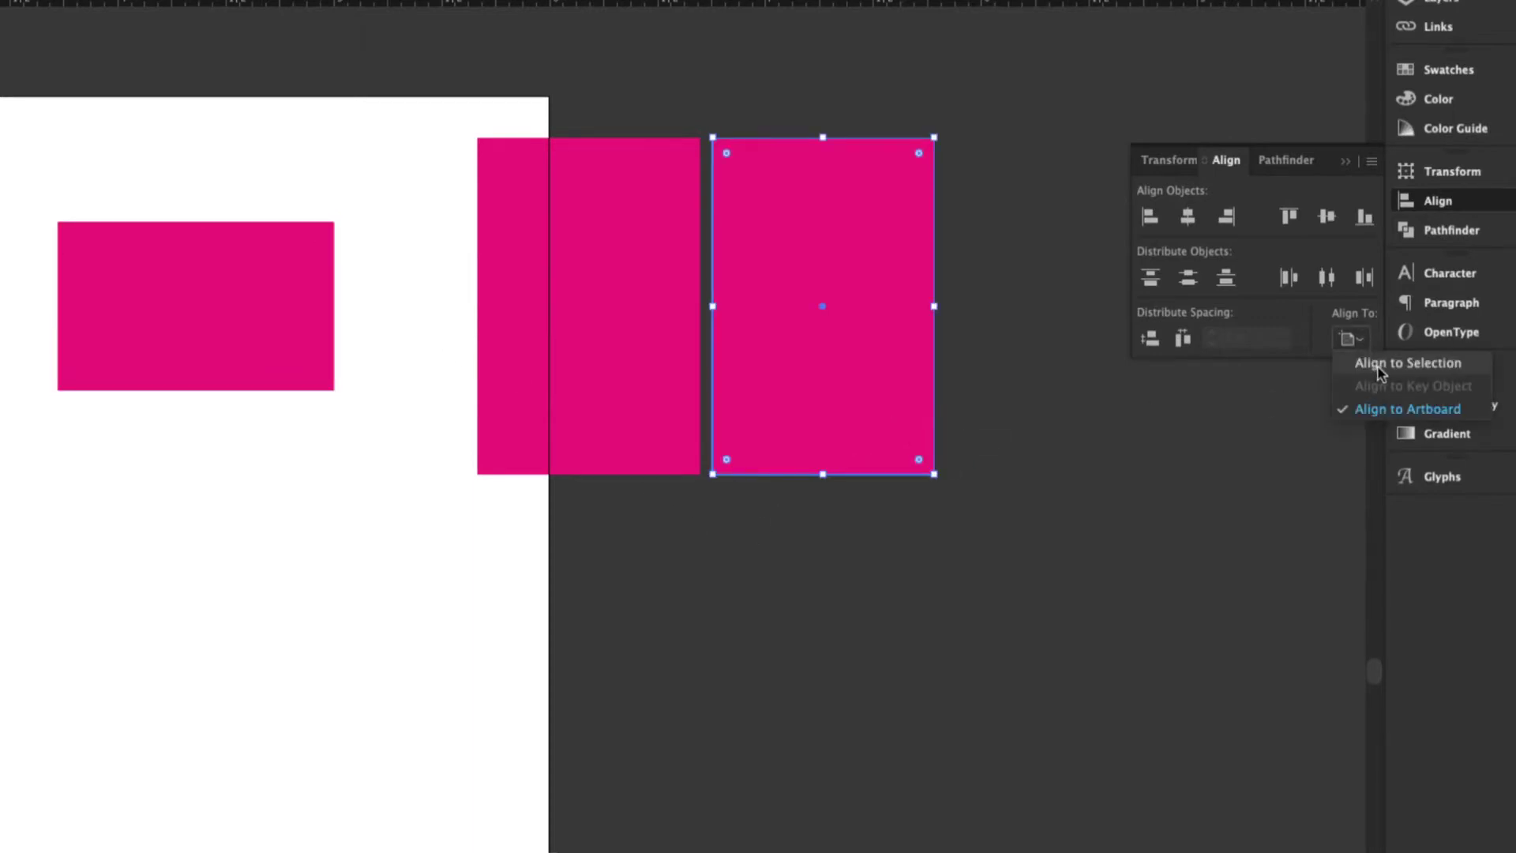
click(1378, 363)
drag(984, 538, 194, 263)
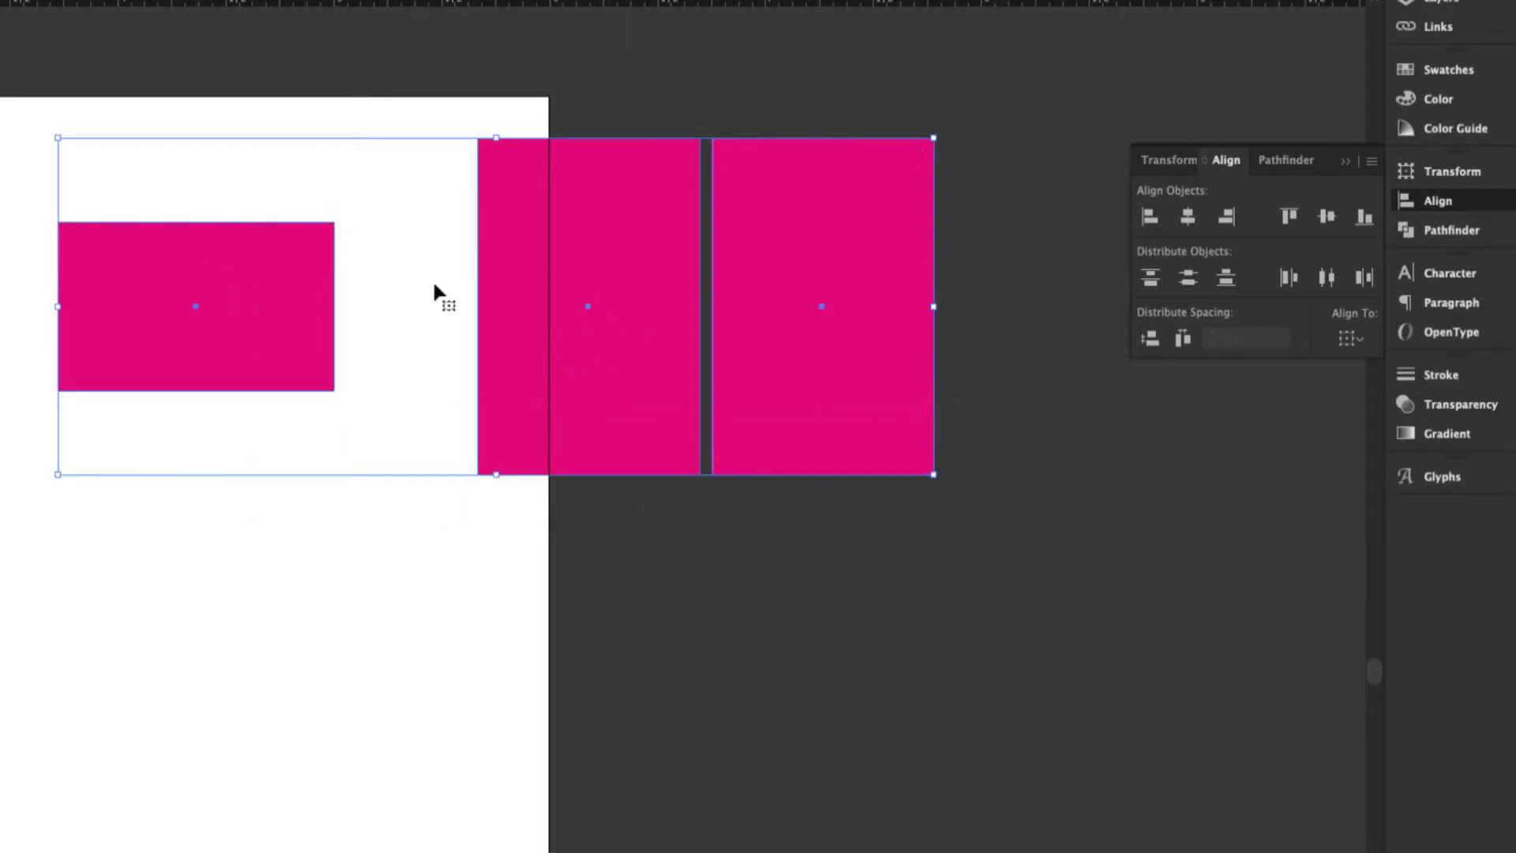
click(1182, 340)
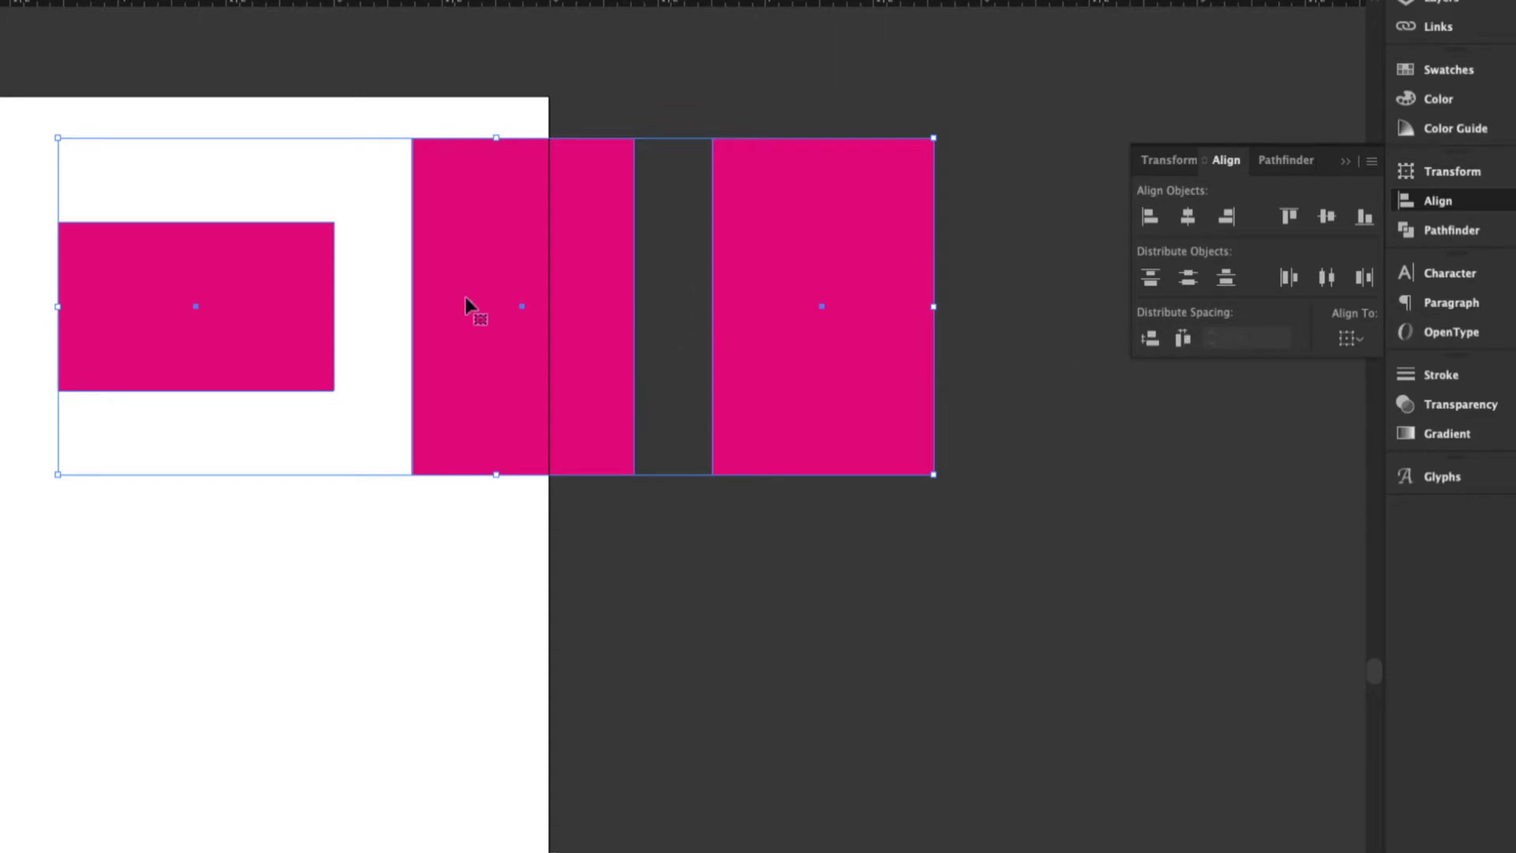
scroll(371, 276, left, 1)
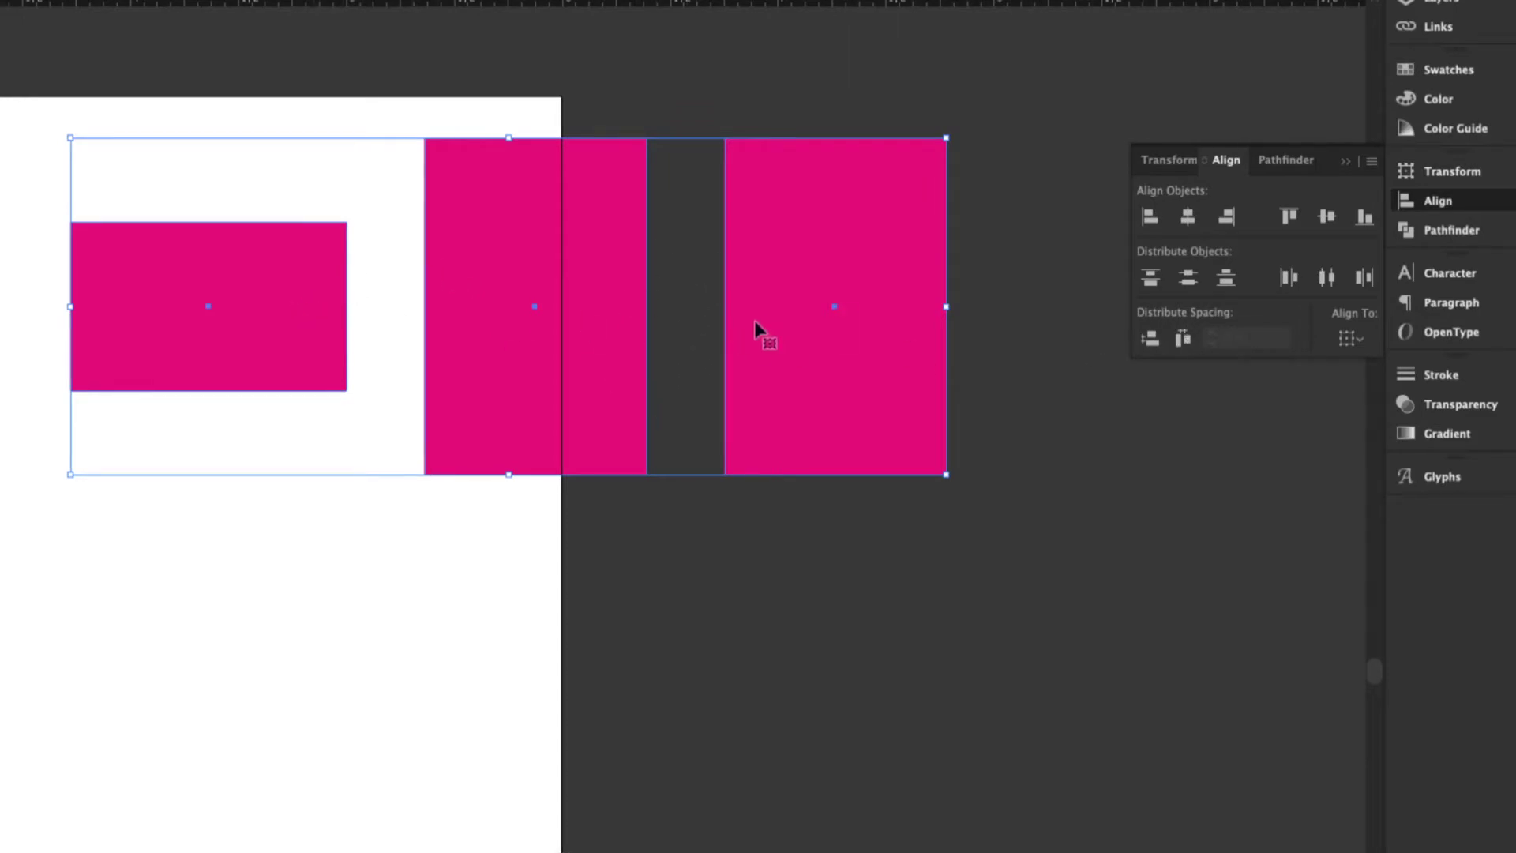
click(1011, 314)
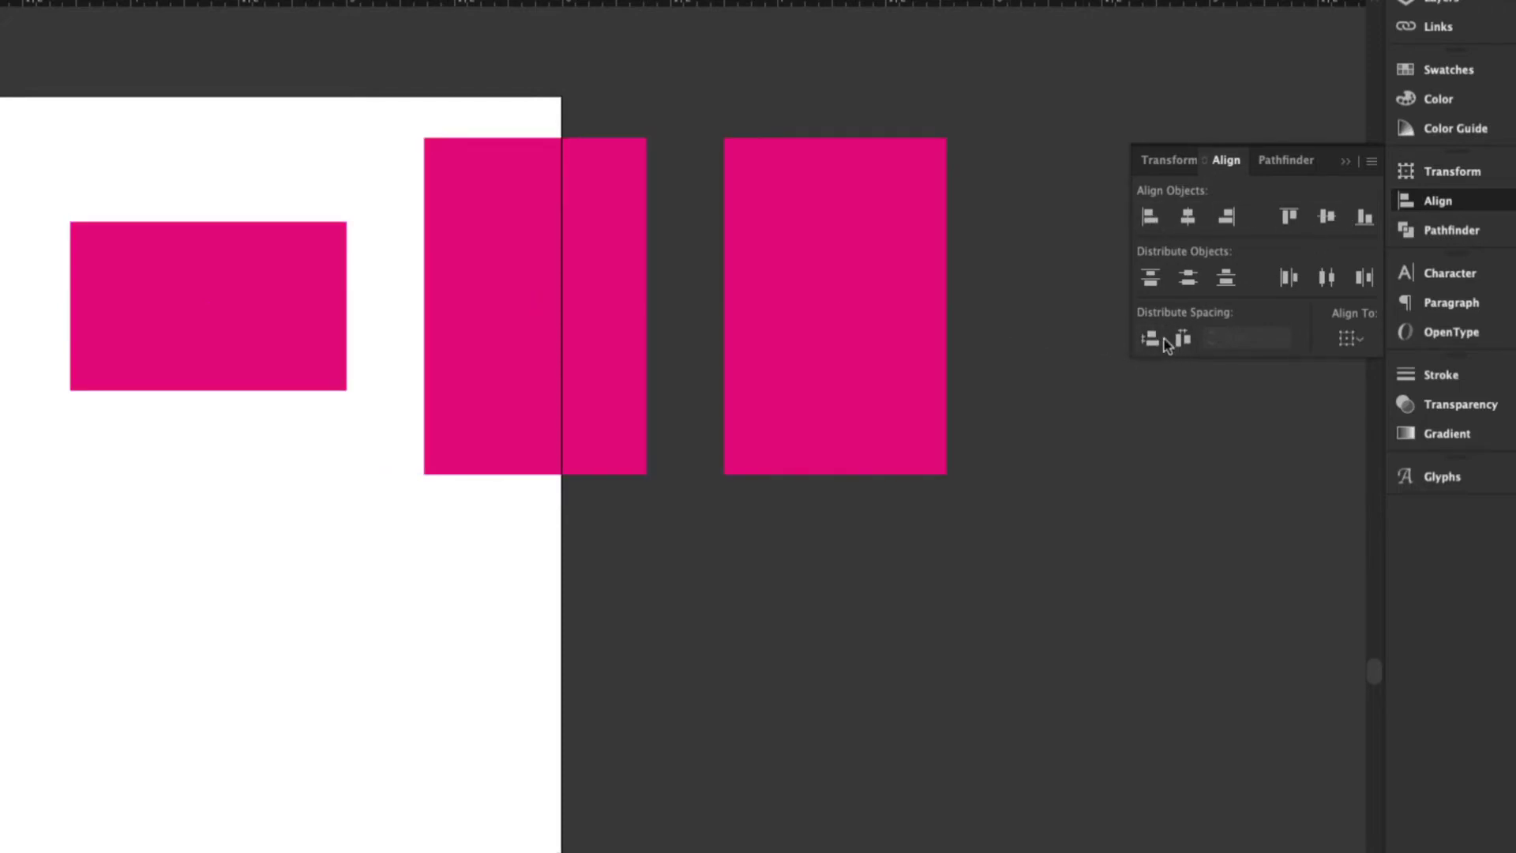
- Delete all three sample rectangles
click(868, 362)
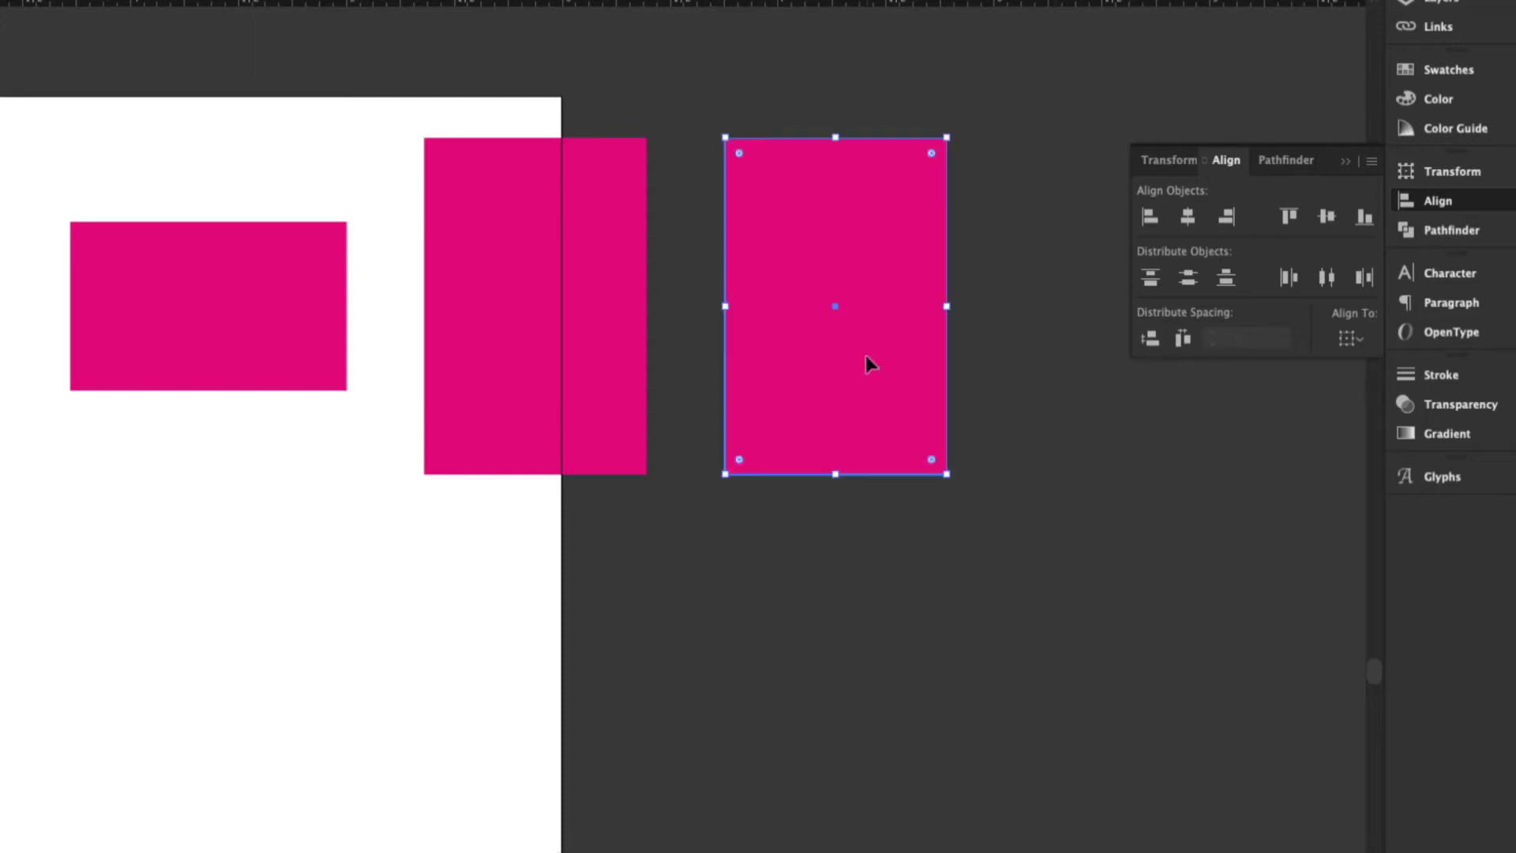
shift+click(577, 356)
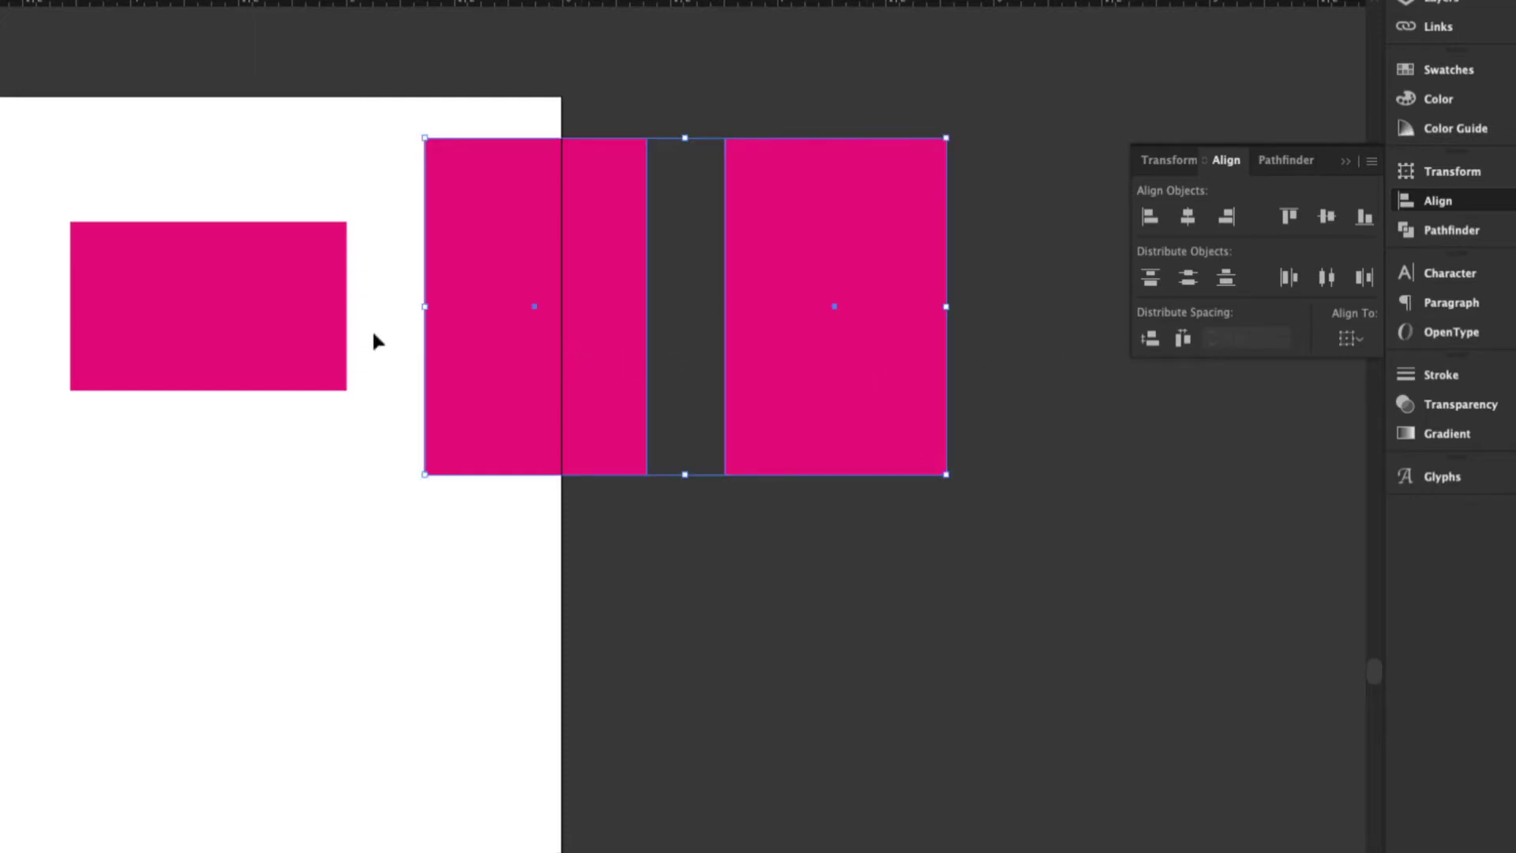
shift+click(311, 325)
key(Delete)
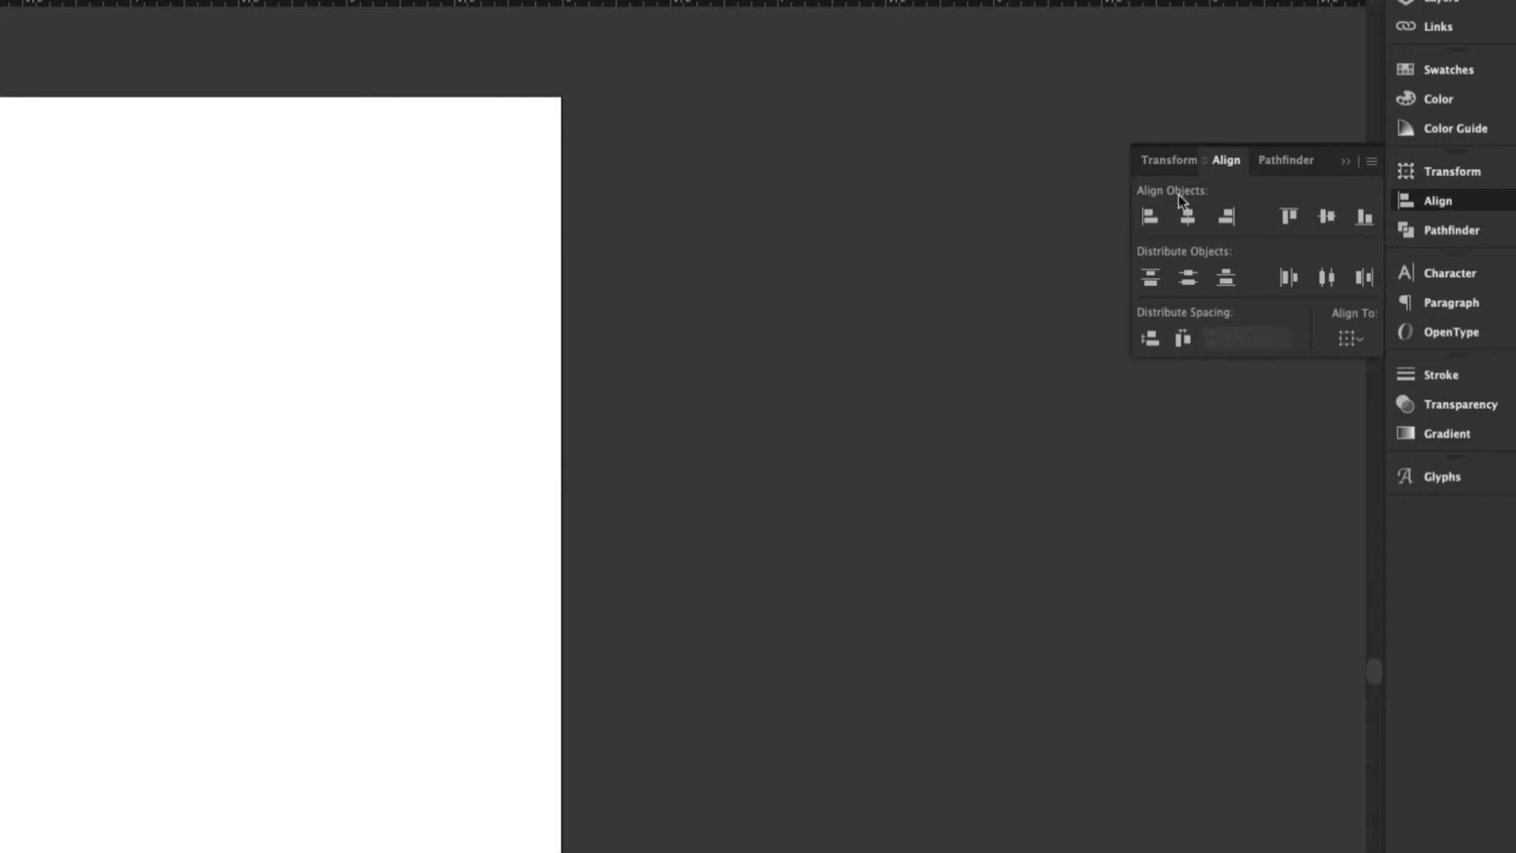
- Examine the Pathfinder, Character, Paragraph, OpenType, Stroke and Transparency options, including the list of blending modes
click(1284, 161)
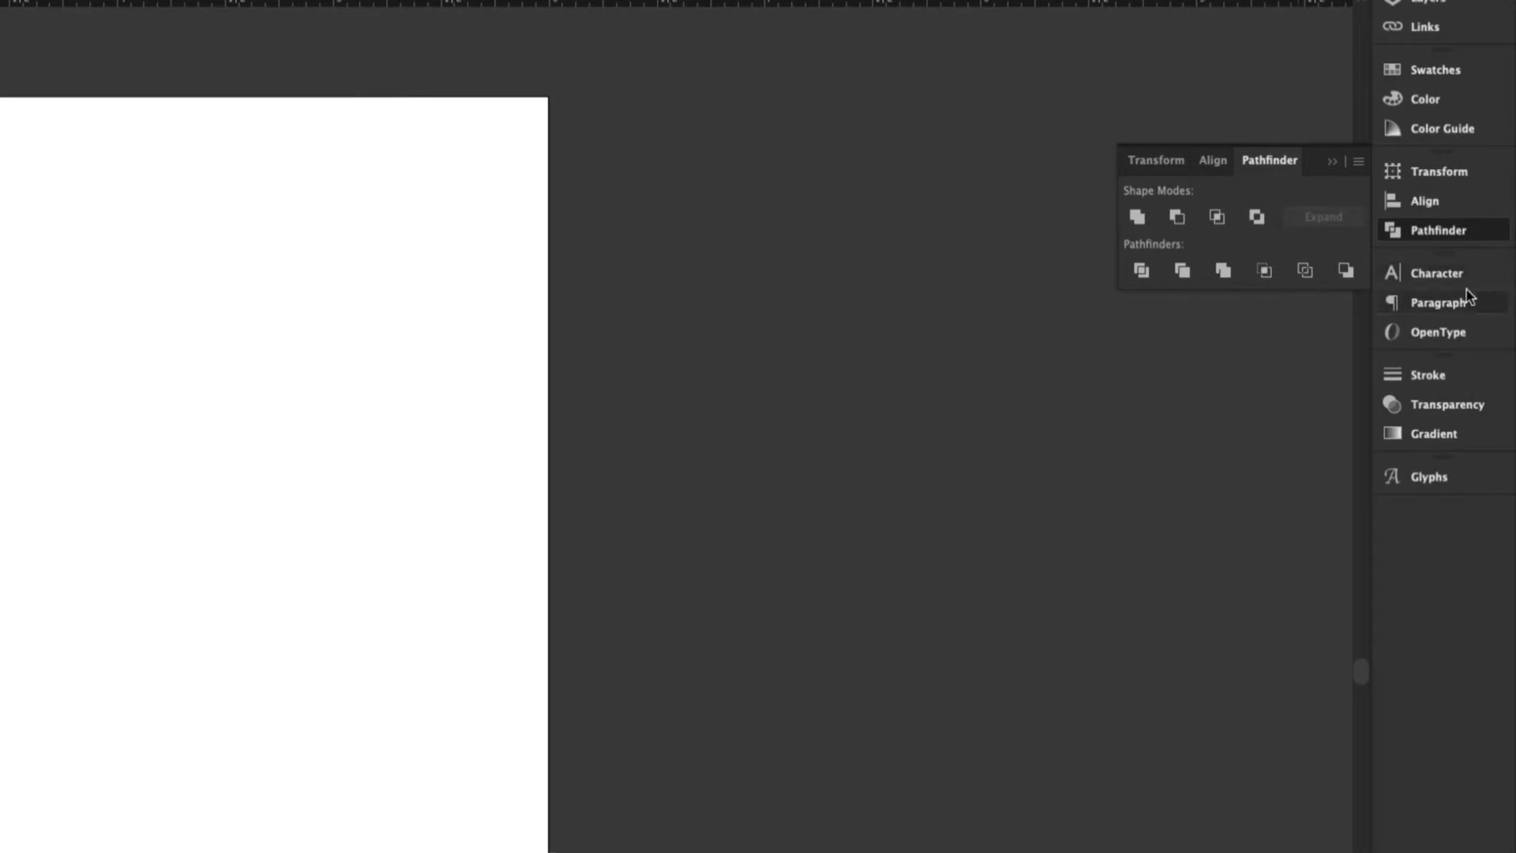
click(1448, 283)
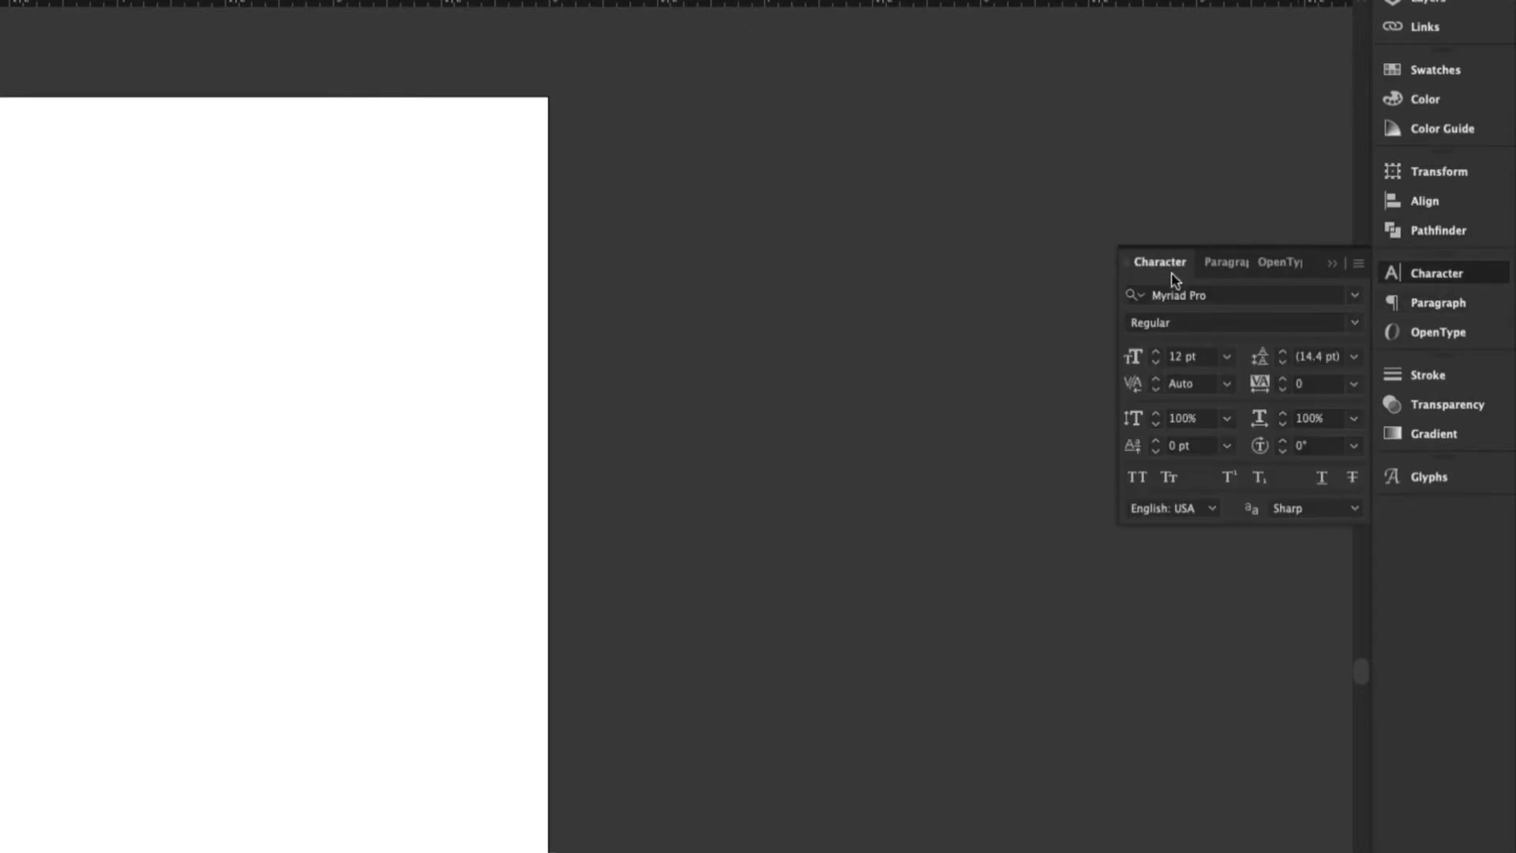
click(1230, 265)
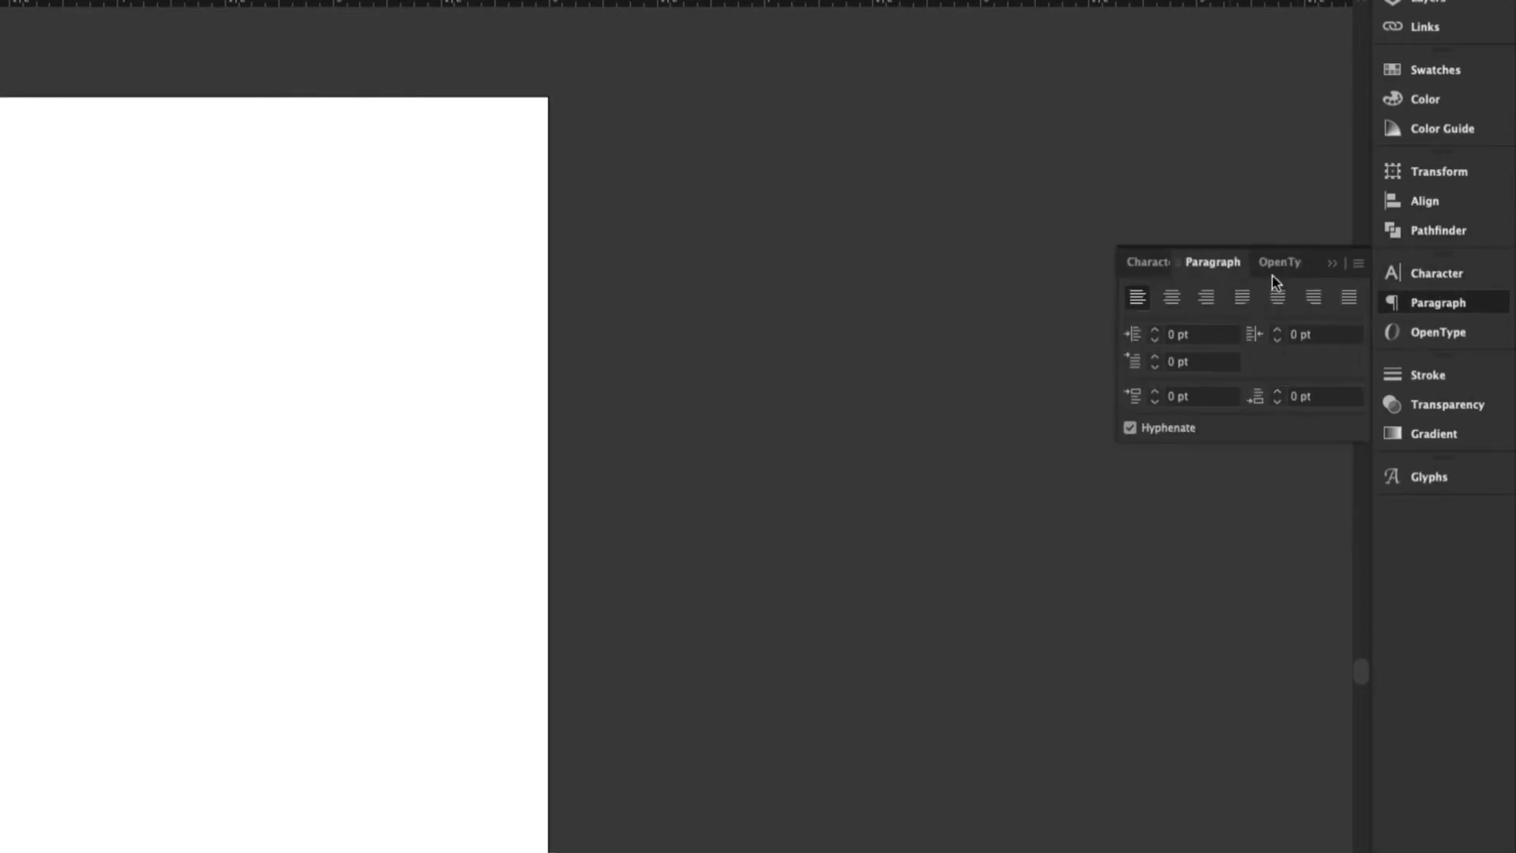
click(1281, 263)
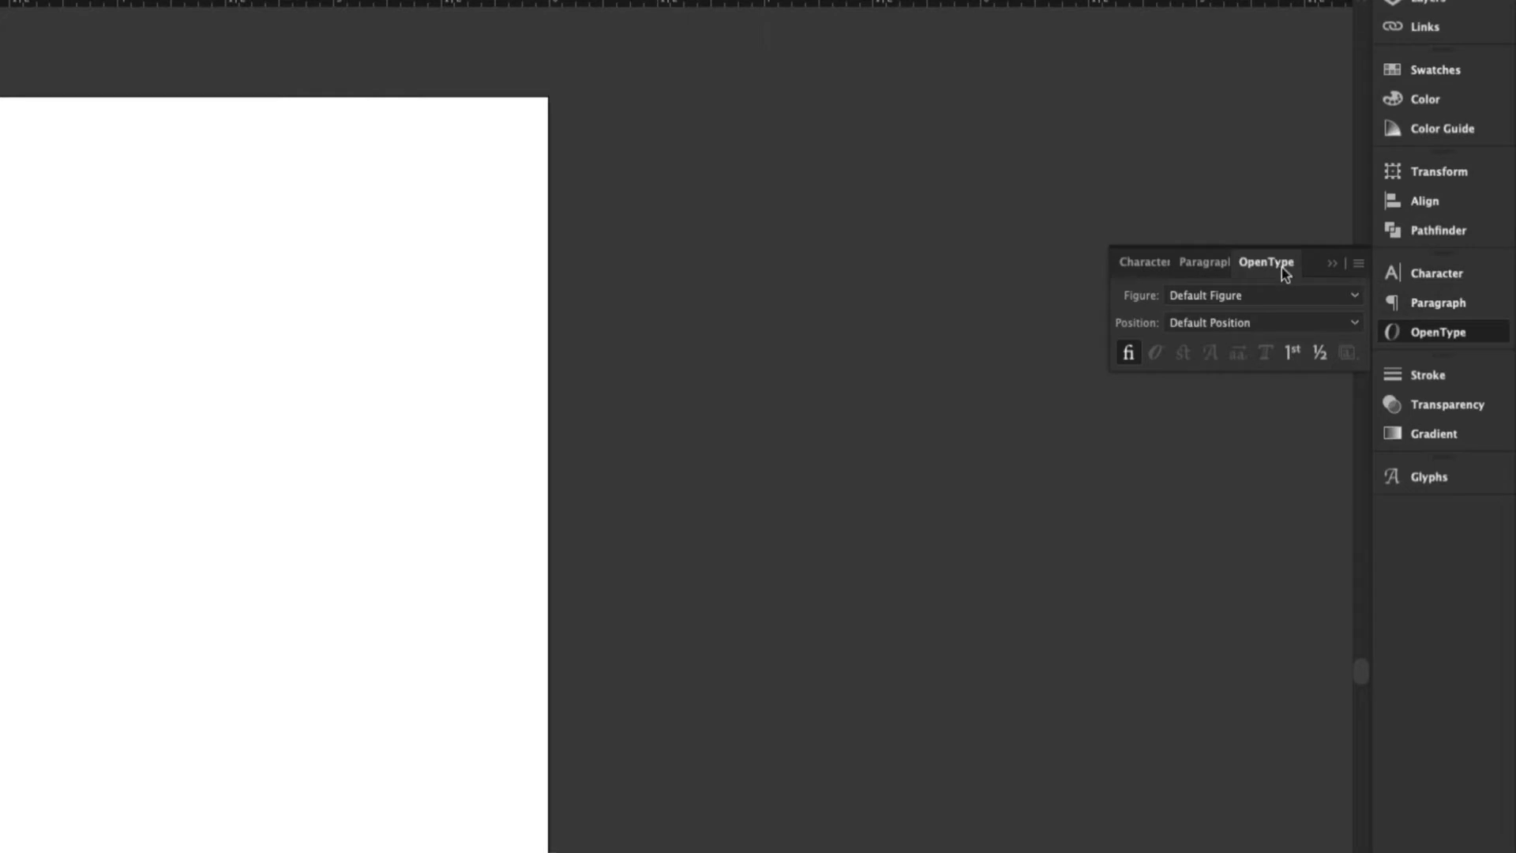
click(1427, 384)
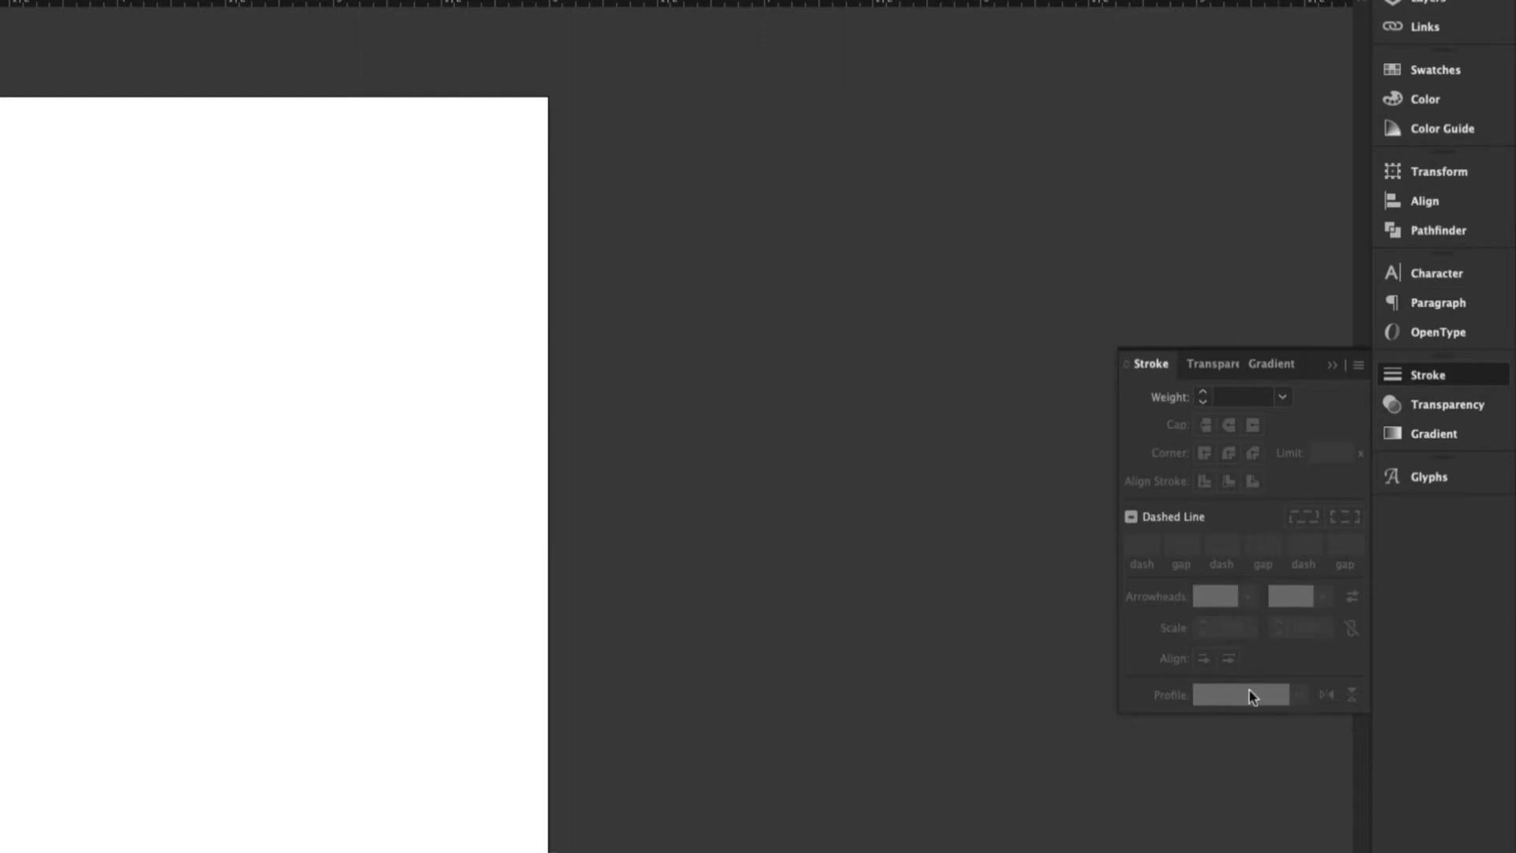
click(1224, 365)
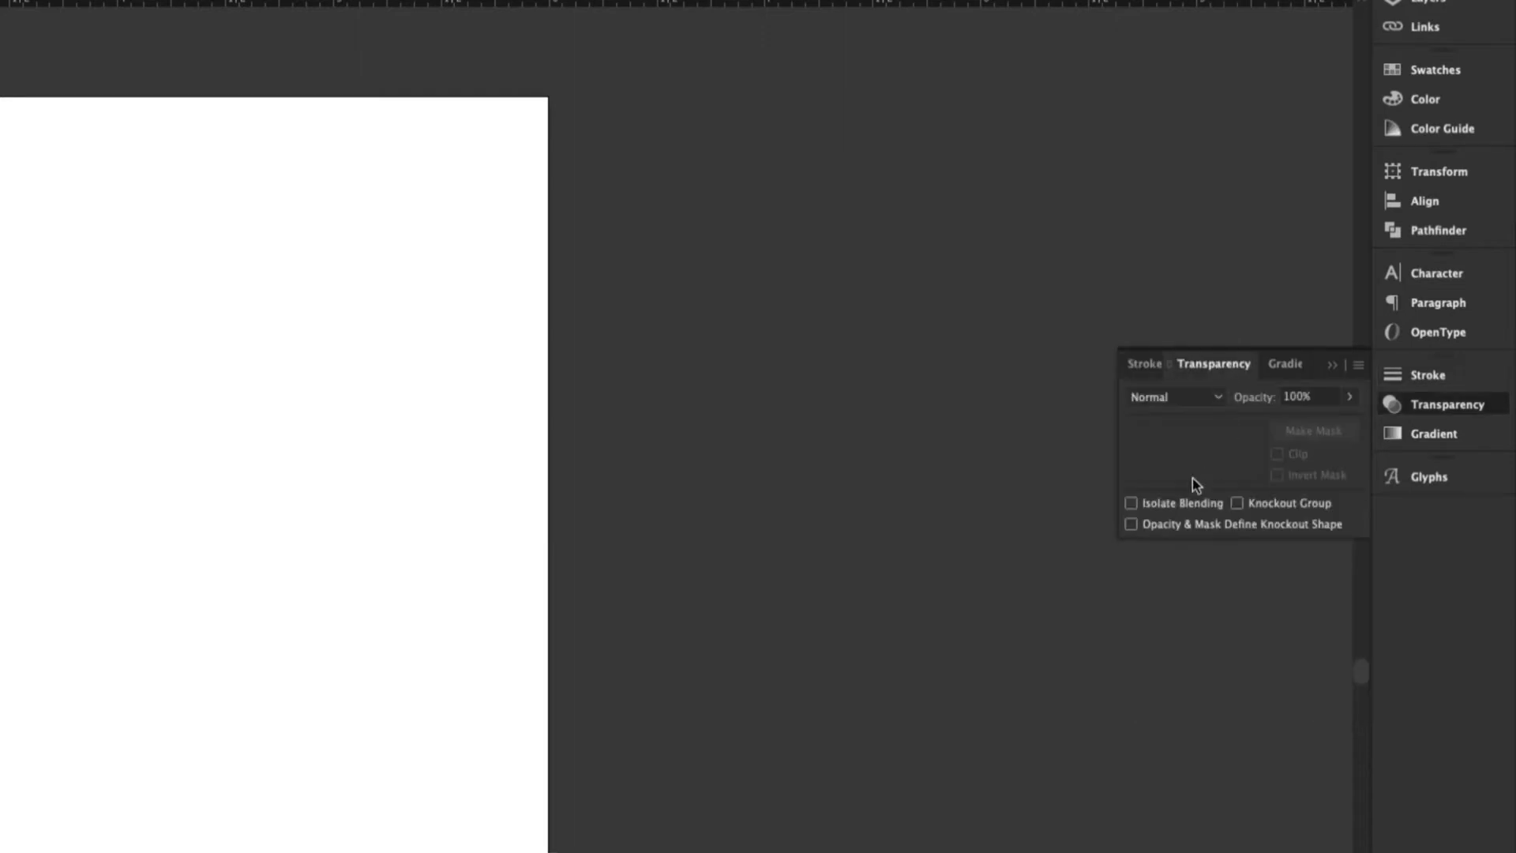
click(1207, 402)
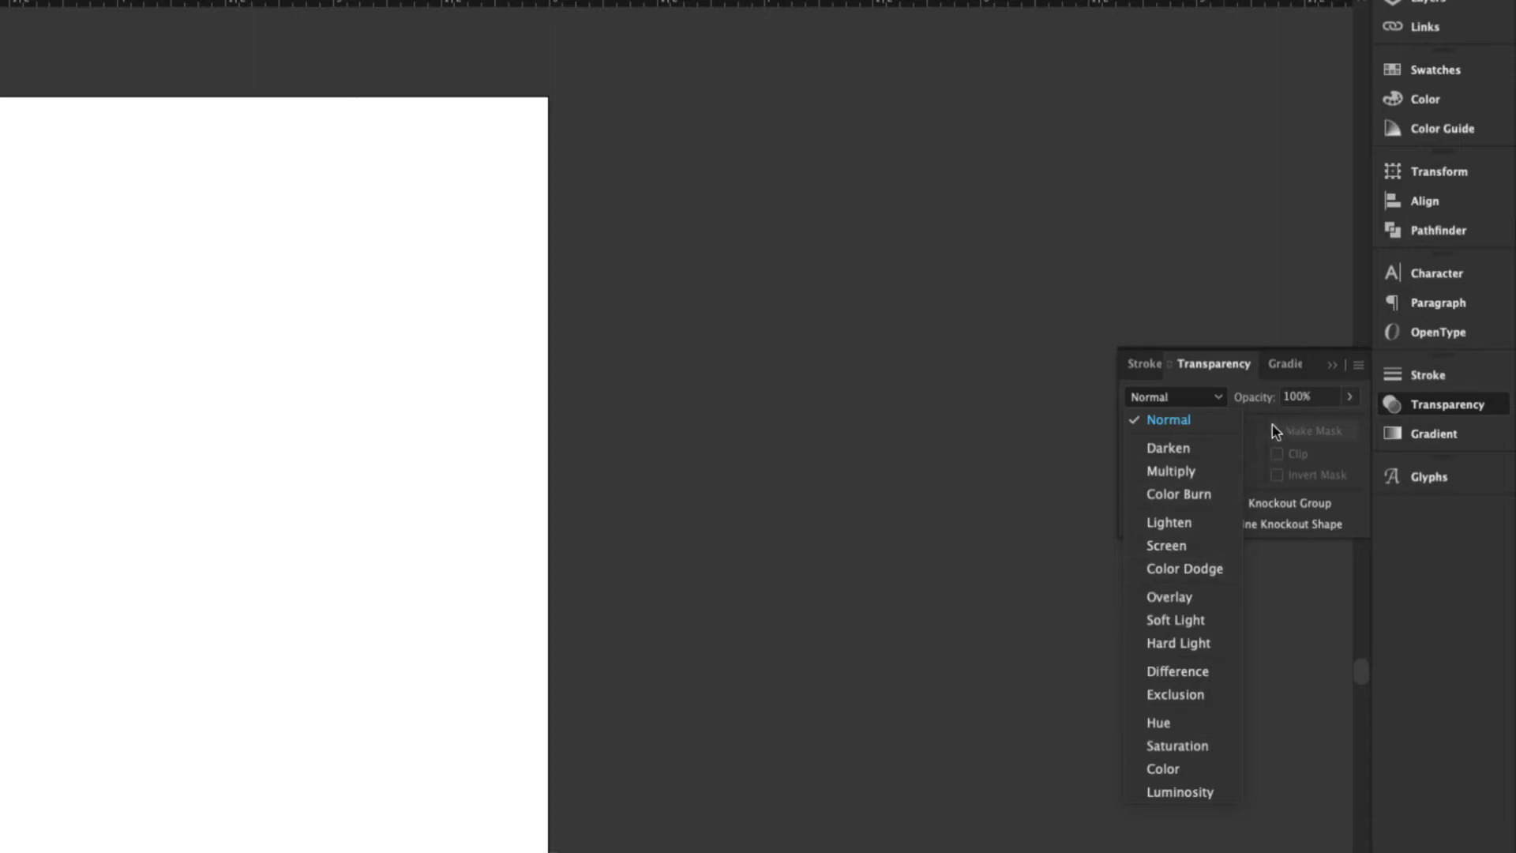
click(1253, 432)
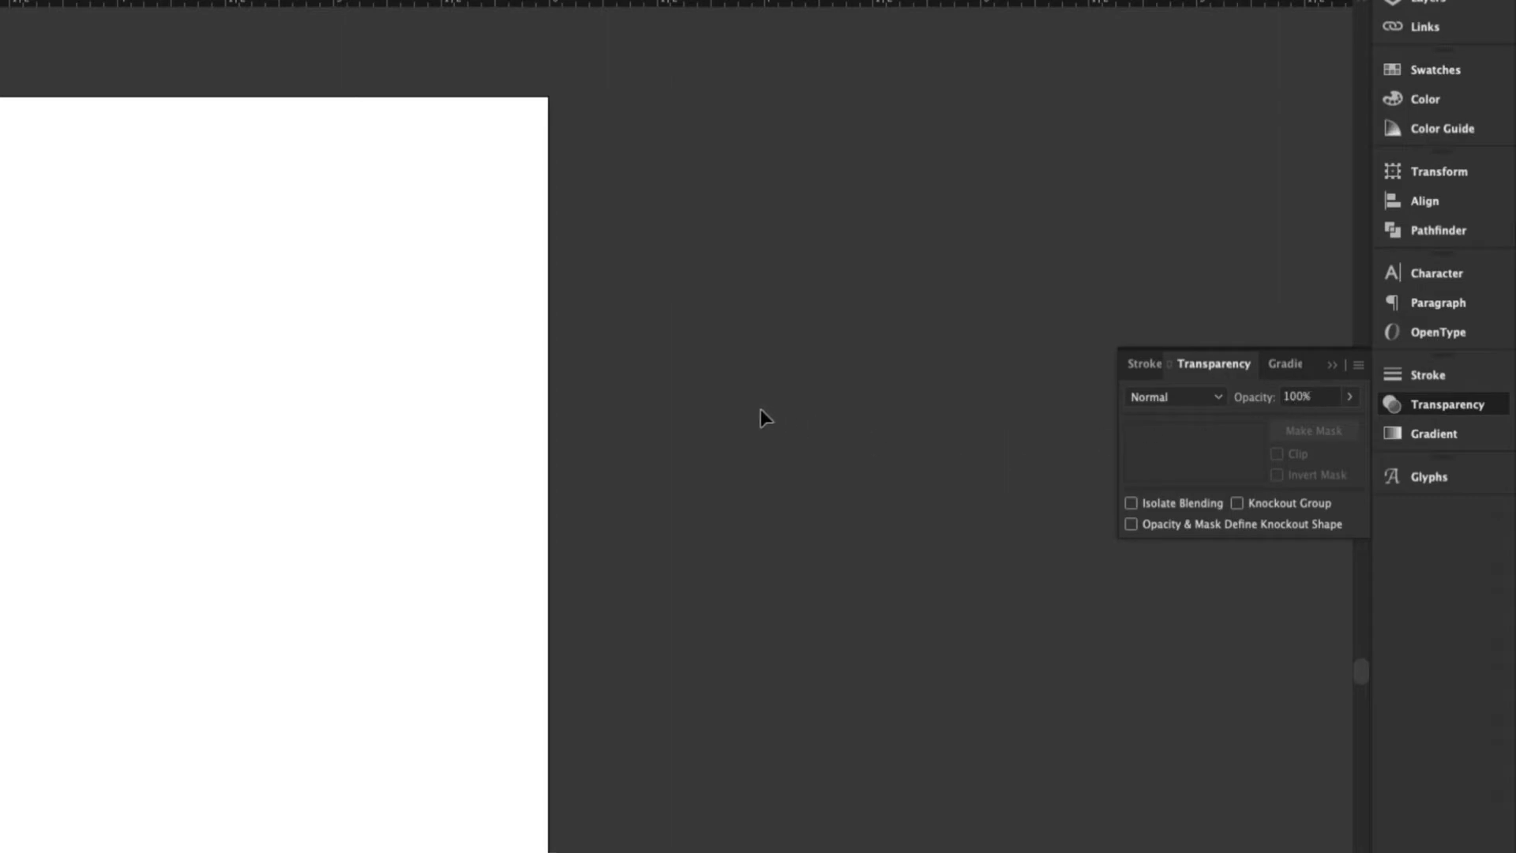
- Draw a portrait rectangle beside the artboard and move it onto the artboard near the right edge
key(m)
mouse_move(625, 214)
mouse_down()
mouse_move(867, 545)
mouse_move(913, 568)
mouse_up()
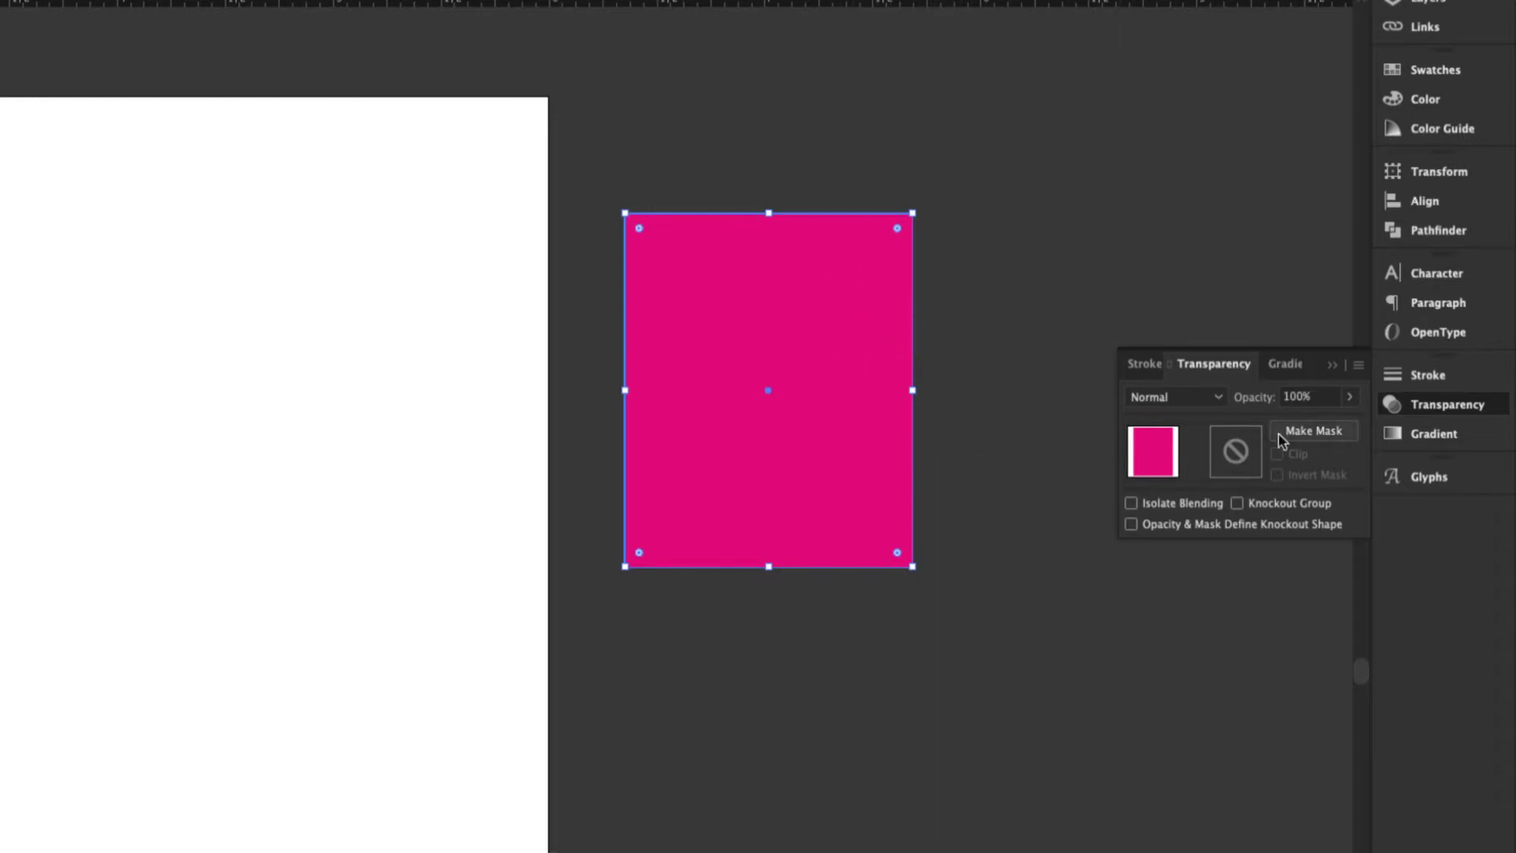
click(1302, 401)
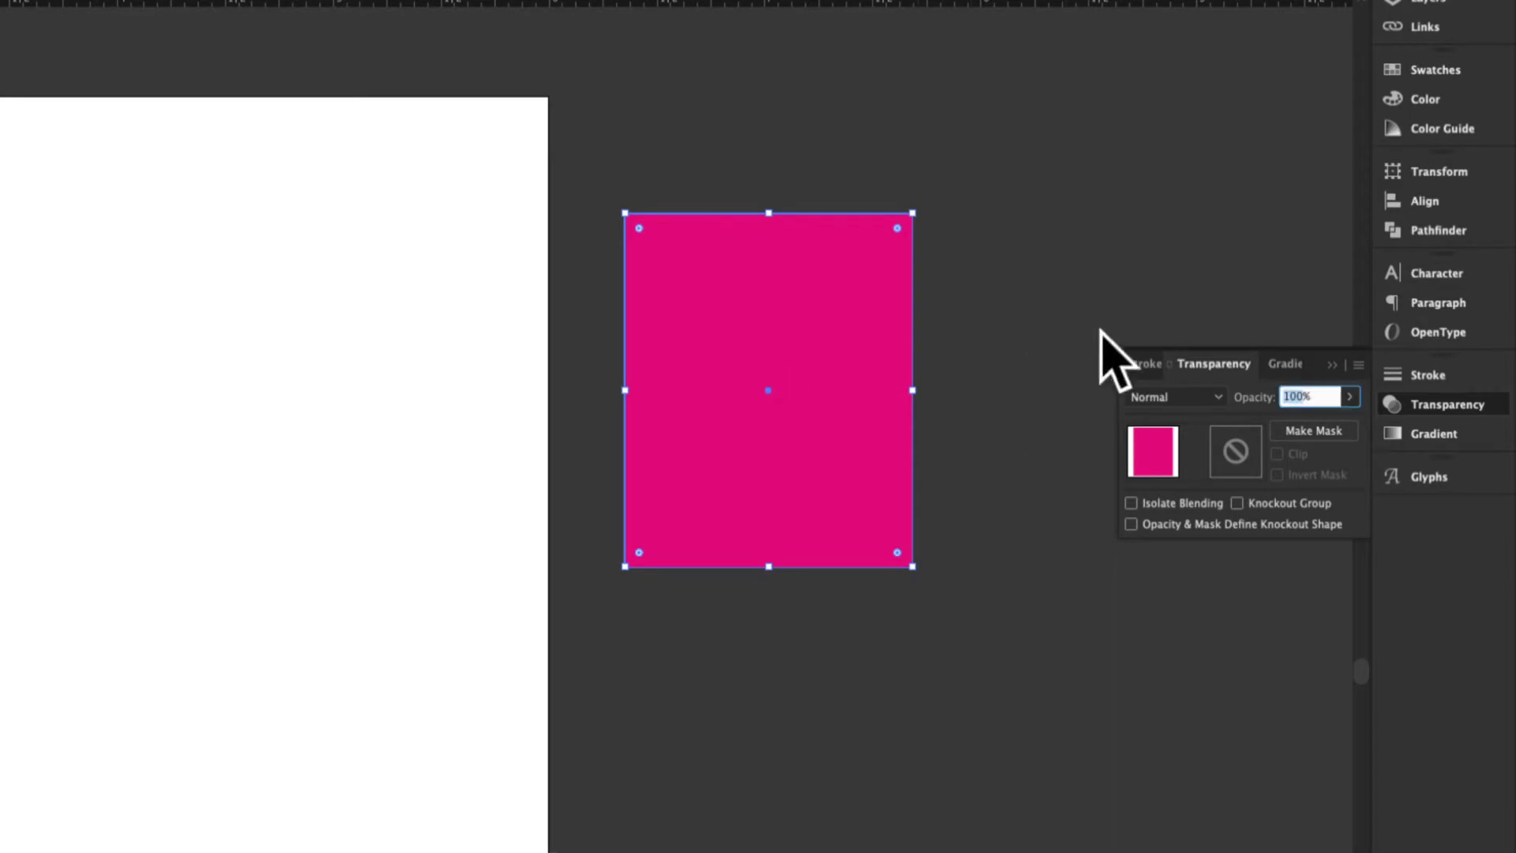
click(1063, 315)
click(681, 405)
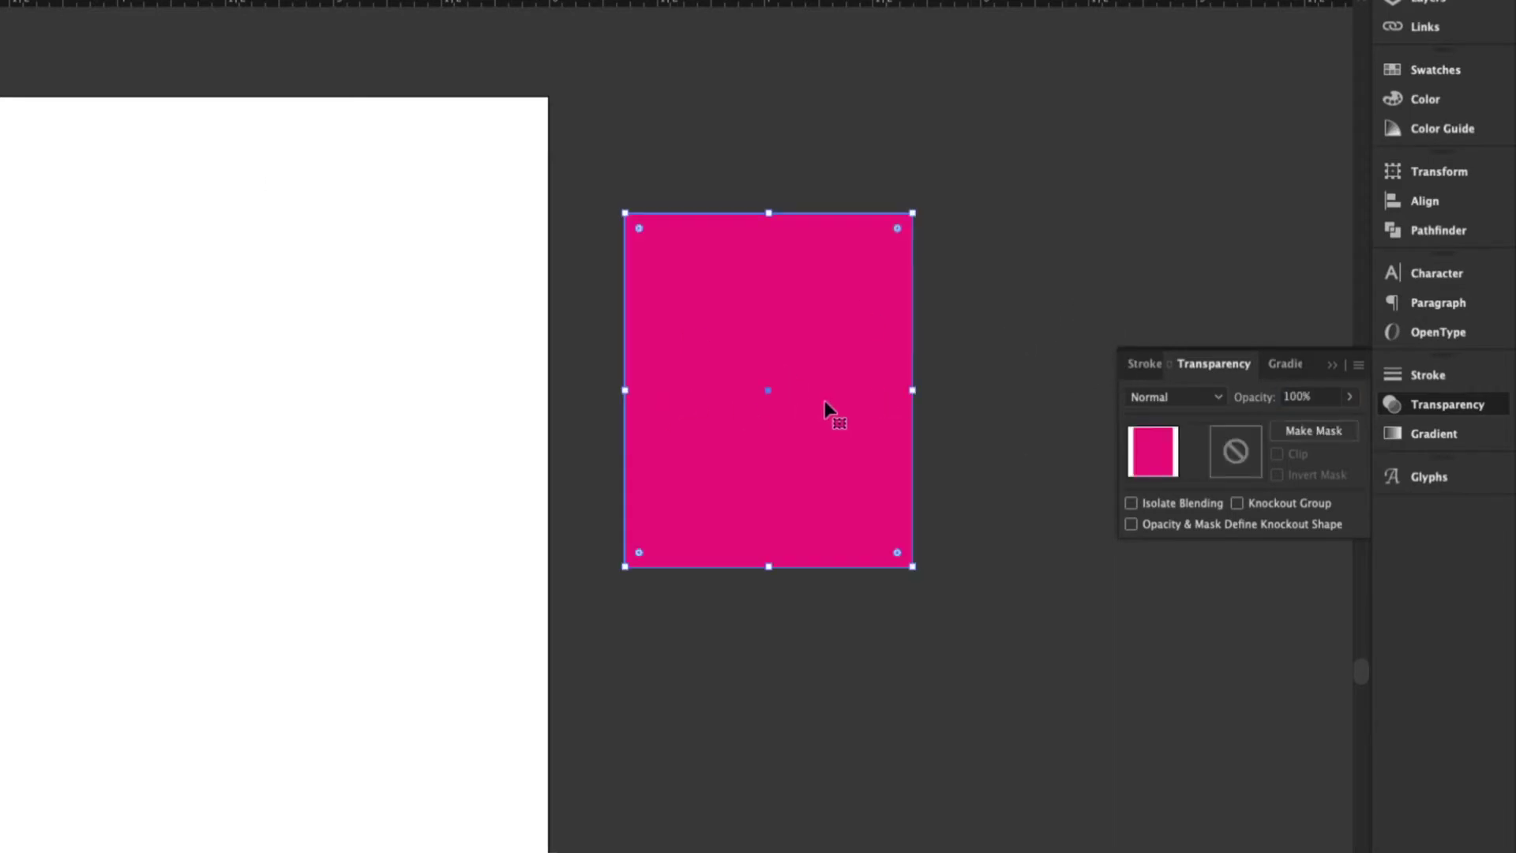
drag(825, 401, 428, 373)
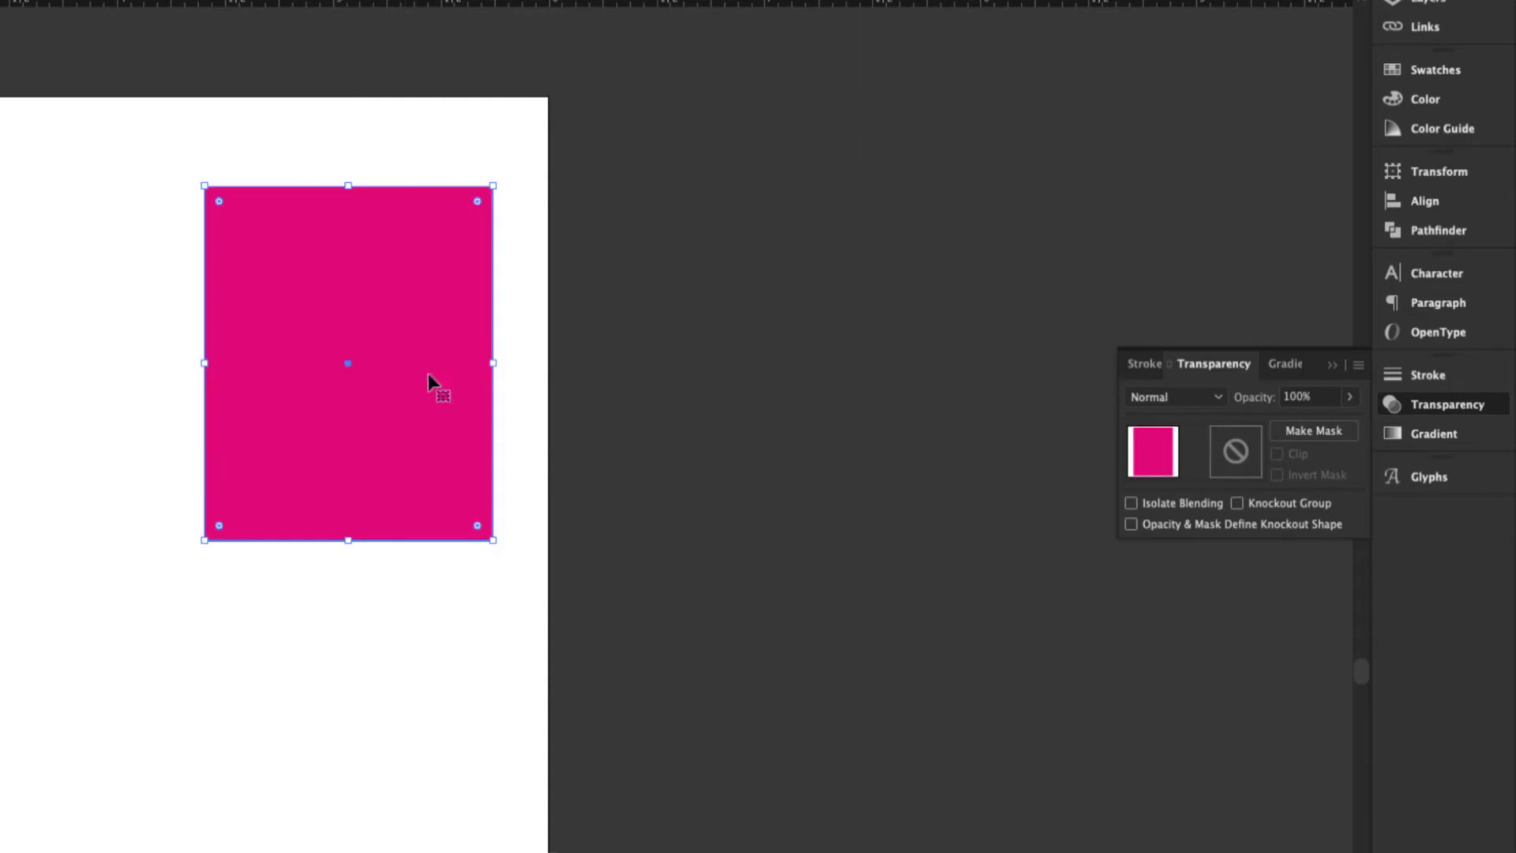
click(665, 355)
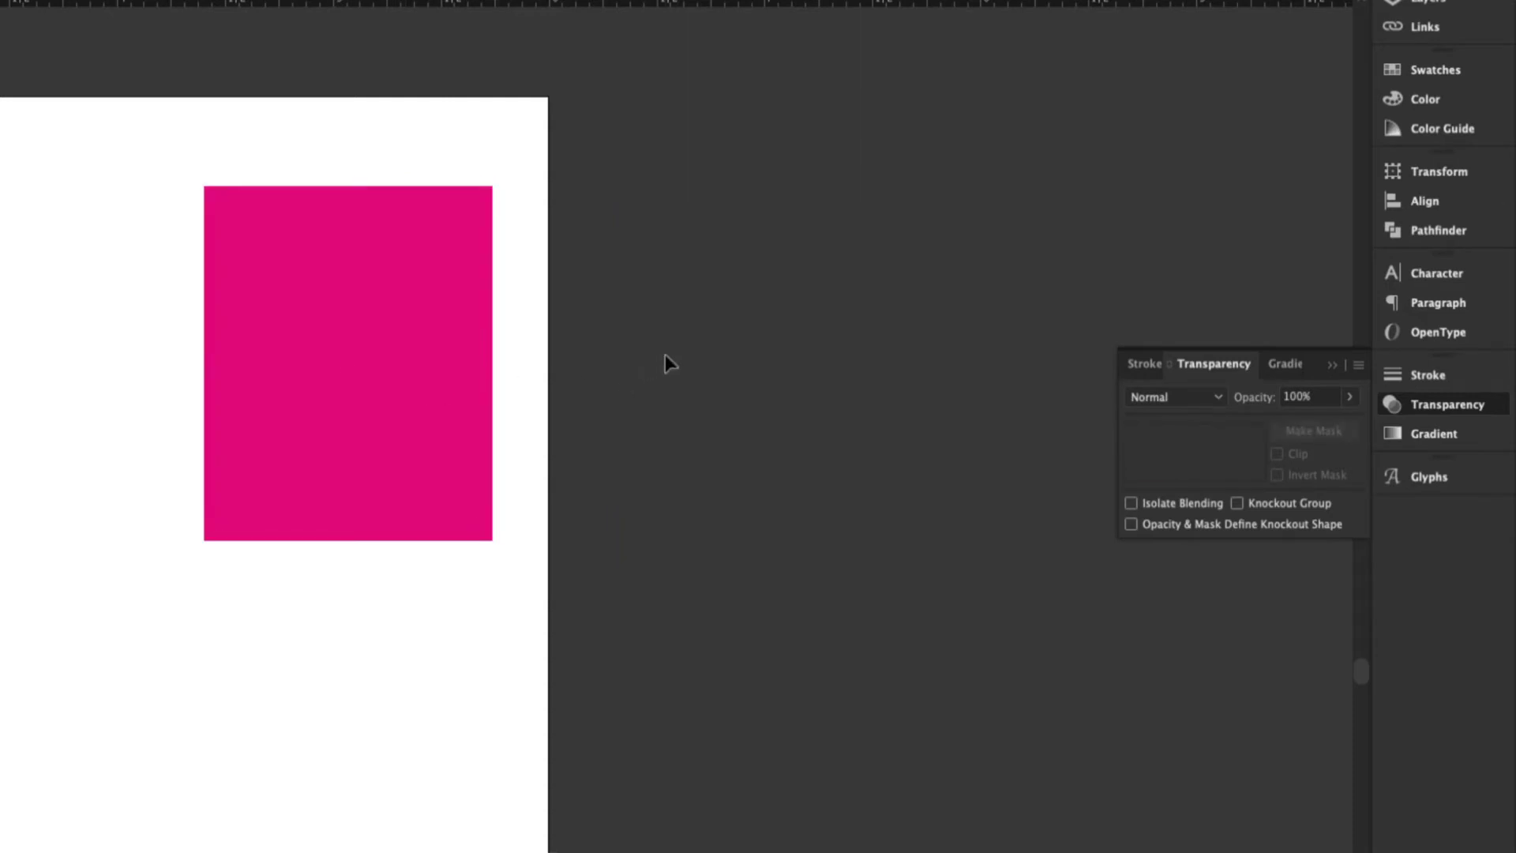
- Set the rectangle's opacity to 80%
click(438, 318)
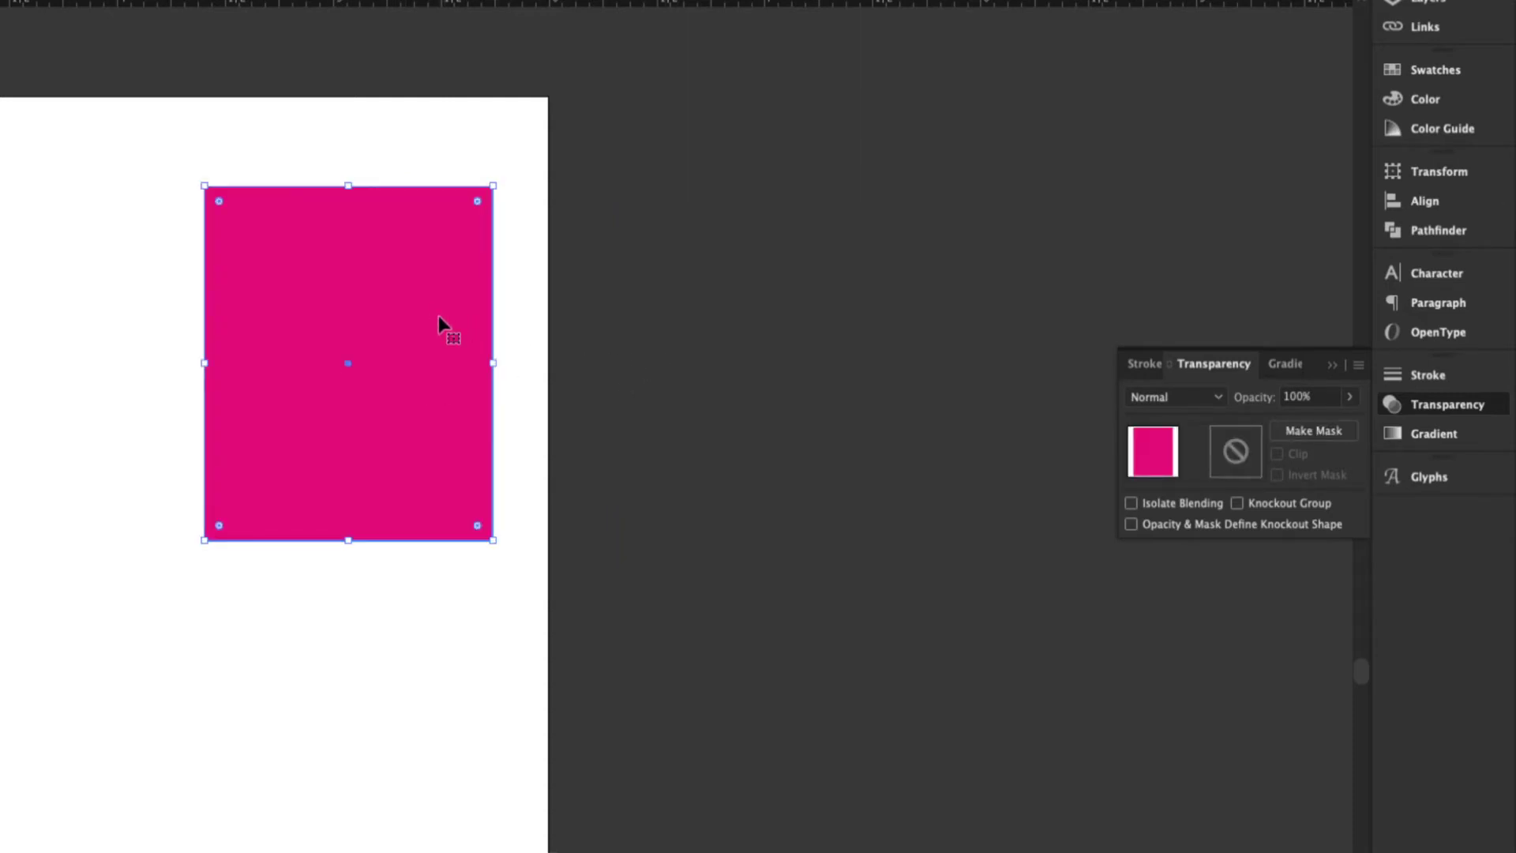
double_click(1298, 398)
text(80)
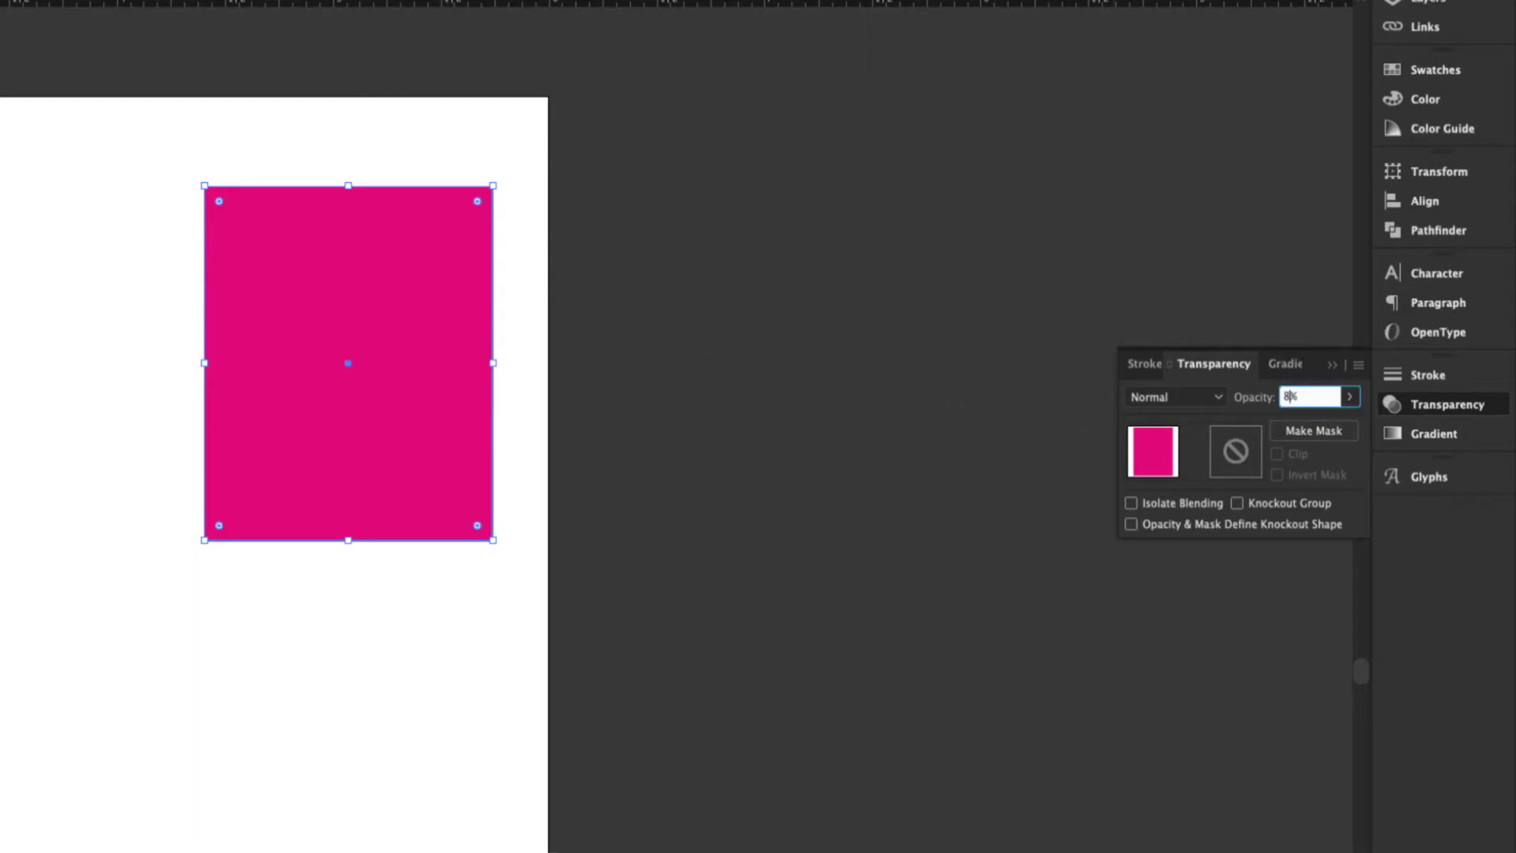
key(Return)
click(862, 431)
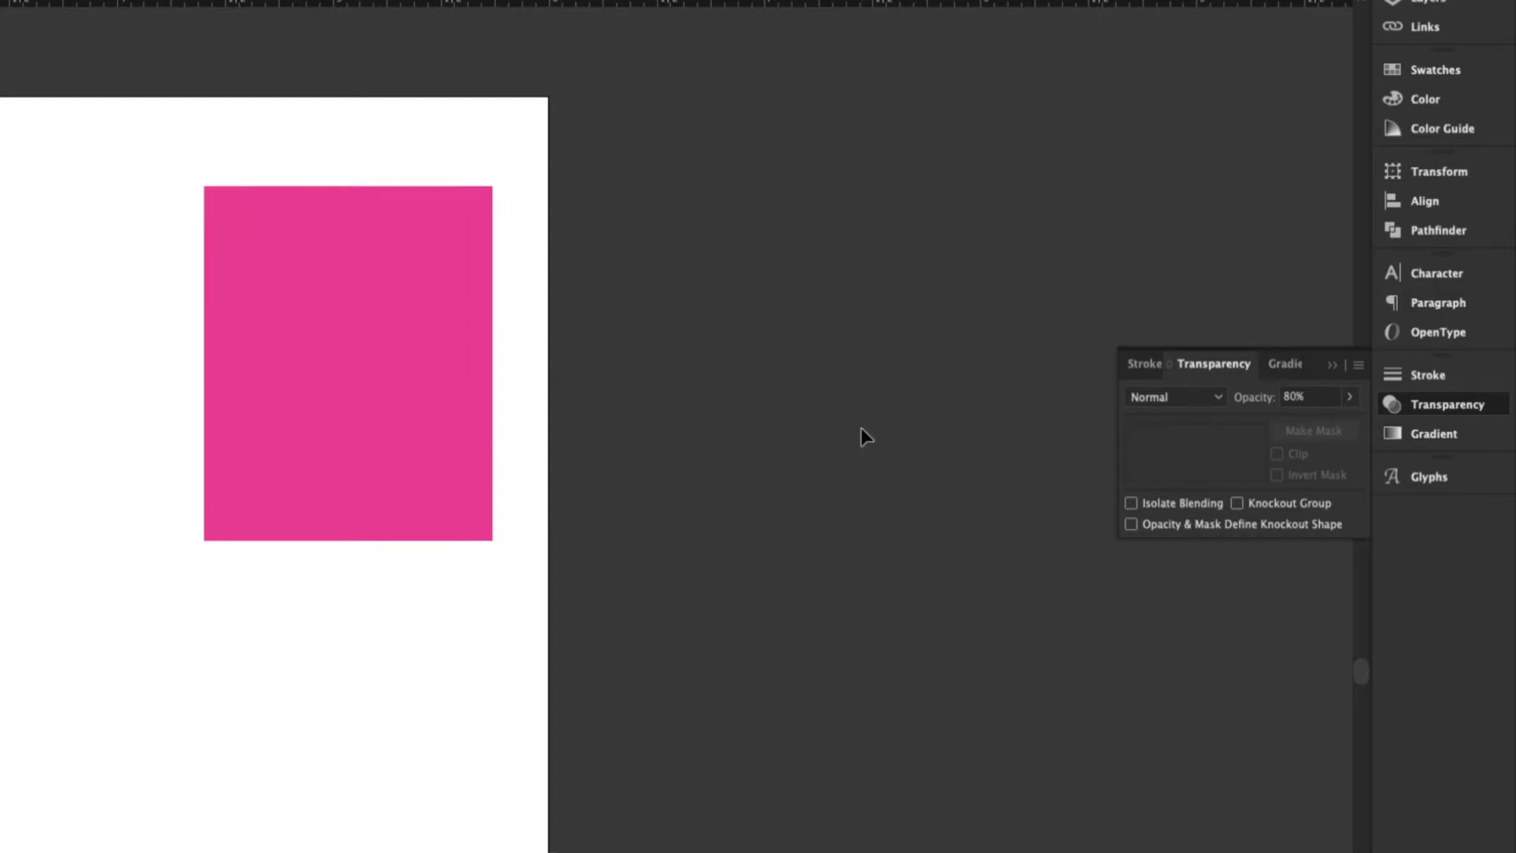
- Duplicate the rectangle diagonally down to the right so the two overlap, and fill the copy with an orange-red swatch
drag(397, 346, 536, 510)
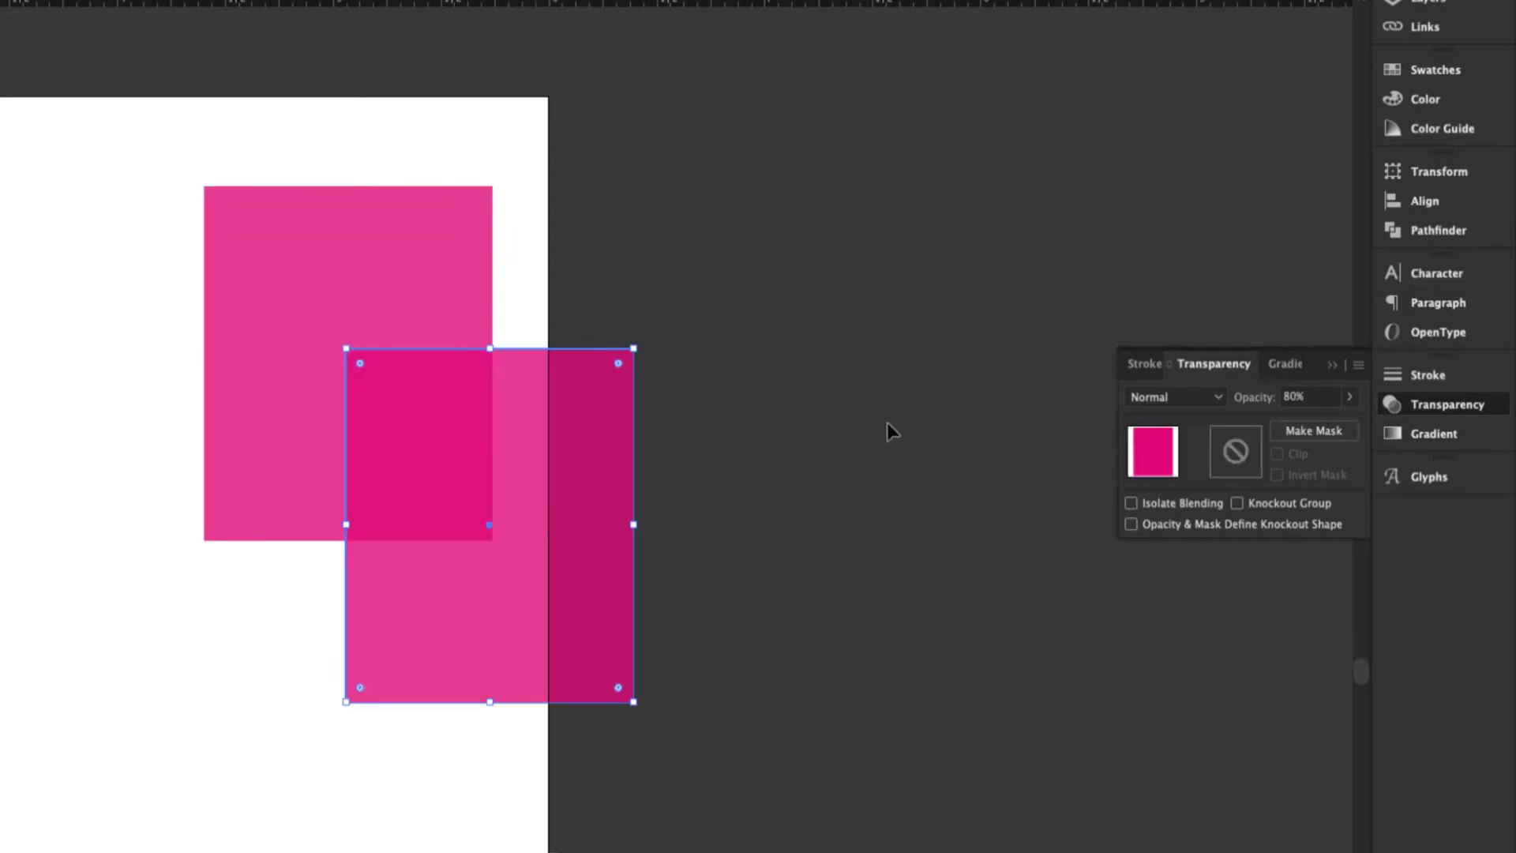
click(1446, 70)
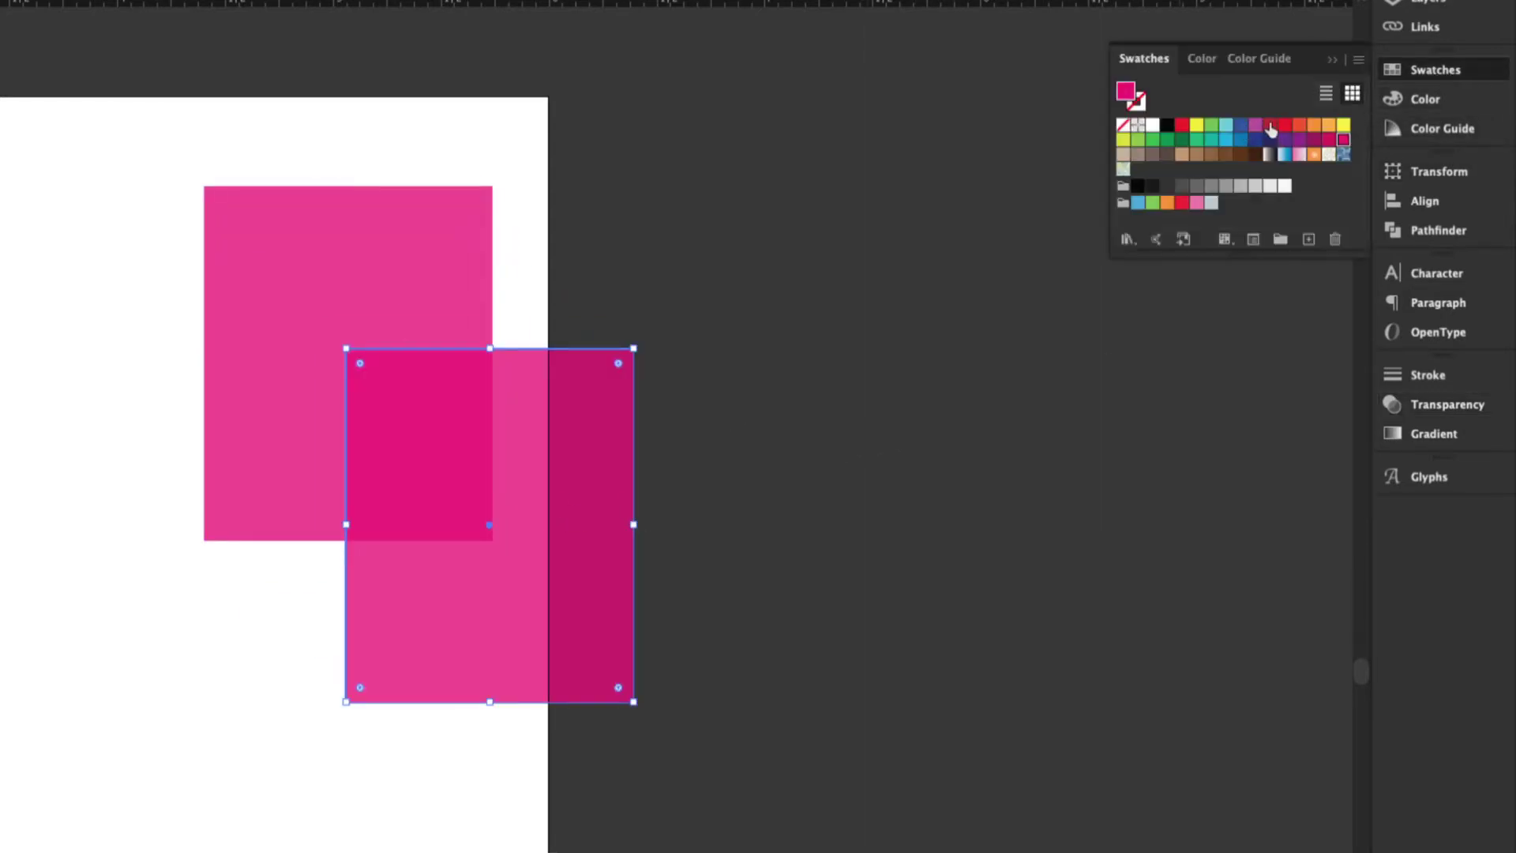
click(1299, 126)
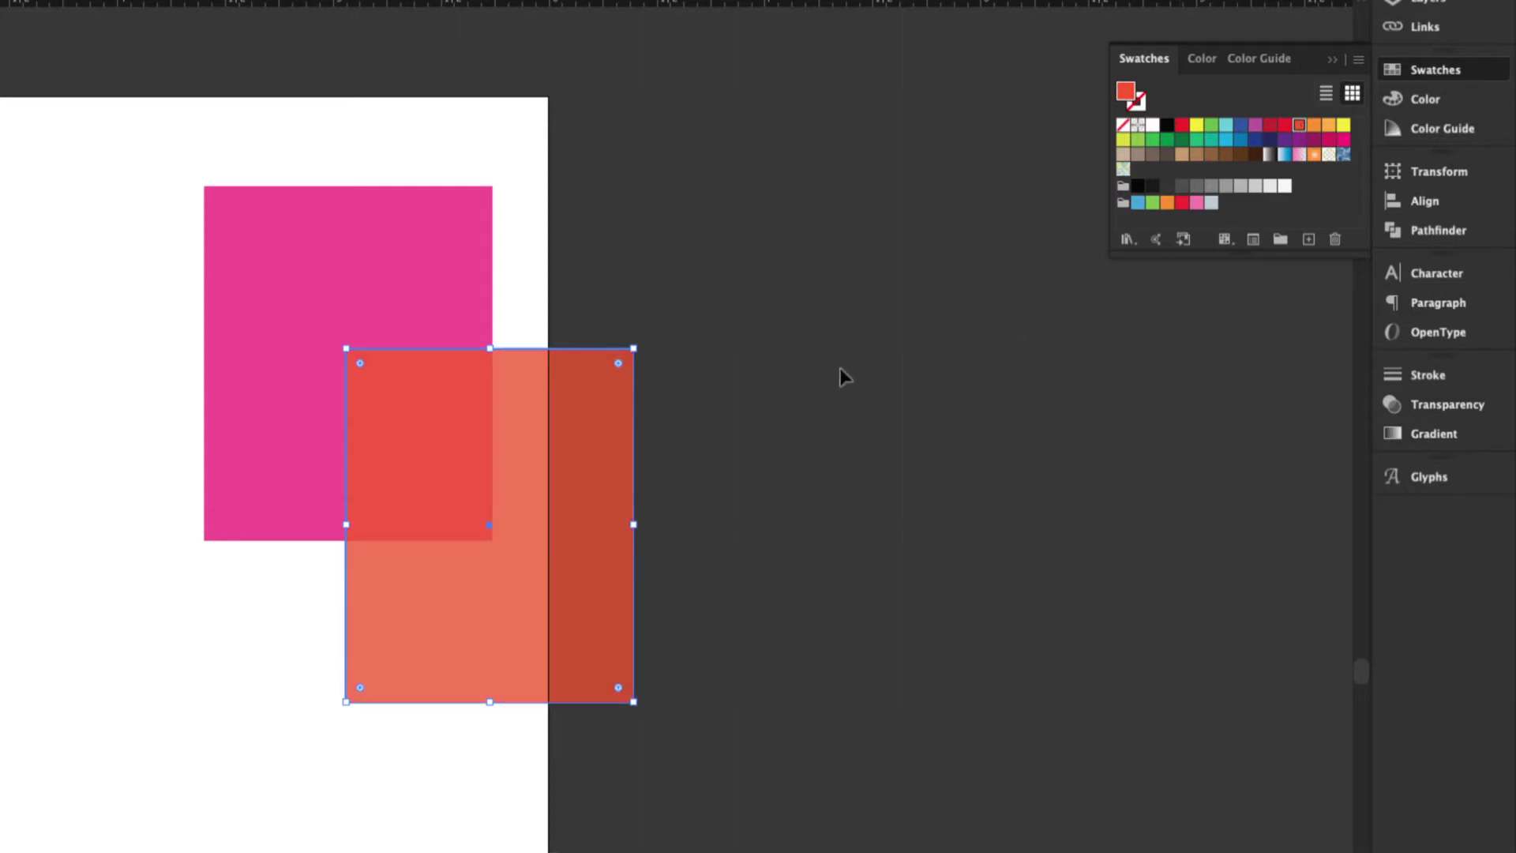
click(780, 350)
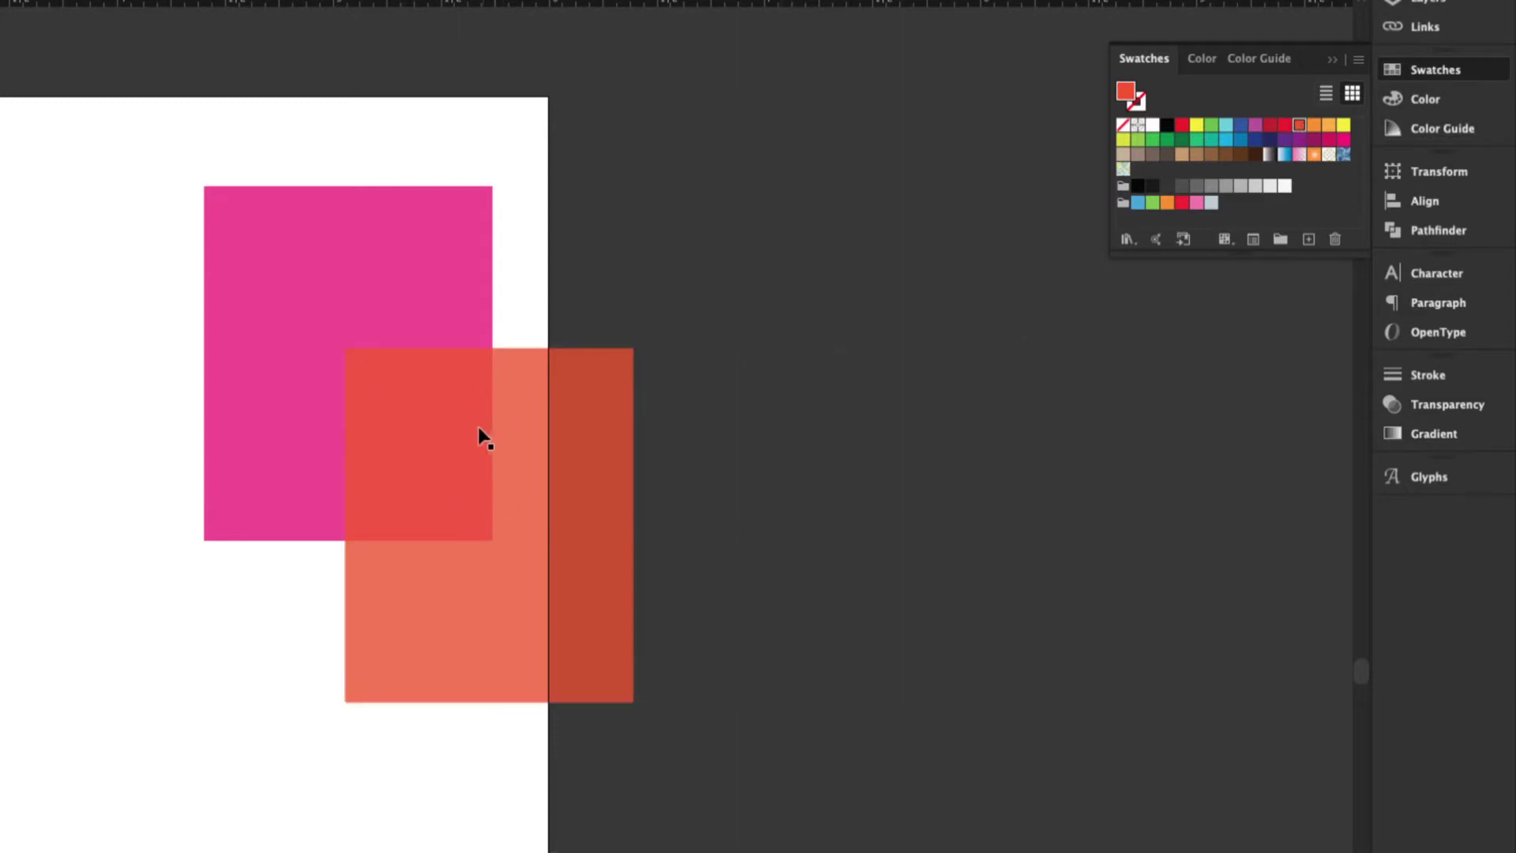
- Lighten the fill of the front orange-red rectangle to an orange of 54% magenta and 77% yellow
click(551, 414)
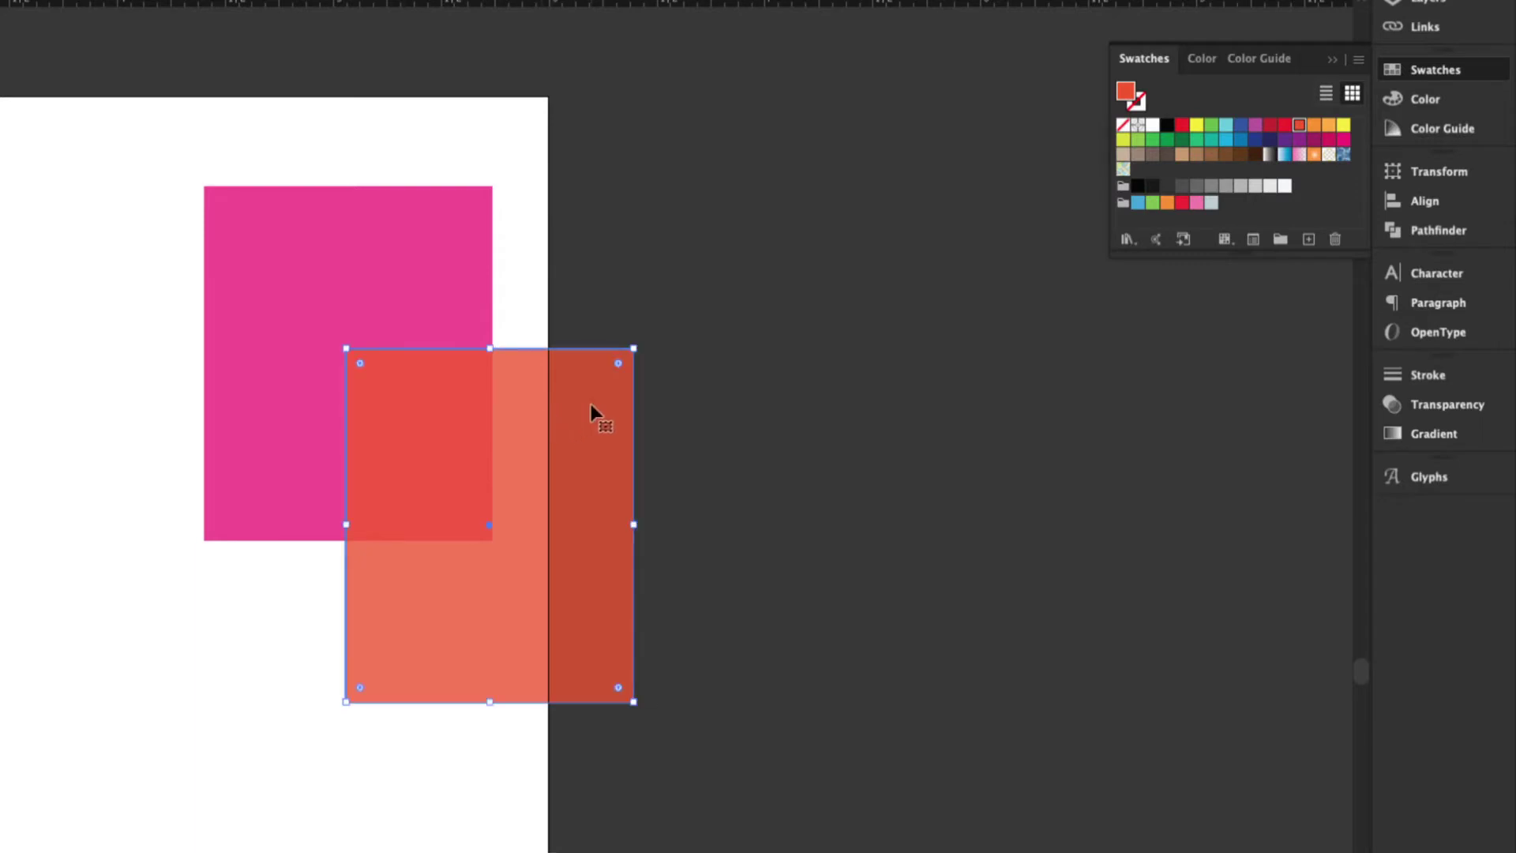
click(1424, 98)
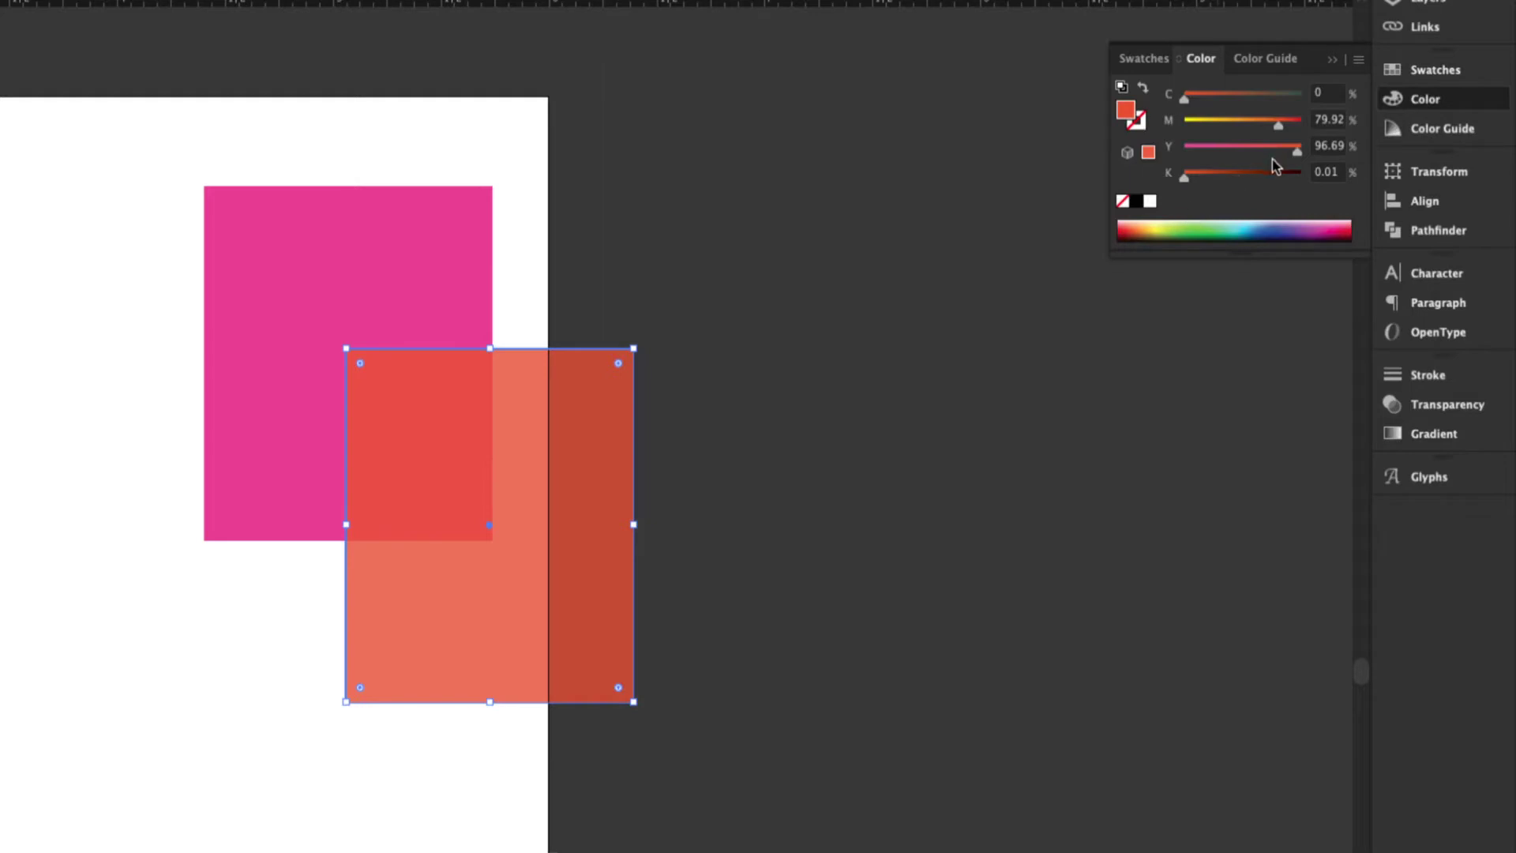
drag(1297, 157, 1247, 130)
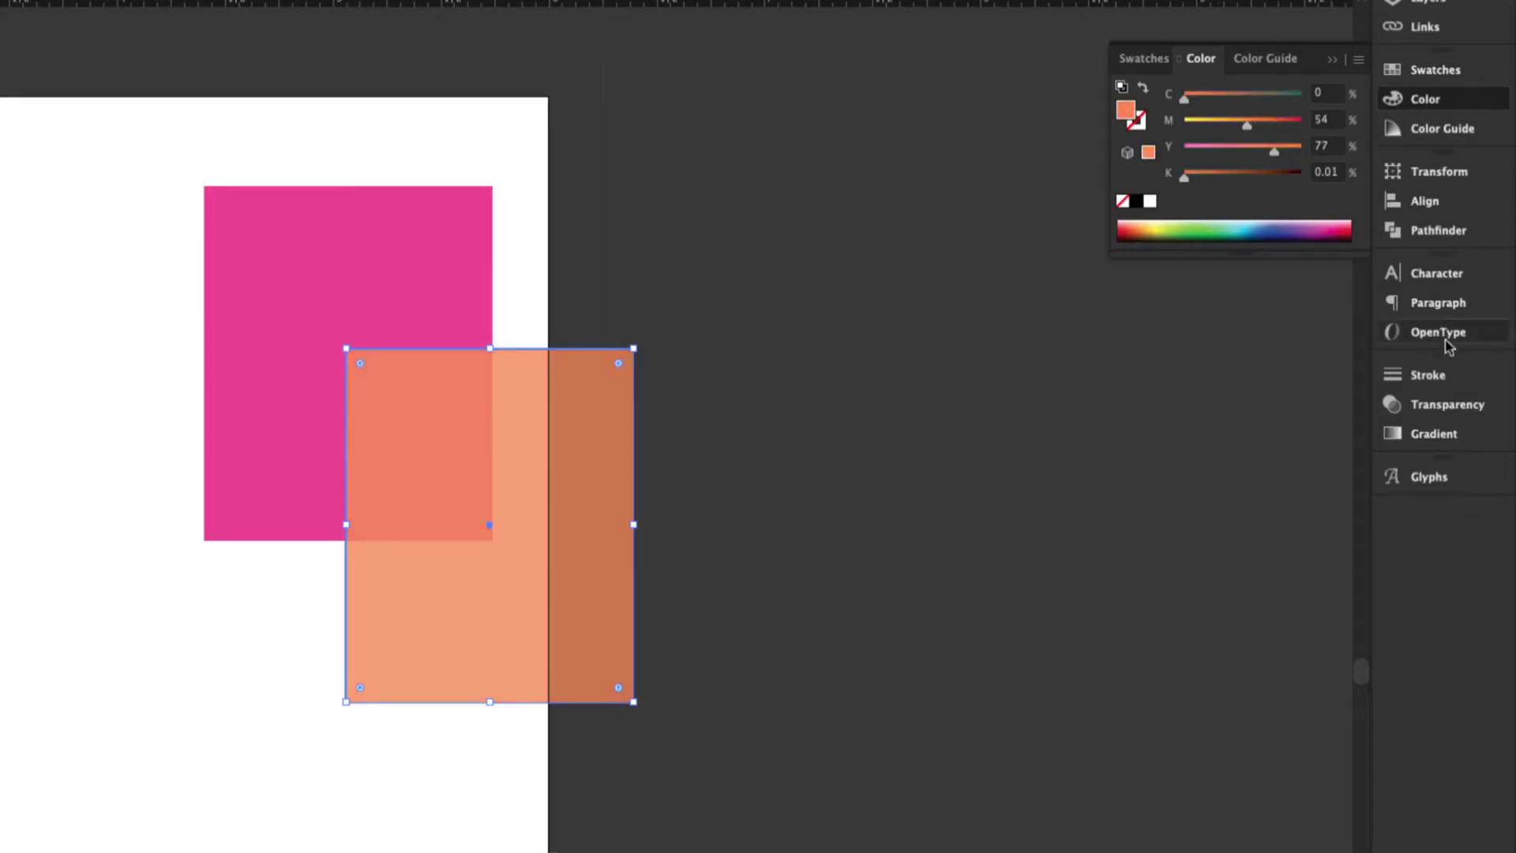
- Set the opacity of both the orange and the magenta rectangle to 100%
click(1443, 405)
click(1349, 397)
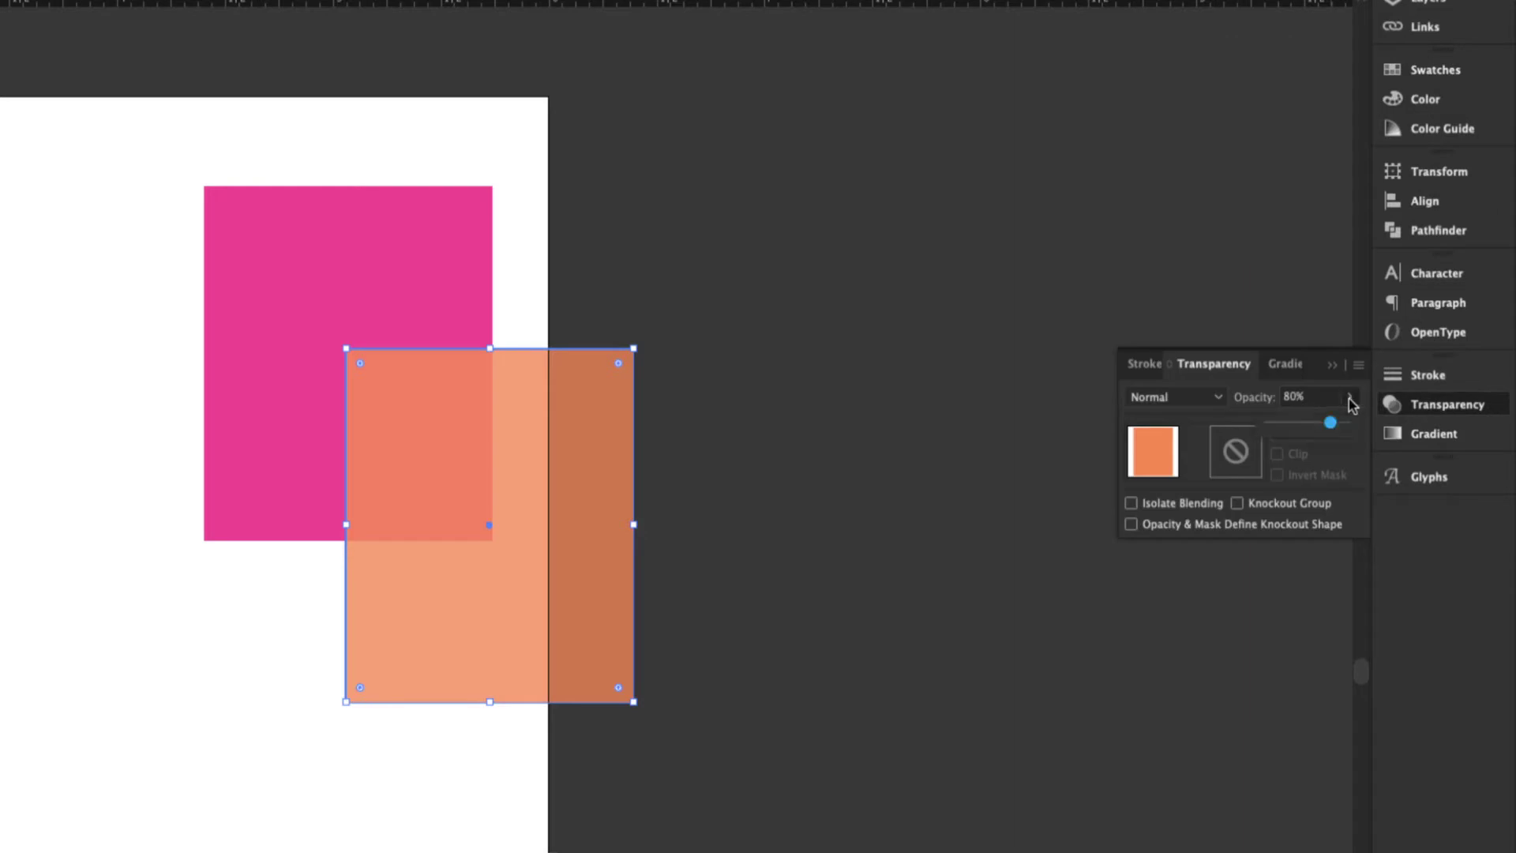
drag(1330, 423, 1376, 430)
click(940, 399)
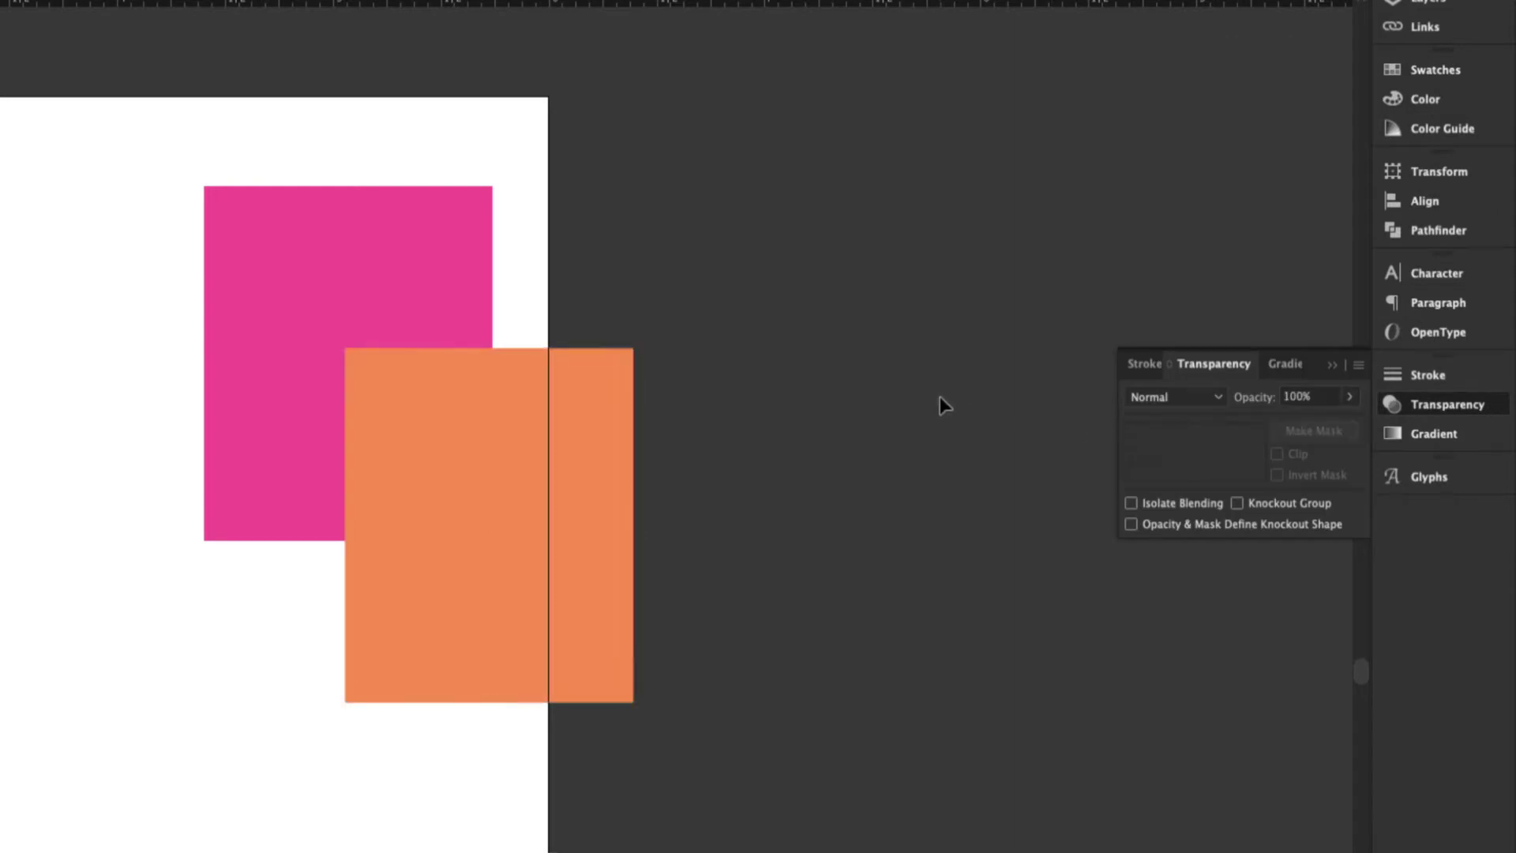
click(369, 288)
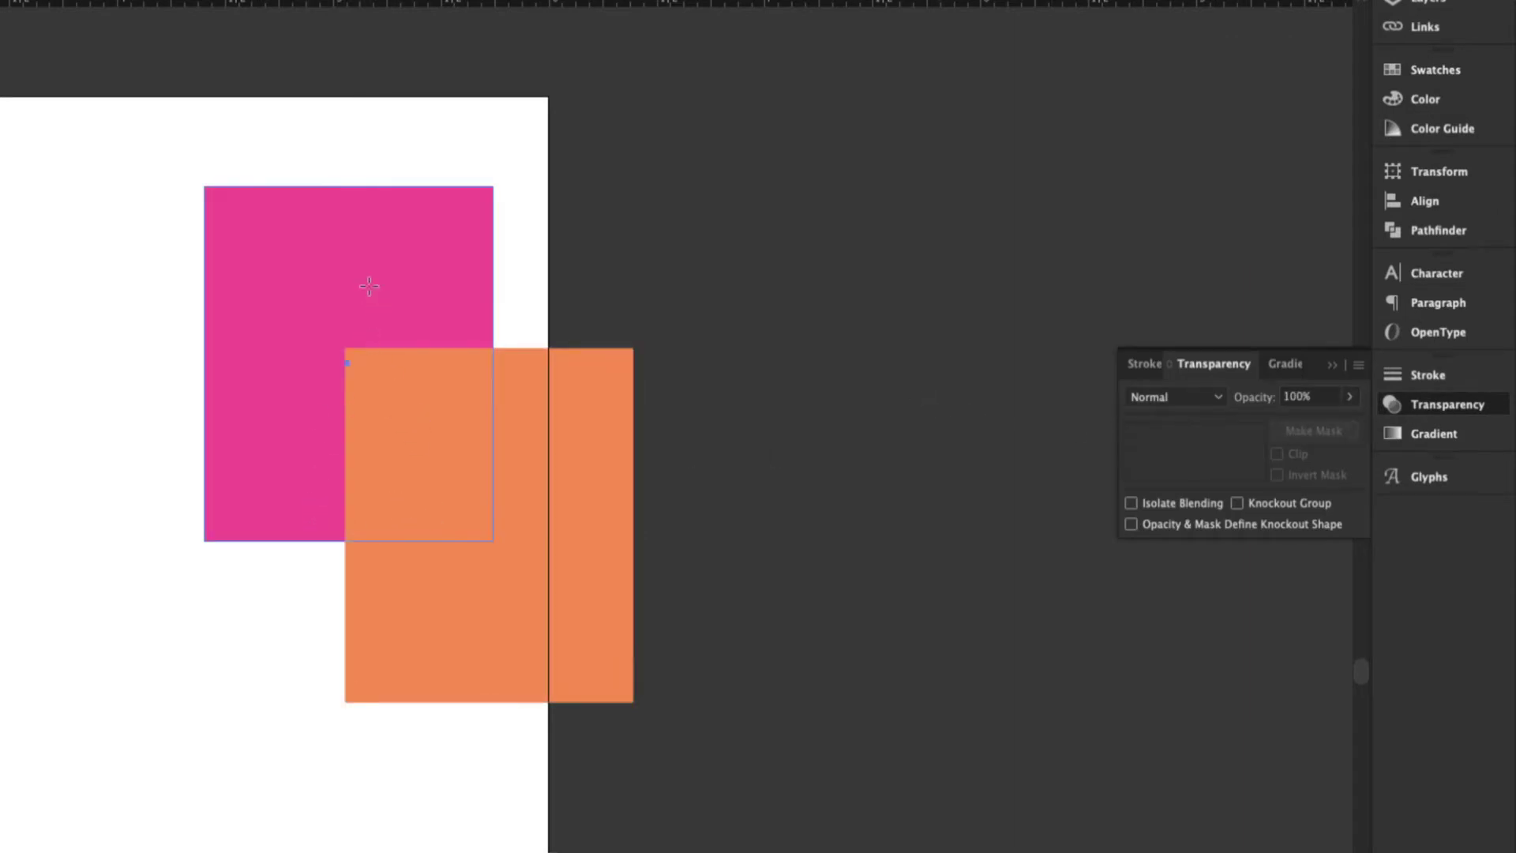
click(1350, 396)
drag(1331, 423, 1366, 425)
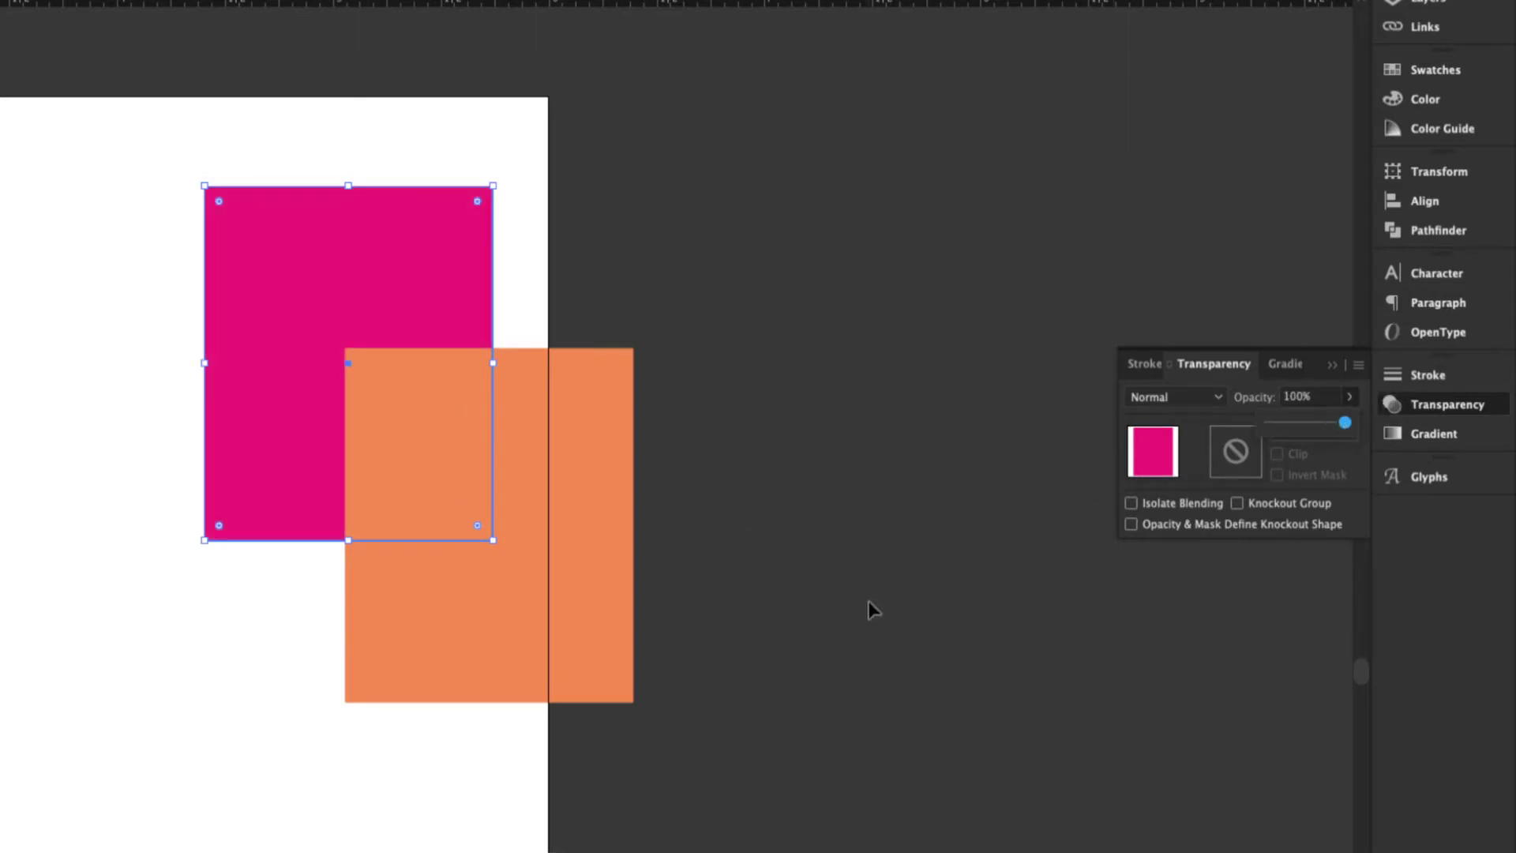
- Delete the orange rectangle and the magenta rectangle from the document
click(670, 593)
drag(670, 592, 624, 569)
key(Delete)
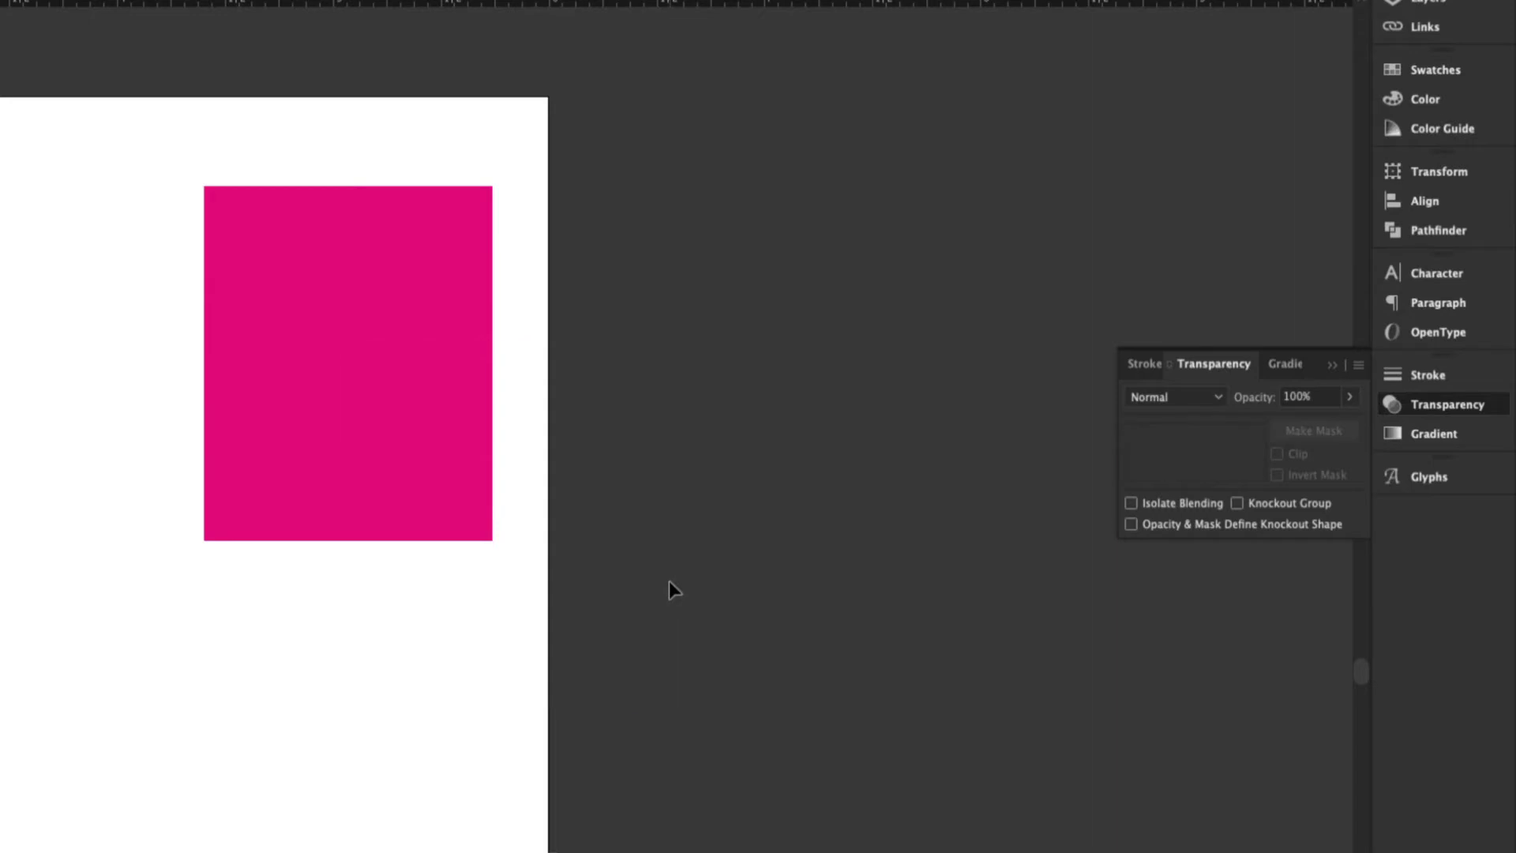
click(443, 477)
key(Delete)
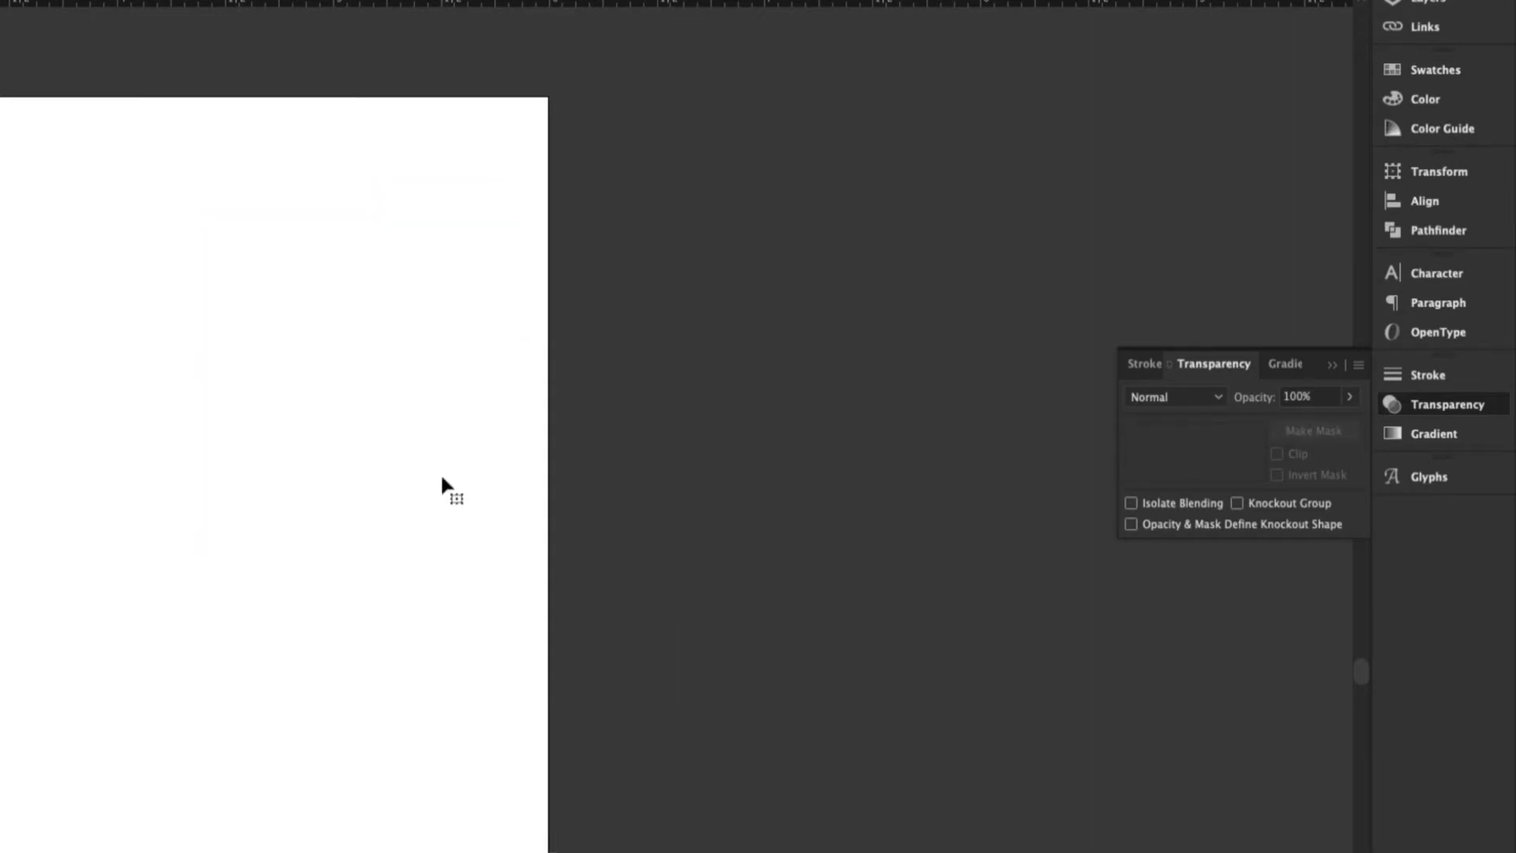
- Check the Gradient options and show the glyph set with Museo Sans as its font
click(1282, 371)
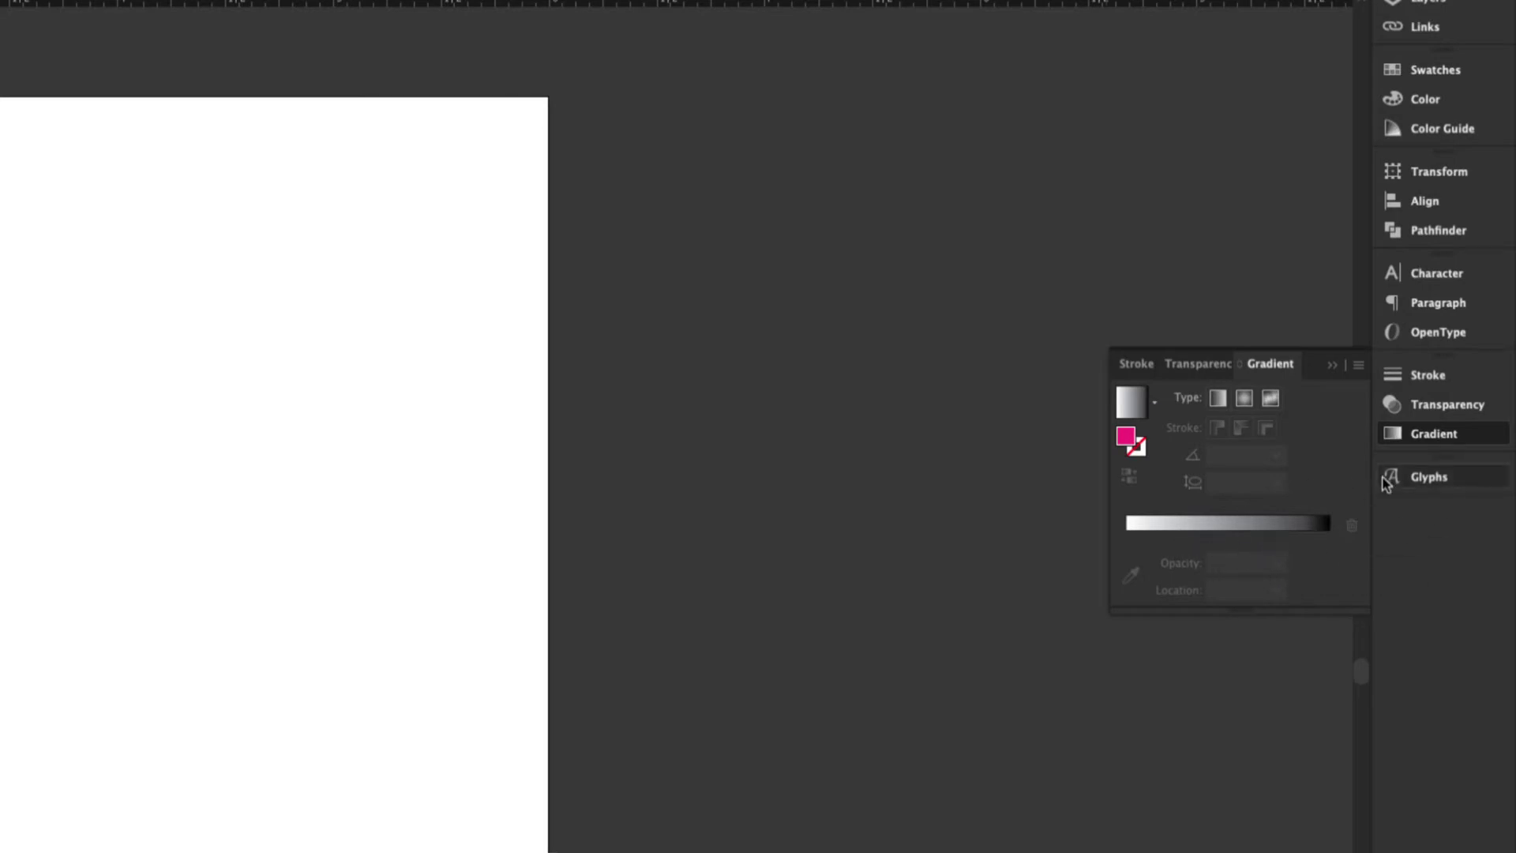
click(1408, 478)
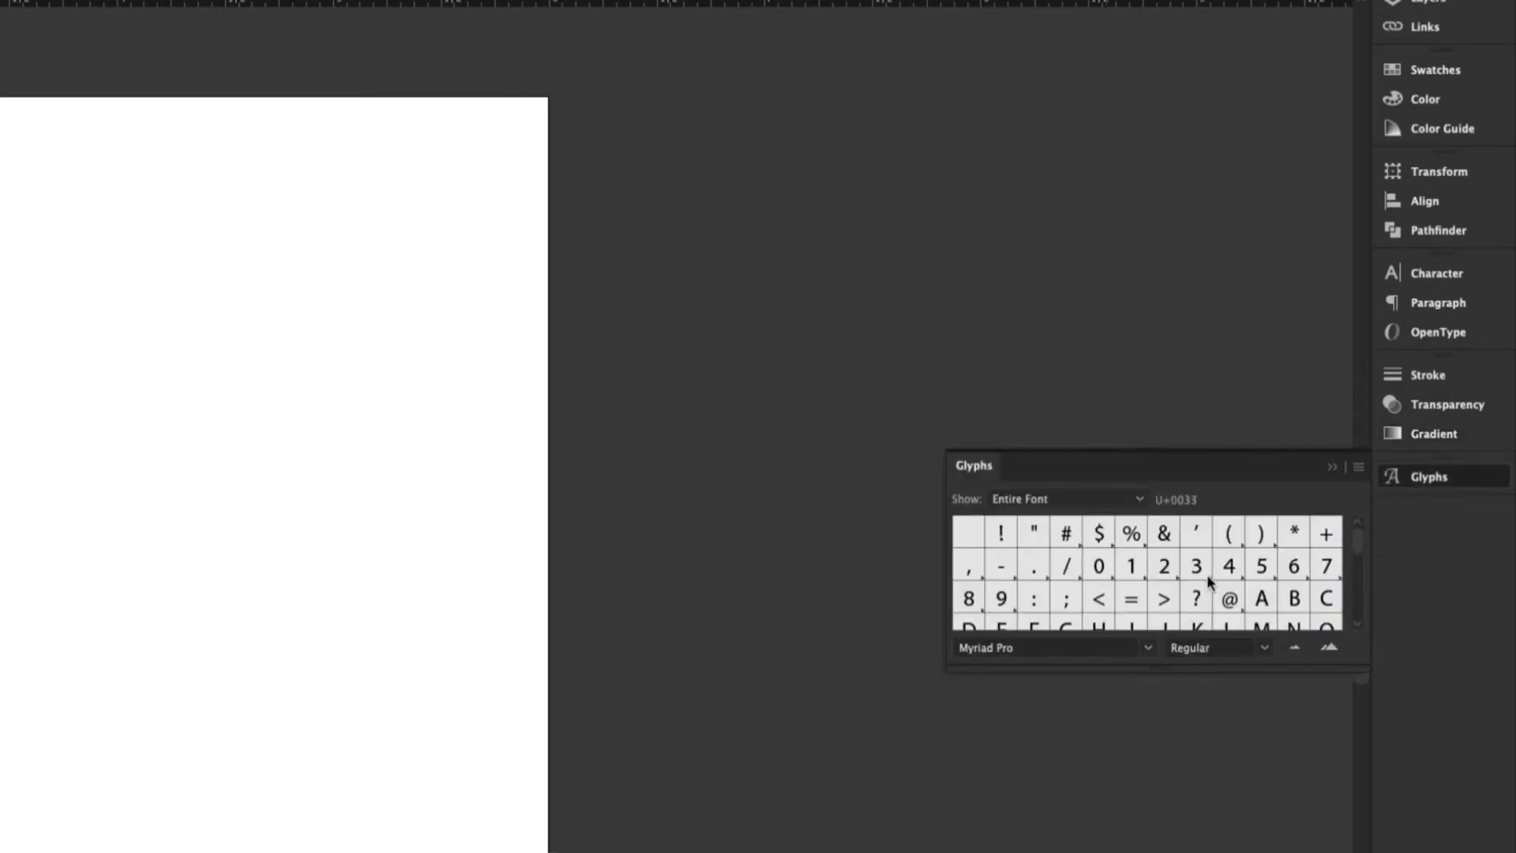
scroll(1187, 618, down, 6)
scroll(1186, 618, up, 6)
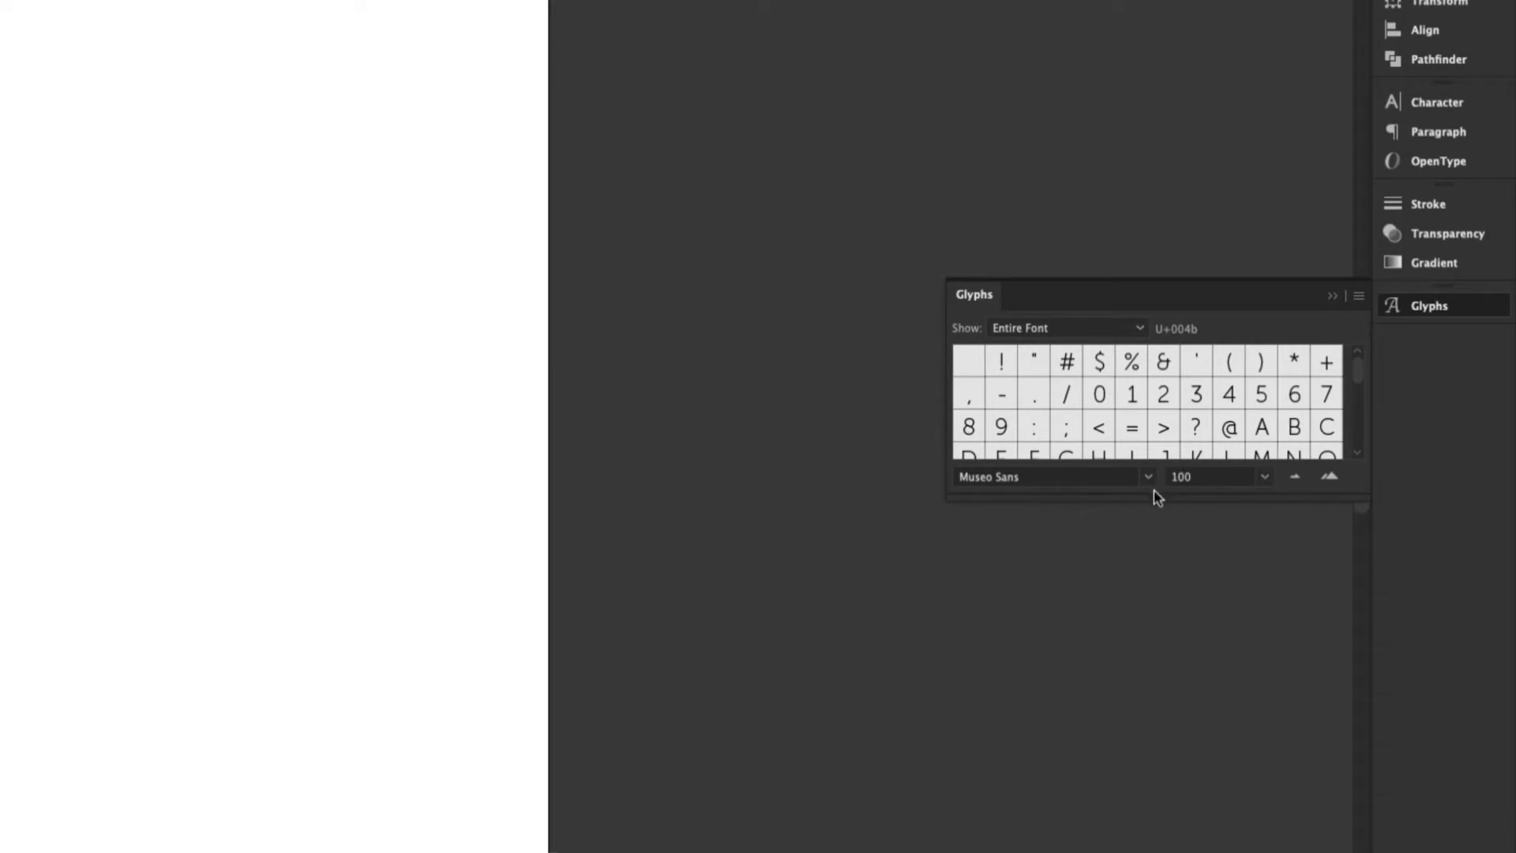
- Enlarge the Glyphs panel downward to show about eleven rows and browse the full Museo Sans character set
drag(1154, 500, 1154, 742)
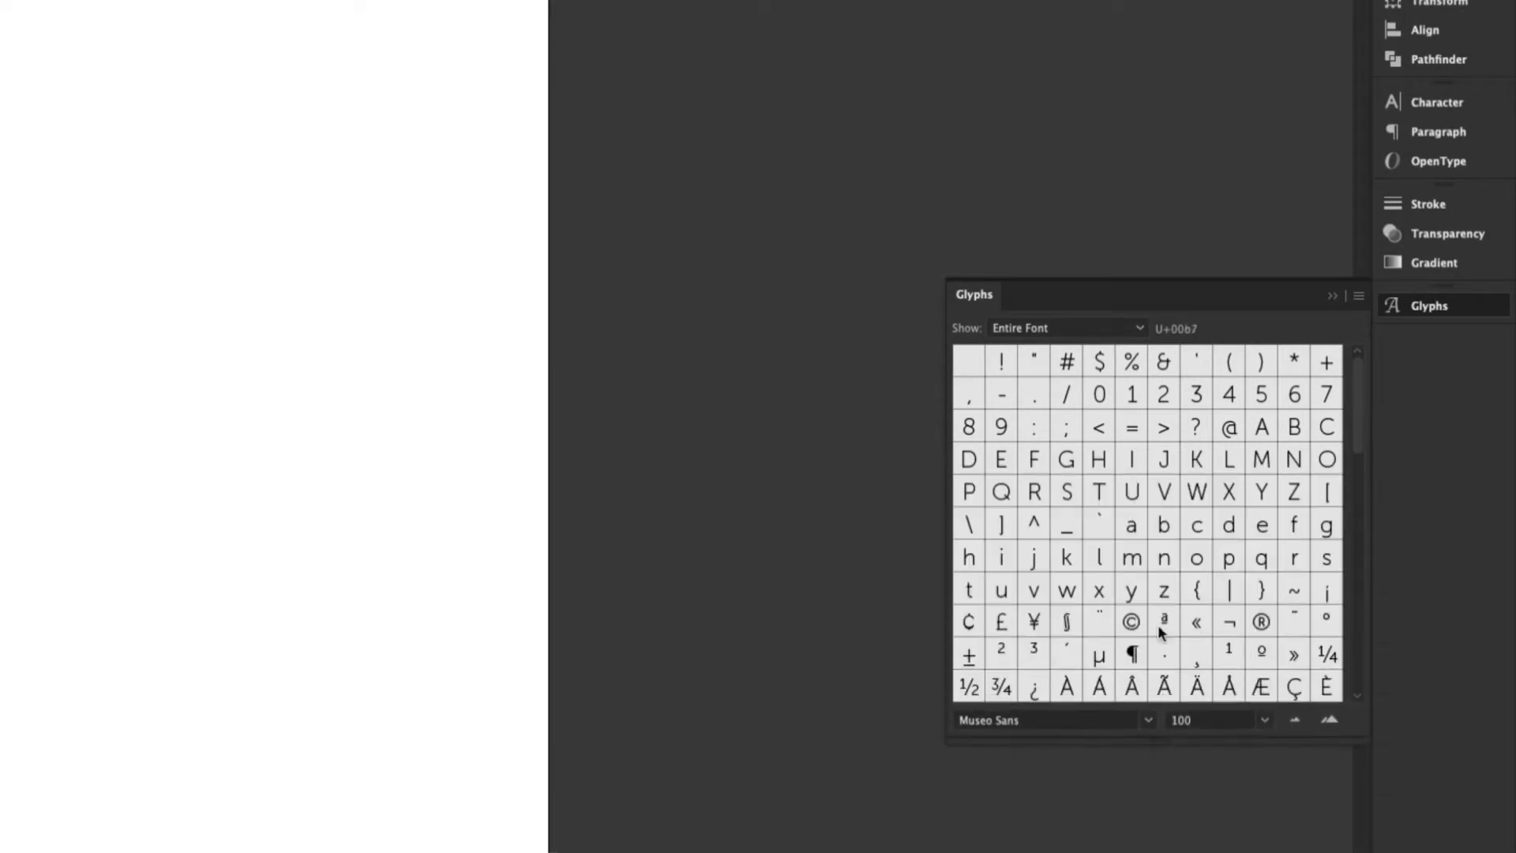
scroll(1164, 525, down, 15)
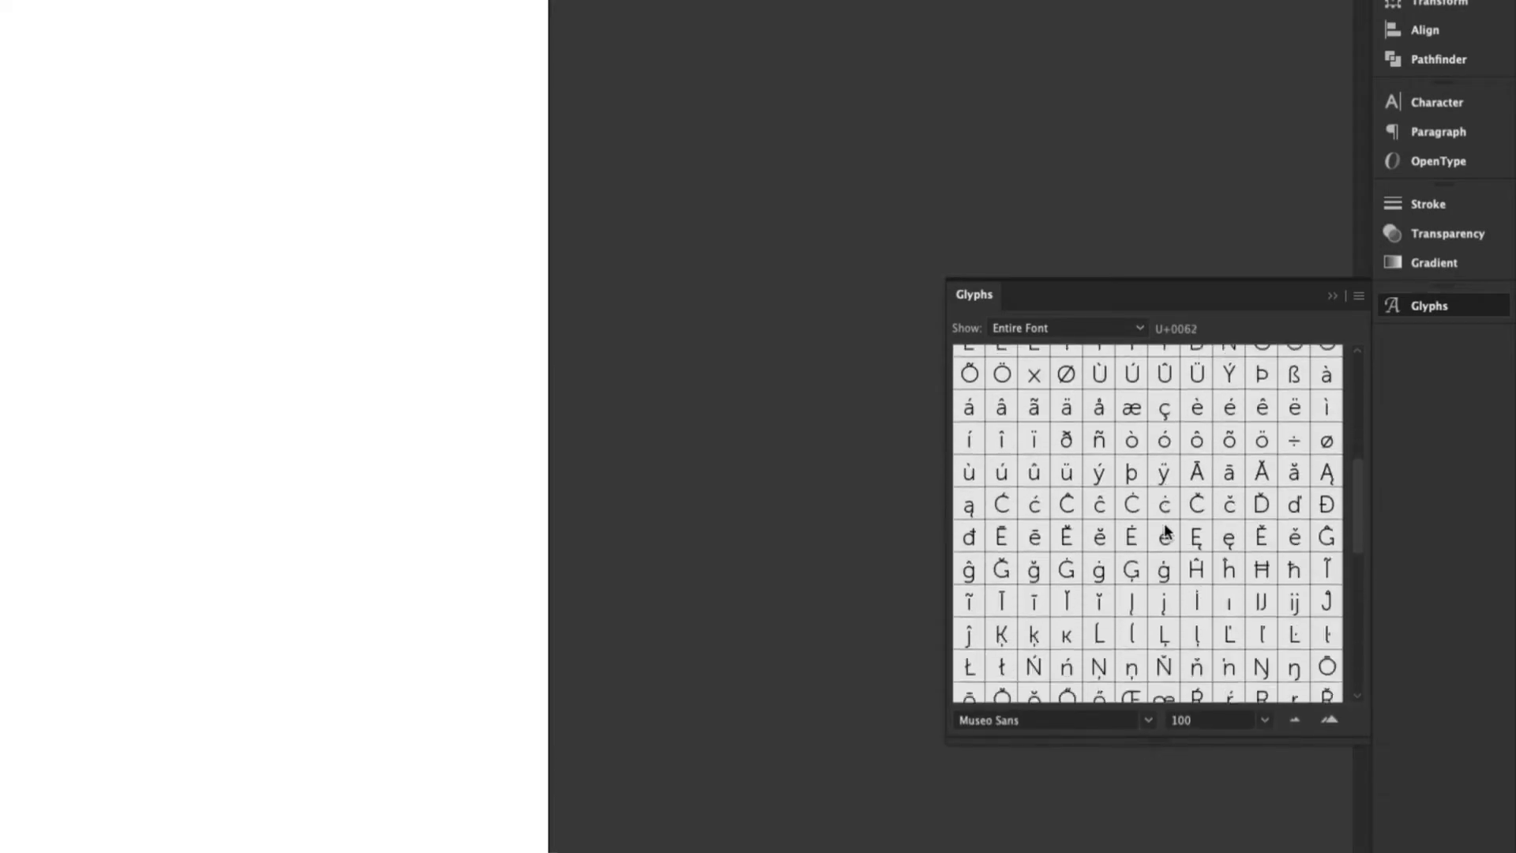
scroll(1164, 529, down, 4)
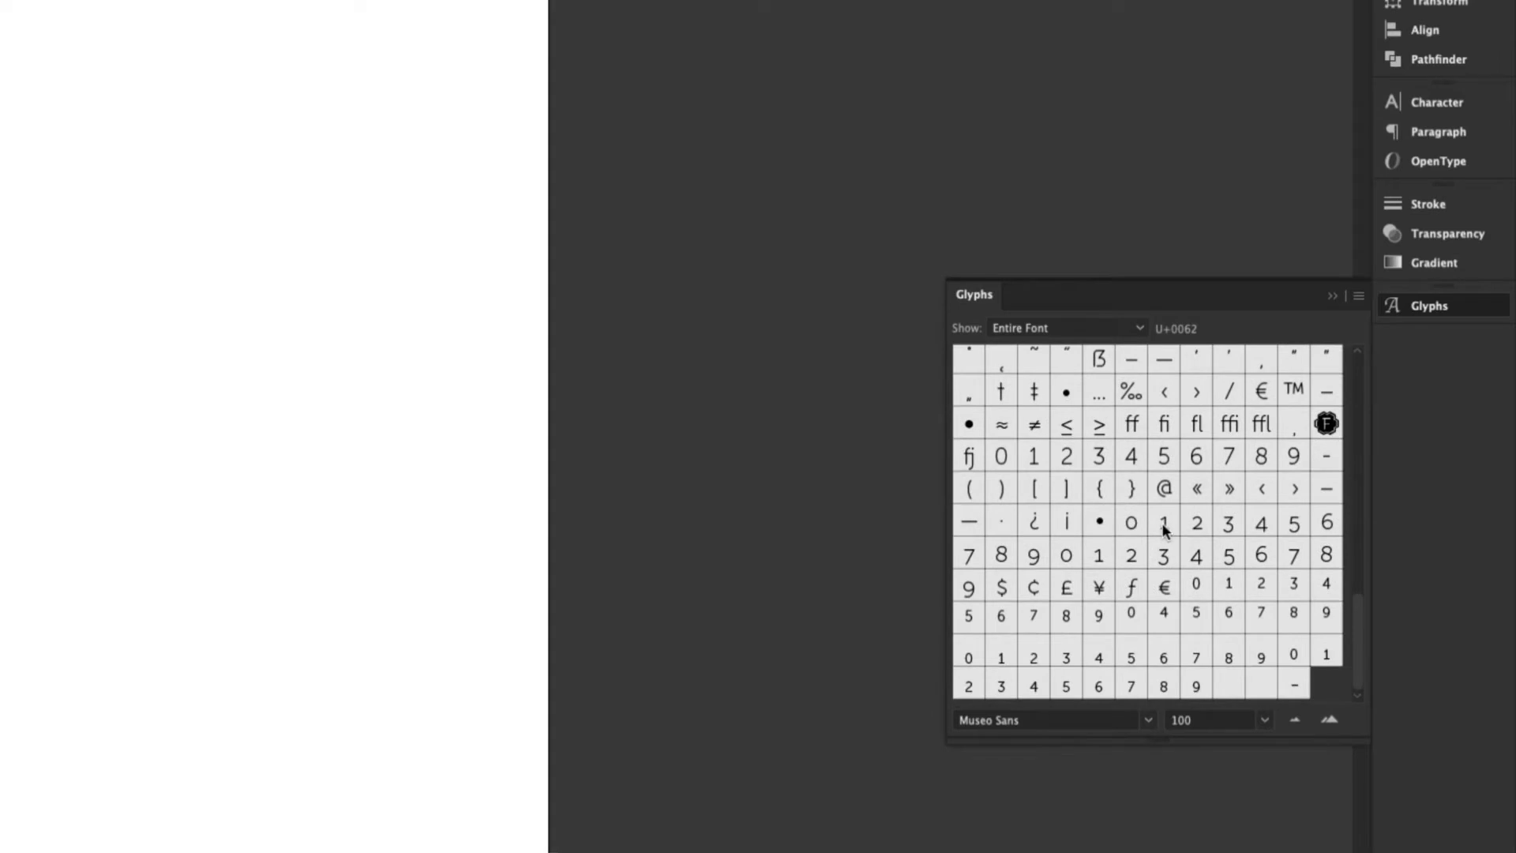
scroll(1165, 525, up, 10)
scroll(1164, 524, down, 10)
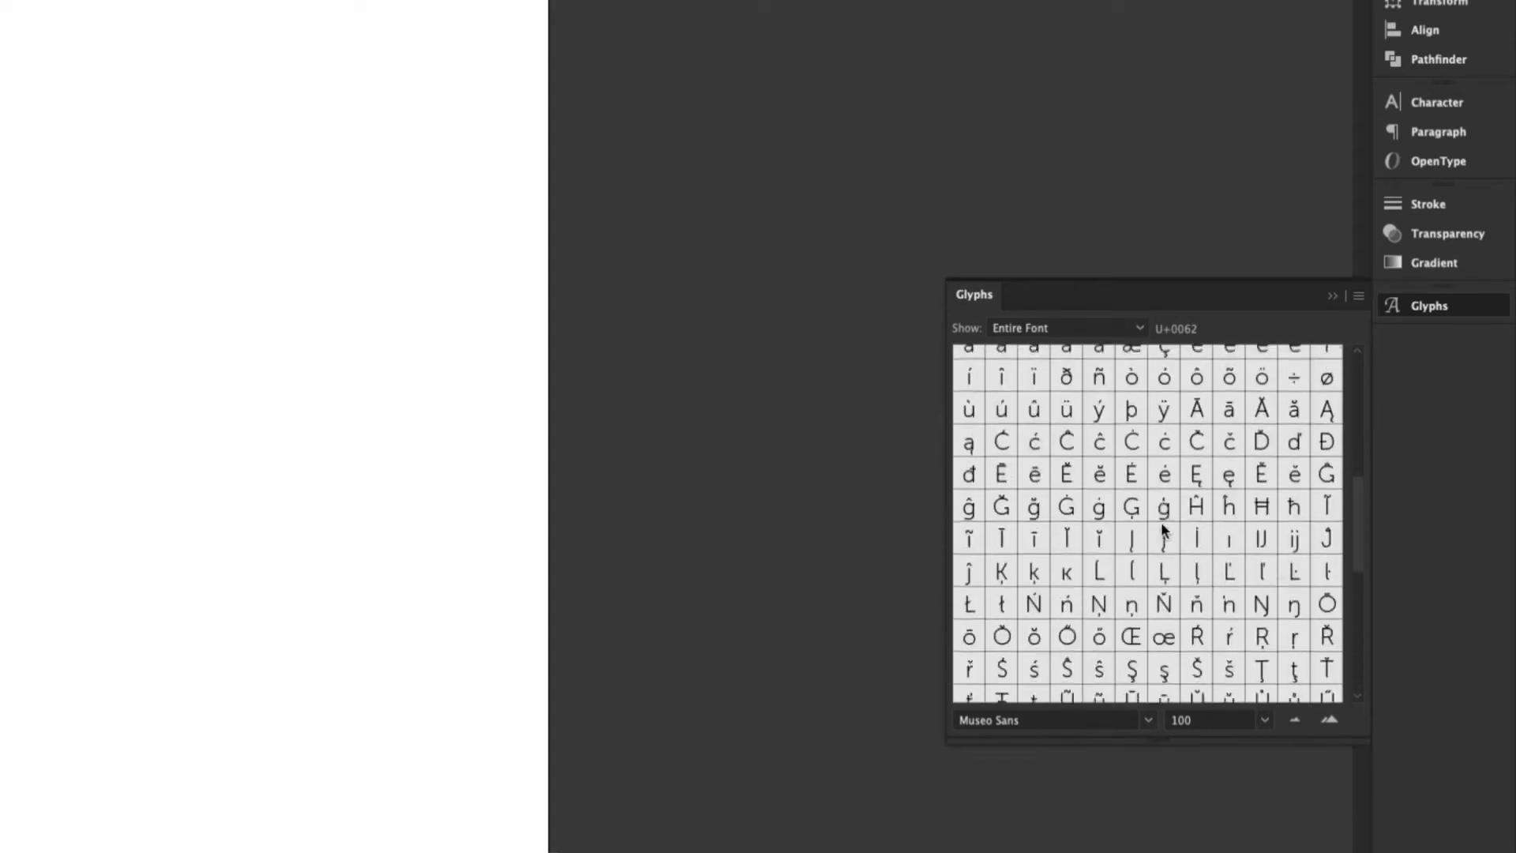
- Switch the displayed glyph font to Open Sans and browse its character set
click(1149, 720)
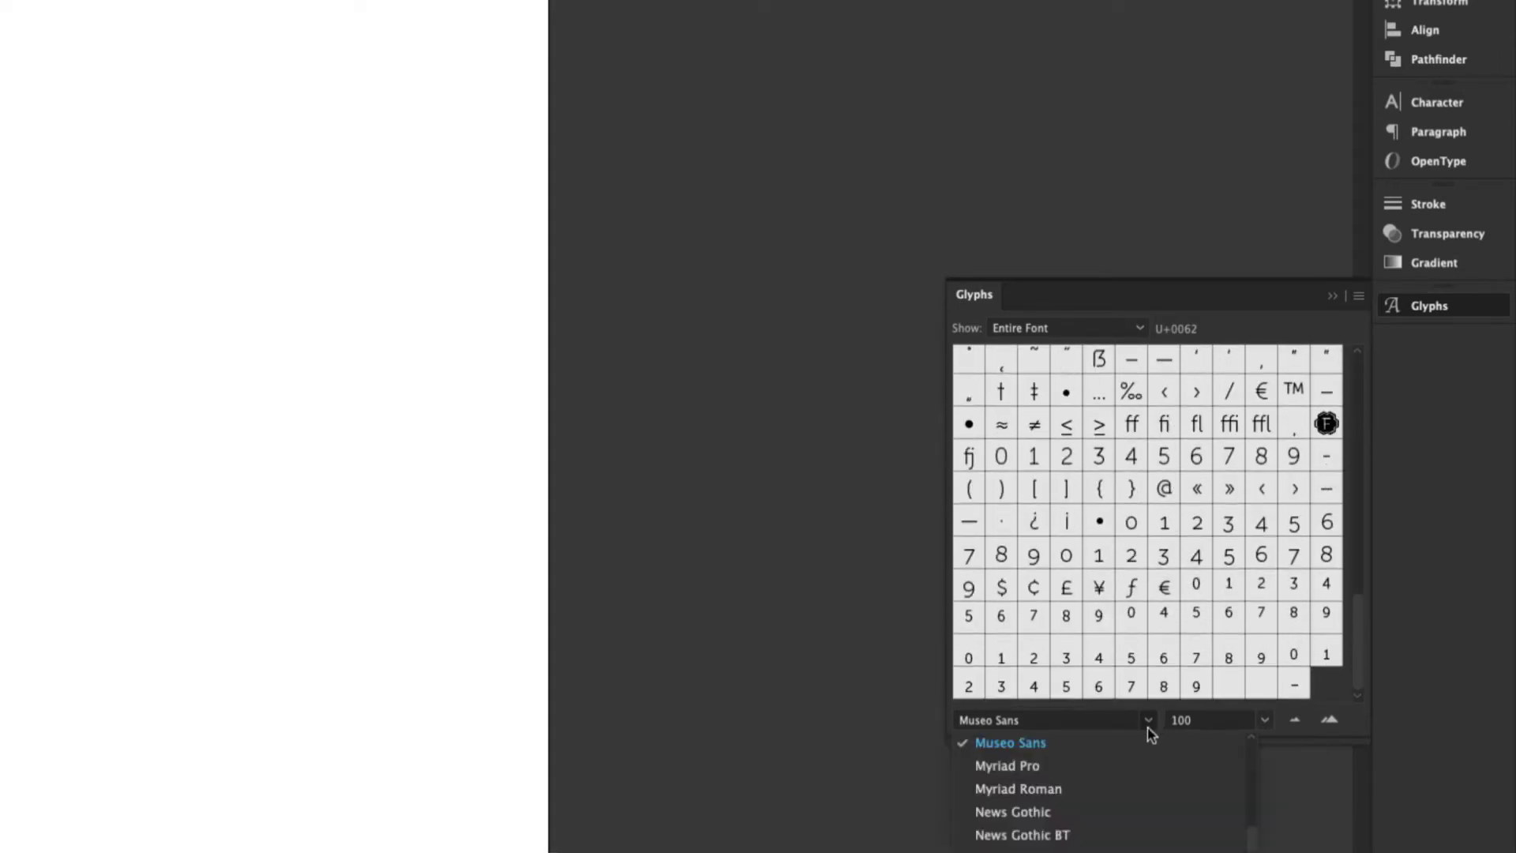
scroll(1148, 786, down, 5)
scroll(1150, 784, down, 12)
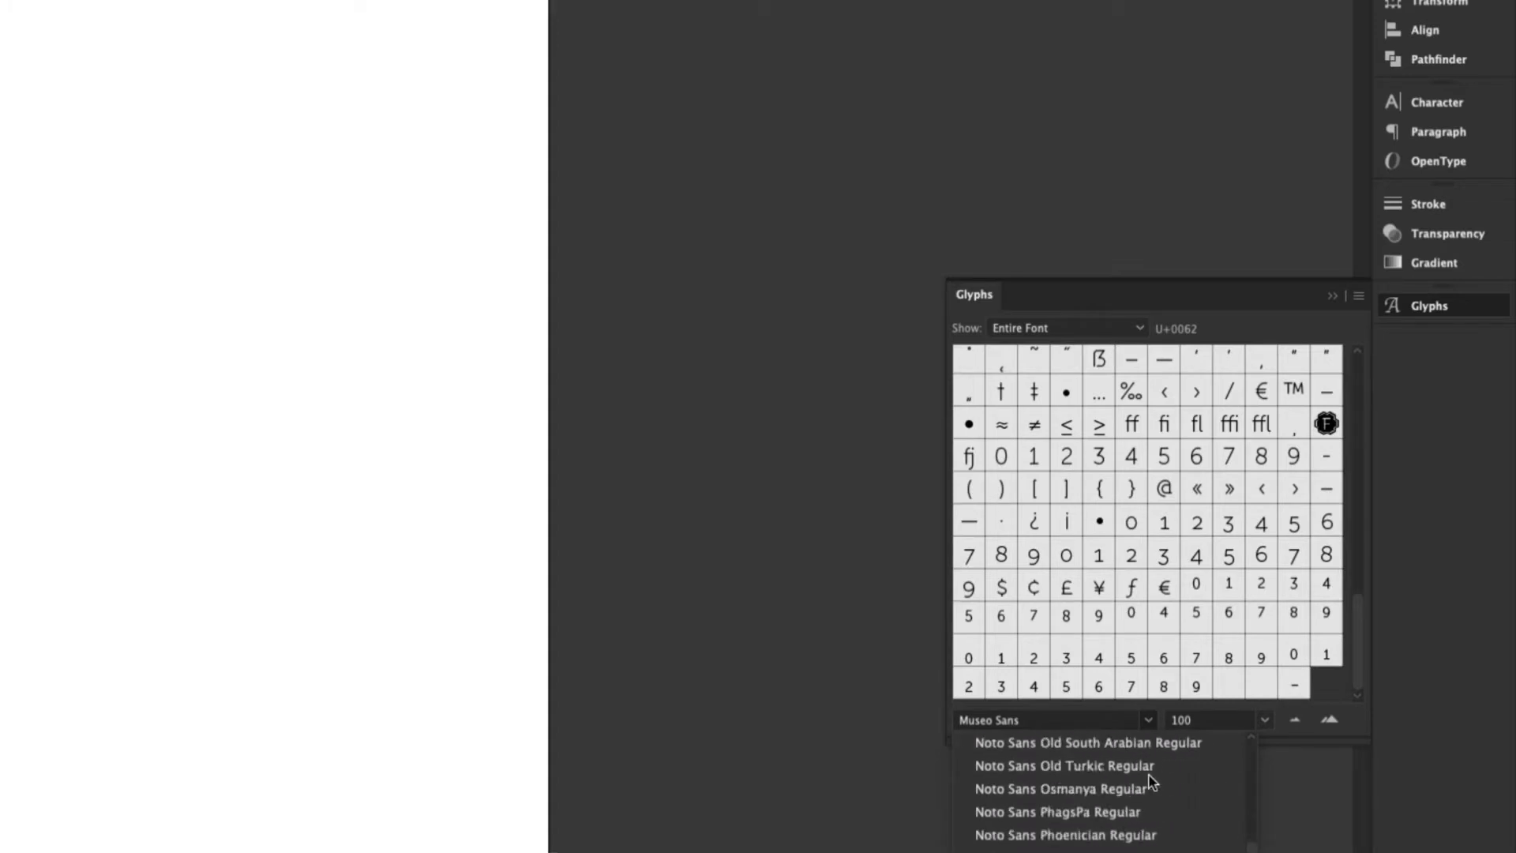
scroll(1151, 779, down, 5)
scroll(1150, 778, up, 3)
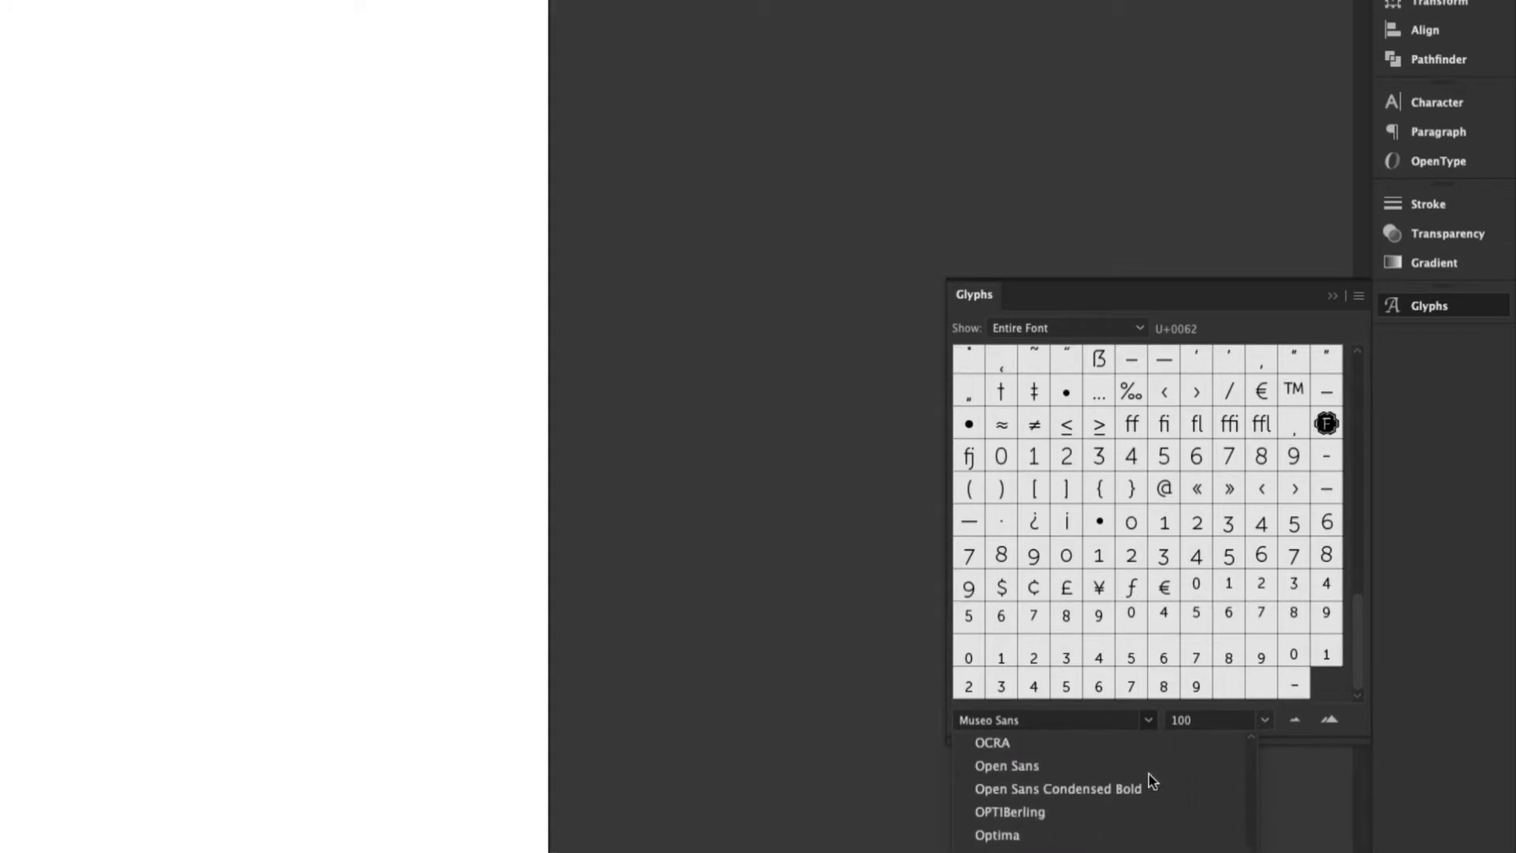
click(1010, 765)
scroll(1174, 466, down, 15)
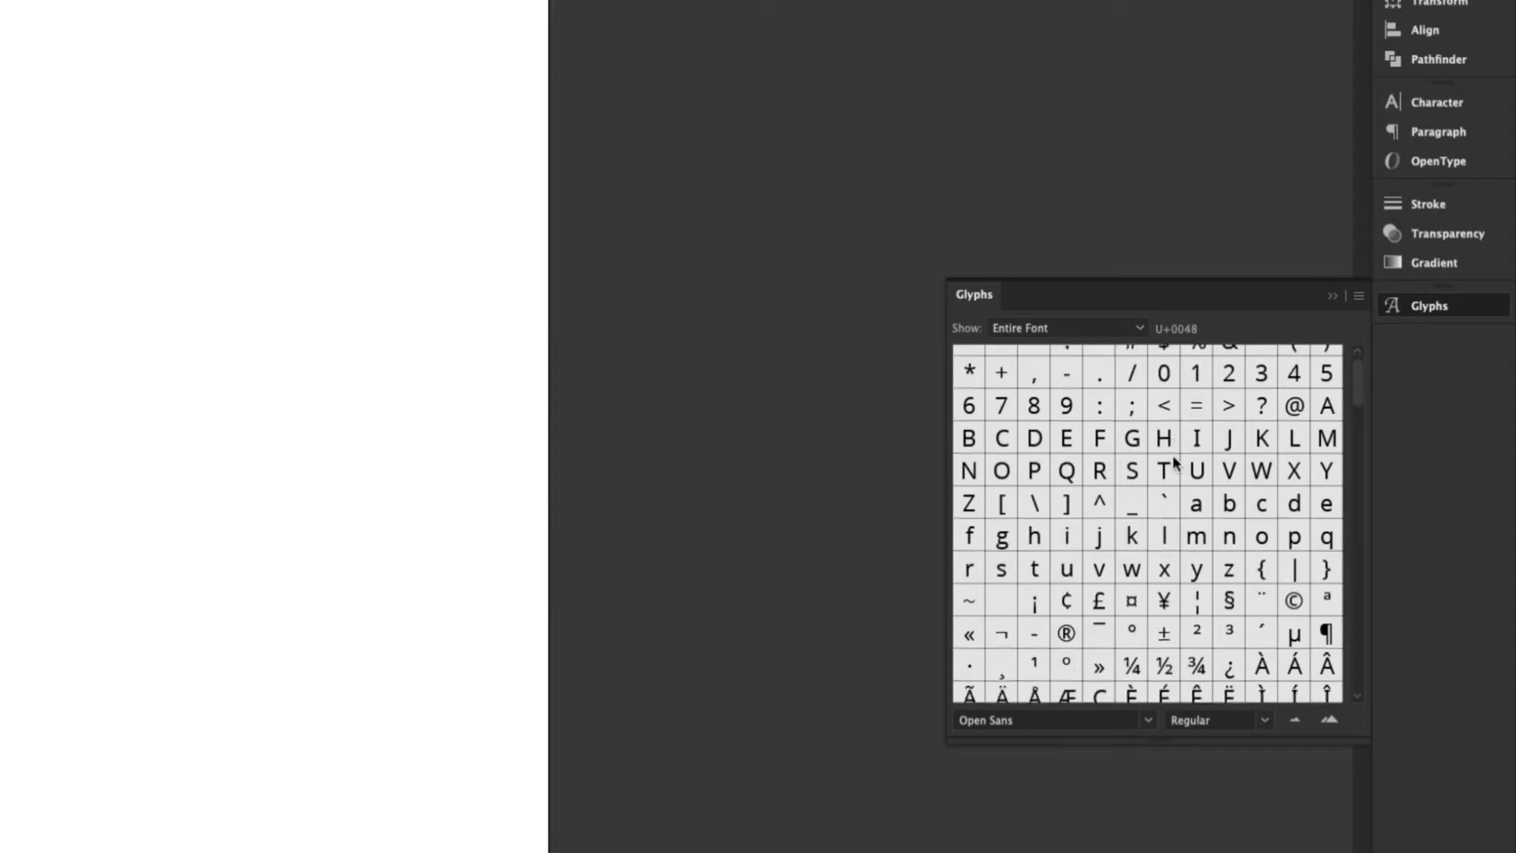
scroll(1175, 462, down, 15)
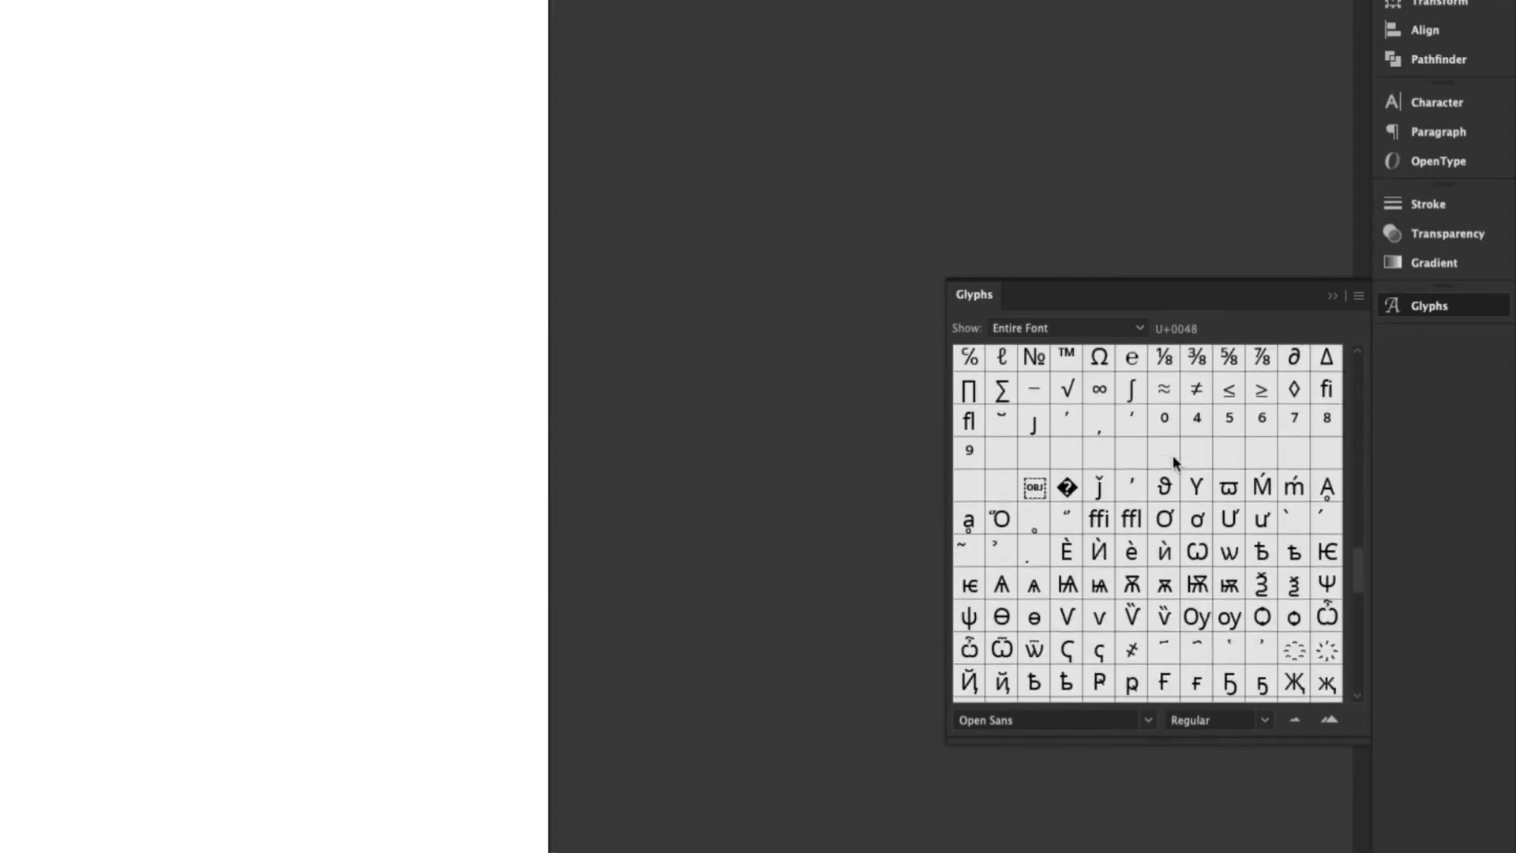
- Insert the Open Sans glyph ҫ (U+04AB) as point text beside the artboard and scale it up to several times its size
key(t)
scroll(1084, 604, down, 5)
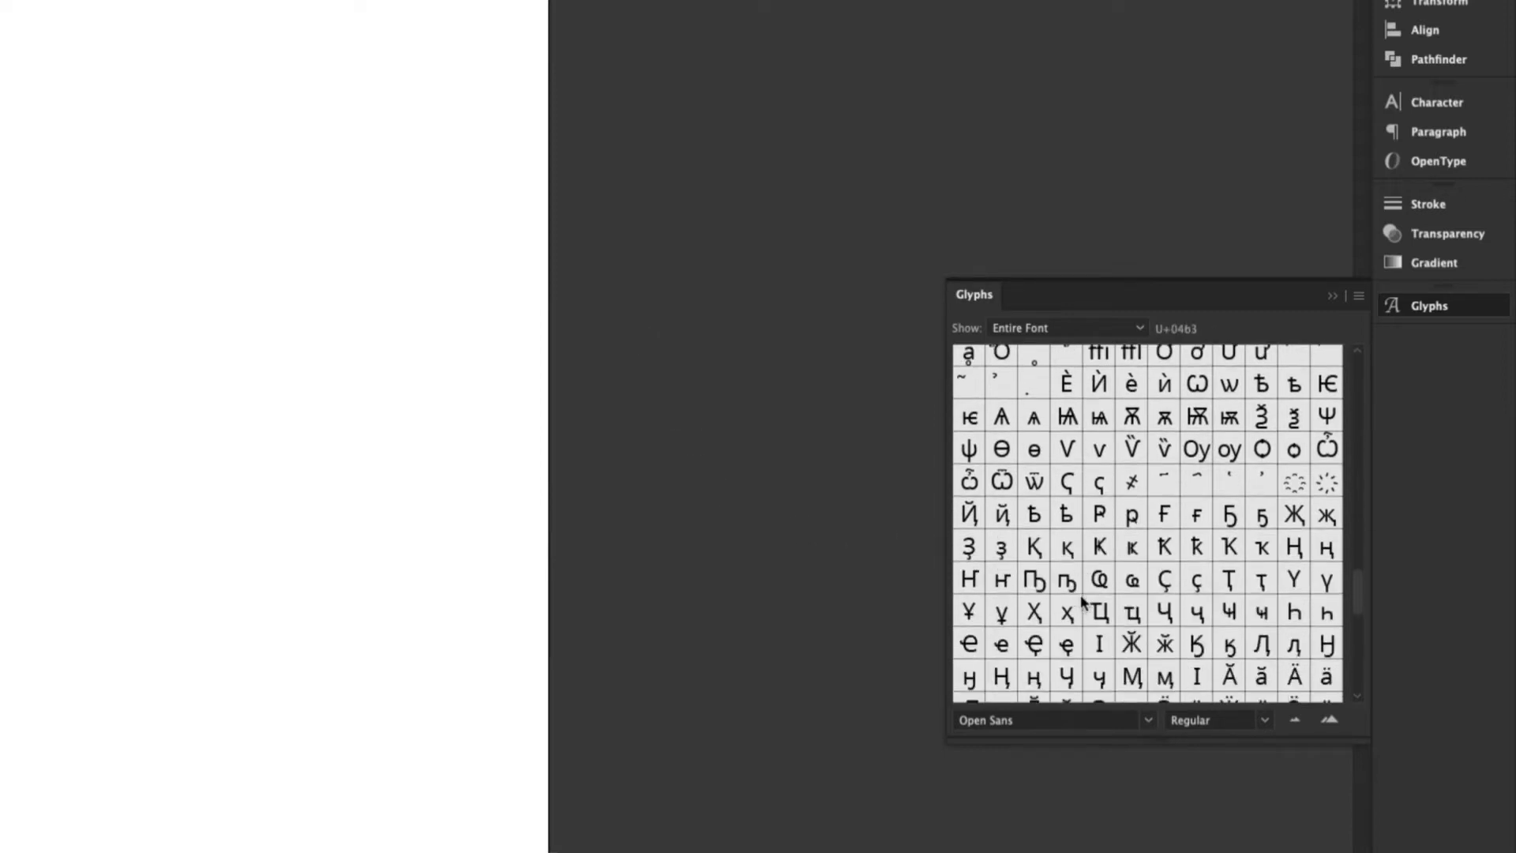
double_click(1196, 586)
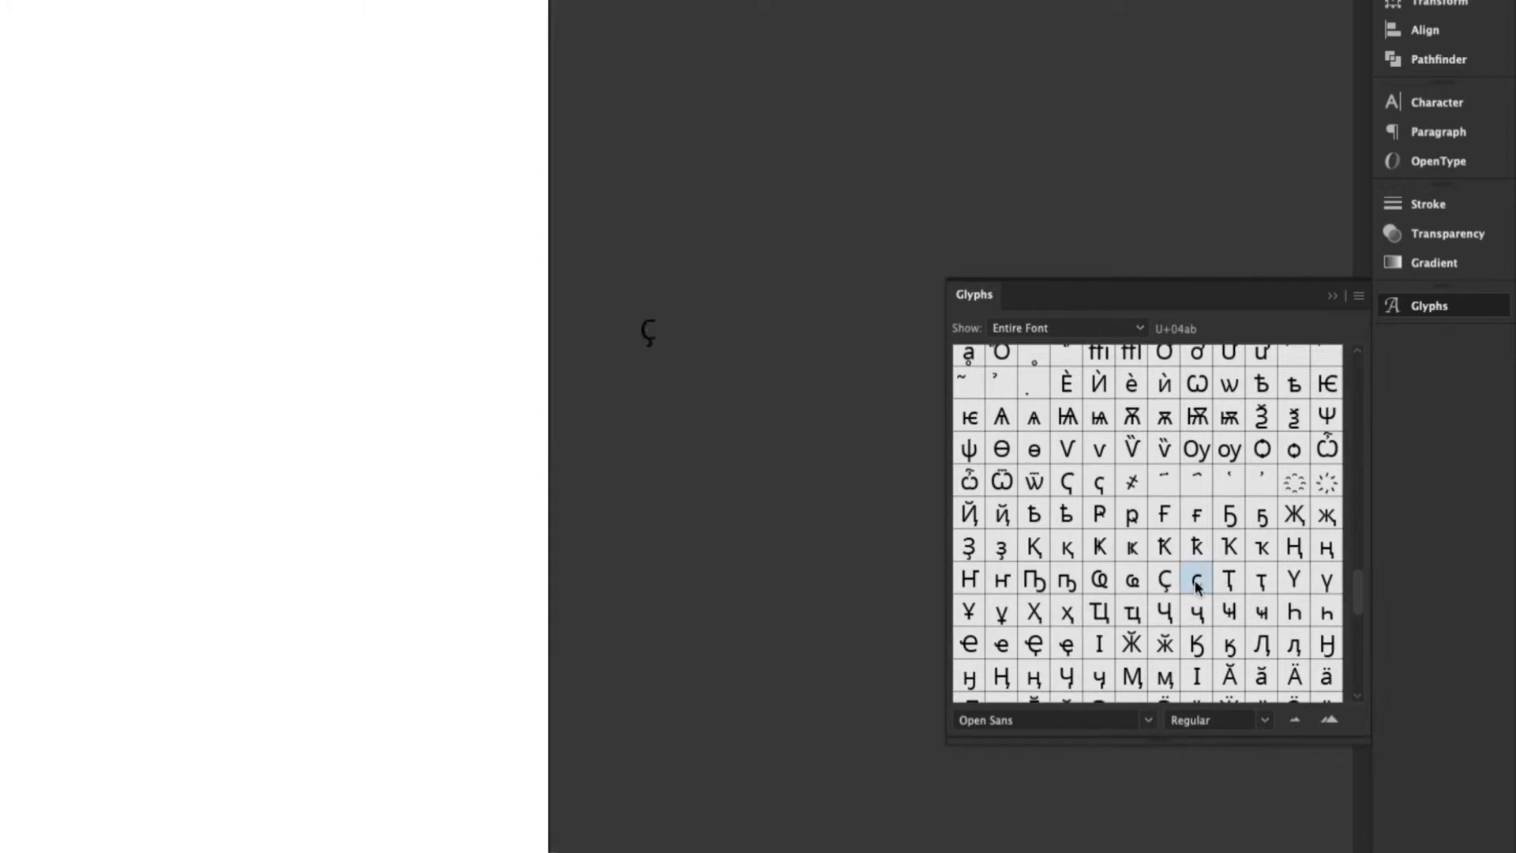
key(Escape)
click(799, 457)
key(t)
click(648, 333)
drag(660, 354, 774, 624)
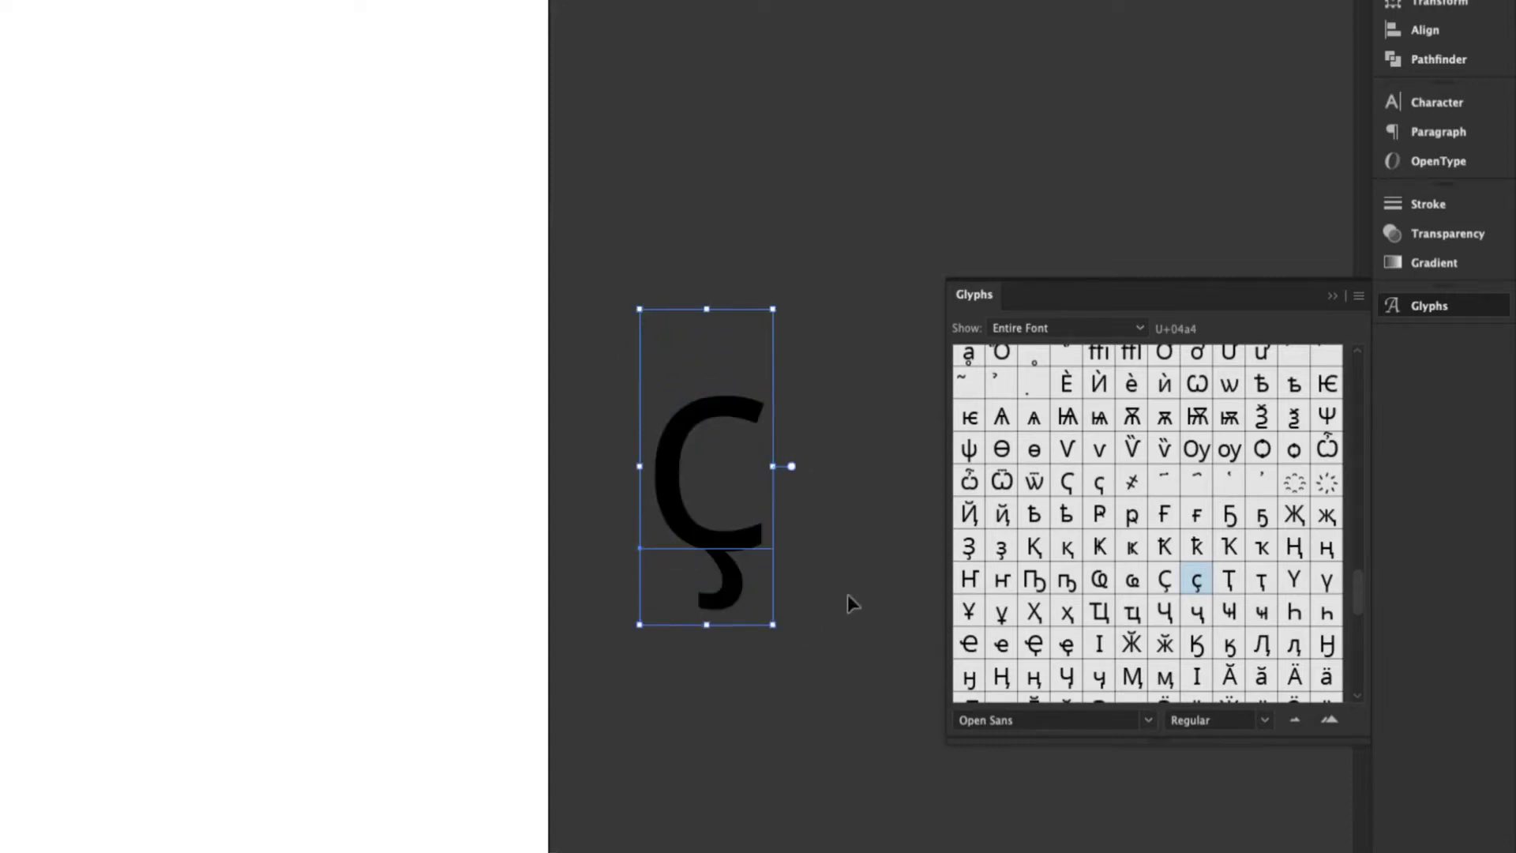
- Insert the Open Sans ff ligature before the enlarged ҫ and move the text across the artboard's right edge
double_click(703, 526)
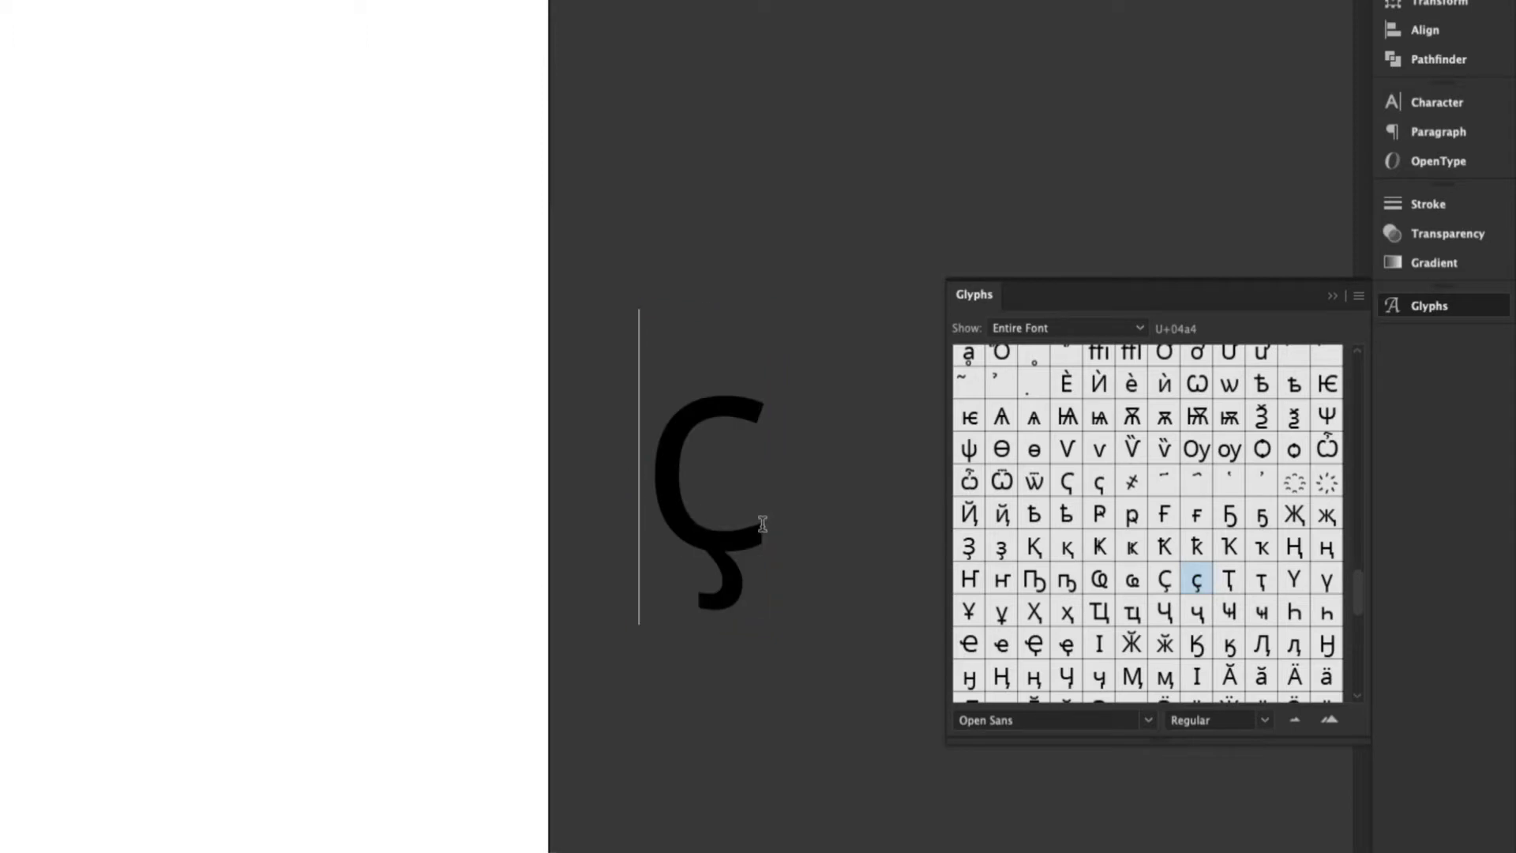
scroll(1210, 562, down, 15)
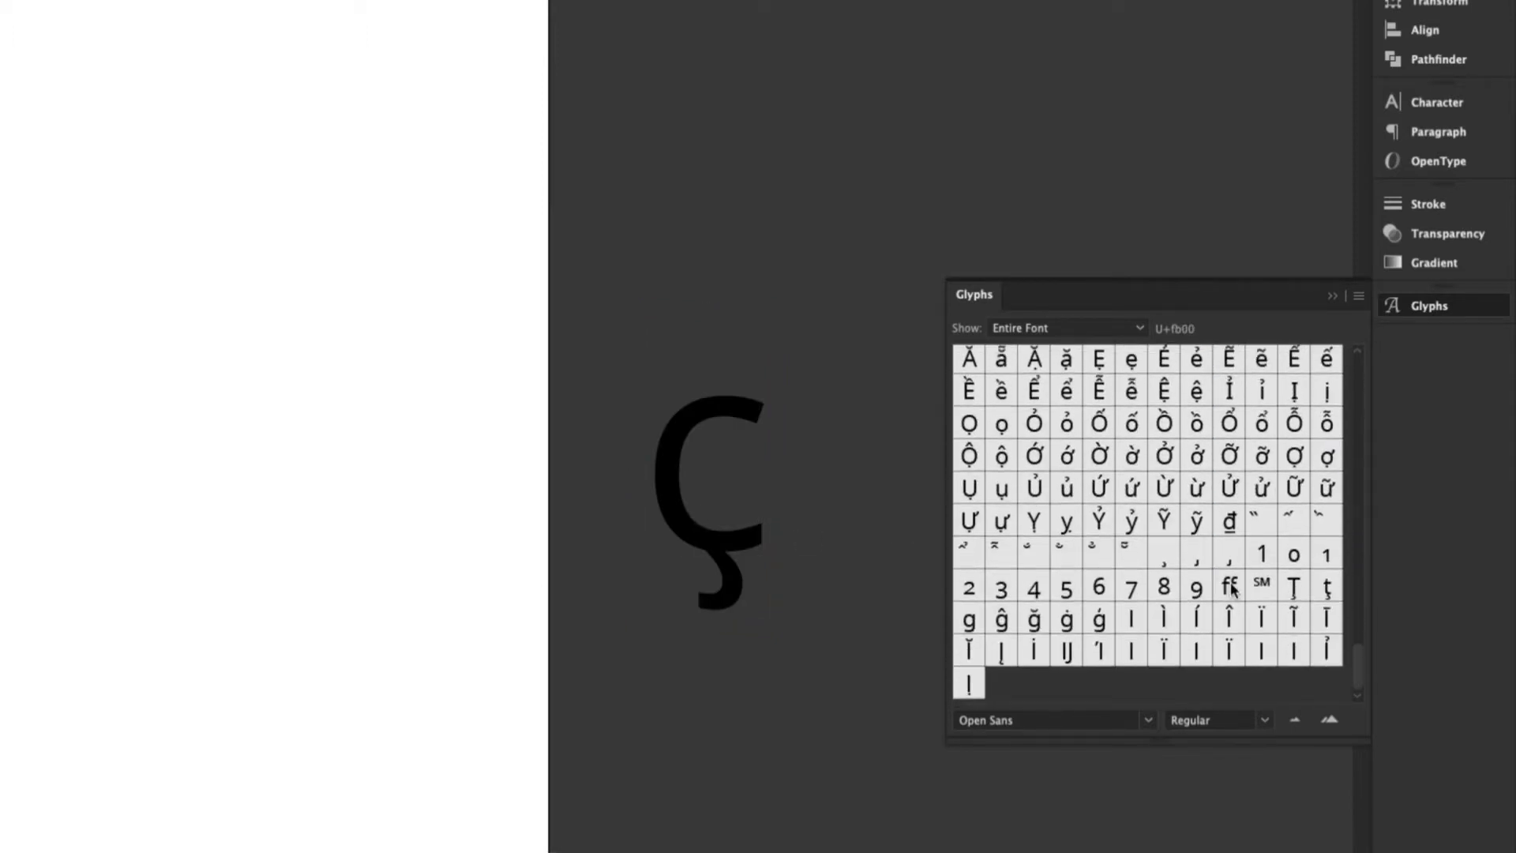
double_click(1231, 586)
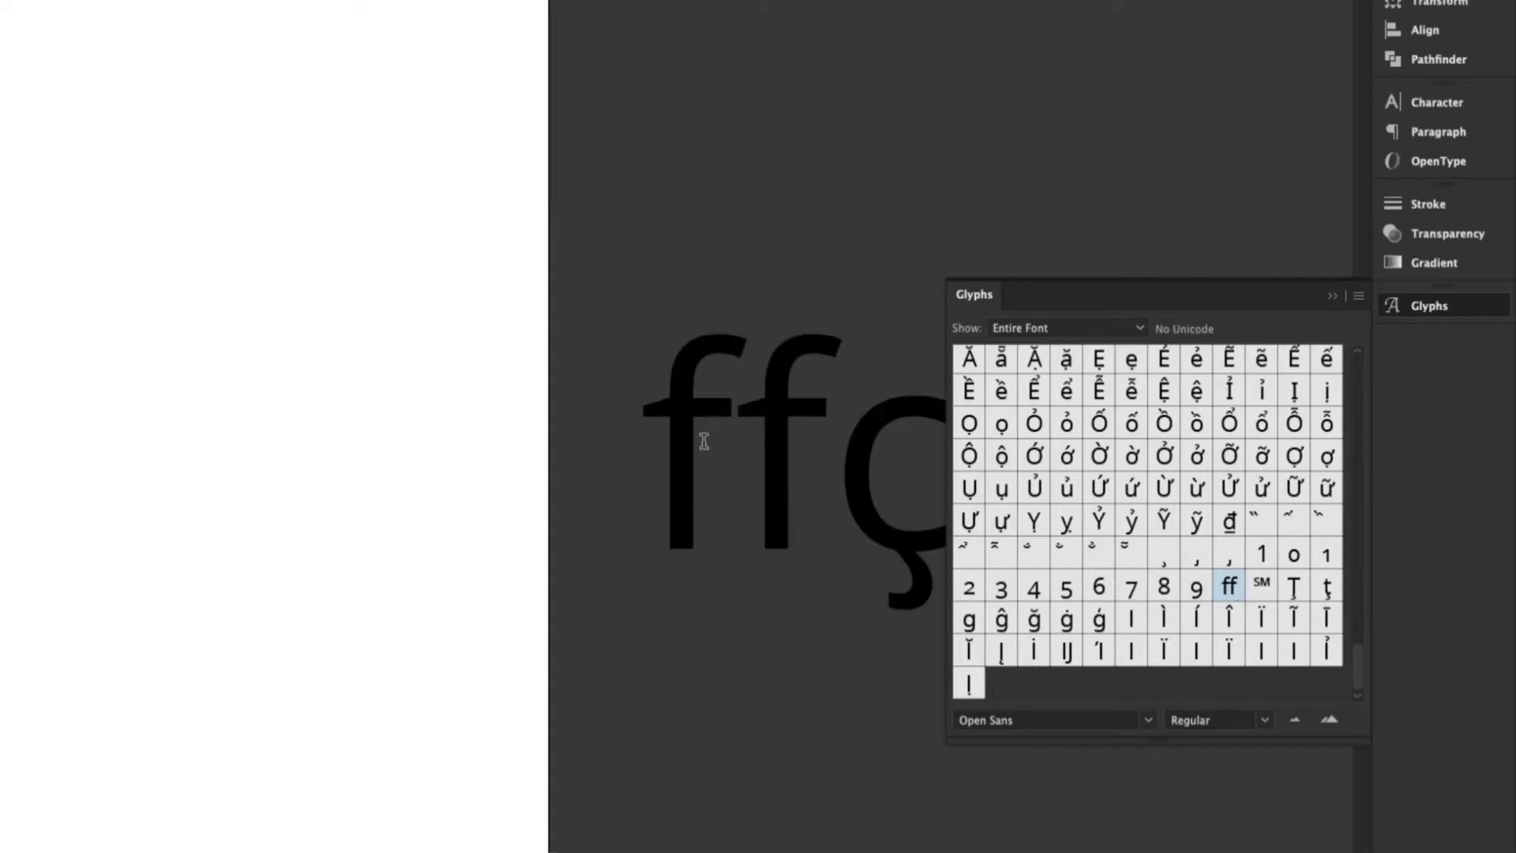
key(Escape)
drag(782, 484, 556, 448)
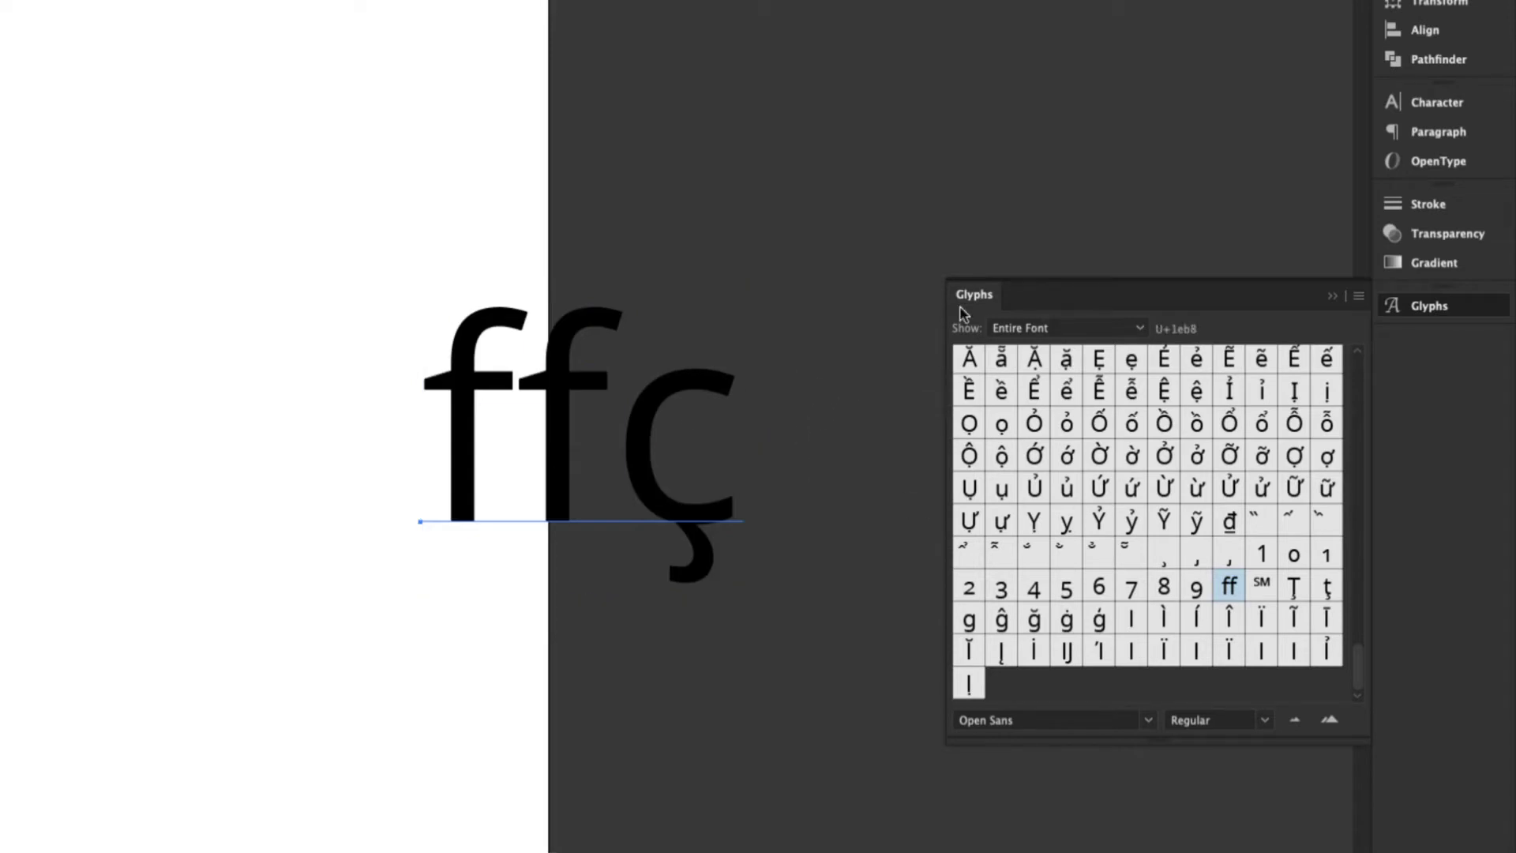
- Delete the sample glyph text and collapse the Glyphs panel, leaving the whole artboard in view
key(Delete)
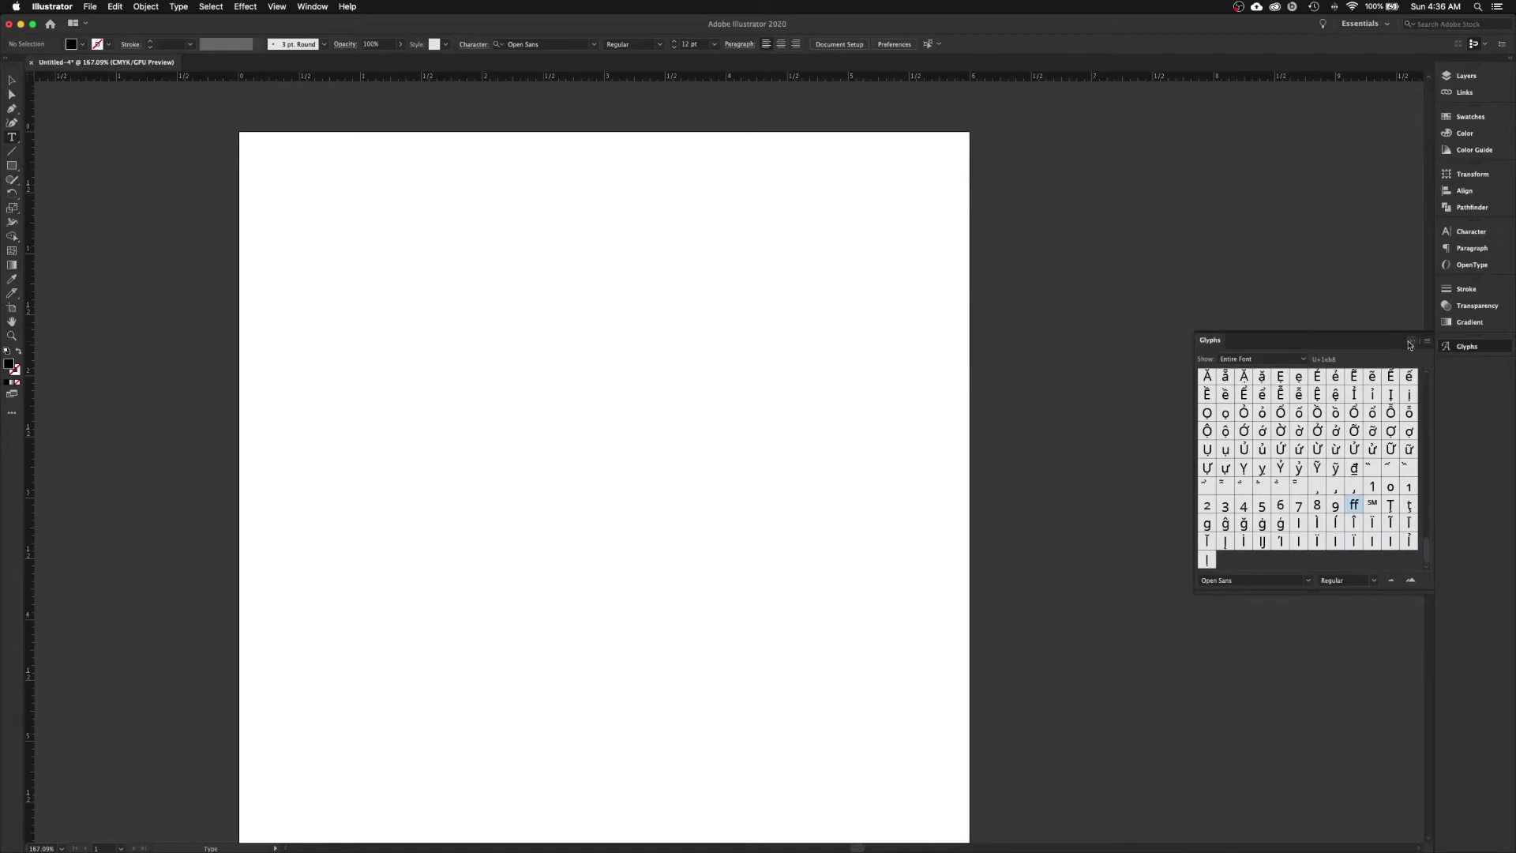
click(1411, 343)
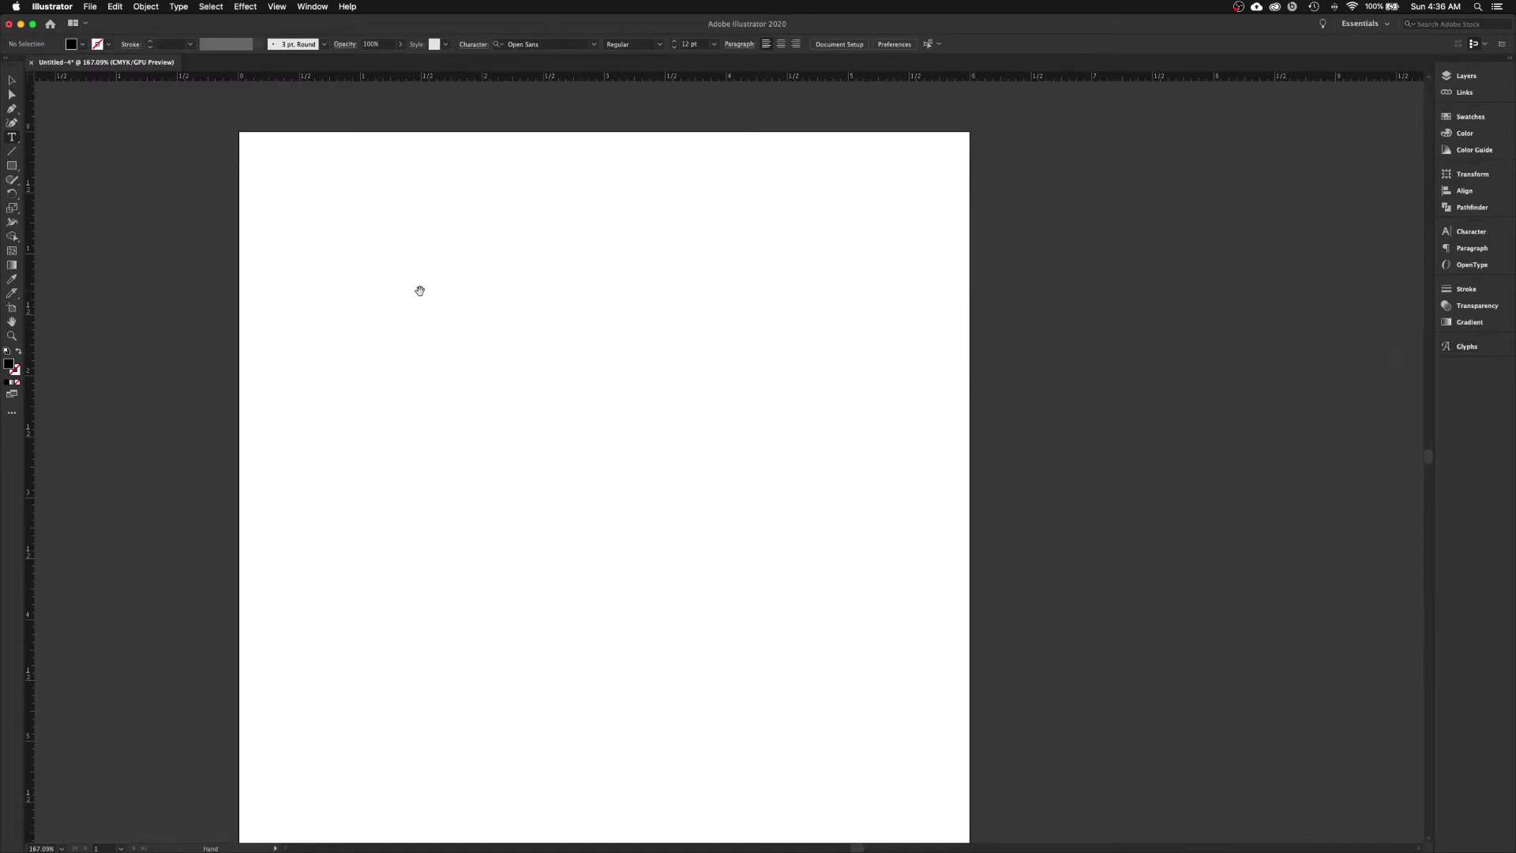
drag(419, 290, 423, 258)
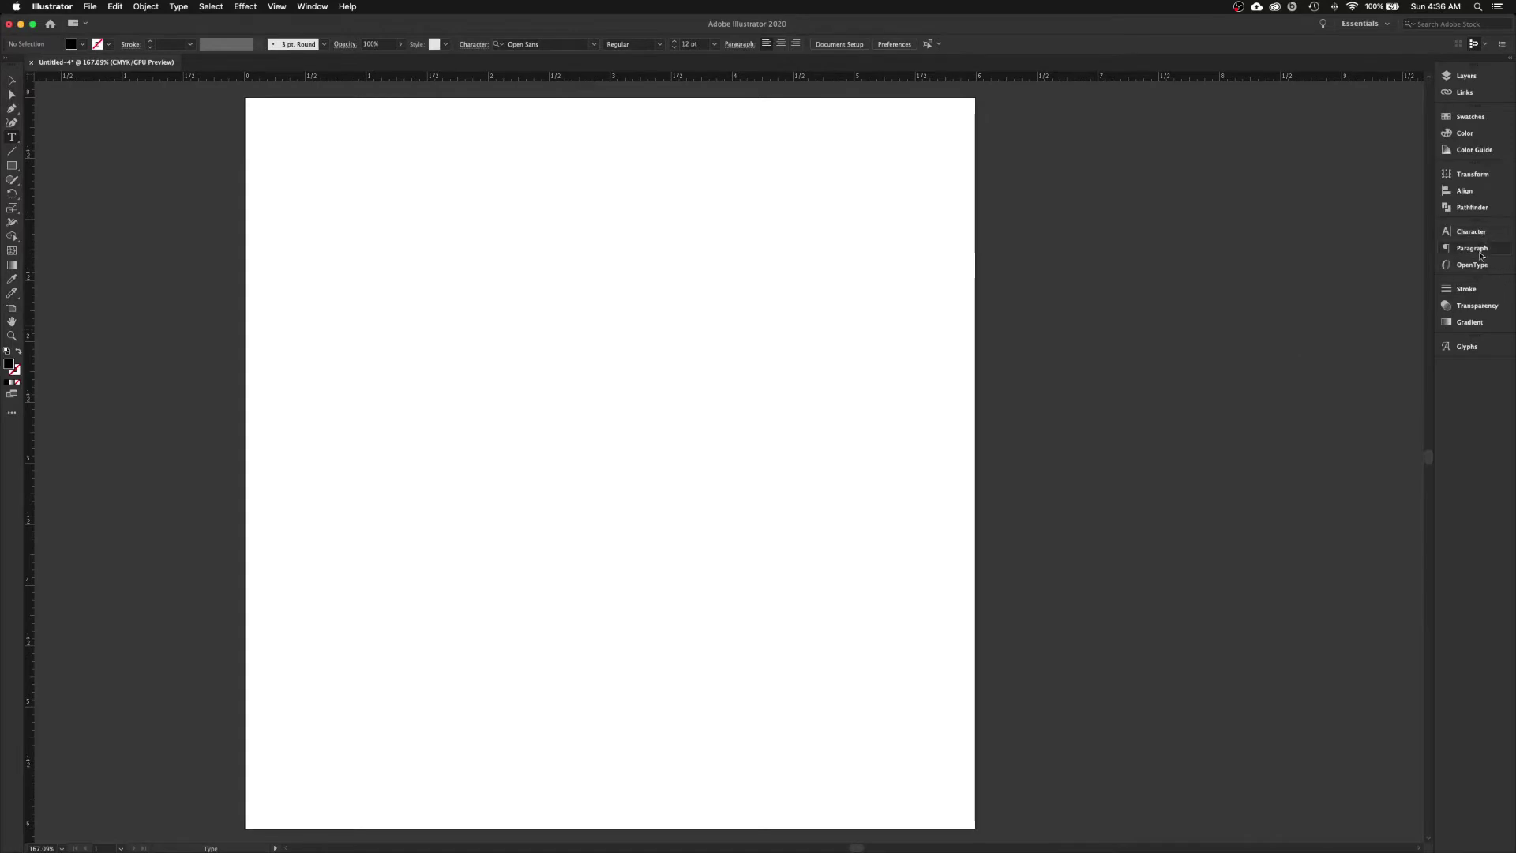
click(369, 211)
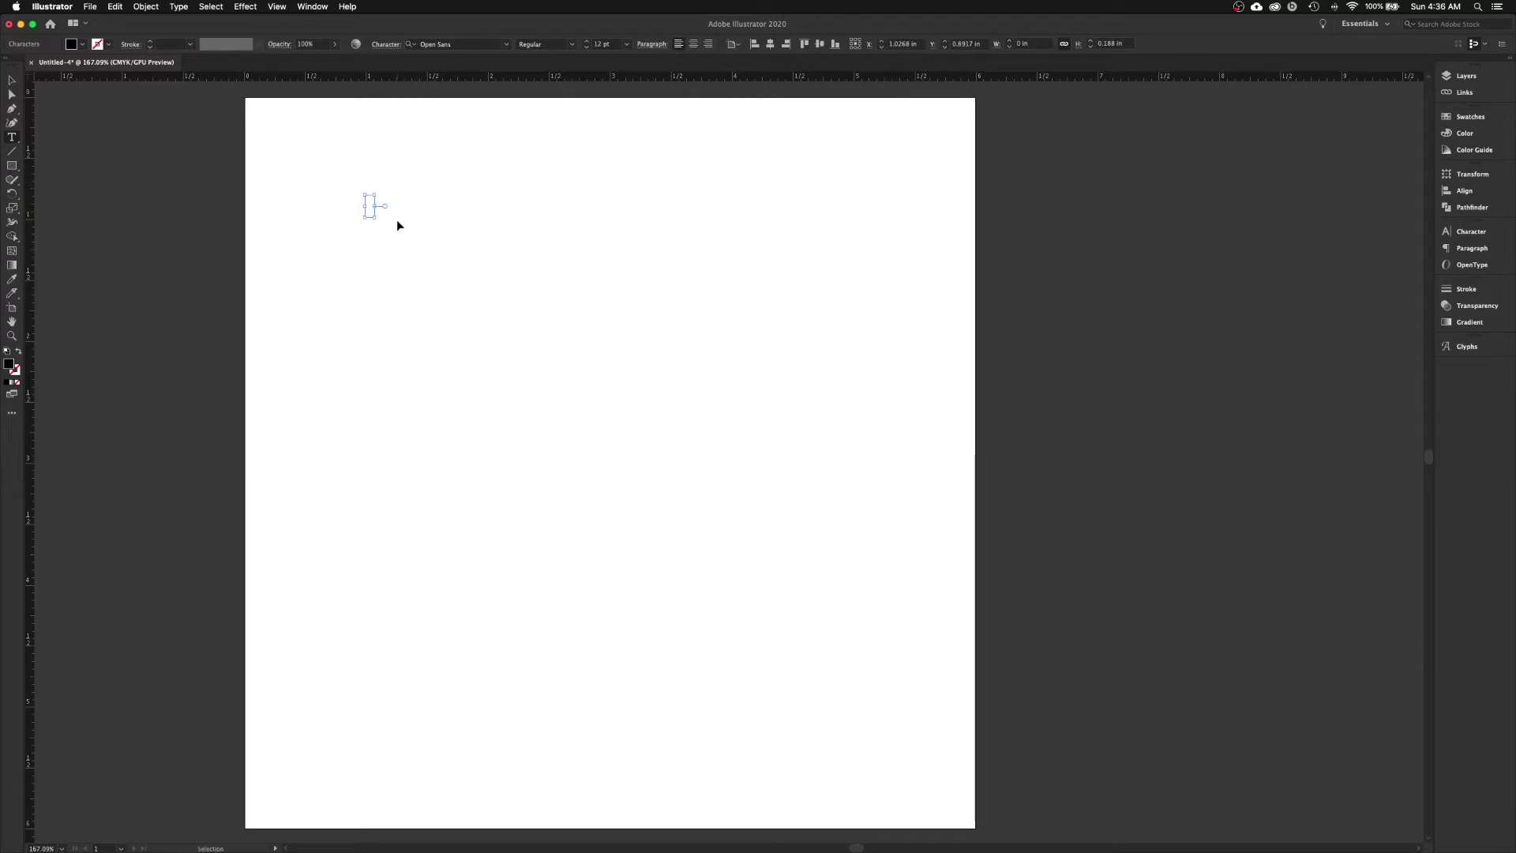
key(Escape)
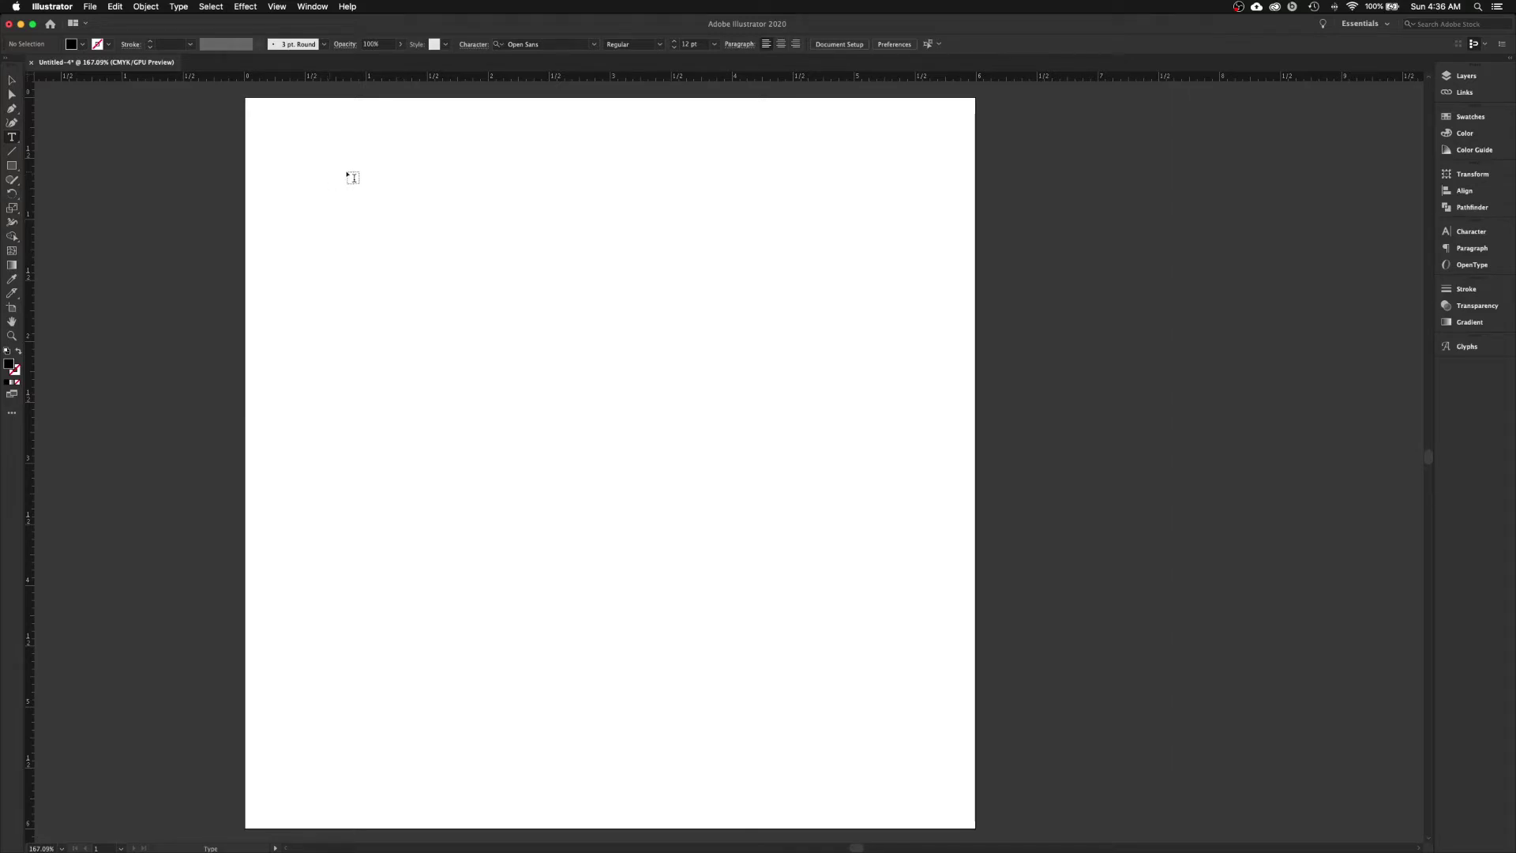
key(v)
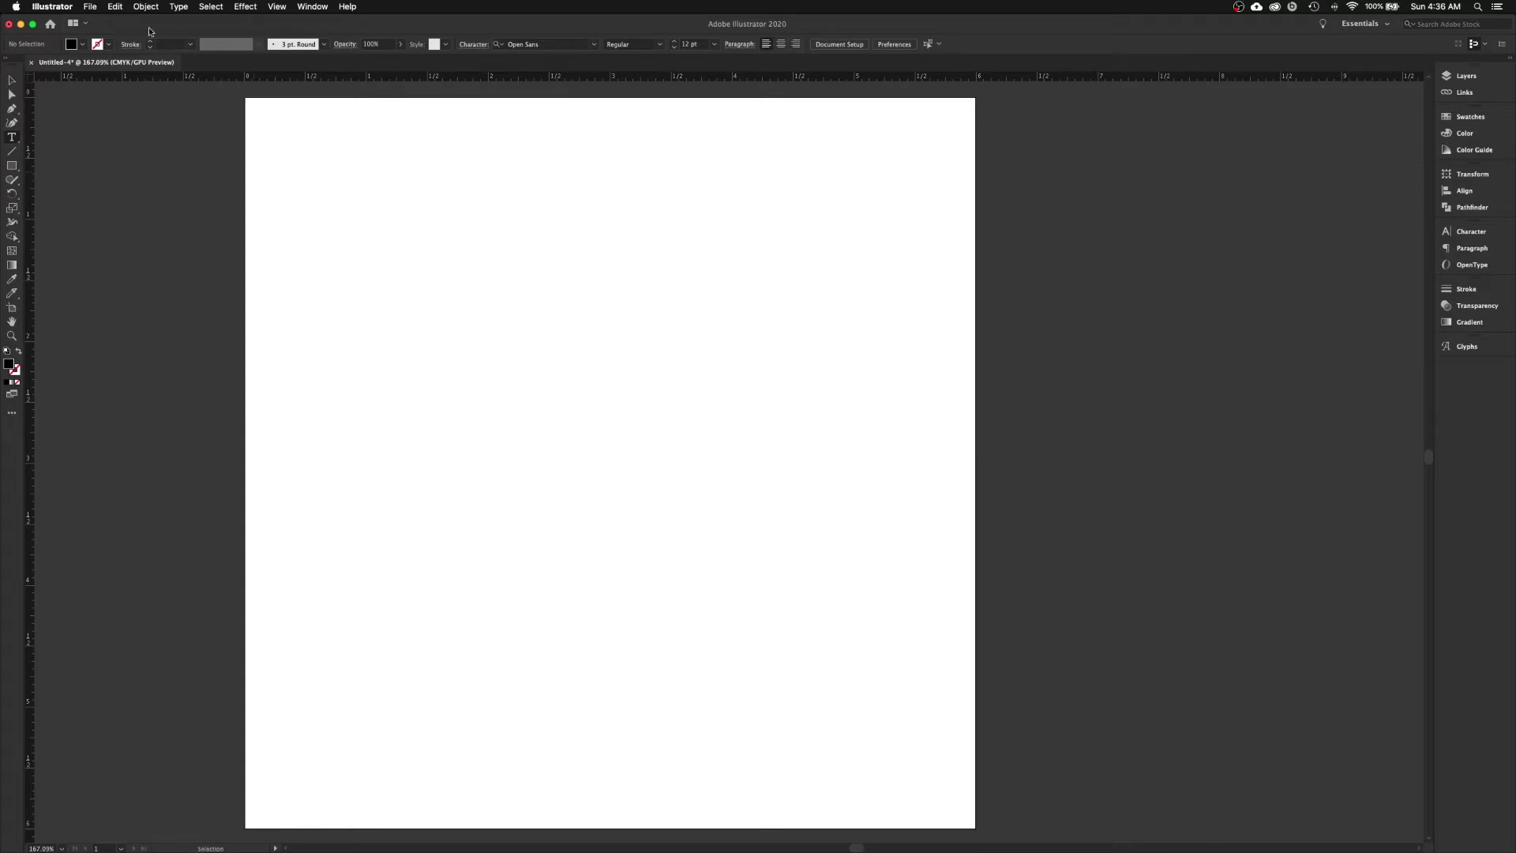
- Look through the list of available panels, show the Swatches panel and collapse it again
click(306, 8)
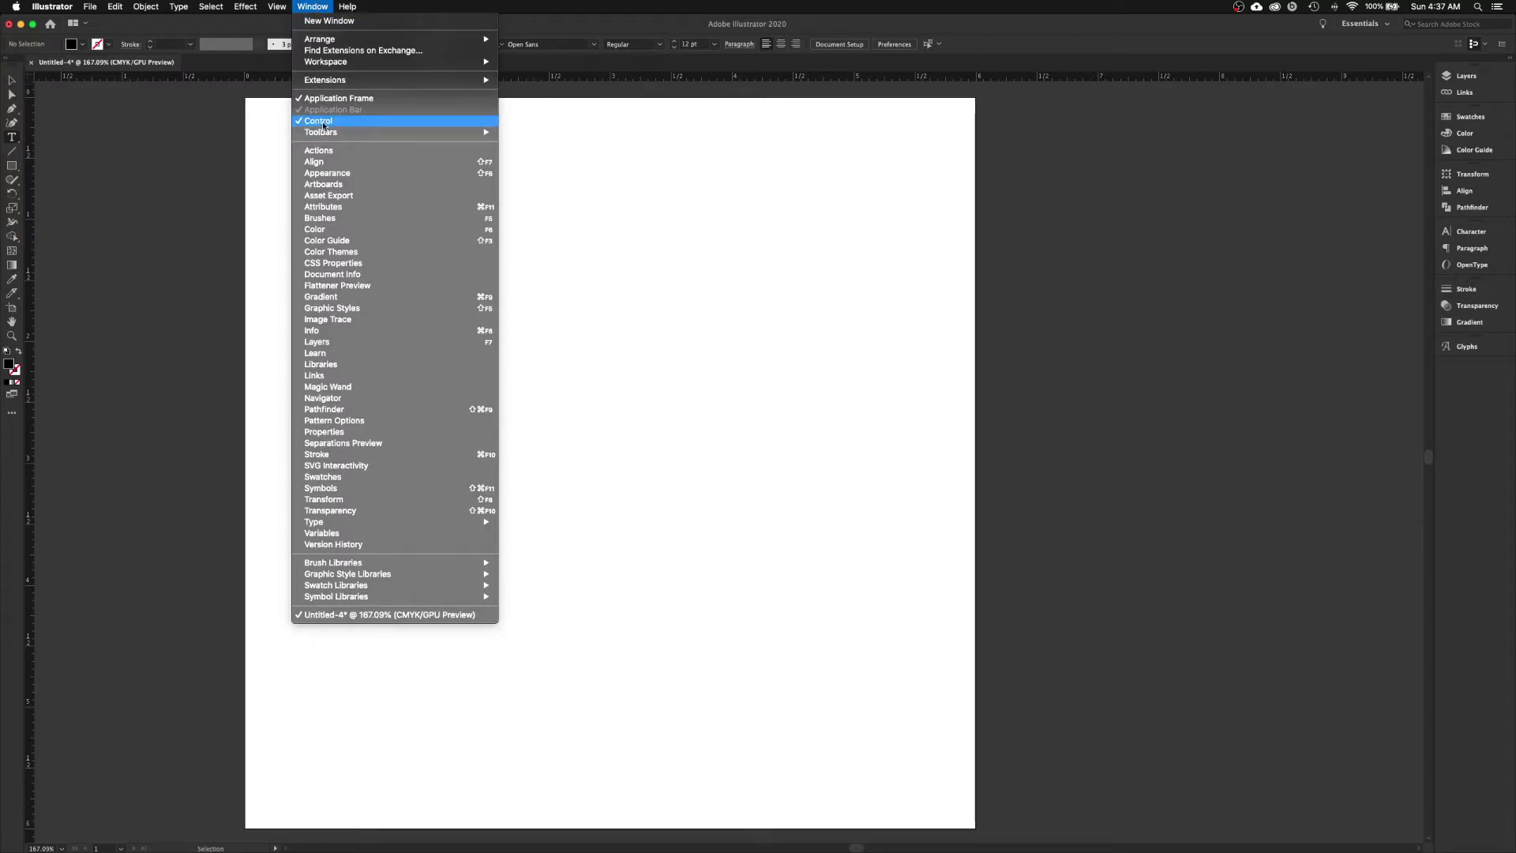
mouse_move(319, 132)
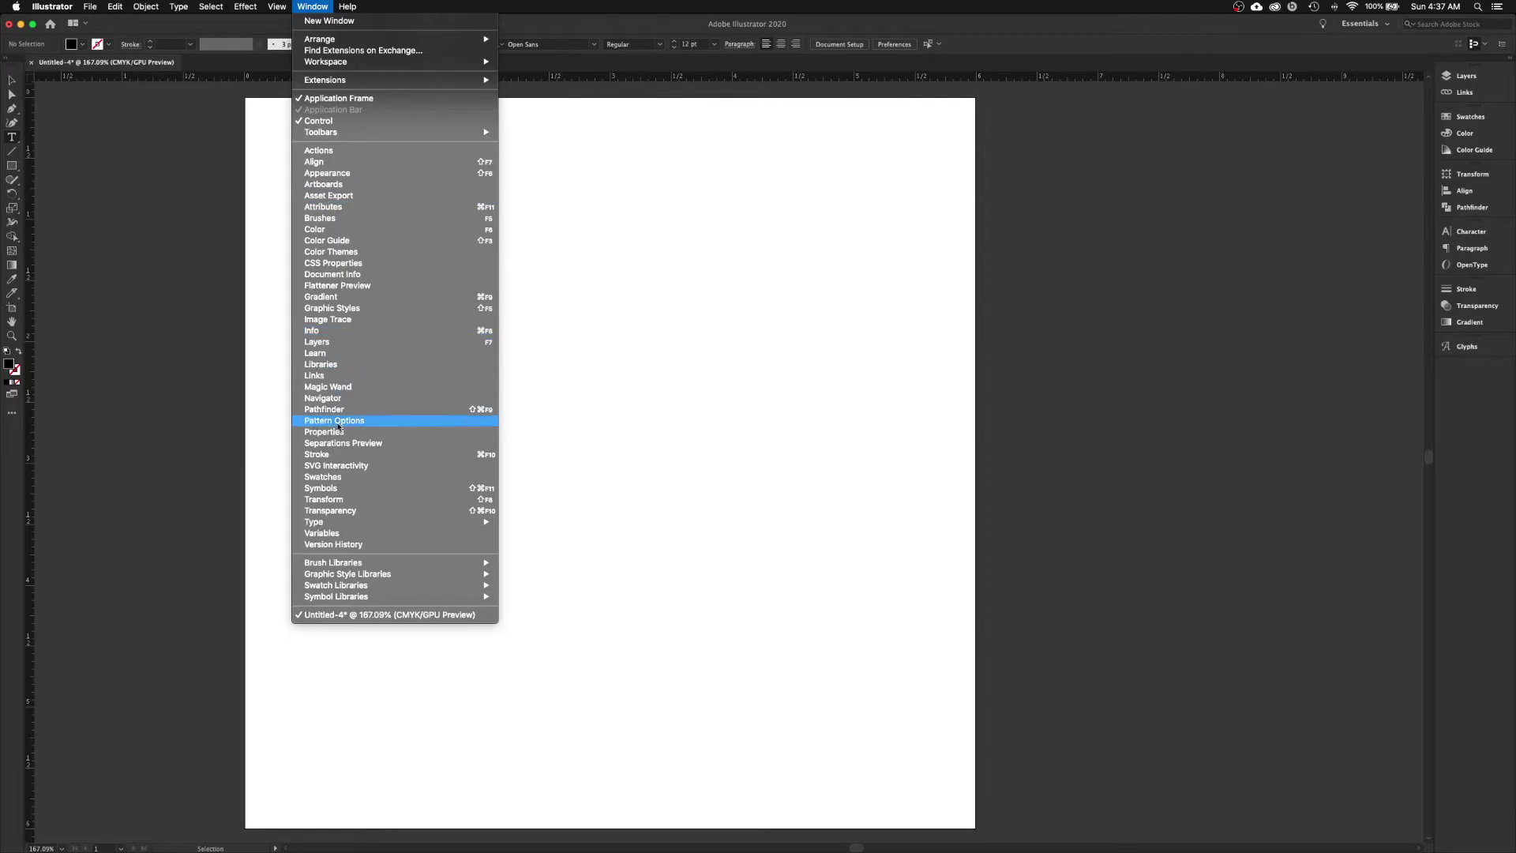
click(334, 477)
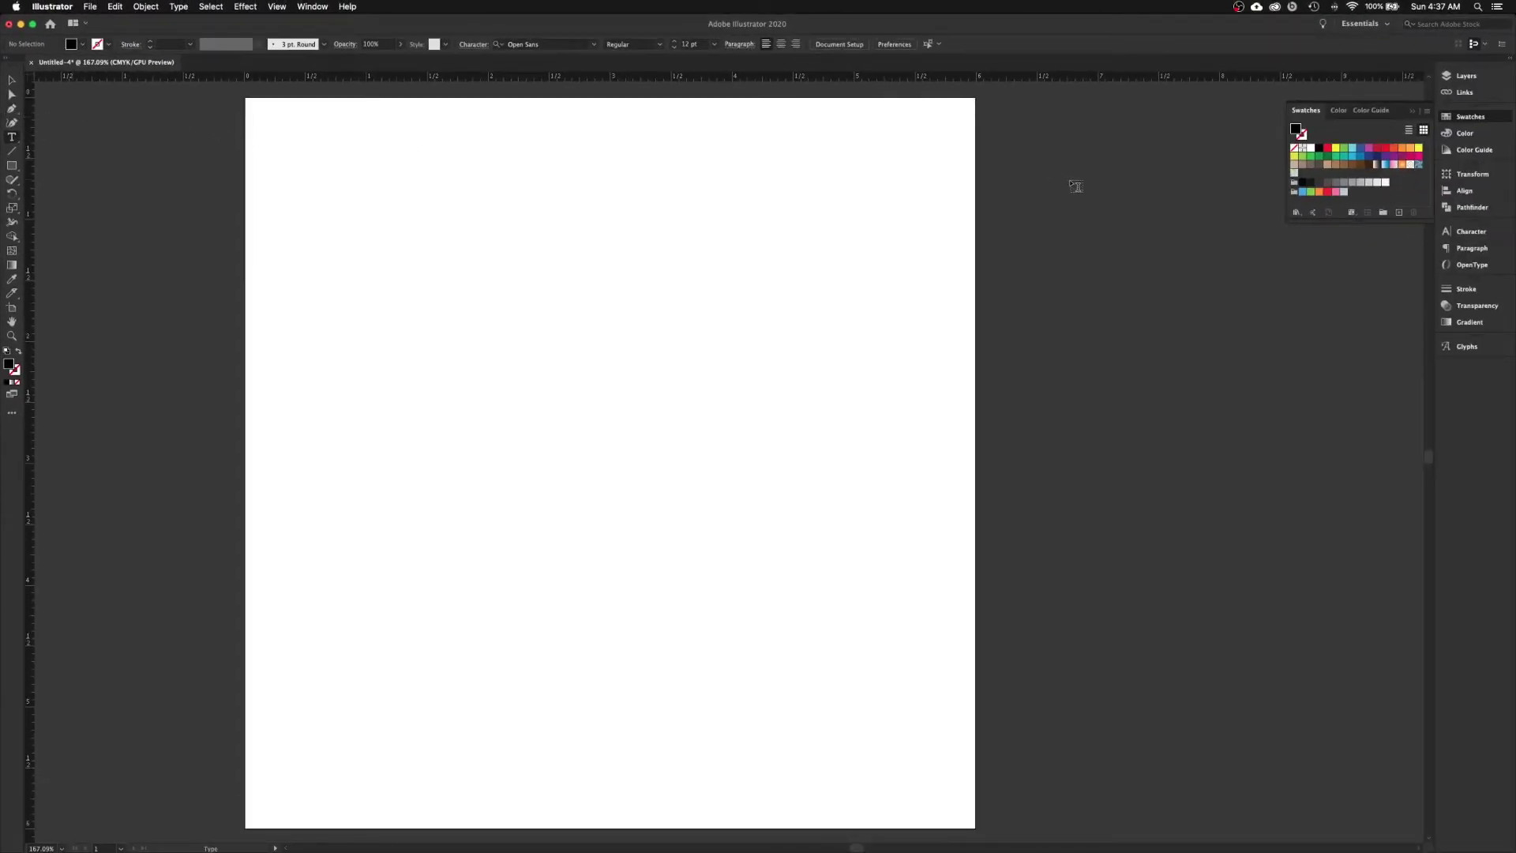
click(1413, 112)
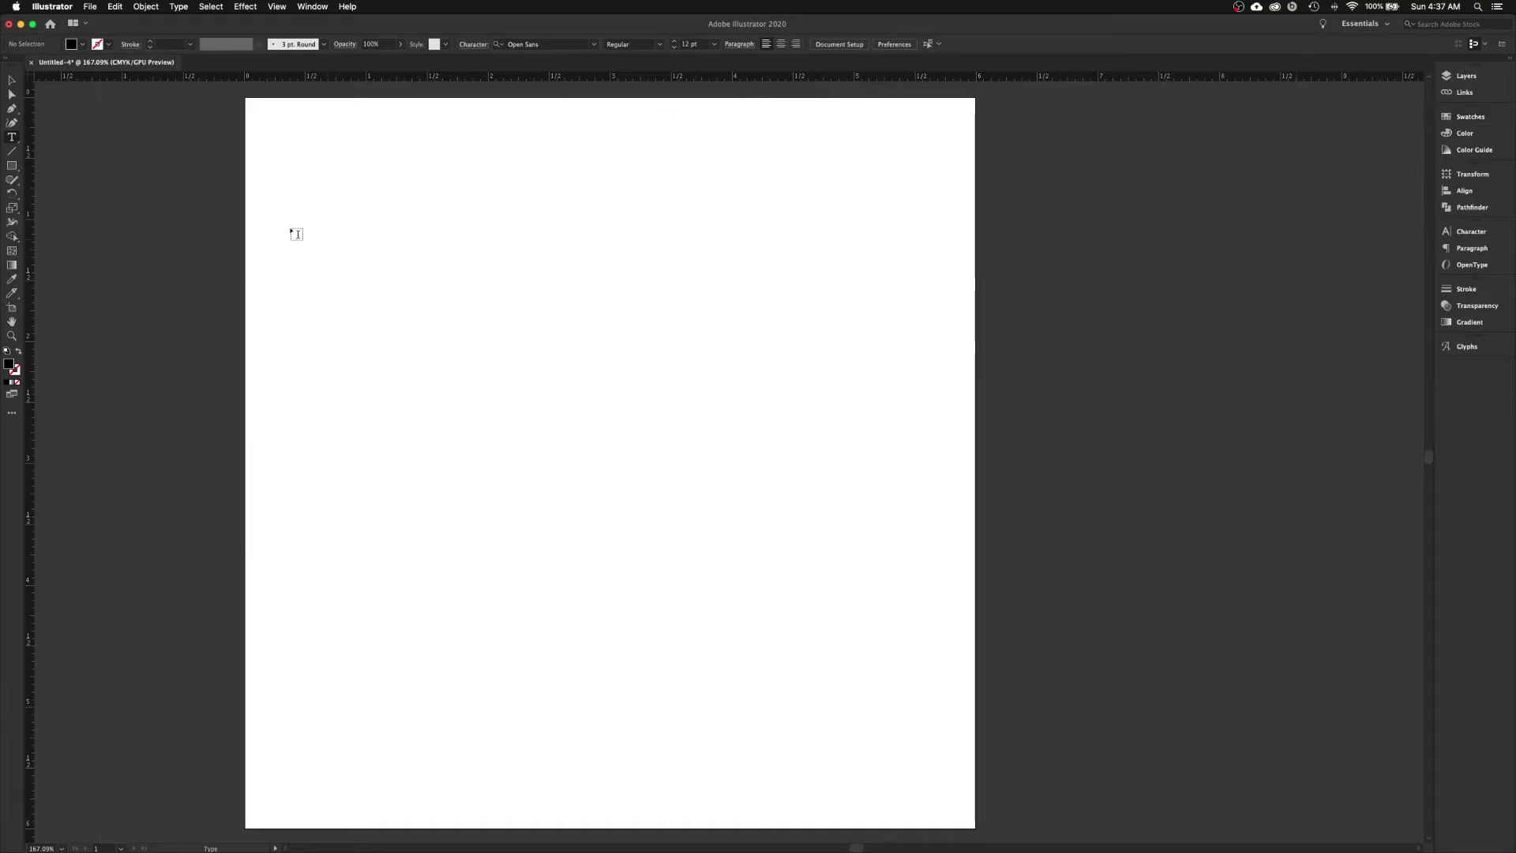
- Add a second 6 × 6 in artboard and move it to leave a gap of about 1.44 in beside the first
key(v)
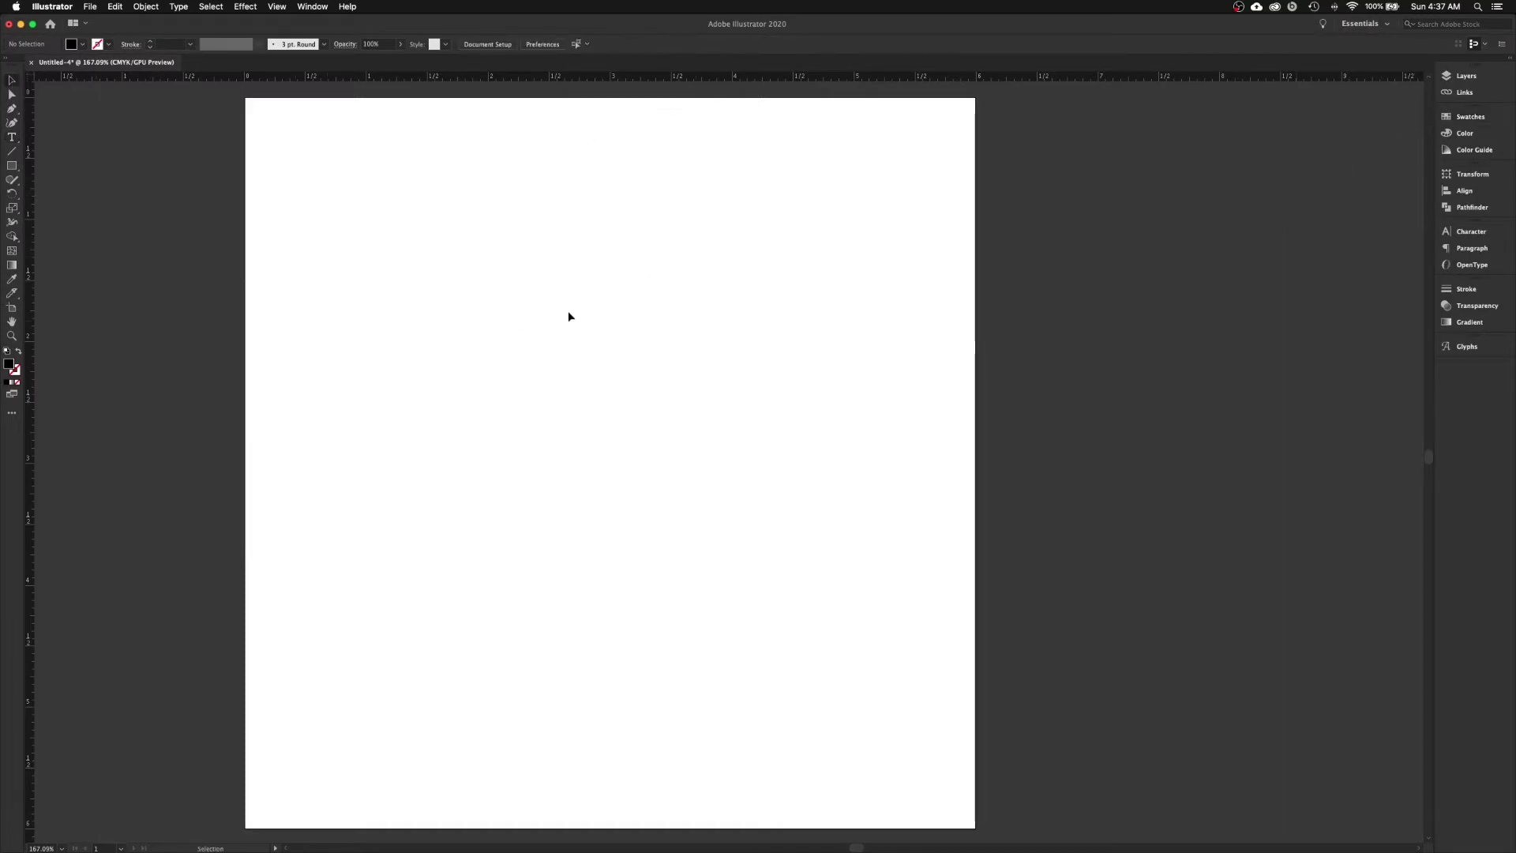
key(super+minus)
key(super+minus)
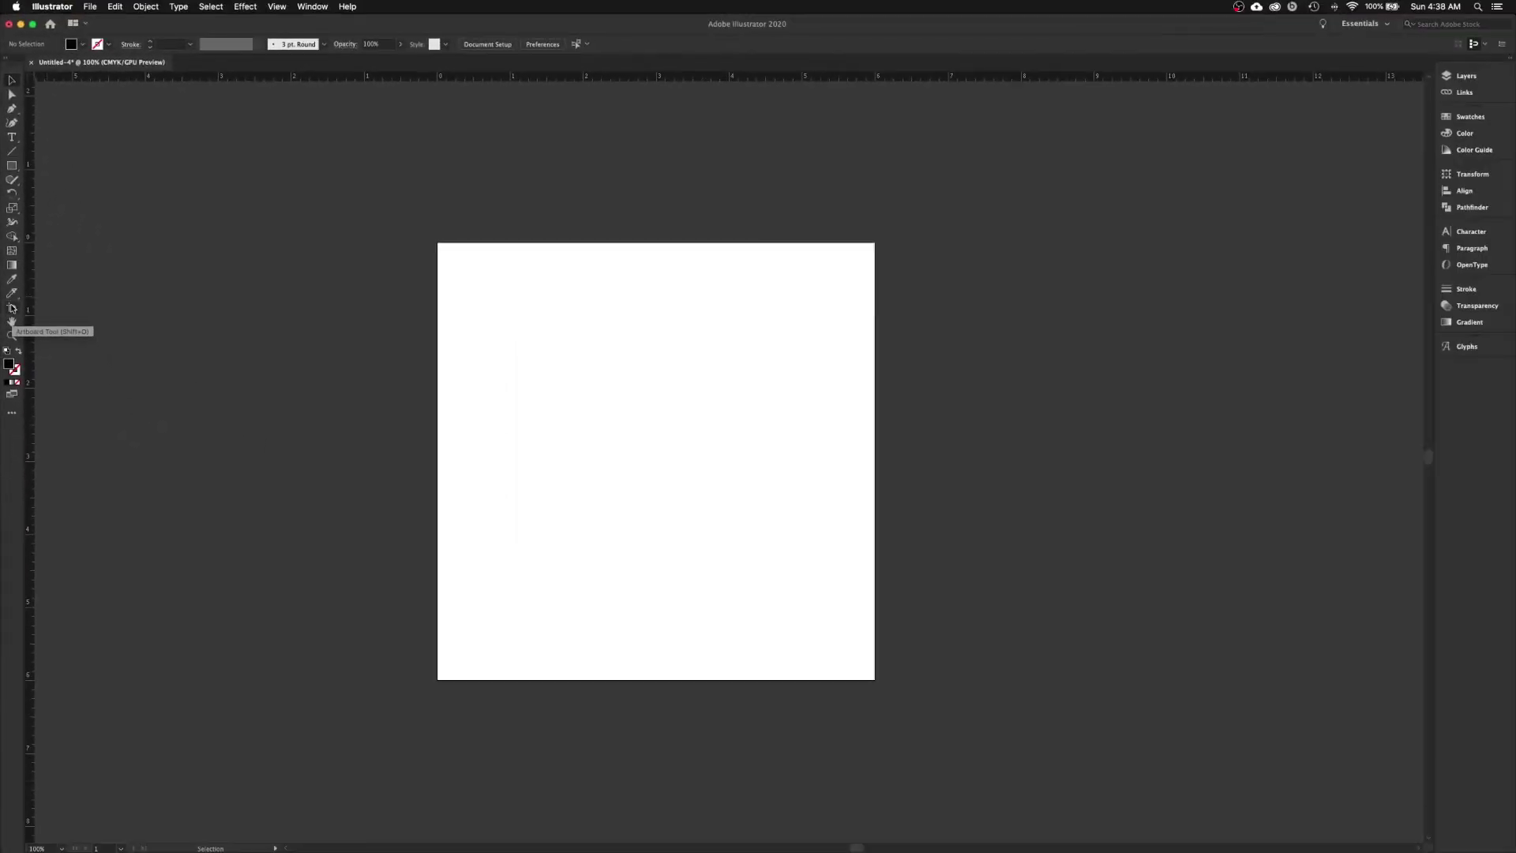
click(12, 308)
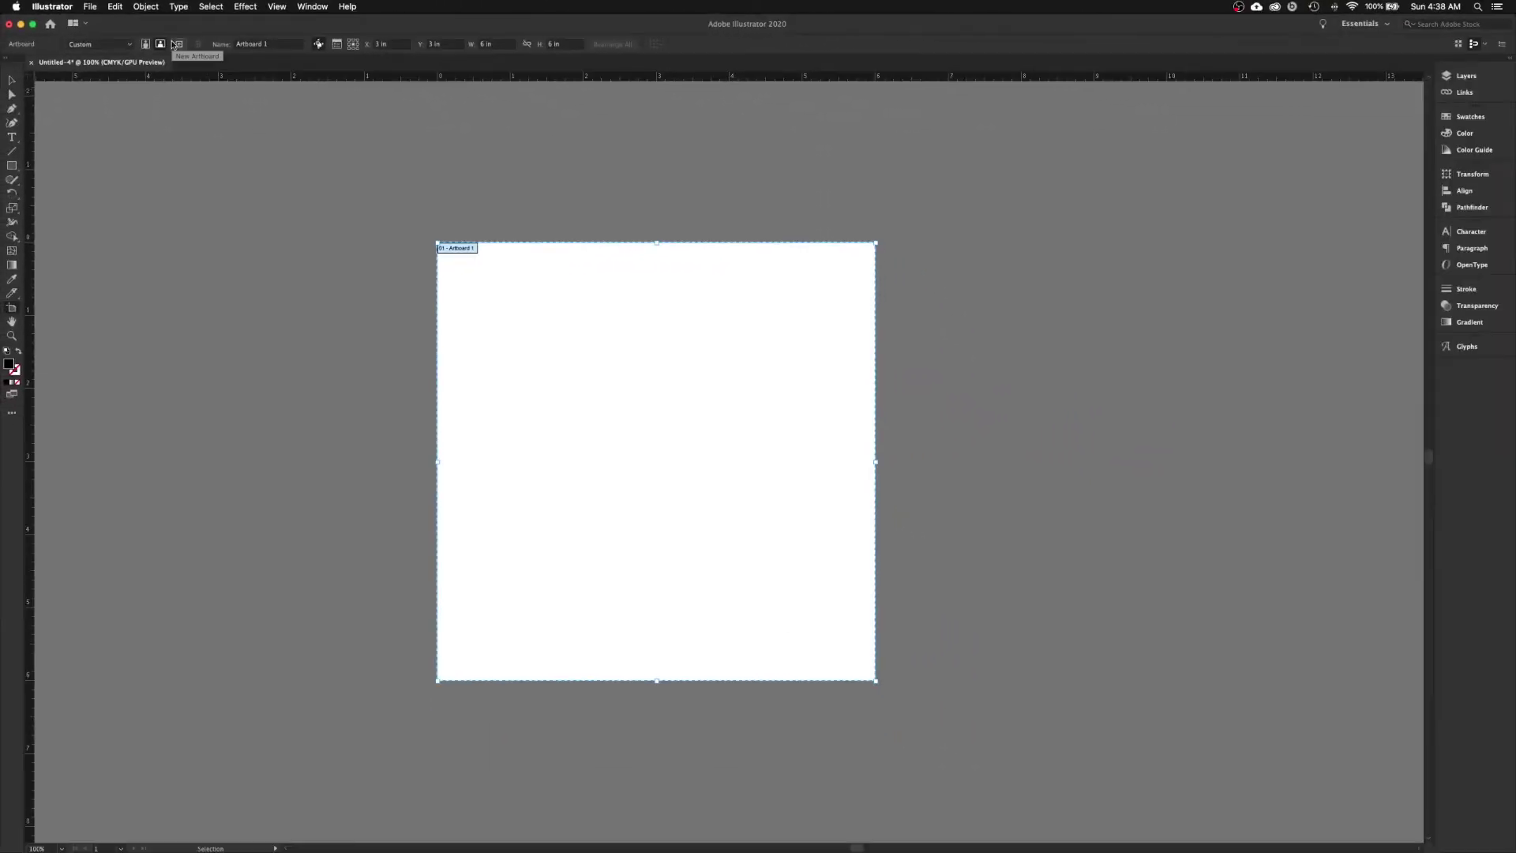
click(178, 45)
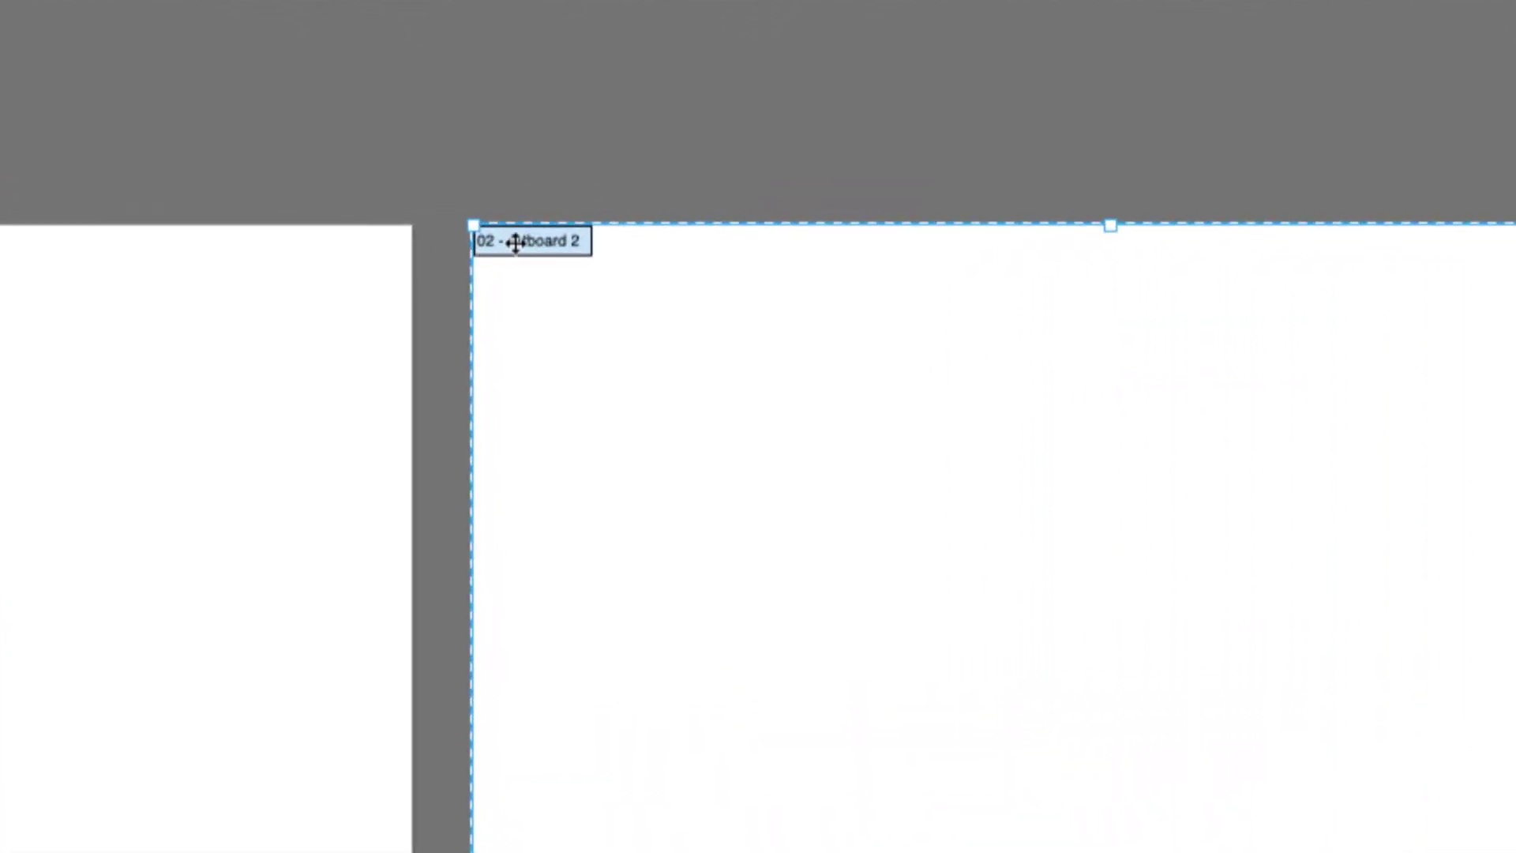
drag(515, 241, 762, 249)
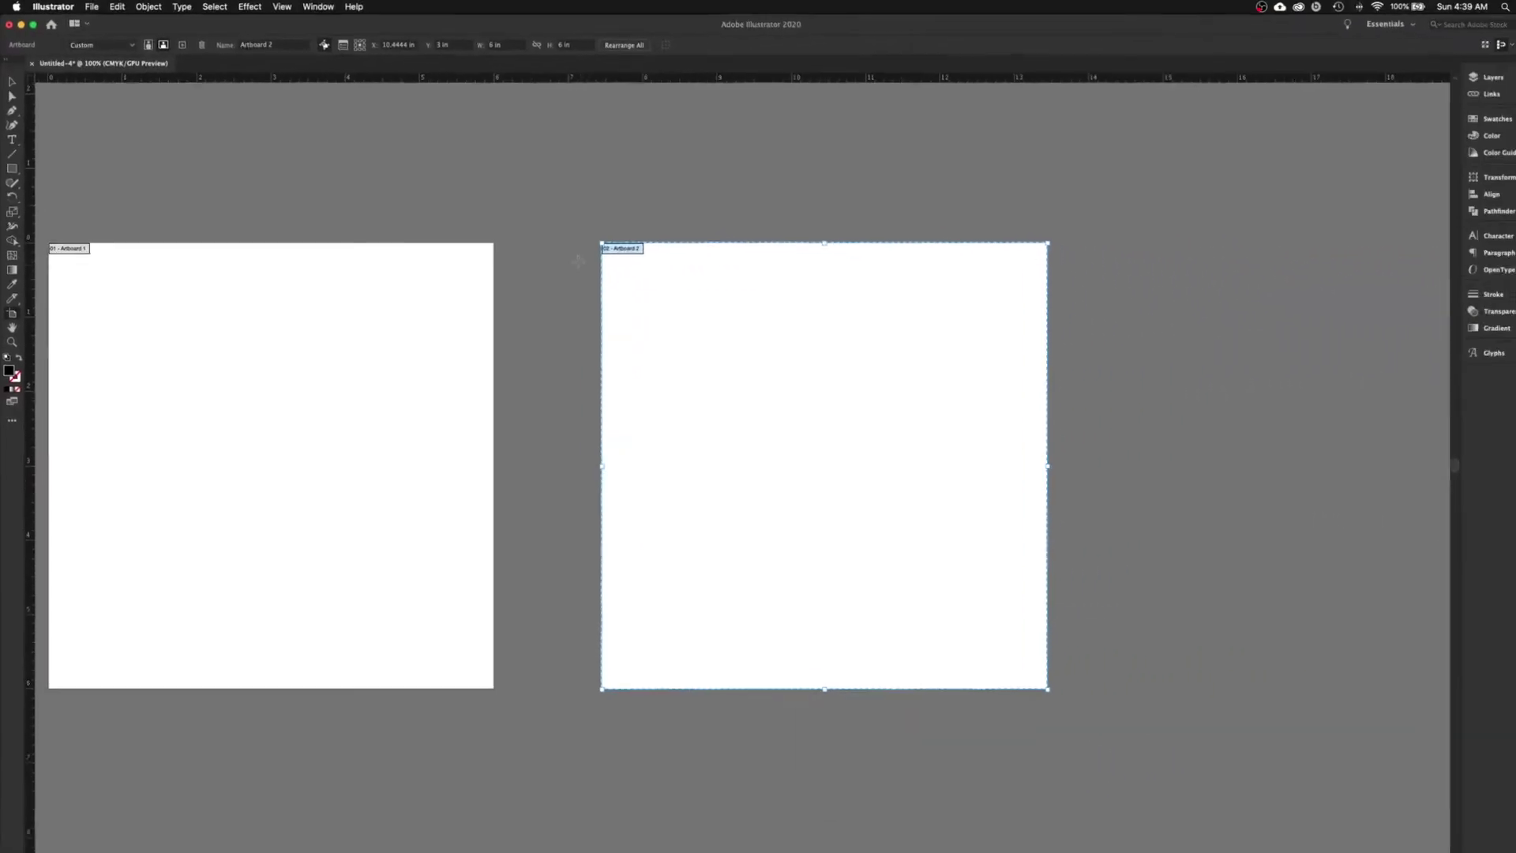
scroll(651, 281, right, 2)
scroll(560, 255, right, 4)
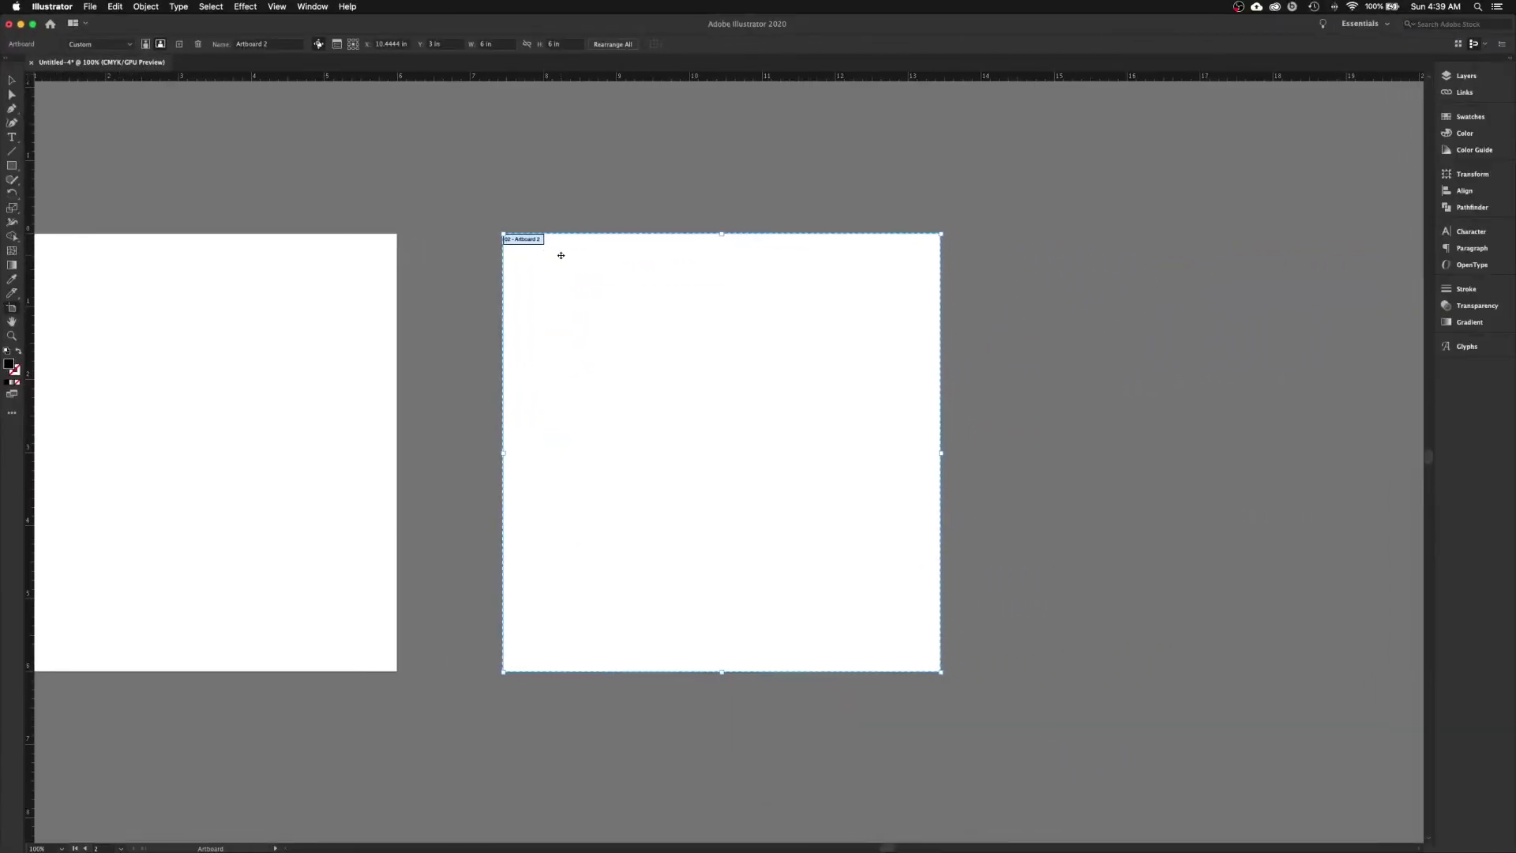
- Duplicate Artboard 2 to its right with a 1 in gap, then leave artboard editing with the Selection tool
scroll(564, 255, right, 3)
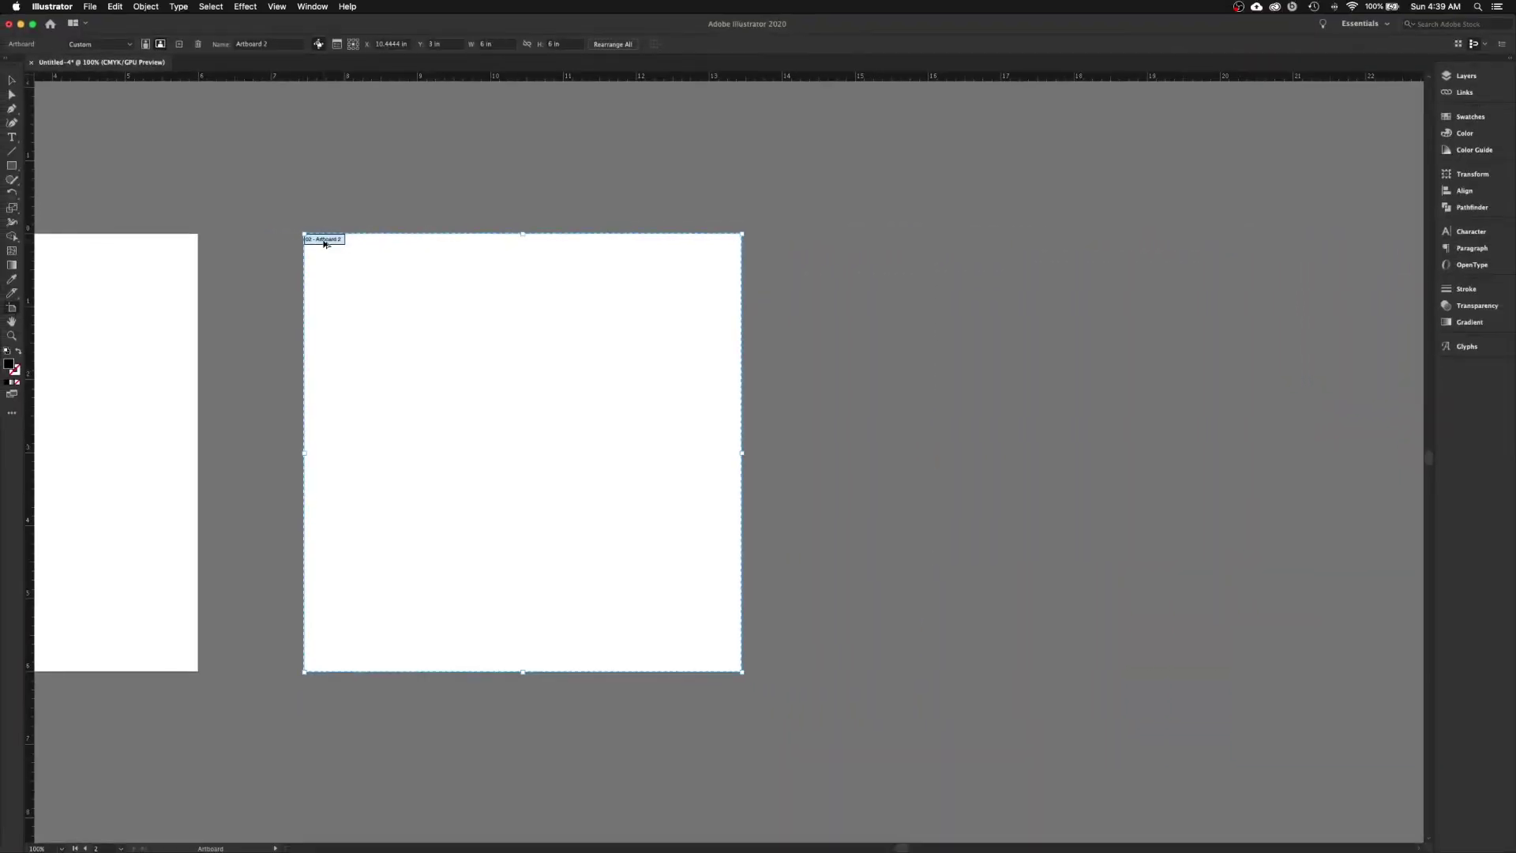
drag(324, 243, 879, 290)
key(super+equal)
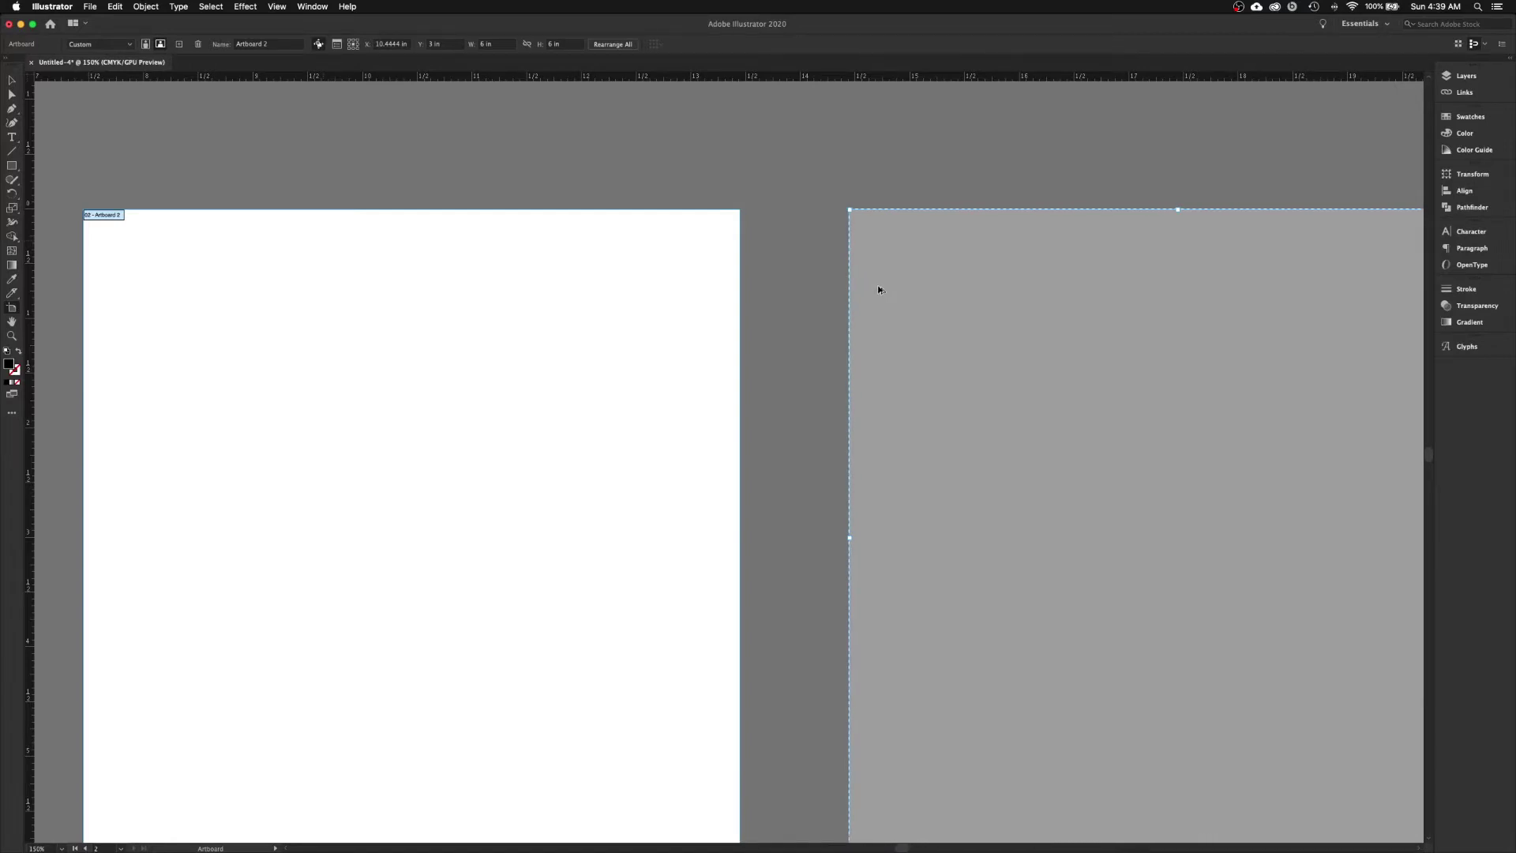
drag(879, 290, 880, 289)
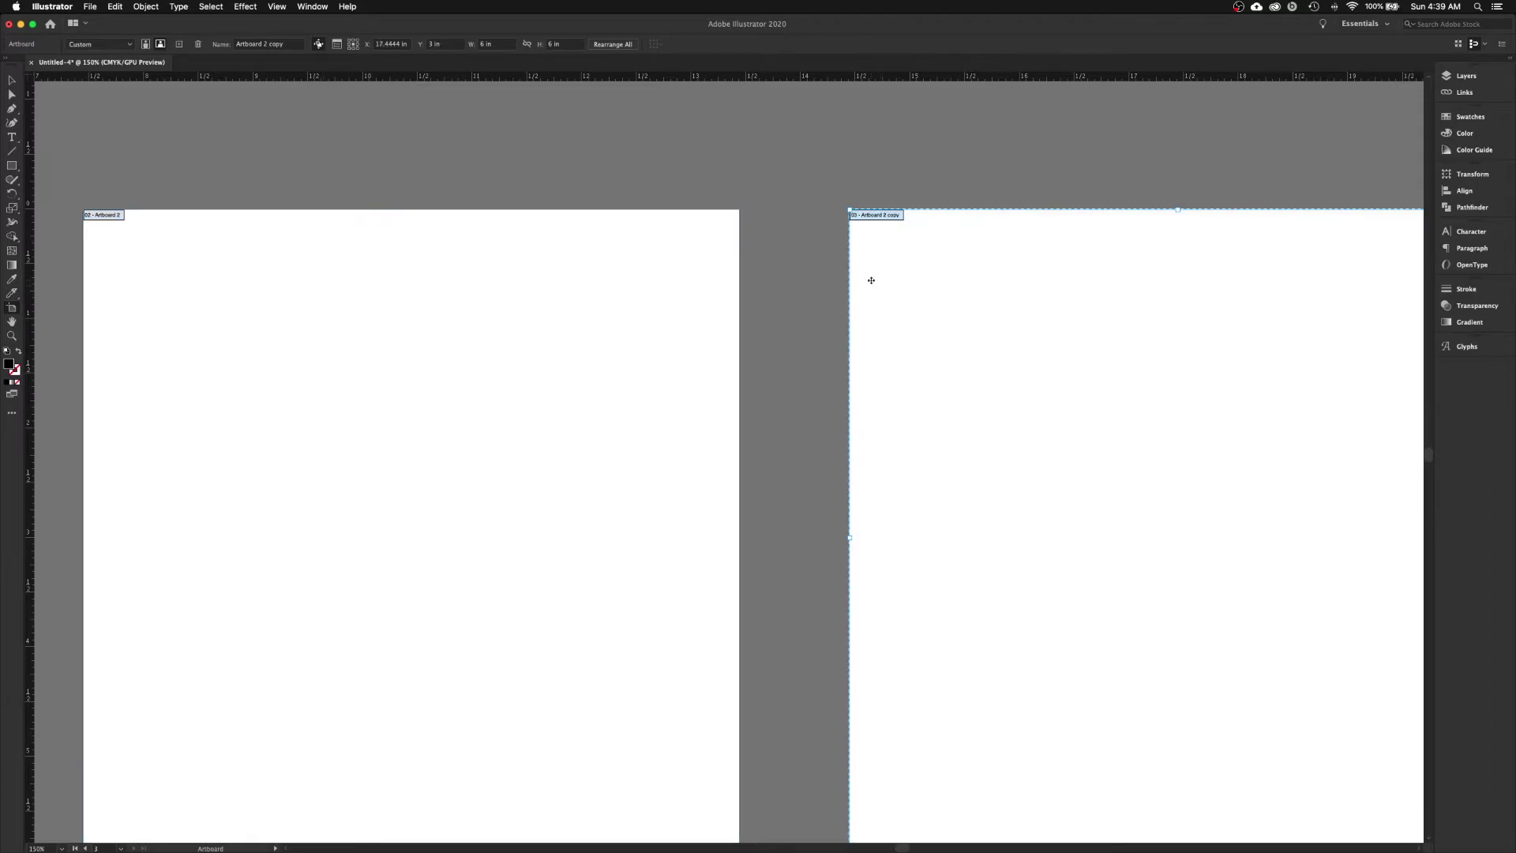
key(super+0)
key(super+1)
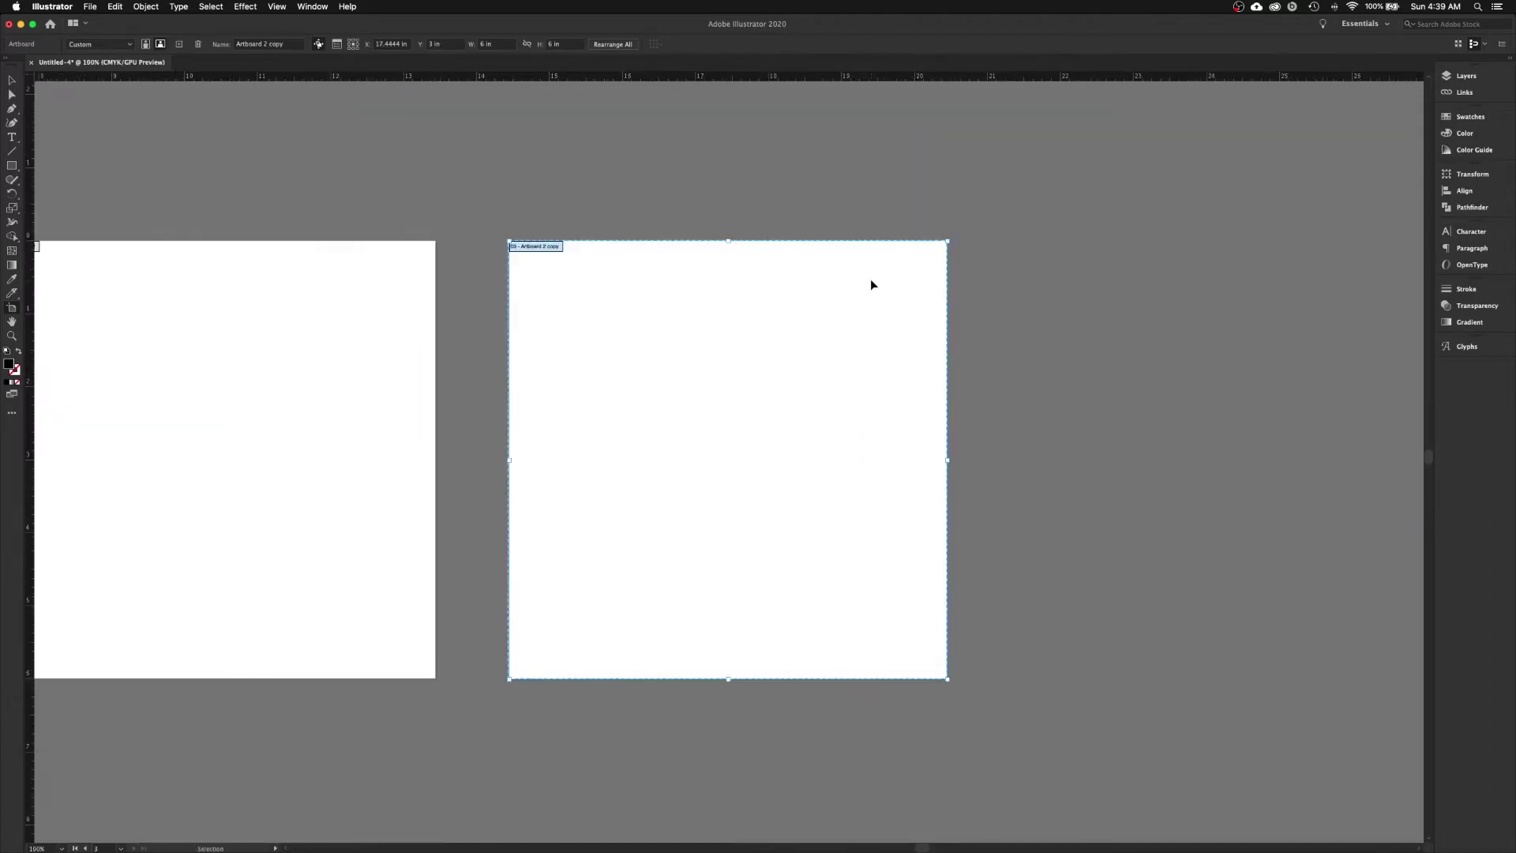
key(super+minus)
key(super+minus)
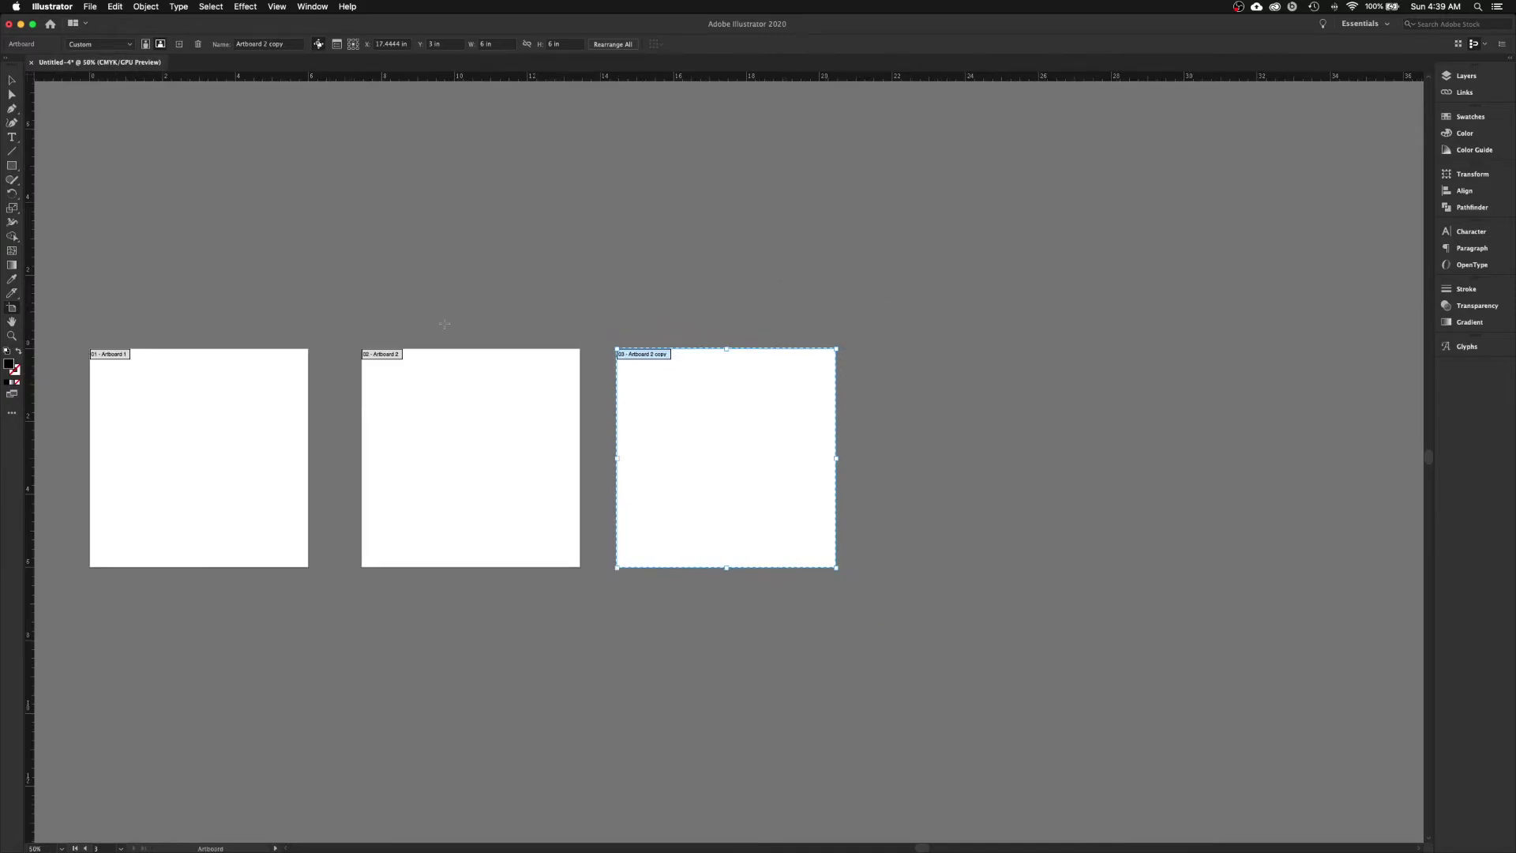
click(12, 81)
- Pan around the canvas in several directions to examine the row of three artboards
key(space)
drag(253, 311, 452, 197)
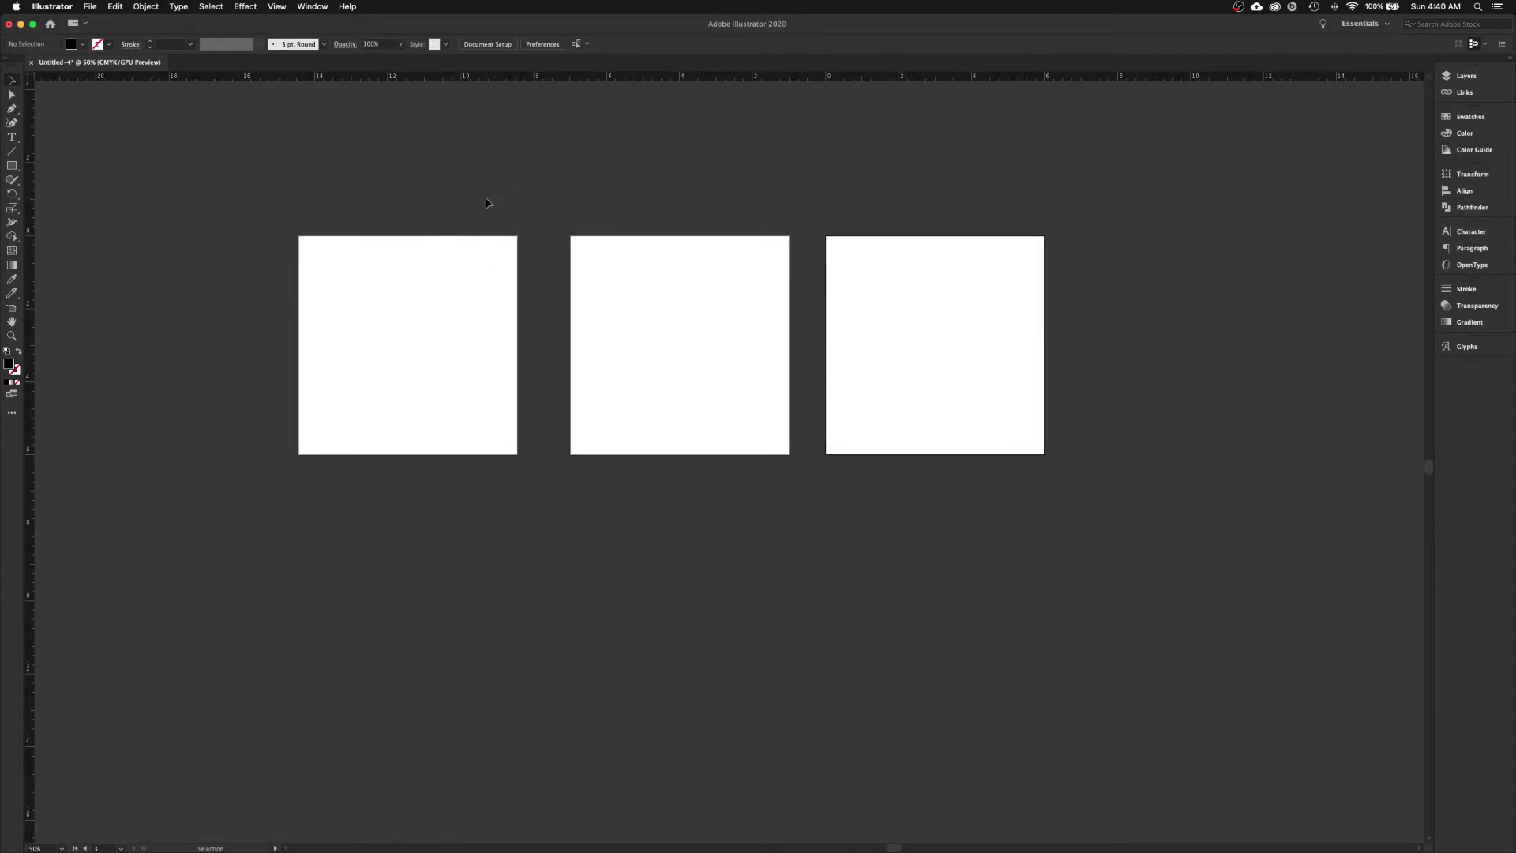
key(space)
drag(522, 190, 549, 164)
drag(379, 313, 244, 325)
drag(506, 343, 710, 335)
drag(552, 247, 612, 331)
drag(737, 284, 508, 221)
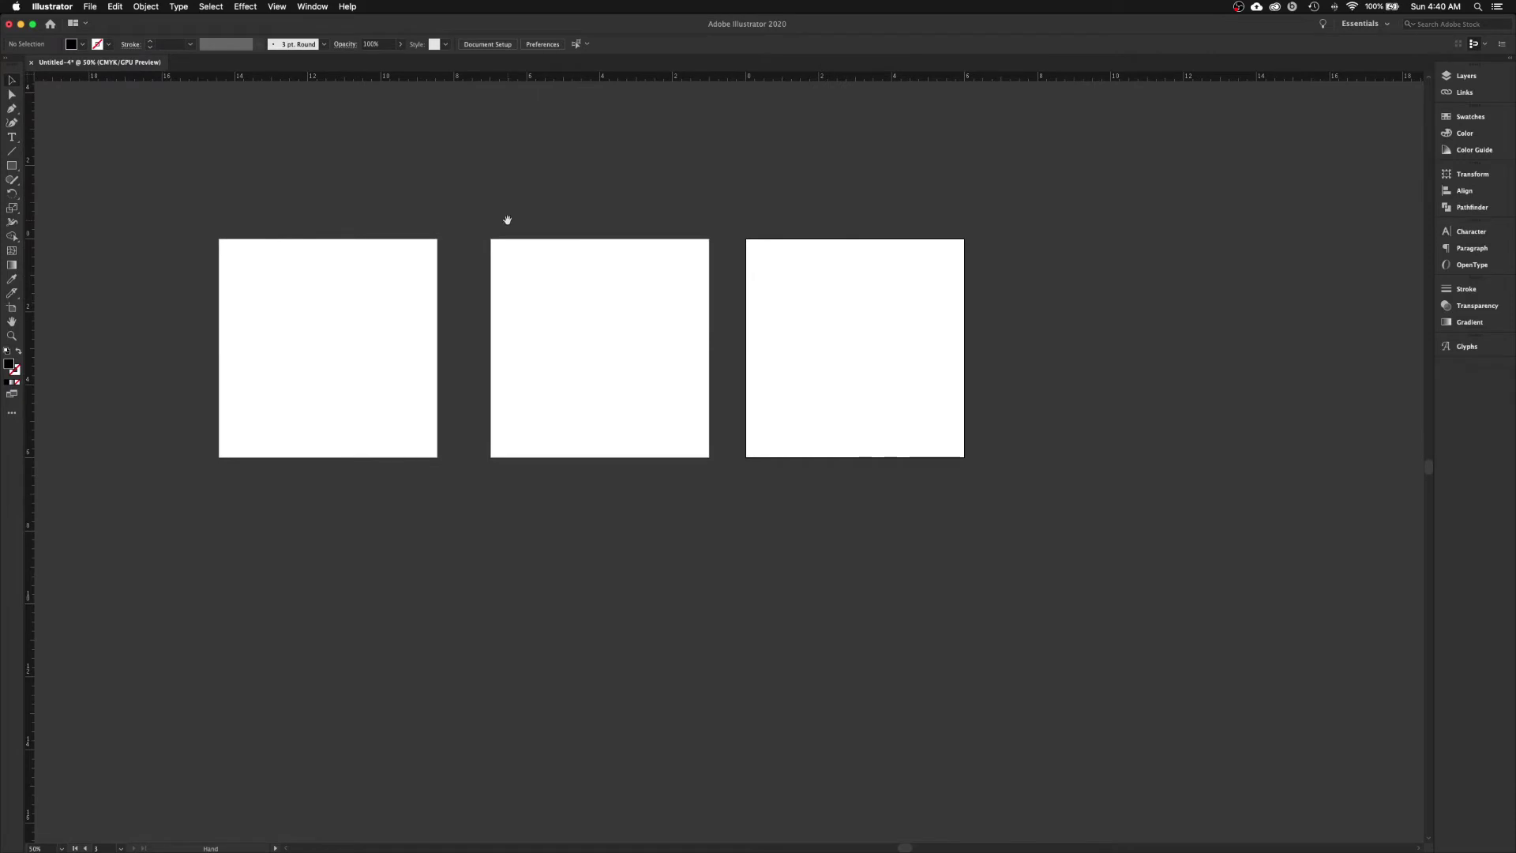
- Make the first artboard active and view it at actual size, fitted to the window, and framed with the Zoom tool
click(359, 338)
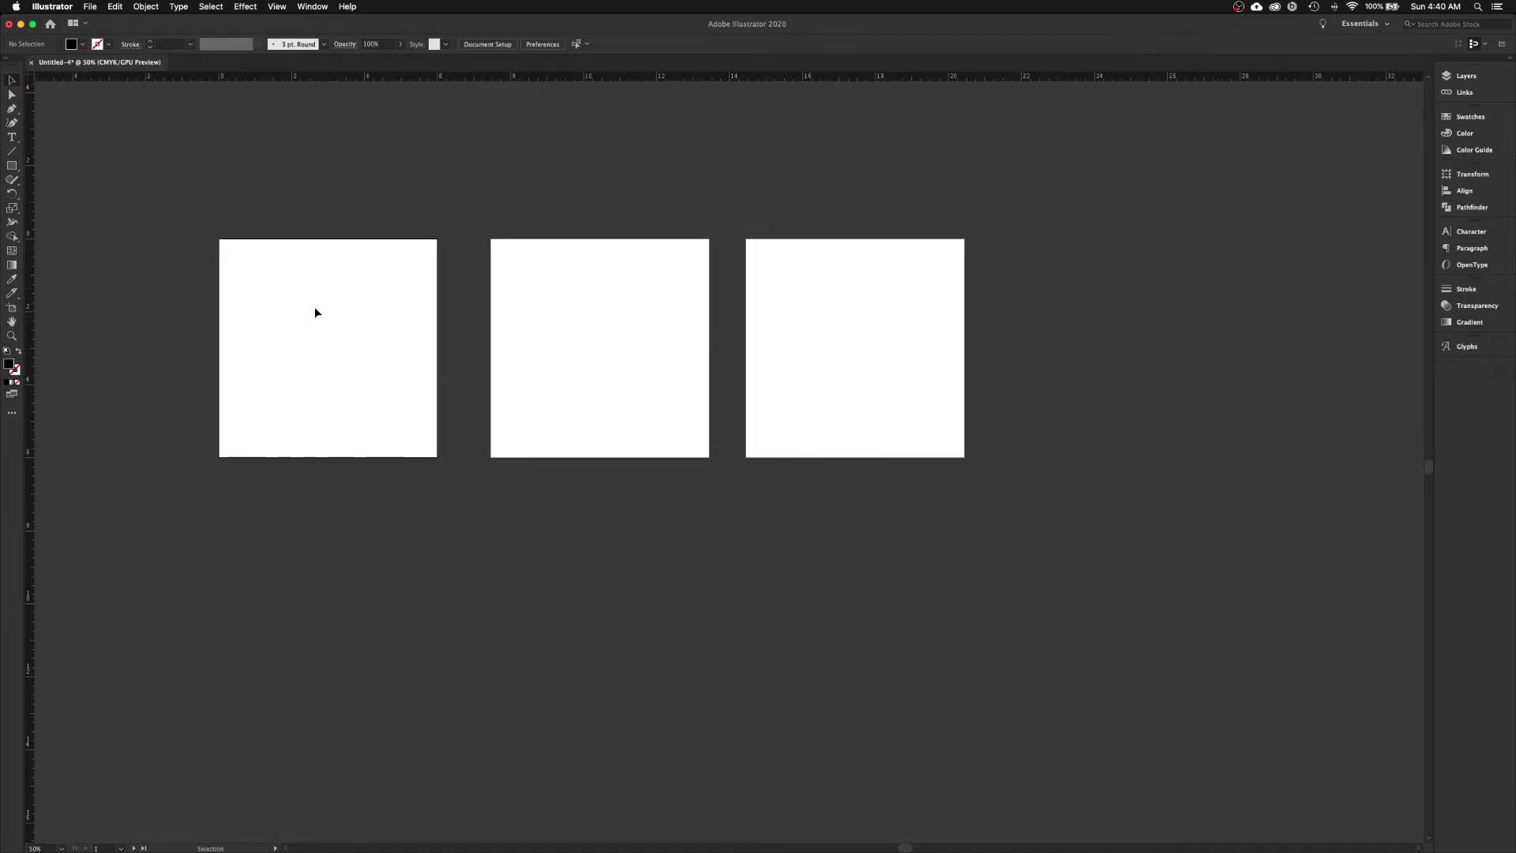
key(super+1)
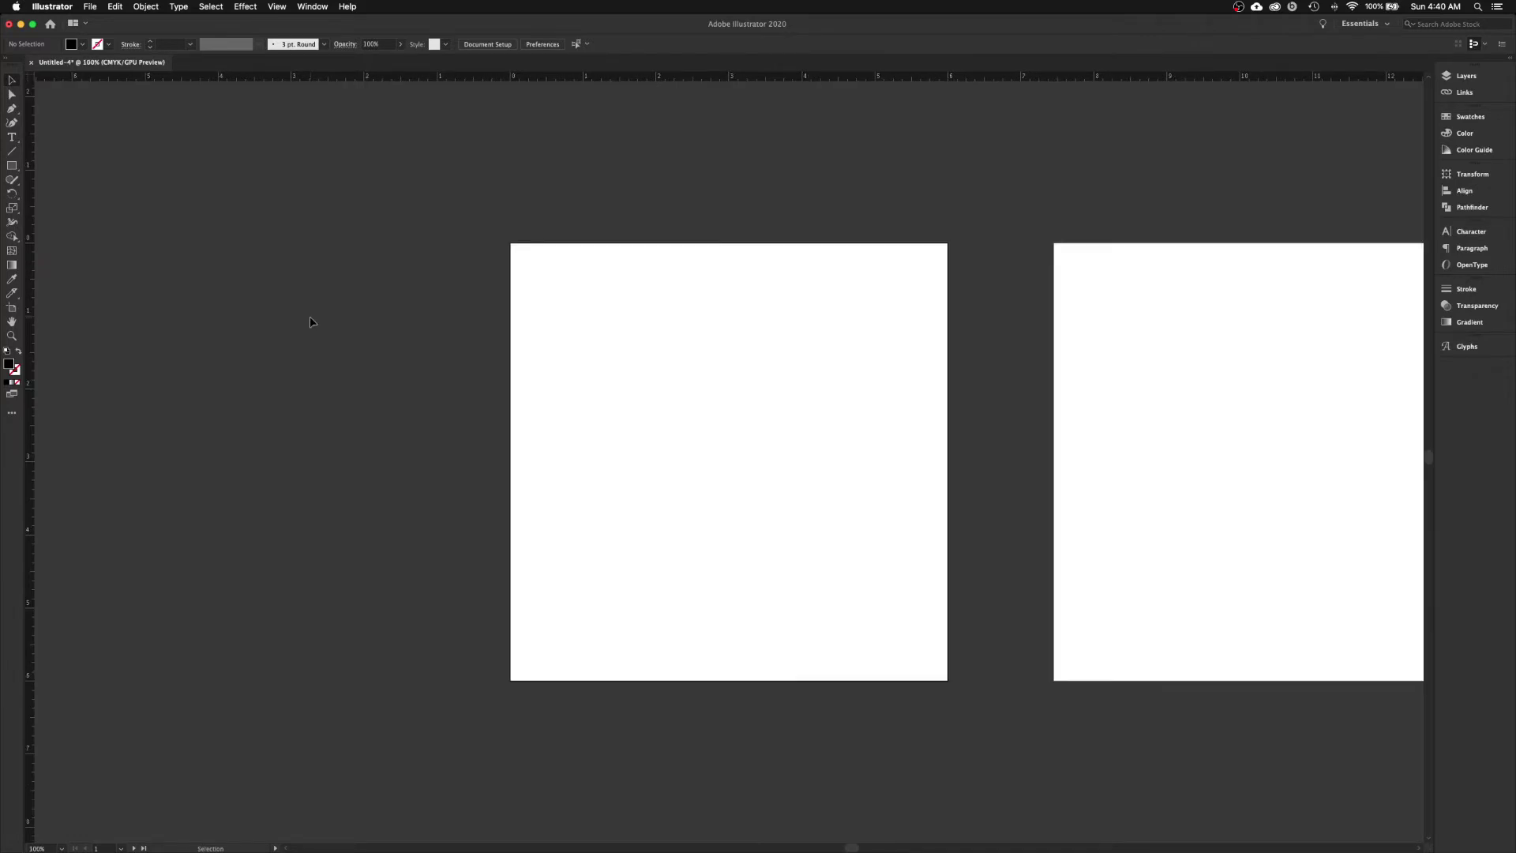
key(super+0)
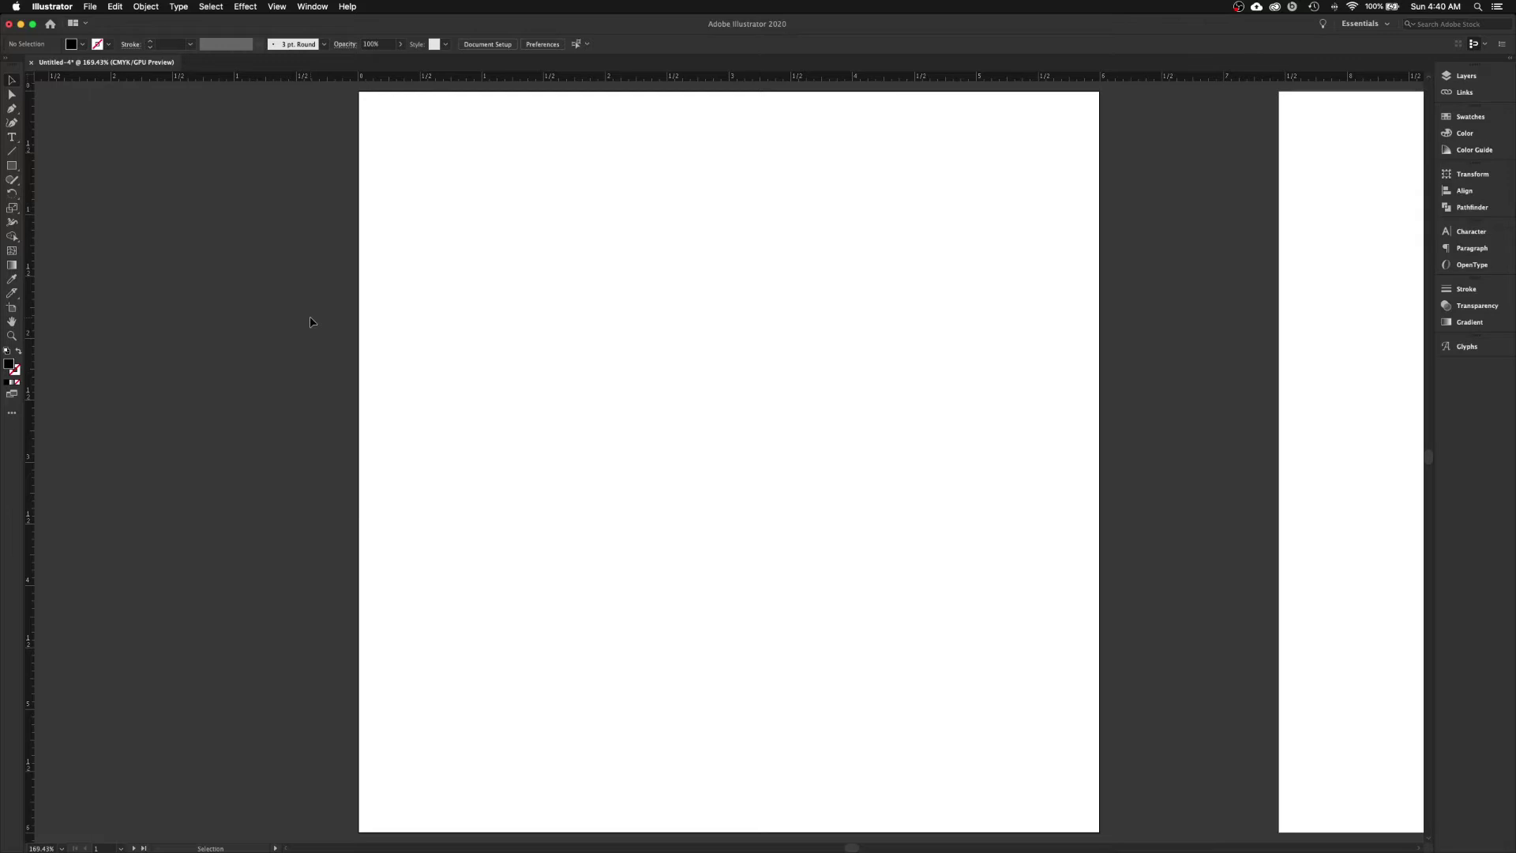
key(a)
key(super+1)
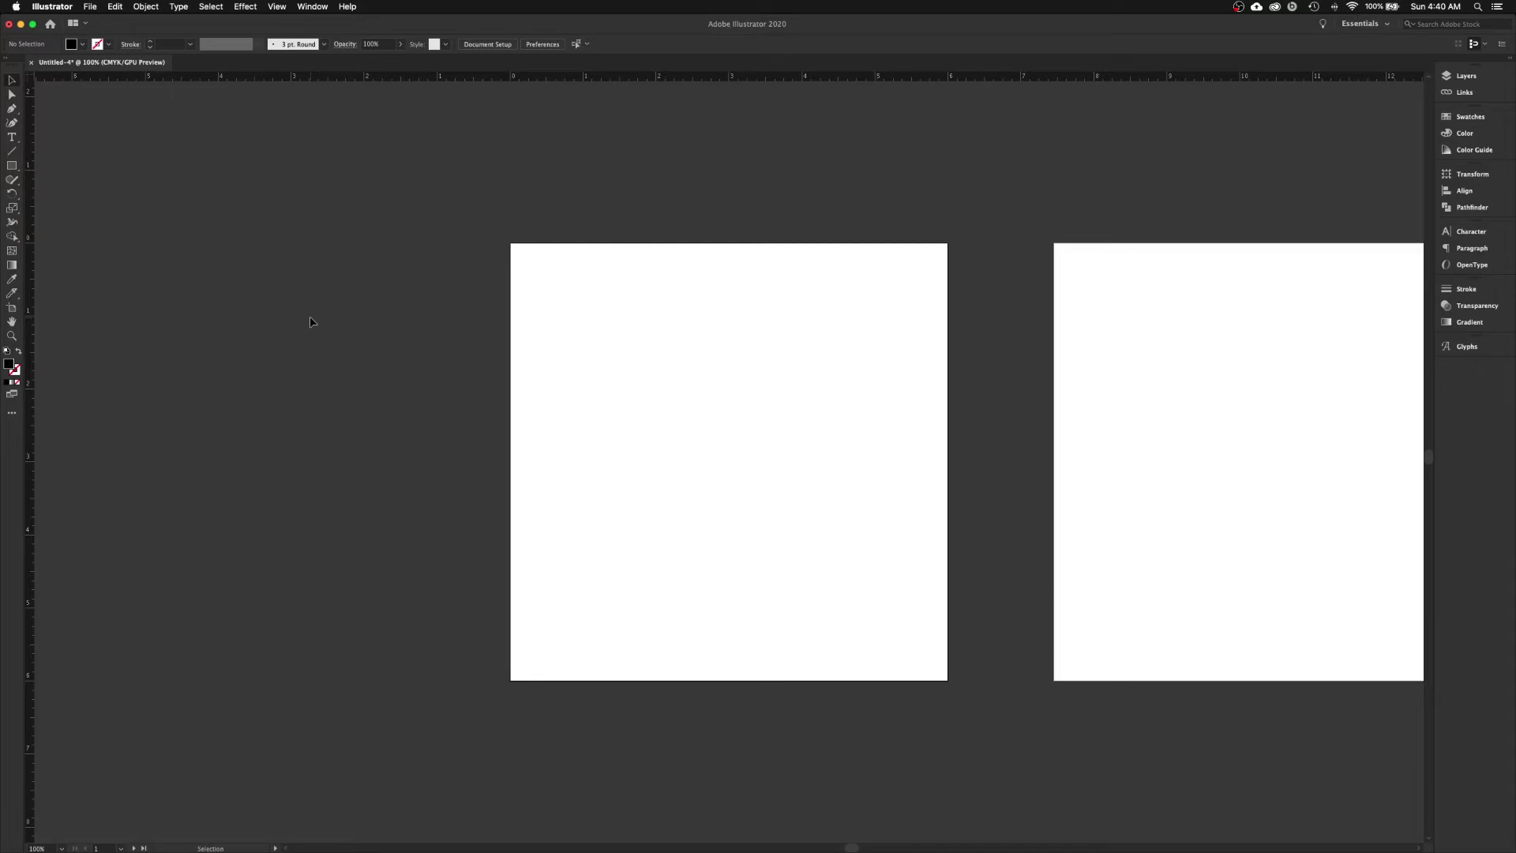
key(super+0)
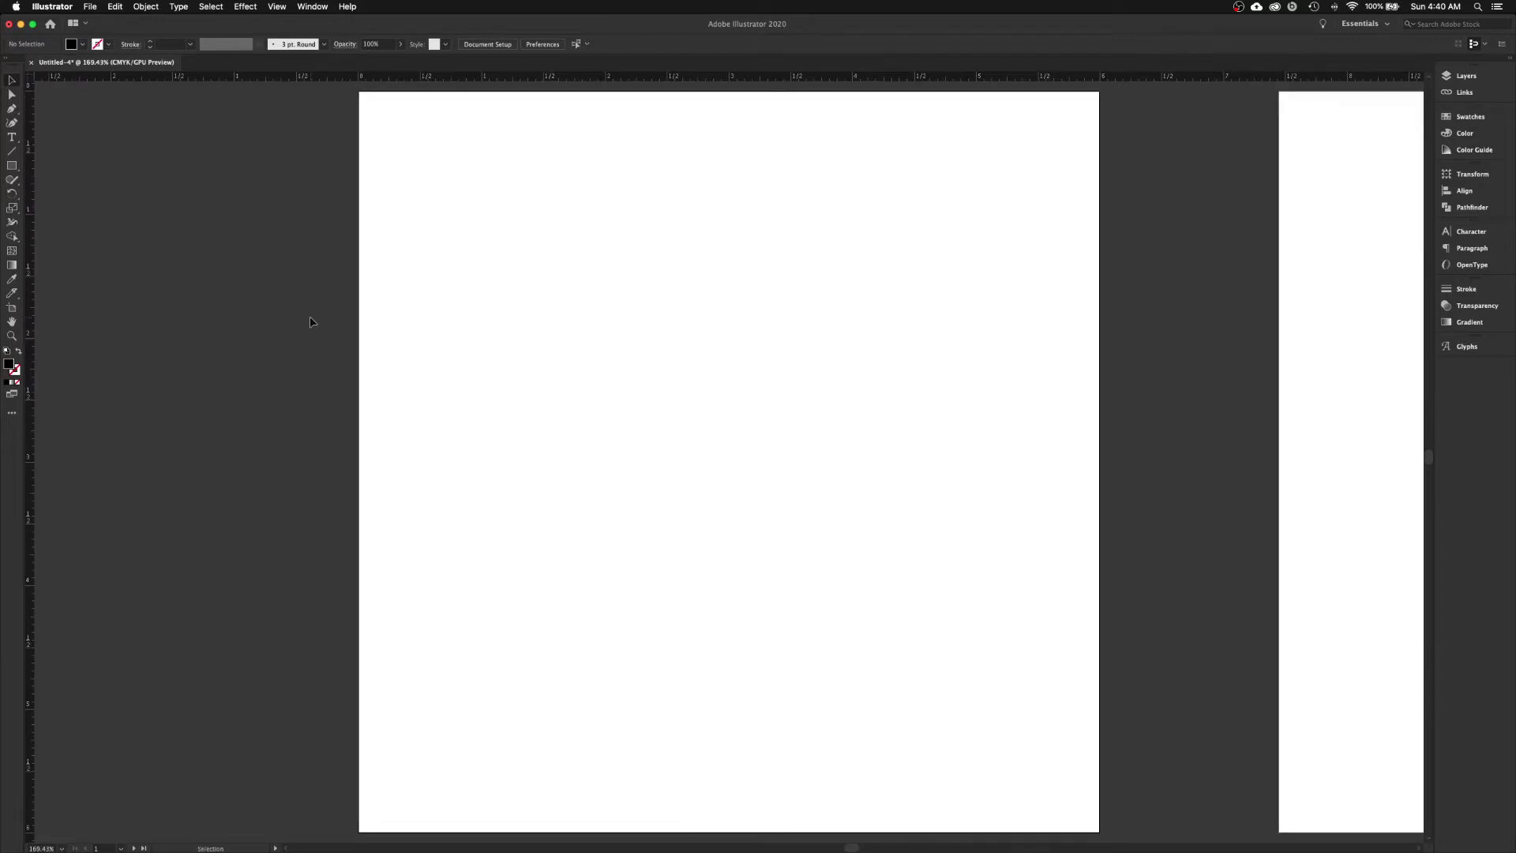
key(alt+super+0)
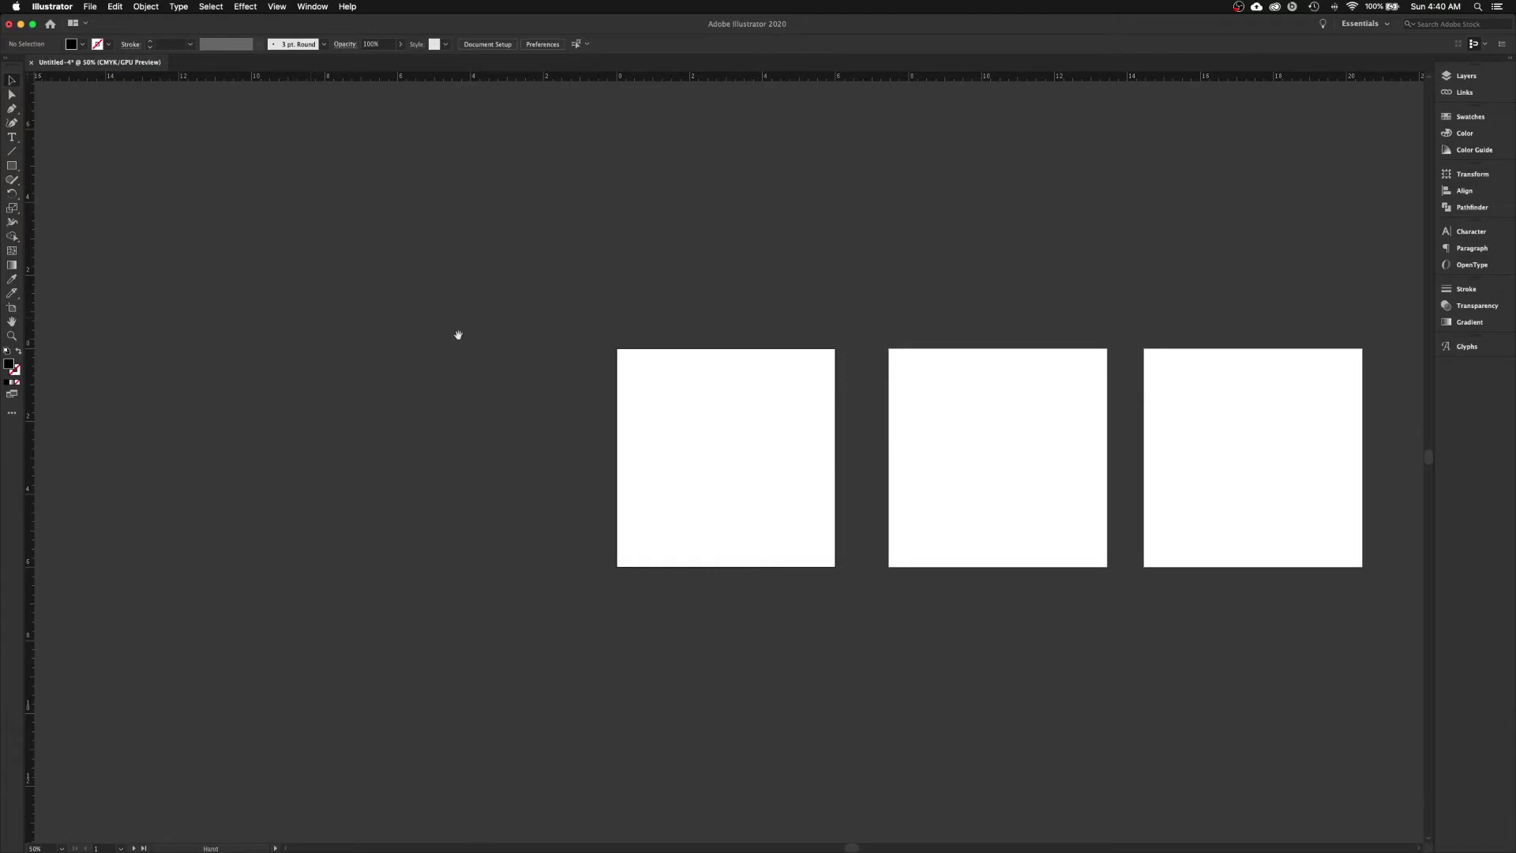
drag(695, 369, 471, 328)
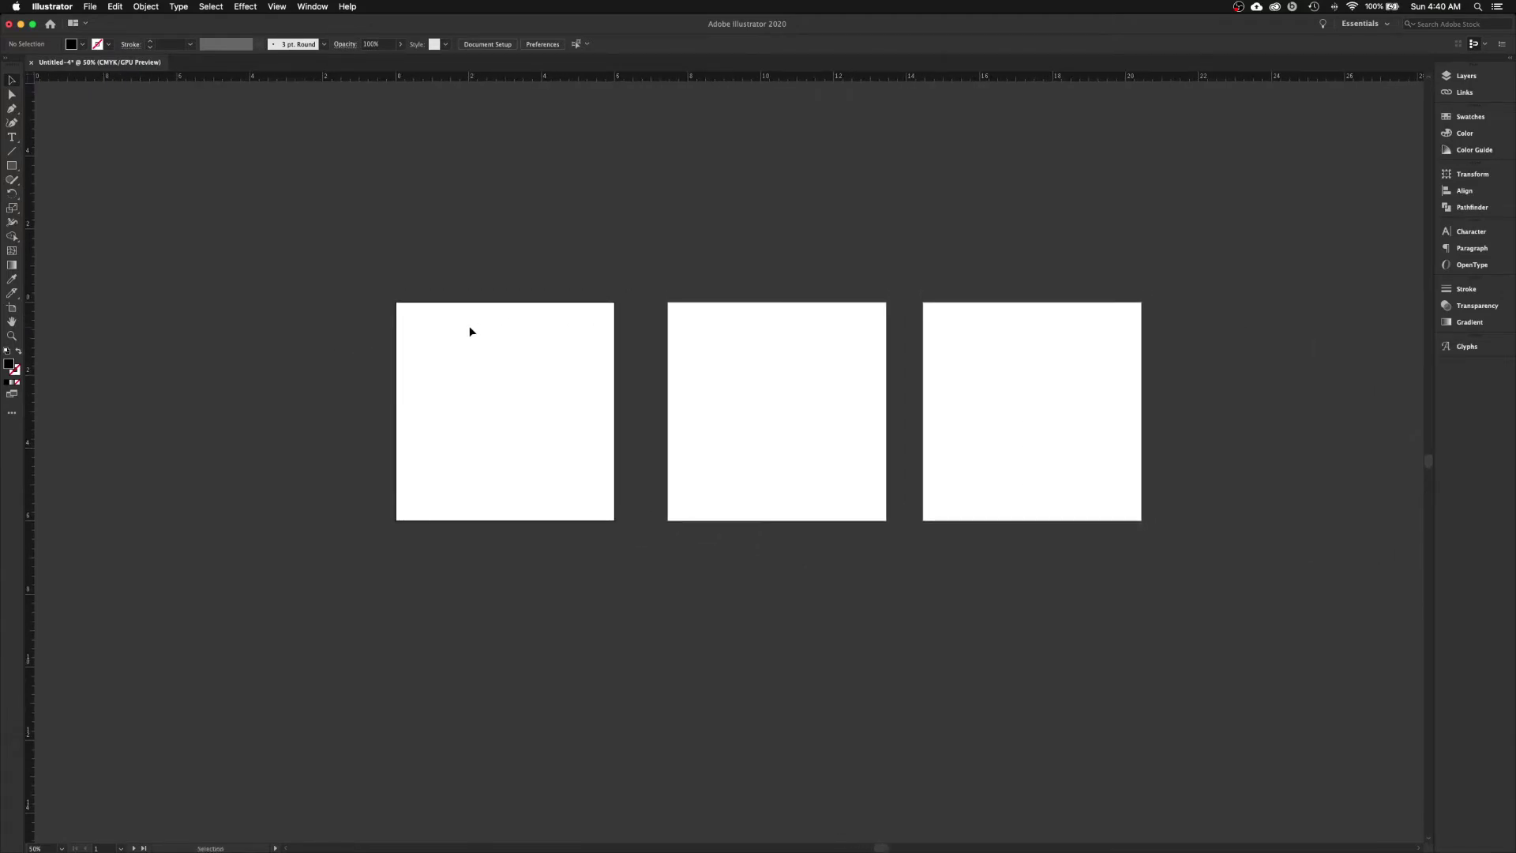
key(z)
drag(380, 289, 630, 534)
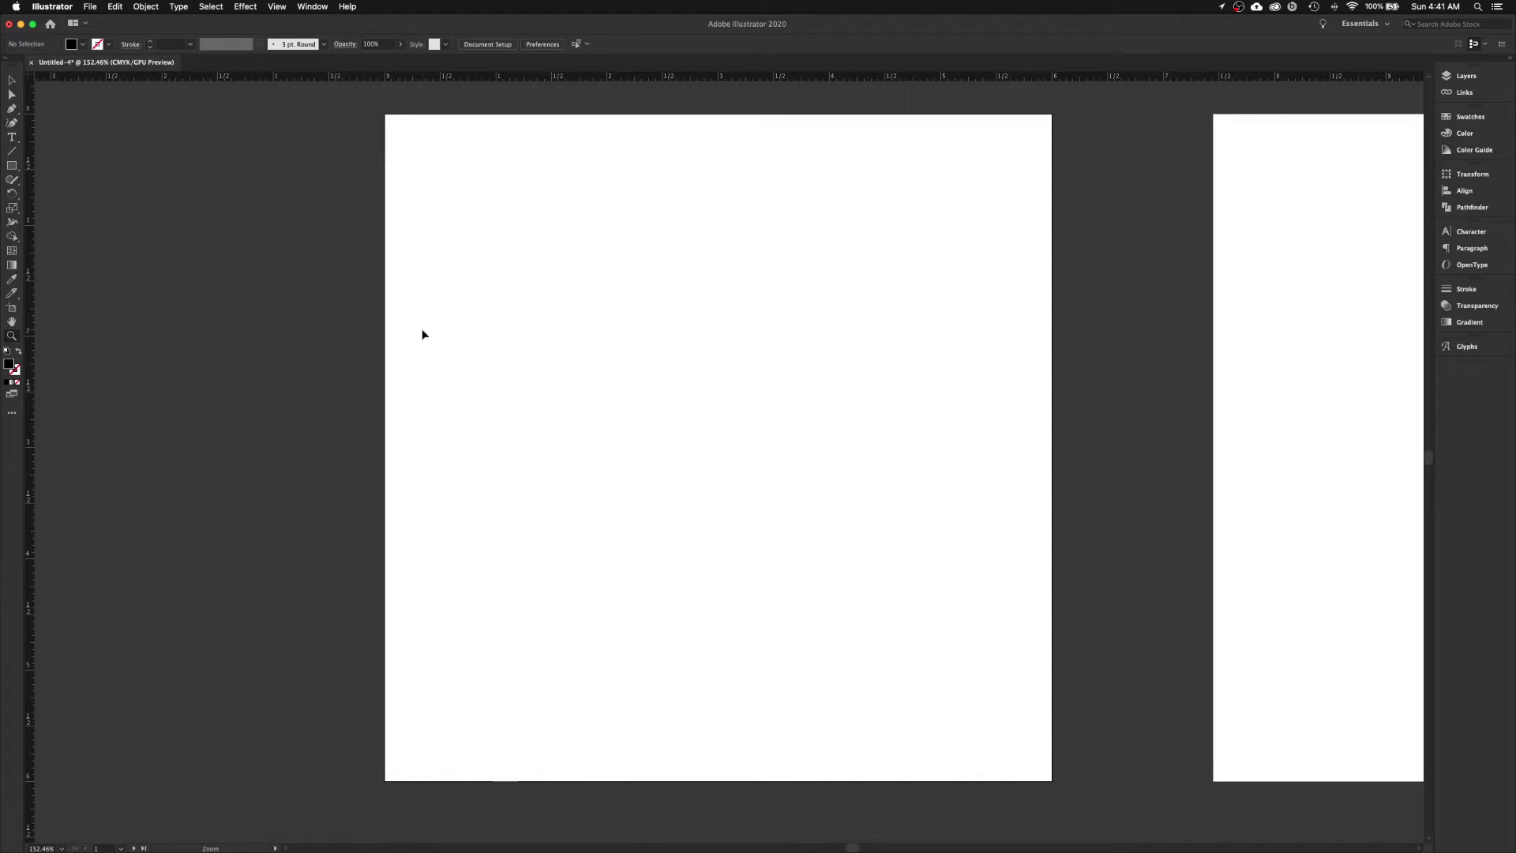
- Place 20200816_005741.jpg from the Desktop as a linked image on the first artboard, about 3.06 × 4.08 in
key(v)
click(91, 7)
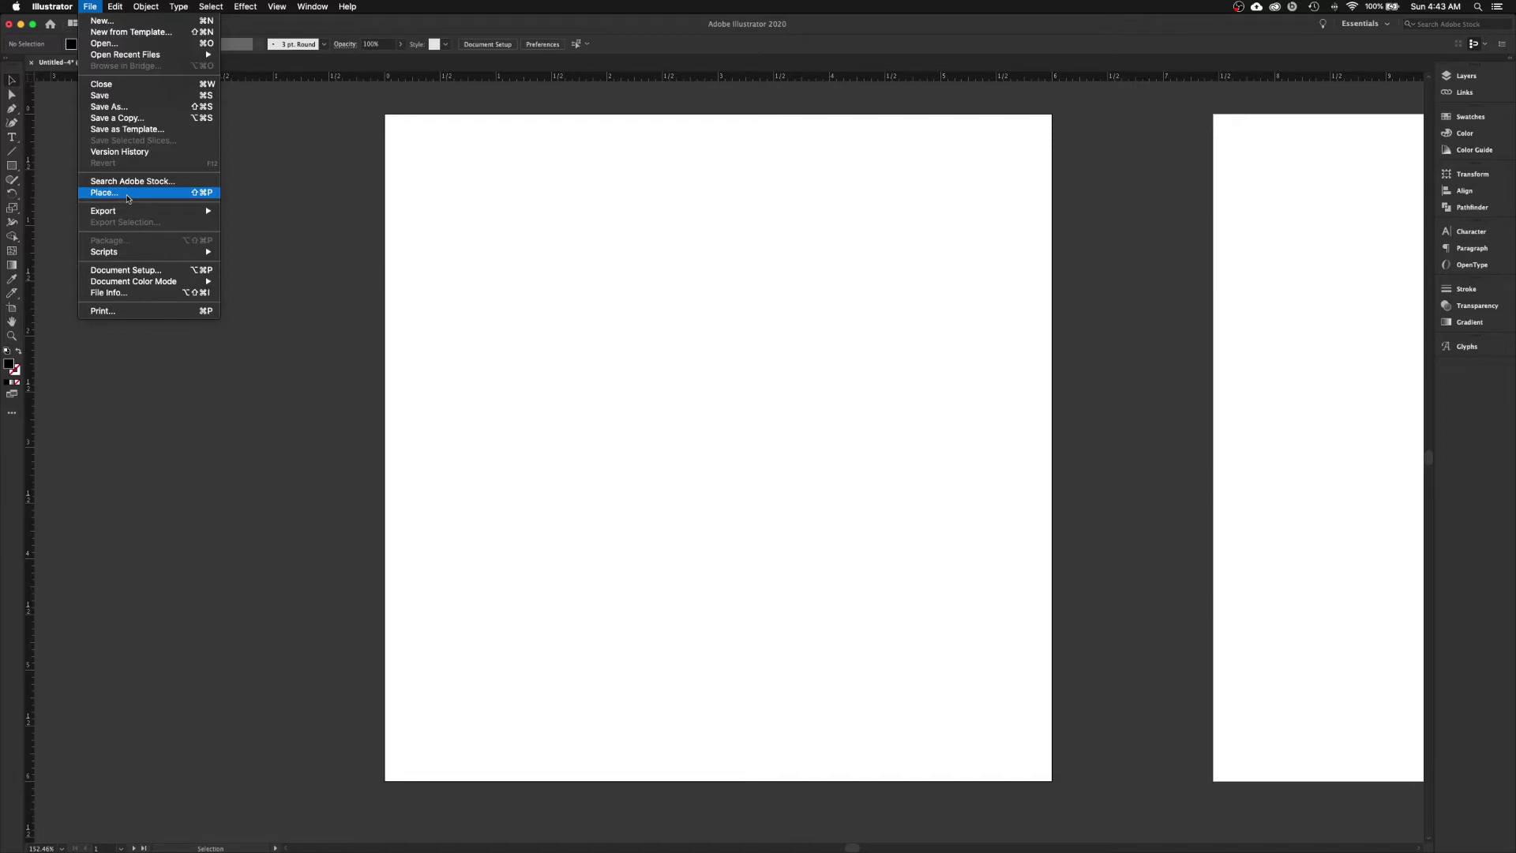
click(129, 198)
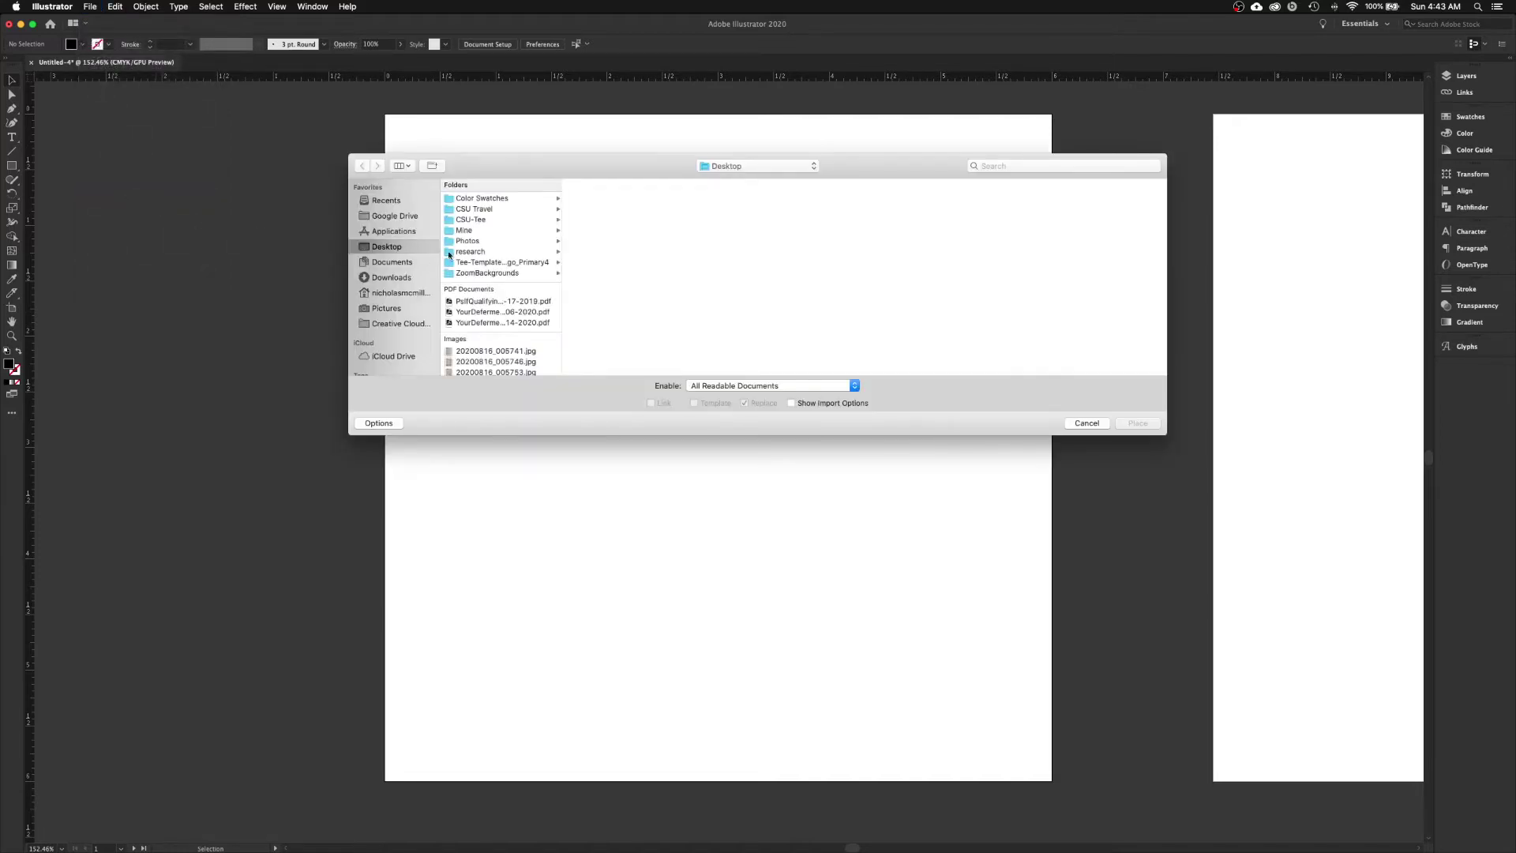
scroll(454, 298, down, 3)
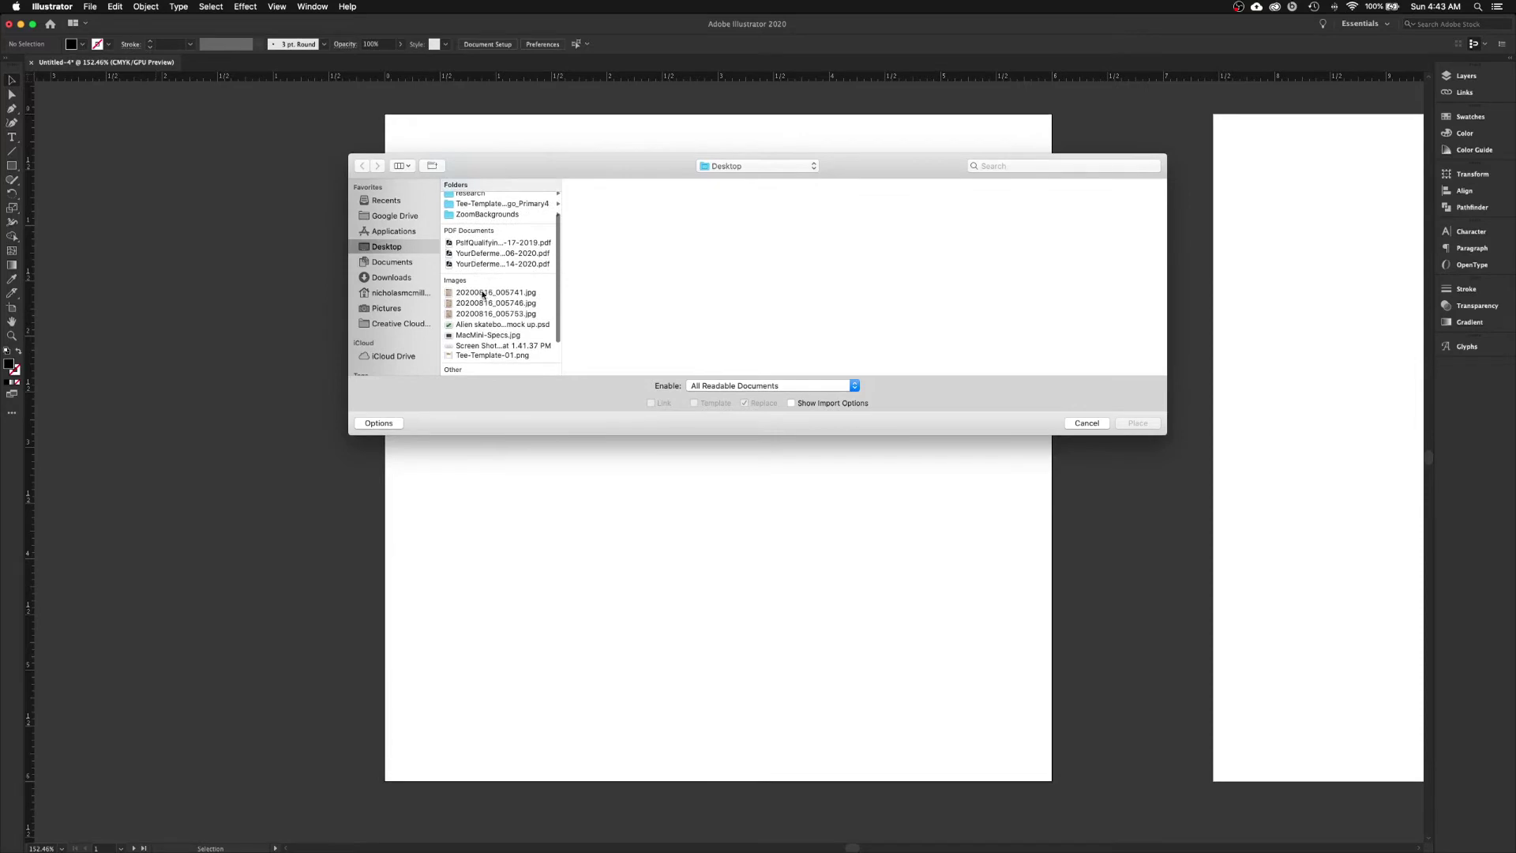
click(483, 294)
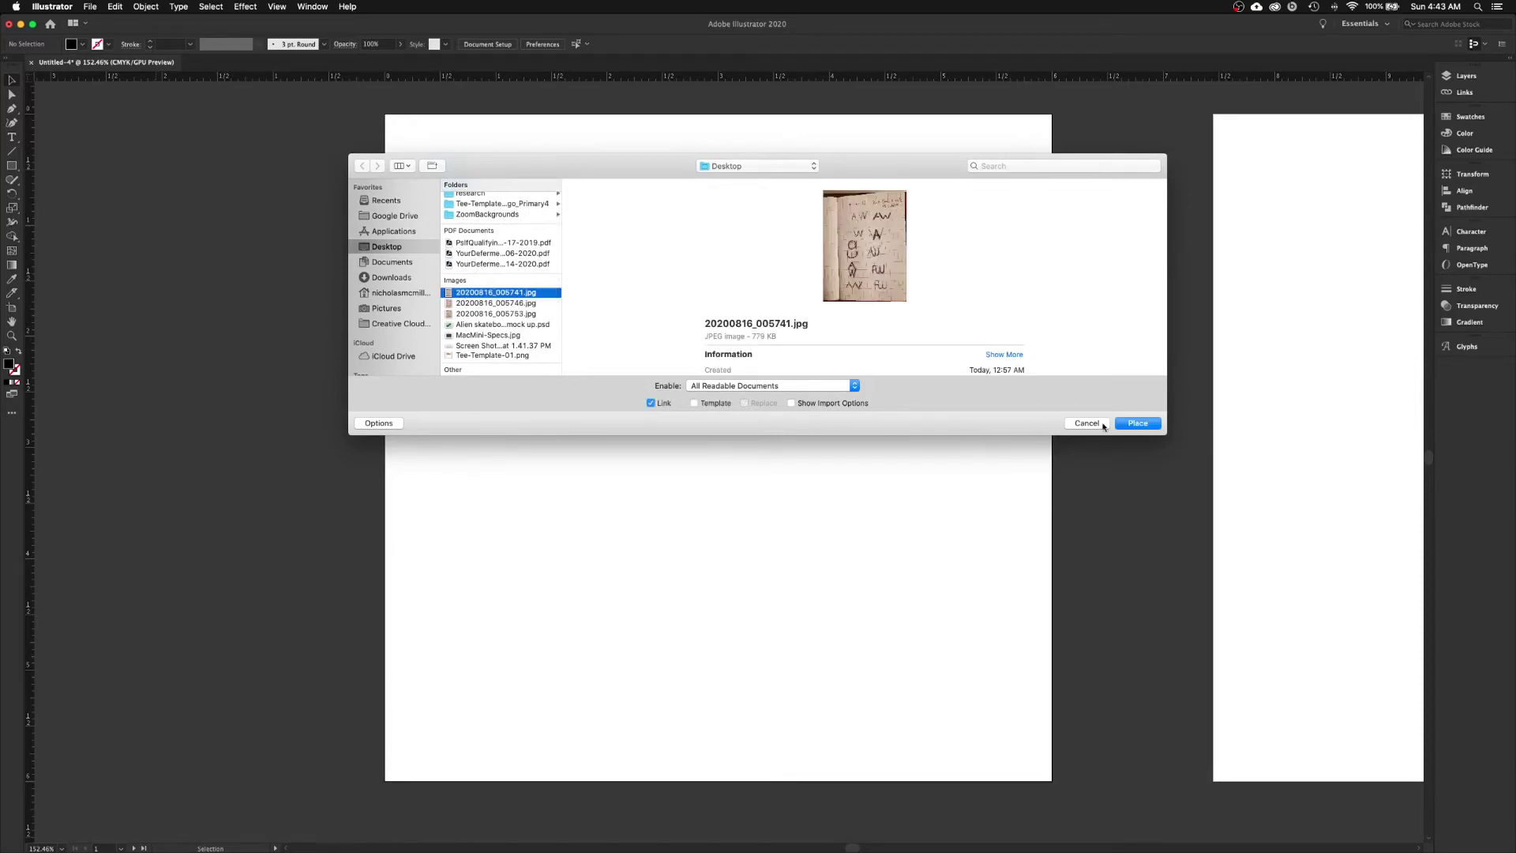
click(1139, 424)
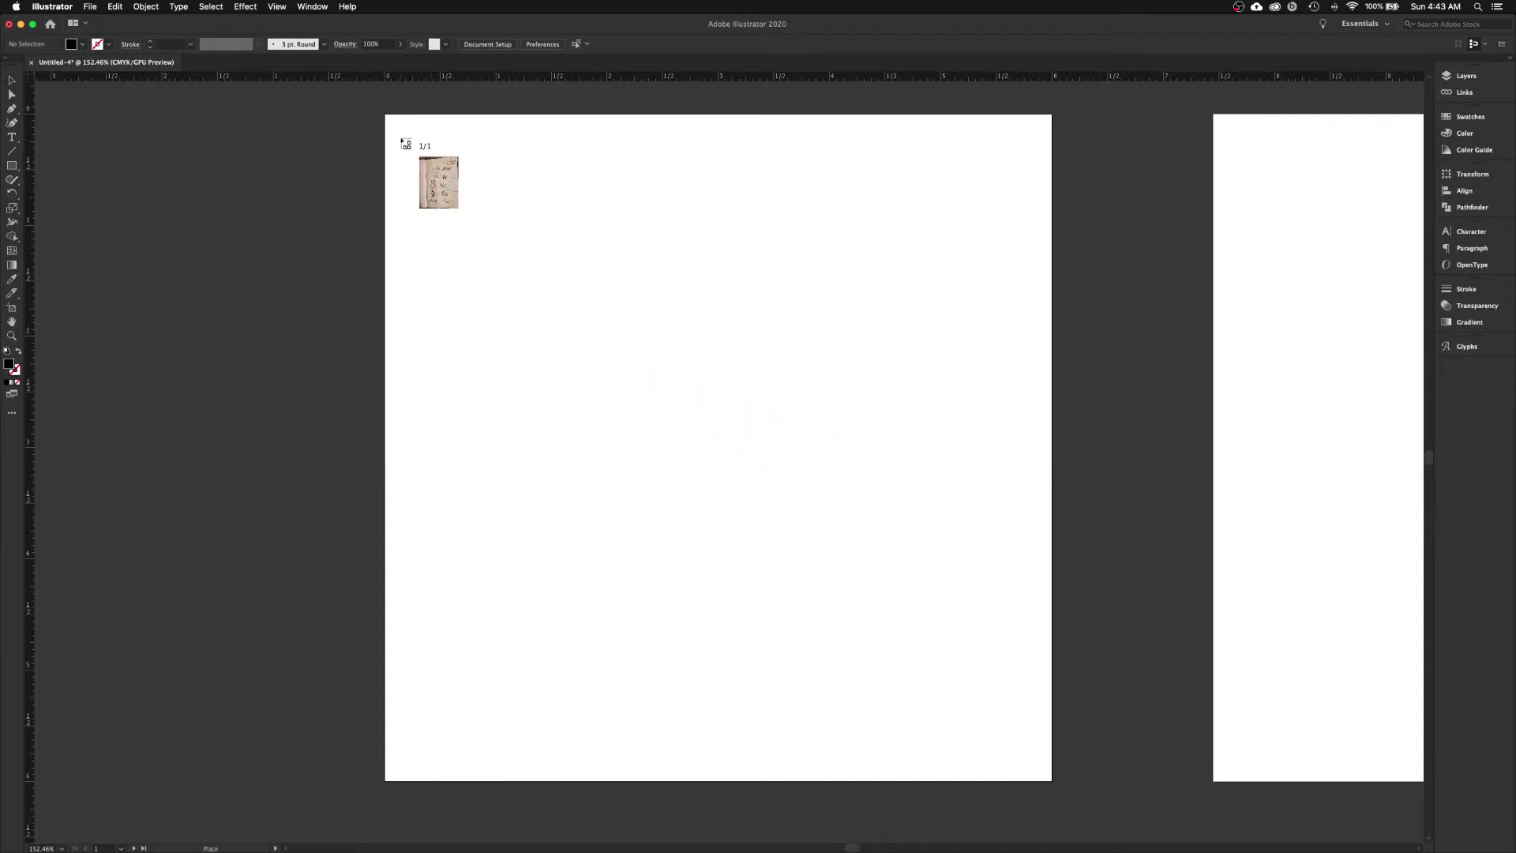
drag(397, 135, 736, 608)
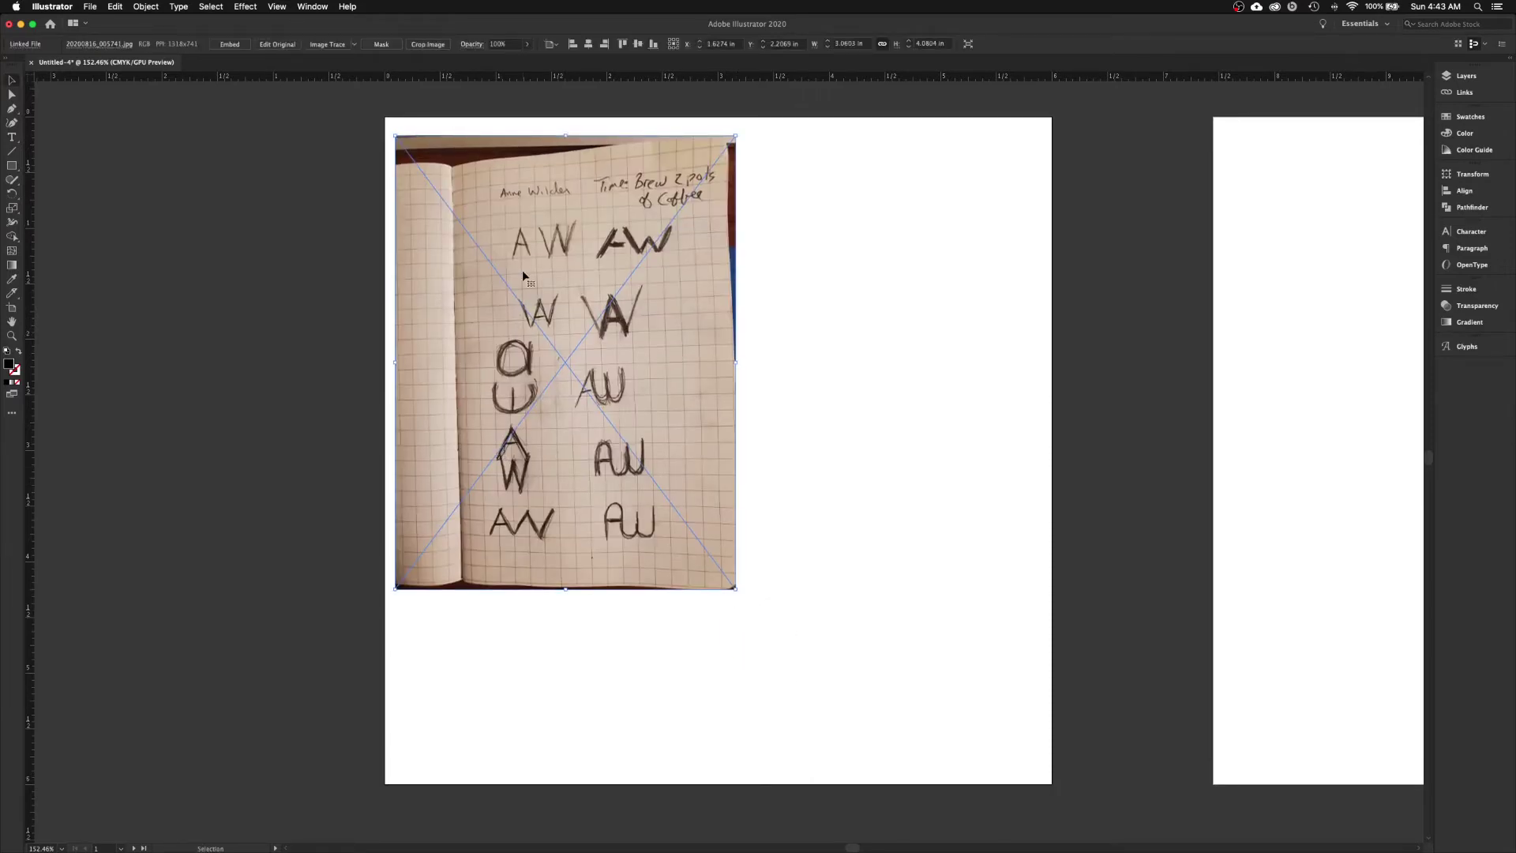
- Crop the placed sketch photo to about 2.74 × 3.23 in, cutting off the handwritten heading, and open the Links panel
click(428, 45)
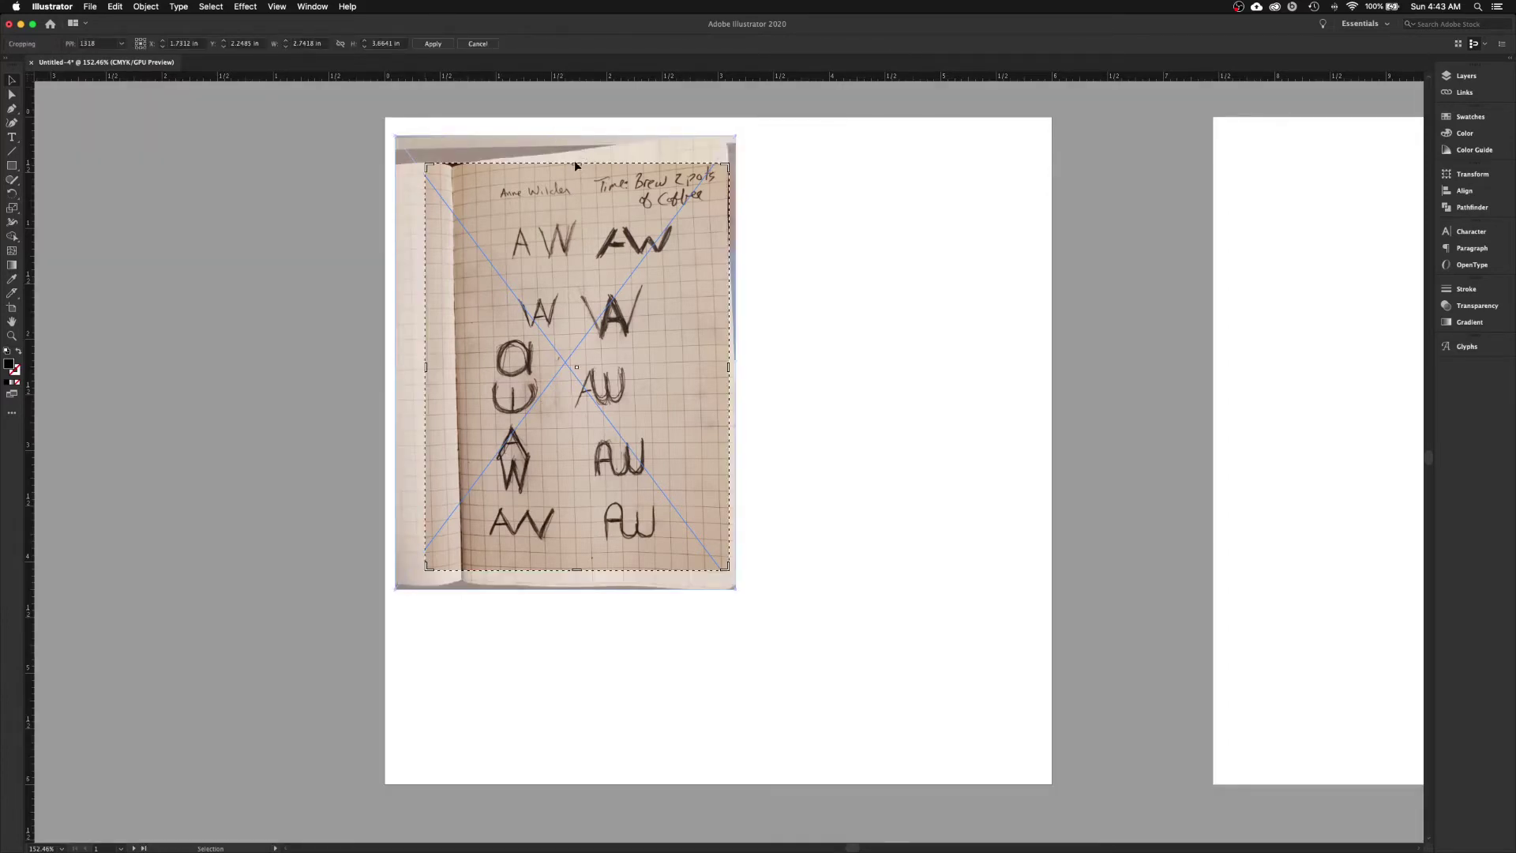
drag(577, 166, 579, 215)
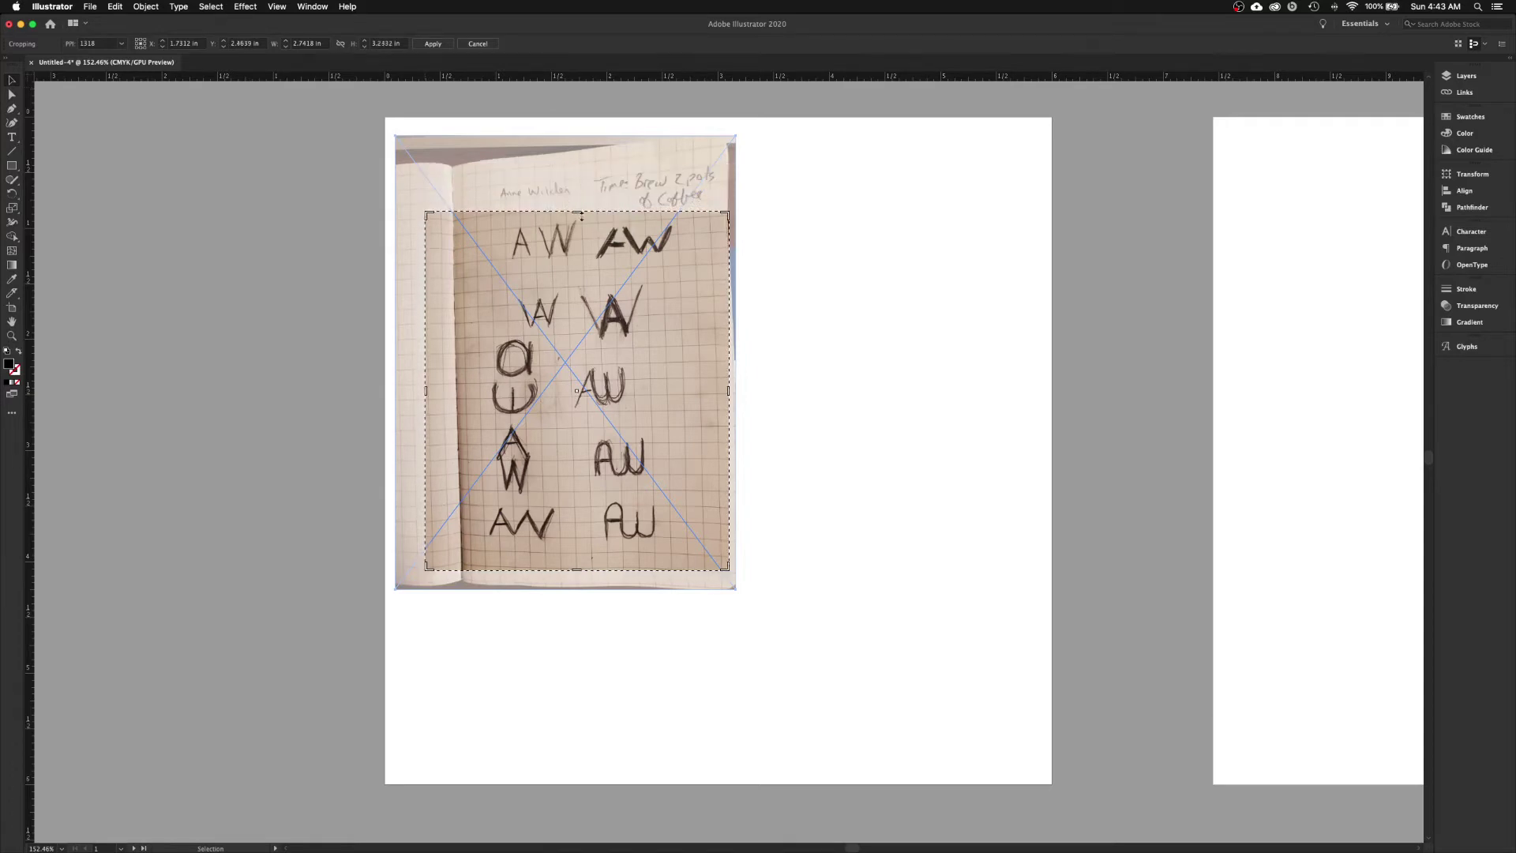
click(433, 43)
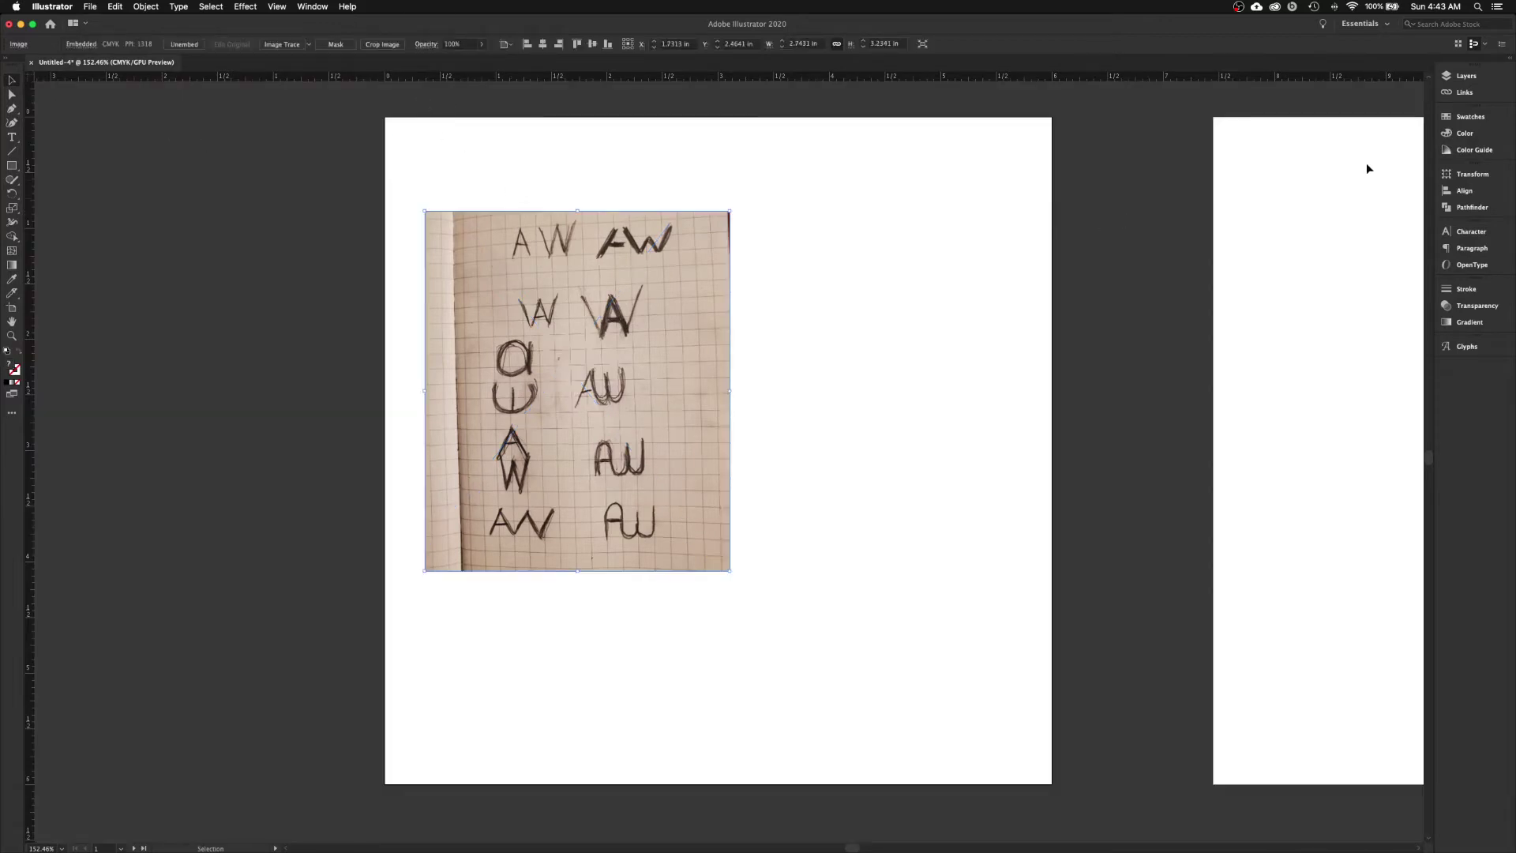
click(1458, 92)
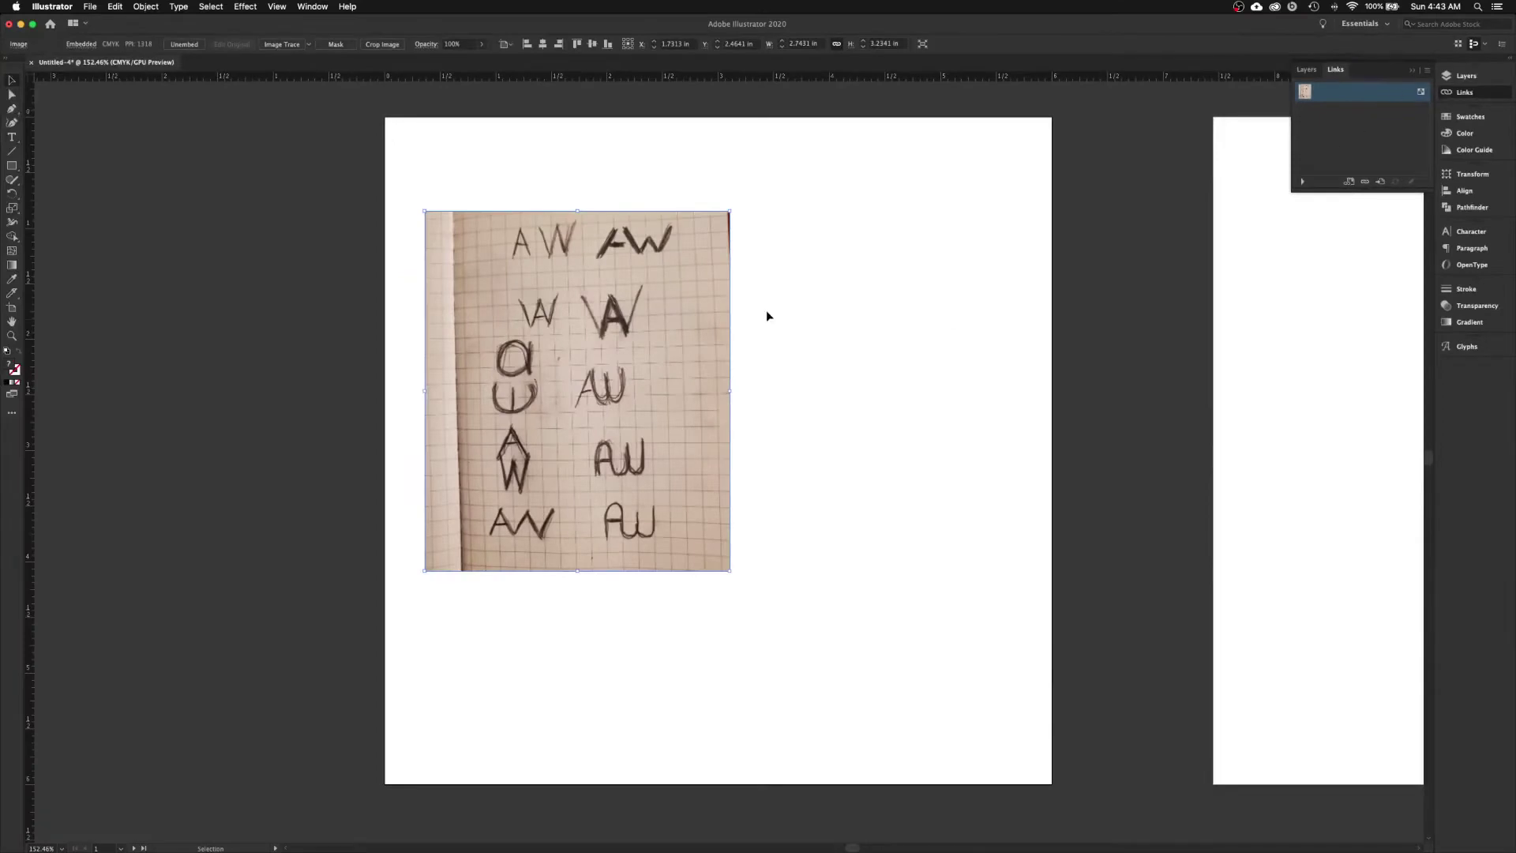
- Move the cropped sketch photo up into the upper-left corner of the first artboard
click(782, 303)
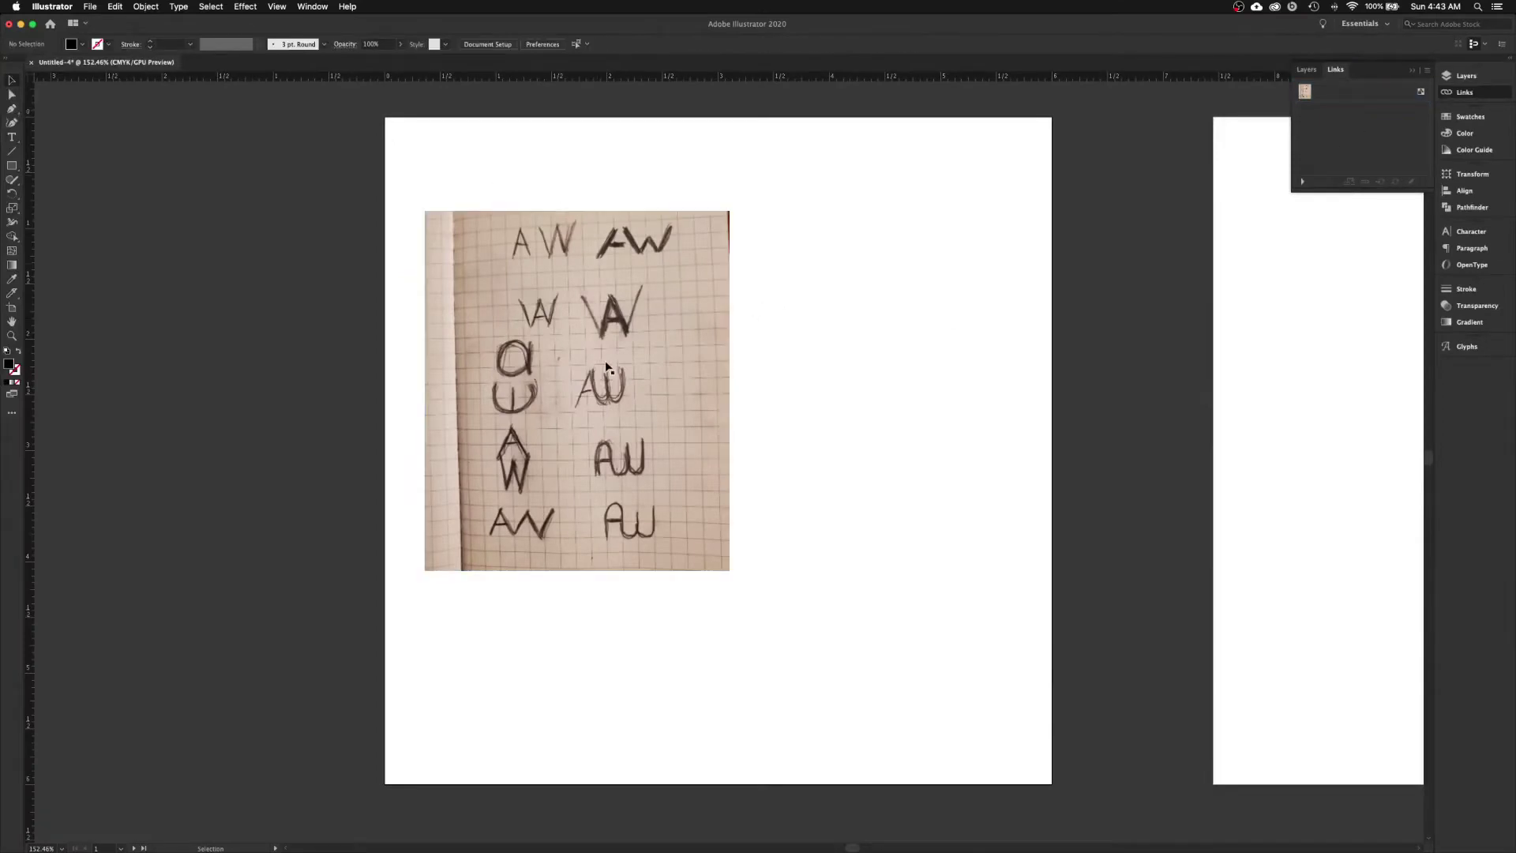
scroll(624, 362, down, 1)
click(632, 360)
drag(632, 376, 600, 298)
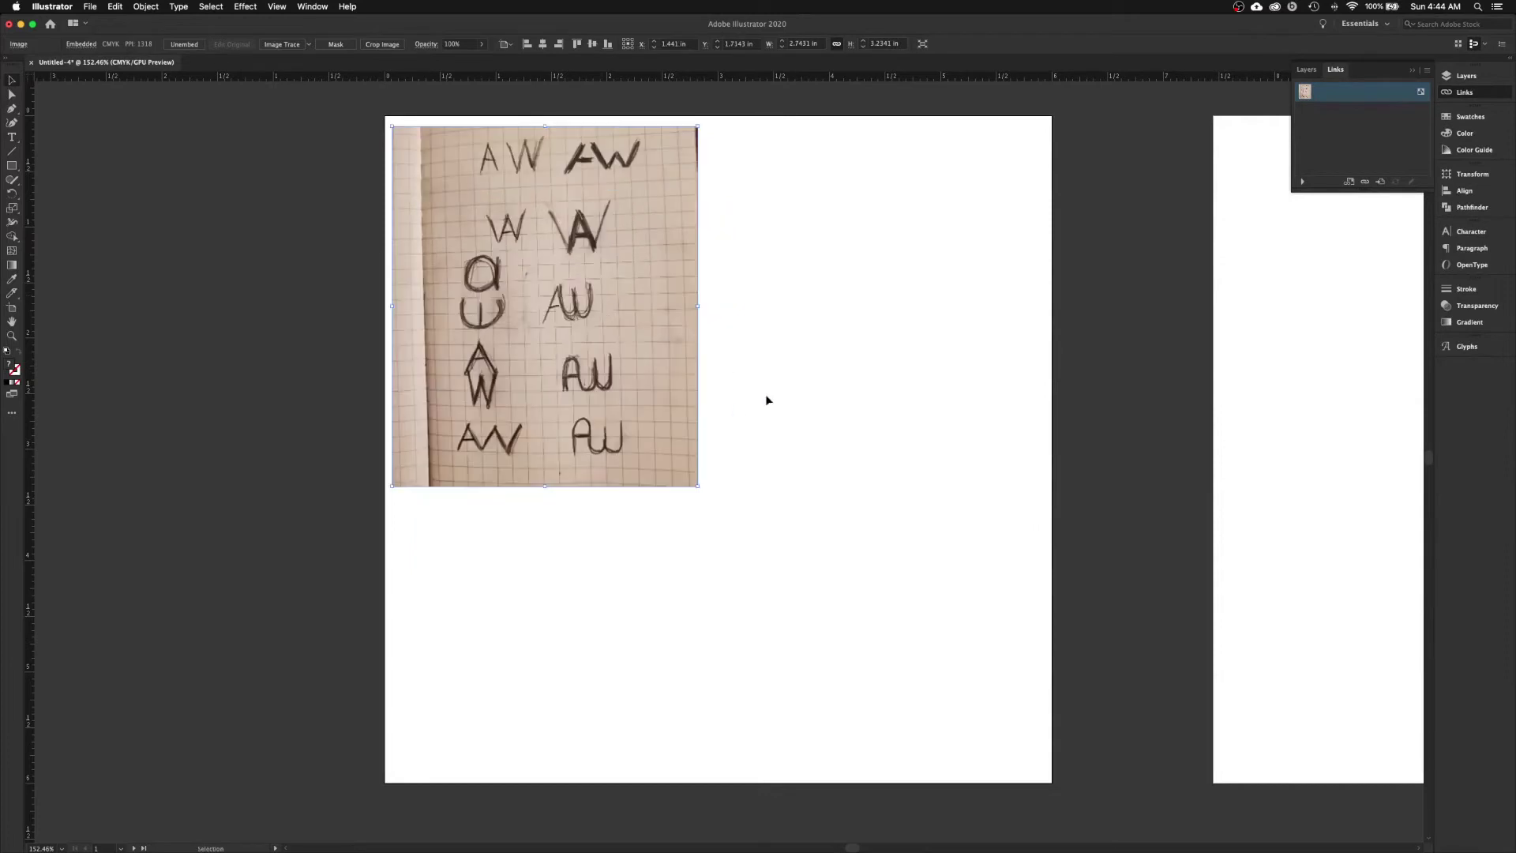
click(701, 378)
- Place 20200816_005746.jpg from the Desktop as a linked image beside the first sketch, about 2.80 × 3.73 in
click(87, 6)
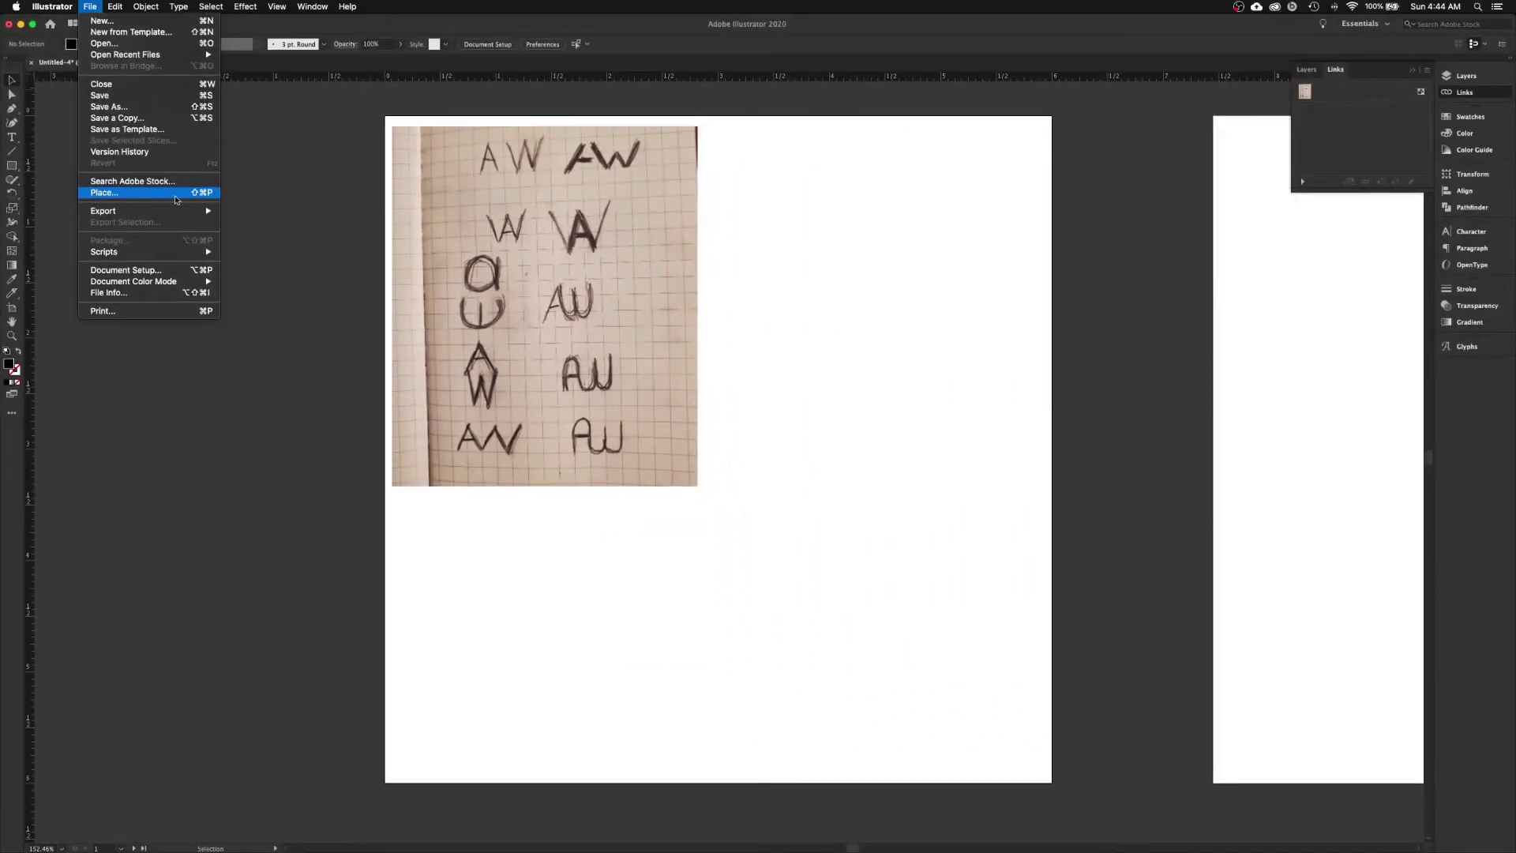
click(338, 227)
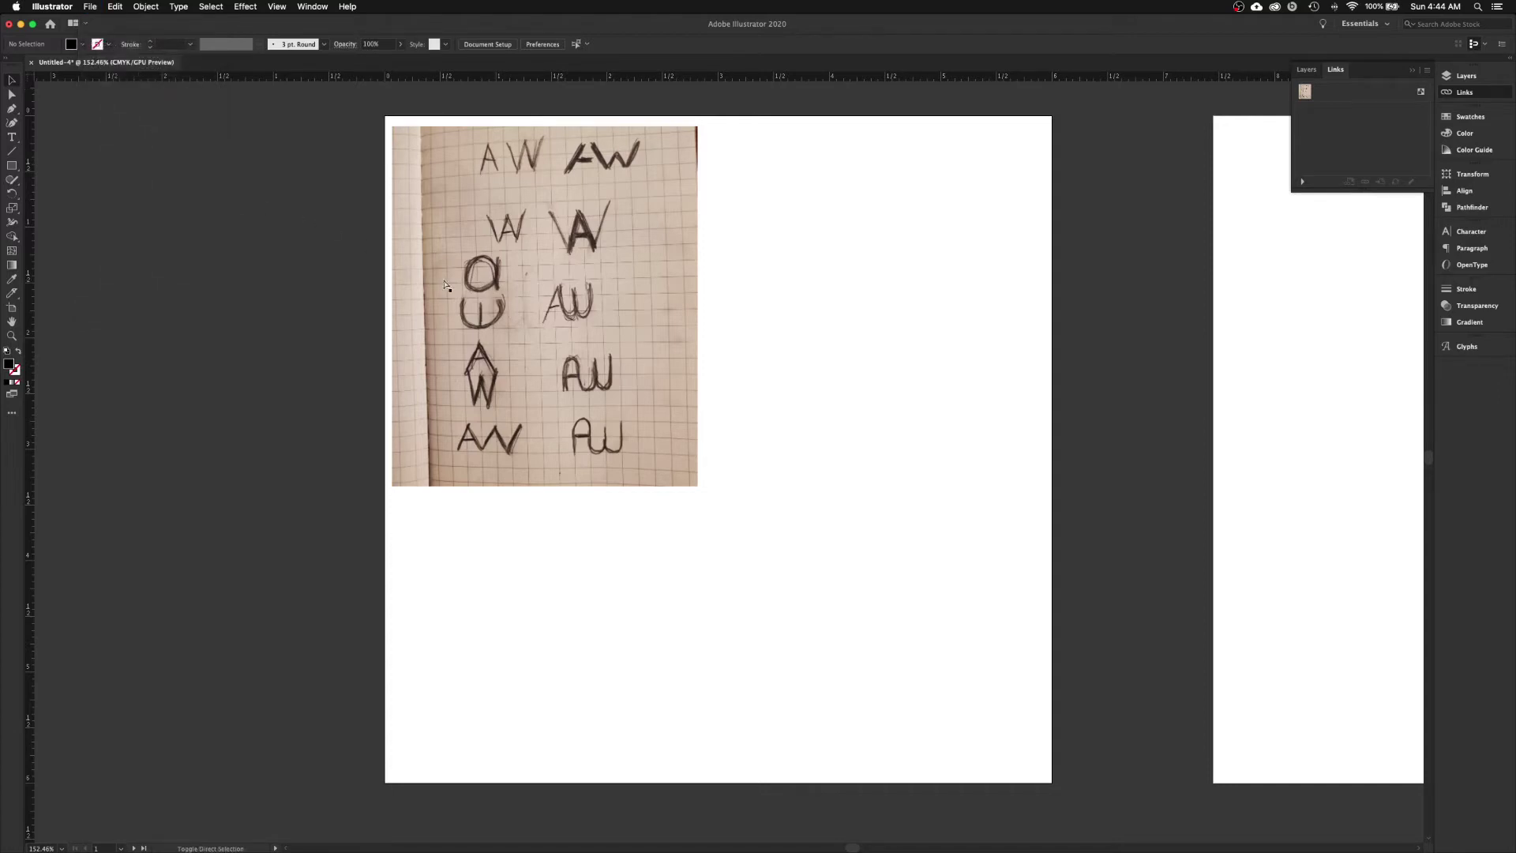
key(super+shift+p)
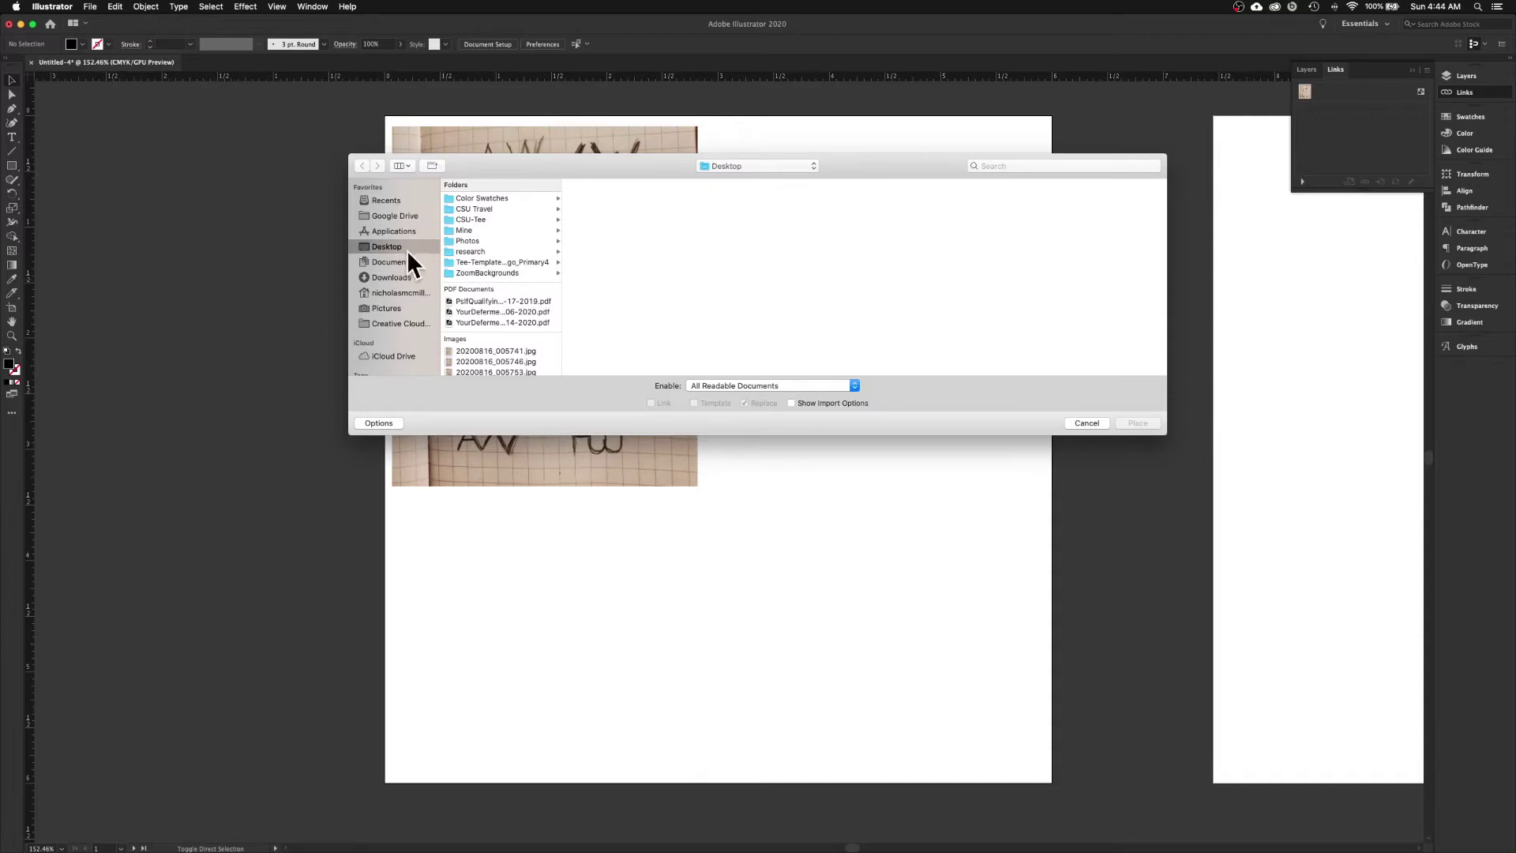
scroll(509, 286, down, 2)
click(500, 328)
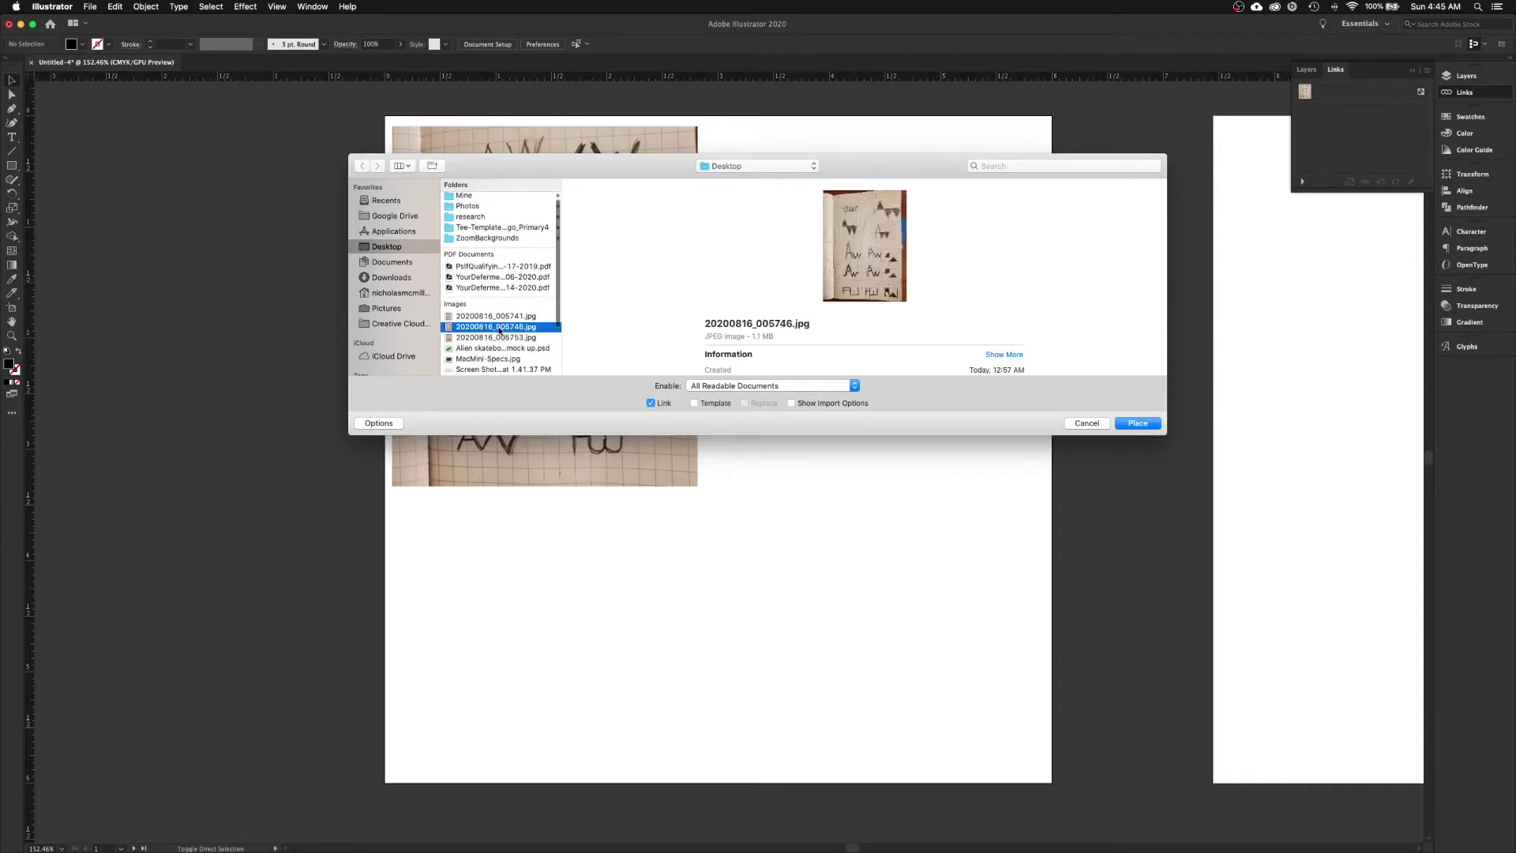
click(1137, 424)
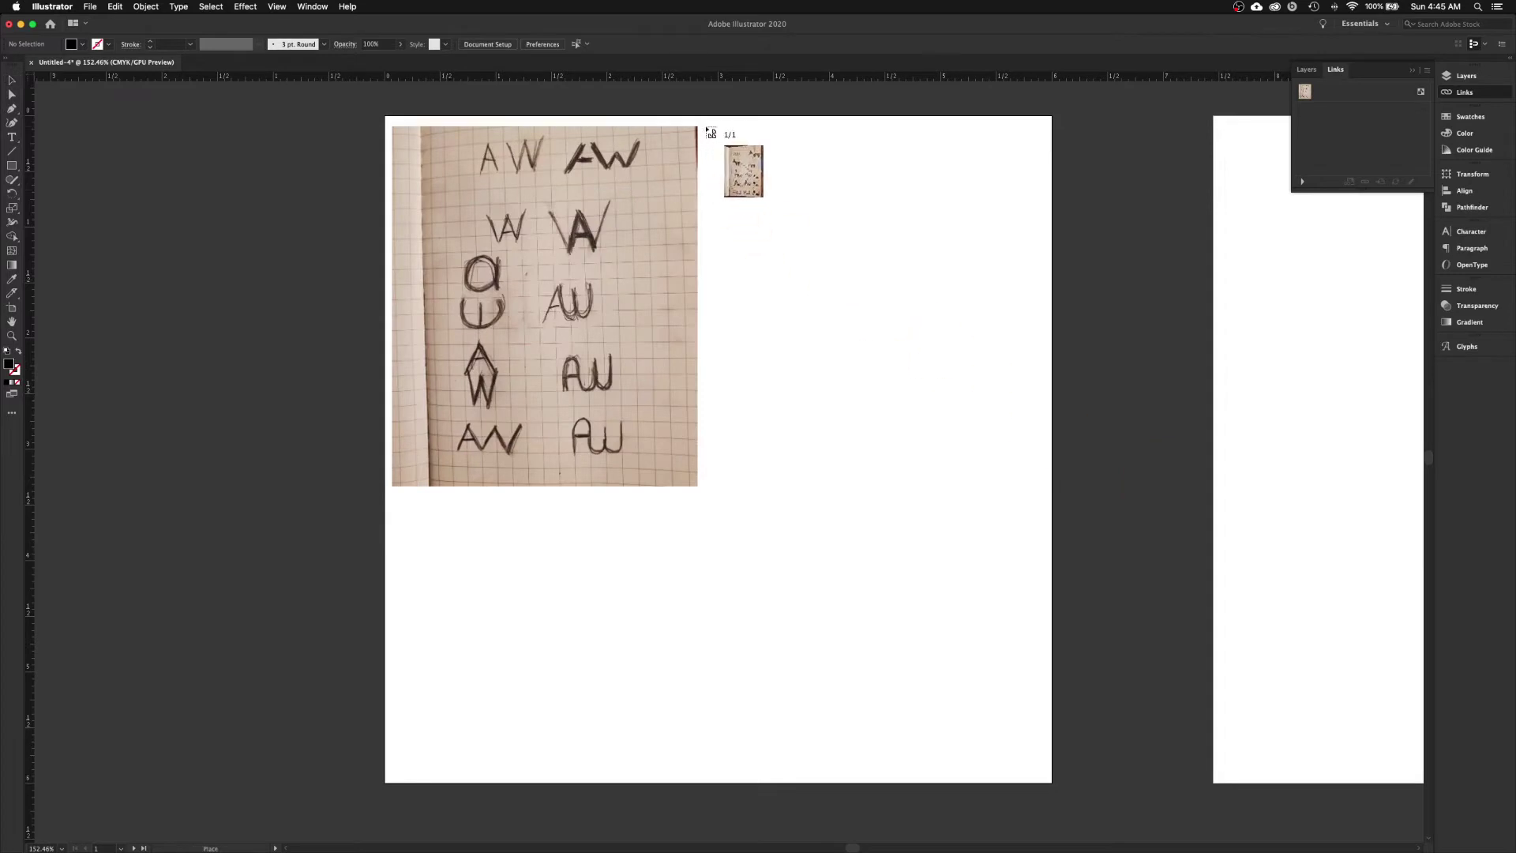
drag(706, 128, 1018, 604)
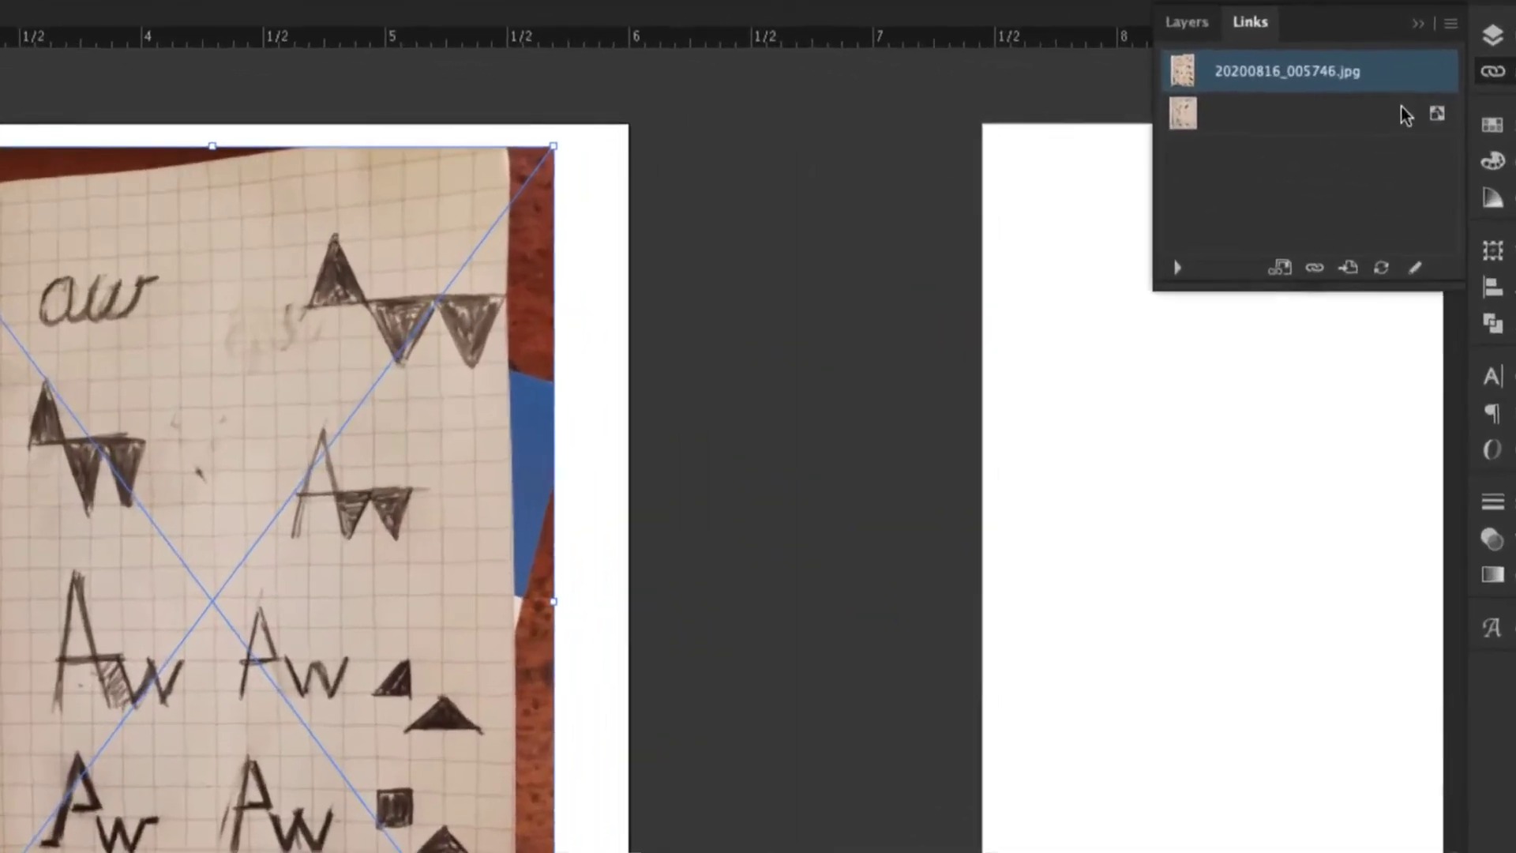
- Show the link details of 20200816_005746.jpg, reveal its source folder in Finder, and close that folder window
click(1166, 277)
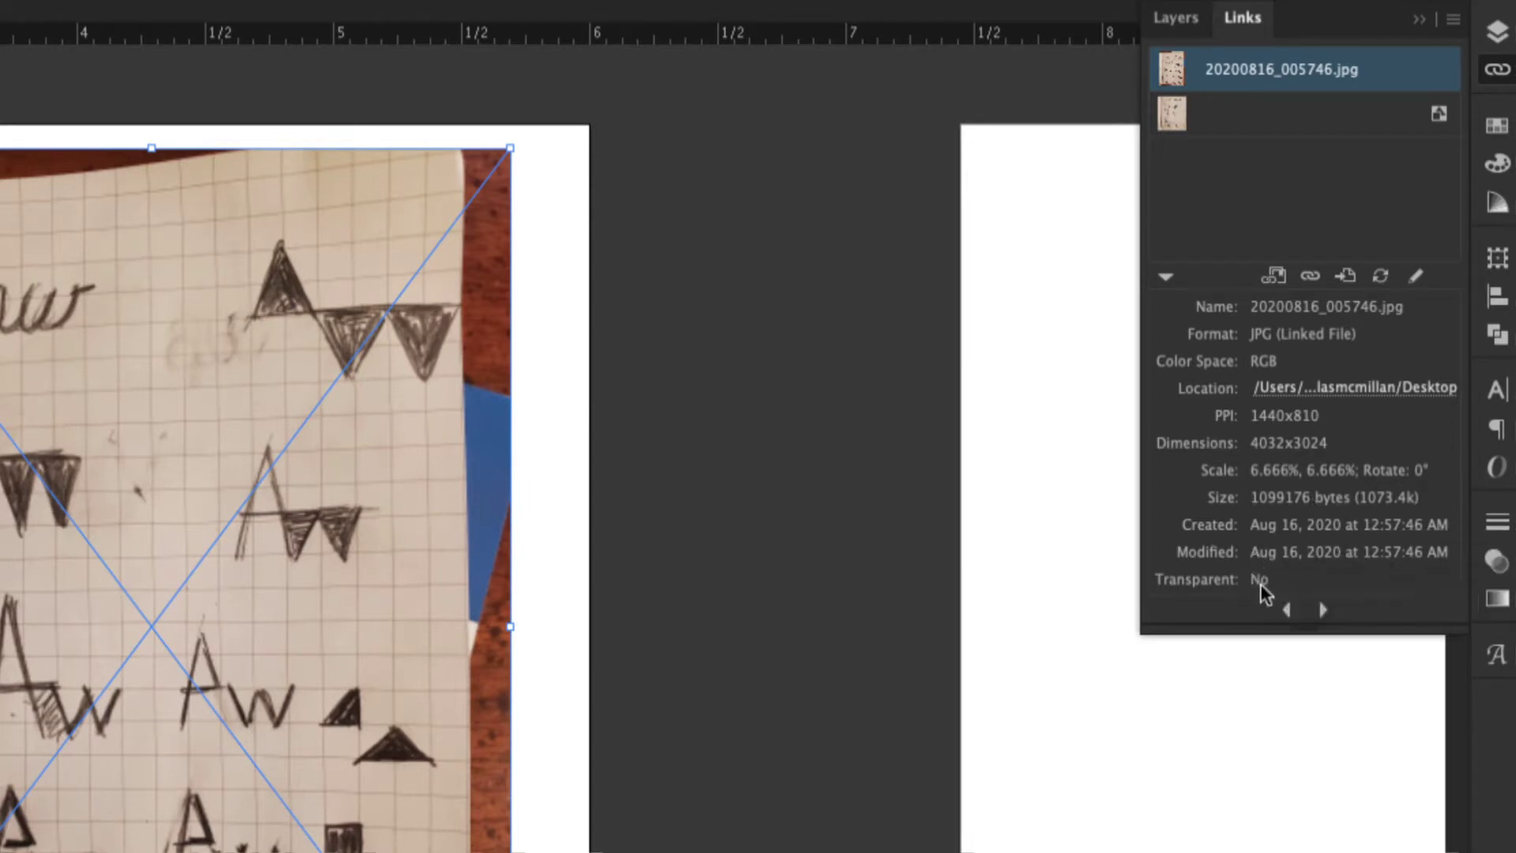
click(1335, 391)
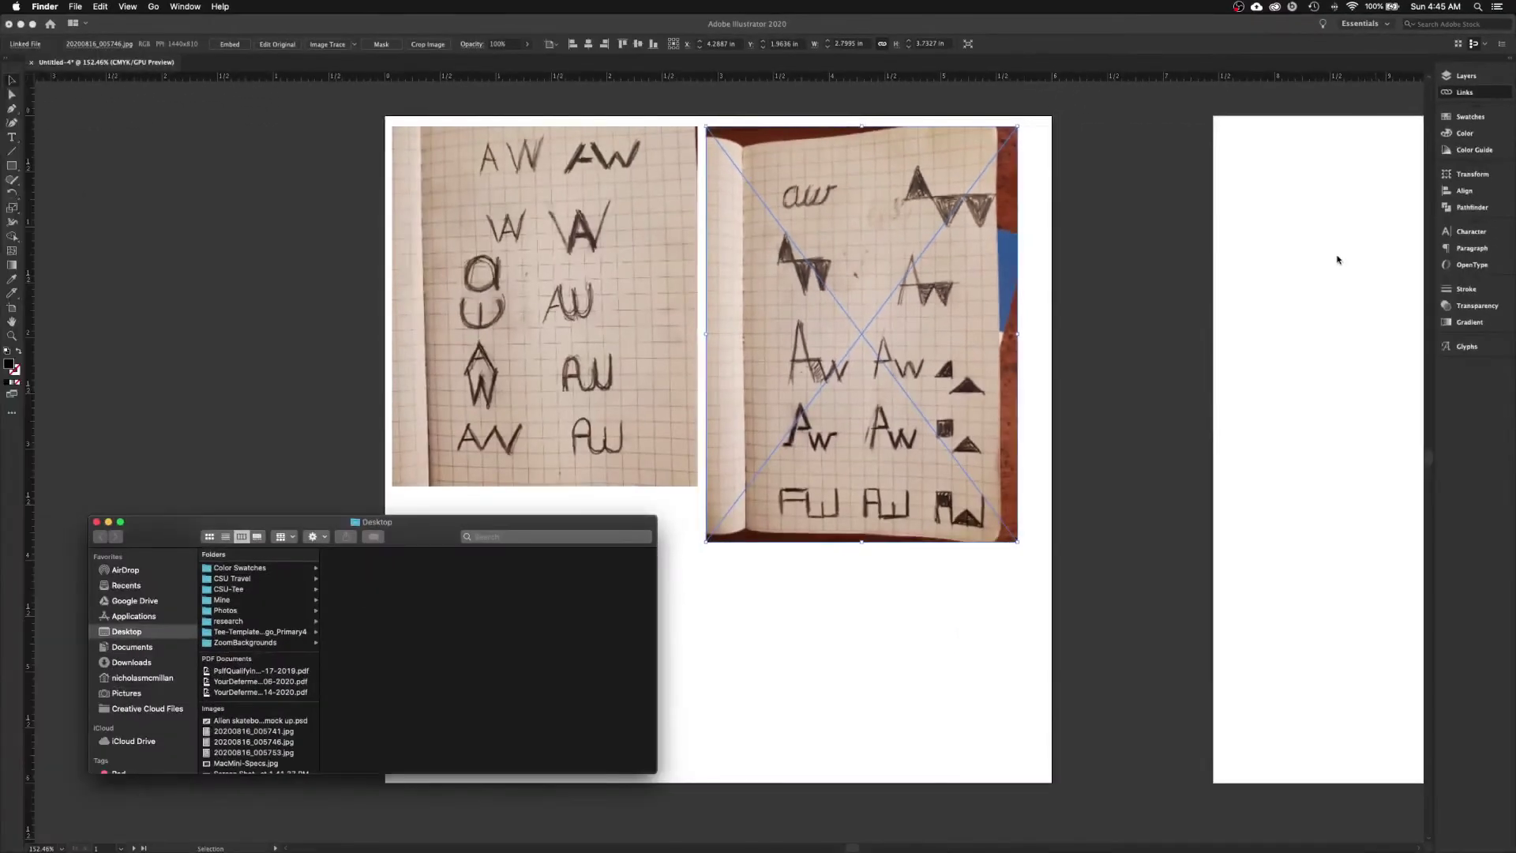
click(96, 523)
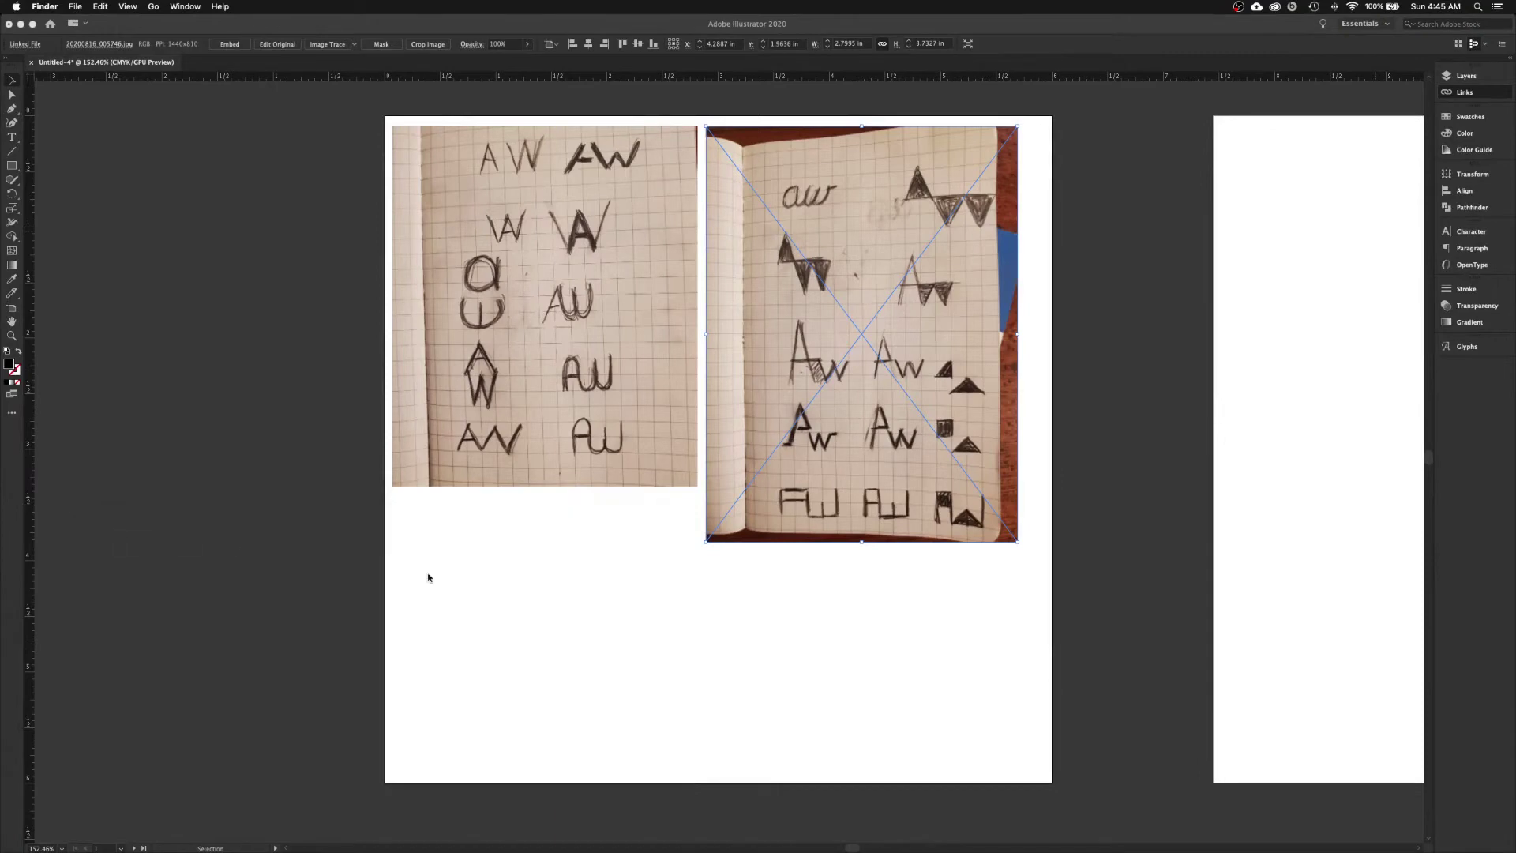
click(511, 586)
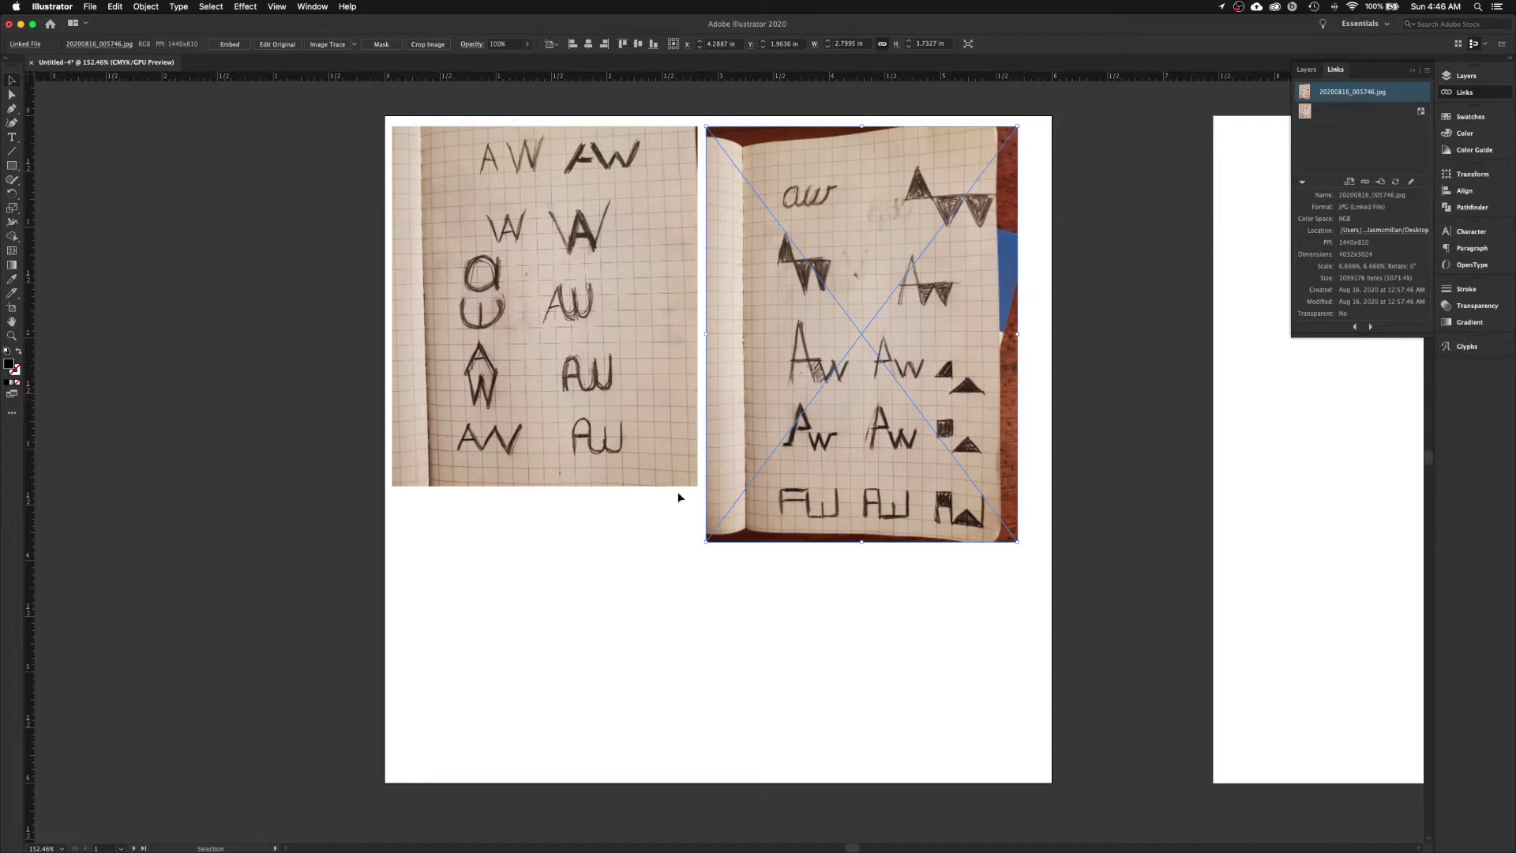
click(652, 545)
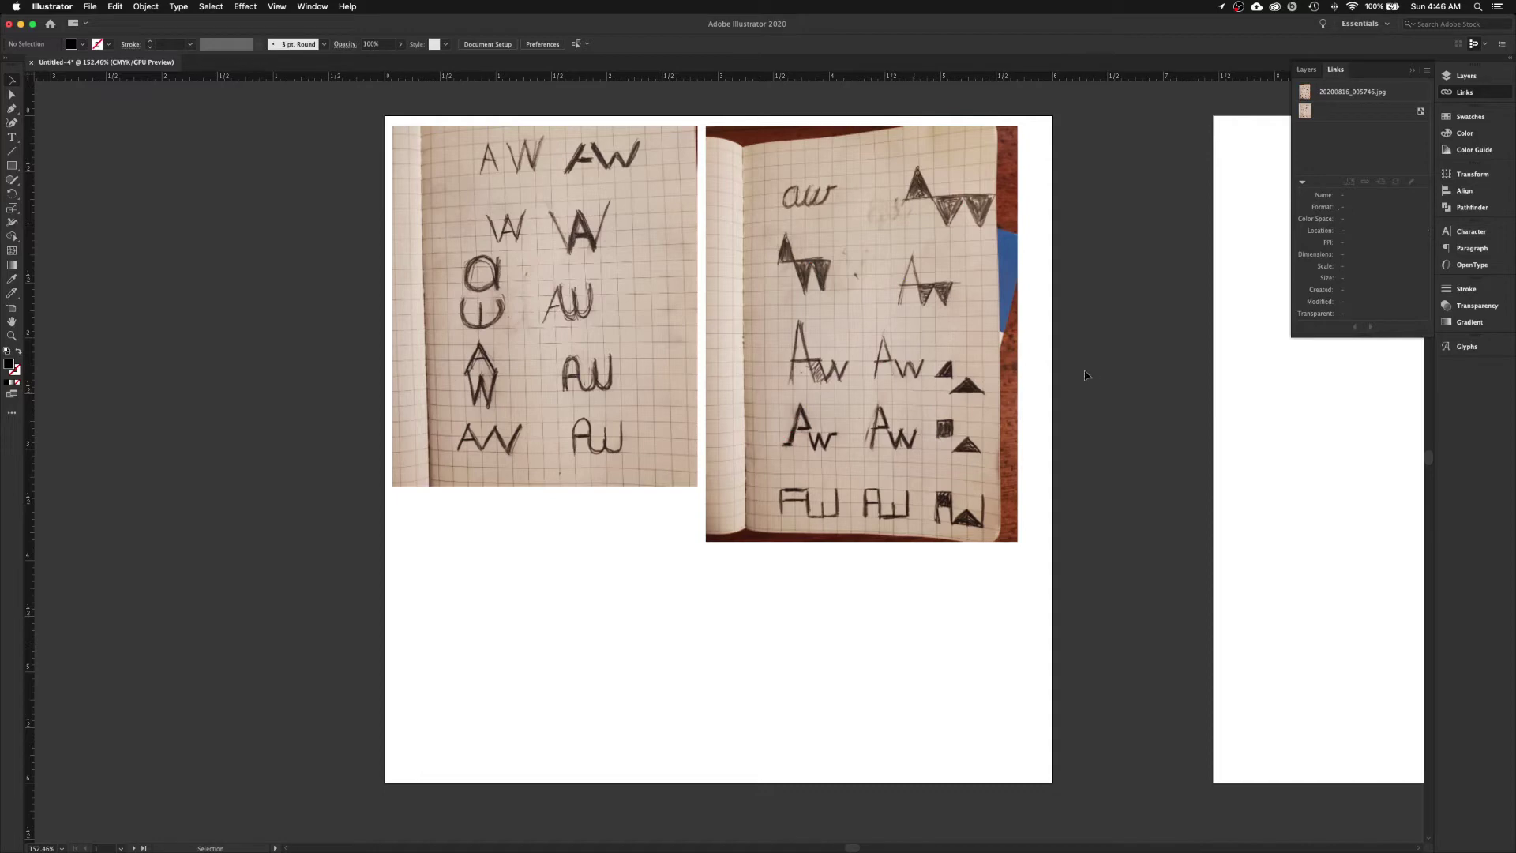
- Place 20200816_005753.jpg from the Desktop as a linked image in the second artboard's upper-left corner, about 2.80 × 3.74 in
key(space)
drag(1110, 363, 506, 372)
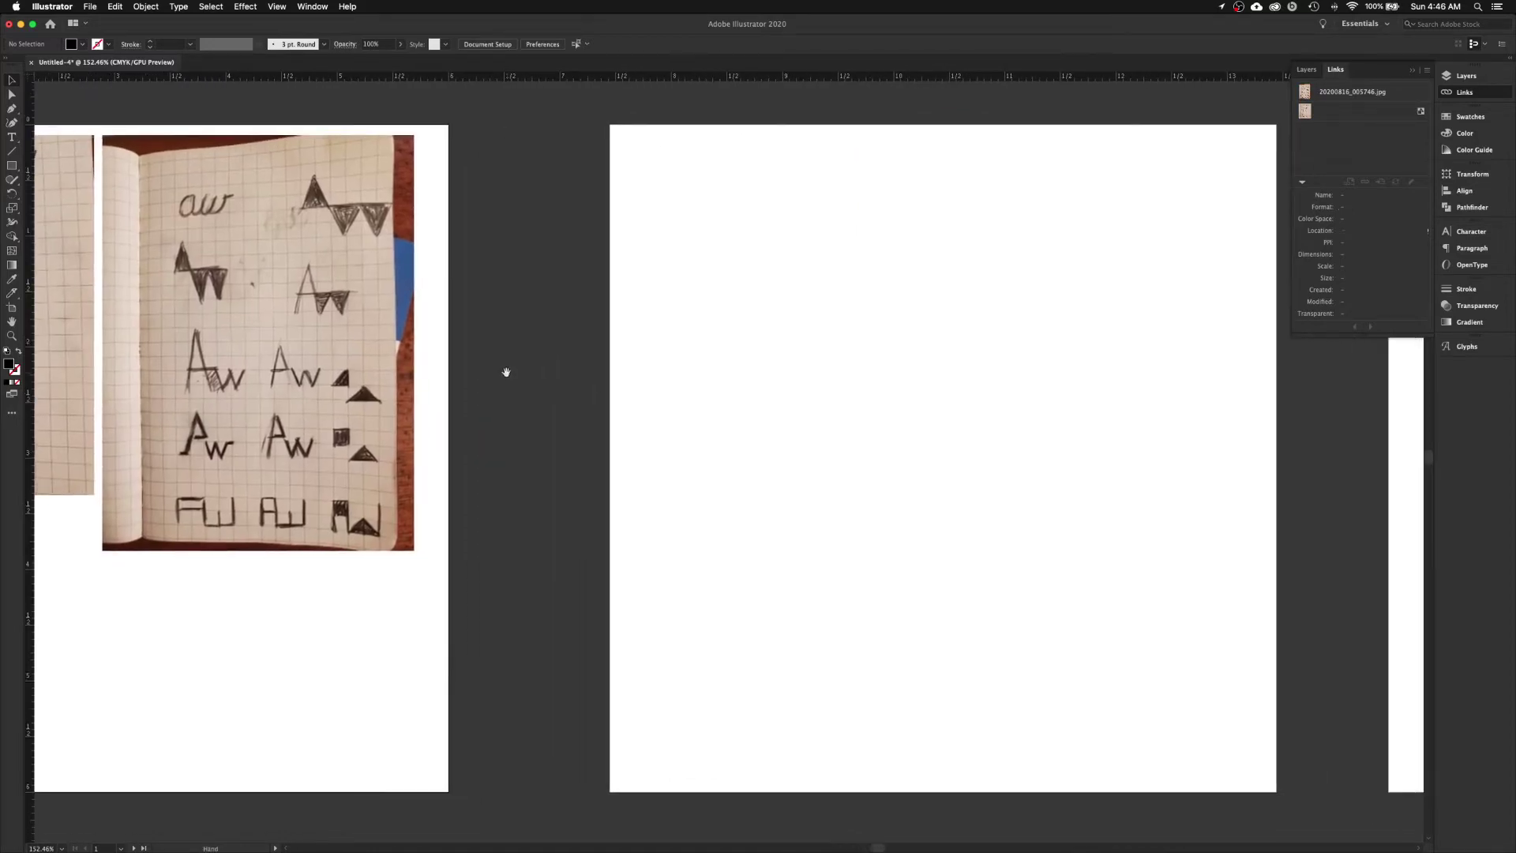
key(super)
key(super+shift+p)
scroll(515, 350, up, 3)
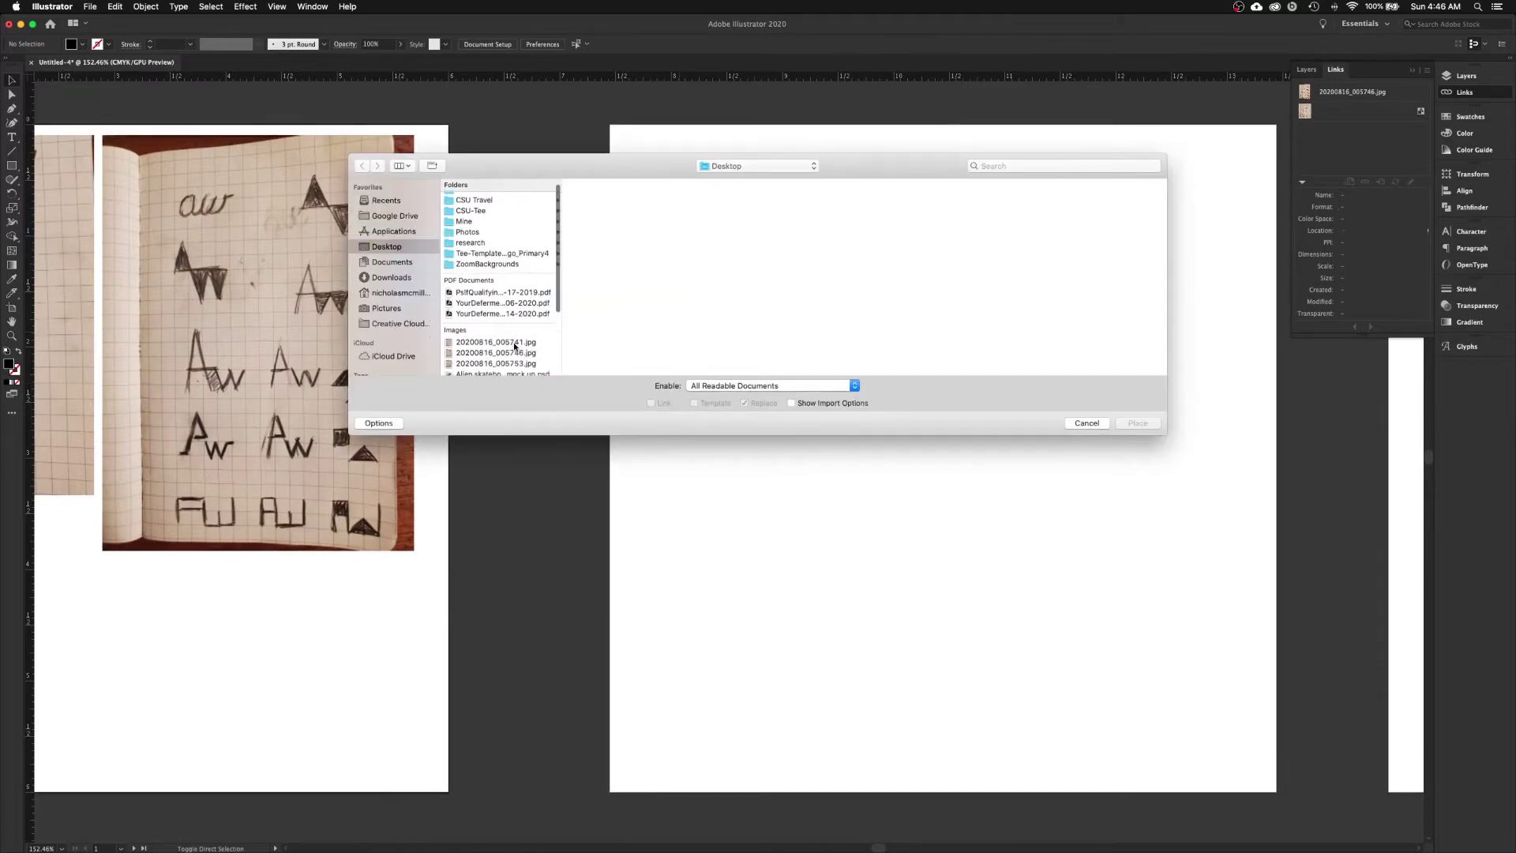
click(514, 349)
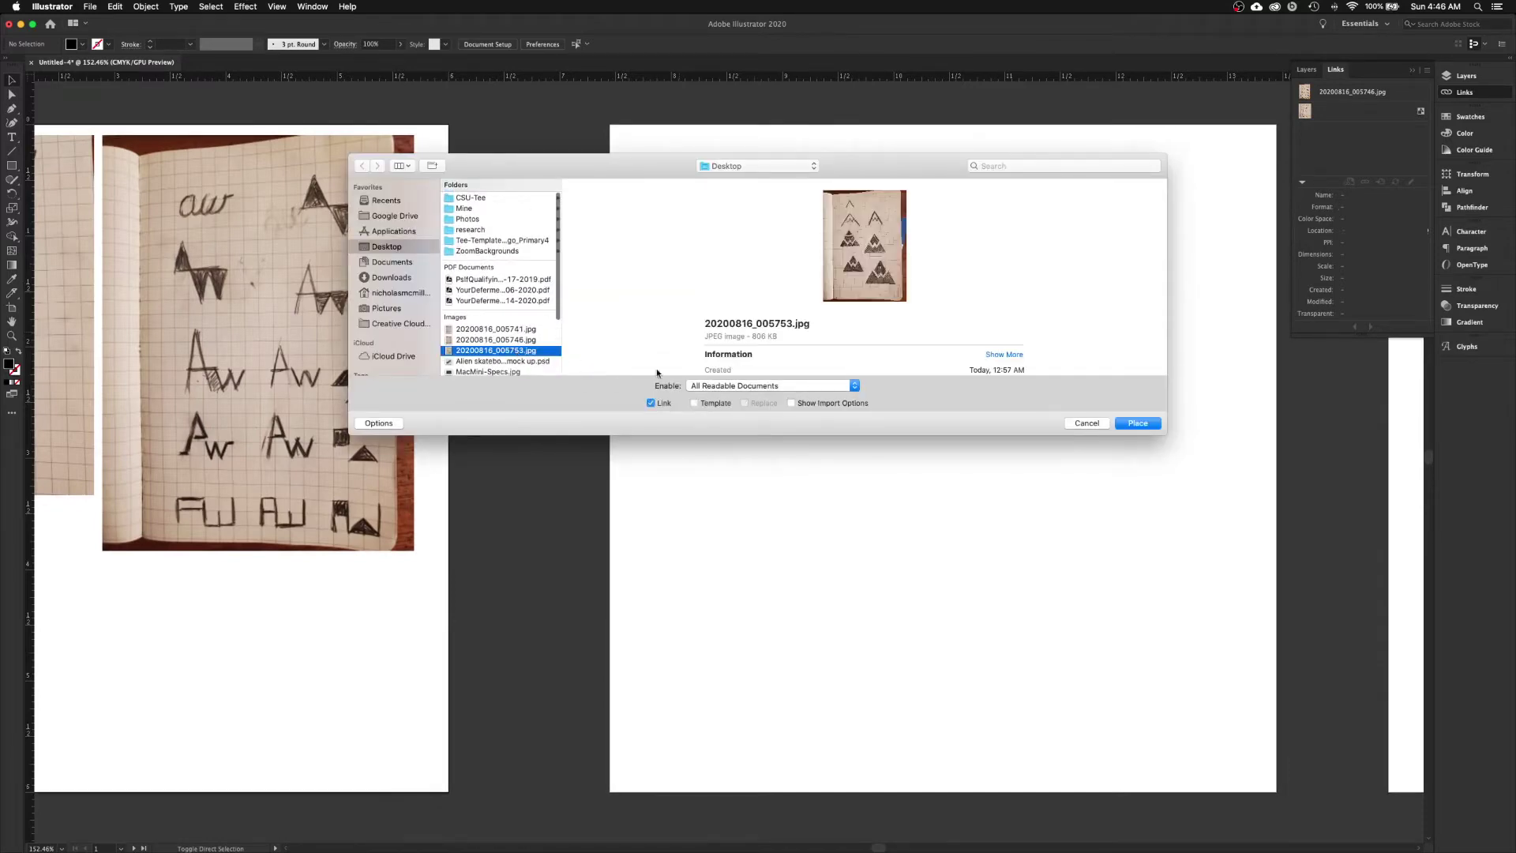
click(1152, 429)
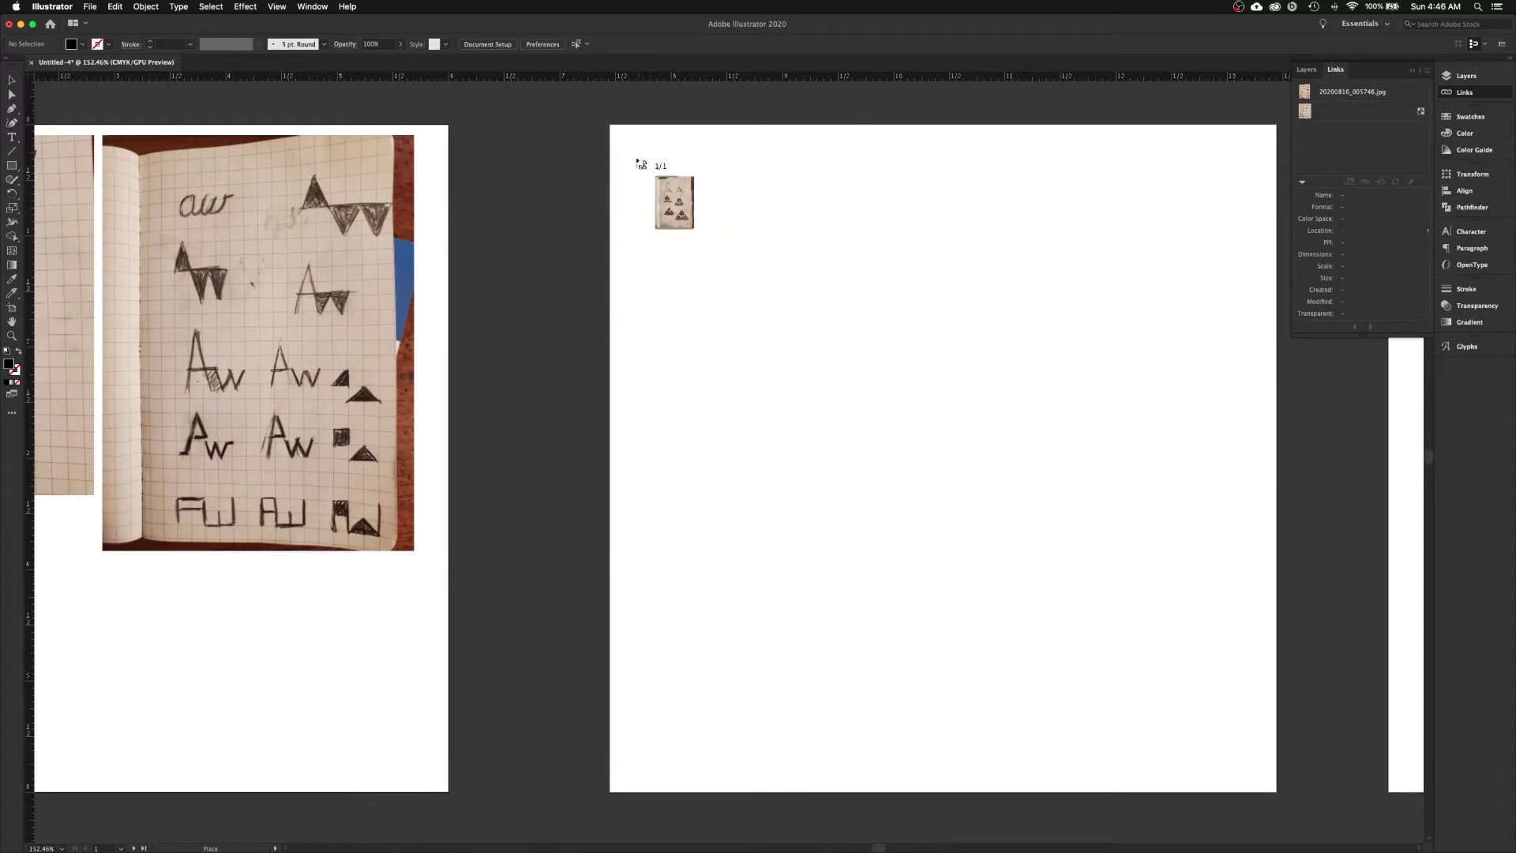
drag(616, 131, 933, 571)
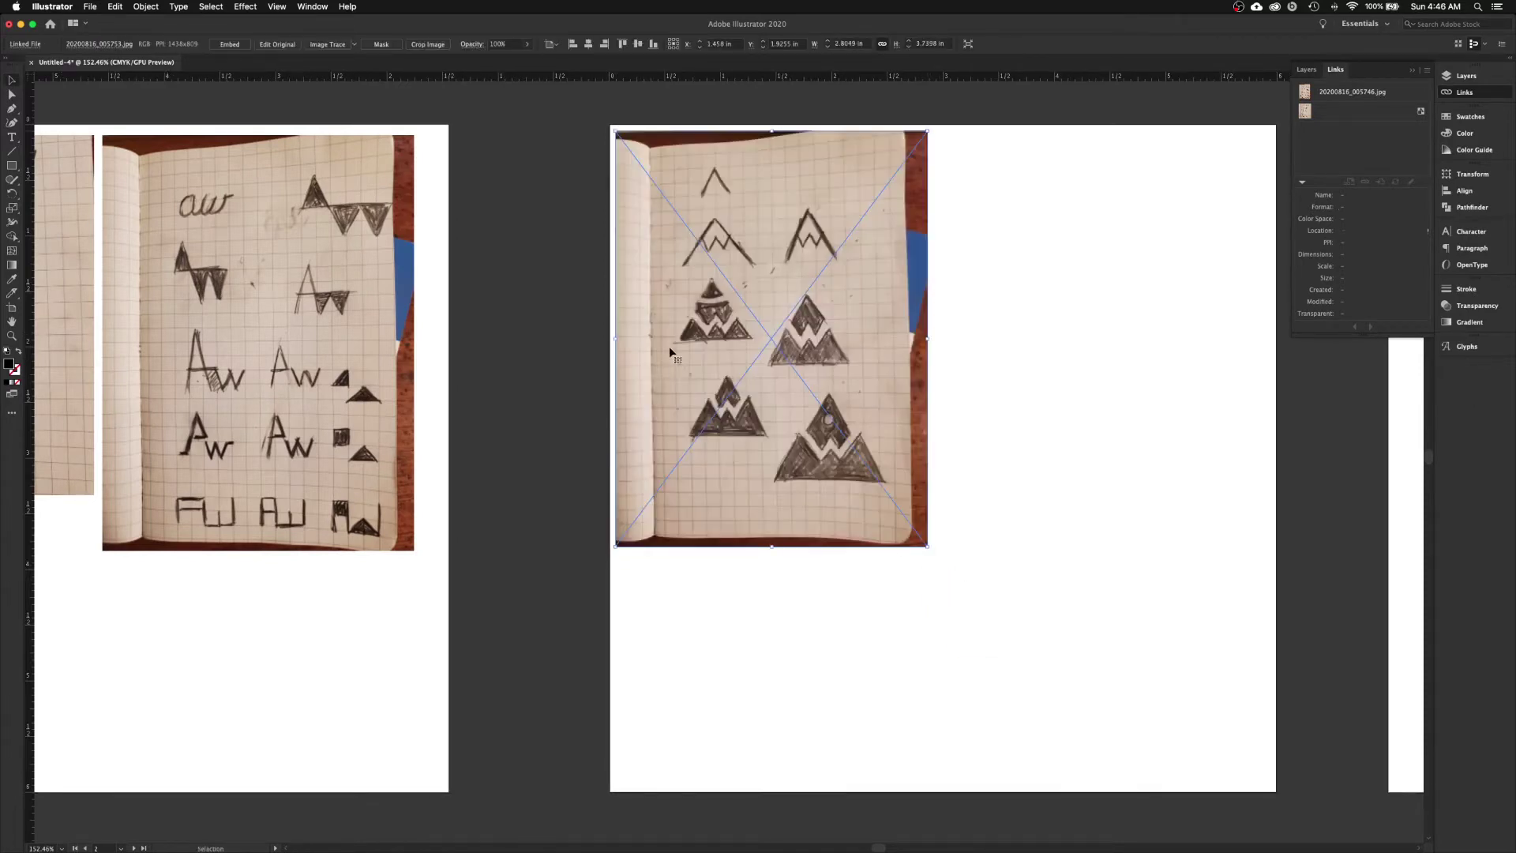
click(121, 101)
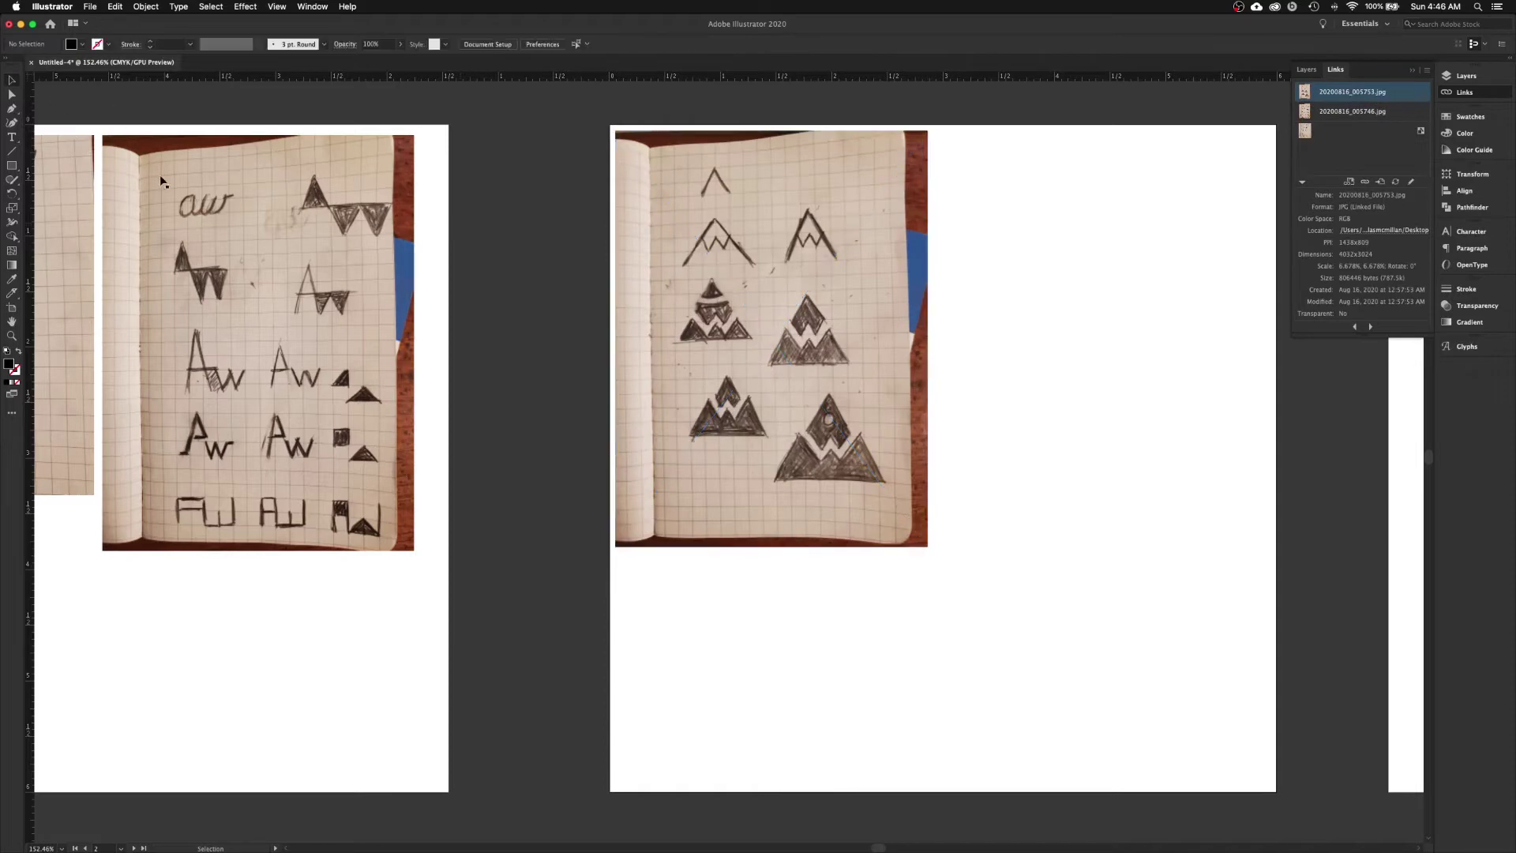
- Draw a black rectangle about 0.65 × 0.69 in over the stacked letter sketch on the first artboard and stretch it to about 0.74 in high
scroll(237, 207, left, 5)
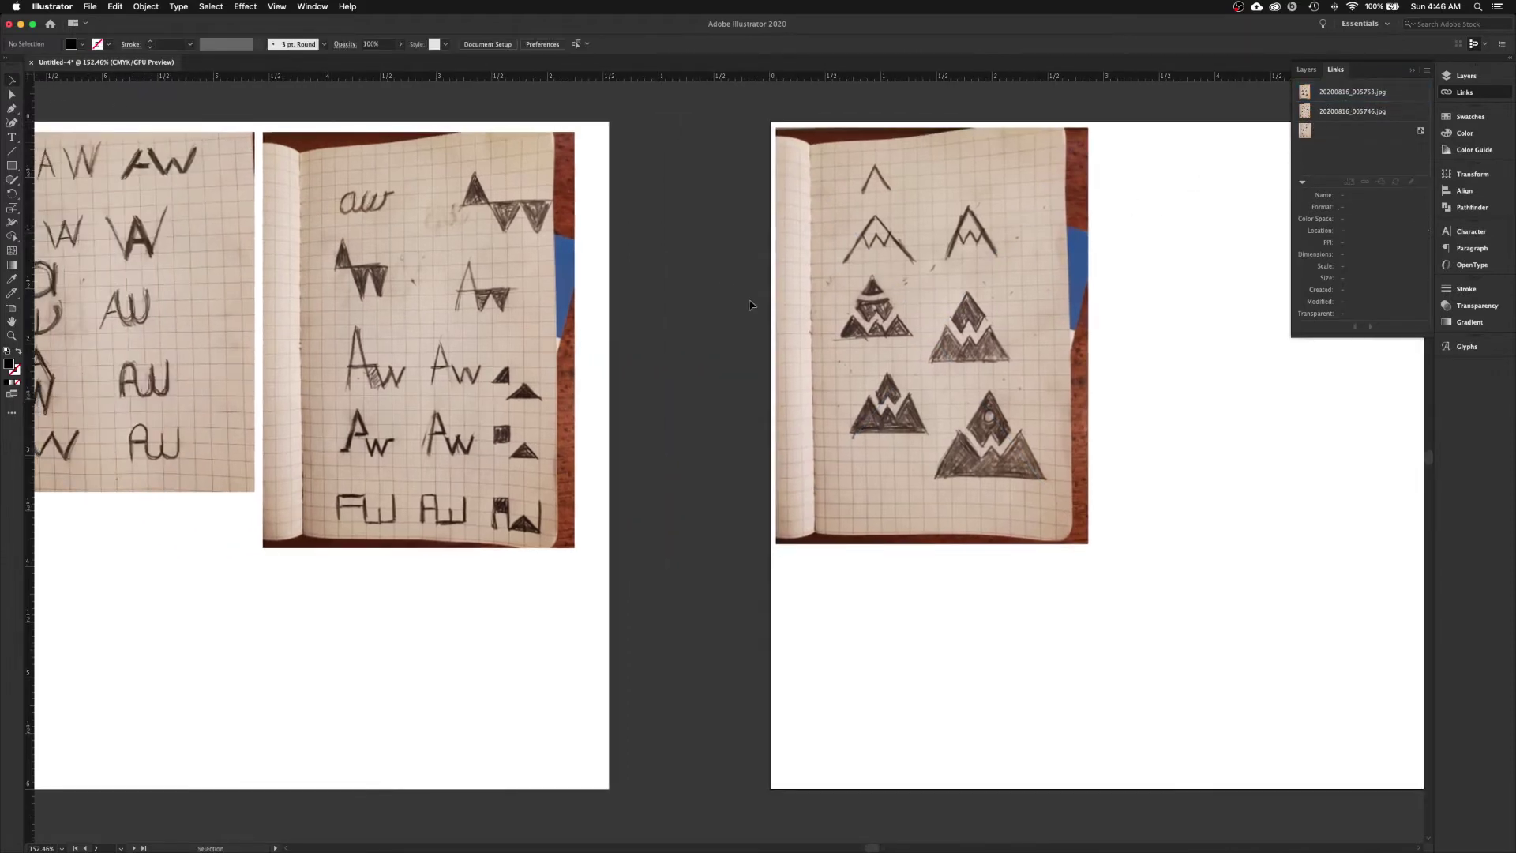
scroll(612, 326, left, 5)
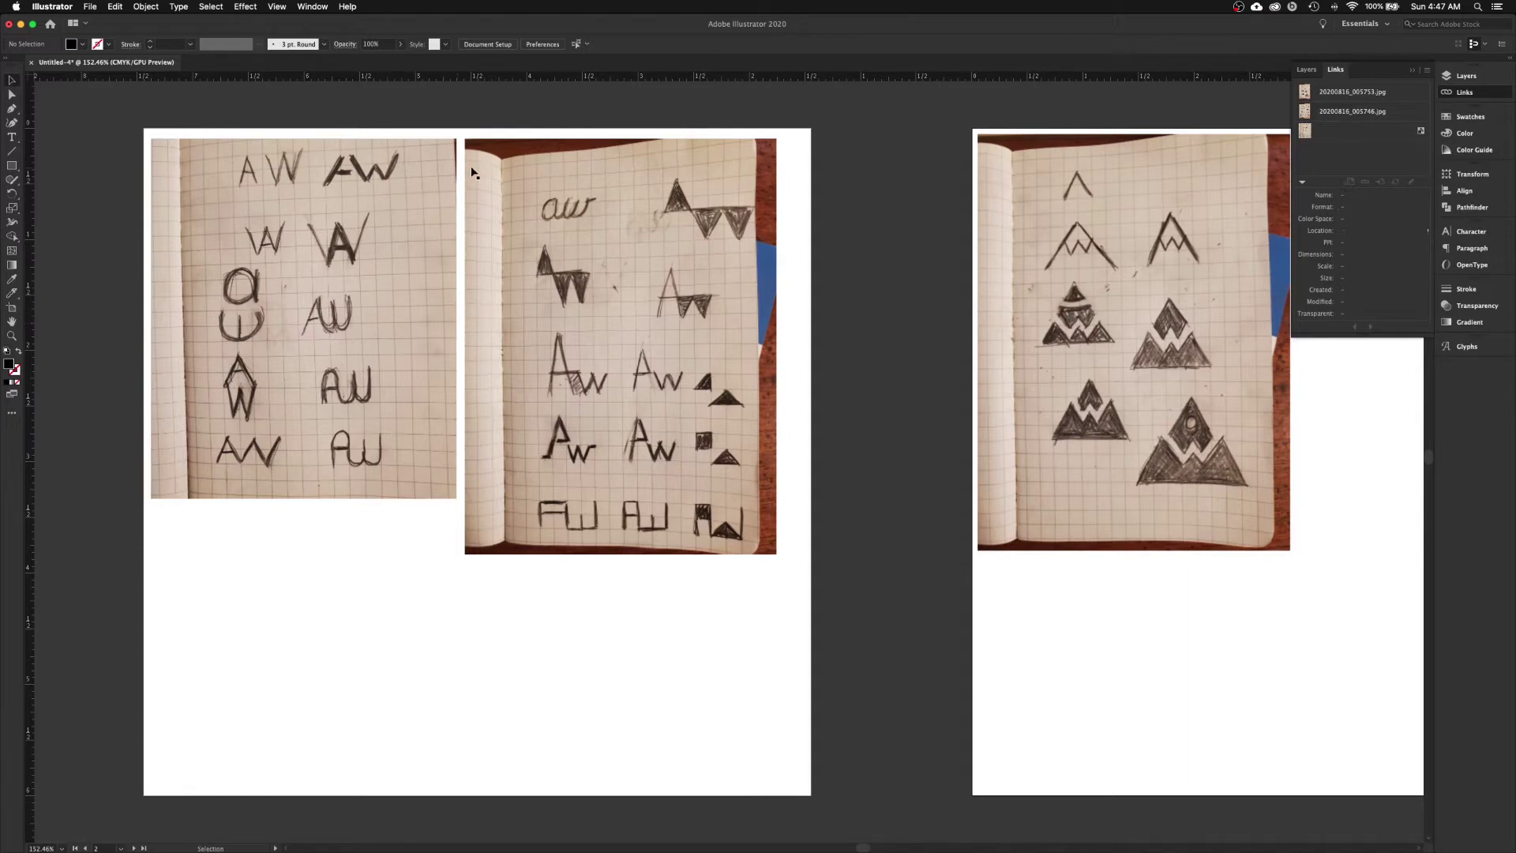
click(709, 618)
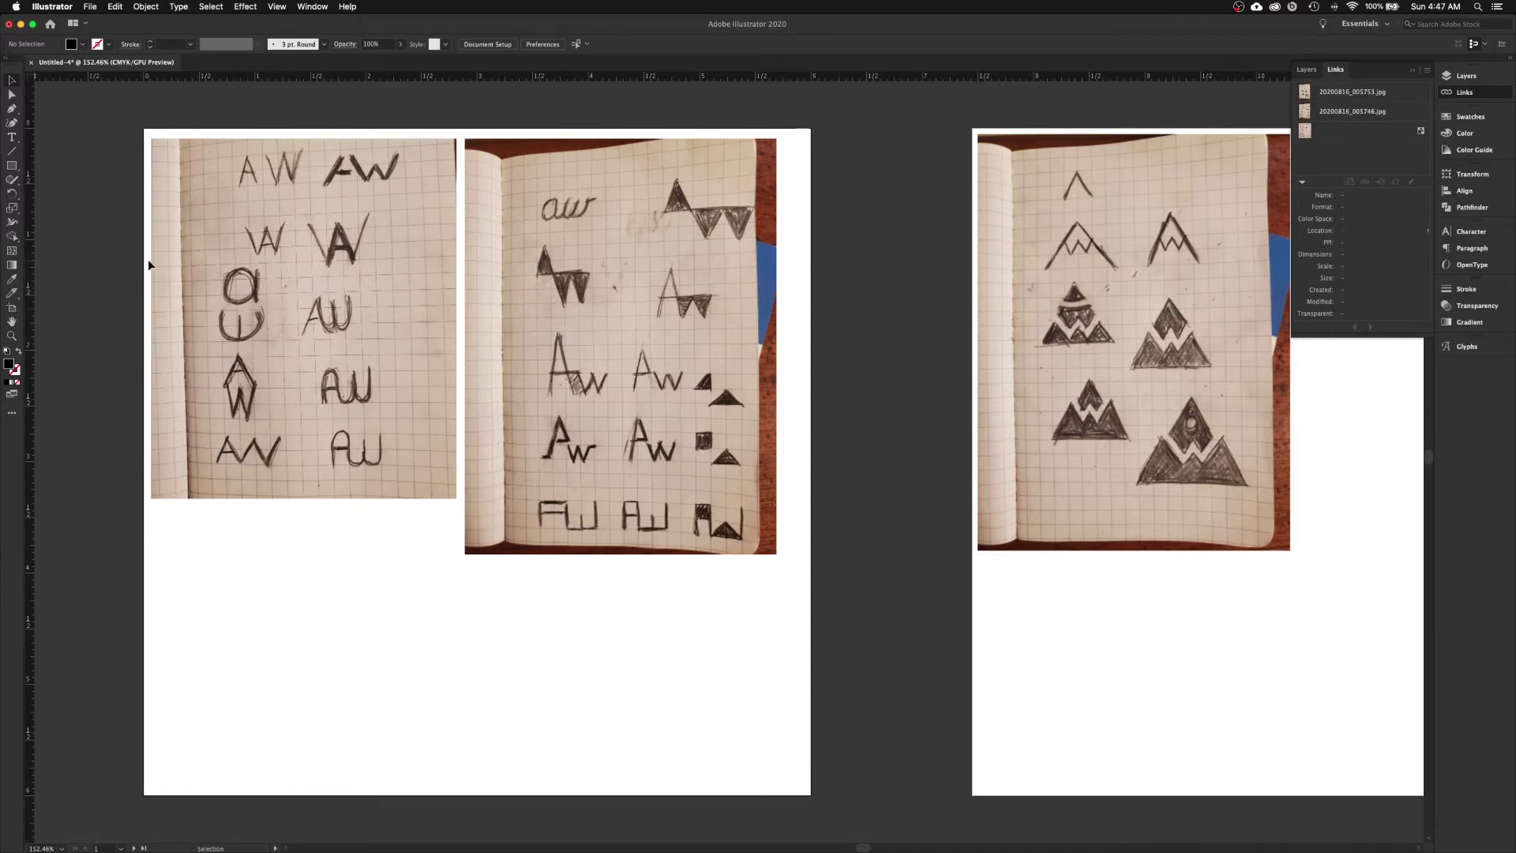
key(m)
mouse_move(205, 265)
mouse_down()
mouse_move(291, 353)
mouse_move(278, 341)
mouse_up()
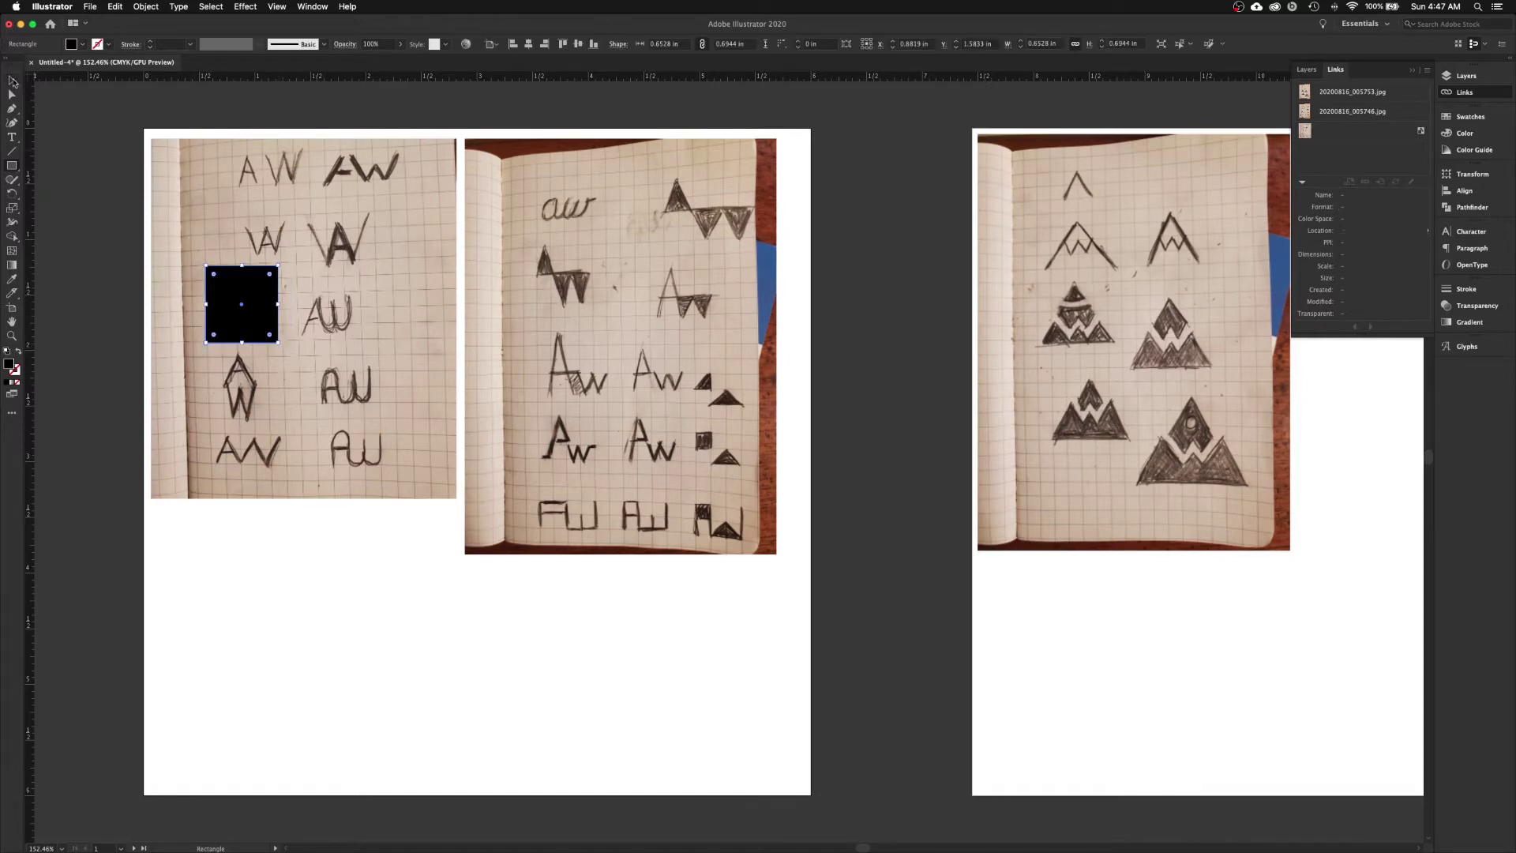
click(12, 80)
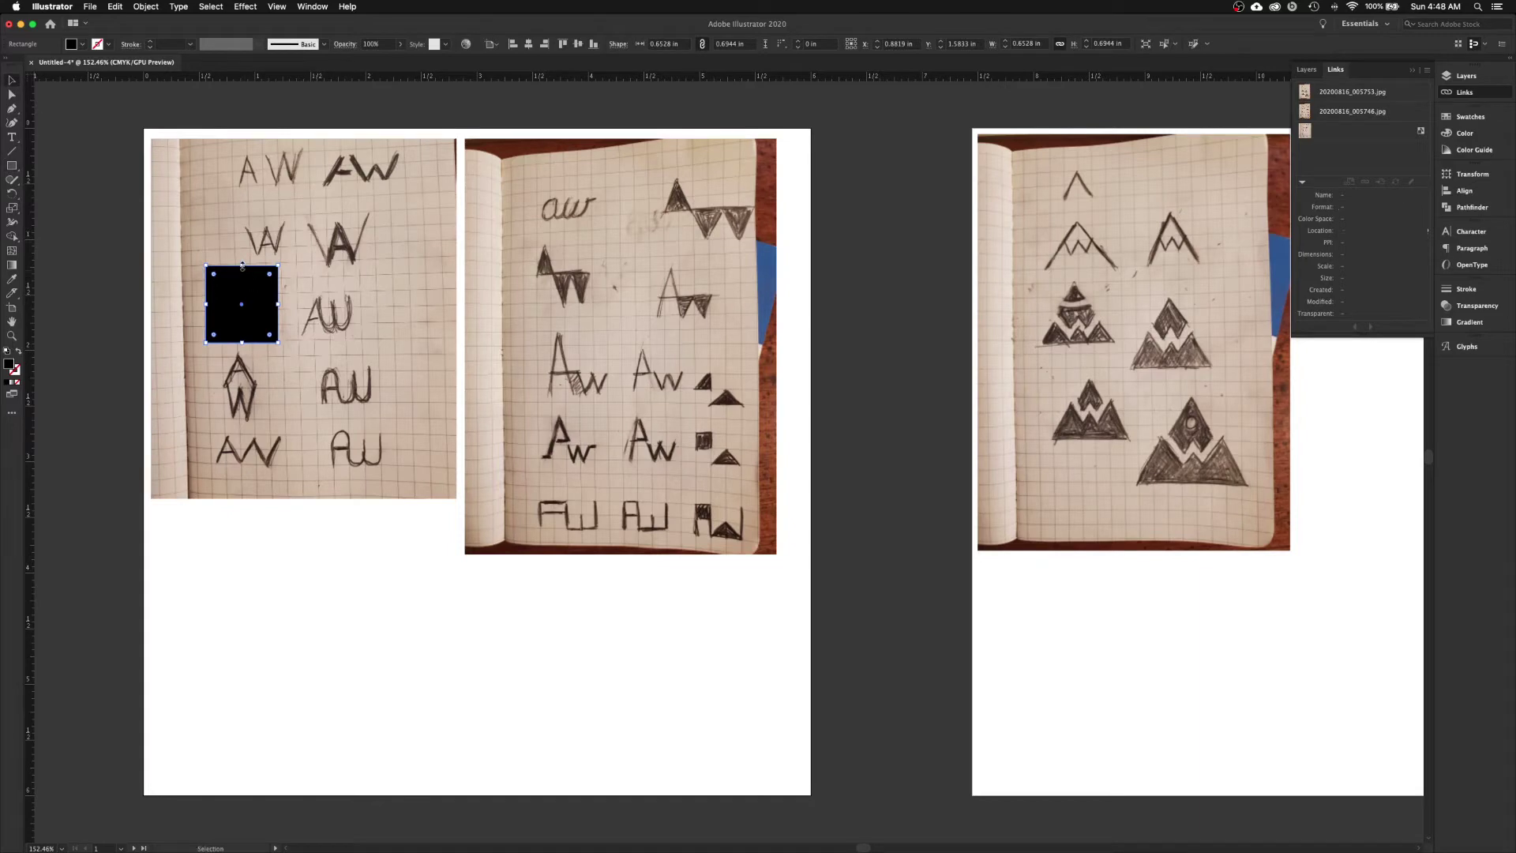
drag(243, 267, 242, 261)
click(322, 582)
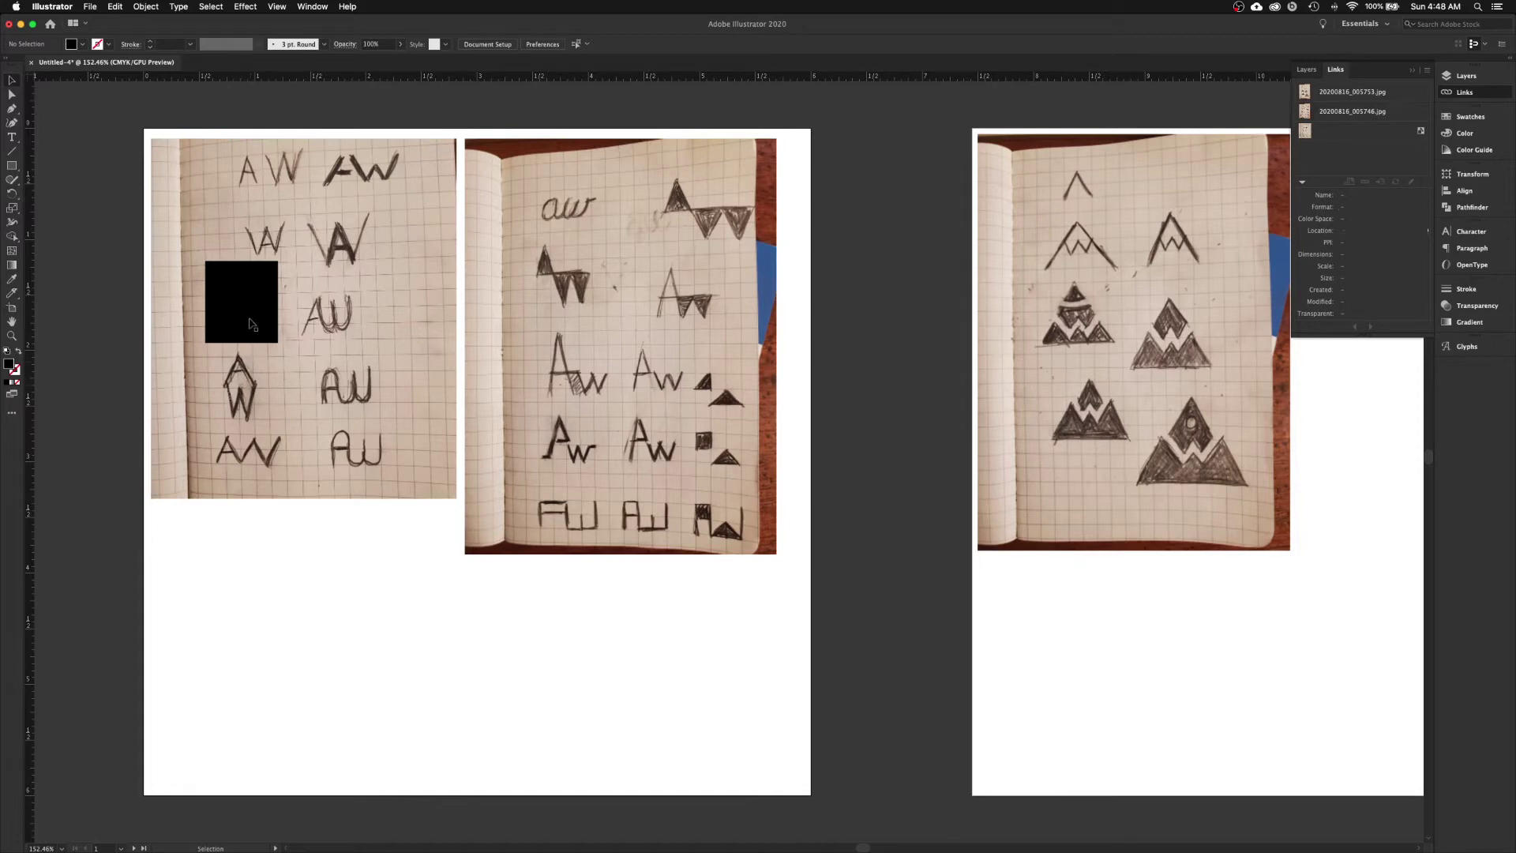
- Move the black rectangle sideways off the stacked letter sketch and back over it
drag(249, 319, 190, 319)
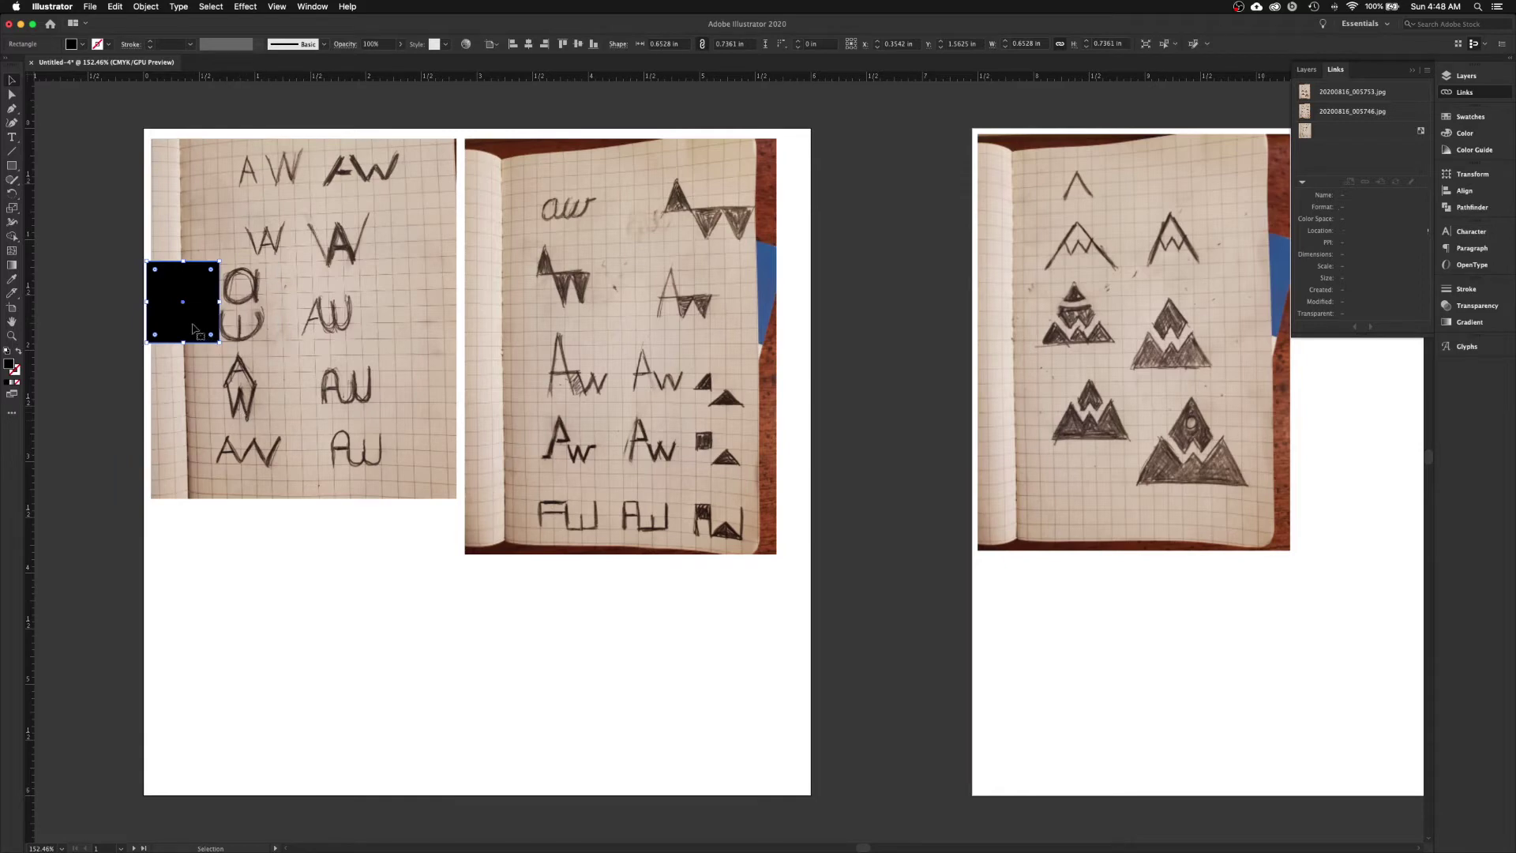
drag(189, 320, 247, 320)
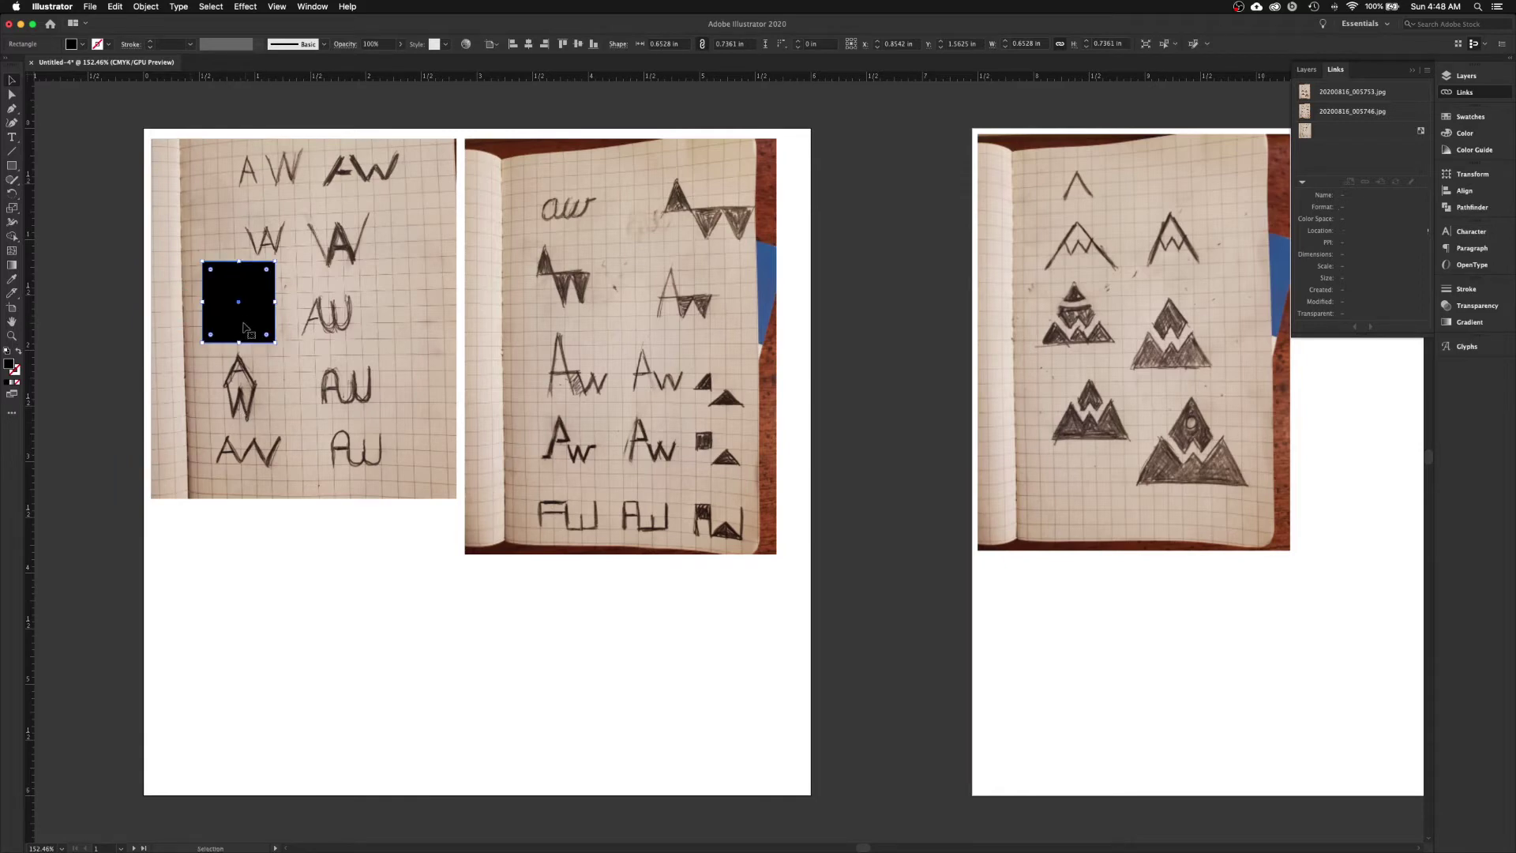
click(386, 567)
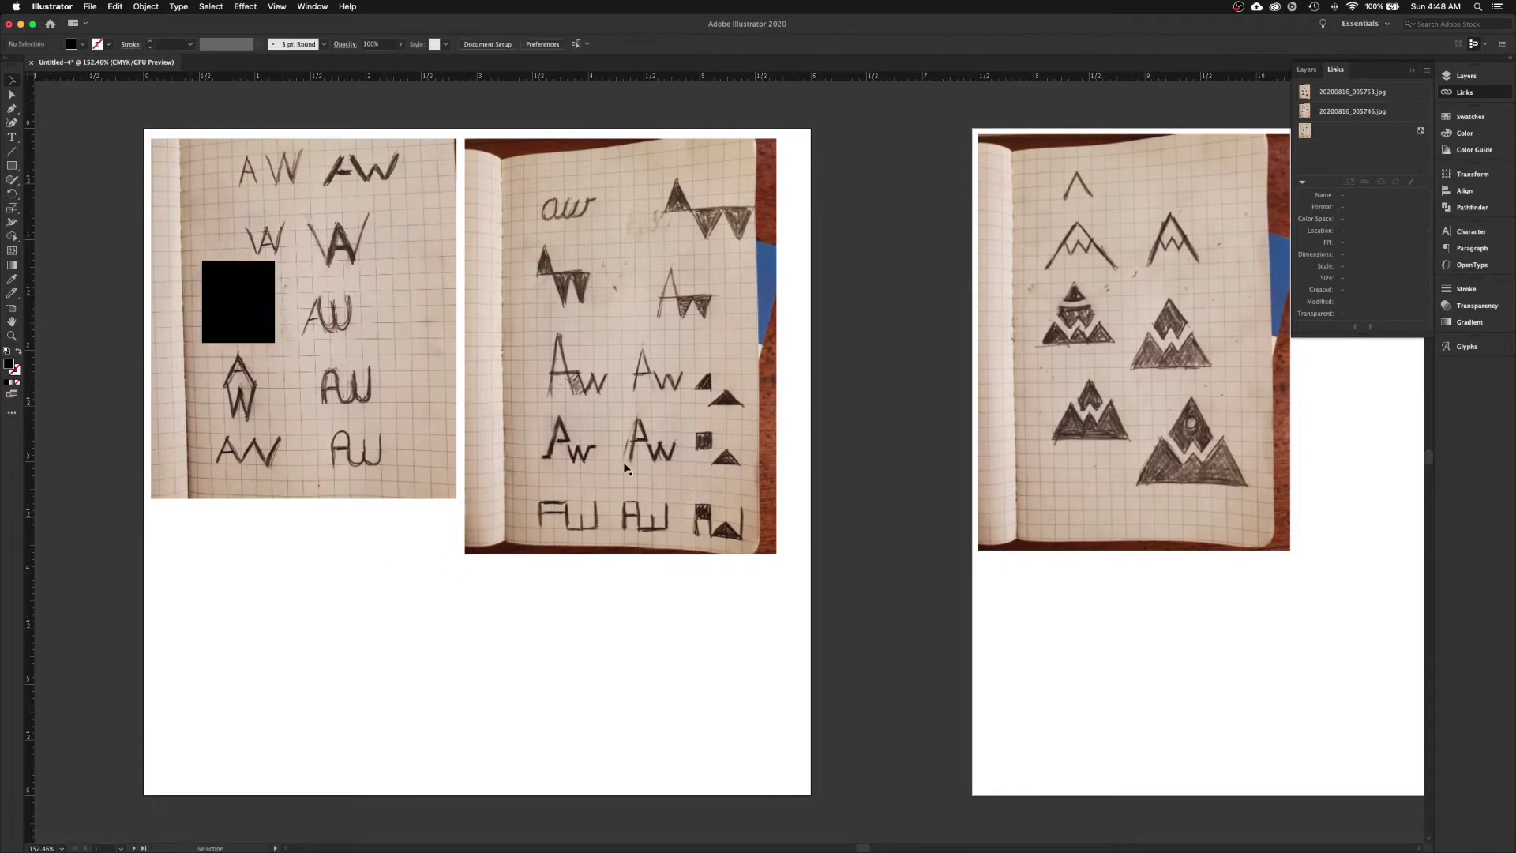
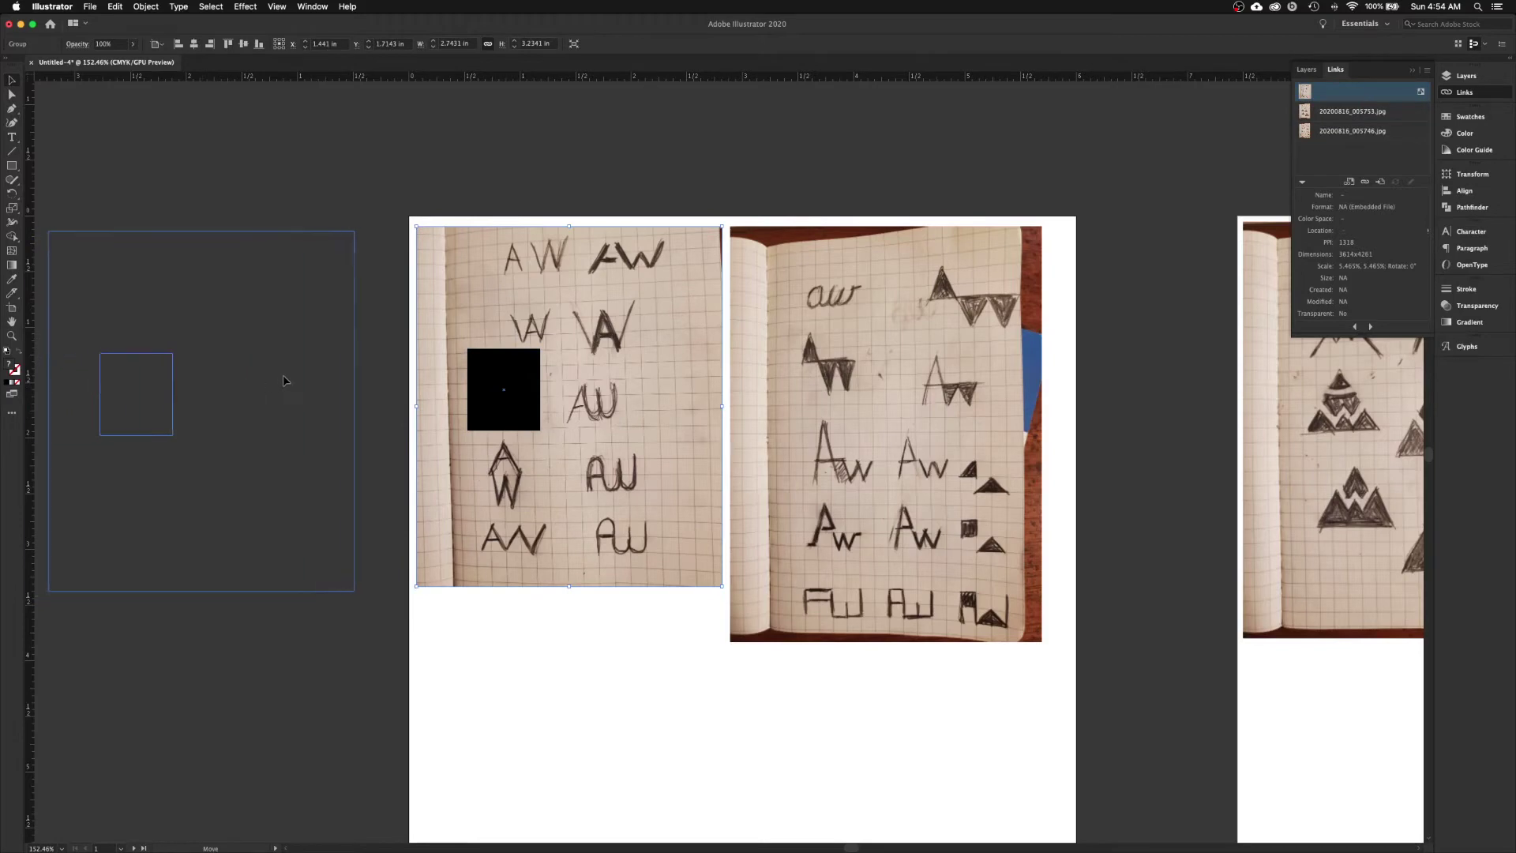
- Move the grouped sketch and rectangle off the first artboard to its left, and 20200816_005746.jpg beside the mountain sketches on the second artboard
click(497, 447)
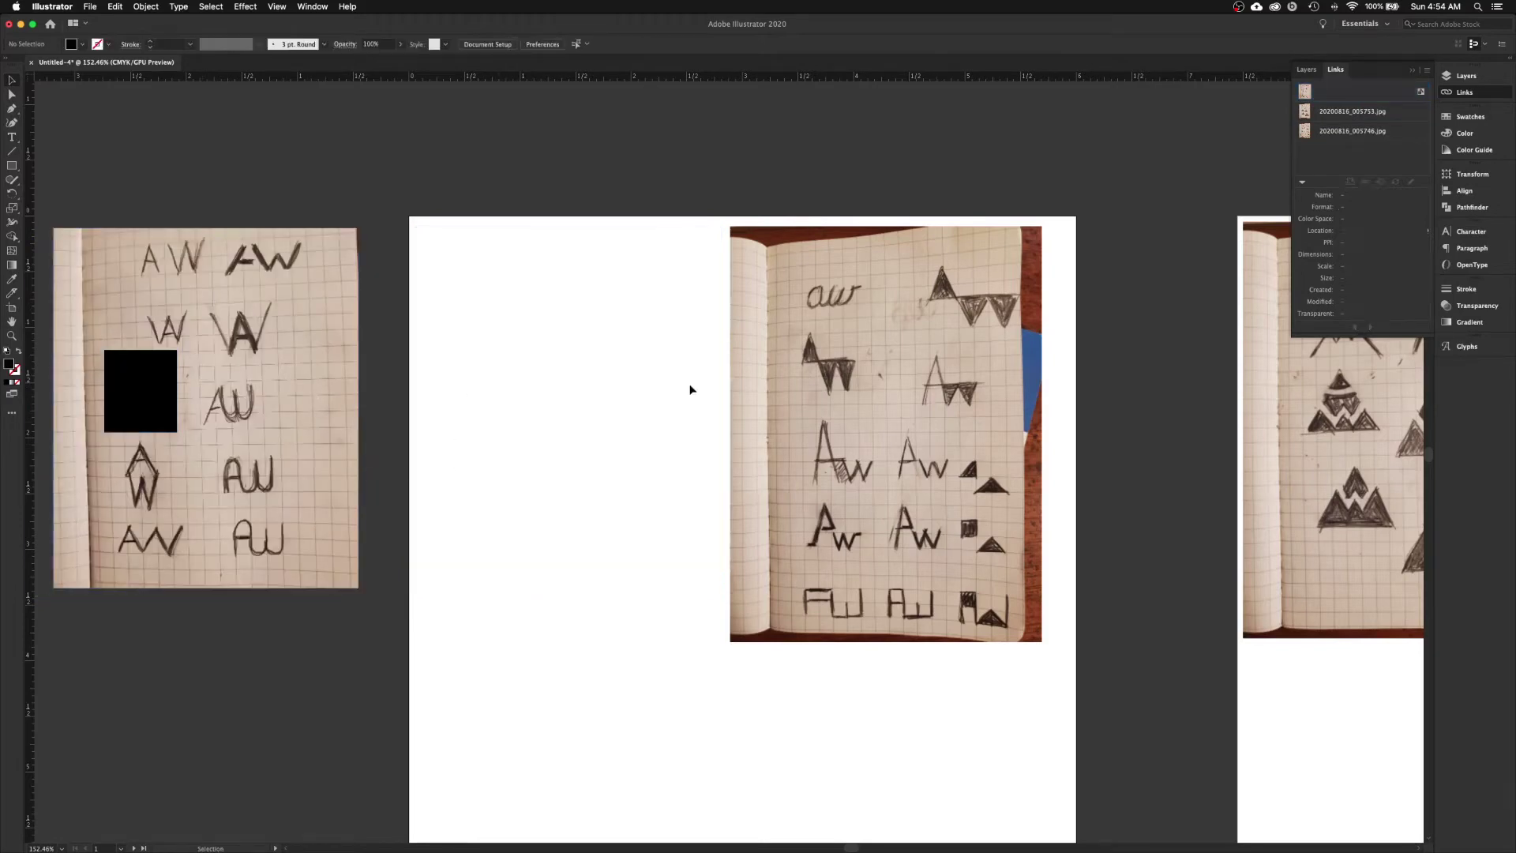
drag(831, 404, 781, 402)
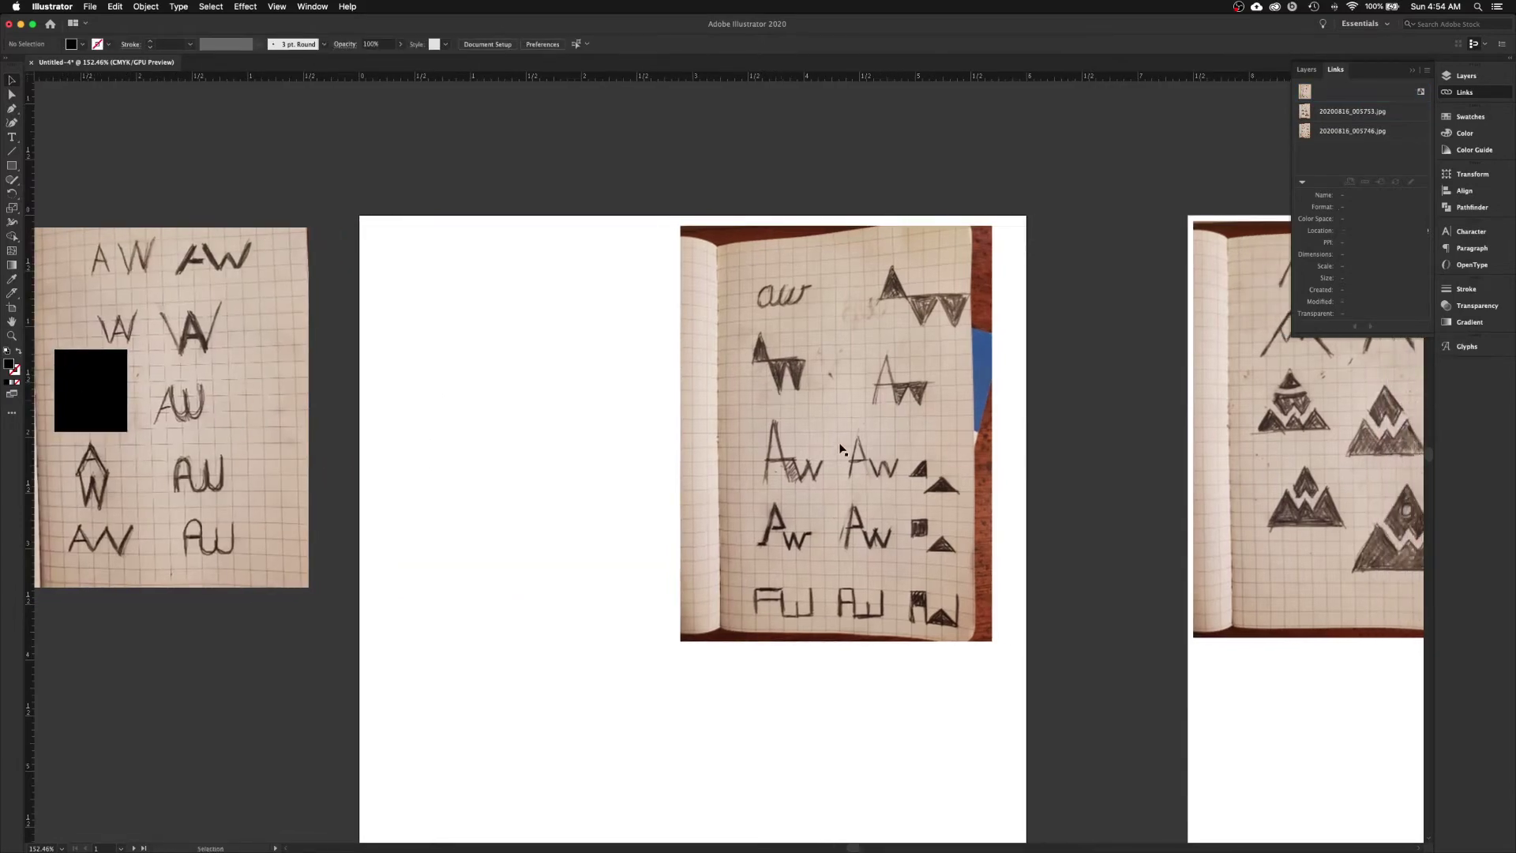
drag(839, 443, 923, 447)
scroll(922, 447, right, 10)
scroll(923, 447, down, 2)
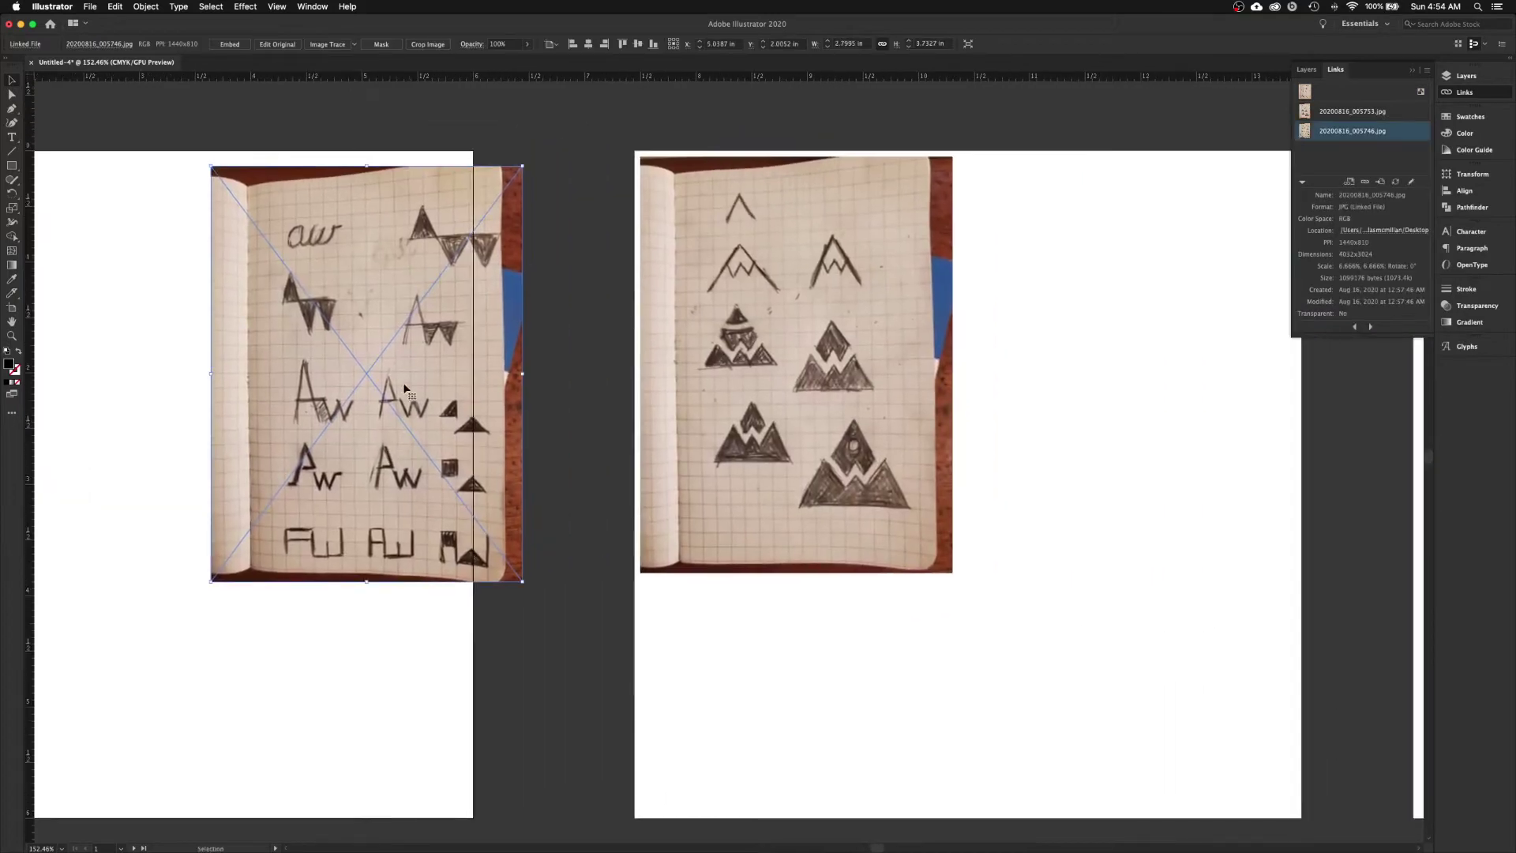
mouse_move(403, 382)
mouse_down()
mouse_move(1160, 381)
mouse_move(1145, 382)
mouse_up()
click(248, 389)
- Add the letter A as point text on the empty first artboard and enlarge it to about 83 pt
drag(247, 390, 775, 432)
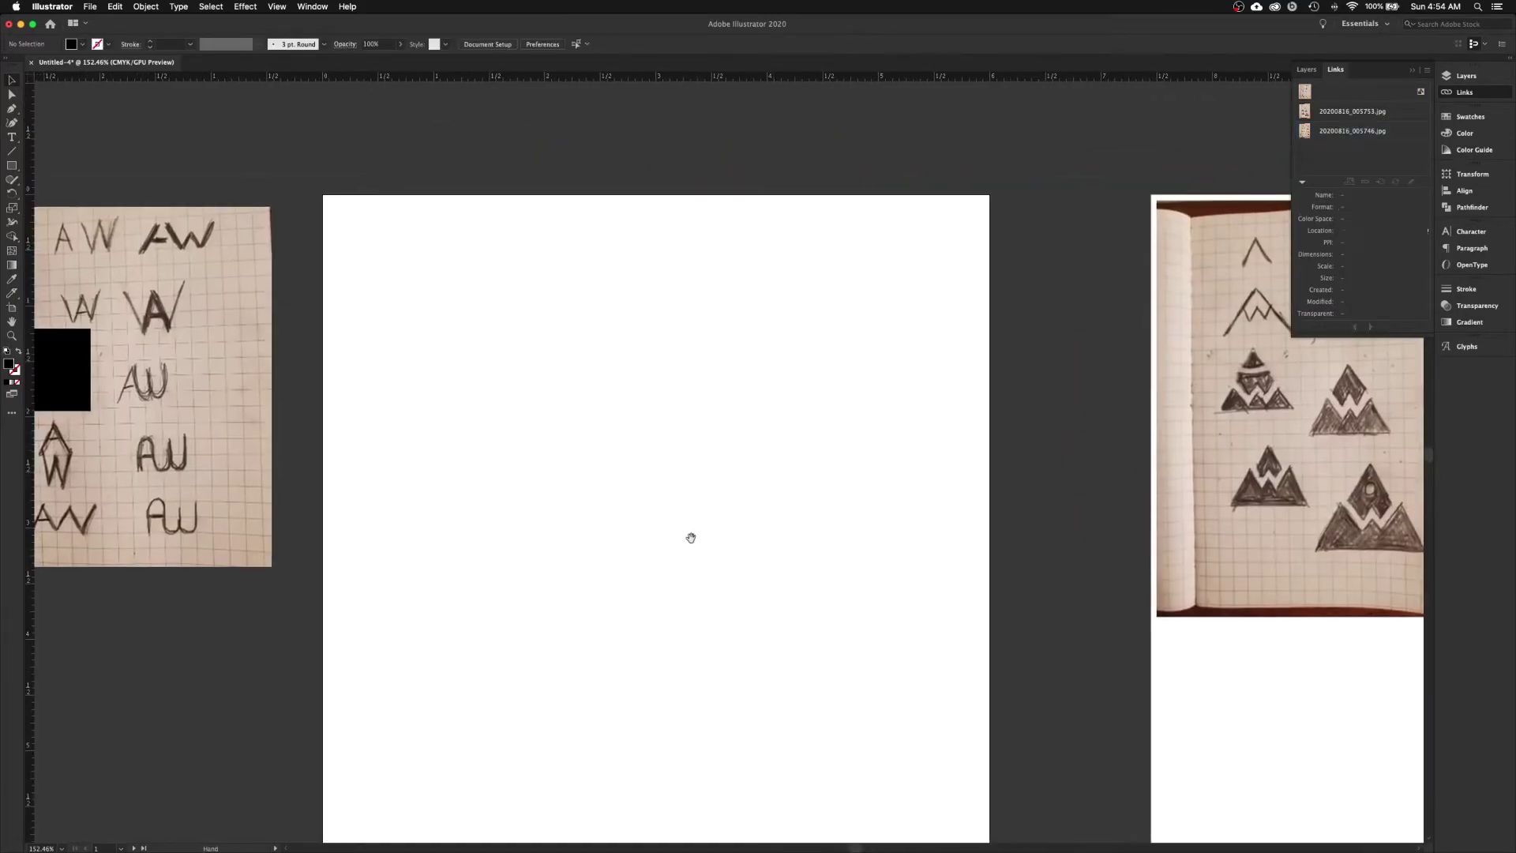
drag(681, 556, 711, 510)
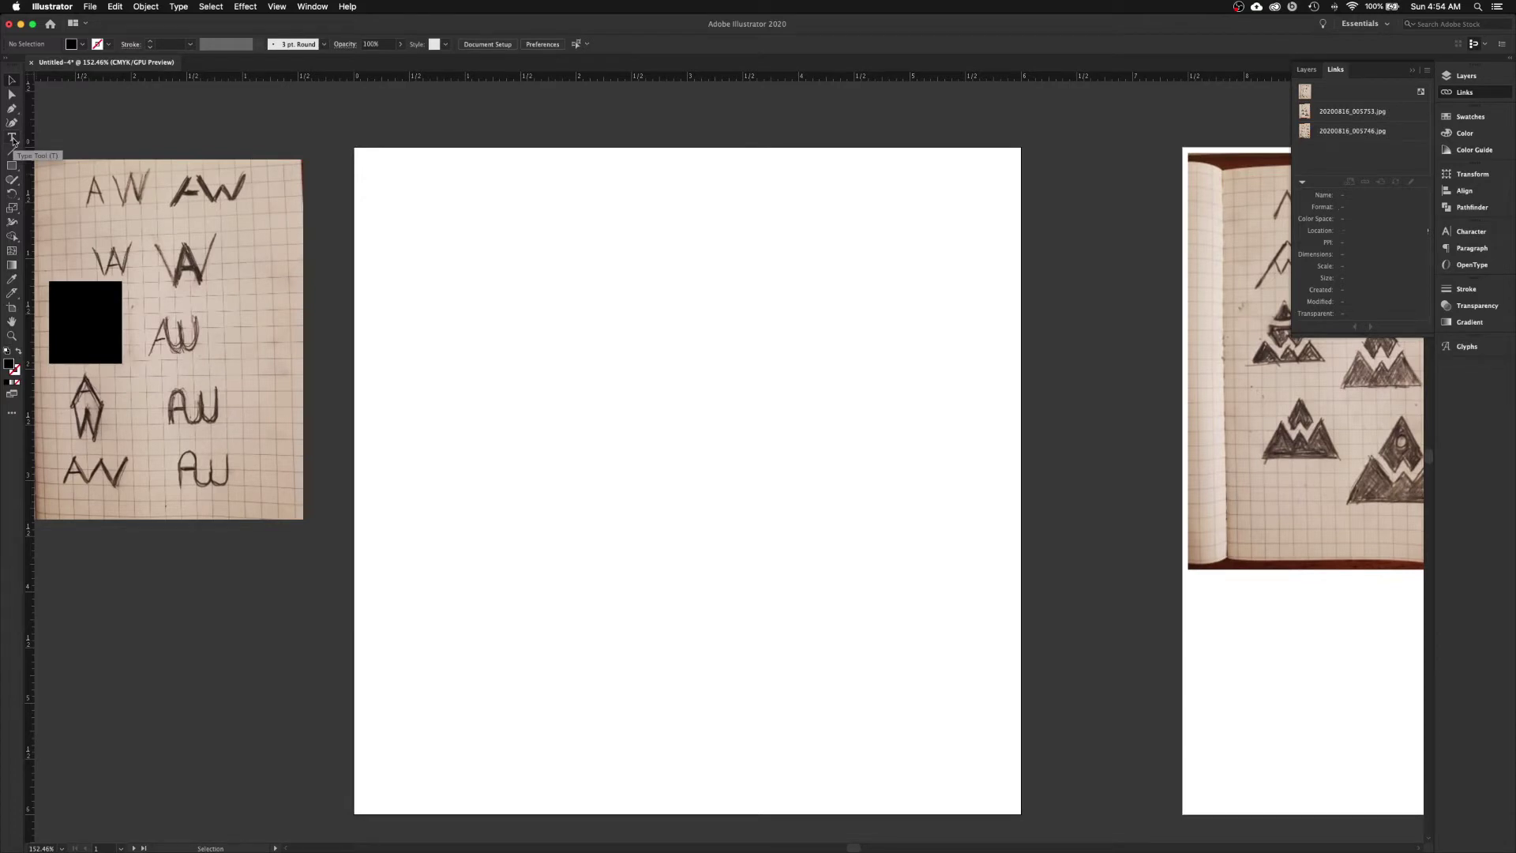
click(13, 138)
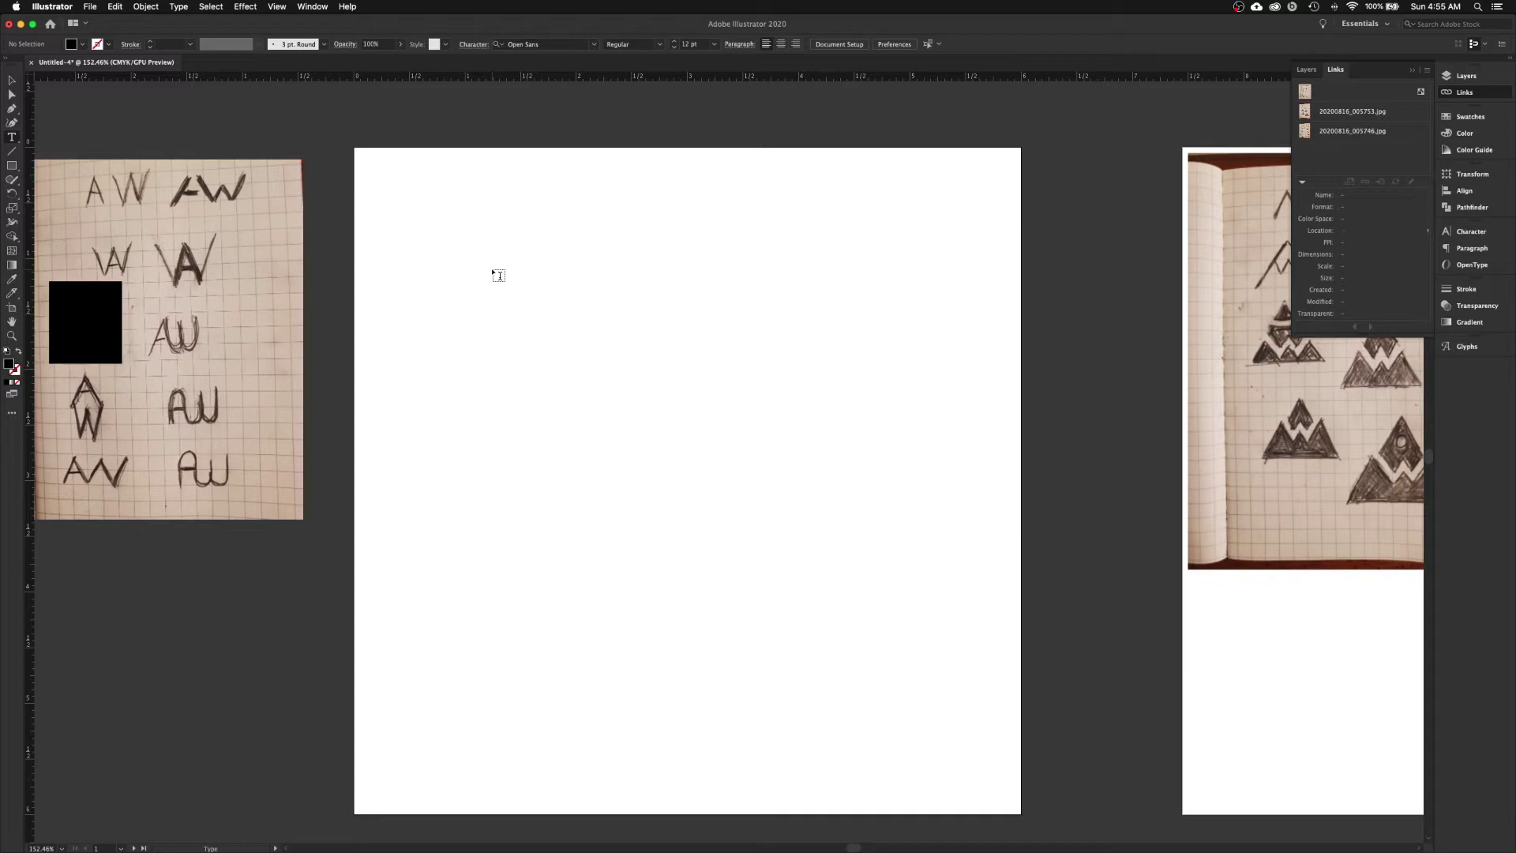
click(496, 280)
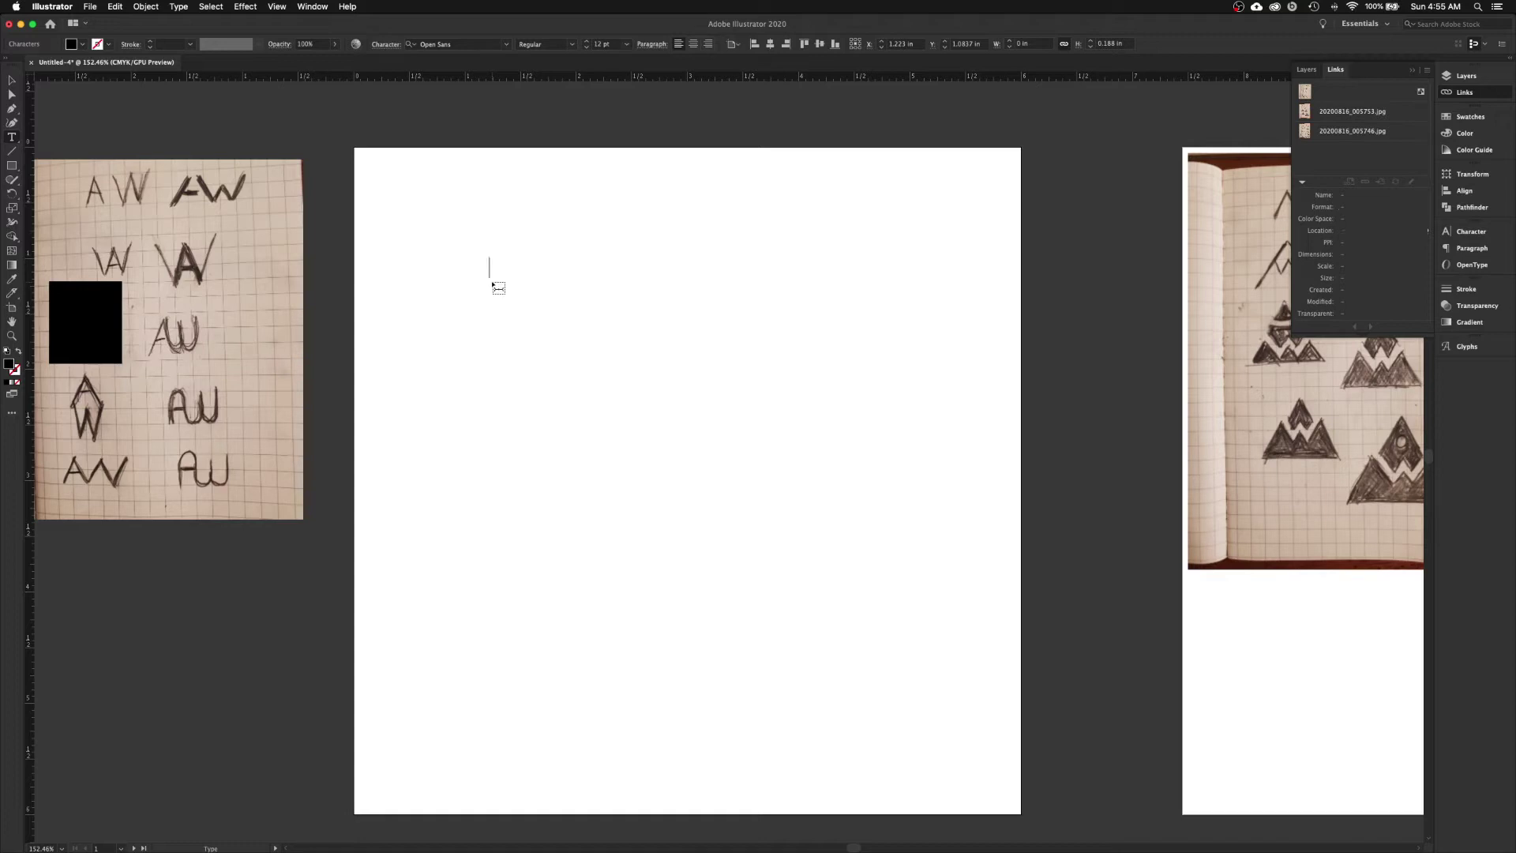
text(A)
click(12, 82)
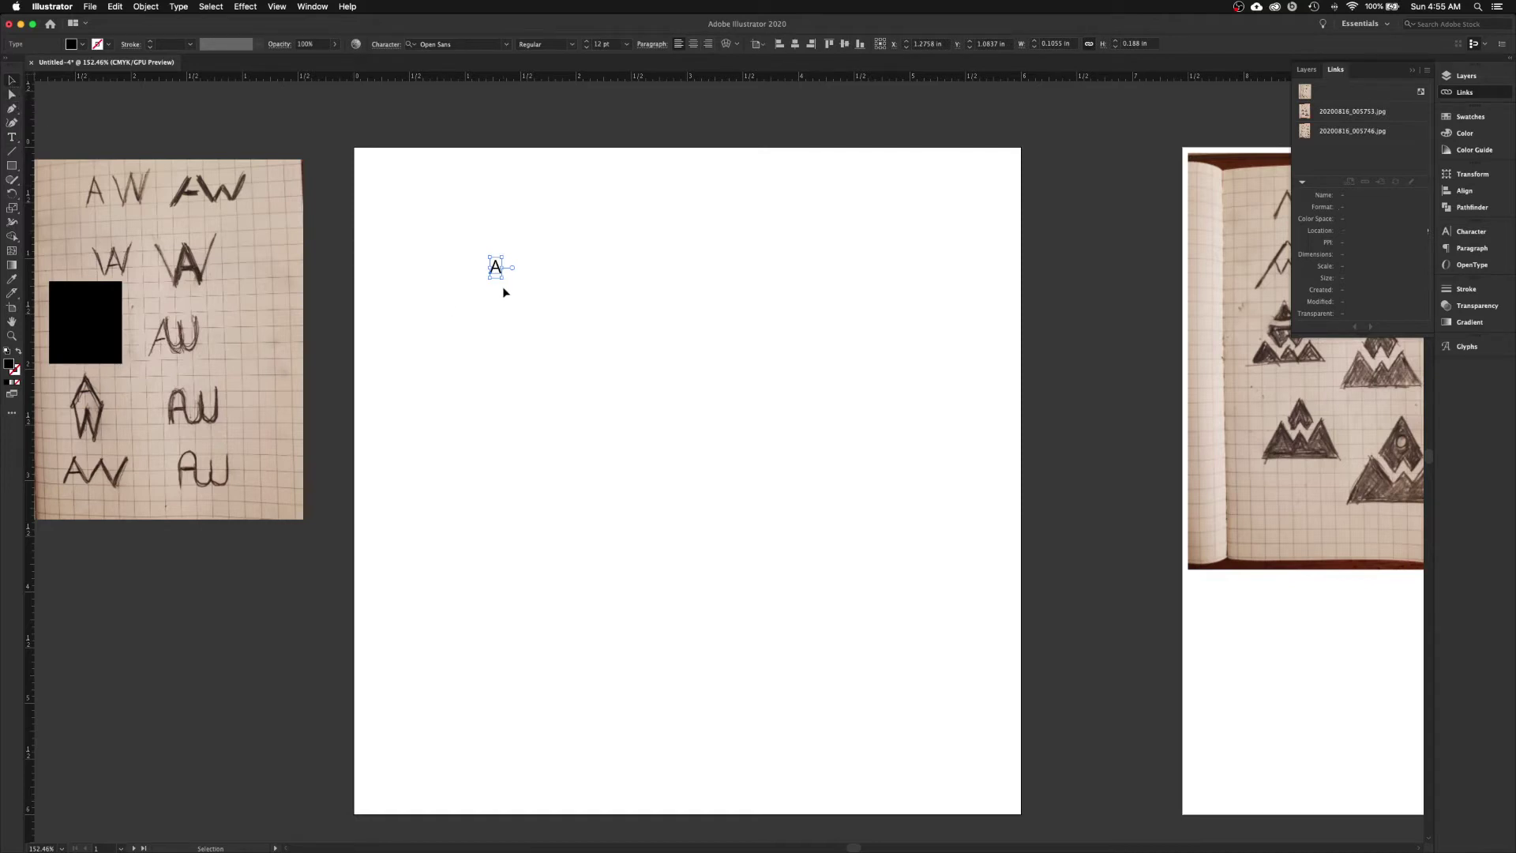
drag(495, 269, 630, 419)
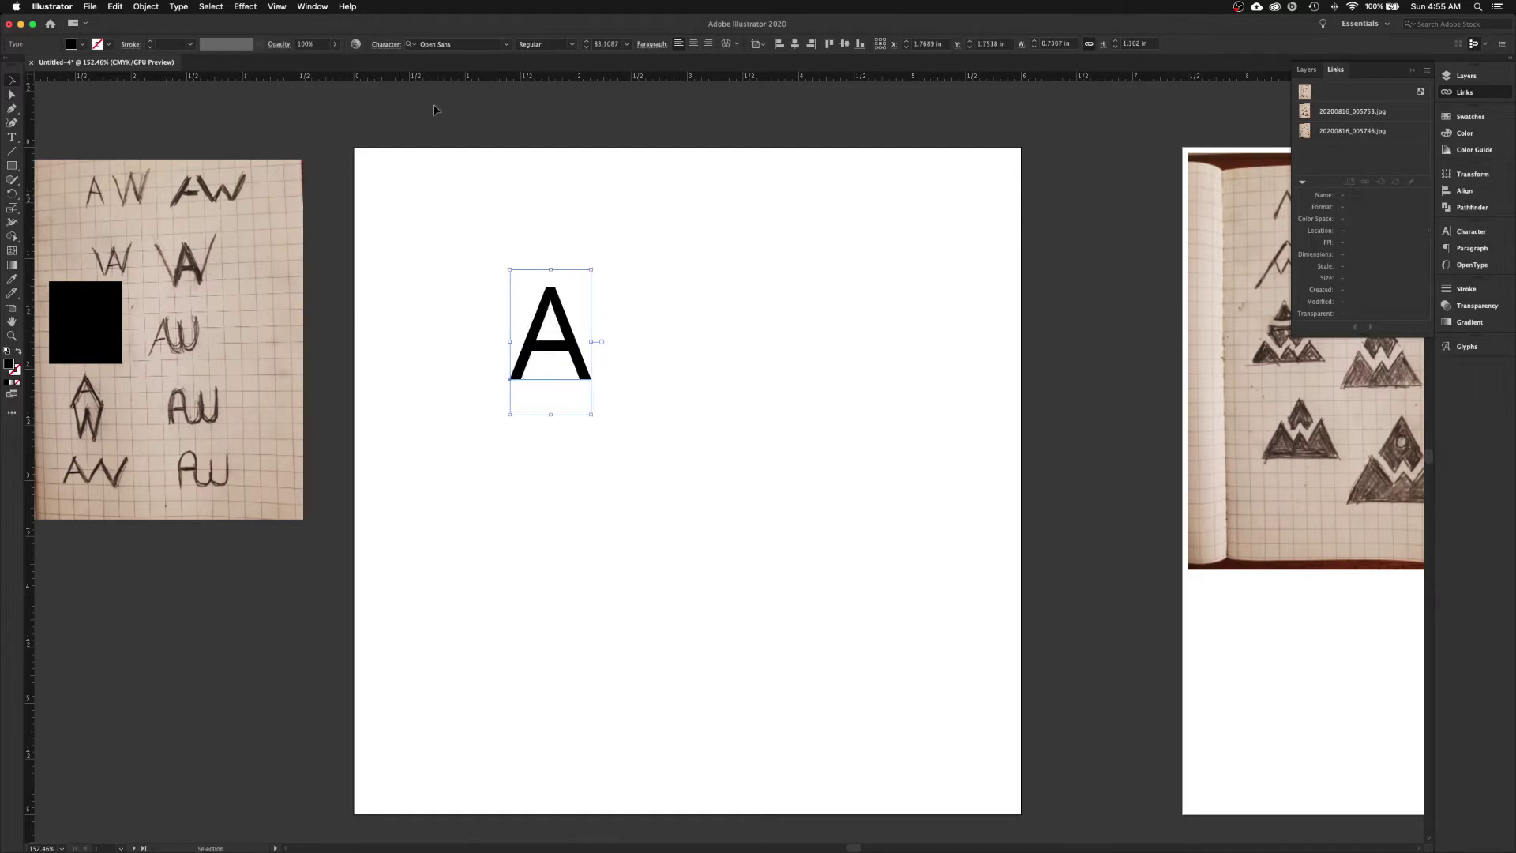
- Set the letter A's font to Helvetica Neue Bold
click(448, 45)
text(Helveti)
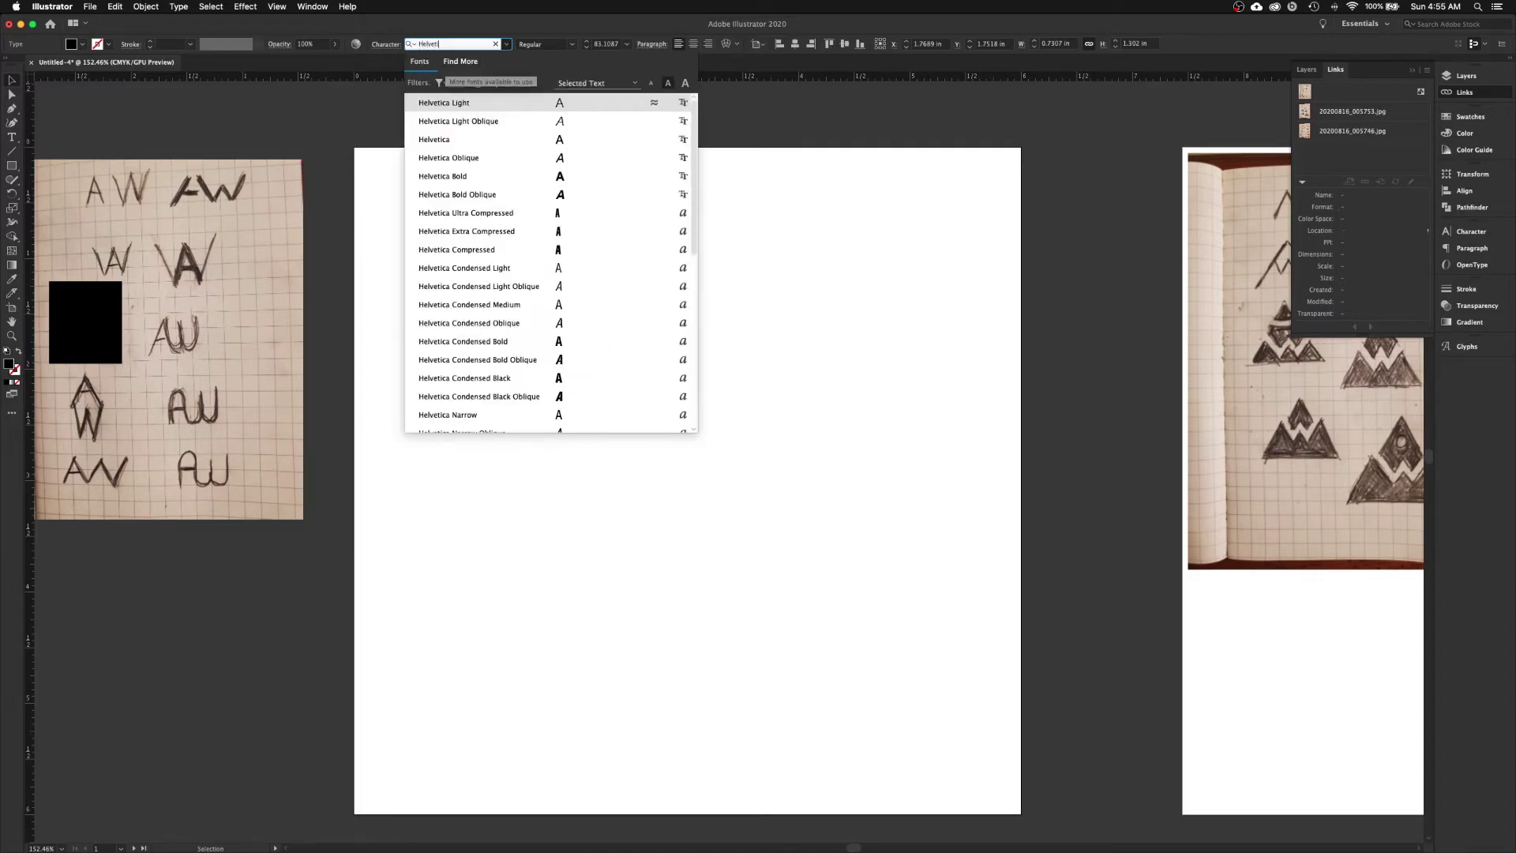
text(va)
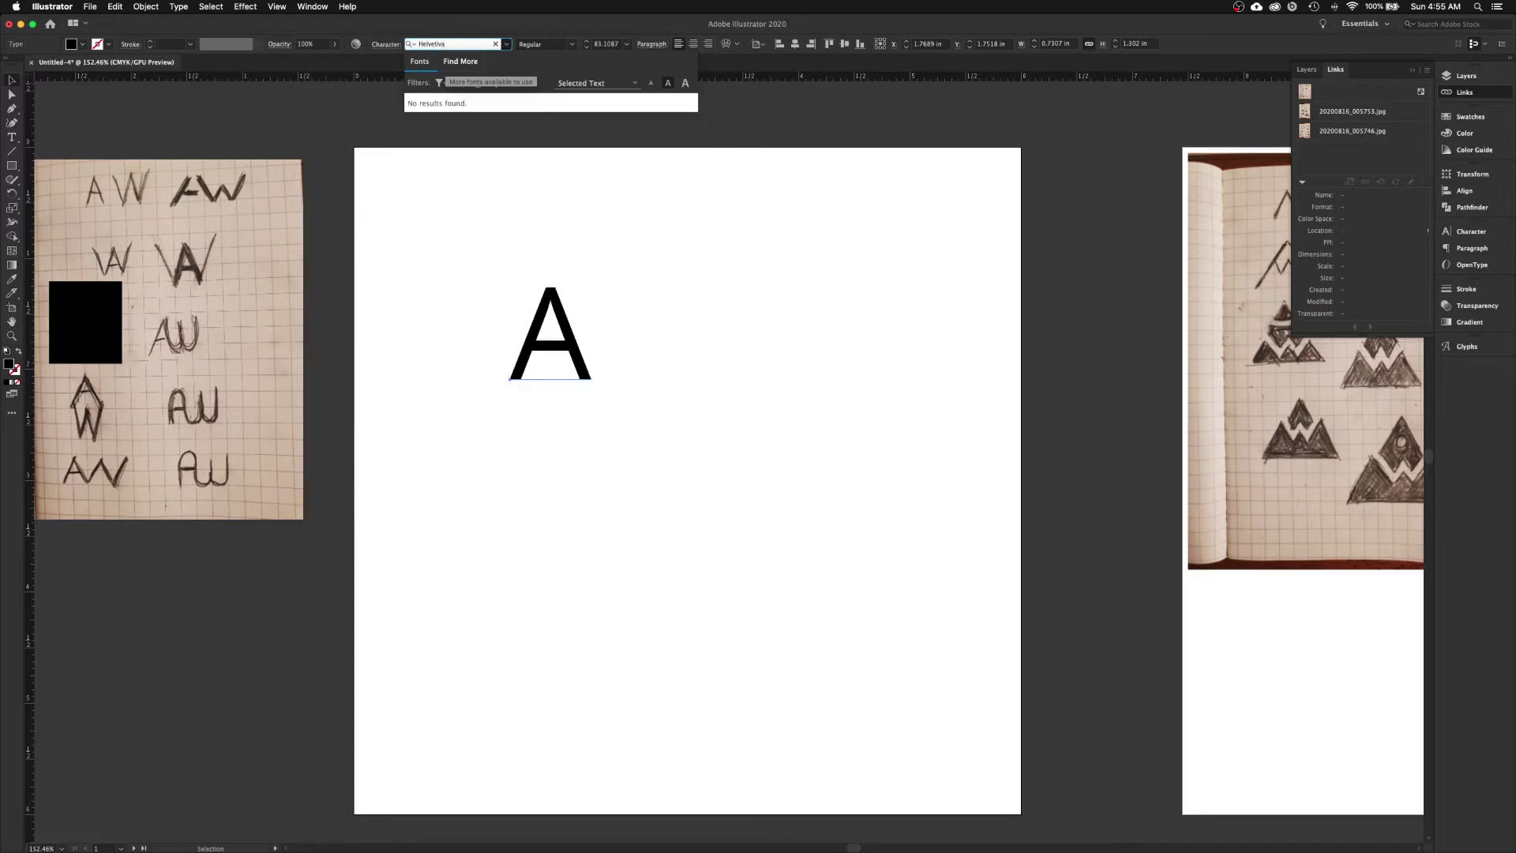
key(BackSpace)
key(BackSpace)
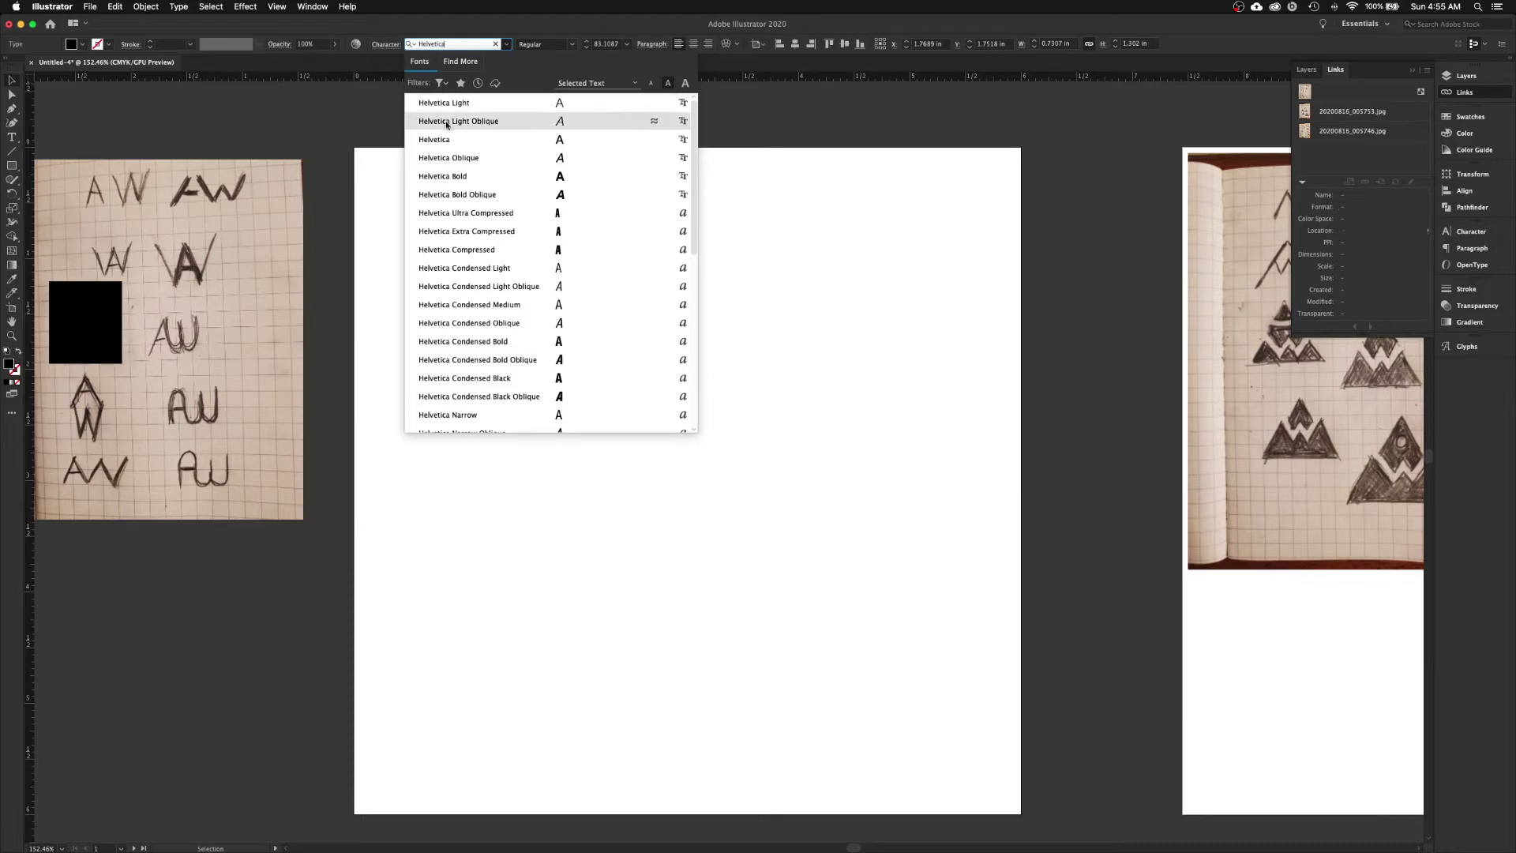
scroll(496, 205, down, 5)
scroll(495, 205, down, 3)
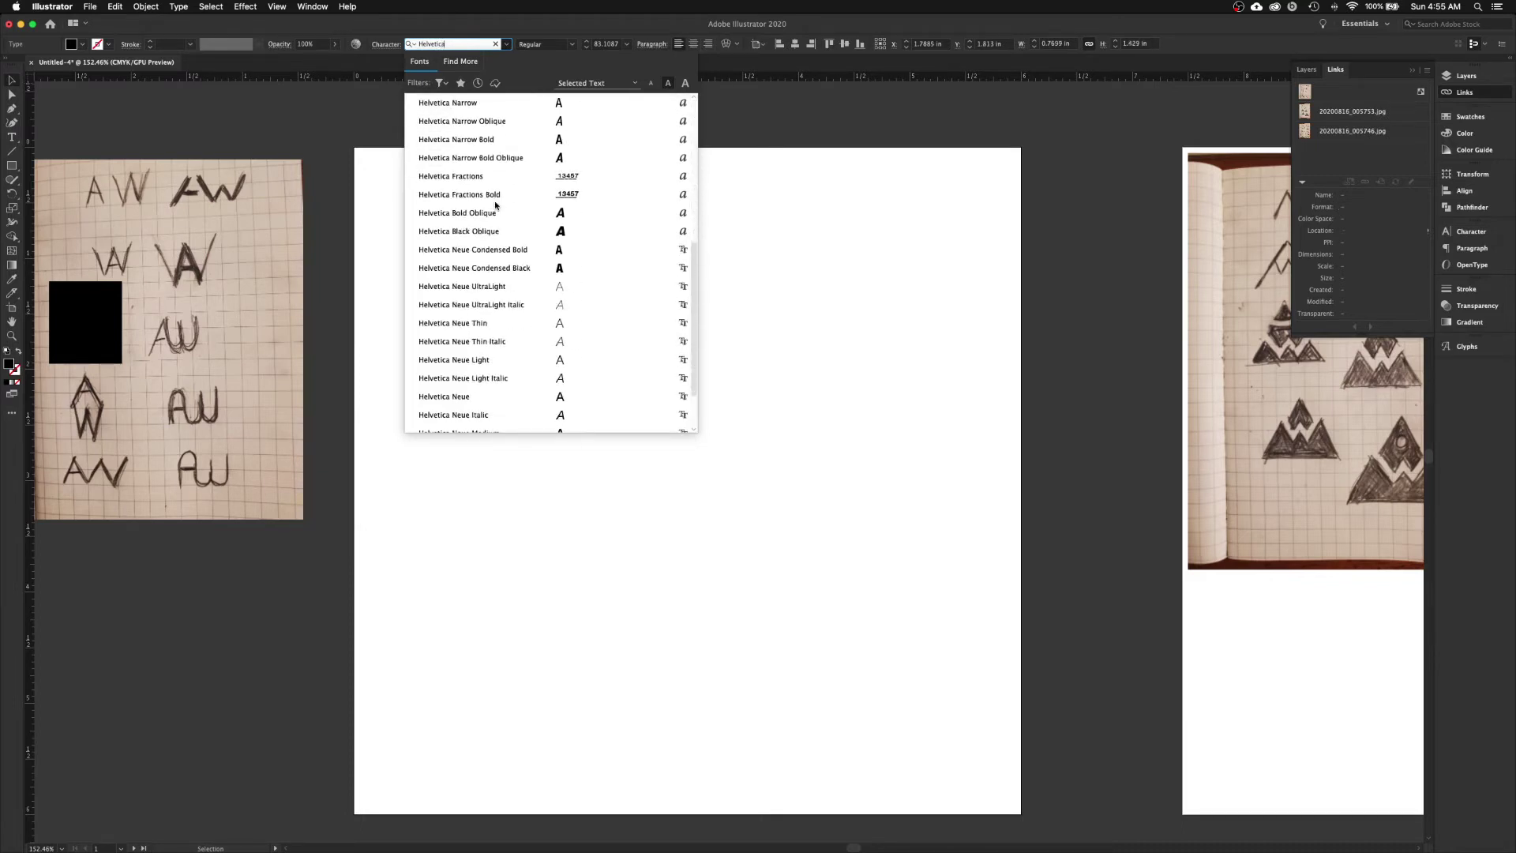
scroll(496, 205, down, 2)
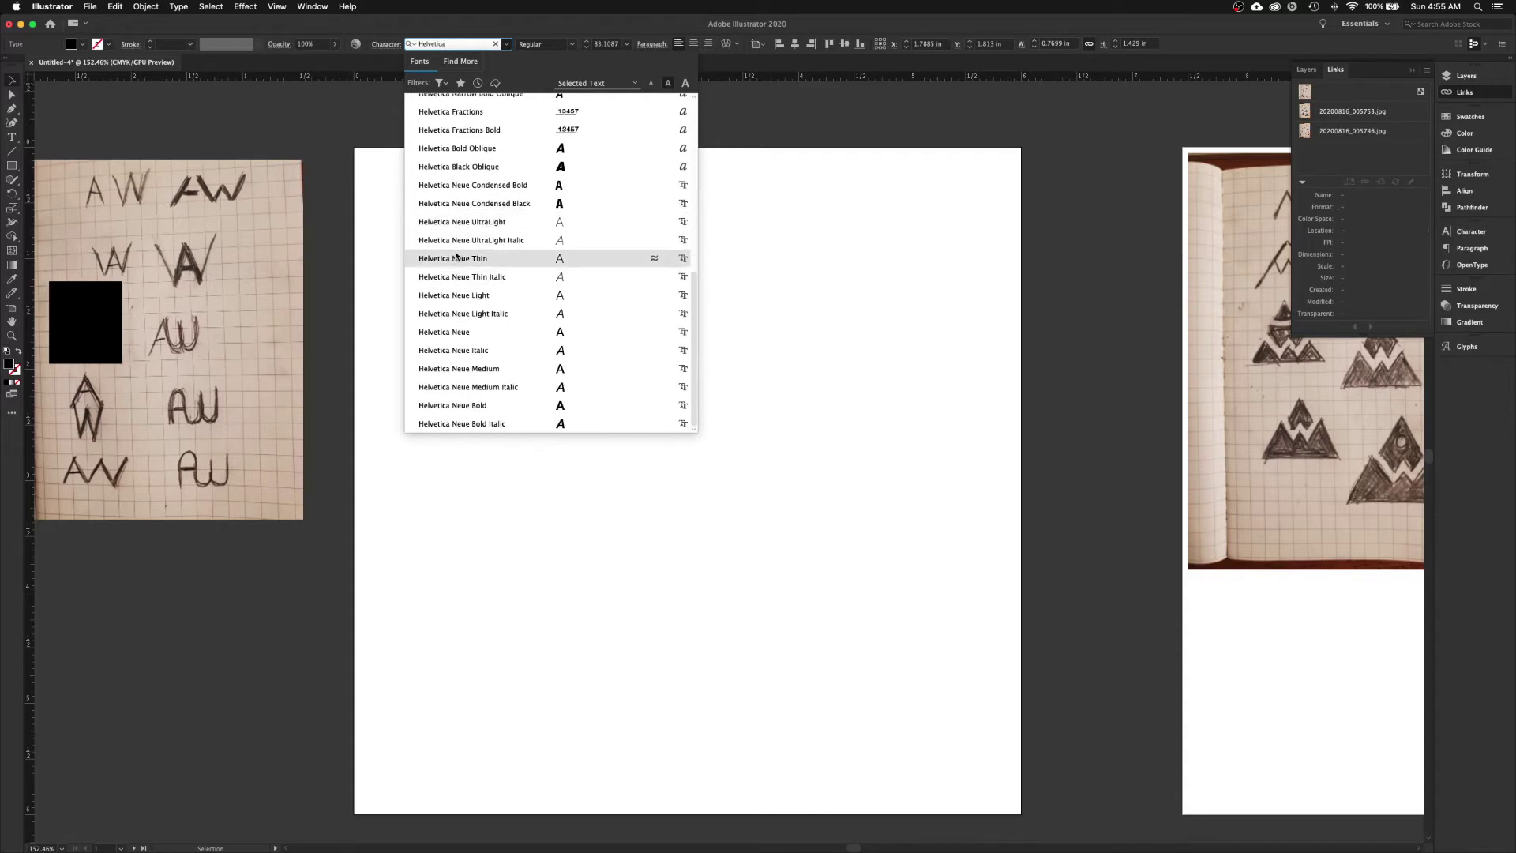
click(472, 404)
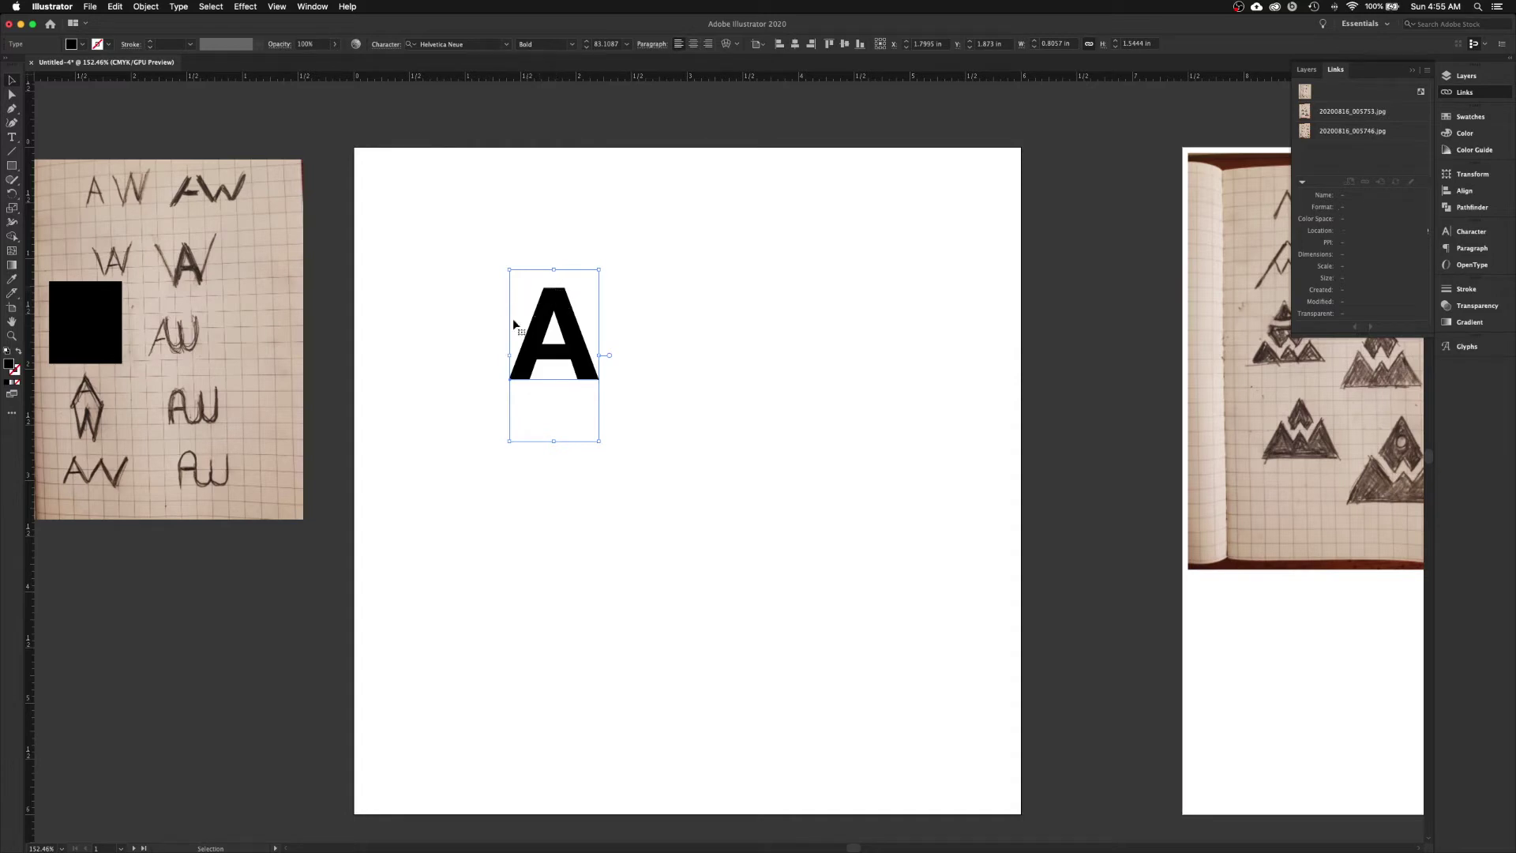
- Change the letter A's font to Alright Sans Thin
click(463, 43)
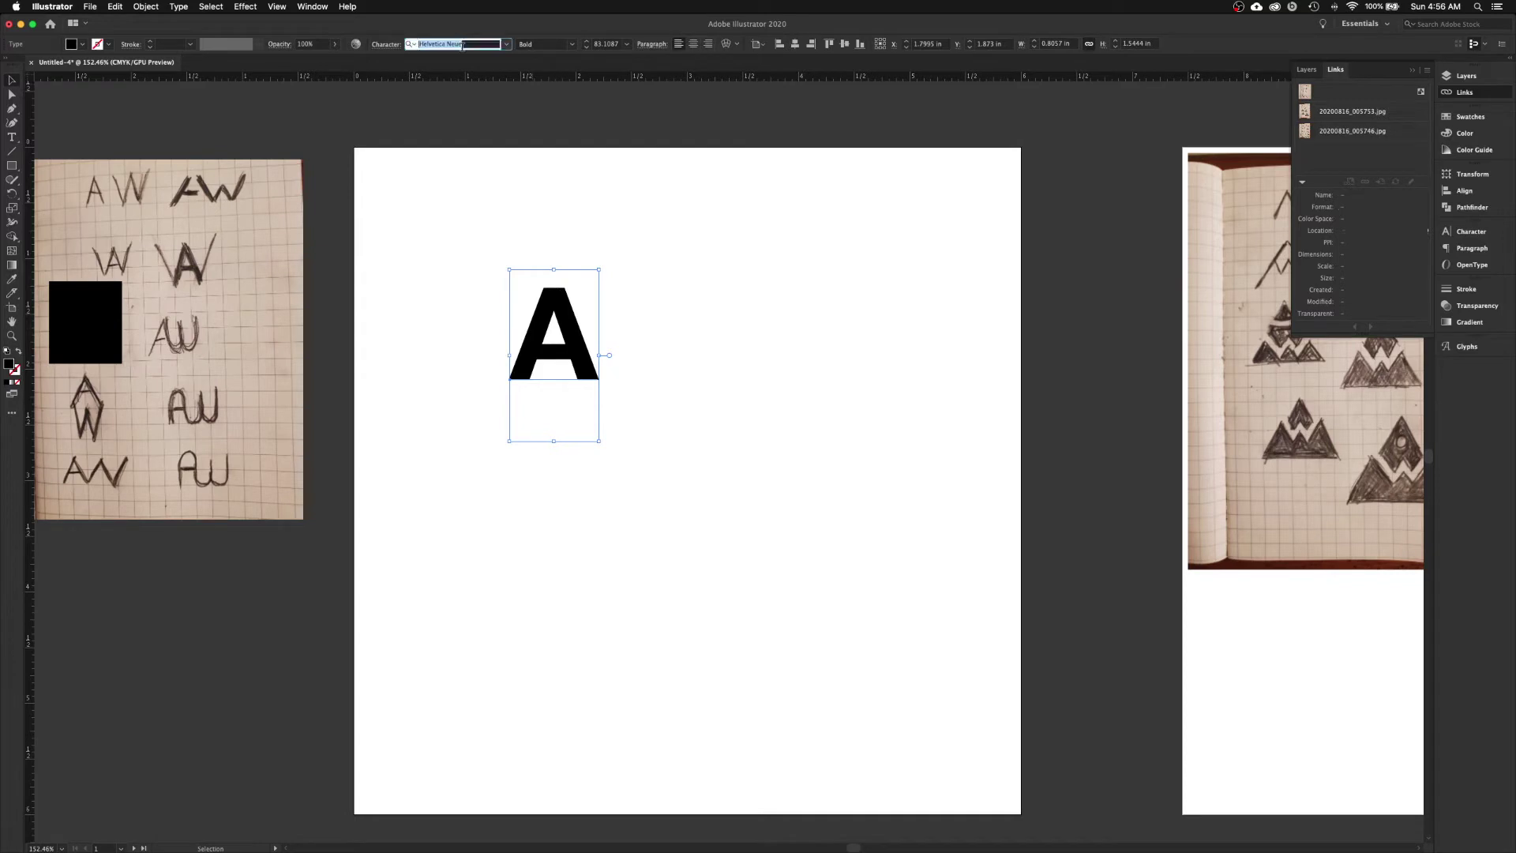
text(Alr)
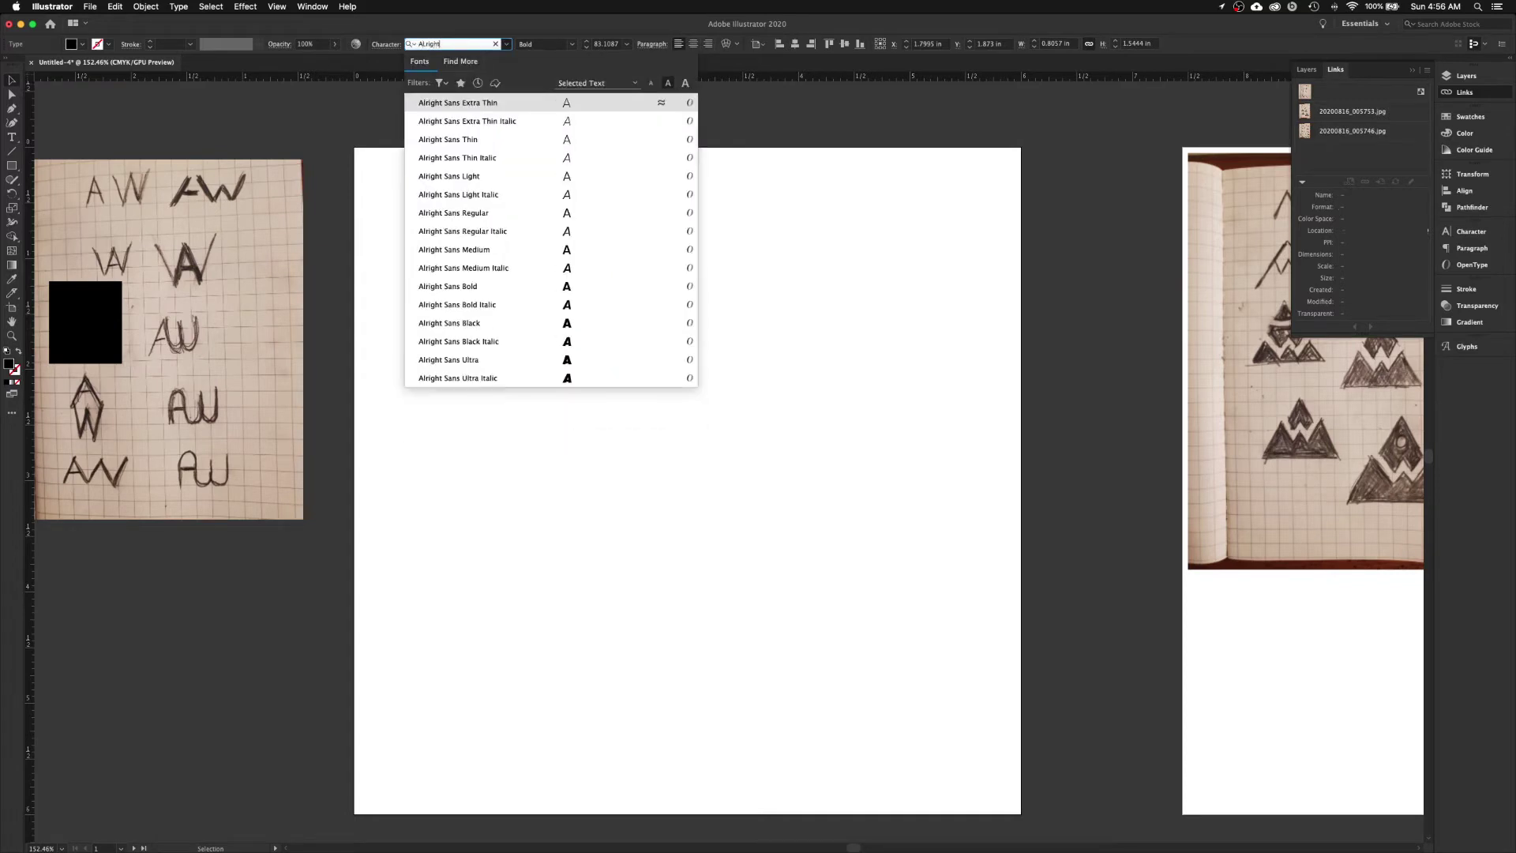
text(ight)
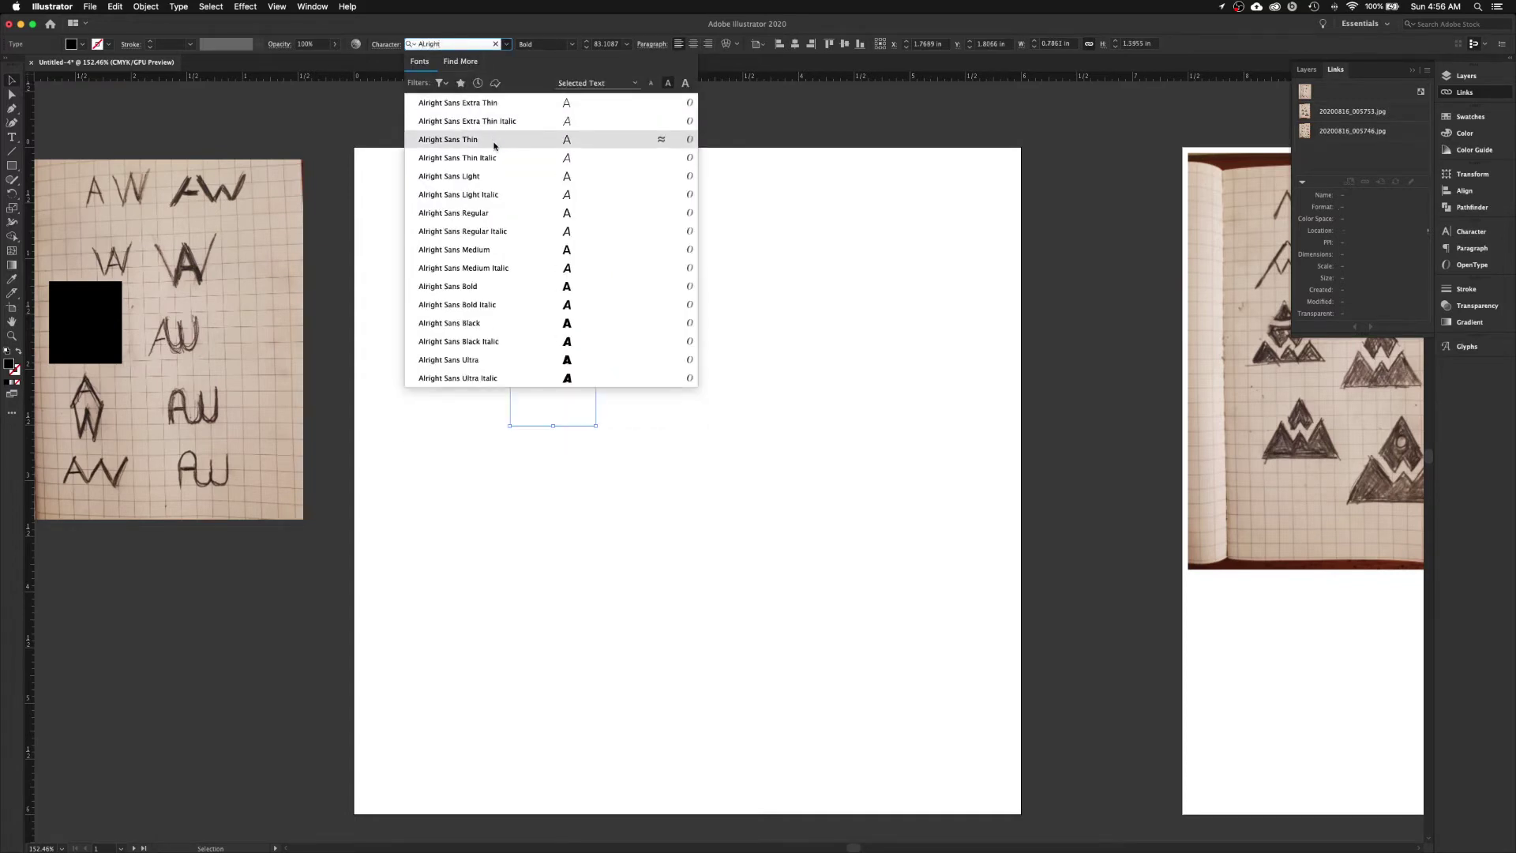
click(489, 141)
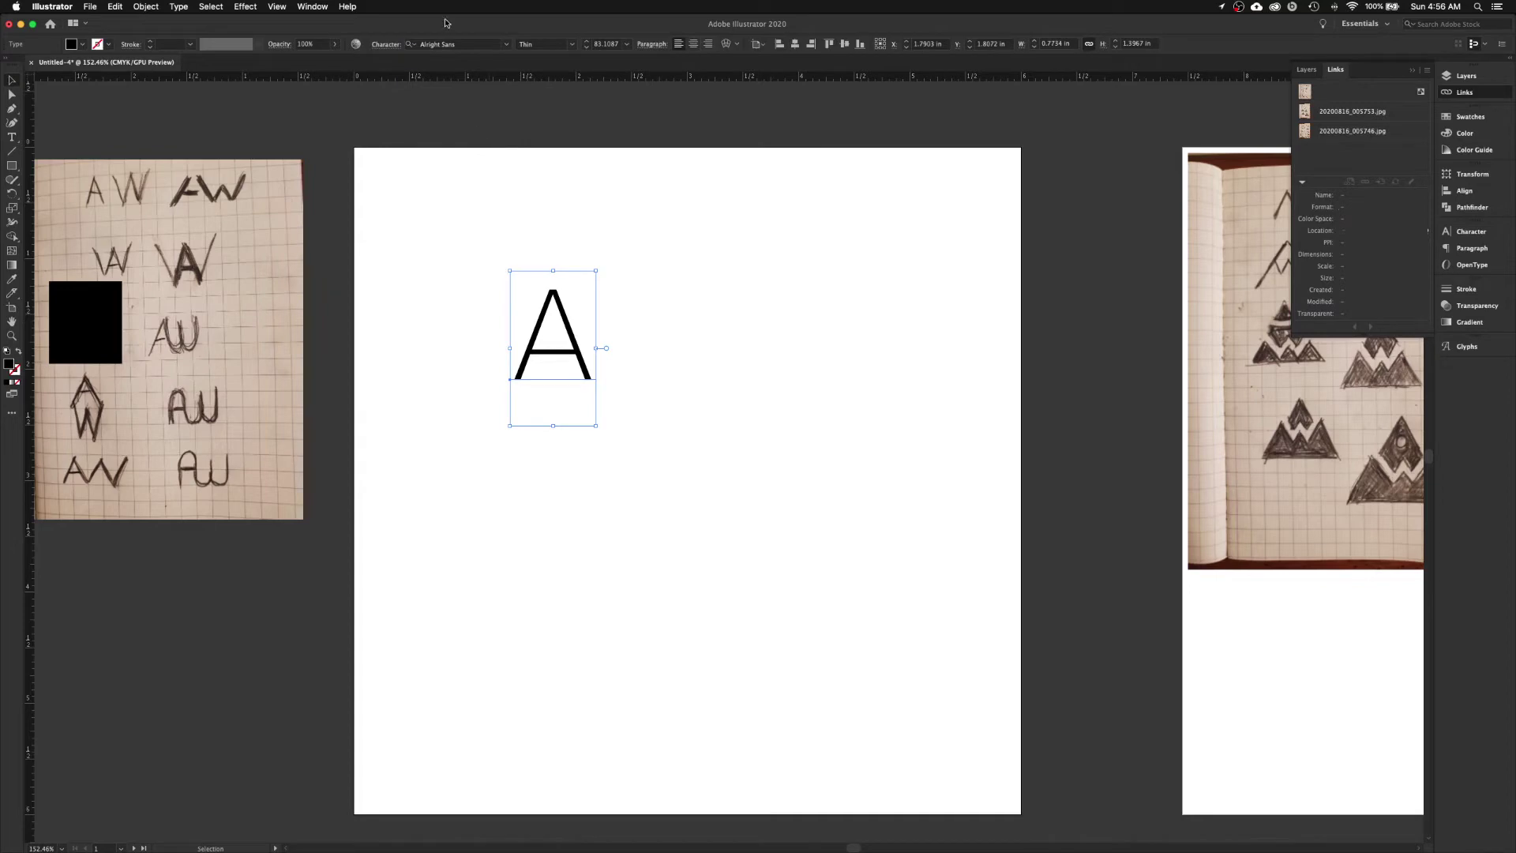
- Set the letter A's font to Futura Book and deselect it
click(471, 44)
text(Fu)
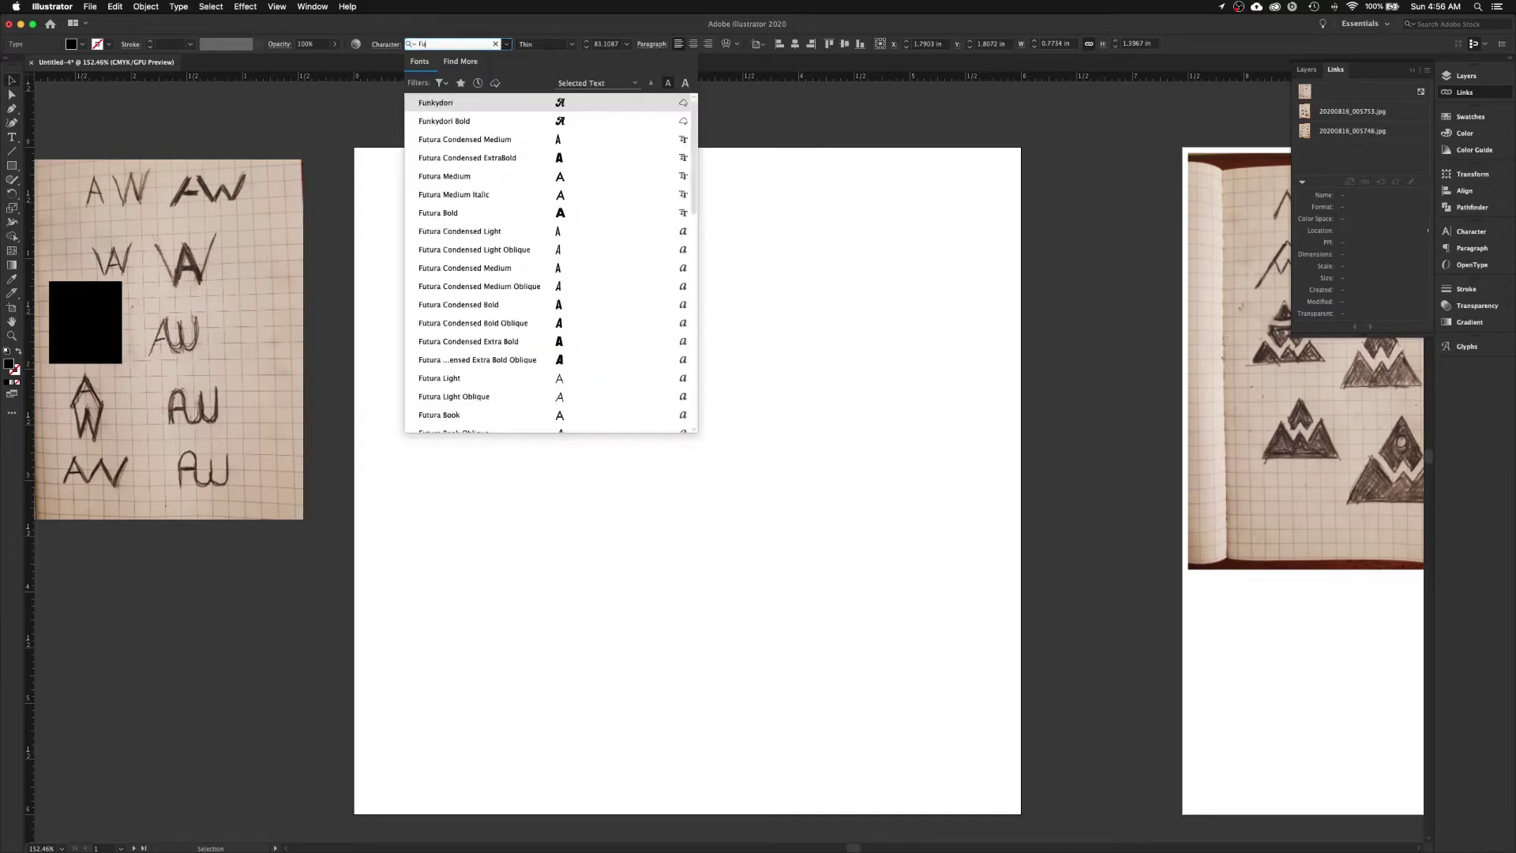
text(tura)
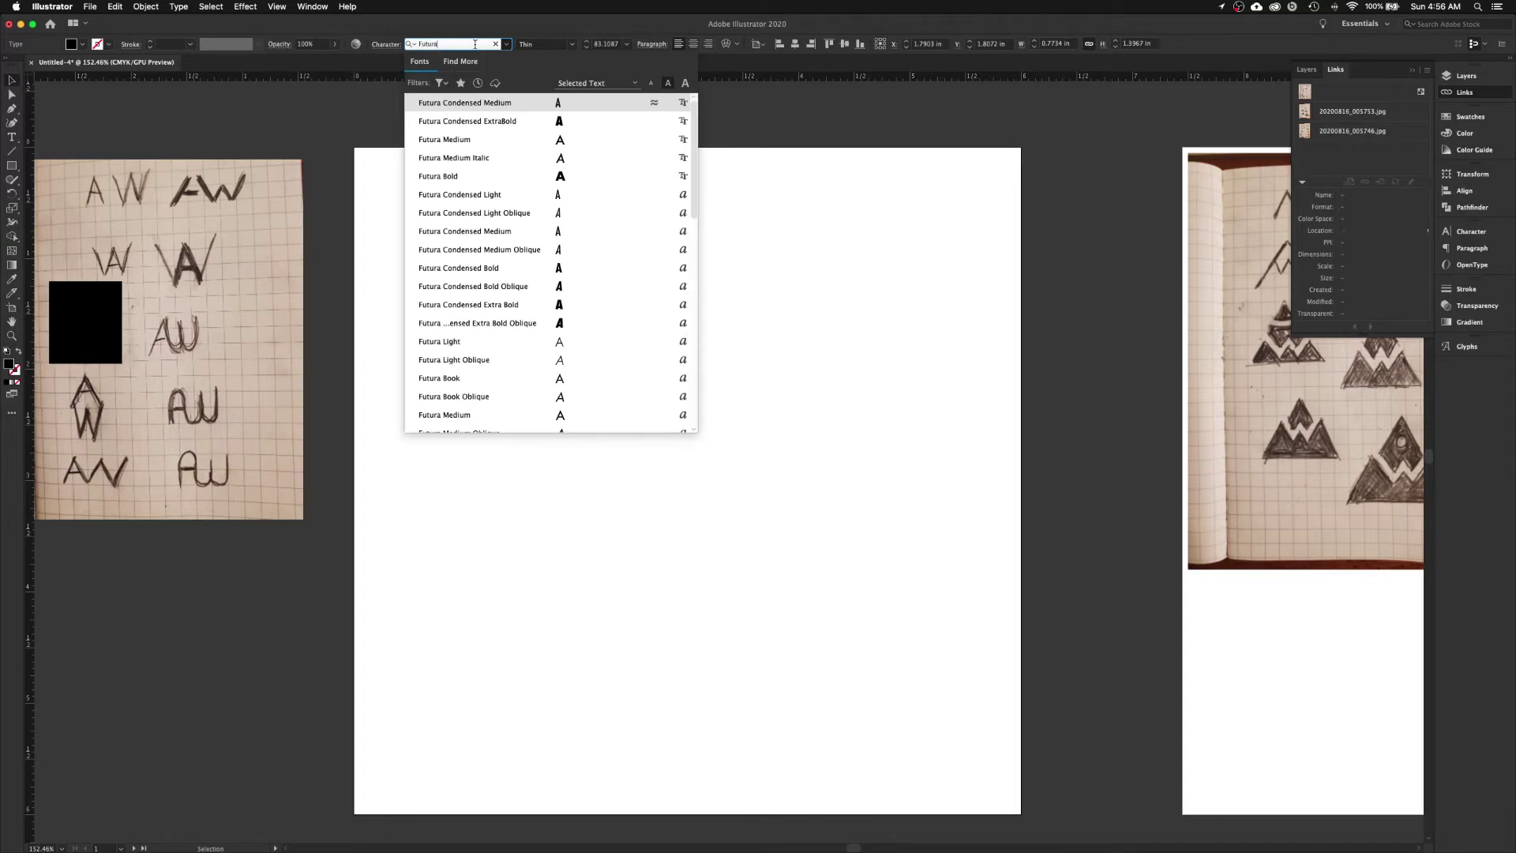
scroll(507, 241, down, 5)
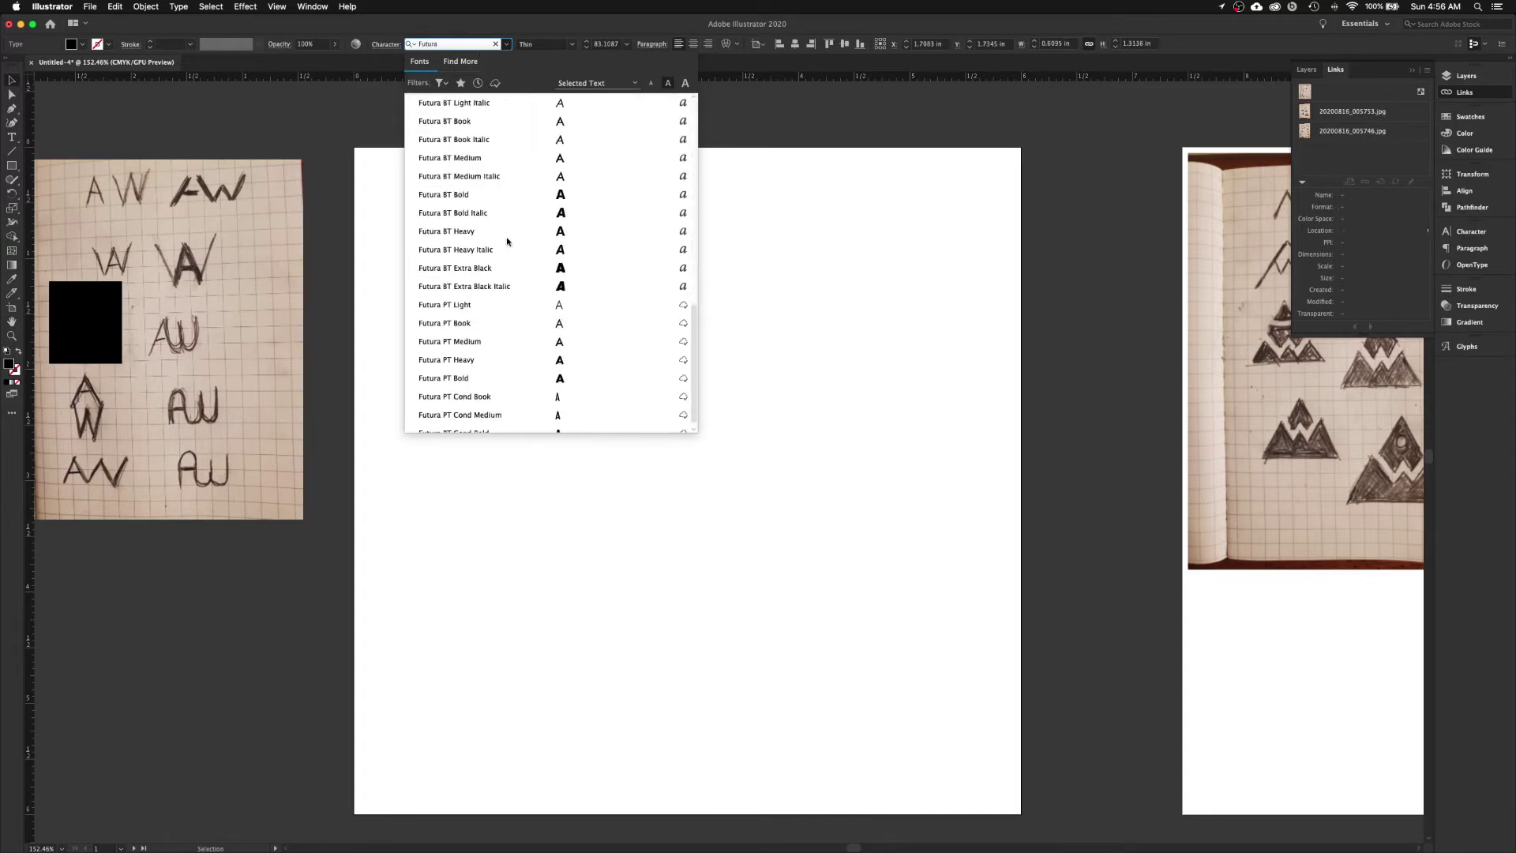
scroll(507, 241, up, 5)
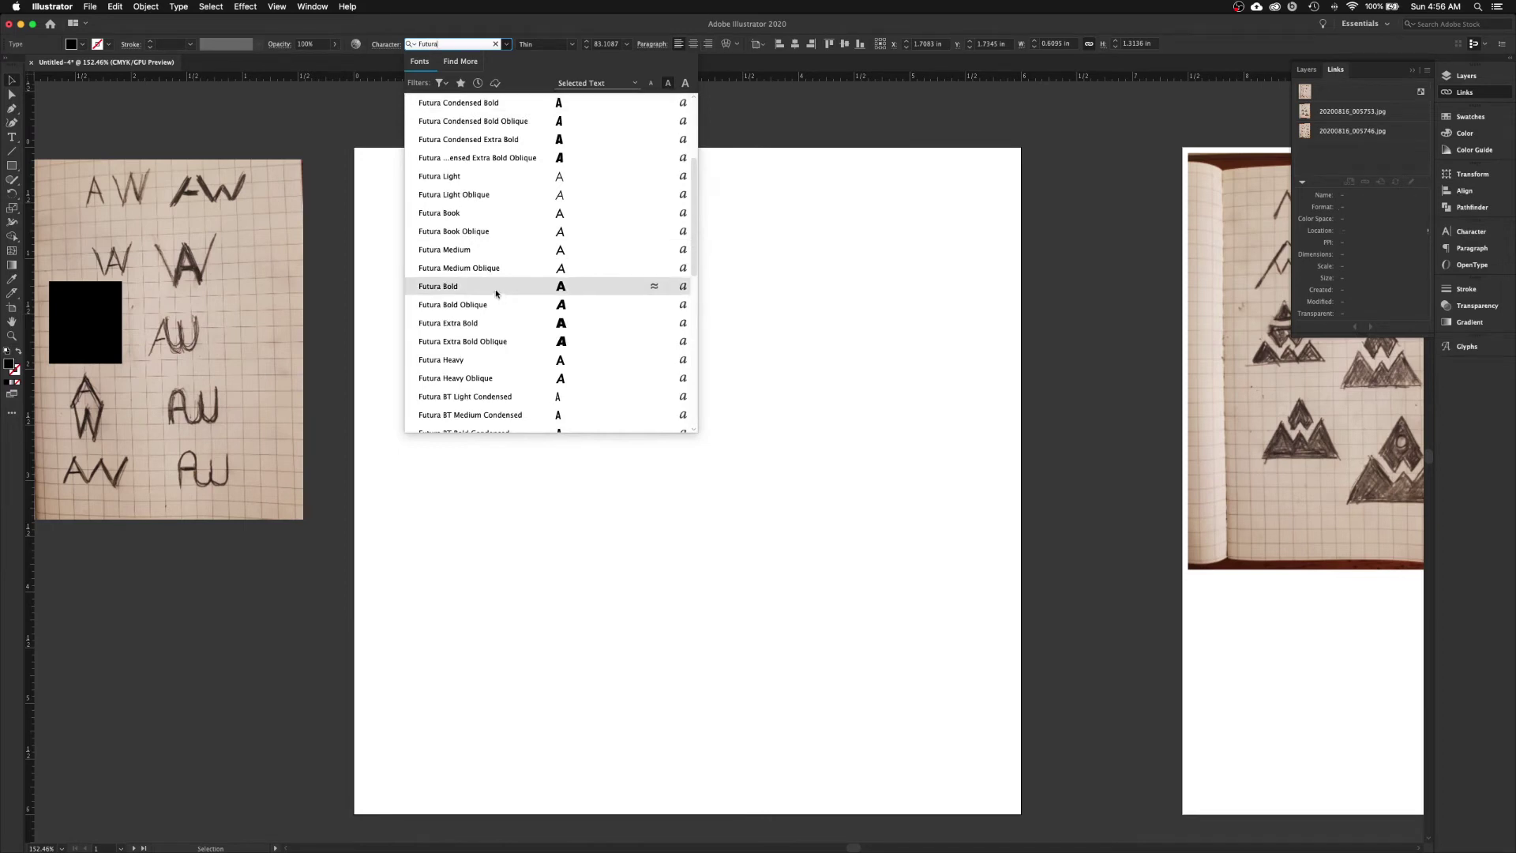
click(486, 213)
click(461, 317)
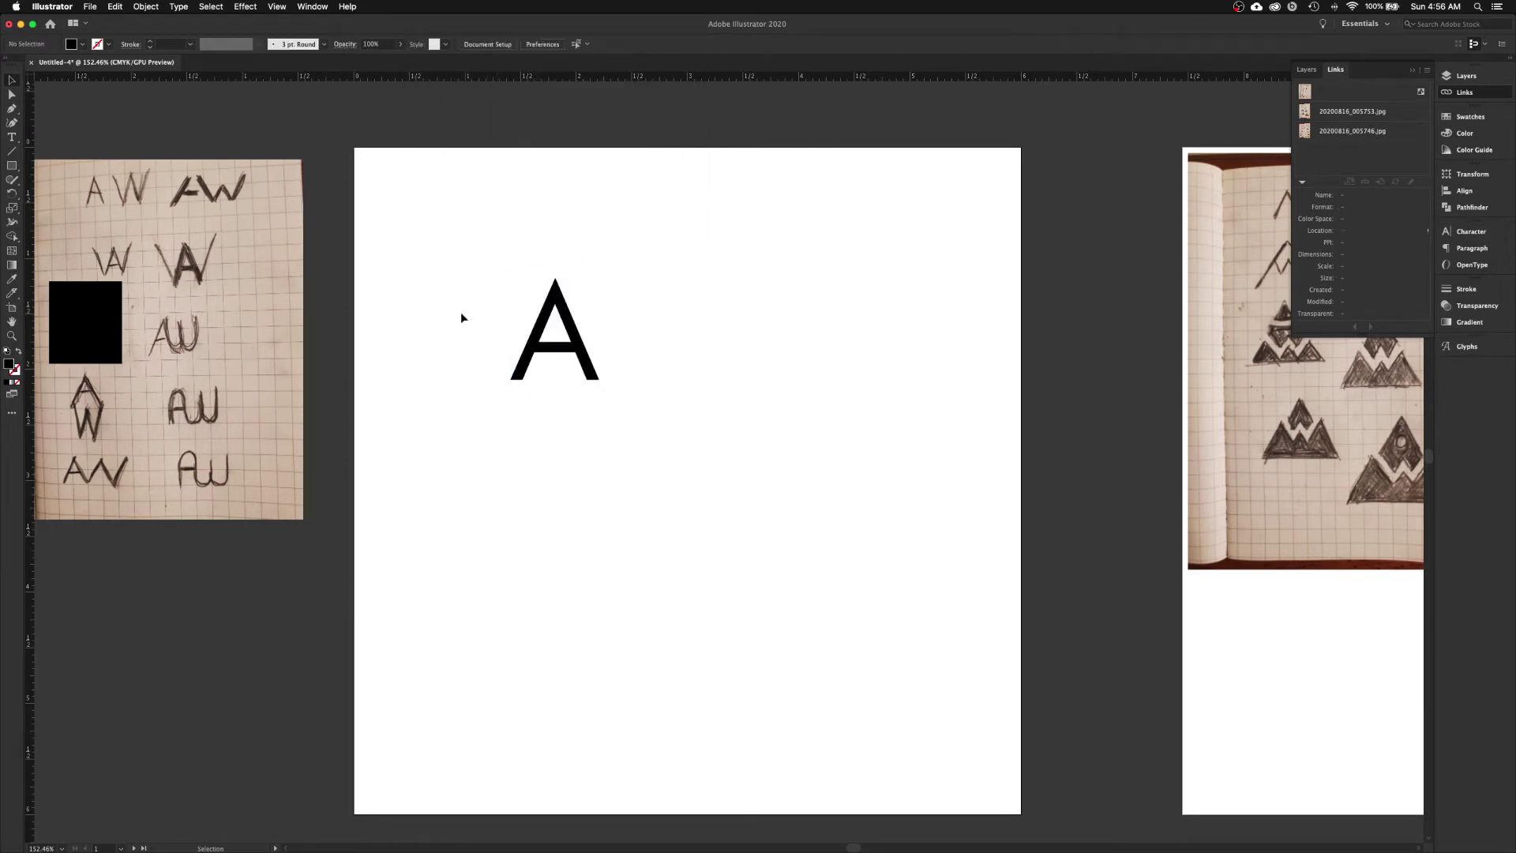
- Duplicate the letter A about 1 in to its right at the same height
click(558, 362)
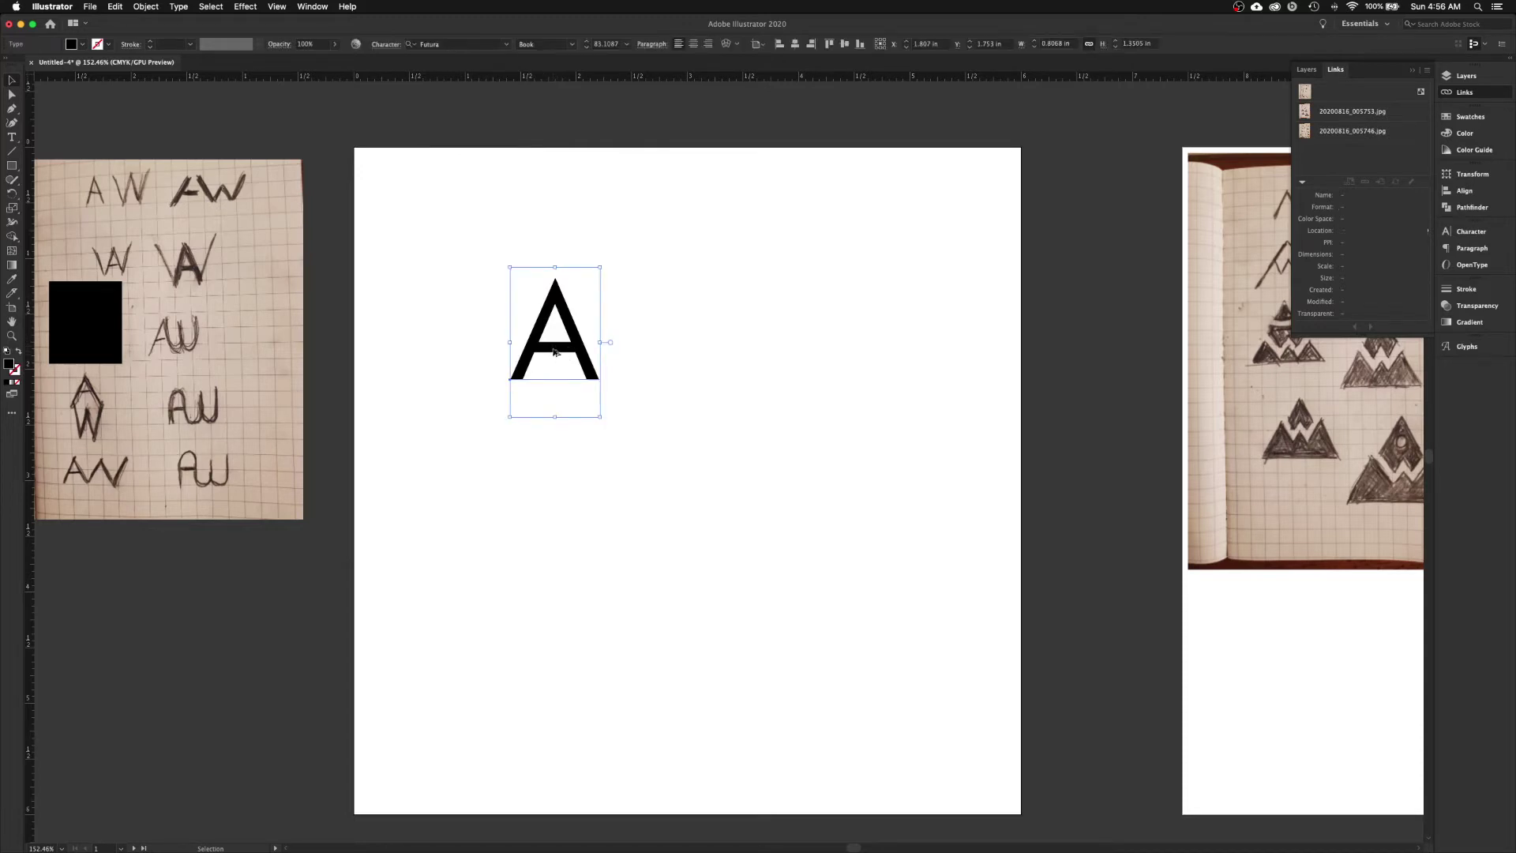
drag(554, 348, 808, 353)
key(ctrl+z)
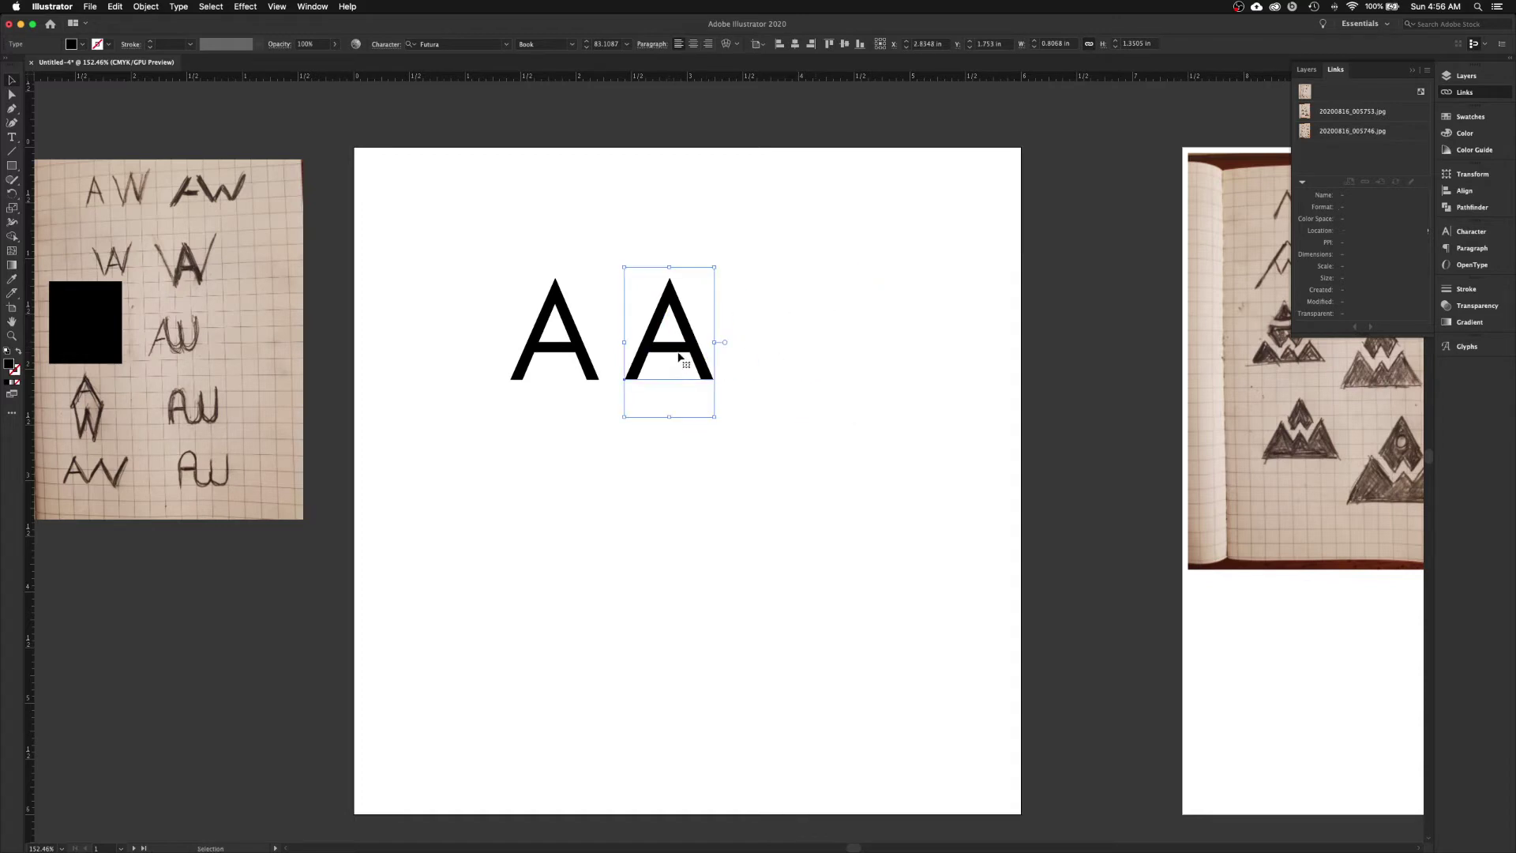
- Paste a third copy of the A beside the second one and delete it
key(a)
click(679, 357)
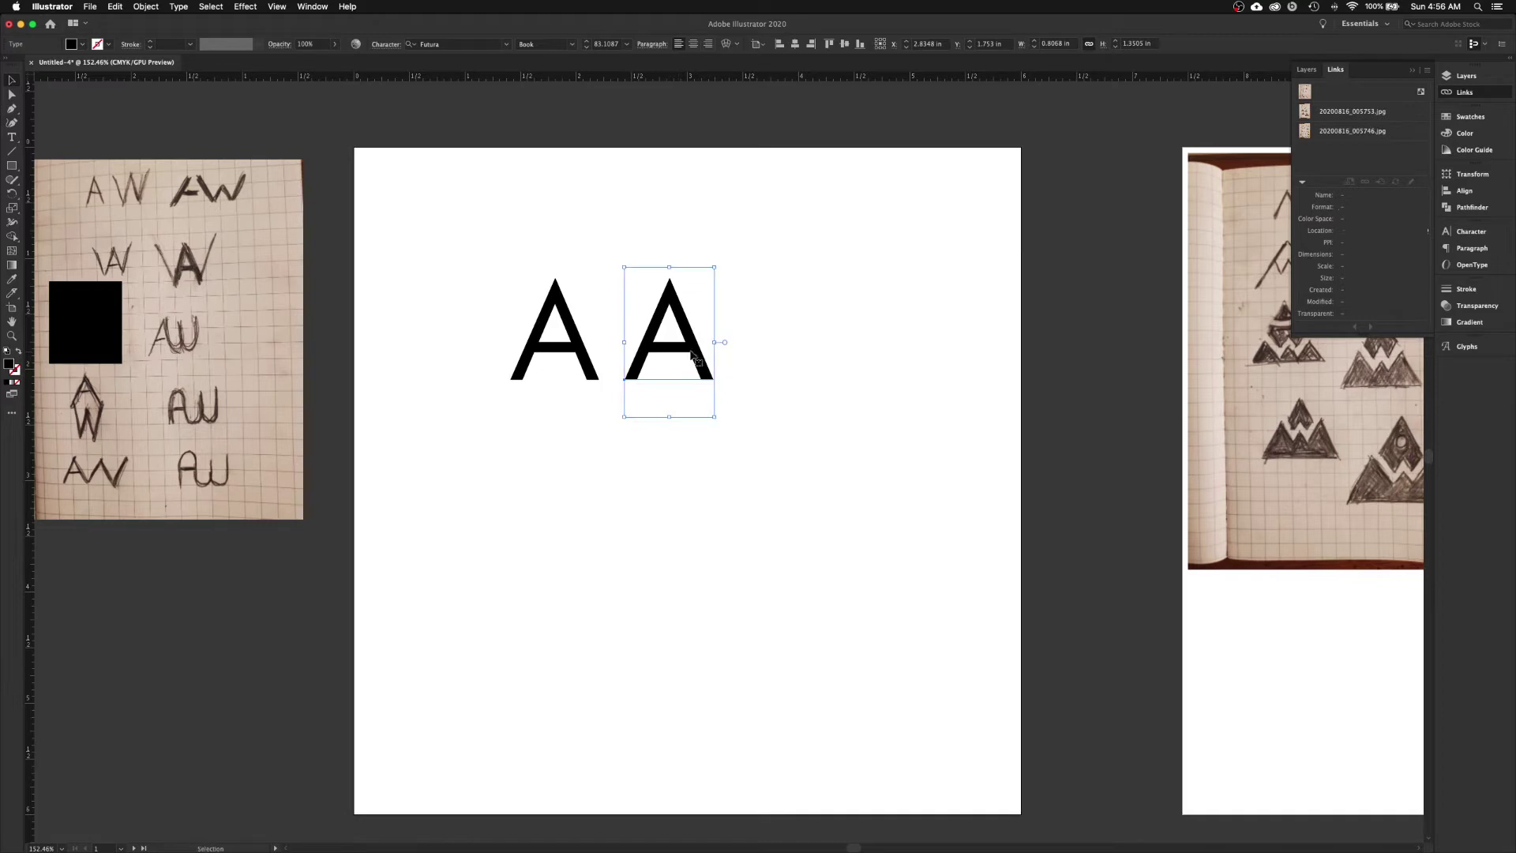
click(788, 336)
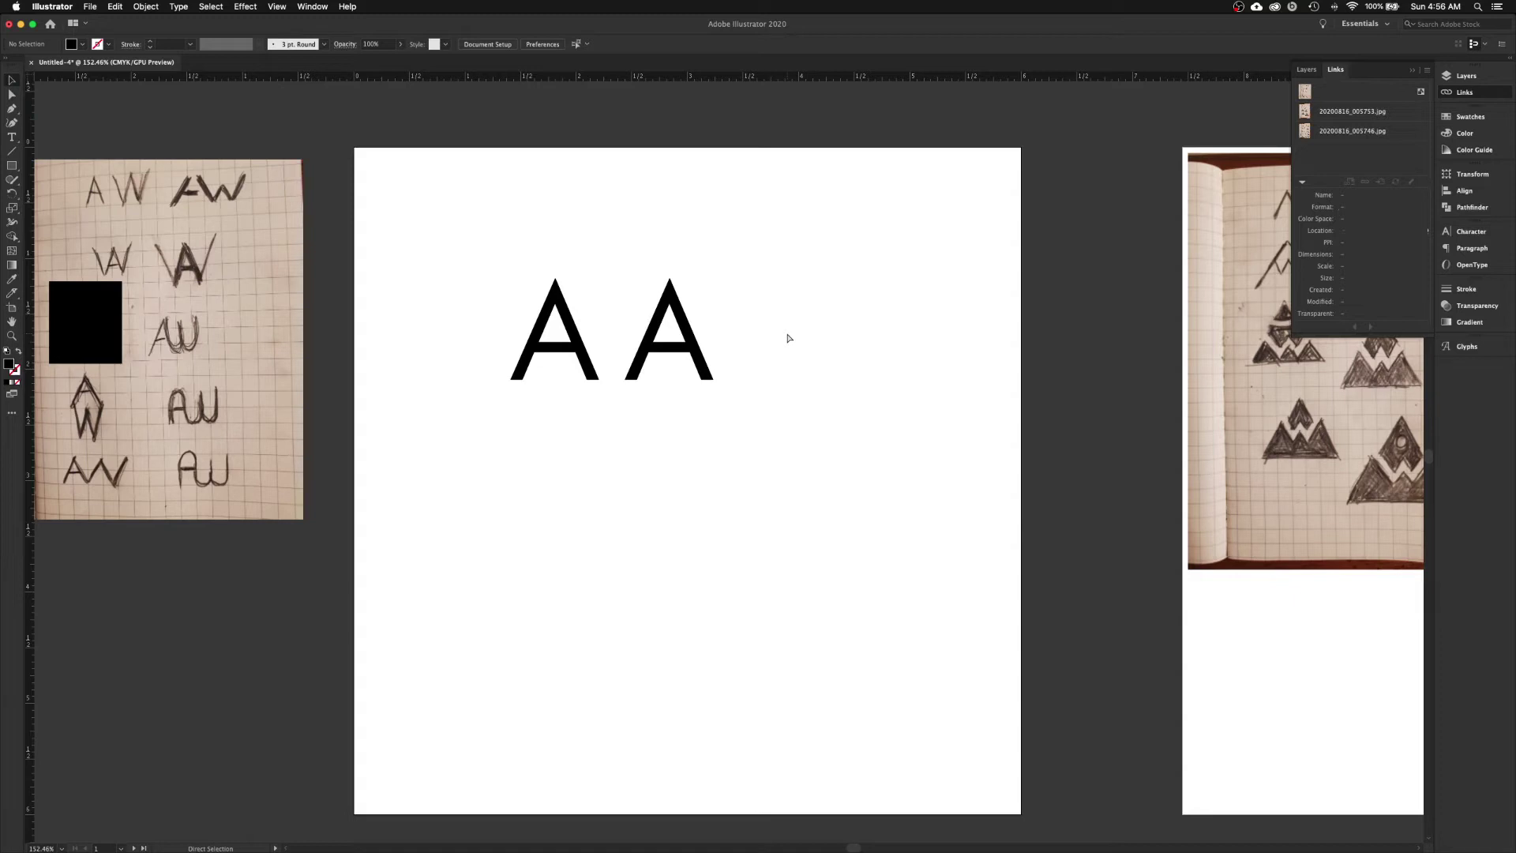
key(super+v)
key(v)
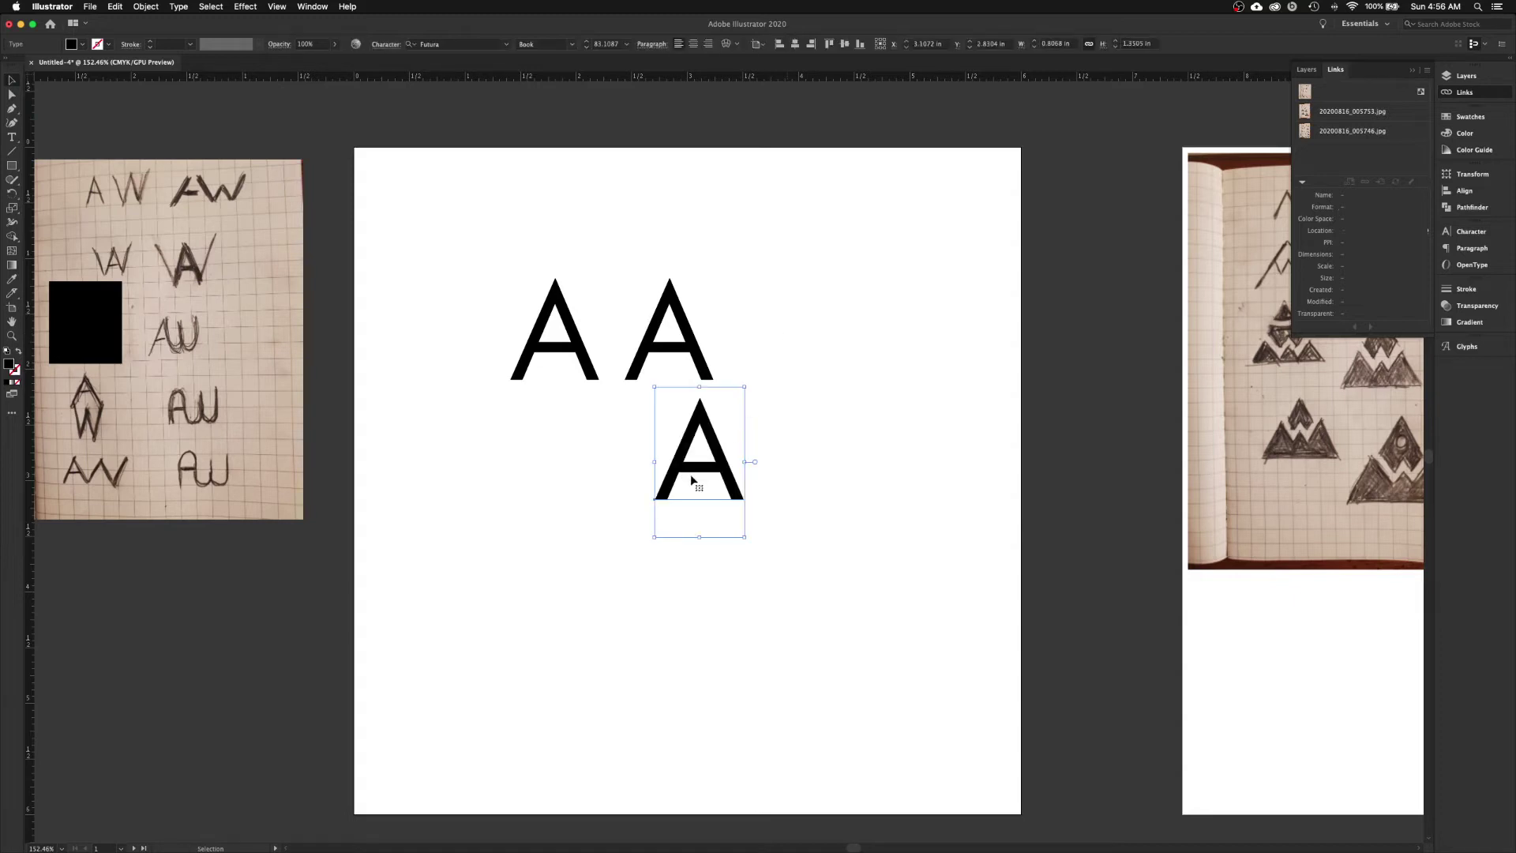
drag(730, 488, 807, 370)
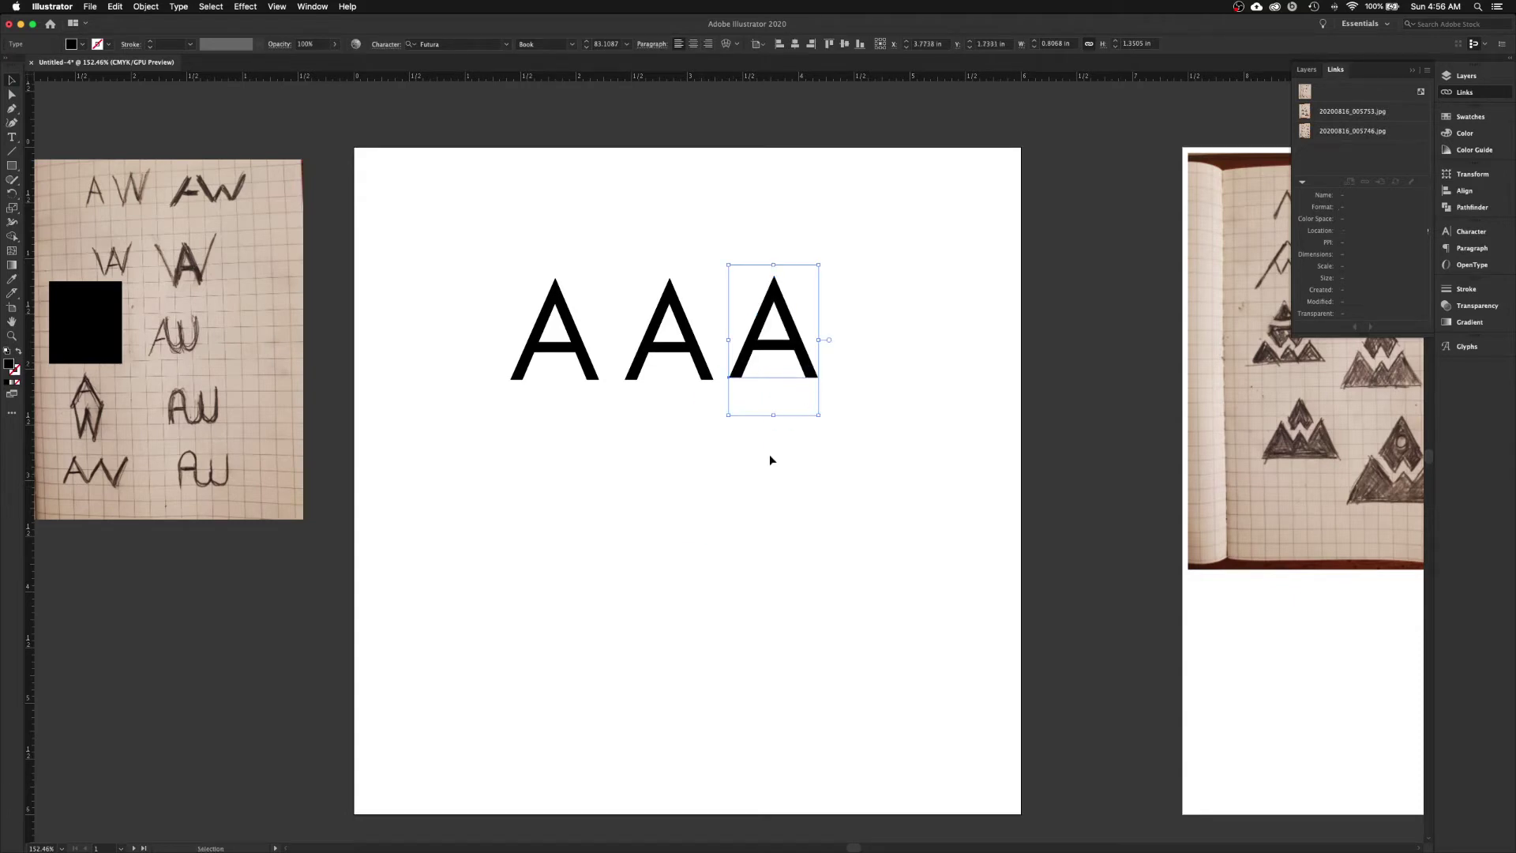
key(Delete)
- Replace the text of the second A with W
click(659, 368)
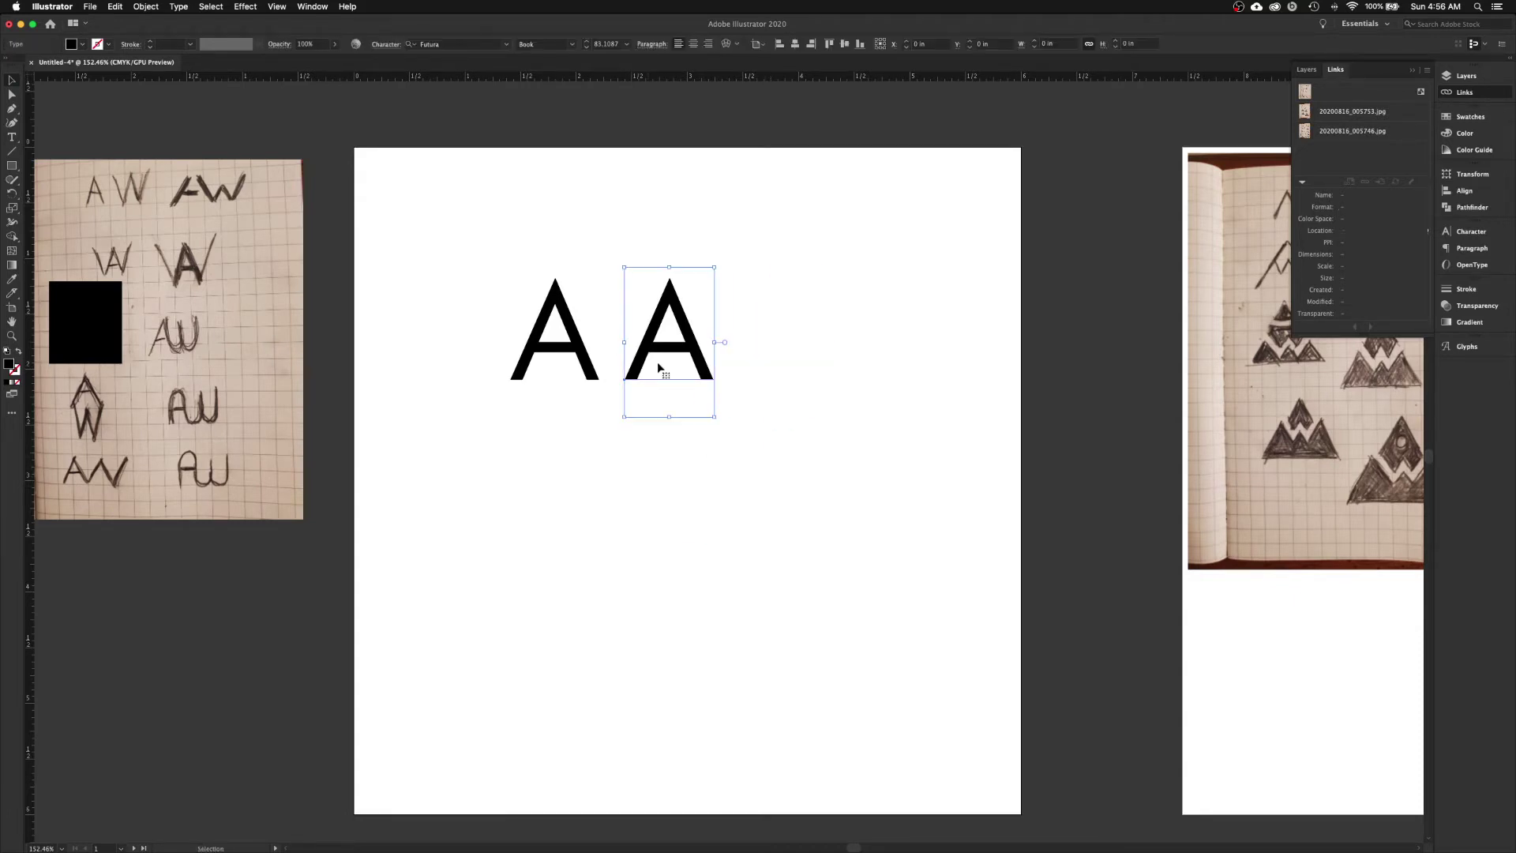
double_click(657, 363)
double_click(652, 351)
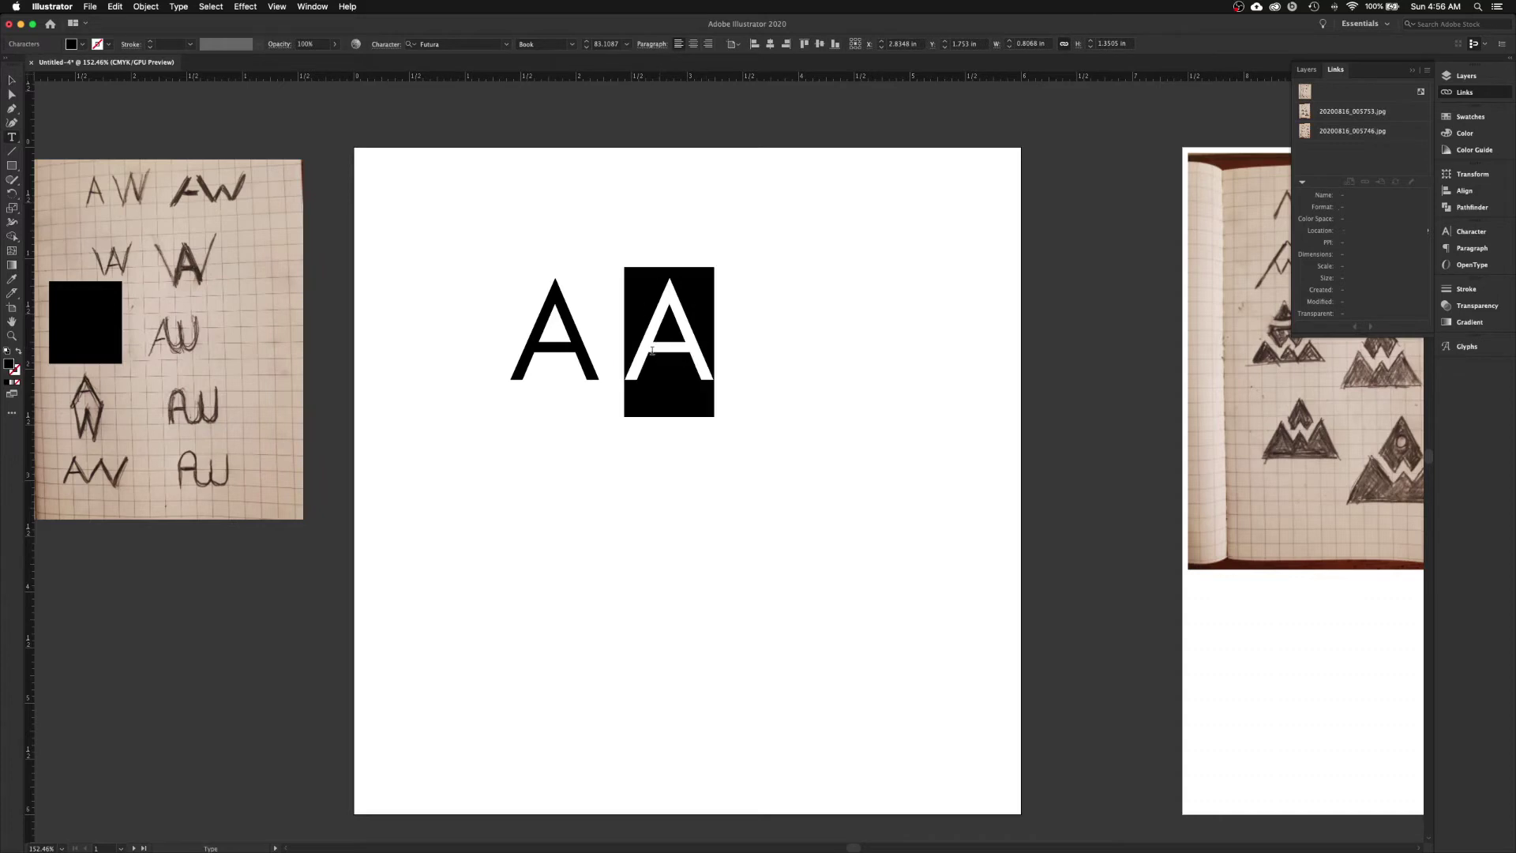
text(W)
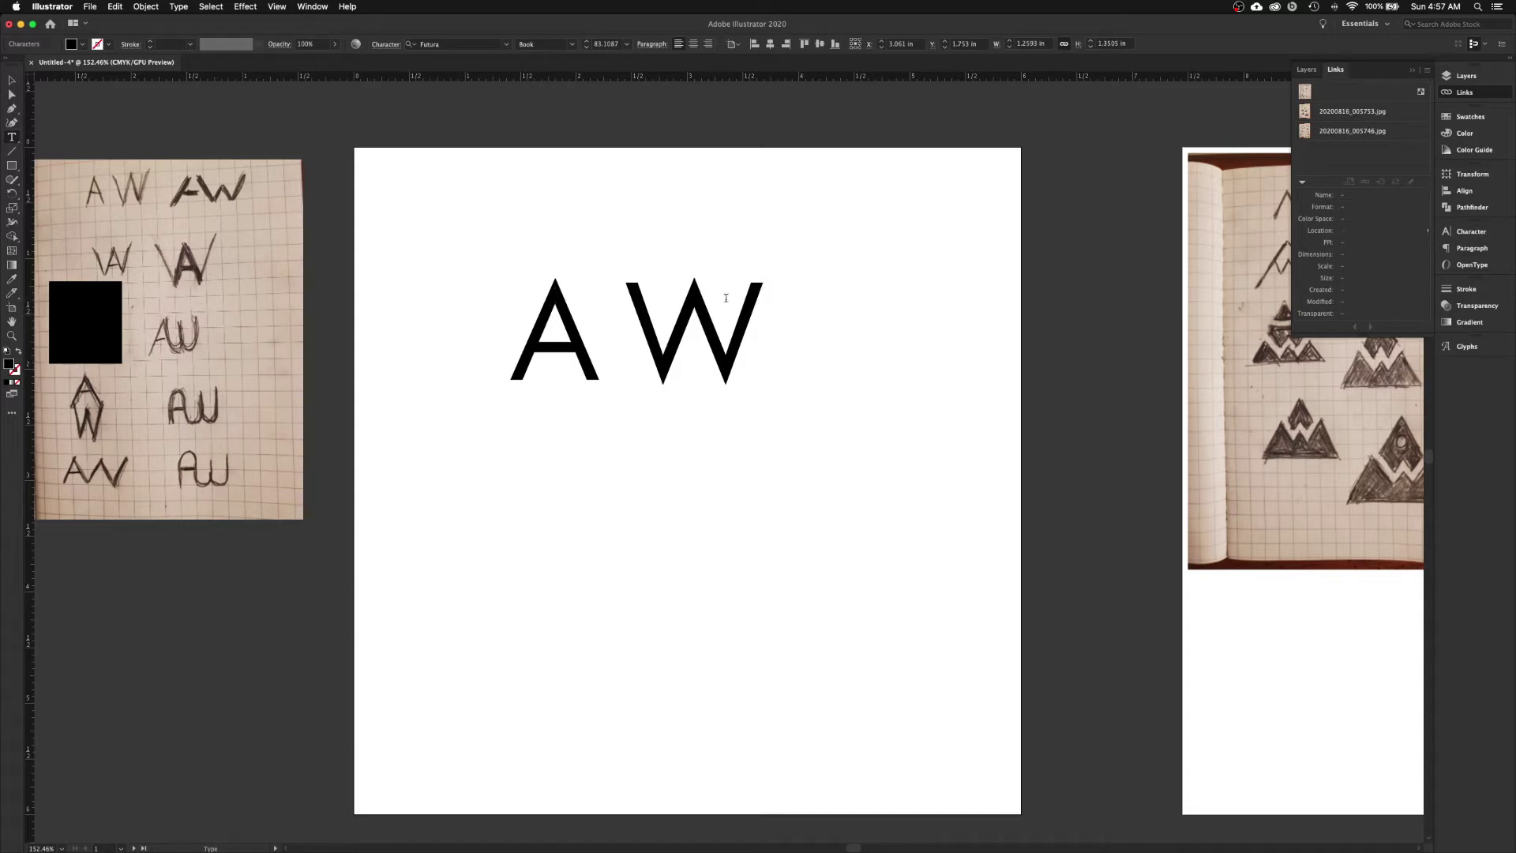
click(10, 82)
- Set the W's Futura font style to Light and deselect it
scroll(662, 335, right, 1)
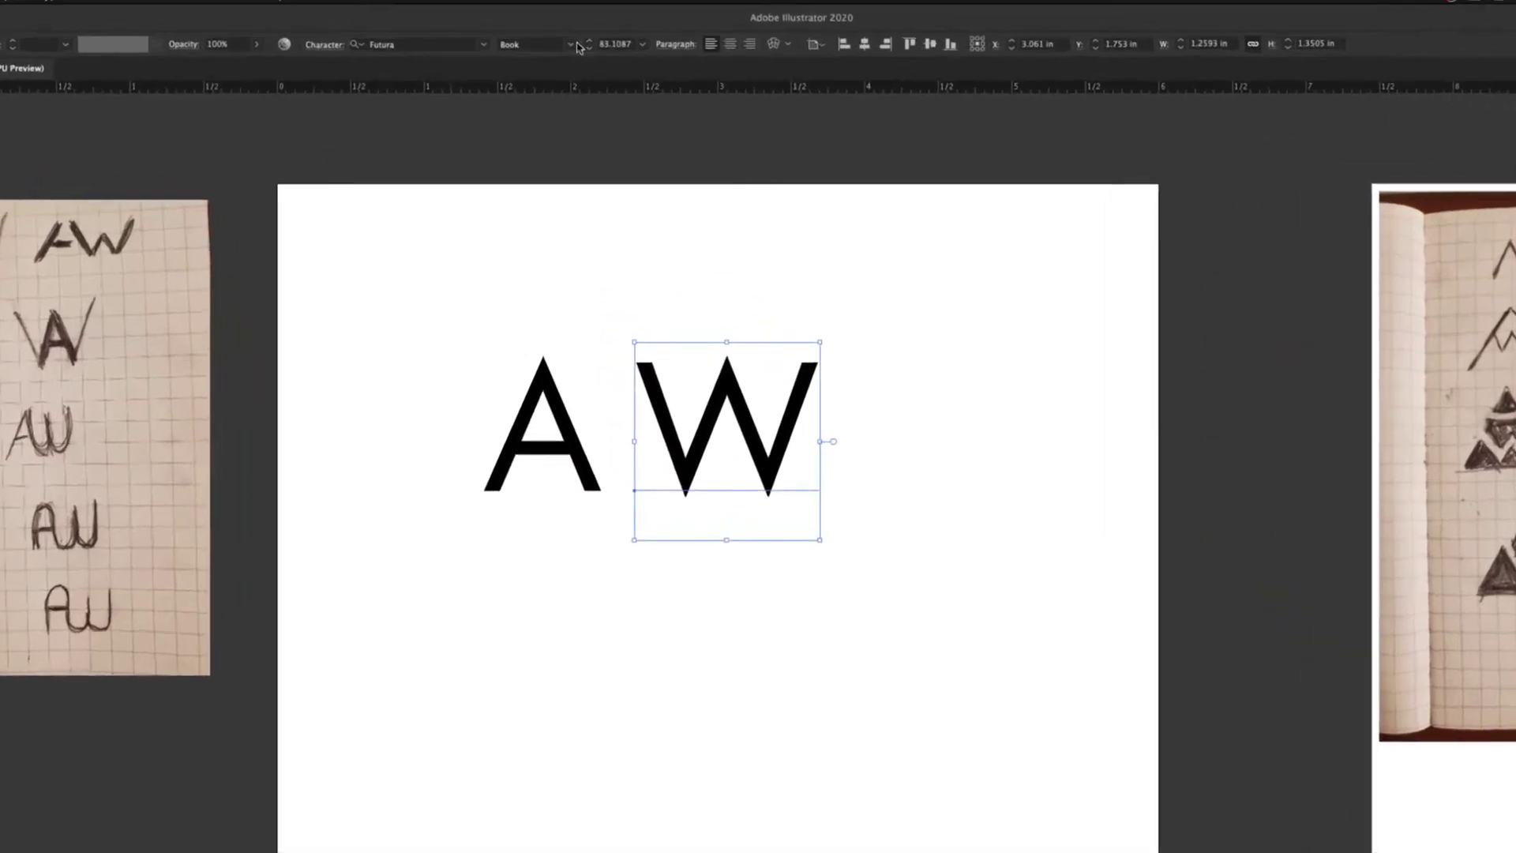
click(573, 45)
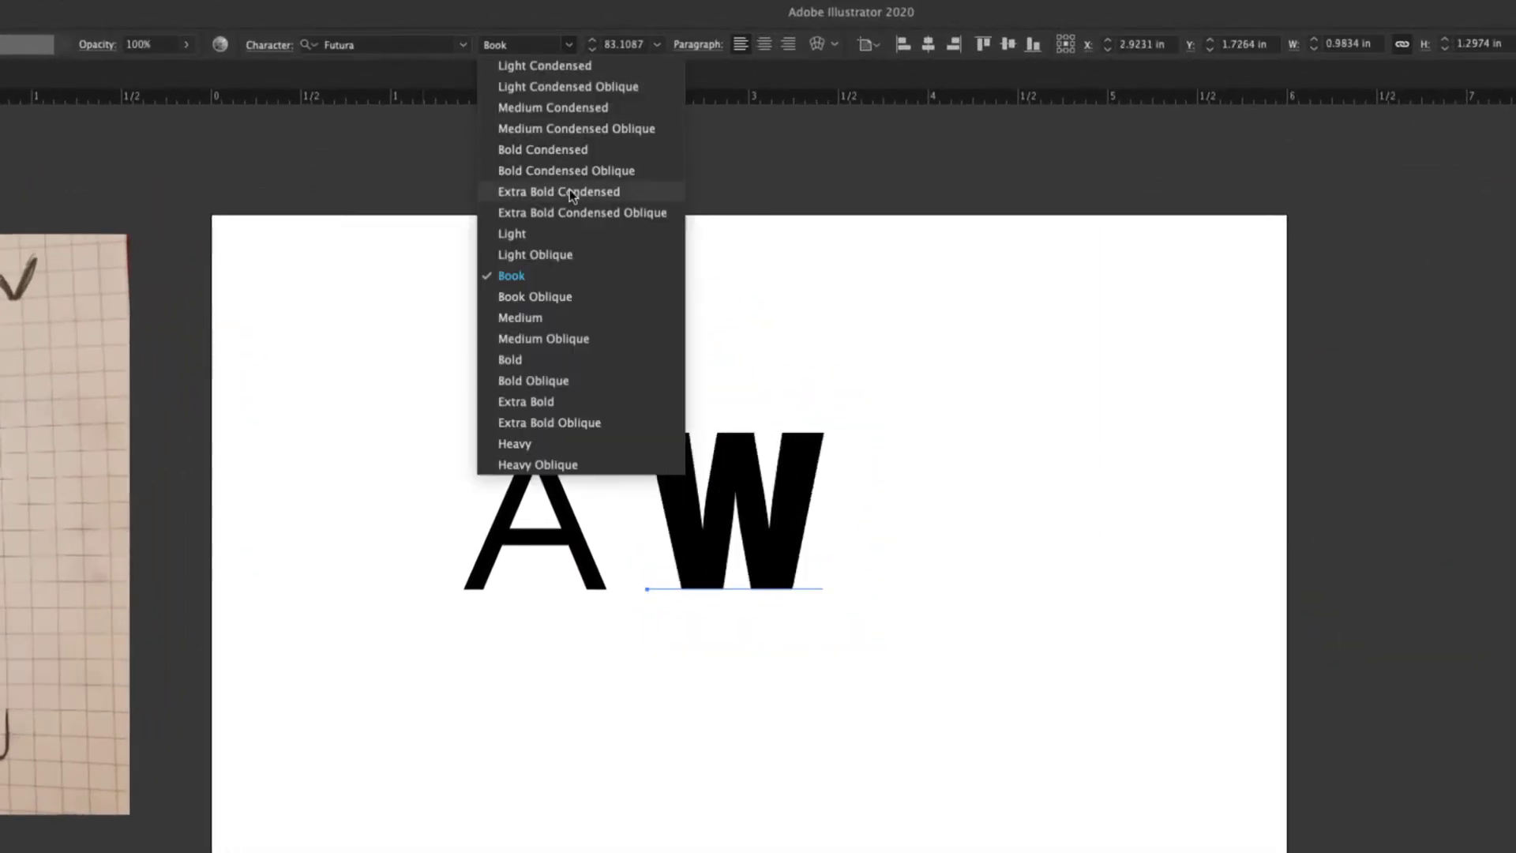
click(538, 236)
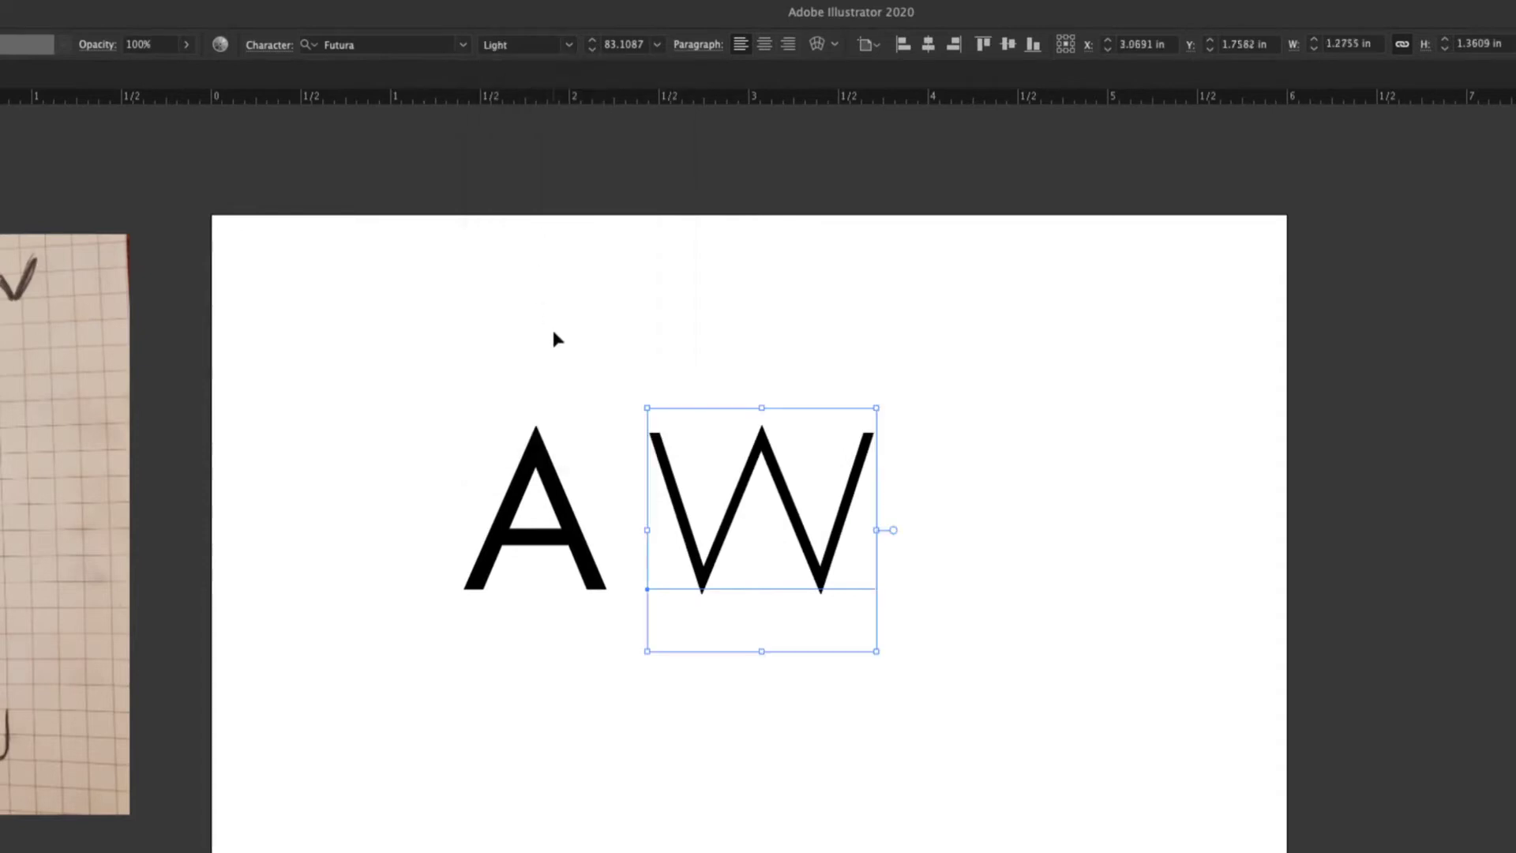
click(584, 300)
- Move the A over the middle of the W so their peaks align, nudge it up two increments and deselect it
scroll(594, 336, down, 1)
drag(594, 335, 525, 234)
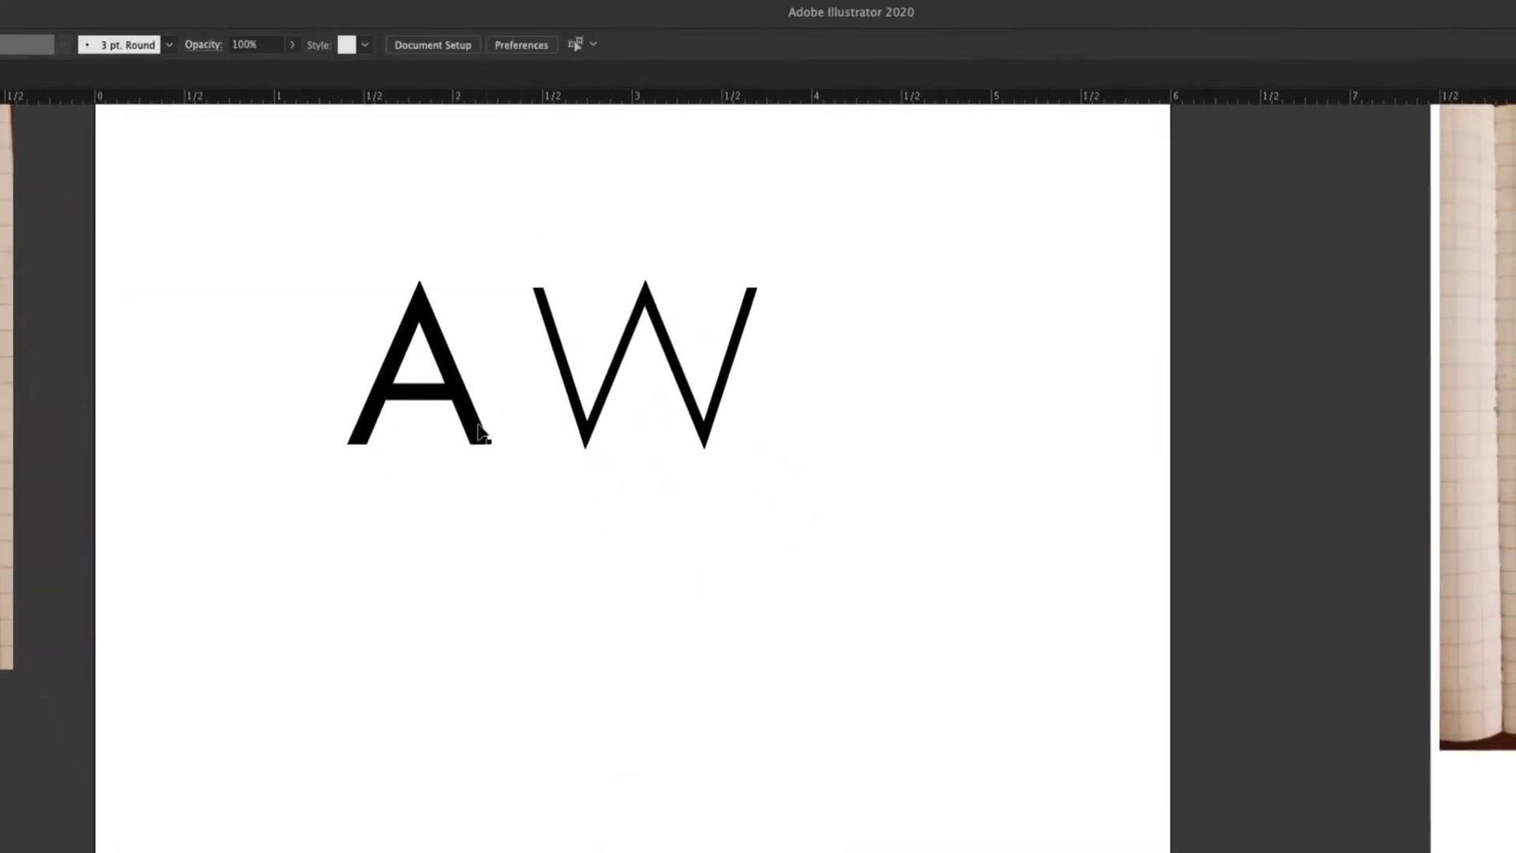
drag(469, 429, 698, 442)
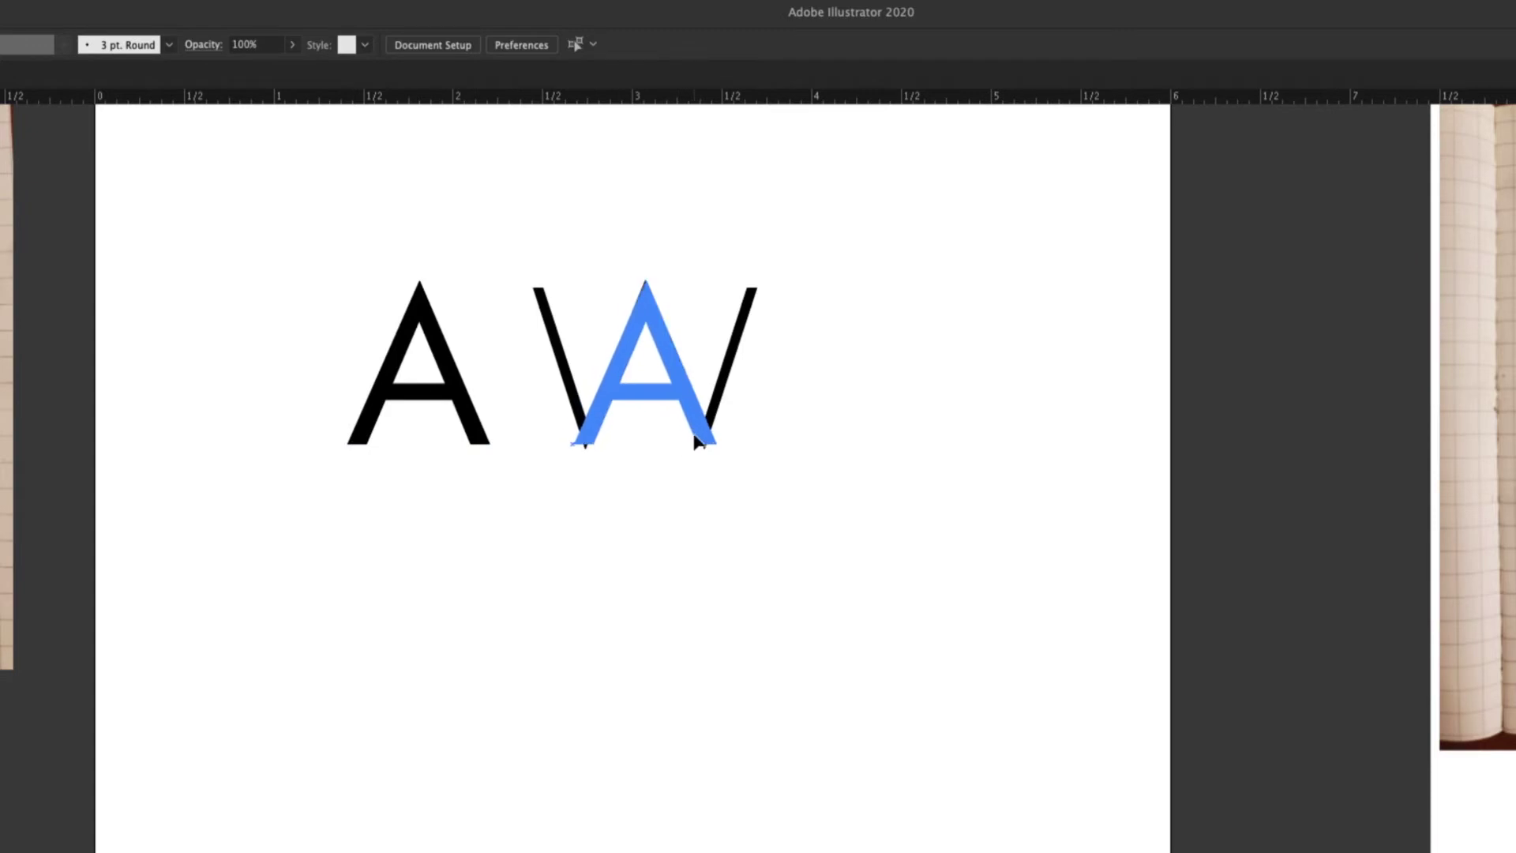
drag(698, 442, 699, 443)
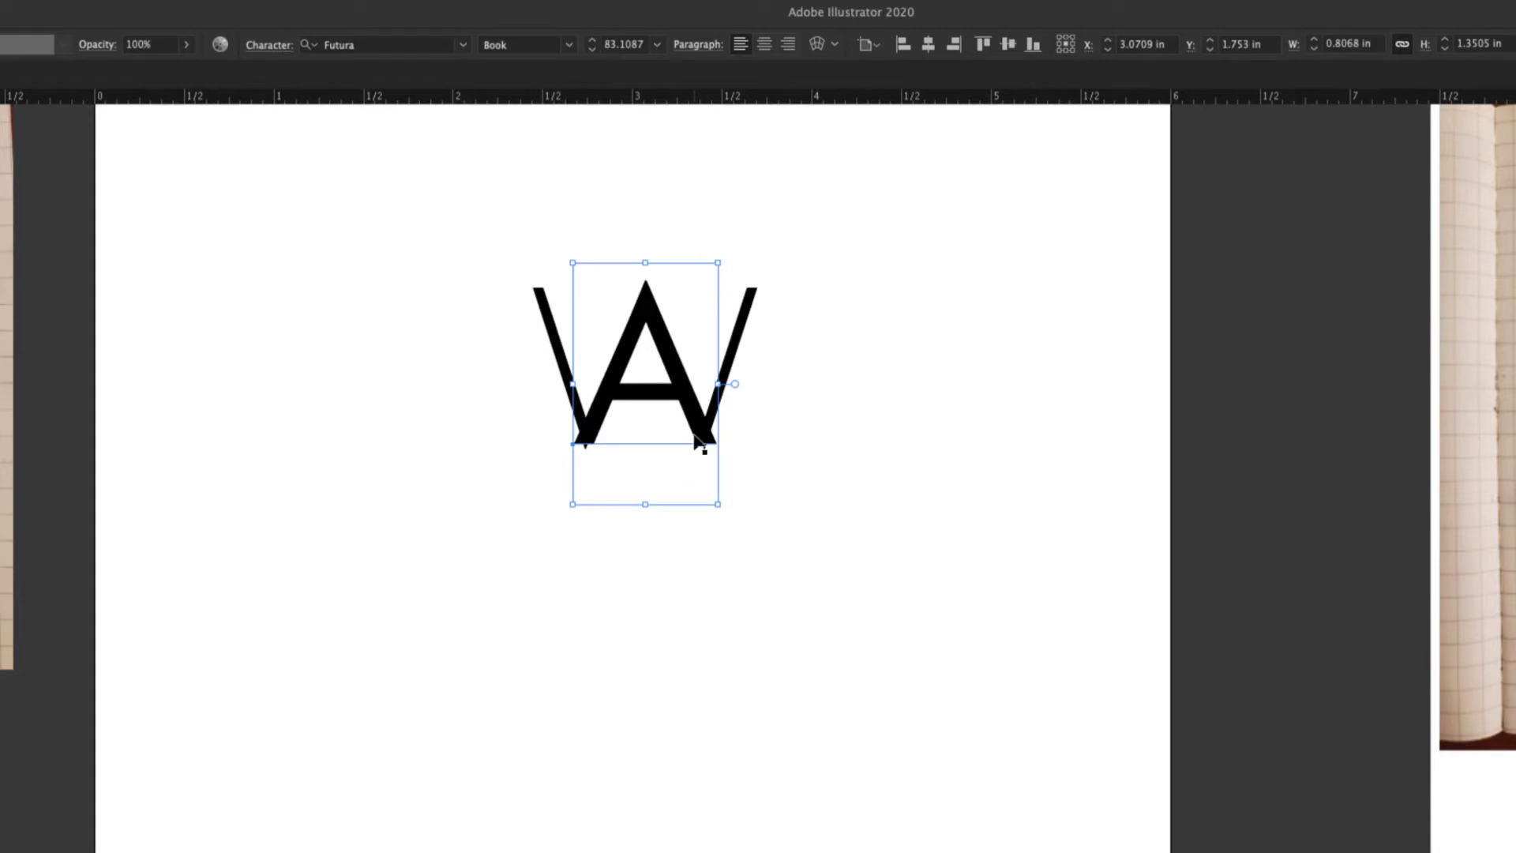
key(Up)
key(Up)
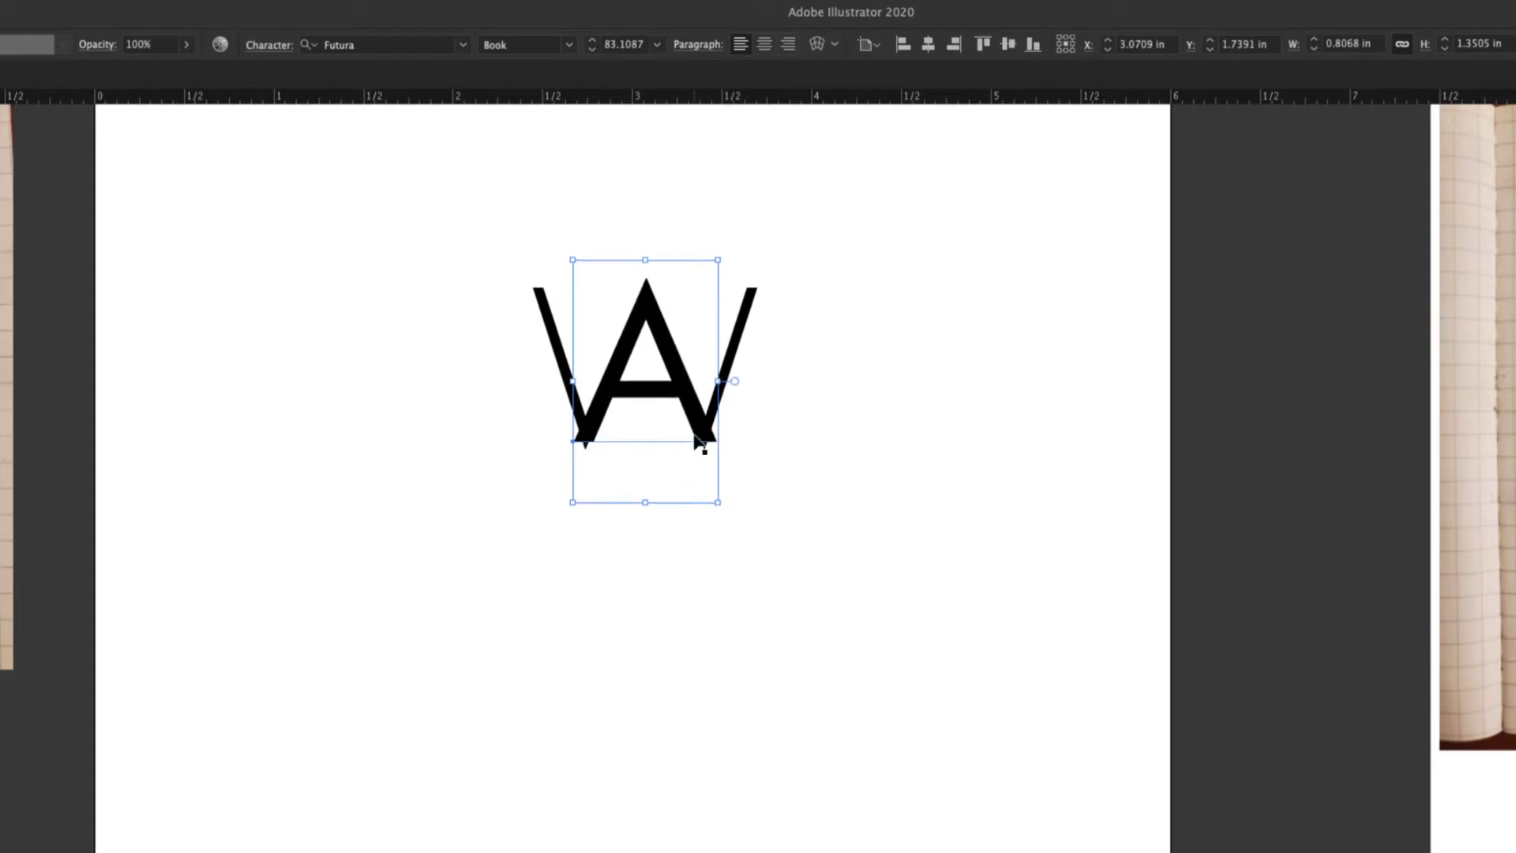
click(769, 457)
- Nudge the W up three increments so its lower points sit inside the feet of the A, and deselect it
drag(745, 524, 714, 423)
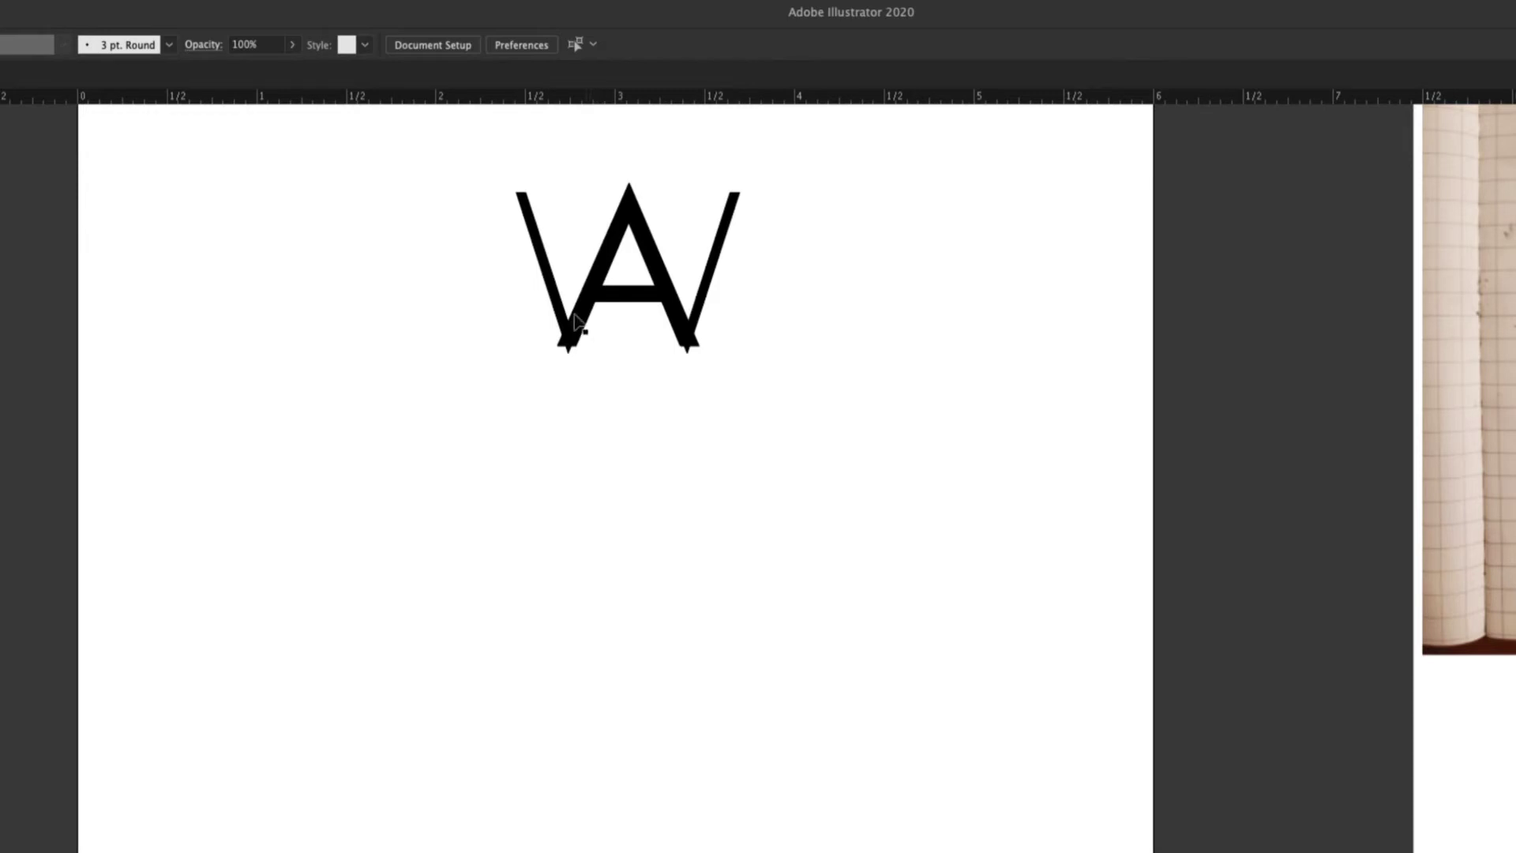
click(555, 293)
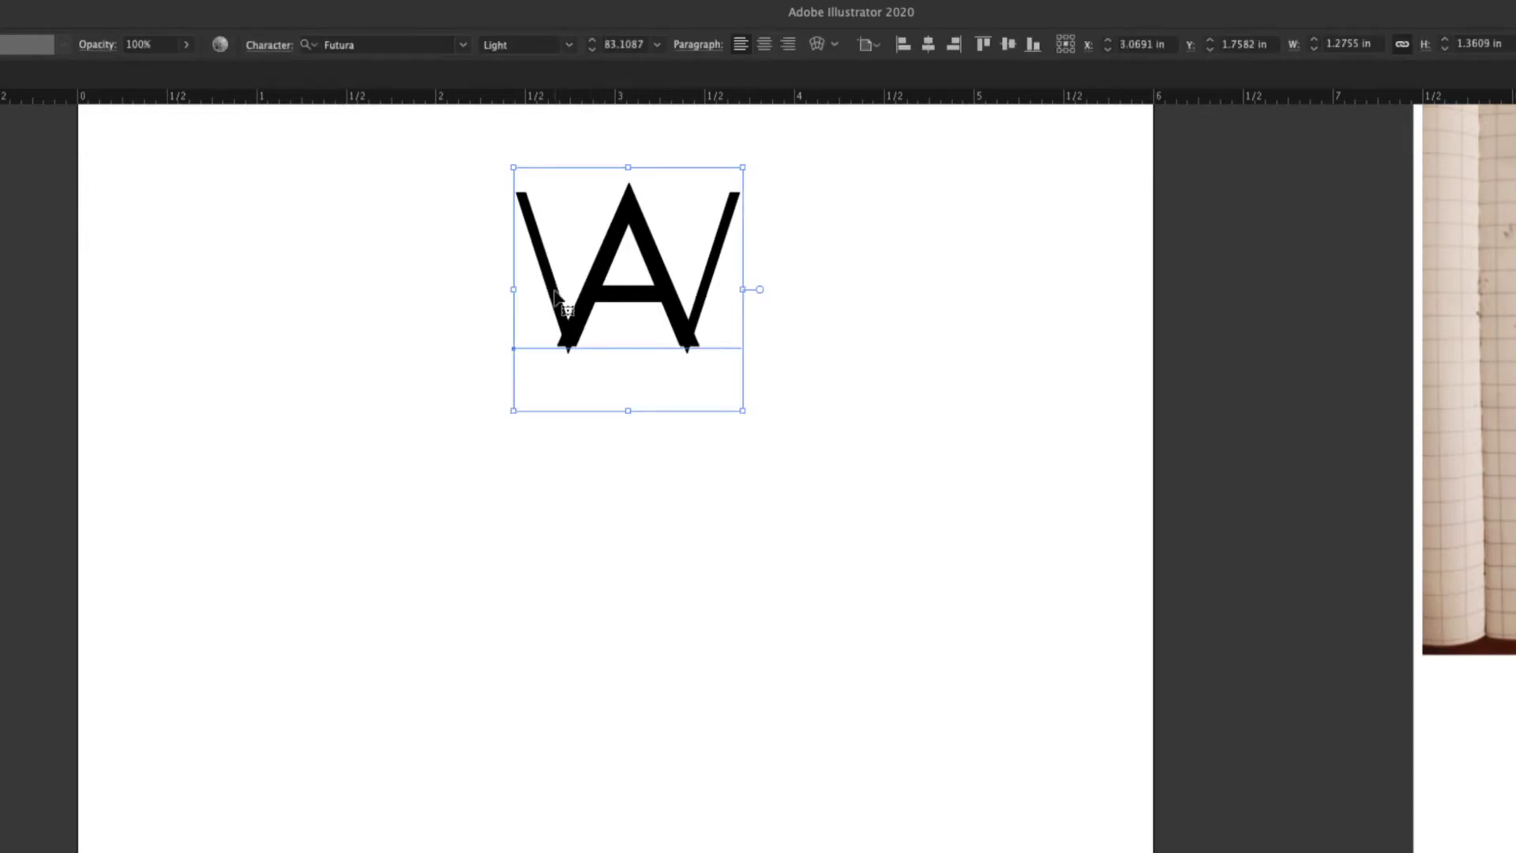
key(Up)
key(Up)
key(Up)
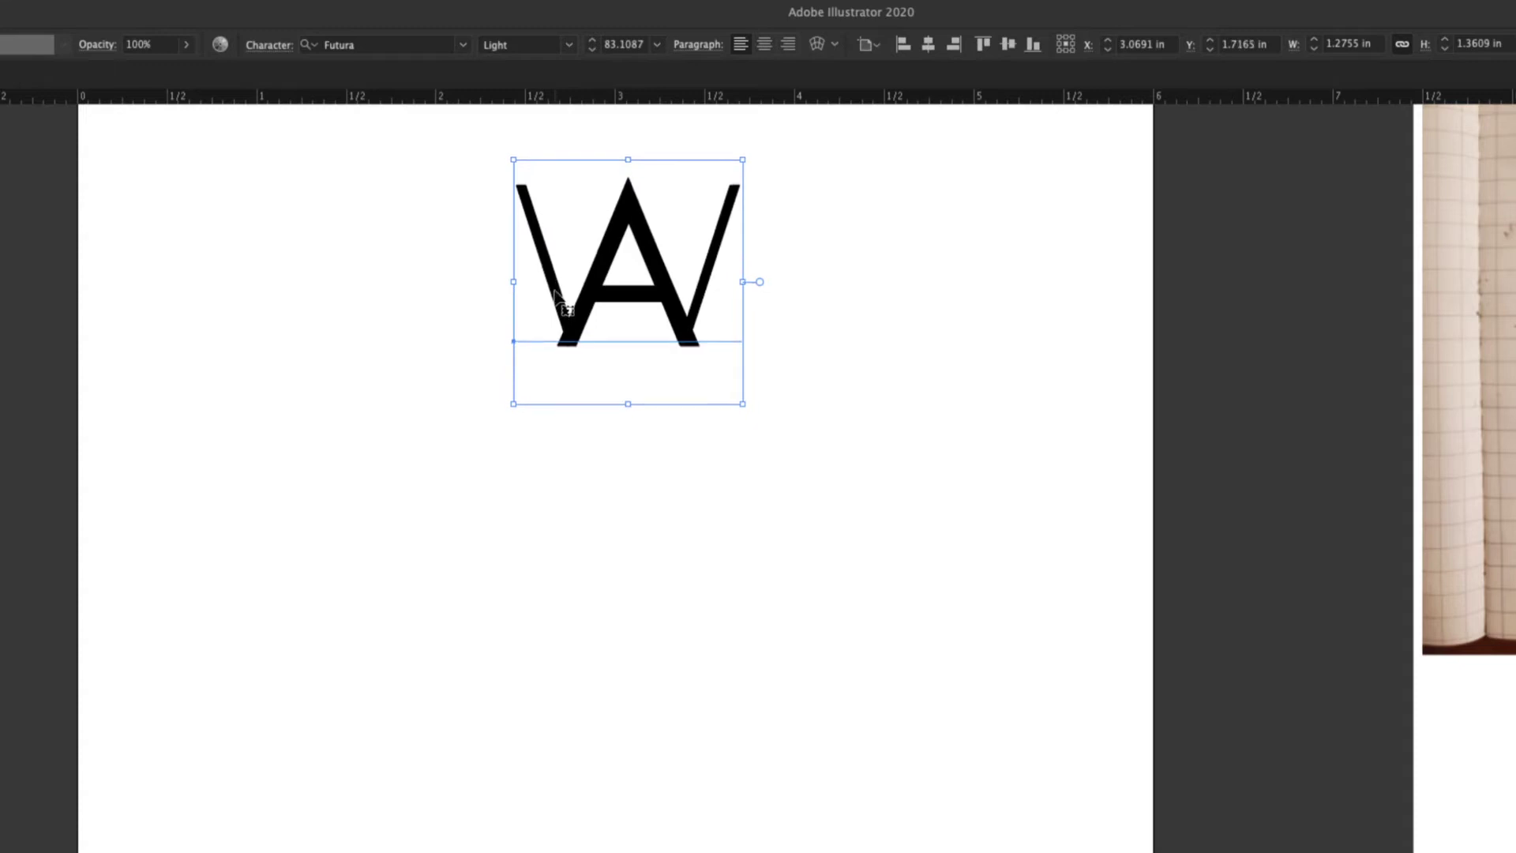
click(609, 488)
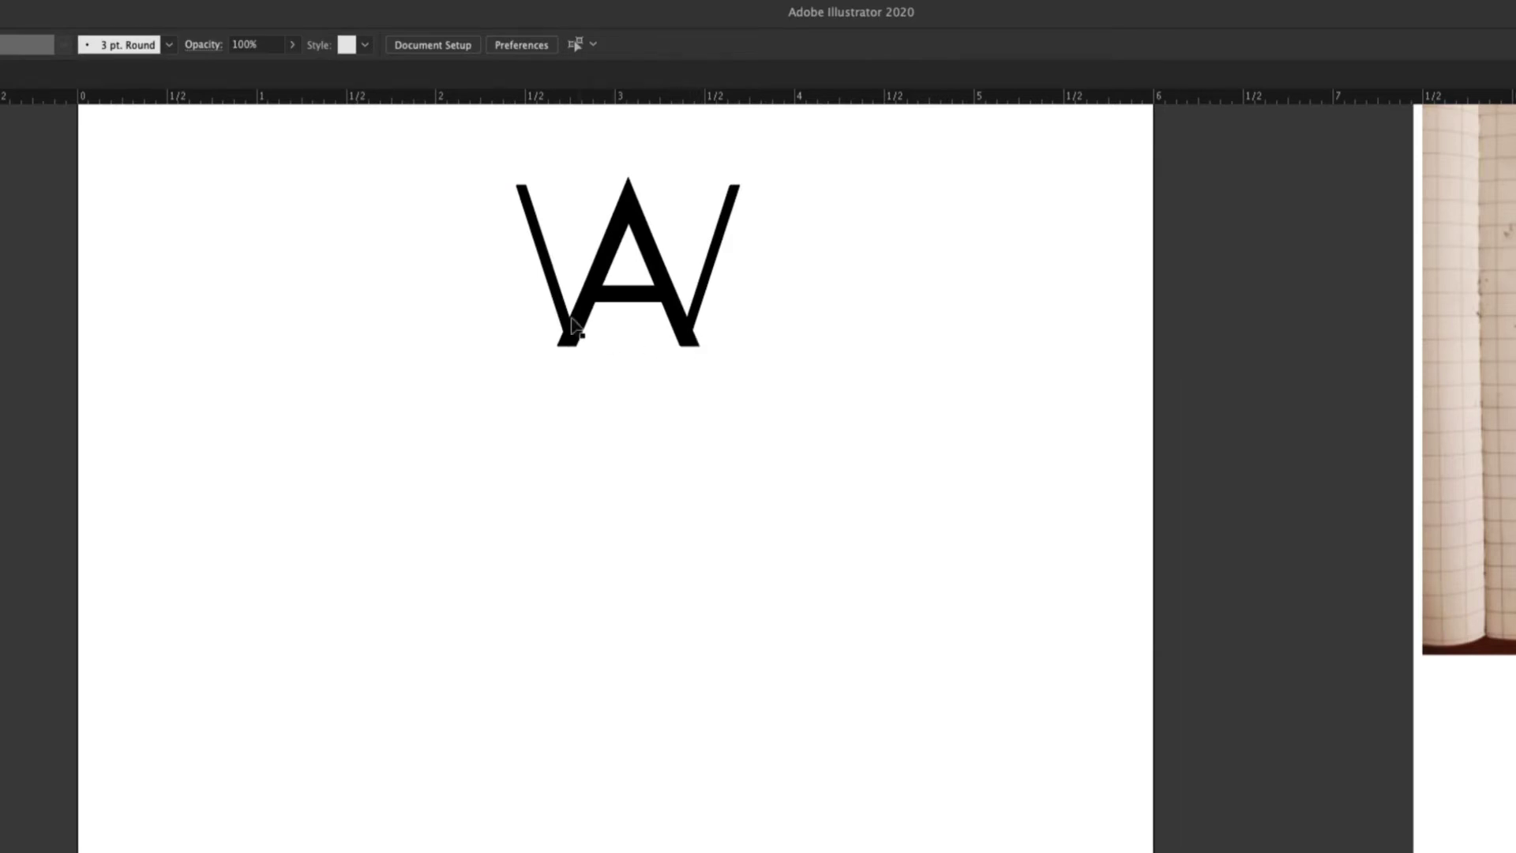
- Duplicate the W straight below the monogram, try a slash in place of its letter and clear the text
drag(566, 347, 572, 508)
double_click(572, 505)
double_click(572, 501)
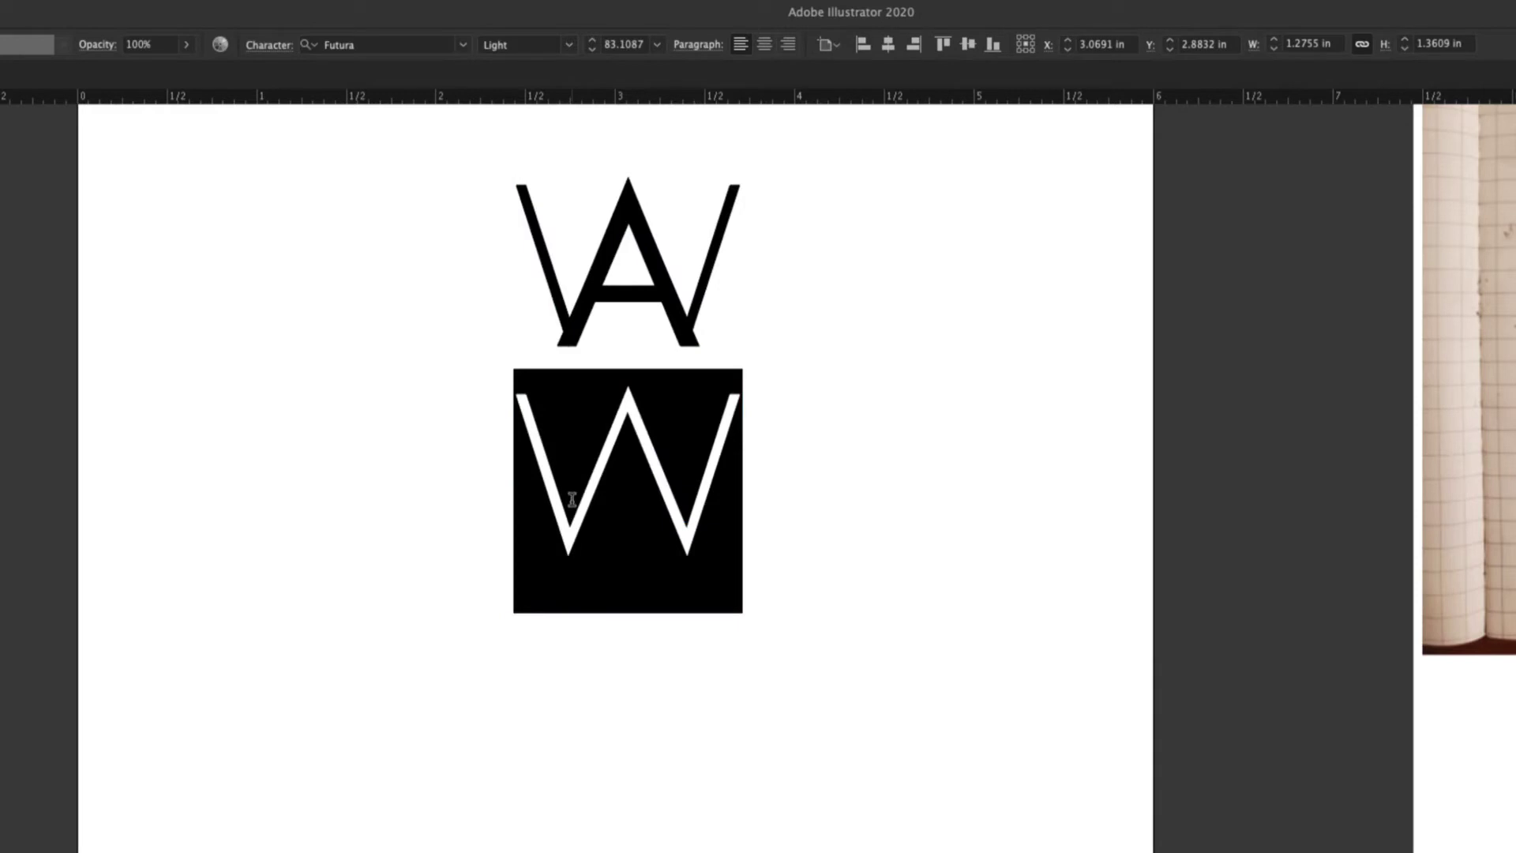
text(/)
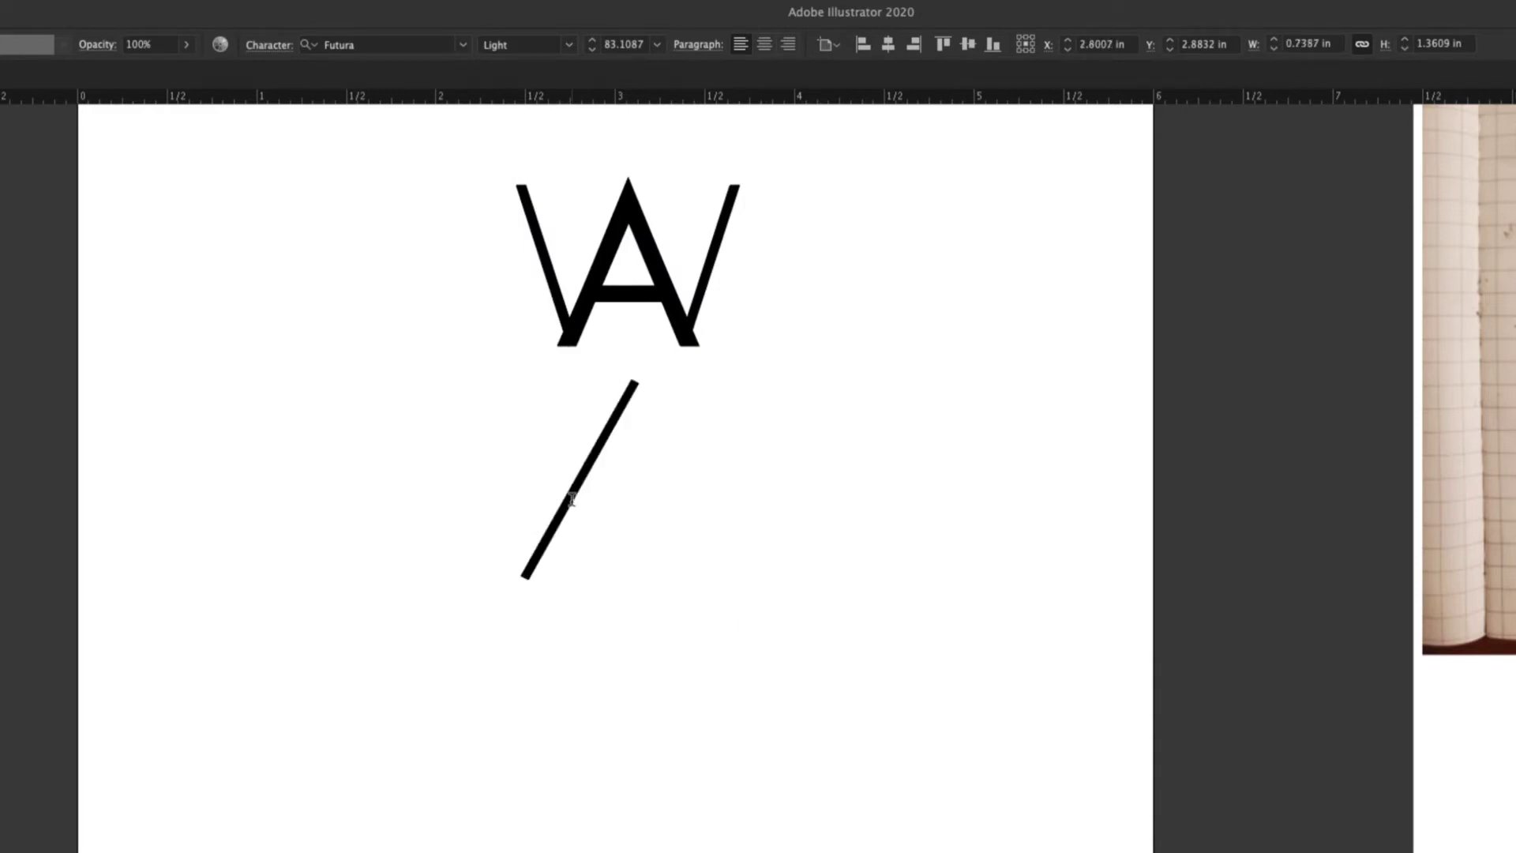
key(BackSpace)
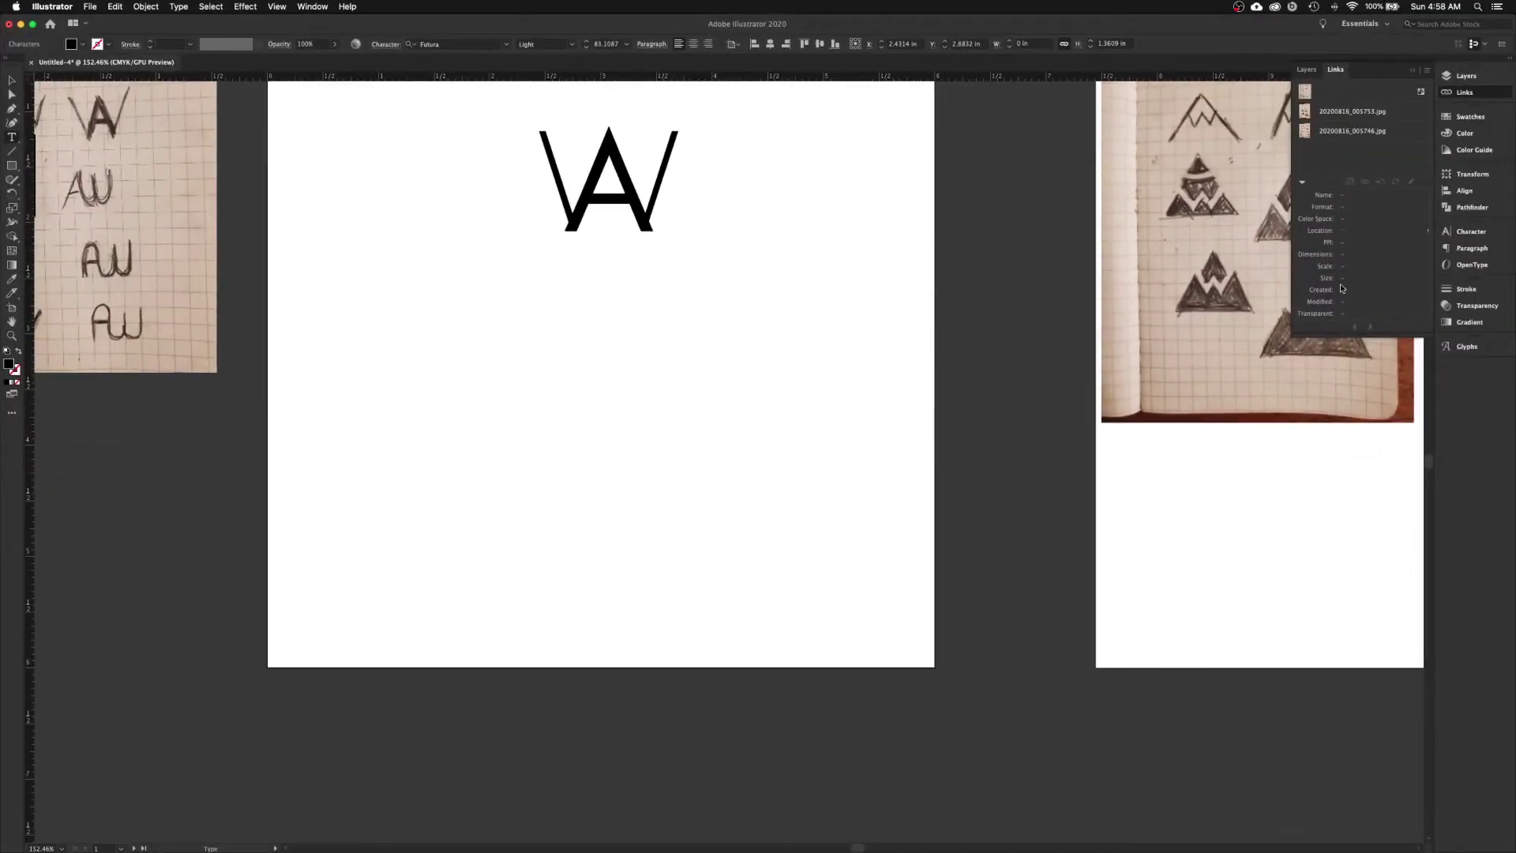
- Look through the full set of Futura Light glyphs at a larger thumbnail size
click(1495, 347)
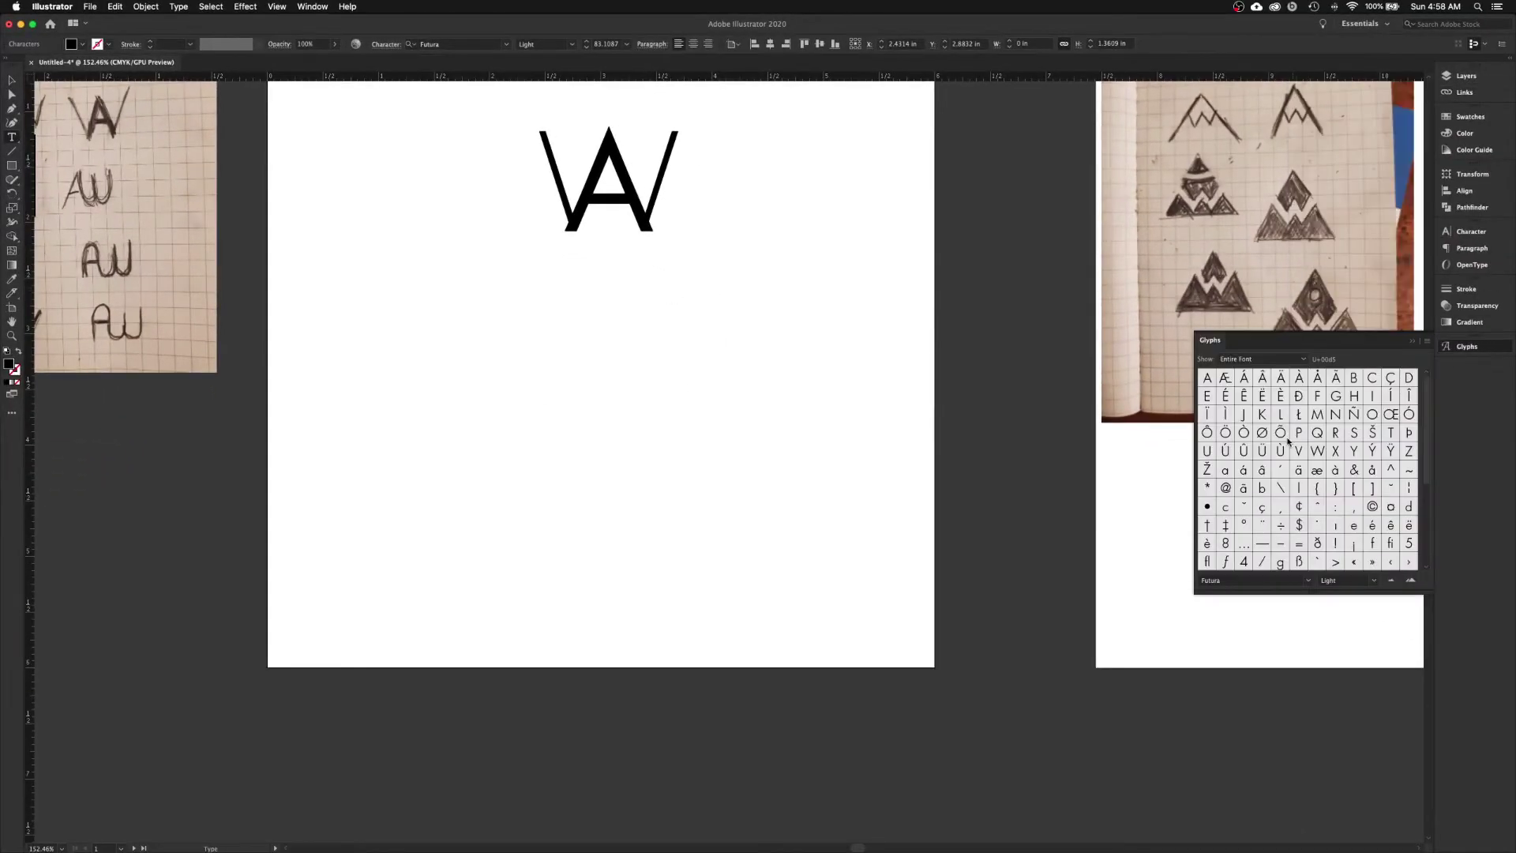
click(1410, 580)
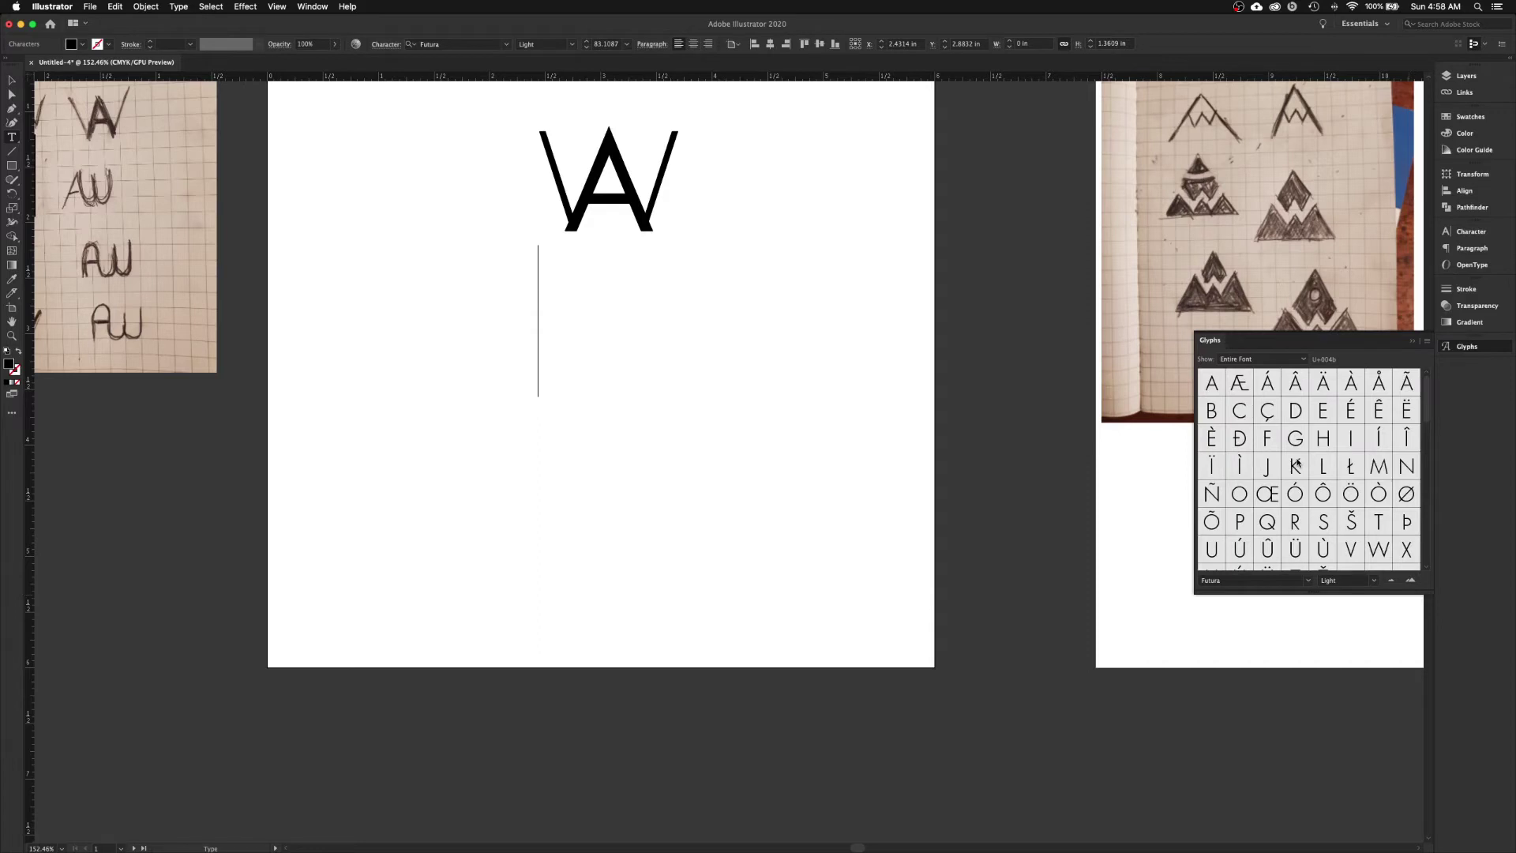
scroll(1296, 462, down, 3)
scroll(1297, 462, down, 10)
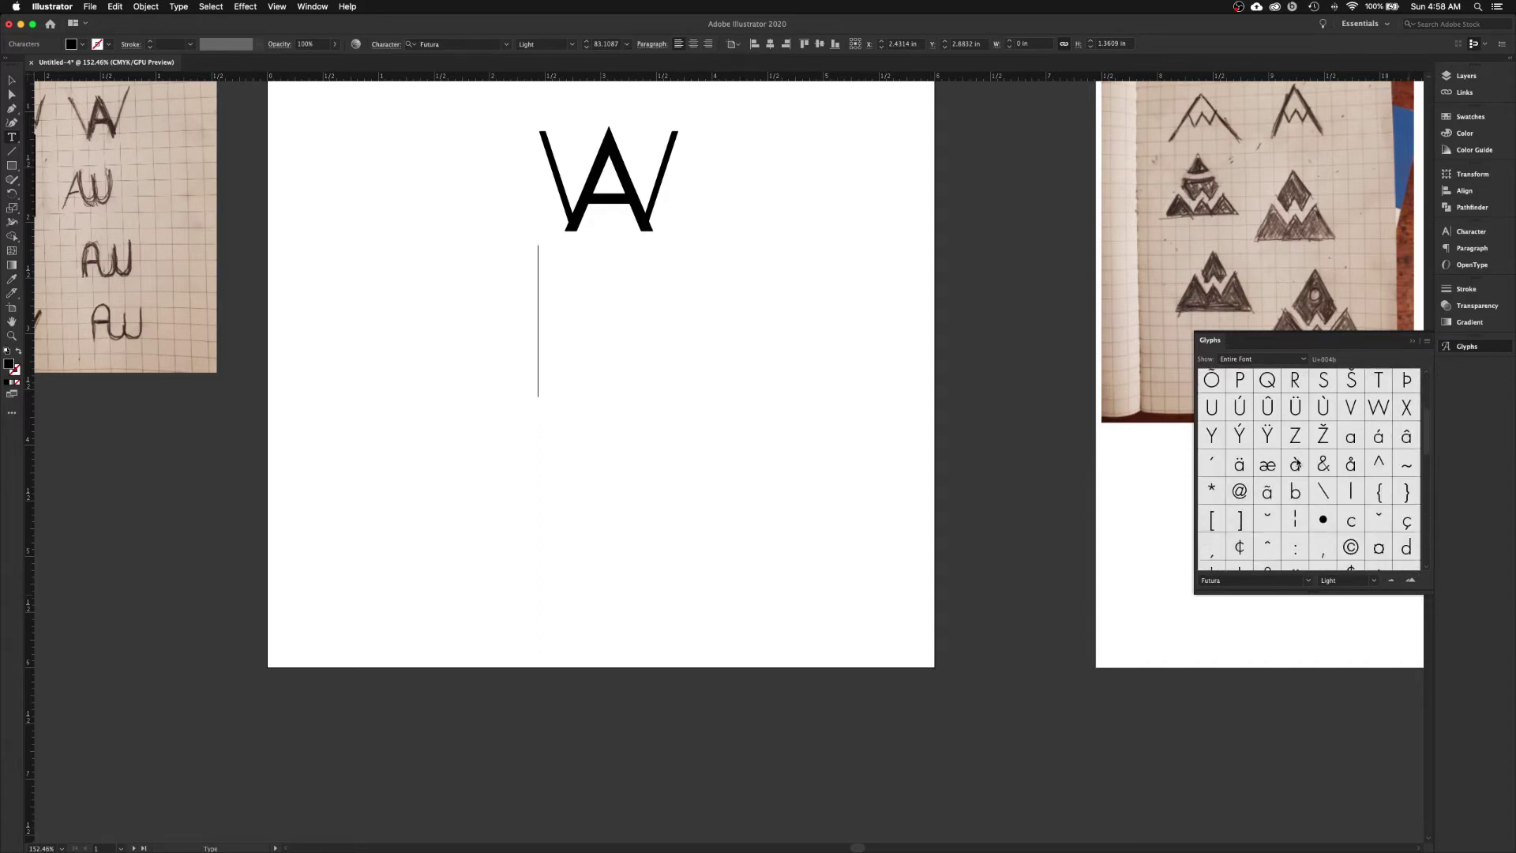
scroll(1297, 462, down, 10)
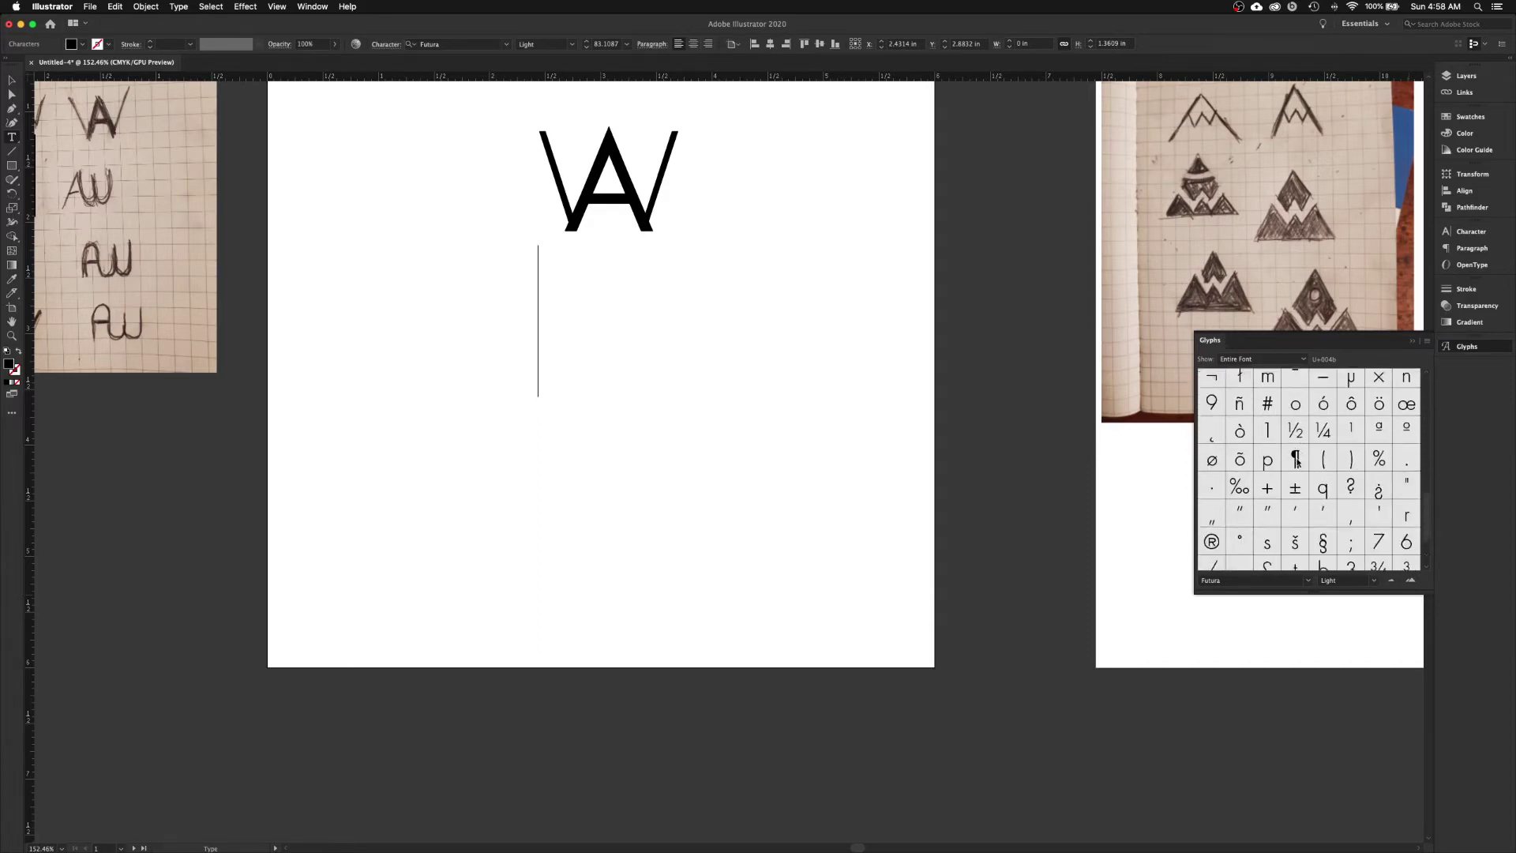
scroll(1298, 462, up, 20)
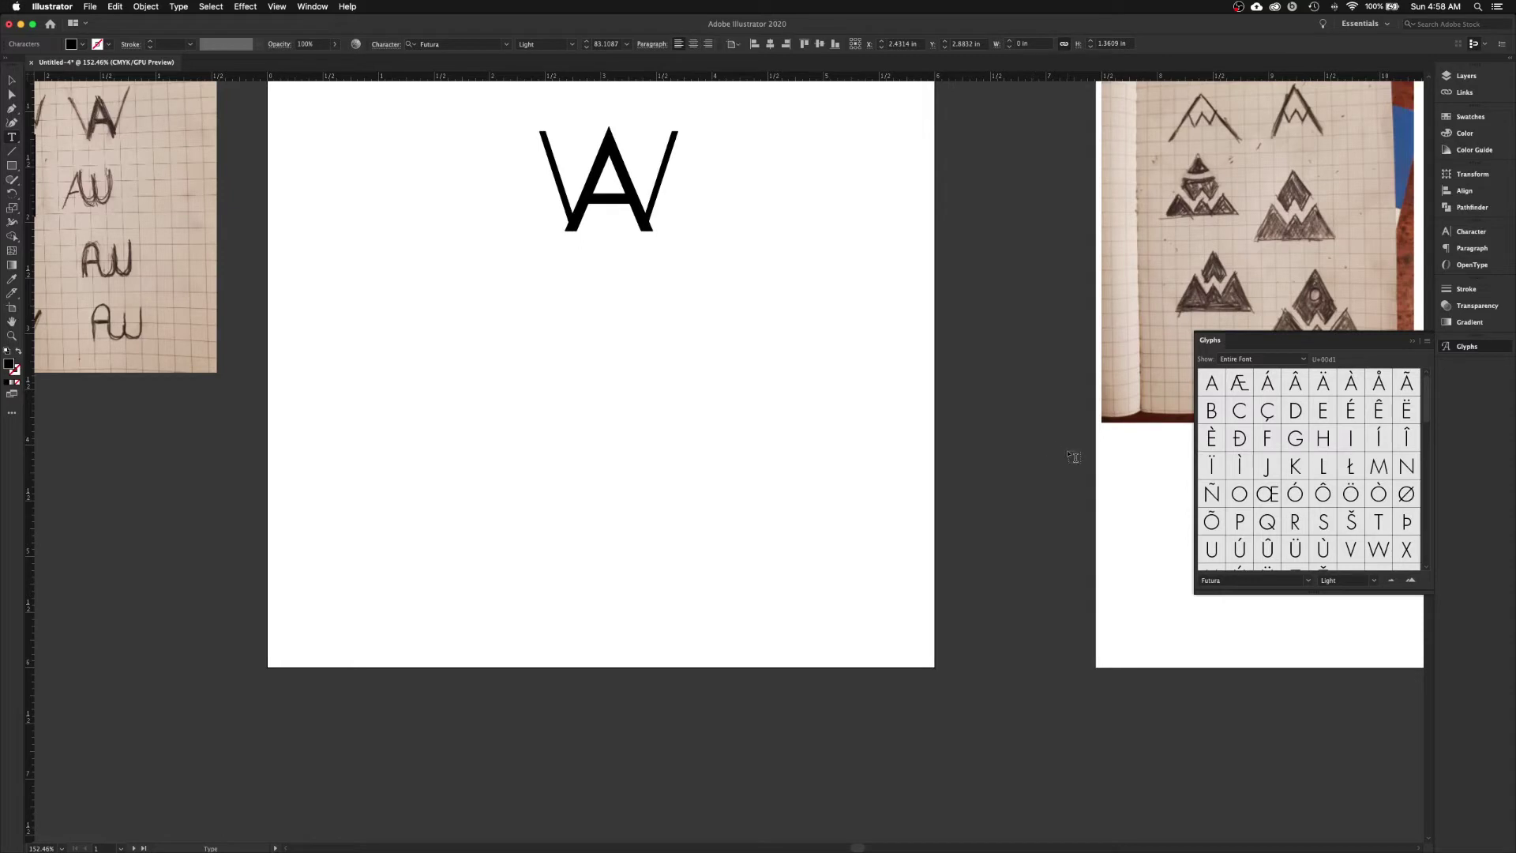
- Enter V in the emptied text object below the monogram and deselect it
text(V)
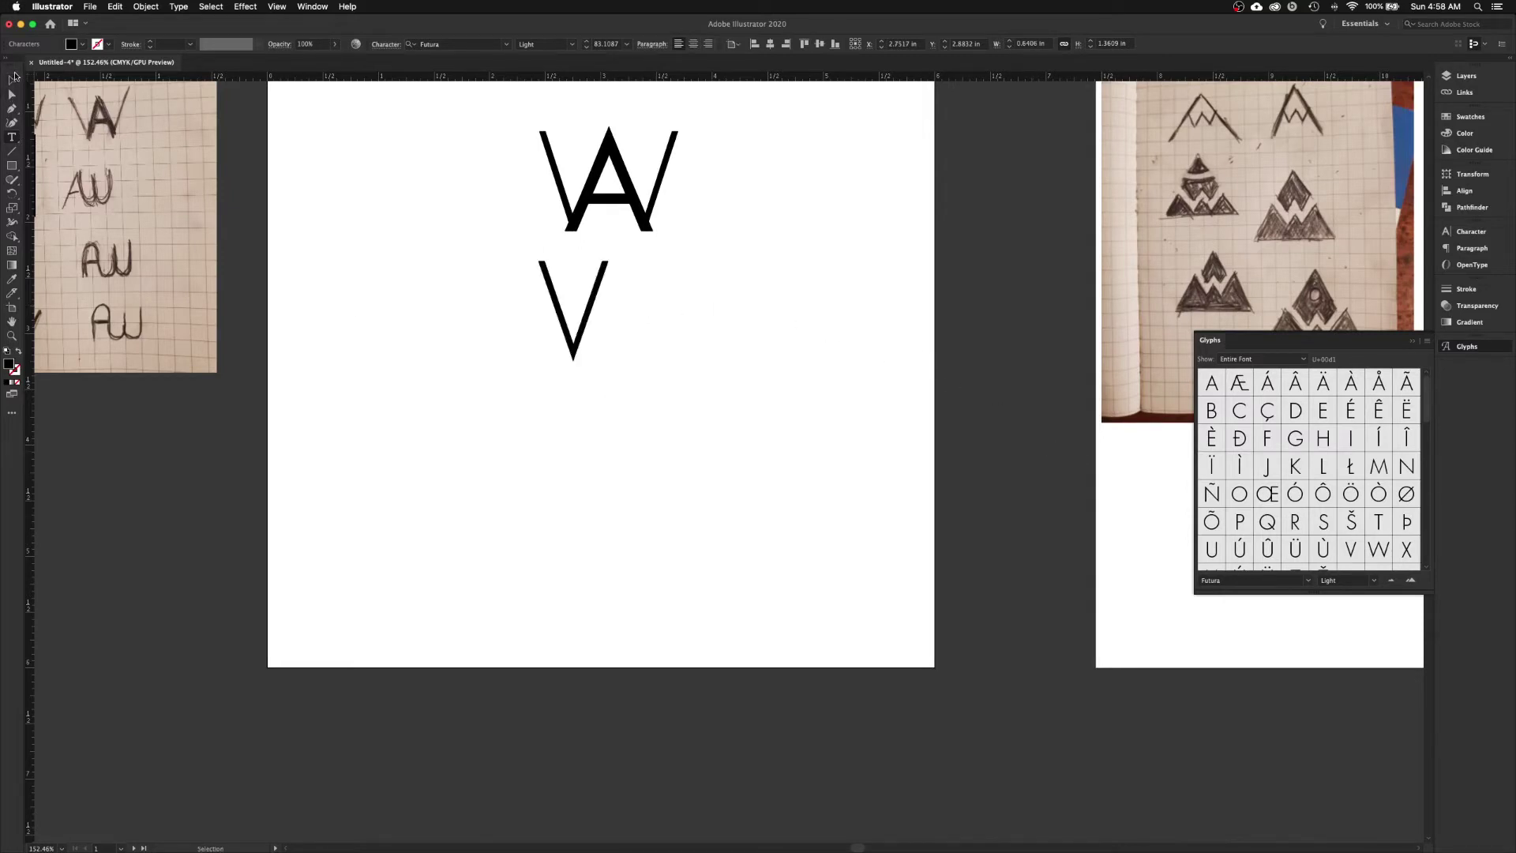
click(12, 80)
click(293, 222)
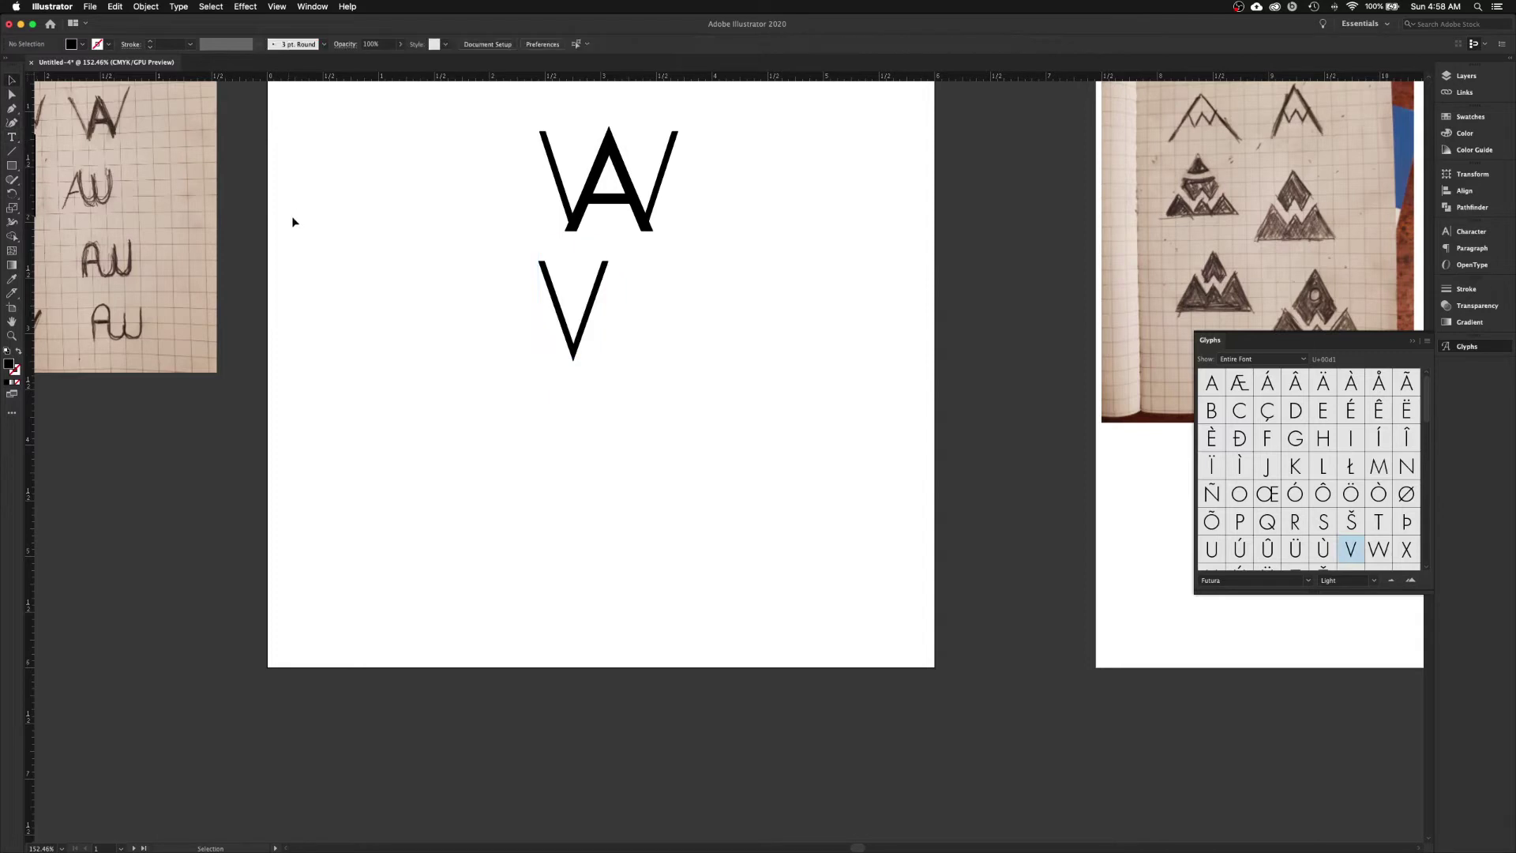
- Delete the W around the A and duplicate the V about 1.1 in to its right at the same height
click(558, 187)
key(Delete)
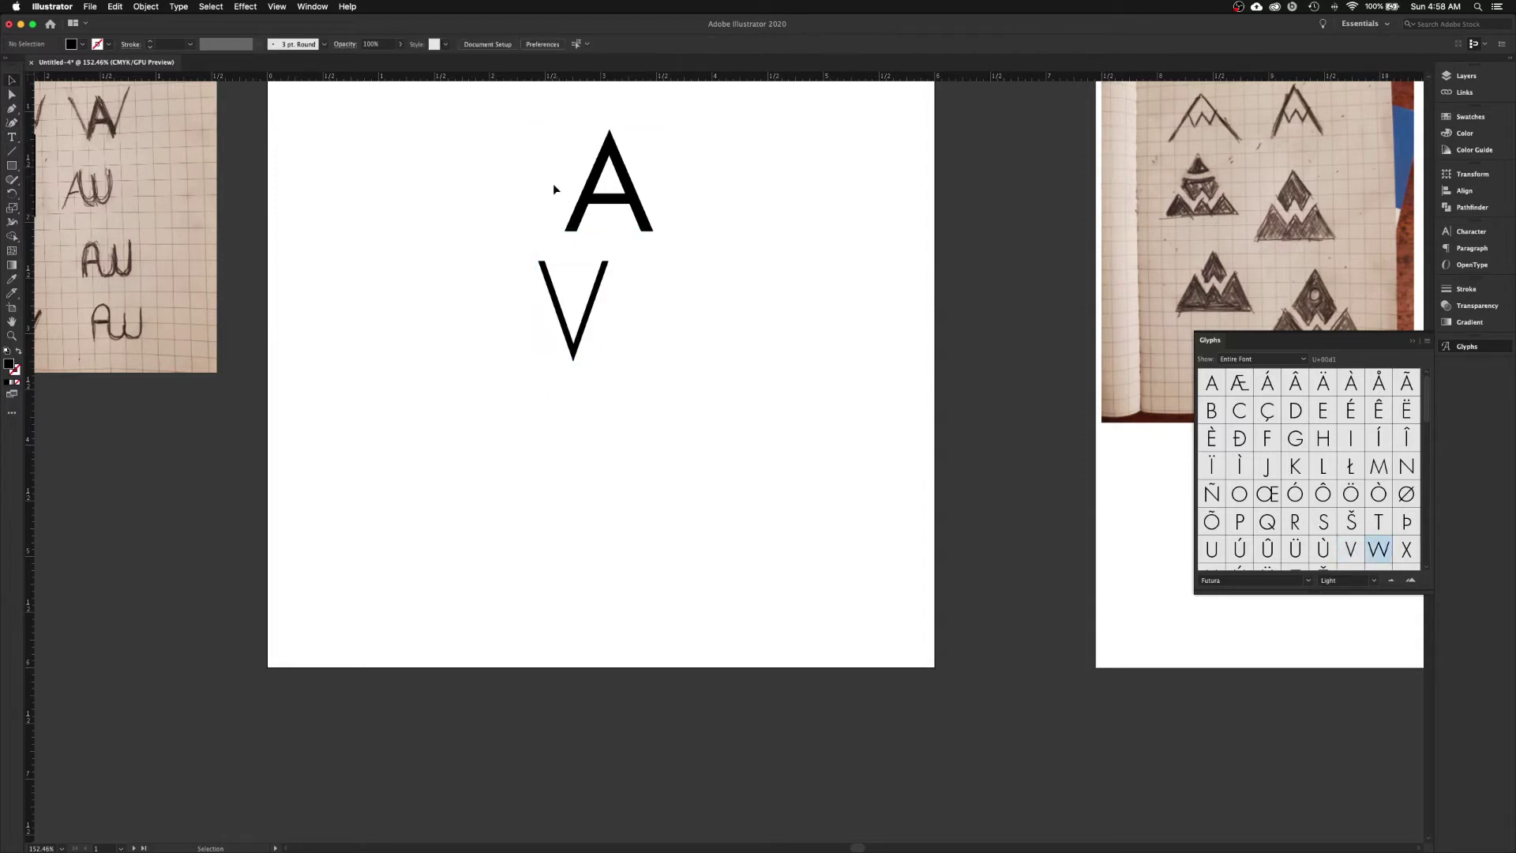
click(562, 323)
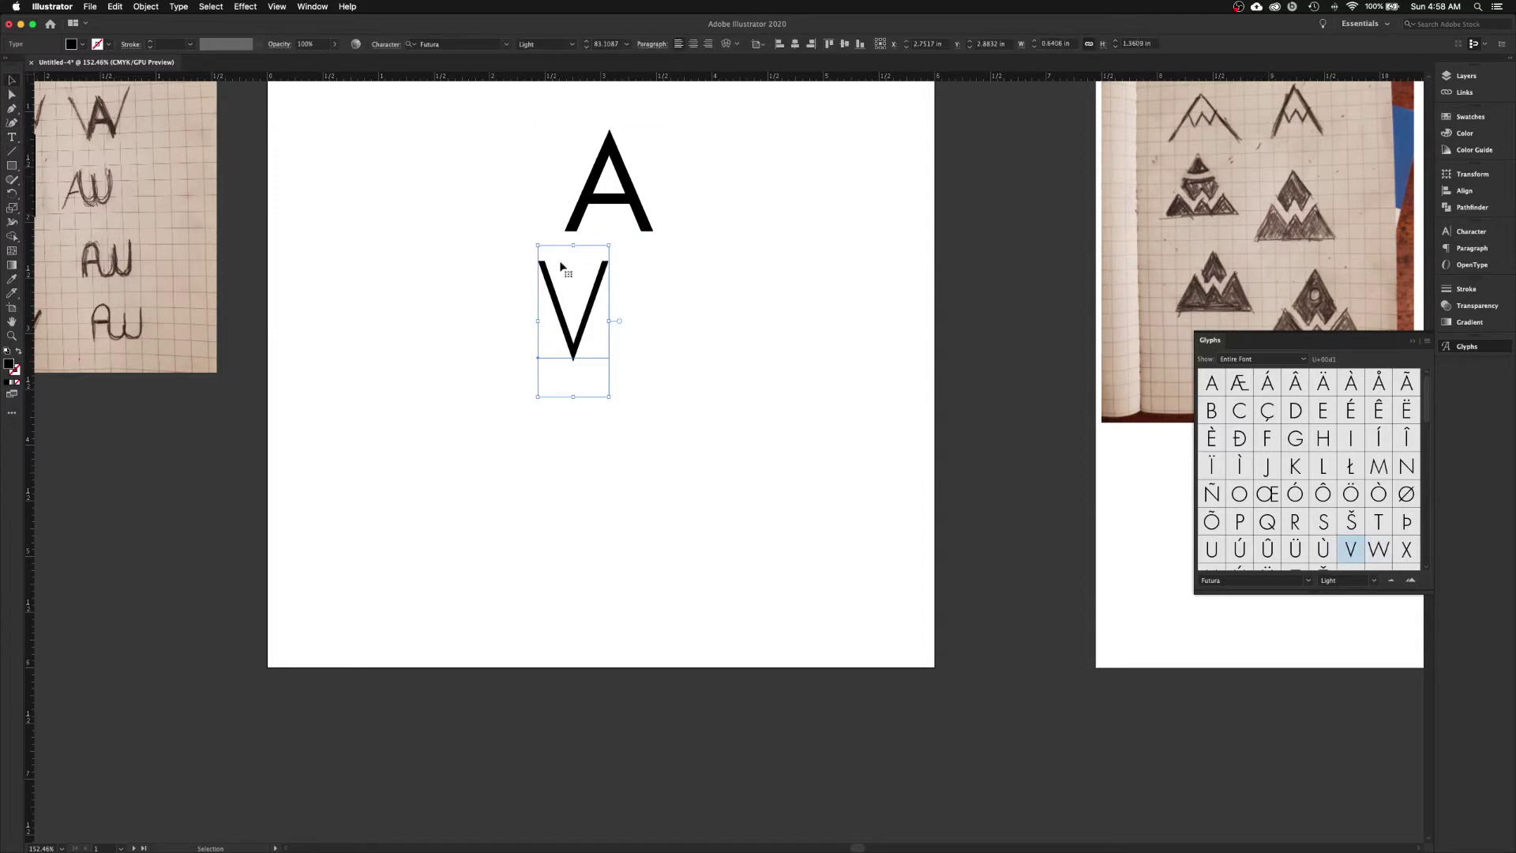
drag(570, 345, 682, 340)
- Convert the original V to outlines and move the live-text V closer beside it at the same height
click(569, 349)
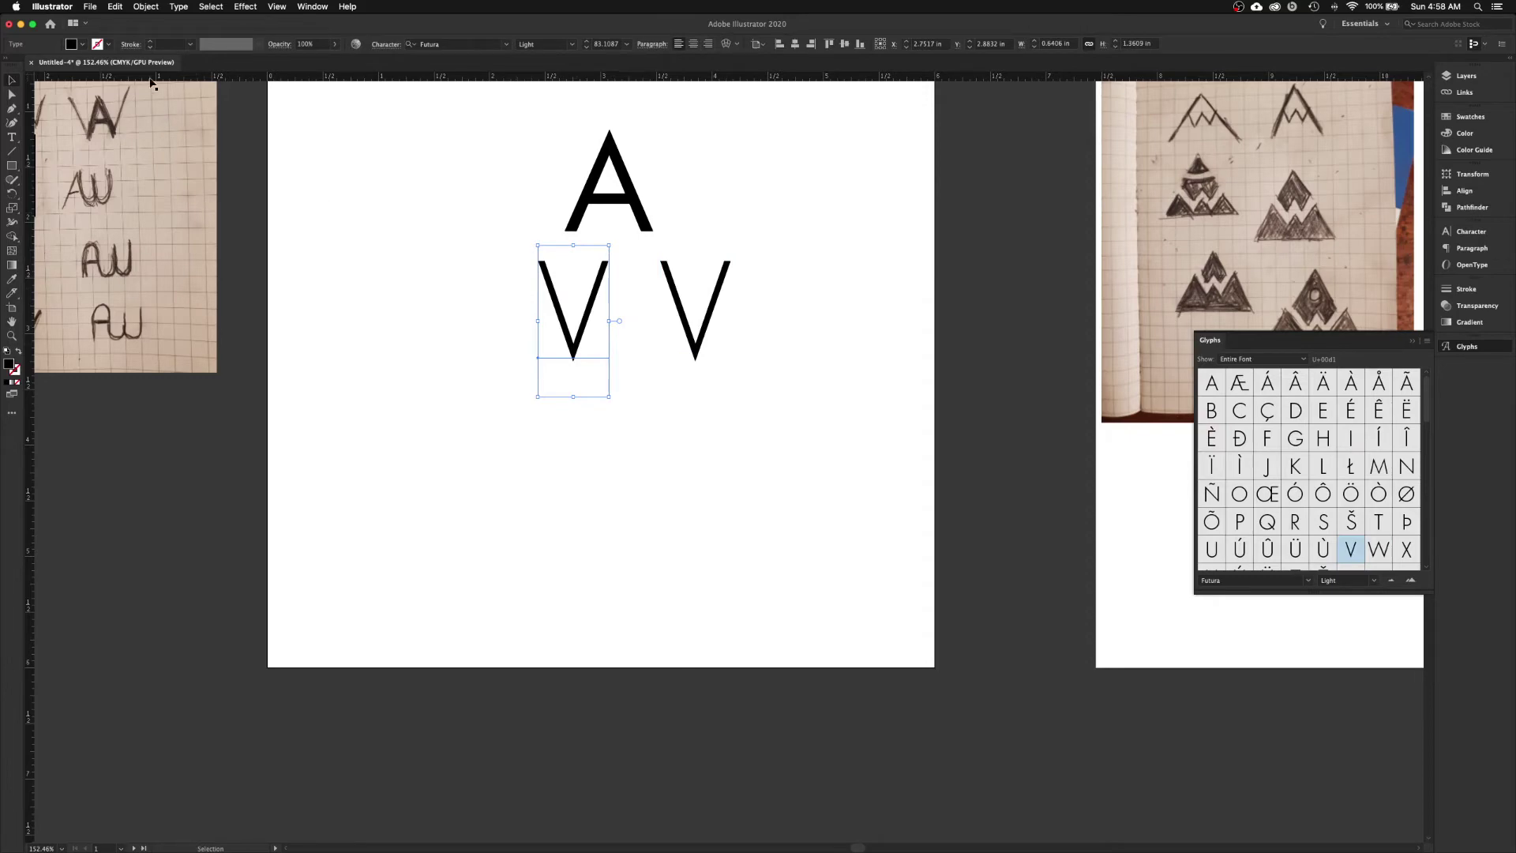
click(179, 7)
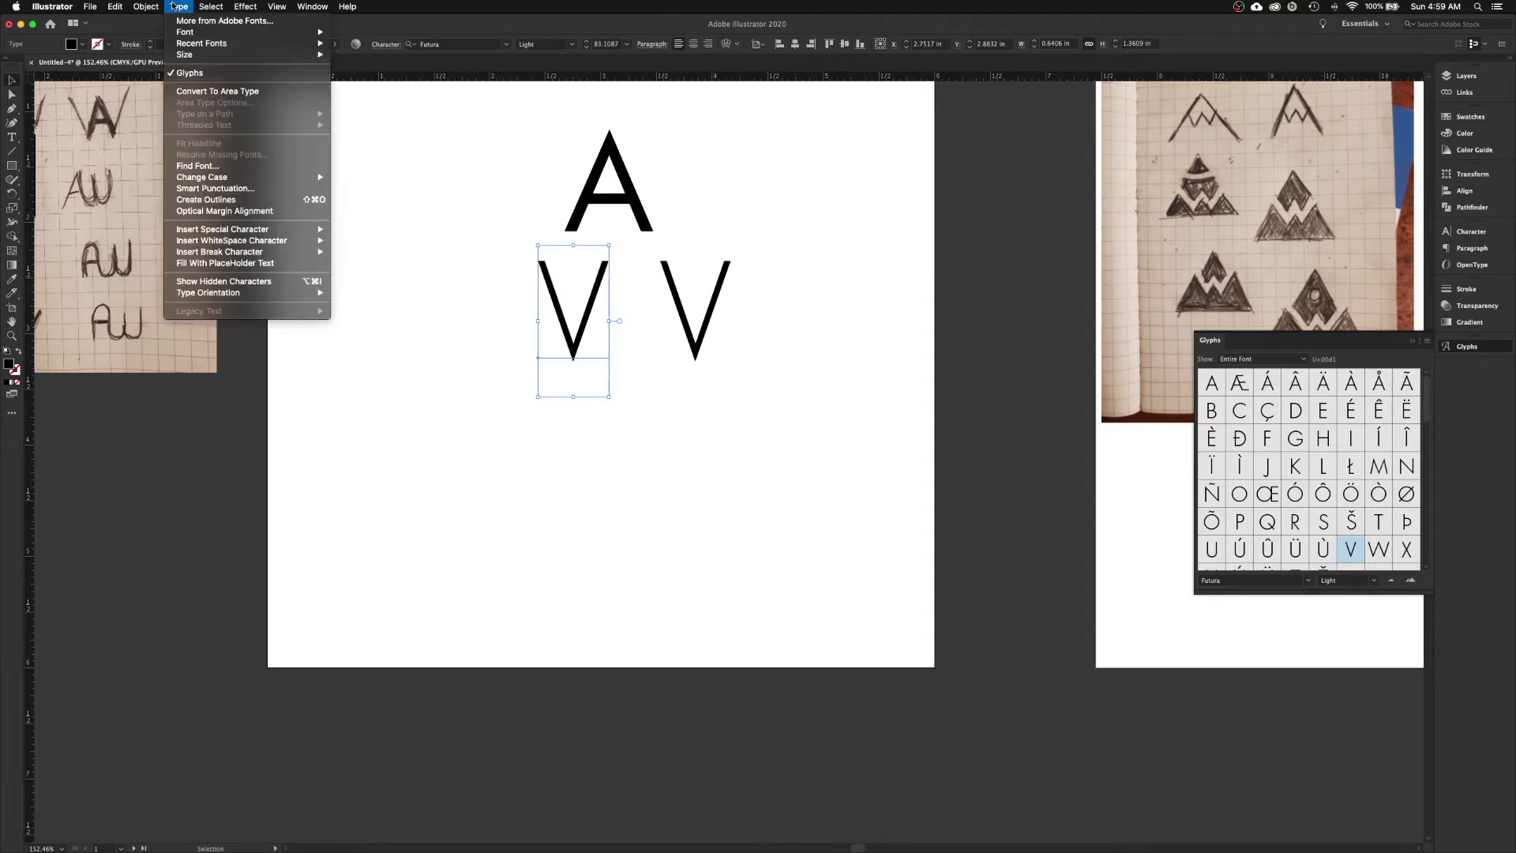
click(208, 202)
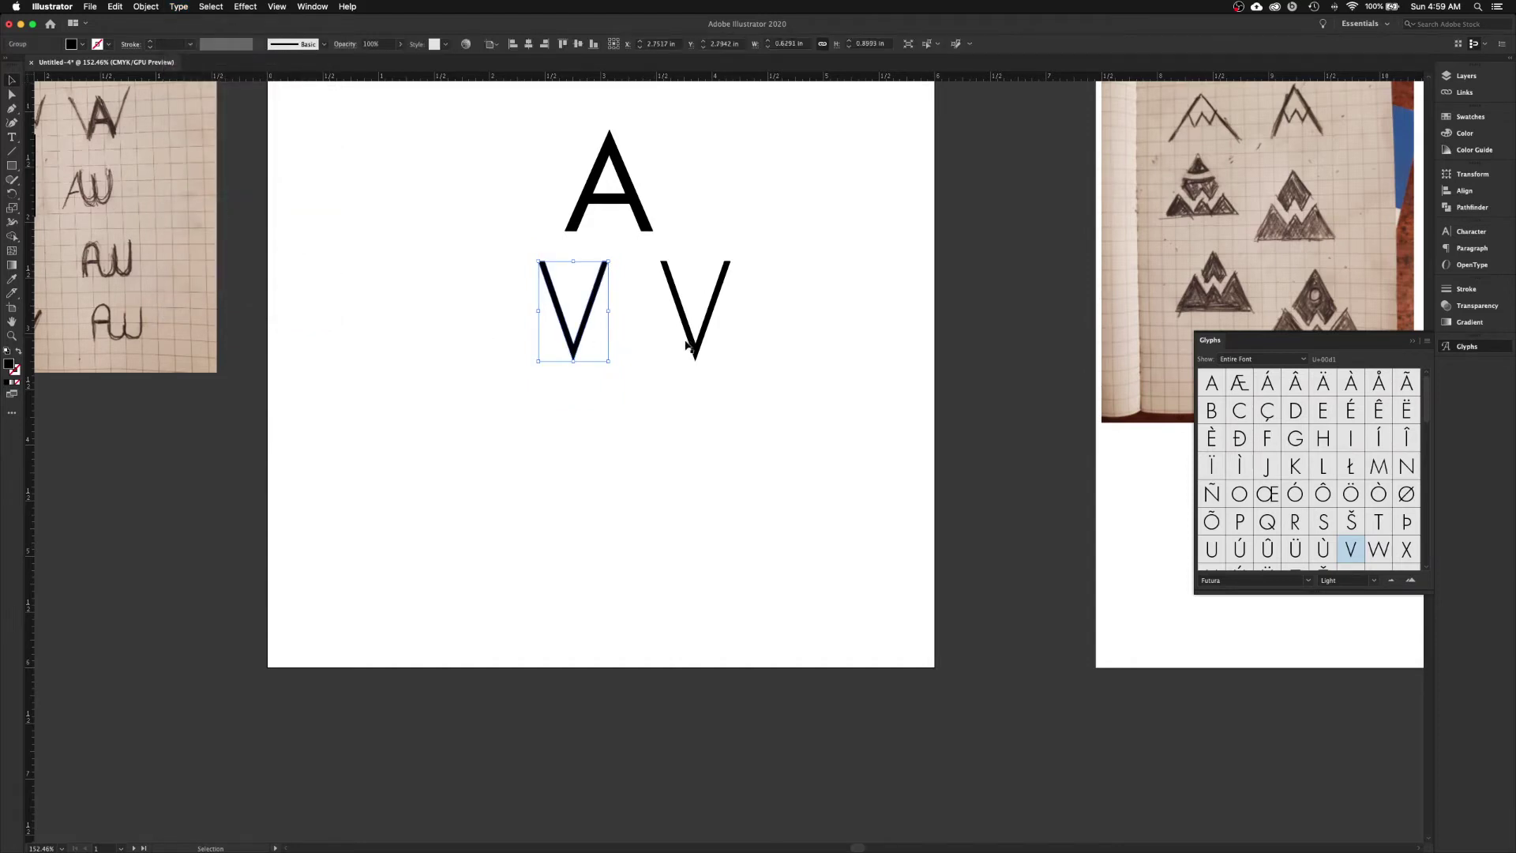
drag(693, 345, 655, 346)
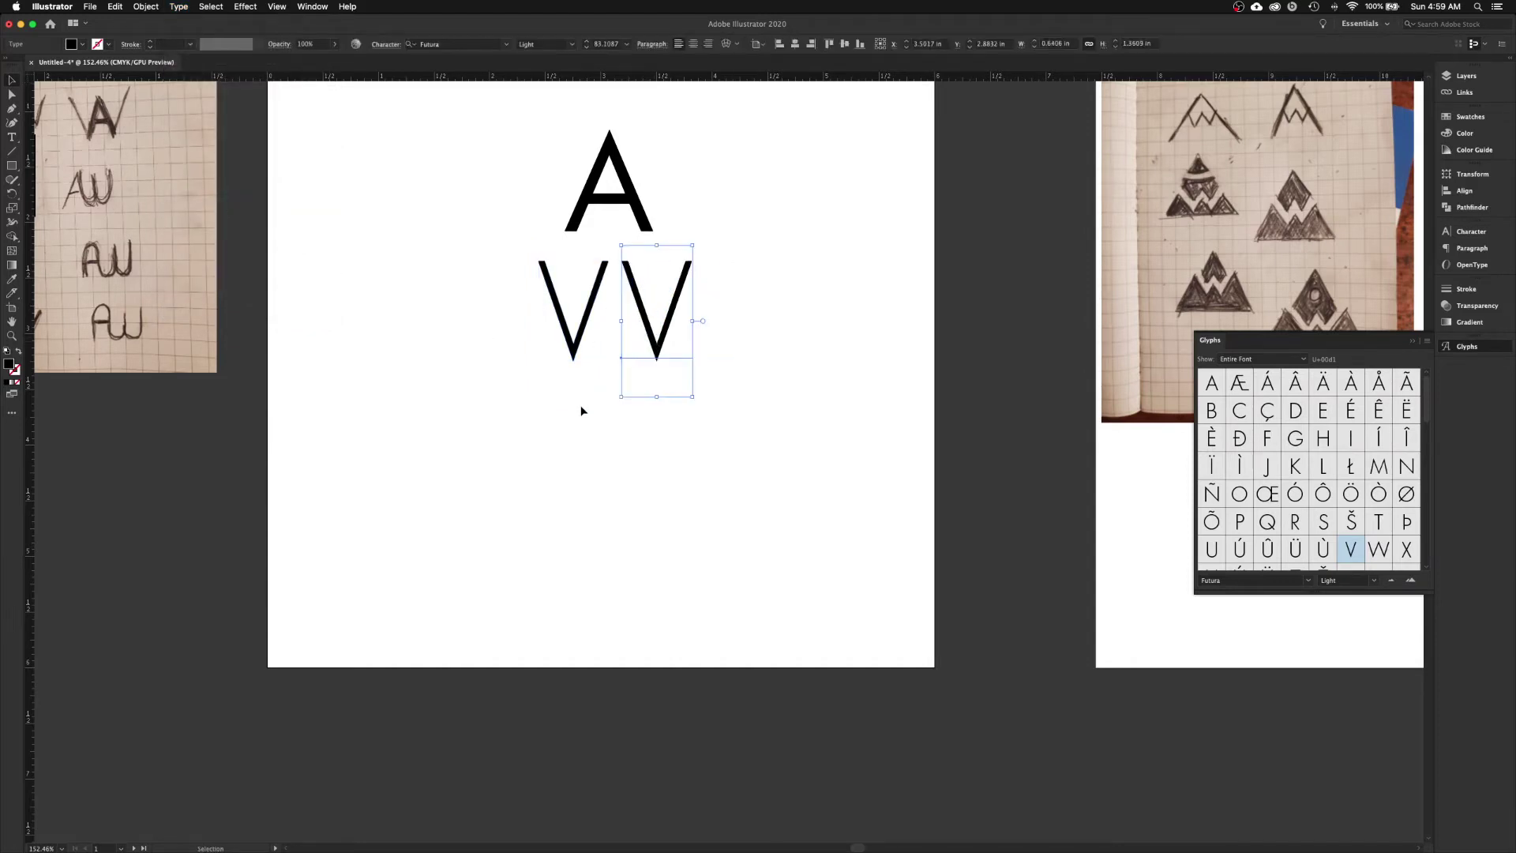
click(603, 348)
- Switch the document to Outline view to compare the outlined V with the live-text V and A up close
key(super+equal)
key(super+equal)
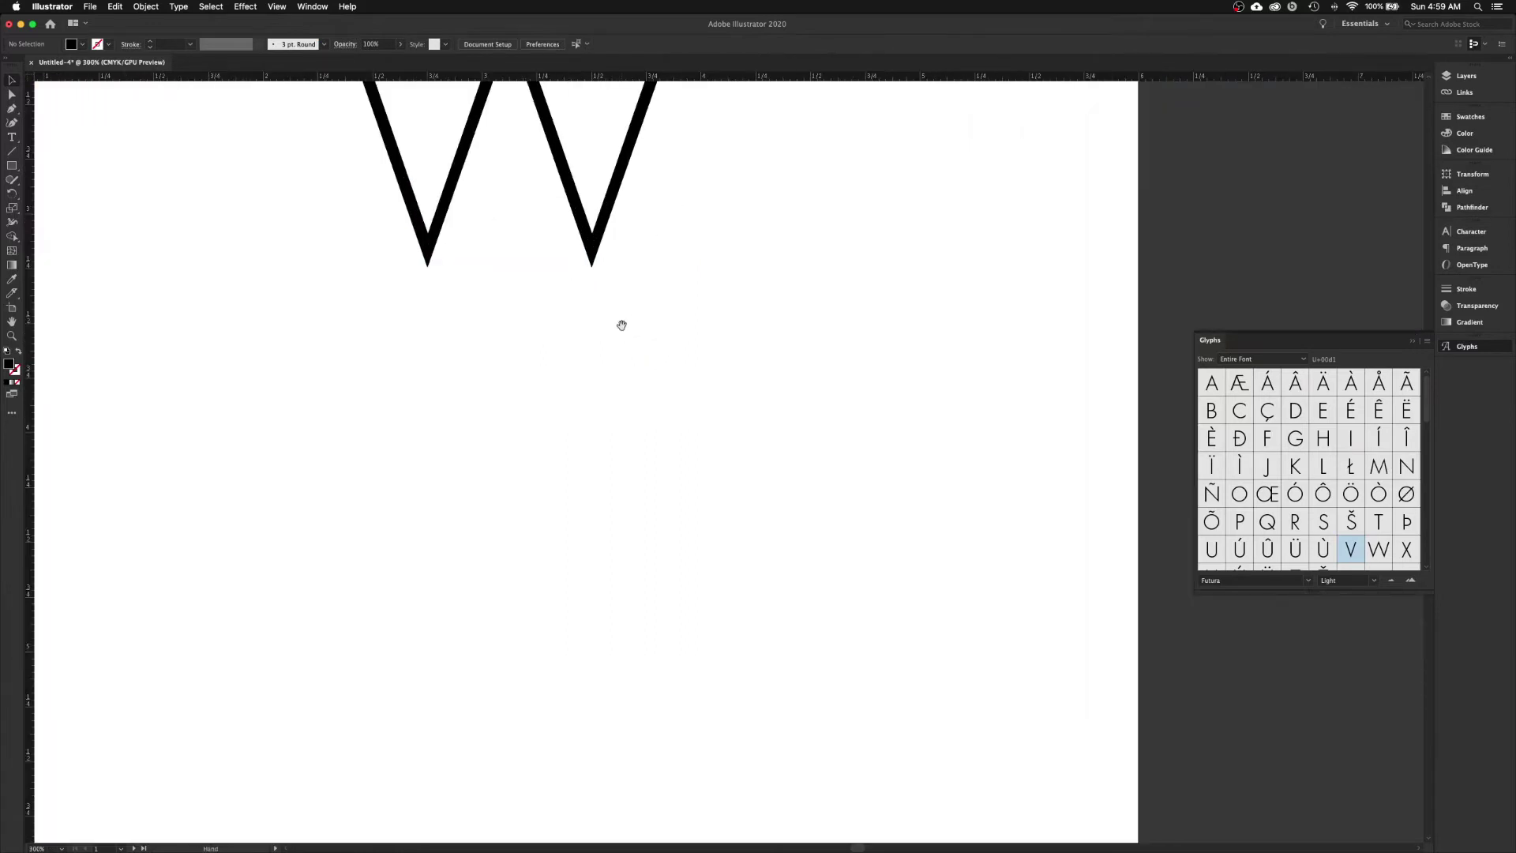
drag(522, 233, 562, 471)
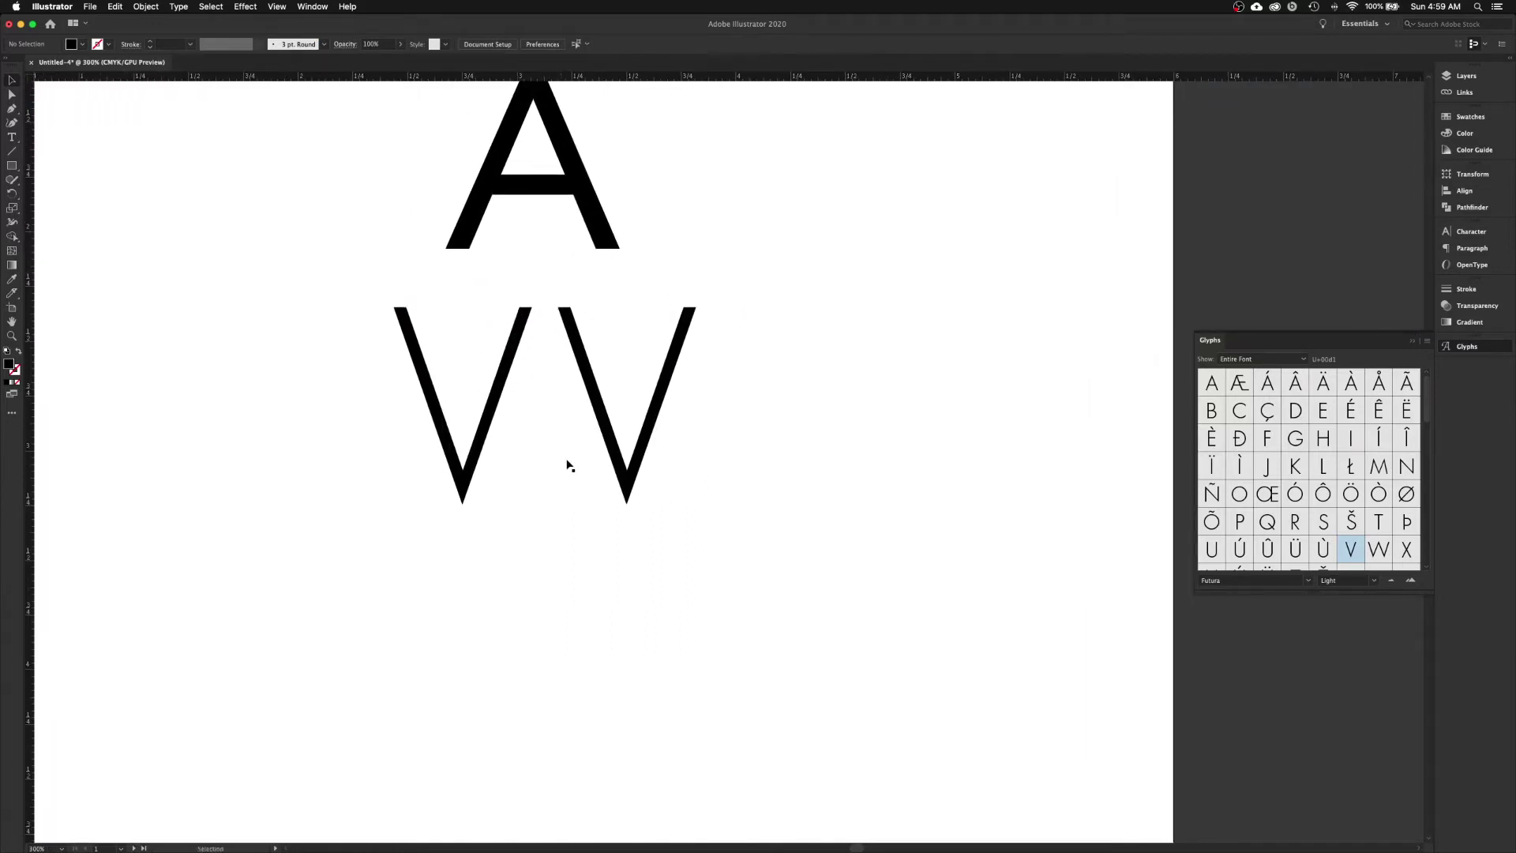
scroll(522, 405, up, 3)
scroll(521, 404, left, 3)
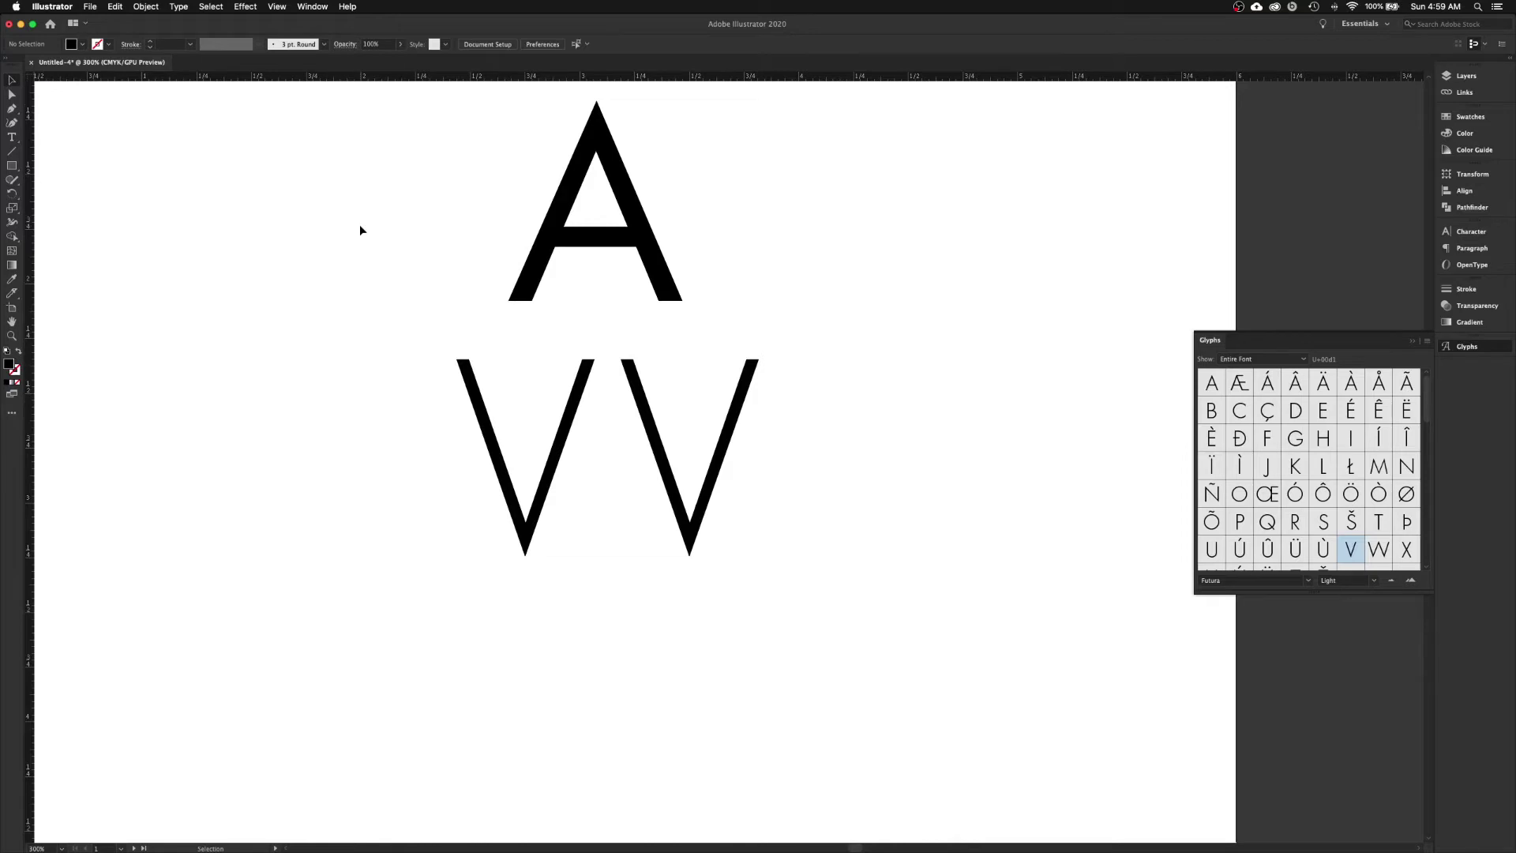
click(278, 6)
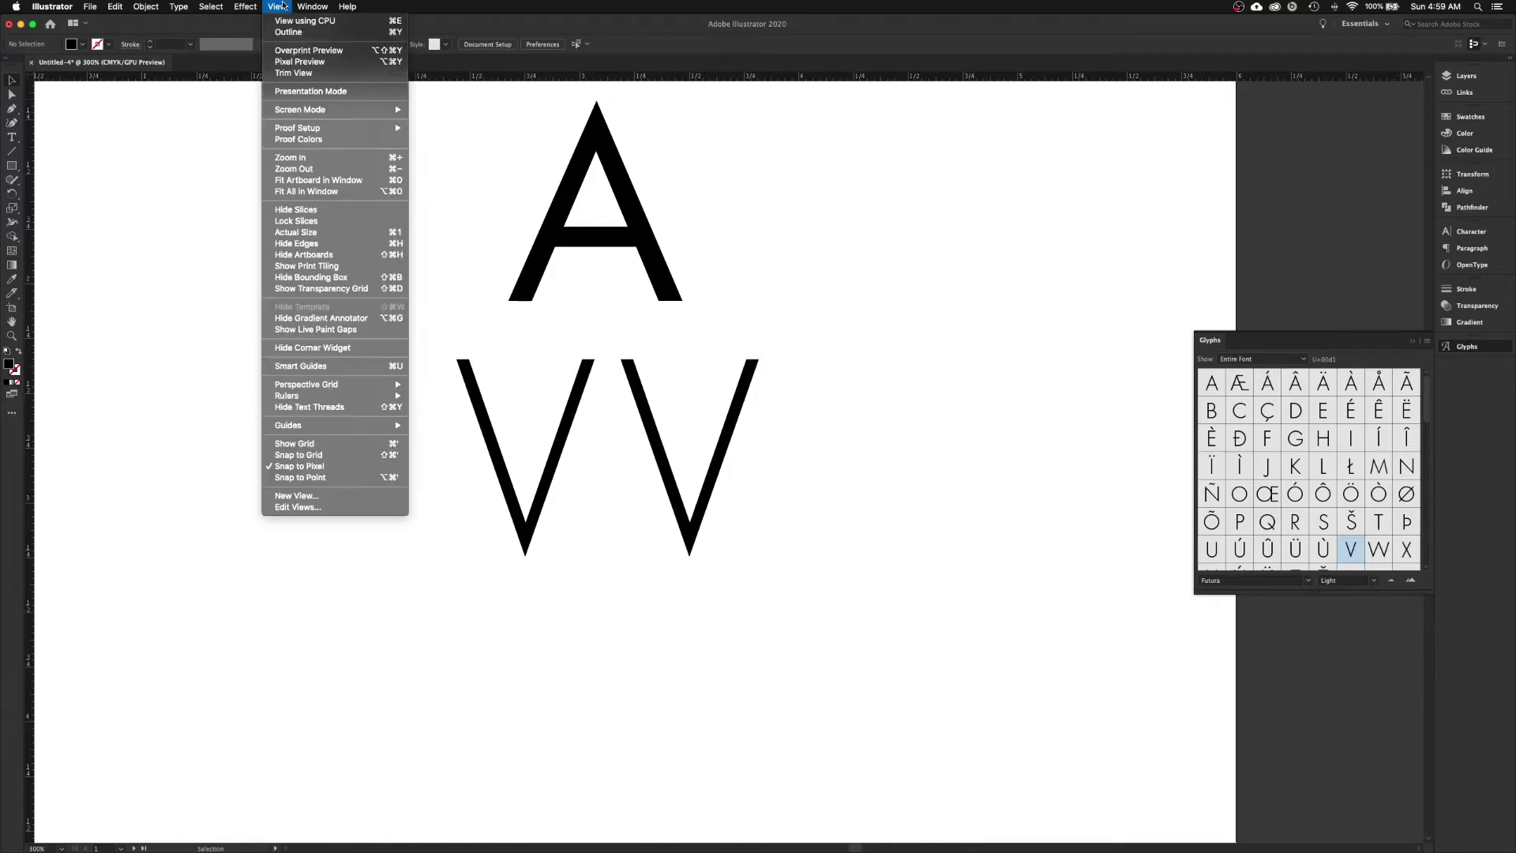
click(288, 32)
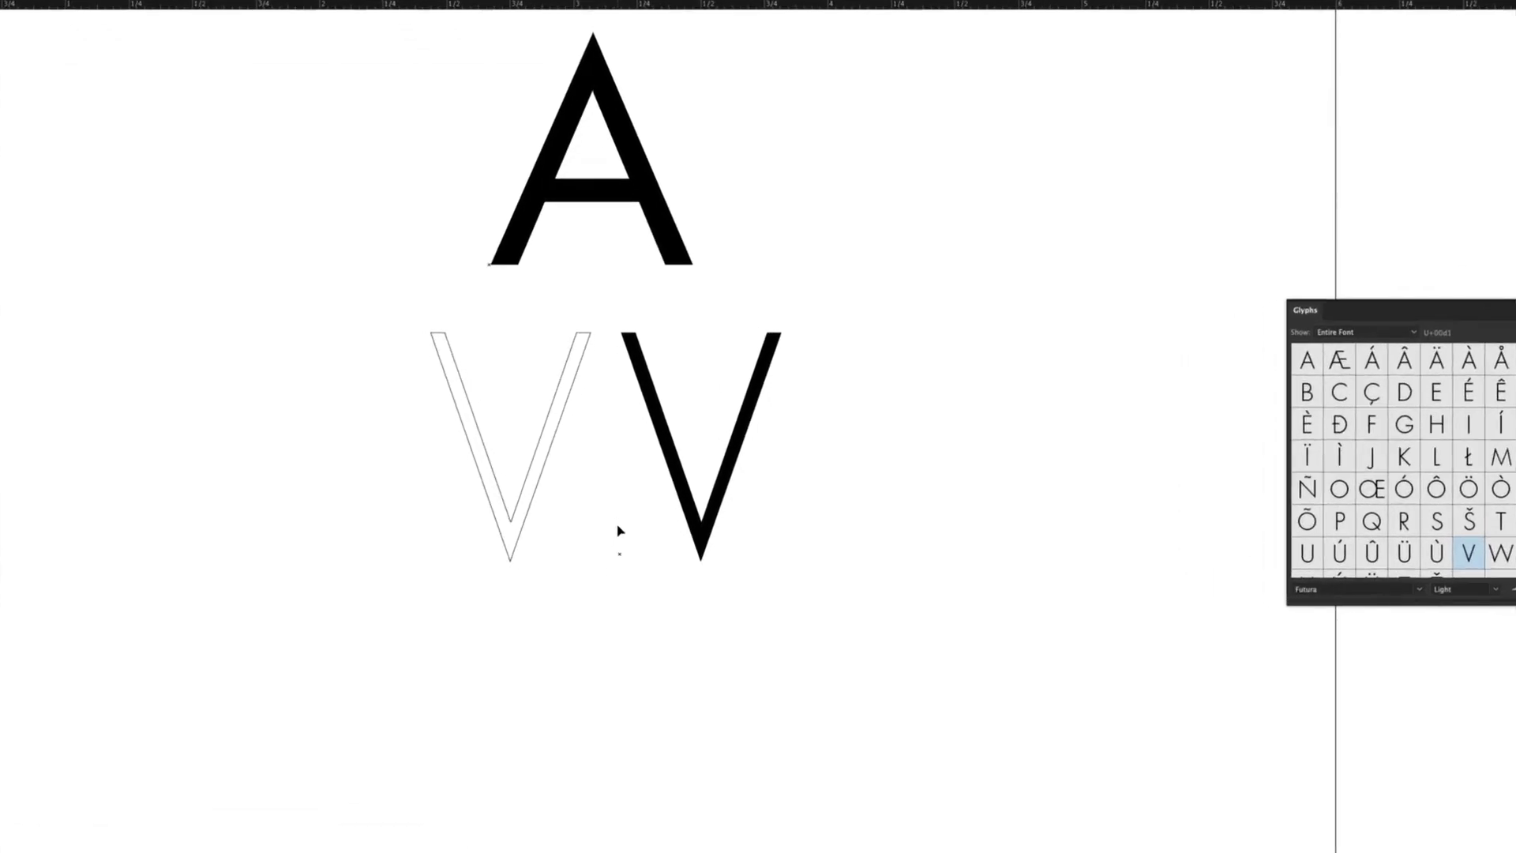
scroll(610, 398, up, 1)
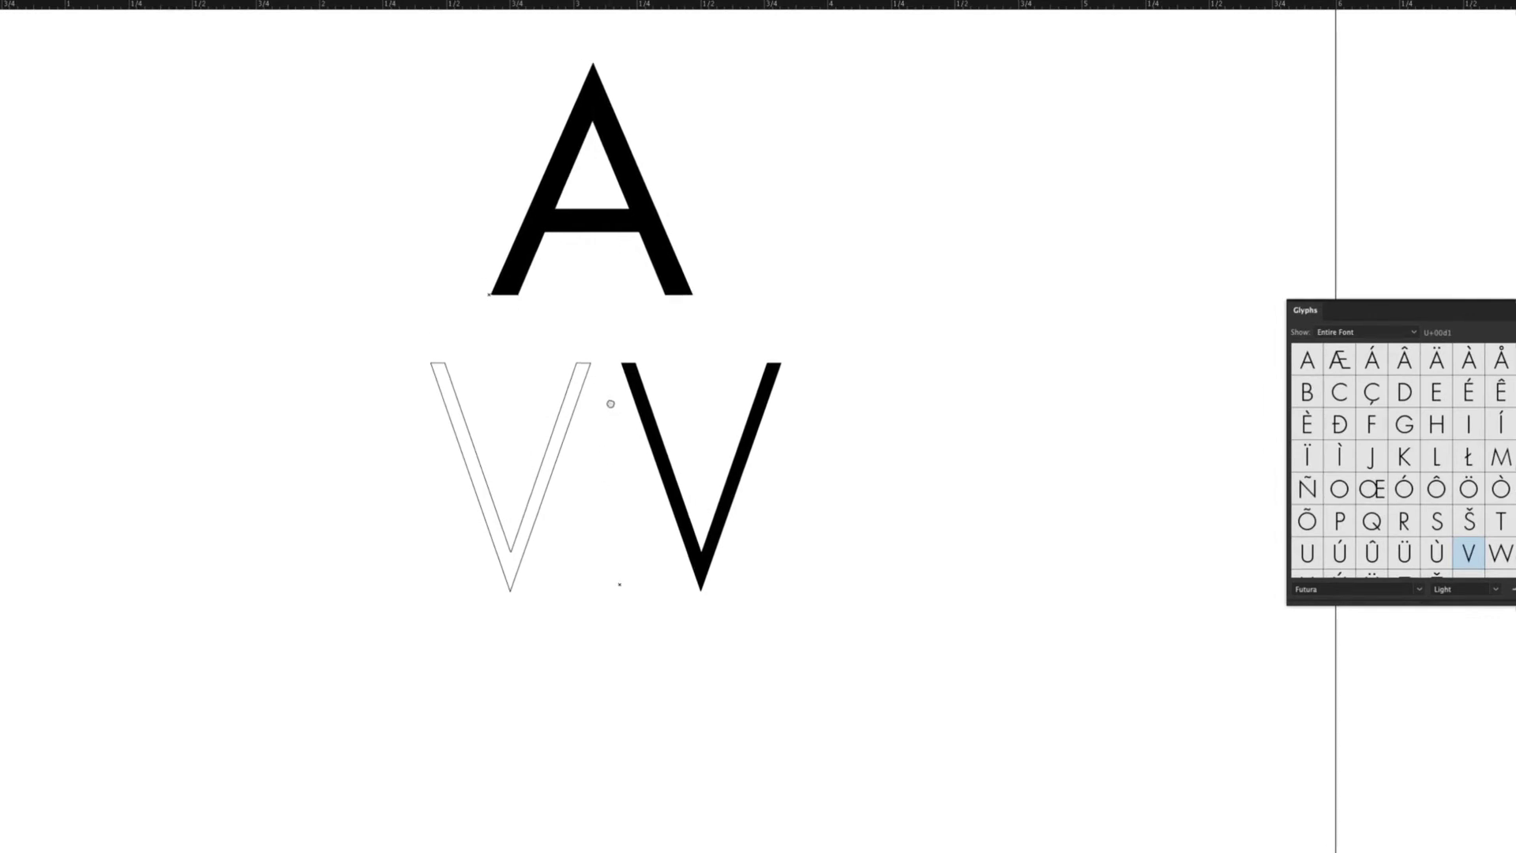
scroll(610, 404, up, 1)
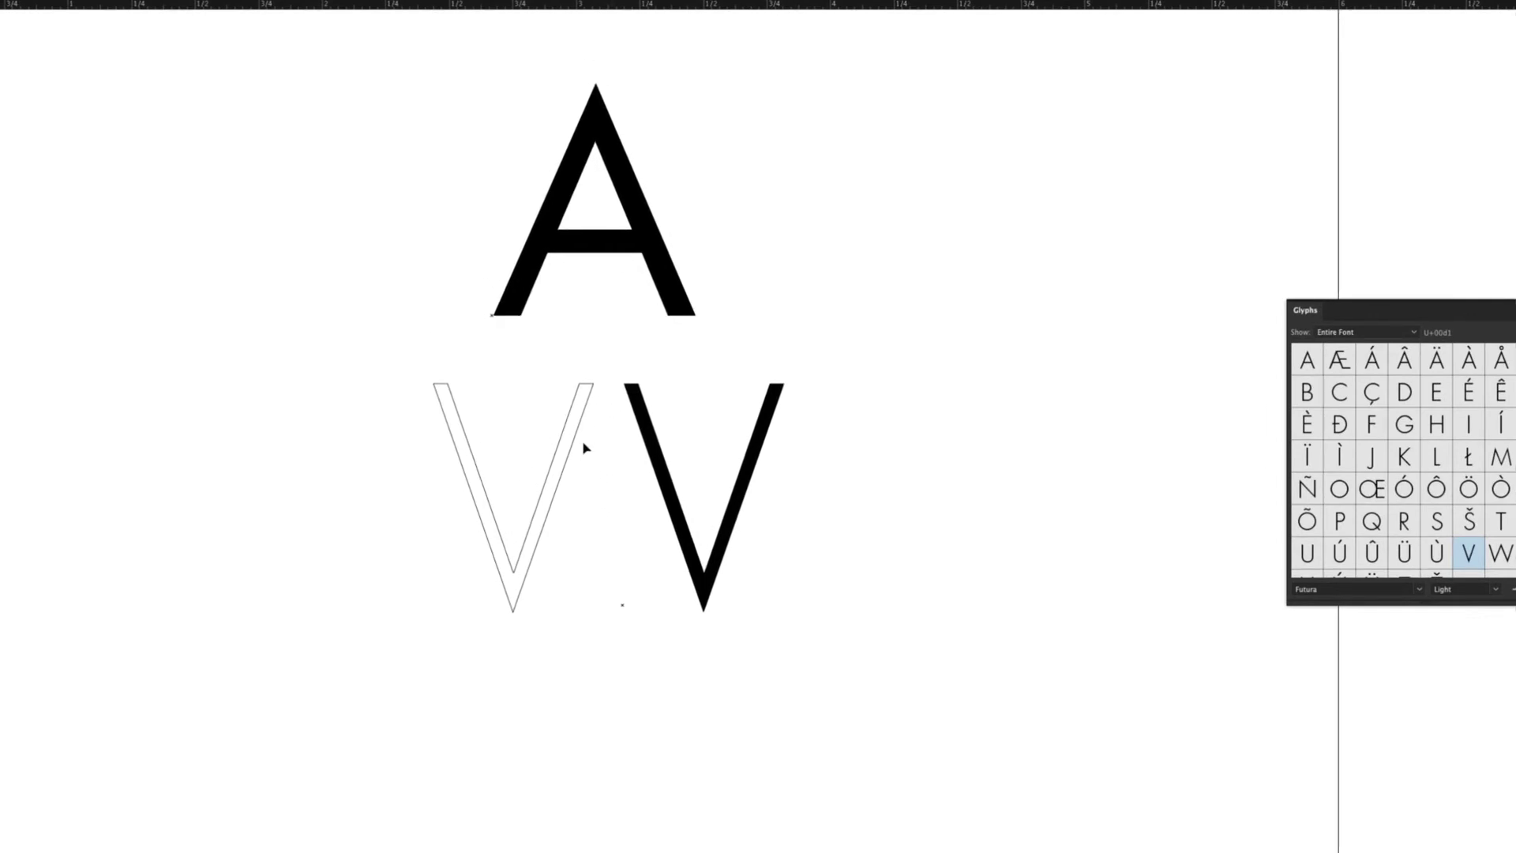
- Extend the live-text V into the word Variable
click(678, 521)
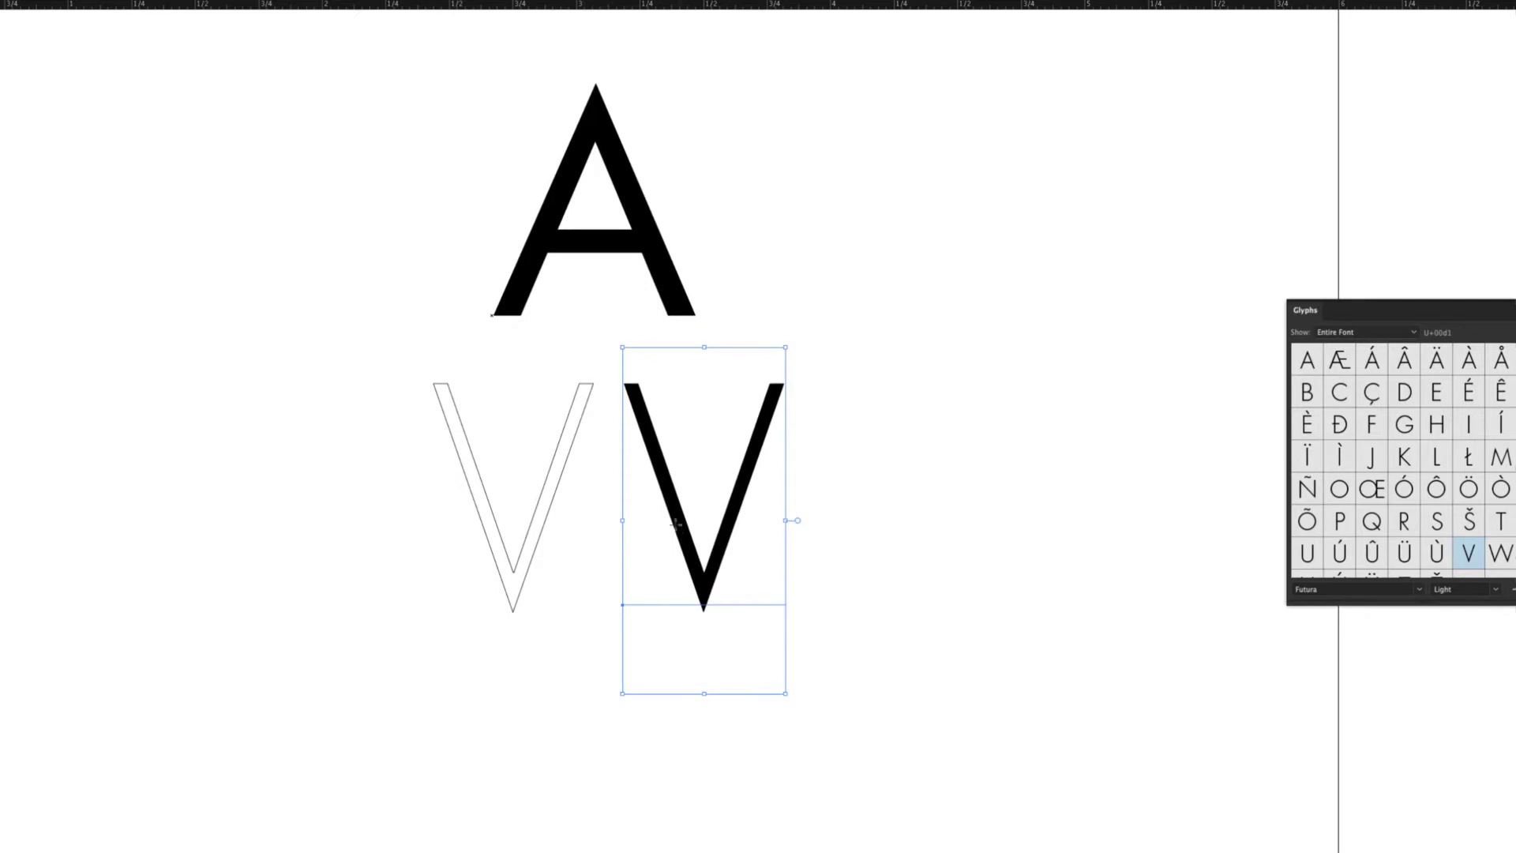
double_click(678, 525)
text(a)
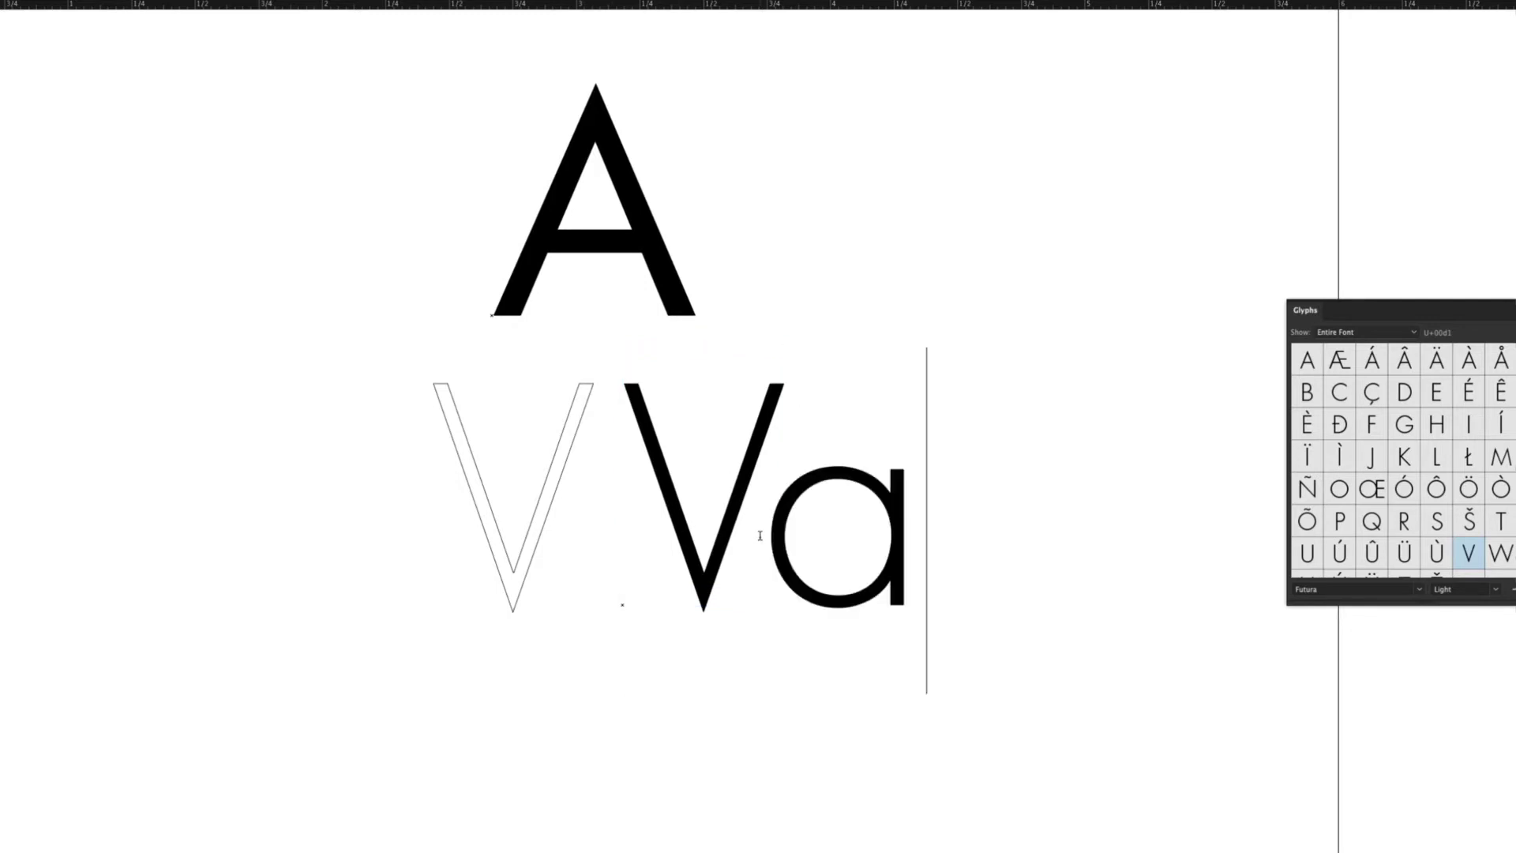
text(riable)
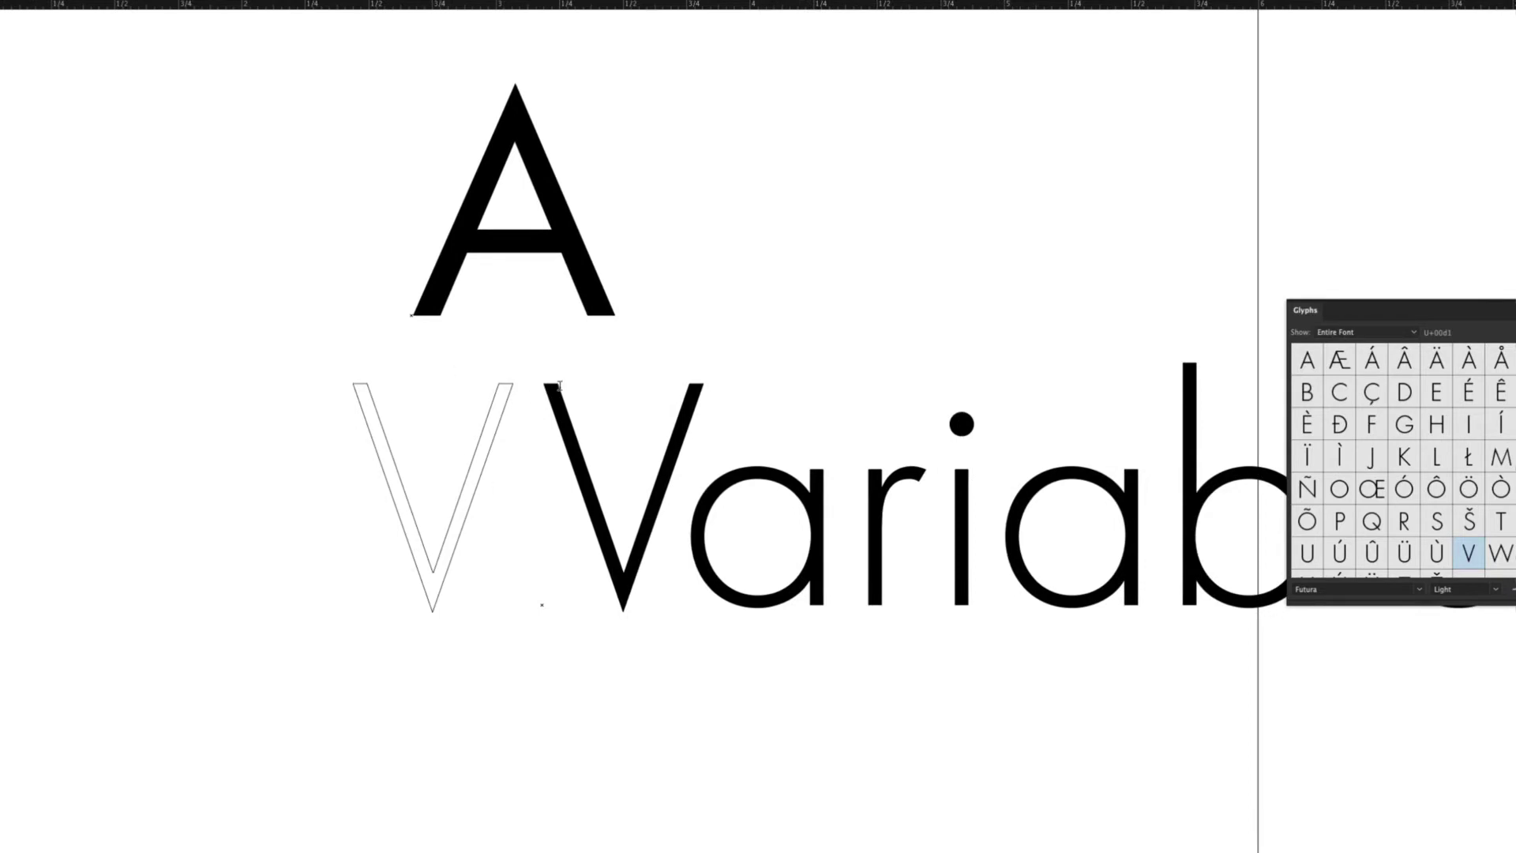
- Shorten the live-text word Variable back to the single letter V and deselect it
key(BackSpace)
key(BackSpace)
key(BackSpace)
key(BackSpace)
key(BackSpace)
key(BackSpace)
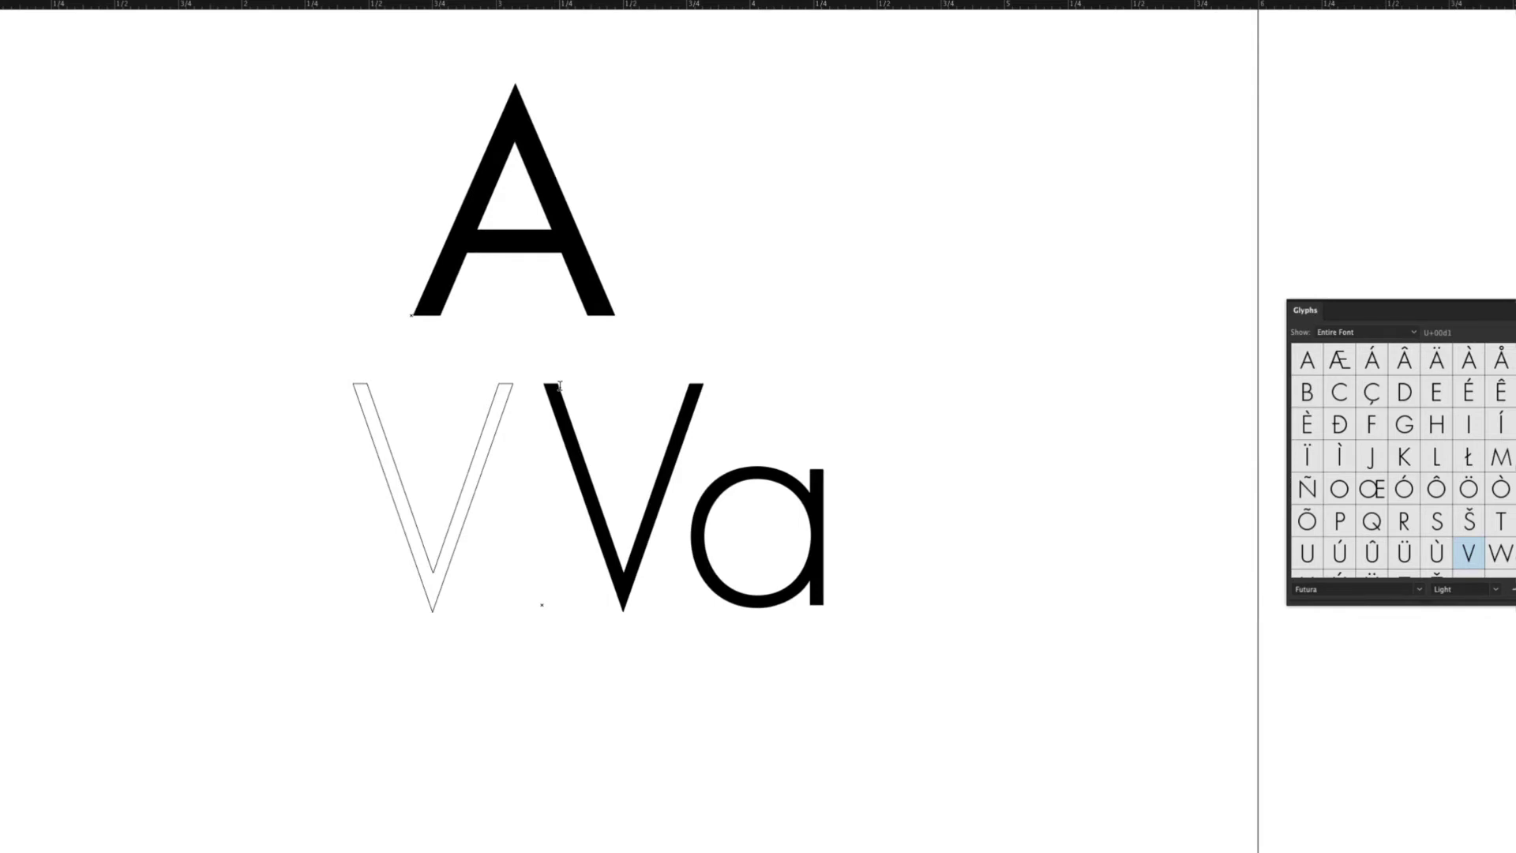
key(BackSpace)
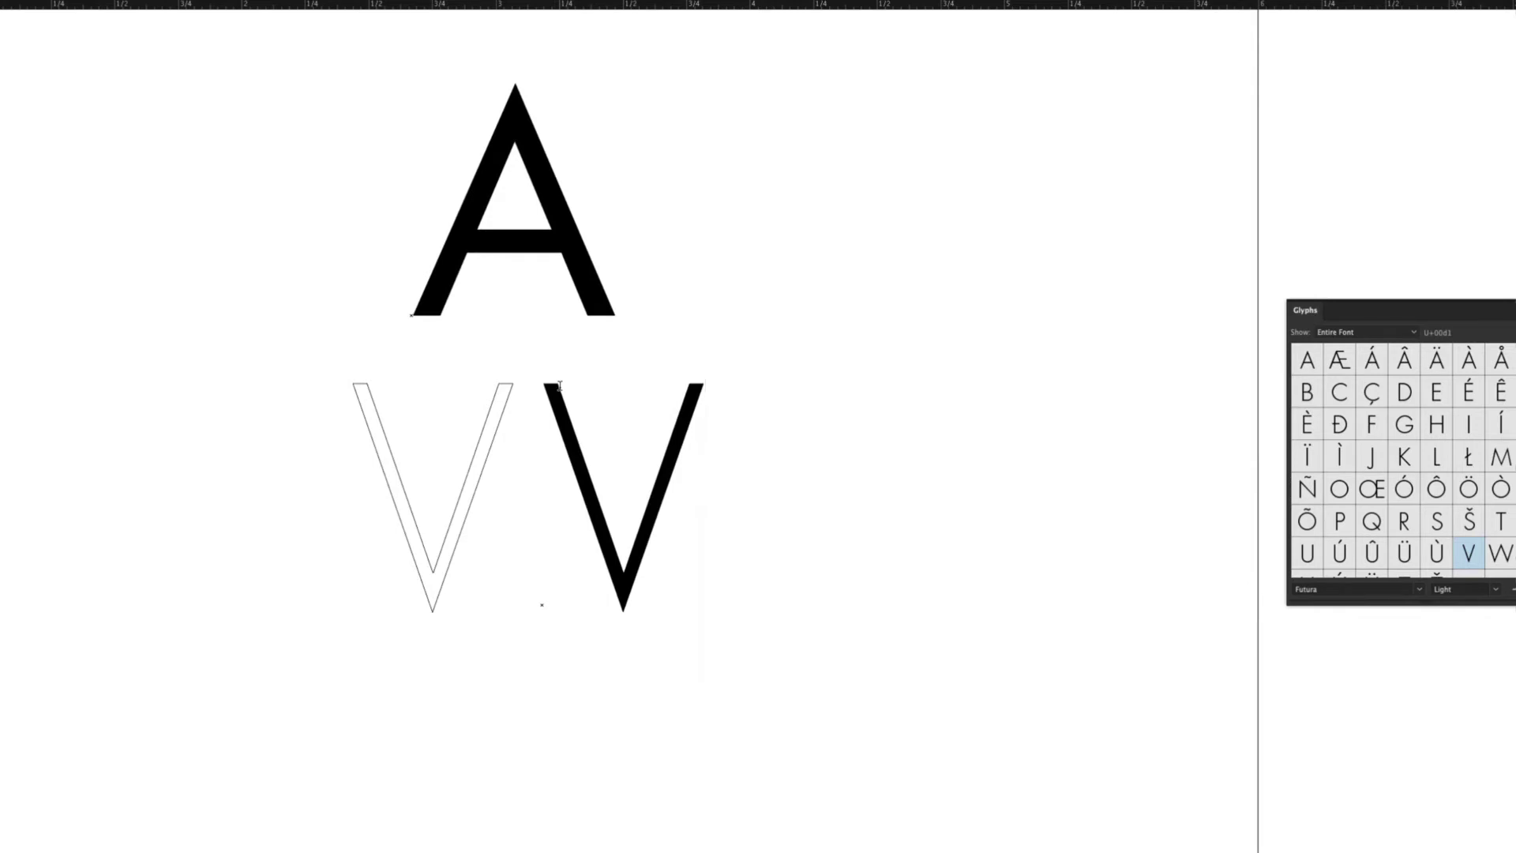
key(Escape)
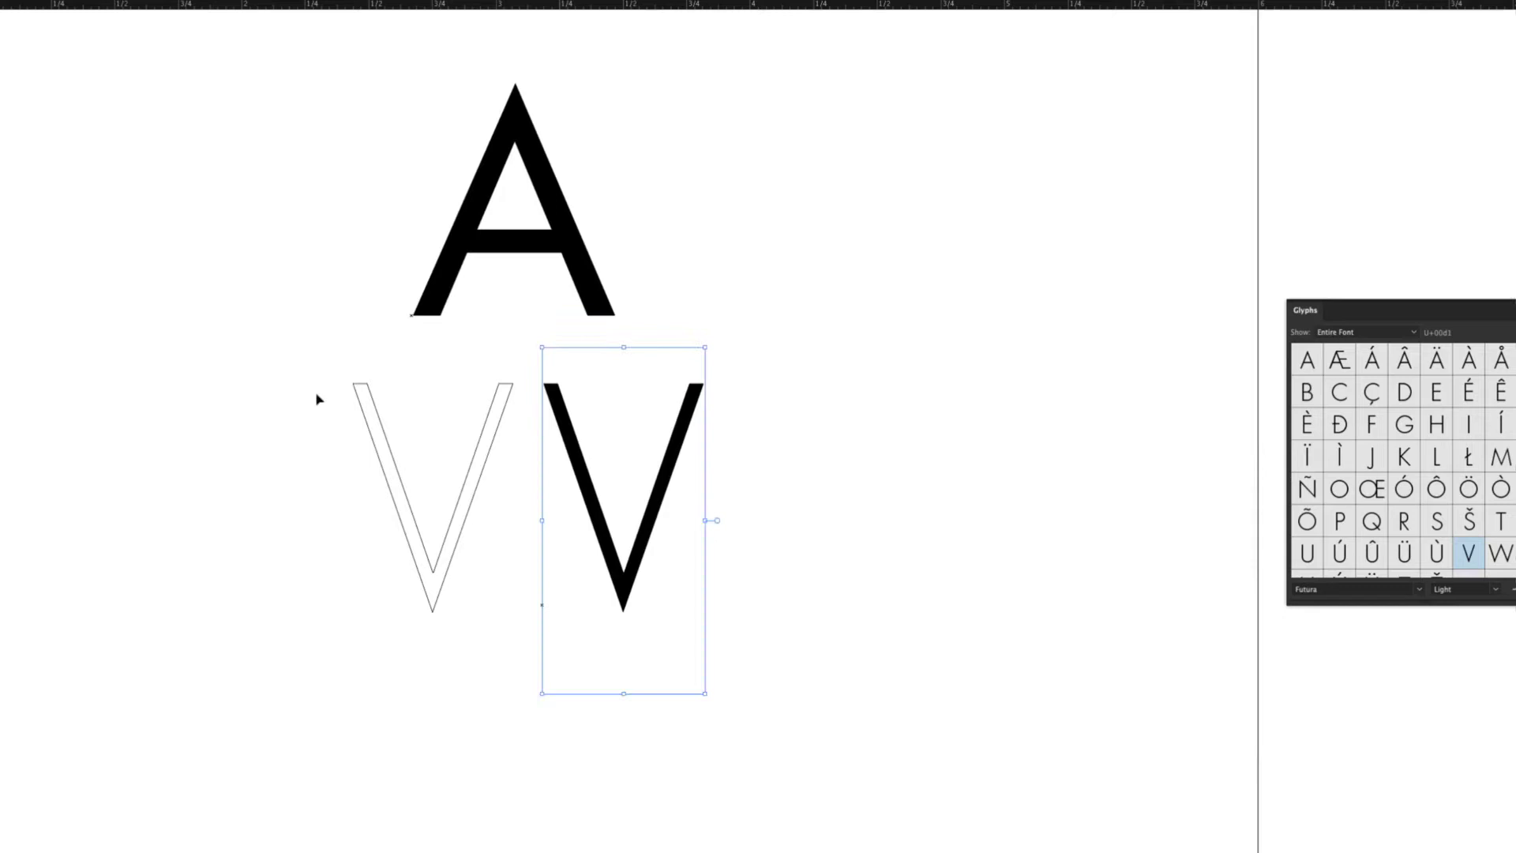
click(270, 429)
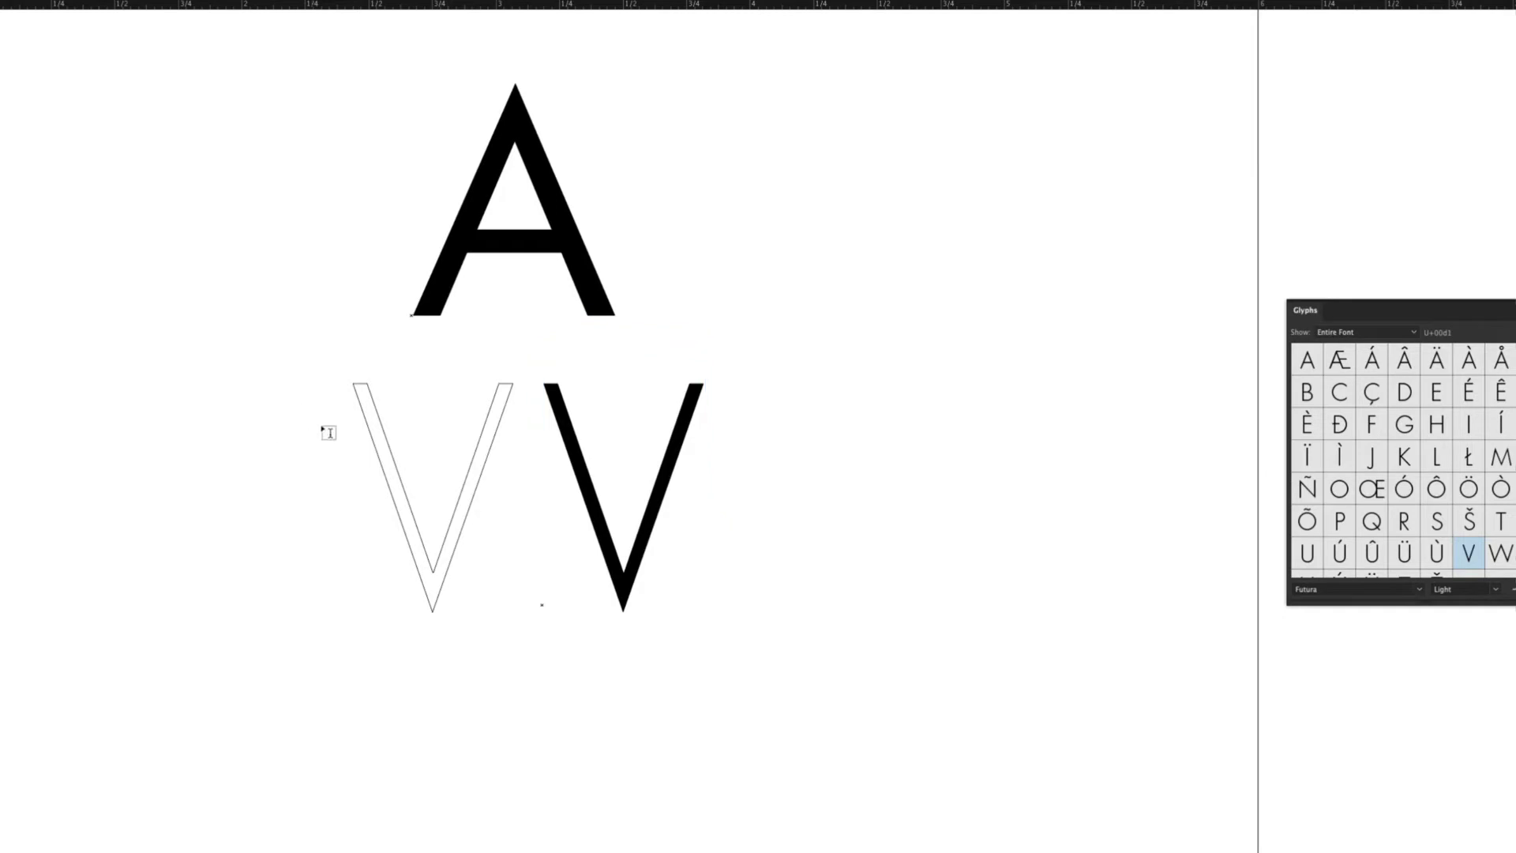
- Examine the outlined V's path and anchor points up close
click(359, 405)
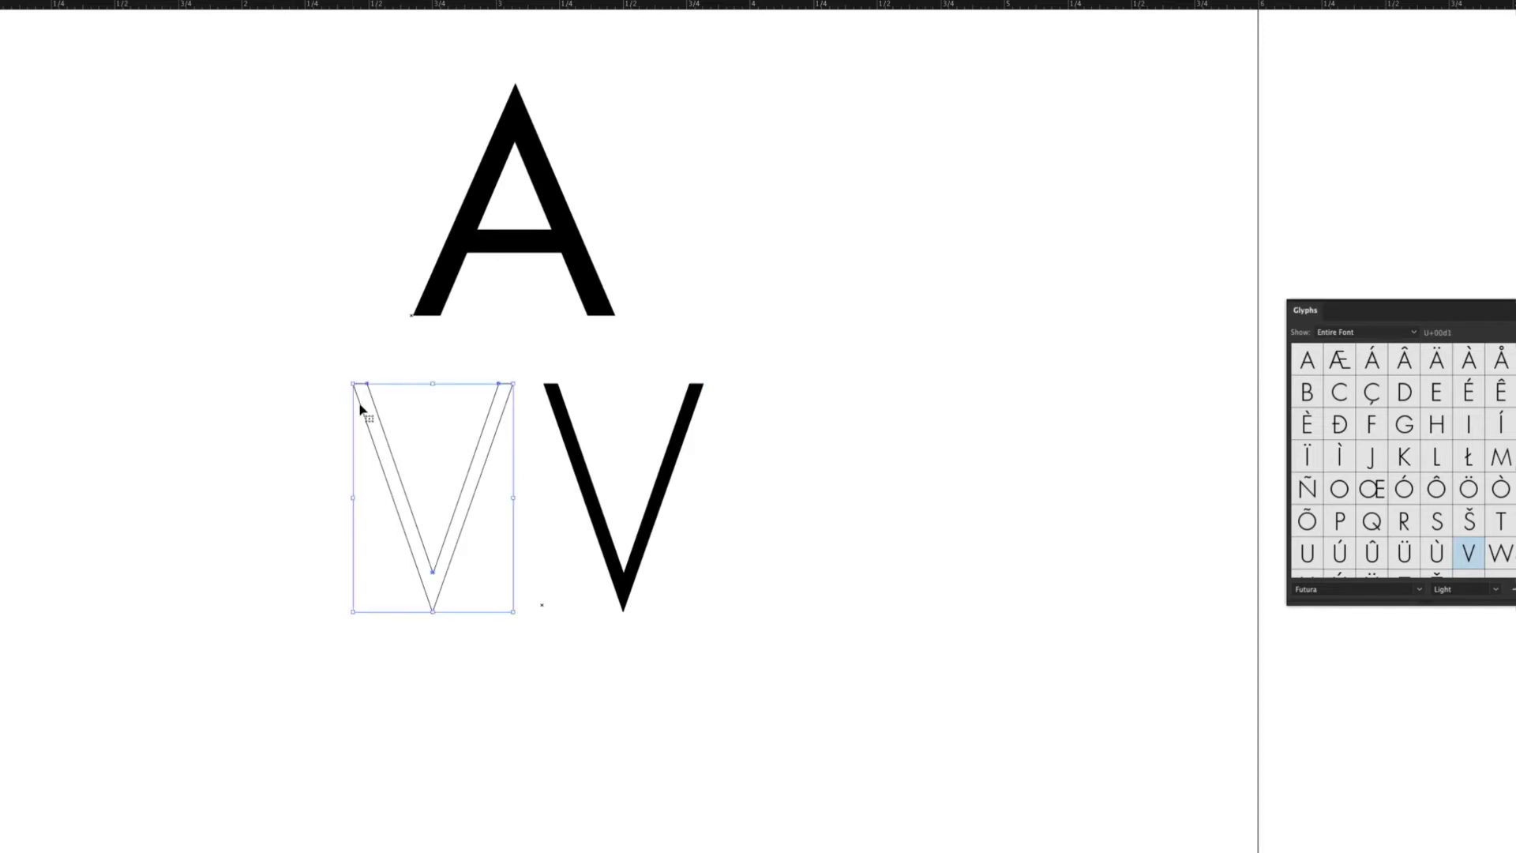
click(437, 444)
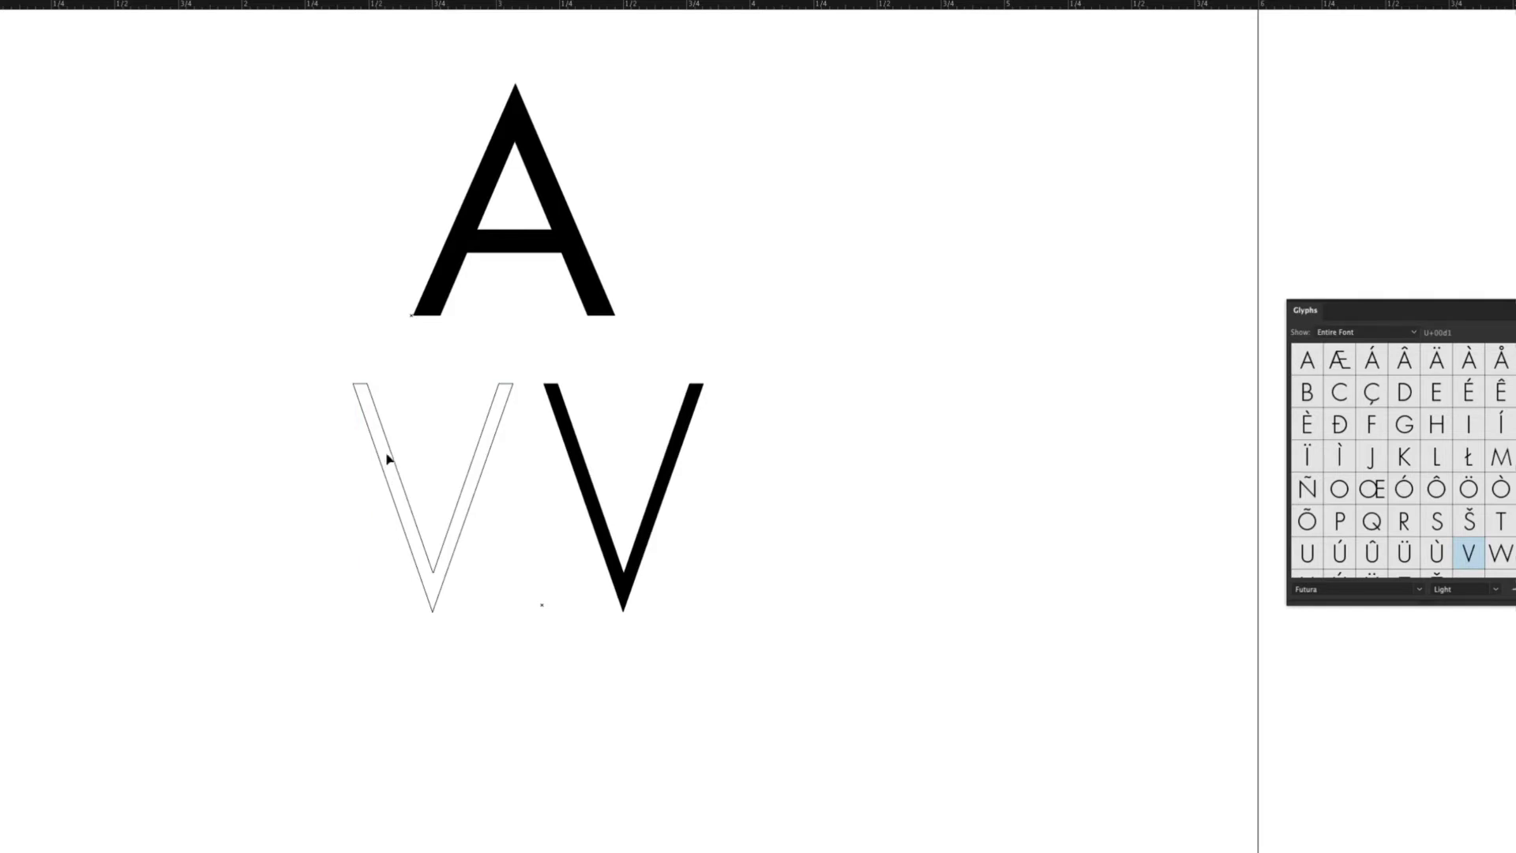
drag(400, 429, 345, 488)
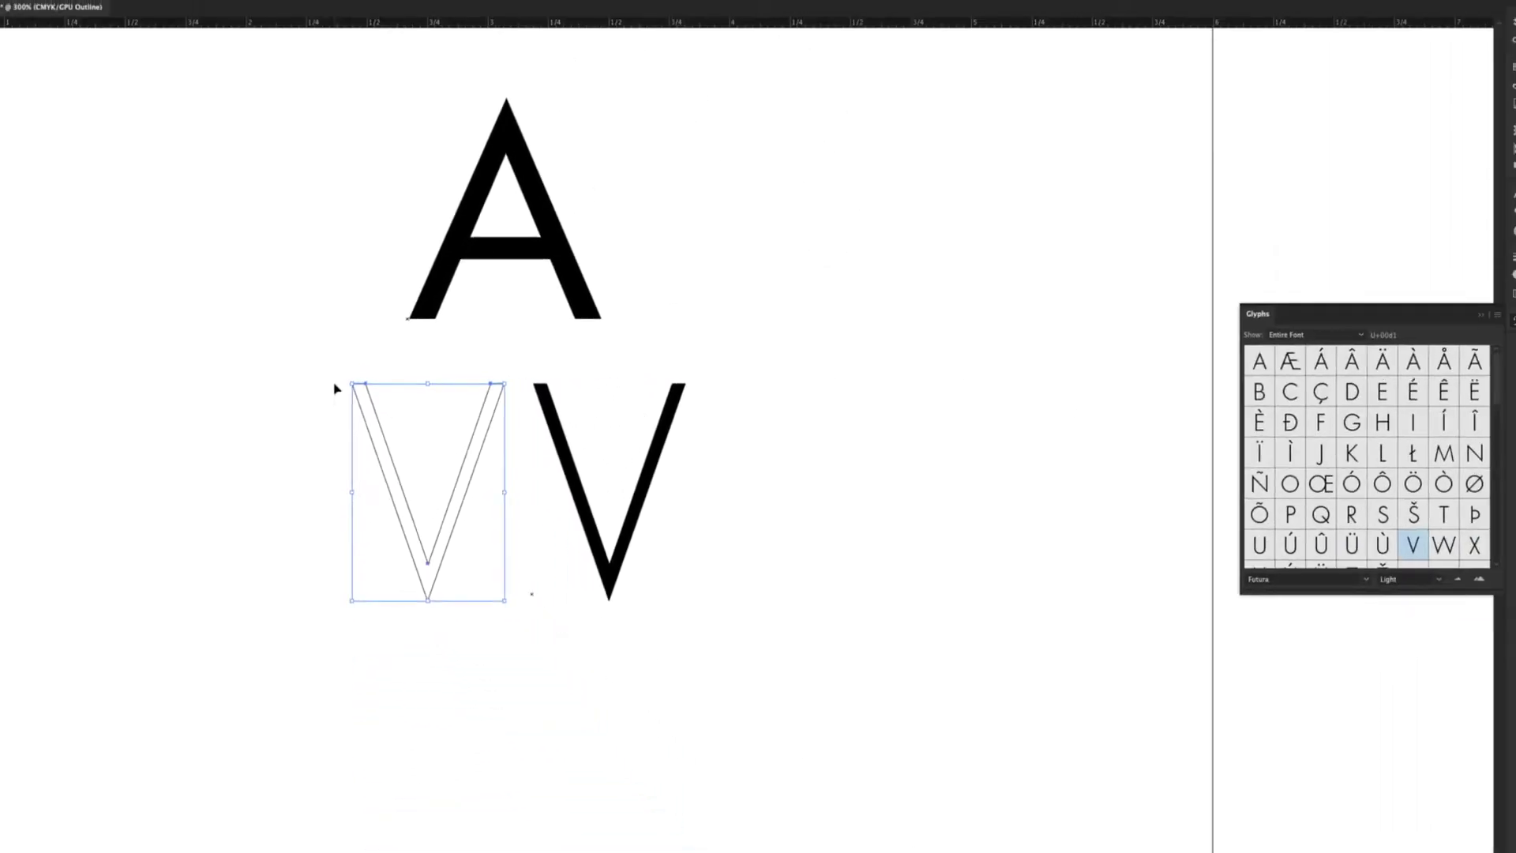
key(a)
key(super+equal)
key(super+equal)
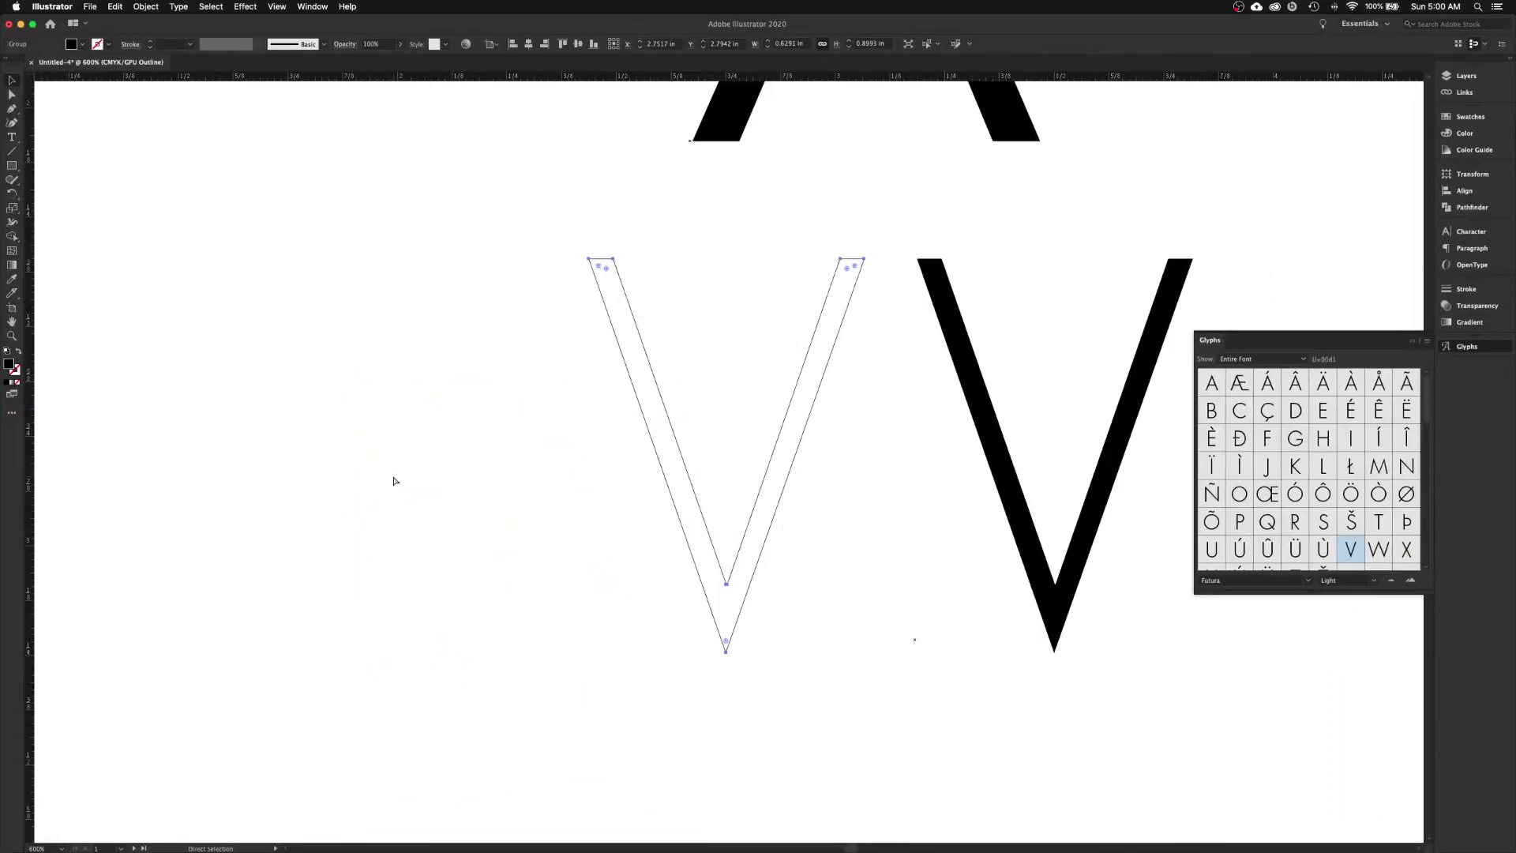
key(super+equal)
key(v)
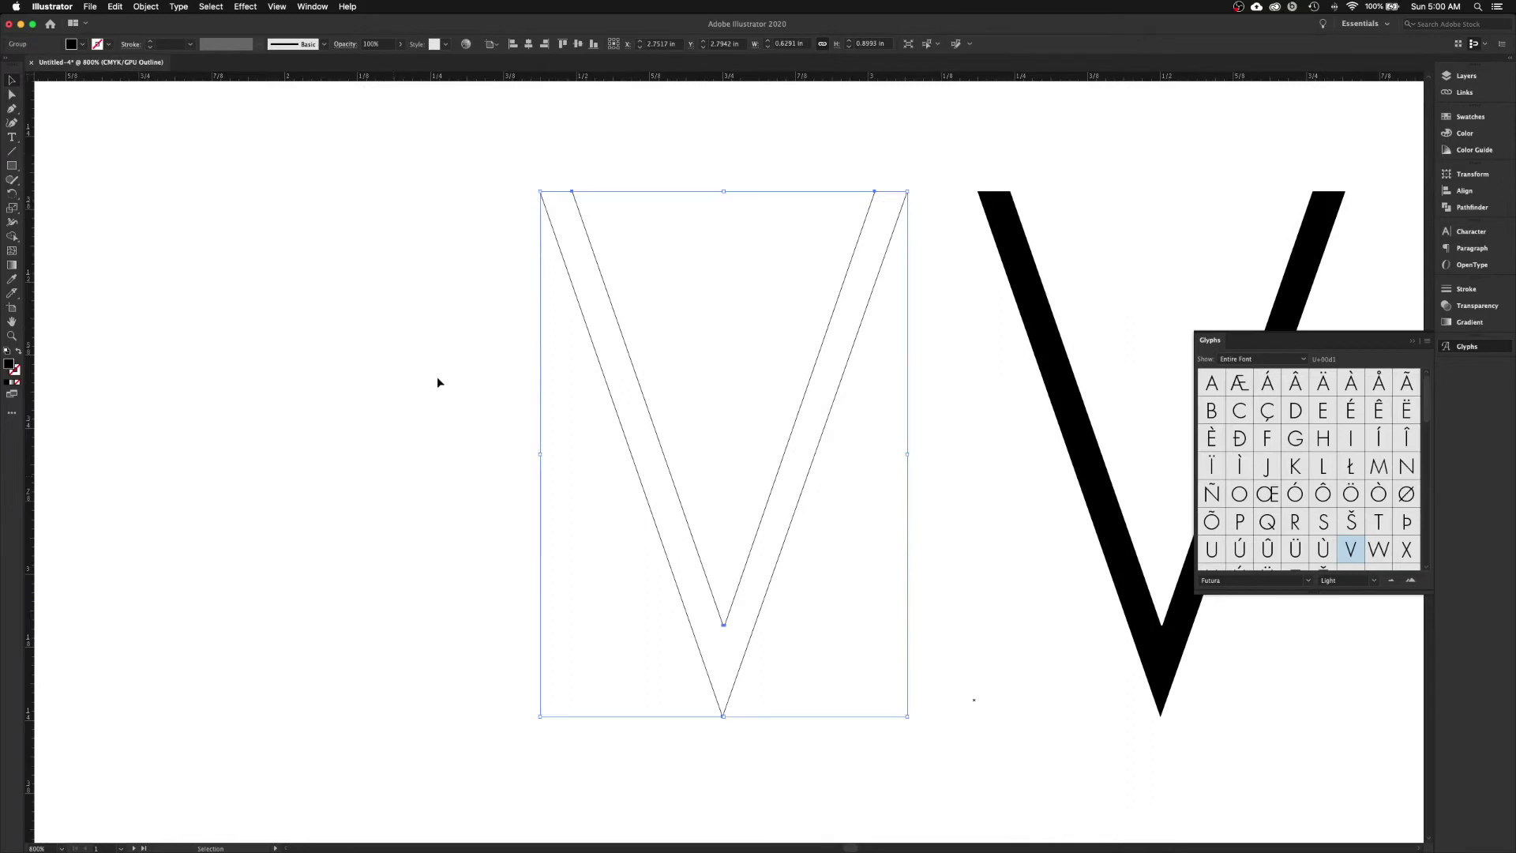
click(437, 376)
key(a)
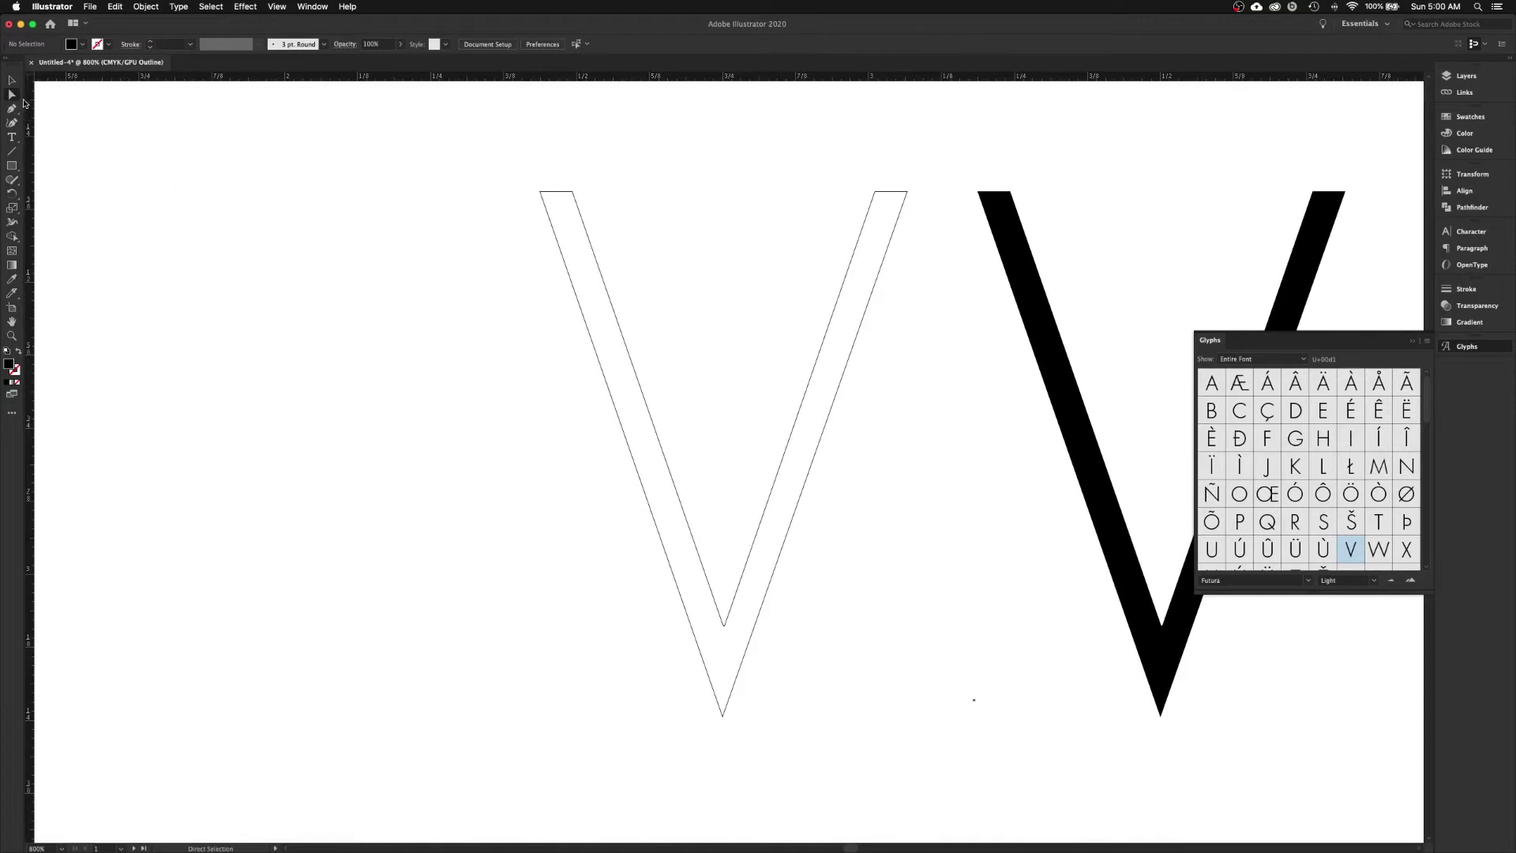
- Try stretching the outlined V's right arm by moving only its inner top anchor point upward, and undo the change
click(588, 332)
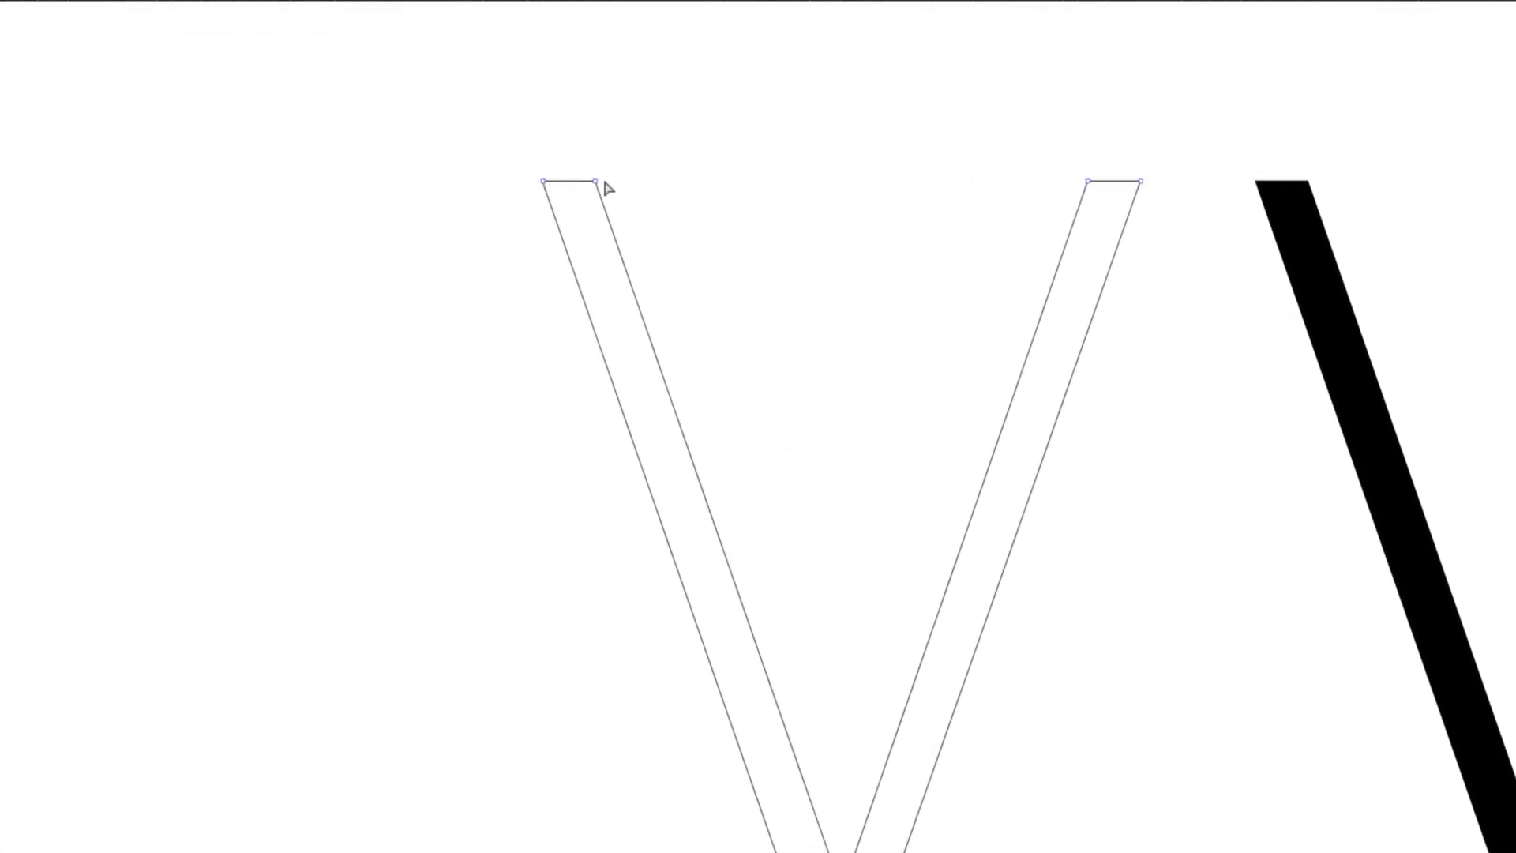
scroll(886, 442, down, 3)
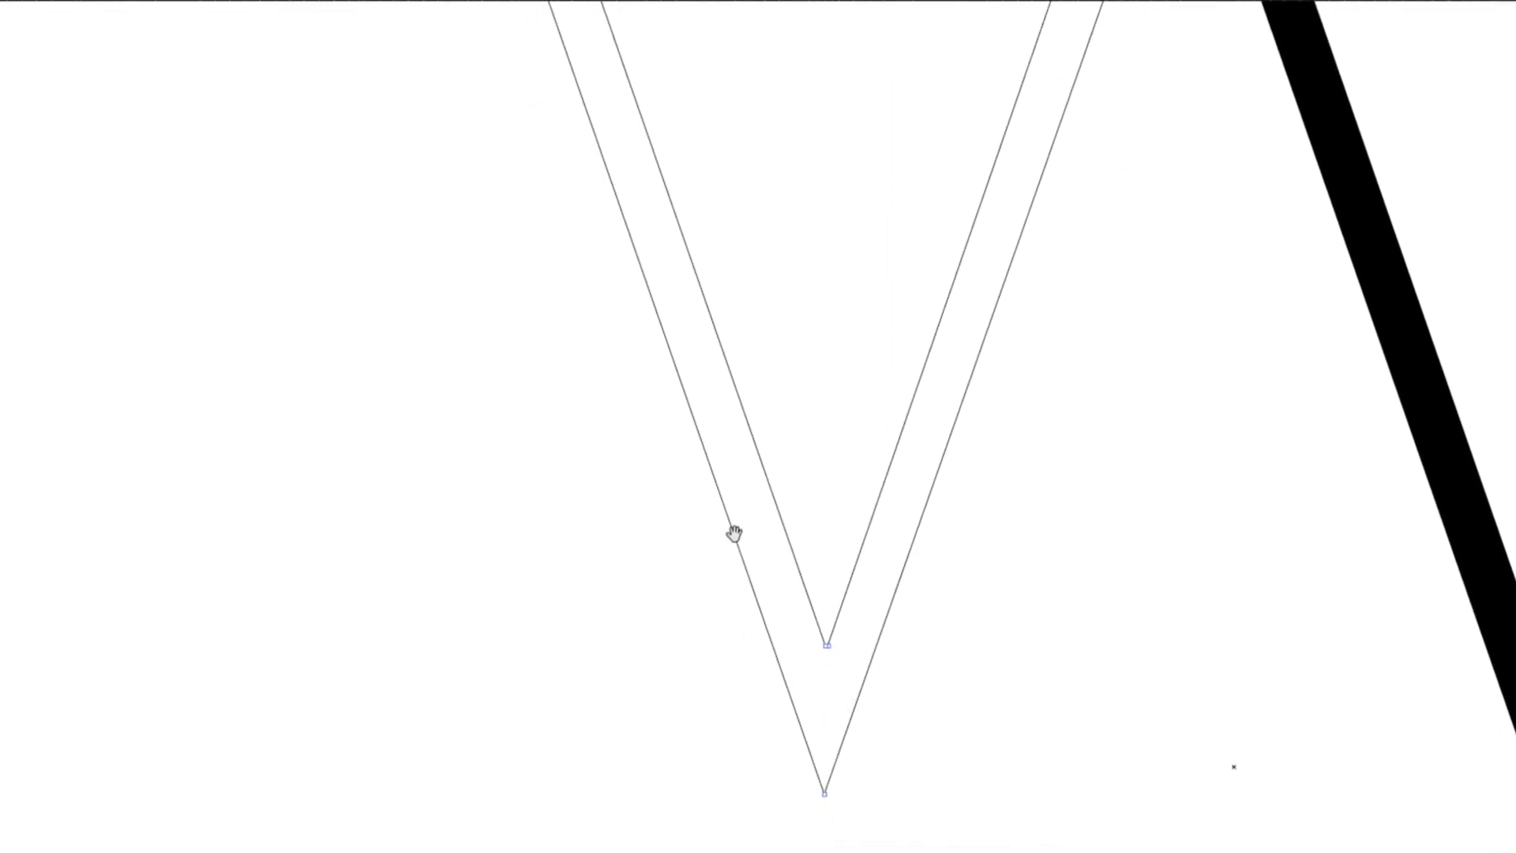
scroll(731, 532, up, 8)
drag(841, 487, 813, 548)
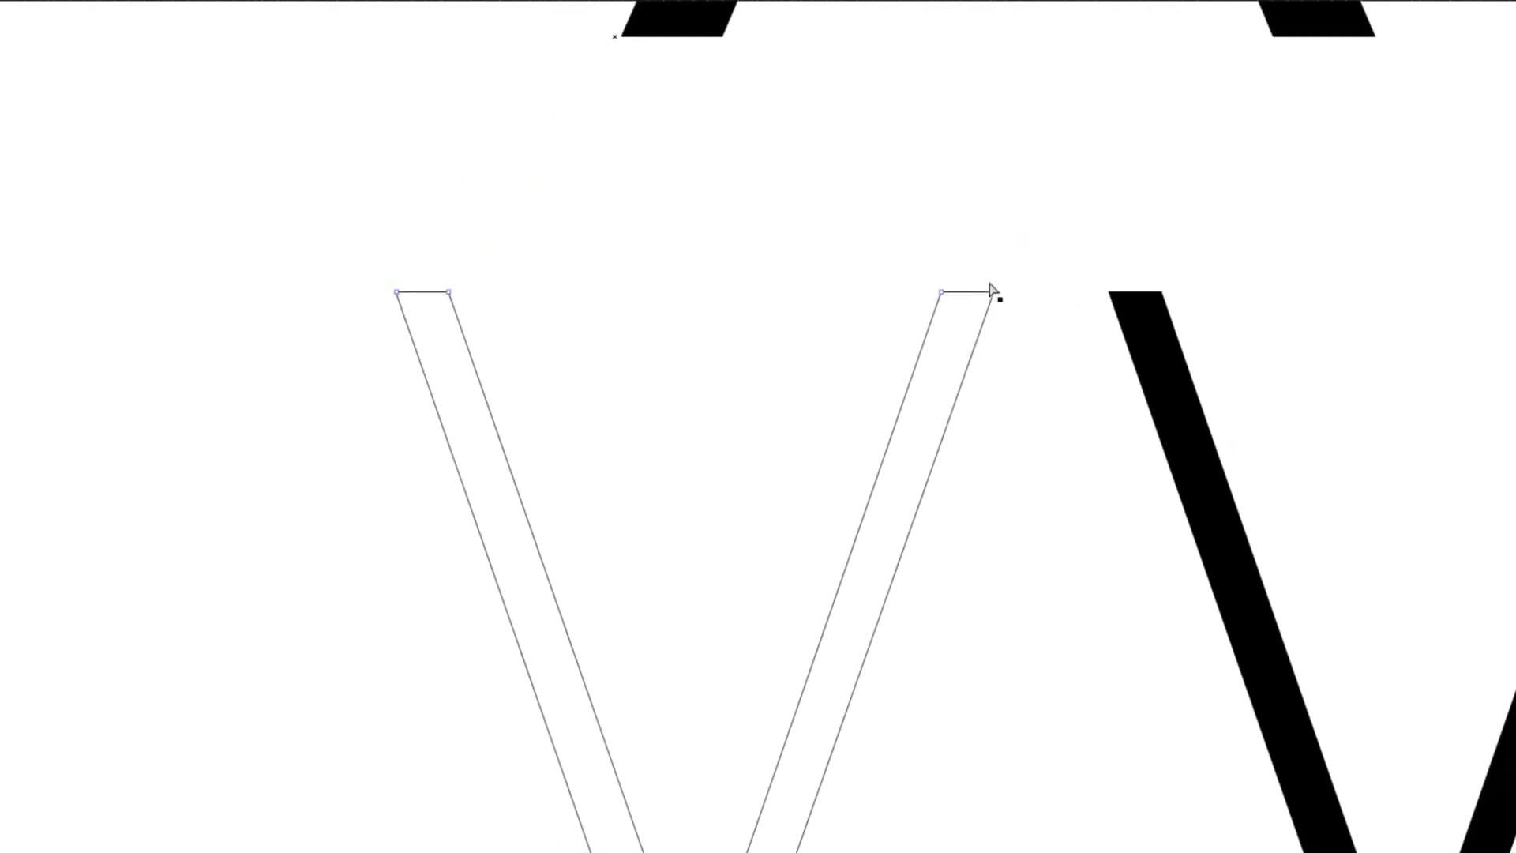
mouse_move(940, 291)
mouse_down()
mouse_move(1022, 112)
mouse_move(997, 110)
mouse_up()
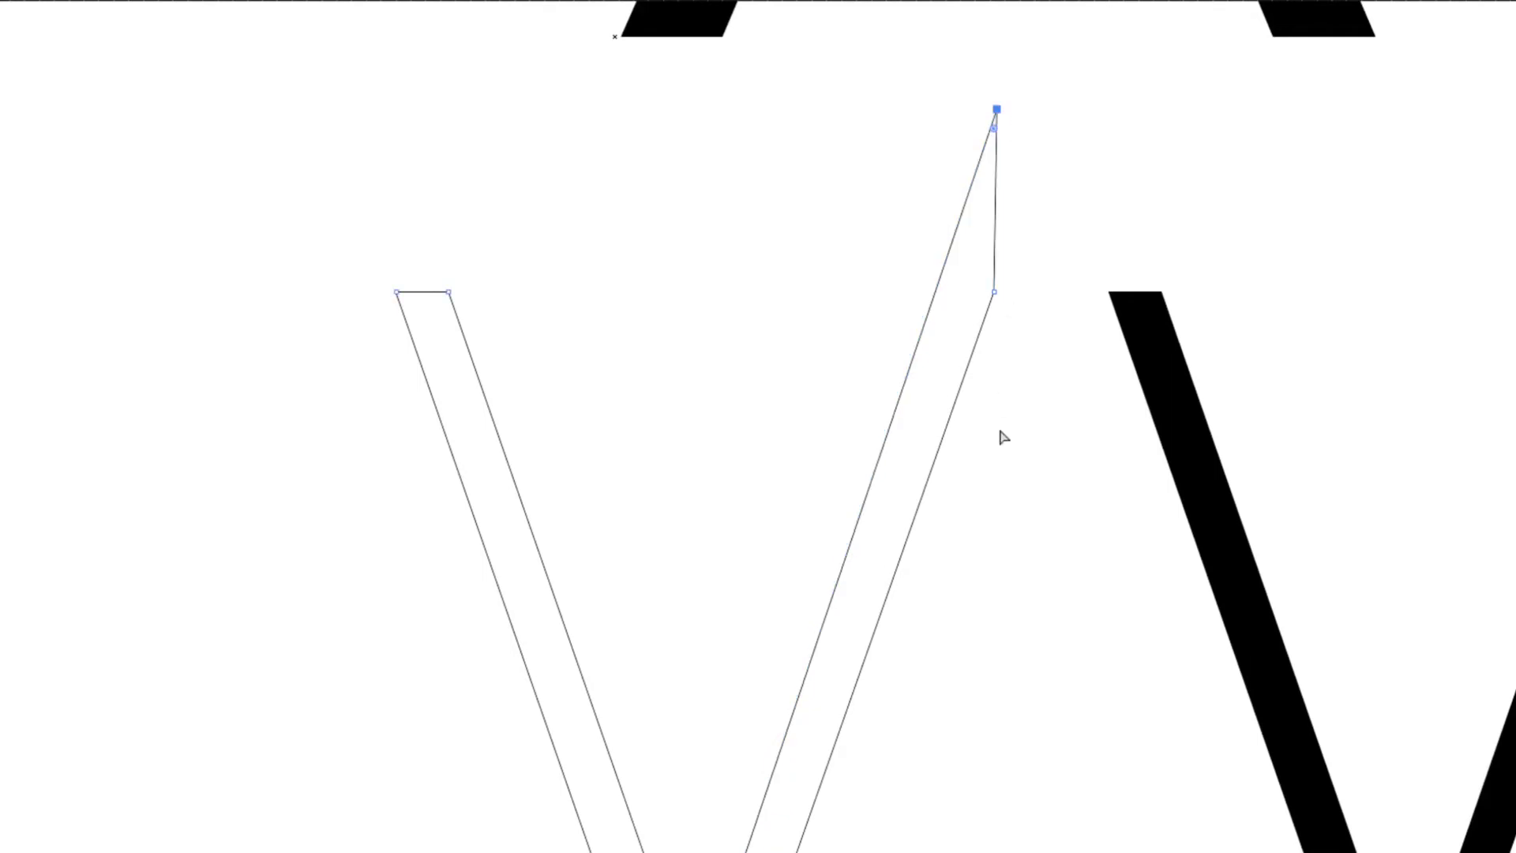
key(ctrl+z)
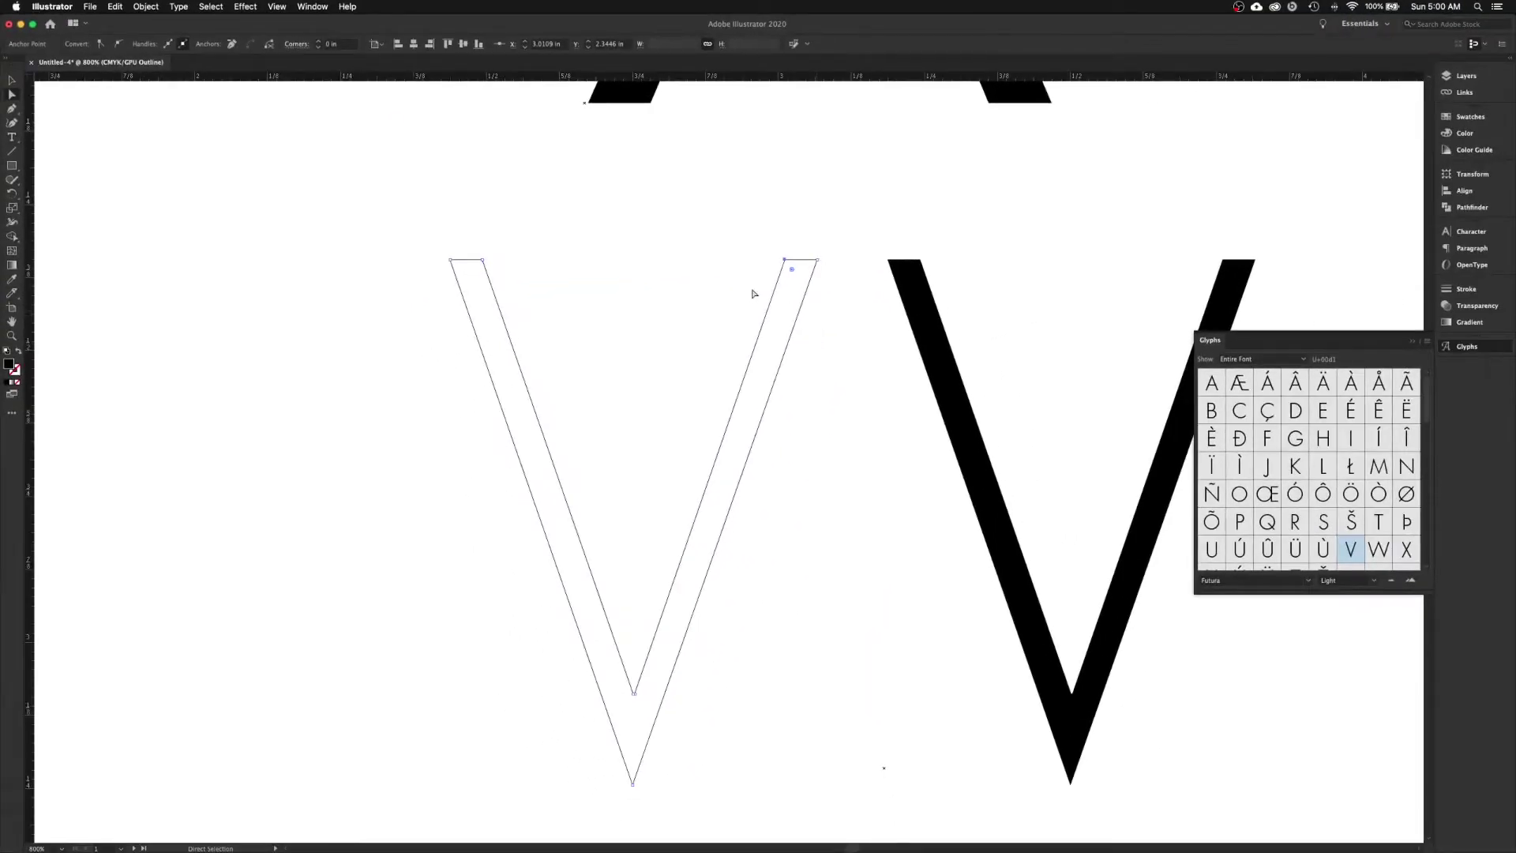
- Turn off Snap to Pixel for the document
click(278, 7)
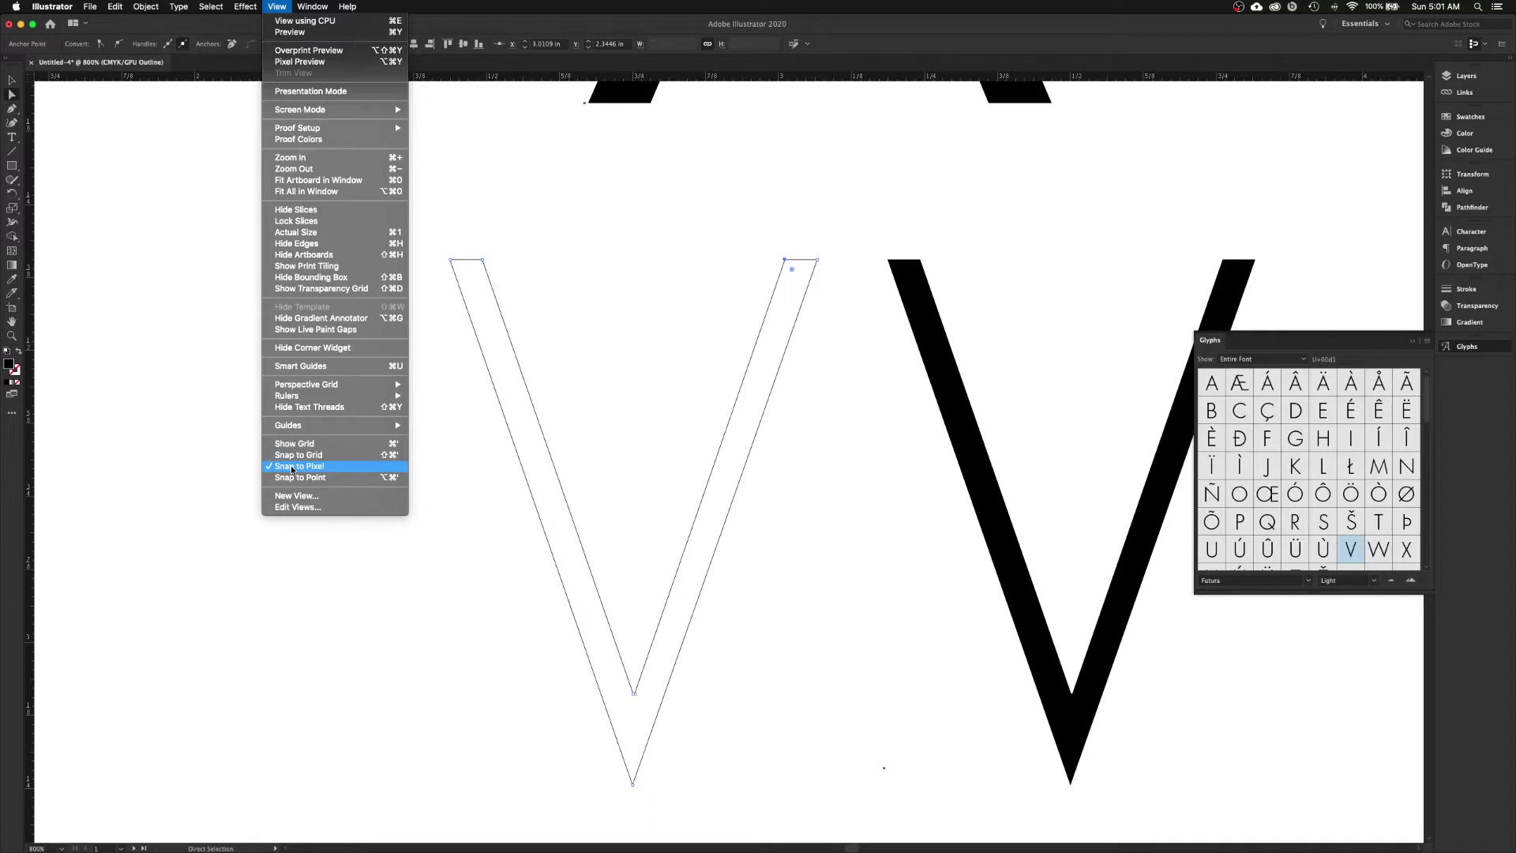
click(293, 467)
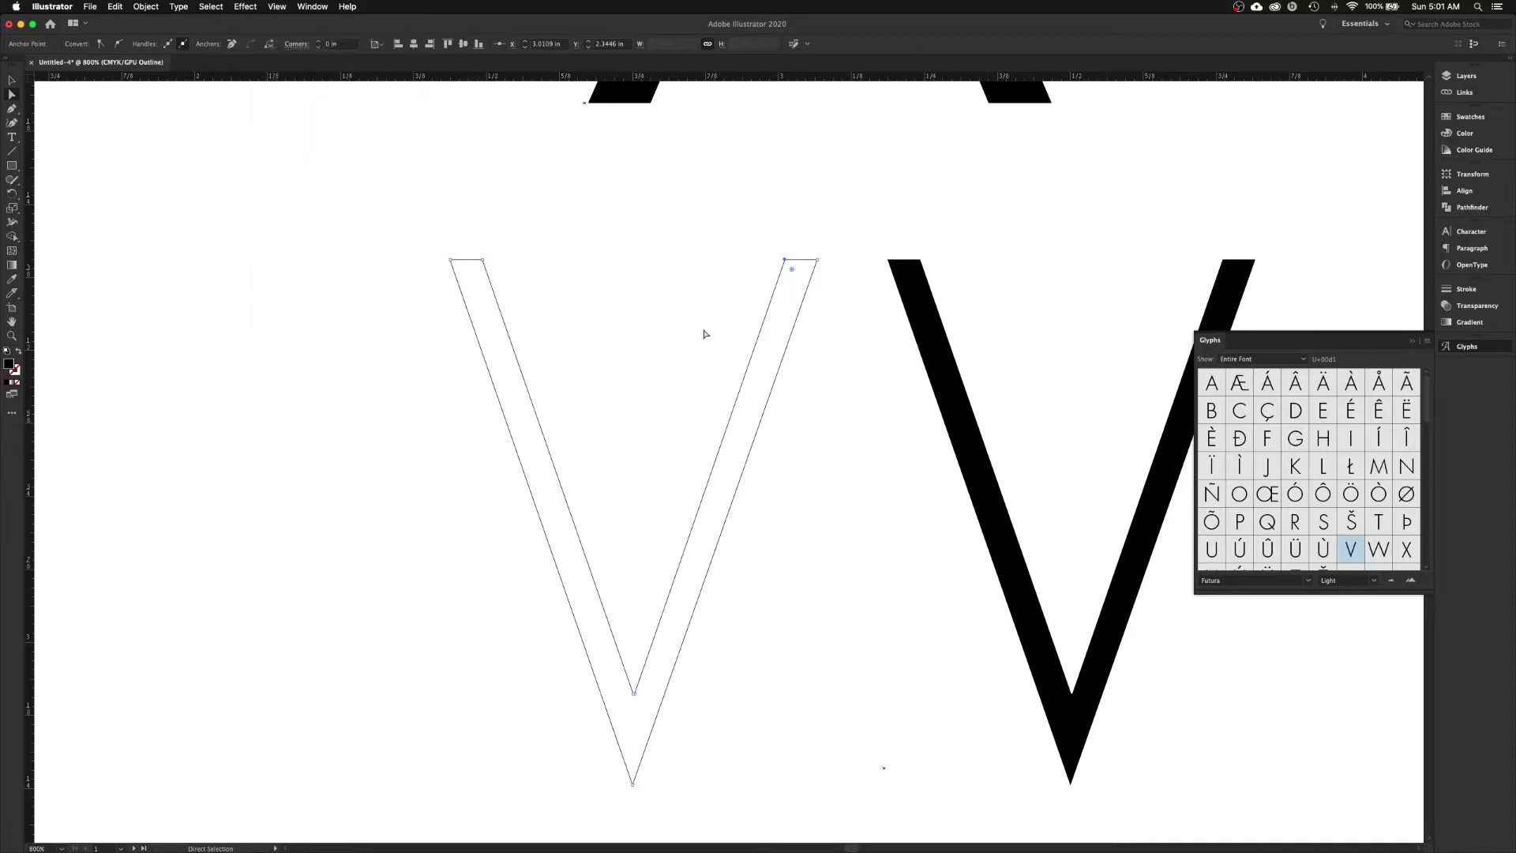
- Try moving the inner top anchor of the outlined V's right arm up and to the left, and undo it
drag(758, 242, 592, 378)
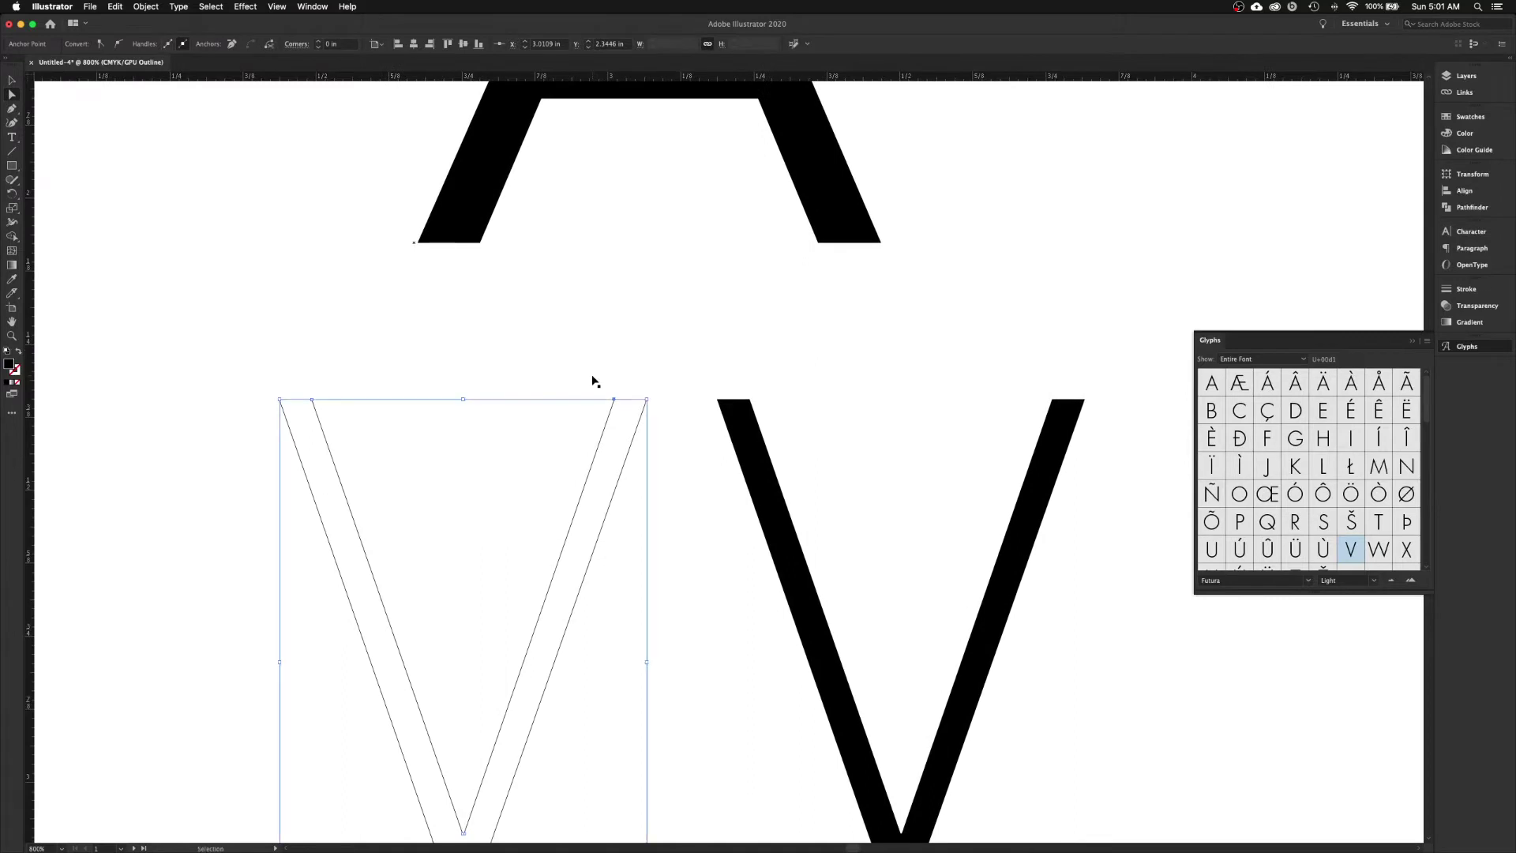
key(super+equal)
key(super+equal)
key(a)
scroll(606, 409, right, 3)
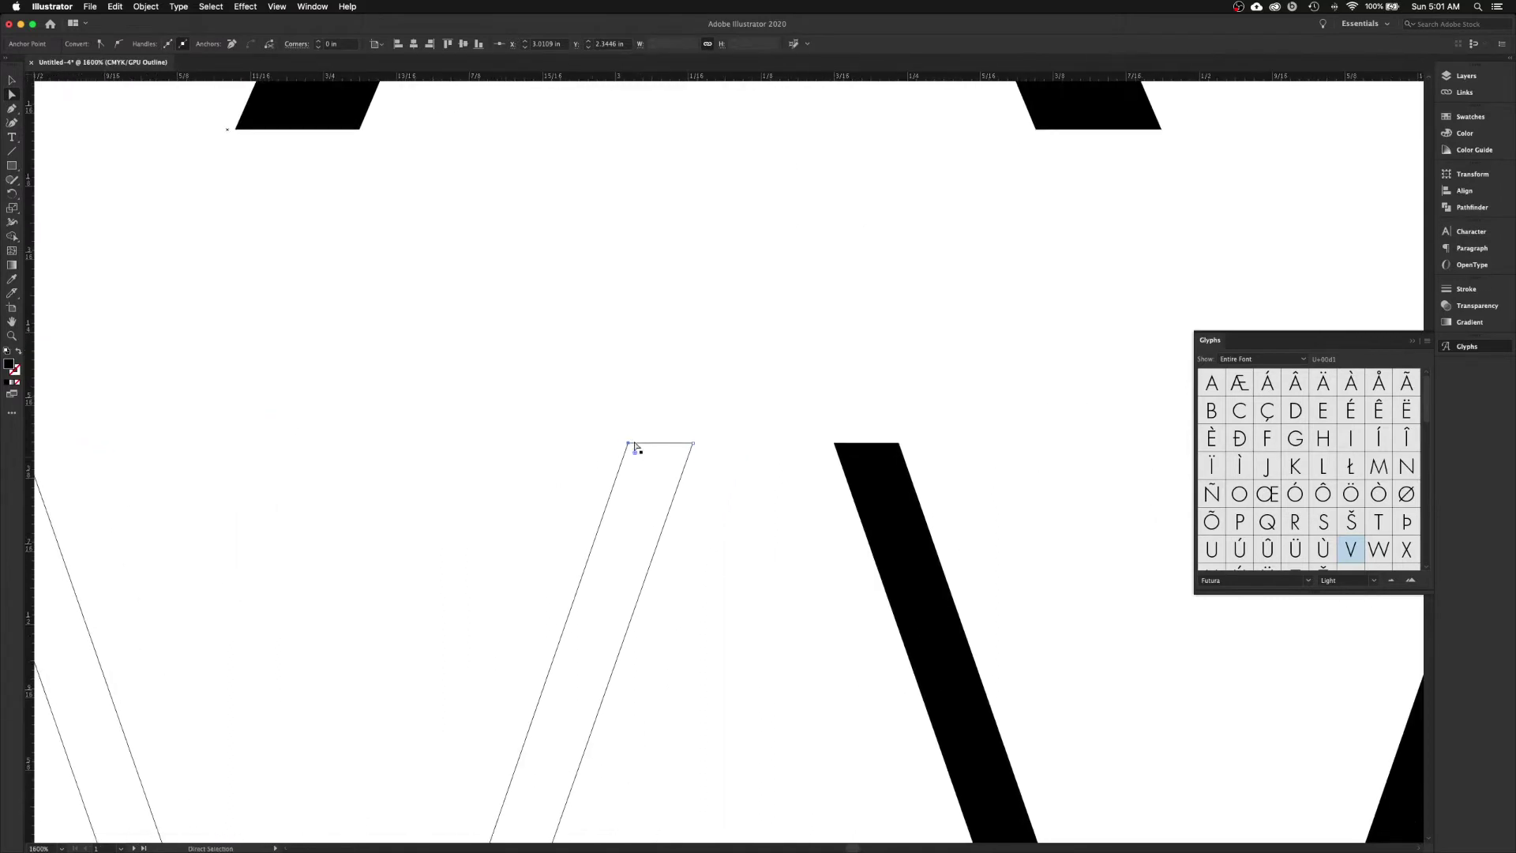
mouse_move(629, 447)
mouse_down()
mouse_move(653, 352)
mouse_move(221, 227)
mouse_move(679, 308)
mouse_move(559, 257)
mouse_move(453, 254)
mouse_move(376, 277)
mouse_move(609, 308)
mouse_move(400, 268)
mouse_move(334, 283)
mouse_move(734, 287)
mouse_move(470, 266)
mouse_move(517, 241)
mouse_move(575, 301)
mouse_move(504, 265)
mouse_move(491, 303)
mouse_move(579, 298)
mouse_move(483, 298)
mouse_up()
key(space)
drag(413, 349, 595, 153)
drag(539, 416, 559, 339)
key(super+minus)
key(super+minus)
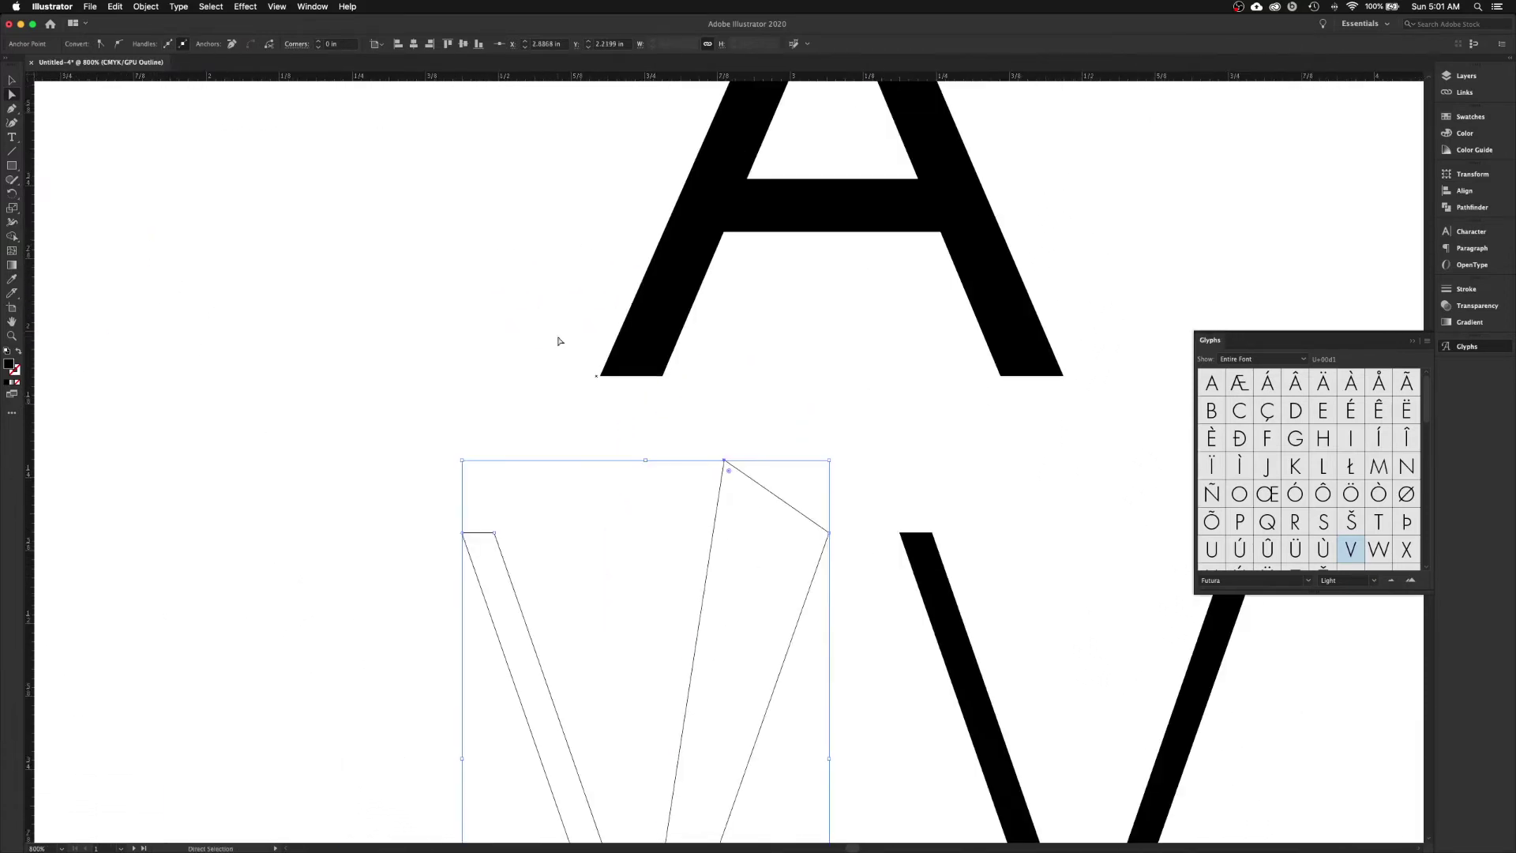
key(space)
drag(593, 424, 507, 288)
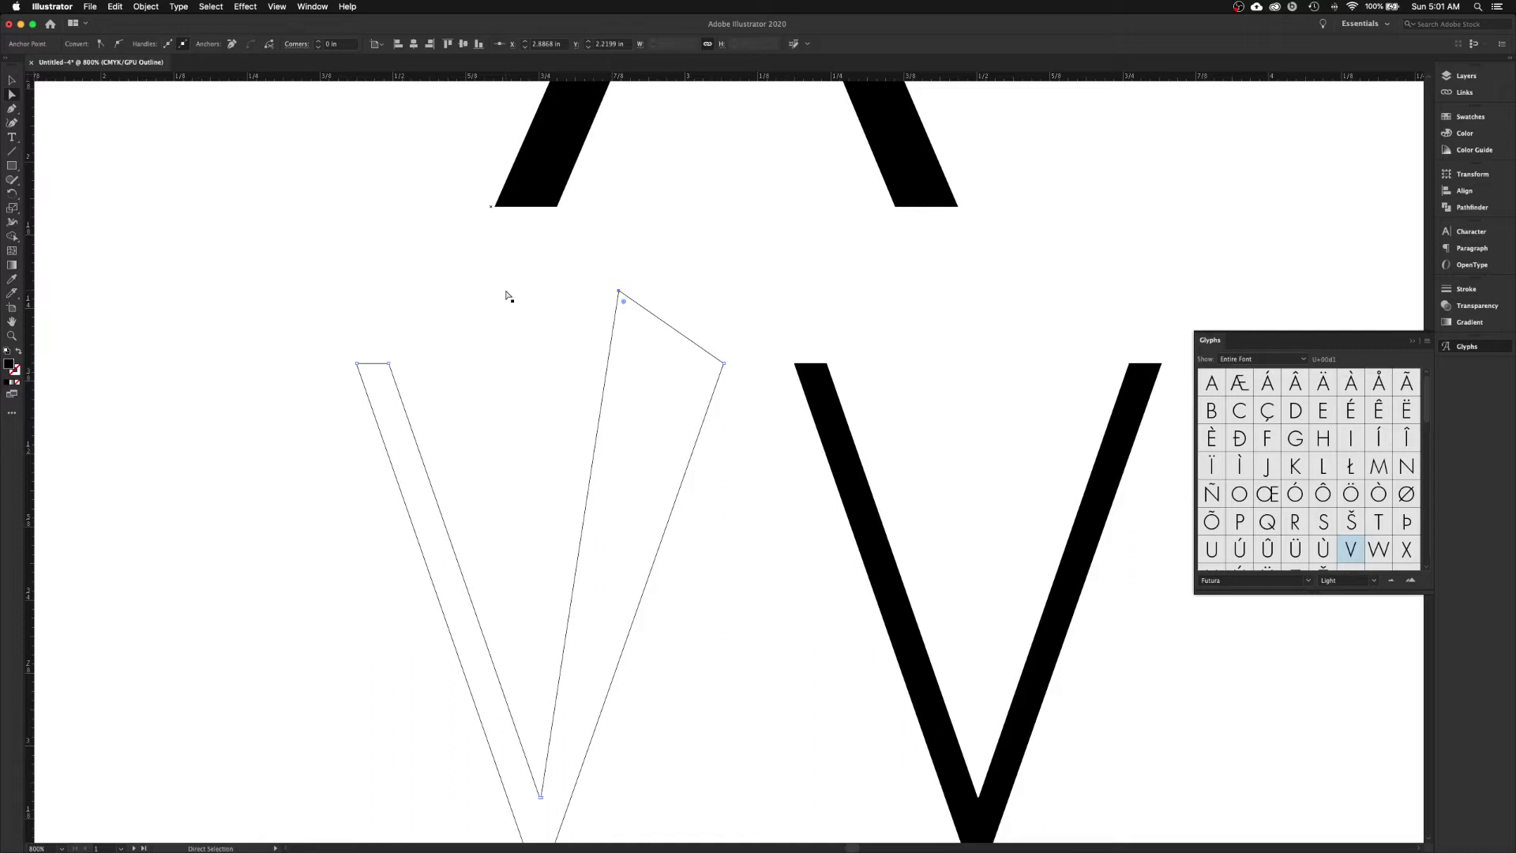
key(super+z)
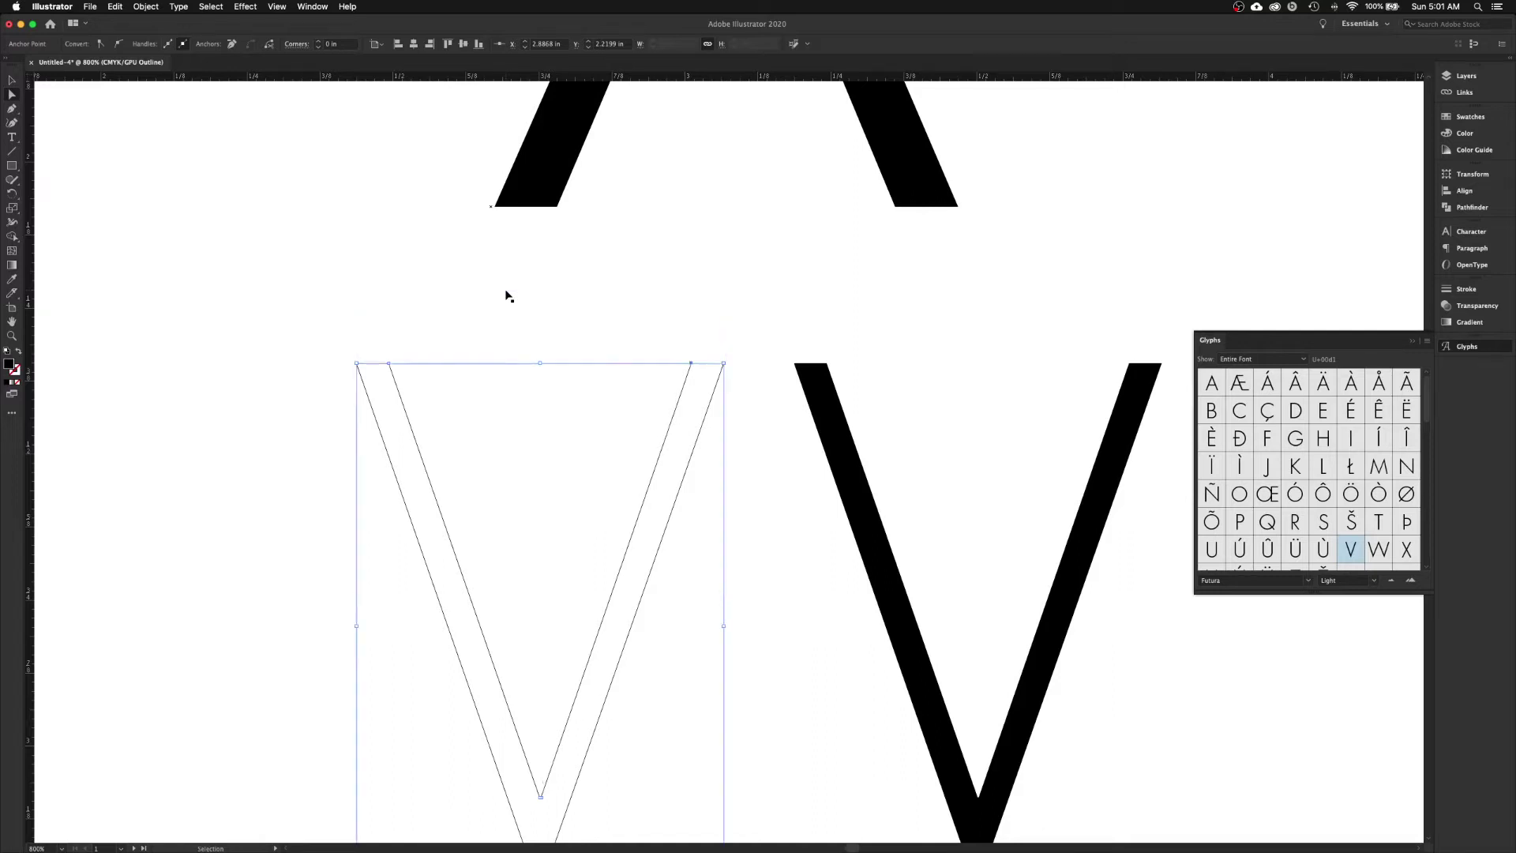
- Move the A up about 0.17 in, farther from the two V shapes, and deselect it
click(545, 324)
click(646, 340)
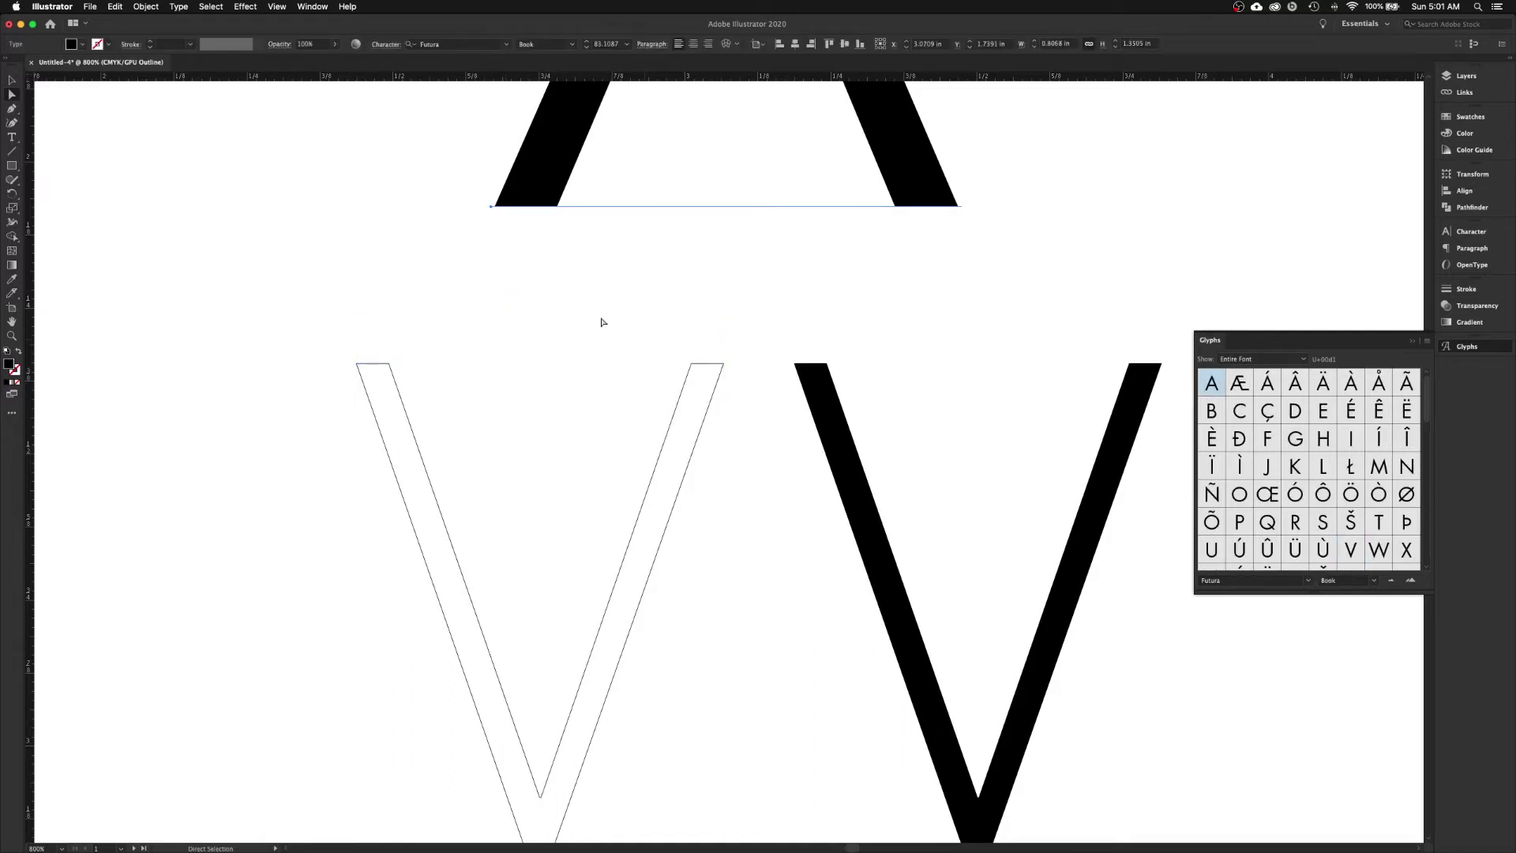
drag(553, 207, 557, 113)
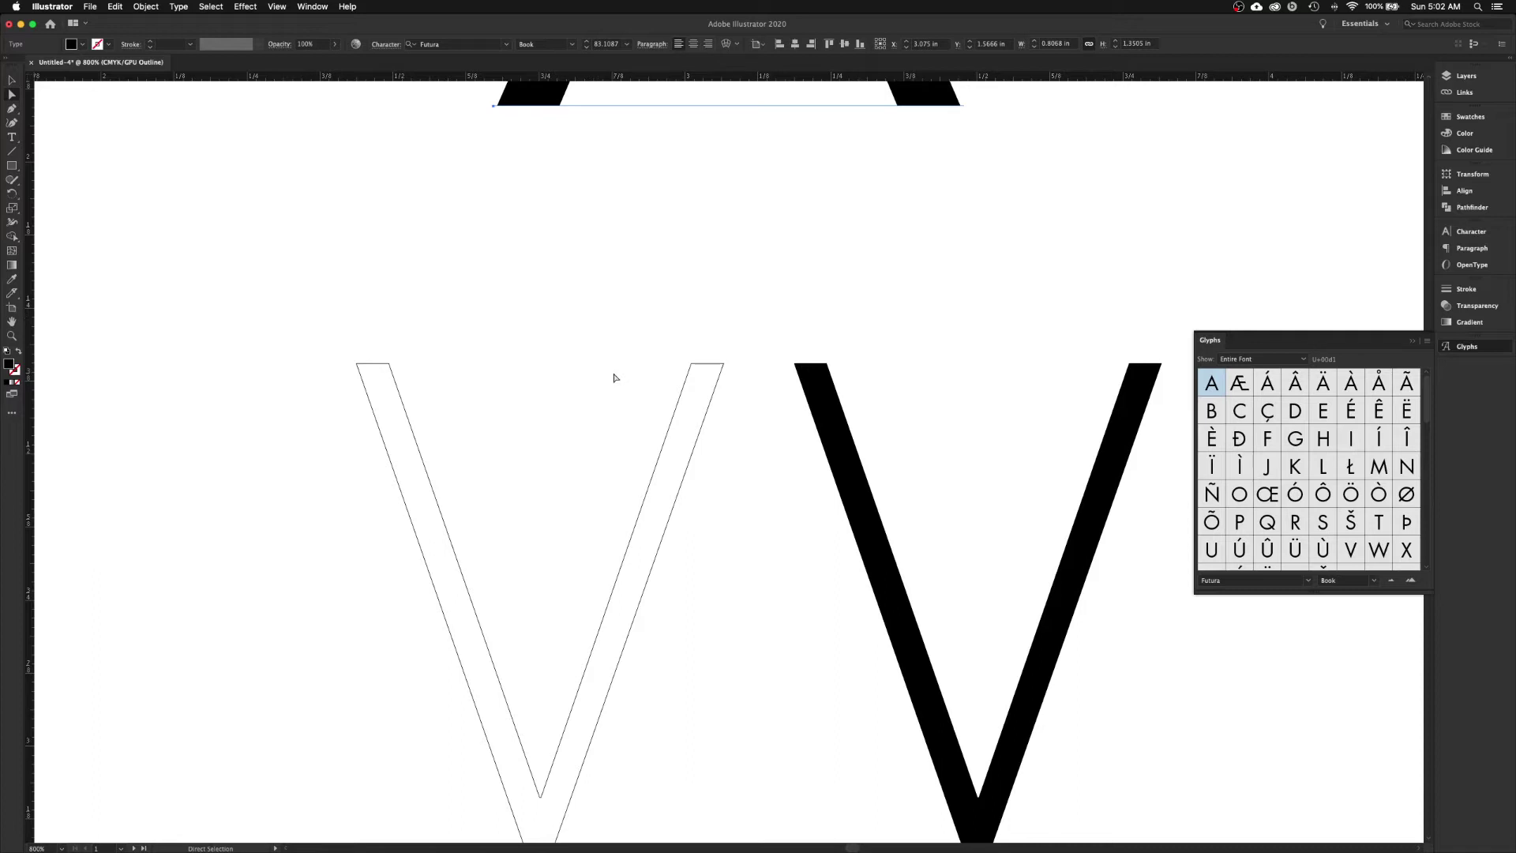
click(786, 581)
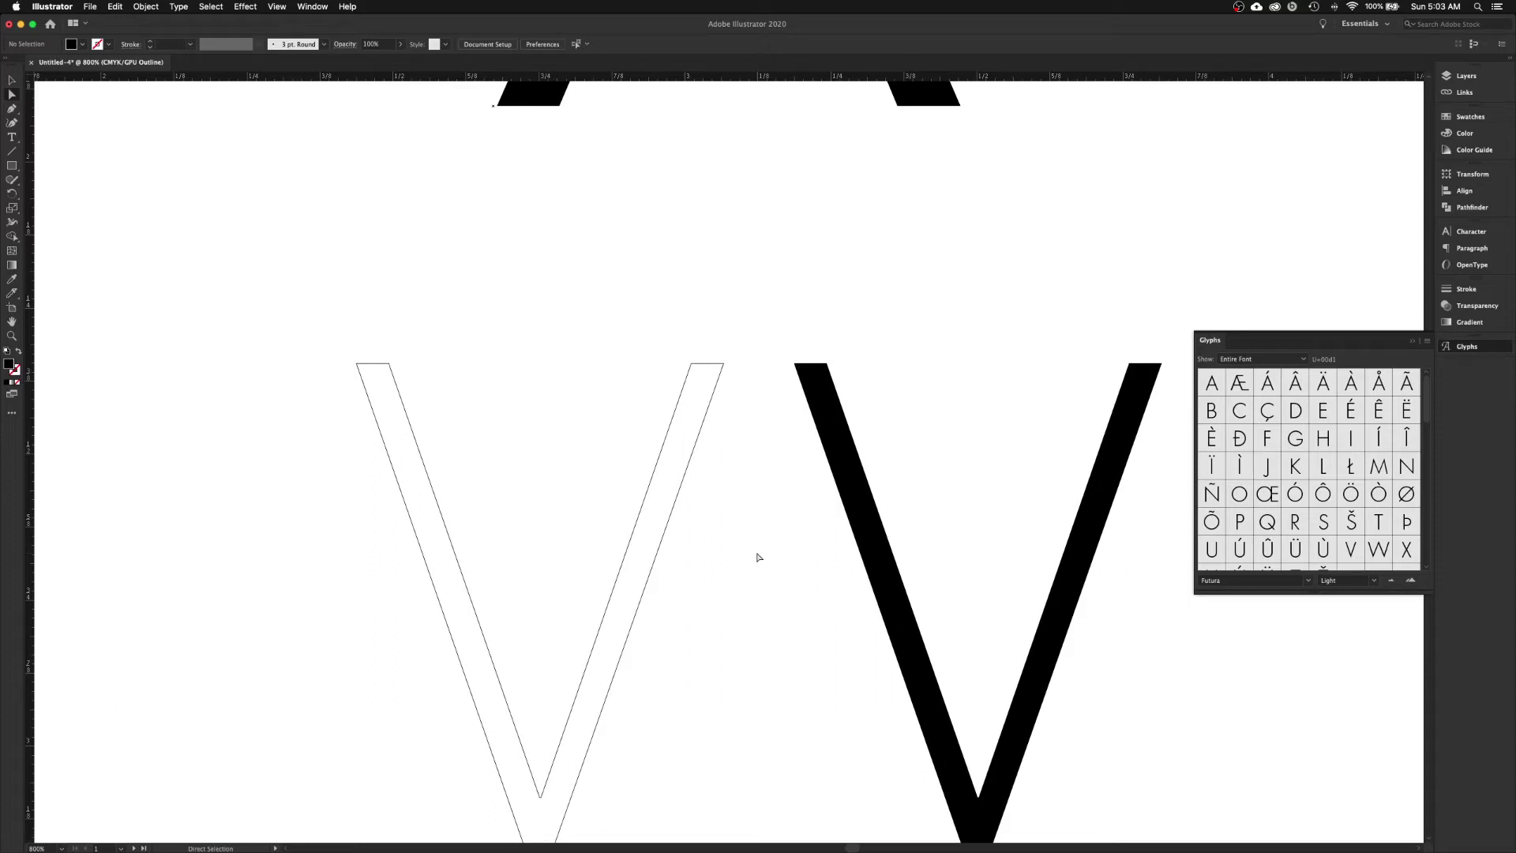
- Extend the outlined V's right arm about 0.3 in upward along its slant by moving both of its top anchor points together
click(693, 365)
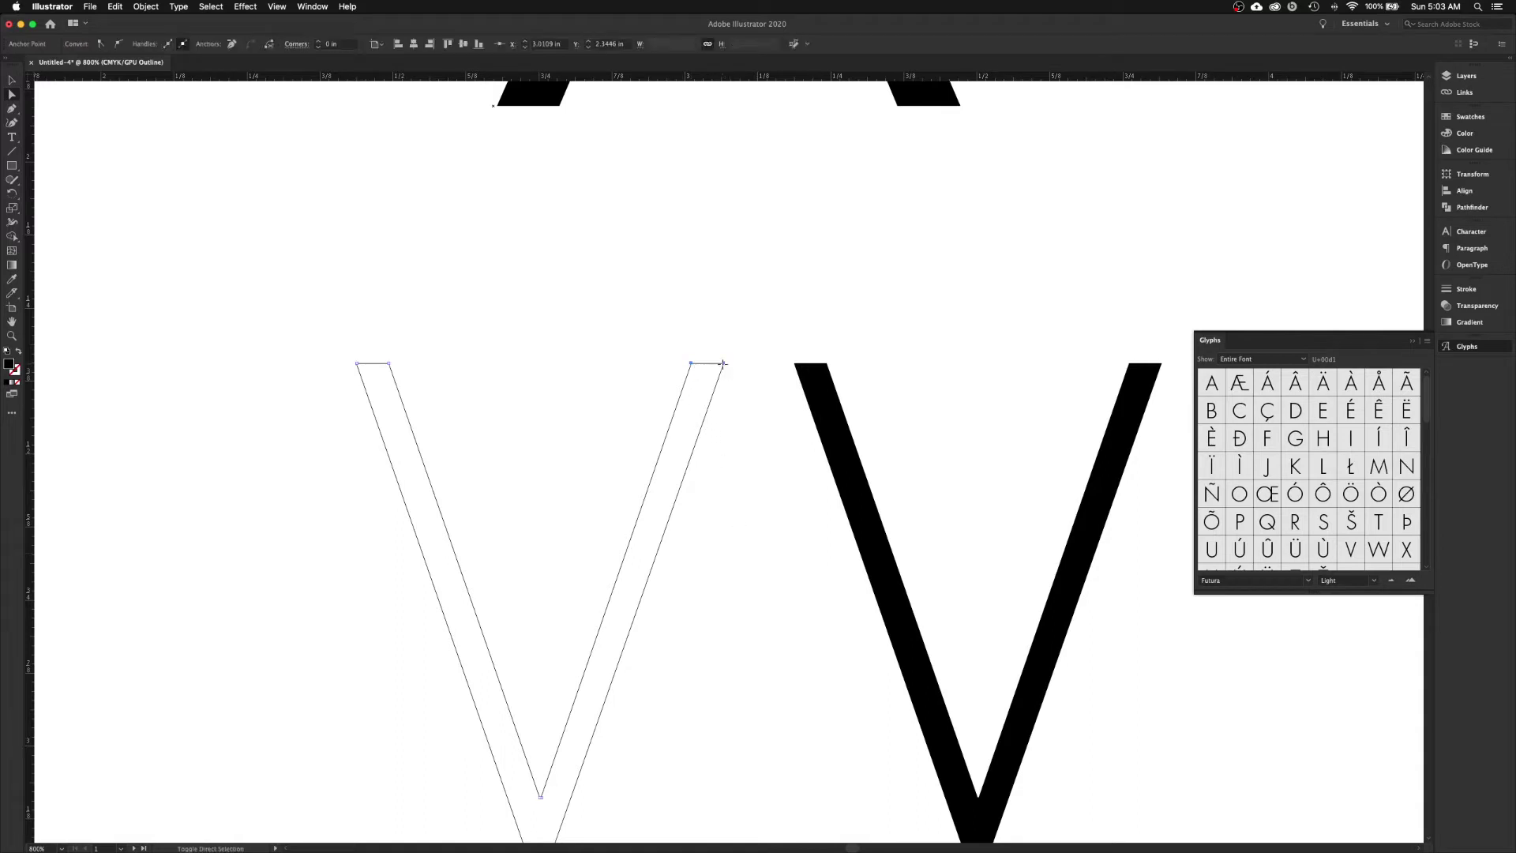
click(725, 364)
drag(725, 364, 787, 186)
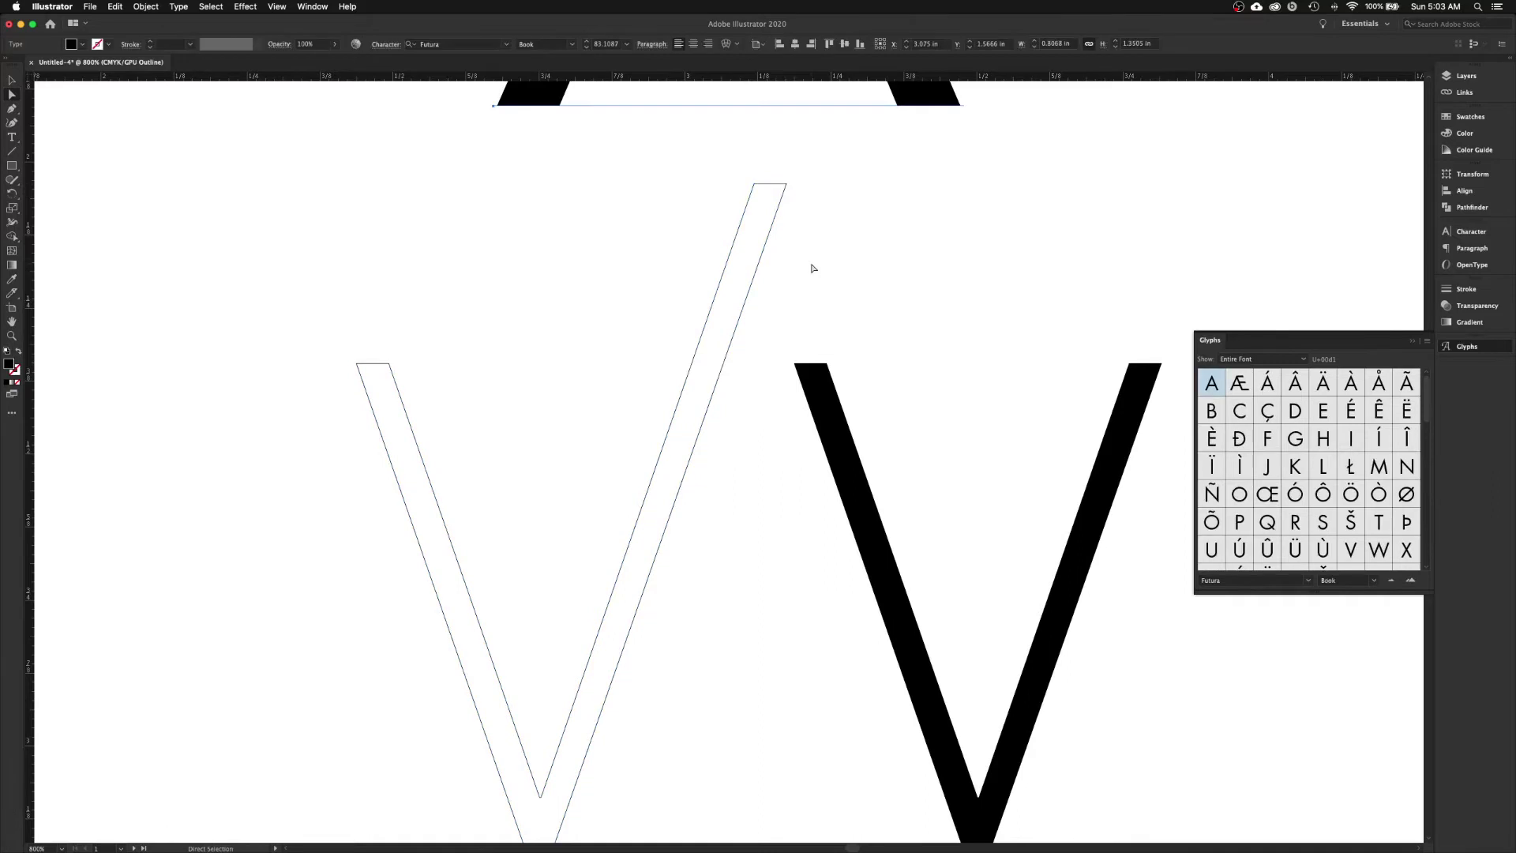
key(super+minus)
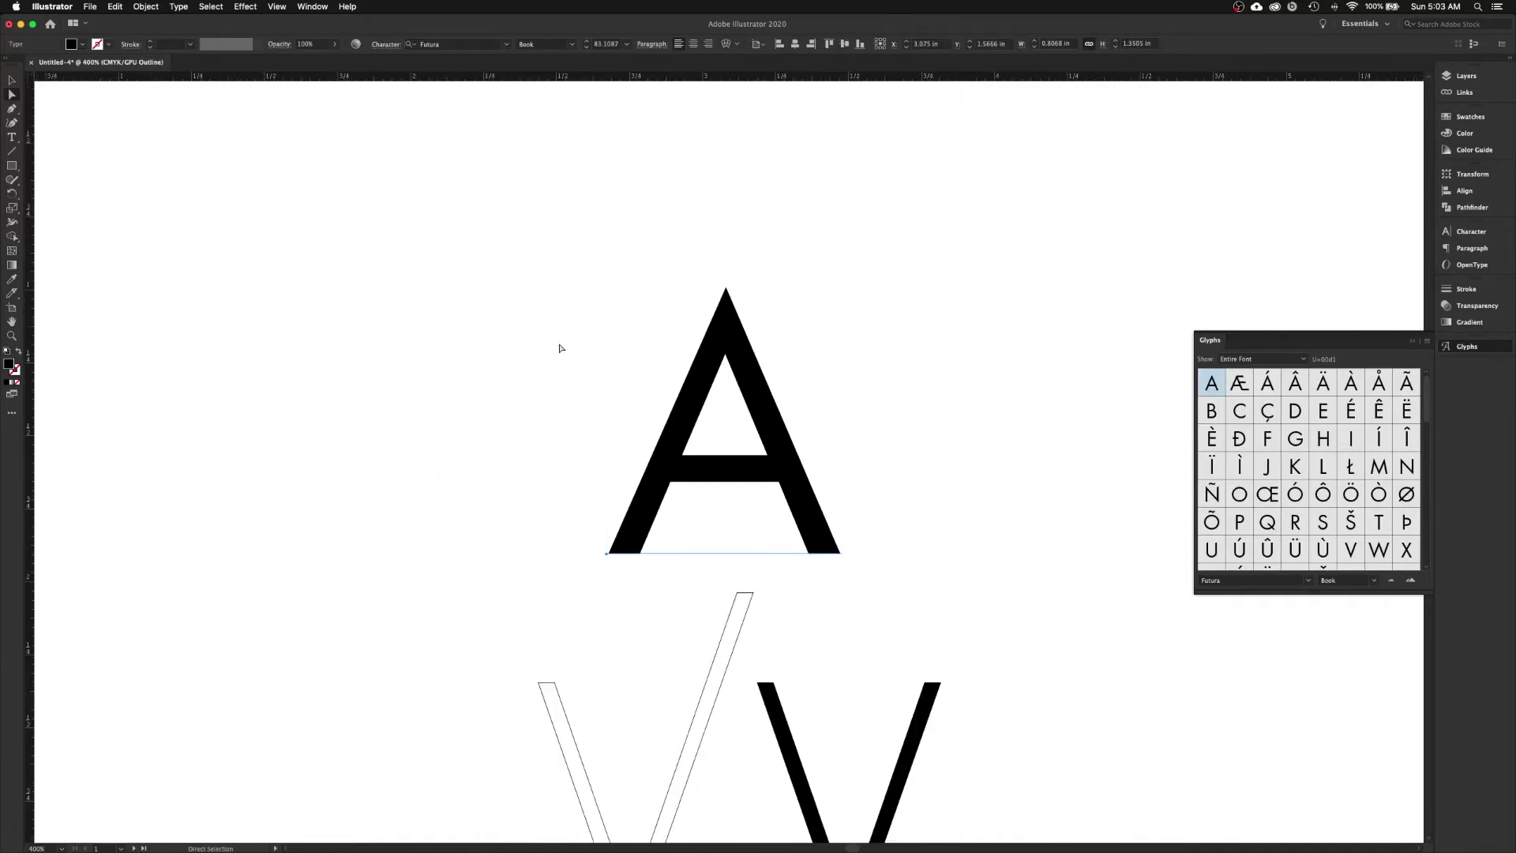
click(559, 348)
- Switch the document from Outline view back to Preview and check the letters together
scroll(592, 340, down, 5)
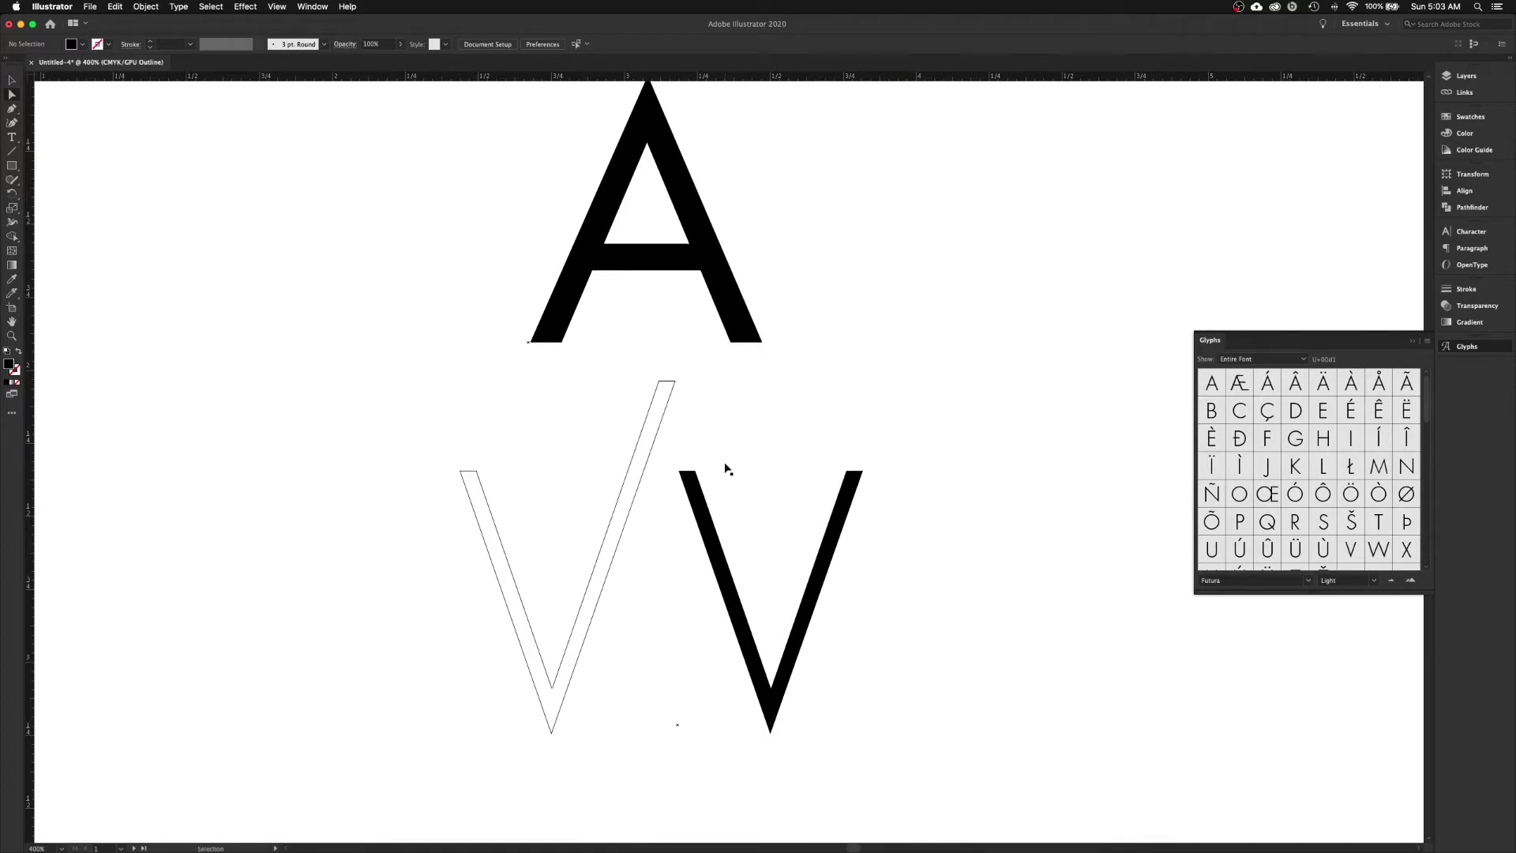
key(super+y)
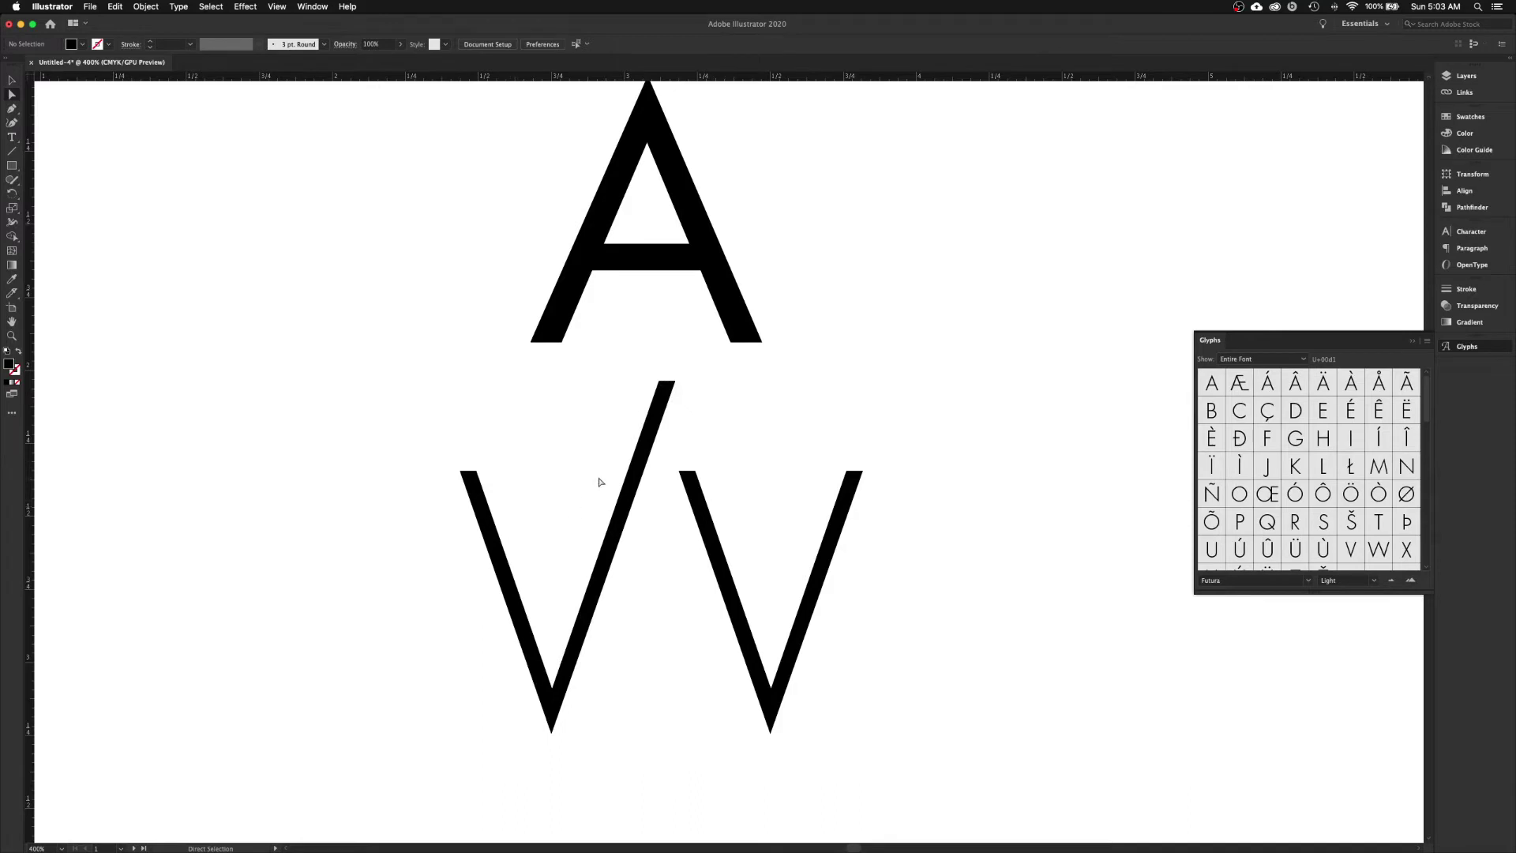
scroll(579, 442, up, 3)
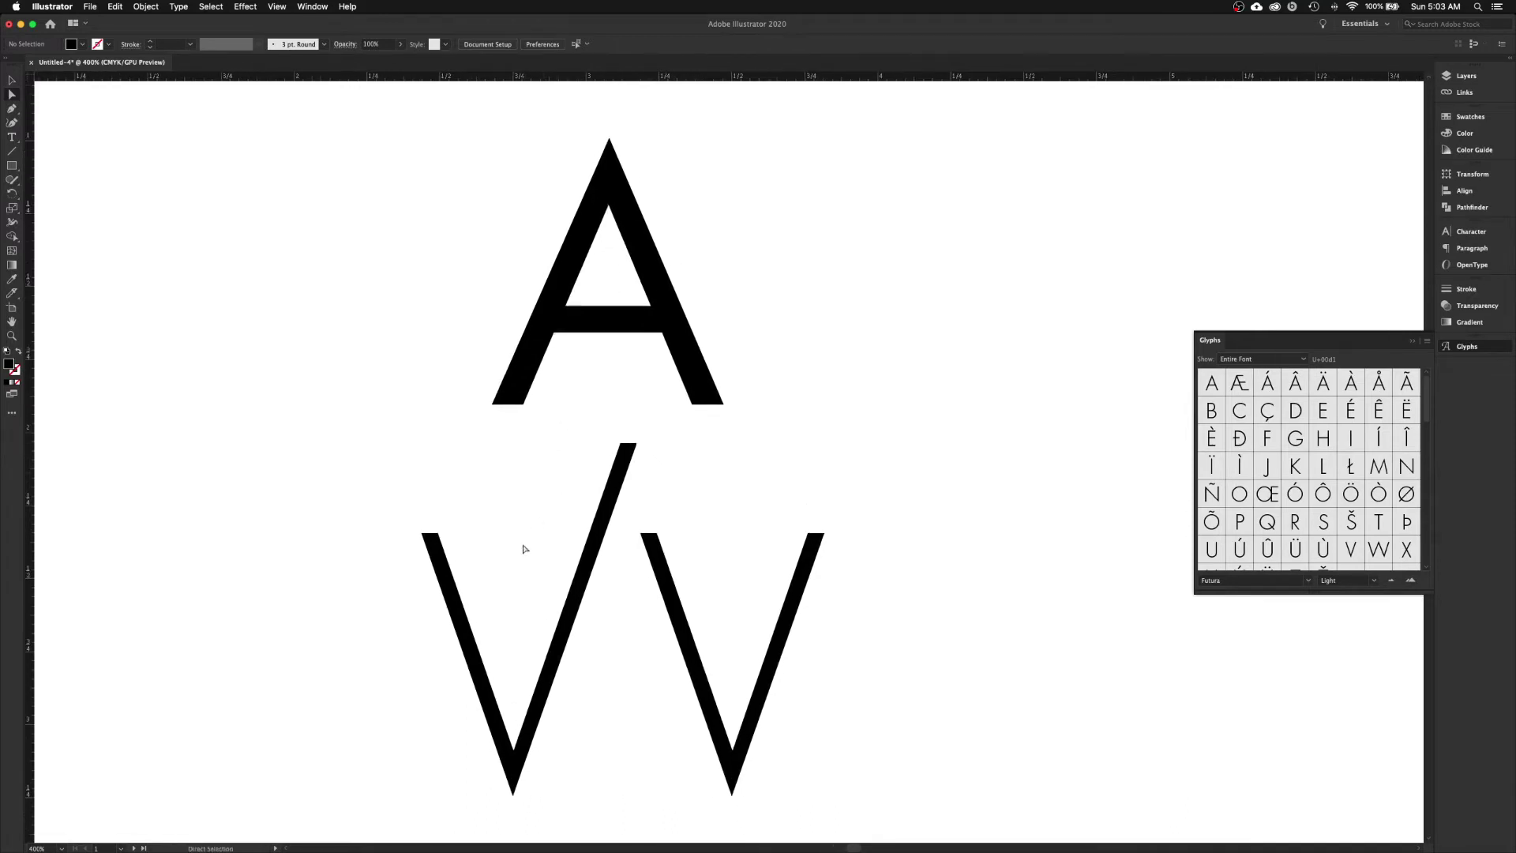
scroll(537, 585, down, 4)
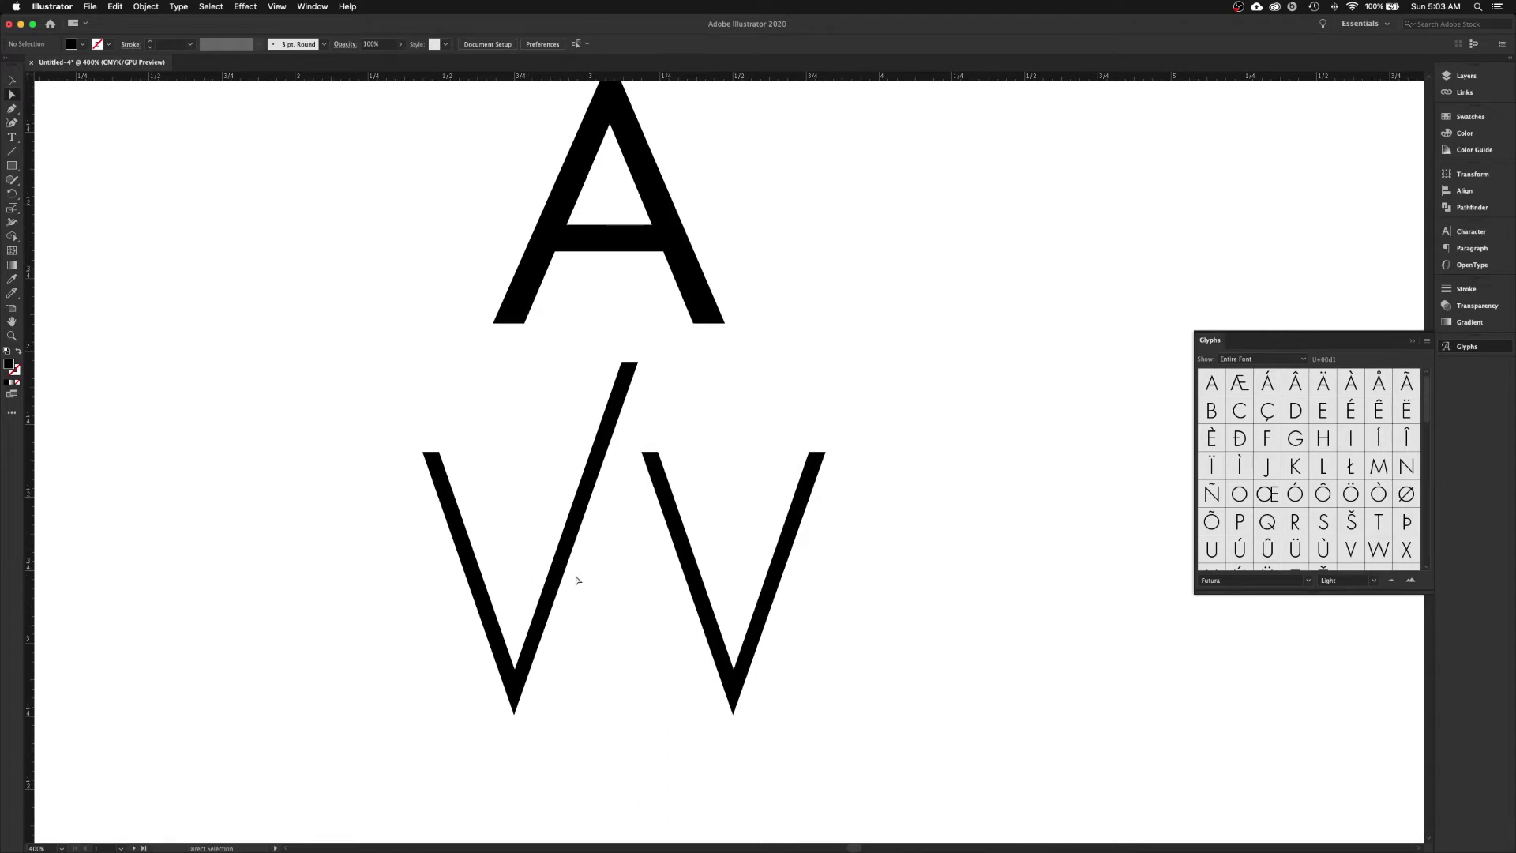
- Try the extended V about 0.65 in farther left, and undo both the move and the arm extension
key(v)
drag(551, 591, 361, 591)
click(476, 602)
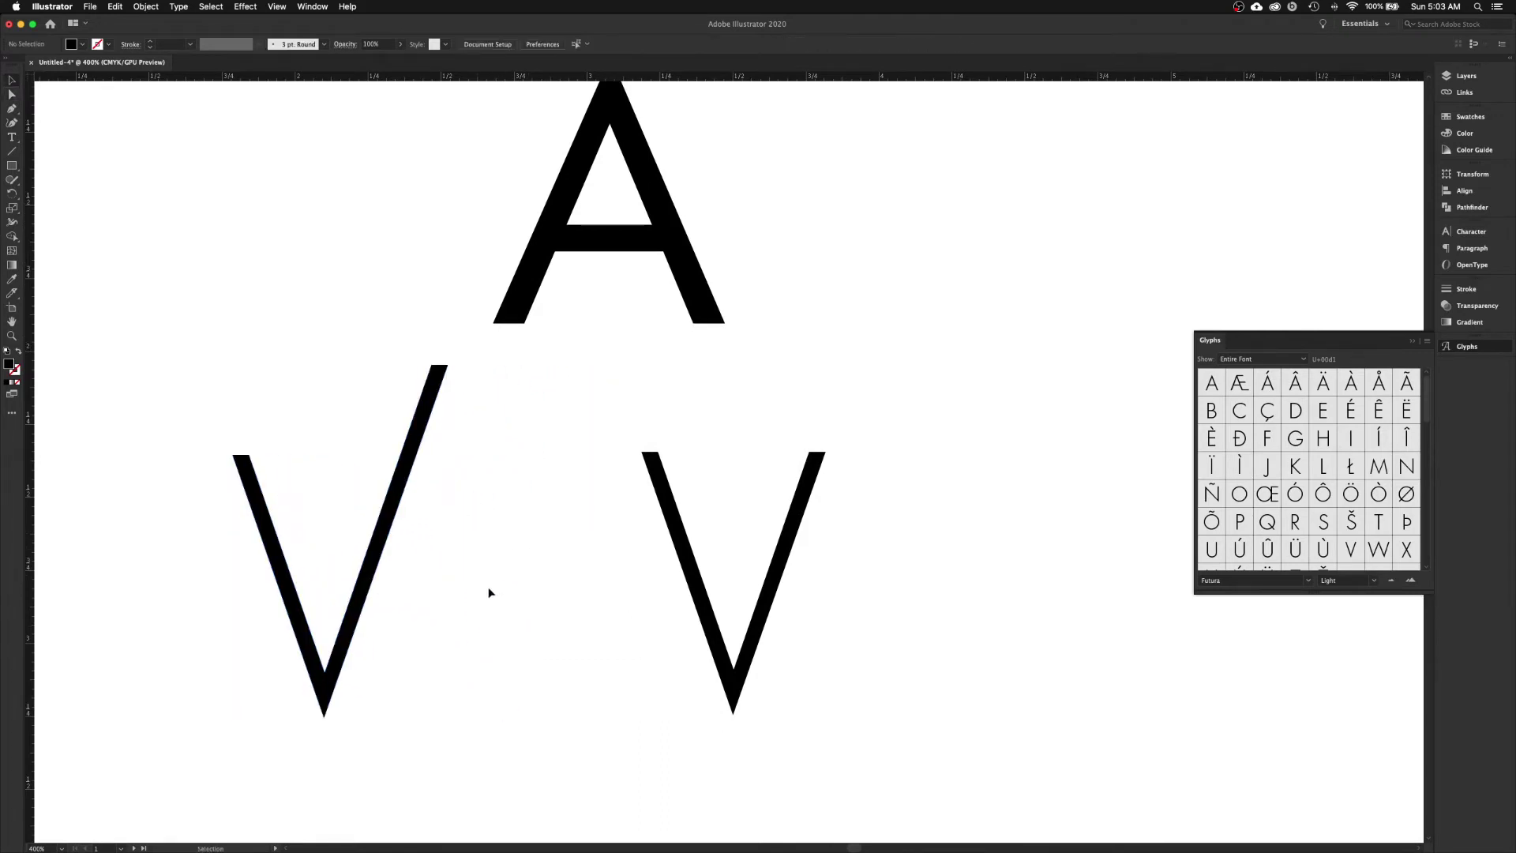
key(a)
key(super+z)
key(super+z)
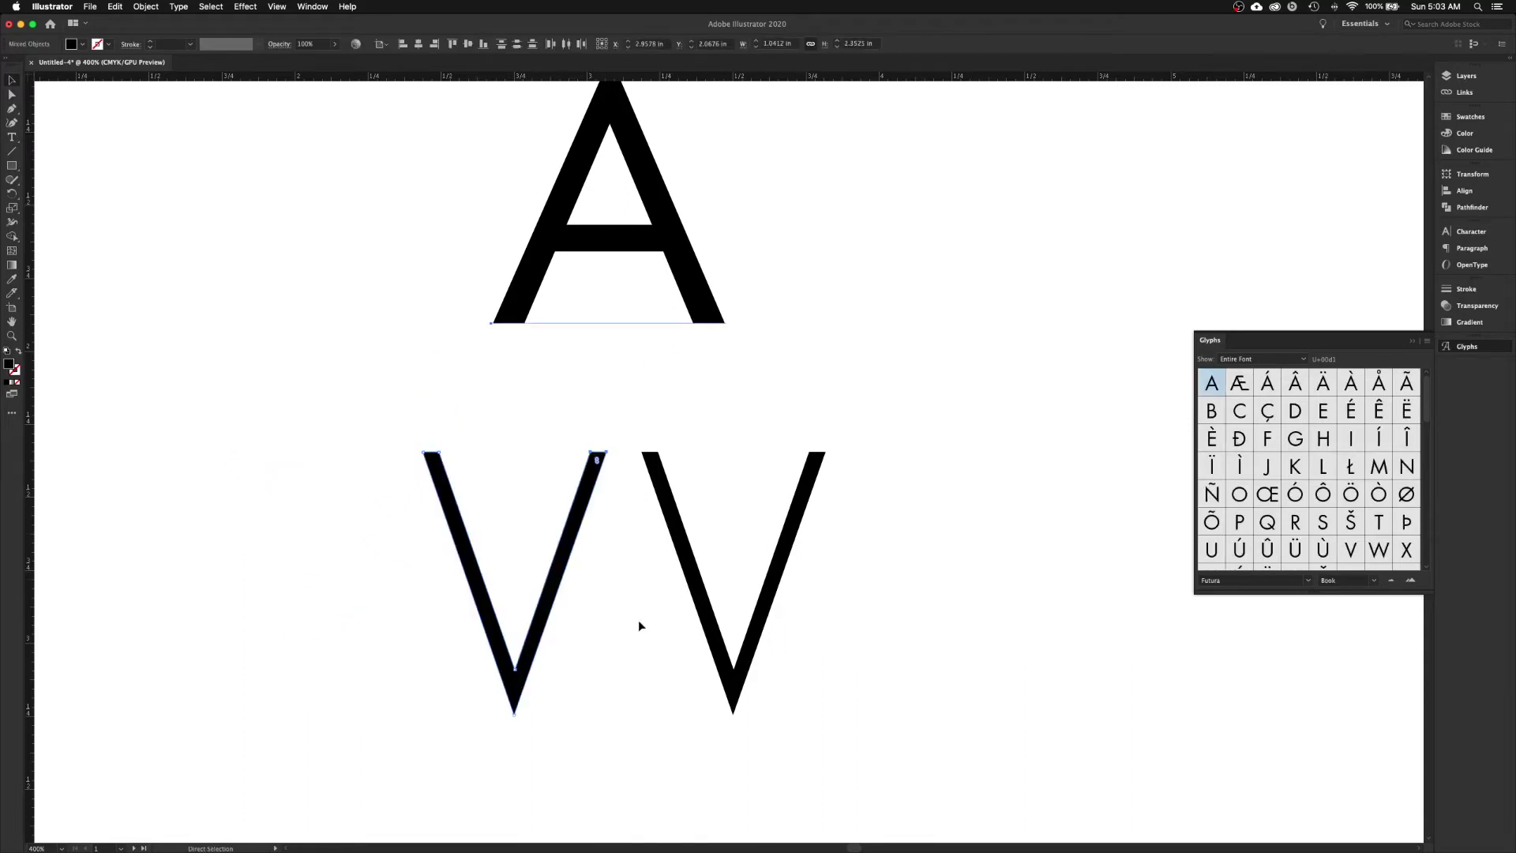
key(v)
click(305, 683)
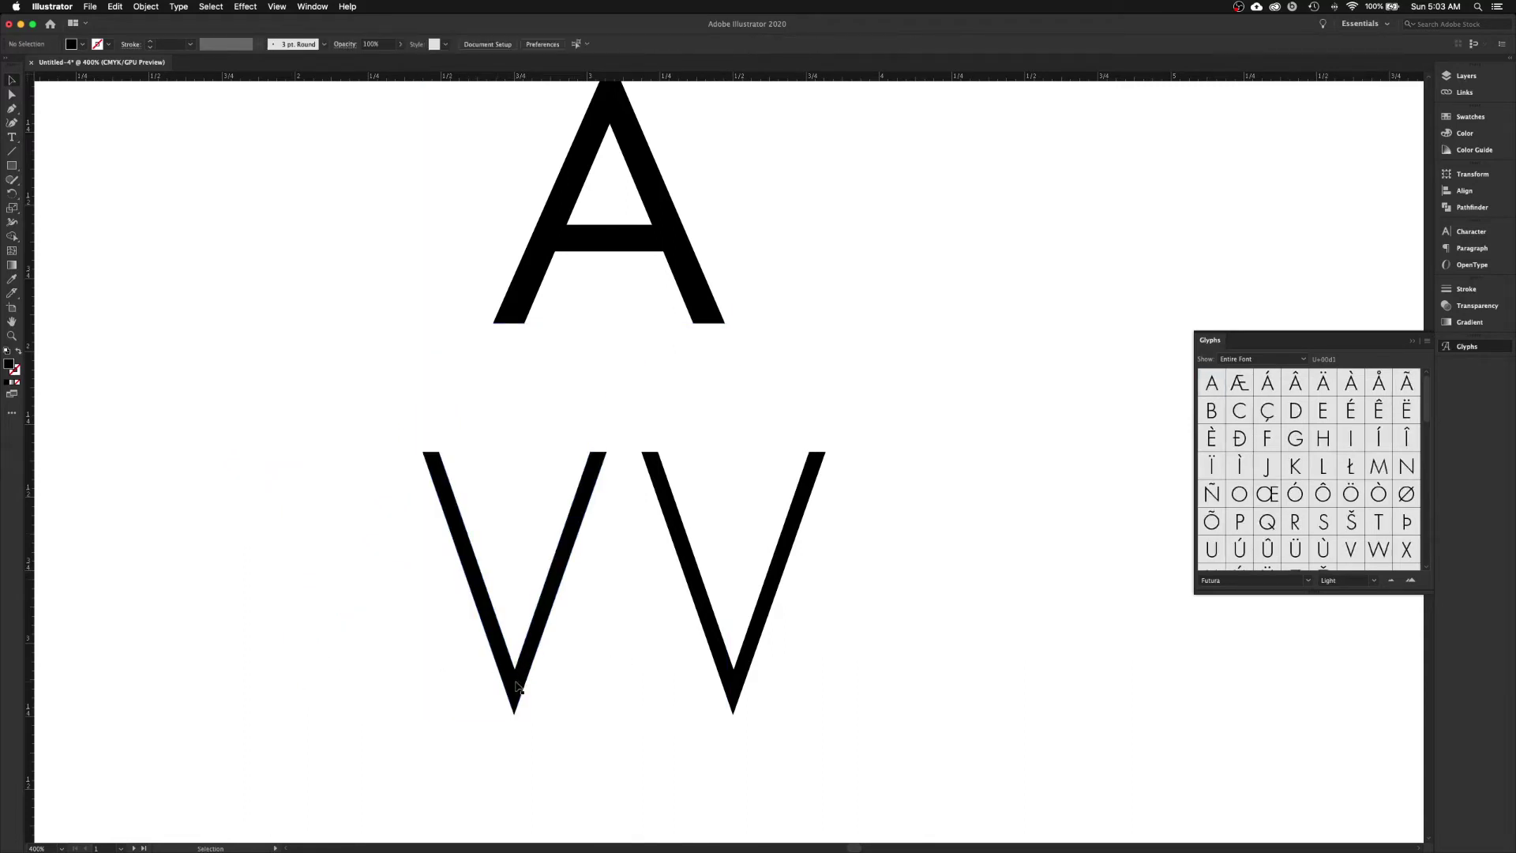
- Move the left outlined V about 0.85 in farther left, away from the other V, and deselect it
drag(517, 686, 270, 674)
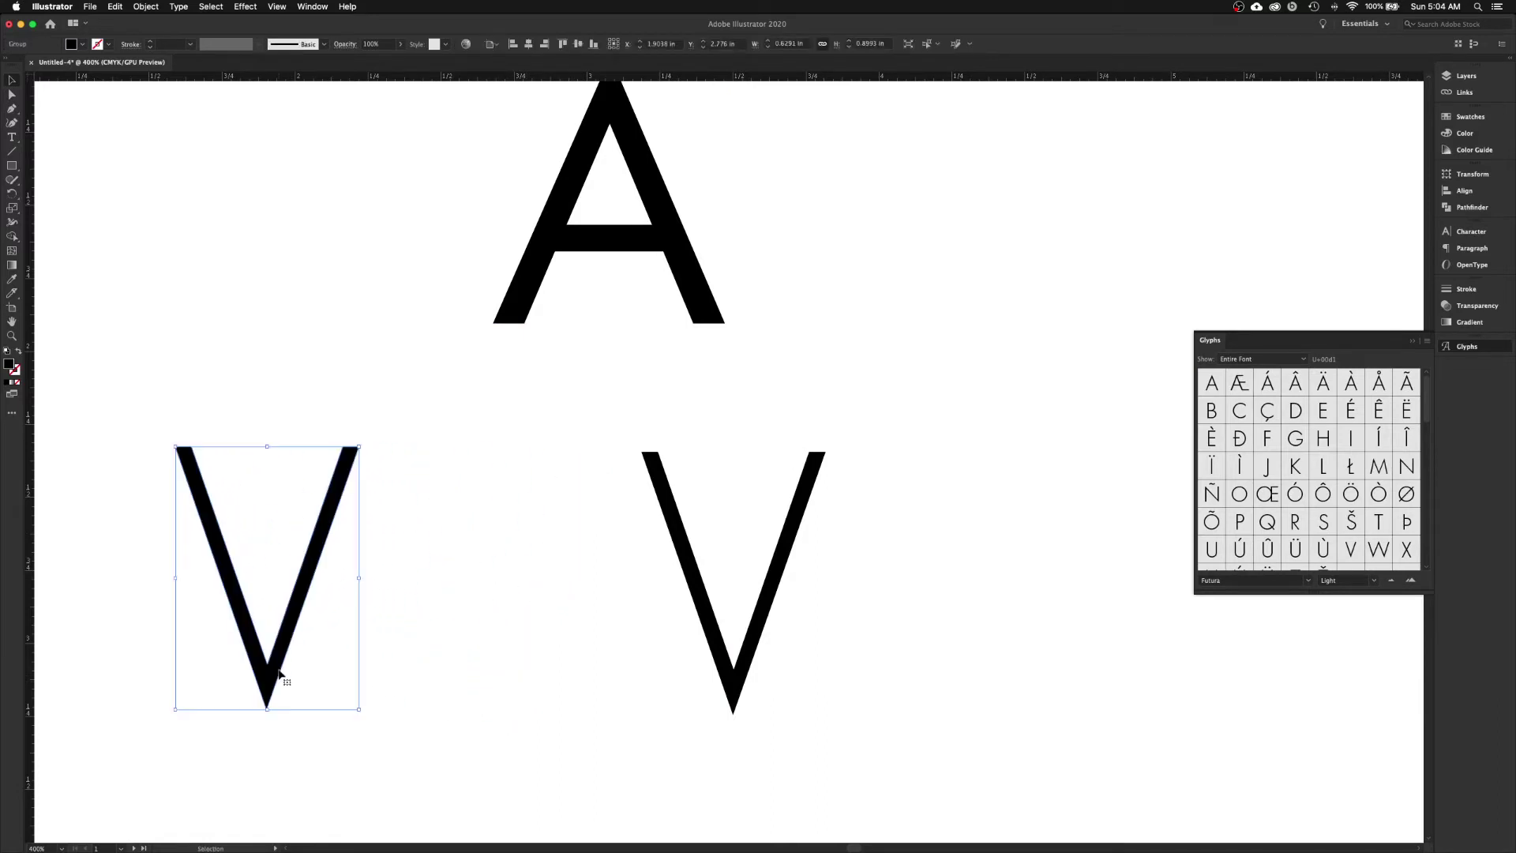
click(429, 640)
scroll(414, 653, left, 2)
scroll(426, 644, down, 1)
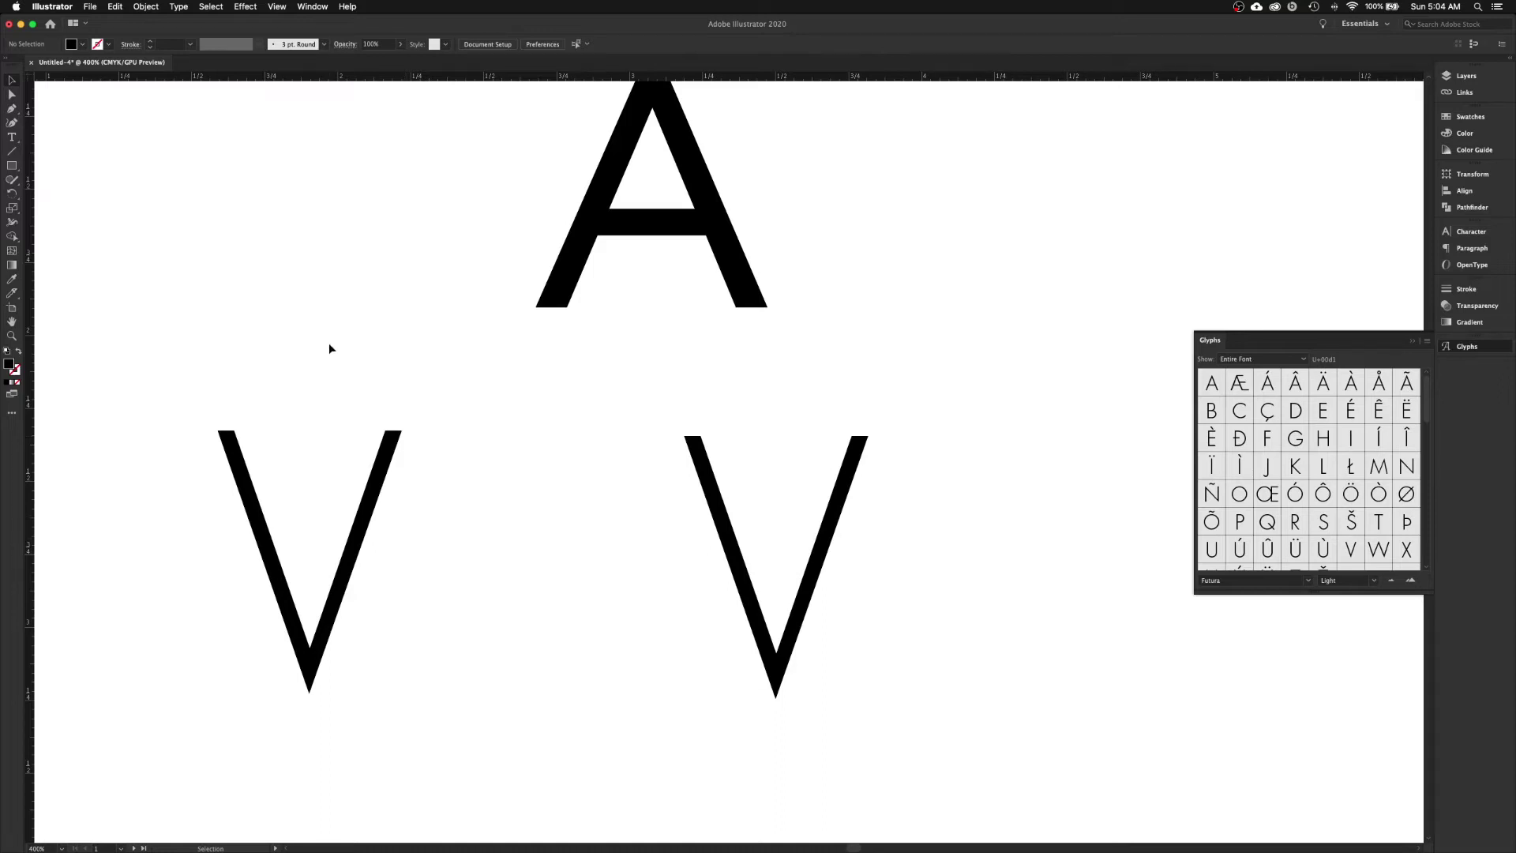
- Start saving the document and choose the GD1 folder under FA2020 in Google Drive as its location
click(90, 7)
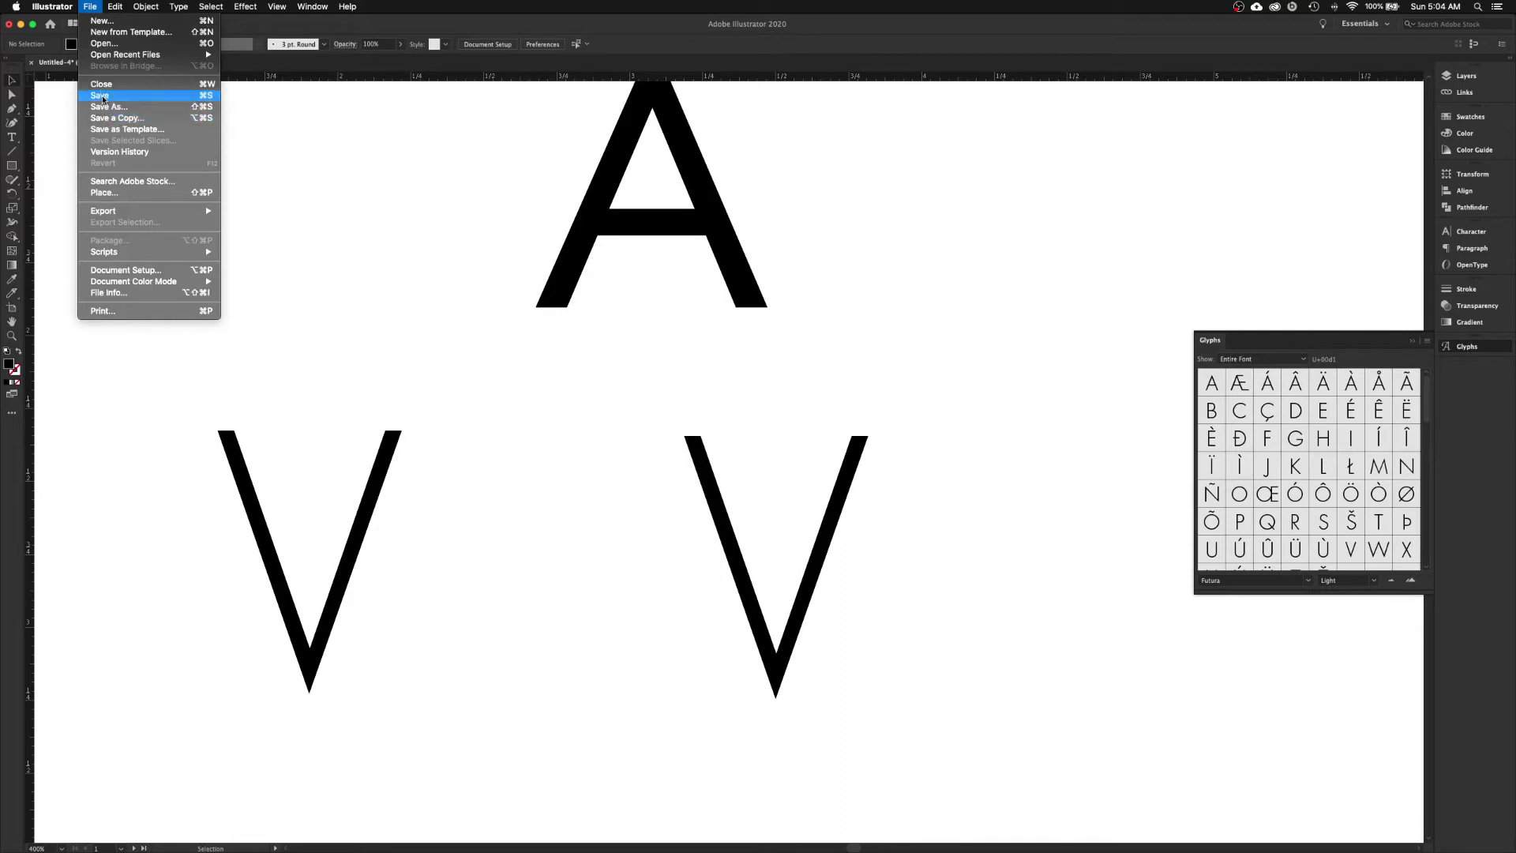
click(100, 94)
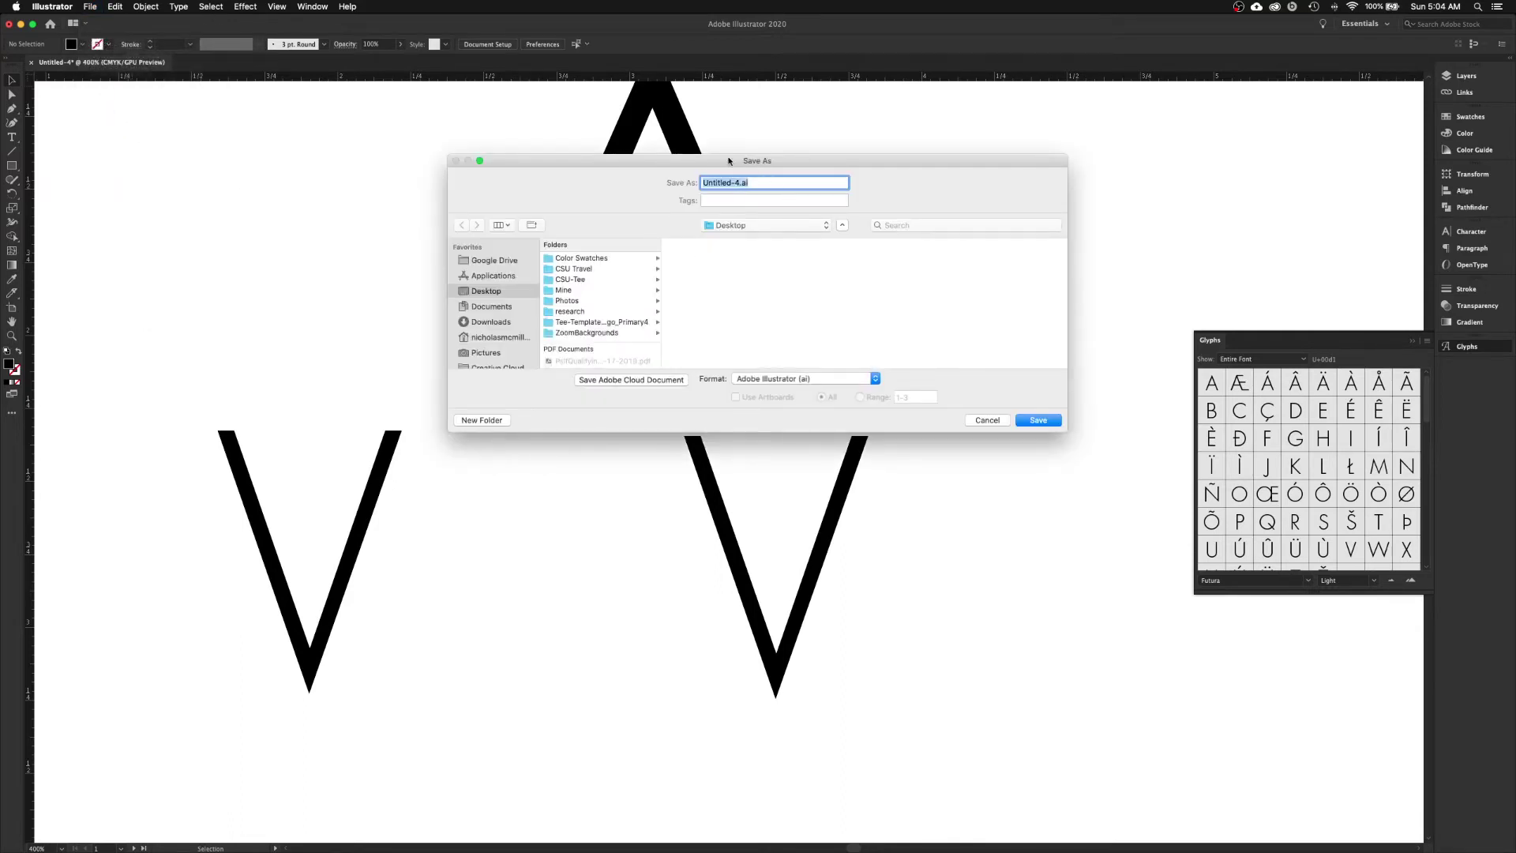
drag(728, 158, 665, 234)
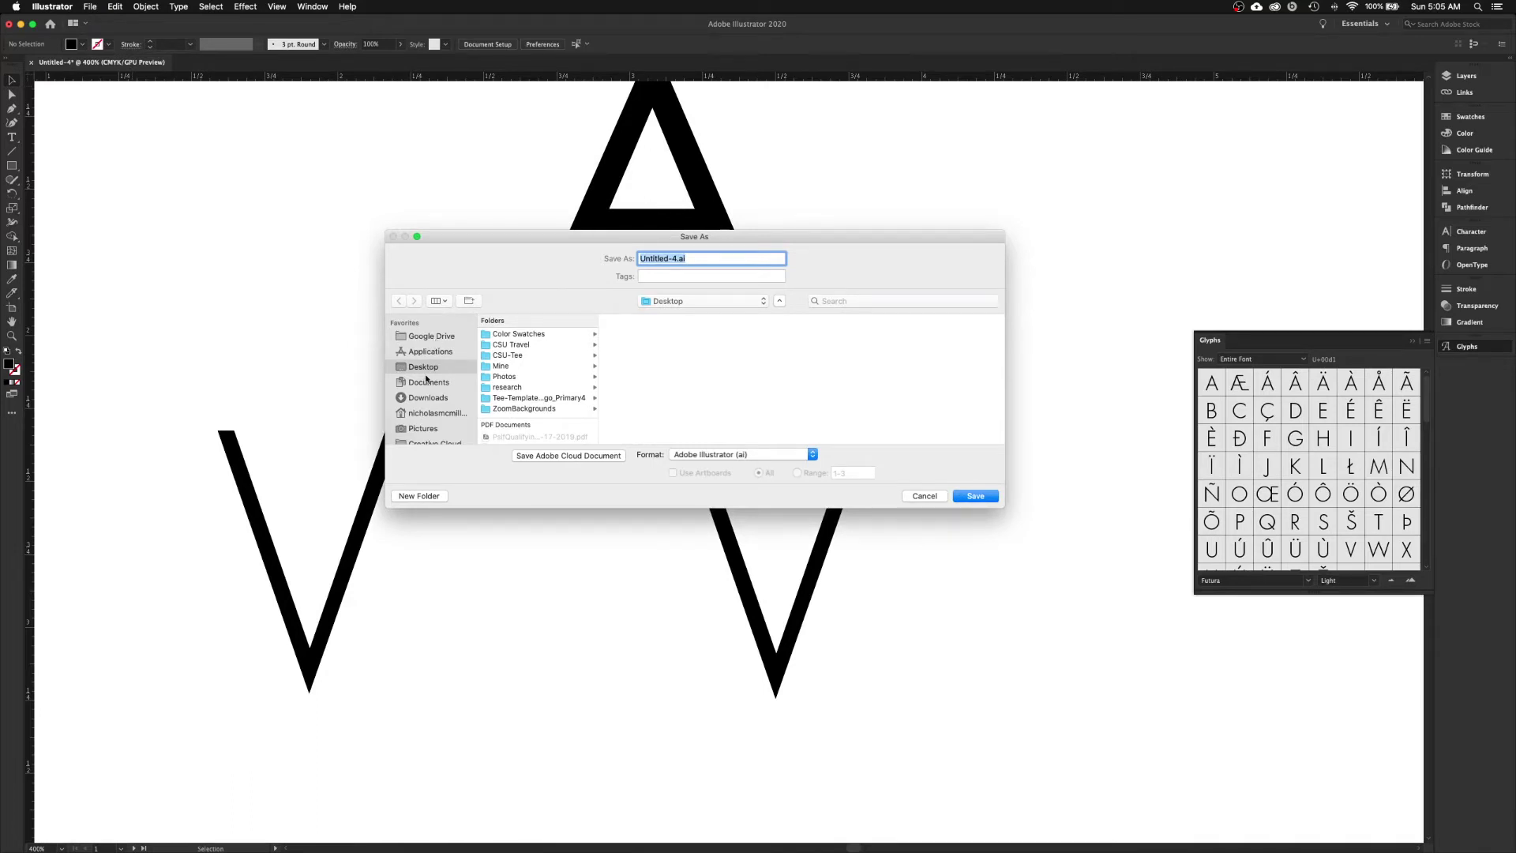
click(443, 337)
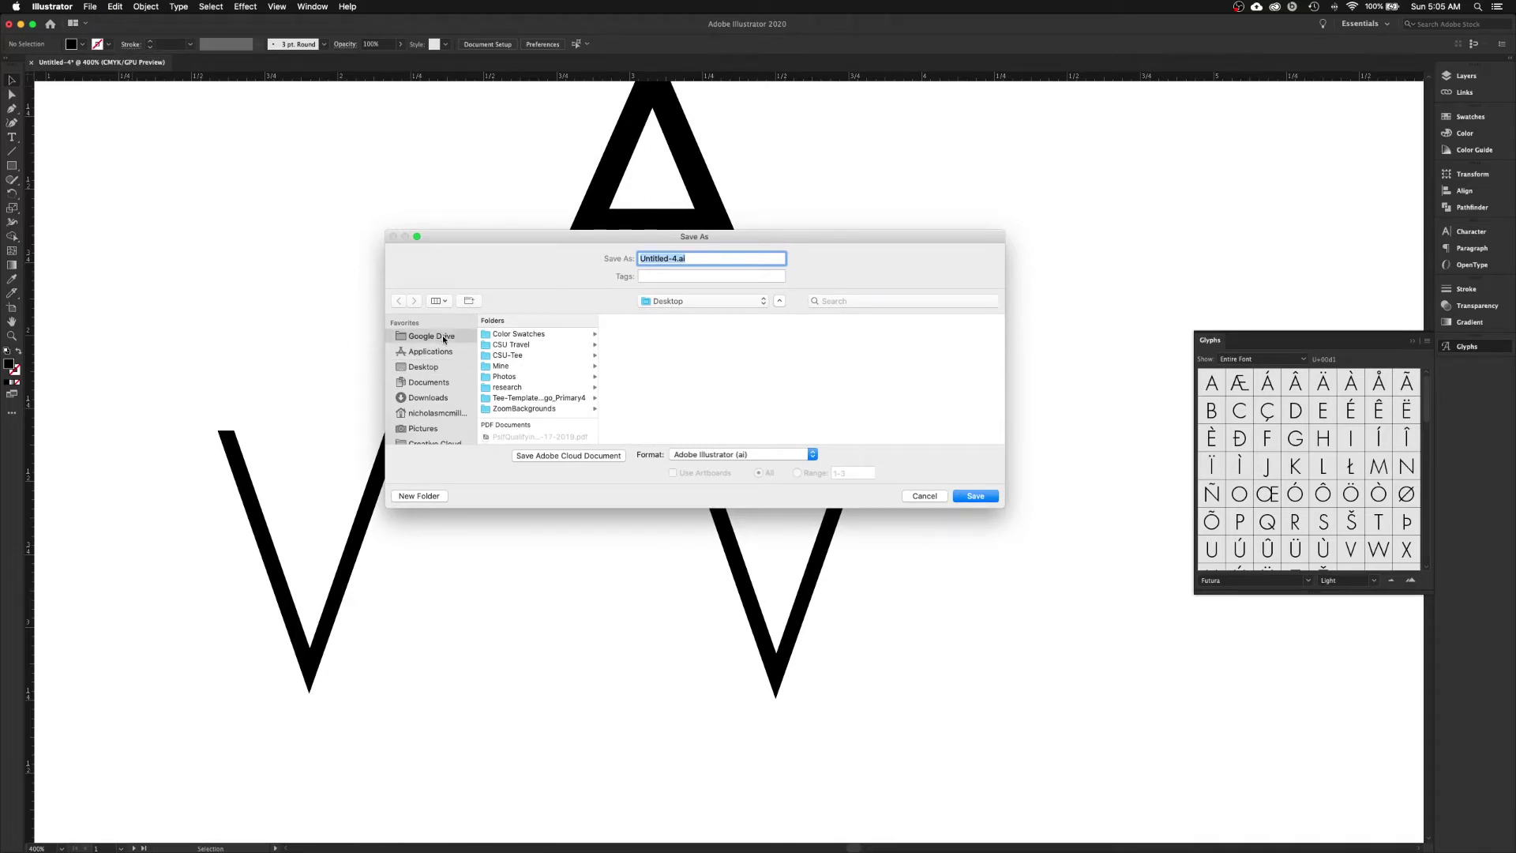
click(517, 345)
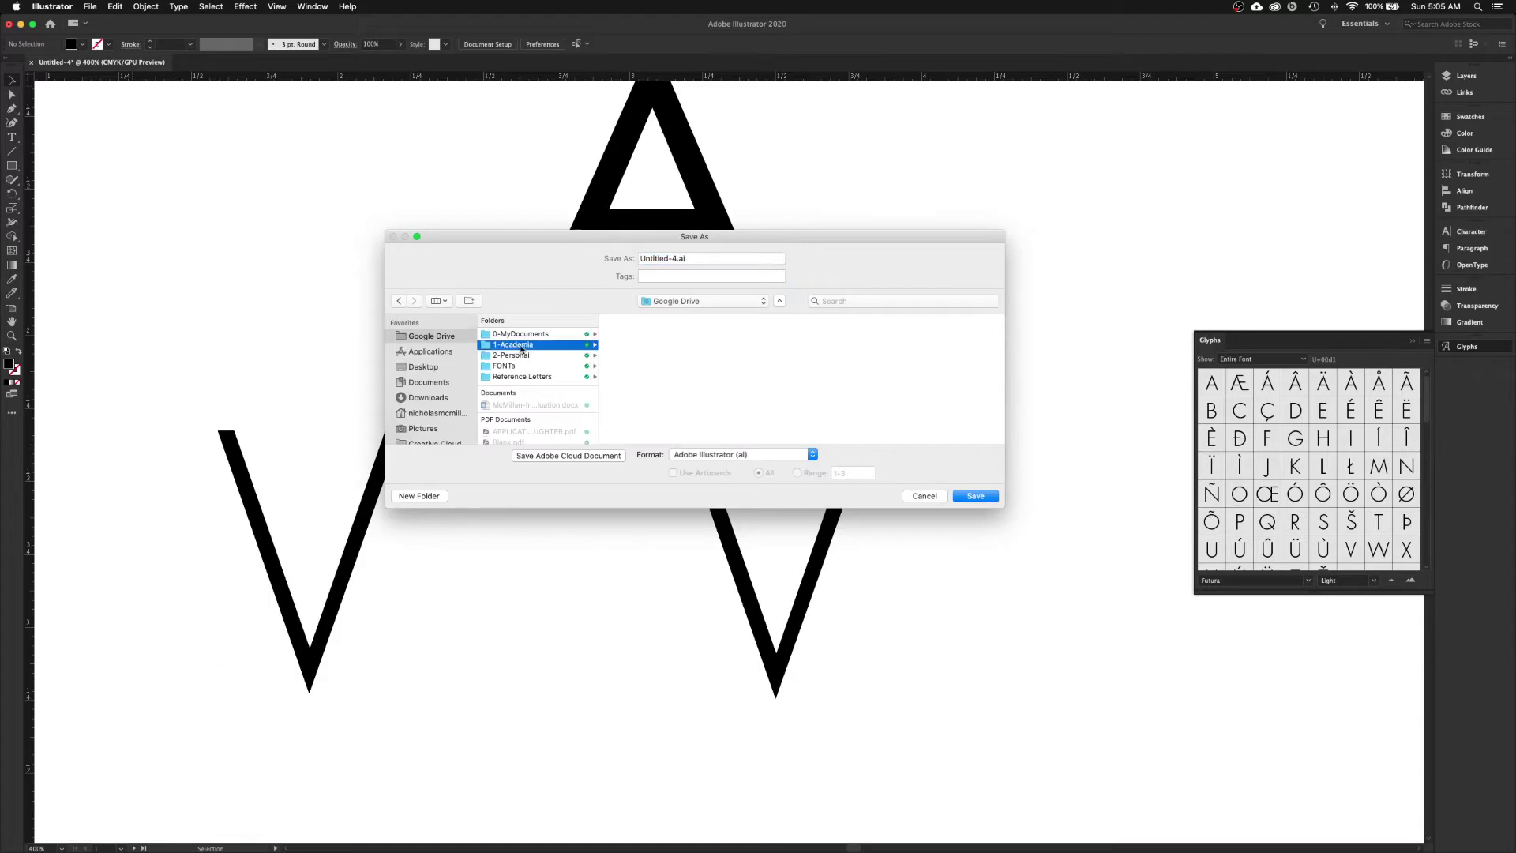
click(632, 334)
click(778, 345)
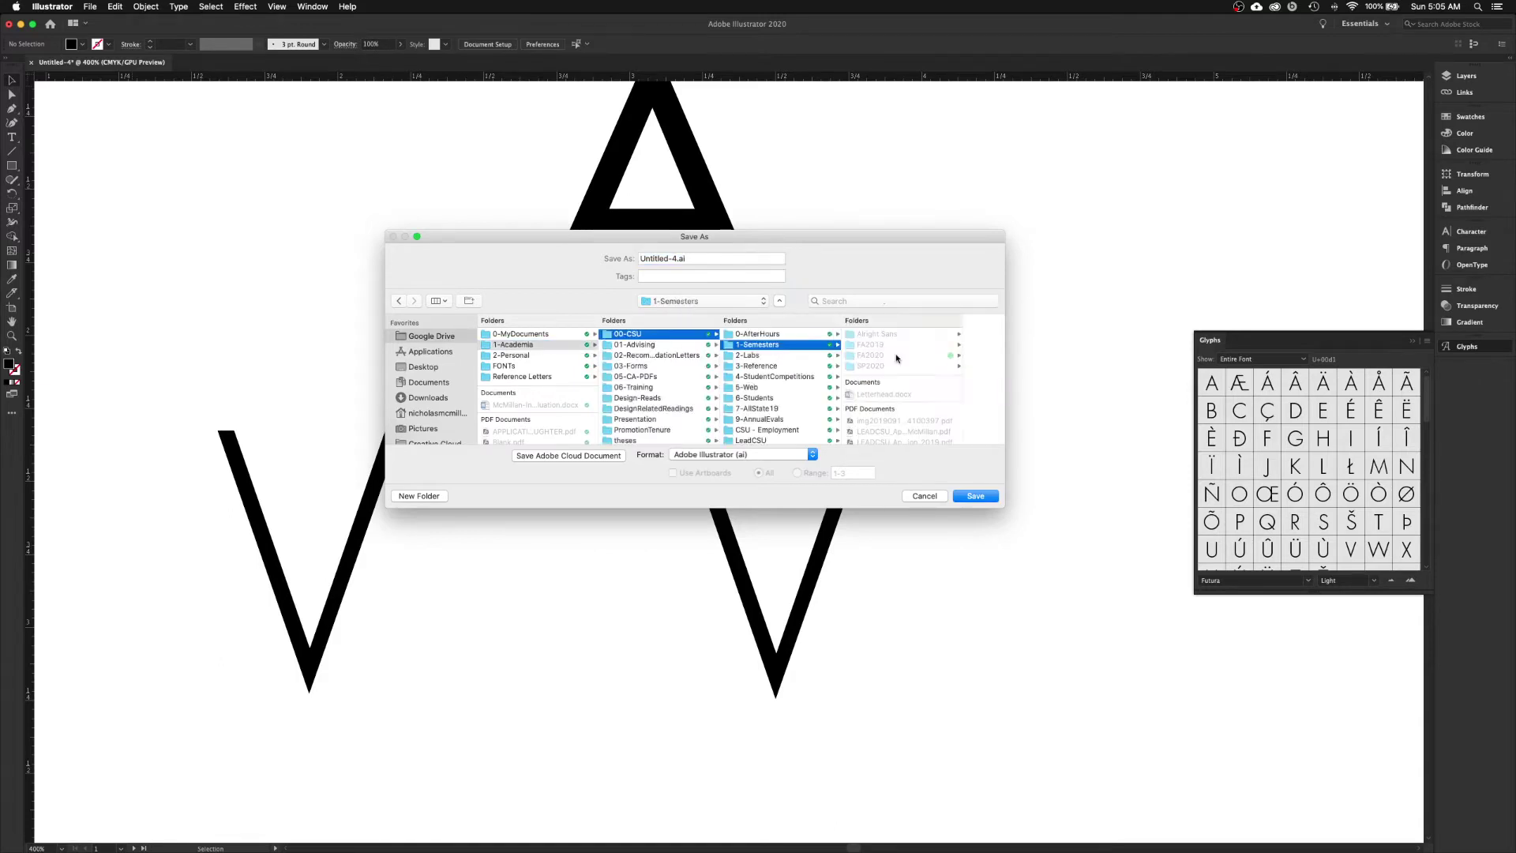
click(892, 356)
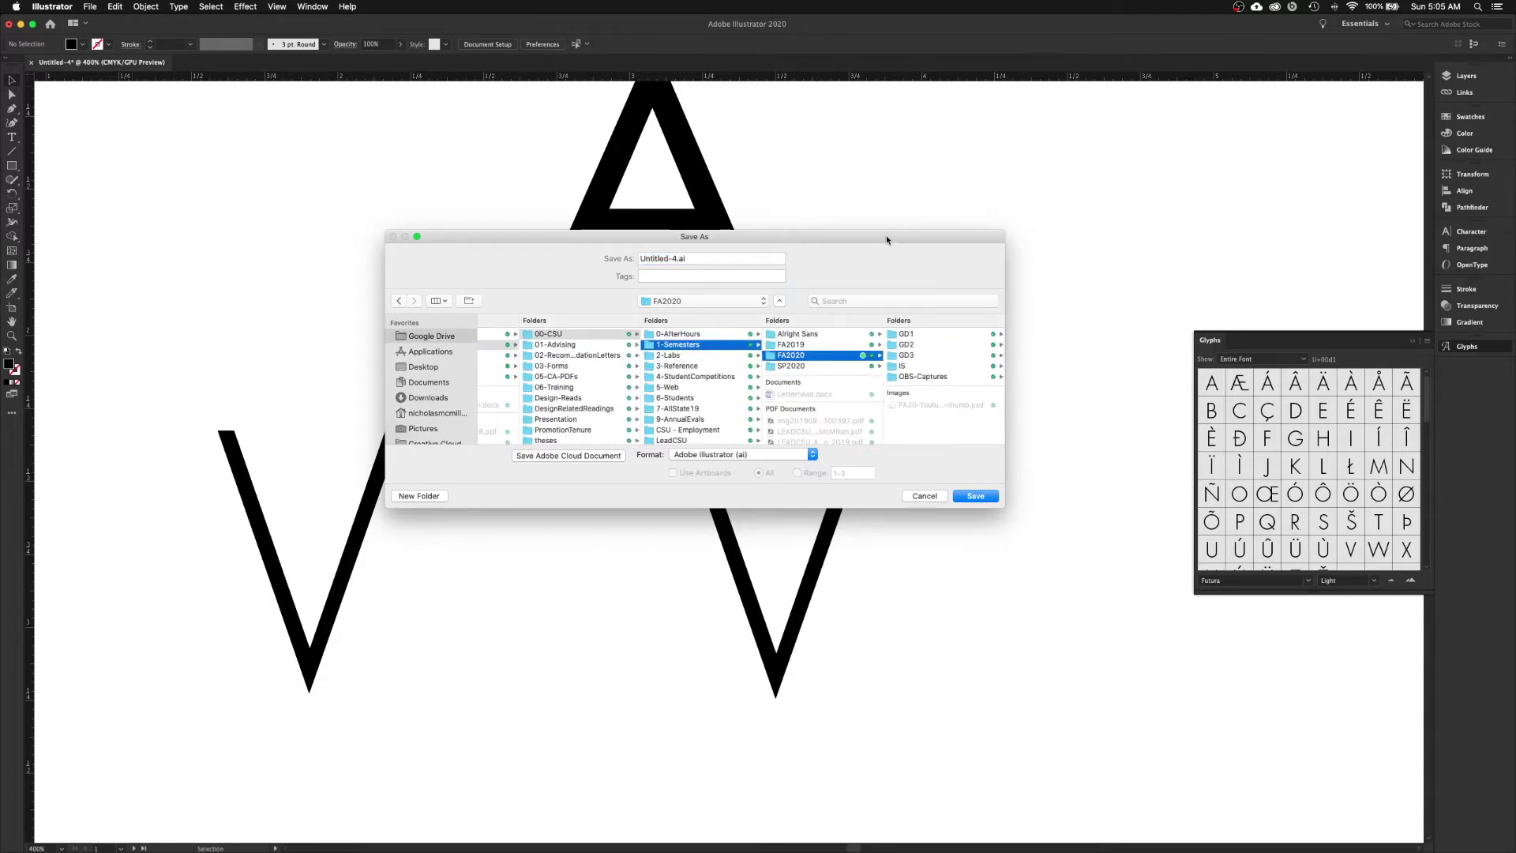
drag(887, 237, 808, 238)
click(830, 335)
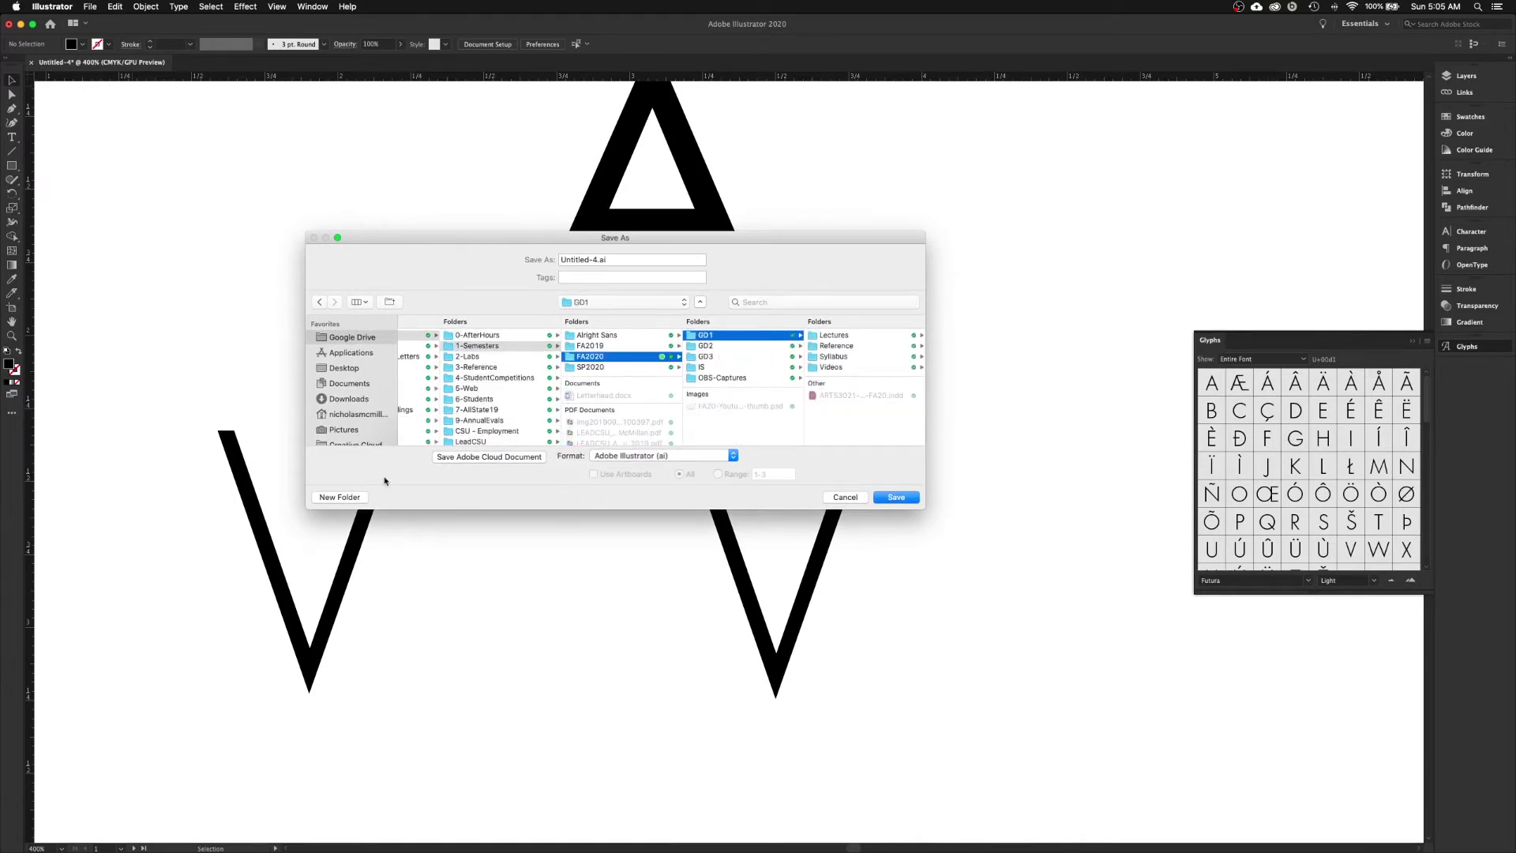
- Create a new folder named Demo Files inside the GD1 folder
click(355, 499)
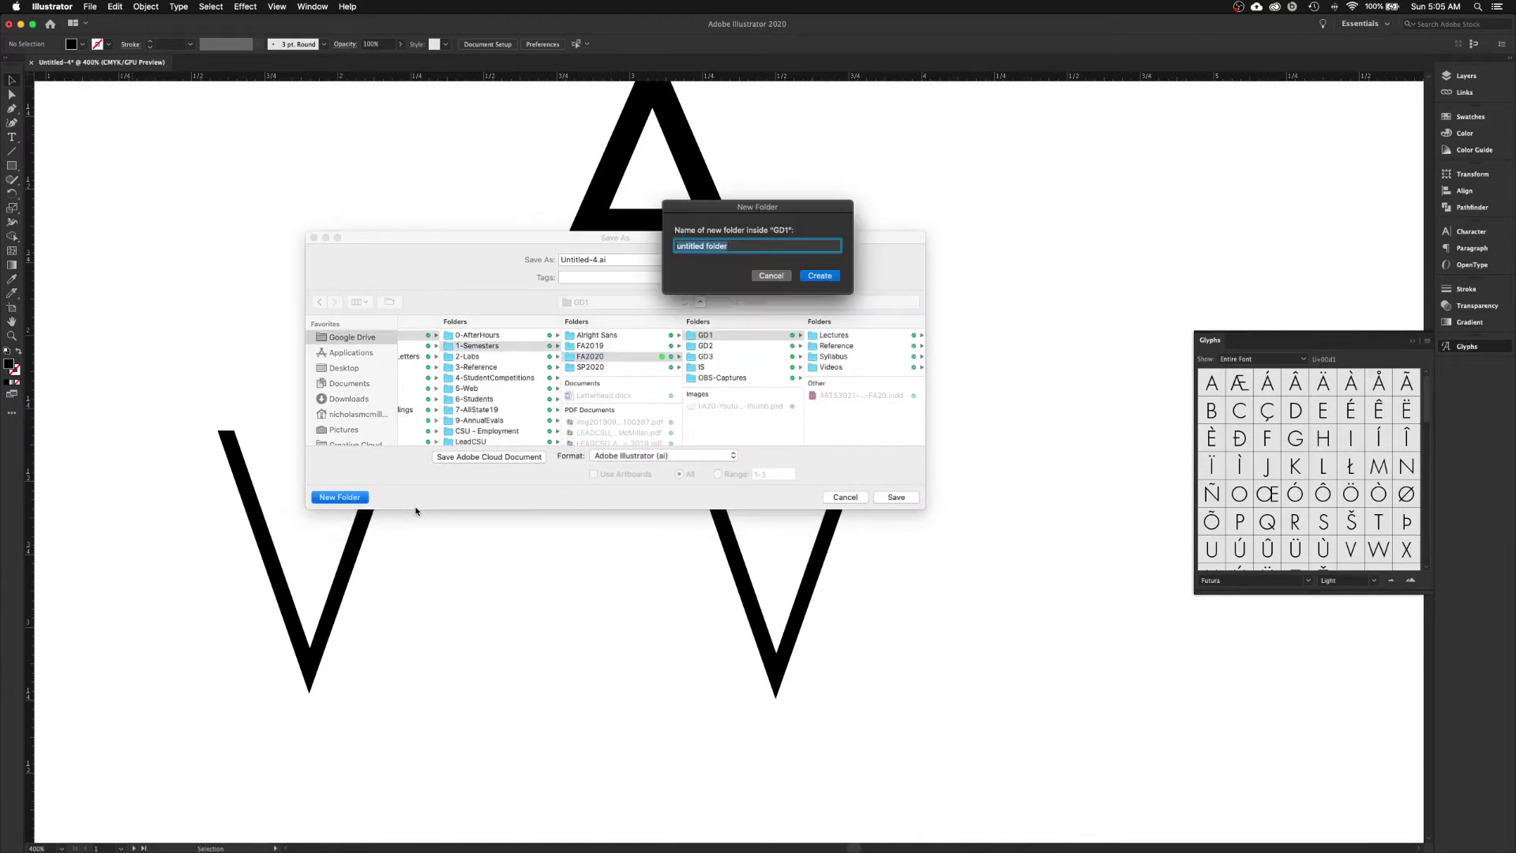
text(Demo Files)
key(Return)
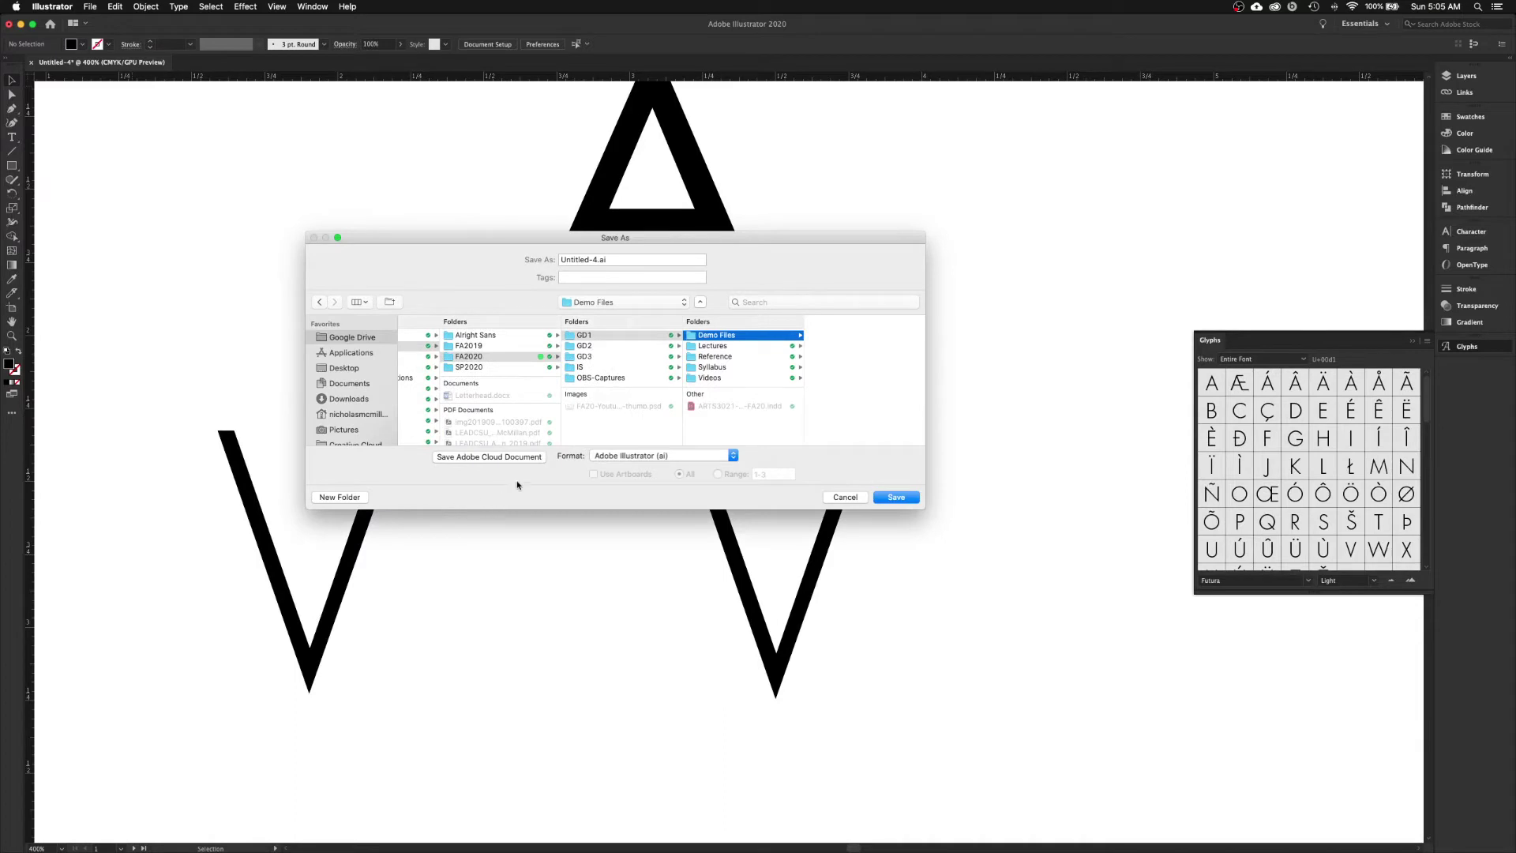
- Name the file EX1-Personal-Logo and save it in Adobe Illustrator (ai) format with the Illustrator 2020 options
click(595, 259)
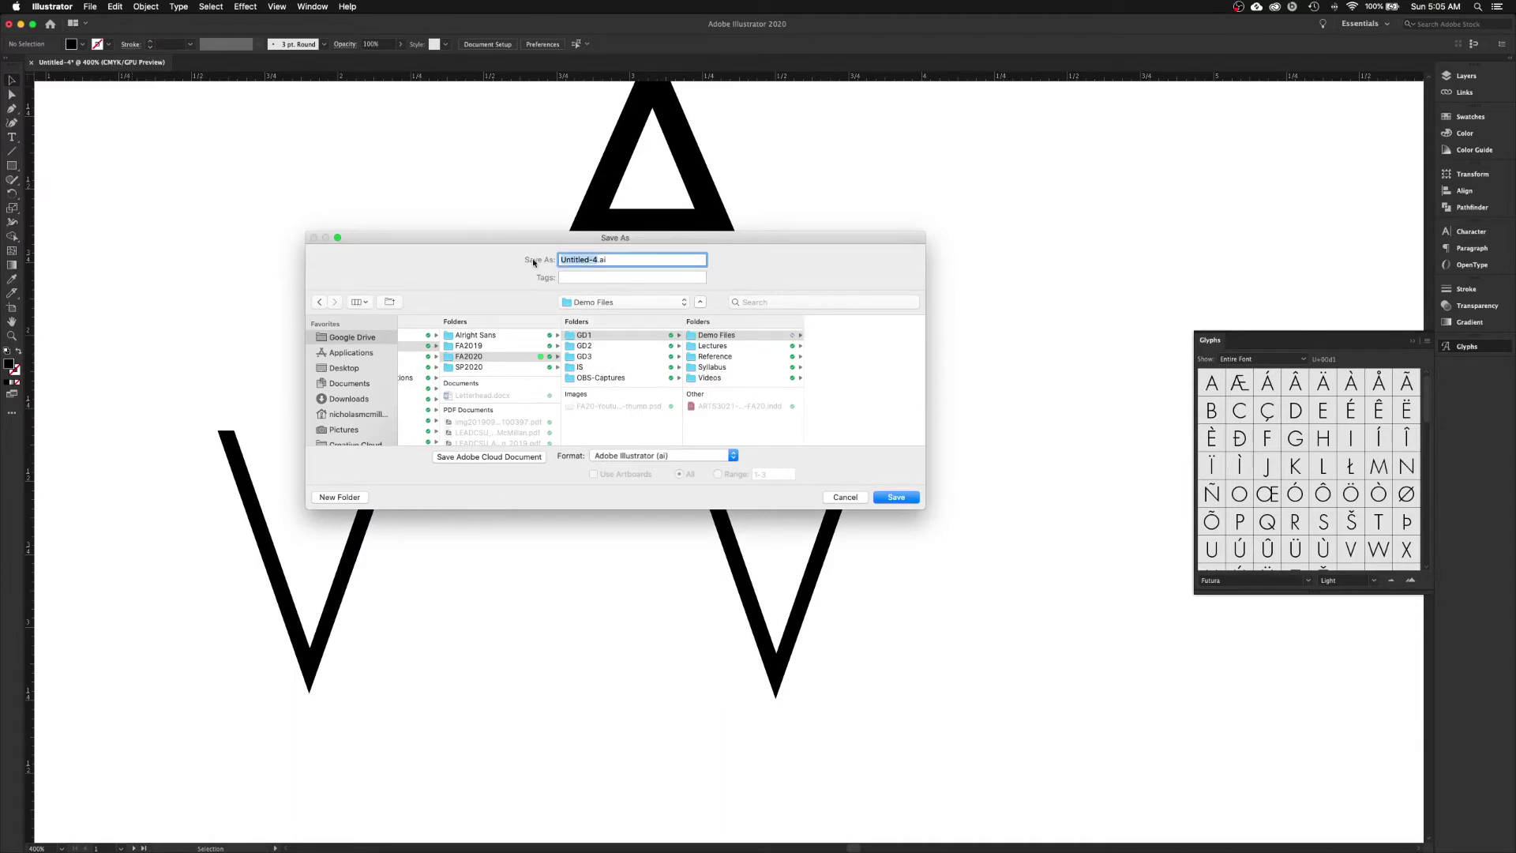
text(EX1-Personal-Logo)
click(597, 261)
double_click(610, 261)
double_click(621, 260)
double_click(582, 262)
double_click(565, 261)
double_click(589, 259)
key(Return)
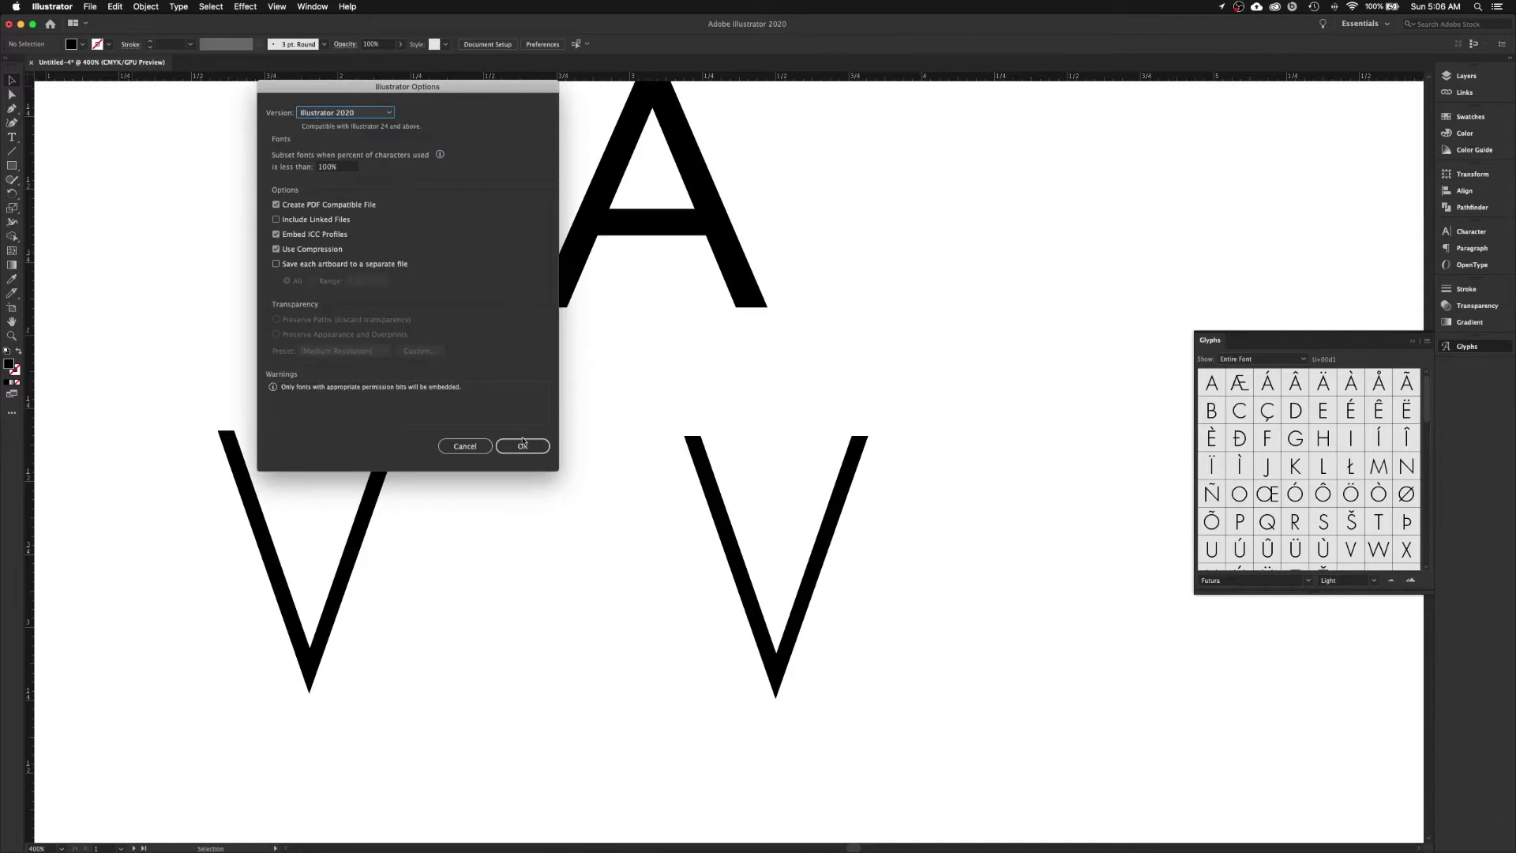
click(523, 445)
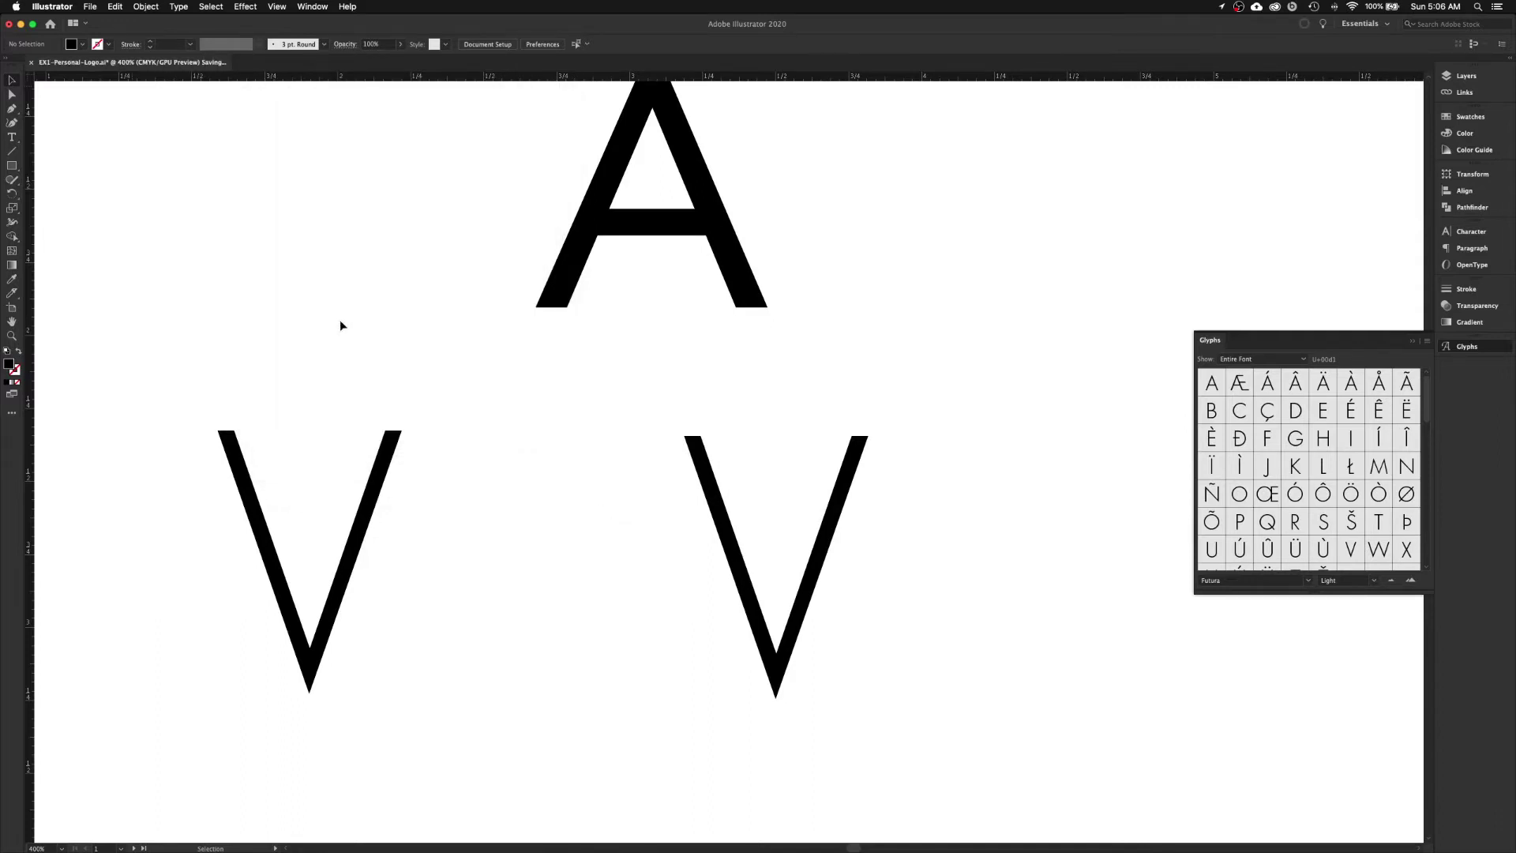
key(F4)
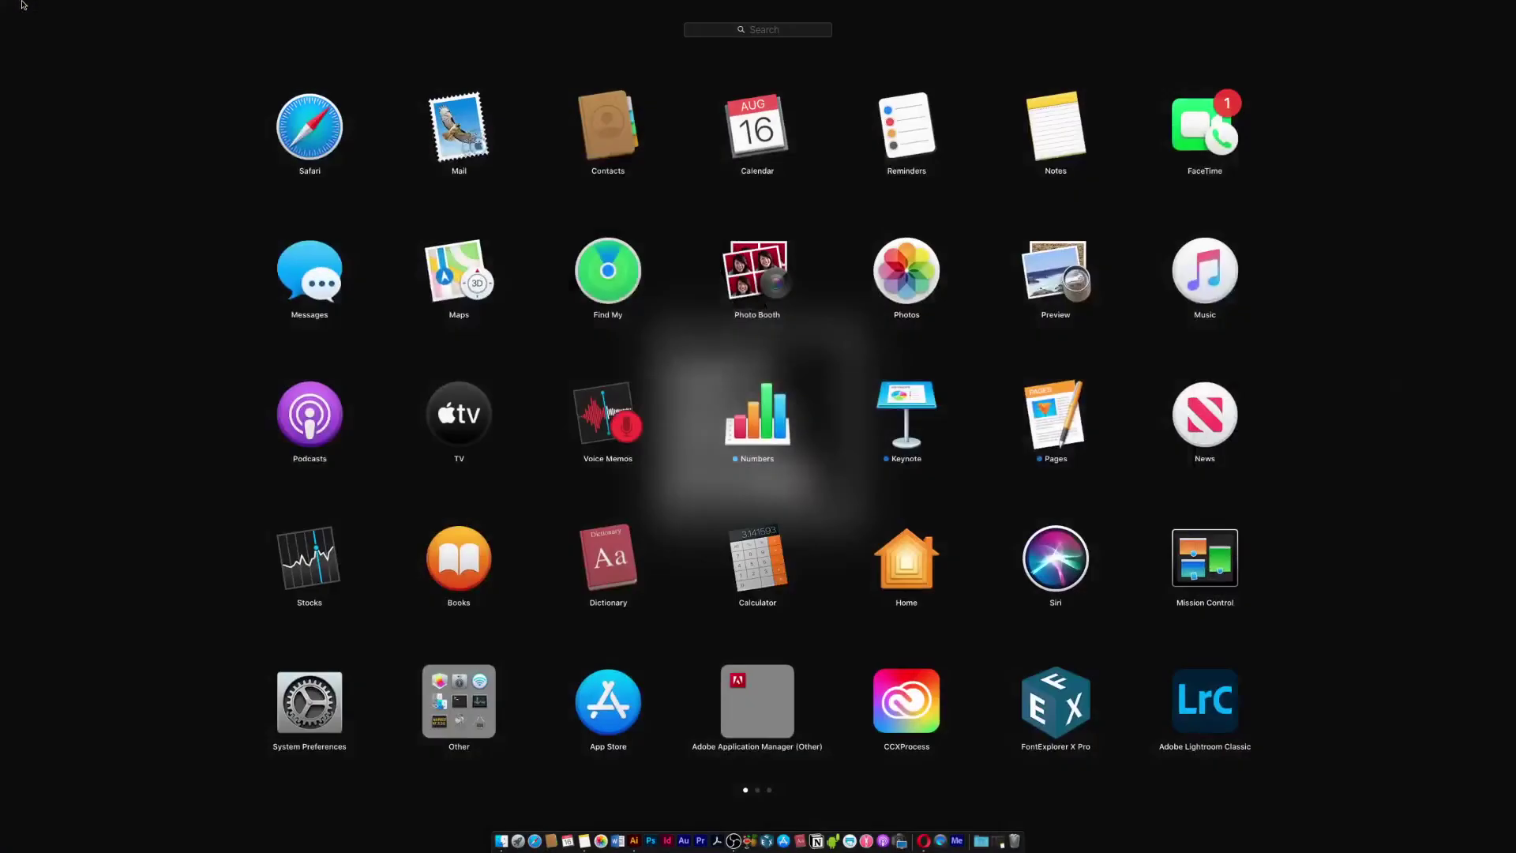
click(266, 244)
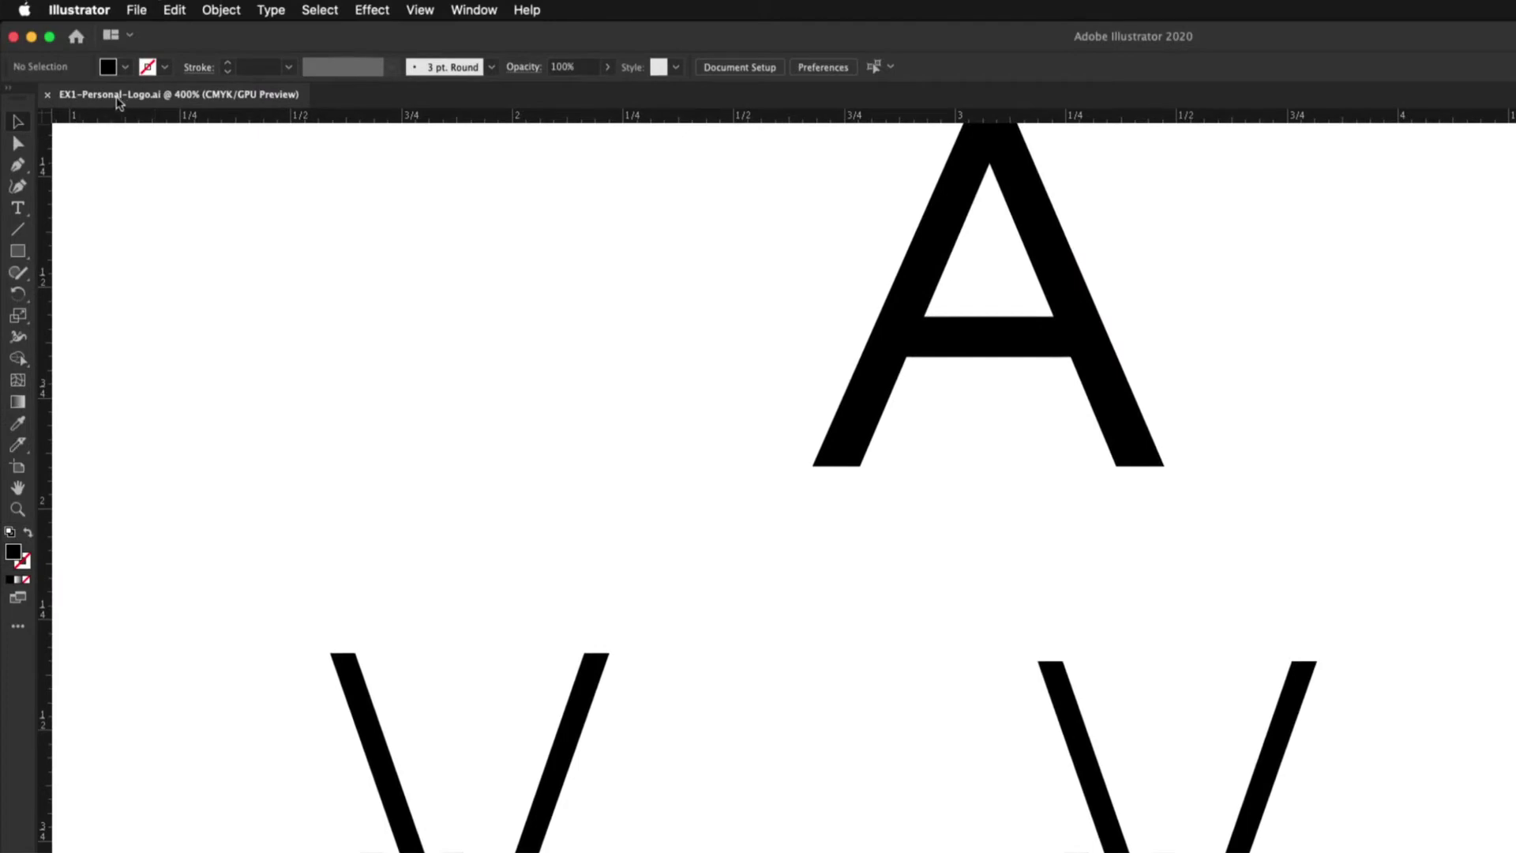
- Move the left V about 0.67 in up so it sits beside the A
drag(579, 748, 608, 390)
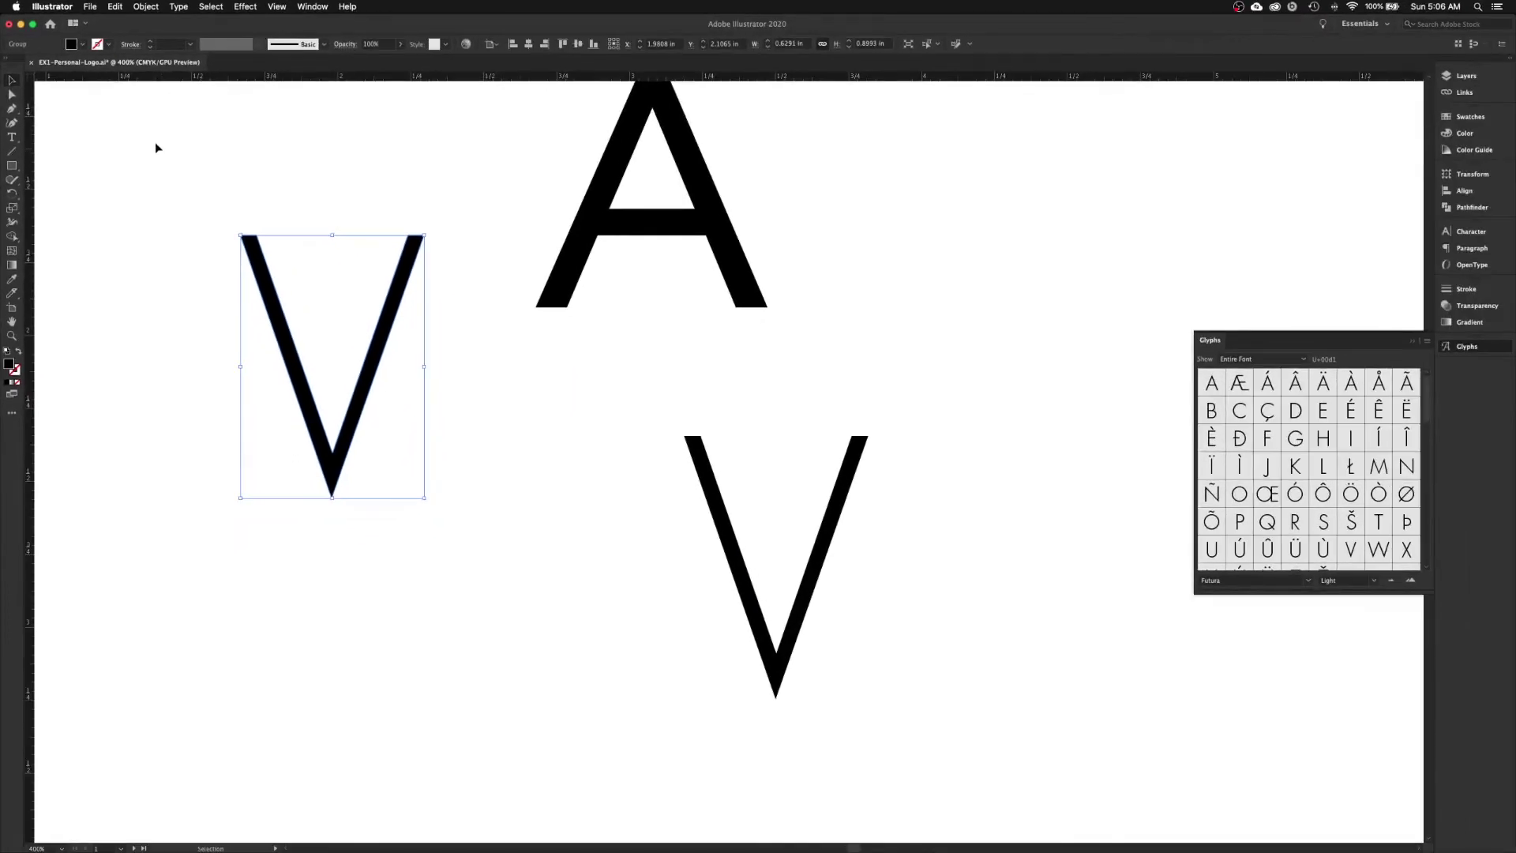
scroll(281, 181, up, 3)
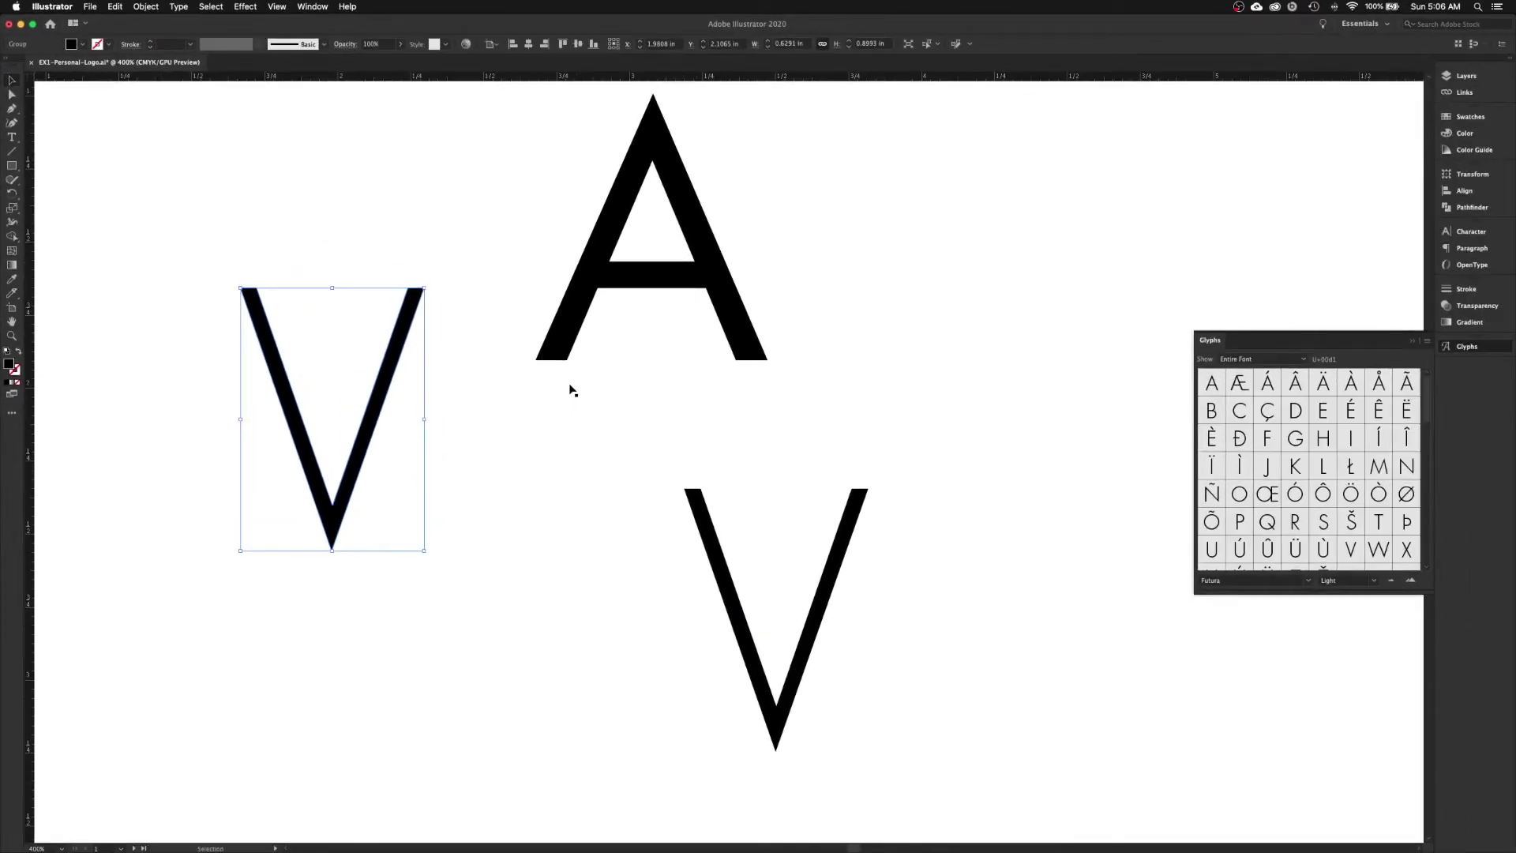
- Convert the live A to outlines and move it about 0.22 in down
click(556, 358)
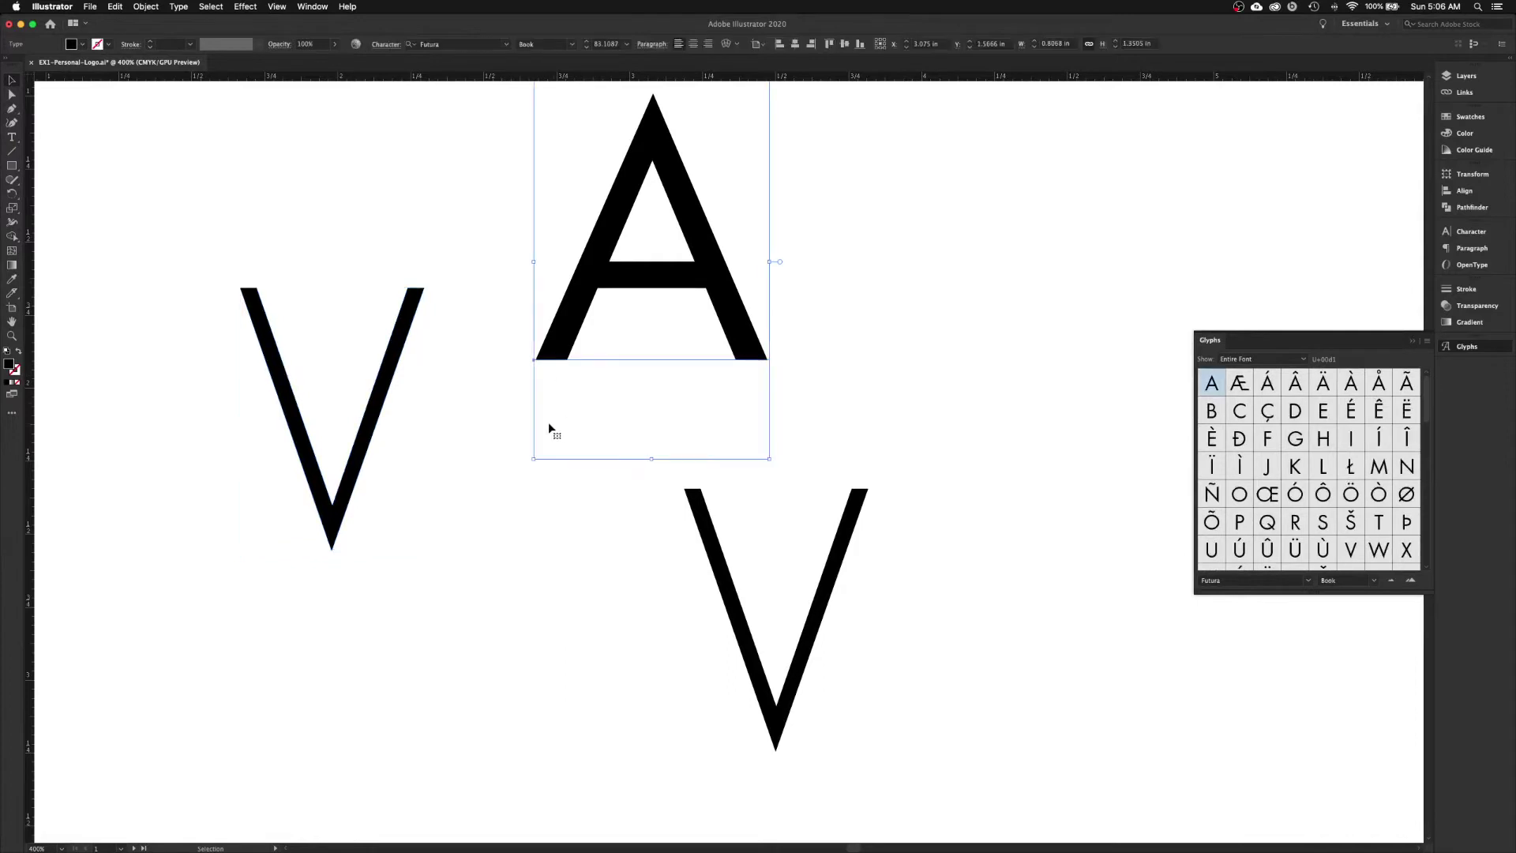
key(super)
key(super)
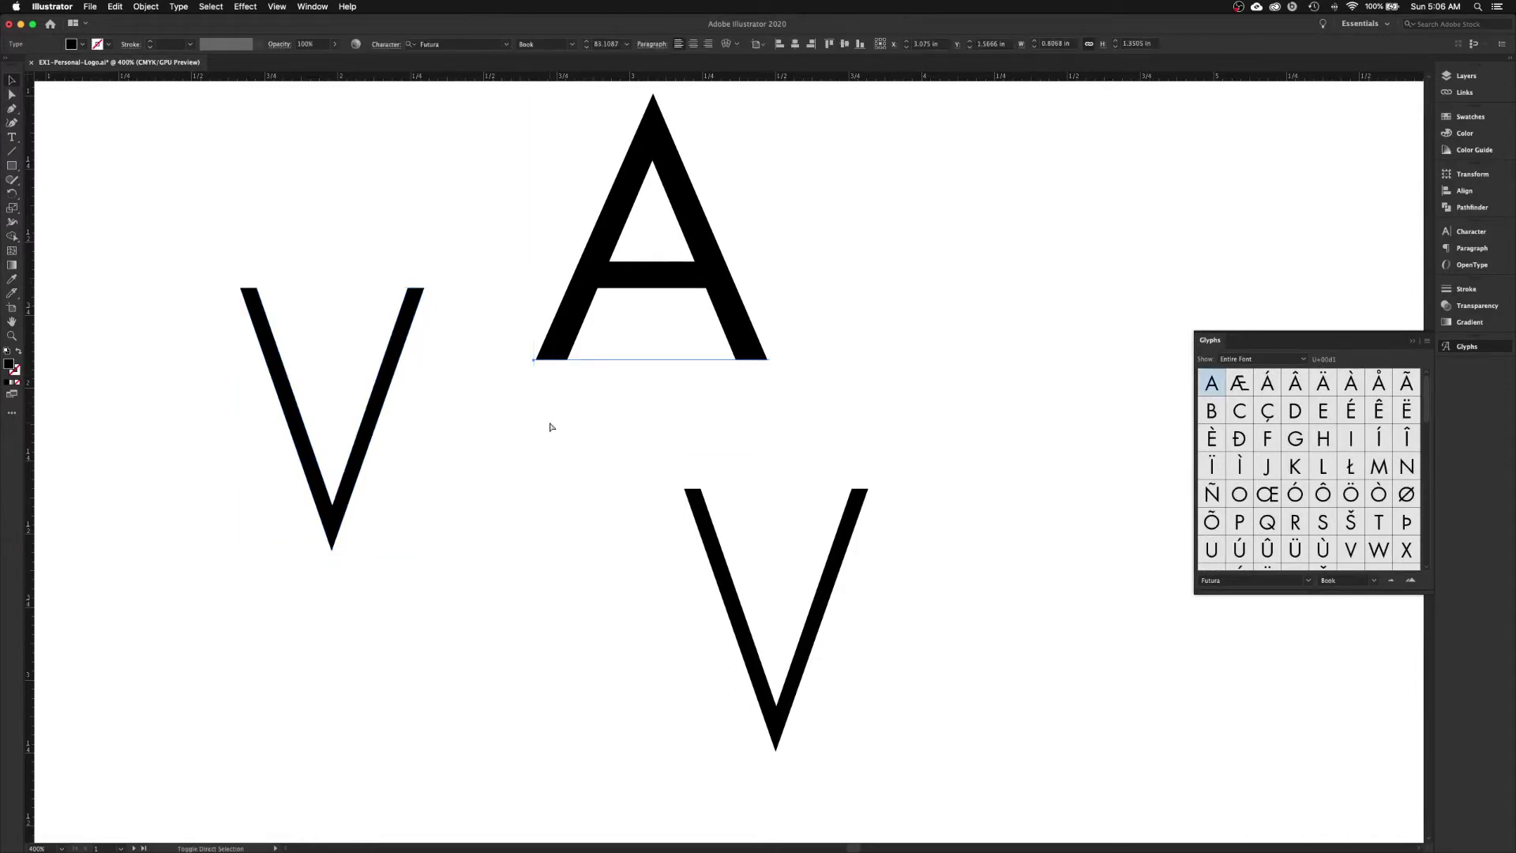
key(shift+super+o)
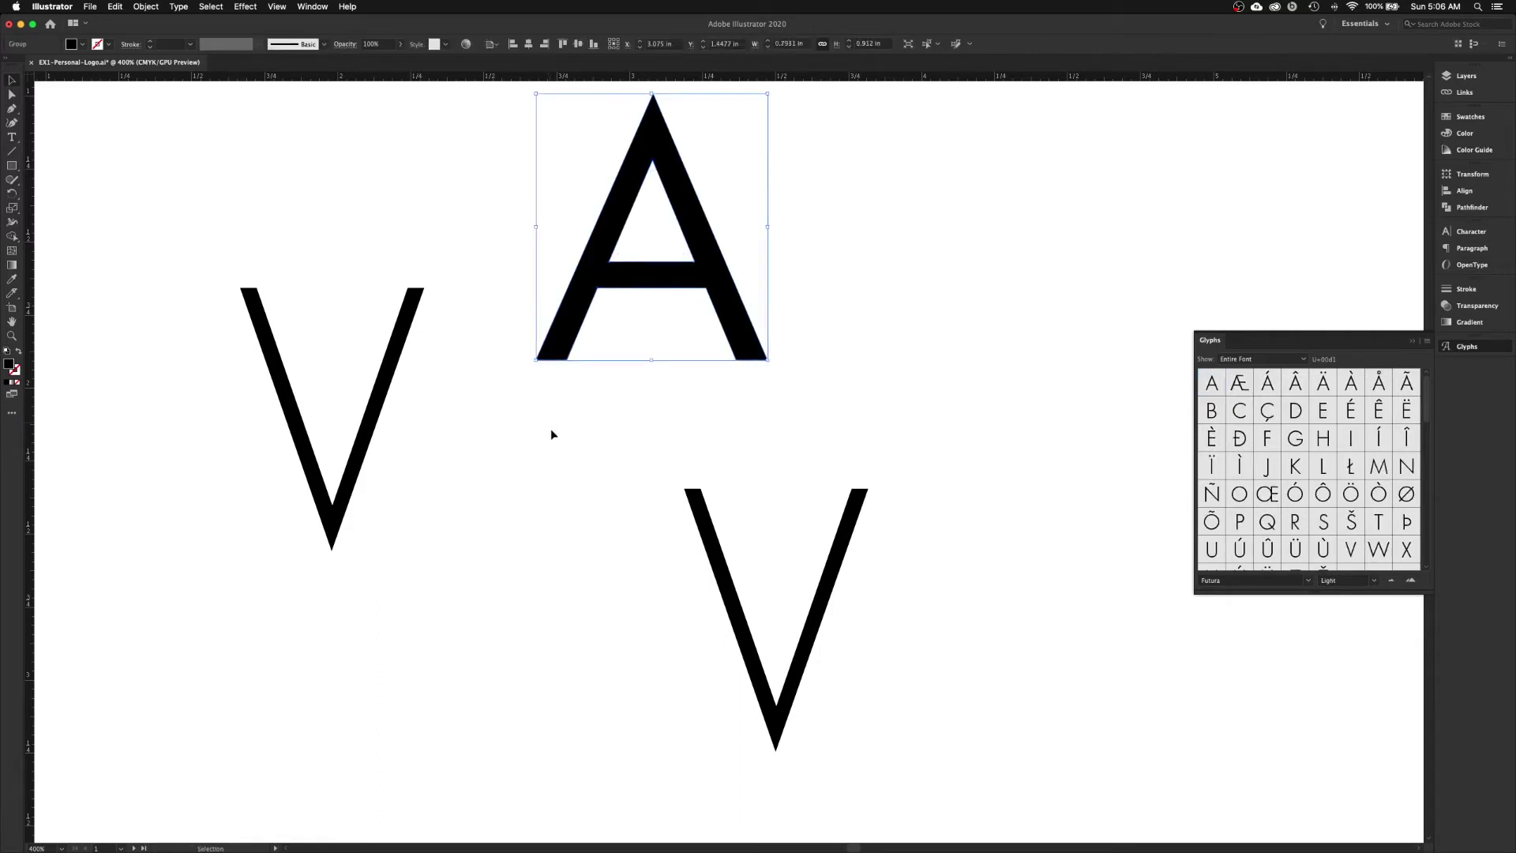
click(552, 431)
drag(571, 302, 567, 365)
click(454, 509)
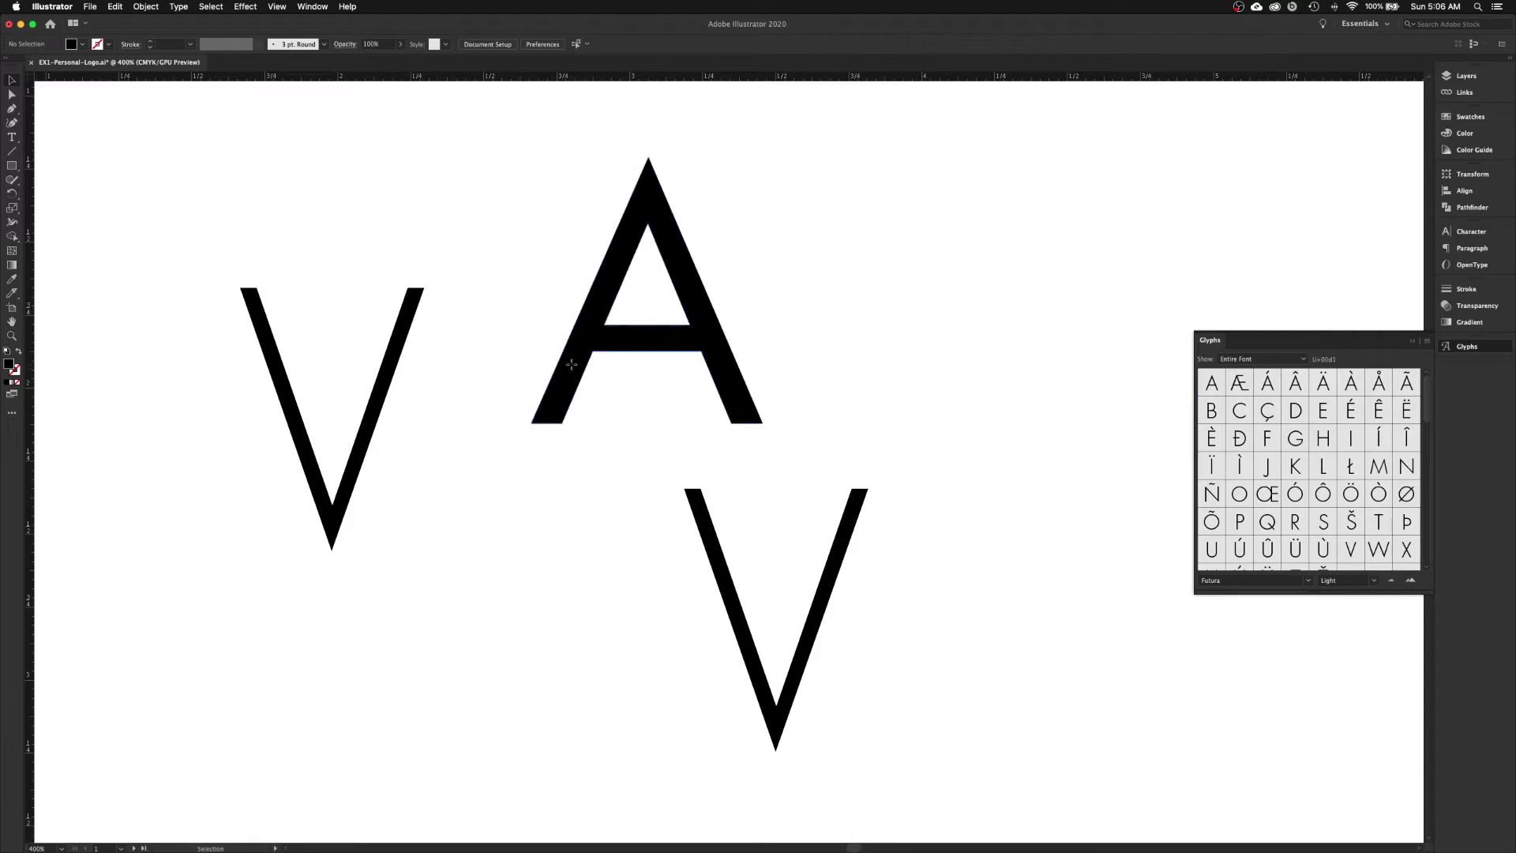
- Duplicate the outlined A and place the copy about 0.3 in left of and 0.45 in below the original, beside the left V
drag(582, 375, 448, 502)
click(398, 487)
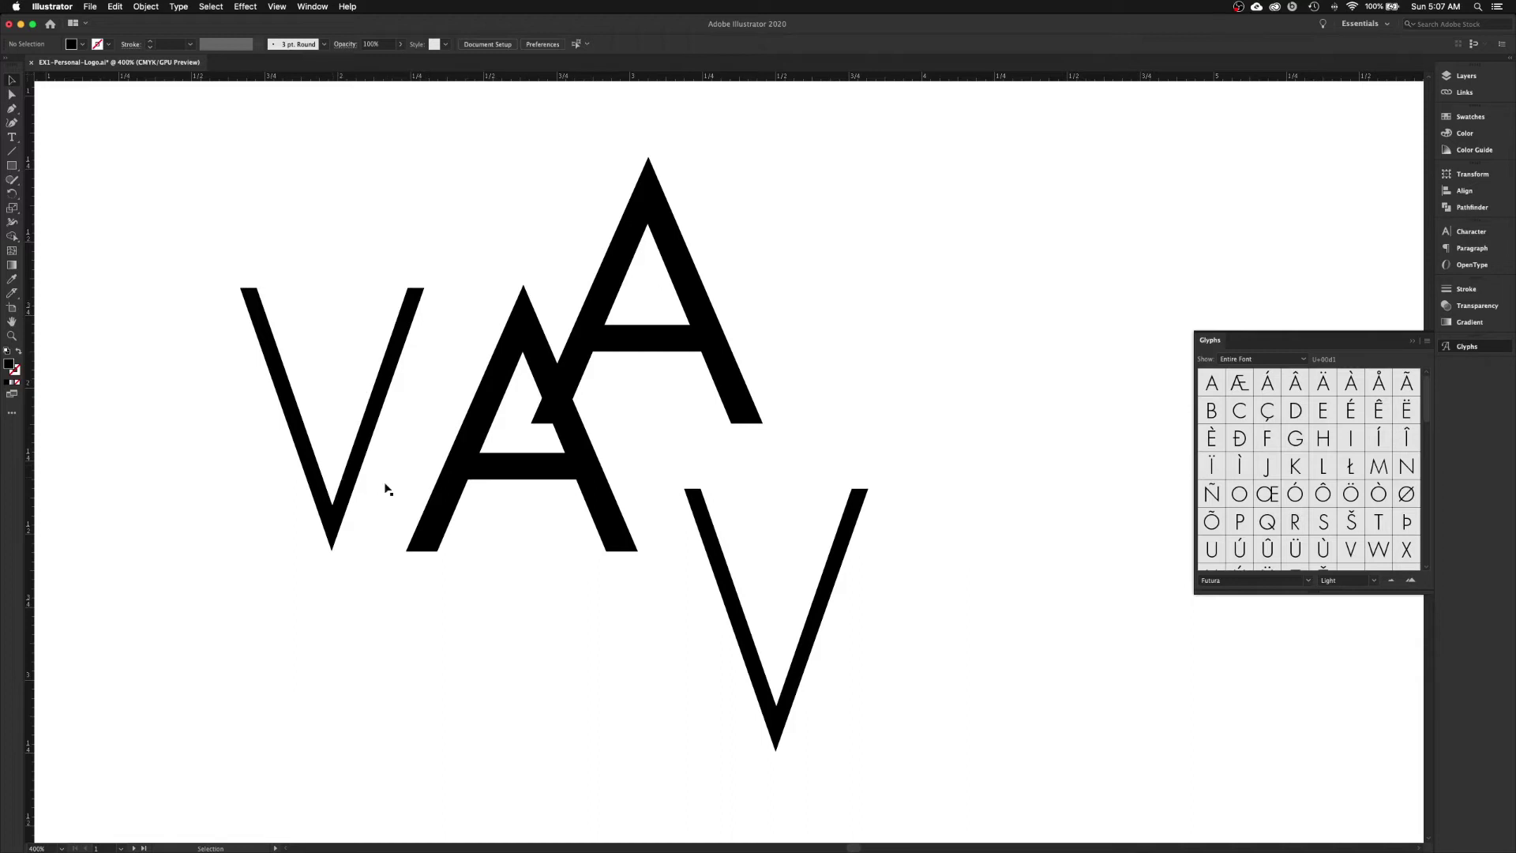
drag(454, 497, 510, 480)
click(467, 634)
click(445, 652)
click(427, 665)
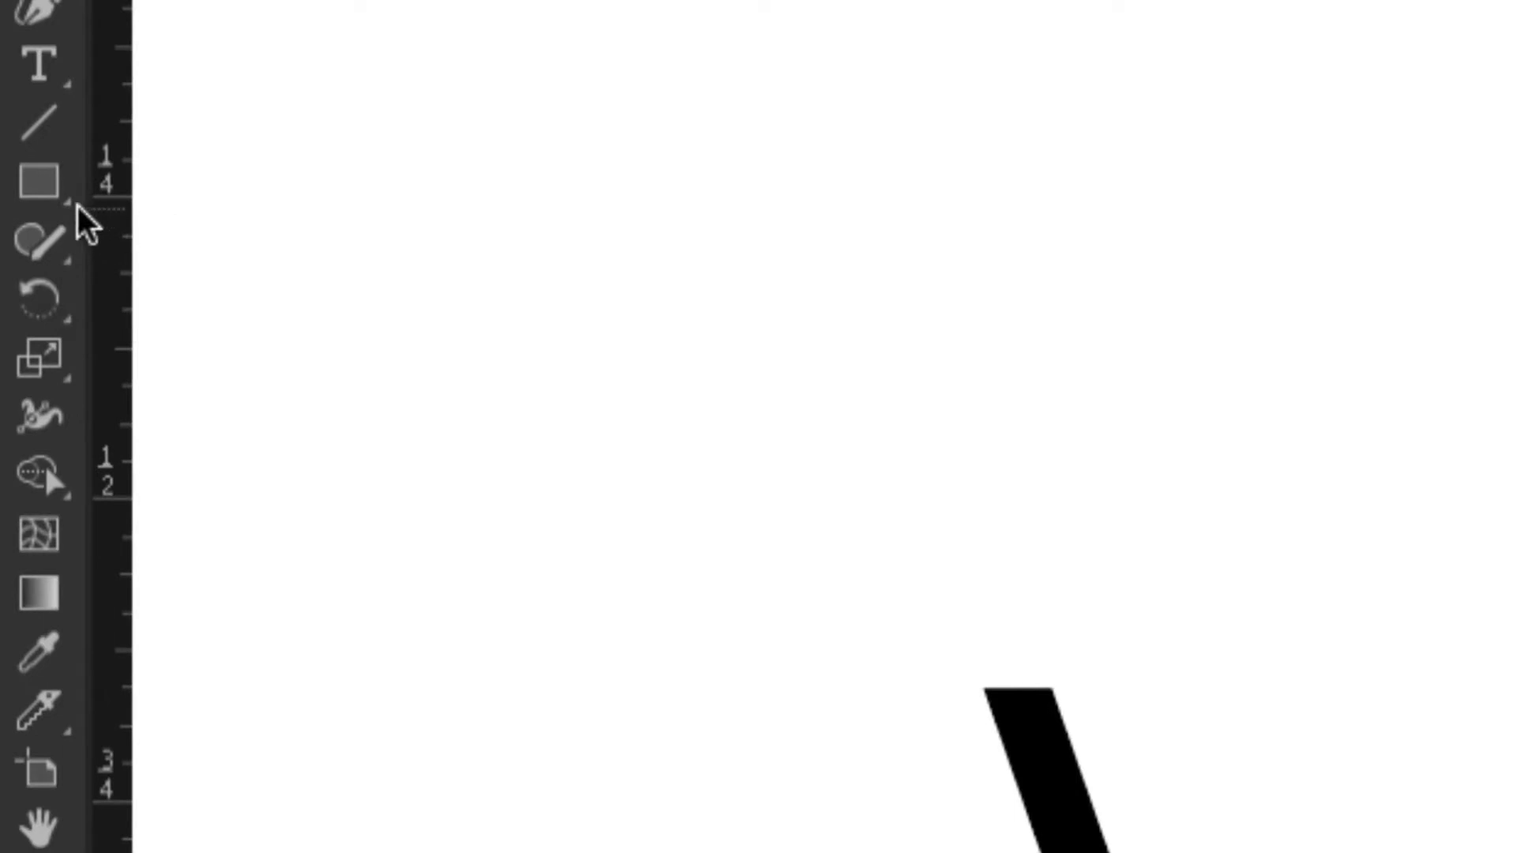
- Draw a black rectangle about 0.4 by 1.32 in over the left V's right arm and shift it slightly left
click(41, 188)
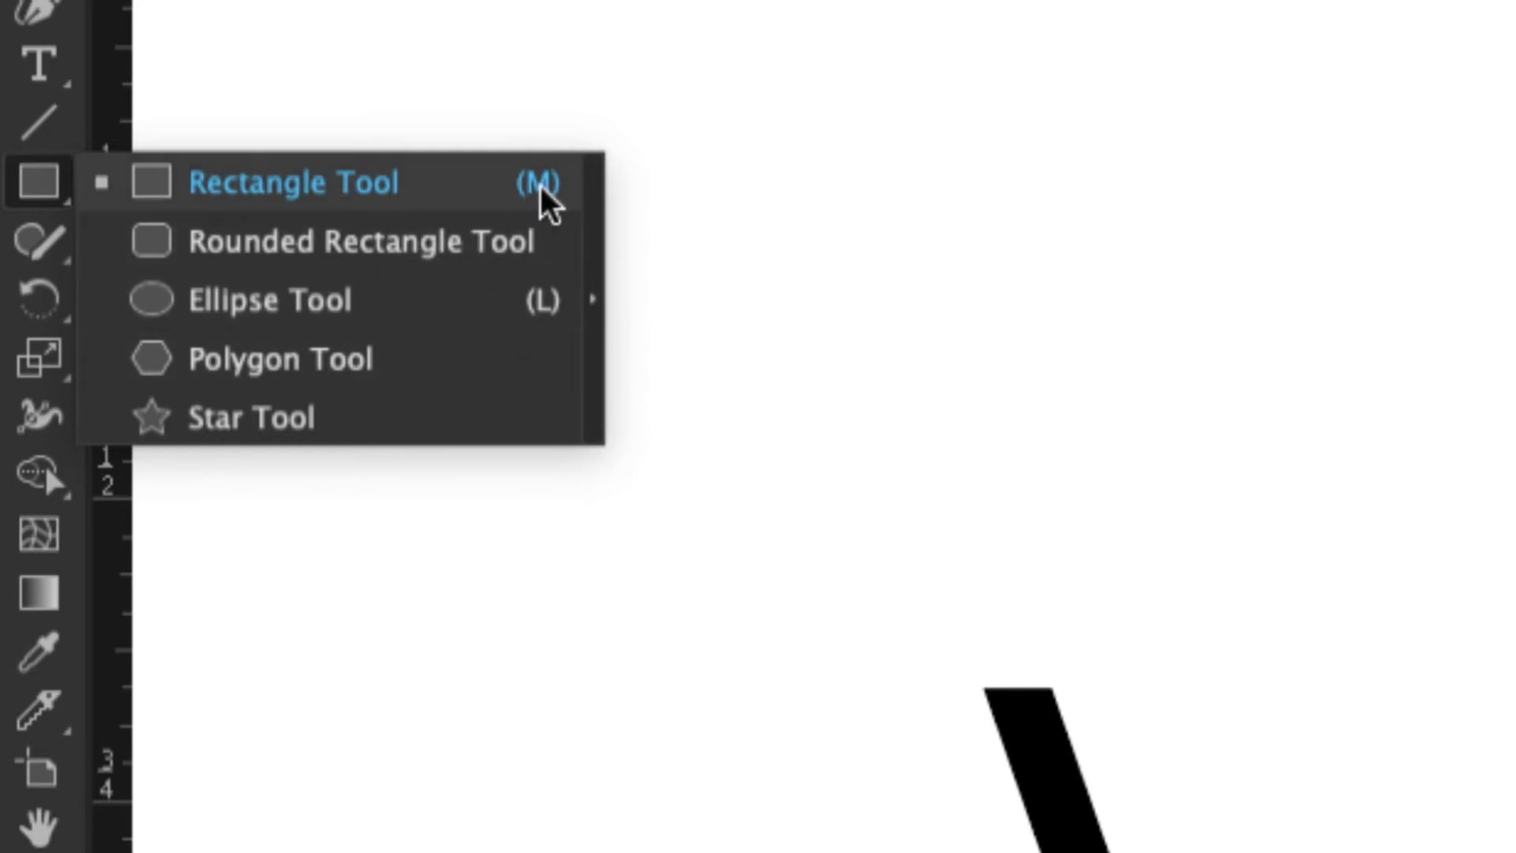
click(276, 190)
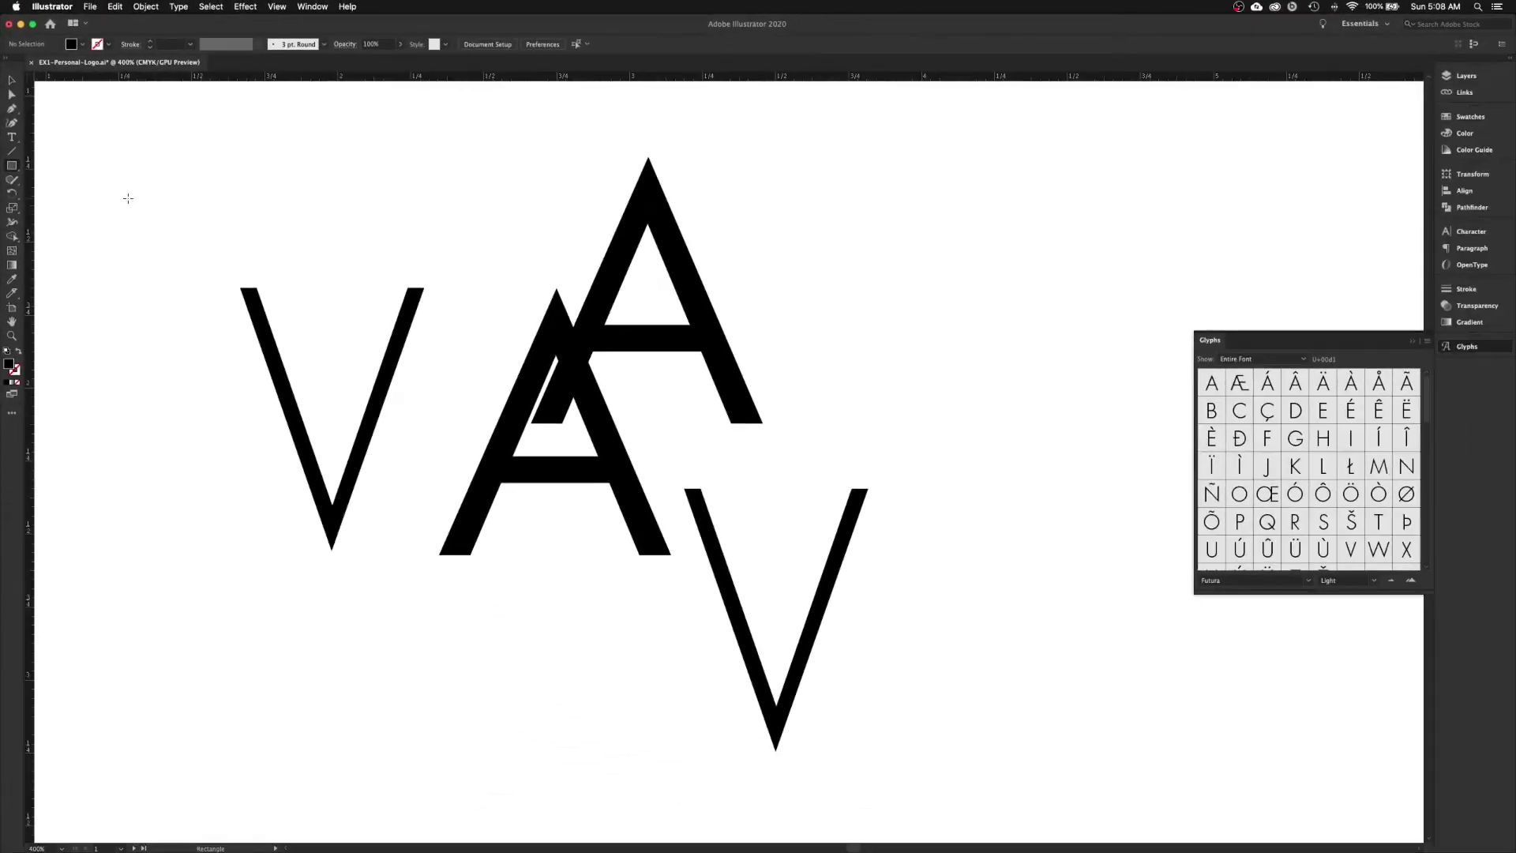
mouse_move(334, 254)
mouse_down()
mouse_move(413, 626)
mouse_move(450, 640)
mouse_up()
key(v)
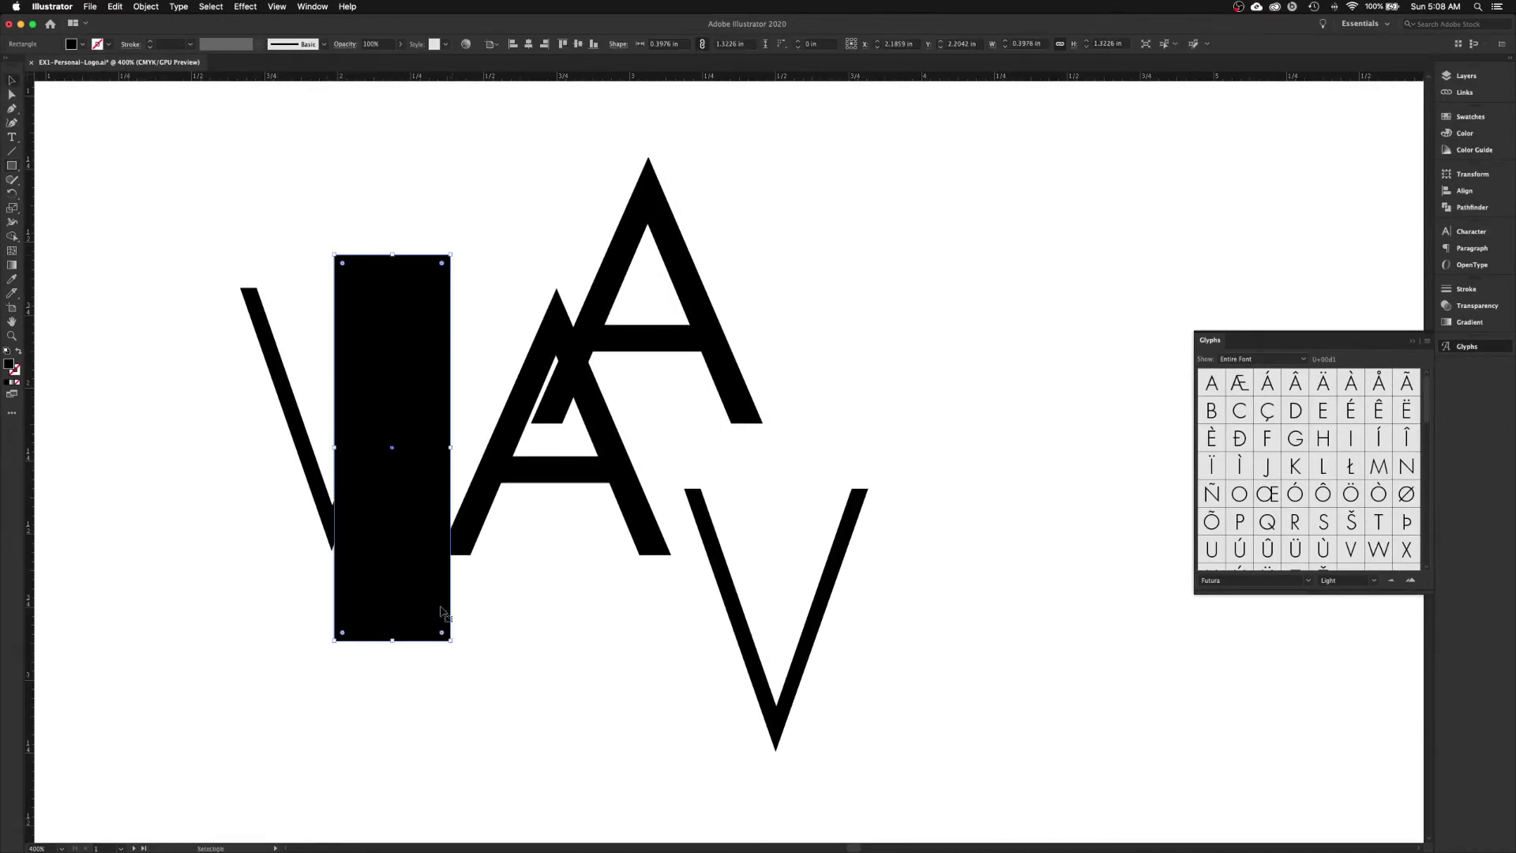
drag(414, 577, 408, 580)
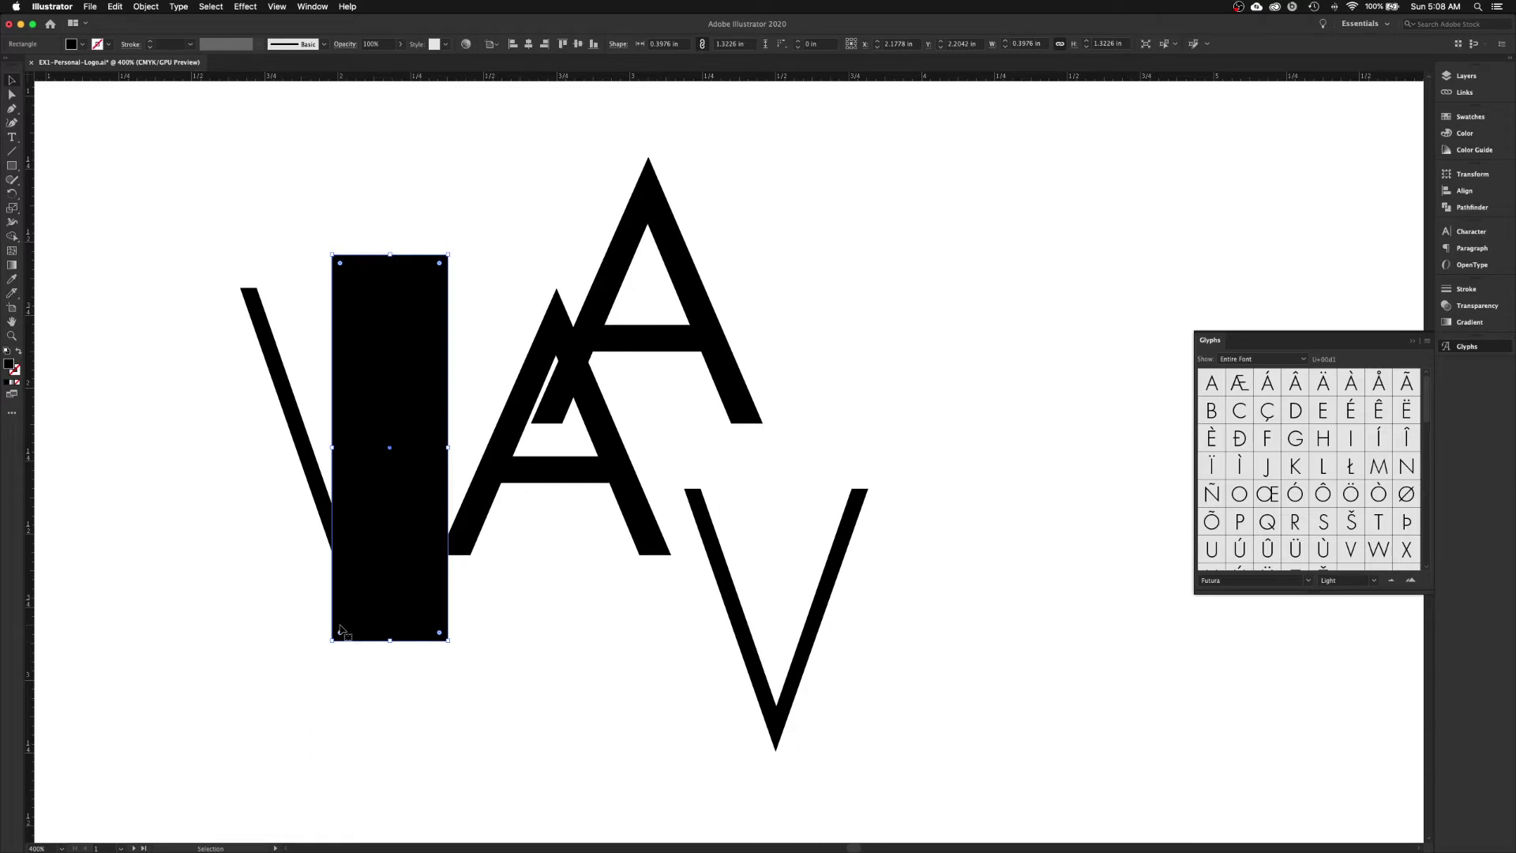
key(super)
click(146, 8)
mouse_move(158, 35)
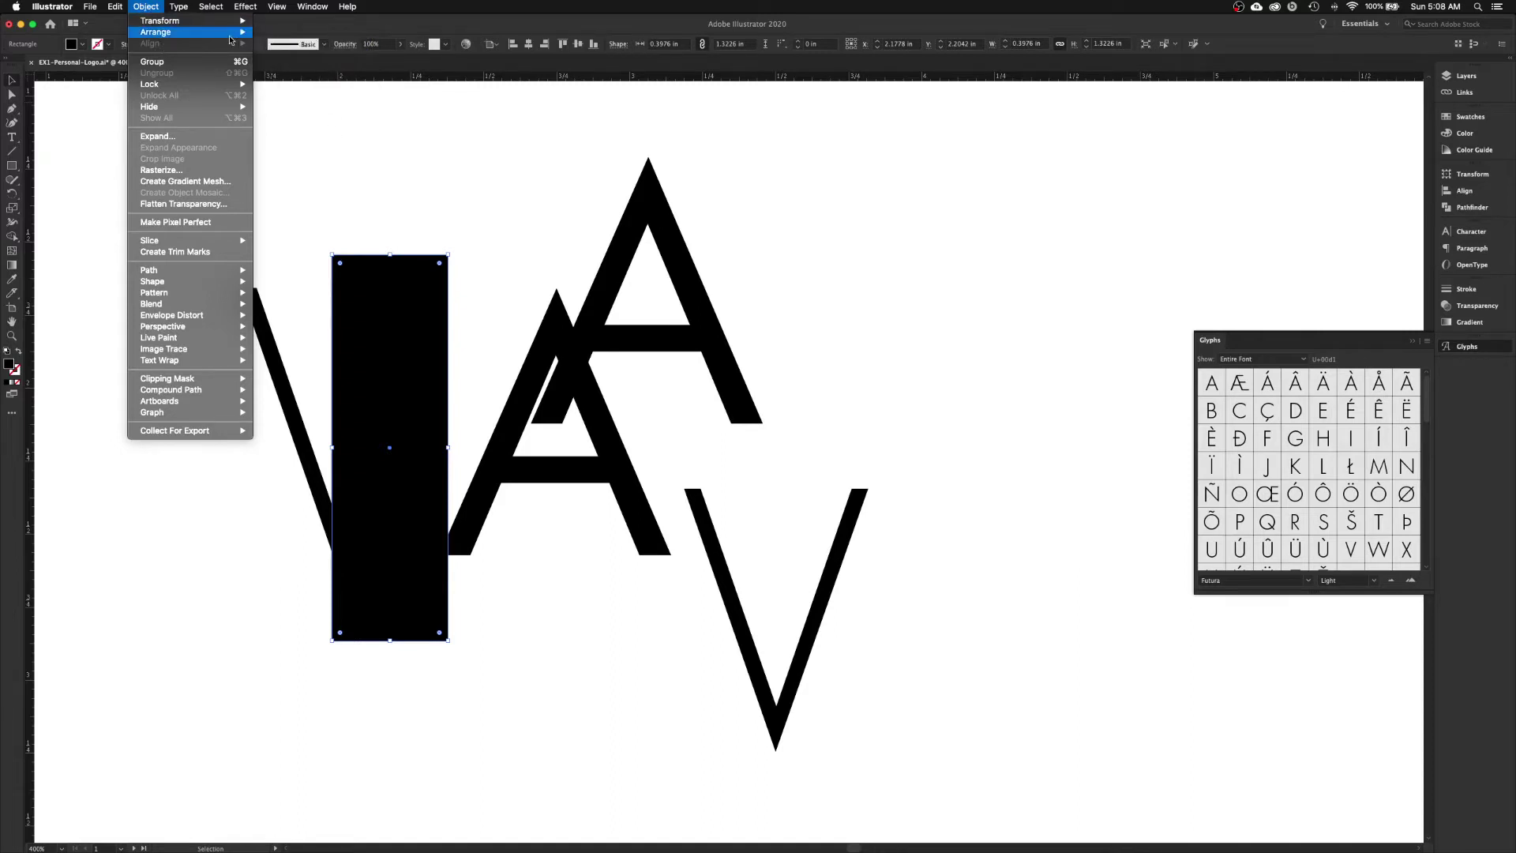
mouse_move(247, 33)
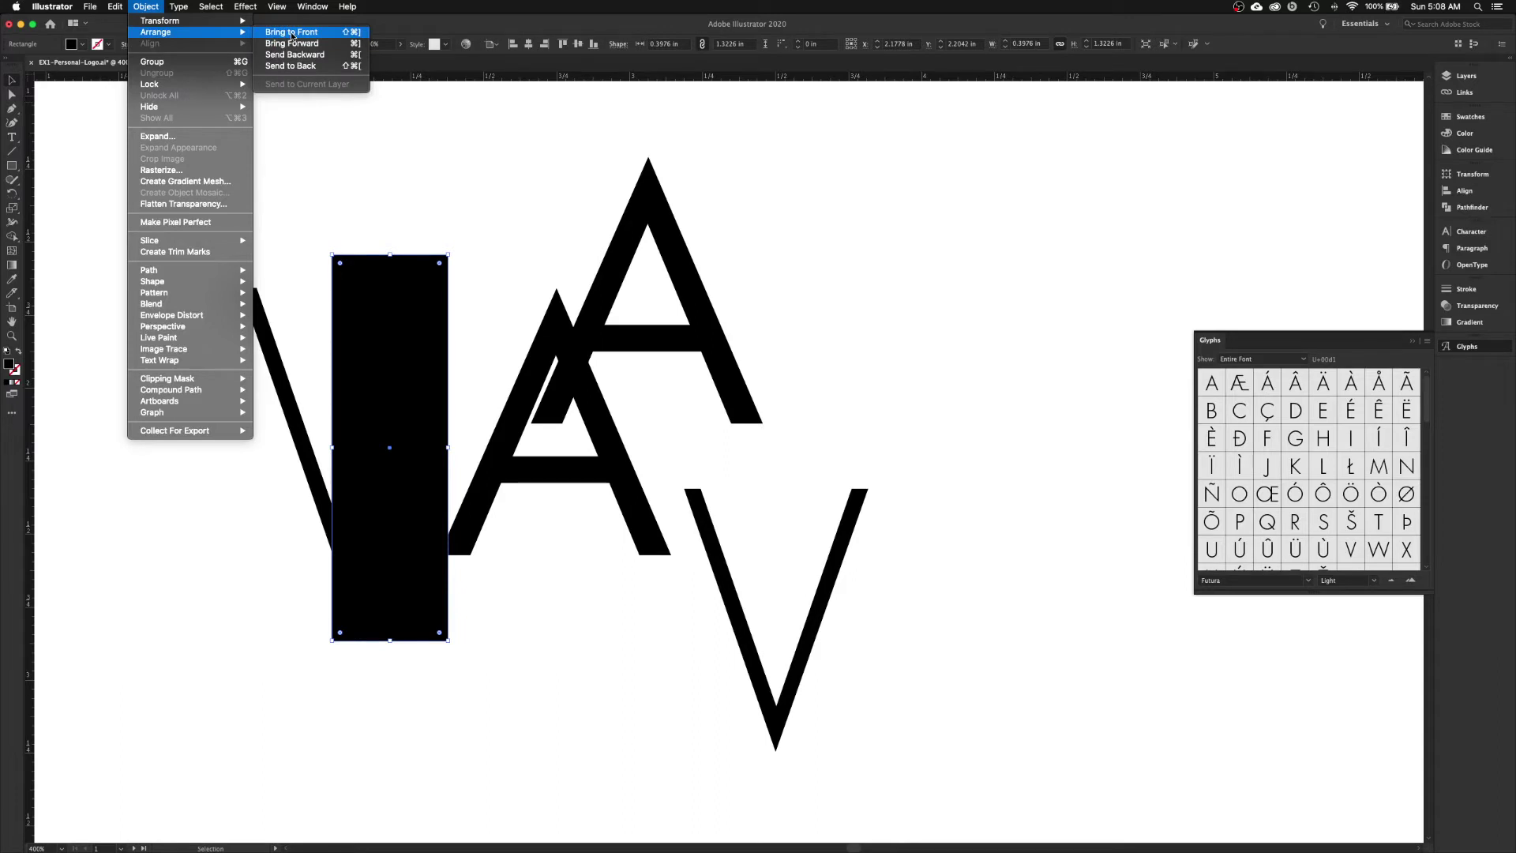
click(362, 180)
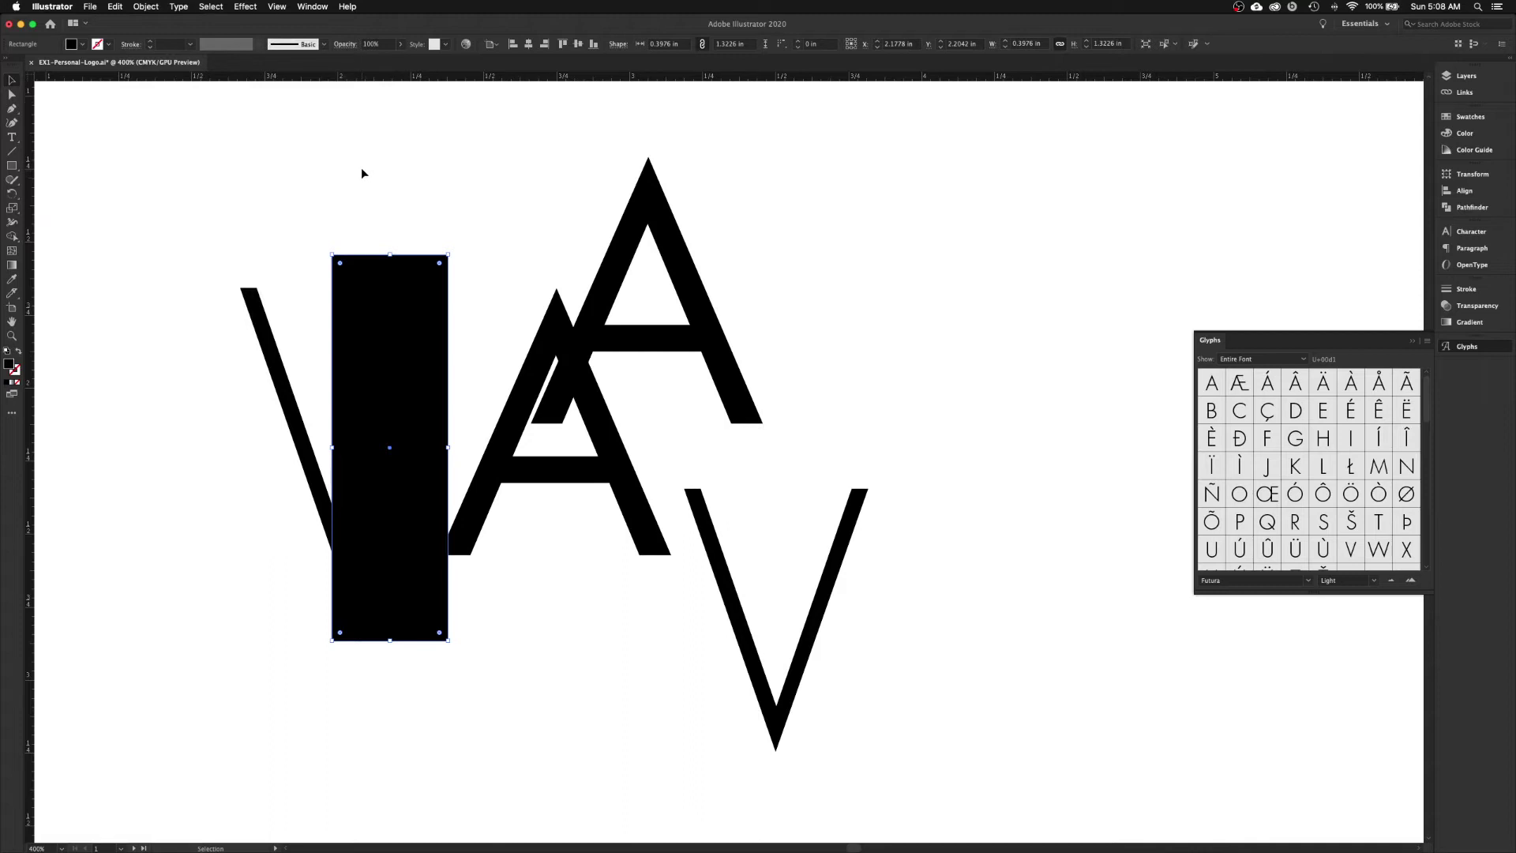
- Move the V together with the black rectangle covering its right half to the empty canvas on the right of the two A's
click(196, 244)
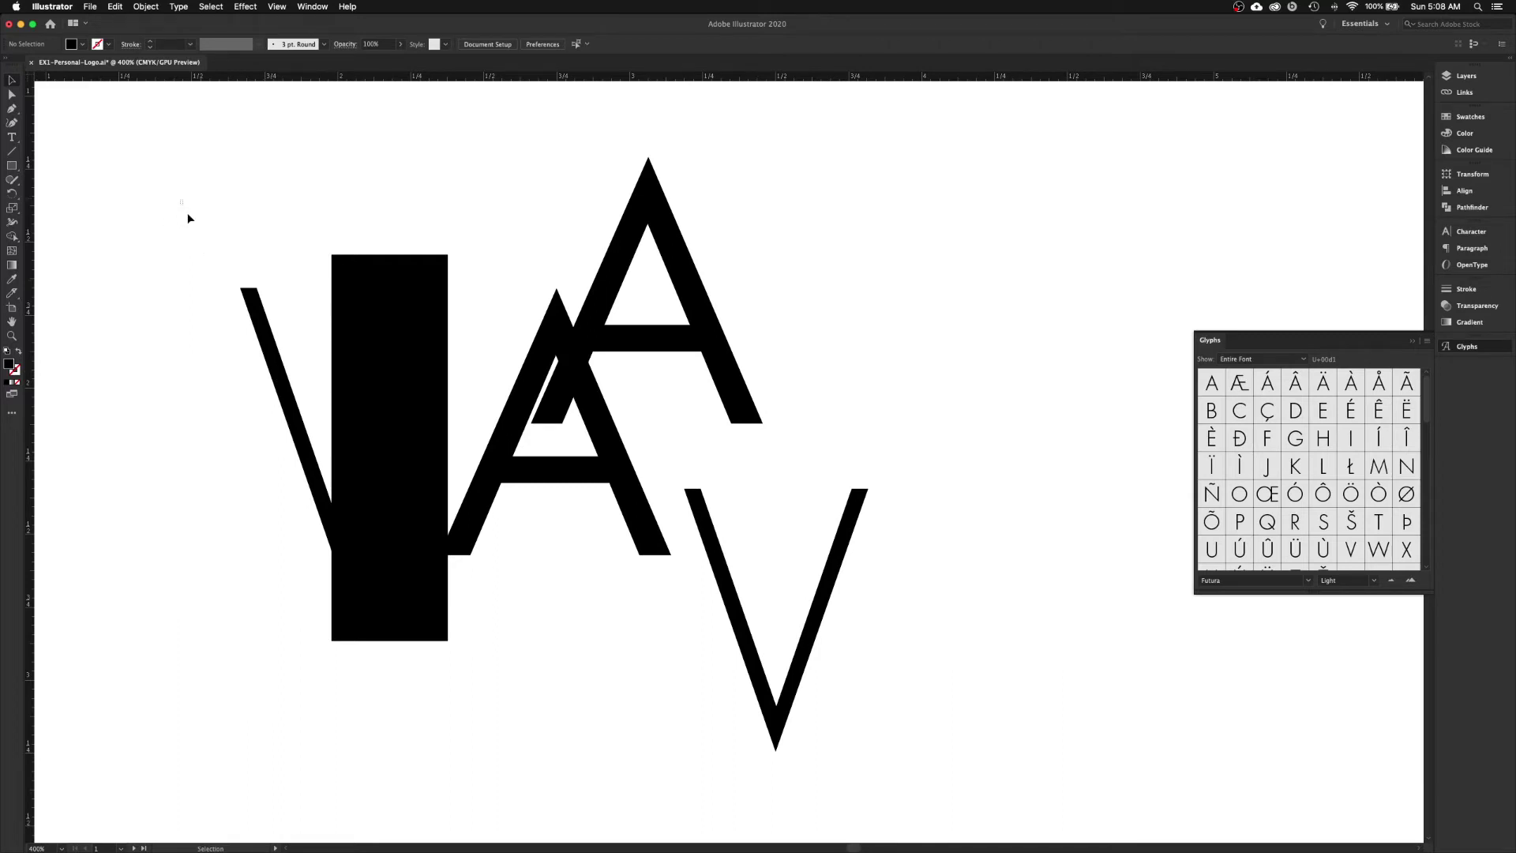
drag(187, 211, 457, 477)
click(192, 528)
click(360, 284)
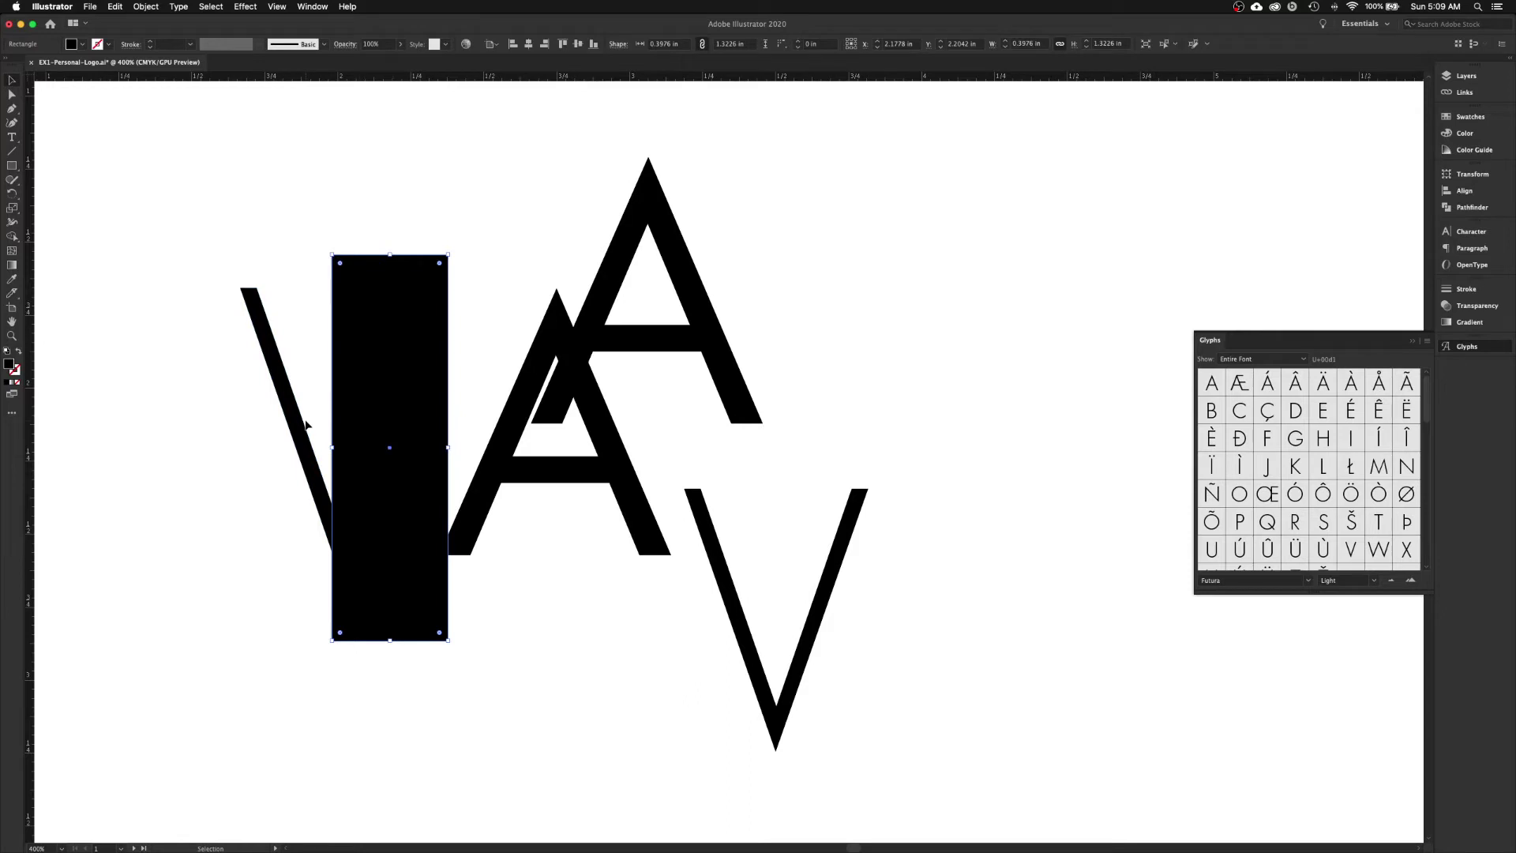
shift+click(278, 376)
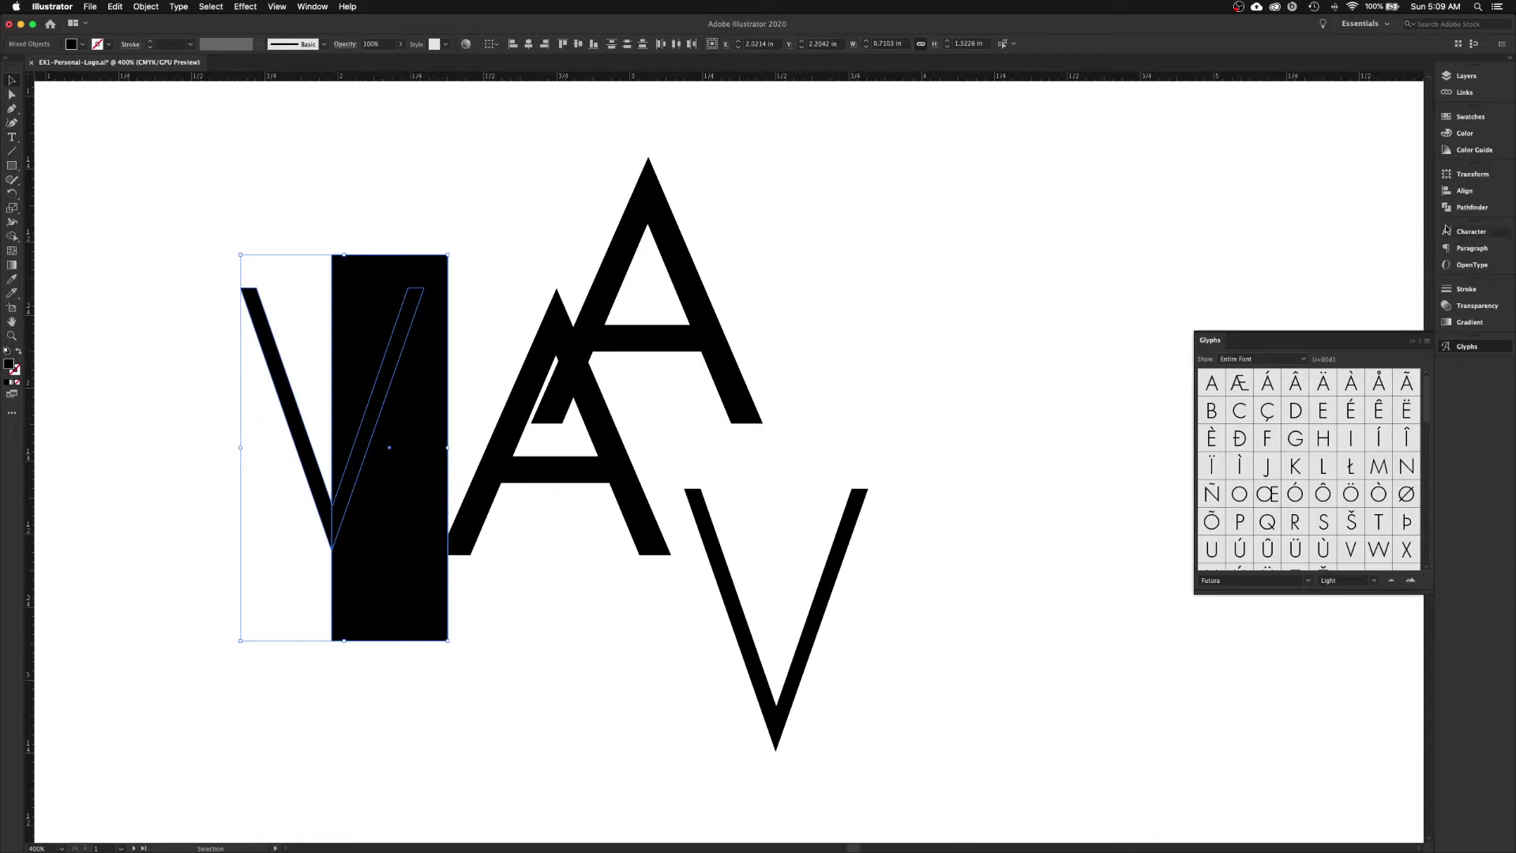
click(1467, 207)
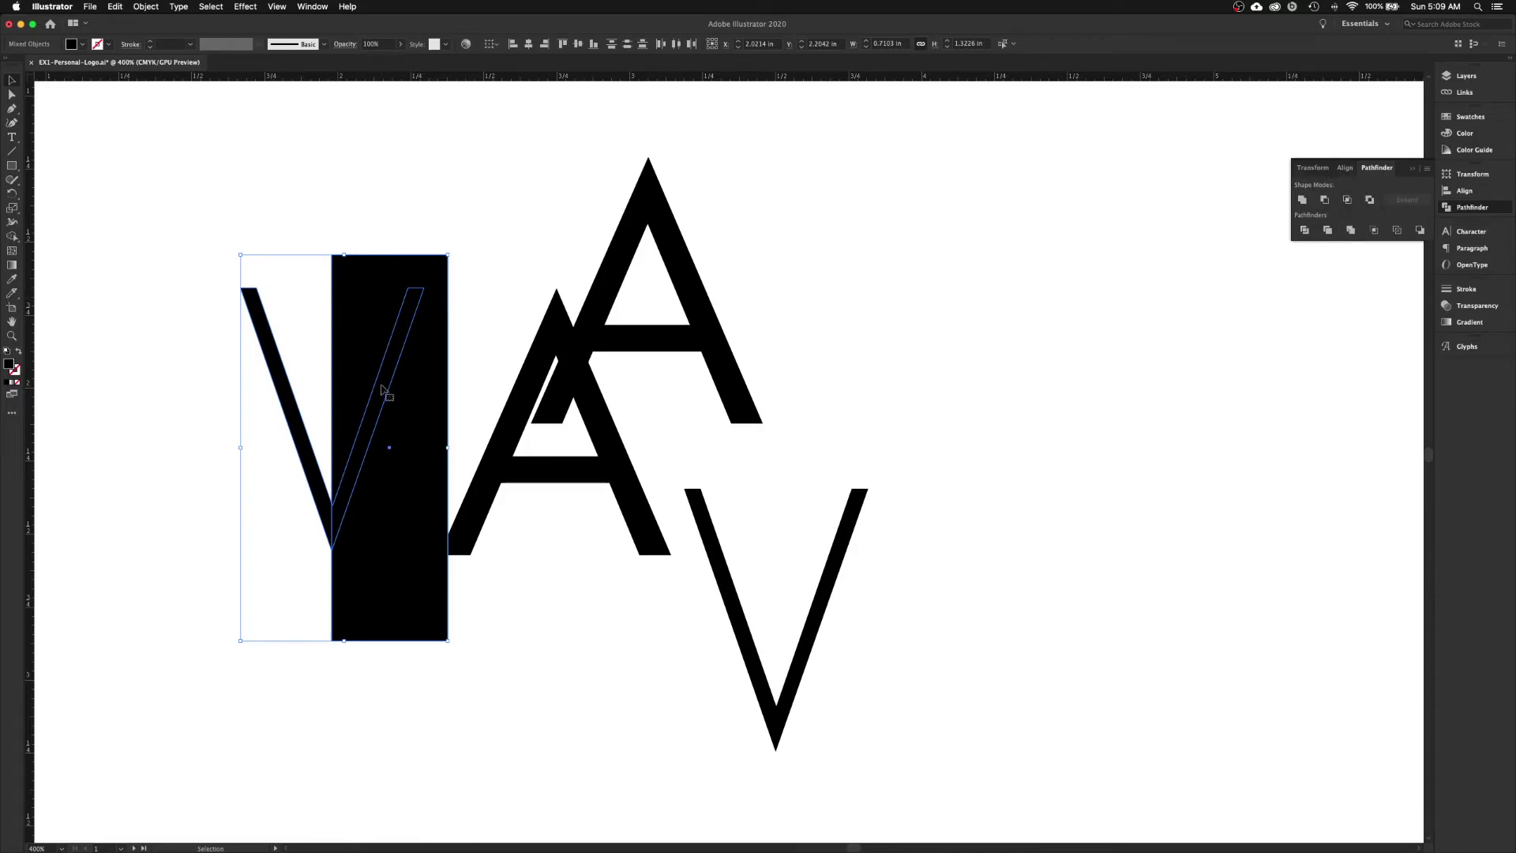
drag(400, 428, 1205, 345)
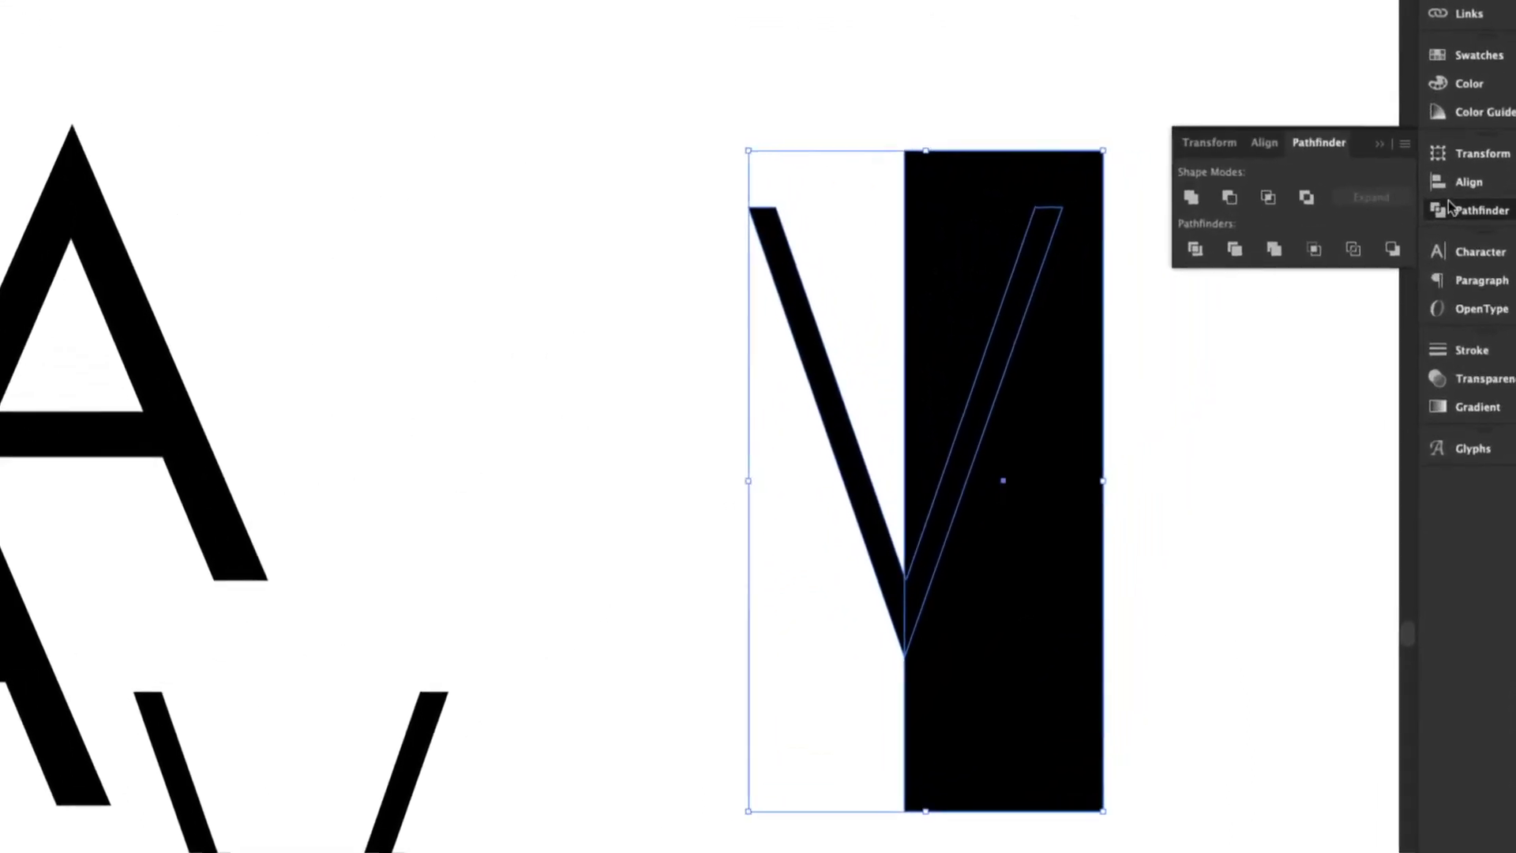
- Subtract the rectangle from the V with the Minus Front shape mode so only its left stroke is kept
click(1305, 199)
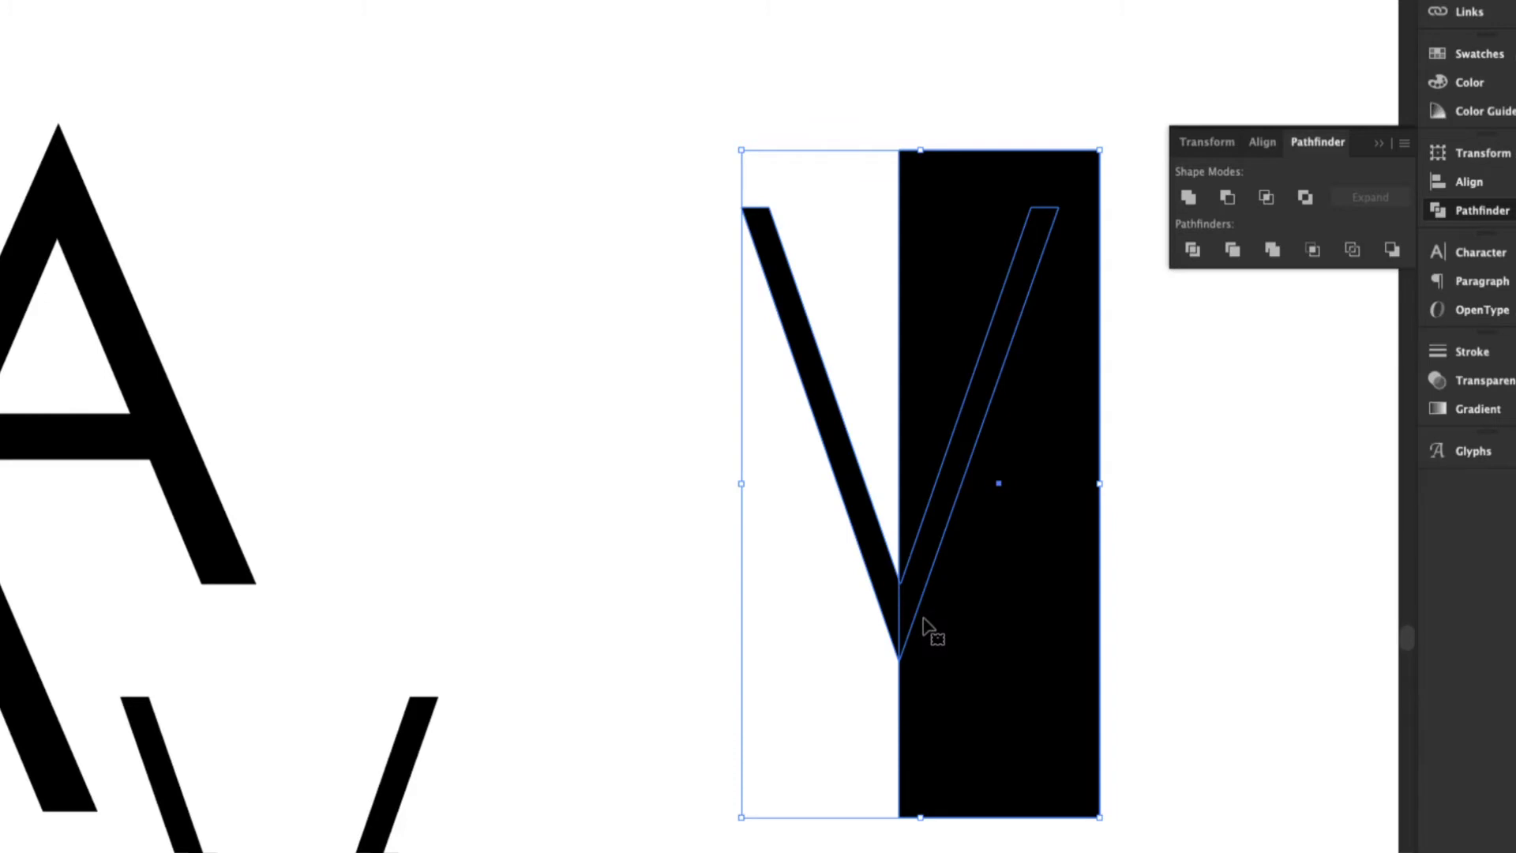
click(1217, 199)
click(904, 553)
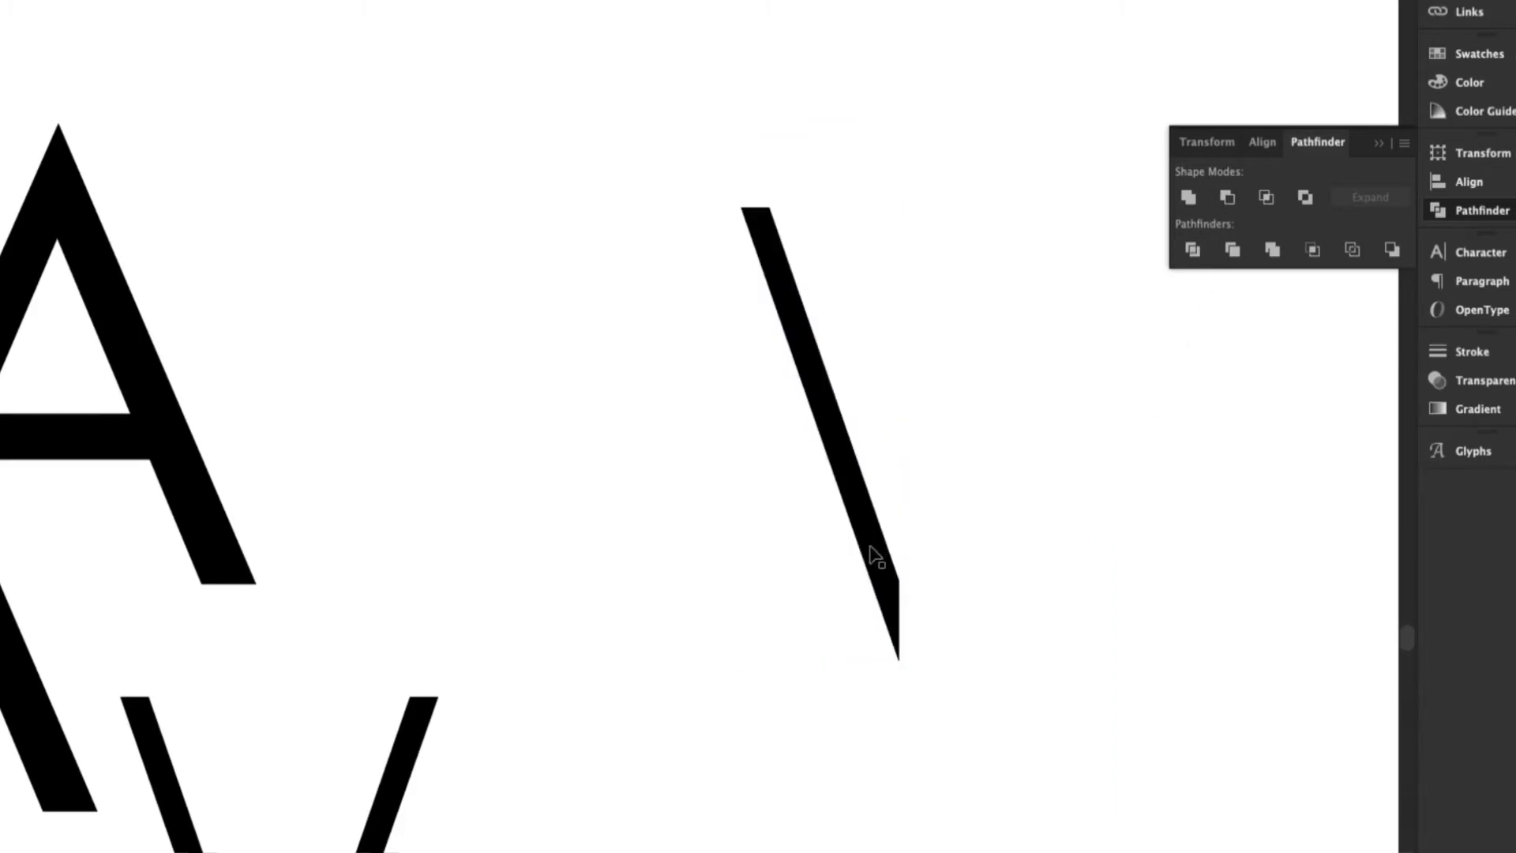
- Delete the lower overlapping A and place the half-V stroke against the bottom-left corner of the remaining A
mouse_move(876, 555)
mouse_down()
mouse_move(491, 430)
mouse_move(467, 457)
mouse_up()
drag(377, 423, 946, 429)
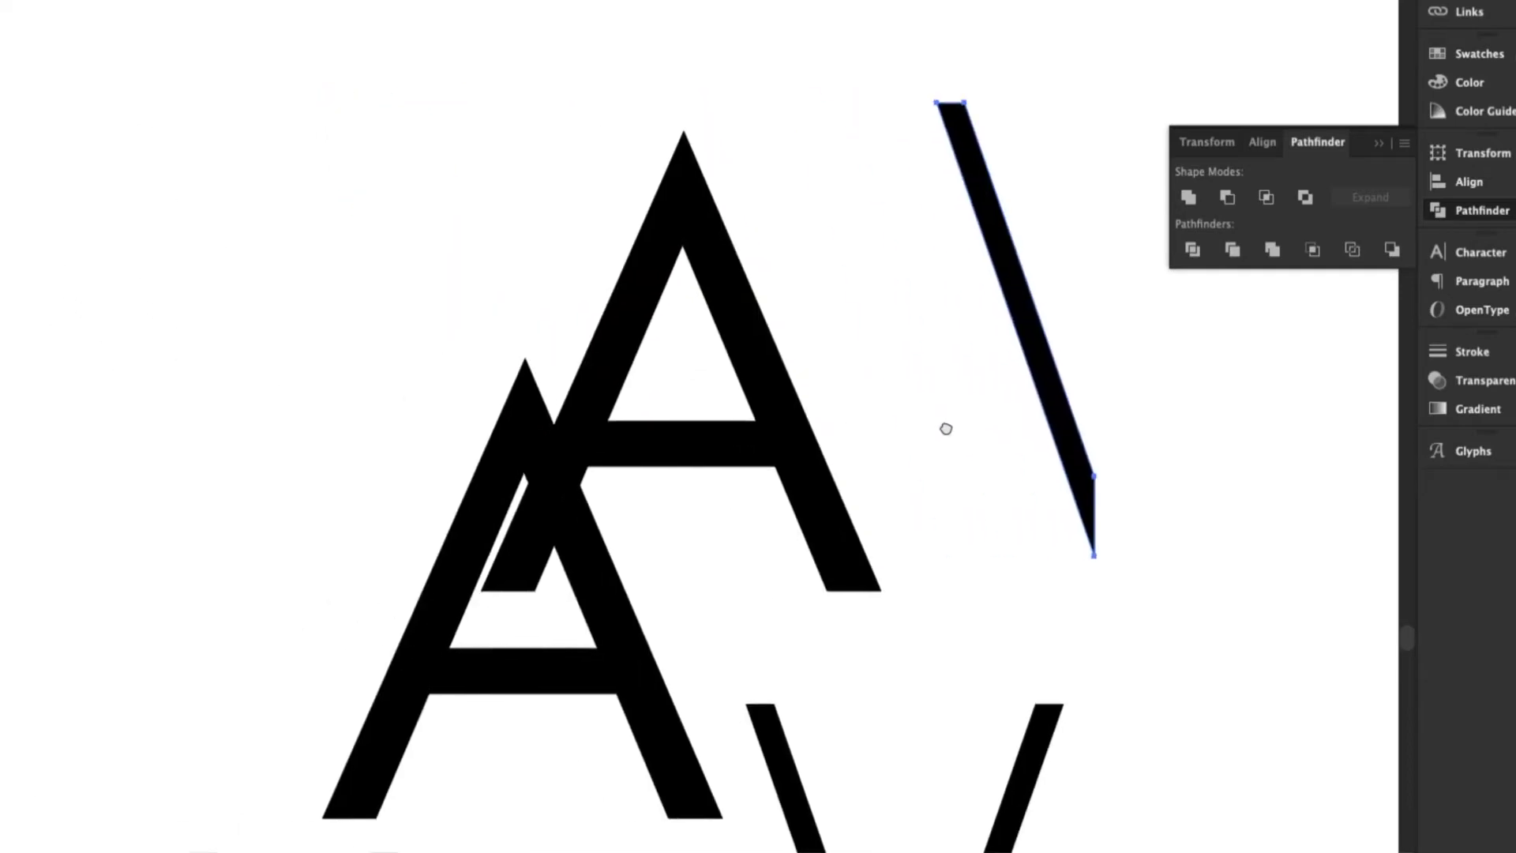
click(606, 612)
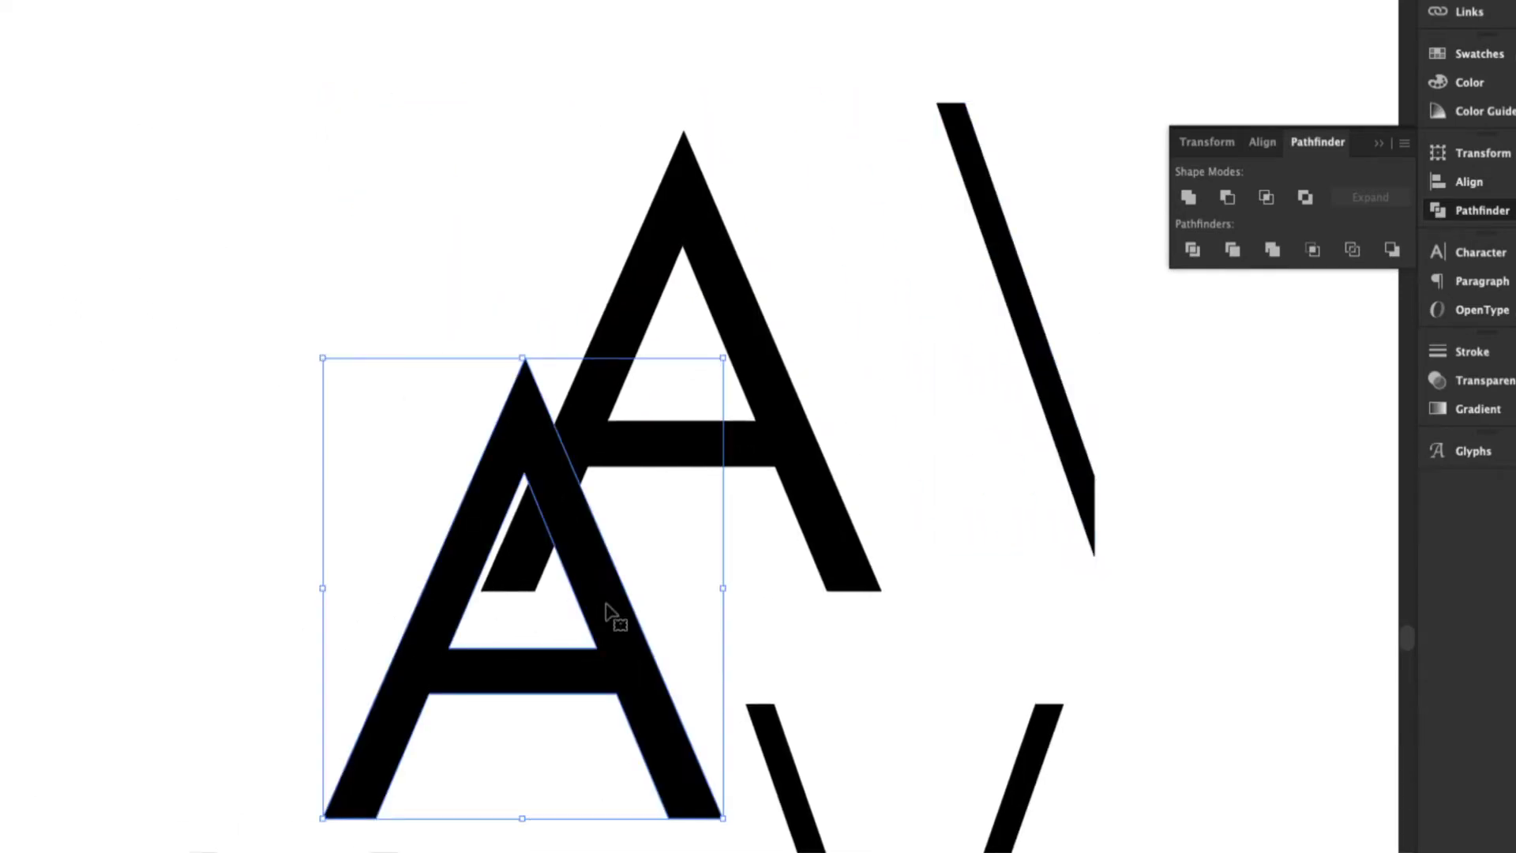
key(Delete)
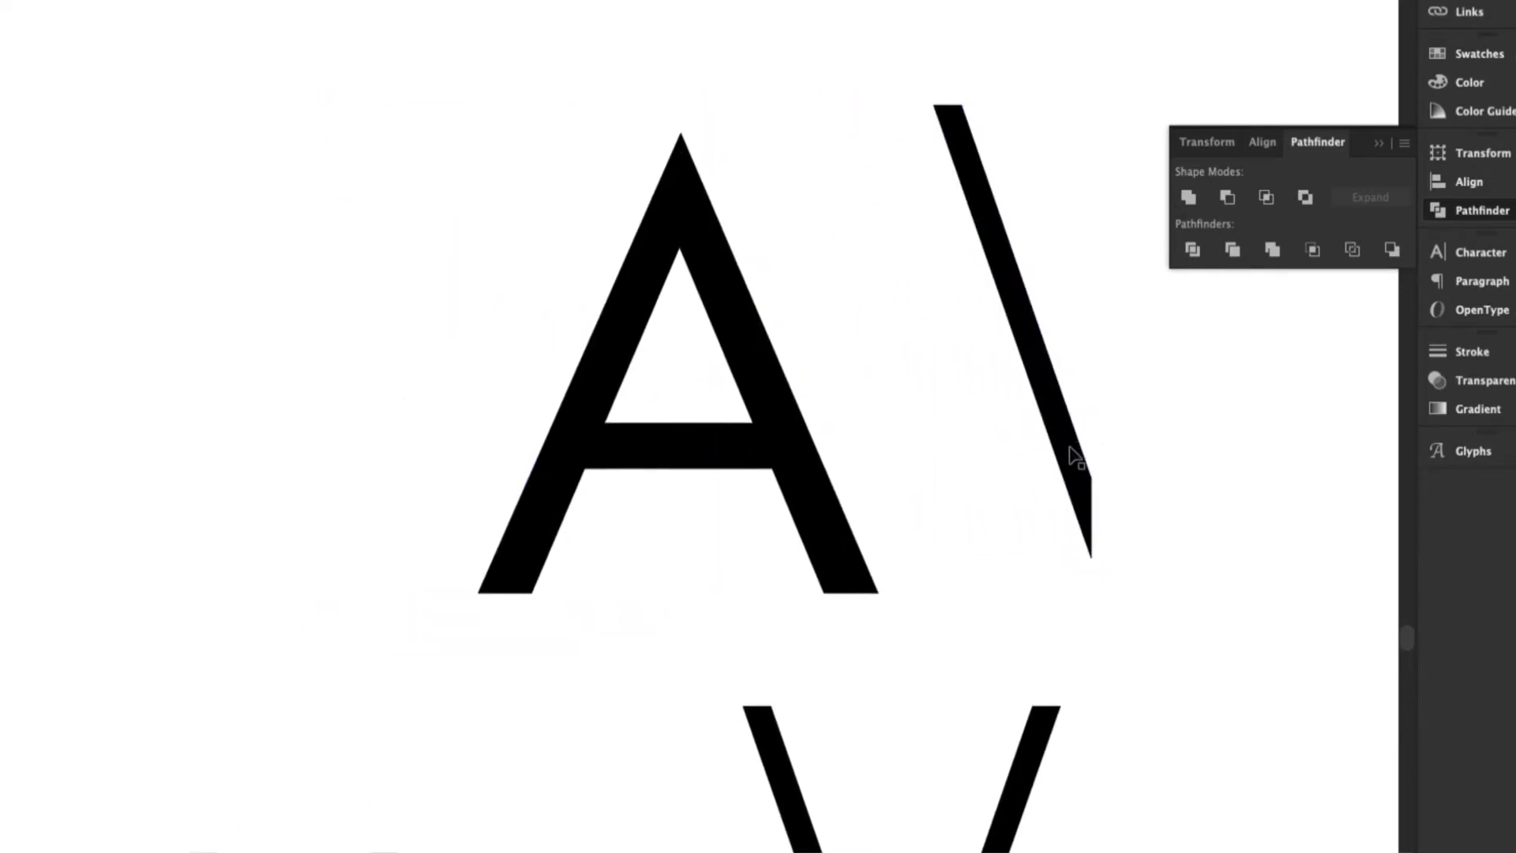
drag(1074, 457, 453, 492)
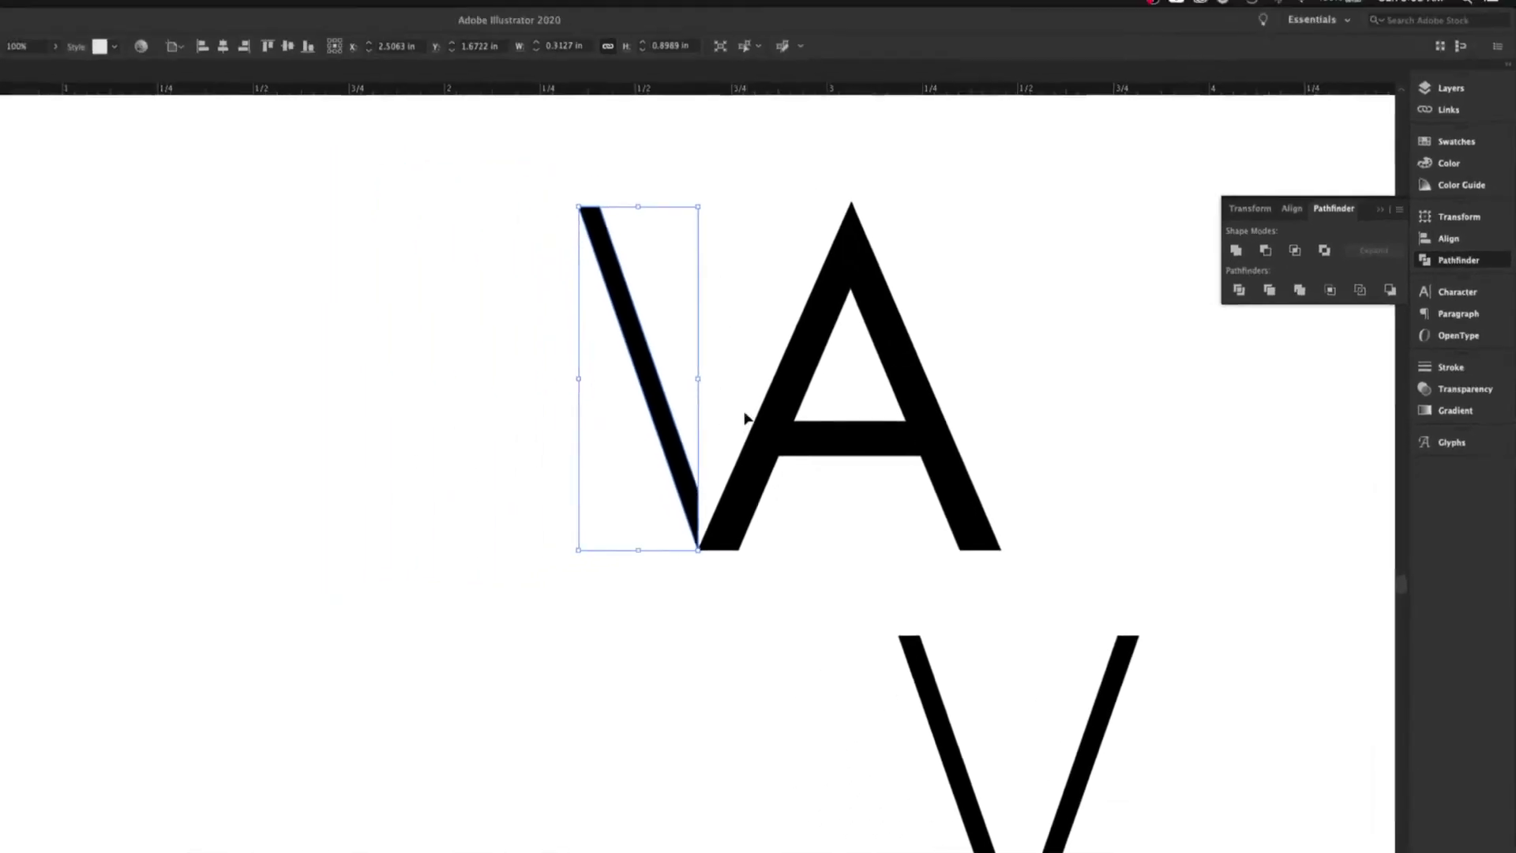
- Extend the stroke's inner bottom anchor point down along its slant until it sits inside the A's left leg
key(z)
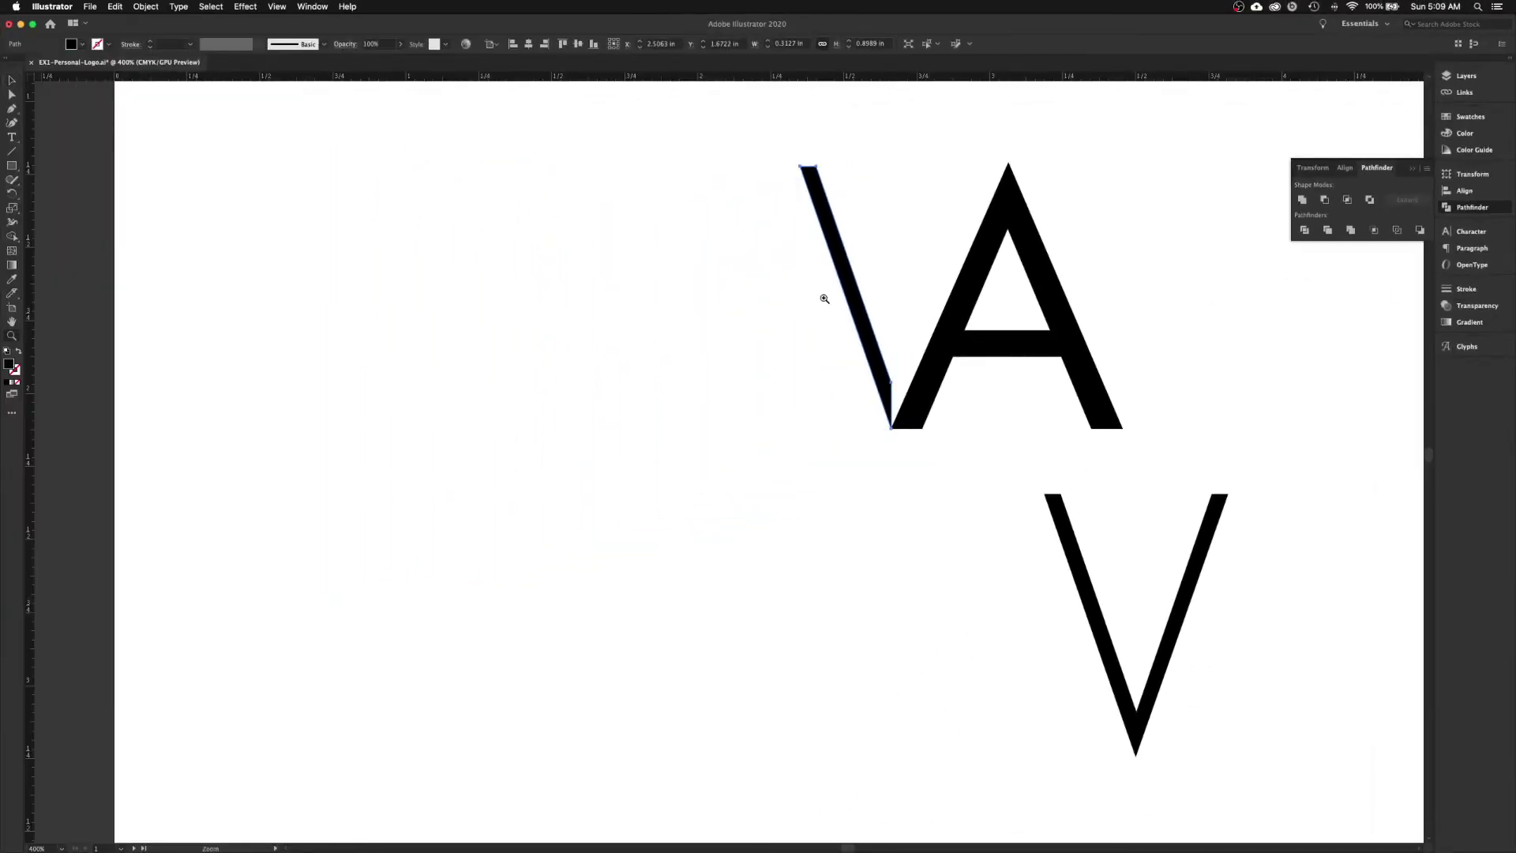
drag(795, 296, 1144, 514)
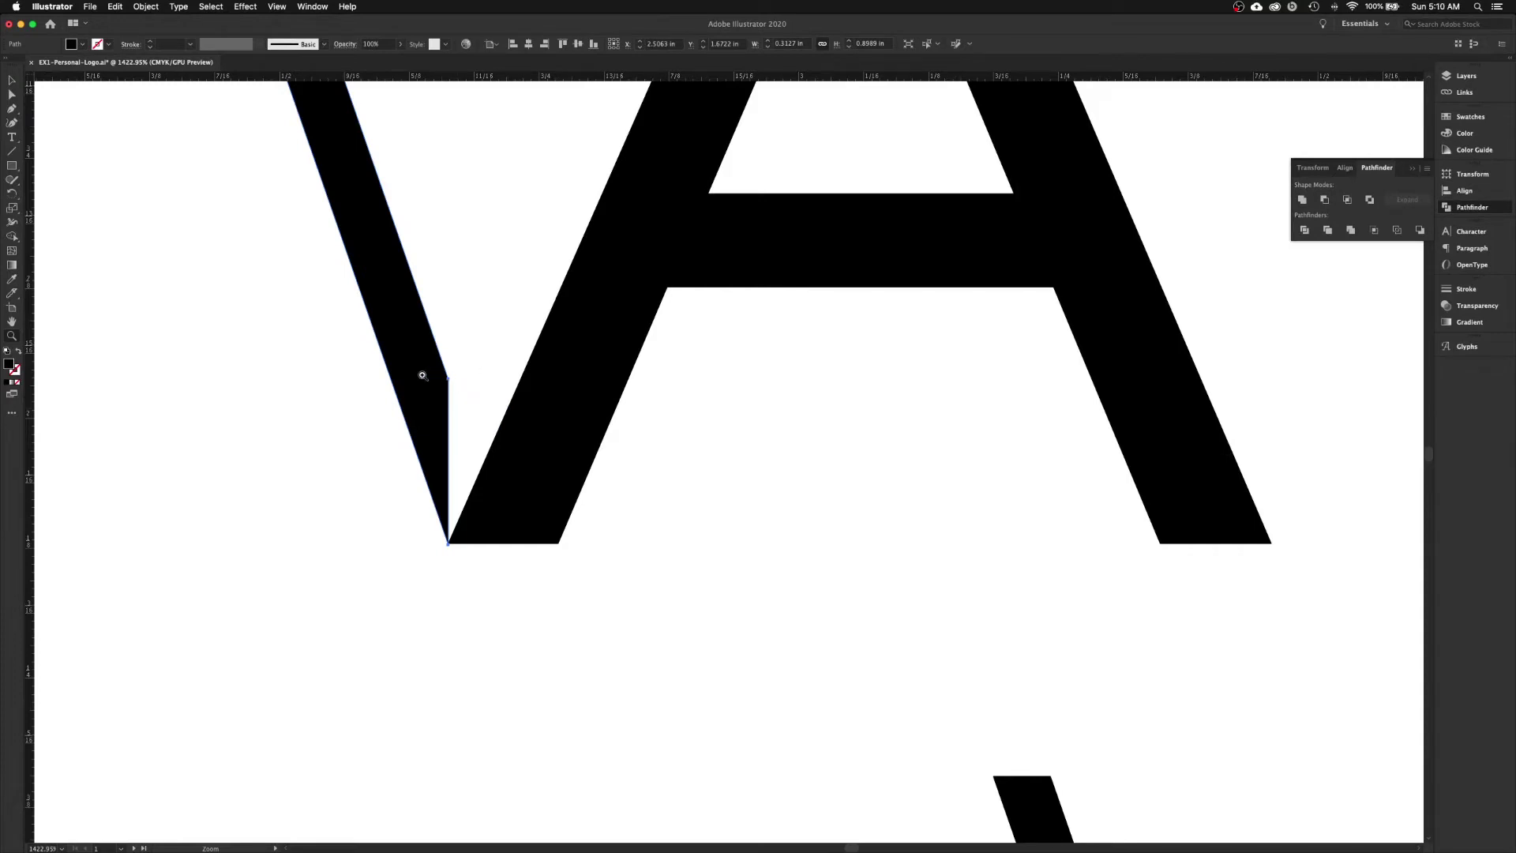
key(a)
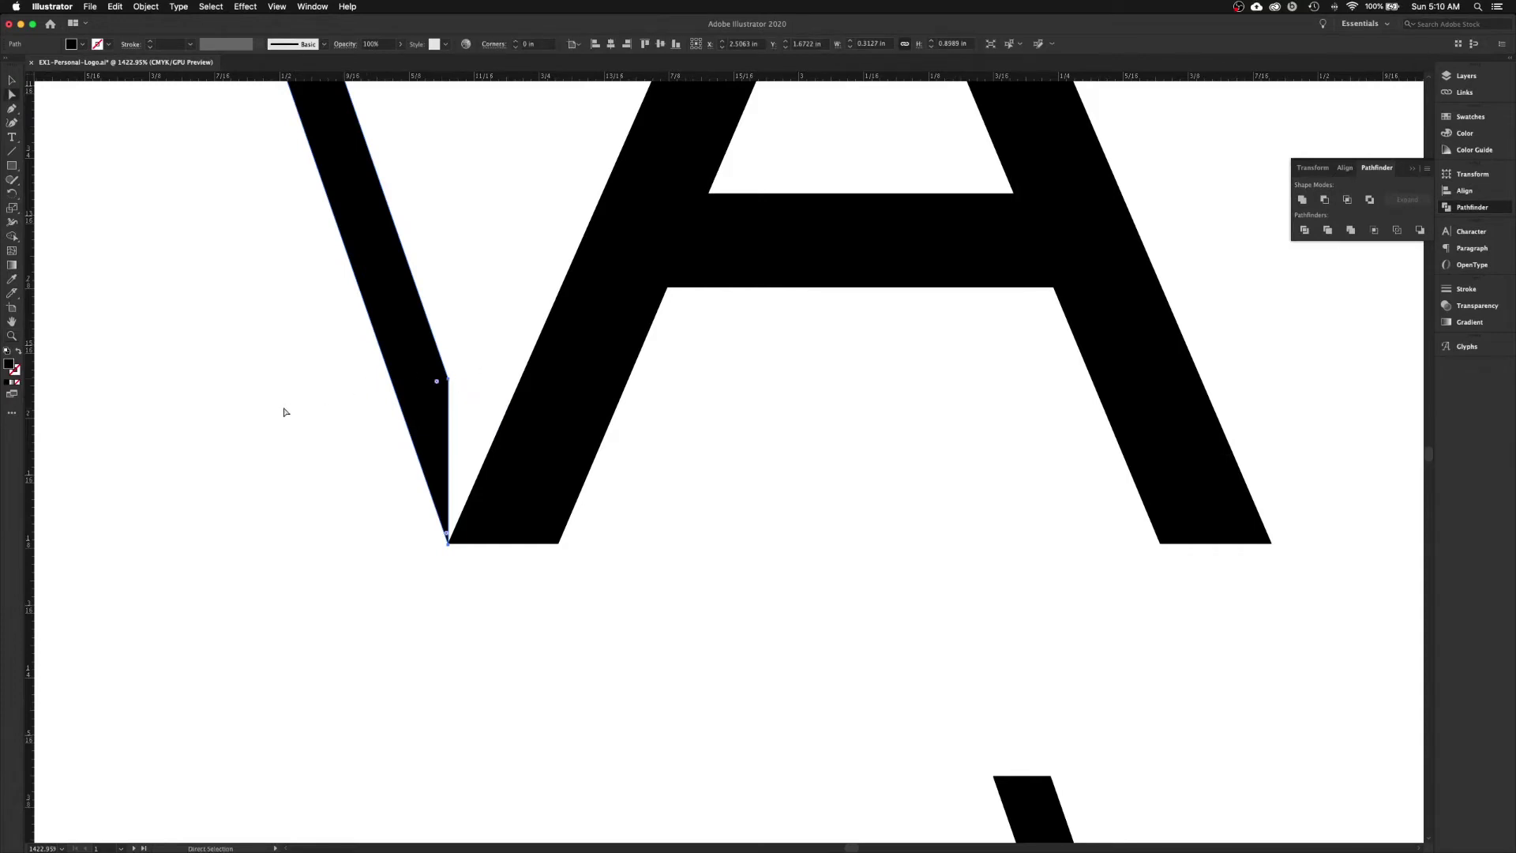
click(284, 411)
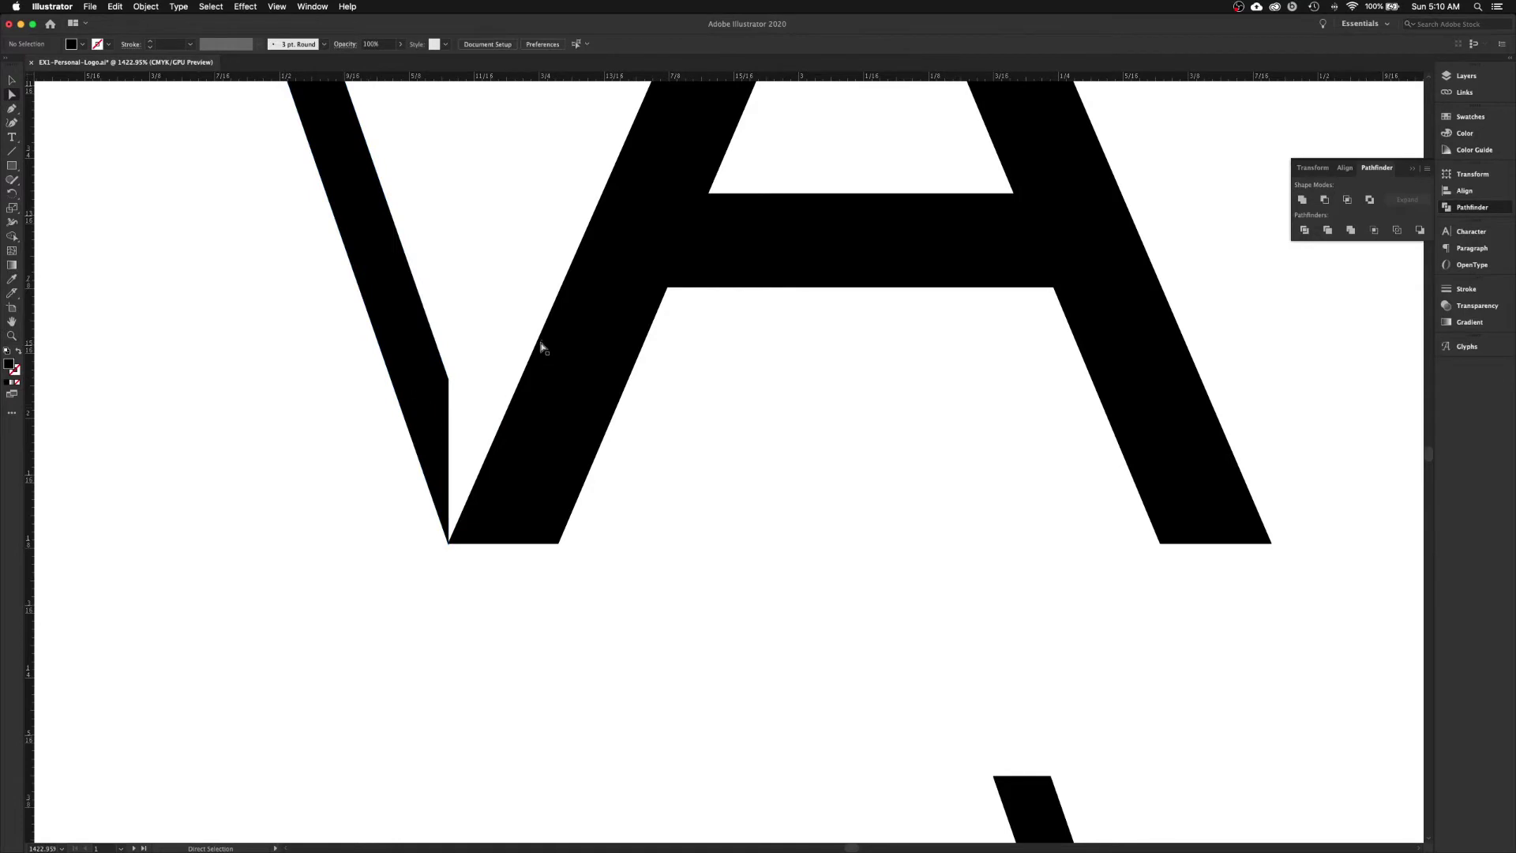
click(448, 380)
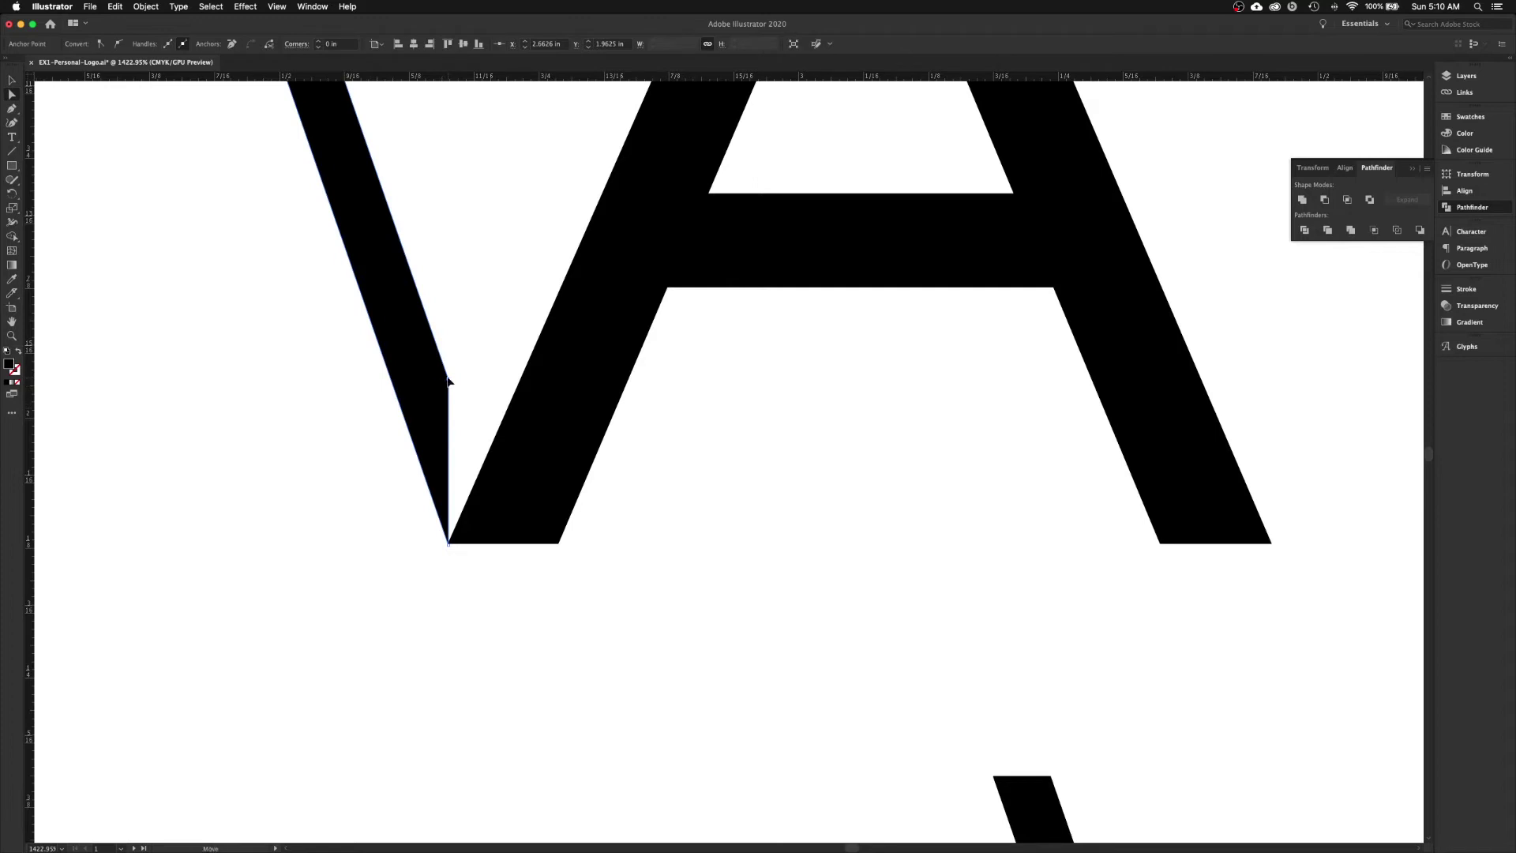
drag(448, 382, 489, 495)
drag(488, 495, 481, 497)
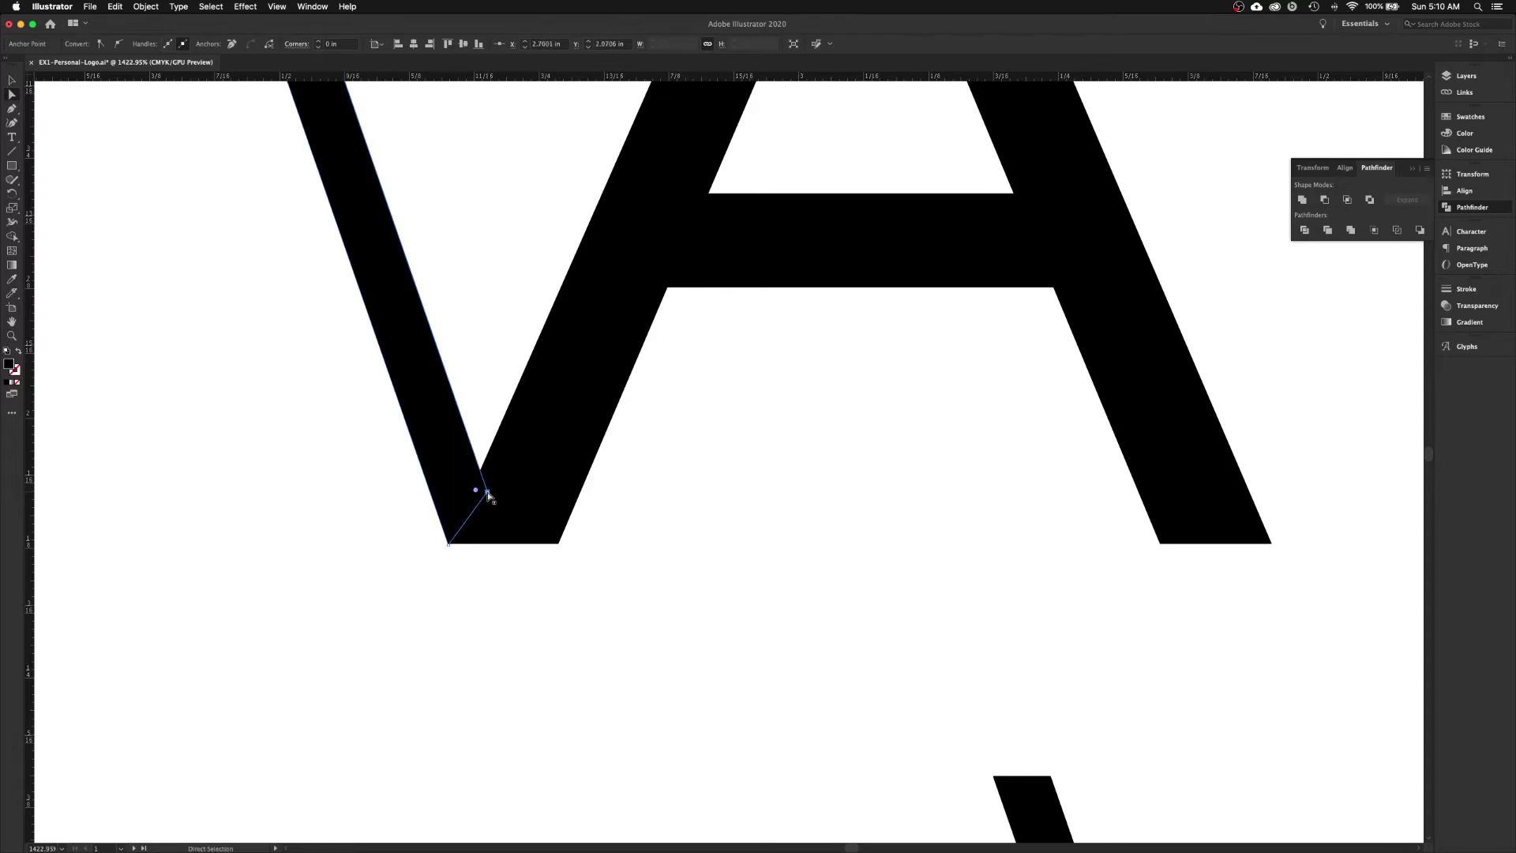
click(491, 610)
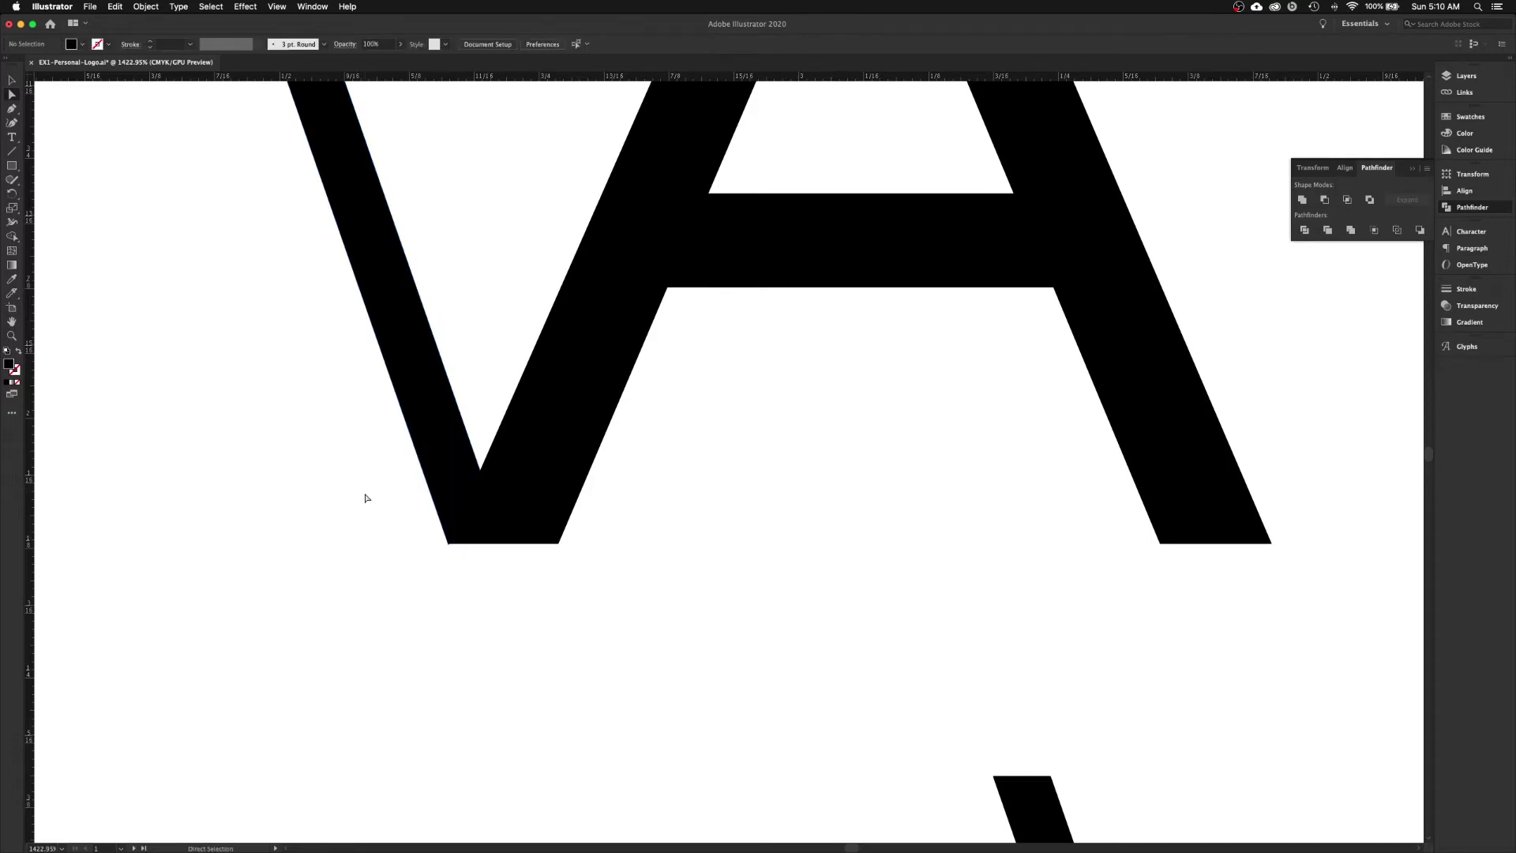
- Nudge the half-V stroke up slightly against the base of the A
click(434, 438)
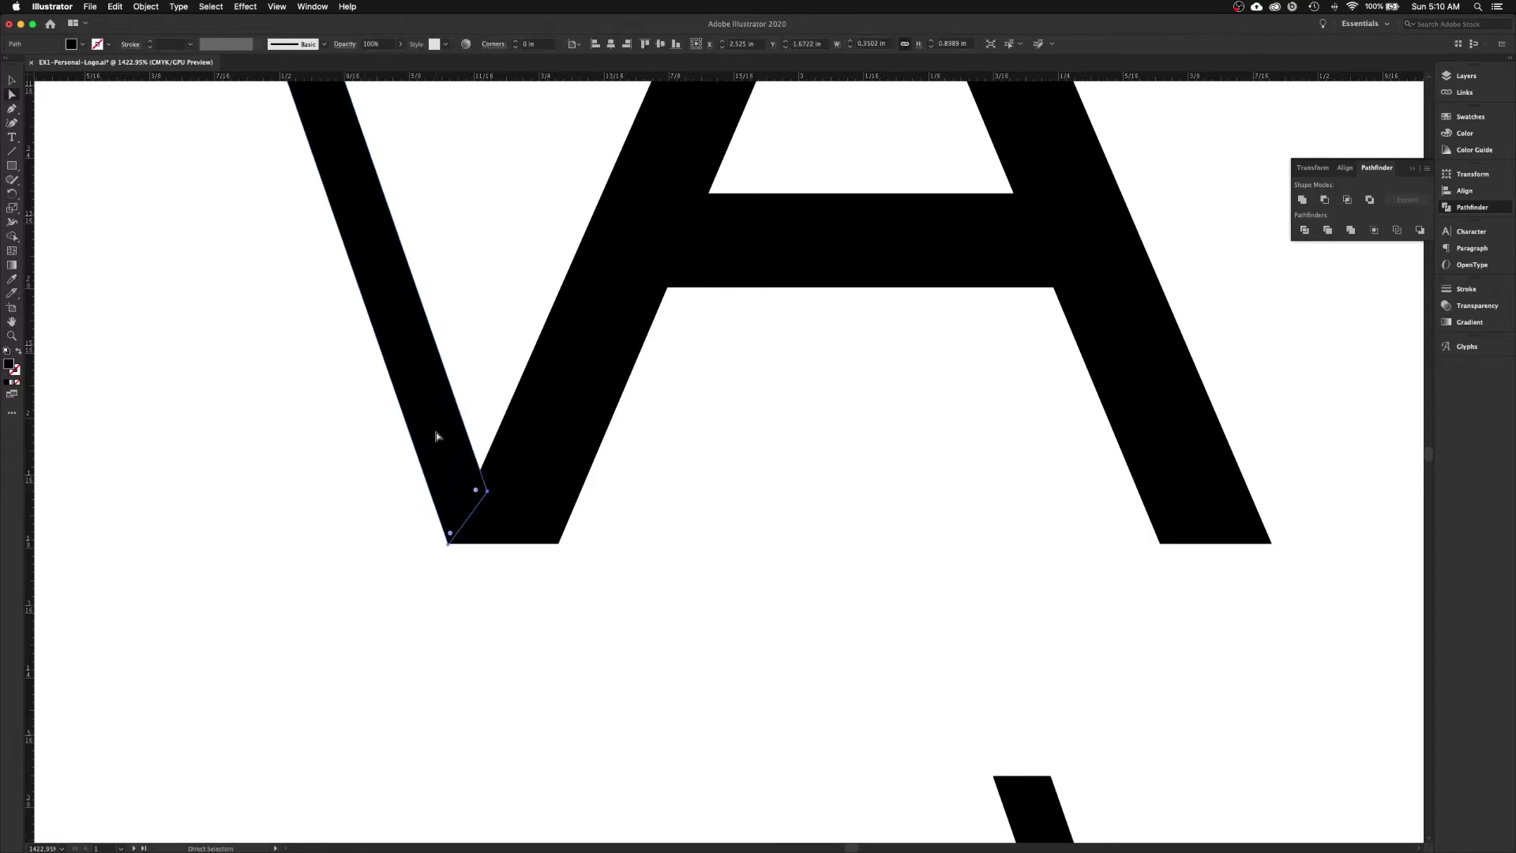
key(Up)
click(253, 524)
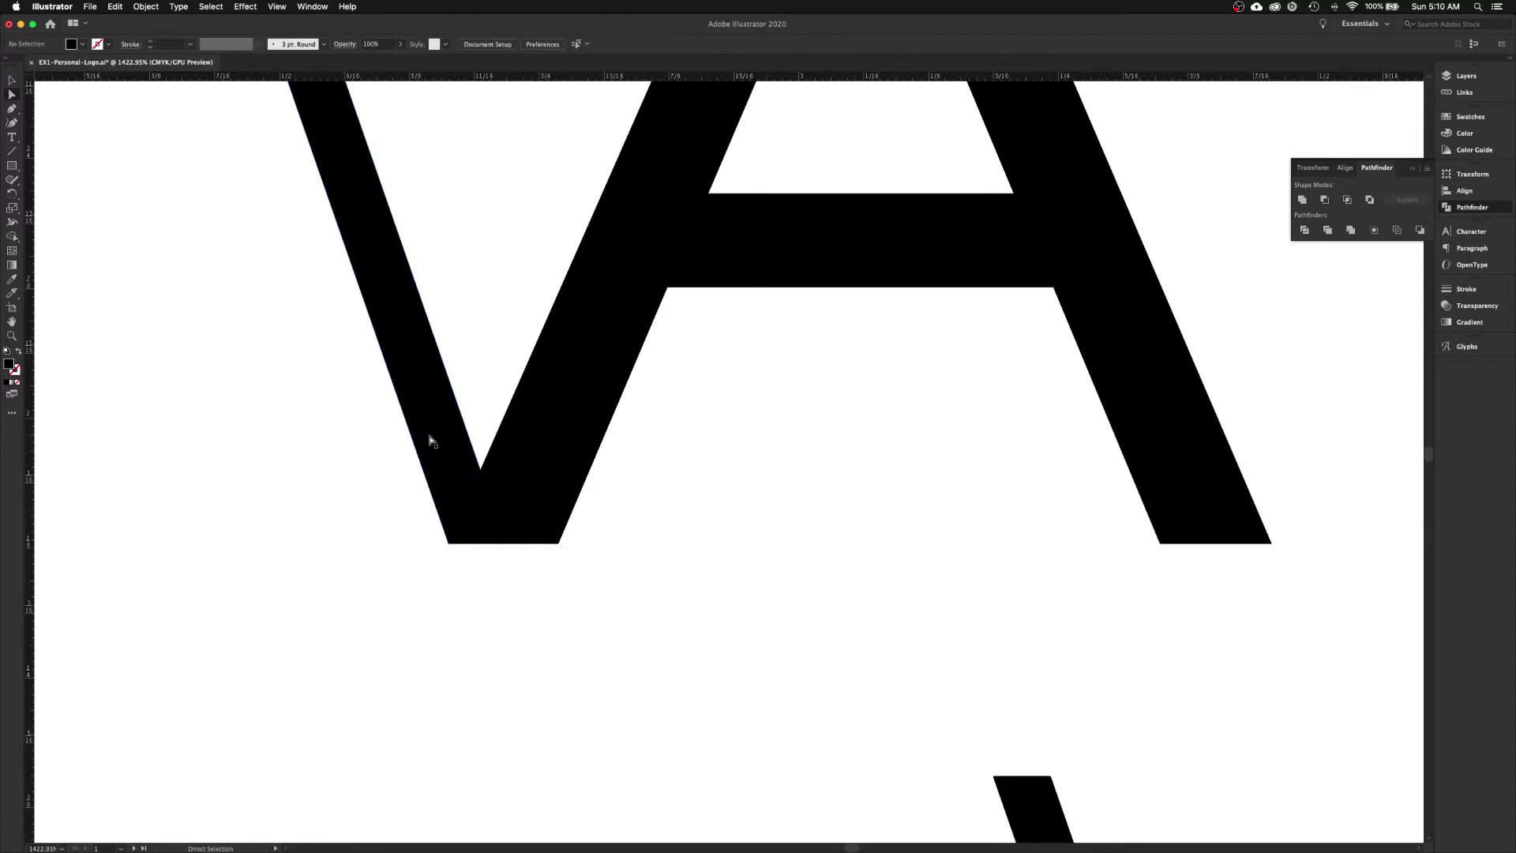
- Set up a reflection of the half-V stroke about its own centre, trying the horizontal axis before choosing Vertical
key(super+minus)
key(super+minus)
key(super+minus)
key(super+minus)
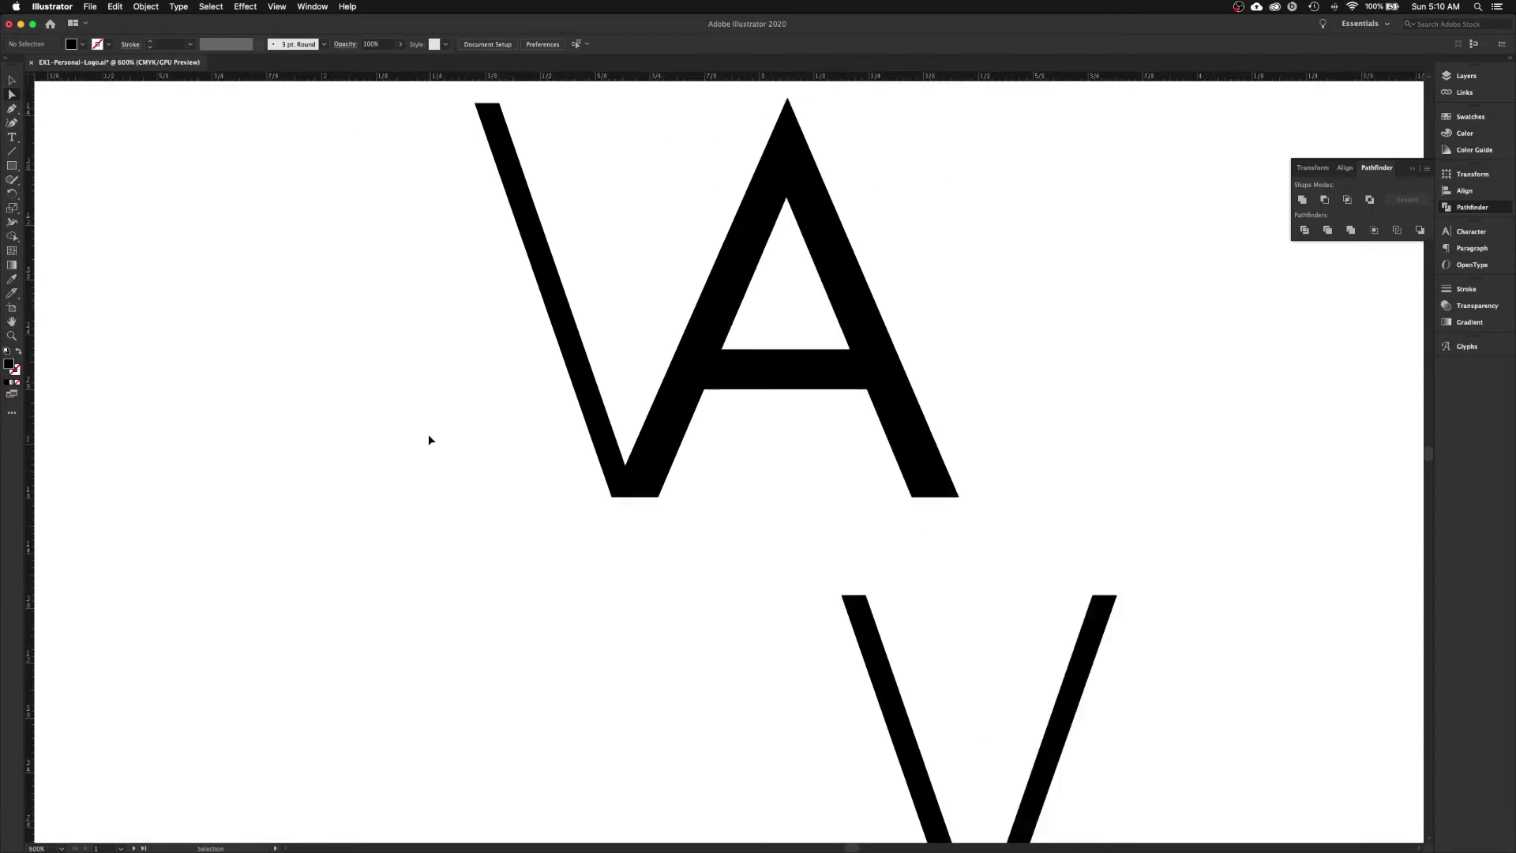
drag(612, 447, 497, 453)
key(v)
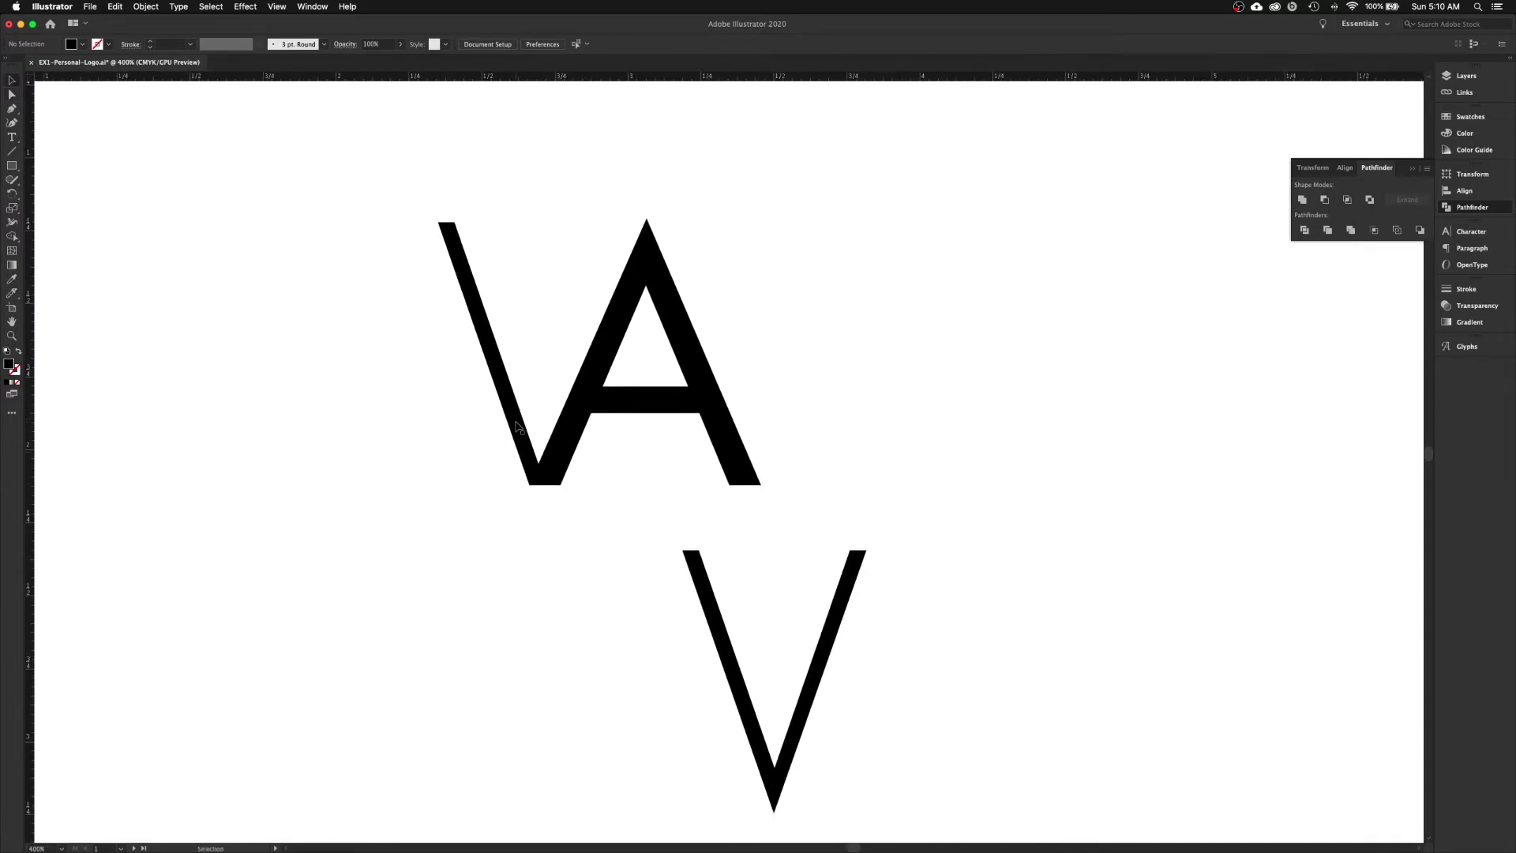
click(517, 425)
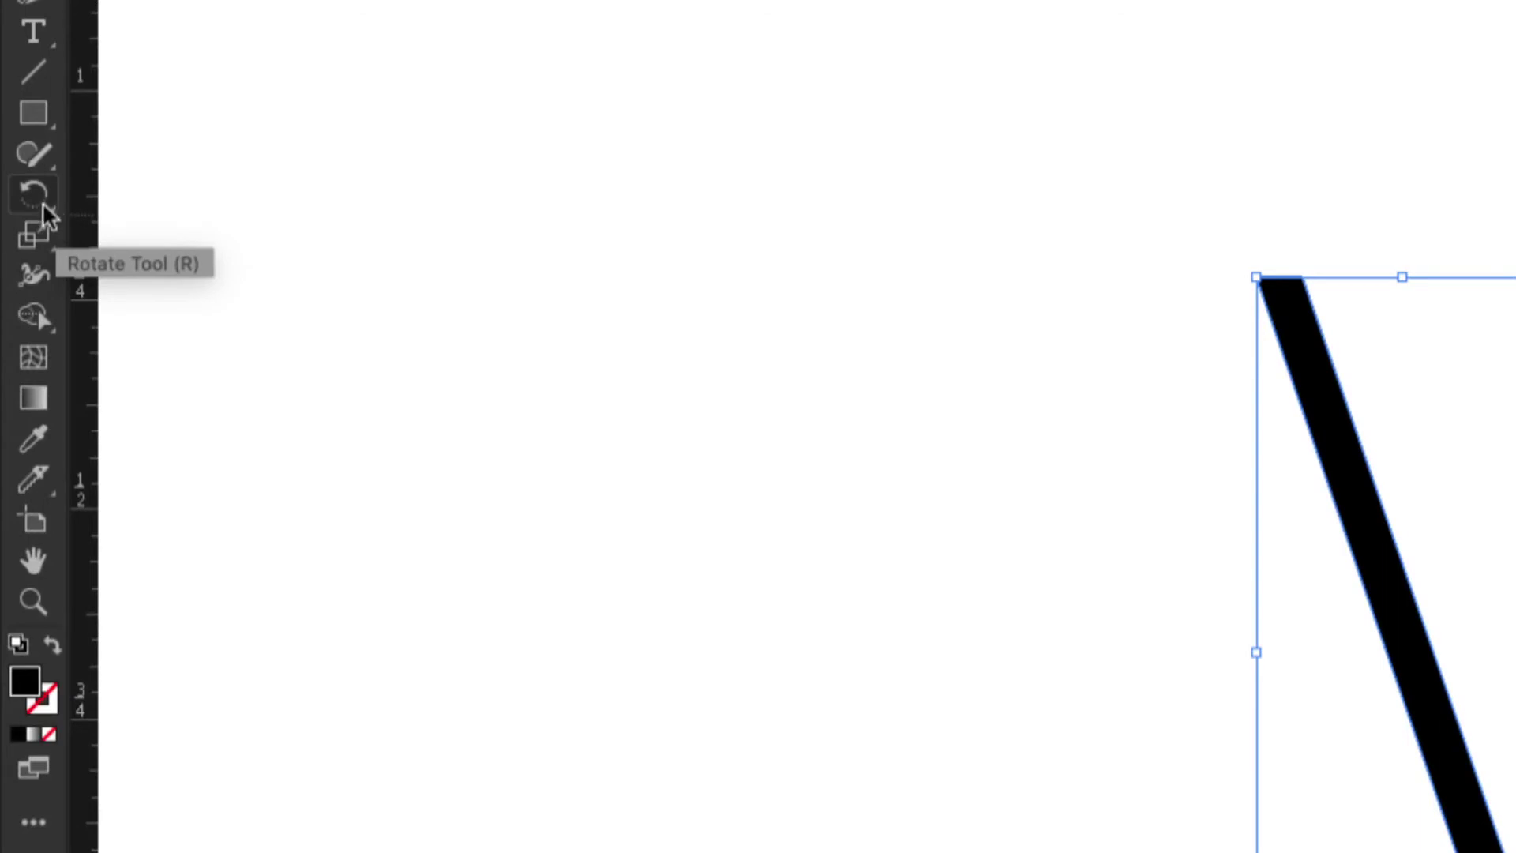
click(46, 214)
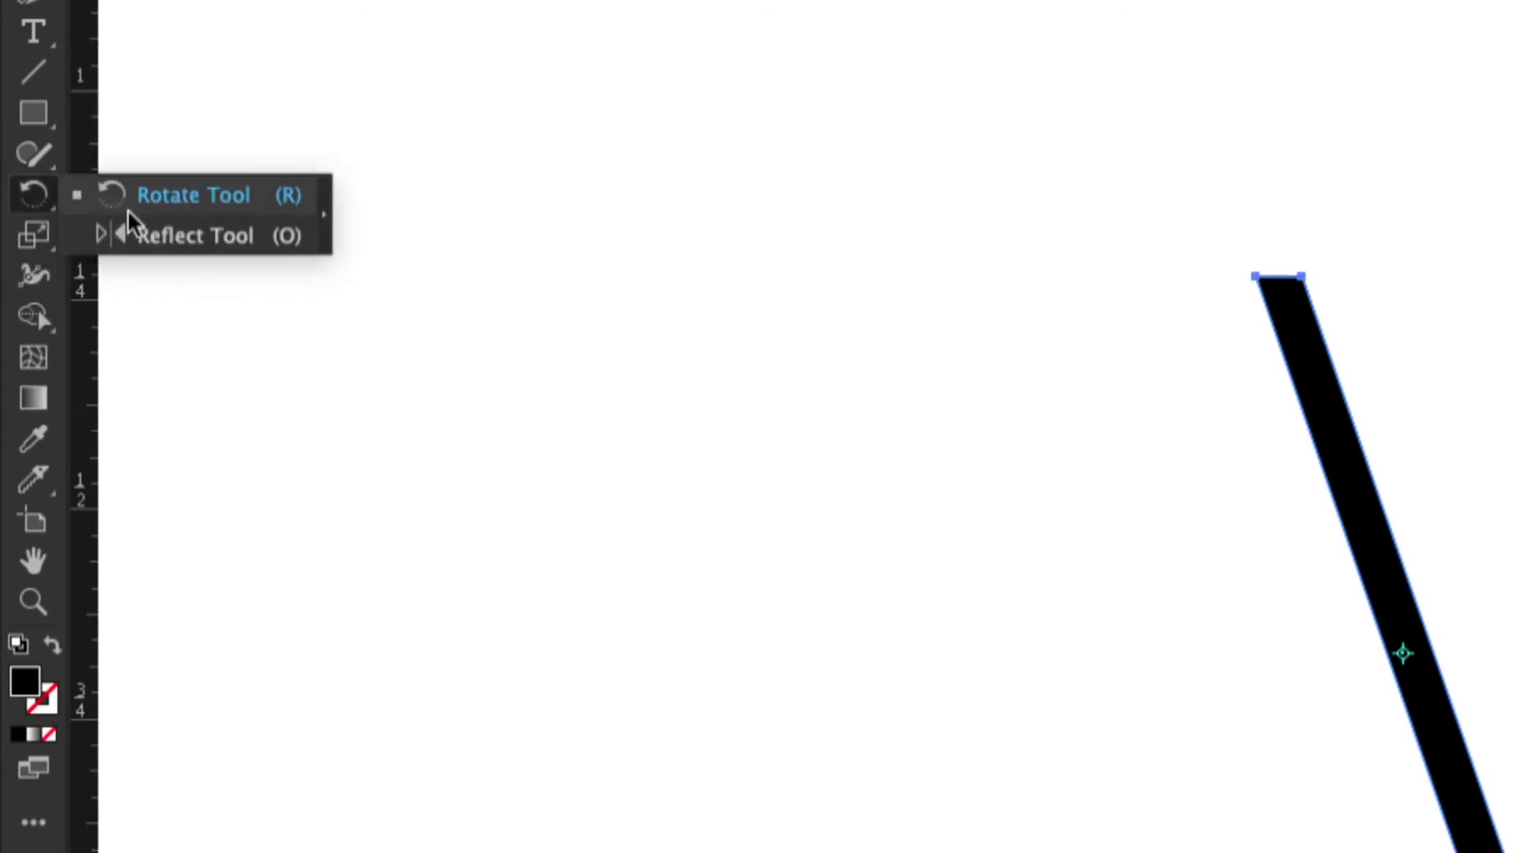
click(36, 207)
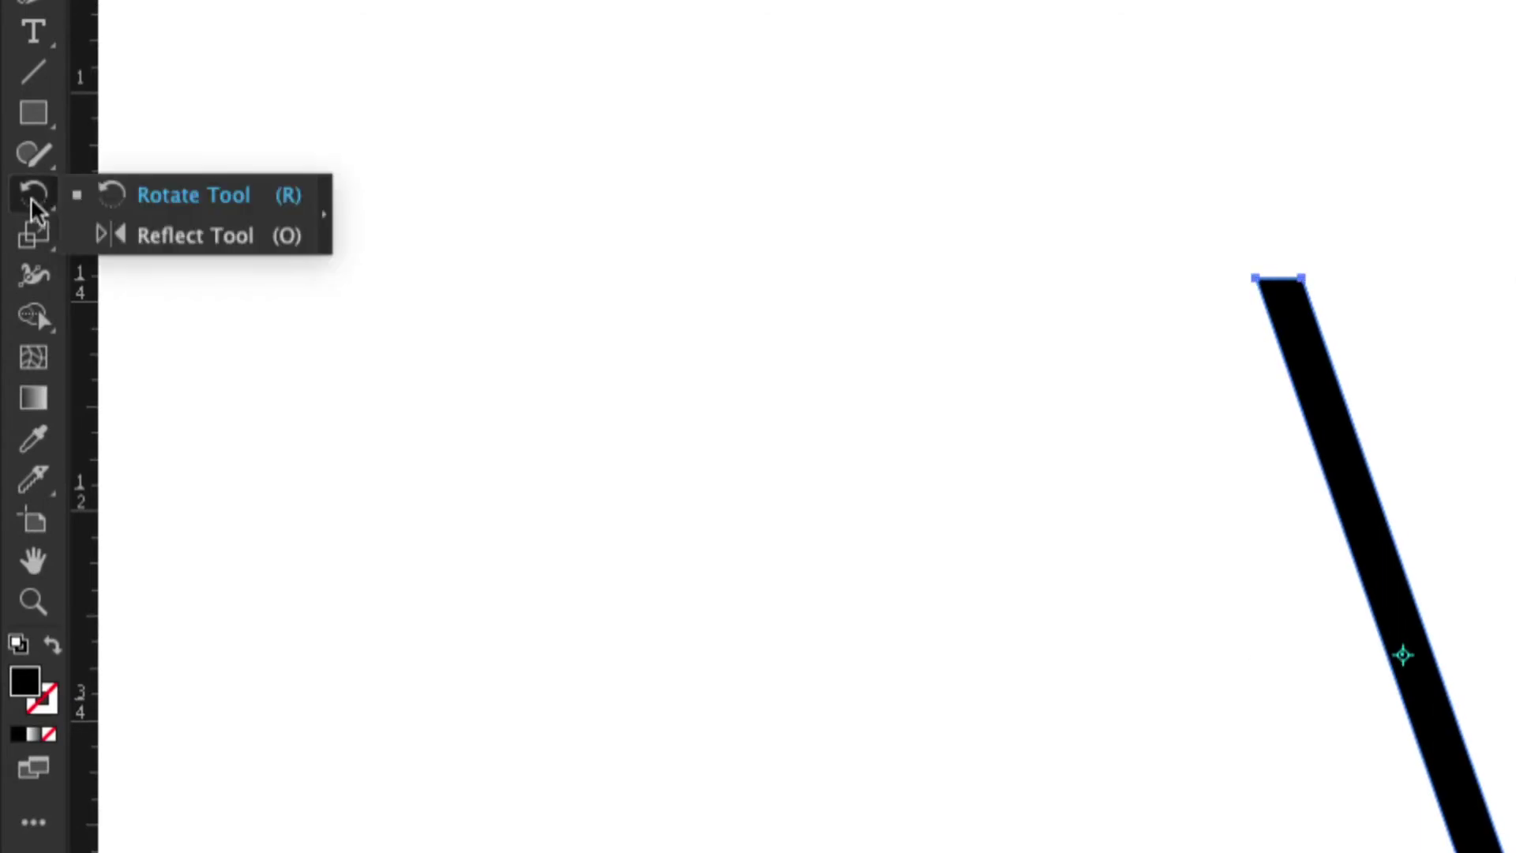
click(125, 234)
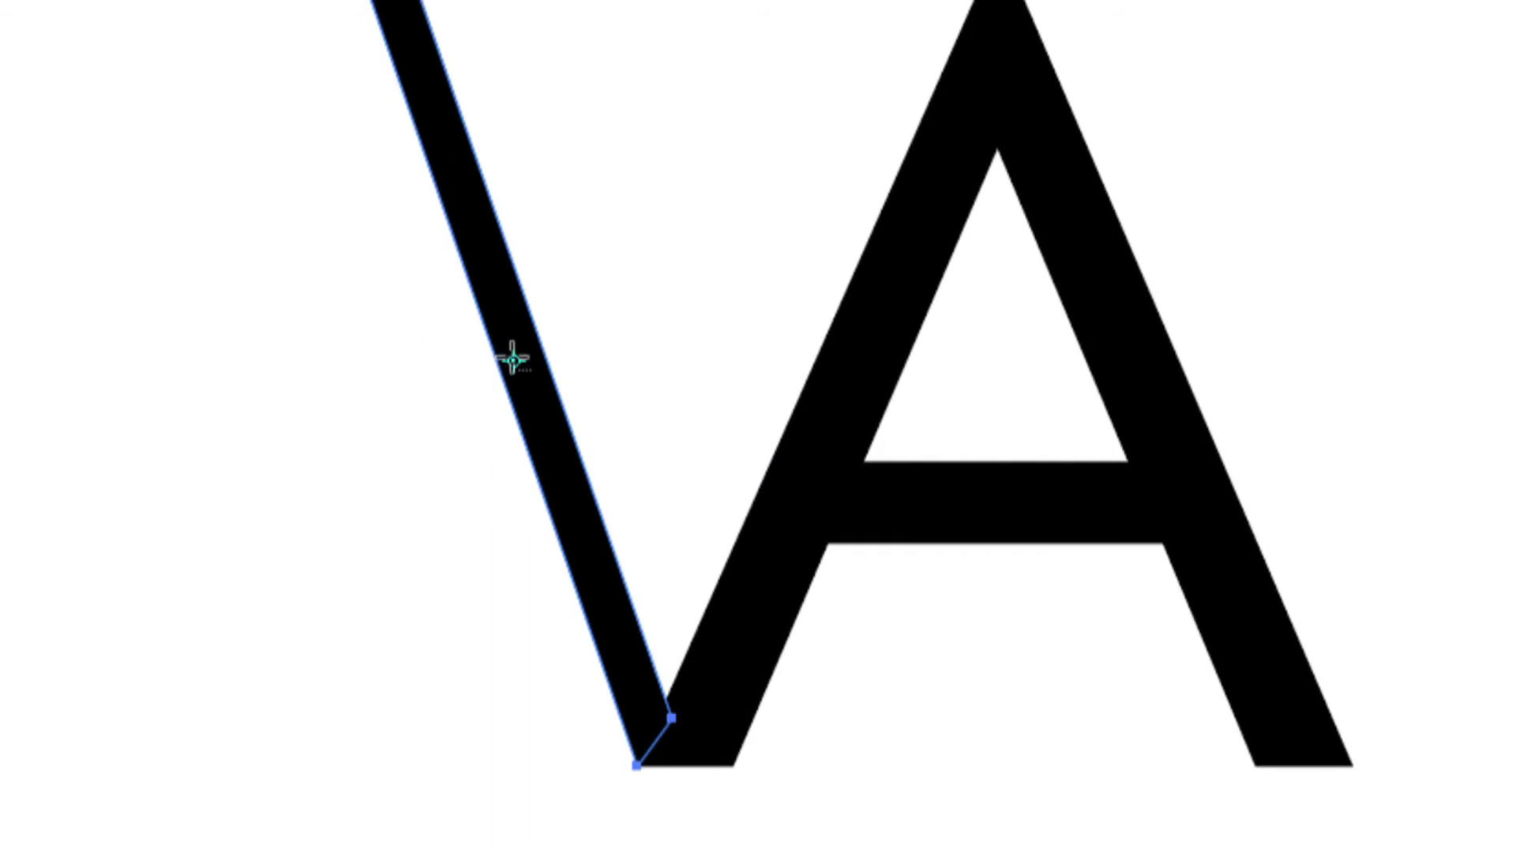
drag(514, 361, 508, 356)
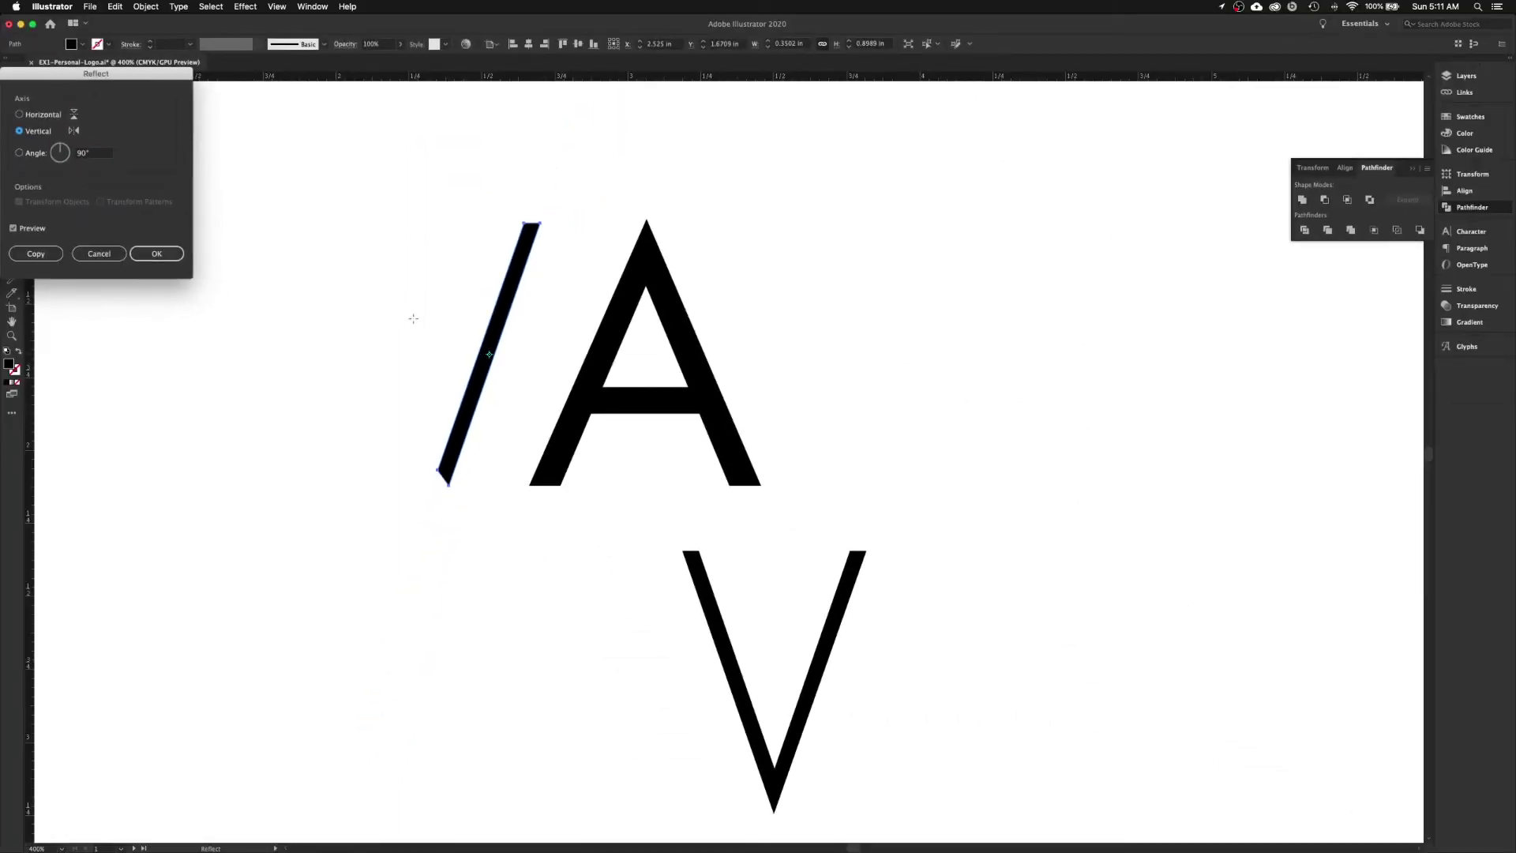
drag(155, 79, 851, 207)
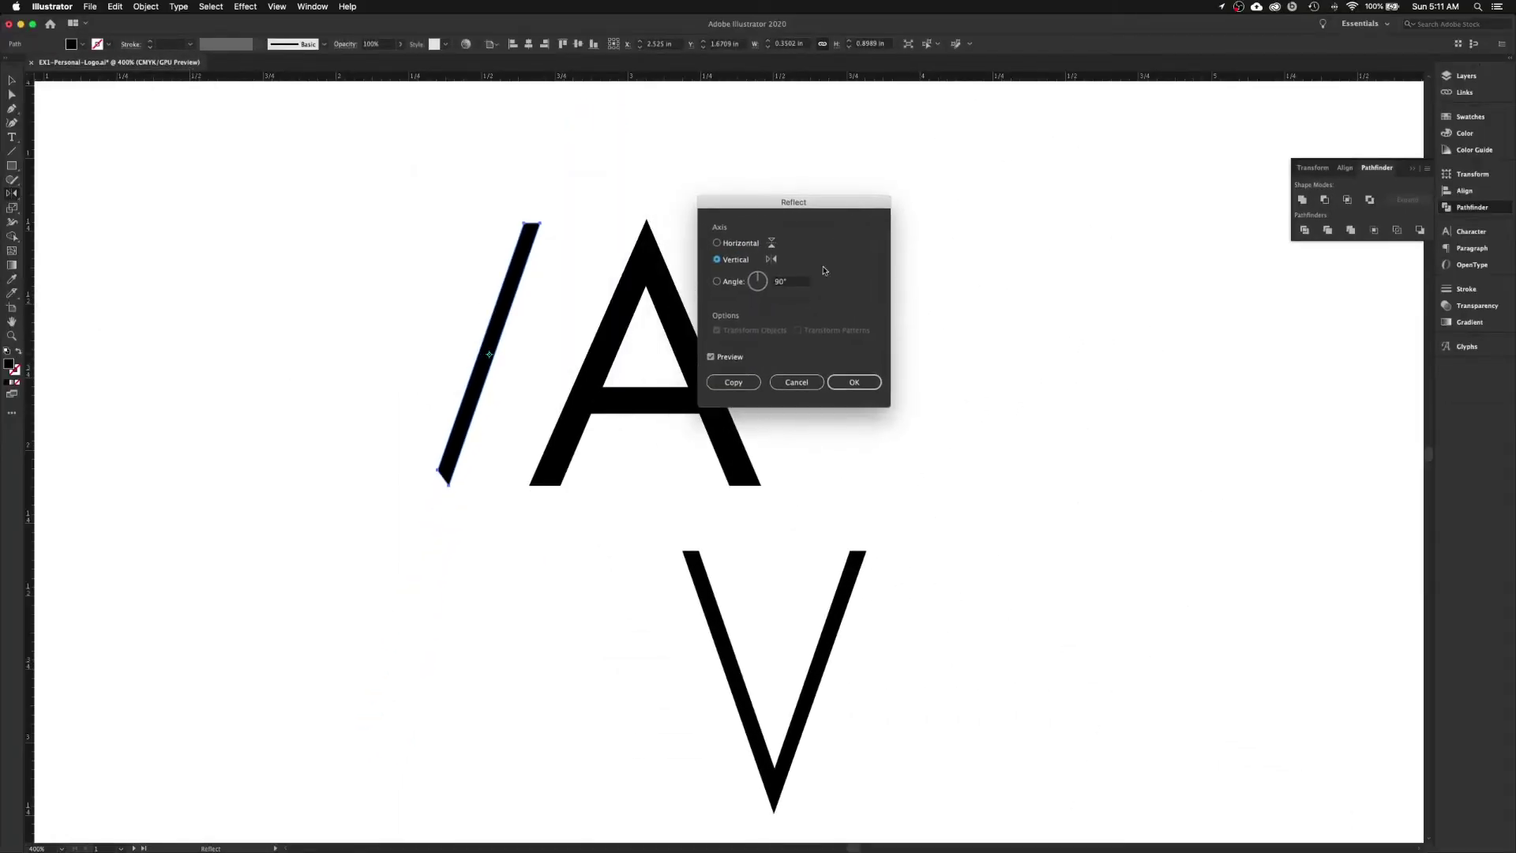
click(718, 244)
click(717, 261)
- Compare the vertical reflection with the preview on and off, and create it as a copy of the stroke
click(712, 357)
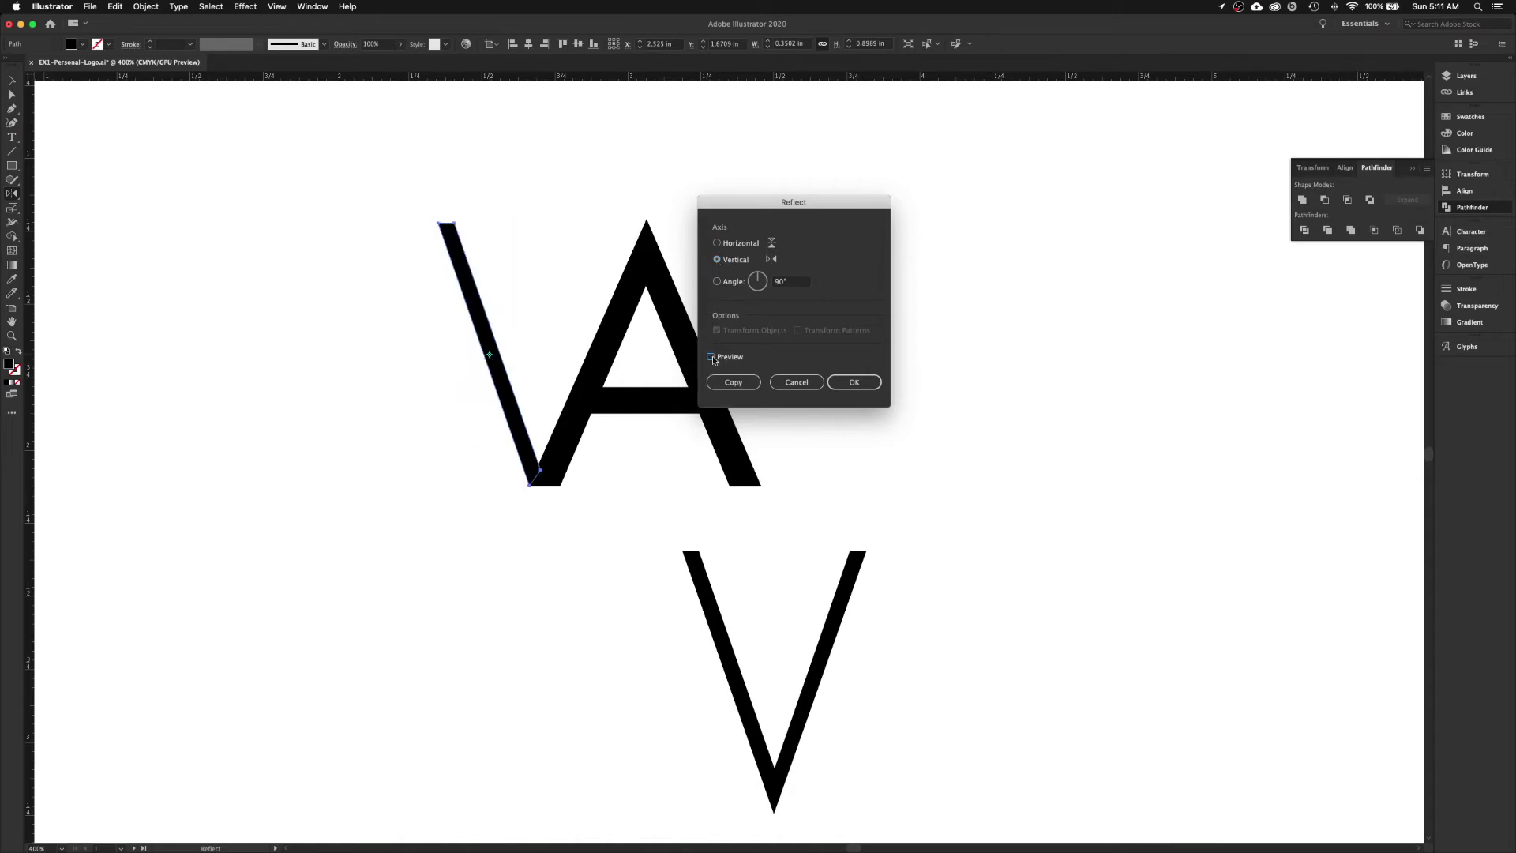
click(711, 357)
click(712, 357)
click(712, 357)
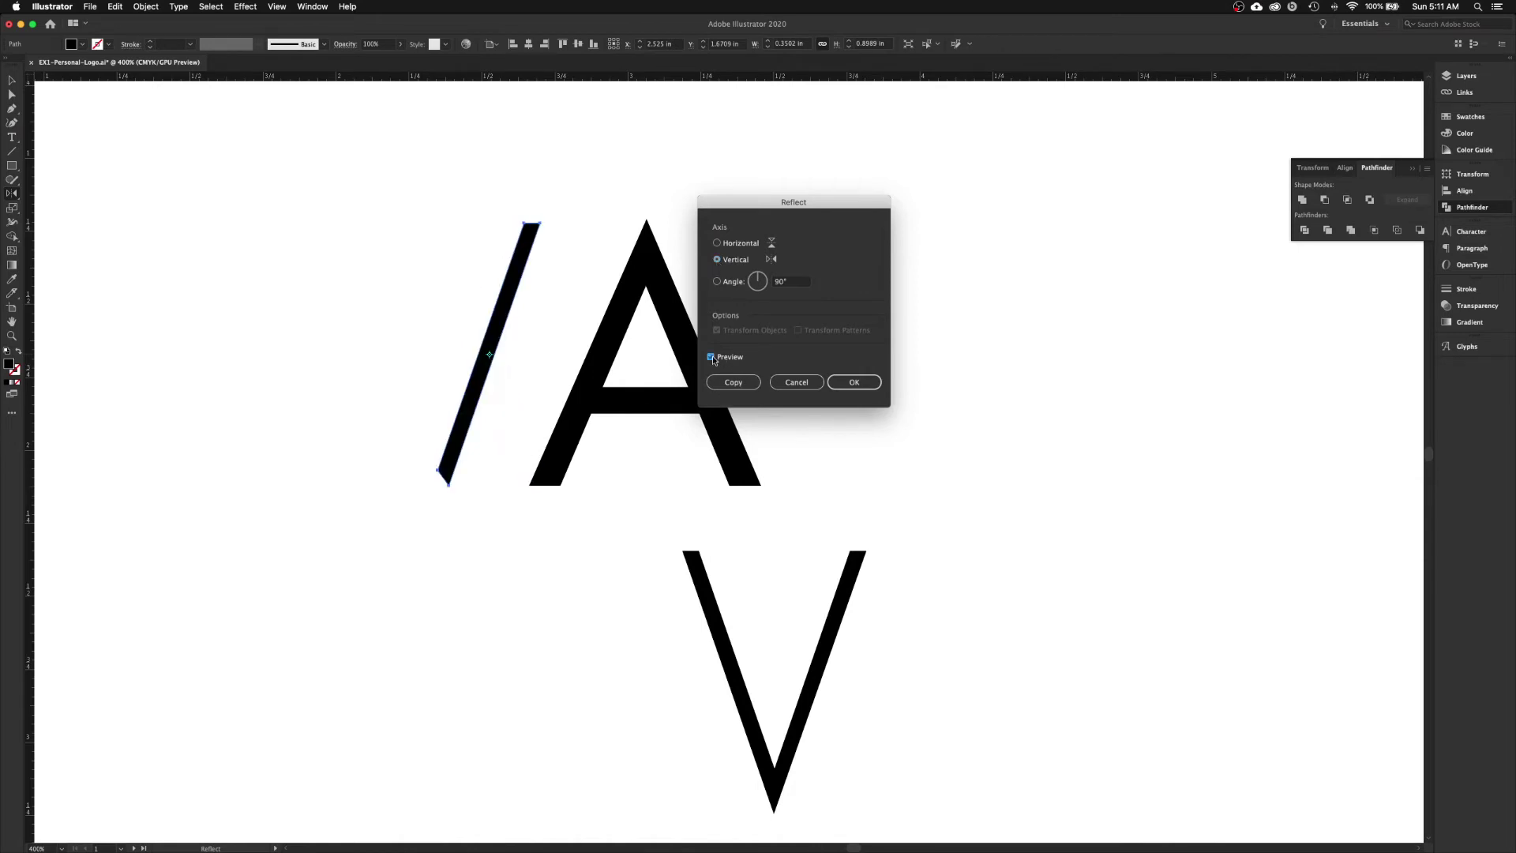
click(713, 357)
click(713, 357)
click(712, 357)
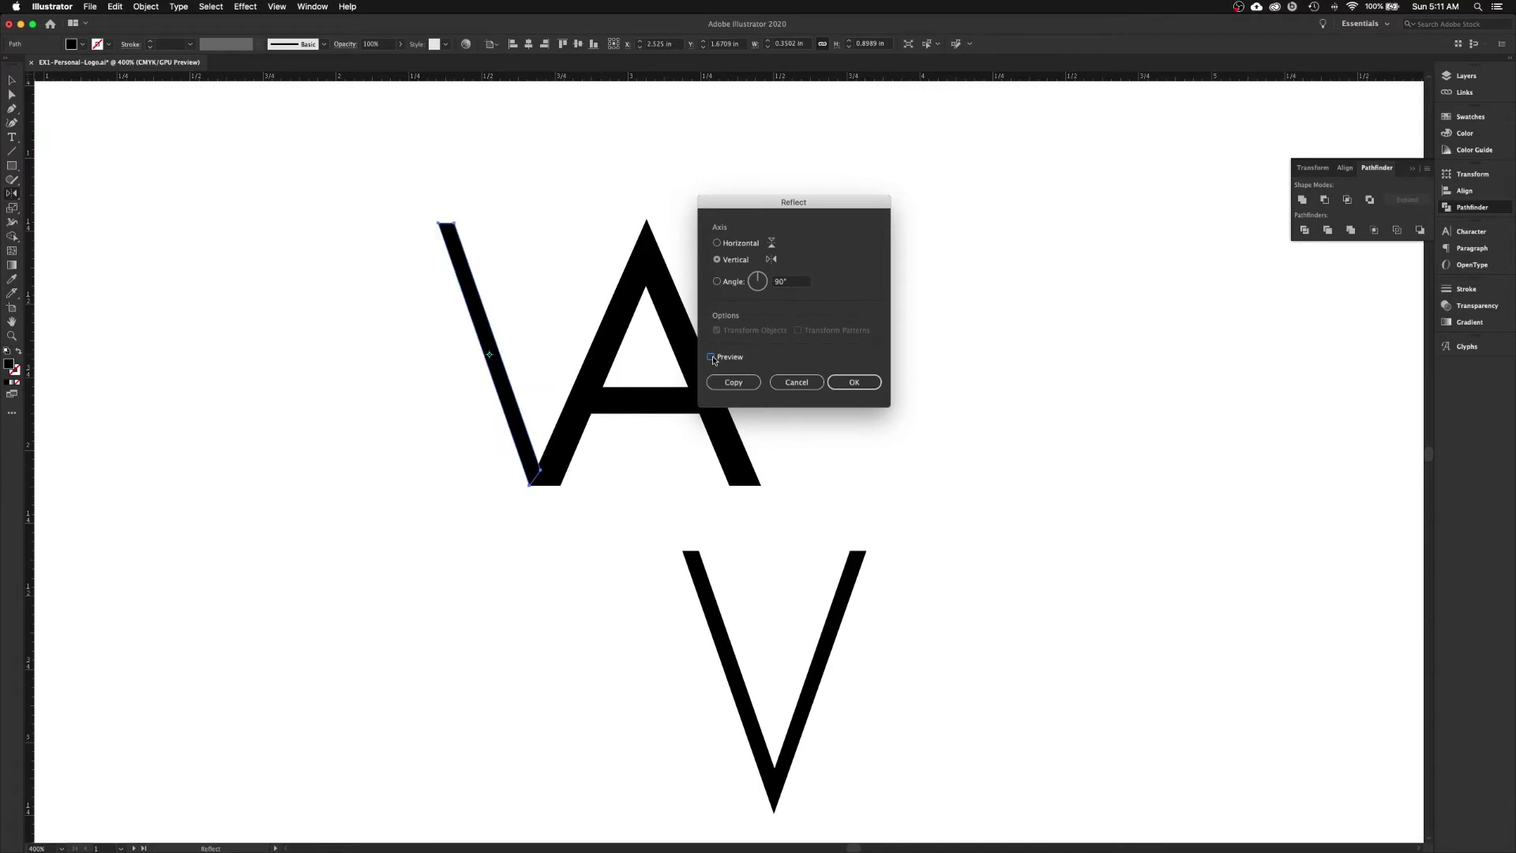
click(712, 357)
click(712, 357)
click(712, 357)
click(712, 357)
click(713, 357)
click(733, 383)
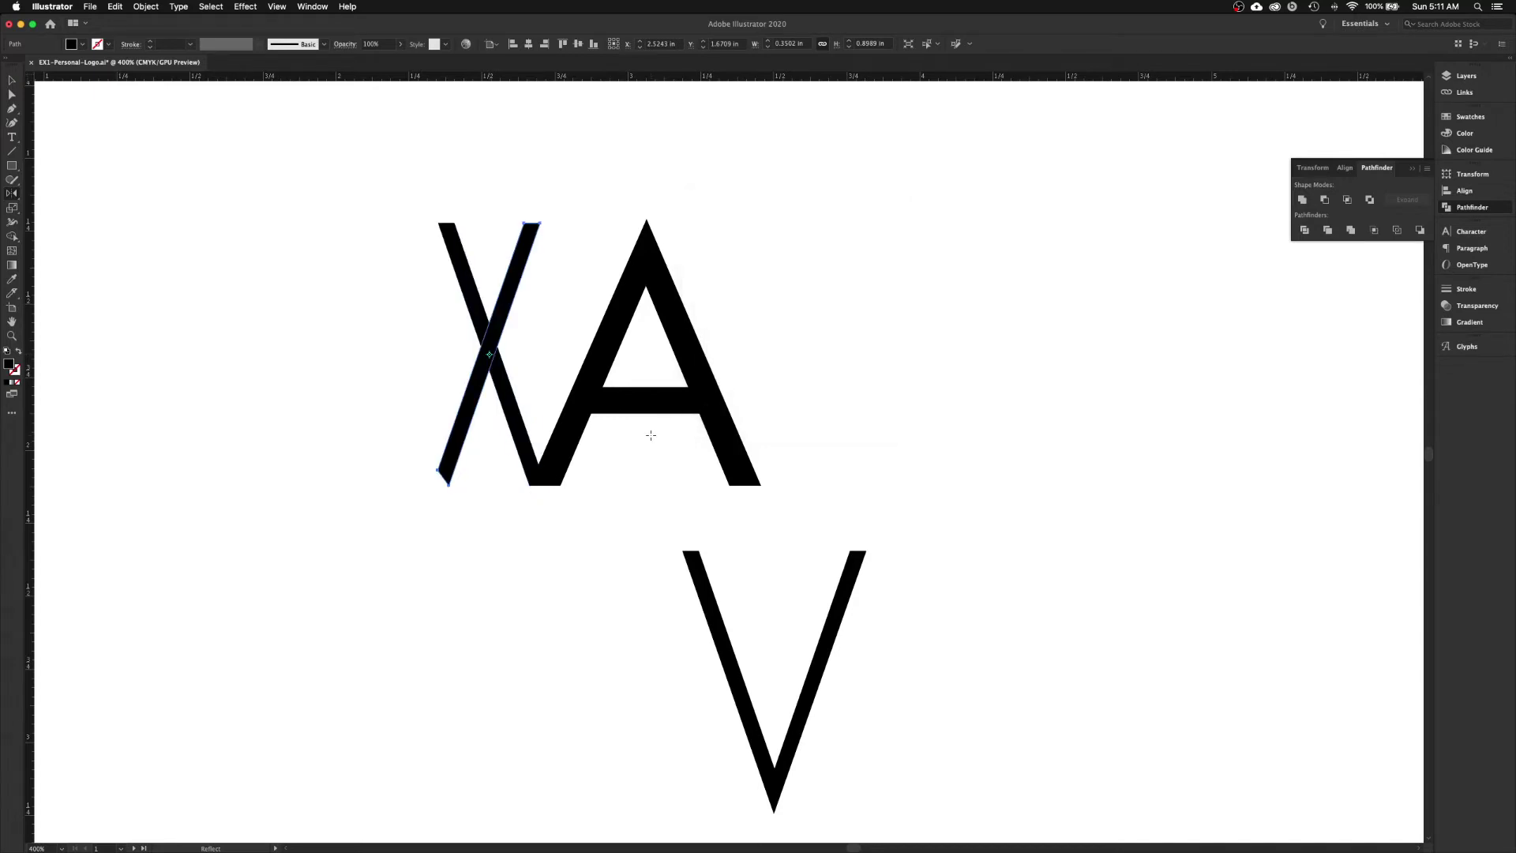
- Undo the reflected copy of the half-V stroke
key(v)
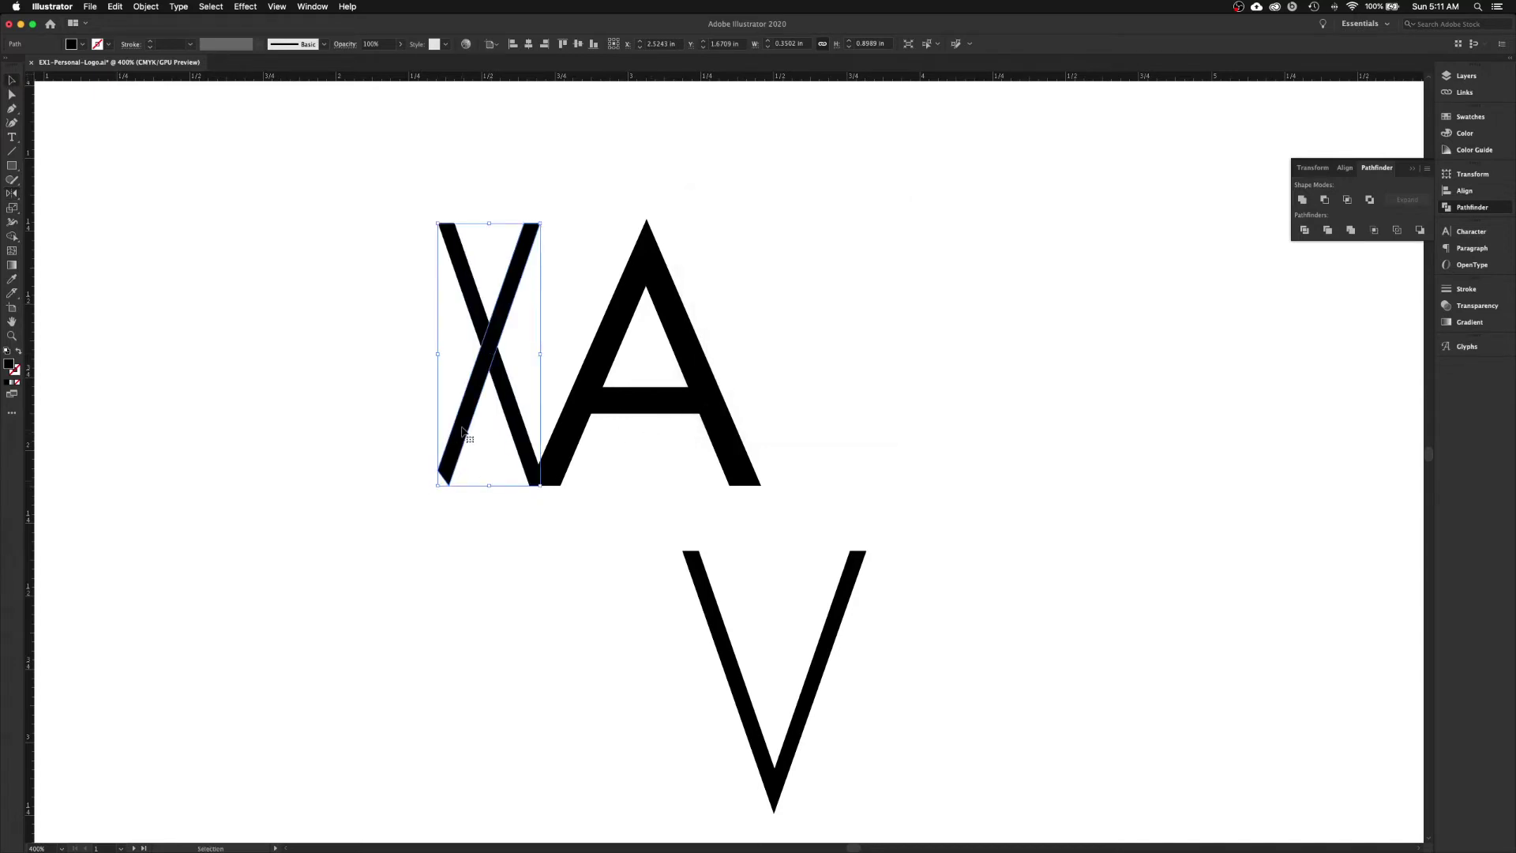
key(a)
click(462, 431)
key(super+z)
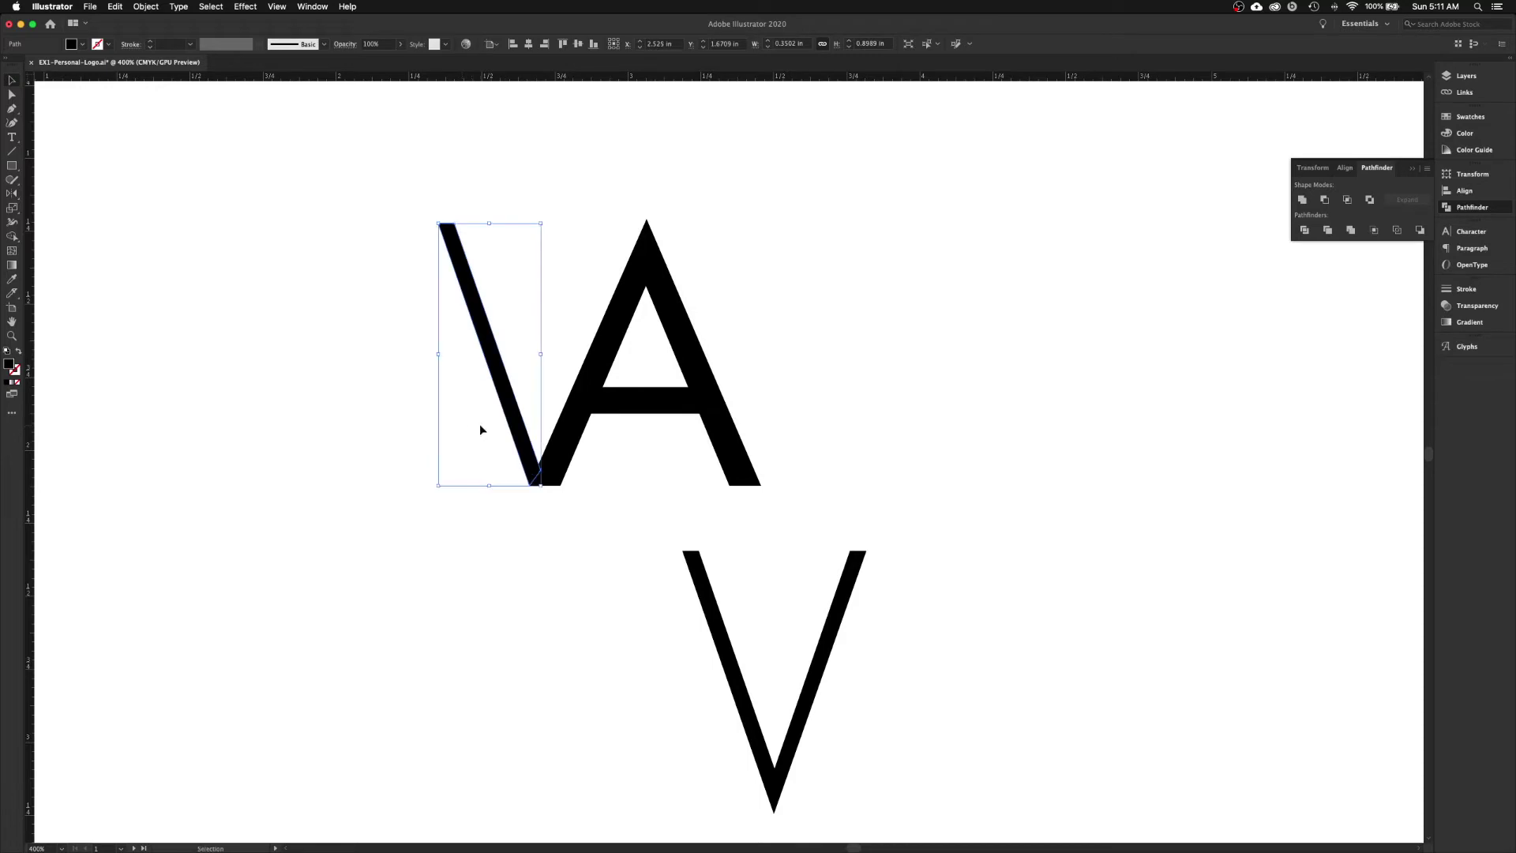
- Place a vertical guide through the centre of the A in preparation for mirroring the half-V stroke
click(11, 192)
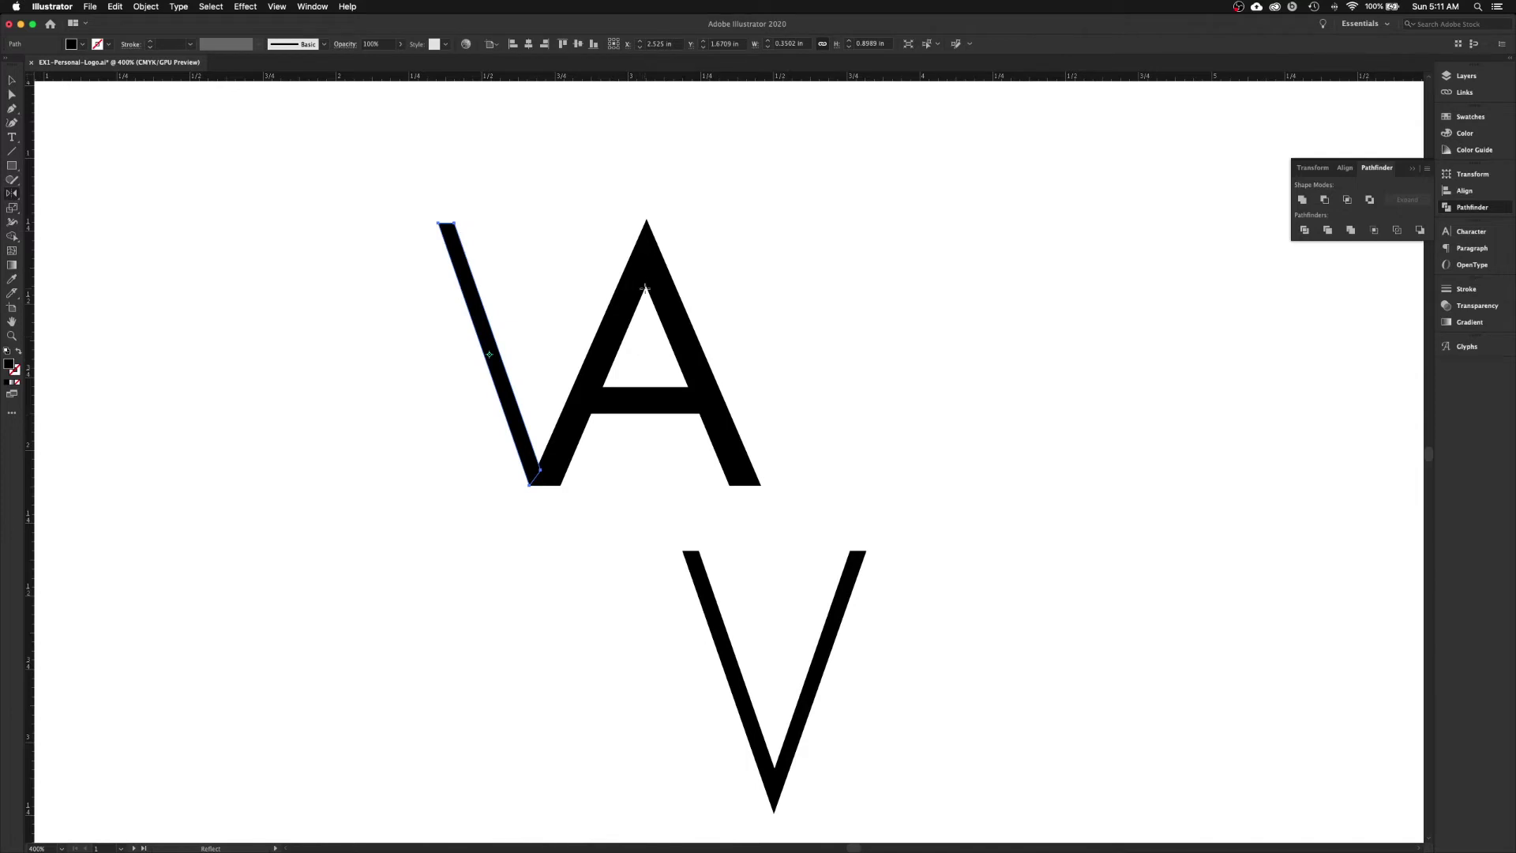
key(v)
drag(29, 383, 32, 382)
drag(472, 399, 646, 403)
key(o)
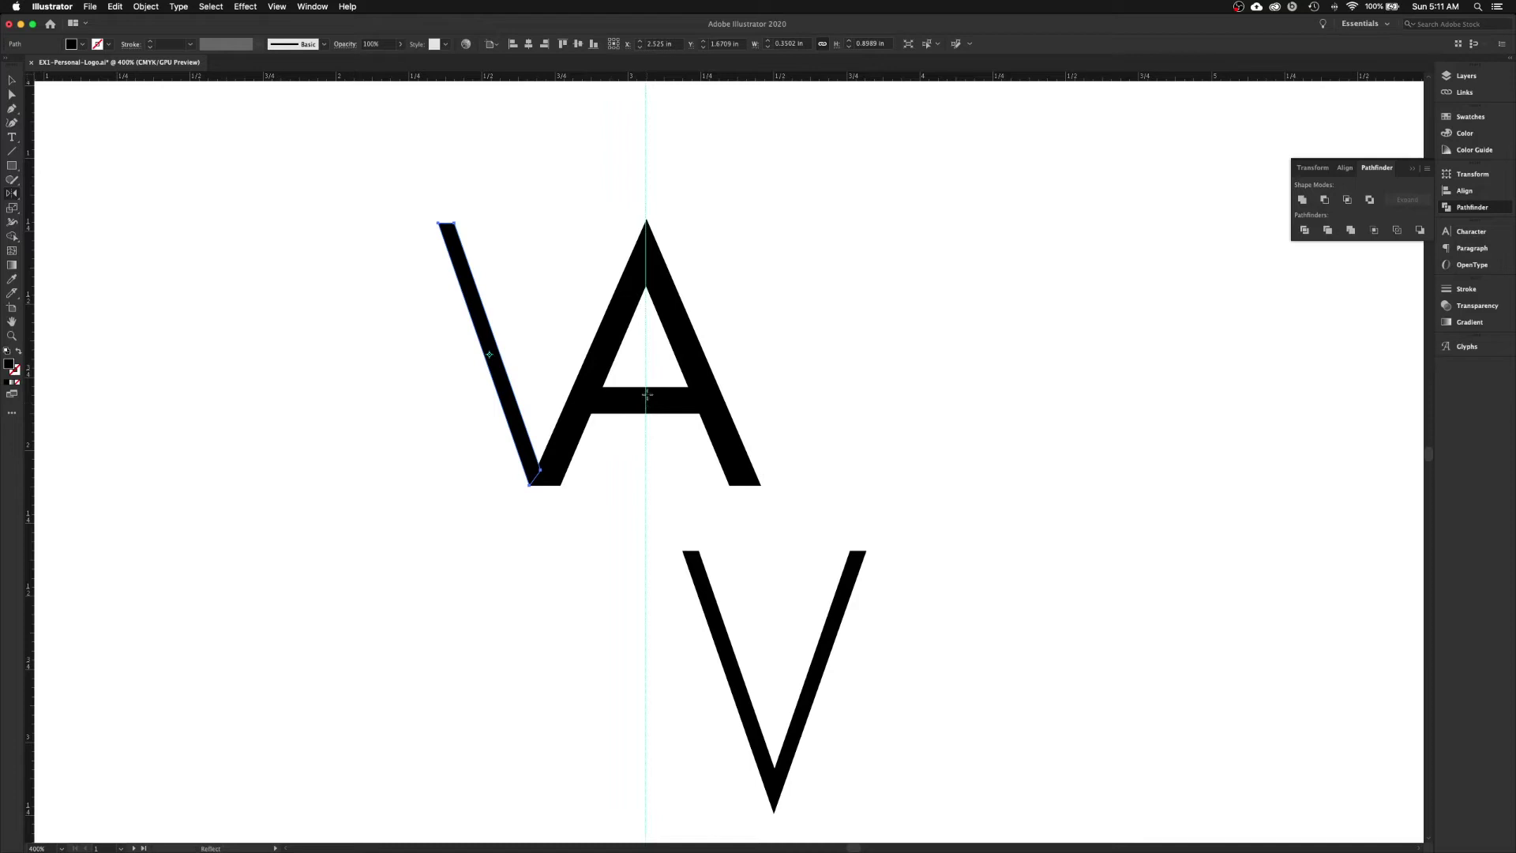
- Reflect the half-V stroke on the vertical axis about the A's centre guide and create it as a copy
alt+click(645, 351)
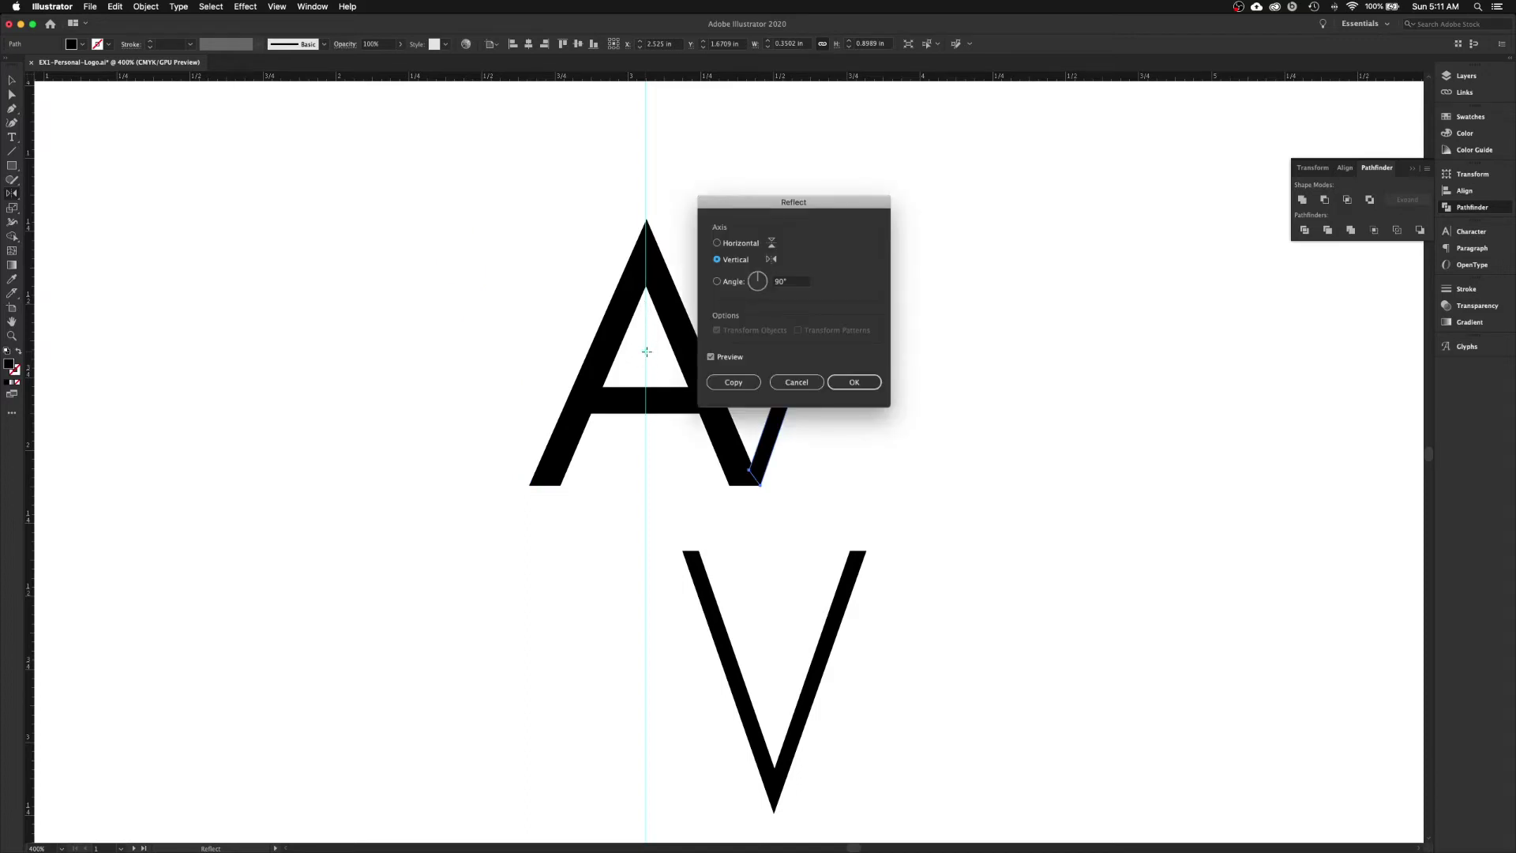
click(721, 380)
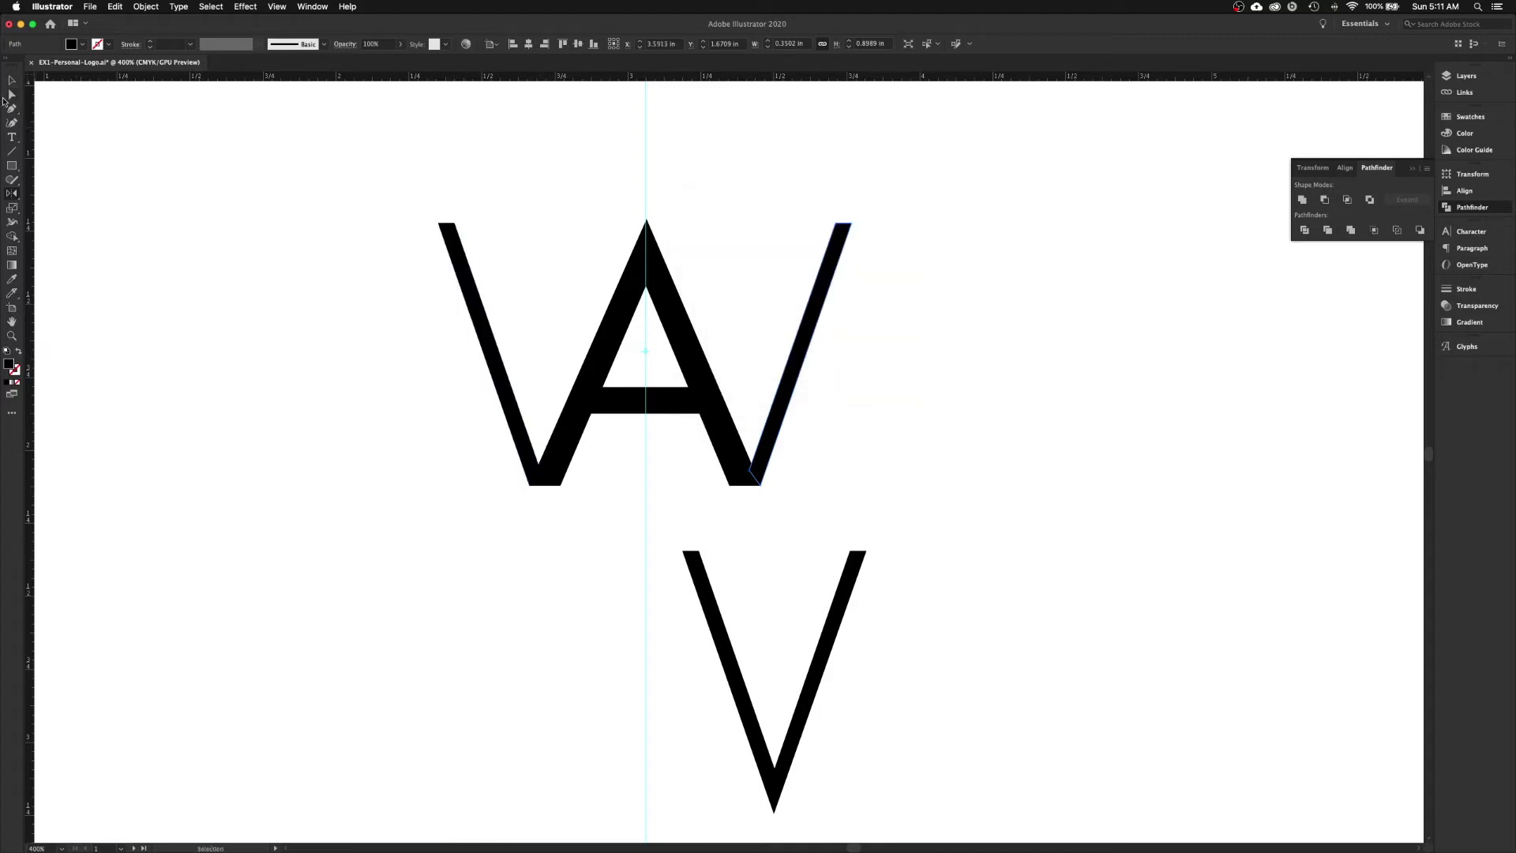
key(v)
click(447, 464)
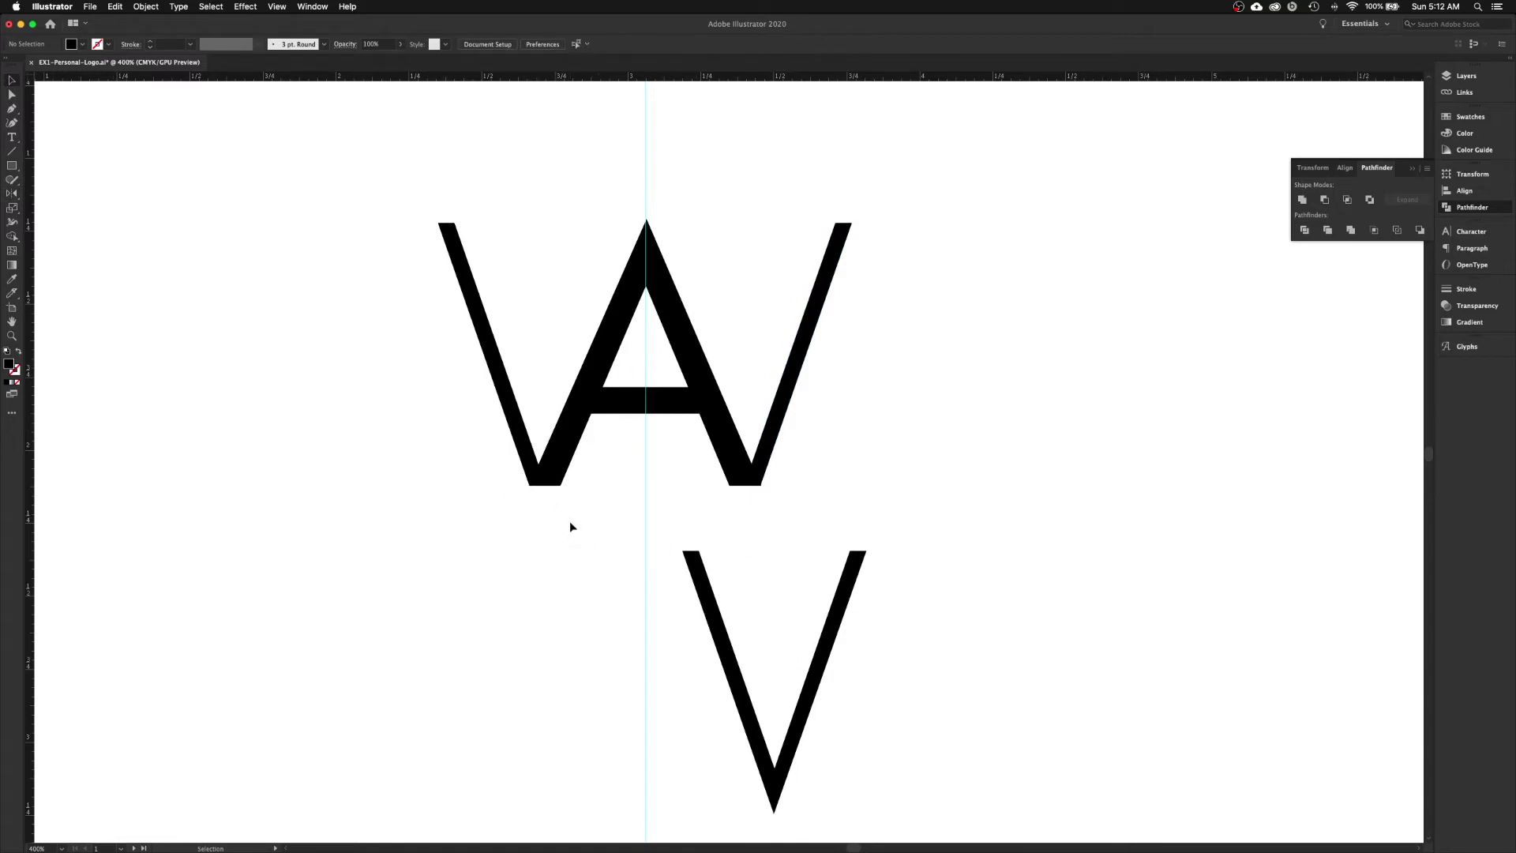
- Clear the vertical guide running through the A
key(a)
key(v)
key(a)
key(v)
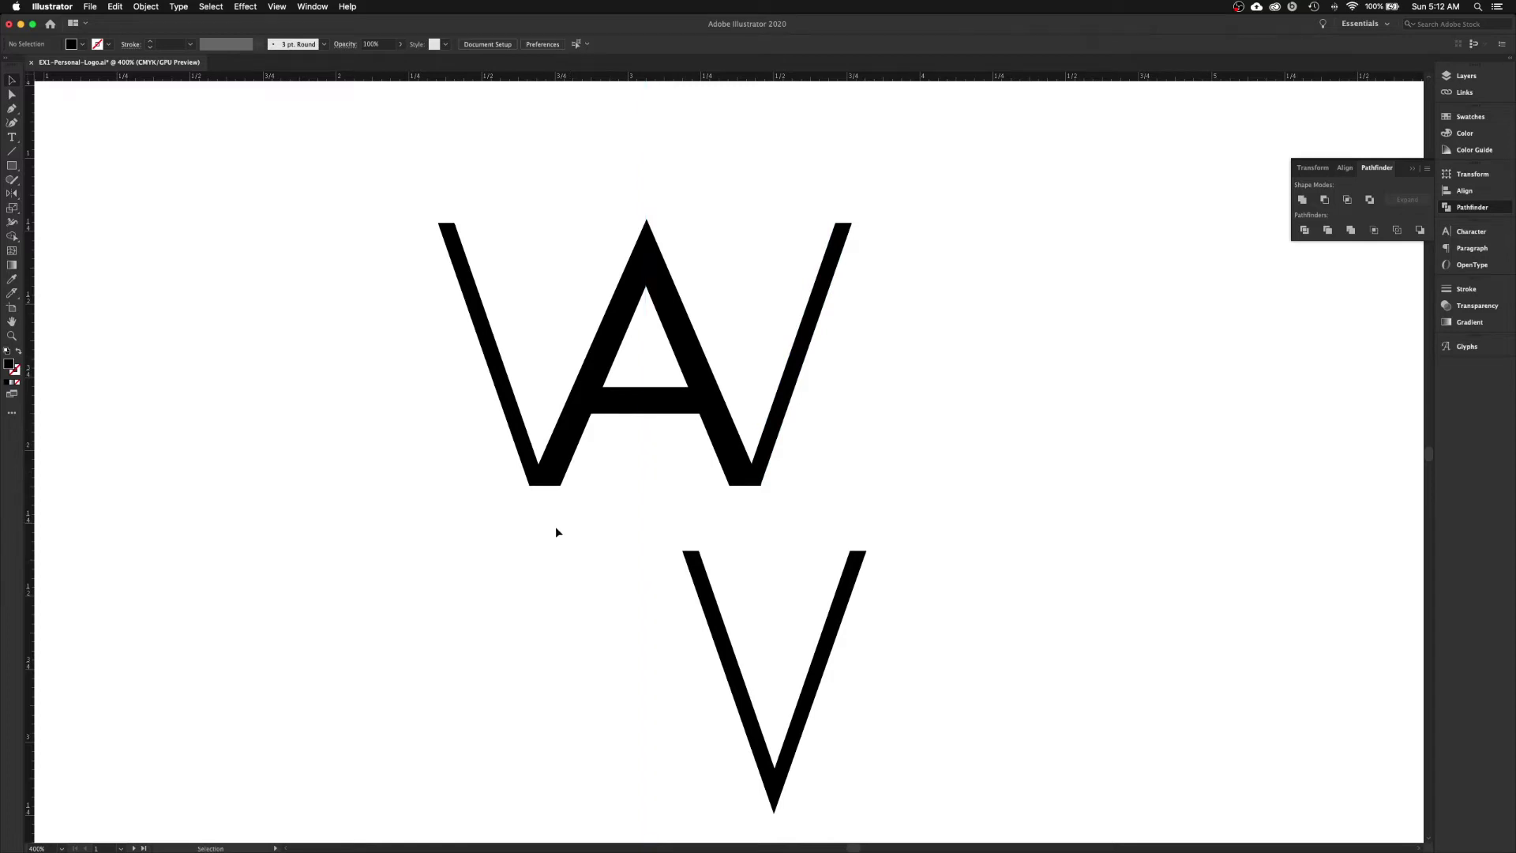
- Try to shift the mirrored half-V stroke slightly onto the outer bottom corner of the A's right leg
click(11, 335)
drag(727, 434, 823, 518)
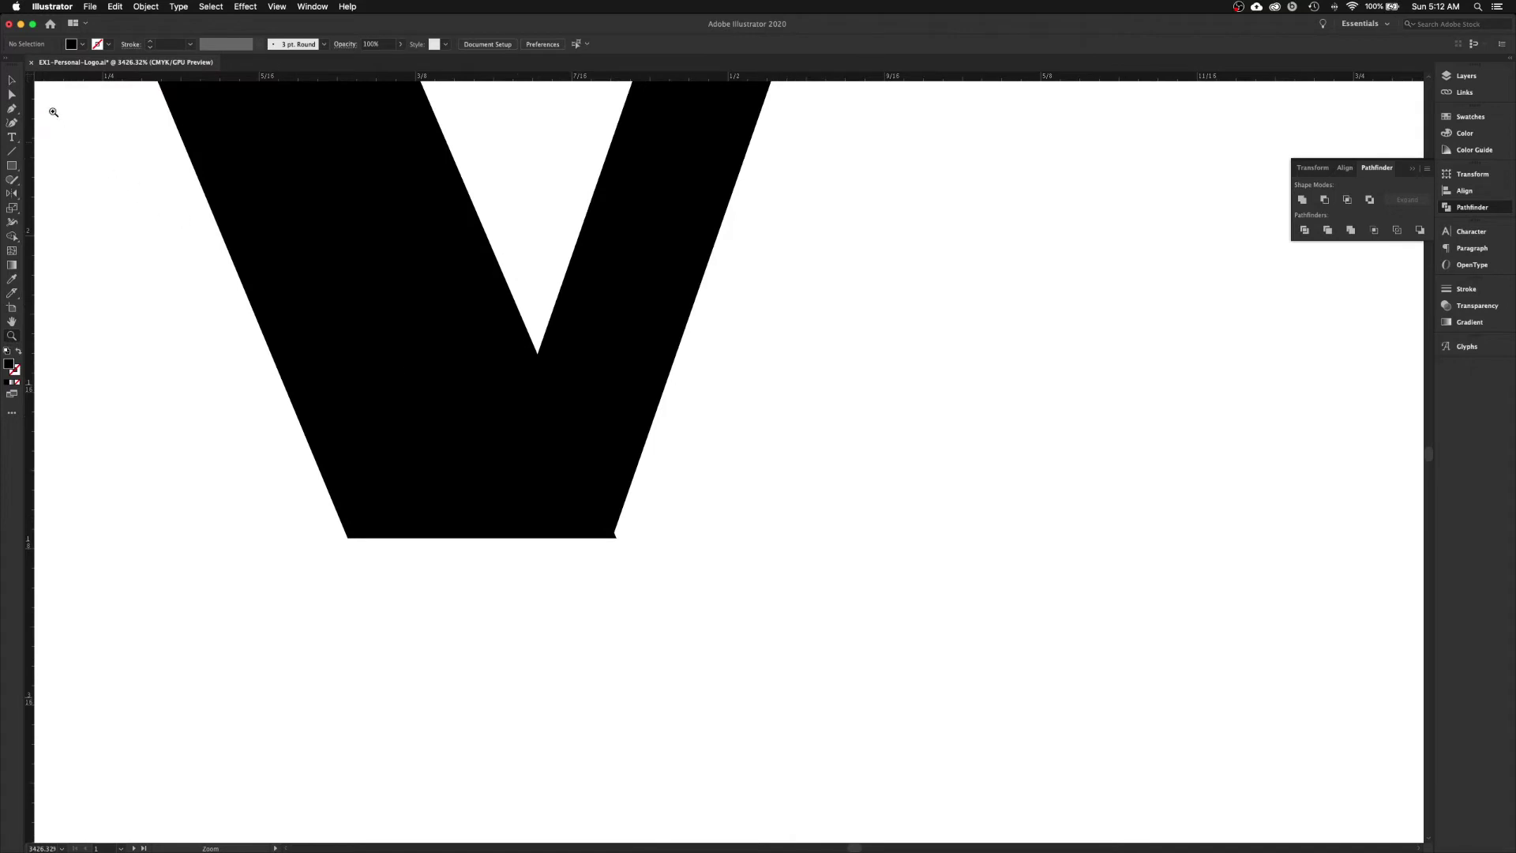
click(12, 80)
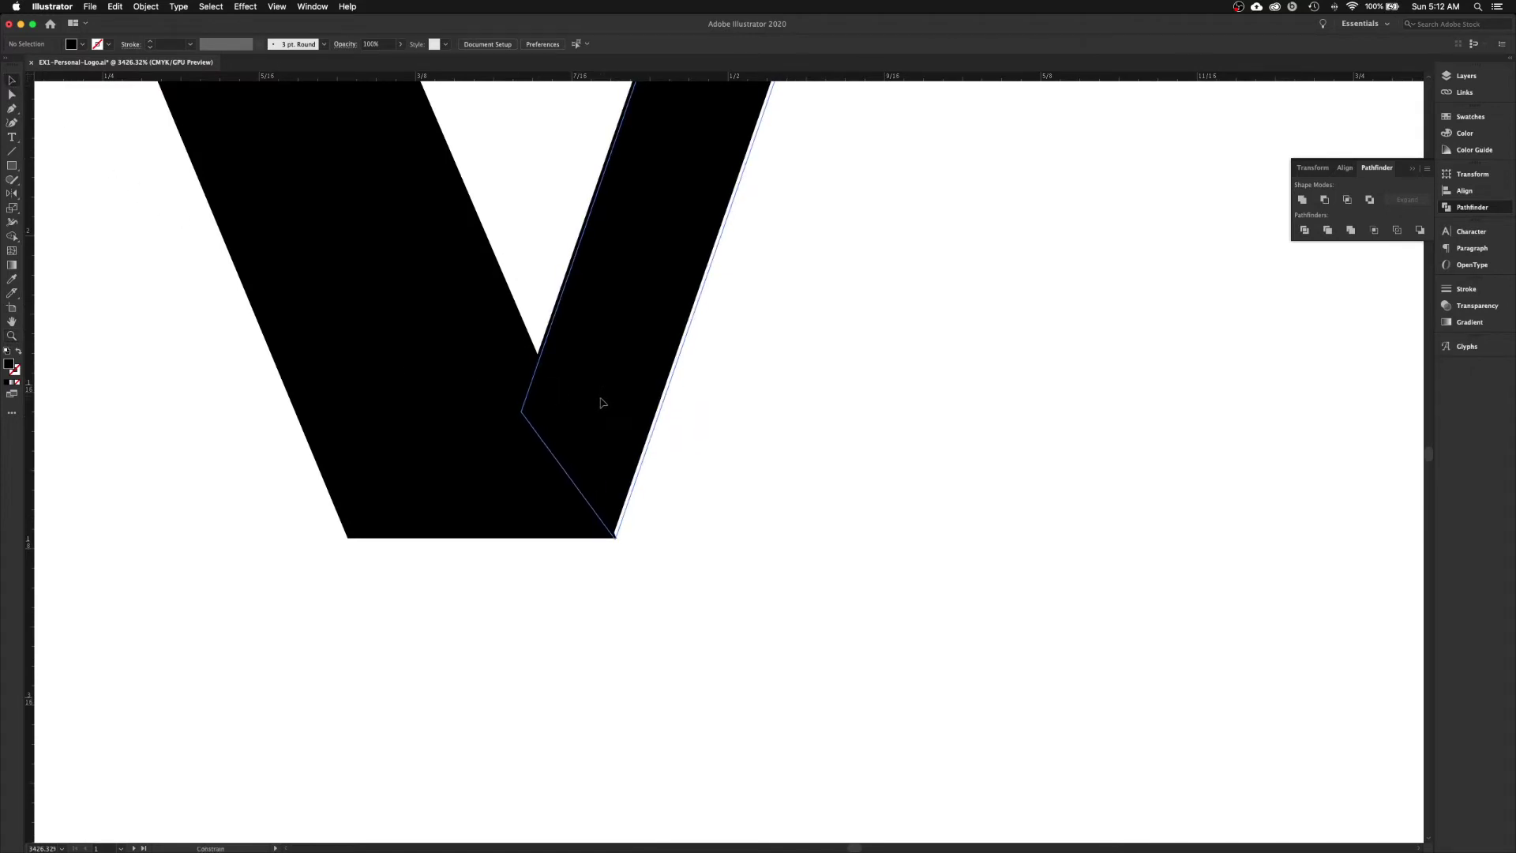
click(641, 438)
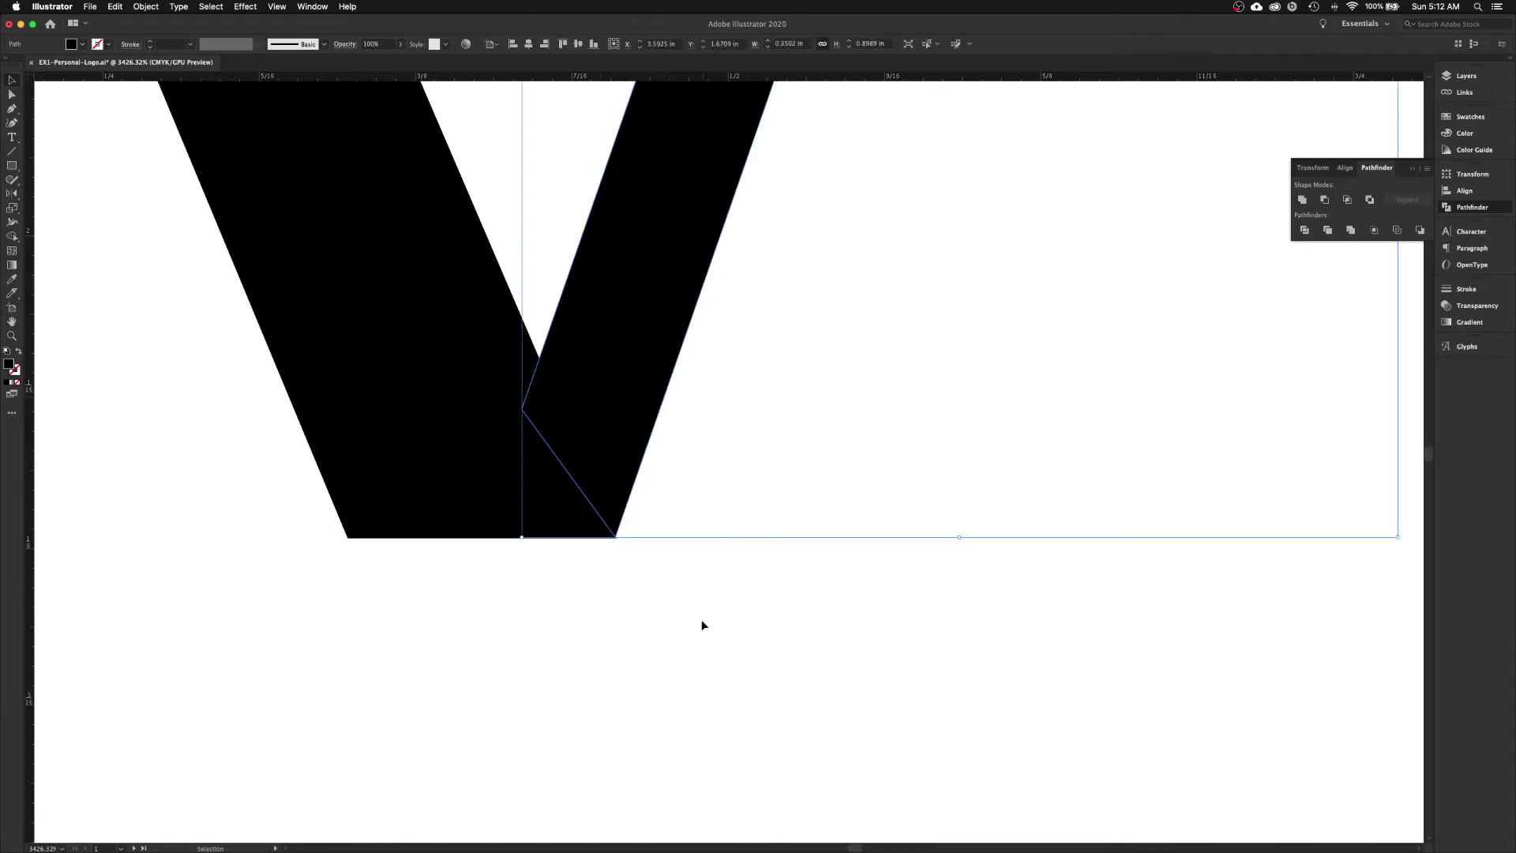
click(701, 619)
click(643, 447)
key(super+=)
key(super+=)
key(super+=)
drag(465, 686, 548, 463)
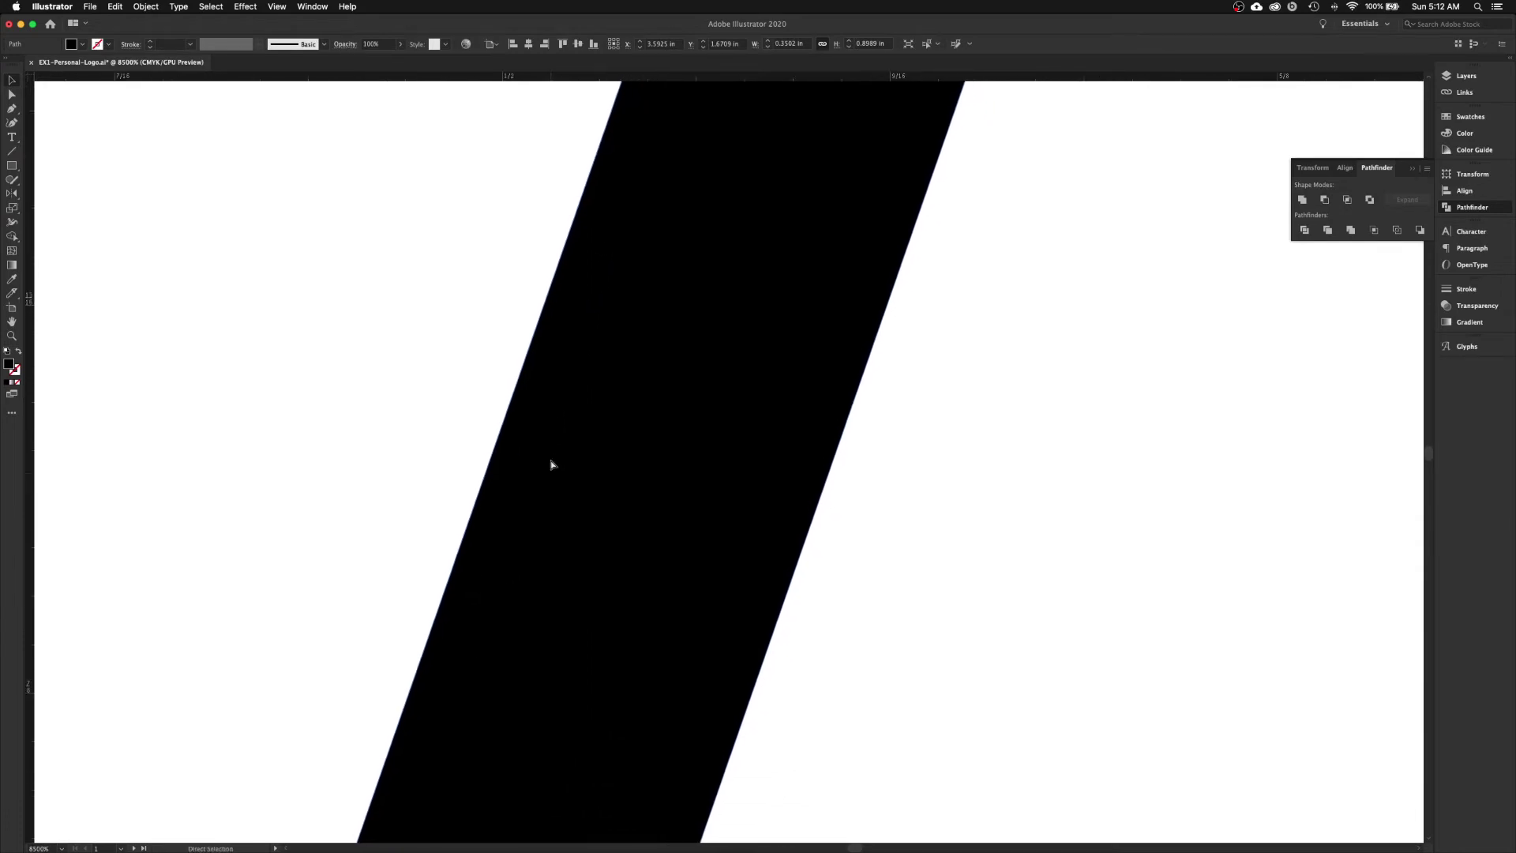
key(super+0)
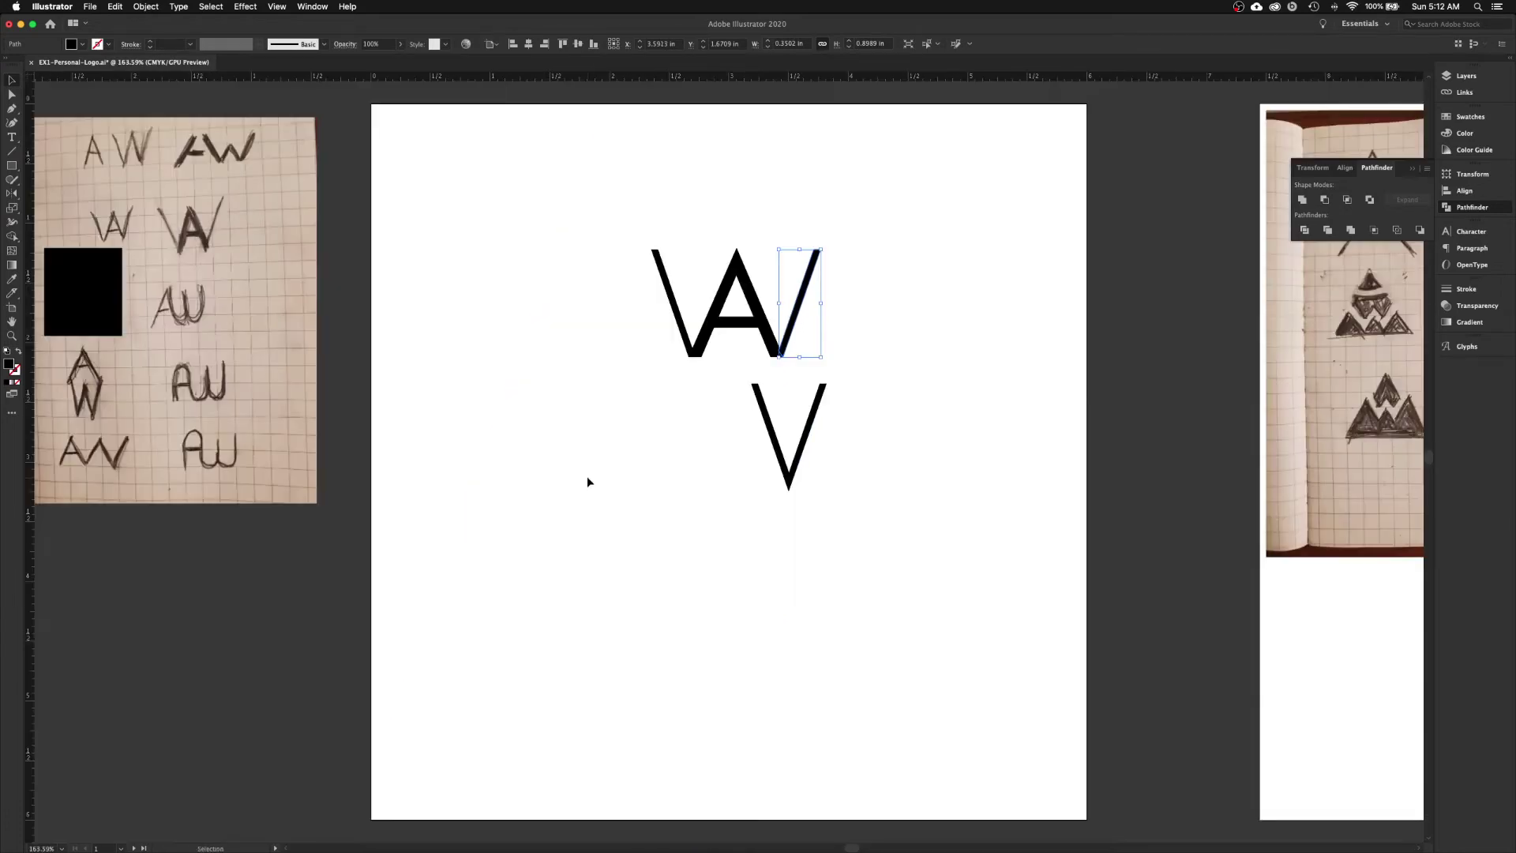
- Move the mirrored half-V stroke so its lower tip meets the outer bottom corner of the A's right leg exactly
key(a)
key(z)
drag(800, 367, 800, 368)
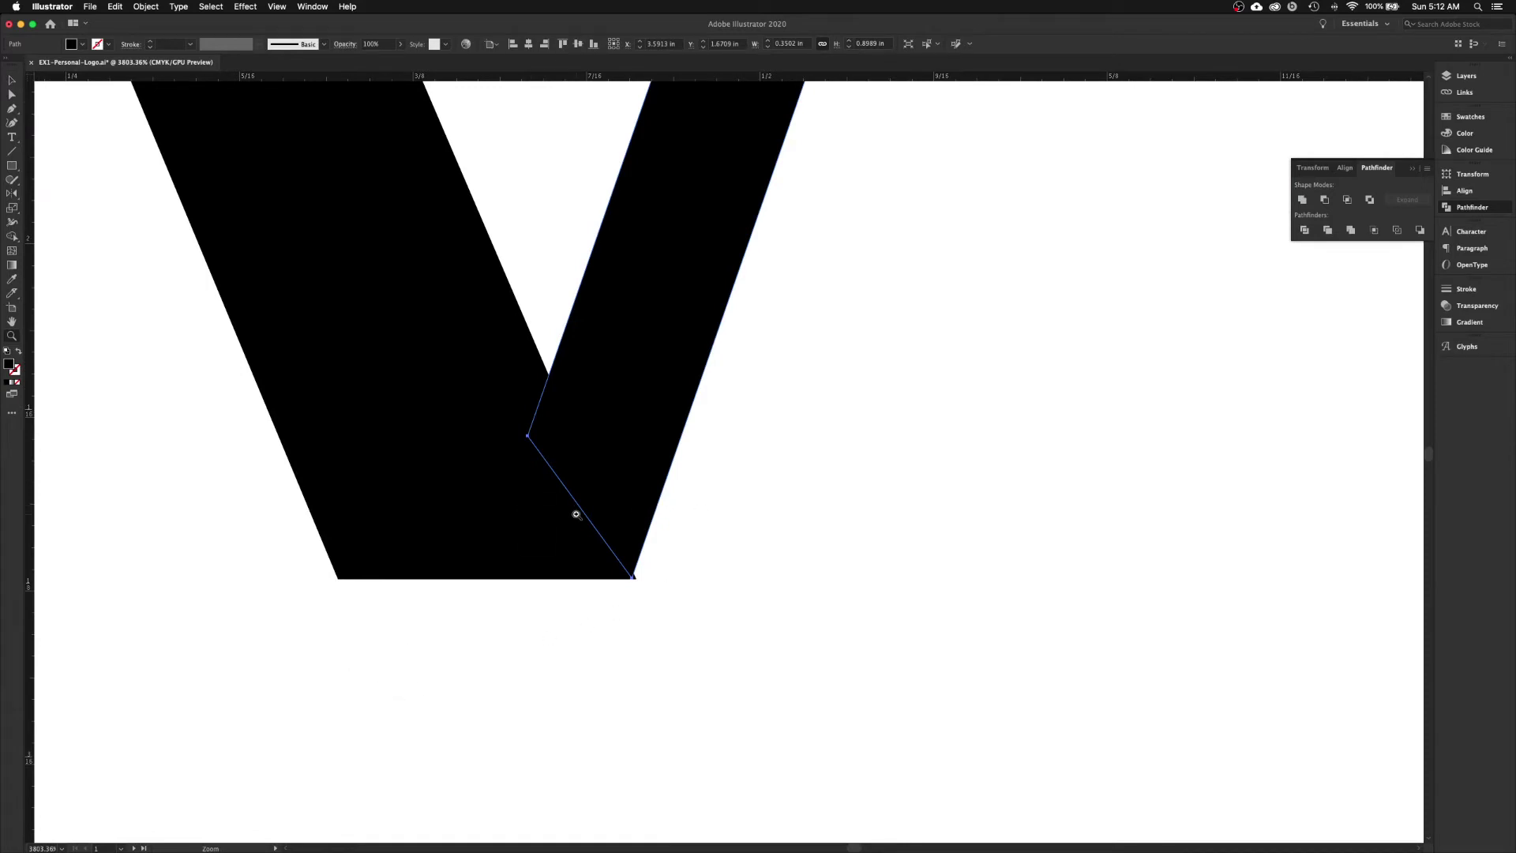
drag(585, 513, 714, 622)
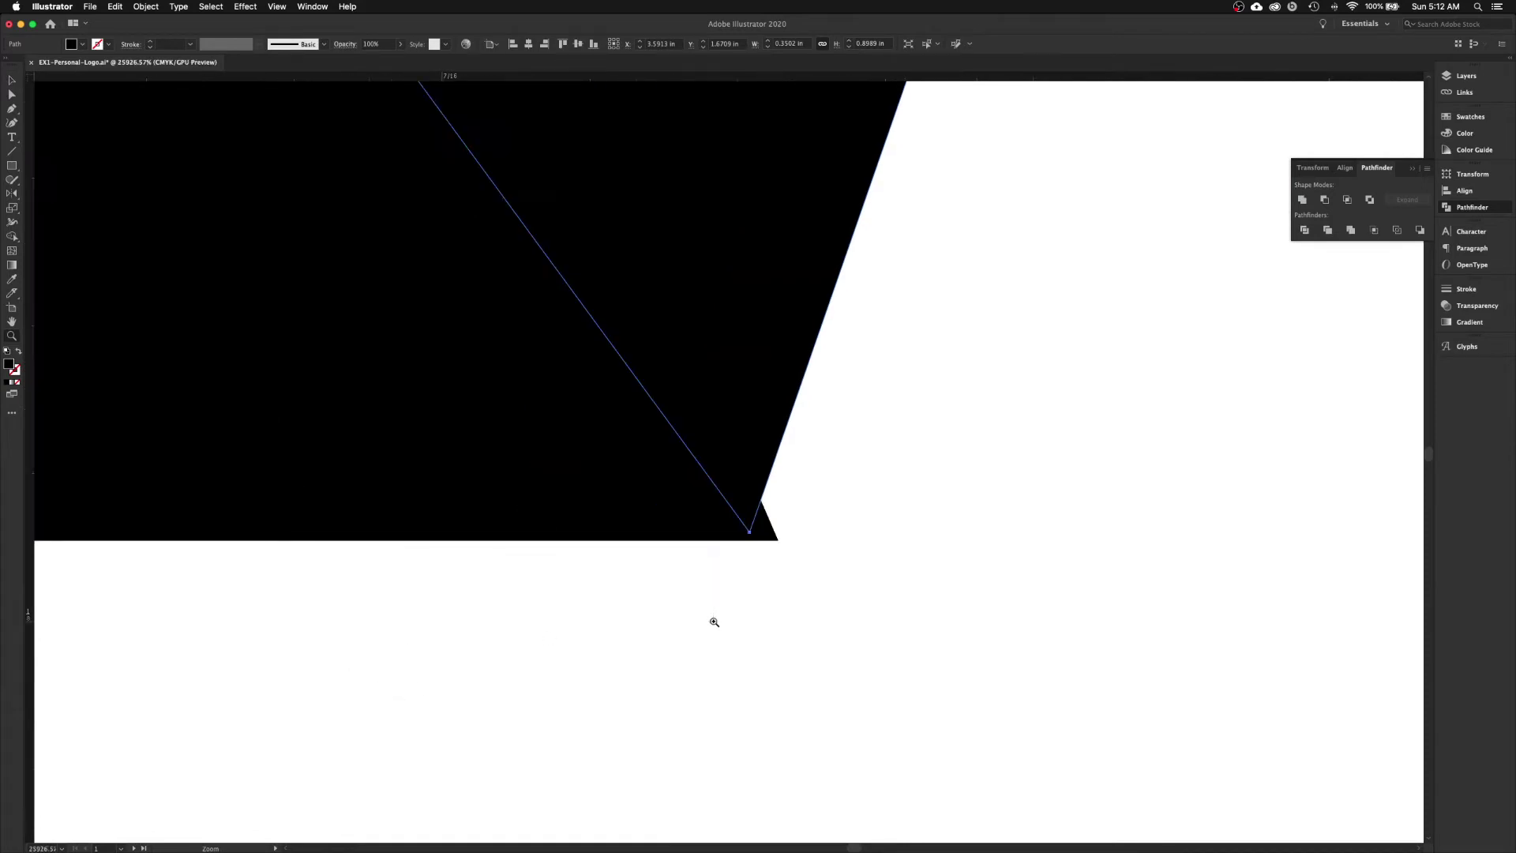
key(v)
click(761, 372)
drag(765, 355, 795, 366)
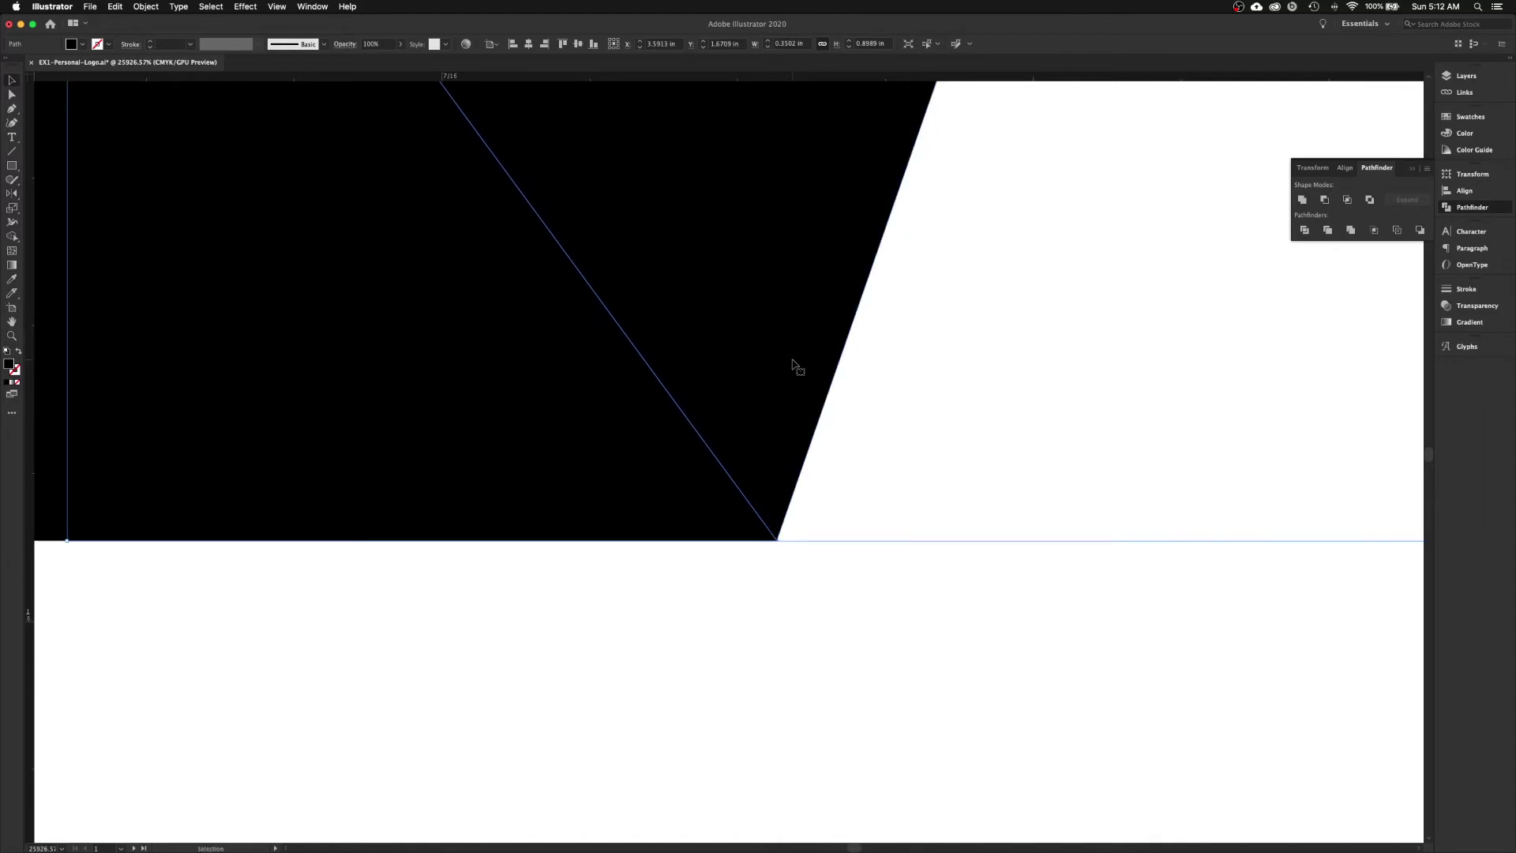
click(738, 675)
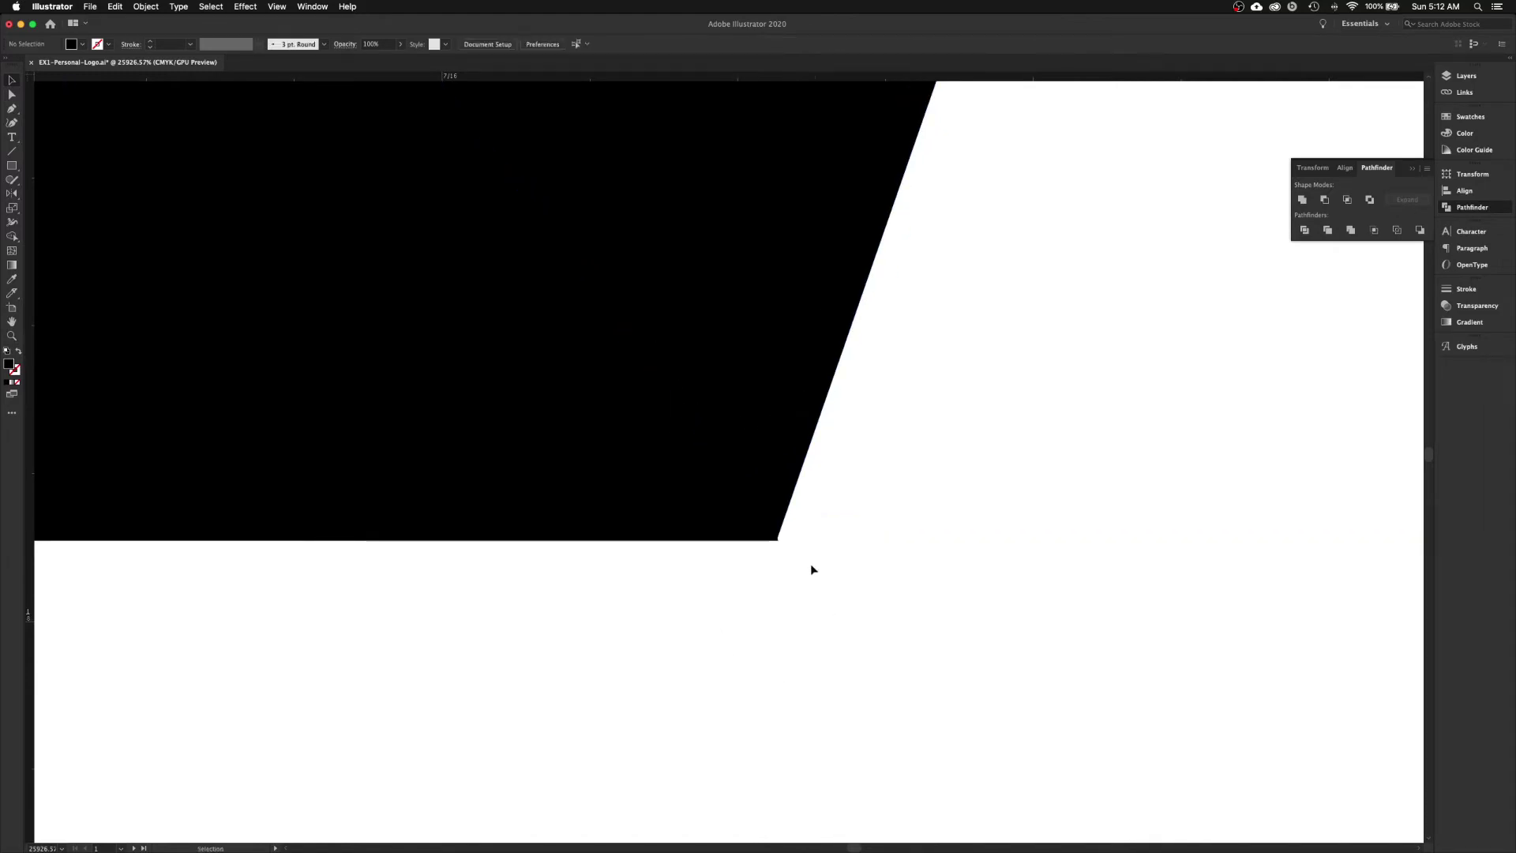
click(775, 478)
click(750, 675)
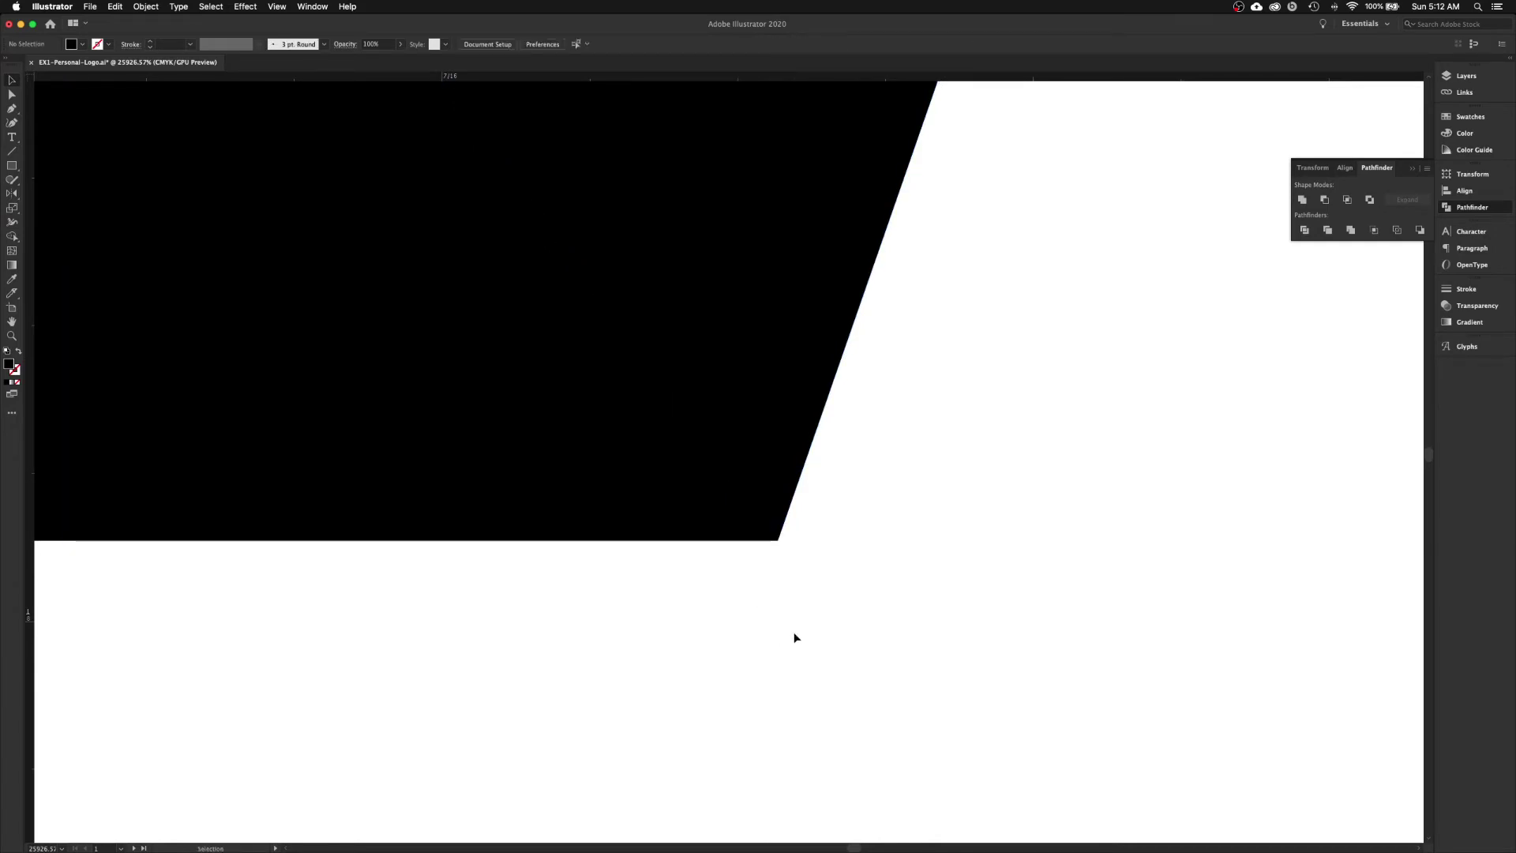
- Move the left half-V stroke so its lower tip meets the outer bottom corner of the A's left leg exactly
drag(296, 570, 932, 541)
drag(219, 583, 902, 579)
drag(455, 548, 892, 557)
drag(509, 537, 895, 524)
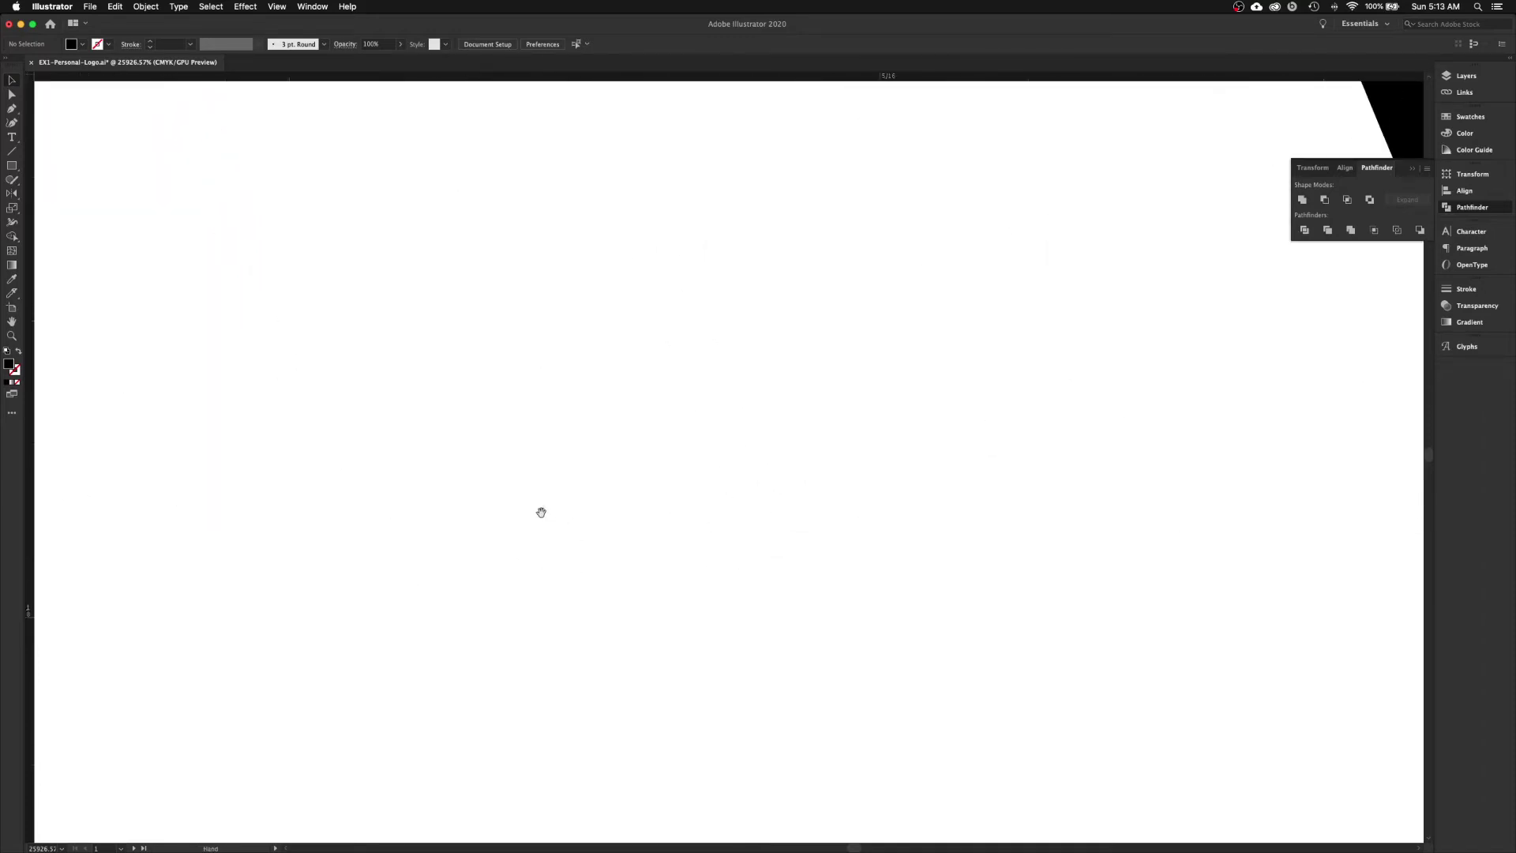
drag(486, 512, 822, 524)
drag(524, 505, 747, 511)
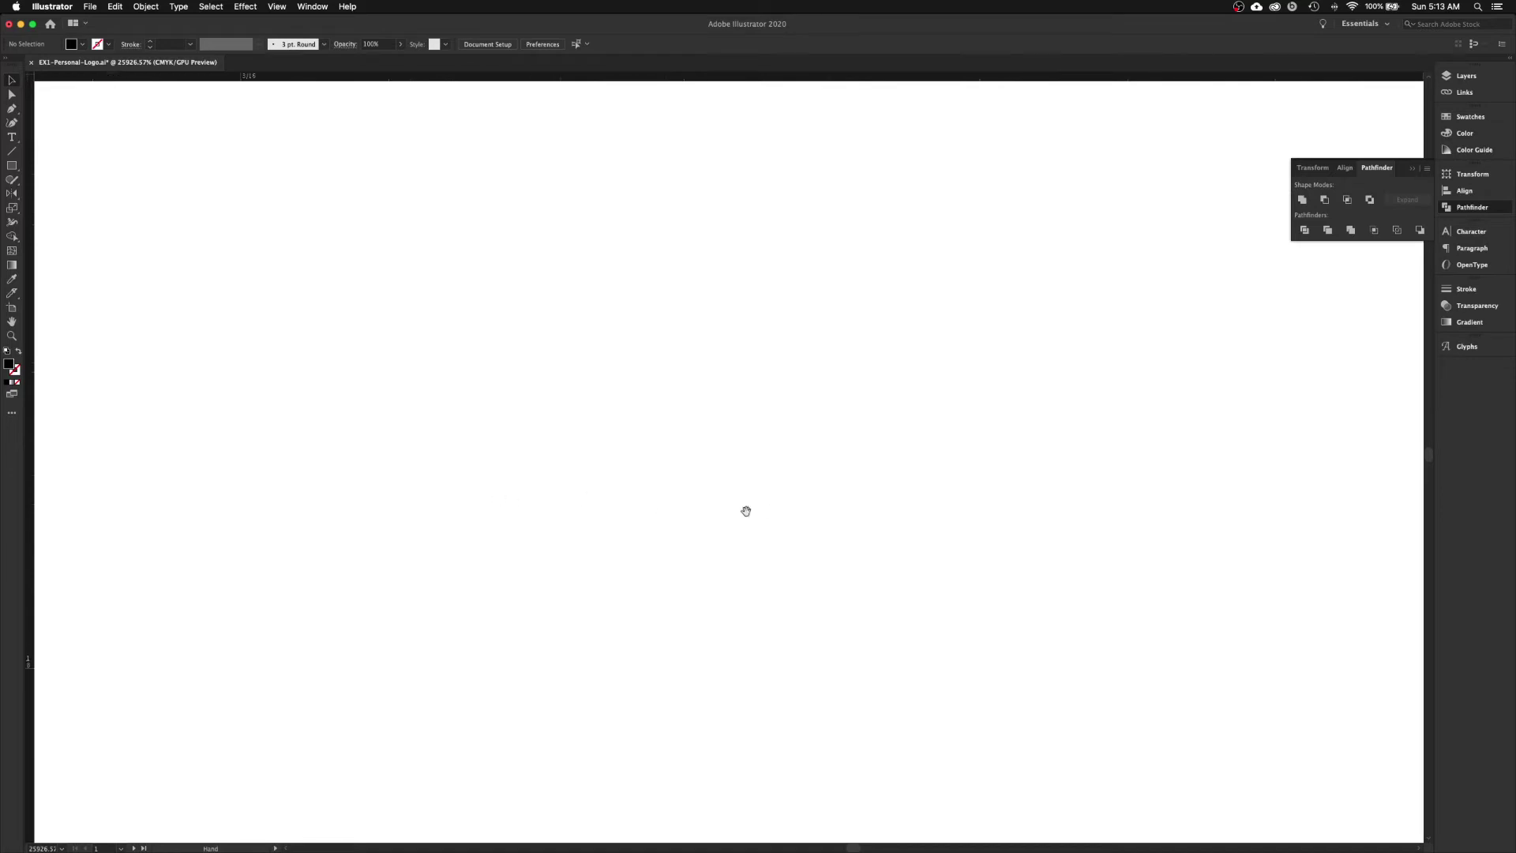
drag(495, 511, 751, 508)
drag(508, 474, 772, 485)
drag(560, 469, 778, 477)
drag(386, 406, 572, 440)
drag(389, 447, 708, 460)
drag(344, 446, 654, 455)
drag(237, 439, 519, 444)
drag(426, 447, 748, 467)
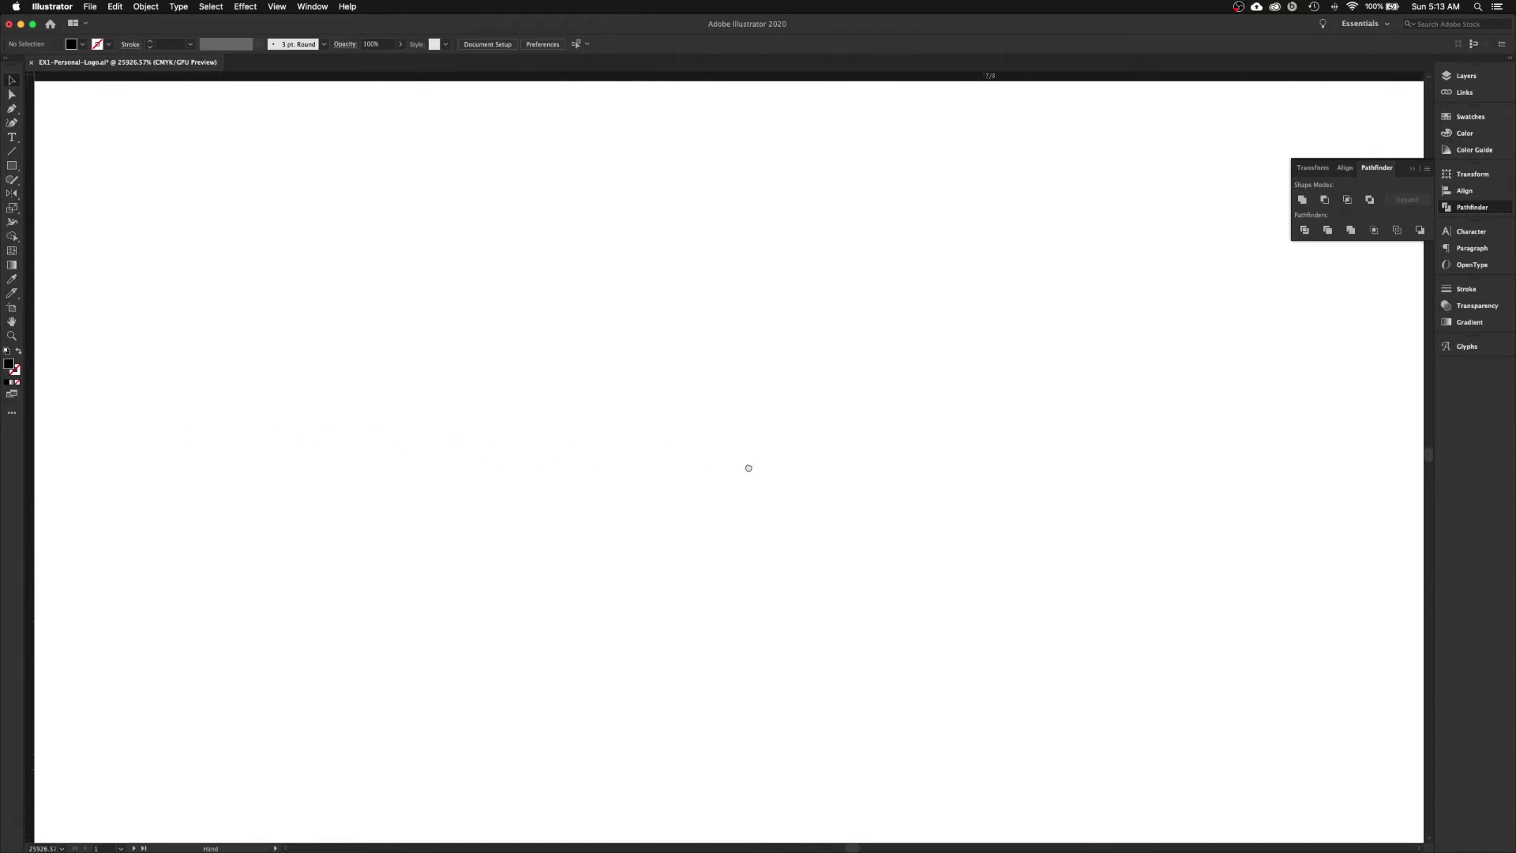
drag(409, 441, 708, 461)
drag(430, 472, 964, 454)
drag(613, 511, 653, 484)
drag(751, 471, 830, 467)
click(413, 426)
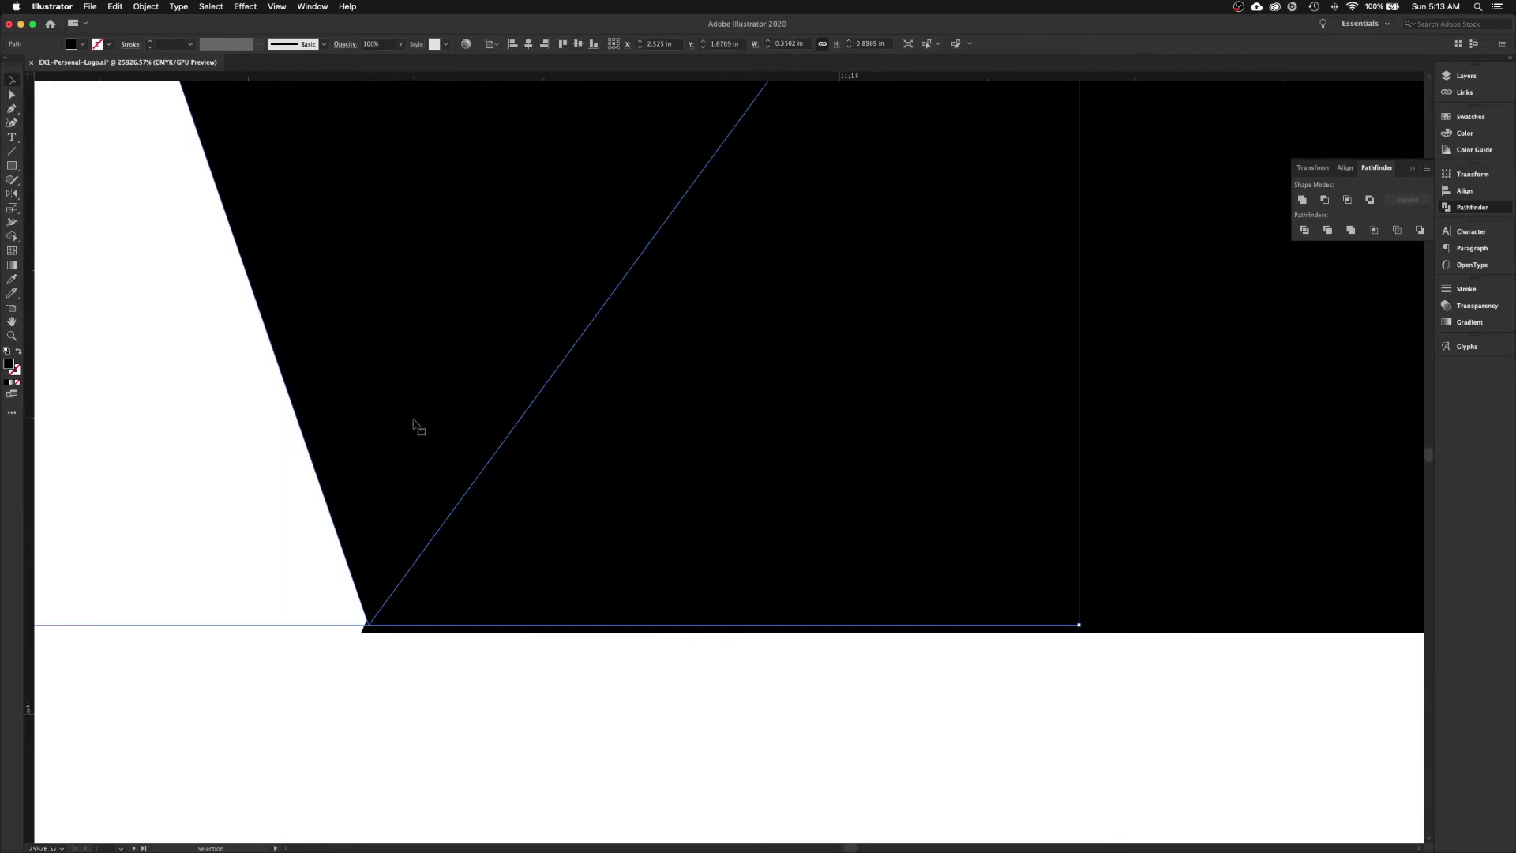
drag(413, 426, 407, 432)
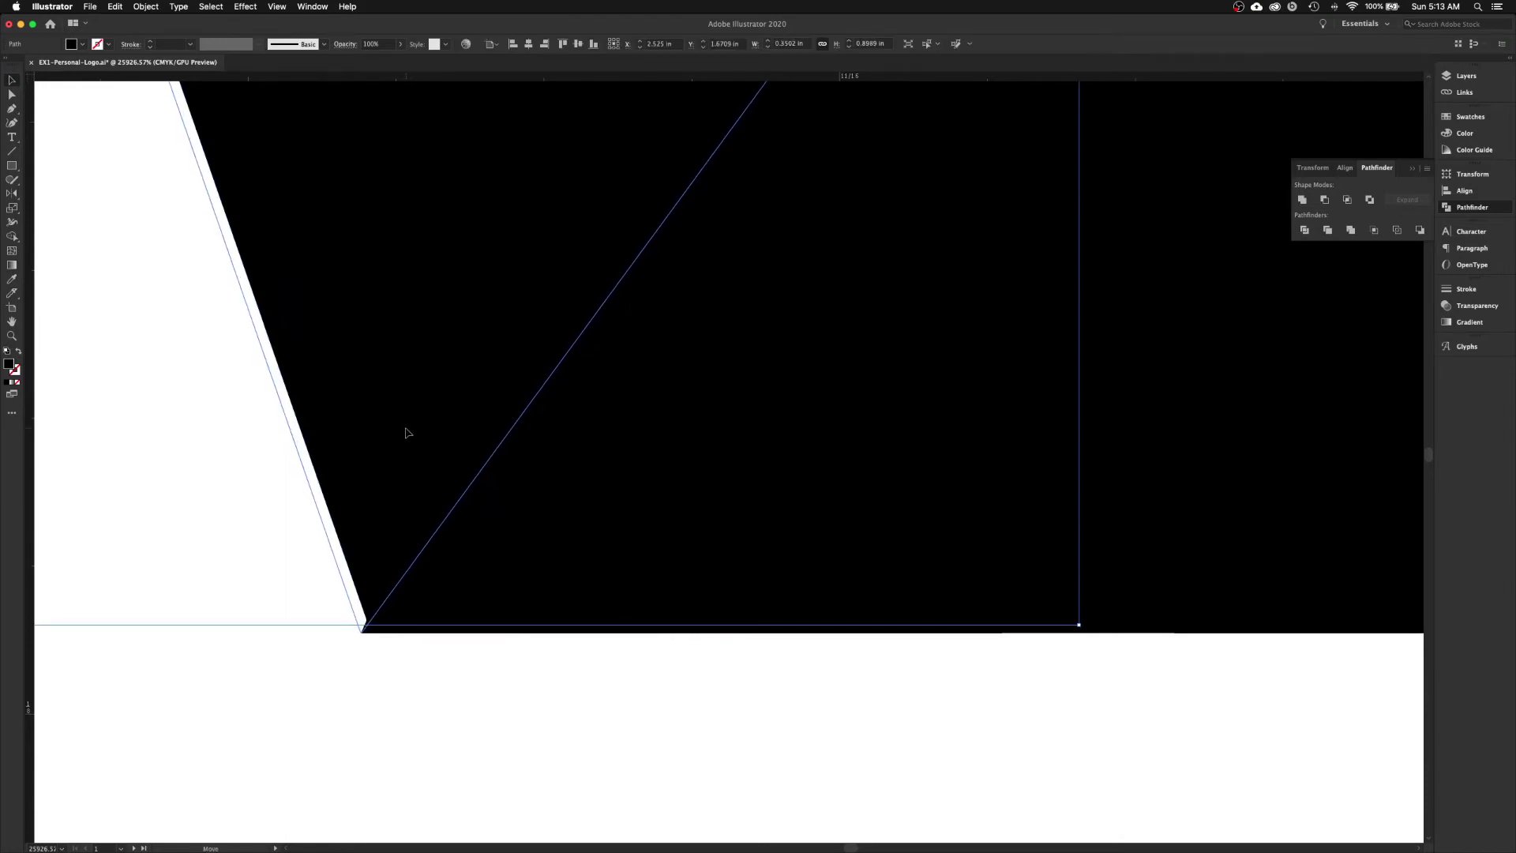
drag(406, 433, 406, 433)
click(641, 670)
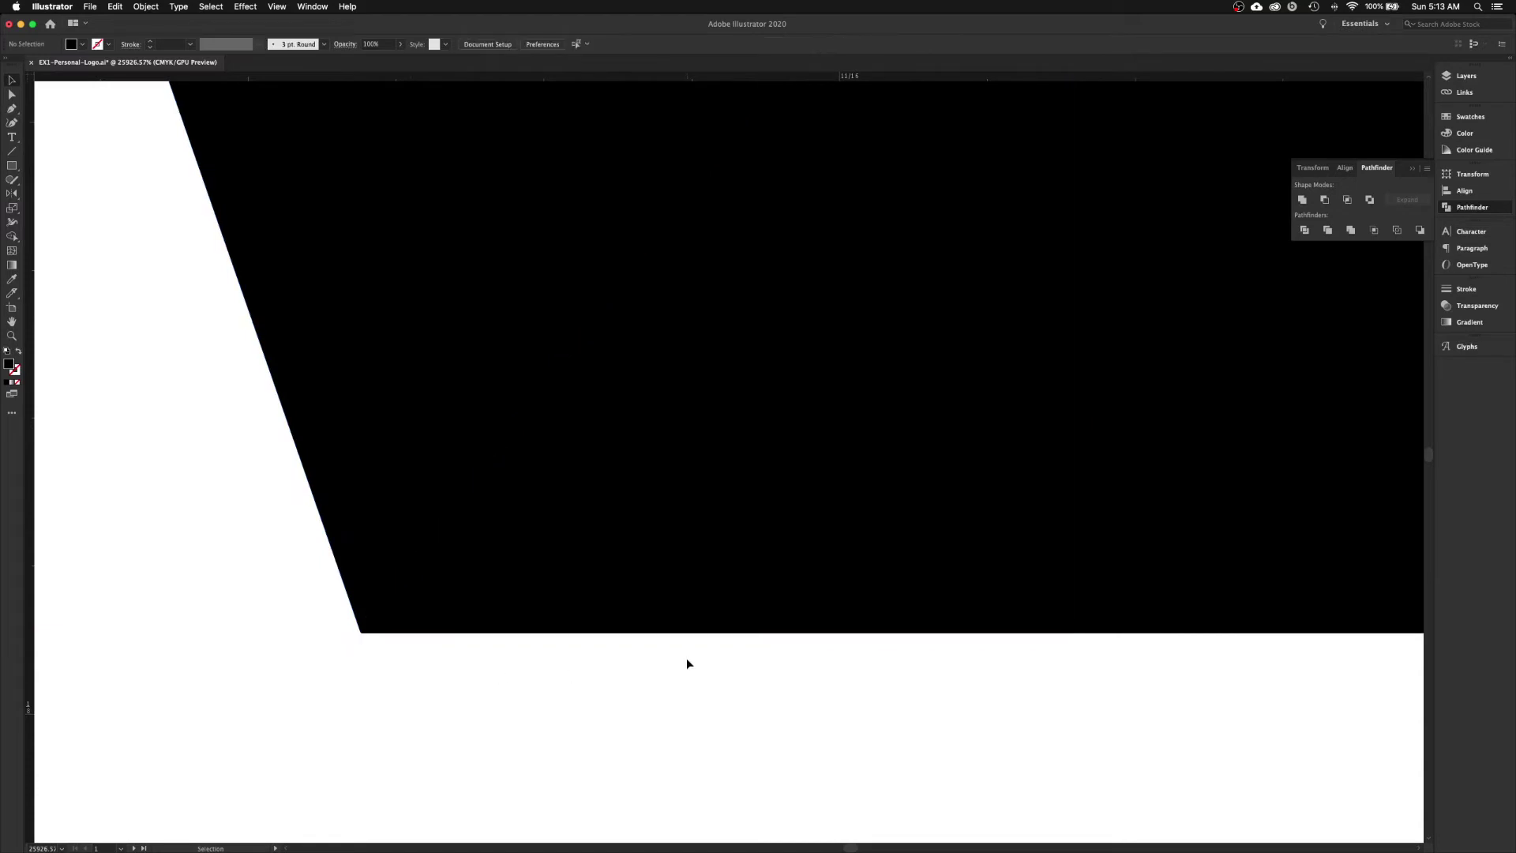
key(super+0)
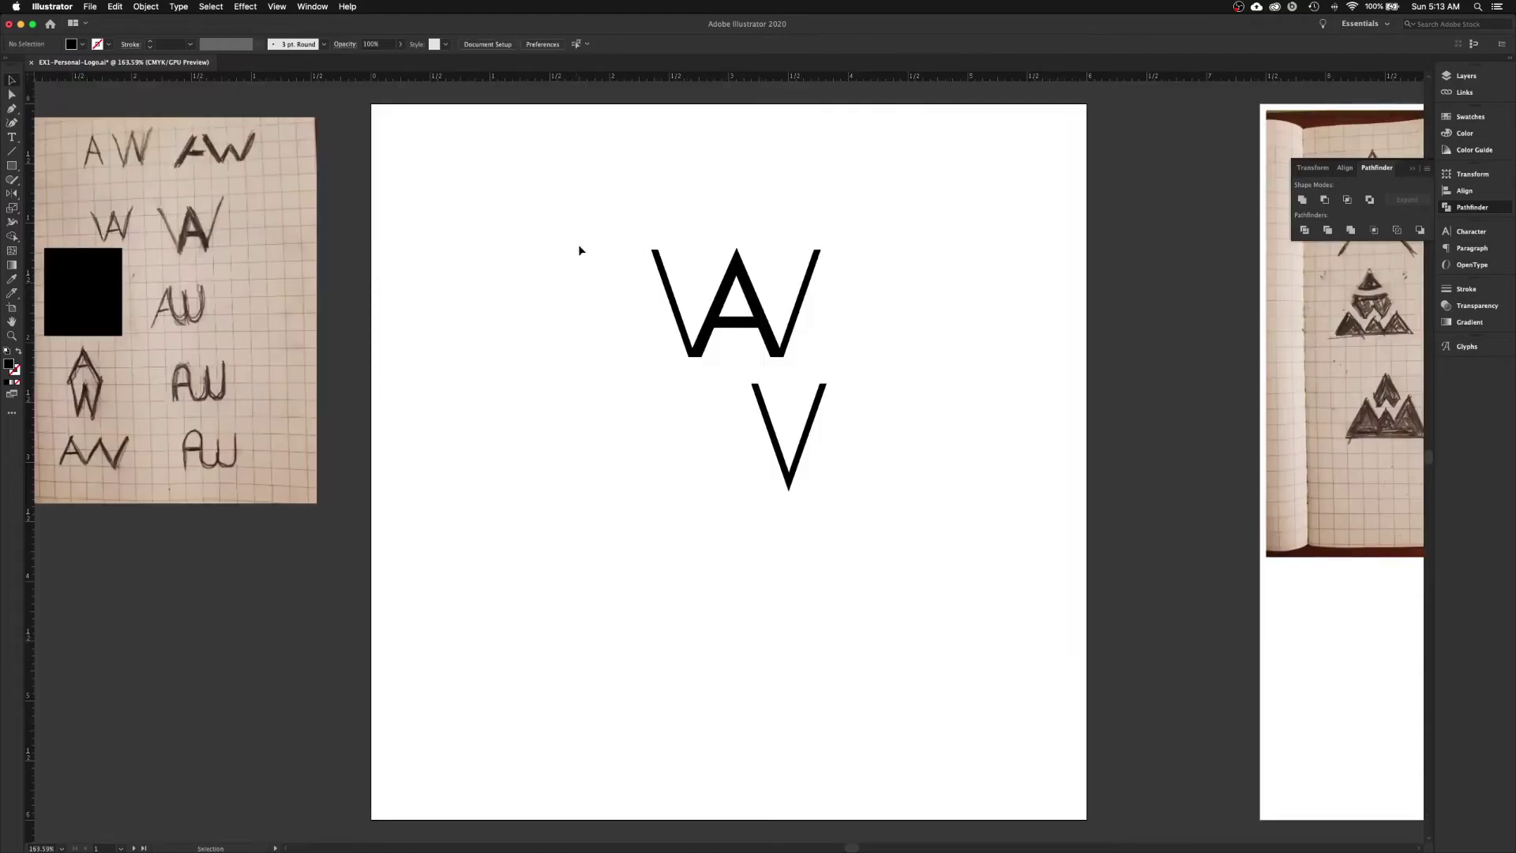
- Pull the inner bottom anchor point of the A's left leg down and outward so the flat foot becomes a sharp point
drag(601, 212, 878, 366)
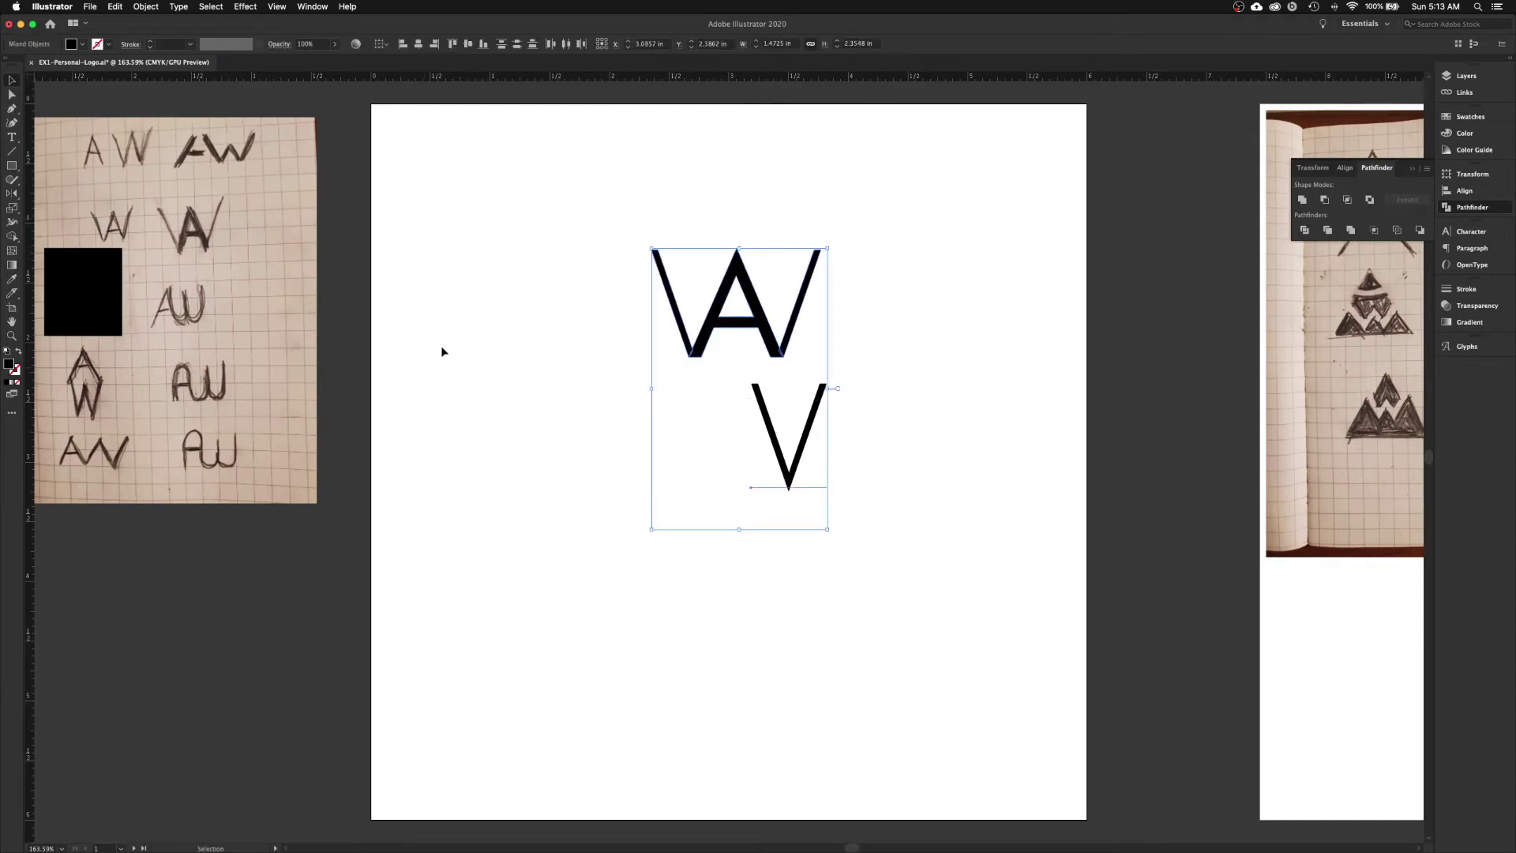
click(641, 426)
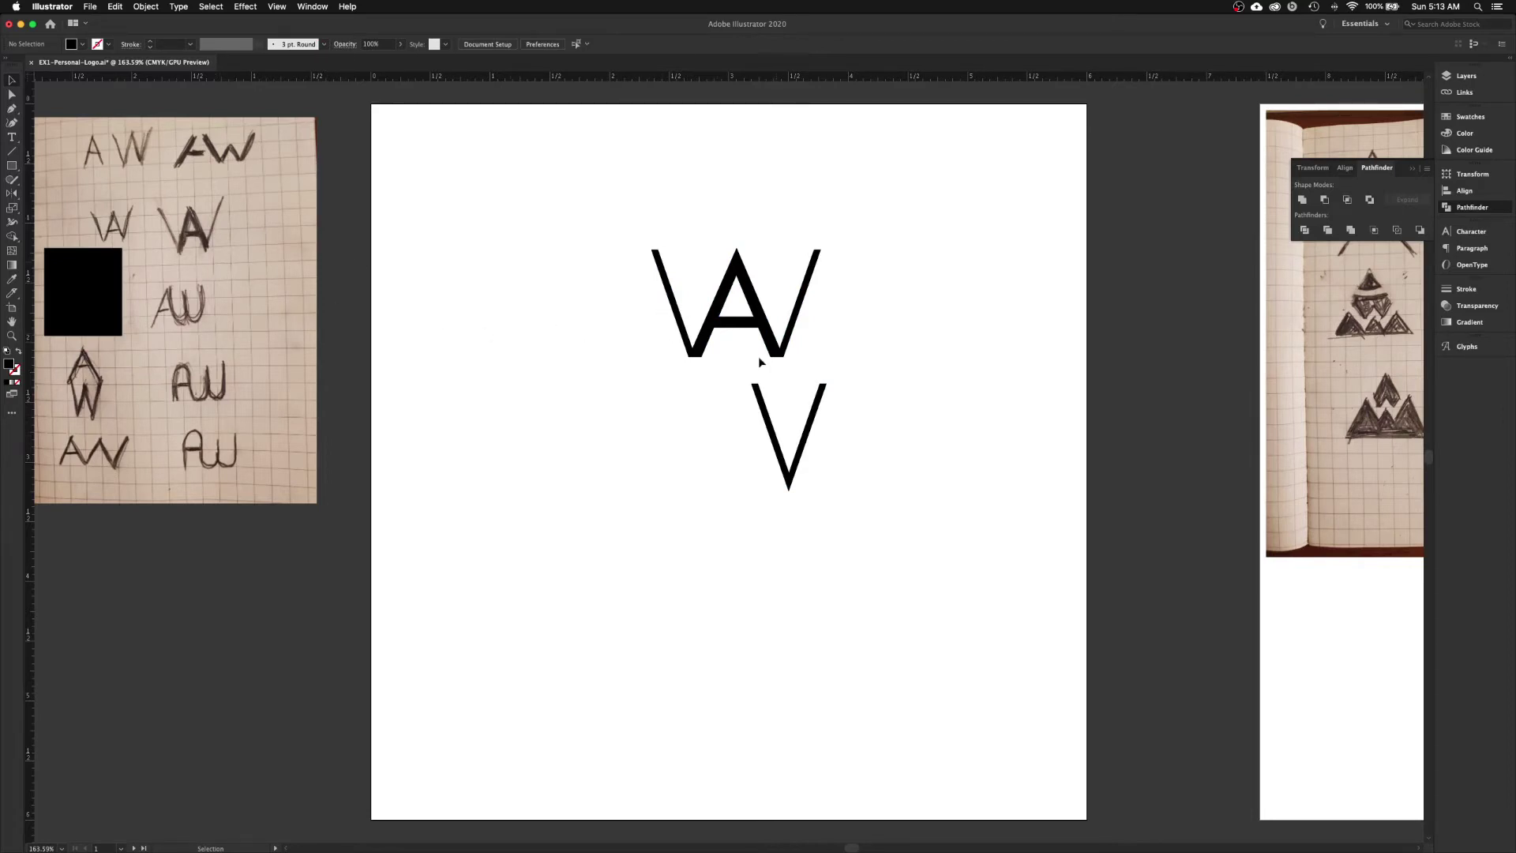
key(a)
click(698, 360)
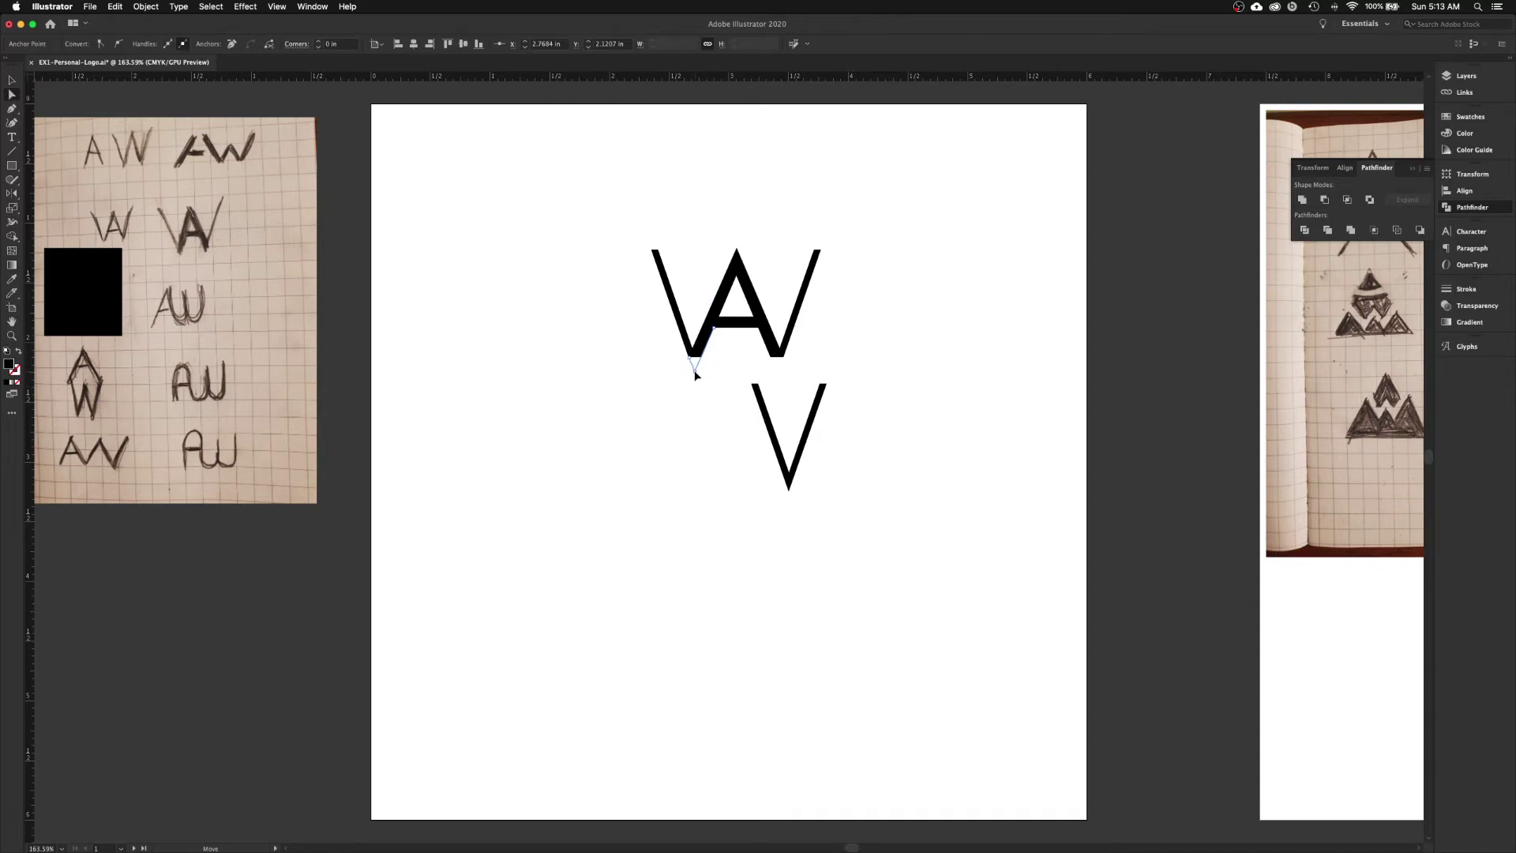
drag(695, 376, 694, 372)
click(711, 427)
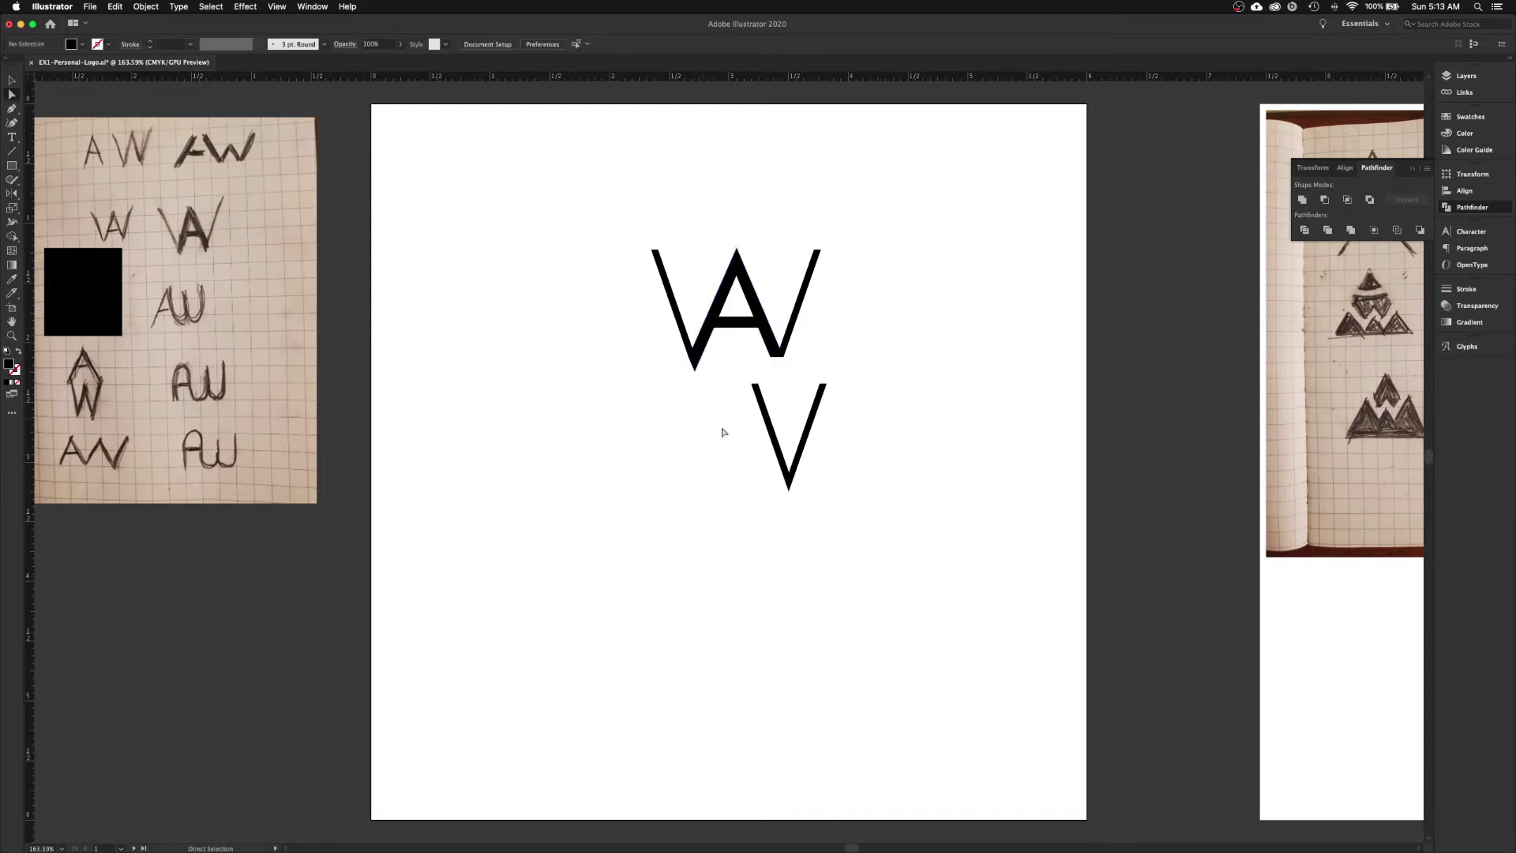
- Fine-tune the pointed tip of the A's left leg so its outer edge continues the slope of the half-V stroke
key(super+equal)
key(super+equal)
key(super+equal)
key(super+equal)
key(space)
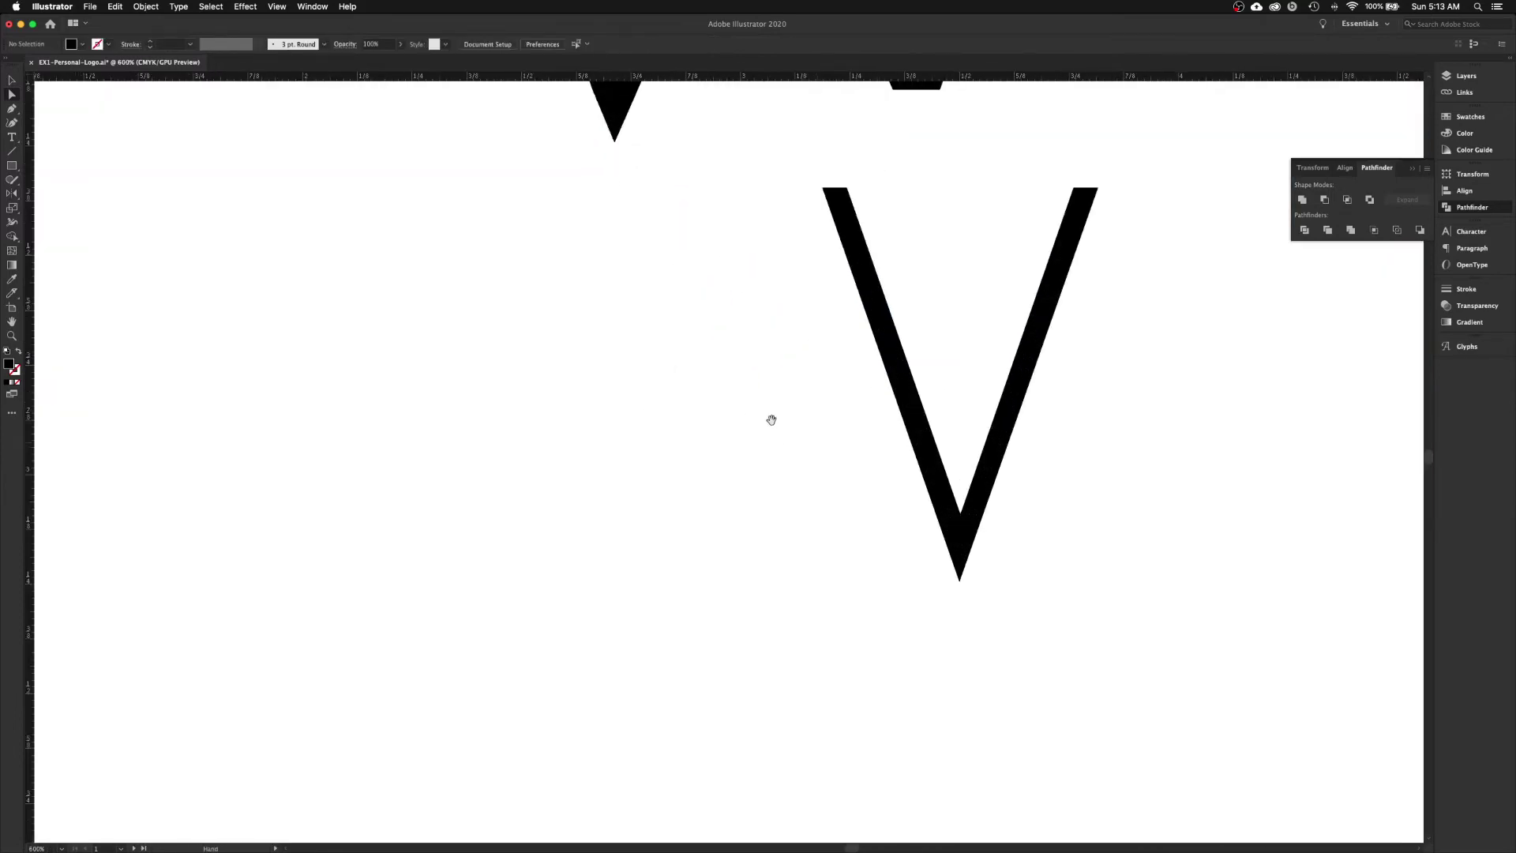
drag(623, 233, 608, 533)
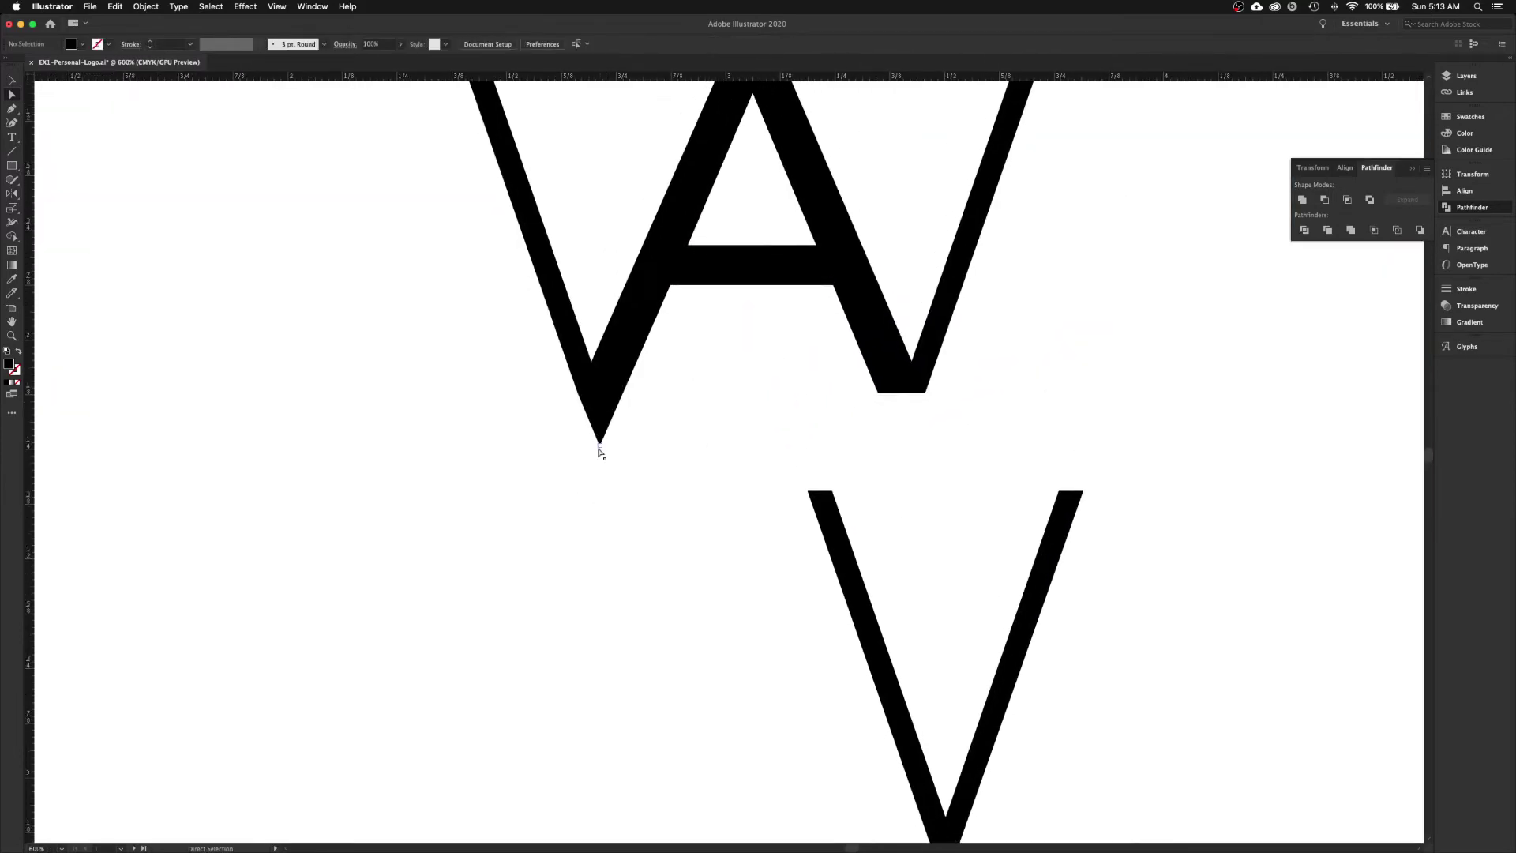
drag(598, 450, 597, 456)
drag(596, 456, 597, 454)
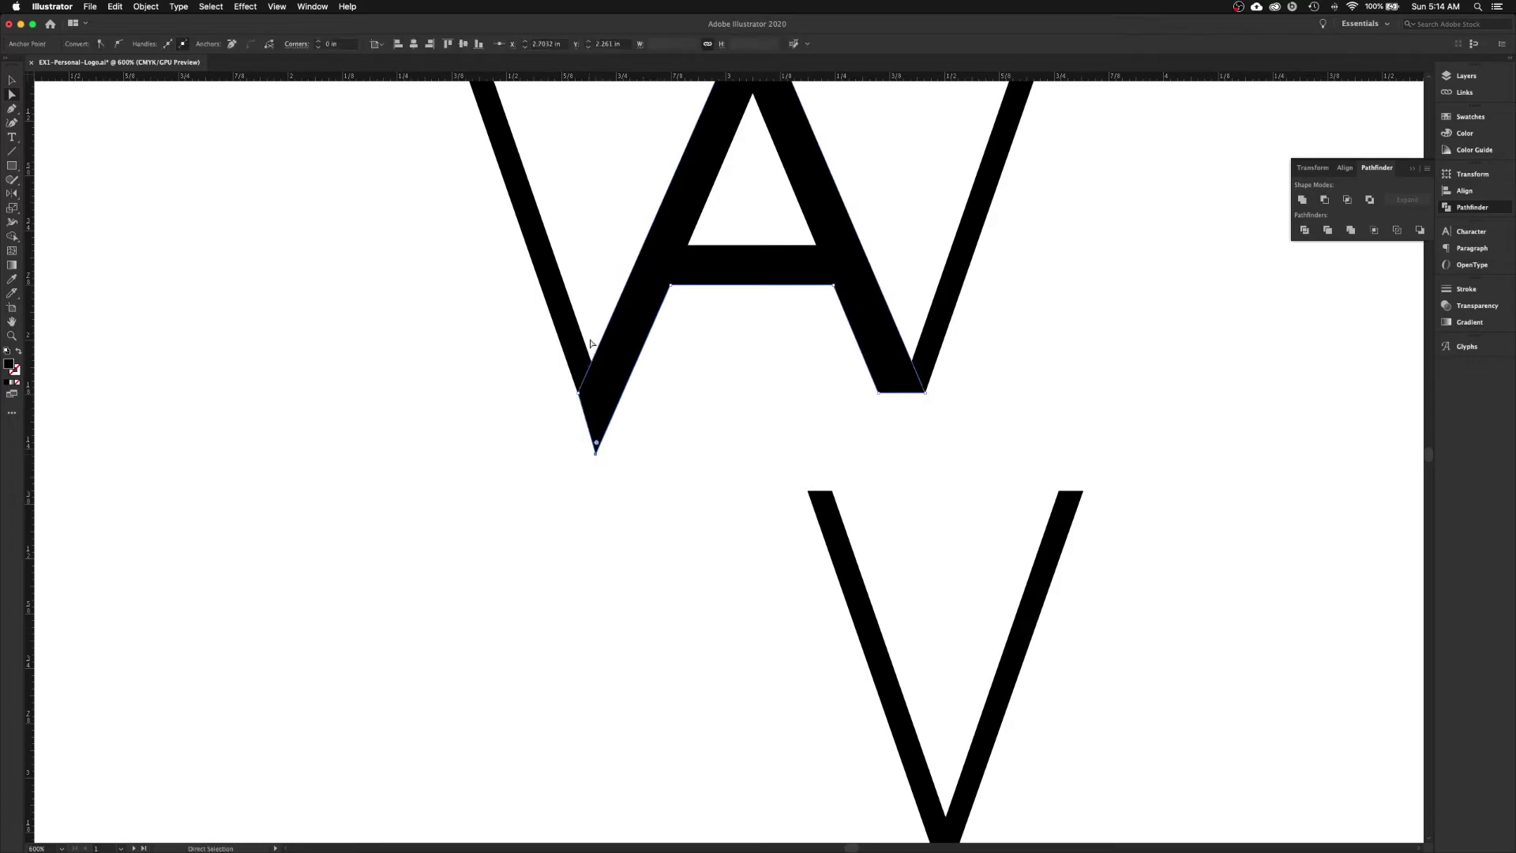
click(687, 508)
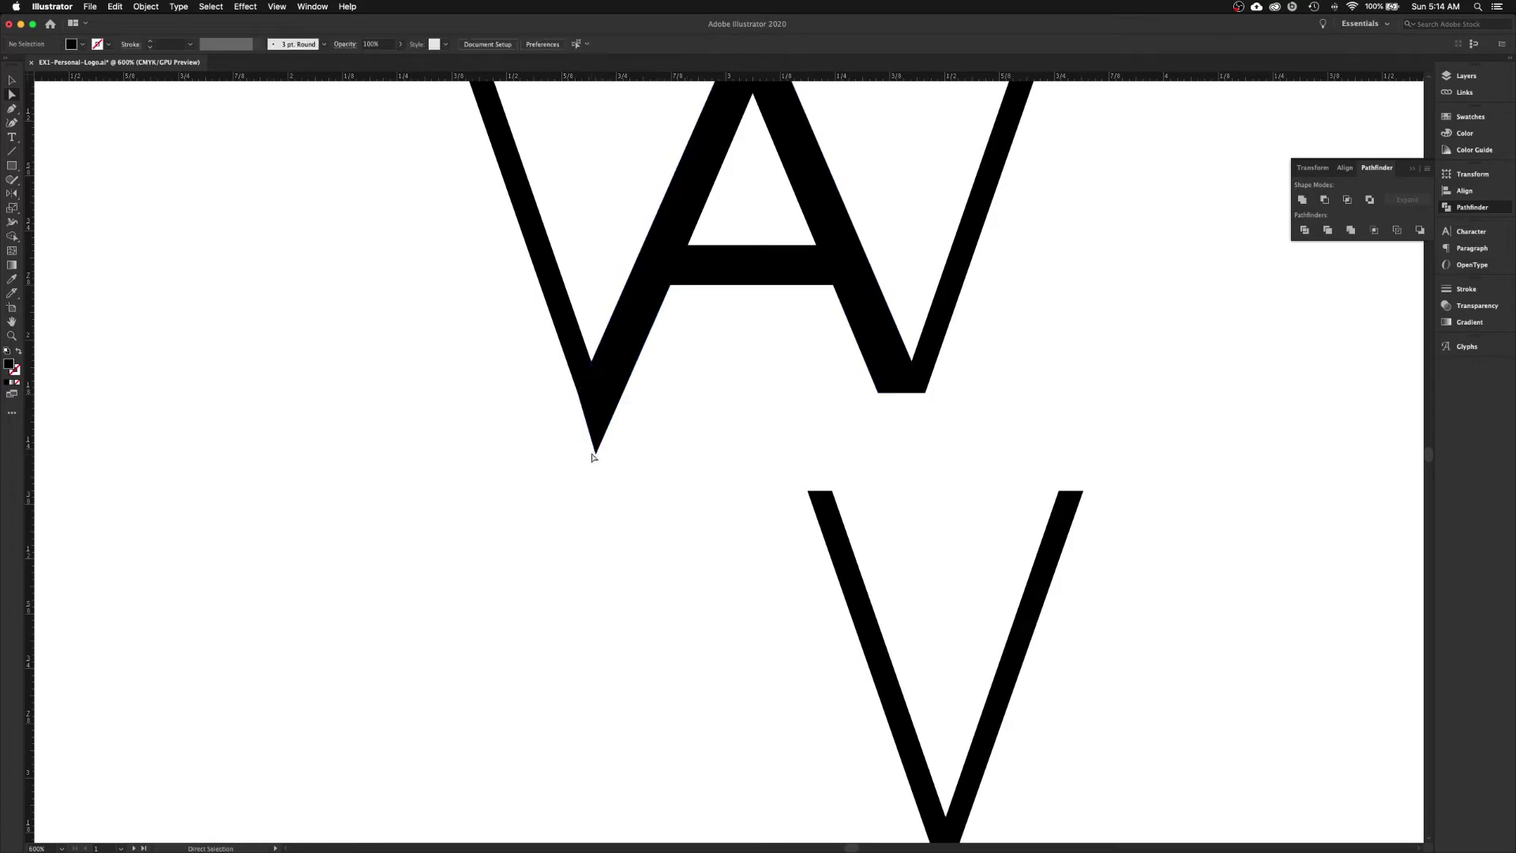
drag(597, 453, 598, 445)
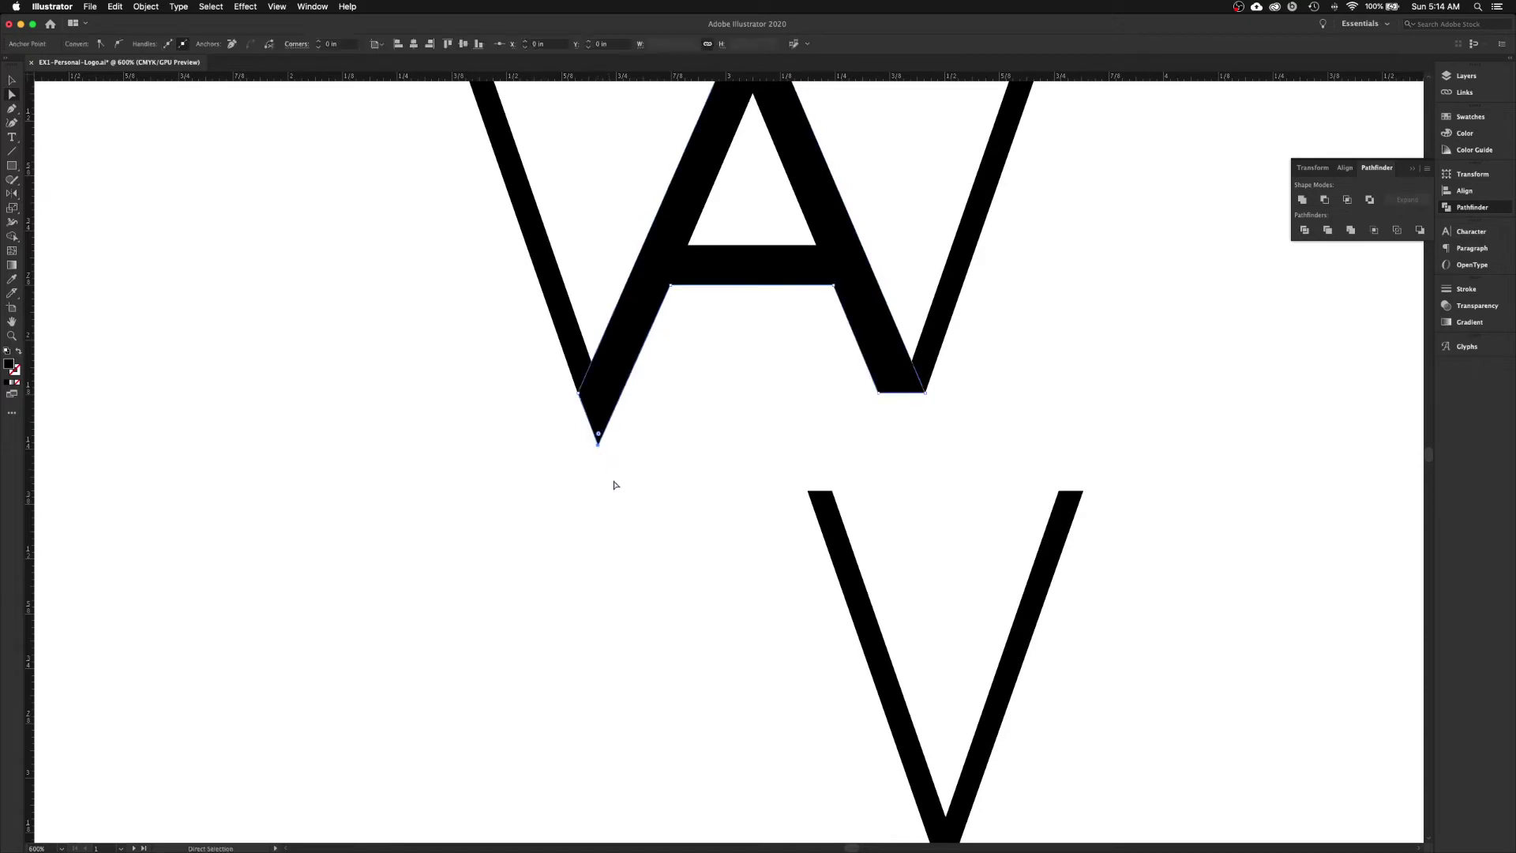
drag(701, 454, 691, 550)
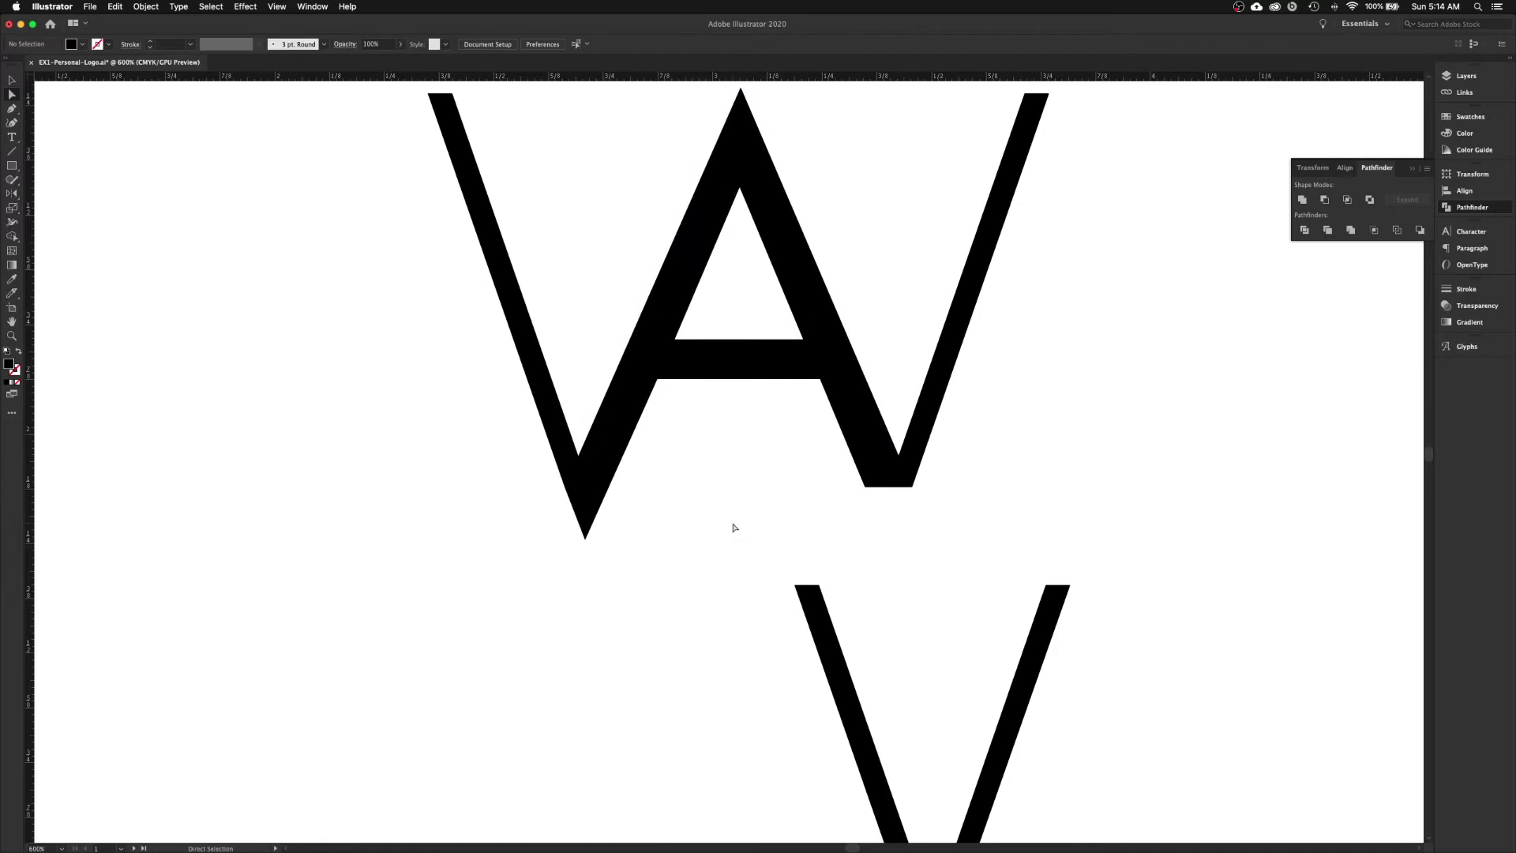
click(612, 452)
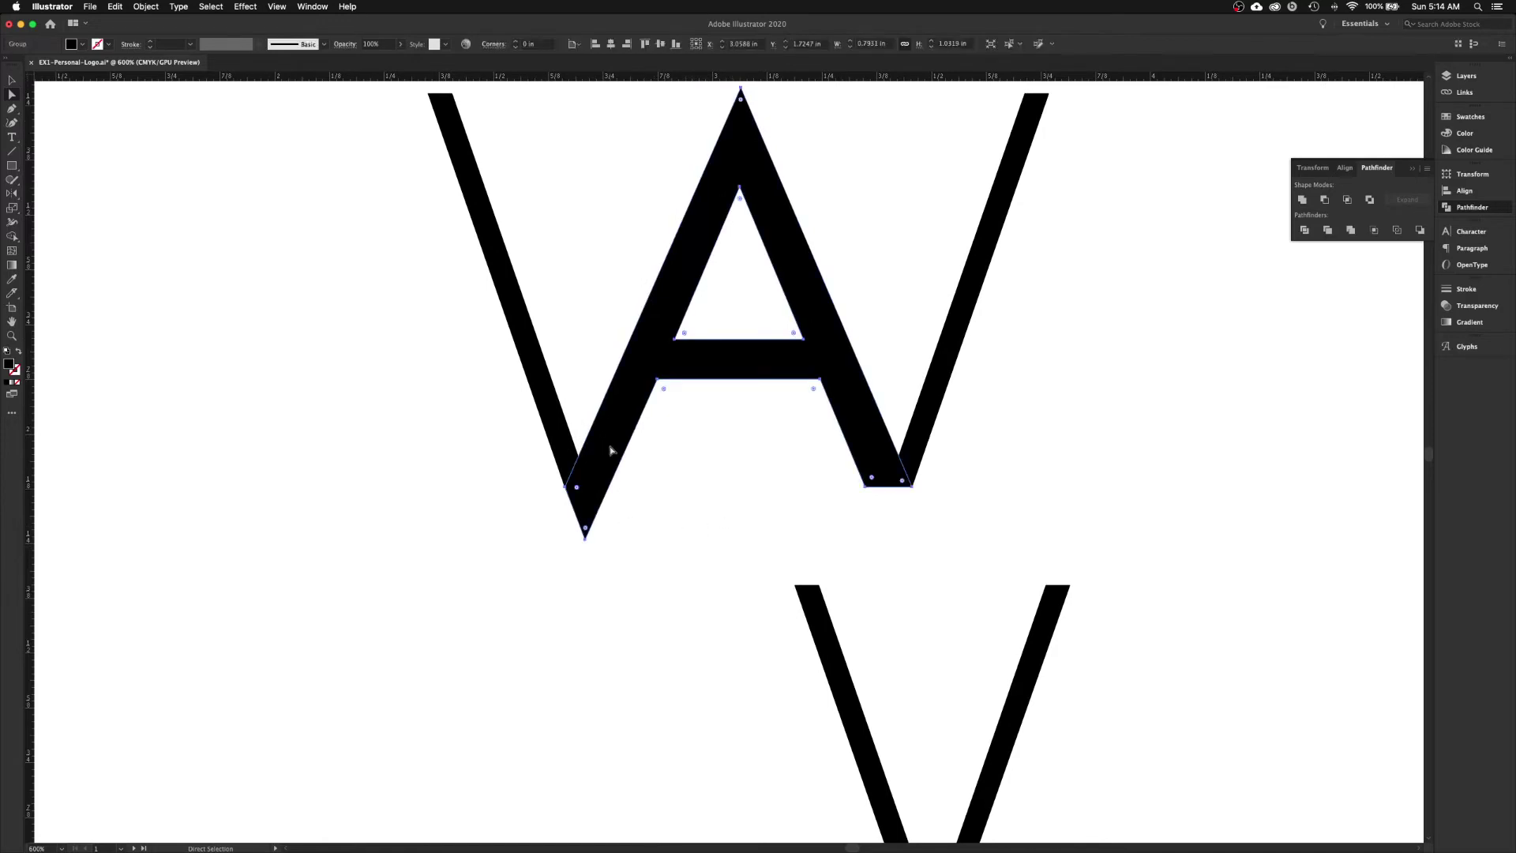
click(676, 550)
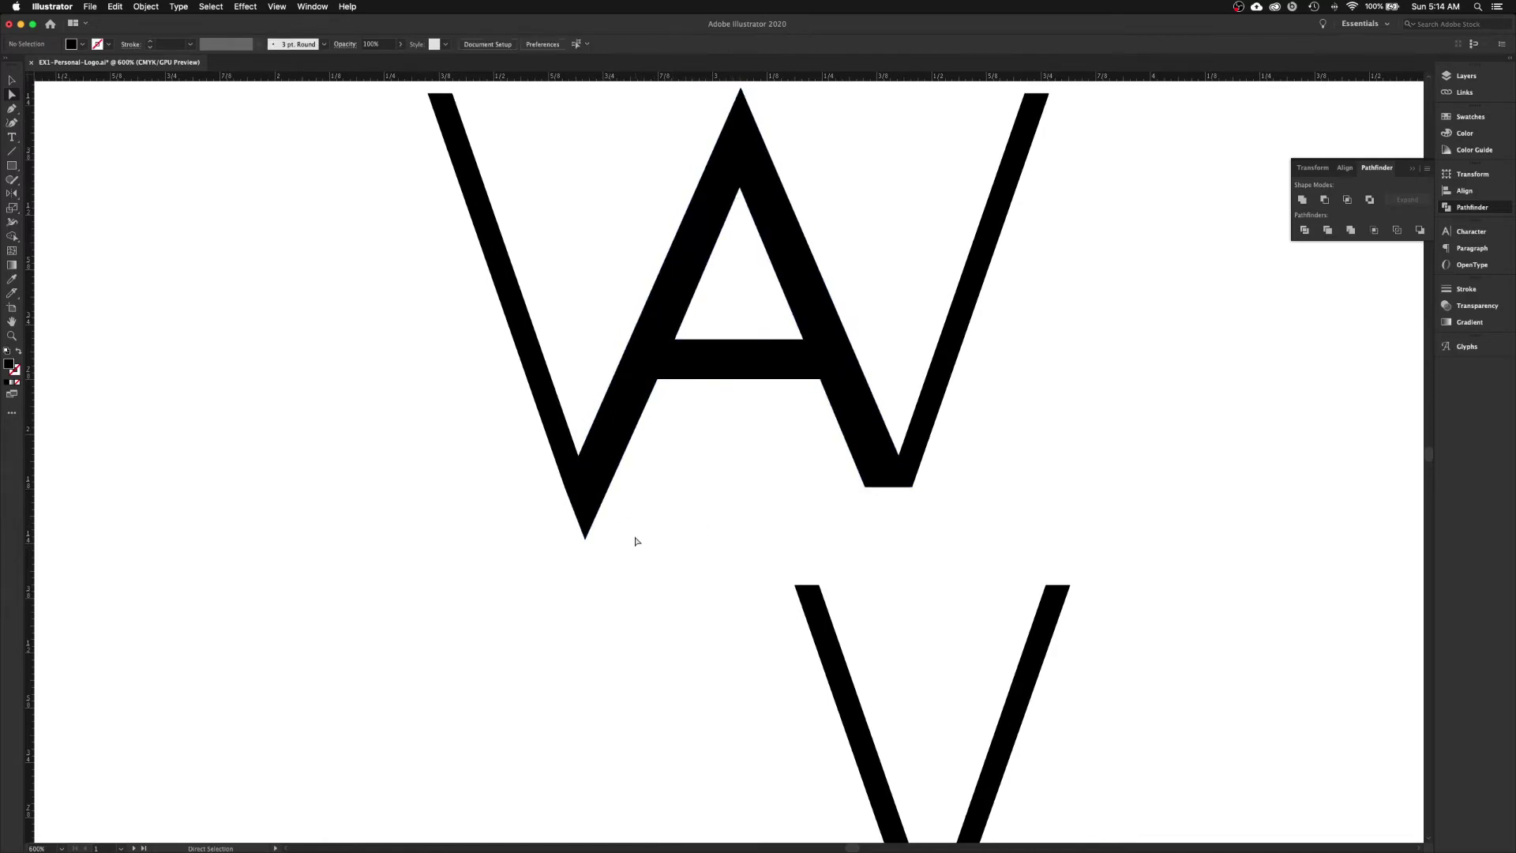
- Undo the point-sharpening edits on the A's left leg to bring back its flat foot
key(super+minus)
key(super+minus)
key(super+minus)
key(super+minus)
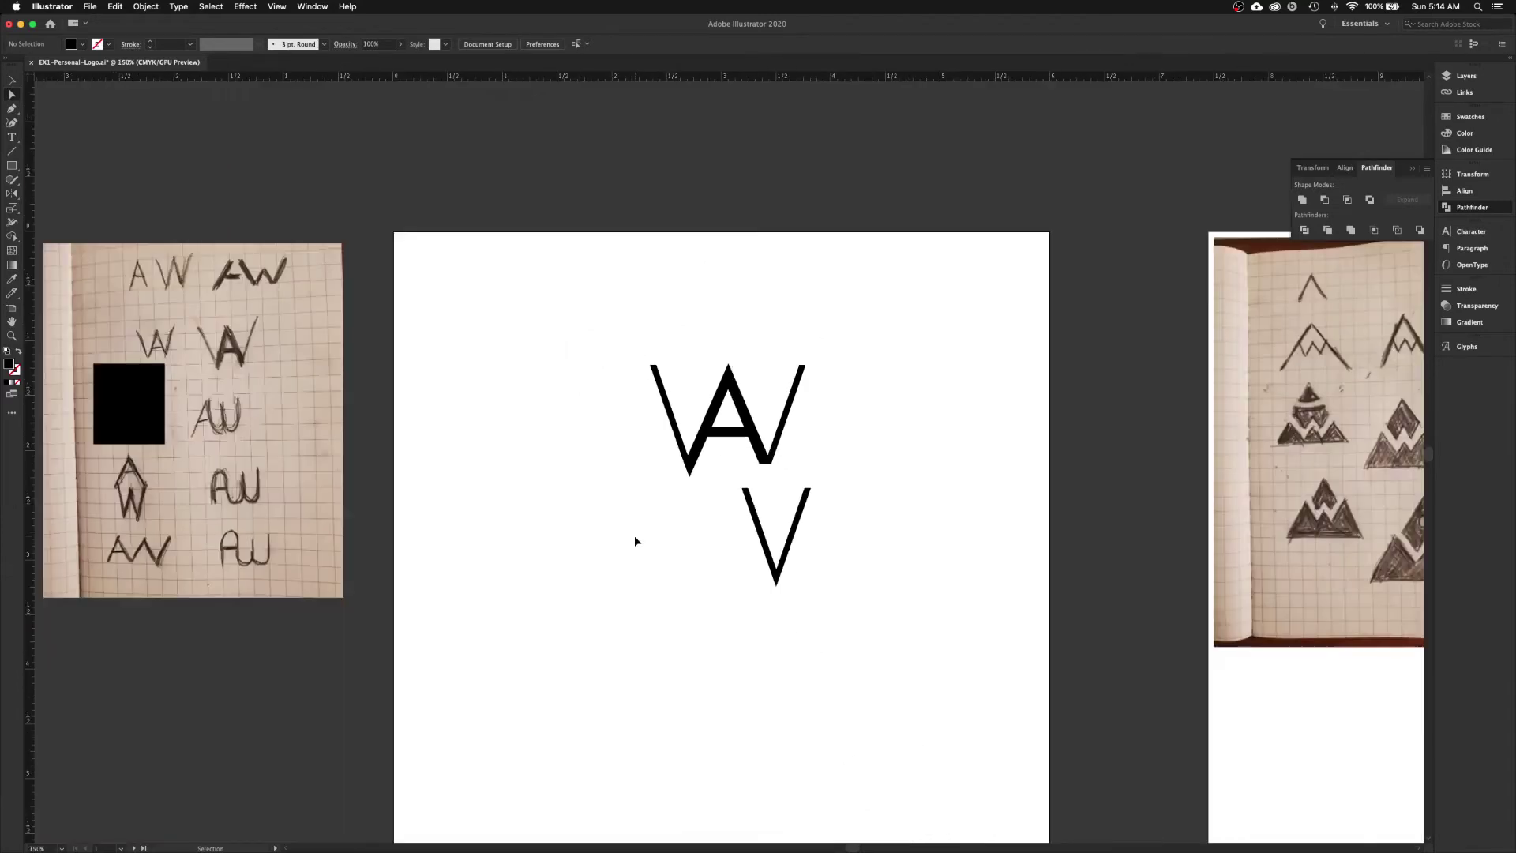
key(a)
key(super+z)
key(super+z)
key(super+z)
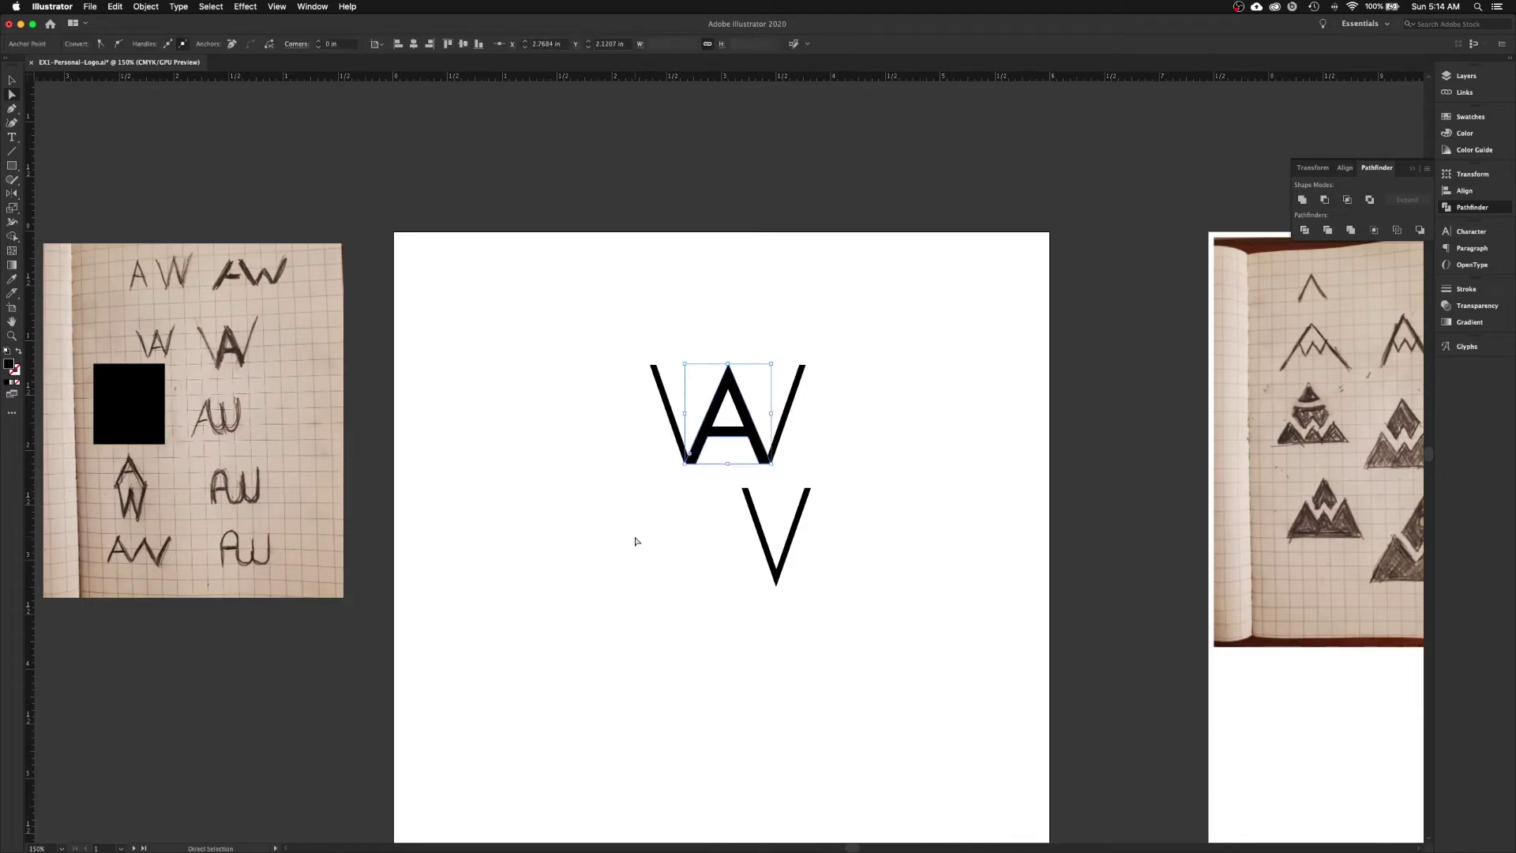
click(634, 538)
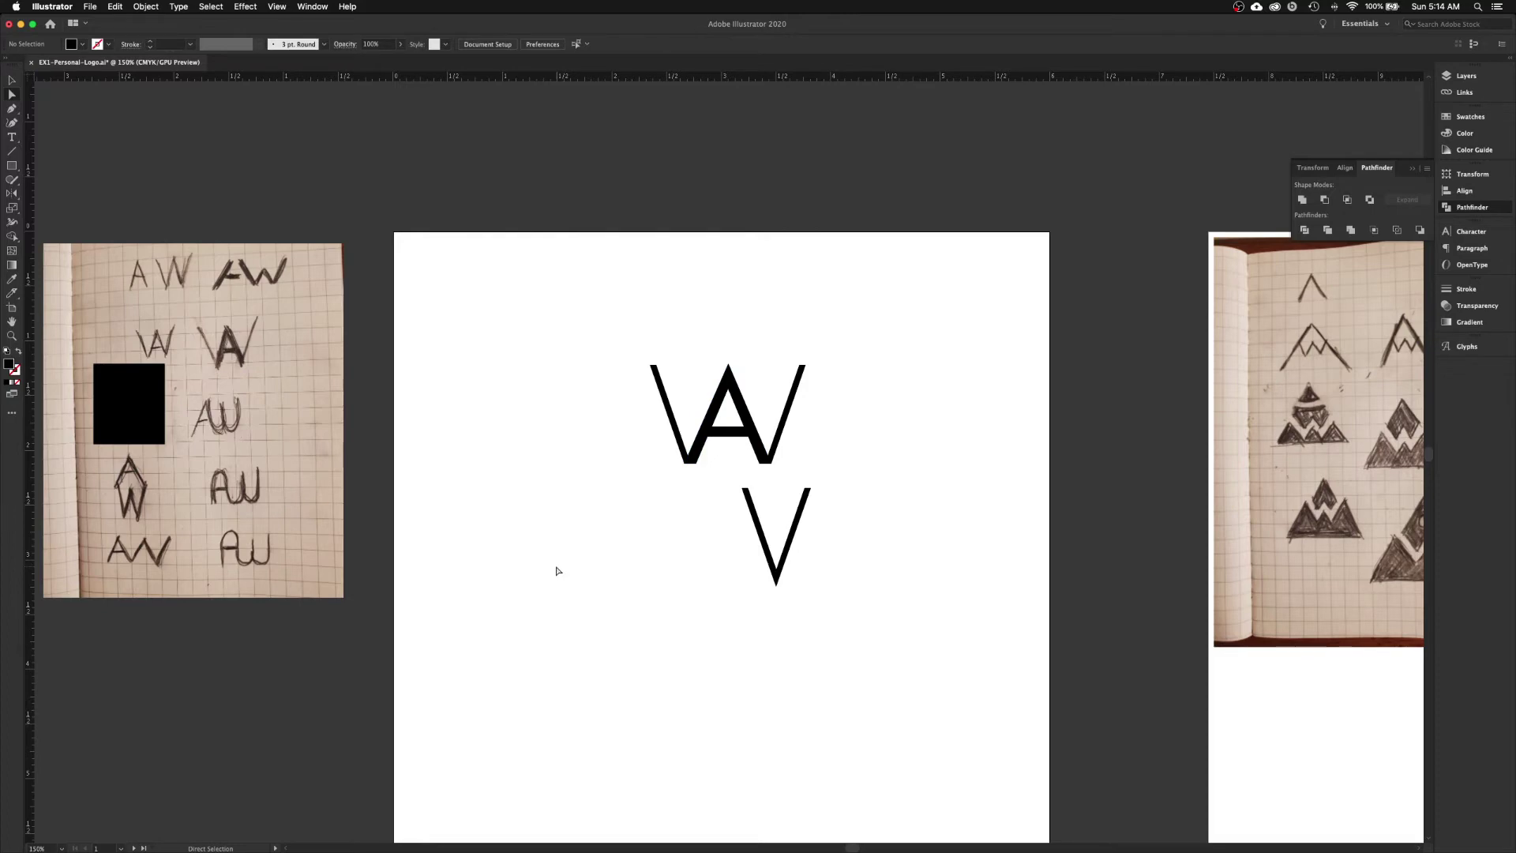
- Delete the spare V shape below the AW logo
key(v)
click(778, 575)
key(Delete)
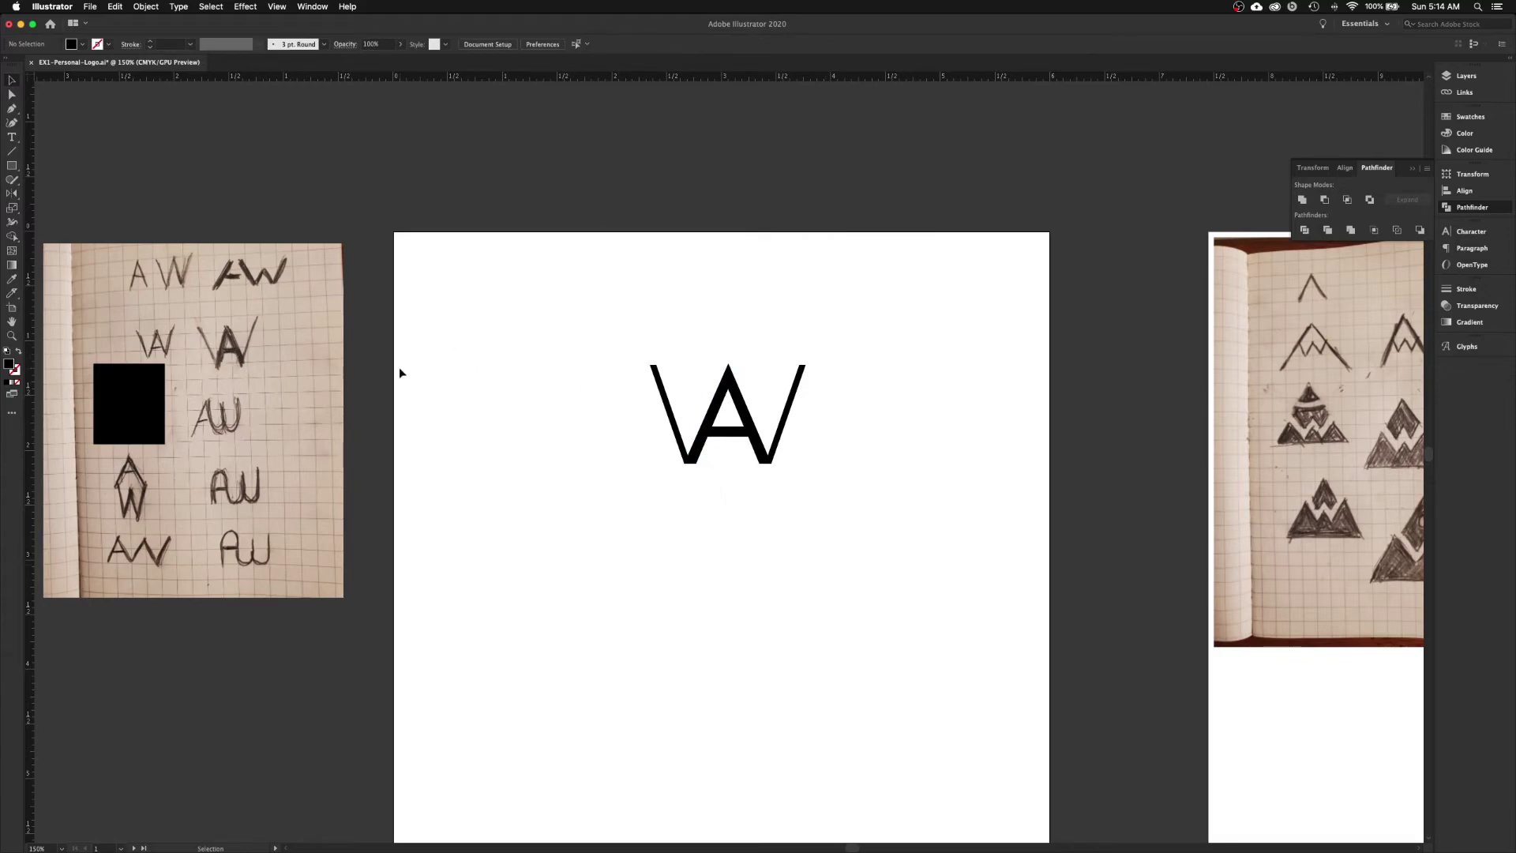
- Check the logo's overlapping paths in outline view, and move the whole AW logo to the left side of the artboard
key(super+y)
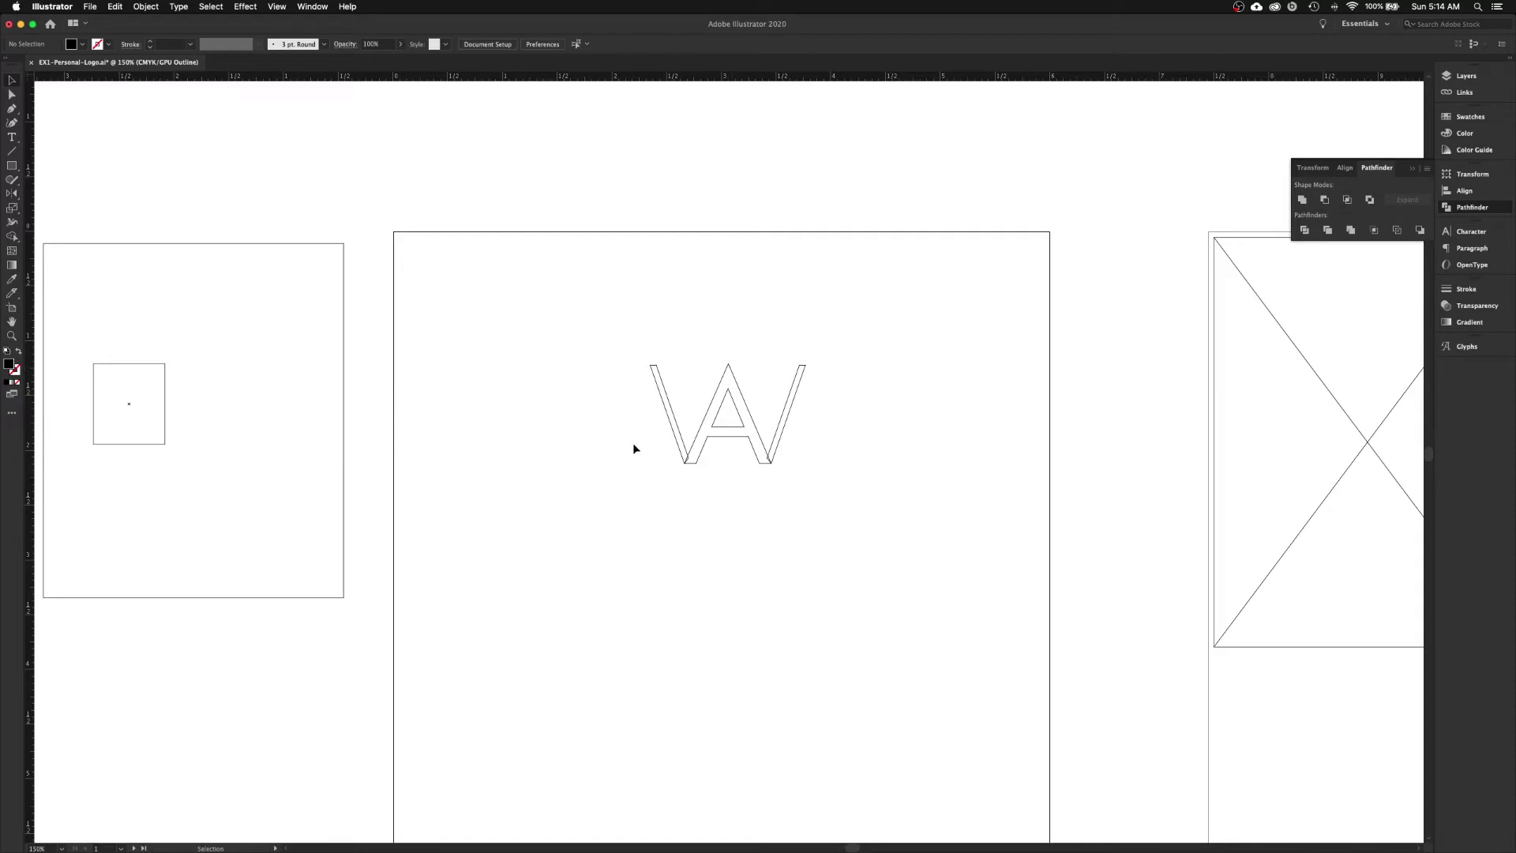
key(super+equal)
key(super+equal)
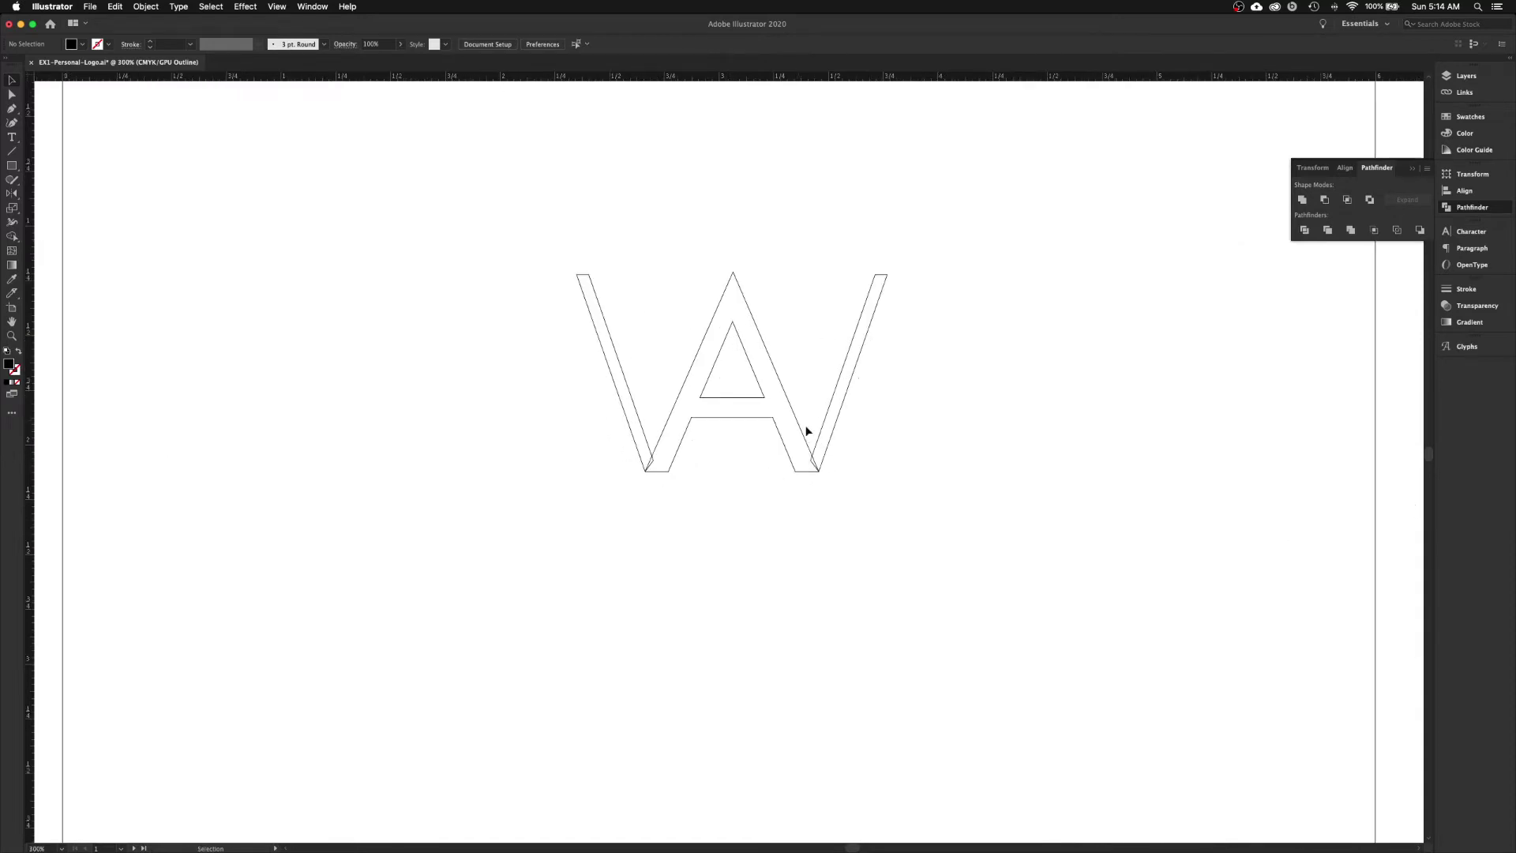
key(super+y)
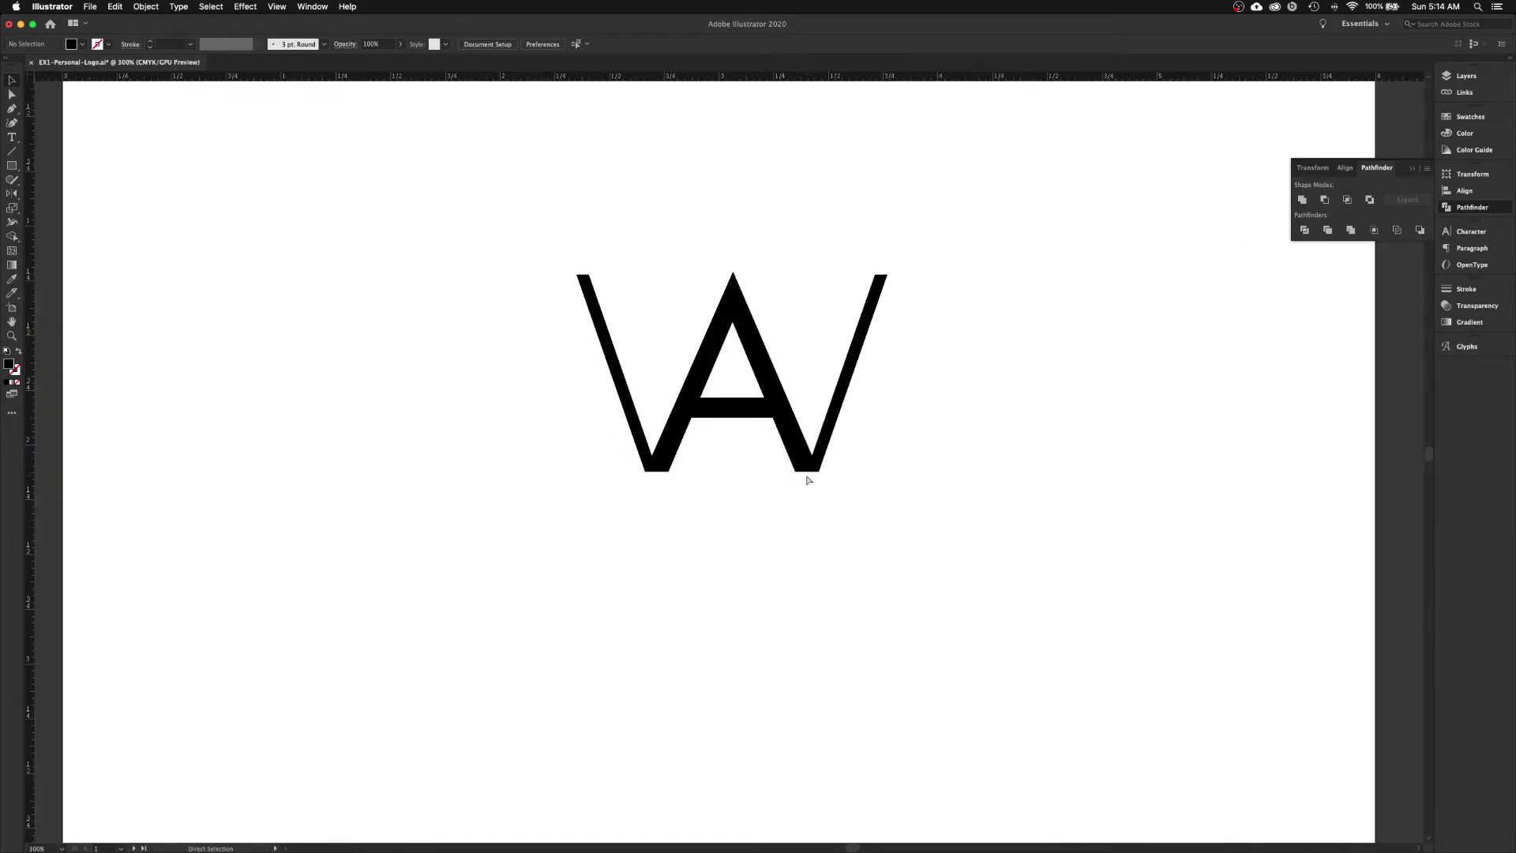
drag(875, 537, 431, 222)
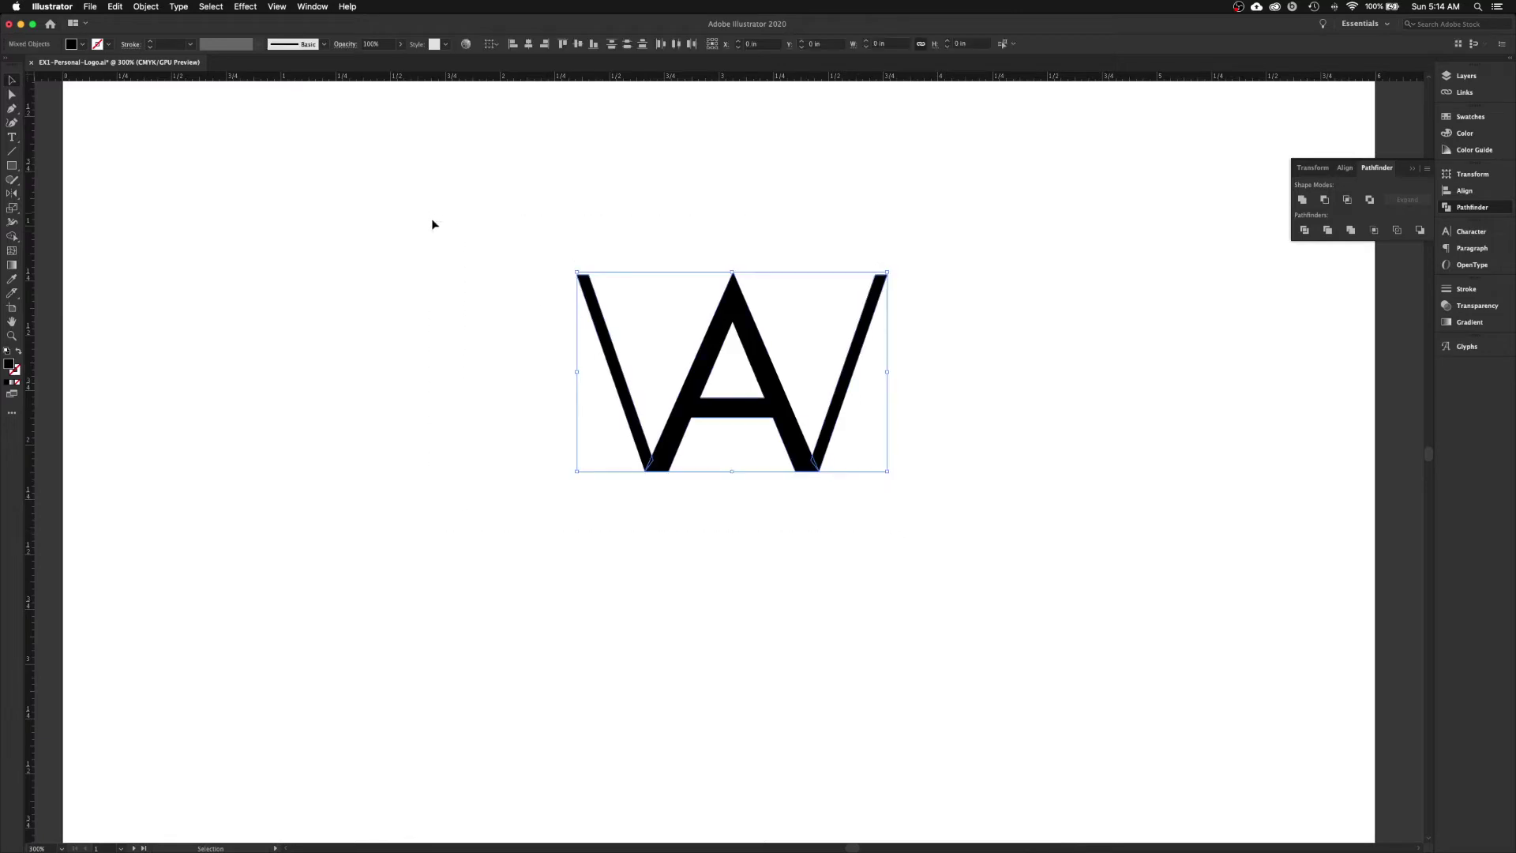
drag(803, 459, 374, 473)
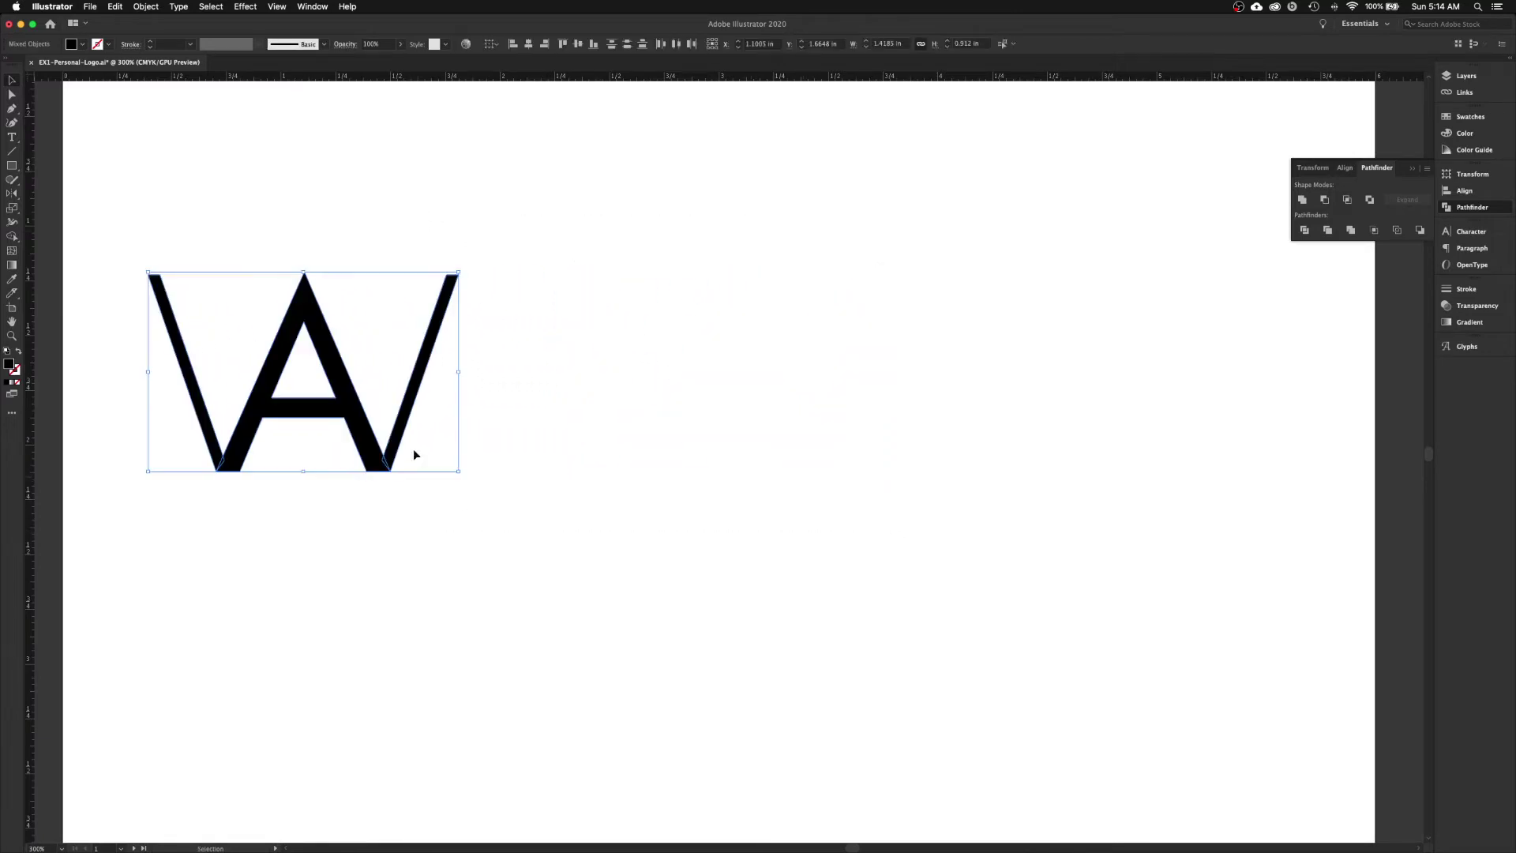
click(472, 480)
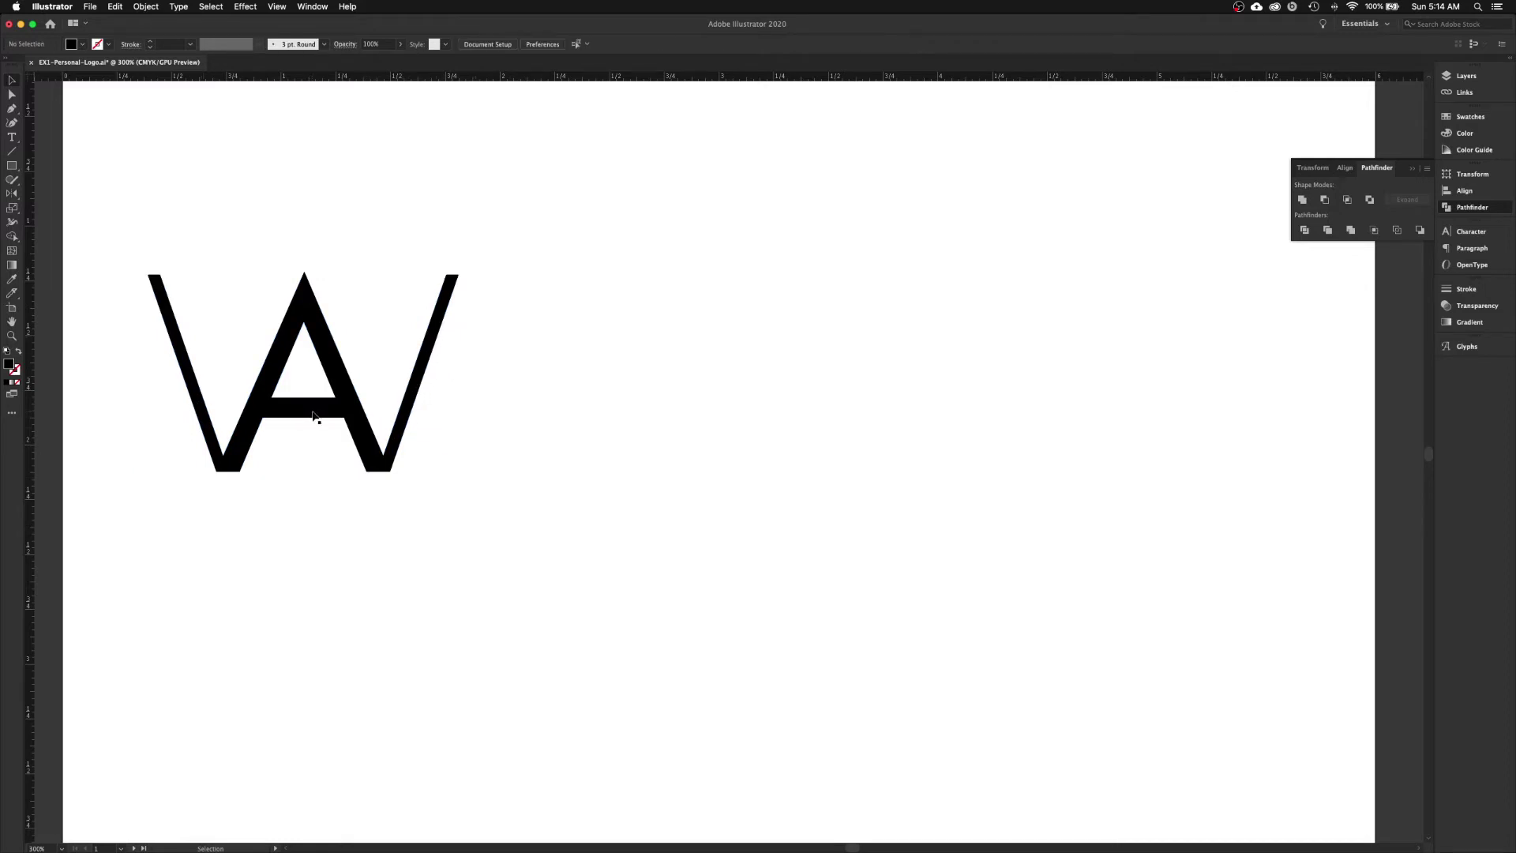
- Duplicate the whole AW logo and place the copy near the artboard's right edge, showing the artwork as outlines
drag(476, 514, 122, 231)
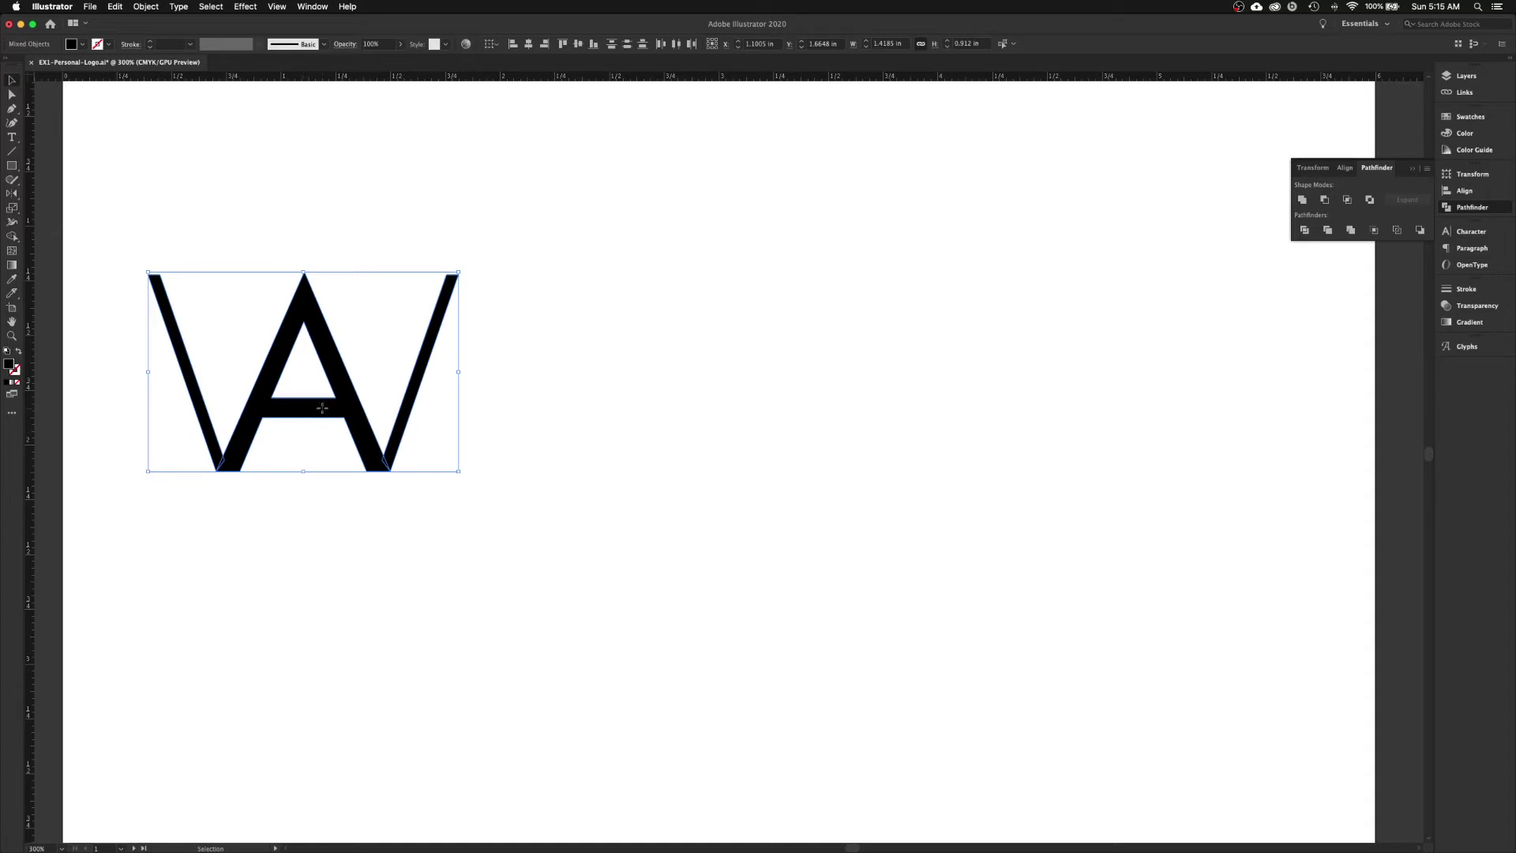
drag(323, 408, 743, 425)
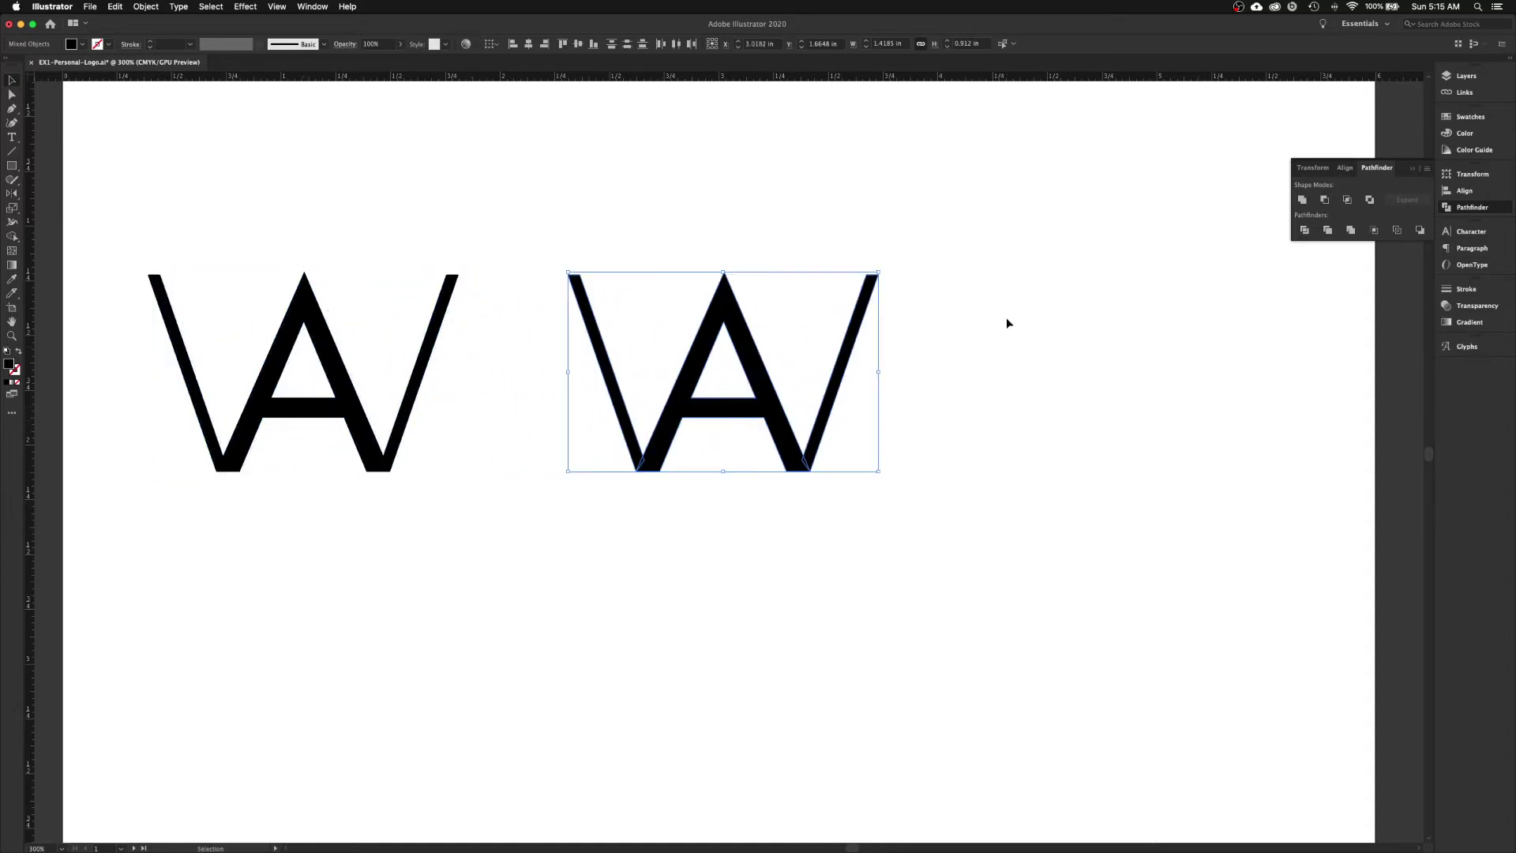
key(super+y)
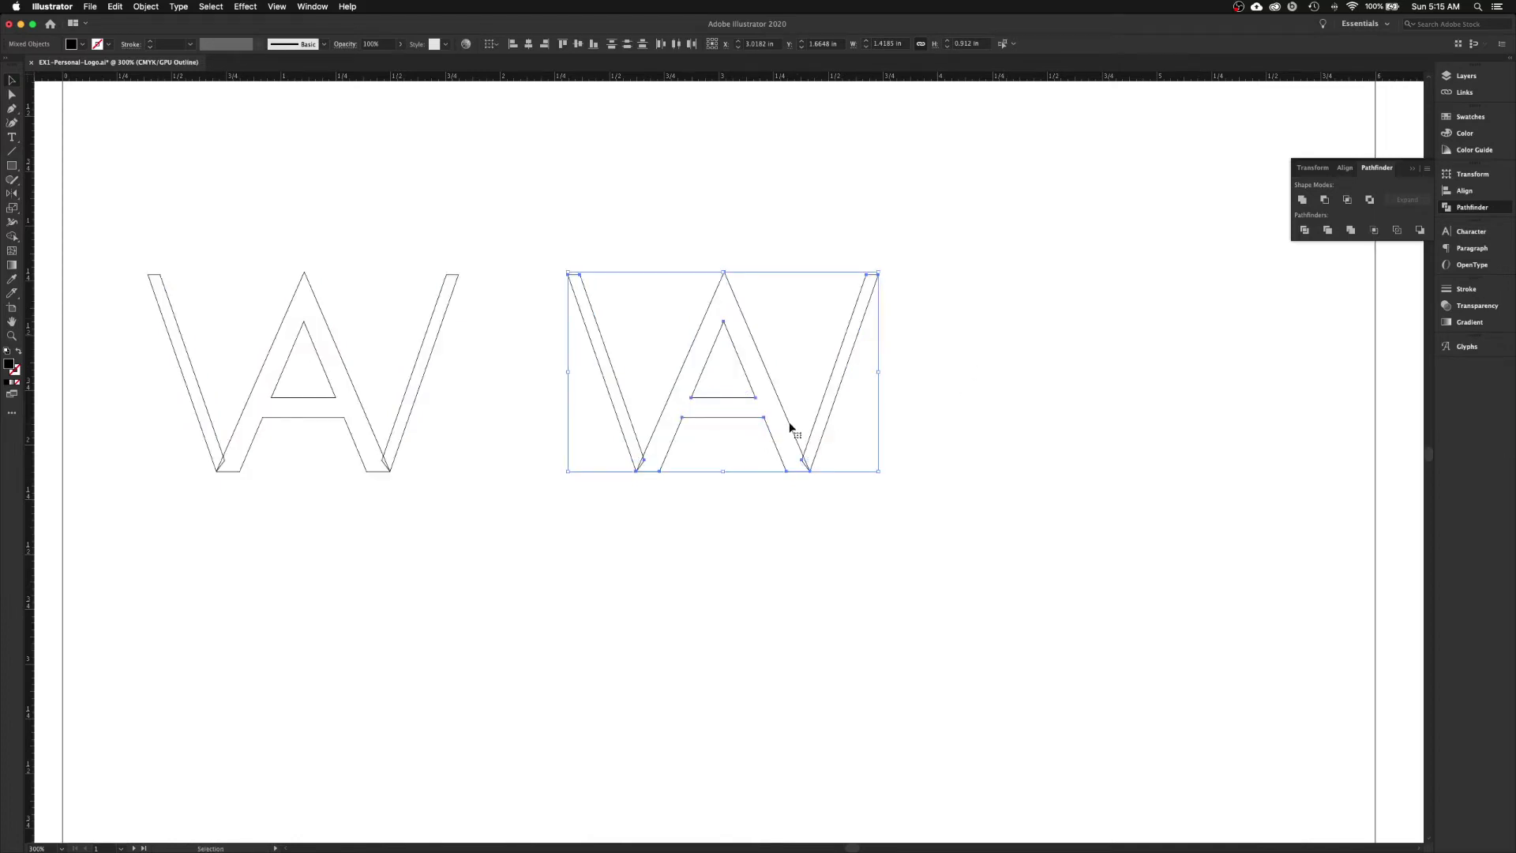
drag(802, 430, 1155, 391)
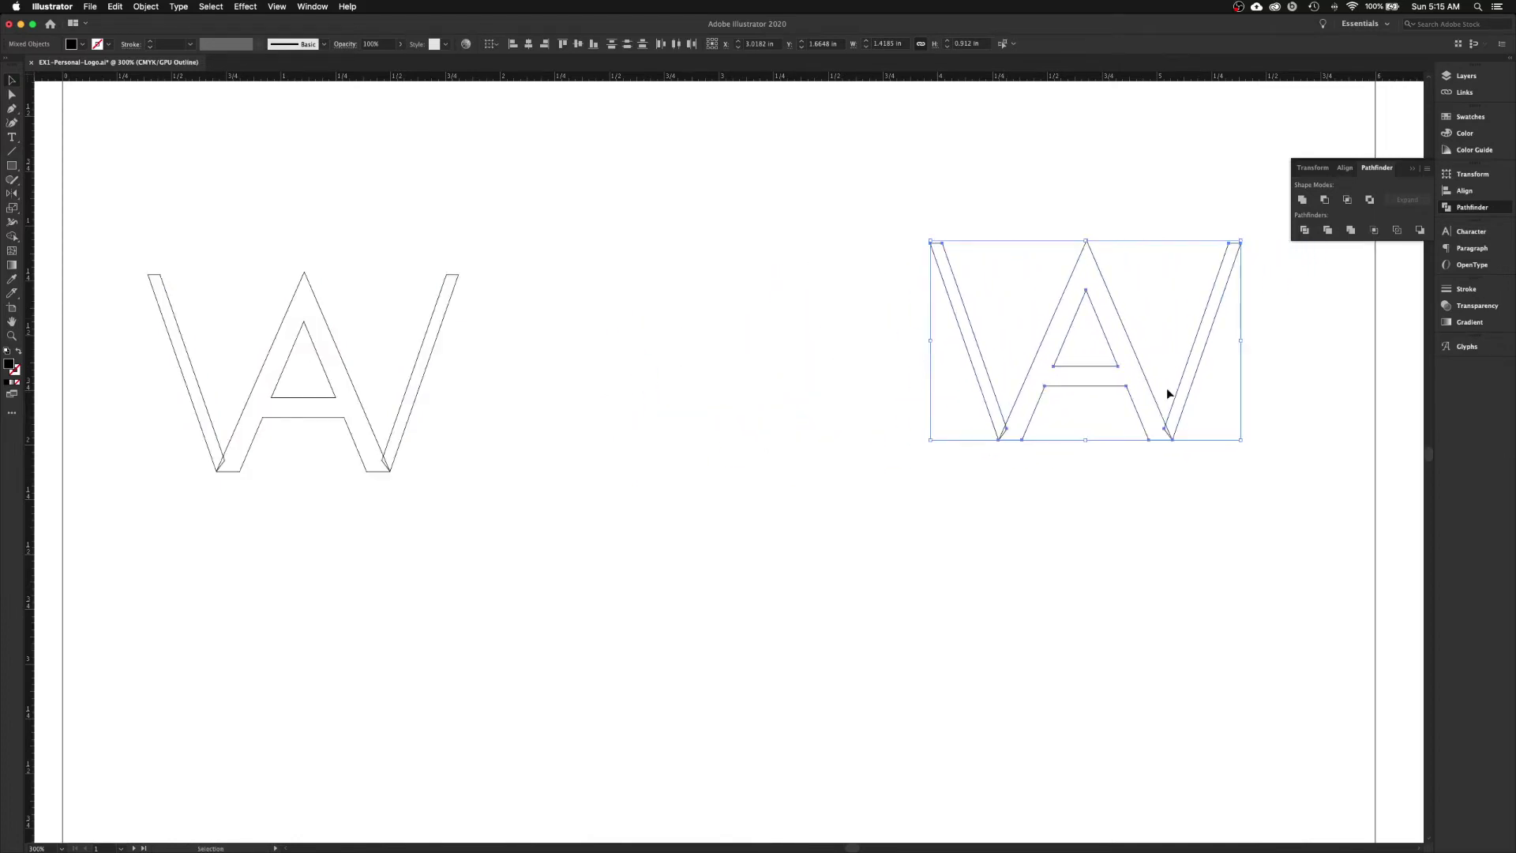
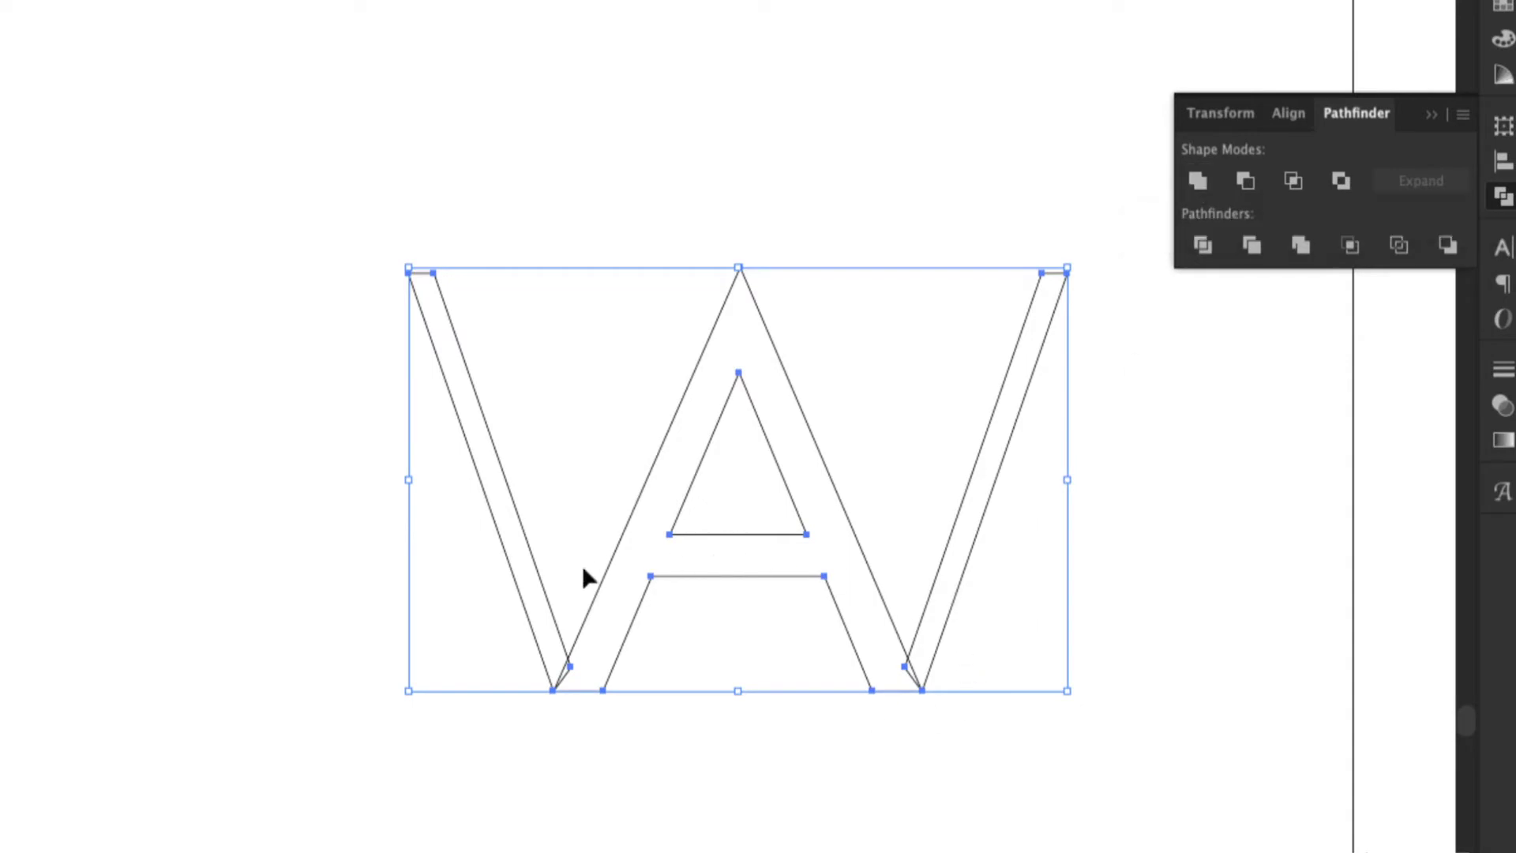
- Unite the copied logo's overlapping shapes into one, restore the filled preview and place the copy right beside the original
click(1198, 181)
click(1167, 435)
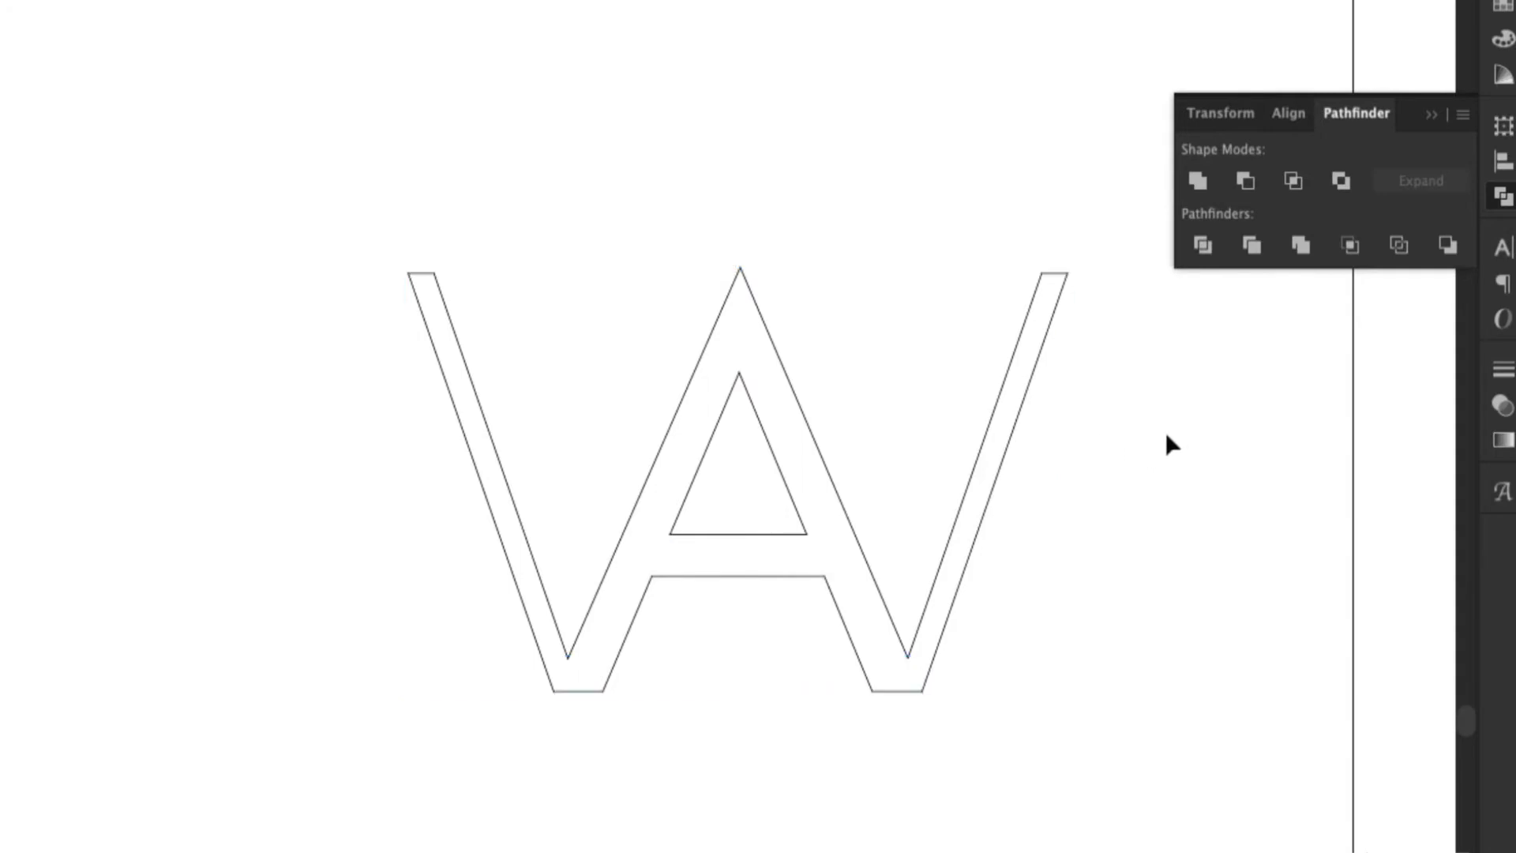
click(840, 499)
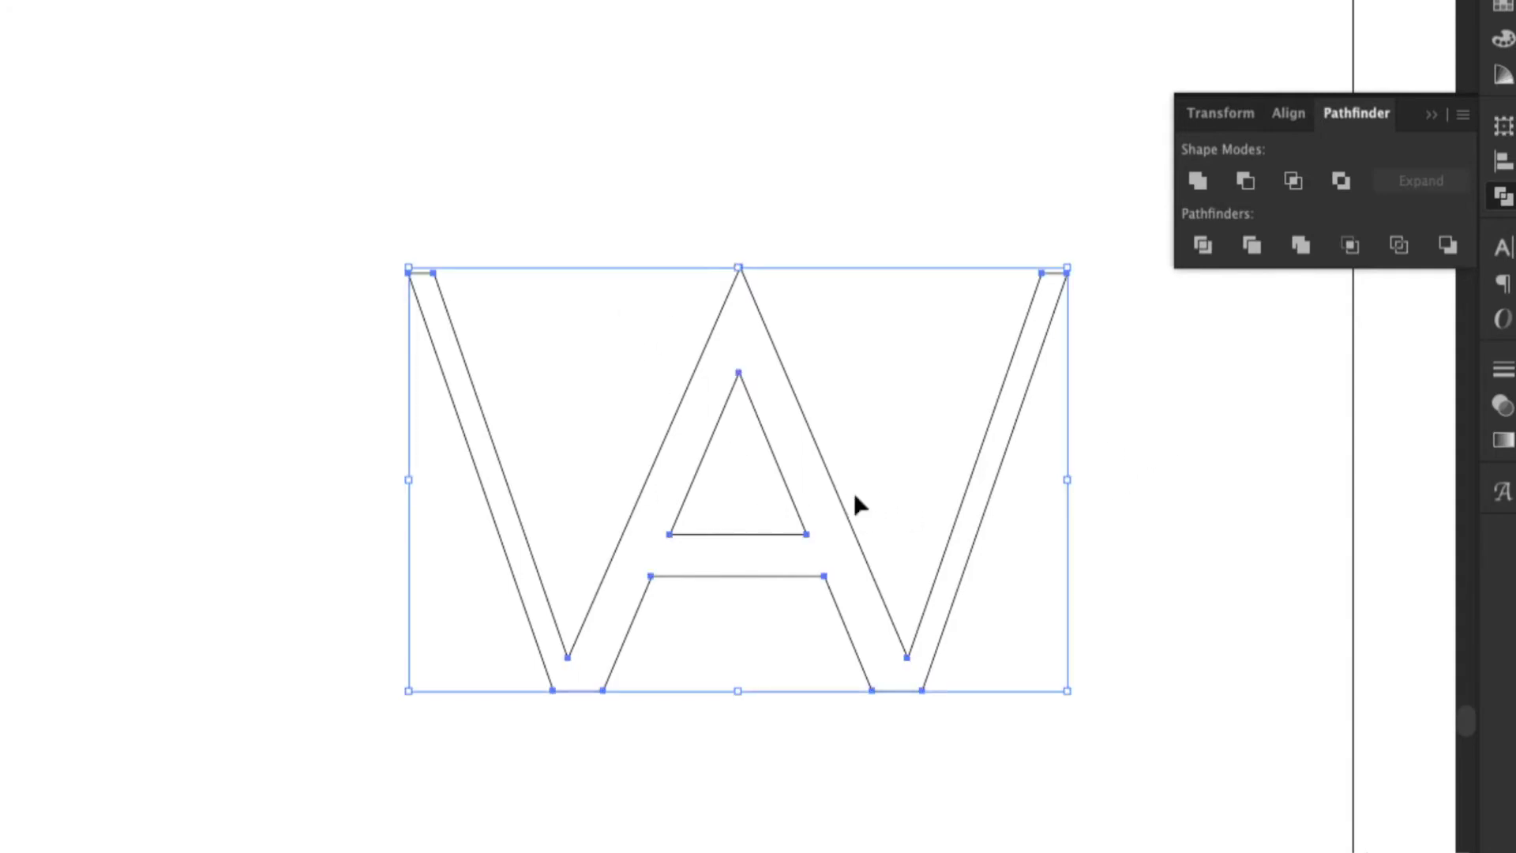
key(super+y)
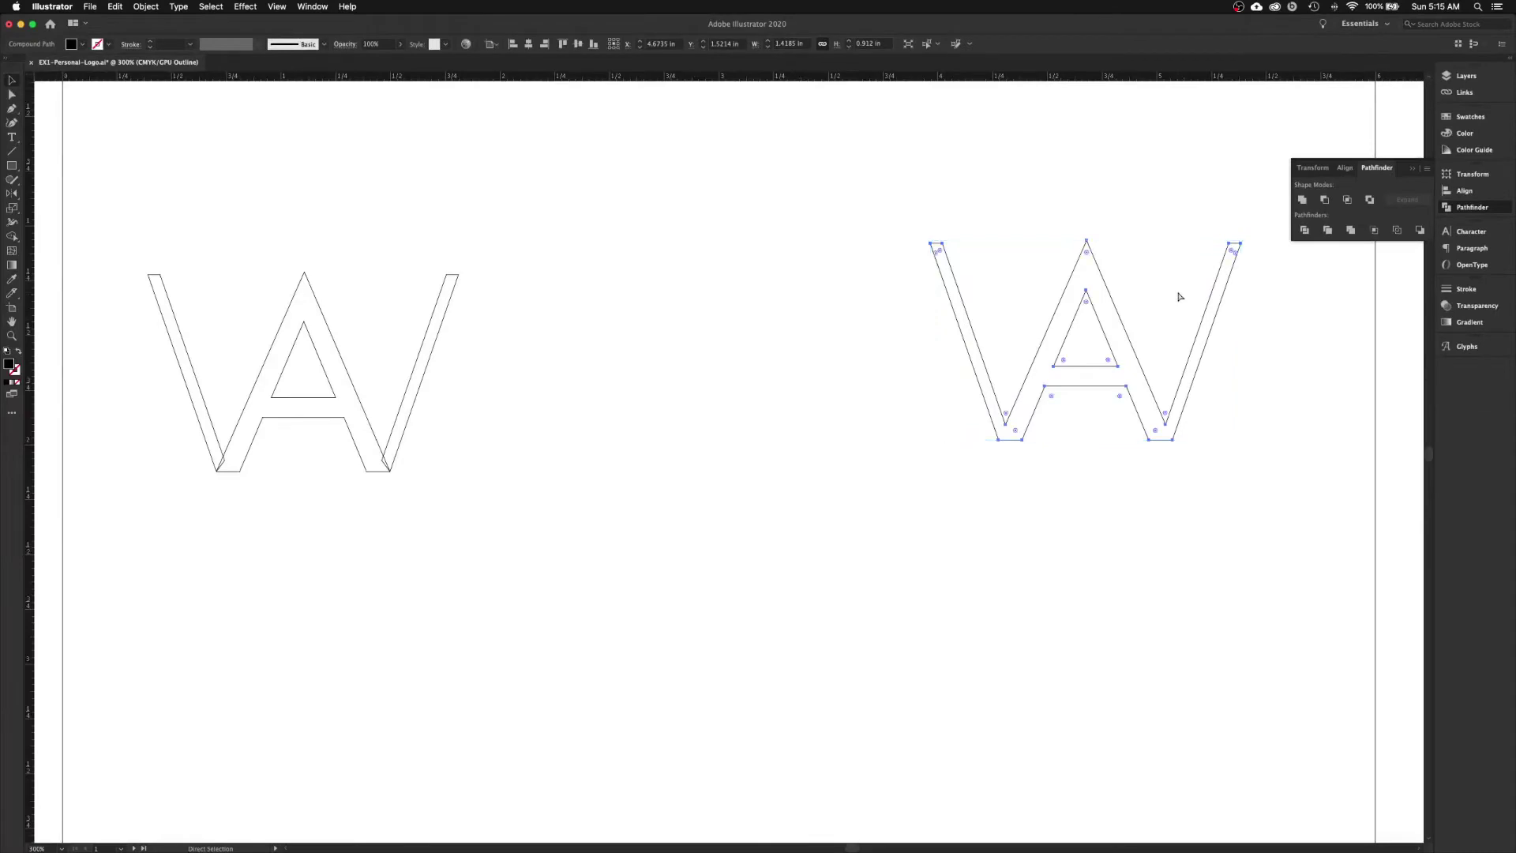
key(v)
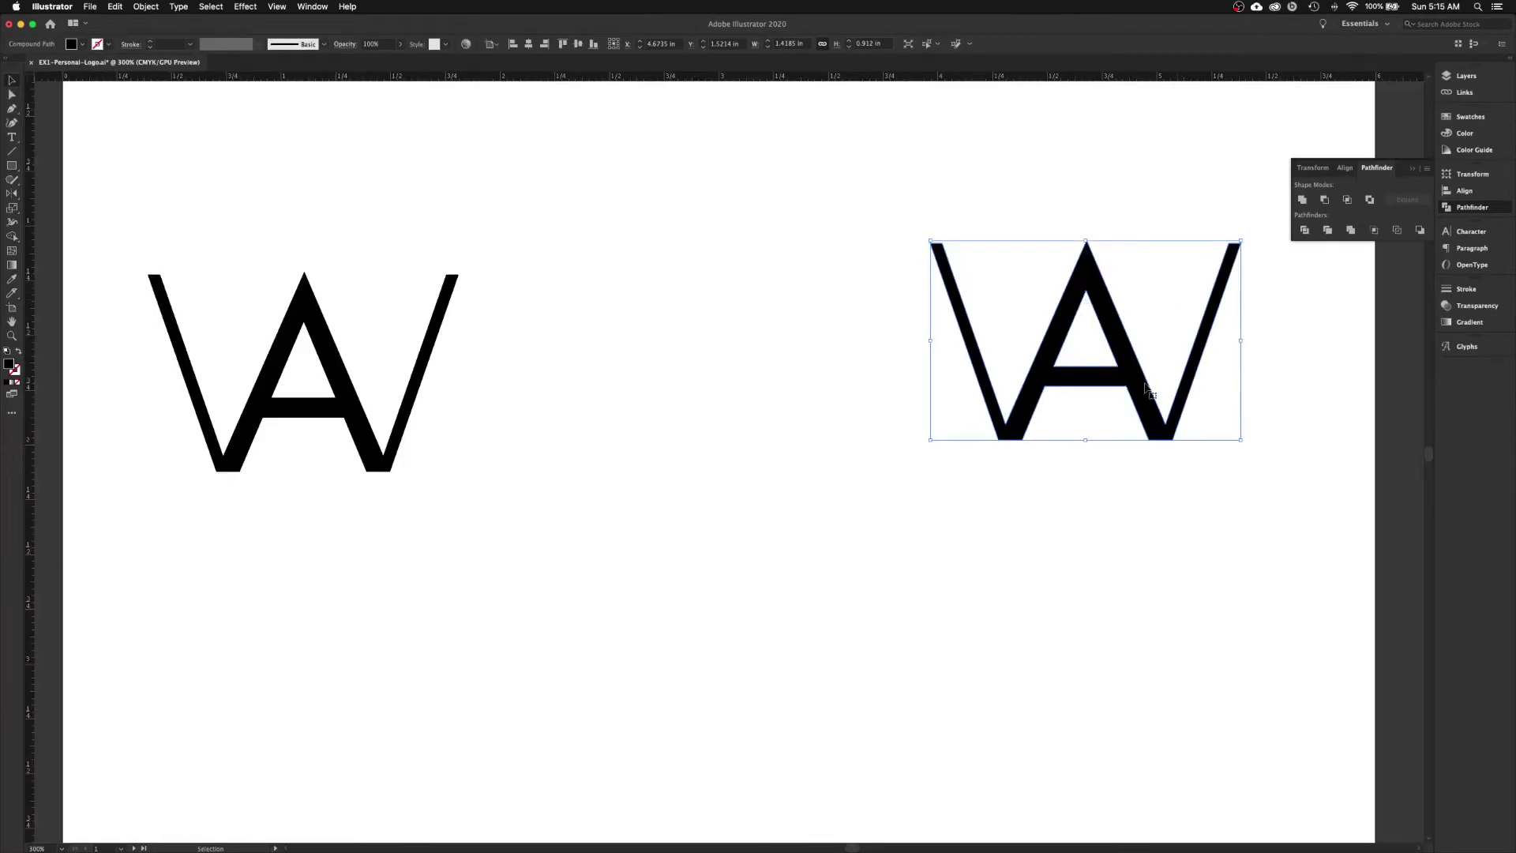
drag(1149, 391, 689, 414)
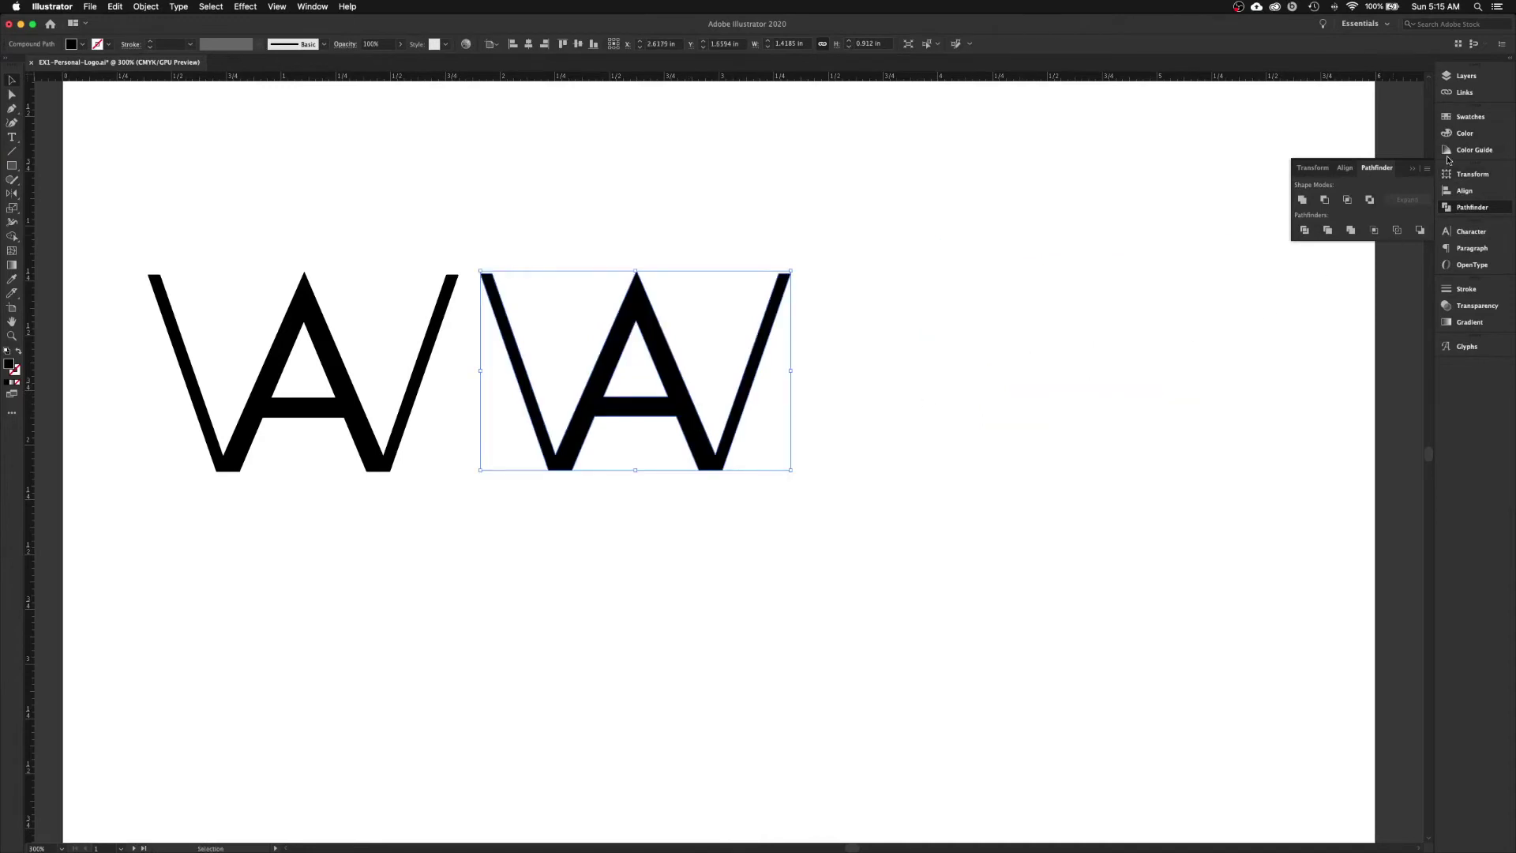
- Fill the united AW copy with the magenta swatch
click(1465, 118)
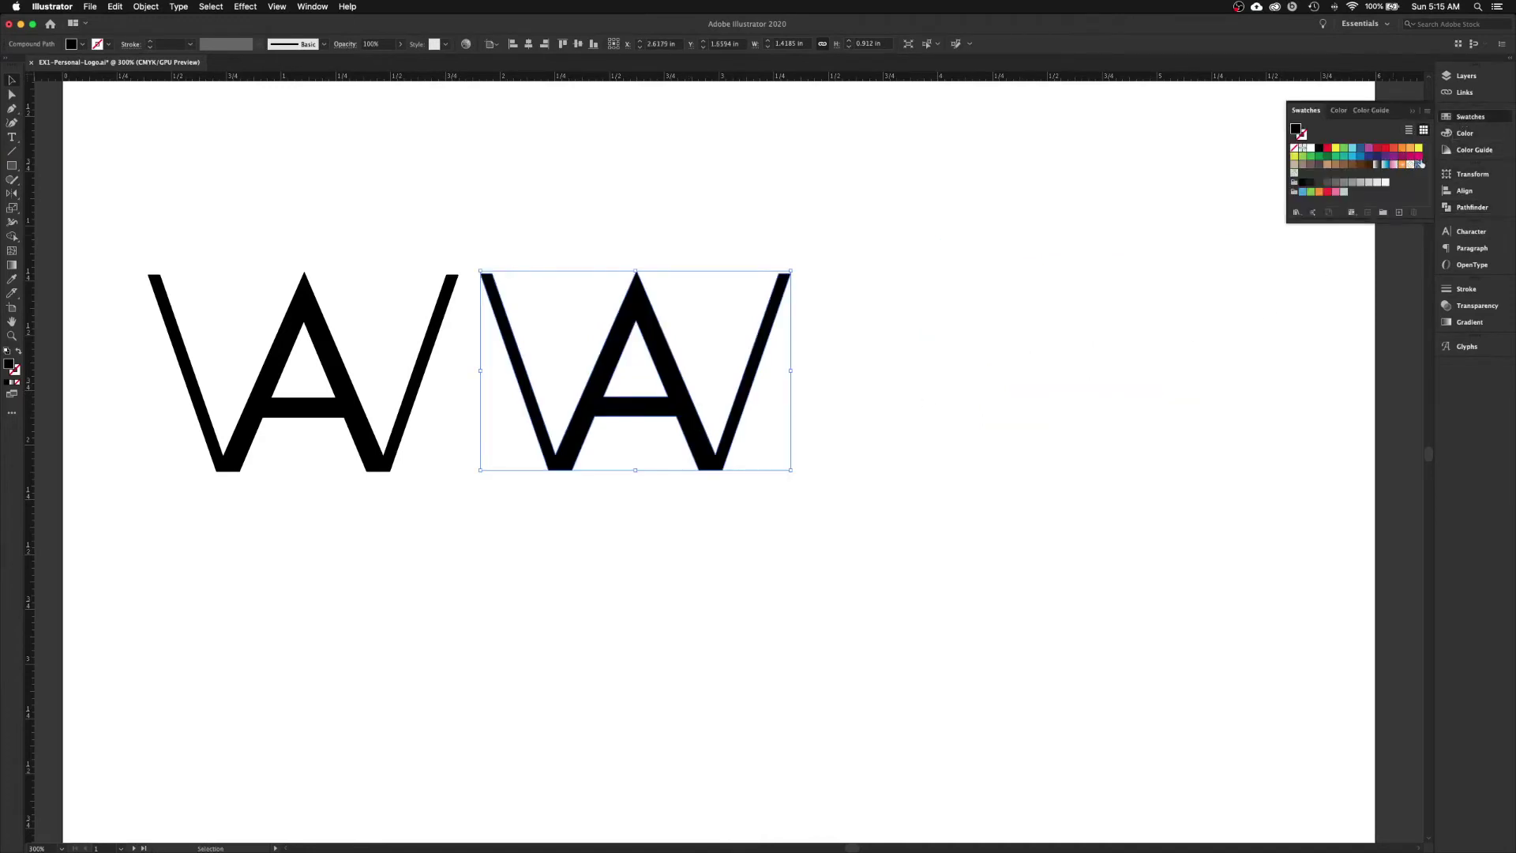
click(1419, 156)
click(924, 473)
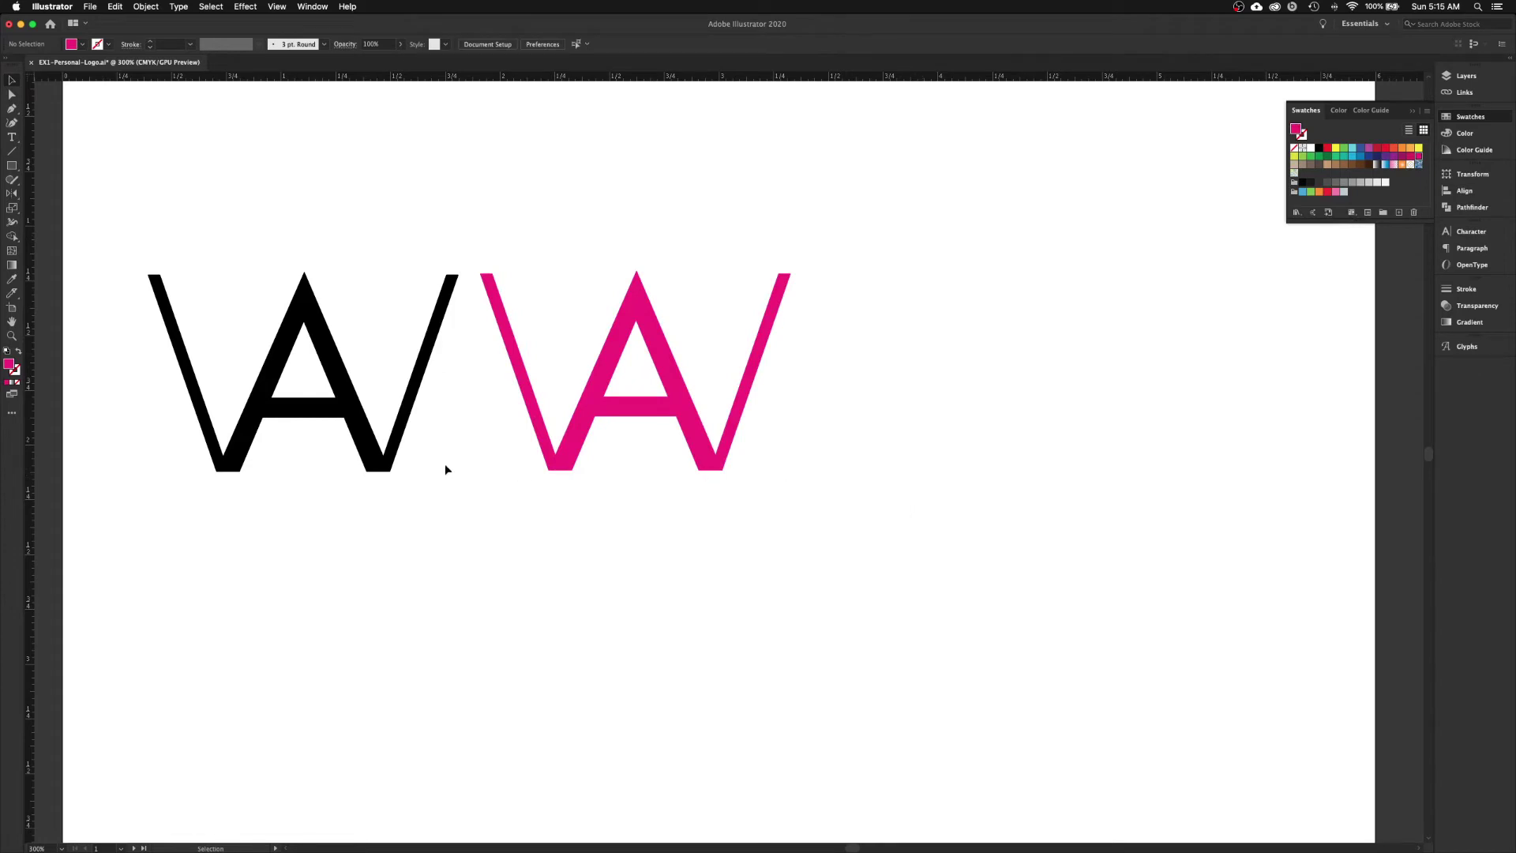
- Fill both half-V strokes of the original, non-united logo with the light blue swatch
click(308, 399)
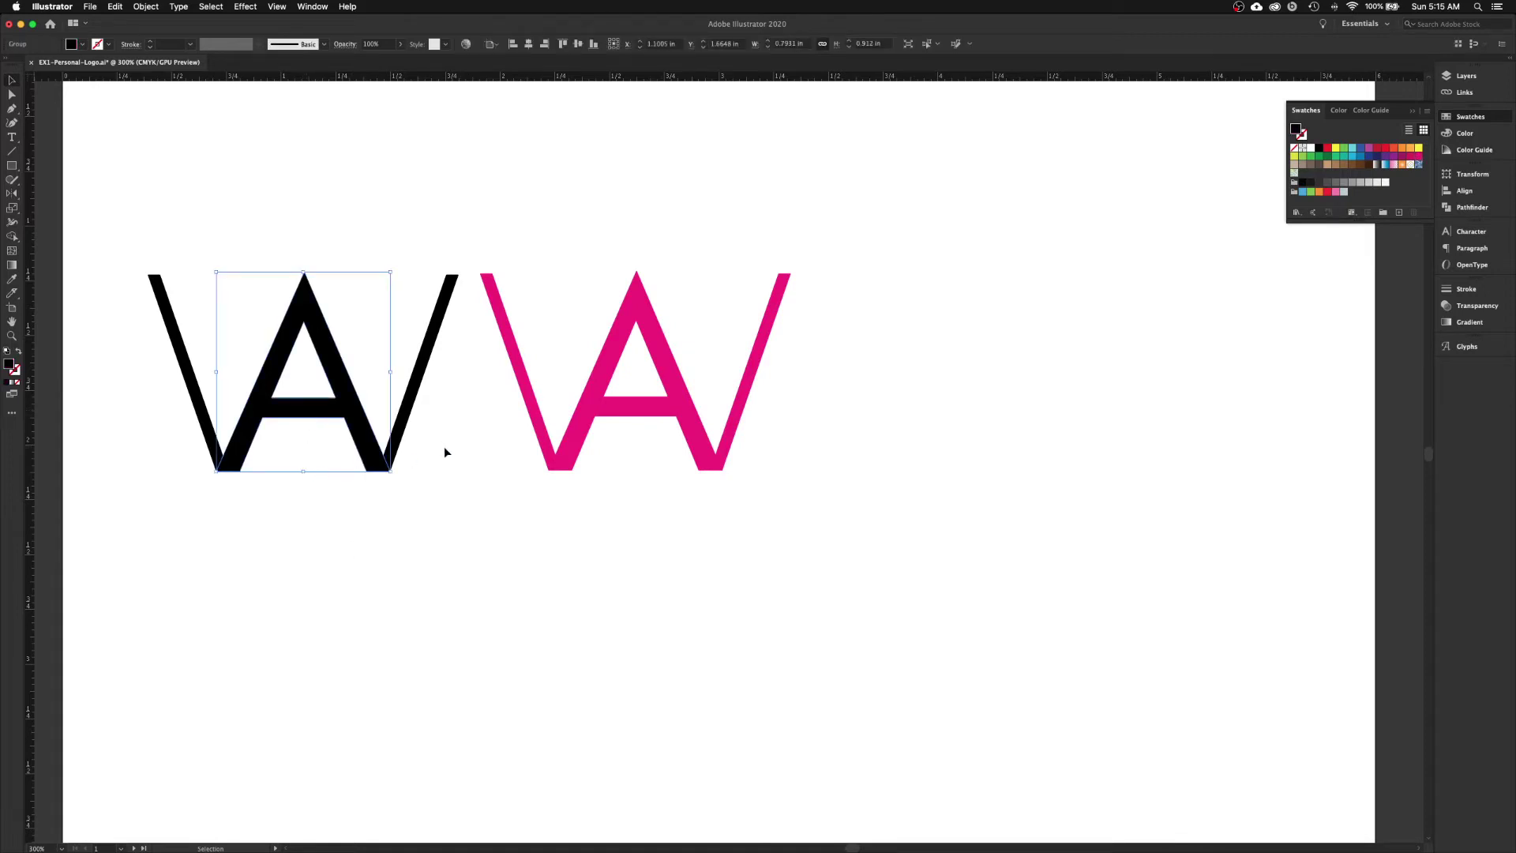
click(433, 503)
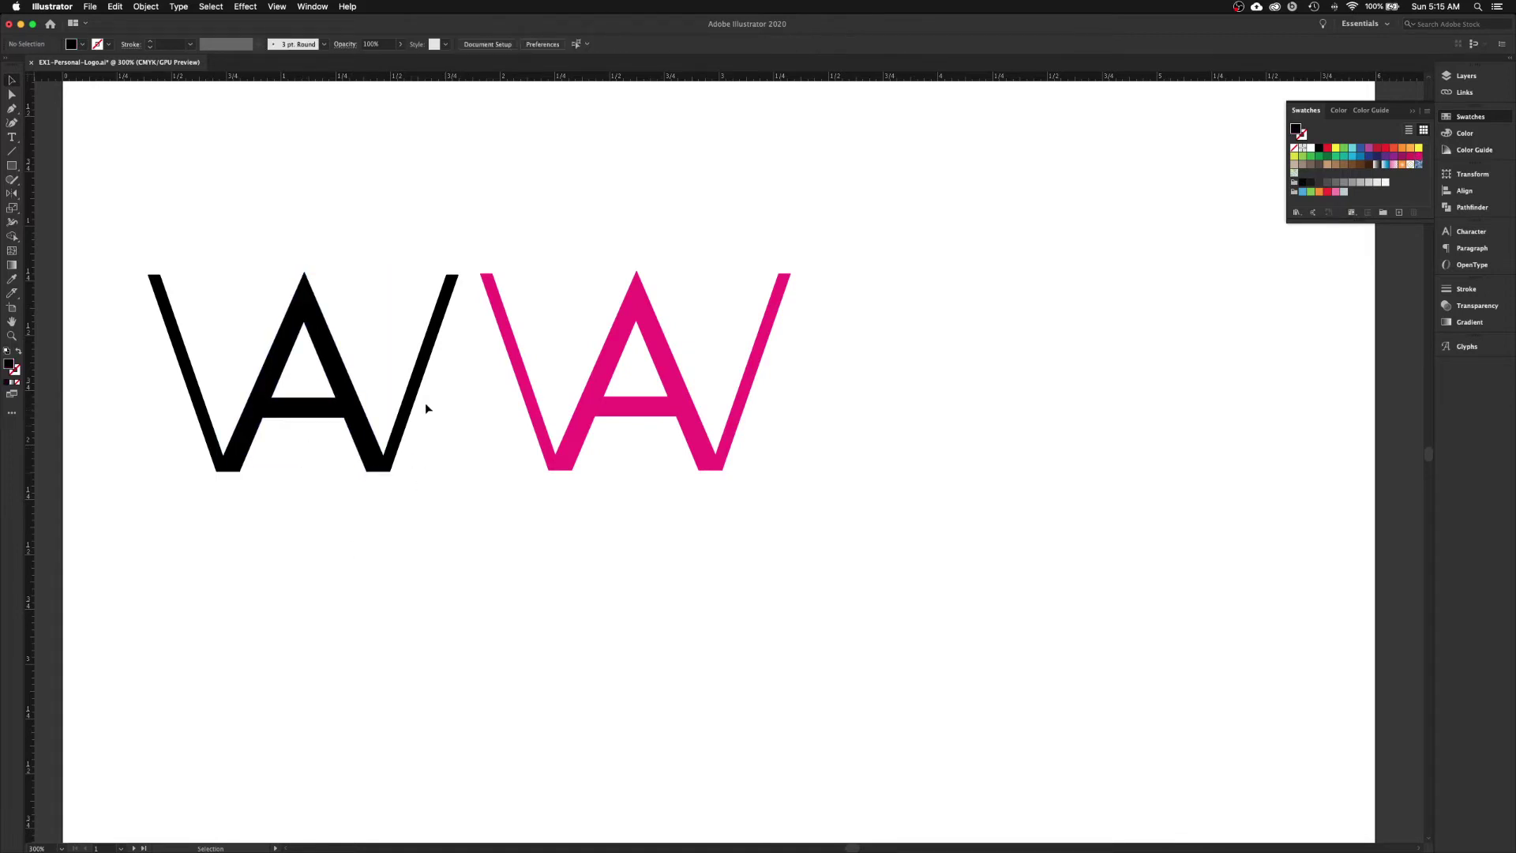
click(399, 447)
click(308, 503)
click(400, 443)
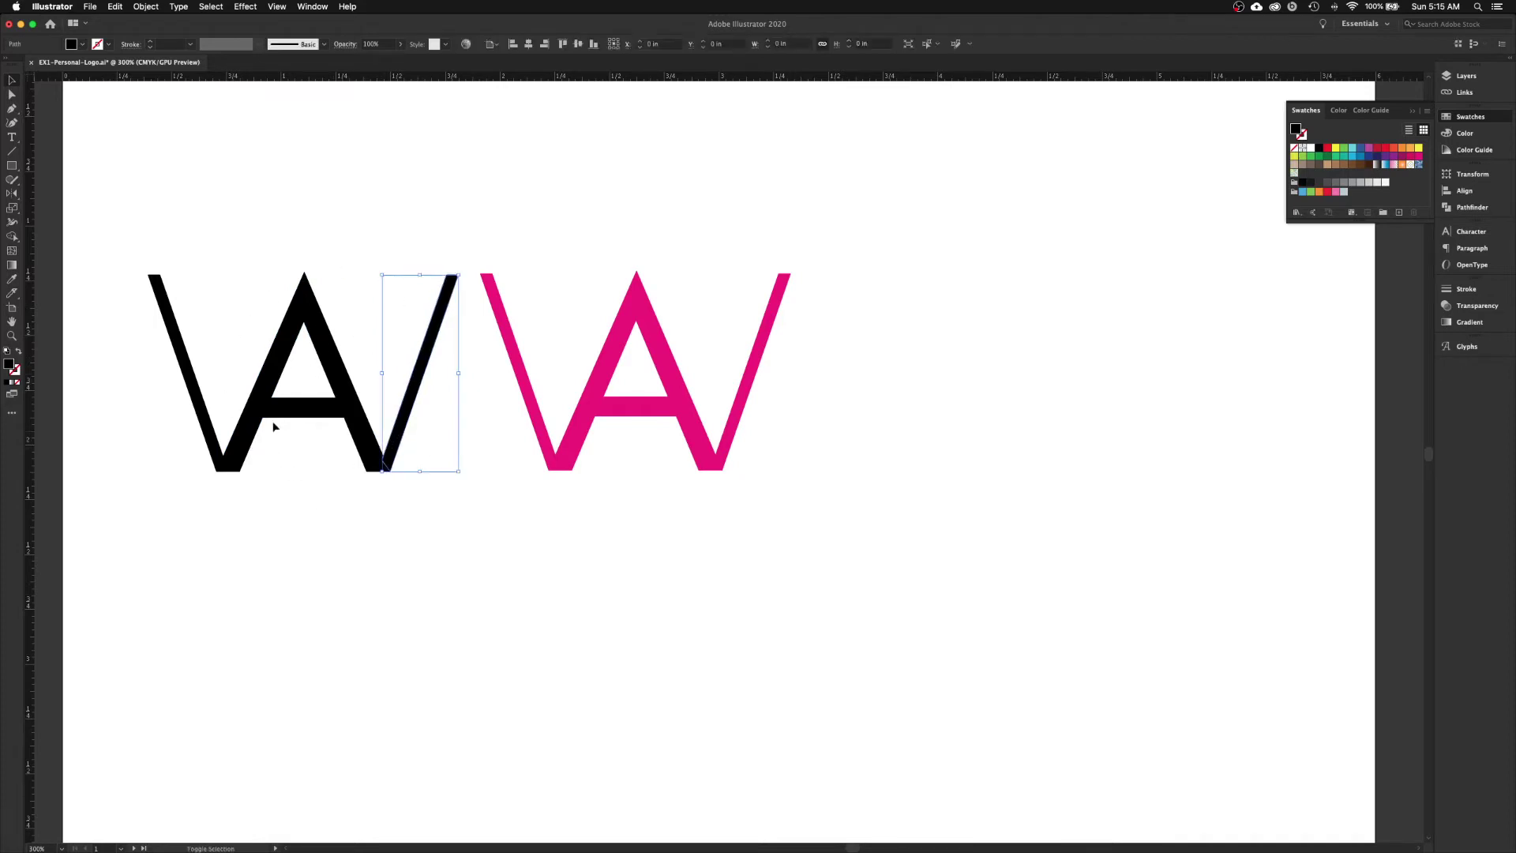
shift+click(195, 412)
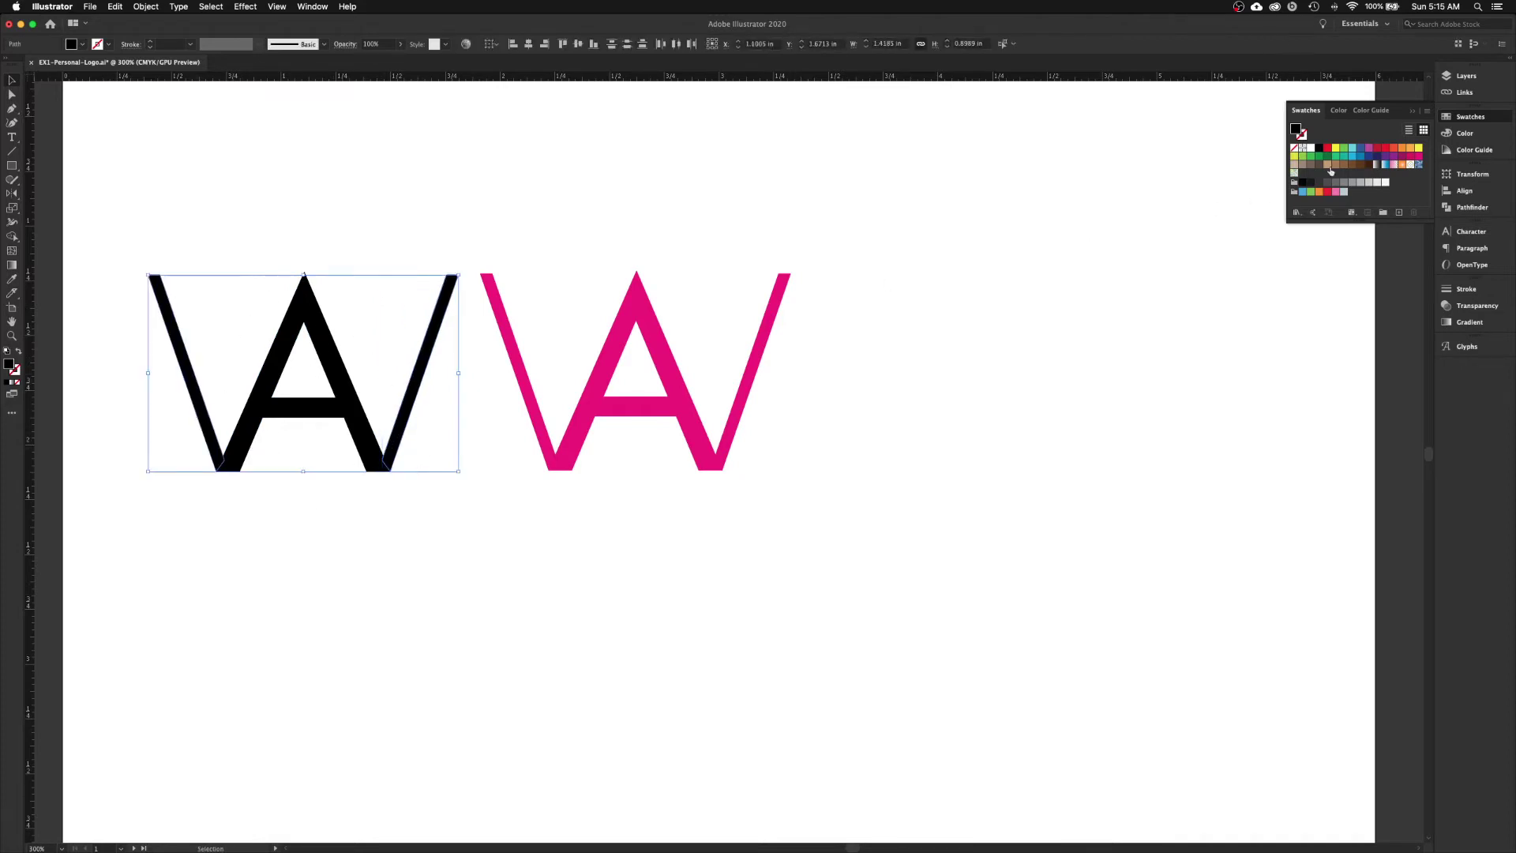
click(1353, 156)
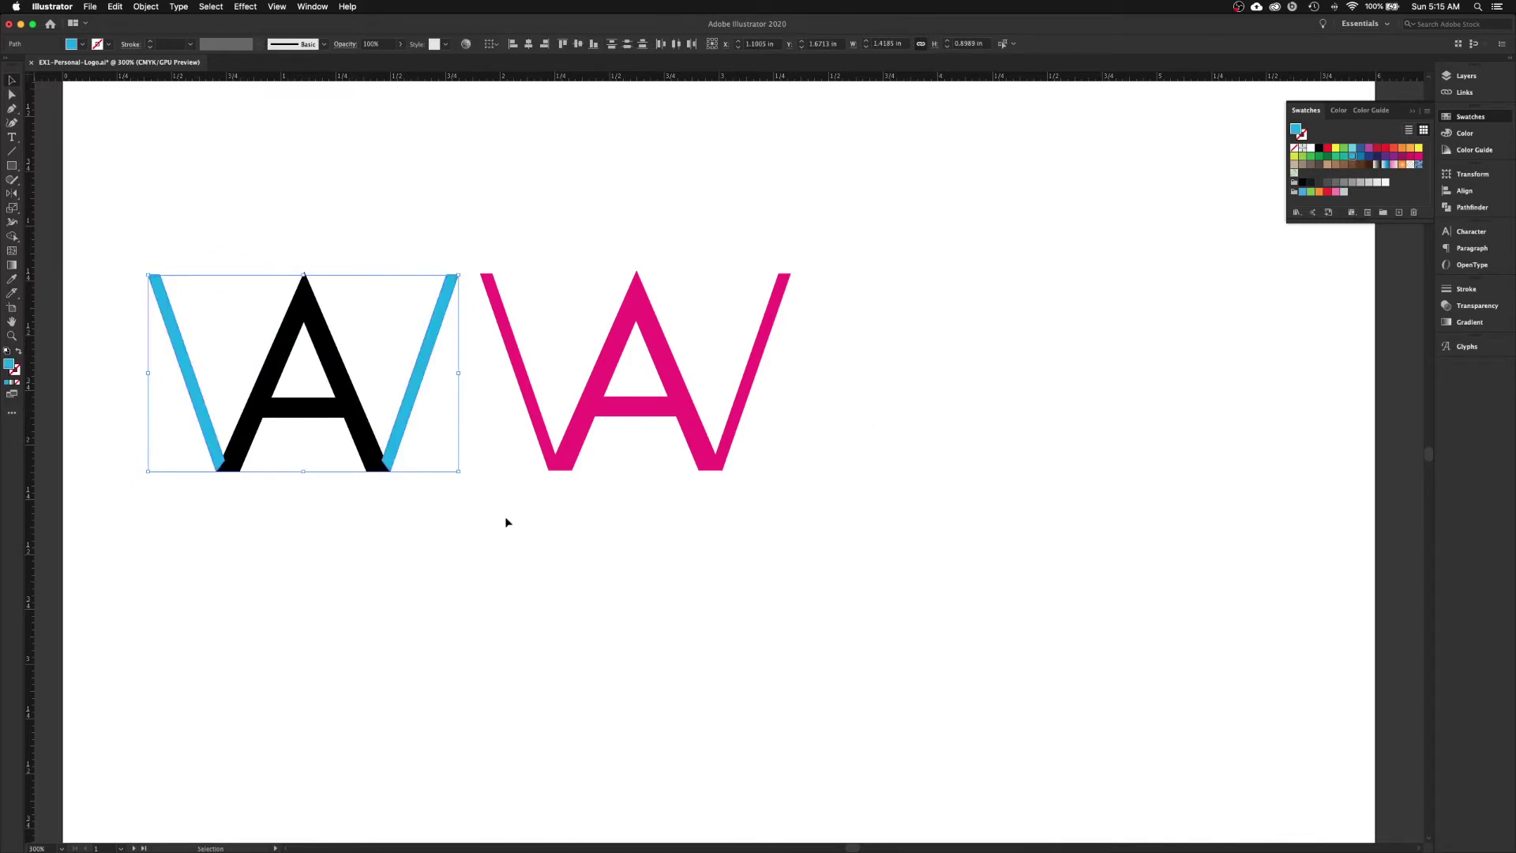
click(399, 534)
- Fill the A of the original logo with the same magenta swatch as the united copy
click(362, 431)
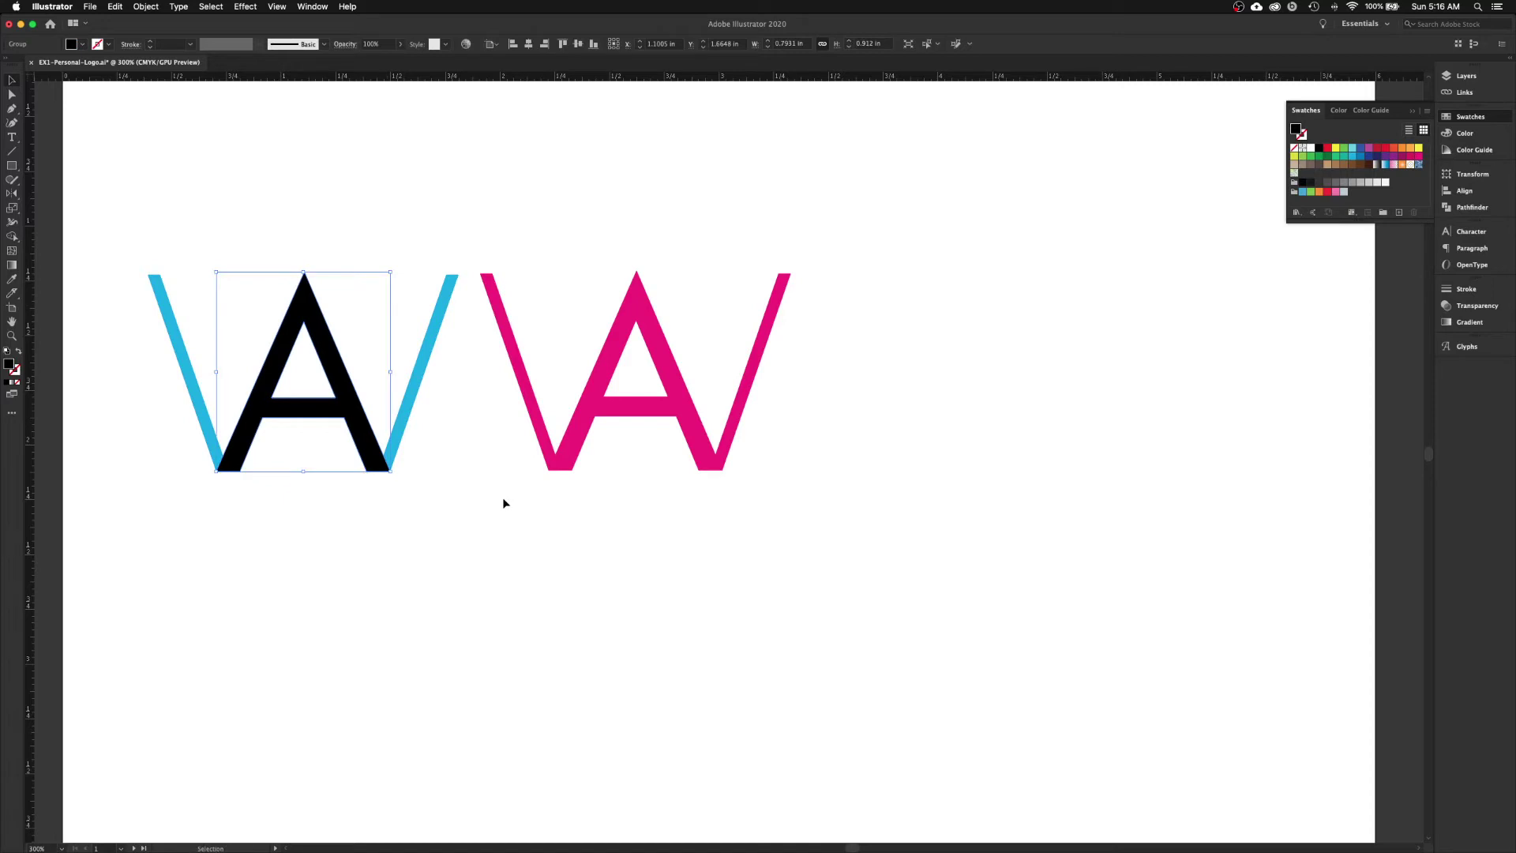
click(613, 362)
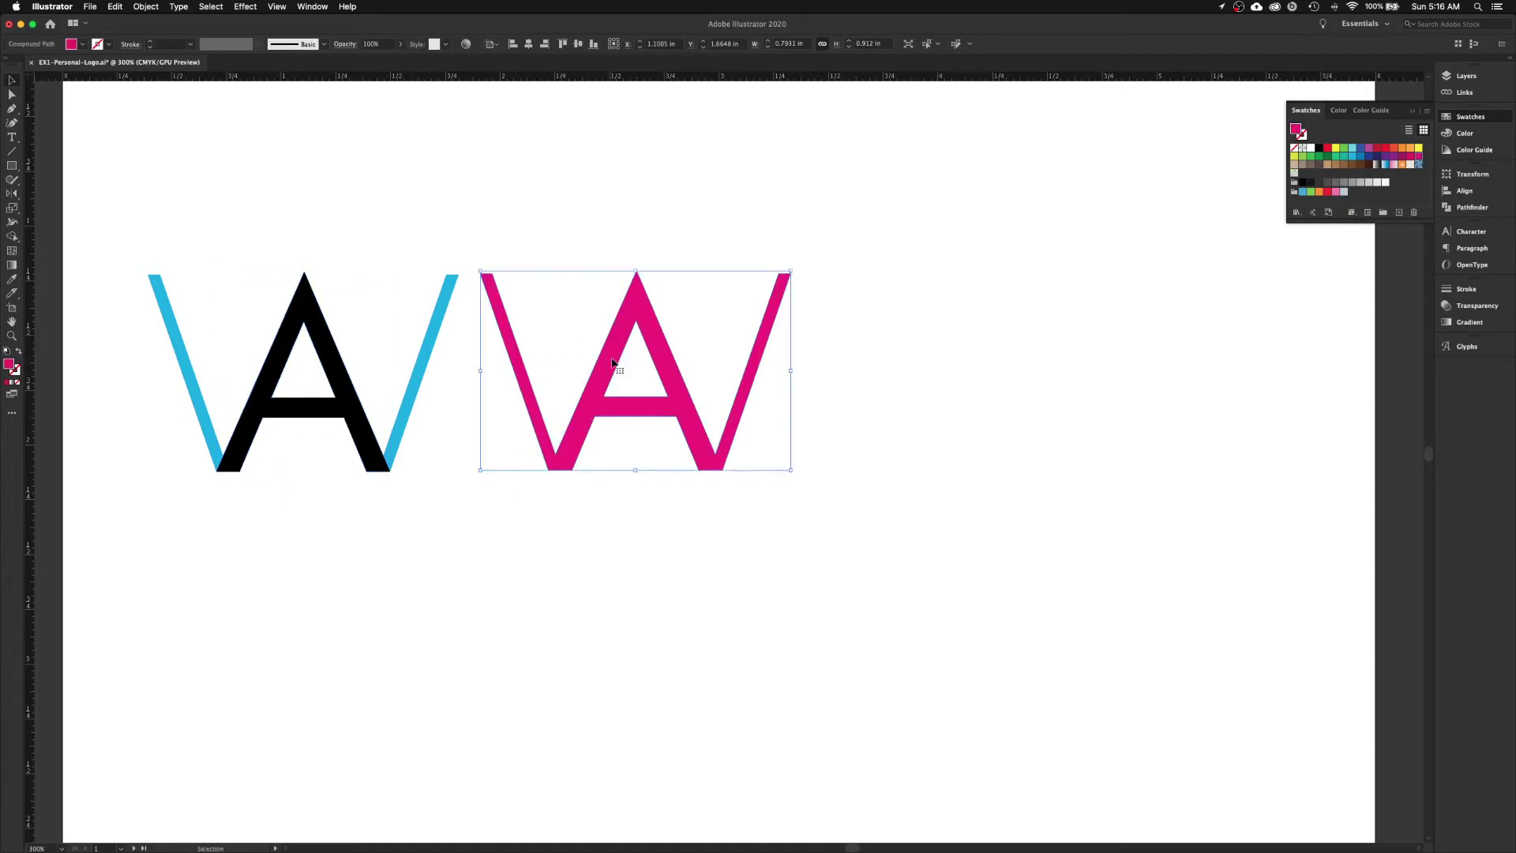
click(340, 403)
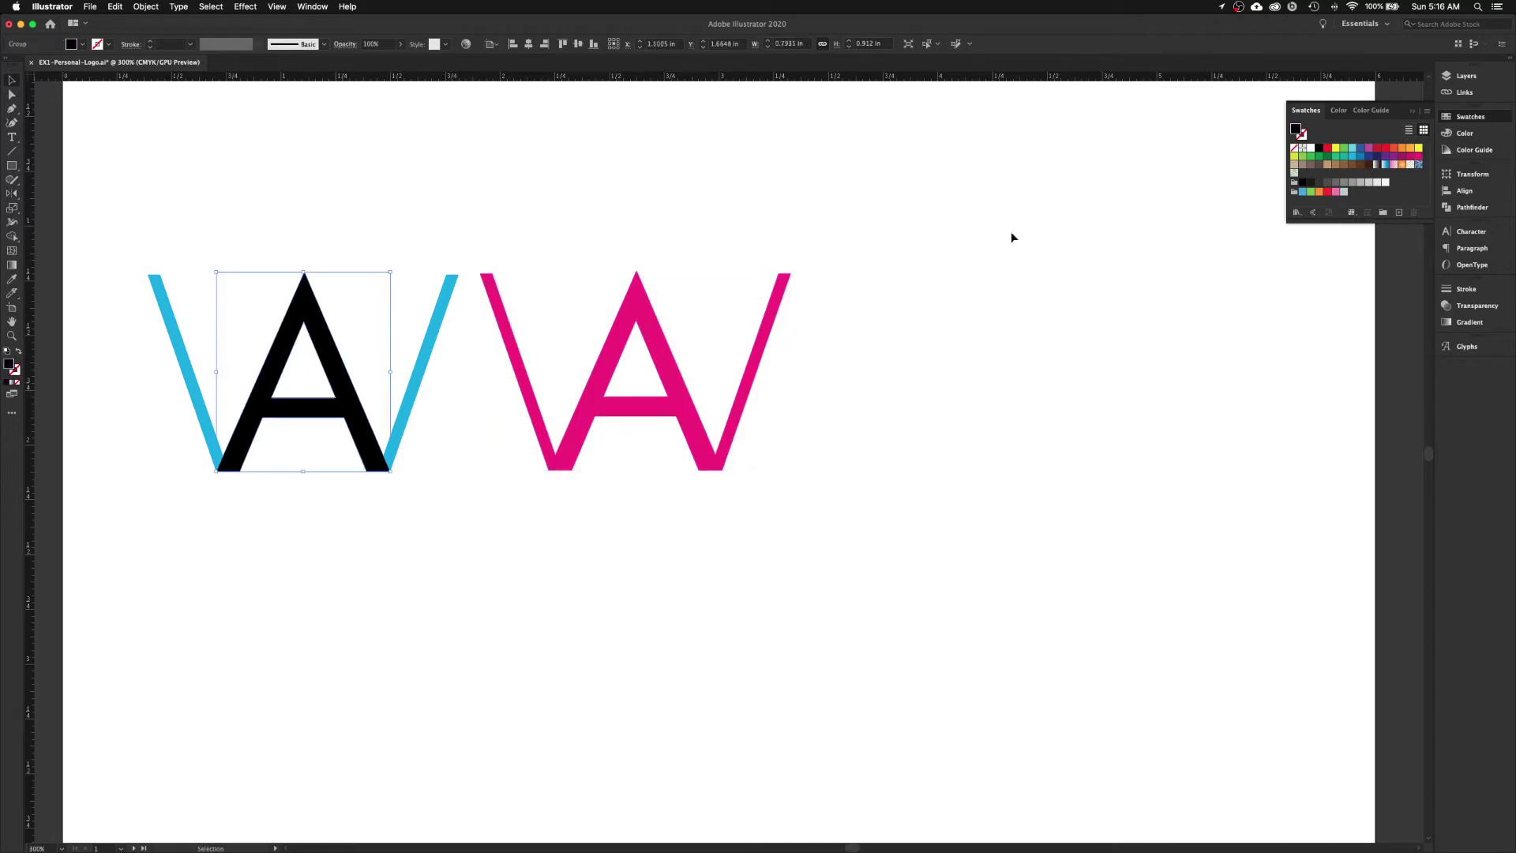
click(1419, 157)
click(847, 344)
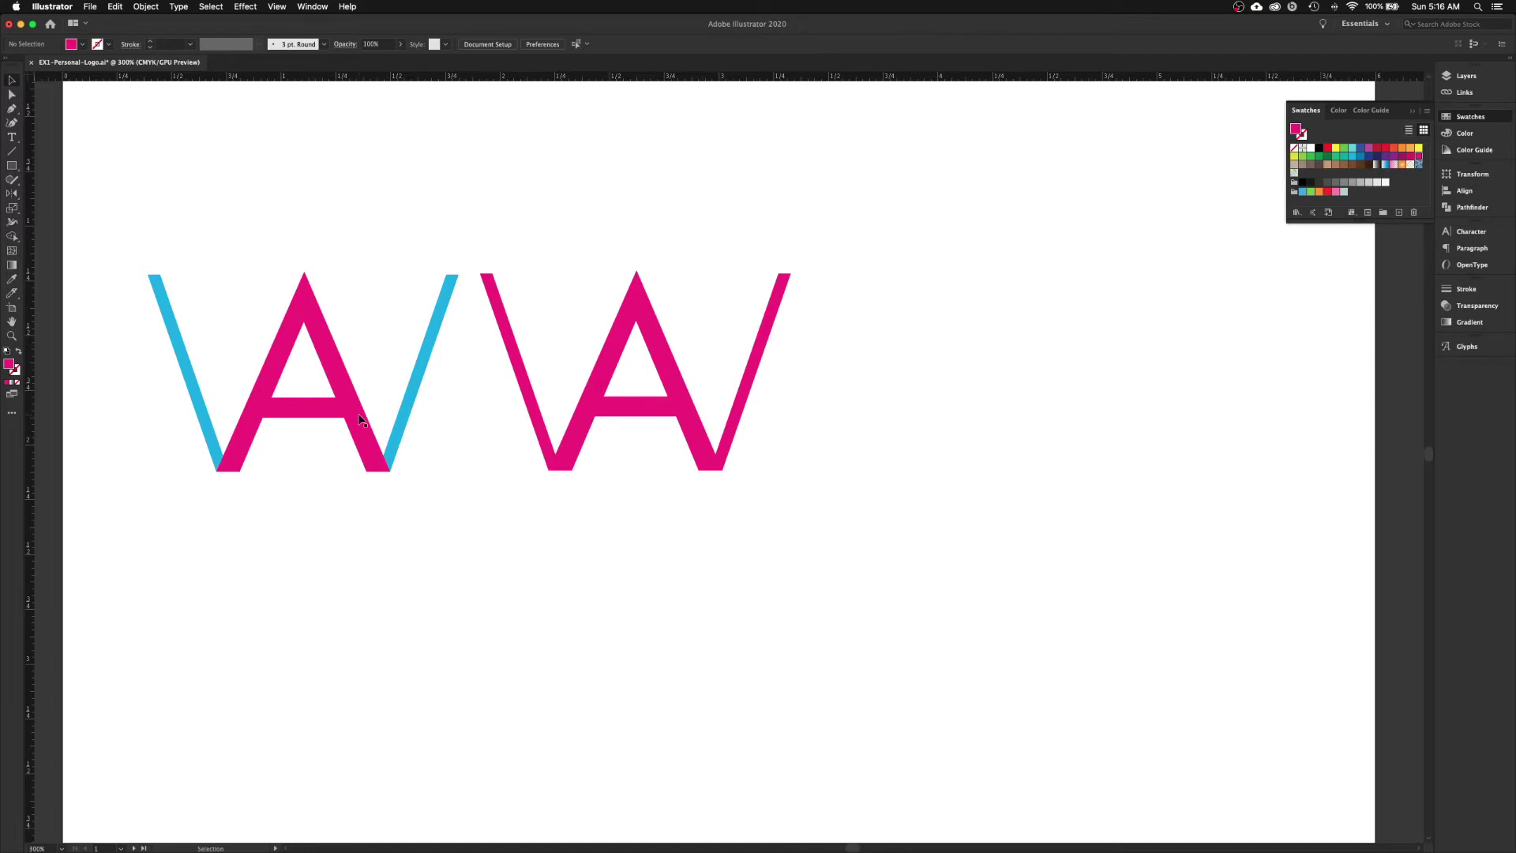
- Group the two light blue half-V strokes of the original logo and check that they select together
click(418, 383)
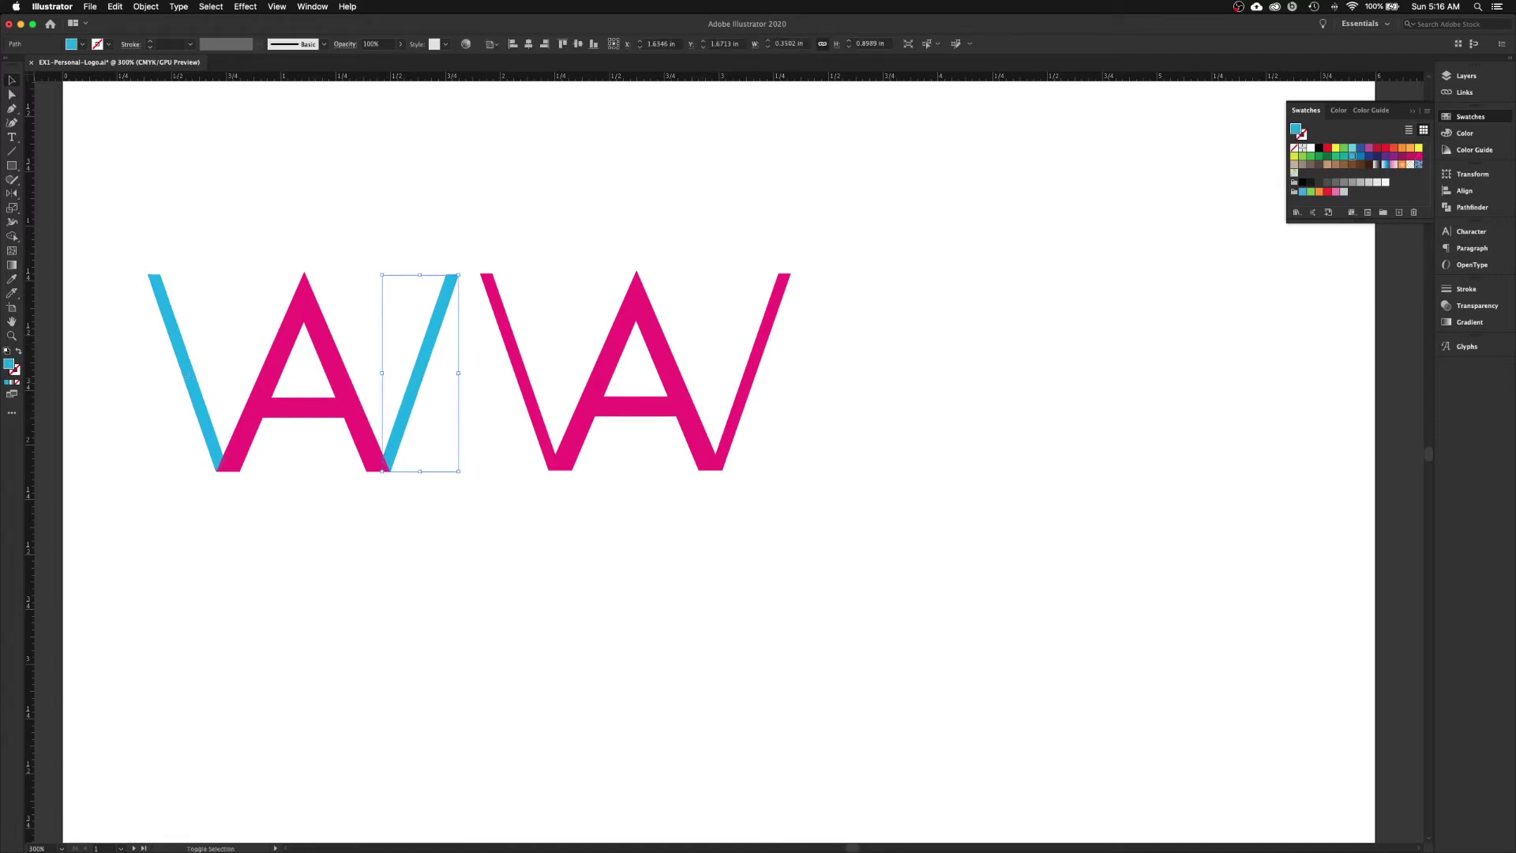
shift+click(190, 383)
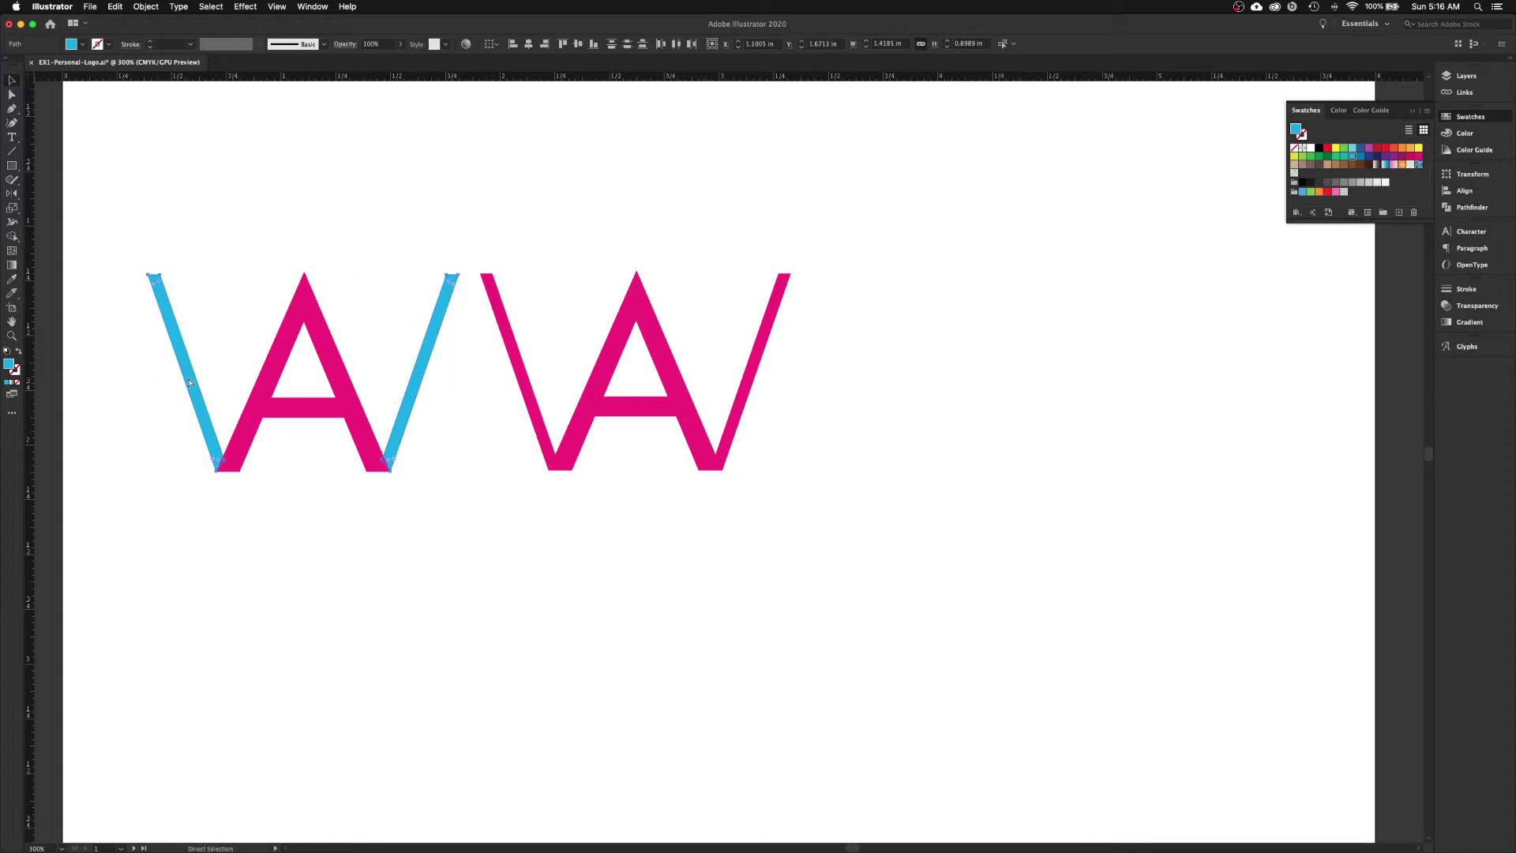
key(super+g)
click(369, 502)
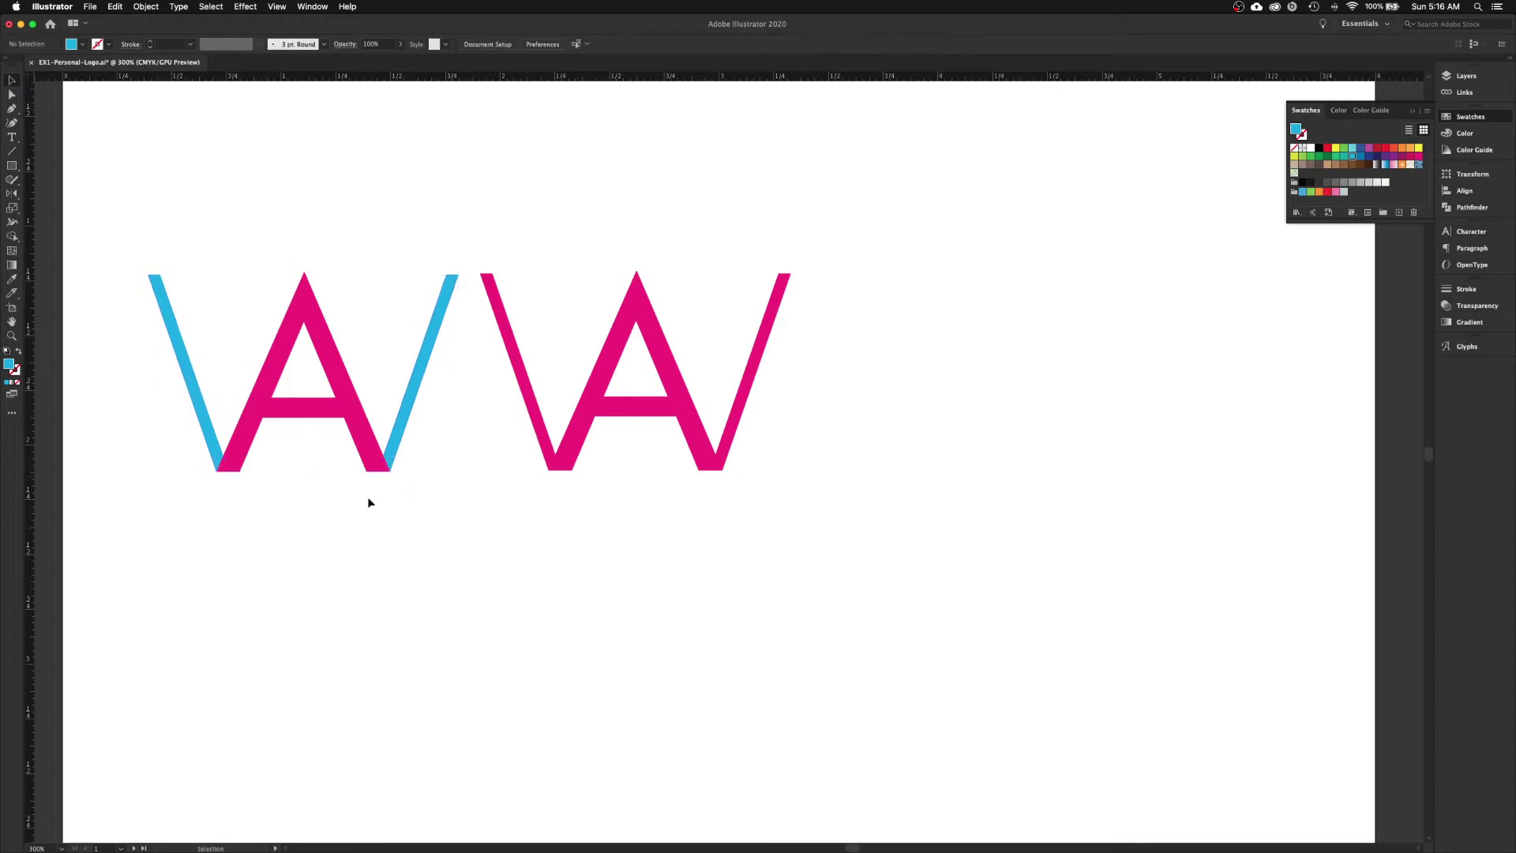
click(352, 424)
click(401, 415)
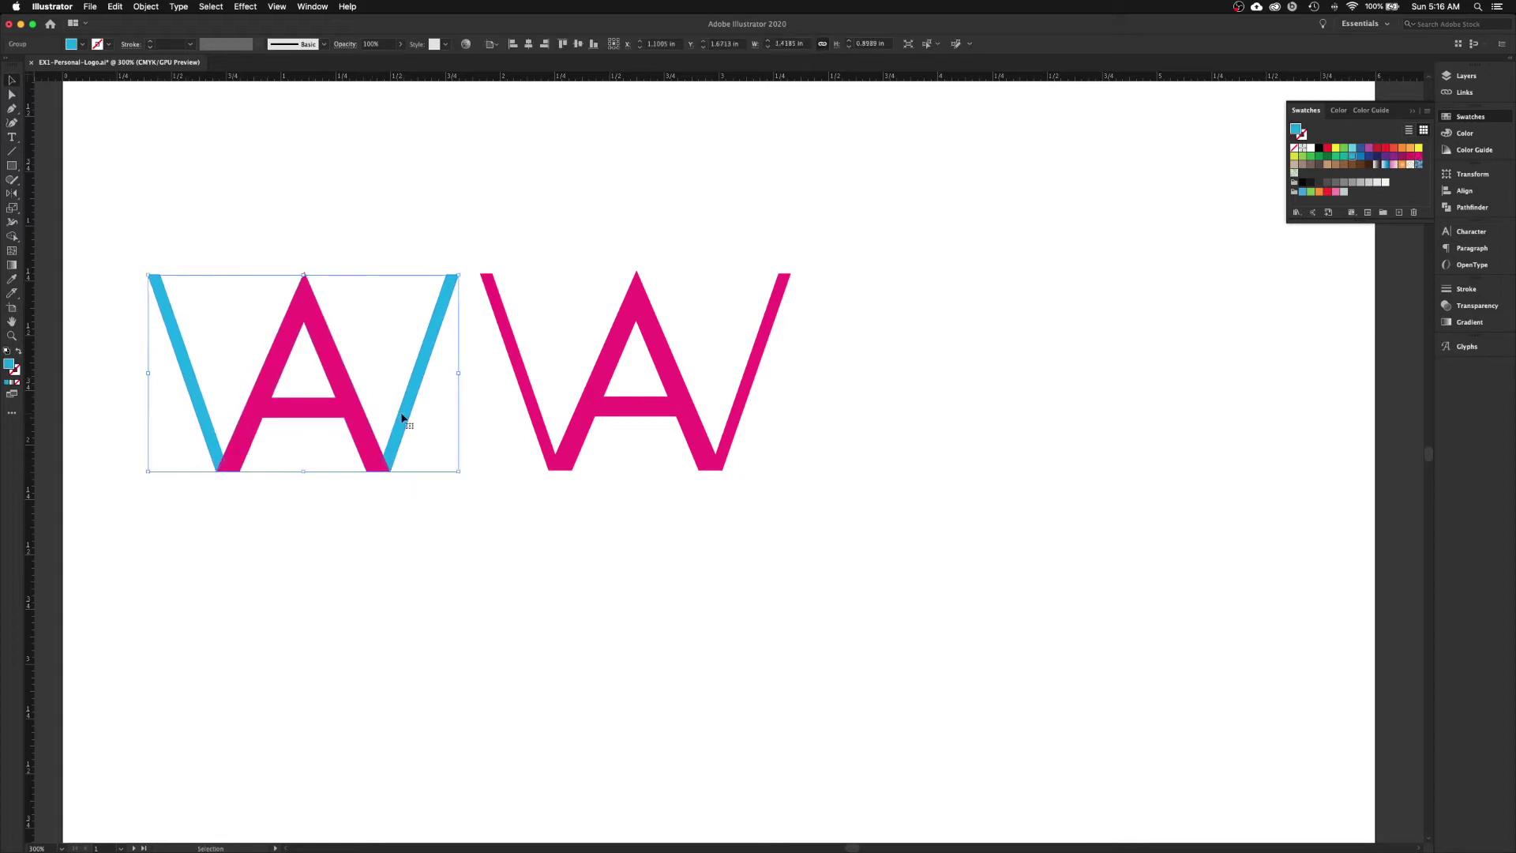
- Group the magenta A and both light blue half-V strokes of the original logo into a single object
shift+click(368, 443)
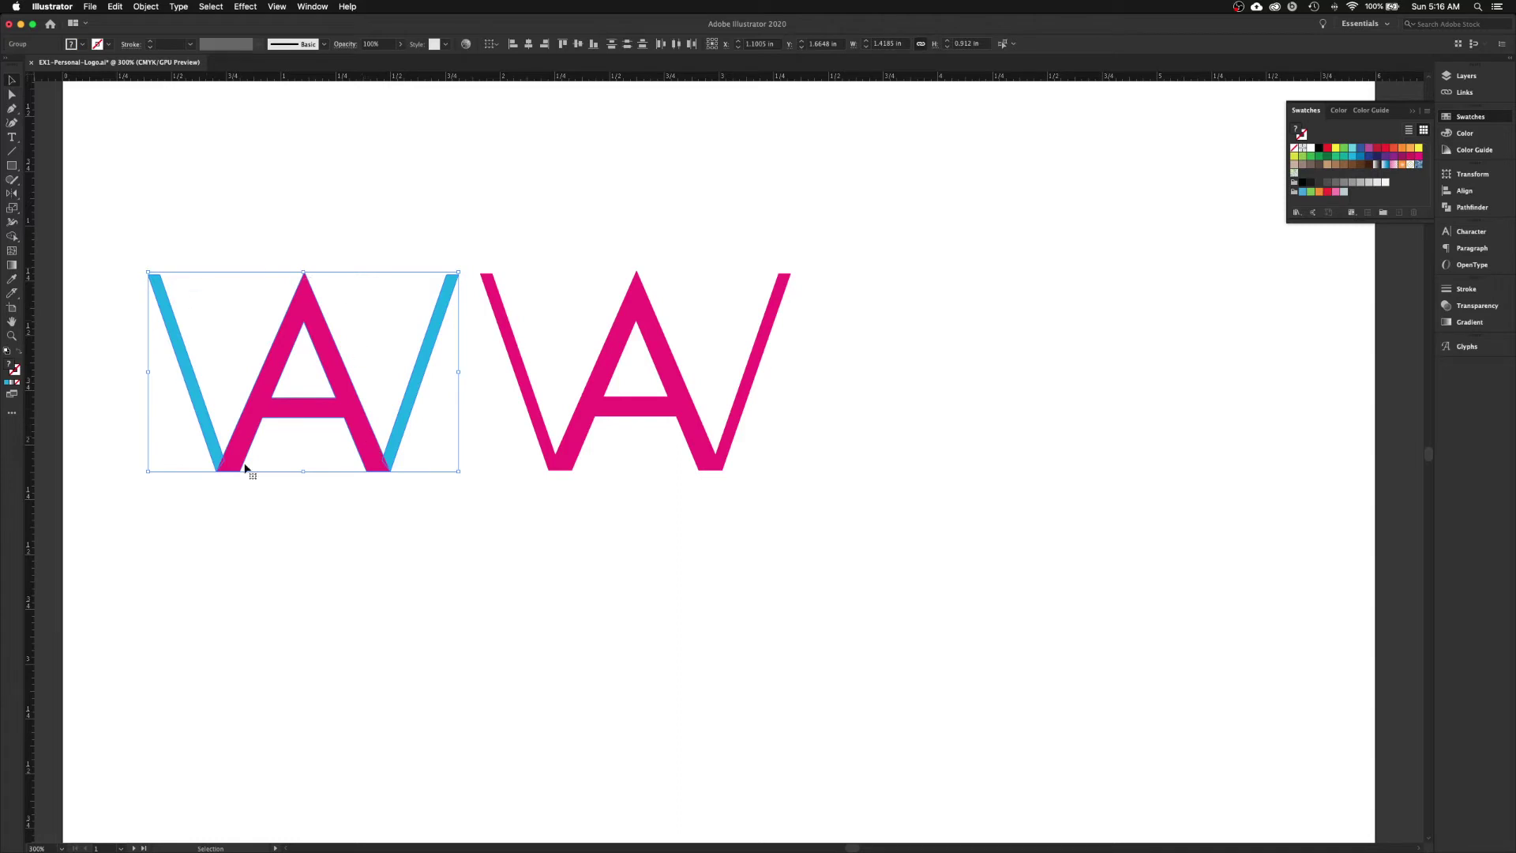
click(347, 538)
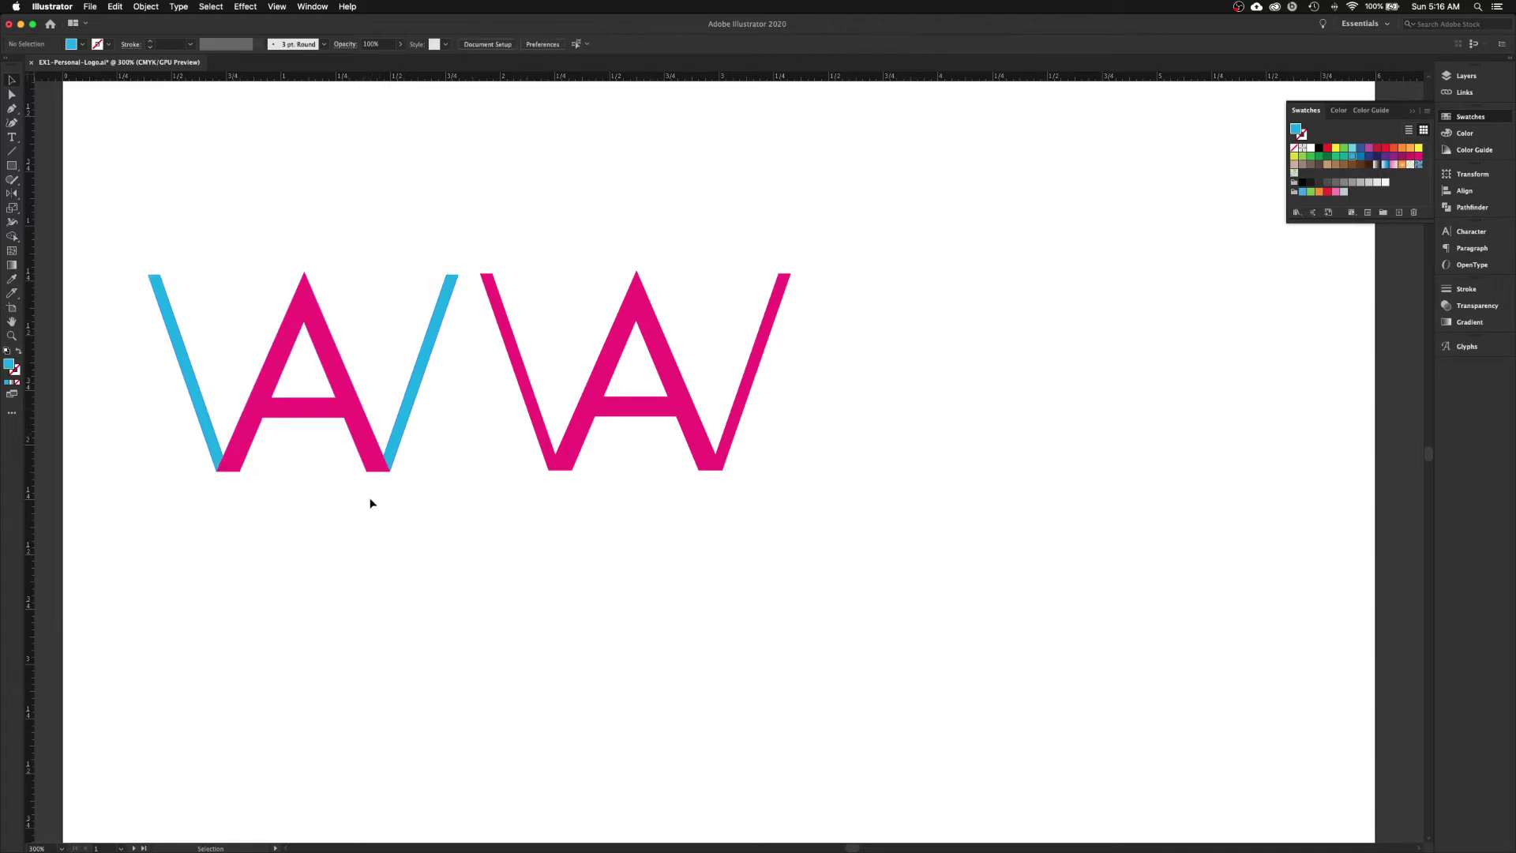
click(382, 469)
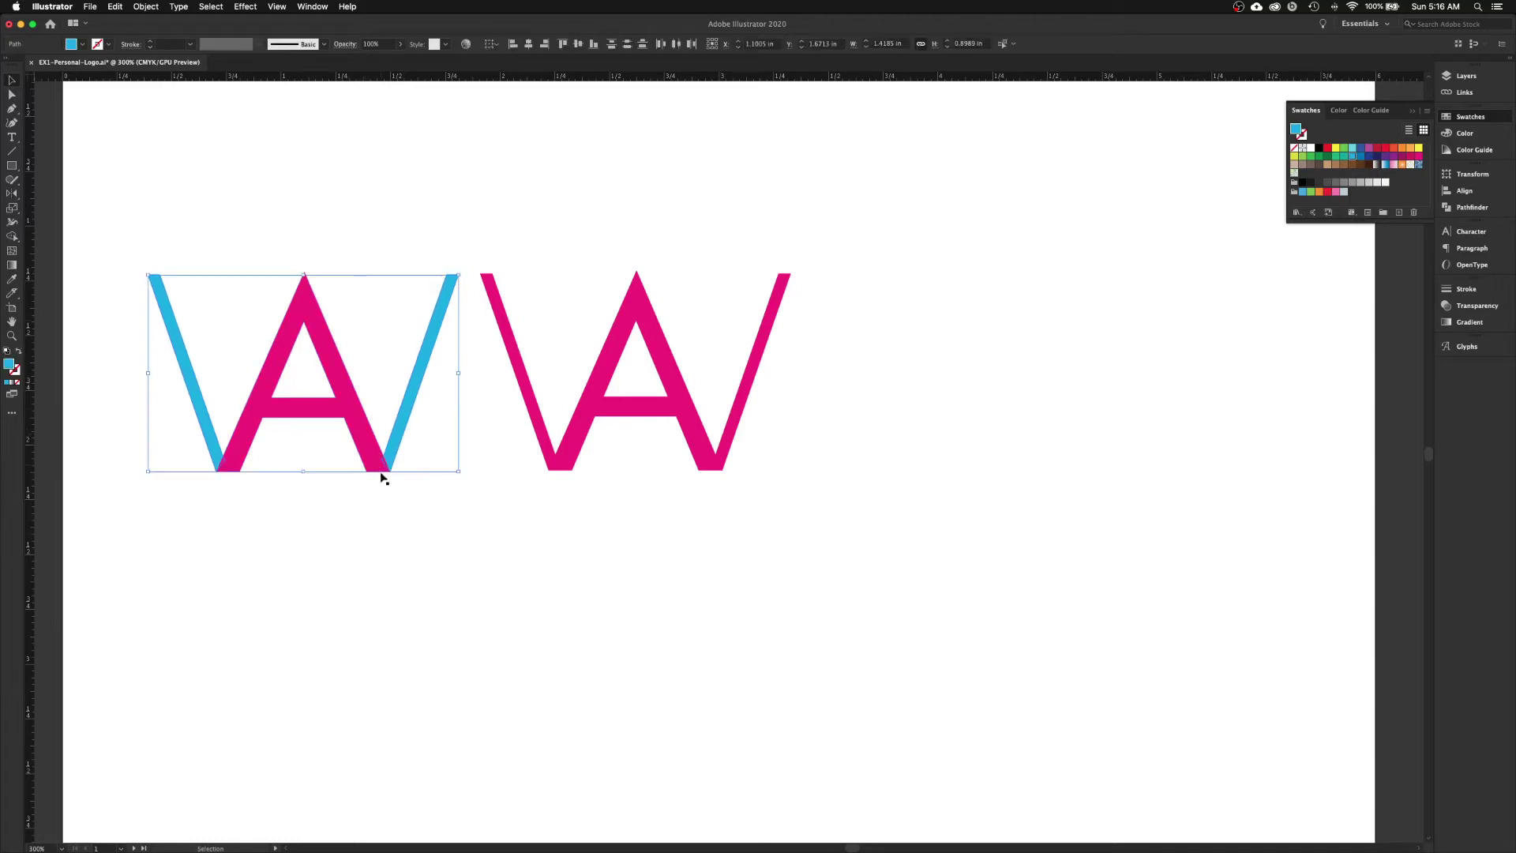
click(402, 540)
click(406, 413)
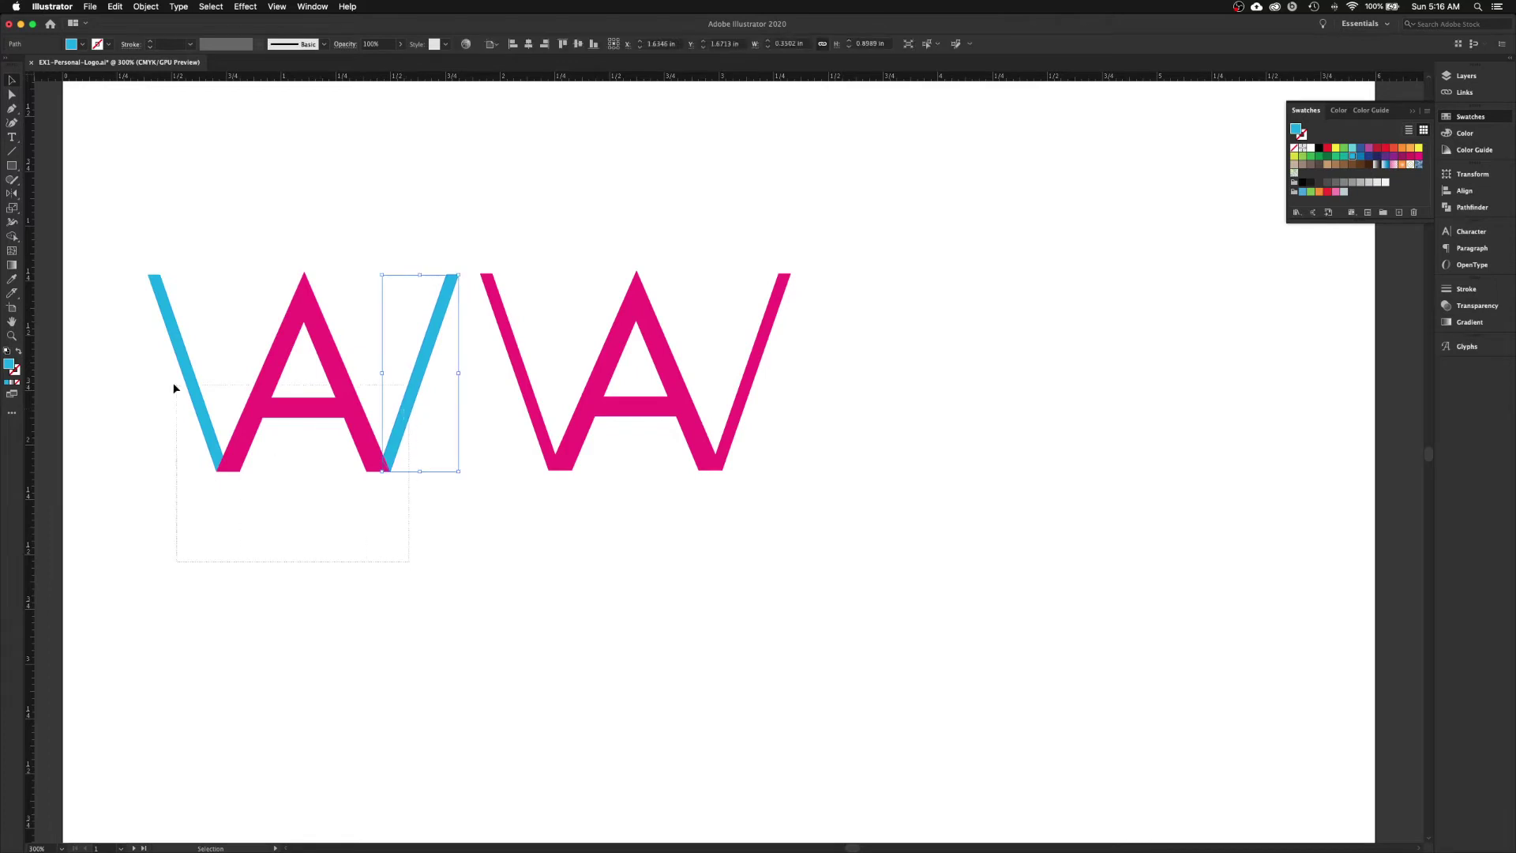
drag(175, 388, 161, 376)
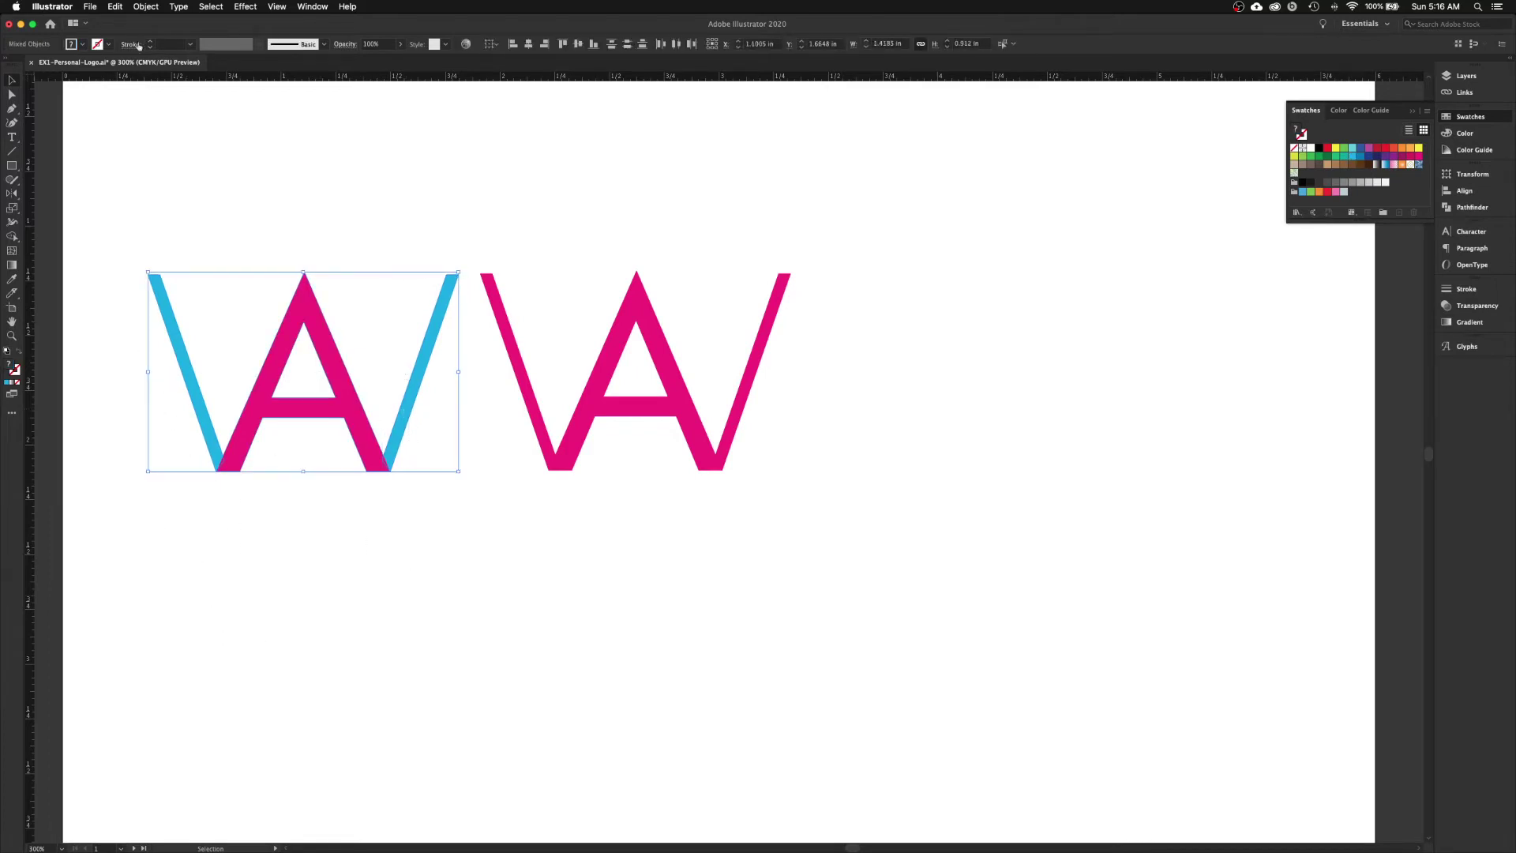
click(145, 7)
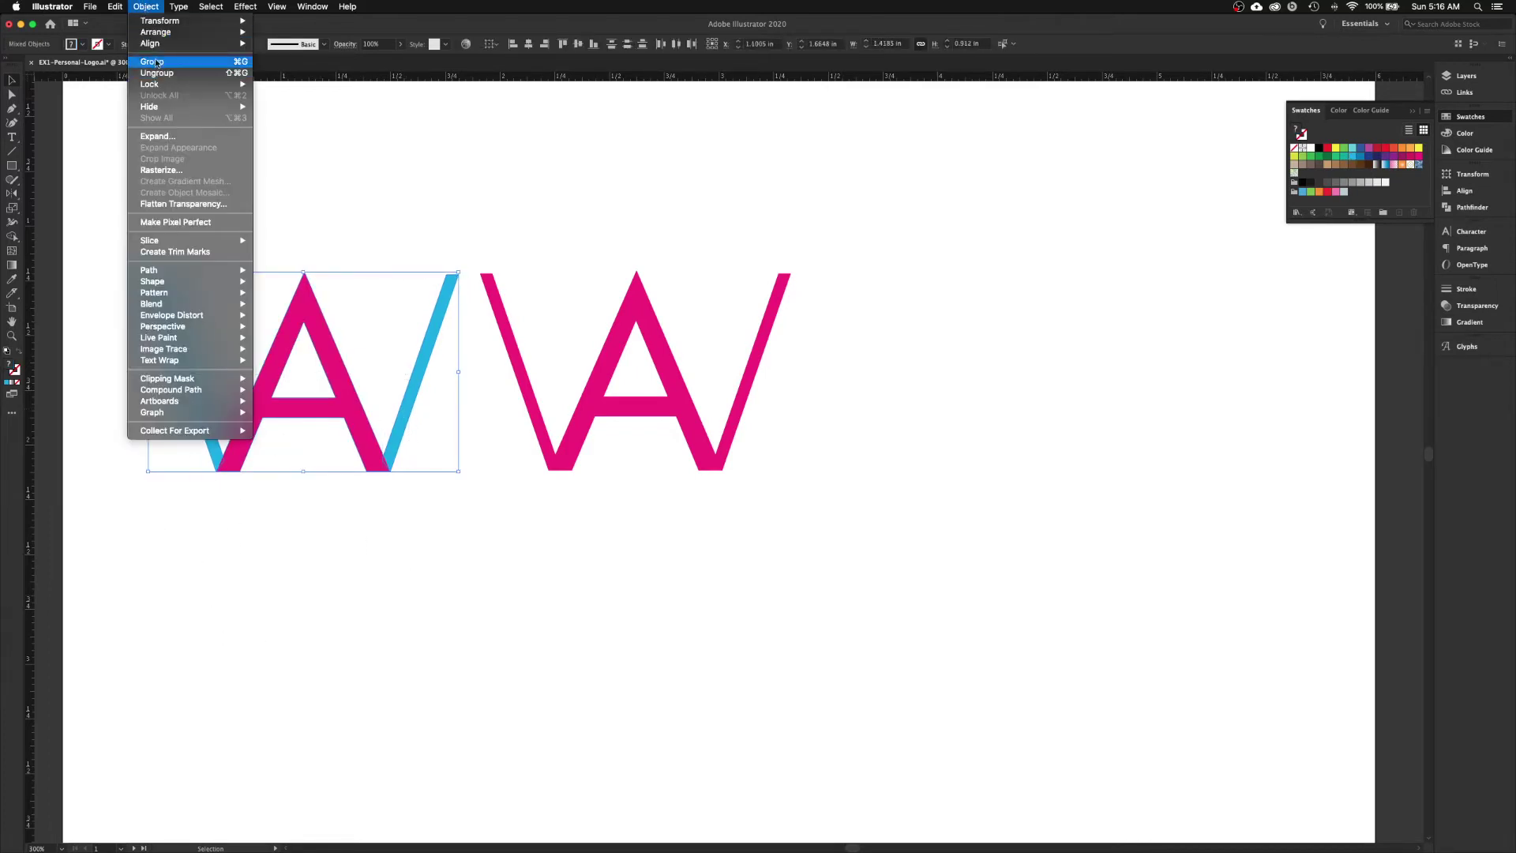
click(155, 62)
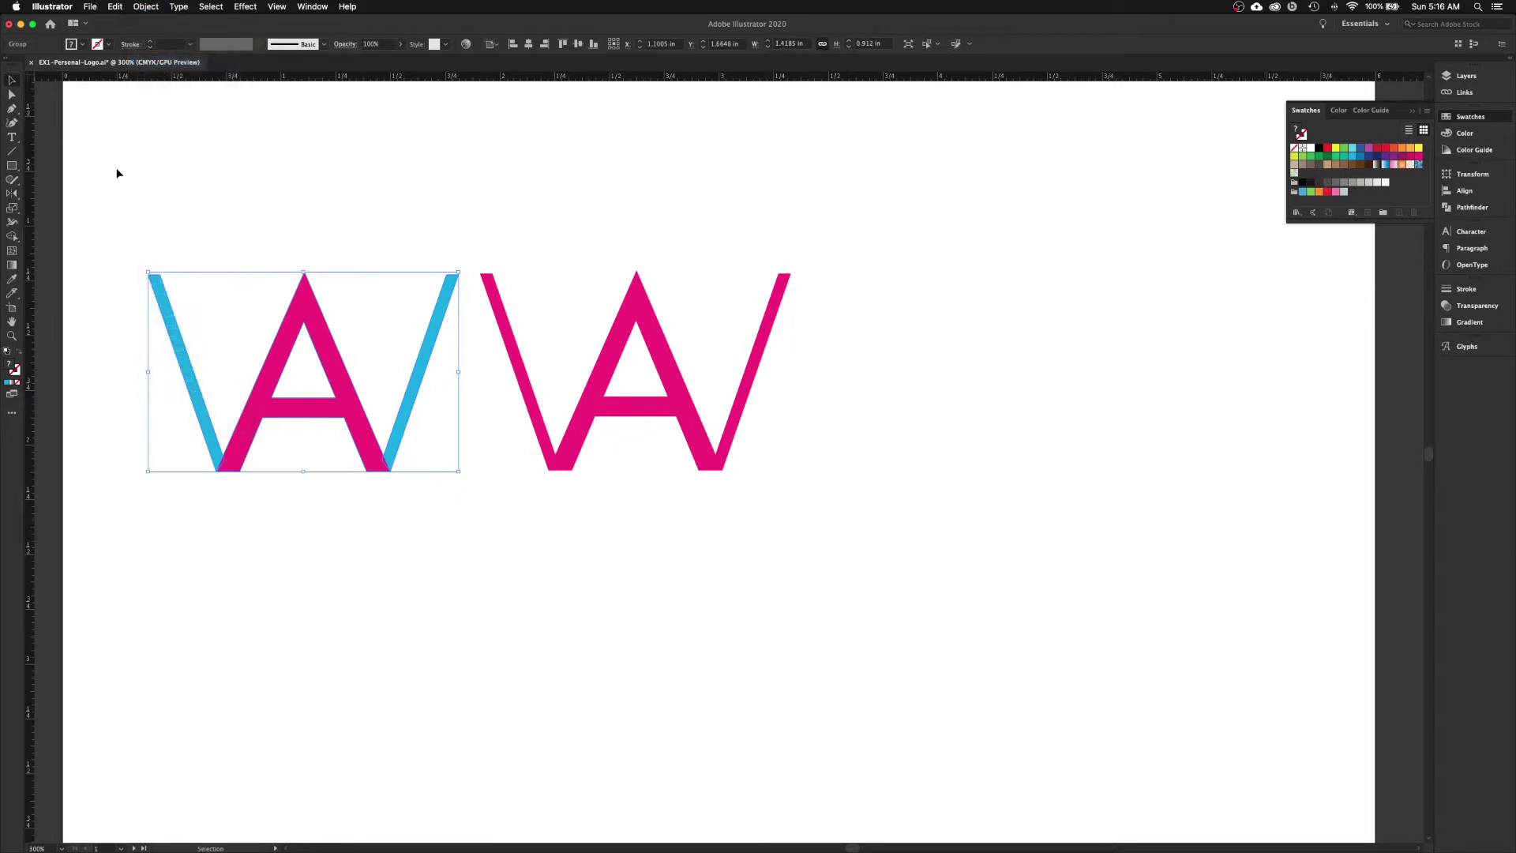
- Move the grouped original logo slightly upward and fill it with the black swatch
click(246, 374)
mouse_move(349, 444)
mouse_down()
mouse_move(348, 396)
mouse_move(352, 417)
mouse_up()
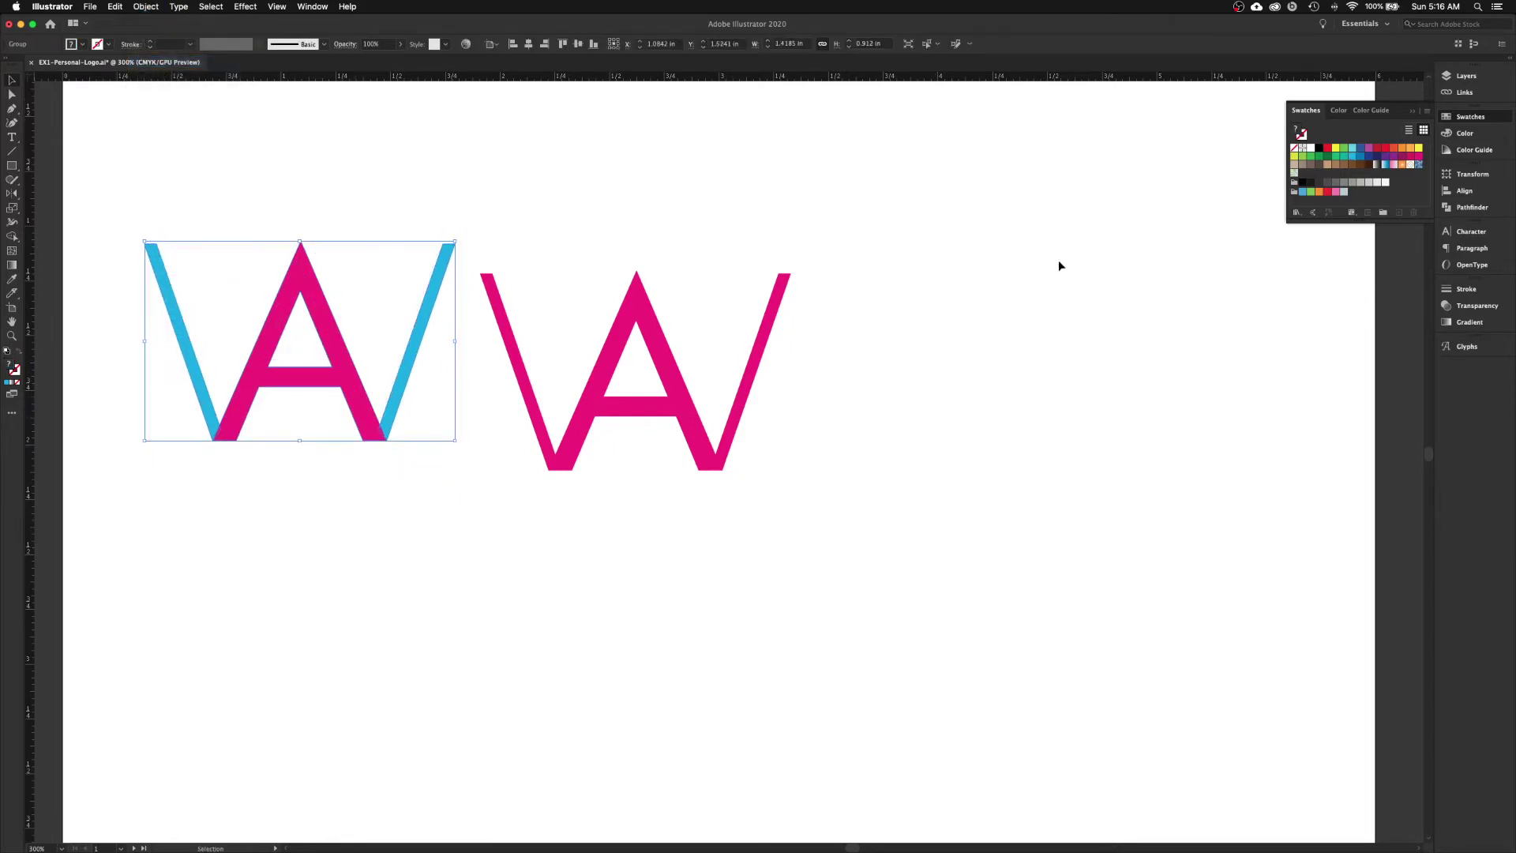
click(1321, 149)
- Move the united logo up level with the grouped one and fill it with the black swatch
click(672, 403)
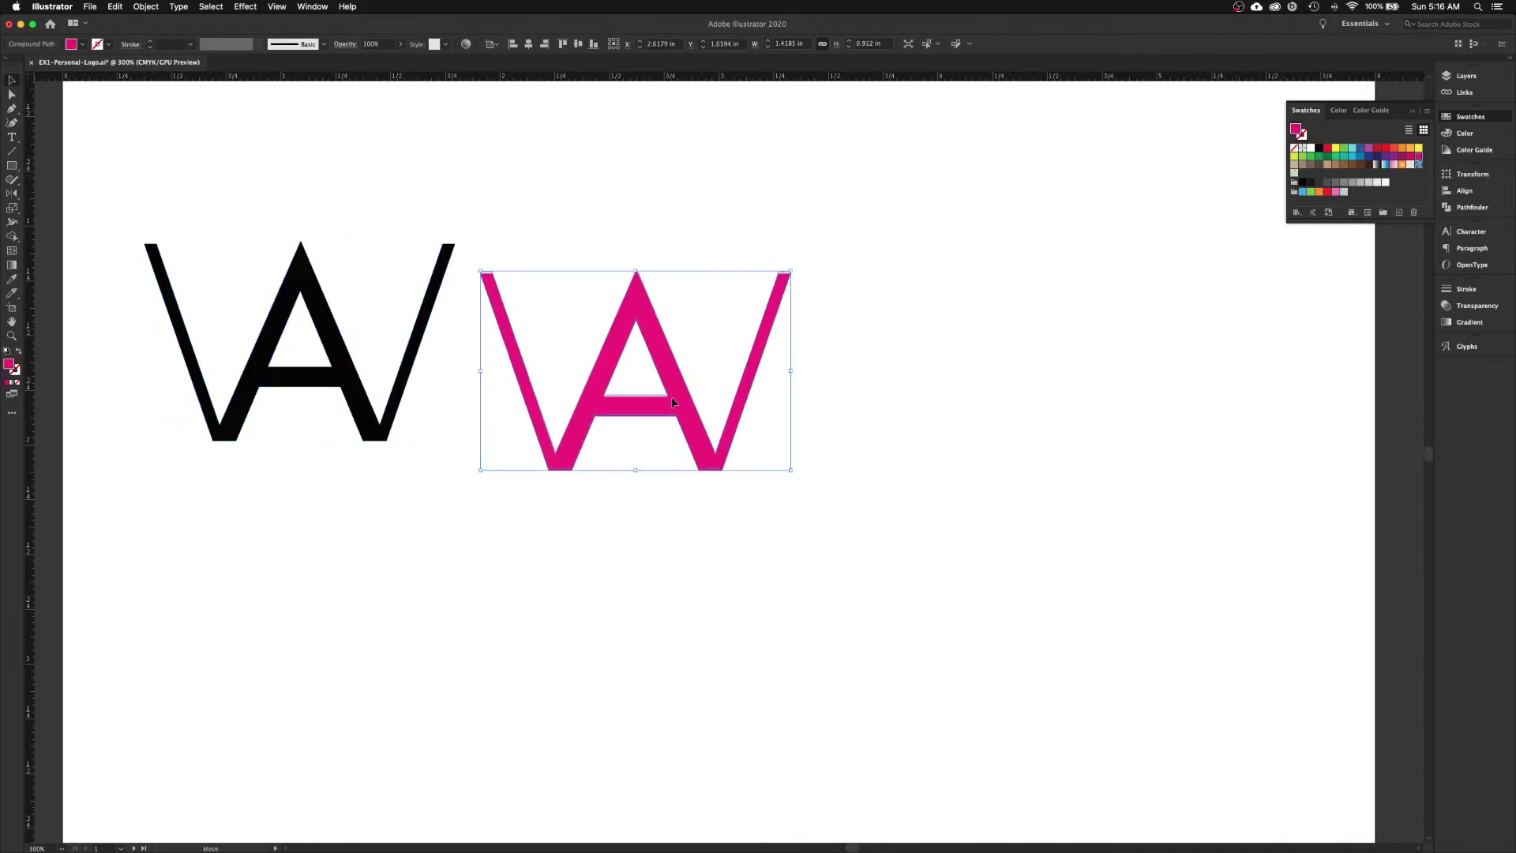
drag(671, 403, 670, 371)
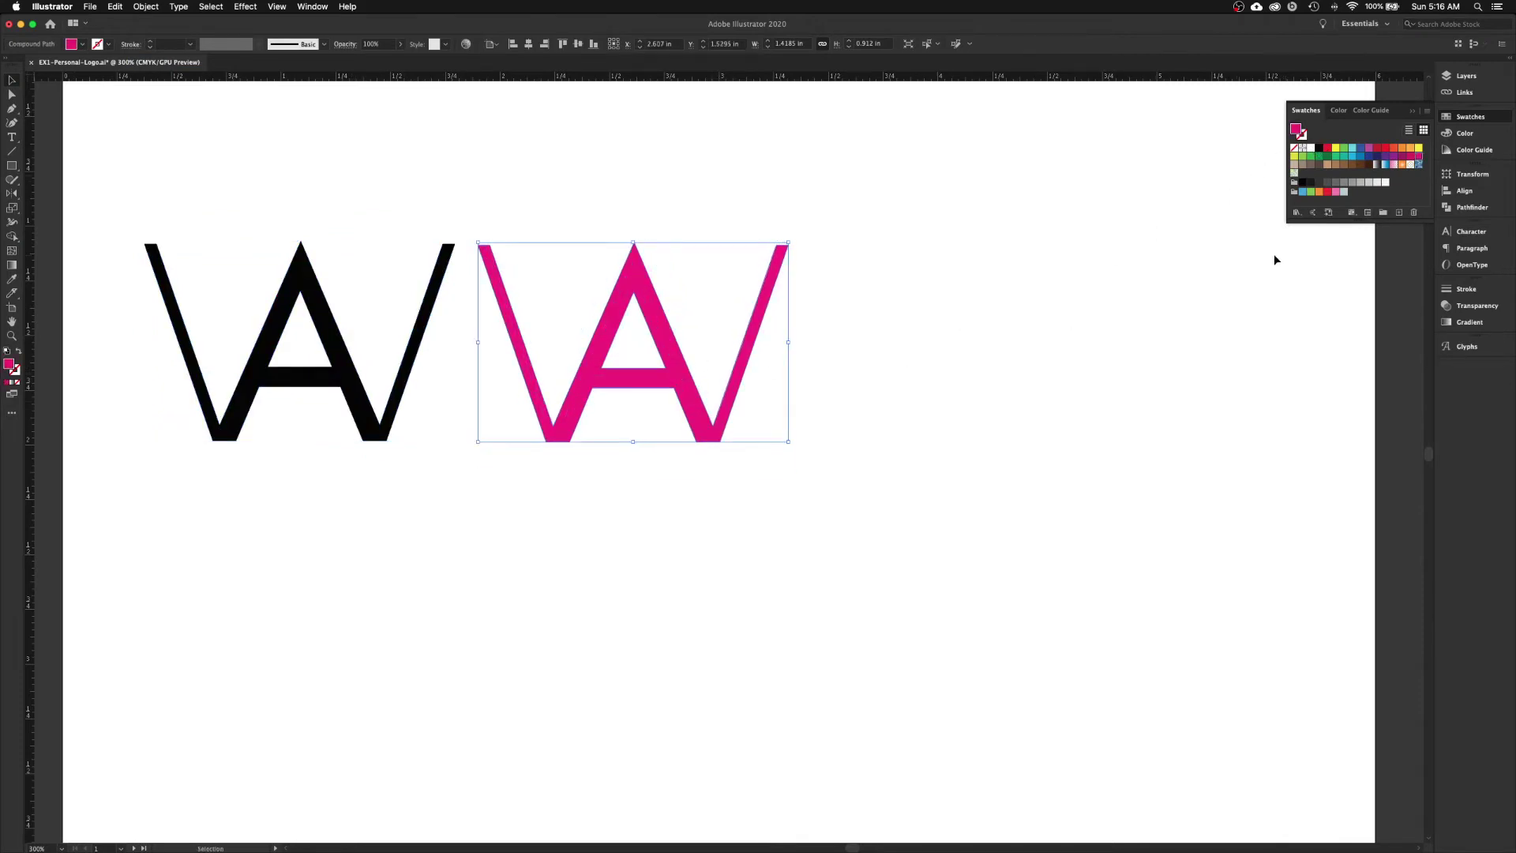
click(1319, 148)
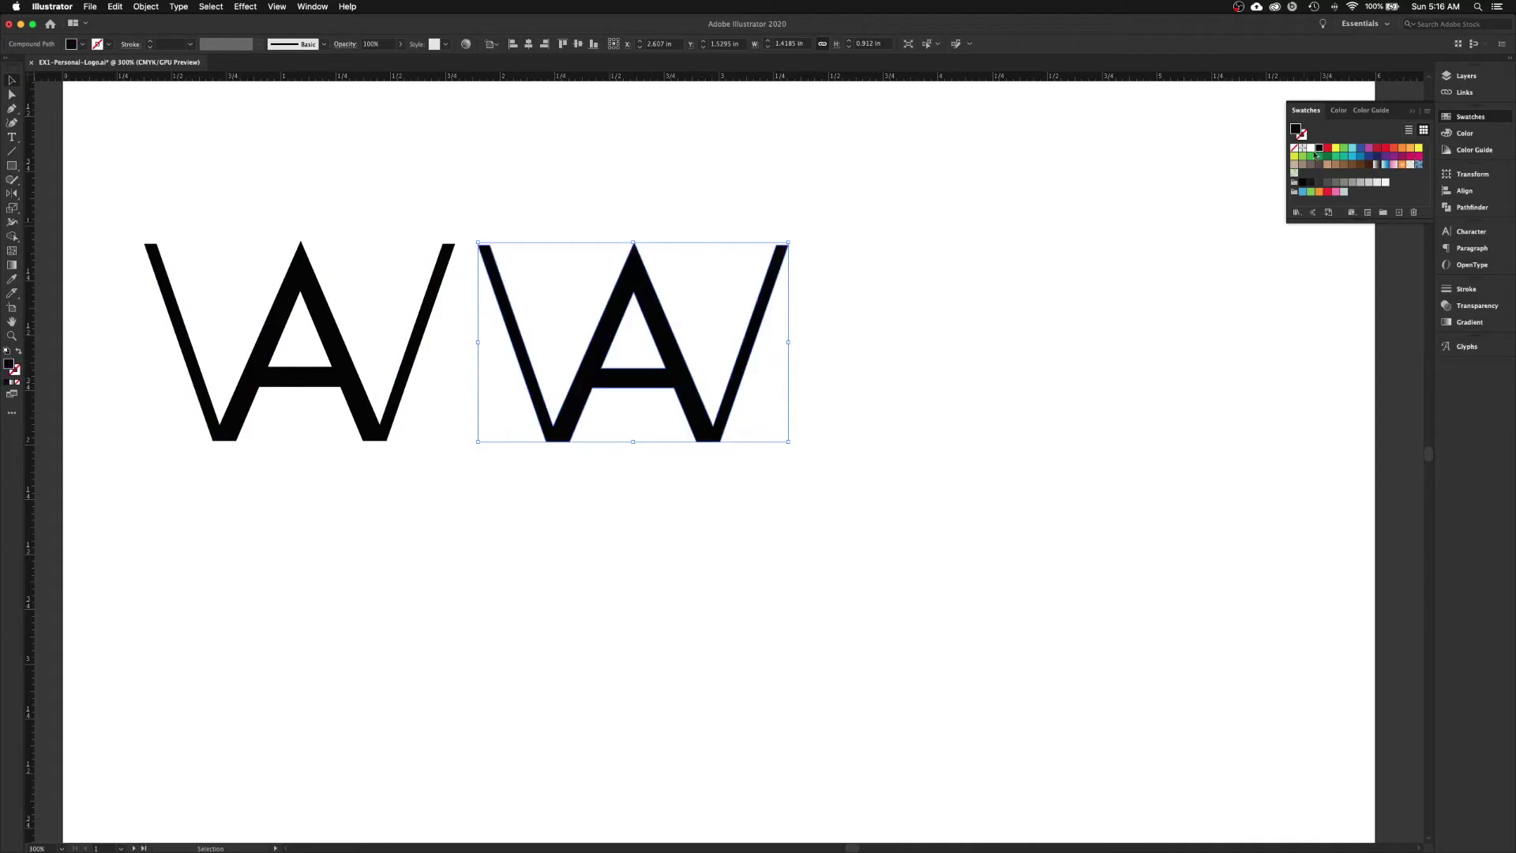
- Compare the paths of the grouped and united logos in outline view, and return to preview
click(1004, 334)
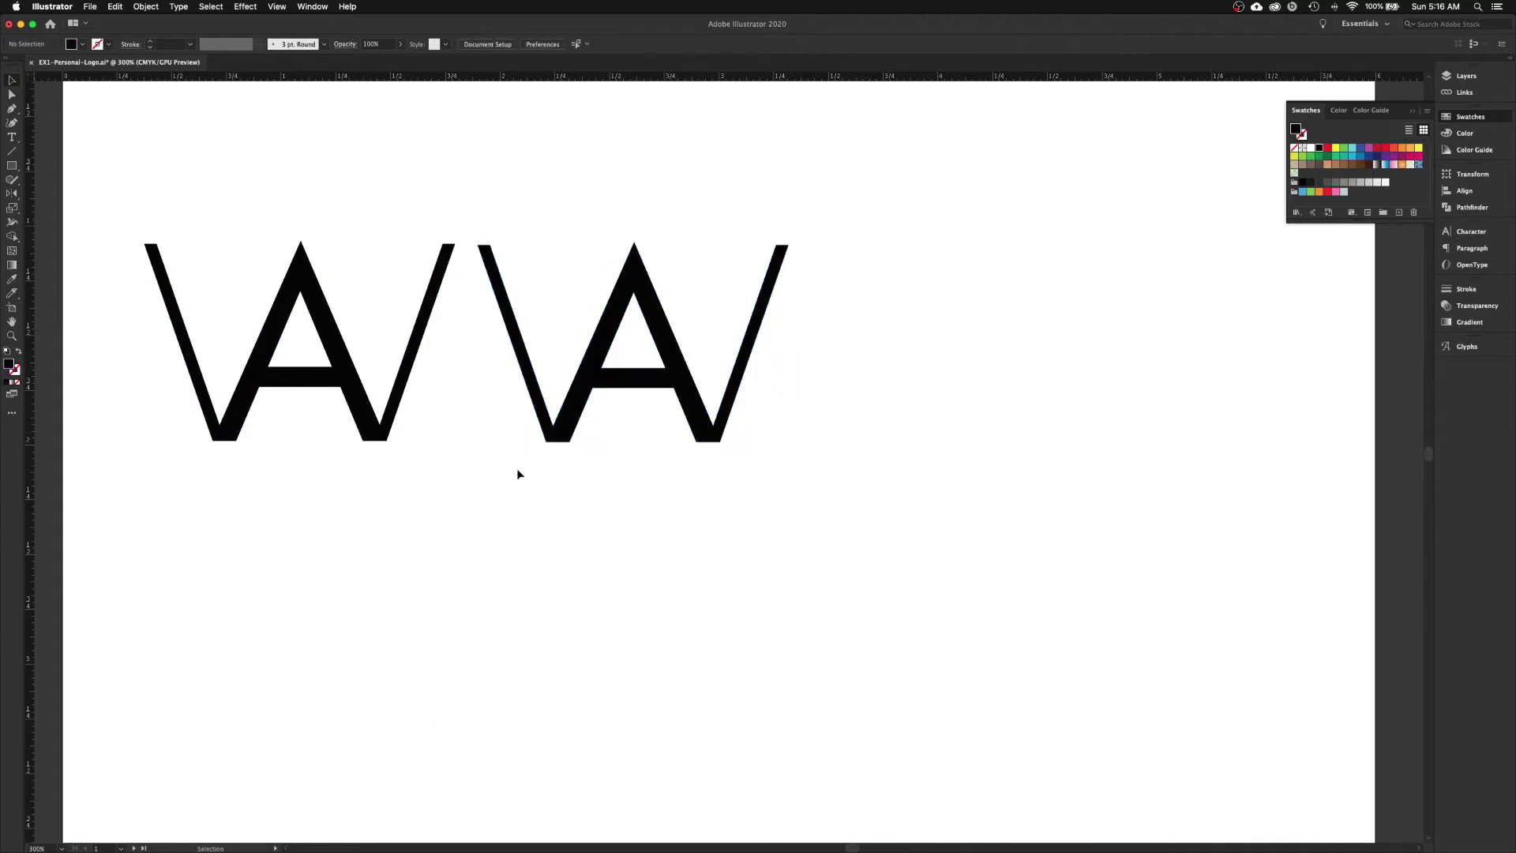
key(super+y)
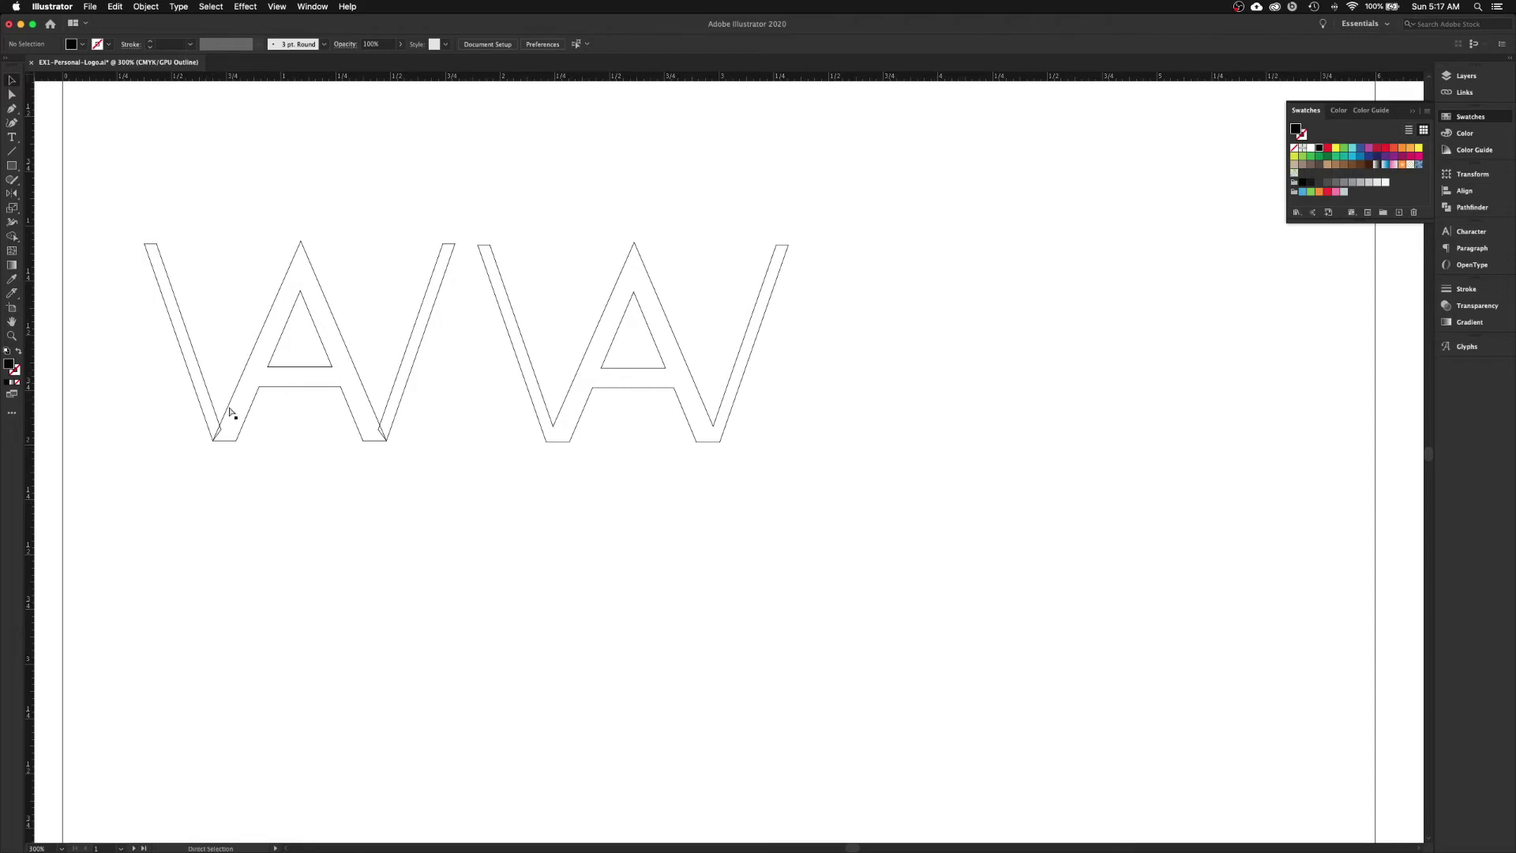
key(super+y)
- Delete the notebook sketch image and its black square beside the first artboard
key(super+minus)
key(super+minus)
key(super+minus)
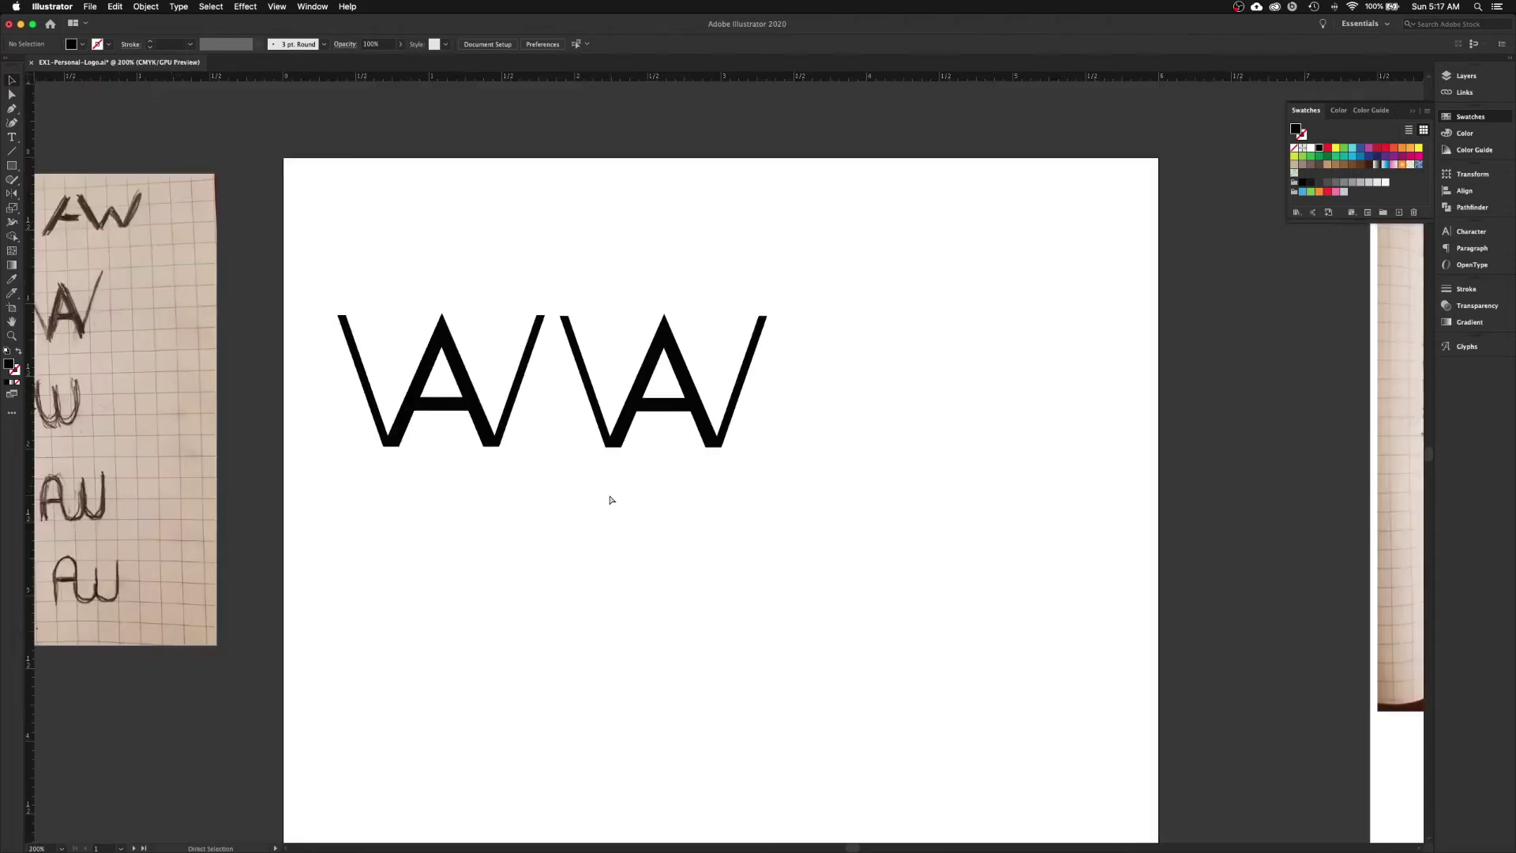
key(space)
drag(711, 474, 400, 329)
drag(297, 553, 196, 277)
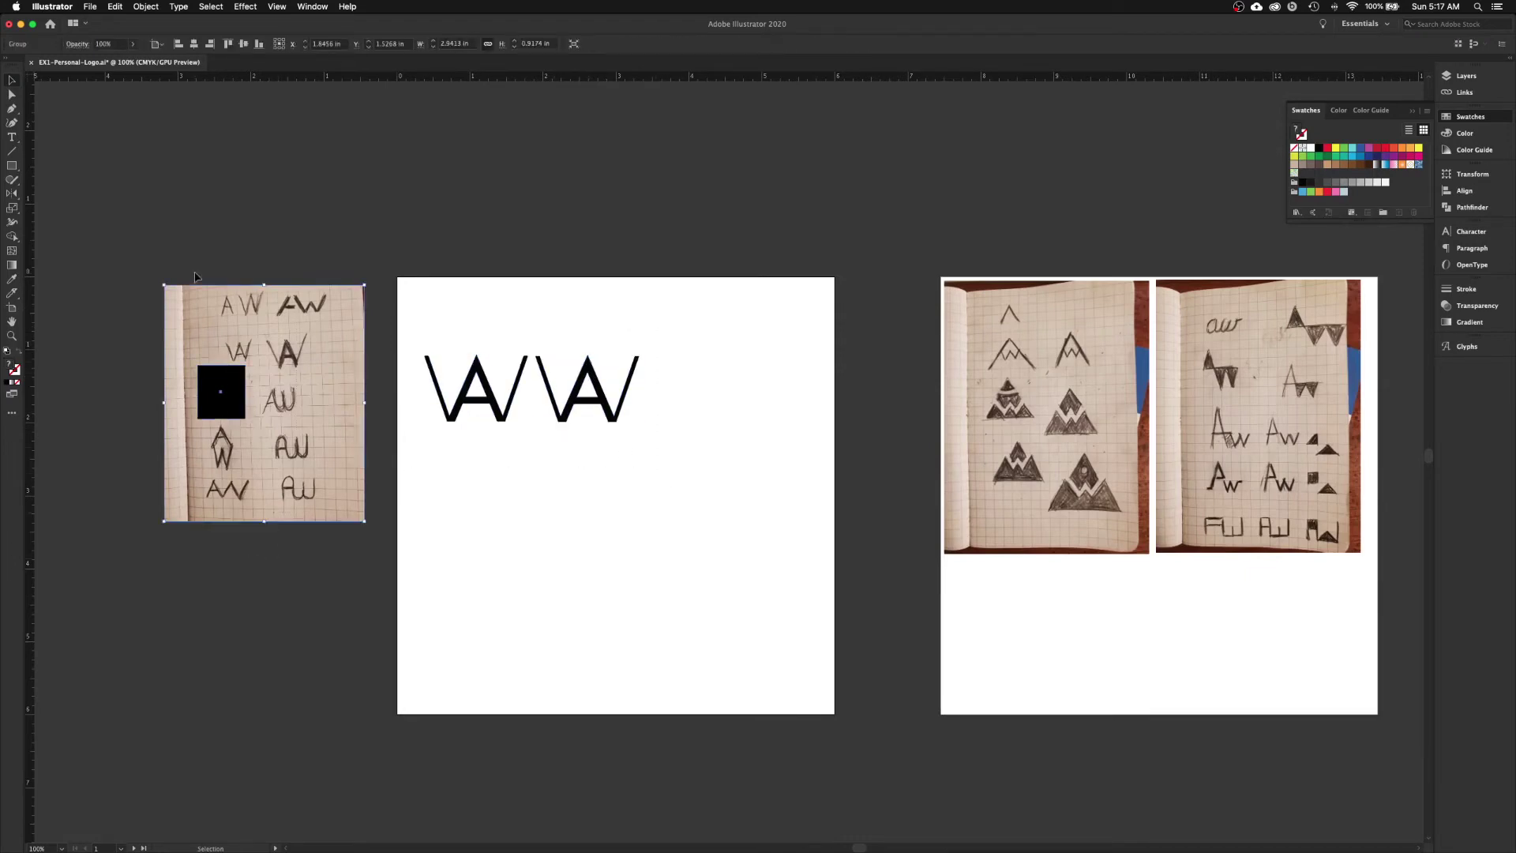
key(Delete)
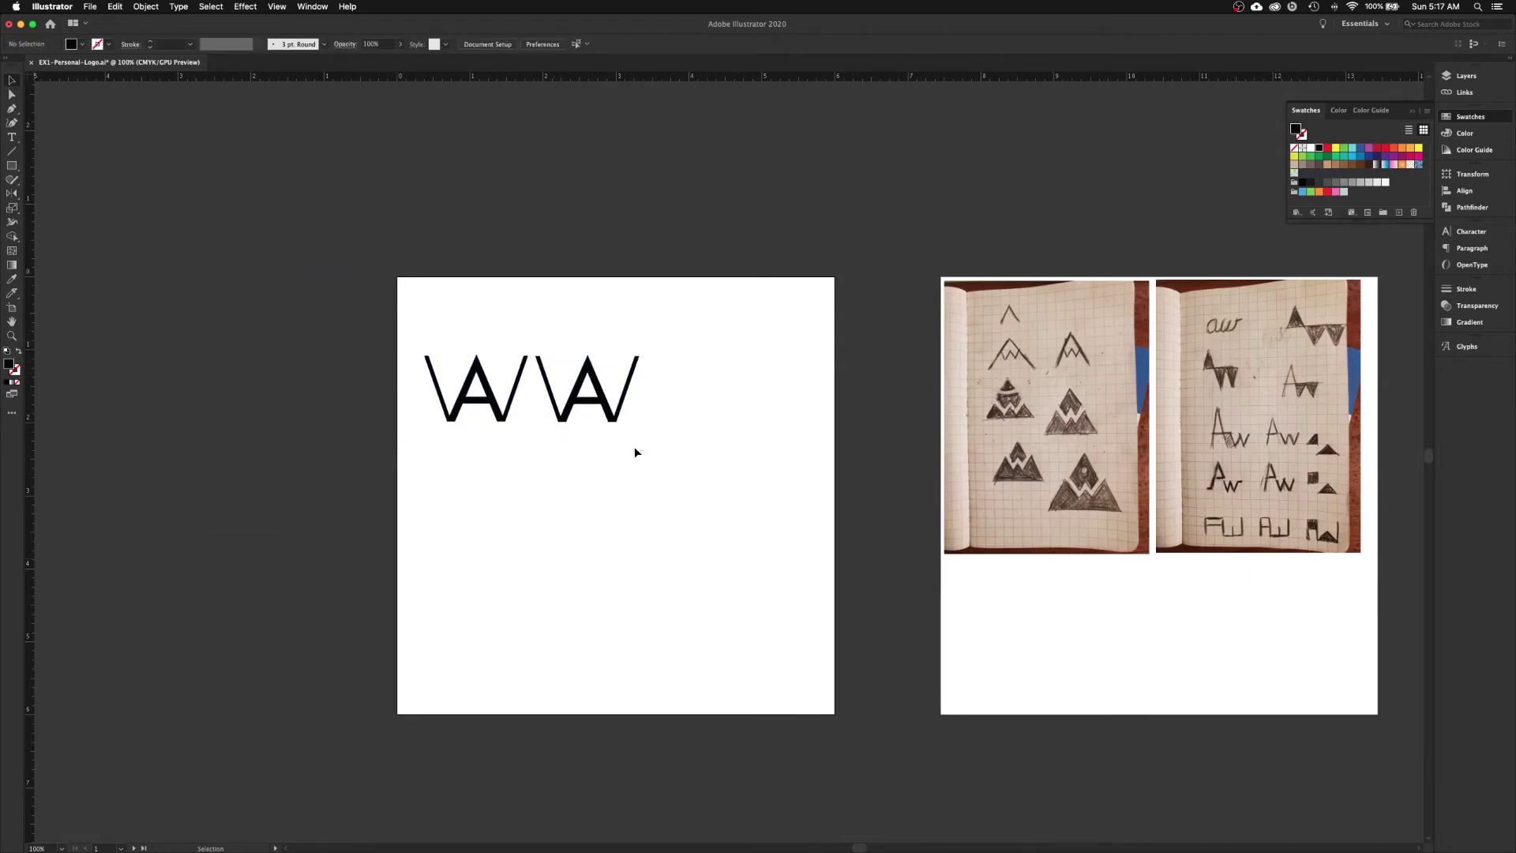
- Move the grouped logo off the first artboard, beyond its upper-left corner, and place the united logo near the artboard's centre
drag(412, 318, 413, 317)
click(542, 486)
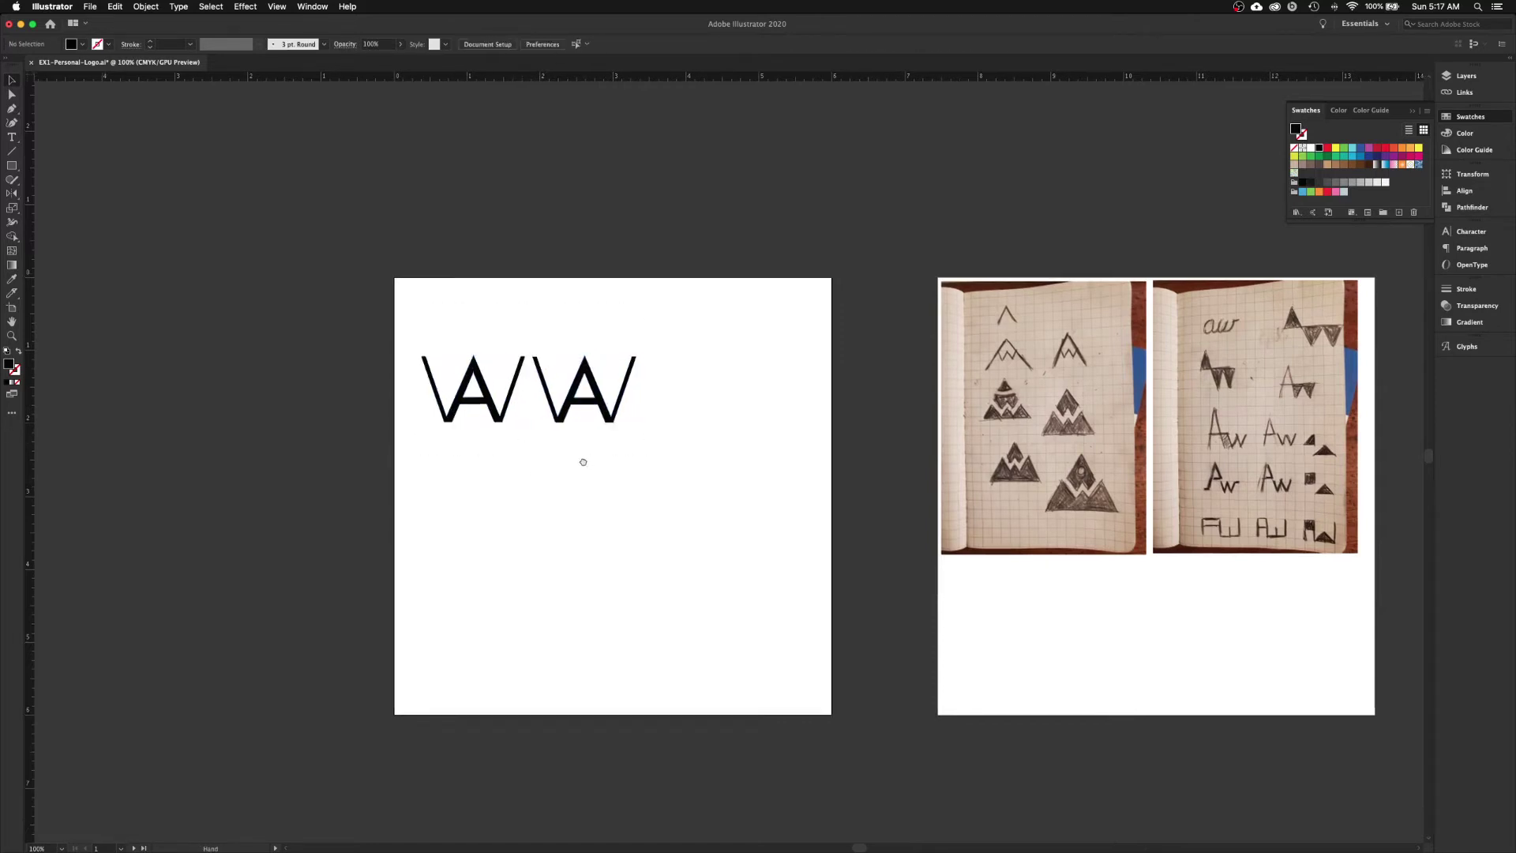
scroll(440, 402, right, 2)
scroll(440, 402, down, 1)
drag(440, 403, 313, 288)
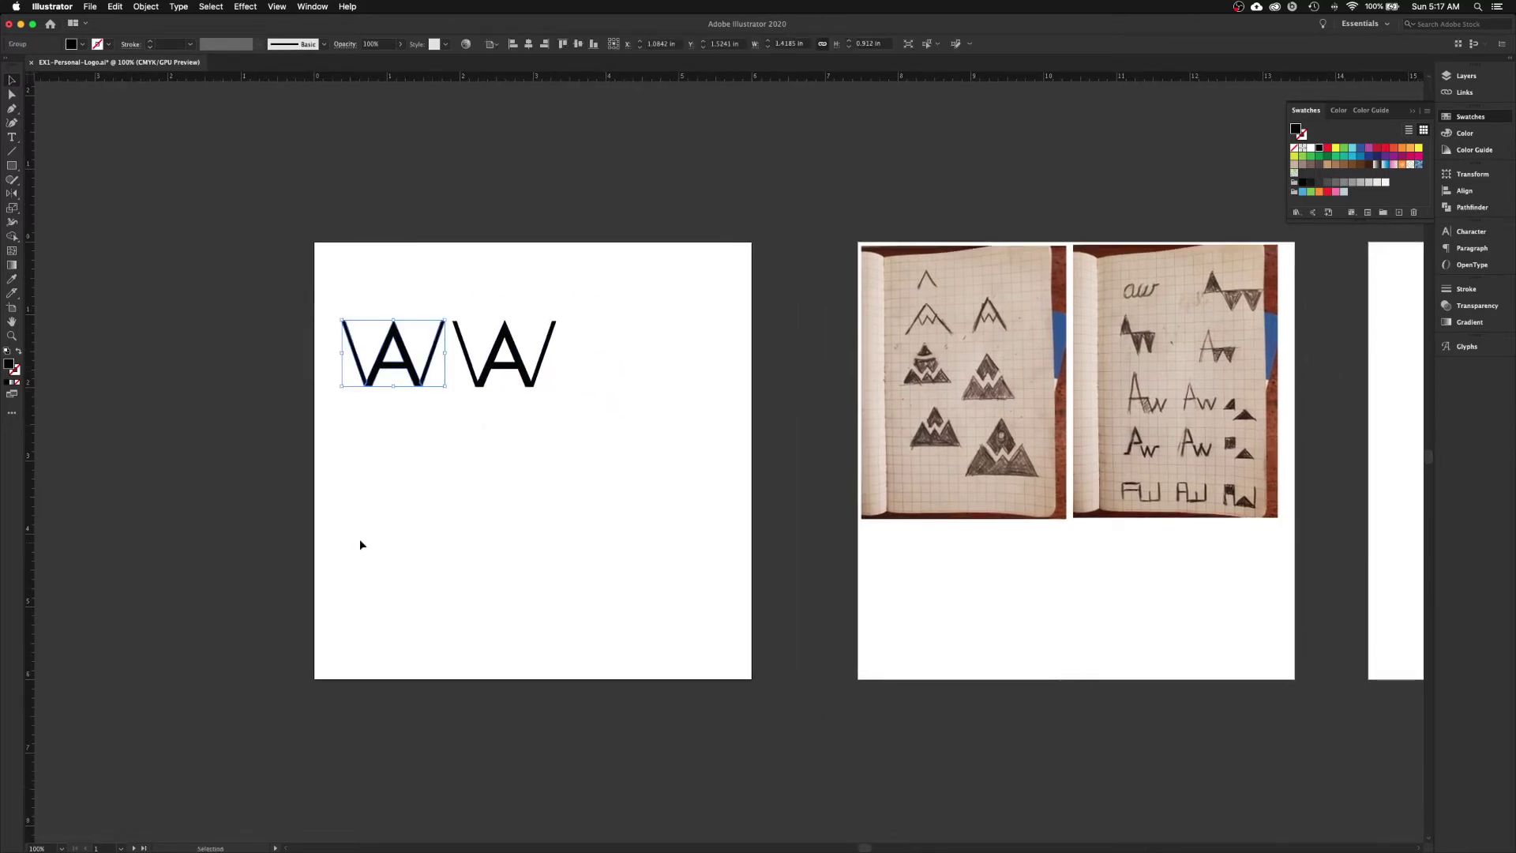
drag(404, 356, 216, 207)
click(403, 430)
drag(436, 297, 557, 478)
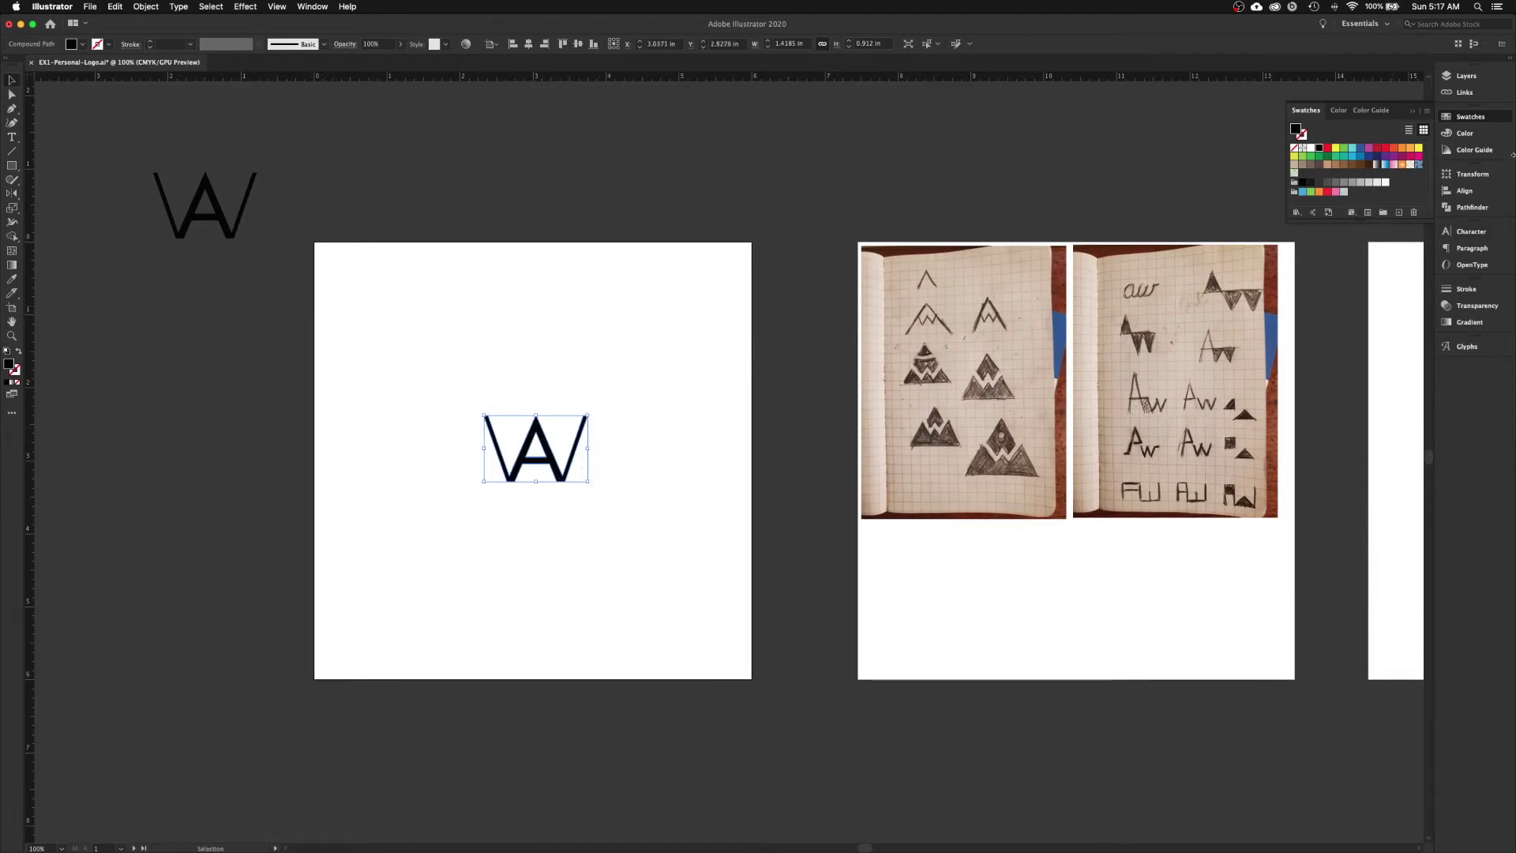
- Set alignment relative to the artboard and centre the united logo horizontally and vertically on it
click(1465, 190)
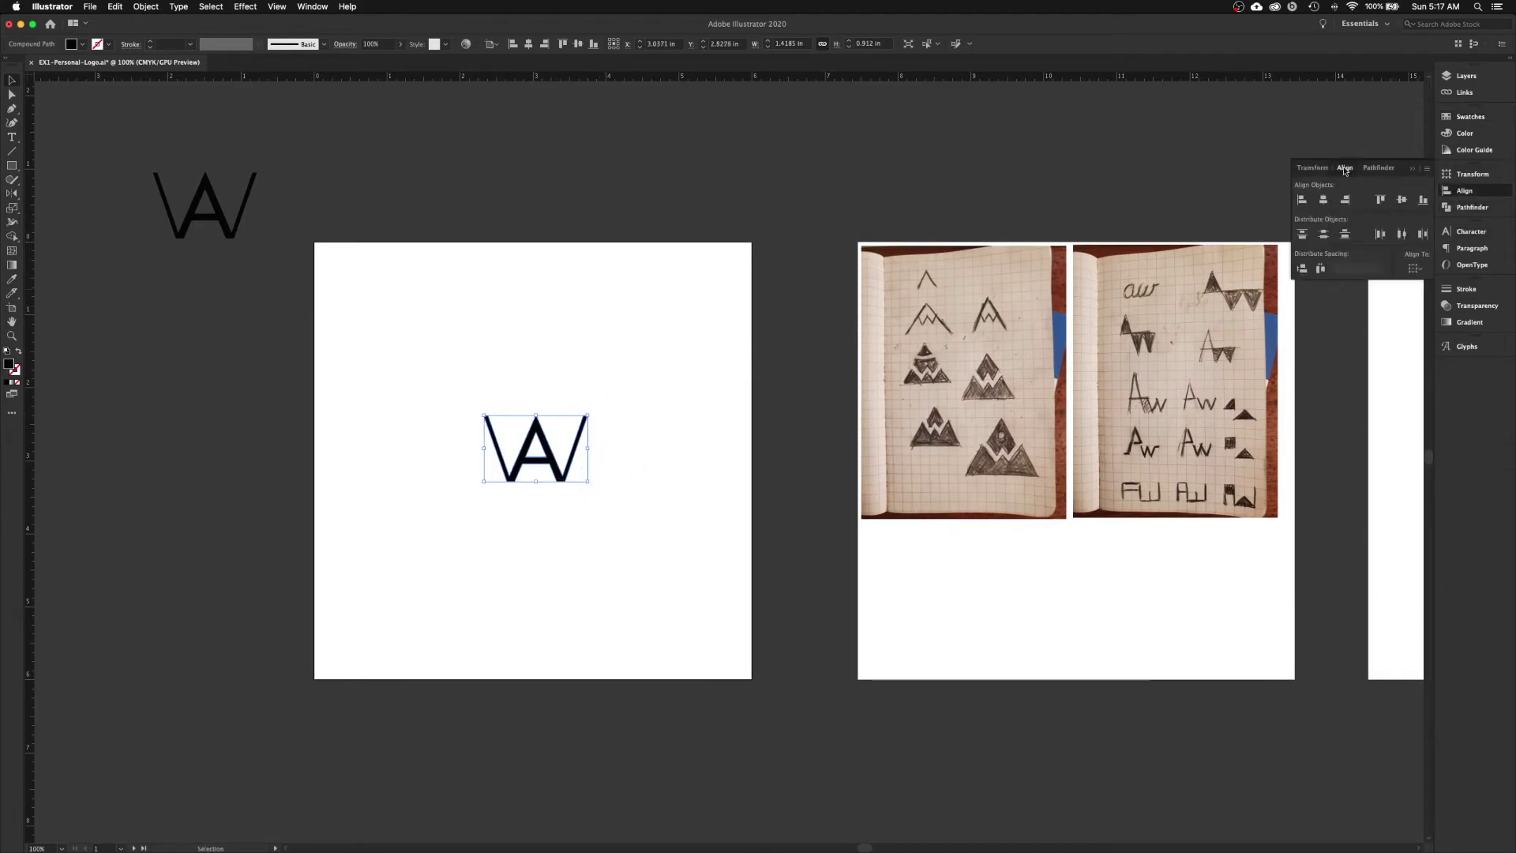
drag(1345, 170, 625, 357)
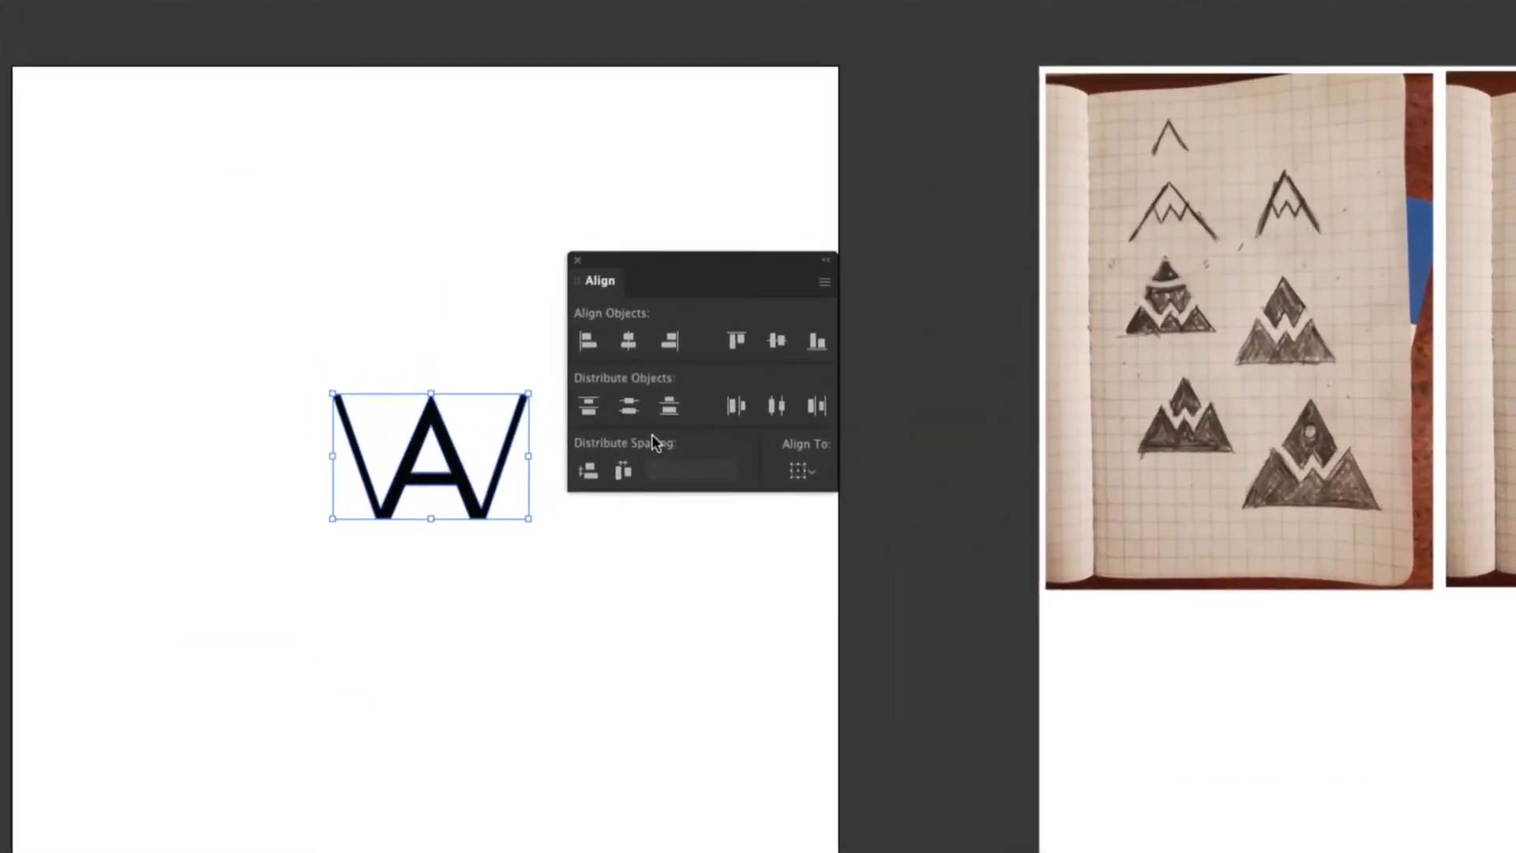
click(801, 471)
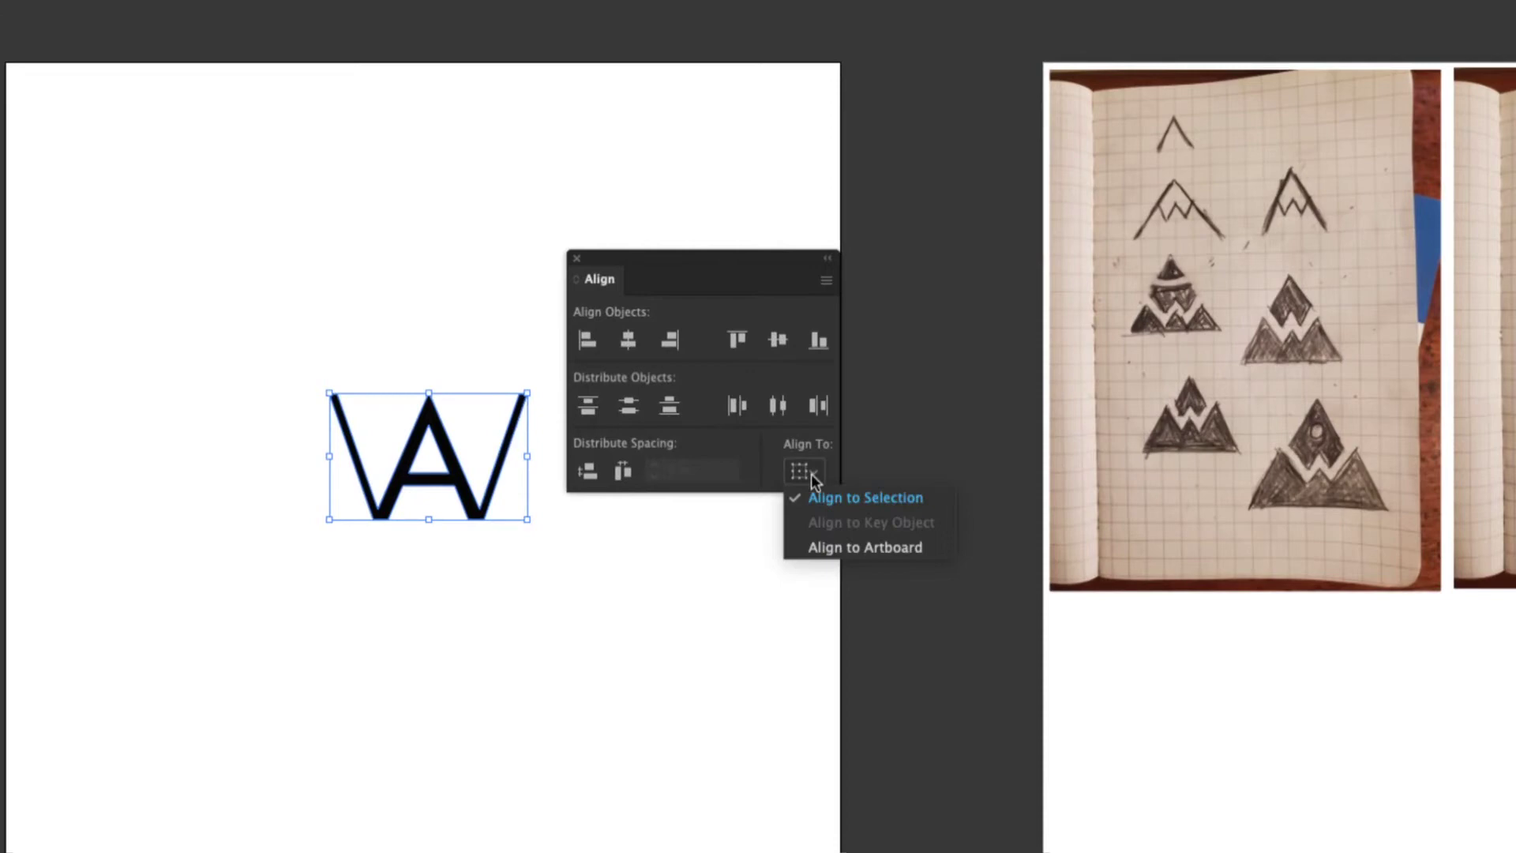
click(835, 556)
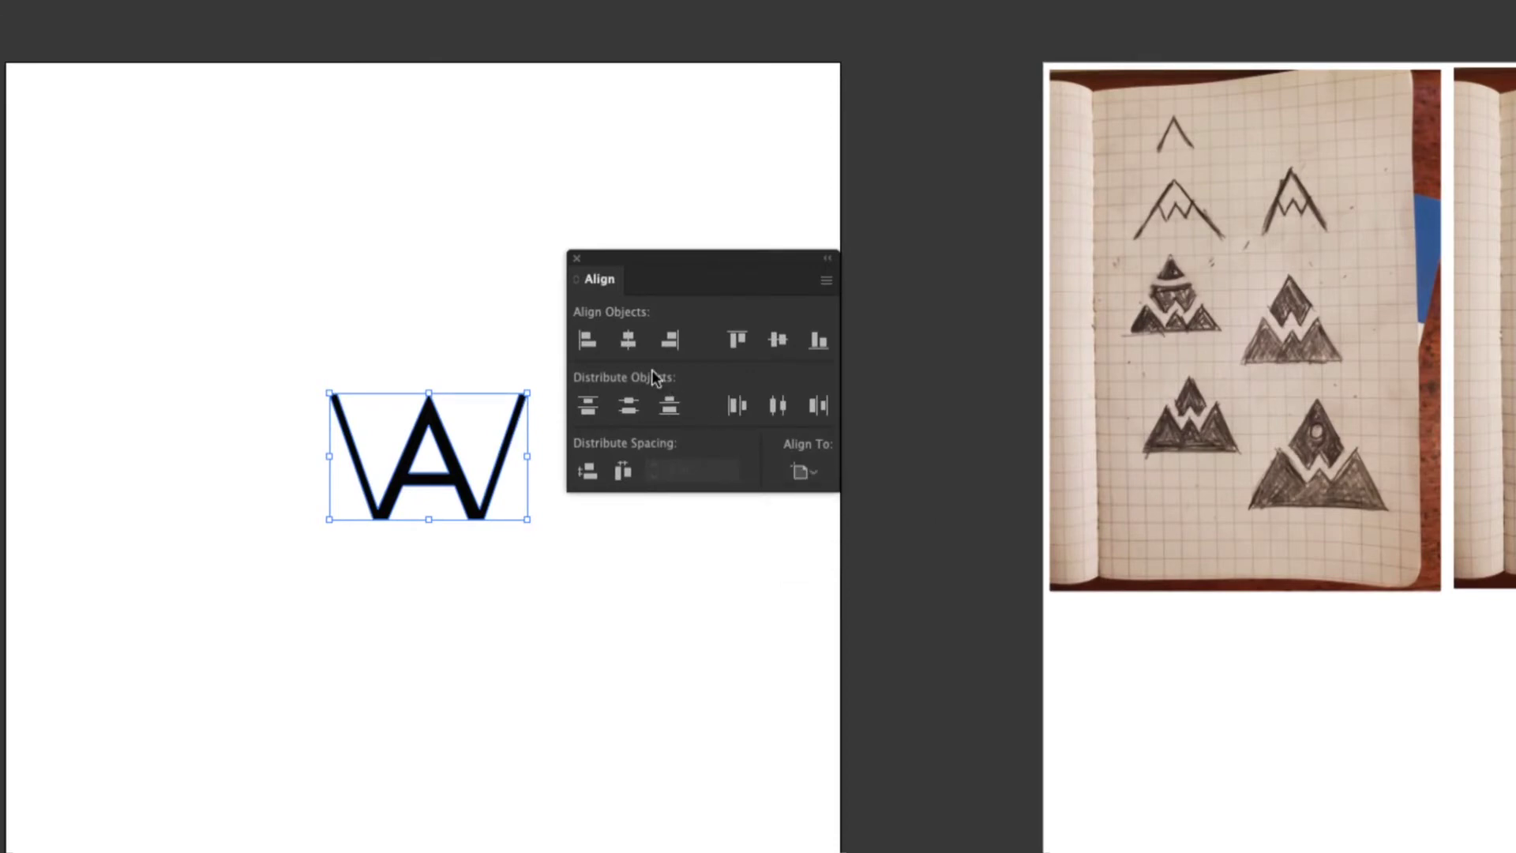
click(629, 340)
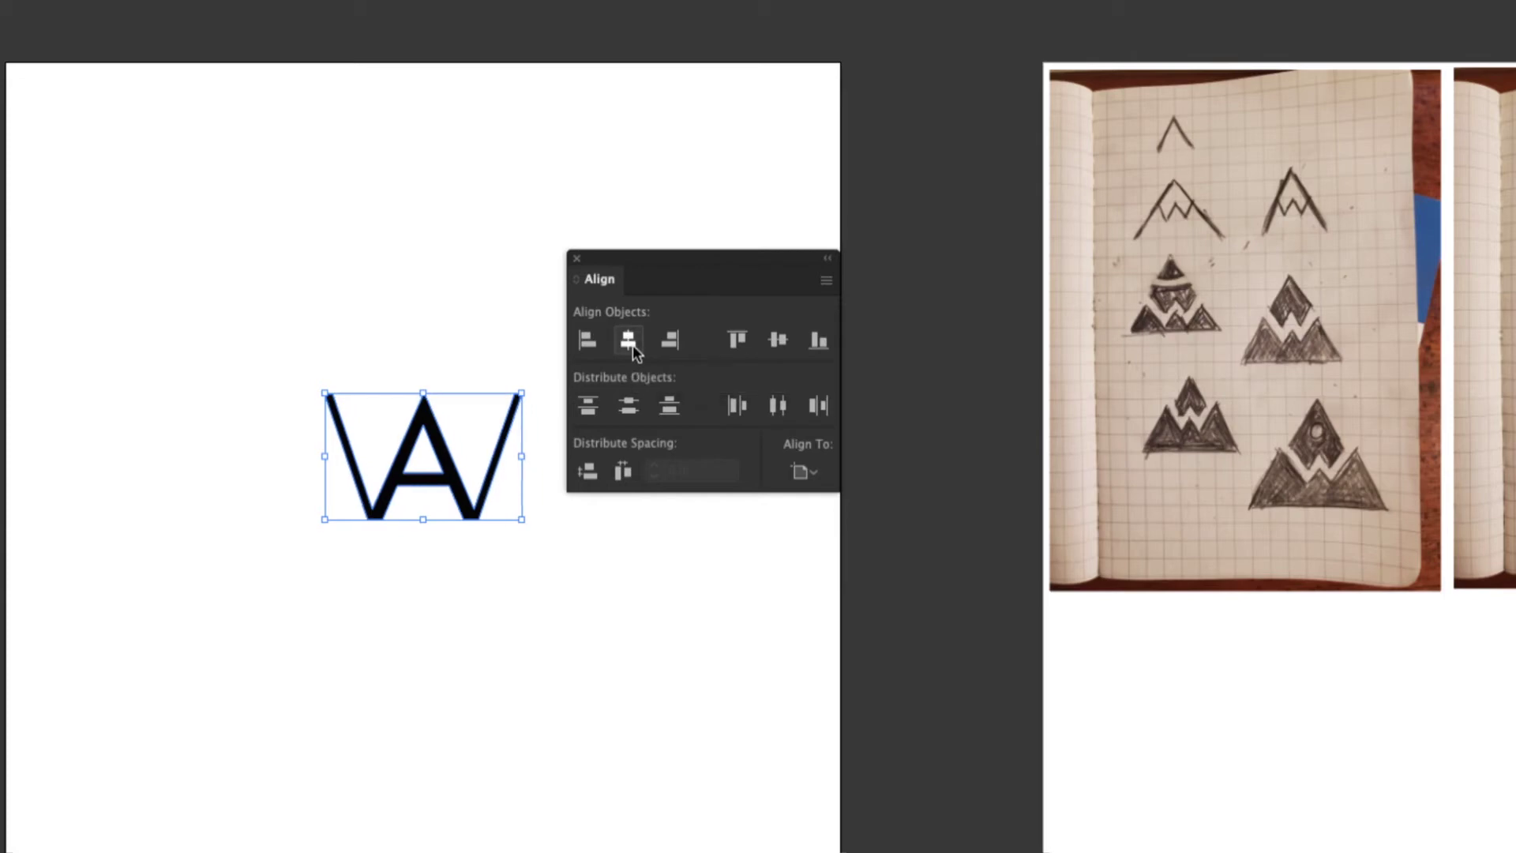
click(769, 347)
- Move the floating Align panel off the artboard, clear of the centred logo
key(super+minus)
key(super+minus)
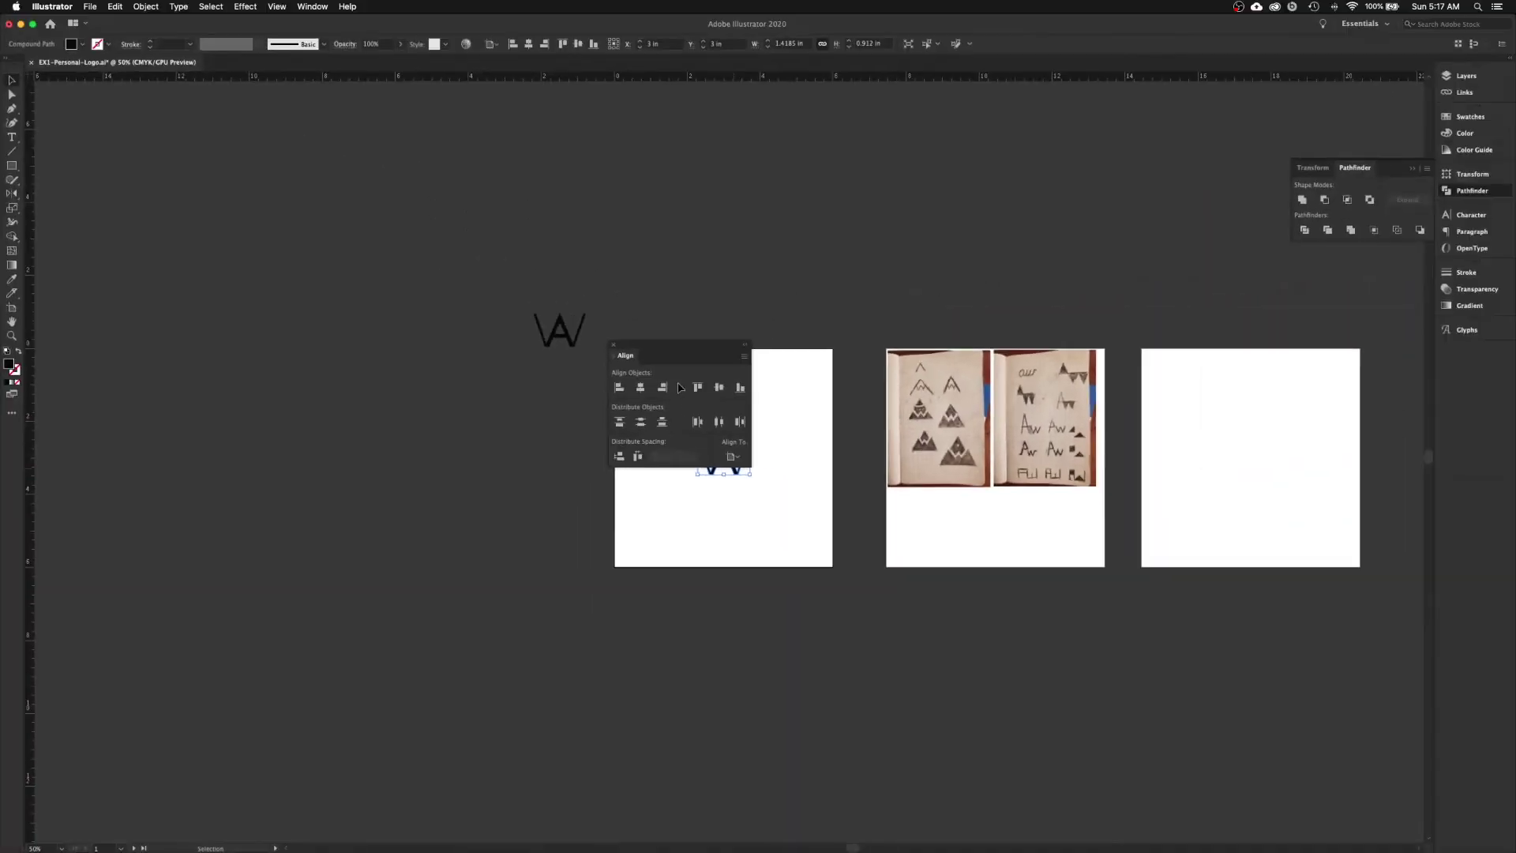
key(super+plus)
key(super+plus)
key(super+plus)
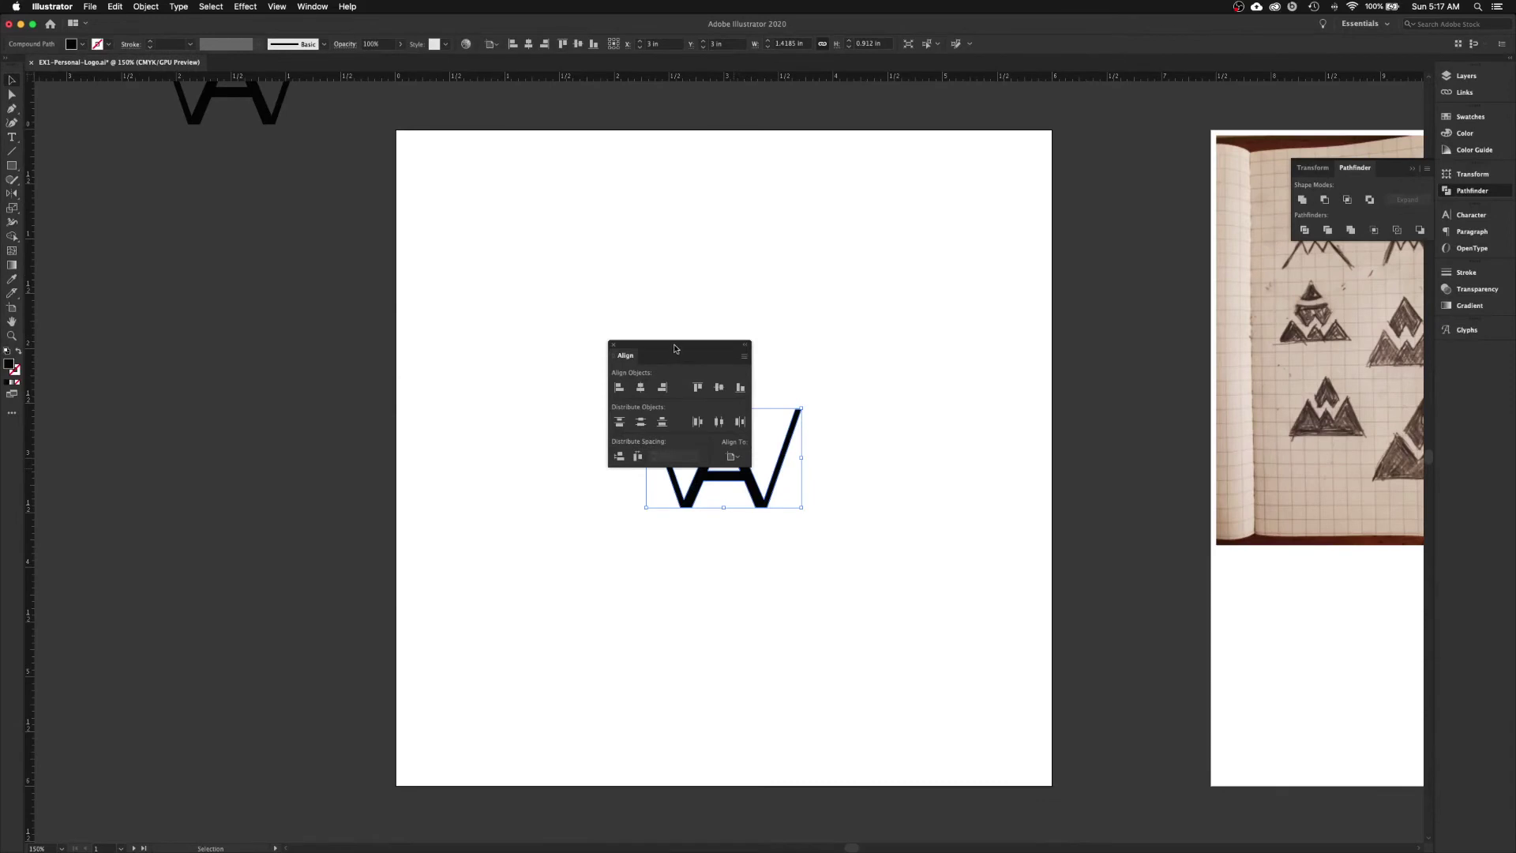
drag(676, 349, 176, 377)
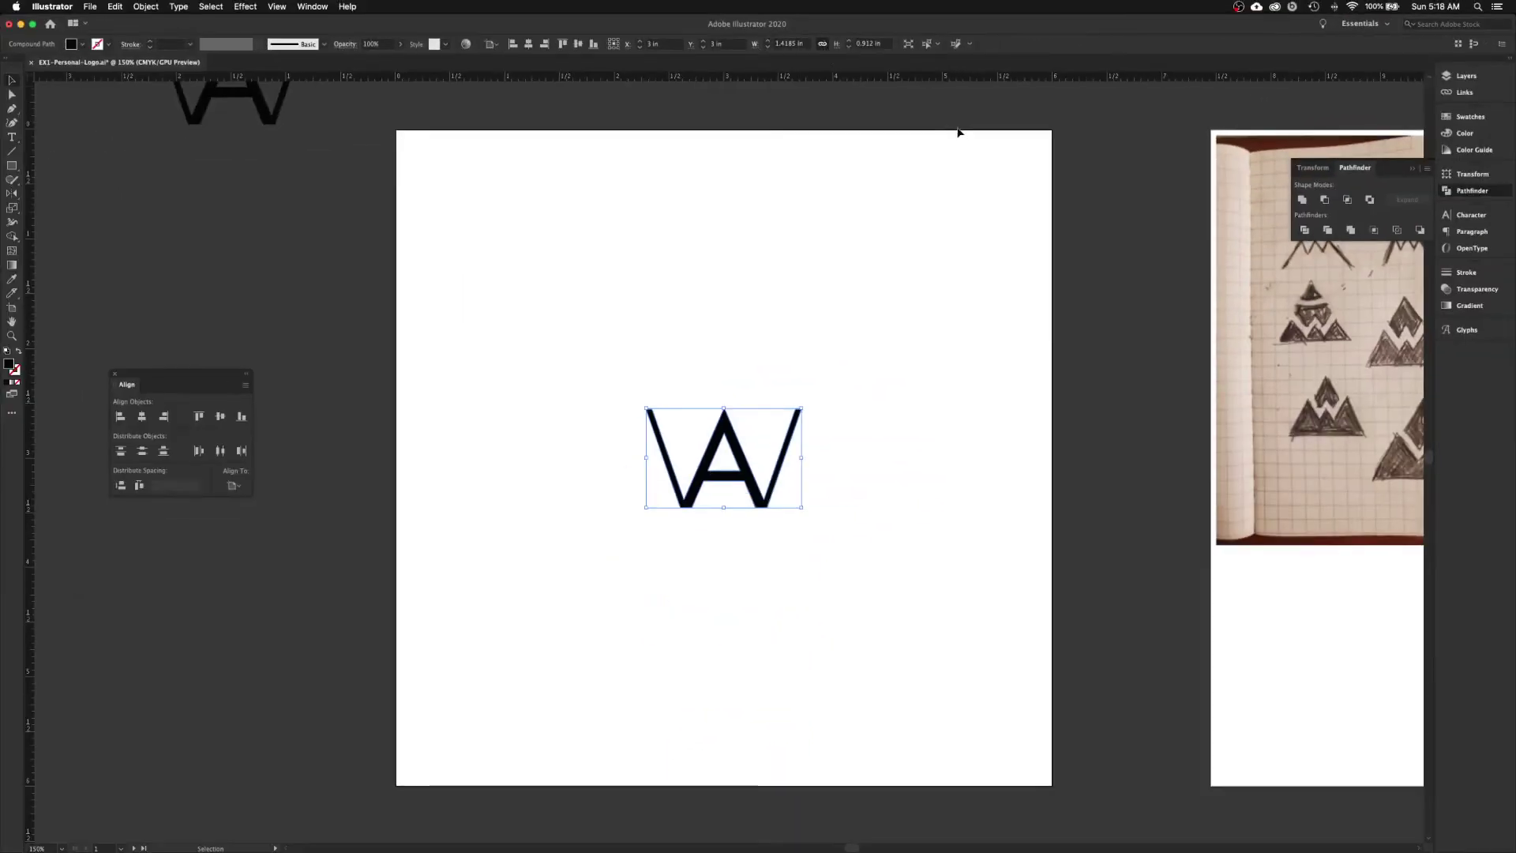
- Set the united logo's width to 3 in with width and height proportions constrained
click(1462, 173)
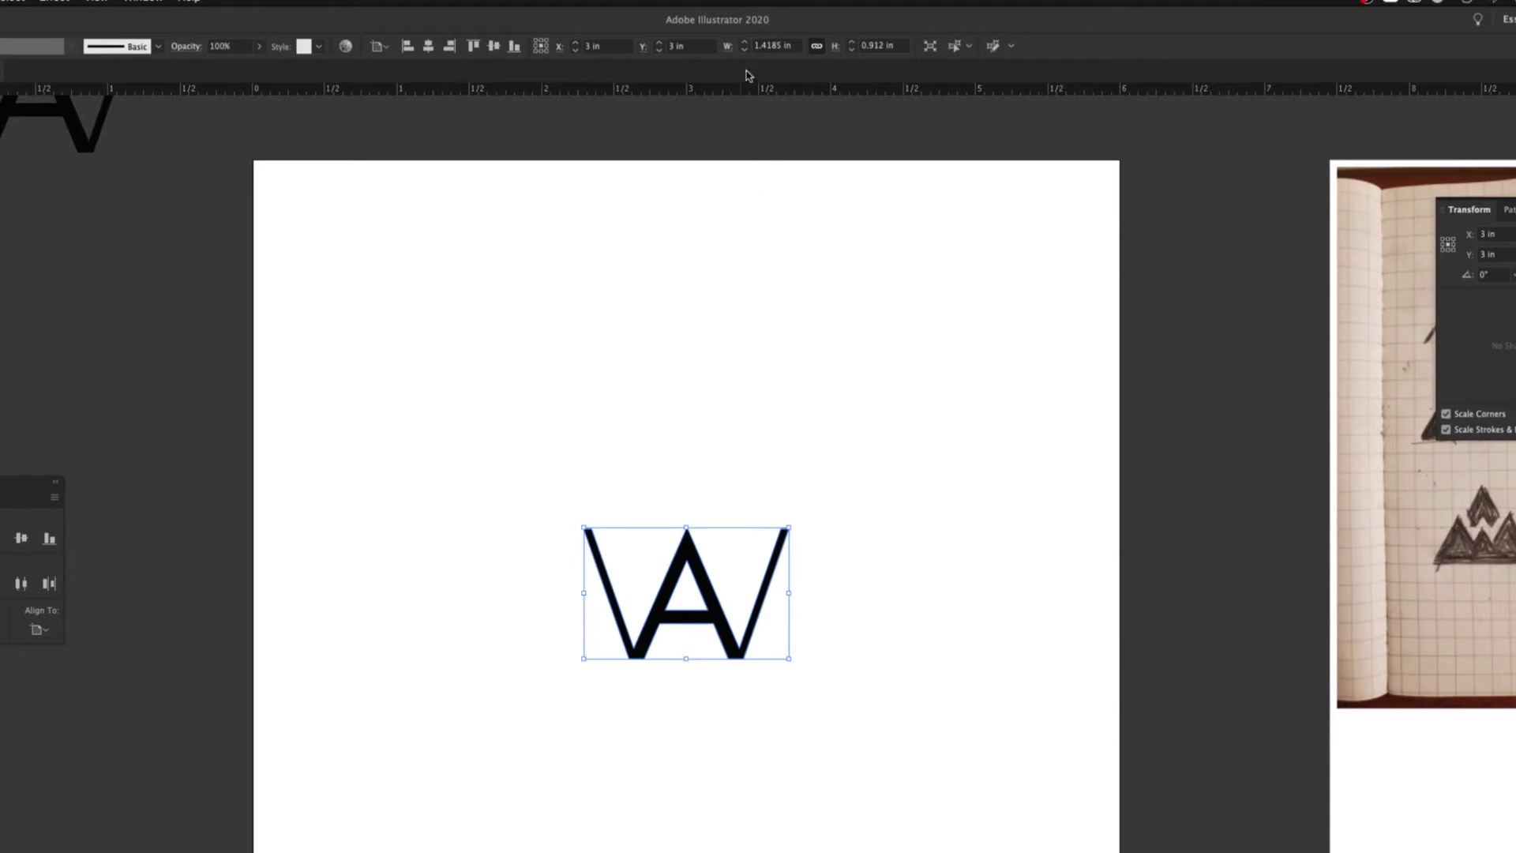
click(767, 45)
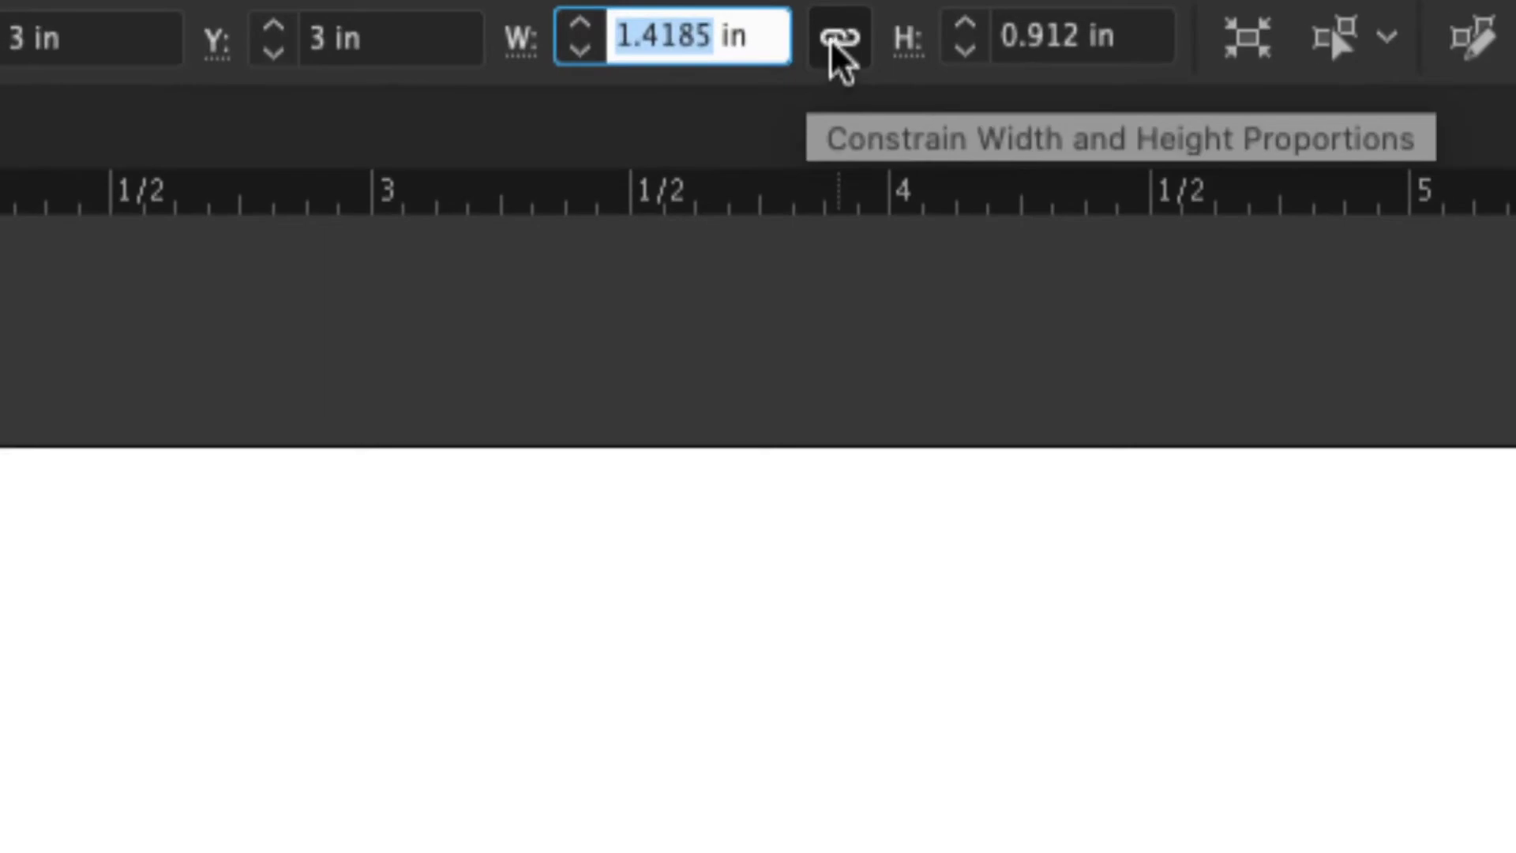
click(818, 48)
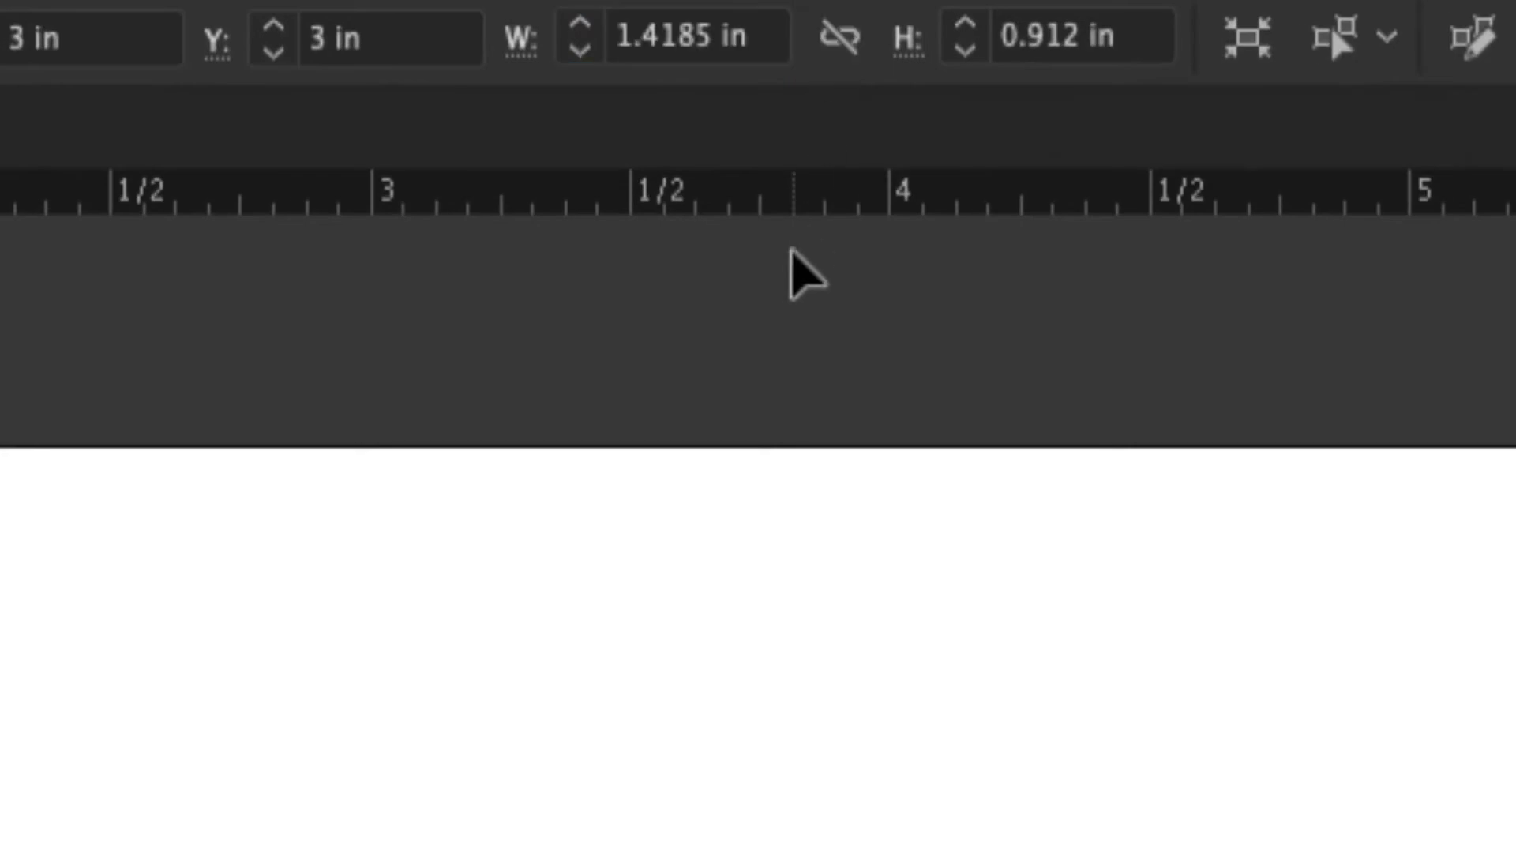
click(839, 43)
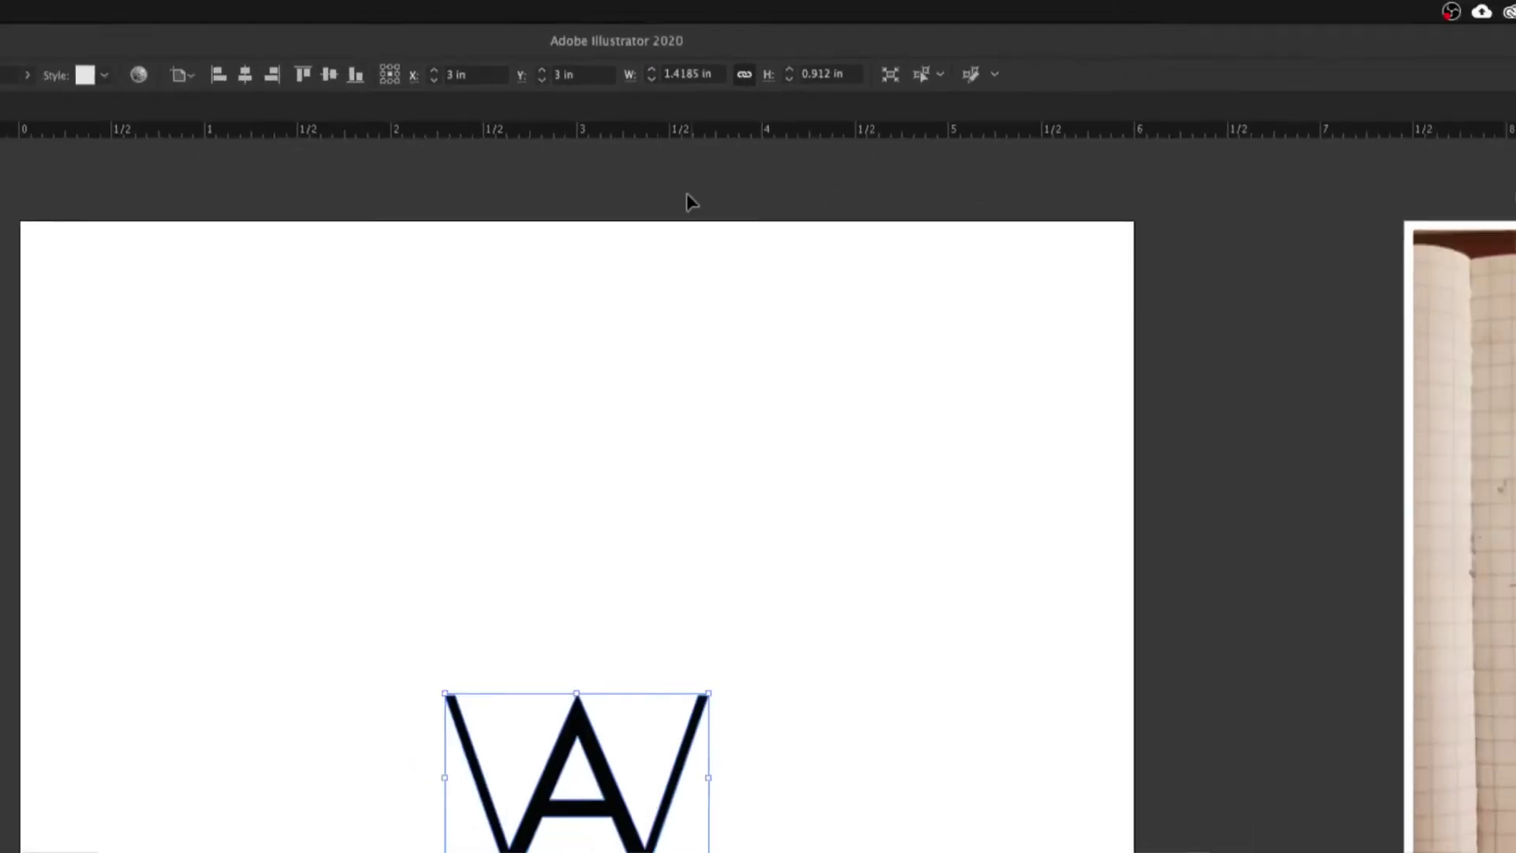
click(706, 49)
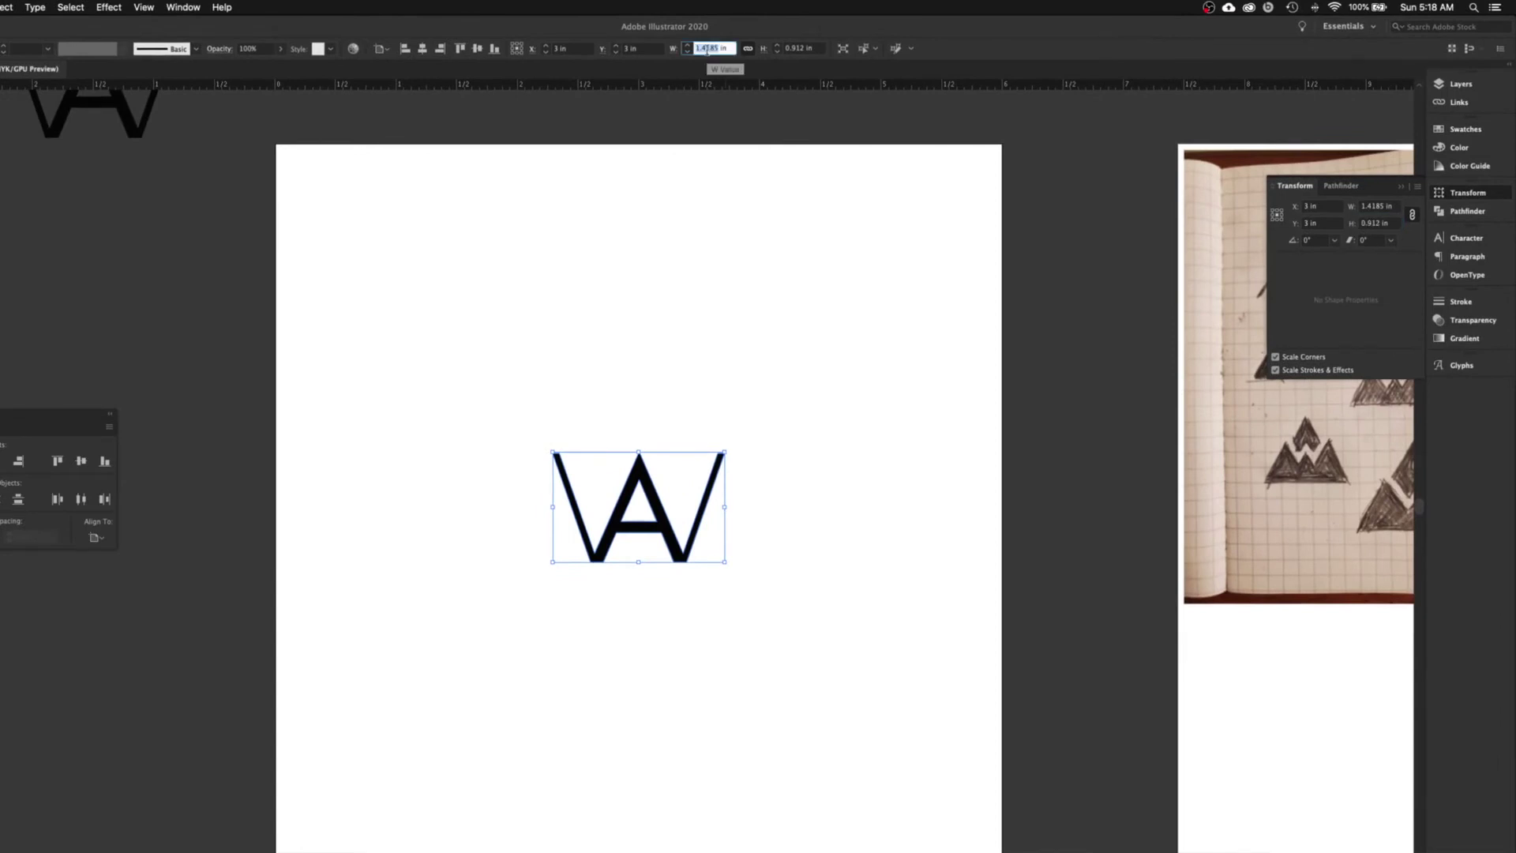
text(3)
key(Return)
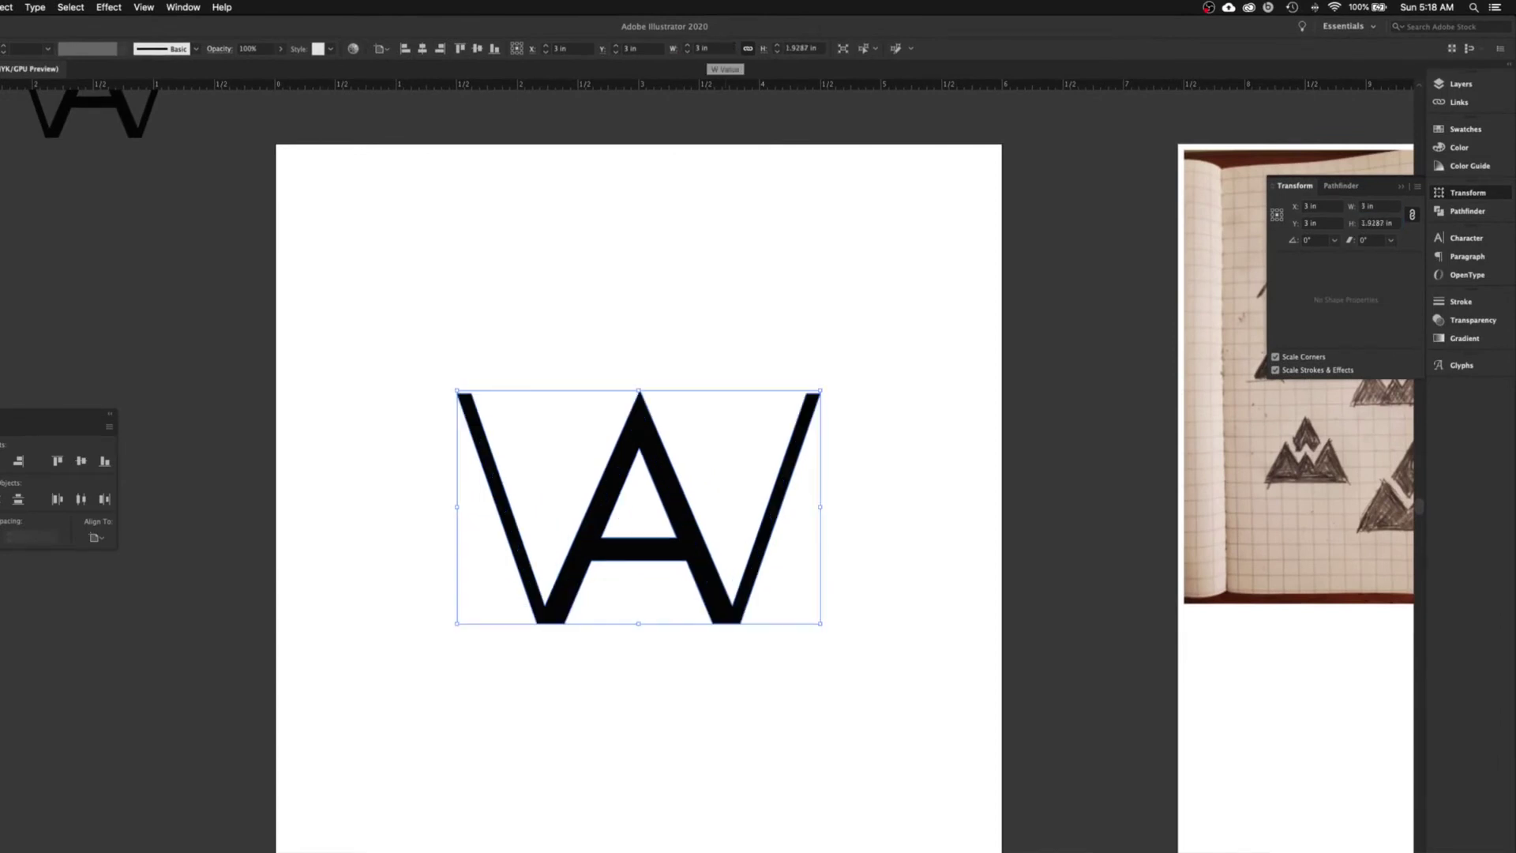
click(700, 271)
- Nudge the united logo upward on its artboard until its vertical centre sits at about 2.87 in
key(super+minus)
key(super+minus)
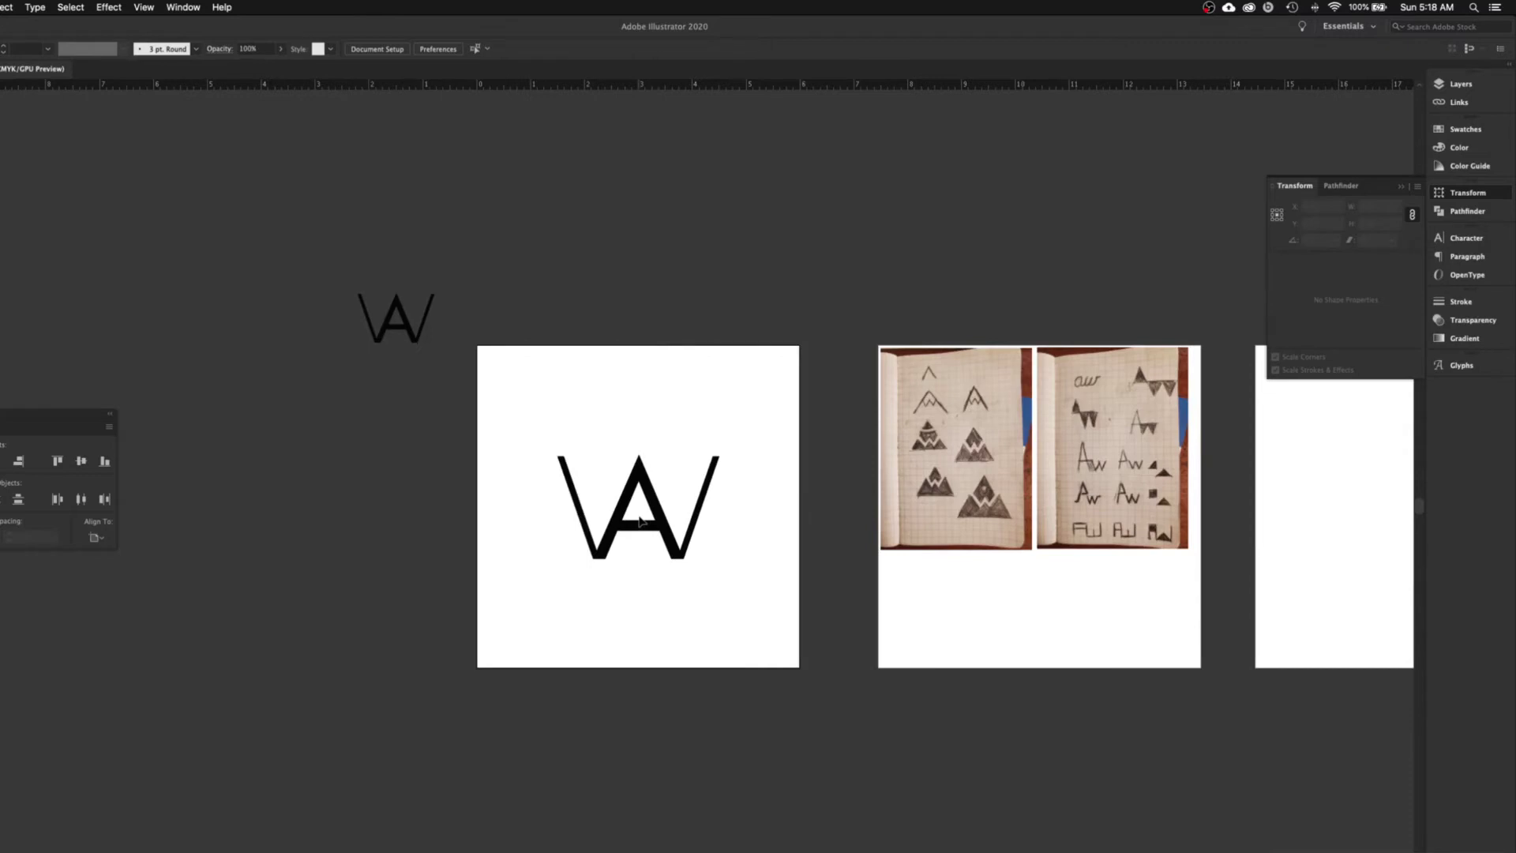
click(662, 519)
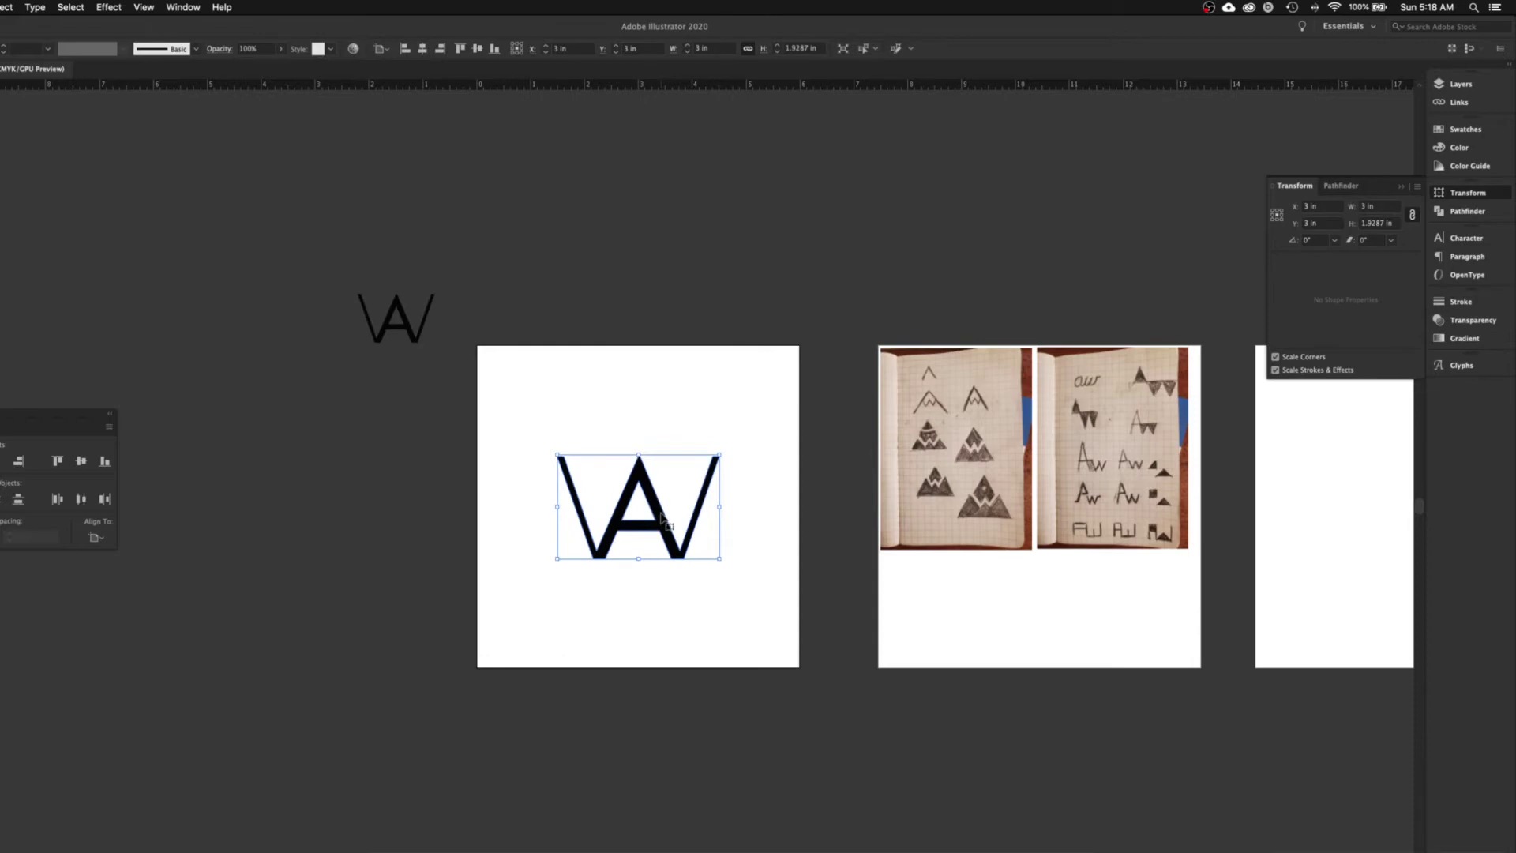
key(Up)
key(Up)
key(Up)
key(Up)
key(Up)
key(Up)
key(Up)
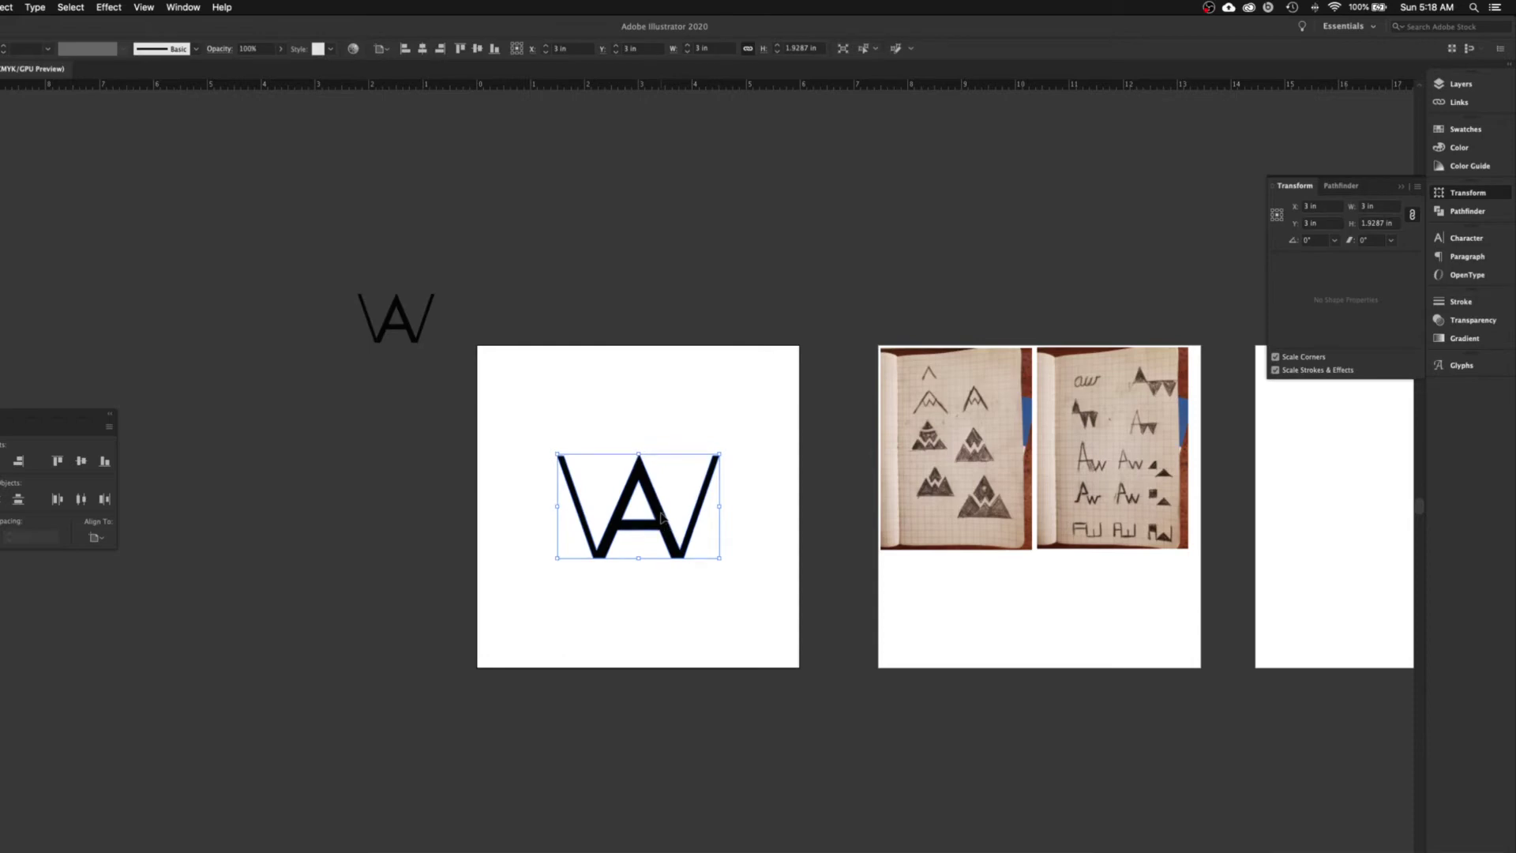
key(Up)
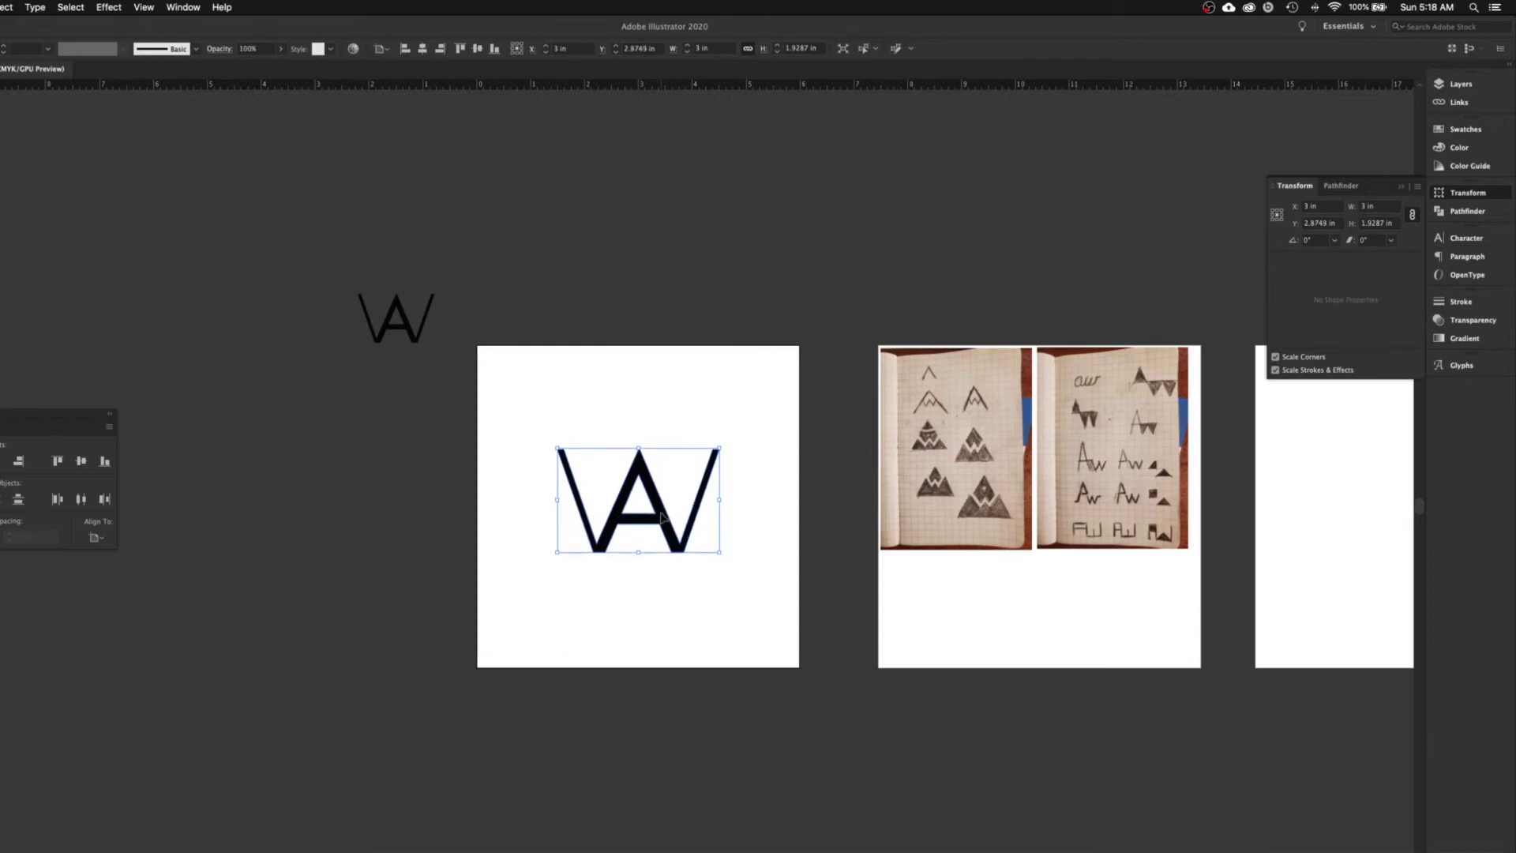
click(633, 648)
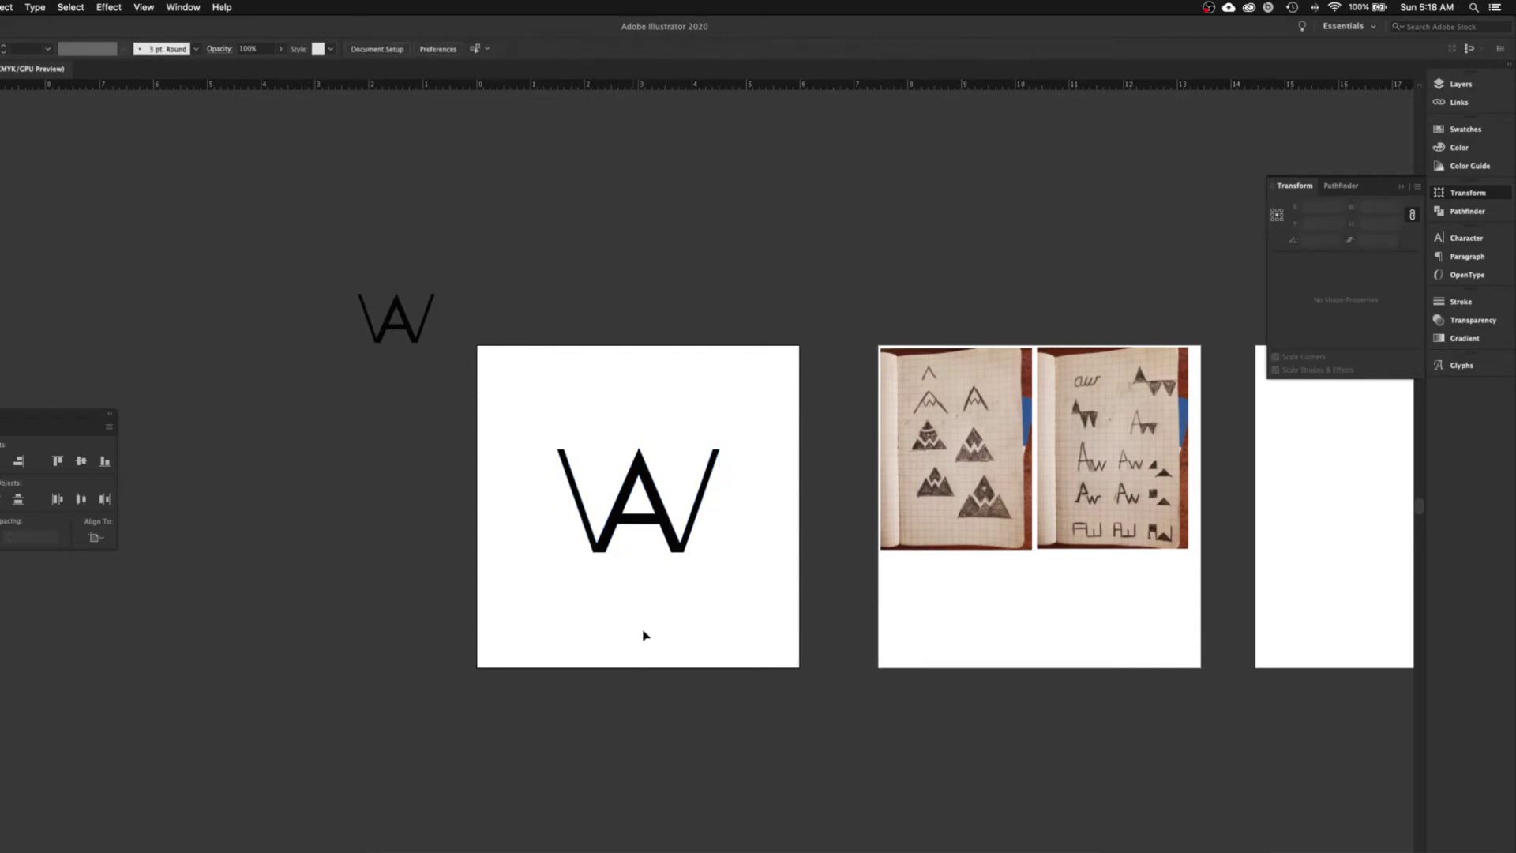
- Scale the united logo down proportionally about its centre to a width of about 2.67 in
click(665, 523)
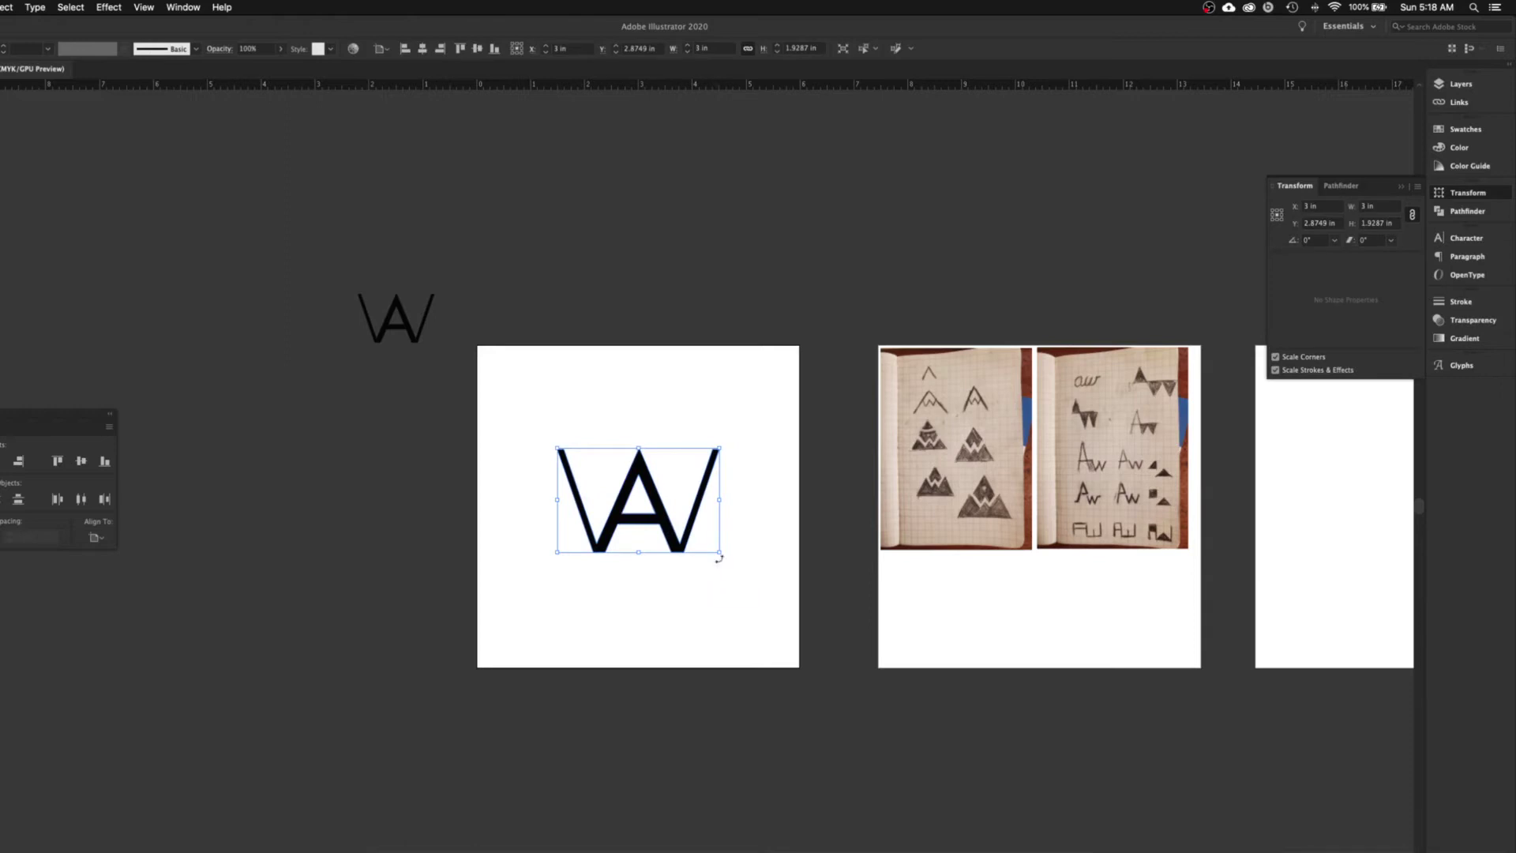
drag(718, 551, 711, 545)
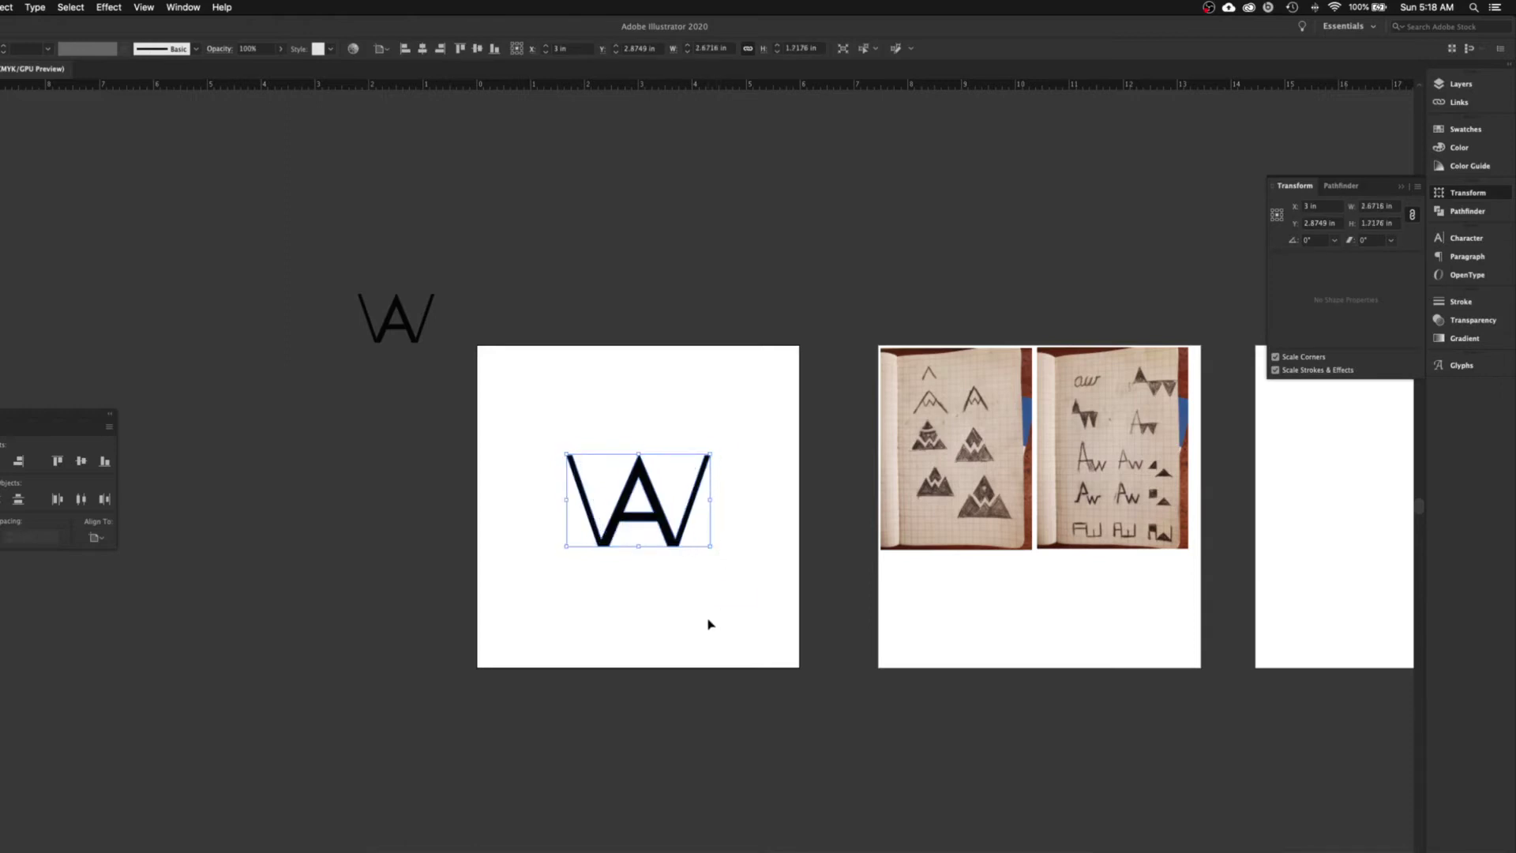
click(741, 628)
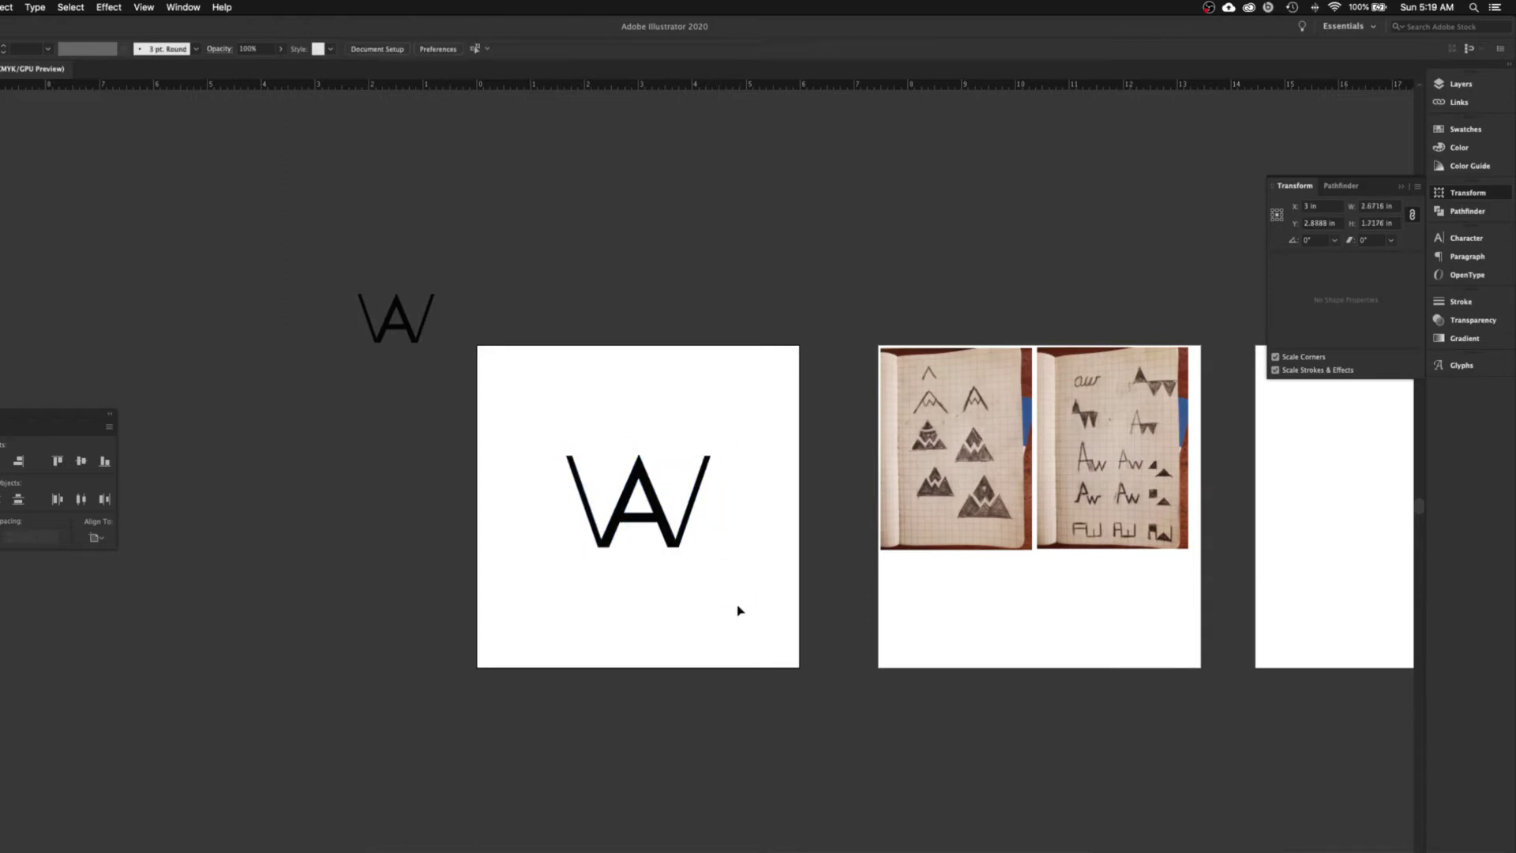
- Move the lettering sketch photo onto the third artboard and place the mountain sketch photo near the middle of the second artboard
scroll(731, 552, down, 3)
scroll(722, 445, down, 3)
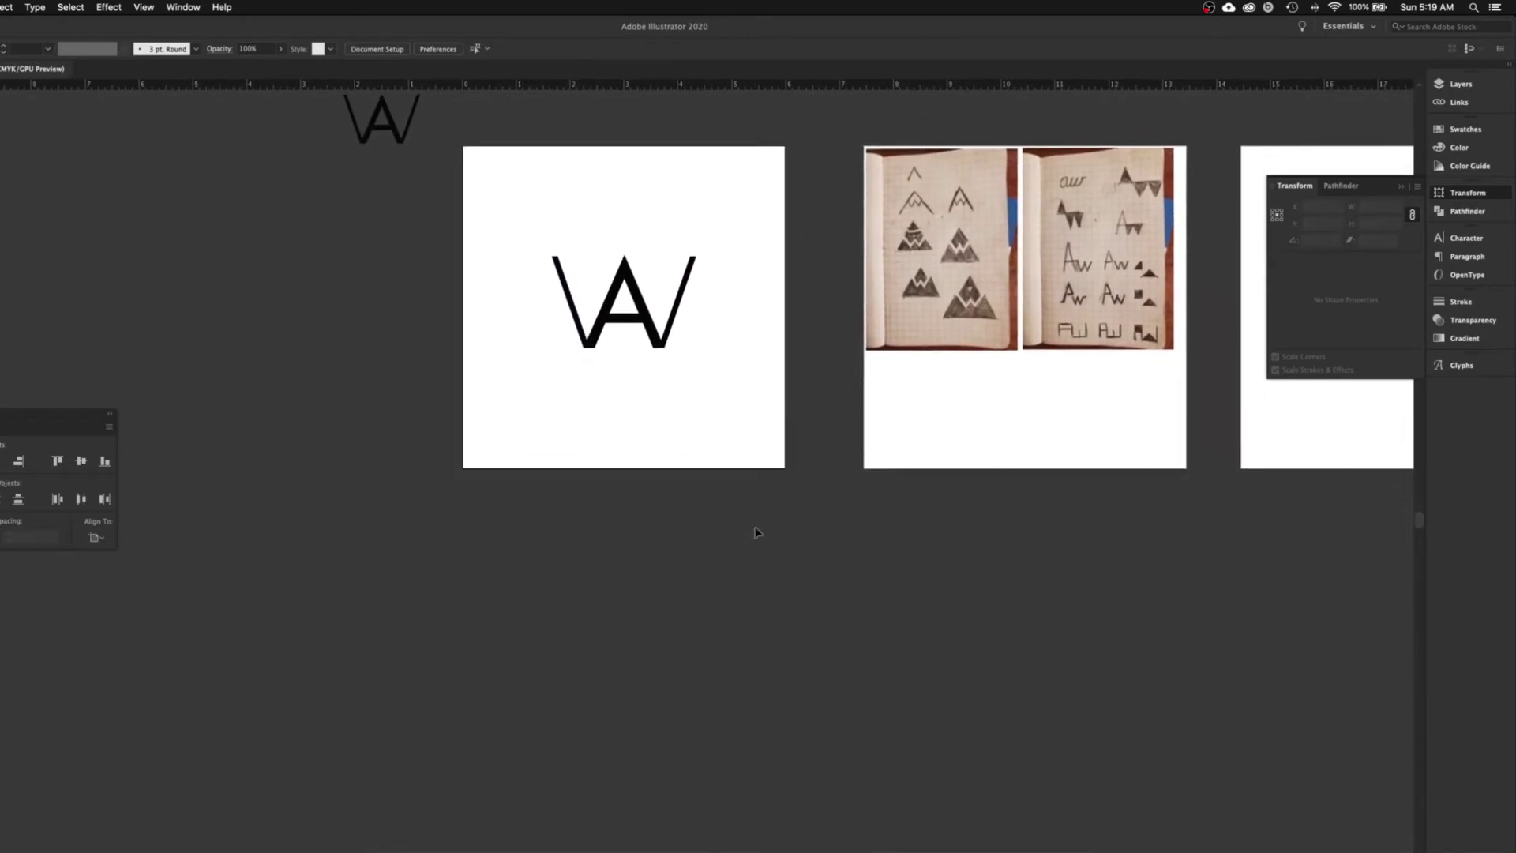
drag(781, 410, 532, 554)
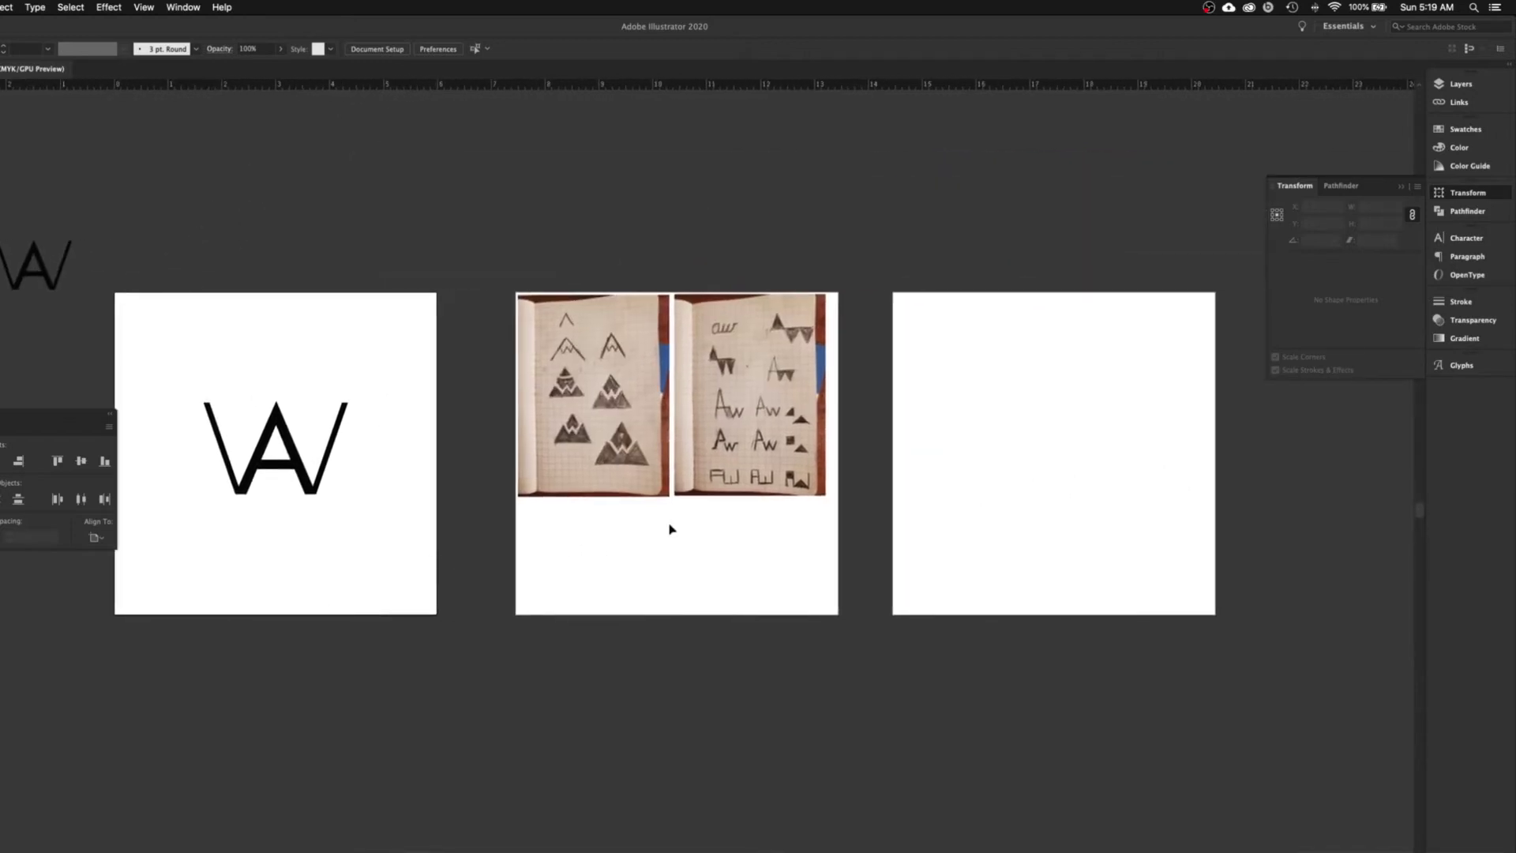
key(super+equal)
key(super+equal)
drag(688, 501, 632, 534)
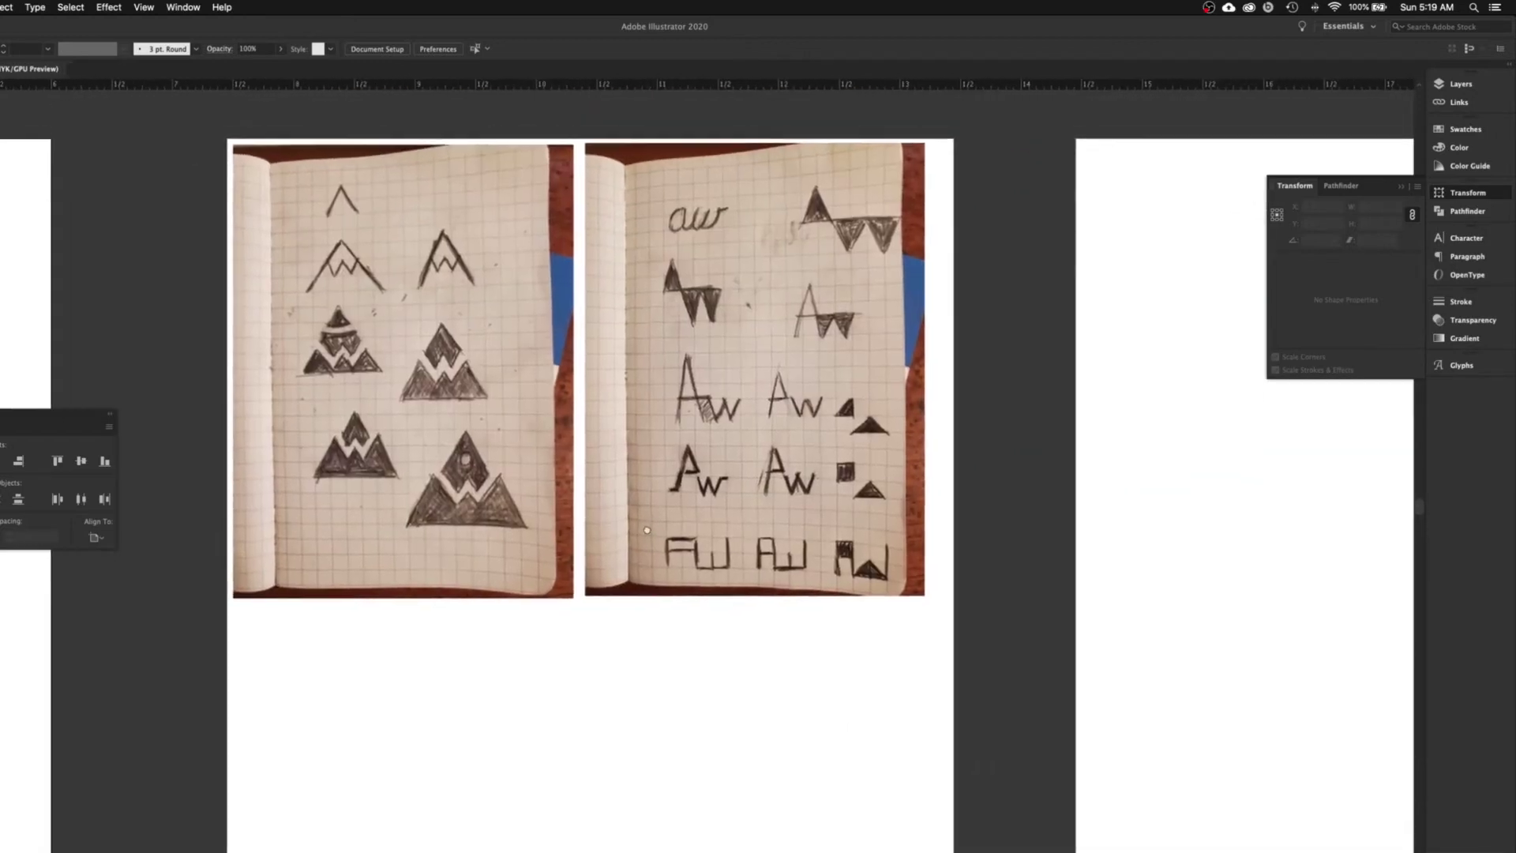
click(715, 472)
drag(715, 472, 1227, 546)
drag(391, 483, 549, 573)
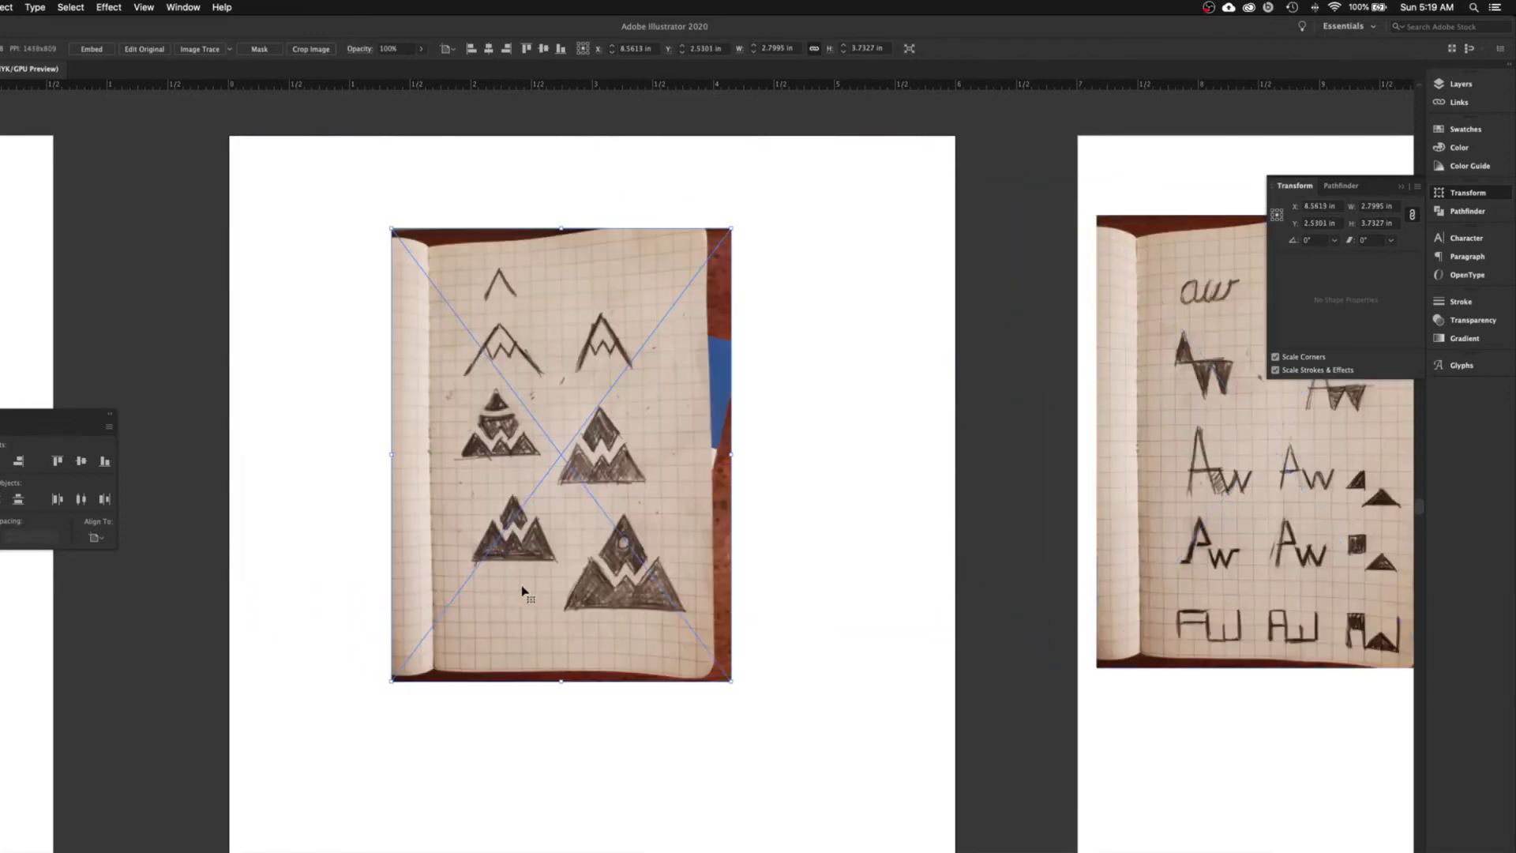
mouse_move(589, 498)
mouse_down()
mouse_move(546, 508)
mouse_move(580, 496)
mouse_up()
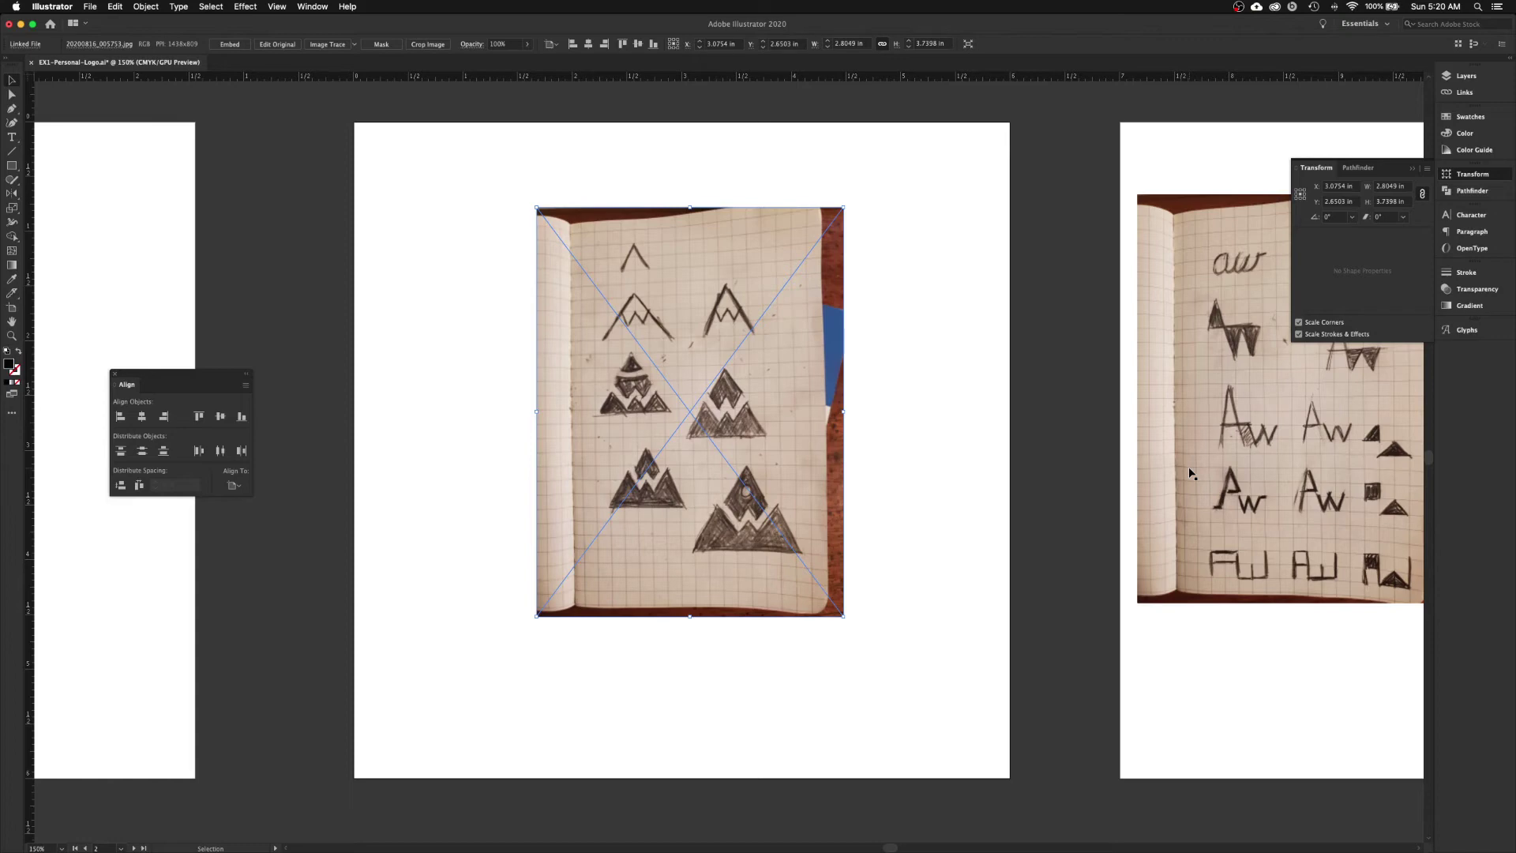
- Save the logo document and deselect the sketch photo
key(a)
key(super+s)
key(v)
click(867, 409)
click(763, 389)
click(906, 393)
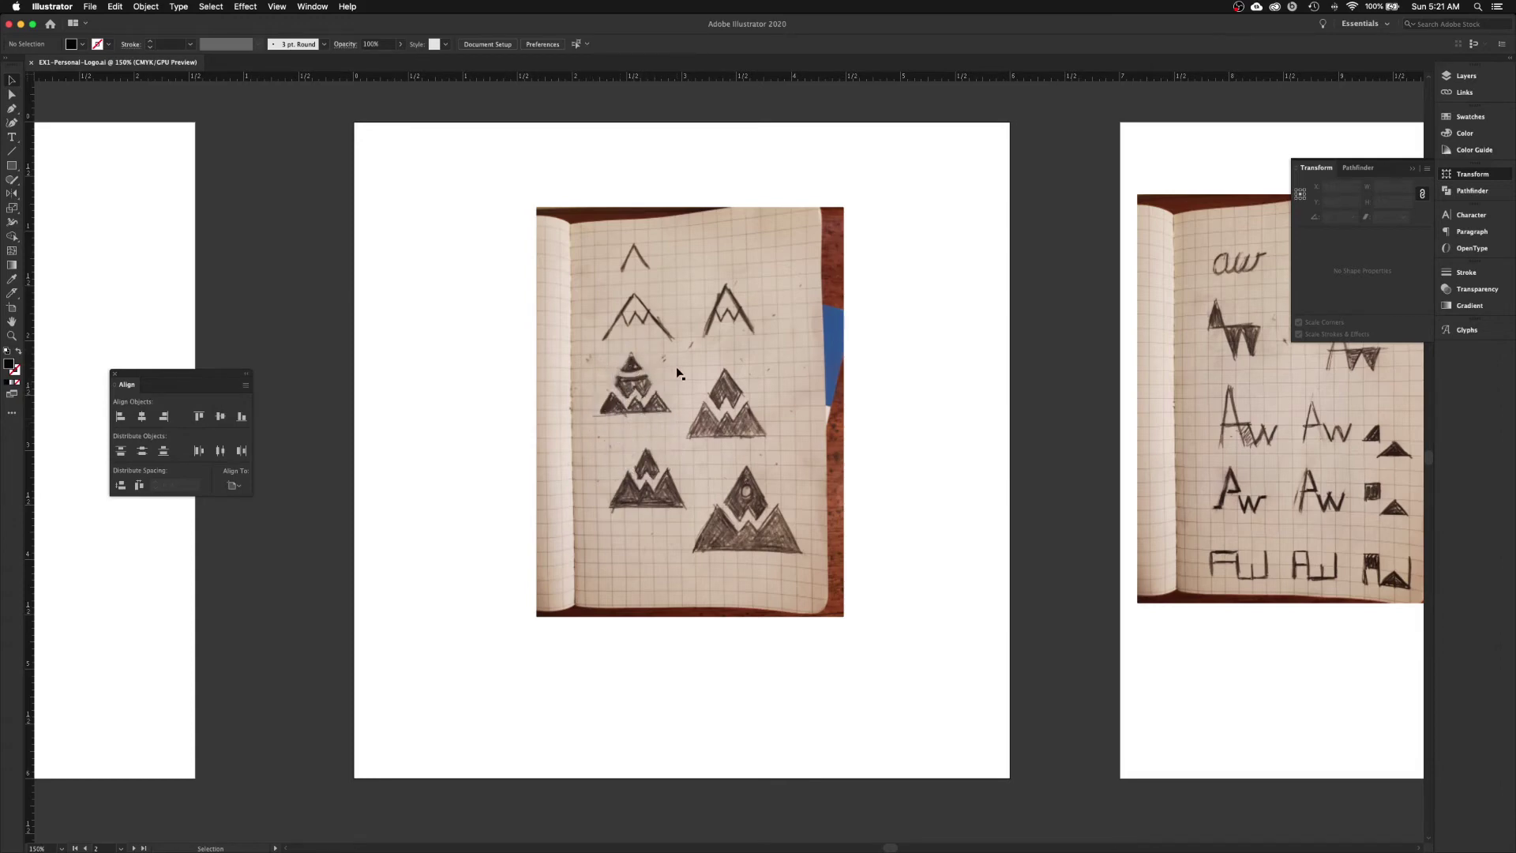
- Lock the mountain sketch photo on the second artboard
click(686, 316)
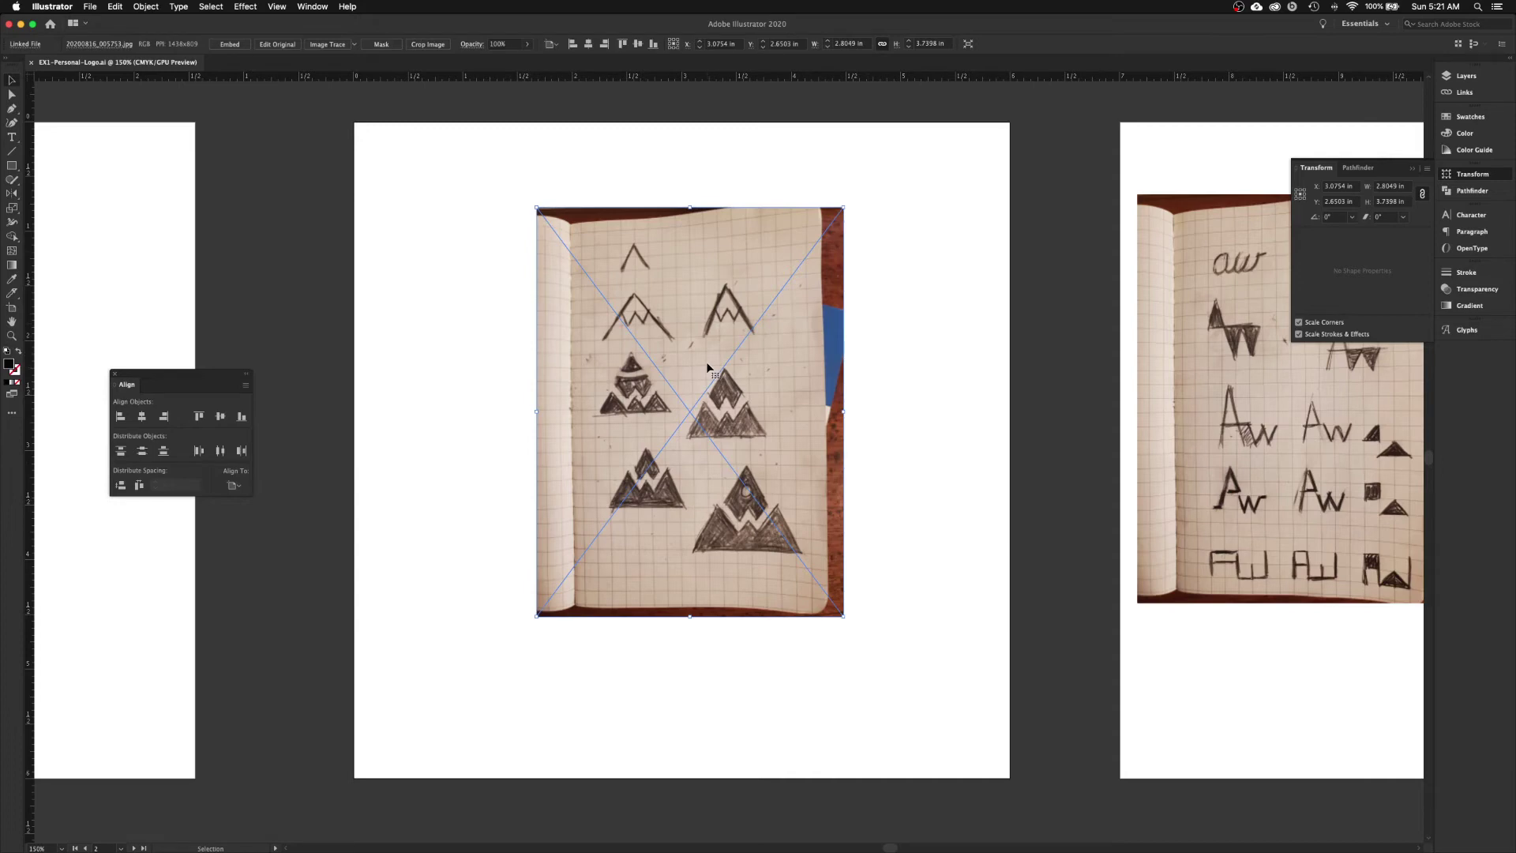
click(147, 7)
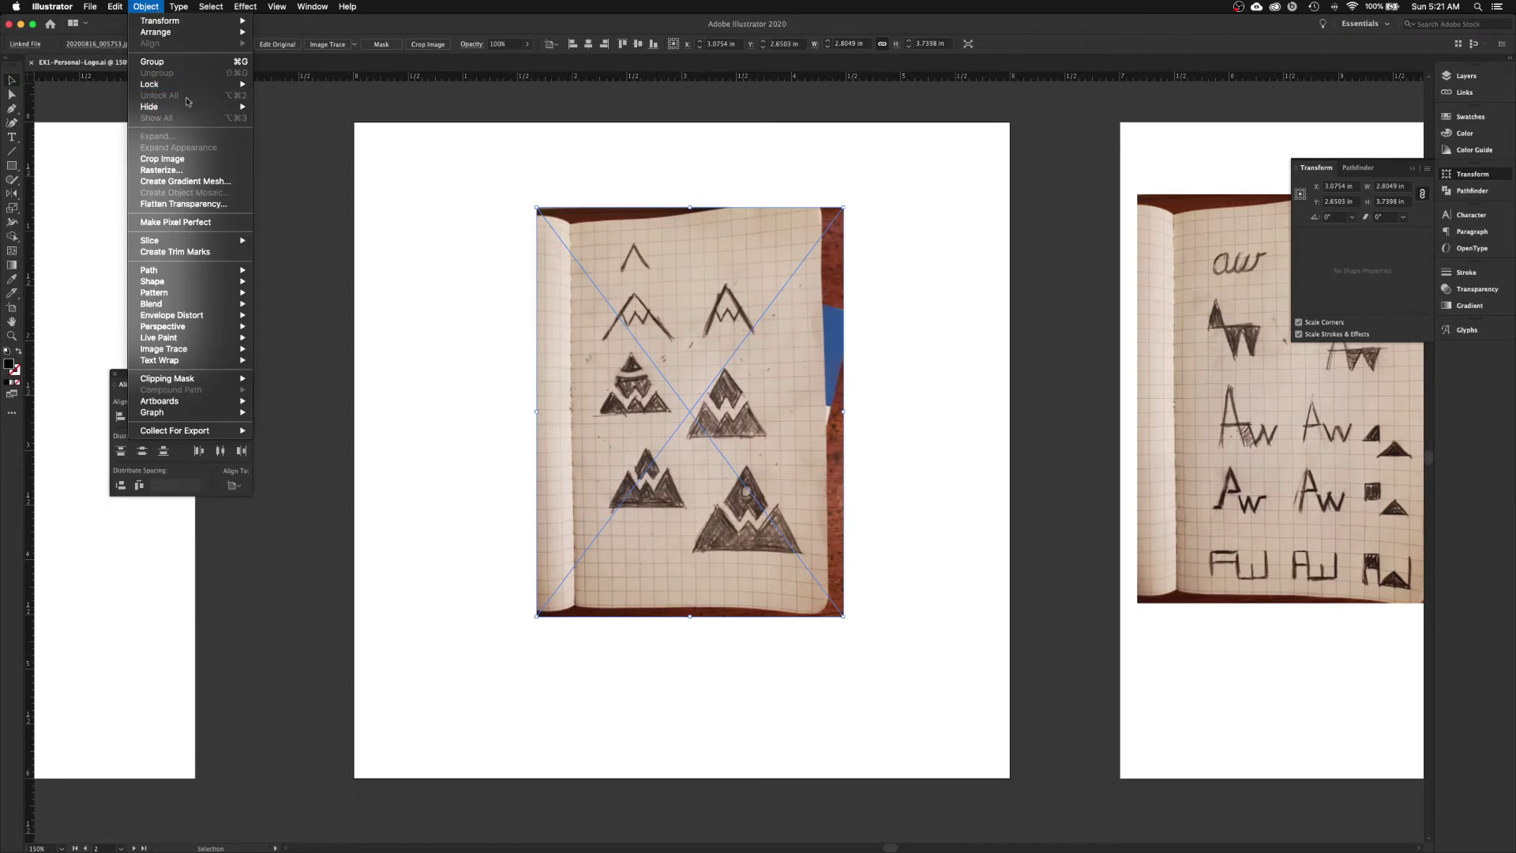
mouse_move(190, 84)
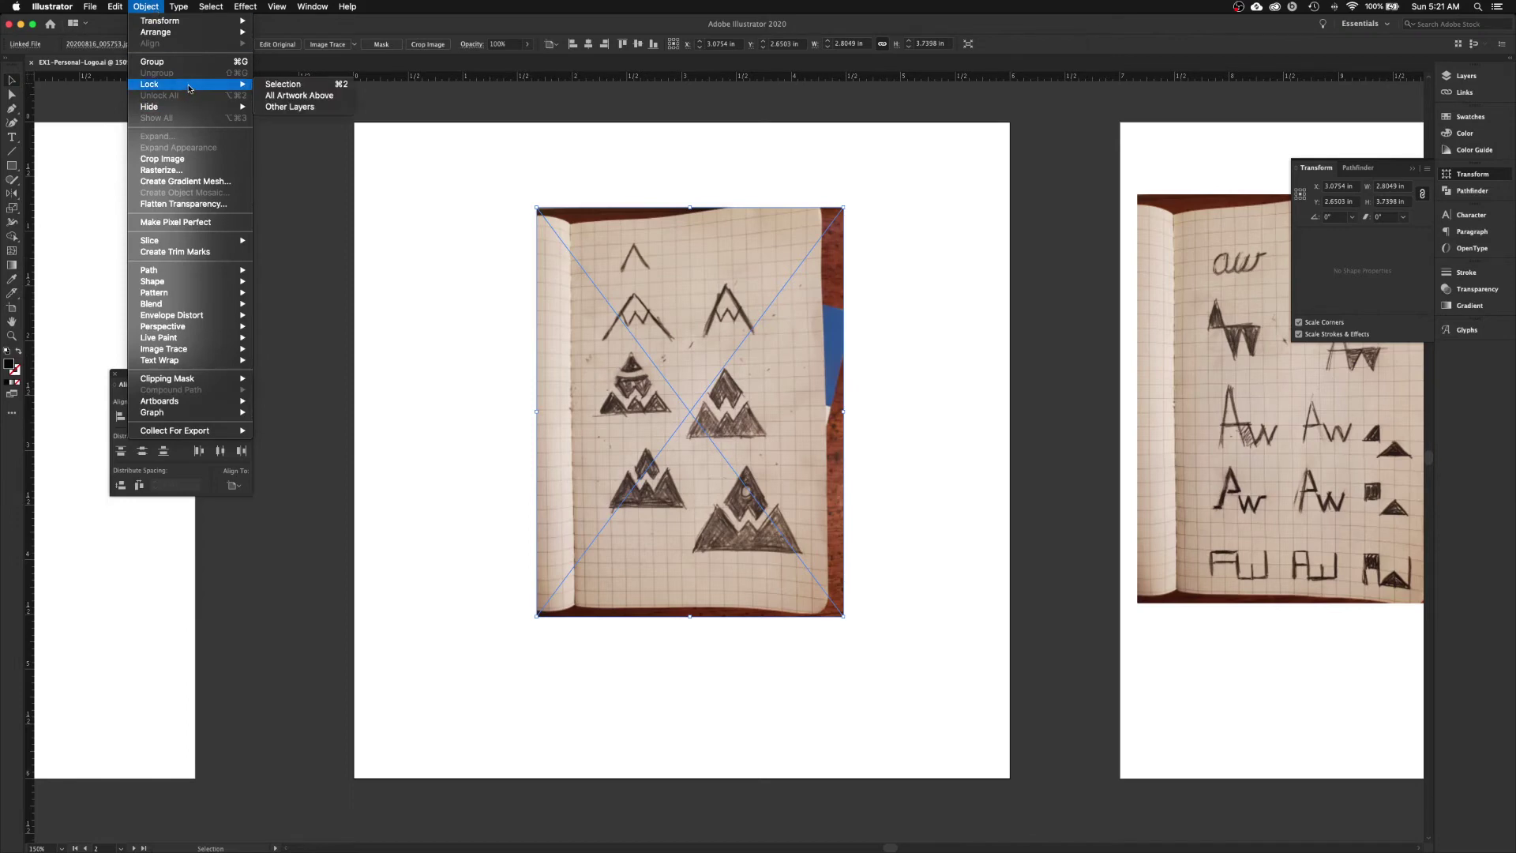
click(301, 85)
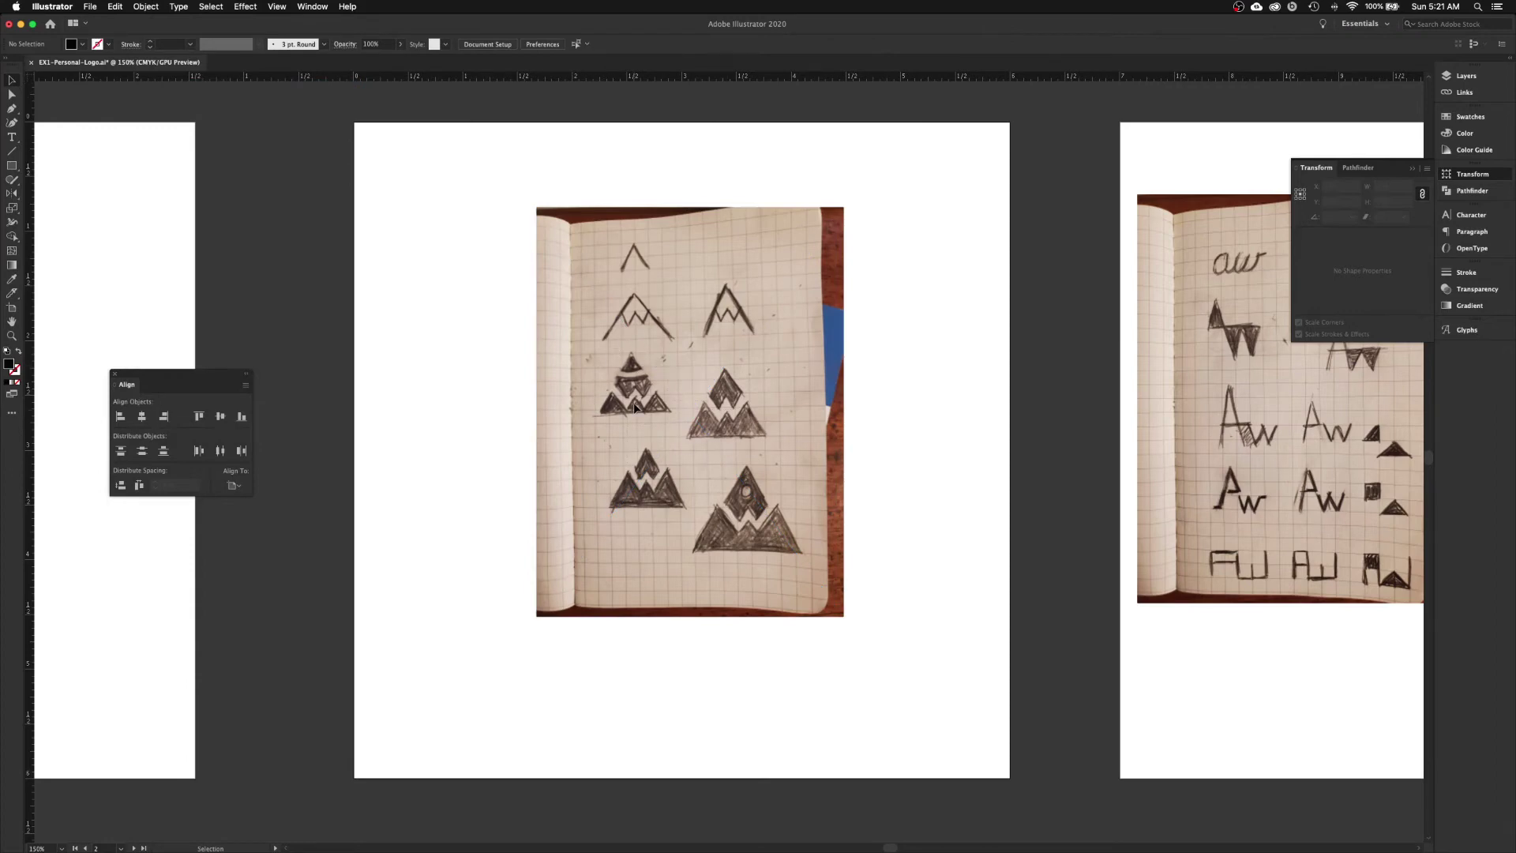
- Set the fill colour for new shapes to the magenta swatch, ready for tracing the mountain sketches
key(z)
mouse_move(538, 306)
mouse_down()
mouse_move(852, 535)
mouse_move(764, 494)
mouse_up()
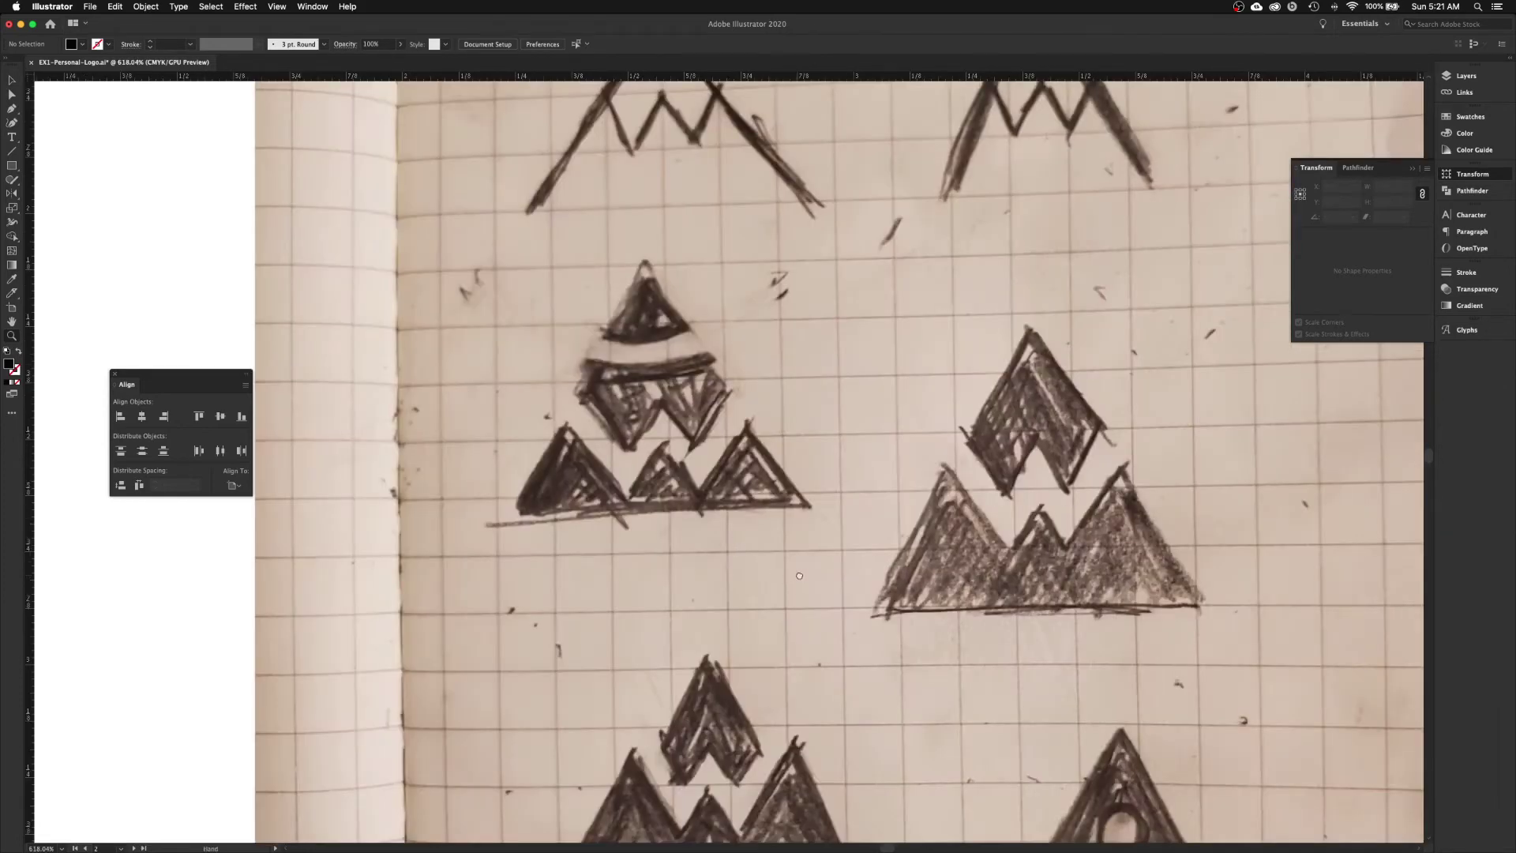
drag(797, 586, 763, 511)
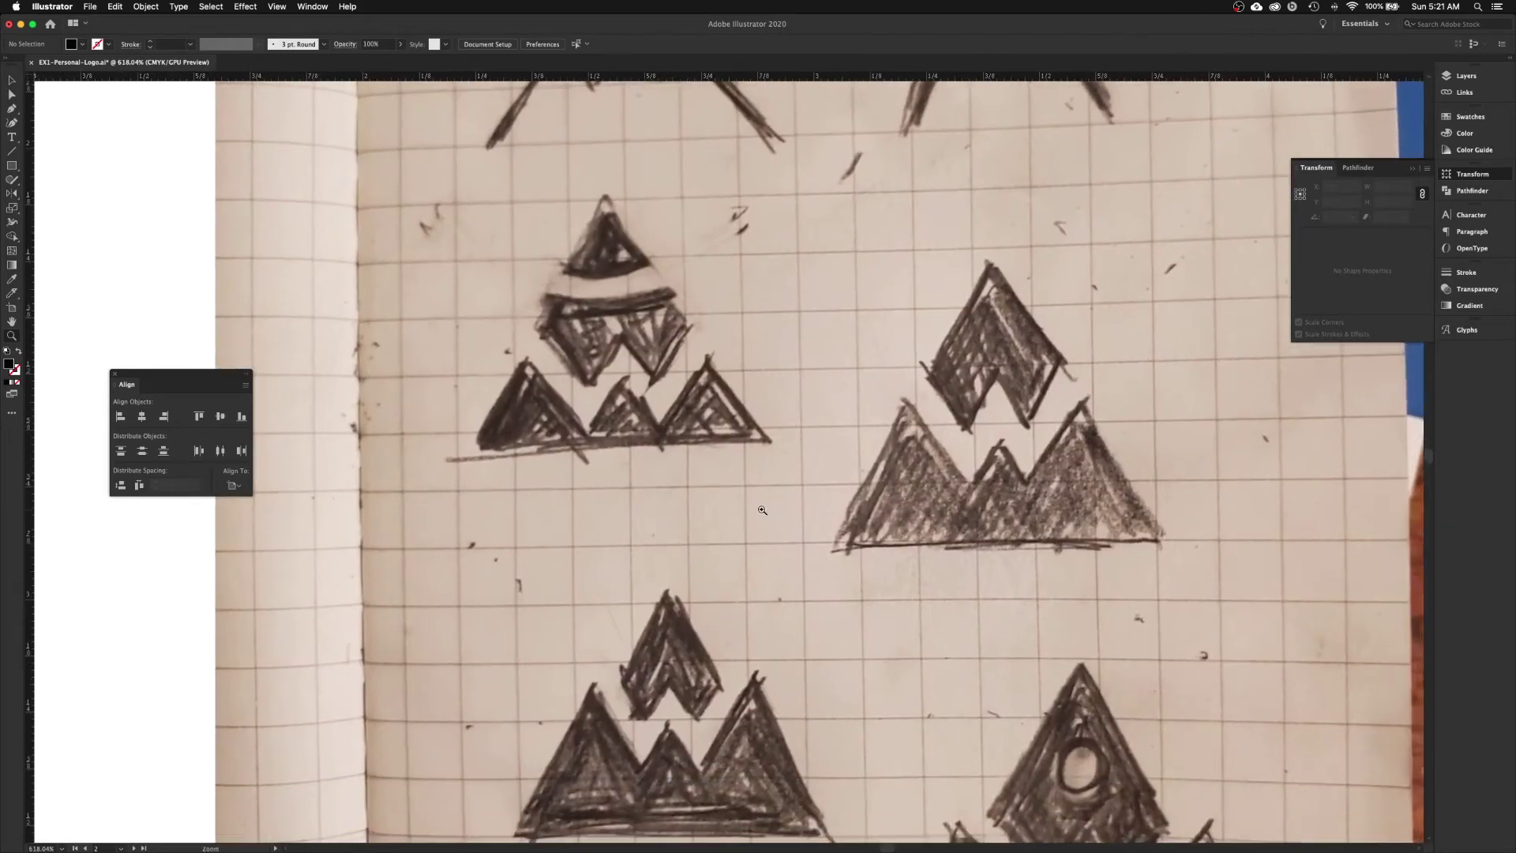
click(1467, 118)
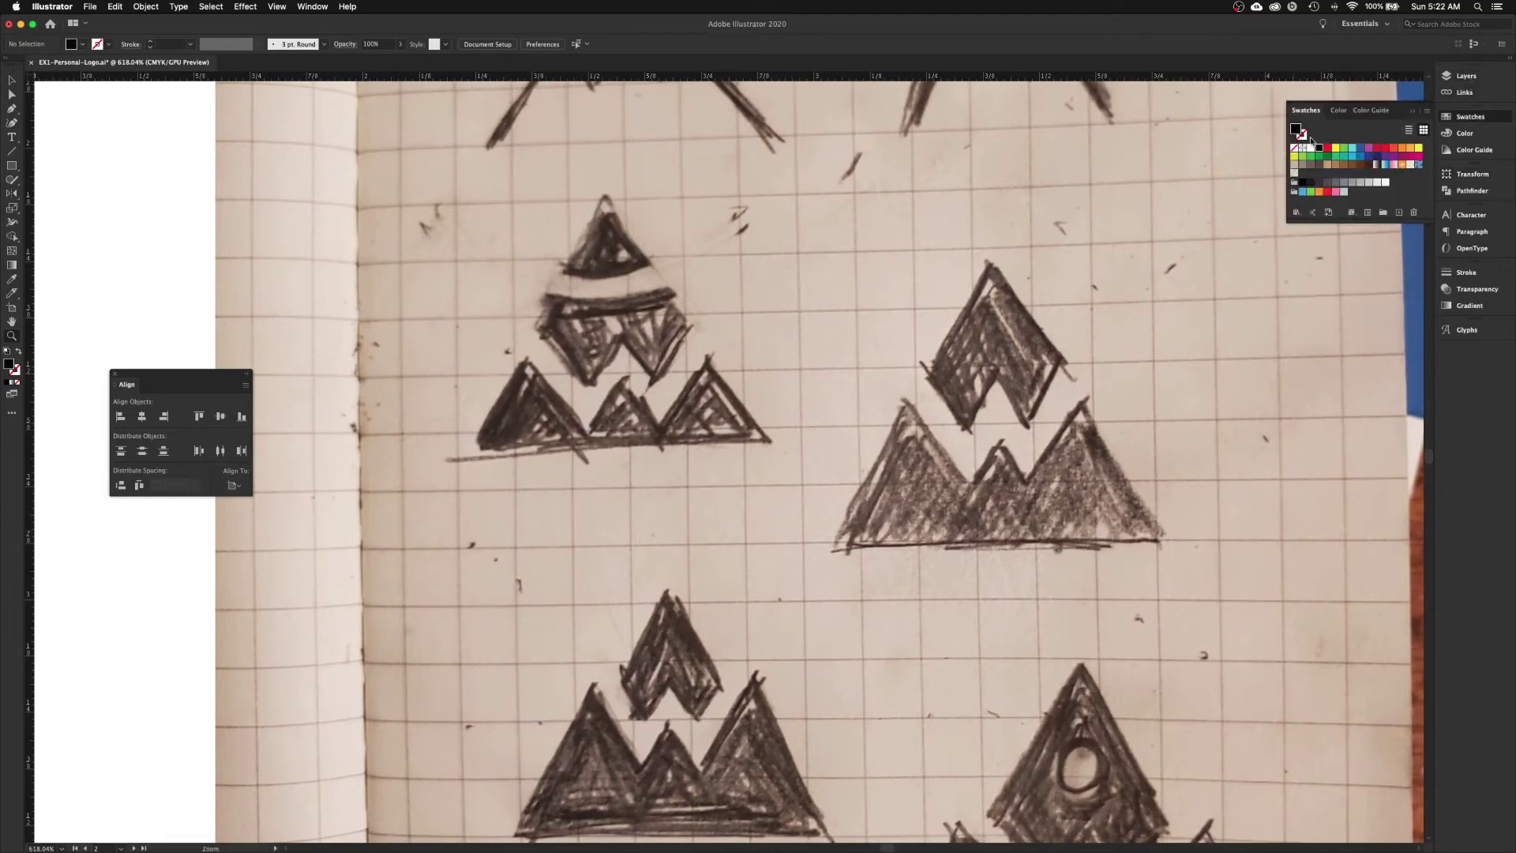
click(1419, 156)
click(13, 82)
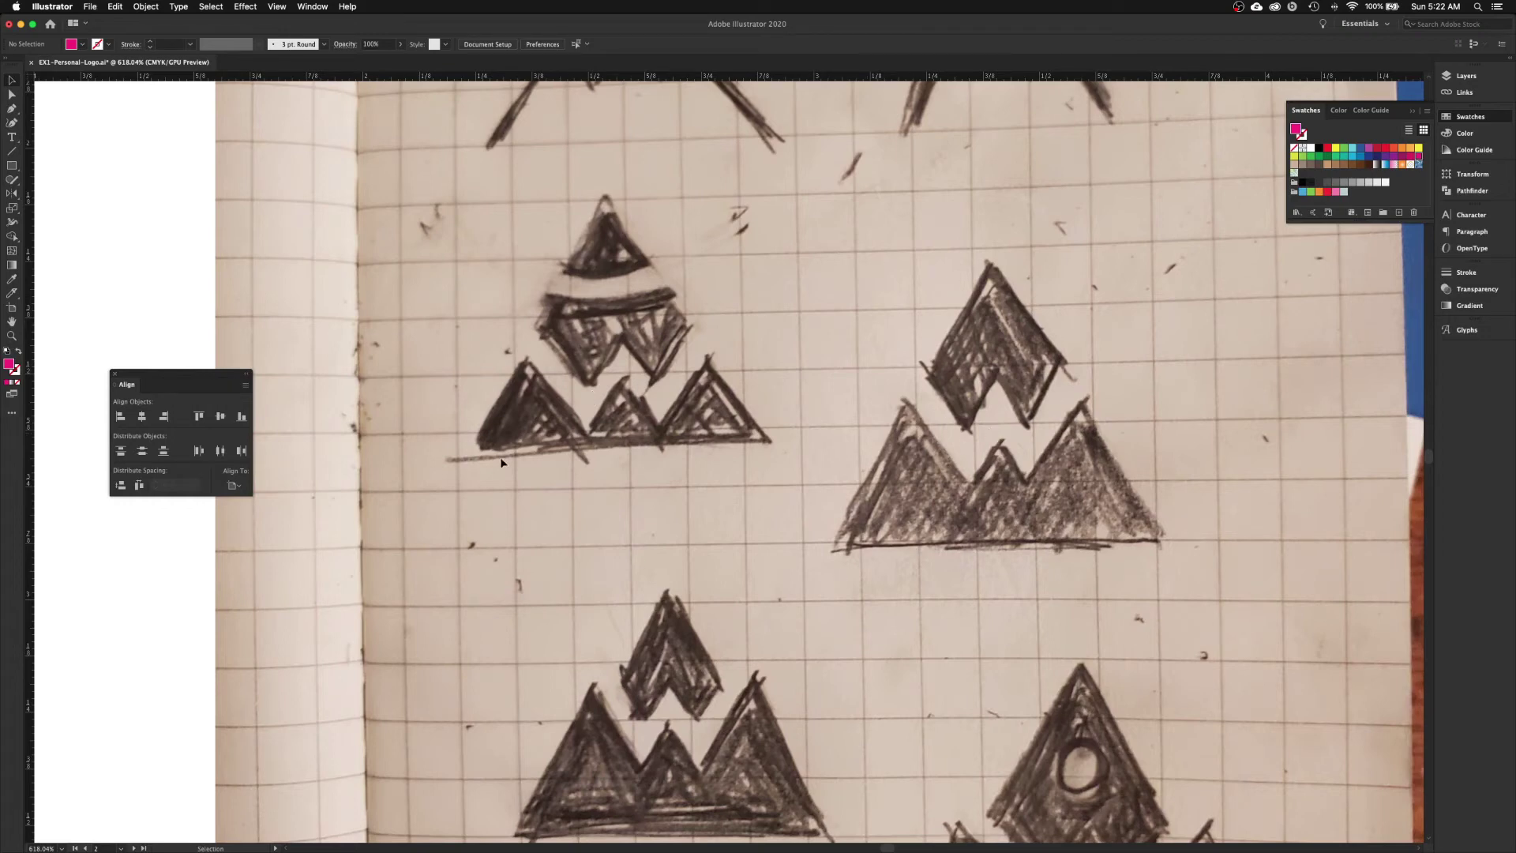
- Create a three-sided polygon with a 0.6944 in radius over the striped-peak mountain sketch
click(12, 168)
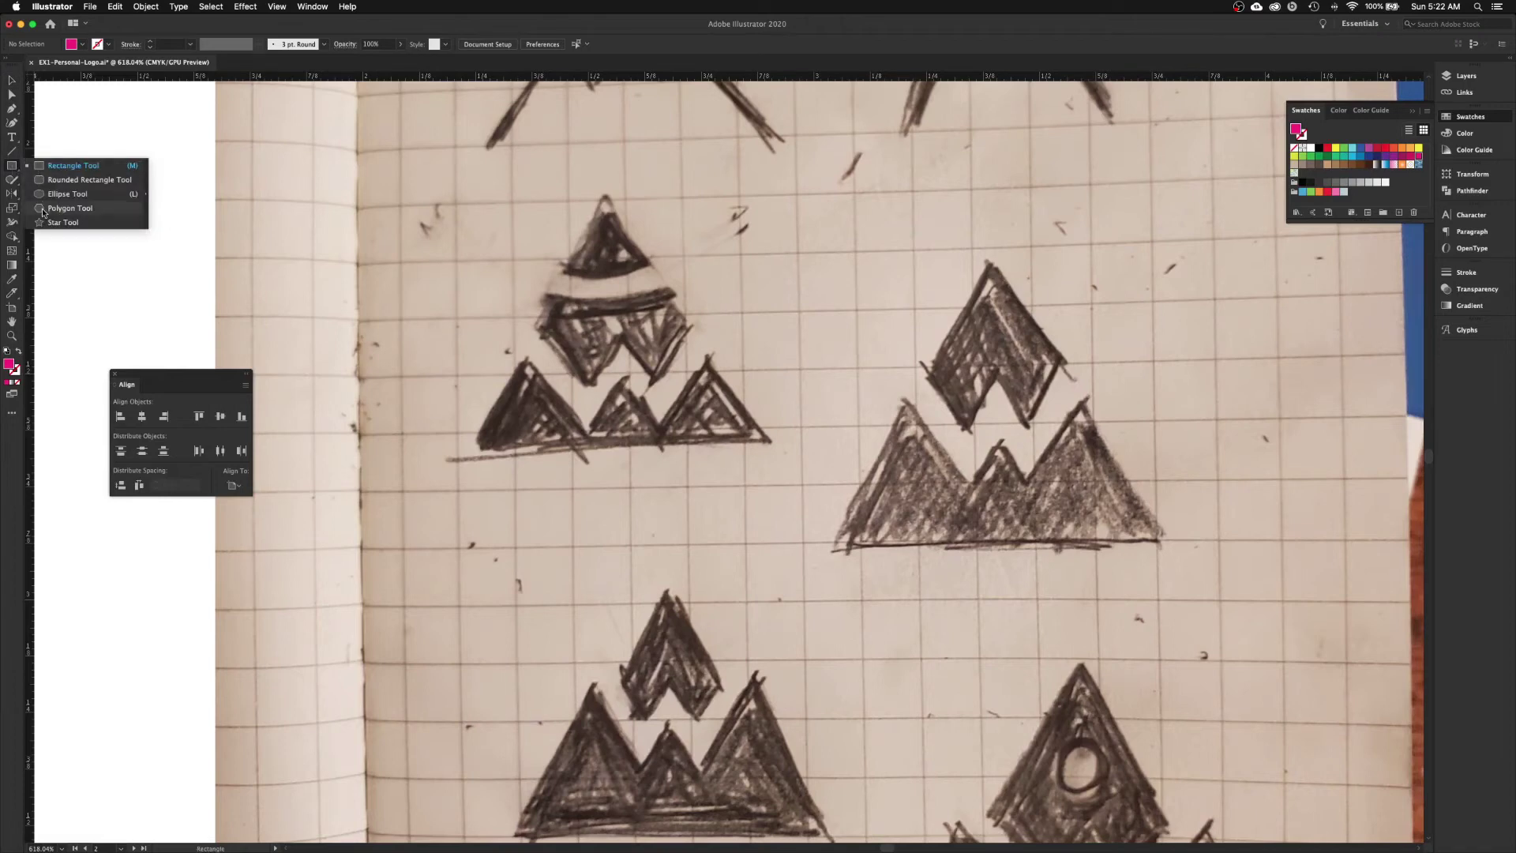
click(43, 209)
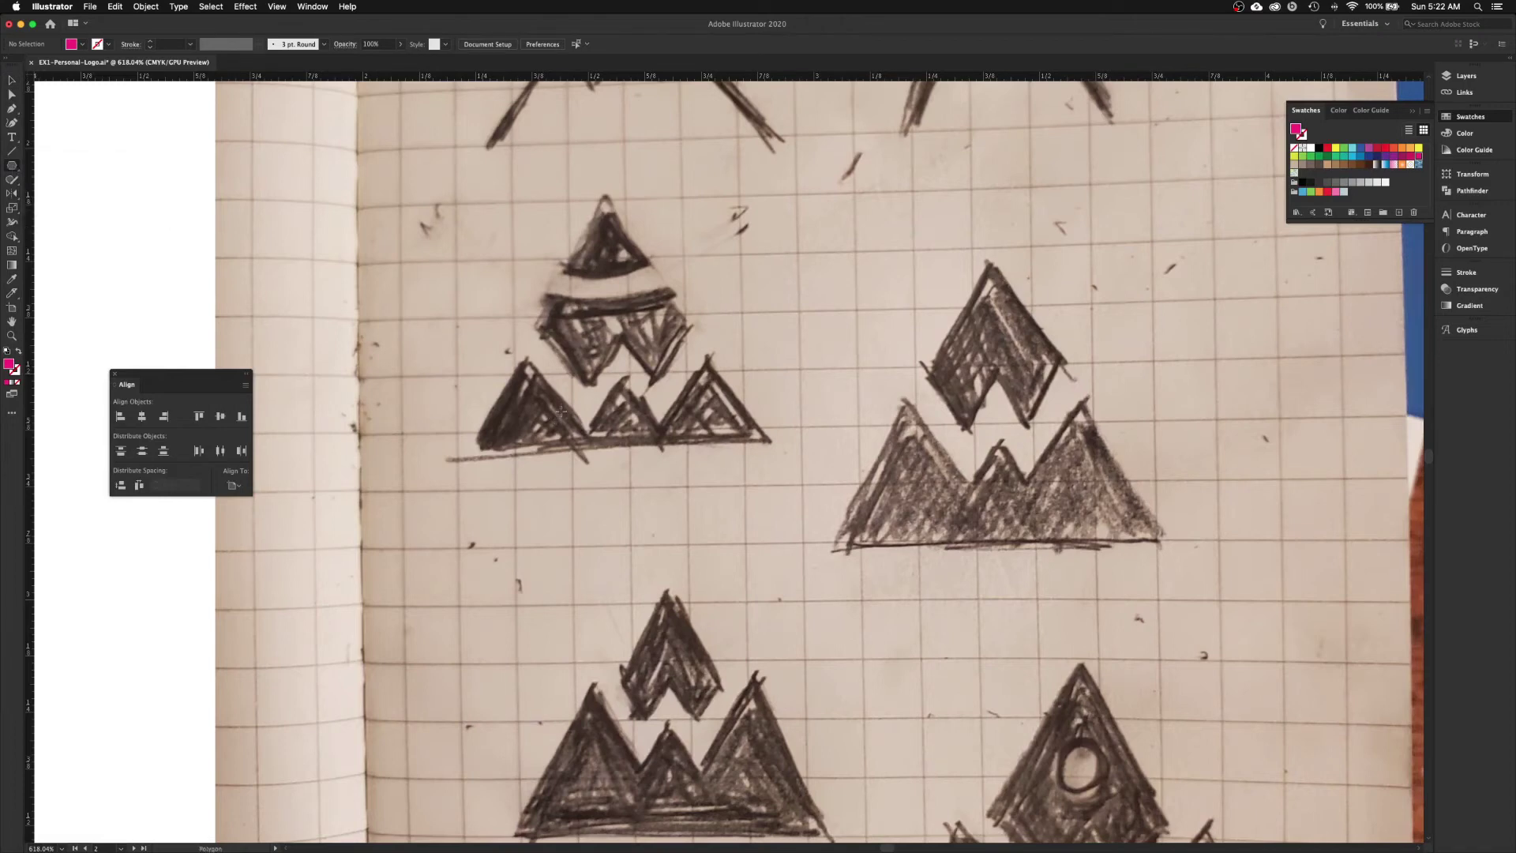
click(542, 430)
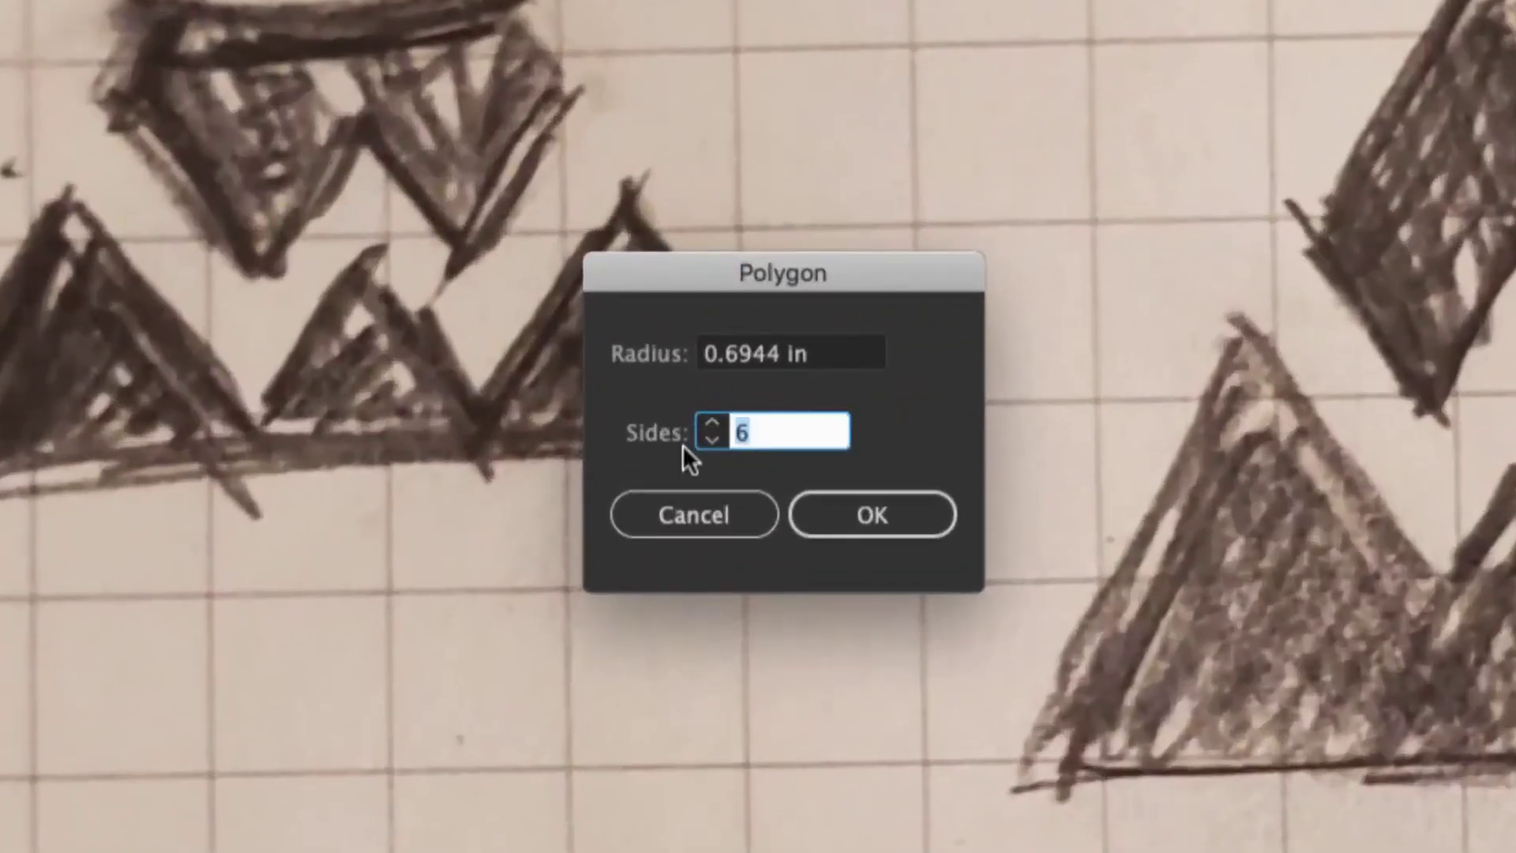
text(3)
click(871, 515)
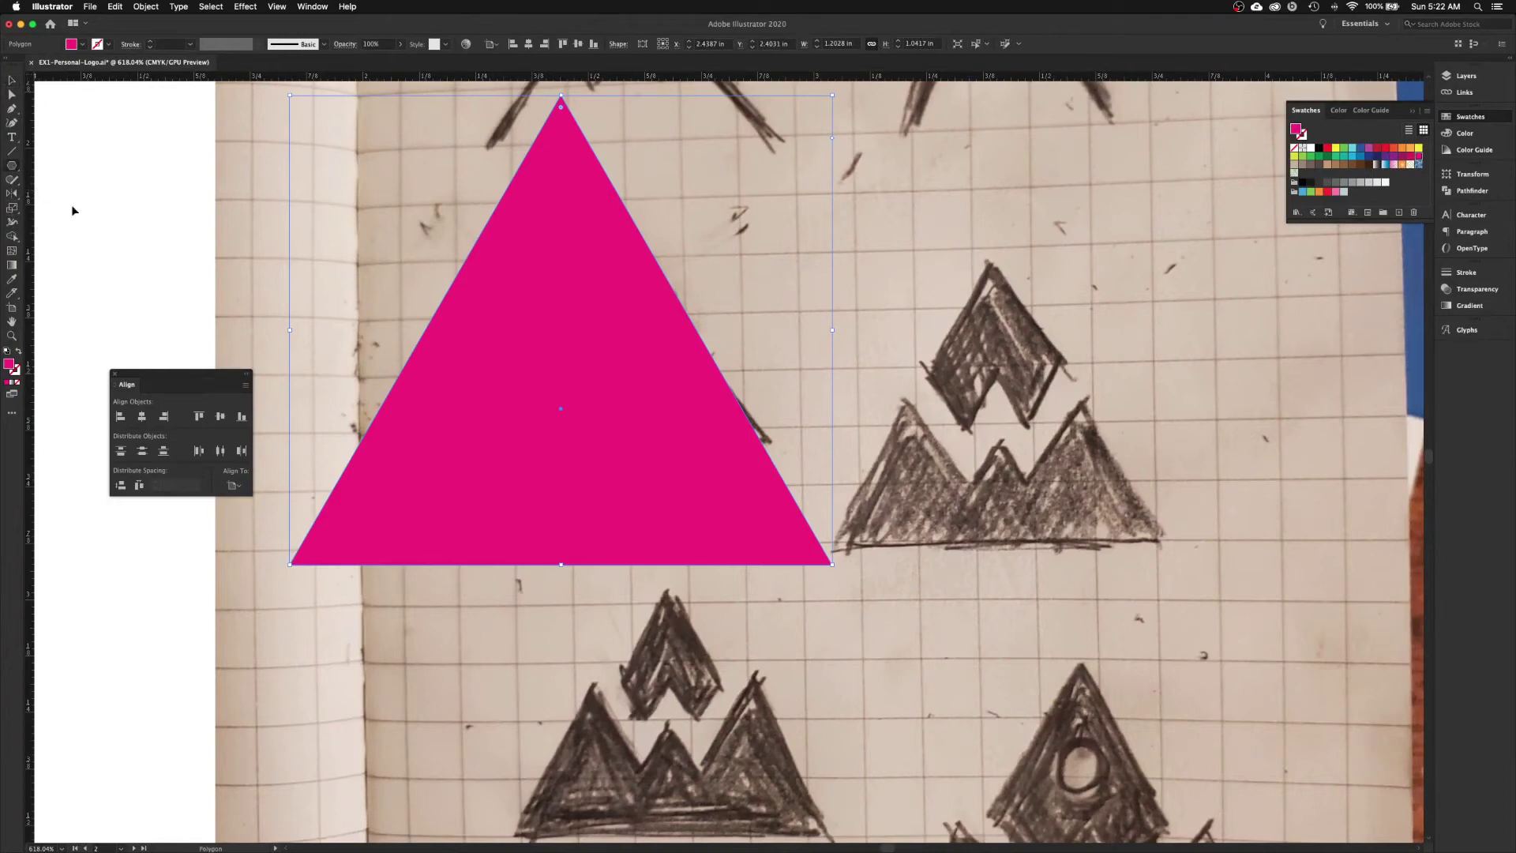
- Create a second triangle with the Polygon tool, using a 0.5 in radius, beside the first one
click(10, 166)
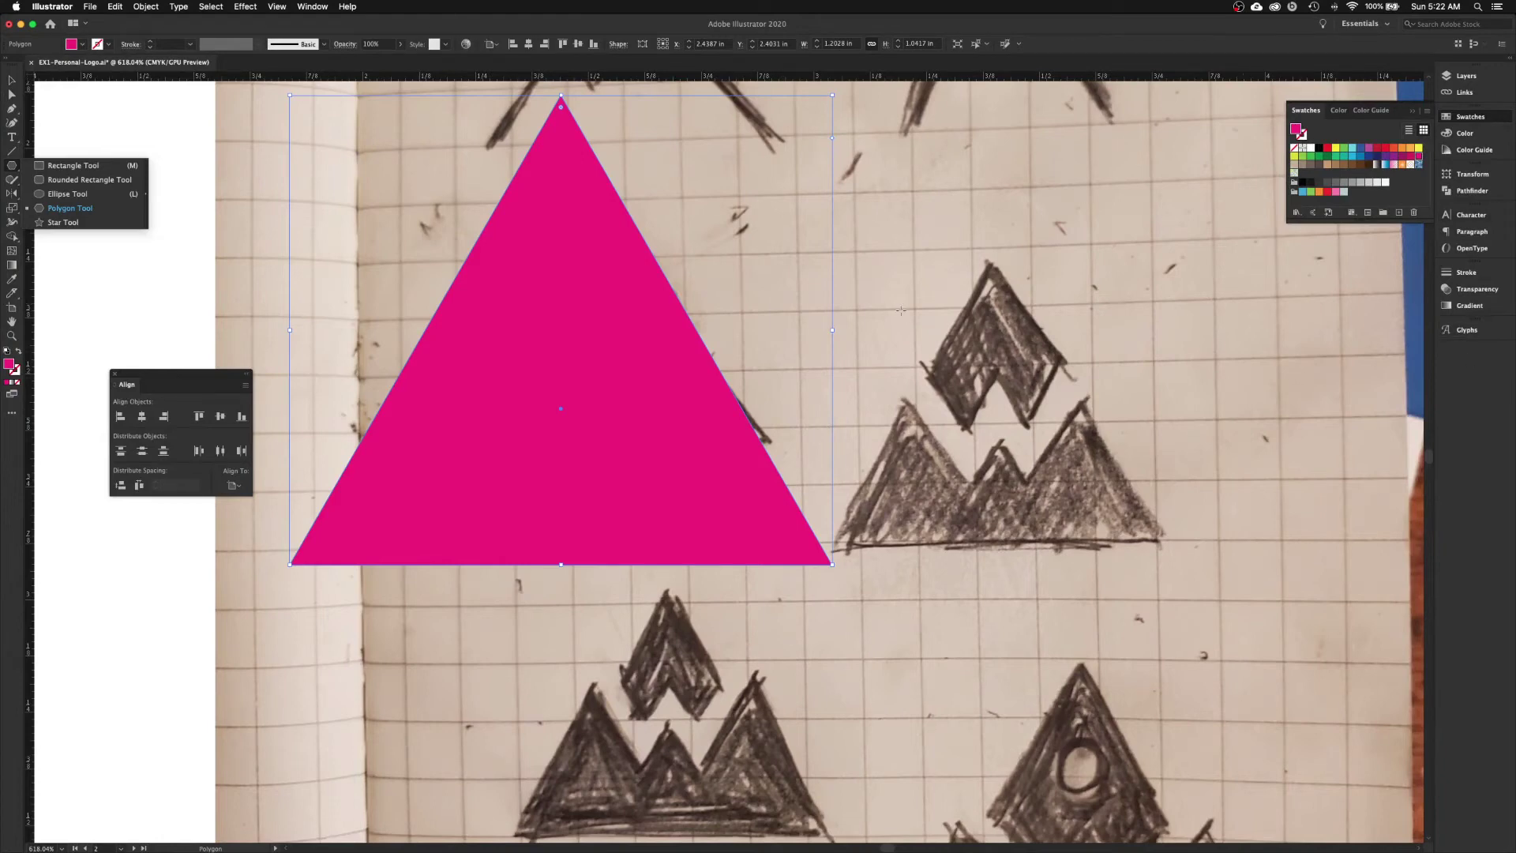
click(896, 247)
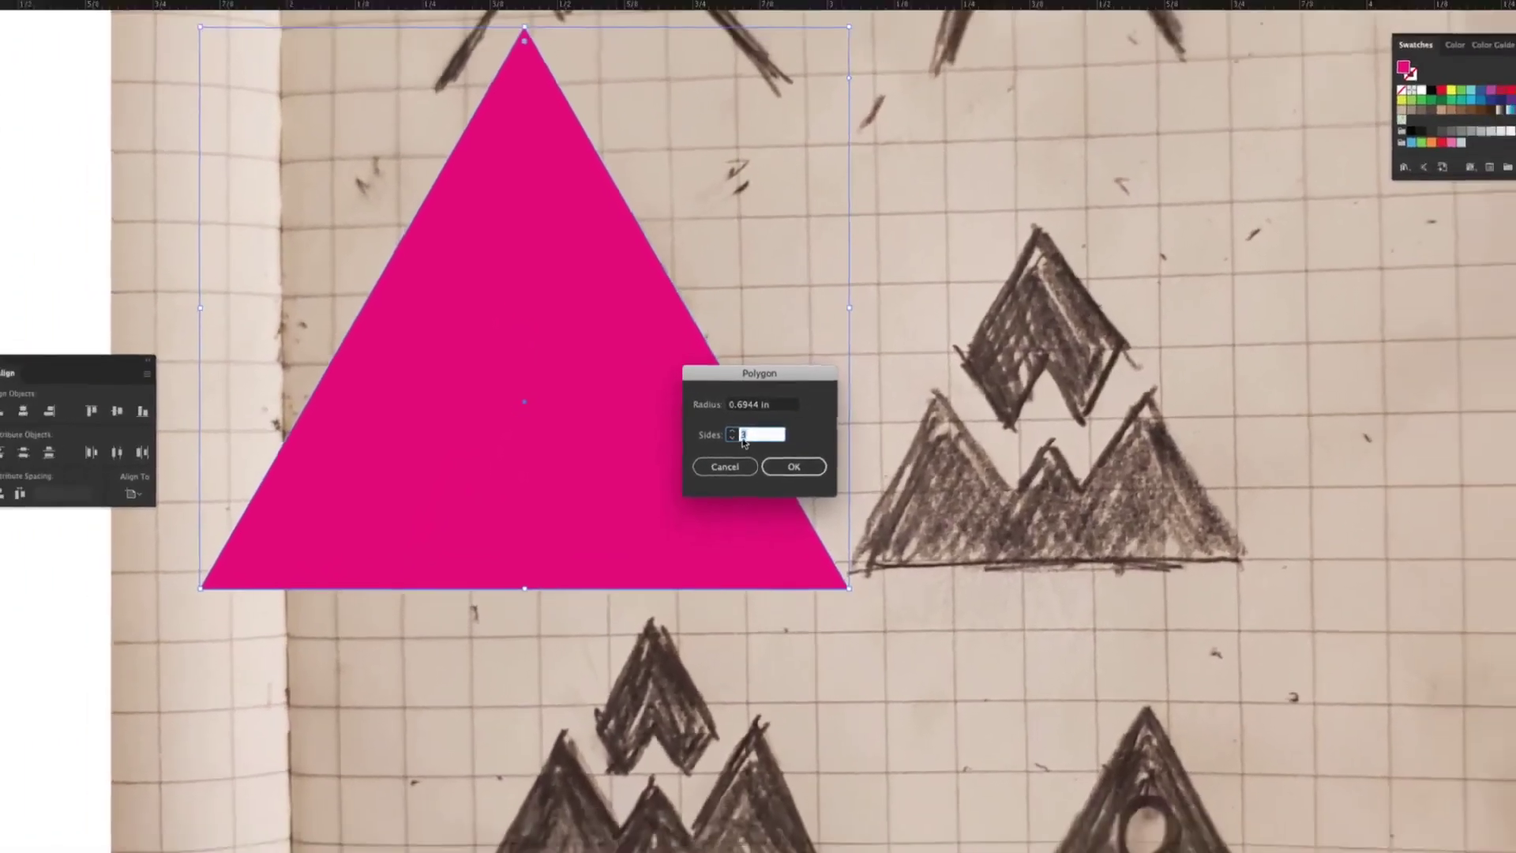
double_click(755, 407)
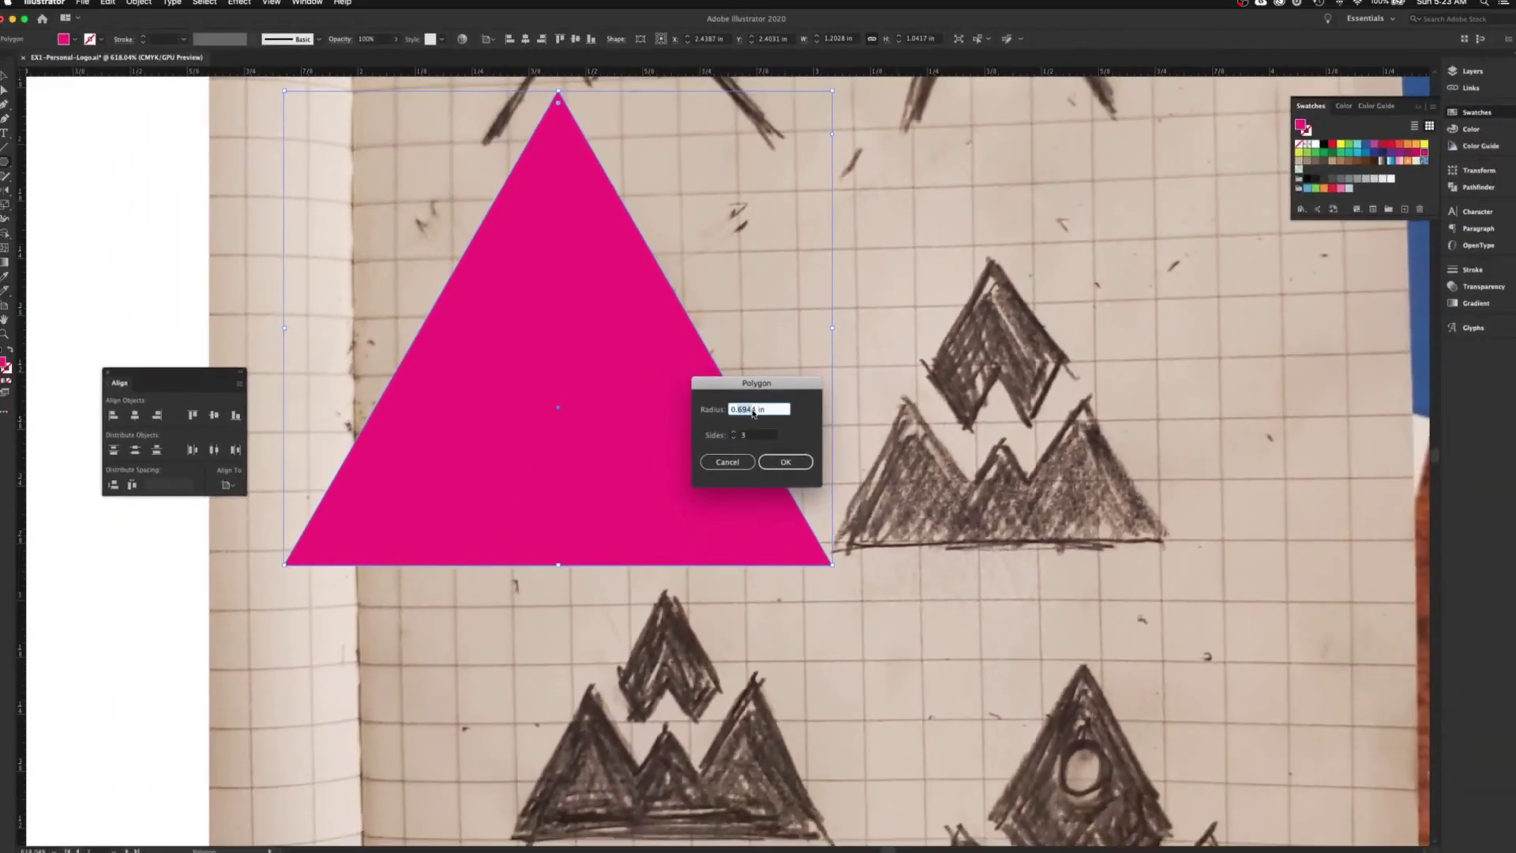
drag(753, 413, 758, 413)
text(0.5)
click(785, 462)
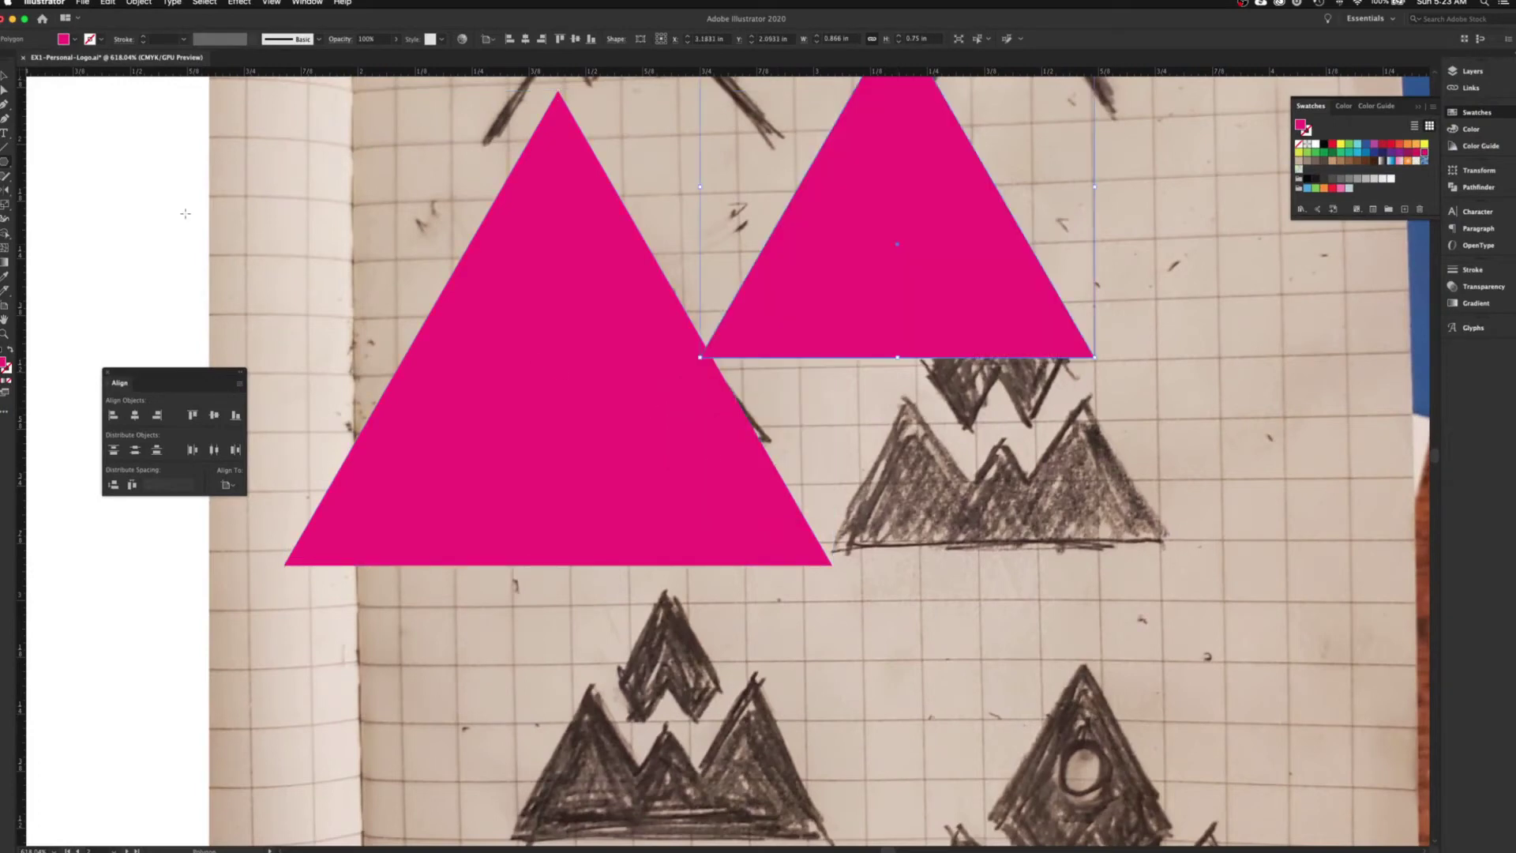
- Move the smaller triangle down over the mountain sketch beside the larger triangle, and select the larger triangle
click(4, 77)
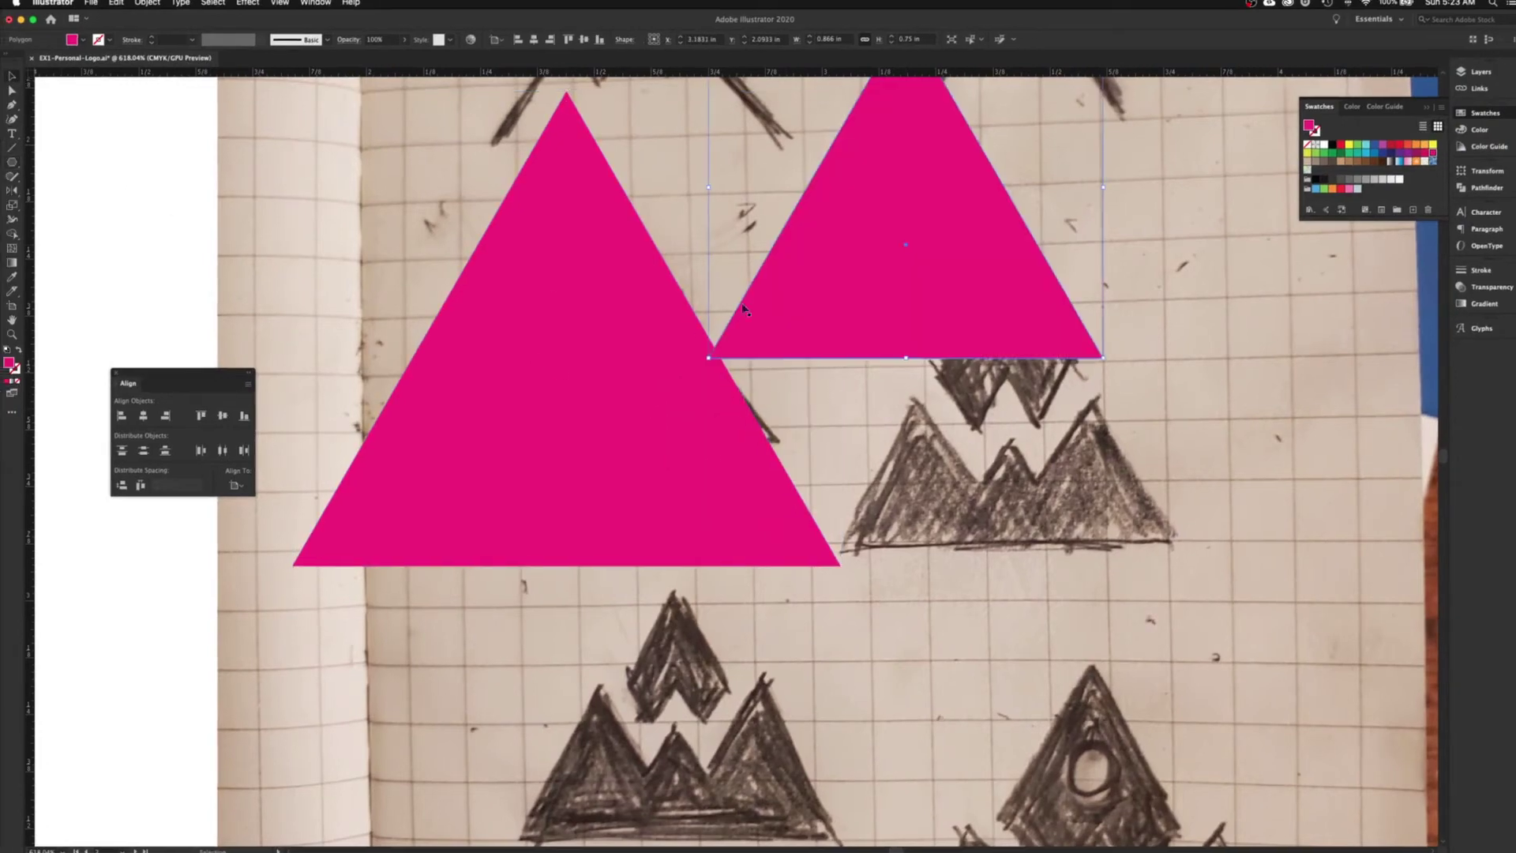
drag(902, 282, 1097, 448)
click(632, 441)
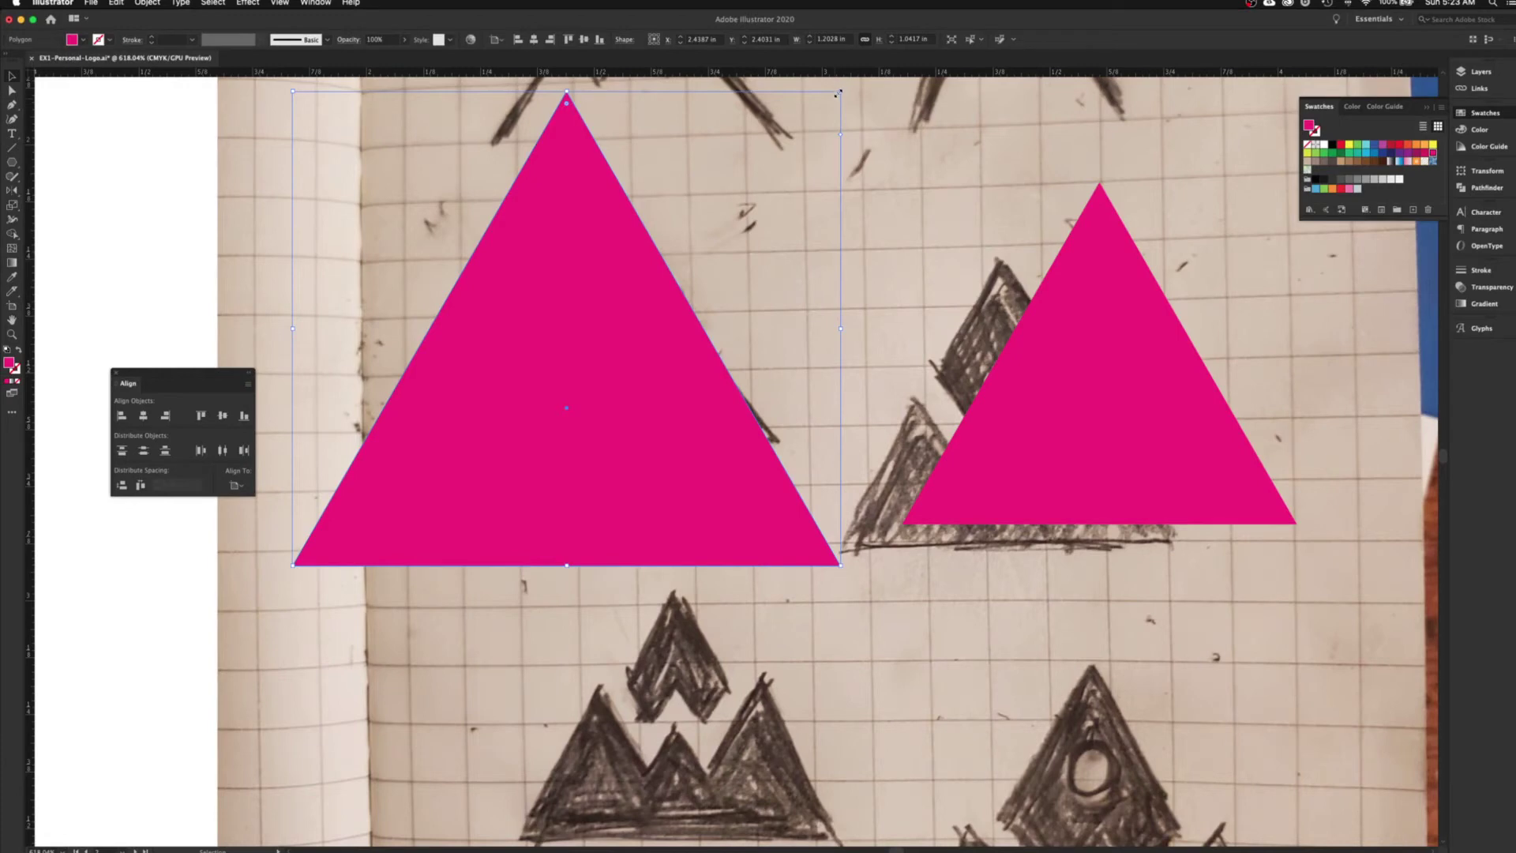
scroll(839, 94, up, 2)
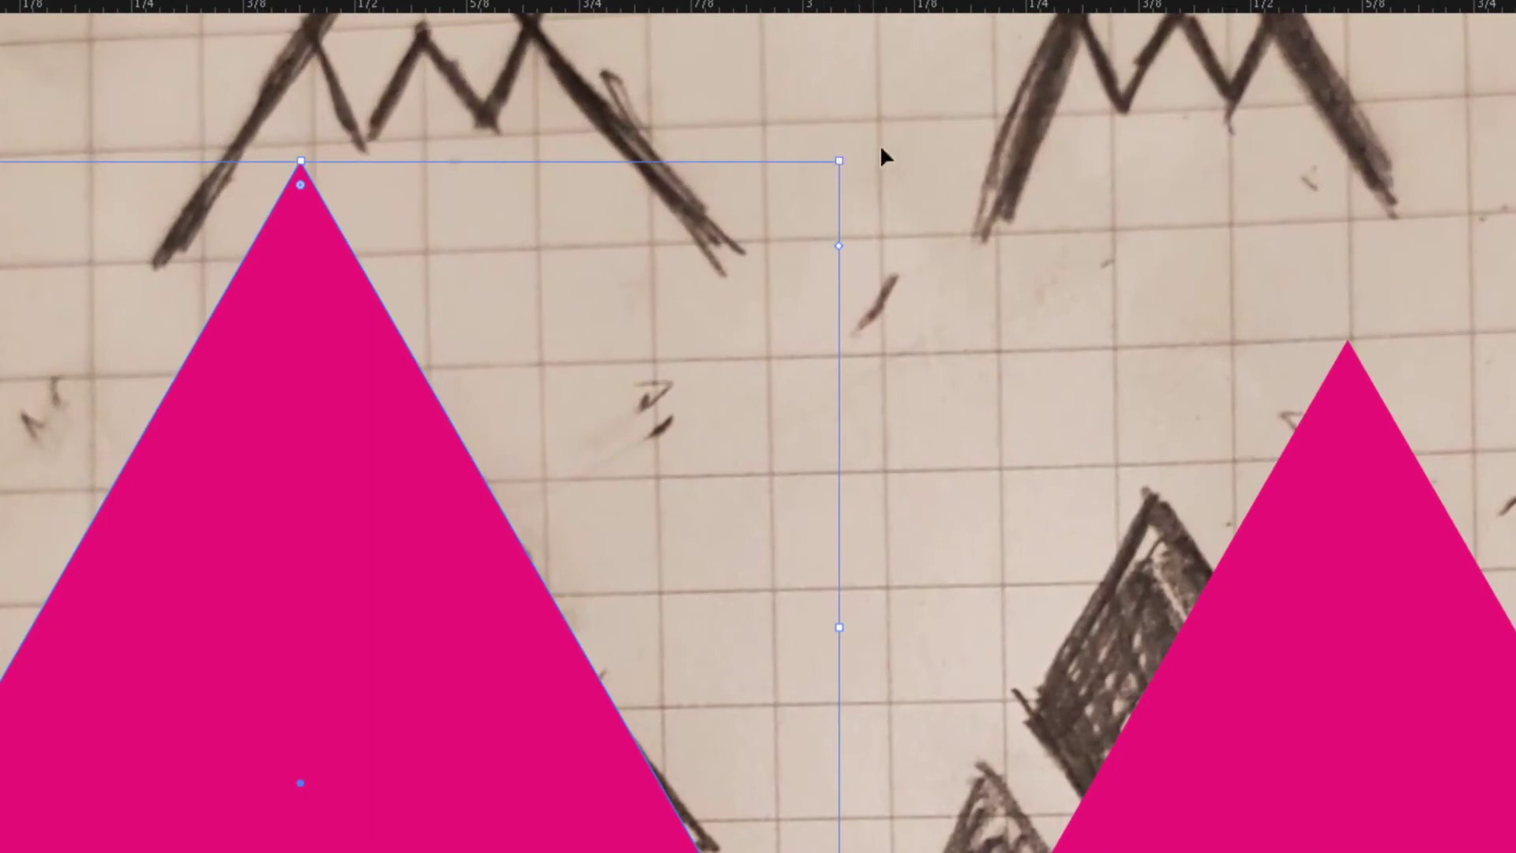
scroll(841, 162, down, 3)
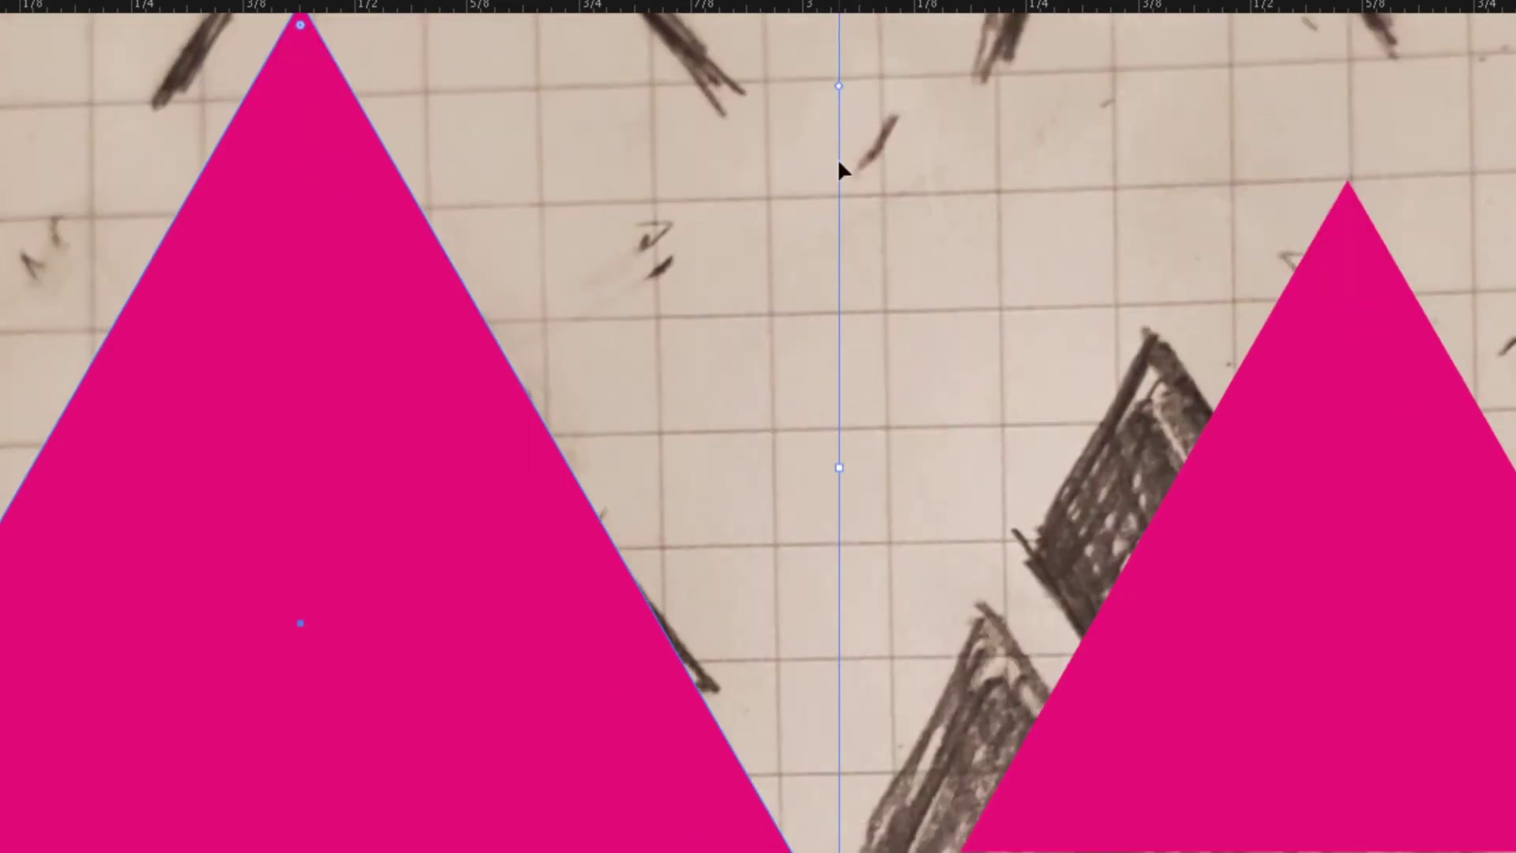
scroll(837, 162, down, 7)
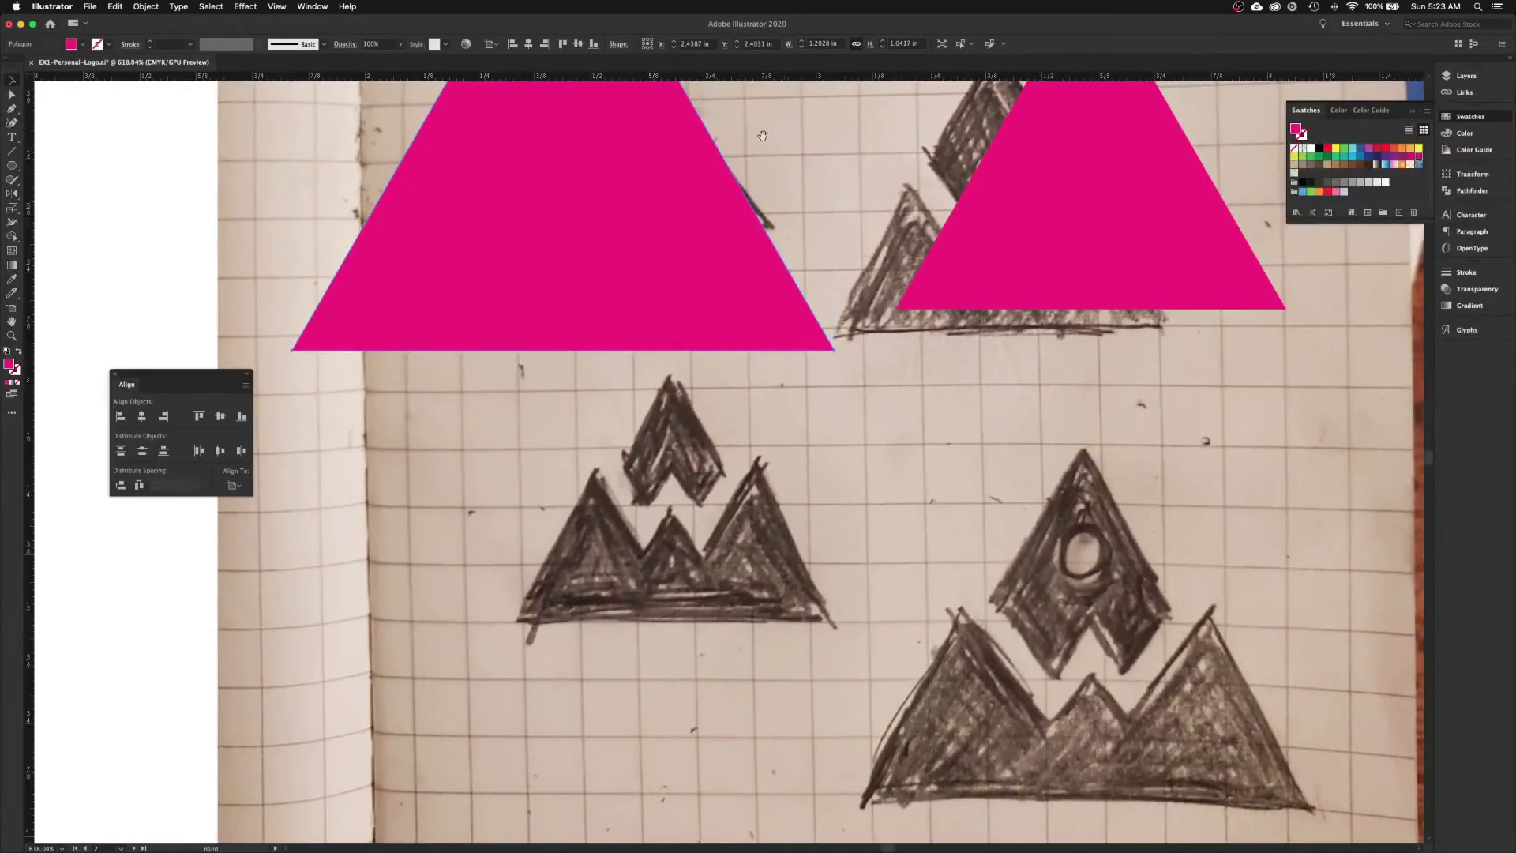
- Scale the larger triangle down to about 0.26 in wide and fit it over the left base mountain of the striped-peak sketch
scroll(728, 368, up, 4)
scroll(727, 368, up, 3)
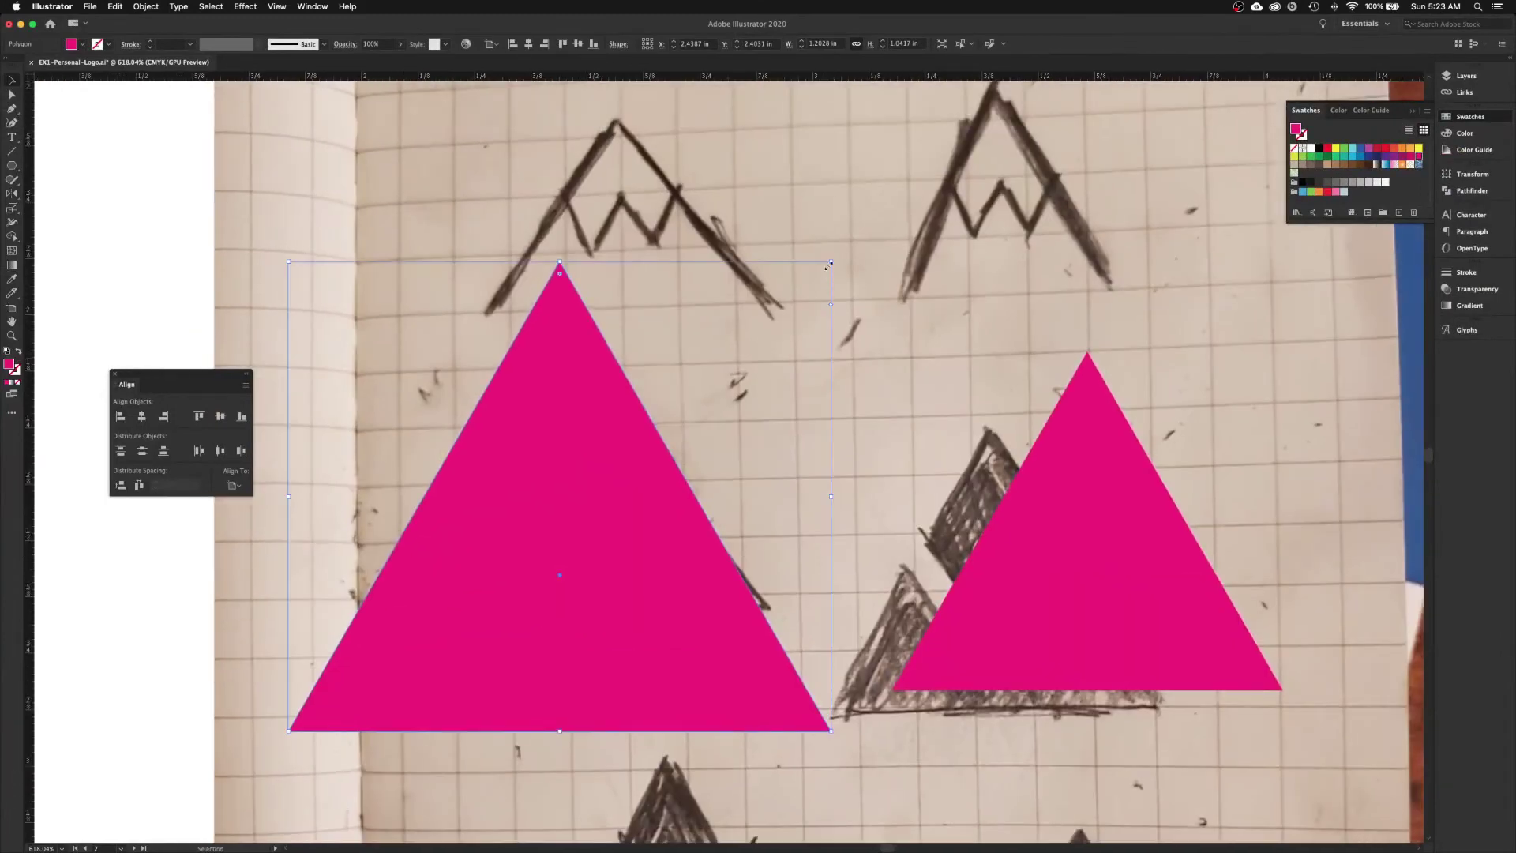
drag(832, 264, 418, 621)
drag(338, 693, 499, 601)
key(super+equal)
key(super+equal)
drag(696, 451, 602, 467)
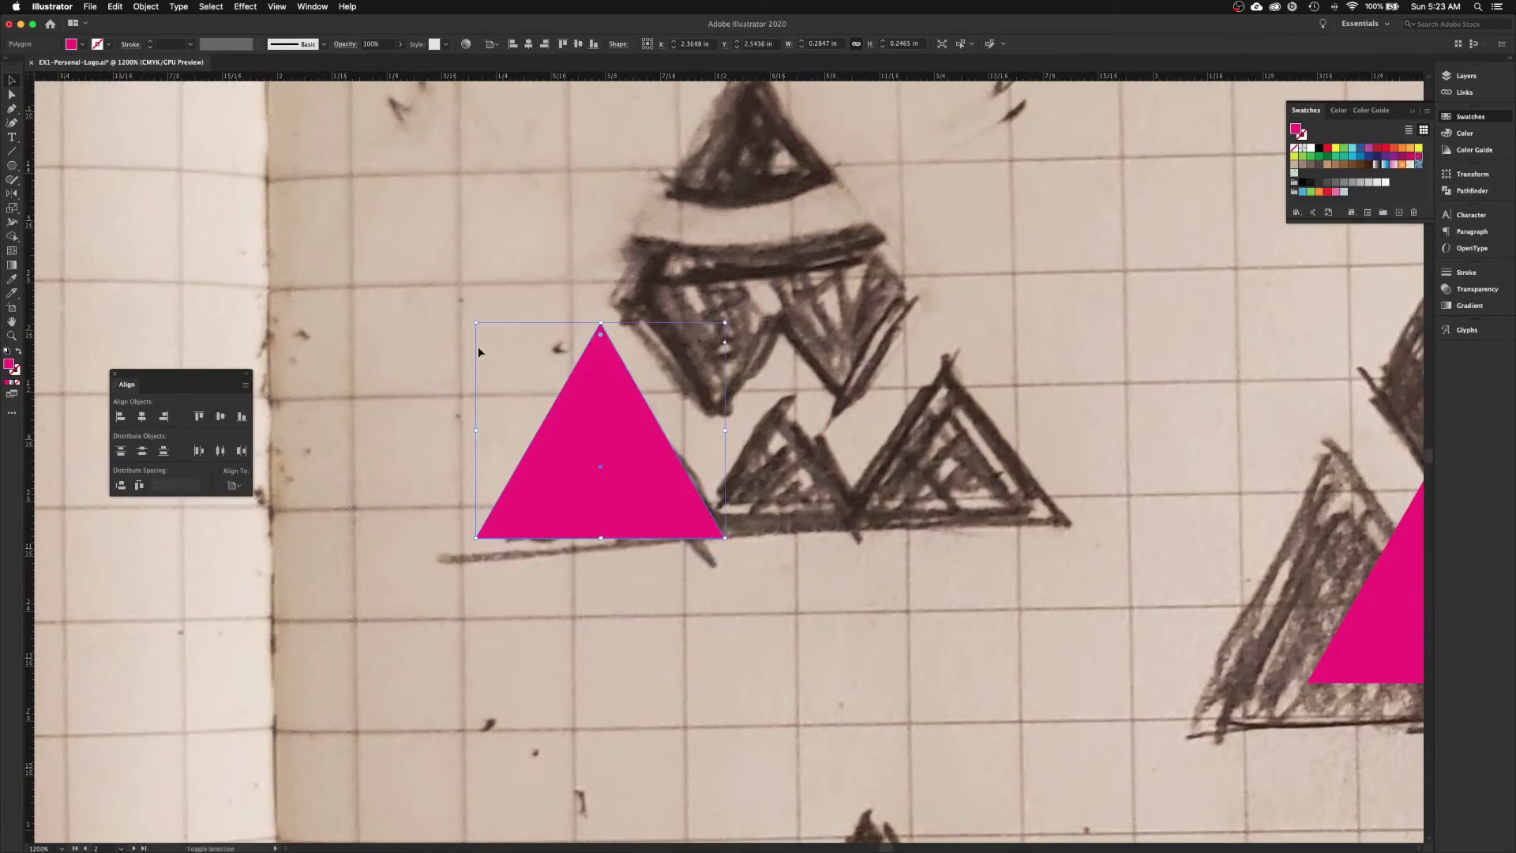
drag(472, 321, 496, 342)
click(444, 498)
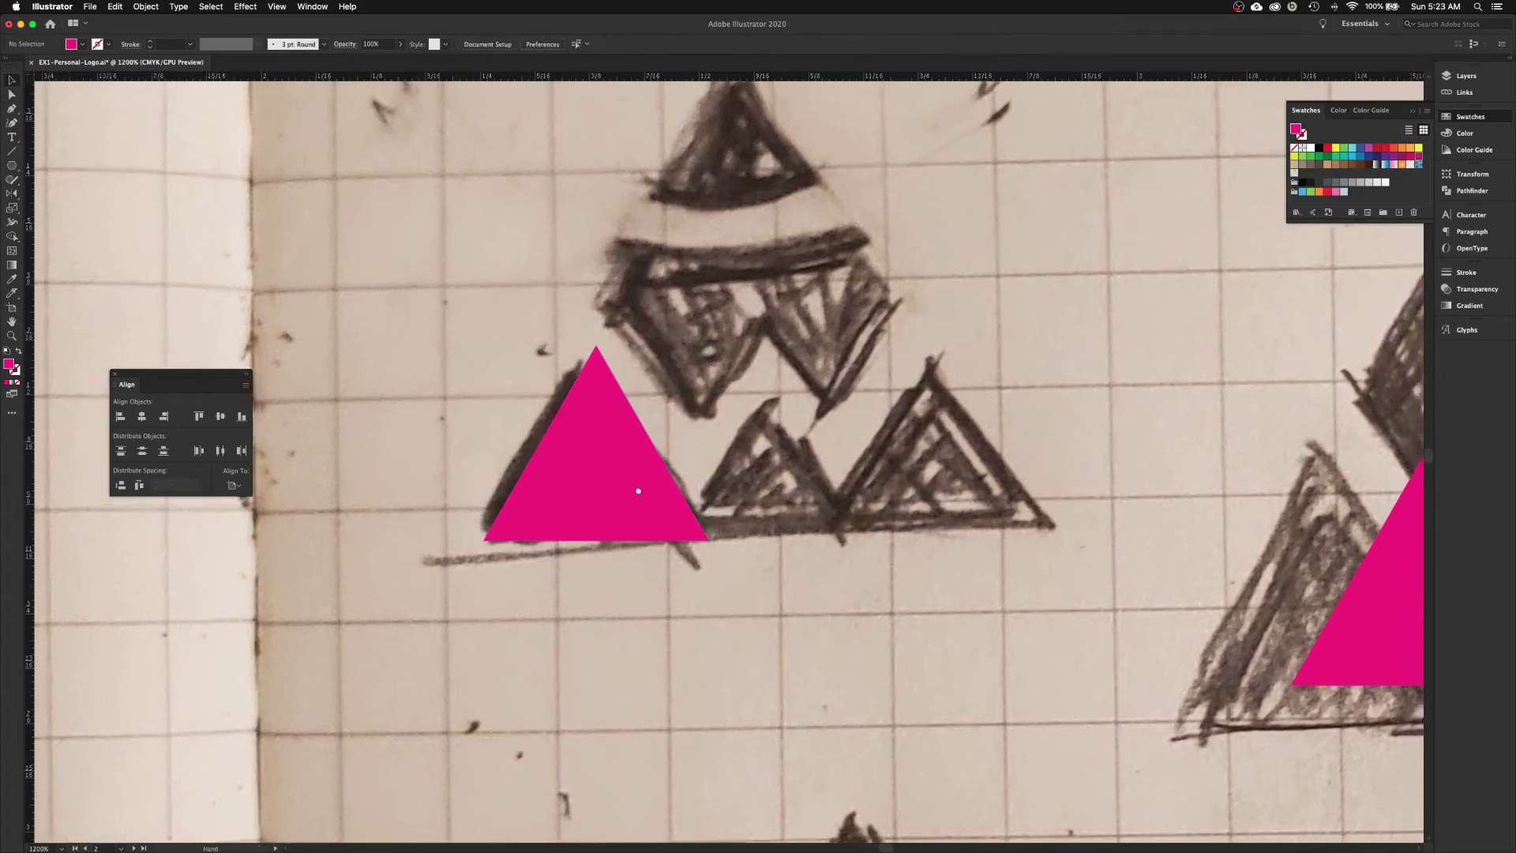
- Duplicate the base triangle onto the right and middle mountains, scaling the middle copy down to about 0.19 in wide on the shared baseline
scroll(637, 494, right, 3)
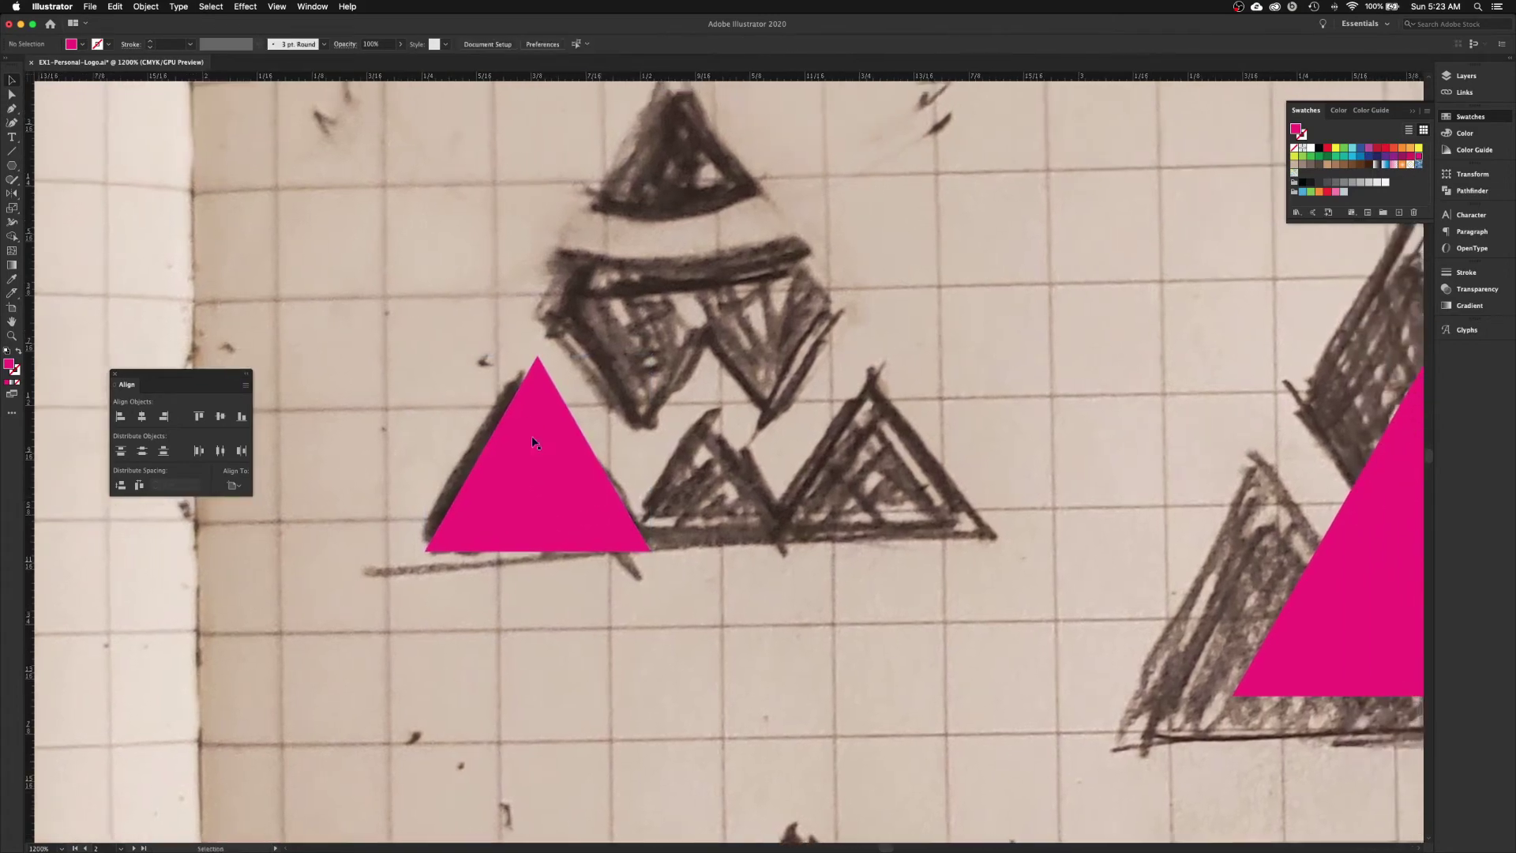
click(546, 501)
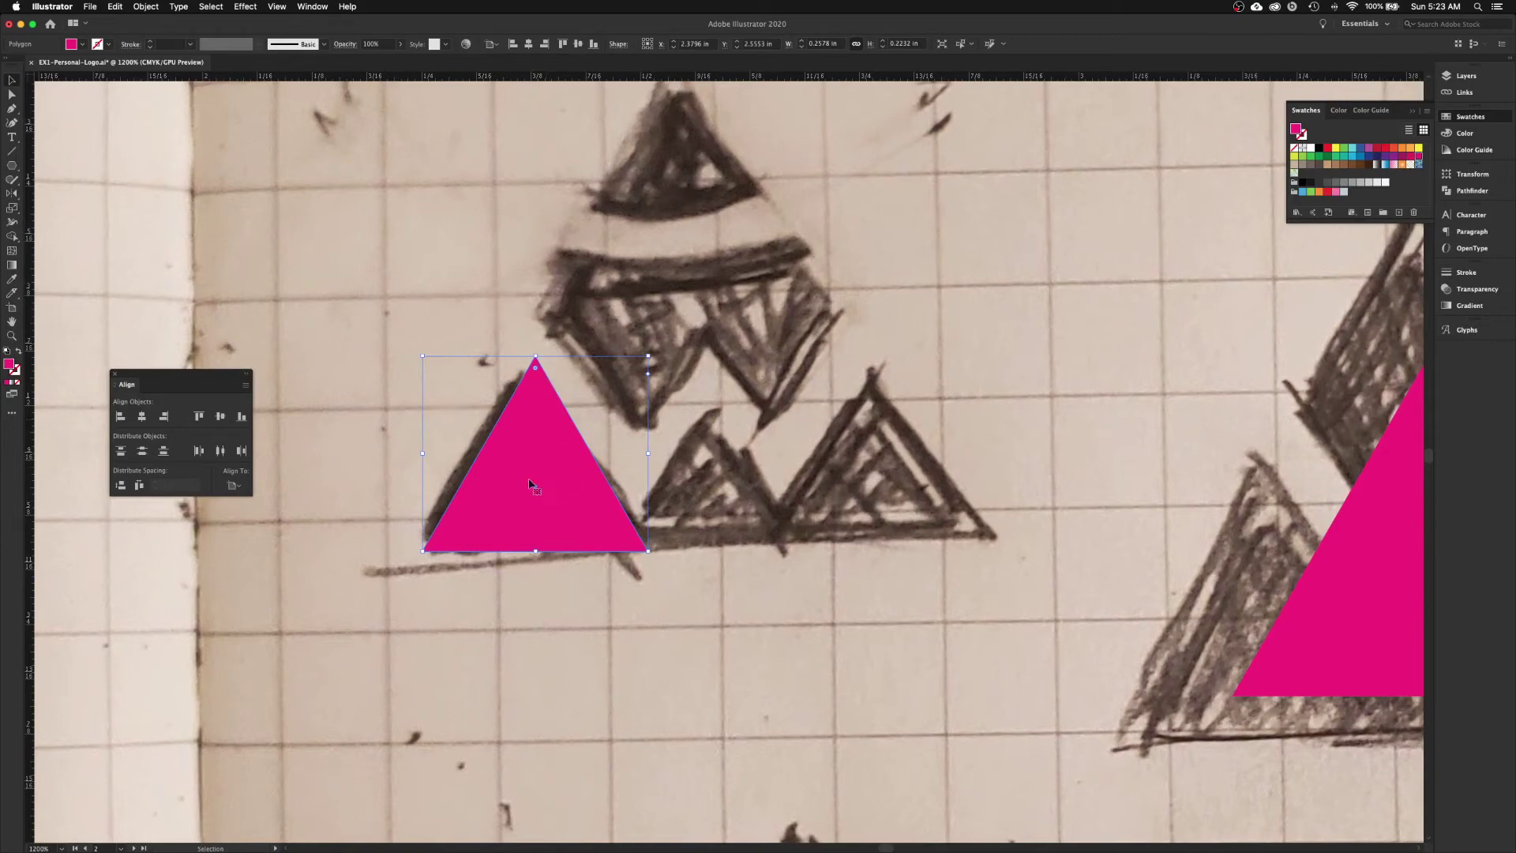
drag(524, 444, 864, 438)
drag(861, 527, 696, 536)
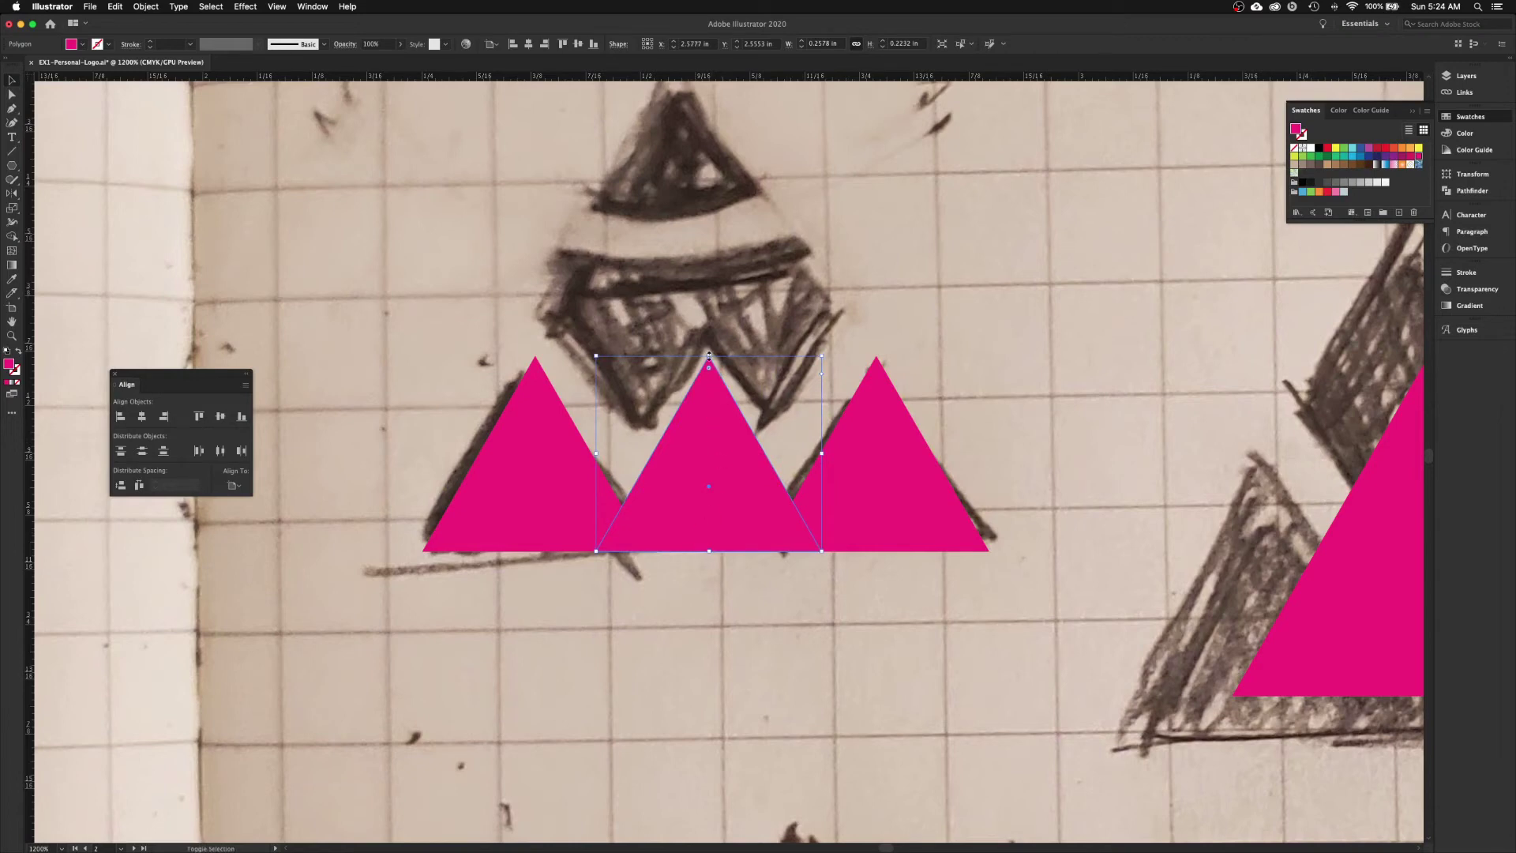
drag(708, 354, 710, 408)
click(619, 581)
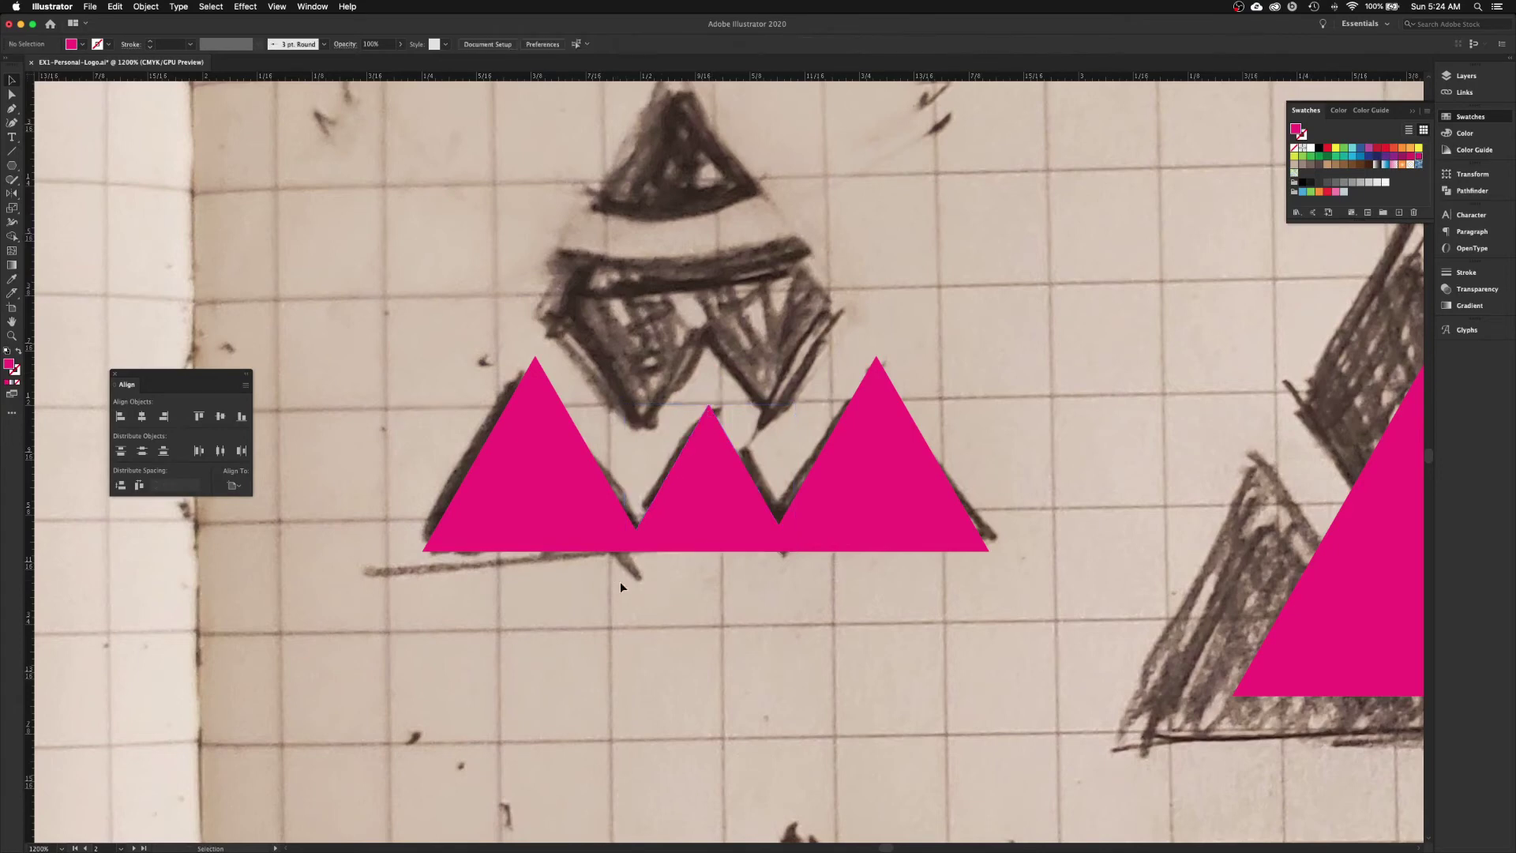
drag(793, 575, 748, 633)
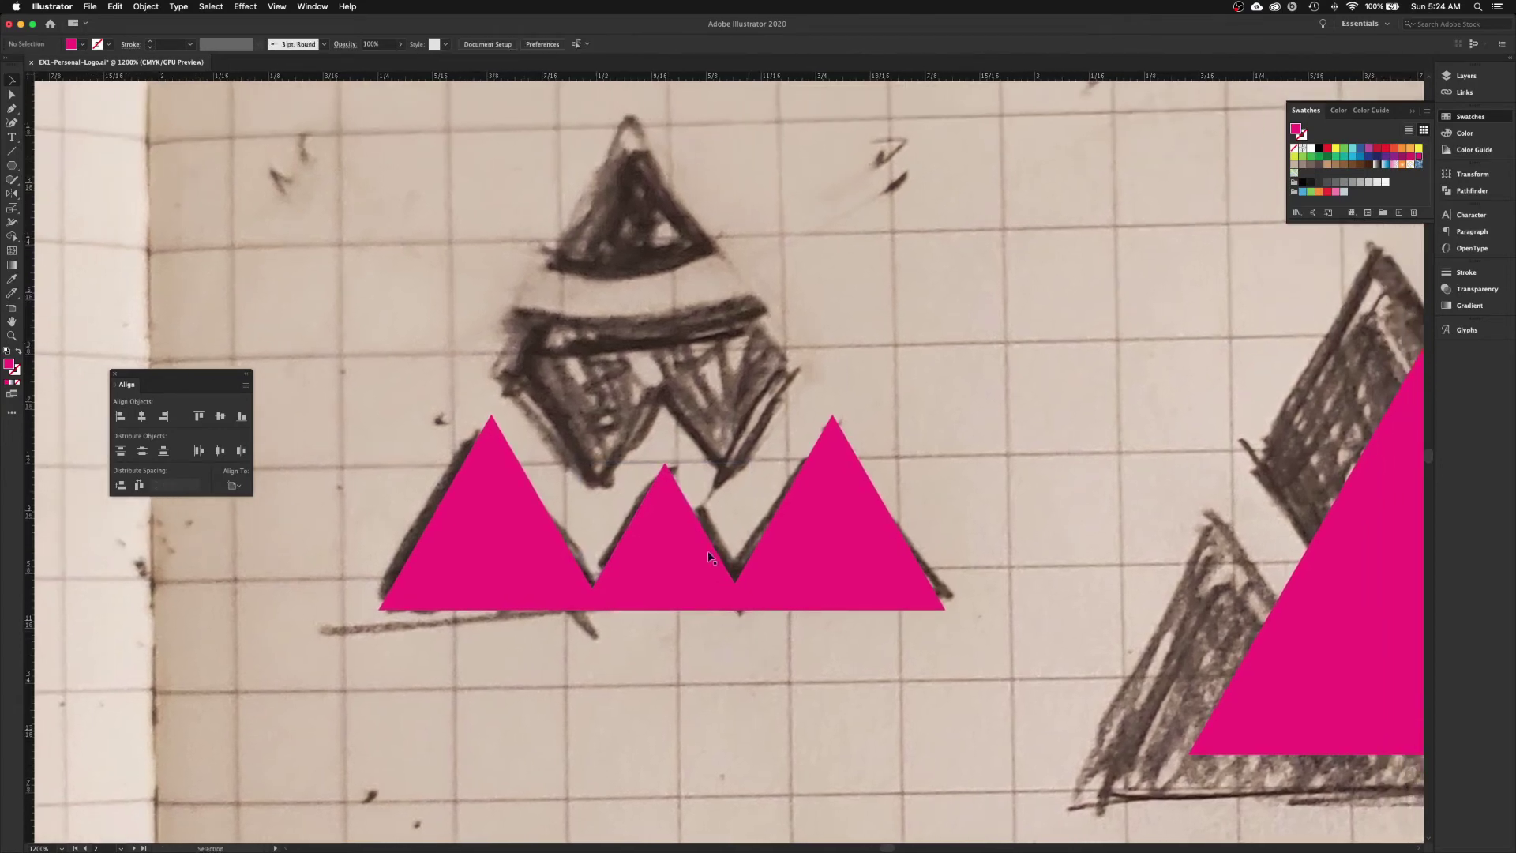
click(691, 563)
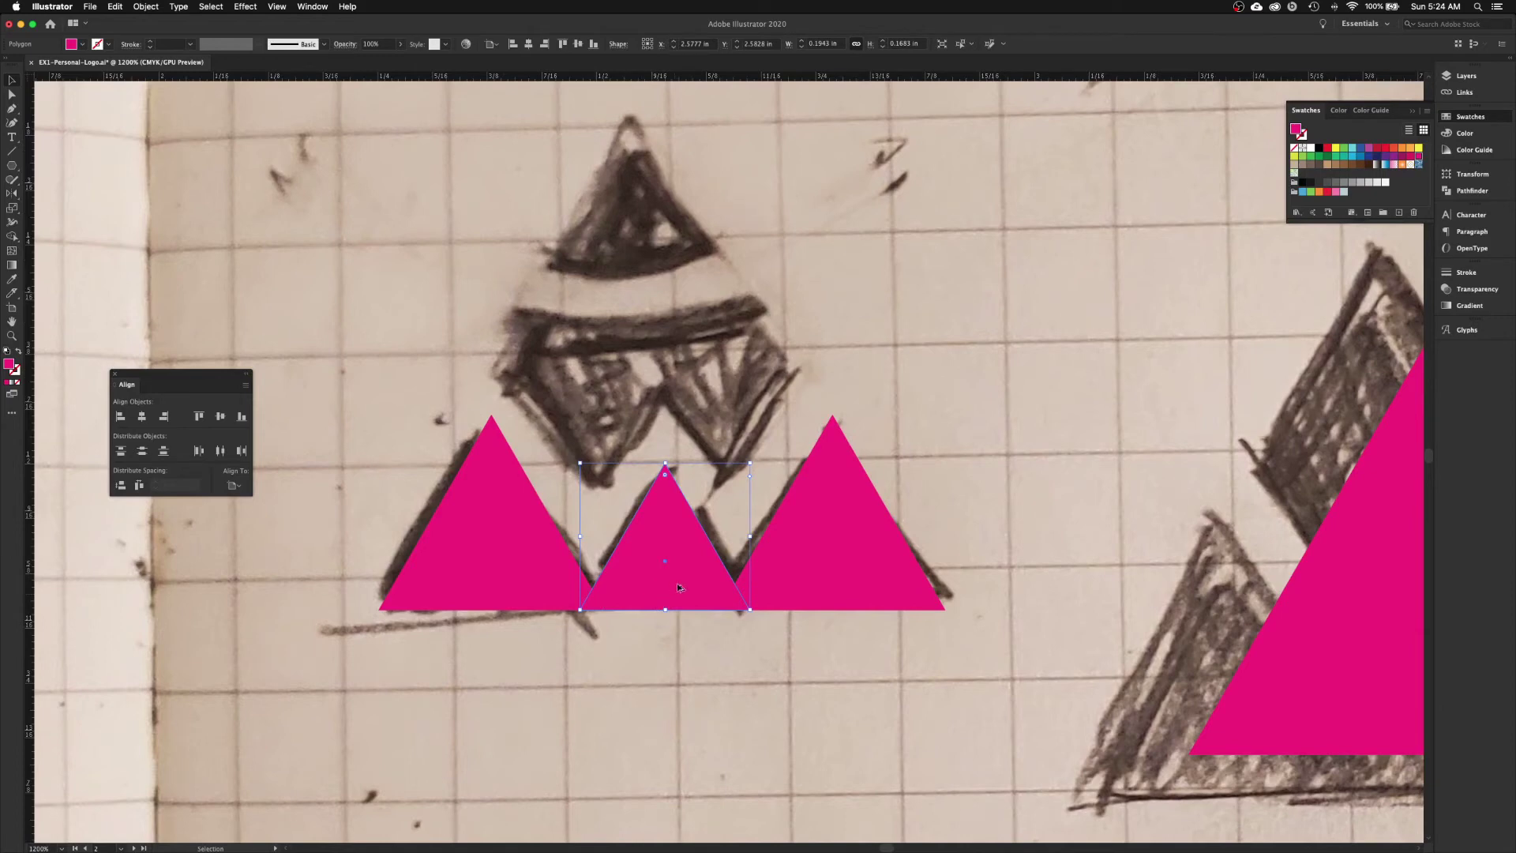
drag(625, 442, 604, 368)
scroll(602, 372, down, 1)
scroll(722, 545, up, 3)
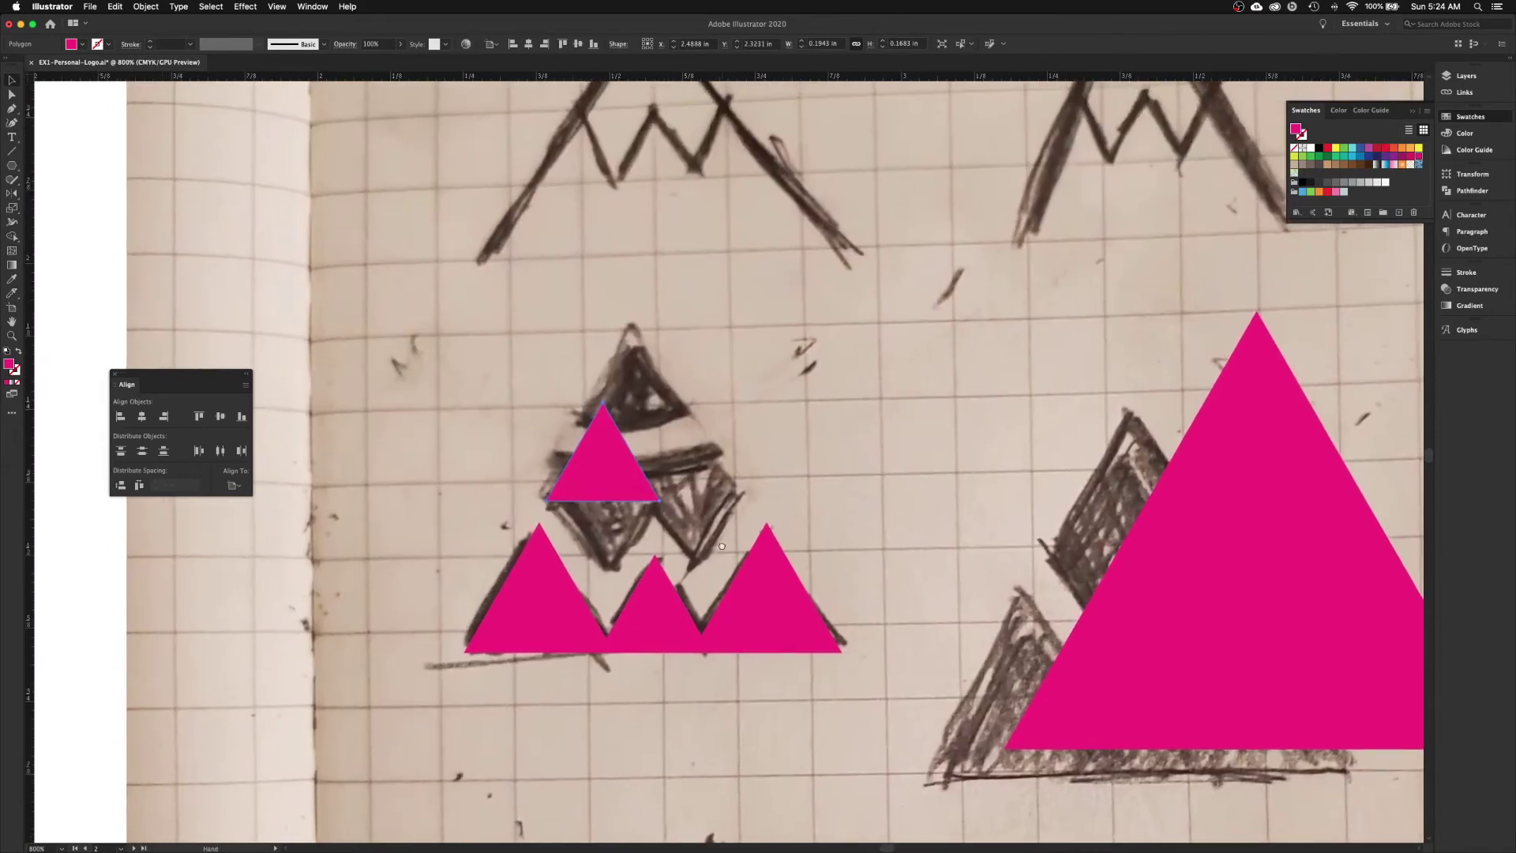
scroll(720, 543, up, 1)
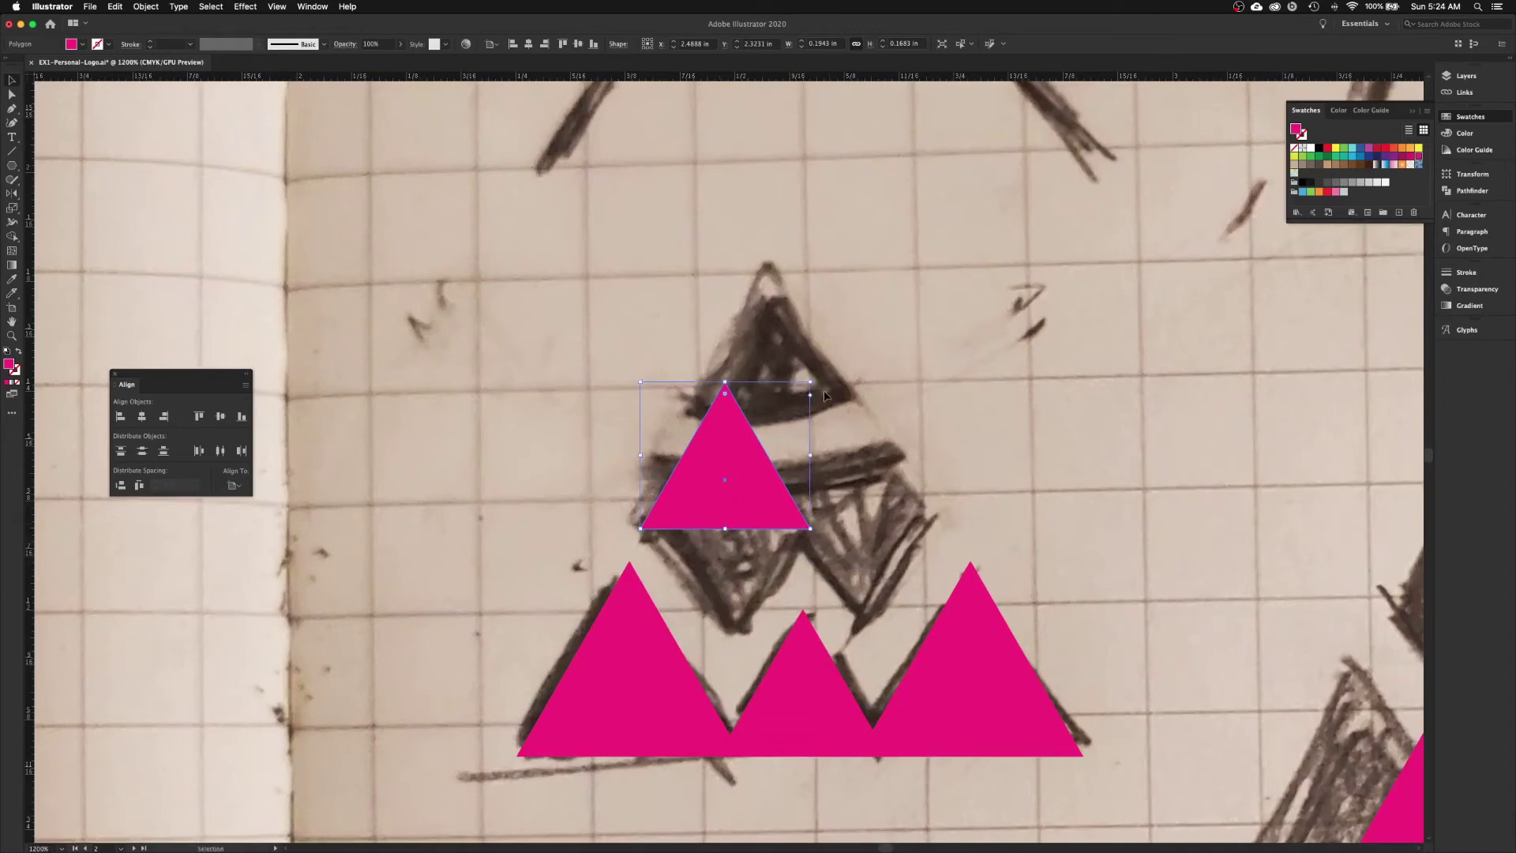
drag(811, 386, 936, 275)
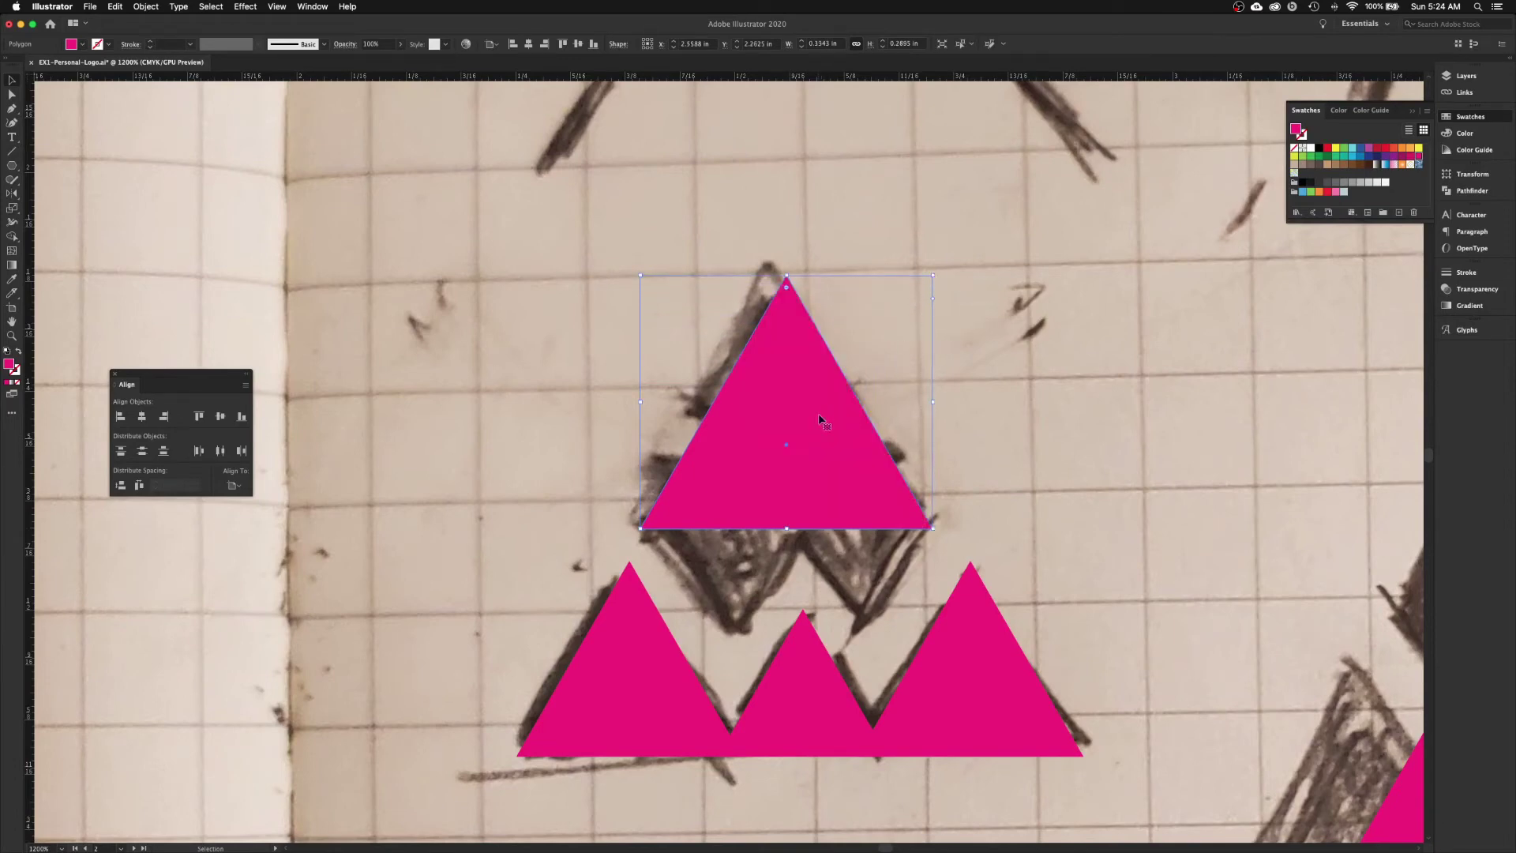
key(Delete)
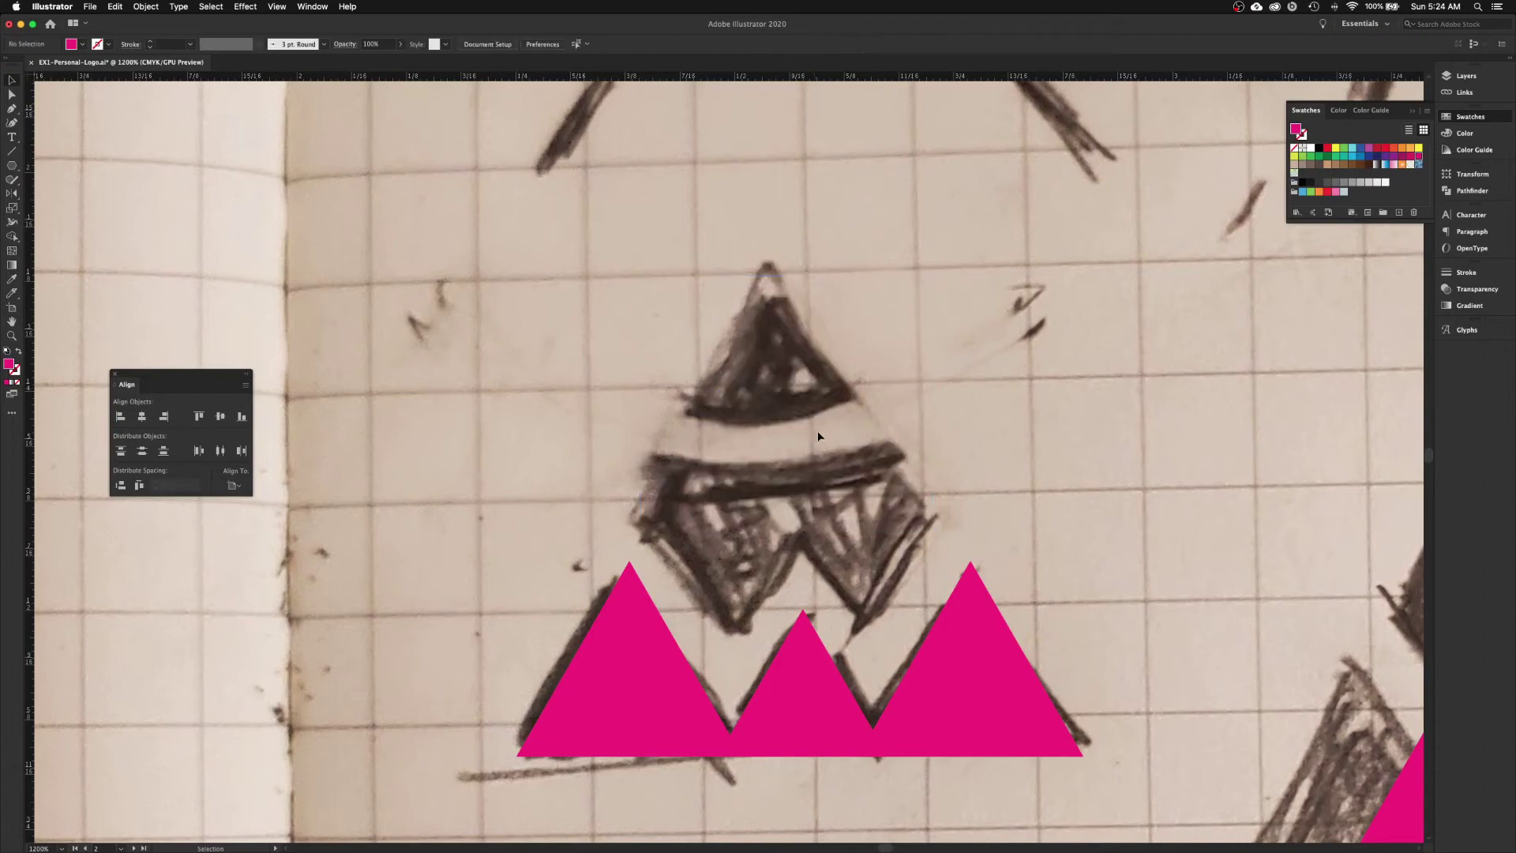
- Dock the Align panel between Transform and Pathfinder, and space the three base triangles evenly across the selection
click(815, 723)
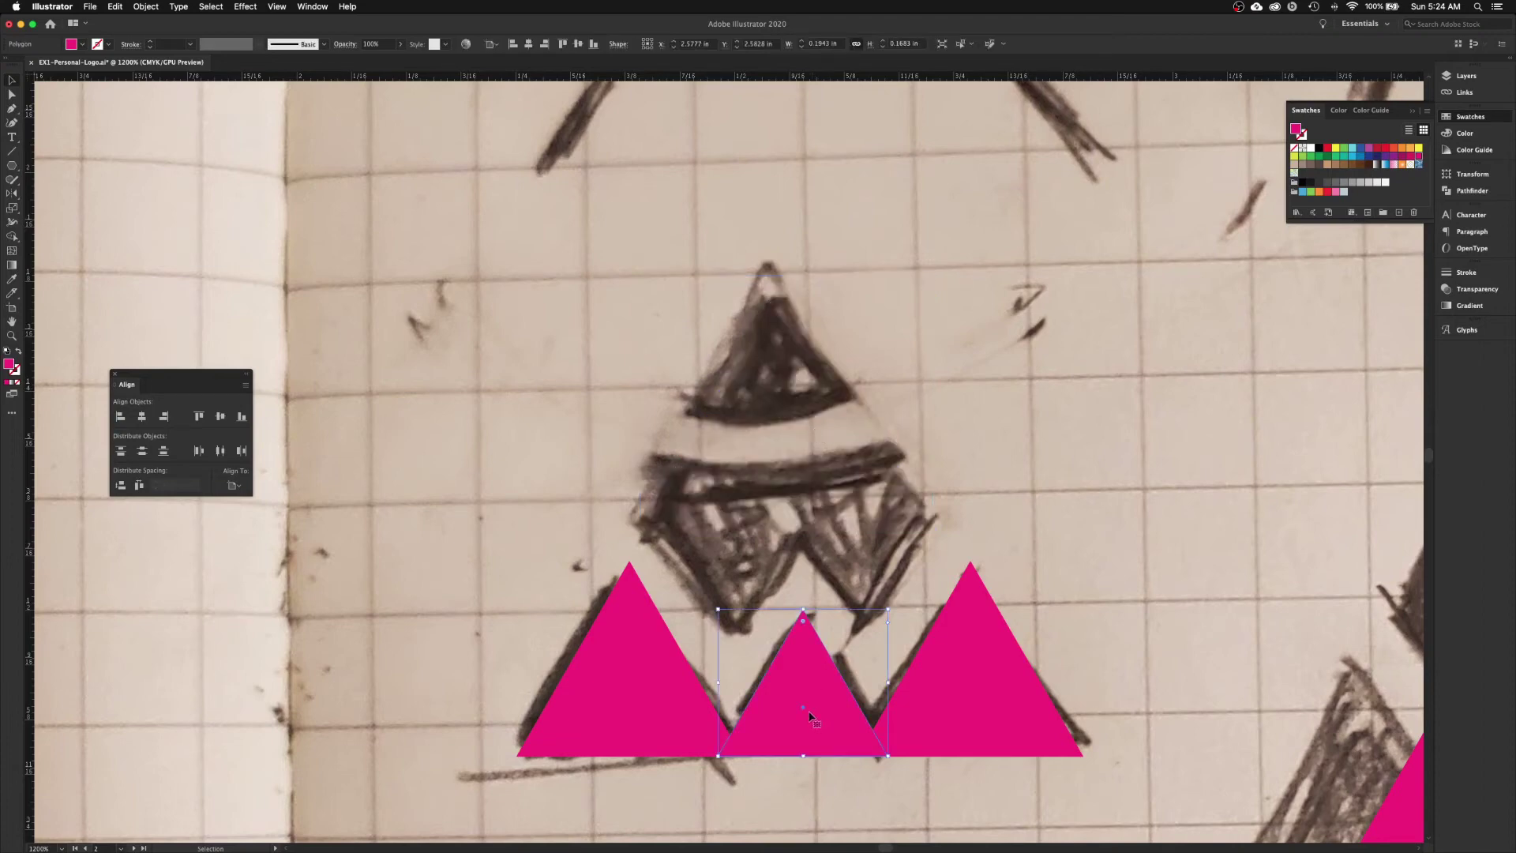
shift+click(975, 727)
shift+click(682, 720)
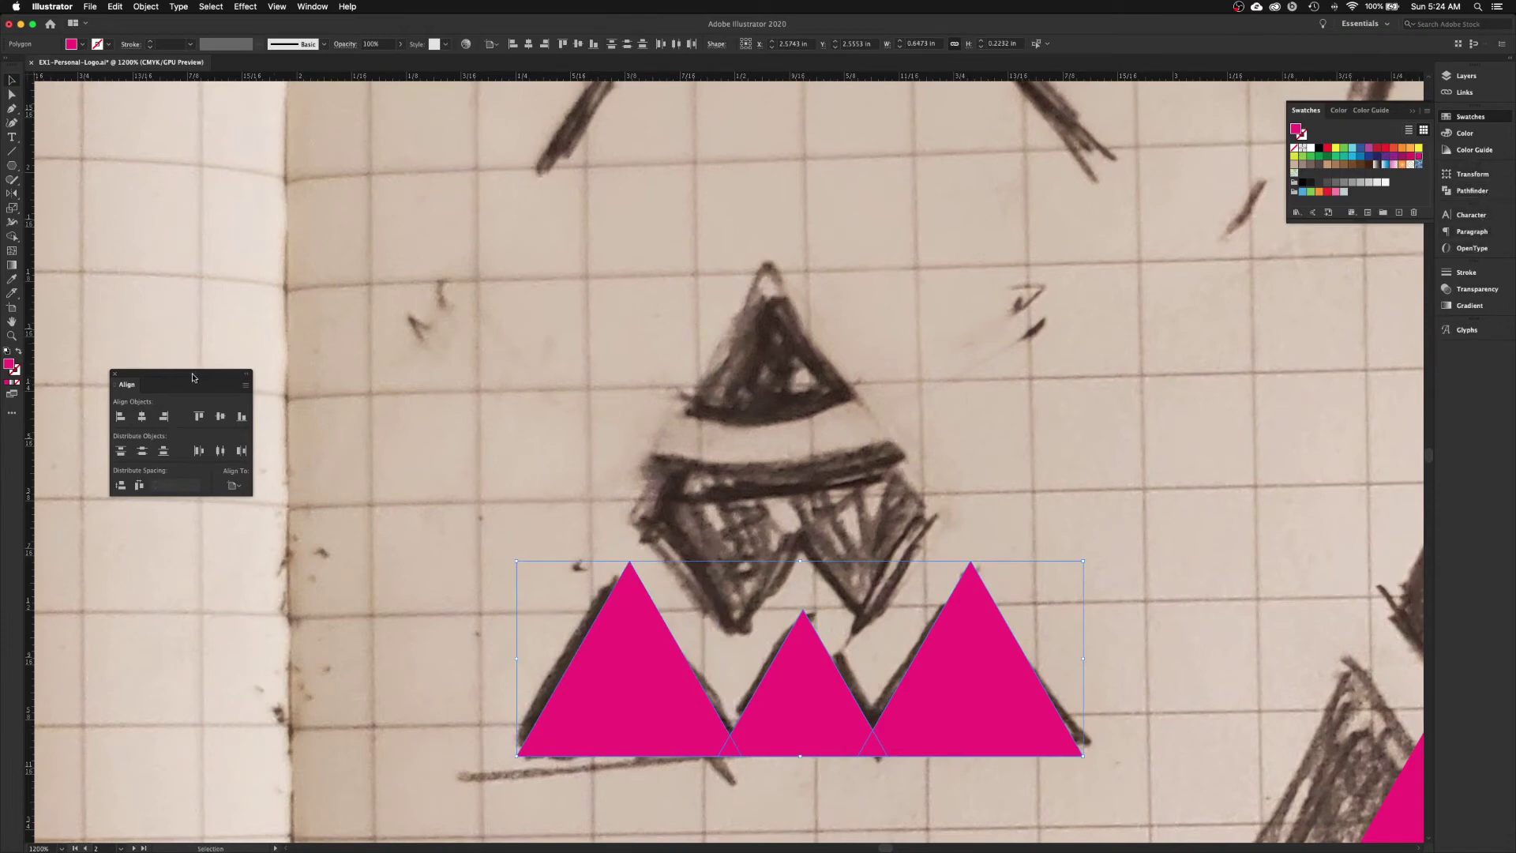
drag(193, 374, 1474, 182)
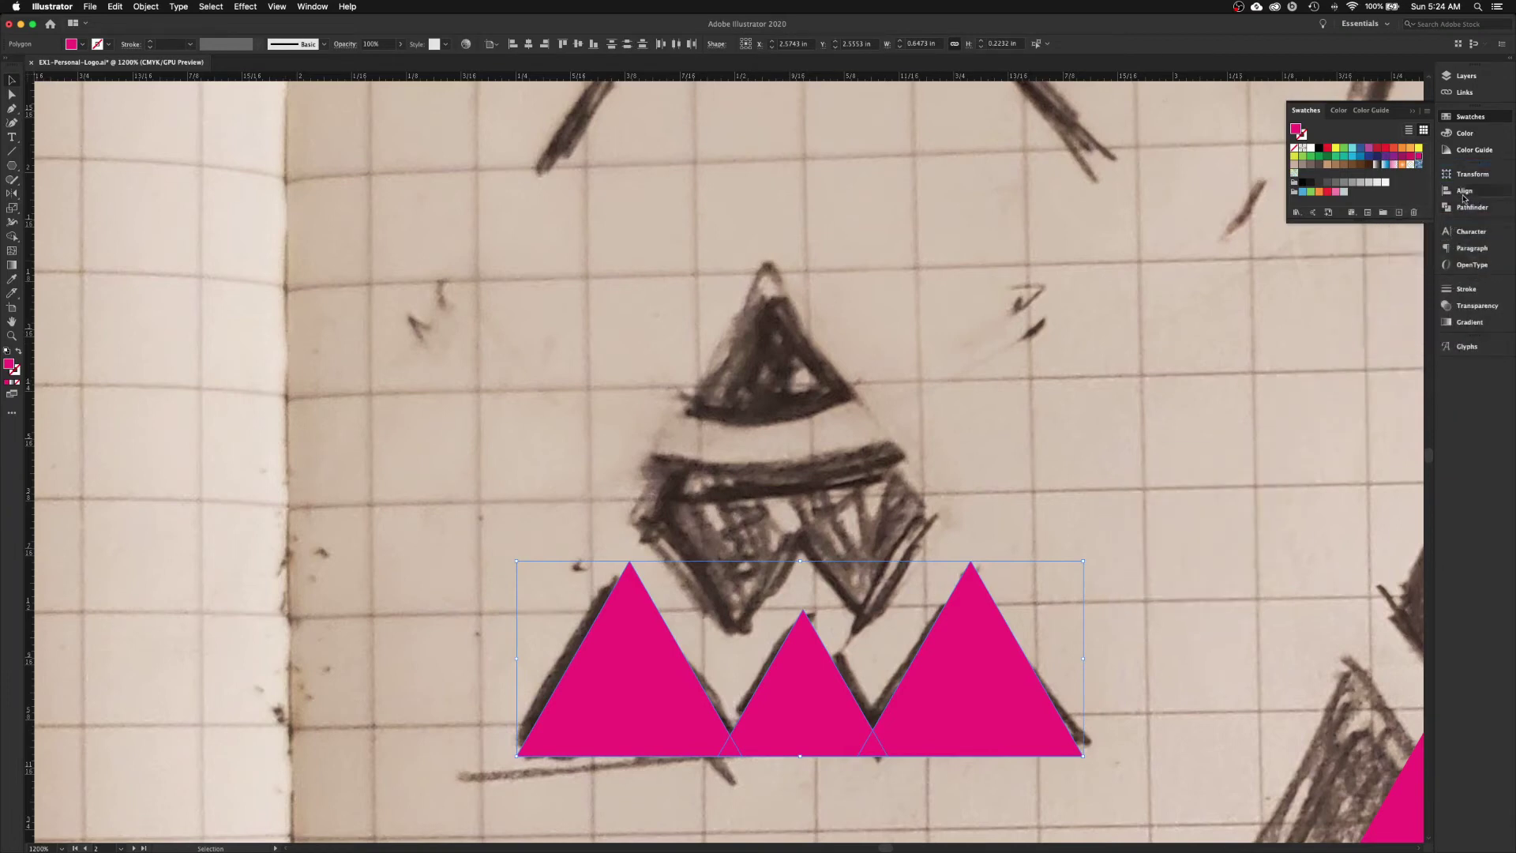
click(1464, 190)
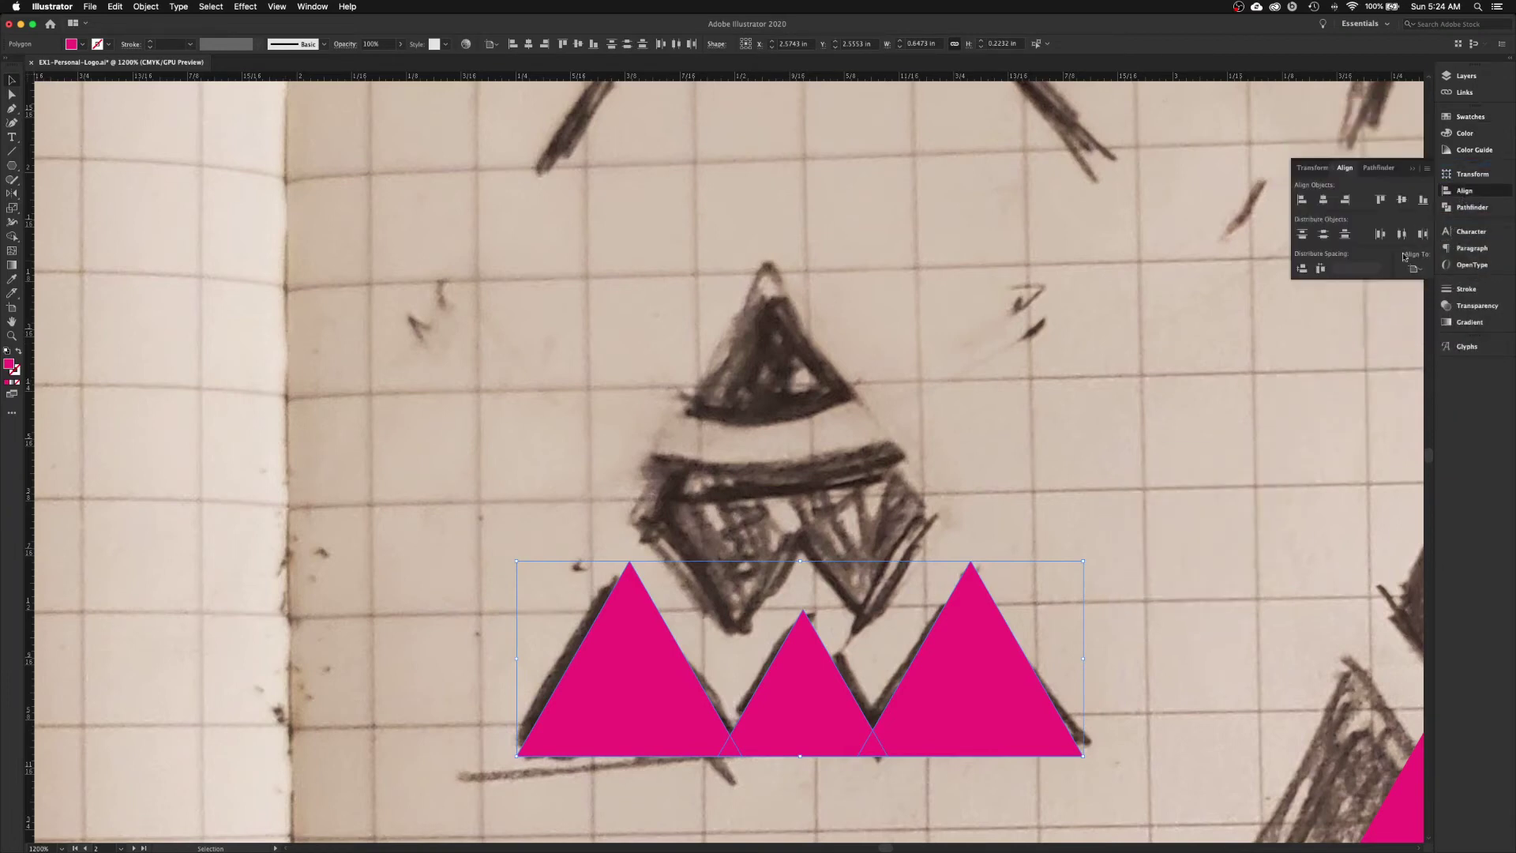
click(1321, 270)
key(cmd+z)
click(1415, 269)
click(1446, 283)
click(1321, 270)
click(1200, 414)
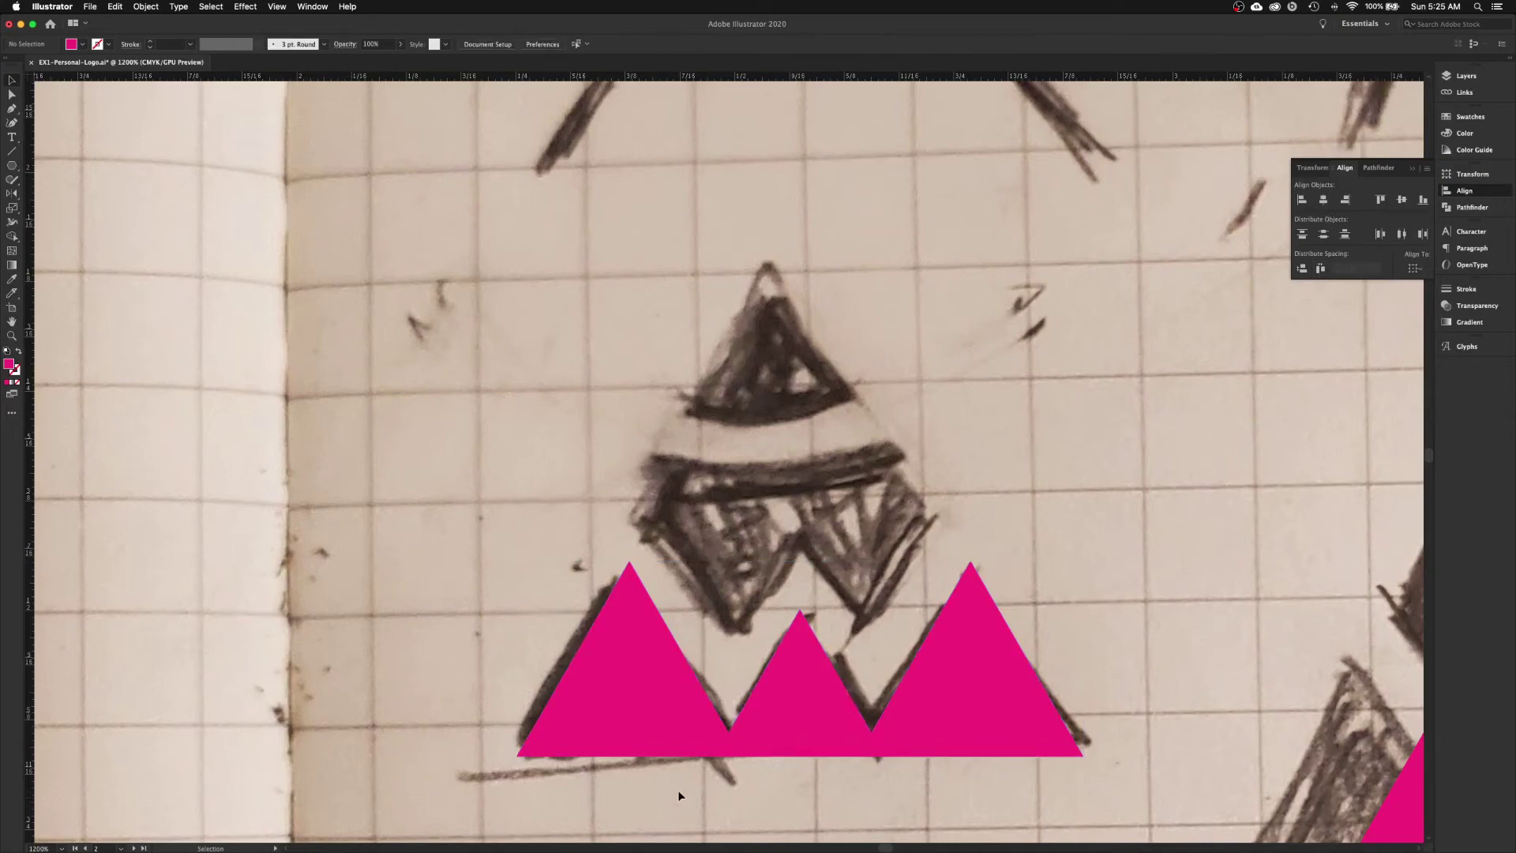
- Copy the middle base triangle straight up over the sketched peak and enlarge it from its centre to about 0.34 in wide
click(842, 698)
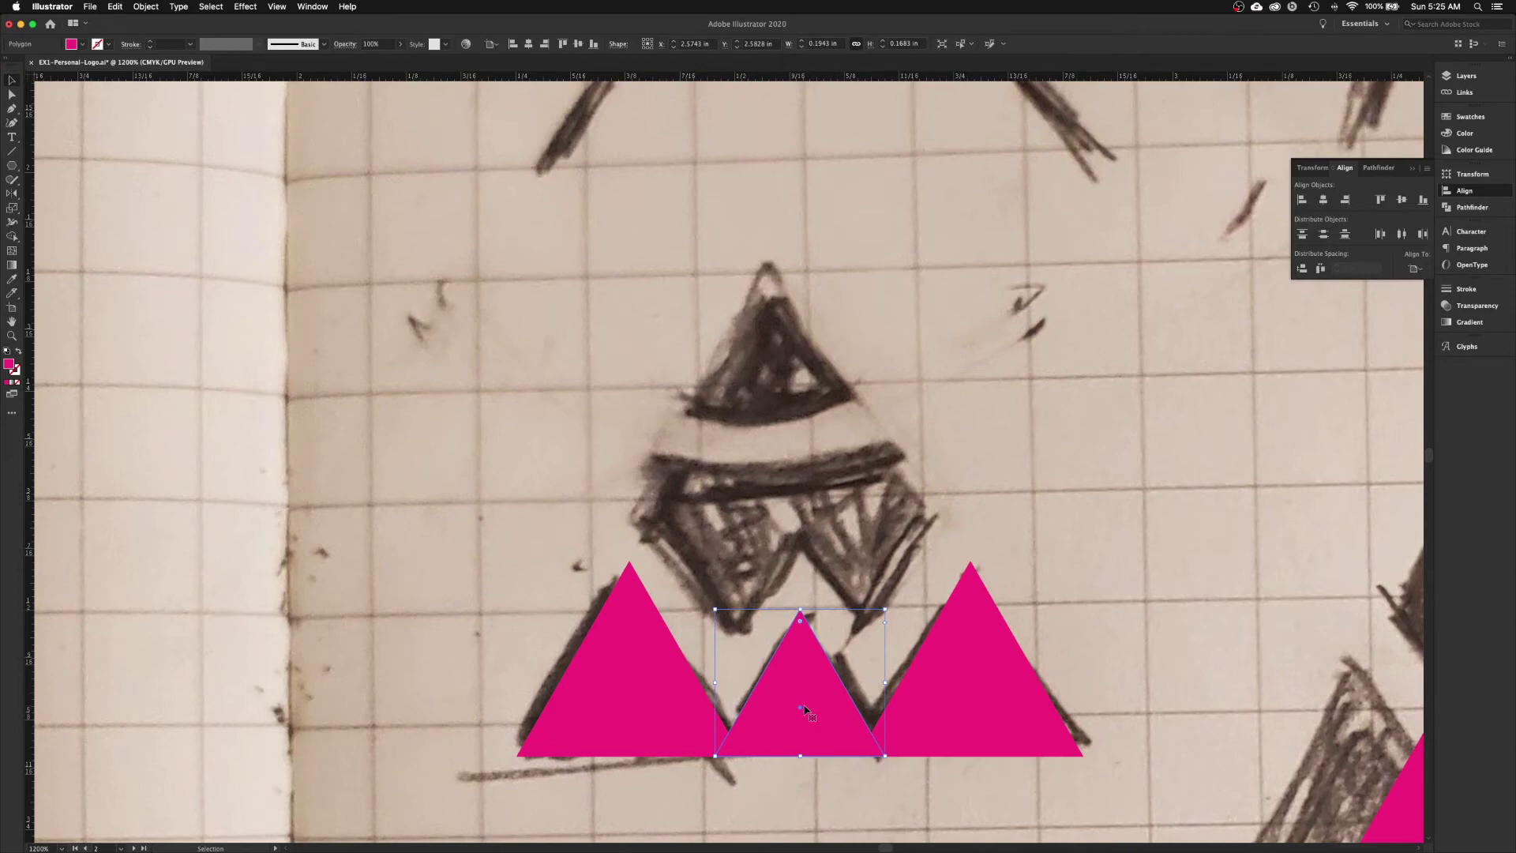
key(a)
key(v)
key(a)
key(v)
drag(808, 666, 820, 428)
drag(820, 429, 820, 429)
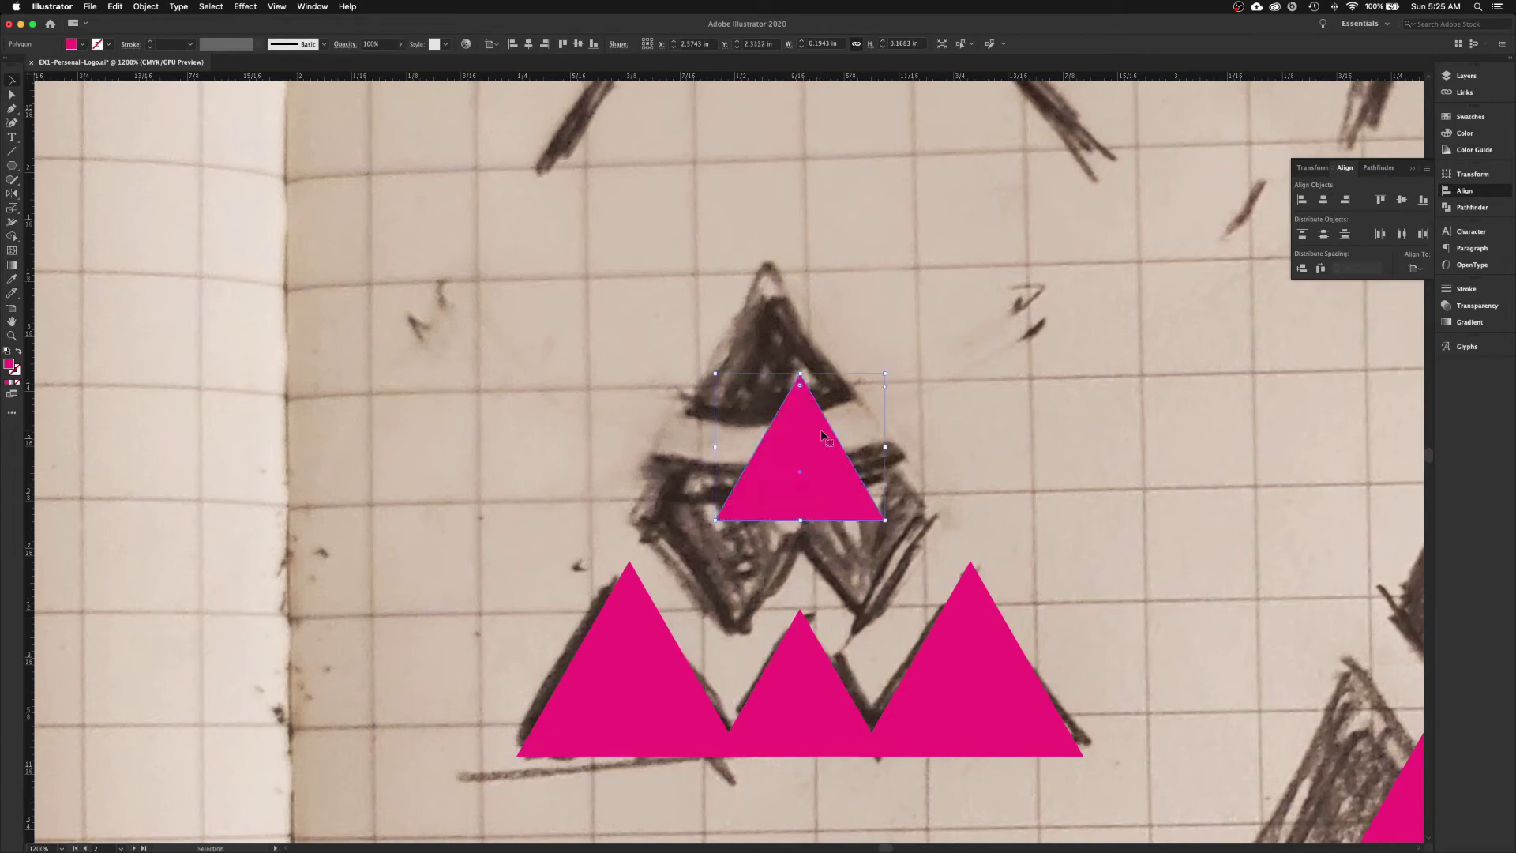
drag(799, 375, 803, 266)
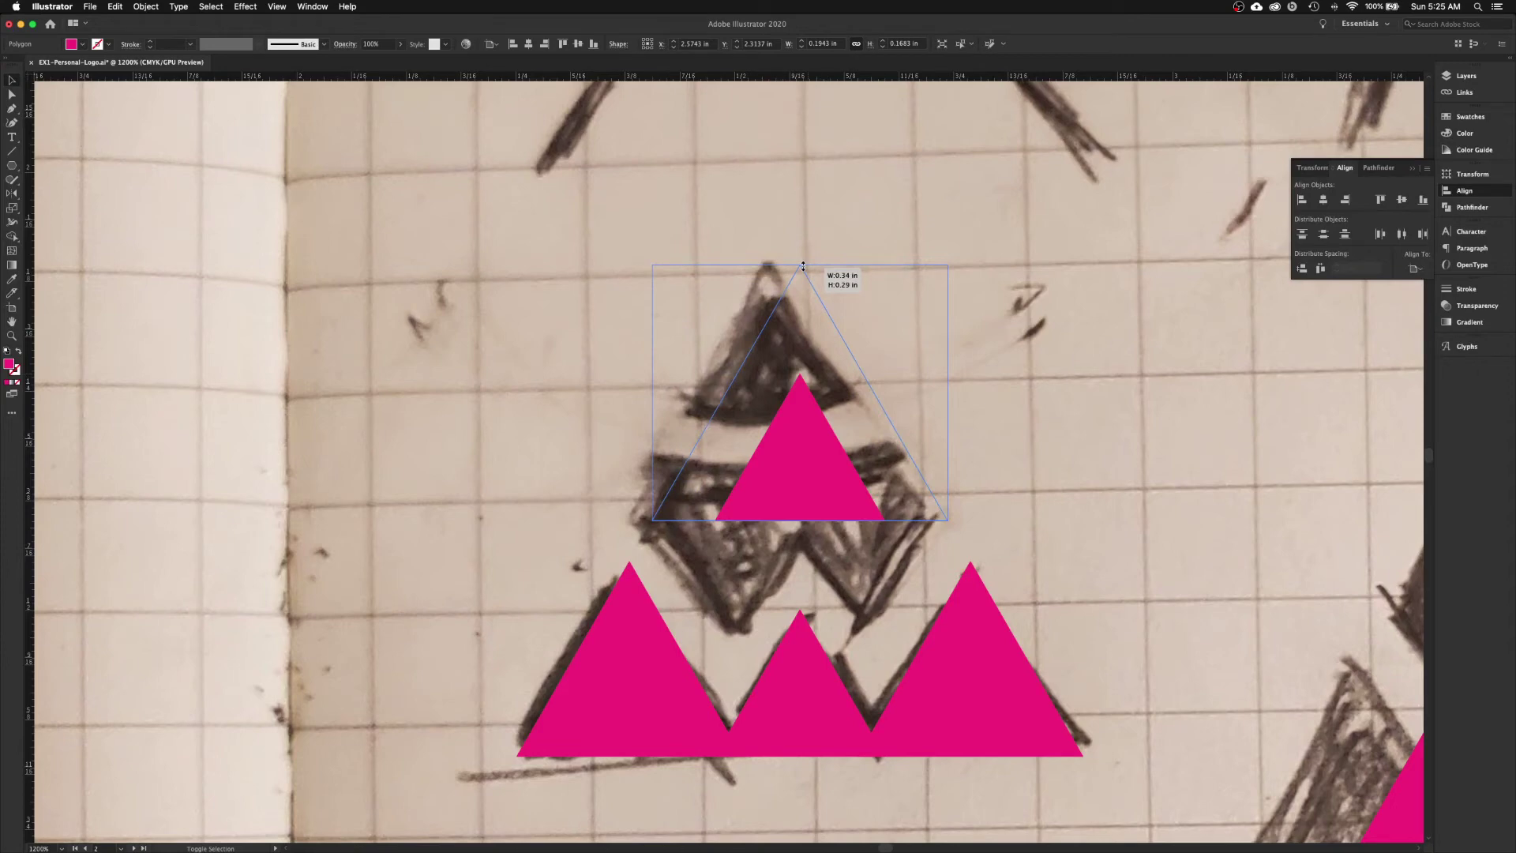
drag(803, 266, 803, 266)
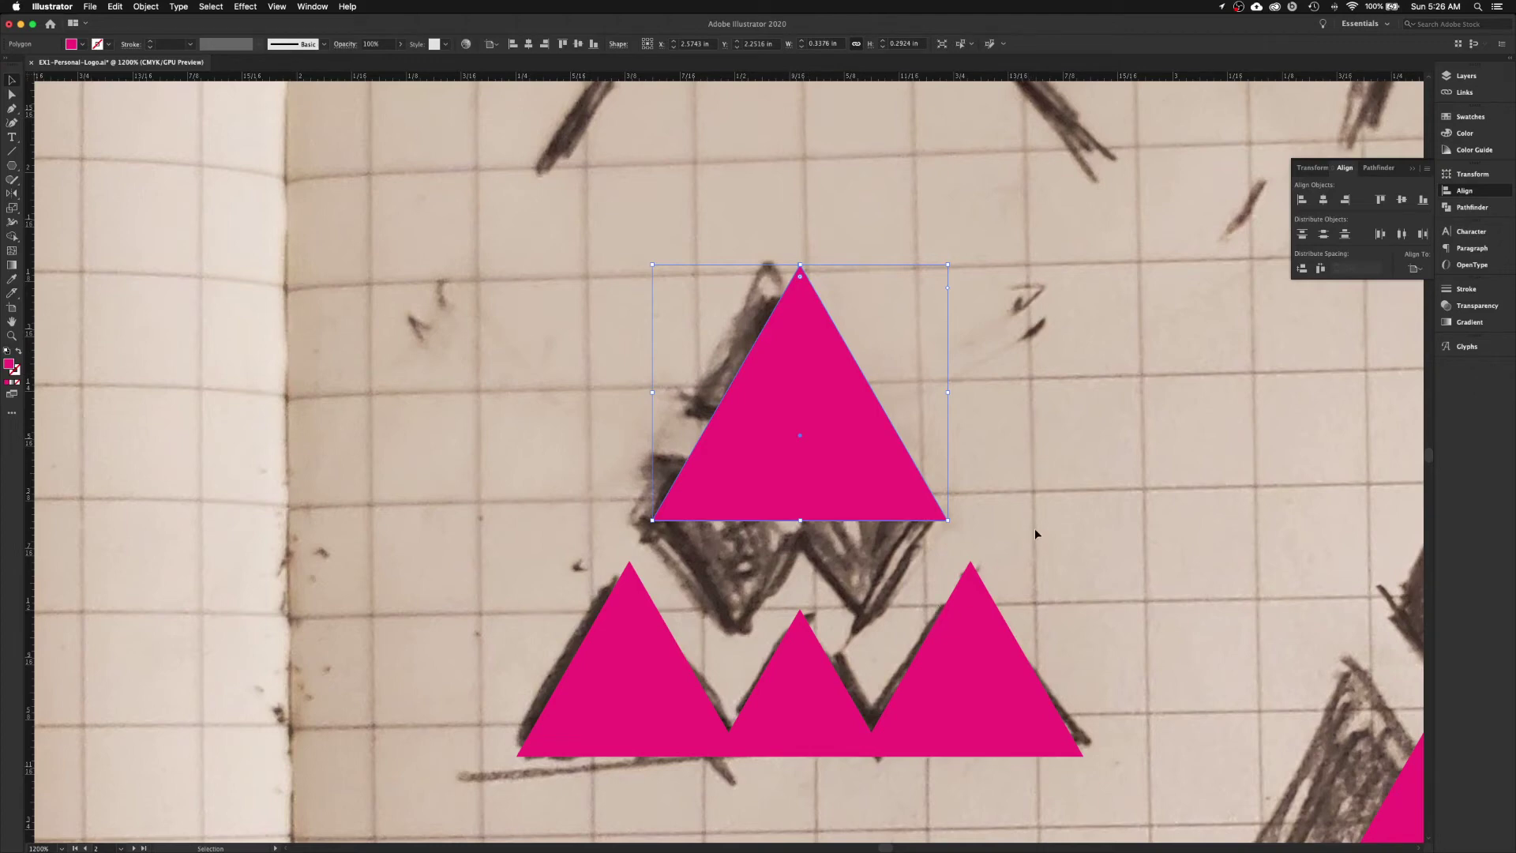
click(1009, 557)
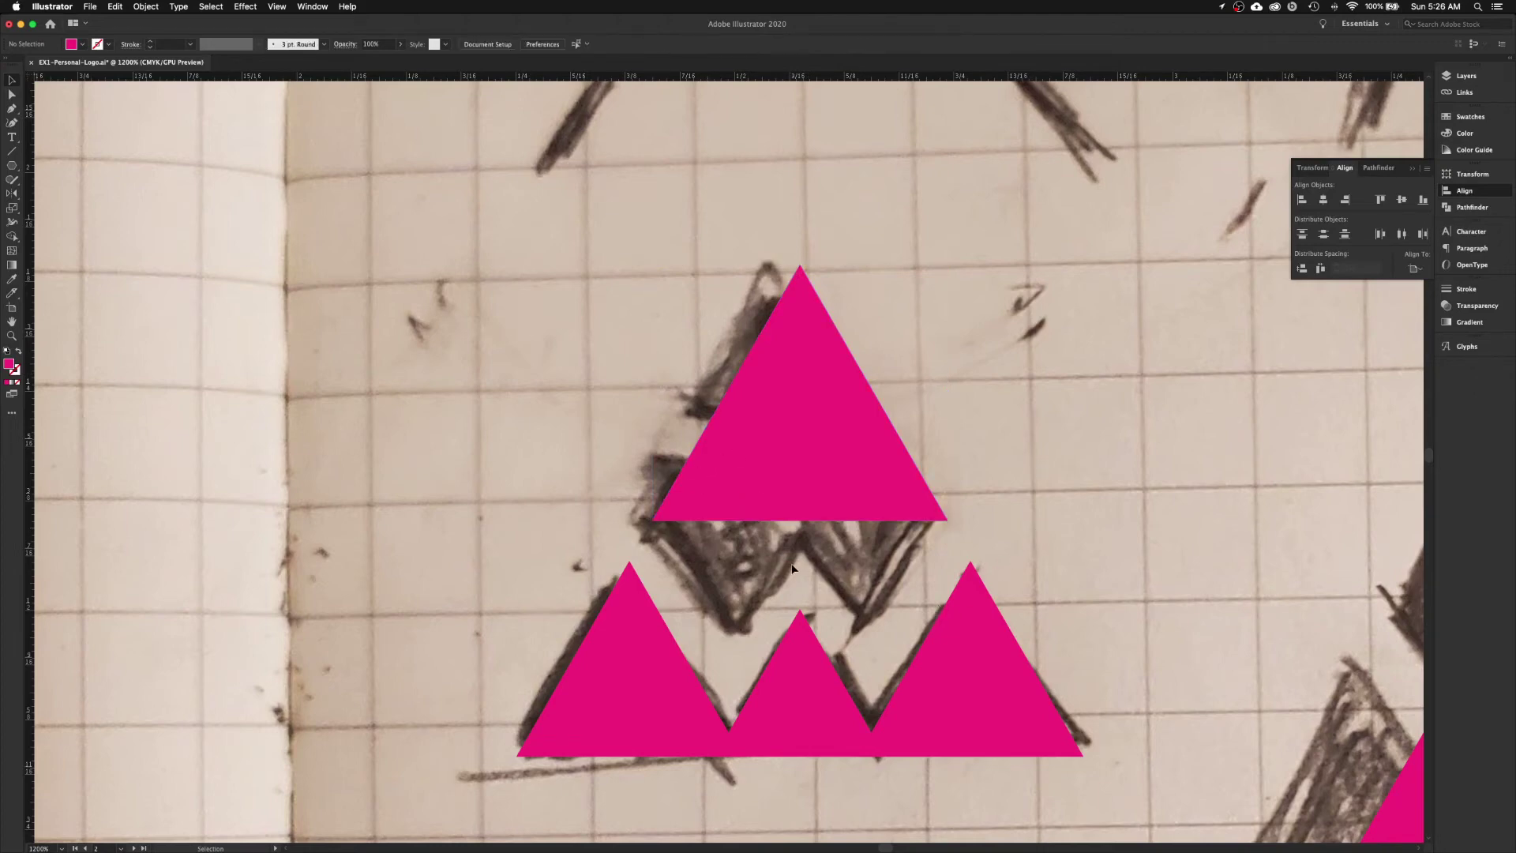
- Place two inverted copies of the small triangle side by side under the large peak and align their top edges
drag(813, 719, 761, 551)
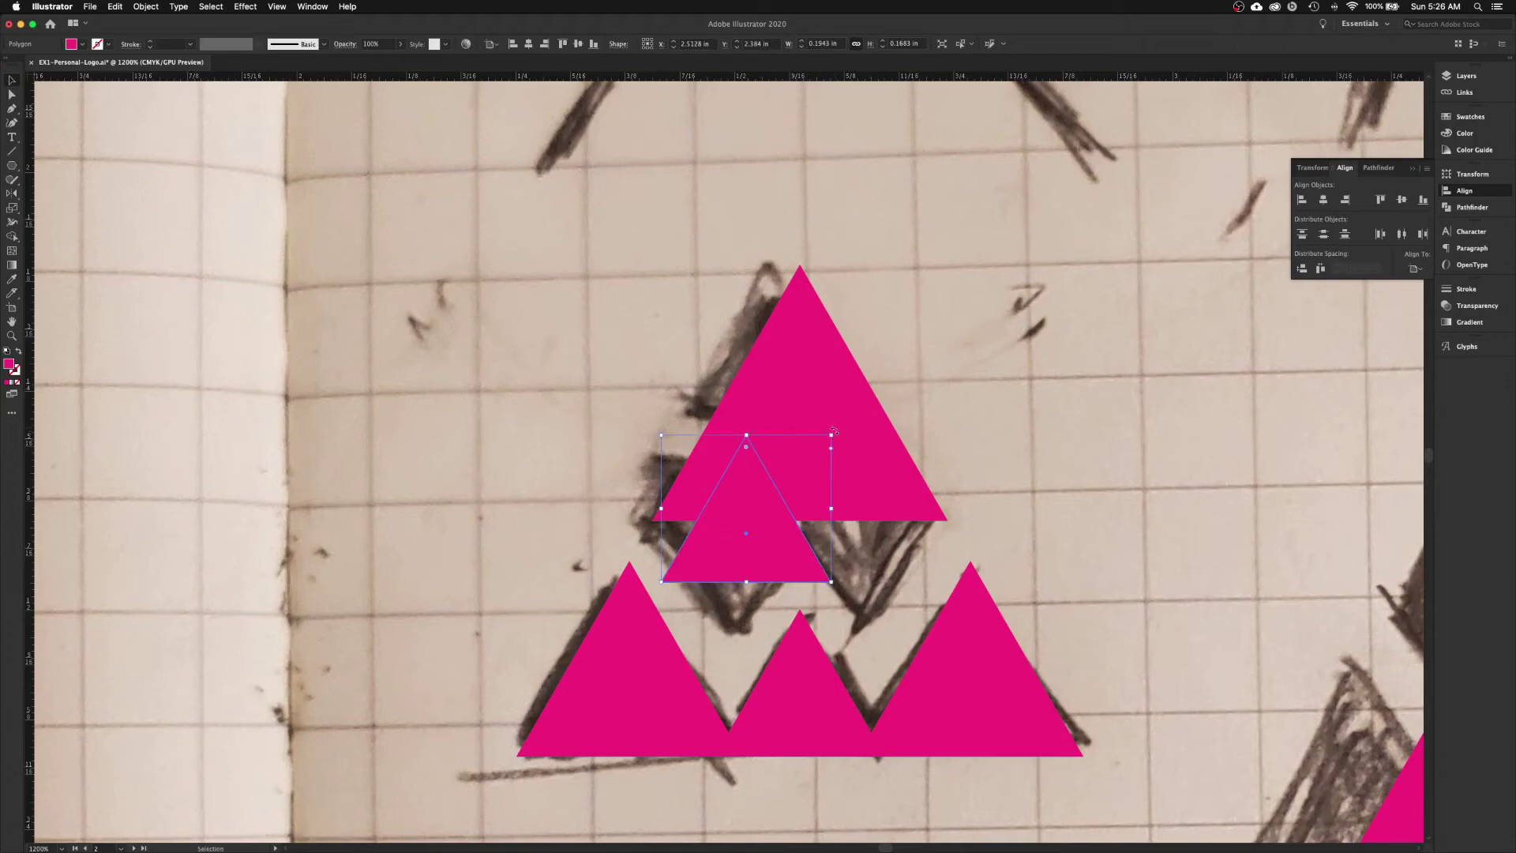
scroll(834, 431, up, 1)
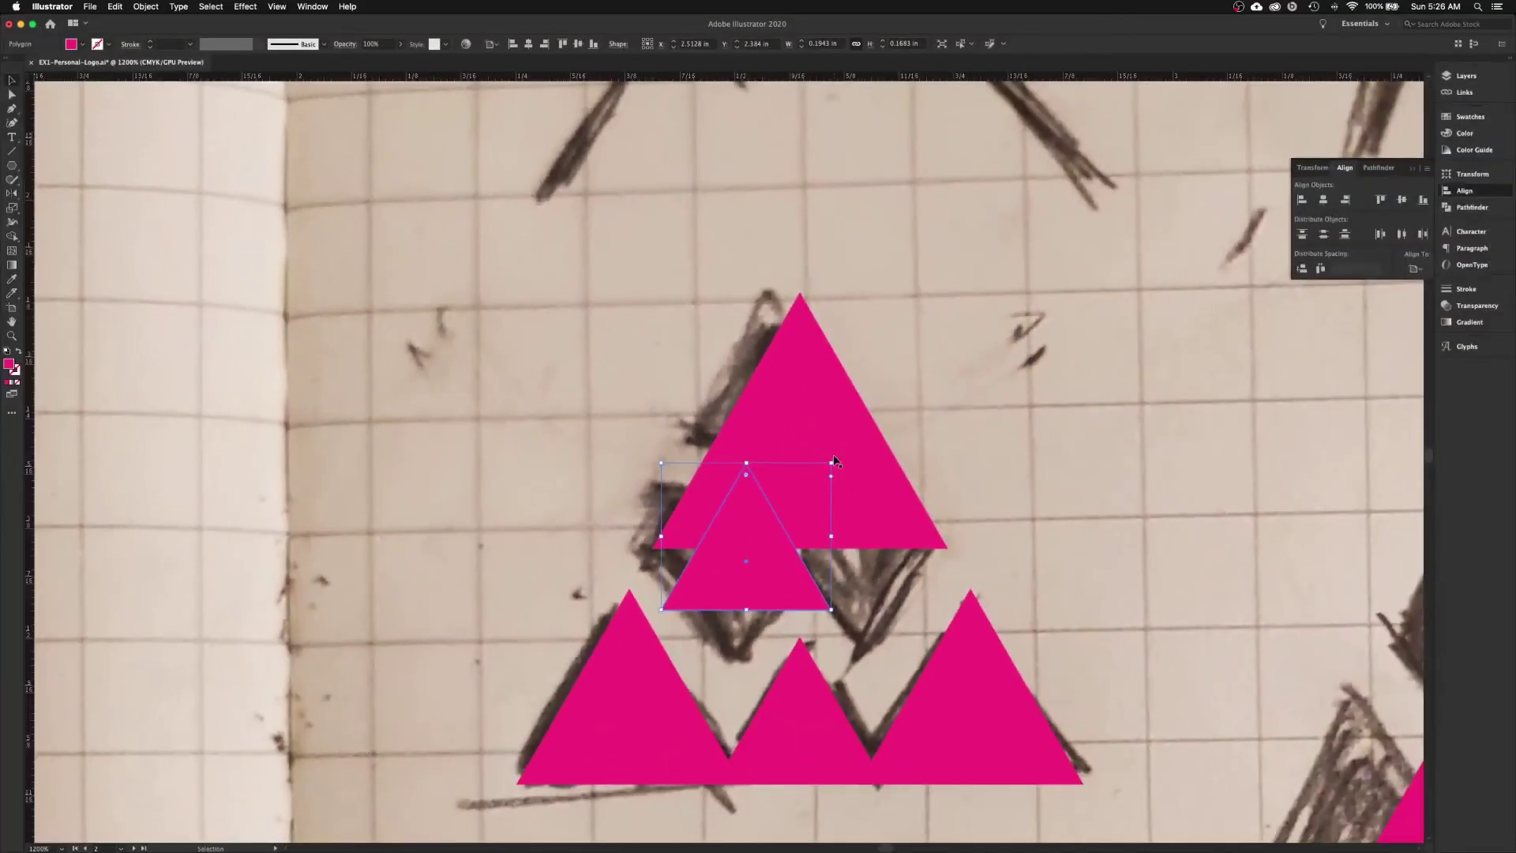
drag(837, 457, 888, 607)
shift+click(691, 615)
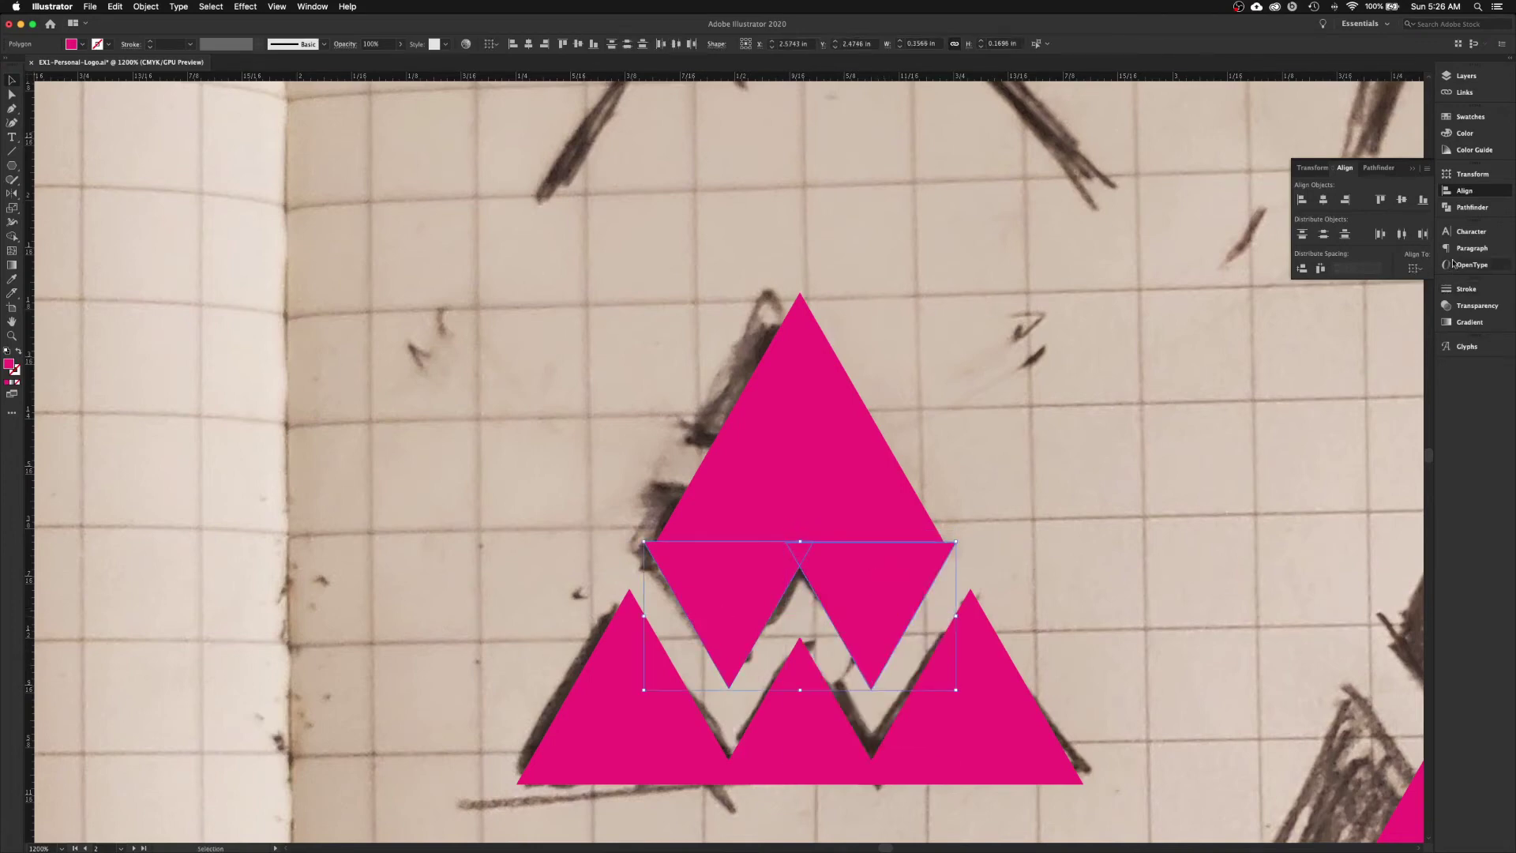
click(1379, 201)
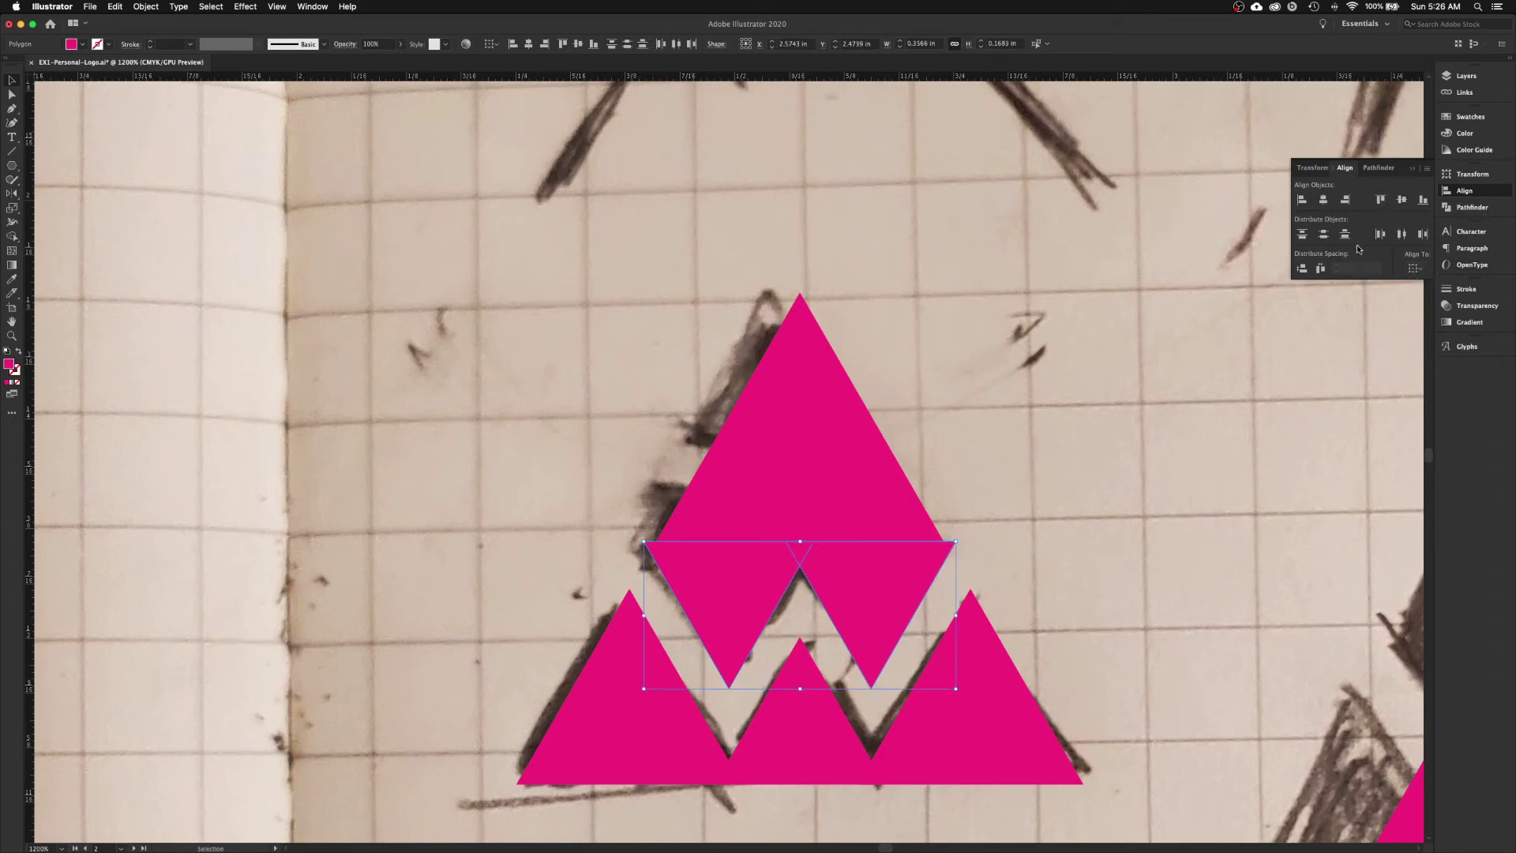
click(1128, 452)
- Resize the large peak triangle to about 0.354 in wide, fitting its base to the outer corners of the inverted triangles
click(813, 473)
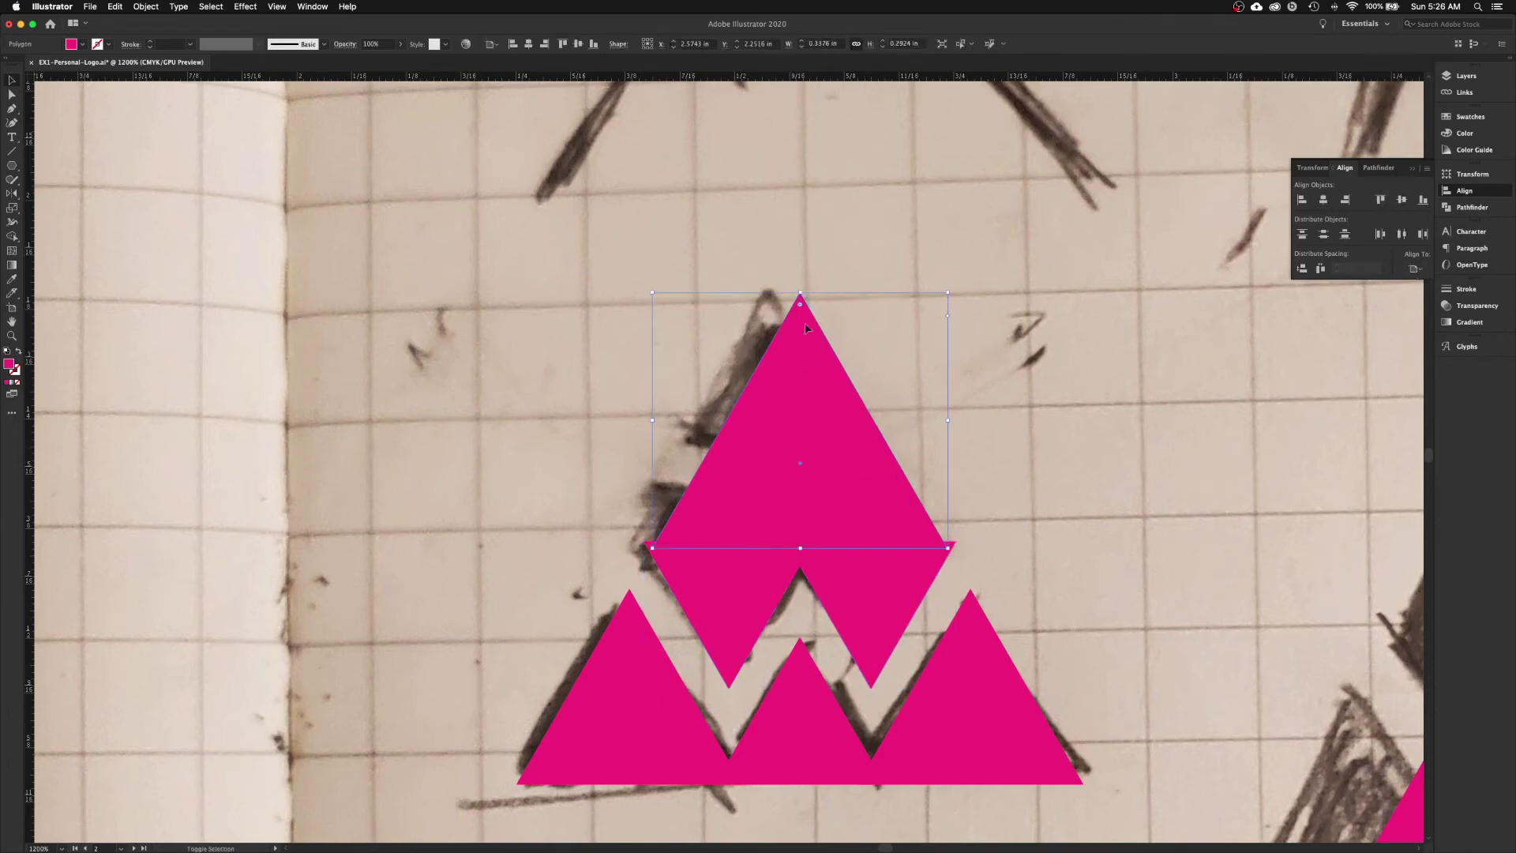
drag(802, 291, 807, 275)
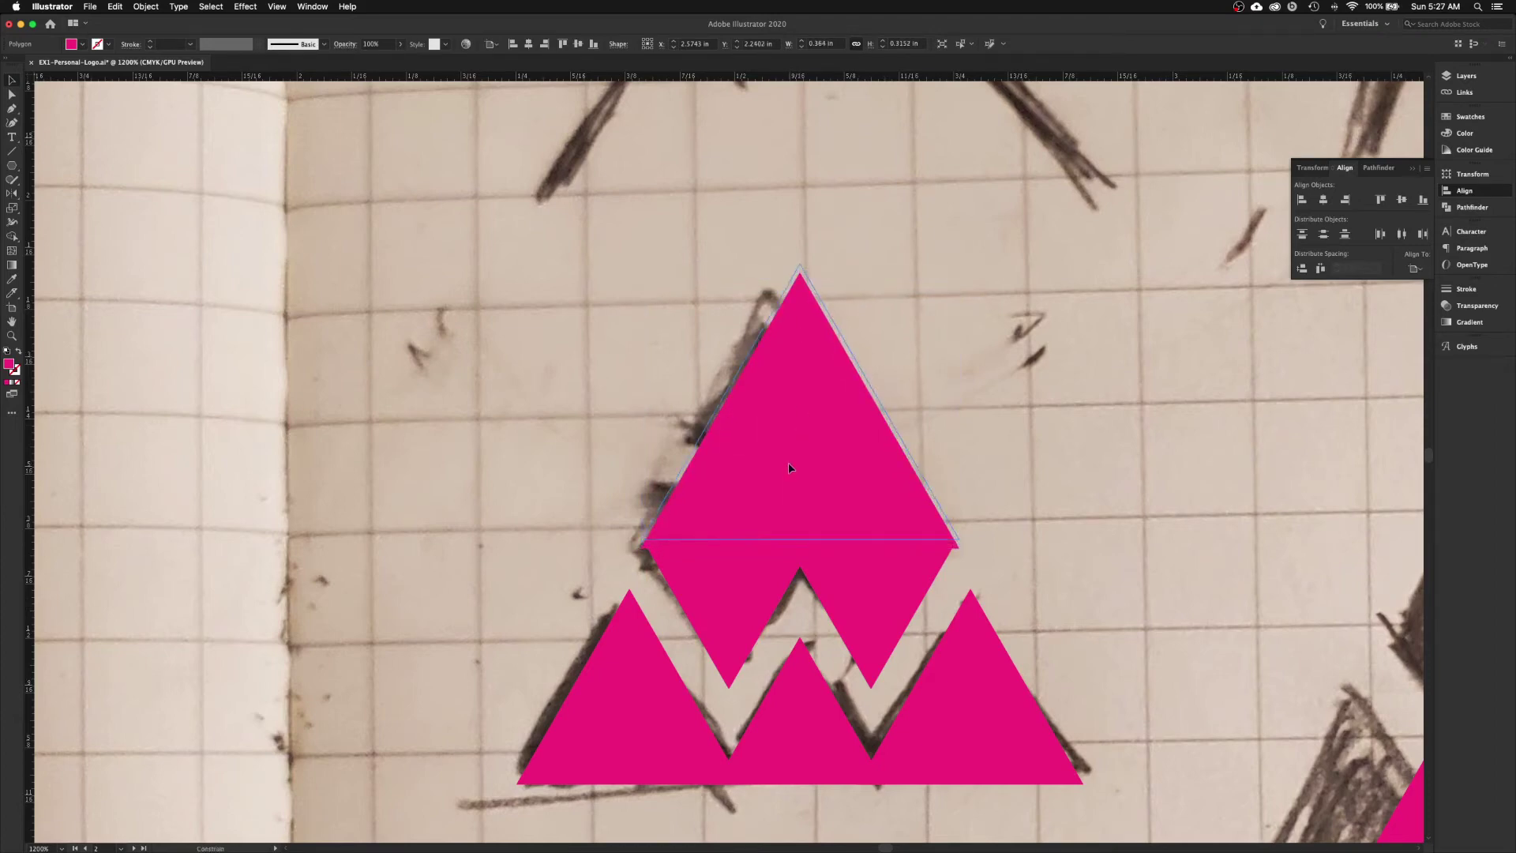
drag(789, 467, 787, 475)
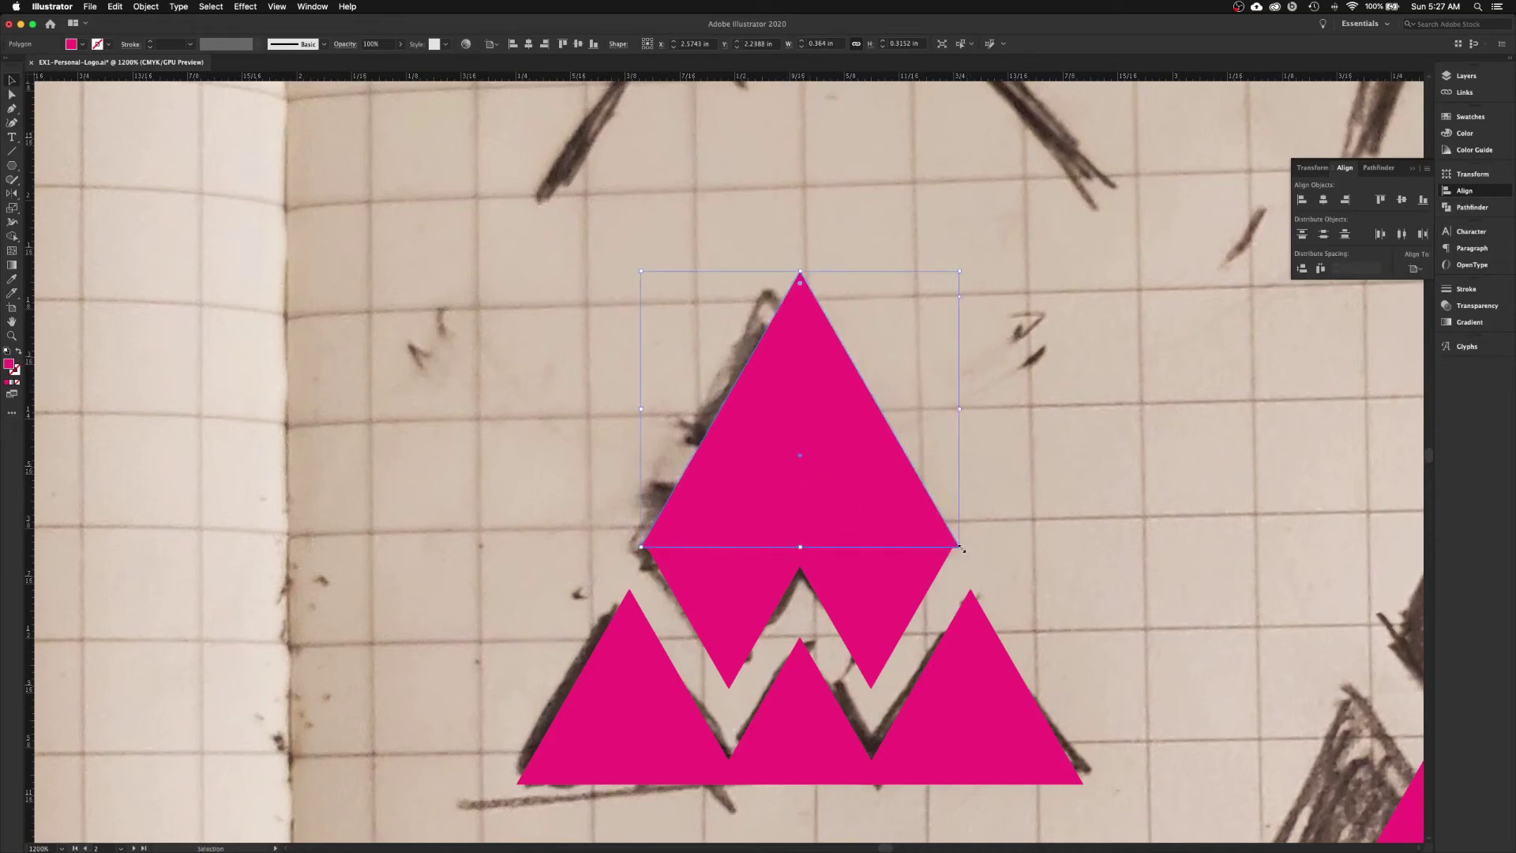
drag(960, 546, 957, 545)
click(1030, 556)
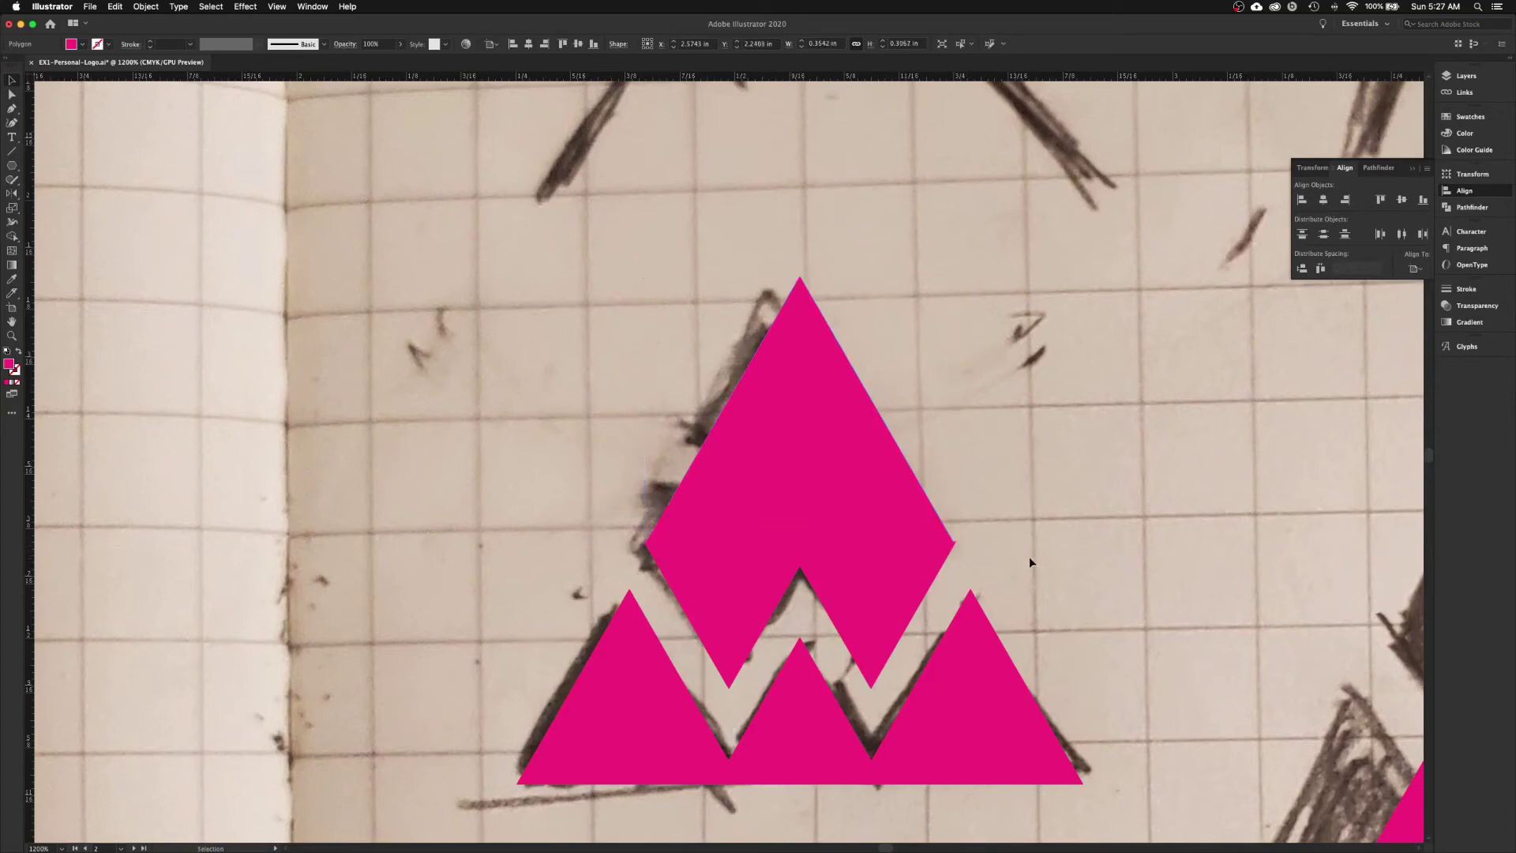
- Nudge the large peak triangle slightly up so its base lines up with the top edges of the inverted triangles
click(906, 524)
key(a)
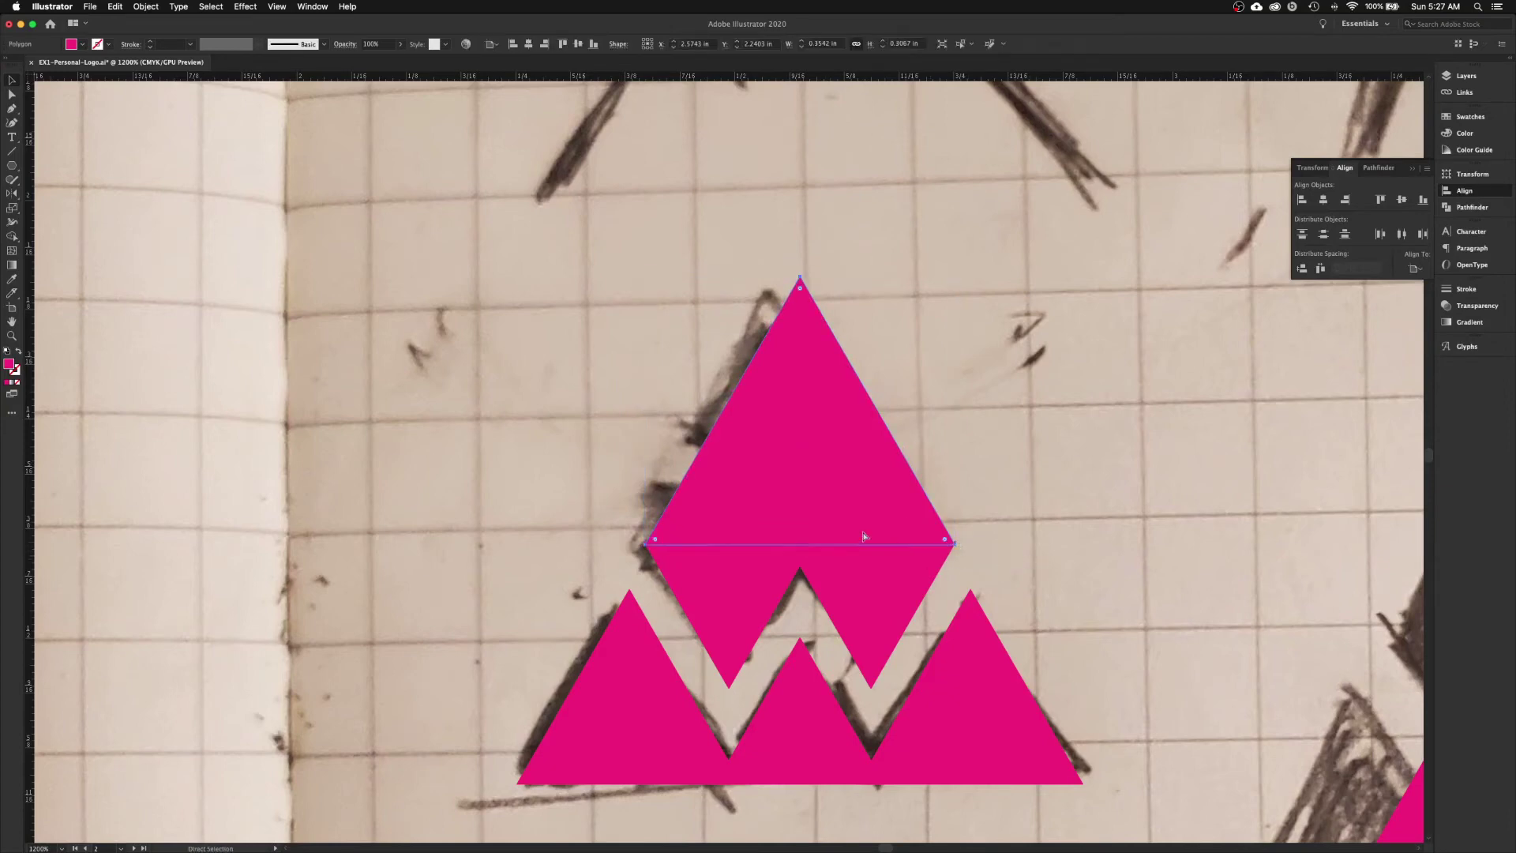
key(super+equal)
key(super+equal)
key(v)
scroll(654, 654, down, 1)
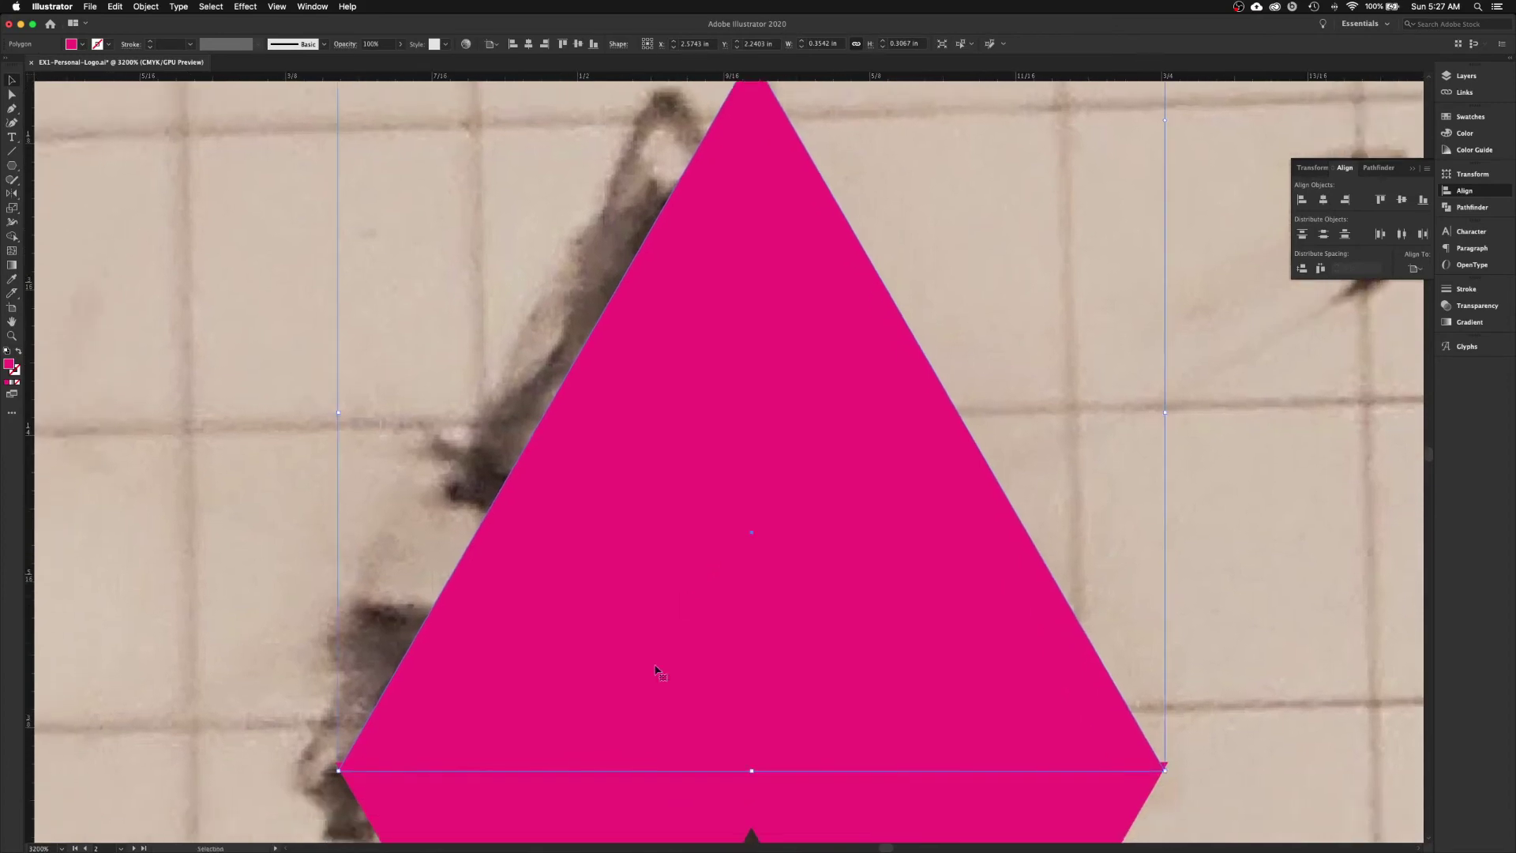
drag(655, 666, 651, 664)
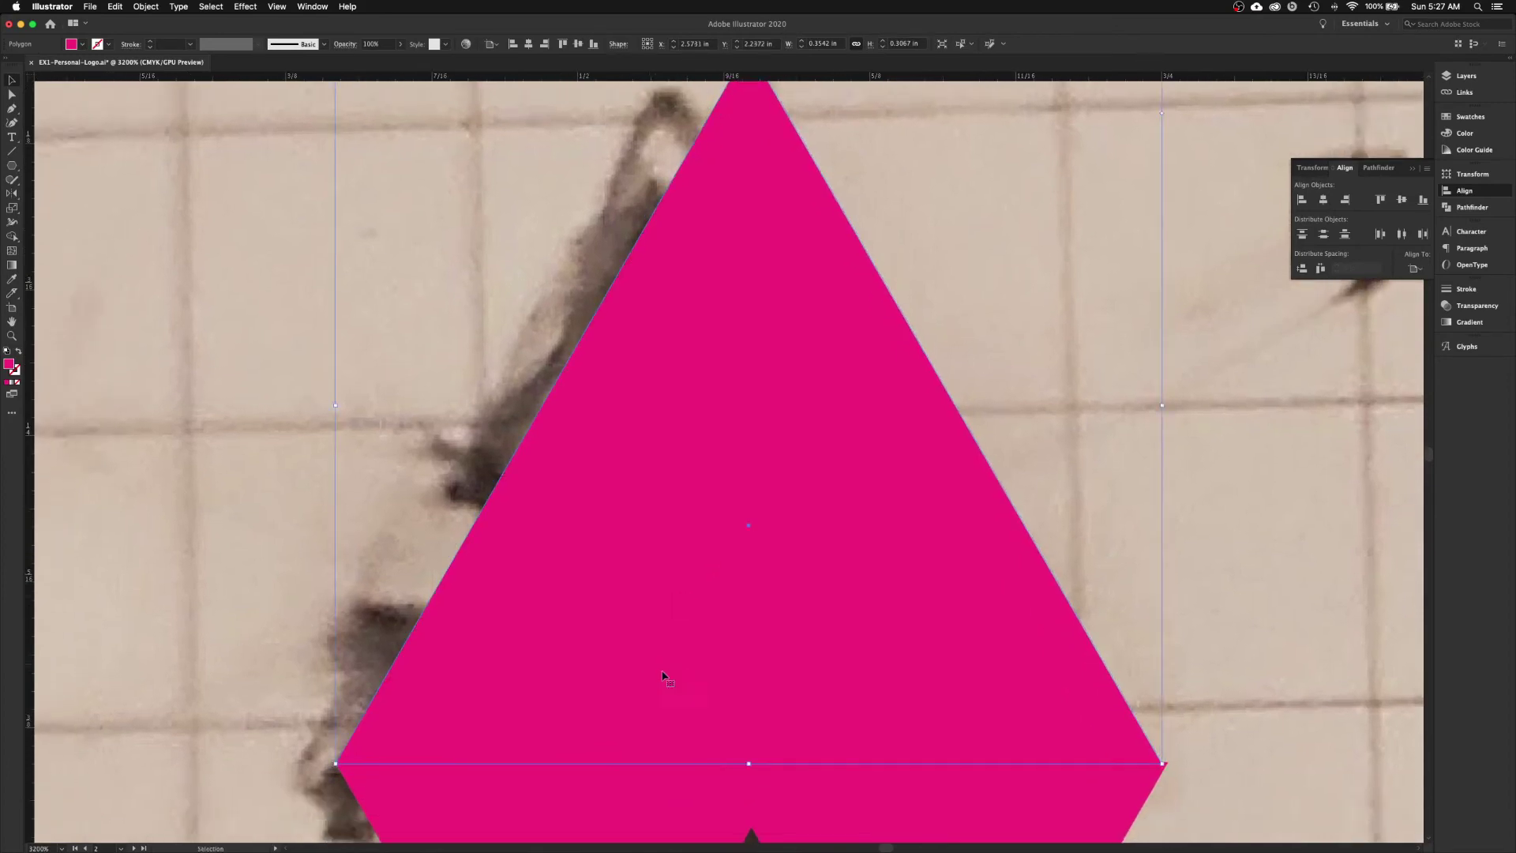
- Enlarge the large peak triangle proportionally to about 0.357 in wide and deselect it
key(space)
drag(1001, 537, 812, 579)
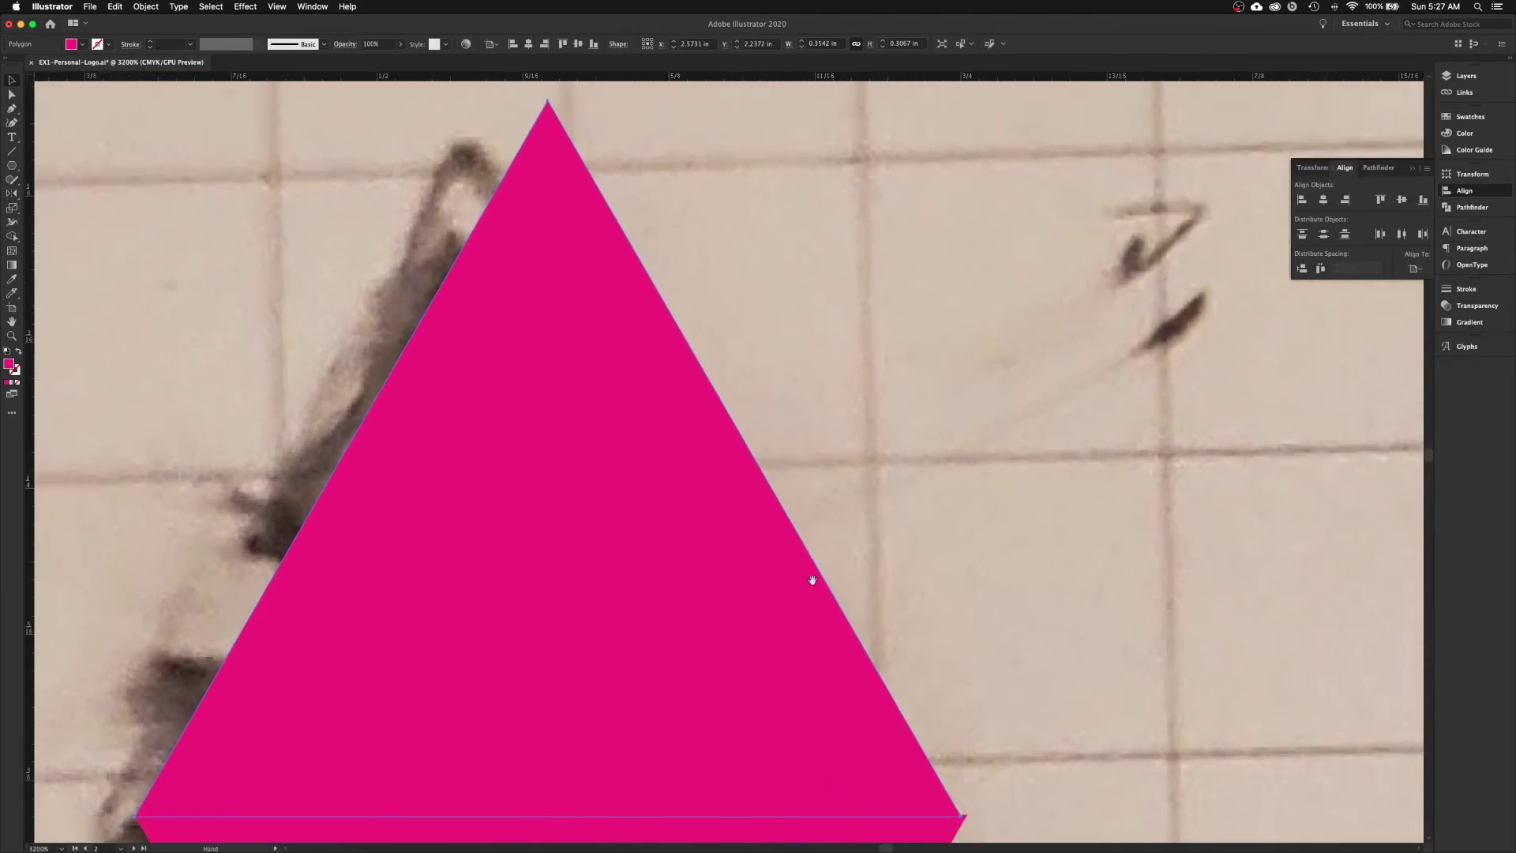
key(a)
key(super+minus)
key(v)
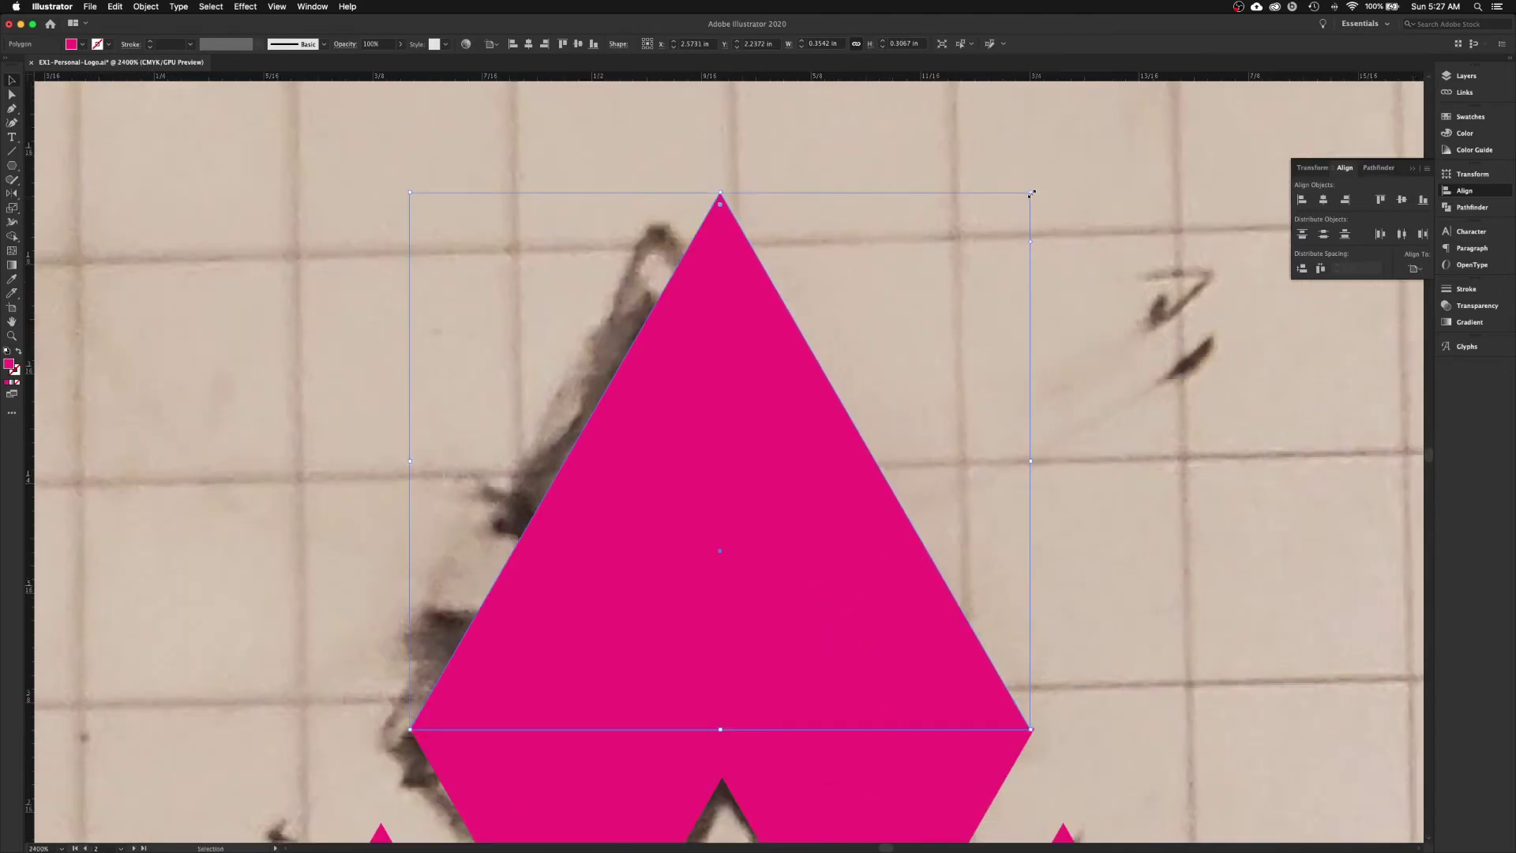
drag(1031, 193, 1044, 193)
click(1109, 325)
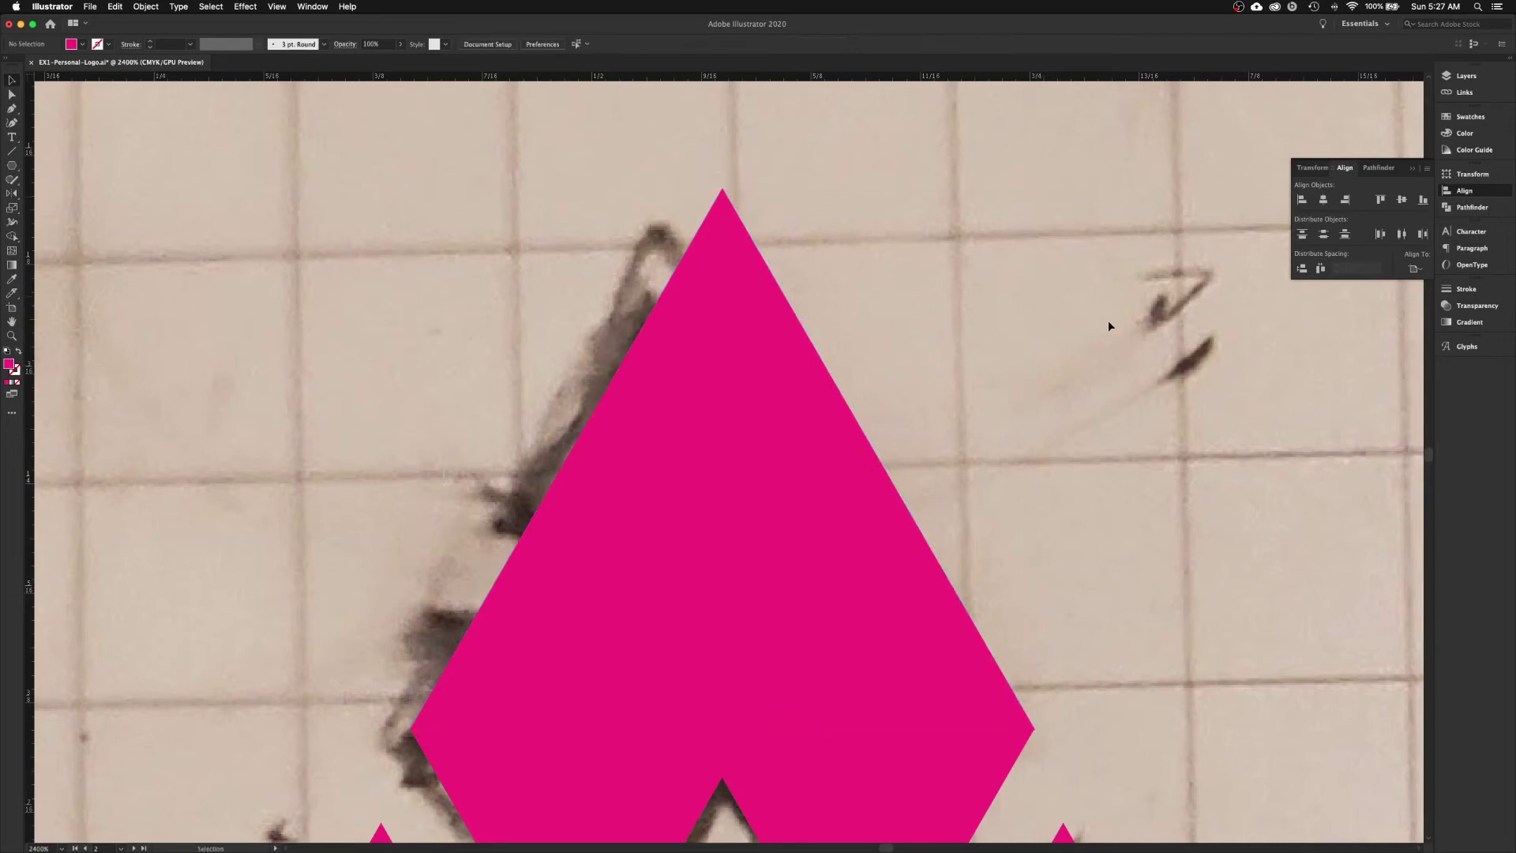
- Refine the large peak triangle's width to about 0.356 in at its lower right corner
drag(897, 737, 846, 500)
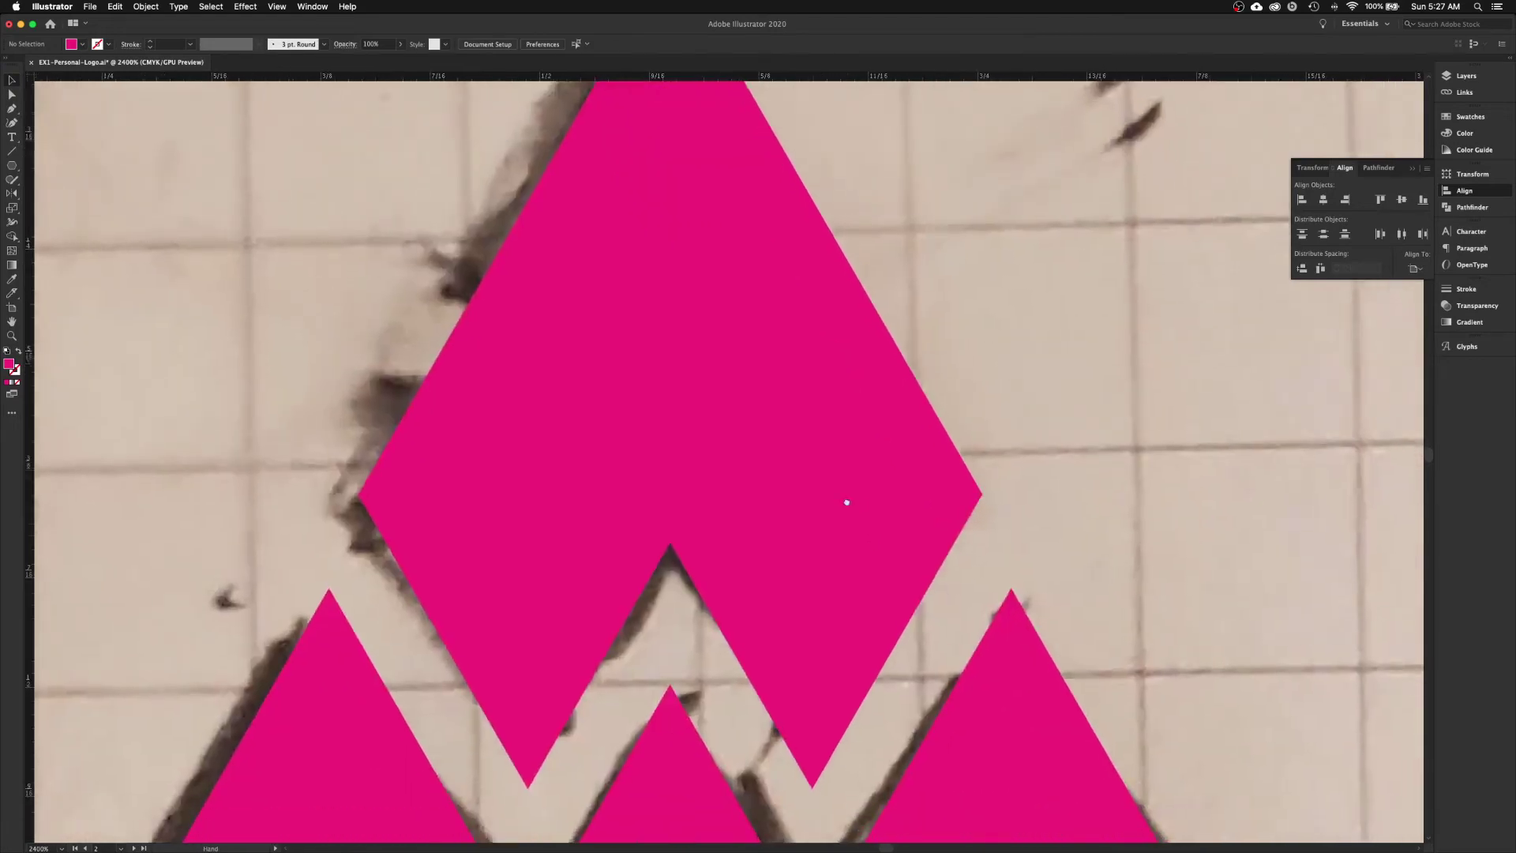
click(931, 466)
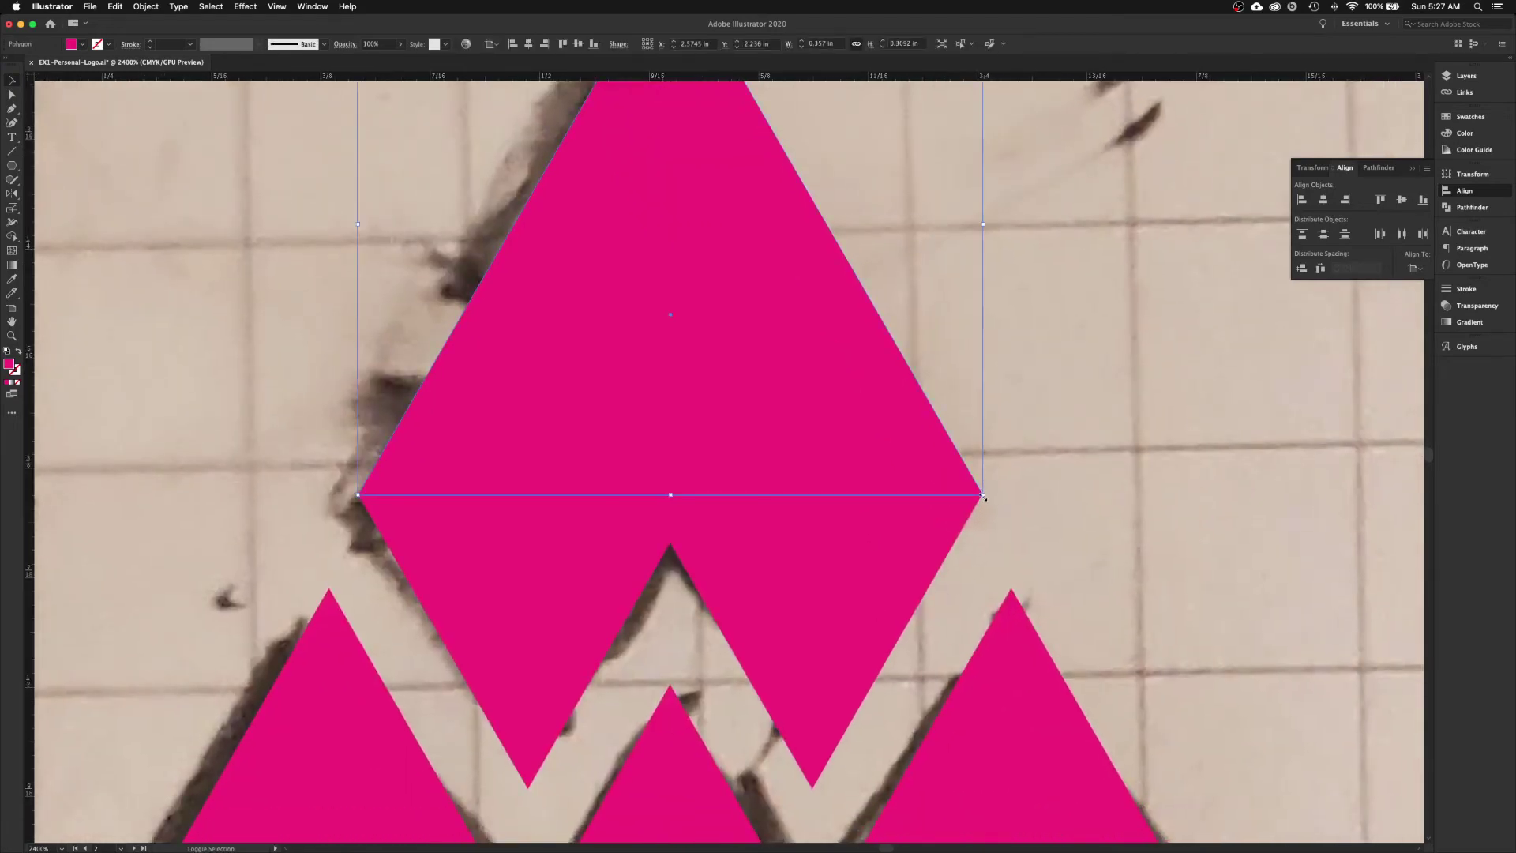
drag(982, 494, 984, 495)
click(1051, 561)
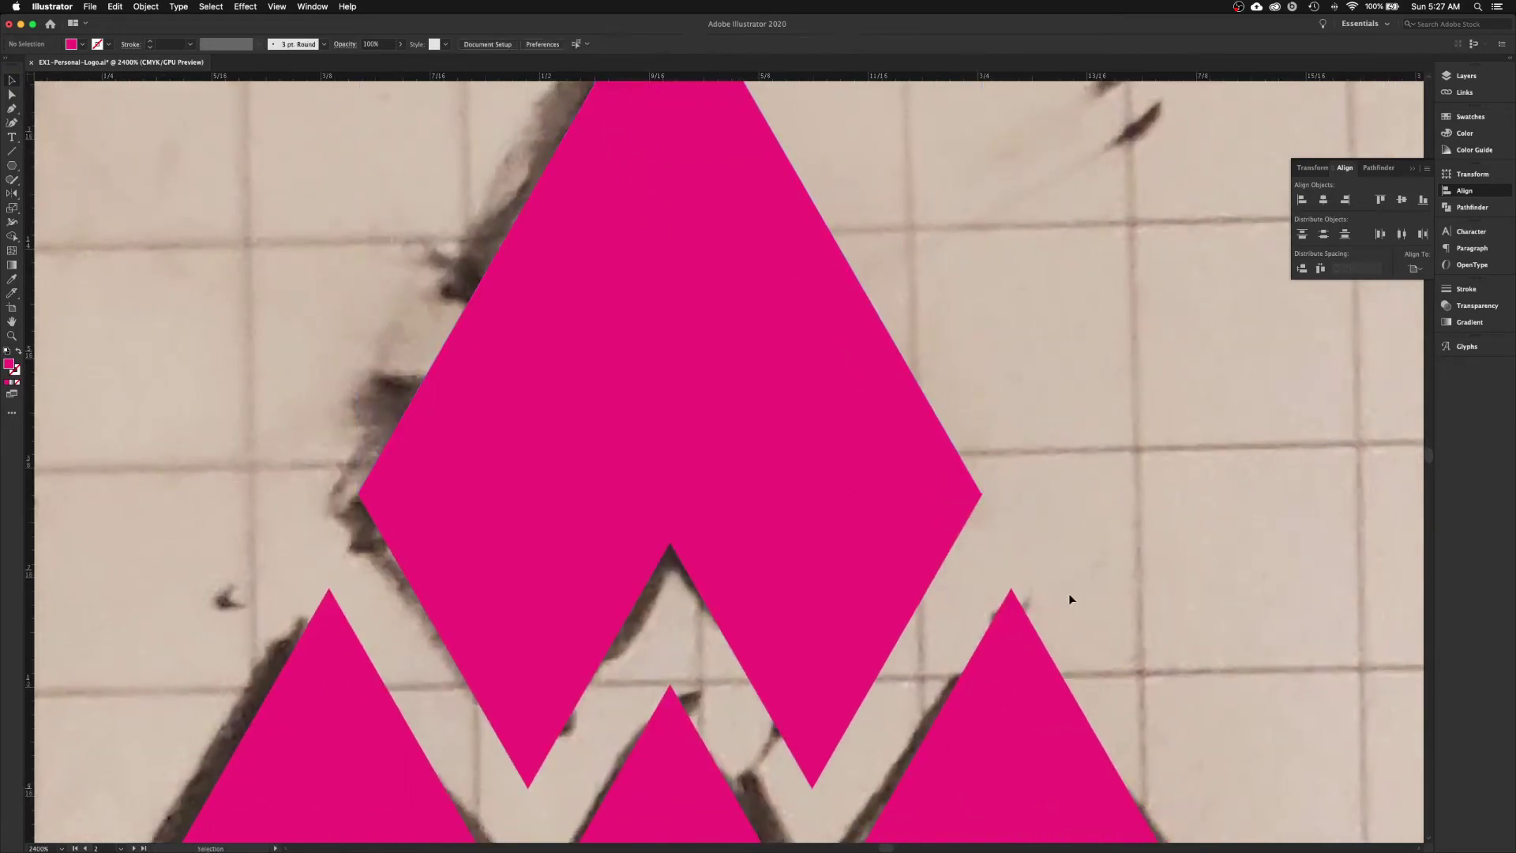
- Fit the peak triangle's lower right corner exactly onto the inverted triangle's outer corner, making it about 0.3567 in wide
click(954, 472)
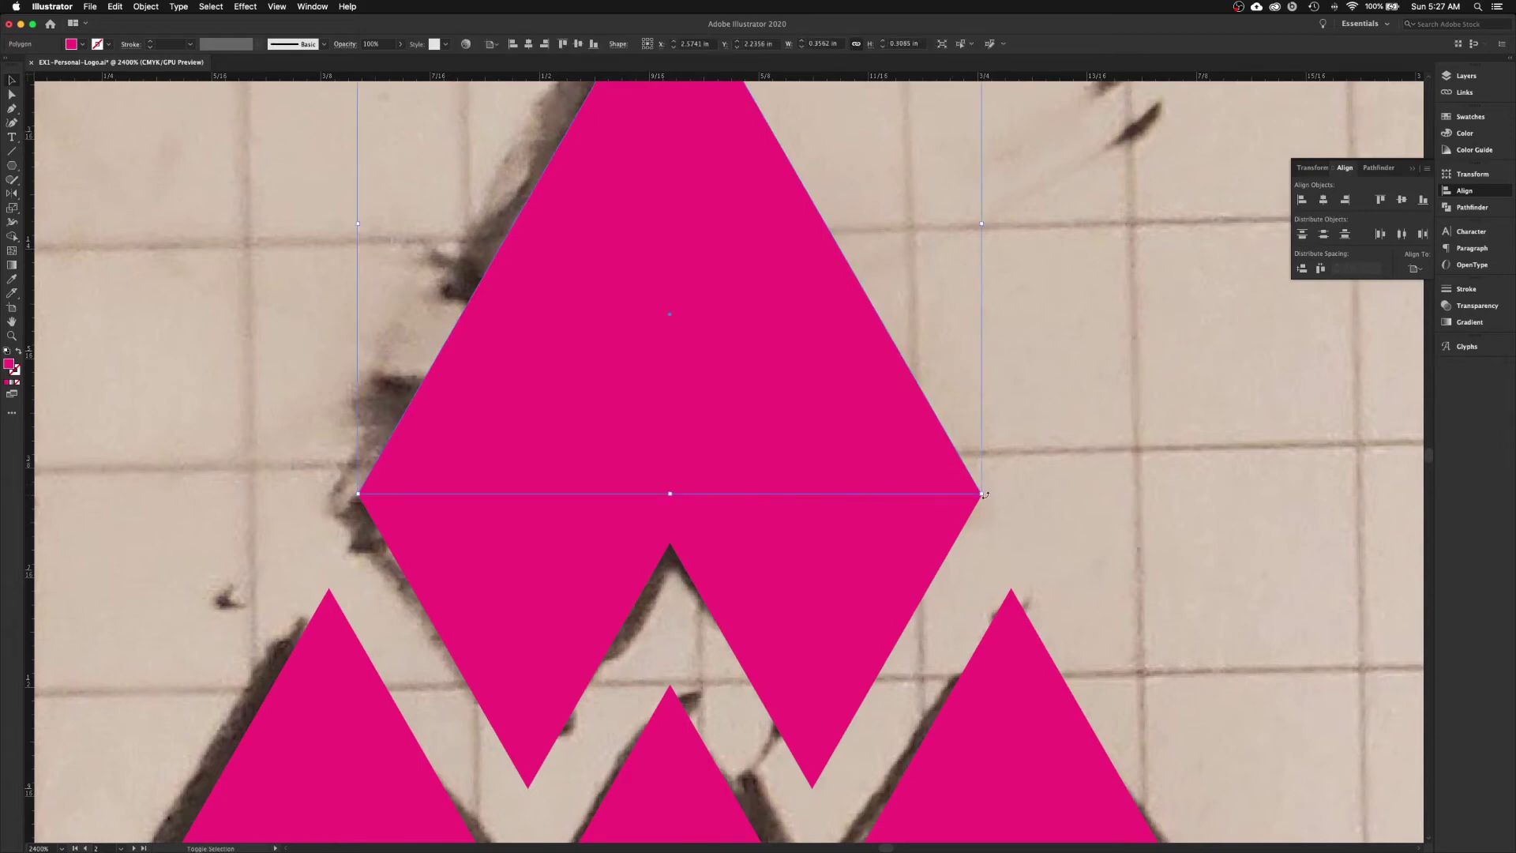
key(z)
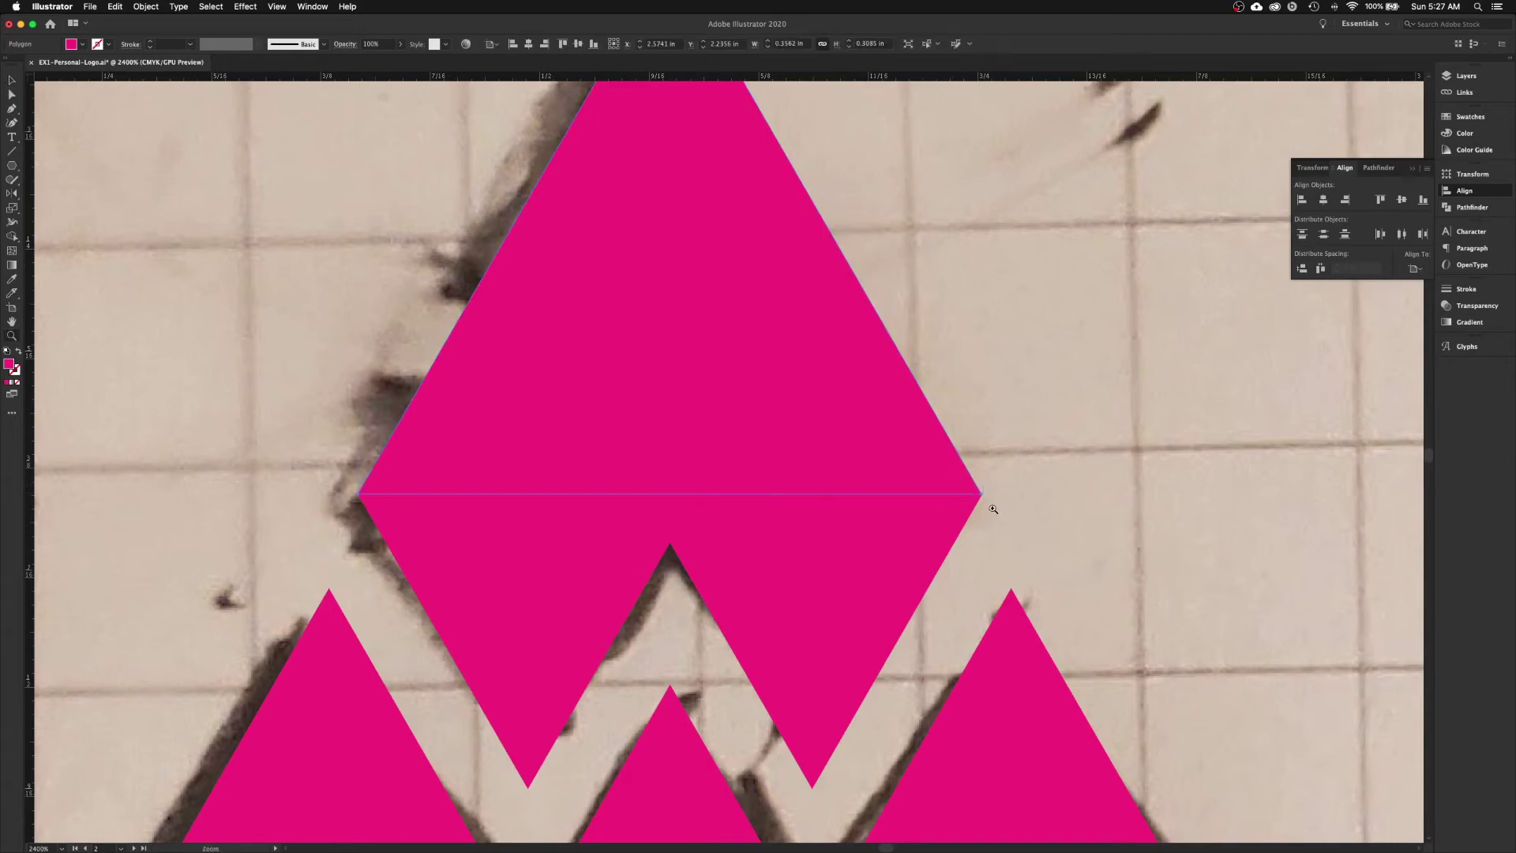
drag(958, 462, 1038, 555)
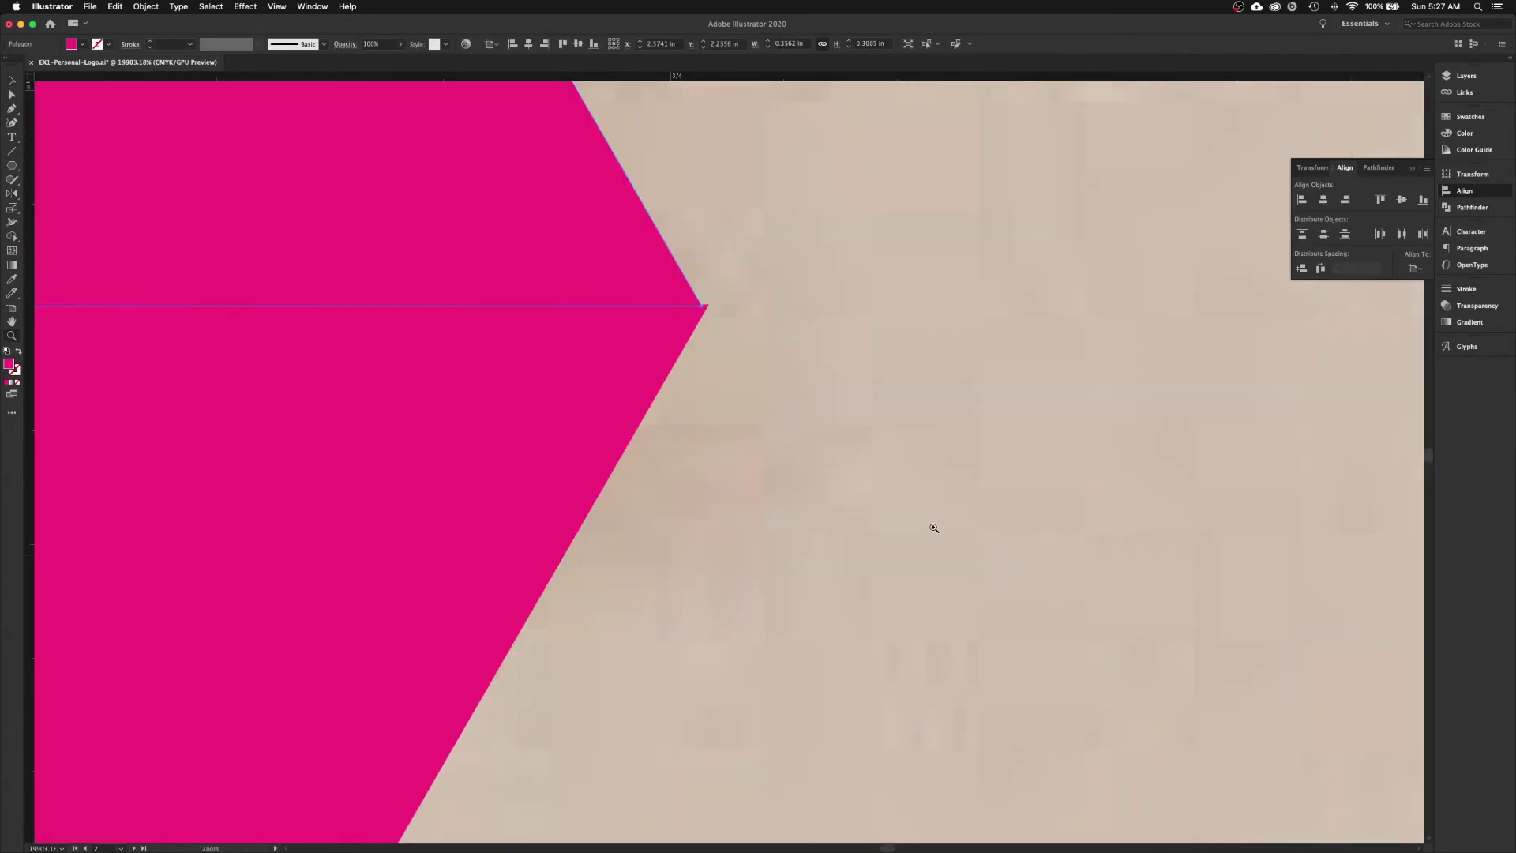
key(v)
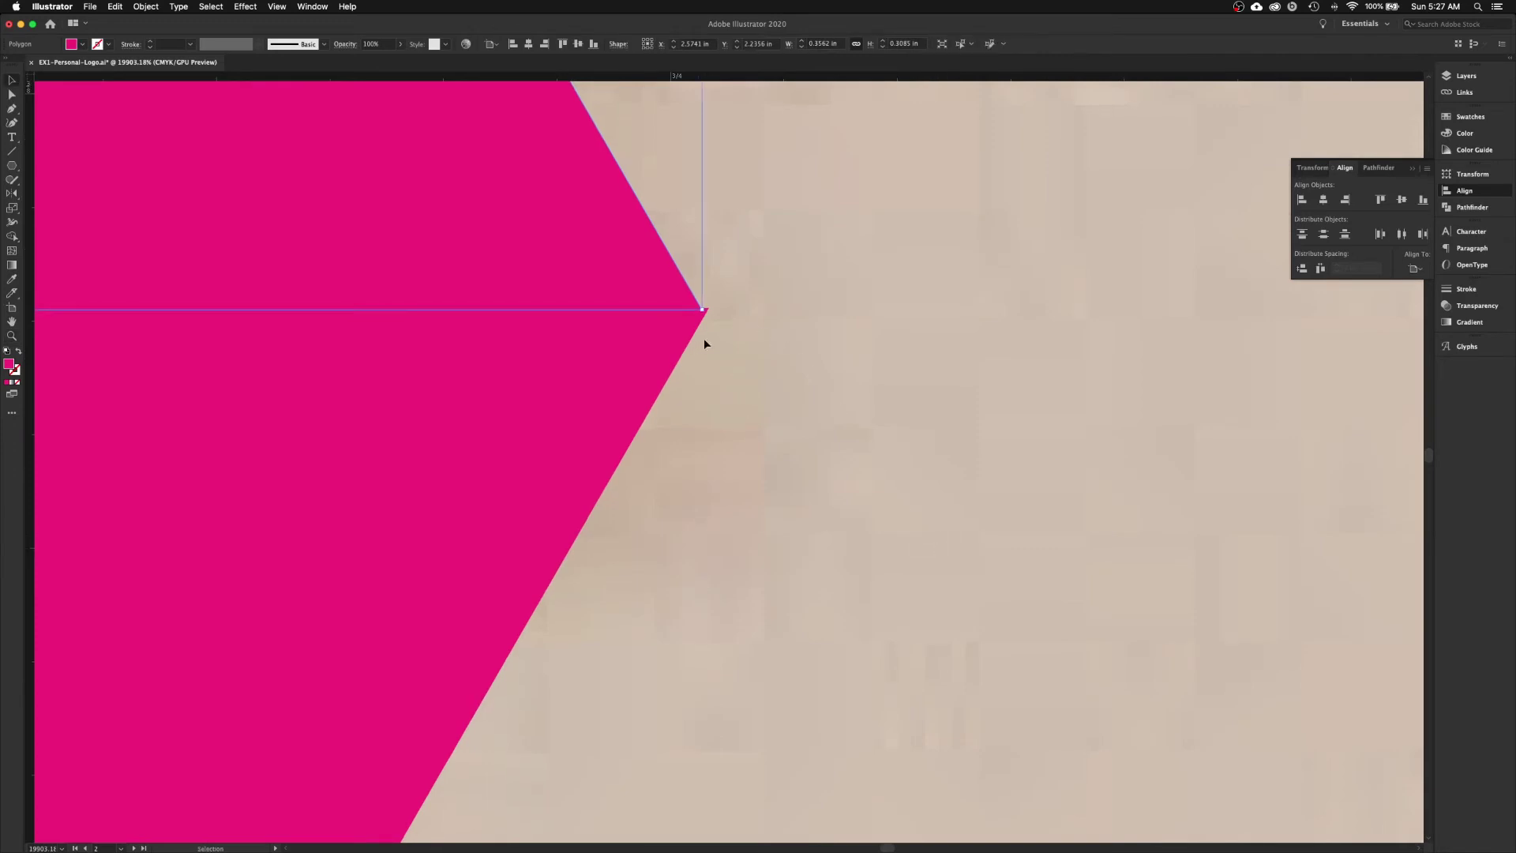
drag(703, 306, 716, 326)
drag(715, 322, 709, 315)
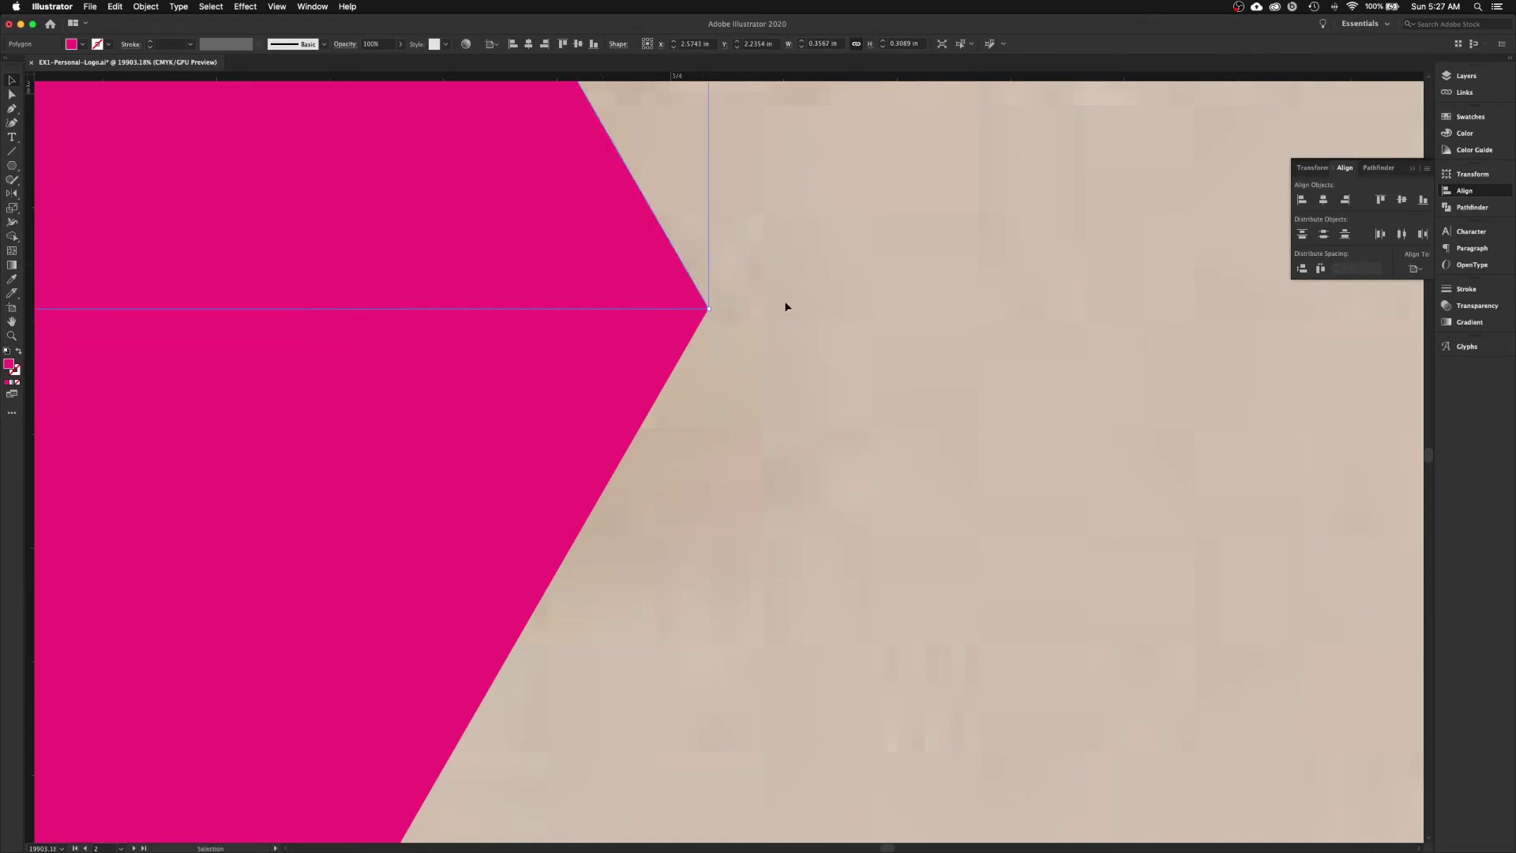
click(833, 307)
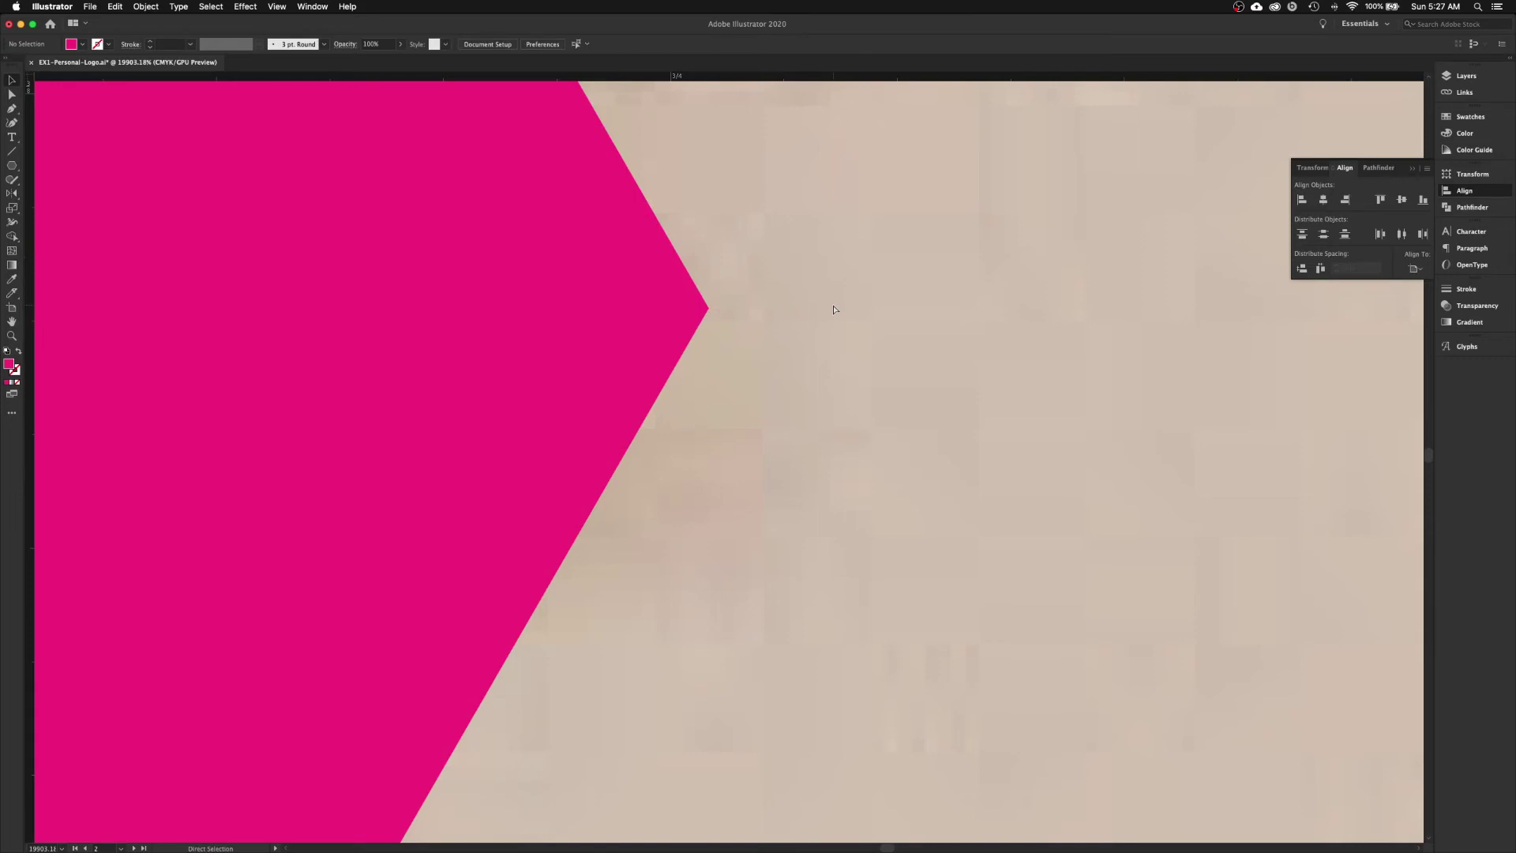
- Compare the traced mountain with the remaining mountain sketches below it on the notebook page
key(super+0)
key(z)
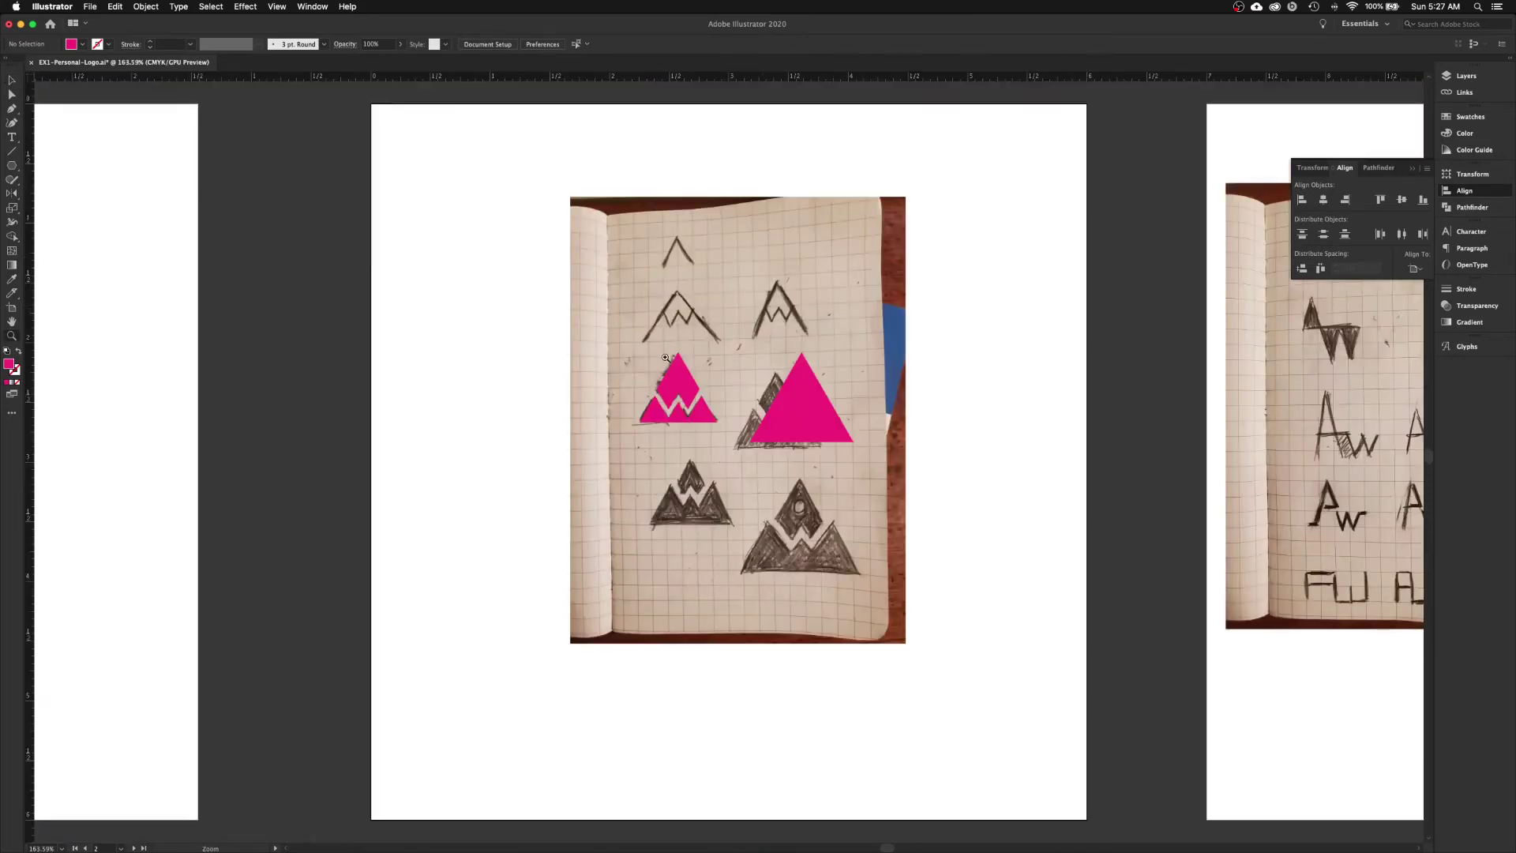
drag(620, 327, 778, 475)
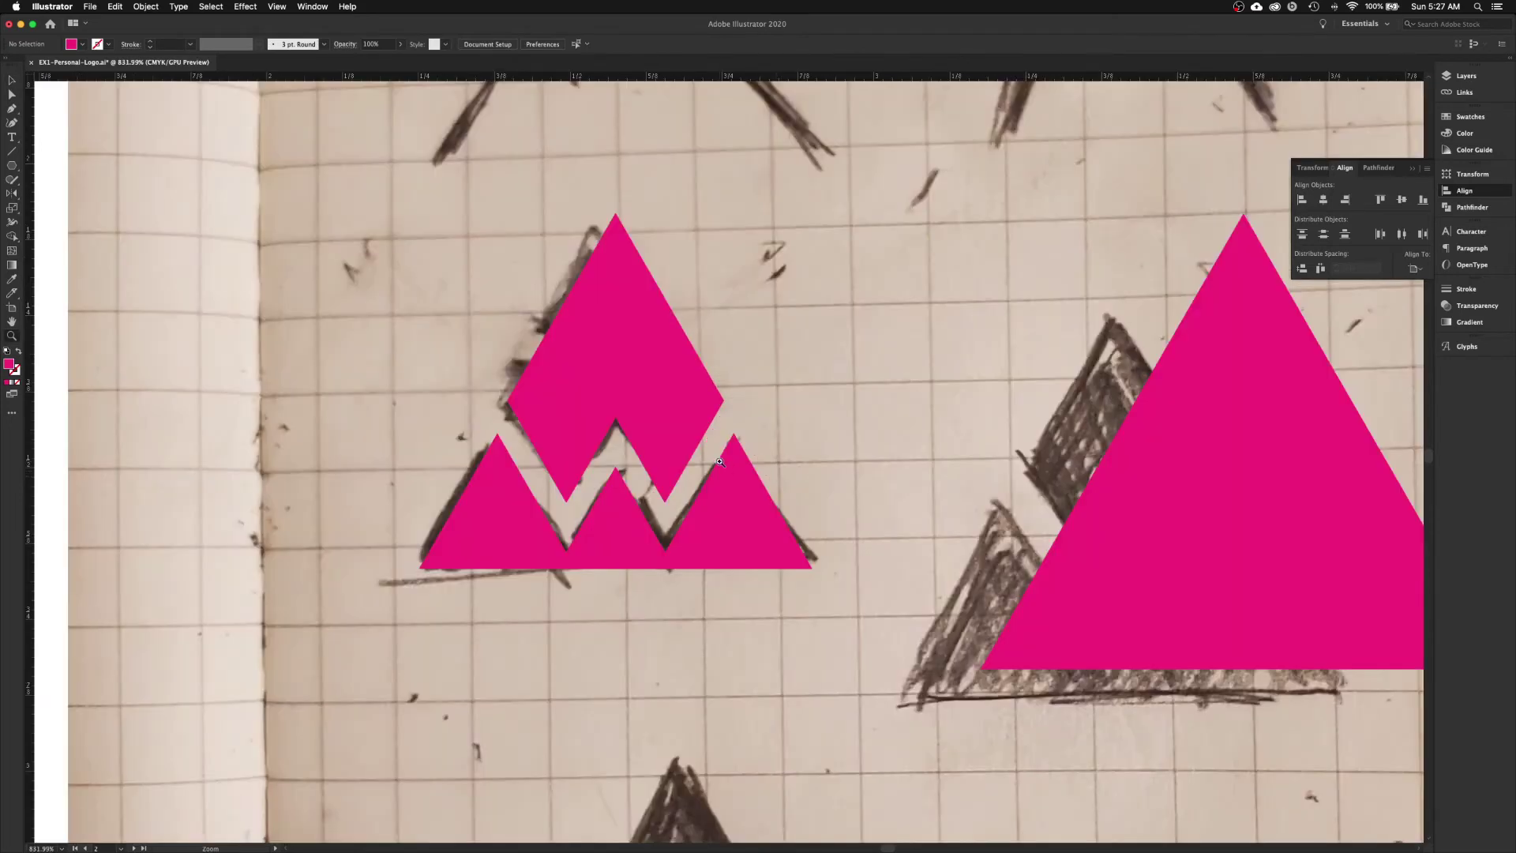
scroll(723, 458, down, 2)
scroll(723, 458, right, 3)
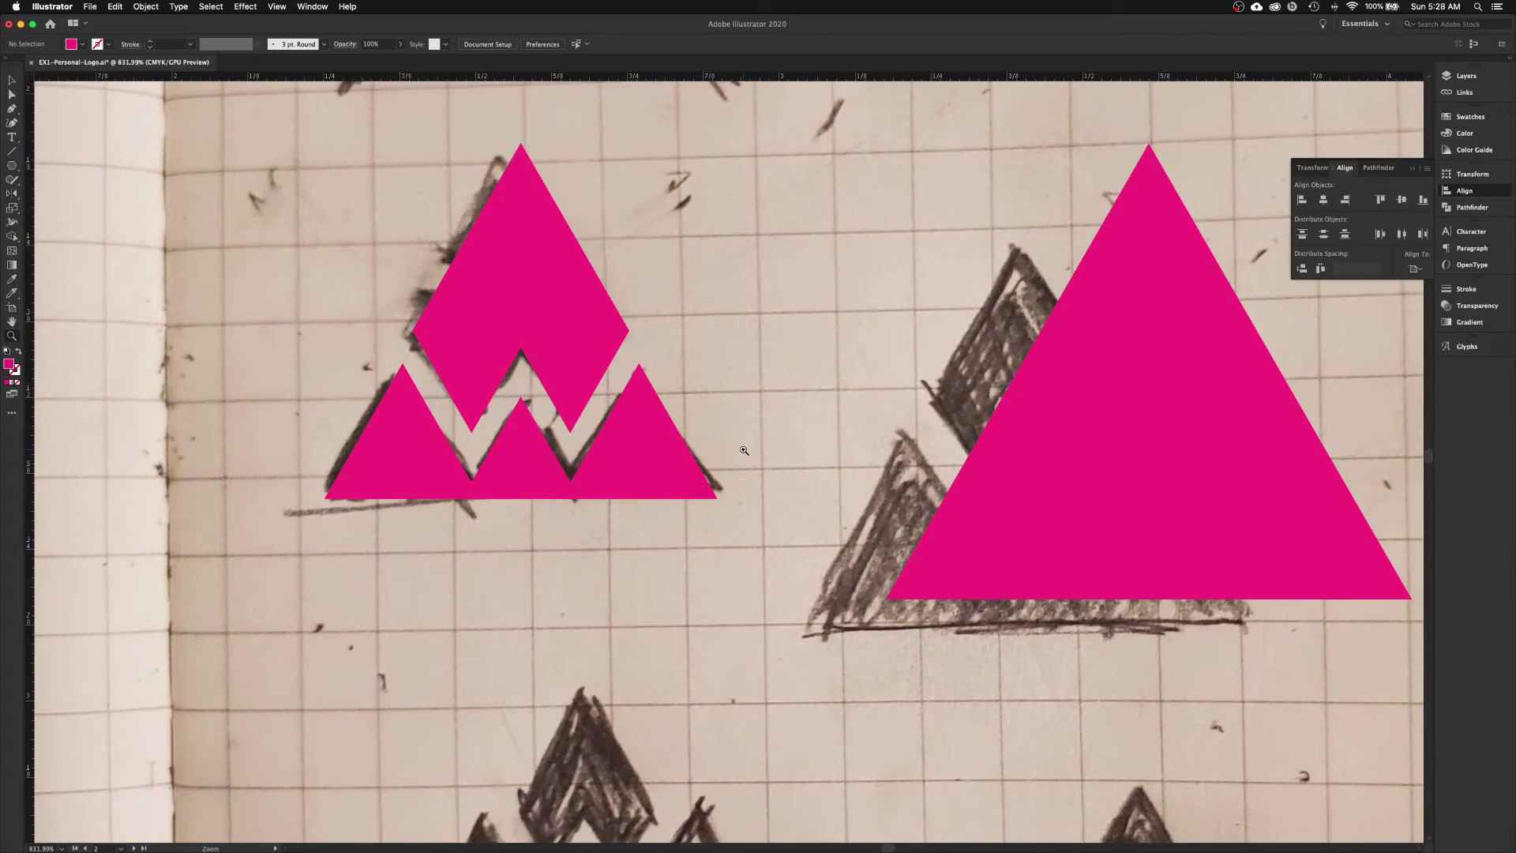
key(v)
scroll(629, 597, down, 5)
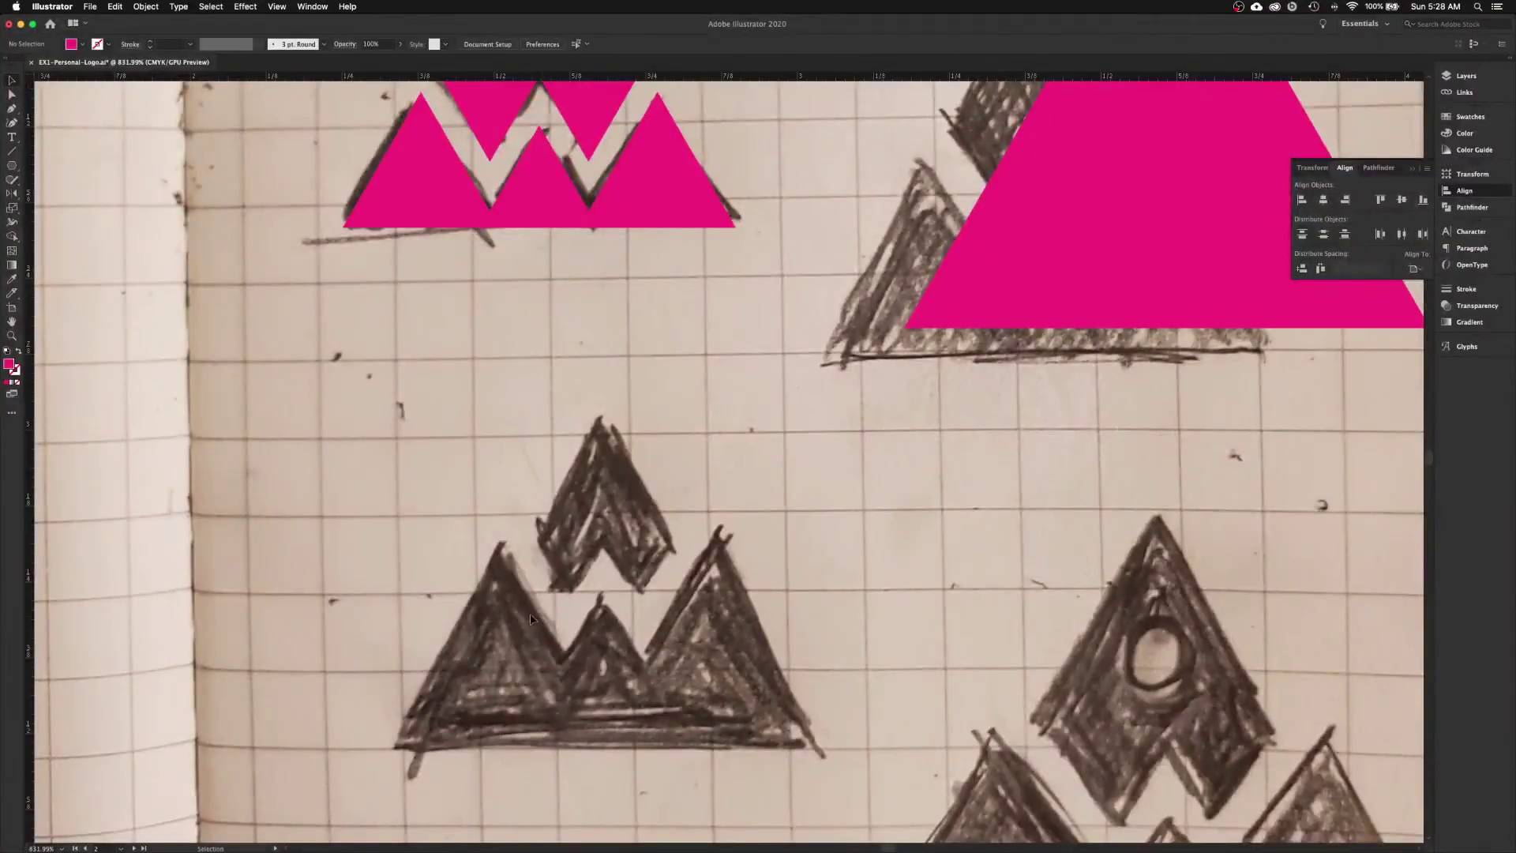
scroll(585, 659, up, 5)
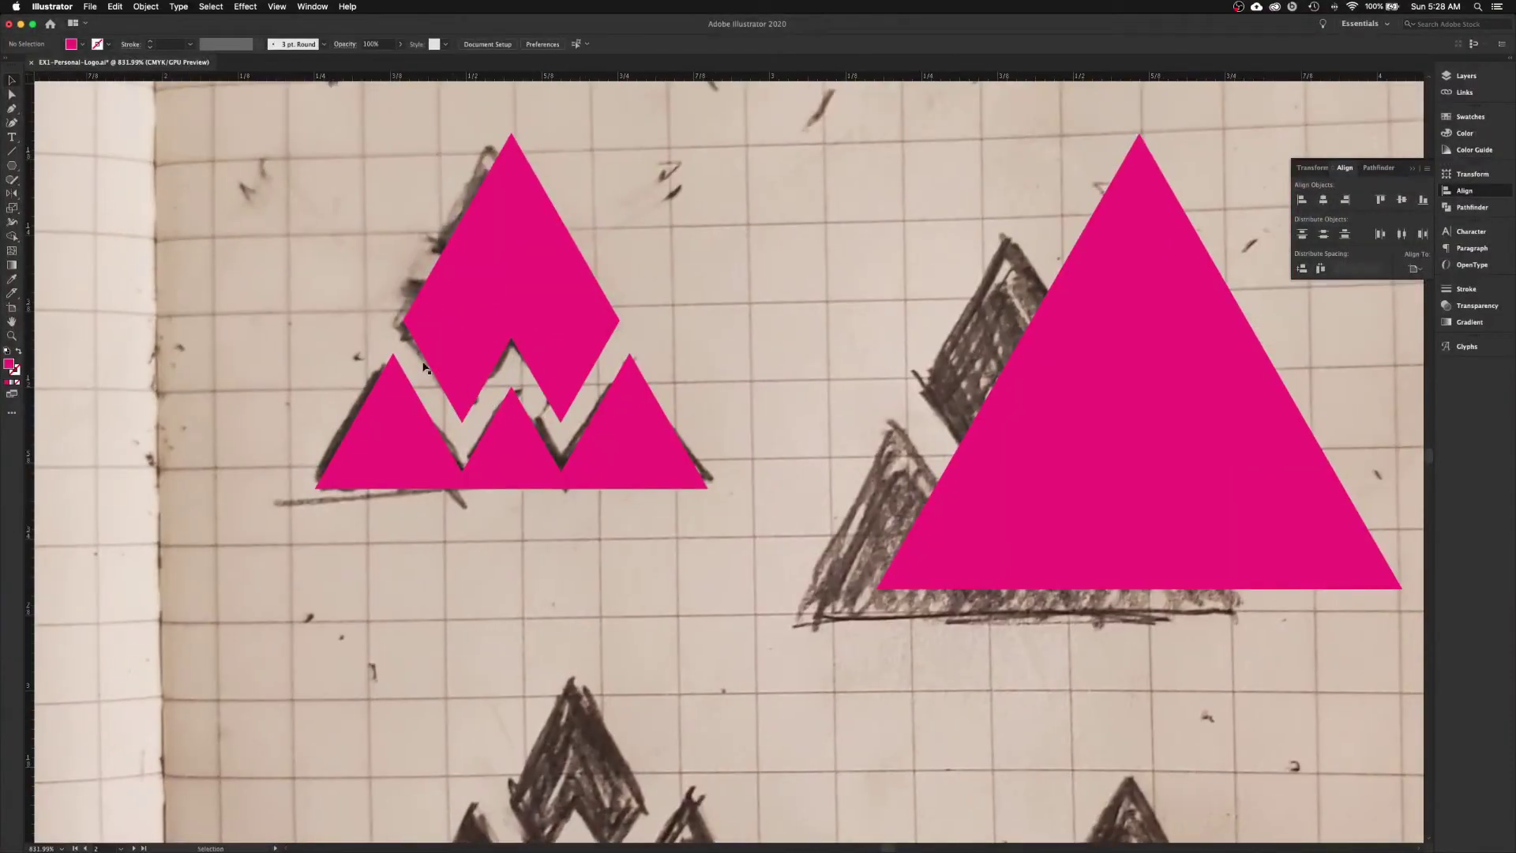
scroll(573, 688, down, 4)
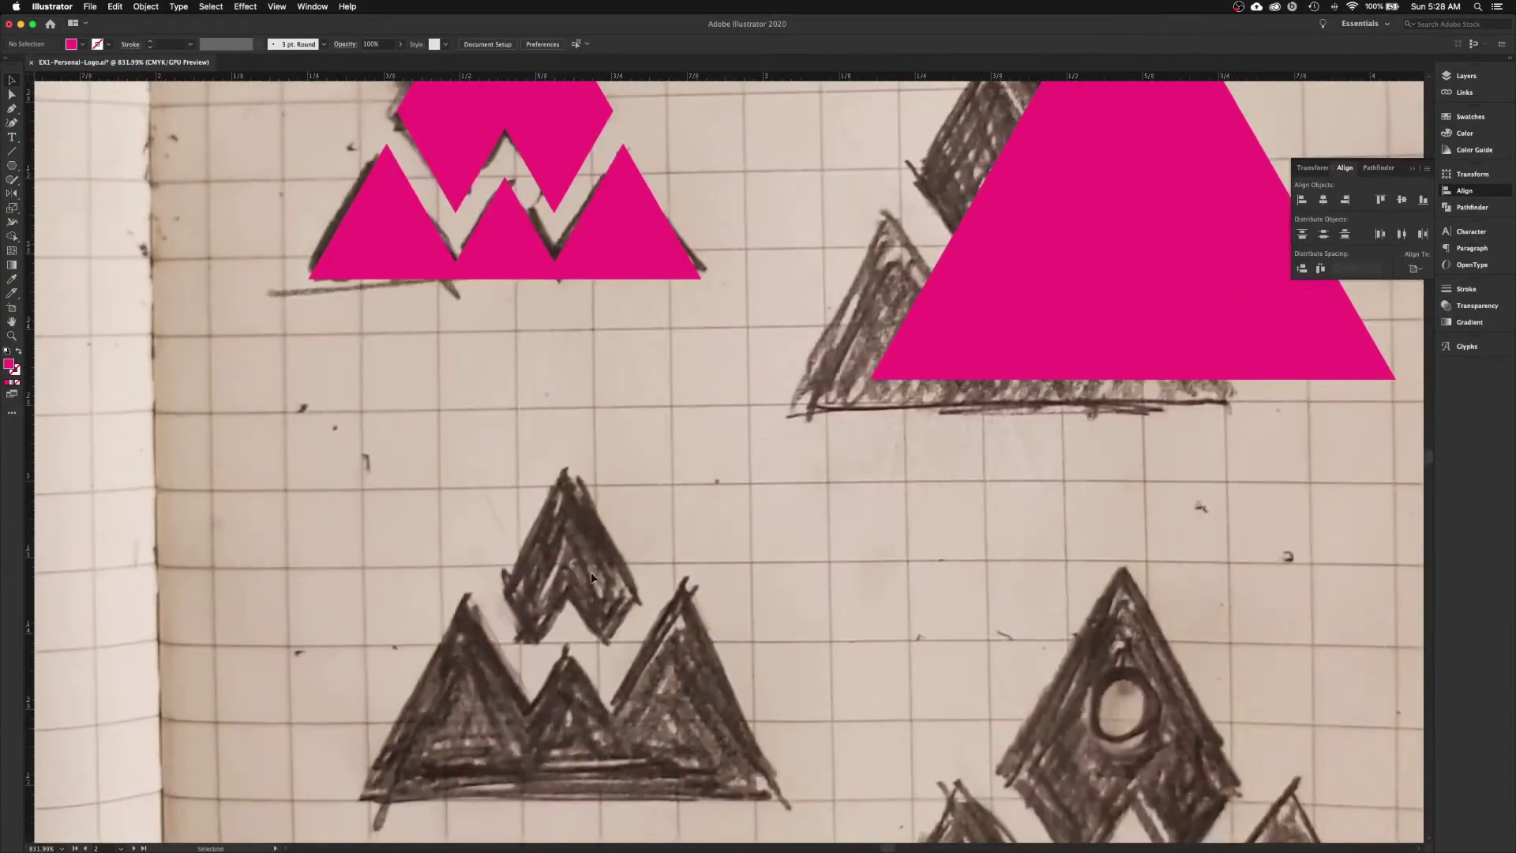
scroll(579, 674, up, 6)
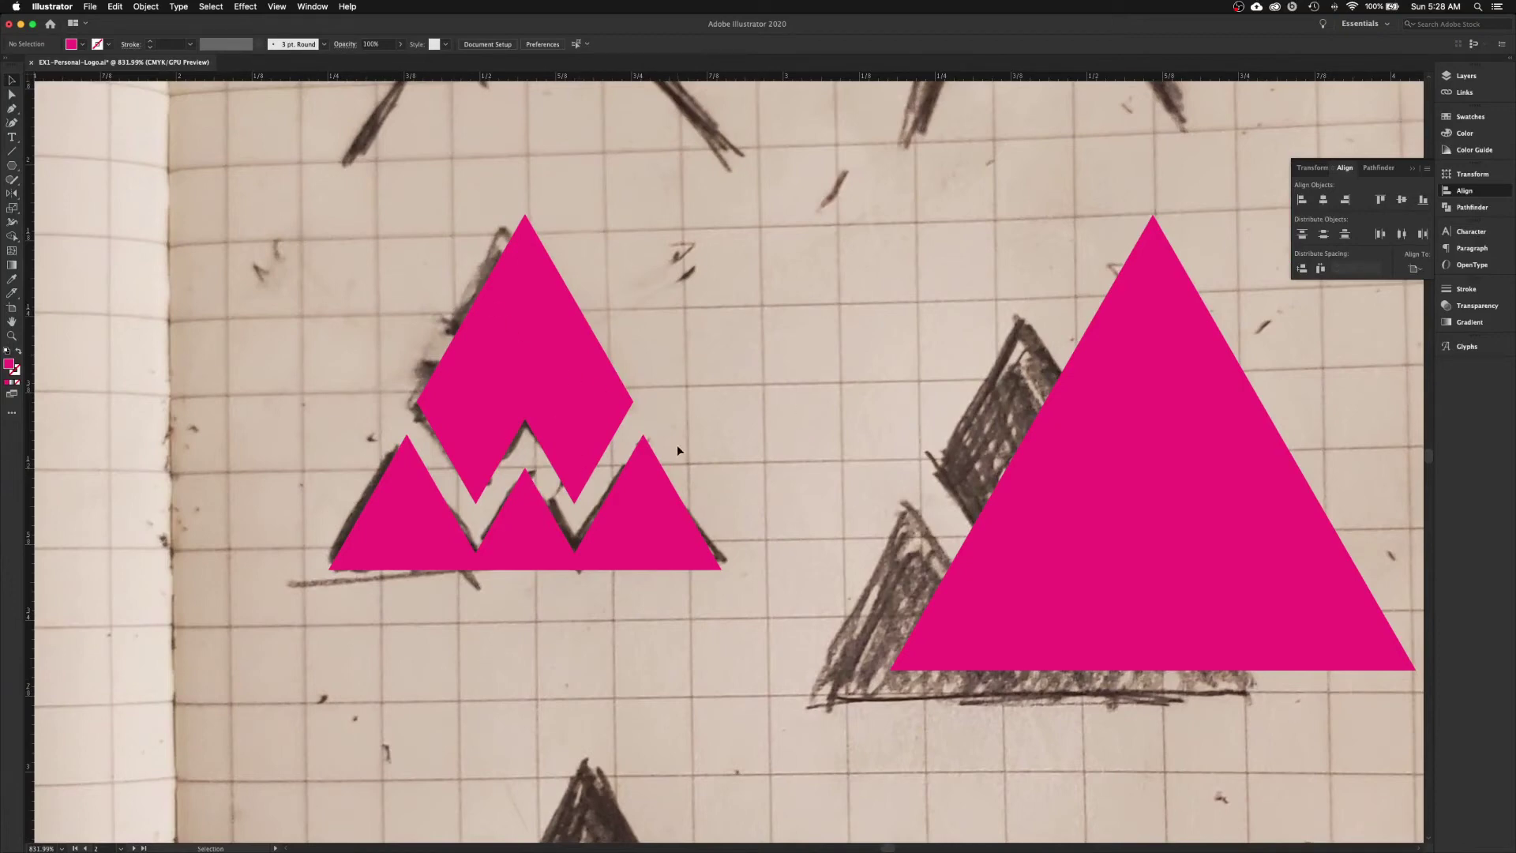
- Unite the large peak triangle and the two inverted triangles into one shape with Pathfinder
click(598, 437)
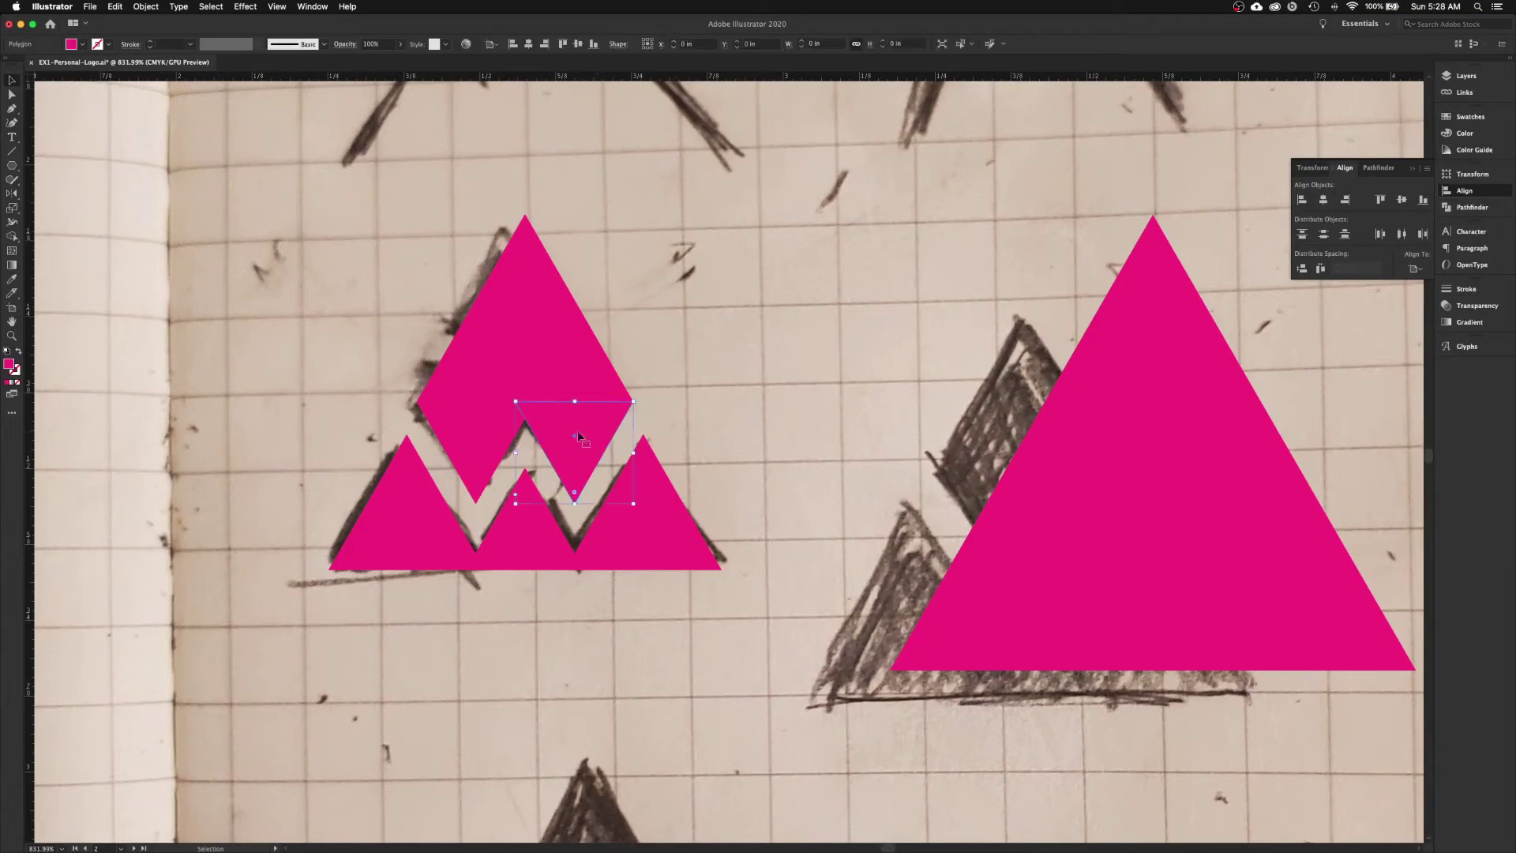
shift+click(482, 438)
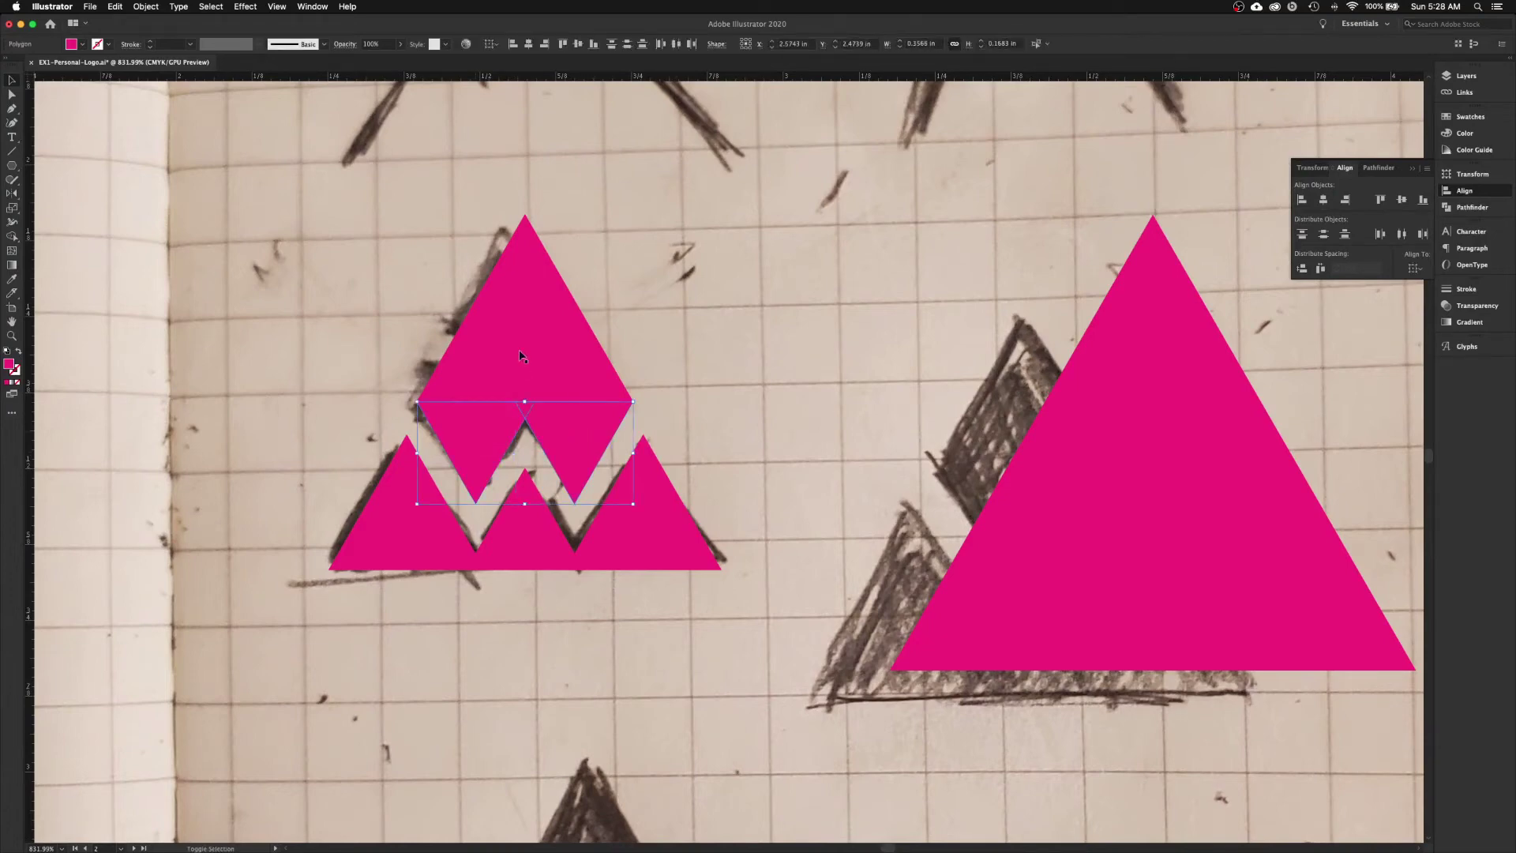
shift+click(523, 356)
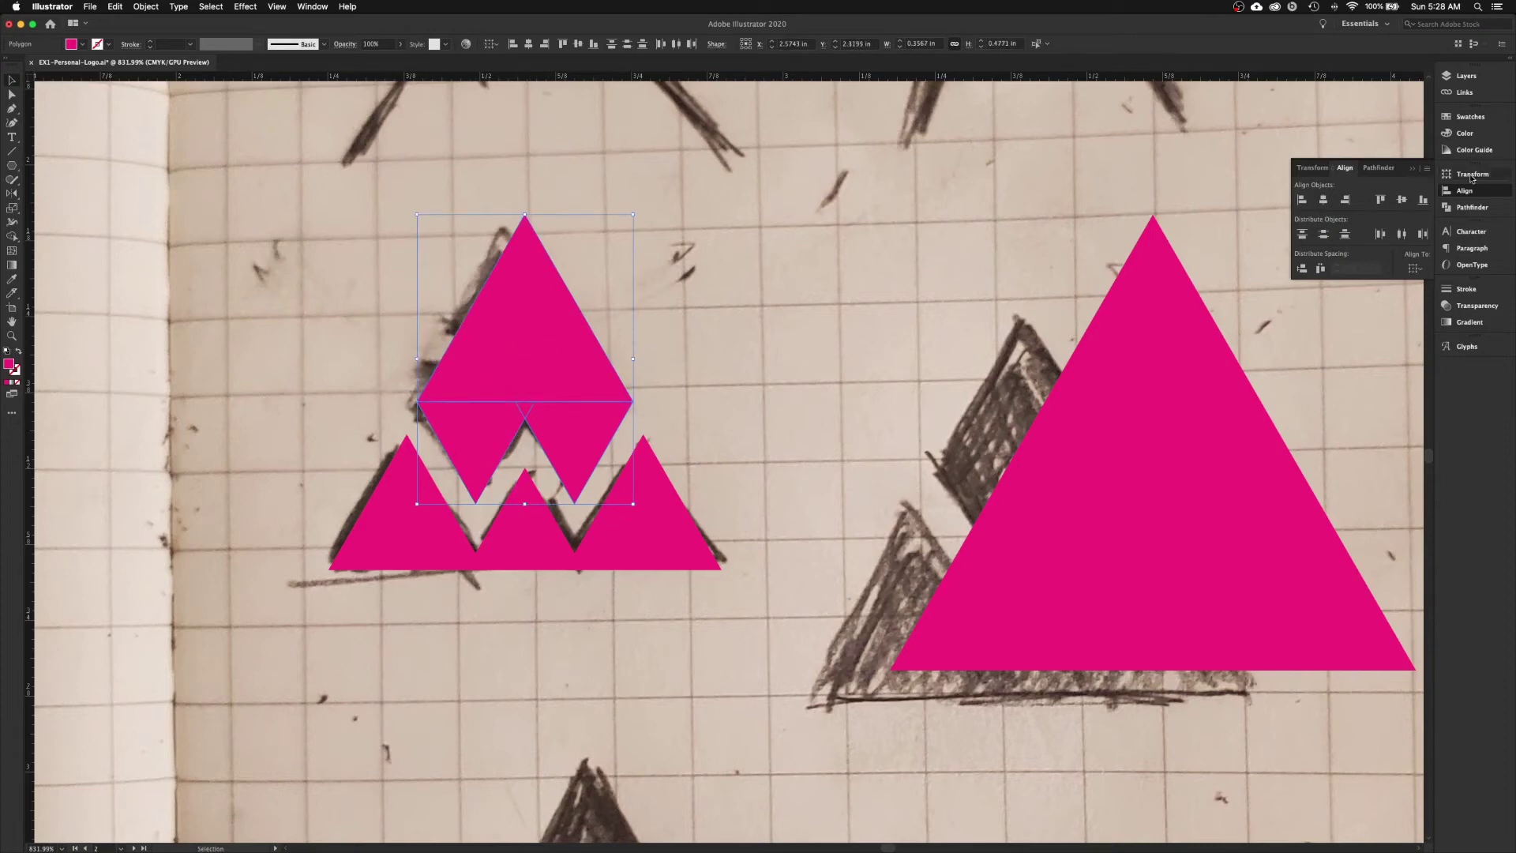
click(1378, 168)
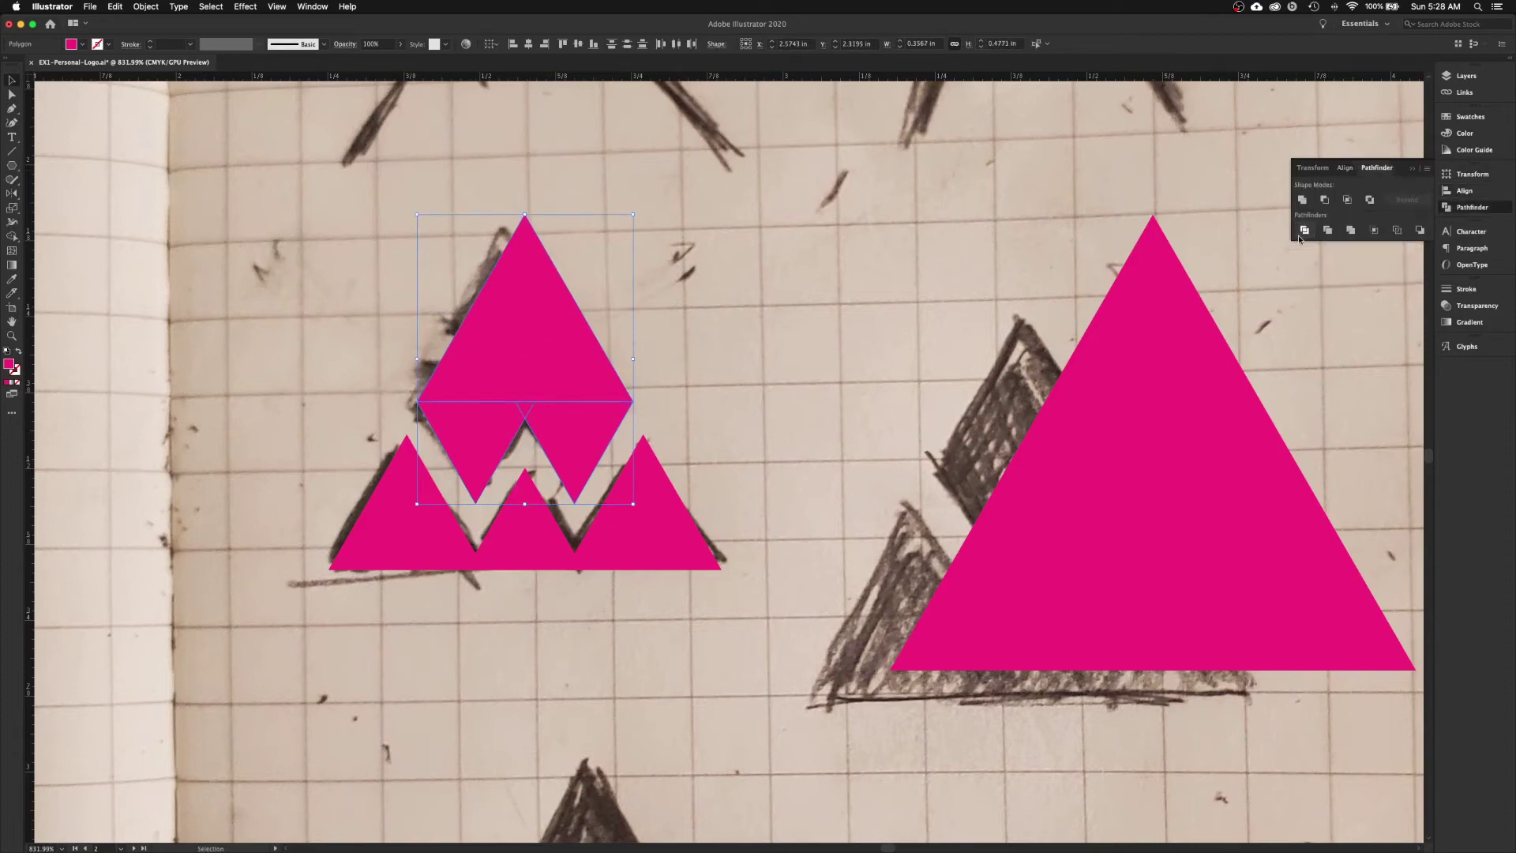
click(1302, 200)
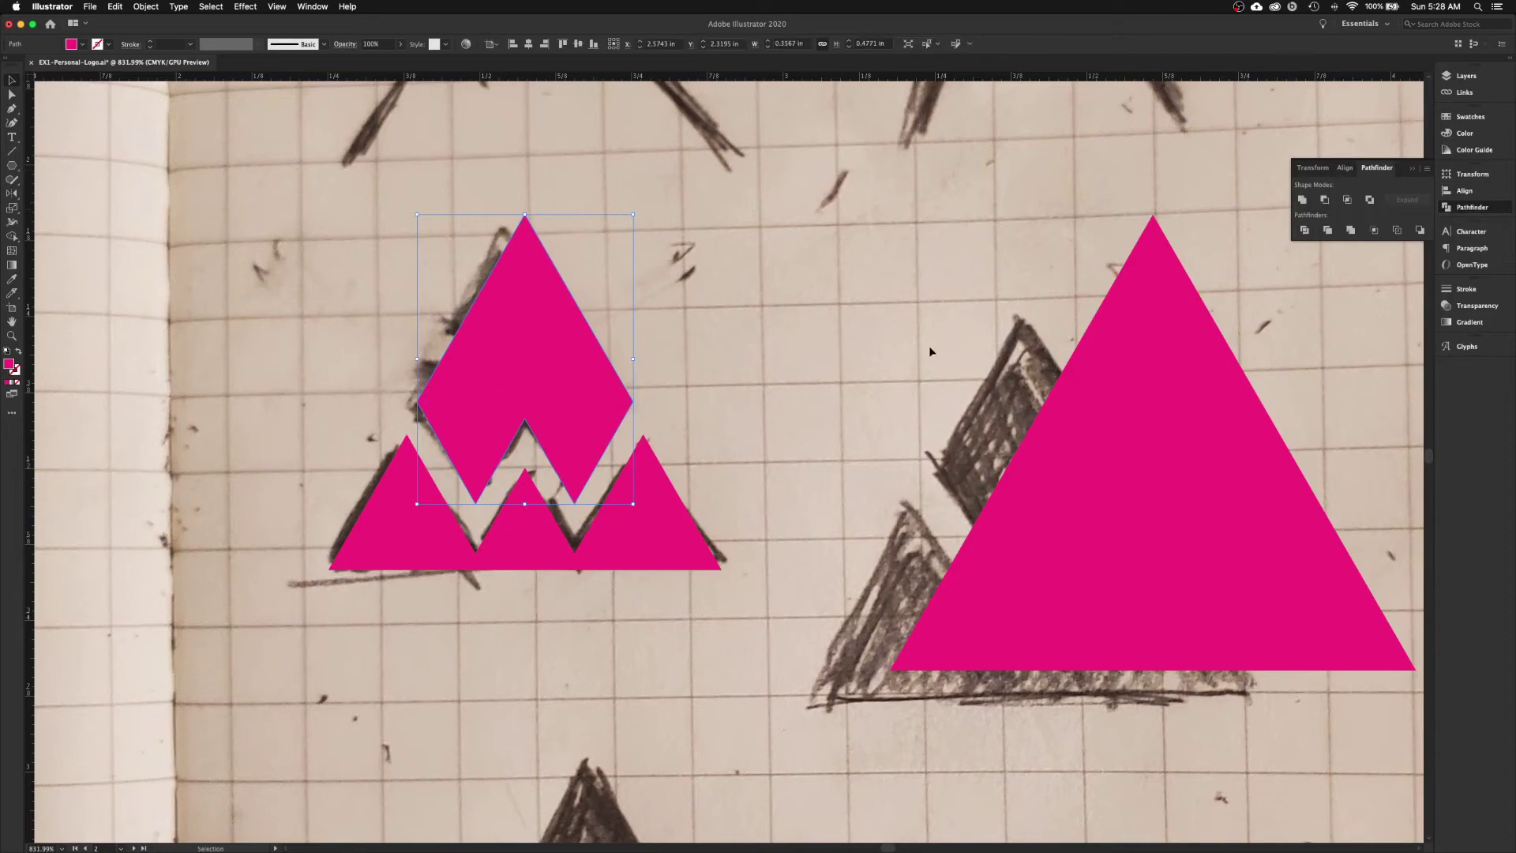
- Switch to Outline view to examine the united peak's right corner
key(z)
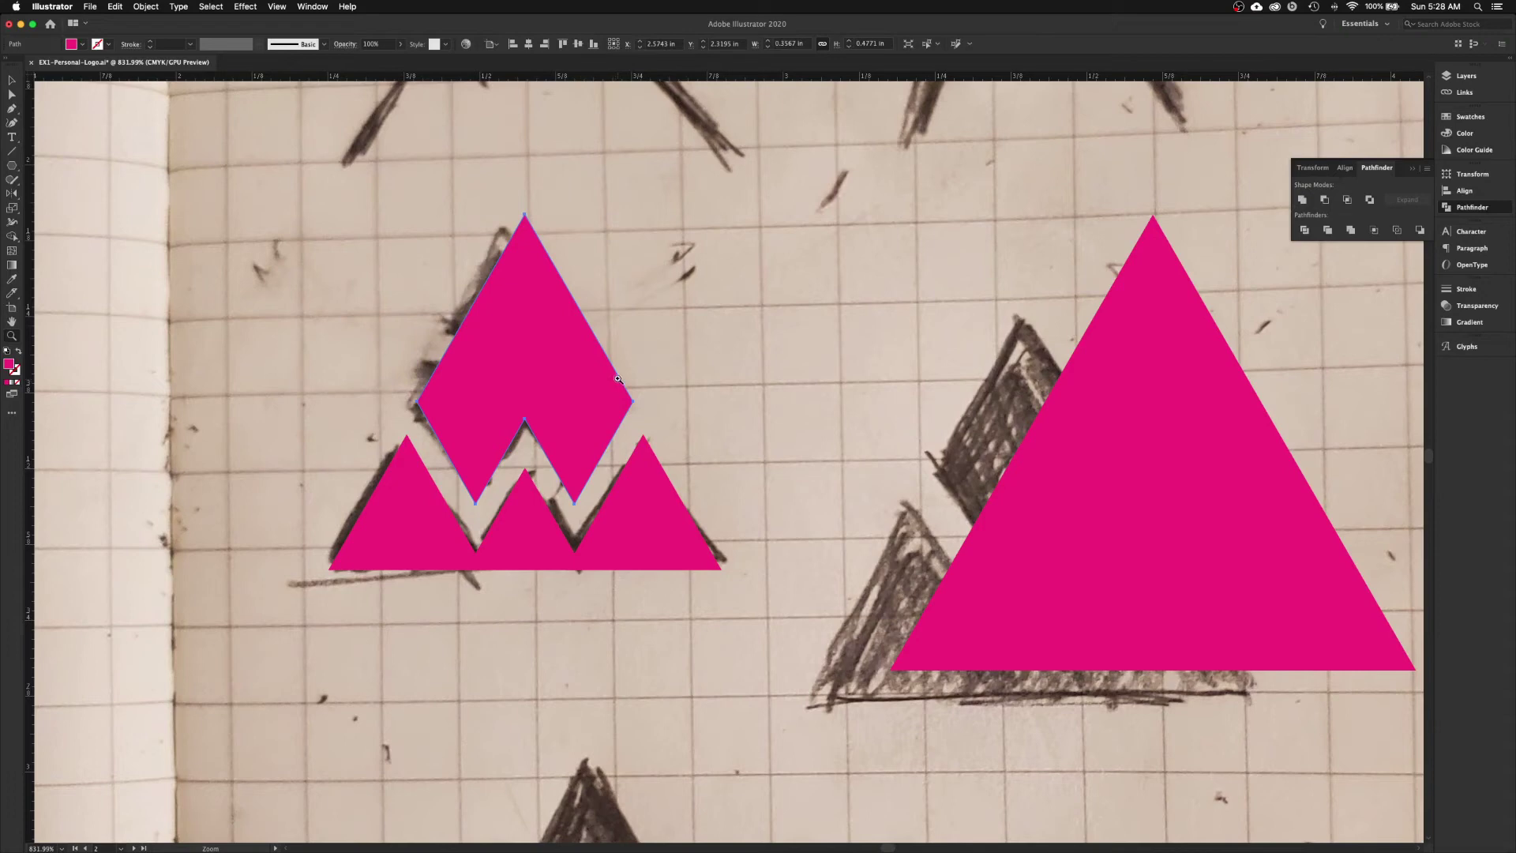
click(648, 422)
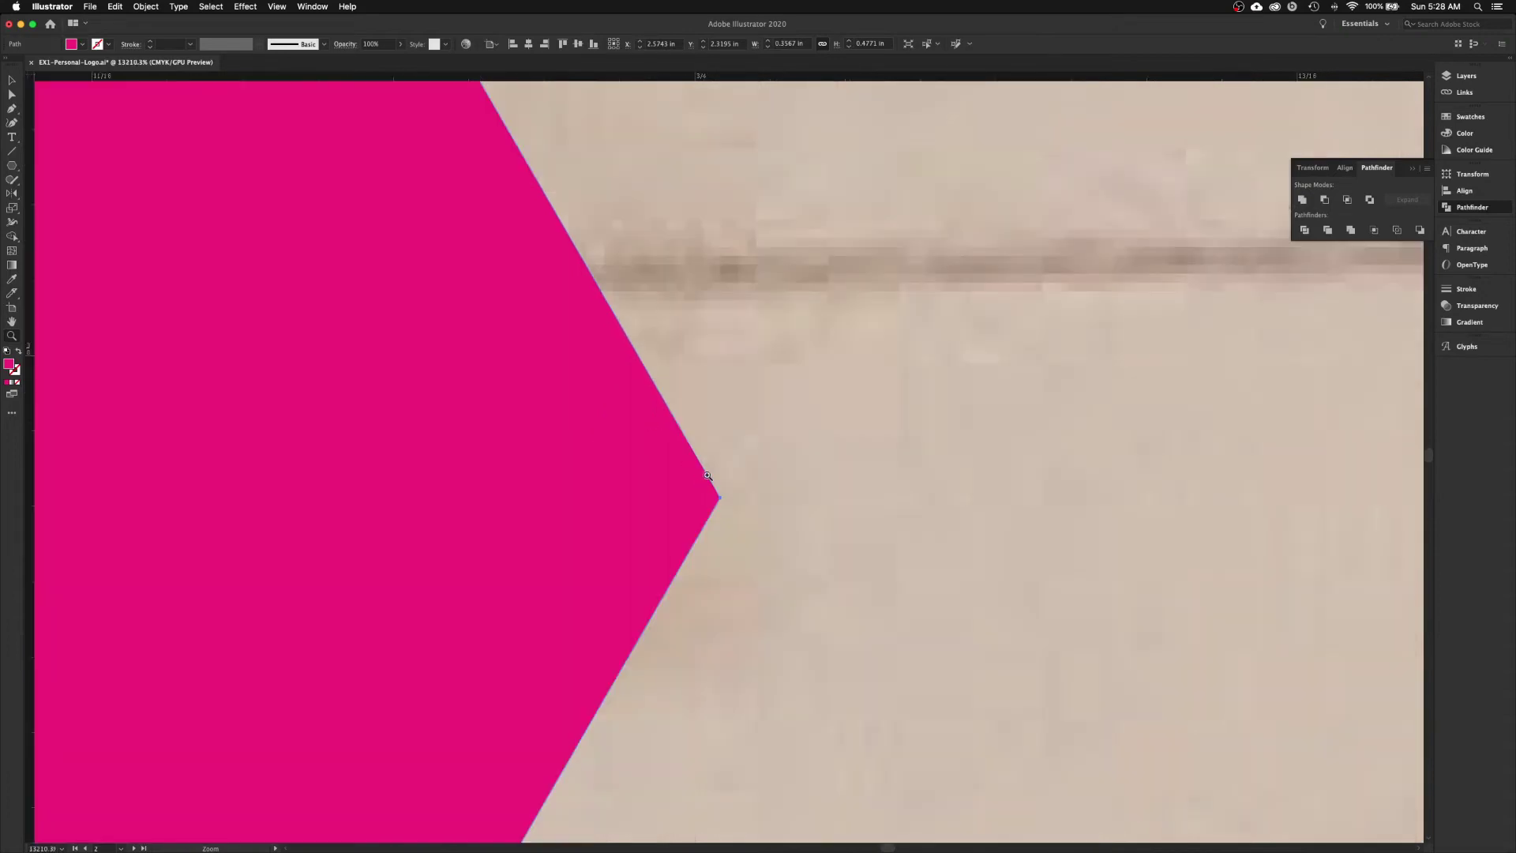
click(759, 514)
key(v)
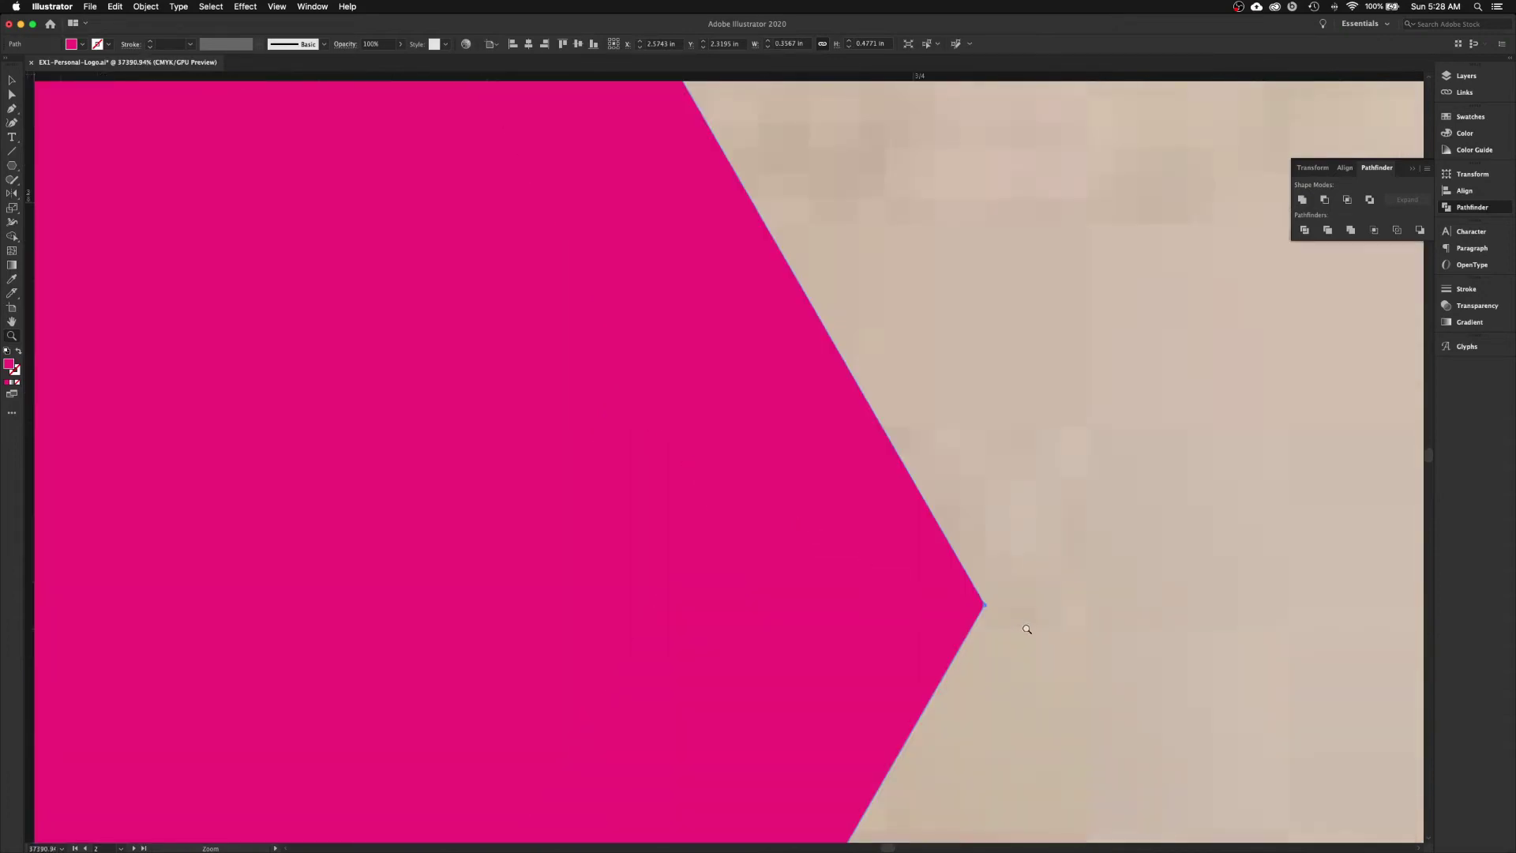
key(super+y)
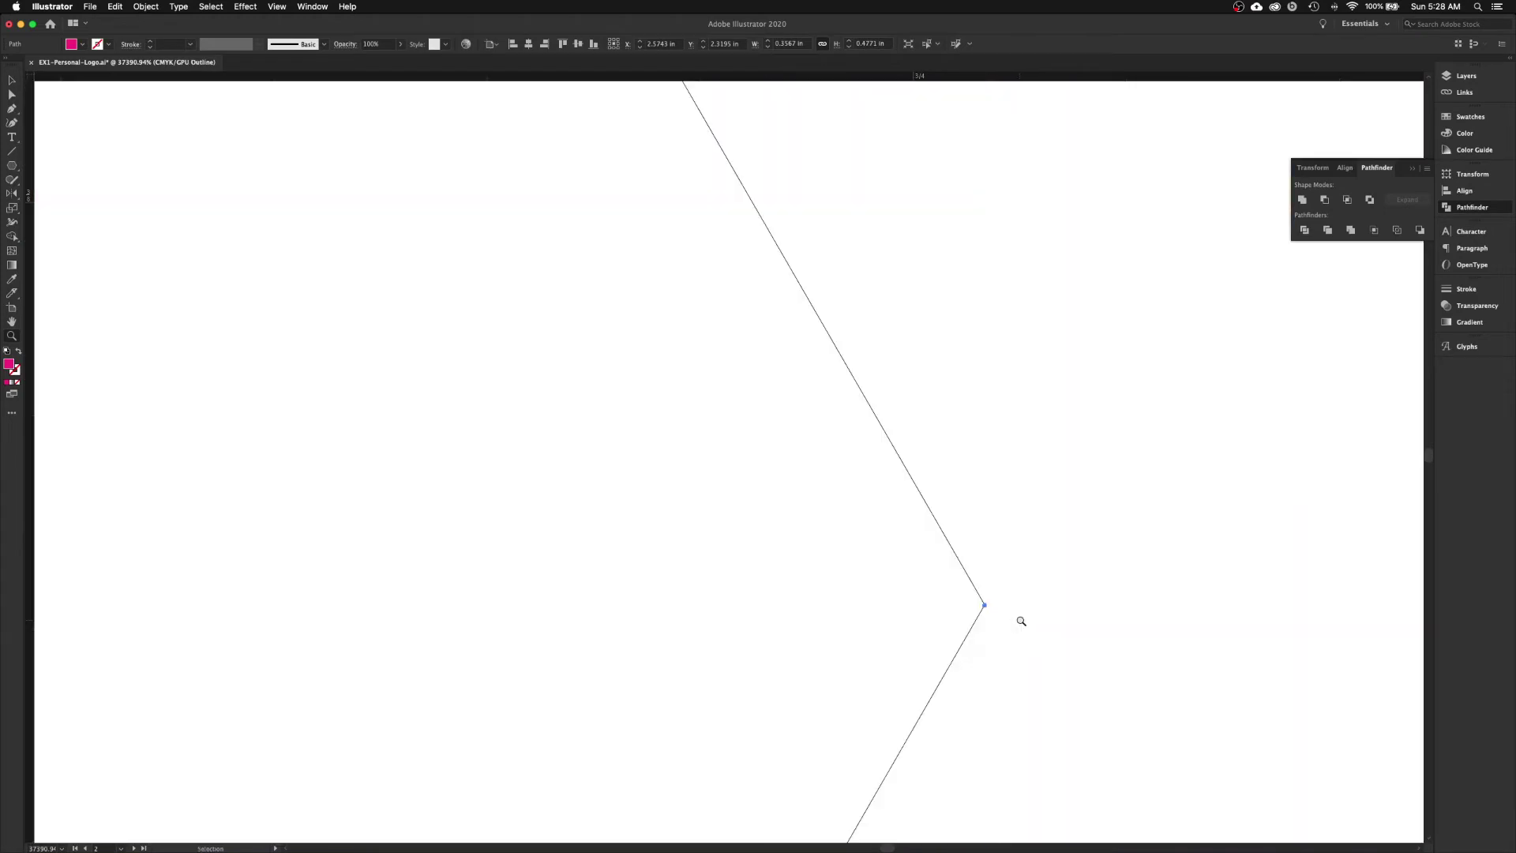
- Delete the surplus anchor points clustered at the united peak's right corner with the Pen tool
key(z)
key(a)
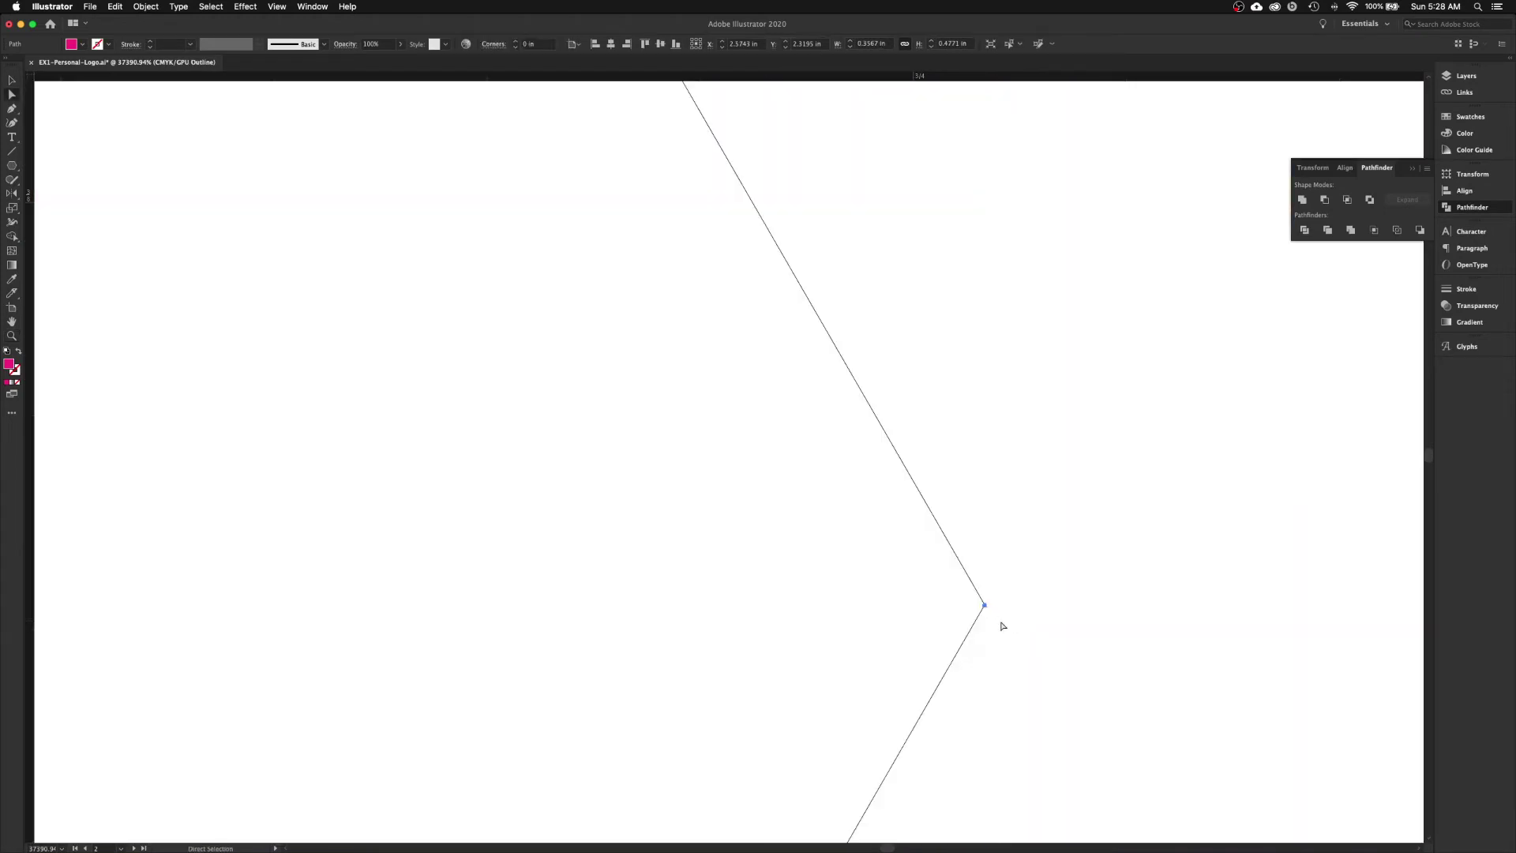
click(1027, 635)
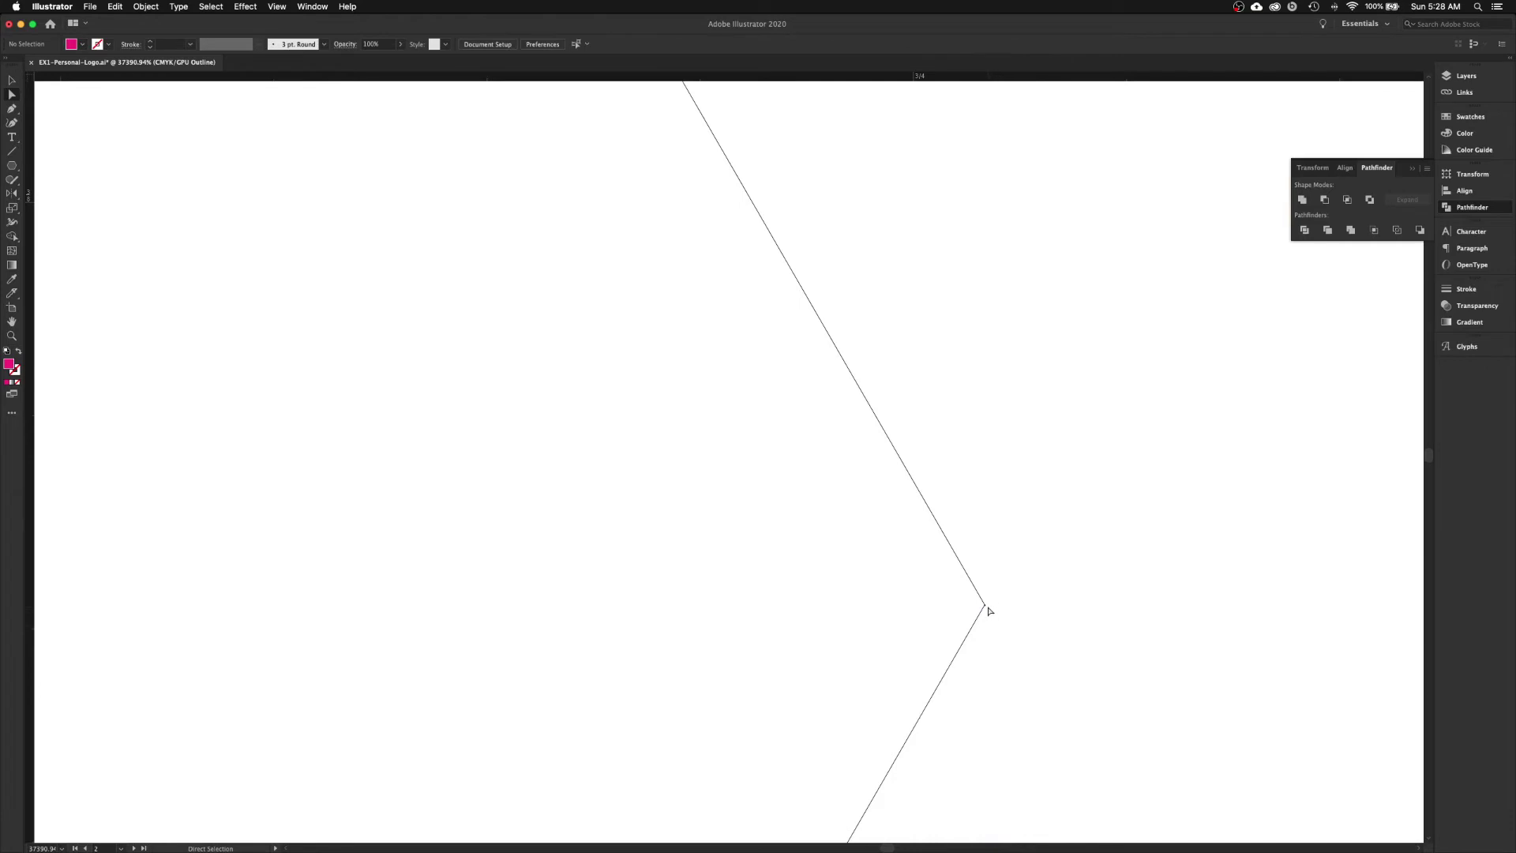
key(z)
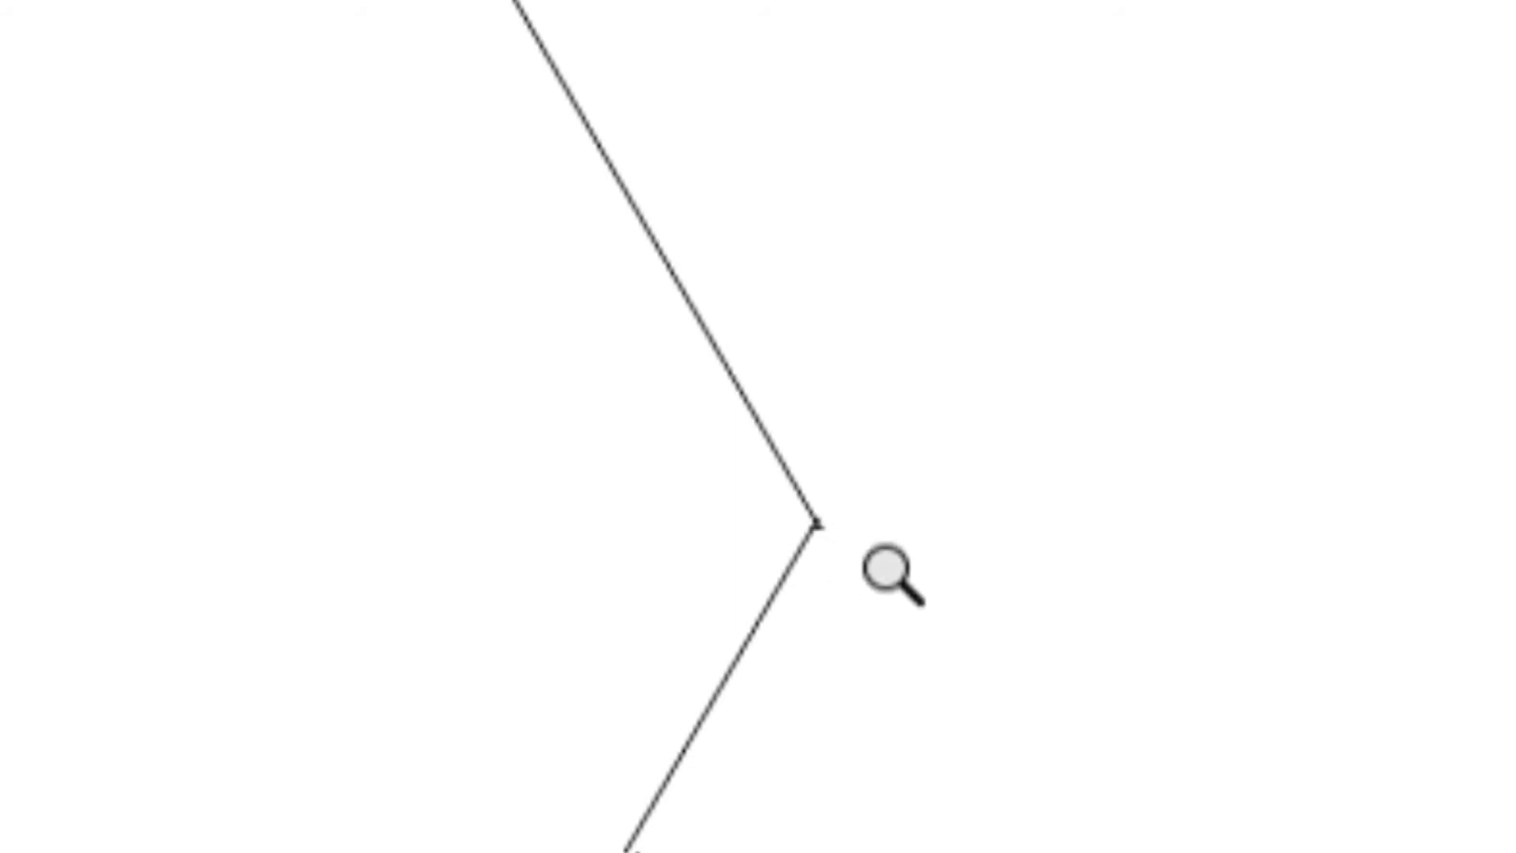
key(a)
click(806, 553)
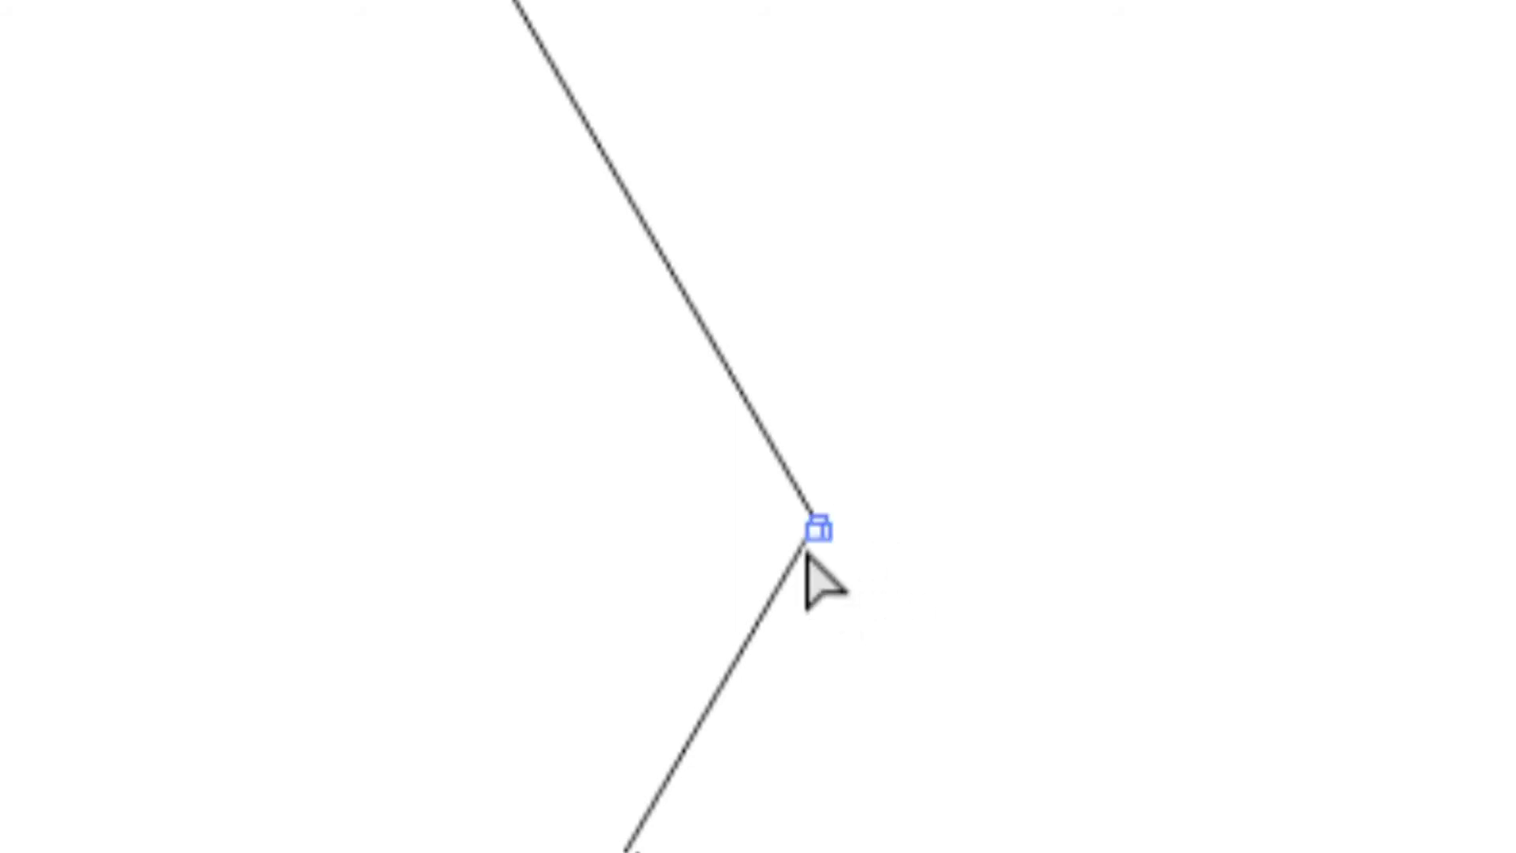
click(880, 577)
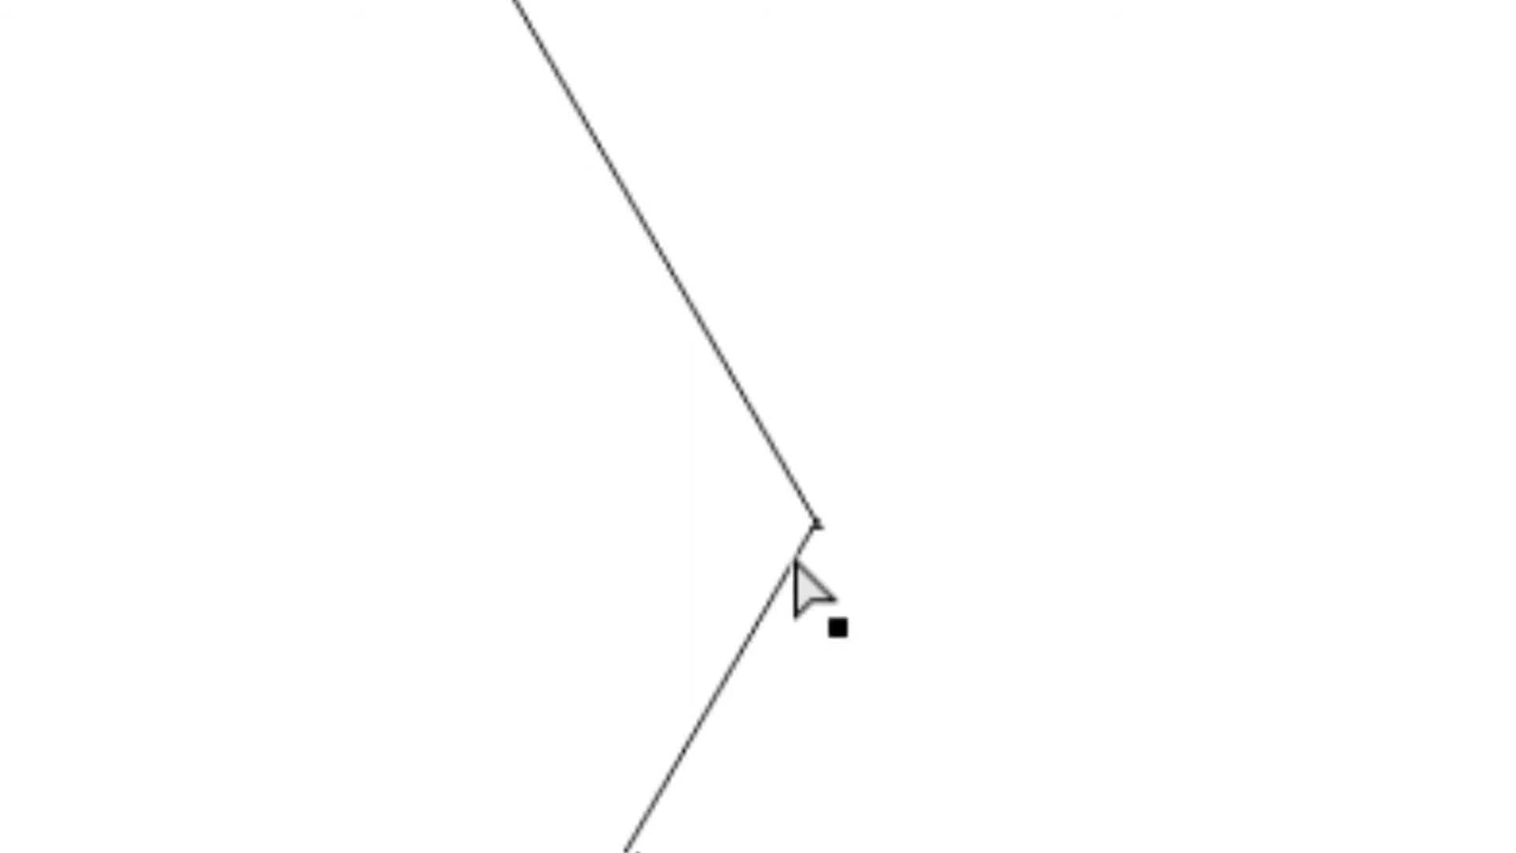
click(800, 568)
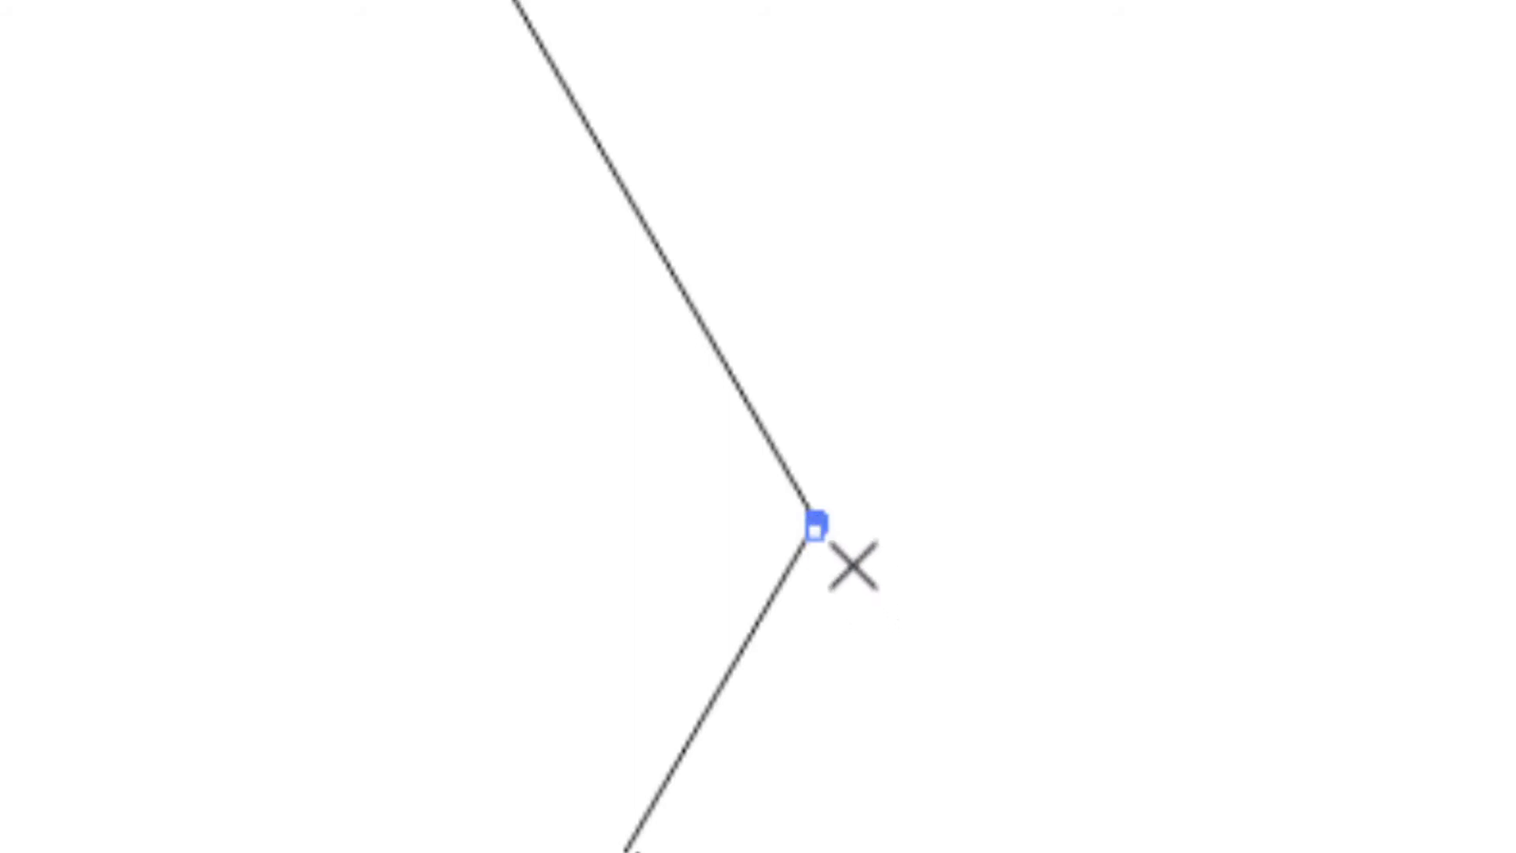
click(820, 518)
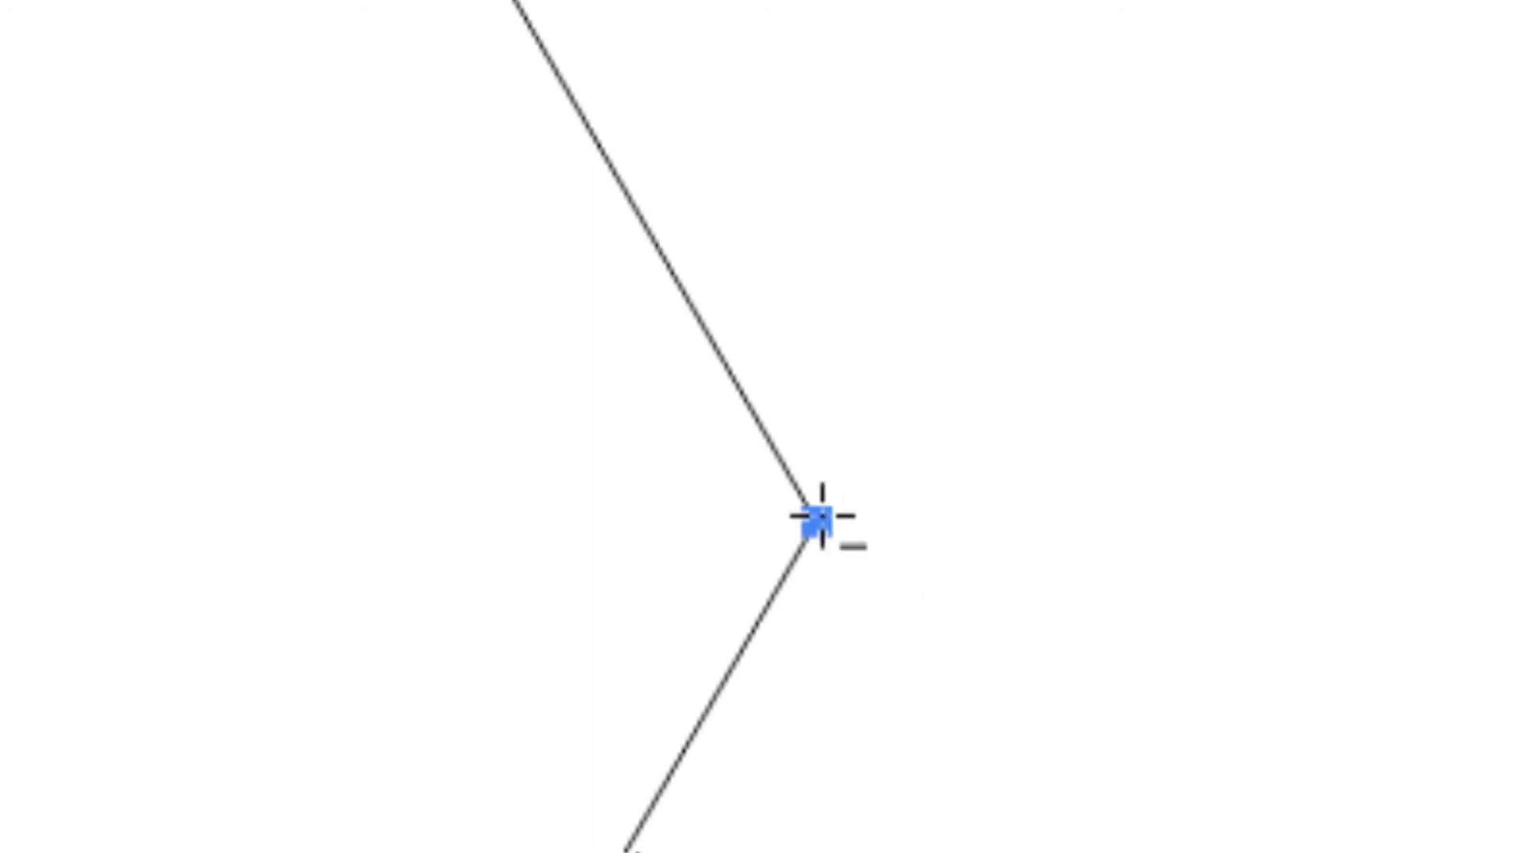
click(821, 517)
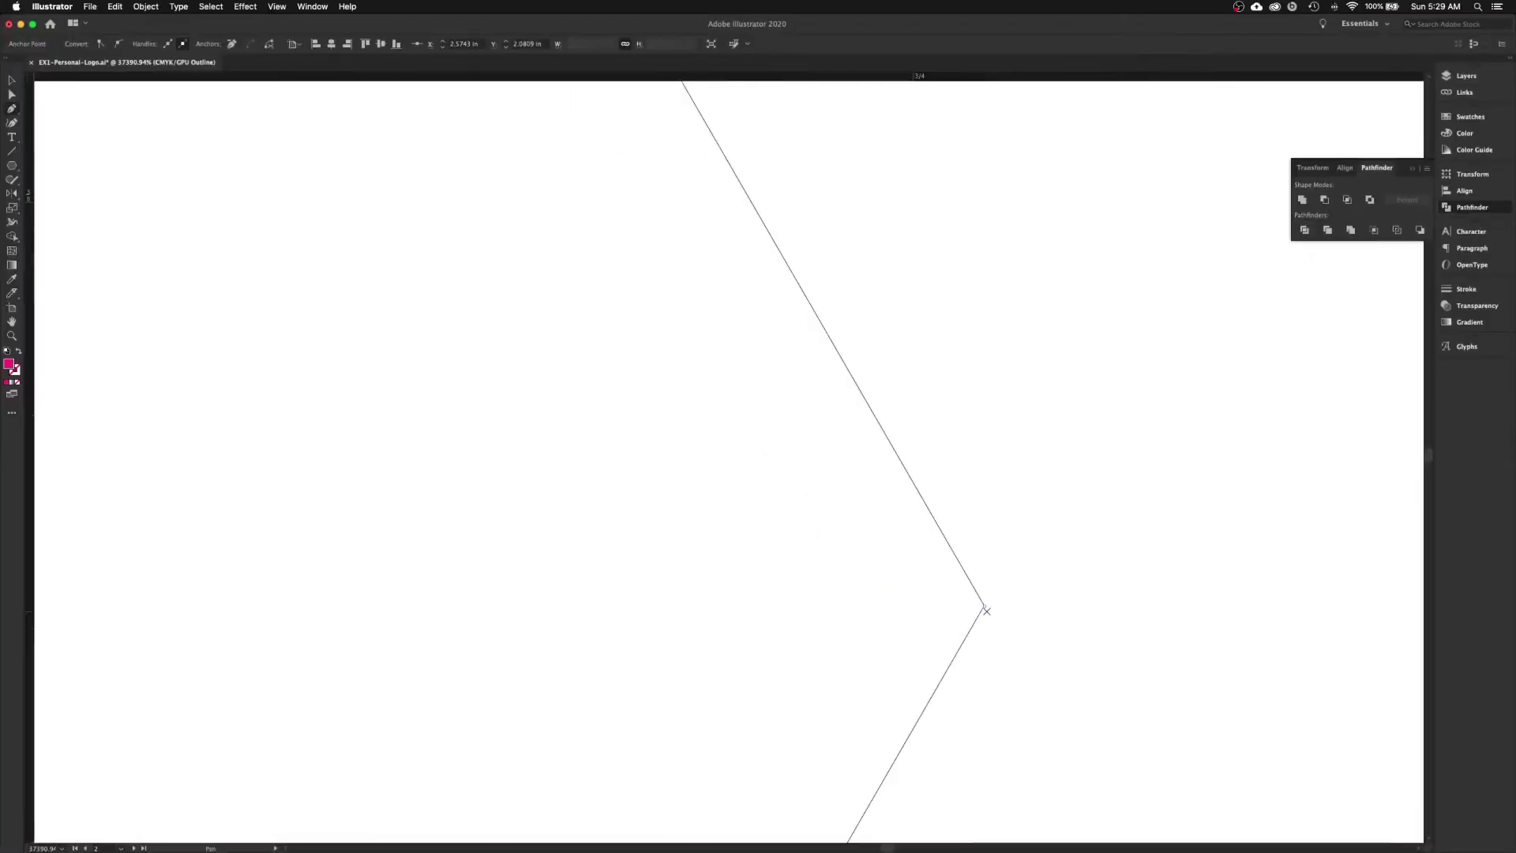
- Follow the peak's outline past its upper tip and along its left edge to check for stray anchor points
key(super+minus)
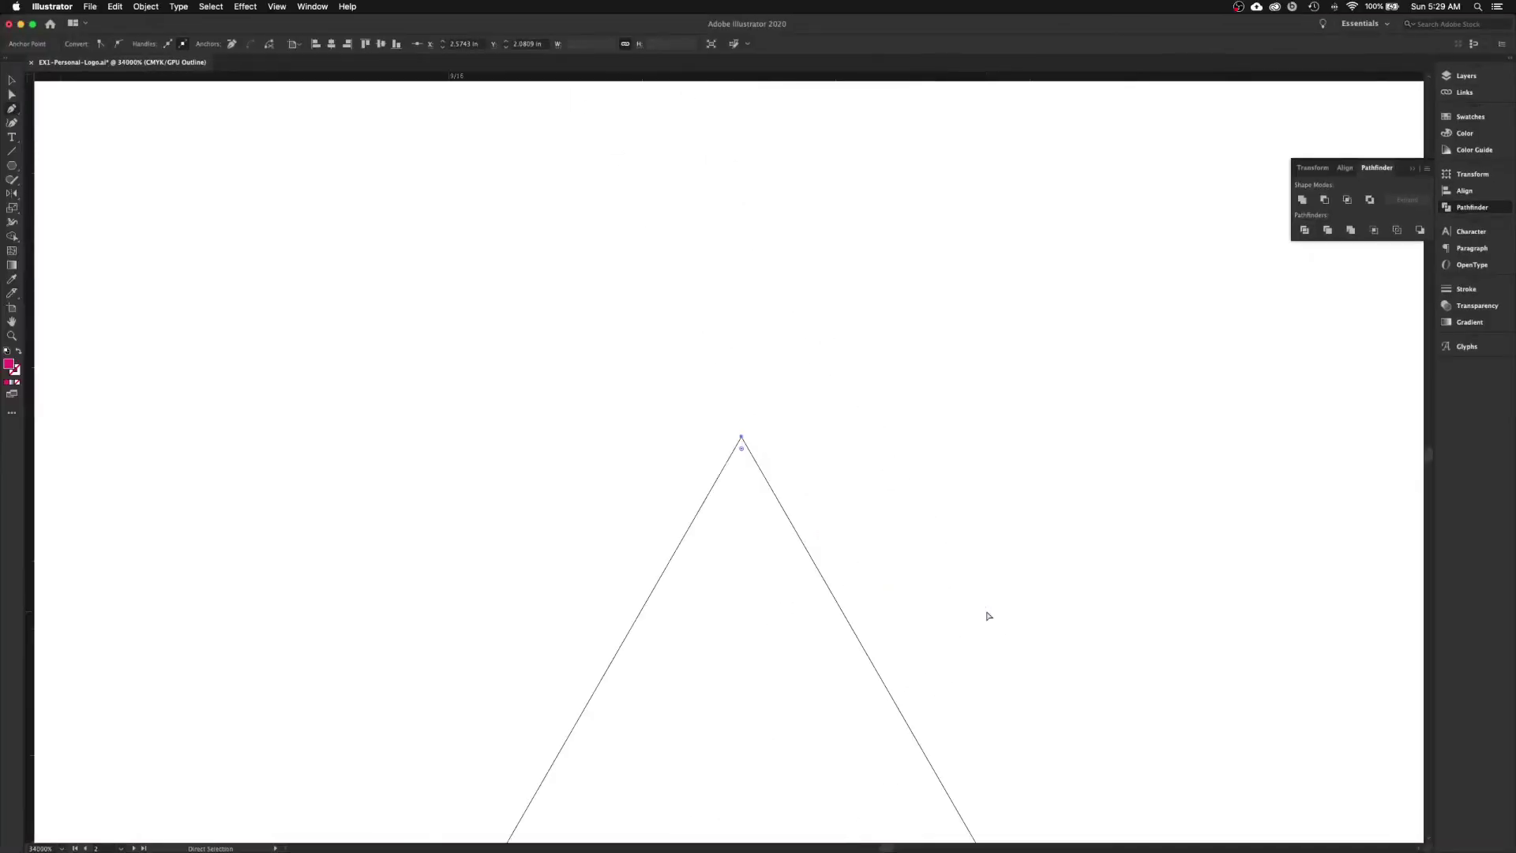
mouse_move(940, 631)
mouse_down()
mouse_move(1095, 422)
mouse_move(1019, 423)
mouse_move(1088, 305)
mouse_up()
drag(932, 553, 1053, 393)
drag(828, 728, 988, 464)
drag(842, 623, 1045, 329)
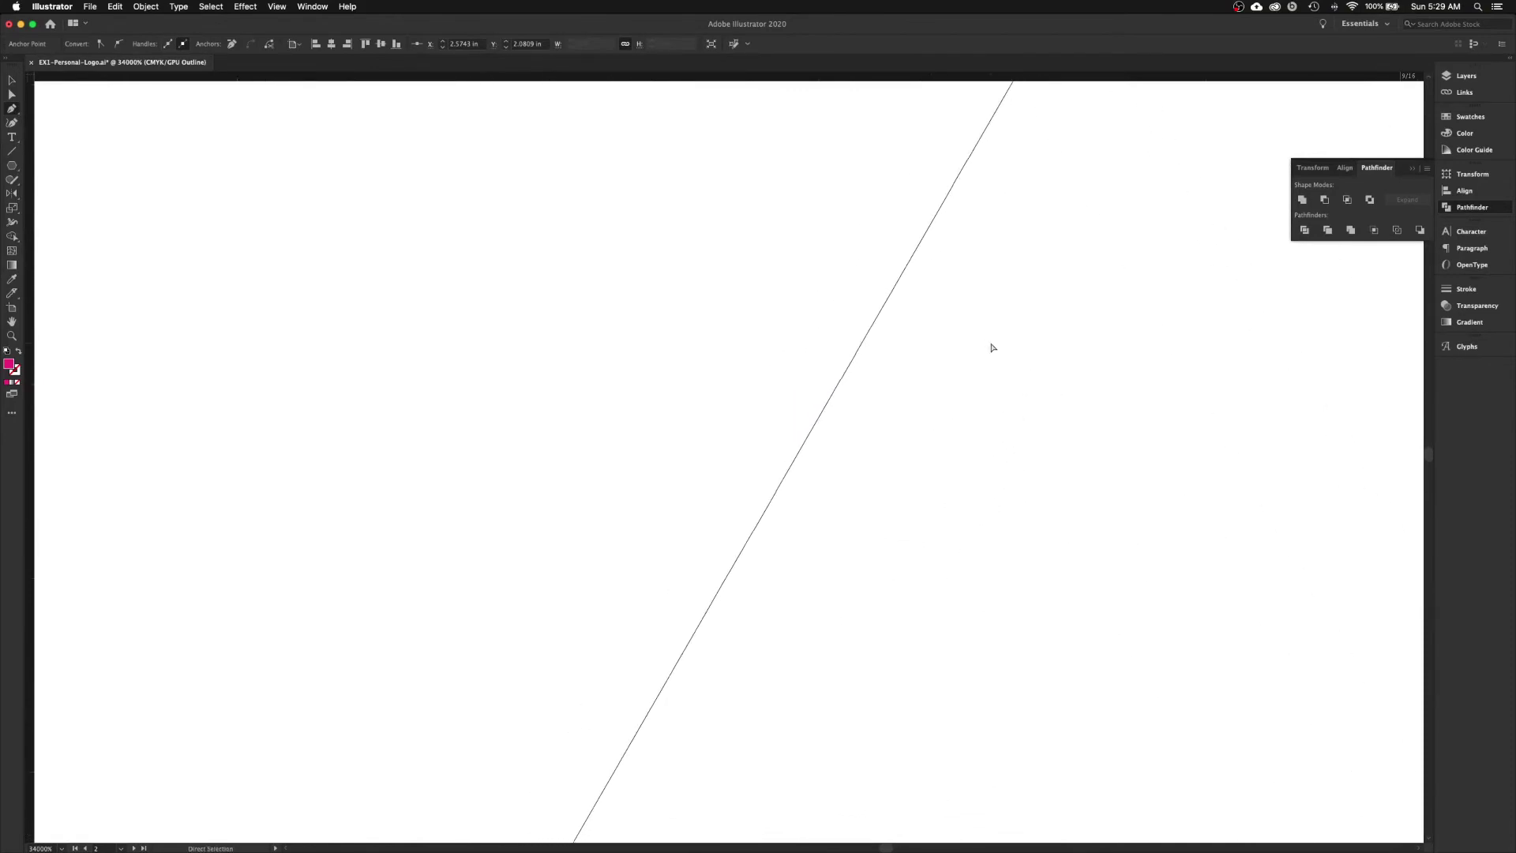
key(super+minus)
drag(617, 536, 900, 277)
drag(598, 646, 755, 490)
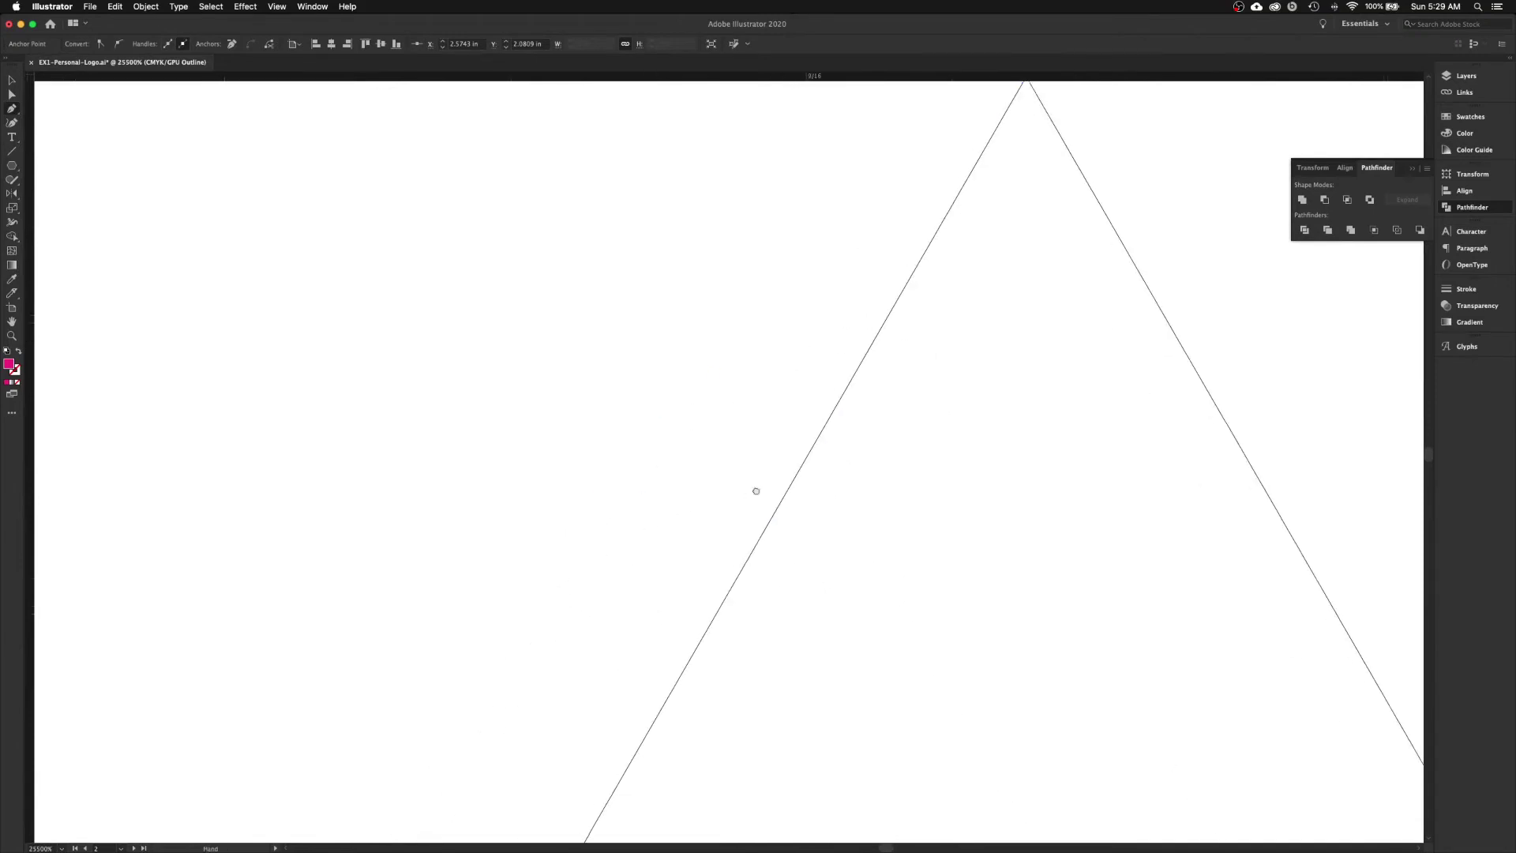
mouse_move(557, 837)
mouse_down()
mouse_move(748, 528)
mouse_move(773, 532)
mouse_move(887, 353)
mouse_move(951, 297)
mouse_up()
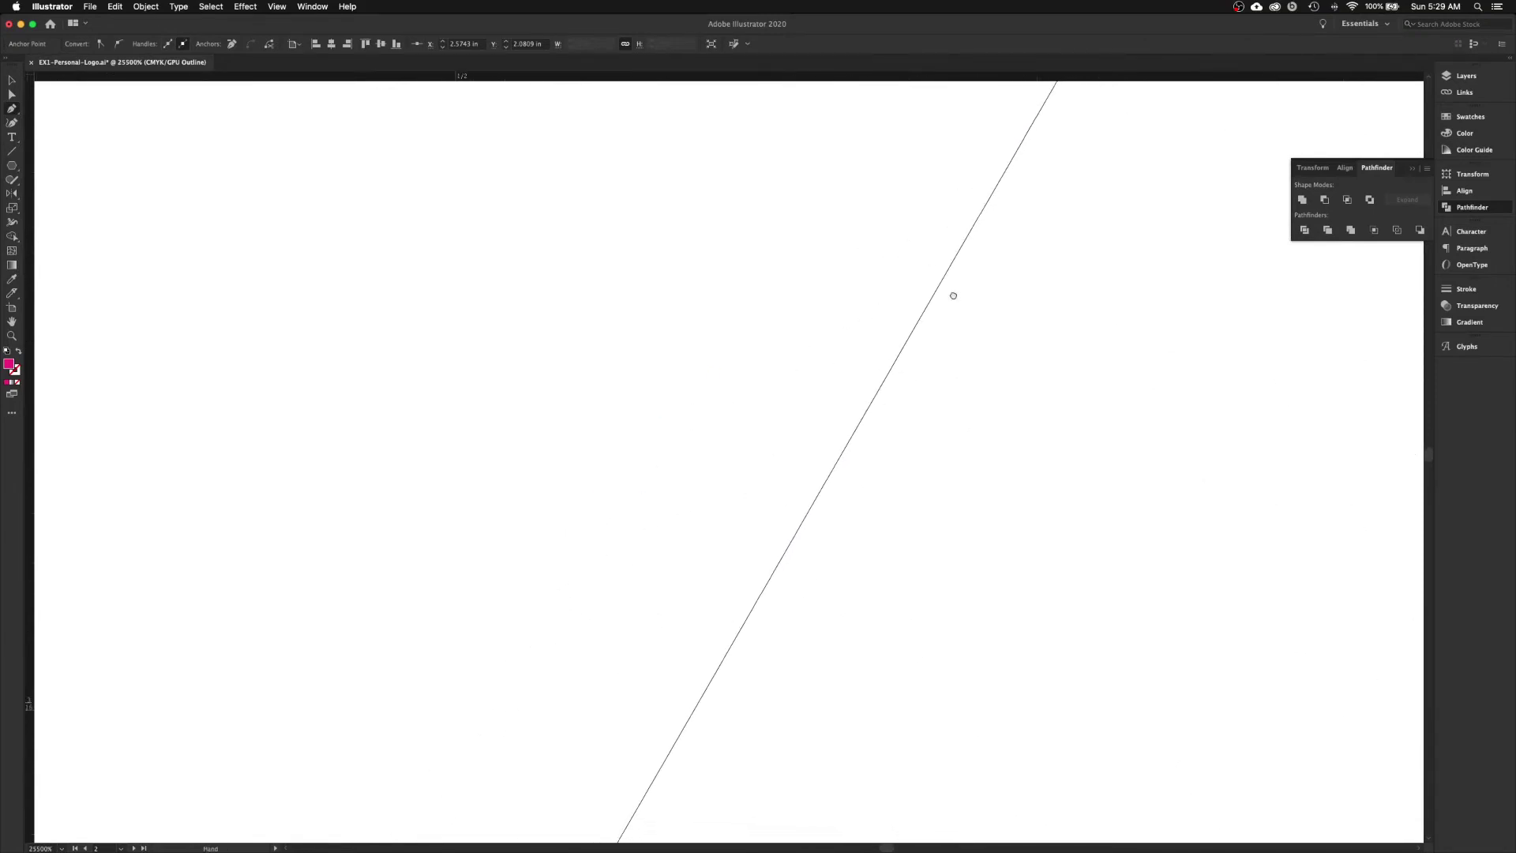
mouse_move(756, 604)
mouse_down()
mouse_move(867, 477)
mouse_move(970, 299)
mouse_up()
drag(796, 600, 921, 423)
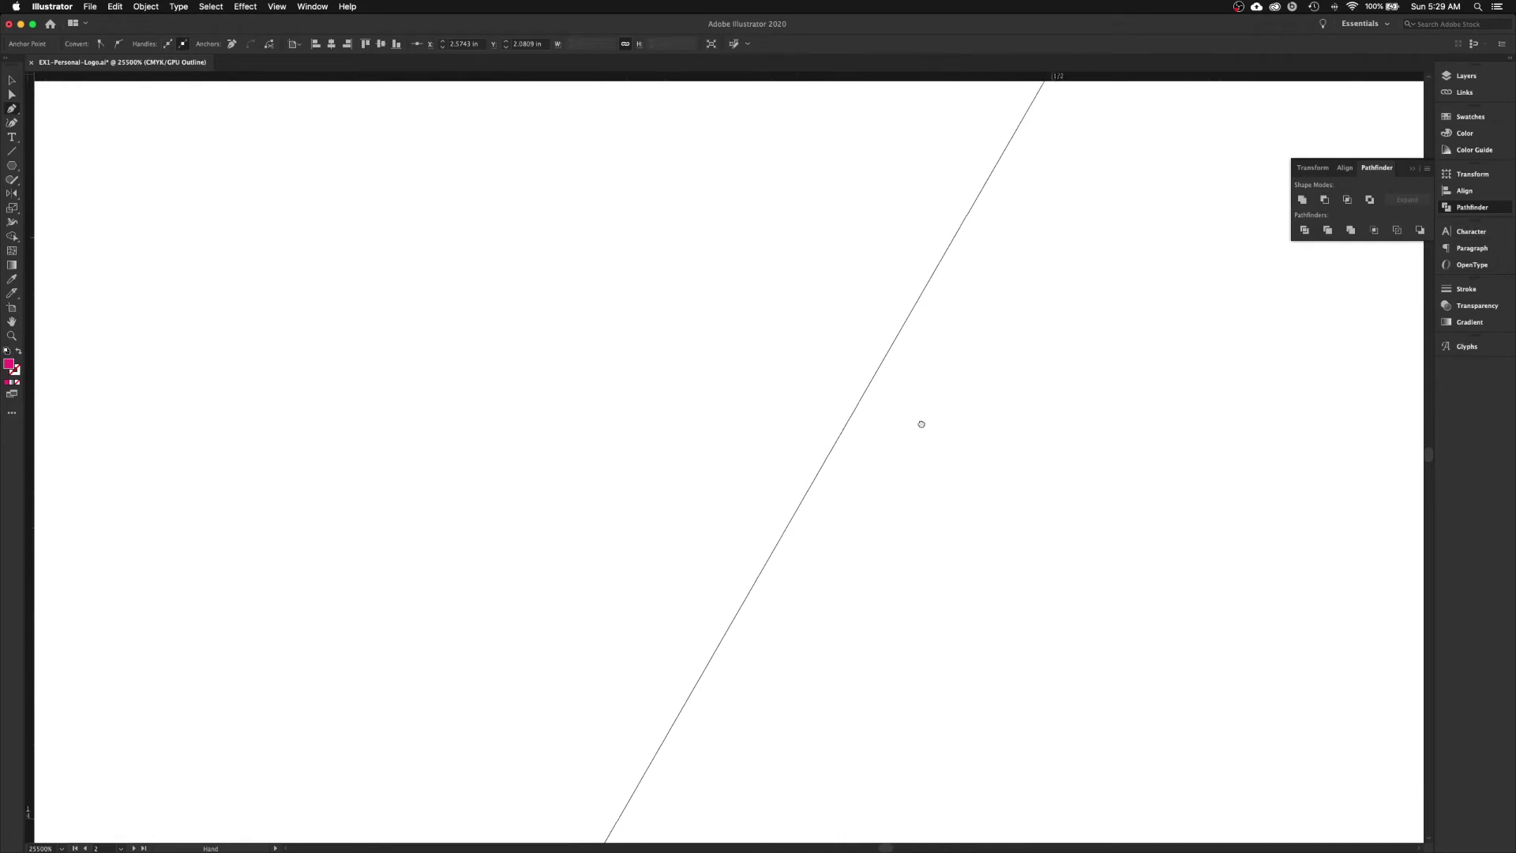
drag(834, 585, 884, 490)
drag(854, 547, 893, 464)
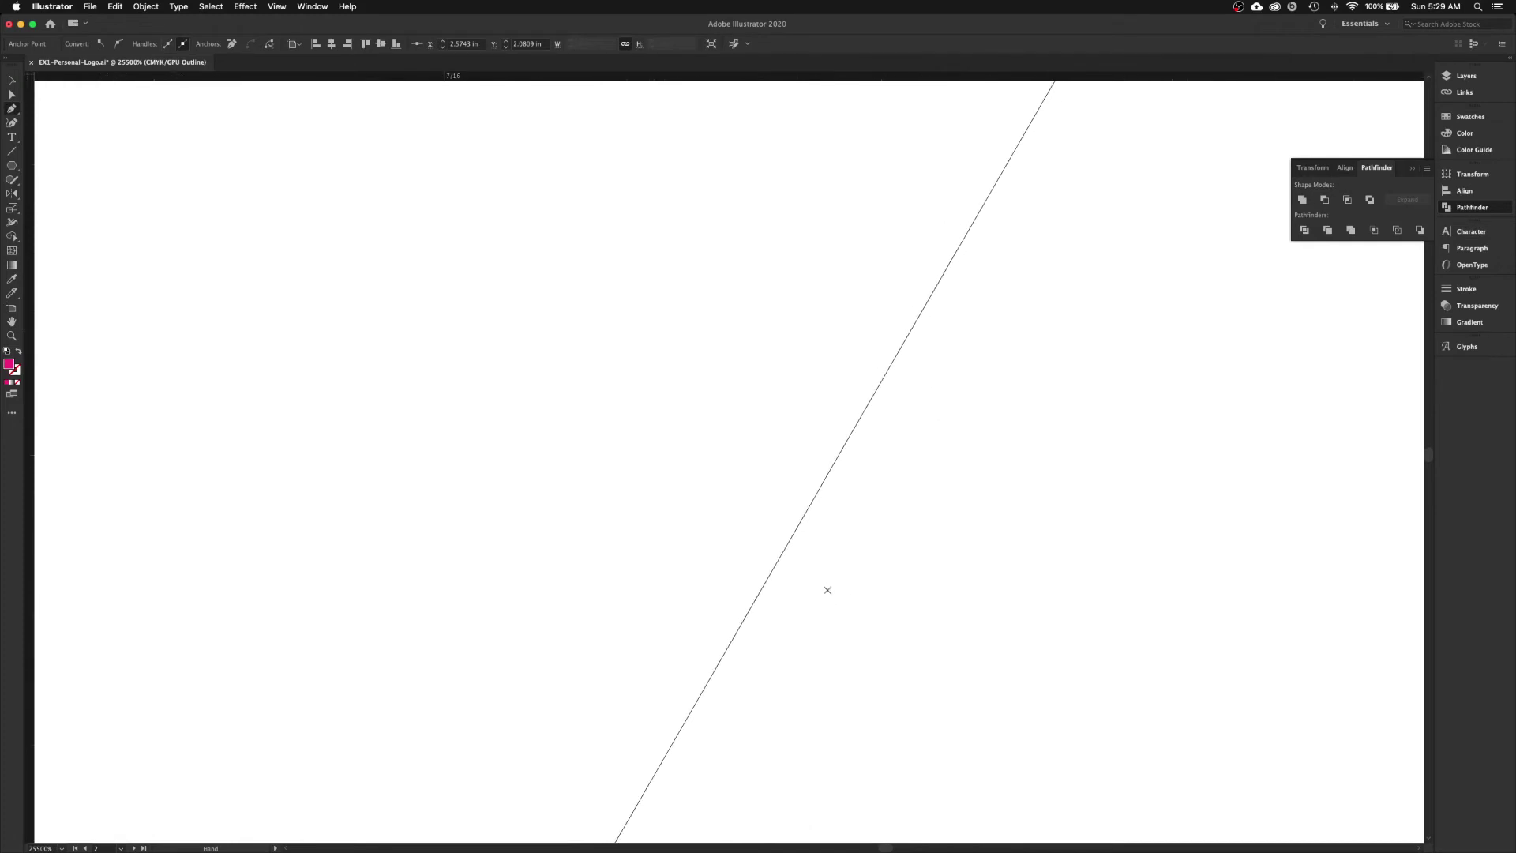
- Delete the surplus anchor point at the united peak's left corner with the Pen tool
key(super+0)
key(z)
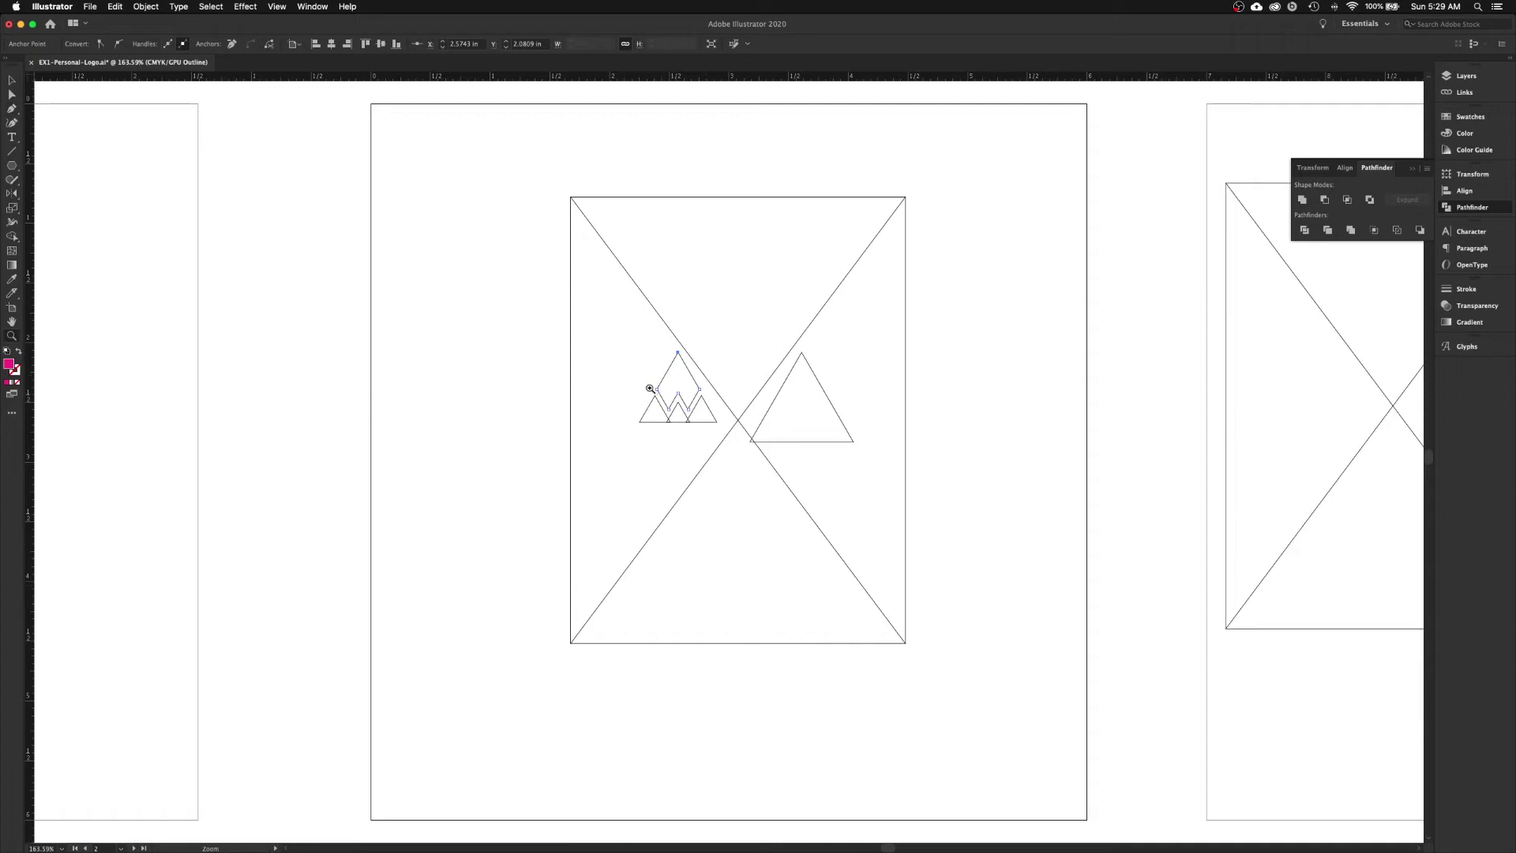
drag(648, 381, 710, 457)
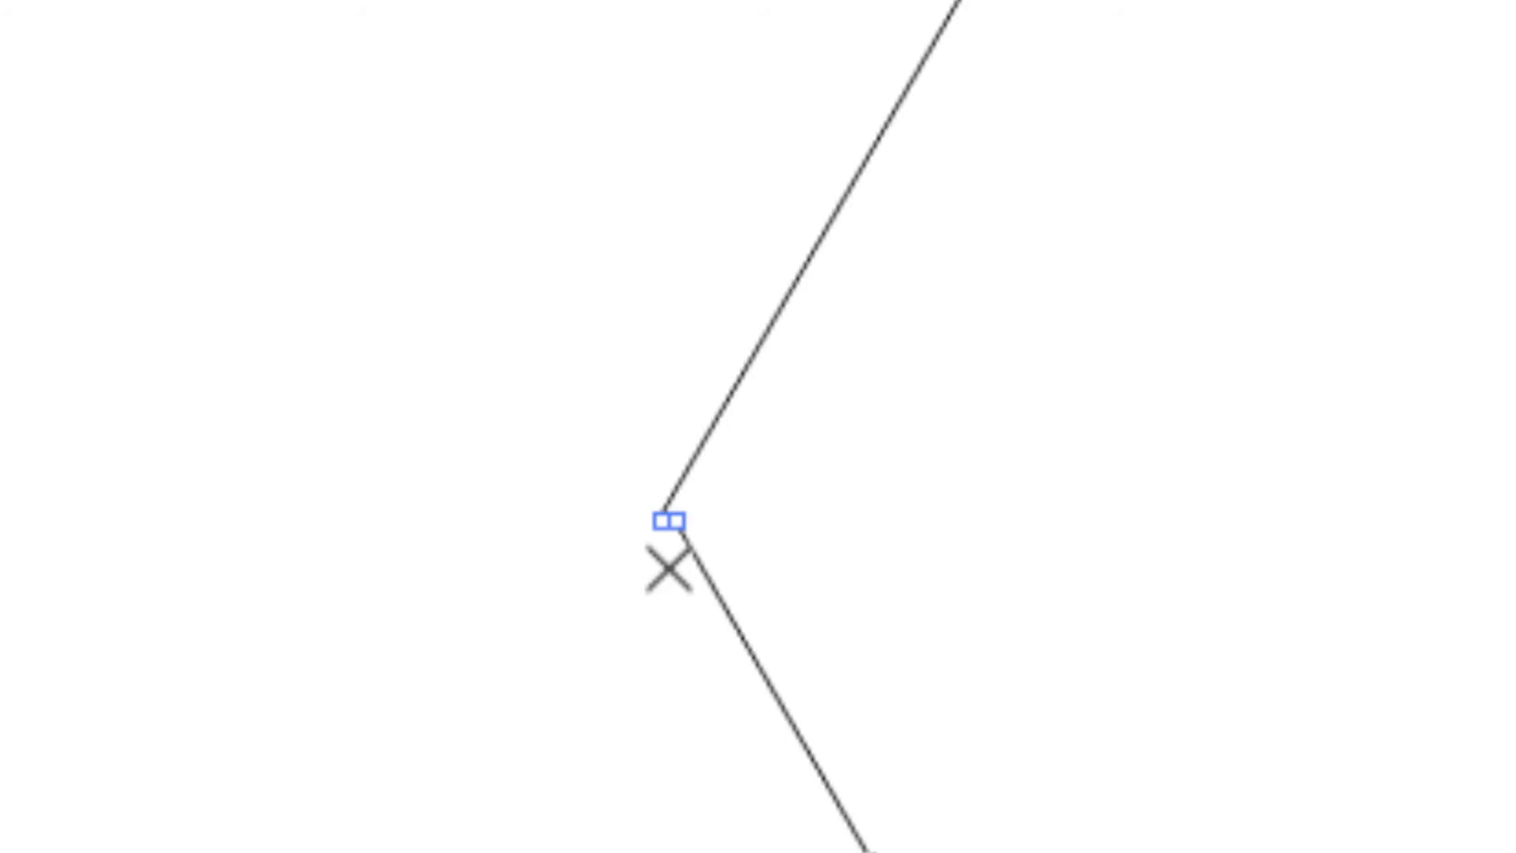
click(680, 521)
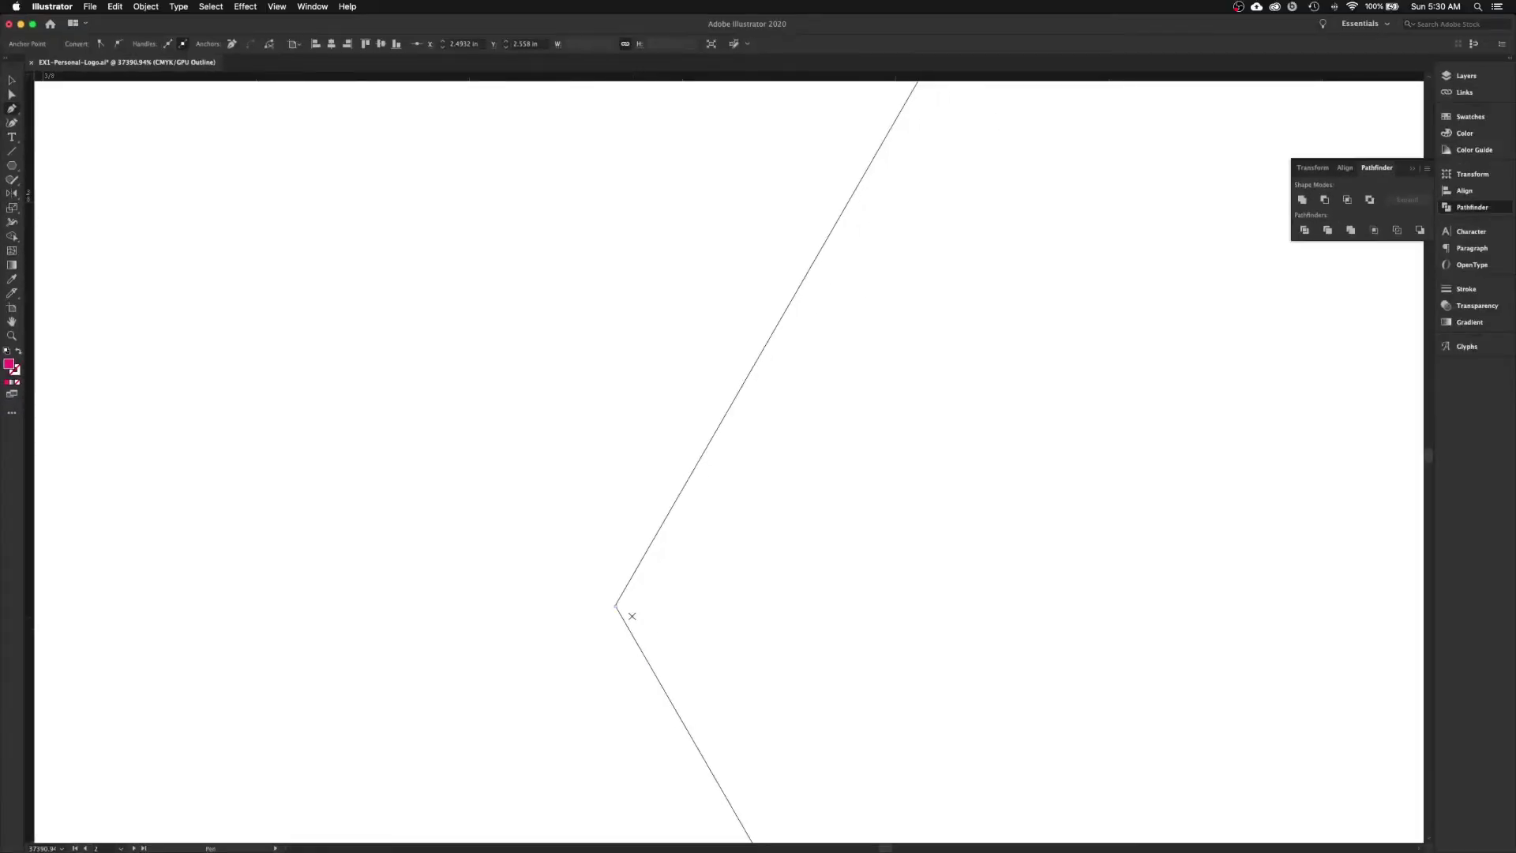
- Check a lower tip of the peak for stray points and switch the artwork from Outline back to Preview mode
key(a)
scroll(633, 620, down, 2)
drag(674, 392, 600, 667)
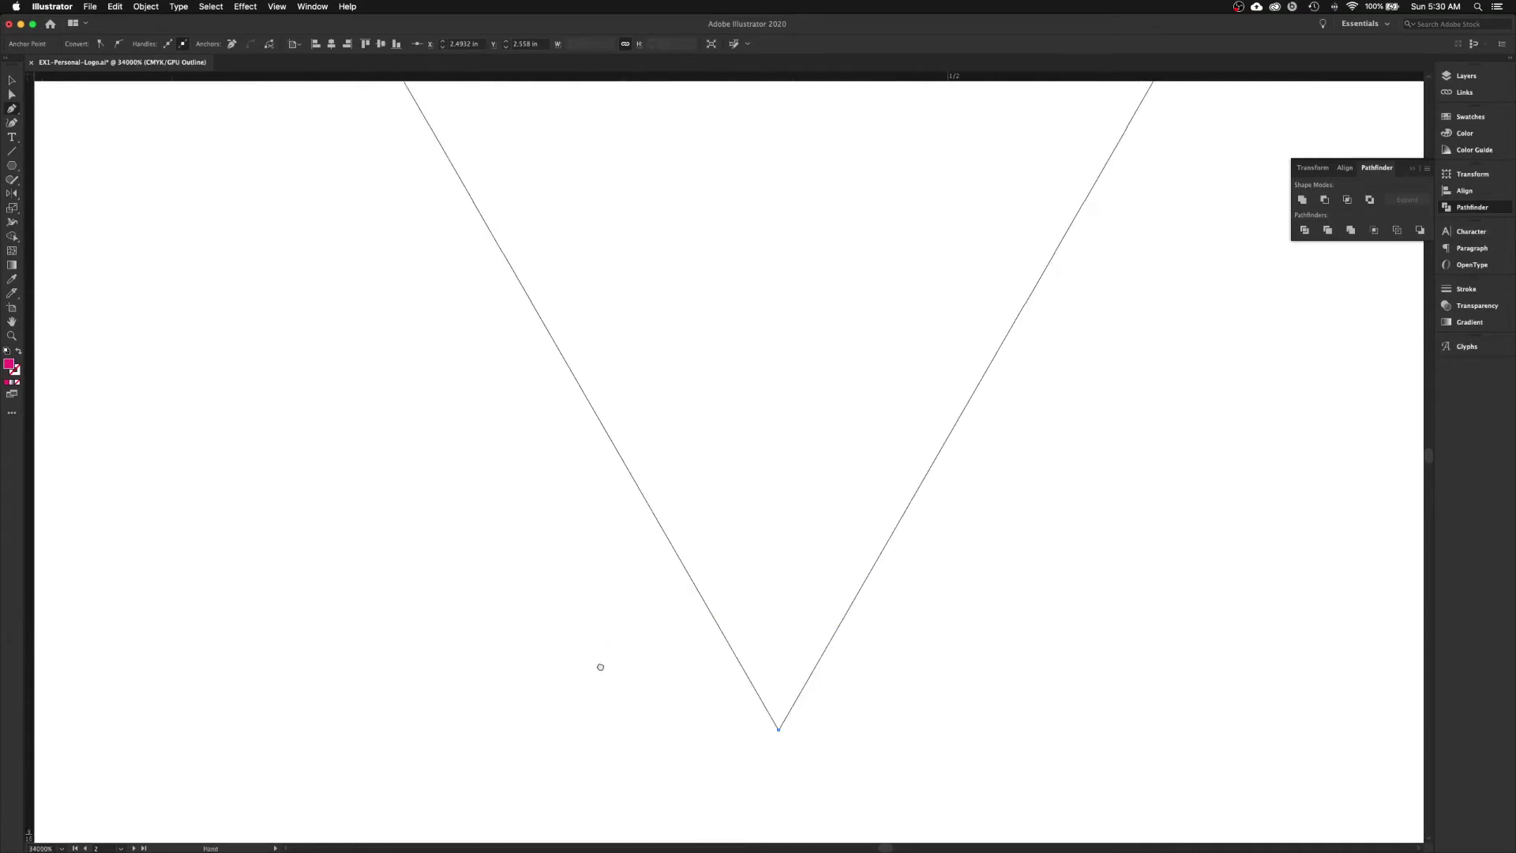
key(super+0)
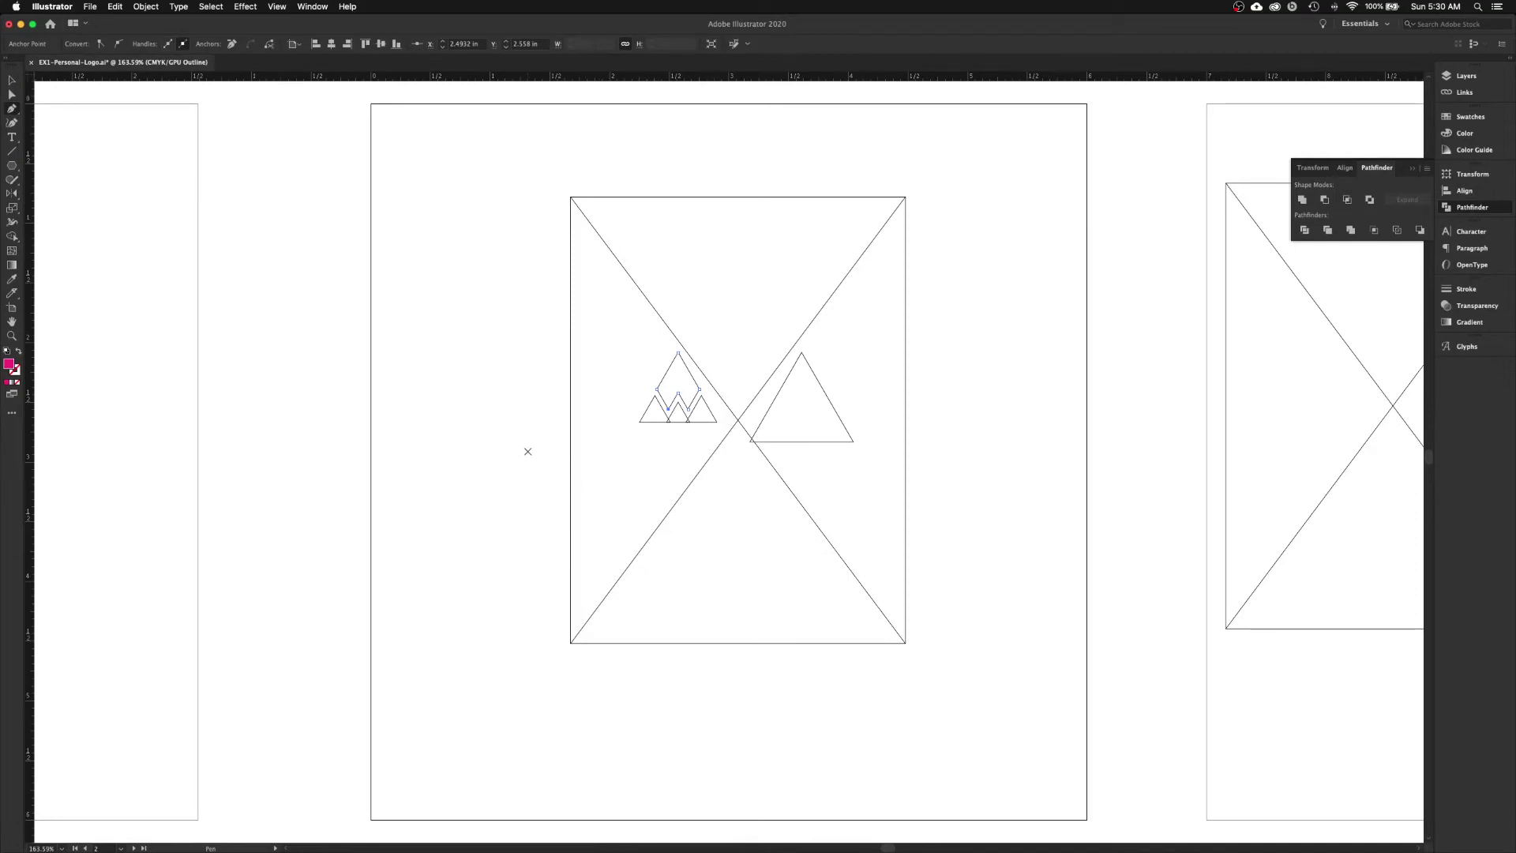
key(z)
drag(622, 355, 791, 500)
scroll(607, 423, up, 5)
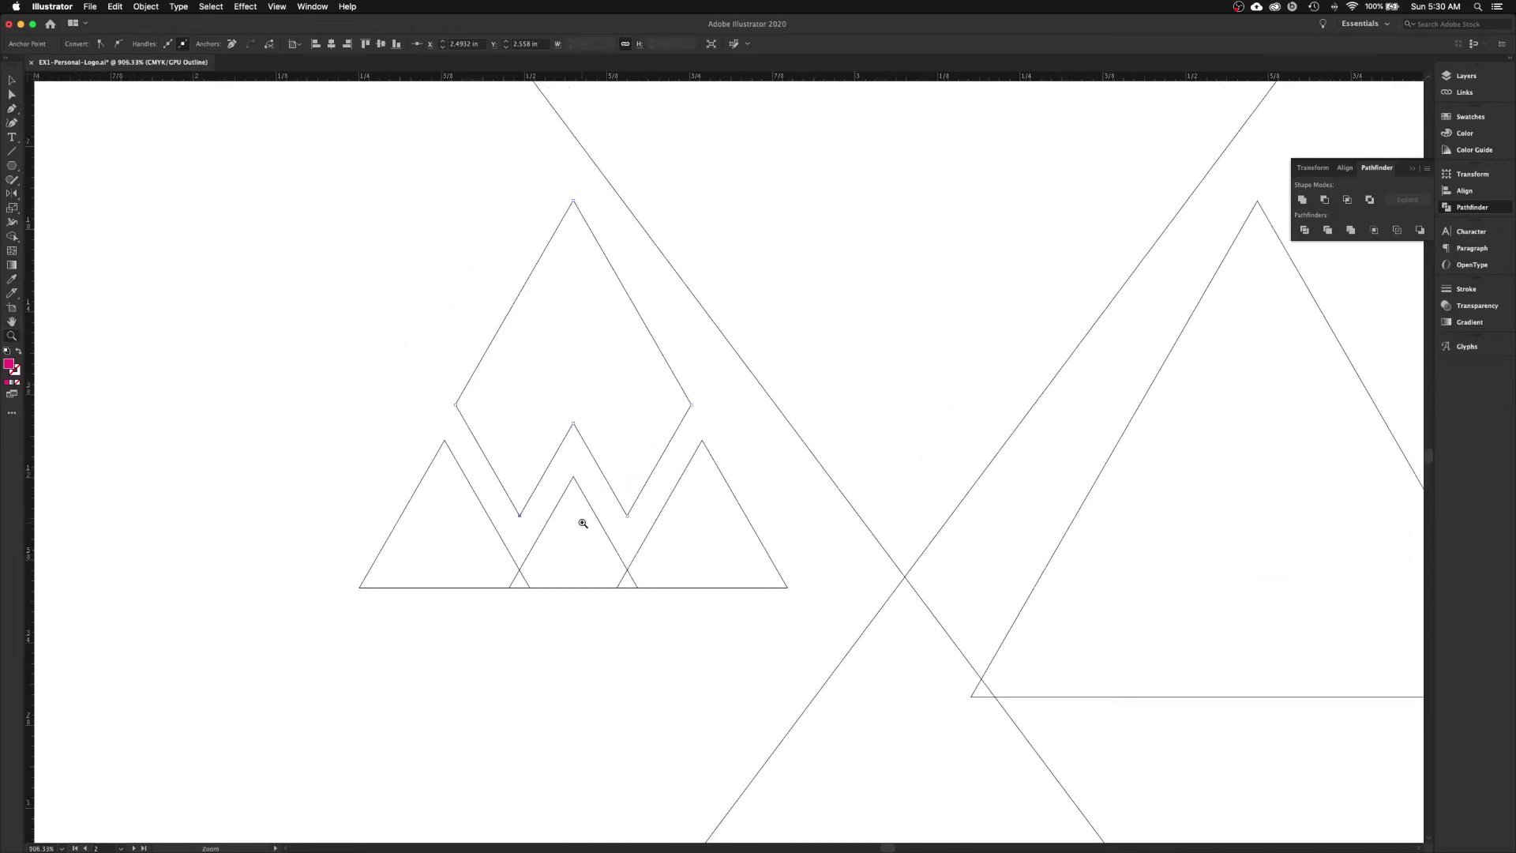
key(super+y)
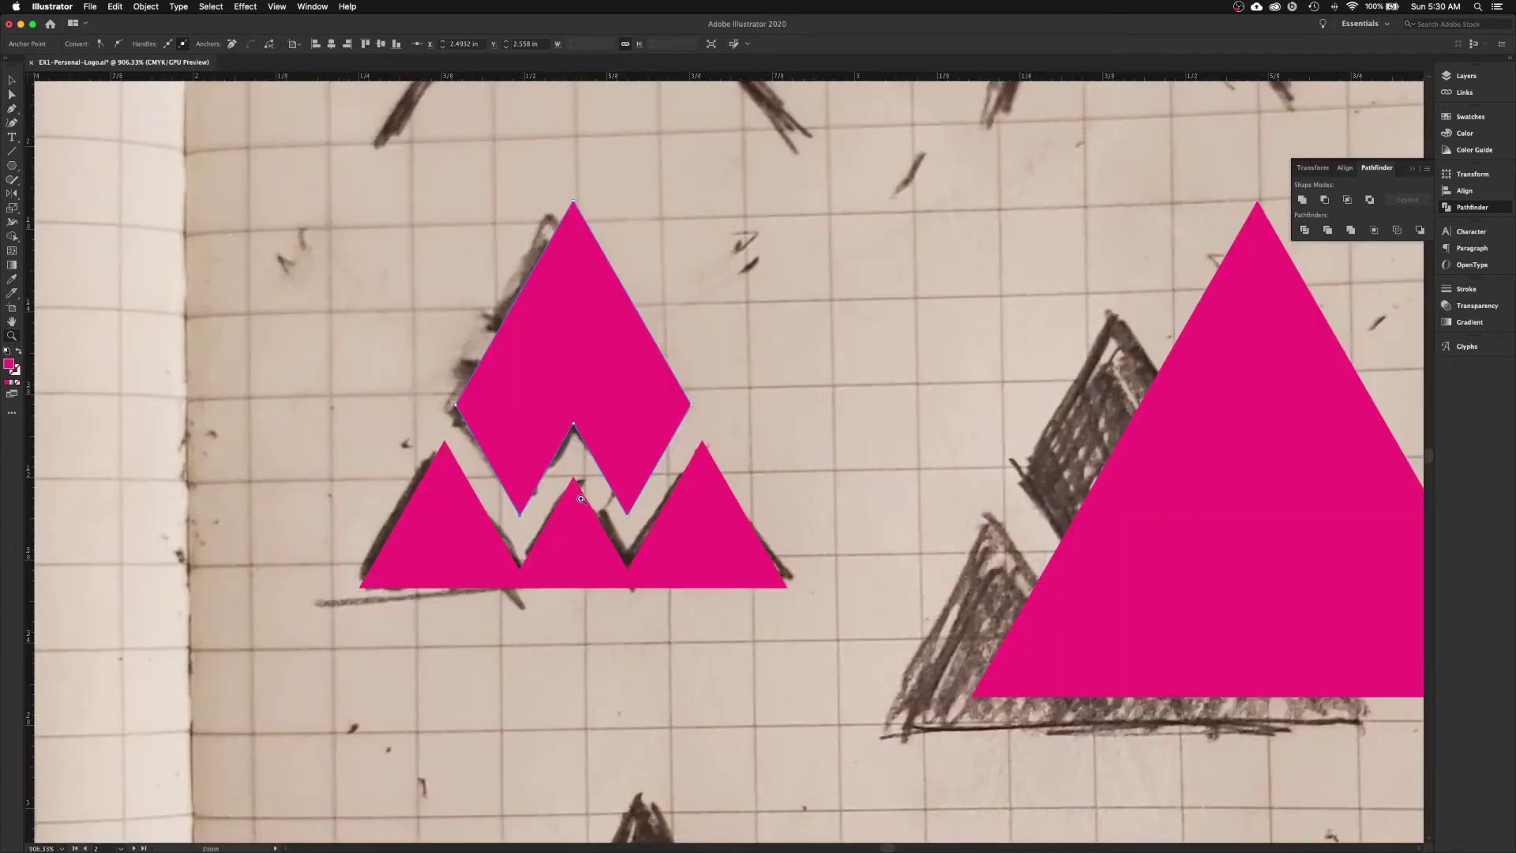
- Unite the three small base mountains into one shape with Pathfinder
key(v)
click(466, 555)
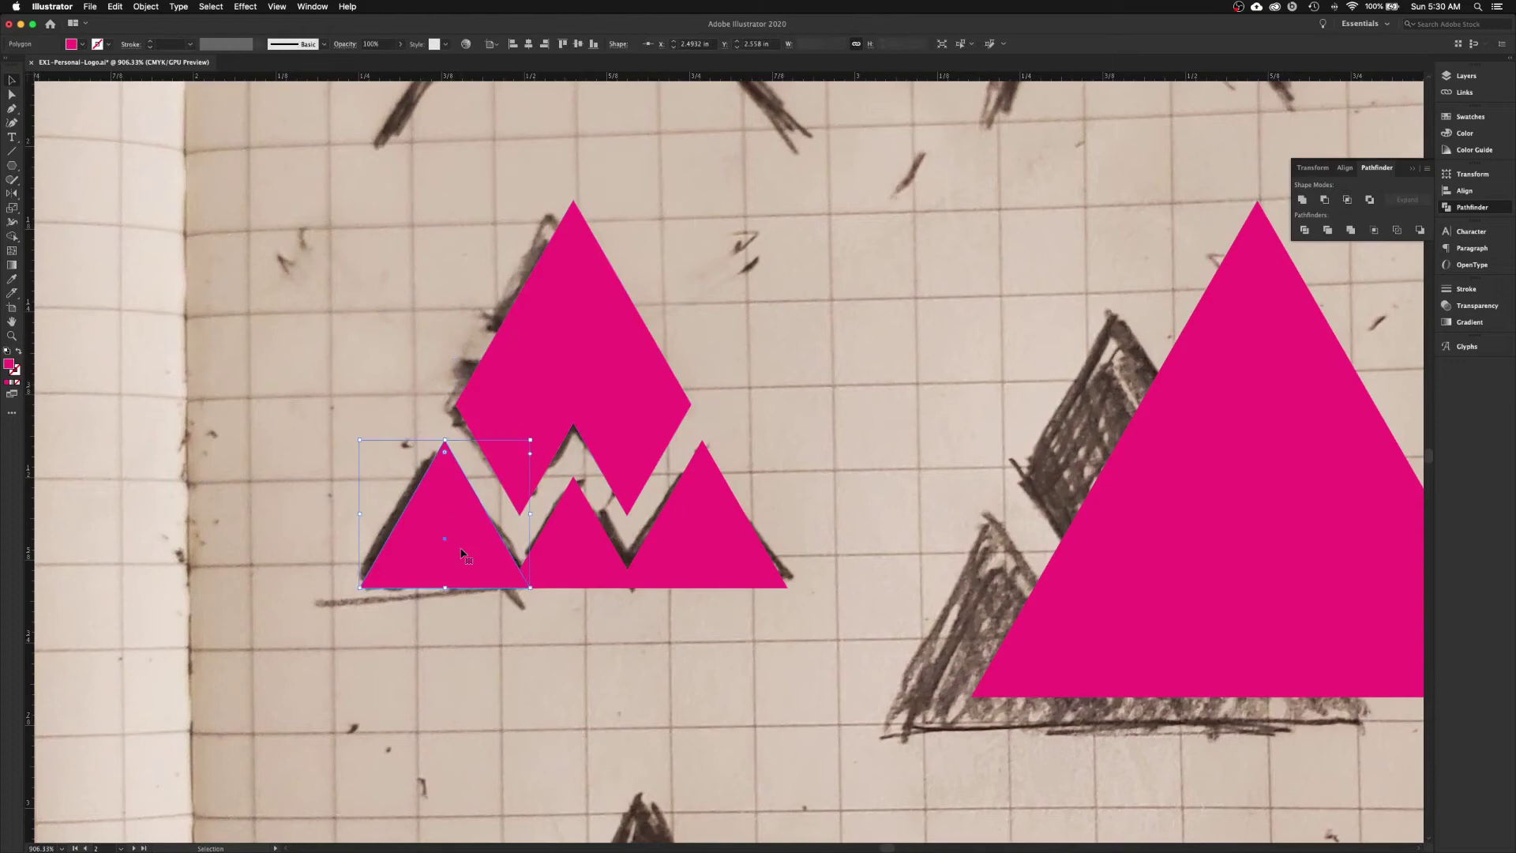
shift+click(594, 565)
shift+click(696, 563)
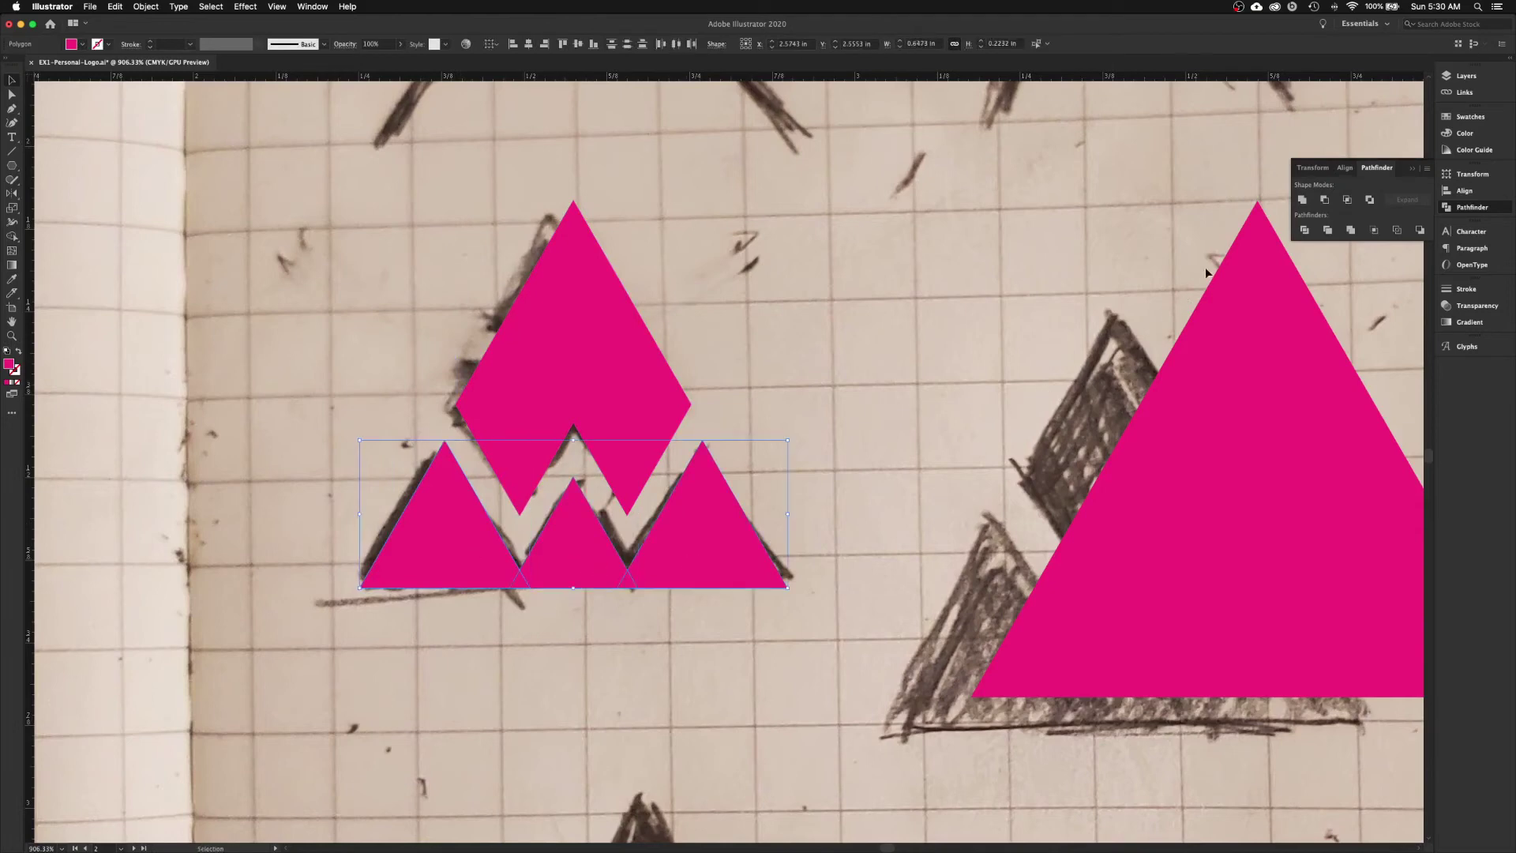
click(1303, 200)
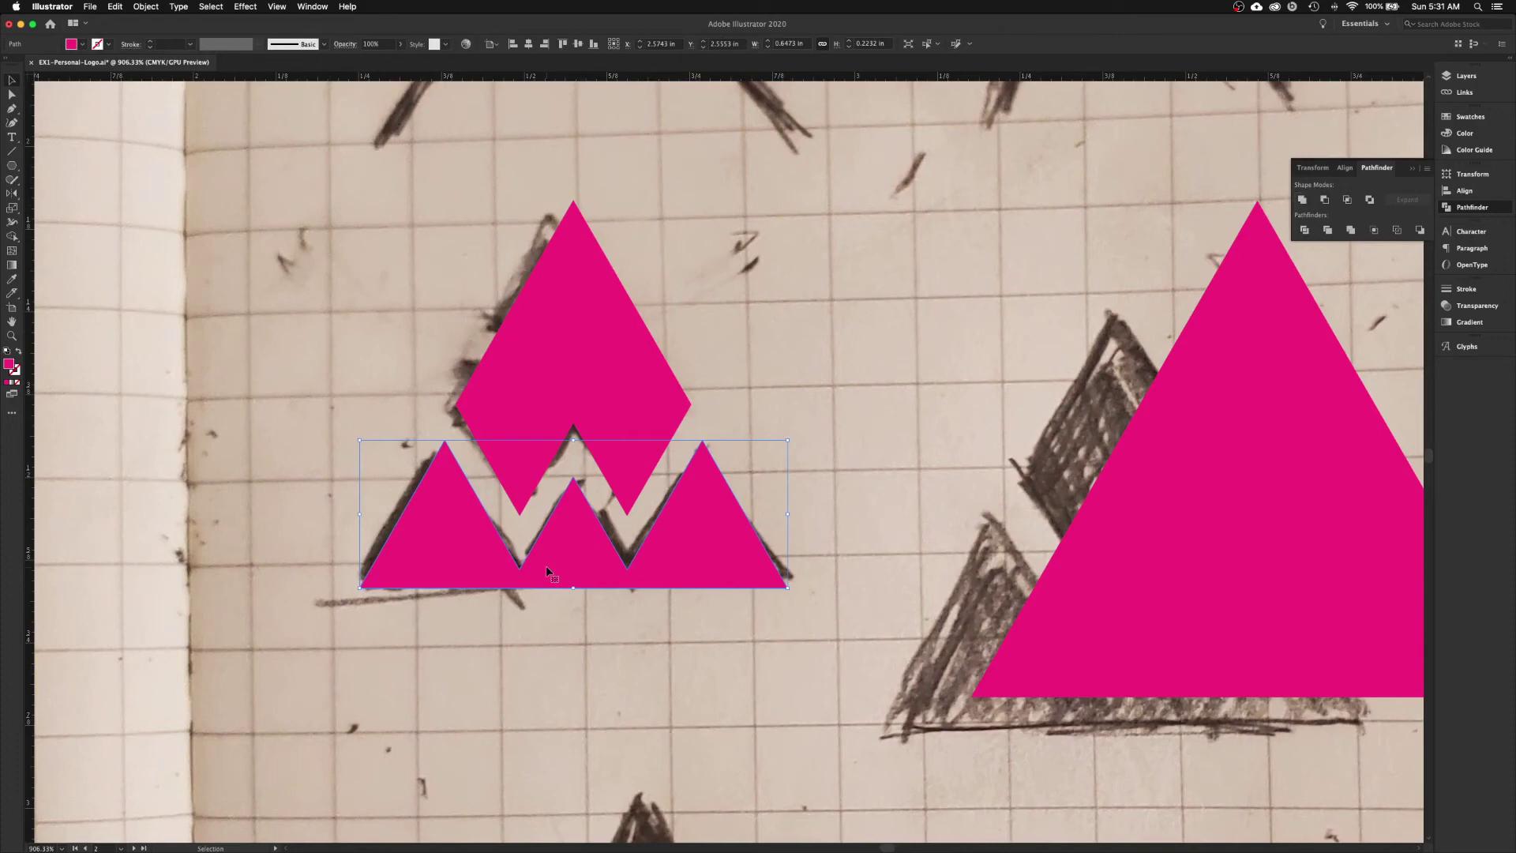
- Fill the united base mountains with white so the anchor points along the bottom edge stand out
key(p)
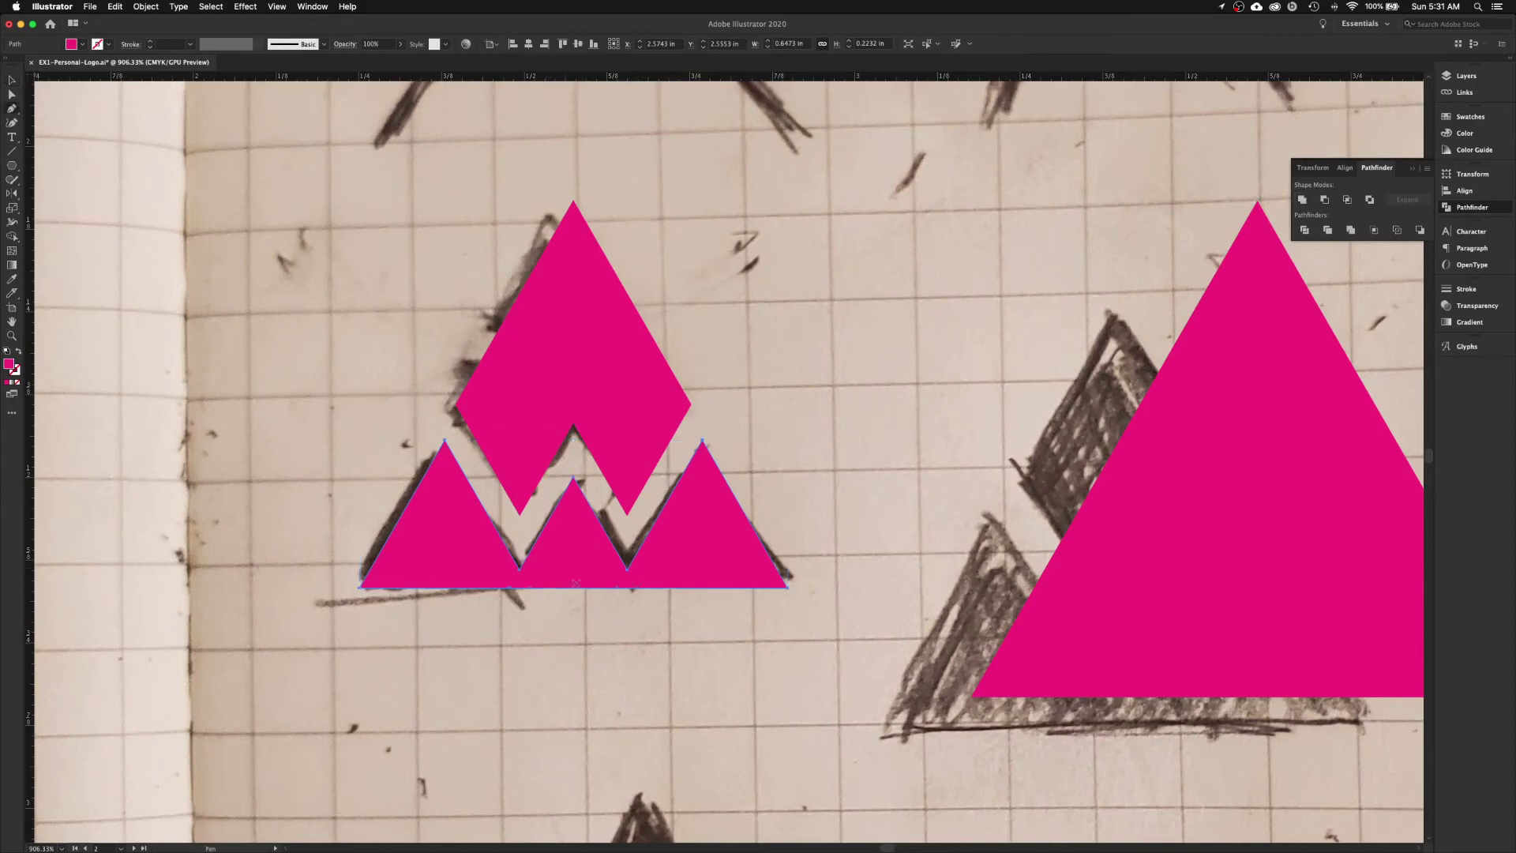
key(super+equal)
key(super+equal)
key(super+equal)
key(super+equal)
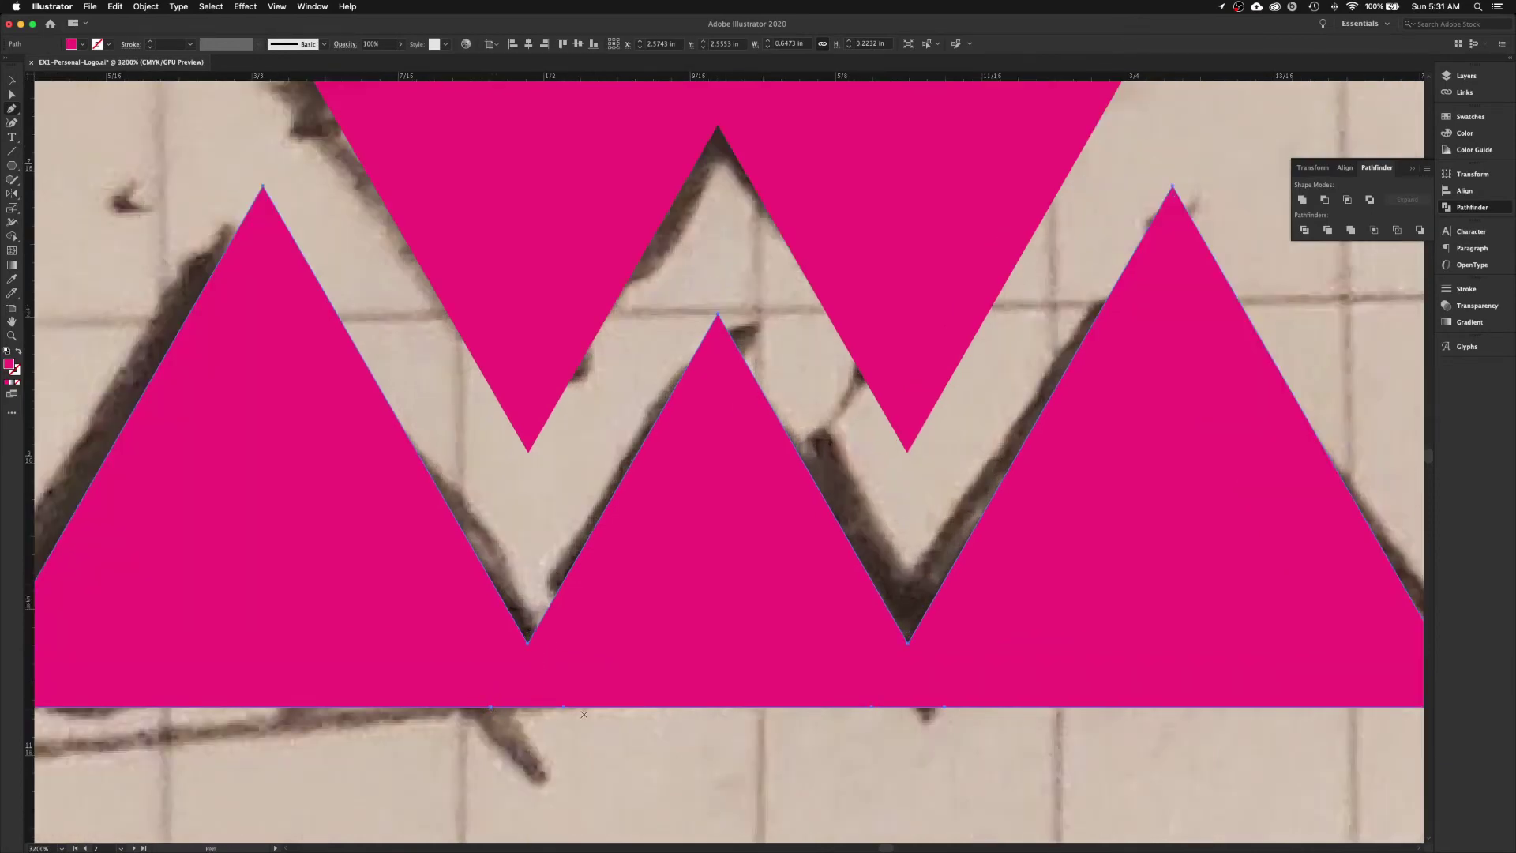
key(super+equal)
scroll(573, 647, down, 4)
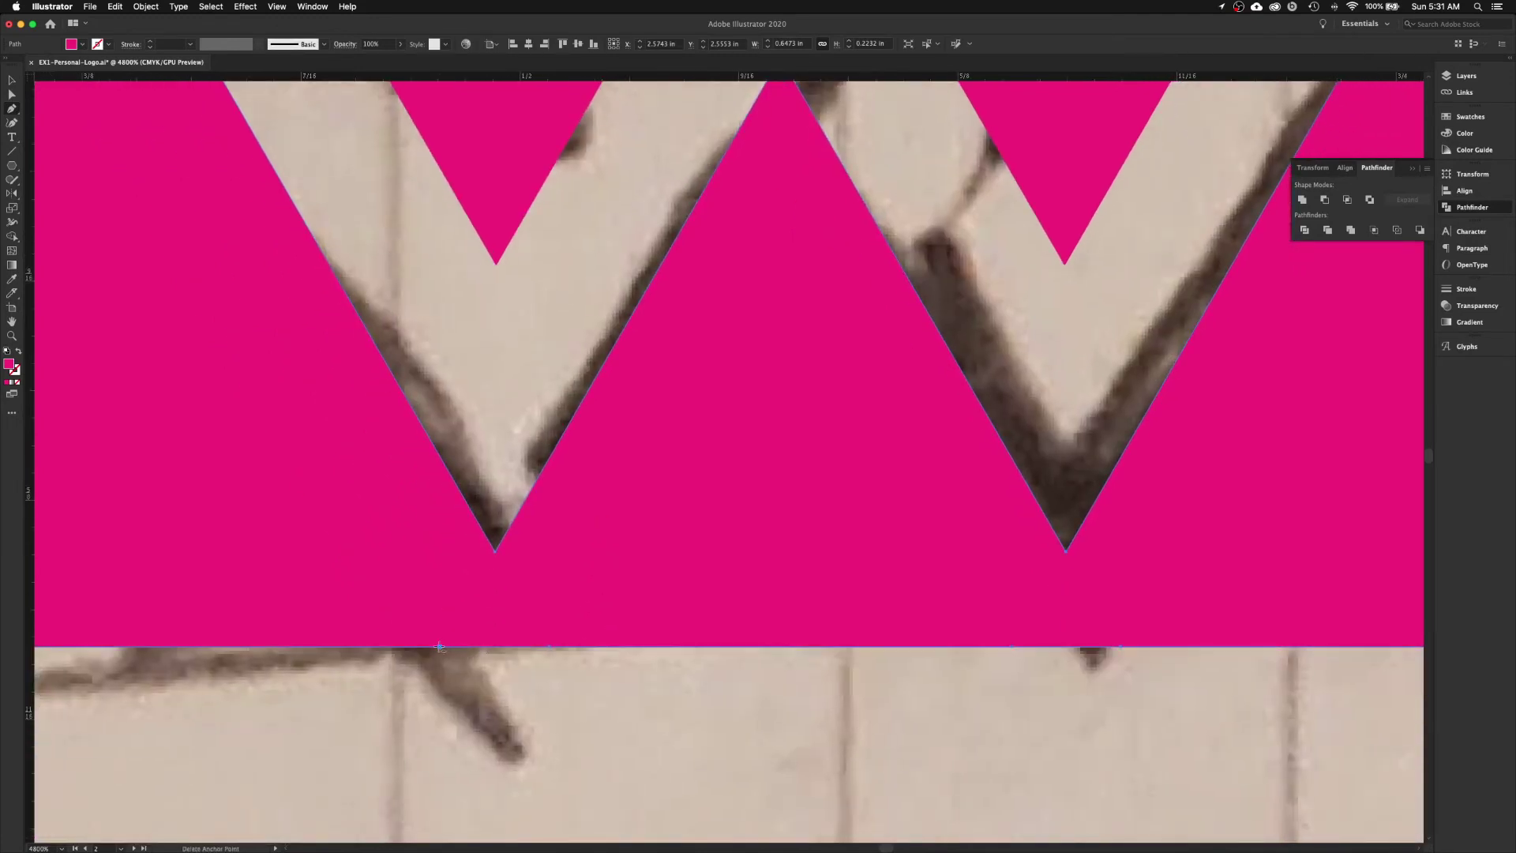
click(1461, 120)
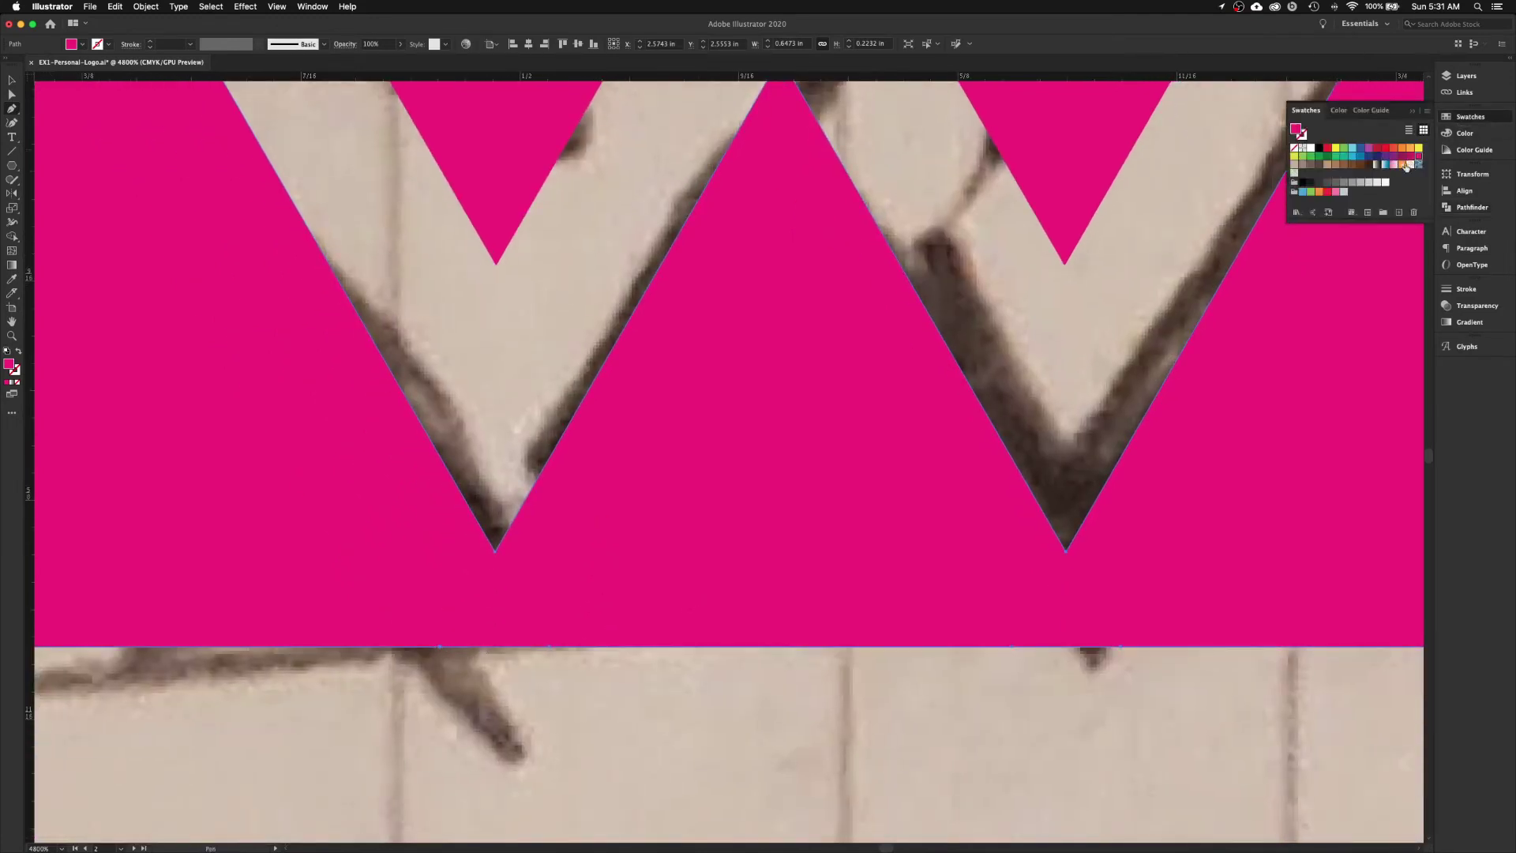
click(1312, 148)
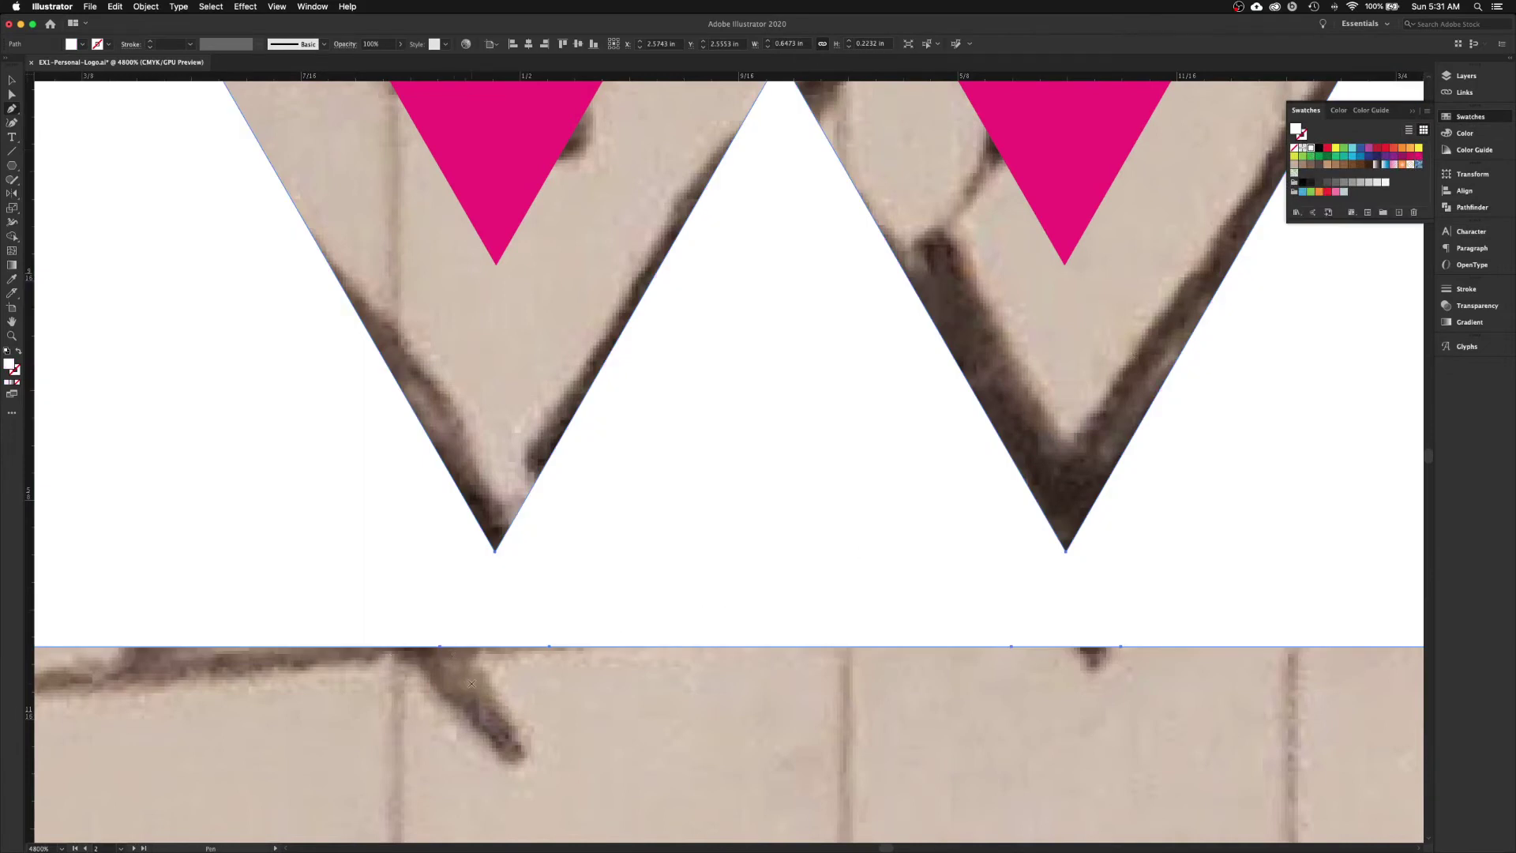
key(a)
click(470, 709)
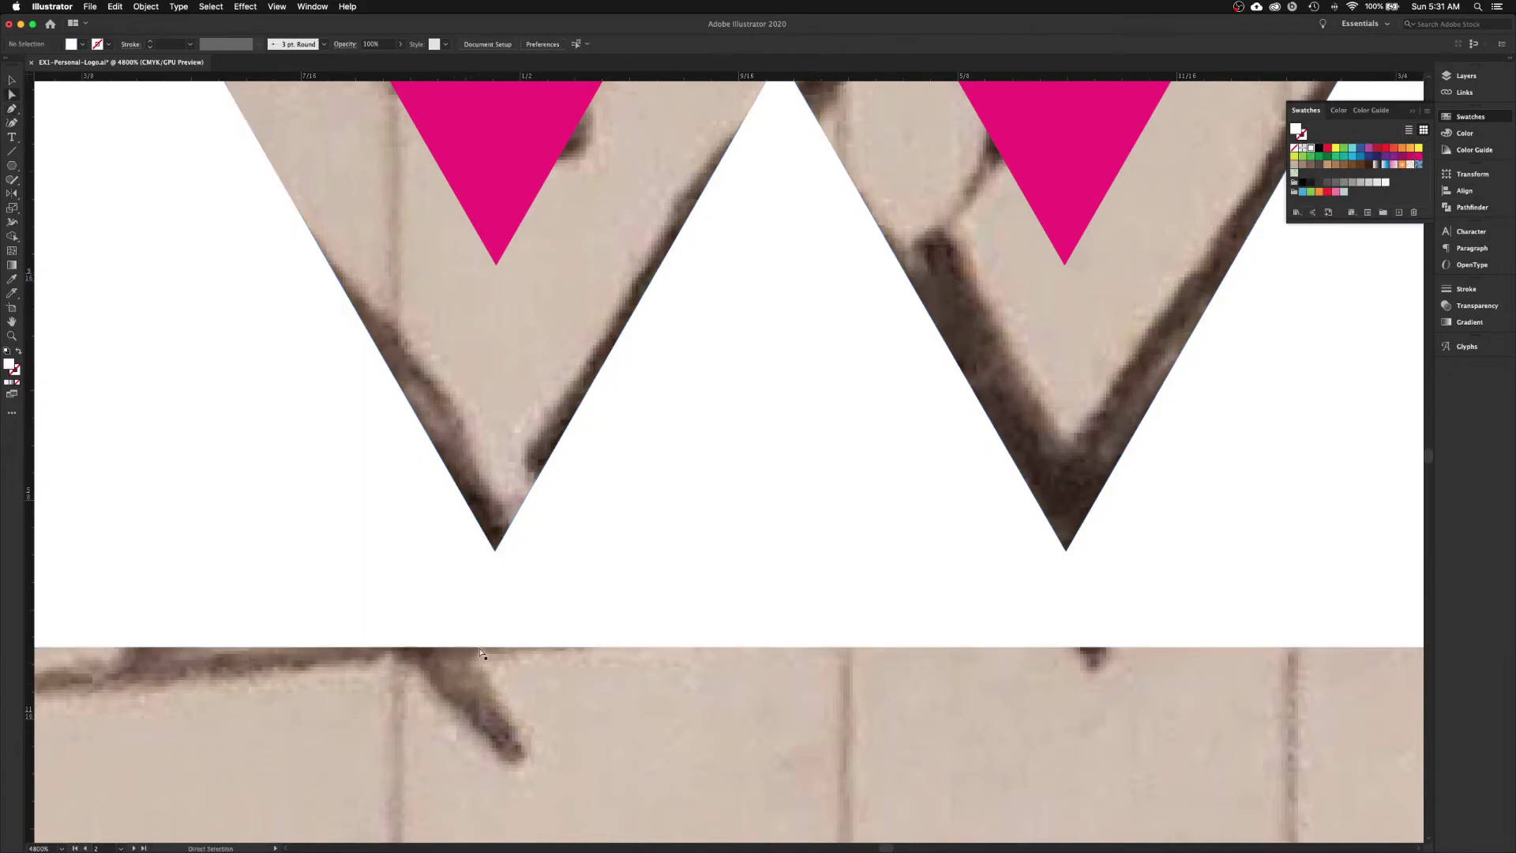
- Delete the surplus anchor point on the base mountains' bottom edge near the left valley with the Pen tool
click(481, 648)
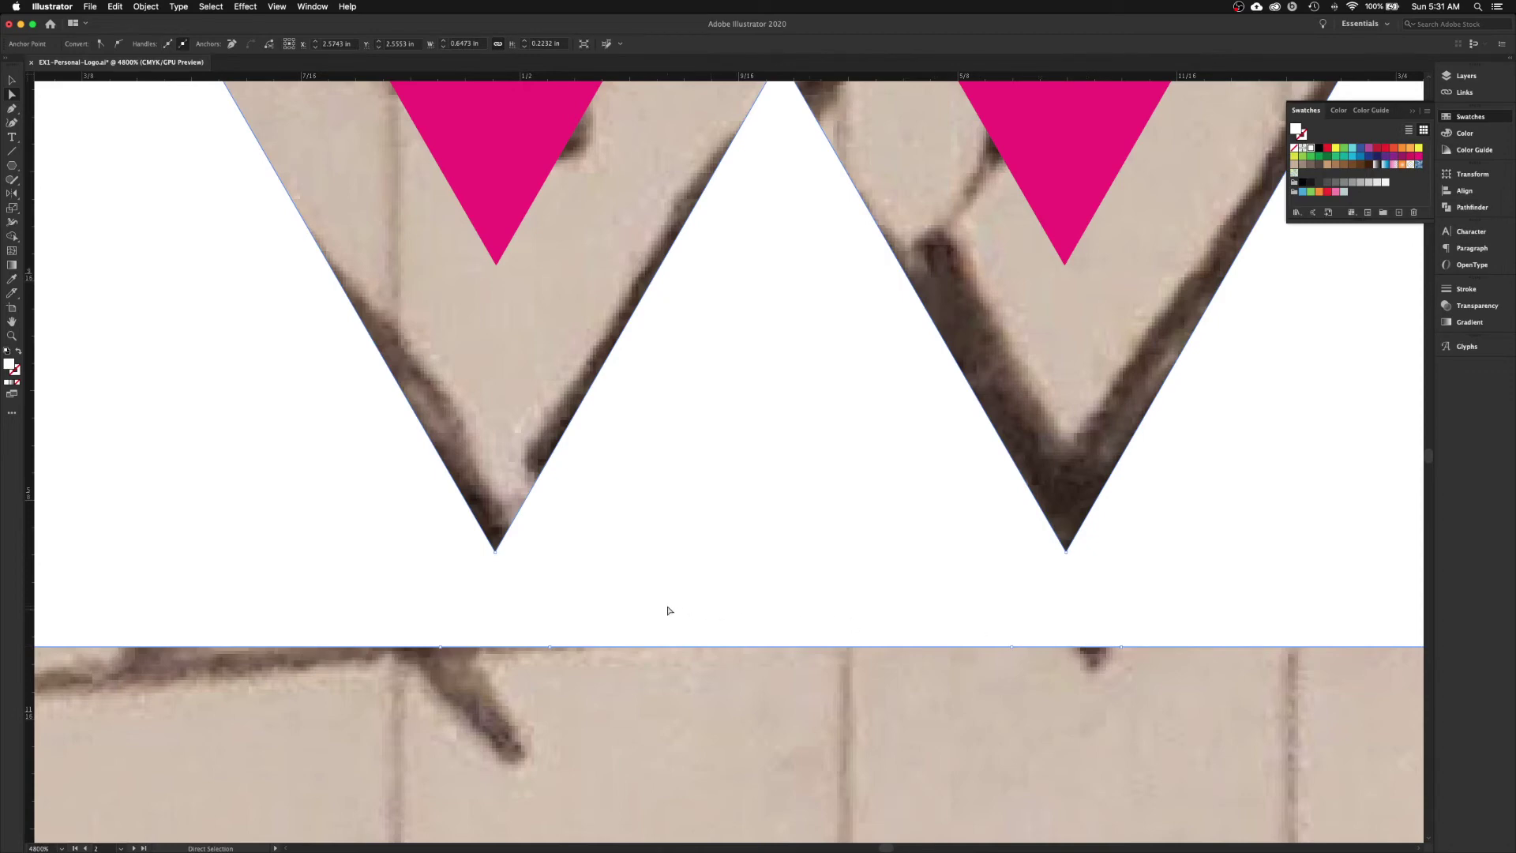
key(p)
key(a)
click(512, 705)
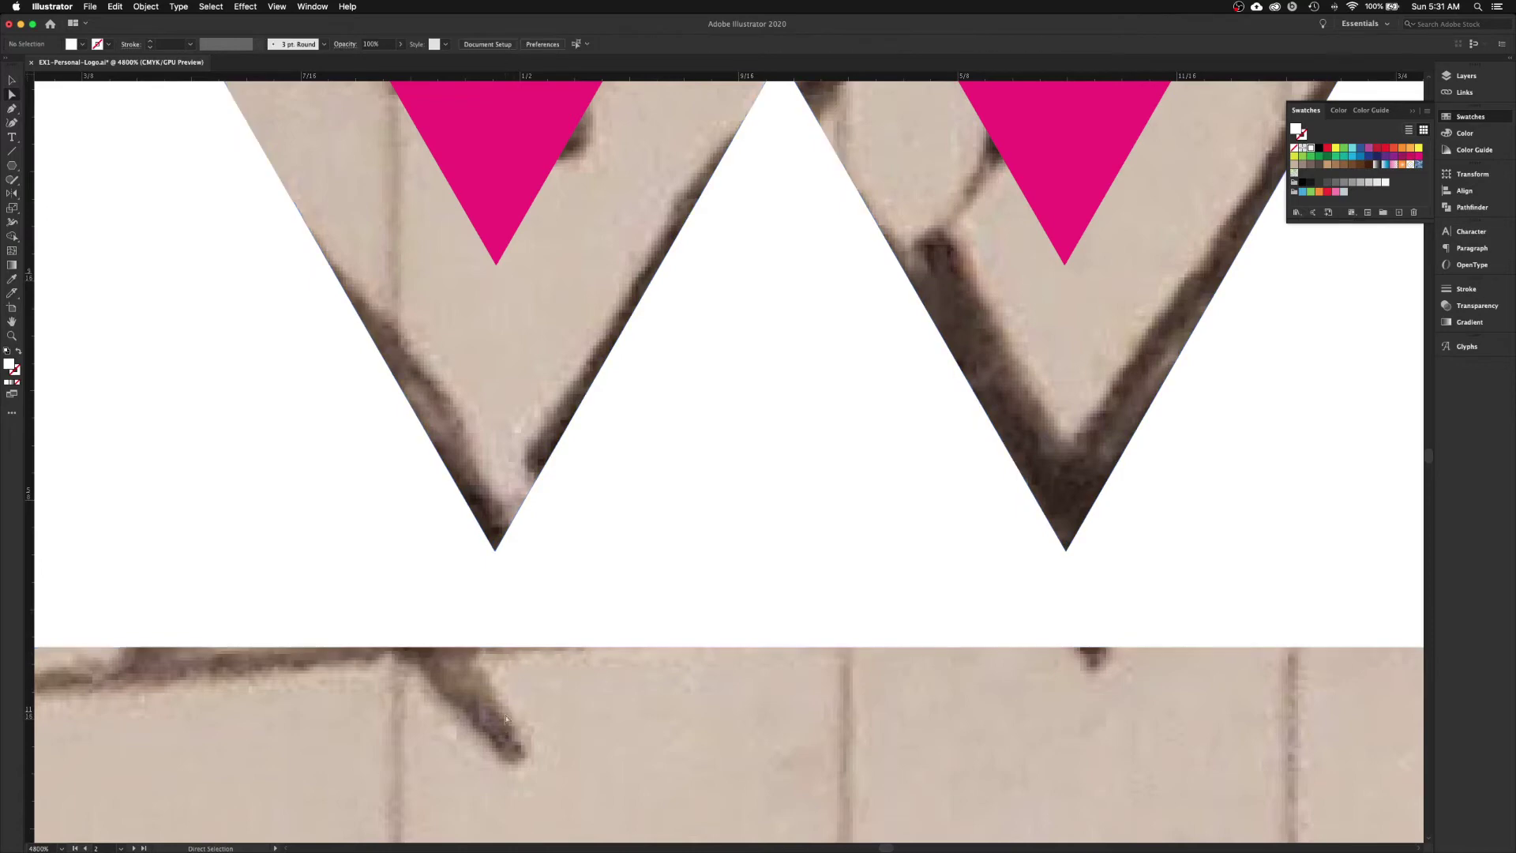
click(498, 649)
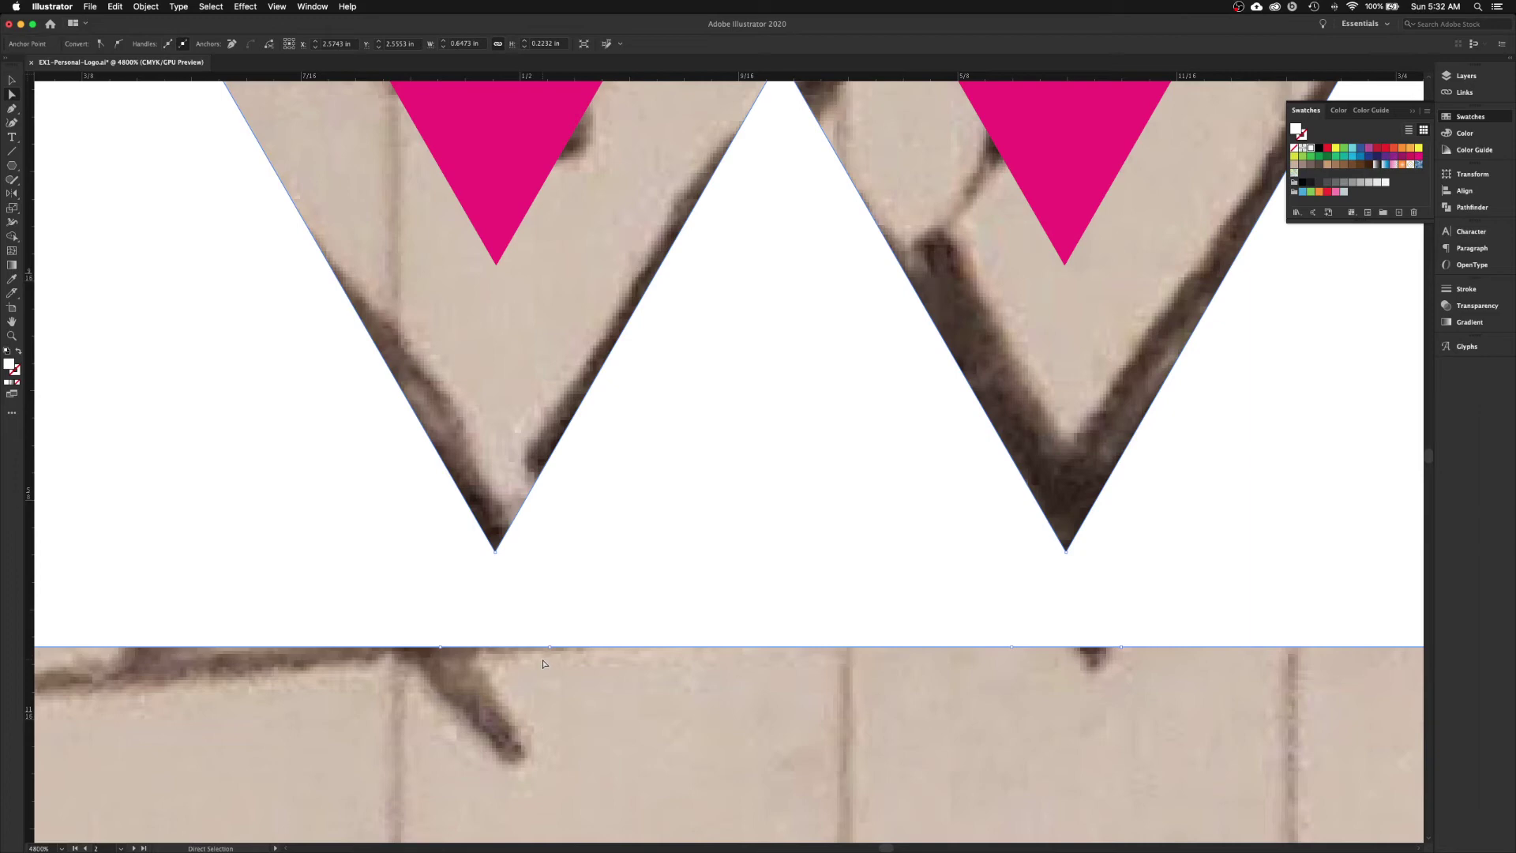
key(p)
scroll(455, 655, up, 5)
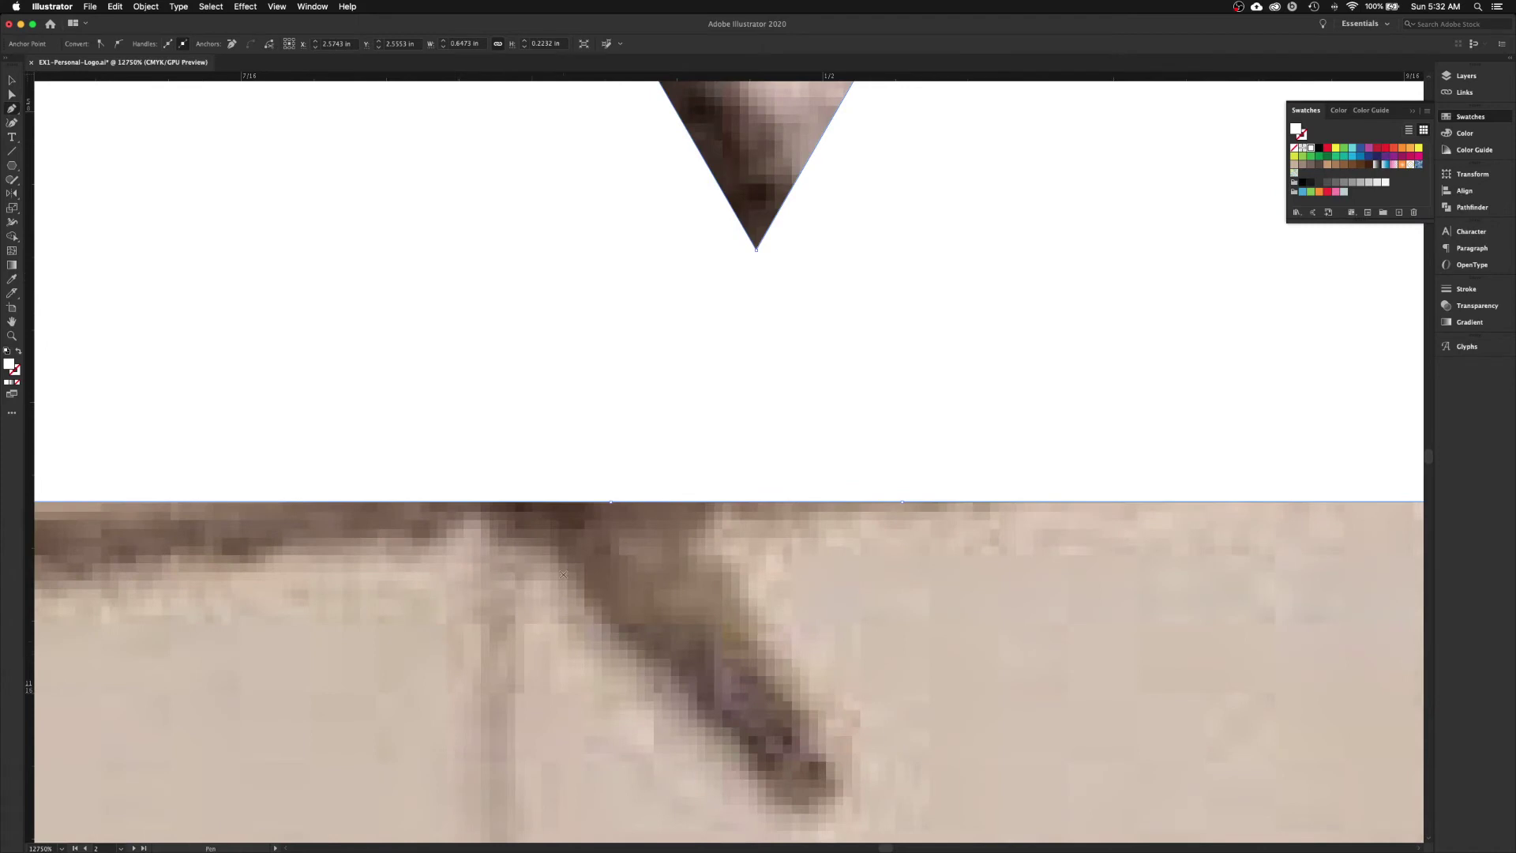
click(611, 502)
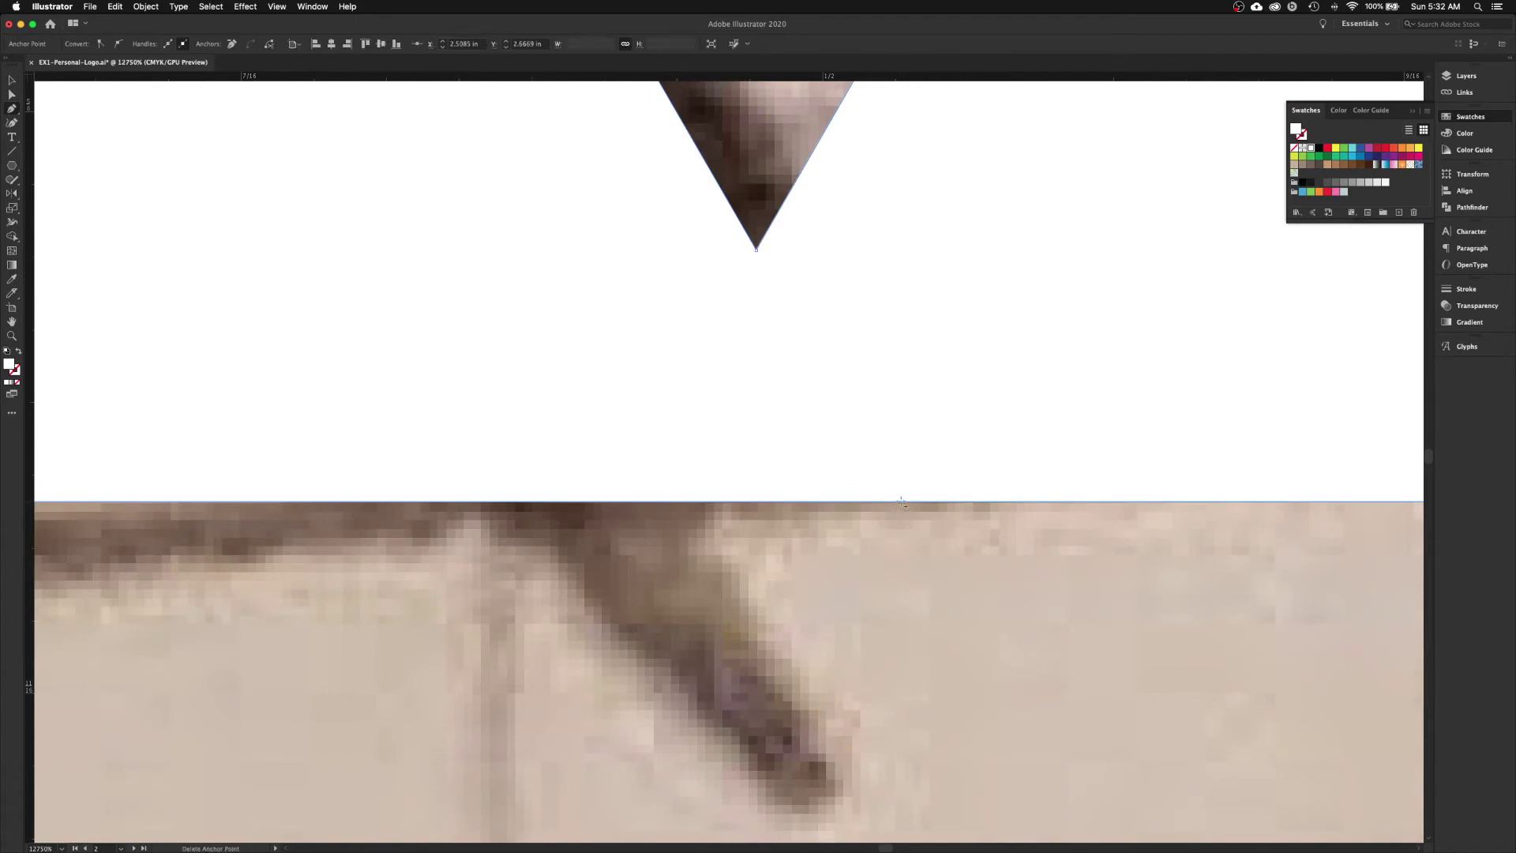
- Delete the remaining surplus anchor points along the base mountains' bottom edge
key(super+minus)
key(super+minus)
key(super+minus)
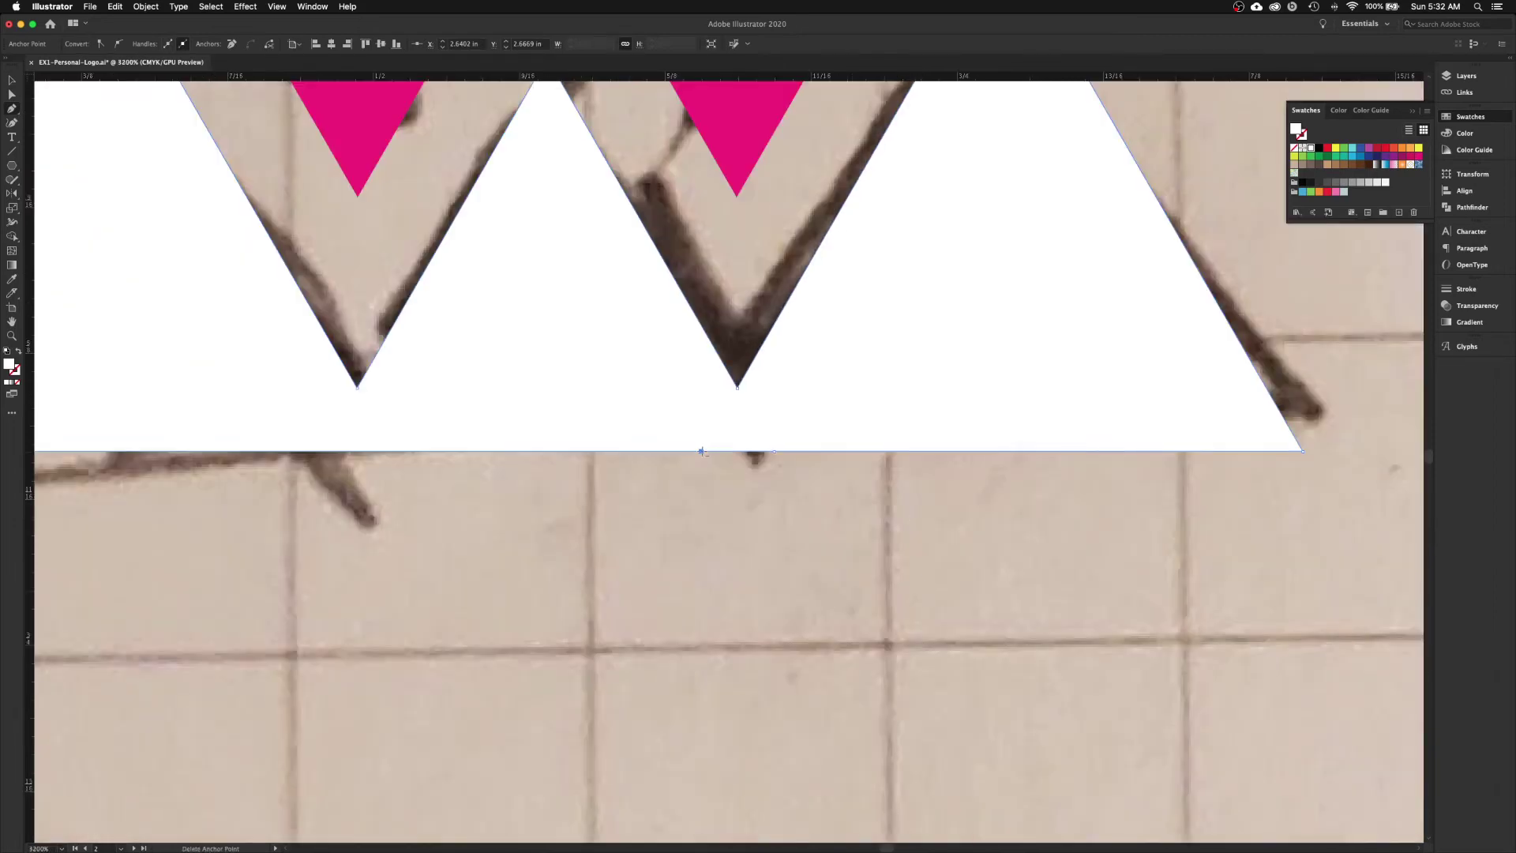
click(701, 451)
click(772, 451)
scroll(687, 552, up, 5)
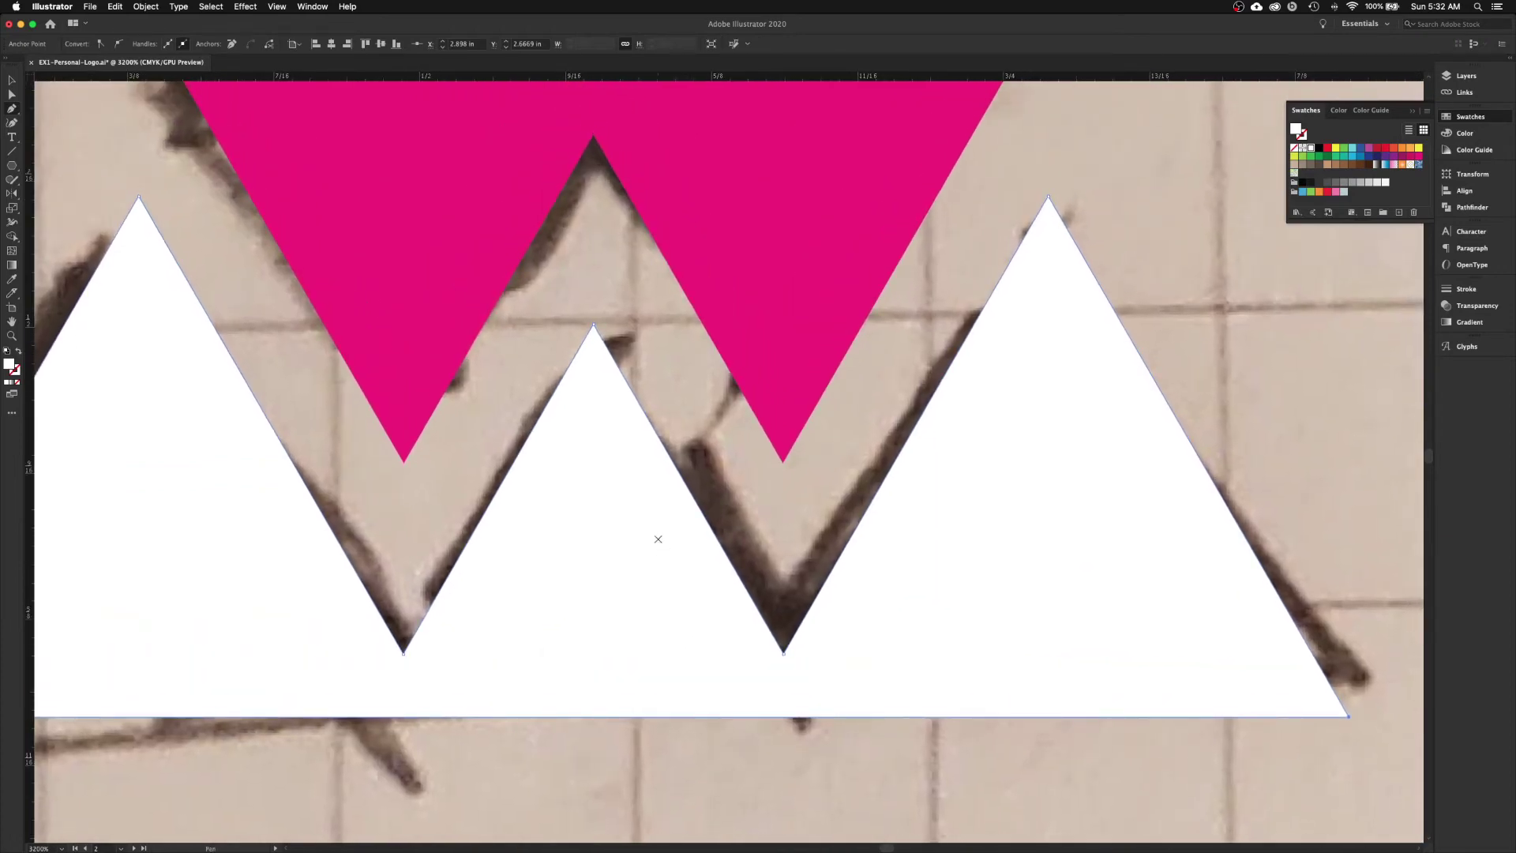
- Fill the base mountains with the peak's magenta using the Eyedropper and deselect them
key(i)
click(775, 216)
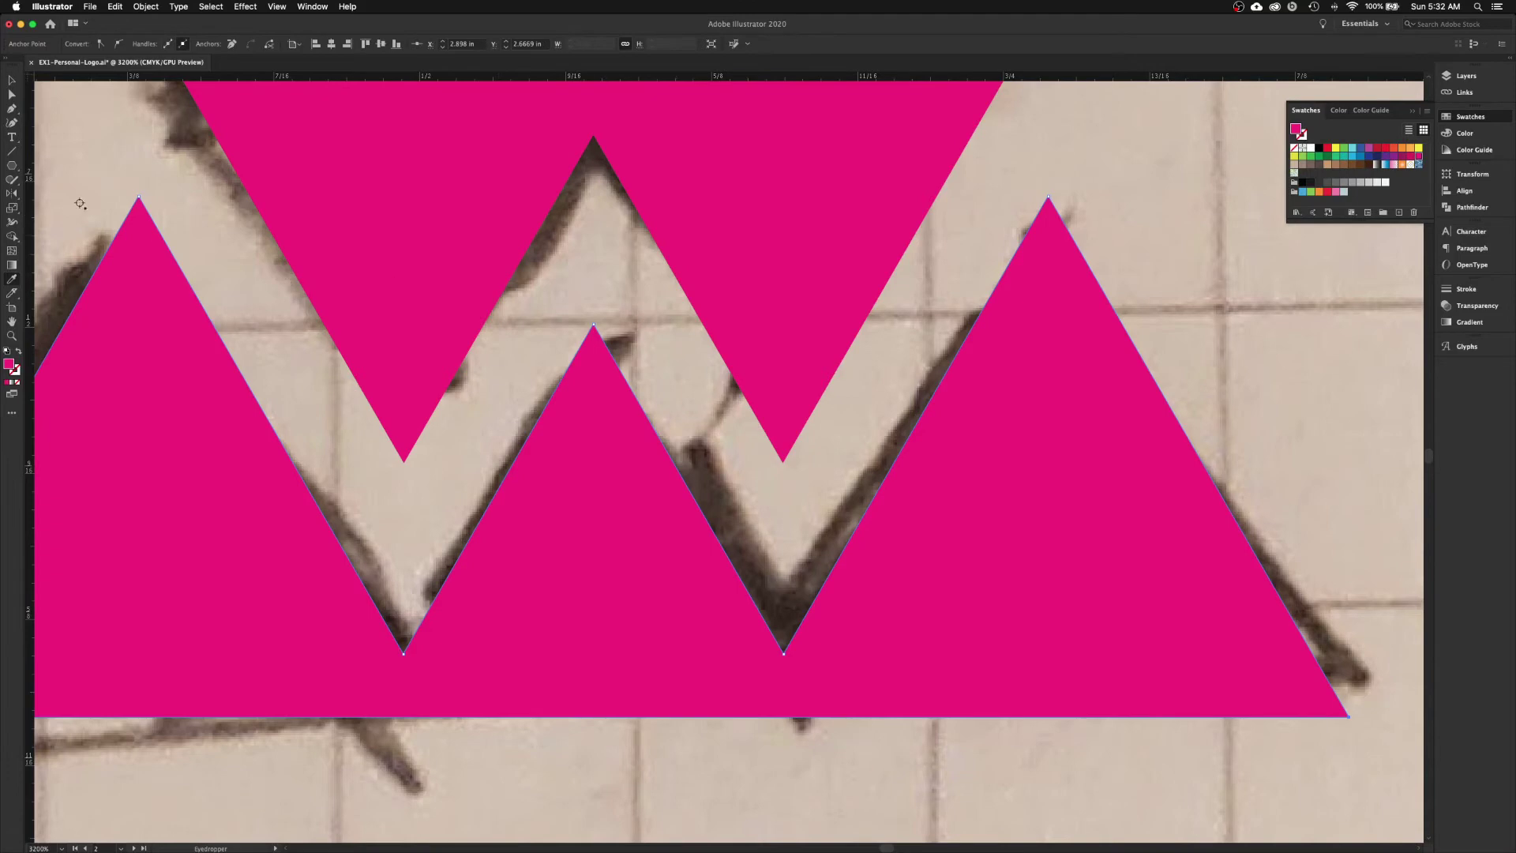
click(13, 80)
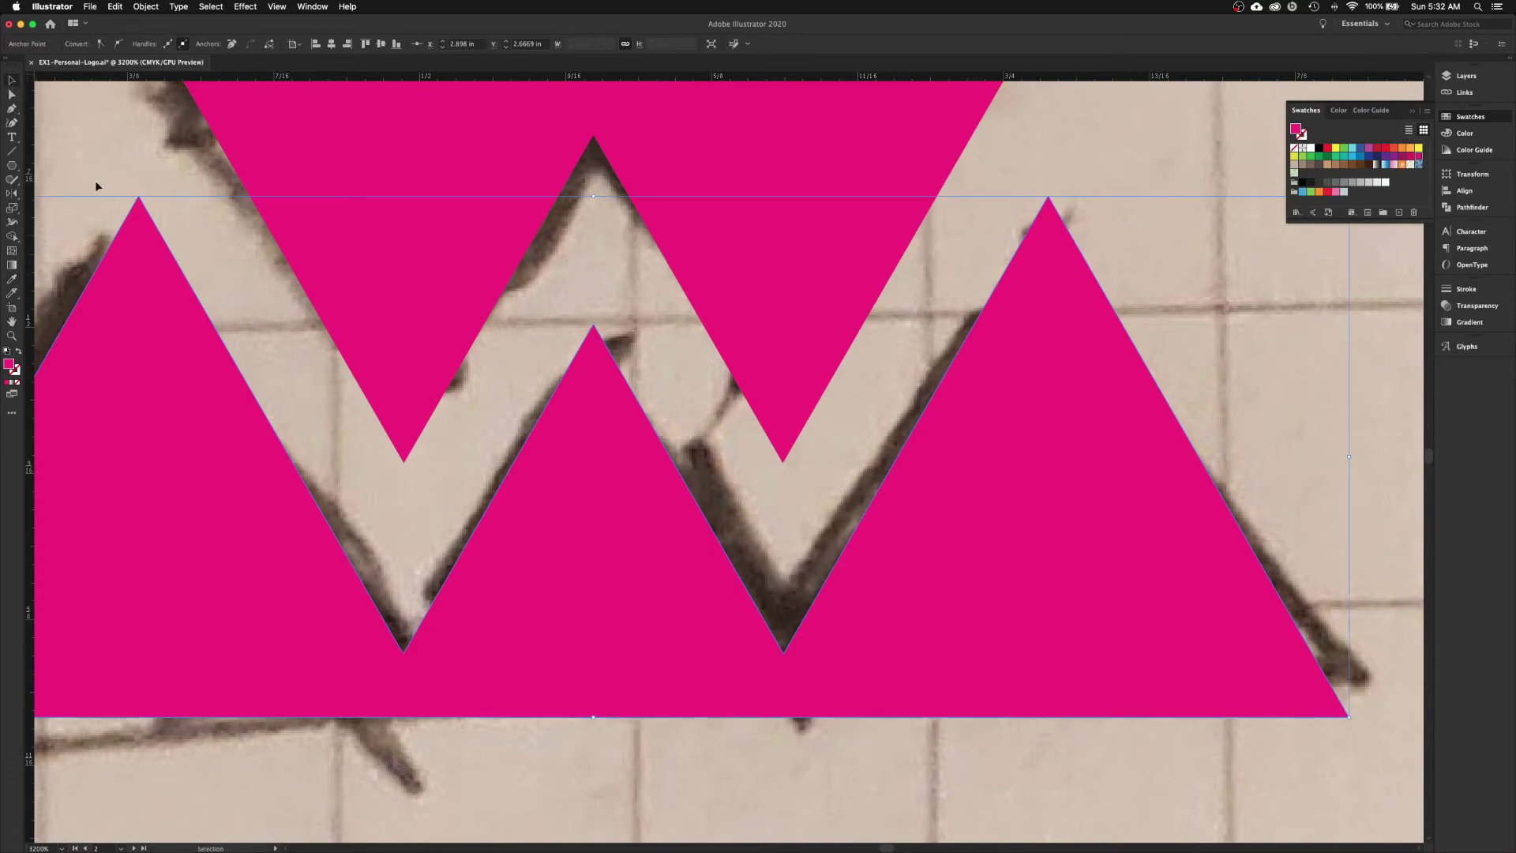
click(241, 275)
- Duplicate the peak and base mountains together straight to the left of the original logo
key(super+minus)
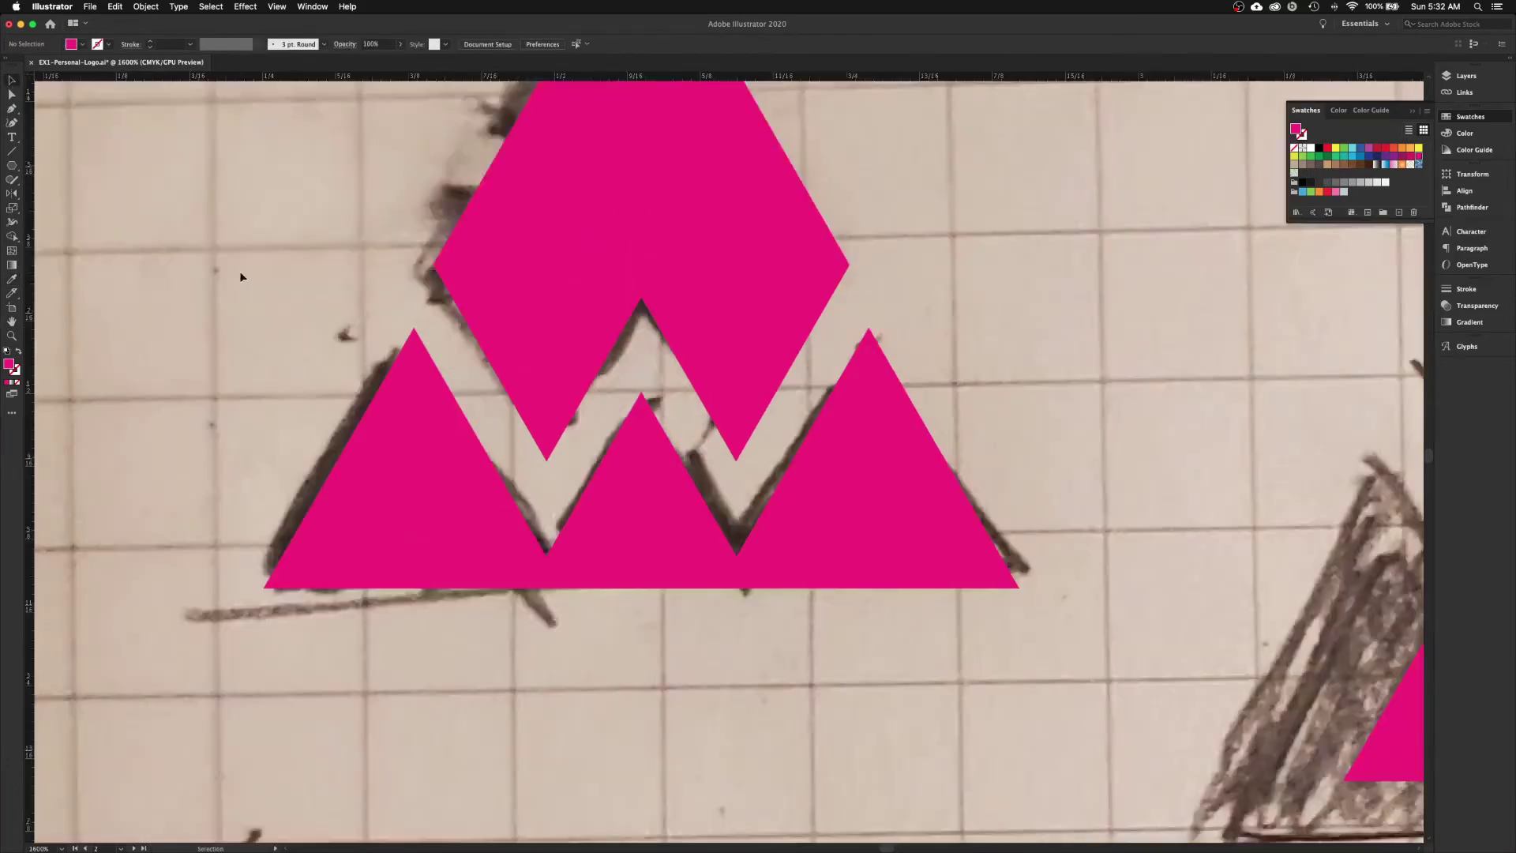
scroll(503, 282, up, 4)
scroll(503, 282, right, 2)
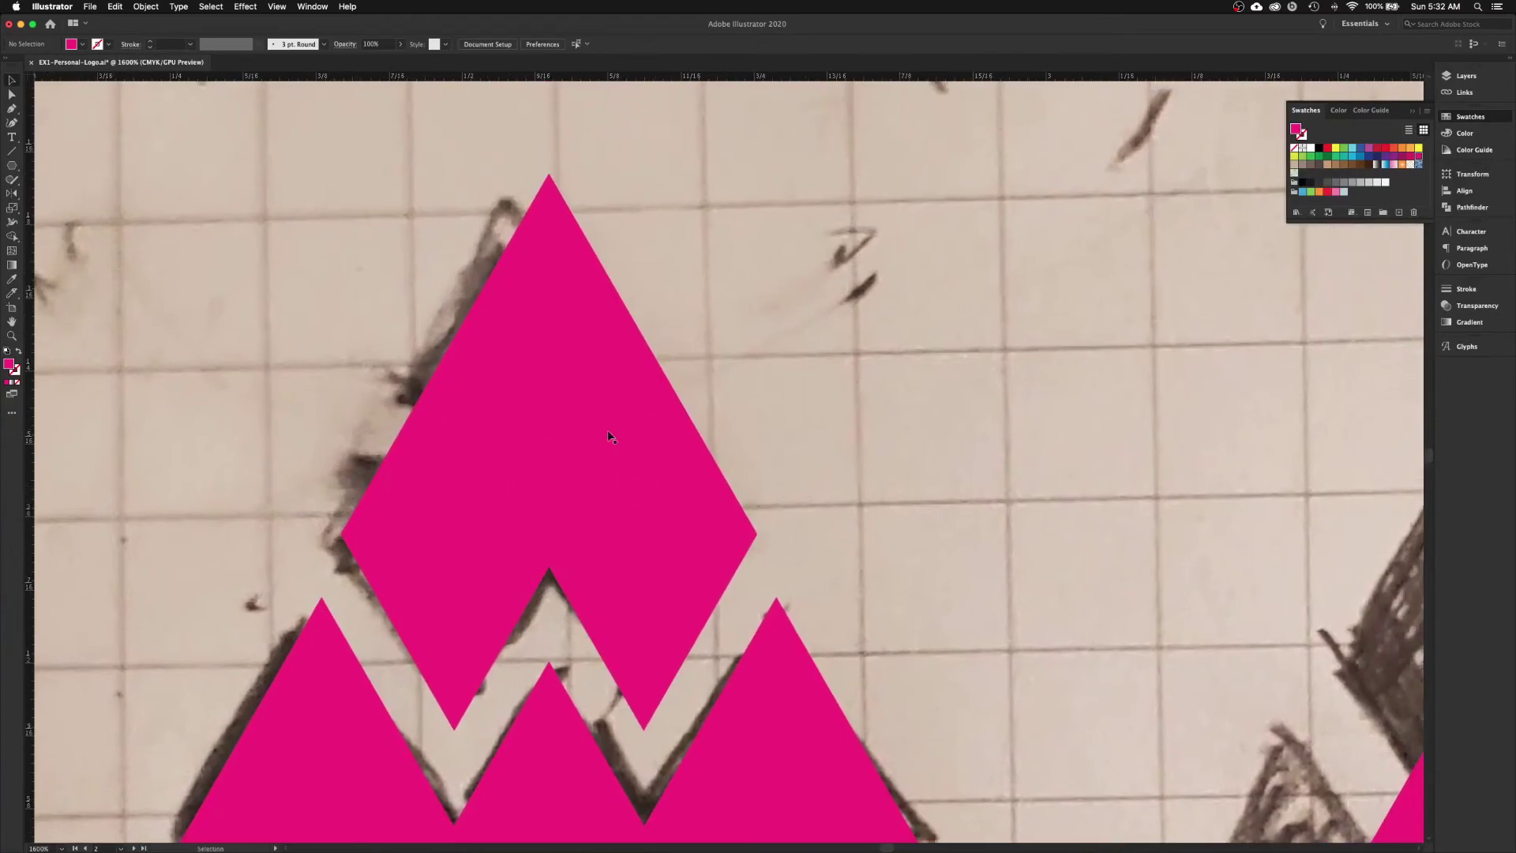
key(super+minus)
key(super+minus)
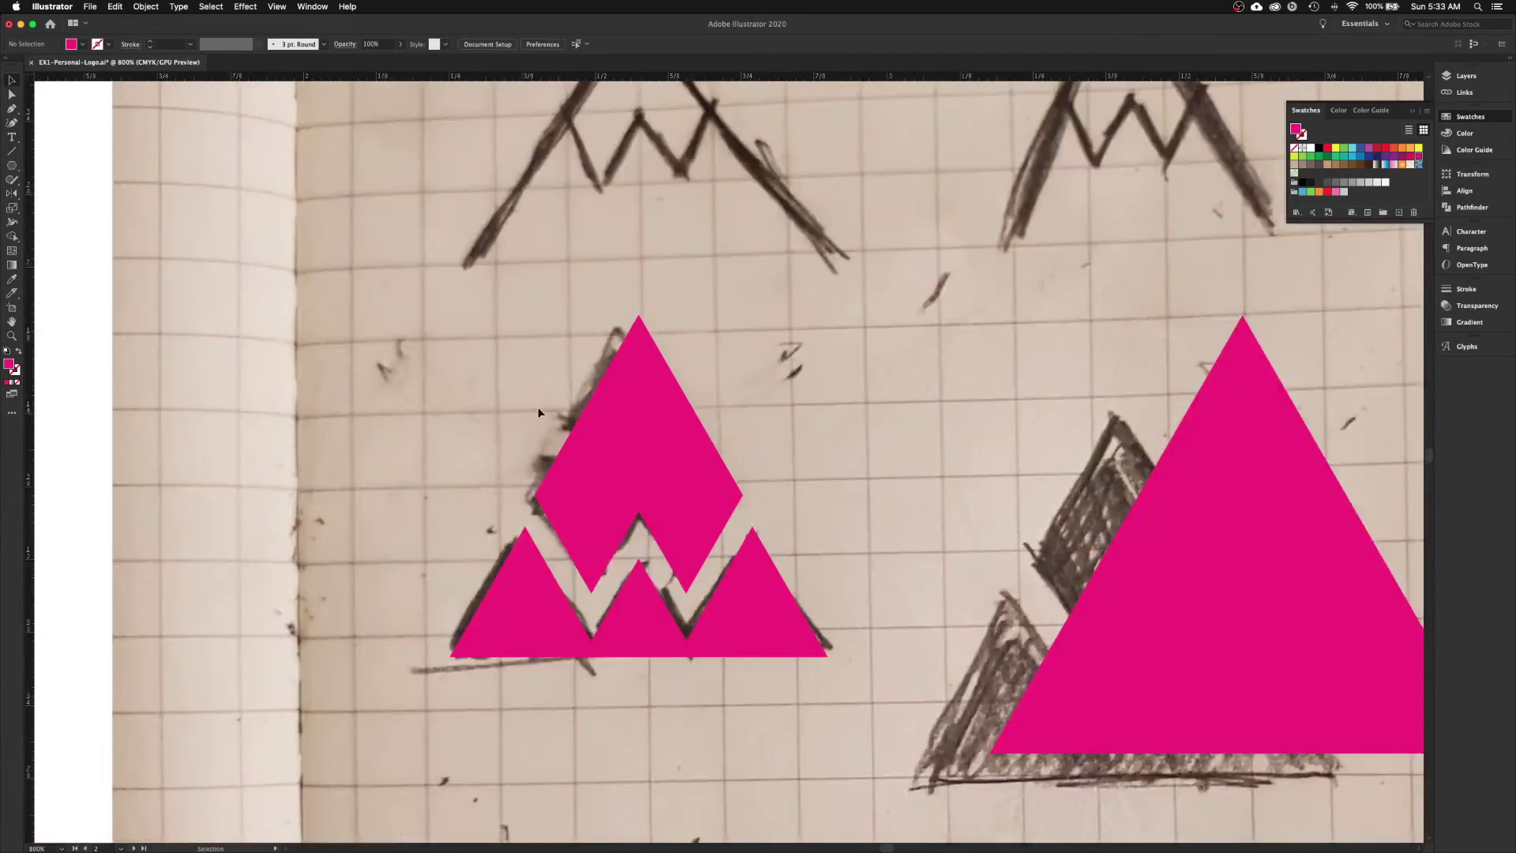
key(space)
drag(728, 493, 543, 445)
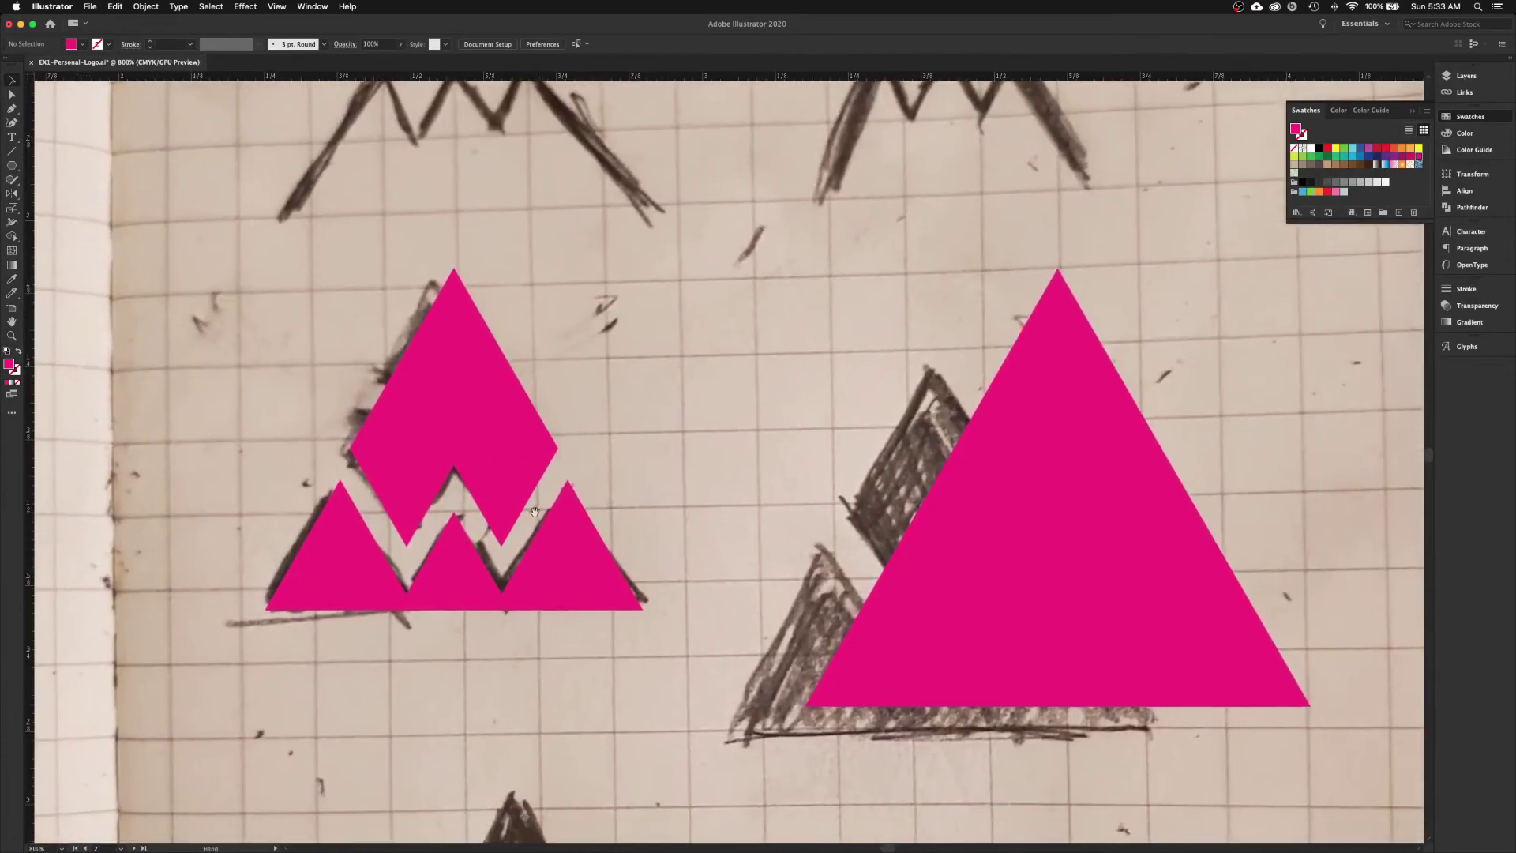
drag(535, 517, 711, 497)
click(656, 412)
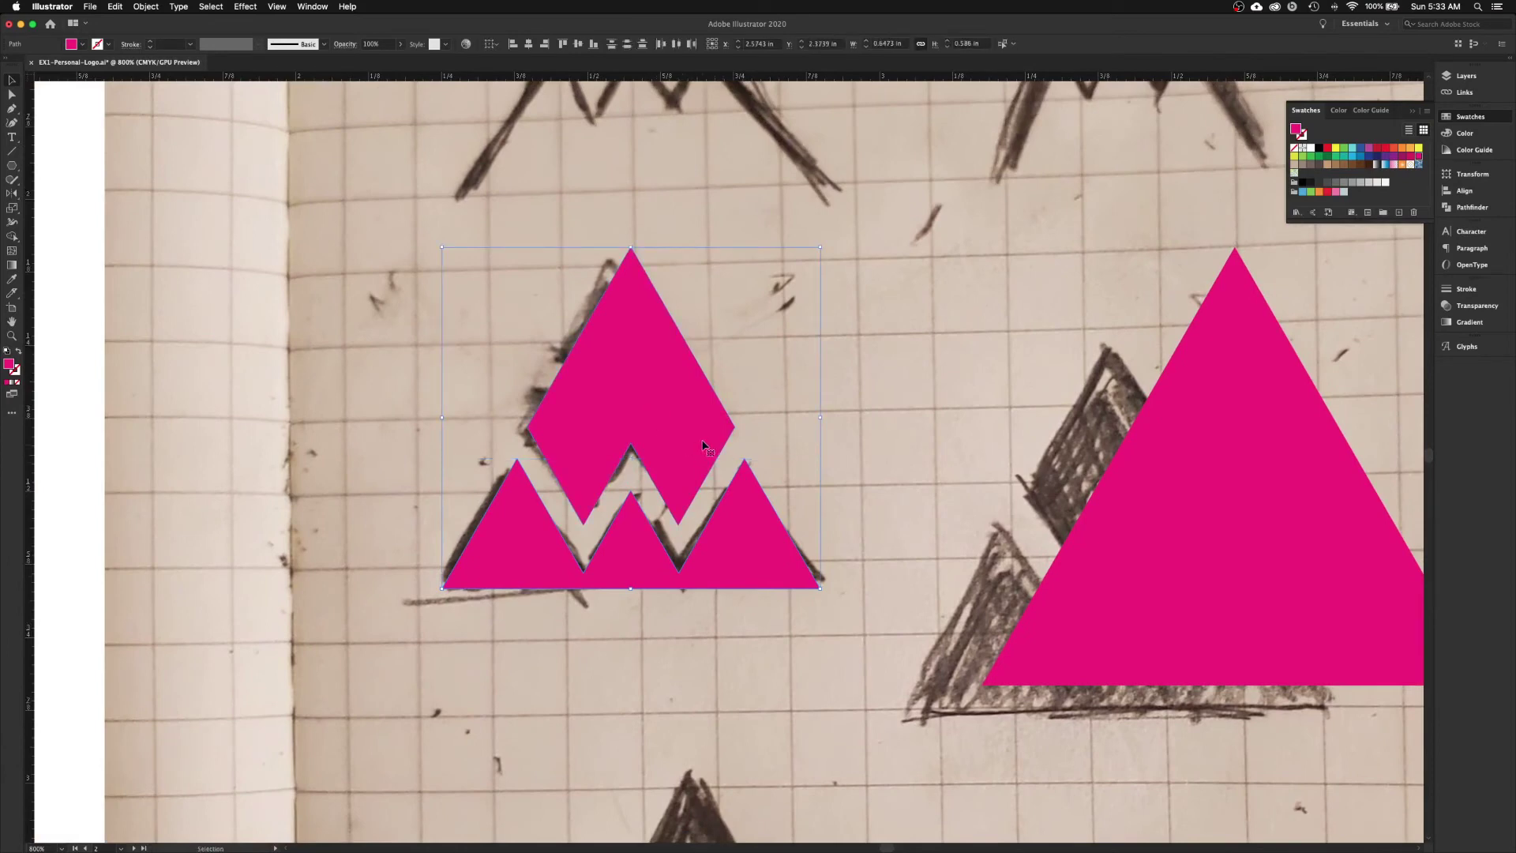
drag(703, 445, 301, 441)
click(587, 639)
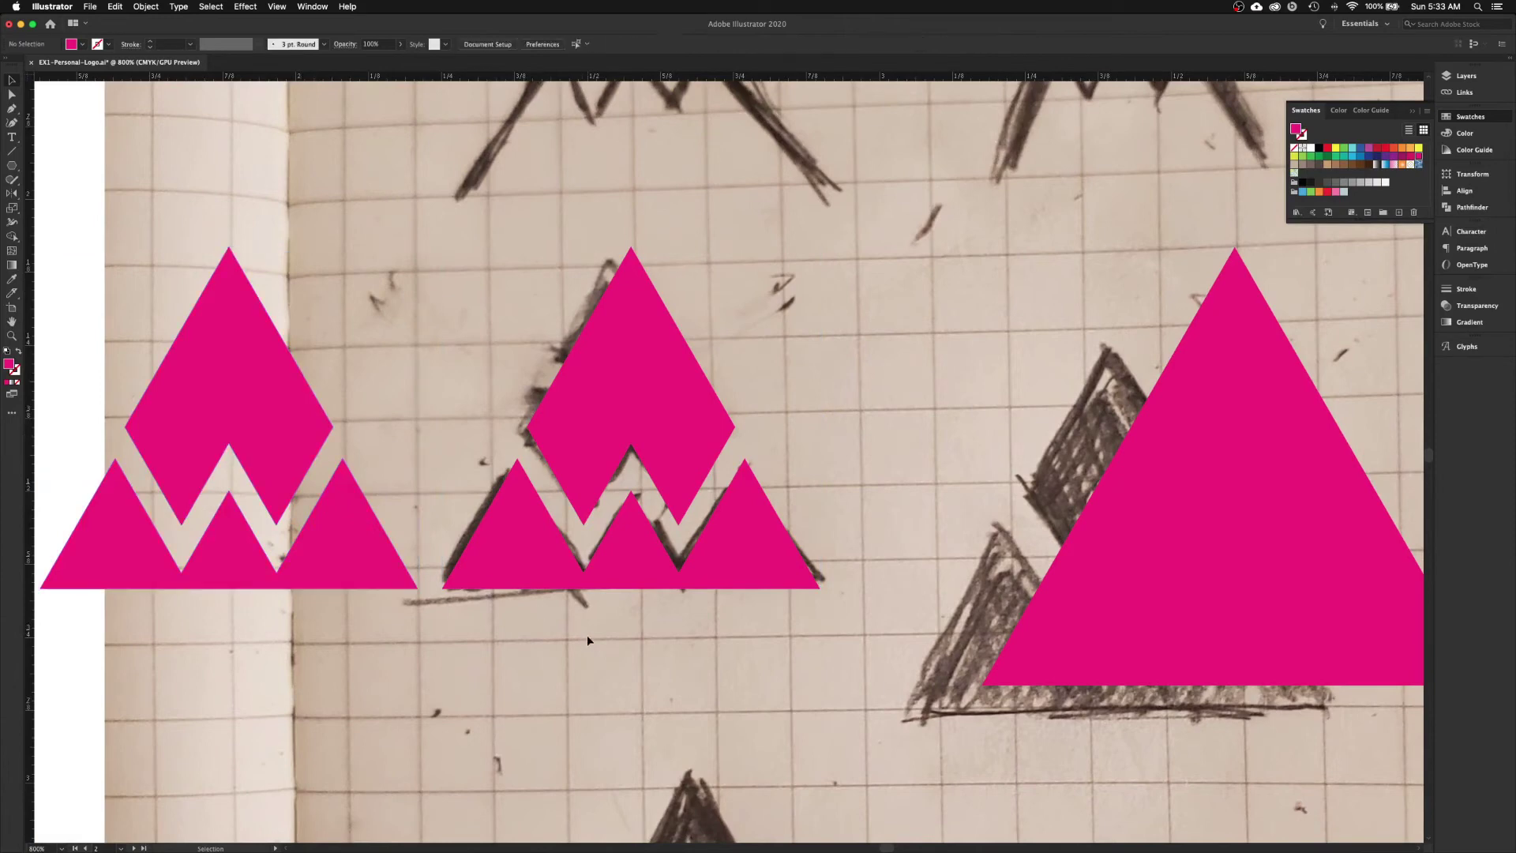
- Draw a circle about 0.1 in wide centred in the original logo's peak and fill it with white
click(12, 168)
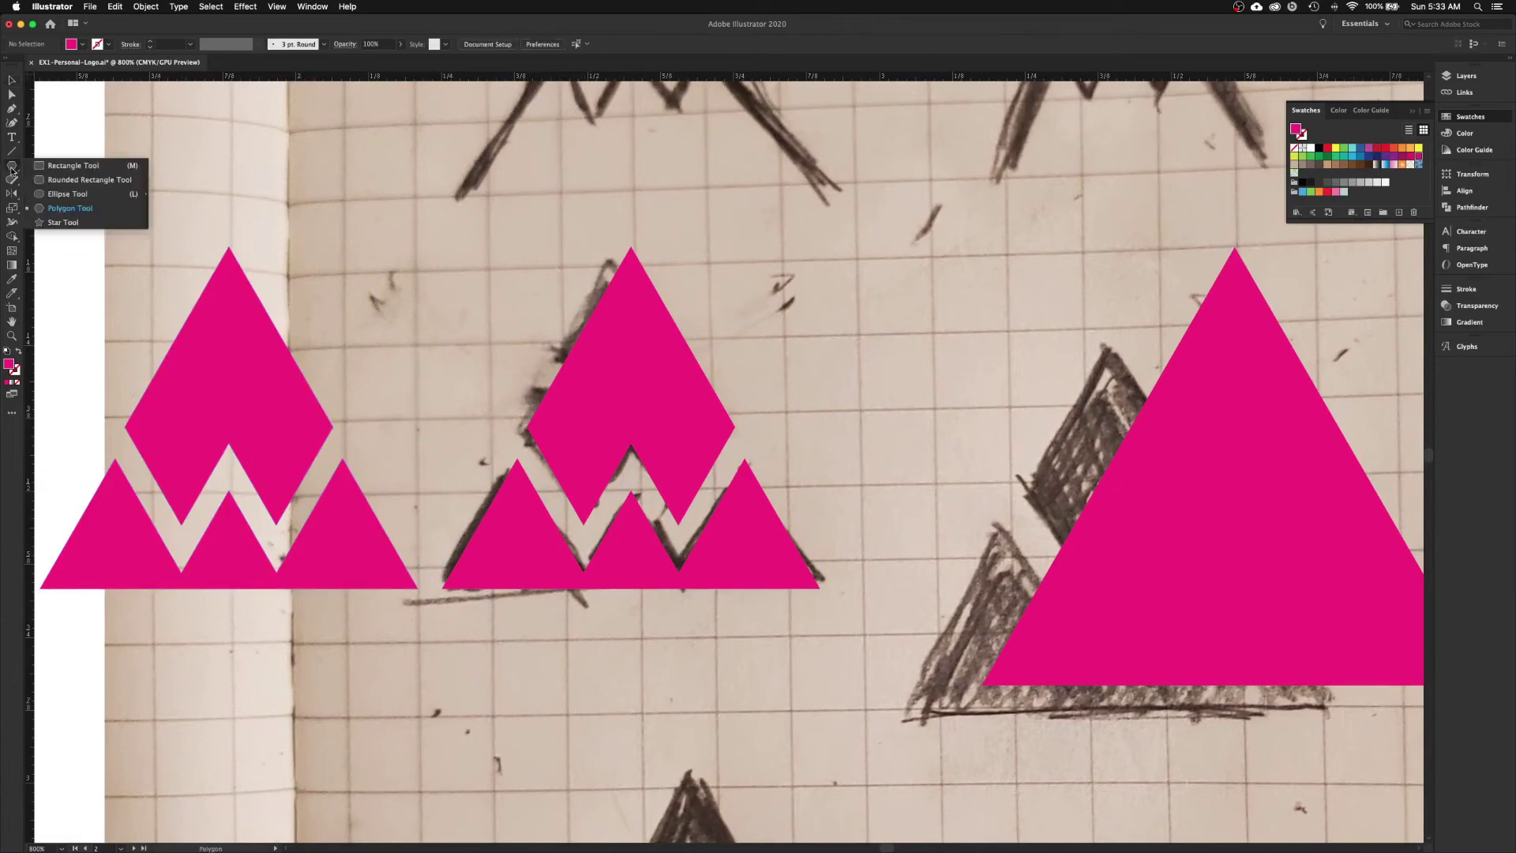
click(75, 194)
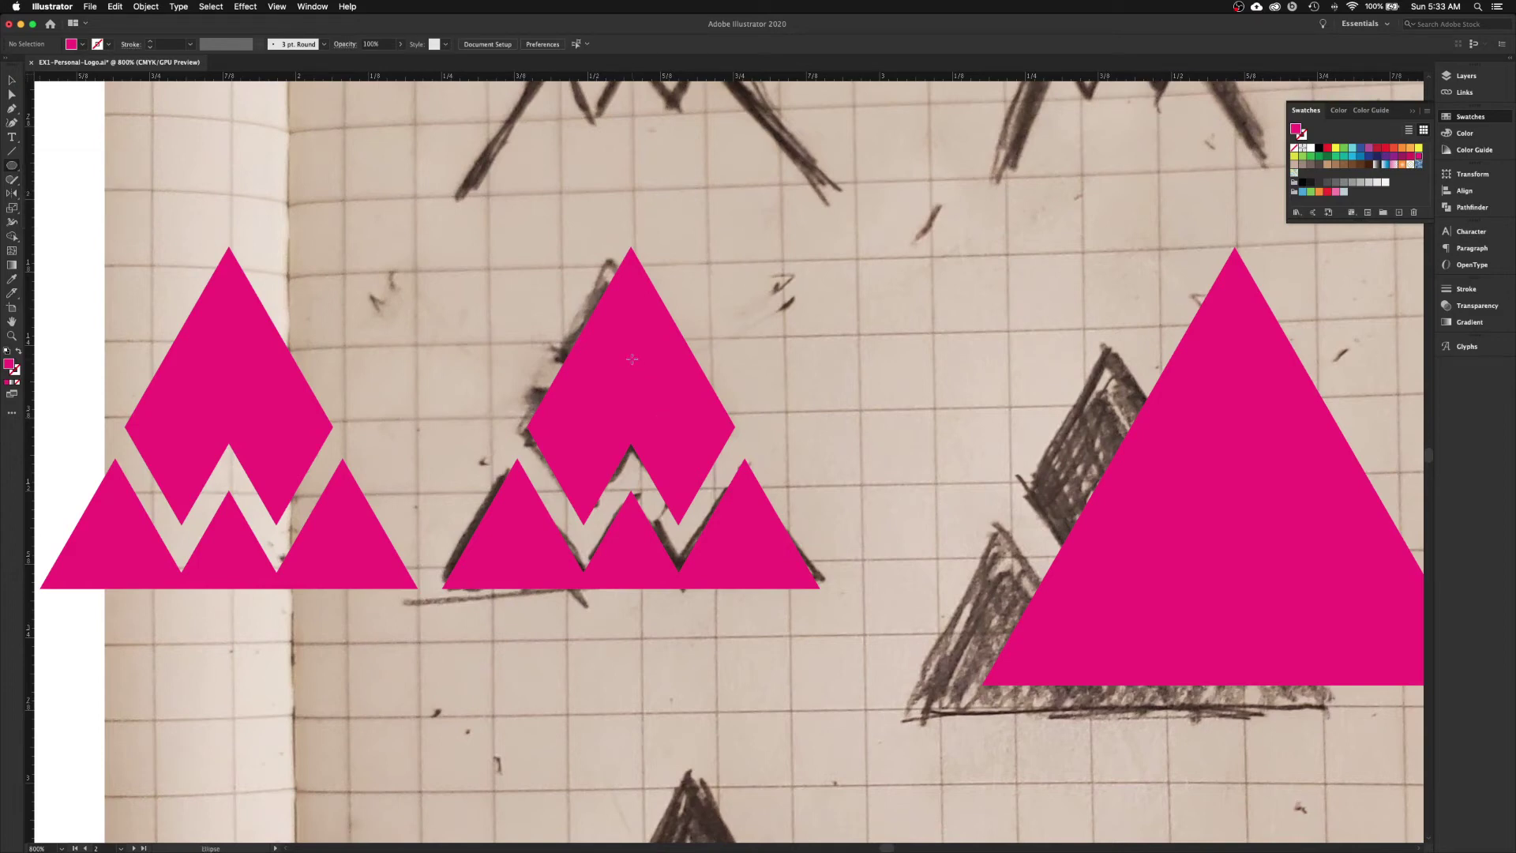
drag(632, 363, 650, 391)
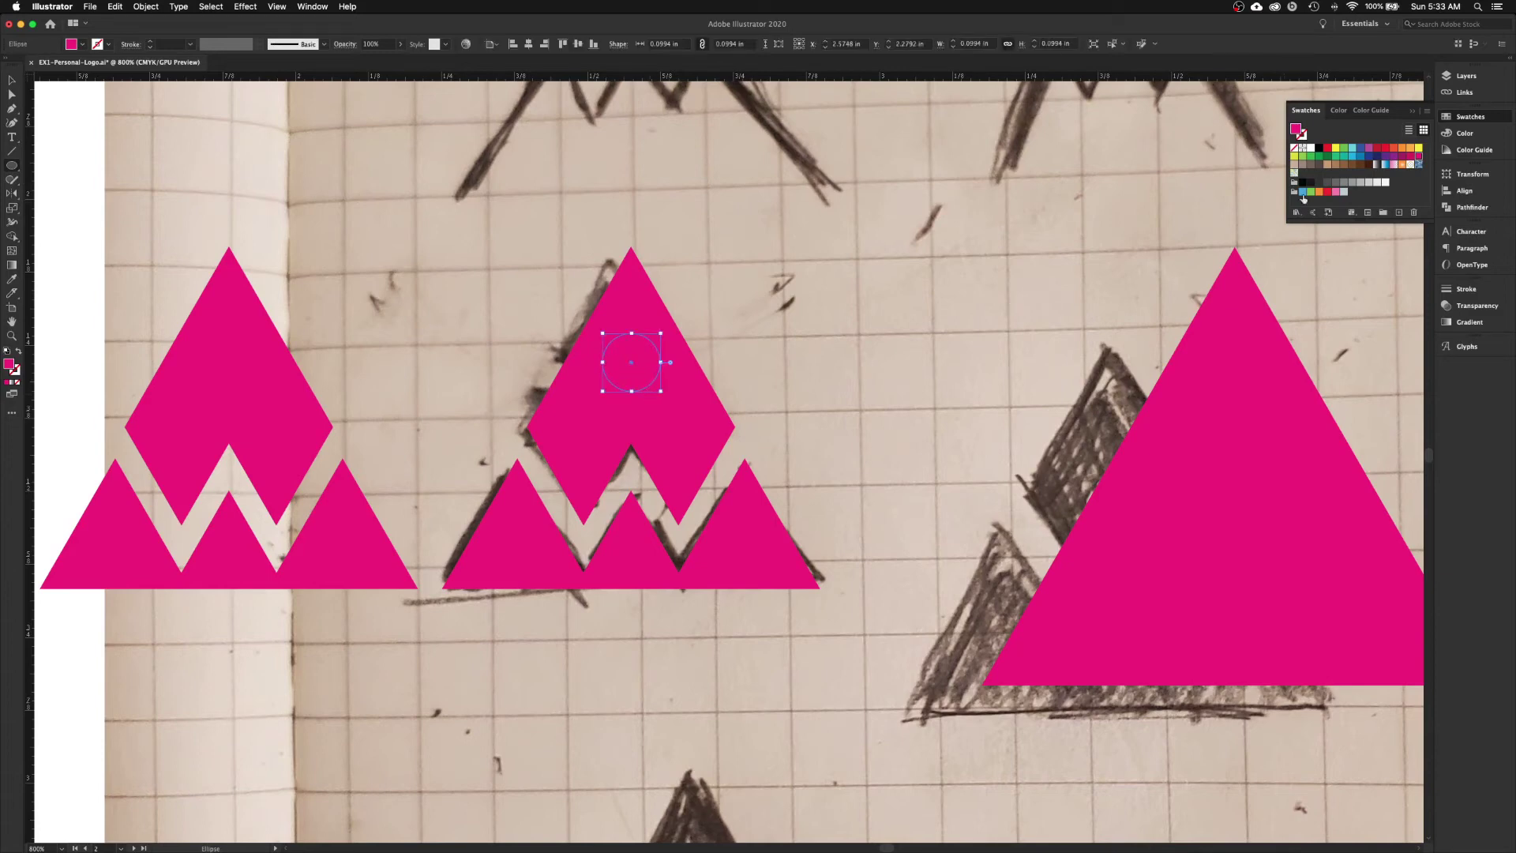
click(1311, 148)
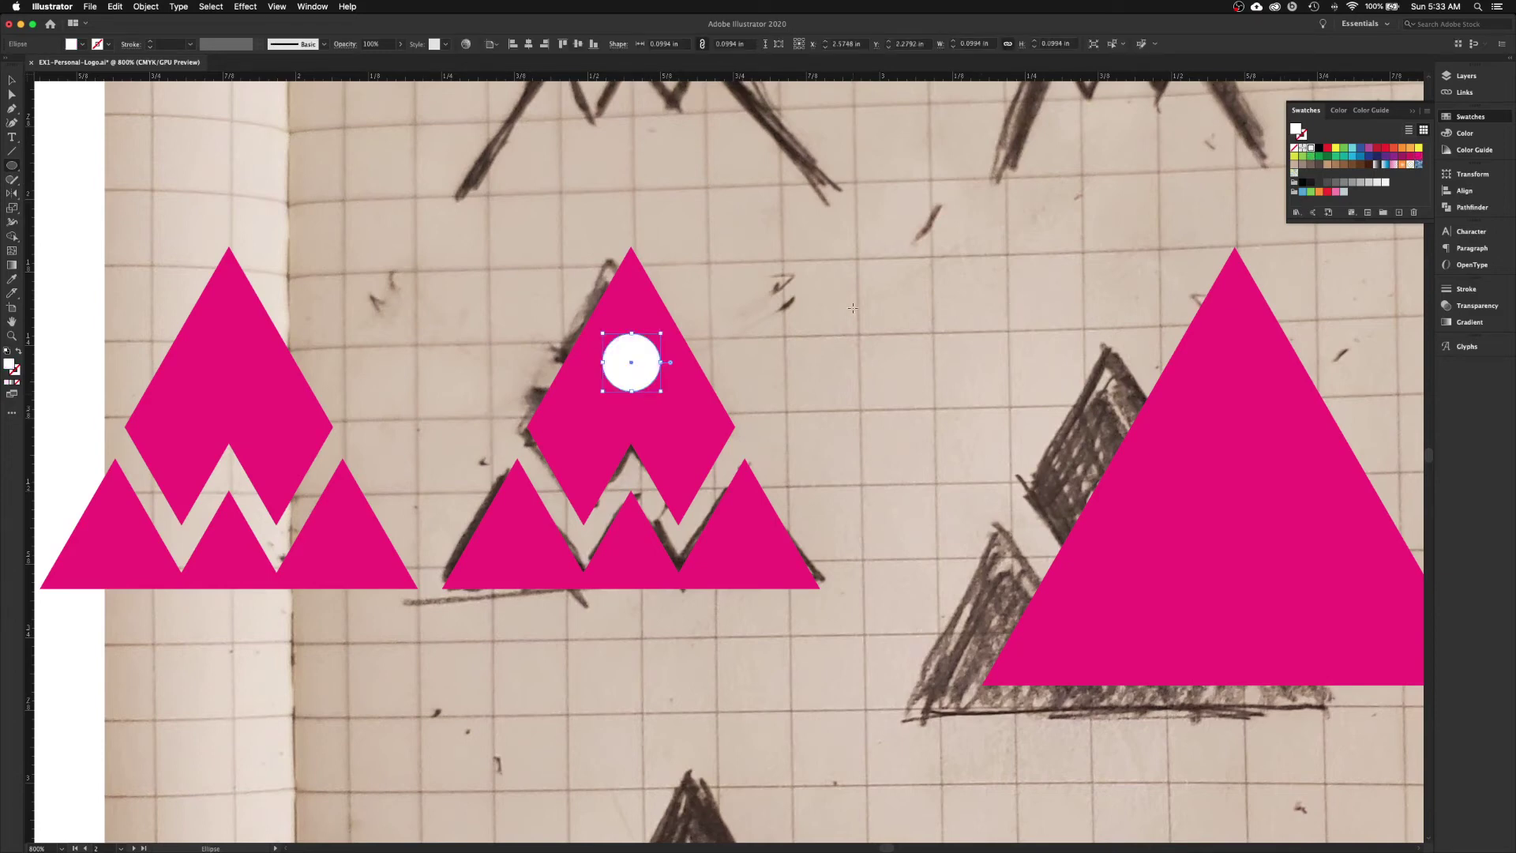
- Move the white circle slightly down along the peak's vertical centre line
key(v)
click(747, 395)
drag(630, 366, 630, 376)
click(715, 297)
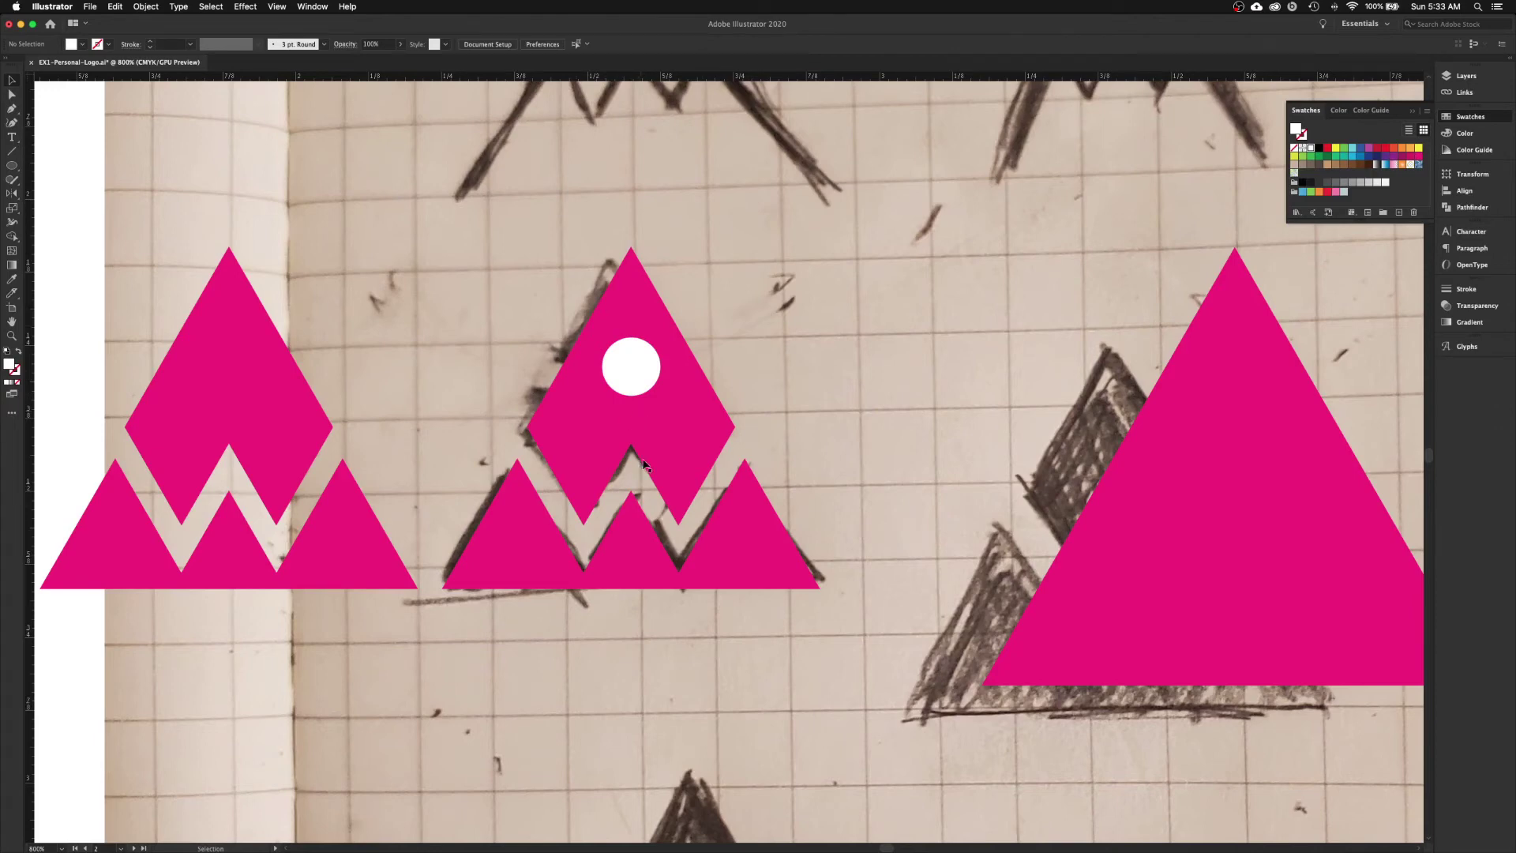
- Cut the circle out of the original logo's peak with Pathfinder's Minus Front
click(641, 379)
click(692, 443)
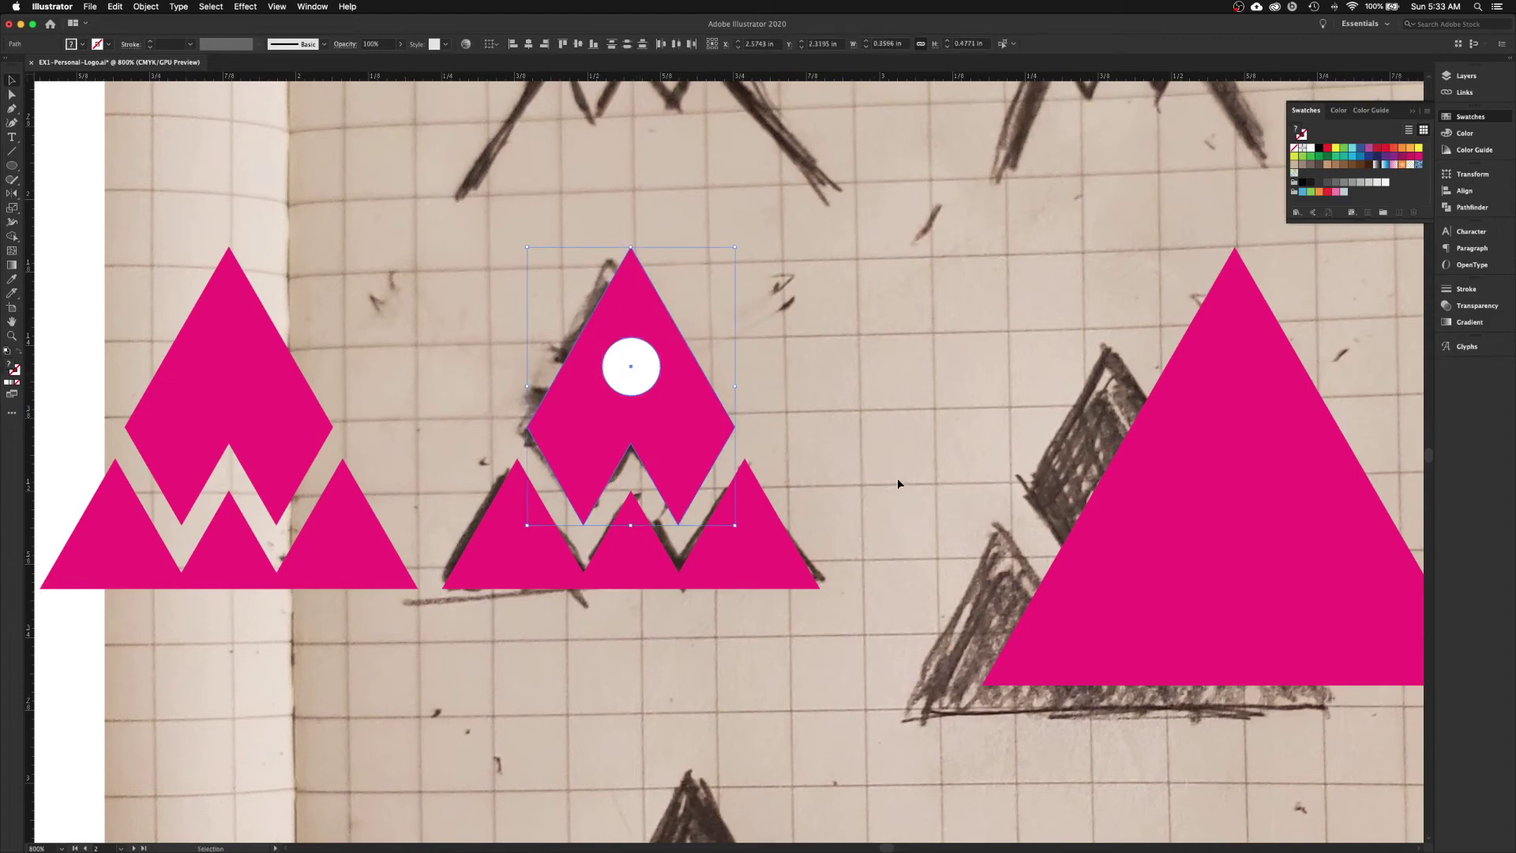
click(1447, 208)
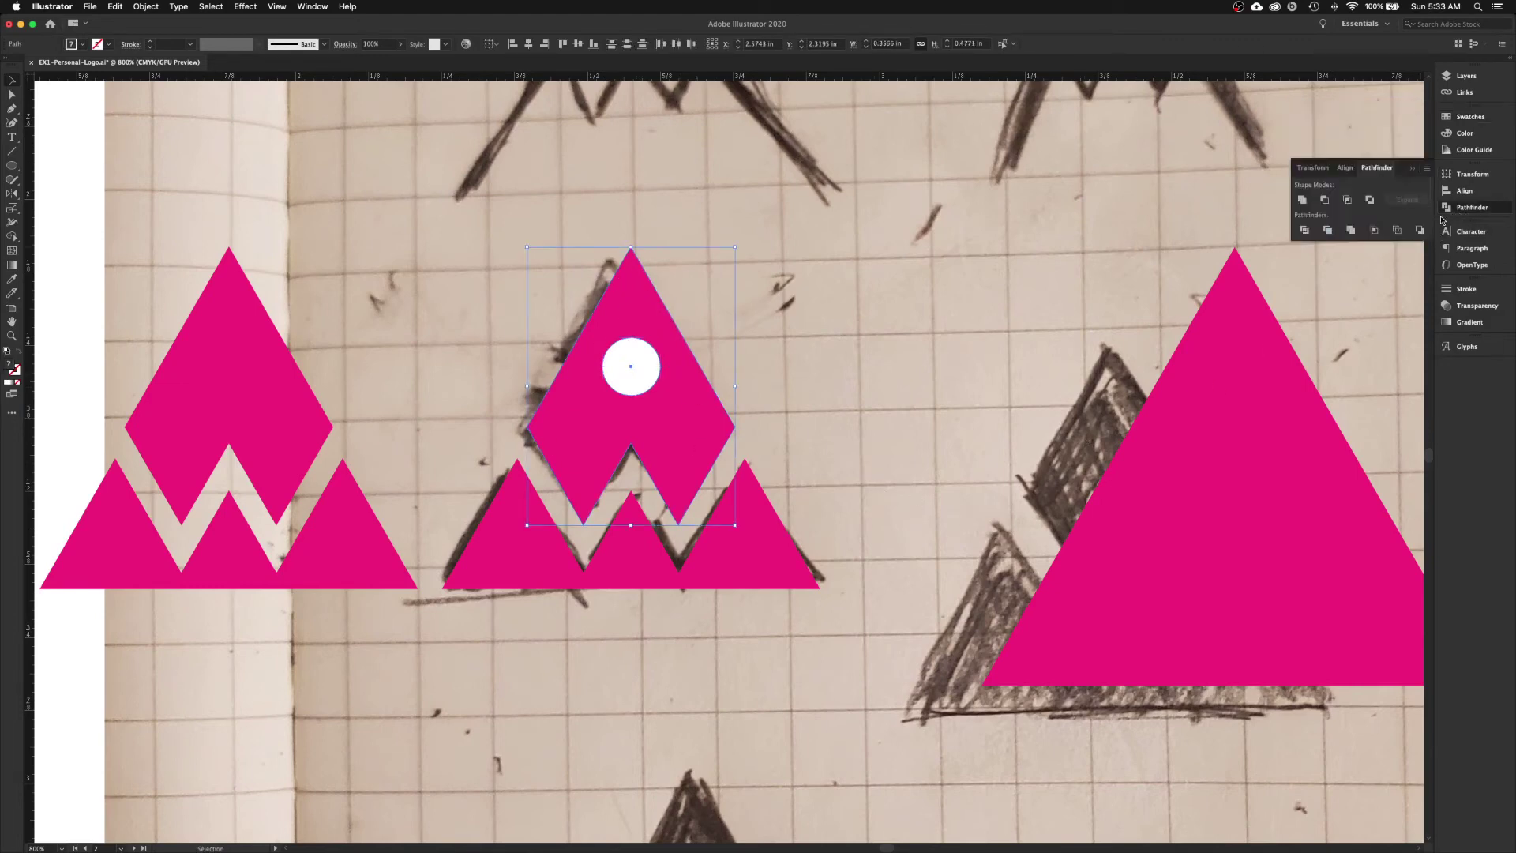
click(1326, 201)
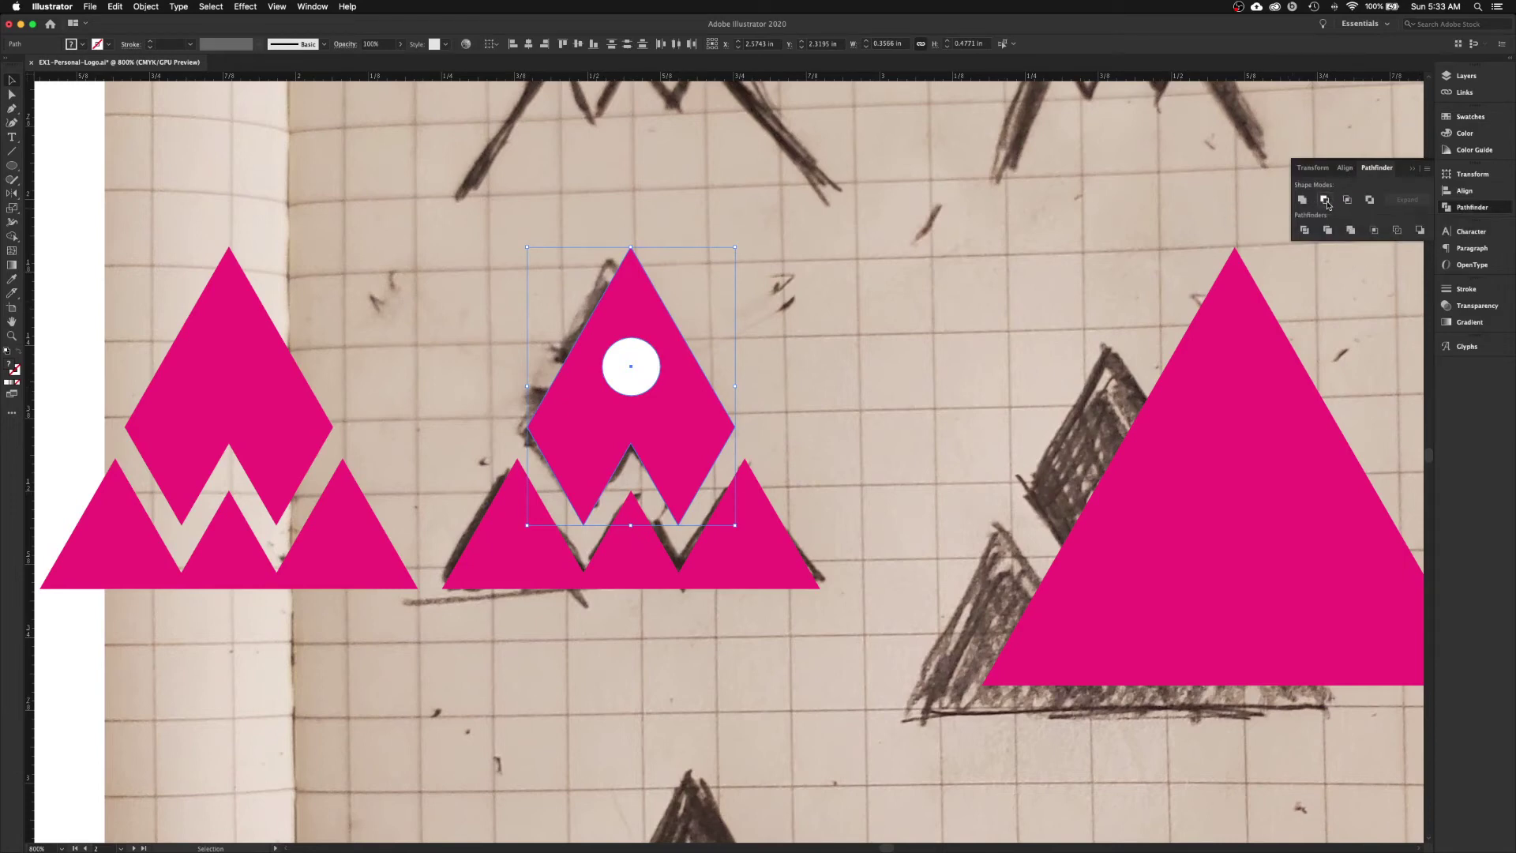
click(962, 322)
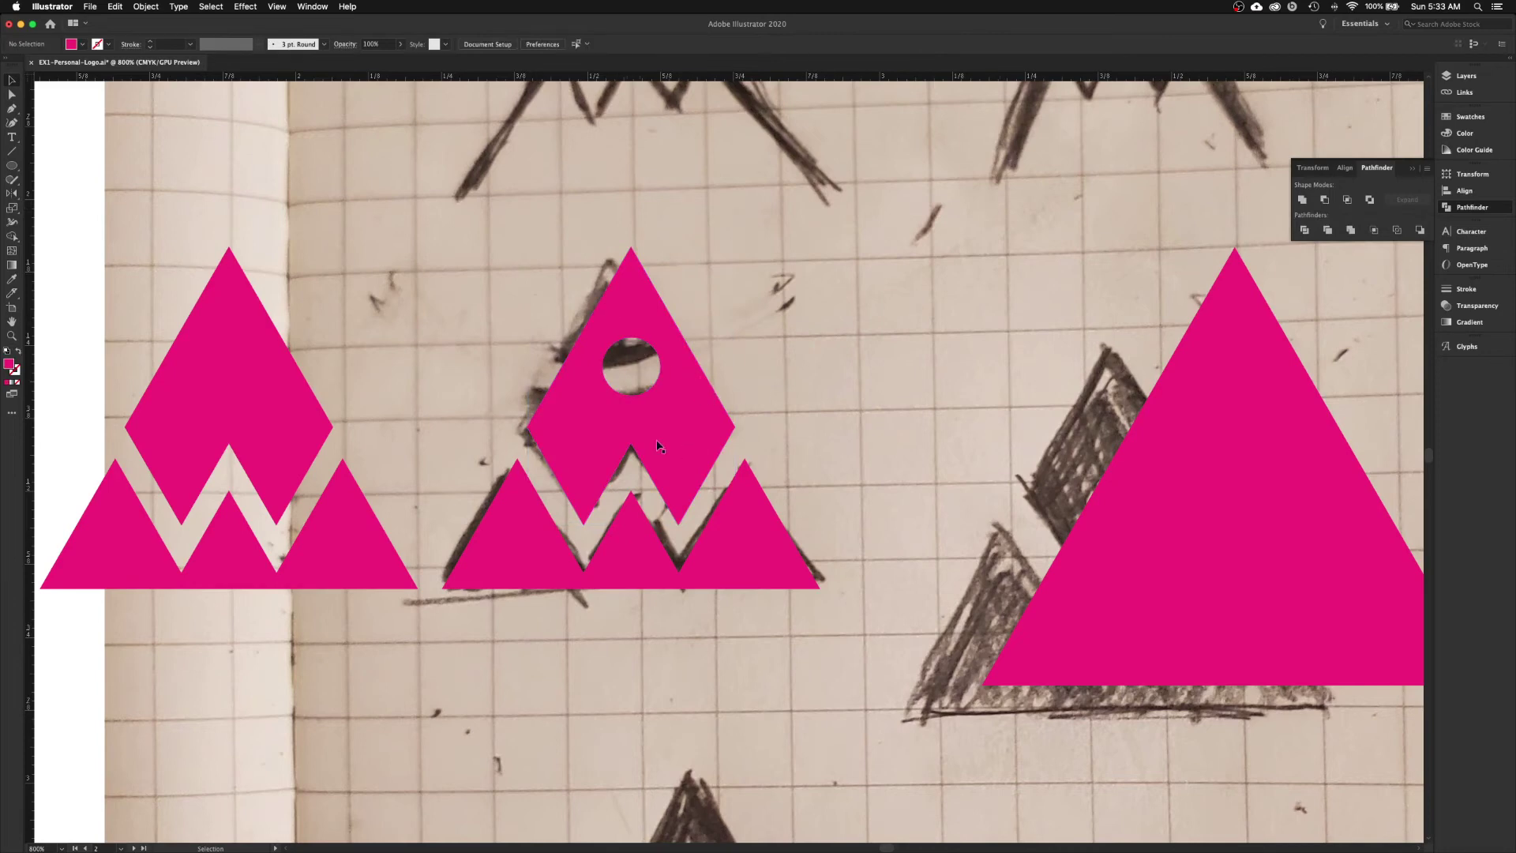
- Draw a circle about 0.45 in wide centred on the tip of the duplicated logo's peak
drag(522, 363, 839, 377)
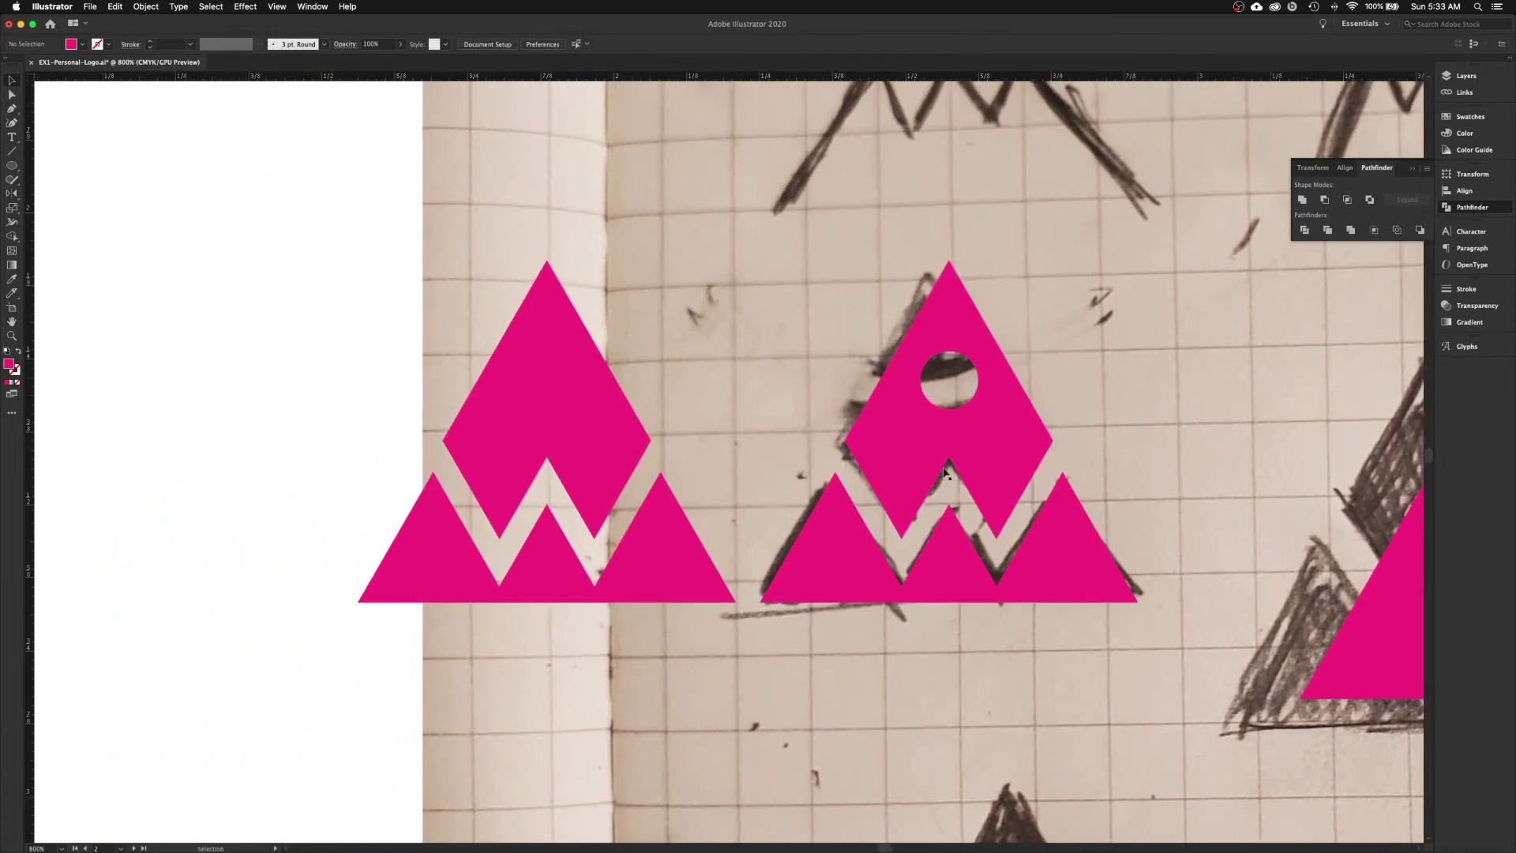
click(12, 165)
key(super+minus)
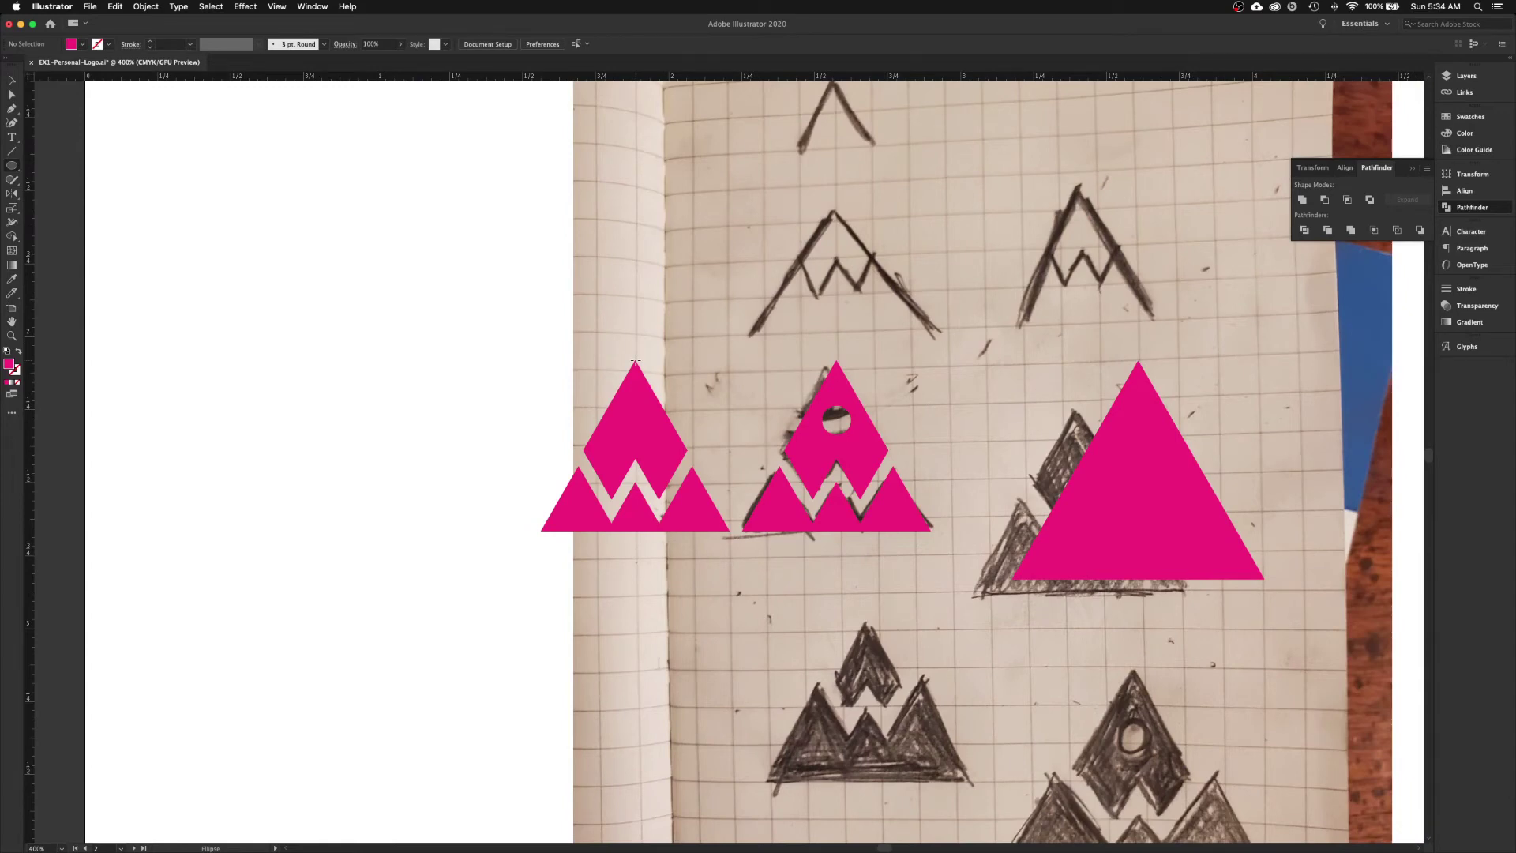
drag(636, 360, 706, 406)
drag(706, 406, 700, 400)
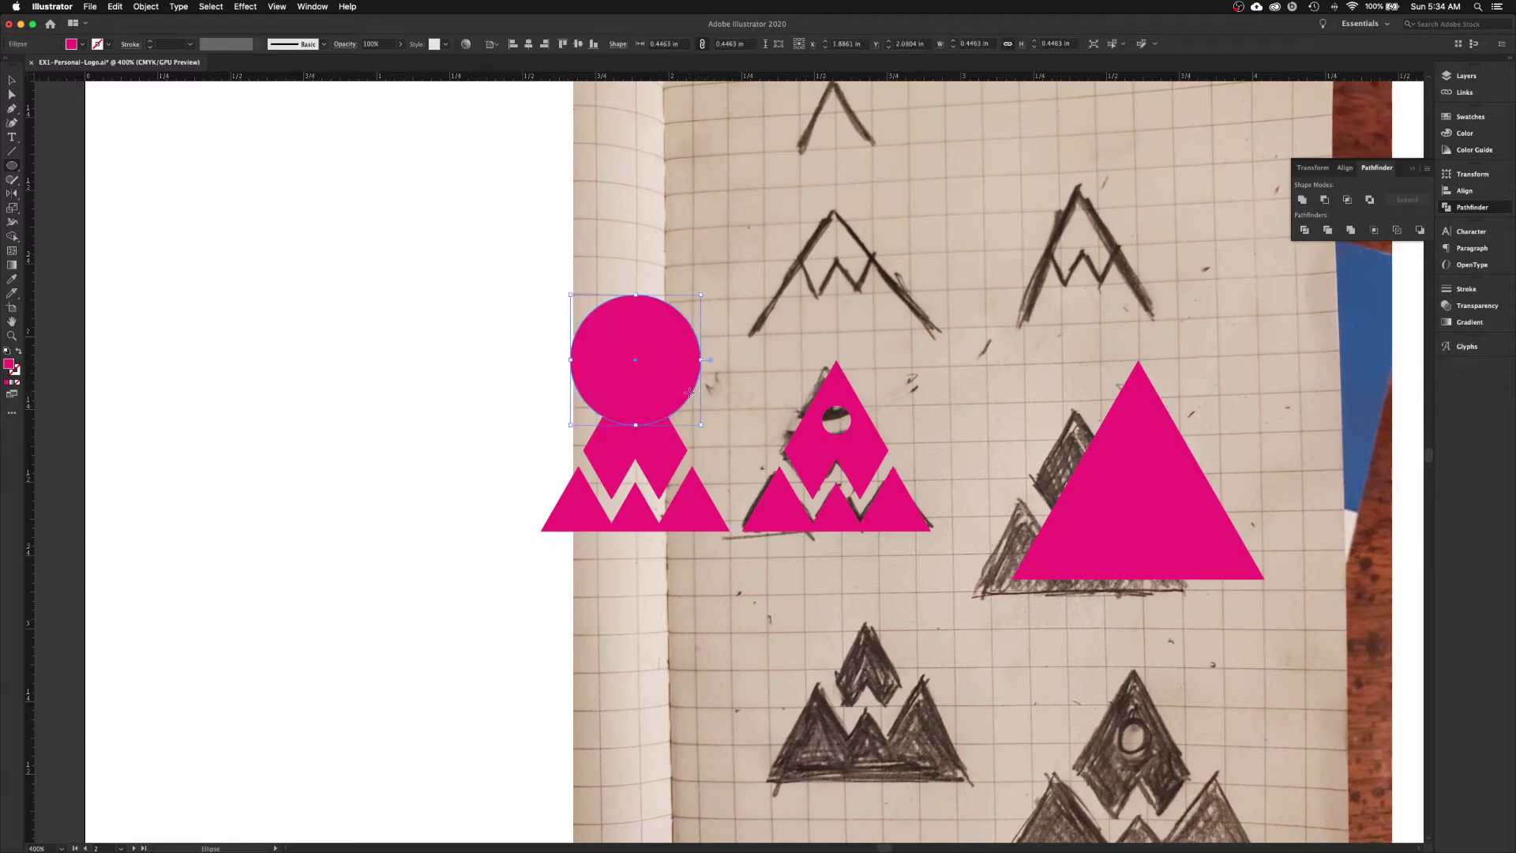
- Enlarge the circle from its centre to about 0.48 in and fill it with light blue
key(v)
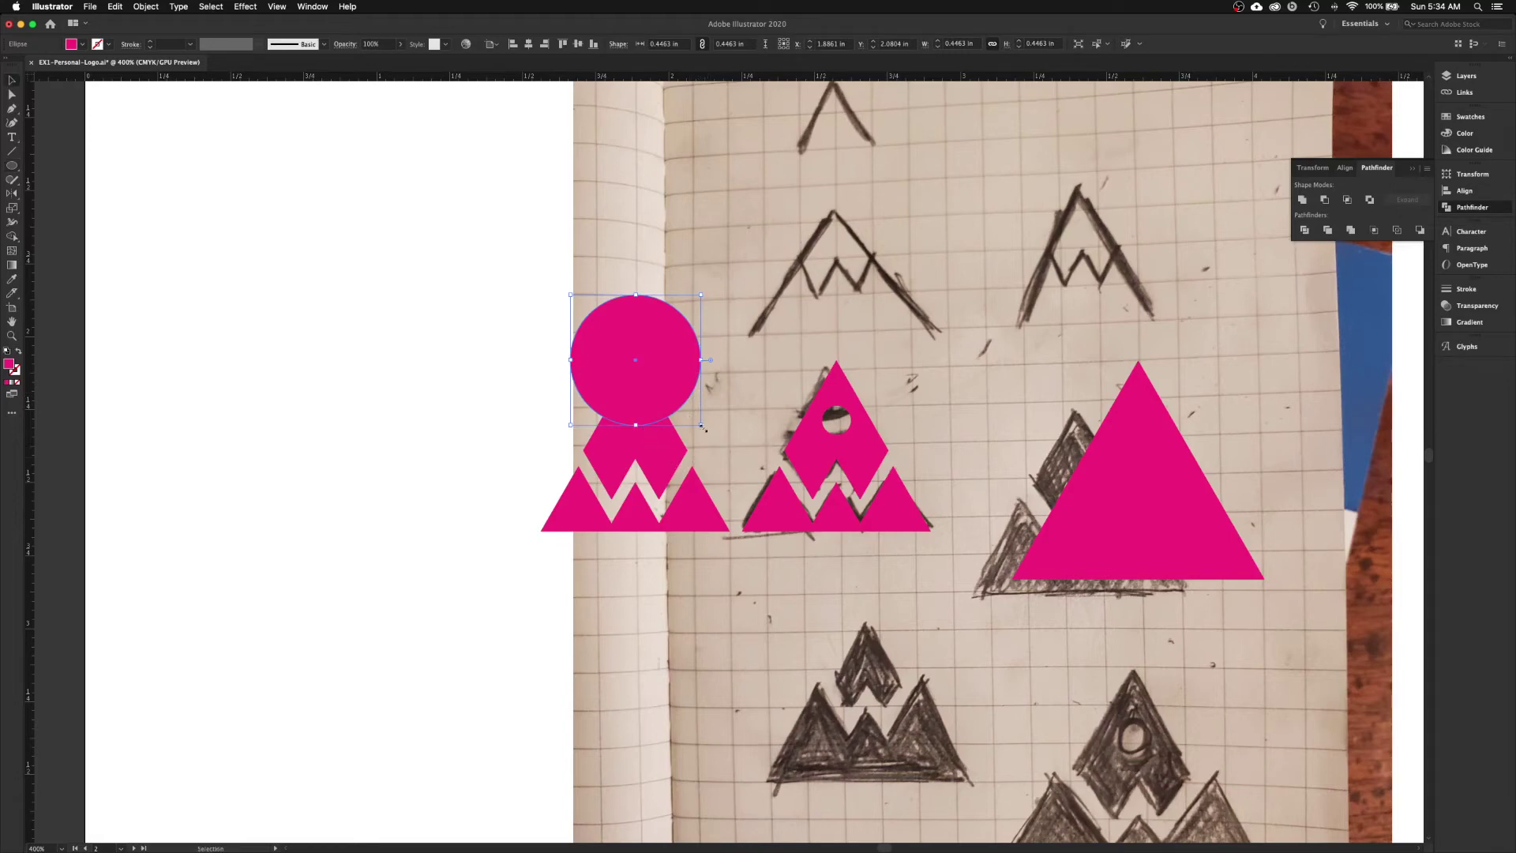
drag(703, 428, 706, 433)
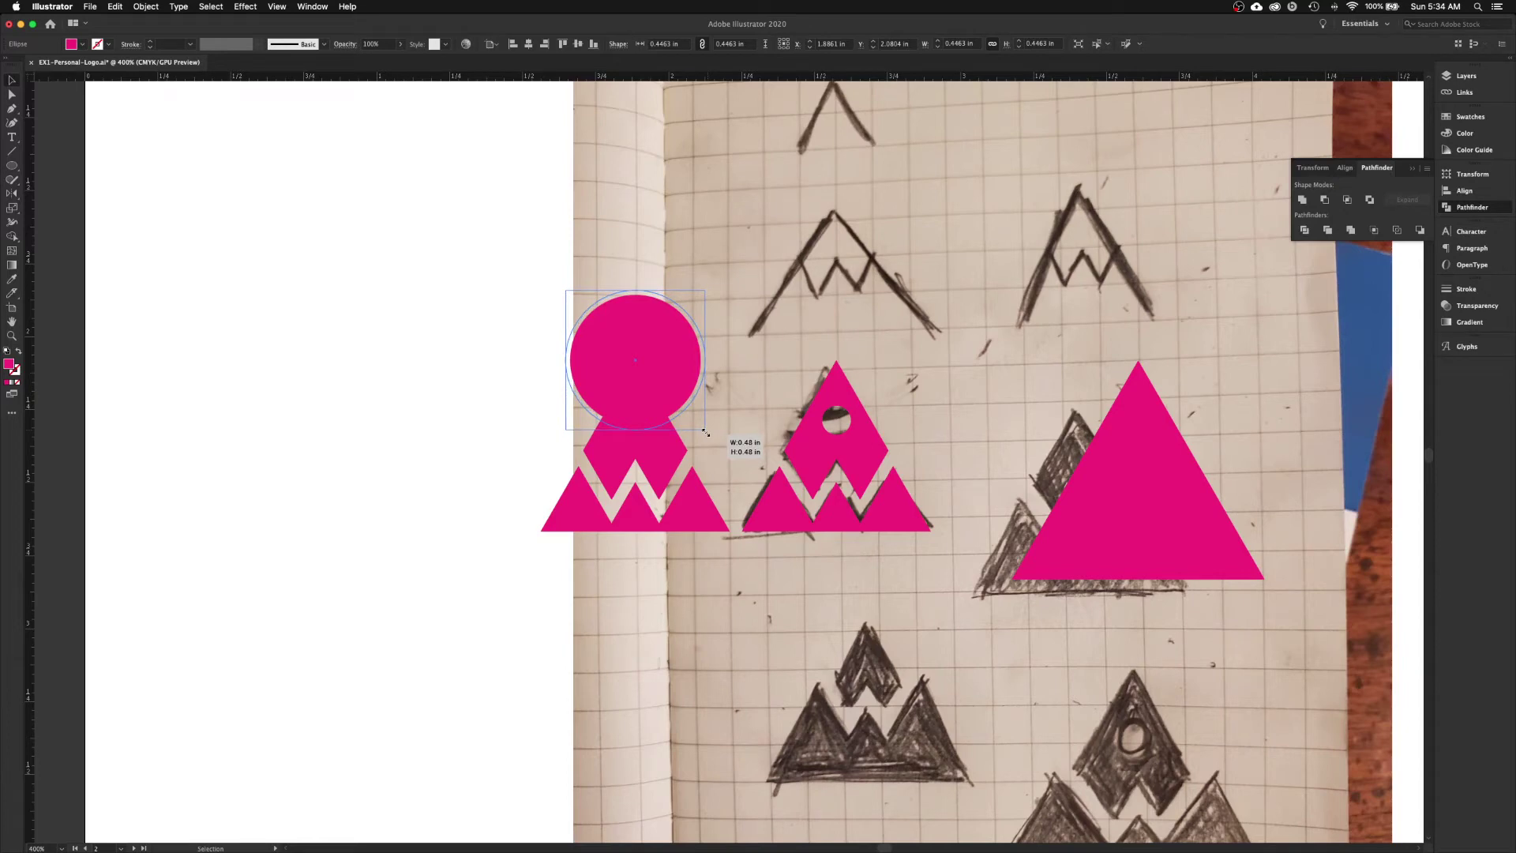
drag(705, 433, 705, 430)
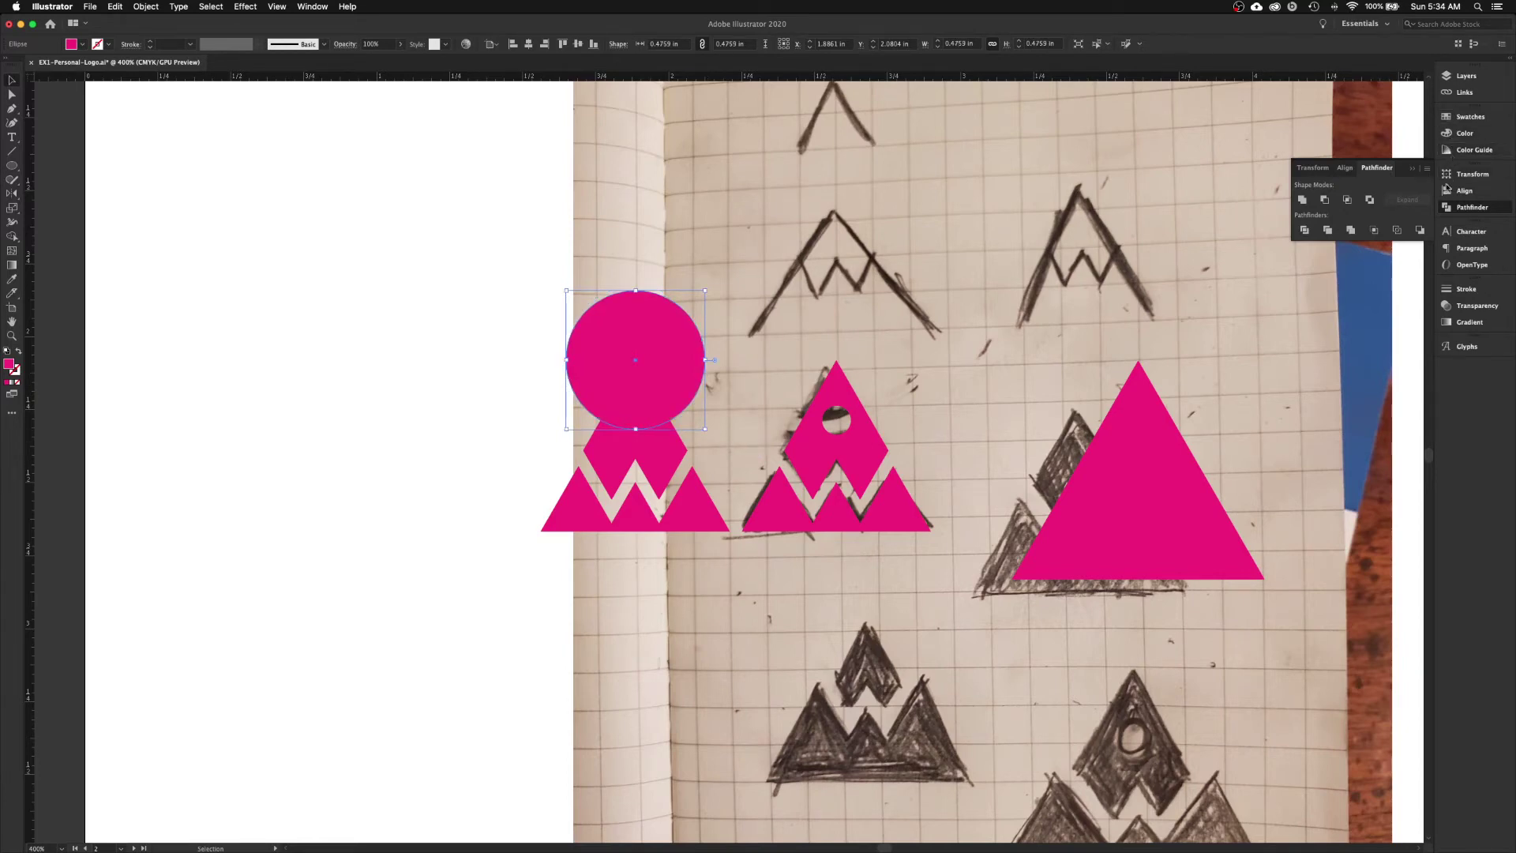
click(1470, 117)
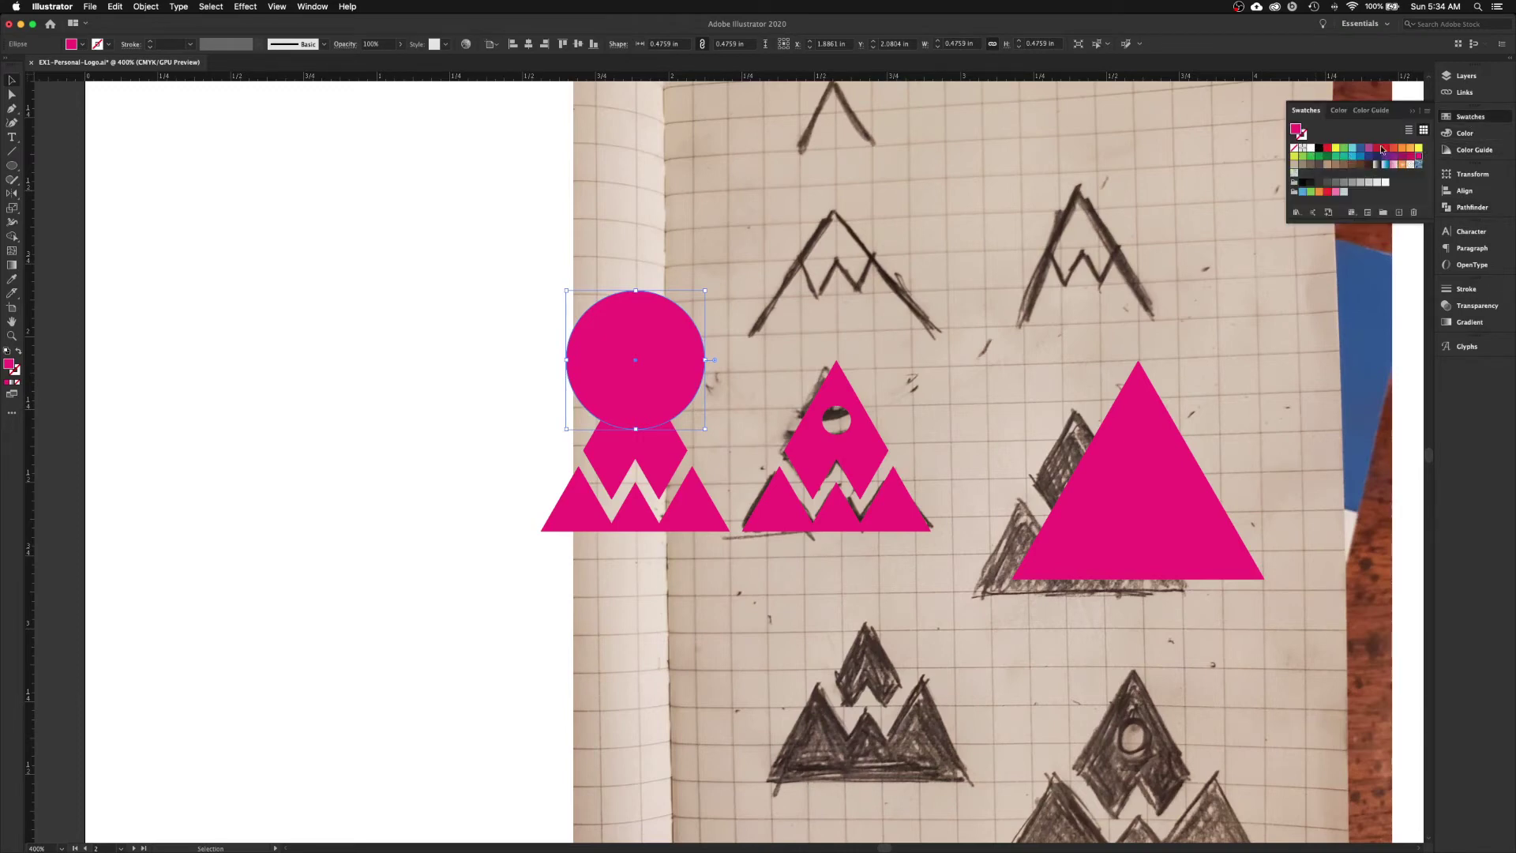
click(1354, 157)
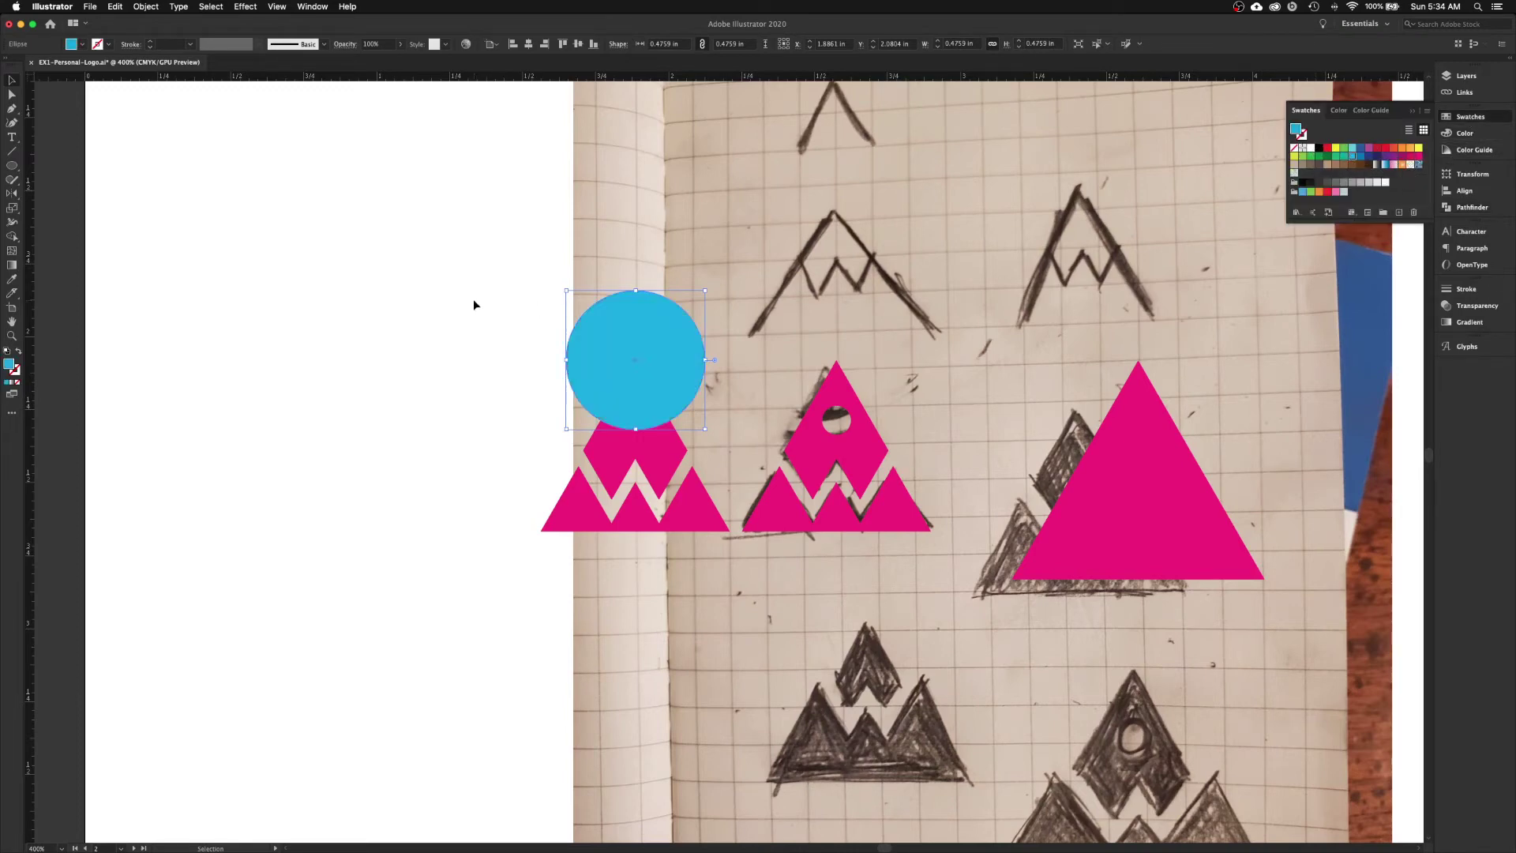
click(324, 359)
- Scale a copy of the blue circle from its centre to about 0.41 in, keeping the original circle behind it
click(684, 379)
key(a)
key(v)
key(a)
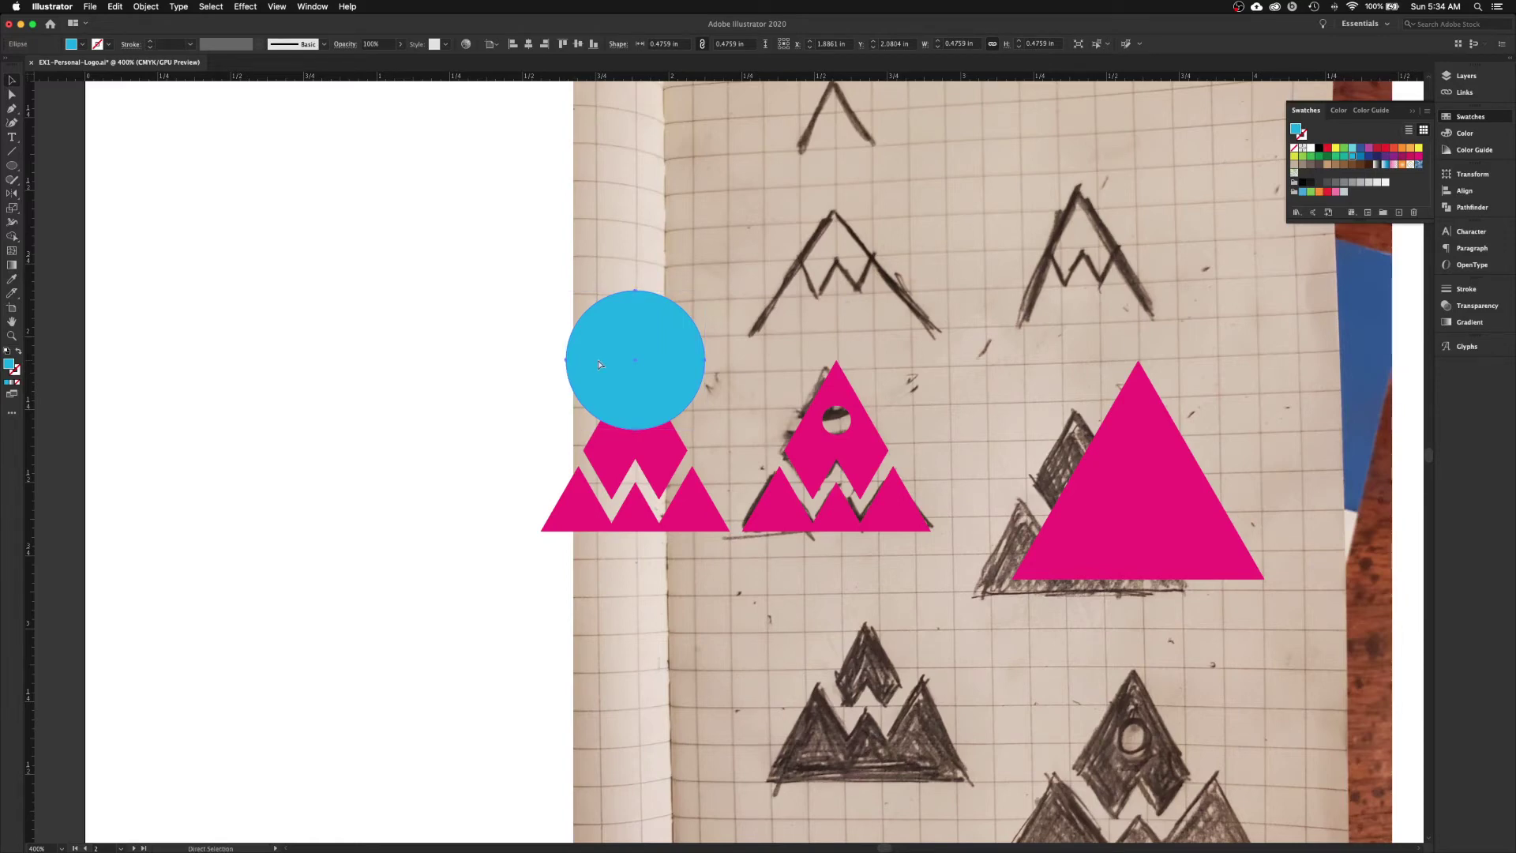
key(v)
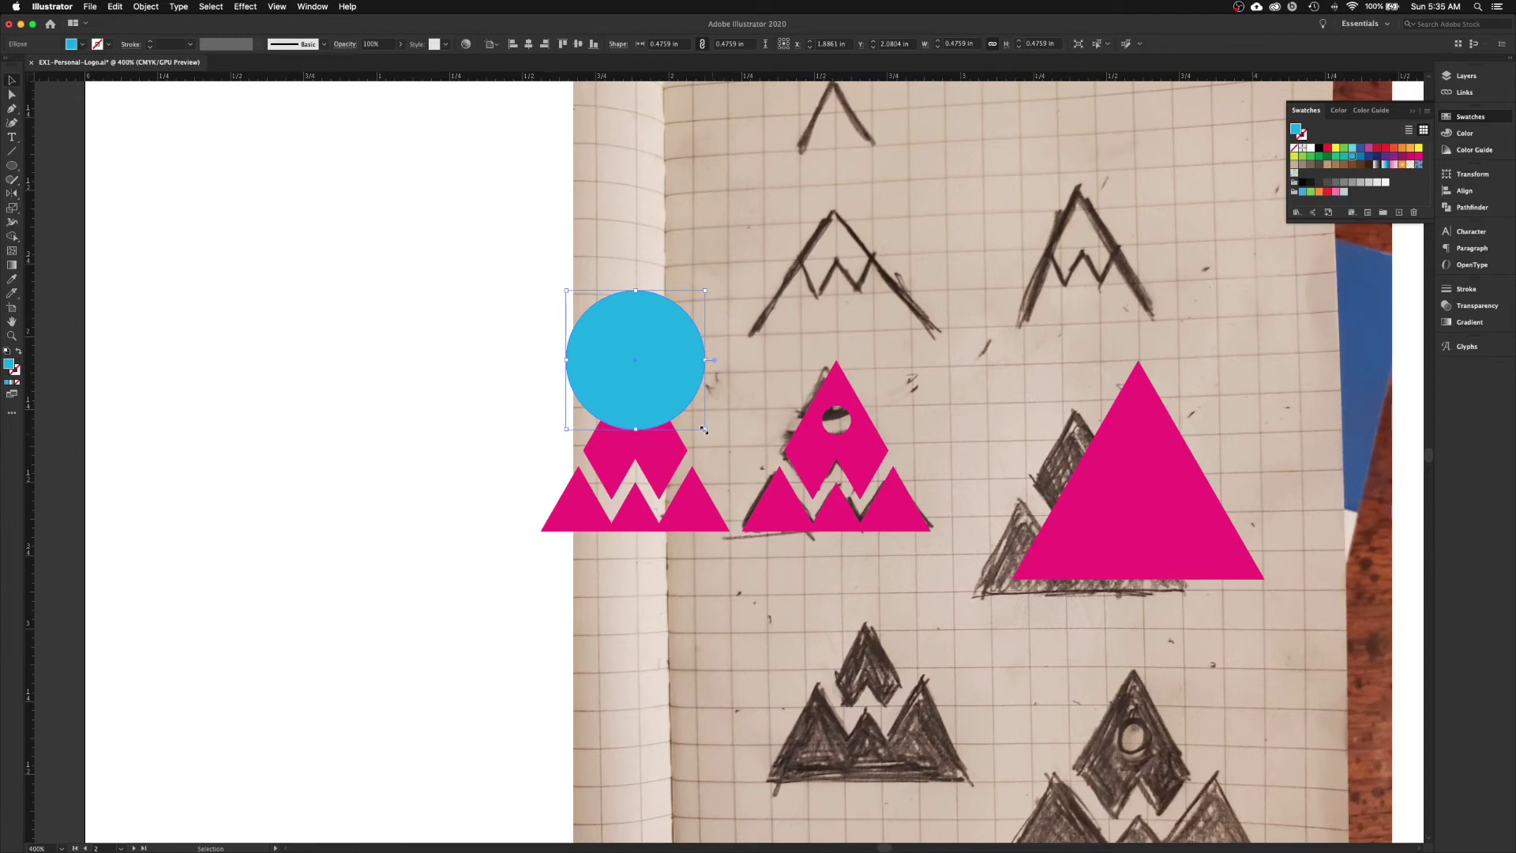
drag(703, 430, 697, 420)
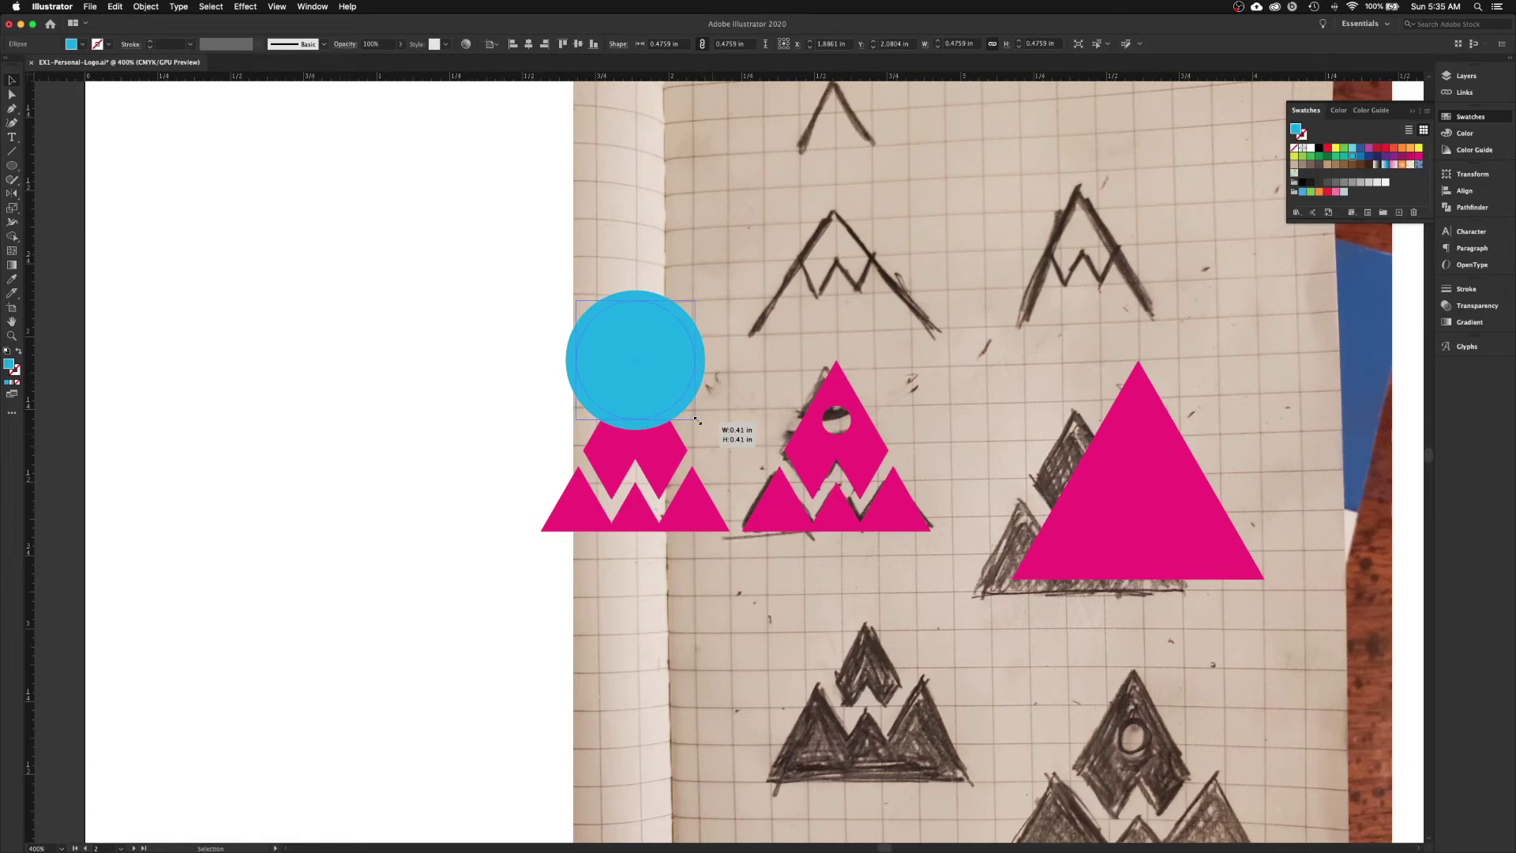
drag(696, 420, 696, 420)
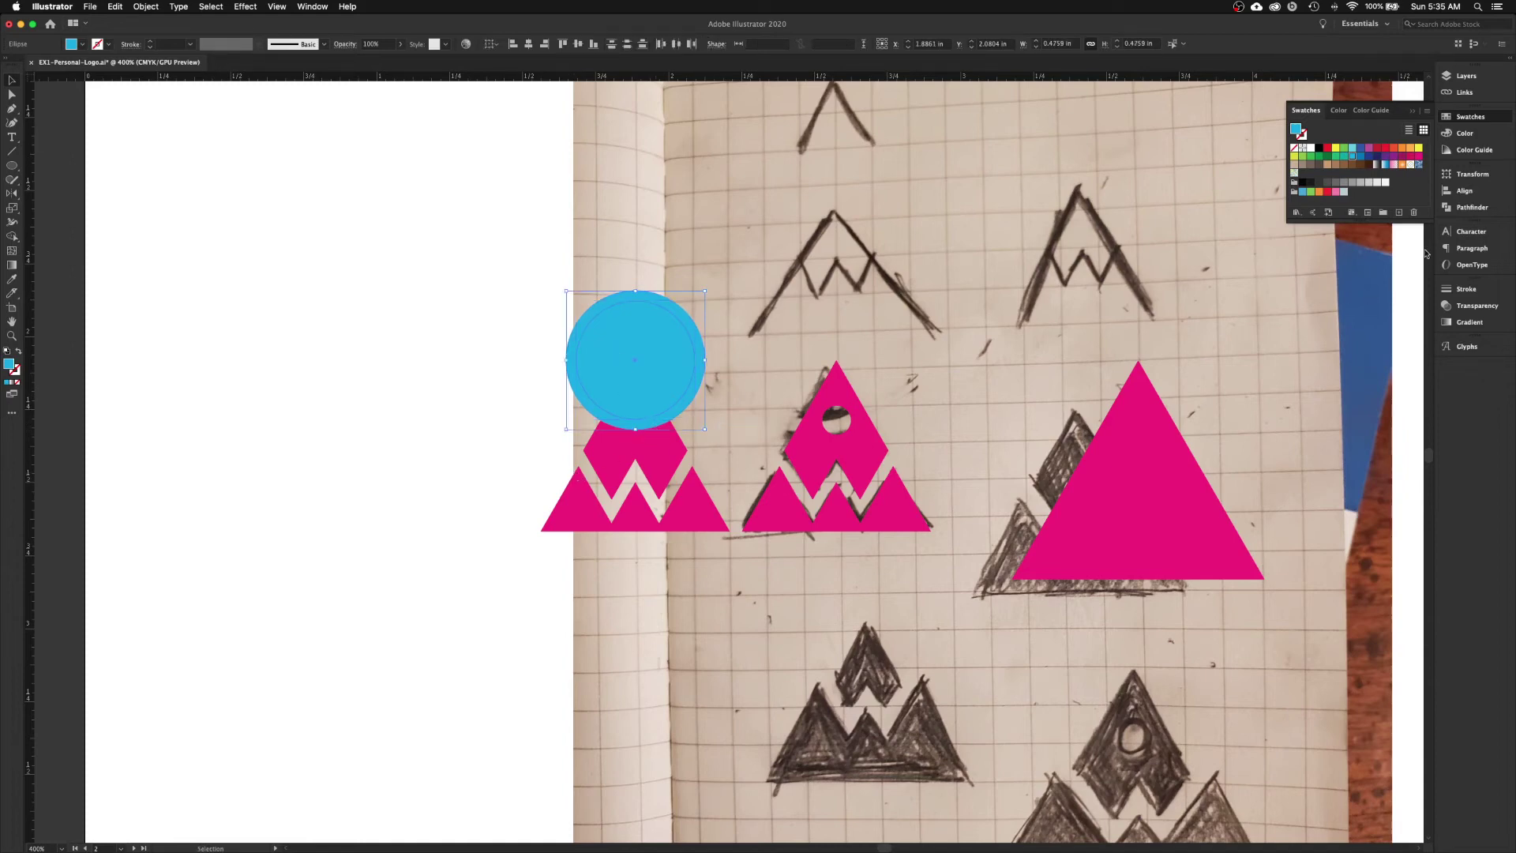
- Subtract the smaller circle from the larger one with Pathfinder's Minus Front and fill the ring with white
click(1470, 207)
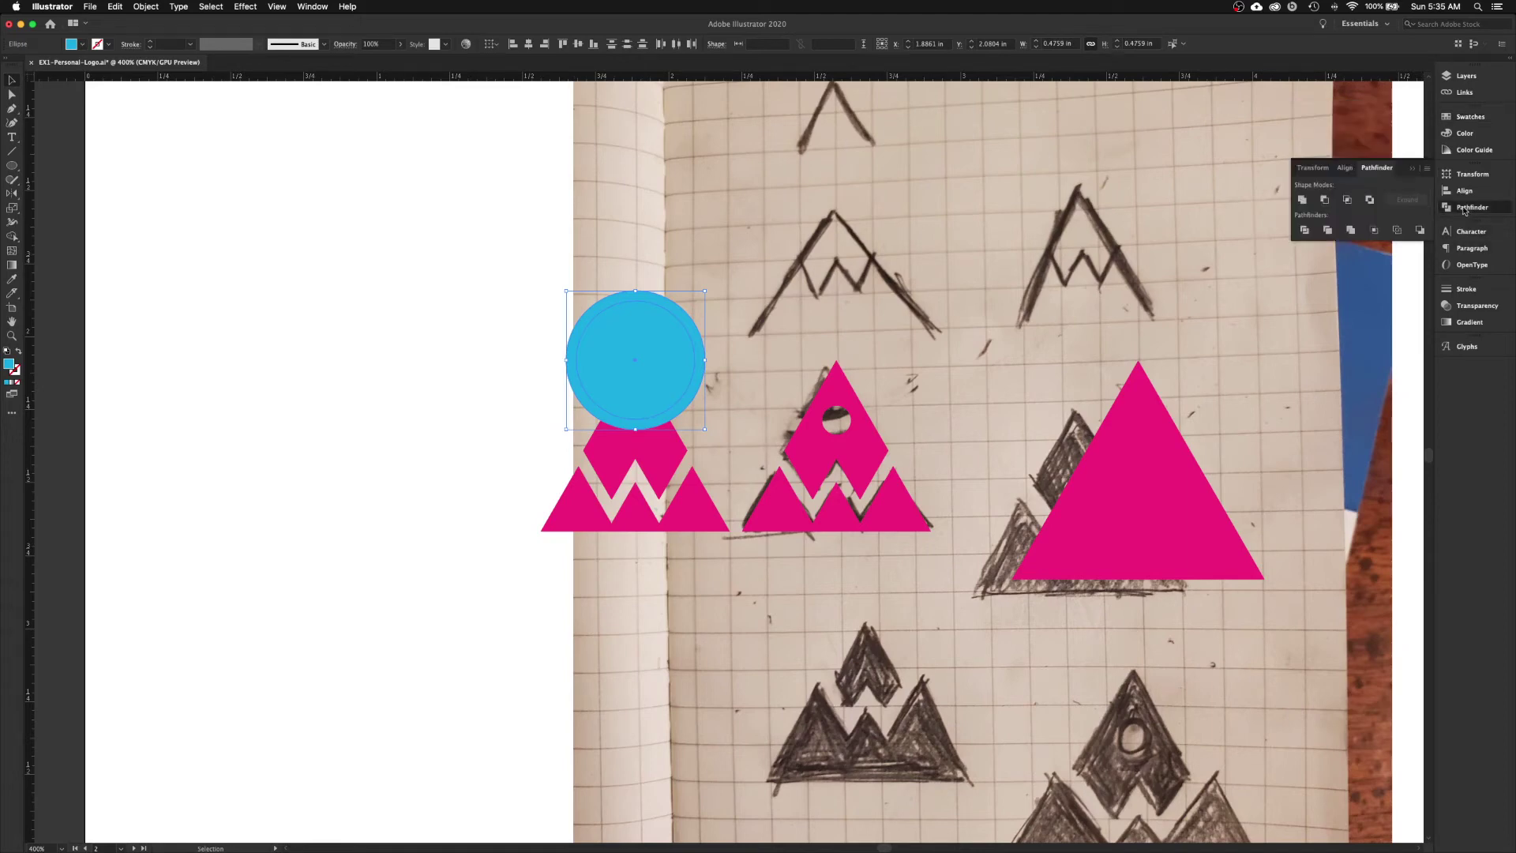
click(1325, 200)
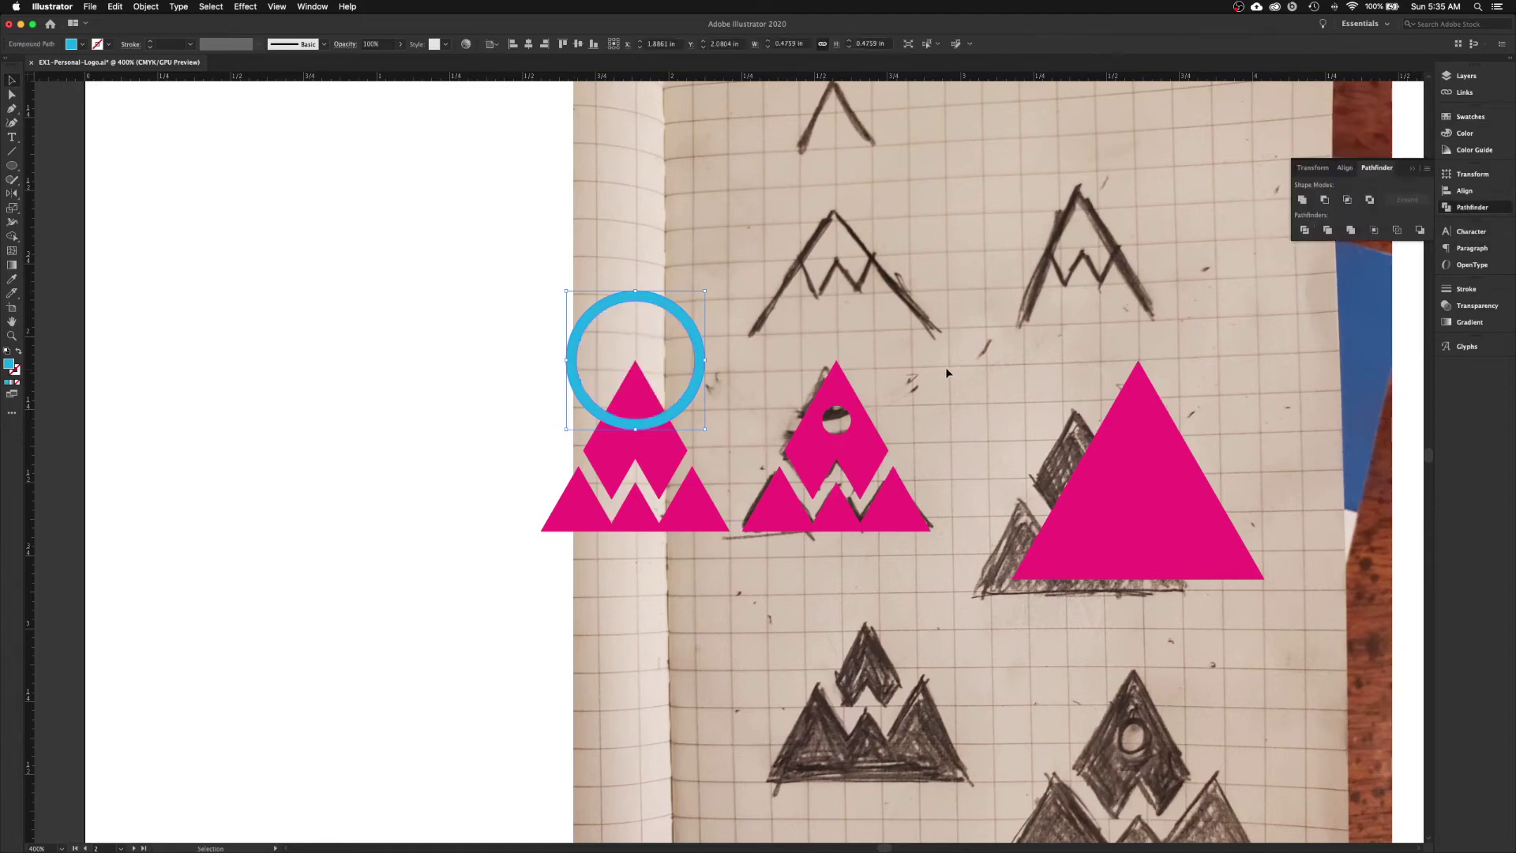
click(1451, 120)
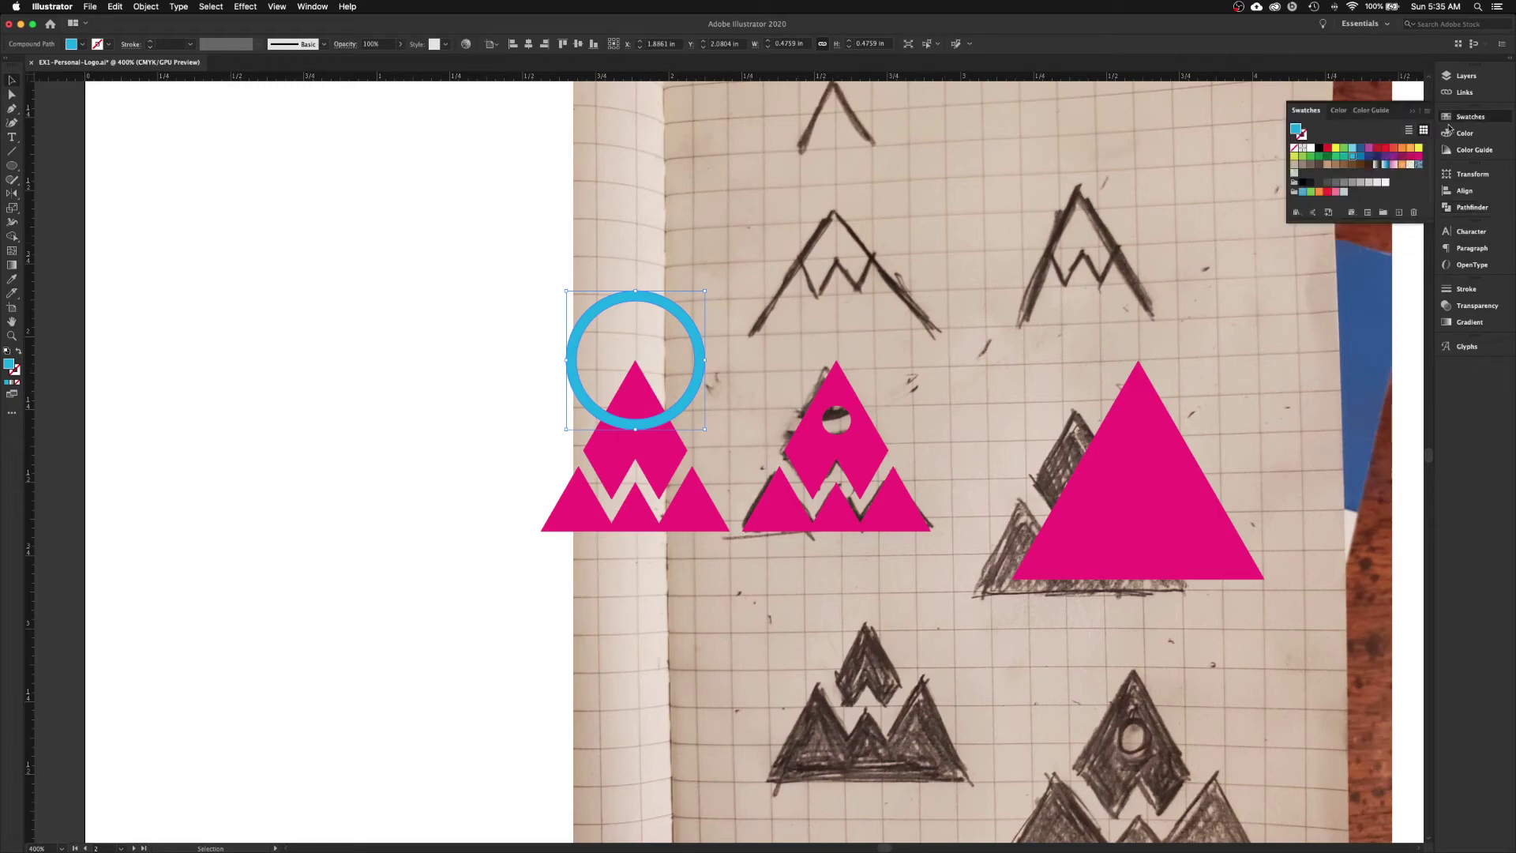
click(1311, 148)
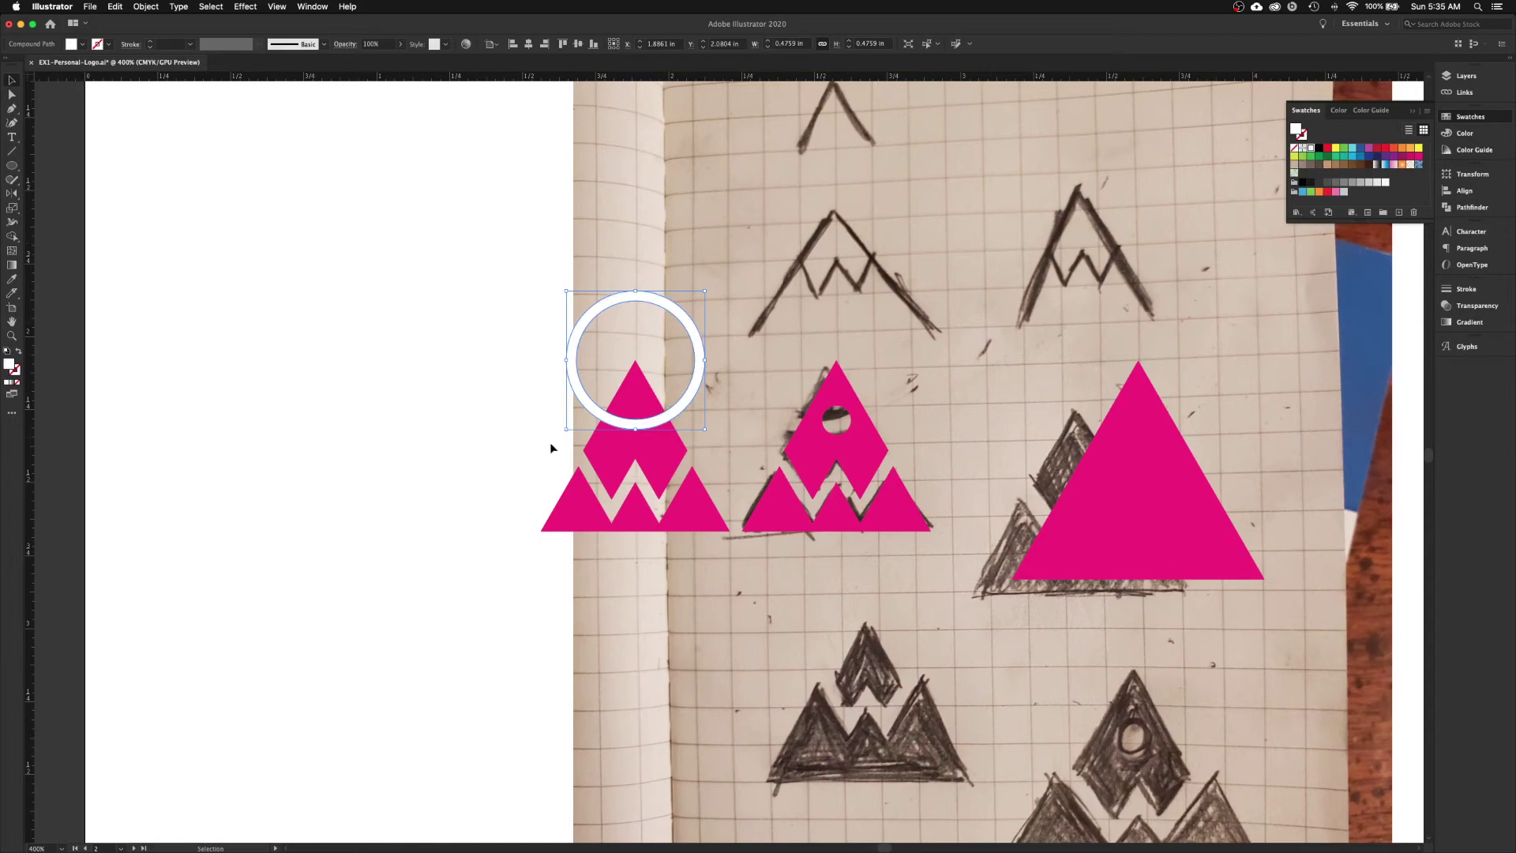
- Move the peak, the white ring and the mountain base together onto the blank white area beside the sketch photo
click(636, 465)
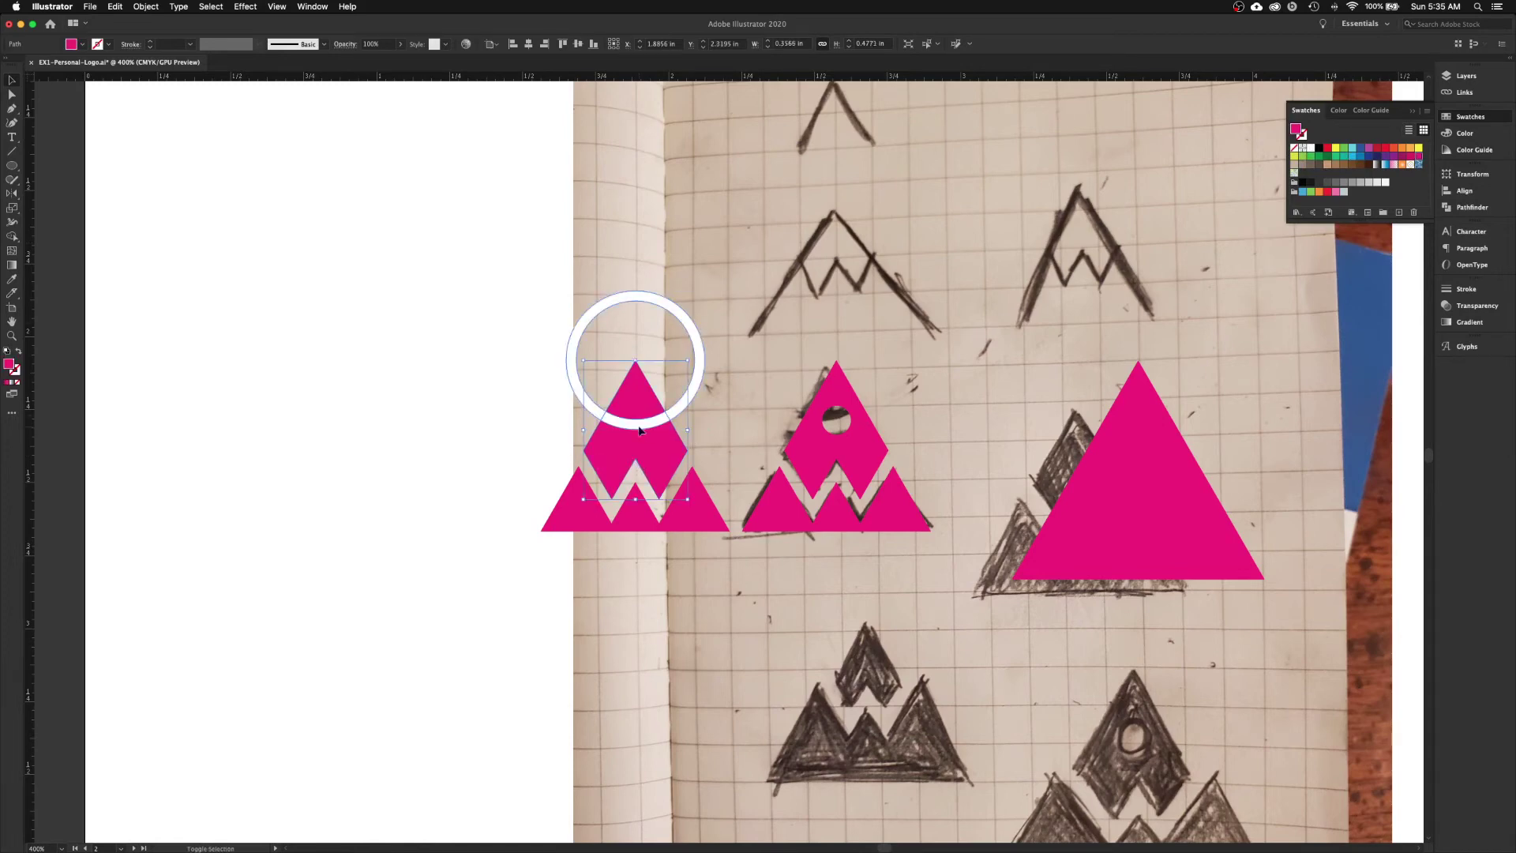
shift+click(639, 427)
shift+click(707, 517)
drag(708, 517, 403, 496)
click(539, 585)
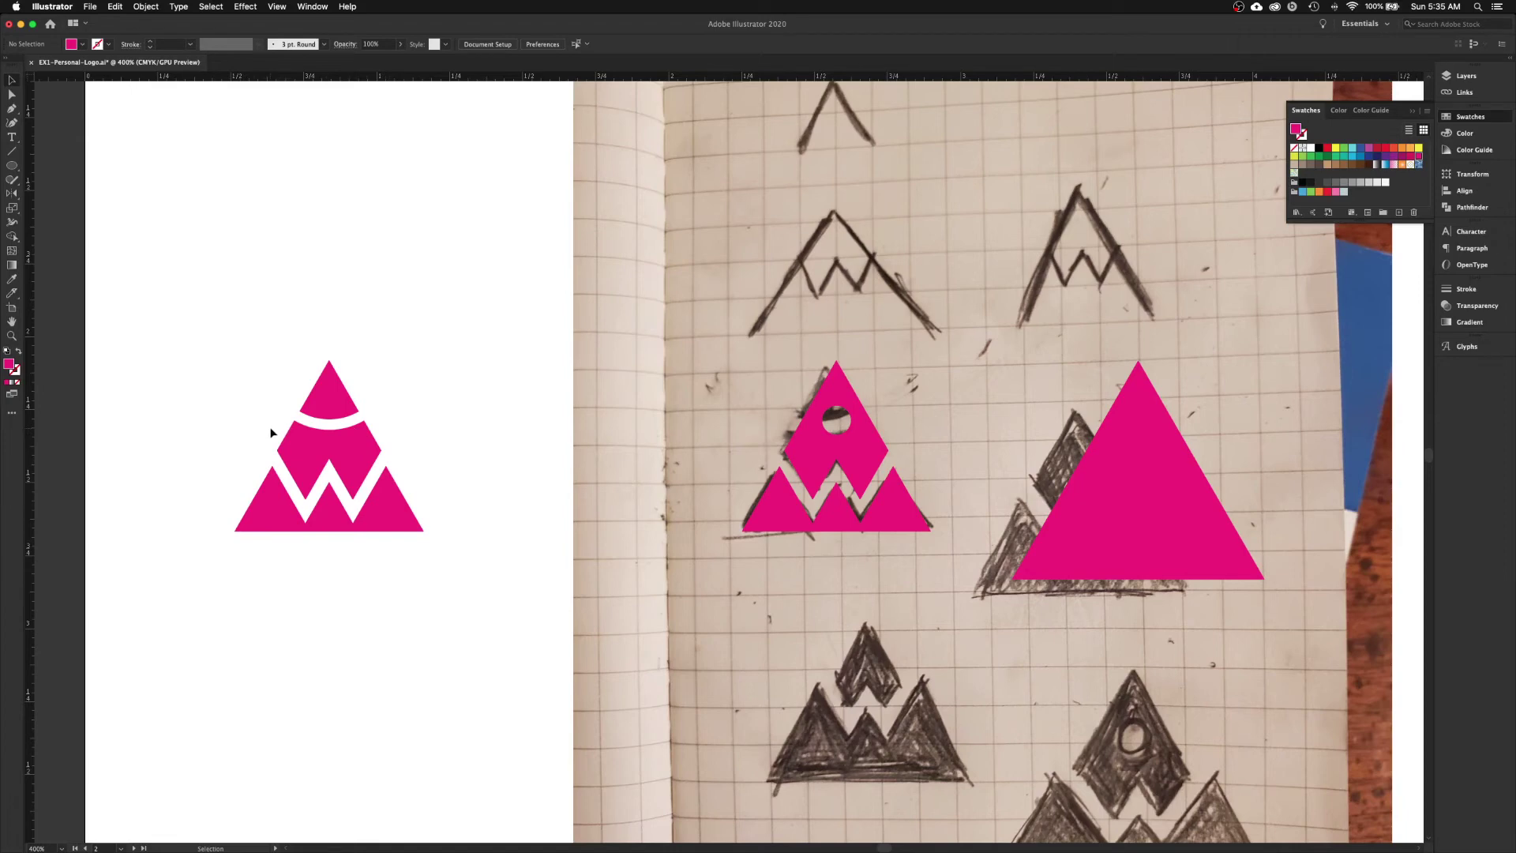
- Enlarge the moved logo's mountain base proportionally to about 0.67 in wide, keeping it centred under the peak
click(309, 535)
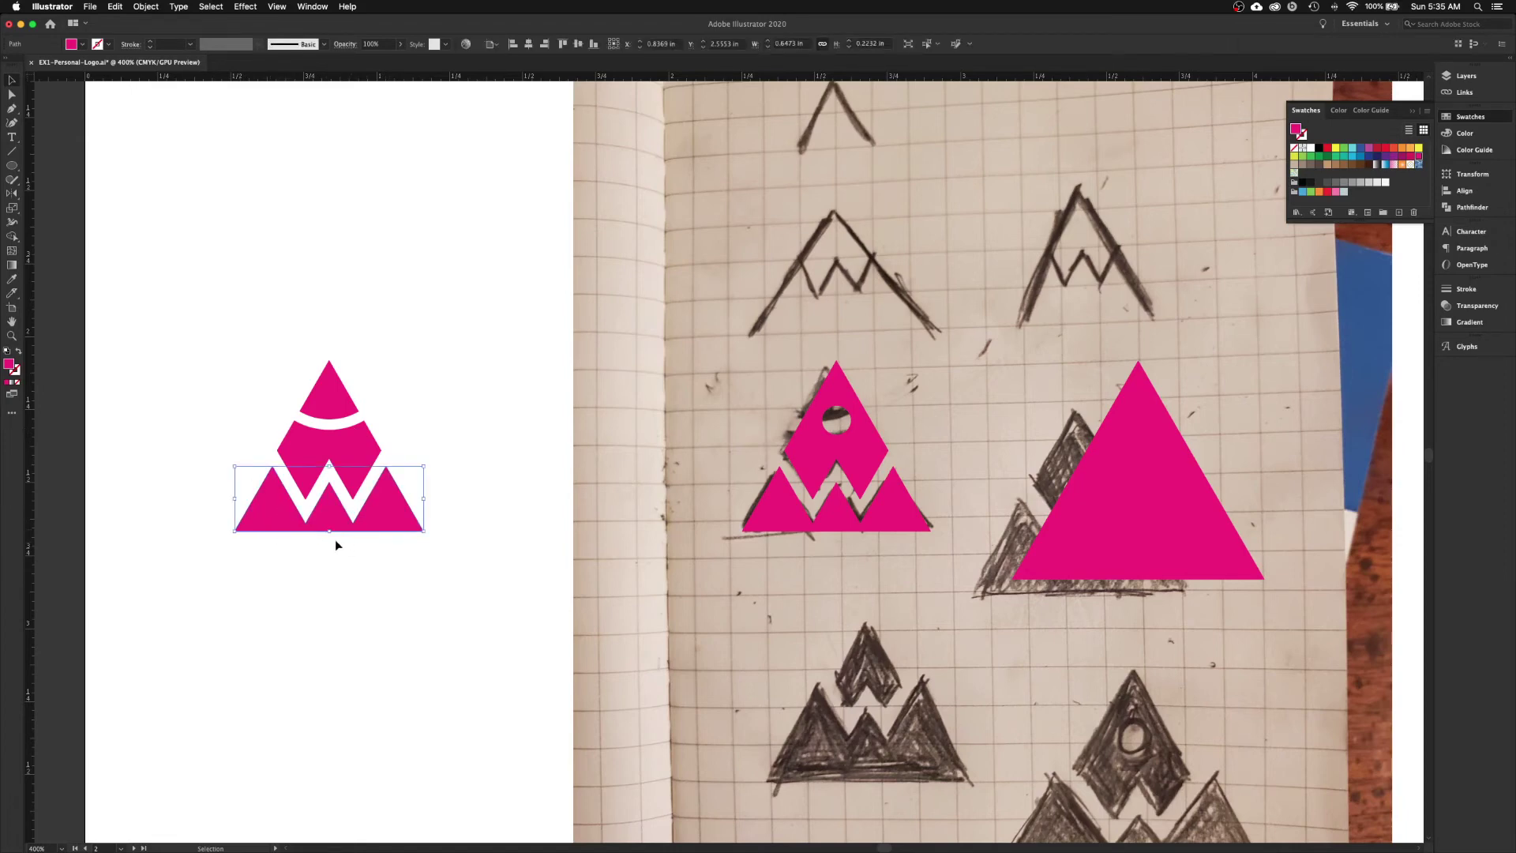
drag(330, 531, 329, 536)
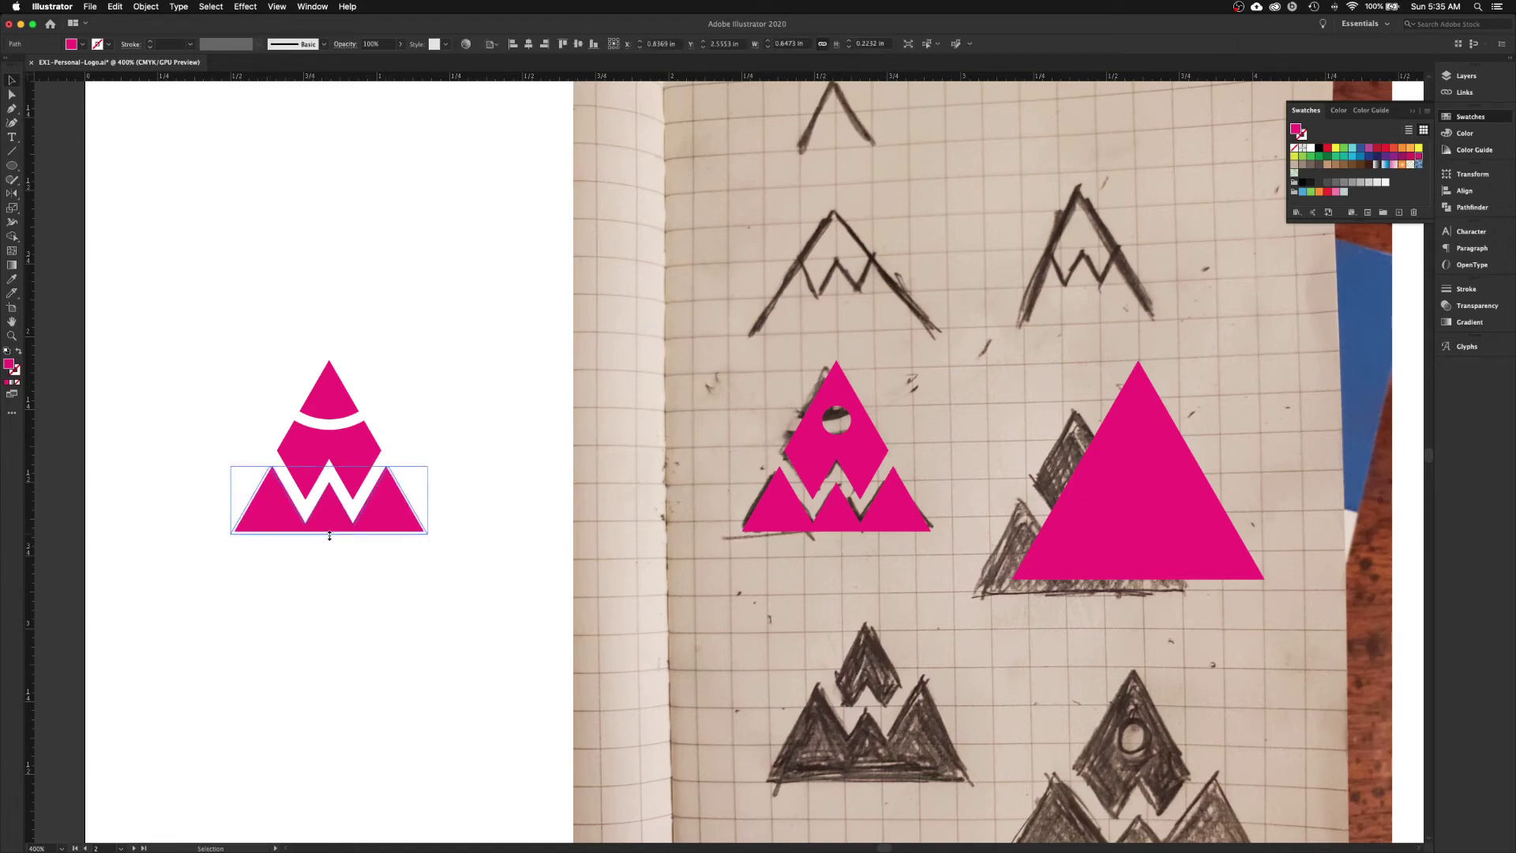
click(468, 585)
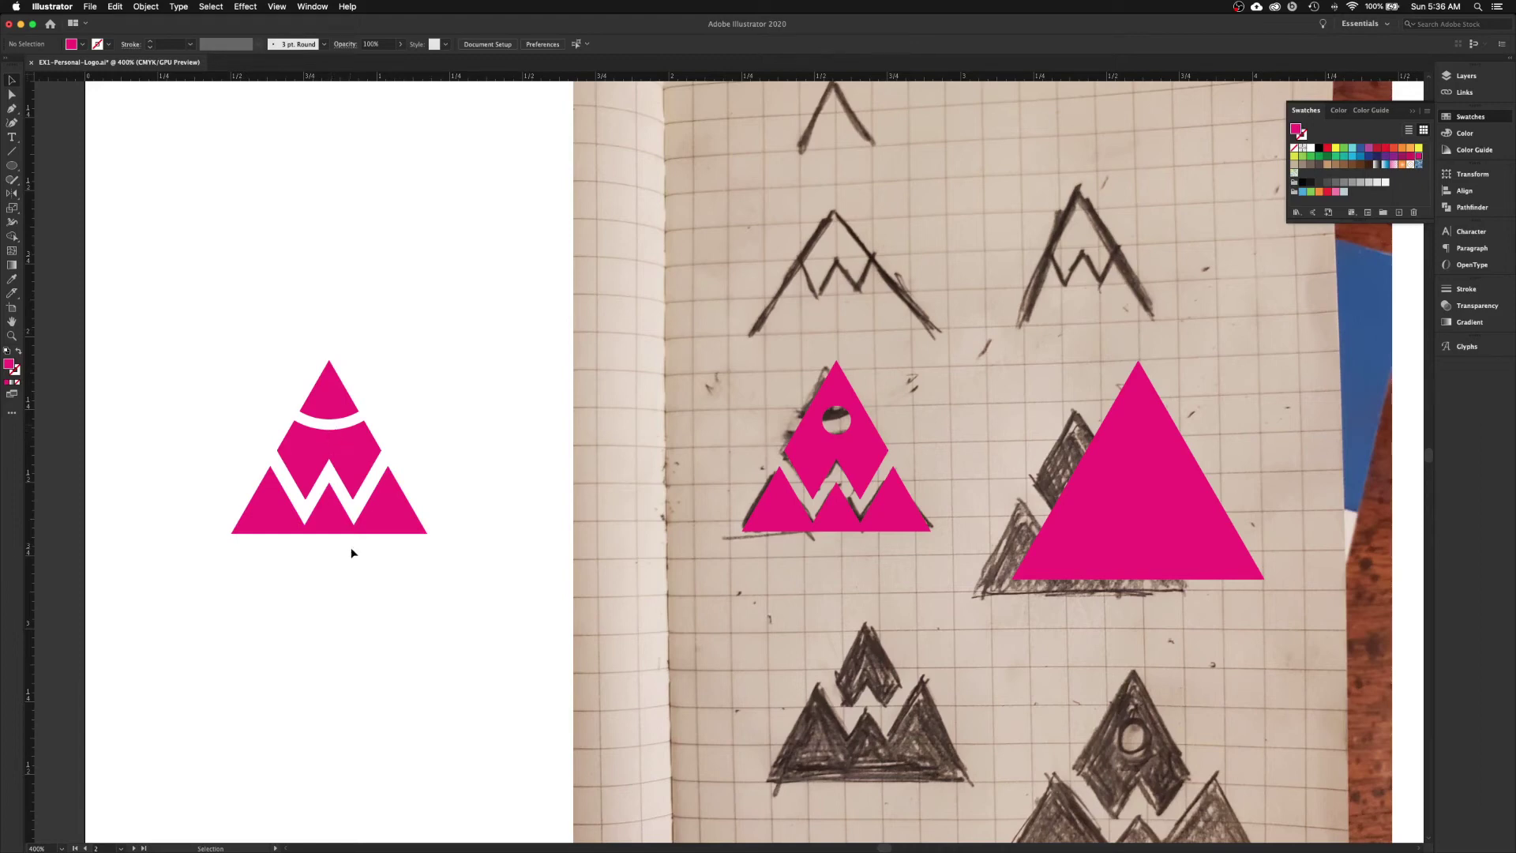
click(337, 529)
key(Up)
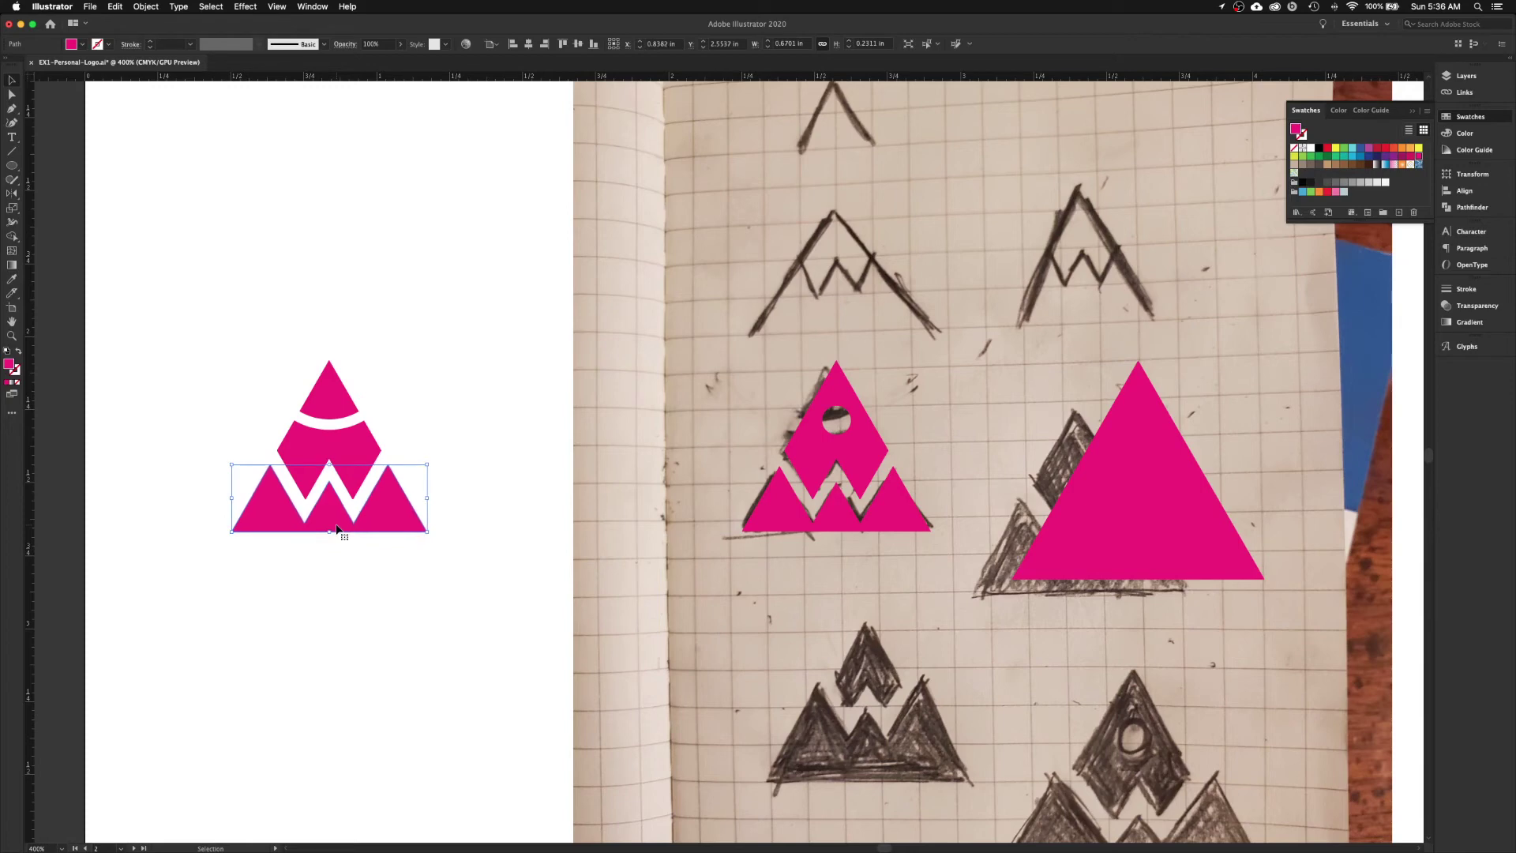
key(Down)
click(420, 383)
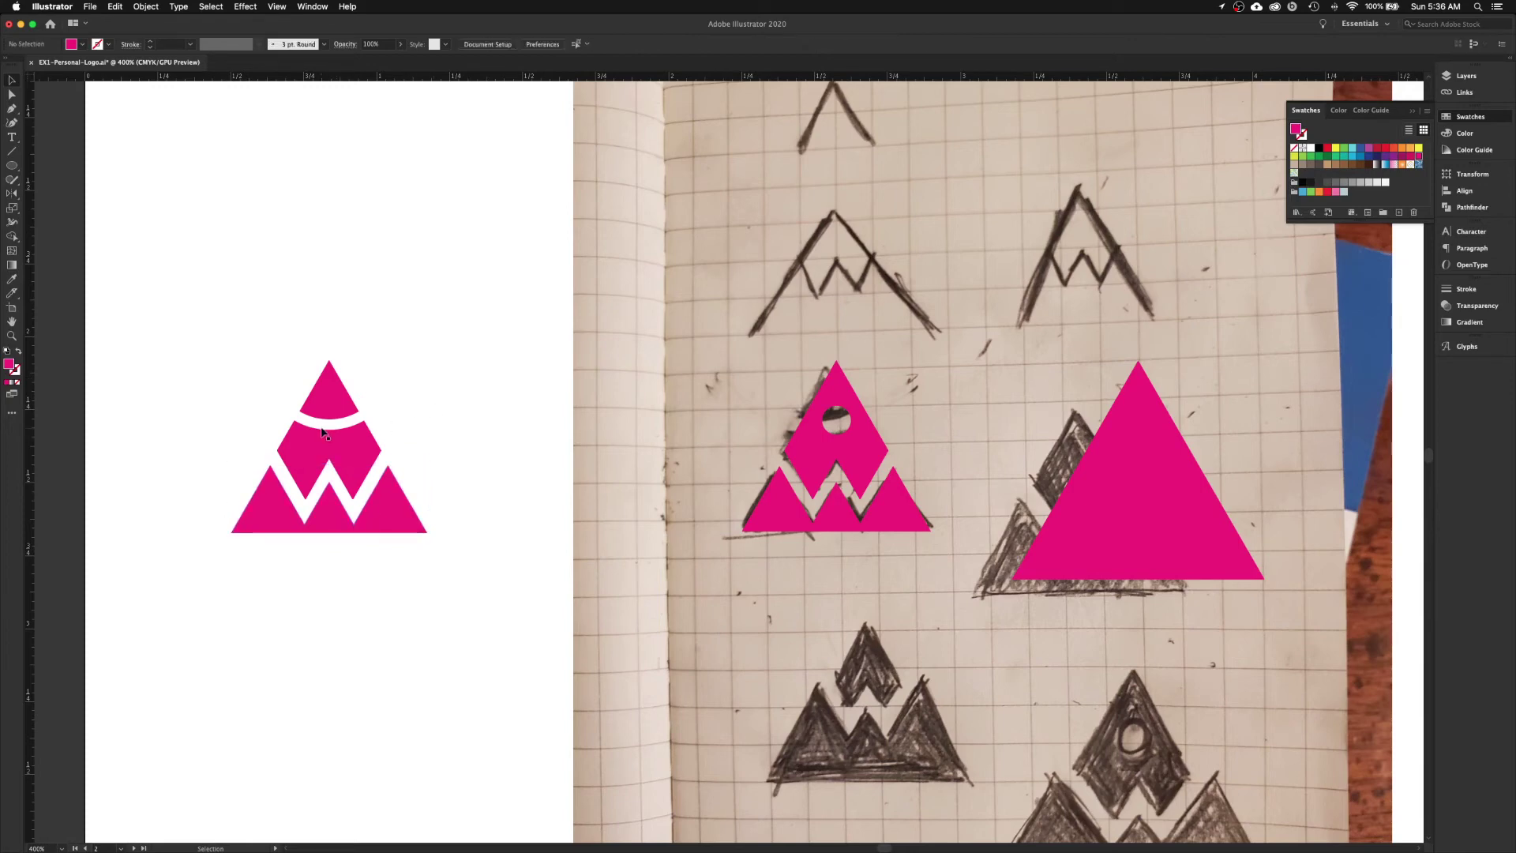
click(368, 423)
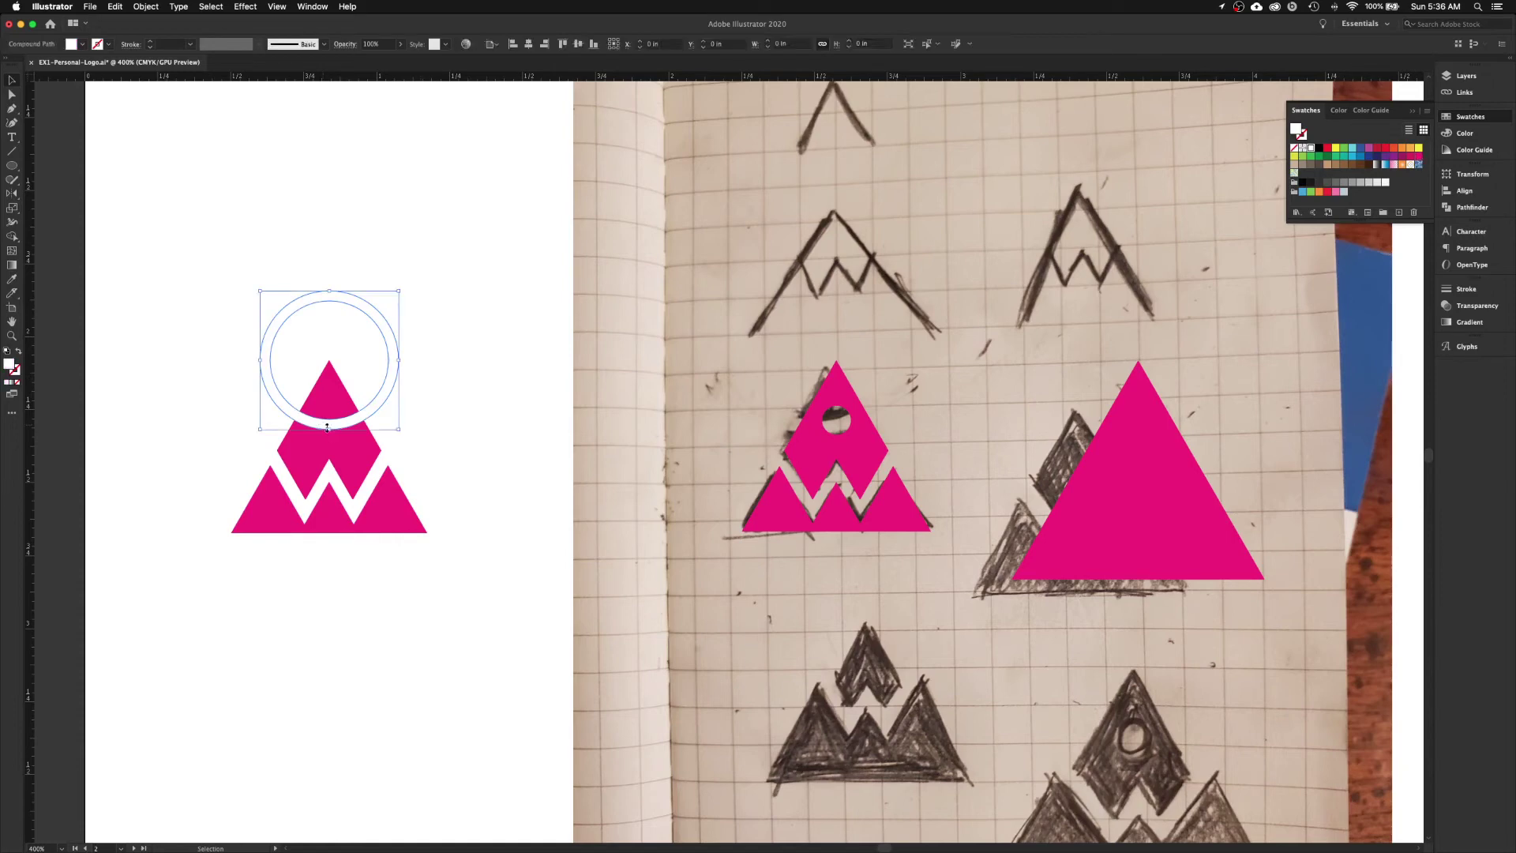
click(466, 421)
- Fit the large pink triangle over the shaded mountain sketch beside the circle-cut logo, scaling it to about 0.73 in wide
key(space)
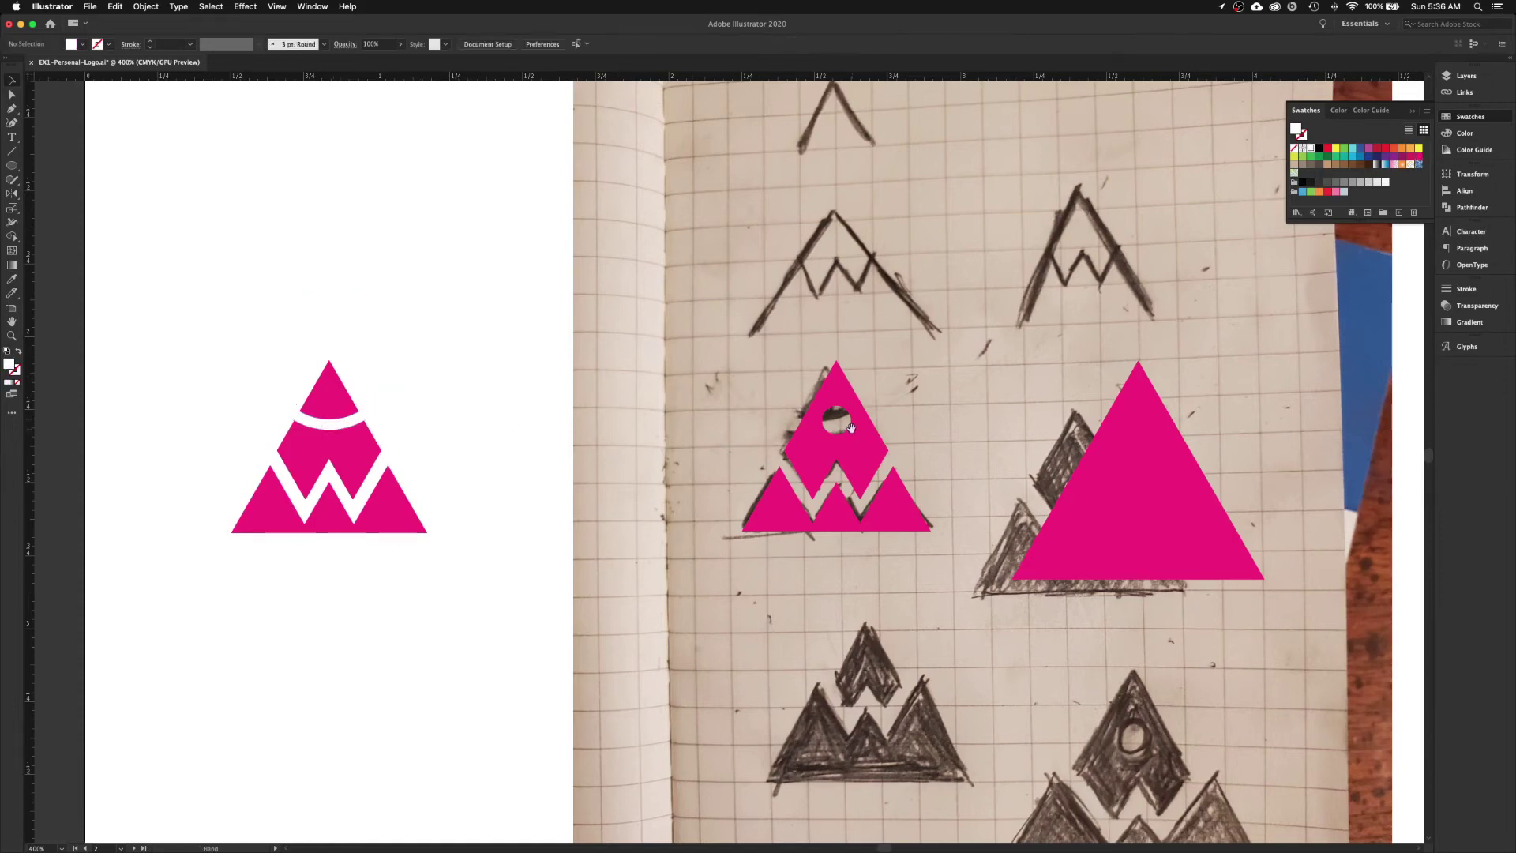
scroll(805, 427, right, 10)
scroll(649, 439, down, 3)
scroll(649, 439, left, 2)
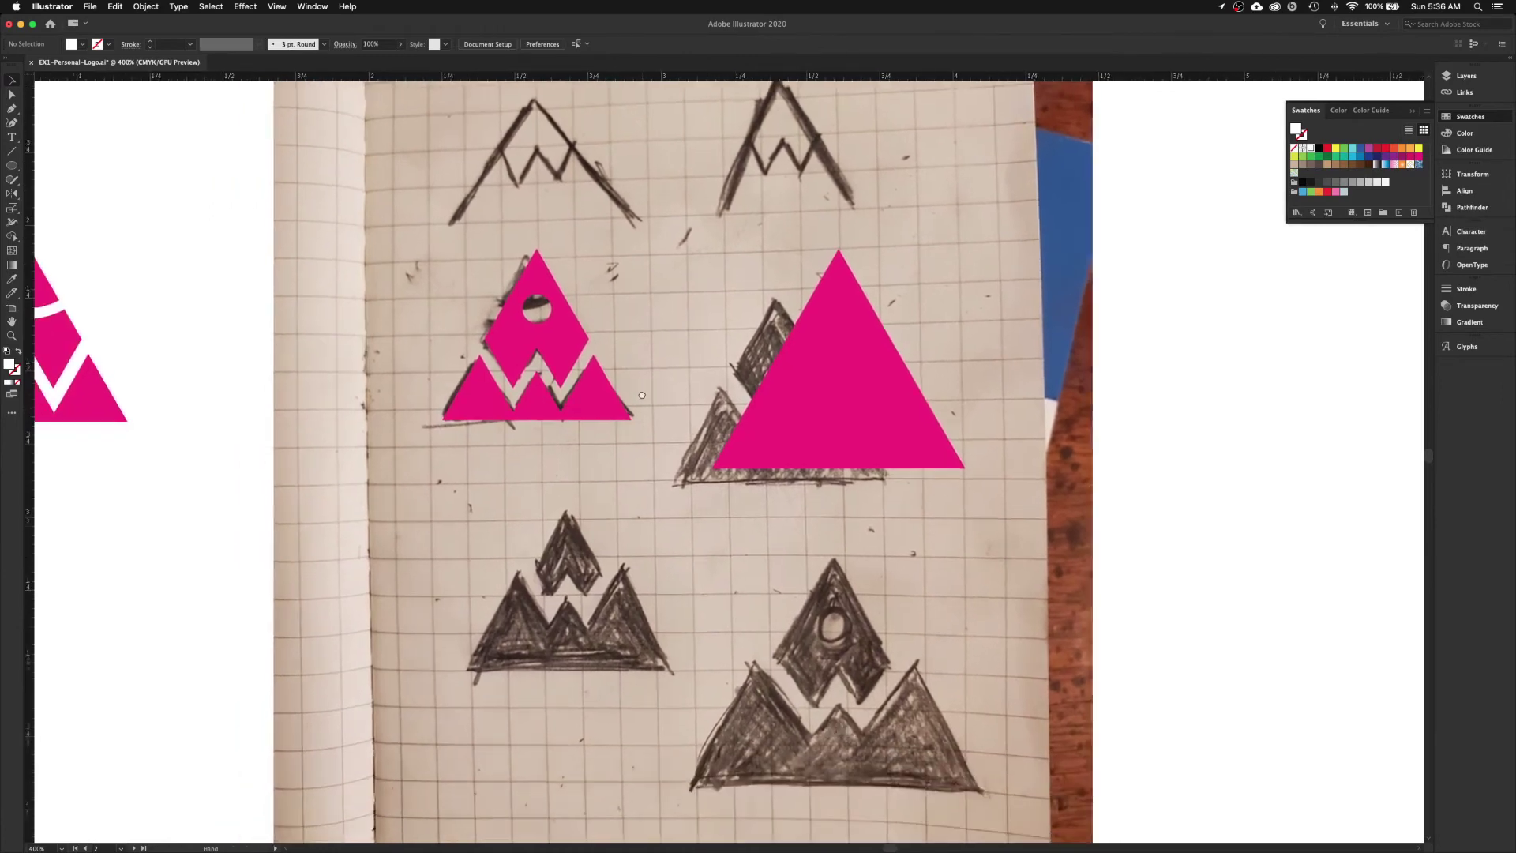
drag(749, 387, 669, 422)
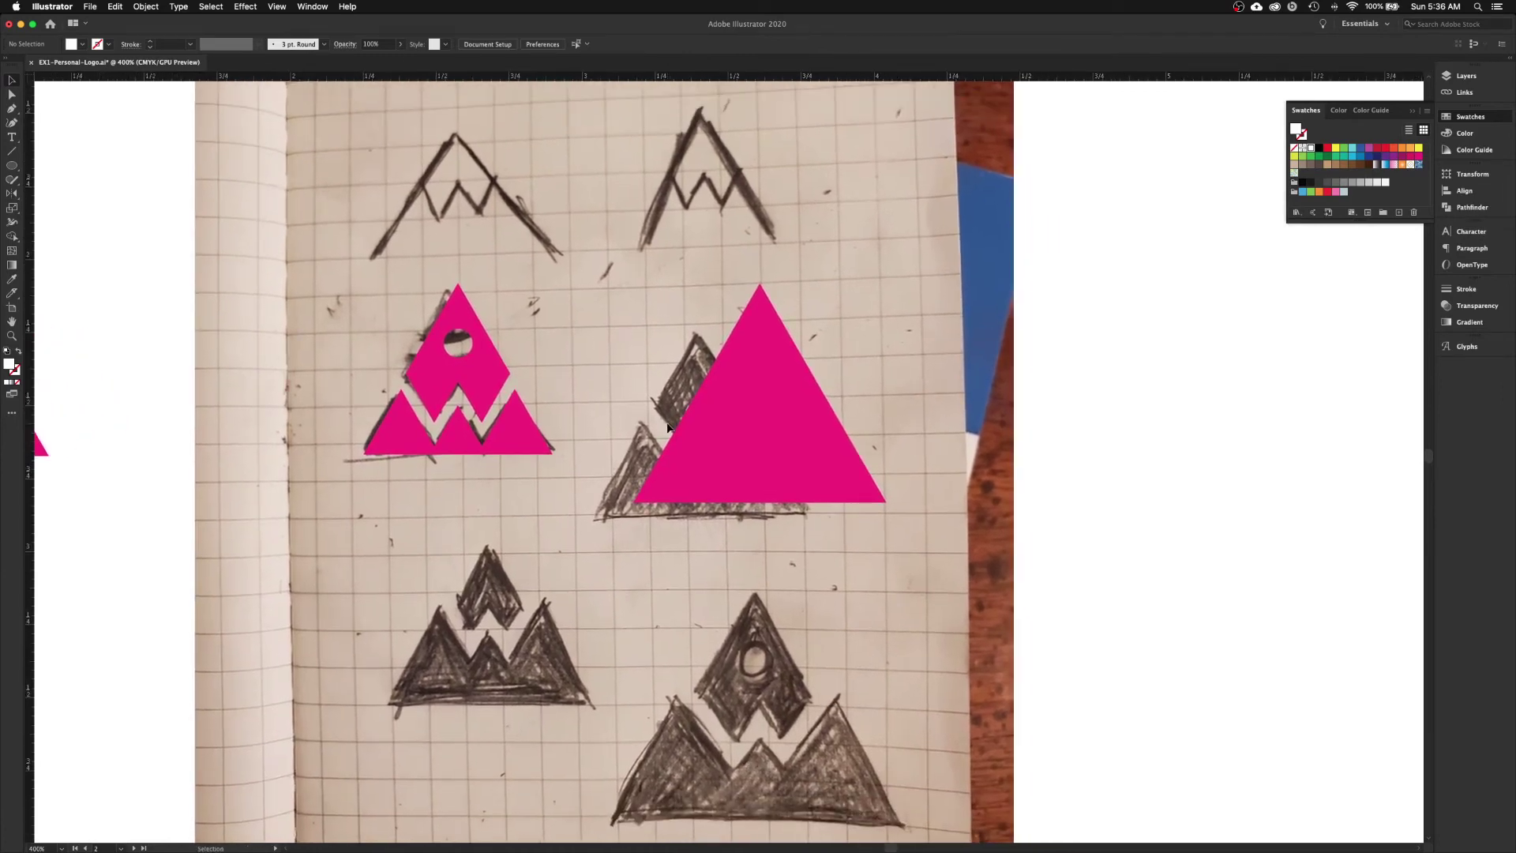
click(751, 443)
drag(751, 443, 966, 502)
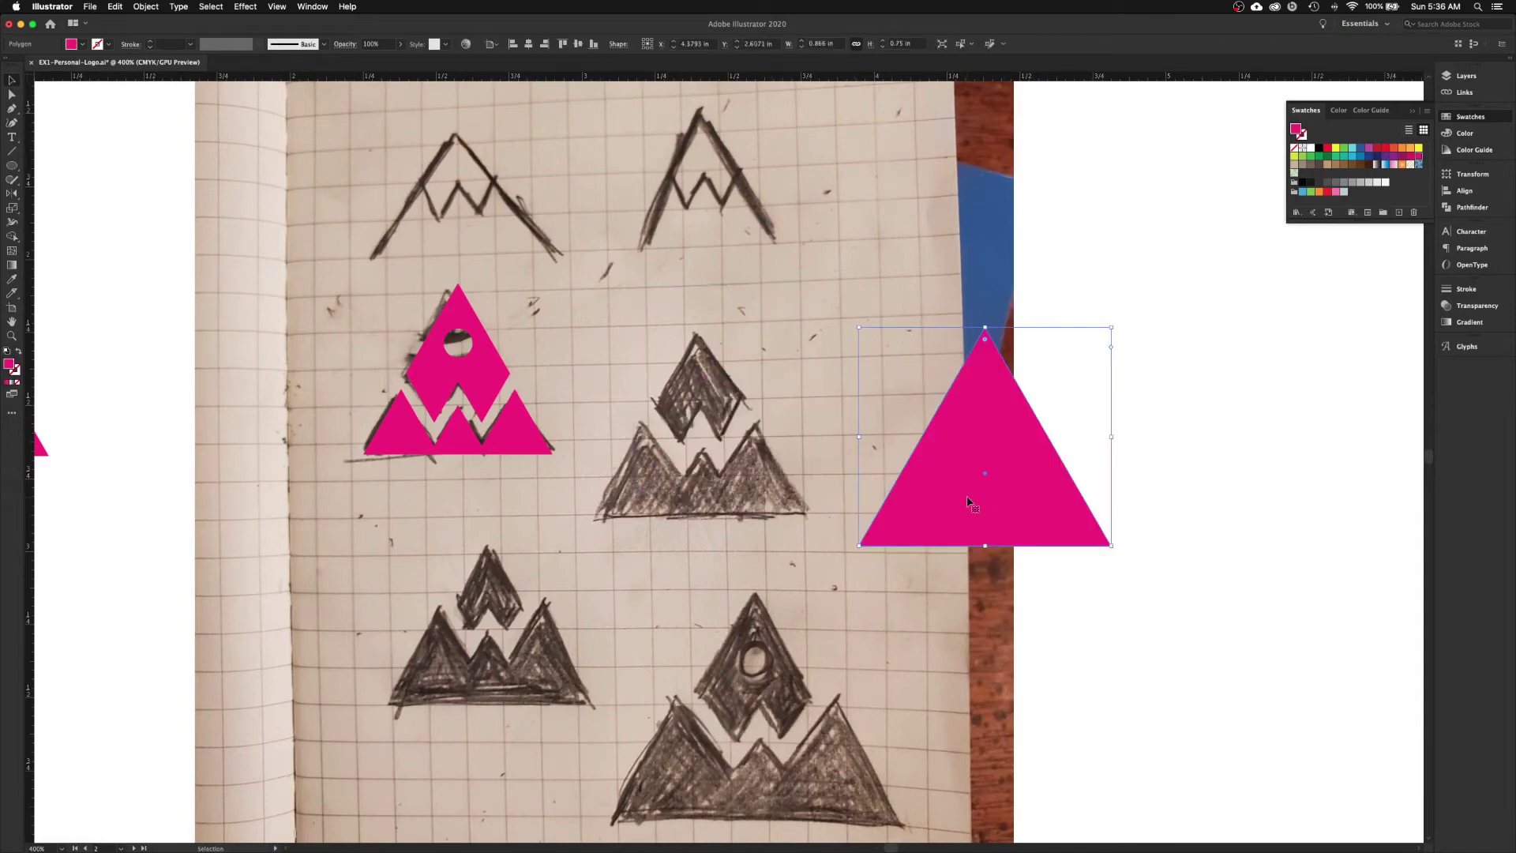
mouse_move(970, 504)
mouse_down()
mouse_move(723, 495)
mouse_move(716, 474)
mouse_up()
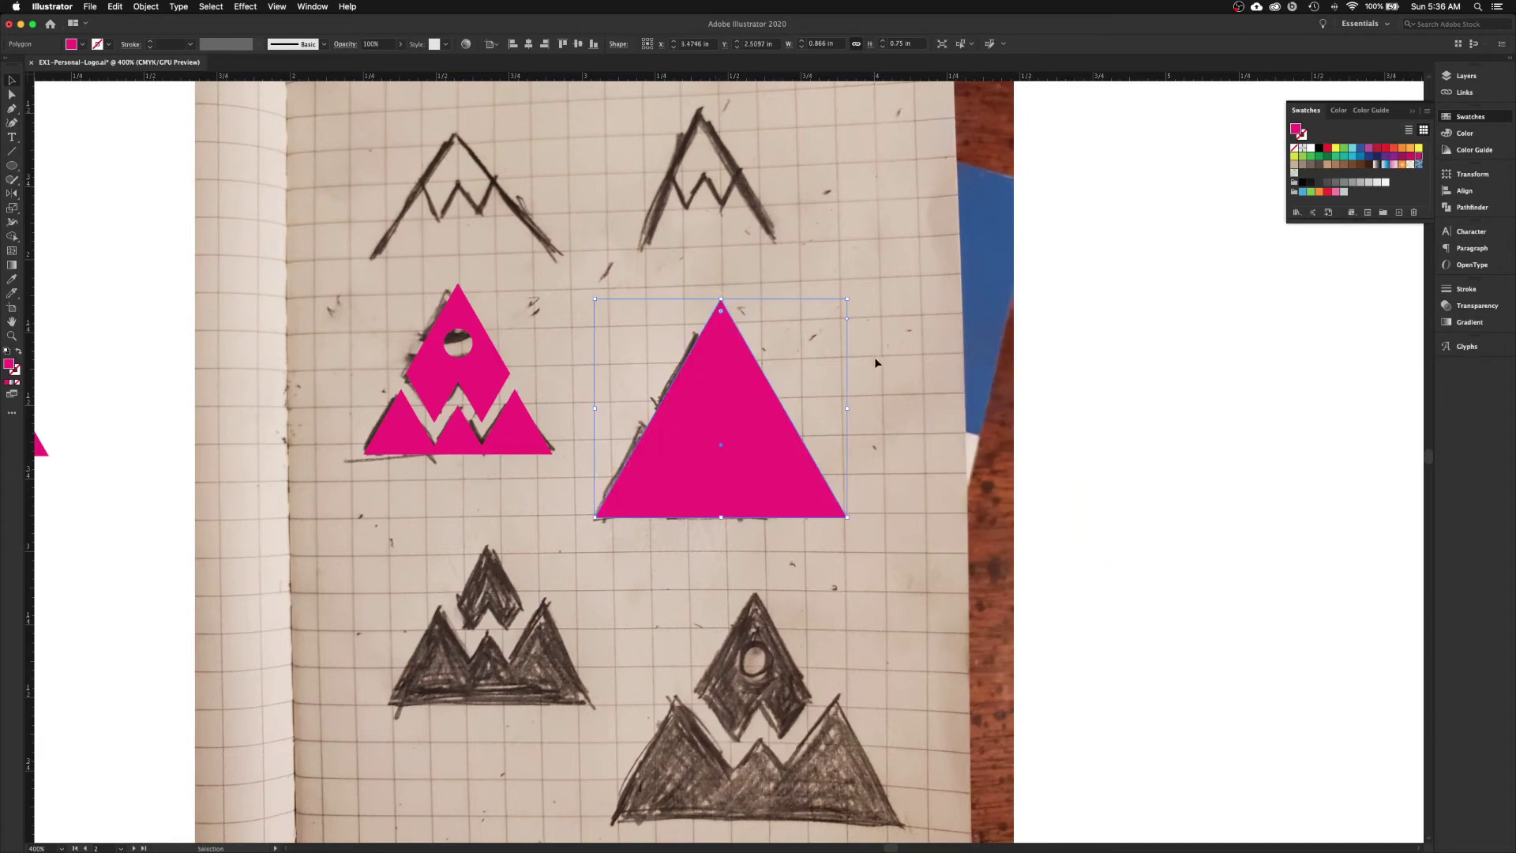
drag(846, 301, 808, 333)
click(833, 437)
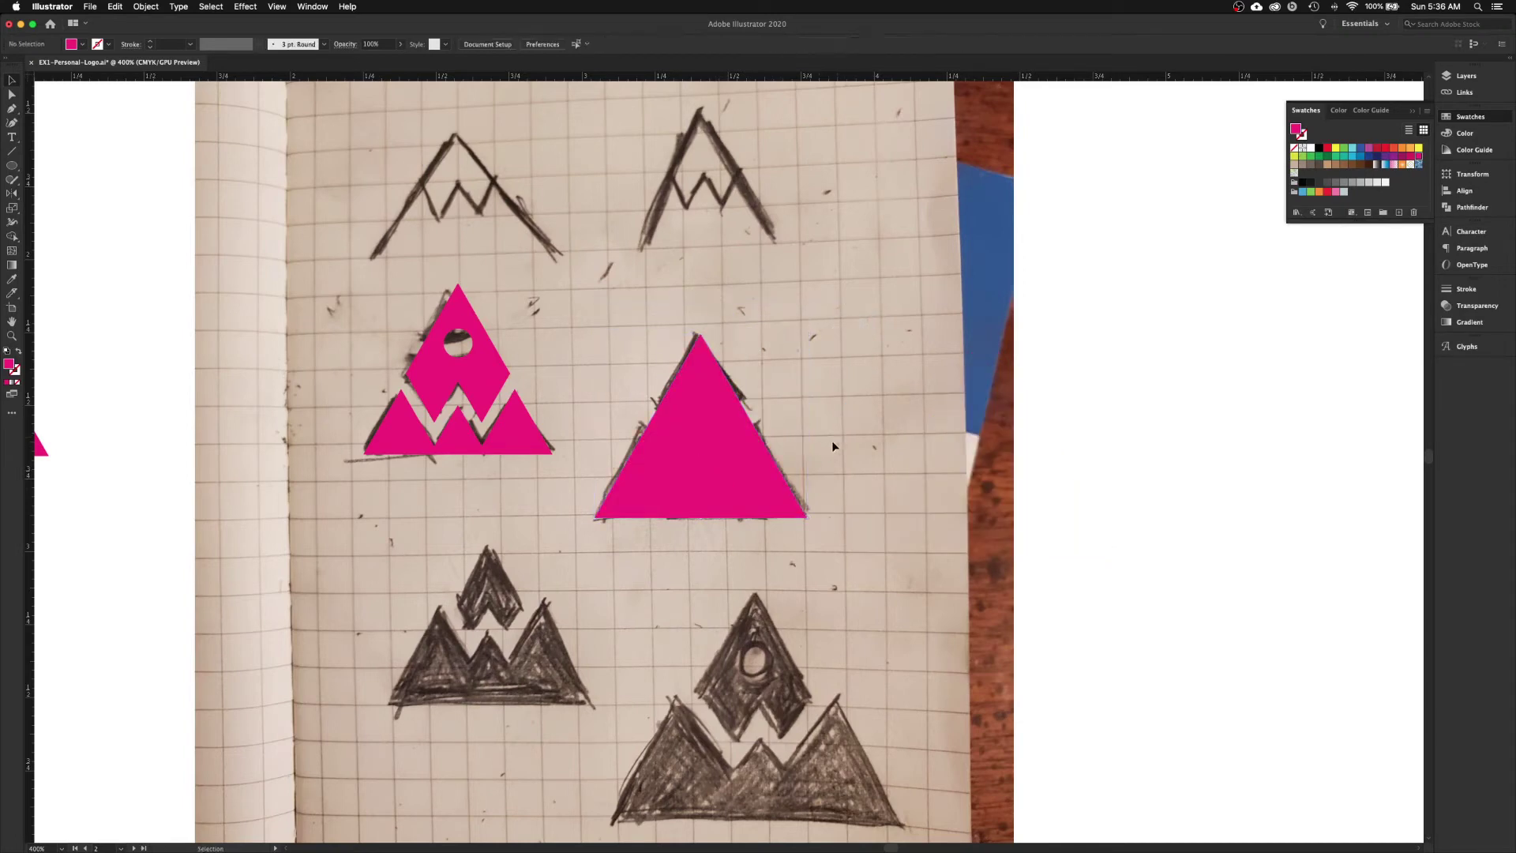
- Move the pink triangle onto the mountain sketch below the circle-cut logo and place a light blue copy directly on top
mouse_move(730, 474)
mouse_down()
mouse_move(556, 655)
mouse_move(525, 652)
mouse_up()
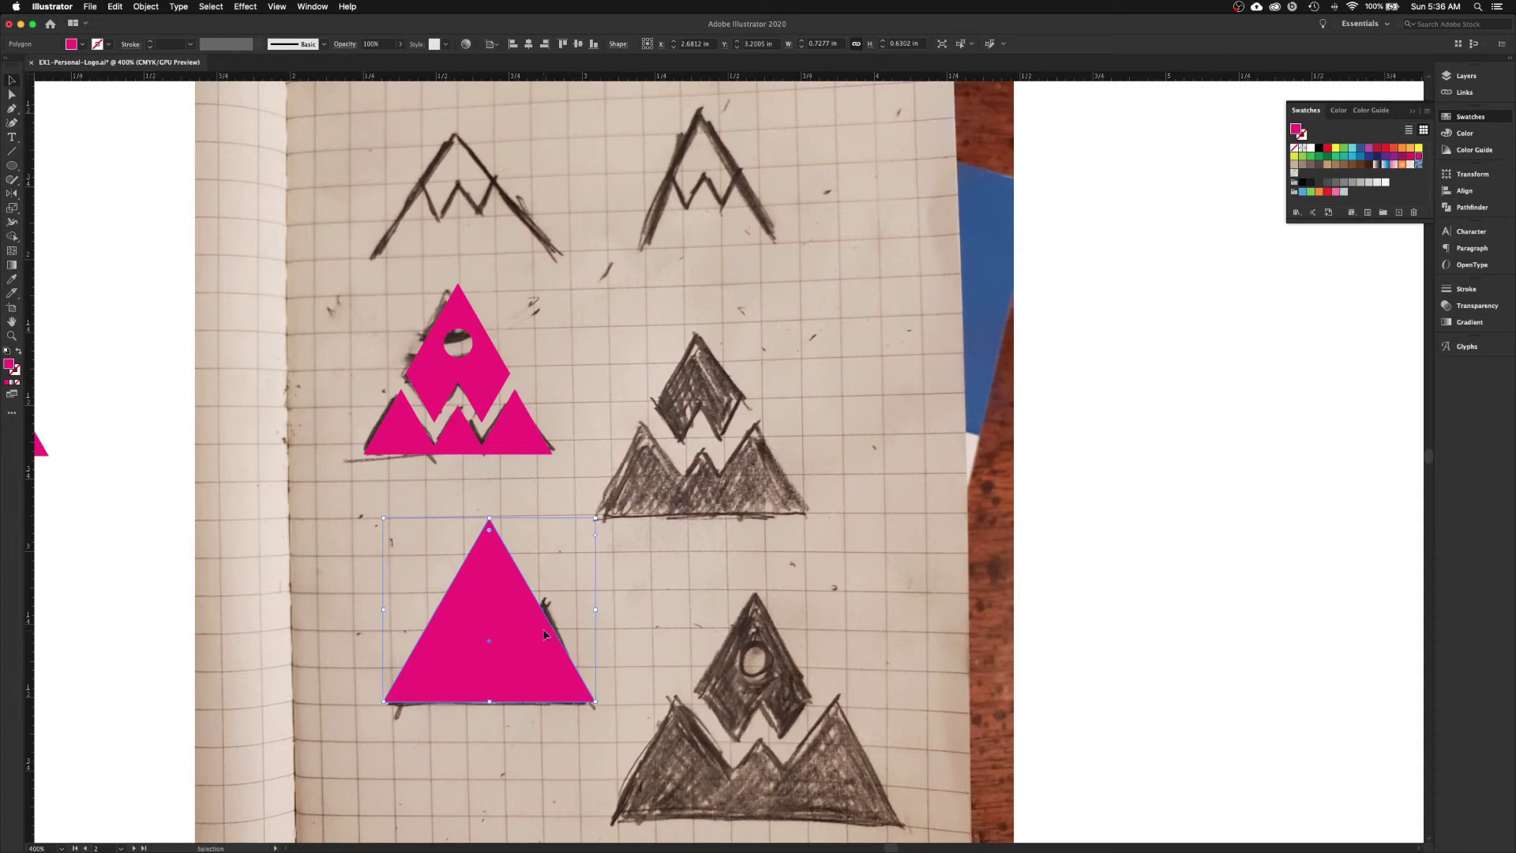
click(1352, 156)
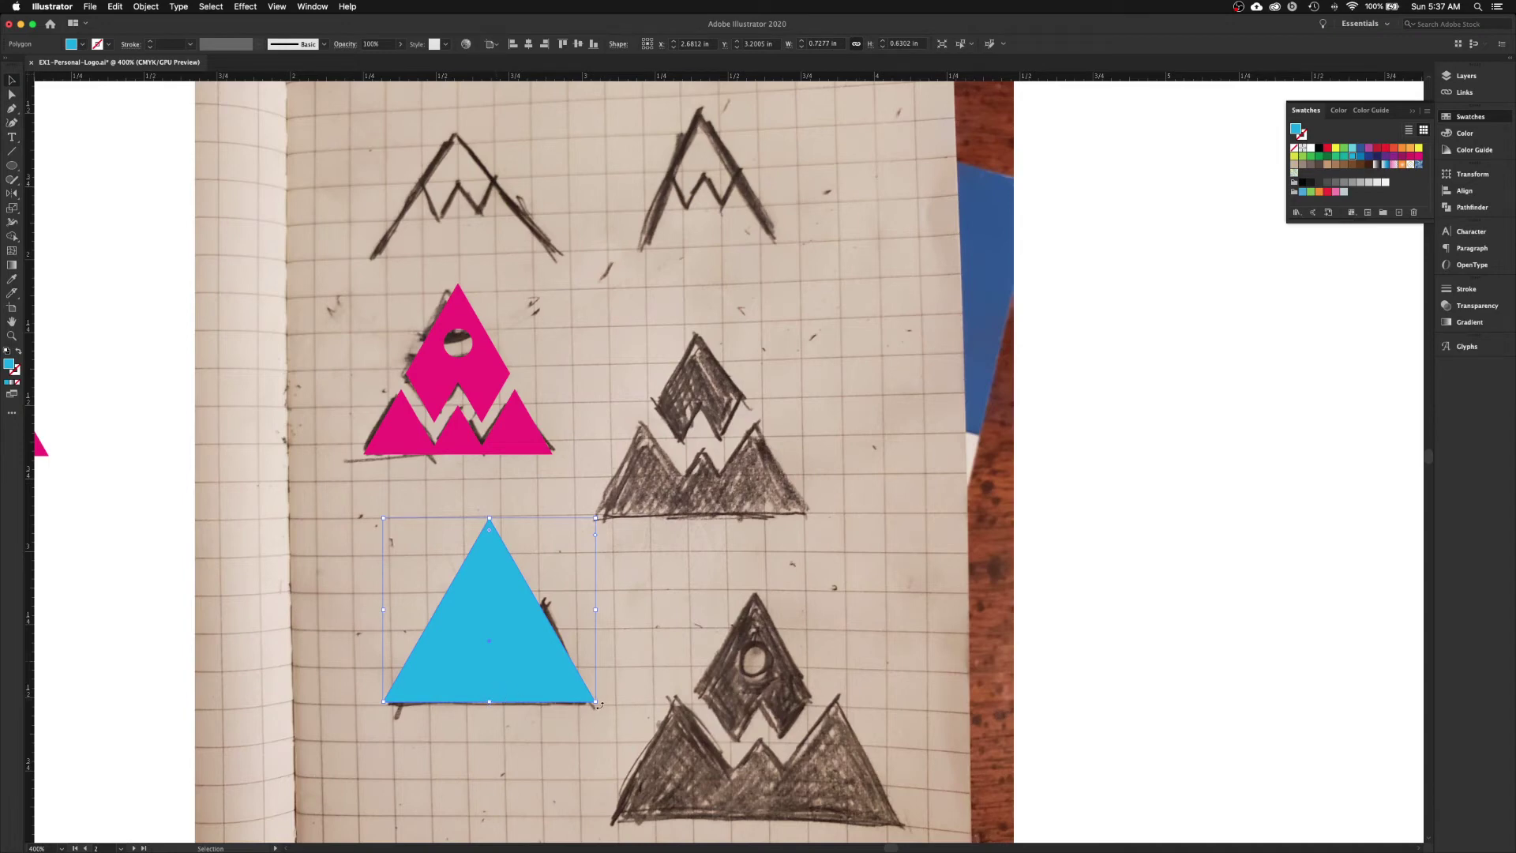
- Shrink the blue triangle proportionally from its base's centre to about 0.61 in wide, so its tip meets the sketched peak
drag(596, 701, 568, 678)
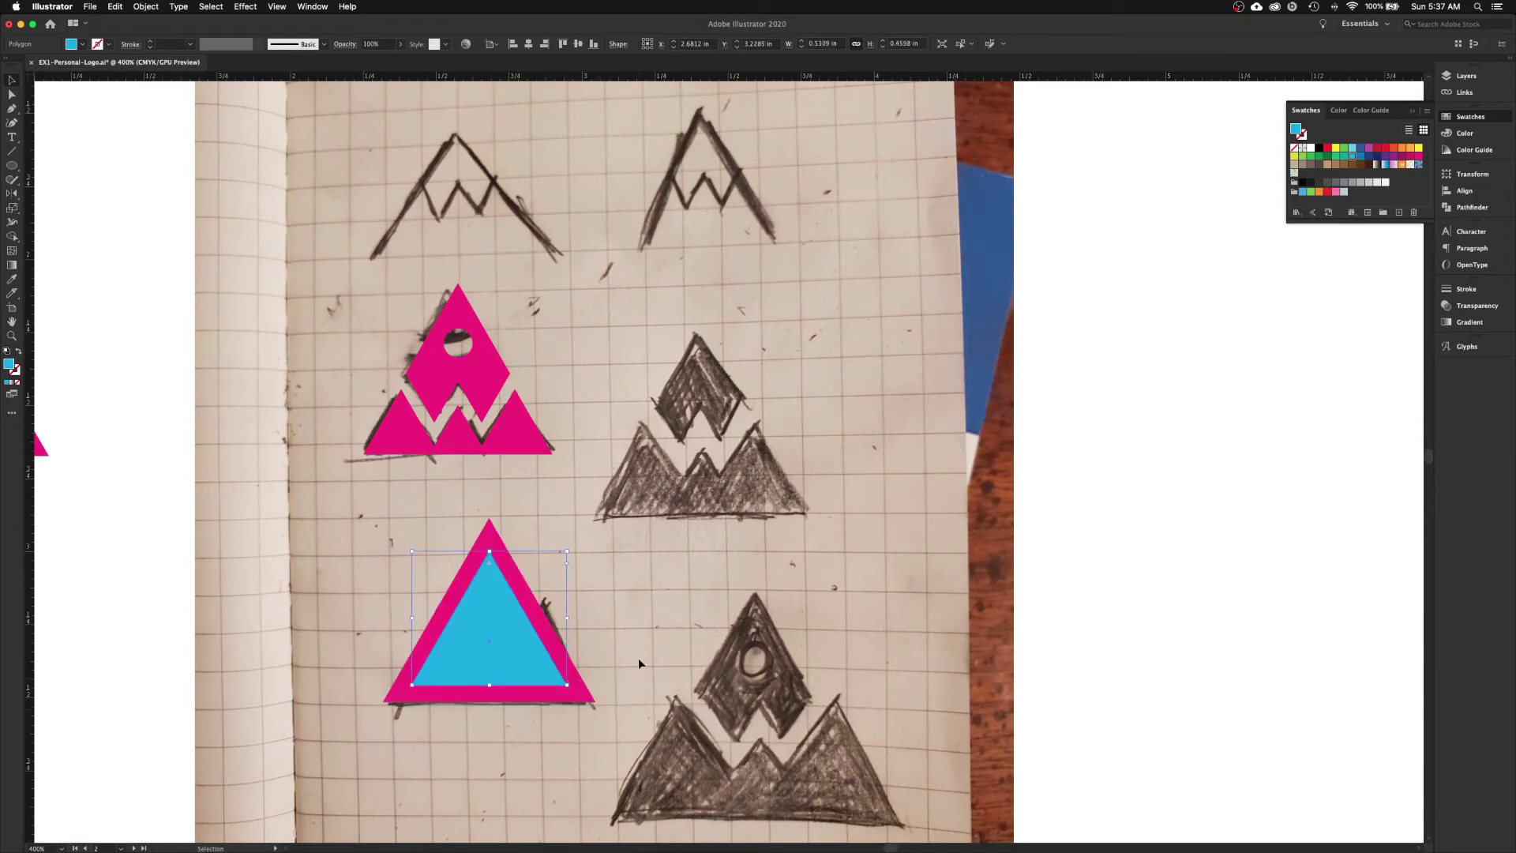
key(super+z)
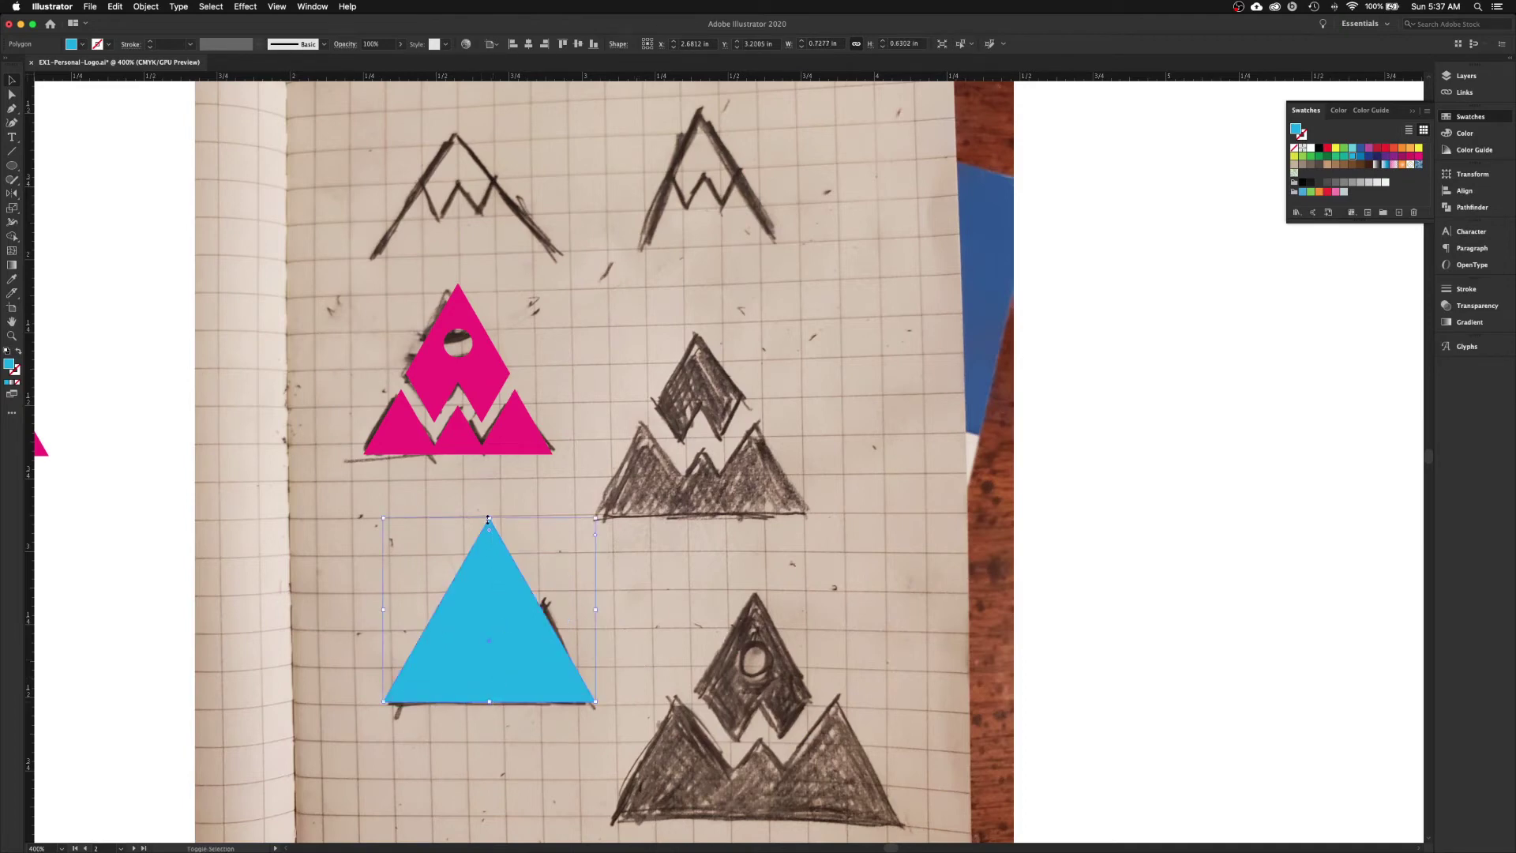
drag(489, 517, 488, 548)
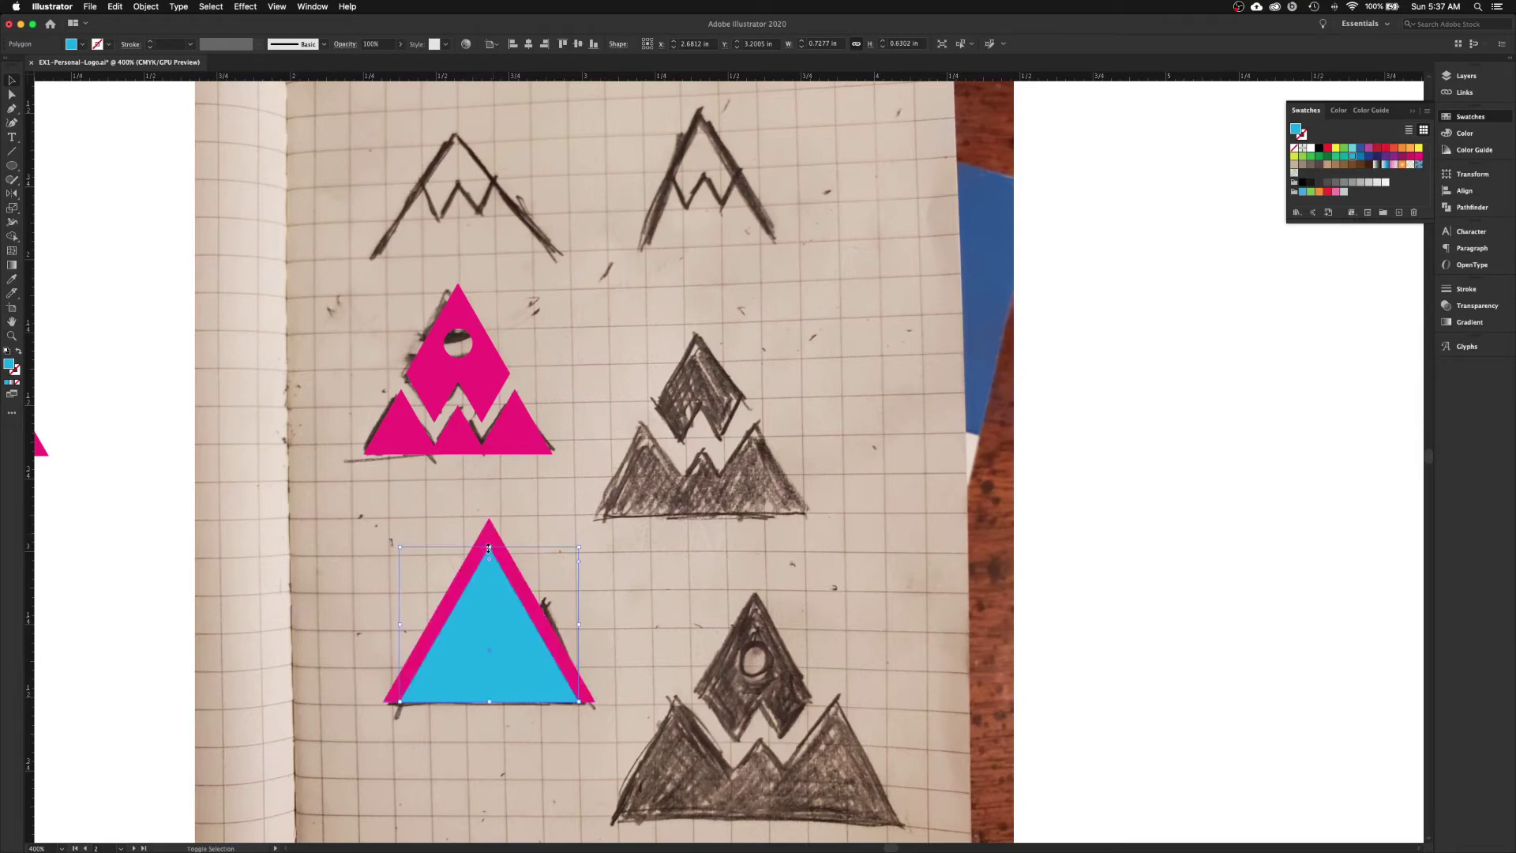
click(605, 562)
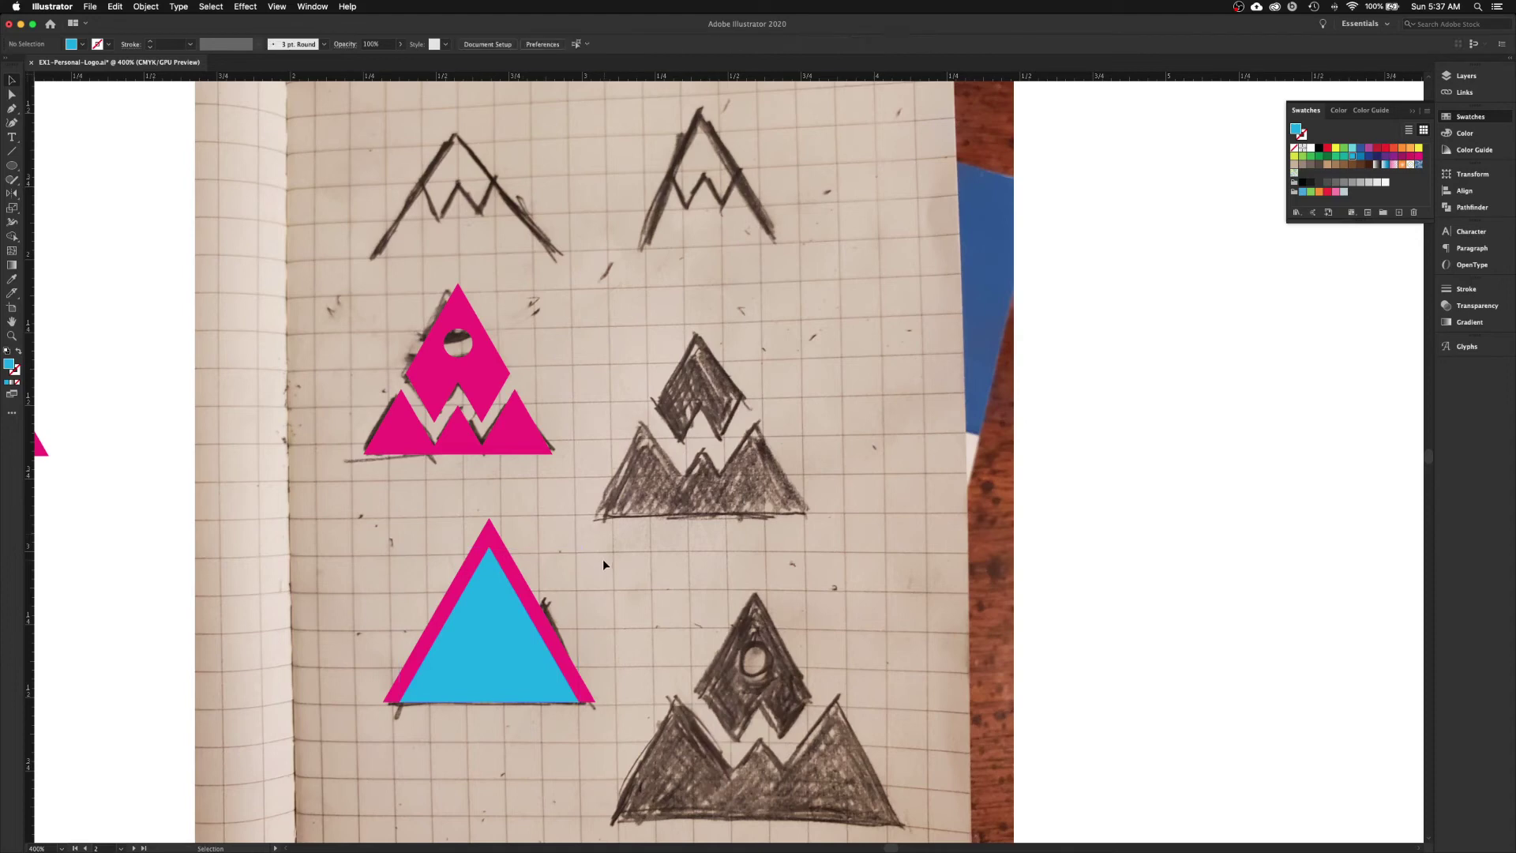
- Swap fill and stroke on the pink and blue triangles so that each becomes a 1 pt outline over the sketch
click(544, 632)
shift+click(544, 632)
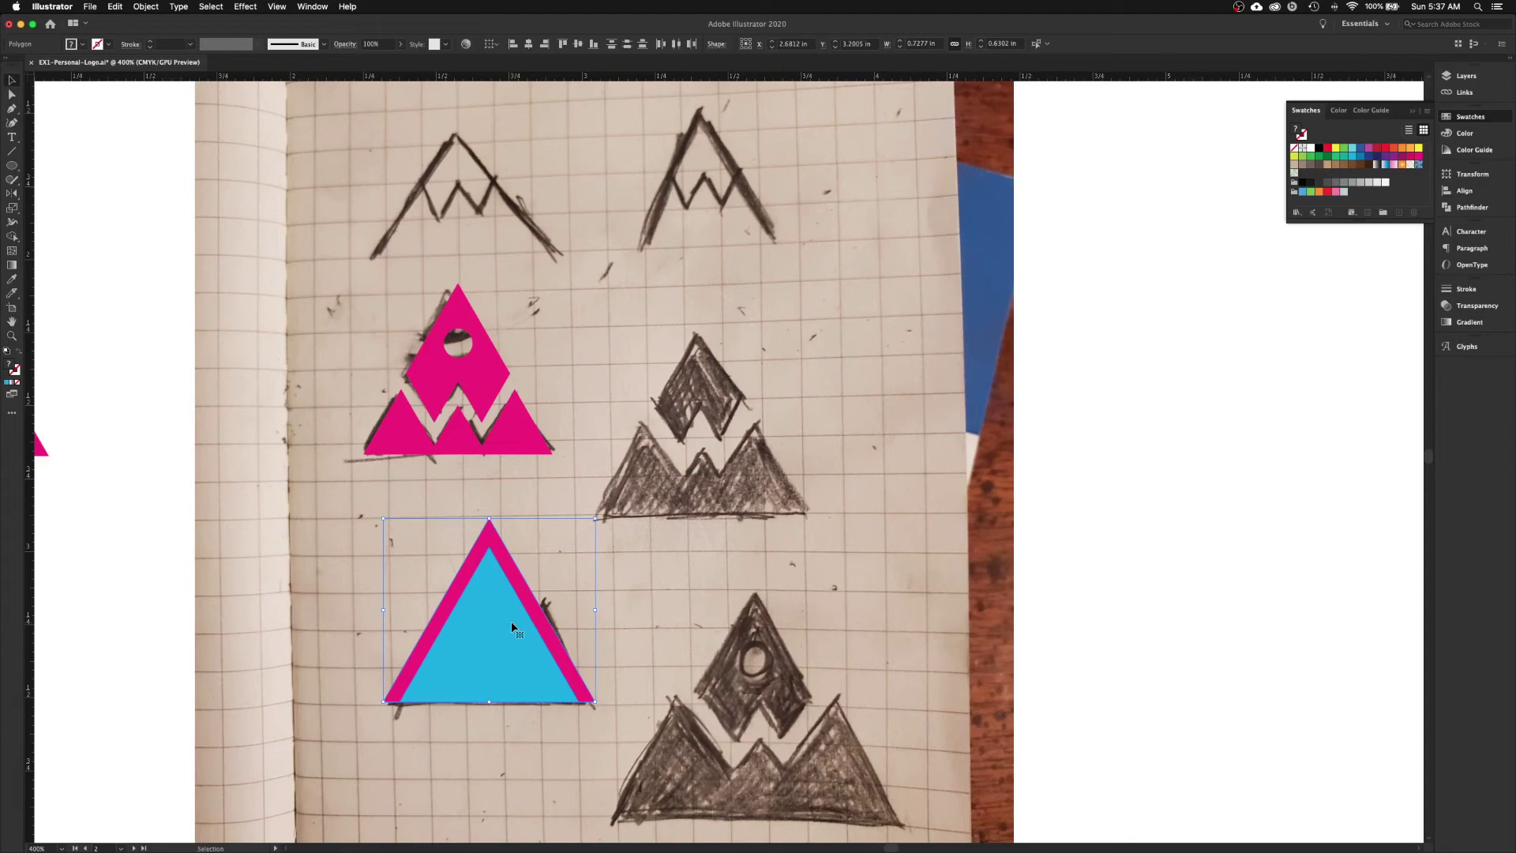
click(674, 591)
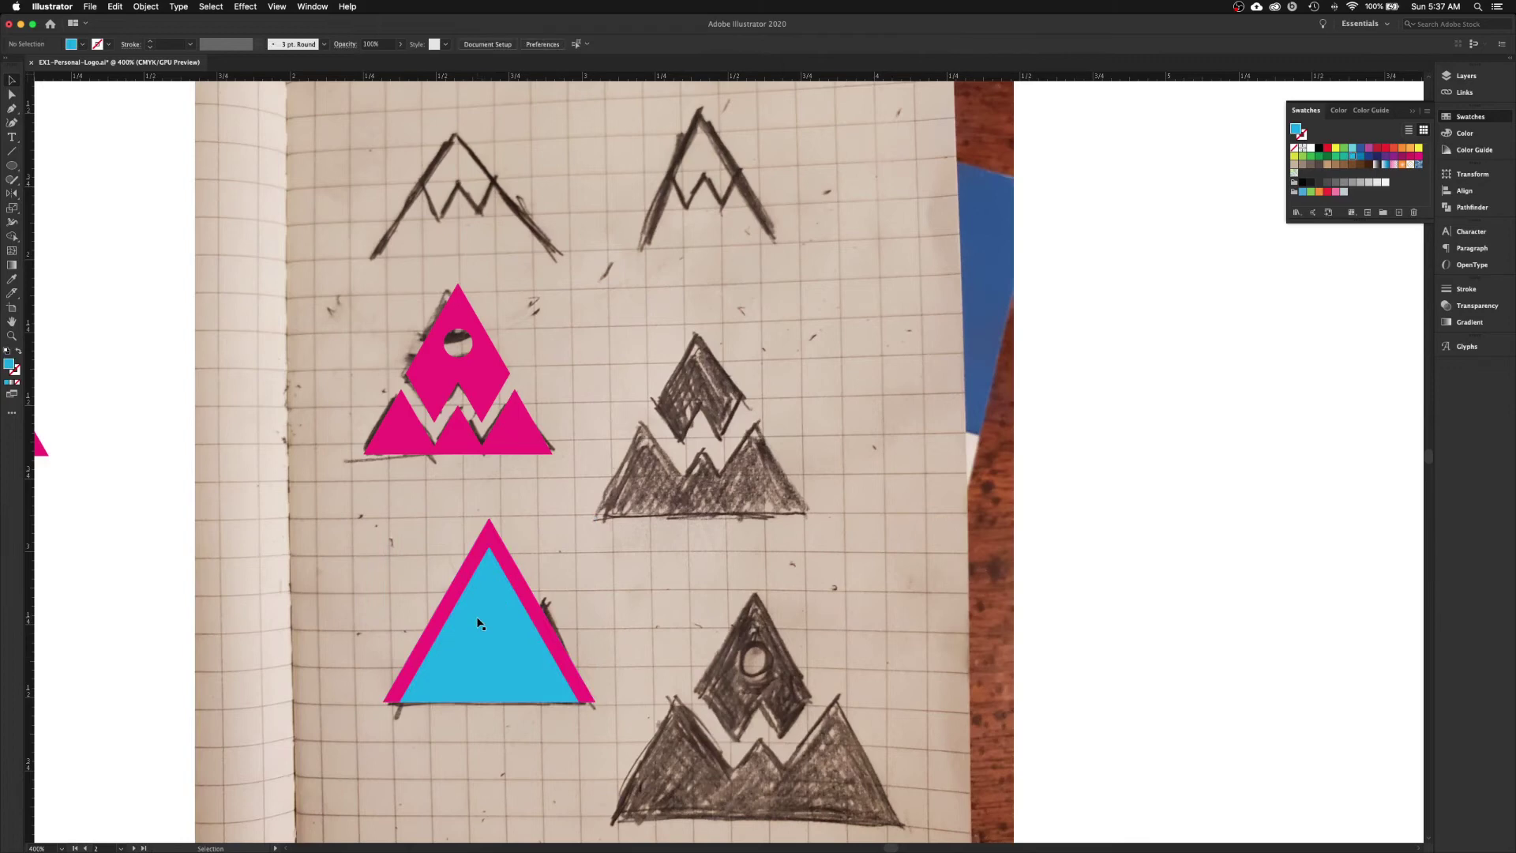
click(512, 566)
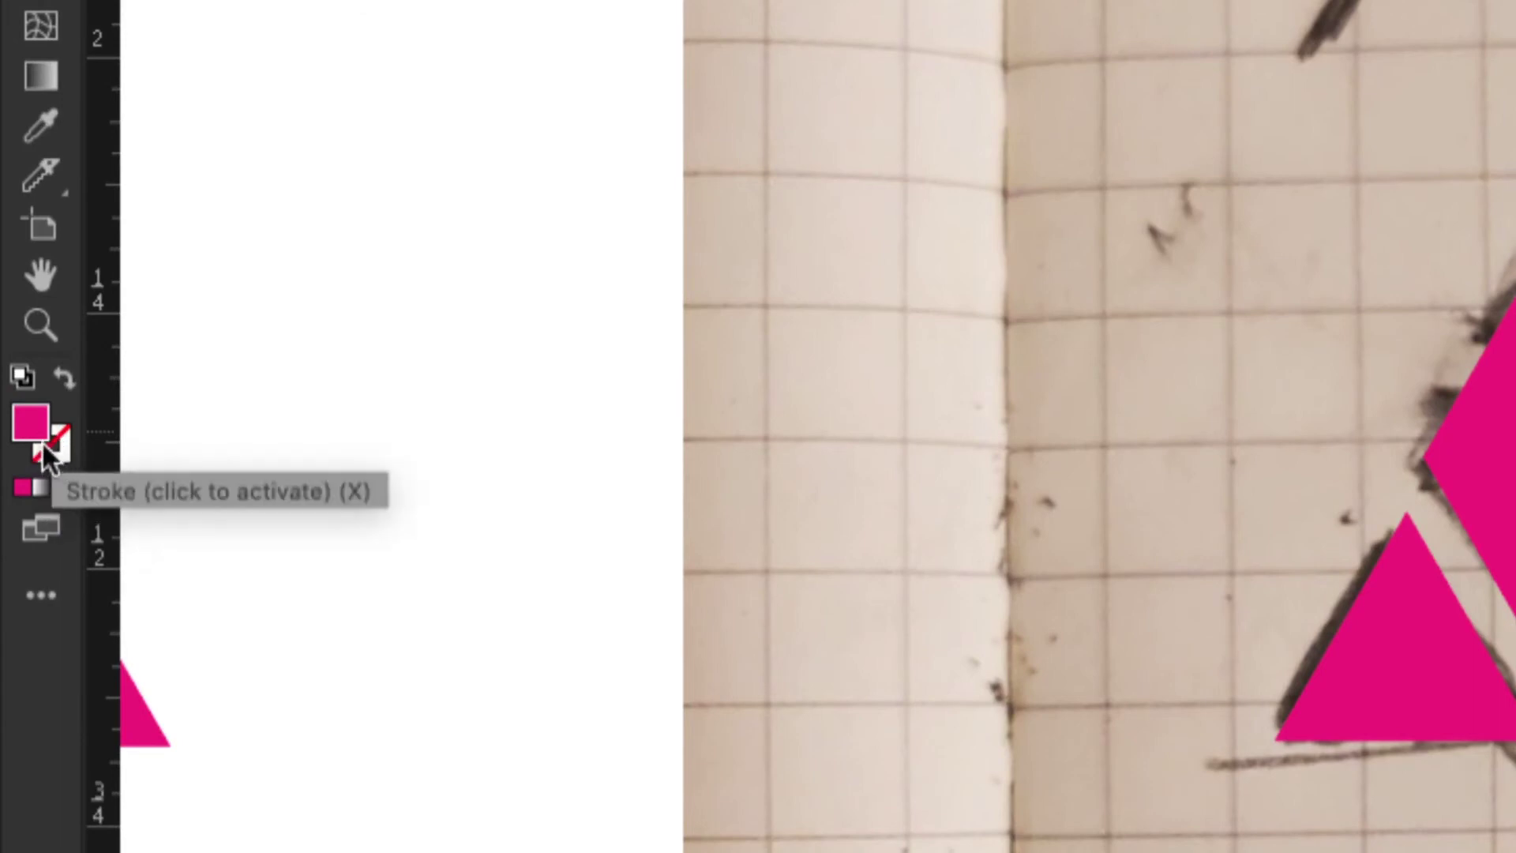
click(65, 386)
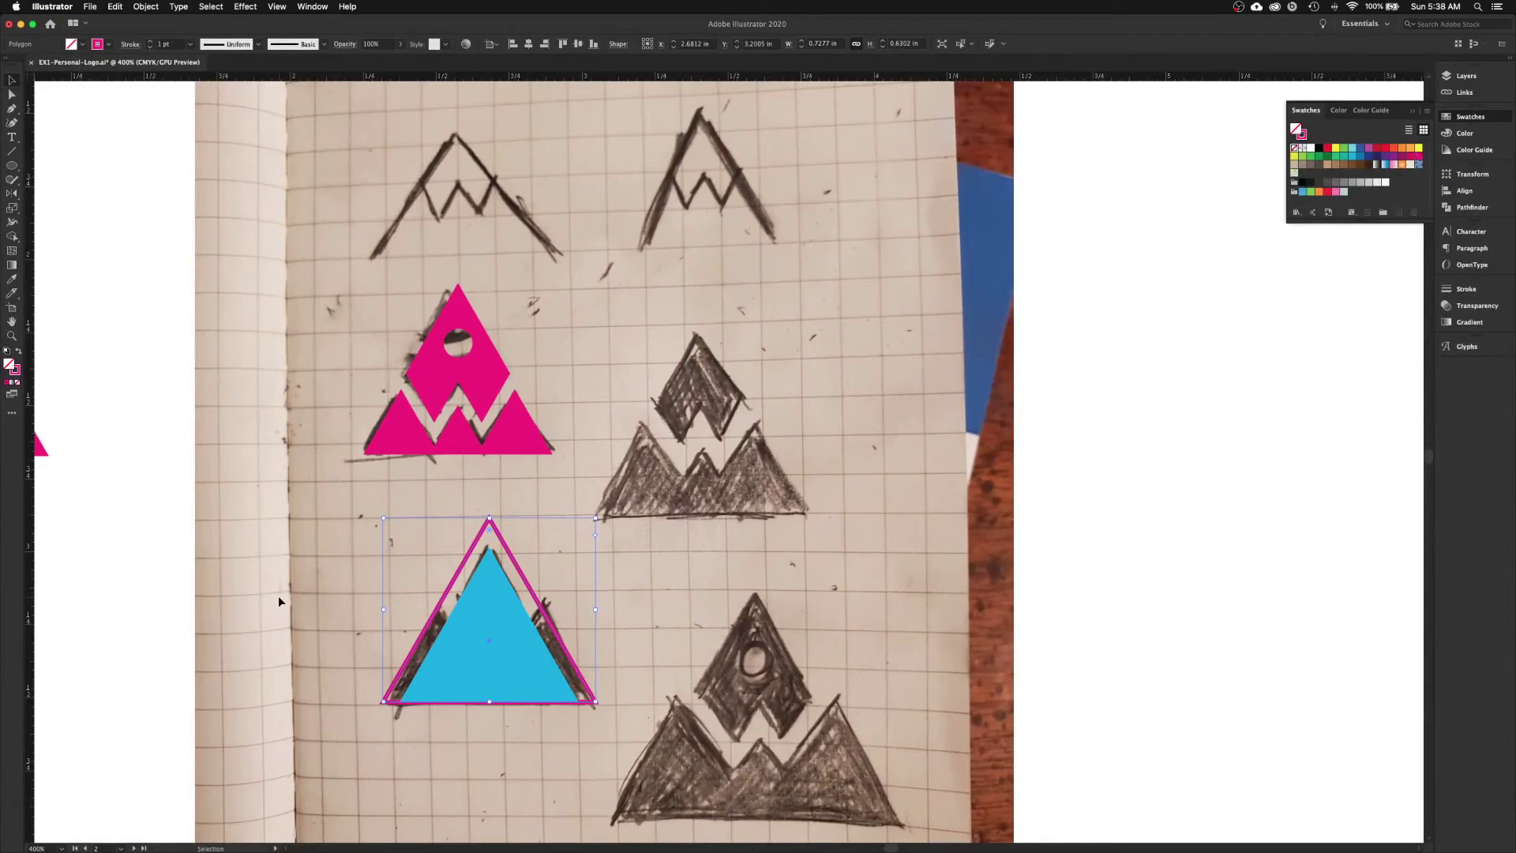
click(486, 667)
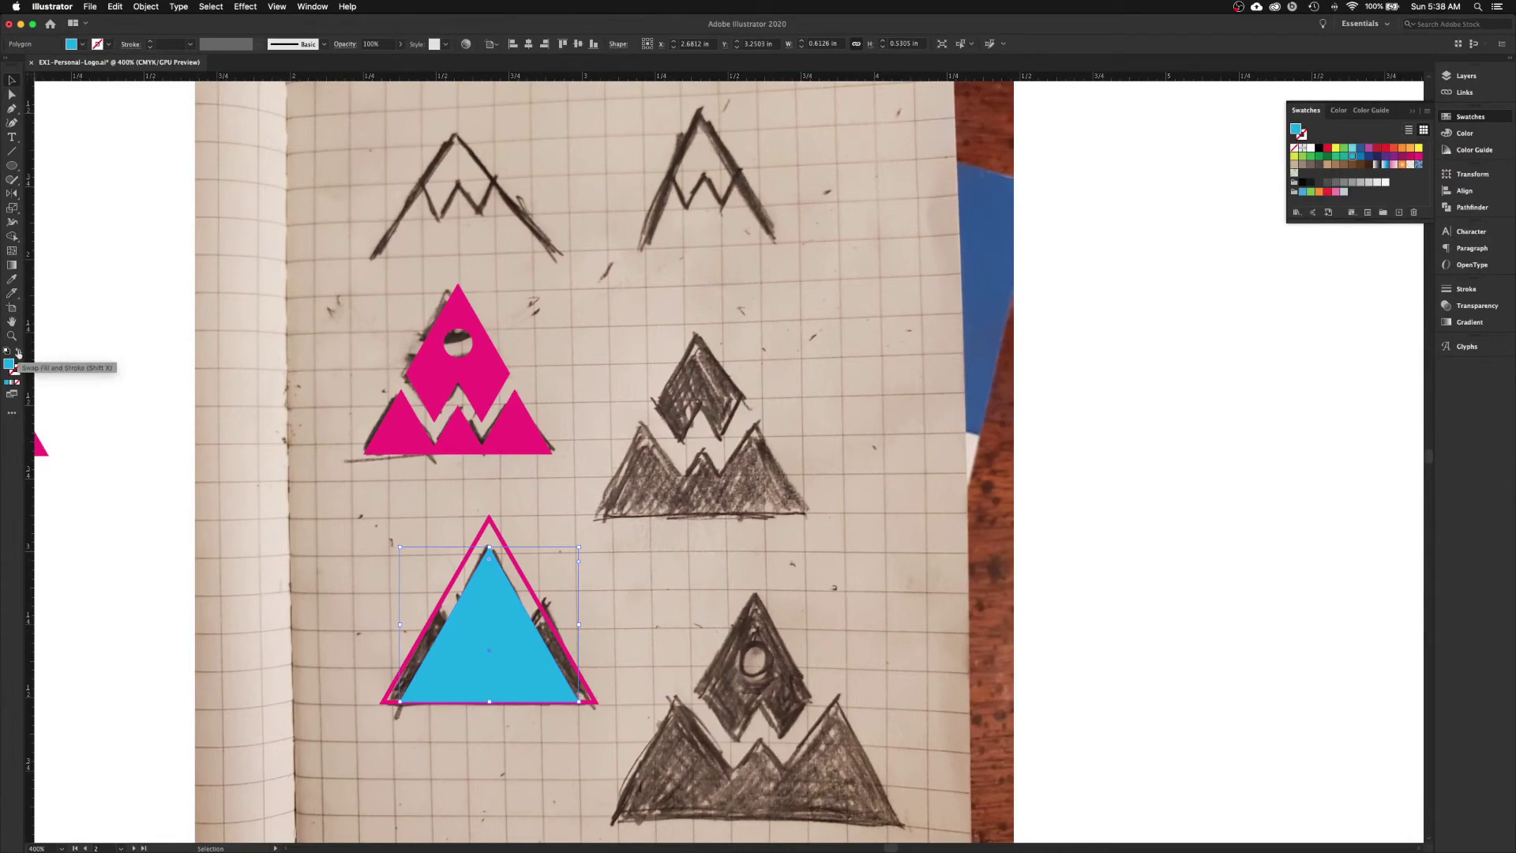
click(18, 351)
click(173, 524)
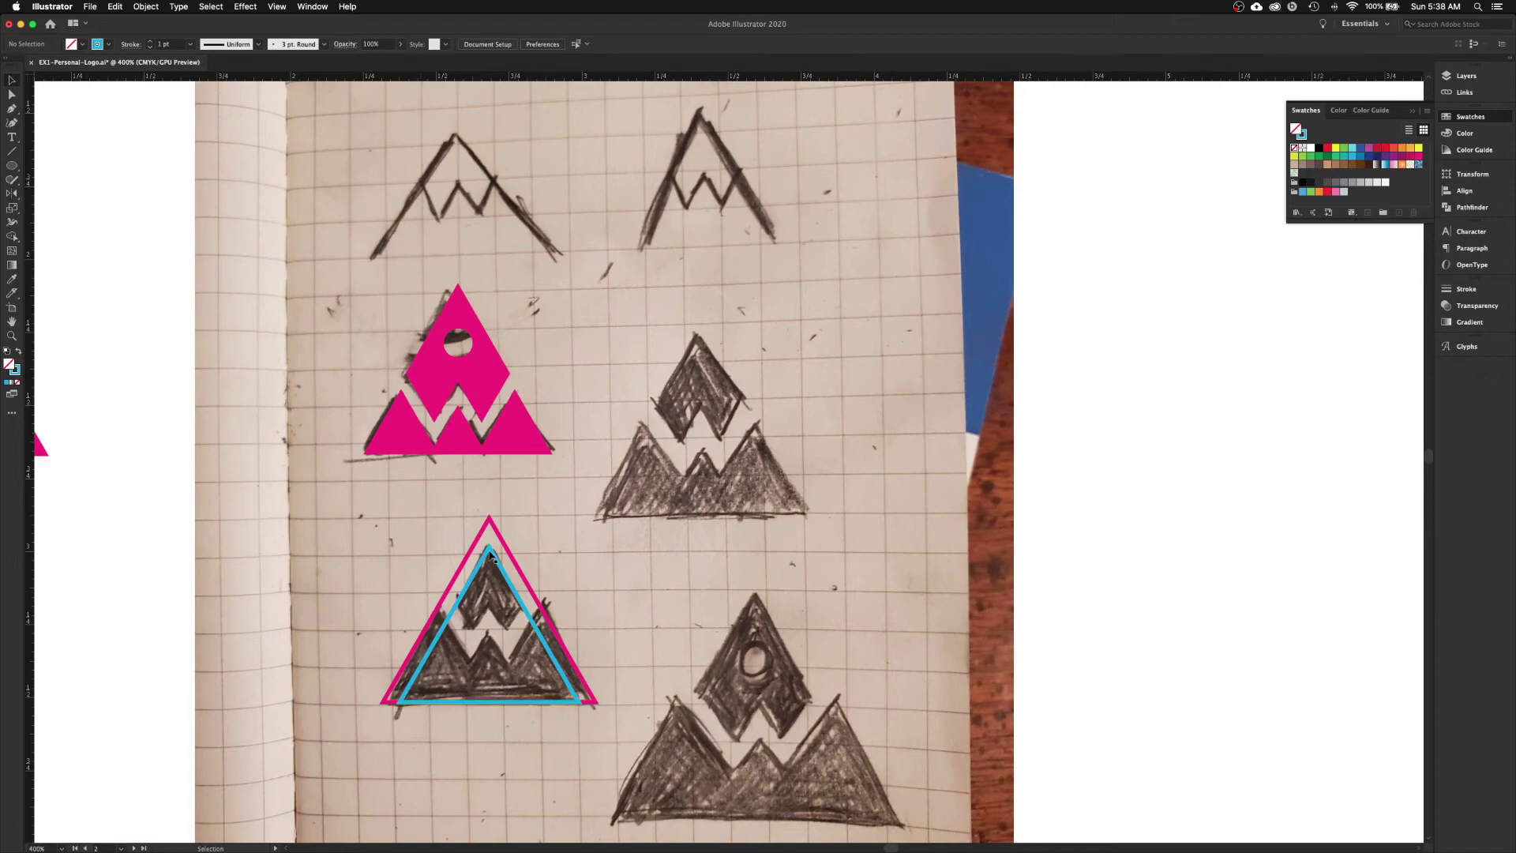
key(super+equal)
drag(478, 555, 665, 397)
drag(387, 637, 488, 560)
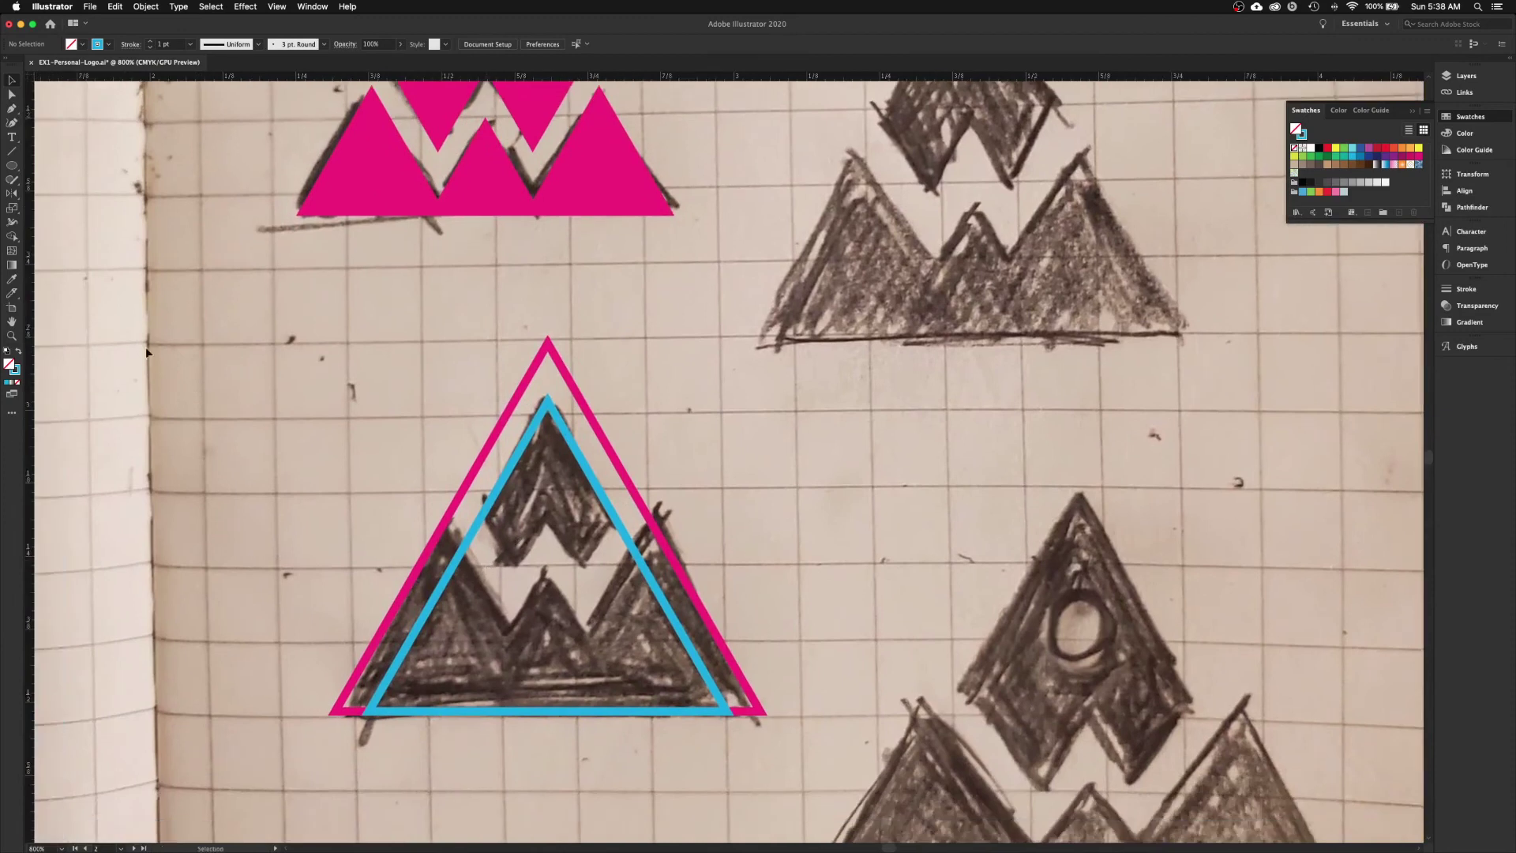
- Draw a light blue filled, unstroked rectangle about 0.39 in tall beside the outlined triangles and narrow it to about 0.064 in wide
click(12, 167)
drag(12, 167, 48, 166)
click(17, 353)
drag(290, 341, 332, 568)
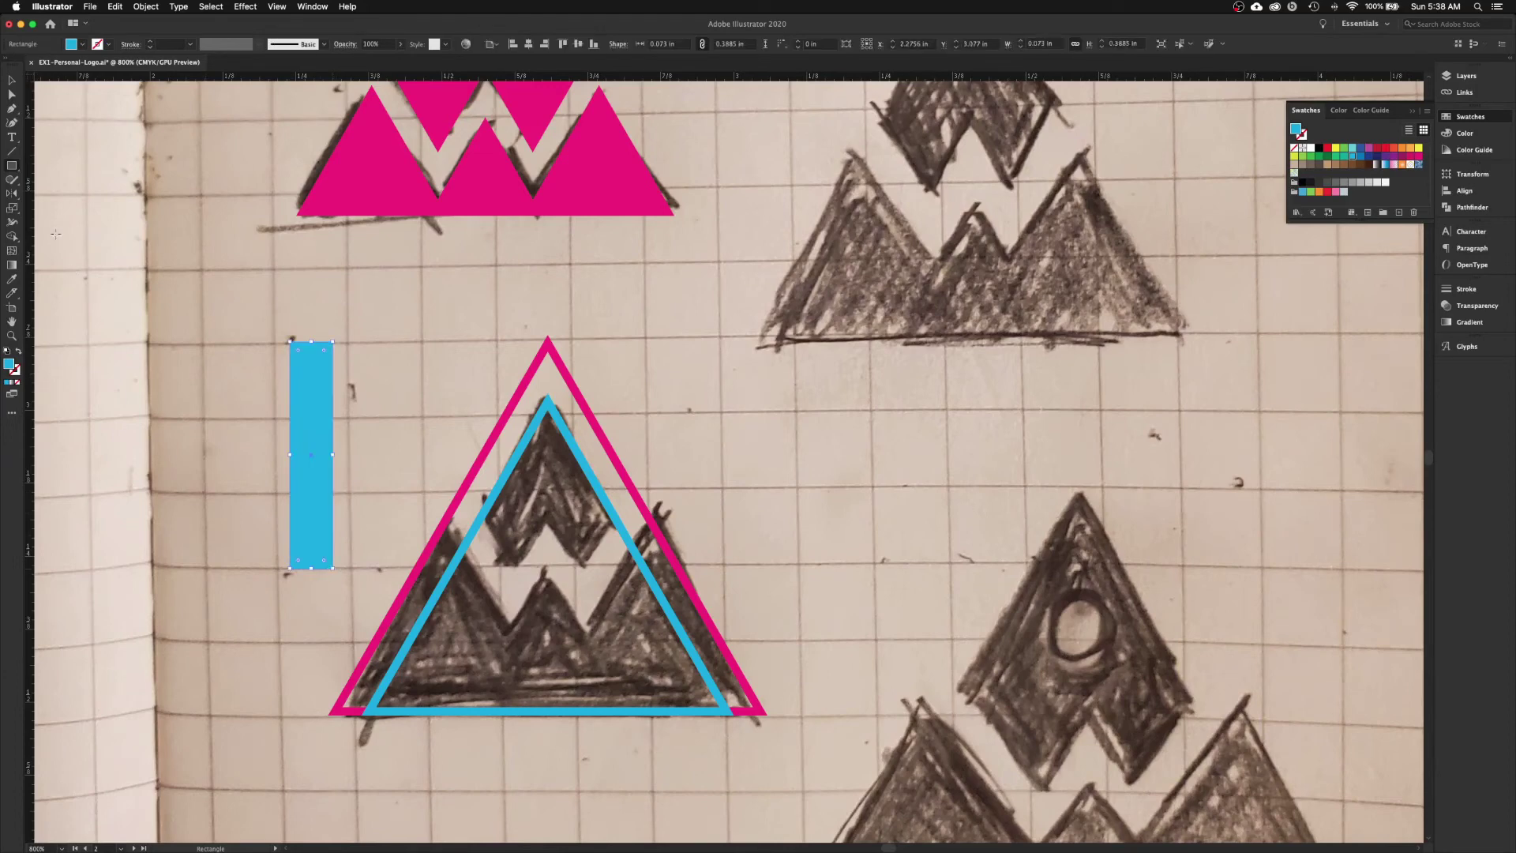
click(12, 84)
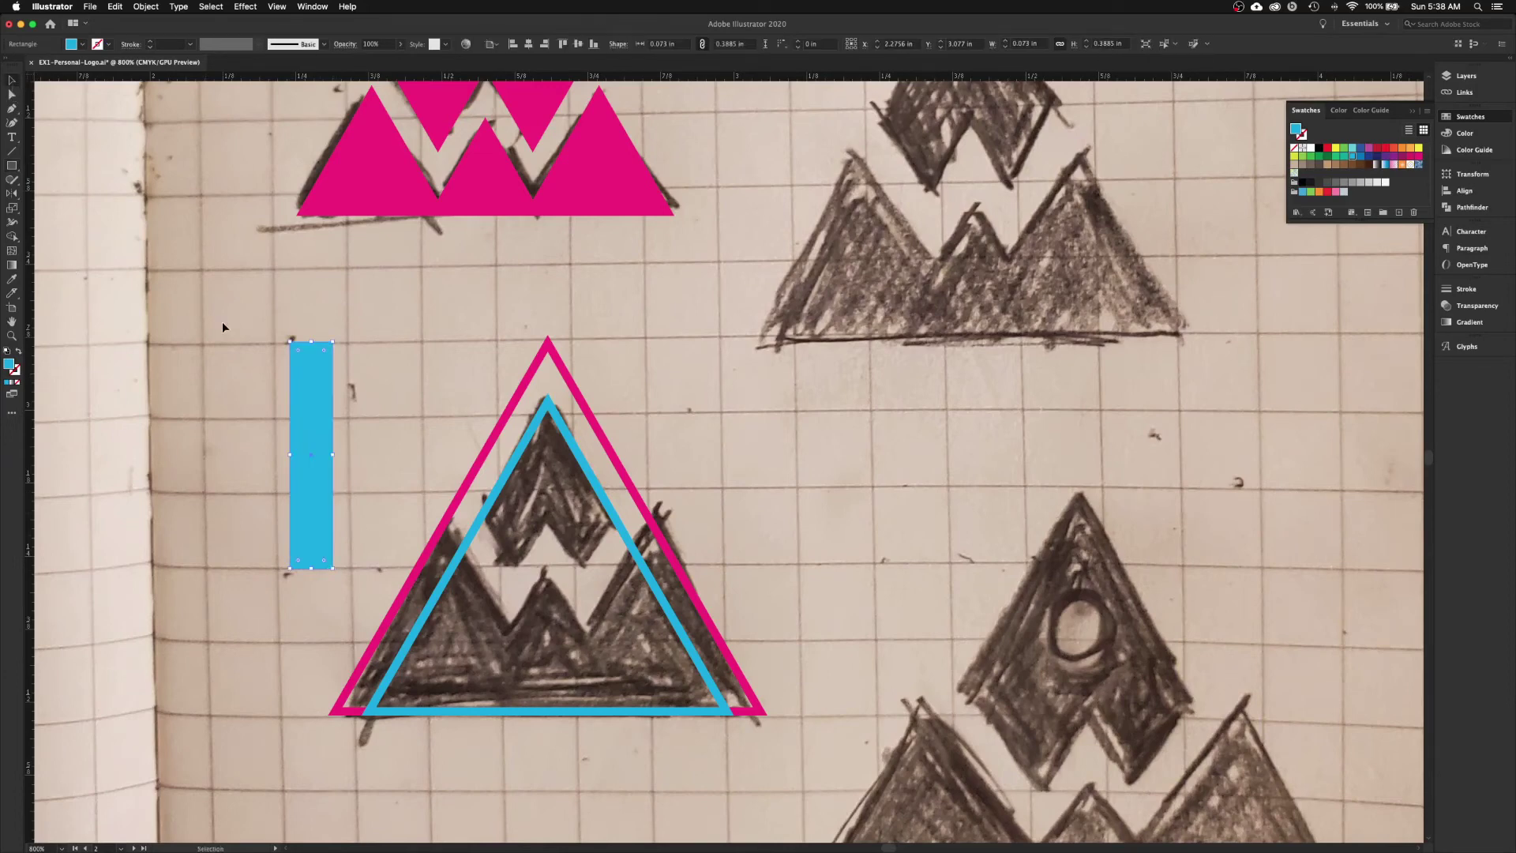
drag(335, 457, 330, 457)
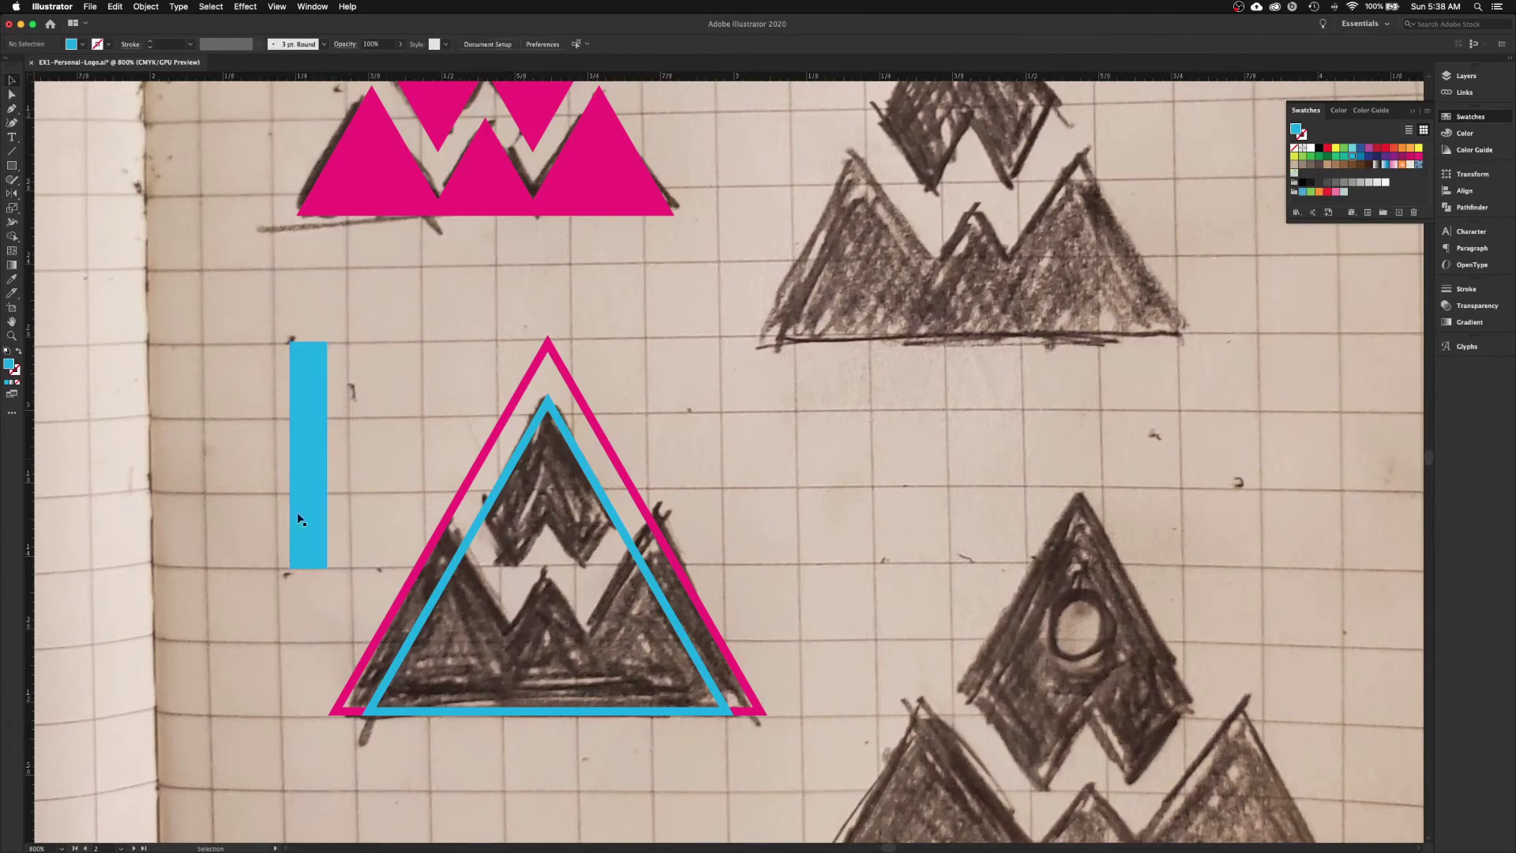
- Tilt the blue bar to follow the sketch's white gap beside the left mountain and fit it over the gap, about 0.43 in long
drag(308, 509, 498, 565)
key(r)
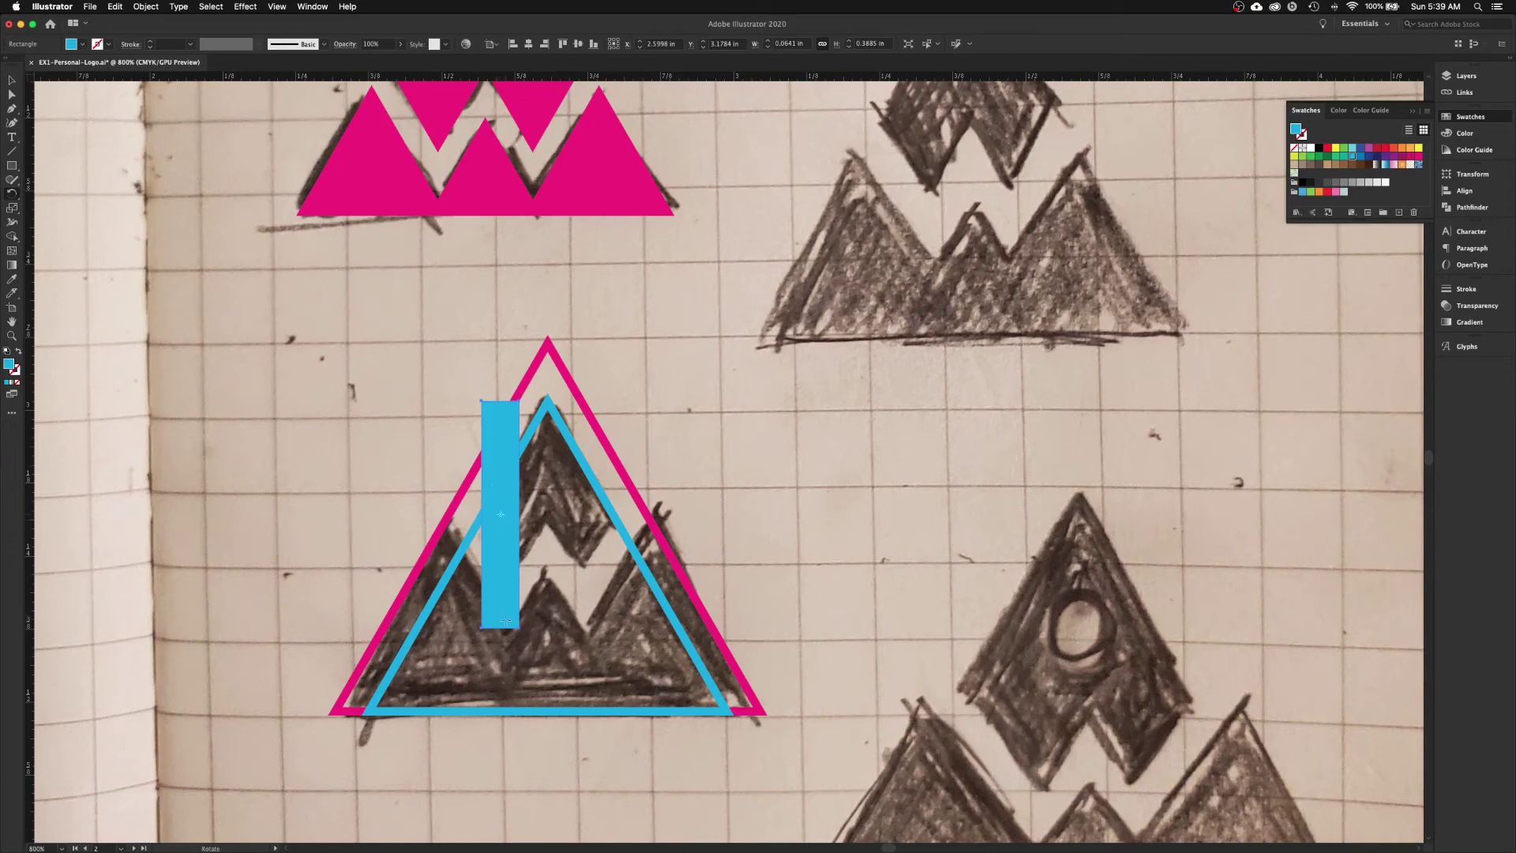
drag(550, 416, 419, 411)
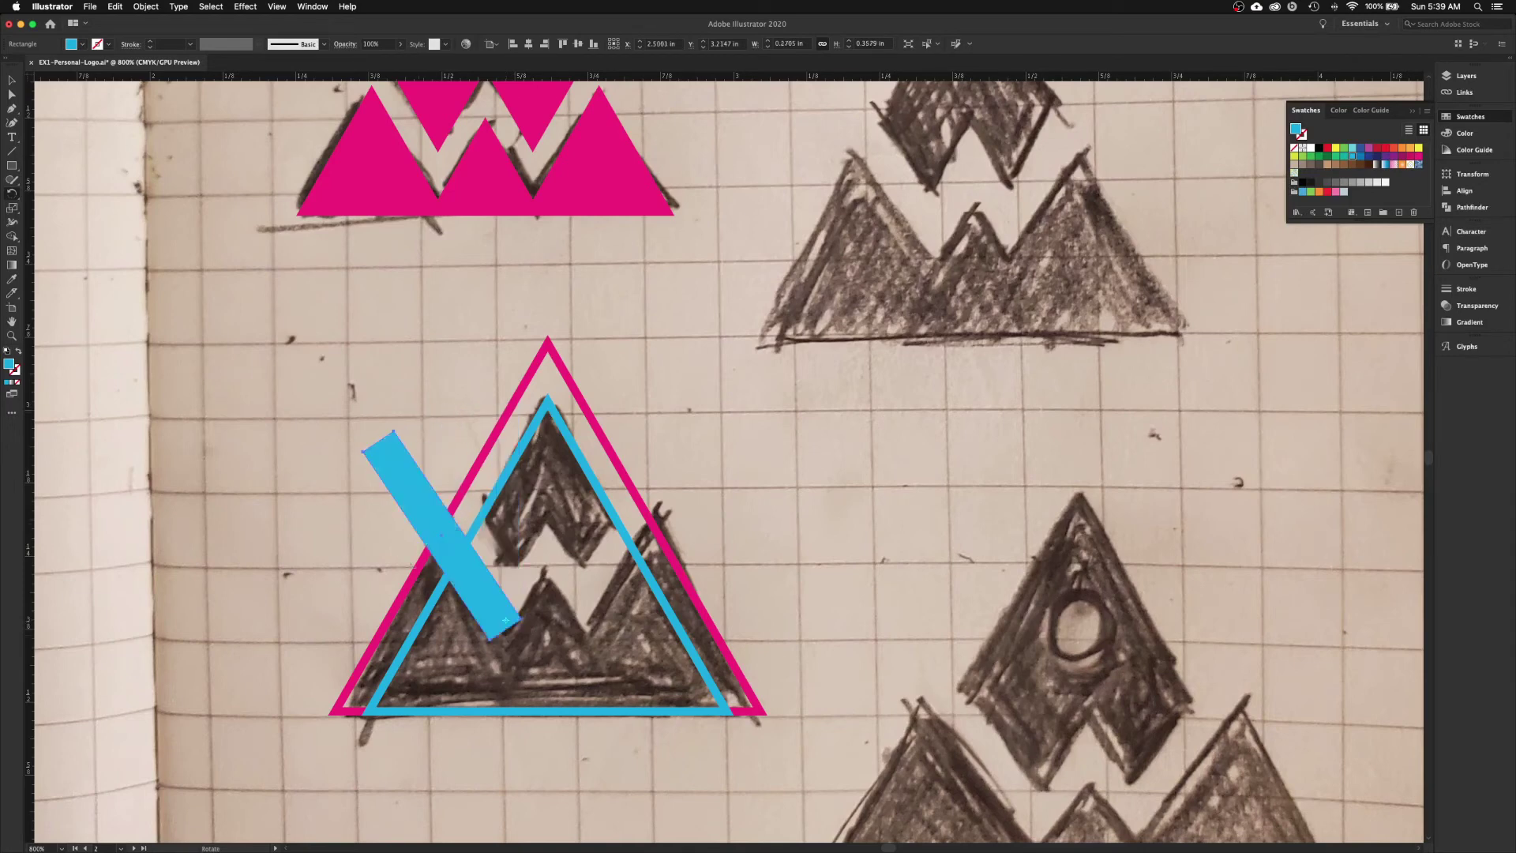
click(16, 81)
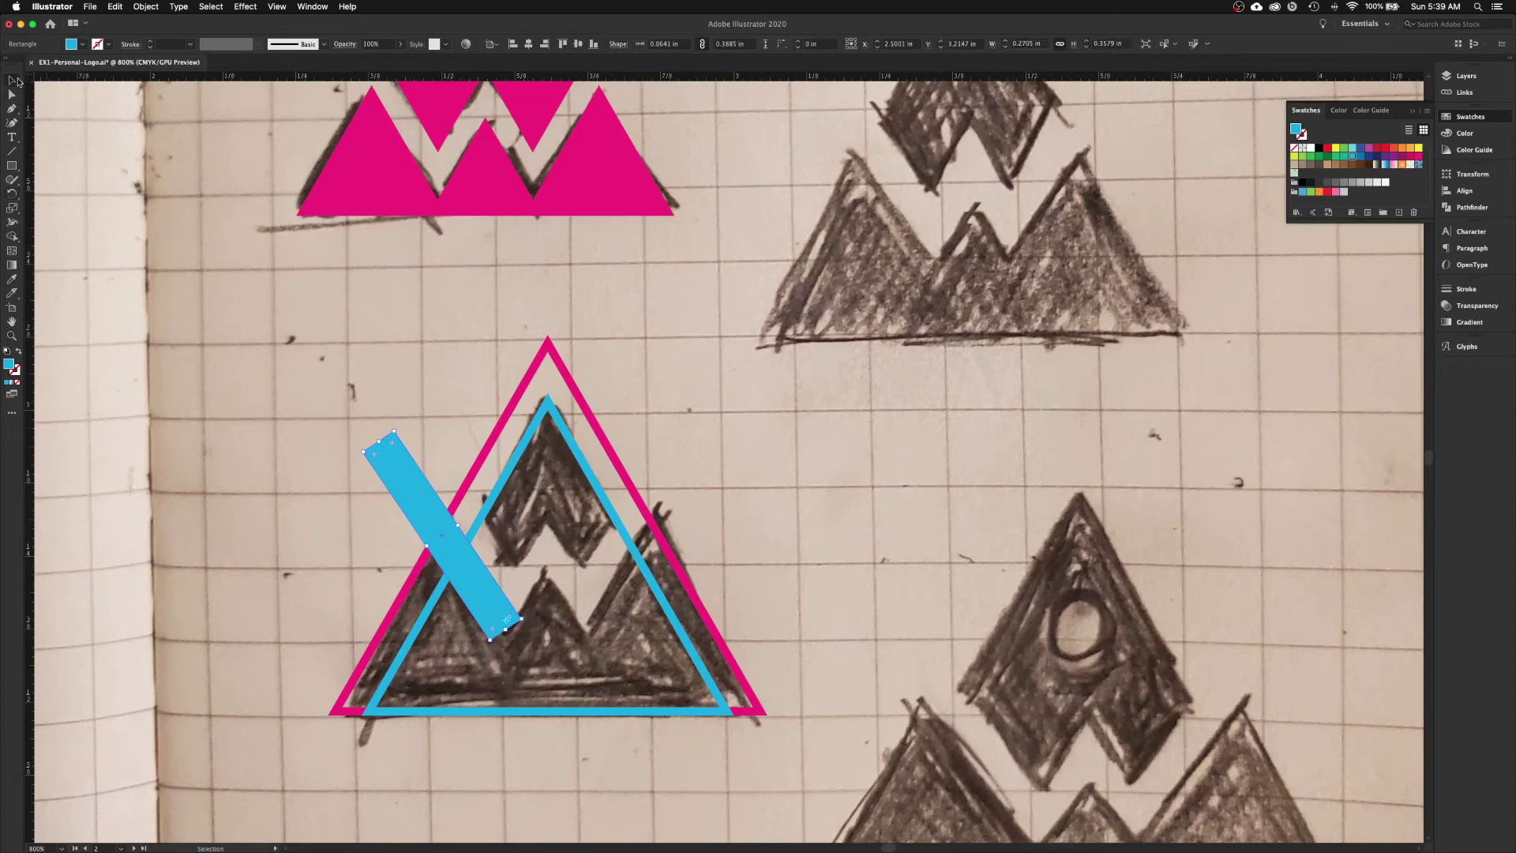
drag(490, 591, 543, 643)
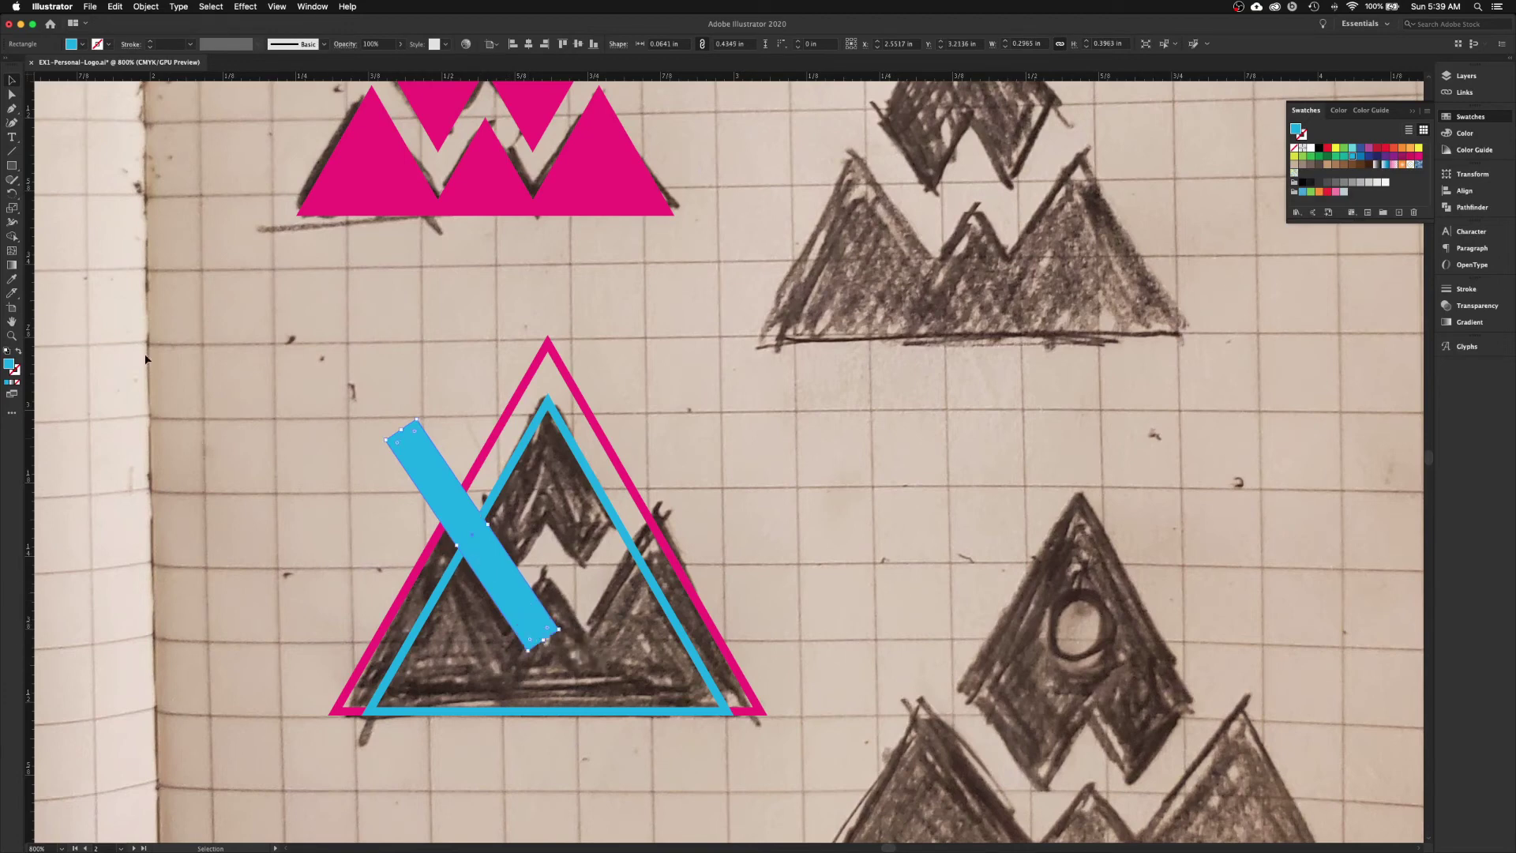
- Reflect a copy of the slanted blue bar across the vertical axis and move it sideways to form a V with the original
click(12, 195)
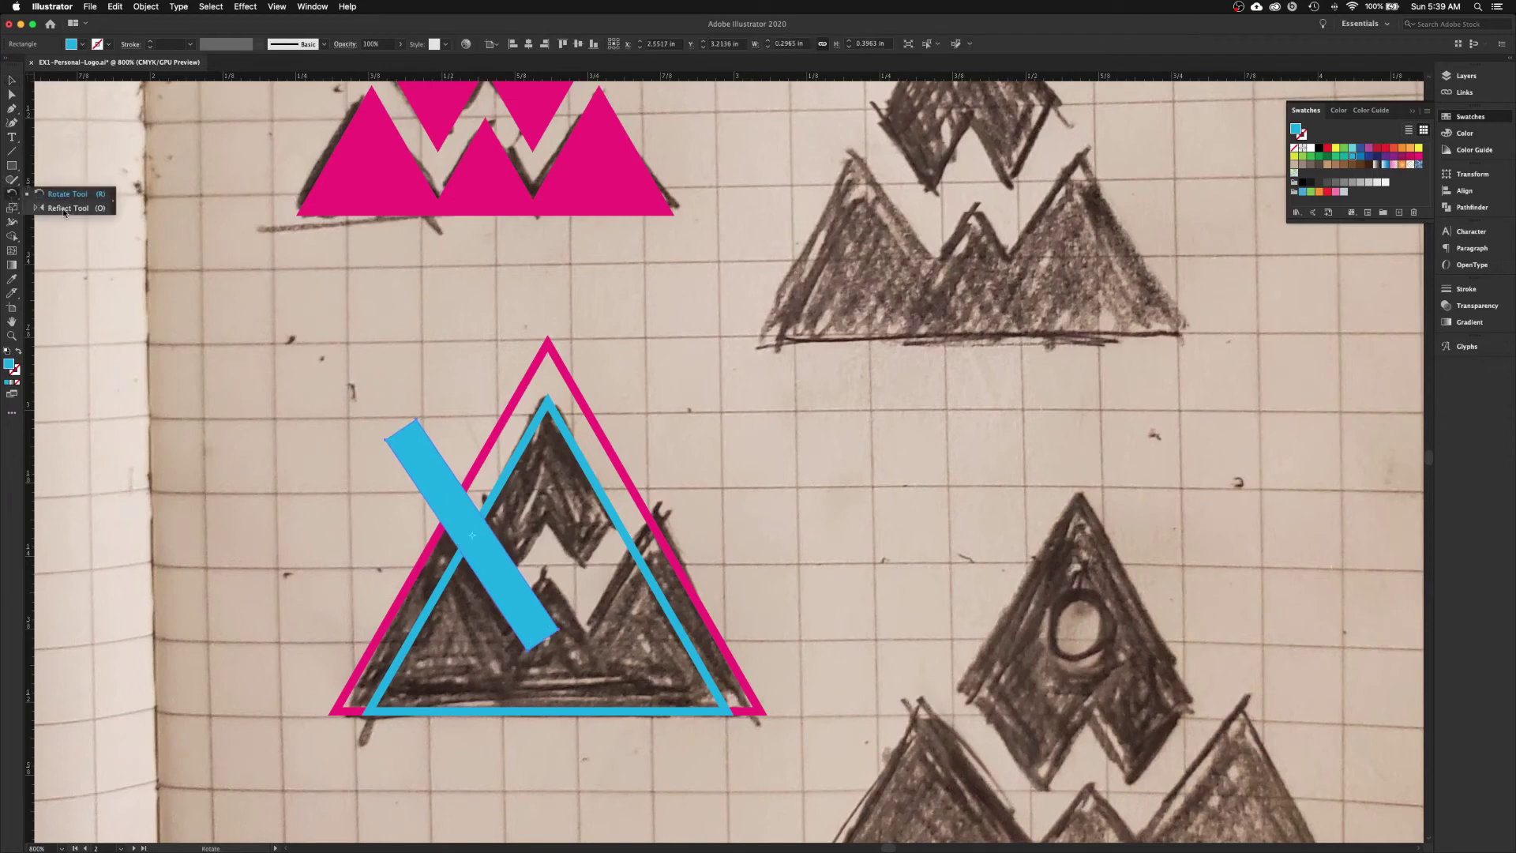
key(o)
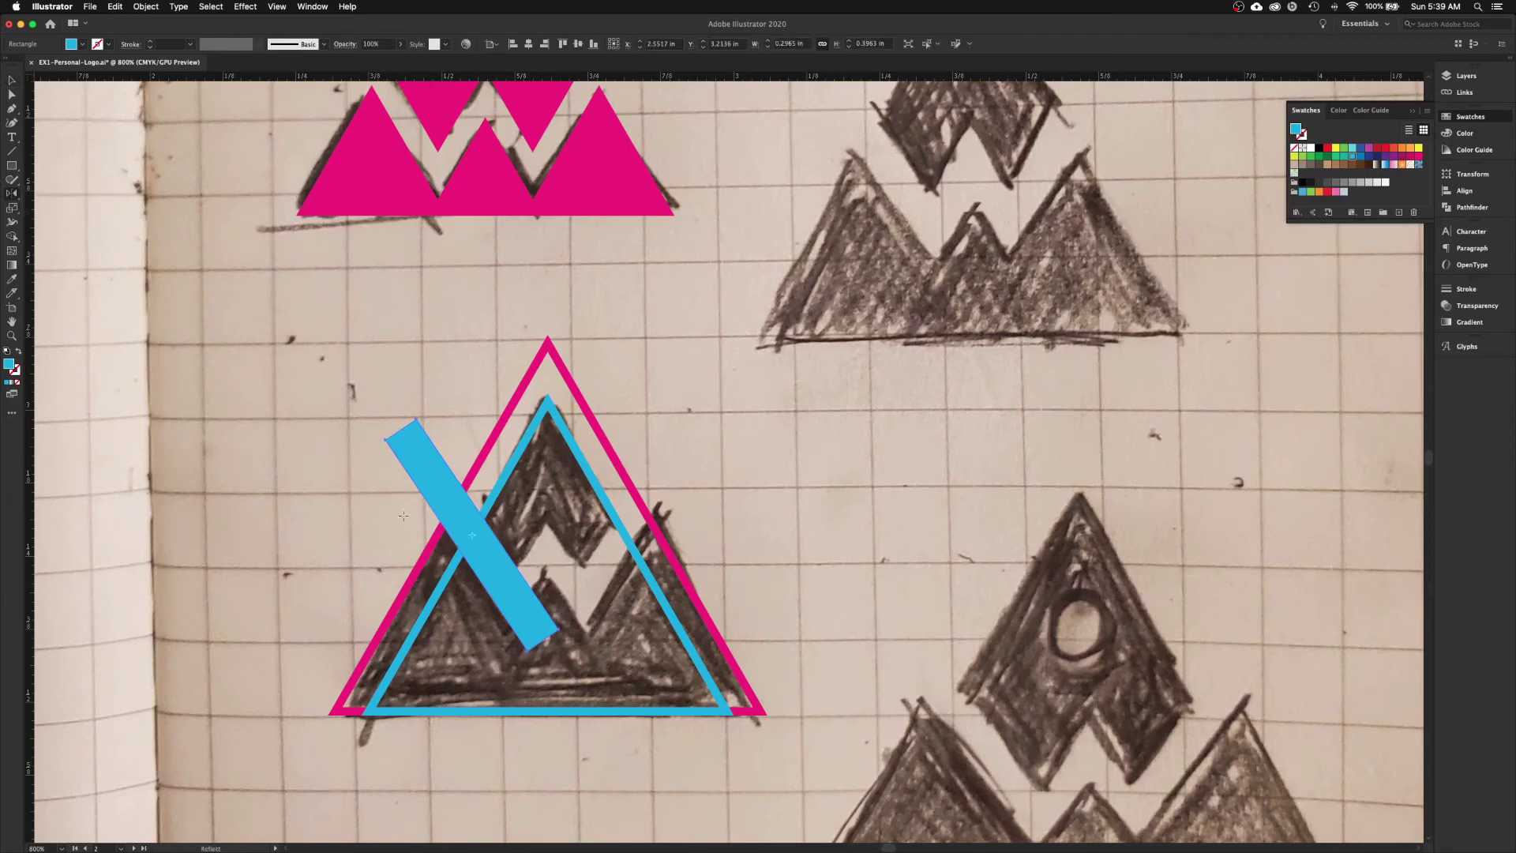
alt+click(472, 535)
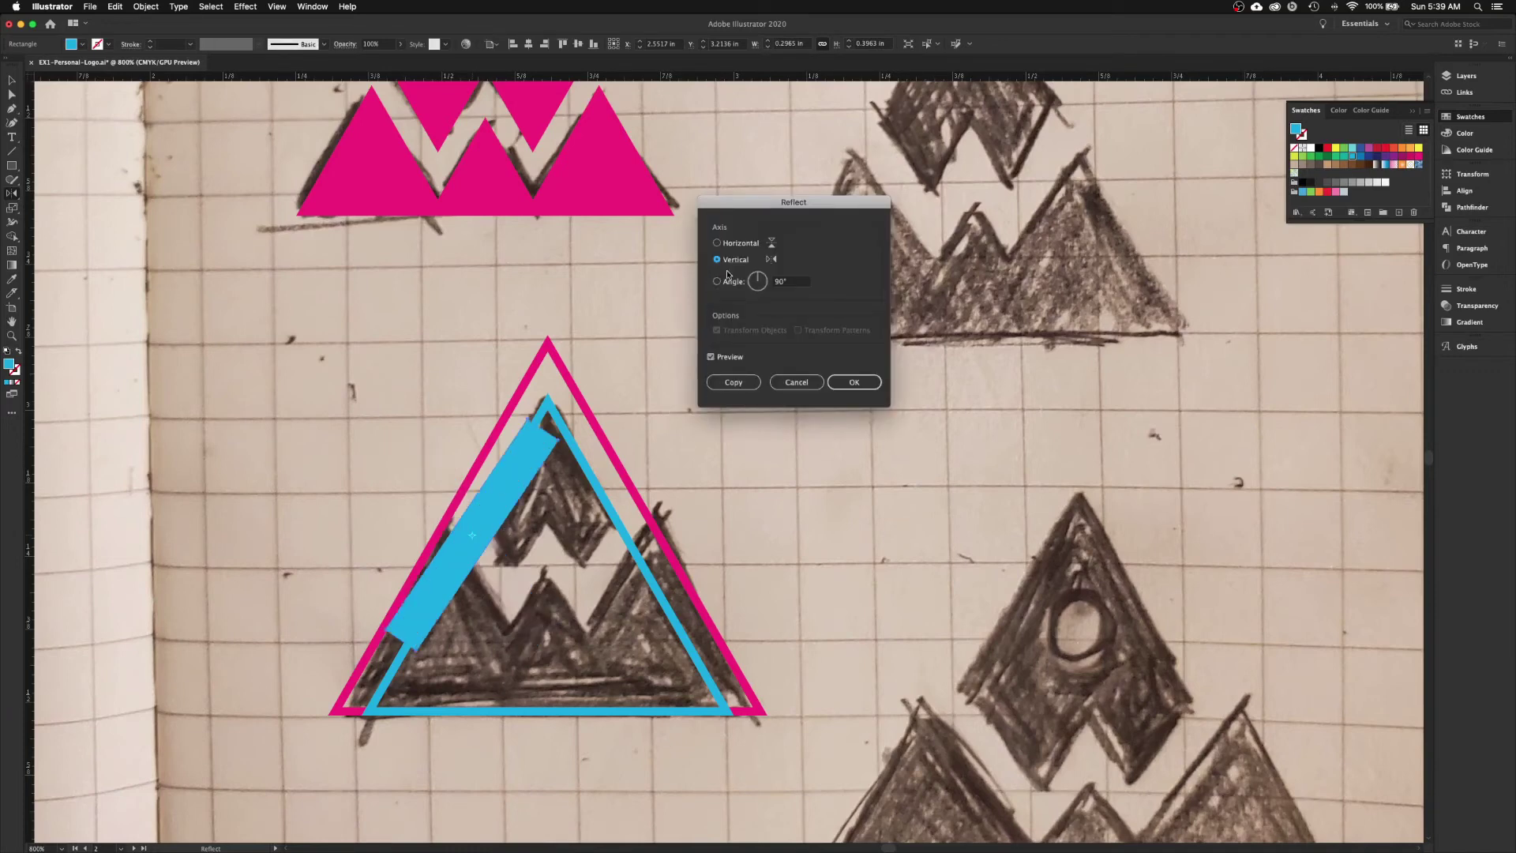
click(734, 384)
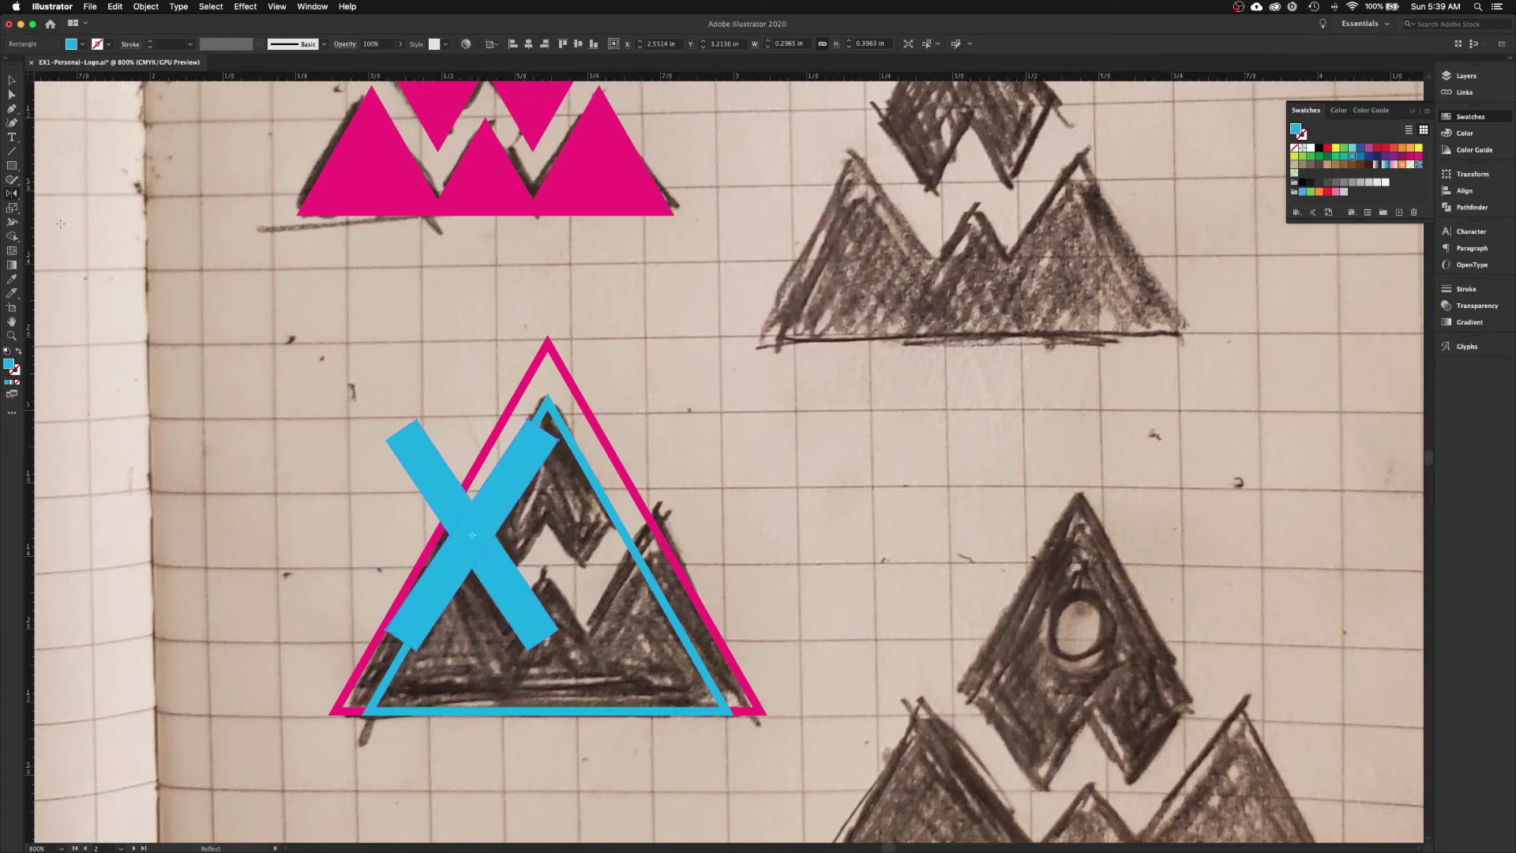
key(v)
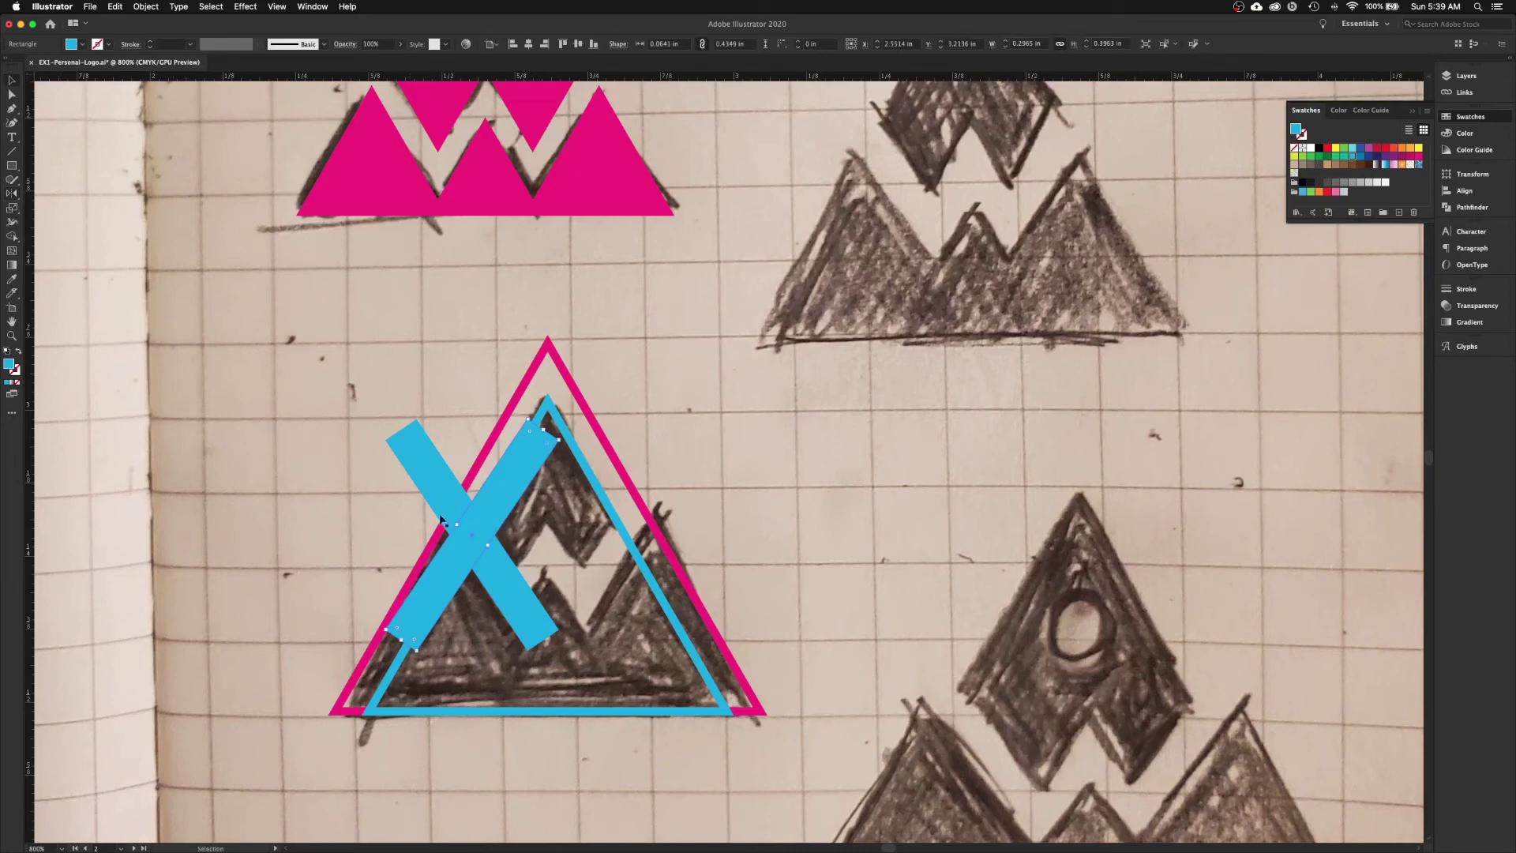
drag(447, 575, 596, 580)
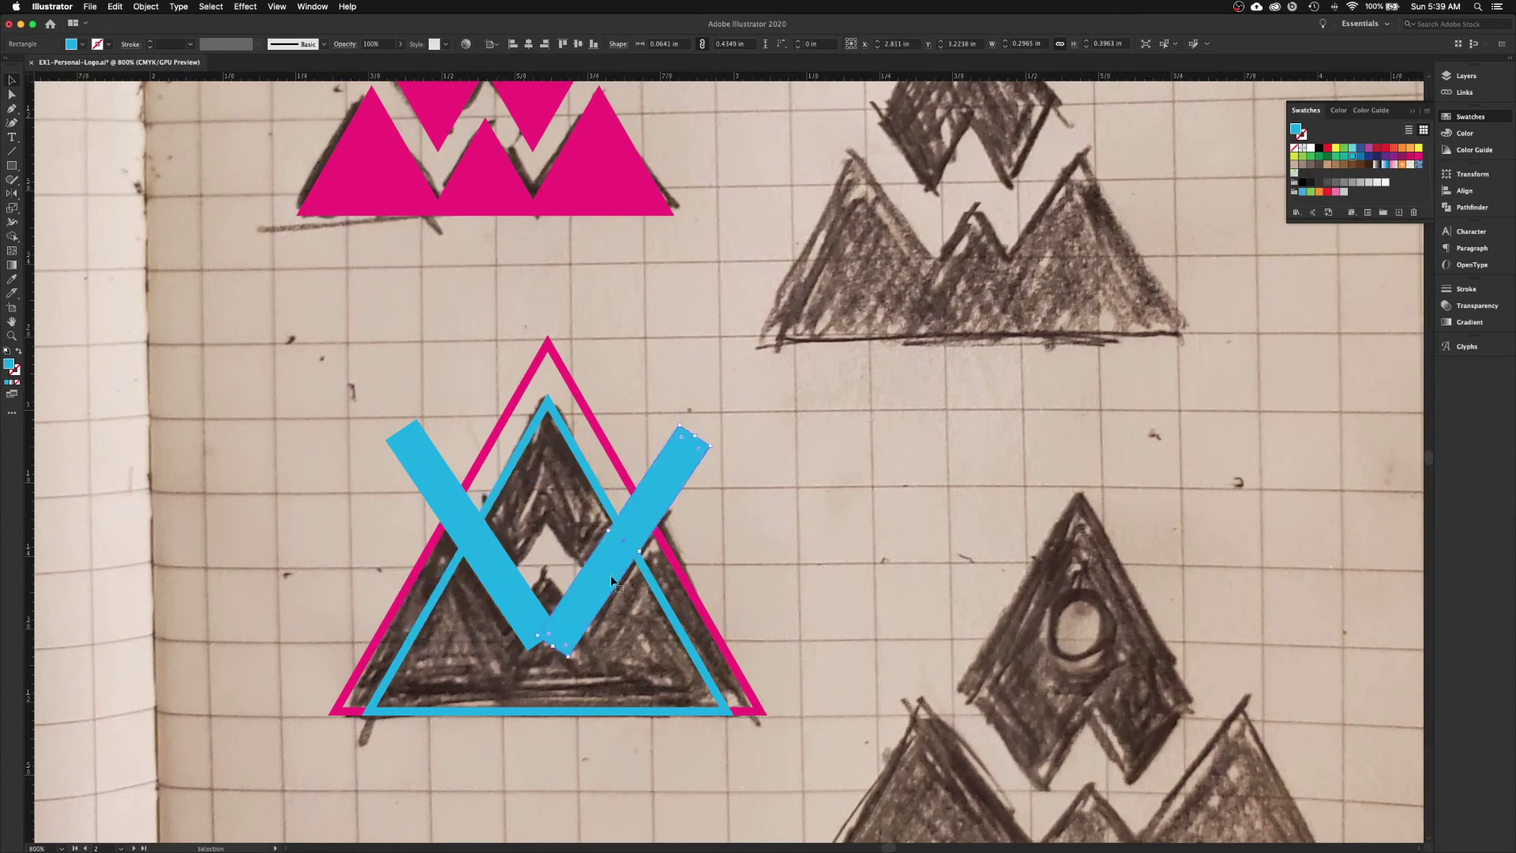
- Duplicate both slanted bars inward and shorten the copies from their upper ends to form the inner strokes of a W
click(483, 560)
drag(502, 581, 579, 597)
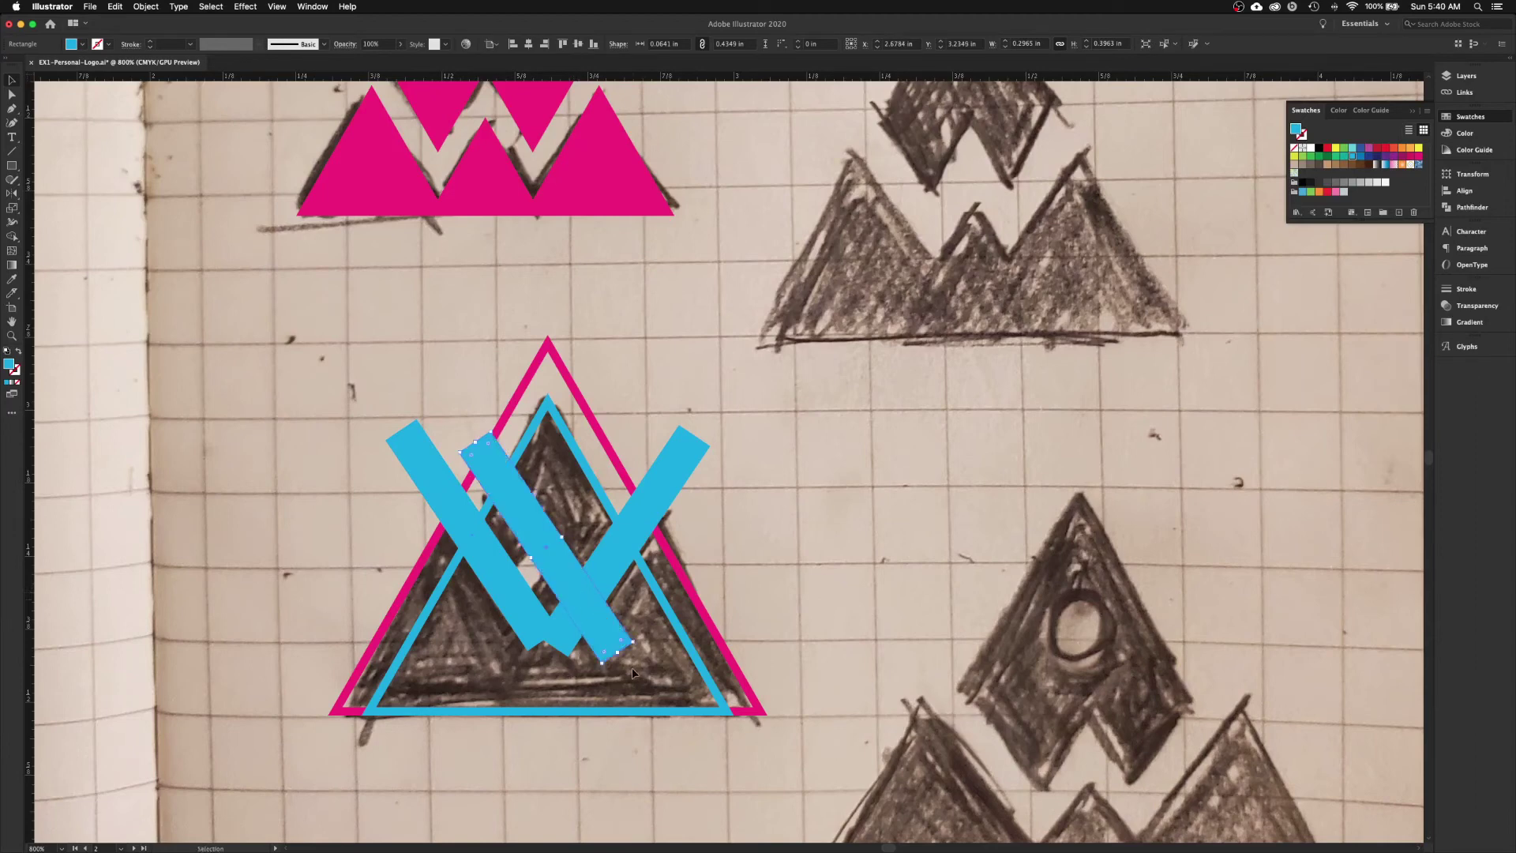
drag(476, 443, 525, 506)
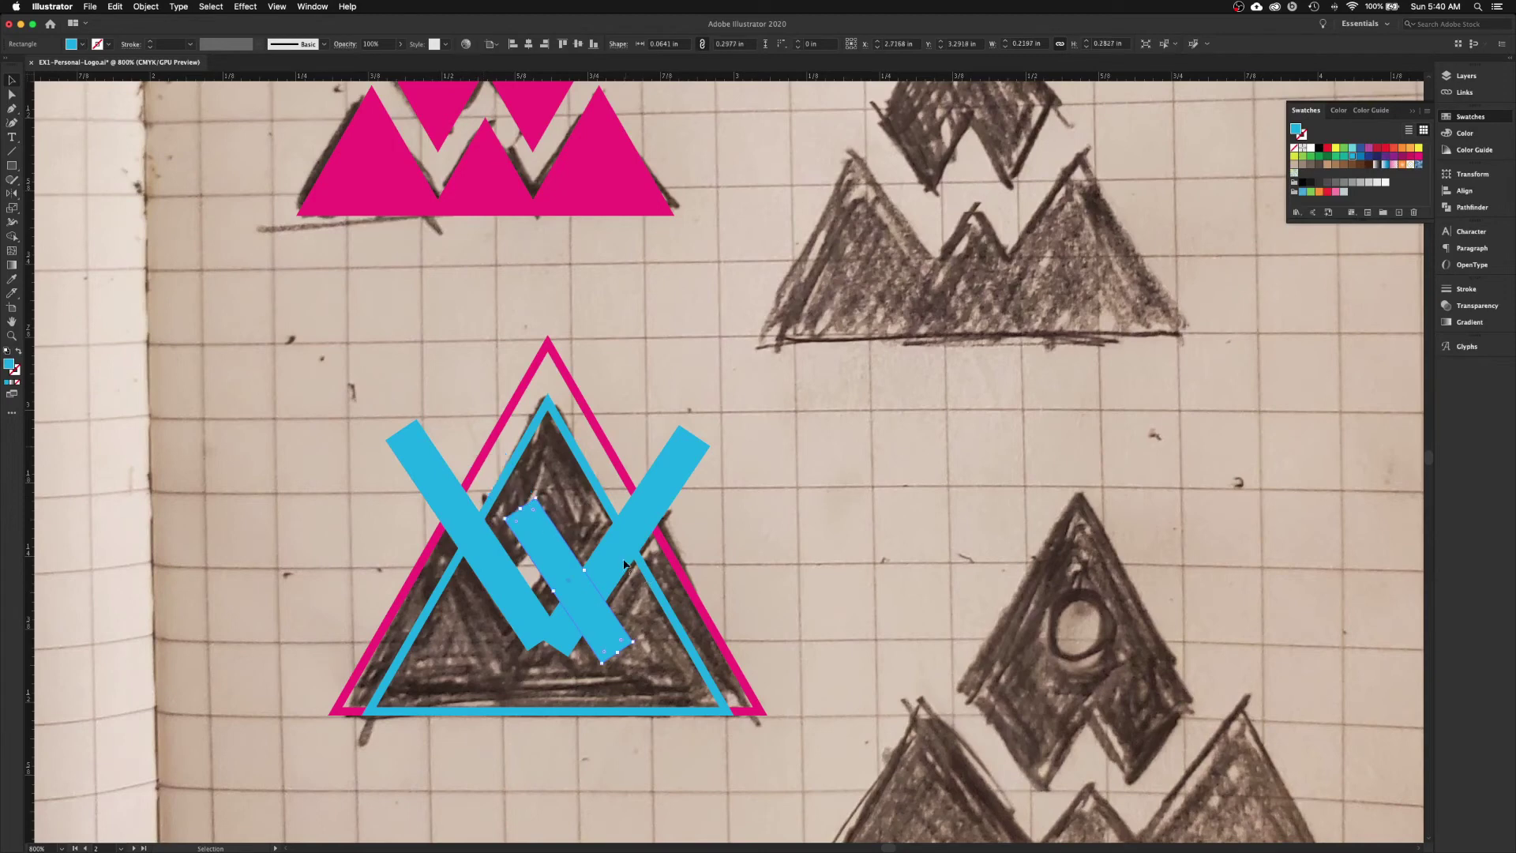
drag(625, 568, 541, 552)
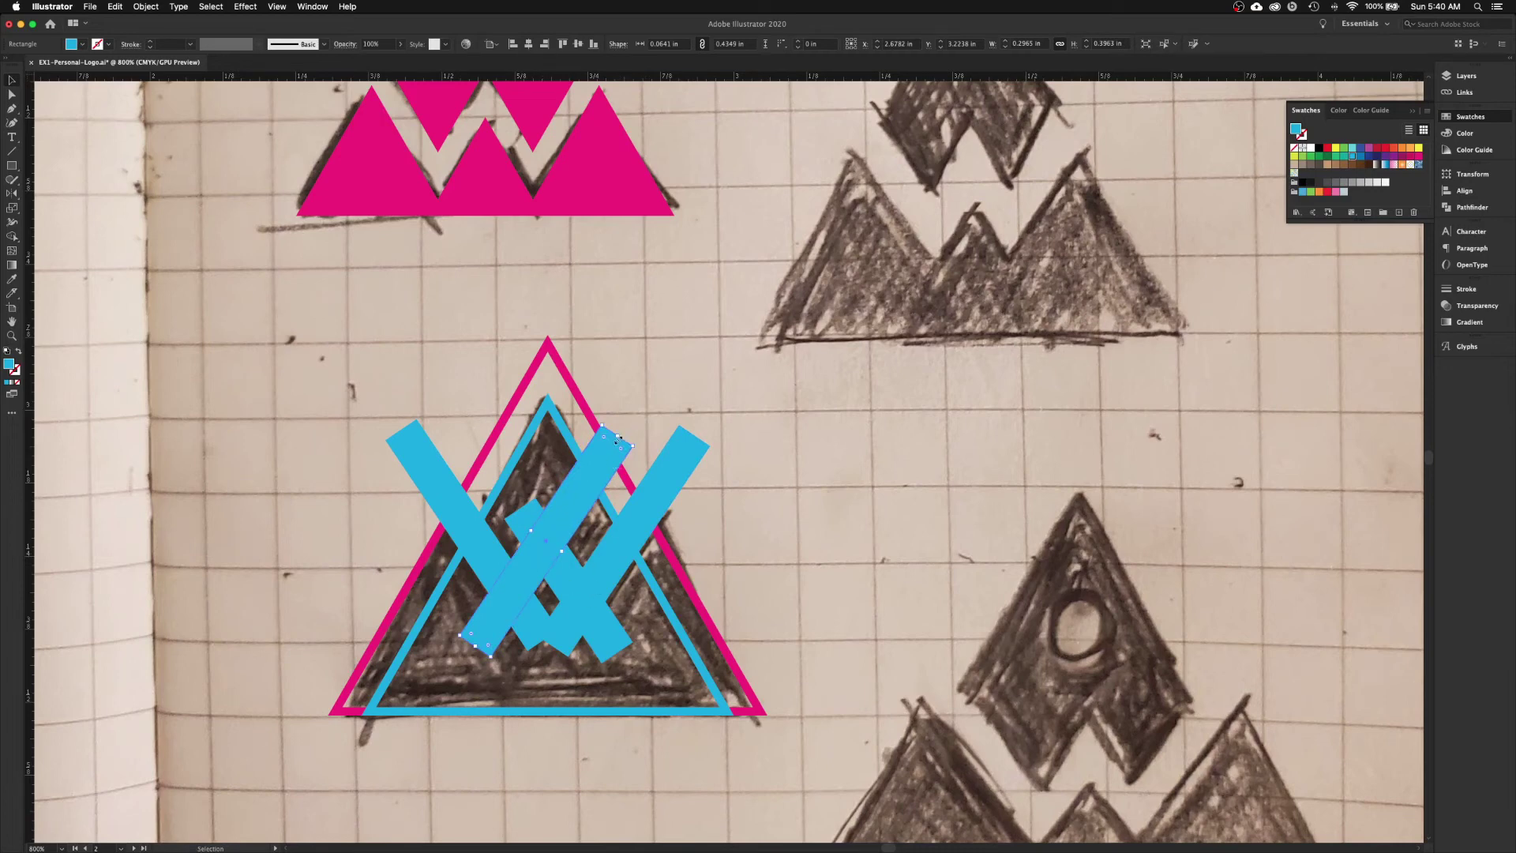
drag(620, 436, 587, 503)
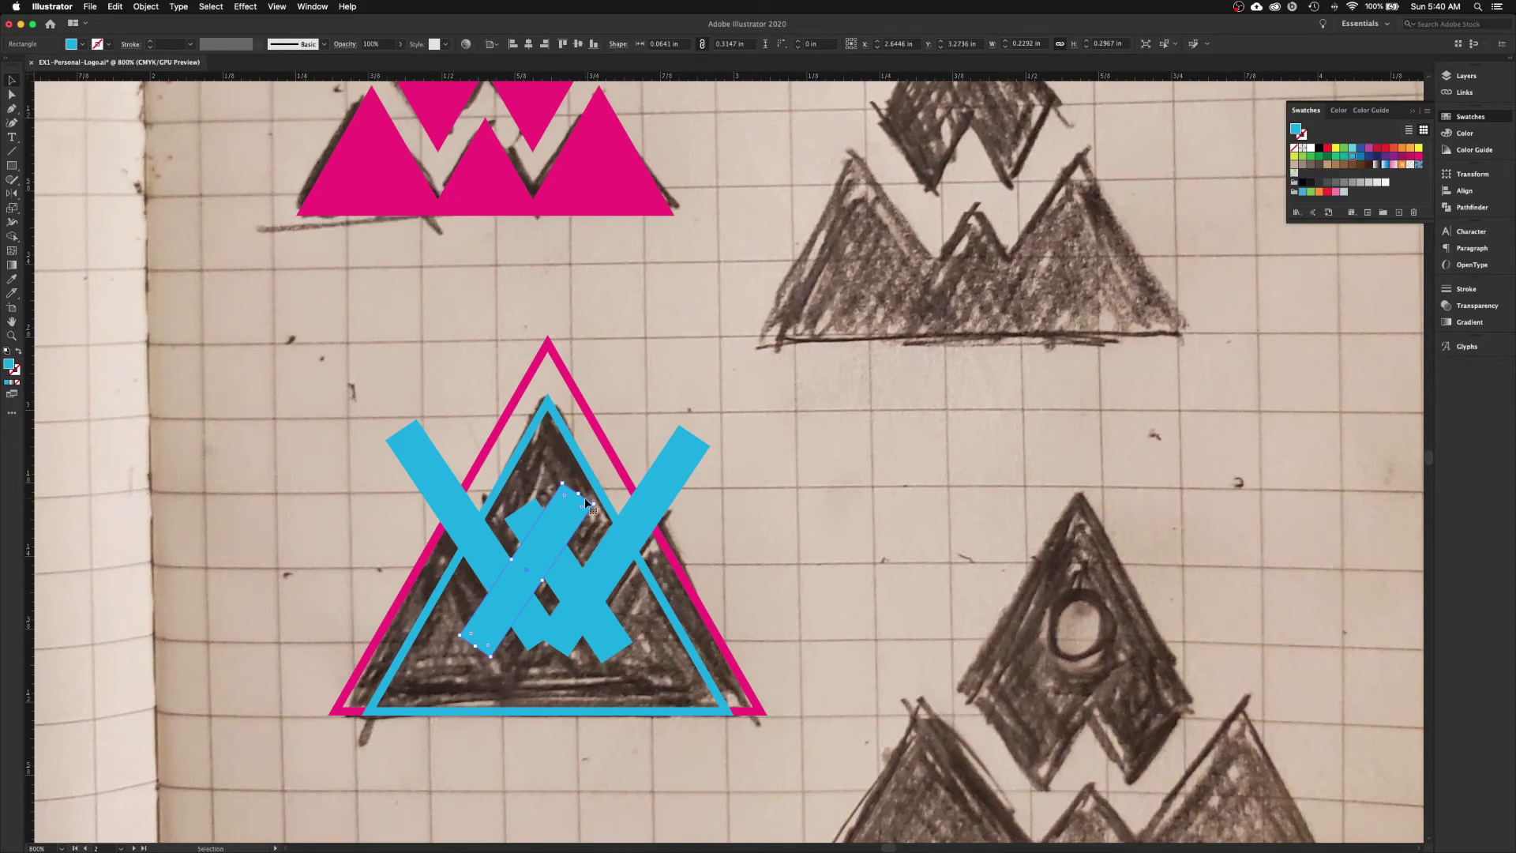
- Shorten the lower ends of the two outer bars slightly where they meet near the triangle's centre
key(super+equal)
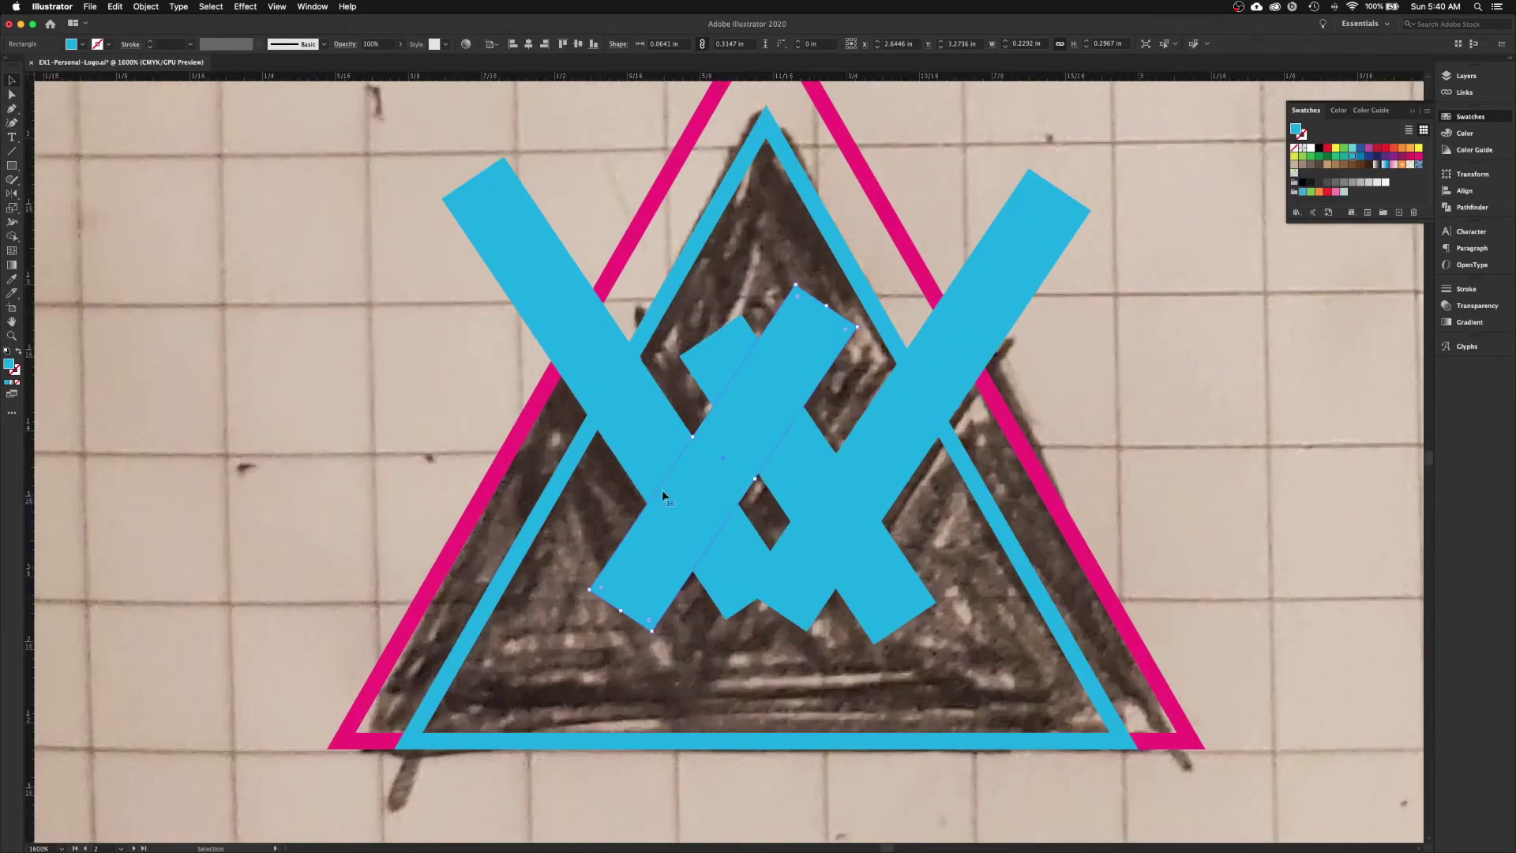
drag(787, 456, 651, 501)
click(669, 657)
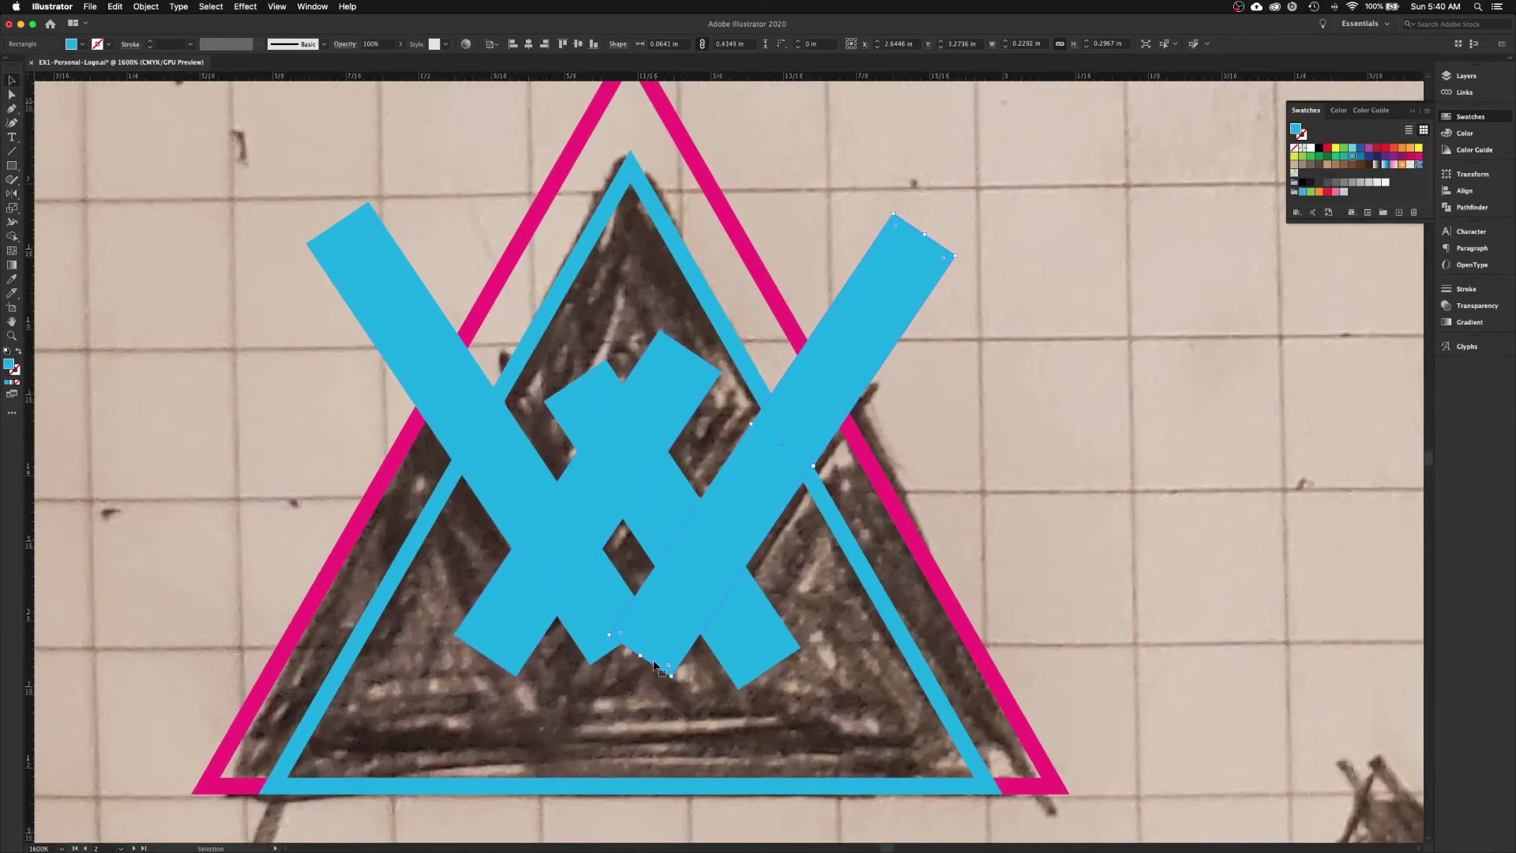
drag(657, 668, 664, 637)
click(619, 635)
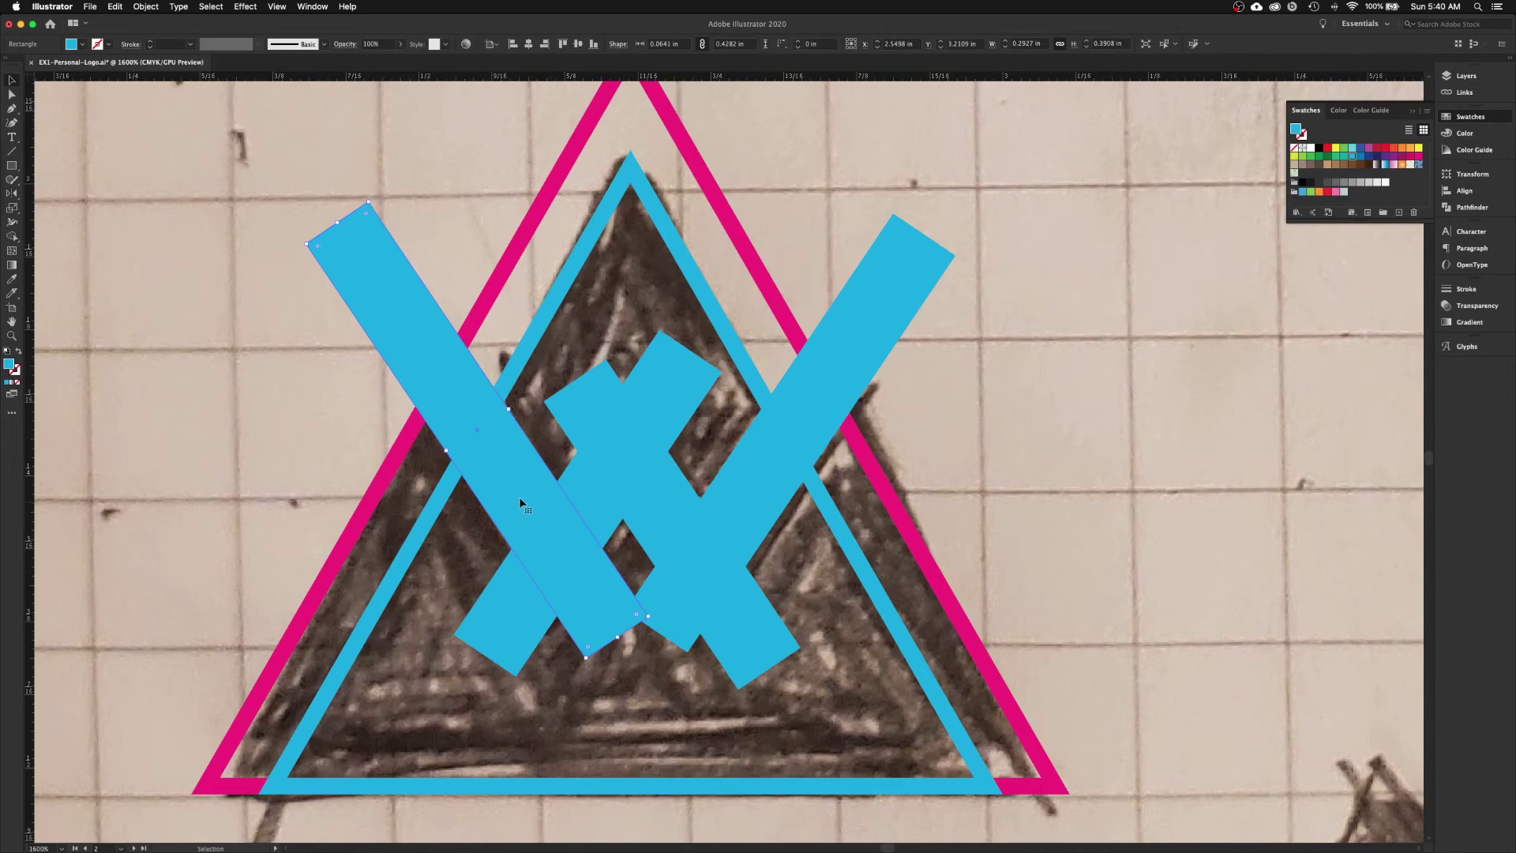
- Divide the left outer bar and the inner bar crossing it with Pathfinder
shift+click(510, 609)
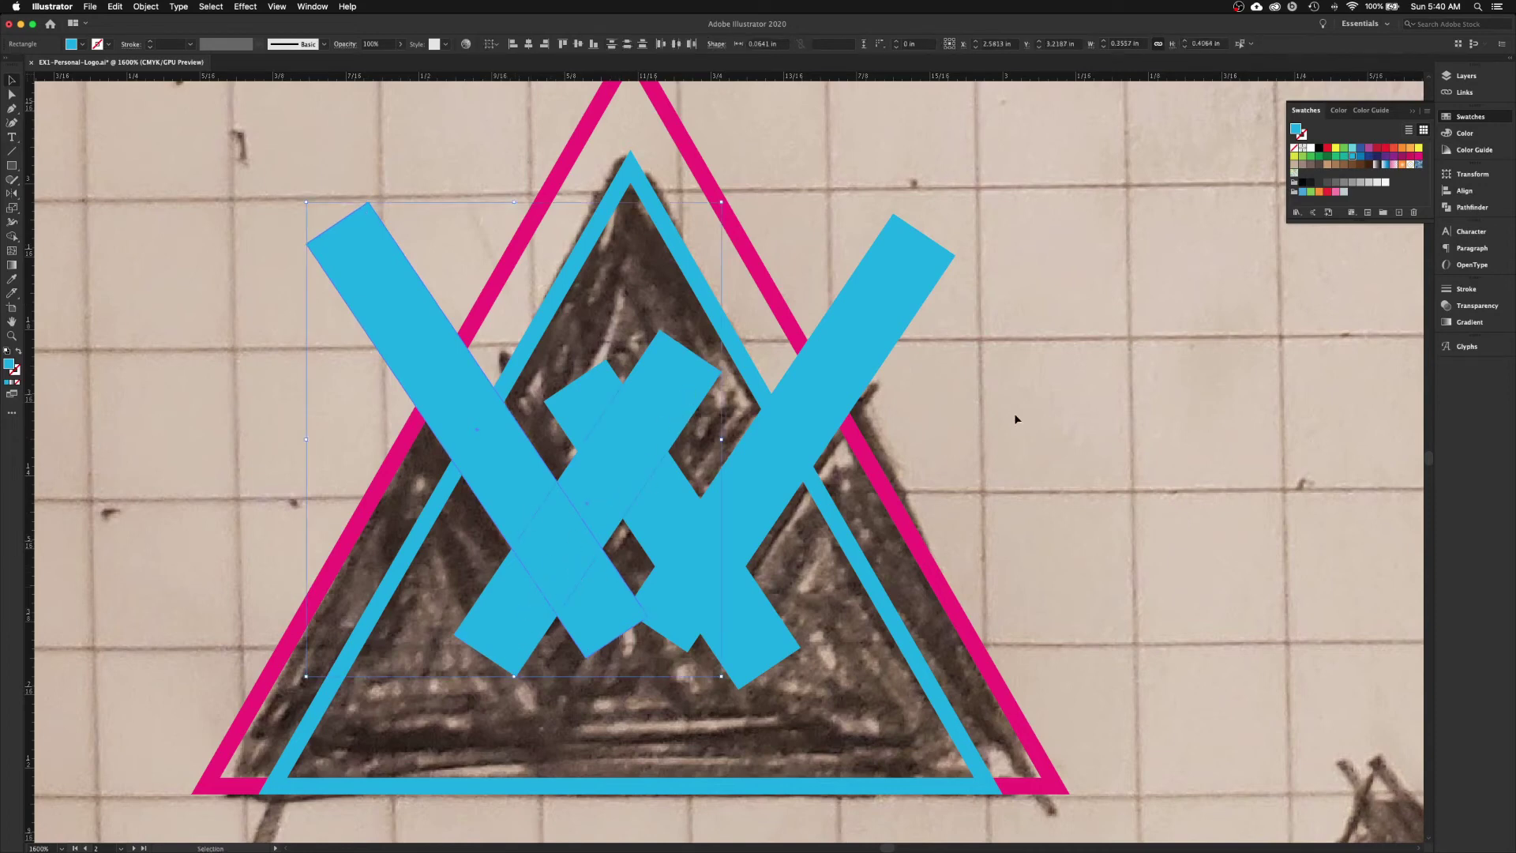
click(1468, 208)
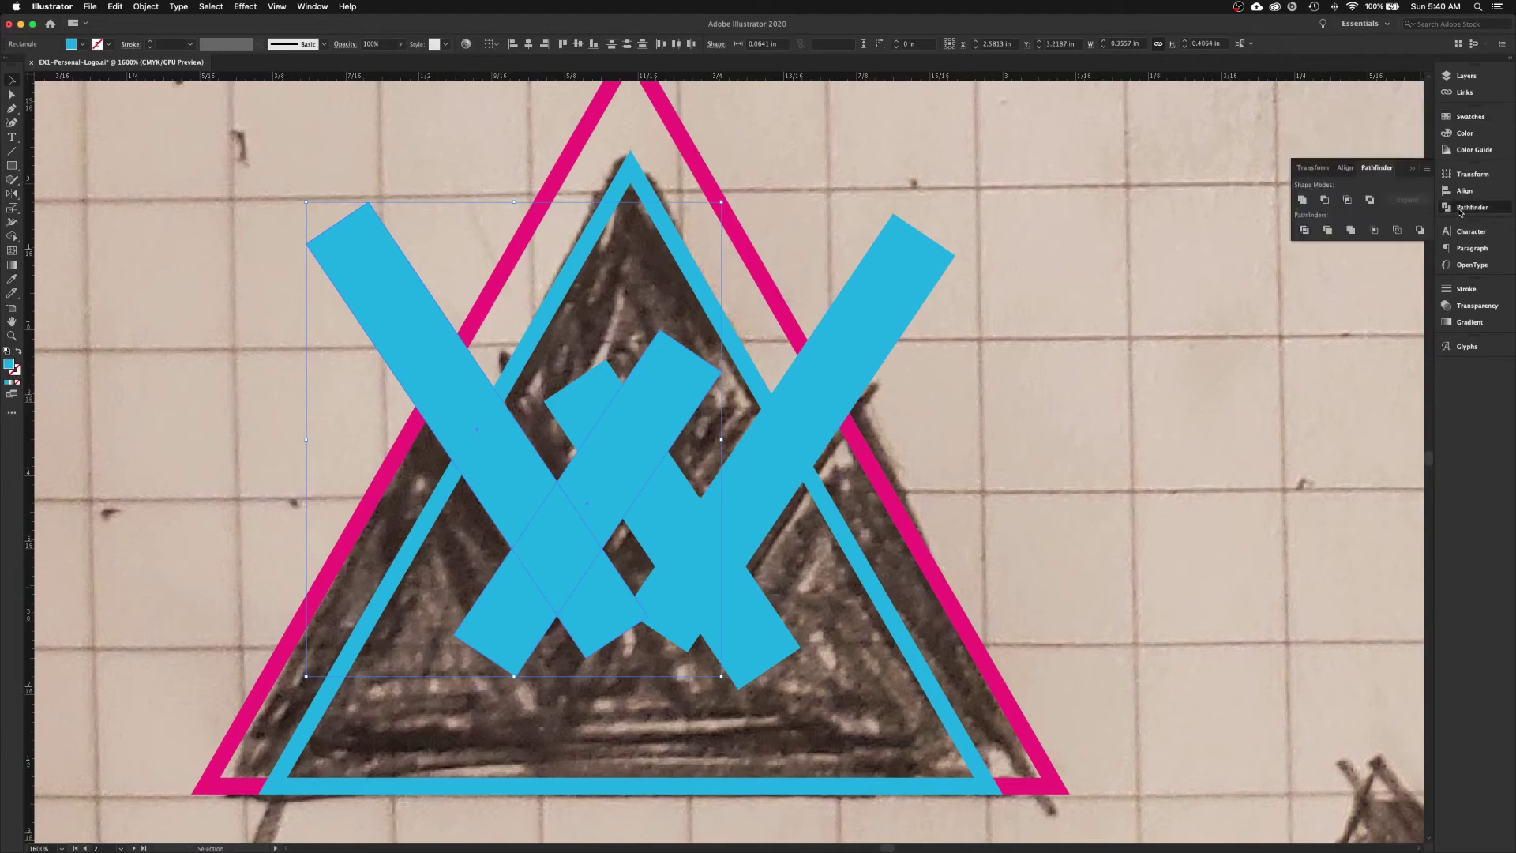
click(1306, 231)
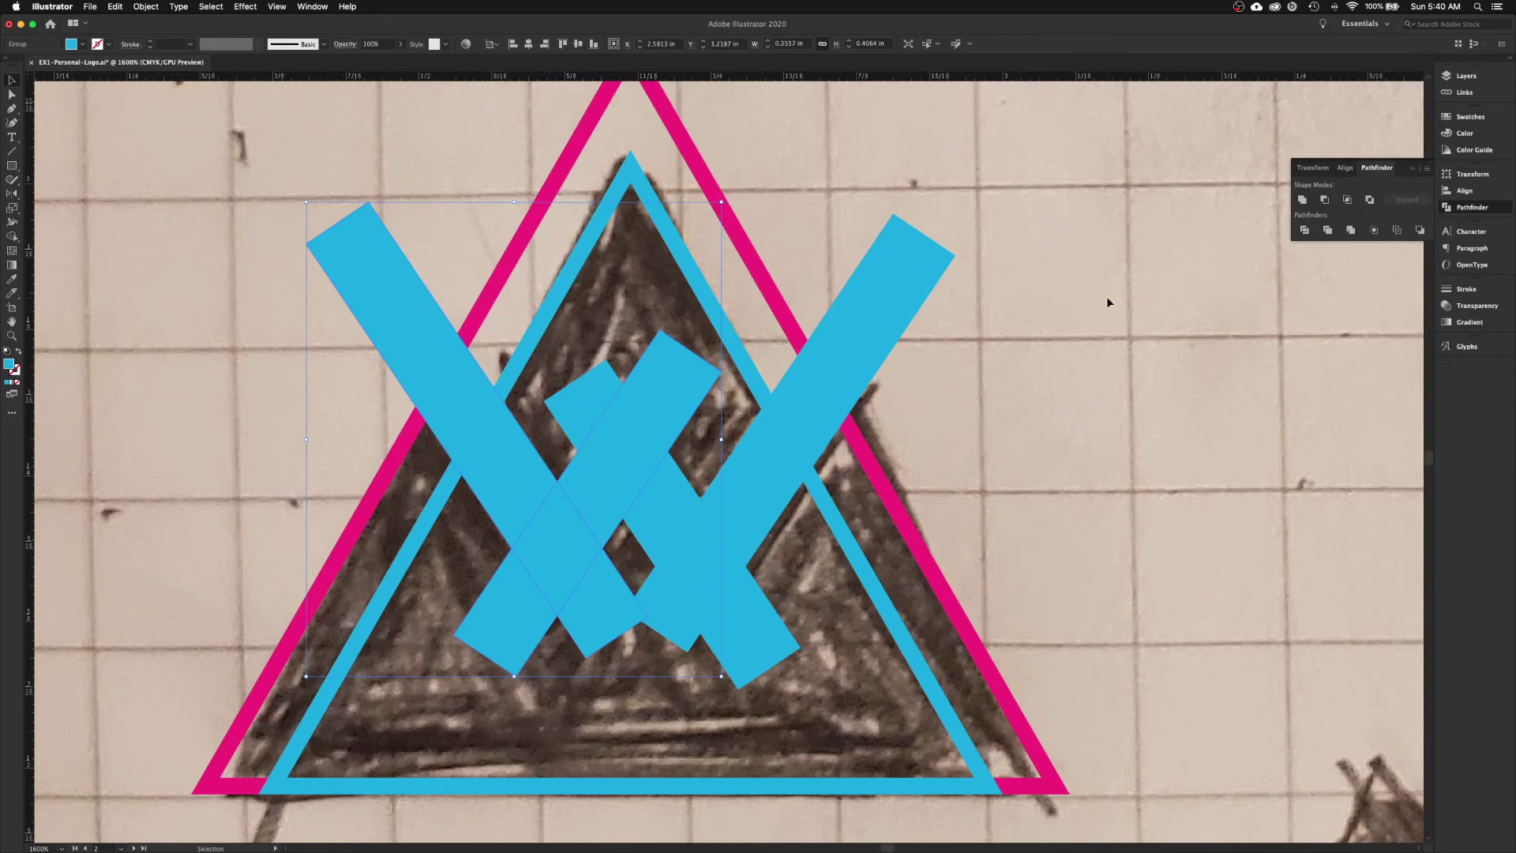
- Delete the two divided pieces overhanging below the left crossing so the bars meet in a sharp lower point
scroll(616, 163, up, 1)
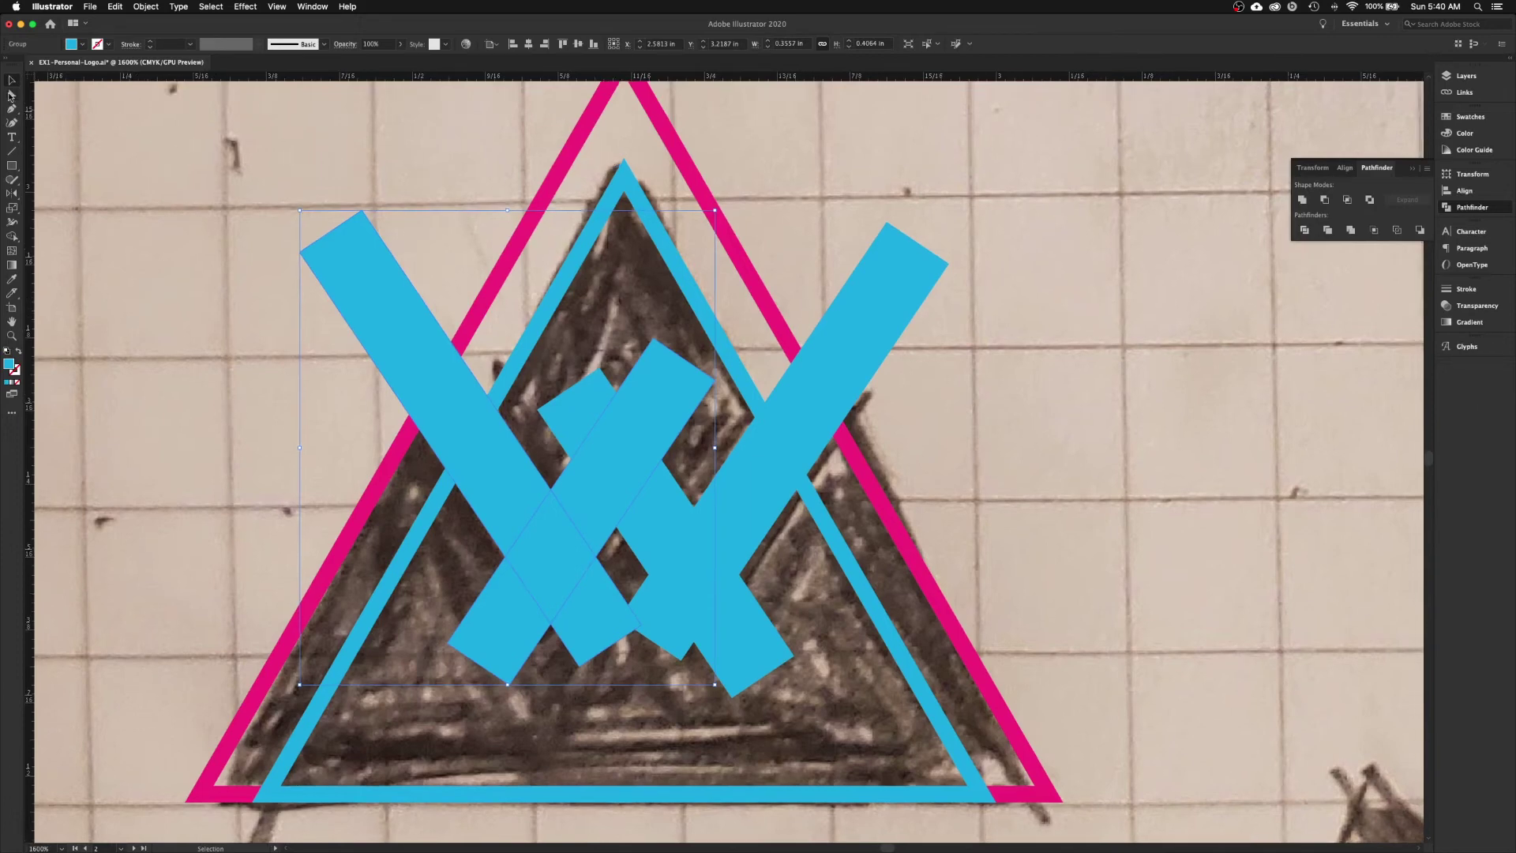
key(a)
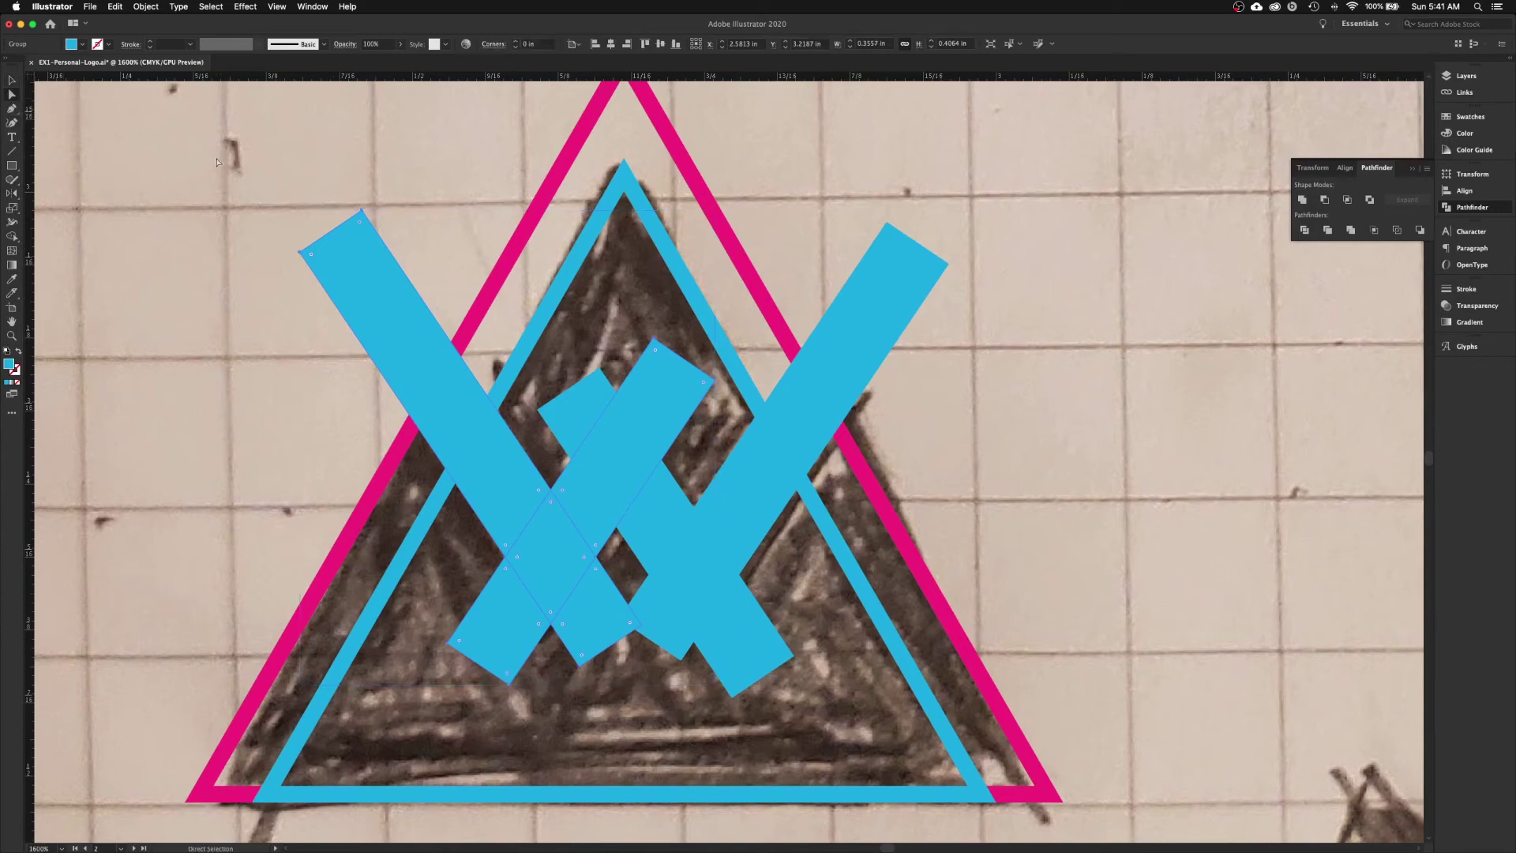
click(235, 399)
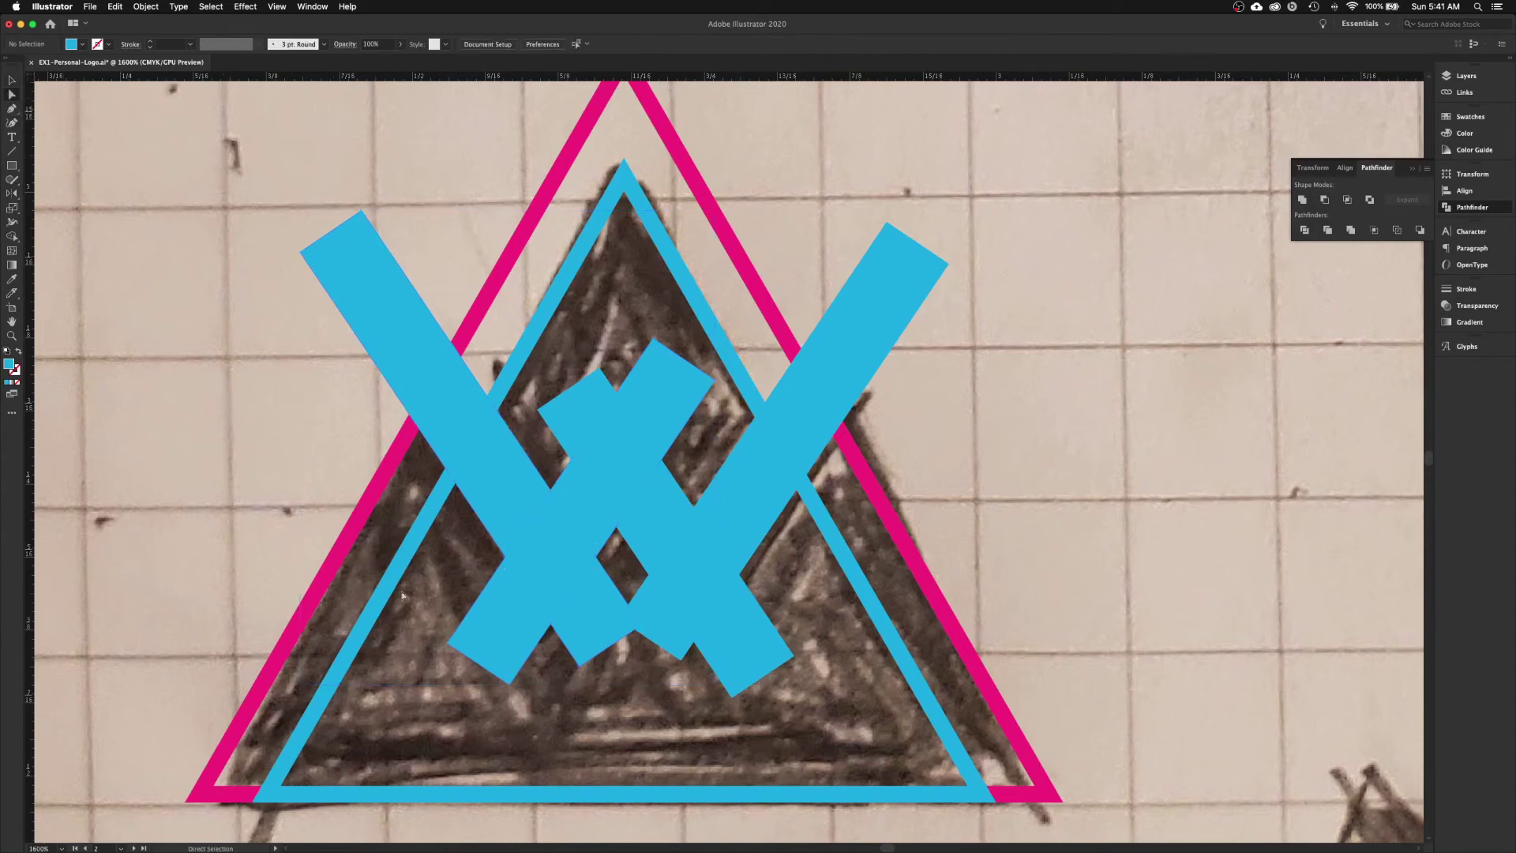
click(506, 622)
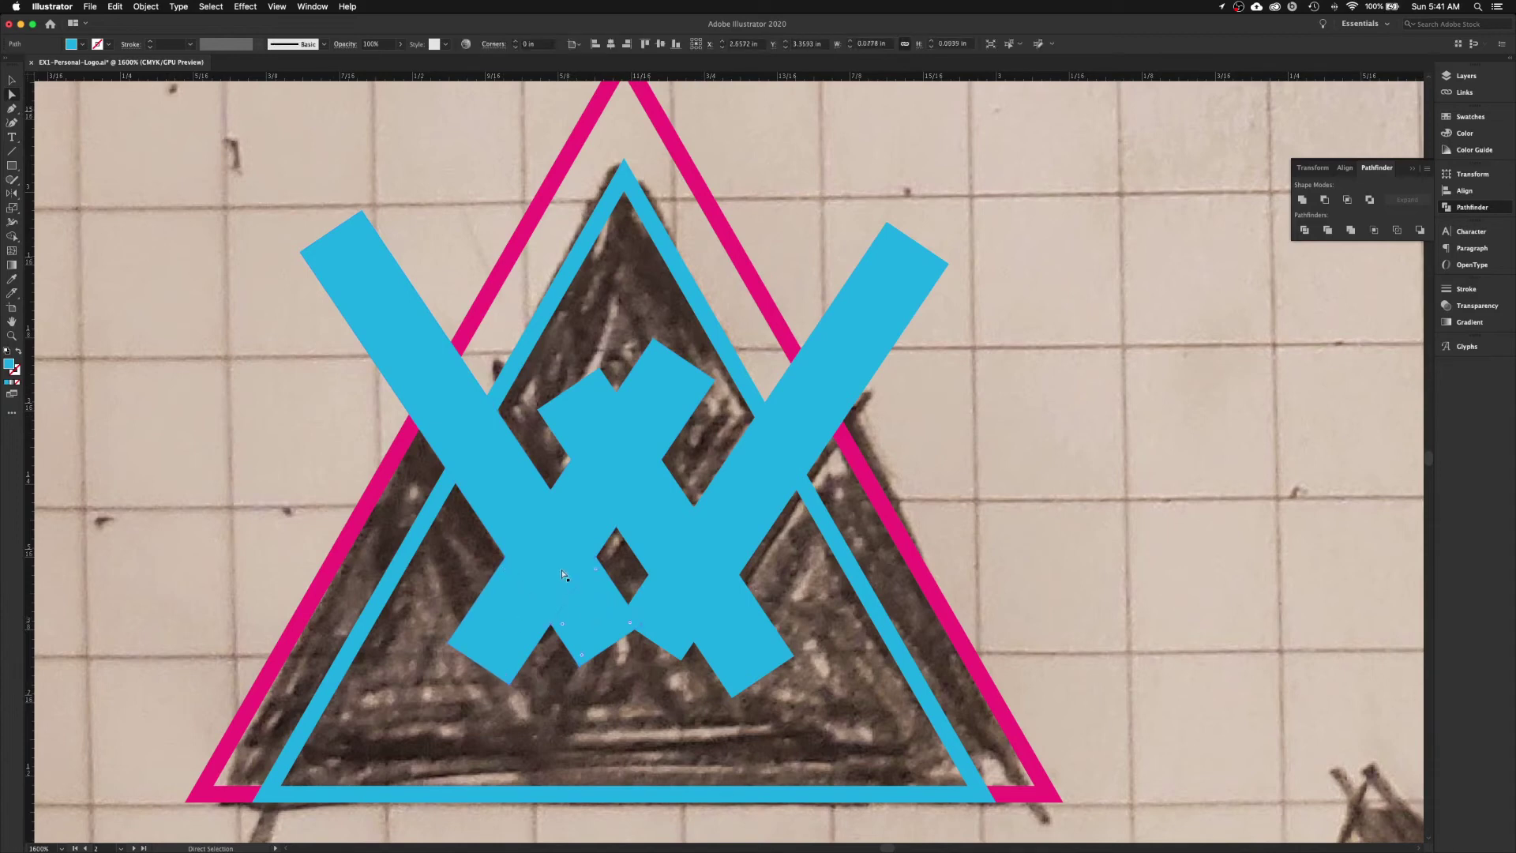
click(504, 483)
click(503, 623)
click(579, 633)
key(Delete)
click(599, 623)
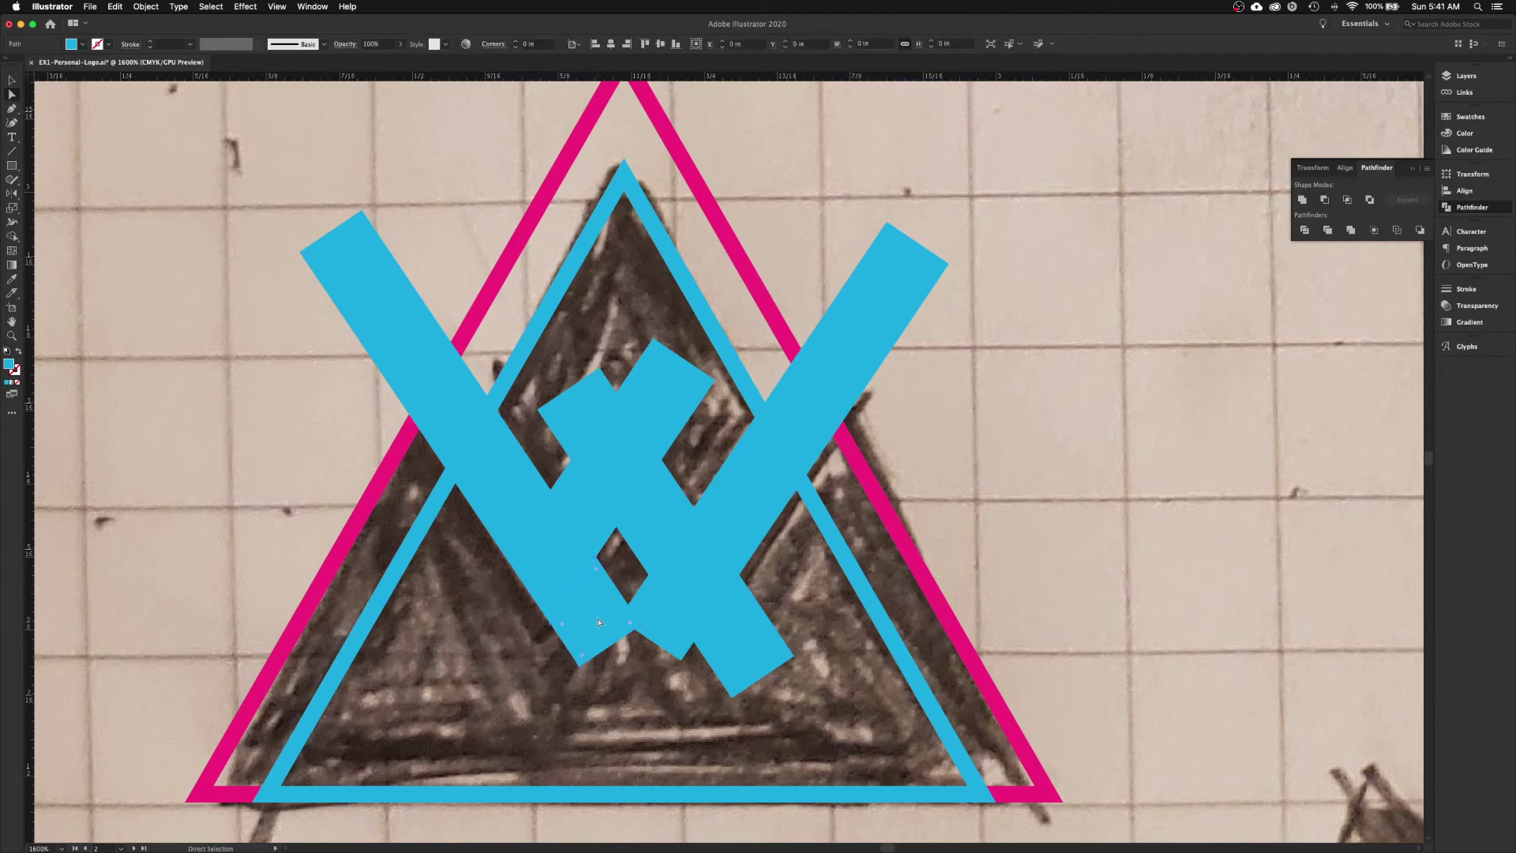
key(Delete)
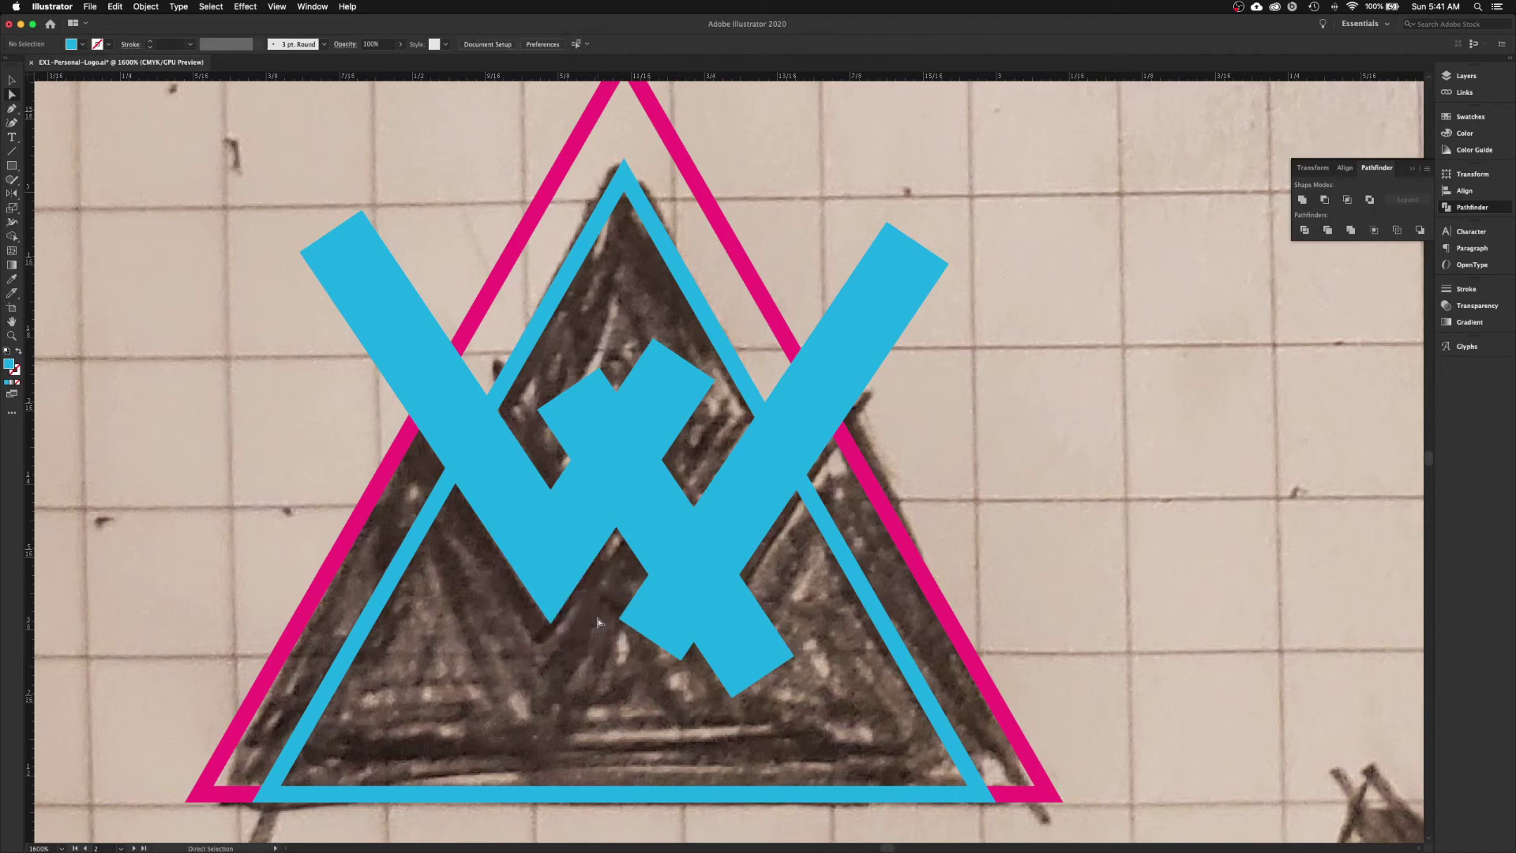
- Unite the remaining divided pieces of the left V into one shape with Pathfinder
click(550, 552)
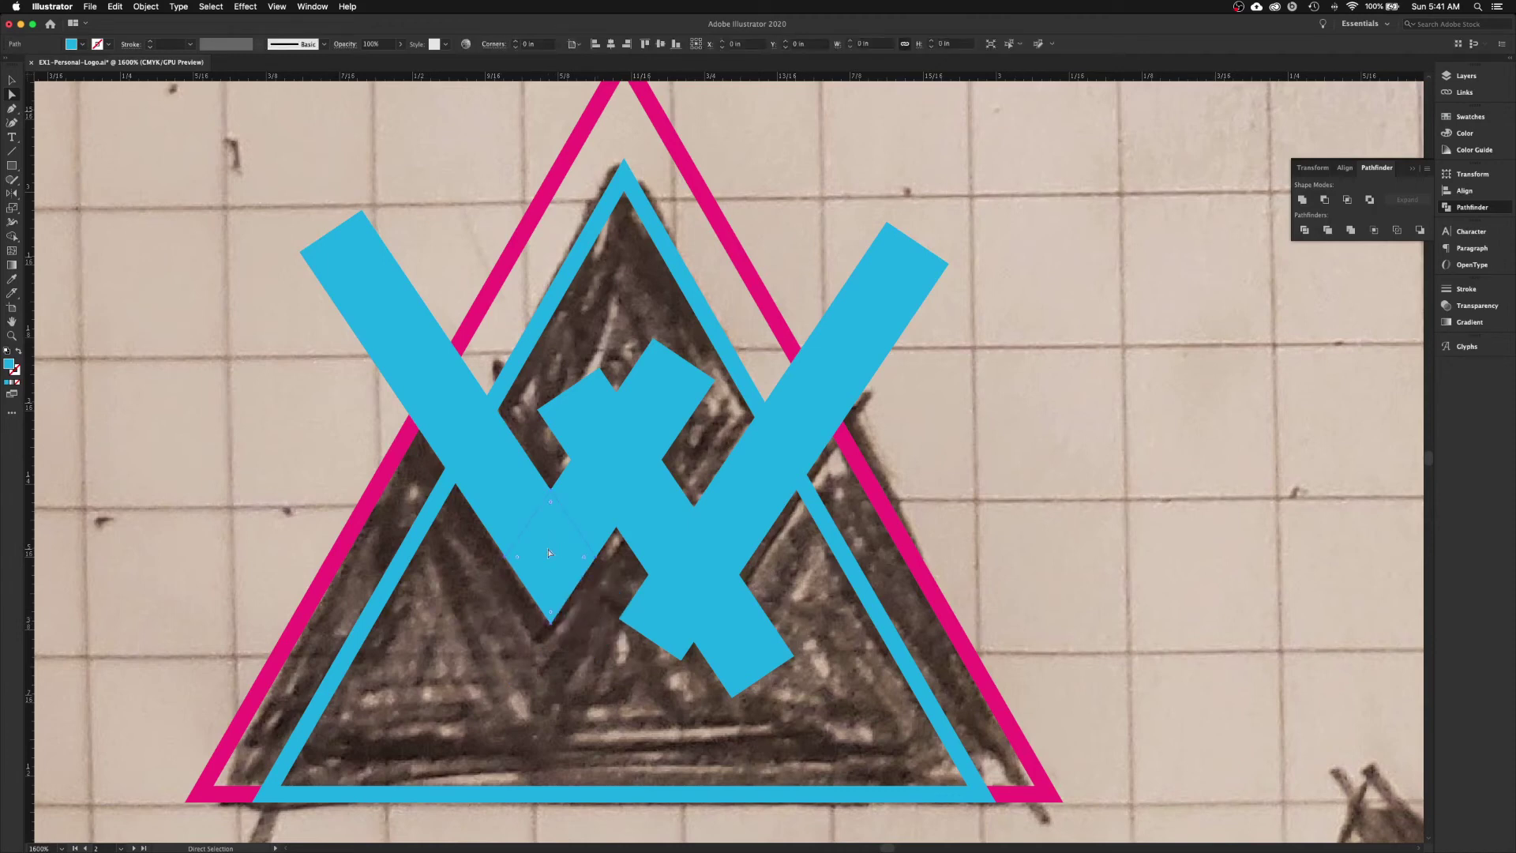
click(496, 487)
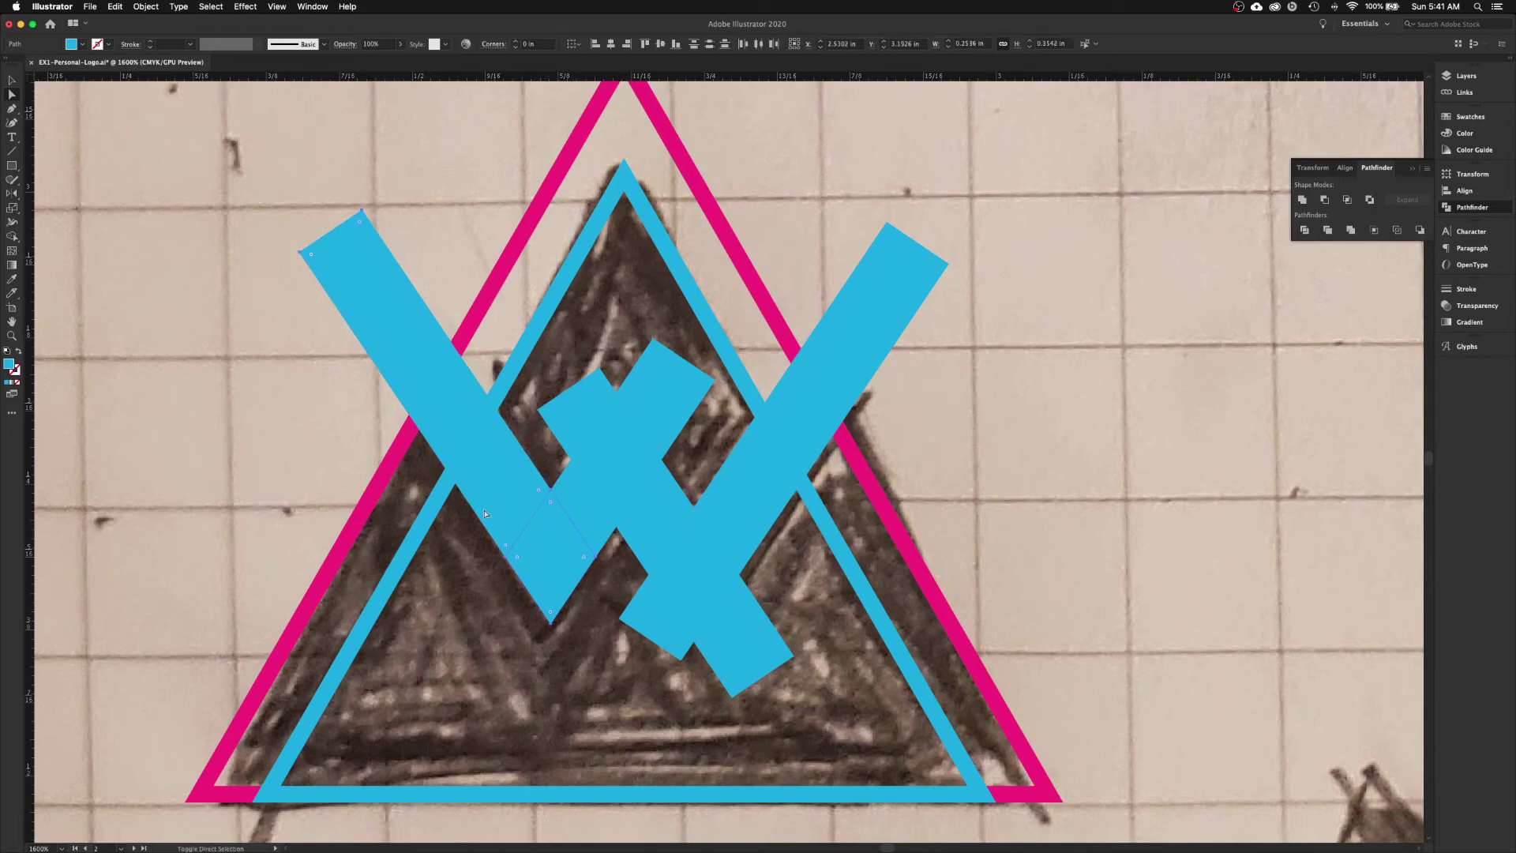
alt+click(589, 520)
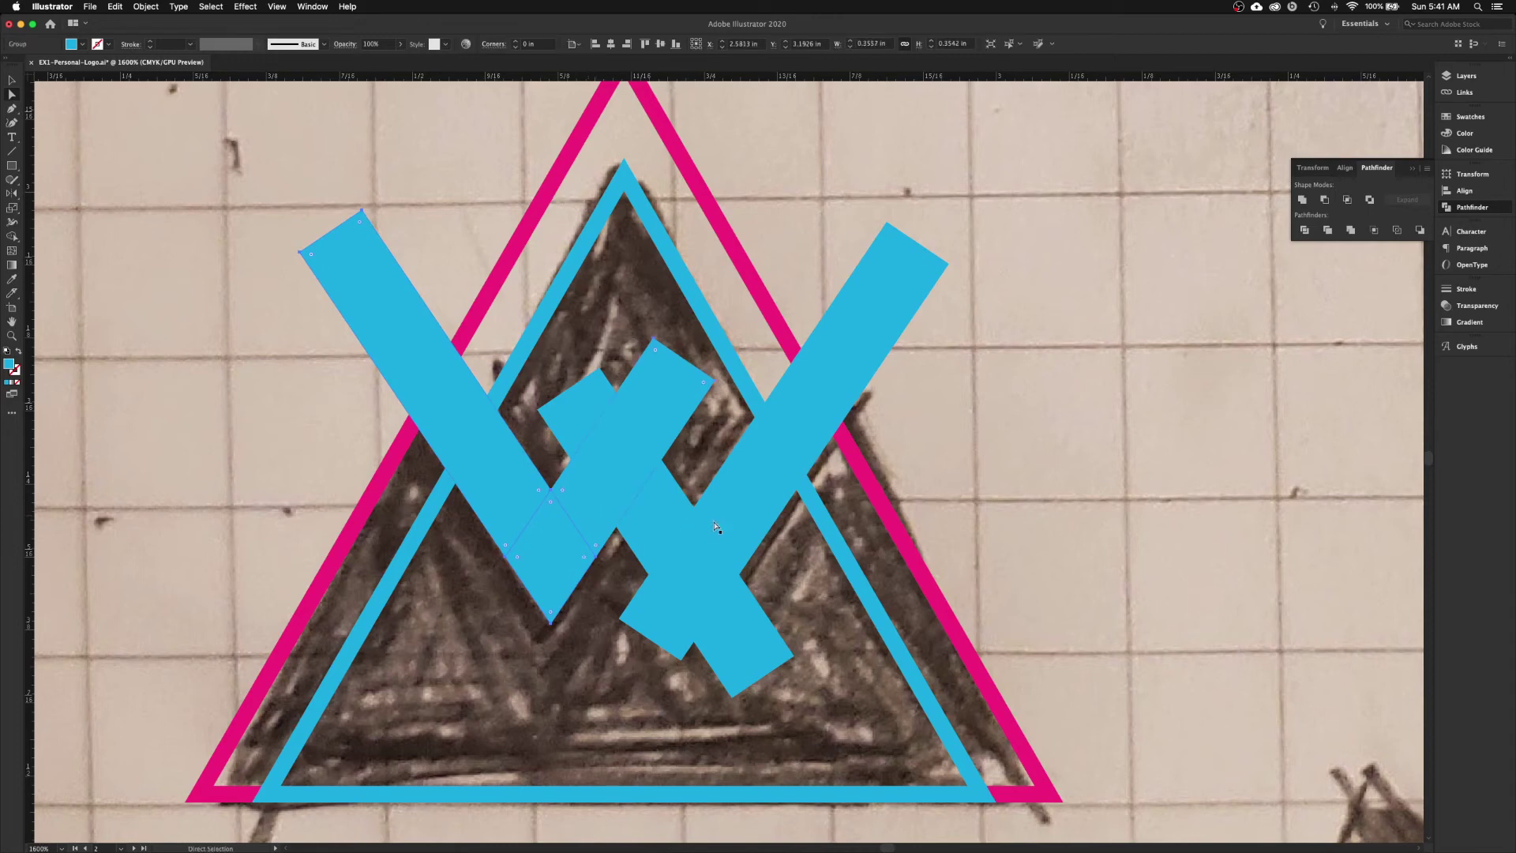
click(1303, 201)
- Remove the leftover anchor points along the two lower edges of the united left V
key(p)
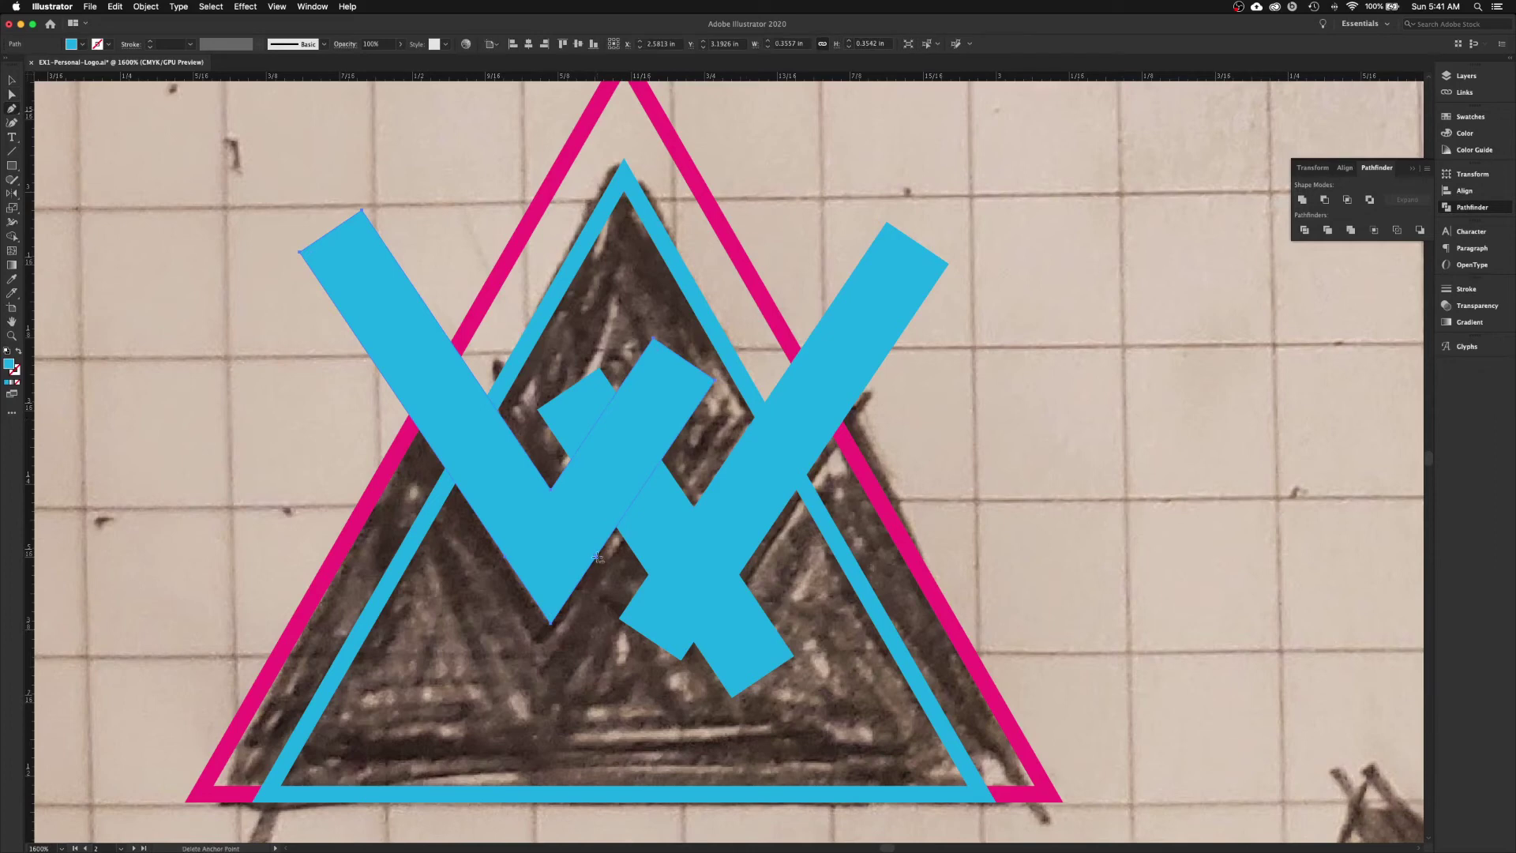
click(597, 557)
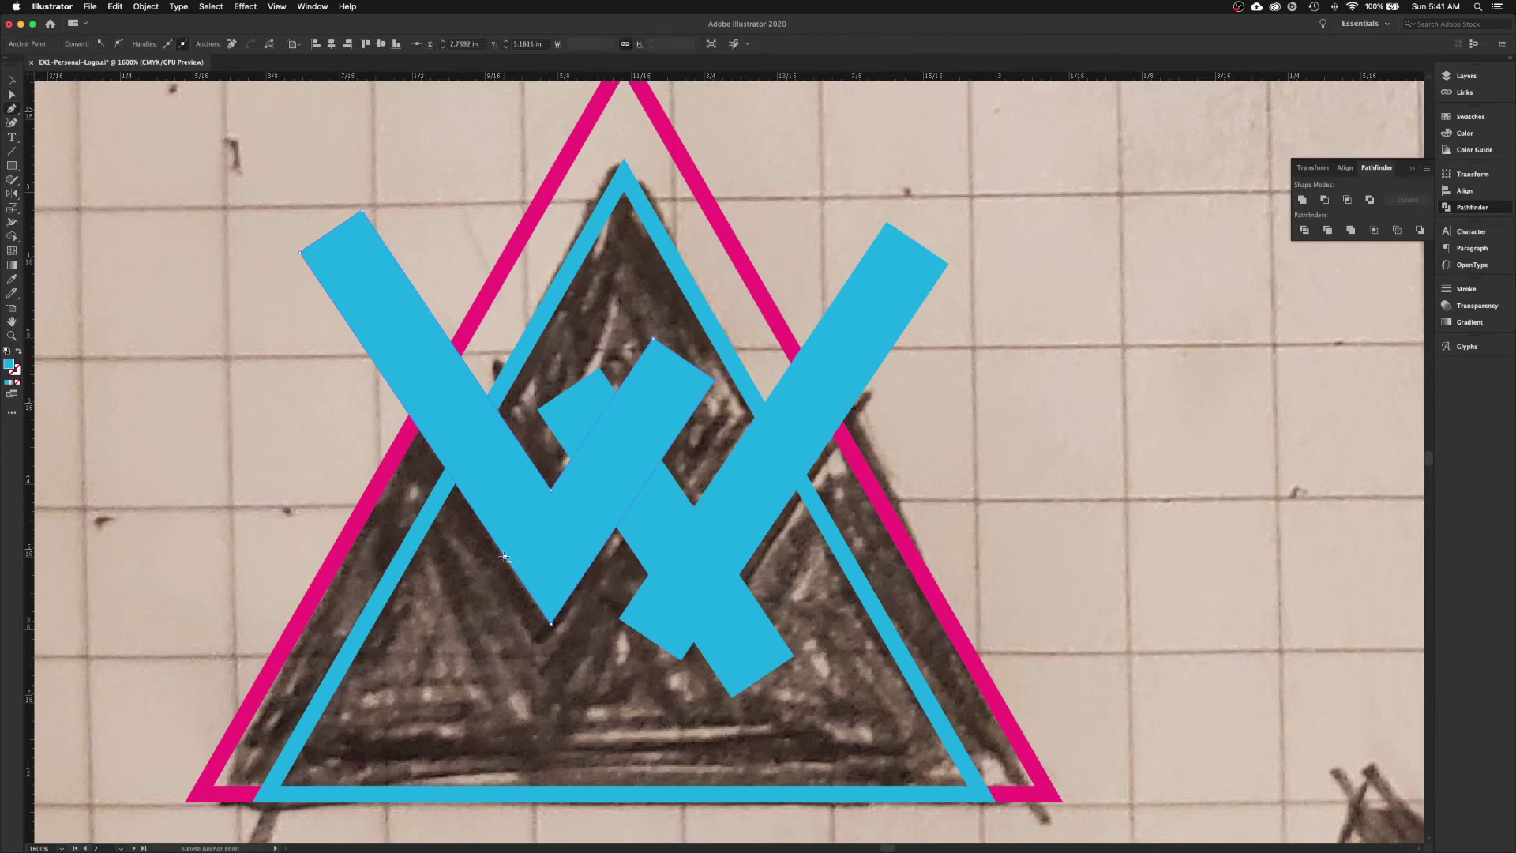
click(505, 558)
- Divide the united left V and the other inner bar crossing it with Pathfinder
key(v)
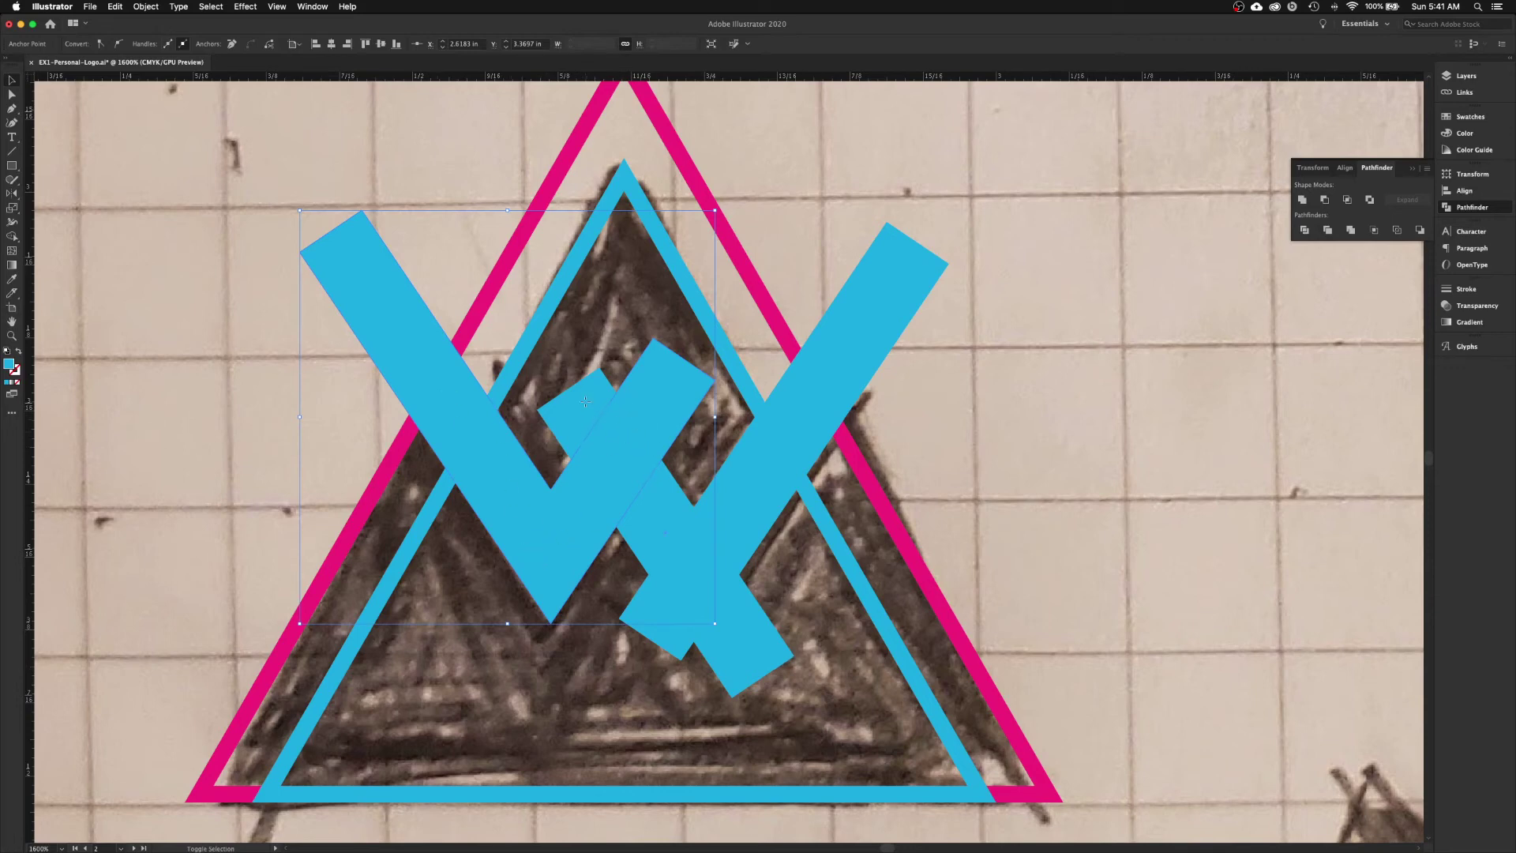
shift+click(590, 412)
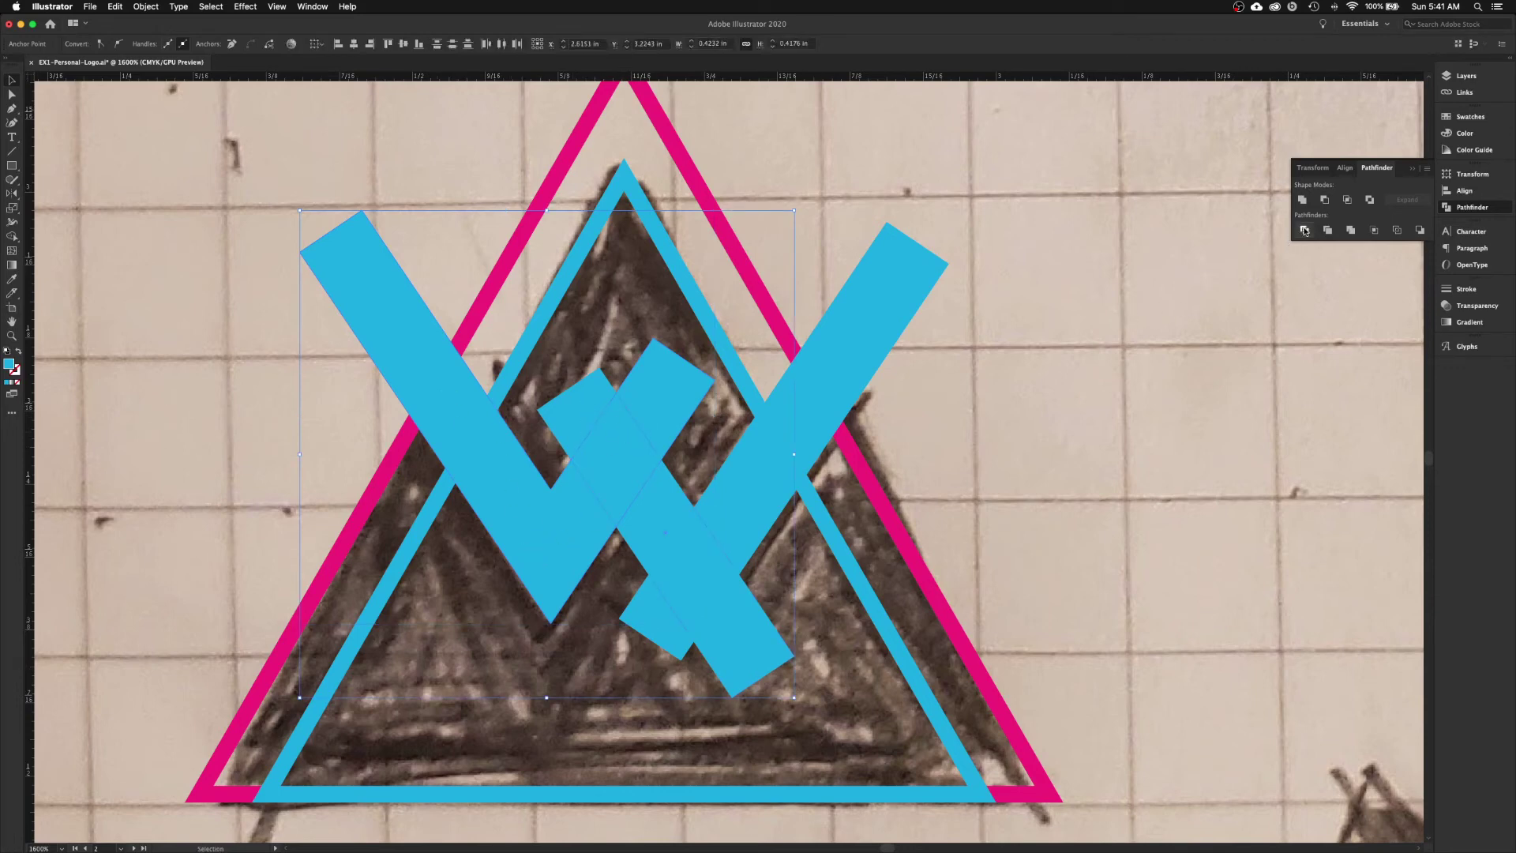
click(1303, 229)
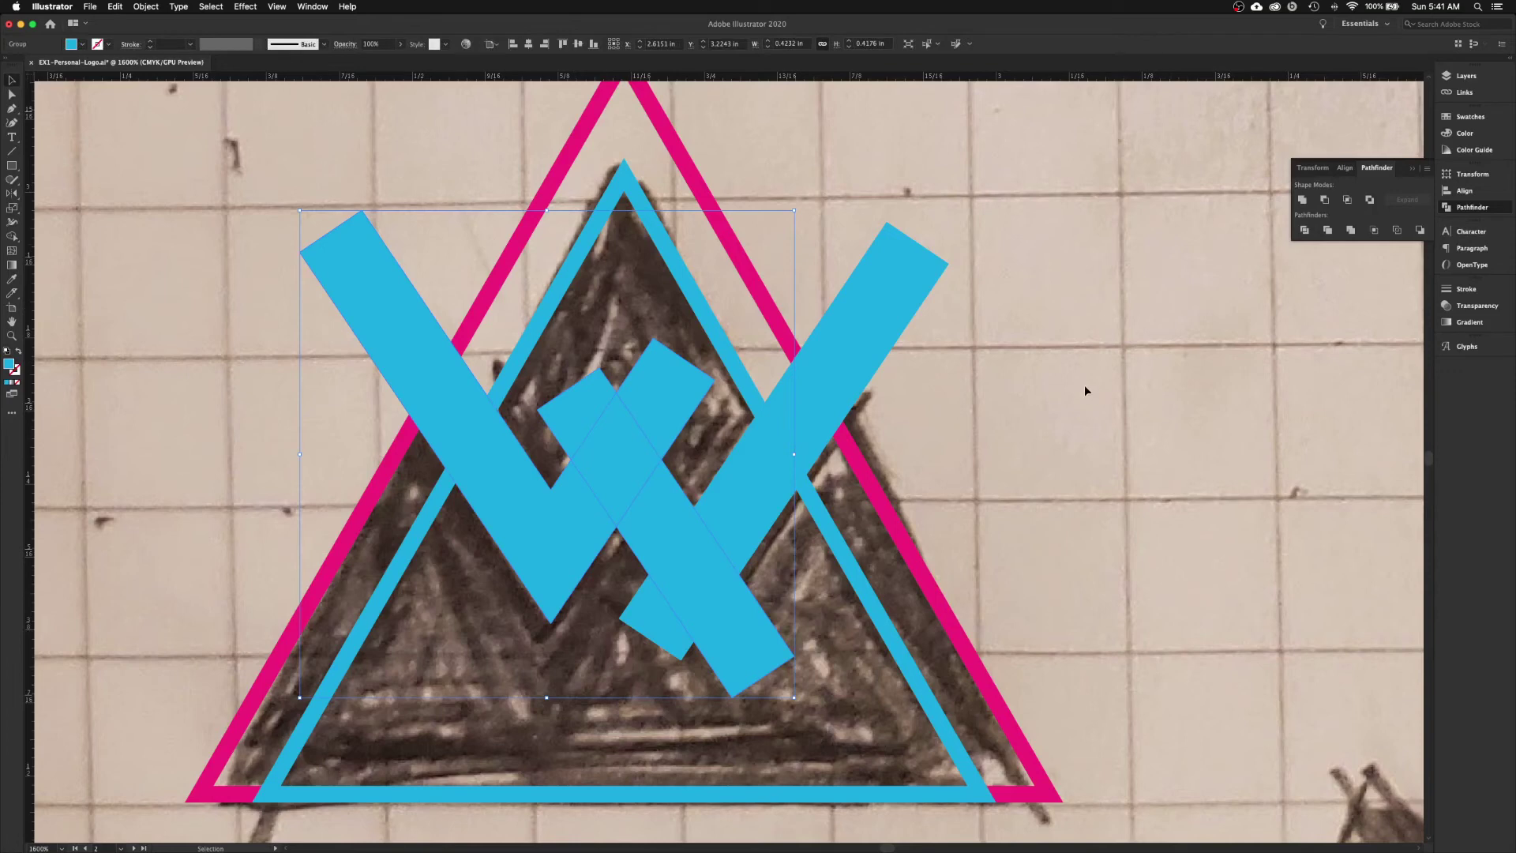
- Delete the two divided pieces sticking out above the central crossing to leave a pointed middle peak
key(a)
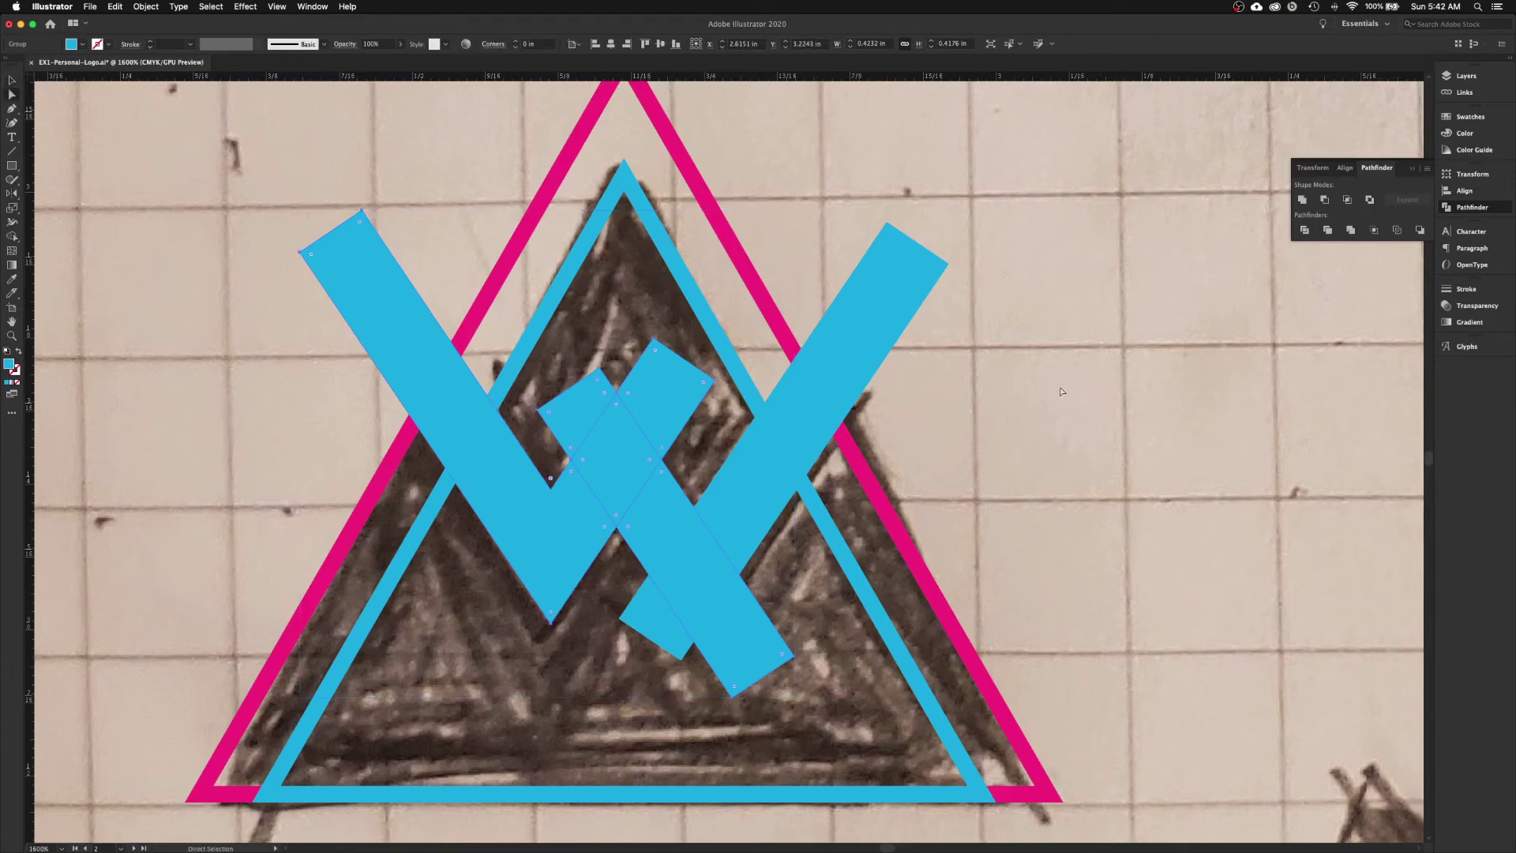
click(1062, 391)
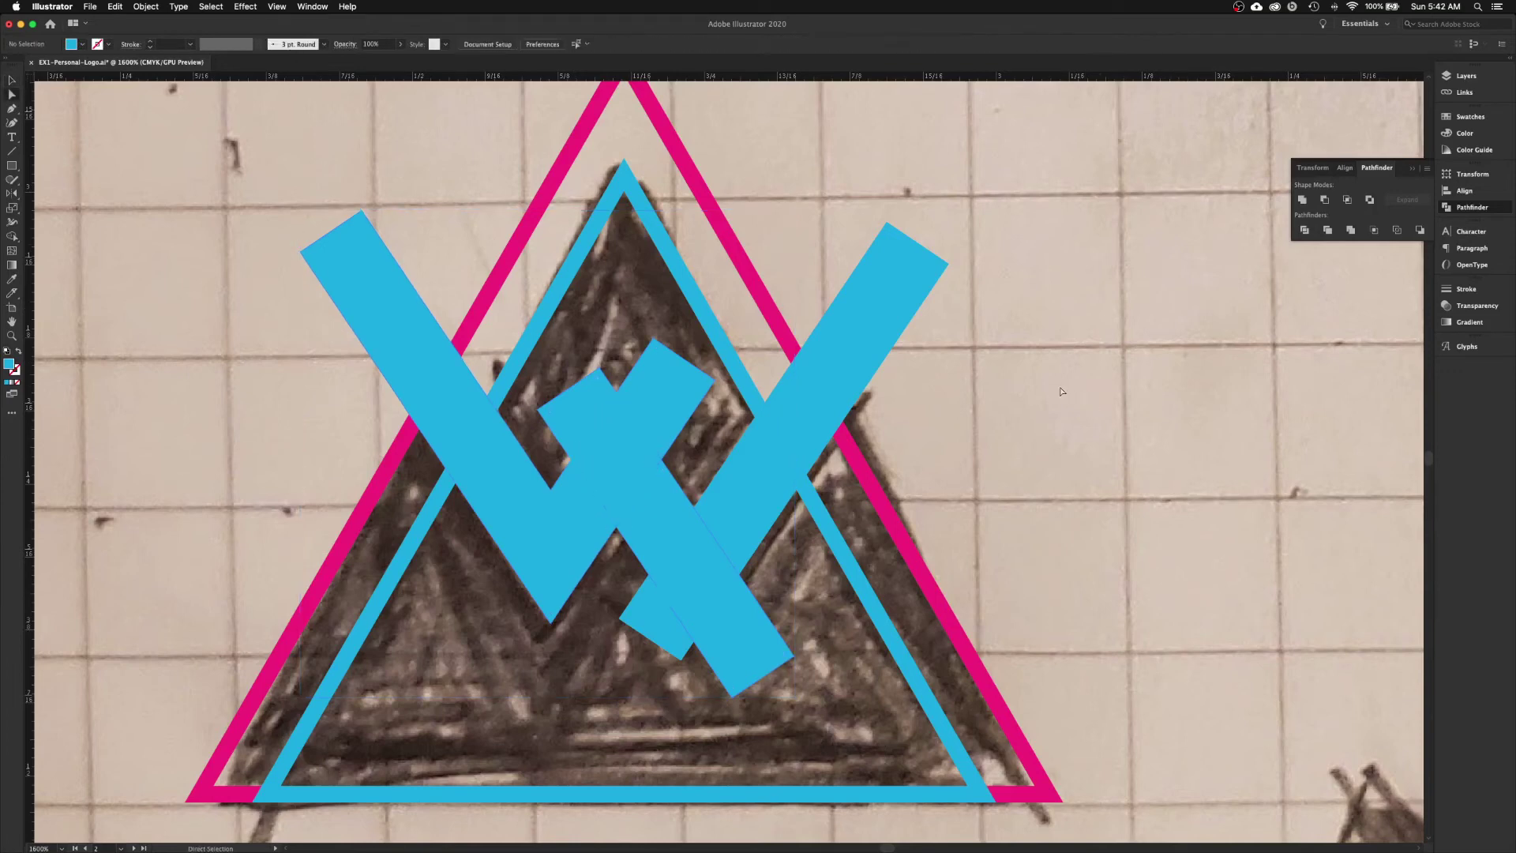
click(586, 408)
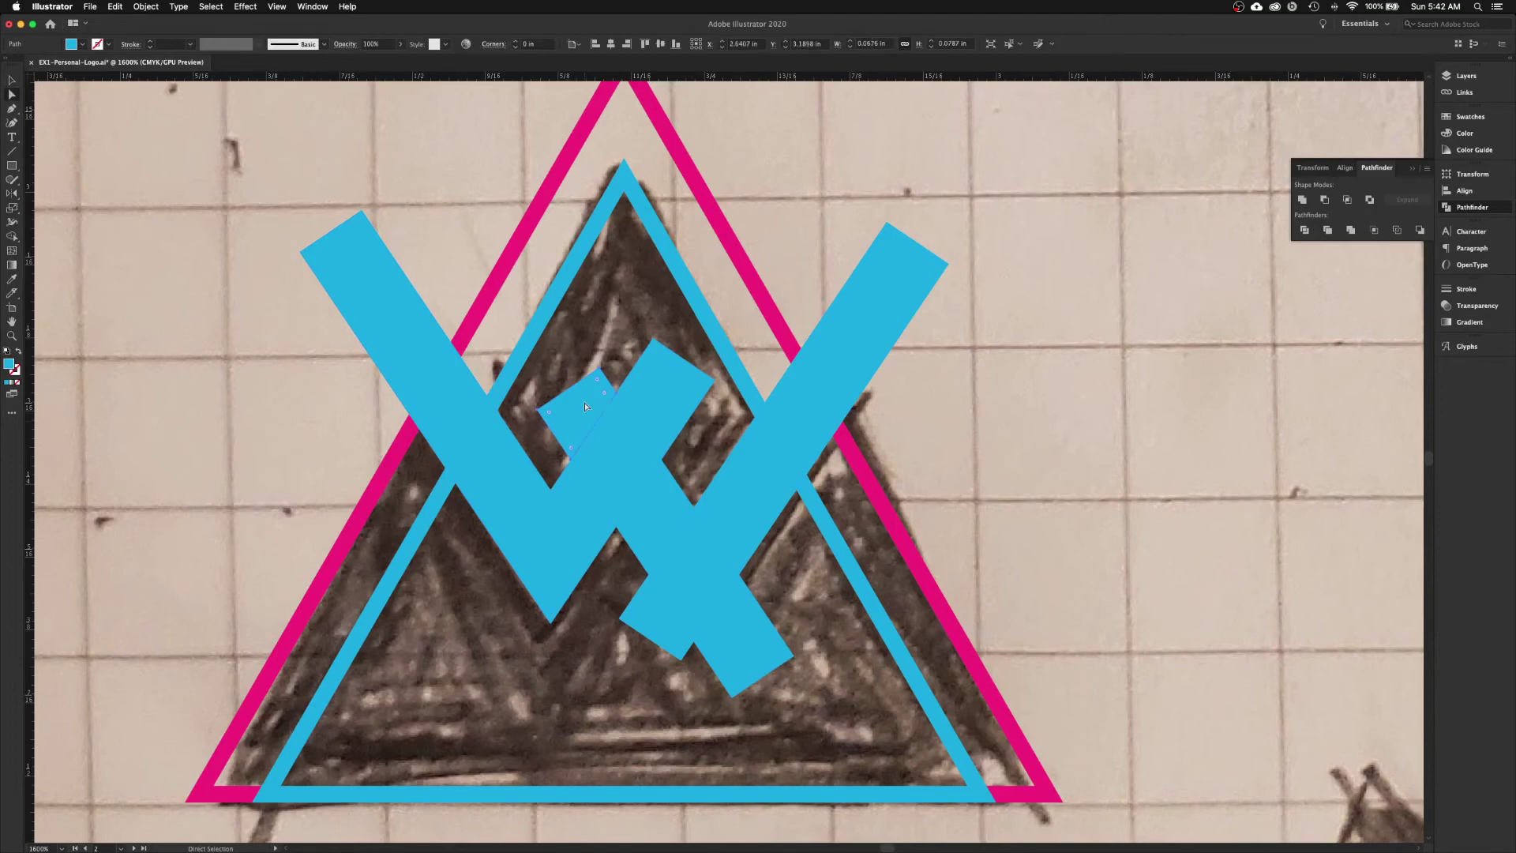
drag(586, 407, 681, 391)
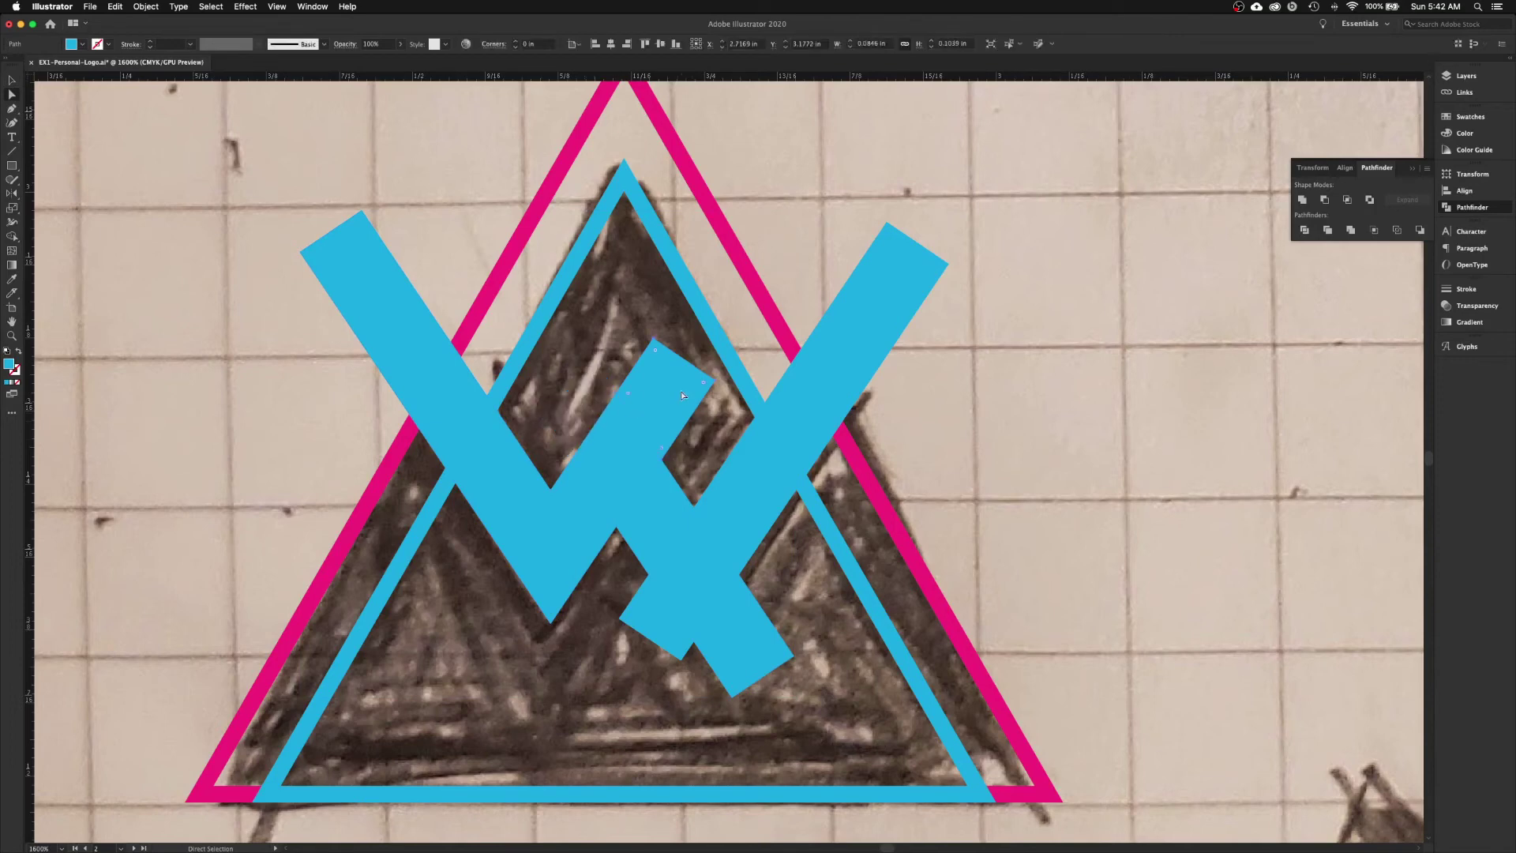
key(Delete)
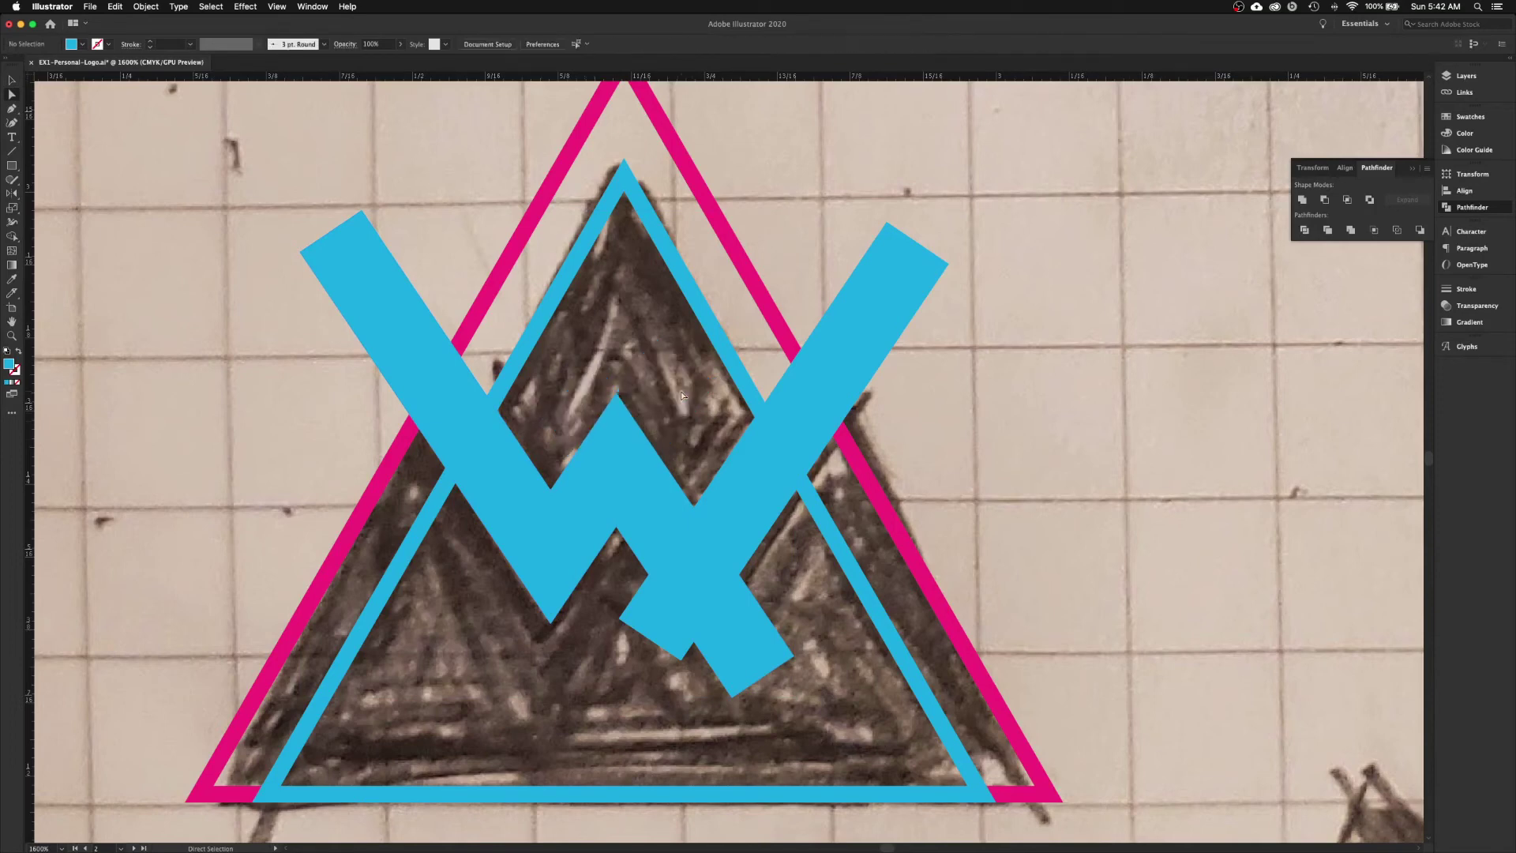
- Unite the left V, the central diamond piece and the inner bar descending from the middle peak with Pathfinder
click(613, 459)
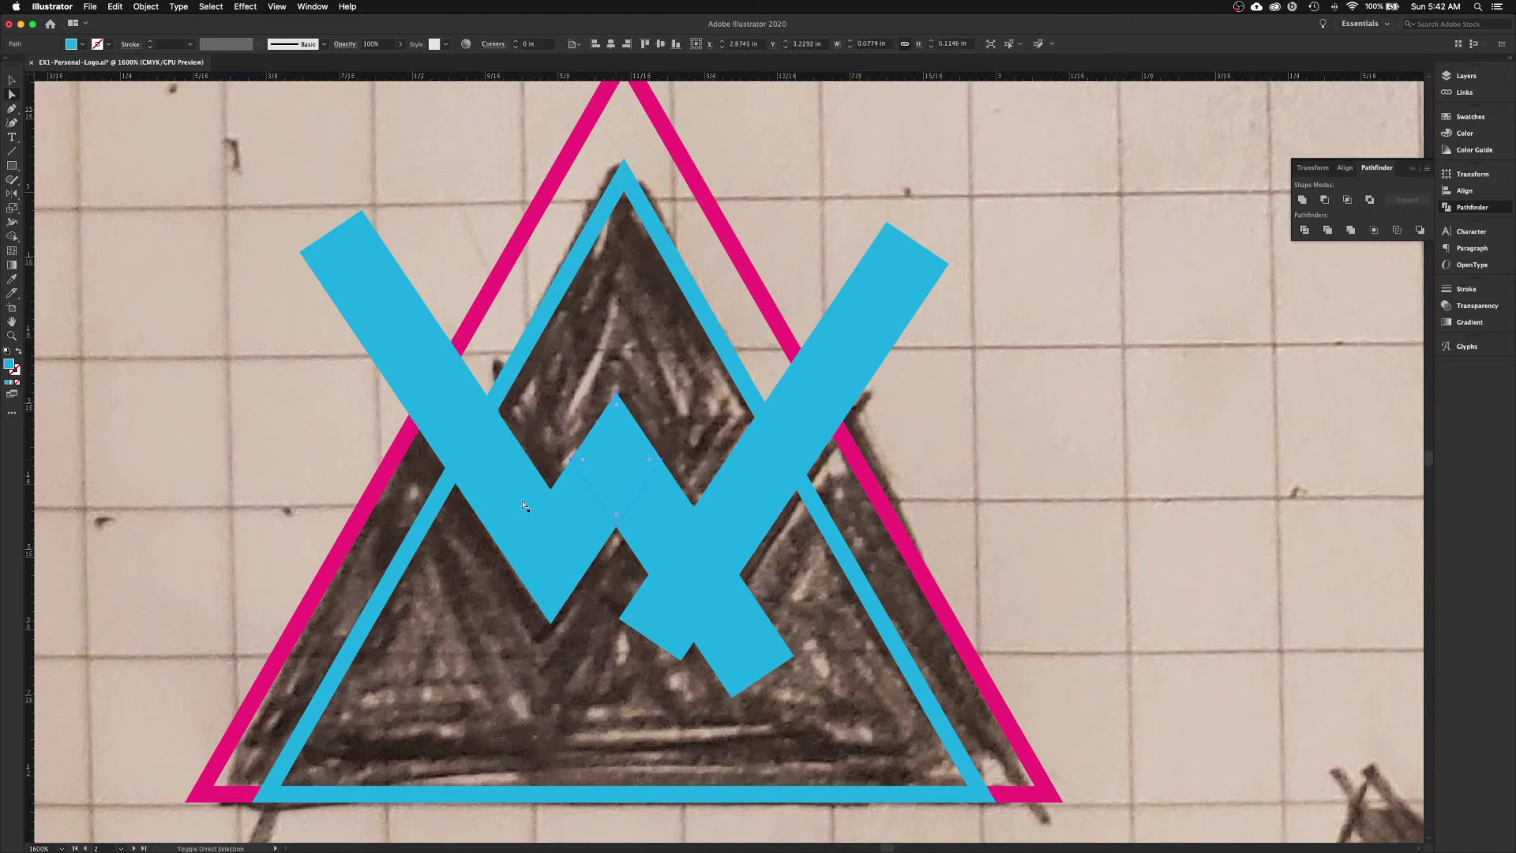
shift+click(543, 530)
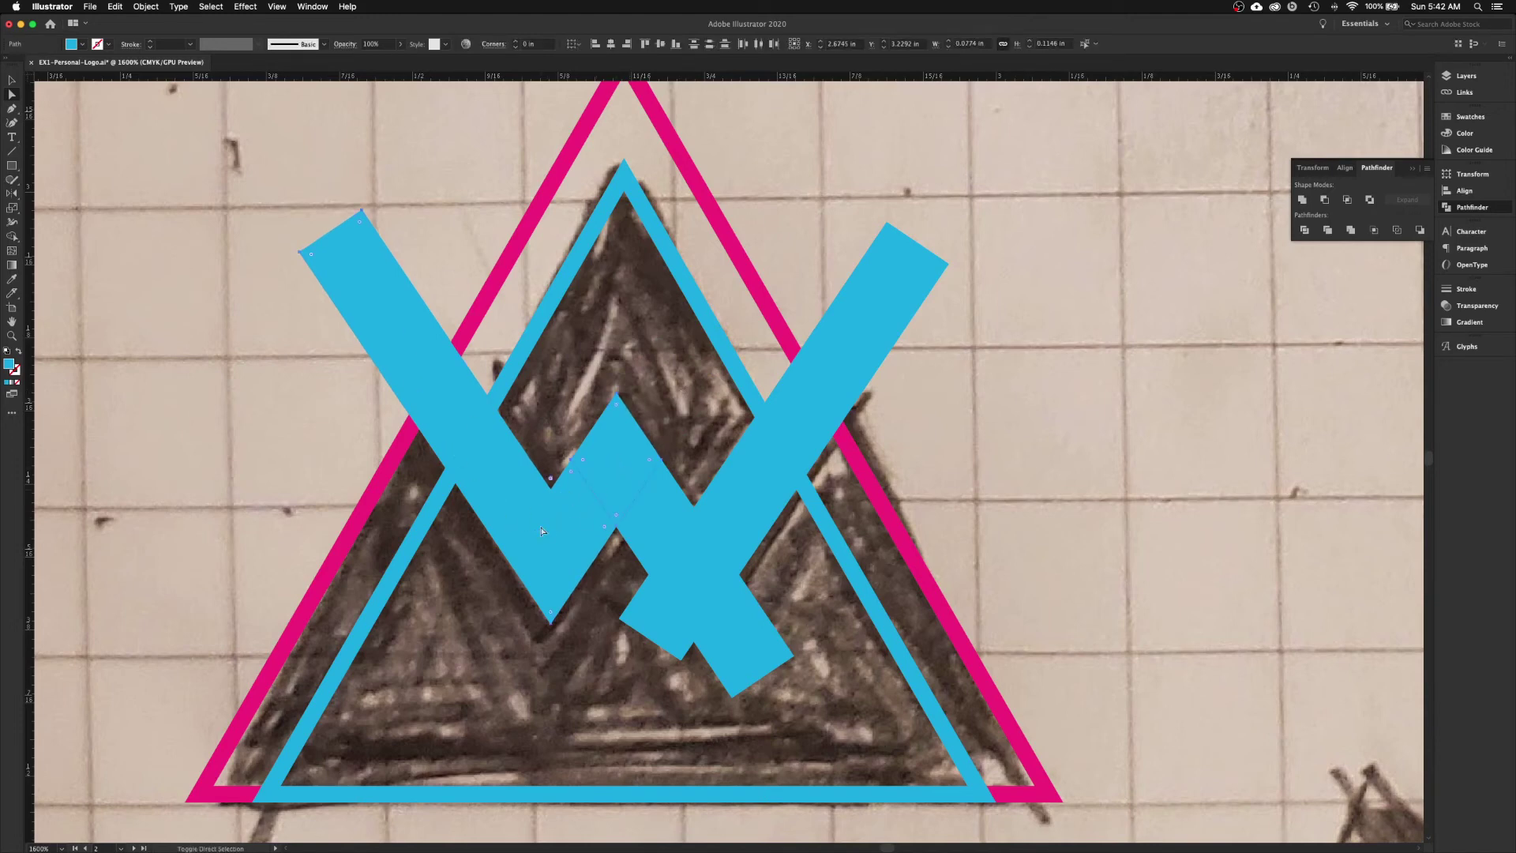
shift+click(669, 517)
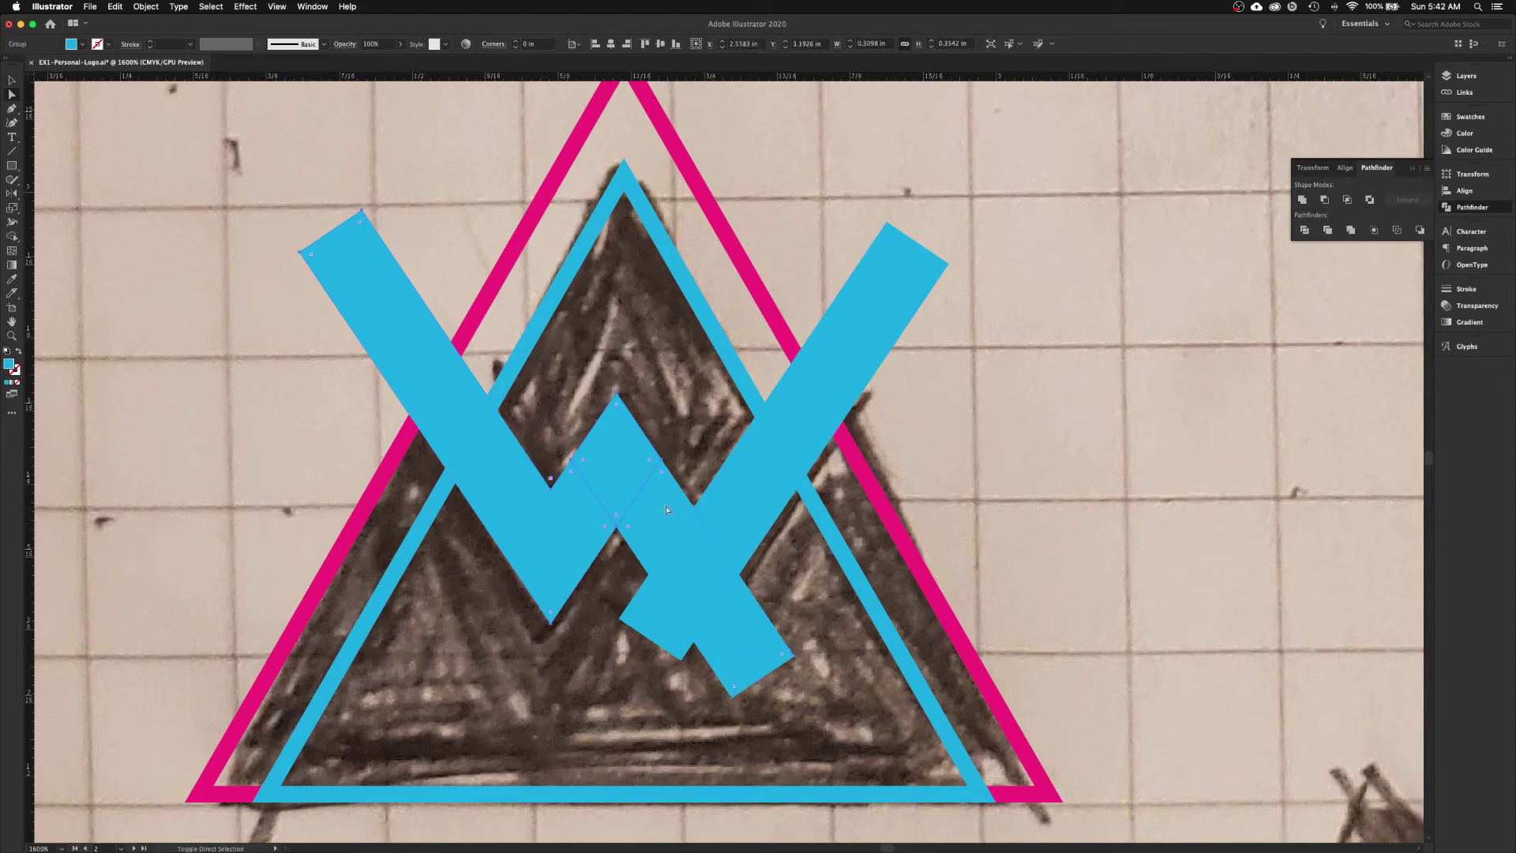
click(1303, 200)
- Remove the leftover anchor points along the edges of the united shape's middle peak and deselect the shape
key(minus)
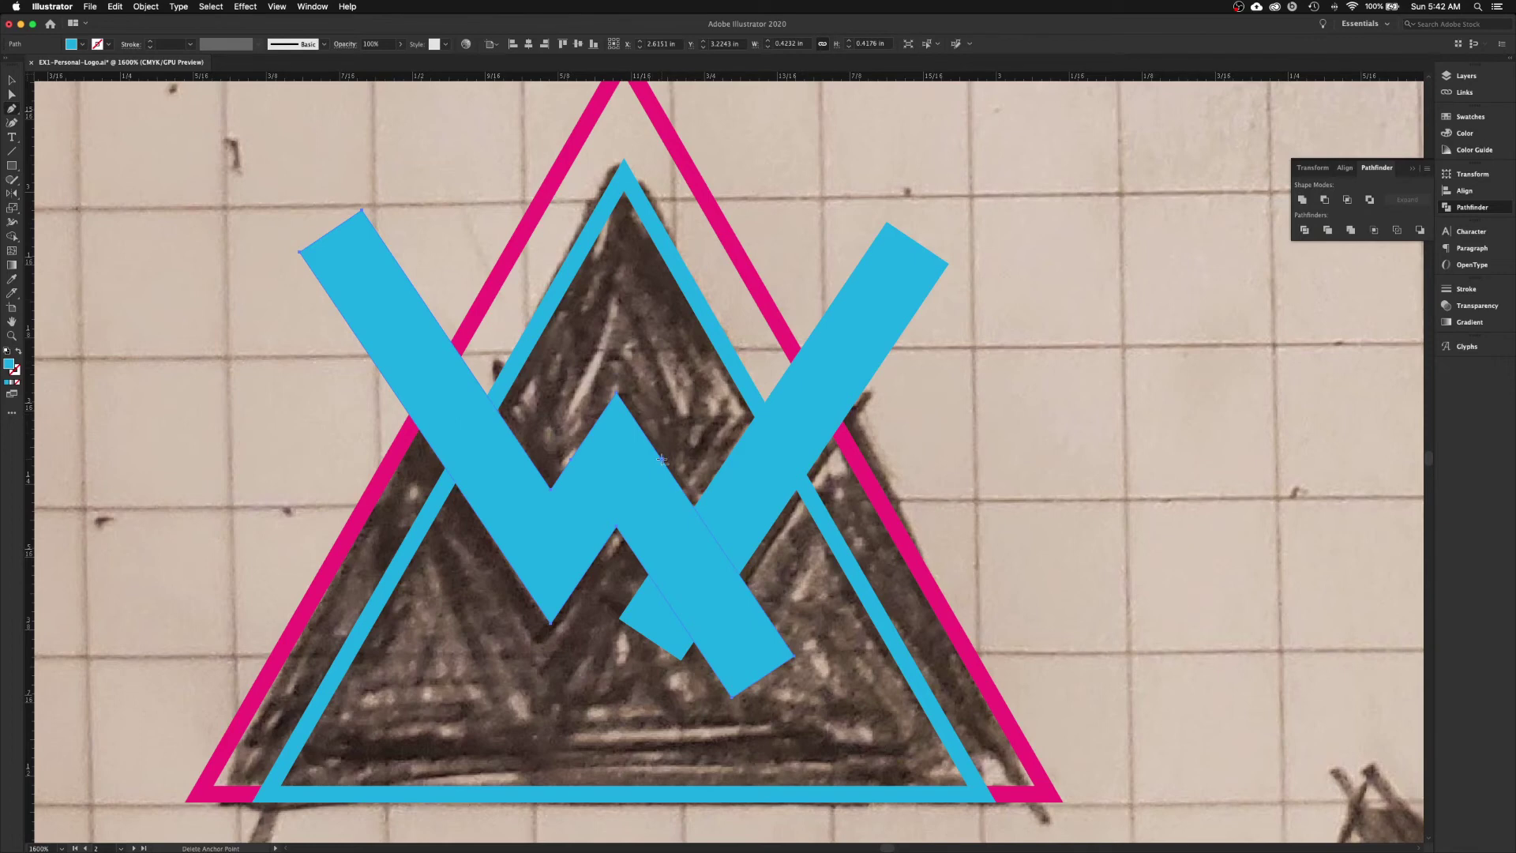
click(662, 460)
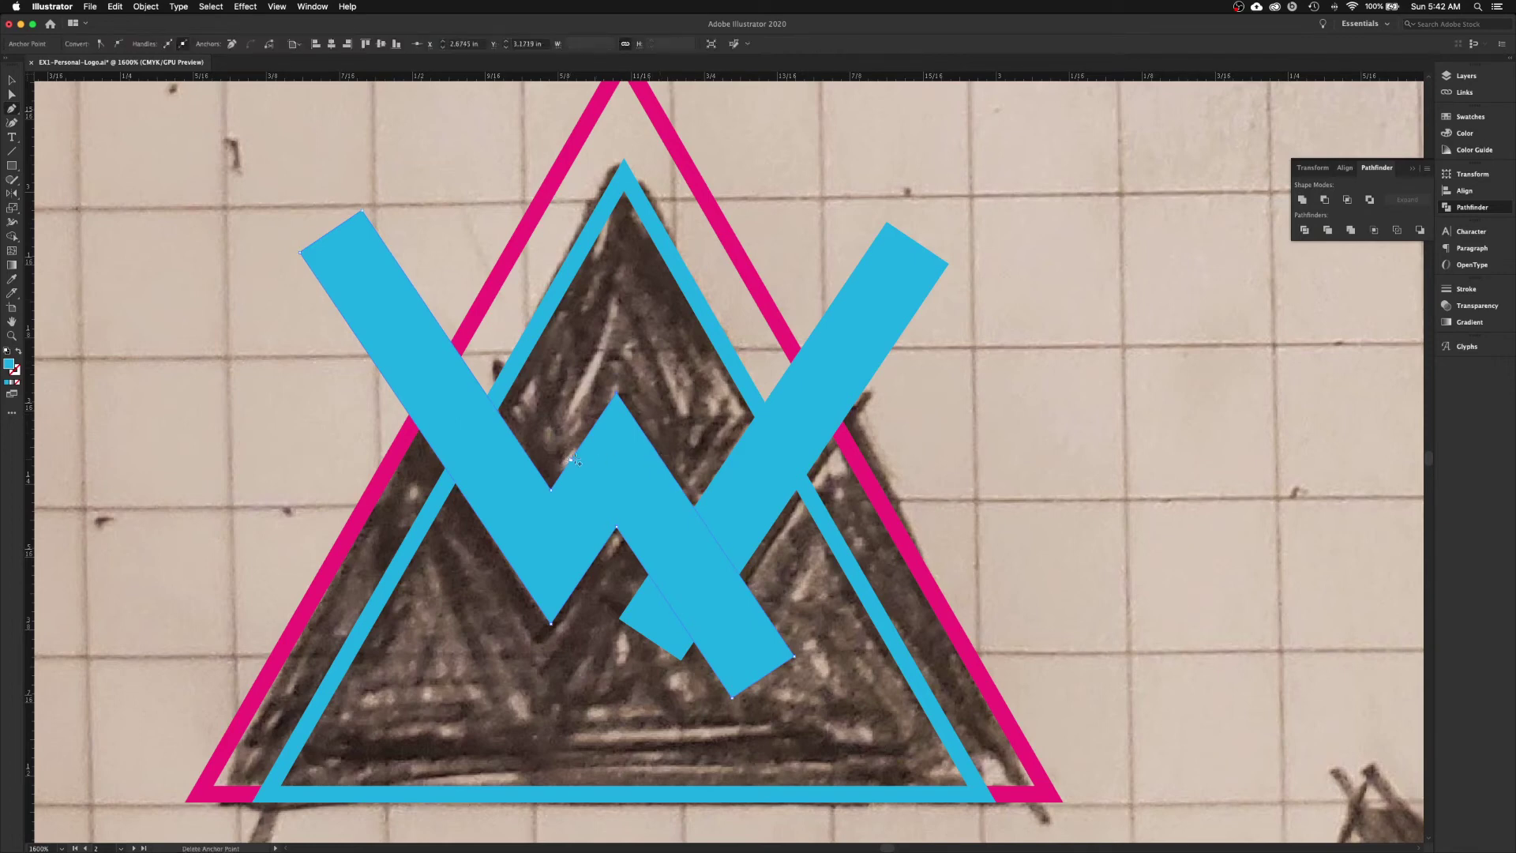
key(p)
key(super)
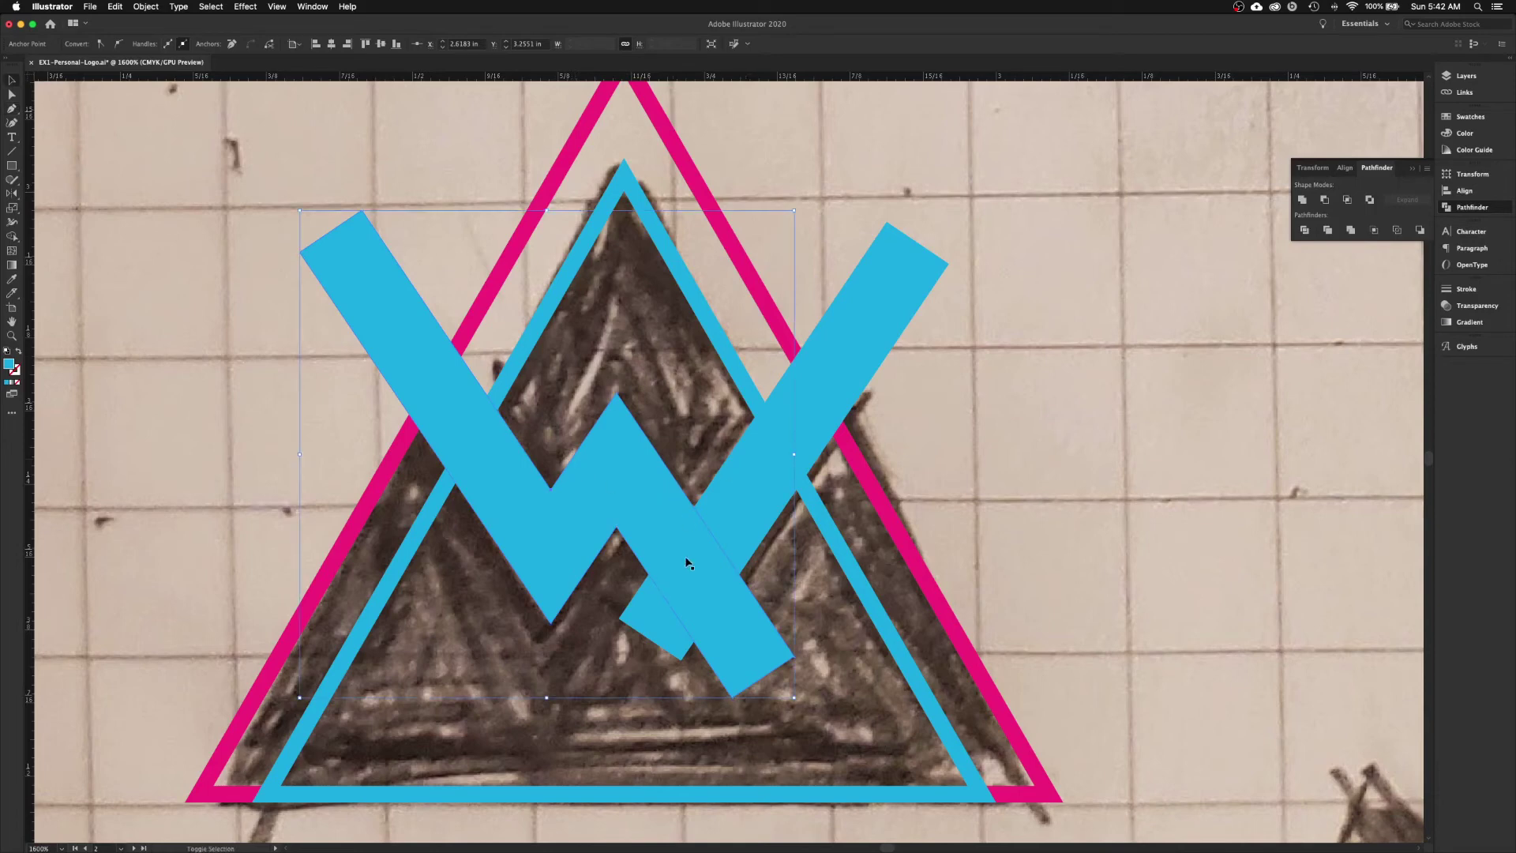
key(v)
click(892, 544)
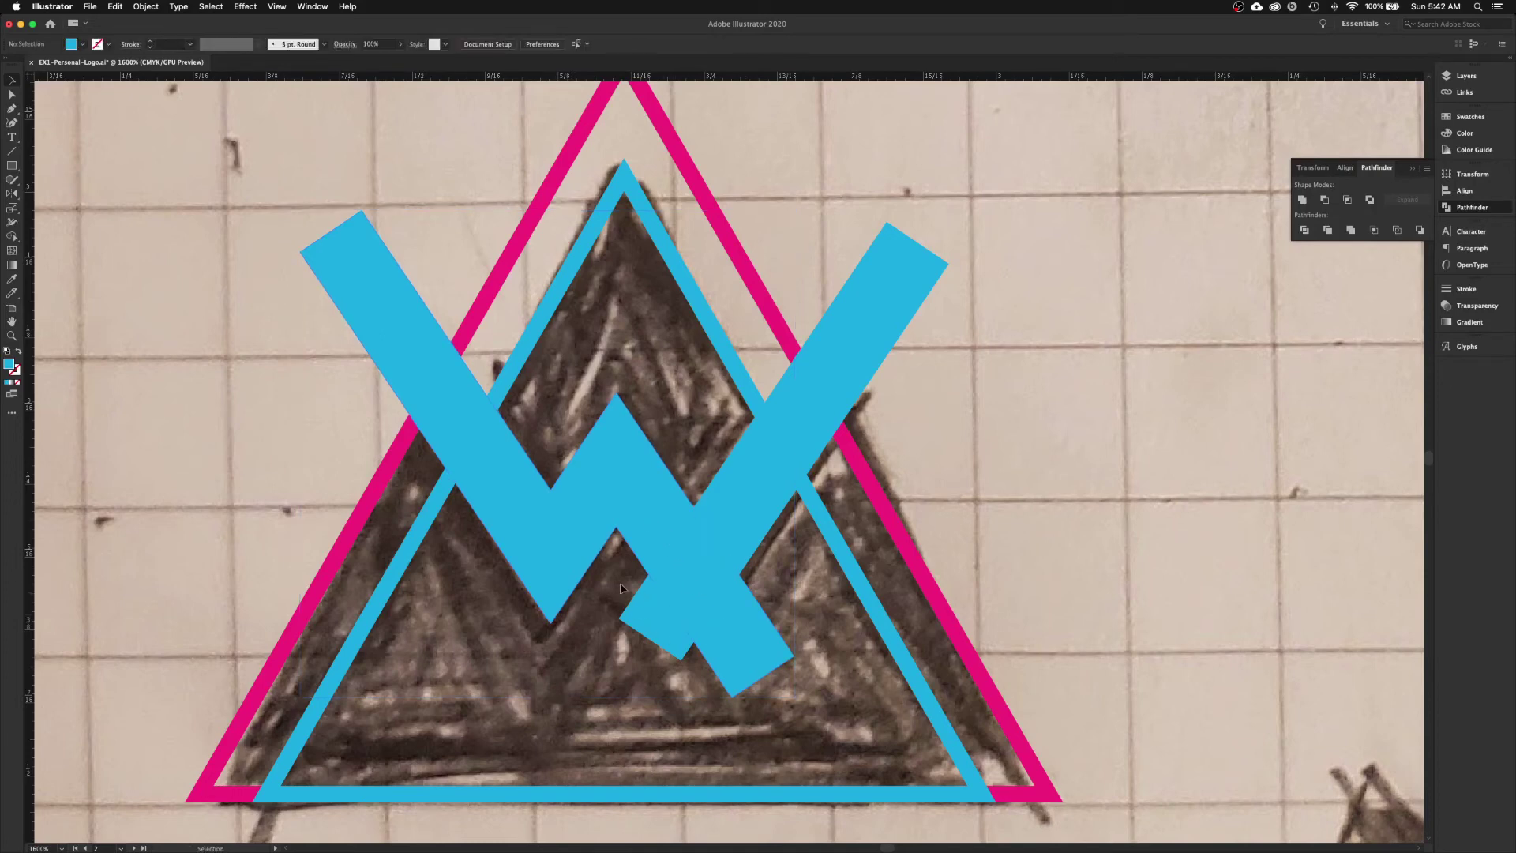
- Divide the united zigzag and the outer right bar crossing it with Pathfinder
click(623, 491)
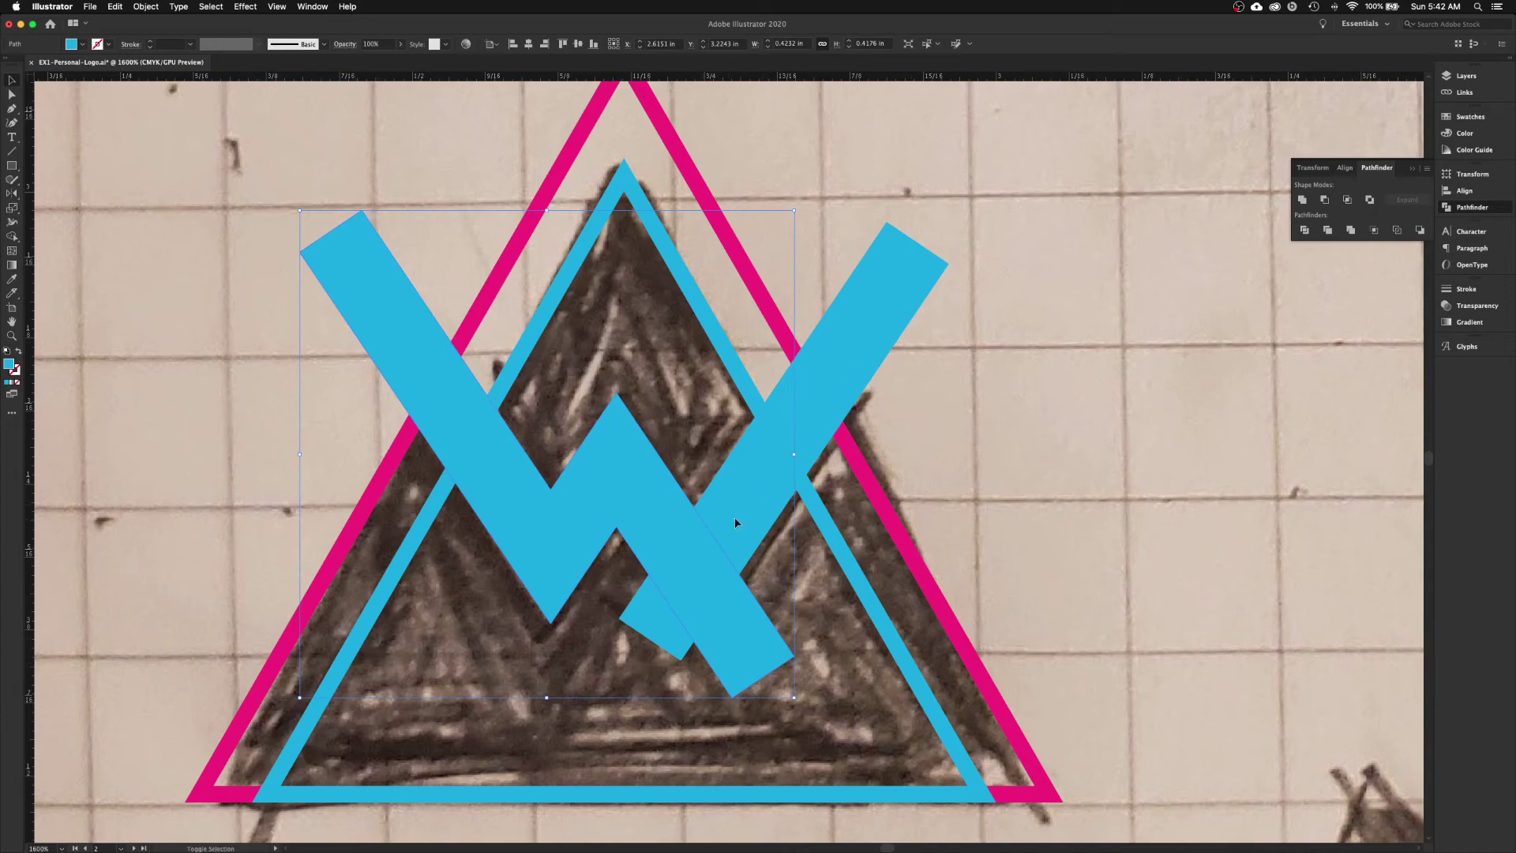
shift+click(748, 498)
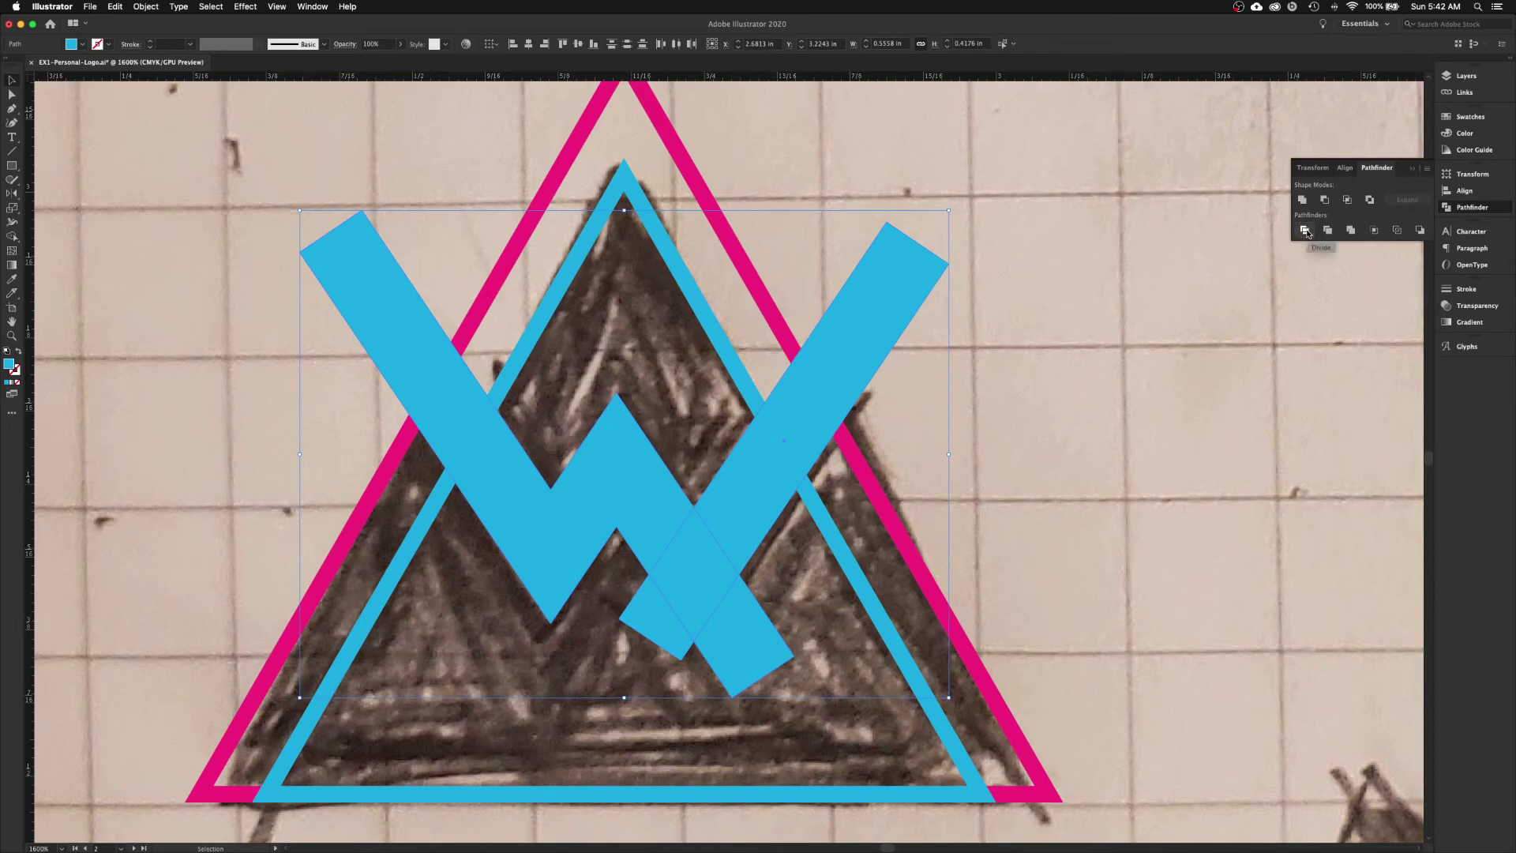
click(1306, 231)
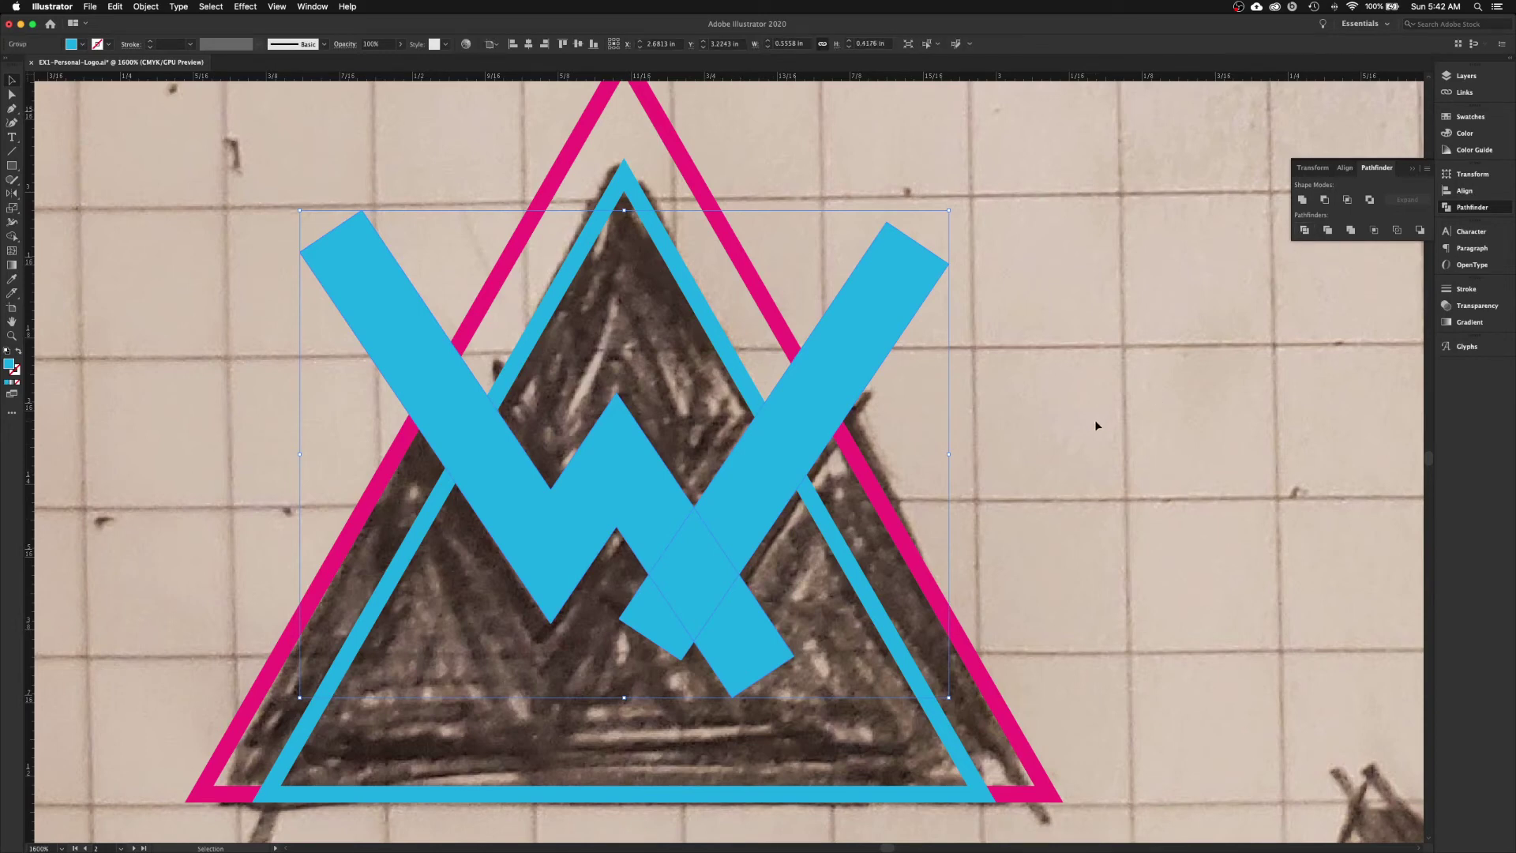
- Delete the two divided end pieces sticking out below the right crossing to leave a pointed lower tip
key(a)
click(1060, 466)
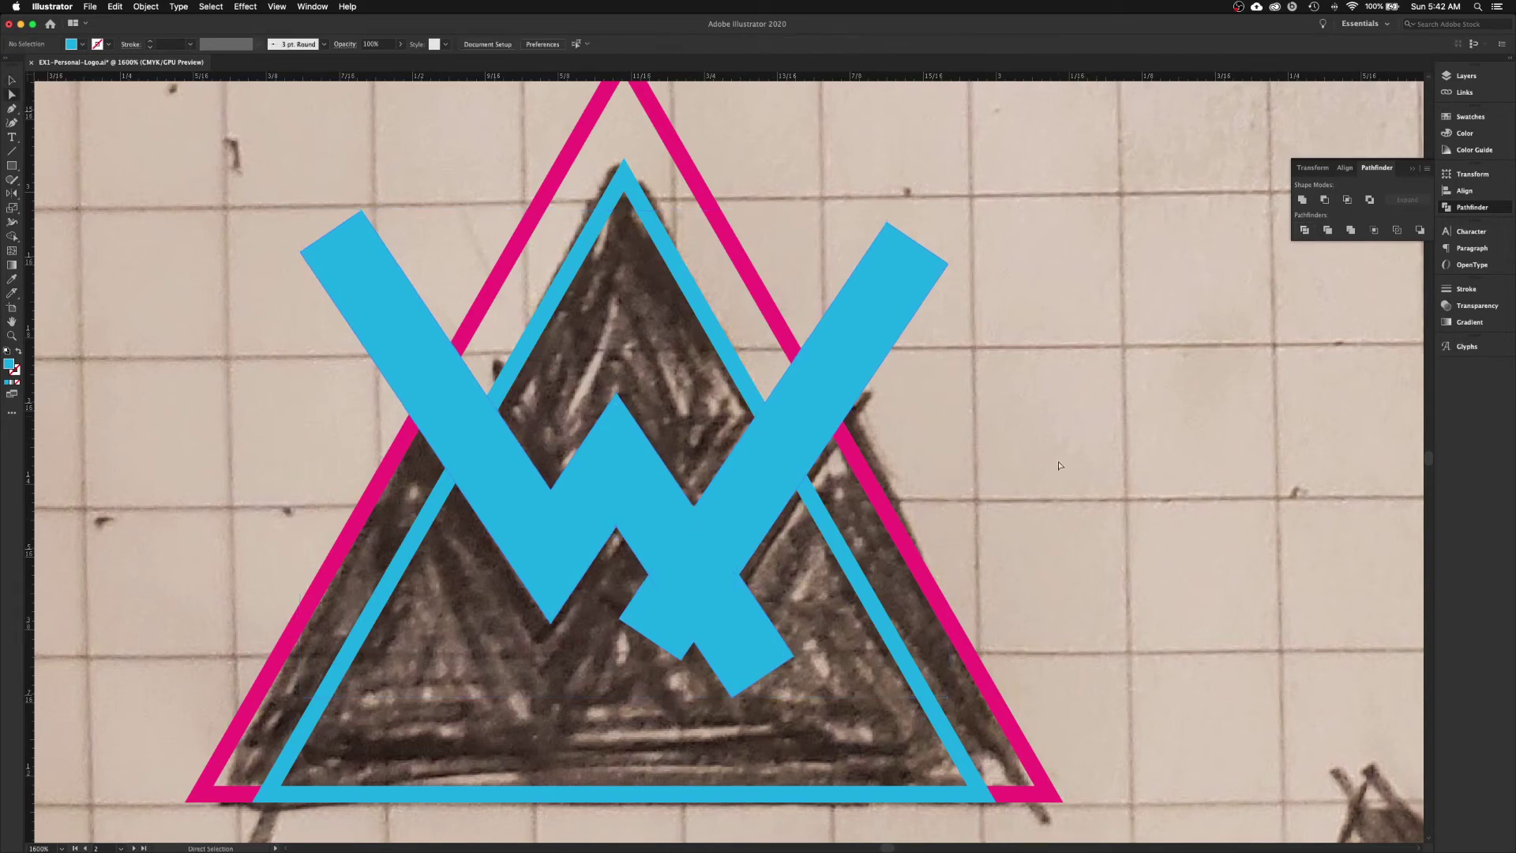
click(749, 638)
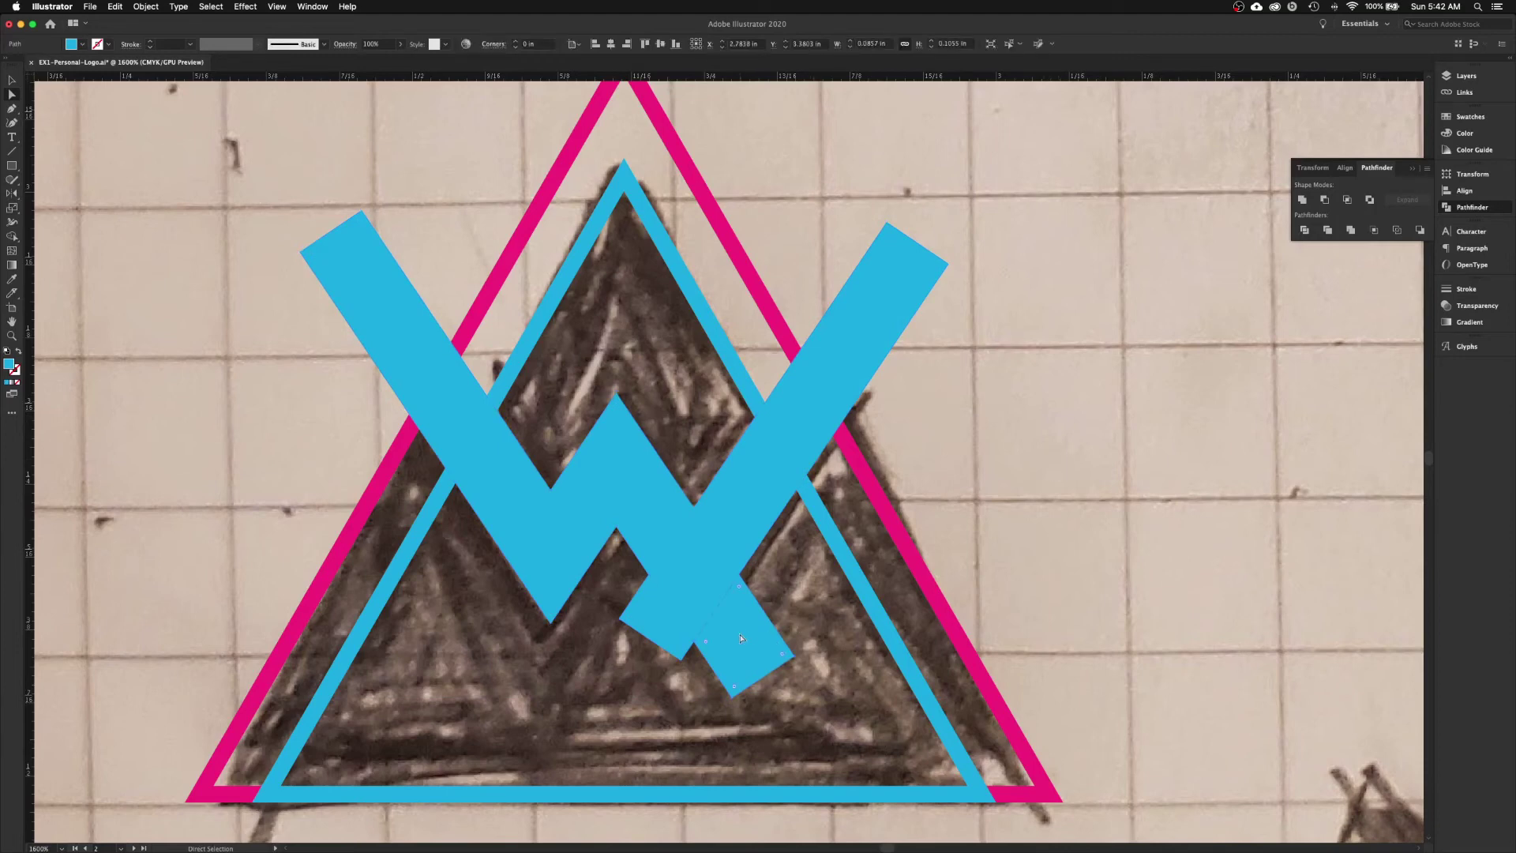
key(Delete)
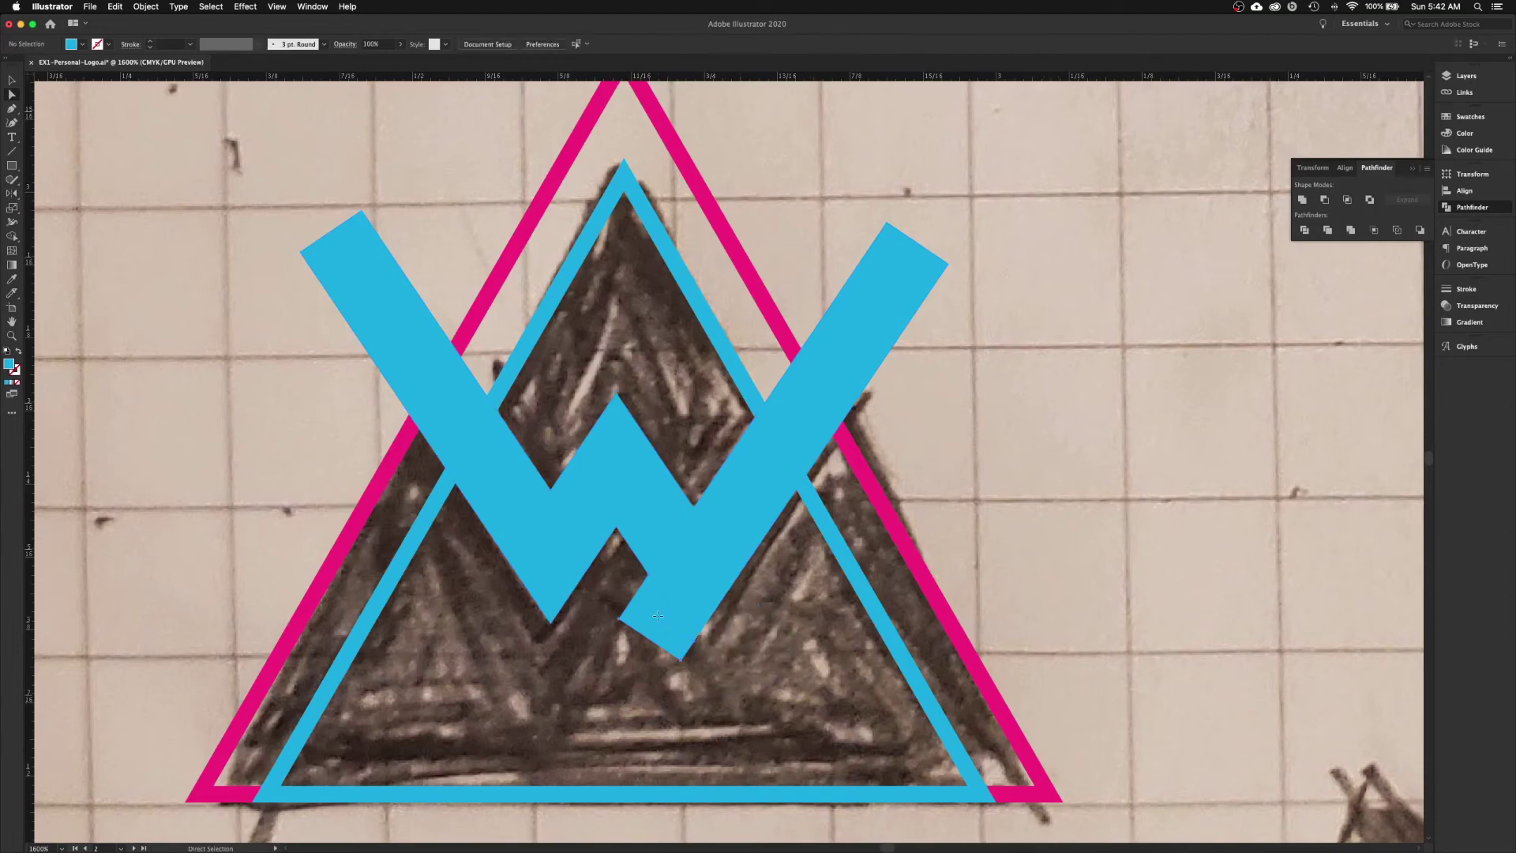
click(661, 620)
key(Delete)
- Unite the right crossing diamond, the right arm and the rest of the zigzag into one W with Pathfinder
click(698, 577)
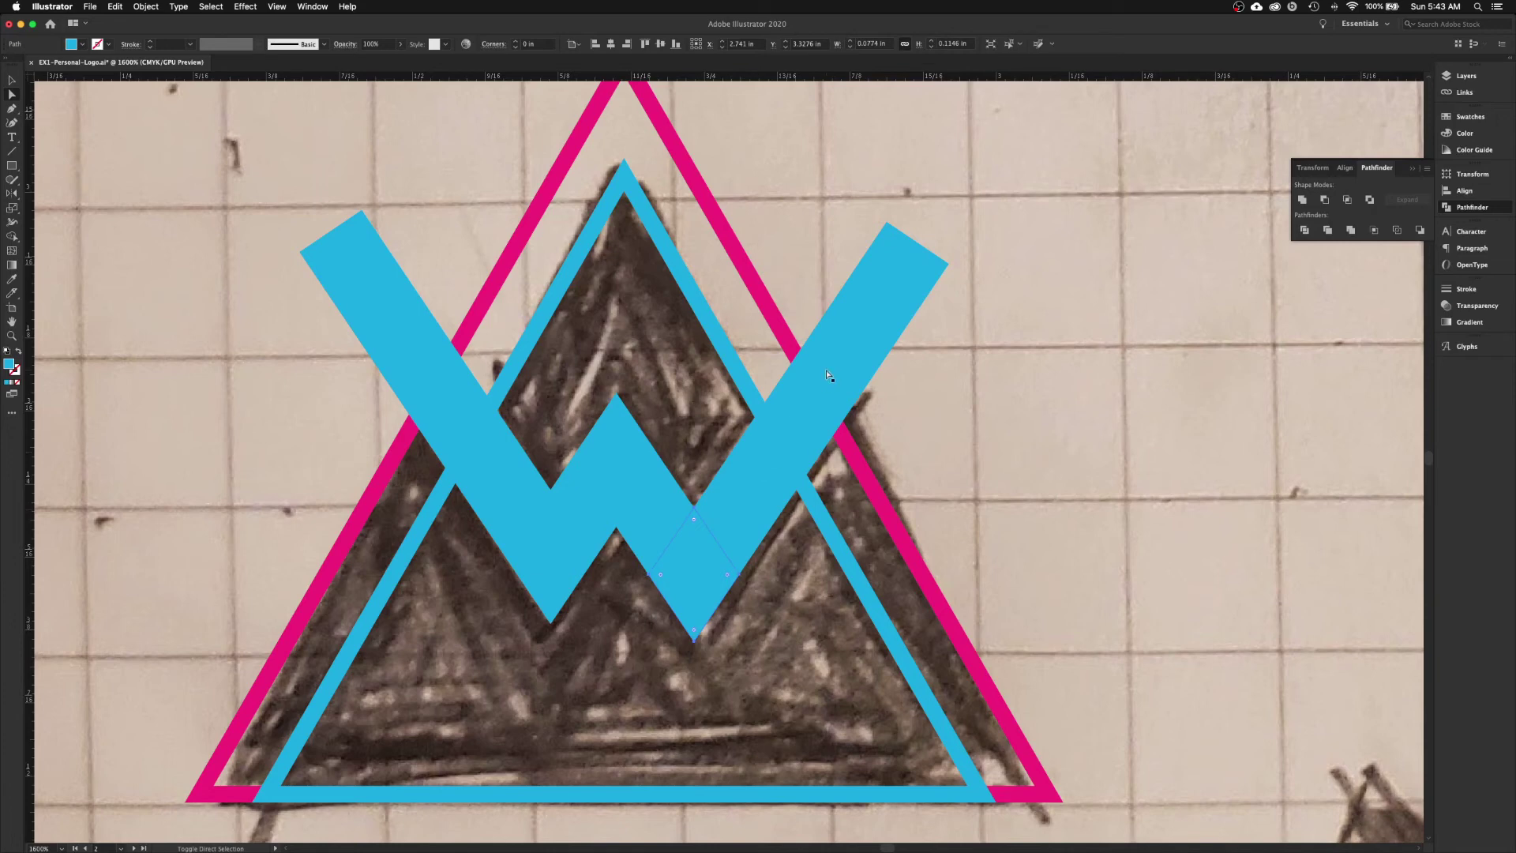
shift+click(797, 449)
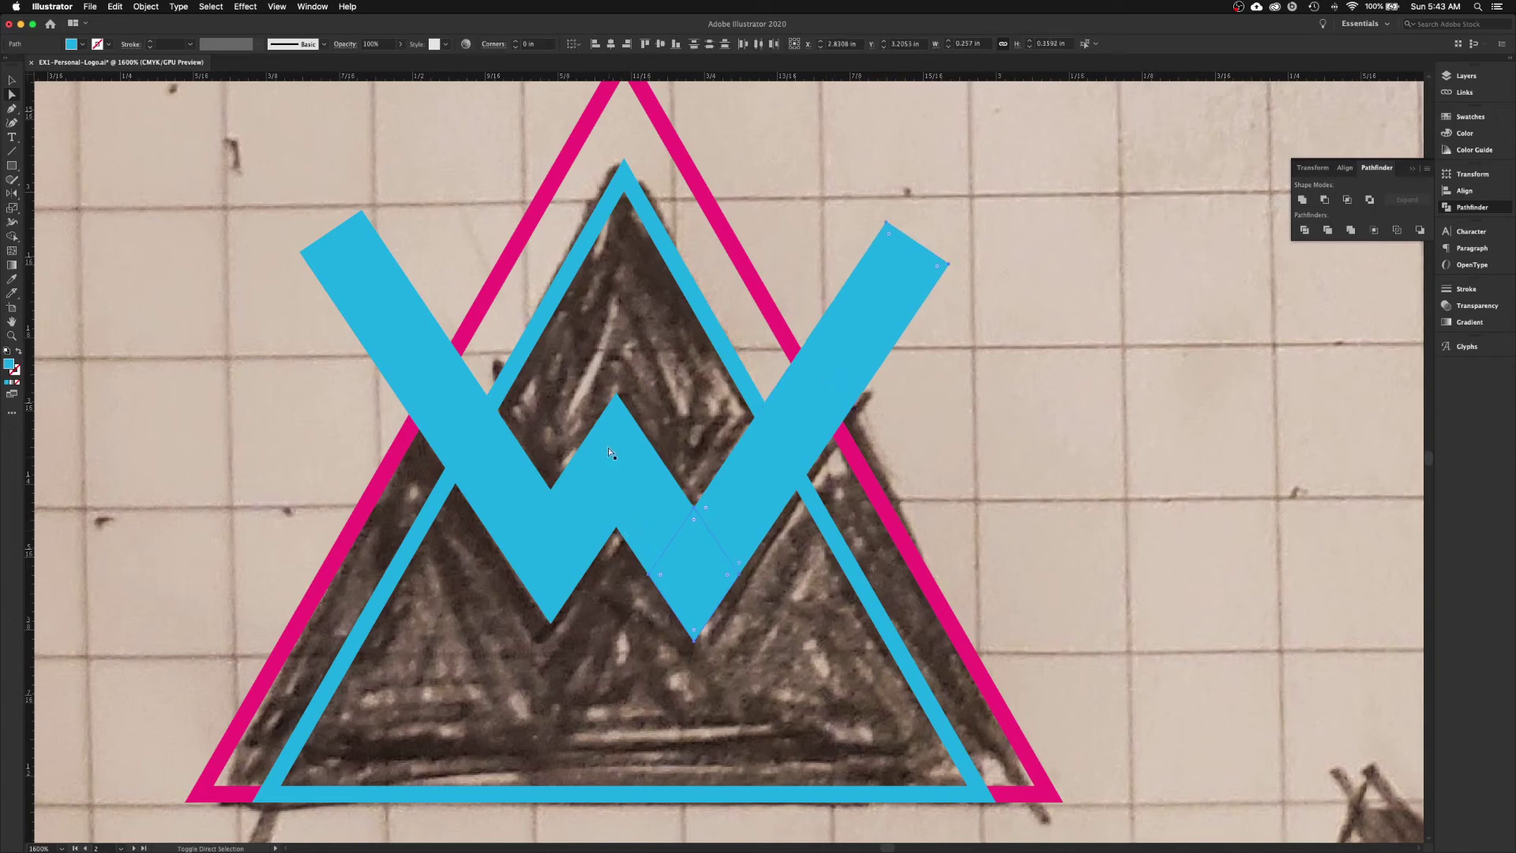
shift+click(646, 483)
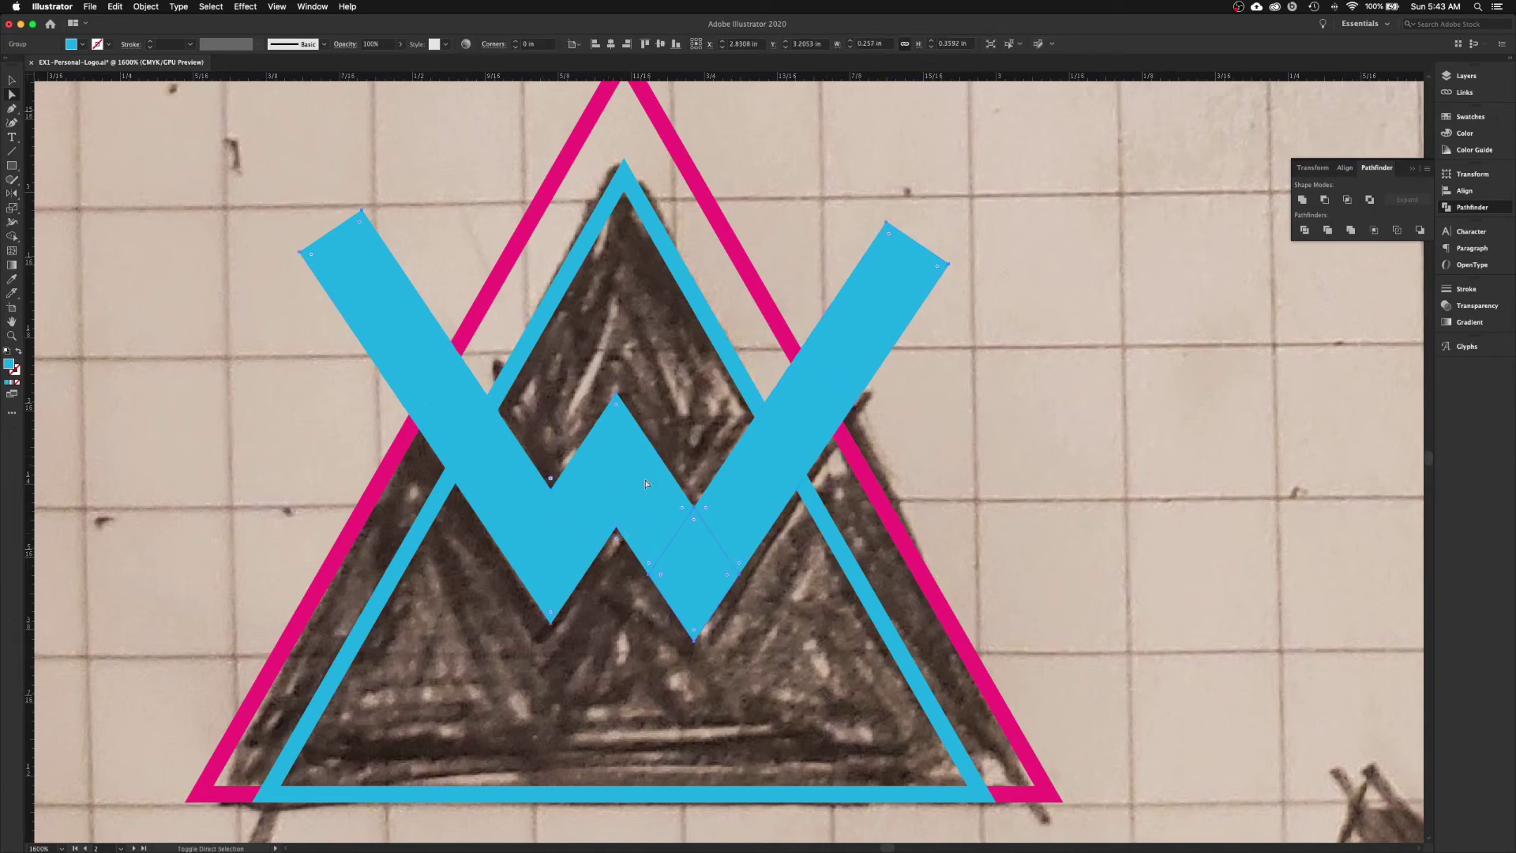
click(1303, 201)
- Remove the leftover anchor points along the edges of the W's right lower tip
key(p)
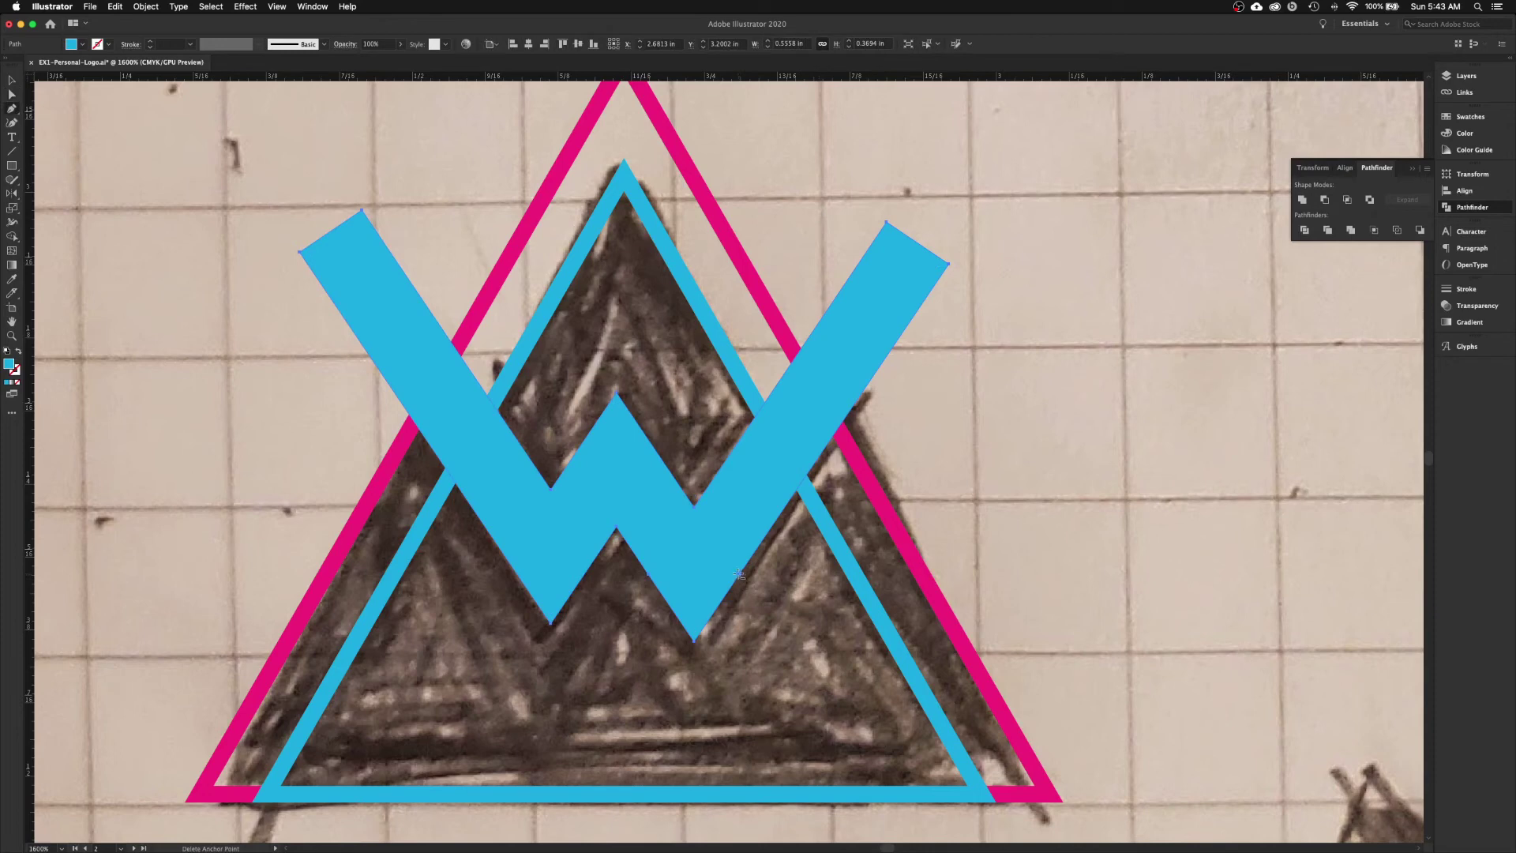
click(648, 575)
key(v)
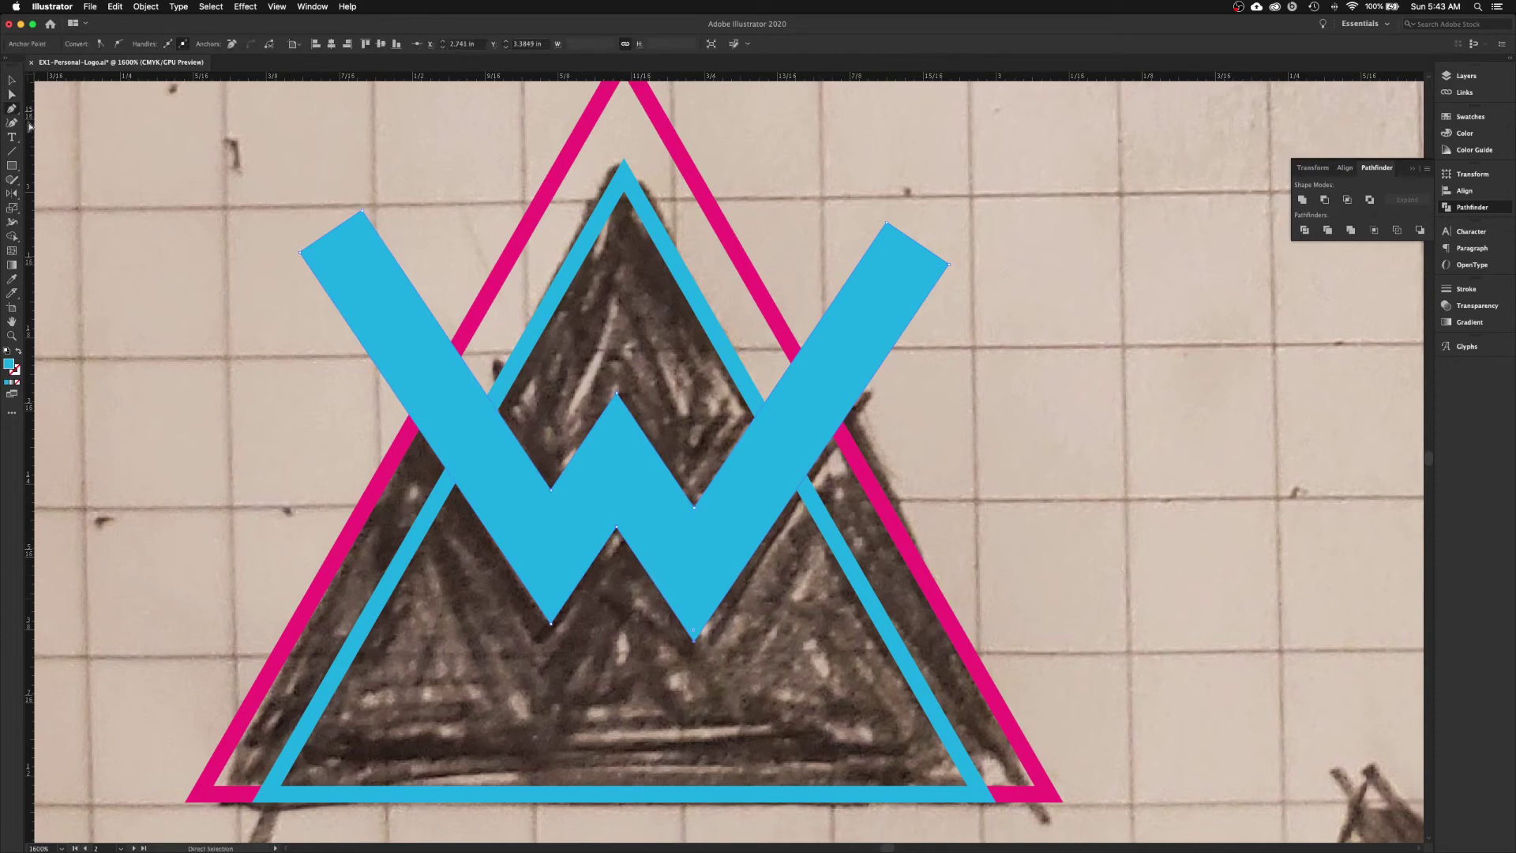
click(143, 437)
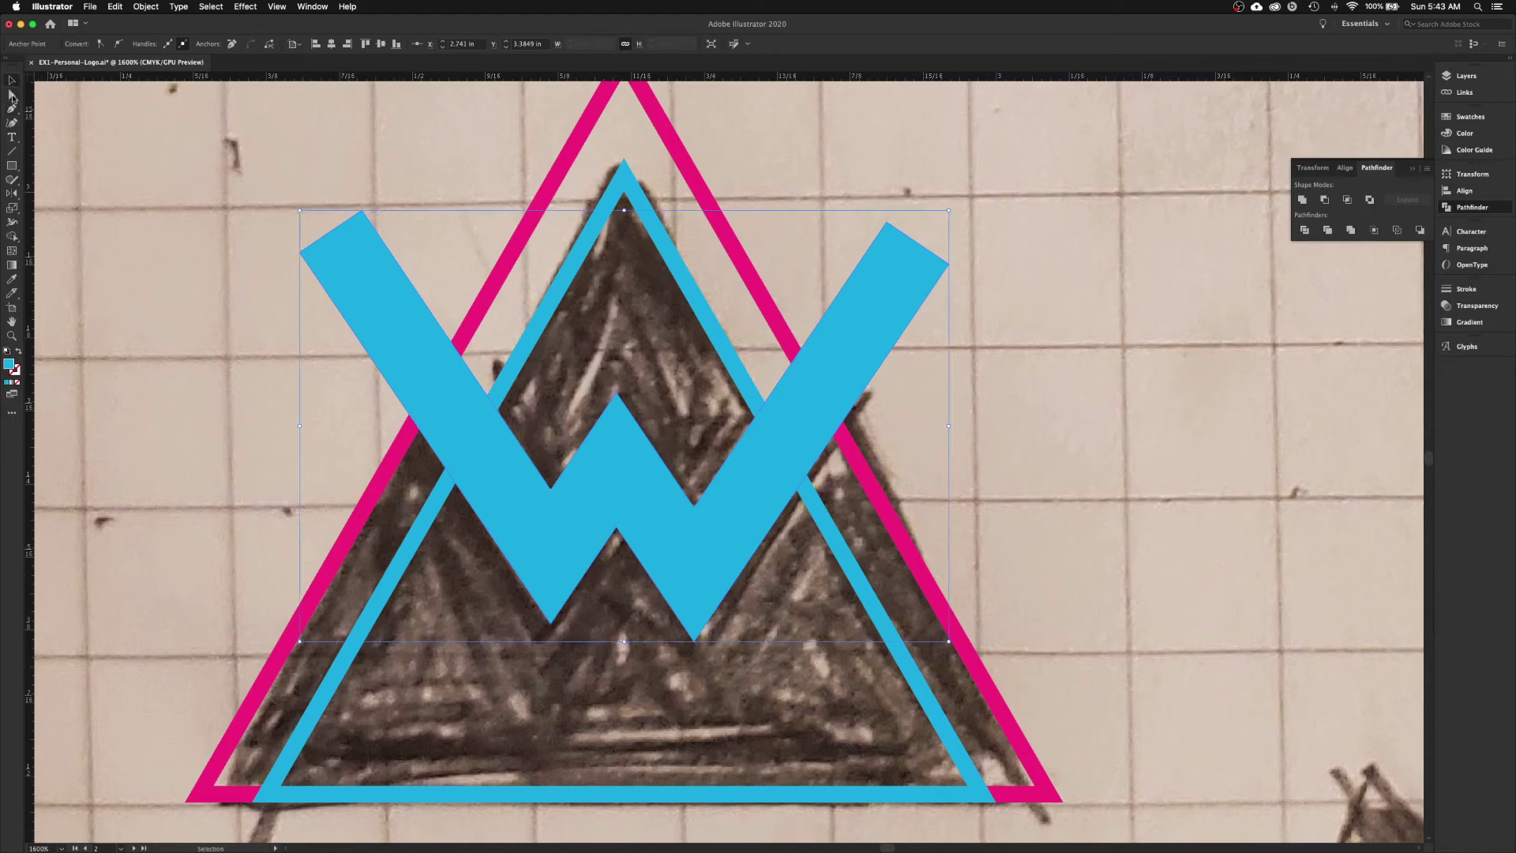
- Copy the W shape and subtract it from the inner blue triangle with Pathfinder's Minus Front
click(553, 534)
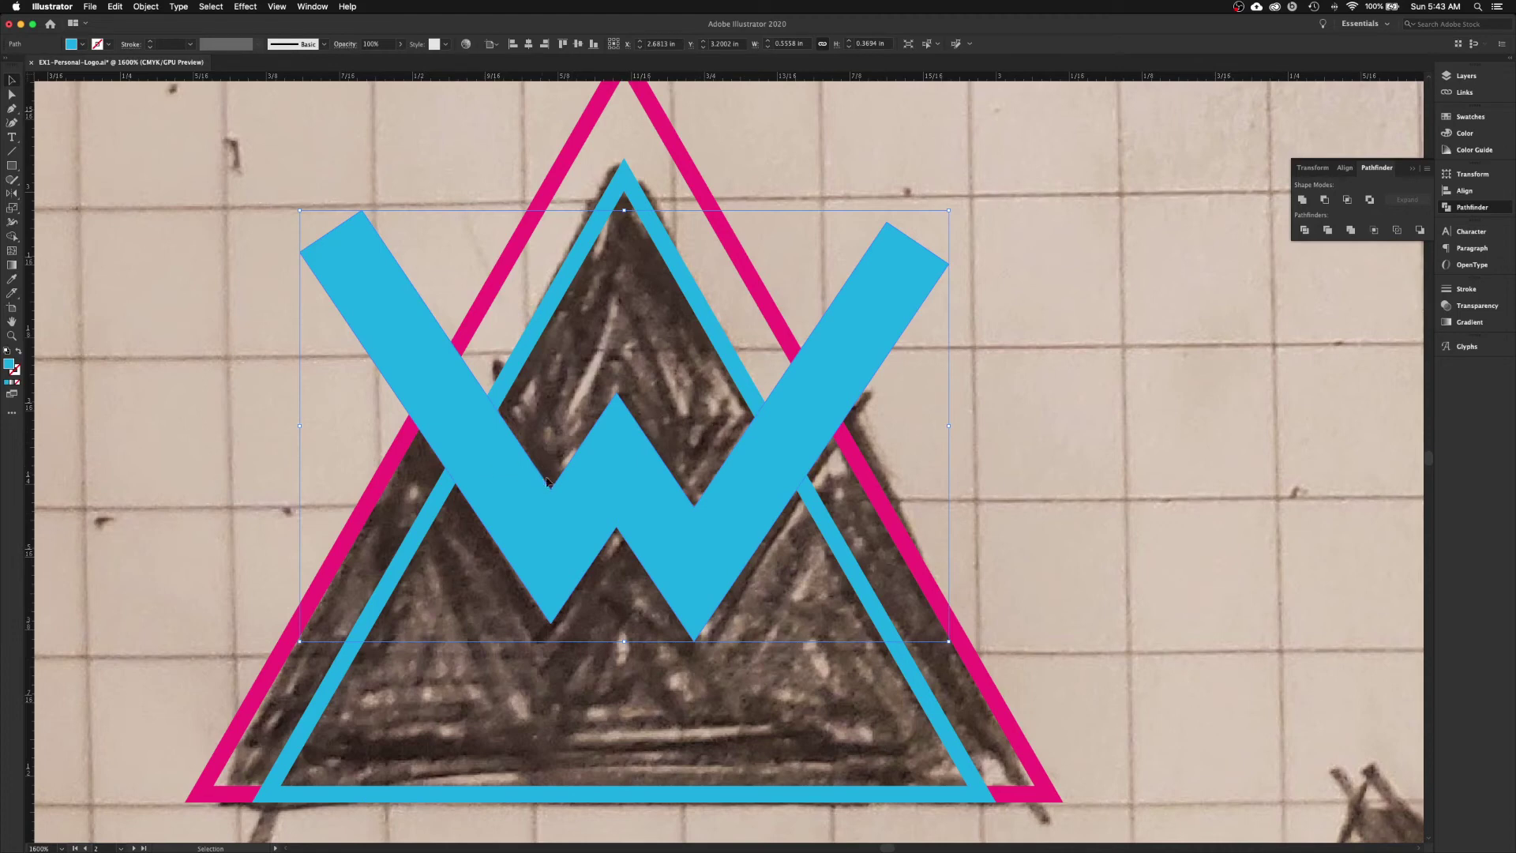
click(205, 472)
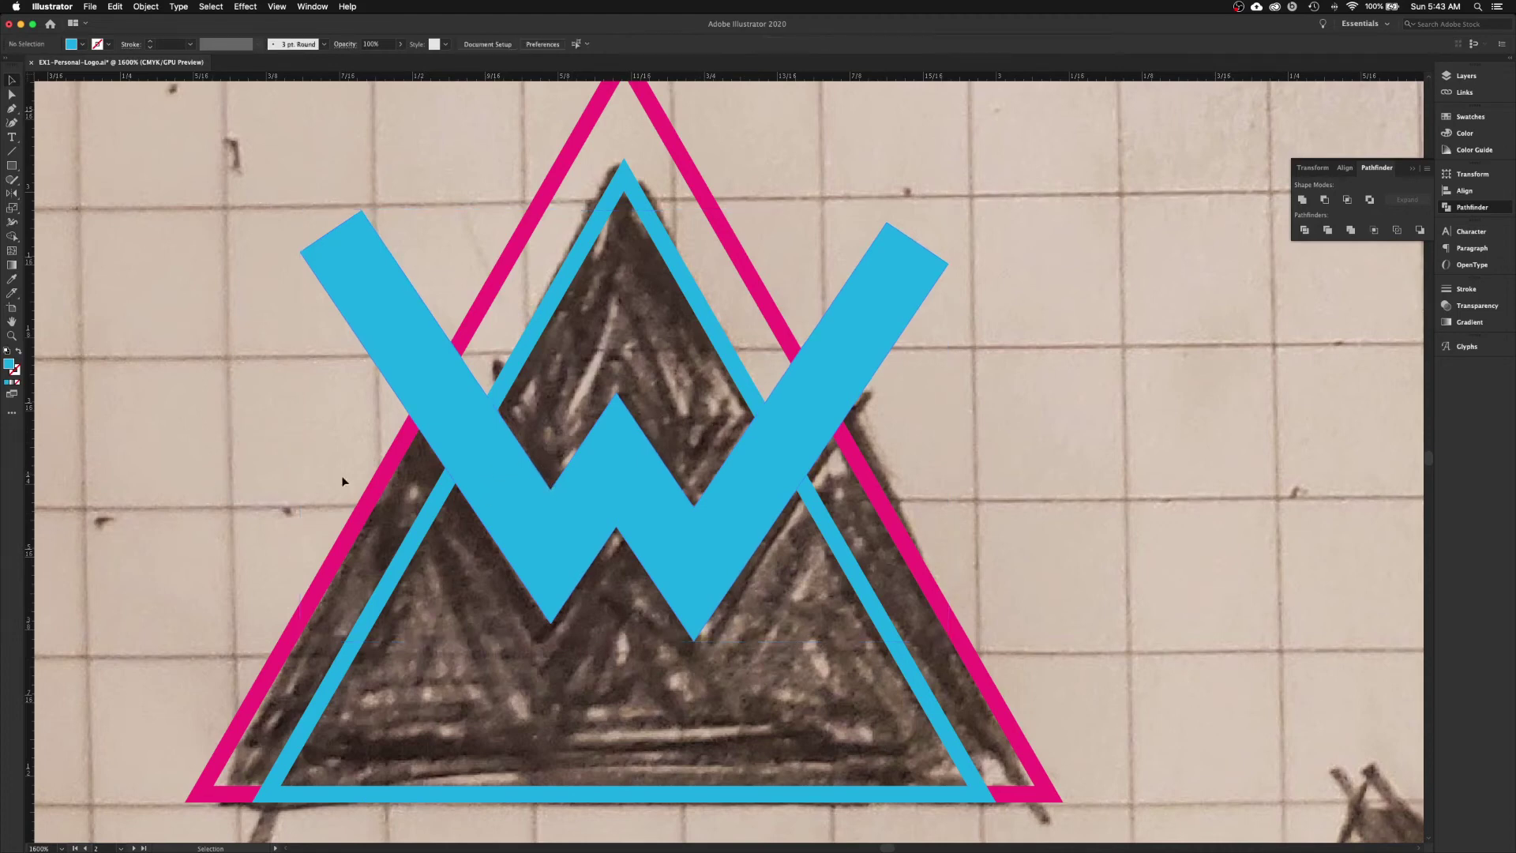
click(367, 283)
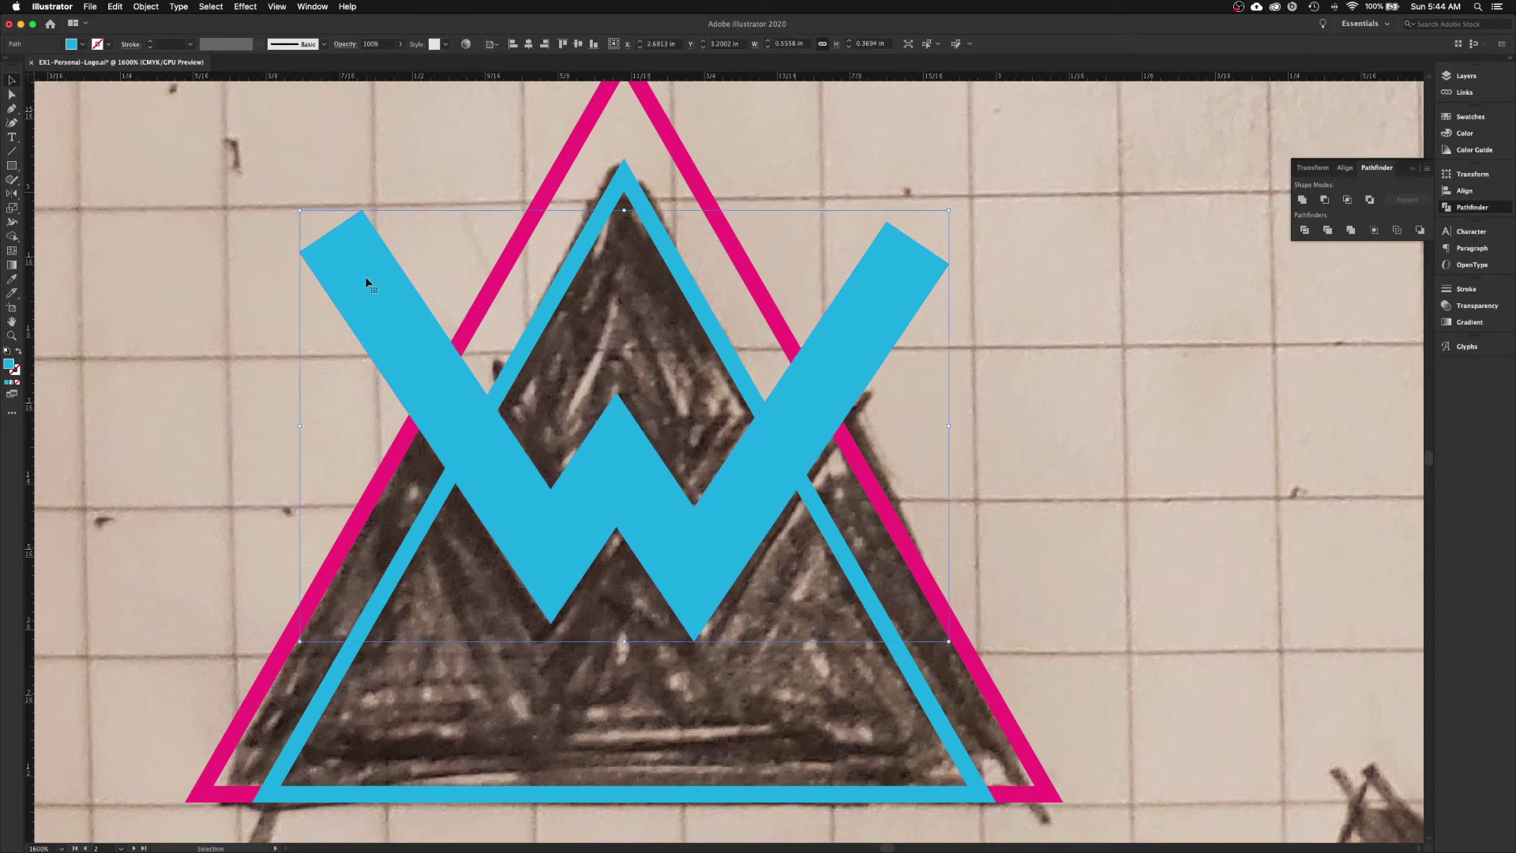
key(a)
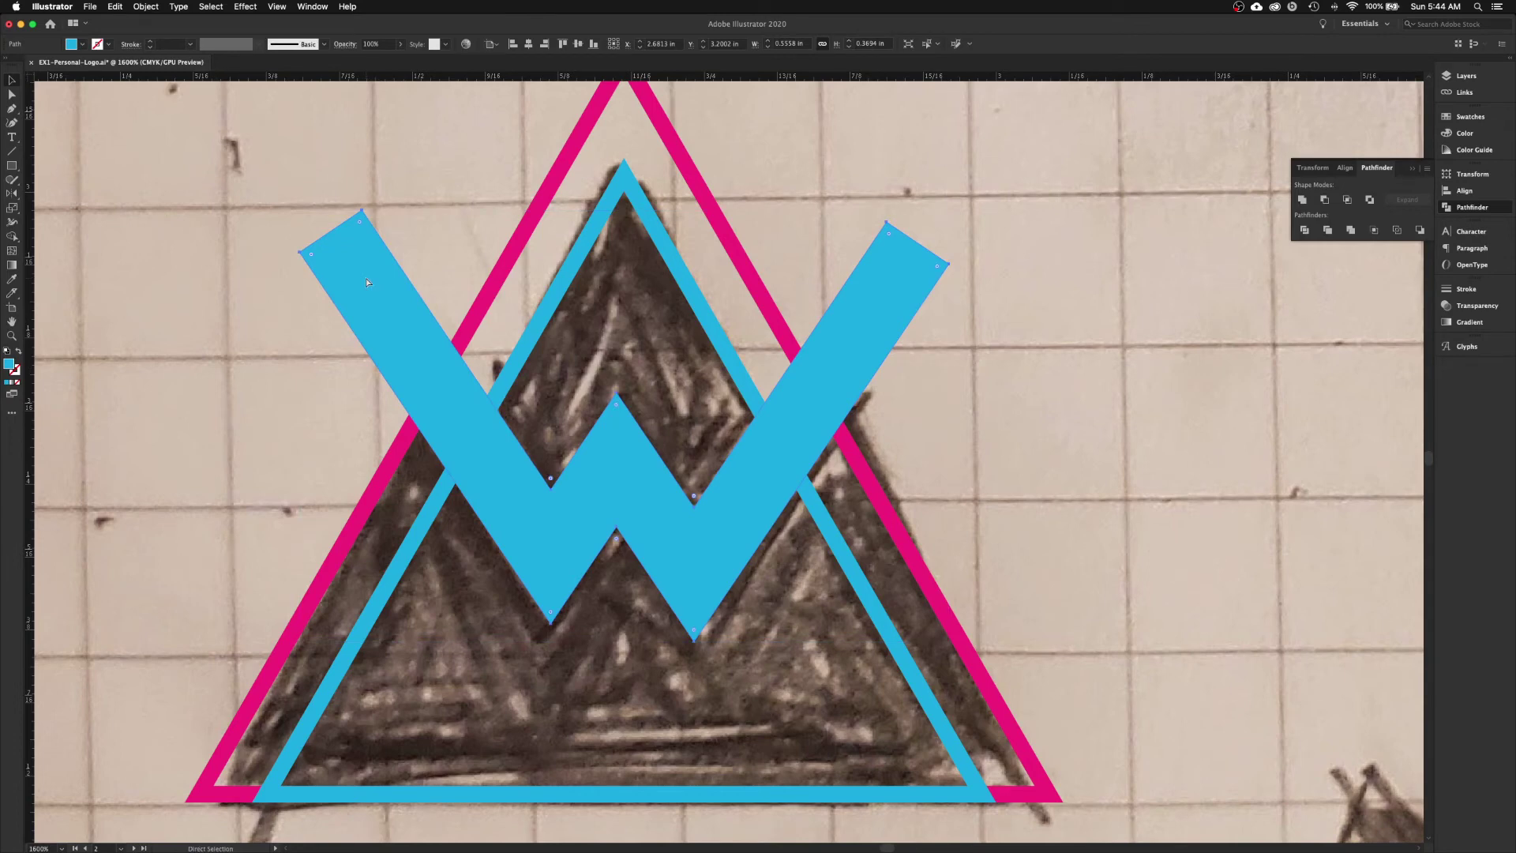
key(v)
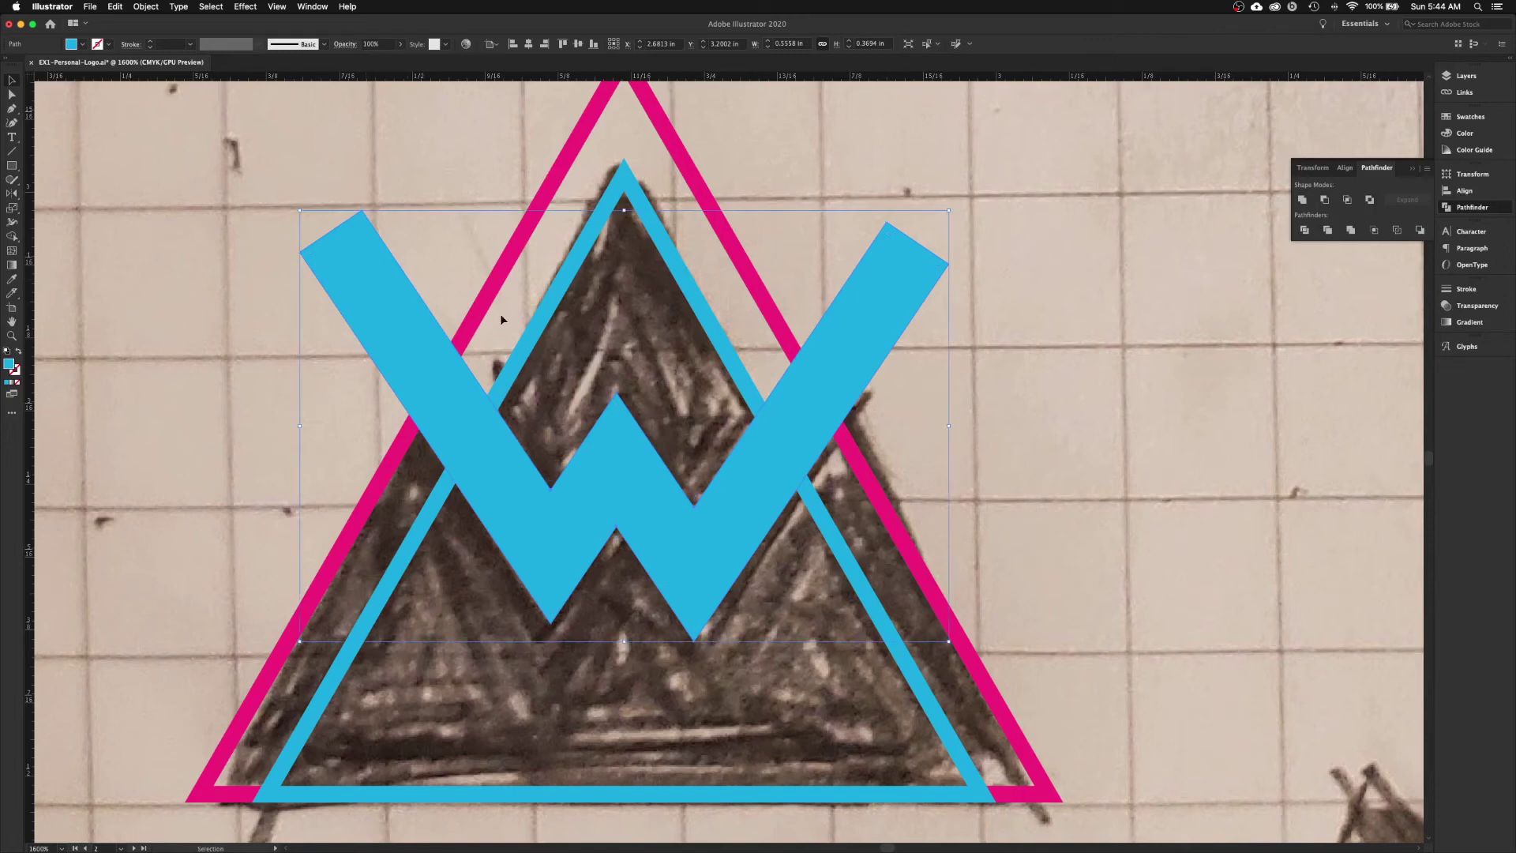
shift+click(553, 308)
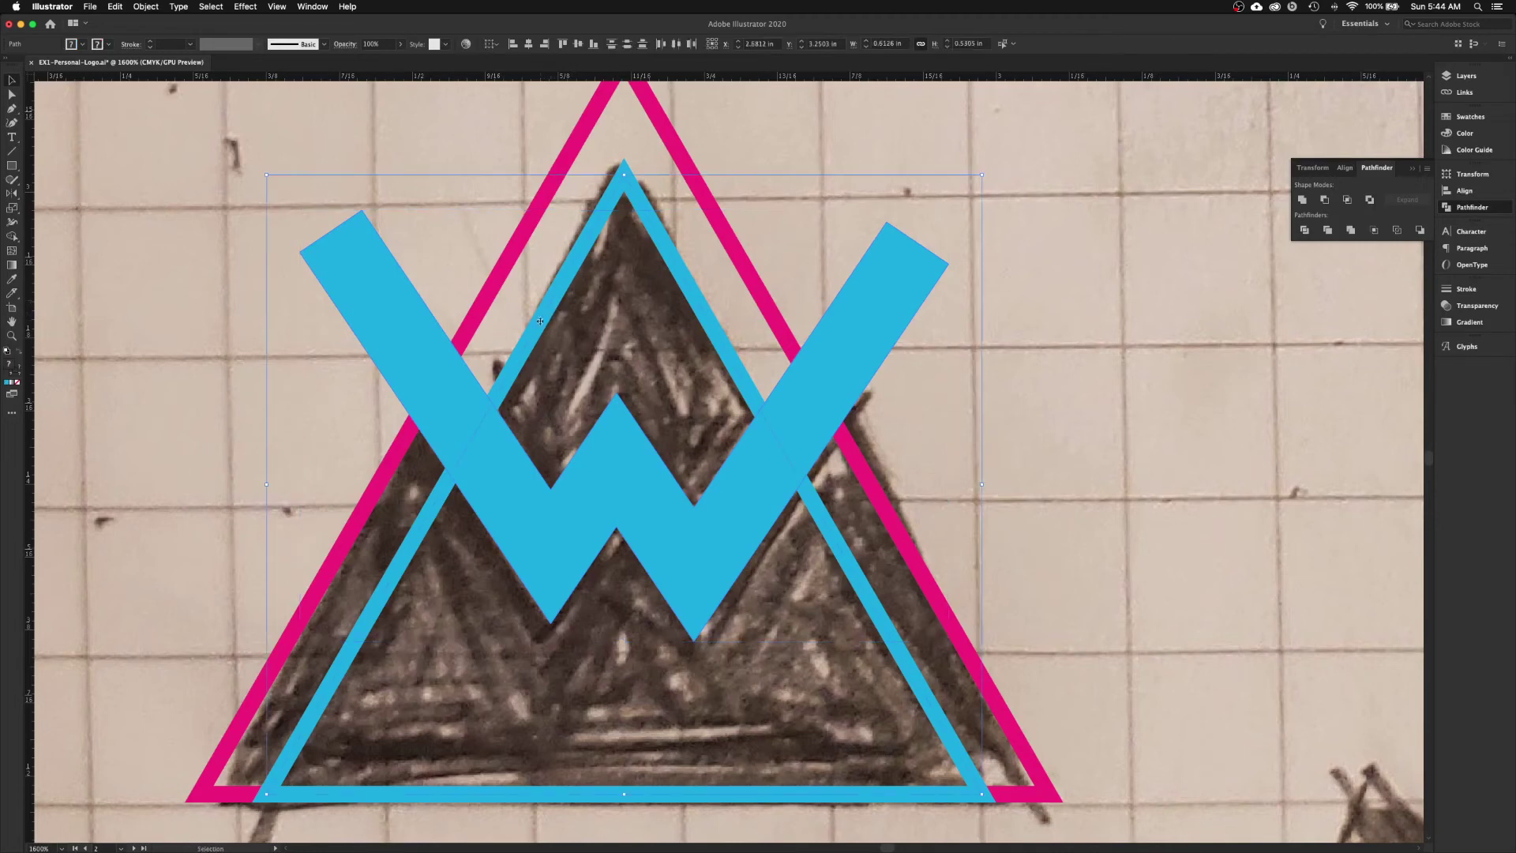
click(1325, 200)
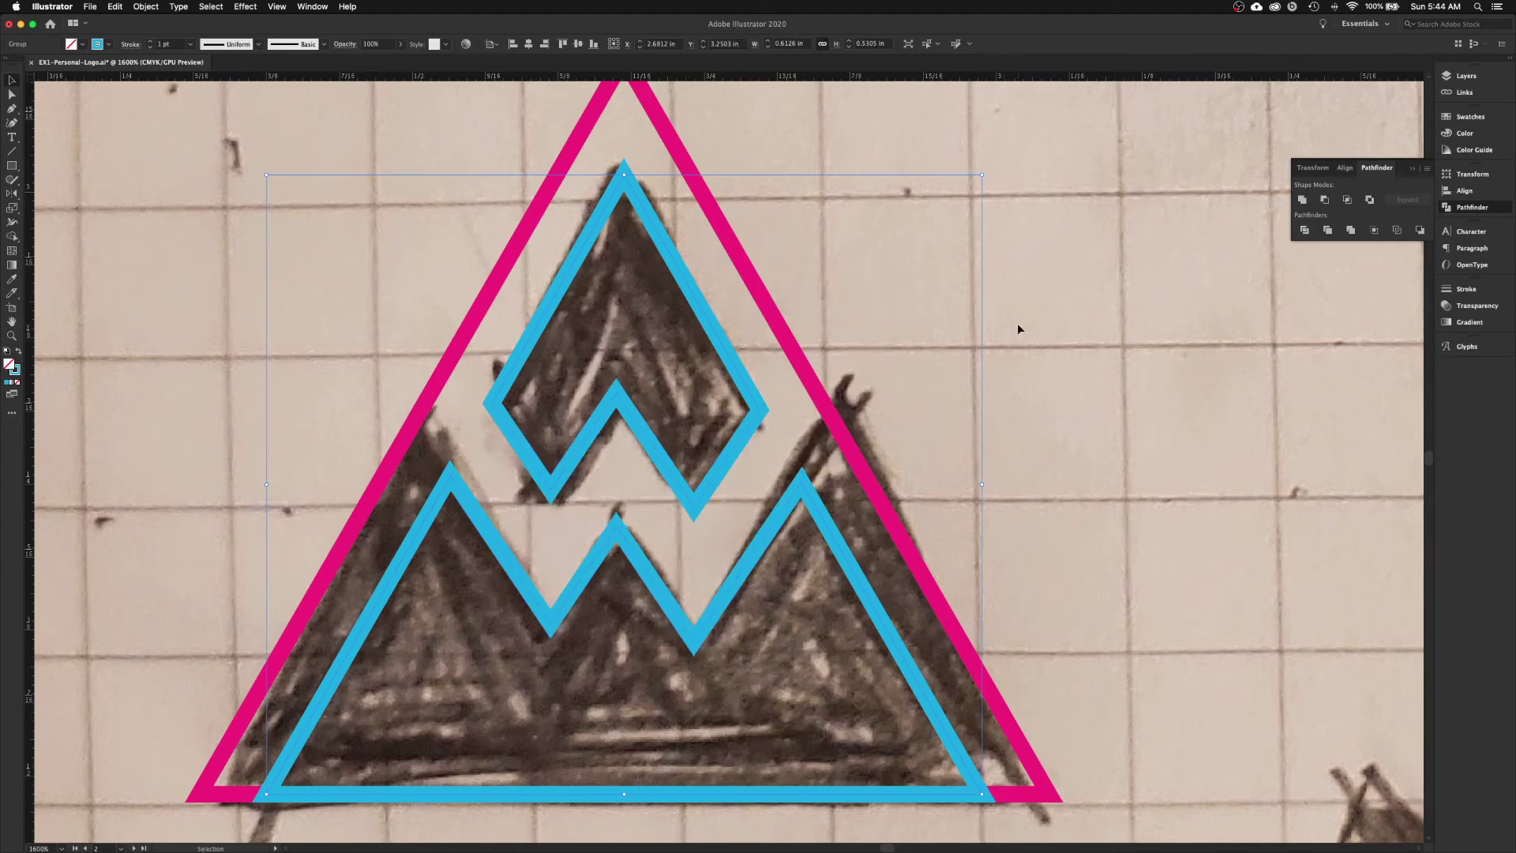
- Delete the lower three-peaked blue outline, keeping only the upper mountain-top outline
key(a)
click(1022, 376)
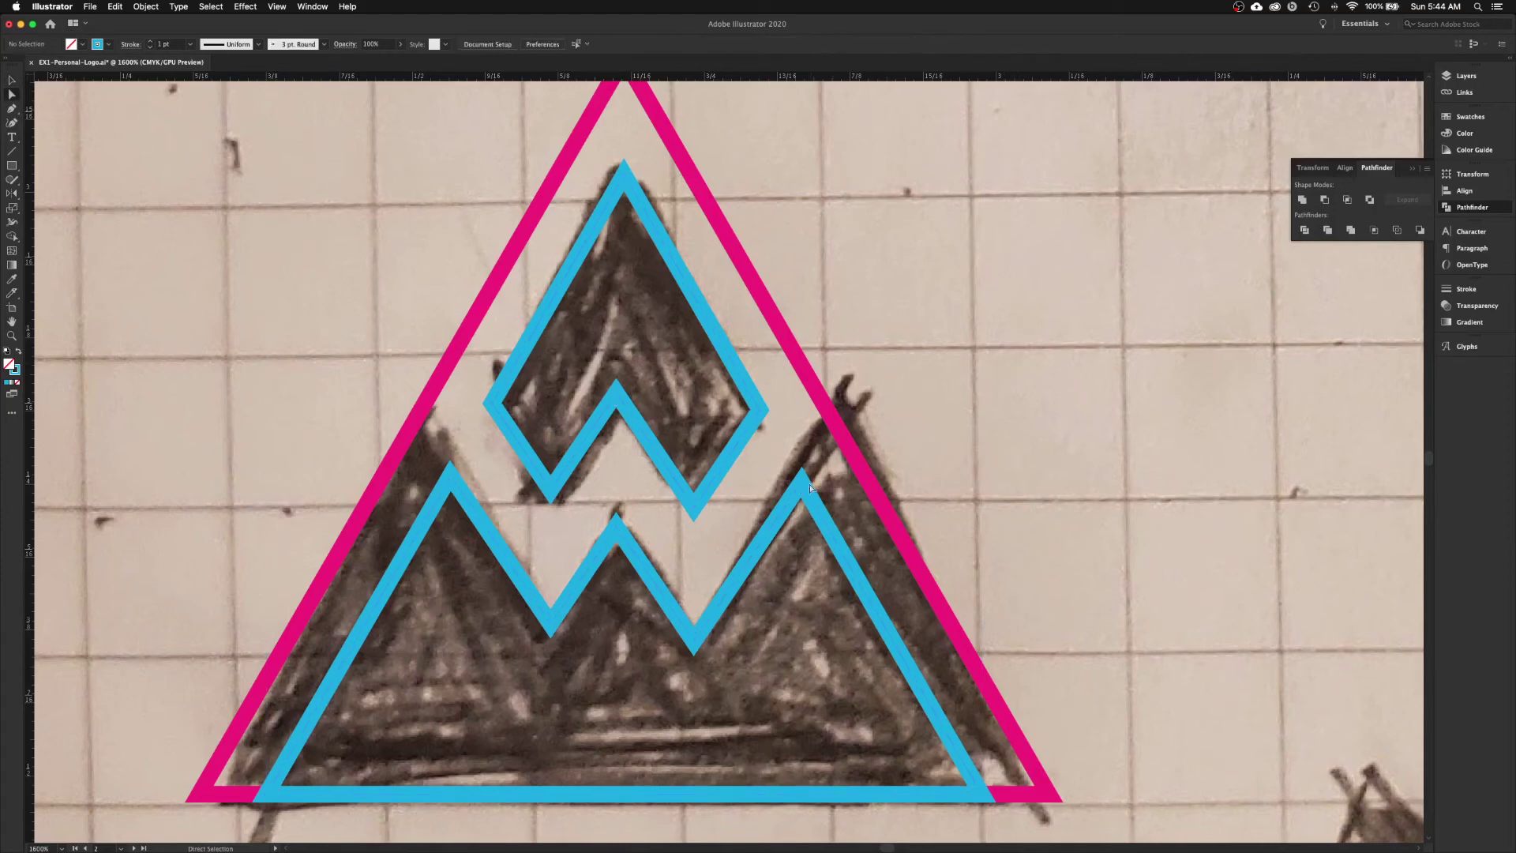
click(815, 507)
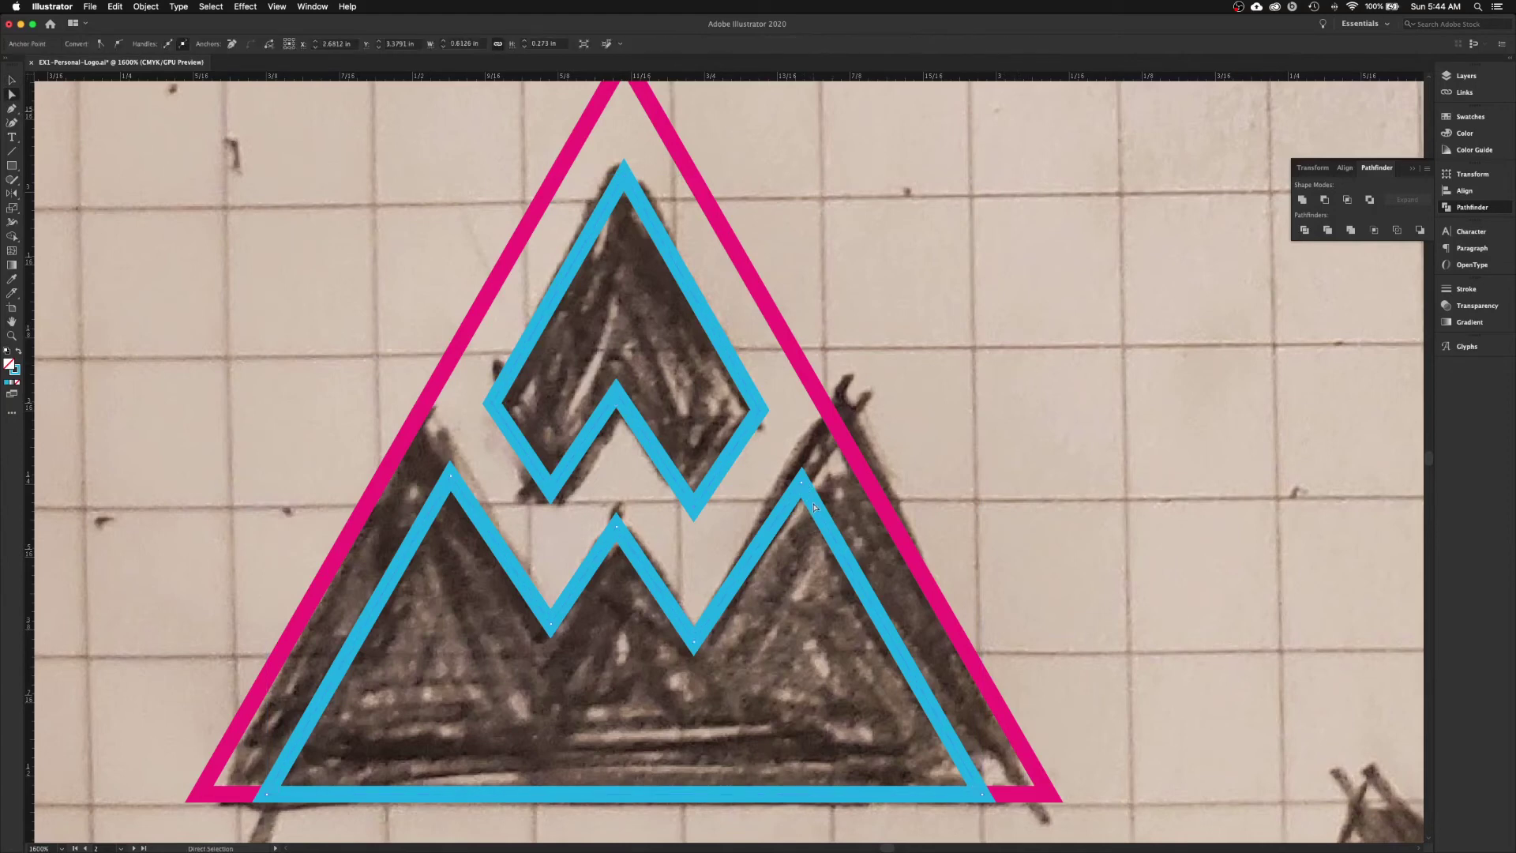
key(Delete)
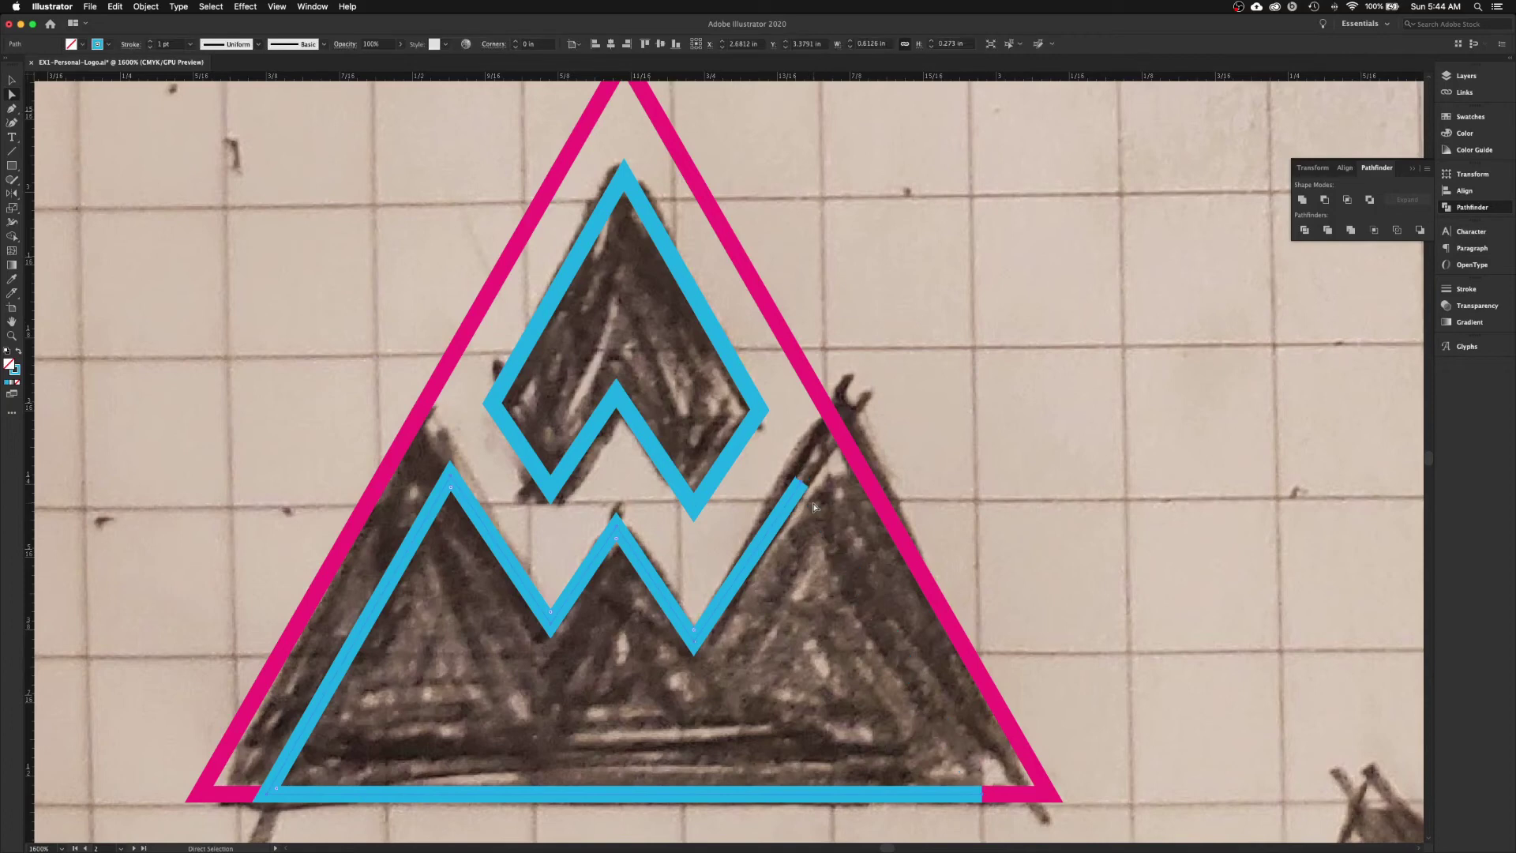
key(Delete)
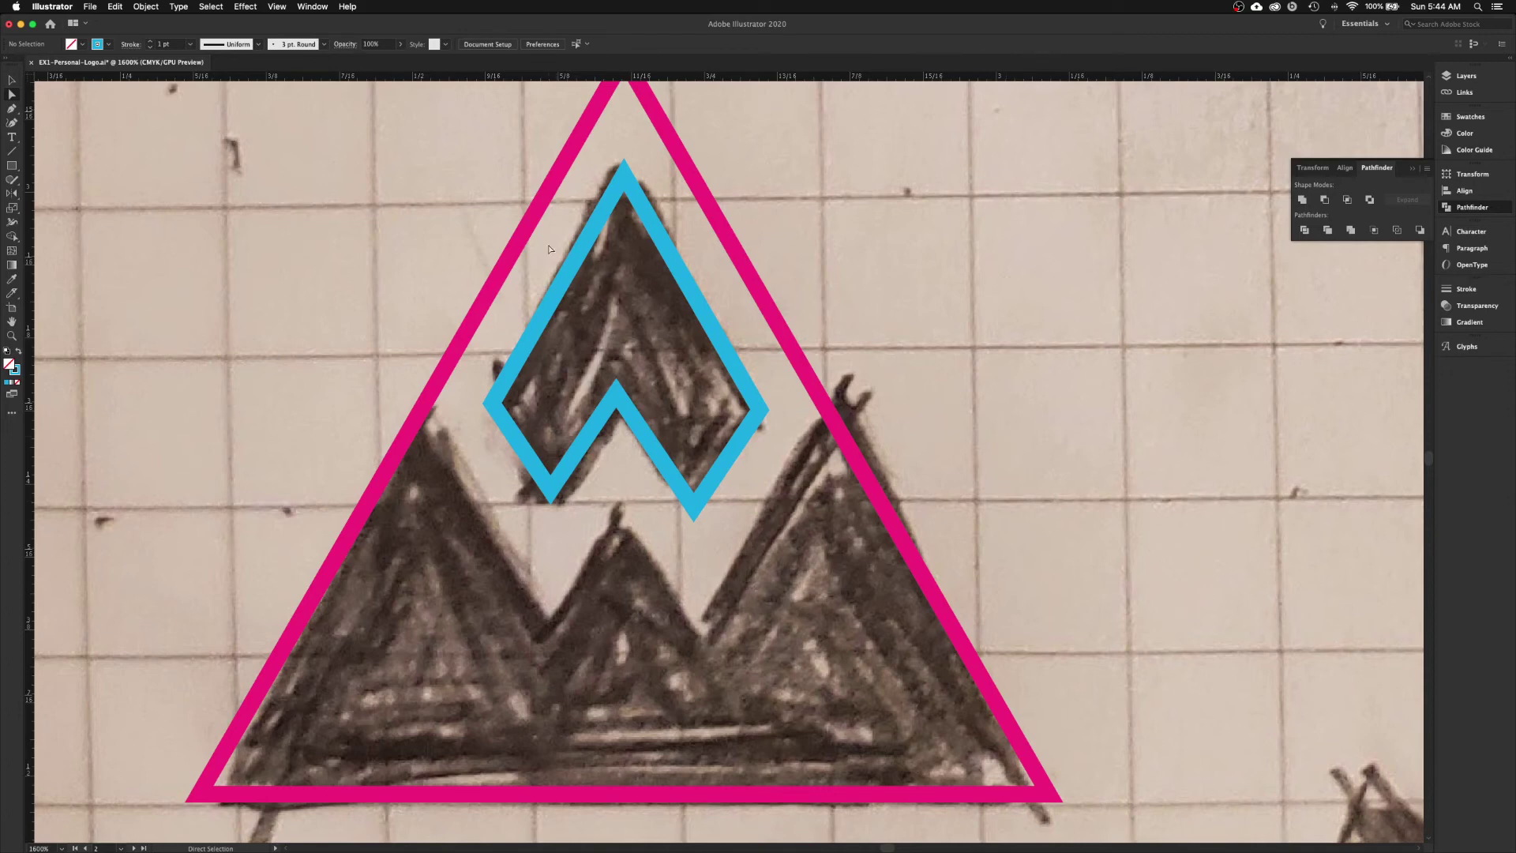
- Paste the copied W in front at its original place and put a duplicate of it beside the triangles on the right
key(super+f)
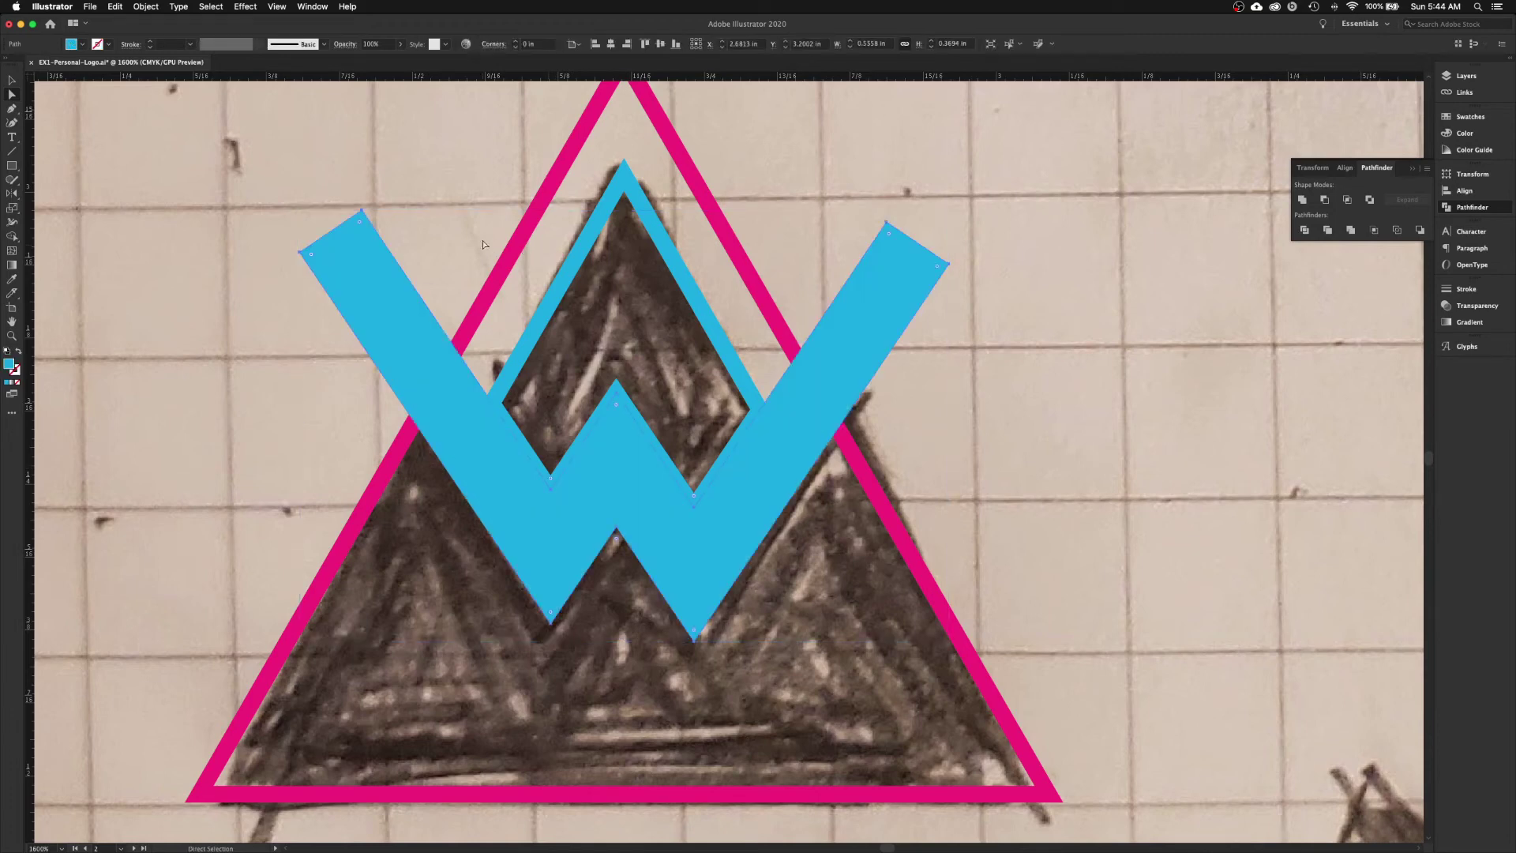
key(v)
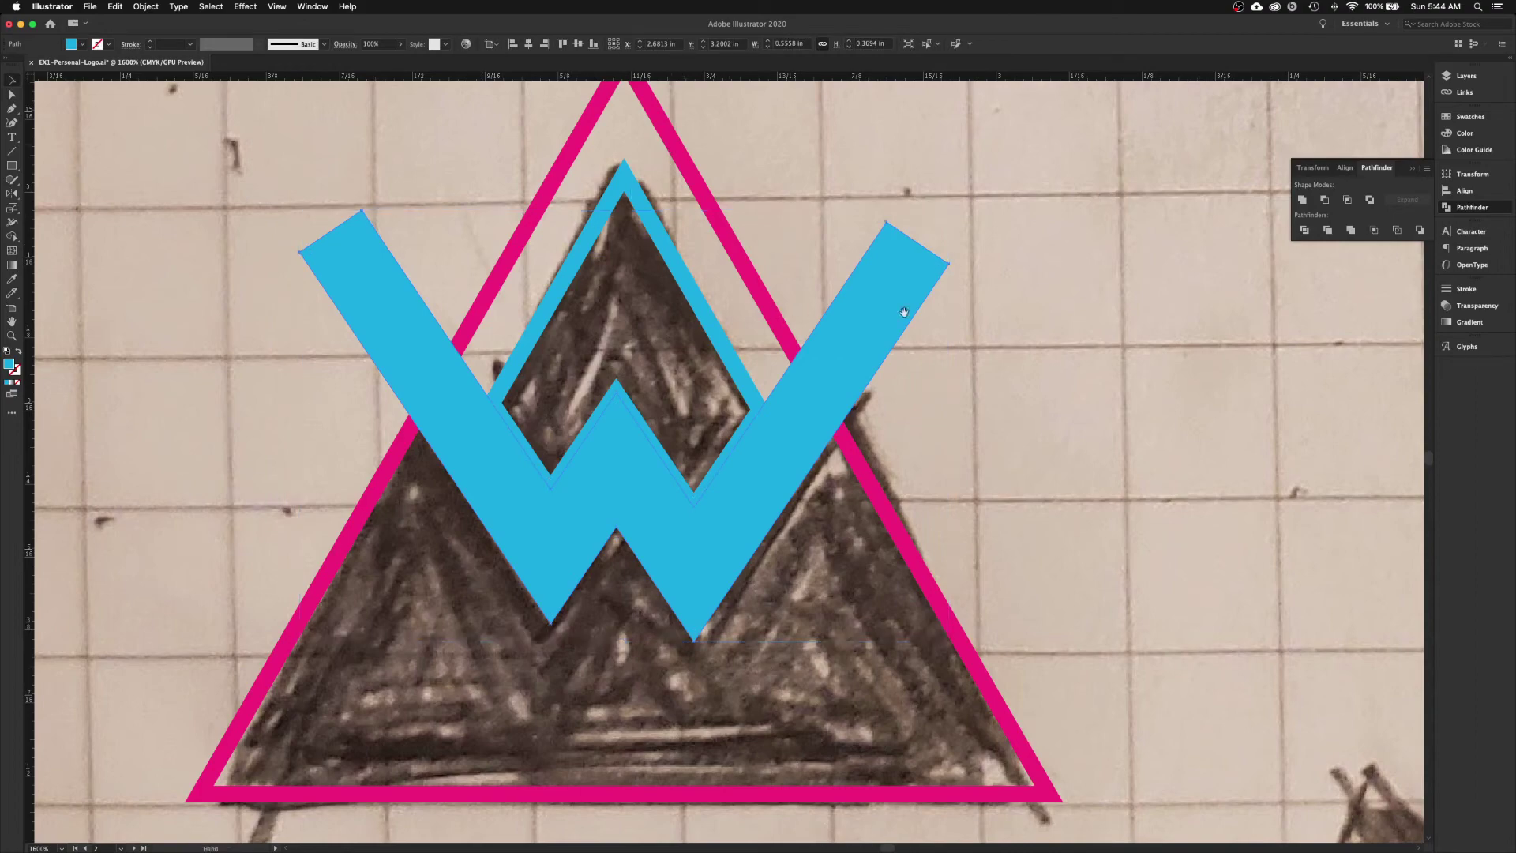
scroll(683, 292, right, 5)
drag(424, 557, 1145, 483)
scroll(638, 530, left, 6)
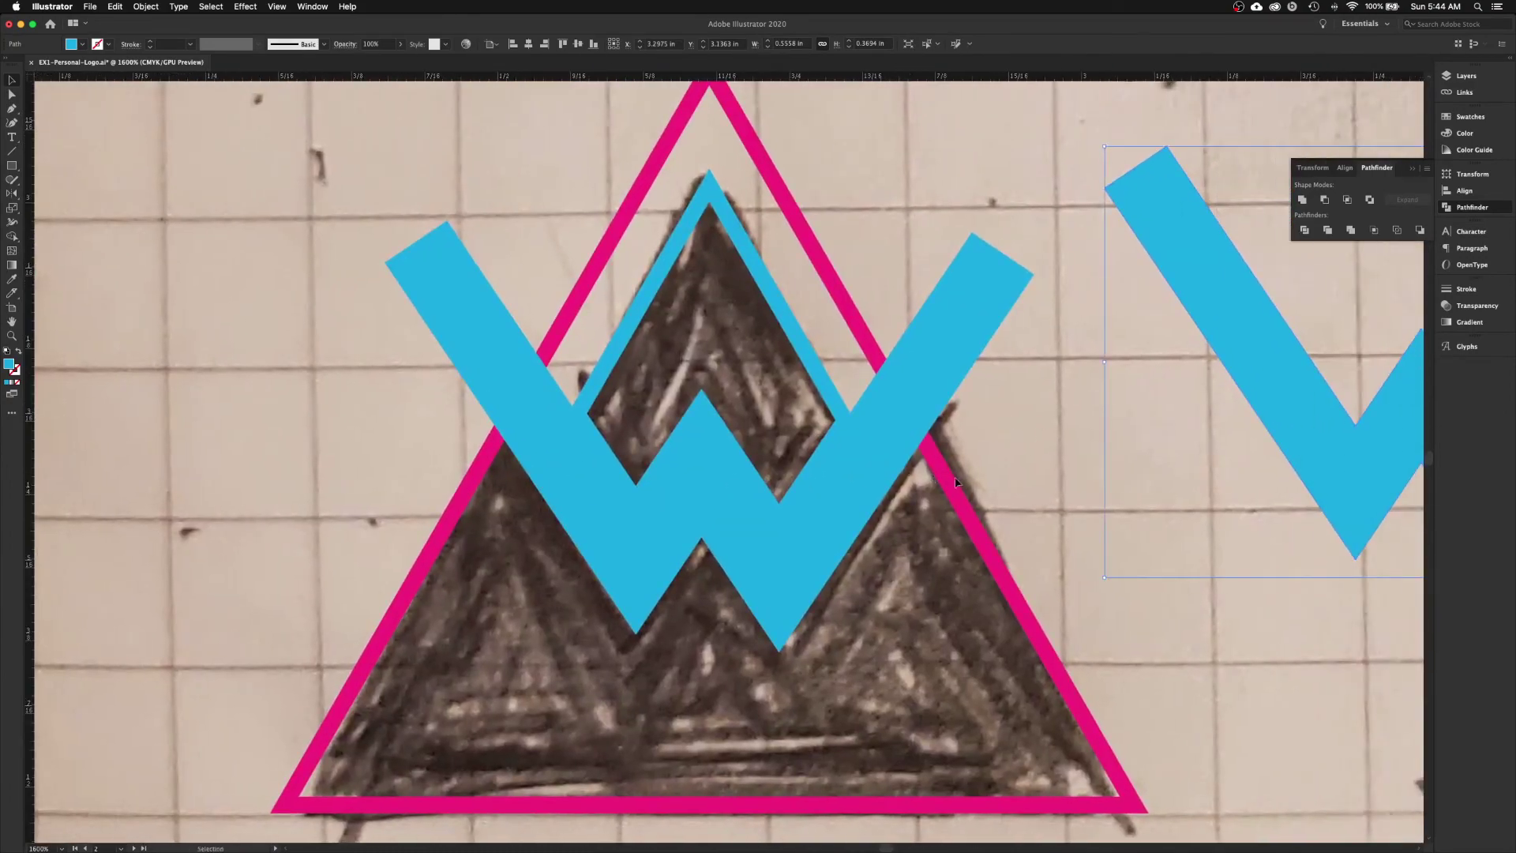
- Subtract the W shape from the large magenta triangle using Pathfinder's Minus Front
click(853, 491)
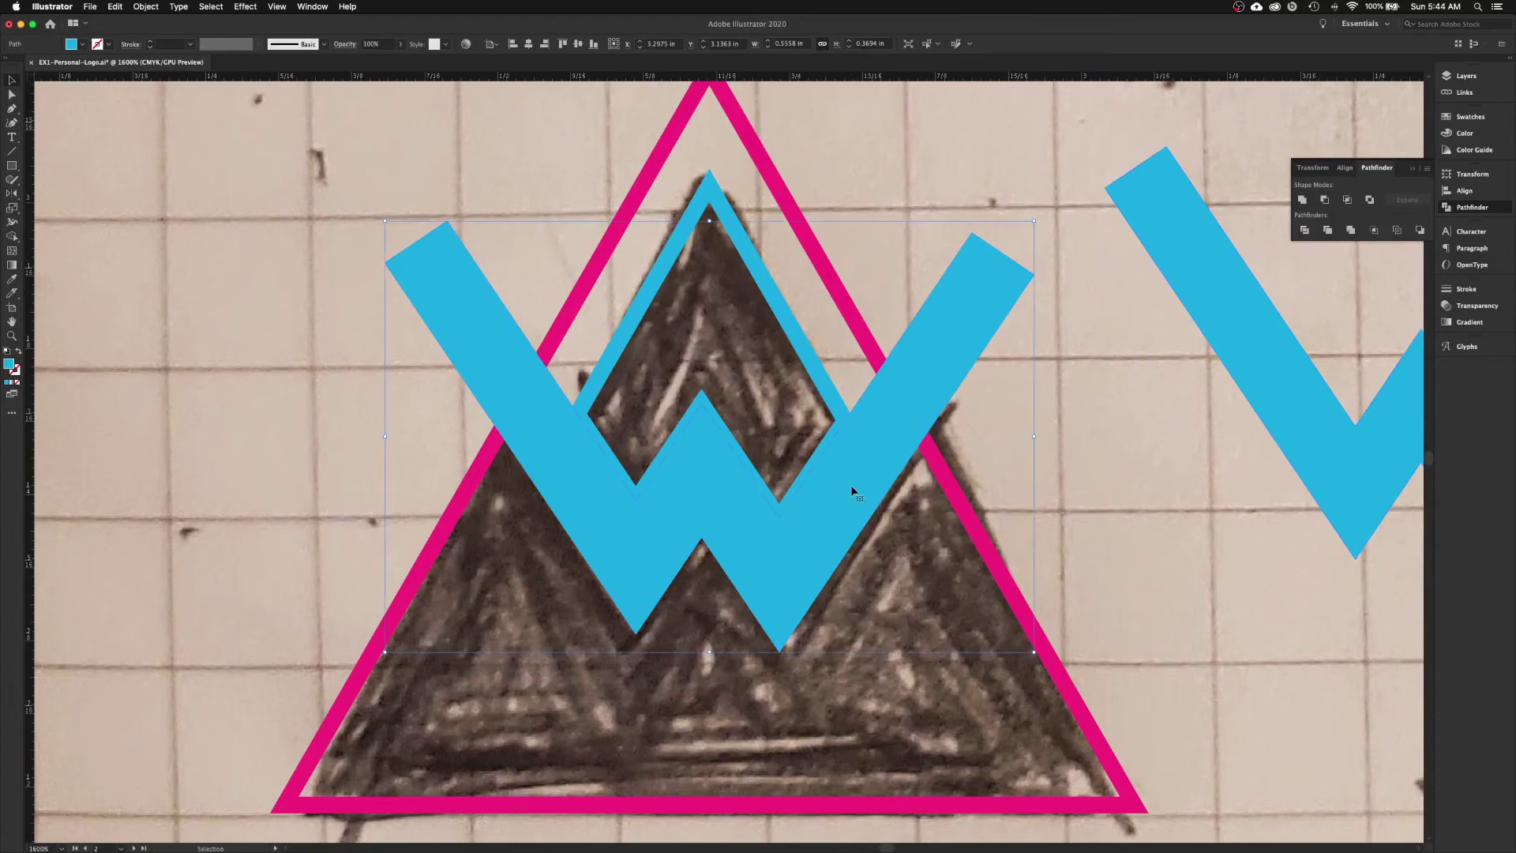
click(957, 504)
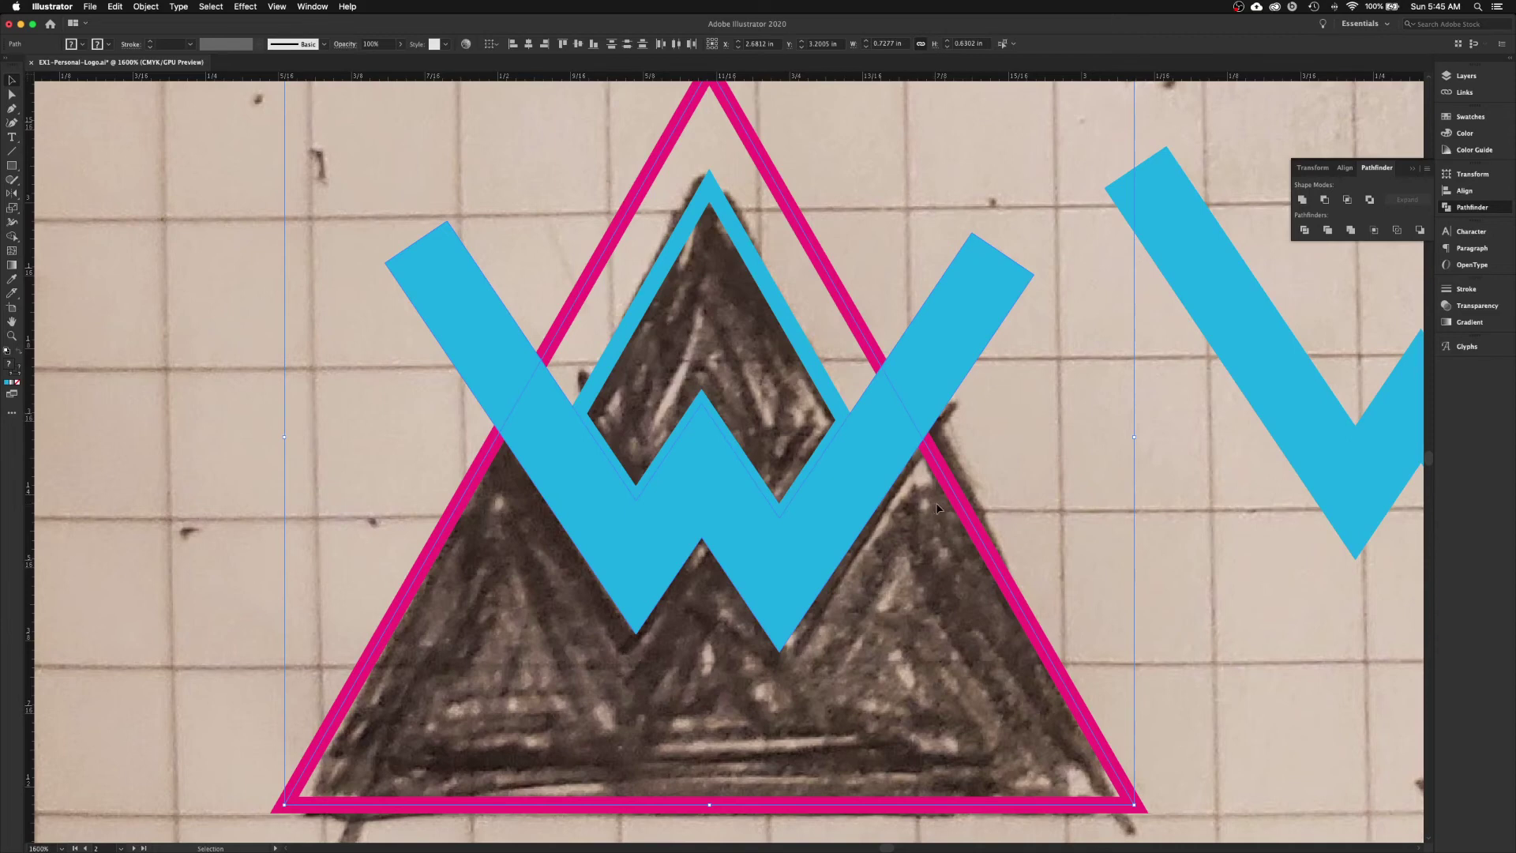
click(1325, 200)
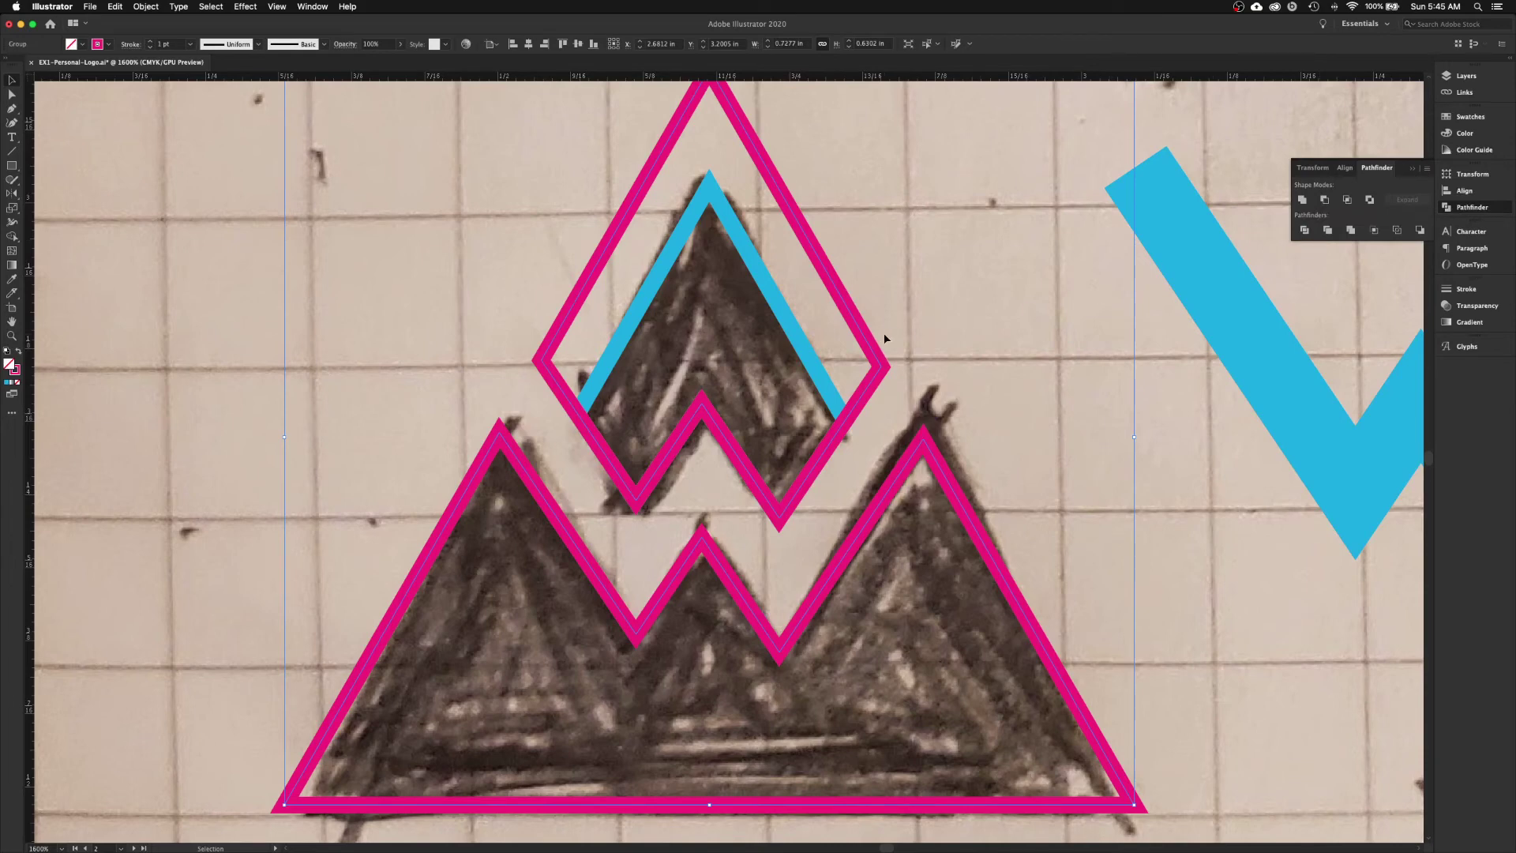
click(925, 319)
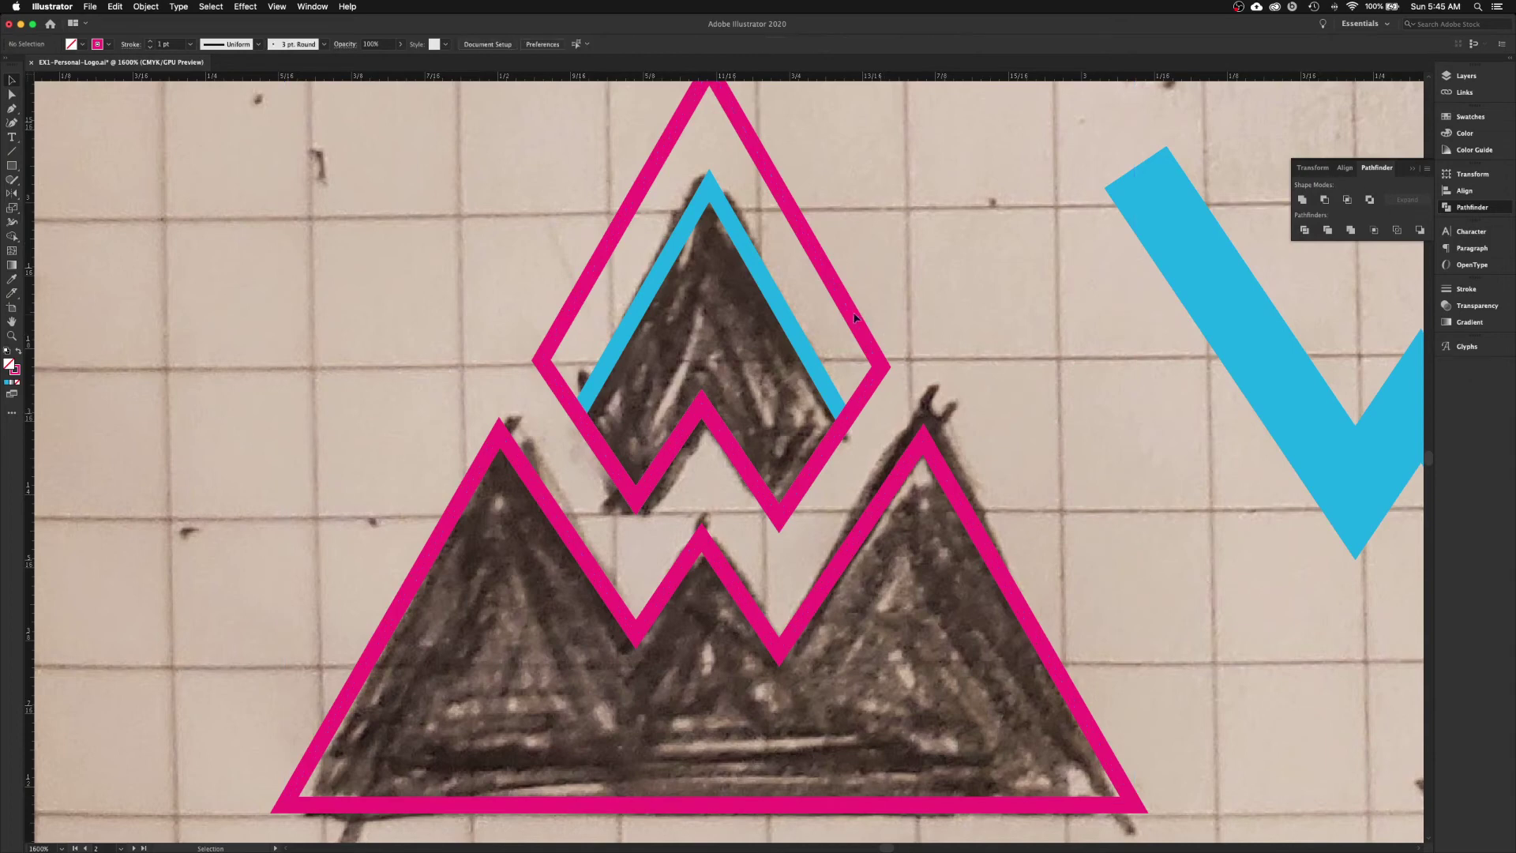
- Isolate the magenta group and delete its upper diamond-like piece around the blue mountain top
click(851, 313)
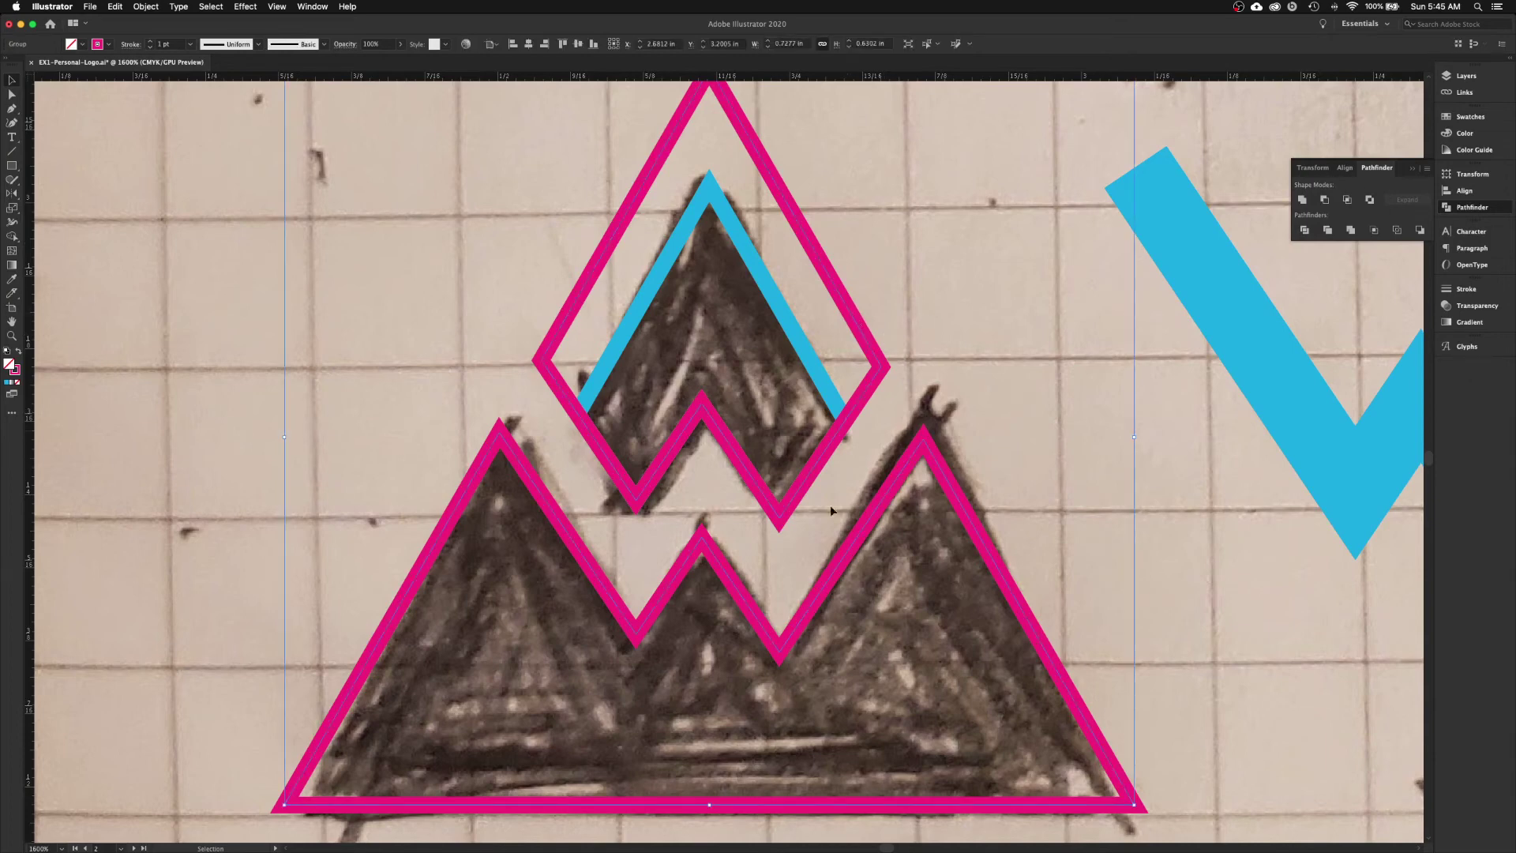
click(951, 349)
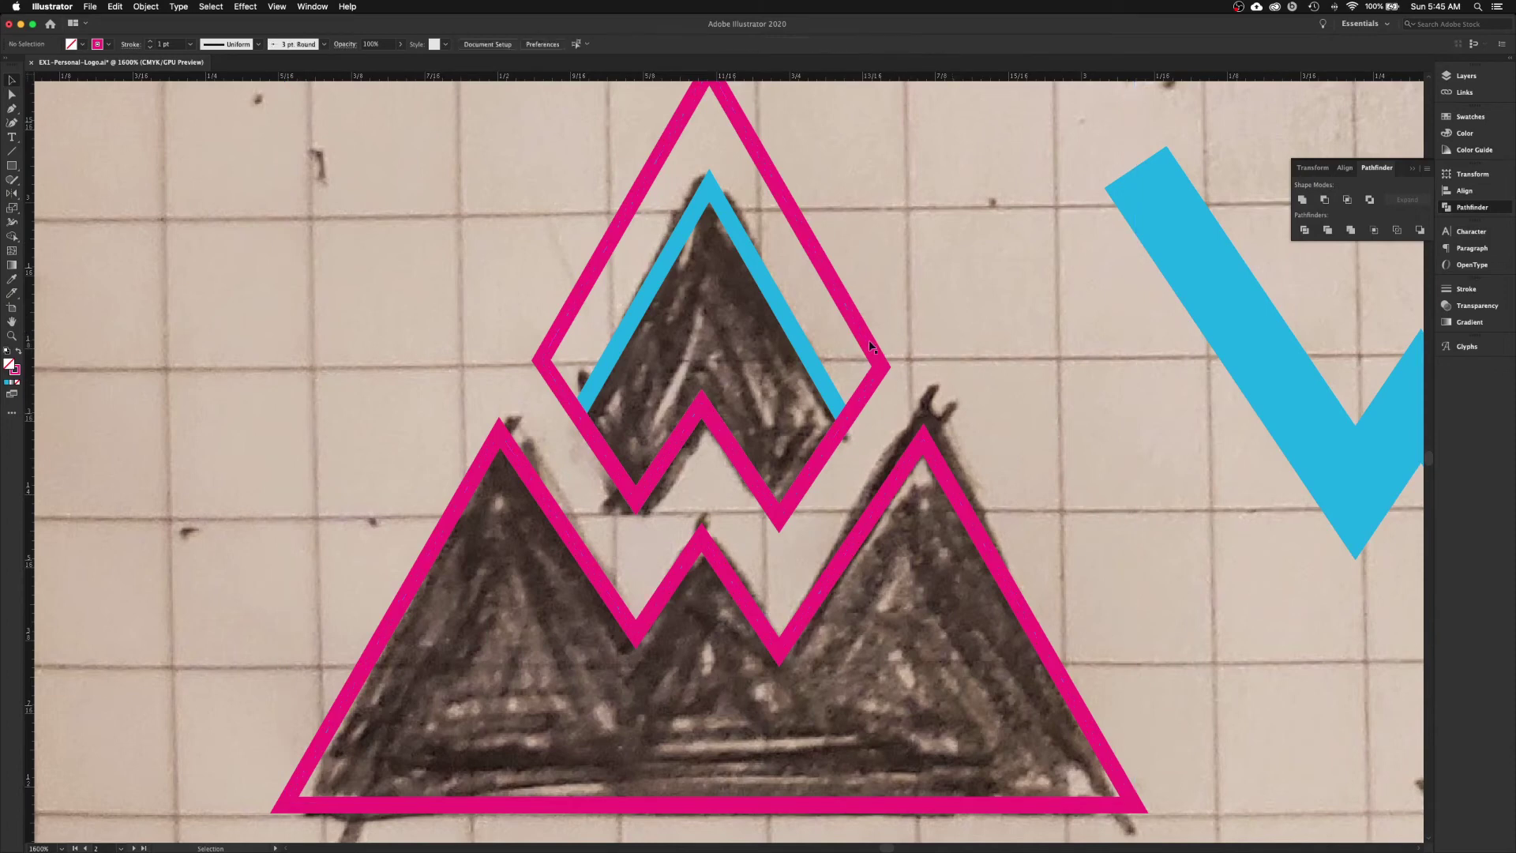
double_click(869, 347)
click(869, 348)
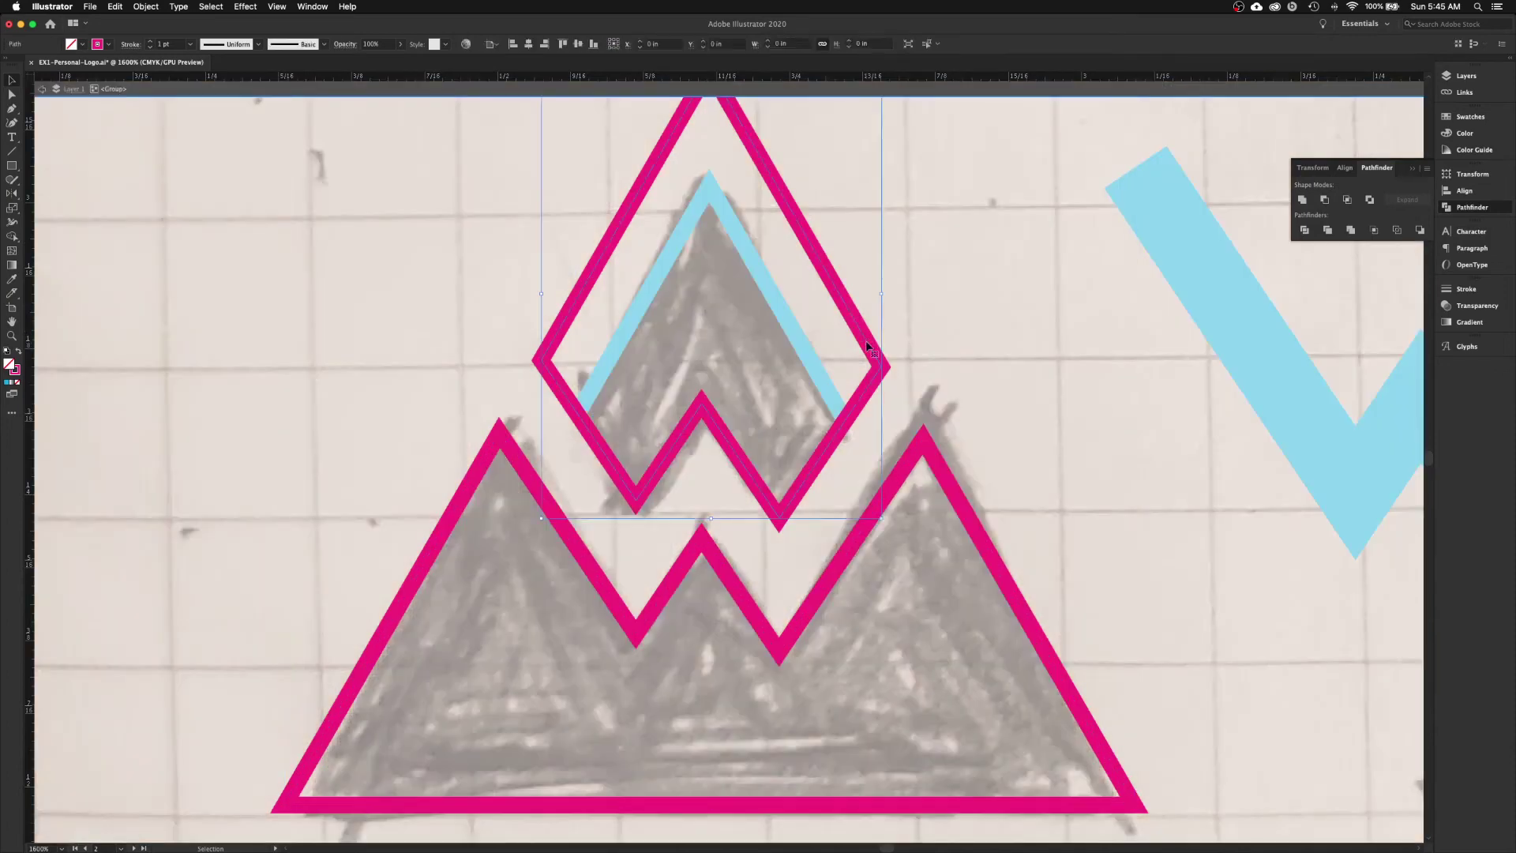
key(a)
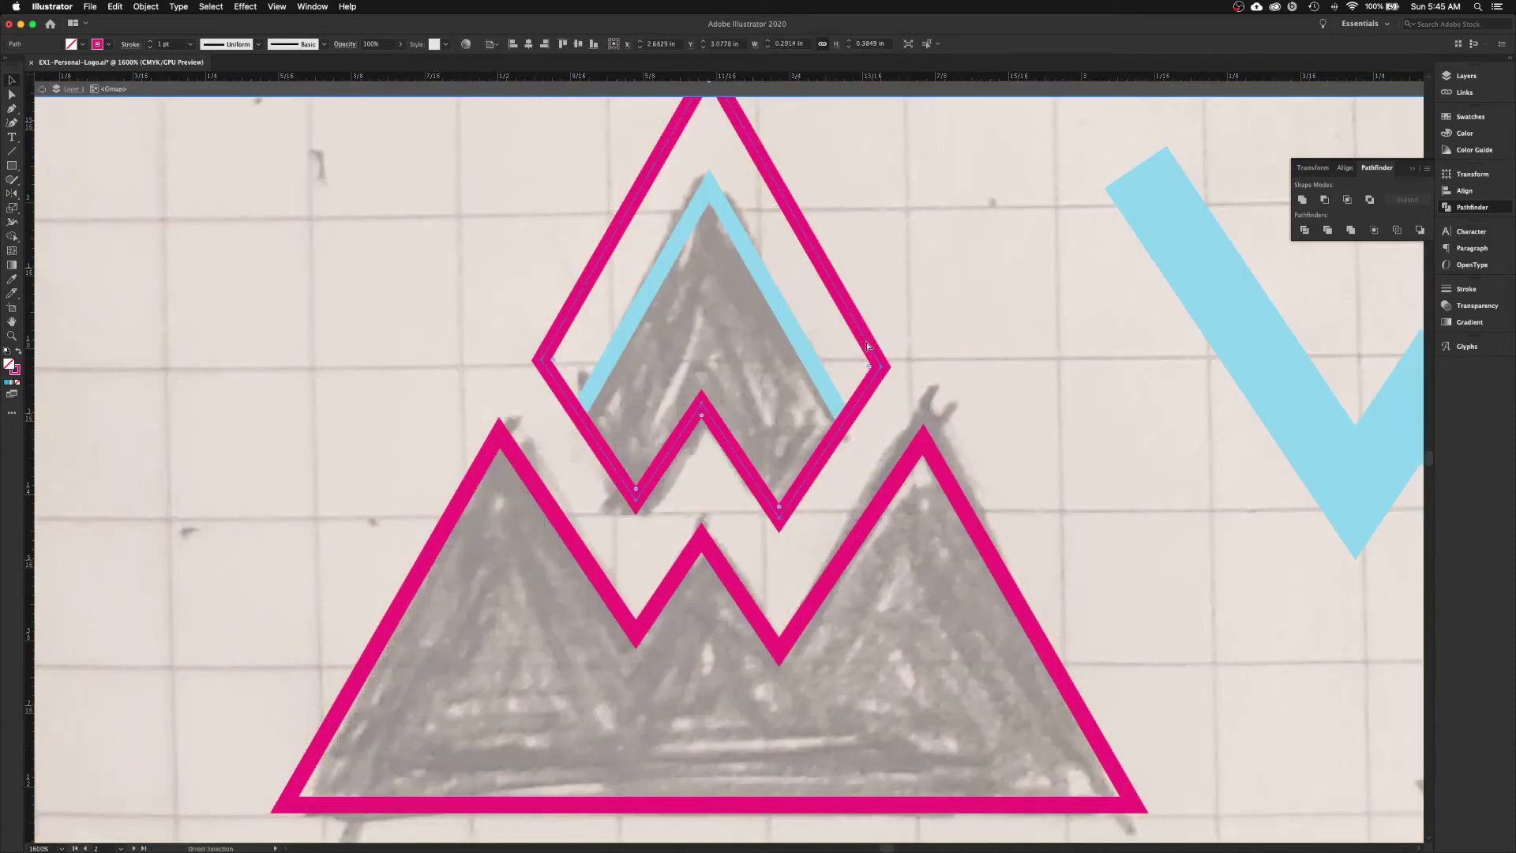
key(Delete)
key(v)
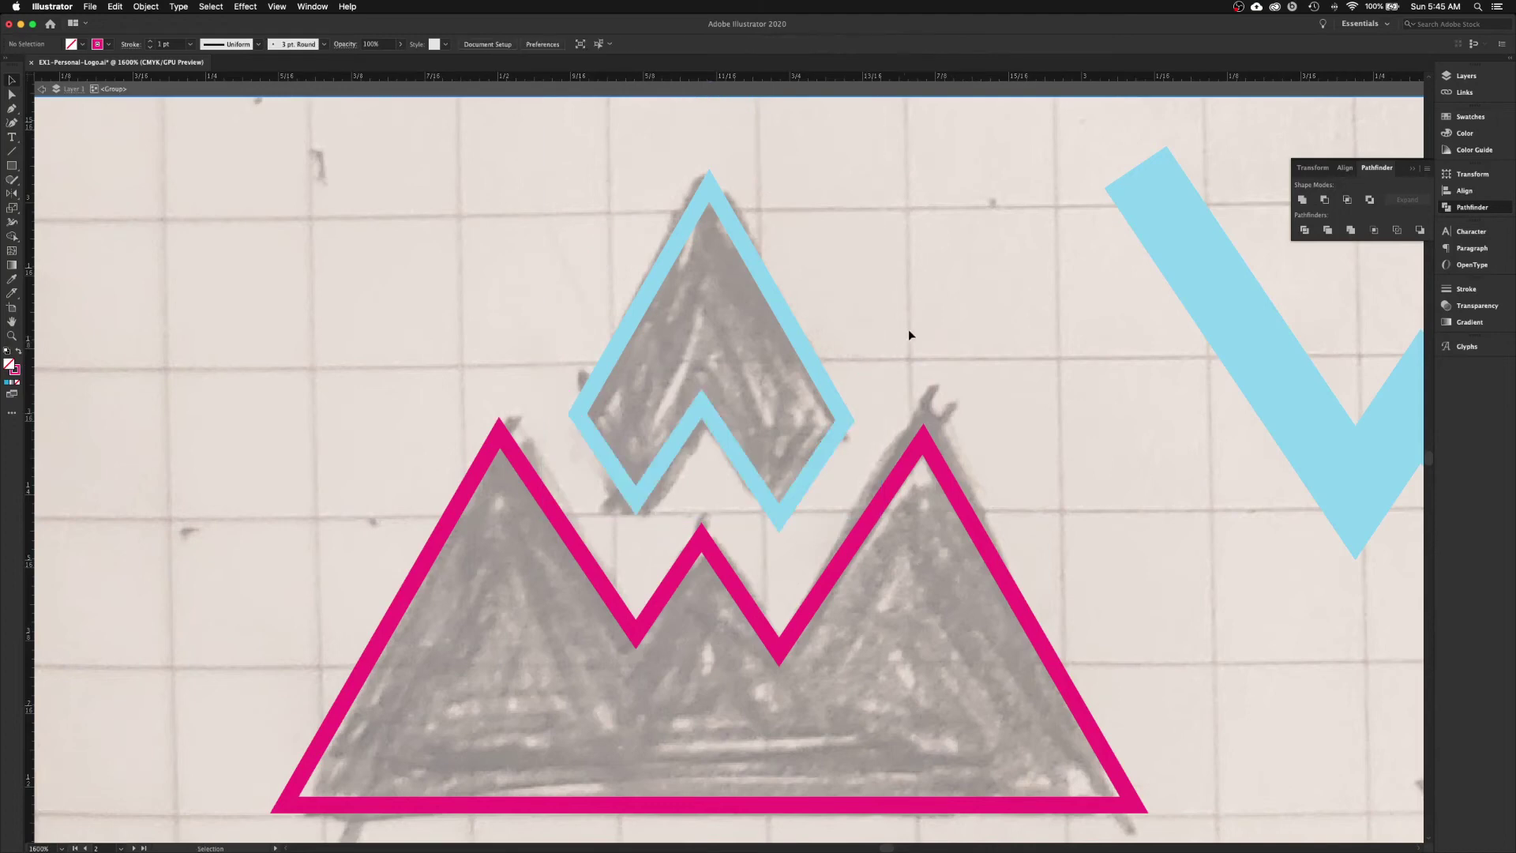
double_click(938, 316)
key(a)
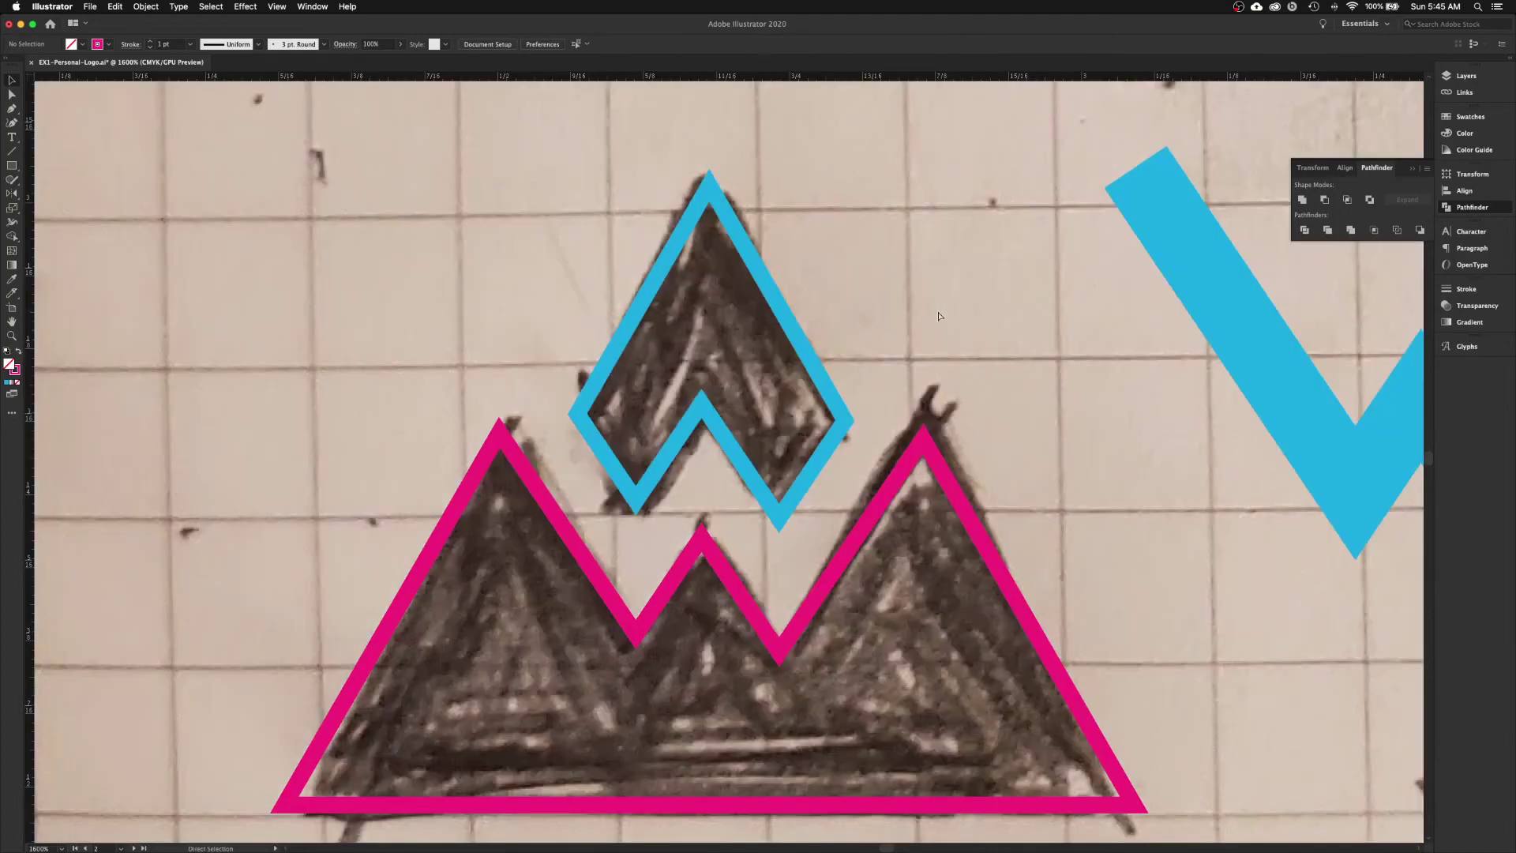
- Undo the deletion and scale the upper magenta piece down to roughly the size of the blue mountain-top outline
key(super+z)
key(v)
scroll(903, 360, up, 3)
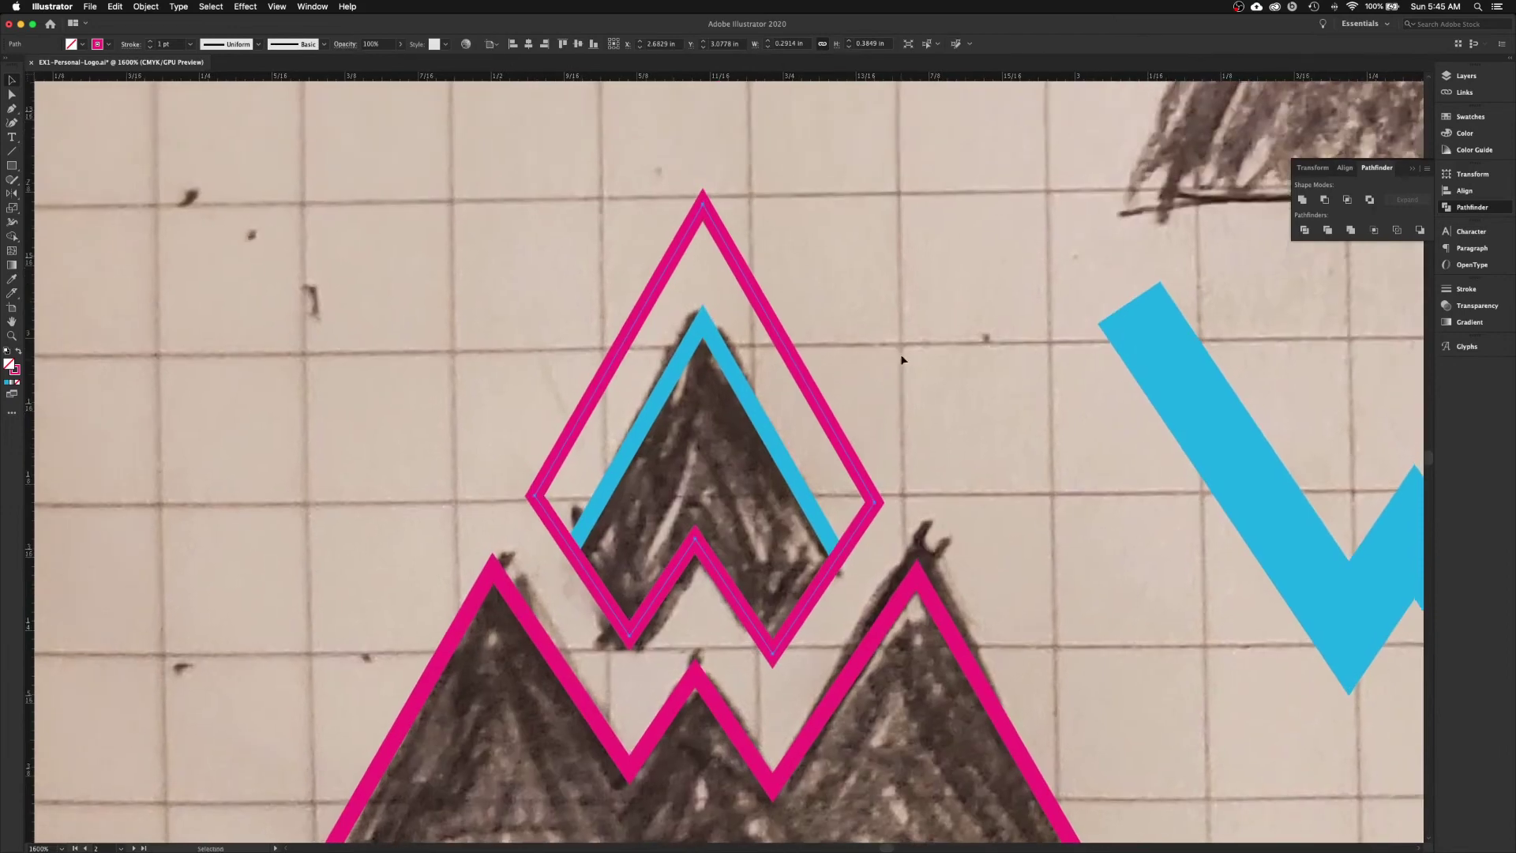
click(703, 211)
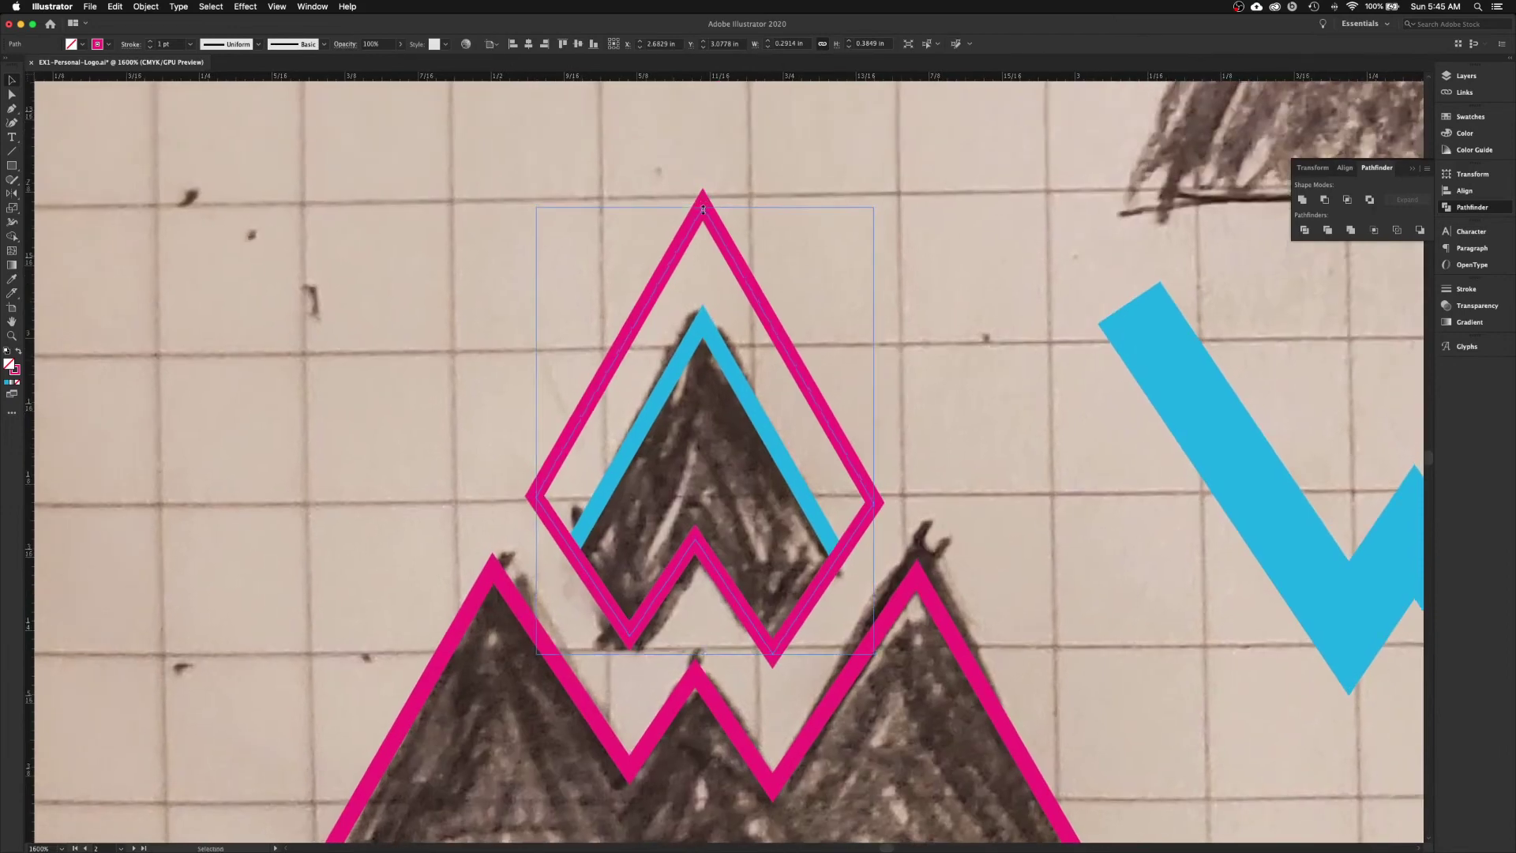
drag(703, 210, 703, 303)
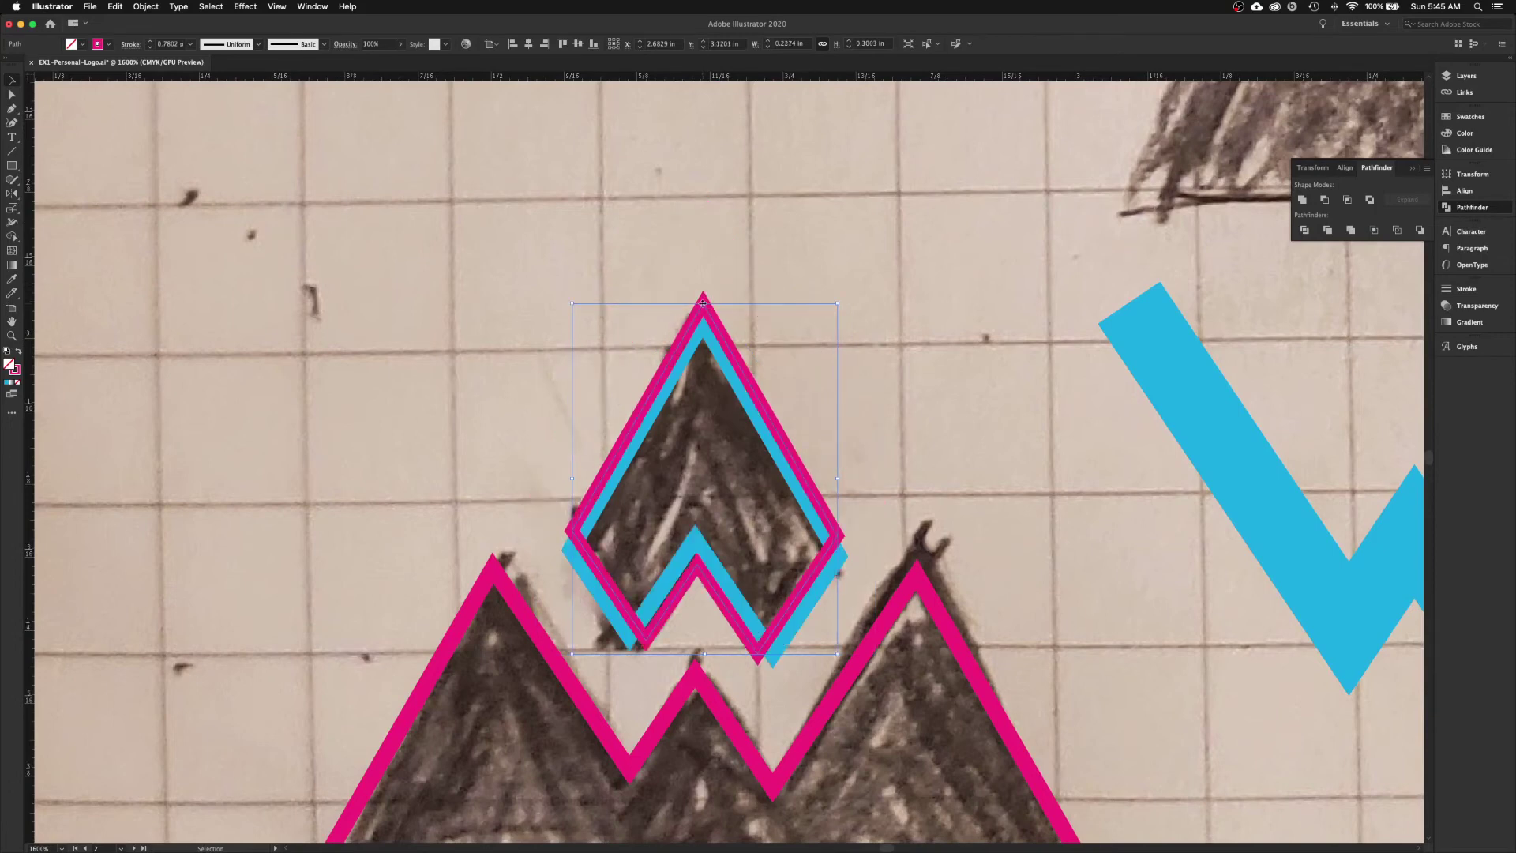
- Delete the upper magenta piece, keeping only the blue mountain top and the magenta three-peaked base
key(Delete)
drag(760, 478, 763, 284)
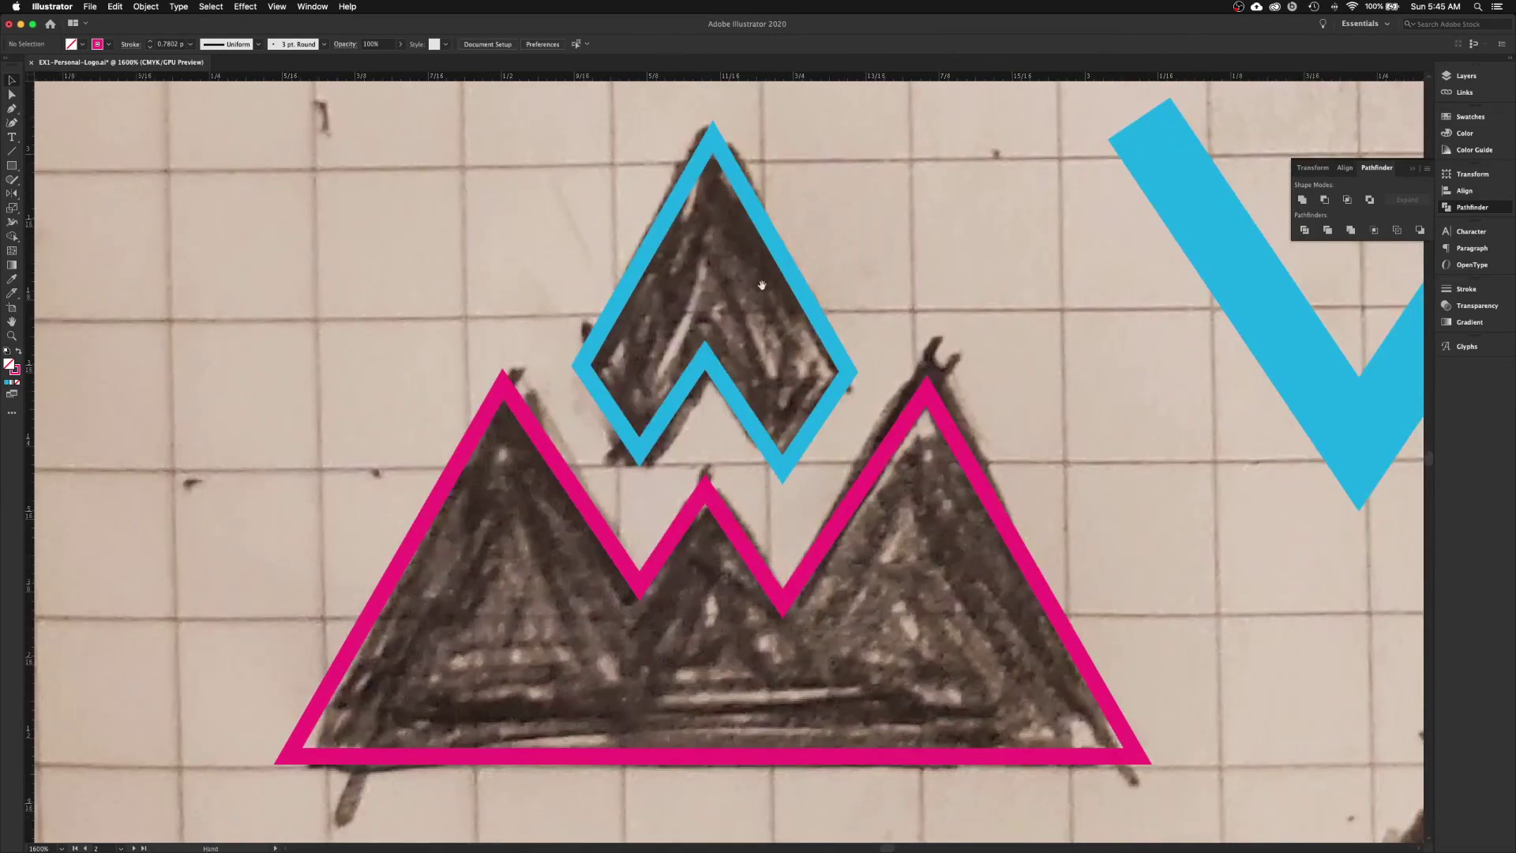
click(754, 426)
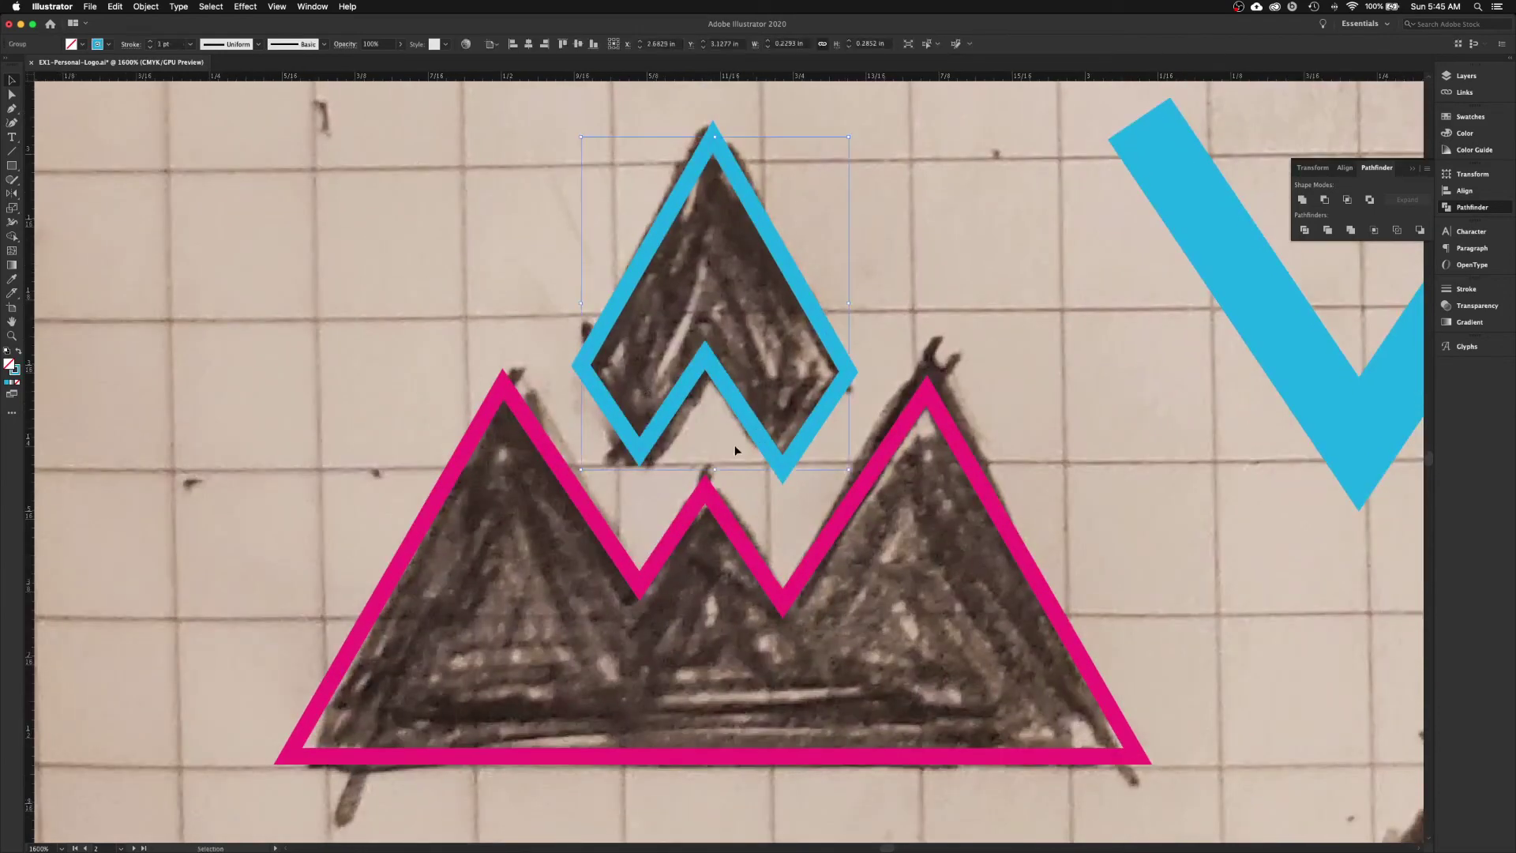
shift+click(906, 422)
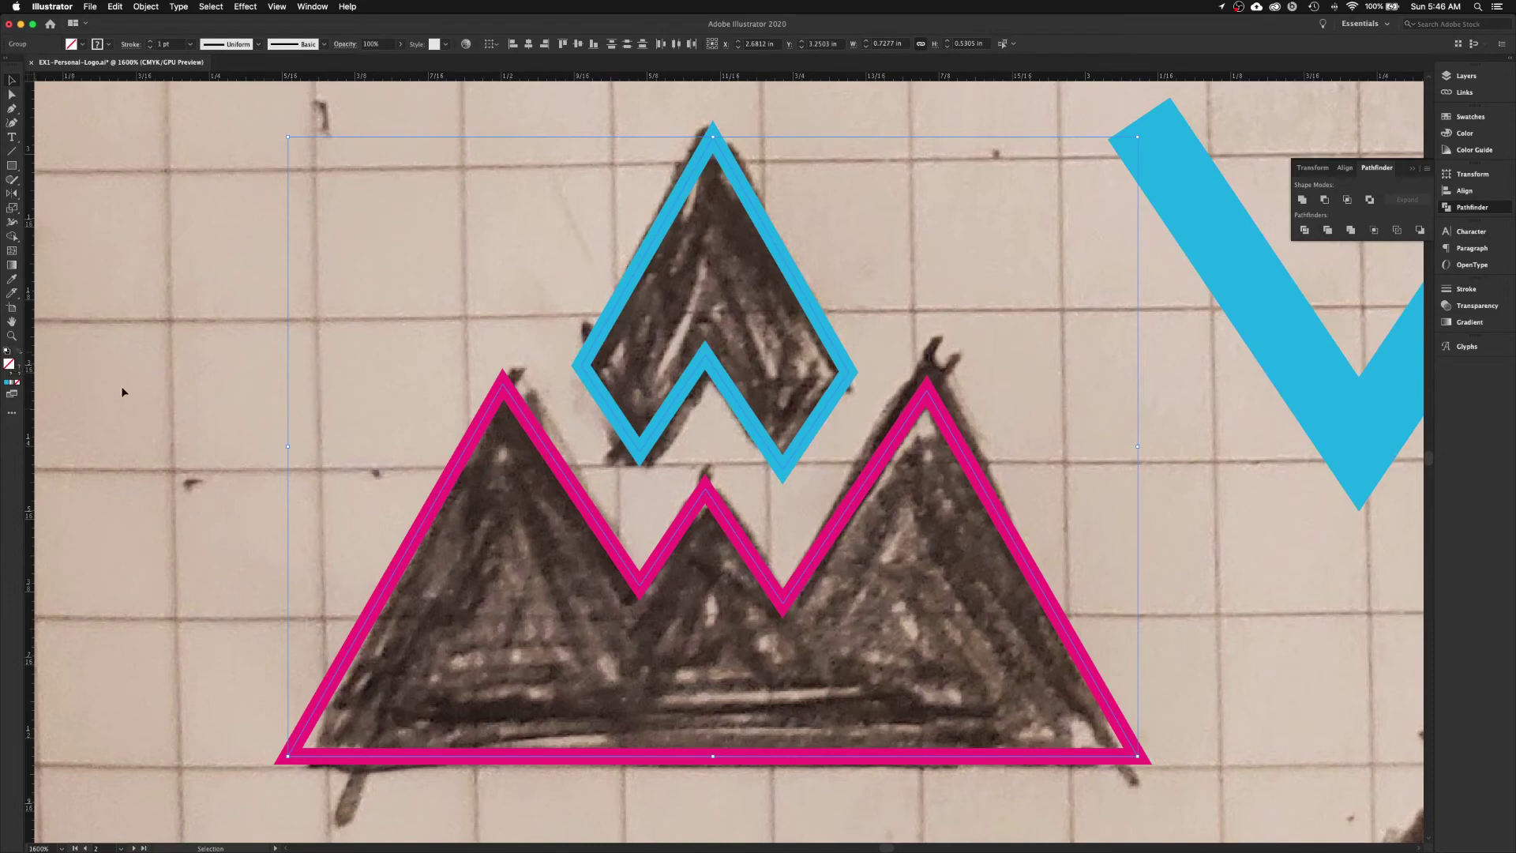
click(312, 409)
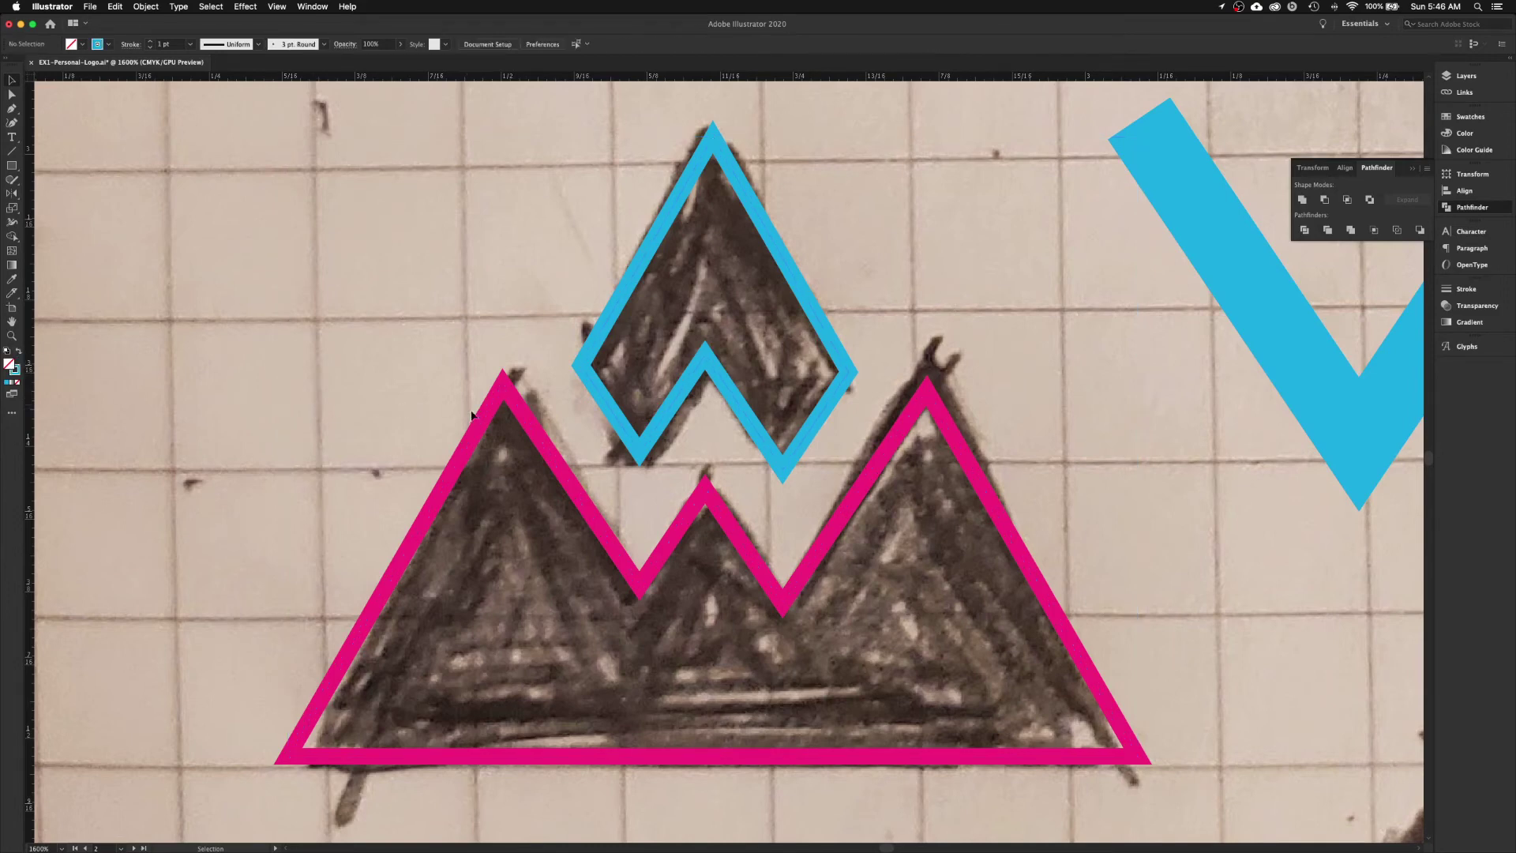
- Swap fill and stroke on the magenta base and the blue mountain top so both become solid shapes
click(513, 404)
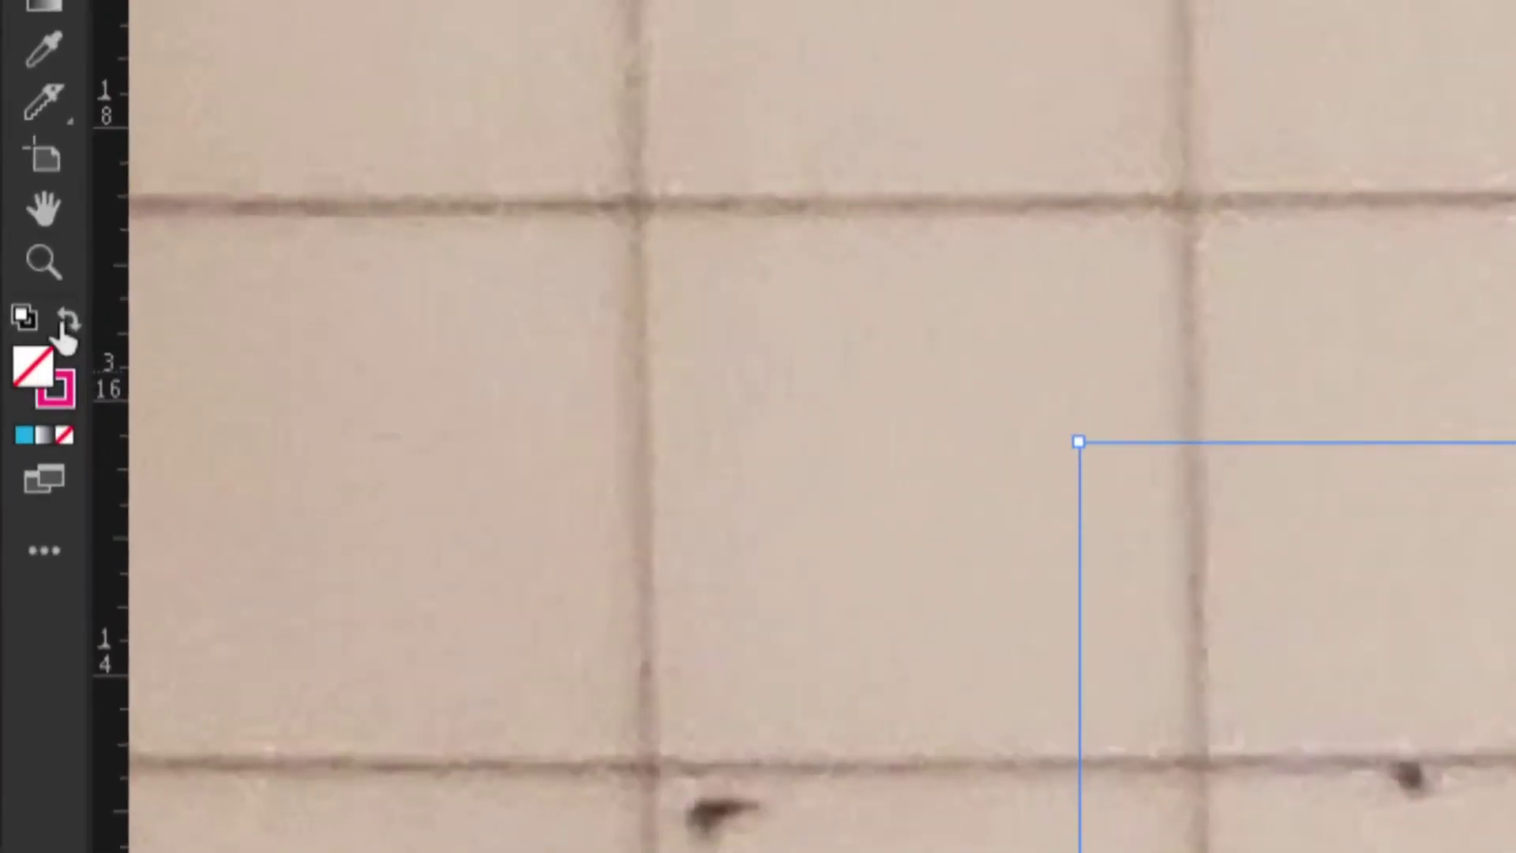
click(66, 322)
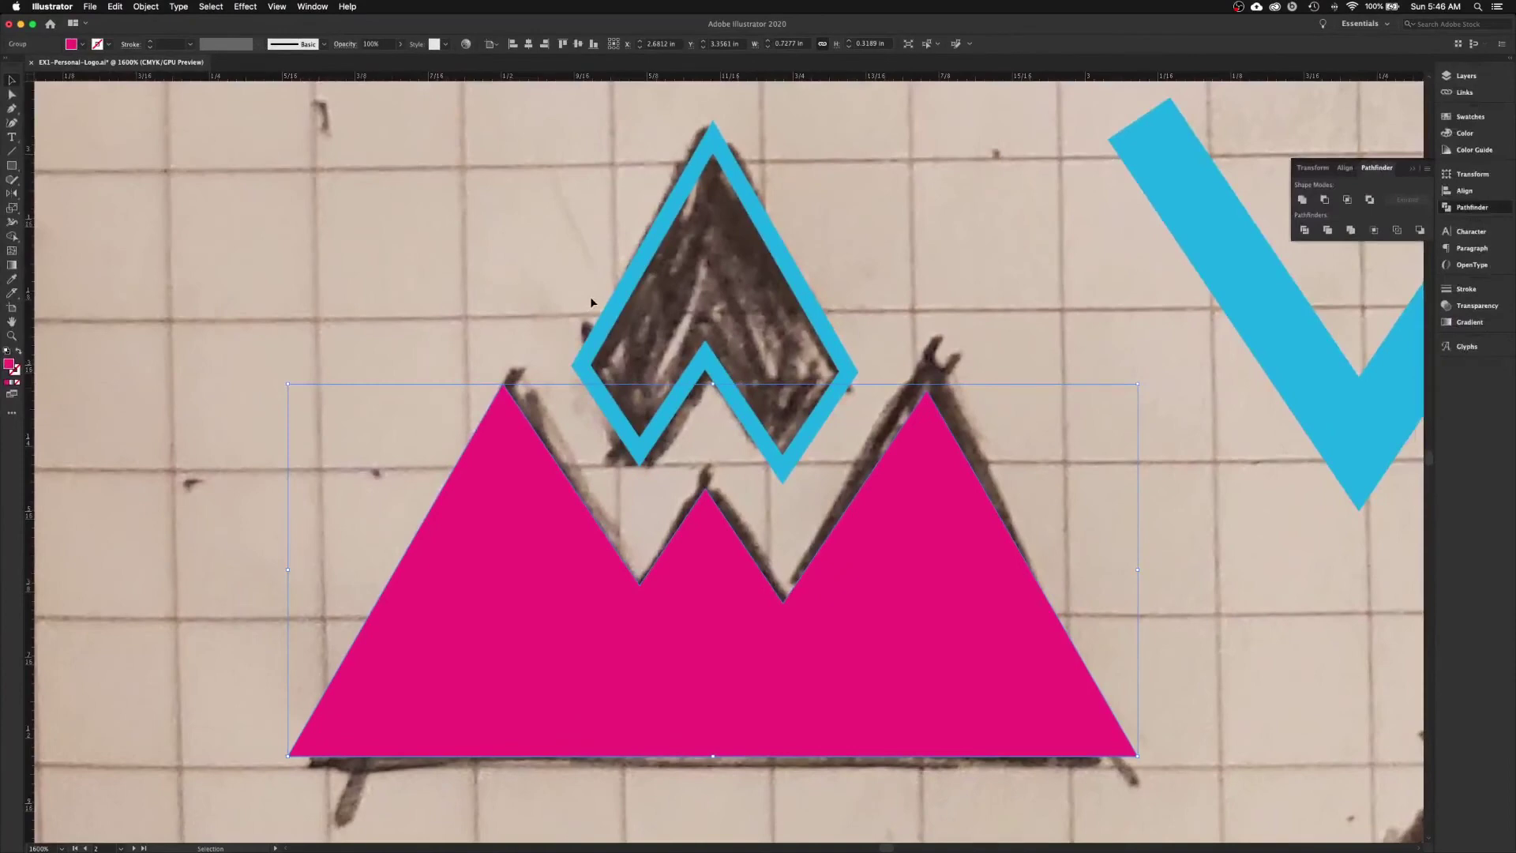
click(615, 313)
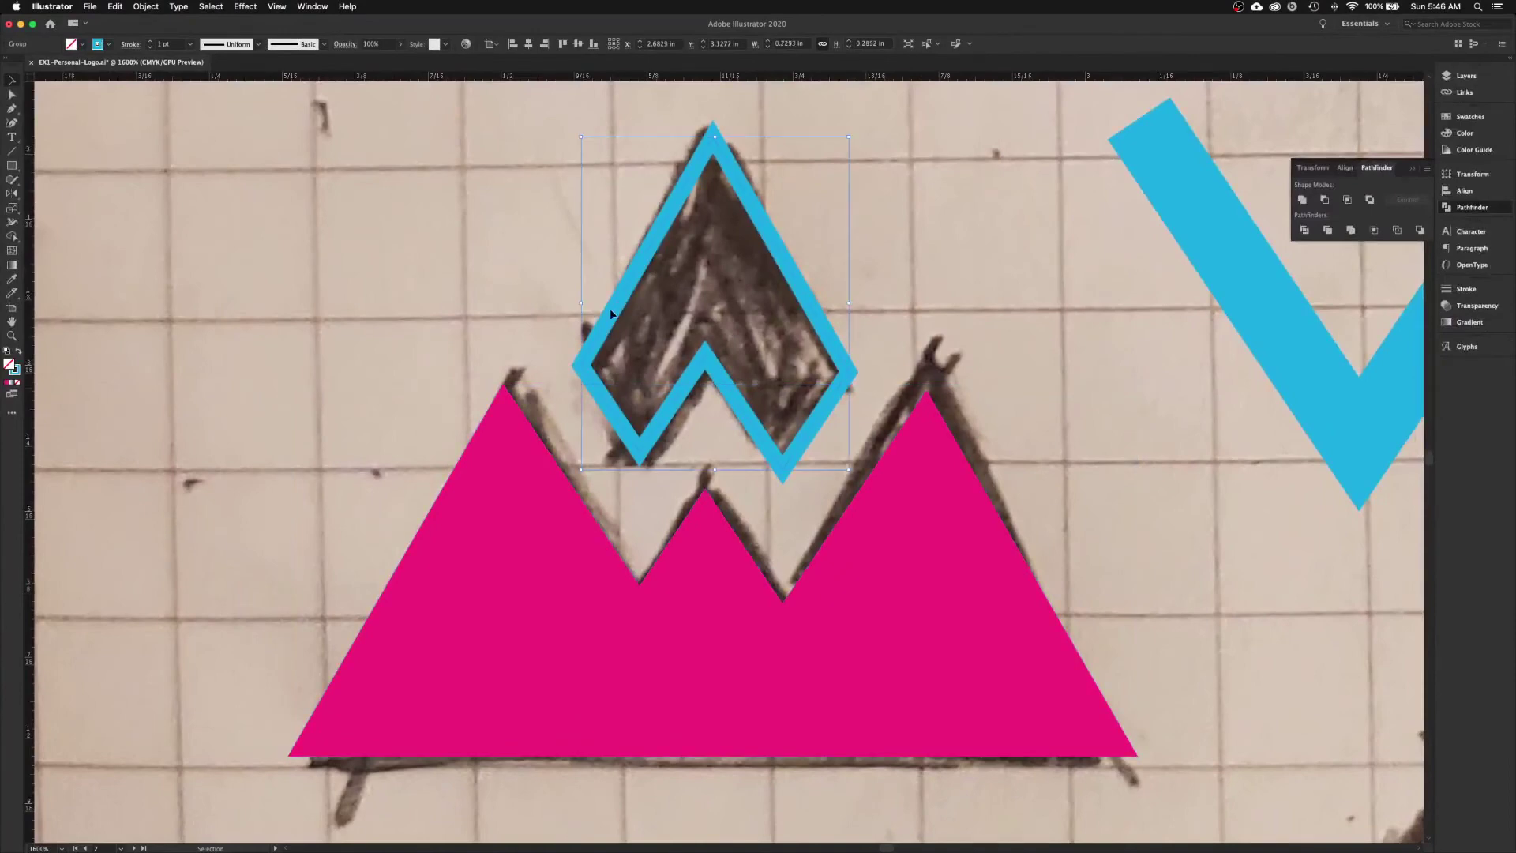
click(18, 351)
- Fill both the mountain top and the three-peaked base with the black swatch
shift+click(468, 592)
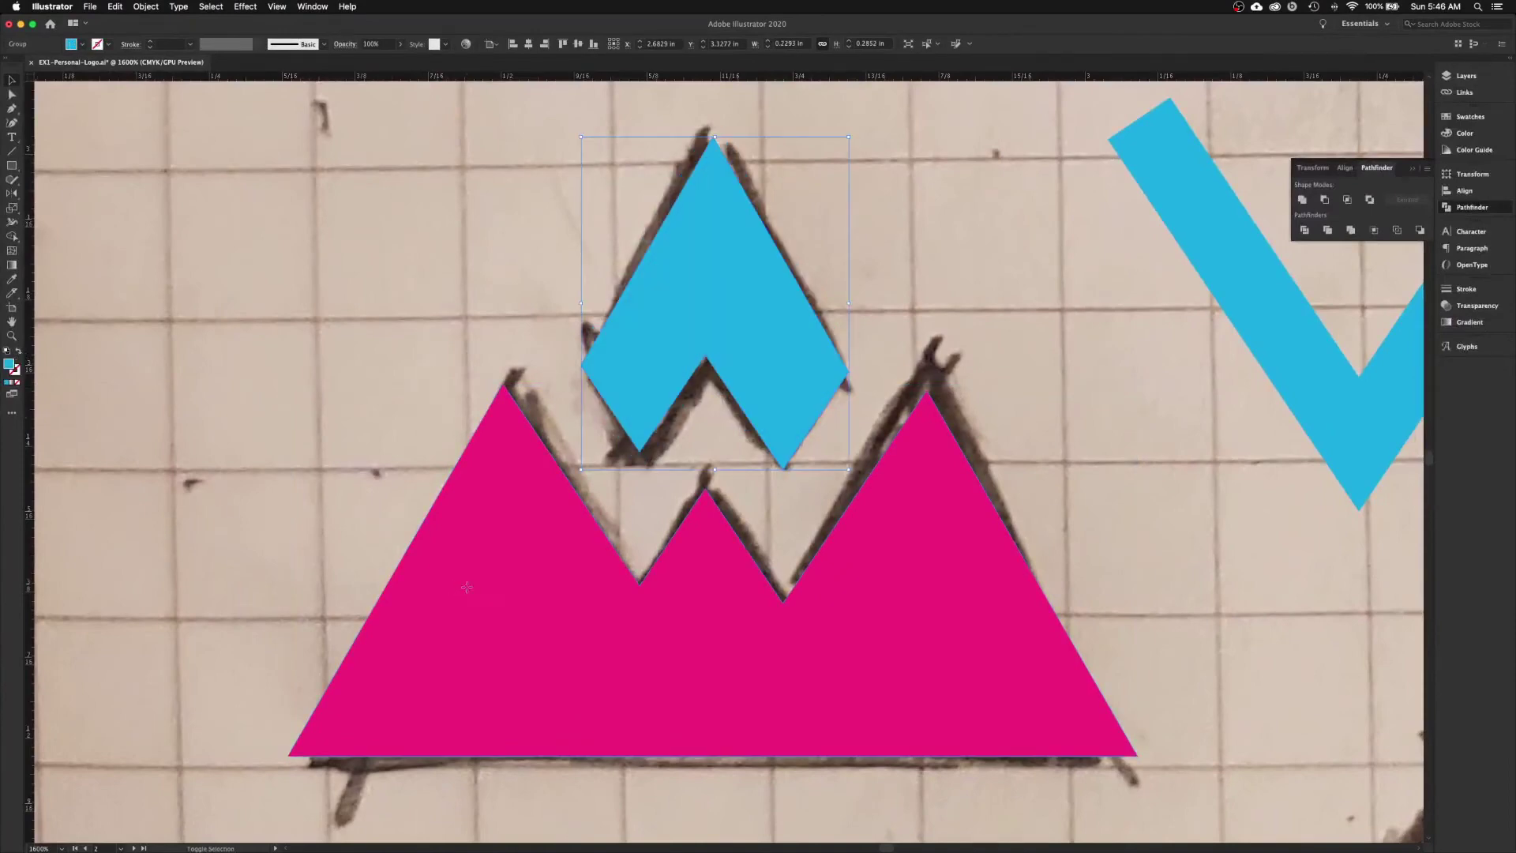
click(1472, 117)
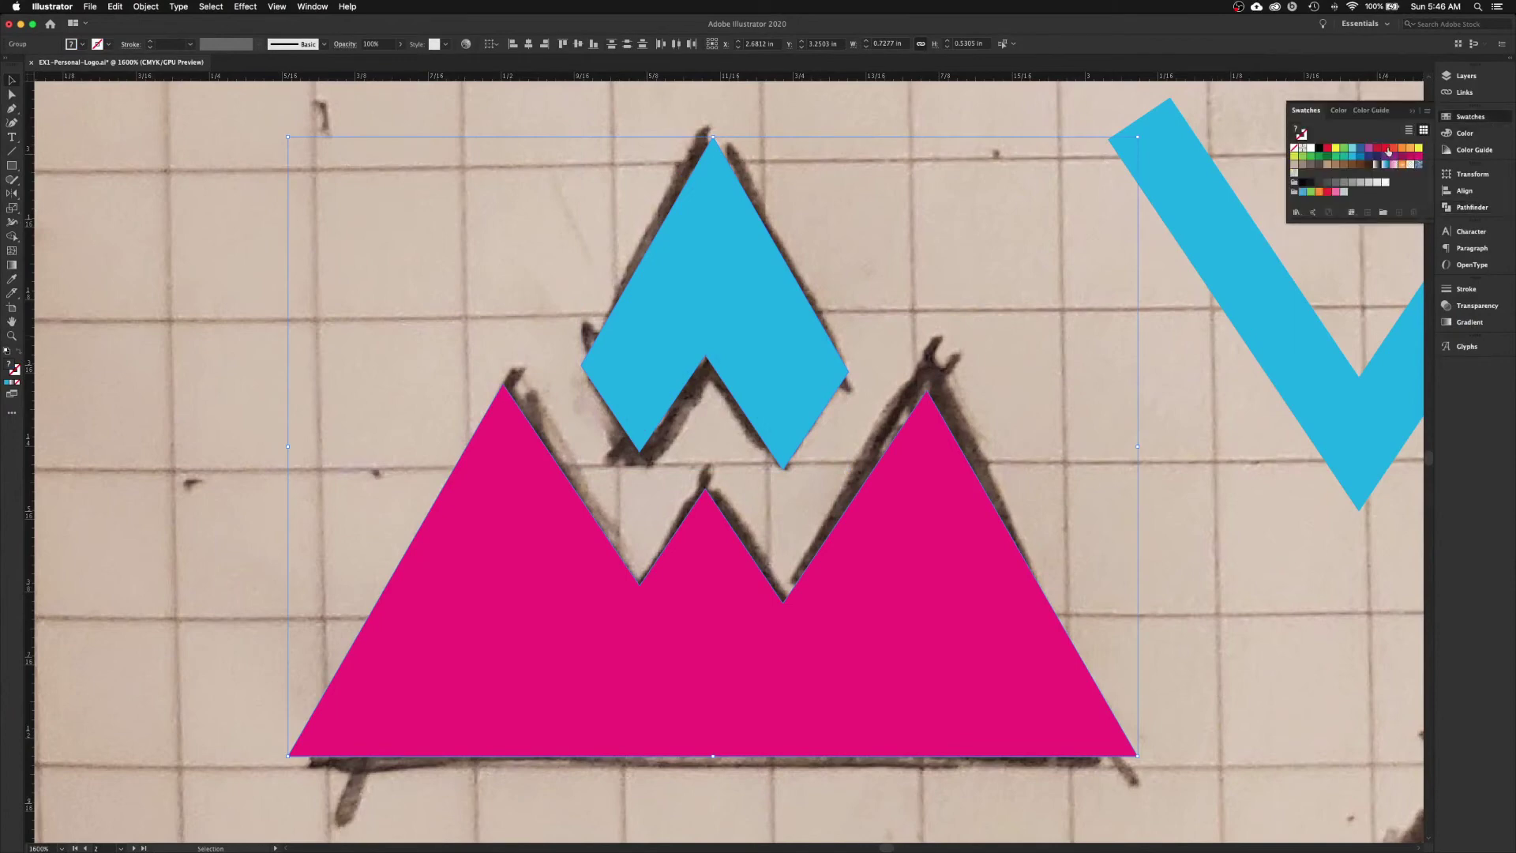
click(1318, 148)
click(1007, 315)
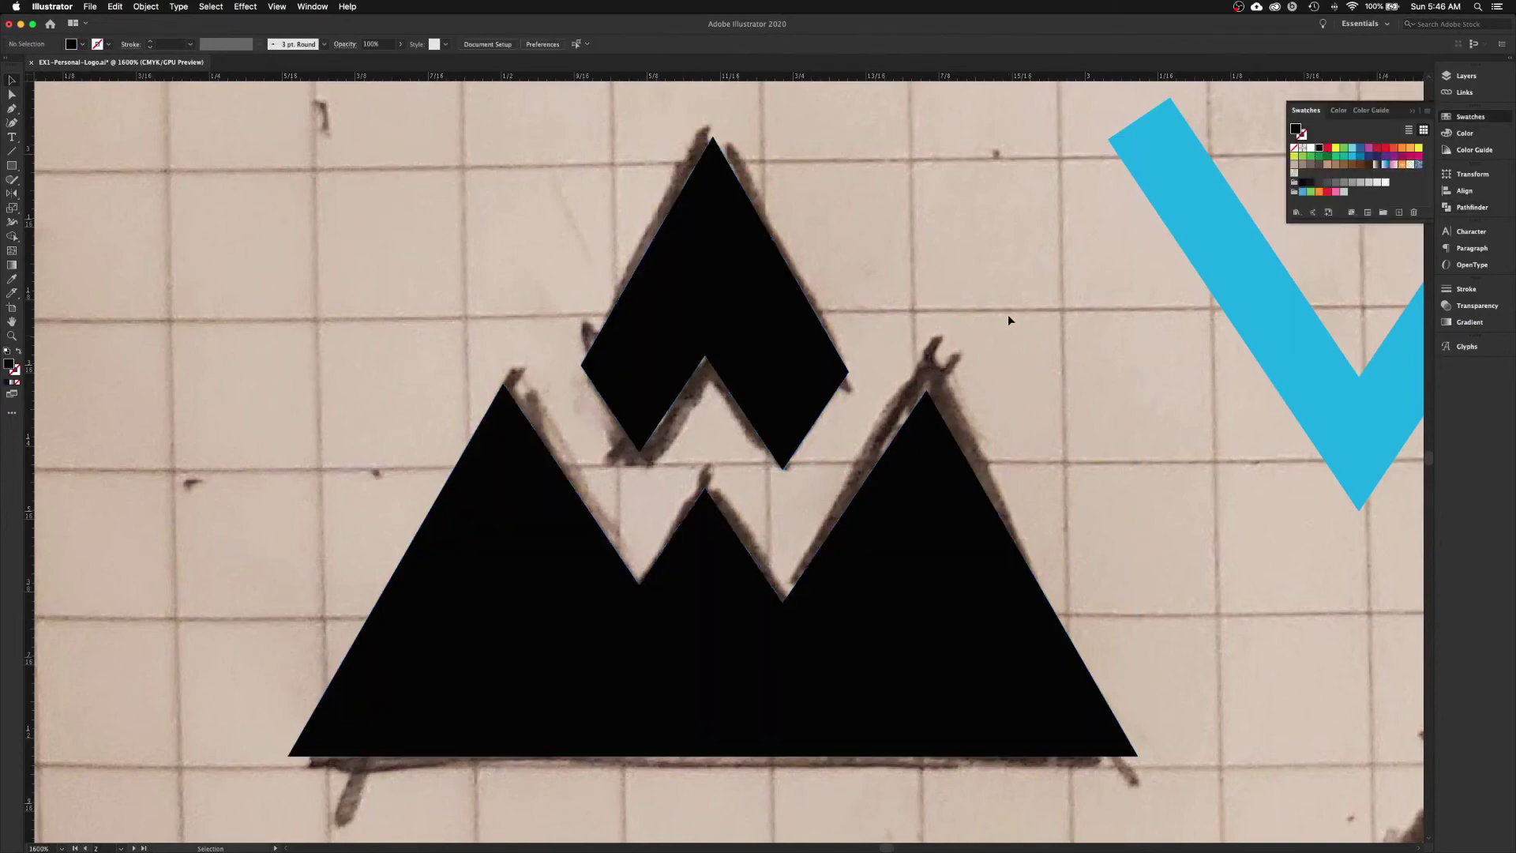
- Move the complete black mountain logo off the sketch onto the white artboard area below the magenta logo
key(super+minus)
key(super+minus)
key(super+minus)
scroll(992, 317, left, 5)
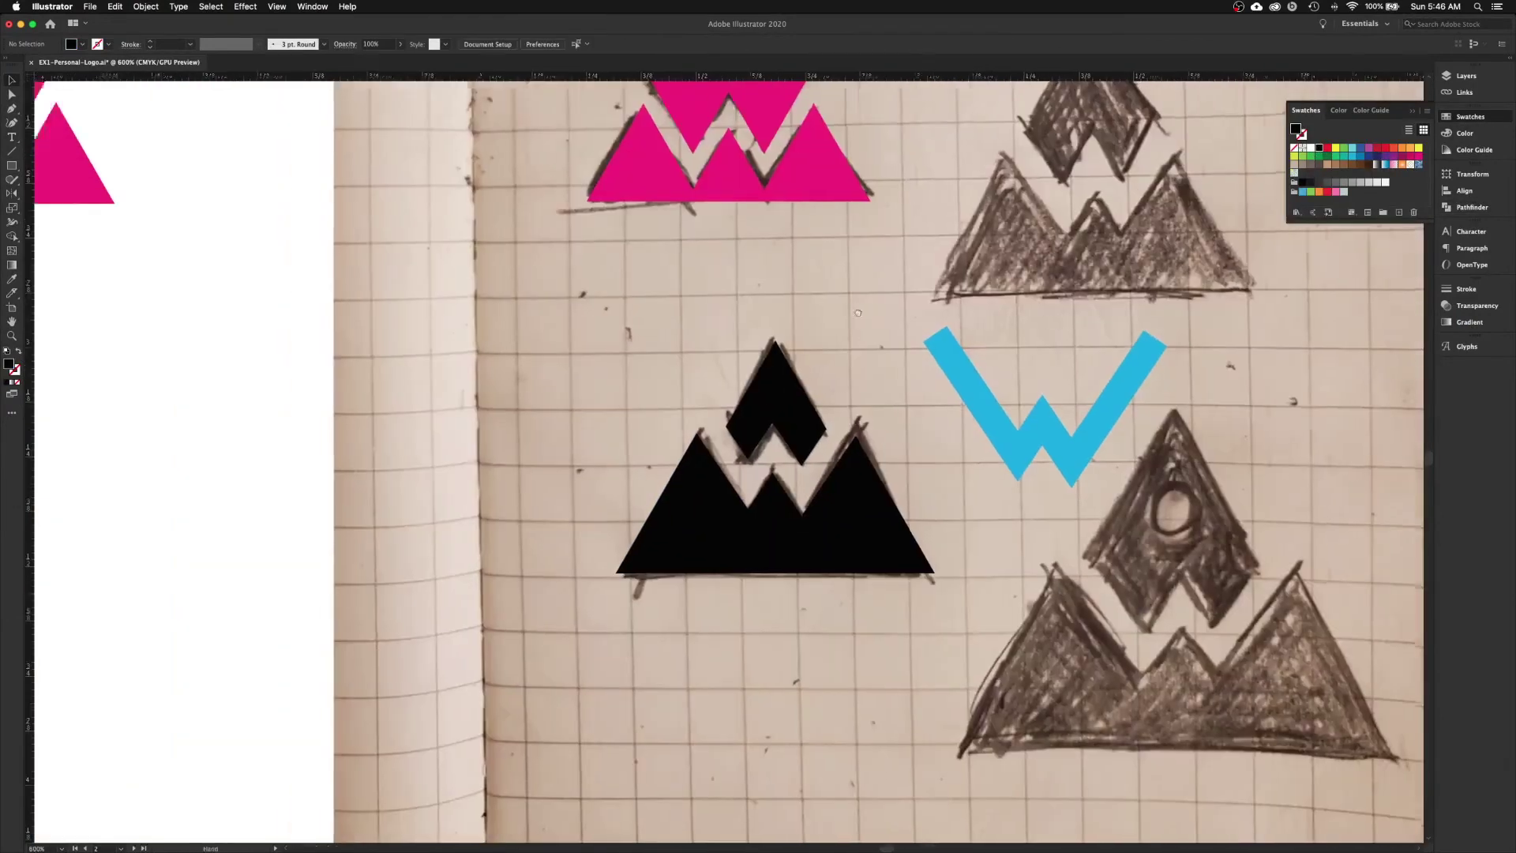
click(1028, 399)
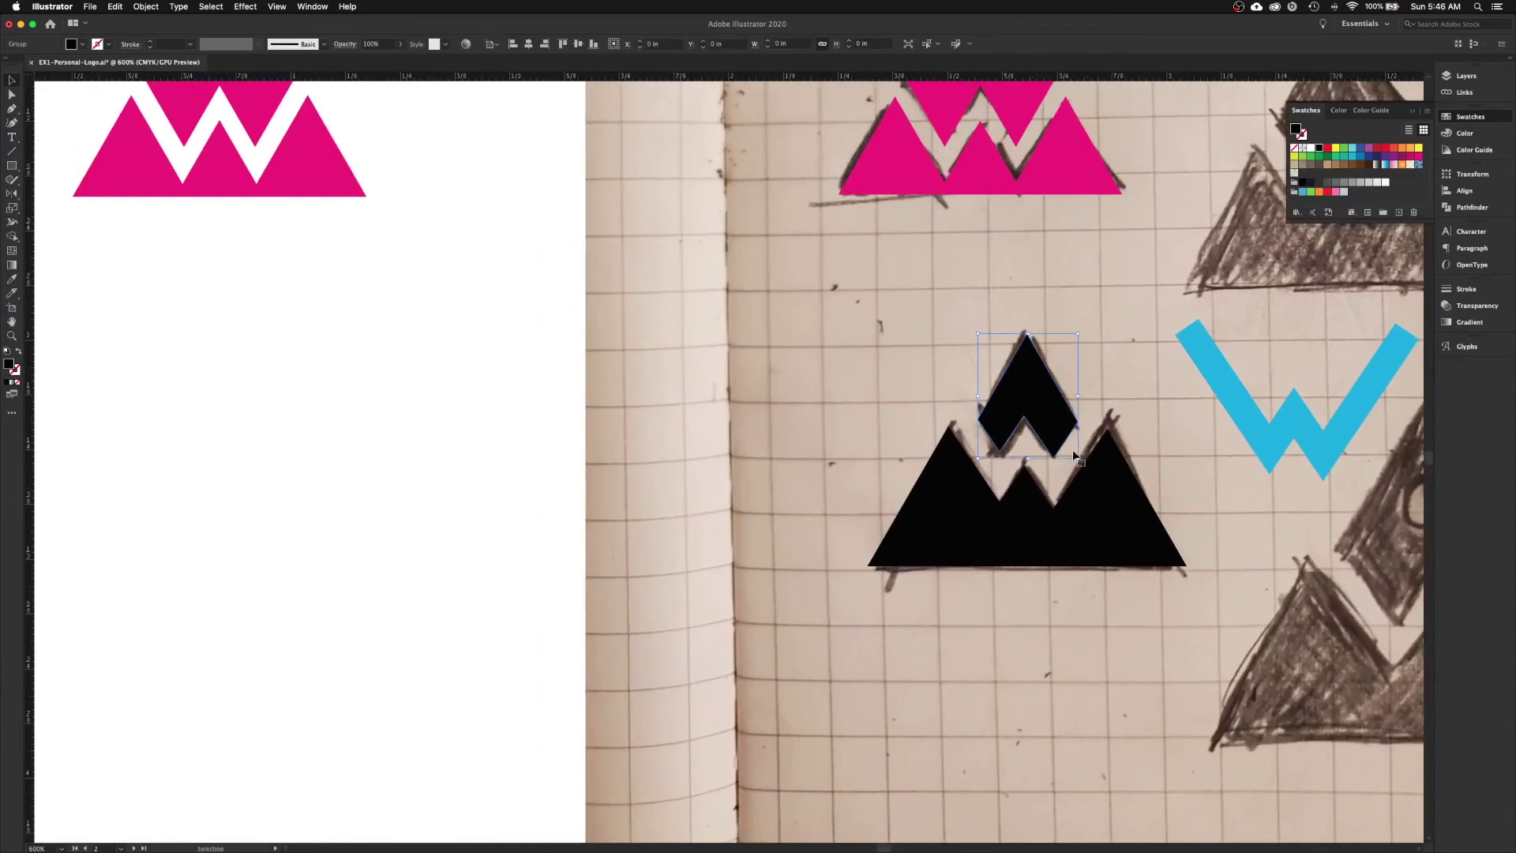
shift+click(1098, 485)
drag(1128, 496, 368, 477)
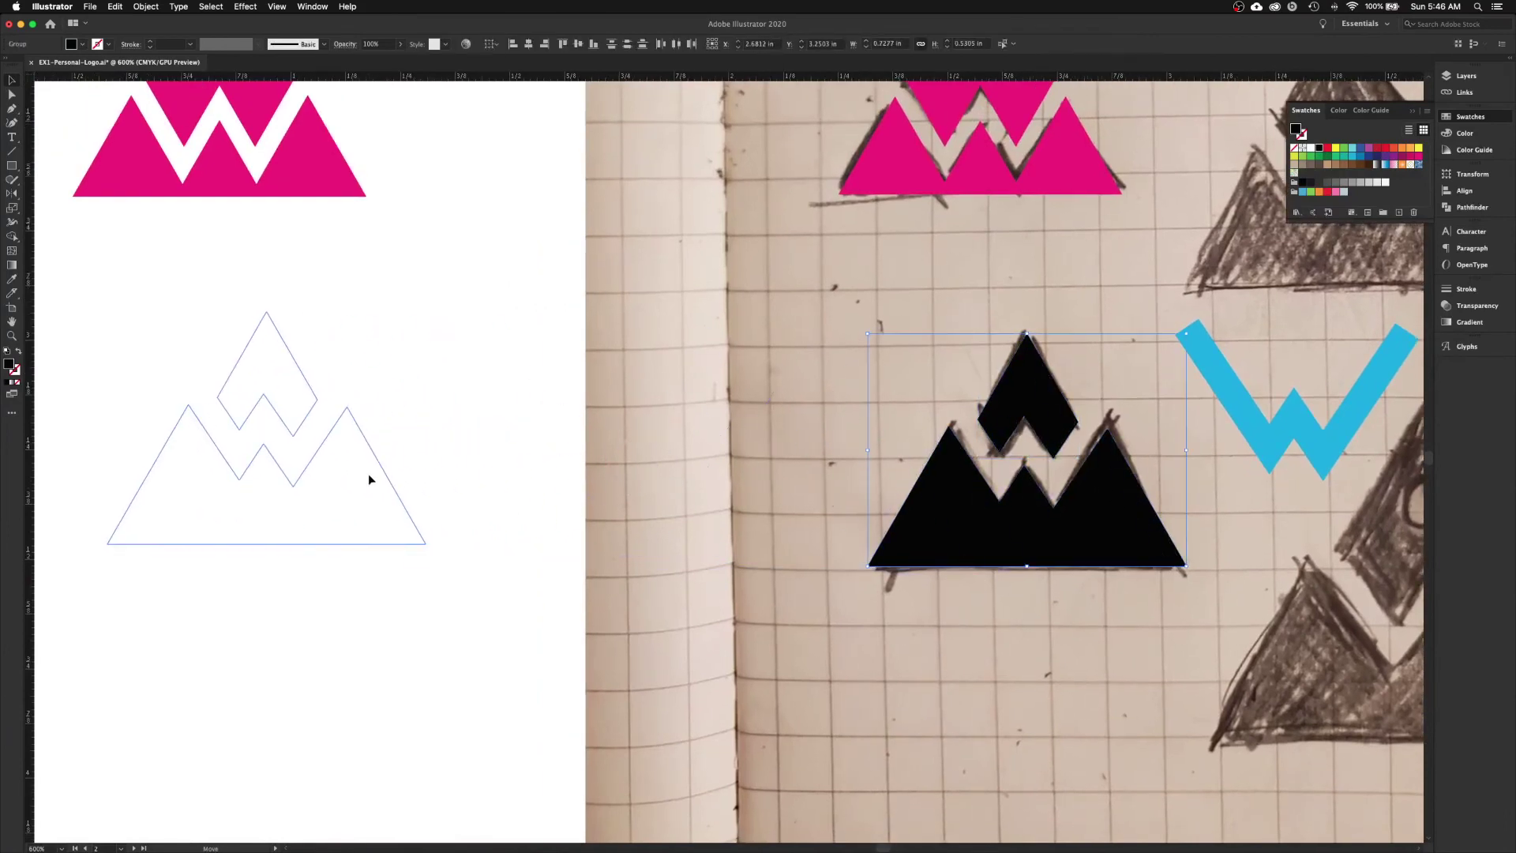
click(541, 436)
- Move both pieces of the magenta logo with the circular cutout off the sketch, above the other logos on the white artboard
scroll(742, 462, down, 3)
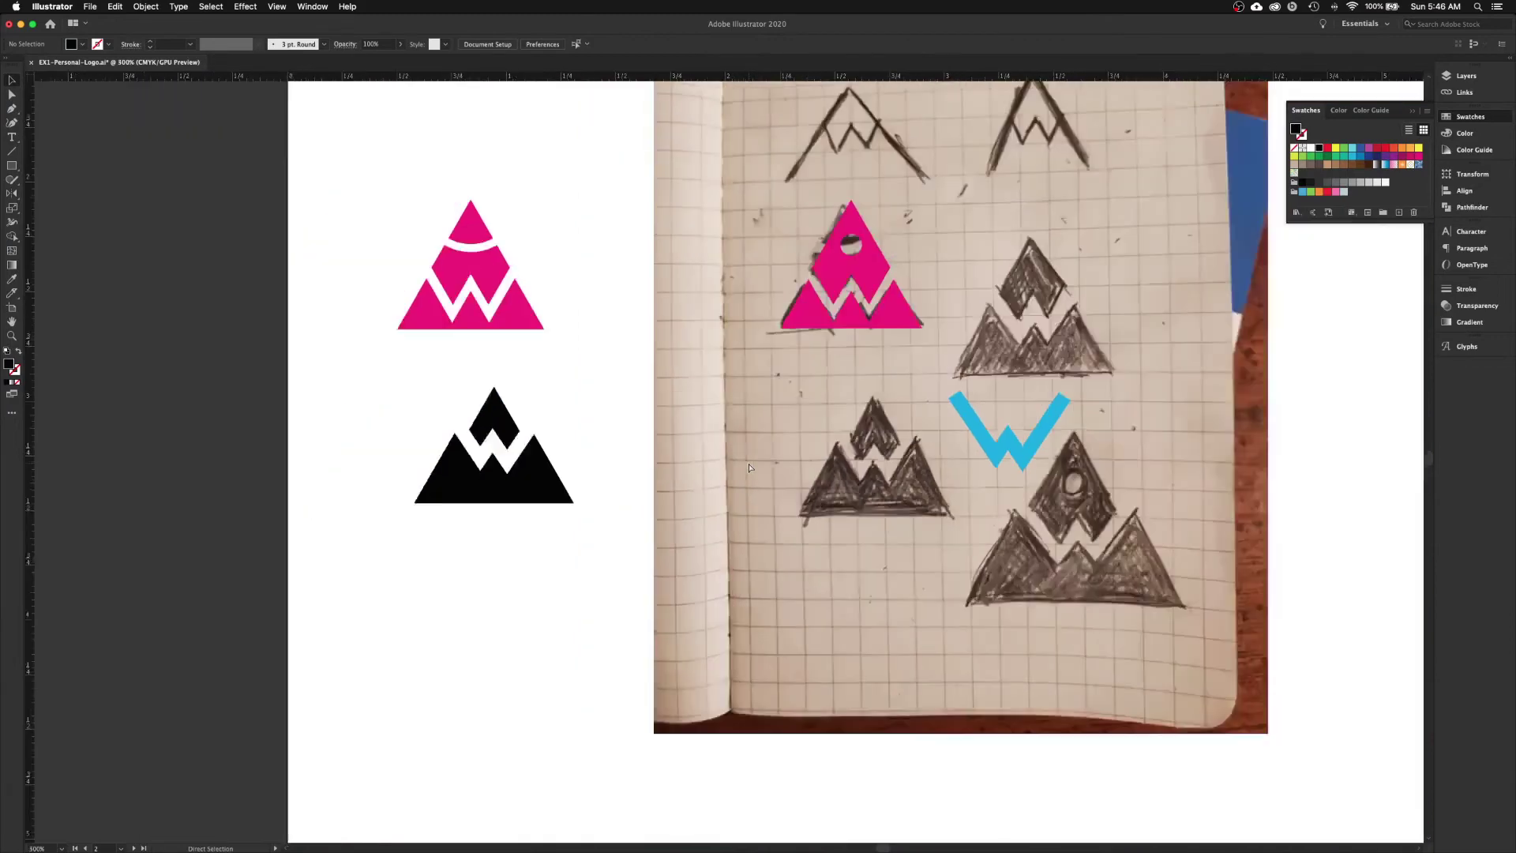
scroll(749, 468, up, 1)
scroll(749, 468, right, 1)
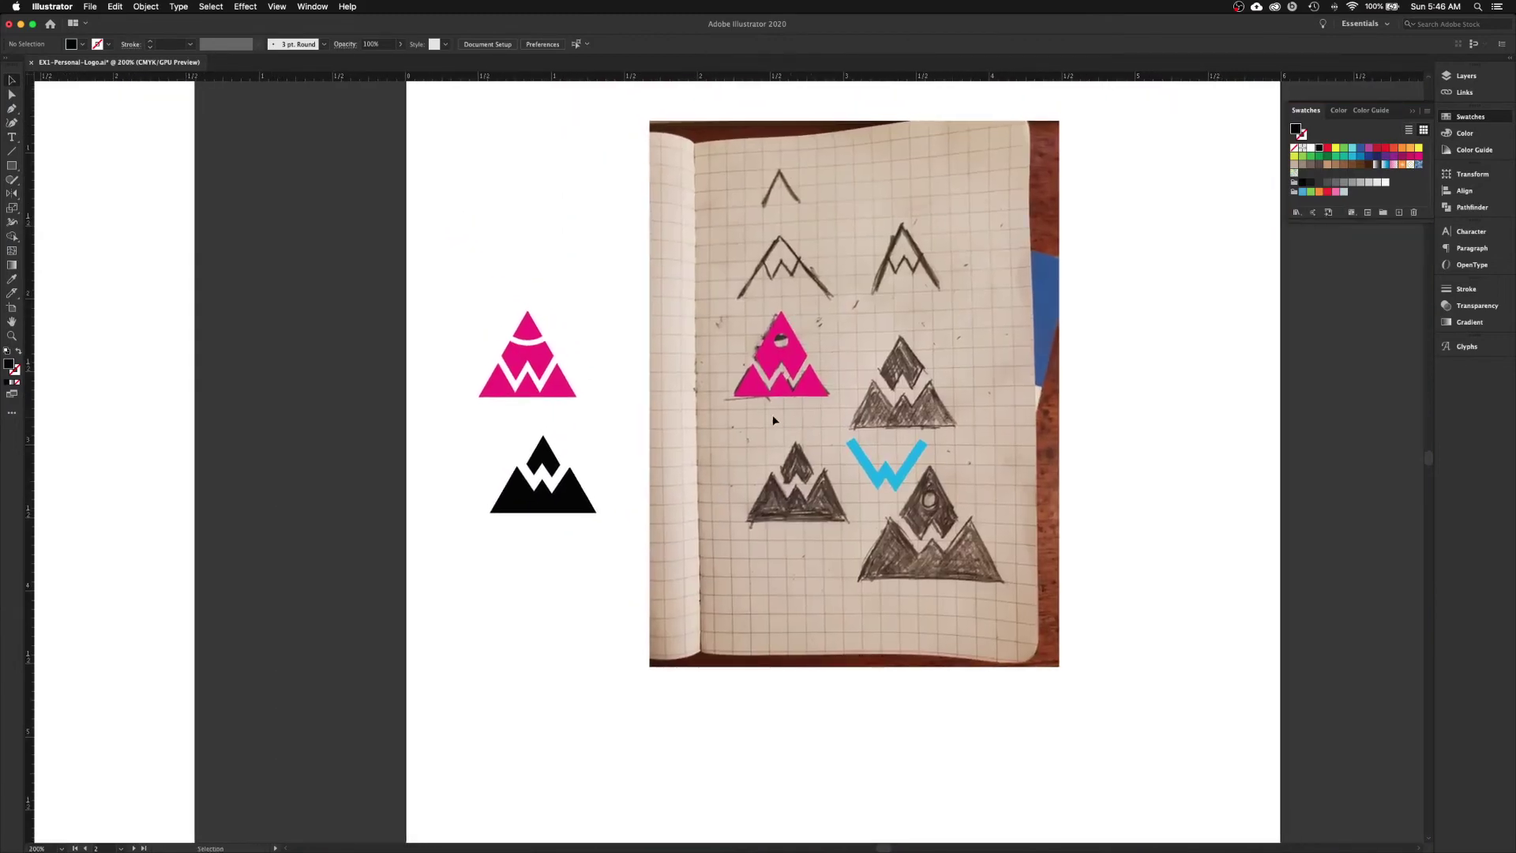
click(814, 387)
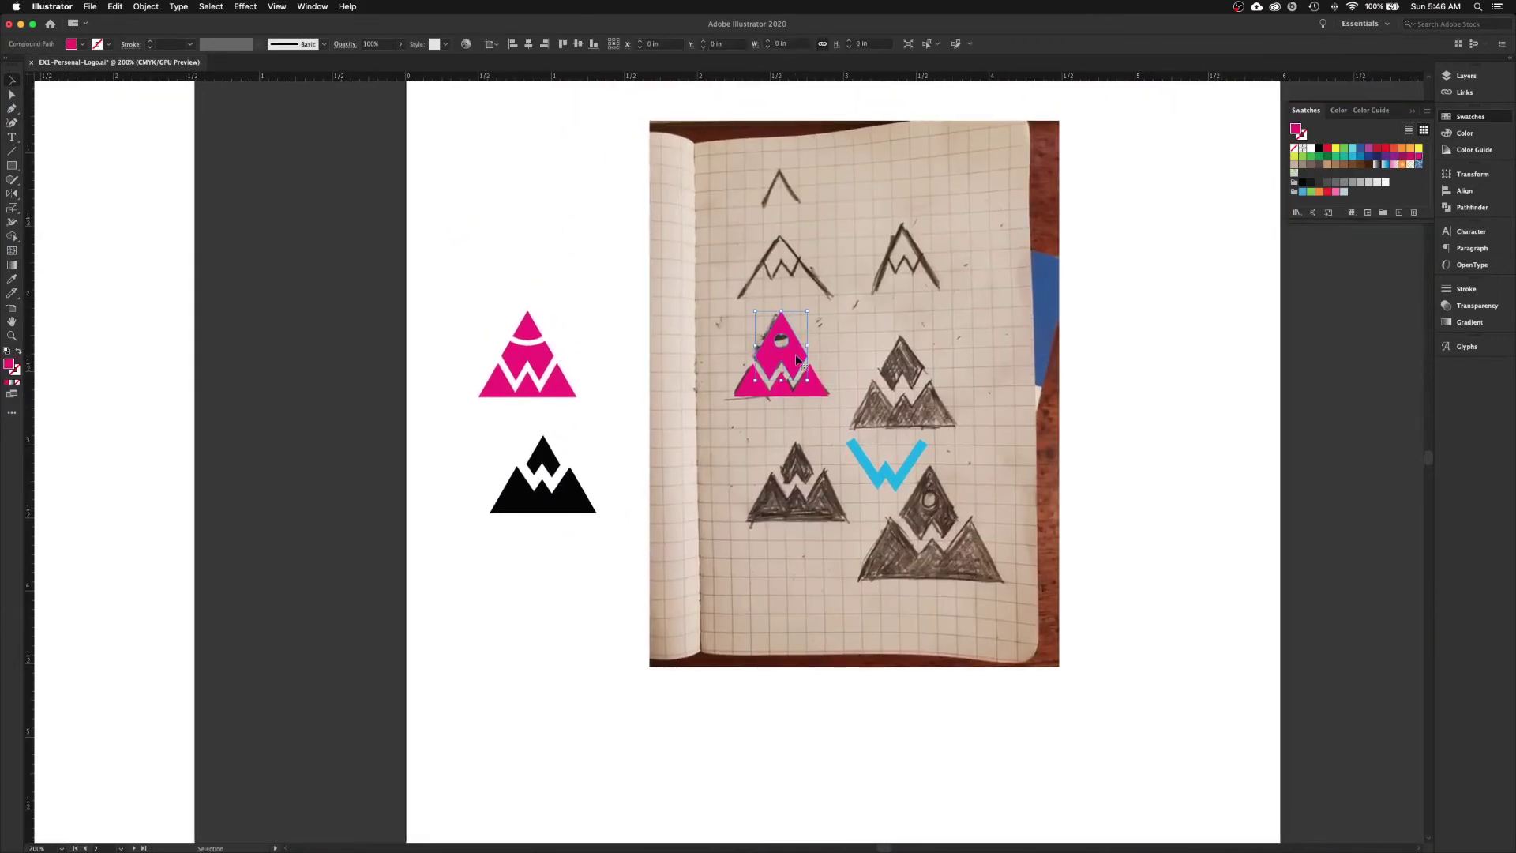
shift+click(813, 387)
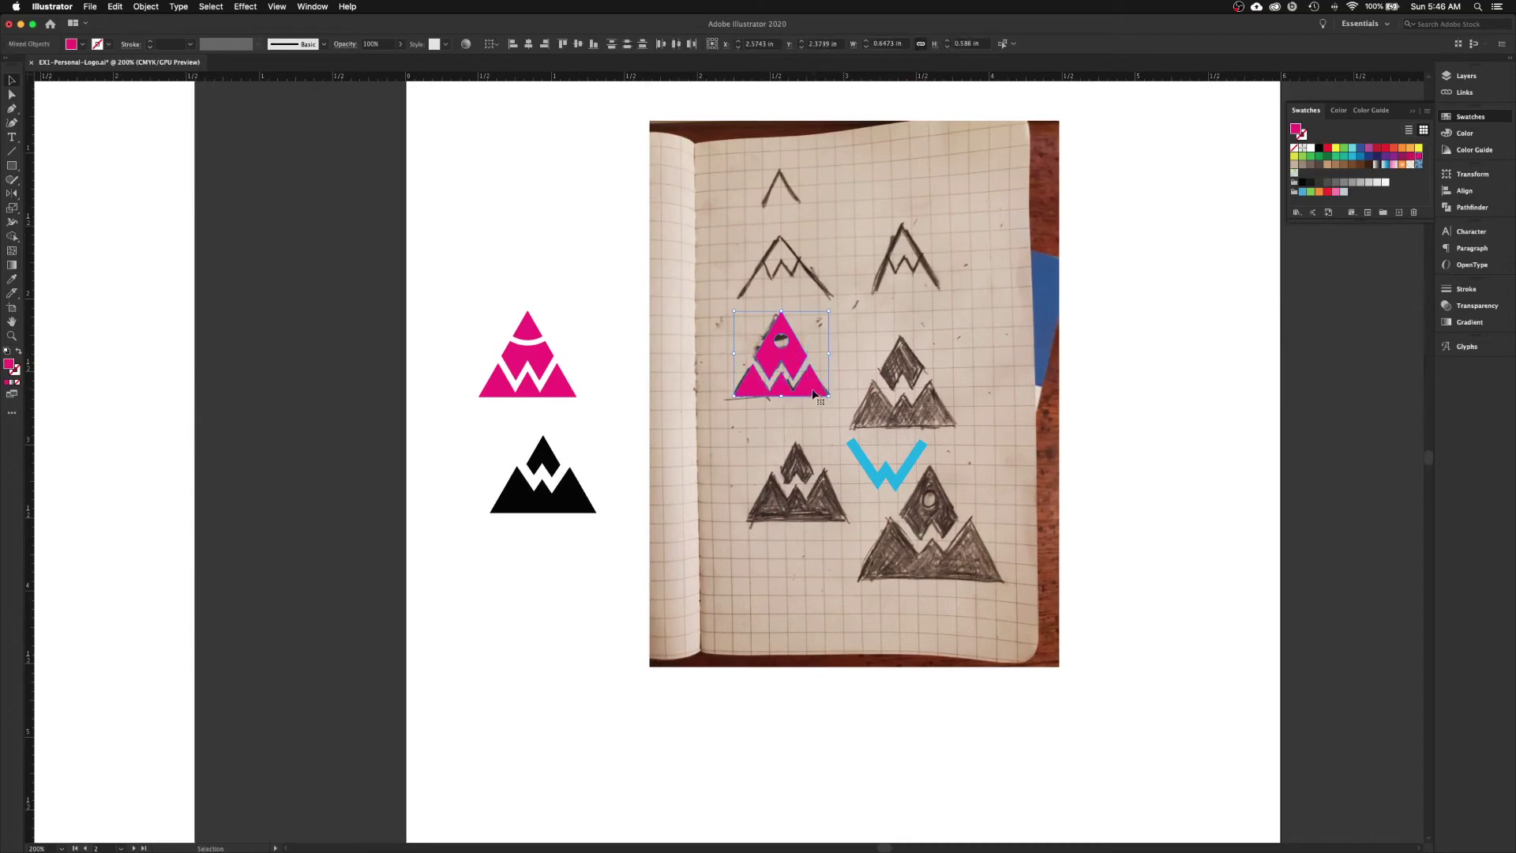
drag(814, 387, 556, 269)
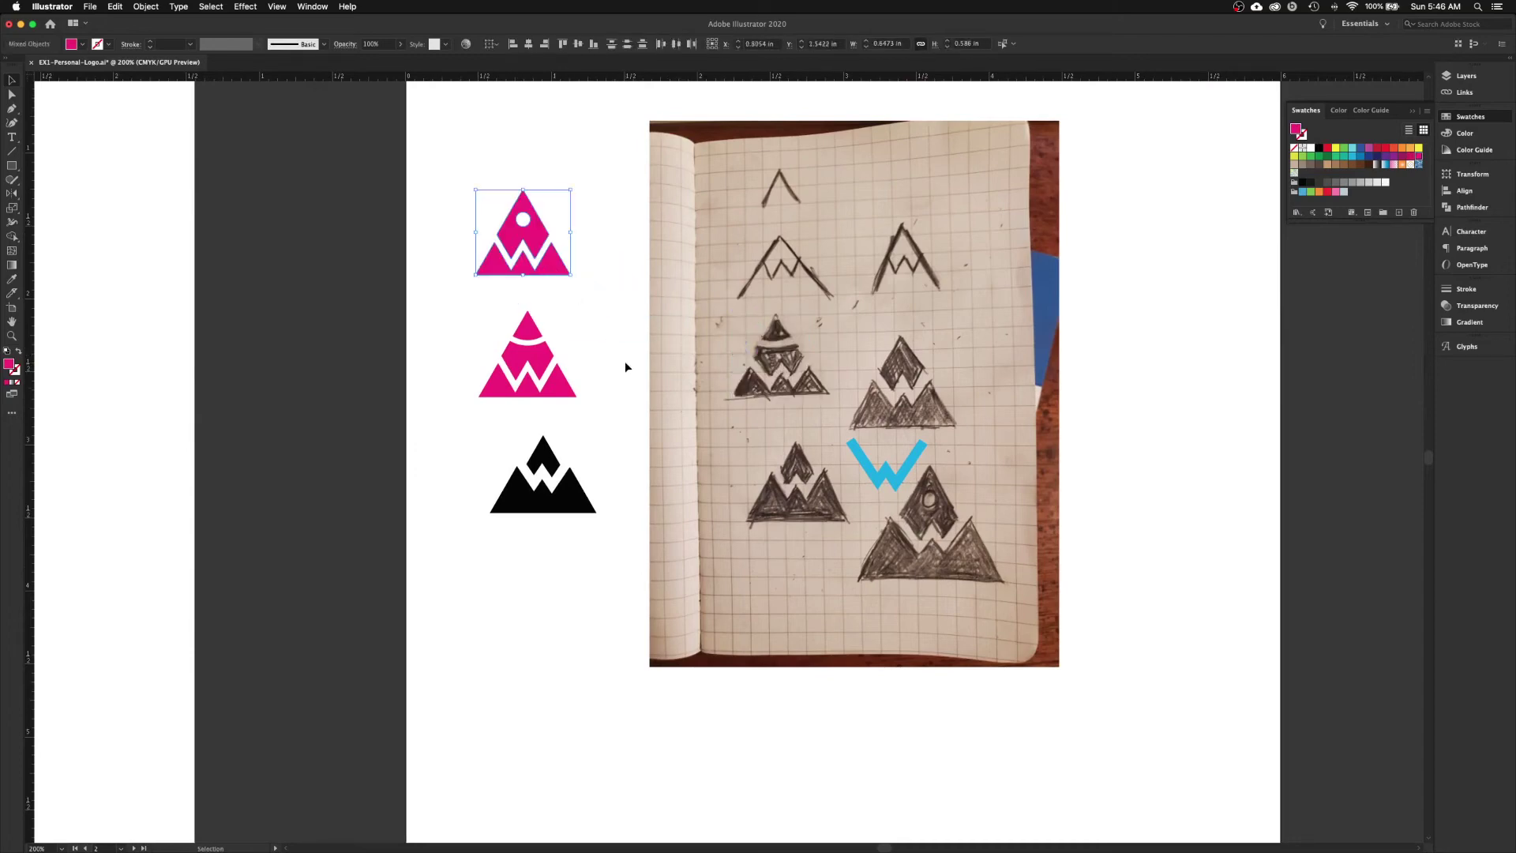
click(636, 390)
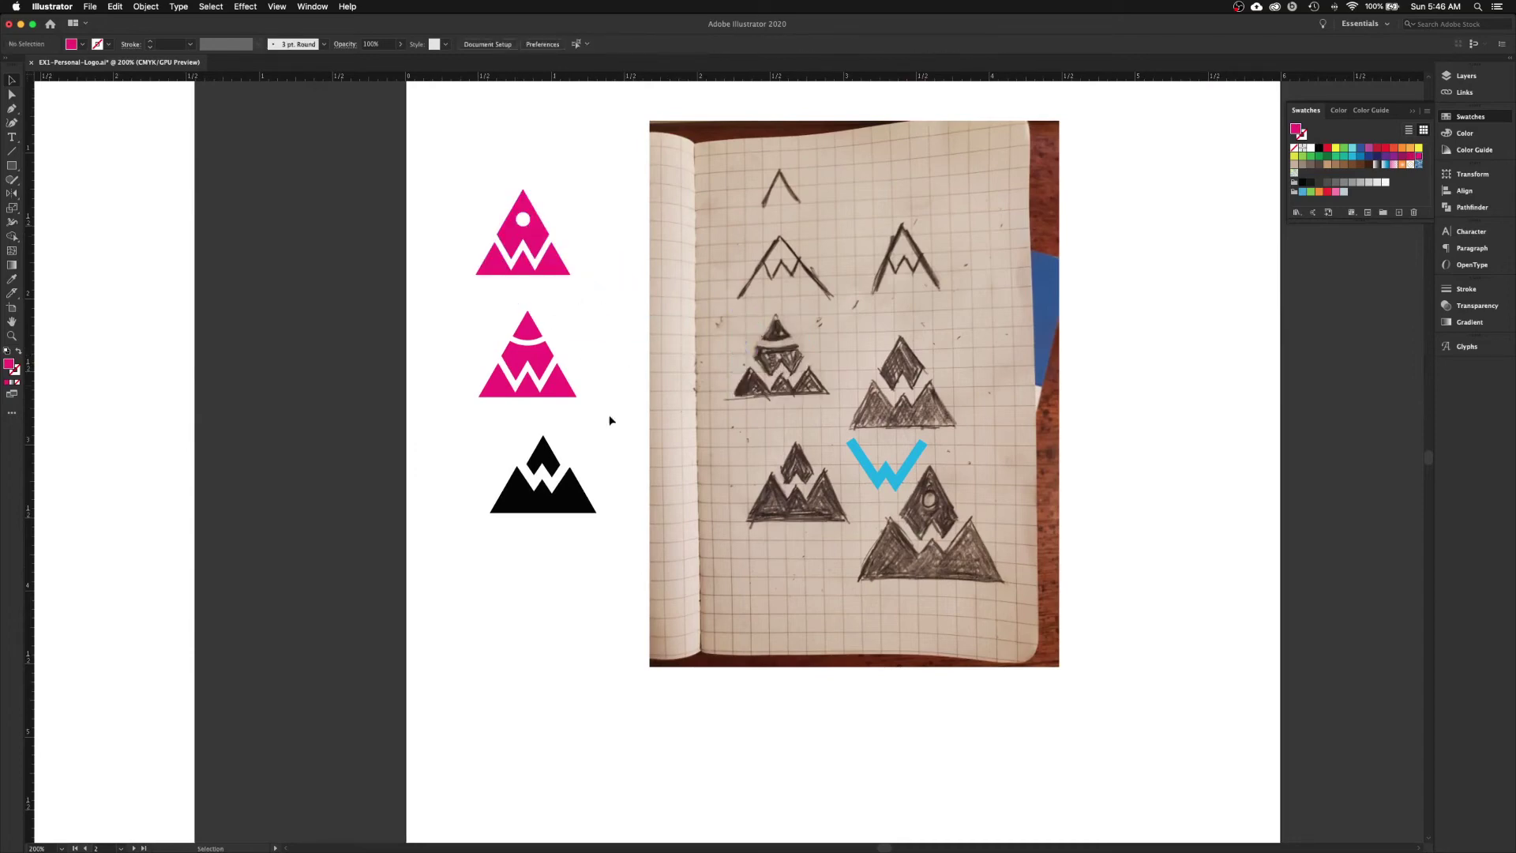
- Slightly enlarge the magenta logo with the circular cutout and move the blue W onto the pasteboard left of the artboard
click(493, 271)
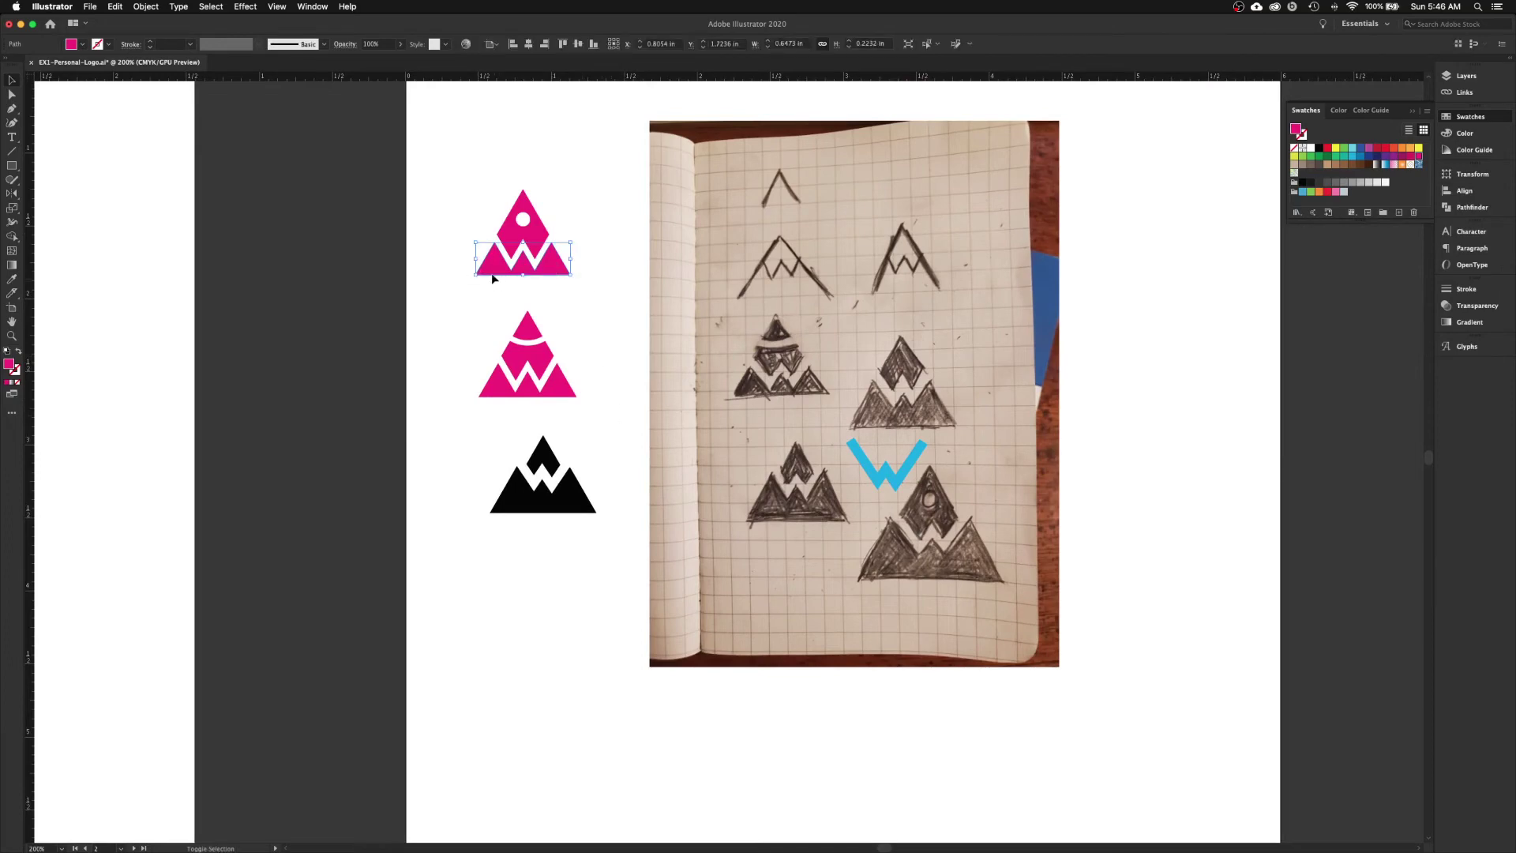
drag(477, 276, 522, 277)
click(589, 328)
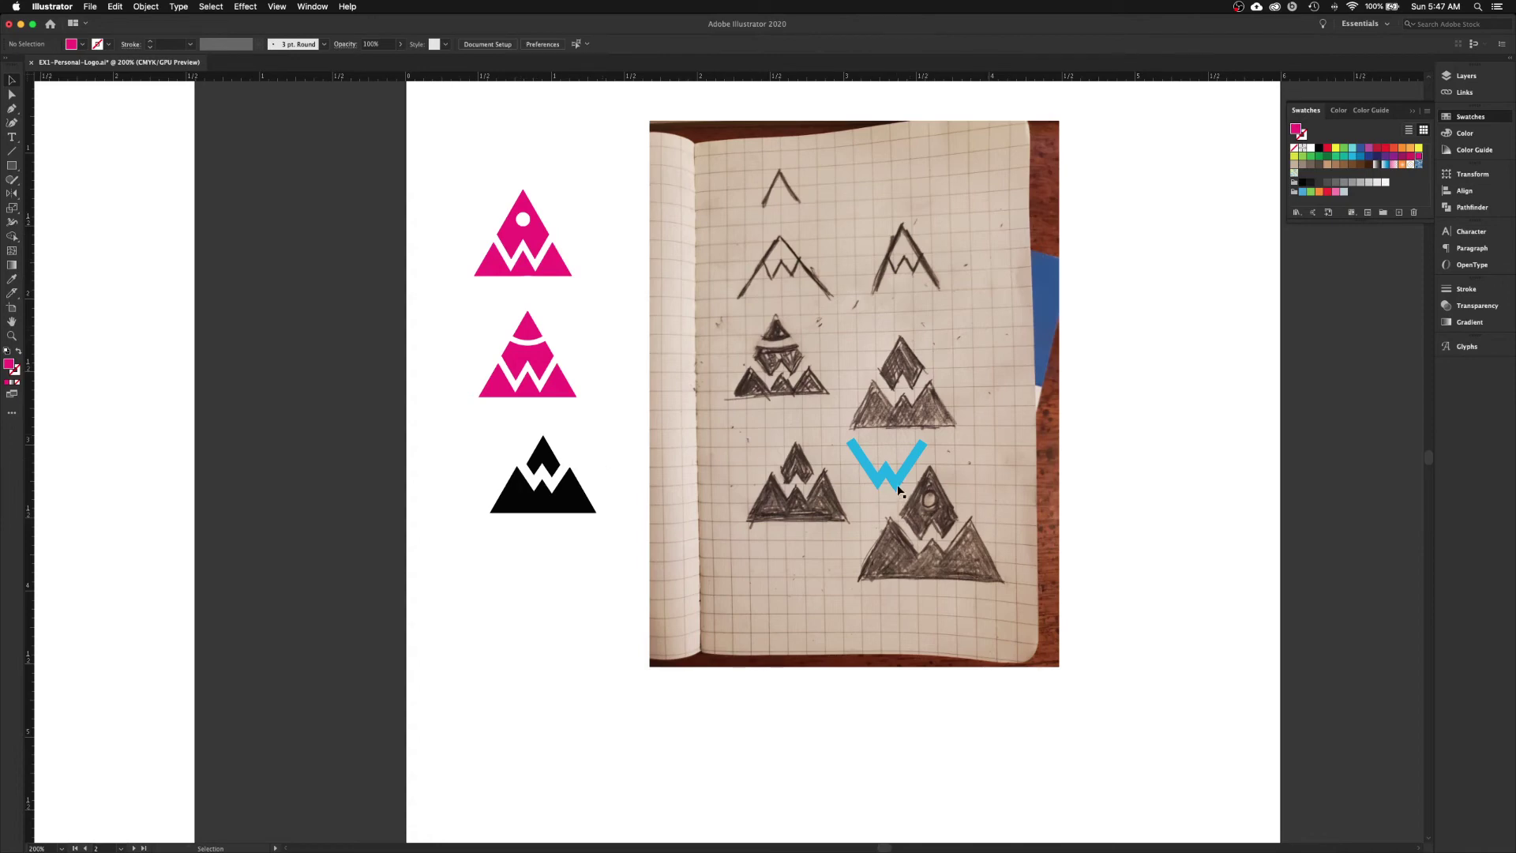
drag(900, 483, 306, 435)
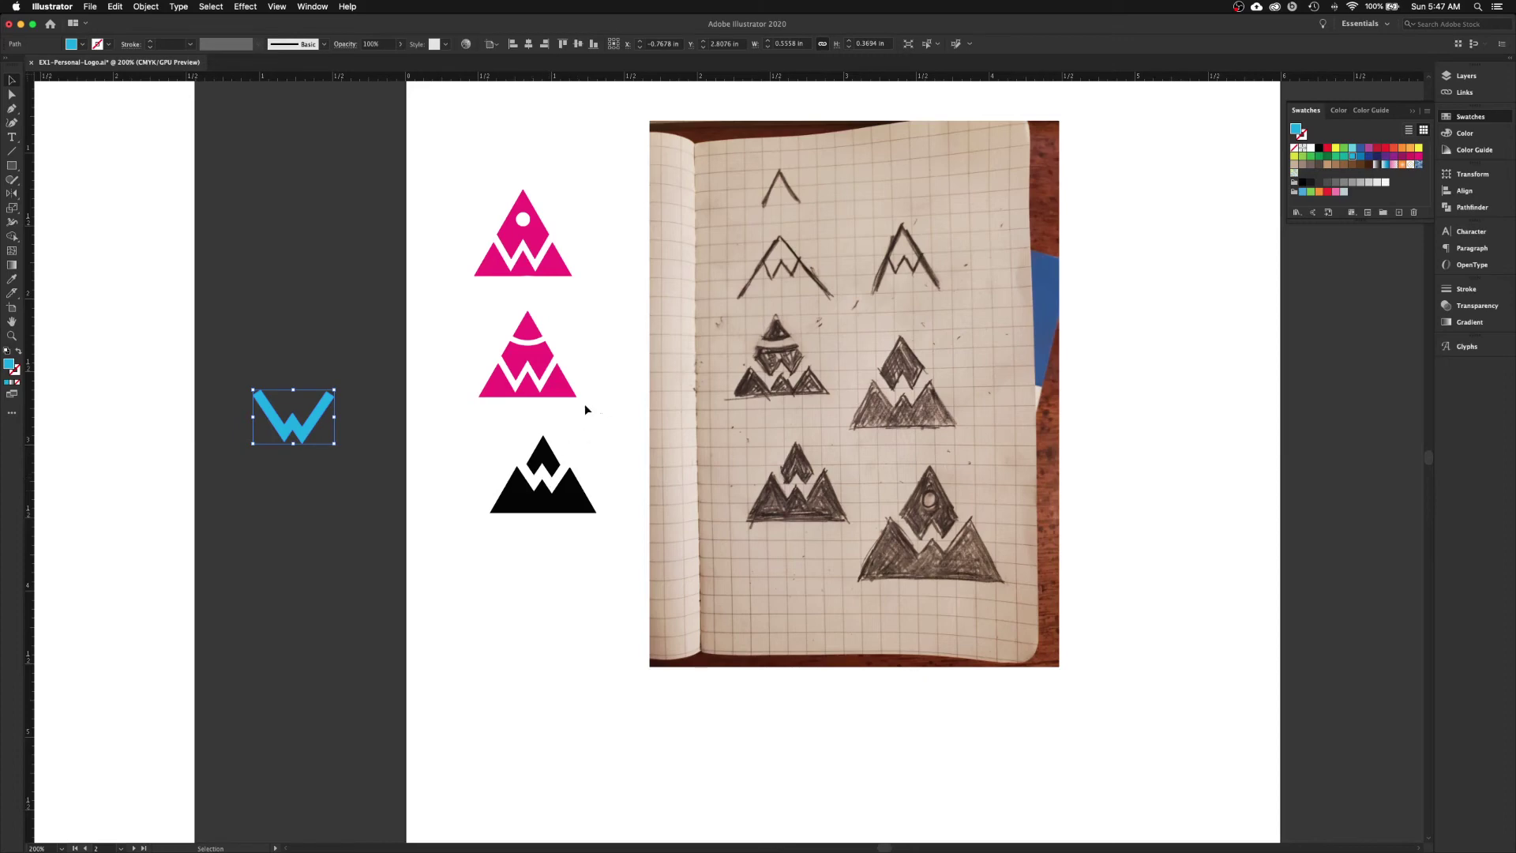
- Move both magenta logos onto the pasteboard above the blue W and delete the mountain sketch photo from the artboard
drag(484, 203, 337, 224)
click(408, 341)
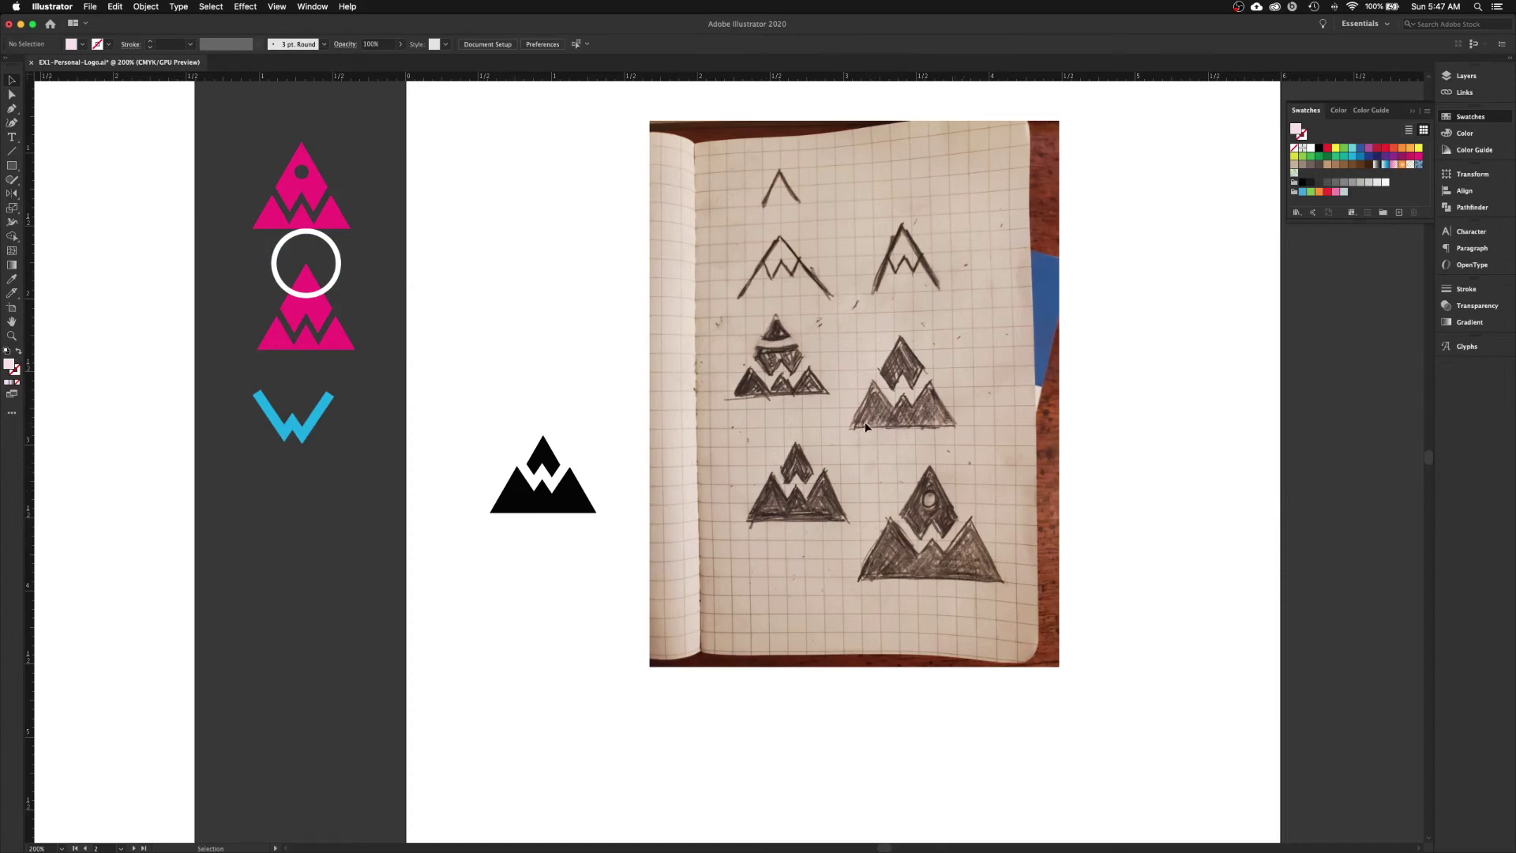
click(866, 427)
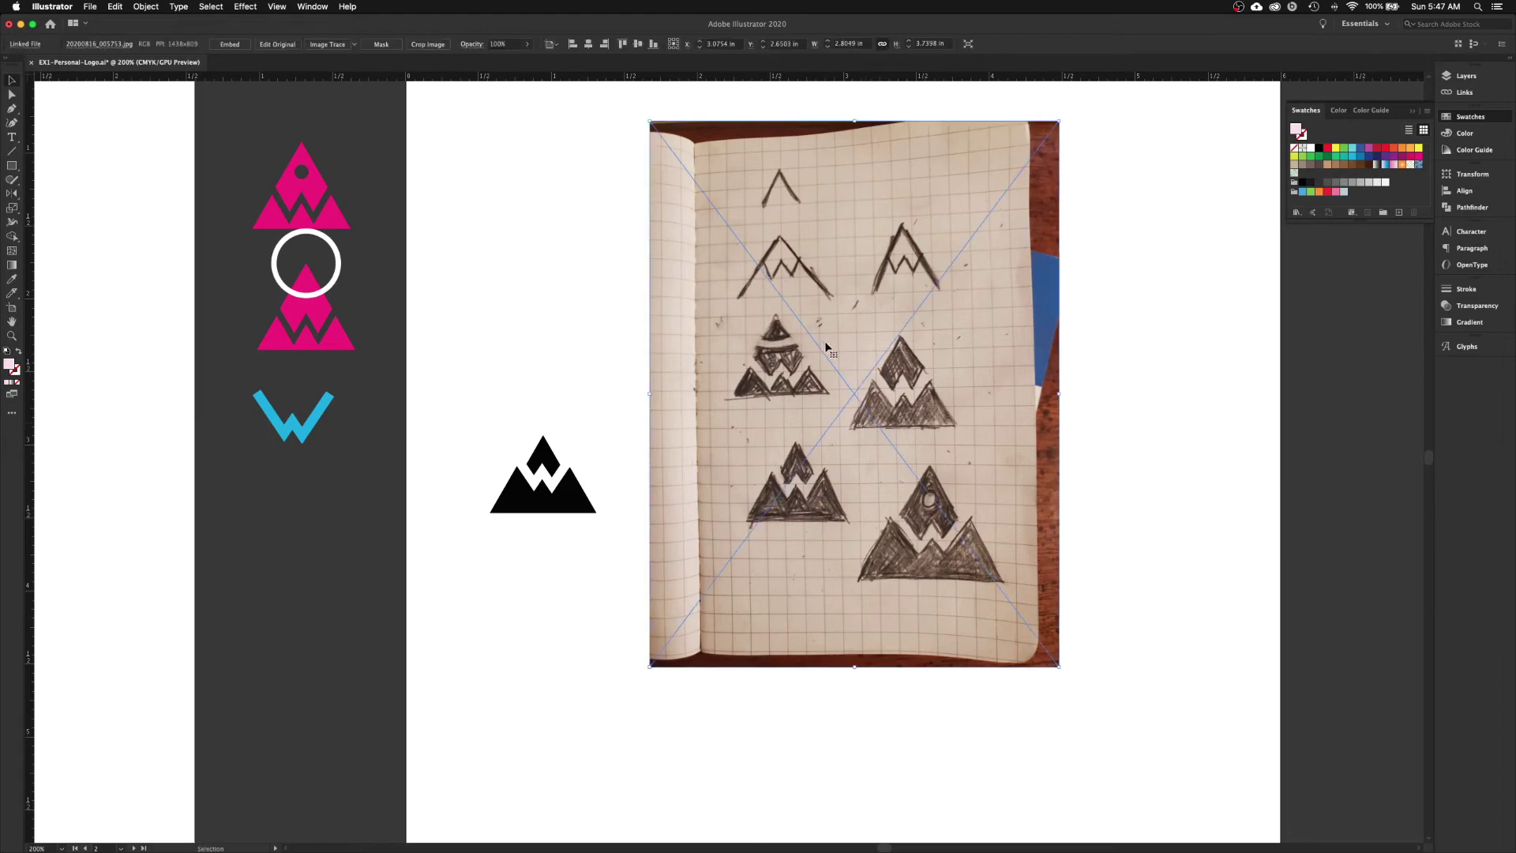
key(Delete)
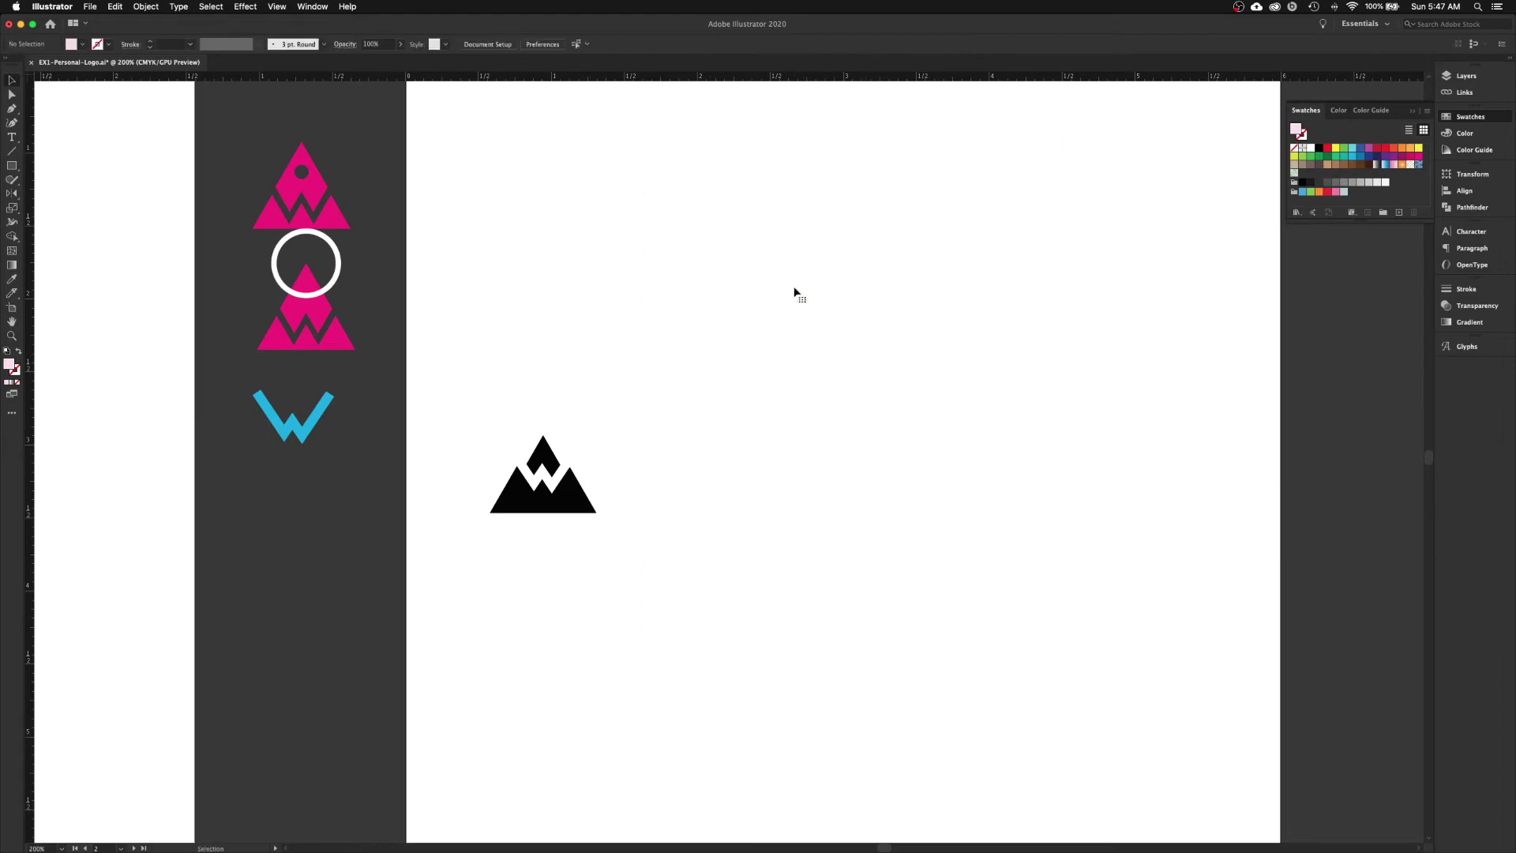
- Centre the black mountain logo horizontally and vertically on the artboard, with alignment set to Align to Artboard
drag(458, 424, 671, 594)
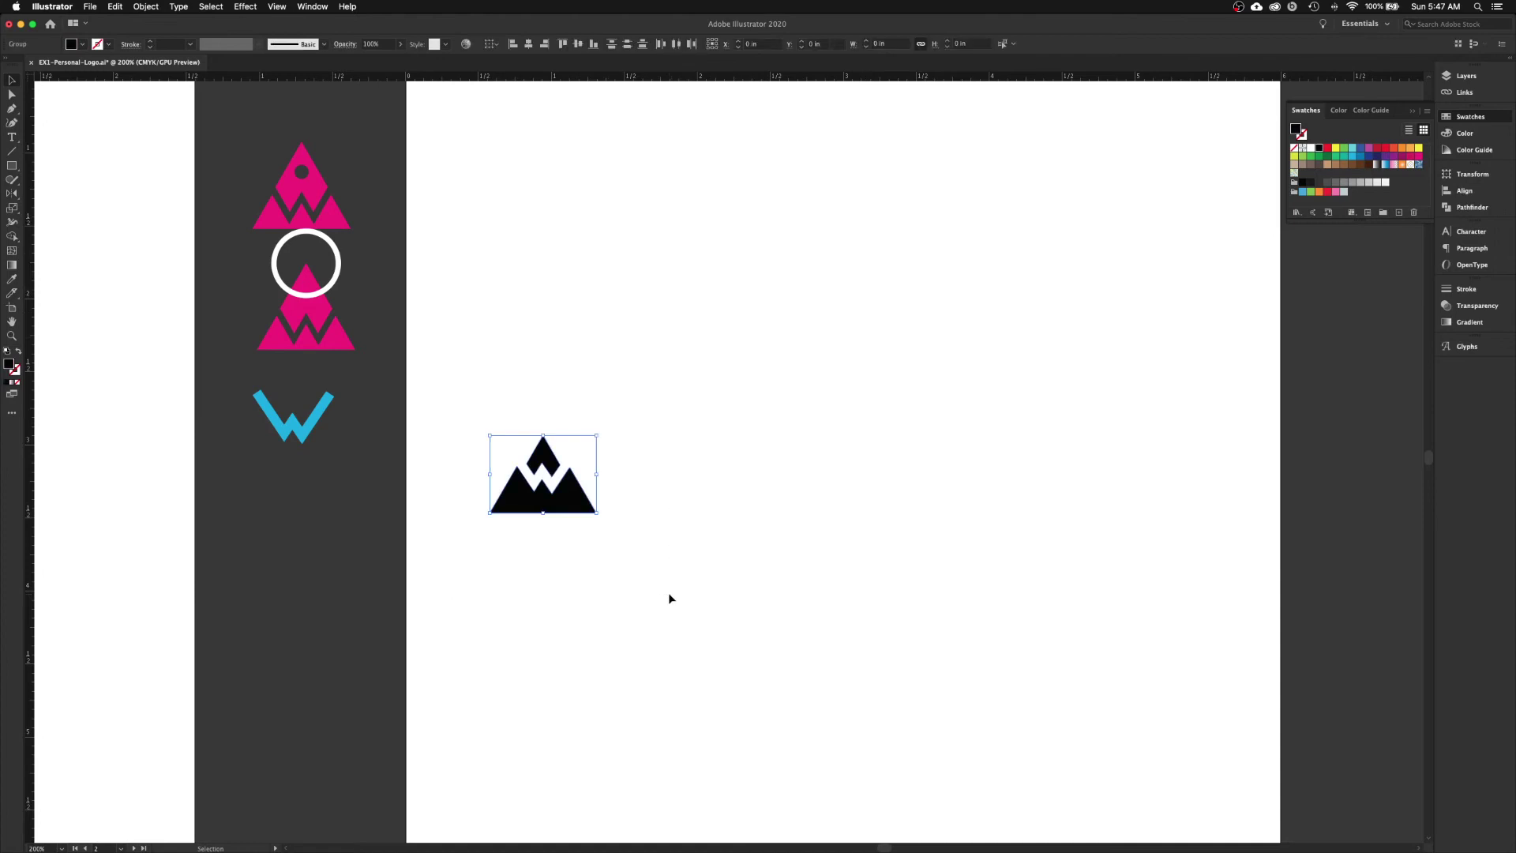
key(a)
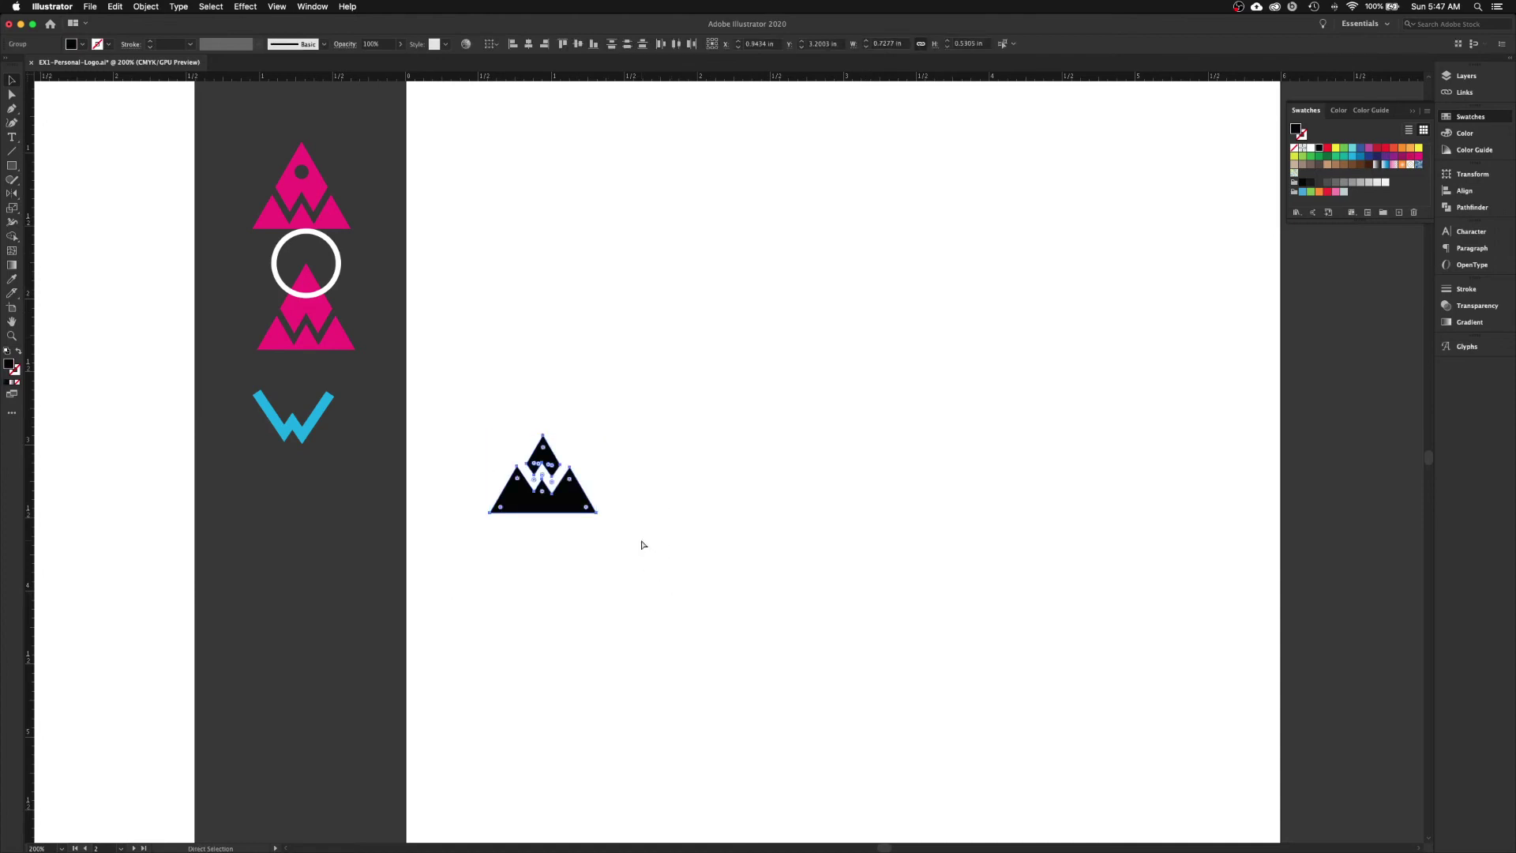
key(v)
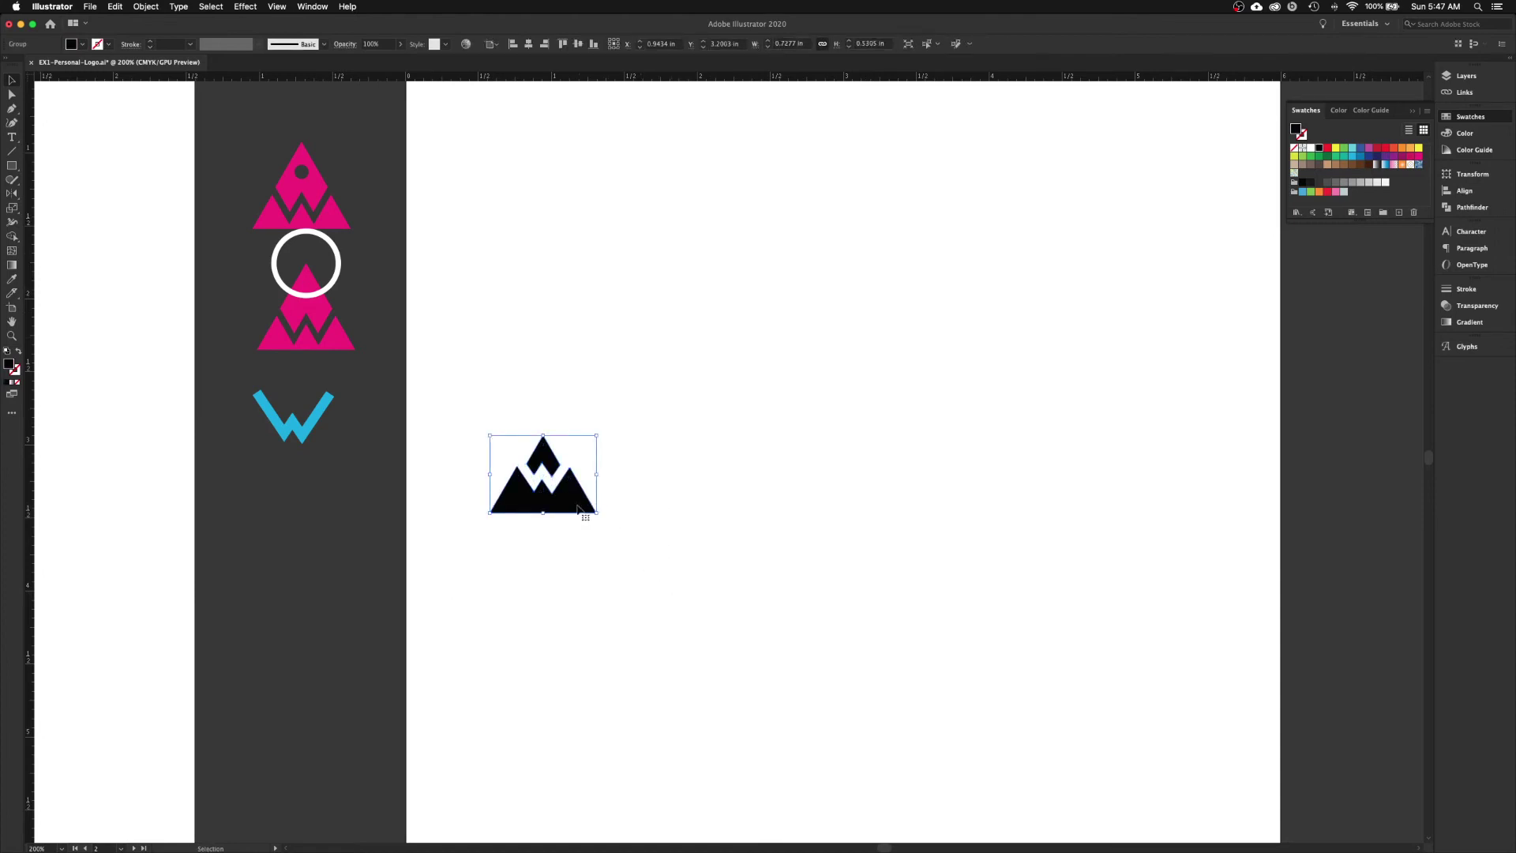
drag(579, 506, 878, 492)
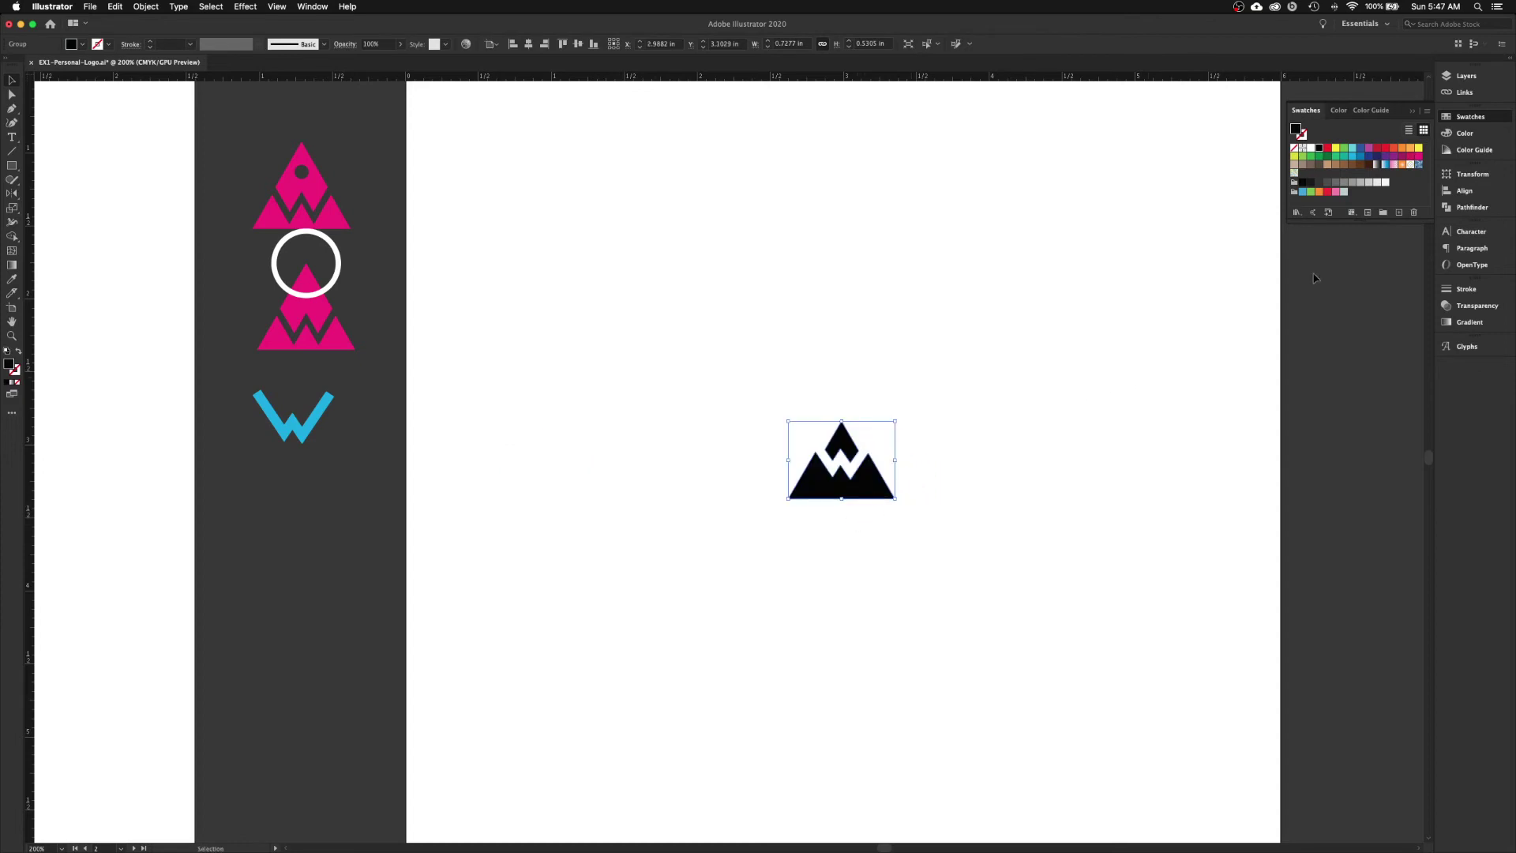
click(1465, 190)
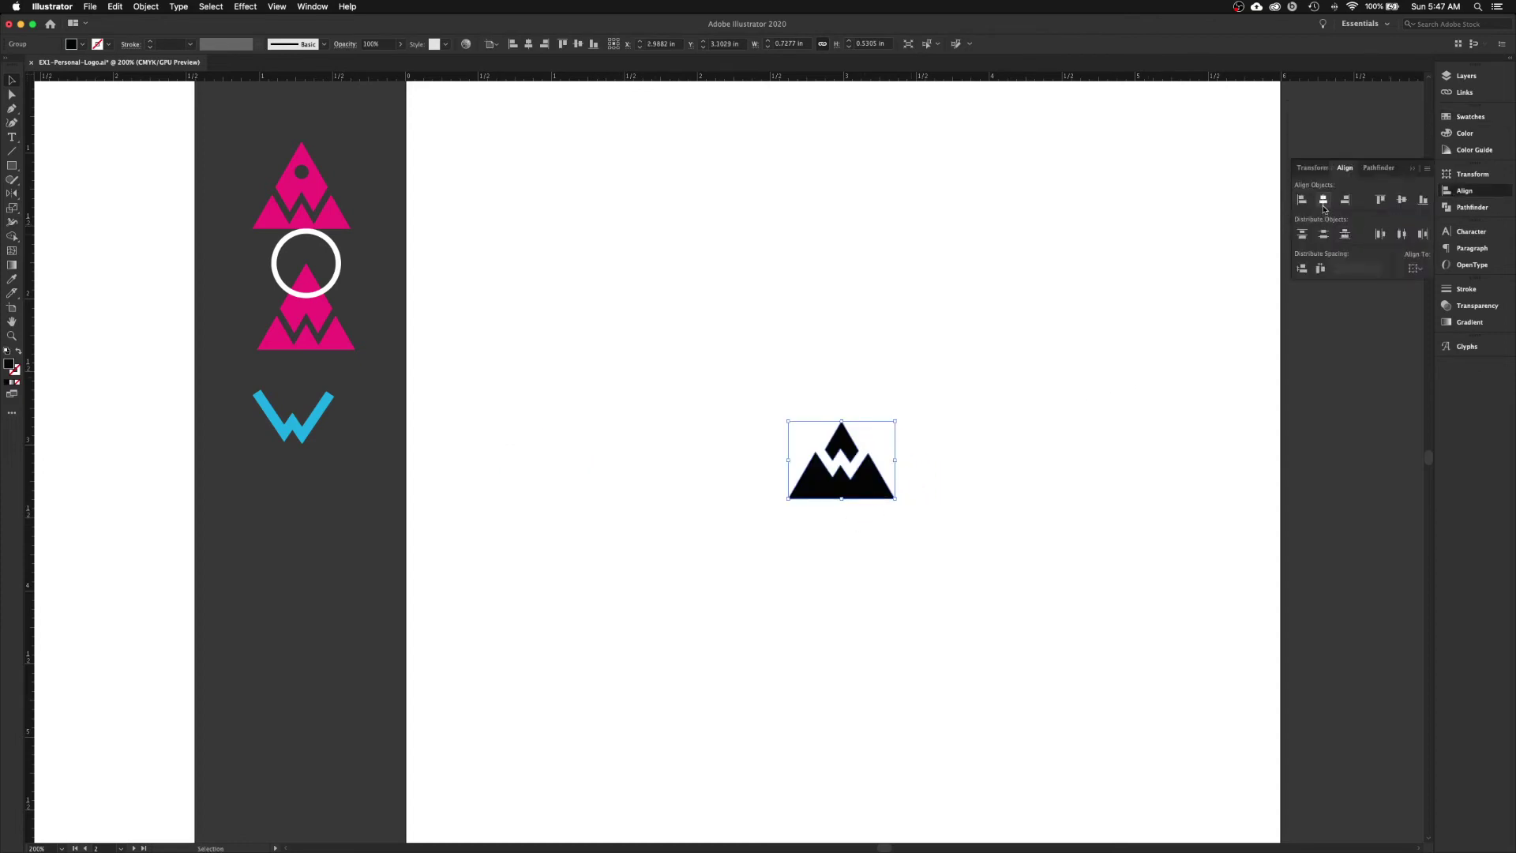
click(1415, 269)
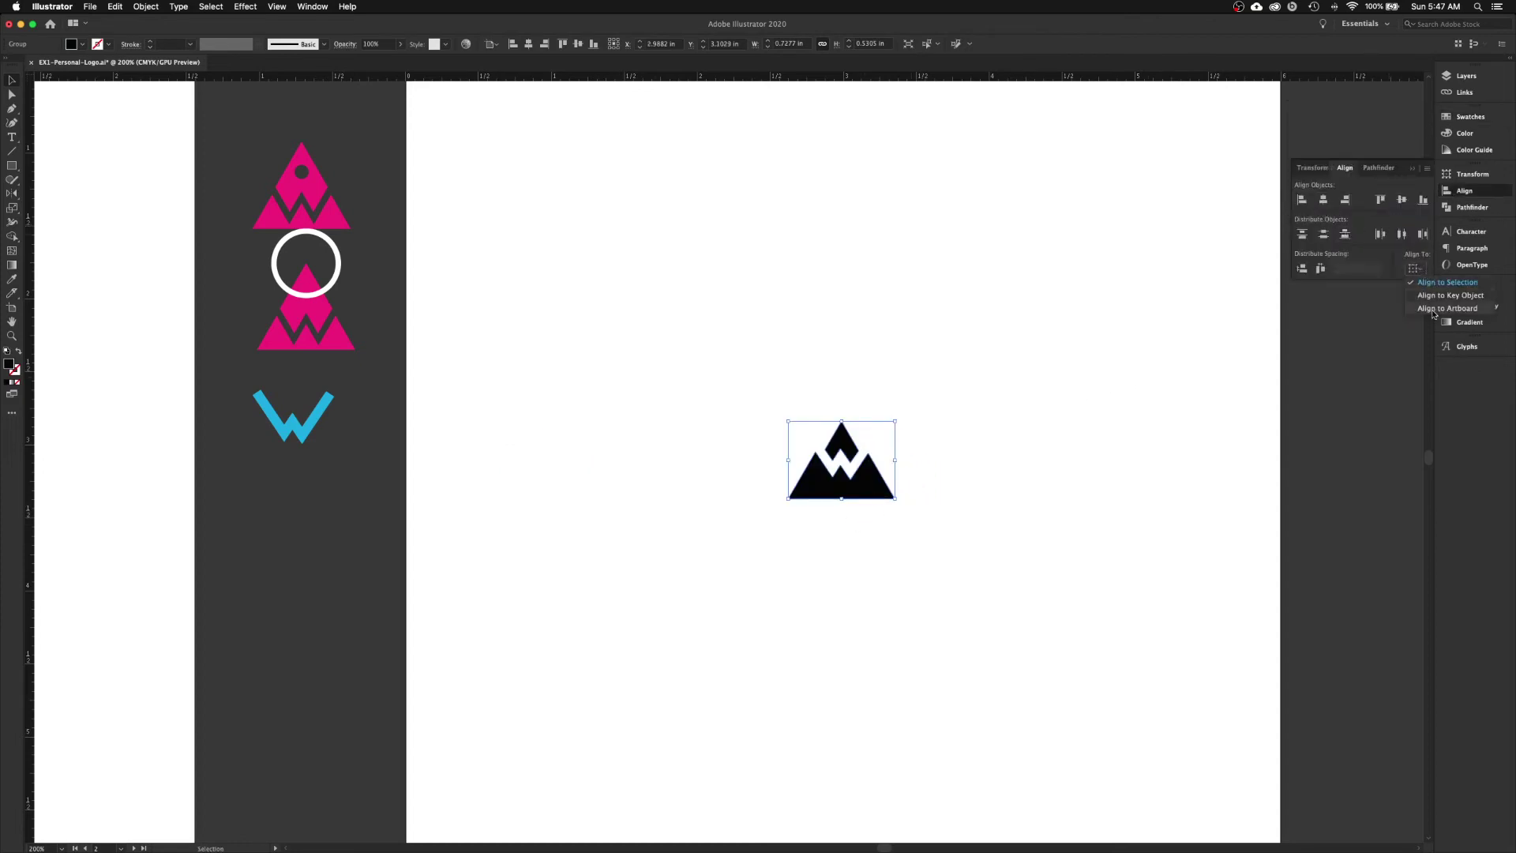
click(1447, 308)
click(1324, 199)
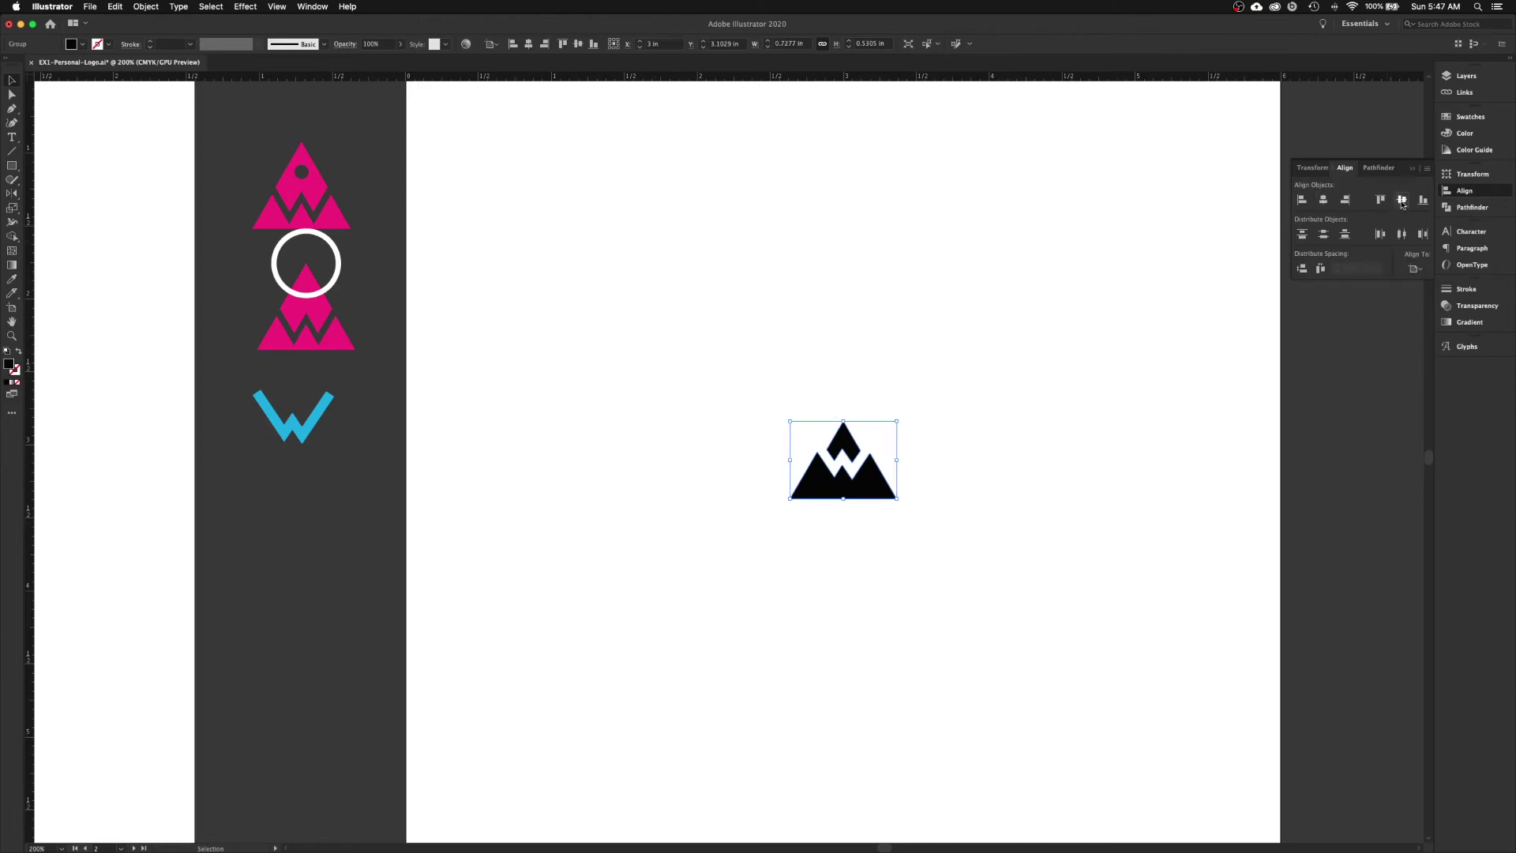
click(1402, 199)
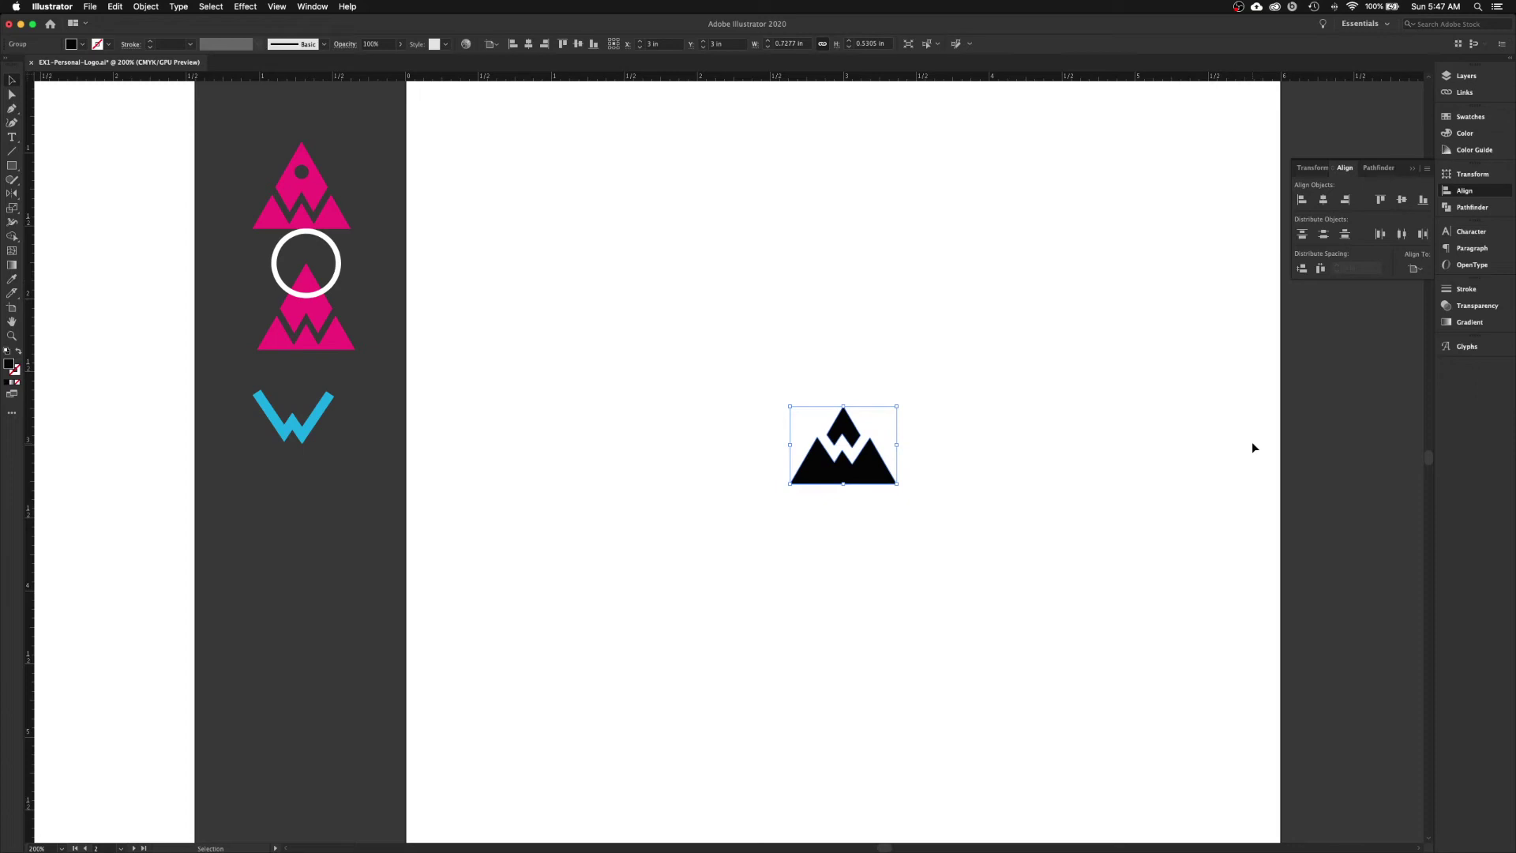
- Match the black mountain logo's width to the lettermark on the neighbouring artboard by scaling it proportionally to 2.6716 in
drag(565, 413, 917, 402)
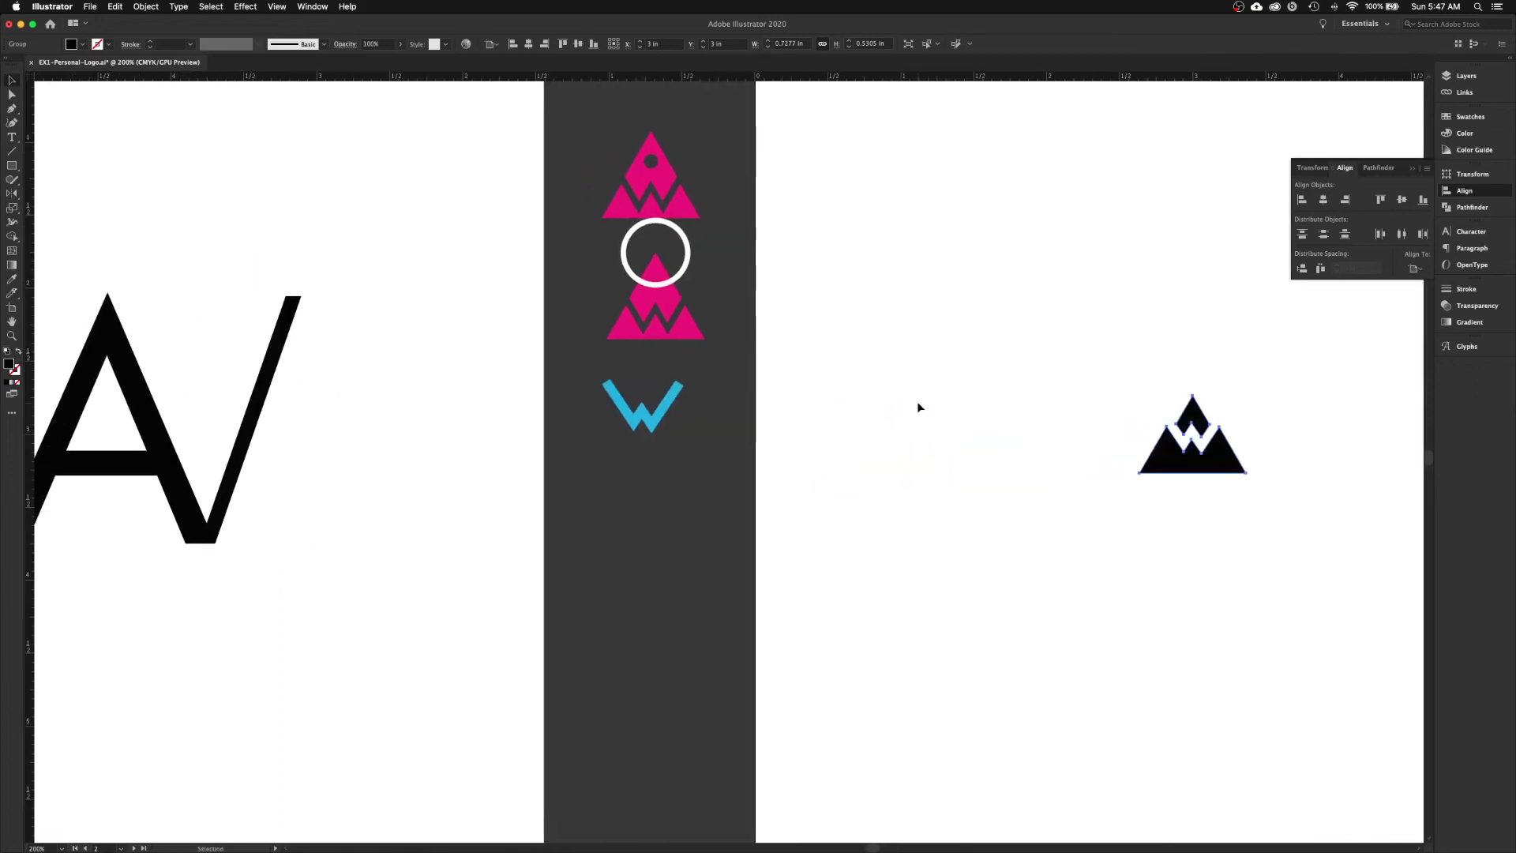
click(228, 479)
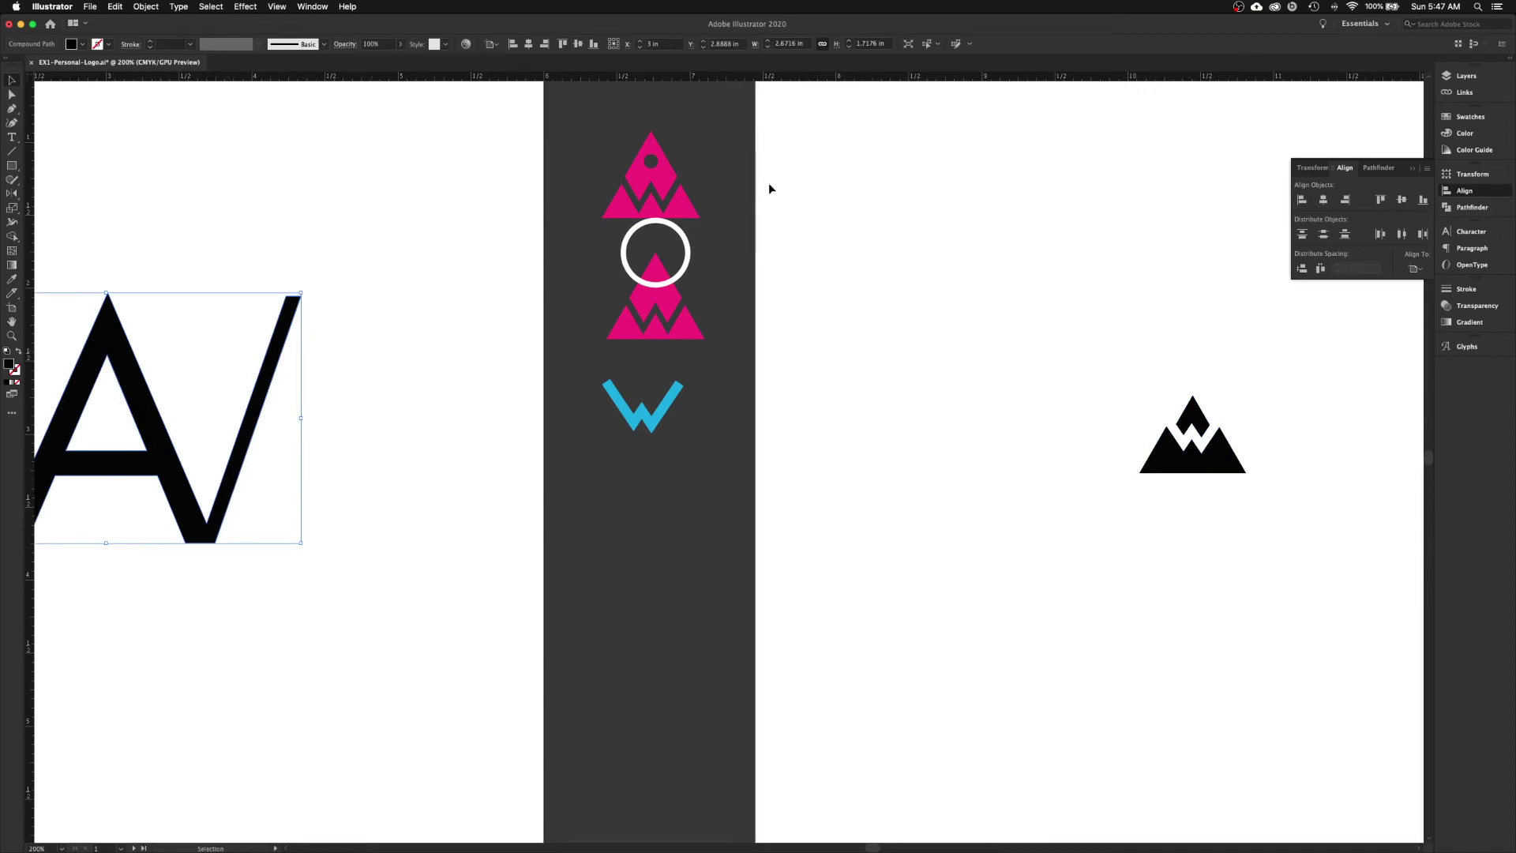
double_click(785, 44)
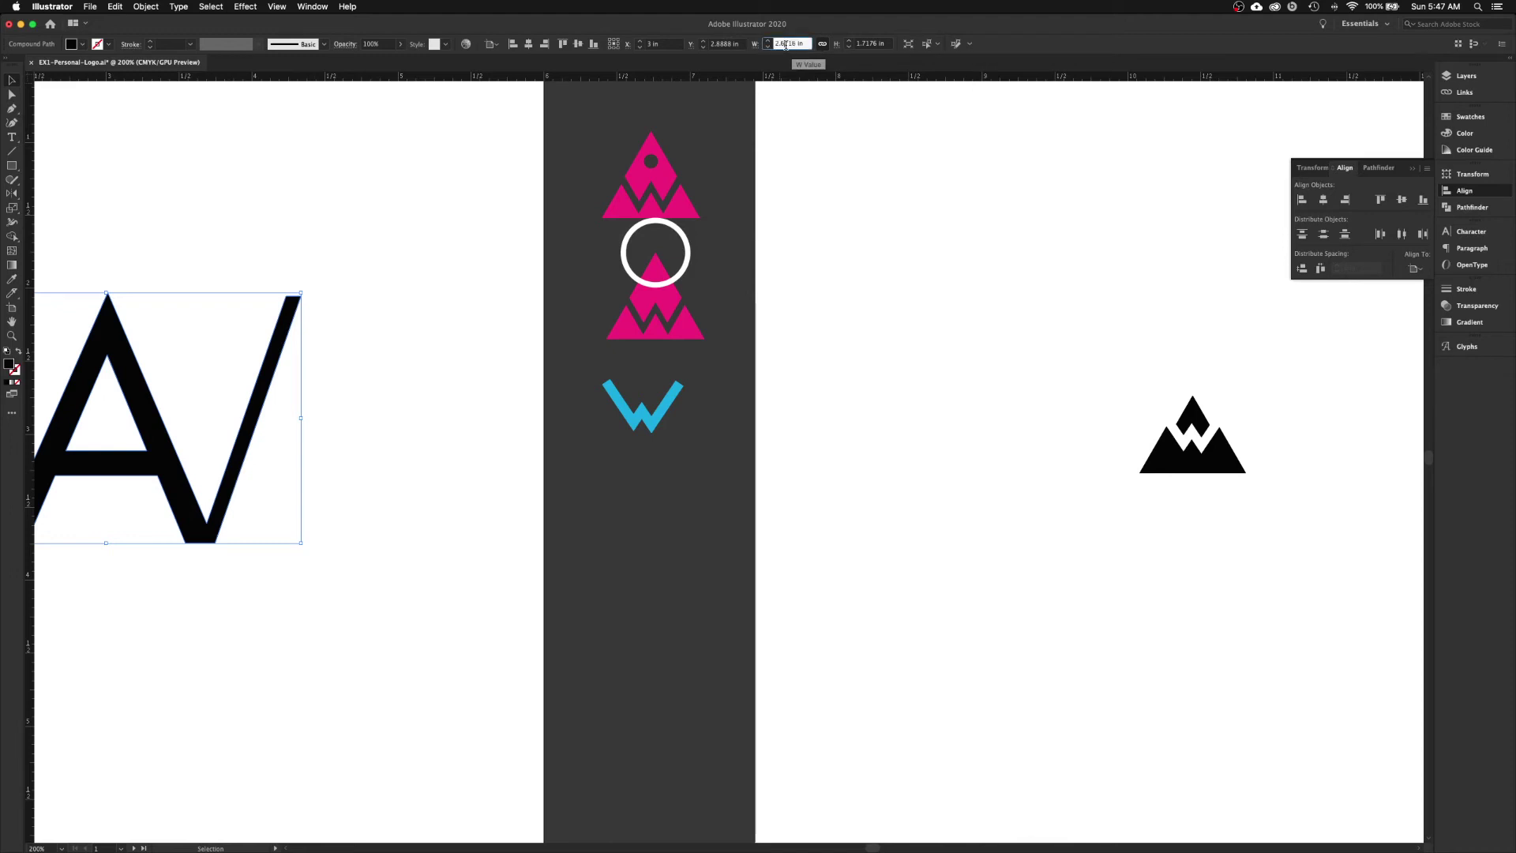
key(a)
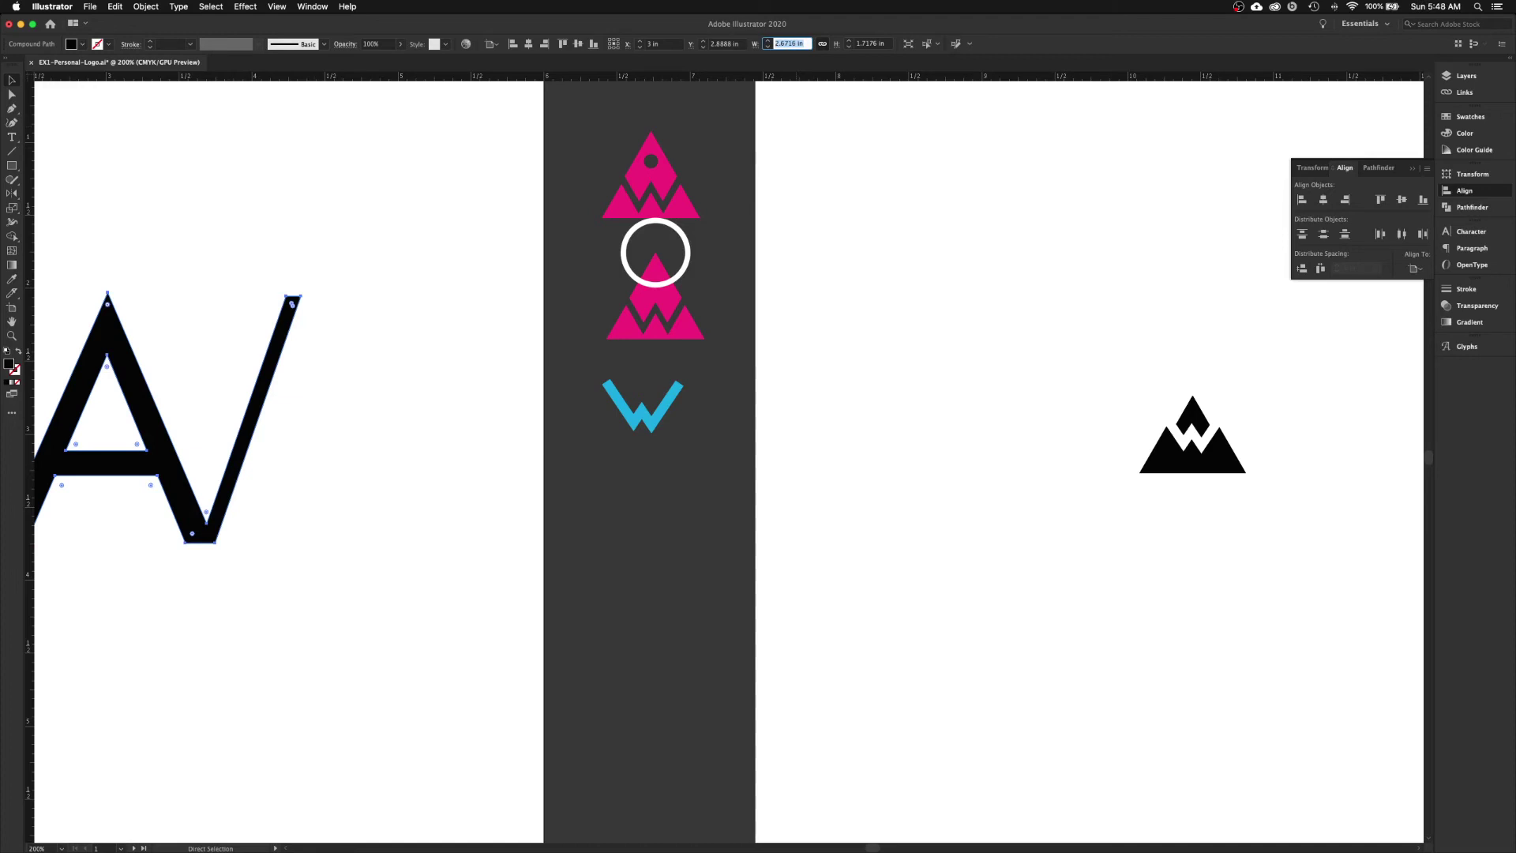
key(v)
click(1176, 473)
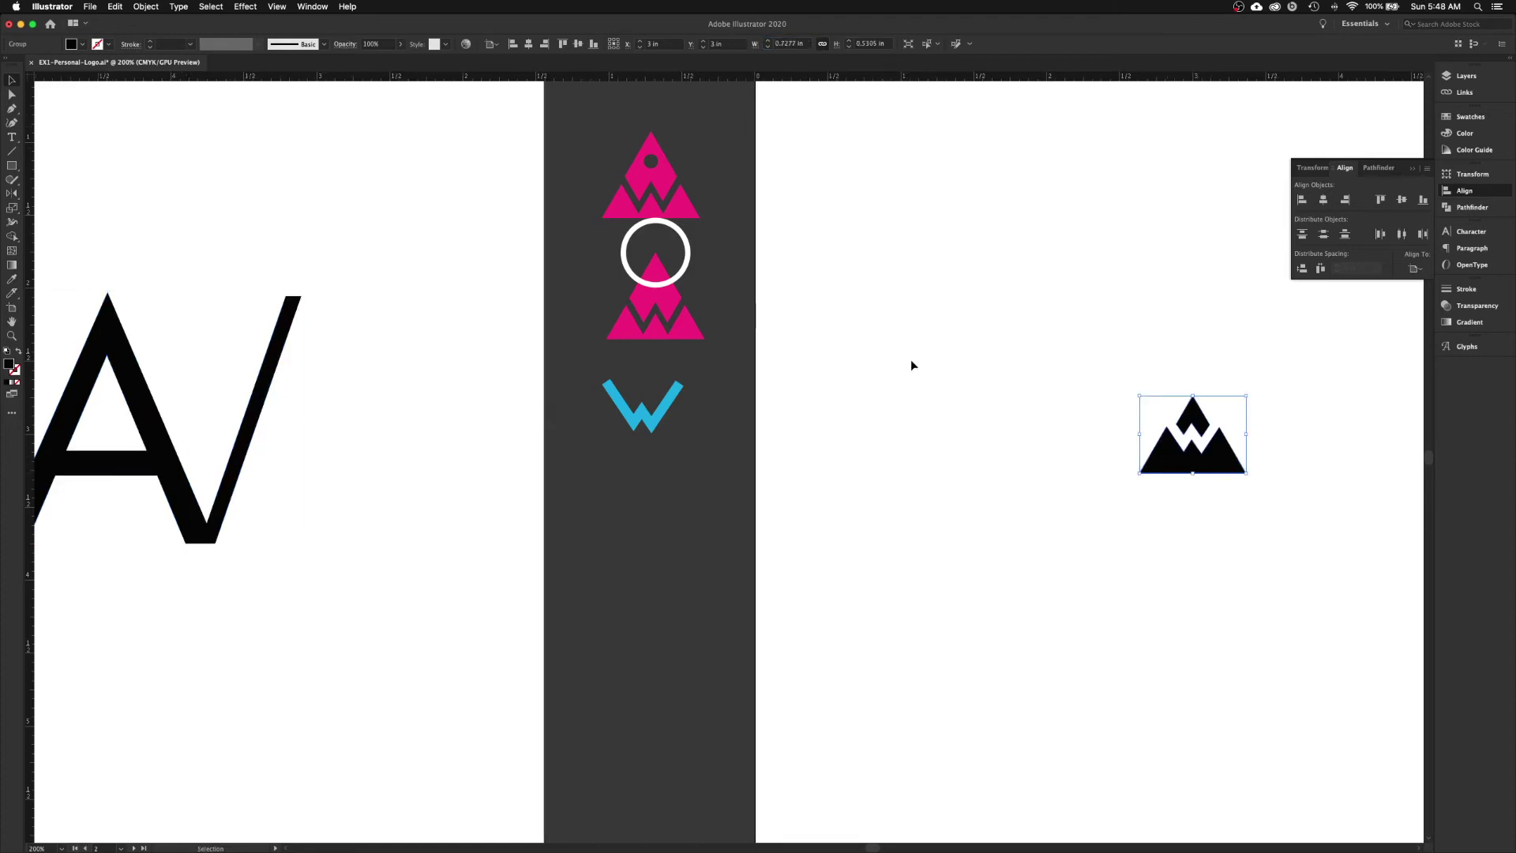
triple_click(783, 46)
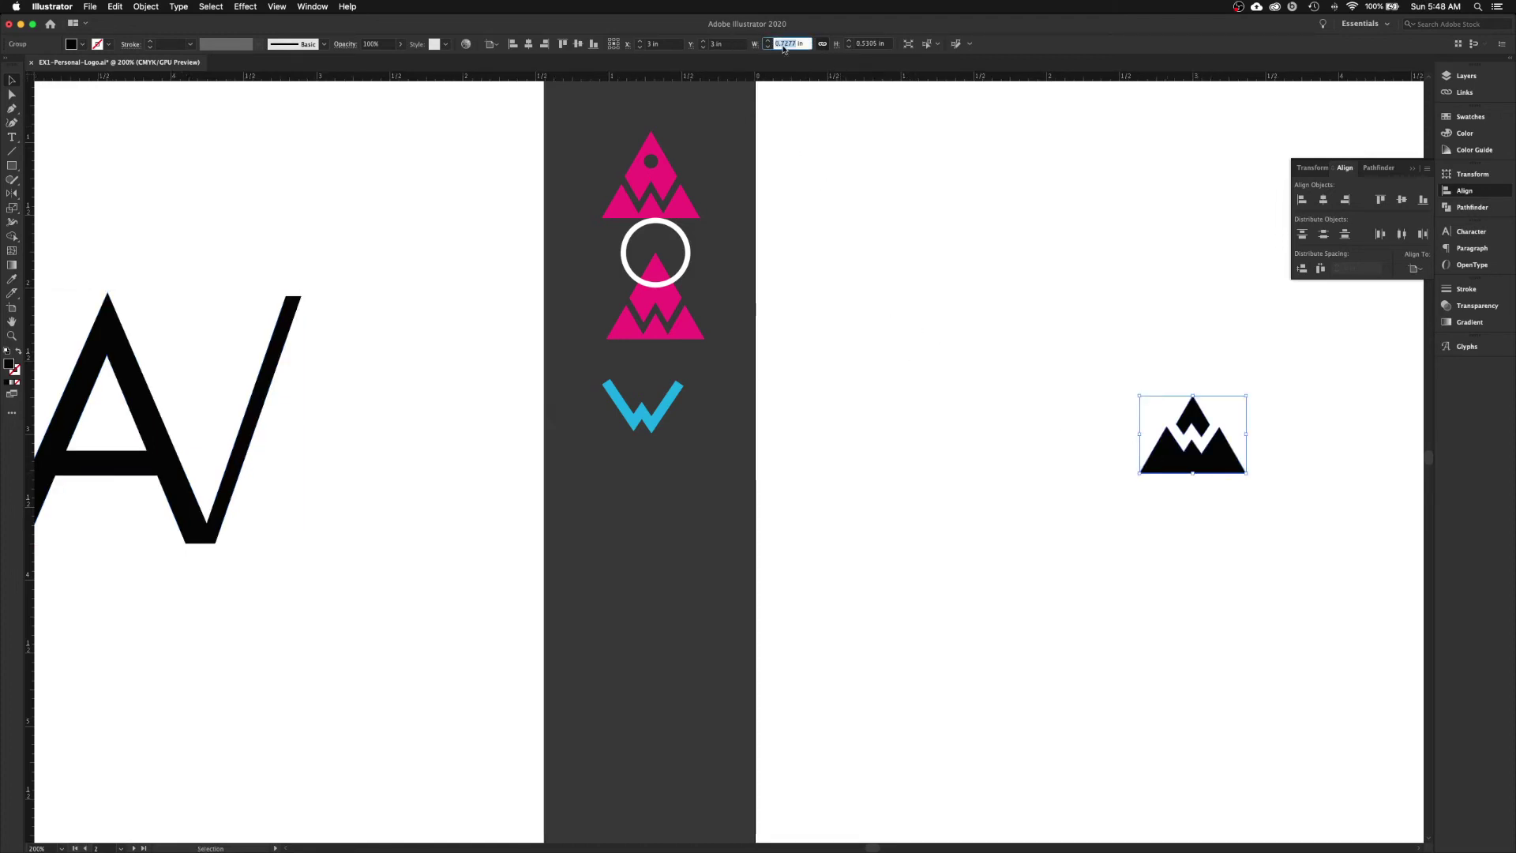
text(2.6716 in)
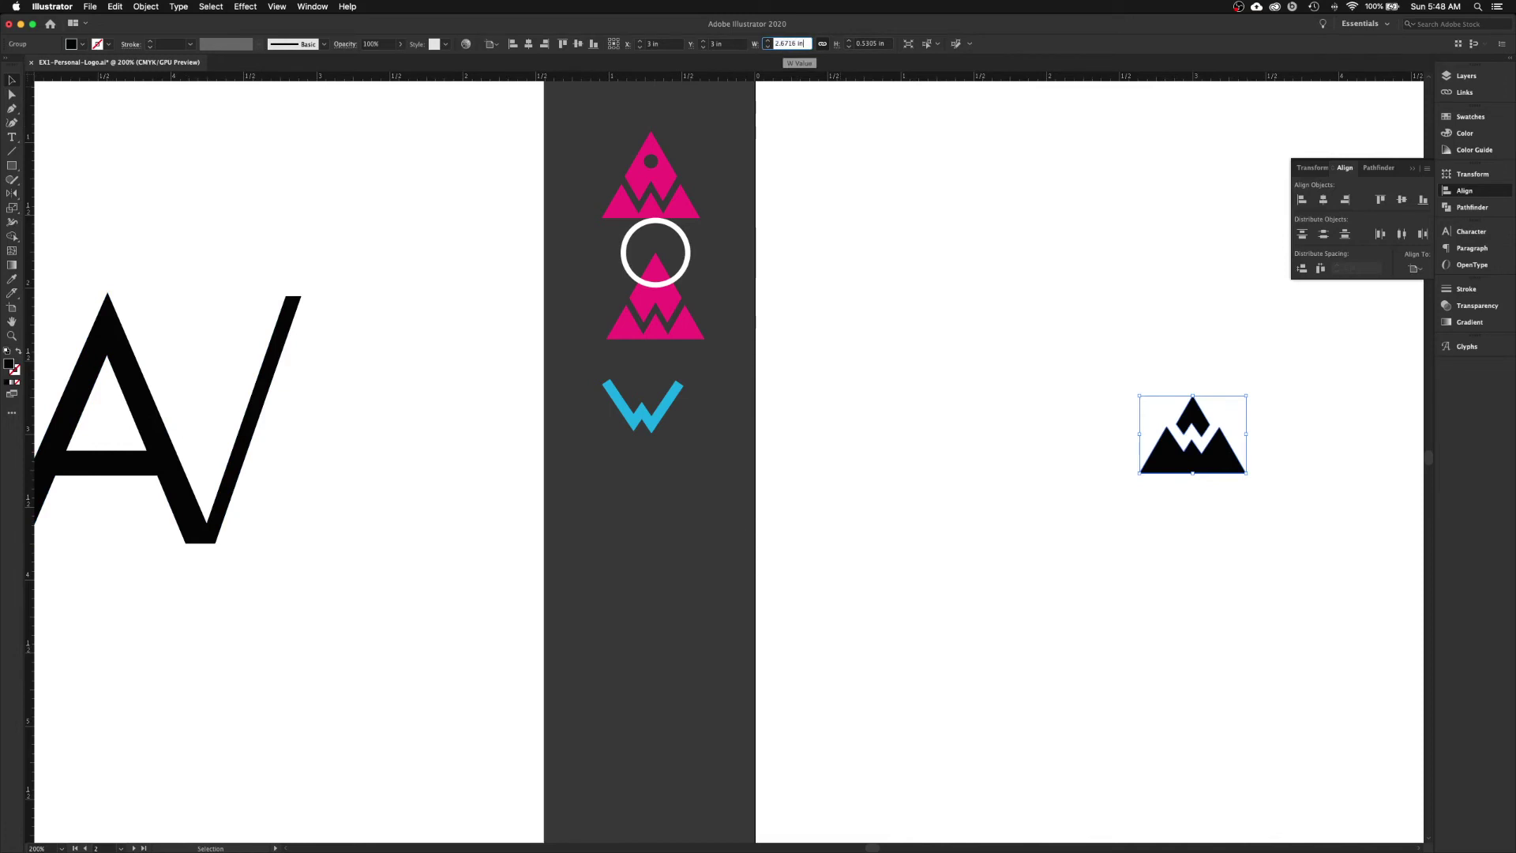
key(Return)
click(829, 187)
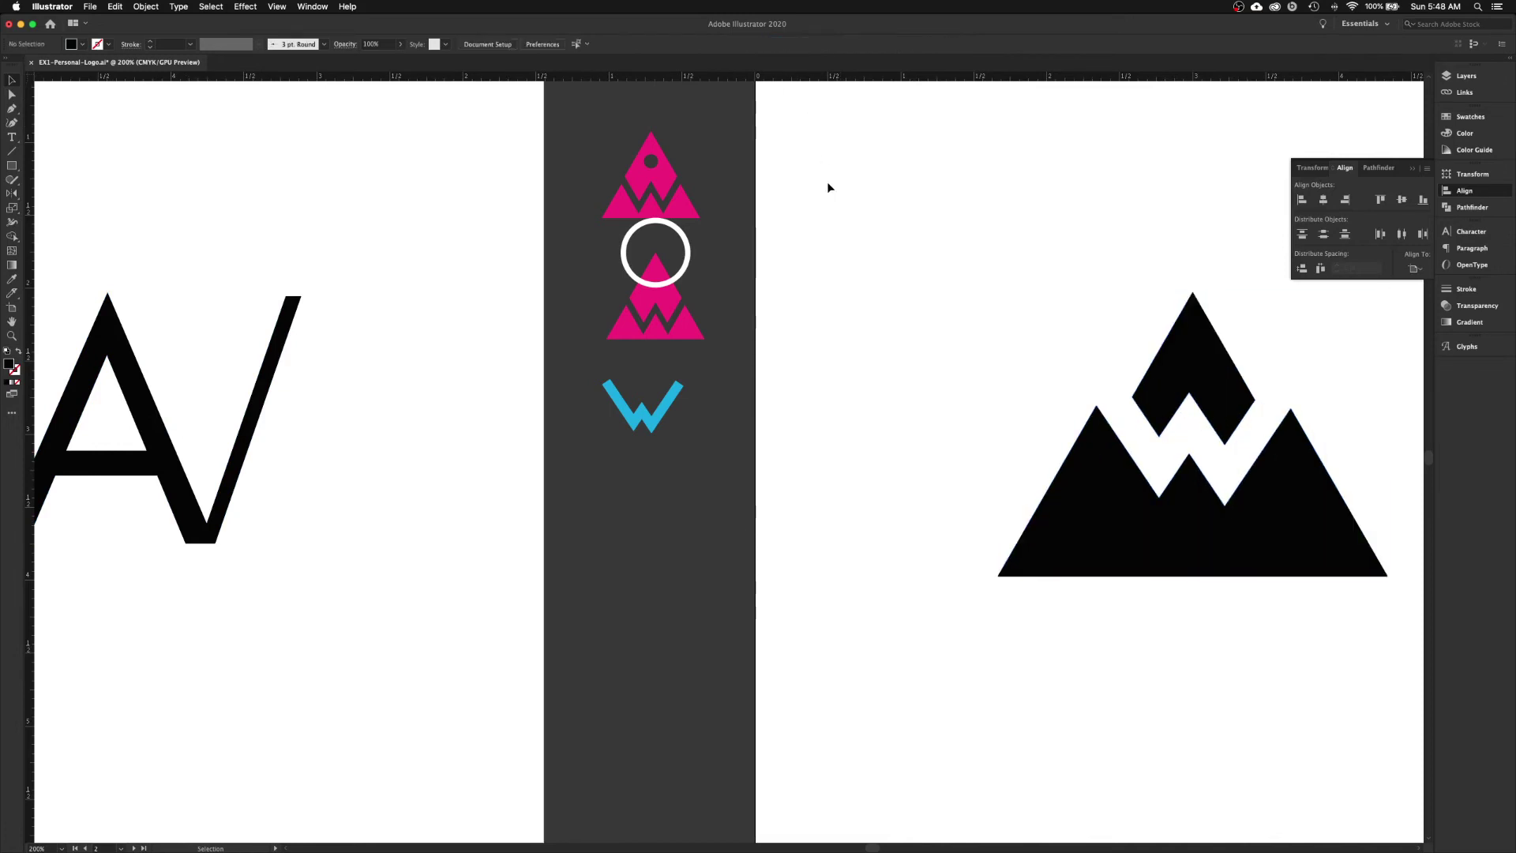
- Nudge the enlarged black mountain logo slightly upward on its artboard, keeping it horizontally centred
key(super+minus)
key(super+minus)
drag(1045, 323, 702, 302)
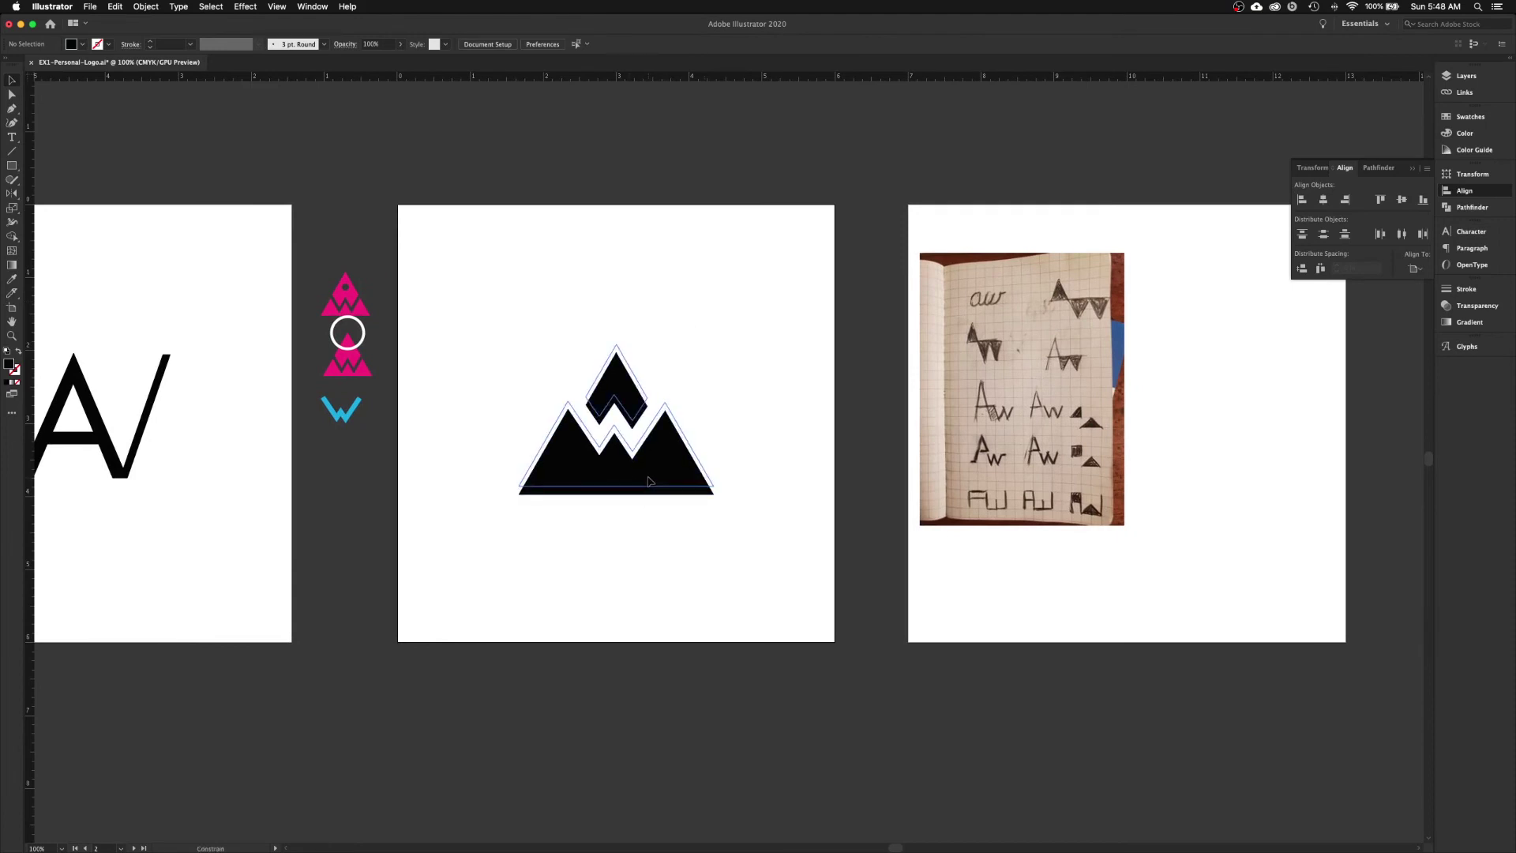
click(648, 479)
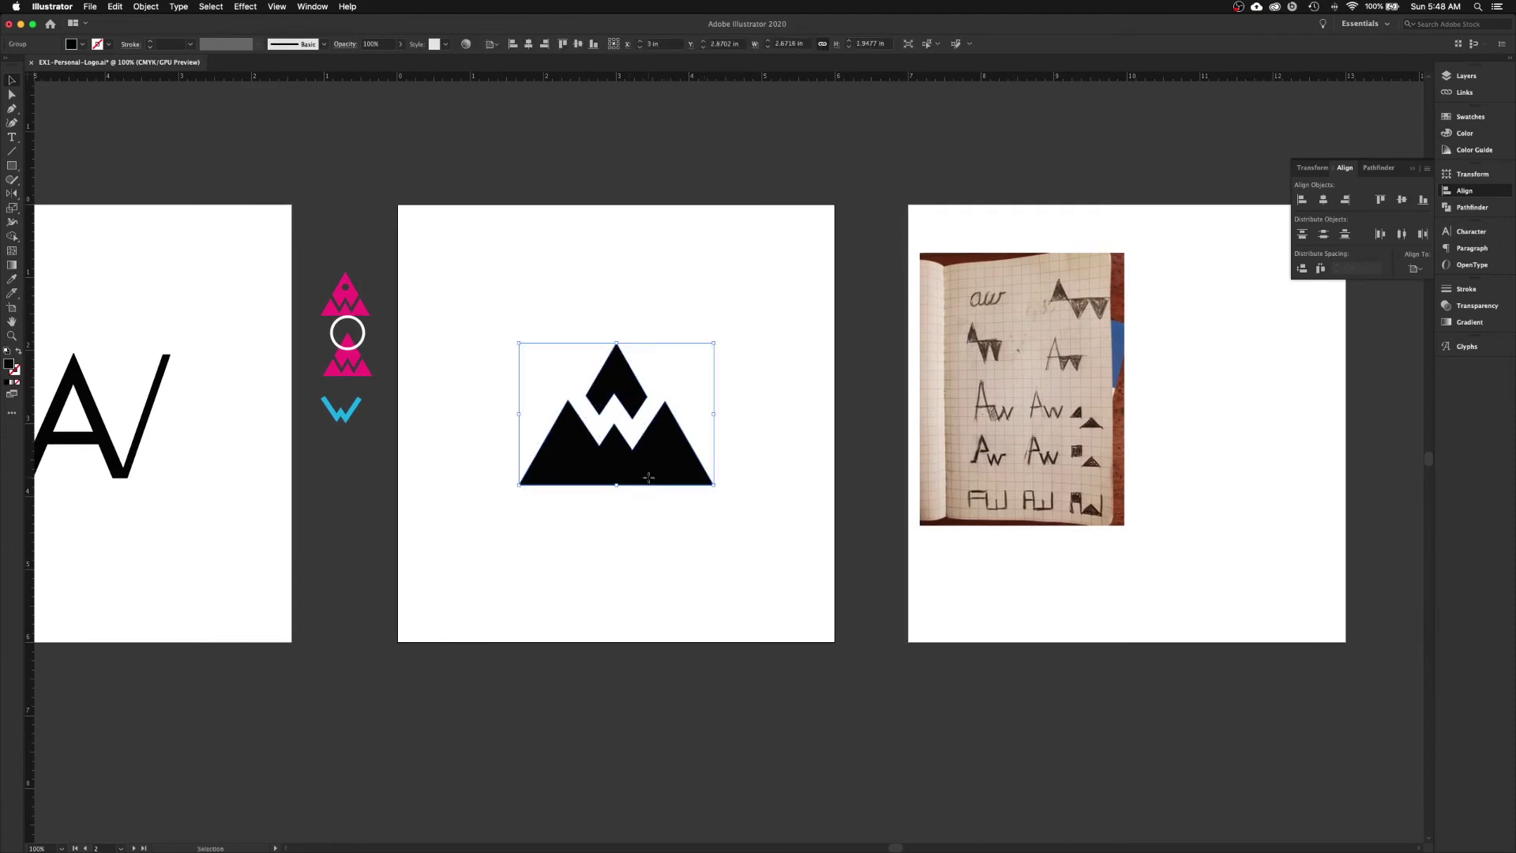
click(668, 522)
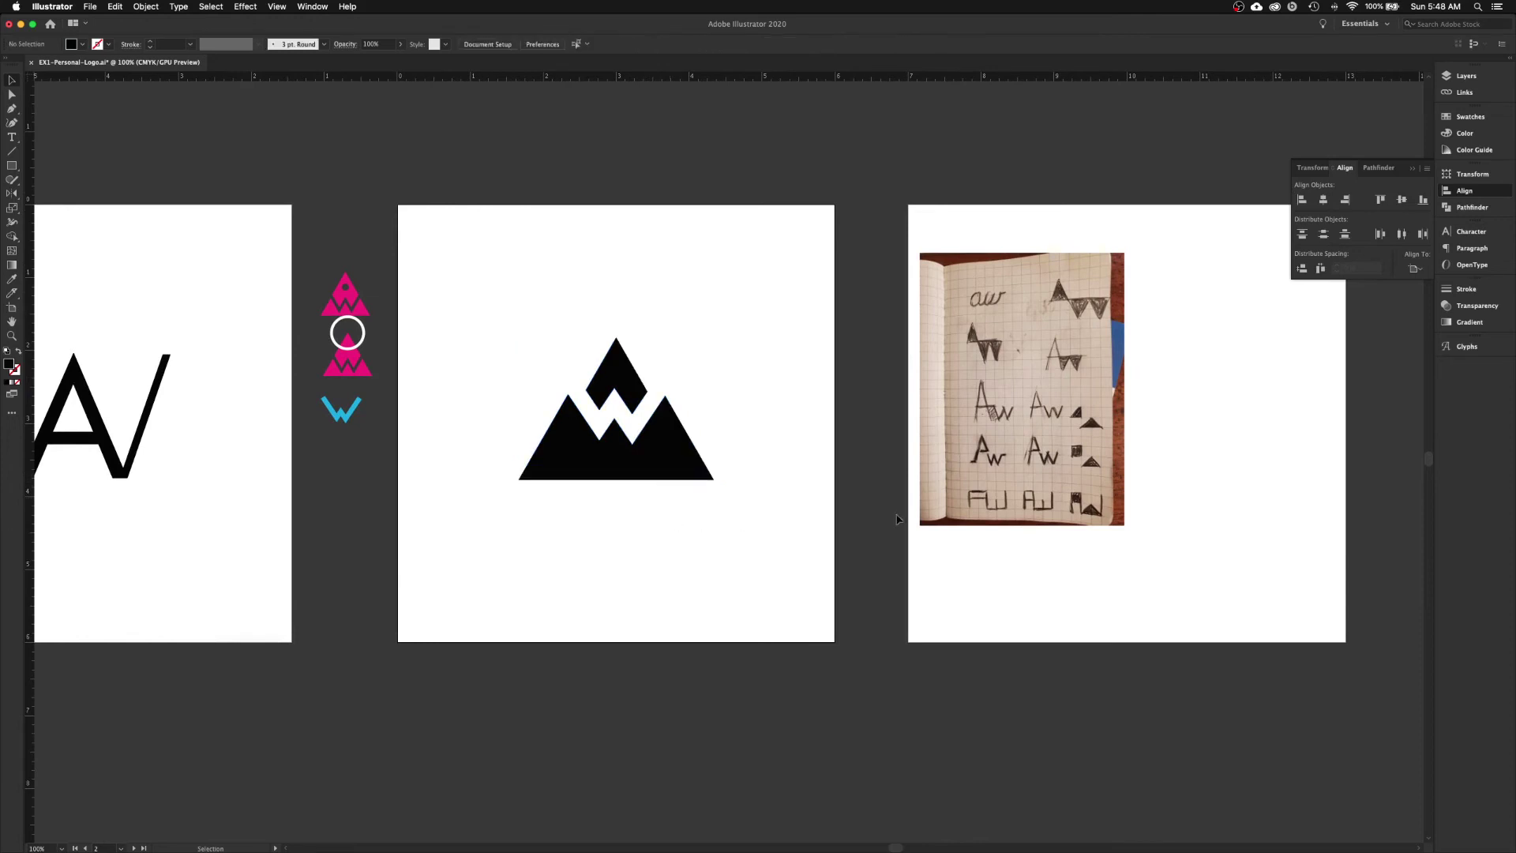
- Move the Aw sketch photo on the next artboard close to the artboard's horizontal centre, at about X 2.86 in, Y 2.52 in
drag(850, 487, 861, 463)
scroll(863, 466, right, 10)
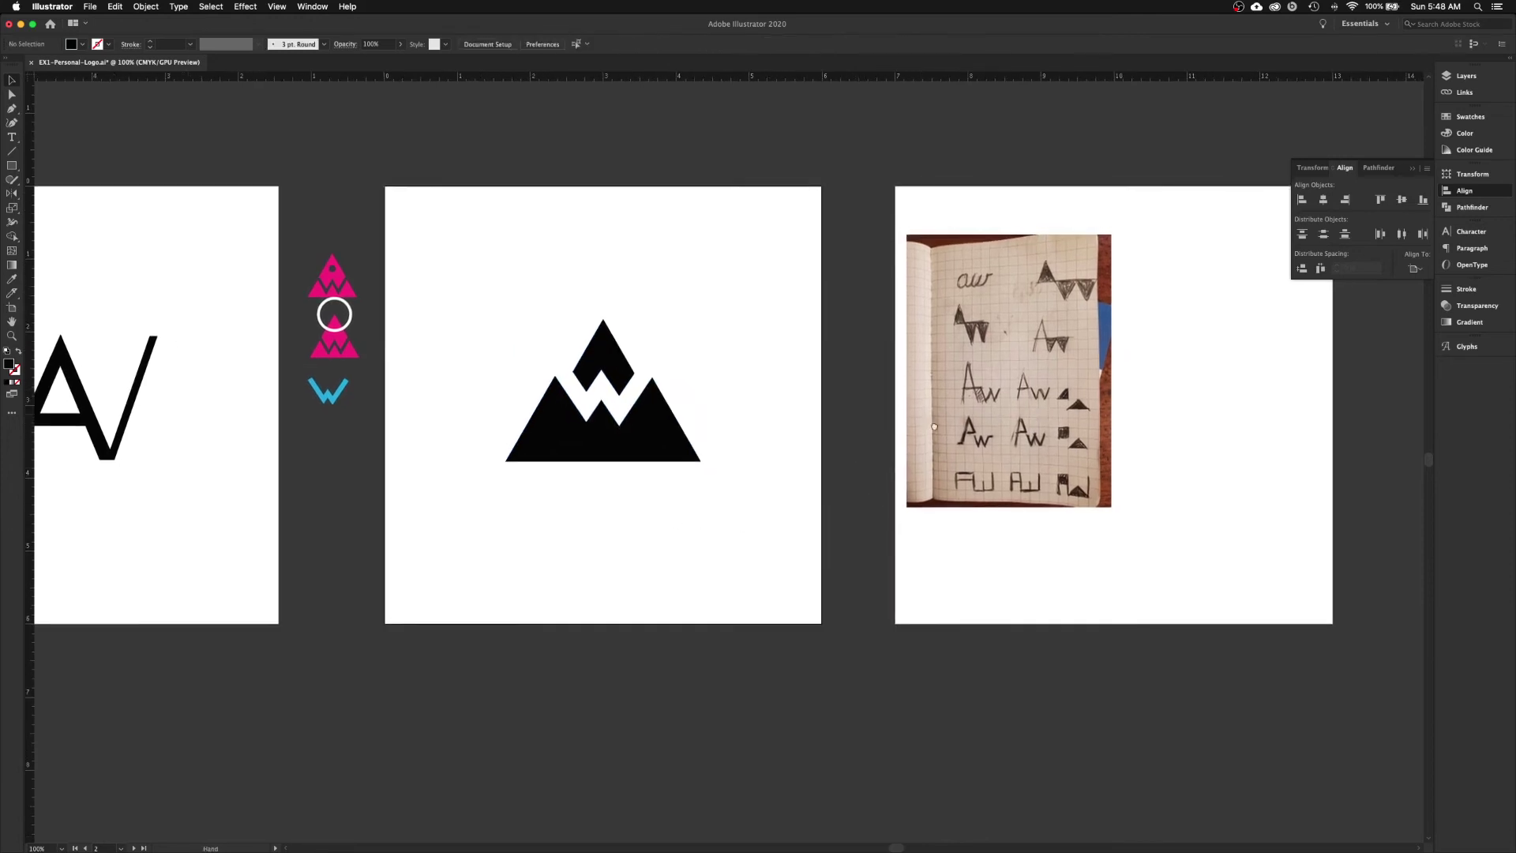
click(628, 493)
drag(627, 492, 722, 452)
drag(255, 424, 784, 422)
drag(1070, 441, 633, 458)
drag(776, 472, 654, 474)
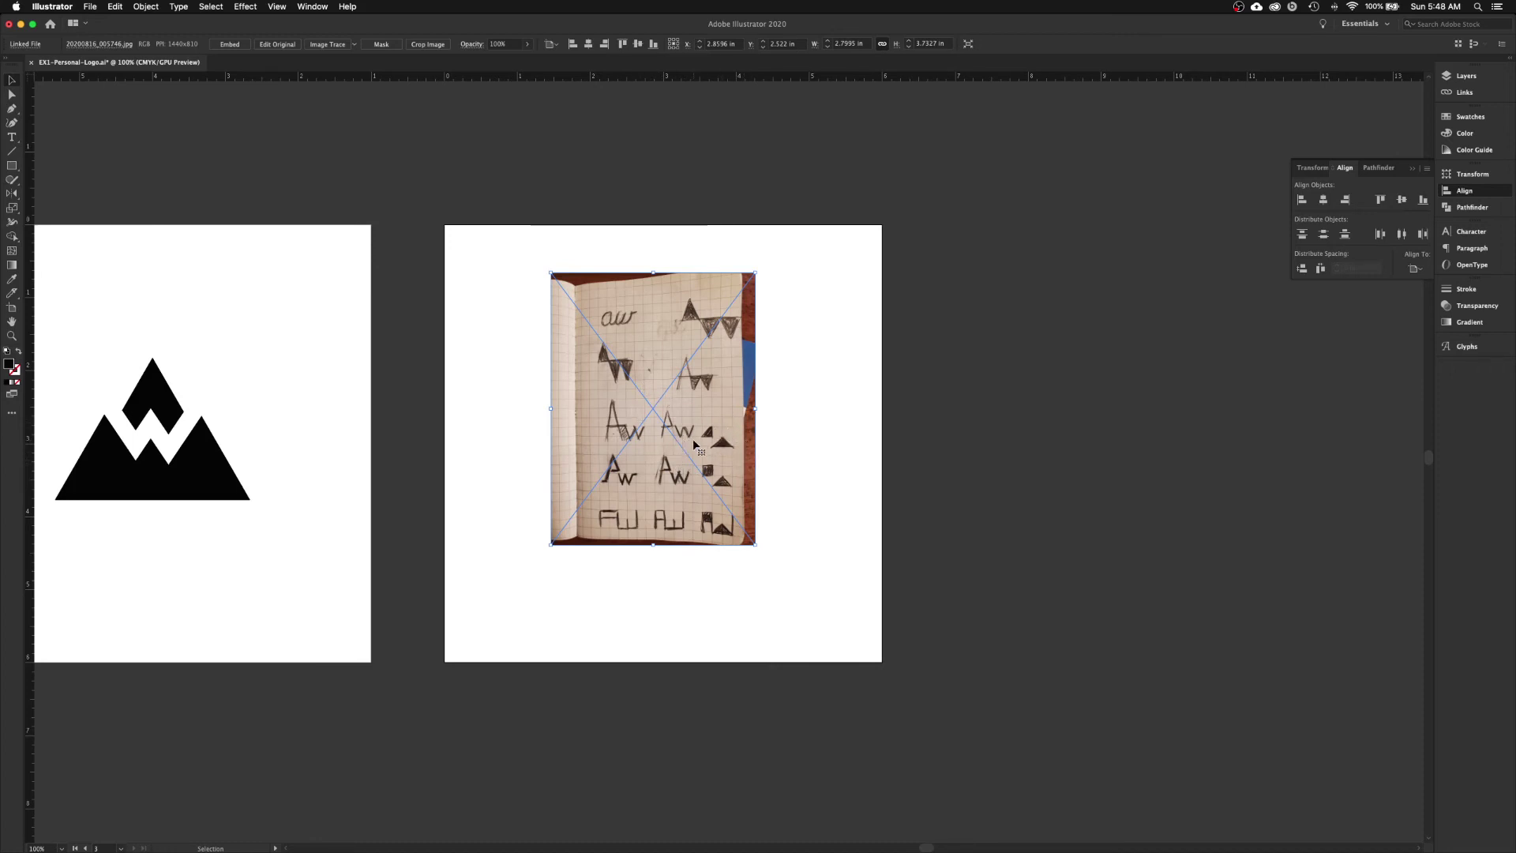
click(806, 458)
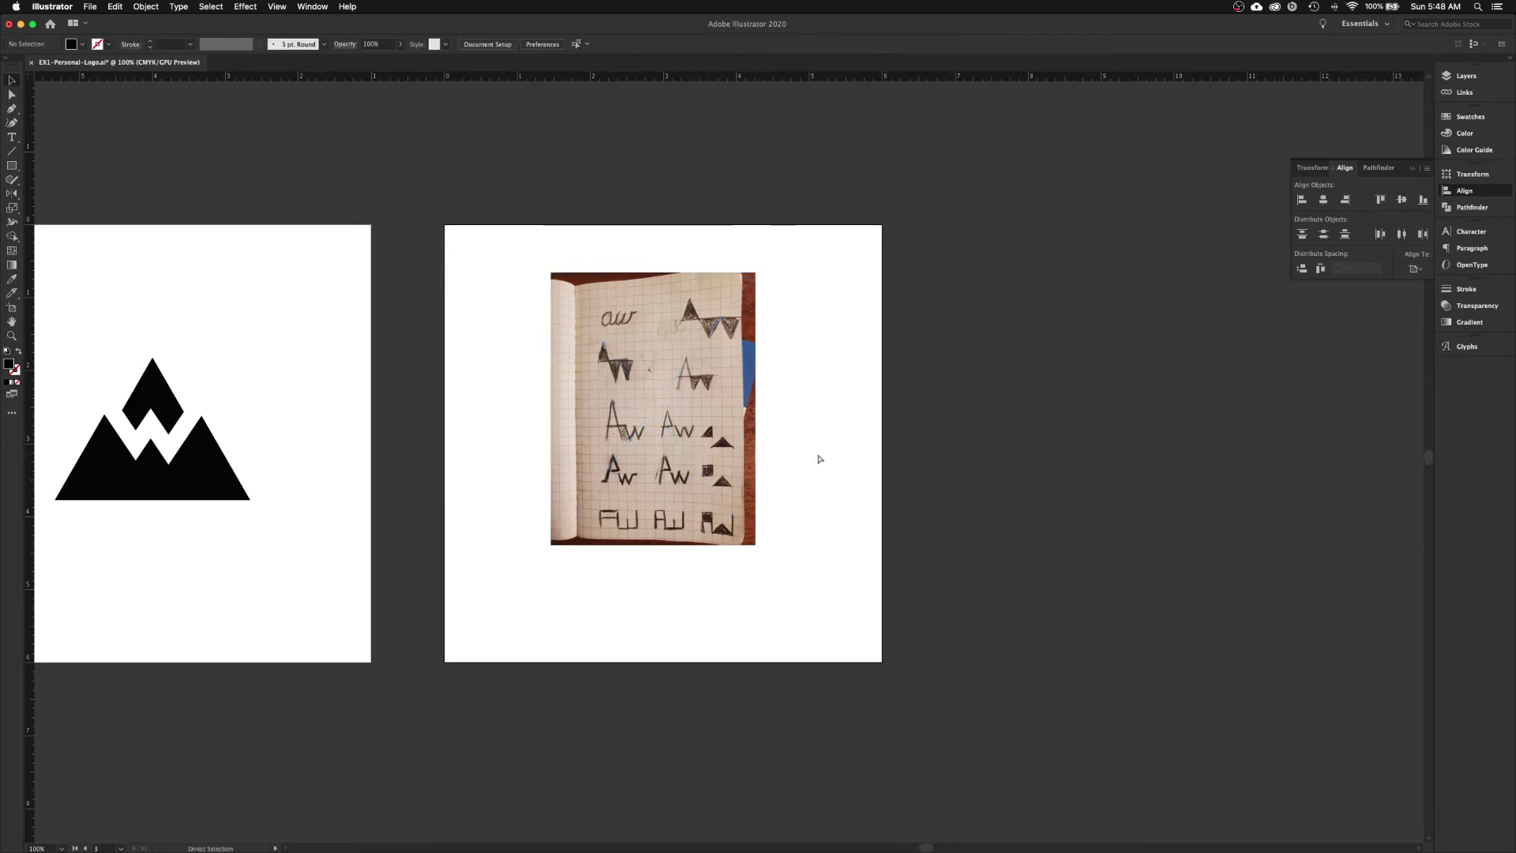
- Create a black three-sided polygon with a 0.5 in radius over the small solid triangles beside the Aw sketches
key(super+equal)
key(super+equal)
key(super+equal)
key(super+equal)
drag(692, 389, 706, 480)
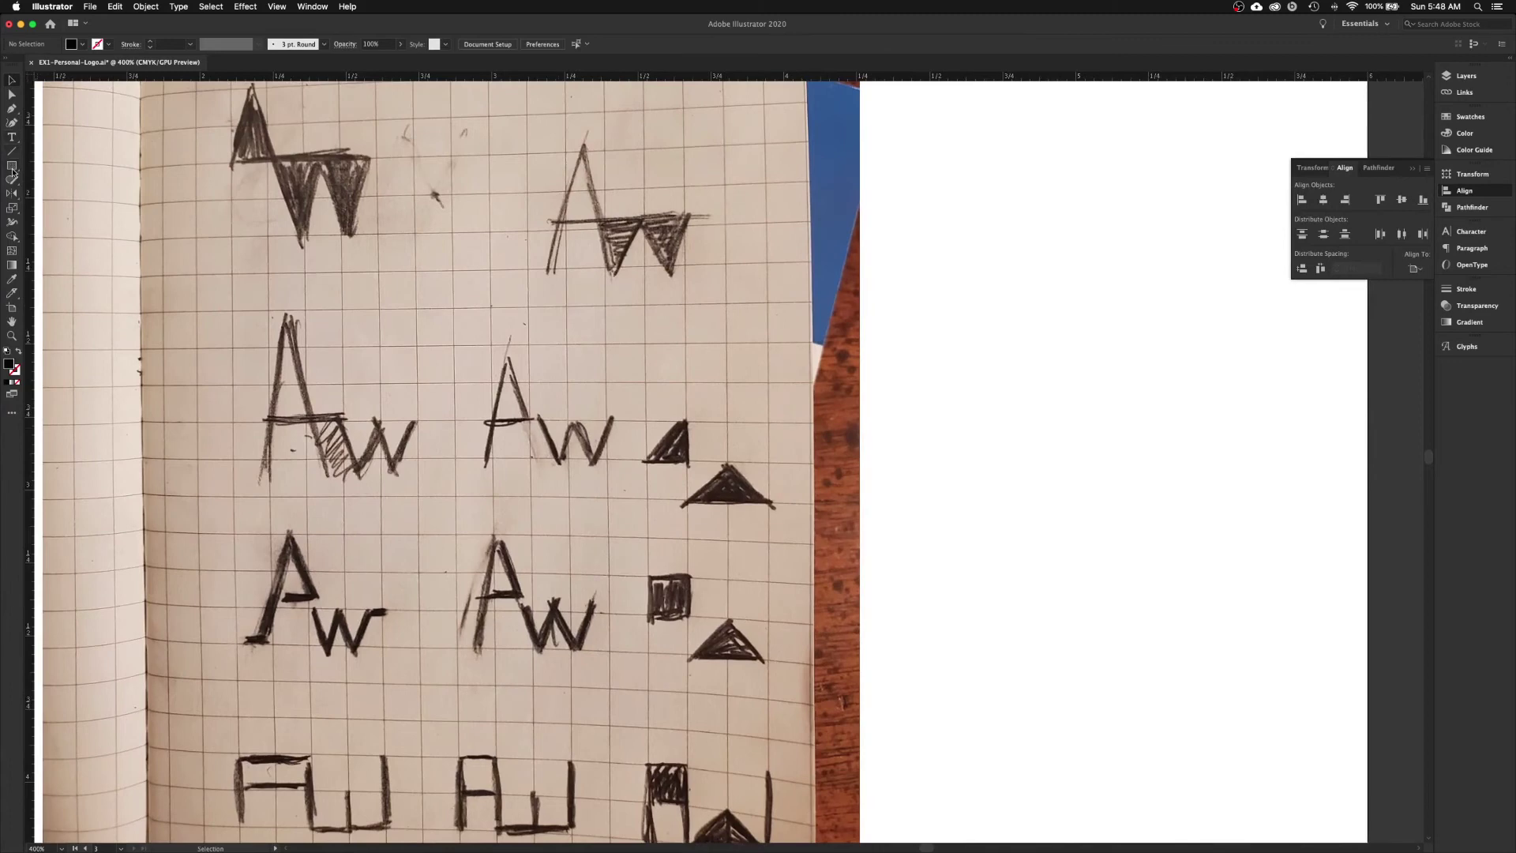
drag(12, 170, 63, 202)
click(716, 435)
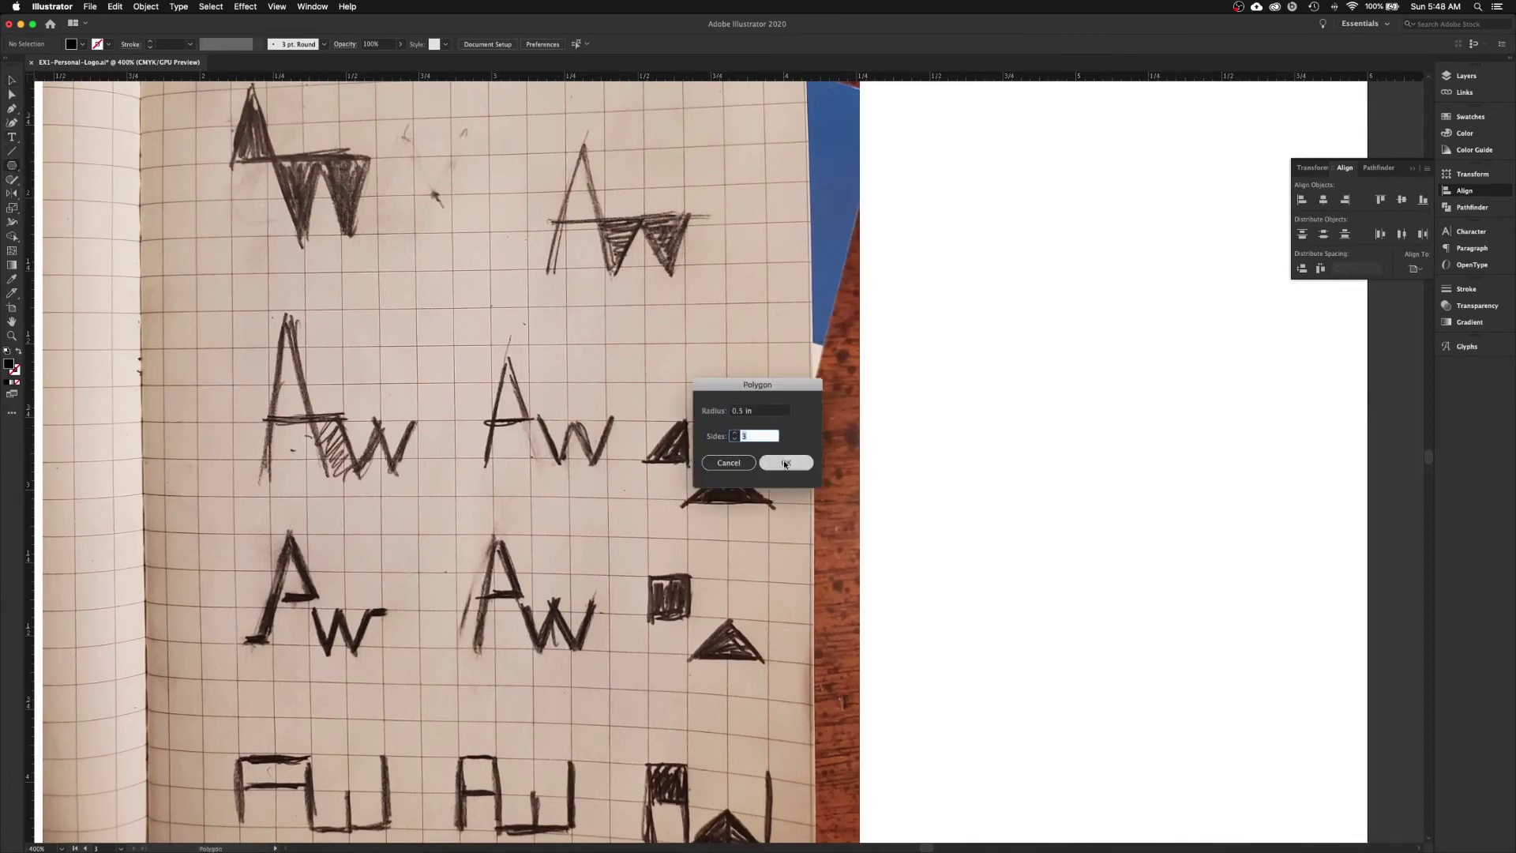
key(Return)
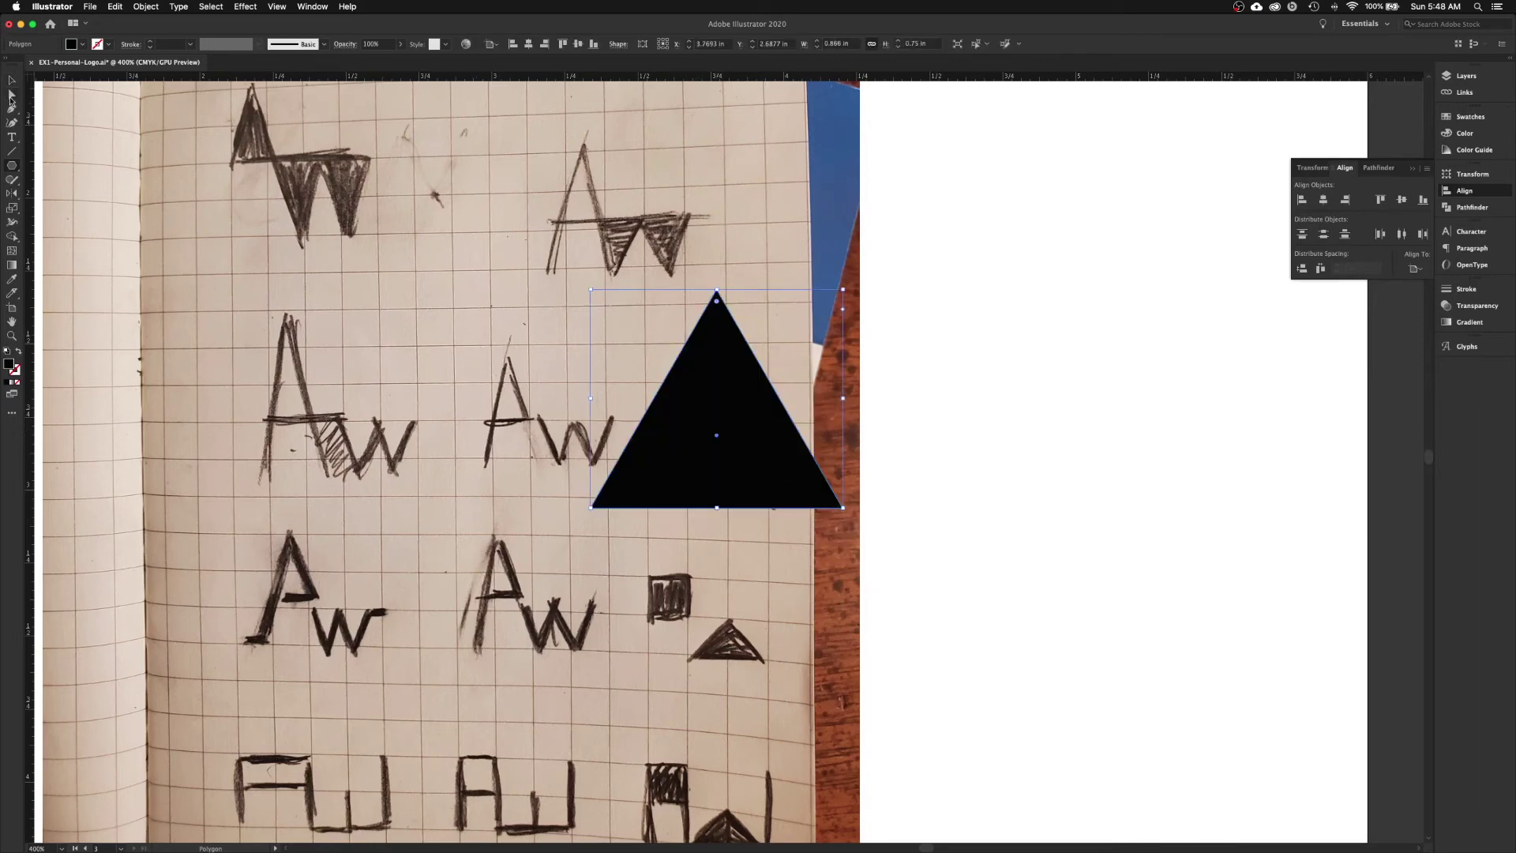
- Lower the triangle's apex to flatten it, then scale it to about 0.3 in wide over the solid triangle sketched beside the upper Aw pair
click(11, 98)
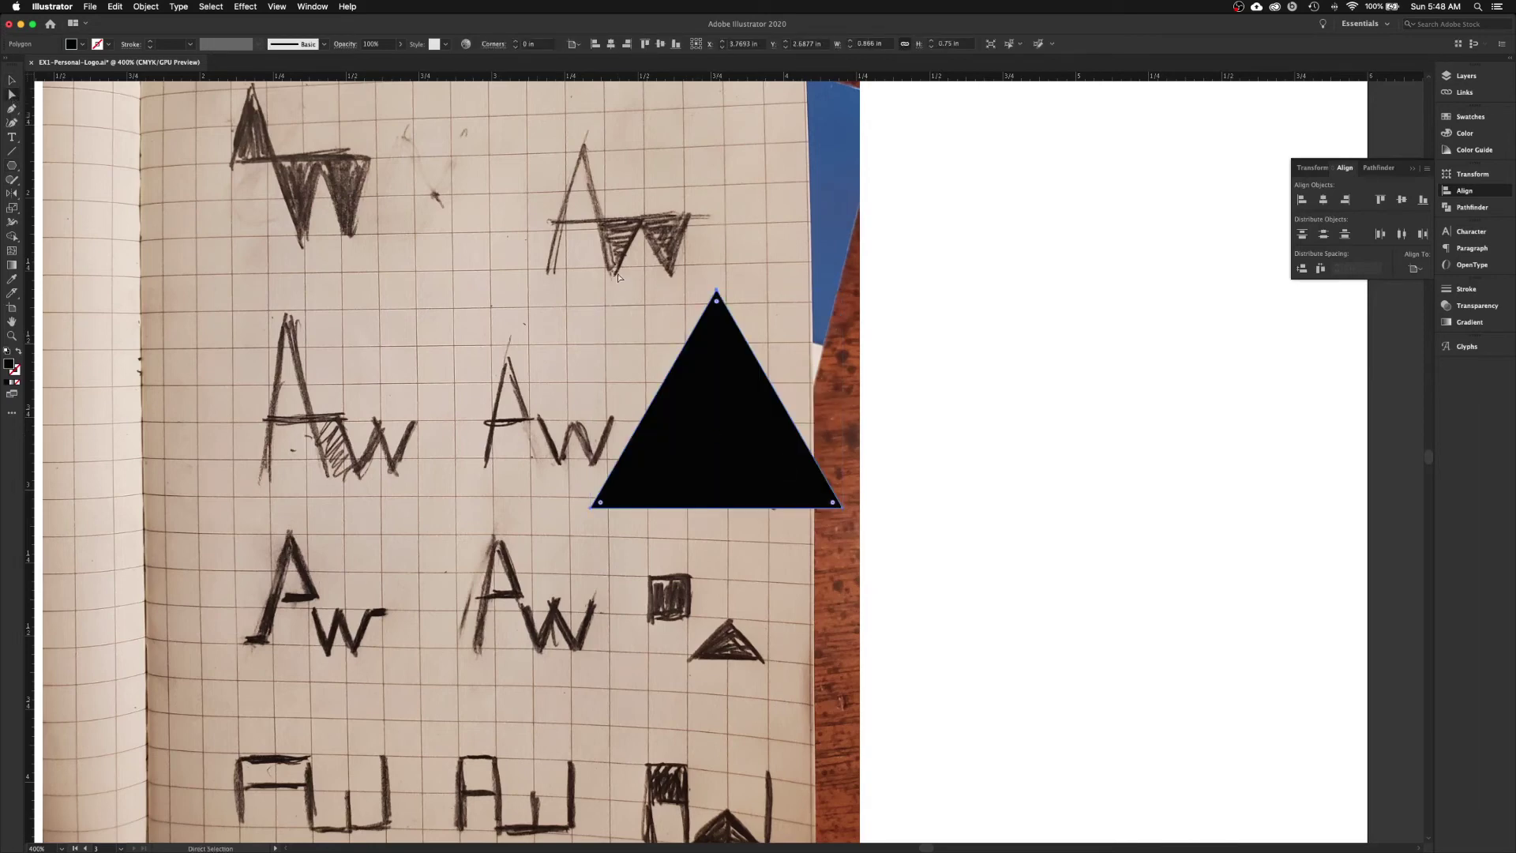
click(750, 290)
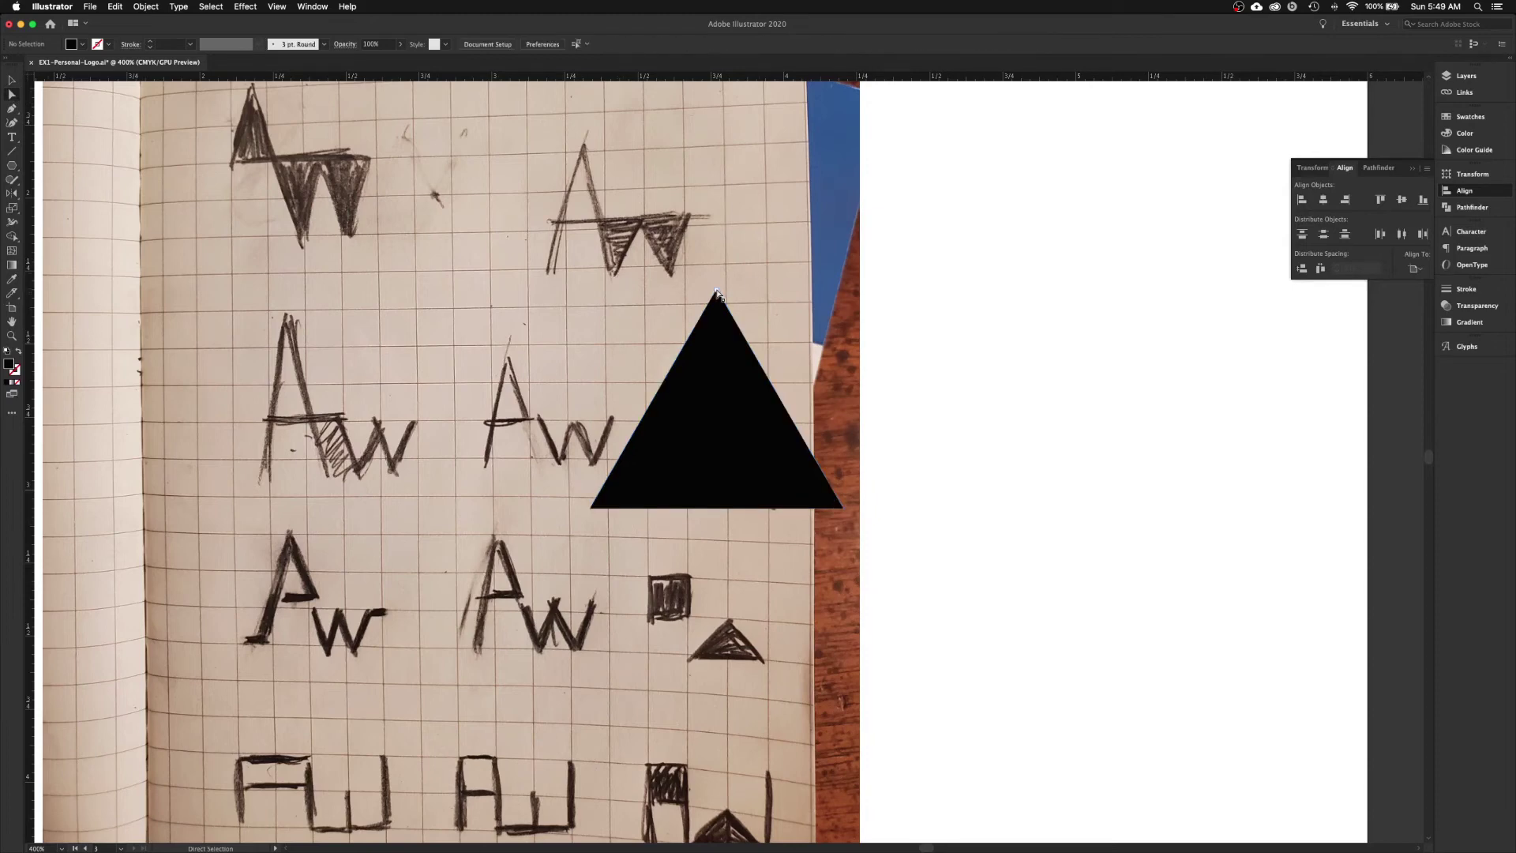
drag(717, 292, 718, 427)
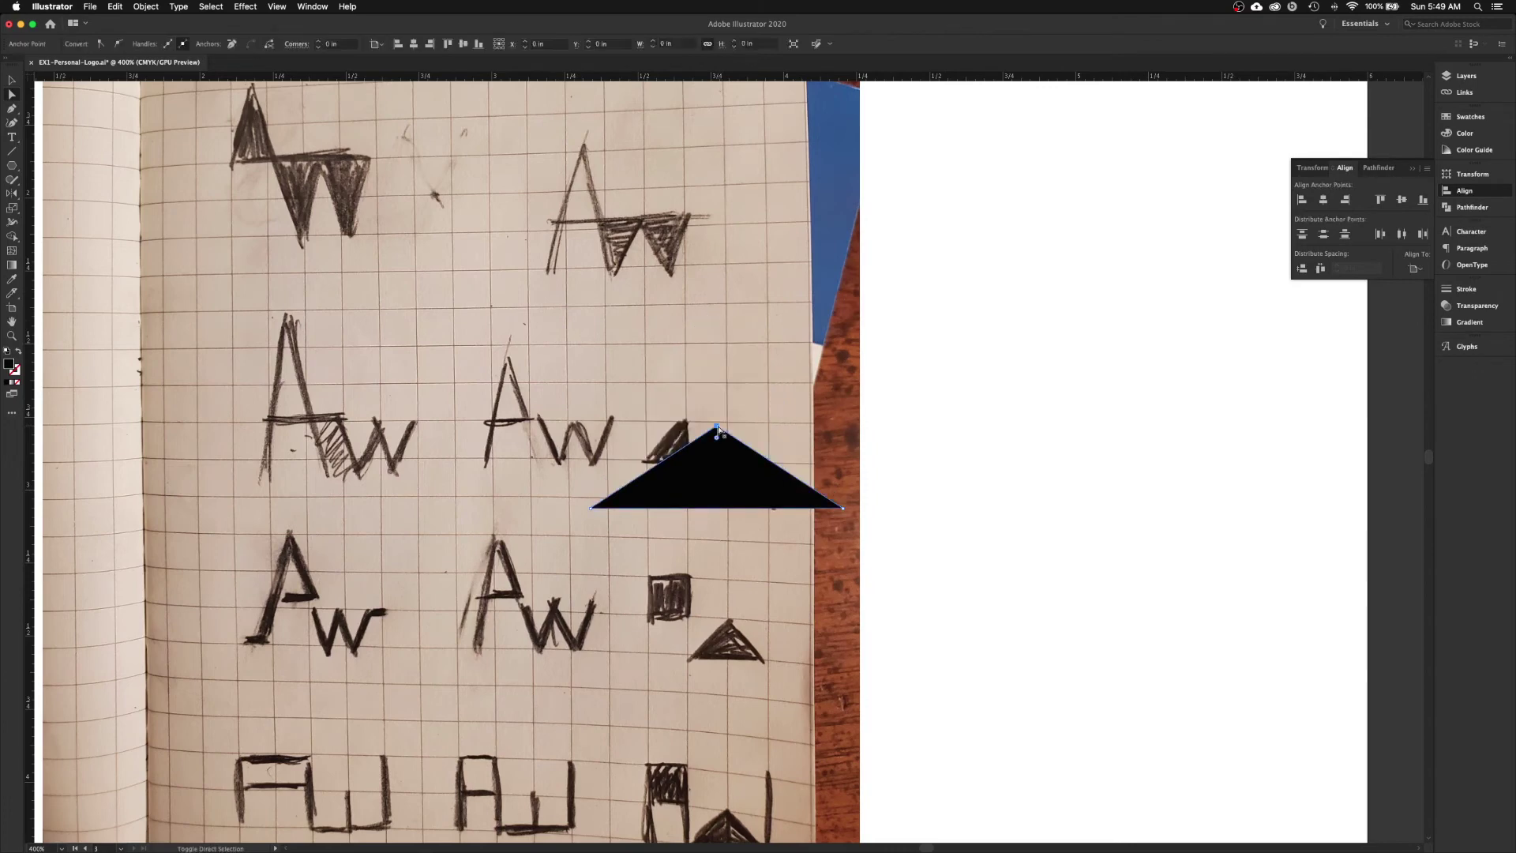
key(v)
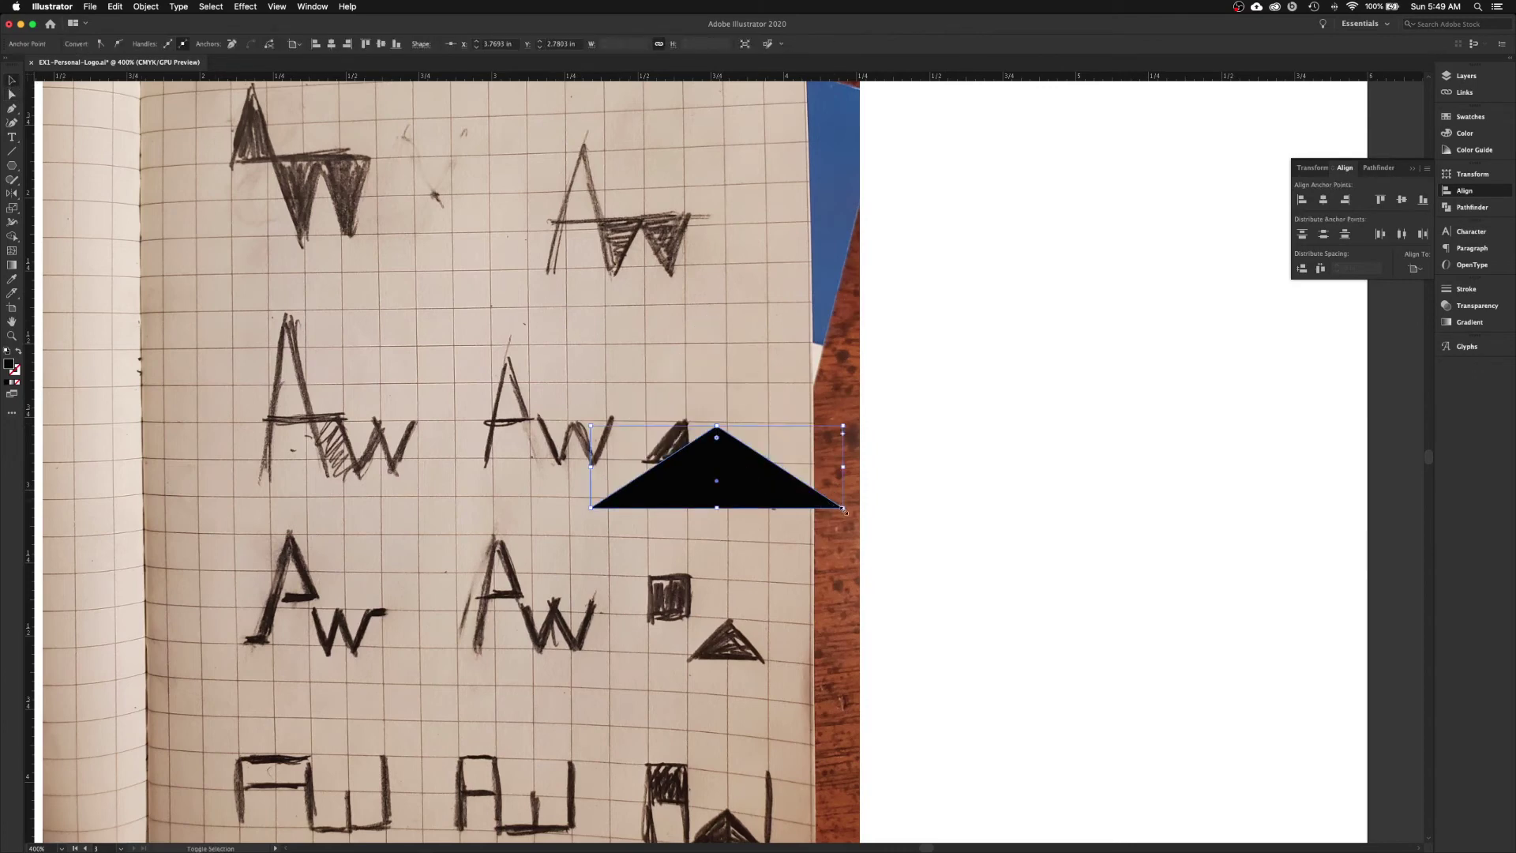
mouse_move(843, 510)
mouse_down()
mouse_move(653, 455)
mouse_move(733, 495)
mouse_up()
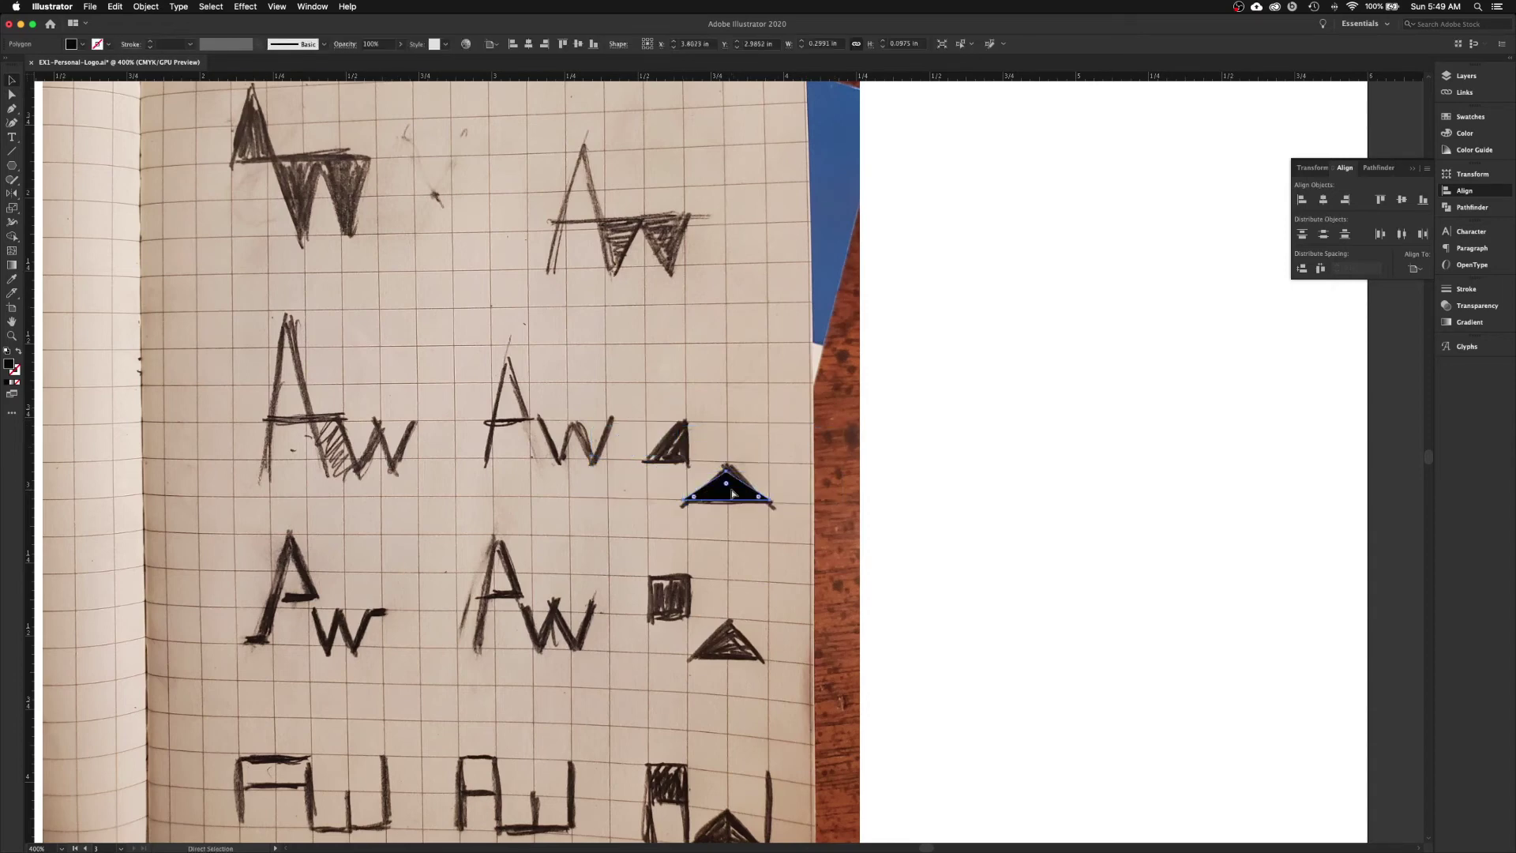
- Raise the flat triangle's apex to the sketched peak, then scale it to about 0.28 in wide and seat it on the sketched base line
key(super+equal)
key(super+equal)
key(super+equal)
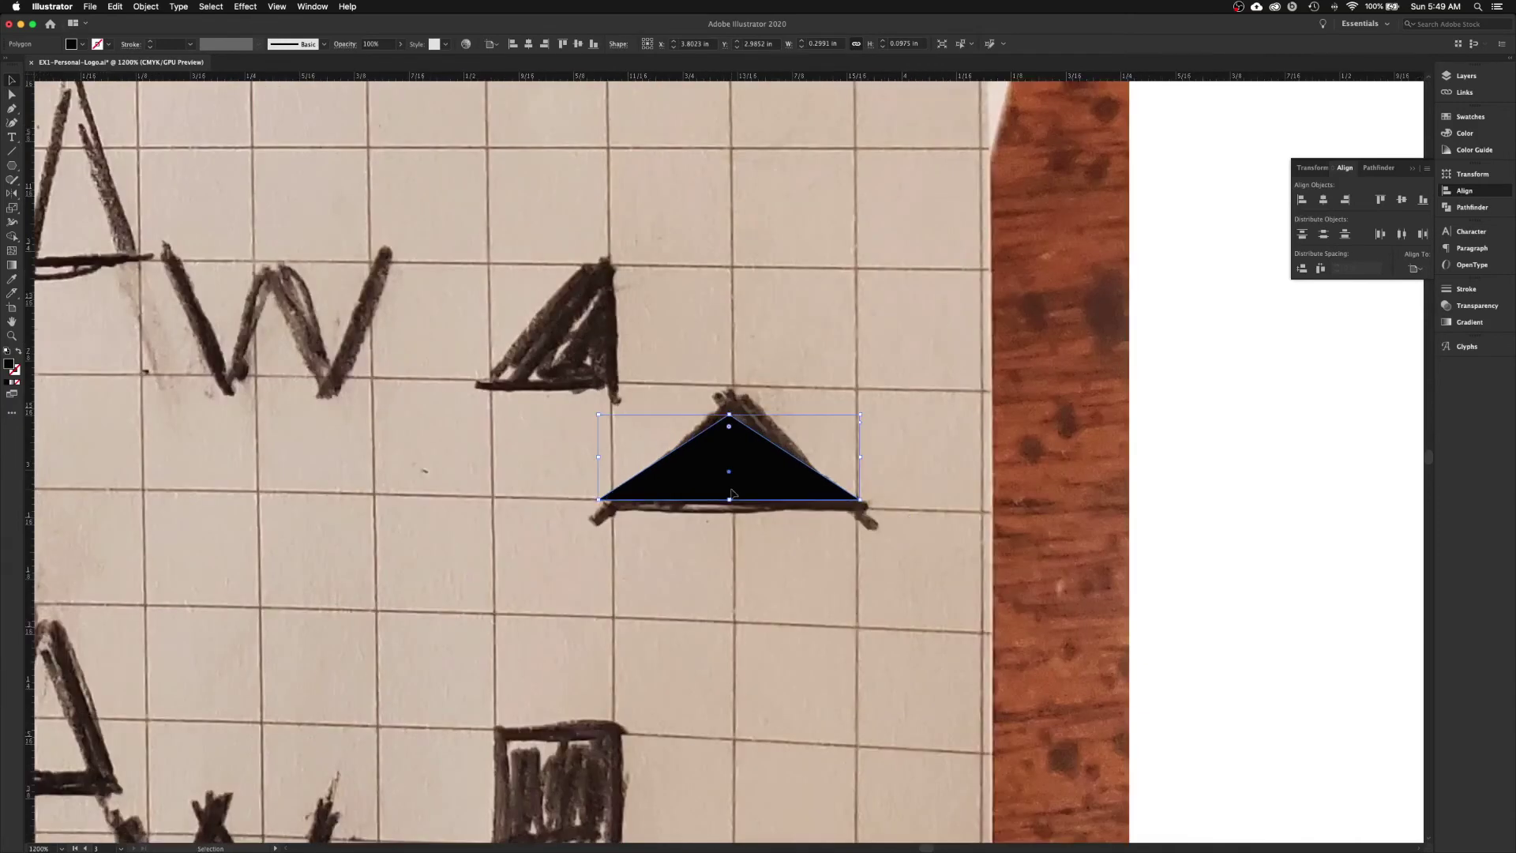
click(739, 381)
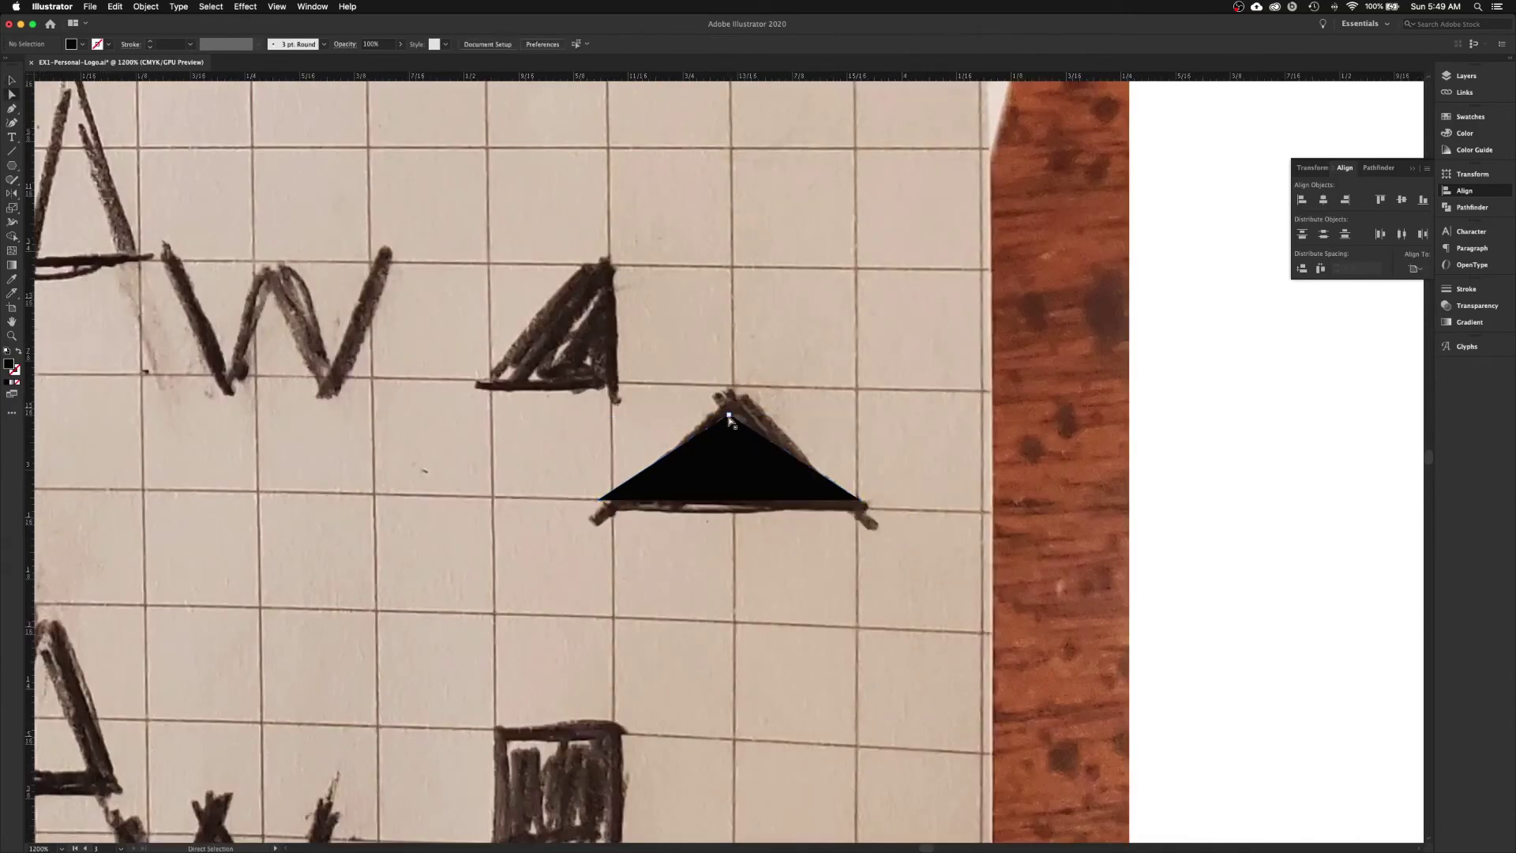
drag(729, 418, 730, 387)
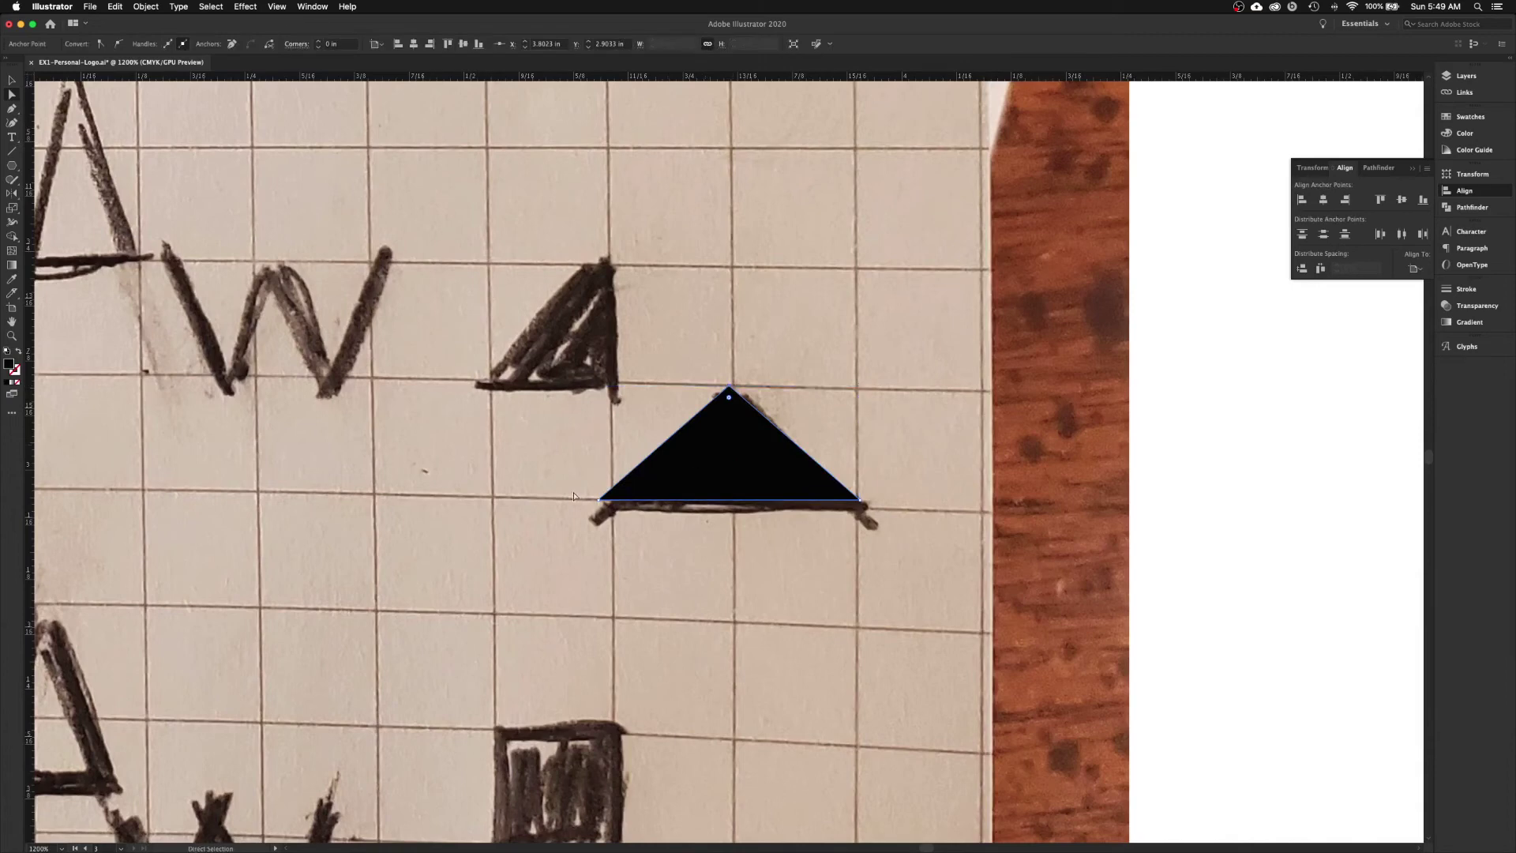
key(v)
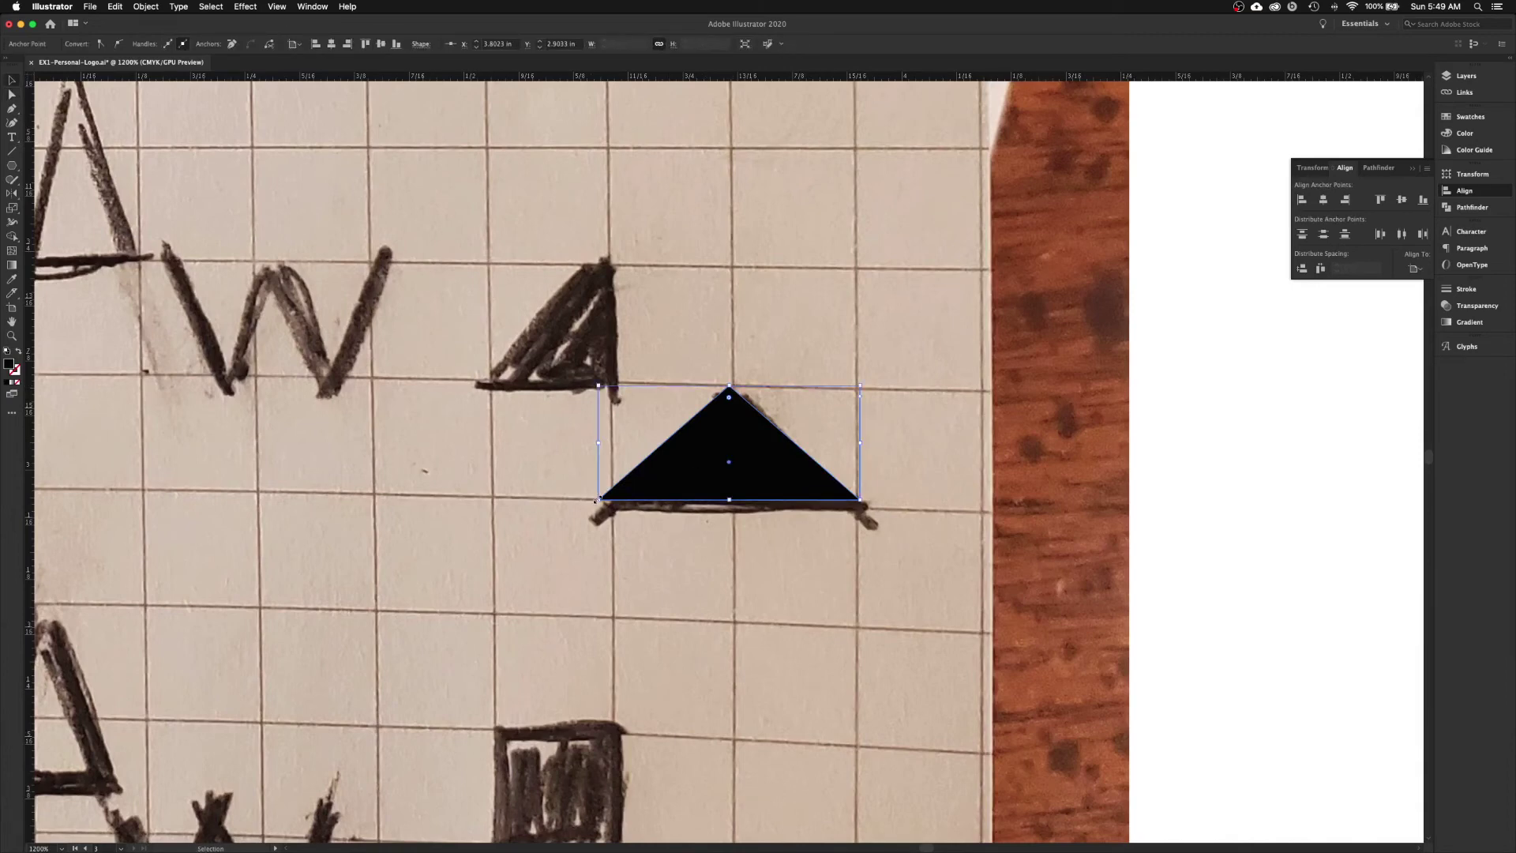
drag(598, 500, 612, 492)
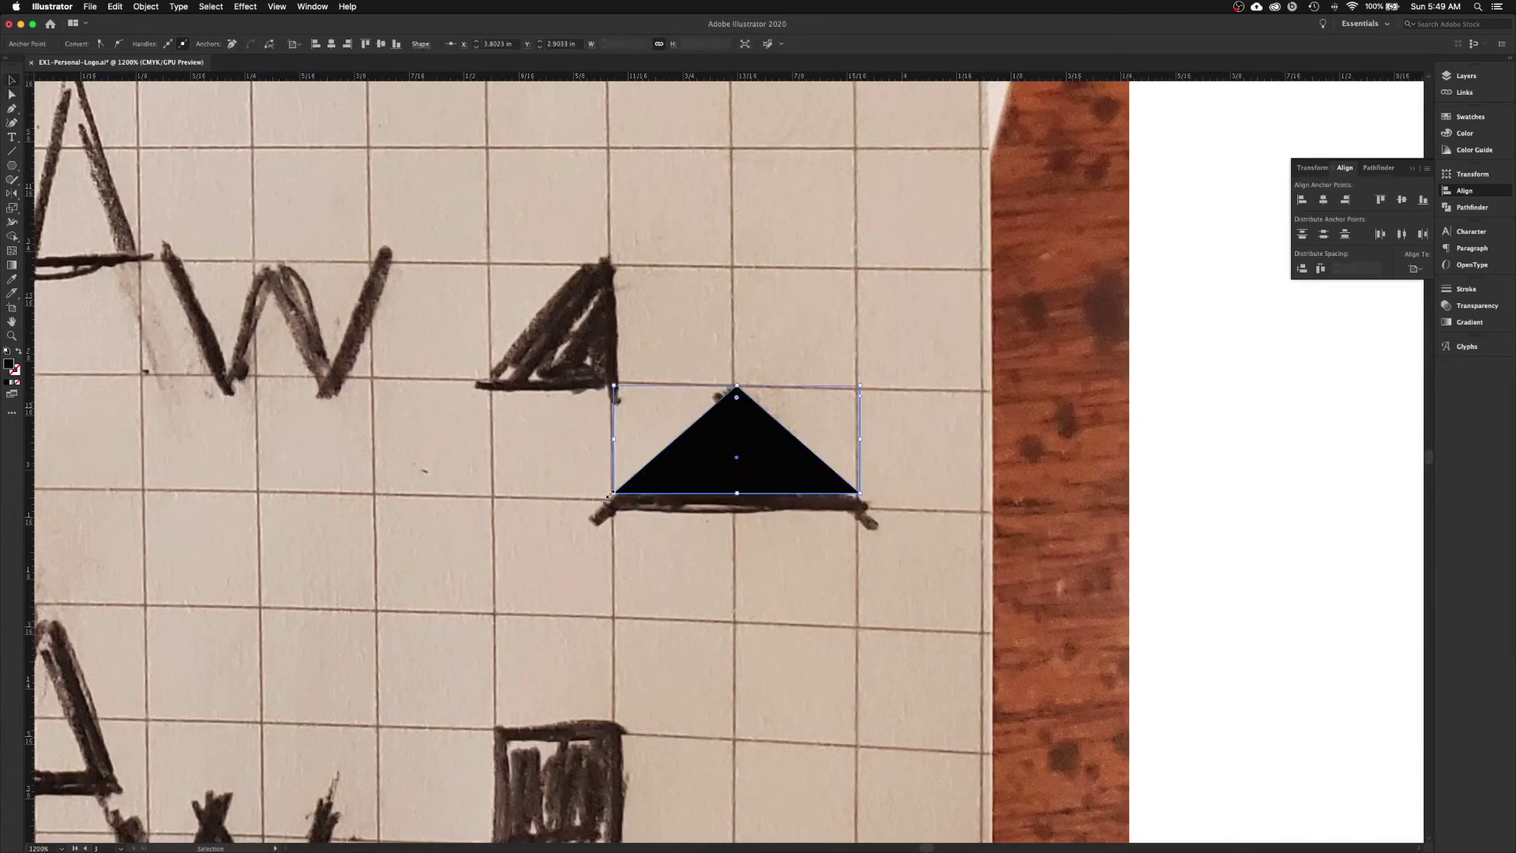
drag(740, 482, 741, 499)
click(521, 494)
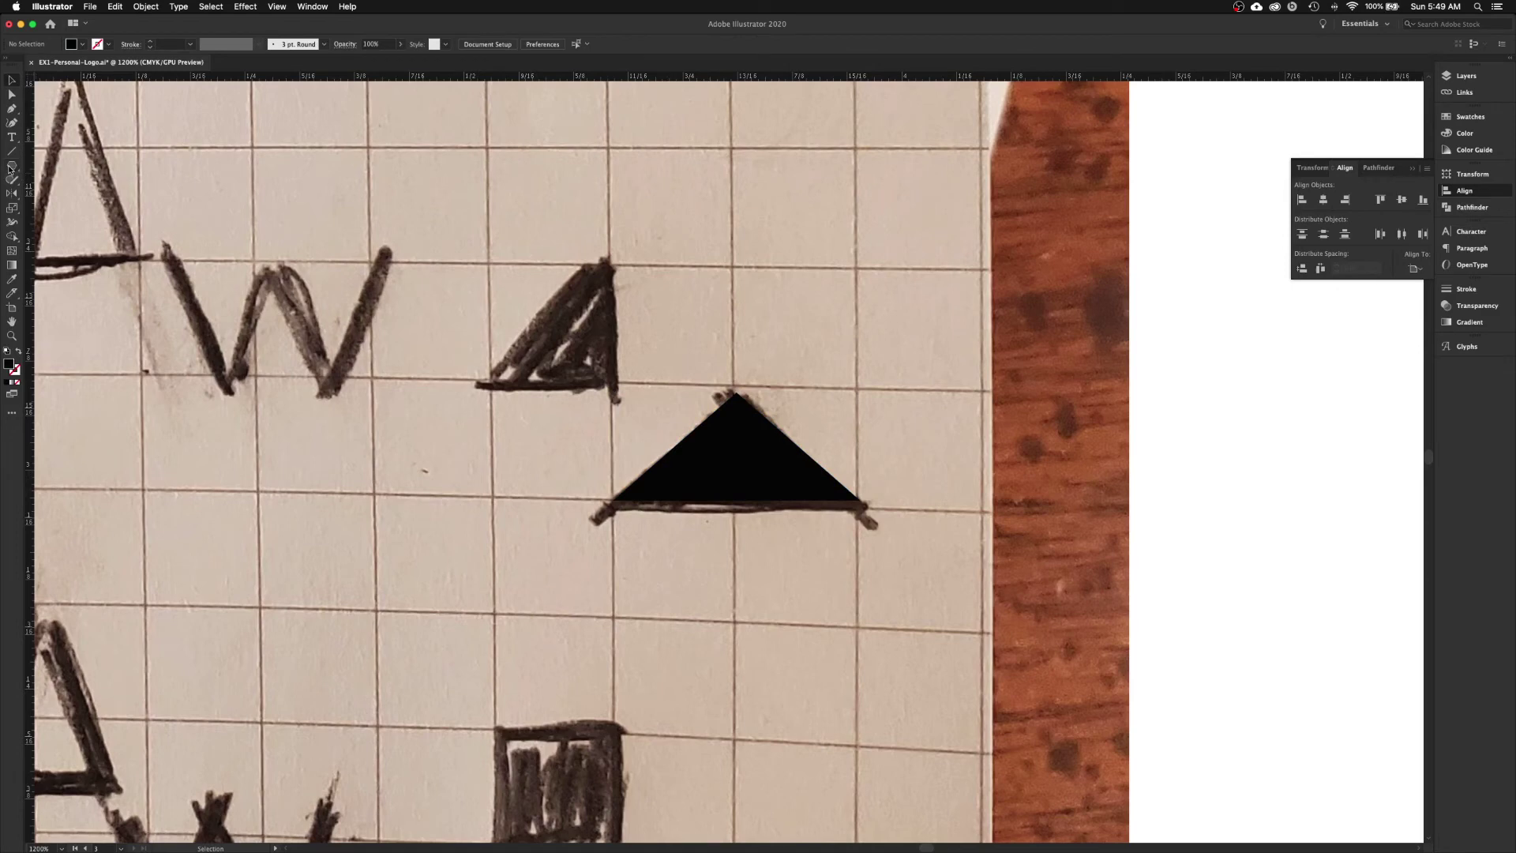
- Draw a black square of about 0.137 in over the small right-angled triangle sketched beside the upper Aw pair
key(m)
drag(490, 264, 611, 382)
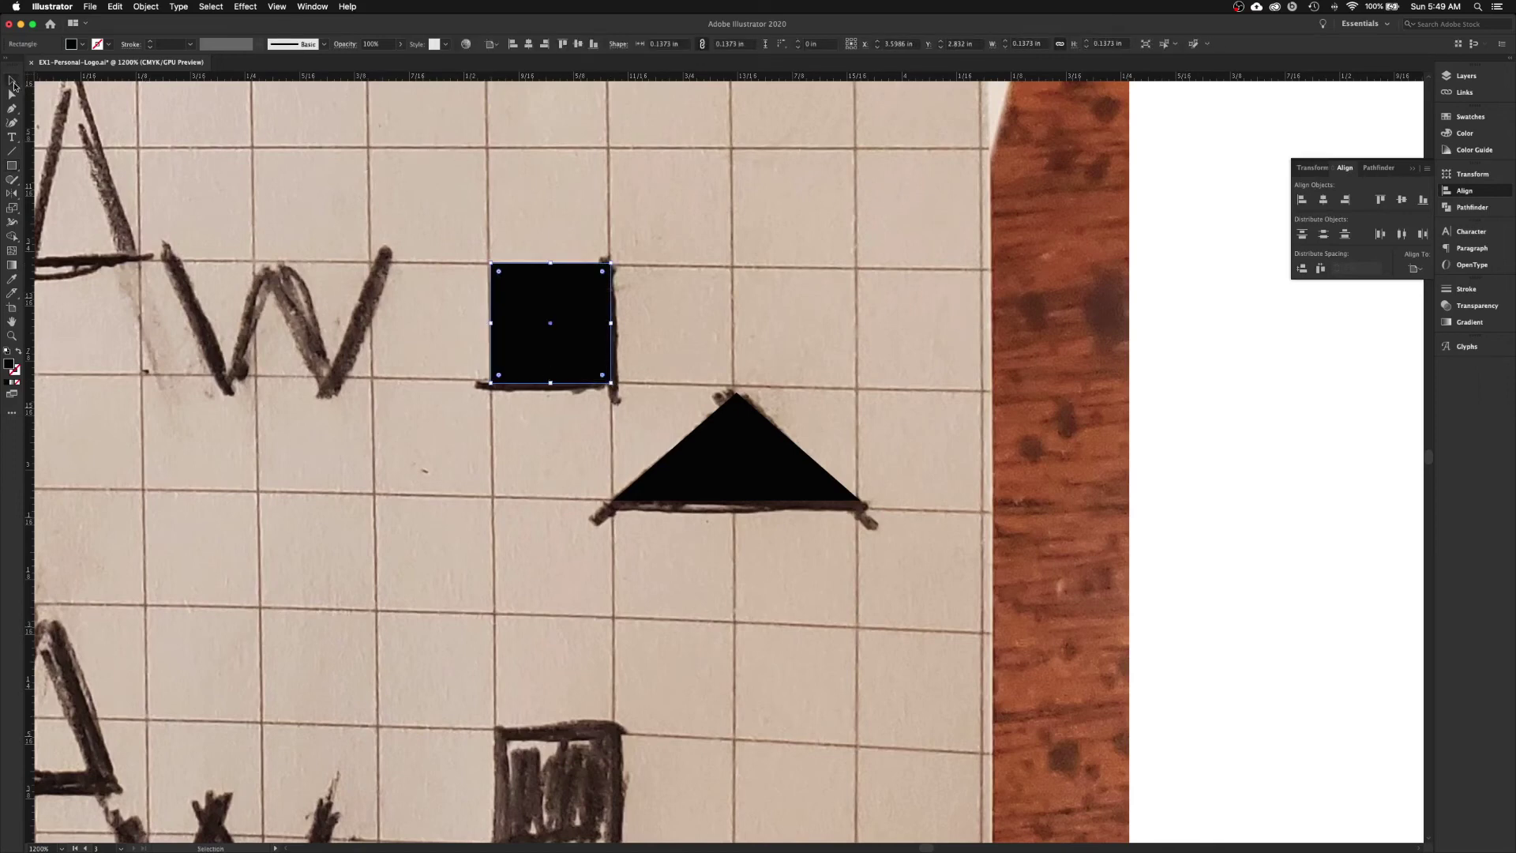
key(super+shift+a)
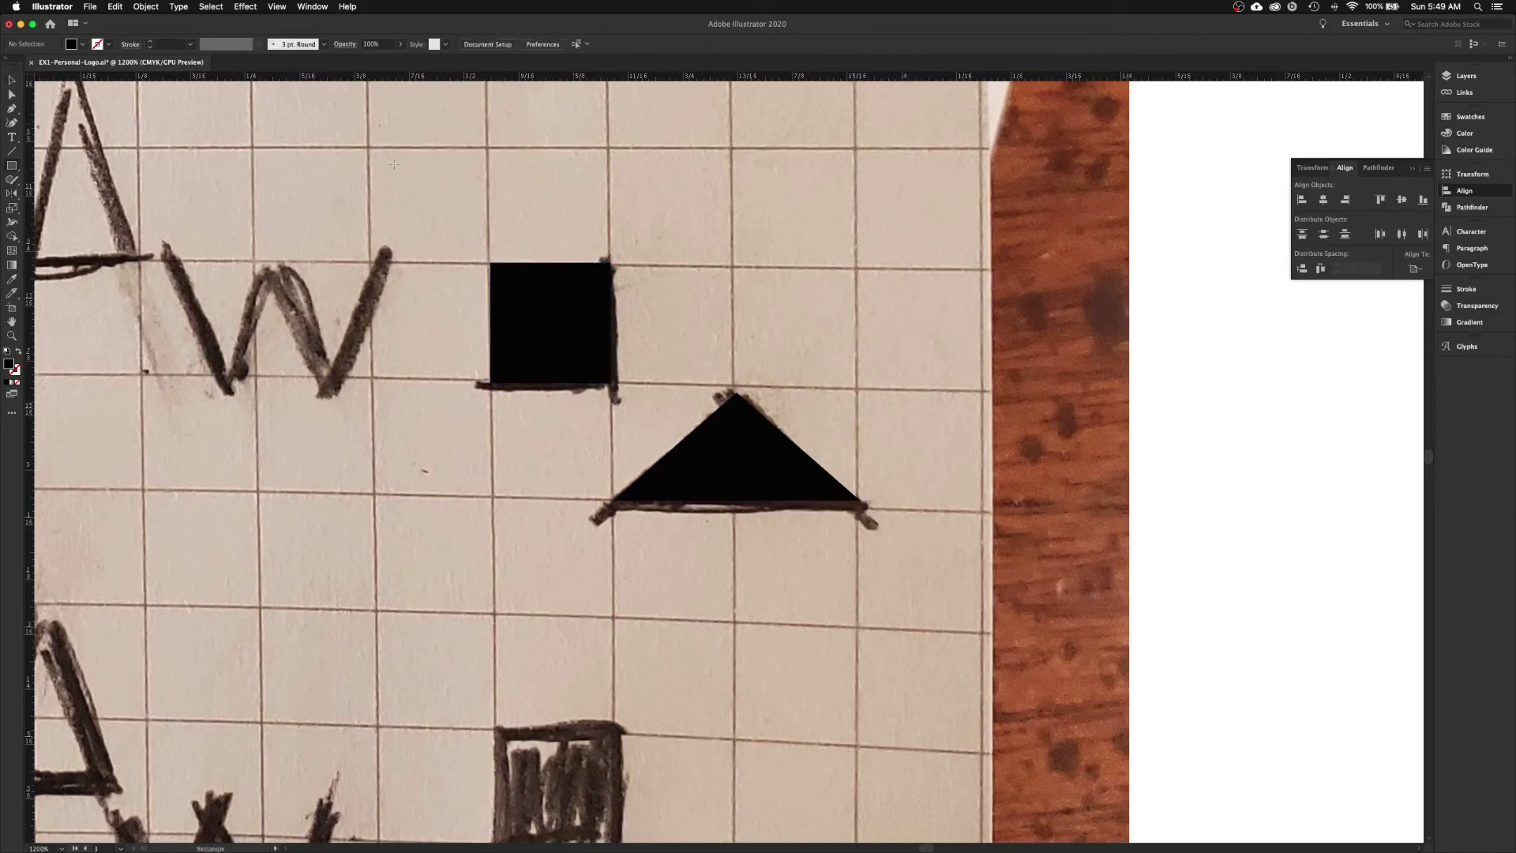
- Draw a black rectangle about 0.375 in by 0.117 in above the square, rotate it 45 degrees and lay it along the square's diagonal
drag(393, 159, 721, 260)
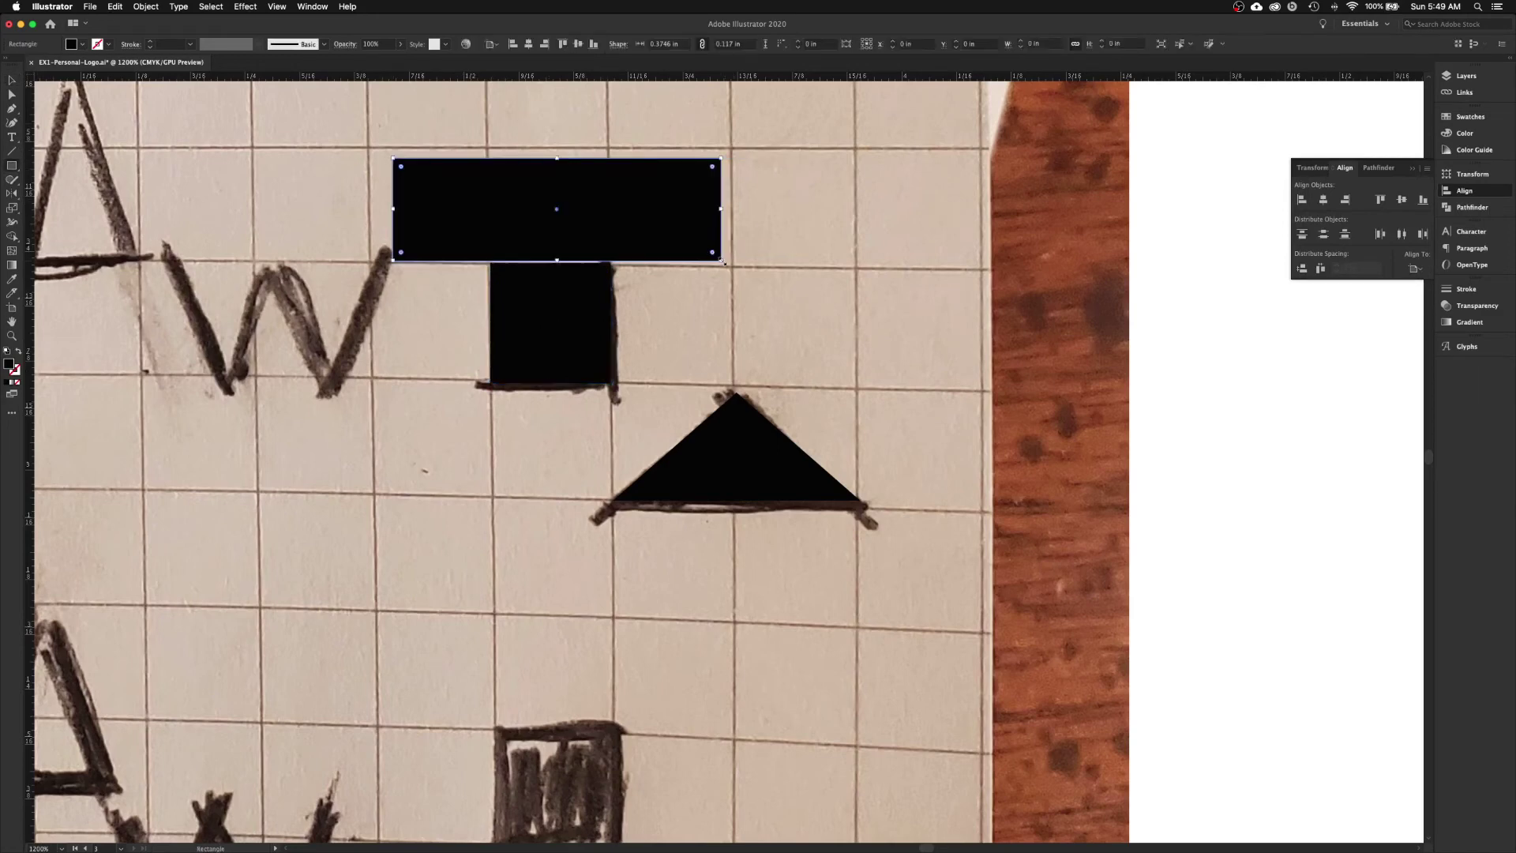
key(v)
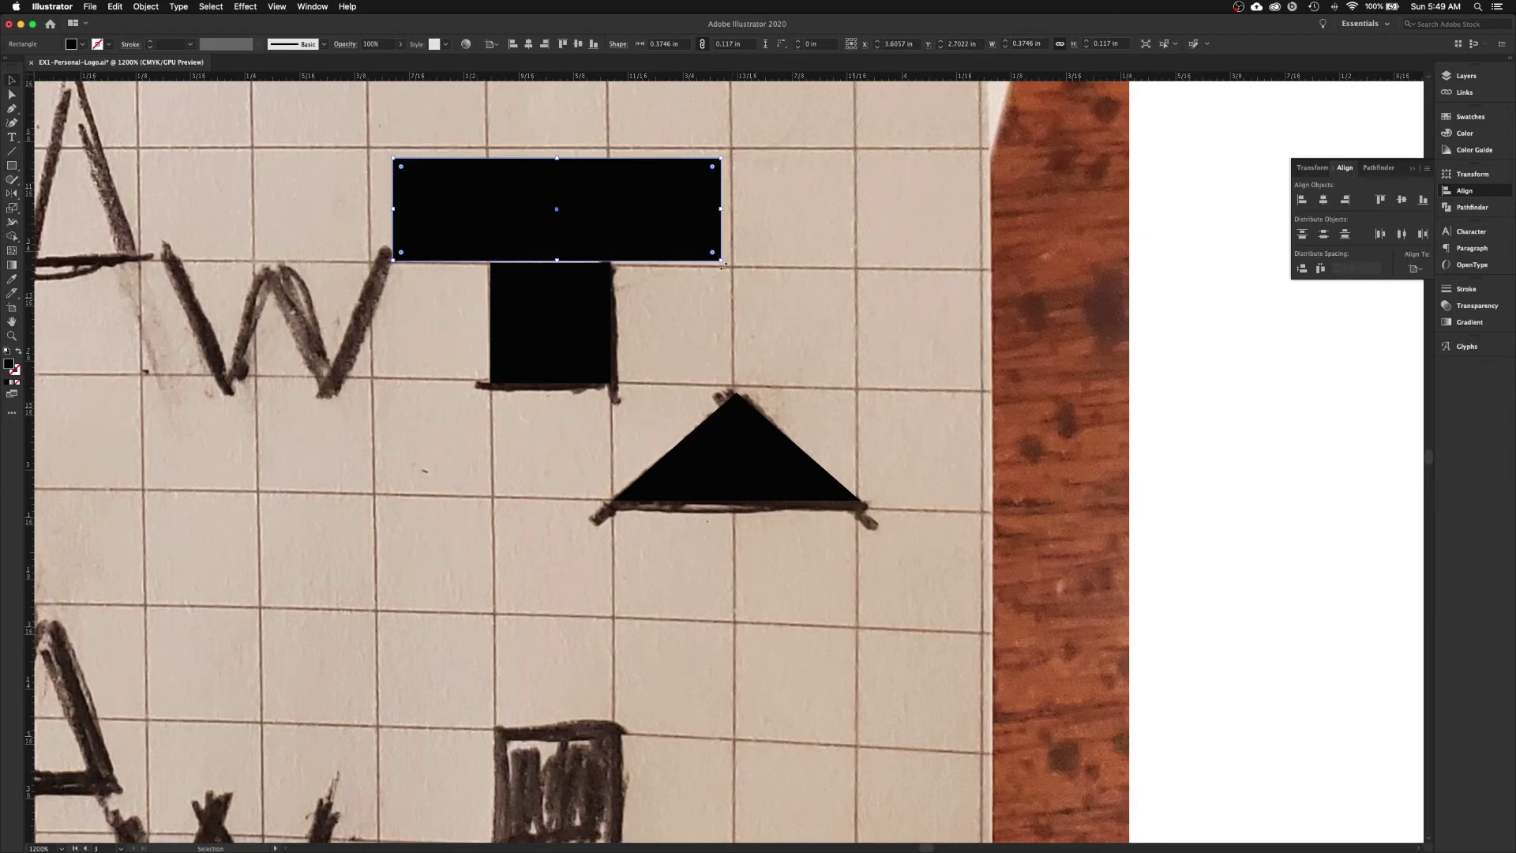
drag(722, 267, 514, 305)
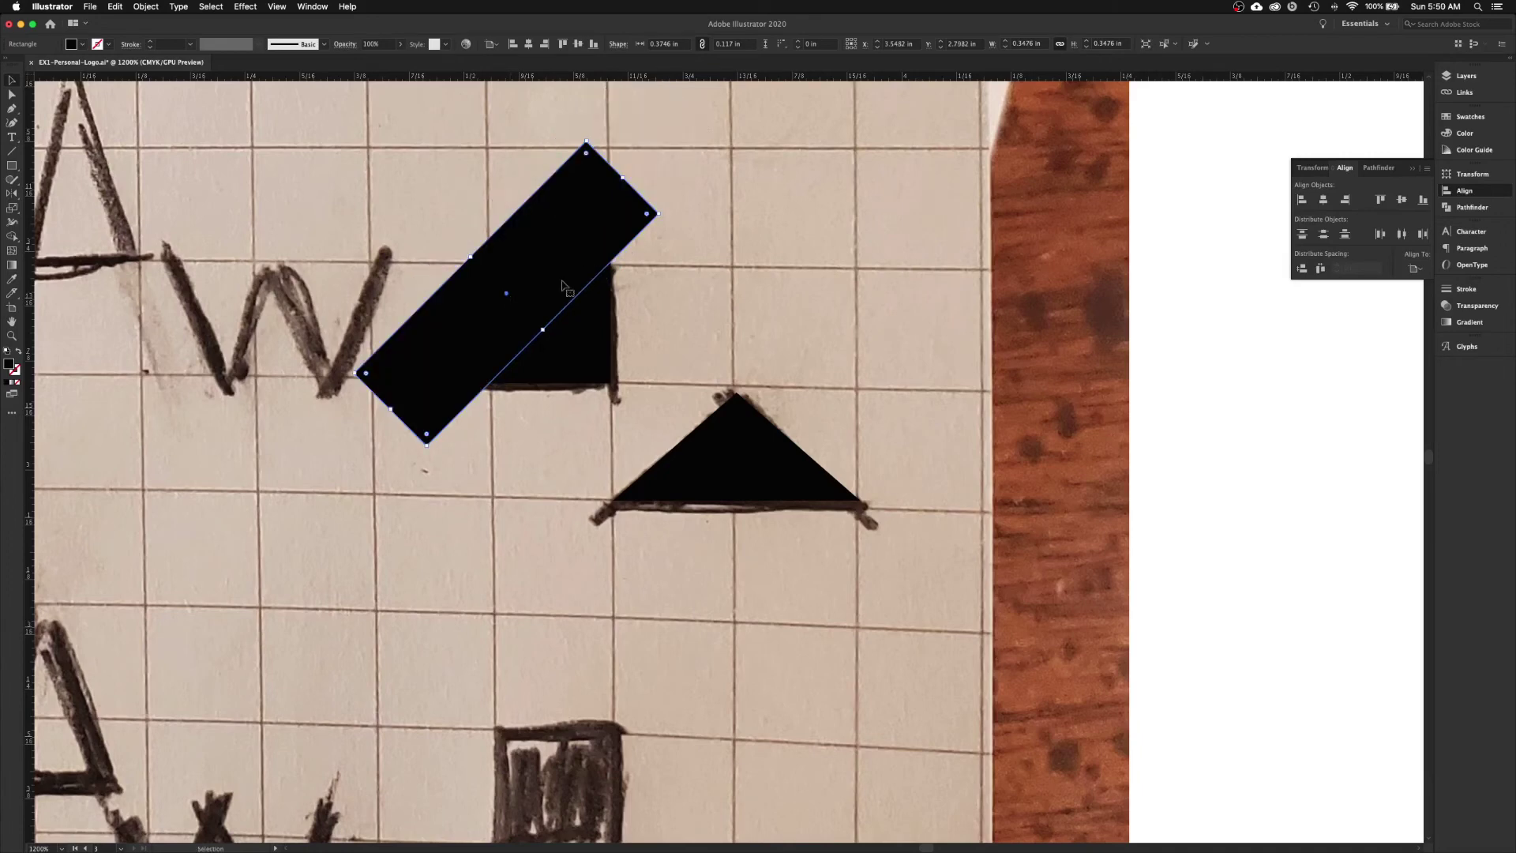
- Fine-position the rotated rectangle so its lower long edge passes exactly through the square's upper-right corner
click(597, 332)
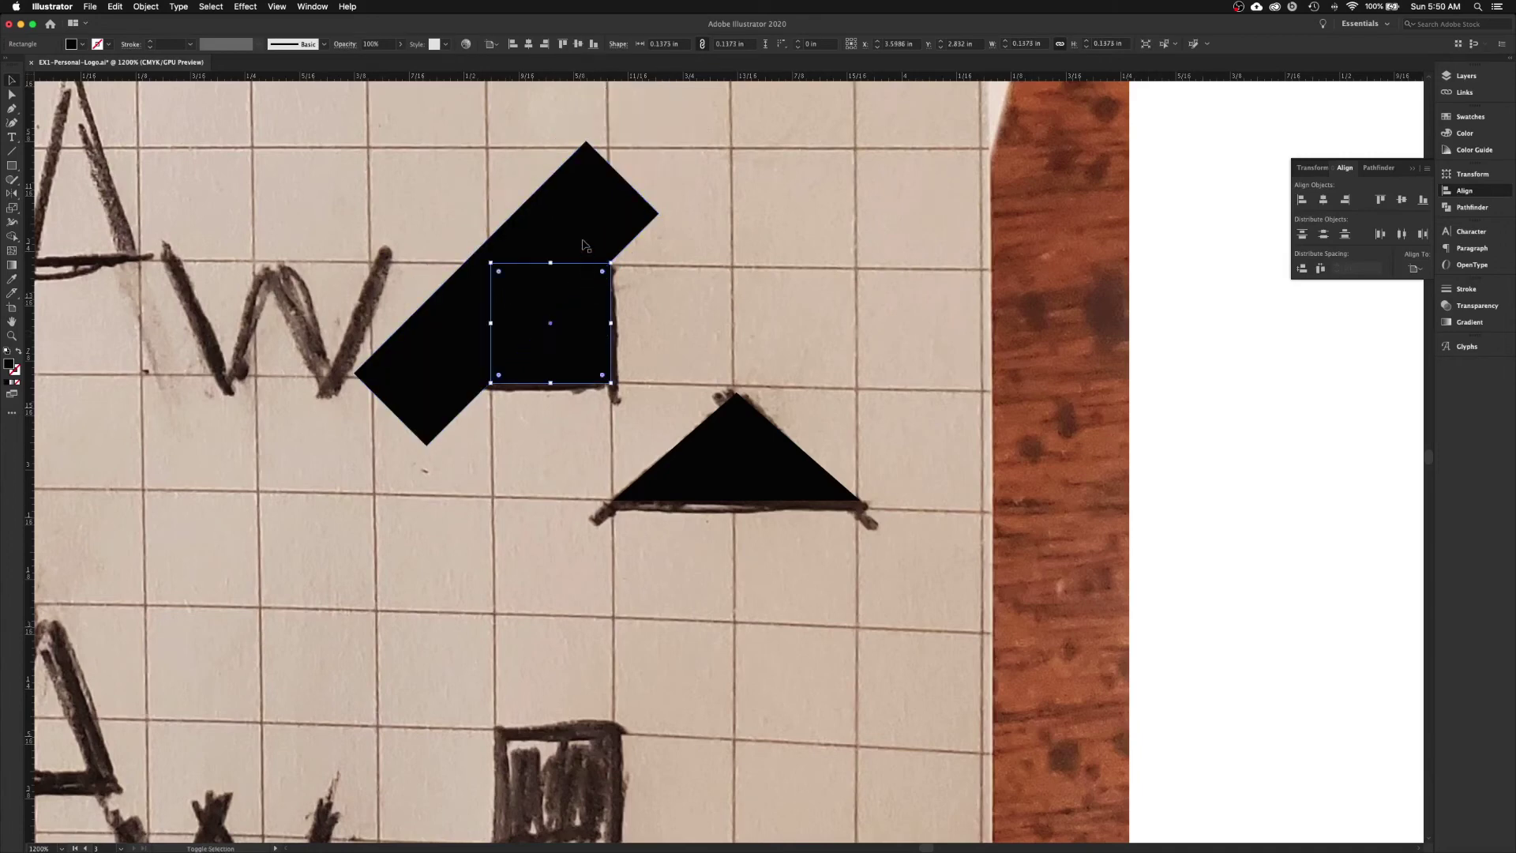
shift+click(584, 242)
key(super+equal)
key(super+equal)
key(super+equal)
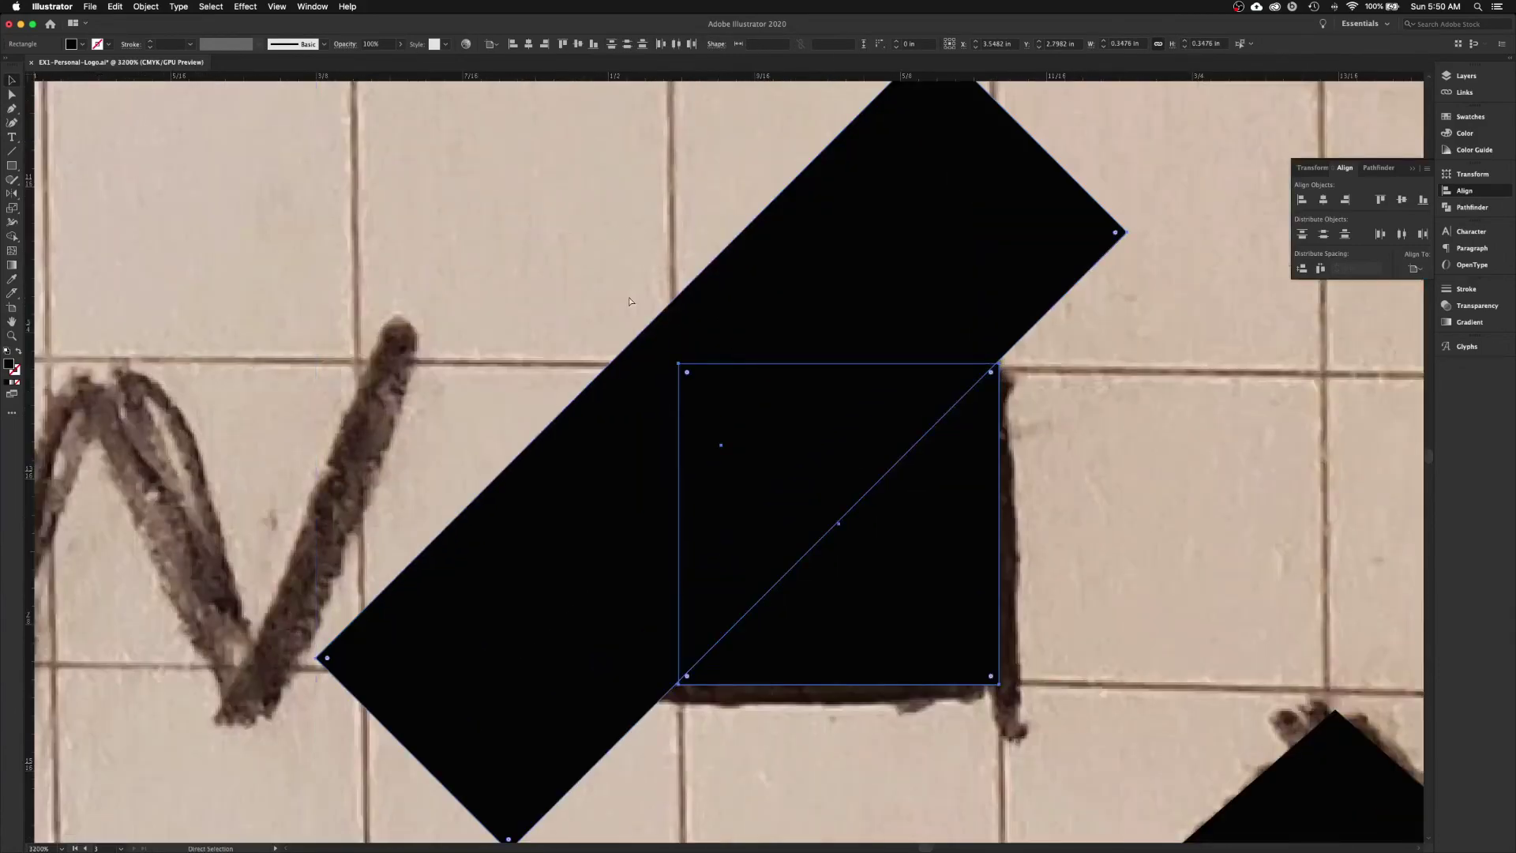
key(super+equal)
drag(787, 303, 581, 349)
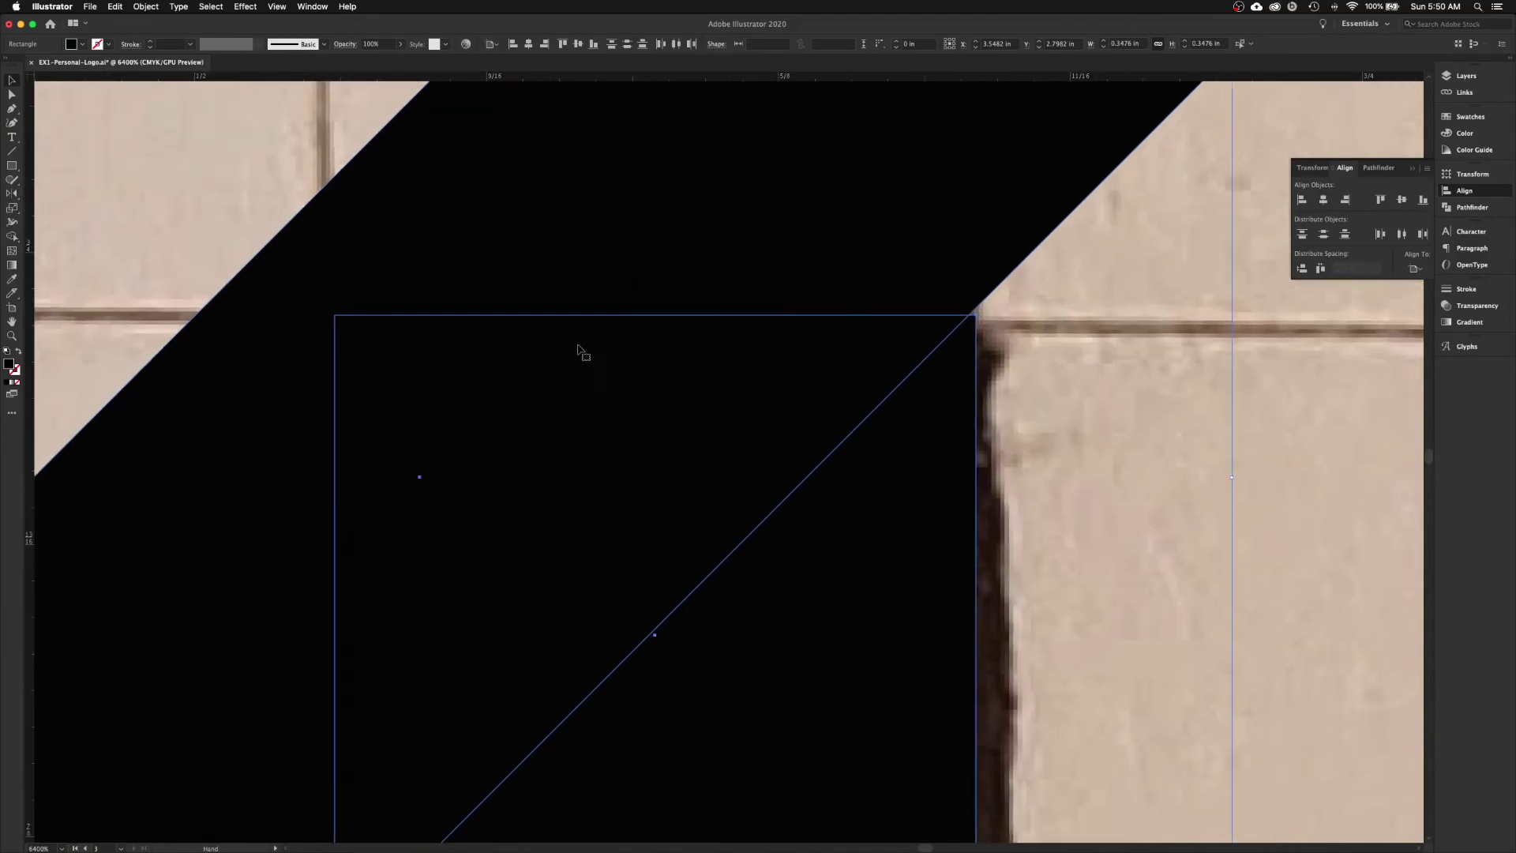
click(1036, 289)
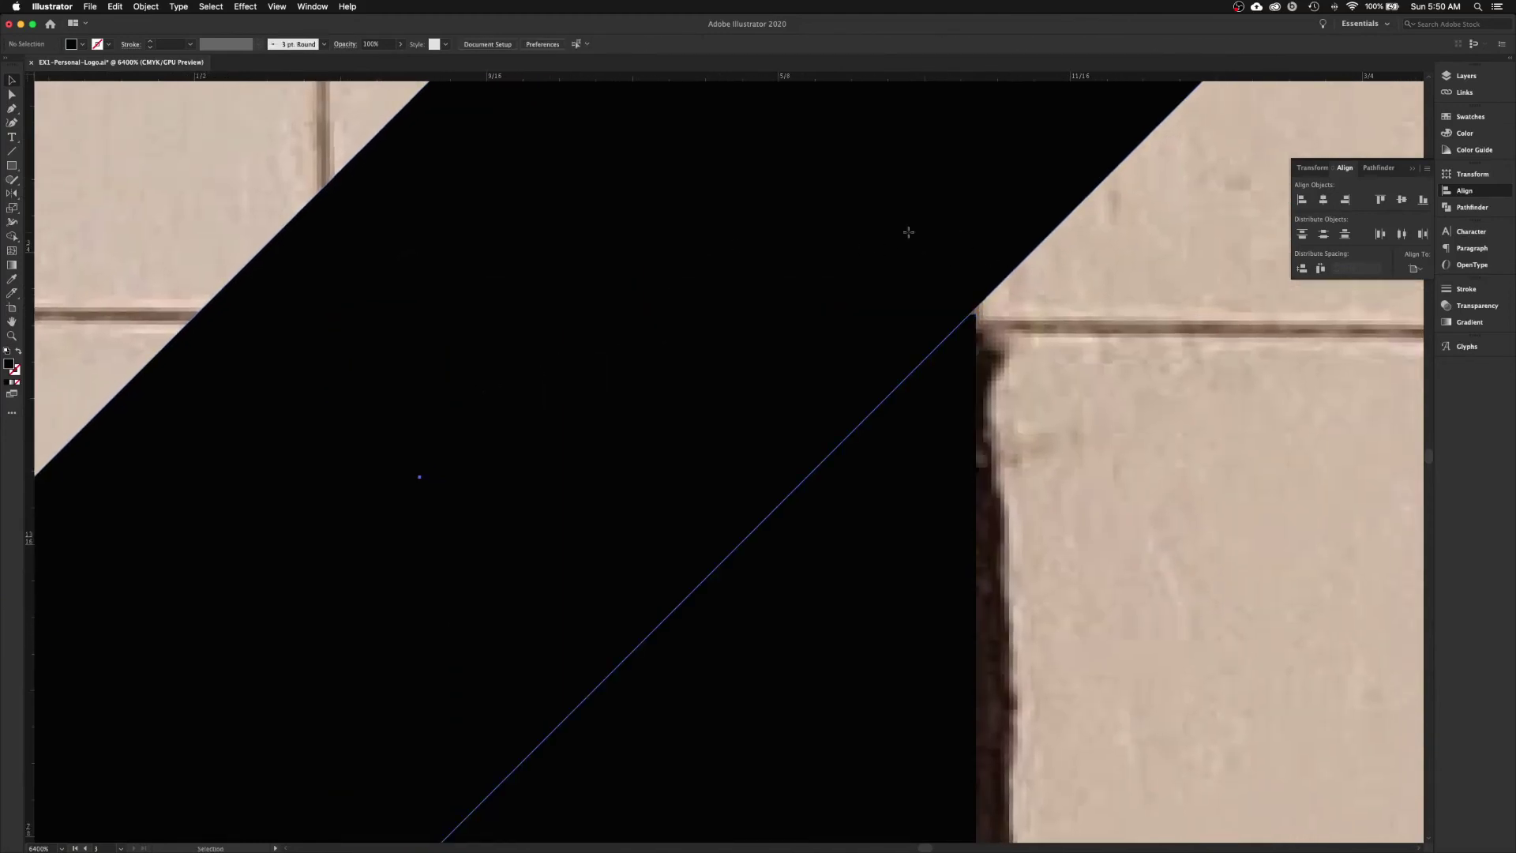
drag(907, 234, 913, 239)
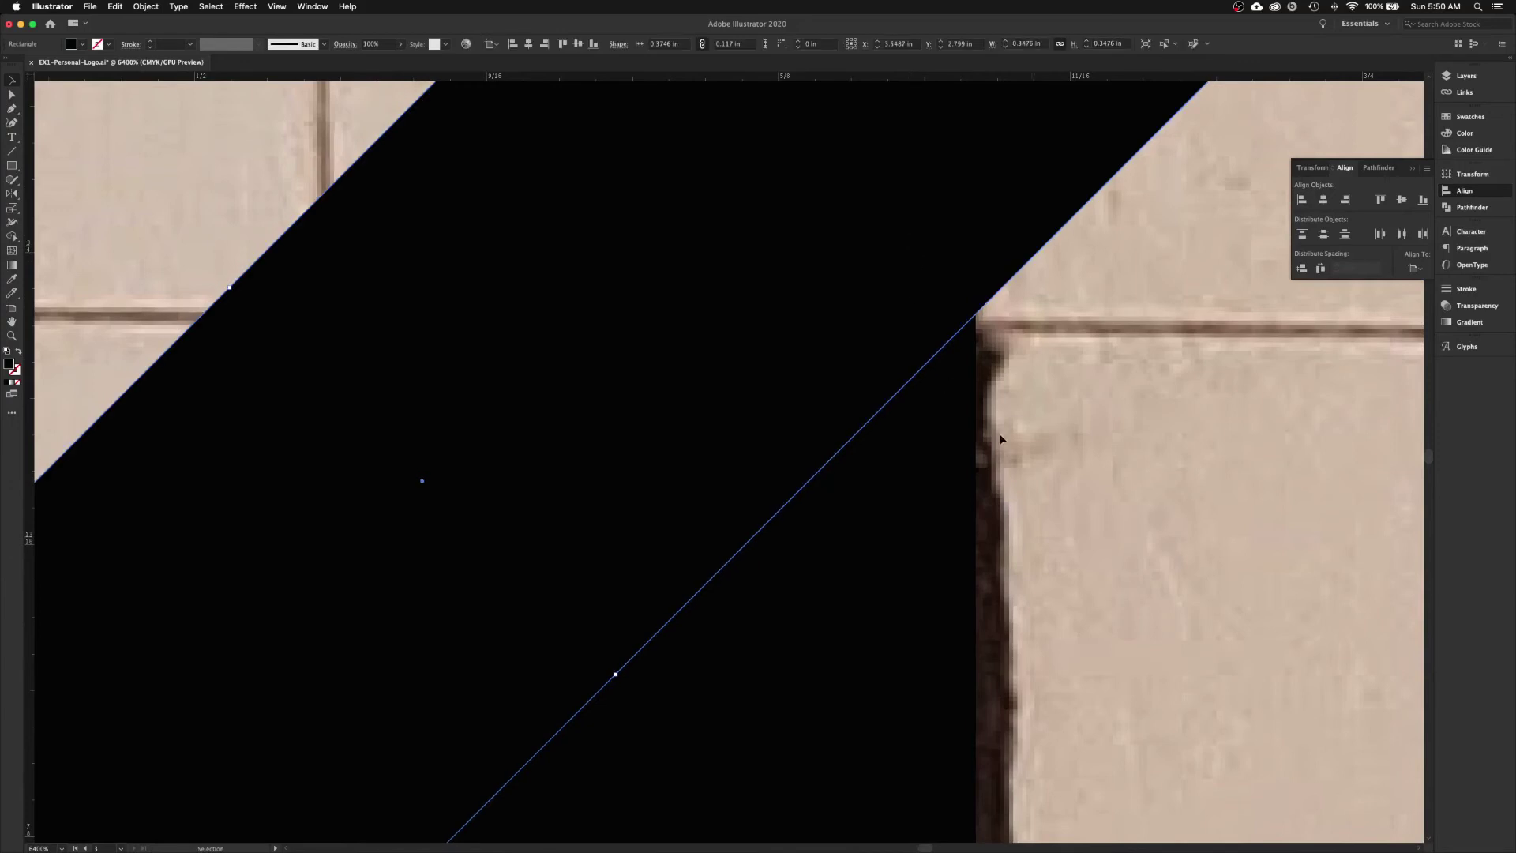
- Subtract the rotated rectangle from the square with Minus Front to leave a right-angled triangle
click(907, 518)
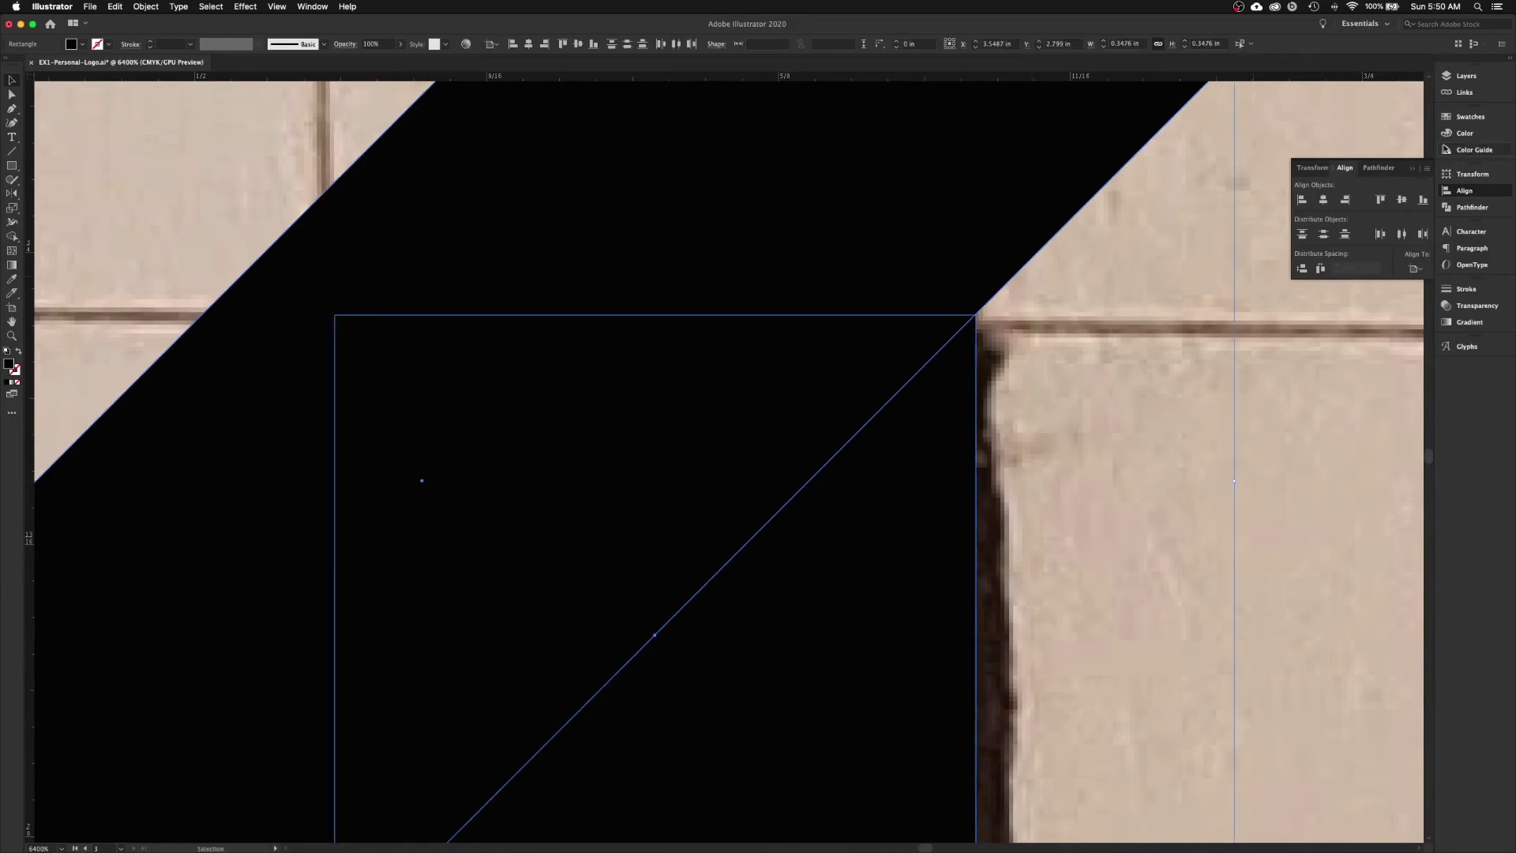
click(1380, 169)
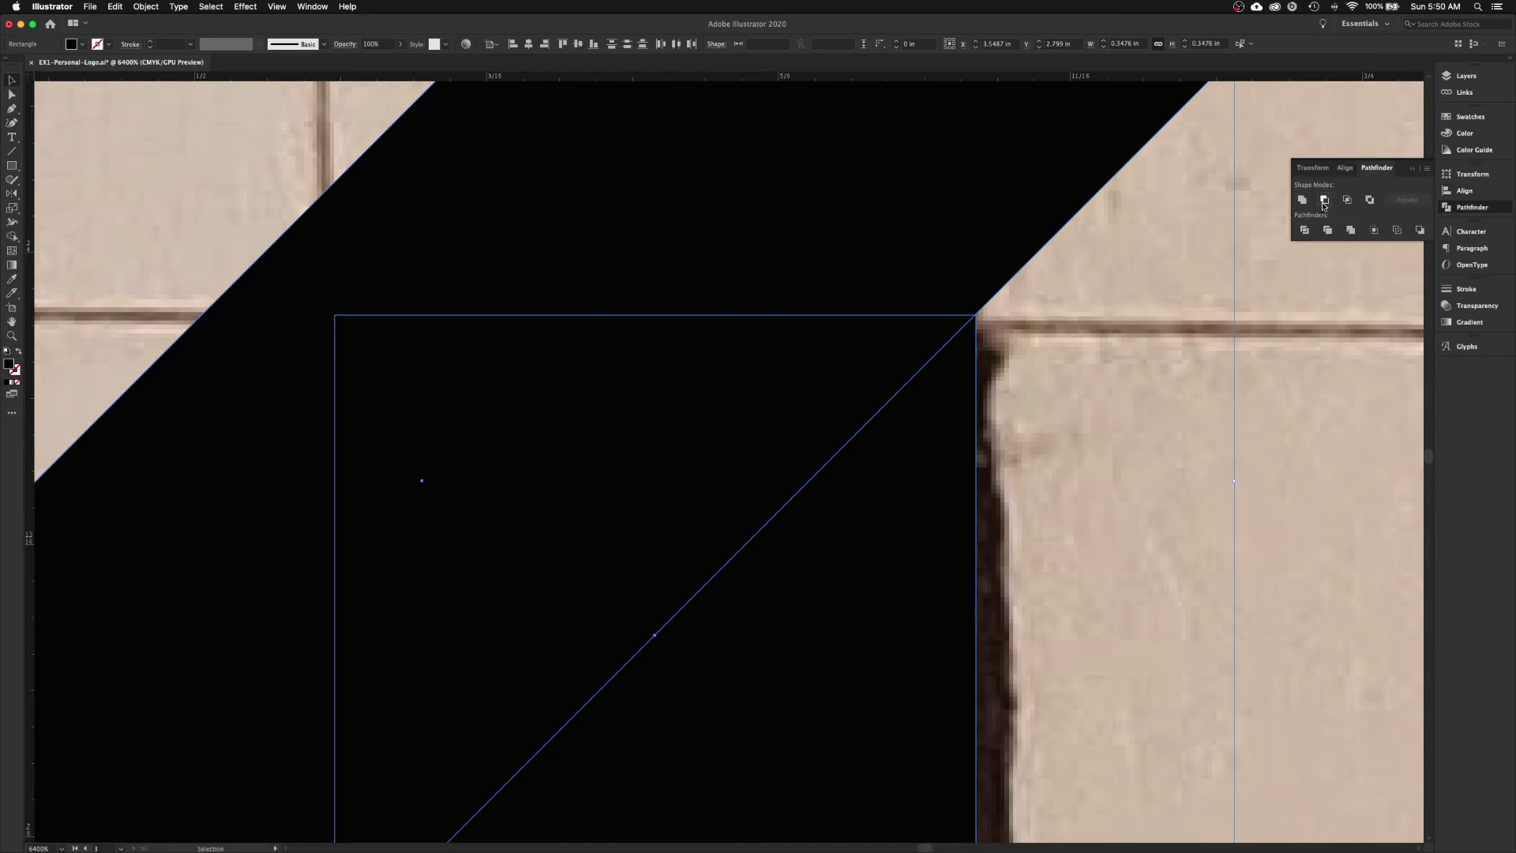
click(1324, 200)
click(1182, 321)
key(ctrl+minus)
key(ctrl+minus)
key(ctrl+minus)
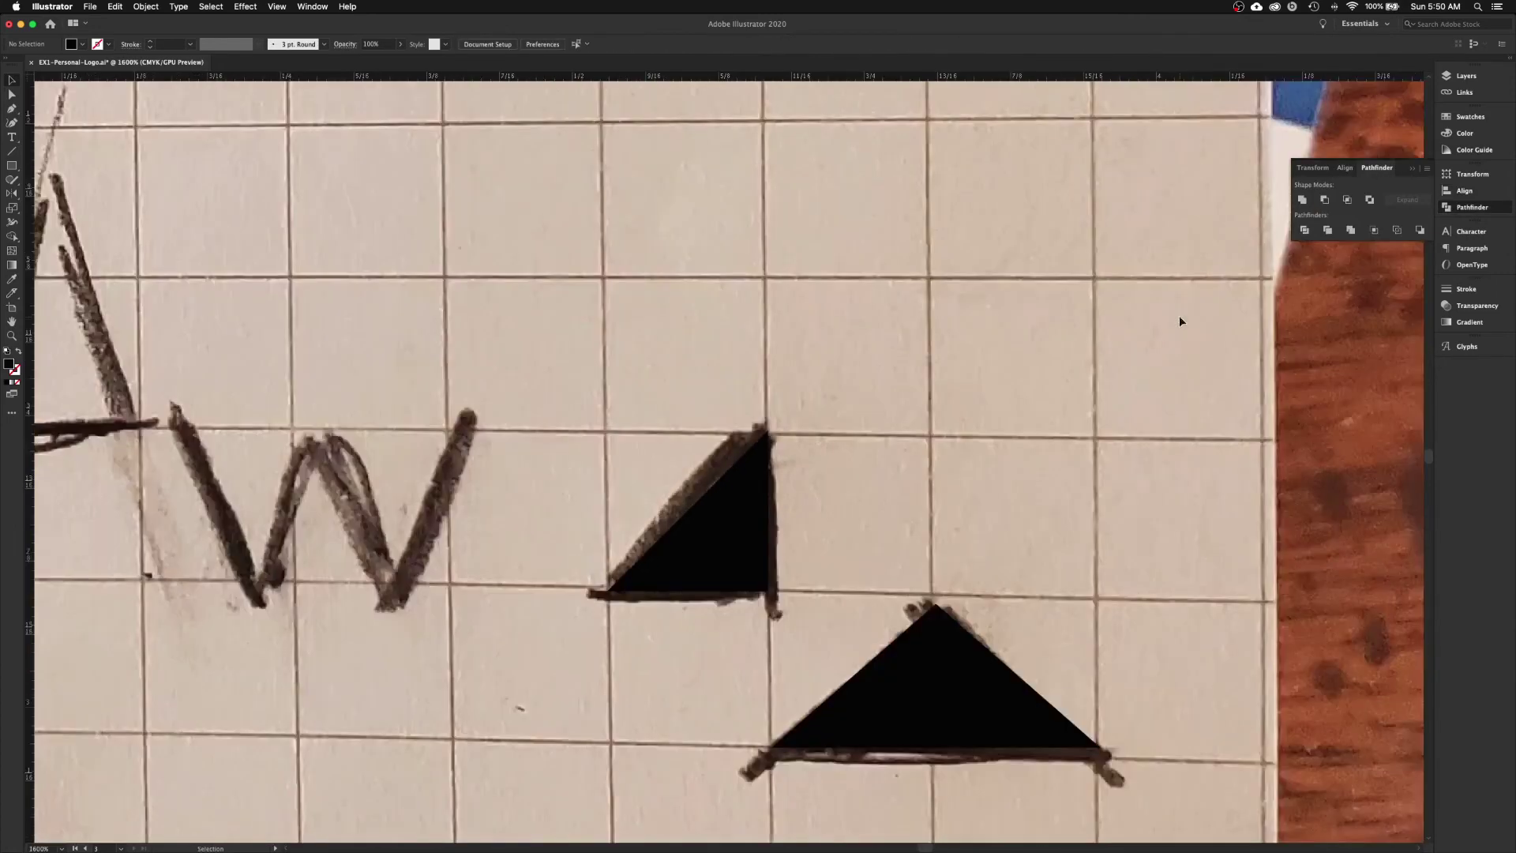
- Duplicate the right-angled and wide triangles together onto the blank artboard area to the right of the sketch photo
scroll(962, 244, down, 3)
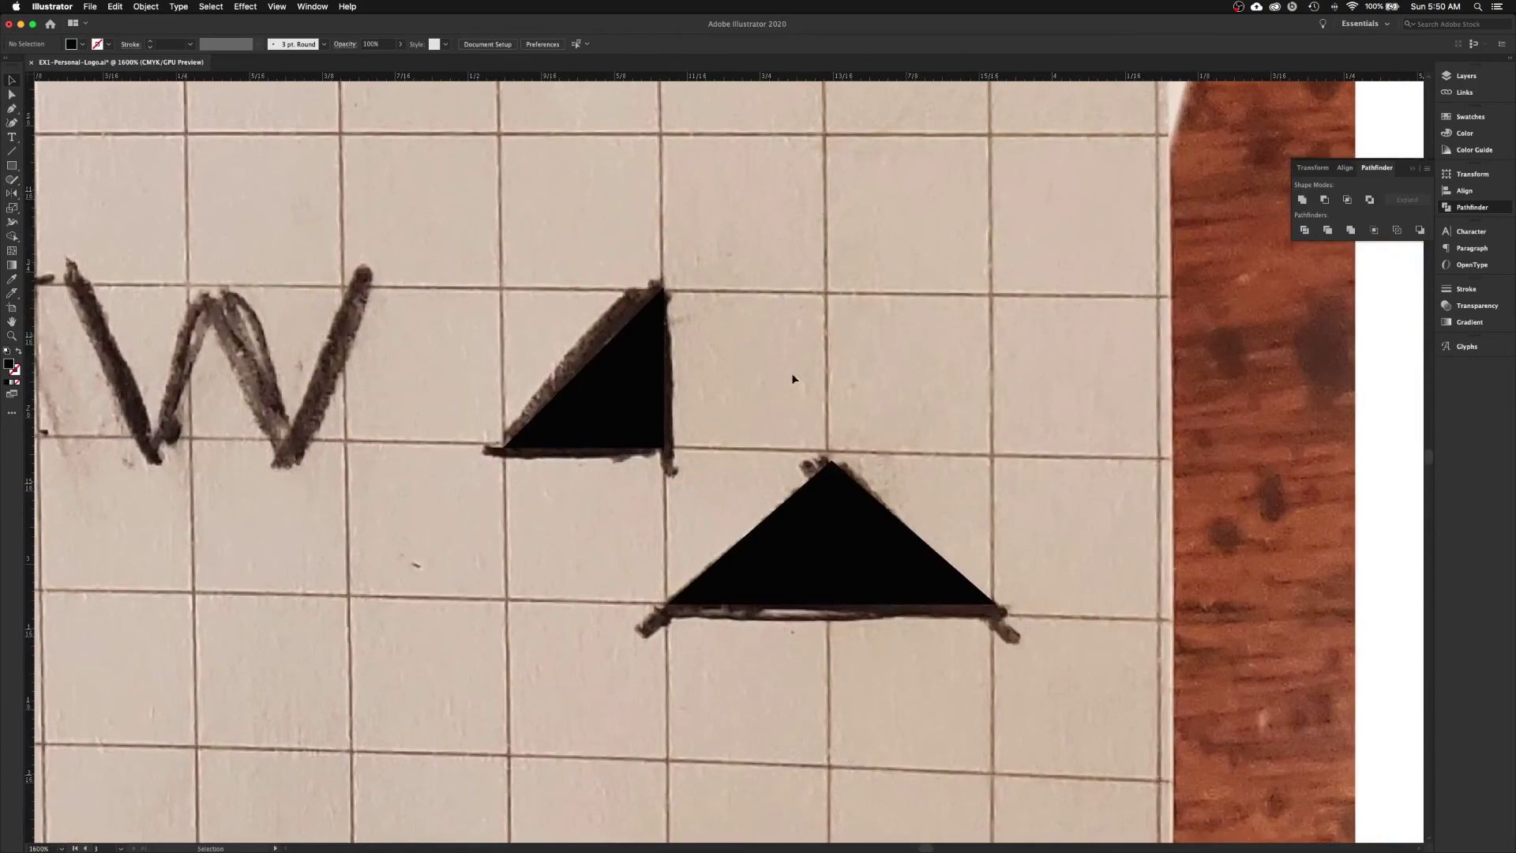
drag(915, 418, 523, 395)
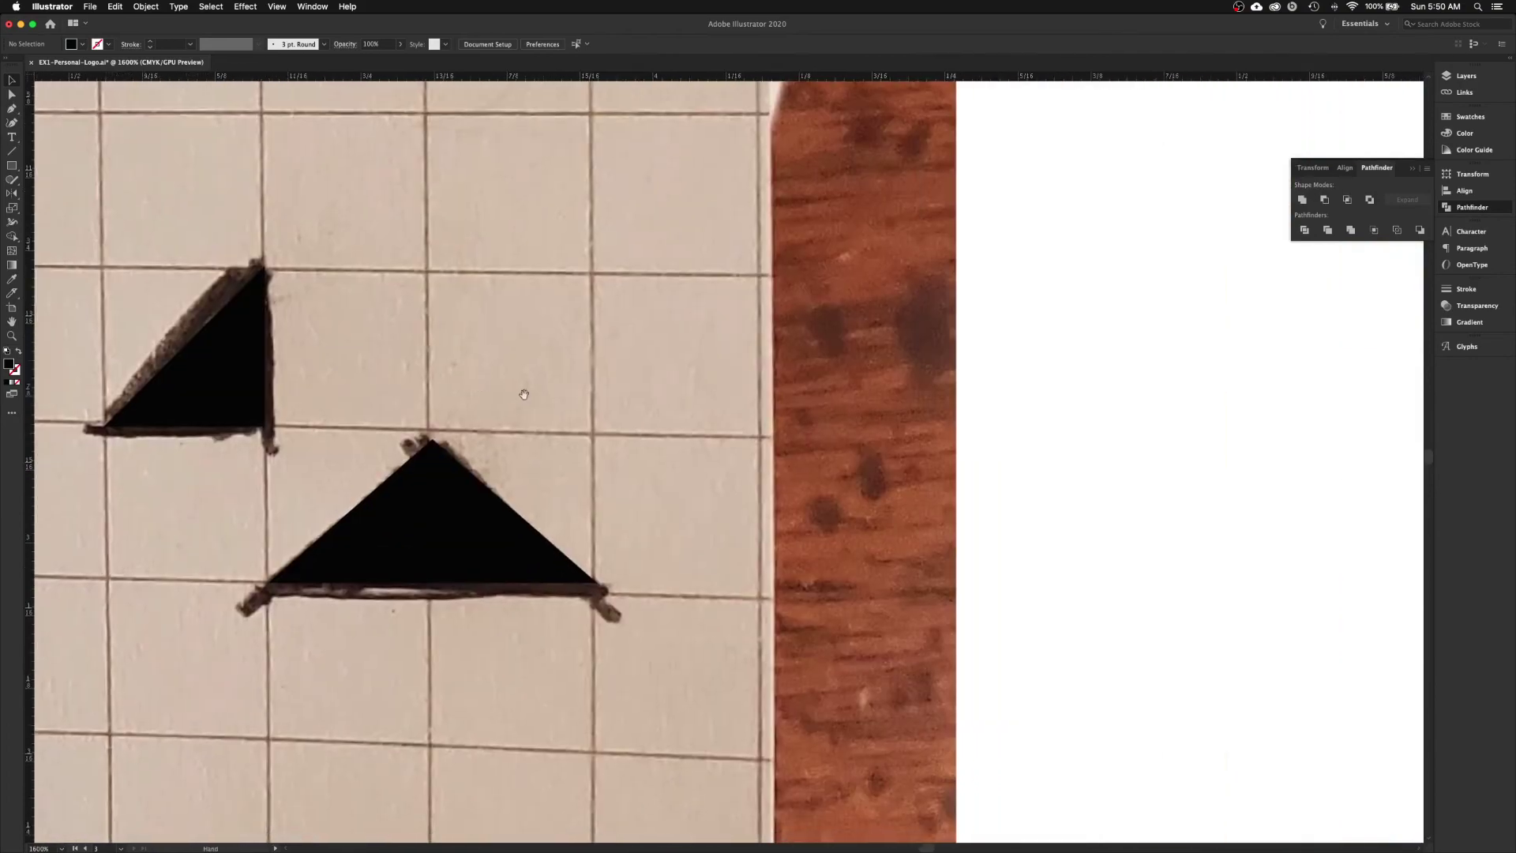
click(456, 515)
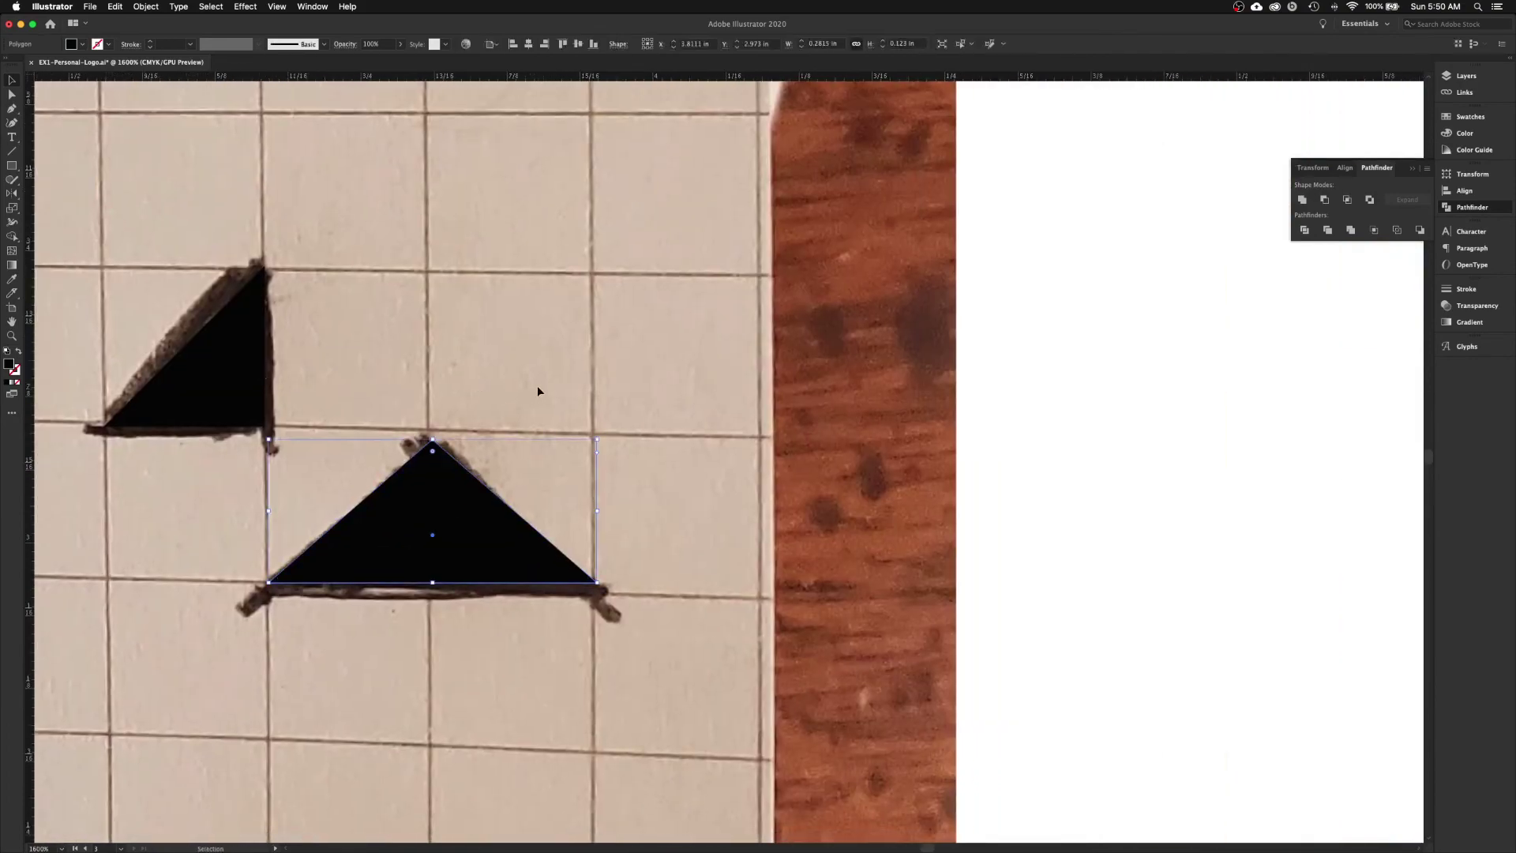
key(super+z)
key(shift+super+z)
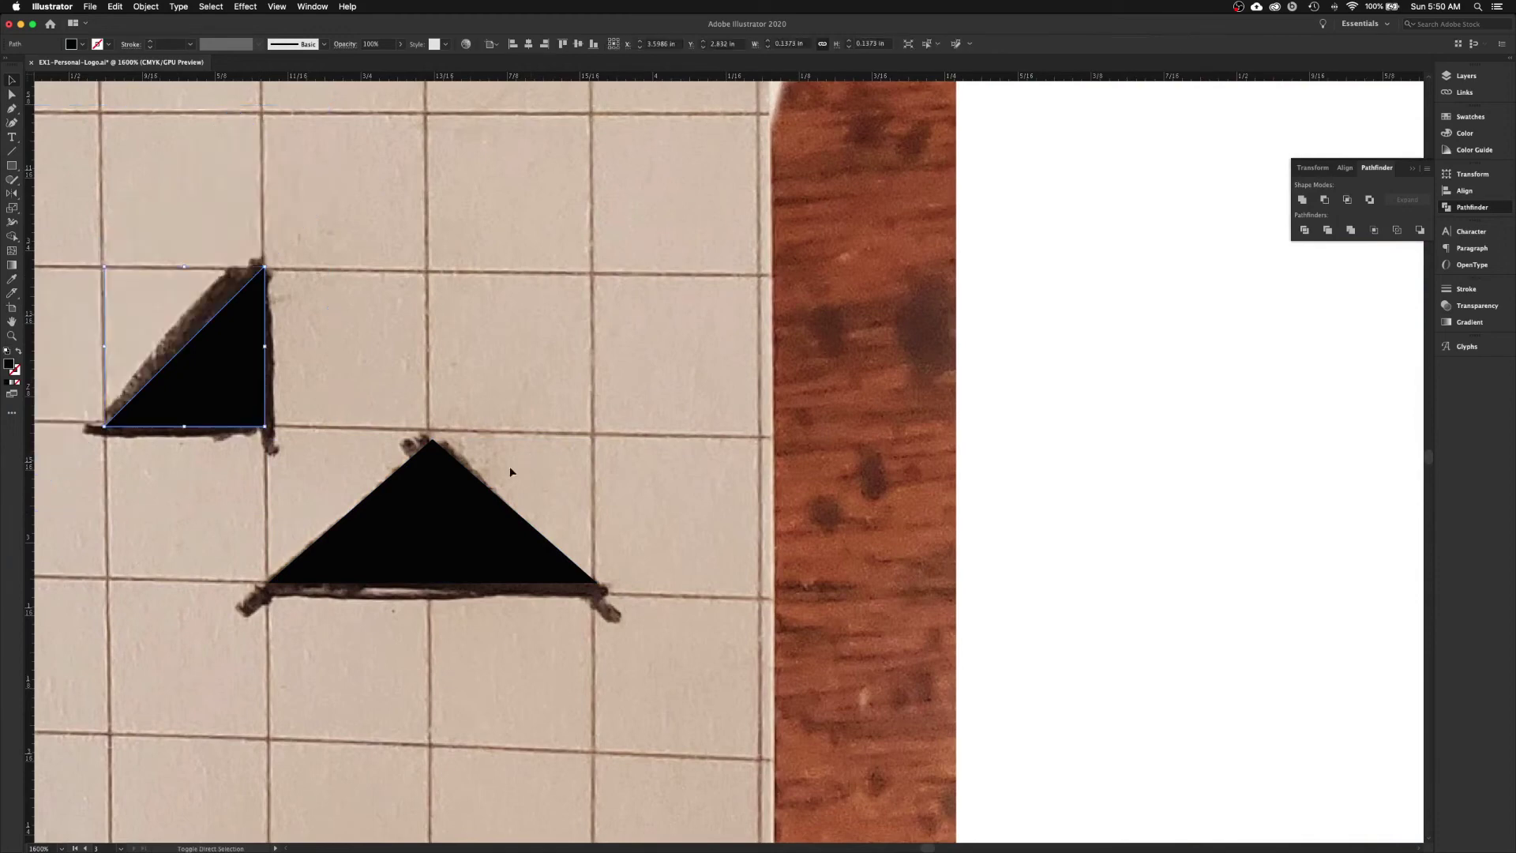
click(467, 498)
shift+click(235, 359)
drag(209, 414, 1177, 417)
drag(1257, 368, 713, 368)
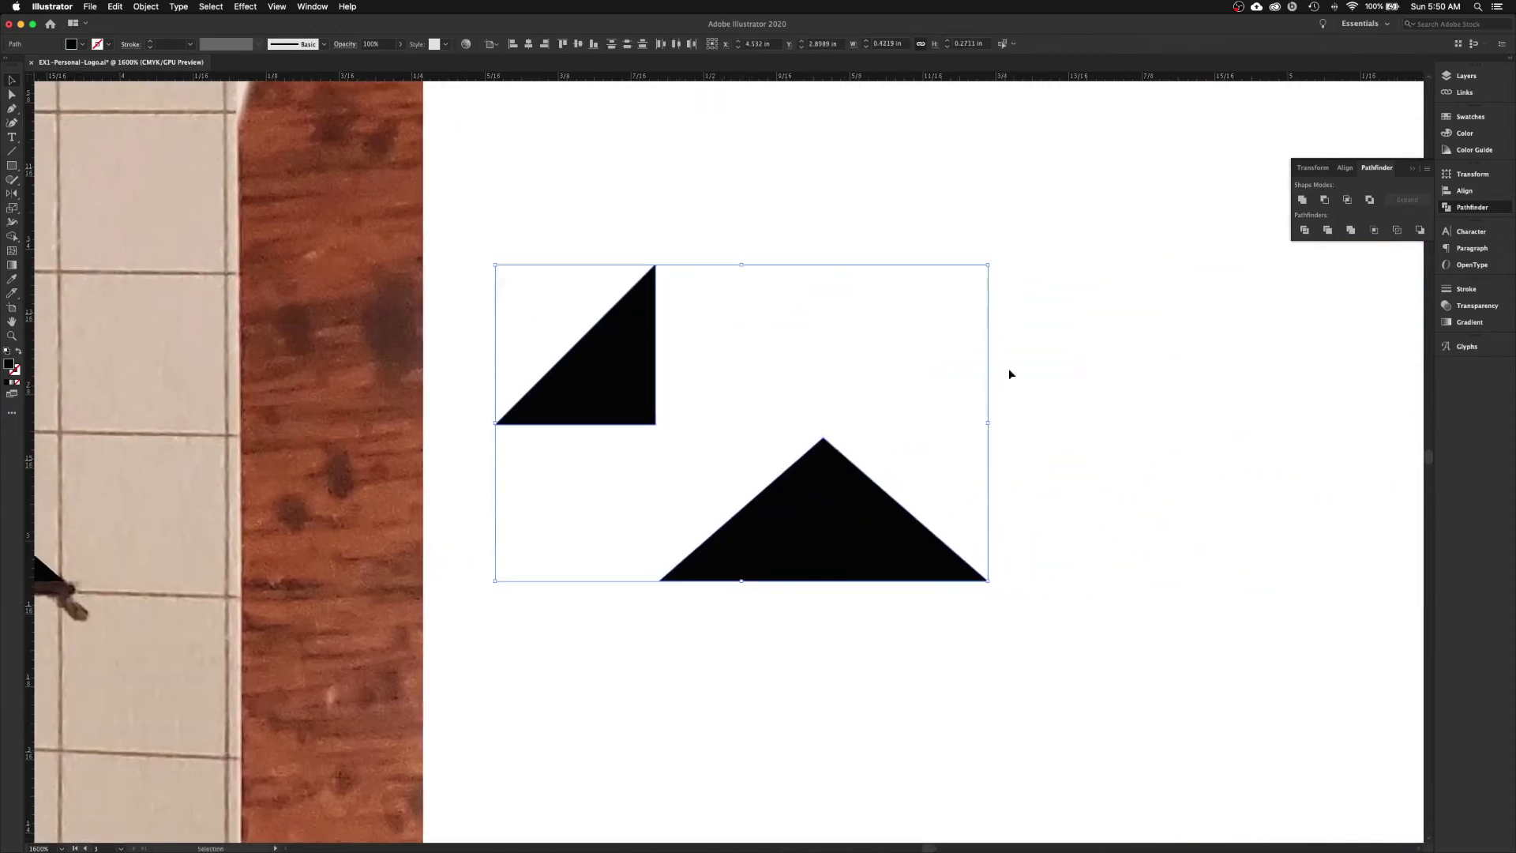
click(1060, 411)
drag(1012, 473, 987, 471)
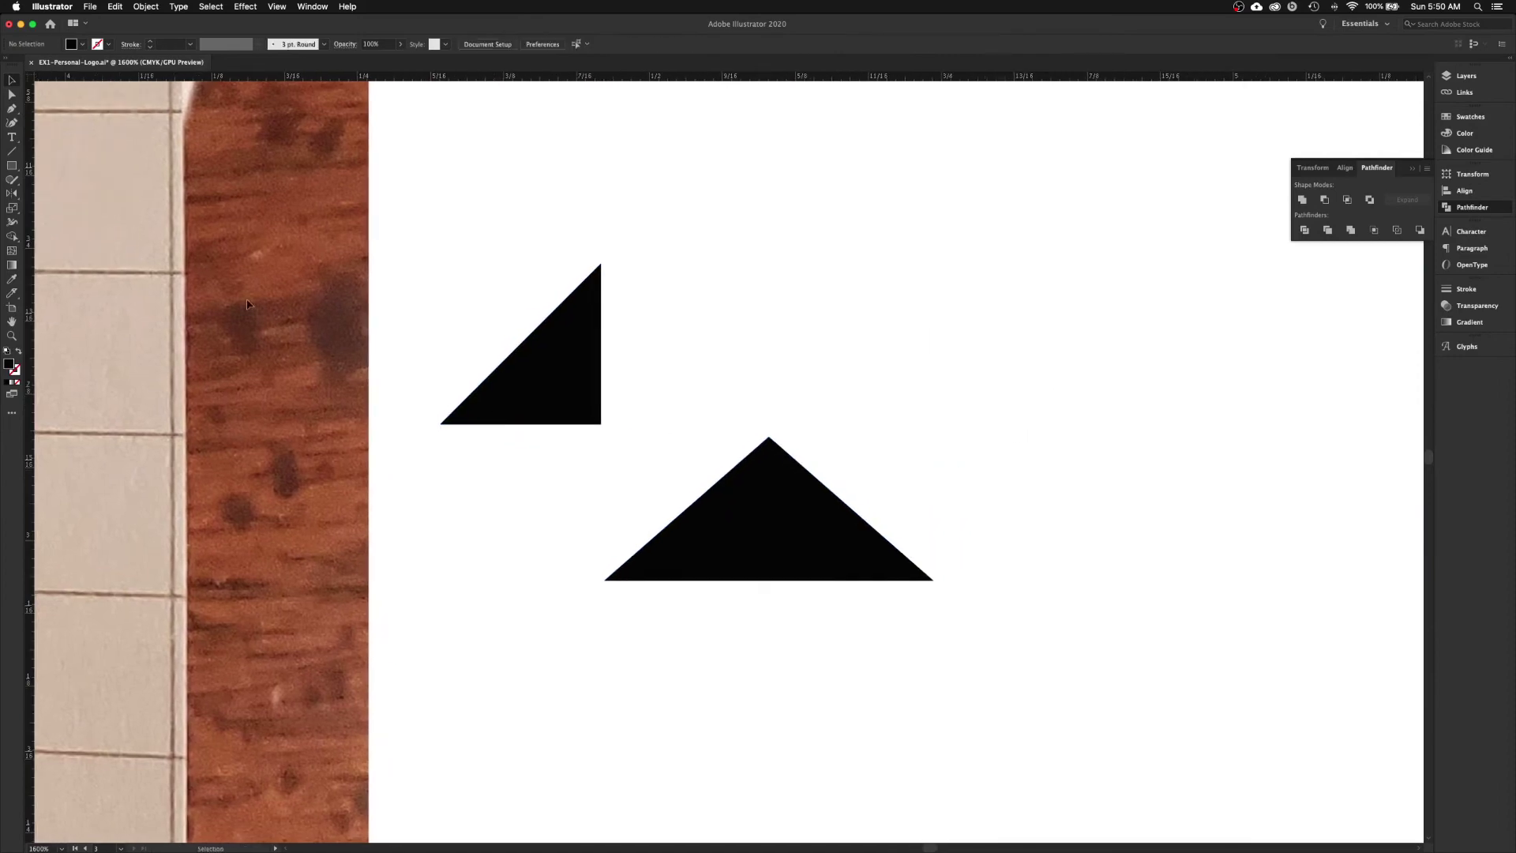
- Draw a thin vertical black bar about 0.003 in by 0.266 in and align it with the copied wide triangle's left base corner
click(12, 153)
click(13, 167)
drag(612, 580, 608, 269)
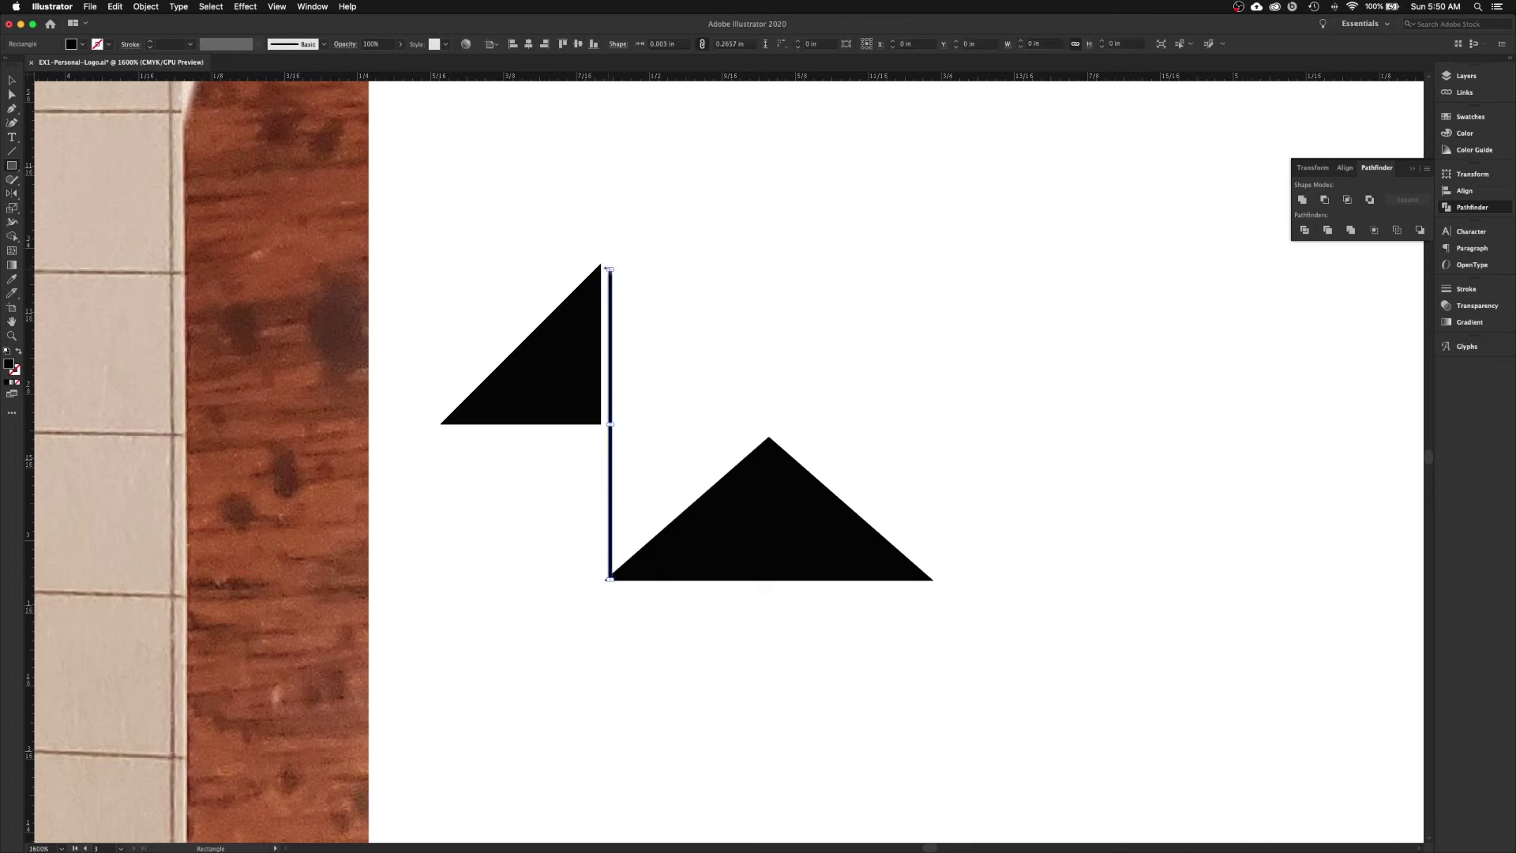
key(super+equal)
key(super+equal)
key(super+equal)
key(super+equal)
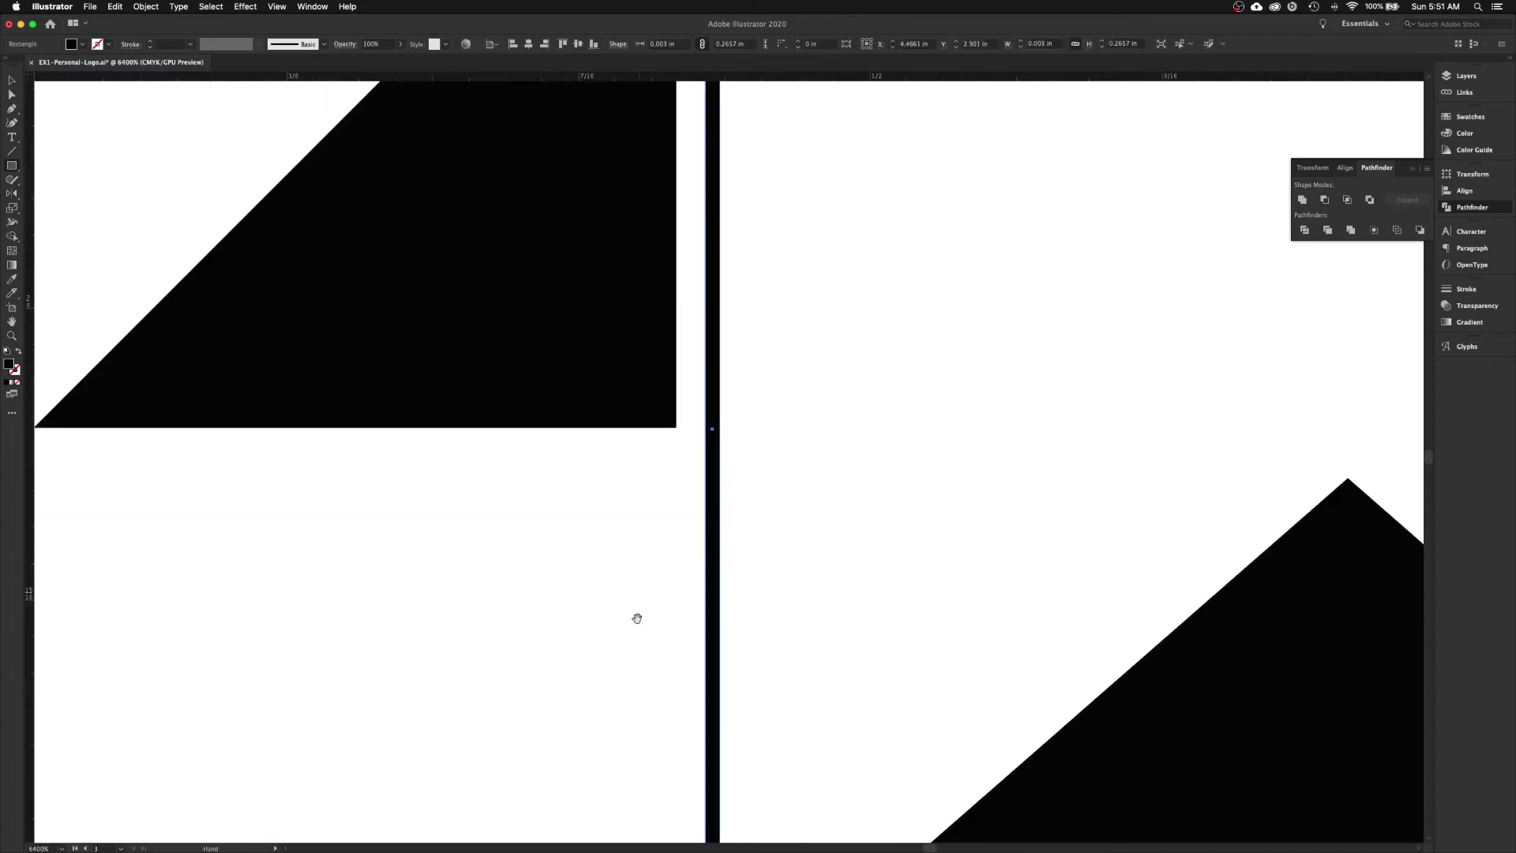
scroll(637, 617, down, 10)
key(v)
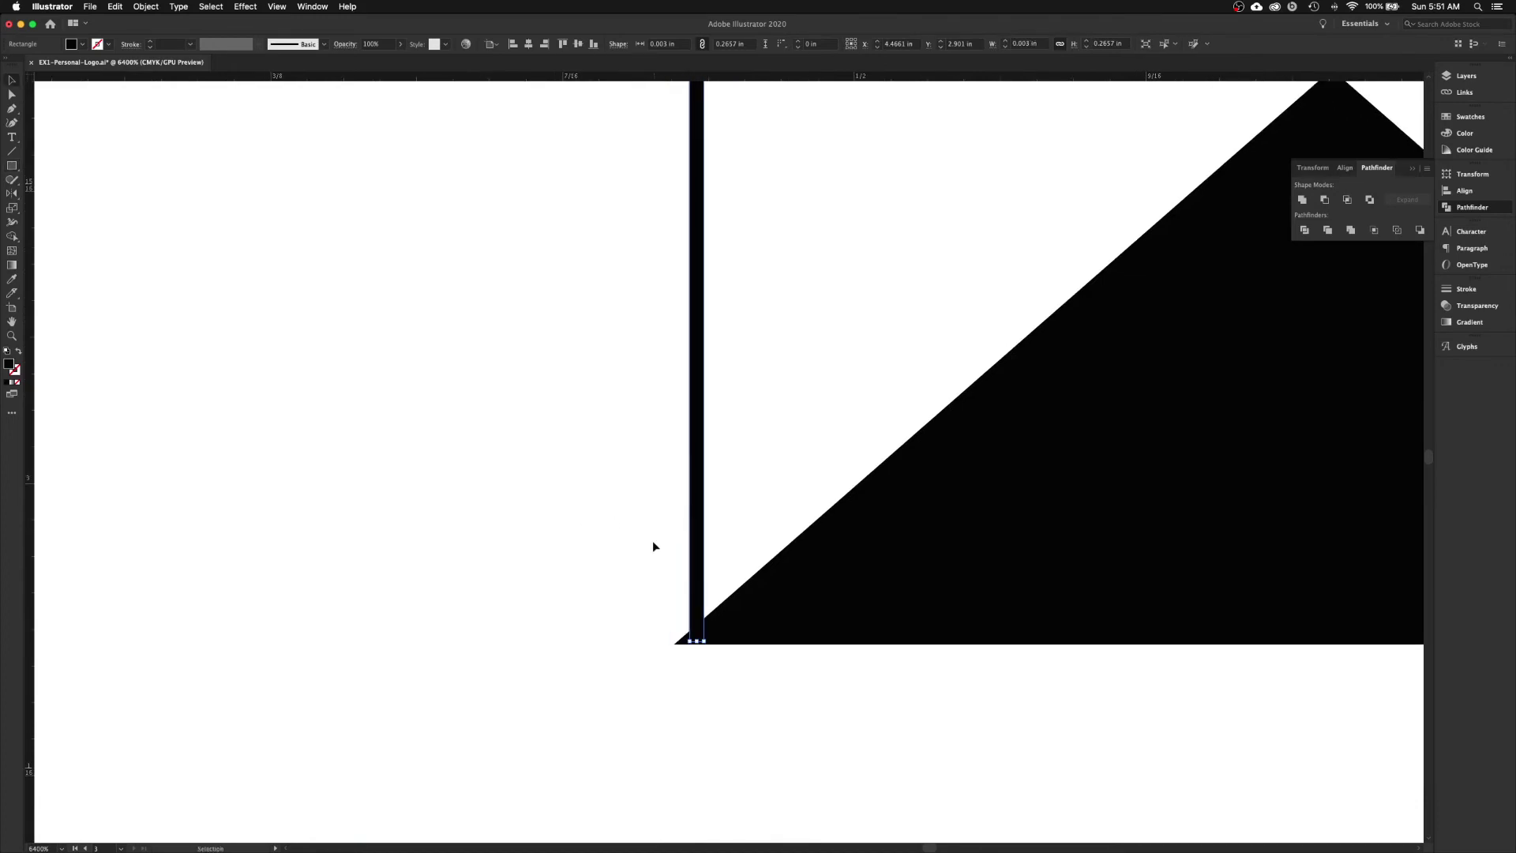
drag(694, 570, 684, 570)
drag(678, 564, 677, 565)
click(713, 453)
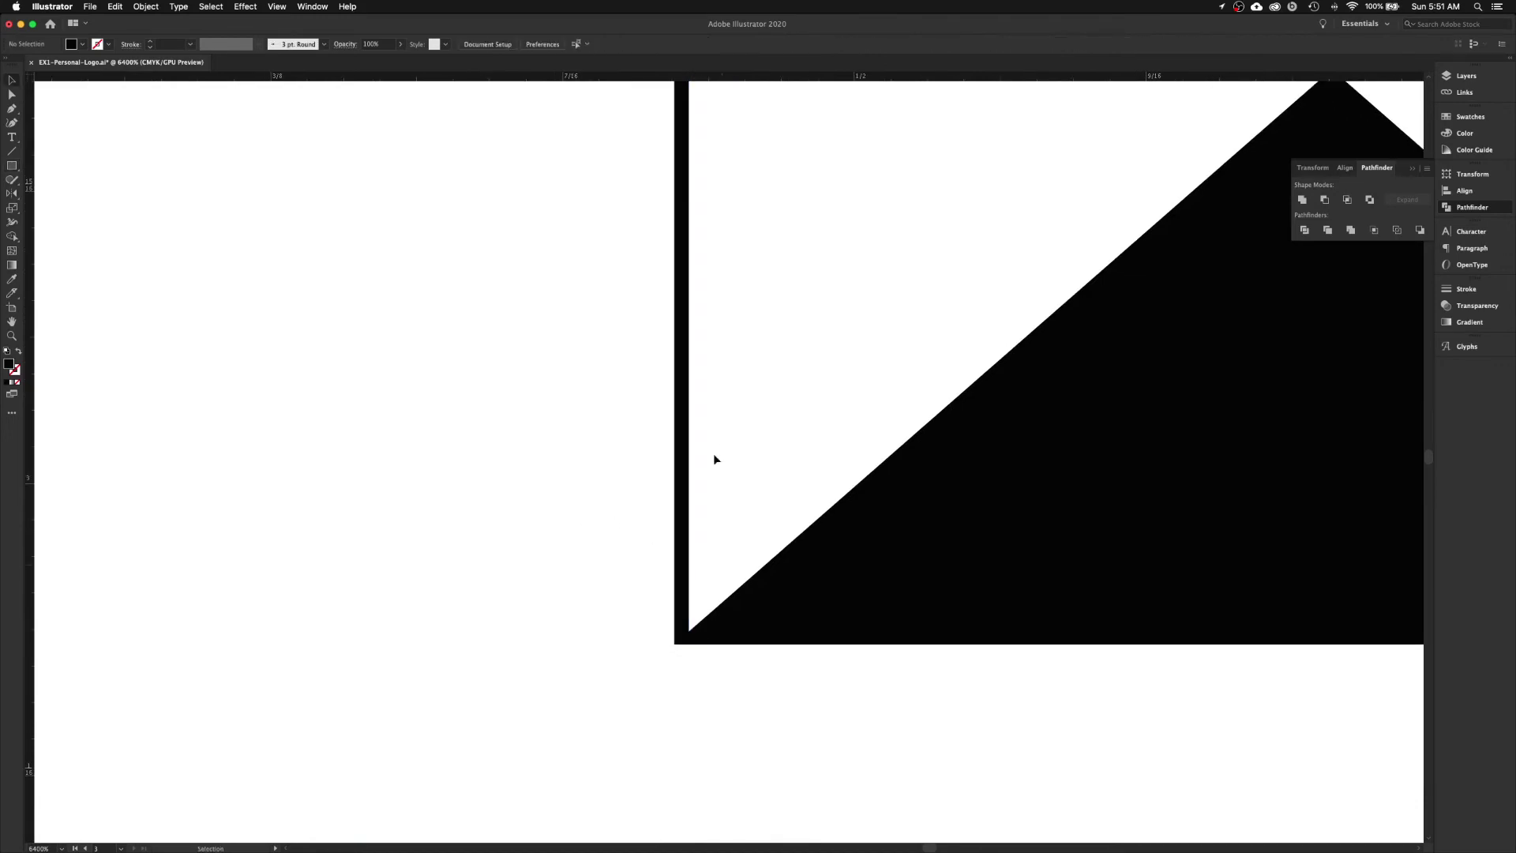
- Shift the copied right-angled triangle so its vertical edge lines up with the right edge of the thin bar
key(space)
drag(607, 356, 561, 726)
drag(595, 489, 595, 701)
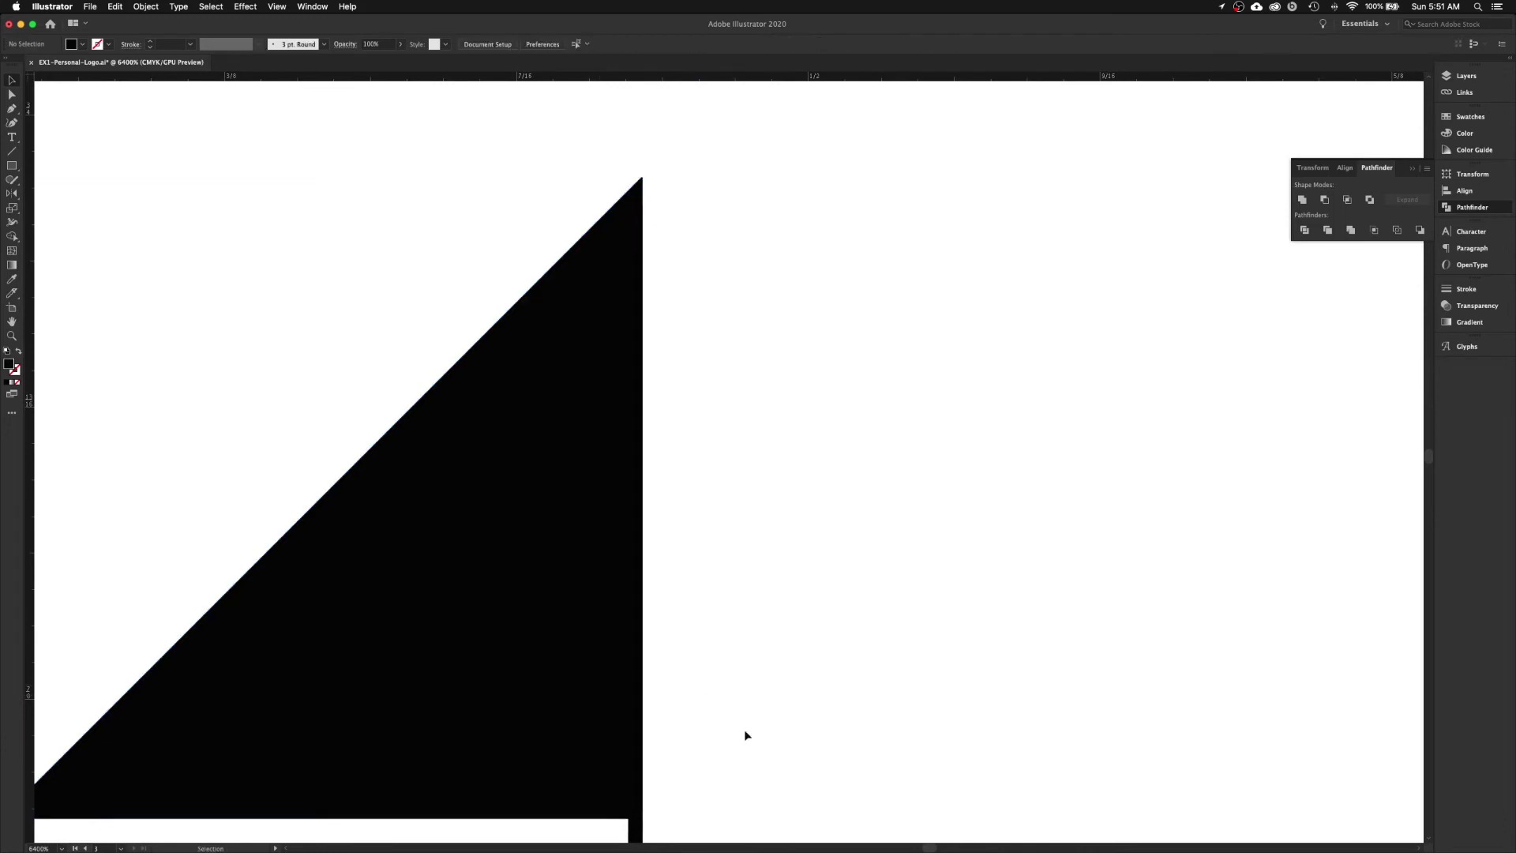
- Duplicate the thin bar to the wide triangle's right base corner and align its outer edge exactly with that corner
drag(745, 731, 696, 570)
key(super+minus)
key(super+minus)
key(super+minus)
key(super+minus)
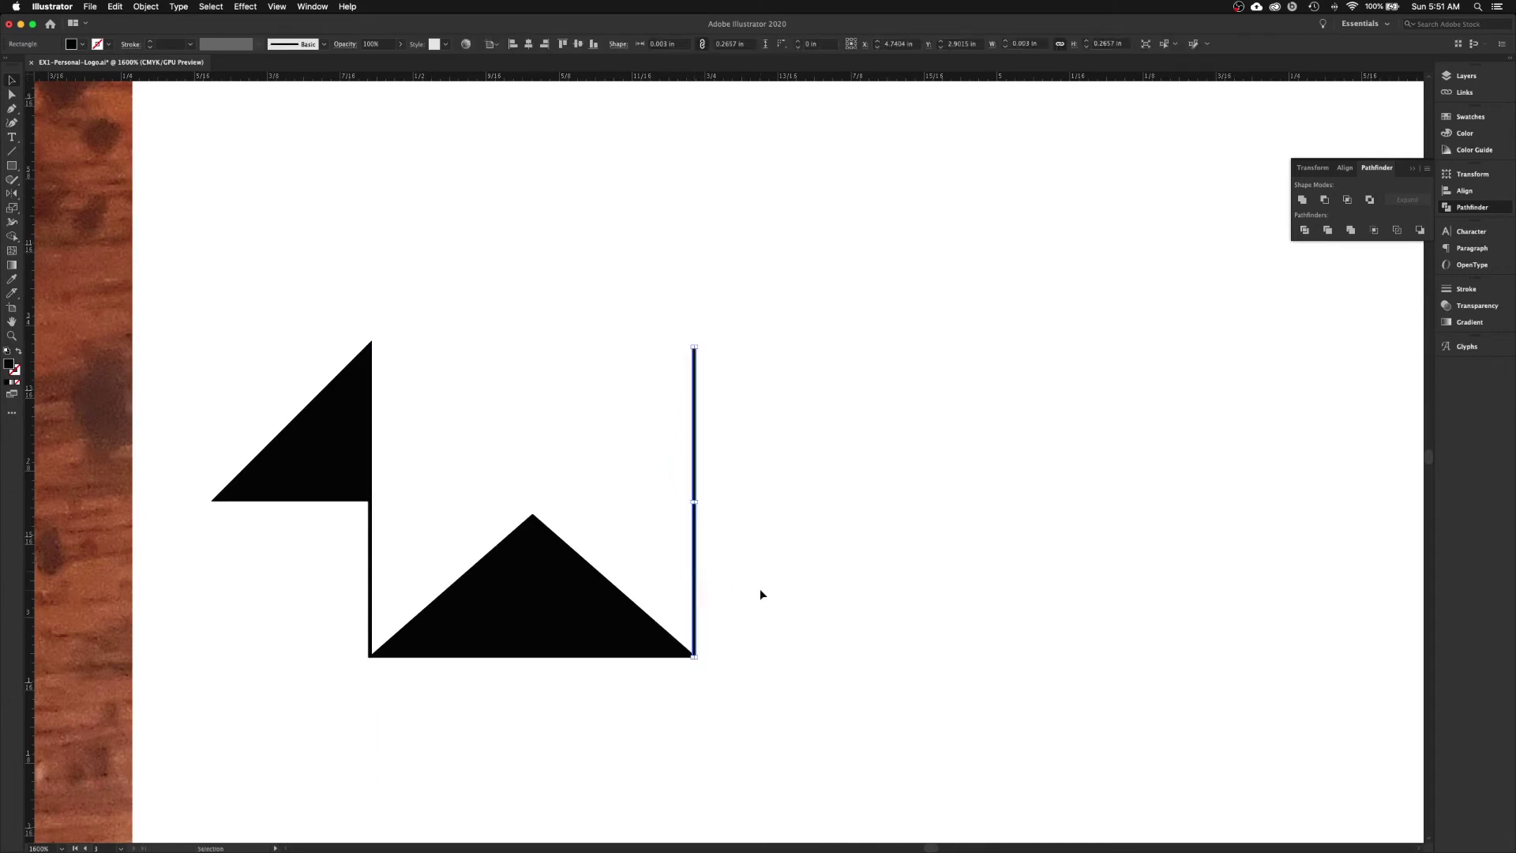
click(732, 660)
drag(699, 663, 711, 687)
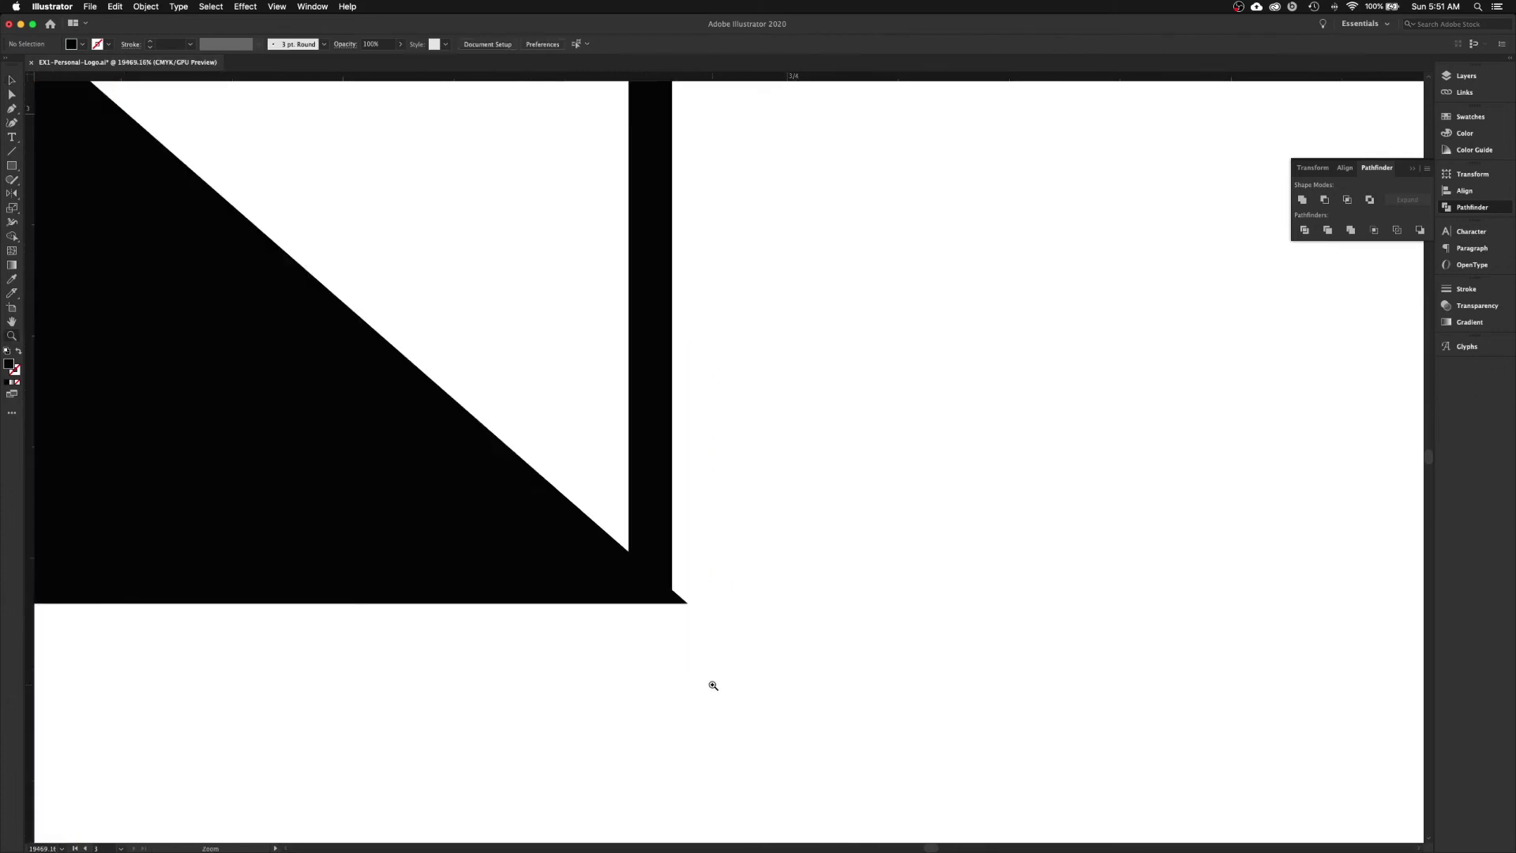
drag(628, 488, 659, 494)
click(835, 567)
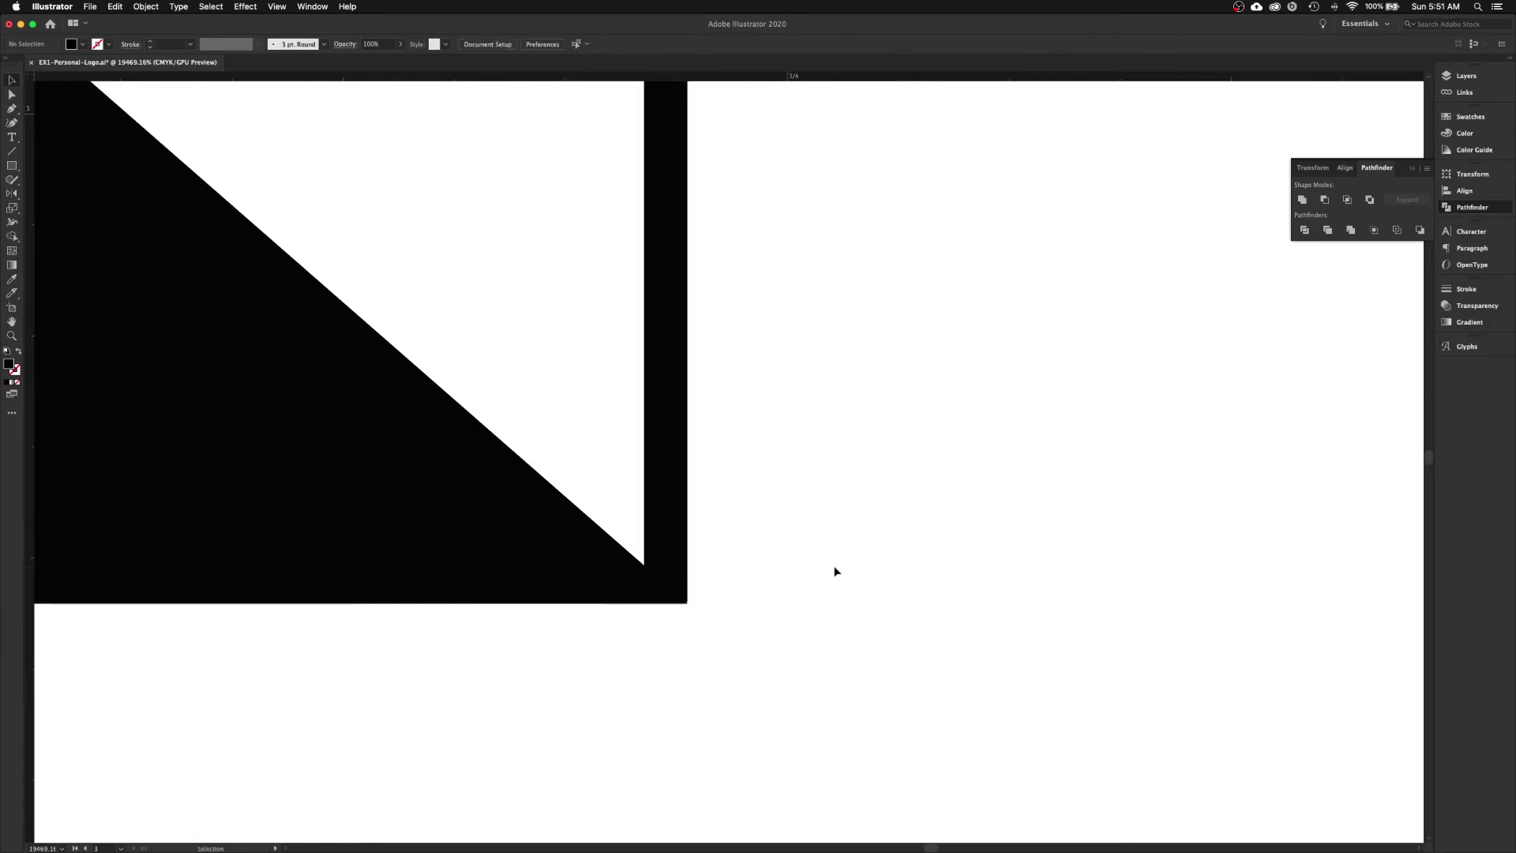
- Align the bottom edges of both thin bars and the wide triangle relative to the selection
shift+click(665, 530)
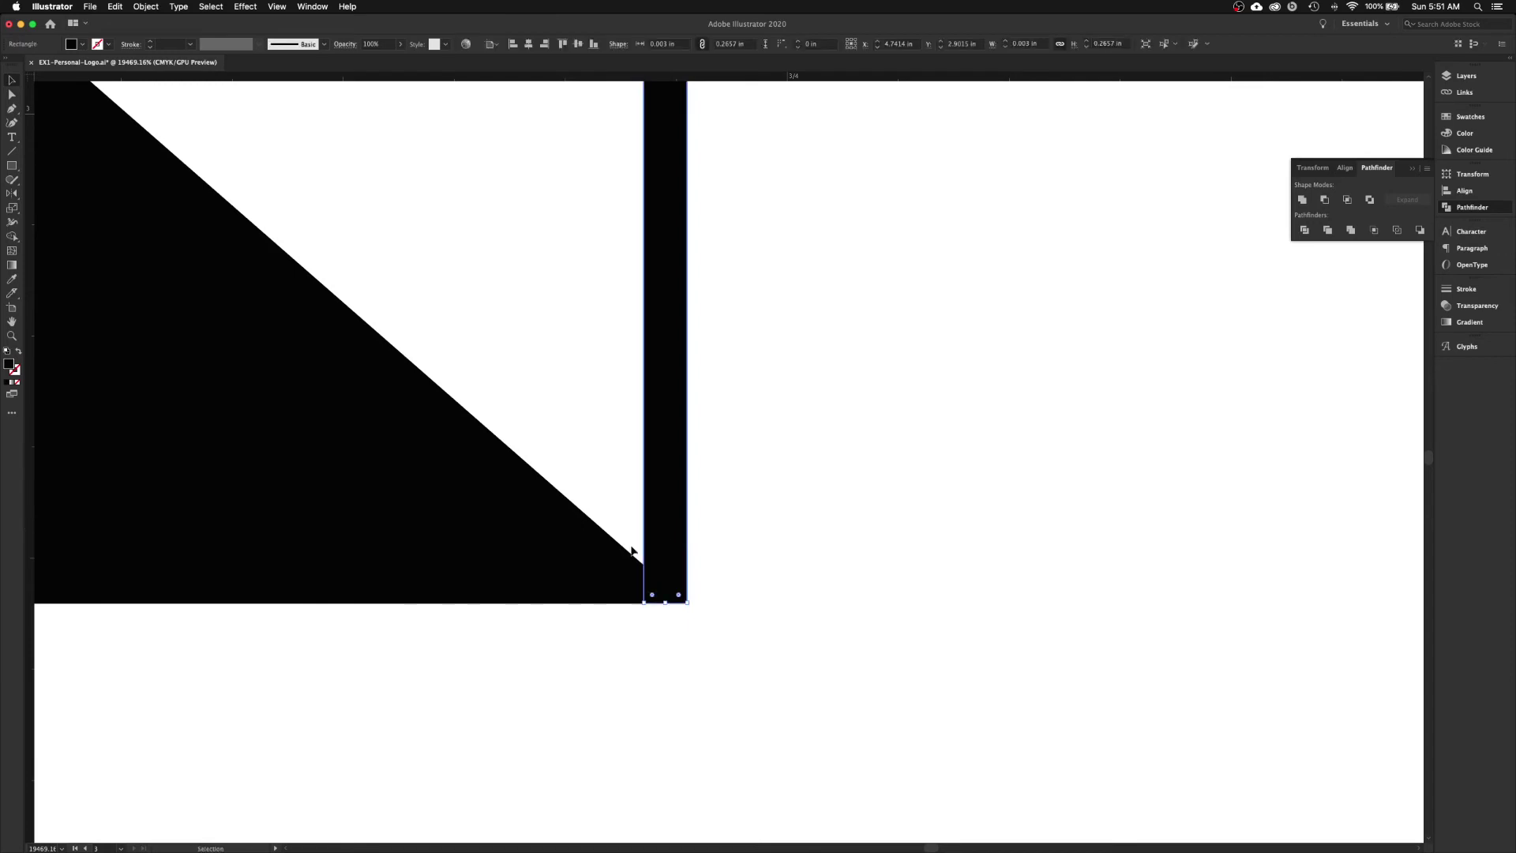
shift+click(506, 554)
drag(275, 531, 1003, 553)
drag(608, 551, 1071, 538)
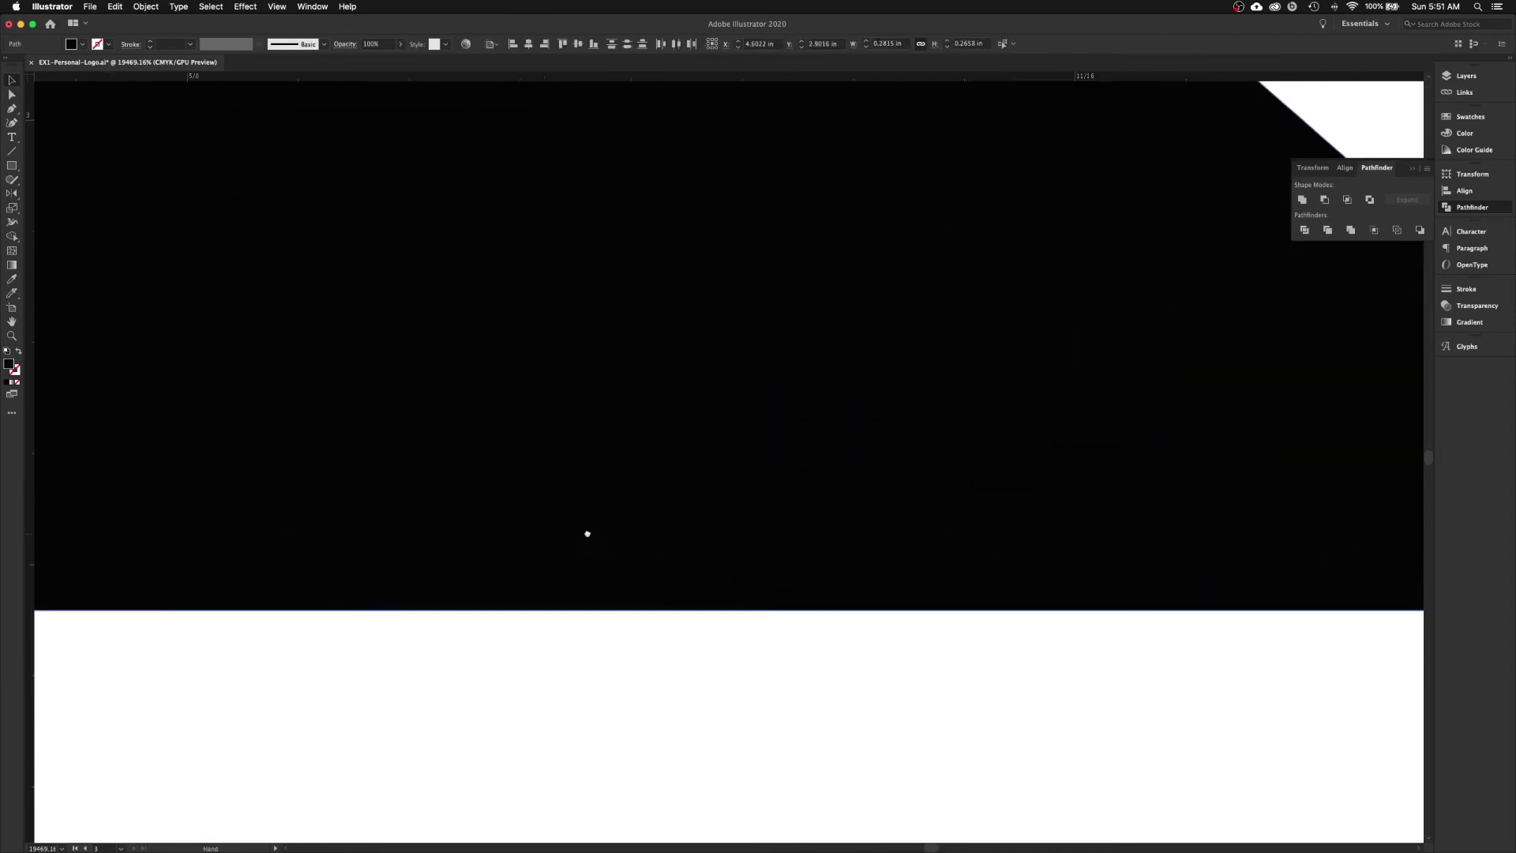
drag(379, 524, 1264, 519)
drag(330, 516, 1382, 528)
drag(425, 517, 796, 532)
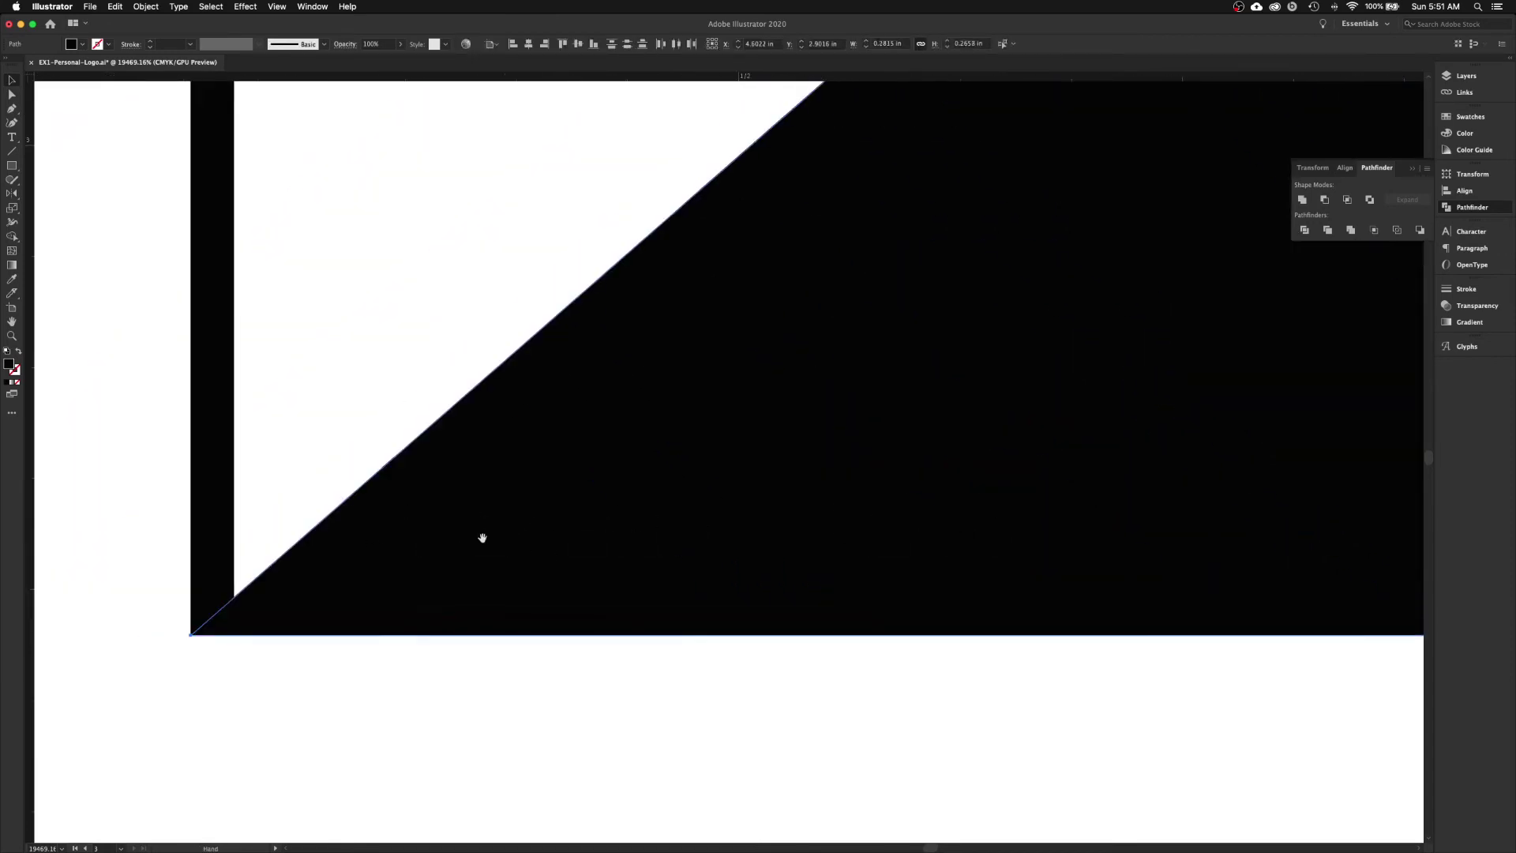
drag(481, 537, 558, 539)
shift+click(292, 550)
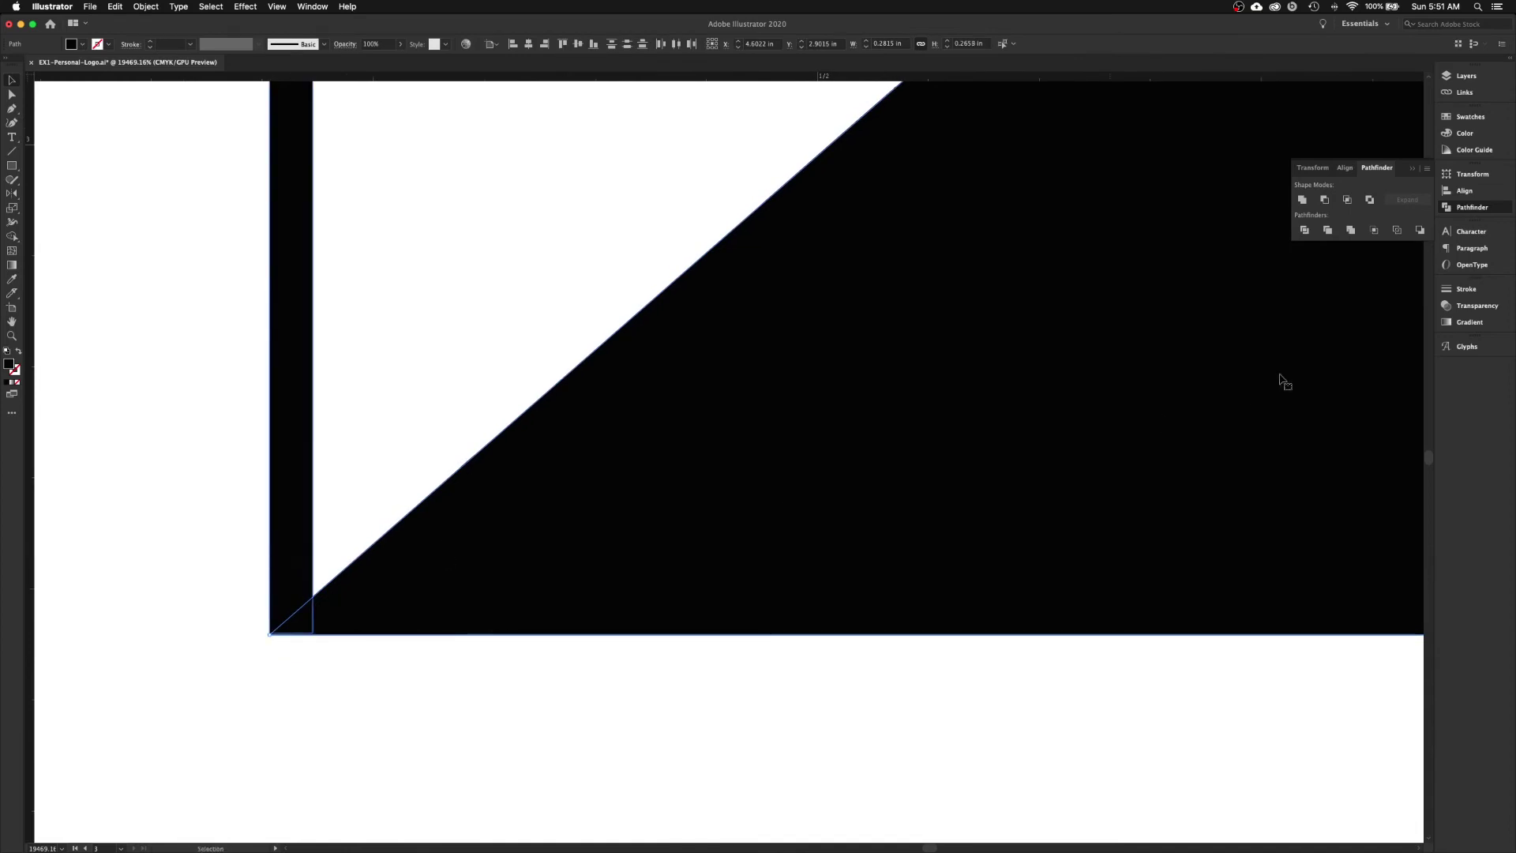
click(1345, 169)
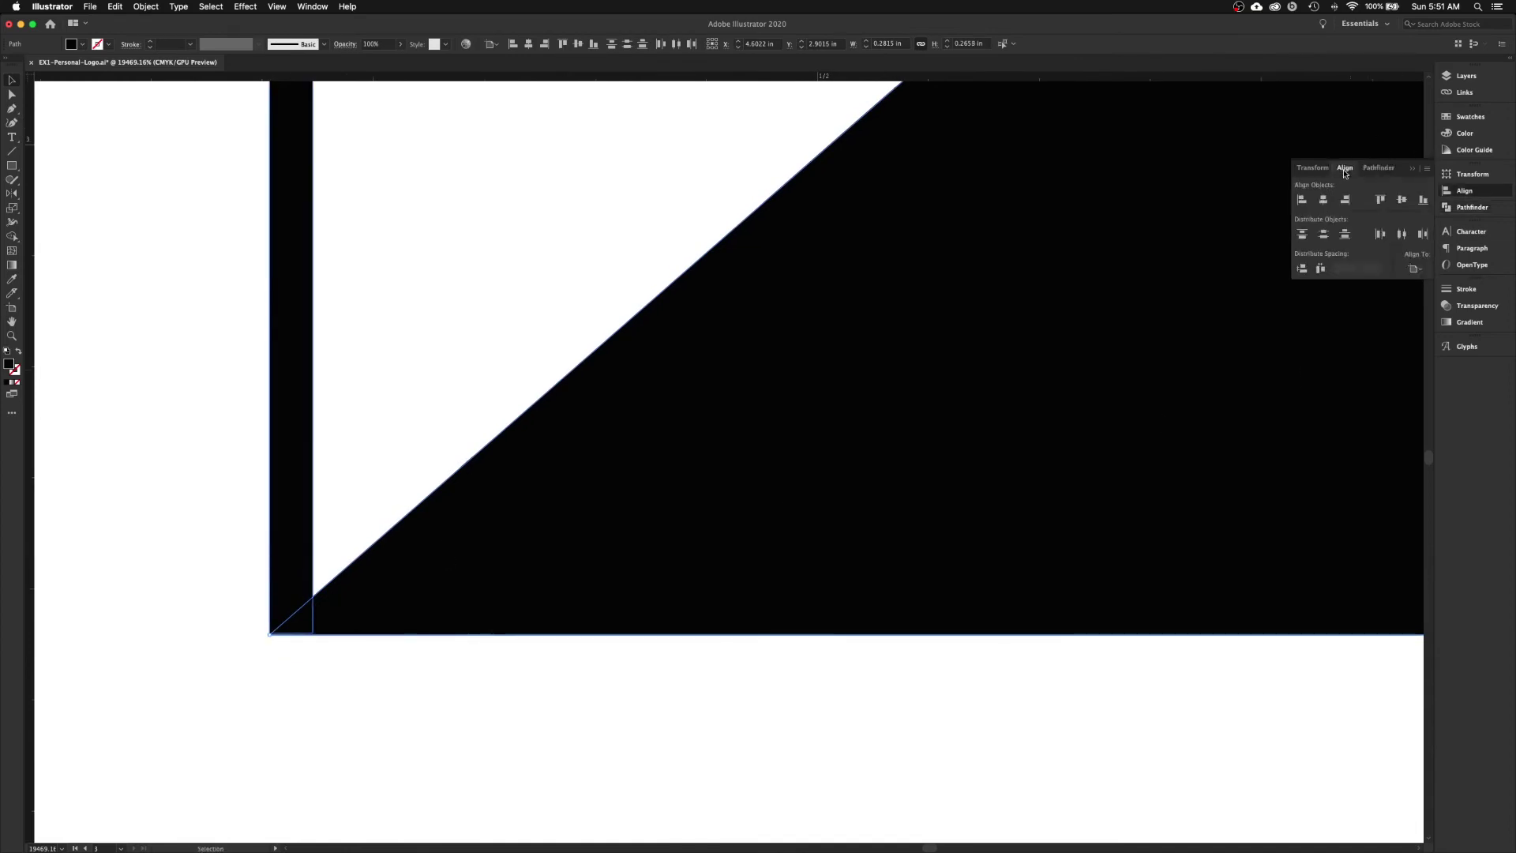
click(1414, 269)
click(1426, 285)
click(1424, 203)
- Inspect how the two triangles and thin bars line up across the assembled logo
scroll(531, 159, up, 5)
key(a)
key(super+minus)
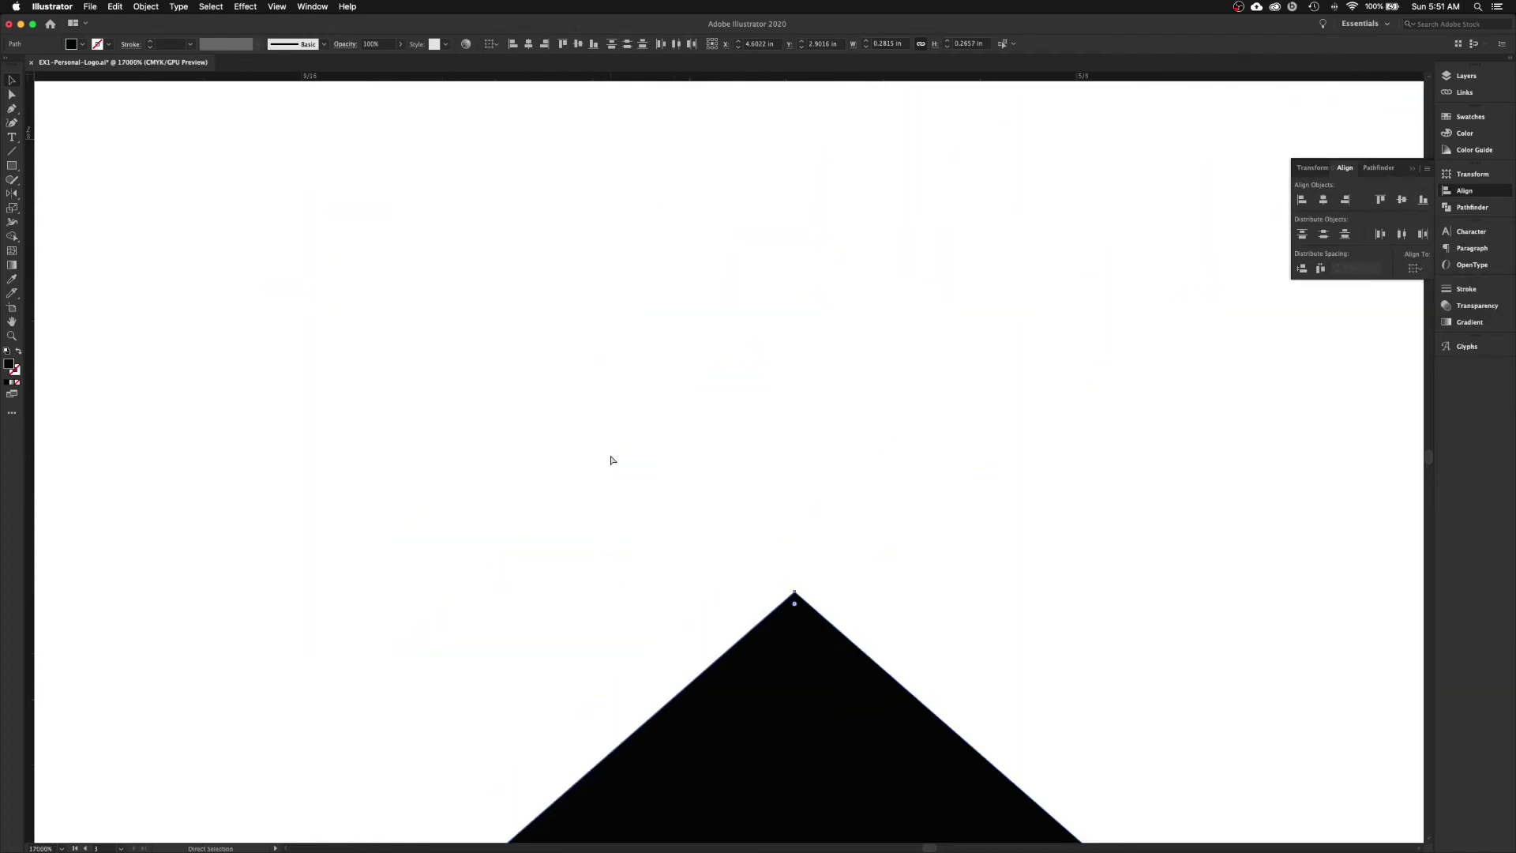
drag(523, 497, 1044, 524)
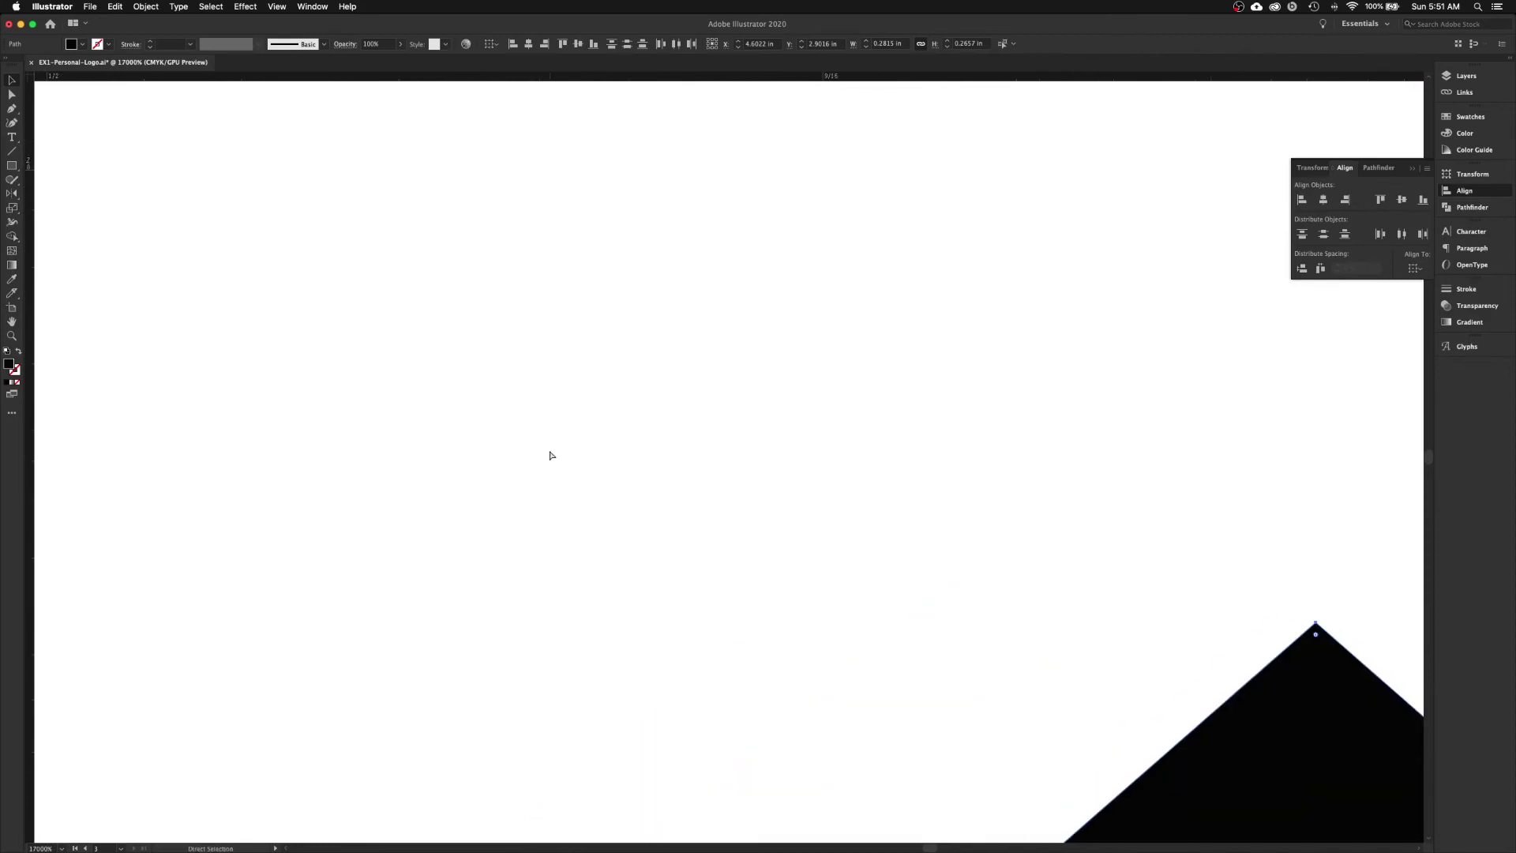
scroll(550, 454, down, 5)
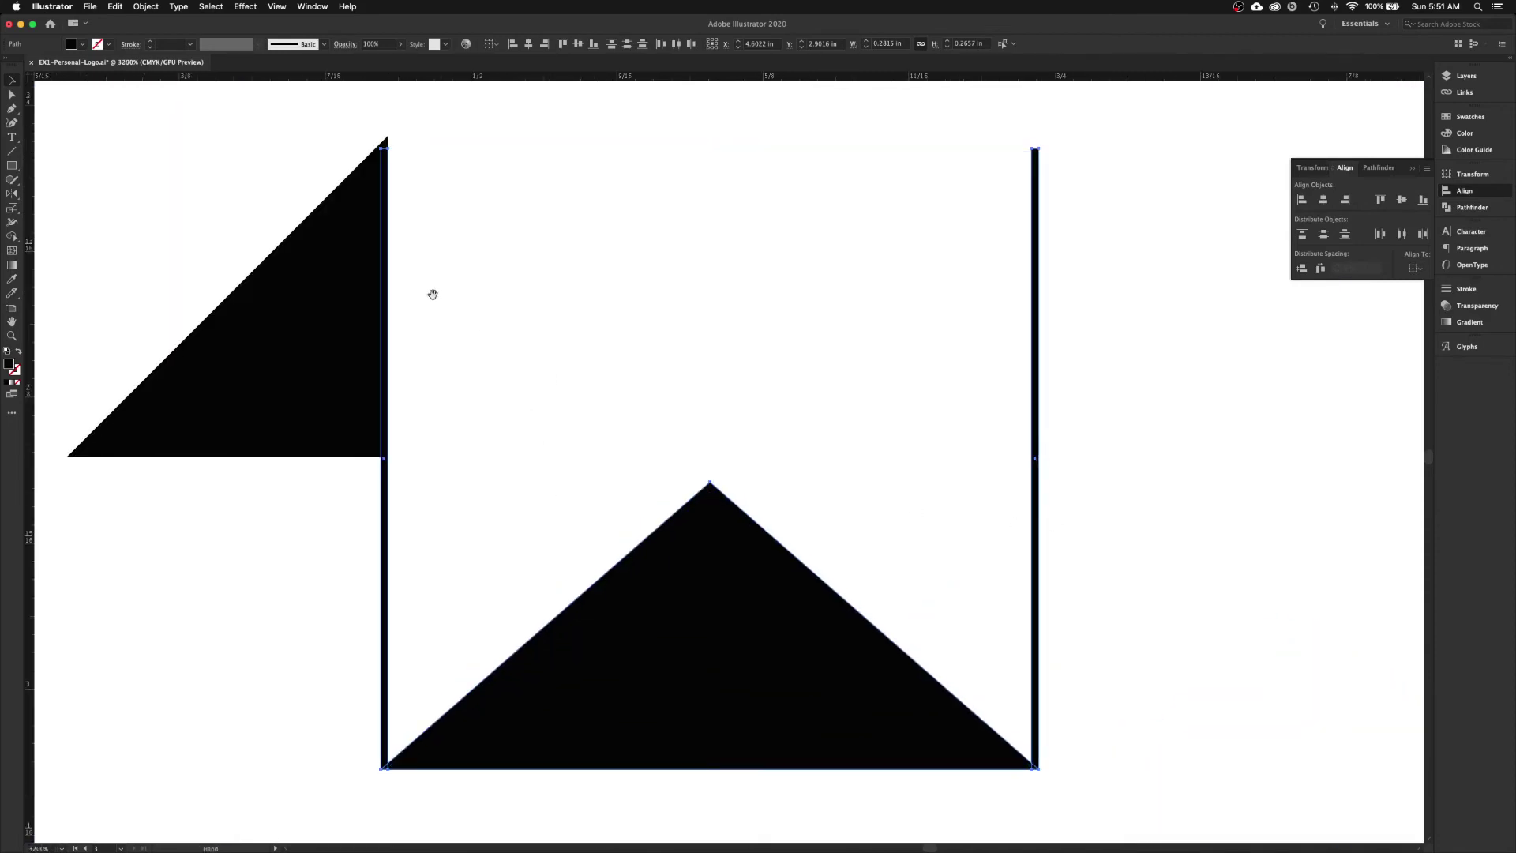
drag(431, 291, 613, 342)
click(689, 389)
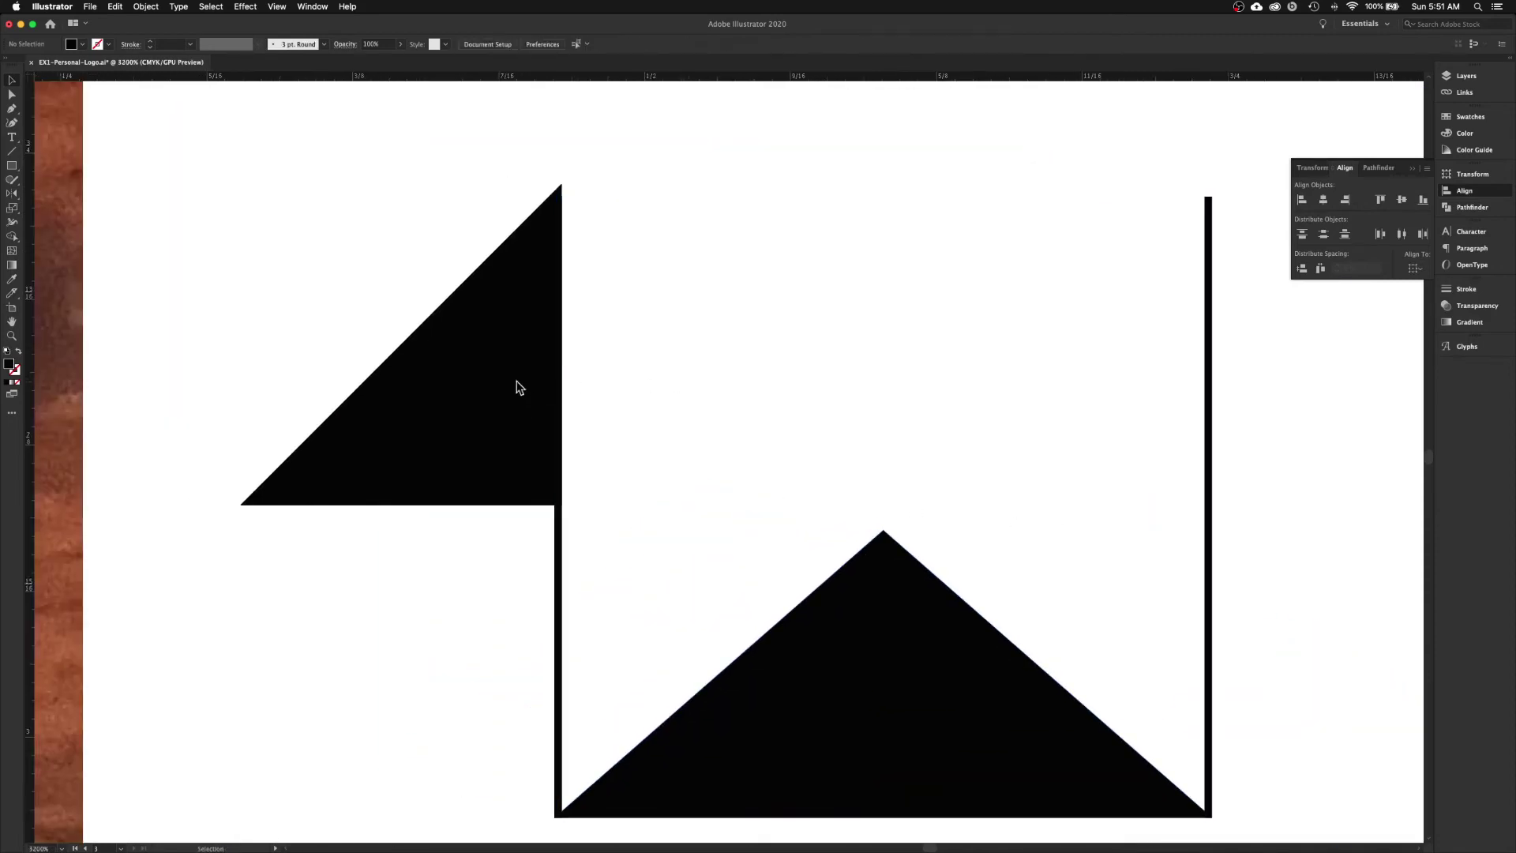
click(516, 391)
shift+click(560, 555)
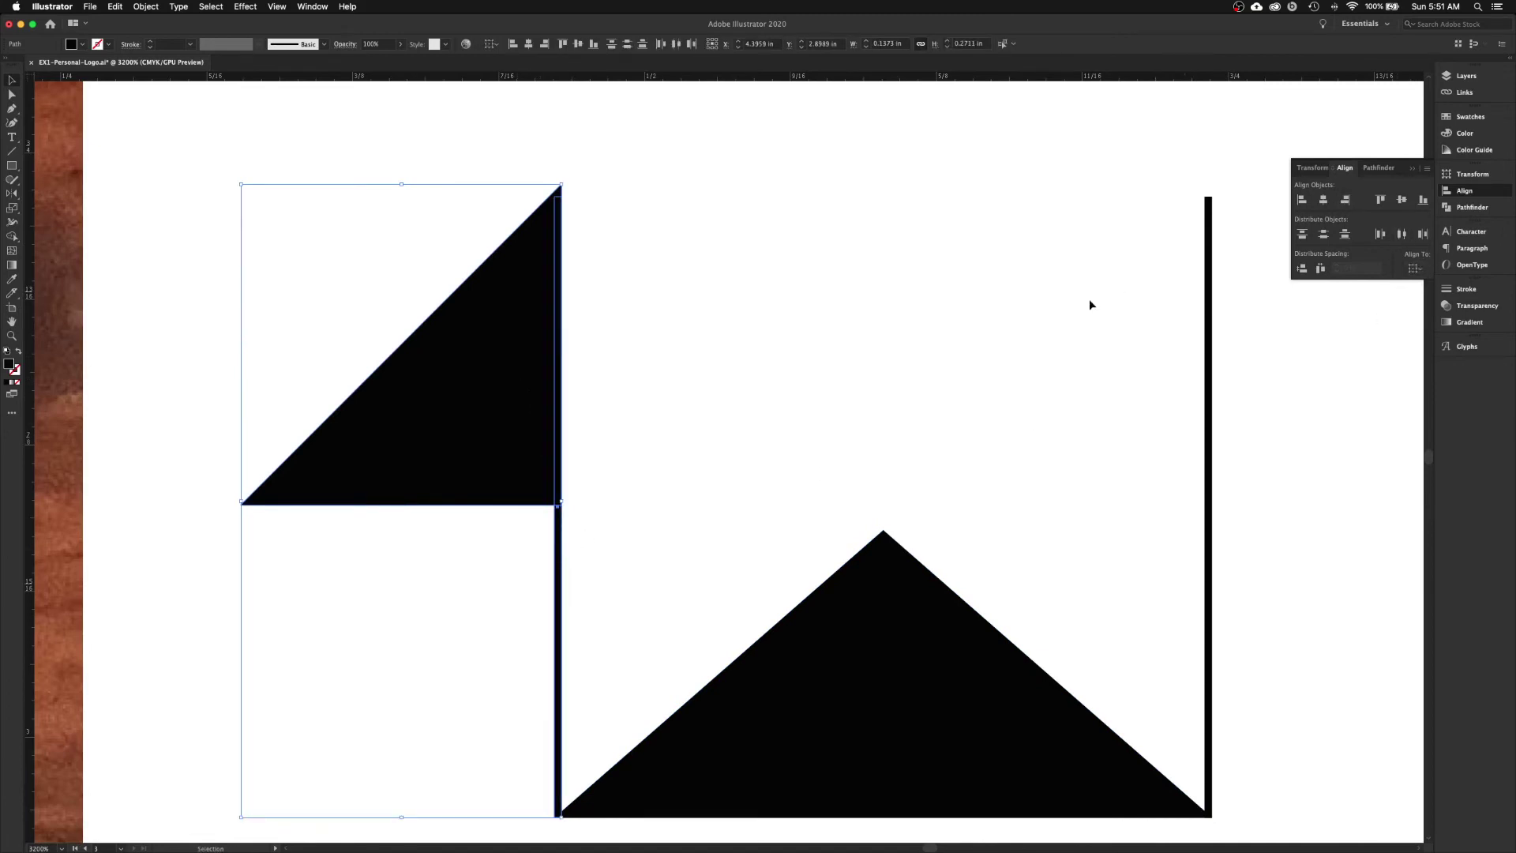
click(887, 310)
- Move the whole assembled logo horizontally further onto the blank artboard area, away from the sketch photo
key(a)
key(super+minus)
key(super+minus)
key(super+minus)
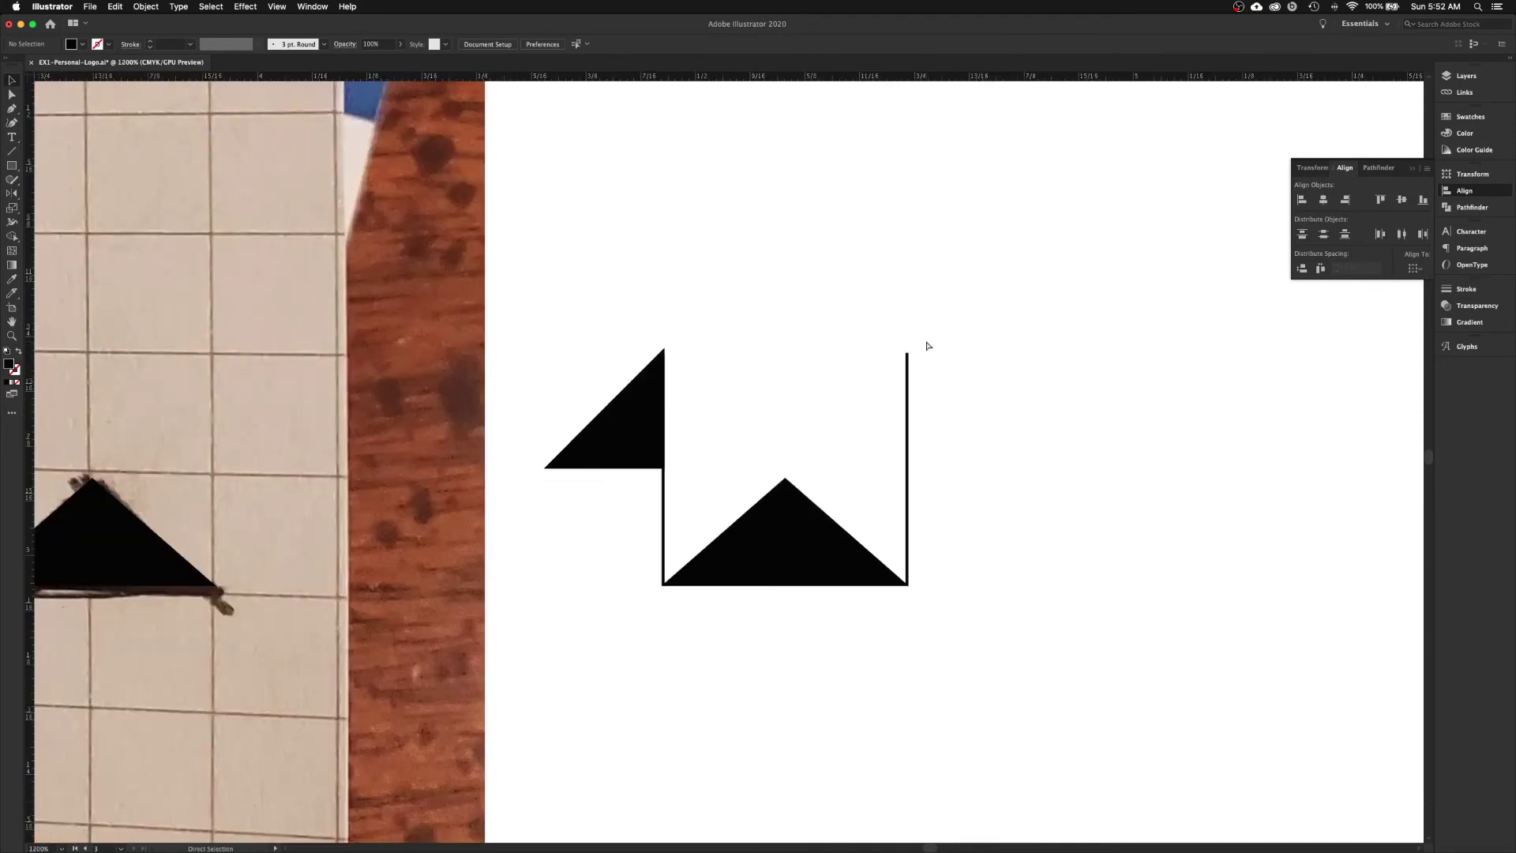
key(super+minus)
key(super+minus)
key(v)
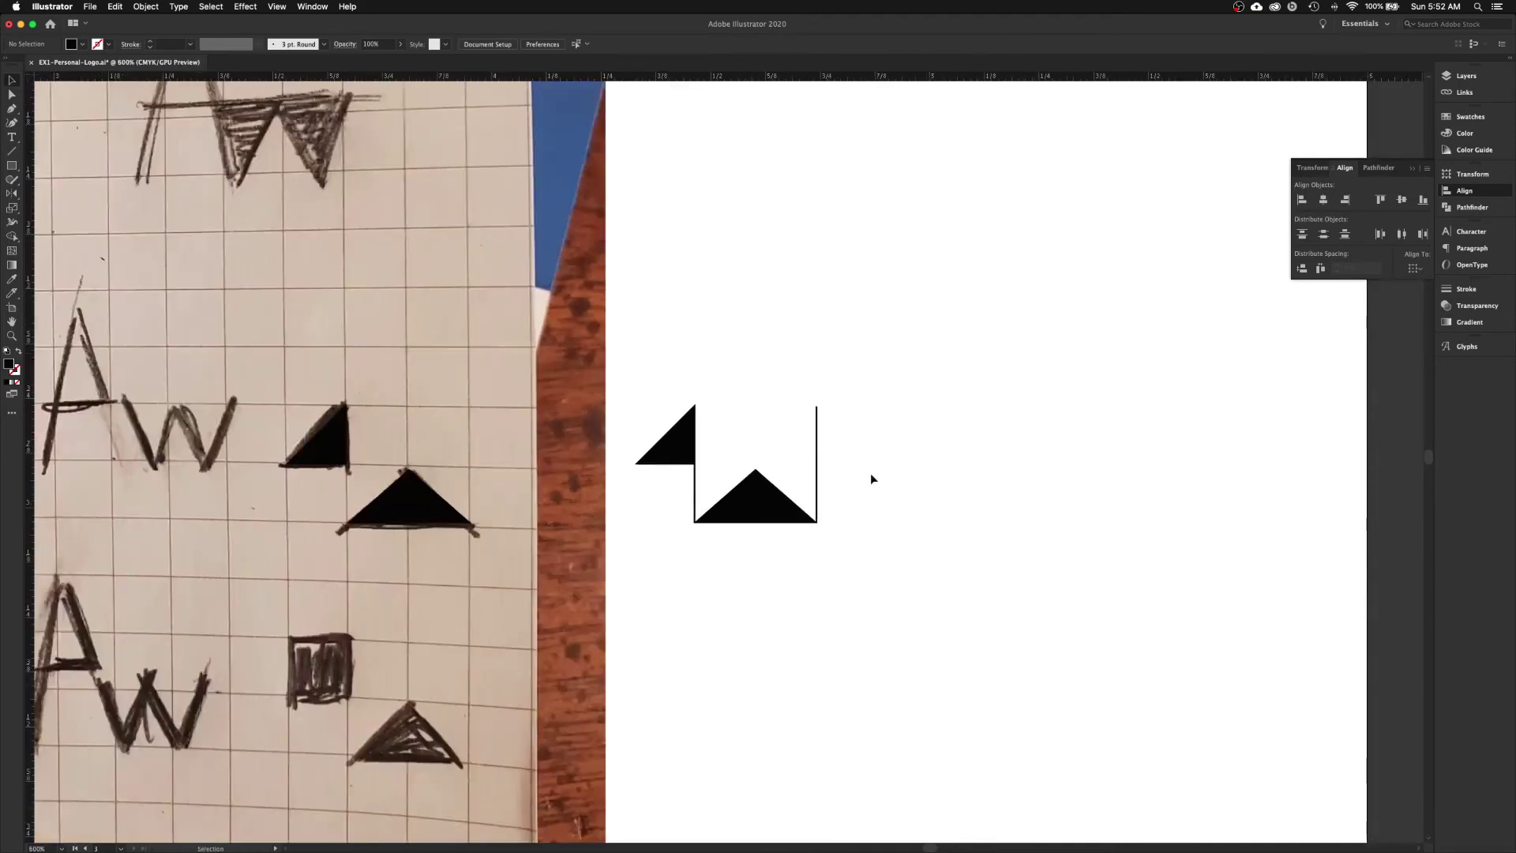
drag(585, 358, 812, 495)
- Try a copy of the thin bar rotated 45 degrees as a leg extending the right-angled triangle's slanted edge, and delete it
click(970, 644)
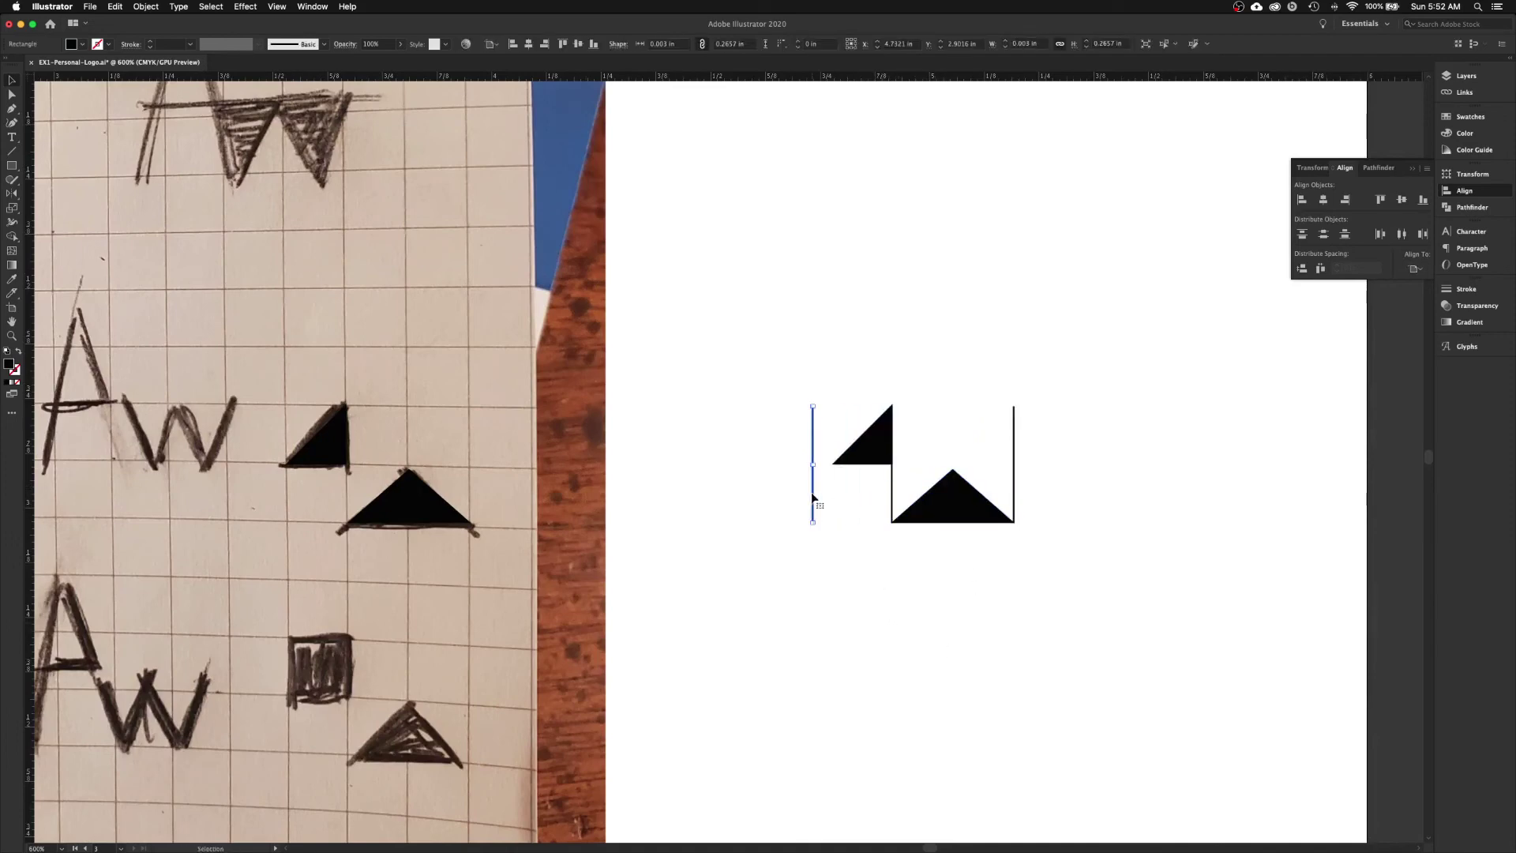
key(r)
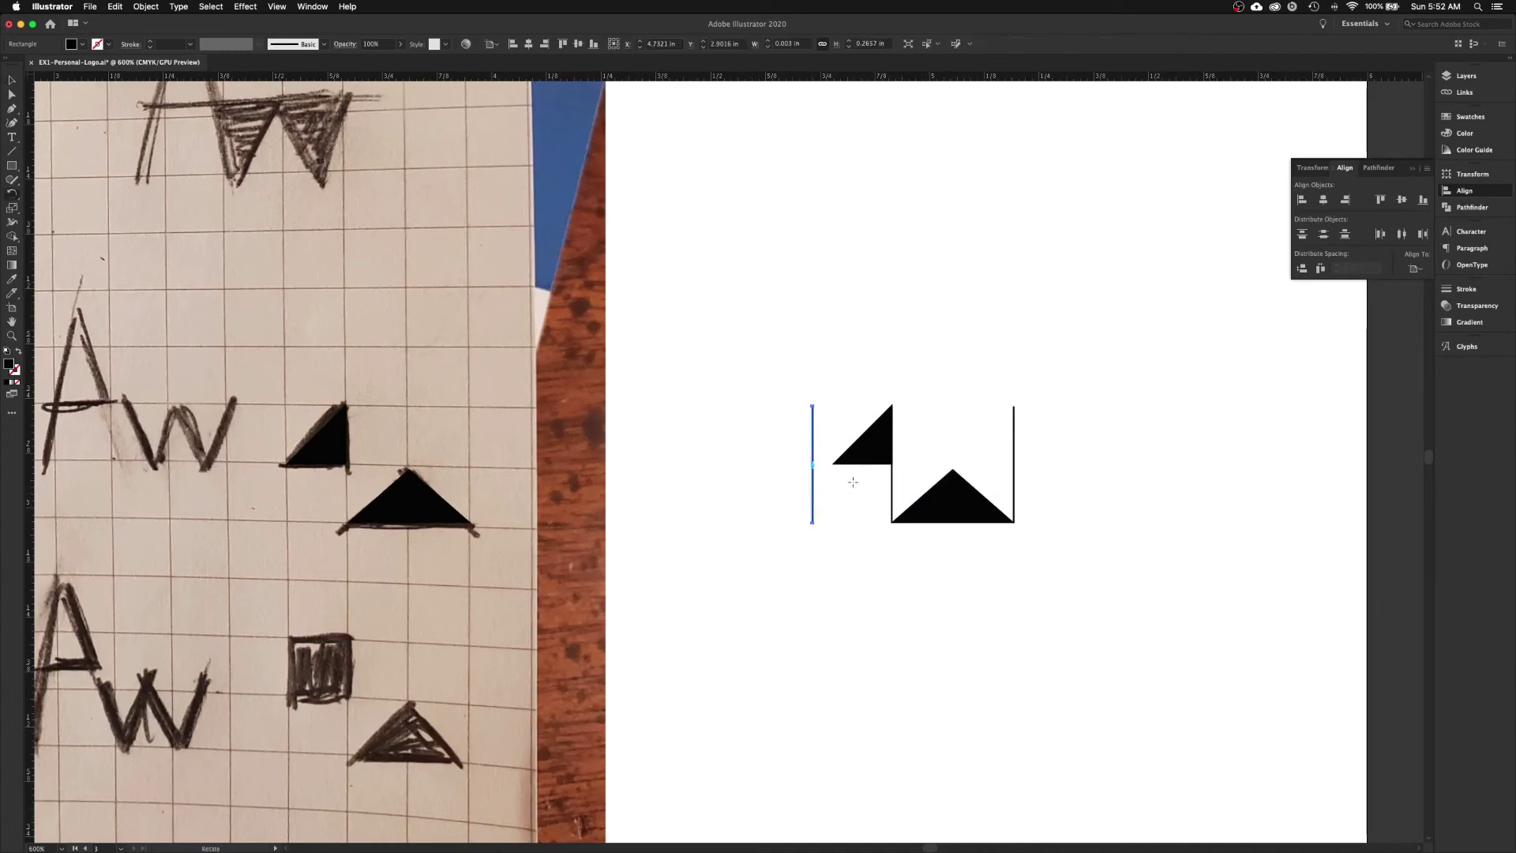
drag(847, 361, 916, 376)
click(9, 79)
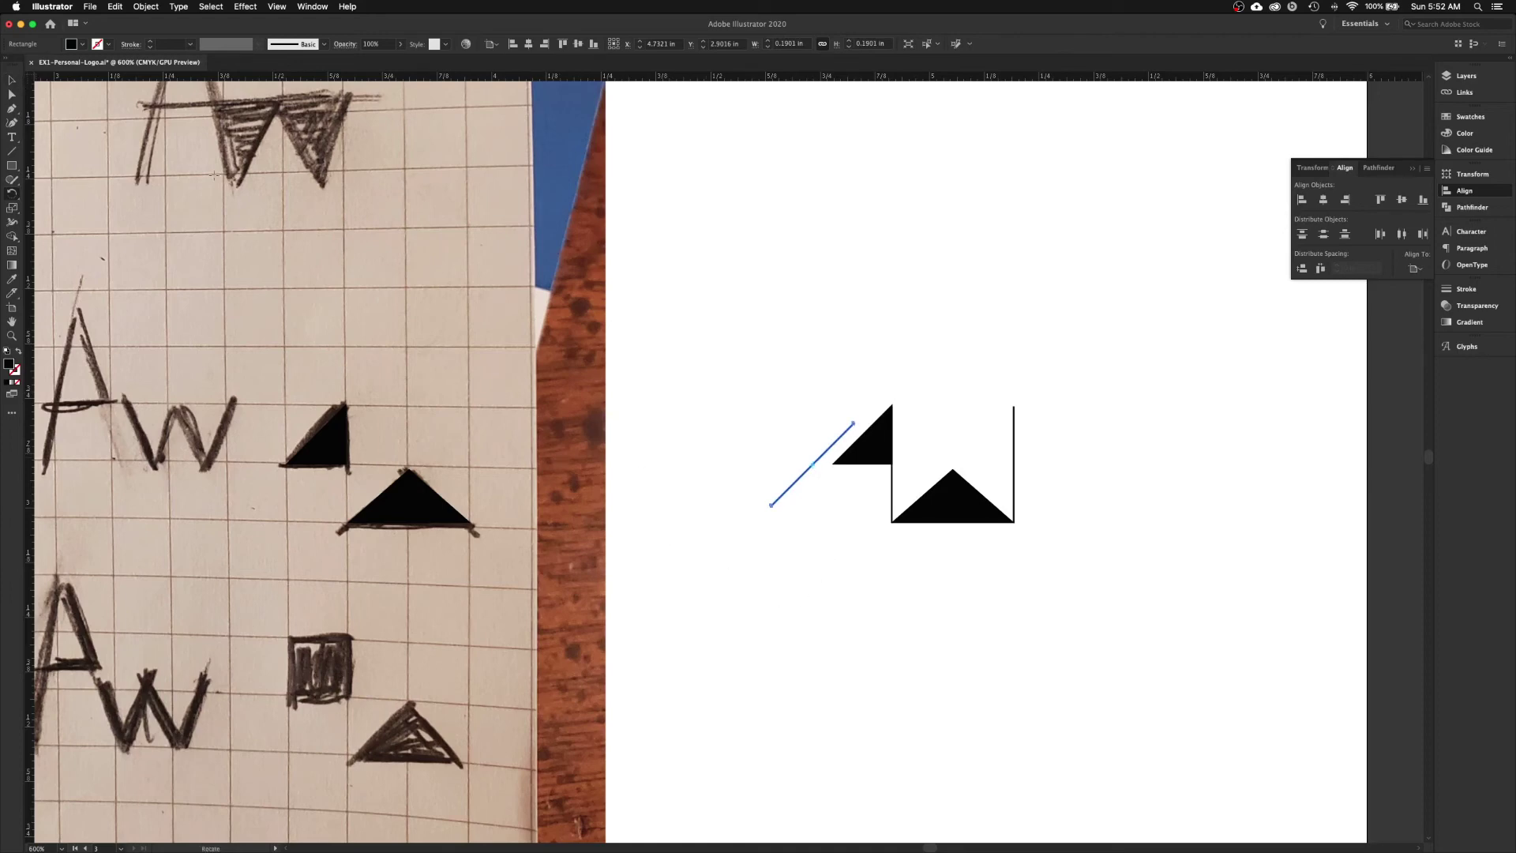
key(v)
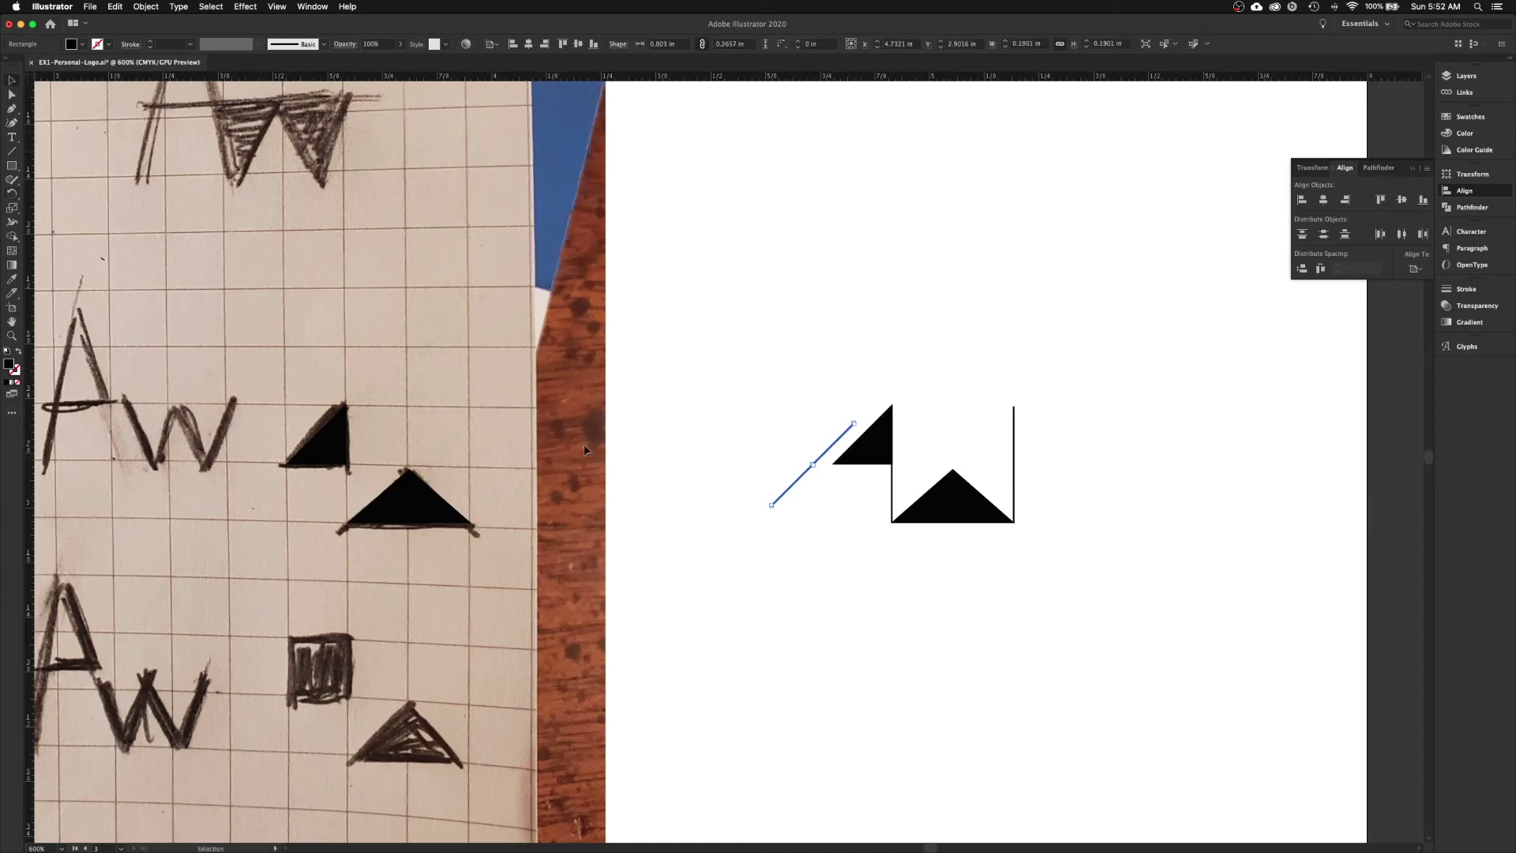
drag(794, 484, 786, 518)
click(899, 632)
scroll(899, 632, right, 10)
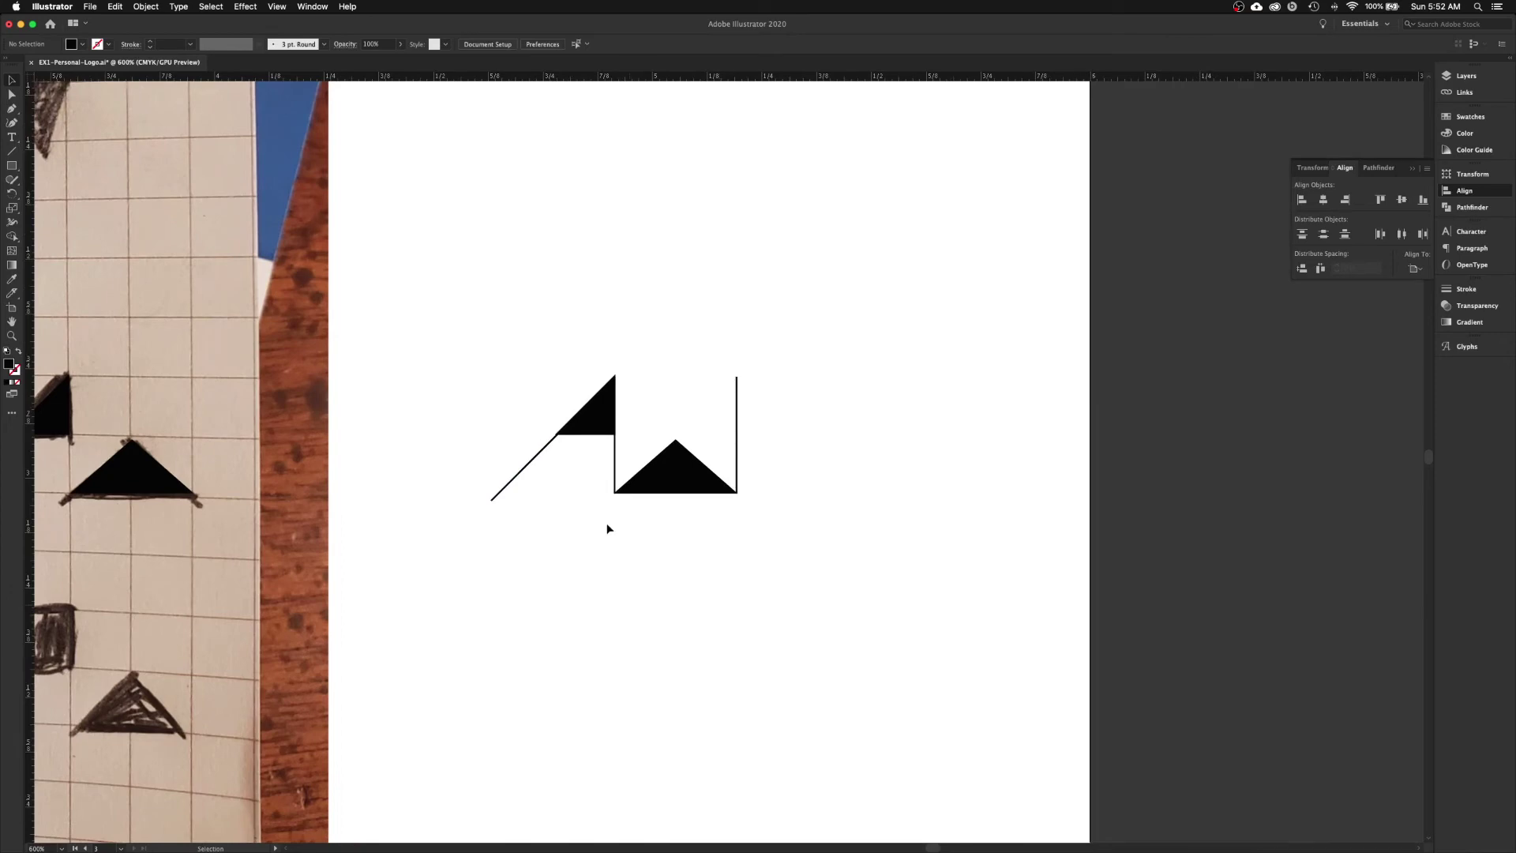
drag(527, 498, 472, 456)
key(Delete)
- Duplicate the logo directly below the original and delete the copy's left thin bar
drag(803, 594, 803, 595)
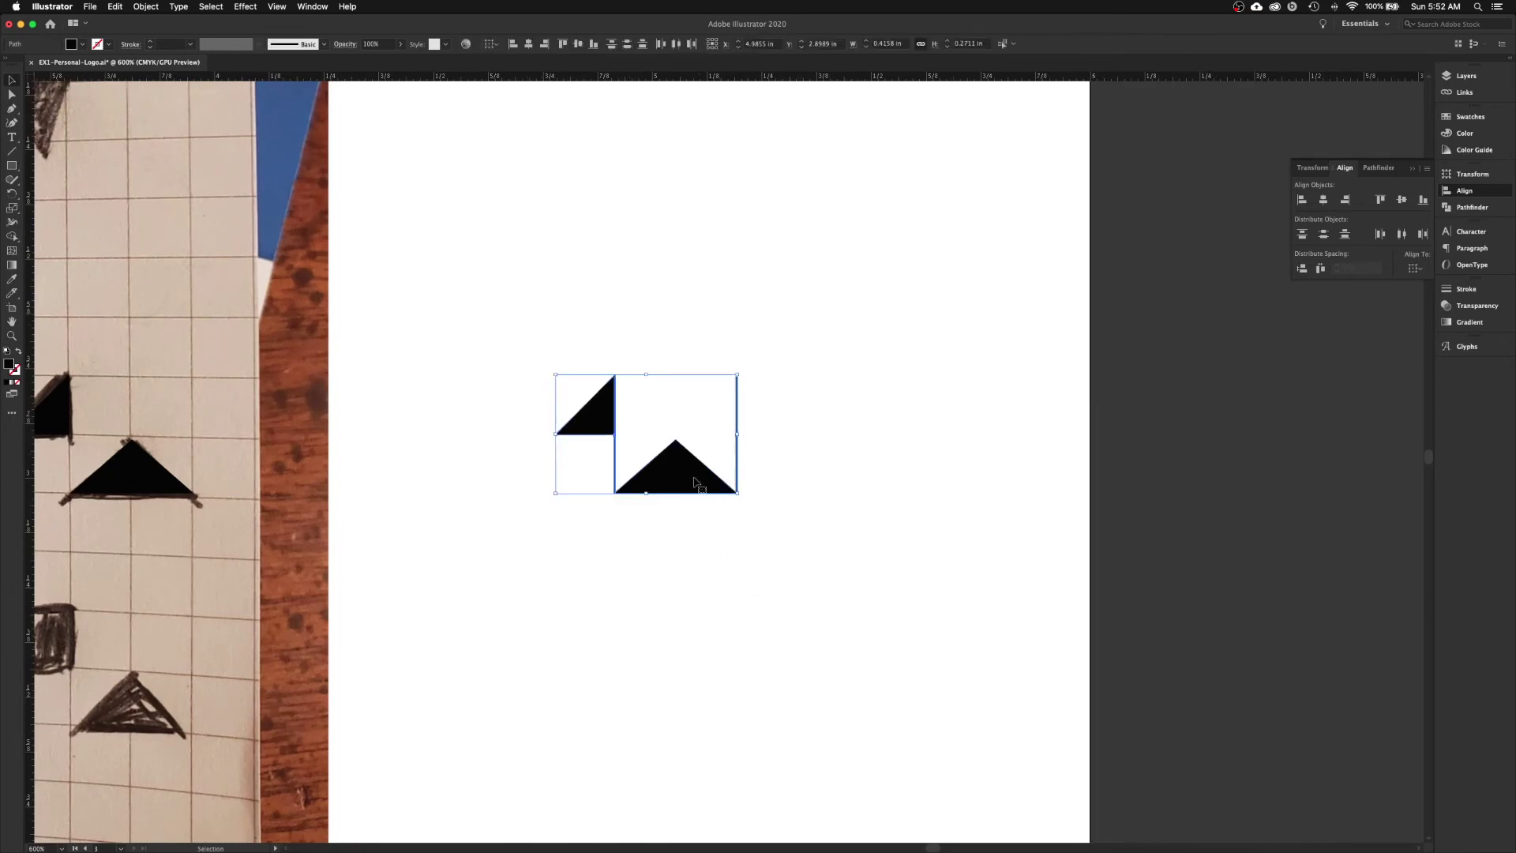
drag(695, 484, 695, 682)
click(799, 663)
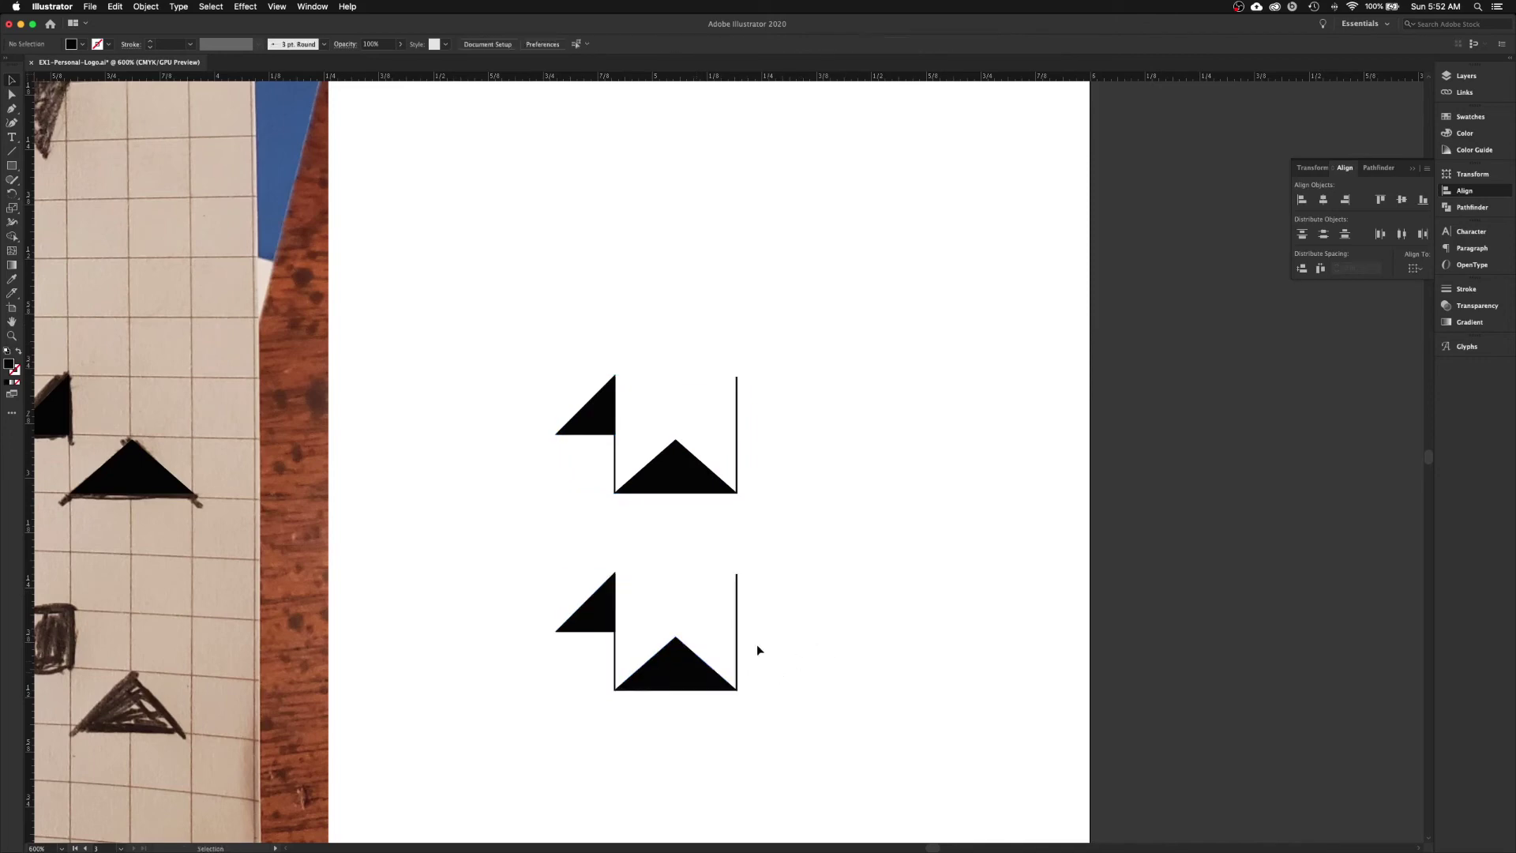
click(616, 671)
key(Delete)
- Duplicate the one-bar version directly below itself and delete its remaining bar, leaving only the two triangles
drag(508, 704, 509, 558)
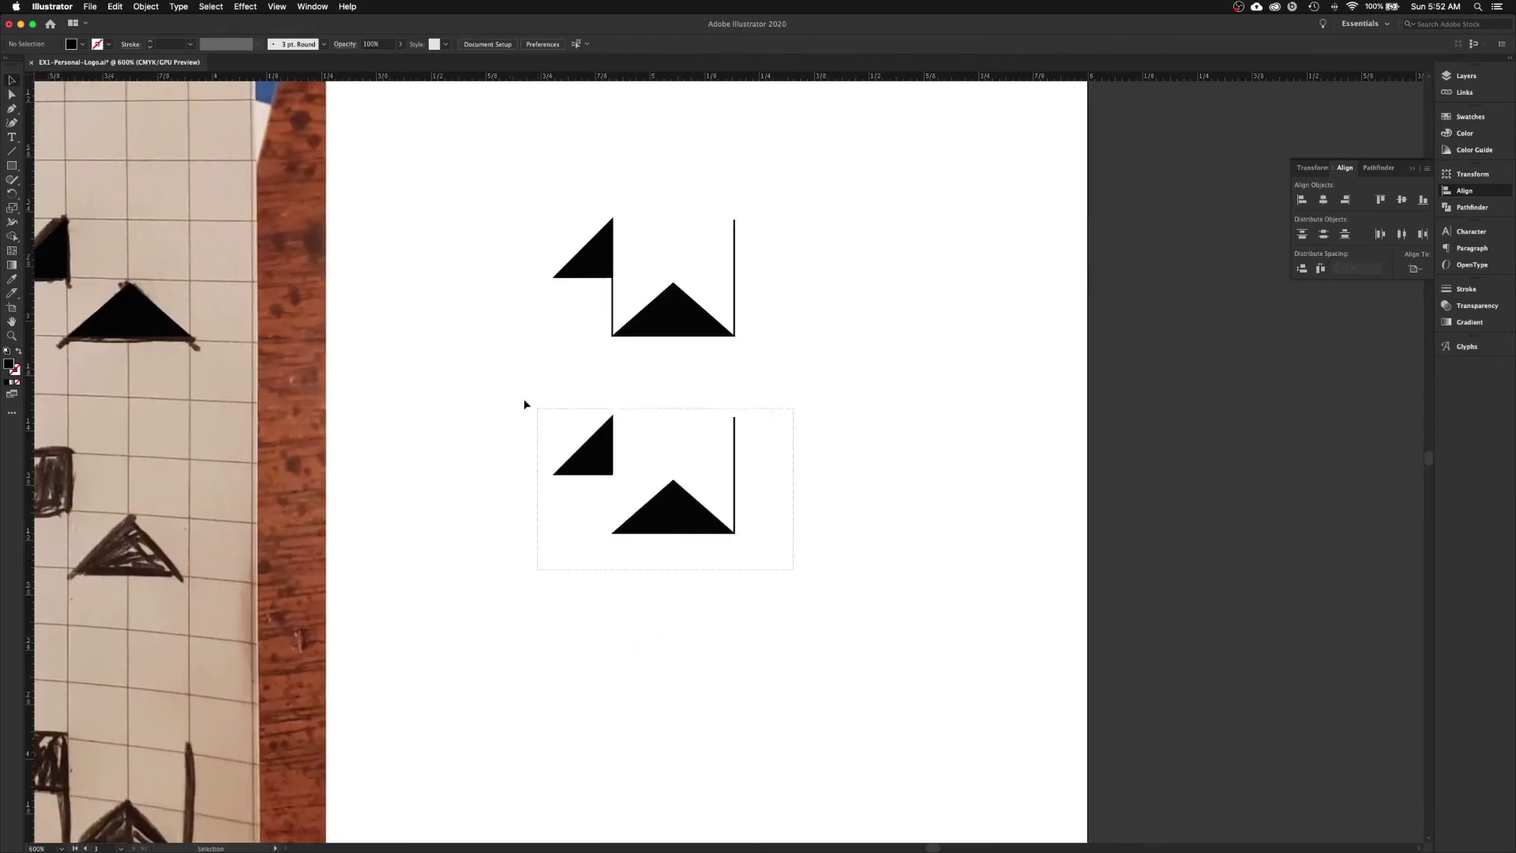
drag(526, 405, 525, 404)
drag(687, 532, 689, 721)
drag(864, 694, 719, 603)
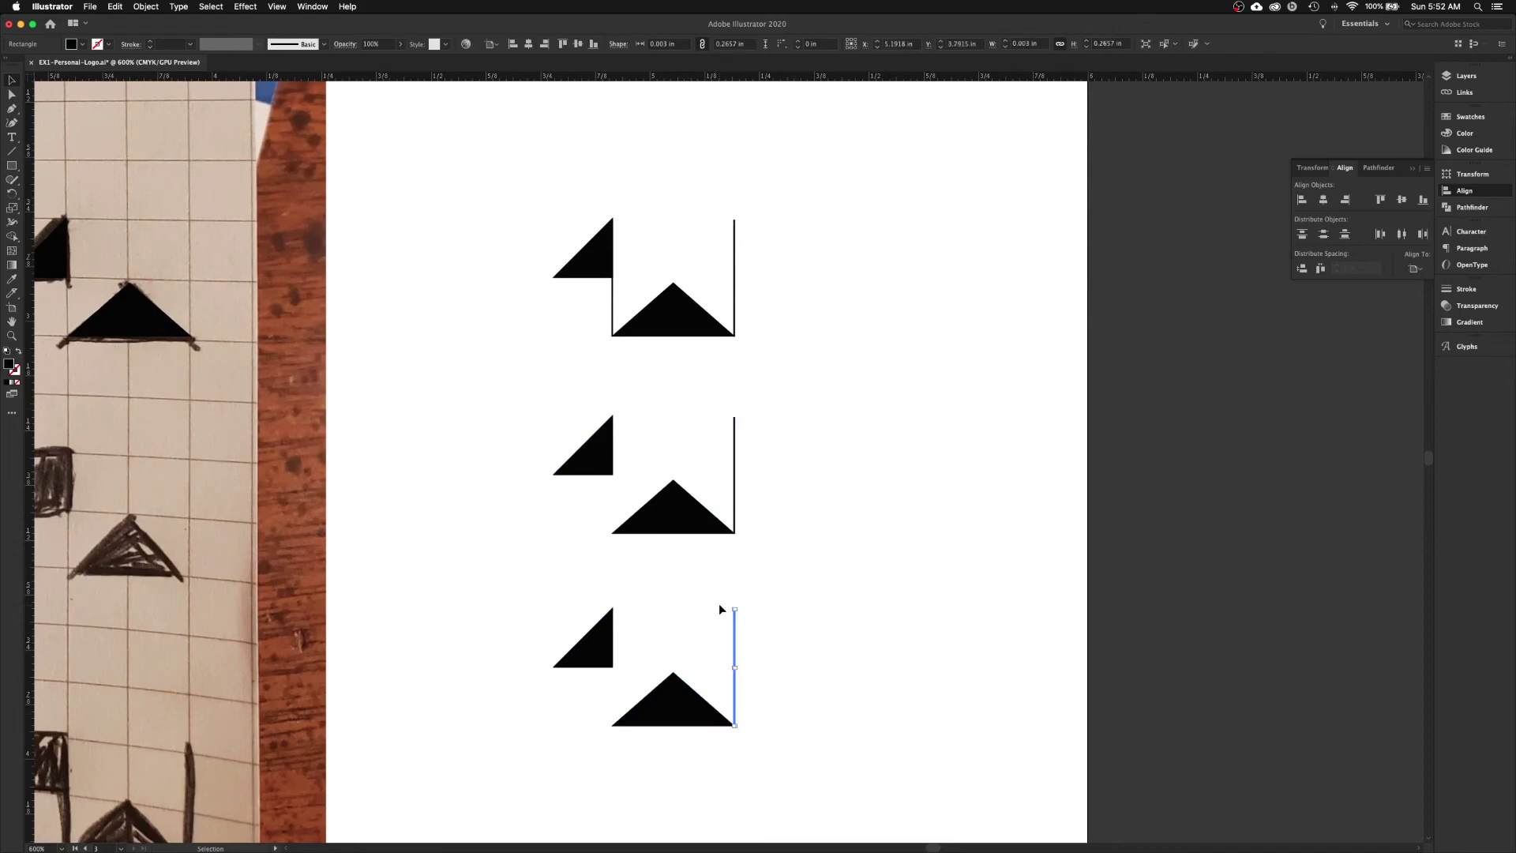
key(Delete)
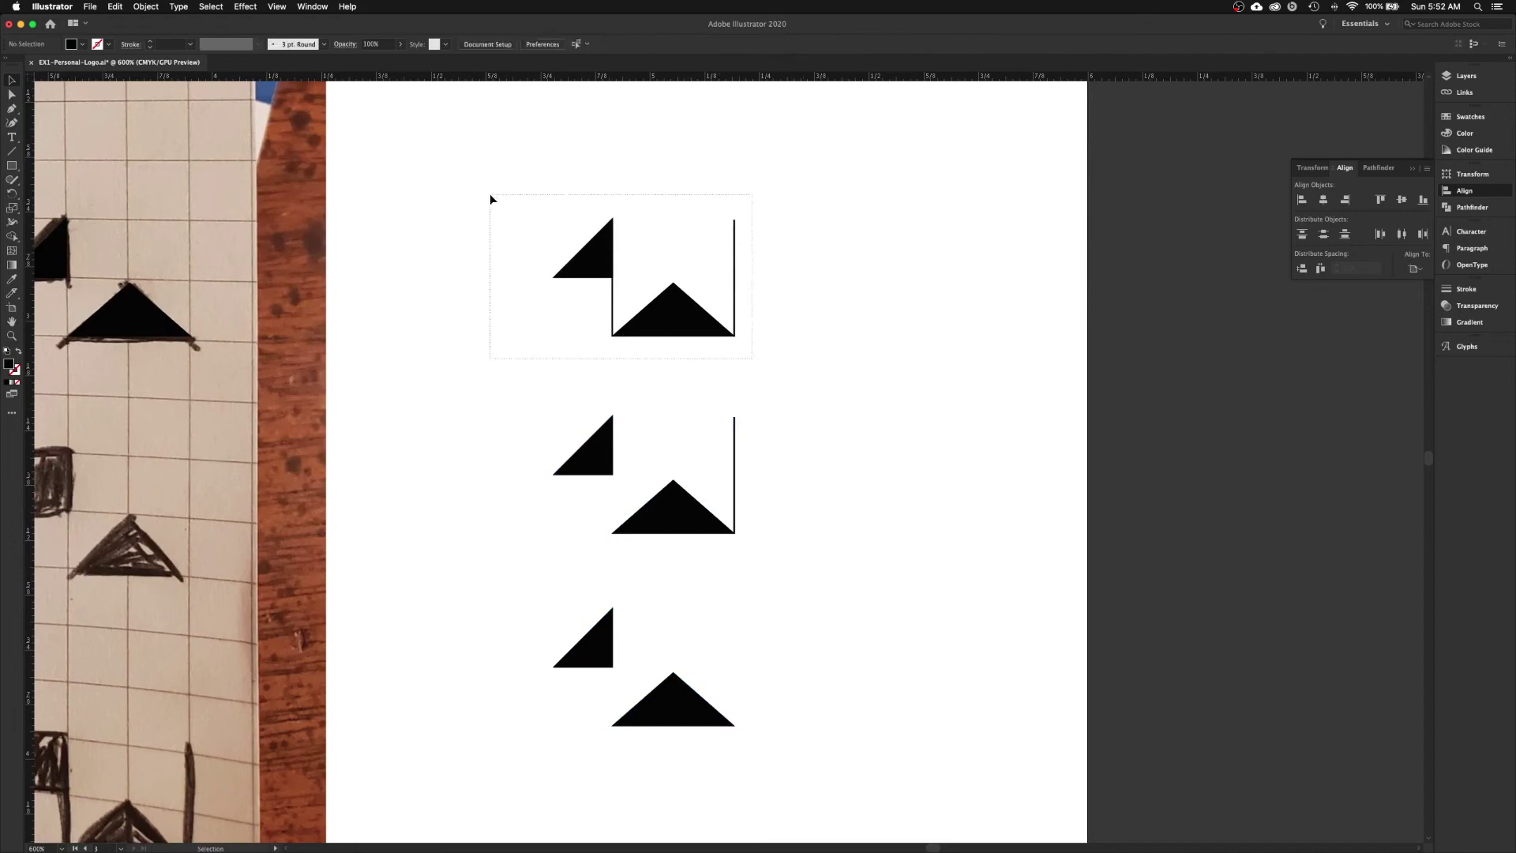
- Duplicate the topmost two-bar logo horizontally to its right to start a second column
drag(491, 199, 491, 199)
drag(589, 291, 838, 296)
click(863, 361)
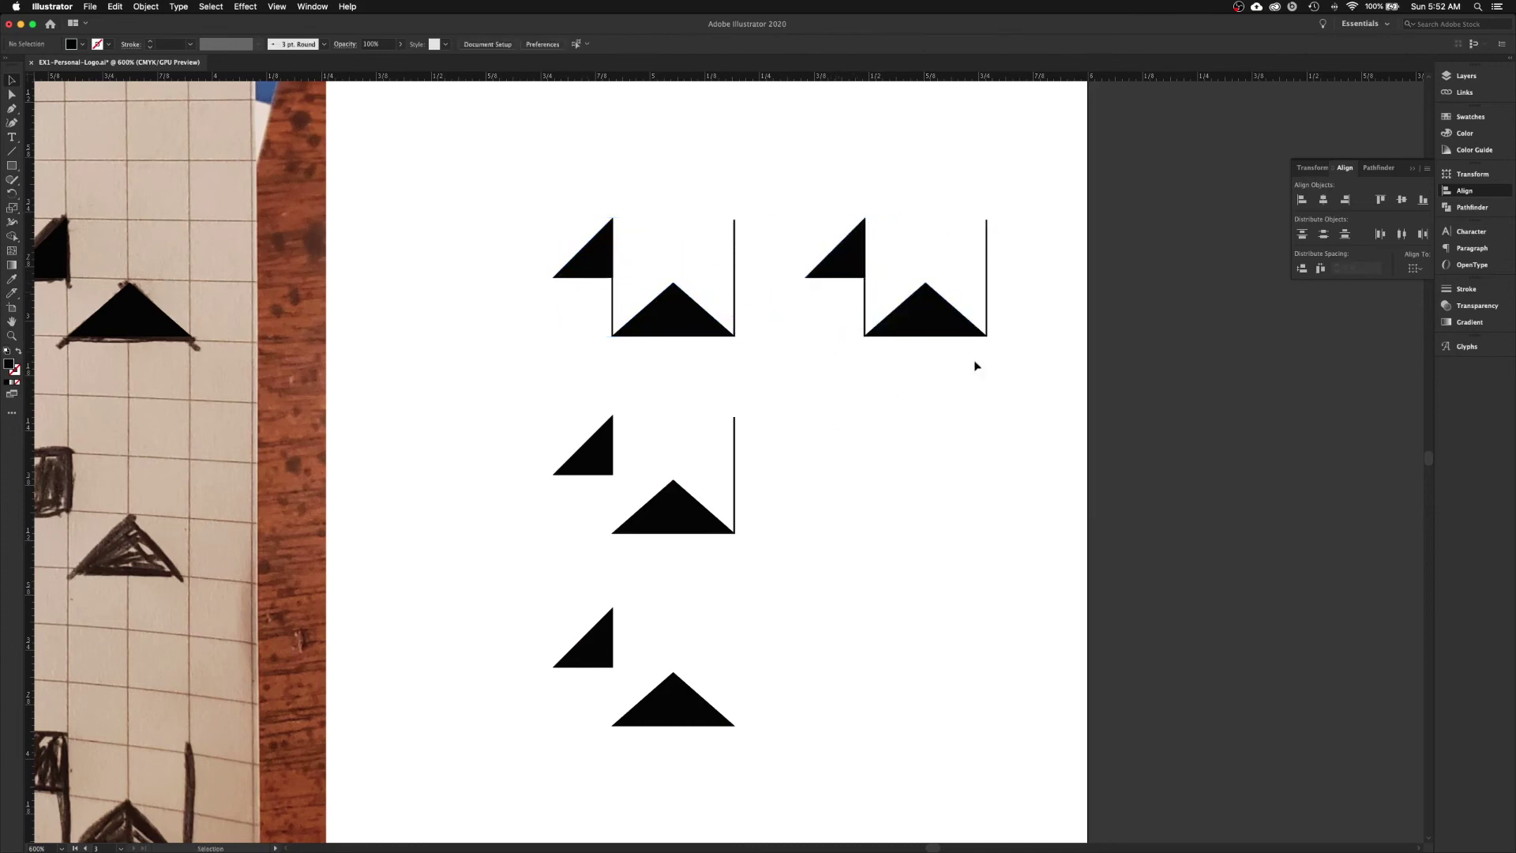
- Widen the right thin bar of the second-column logo outward into a thick bar, keeping its inner edge in place
click(988, 314)
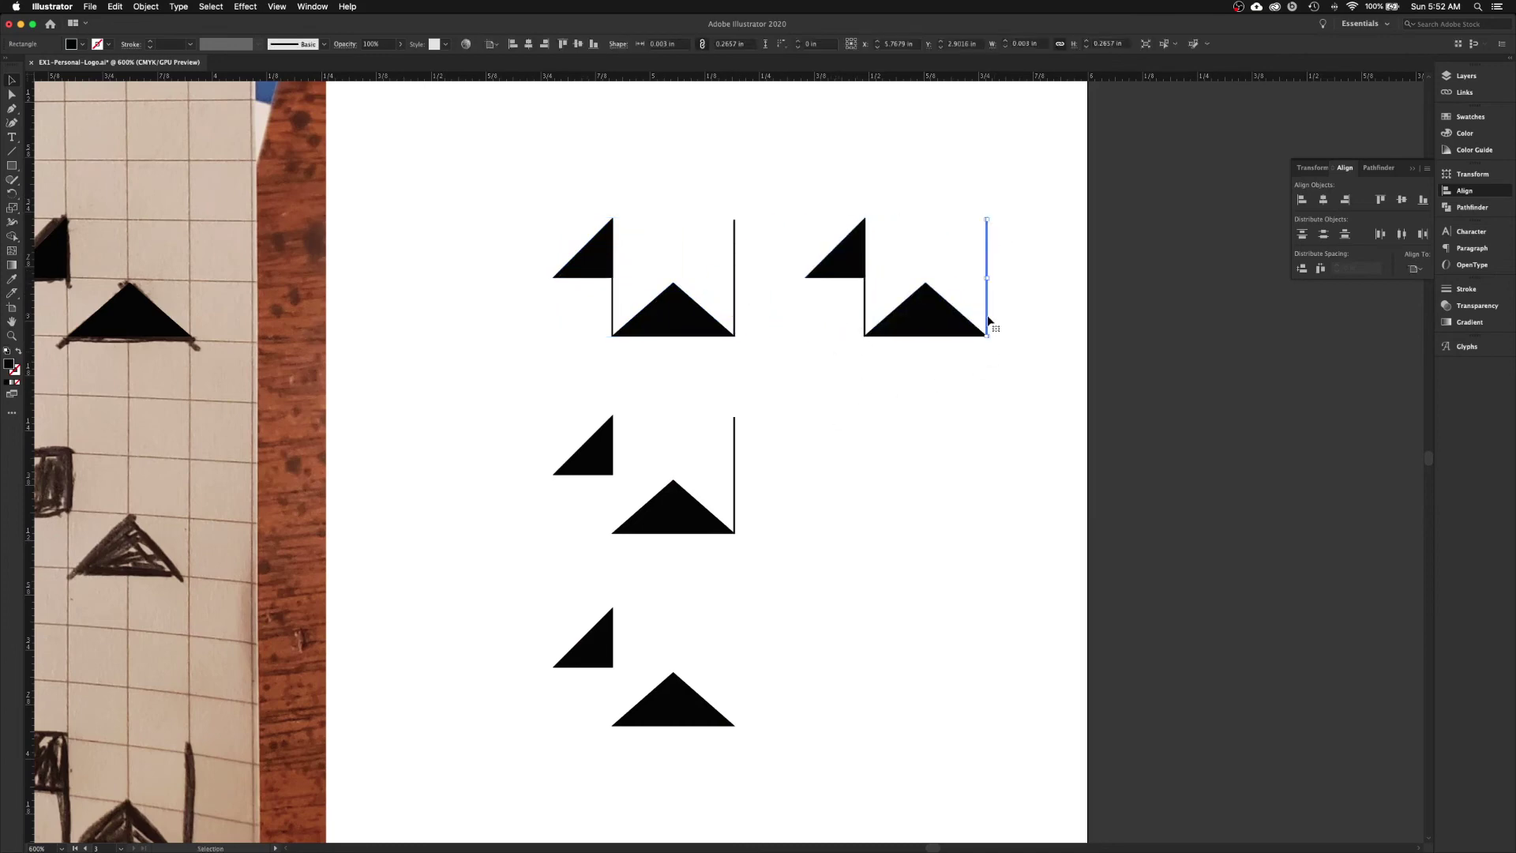
key(z)
drag(954, 198, 1059, 406)
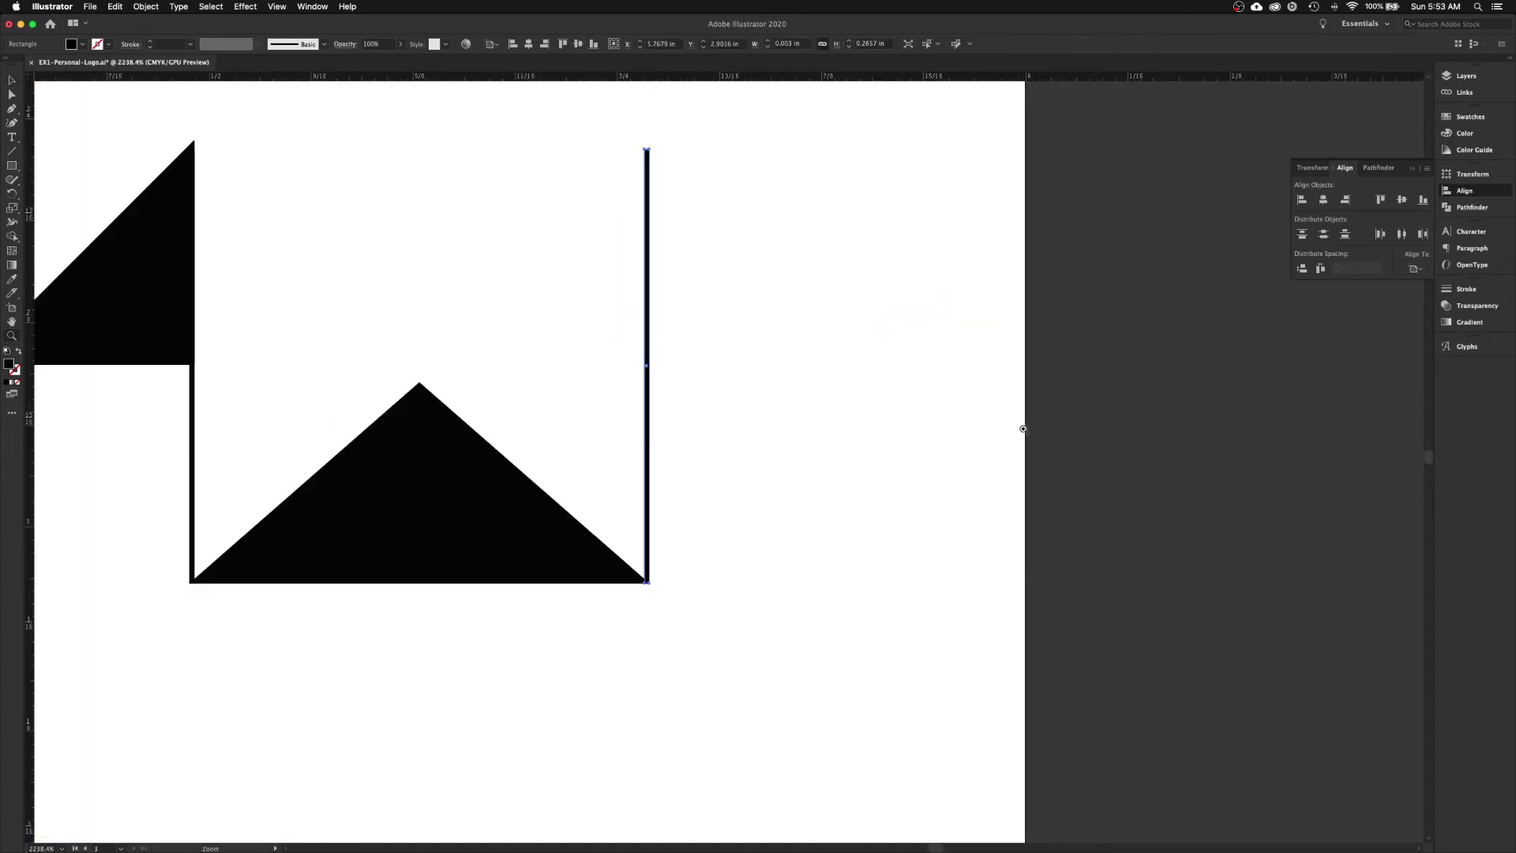
key(v)
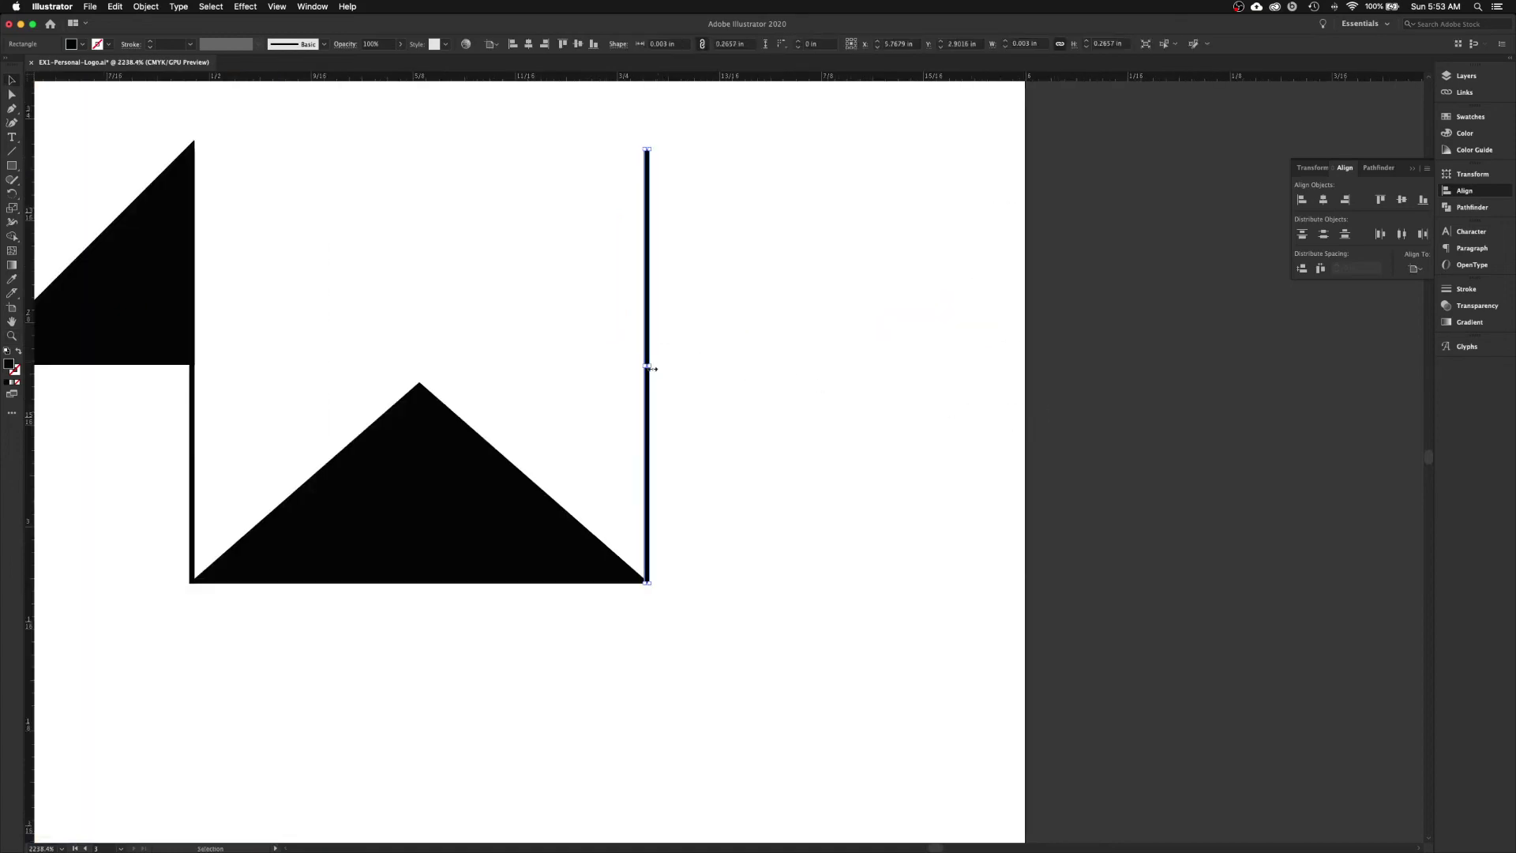
drag(649, 367, 698, 368)
click(837, 436)
key(super+minus)
key(super+minus)
key(super+minus)
key(super+minus)
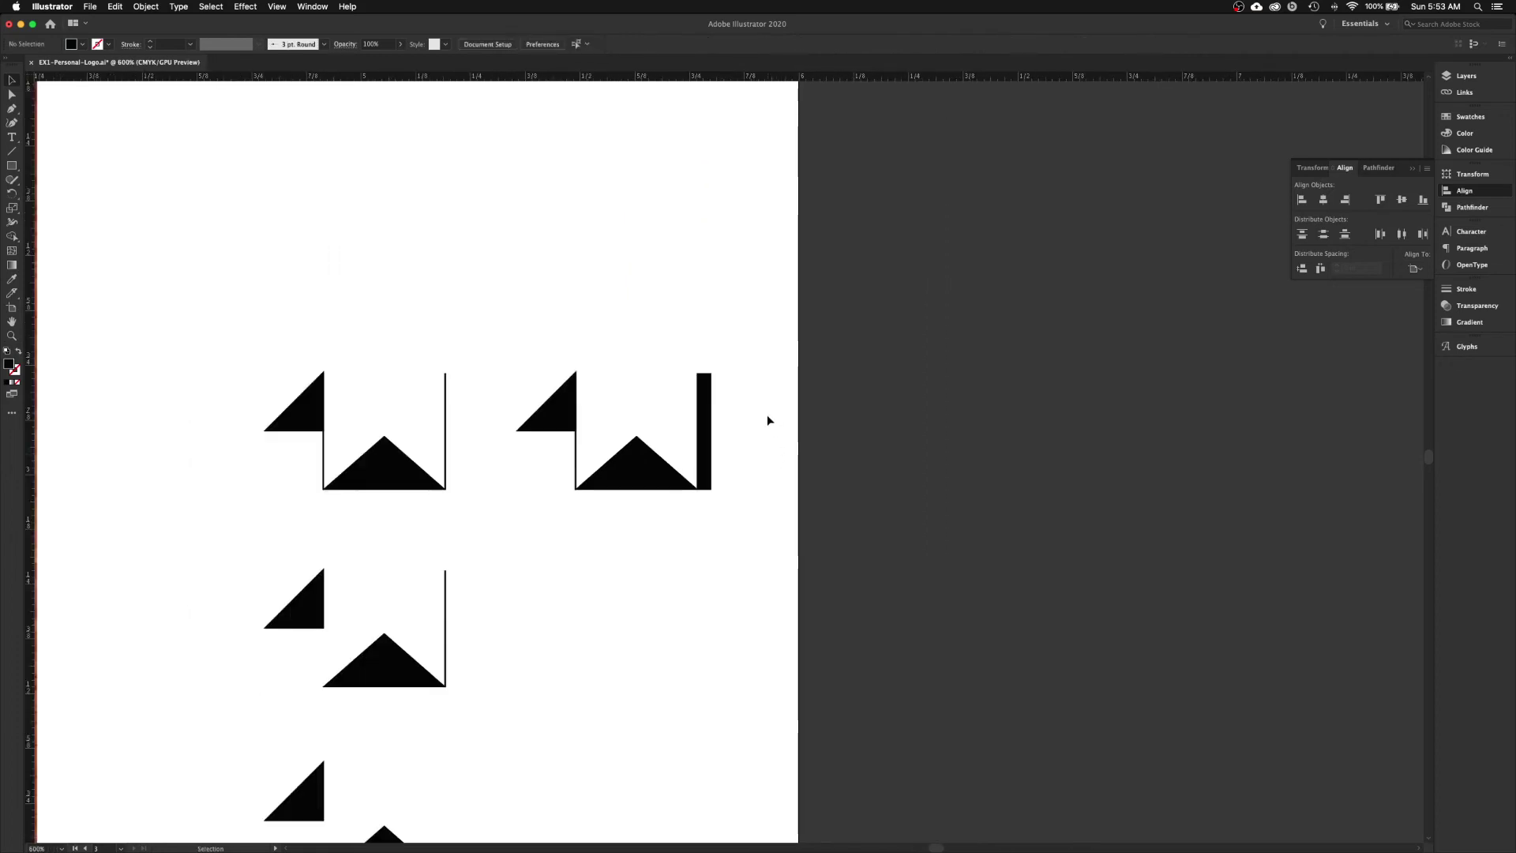
- Try widening the left thin bar of the second-column logo, and undo the change
click(577, 470)
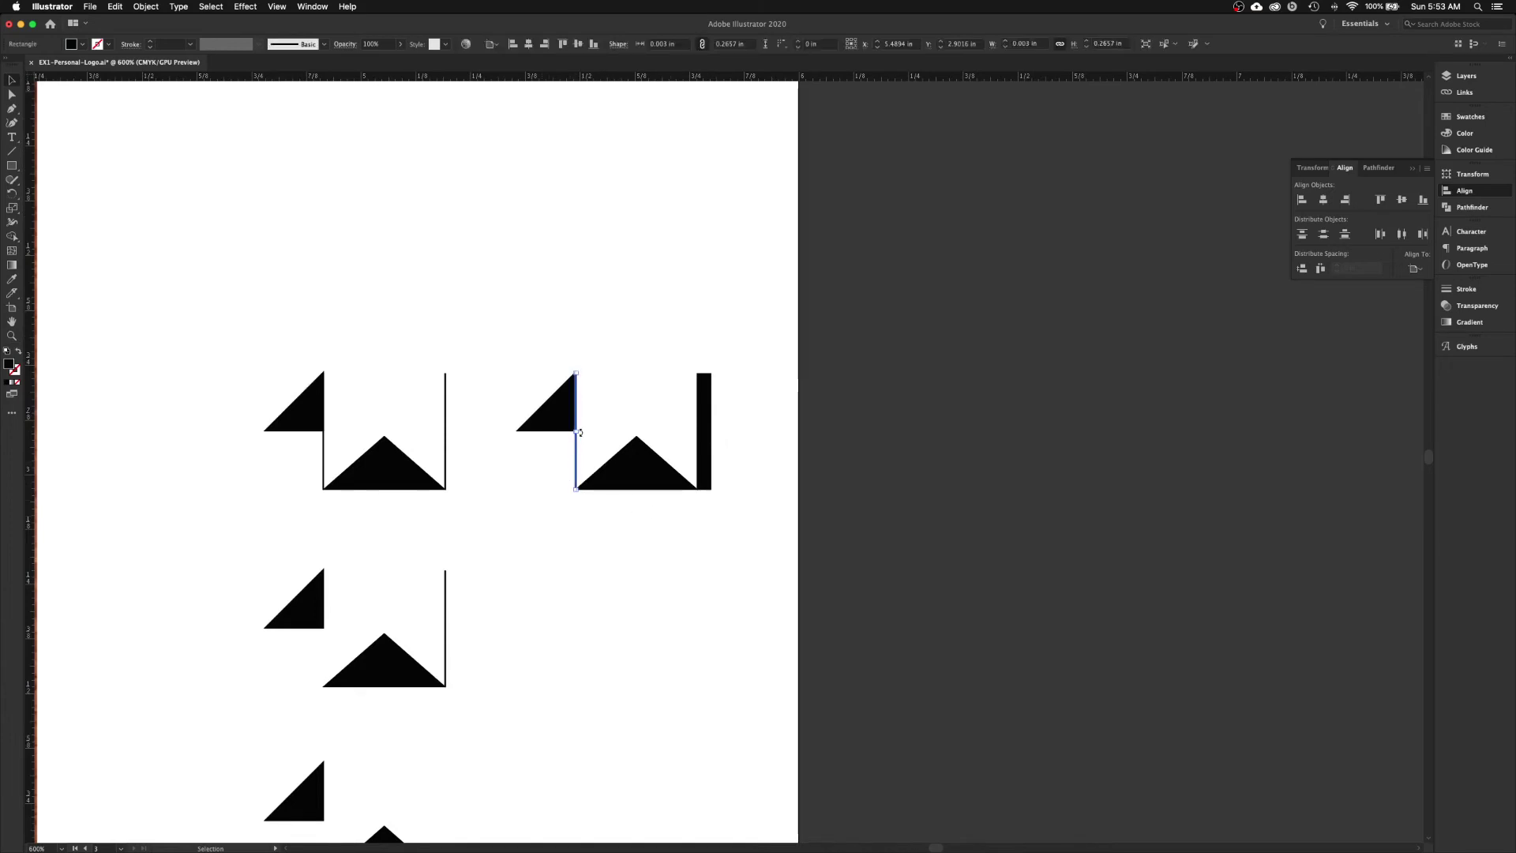
drag(578, 433, 583, 433)
click(563, 595)
key(super+z)
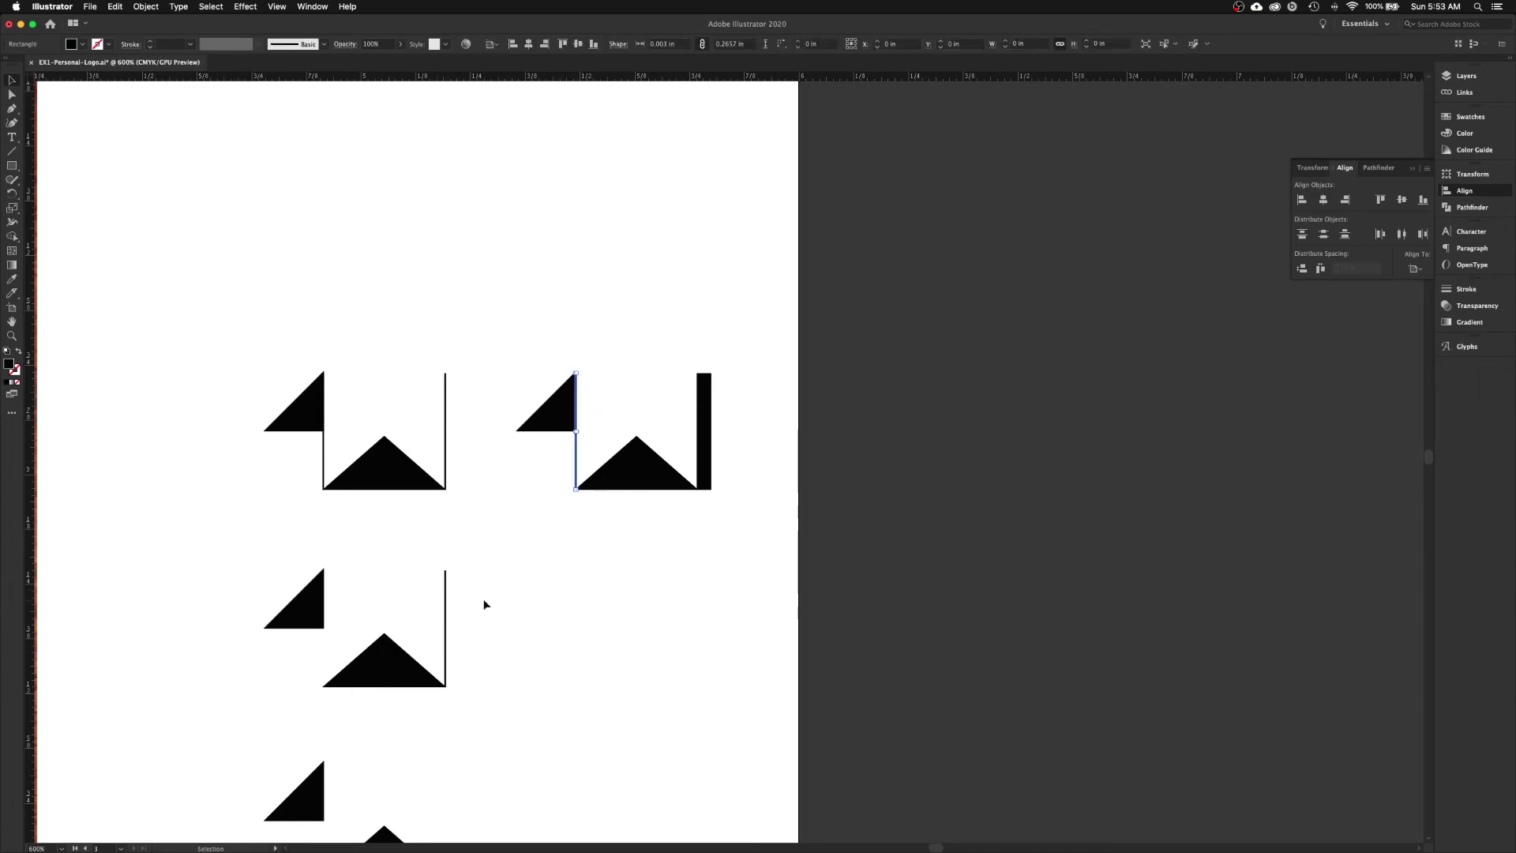
click(607, 523)
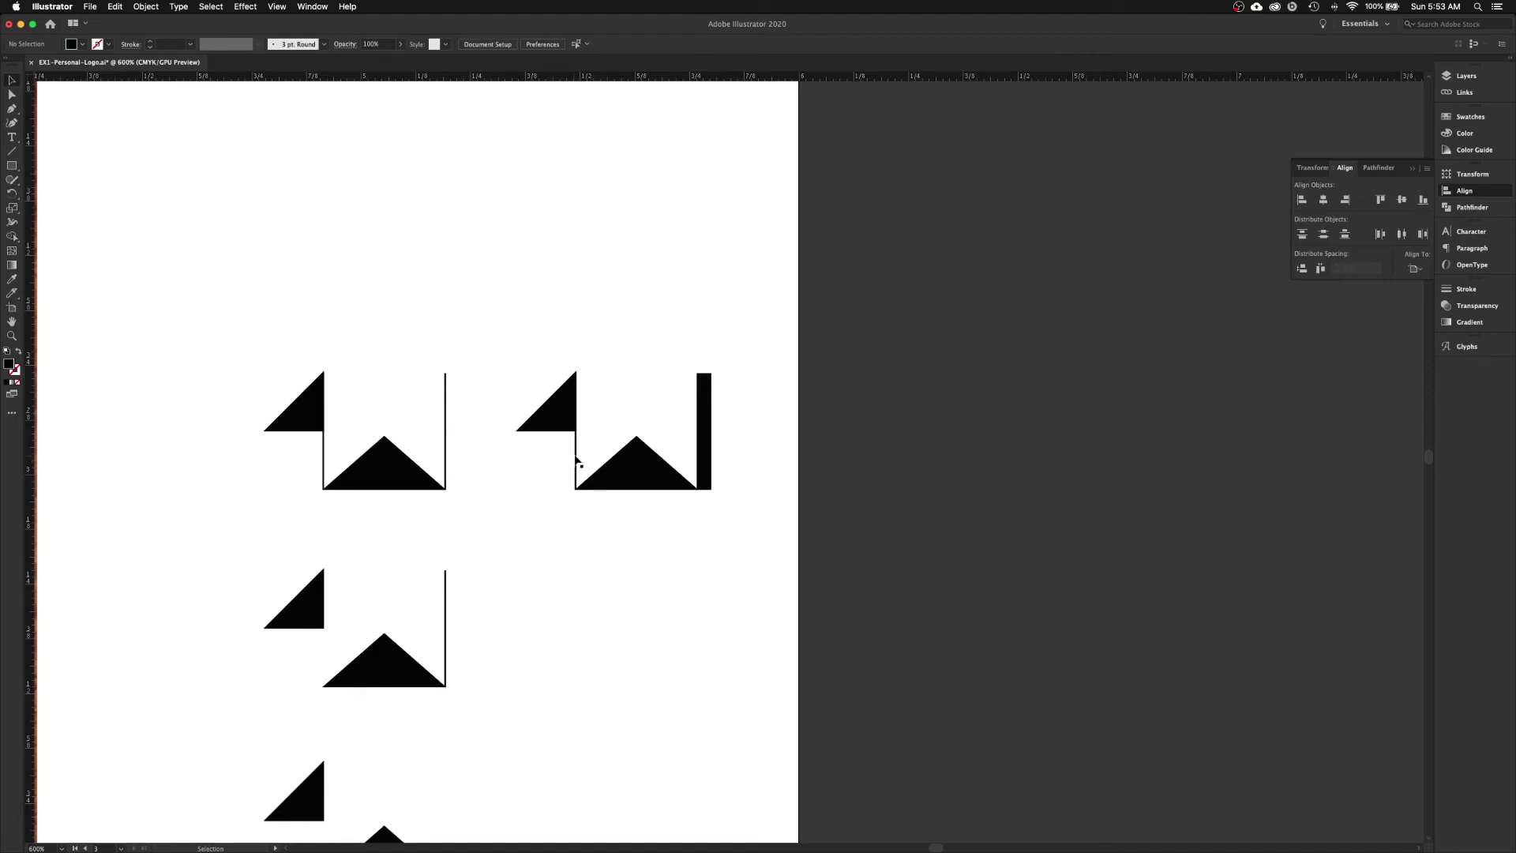
- Duplicate the thick-bar logo directly below itself and delete the copy's left thin bar
drag(506, 351, 506, 350)
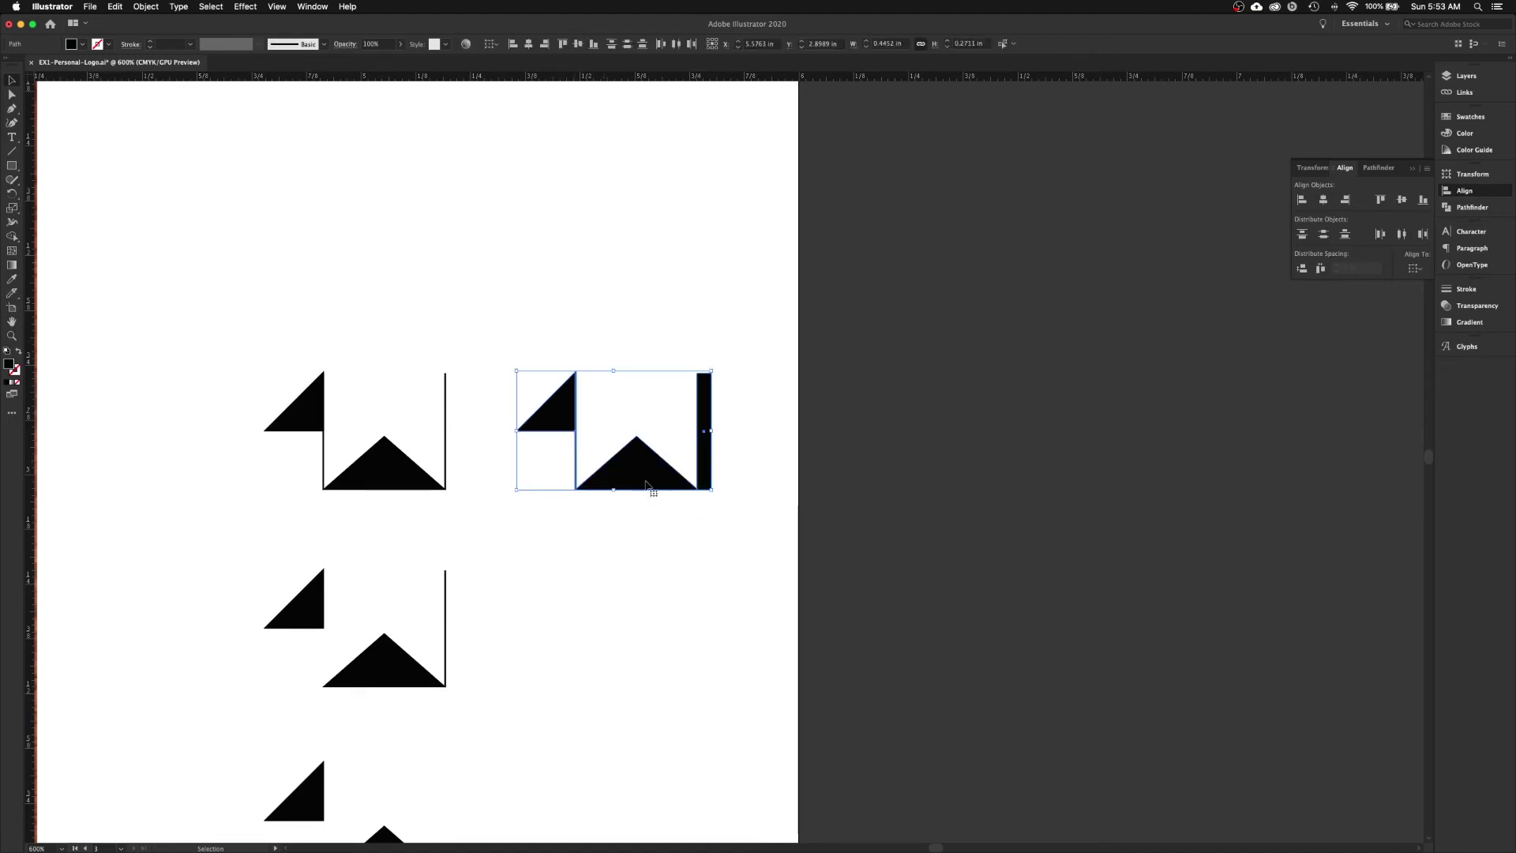
drag(643, 488, 646, 682)
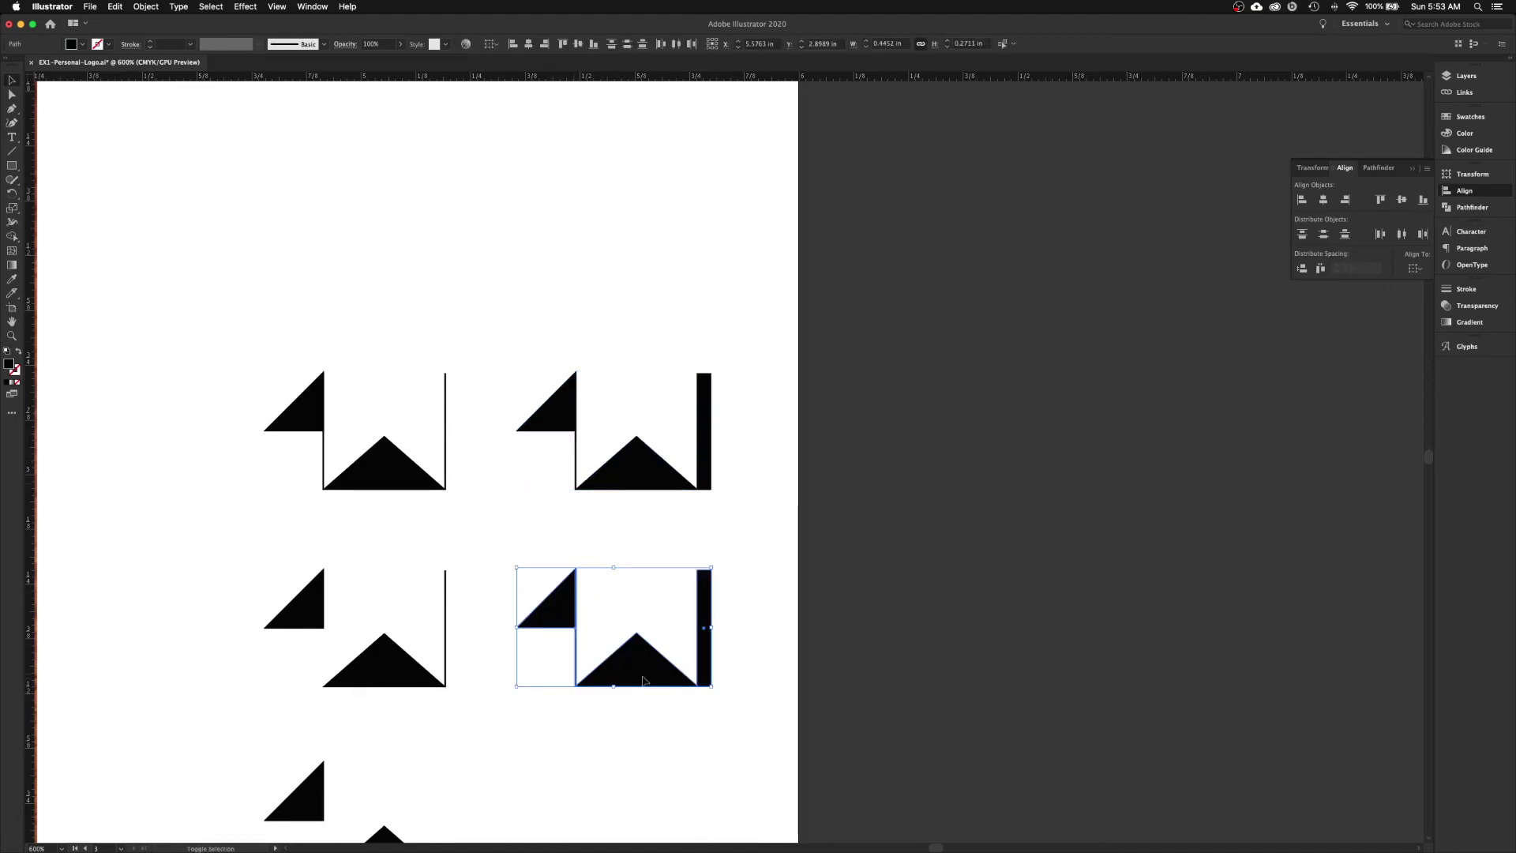
click(628, 576)
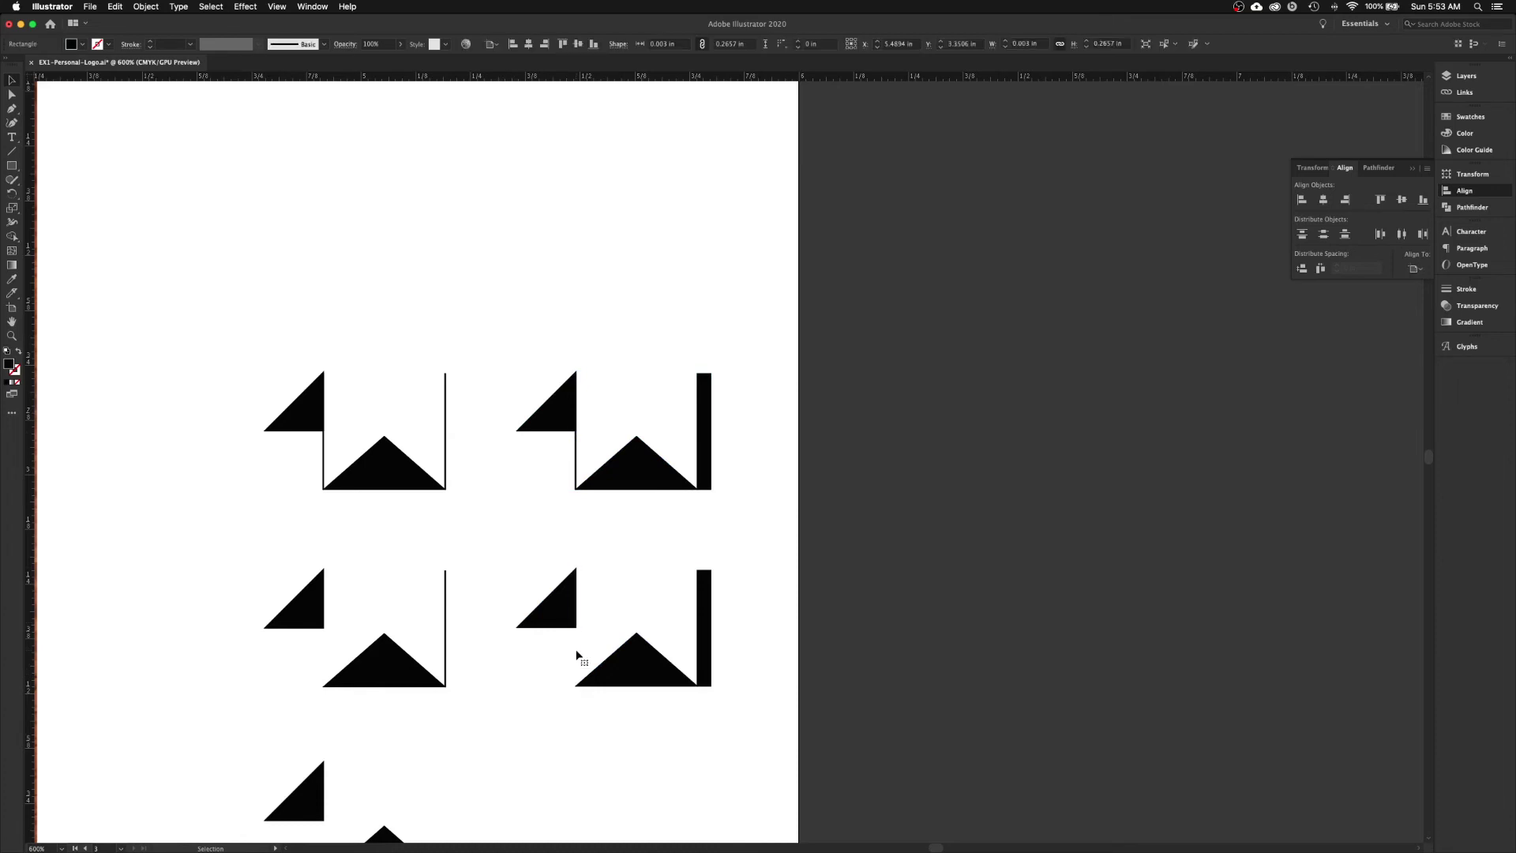
key(space)
drag(523, 688, 534, 467)
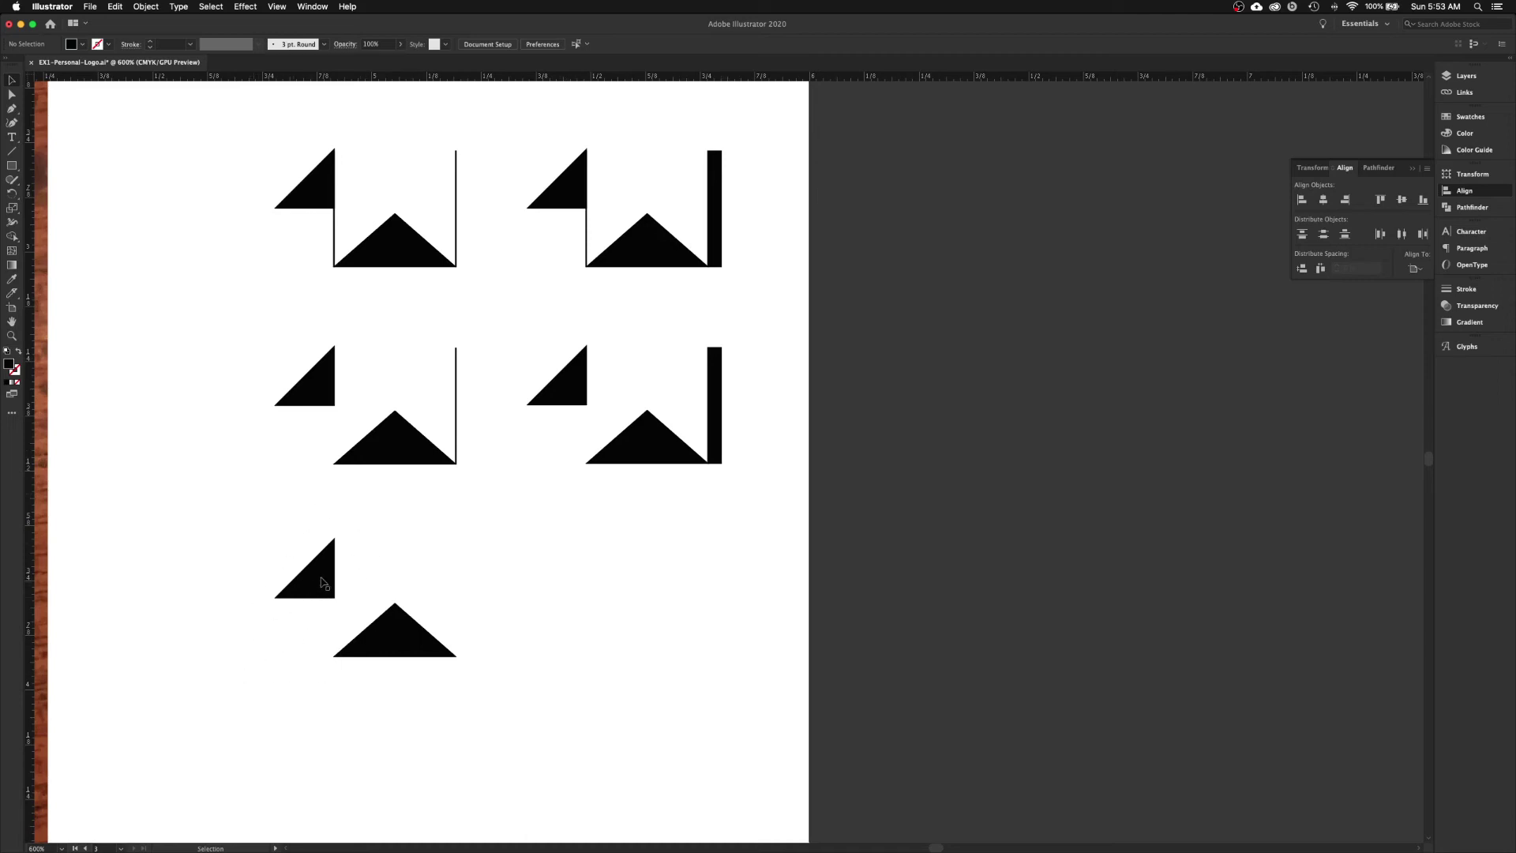
- Try offsetting the right-angled triangle of the lowest logo version diagonally down and to the left, and undo it
drag(323, 583, 263, 641)
click(443, 765)
key(super+z)
click(372, 755)
drag(576, 640, 589, 748)
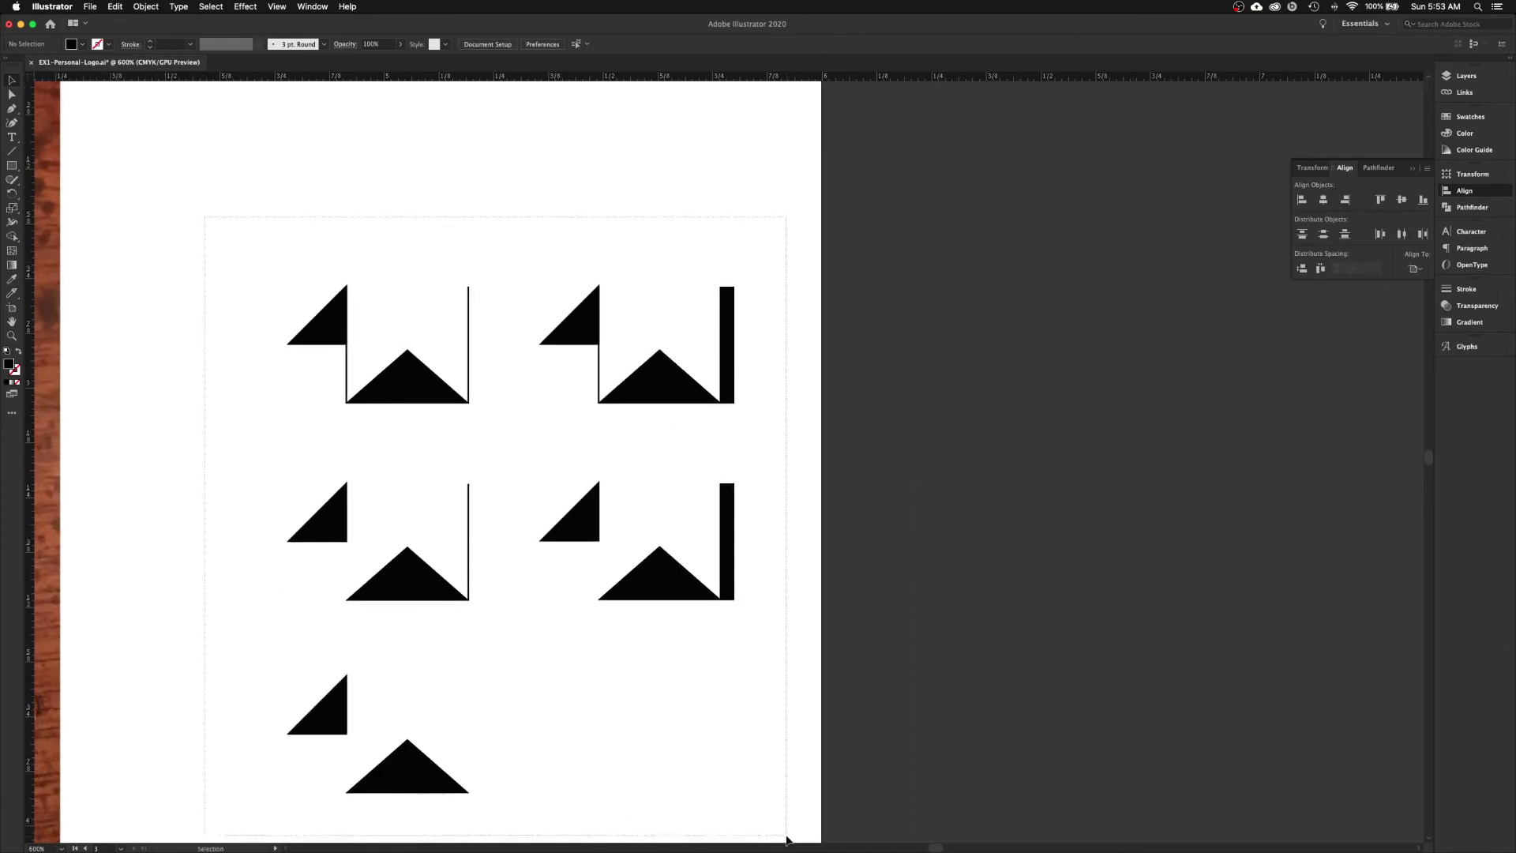
- Move all the logo versions off the artboard onto the empty canvas beside it
key(super+a)
drag(394, 770, 1057, 770)
click(1406, 590)
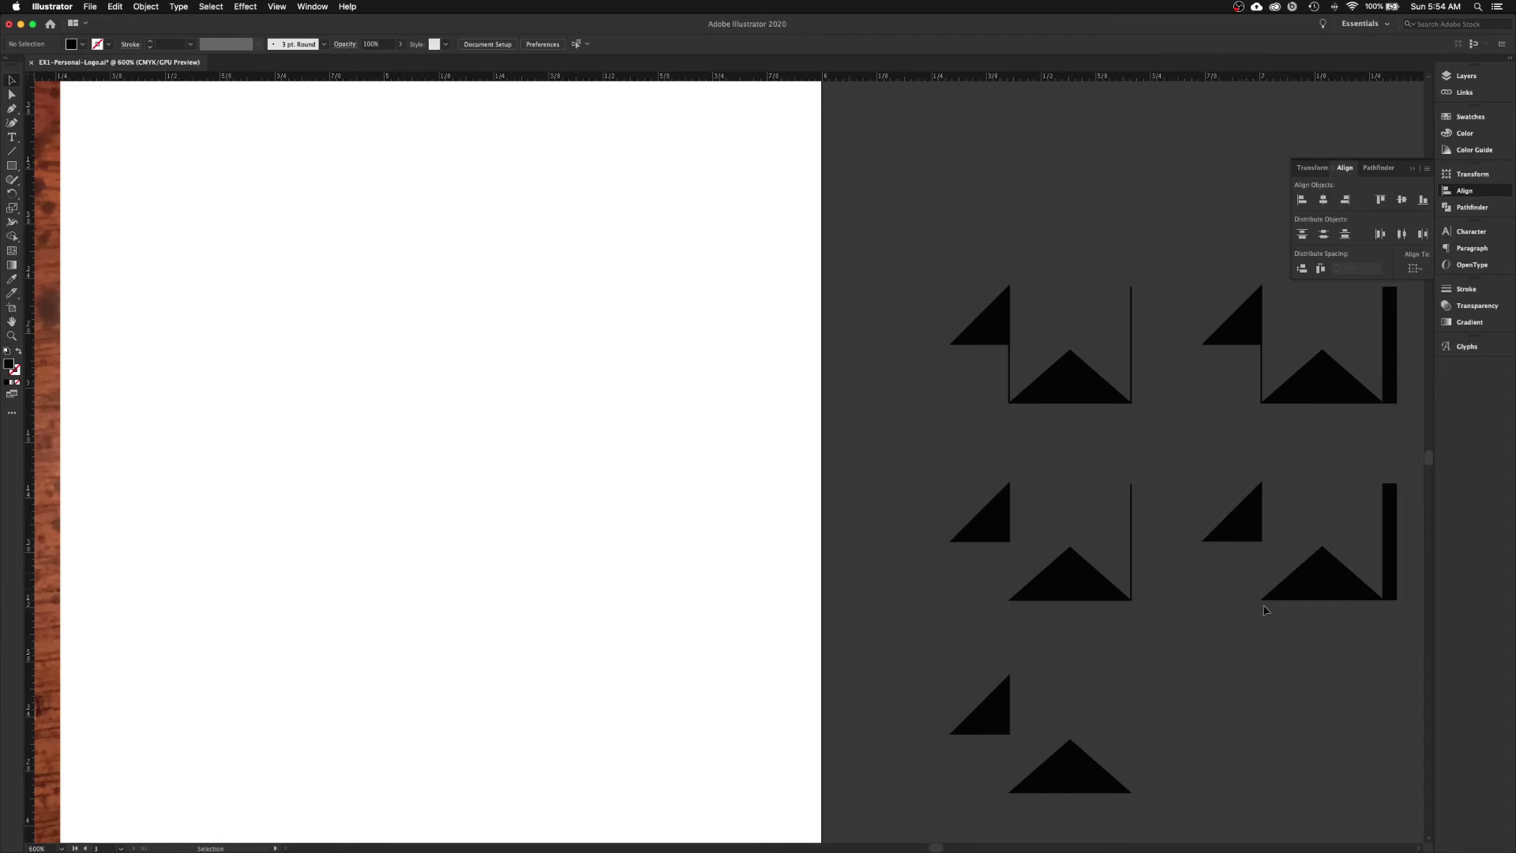
- Enlarge the right-angled triangle of the lower thick-bar logo proportionally until its base lines up with the wide triangle's base
click(1241, 536)
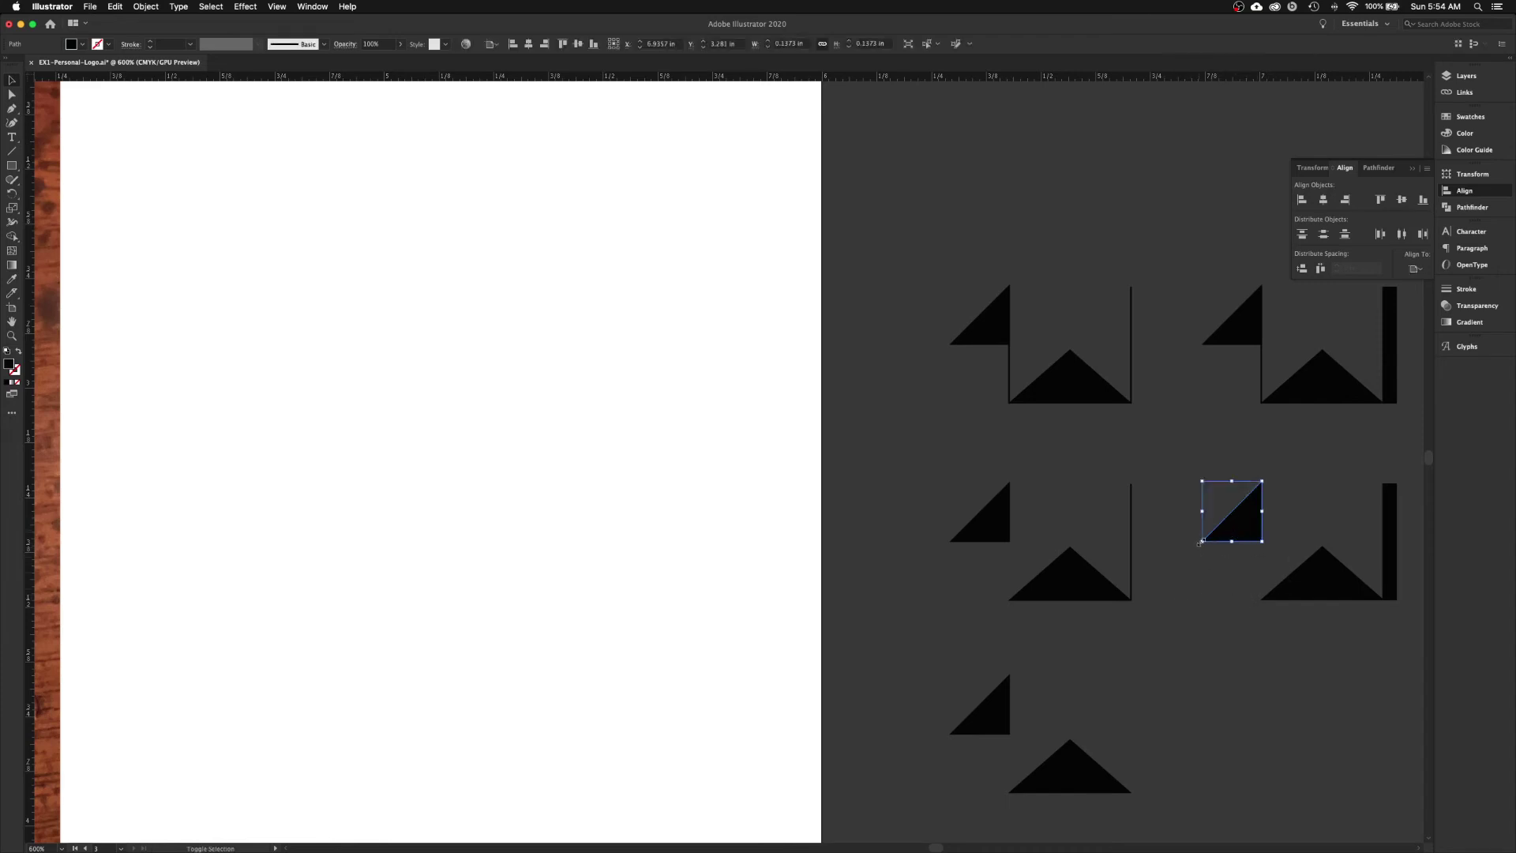
drag(1201, 542, 1142, 600)
click(1260, 677)
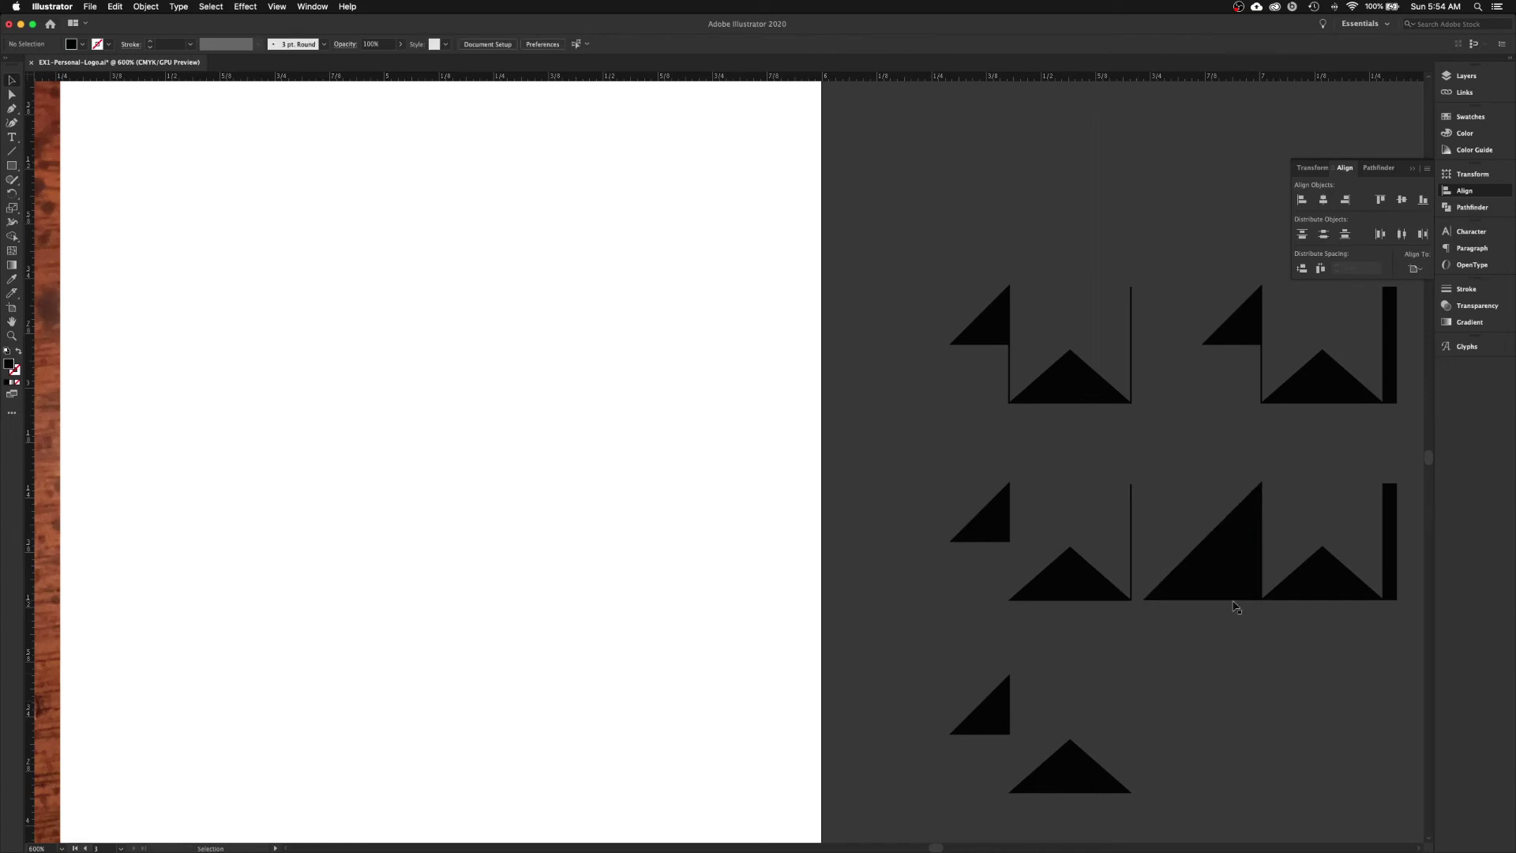
- Copy the logo with the enlarged triangle onto the blank artboard and duplicate it straight above itself
click(1210, 551)
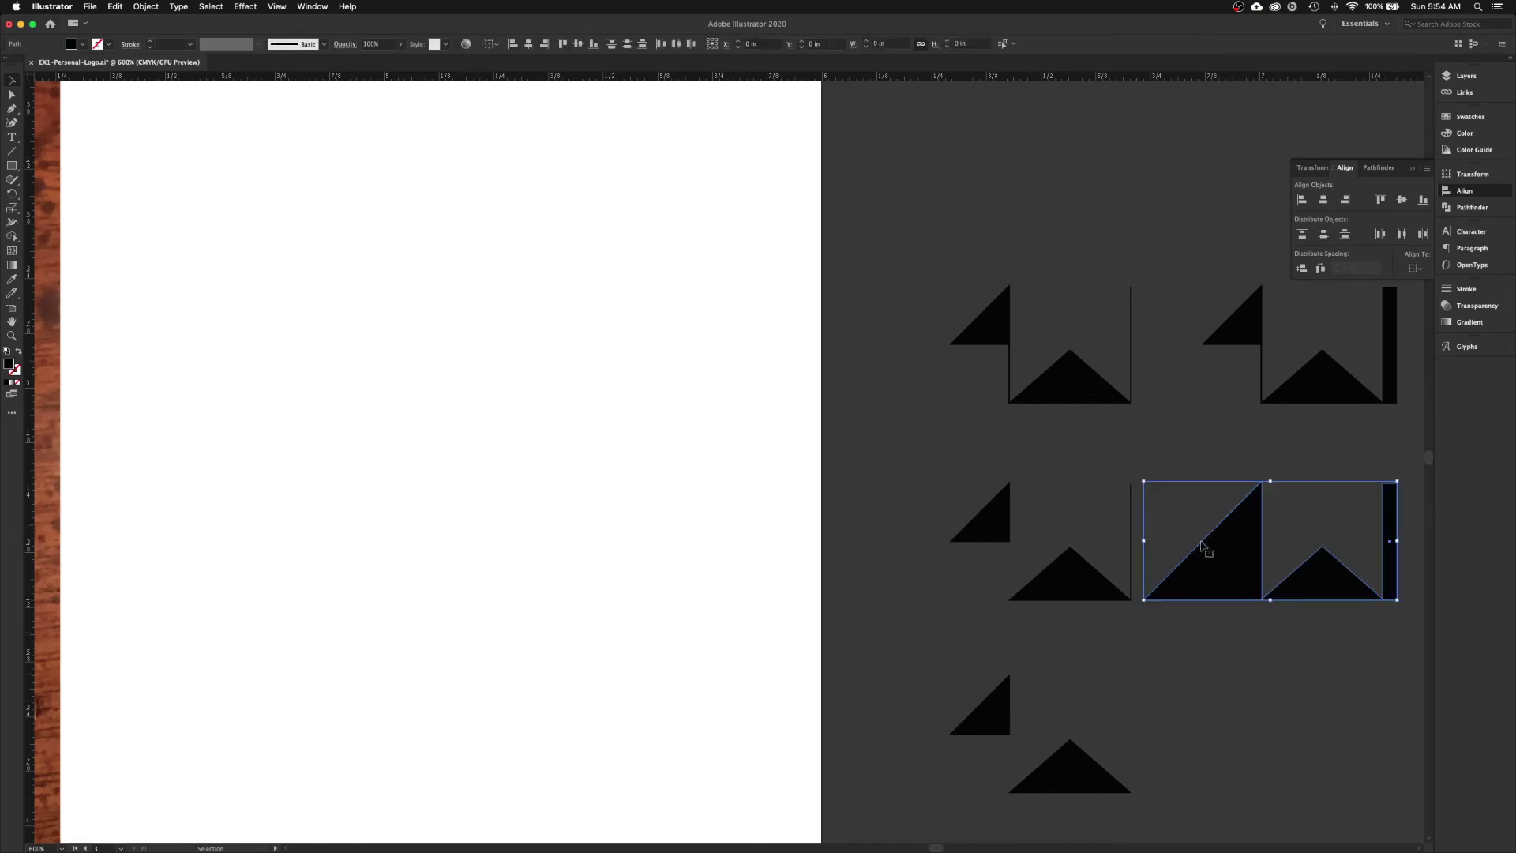
drag(1228, 599, 361, 602)
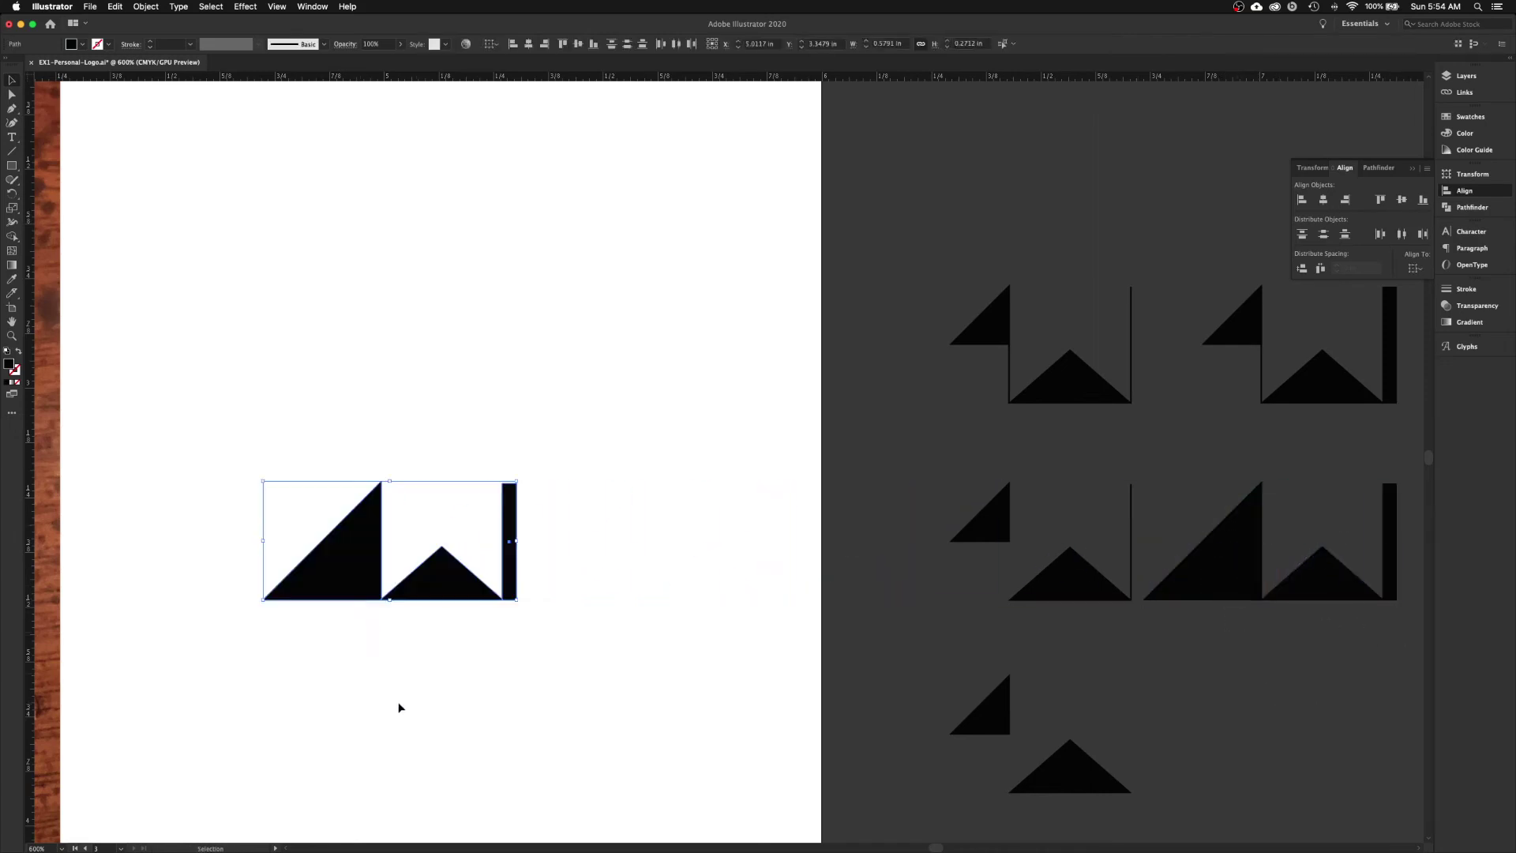
click(400, 706)
drag(399, 697, 639, 699)
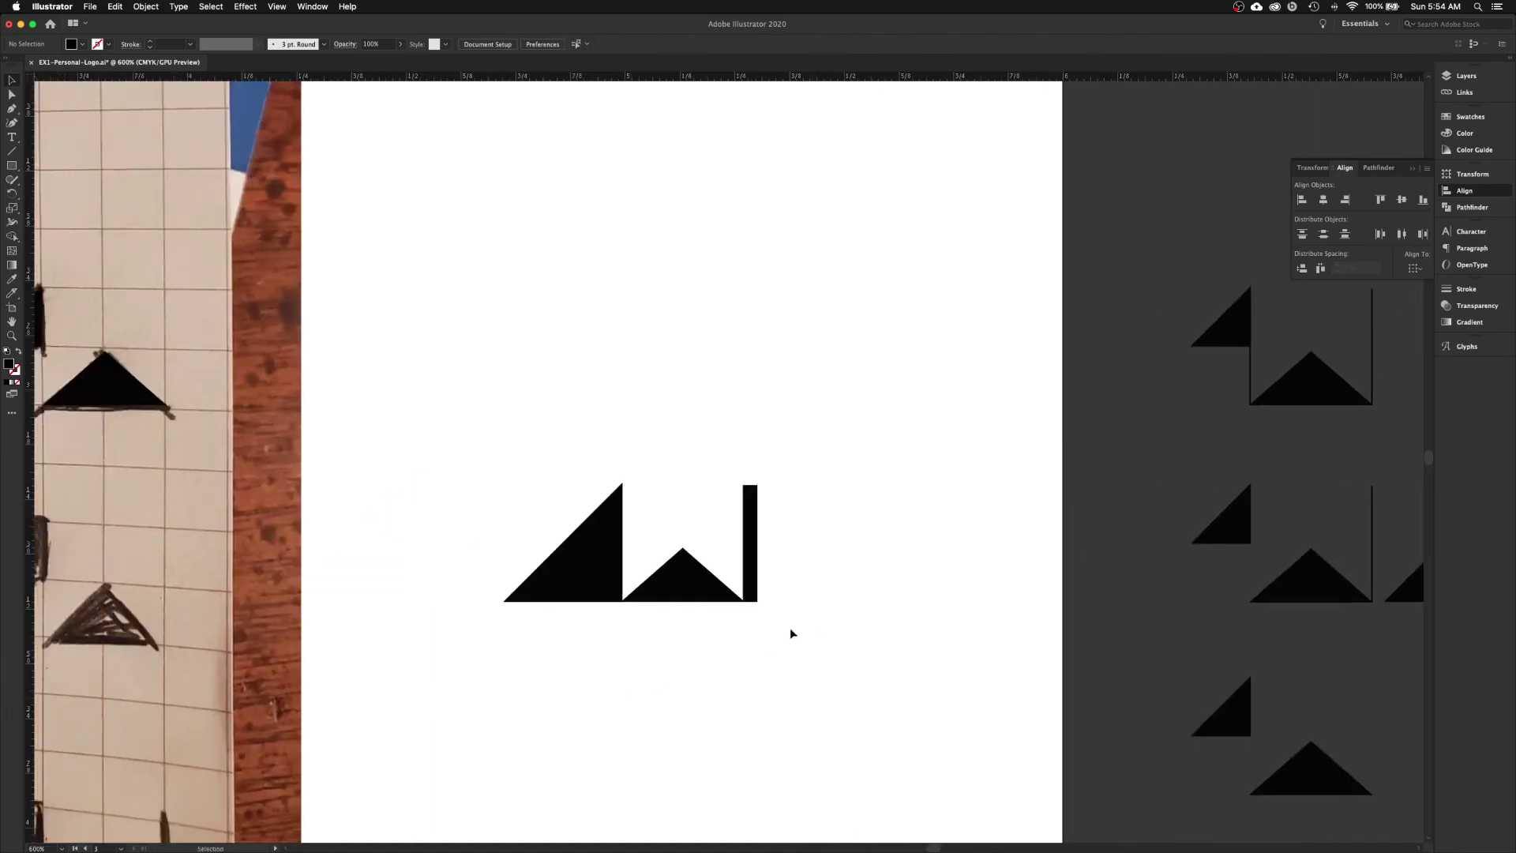
drag(792, 629, 477, 450)
drag(575, 576, 594, 278)
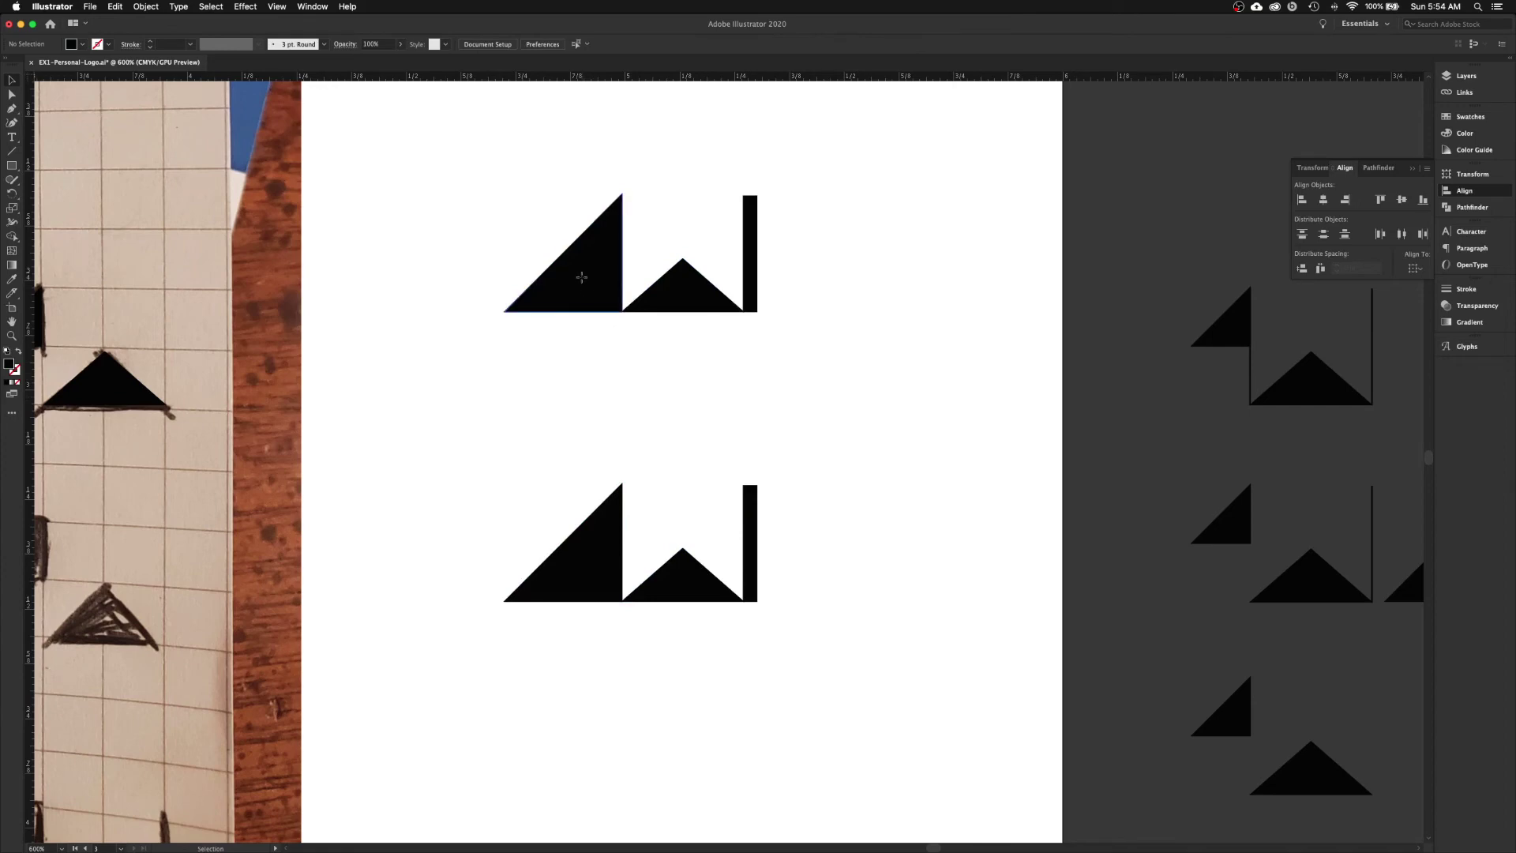
- Copy the upper logo's large triangle diagonally down and to the left, and fill the copy with white to cut out the A
drag(583, 279, 568, 316)
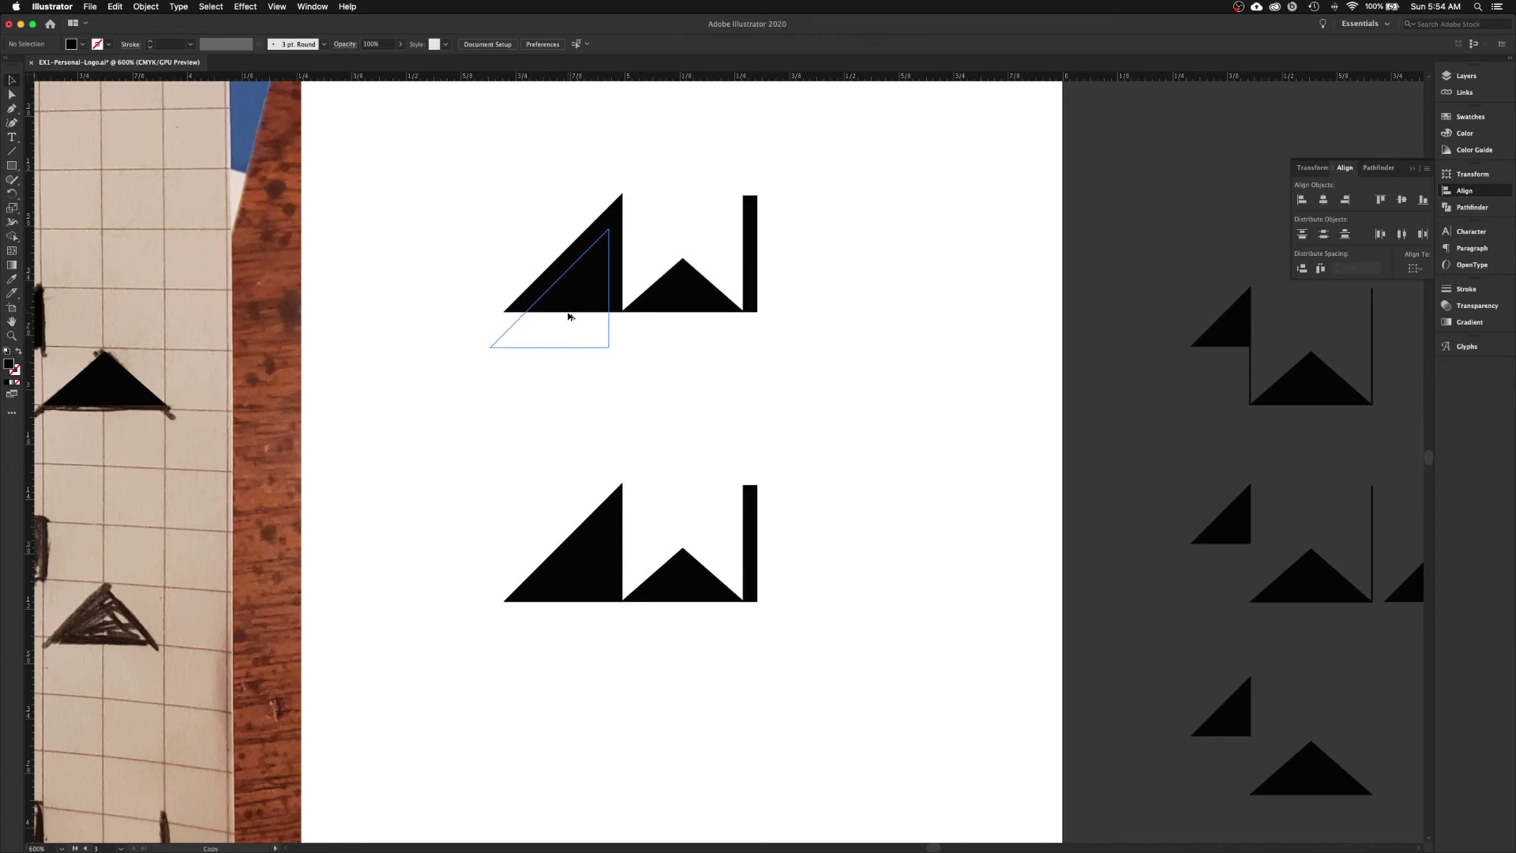
drag(569, 316, 569, 316)
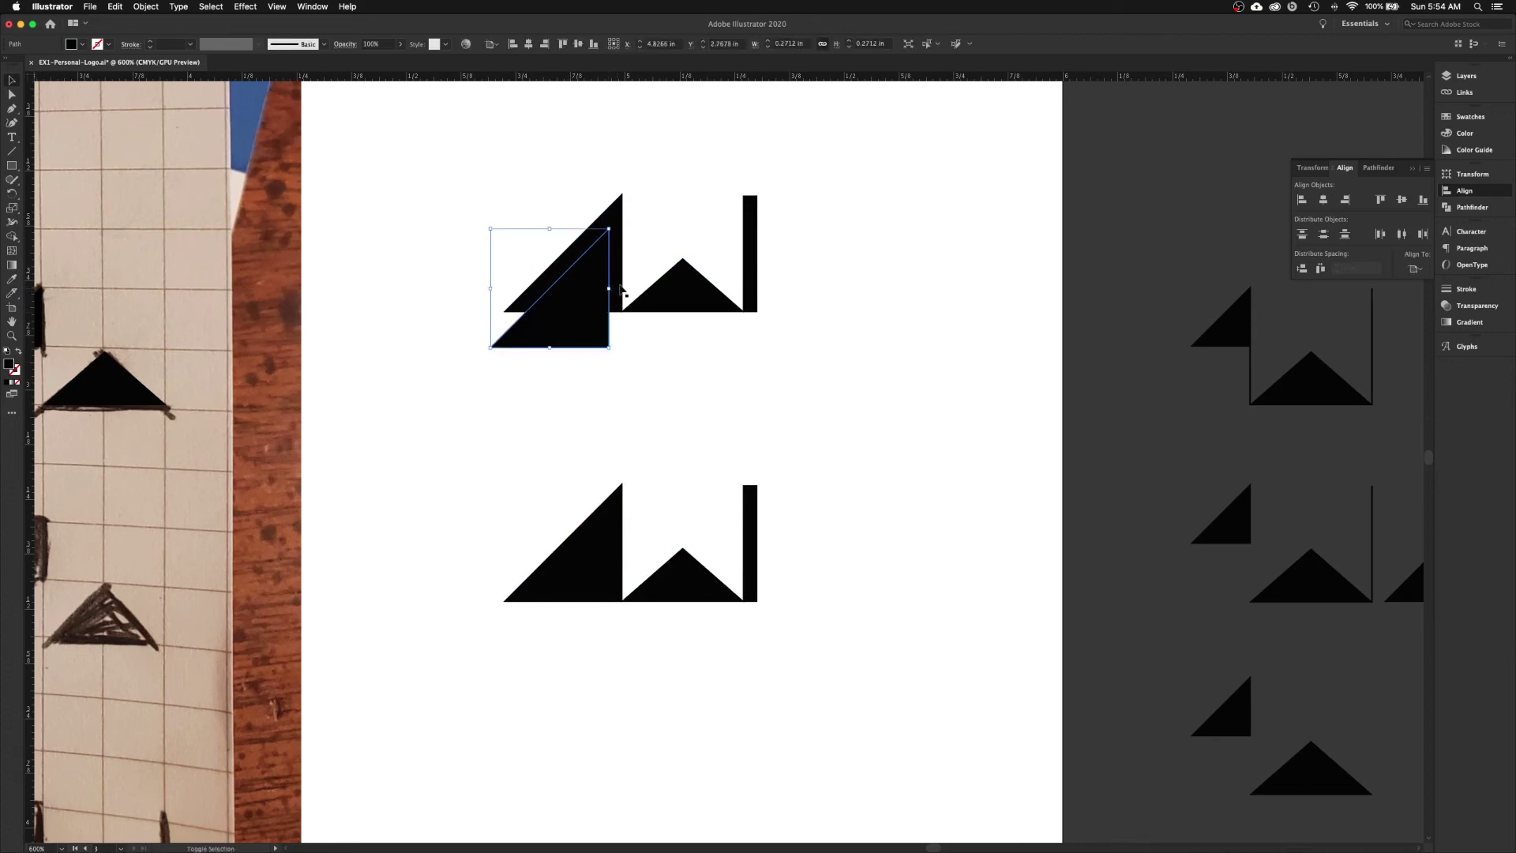
shift+click(617, 305)
click(644, 389)
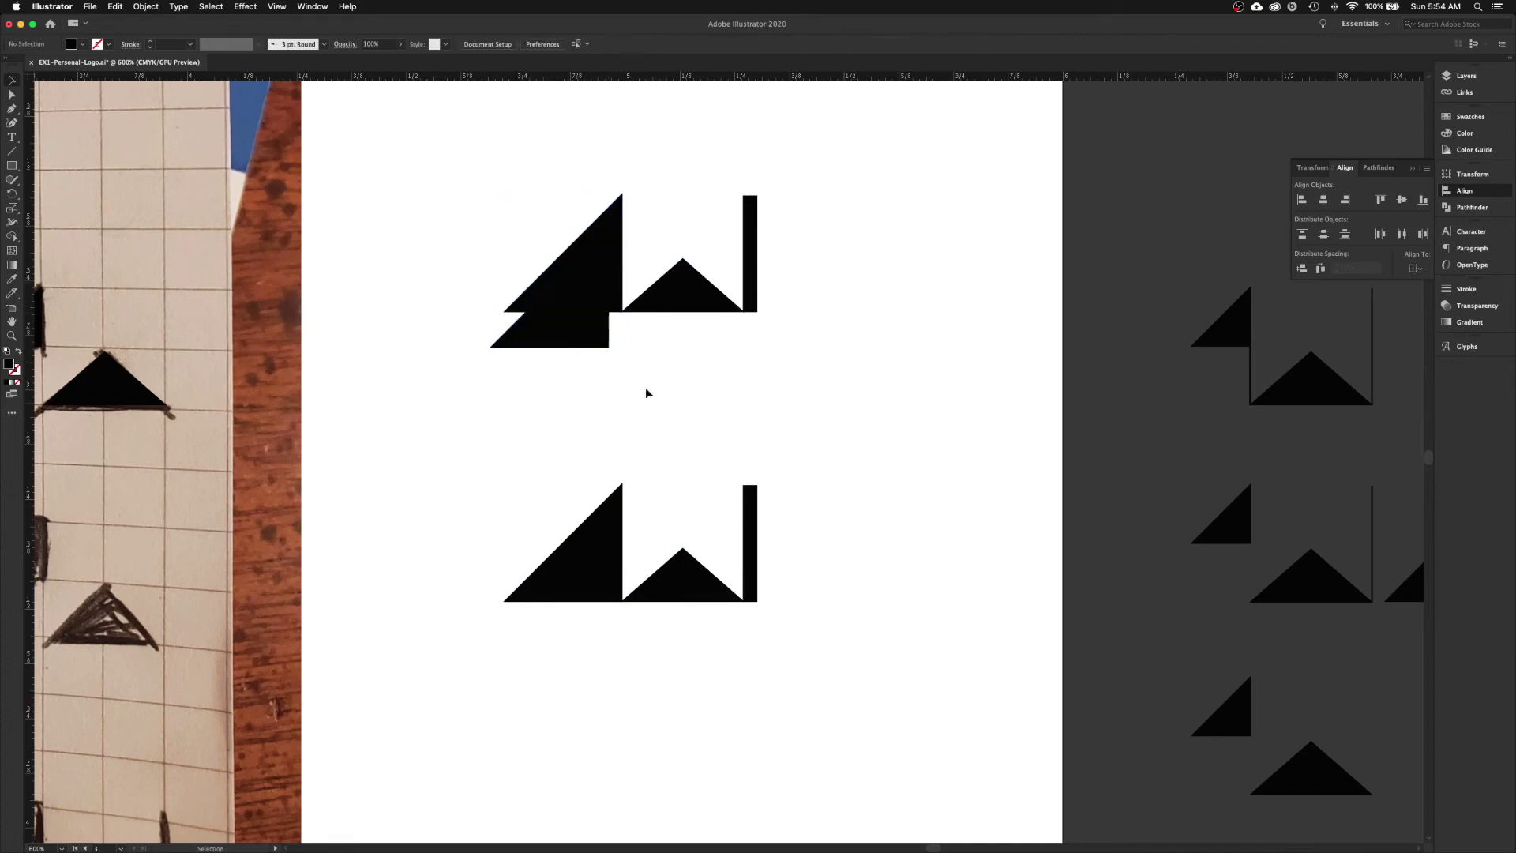
click(567, 341)
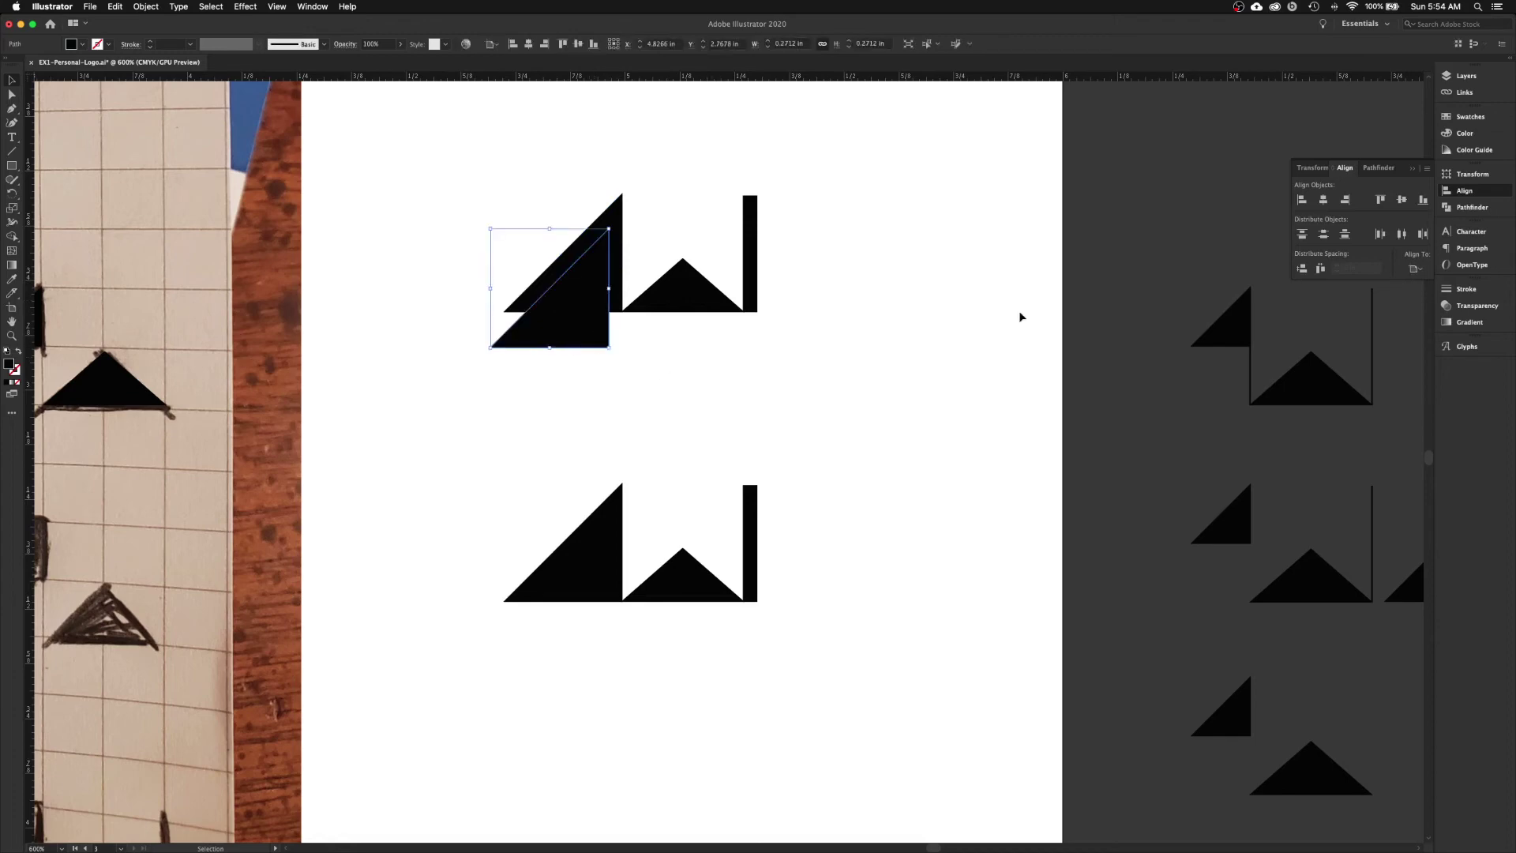
click(1469, 116)
click(1311, 148)
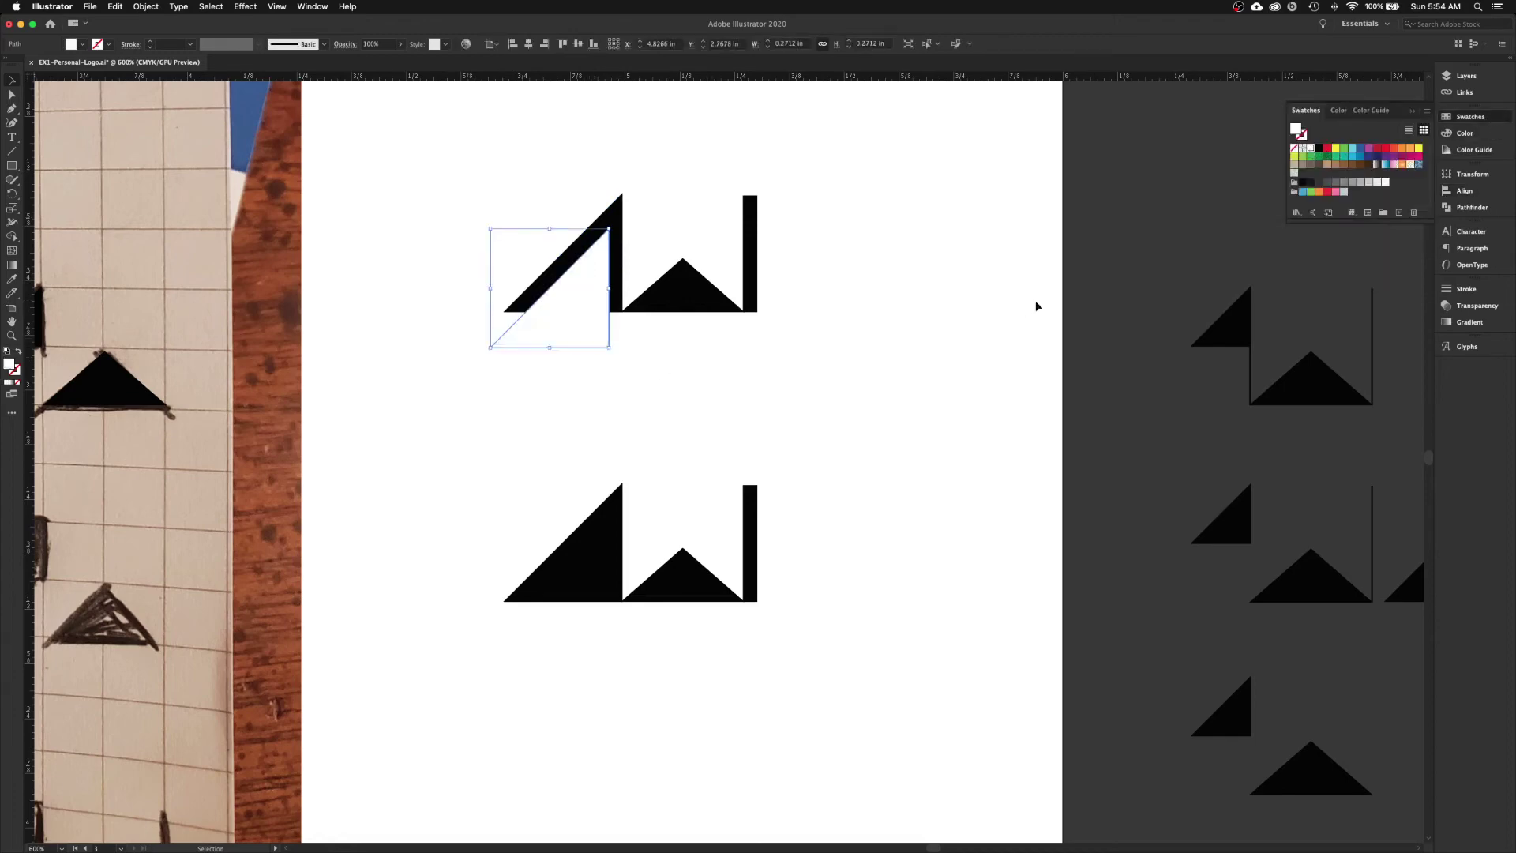
click(1002, 312)
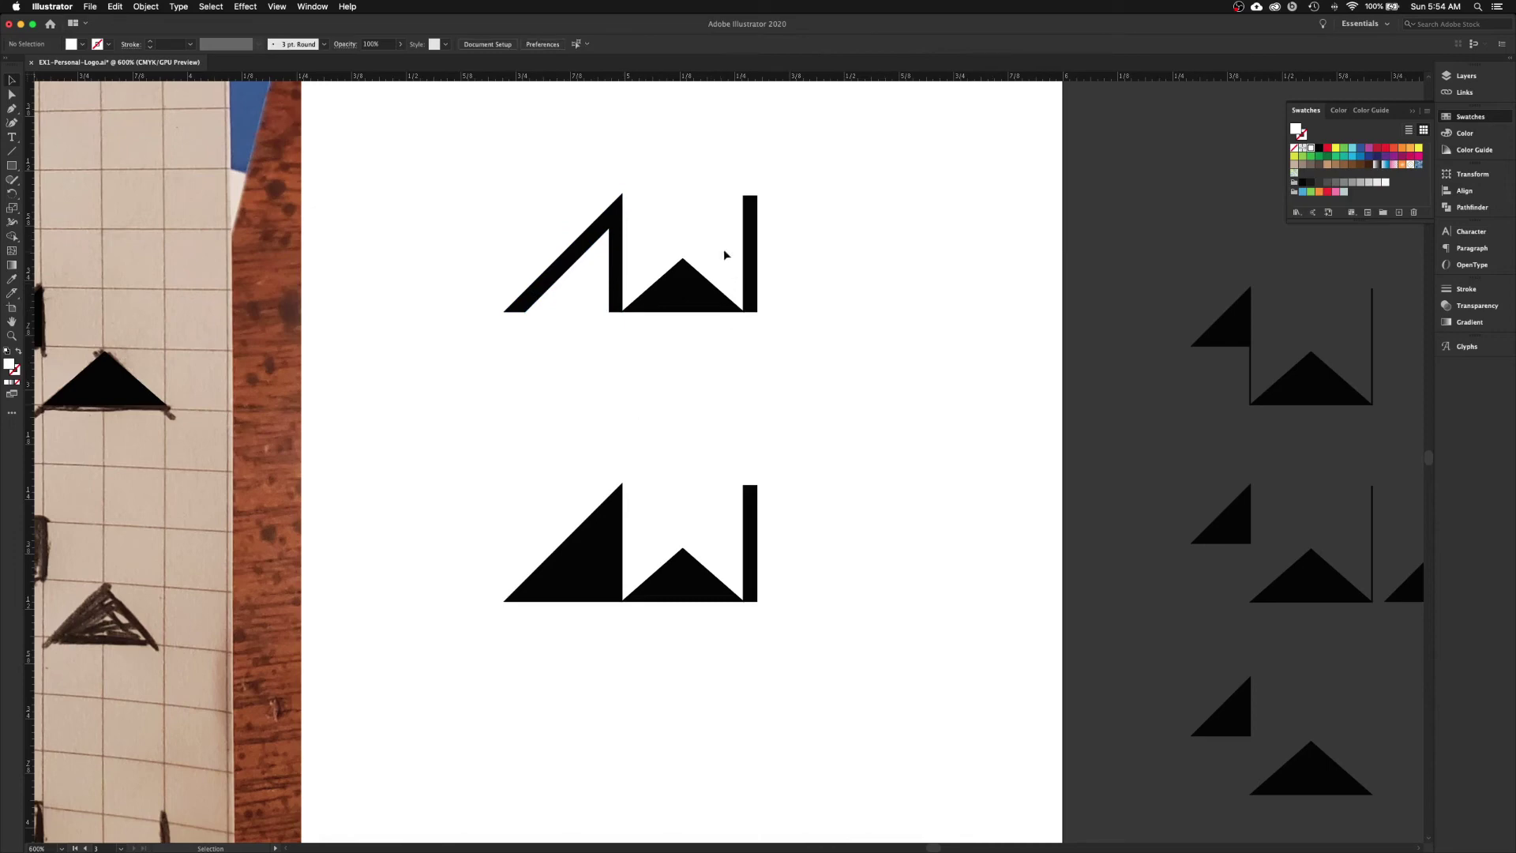
- Nudge the white cutout triangle slightly left to thicken the upright stem of the A
click(570, 323)
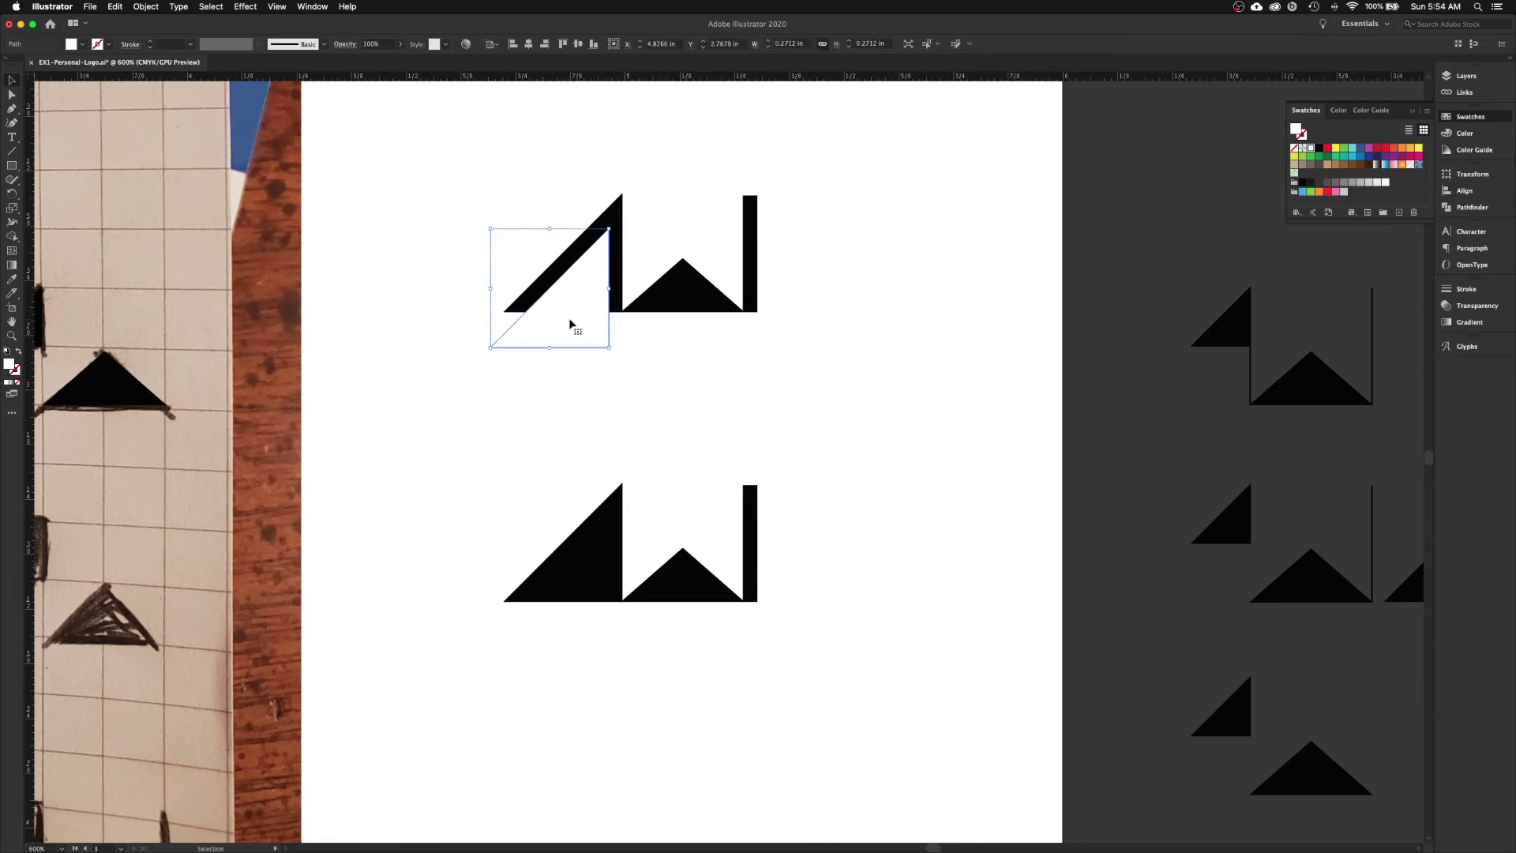
key(Left)
key(Left)
key(Left)
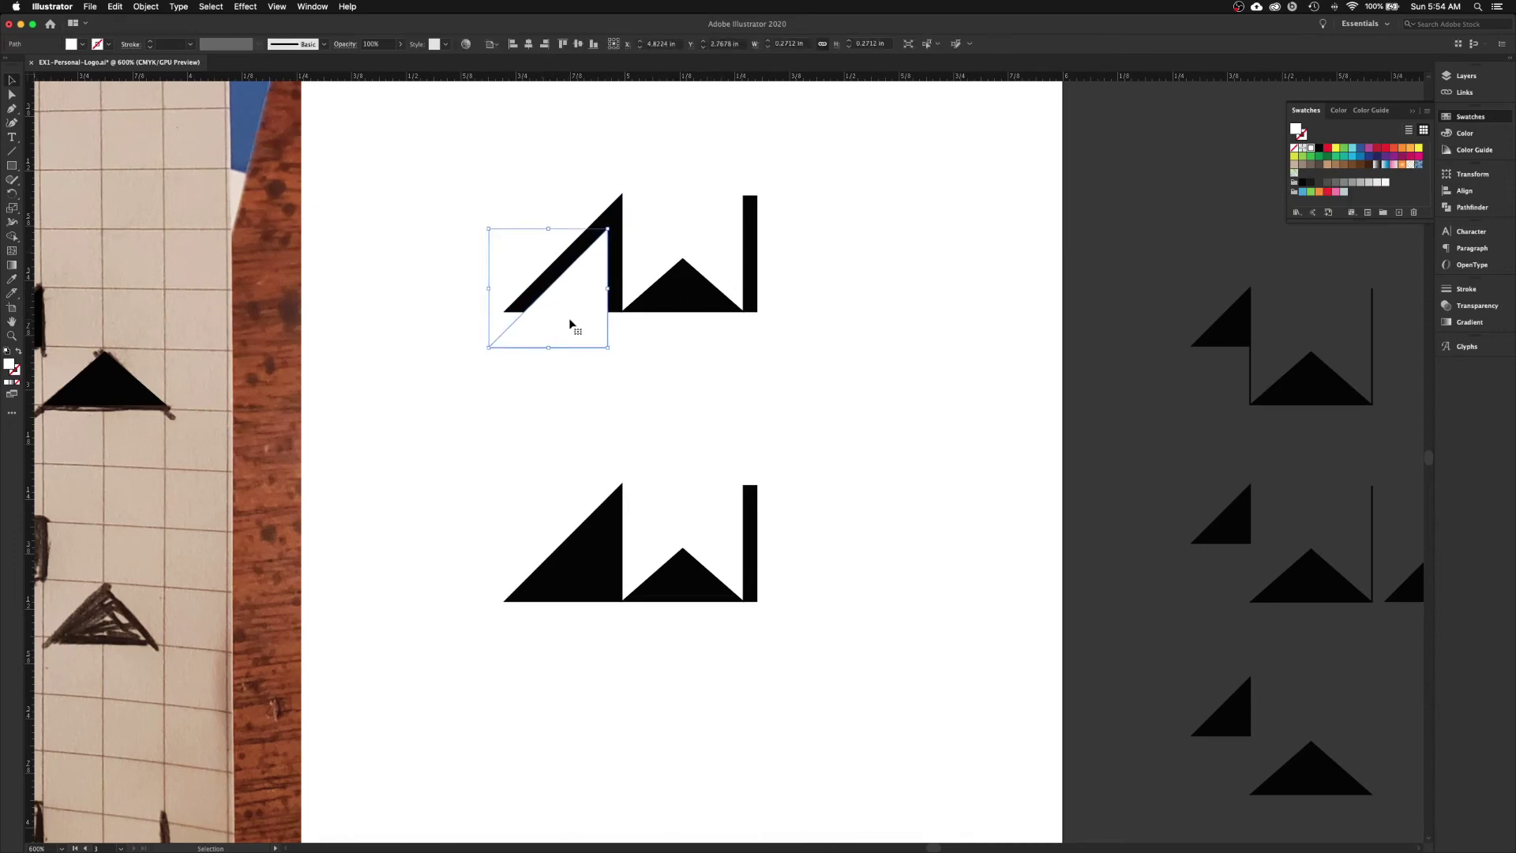
click(808, 434)
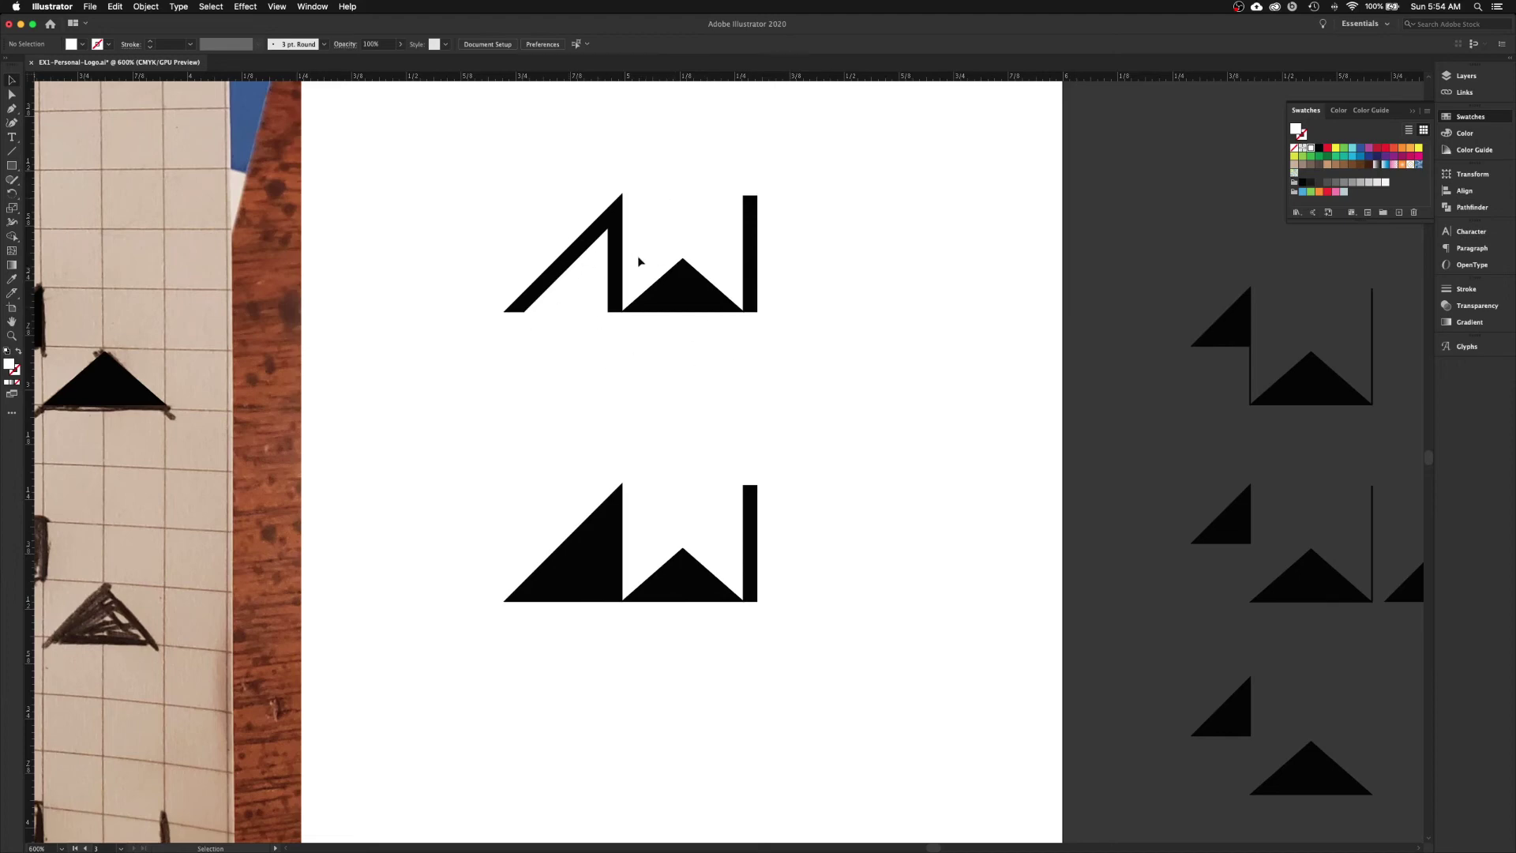
- Place a copy of a small black triangle from beside the artboard into the apex of the cut-out A to form its crossbar
click(608, 525)
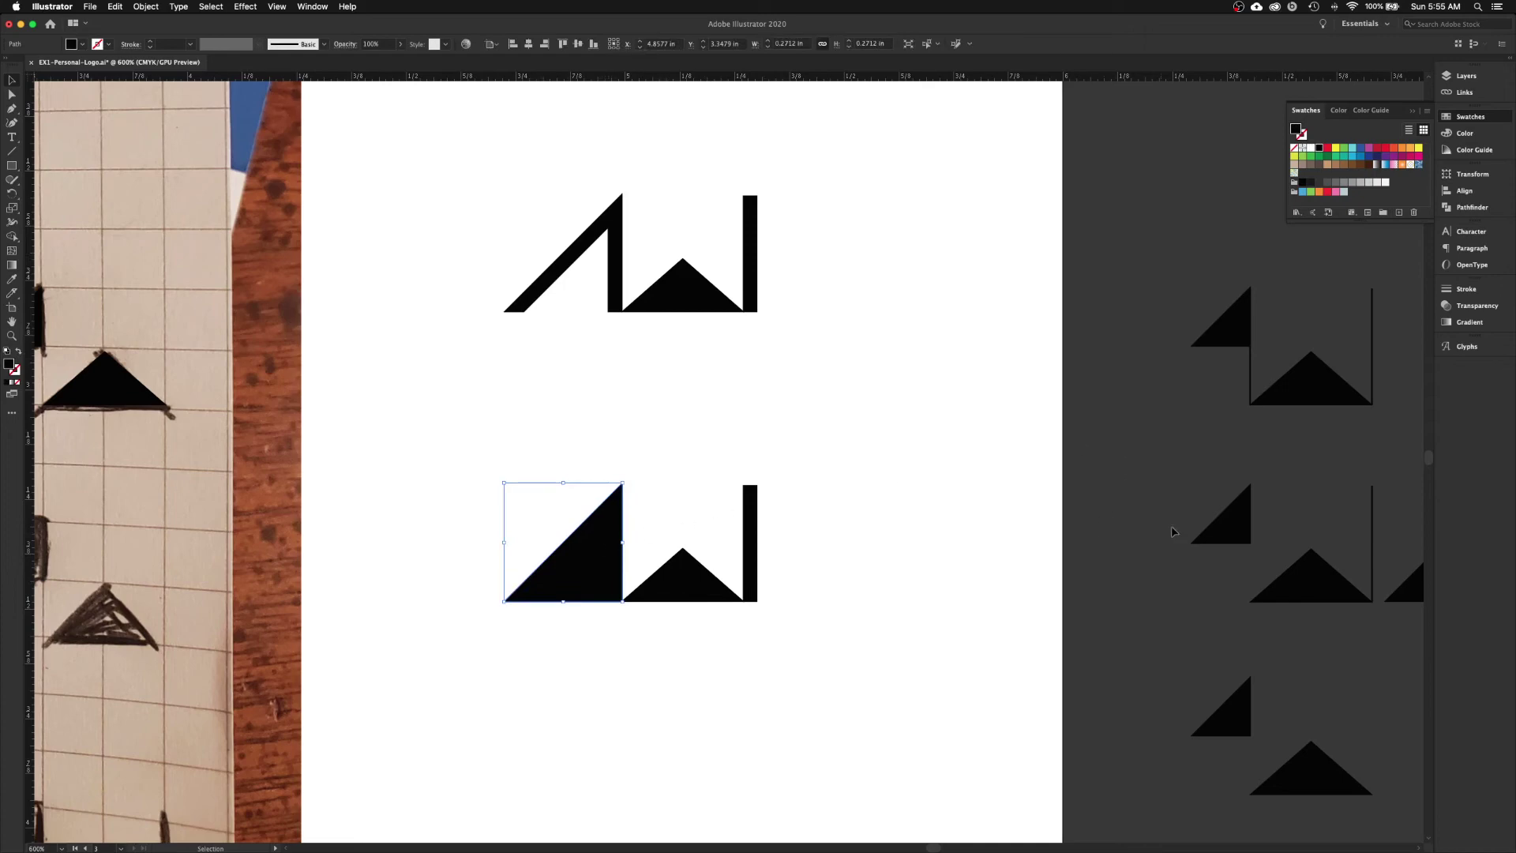
drag(1236, 514, 605, 230)
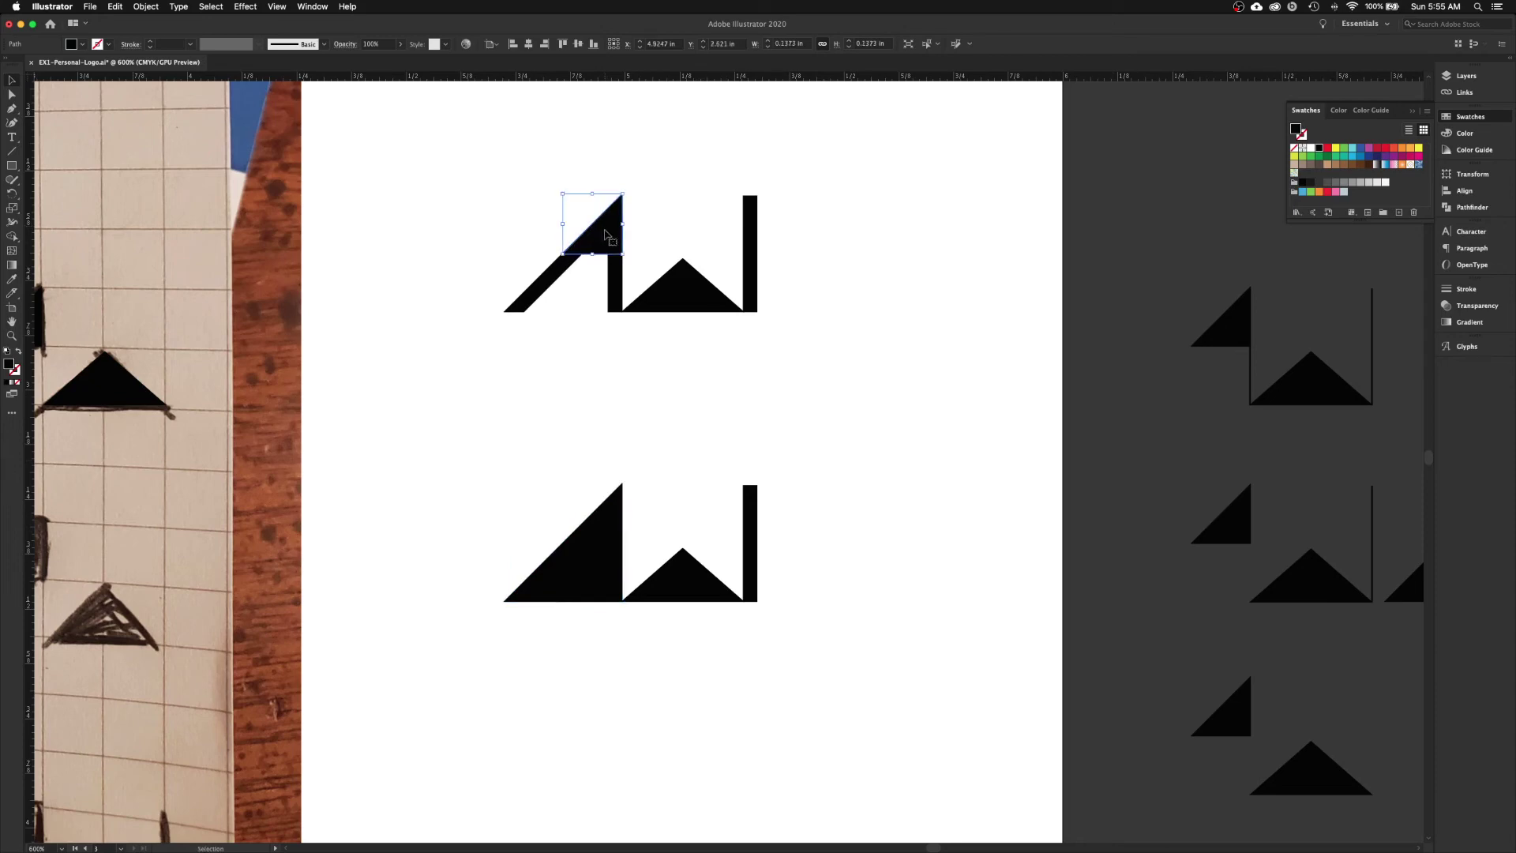
click(706, 431)
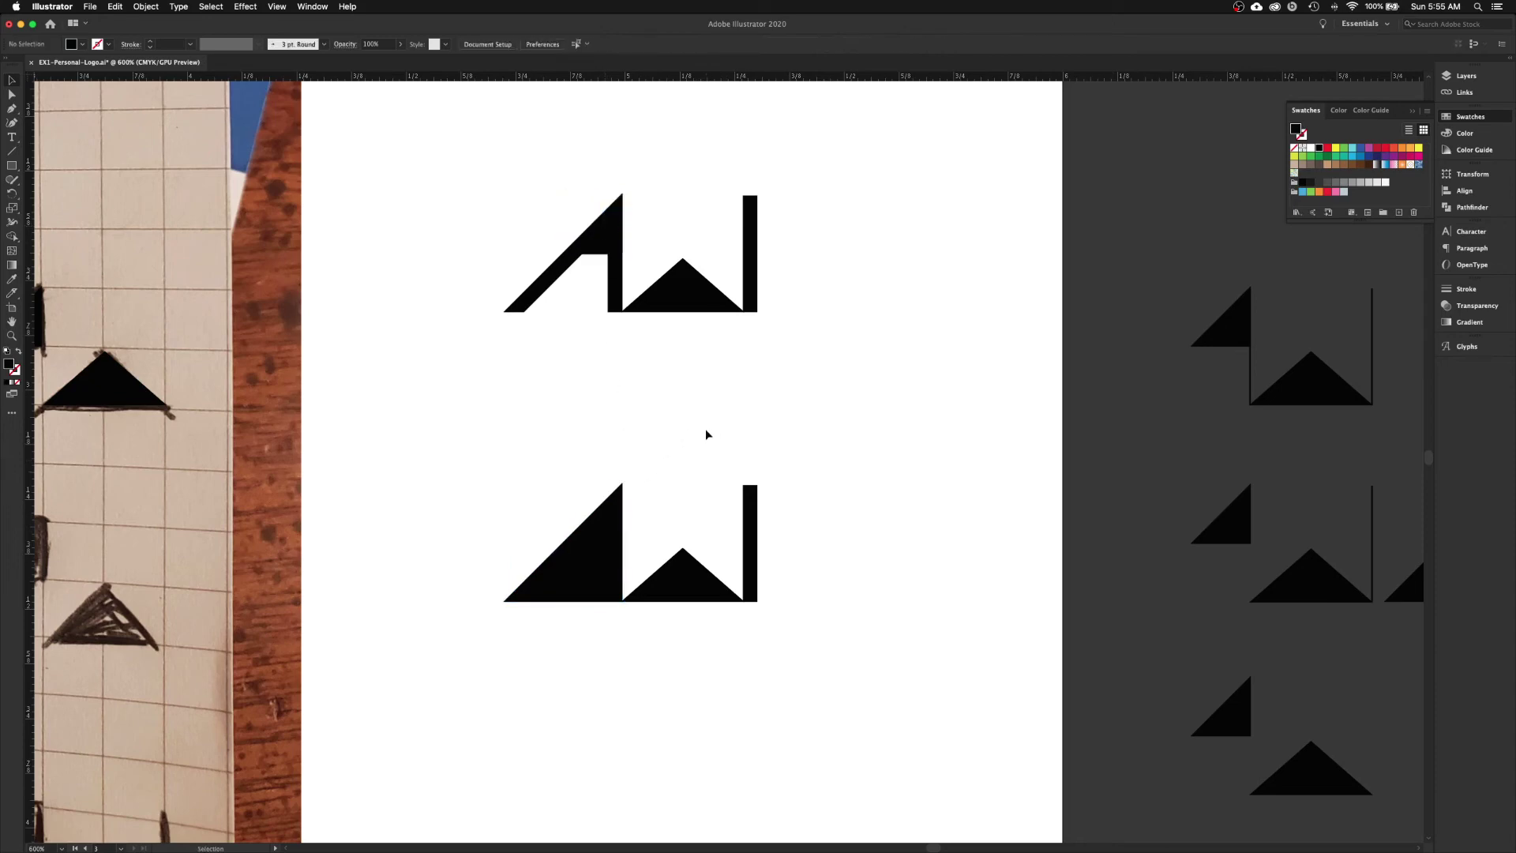
- Try lowering the crossbar triangle of the upper logo diagonally down and to the left
click(600, 235)
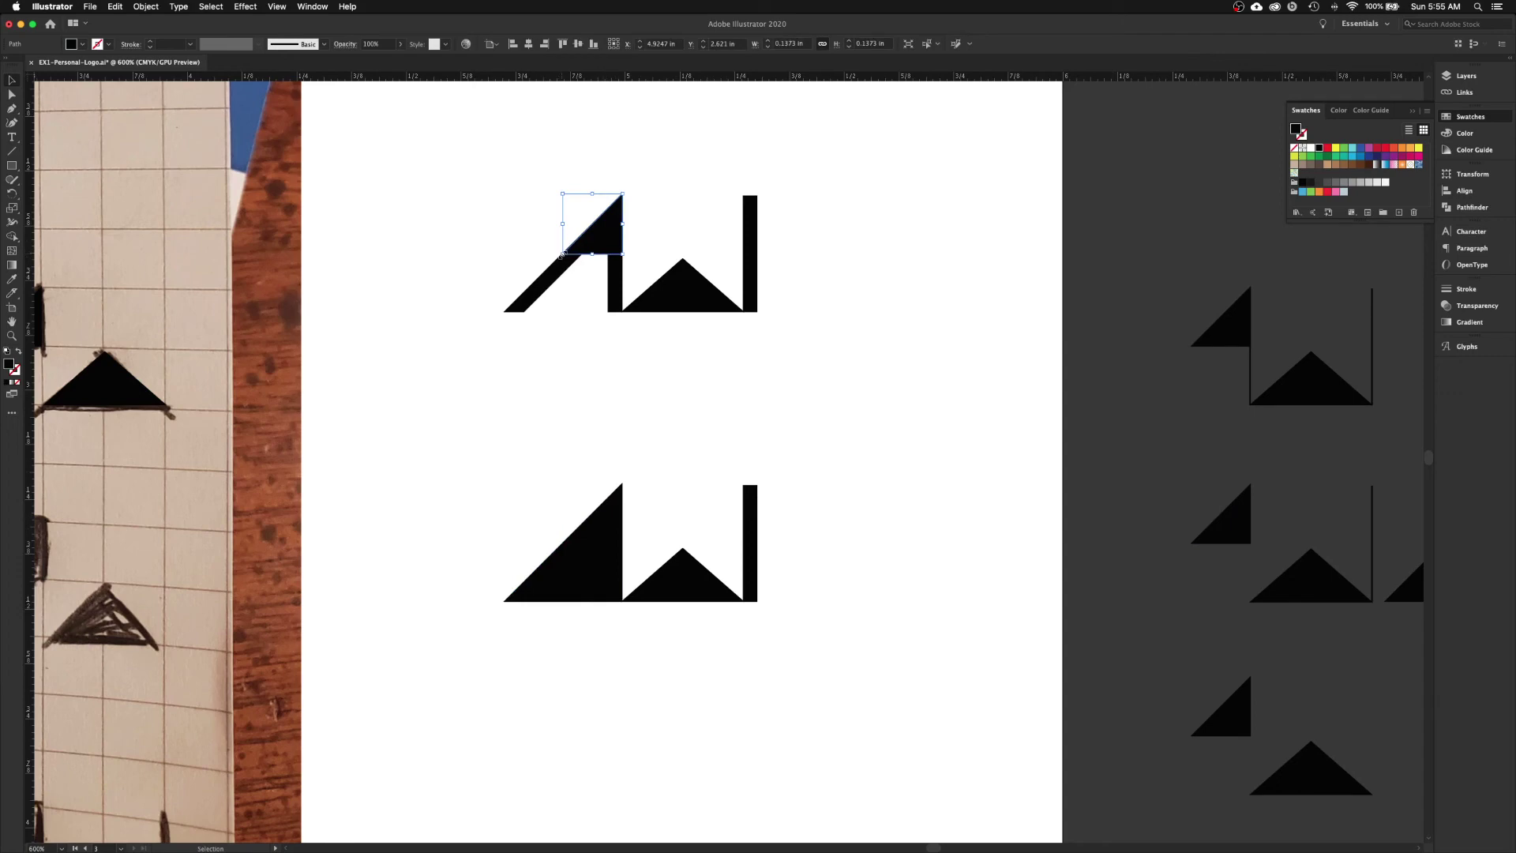
click(582, 368)
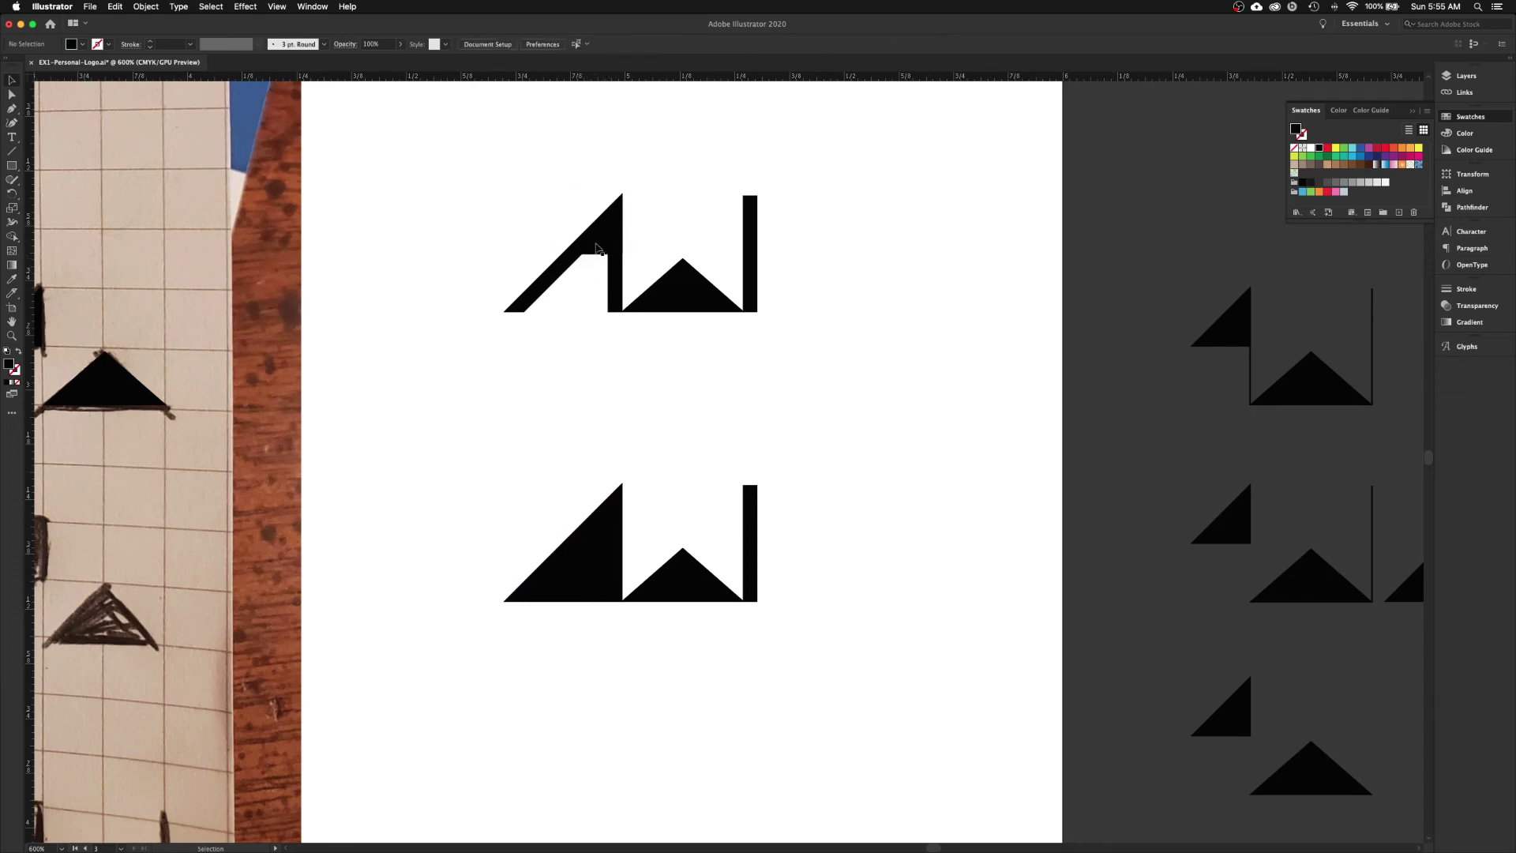
drag(598, 249, 584, 272)
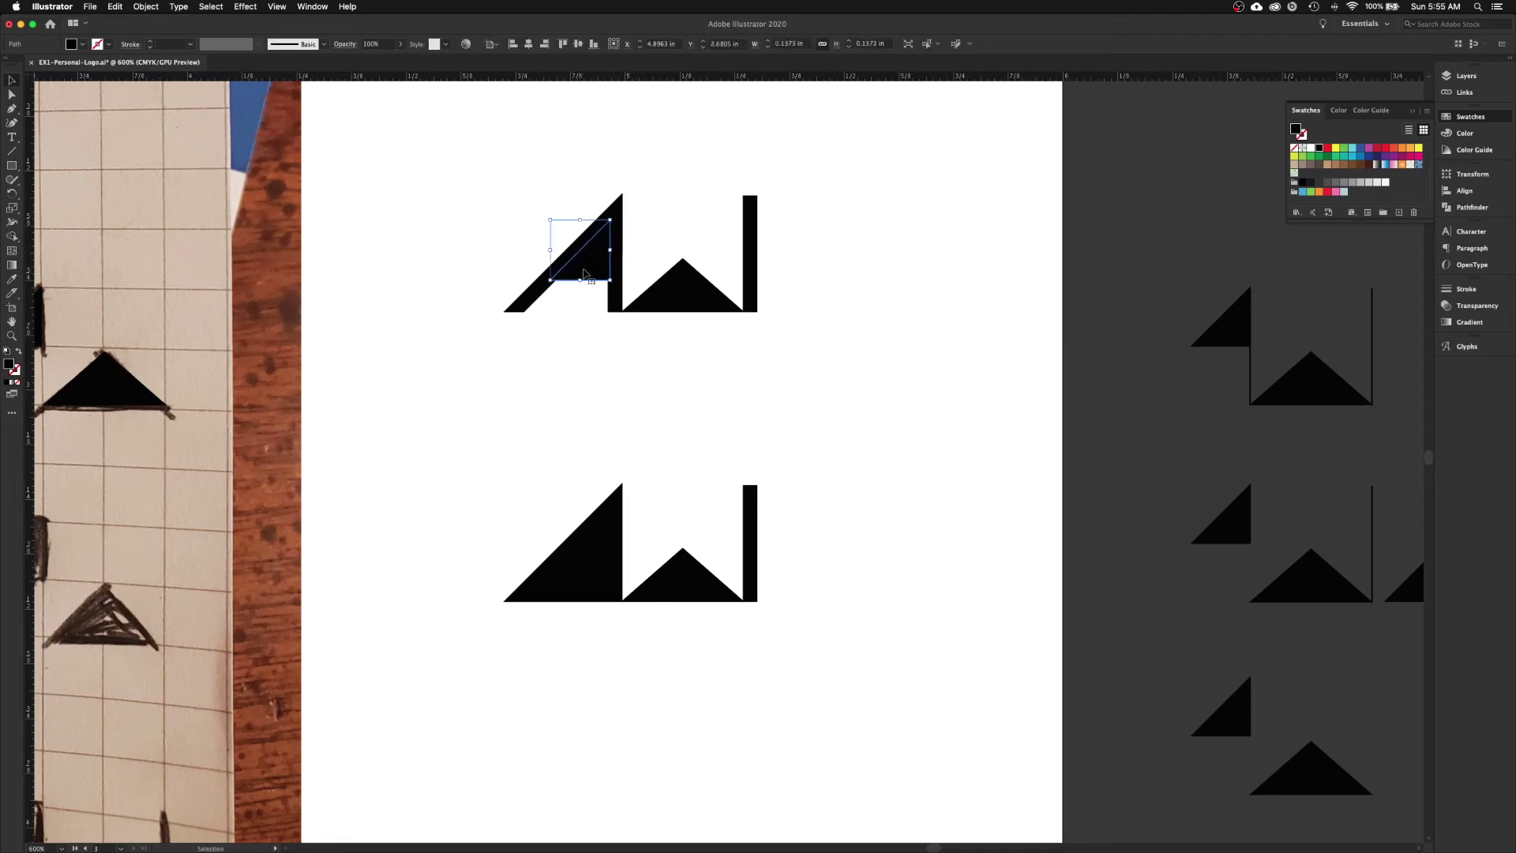
click(386, 262)
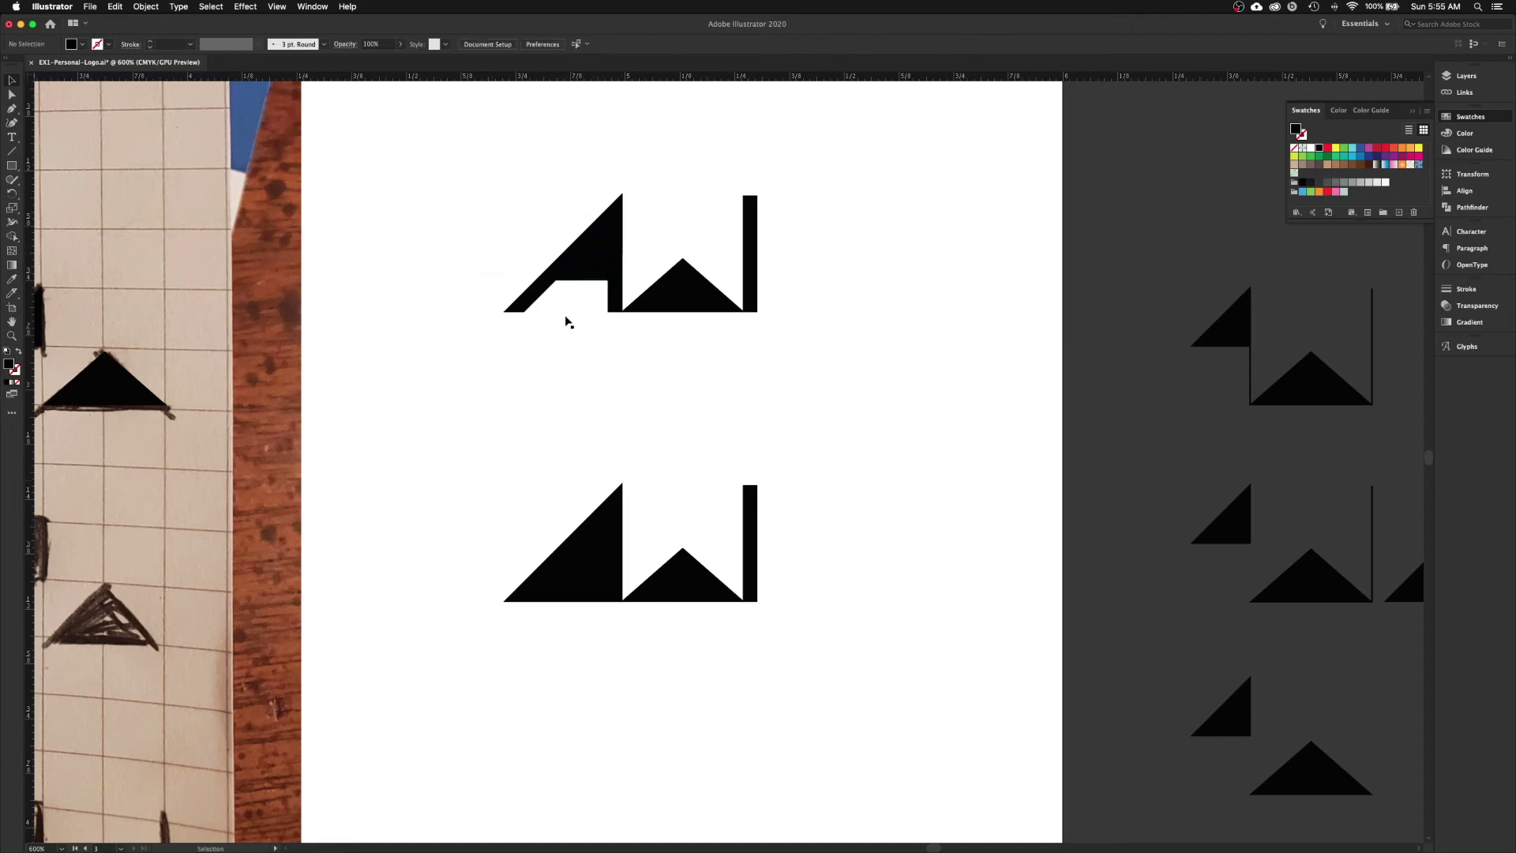
- Return the crossbar triangle to the A's apex and line up its base with the peak of the wide triangle
mouse_move(585, 271)
mouse_down()
mouse_move(680, 245)
mouse_move(605, 249)
mouse_up()
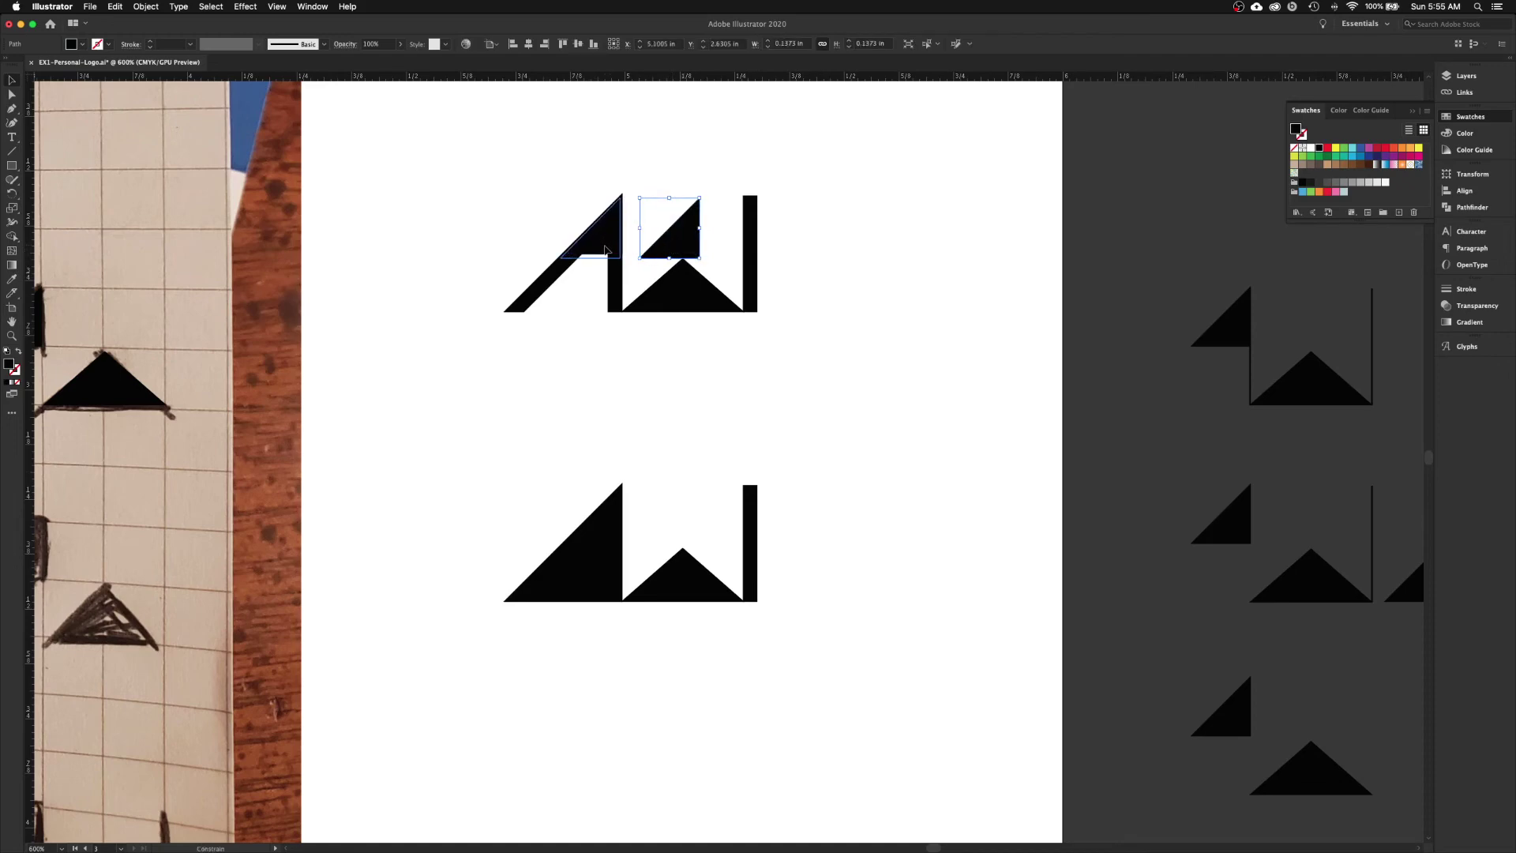
drag(605, 249, 605, 250)
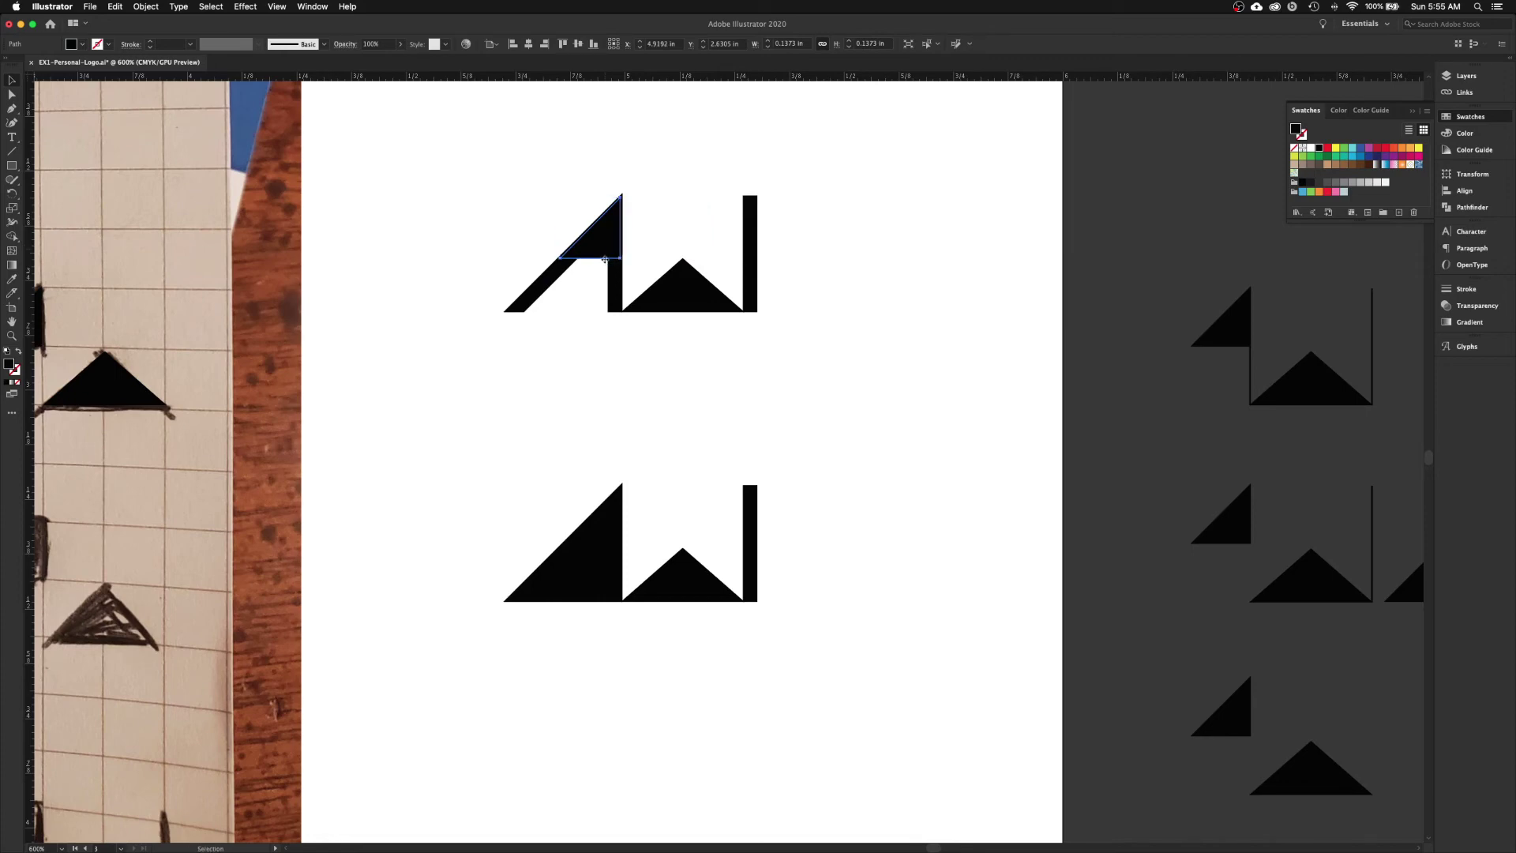
click(607, 266)
click(601, 248)
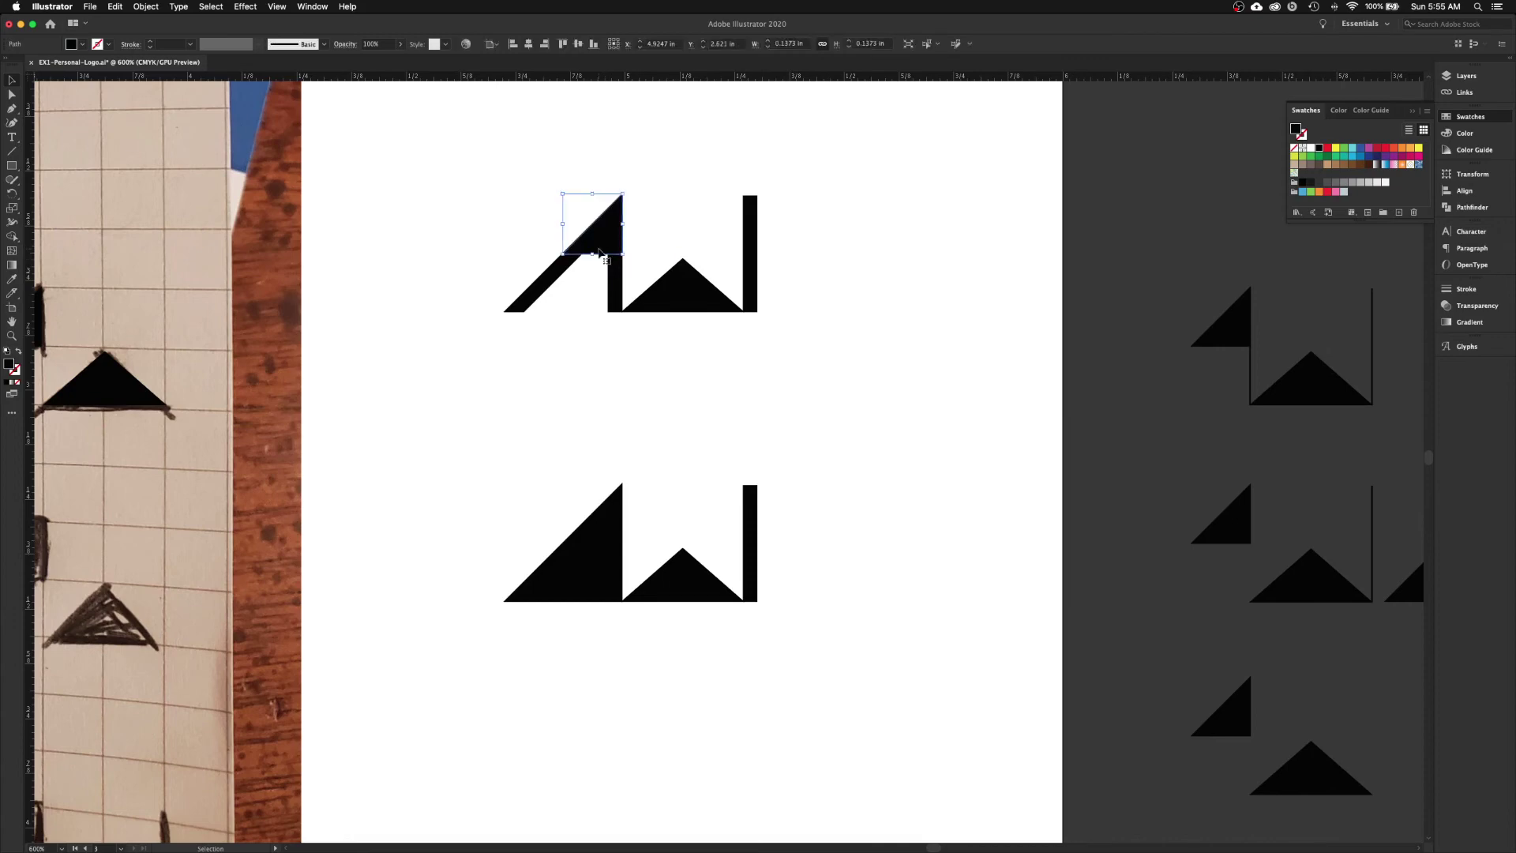
key(Delete)
key(super+z)
key(super+z)
click(562, 414)
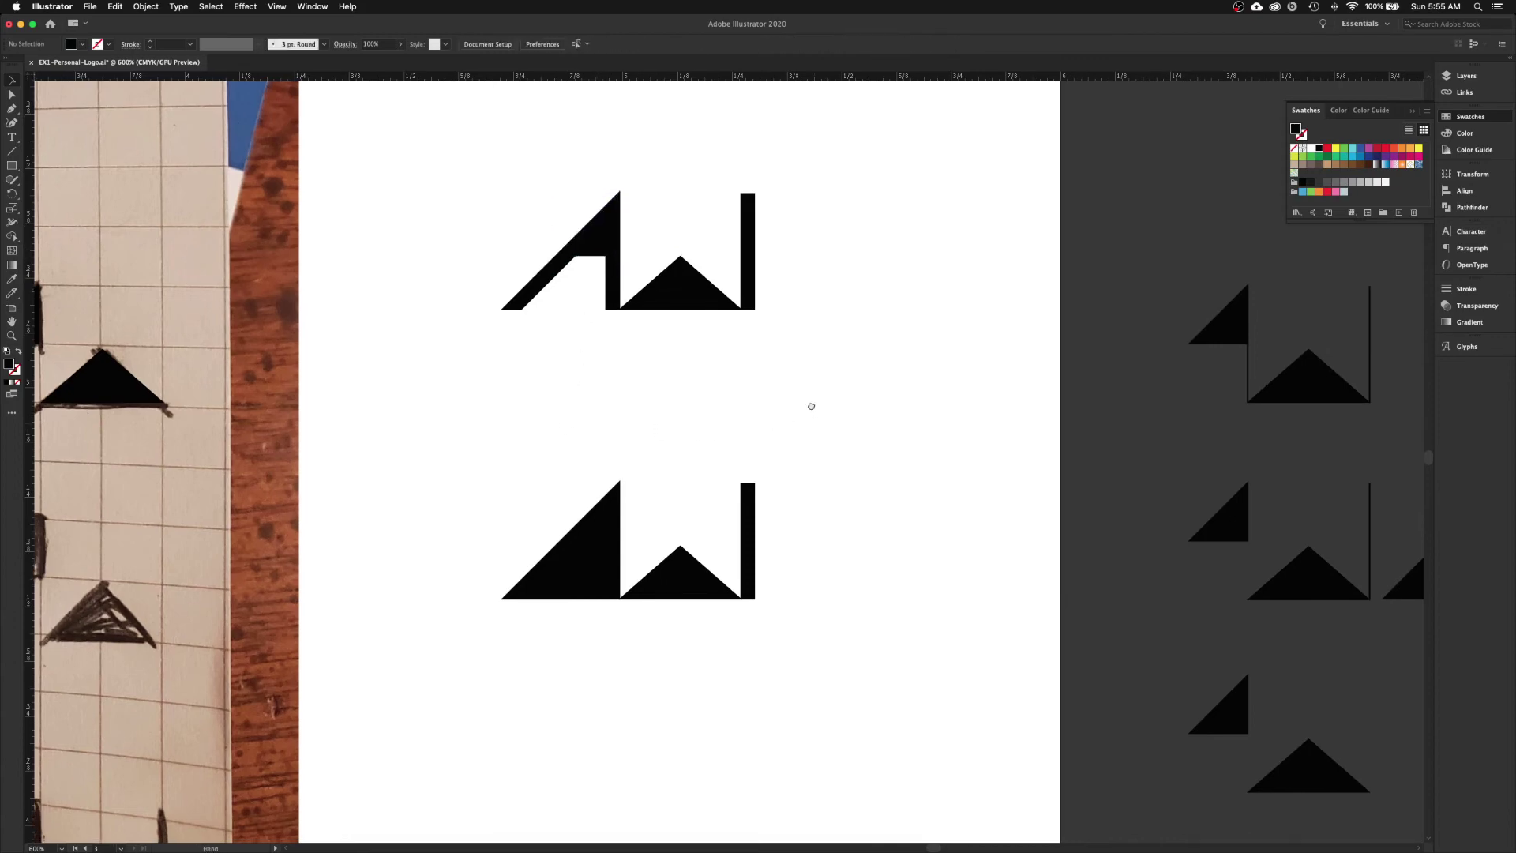
- Move the whole cut-out A logo off the artboard, above the other versions on the canvas
drag(809, 406, 784, 375)
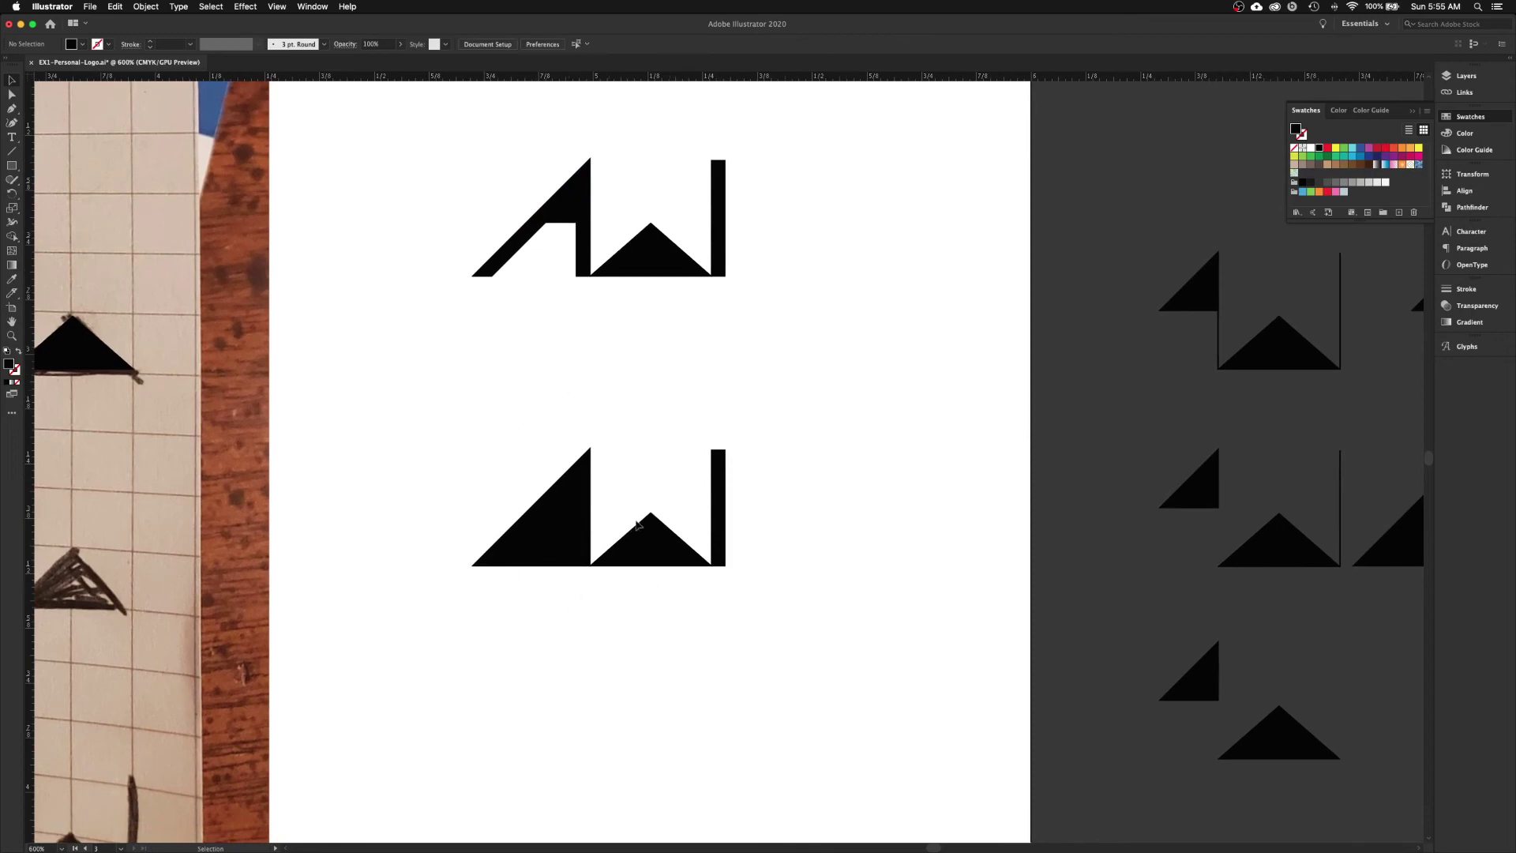
drag(765, 338, 424, 108)
drag(620, 271, 1224, 185)
click(755, 347)
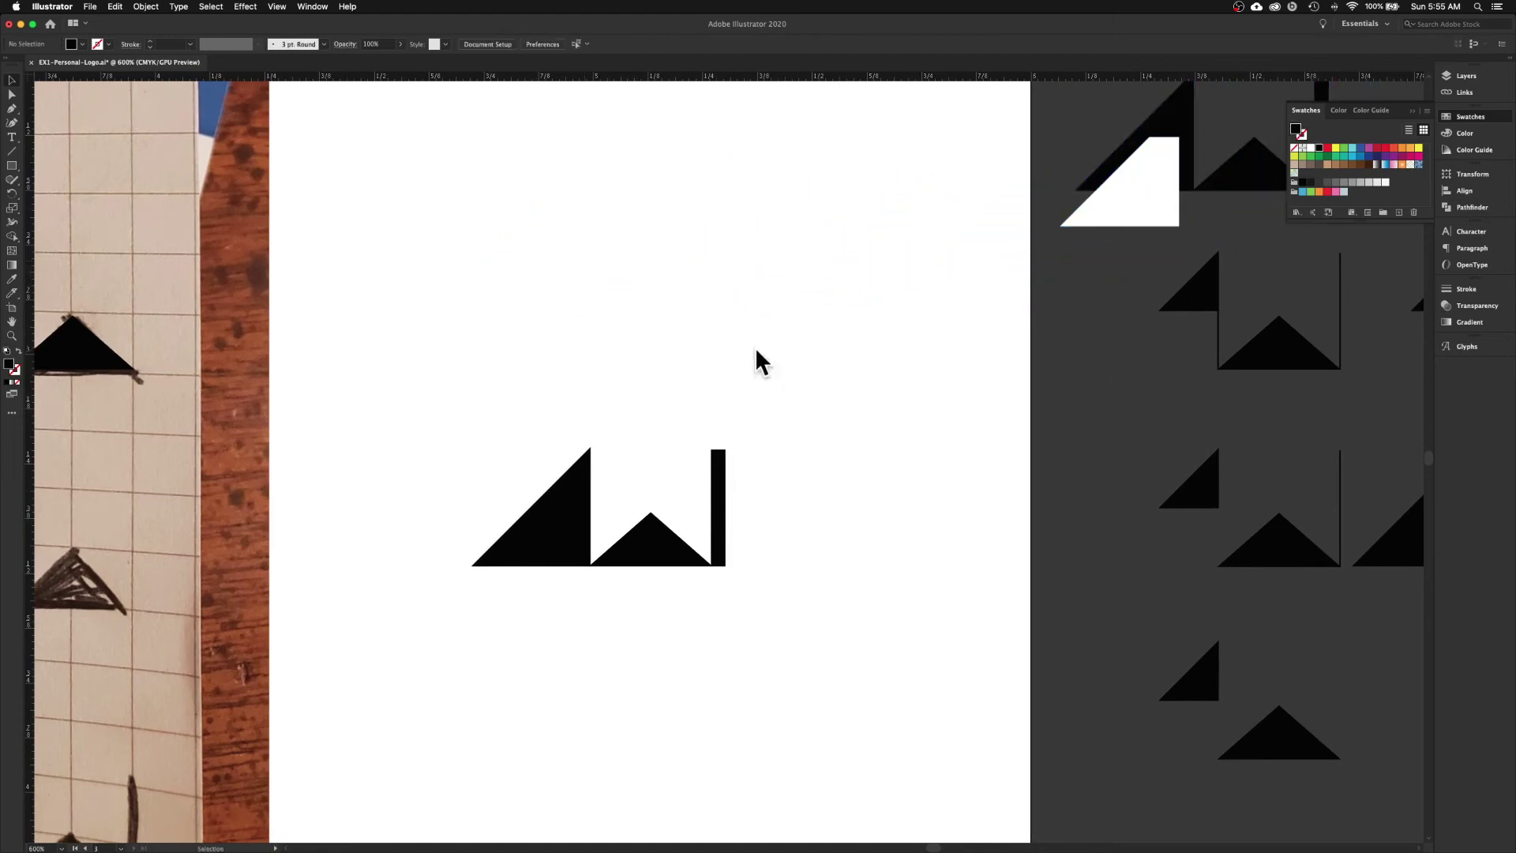
- Draw a magenta vertical bar about 0.04 in wide and 0.47 in tall just left of the slab-footed Aw in the second sketch row
drag(735, 409, 720, 442)
scroll(893, 387, left, 20)
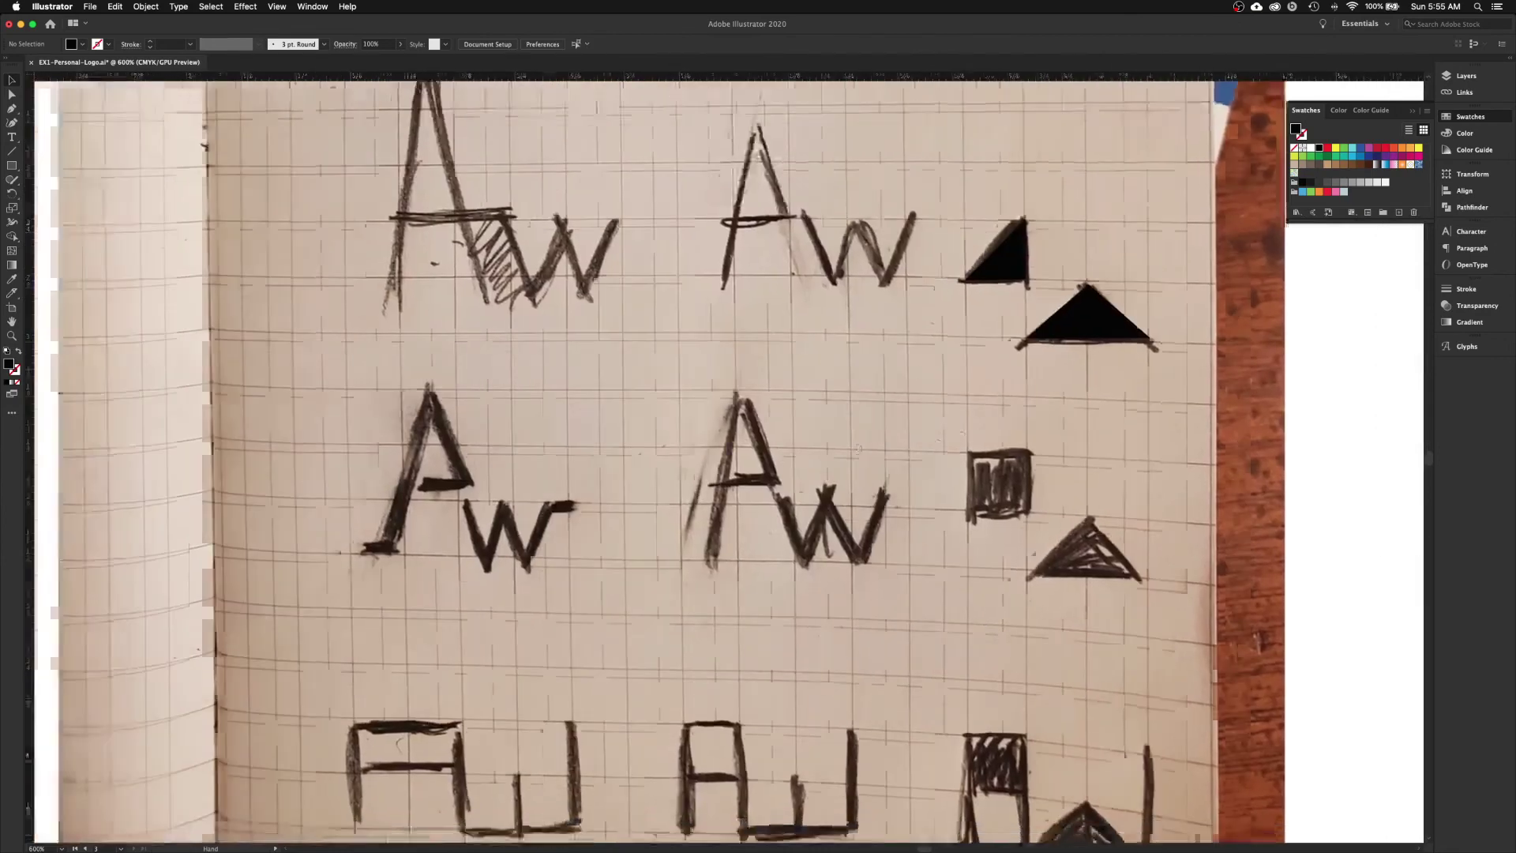
drag(858, 448, 814, 432)
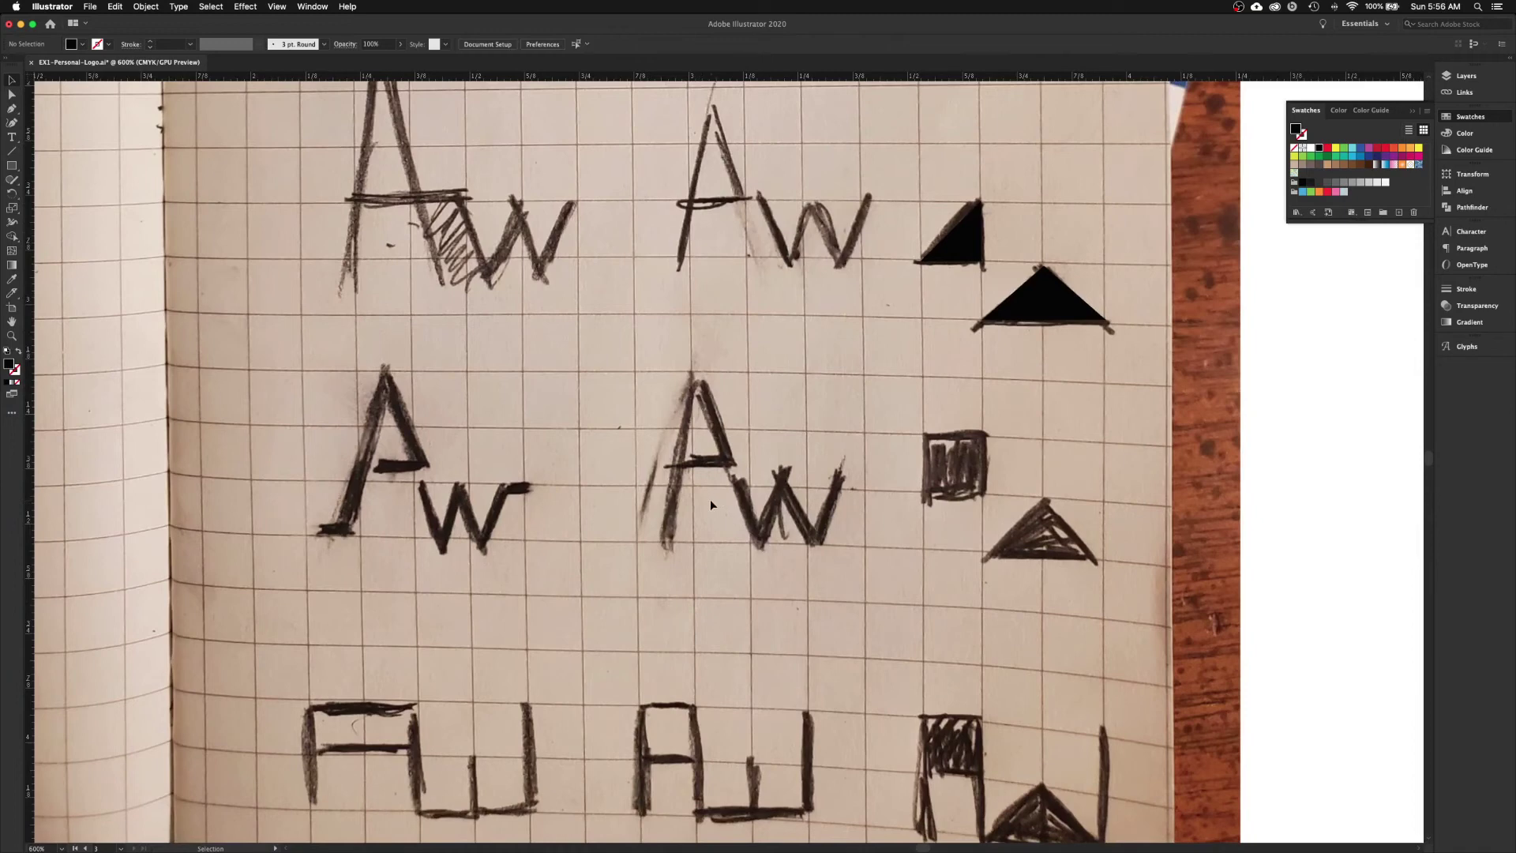
click(16, 167)
click(1419, 156)
drag(258, 360, 277, 563)
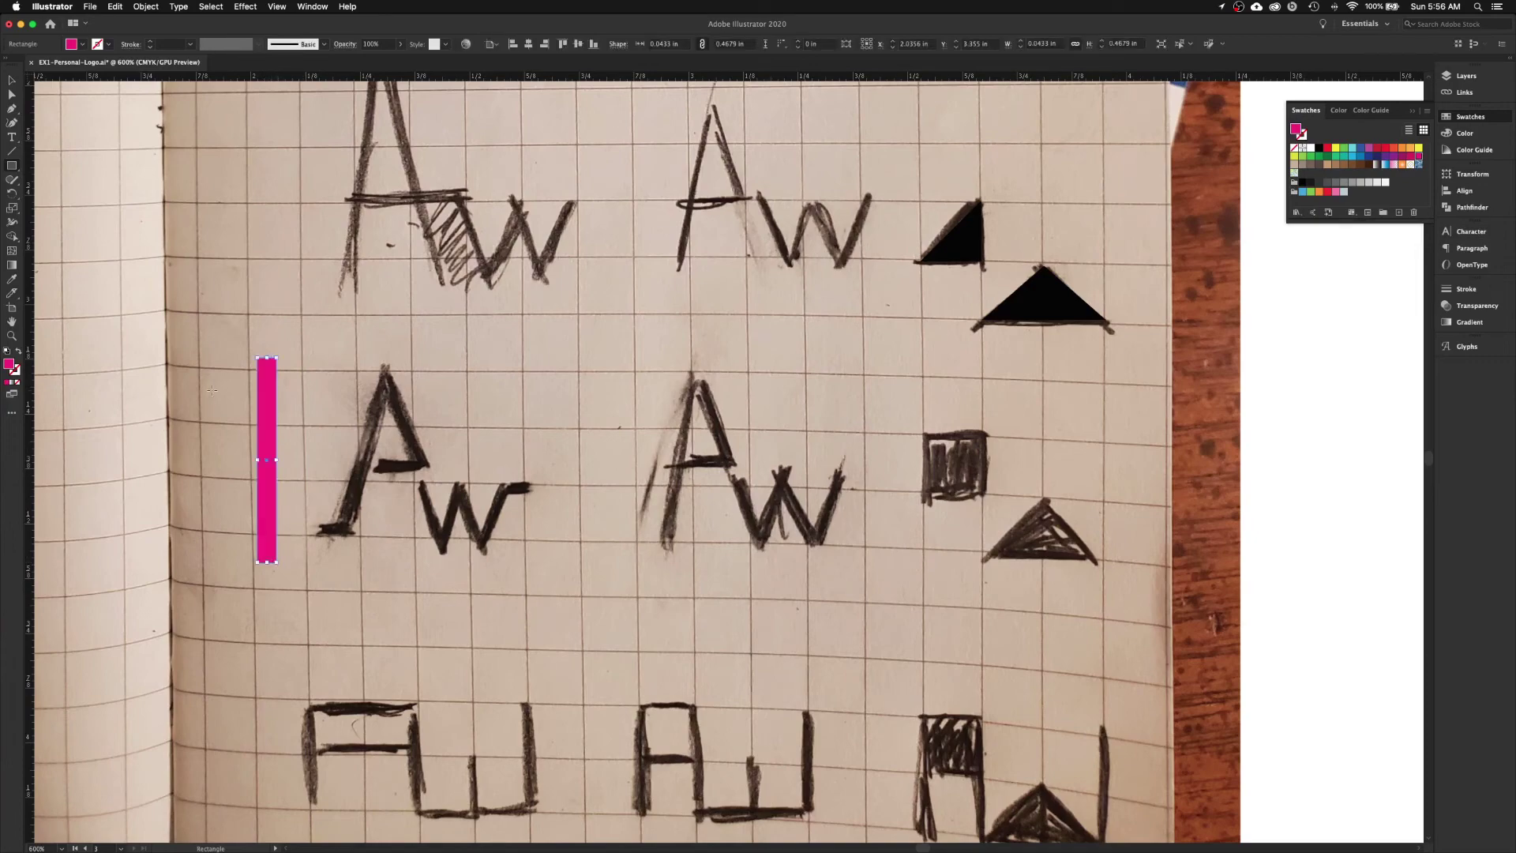
key(super+equal)
key(super+equal)
key(super+equal)
key(space)
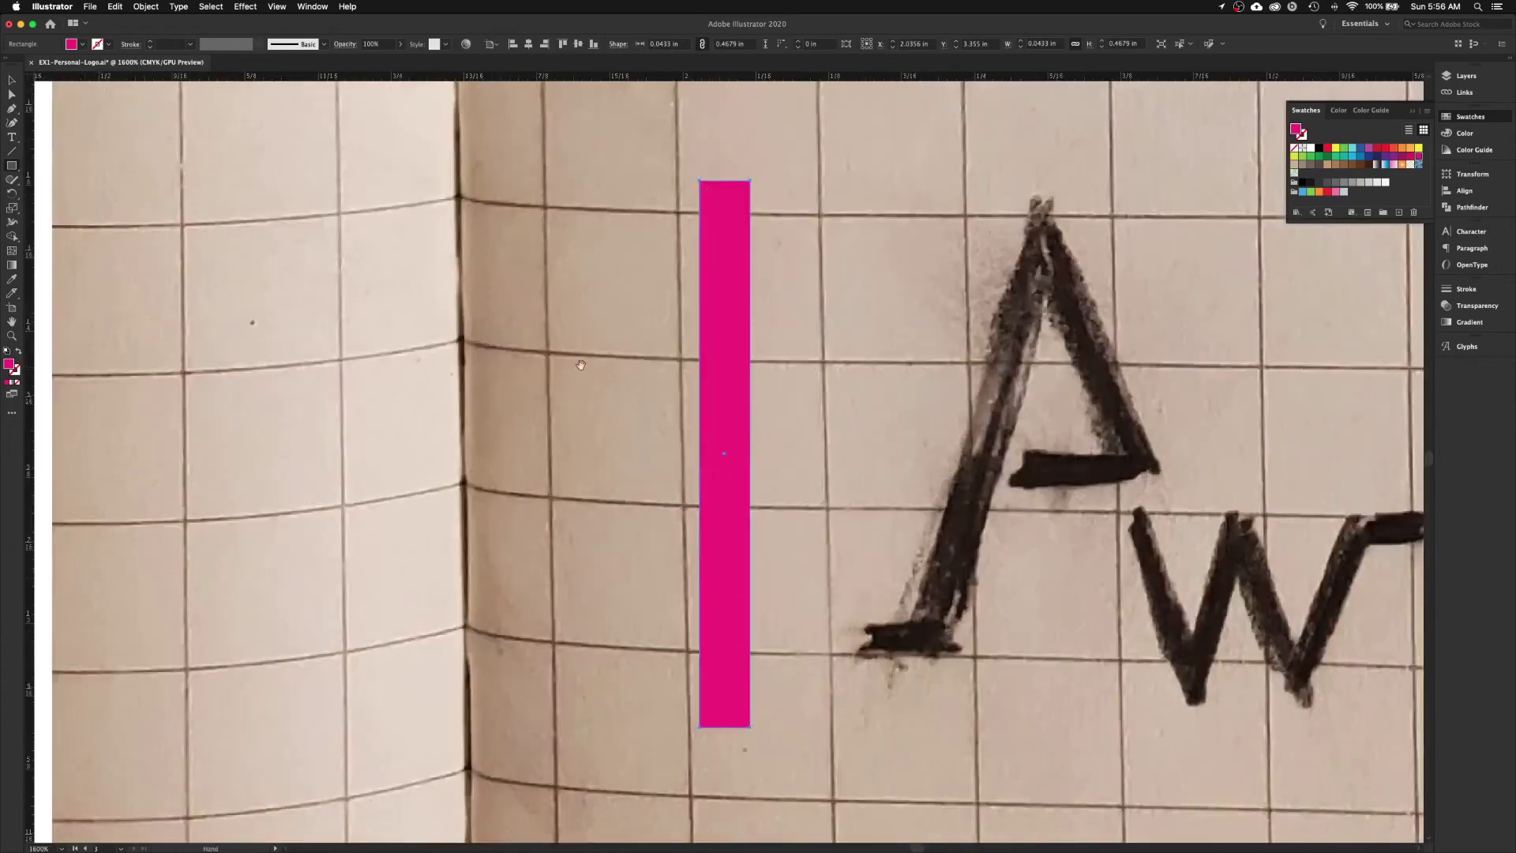
drag(578, 369, 335, 374)
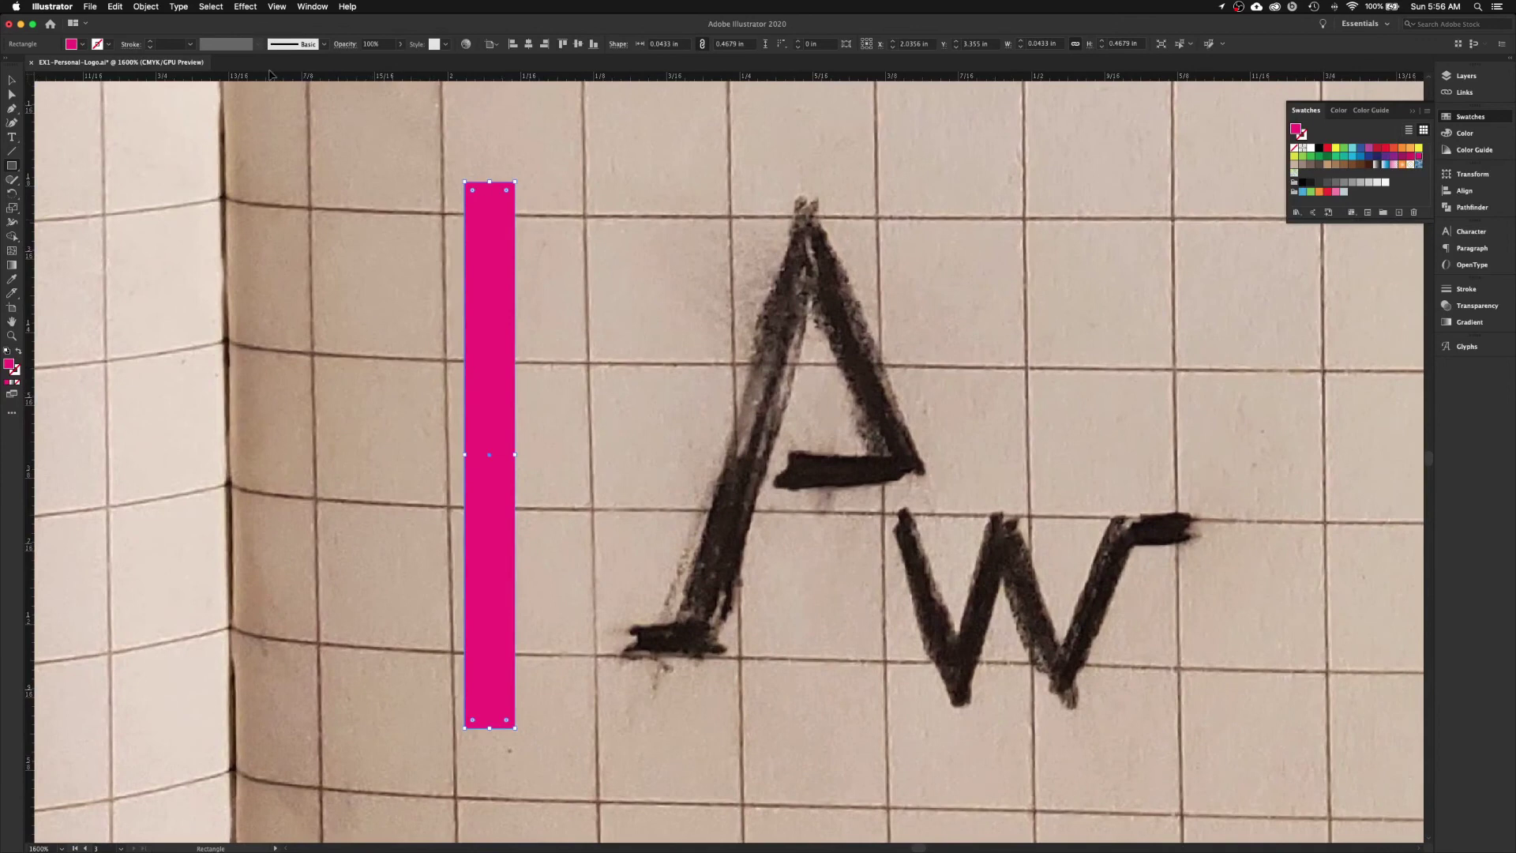
click(12, 80)
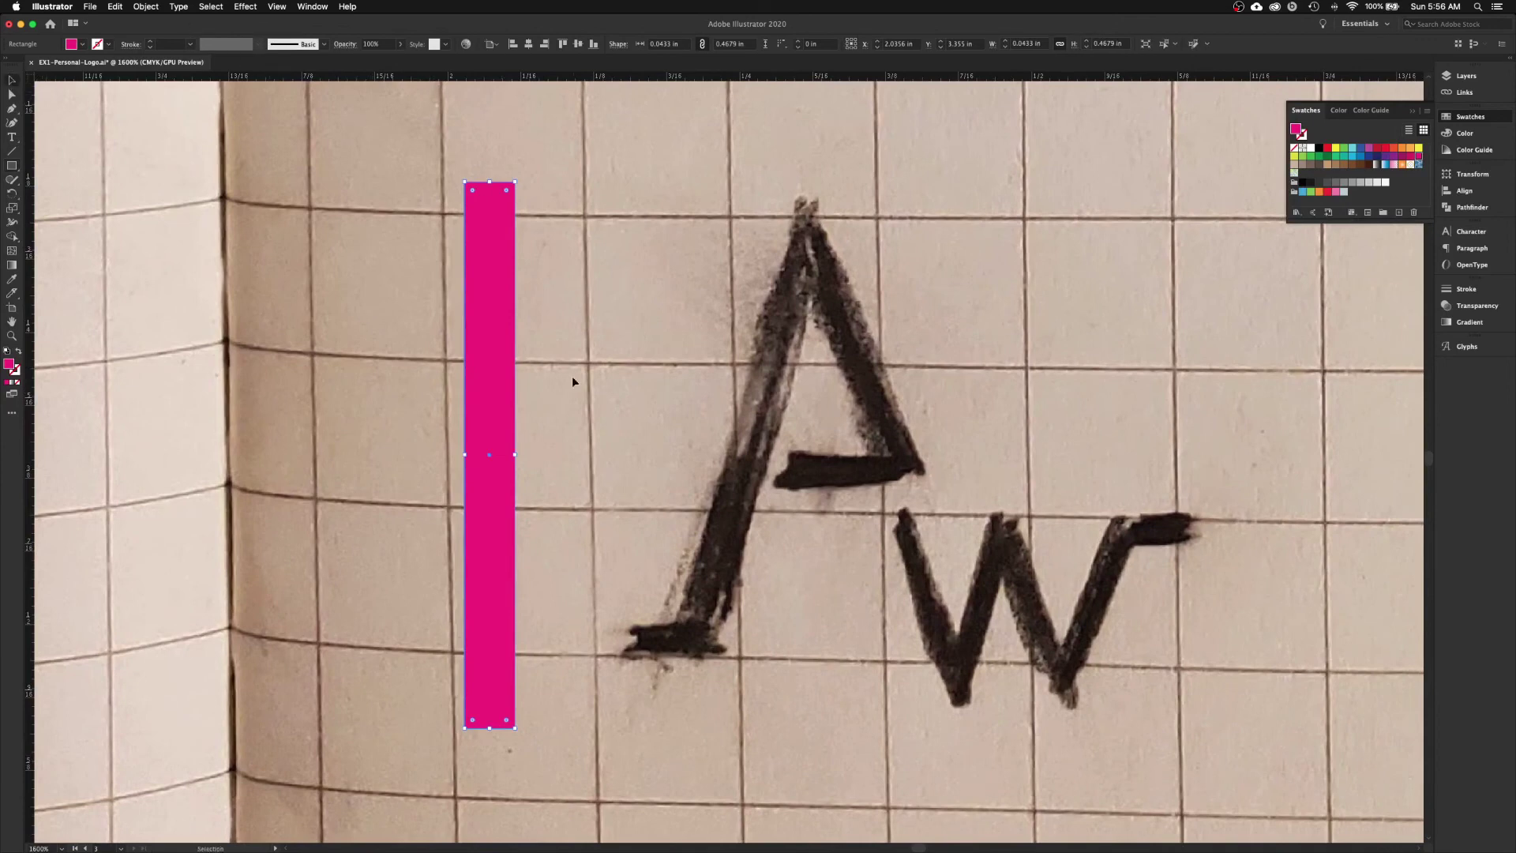
- Narrow the magenta bar to about 0.039 in wide and tilt it over the left stroke of the sketched A
drag(502, 463, 728, 446)
click(608, 454)
click(556, 476)
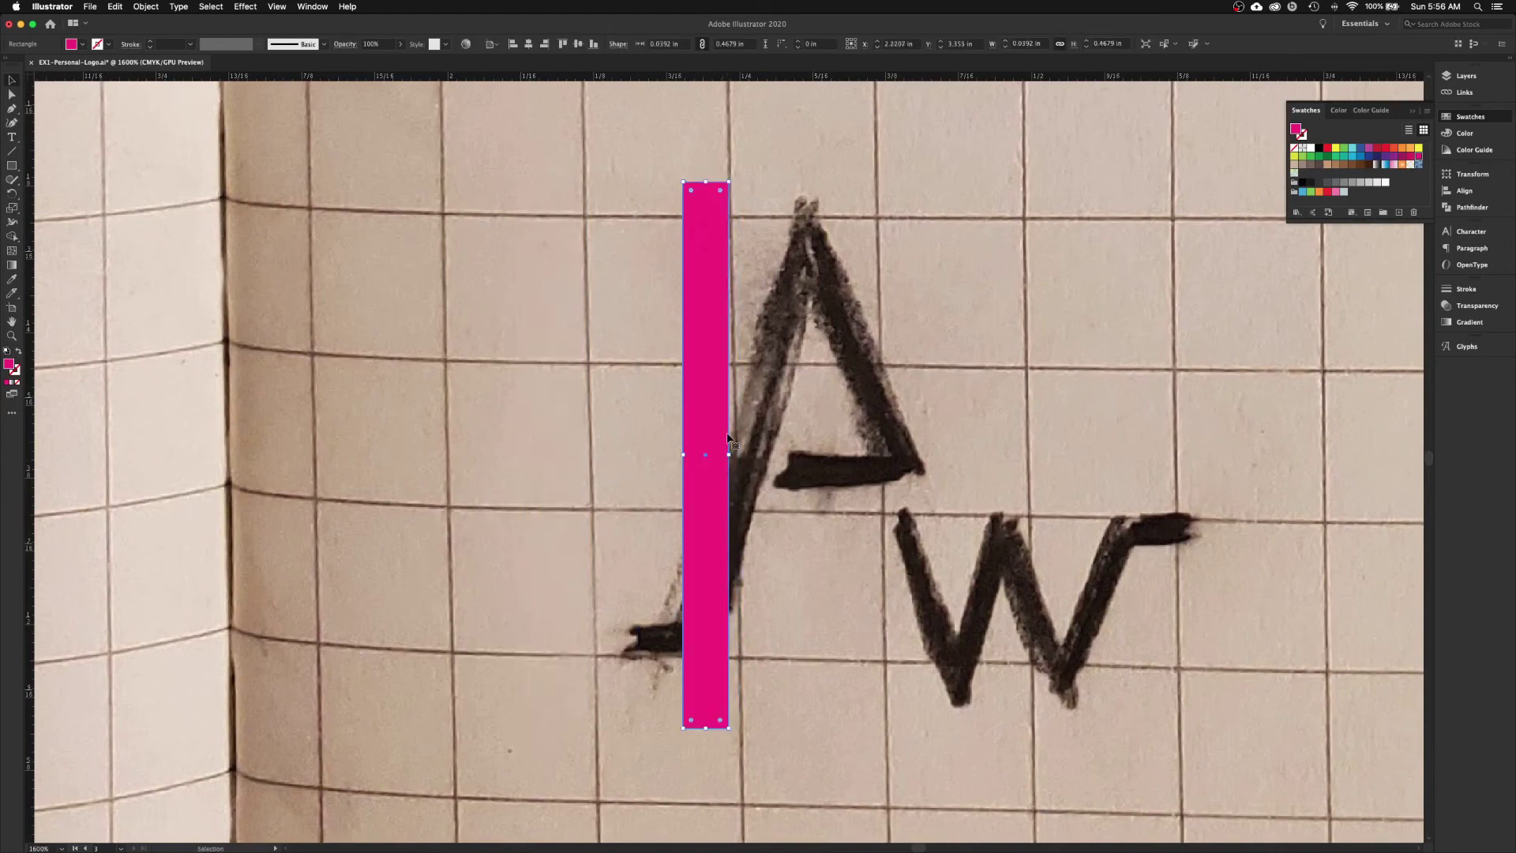
key(r)
drag(793, 183, 837, 219)
key(v)
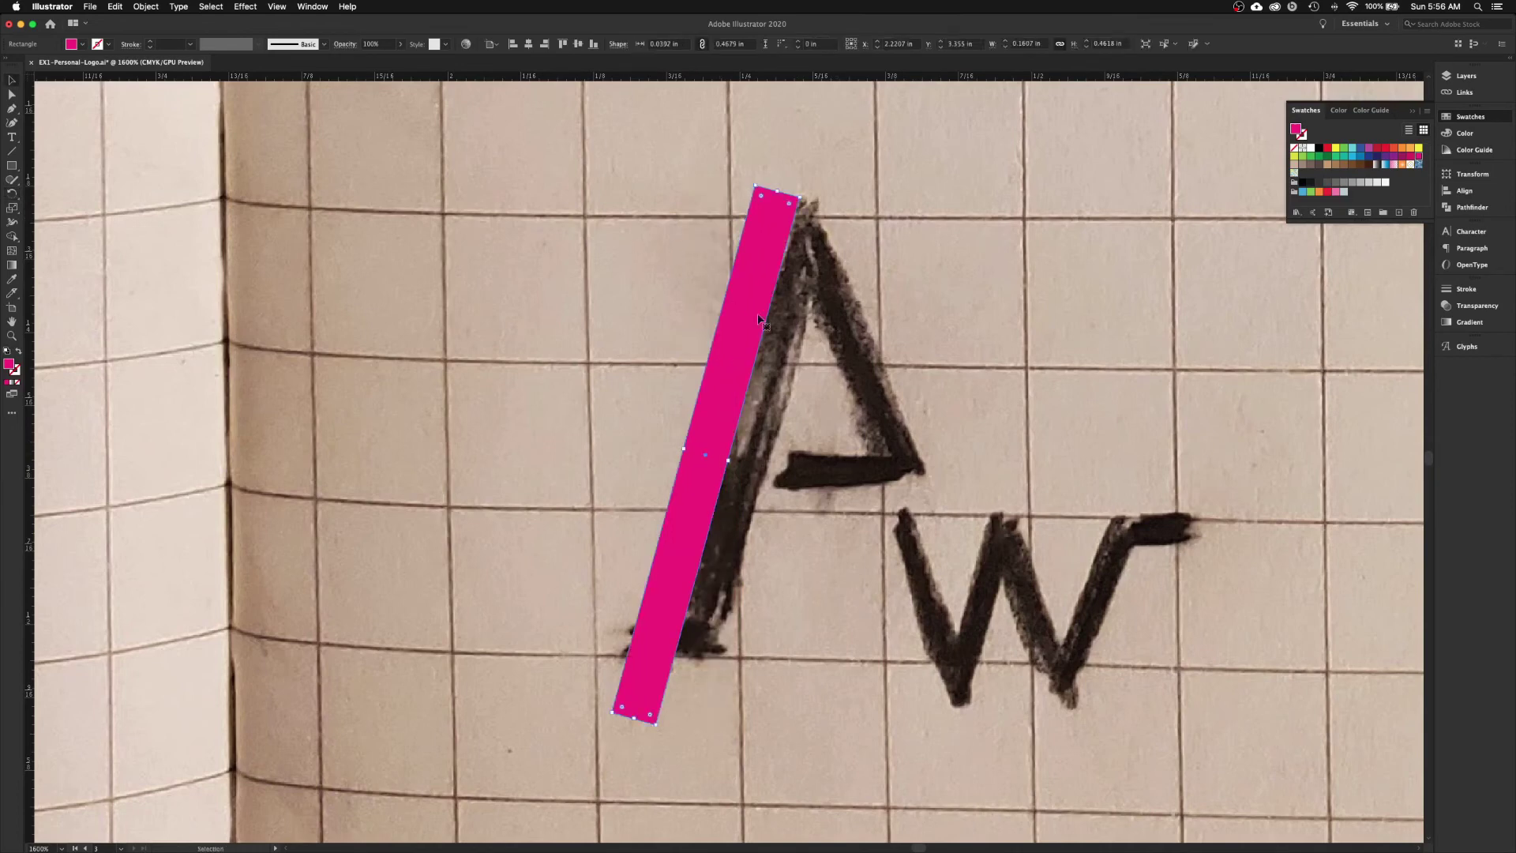
drag(746, 316, 793, 297)
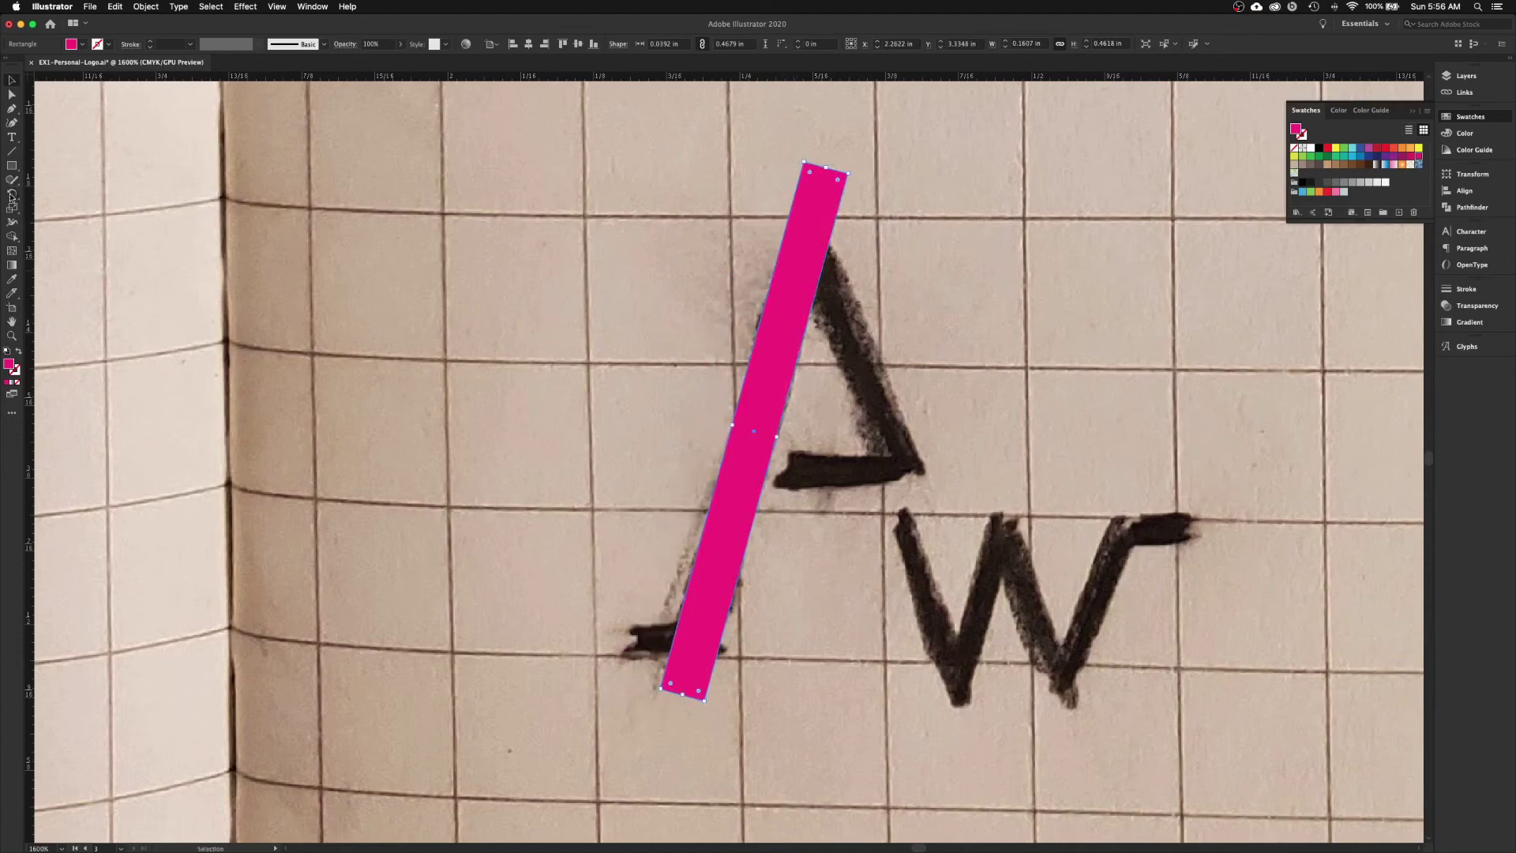
- Make a copy of the tilted bar reflected across the vertical axis and place it as the A's right leg, meeting at the apex
drag(15, 196, 44, 212)
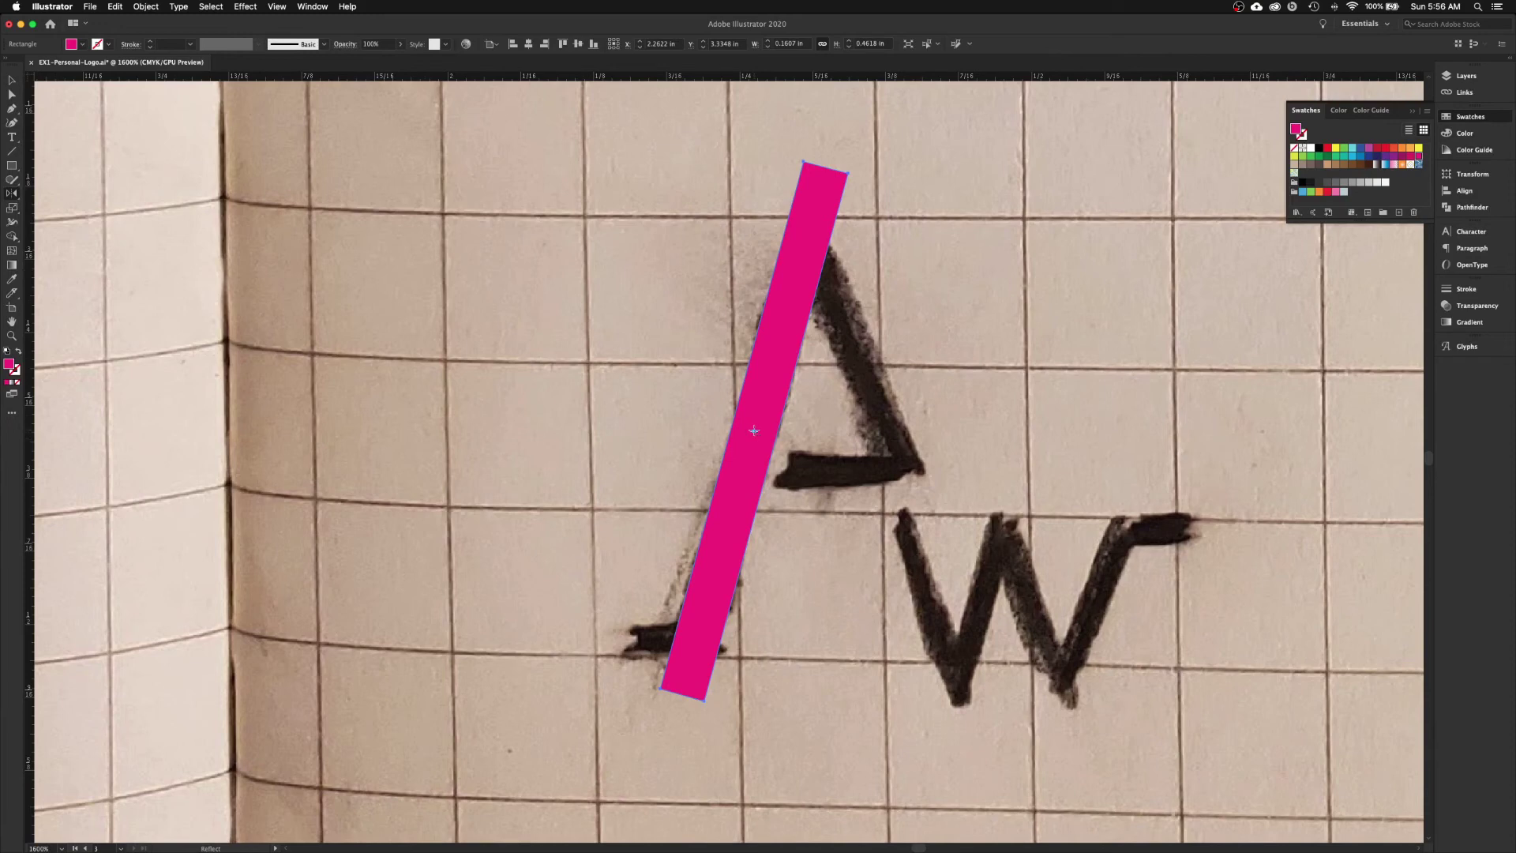
key(Return)
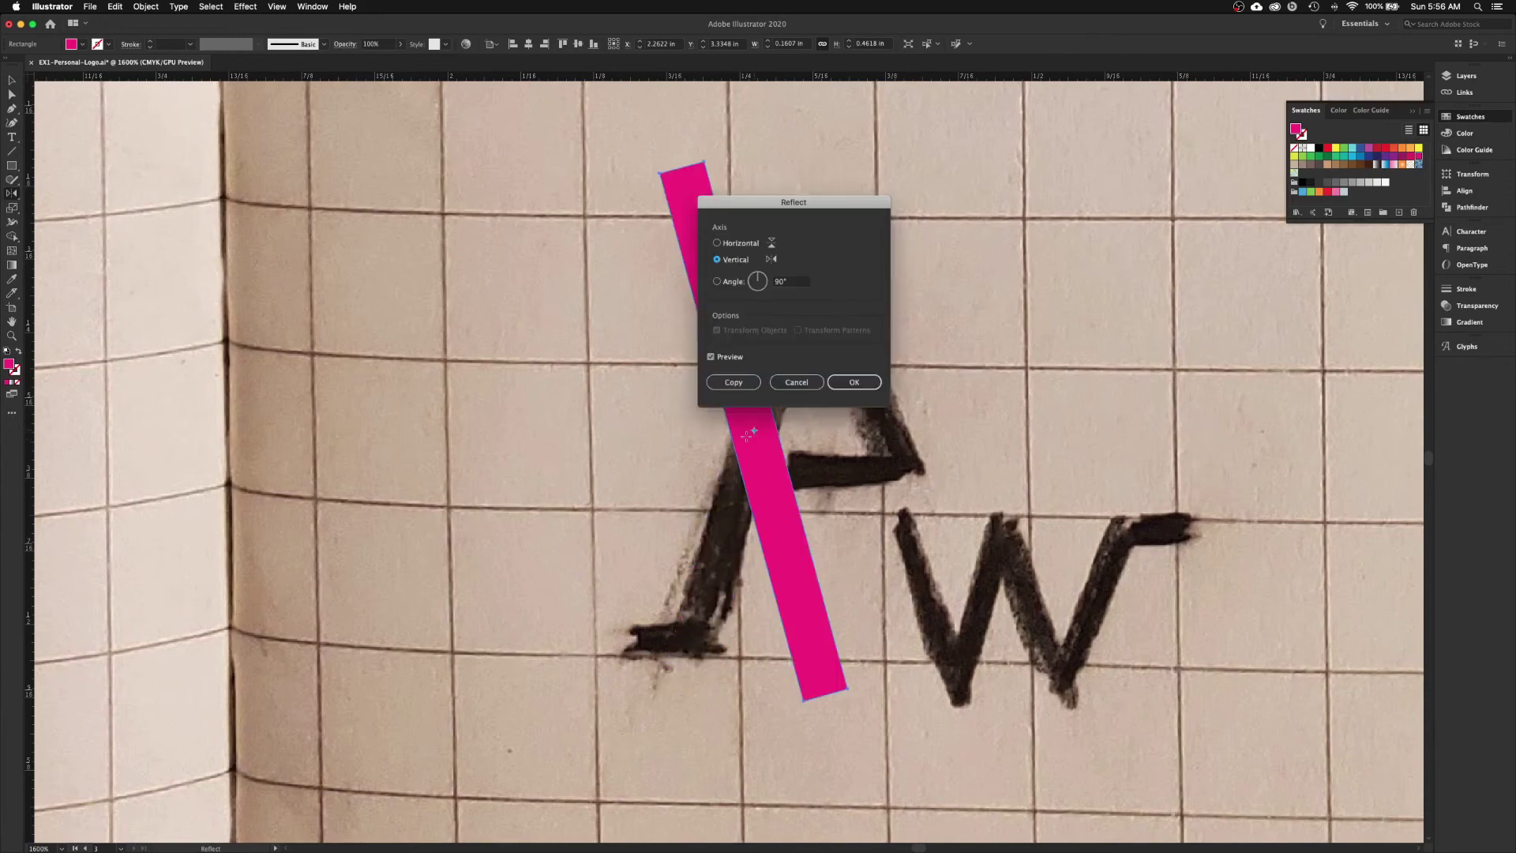
click(735, 383)
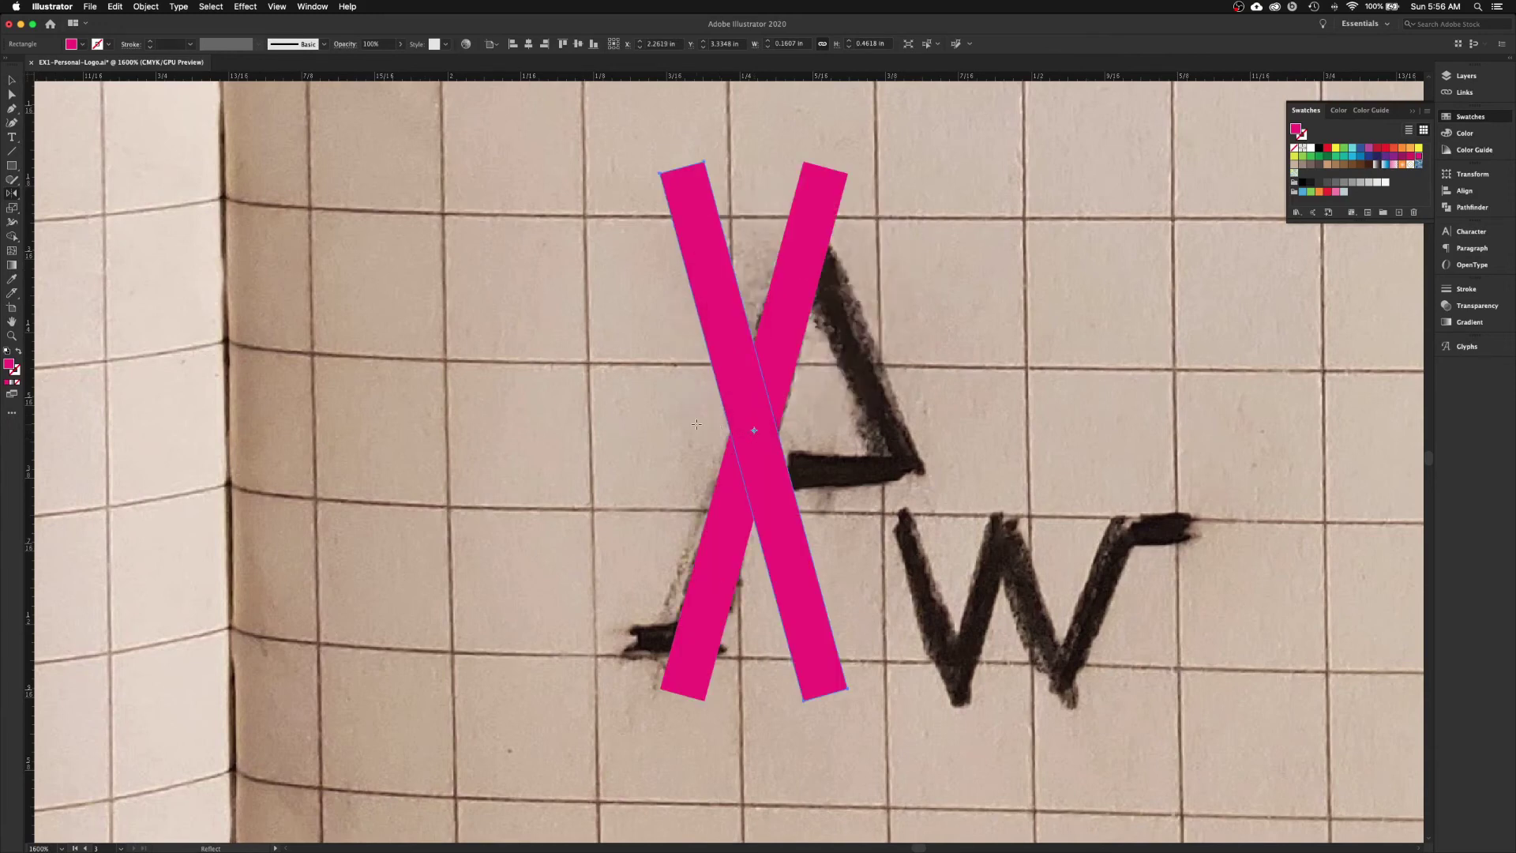
mouse_move(773, 509)
mouse_down()
mouse_move(894, 493)
mouse_move(869, 497)
mouse_move(897, 543)
mouse_up()
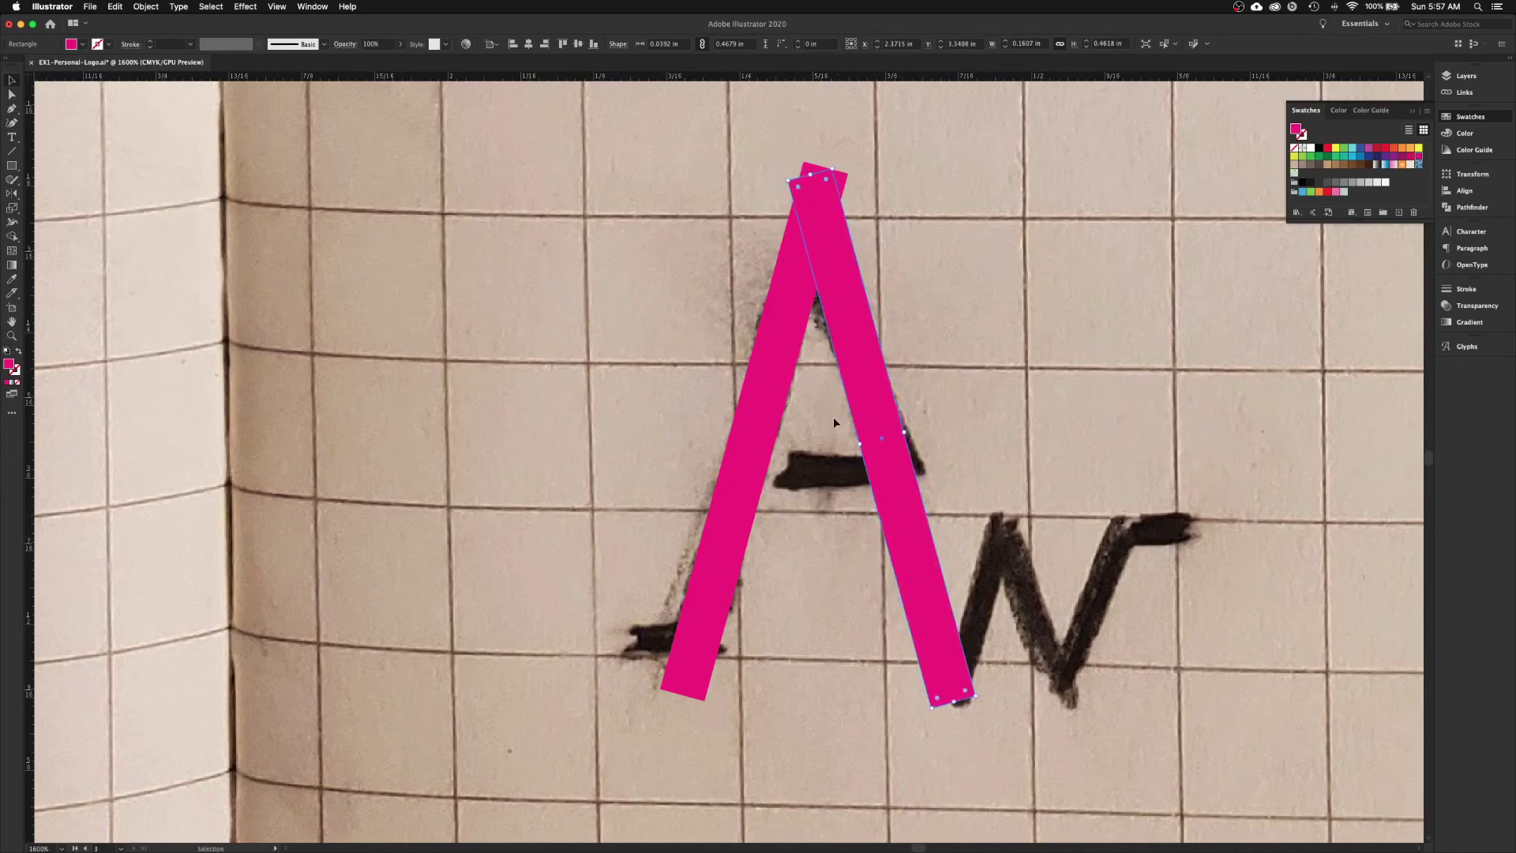
- Lengthen both diagonal bars upward past the apex to about 0.57 in each so that they cross
scroll(826, 546, up, 5)
click(815, 521)
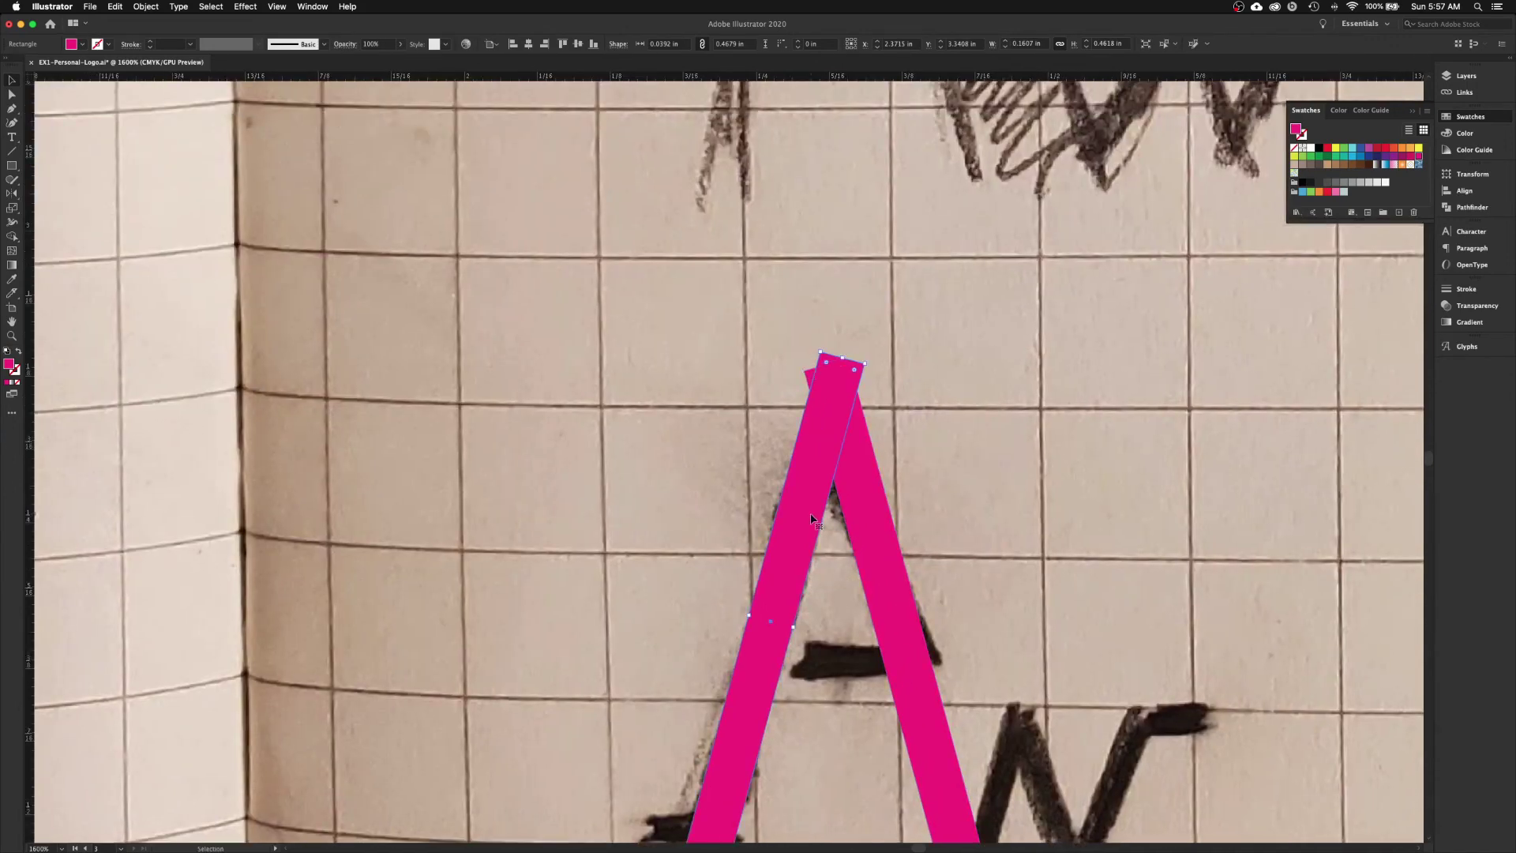
drag(842, 362, 869, 237)
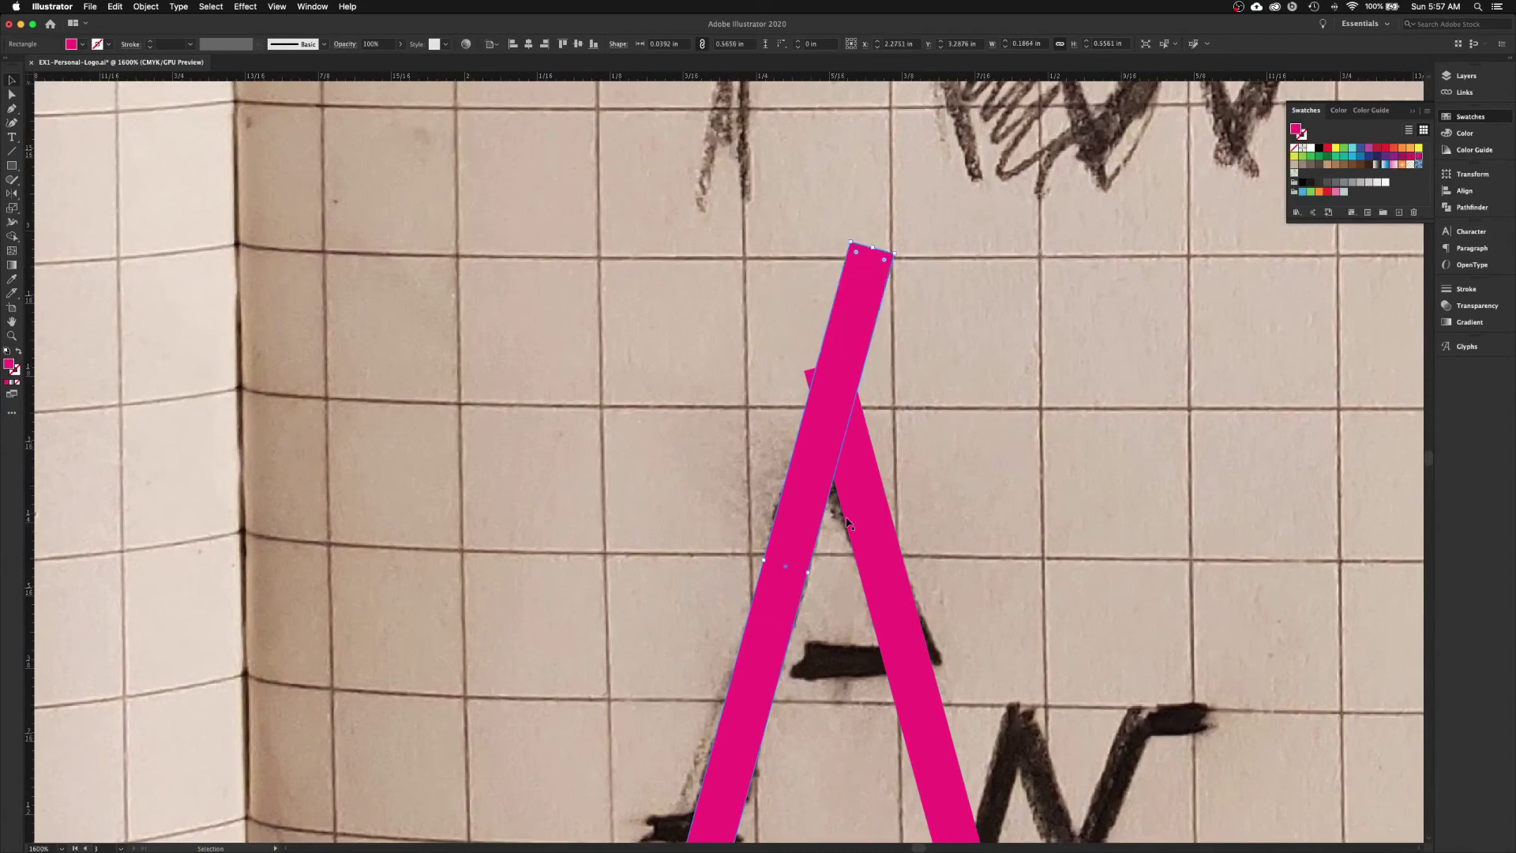
click(856, 498)
drag(824, 364, 793, 251)
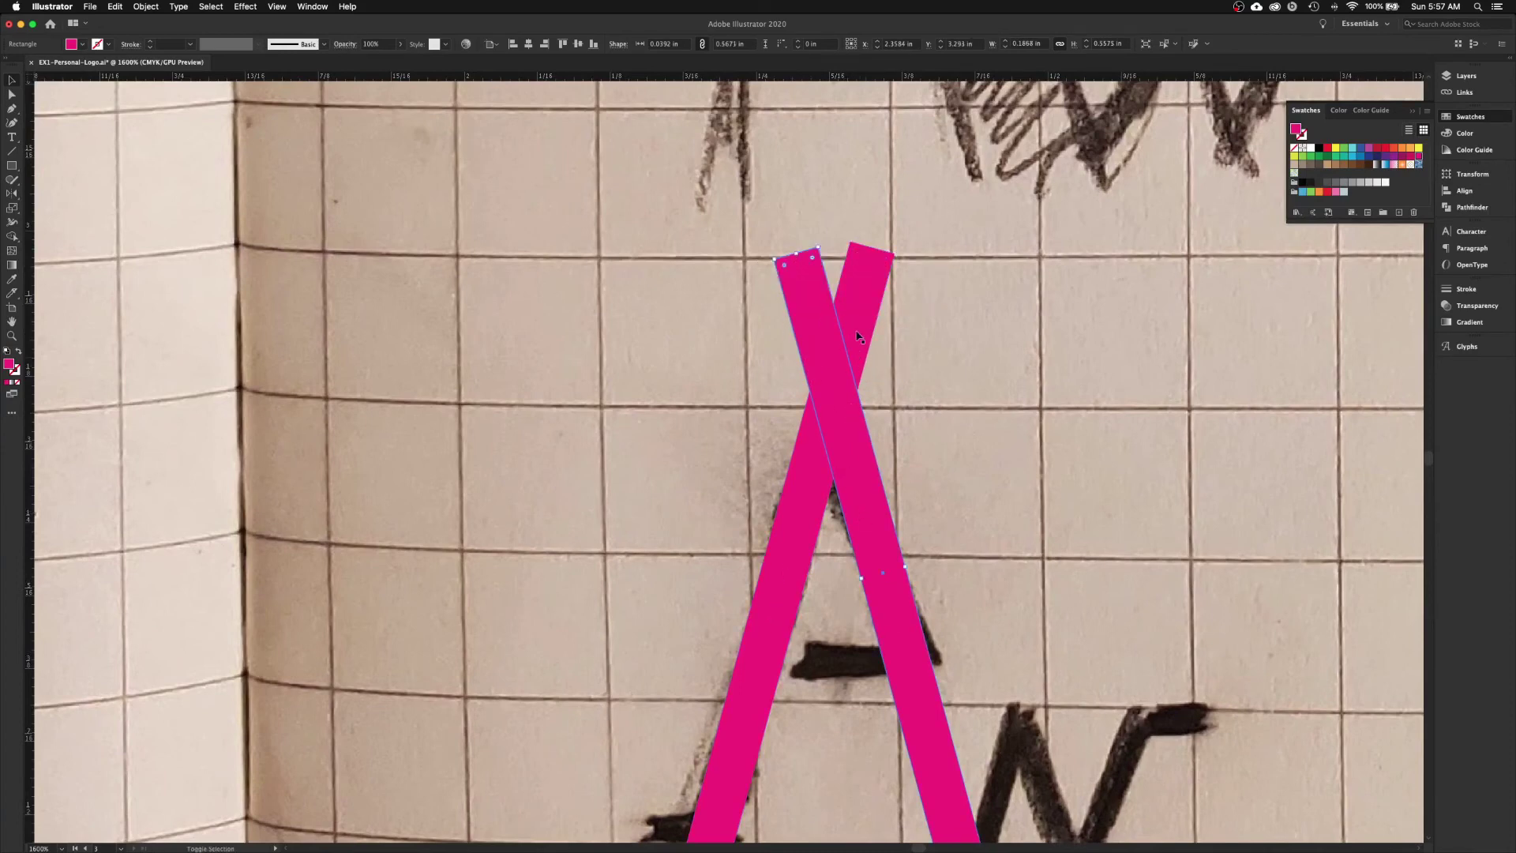
shift+click(845, 427)
drag(850, 437, 1026, 437)
key(super+z)
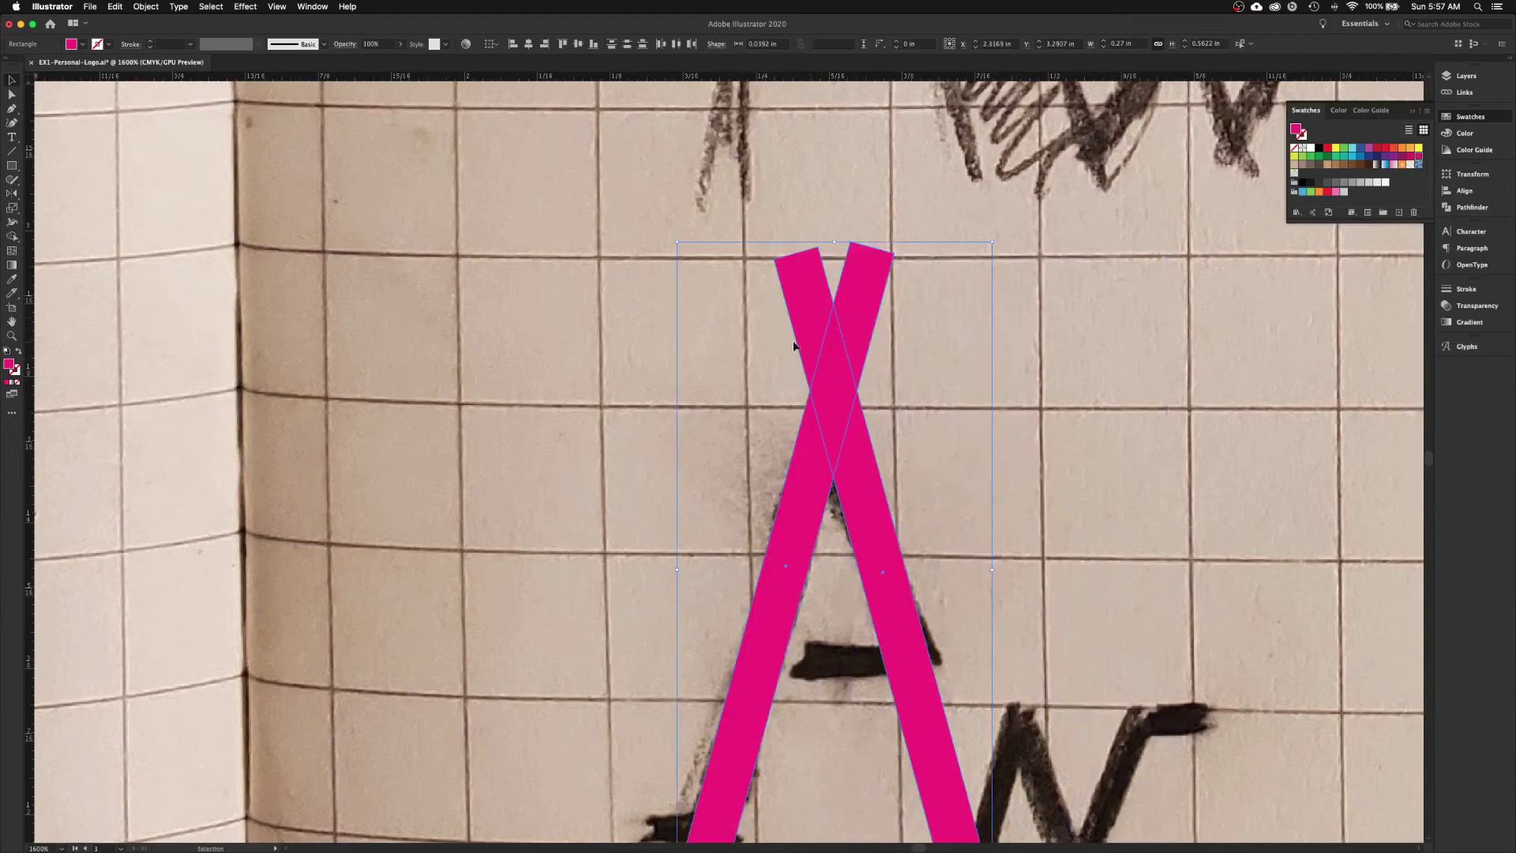
drag(835, 419, 715, 361)
drag(855, 509, 828, 354)
- Undo back to the state where only the upright 0.039 in bar exists and copy that bar
key(super+z)
key(super+z)
key(super+z)
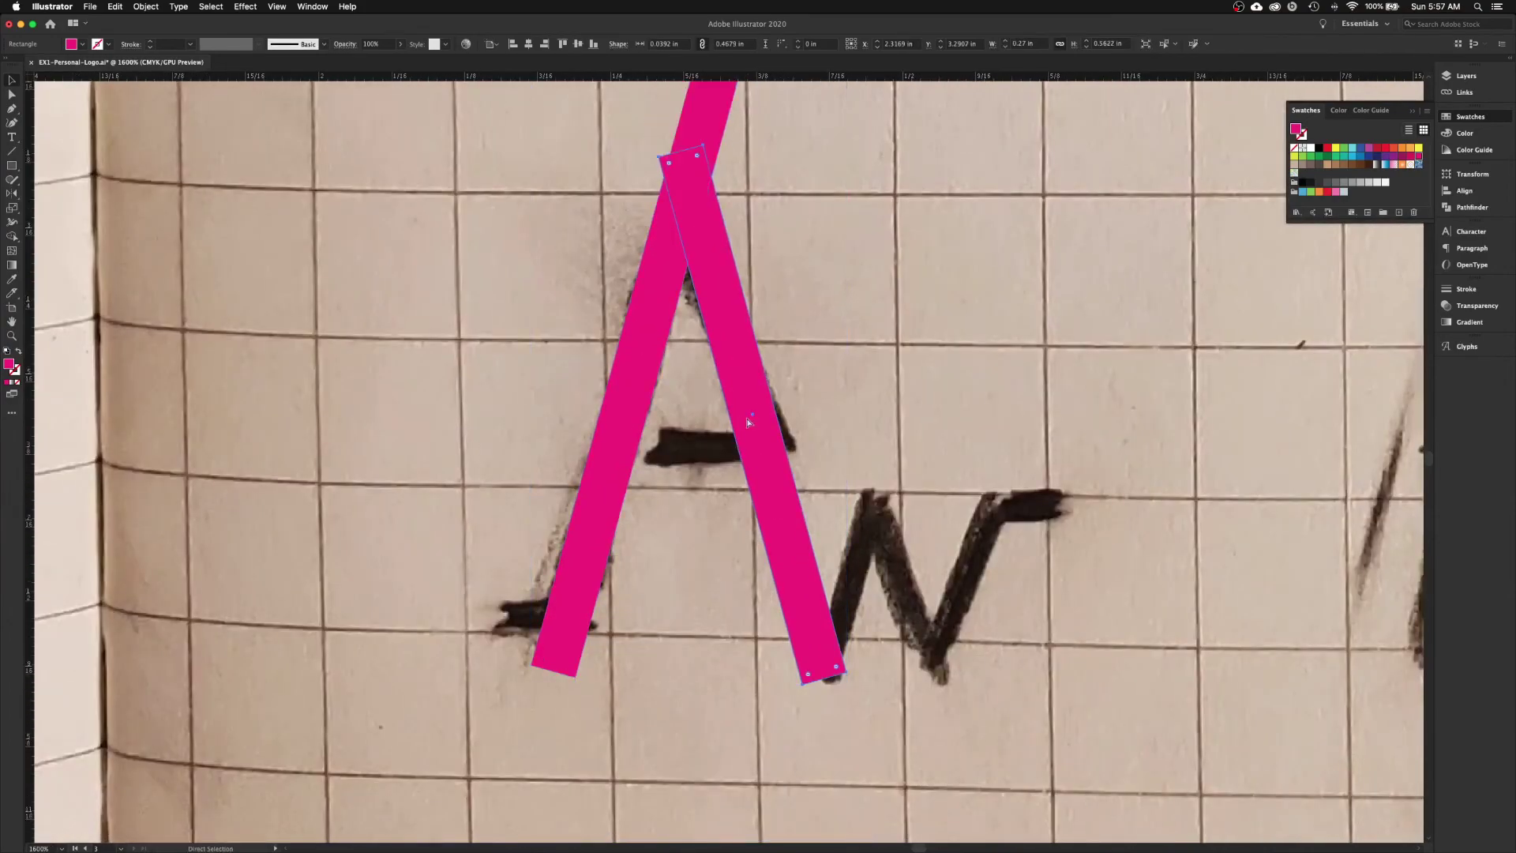
key(super+z)
key(super+z)
key(super+z)
key(super+z)
key(super+z)
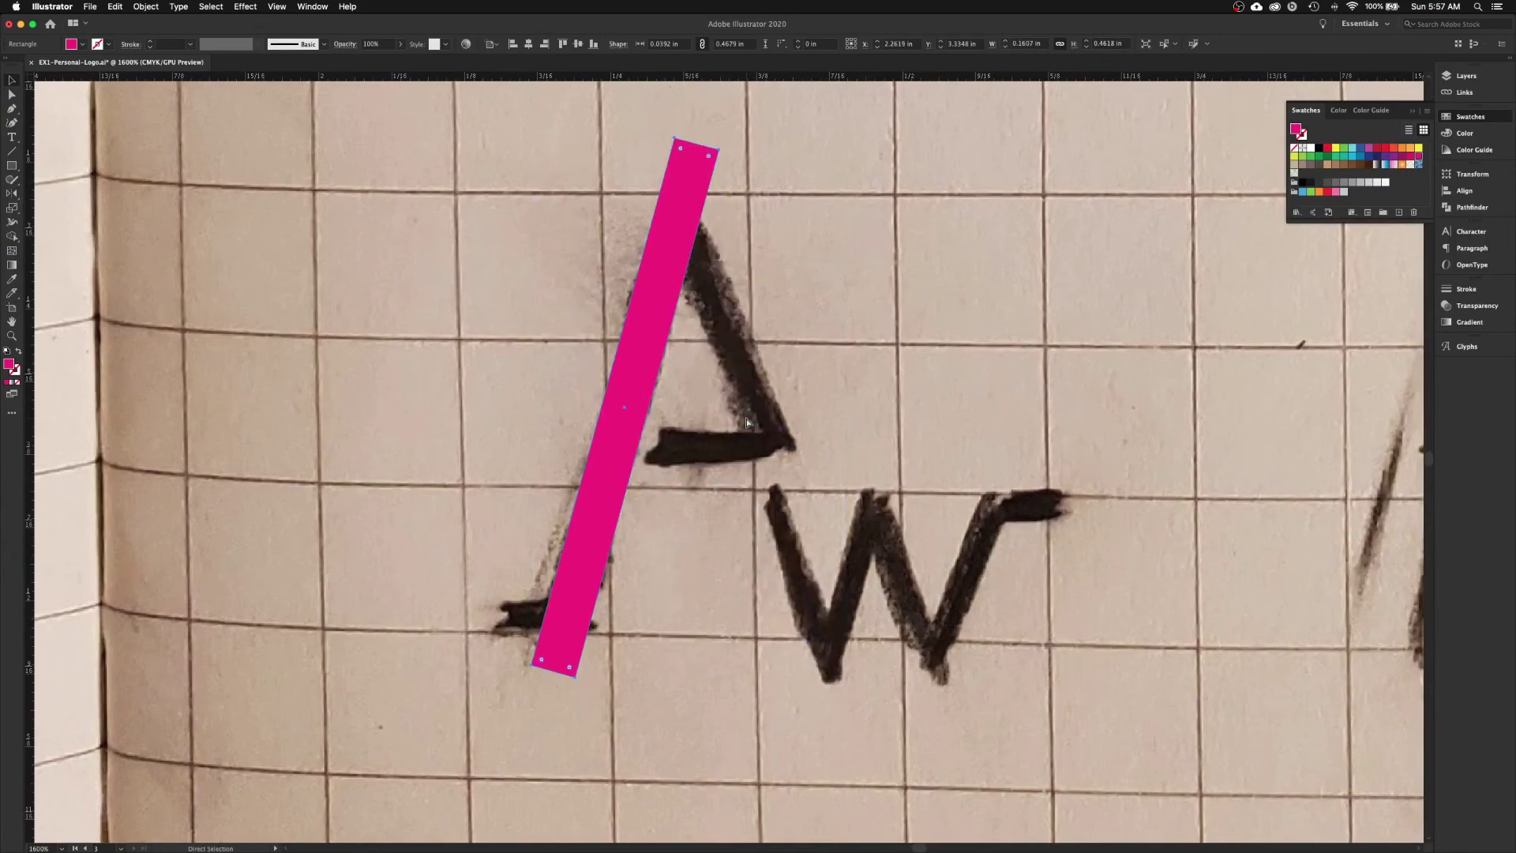
key(super+z)
key(super+z)
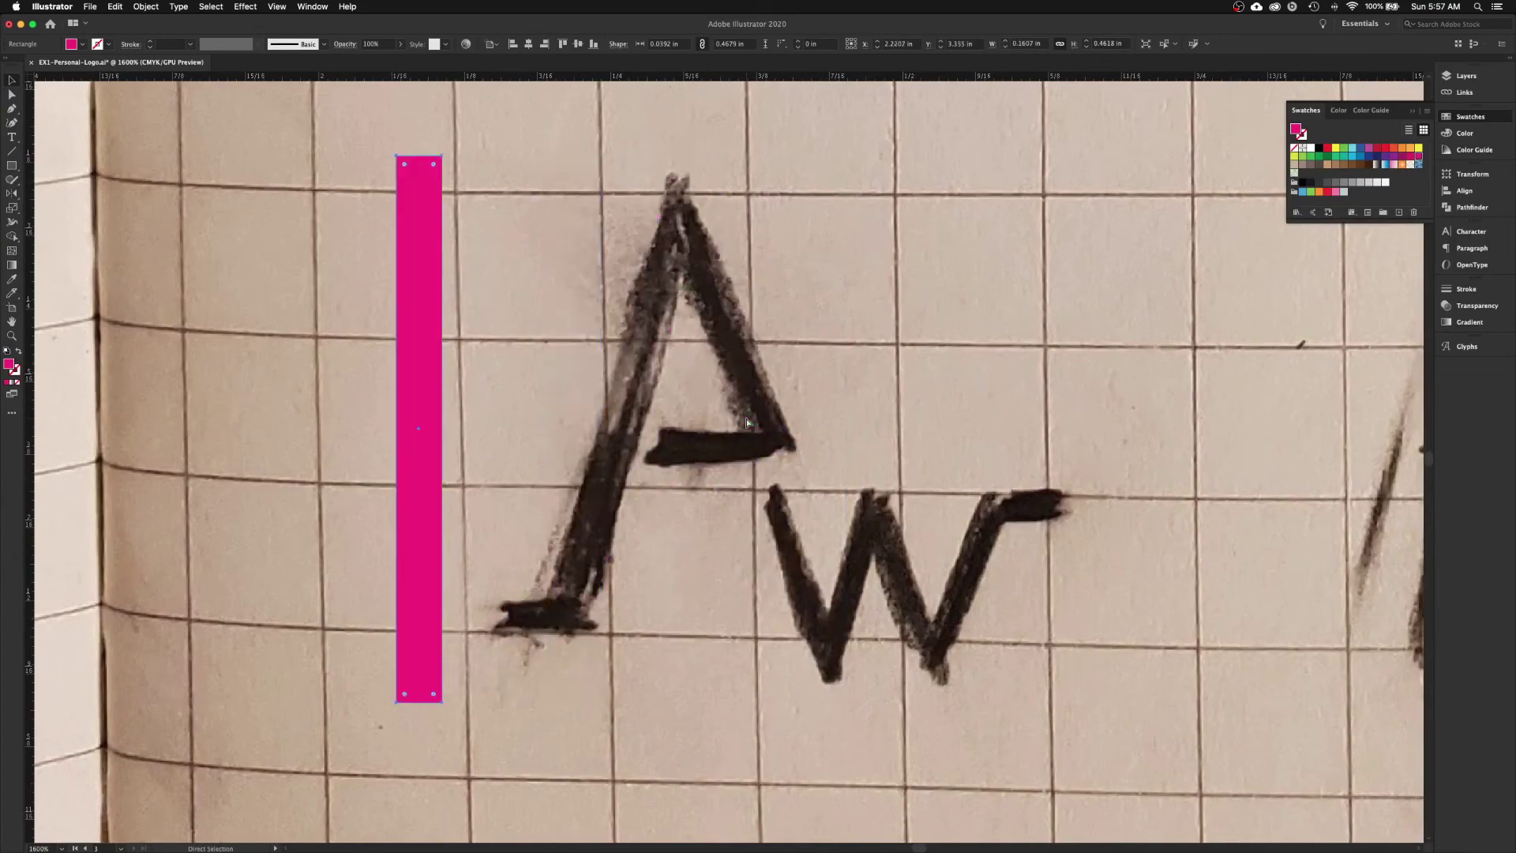
key(v)
key(a)
key(v)
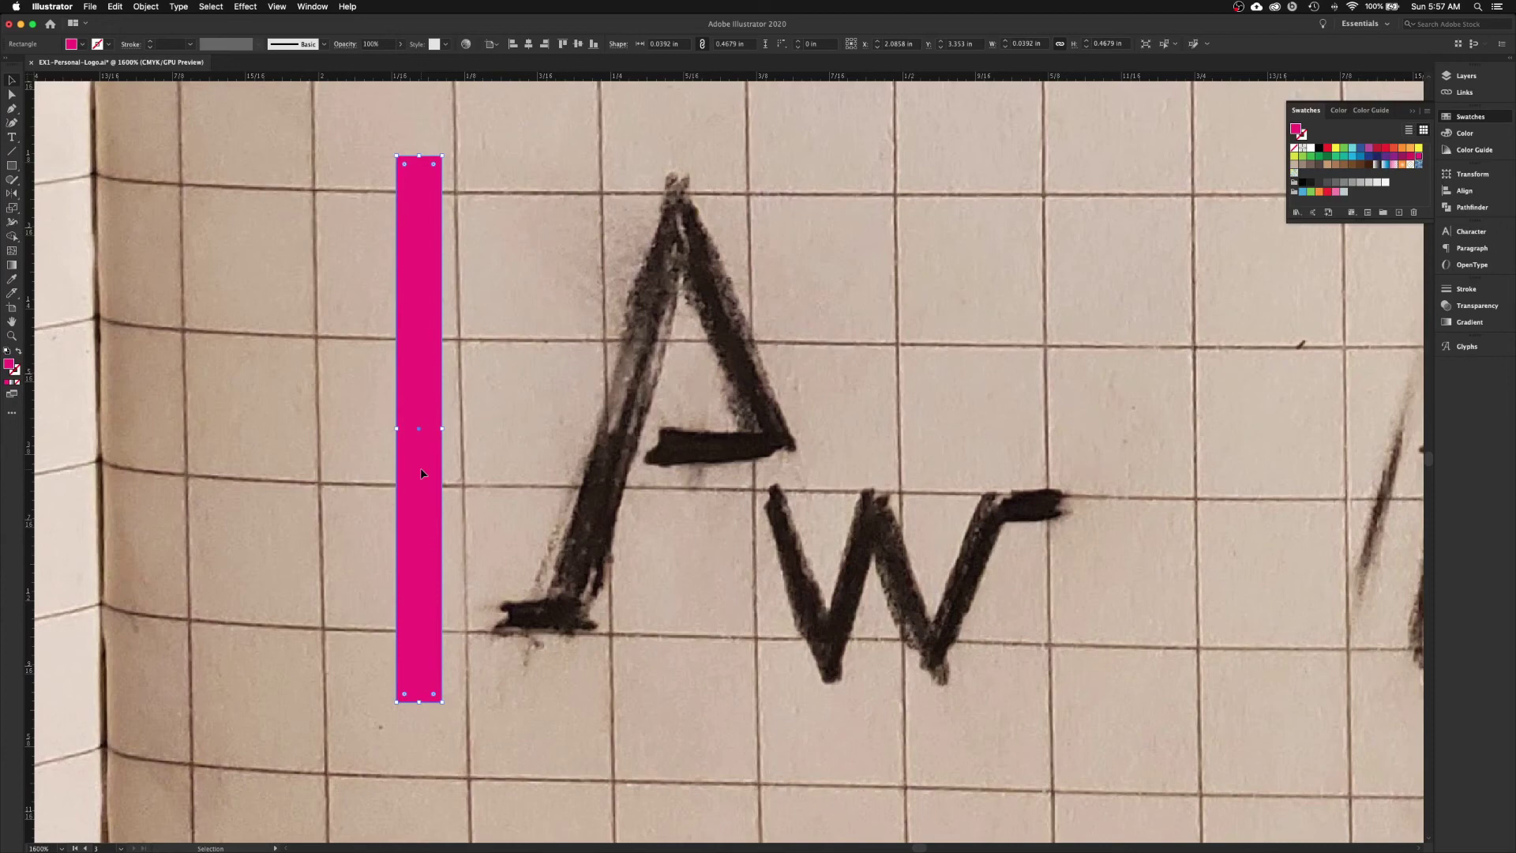
- Redo the undone edits up to the two lengthened, crossing diagonal legs of the A
key(super+shift+z)
key(super+shift+z)
key(super+shift+z)
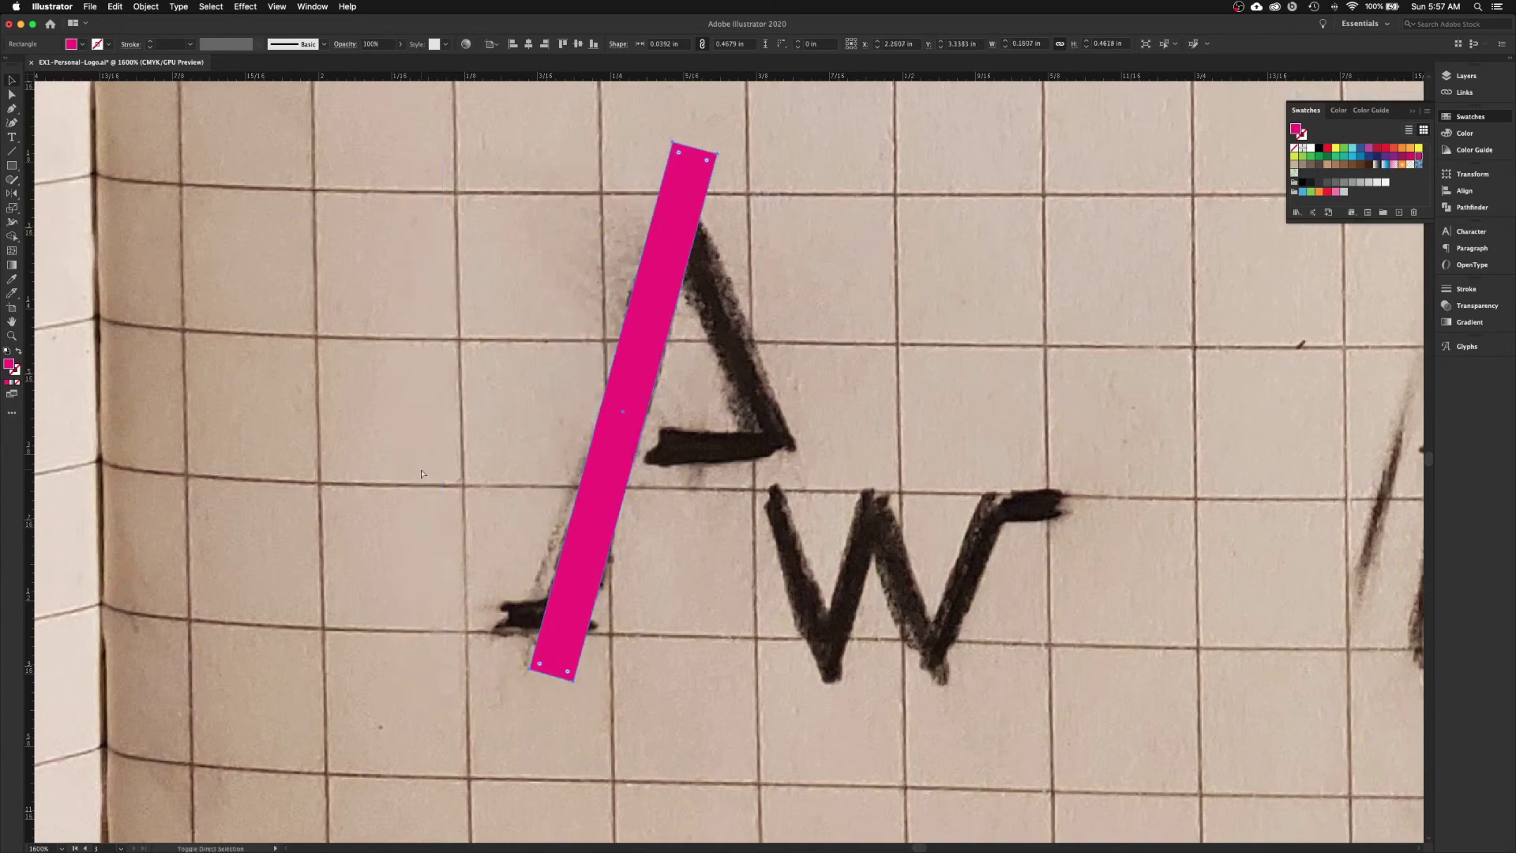
key(super+shift+z)
key(super+shift+z)
key(super+shift+z)
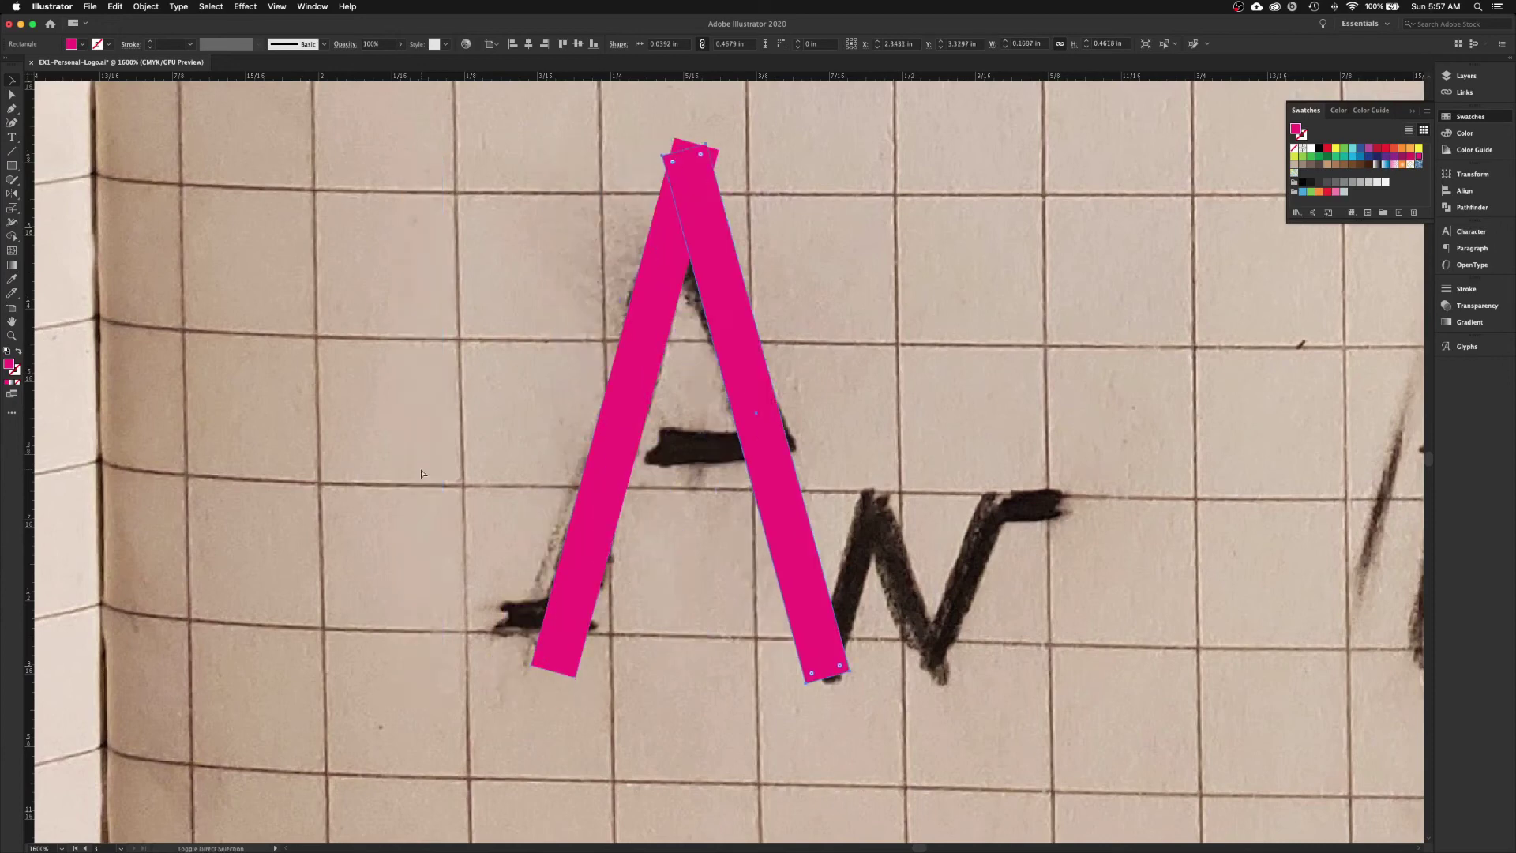
key(super+shift+z)
key(super+shift+z)
key(super+shift+z)
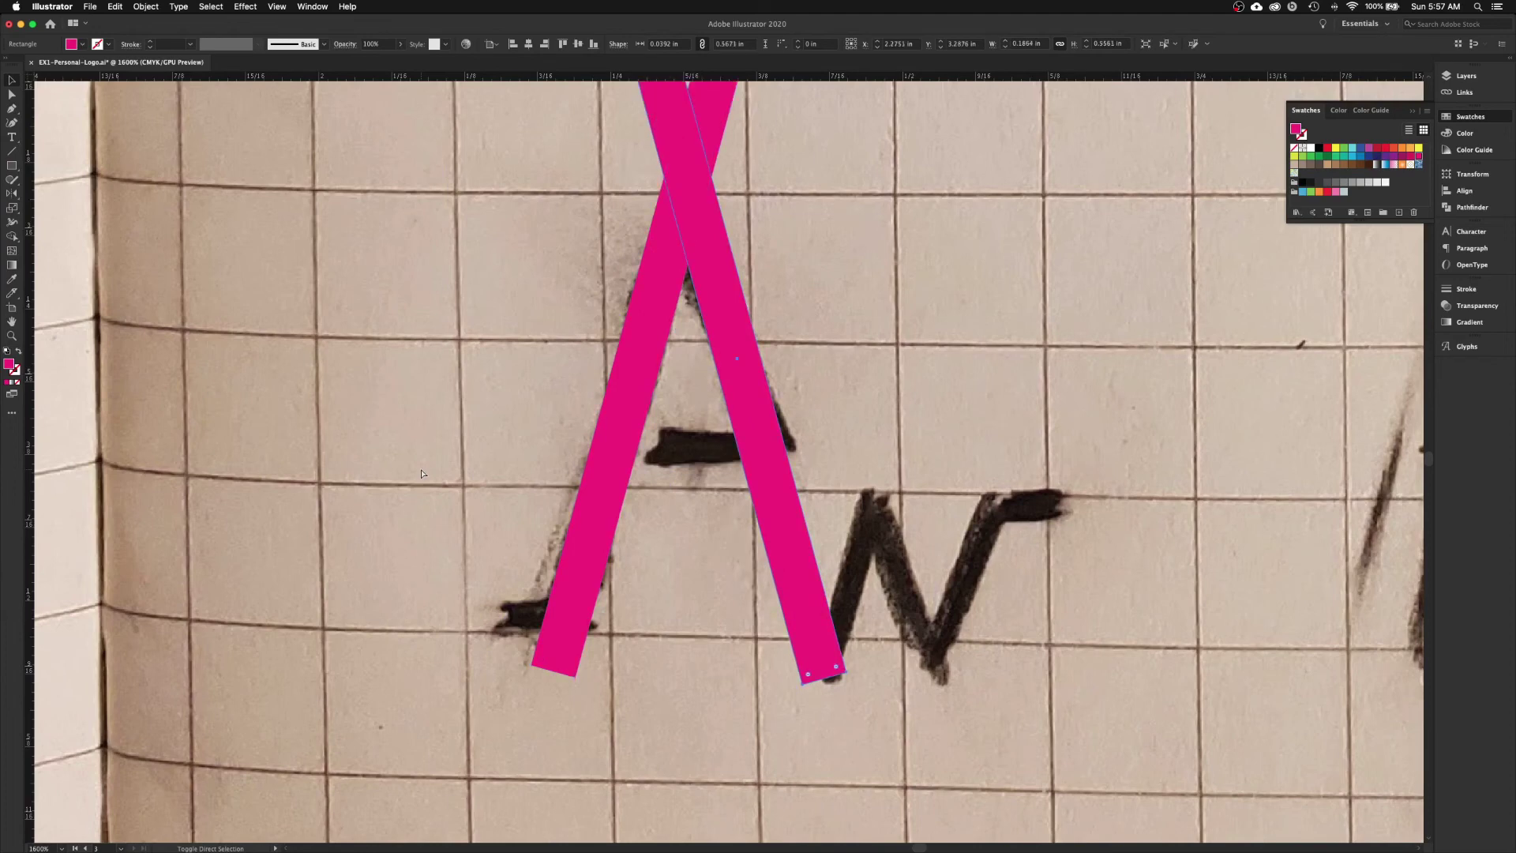
- Paste the upright bar and place two copies side by side to the left of the A
key(a)
key(super+v)
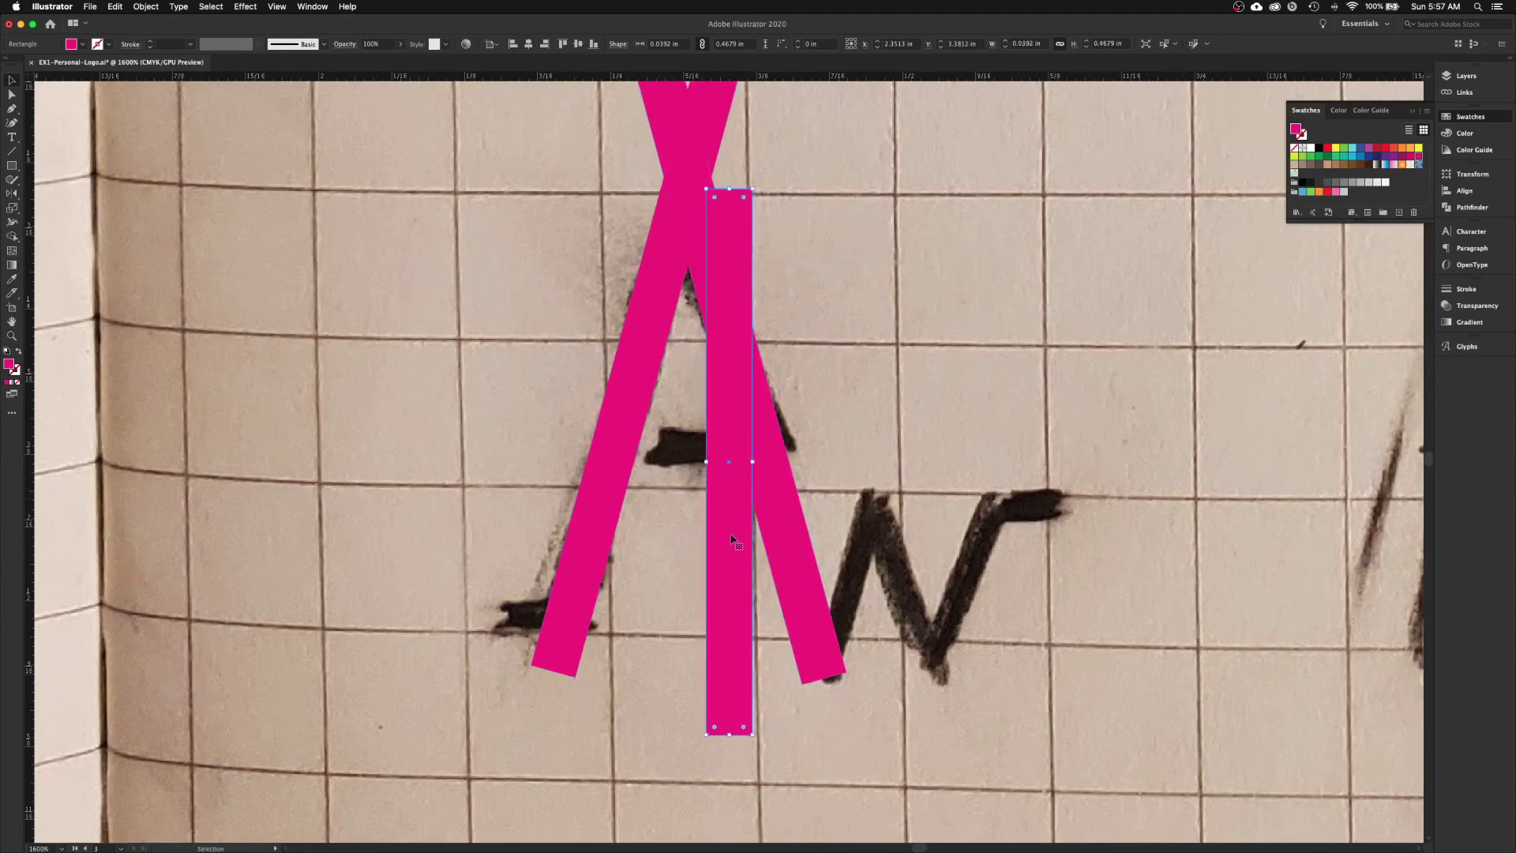
drag(731, 540, 440, 463)
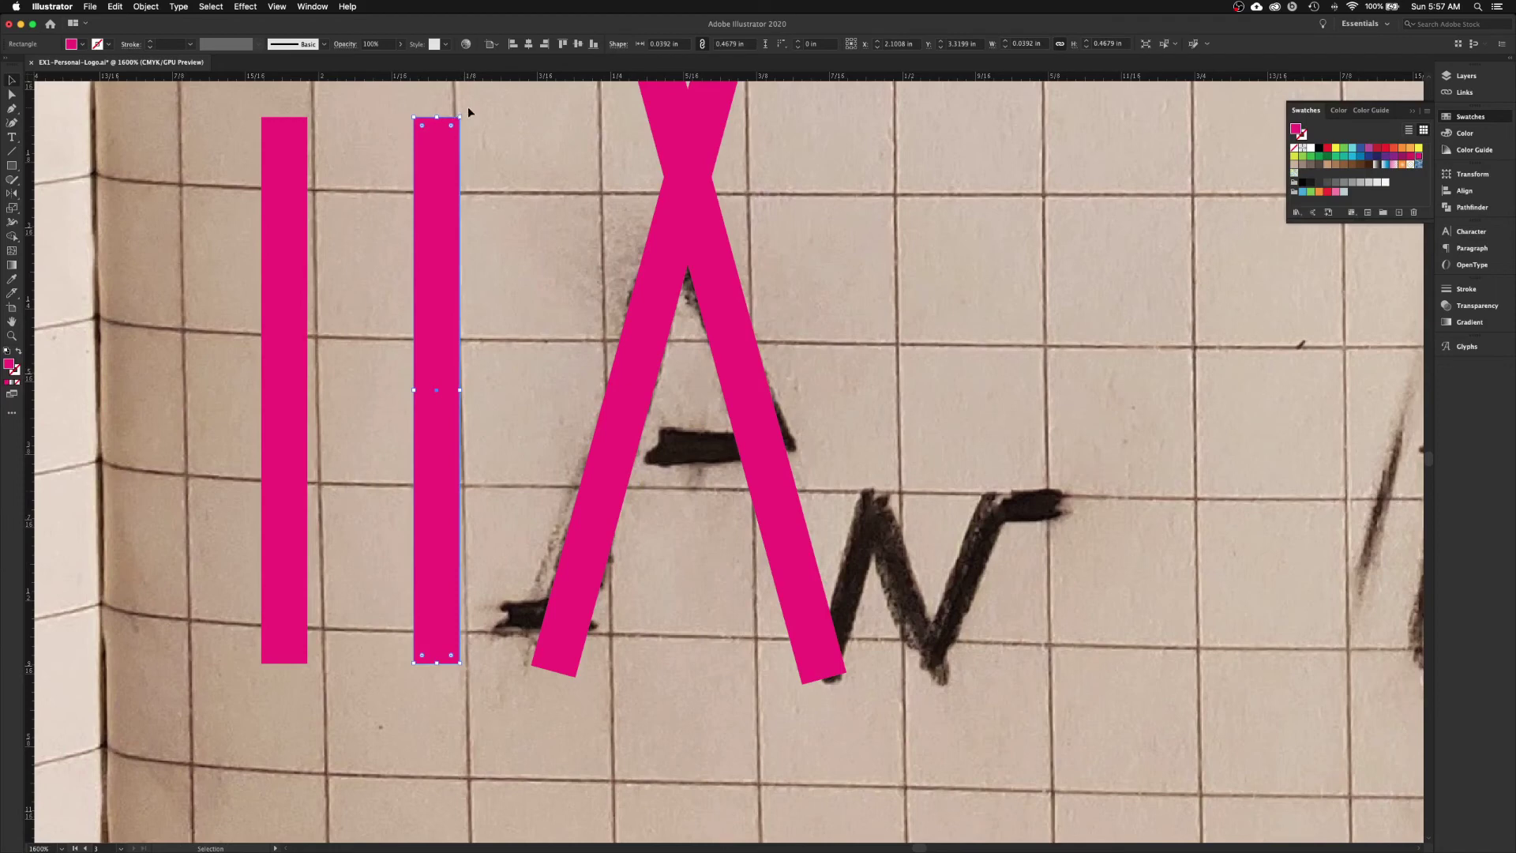
- Rotate the upright bar nearest the A to horizontal, place it over the sketched crossbar and shorten it to start beside the left leg
key(r)
drag(467, 118, 605, 453)
key(v)
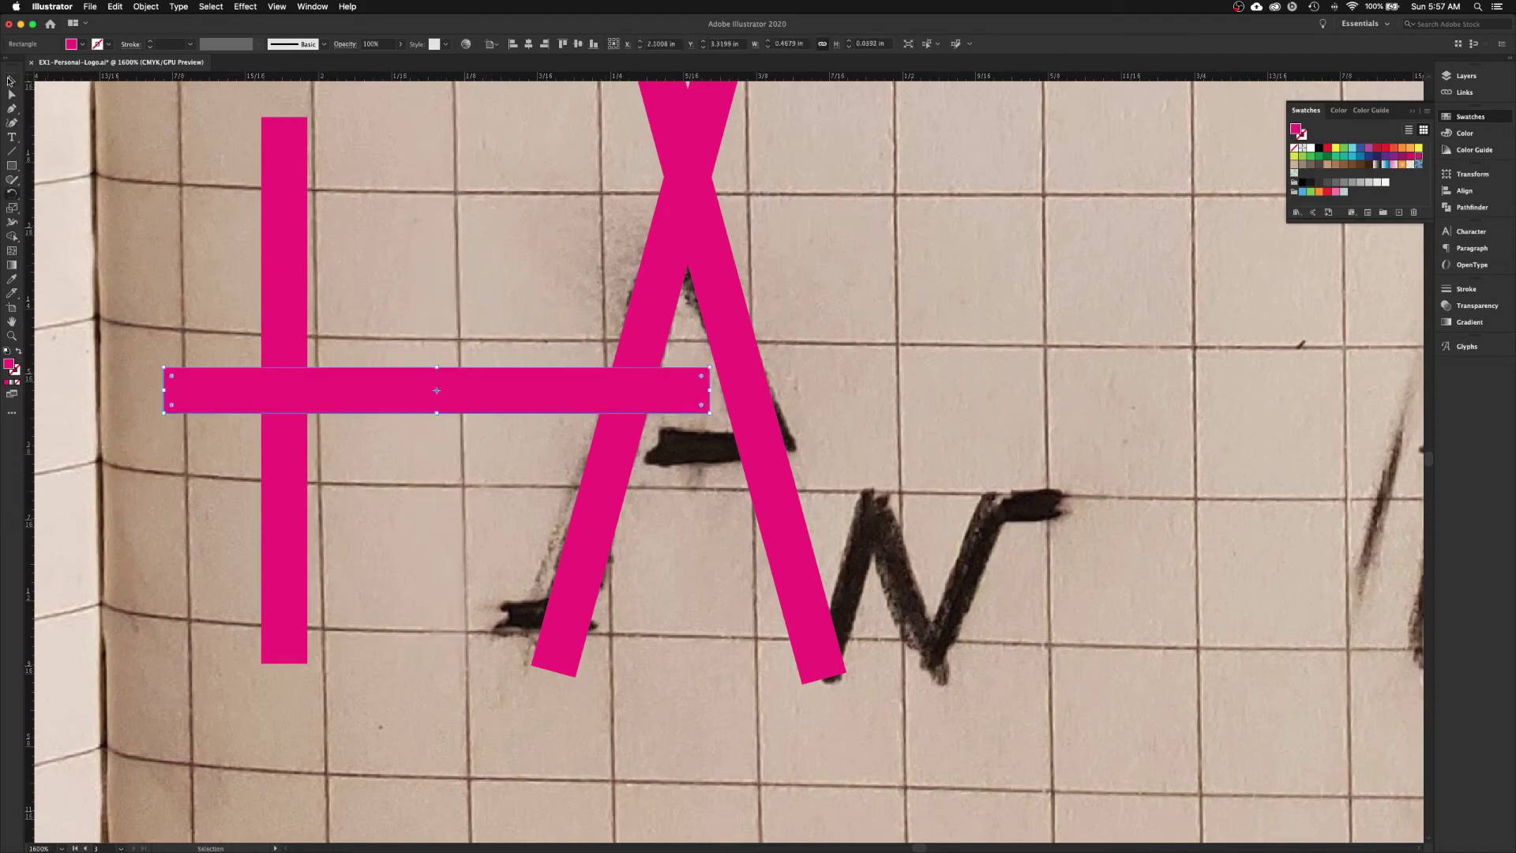
drag(444, 413, 538, 449)
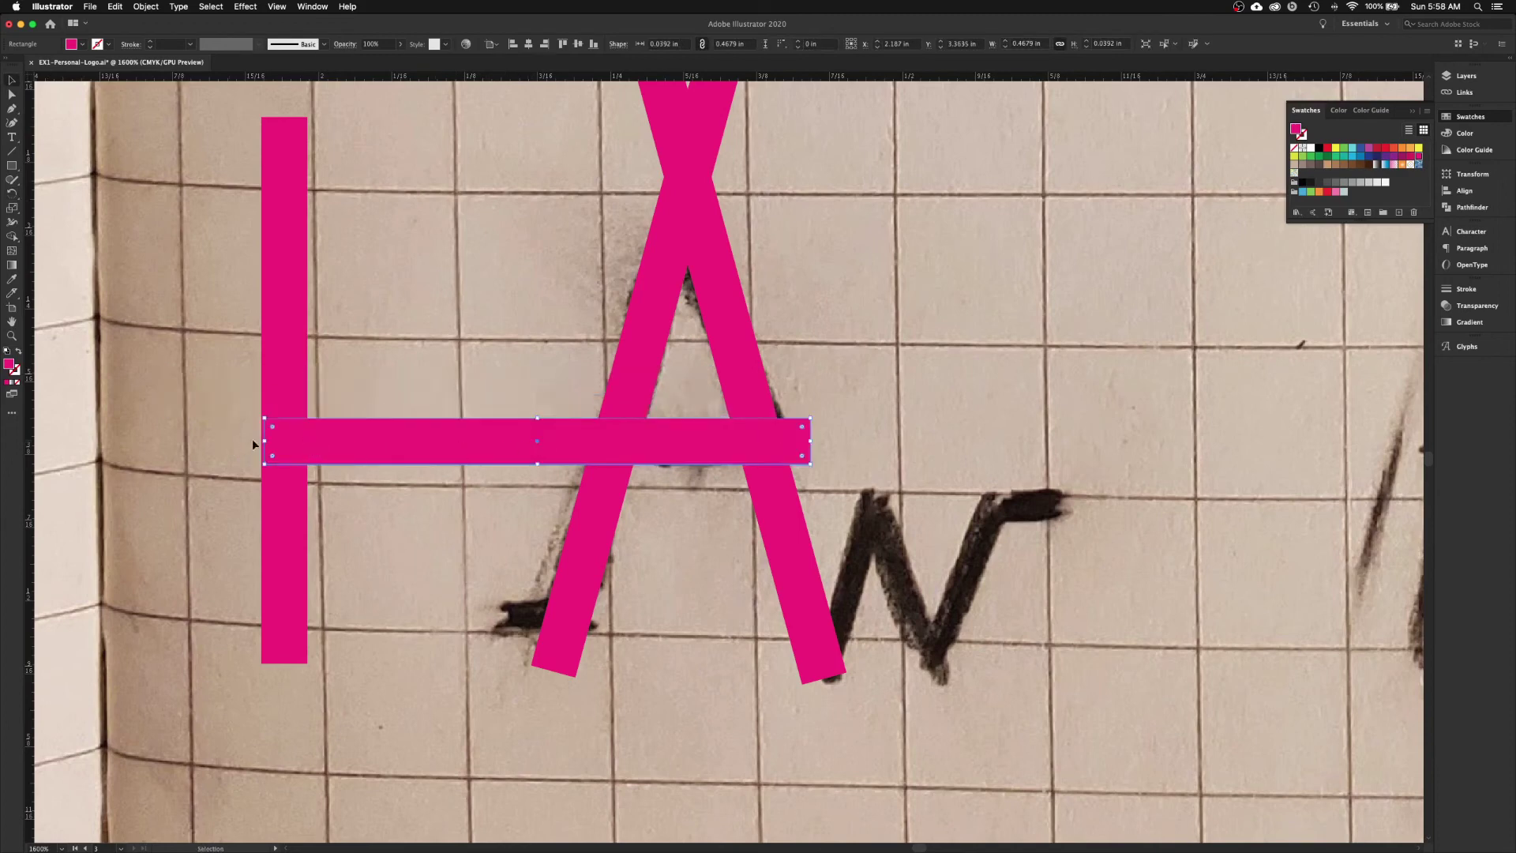
drag(265, 440, 653, 447)
- Duplicate the A's left leg against its inner edge, fill the copy white and bring it to the front over the crossbar
click(640, 424)
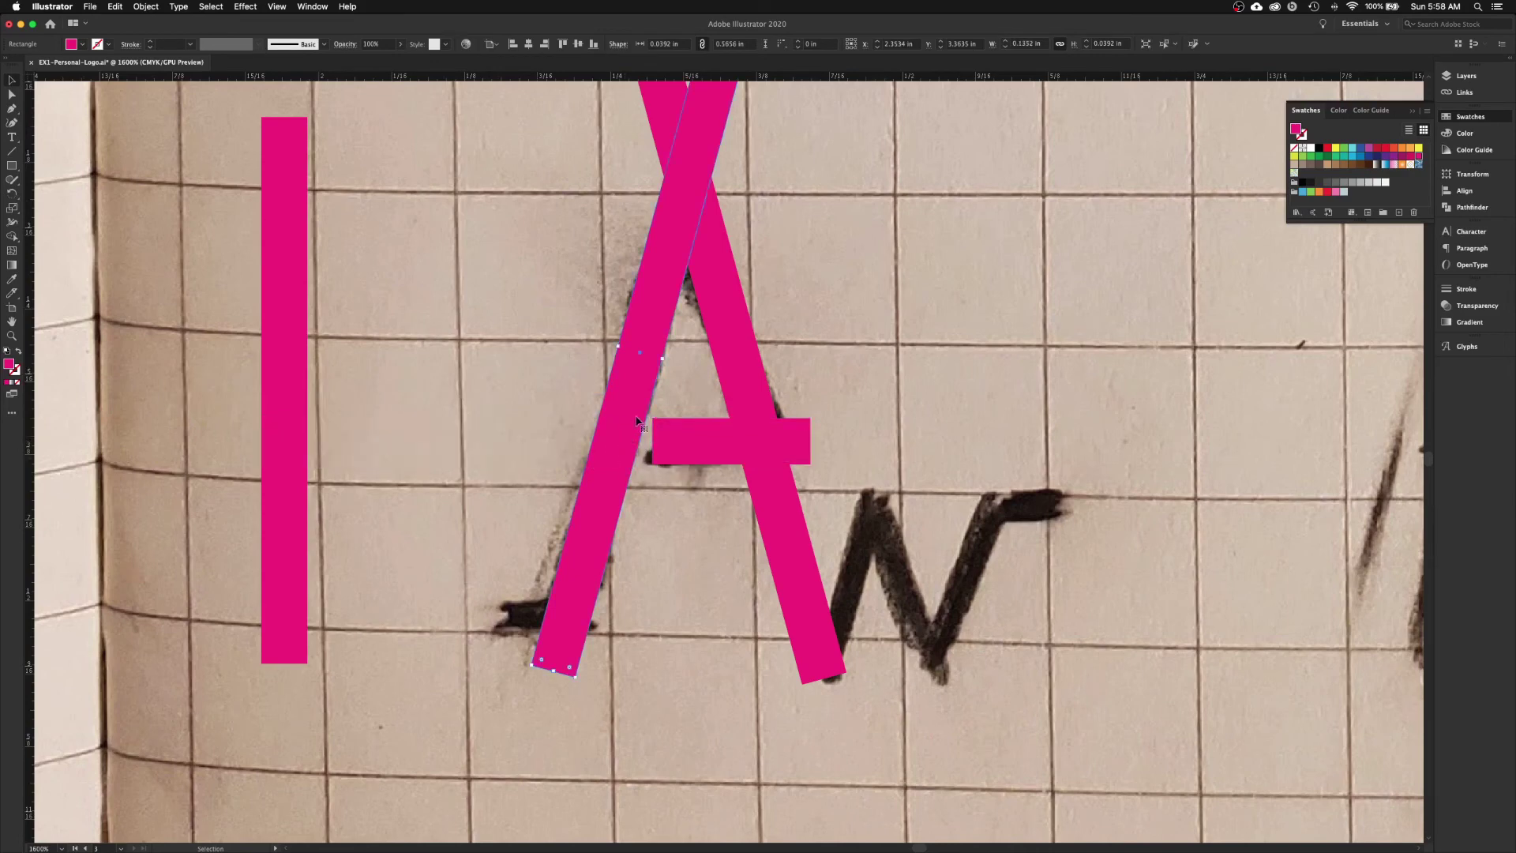
drag(654, 356, 624, 630)
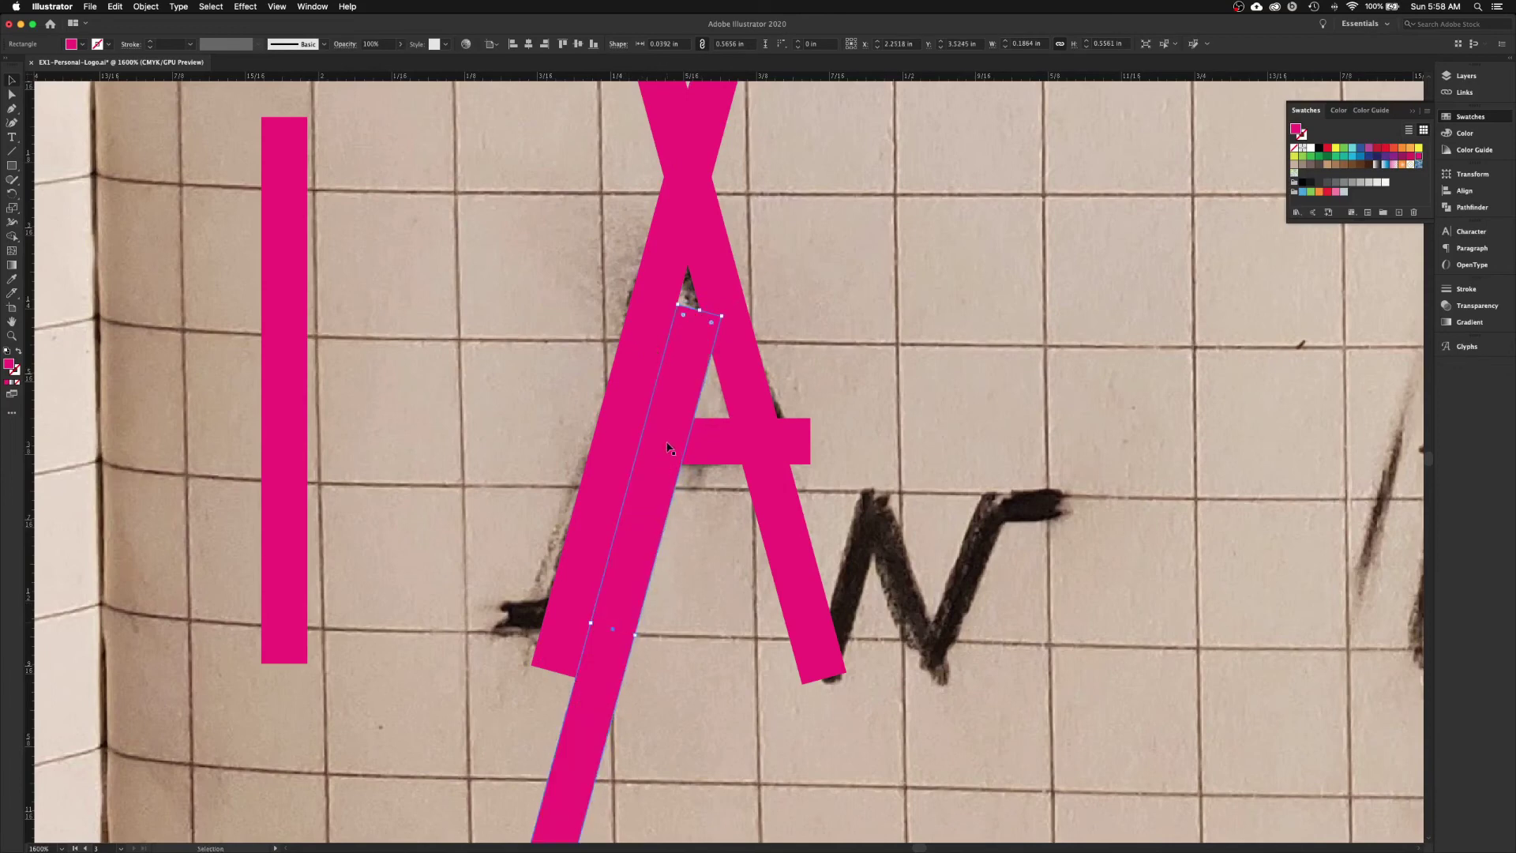
drag(657, 449, 657, 489)
key(super+z)
drag(646, 550, 632, 594)
click(1312, 149)
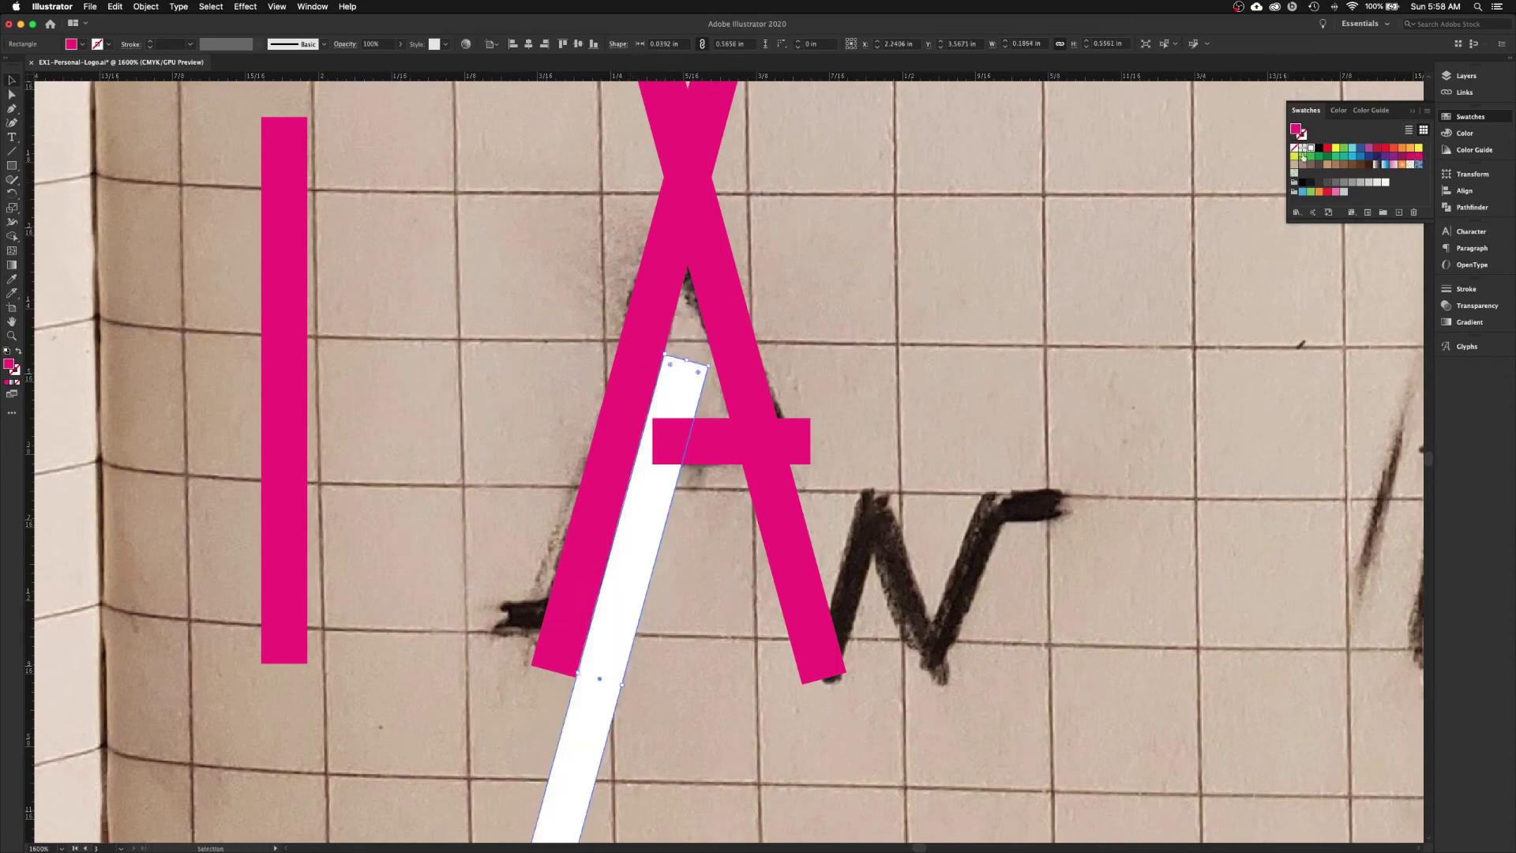
key(super+shift+bracketright)
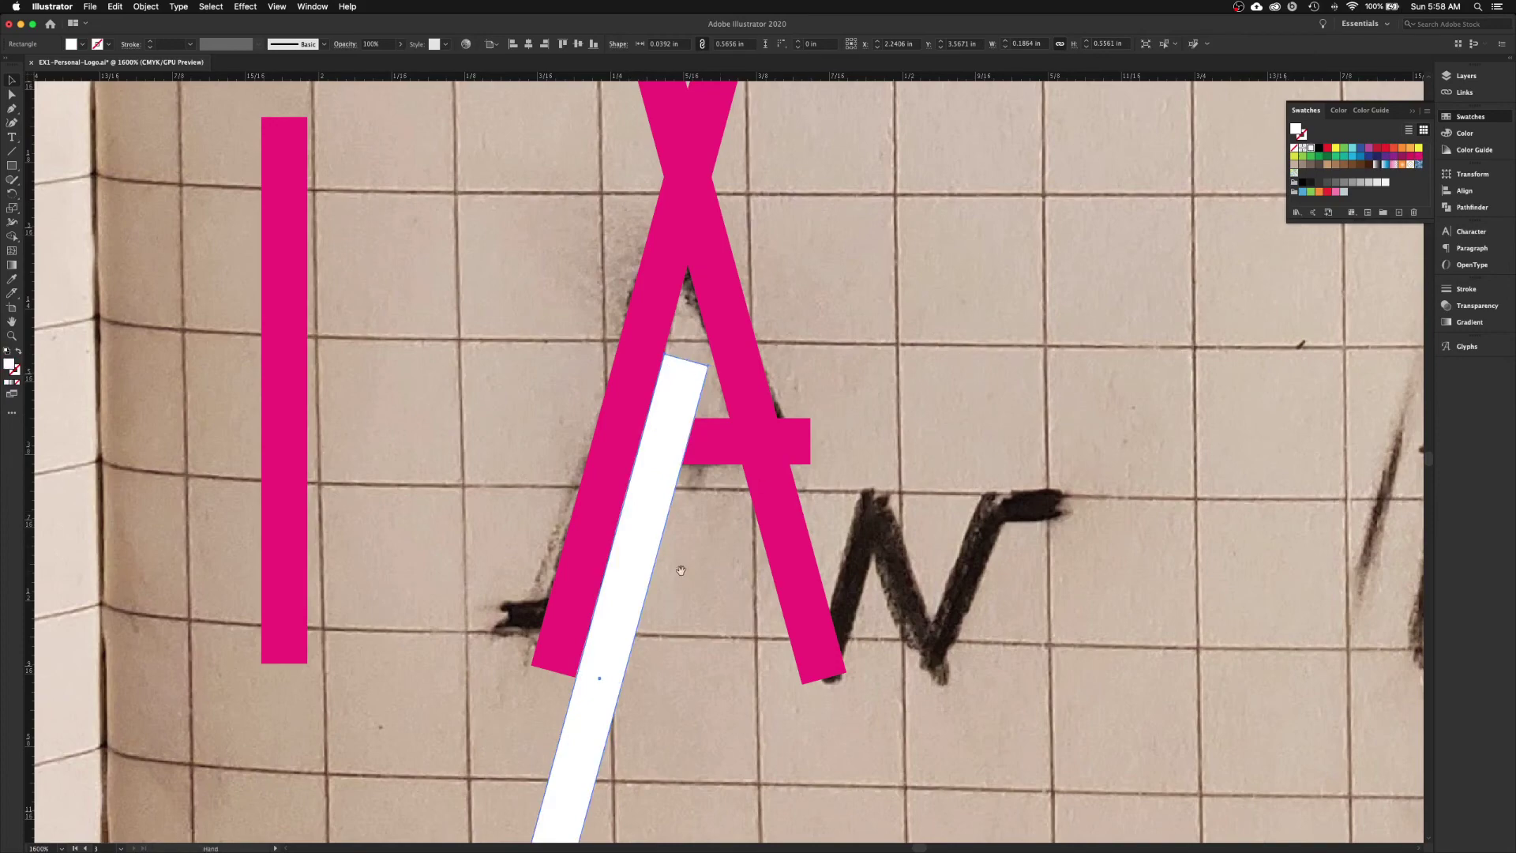
- Shorten the white diagonal bar from its lower end to about 0.31 in and nudge it slightly left against the leg
scroll(790, 426, down, 5)
scroll(790, 427, left, 2)
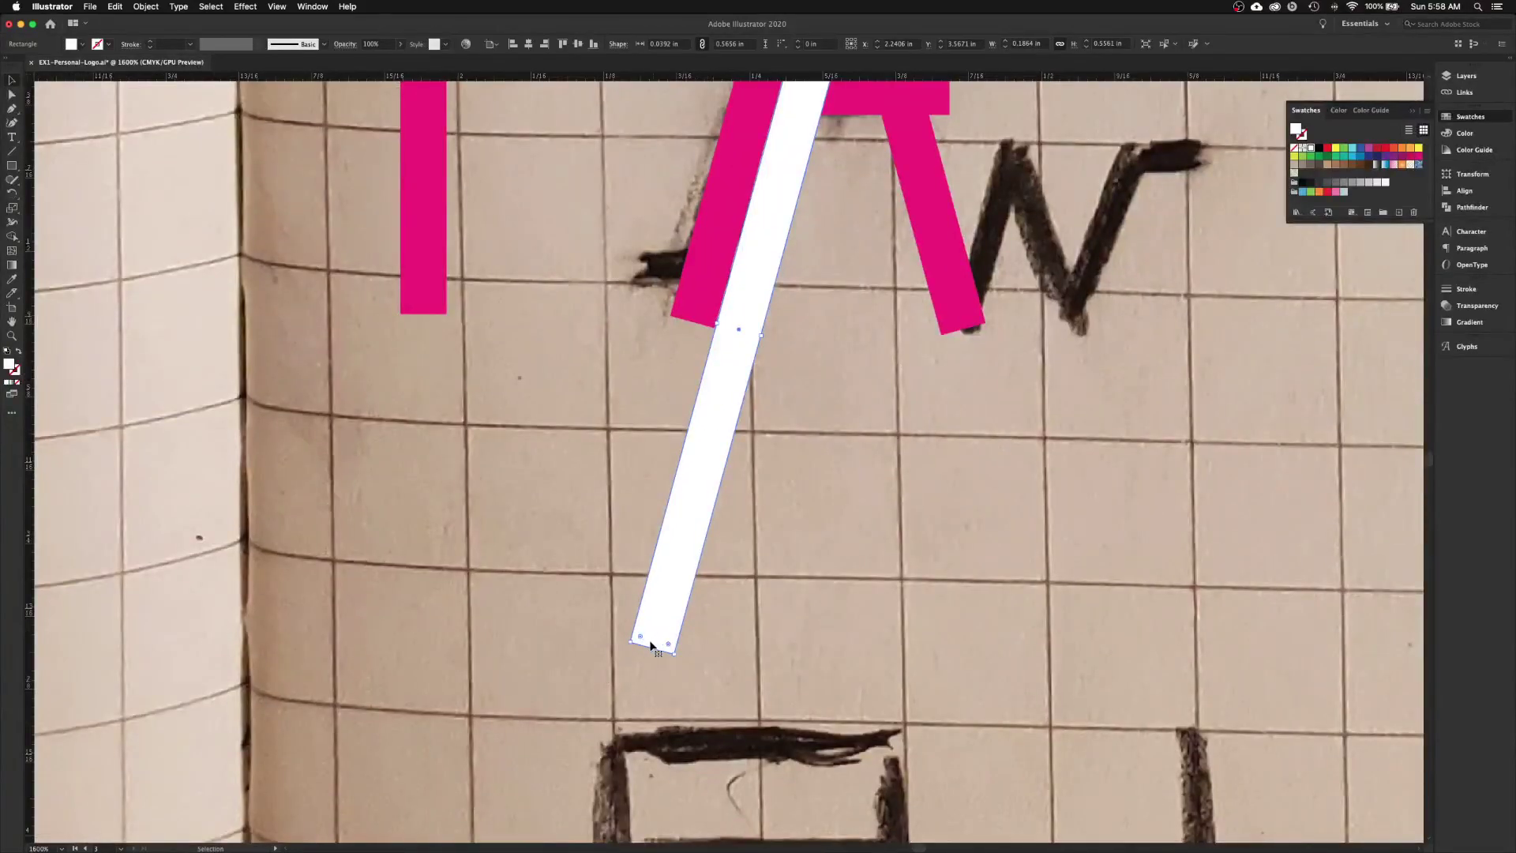
drag(651, 648, 723, 360)
click(861, 349)
scroll(861, 348, up, 5)
scroll(860, 348, right, 3)
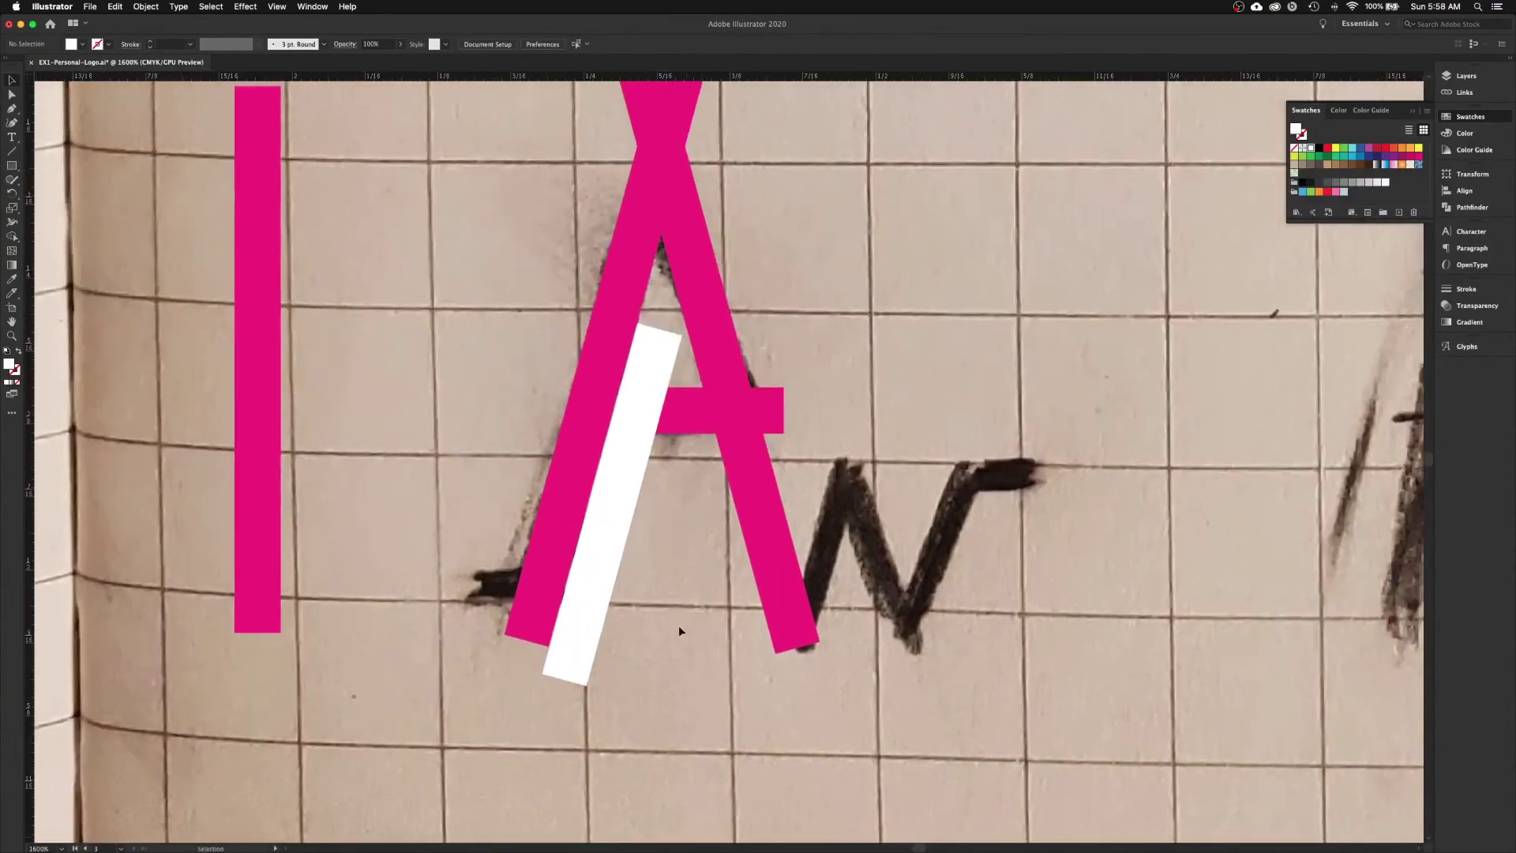
click(632, 453)
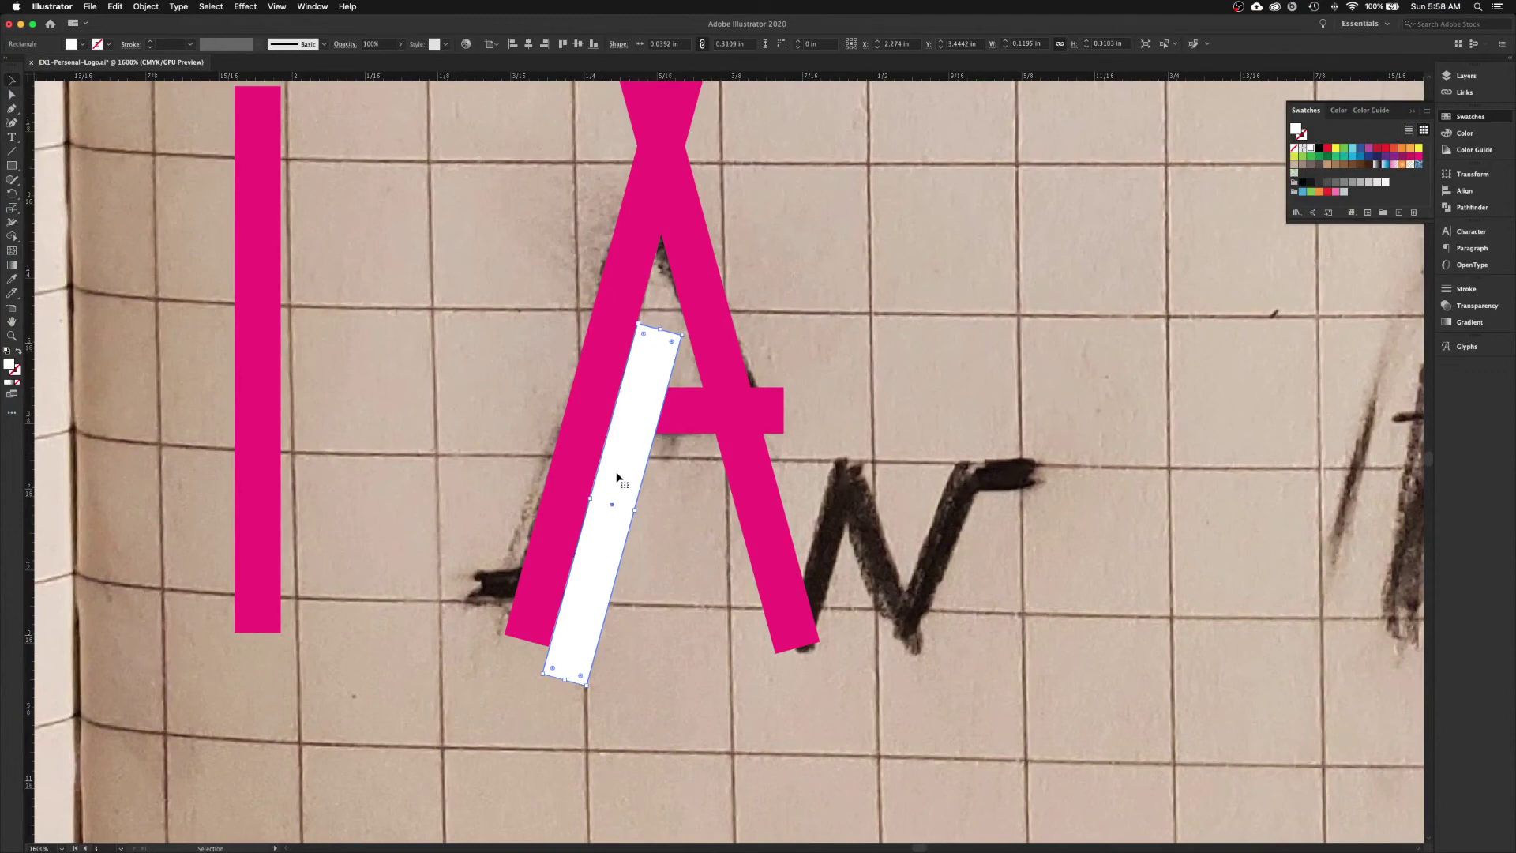
key(Left)
click(648, 529)
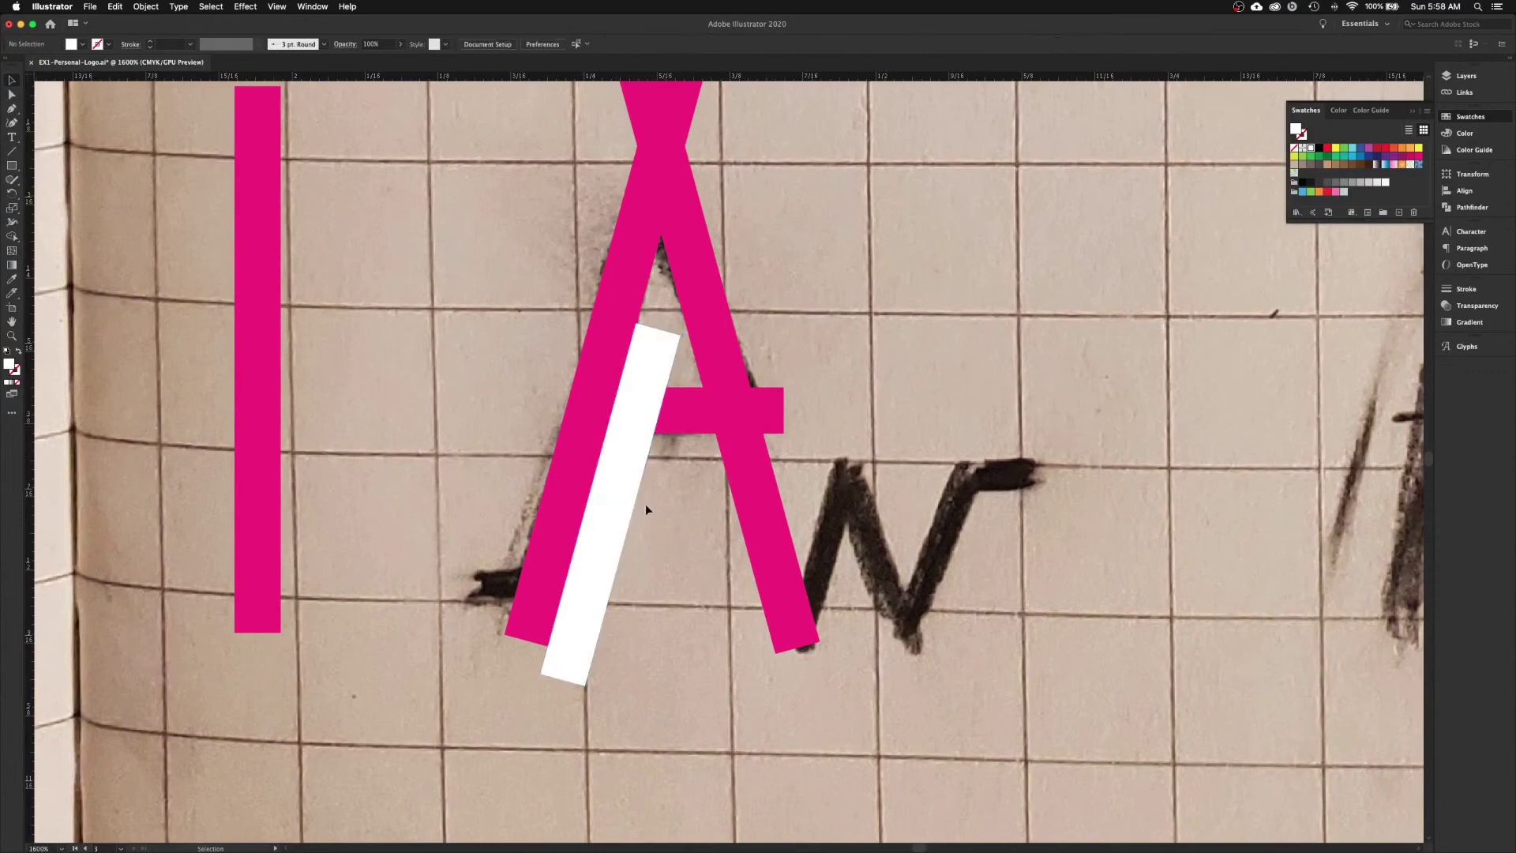
- Copy the crossbar onto the sketched W's serif and the A's foot, and copy the white bar to the foot's outer end
click(691, 419)
mouse_move(691, 418)
mouse_down()
mouse_move(436, 611)
mouse_move(466, 586)
mouse_move(431, 579)
mouse_move(996, 526)
mouse_move(1019, 499)
mouse_move(992, 485)
mouse_up()
drag(592, 608, 426, 597)
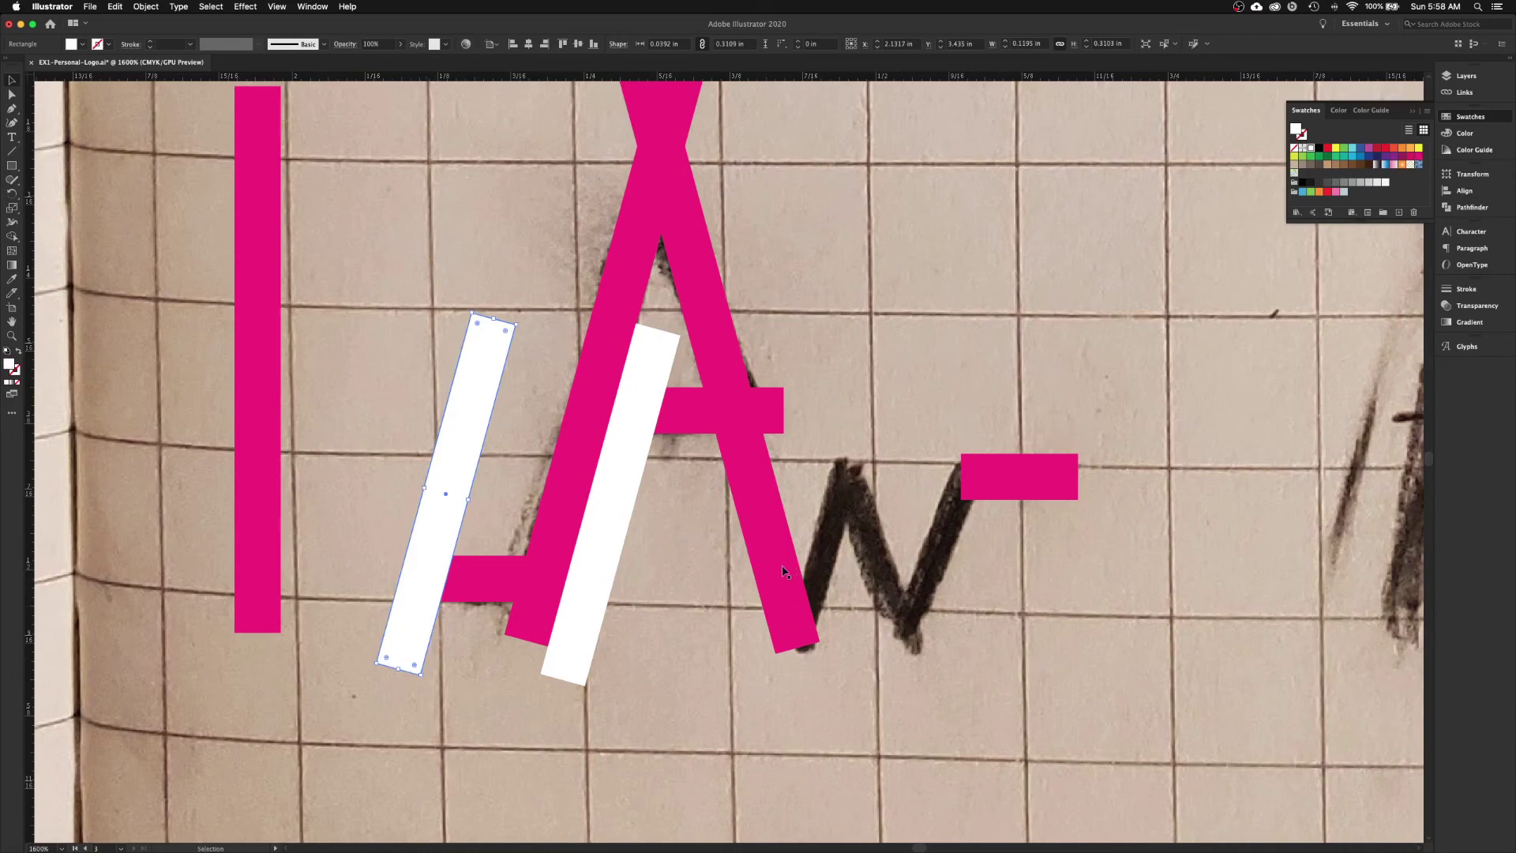
- Duplicate the A's right leg at the outer end of the W's serif, fill it white and shorten it to about 0.19 in
drag(788, 571, 1130, 568)
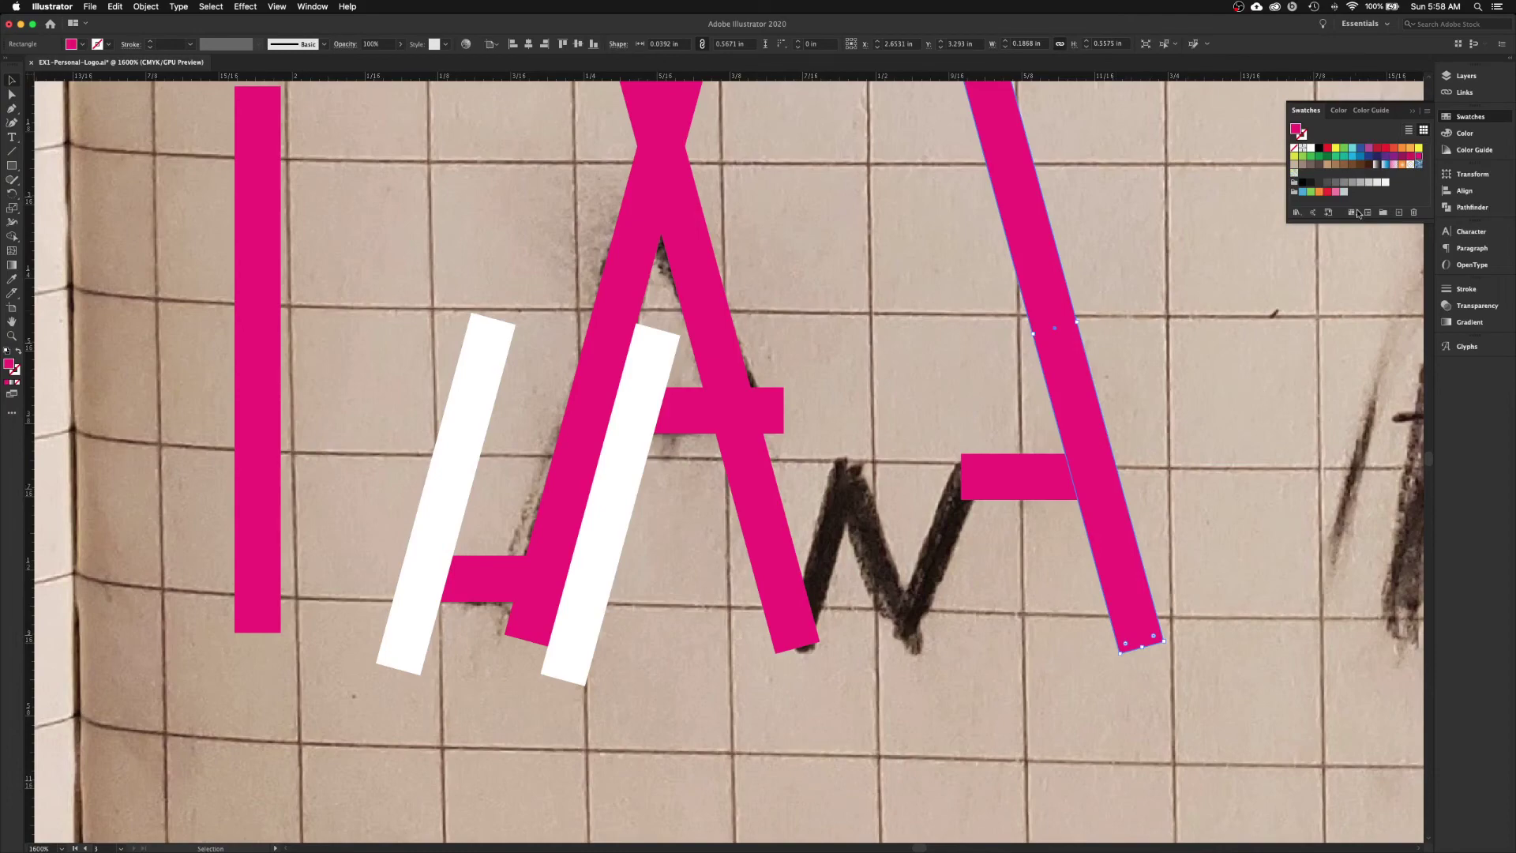
click(1310, 148)
scroll(1111, 179, up, 5)
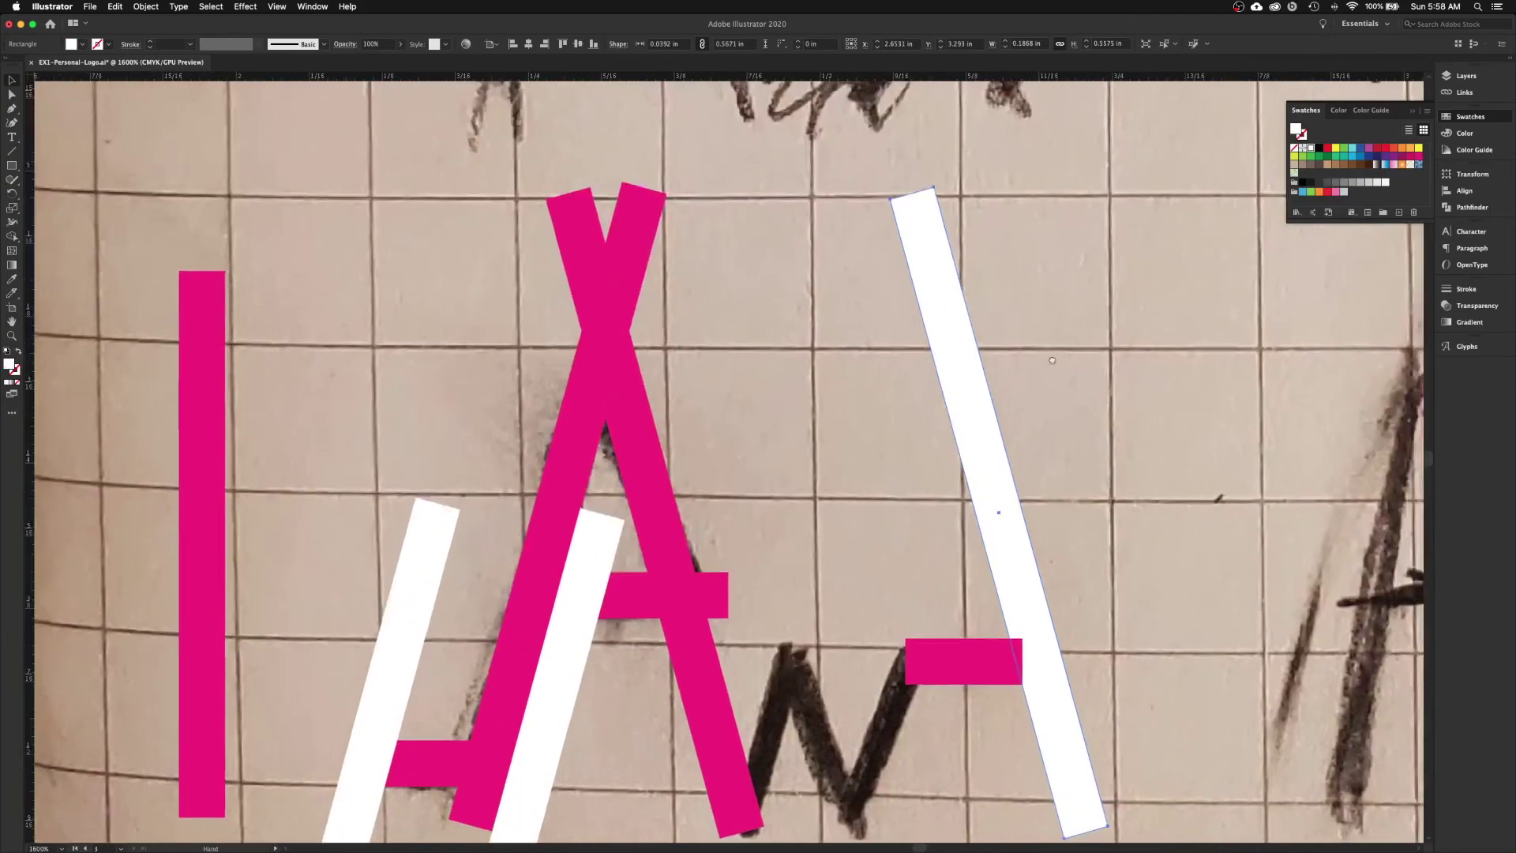
drag(911, 195, 1003, 523)
scroll(1065, 643, down, 5)
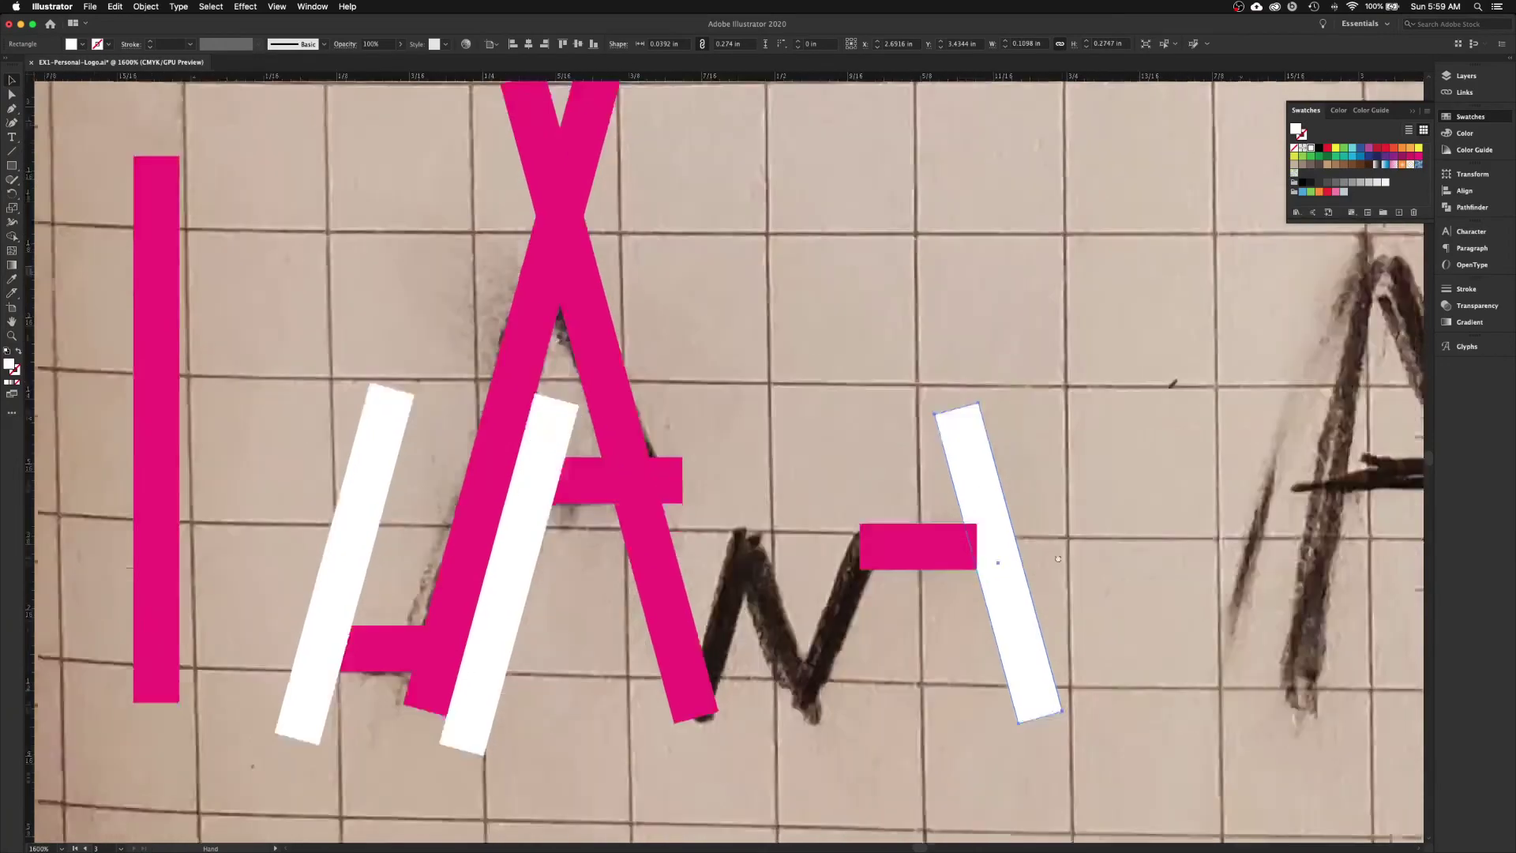
drag(1037, 701, 1011, 609)
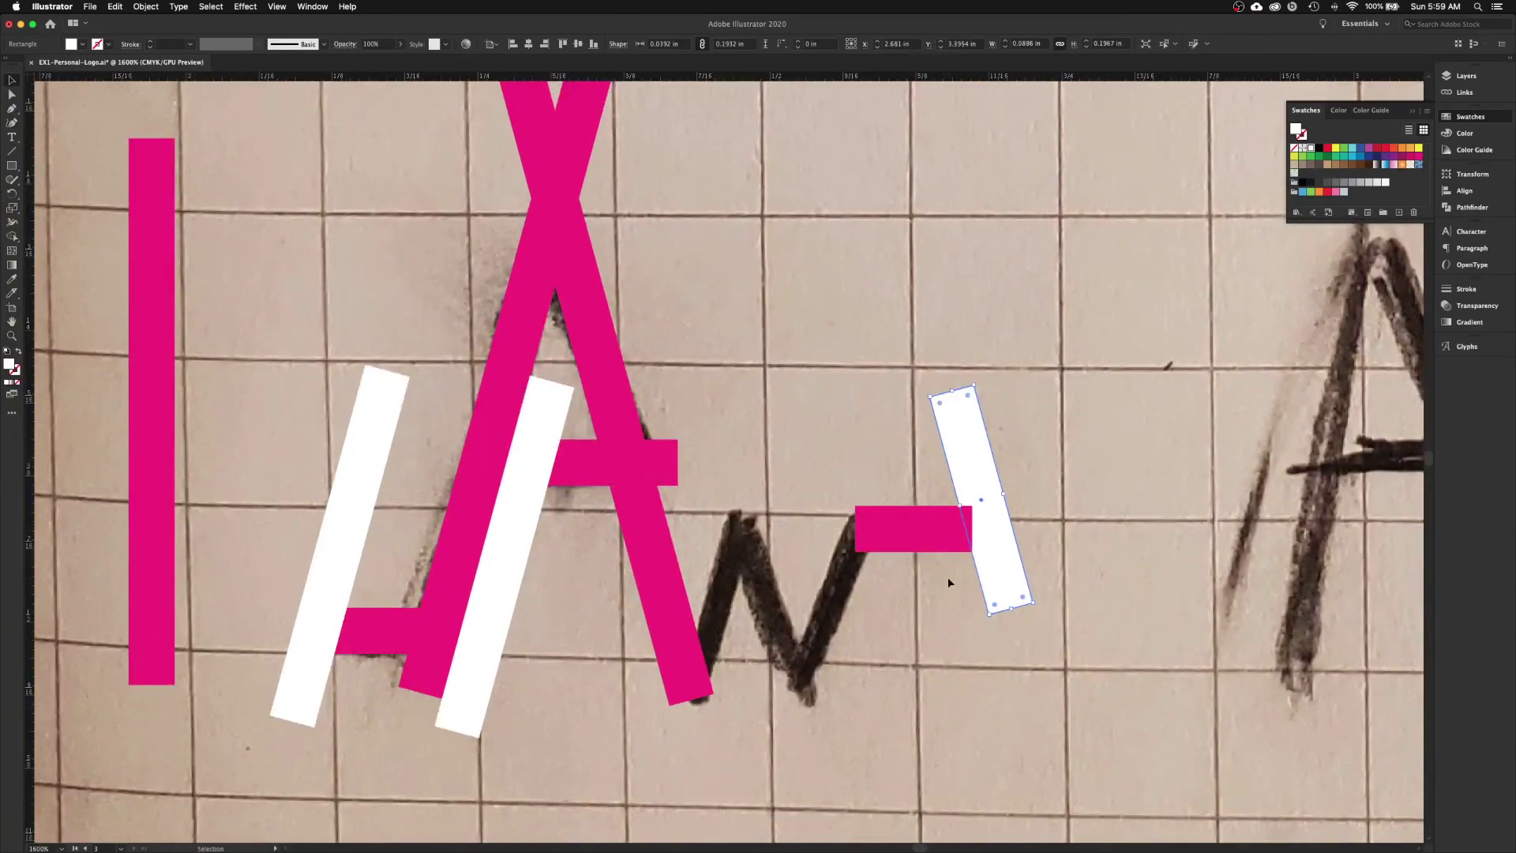
- Bring the white diagonal bar at the outer end of the W's serif to the front
key(super)
key(super+shift+bracketright)
click(150, 6)
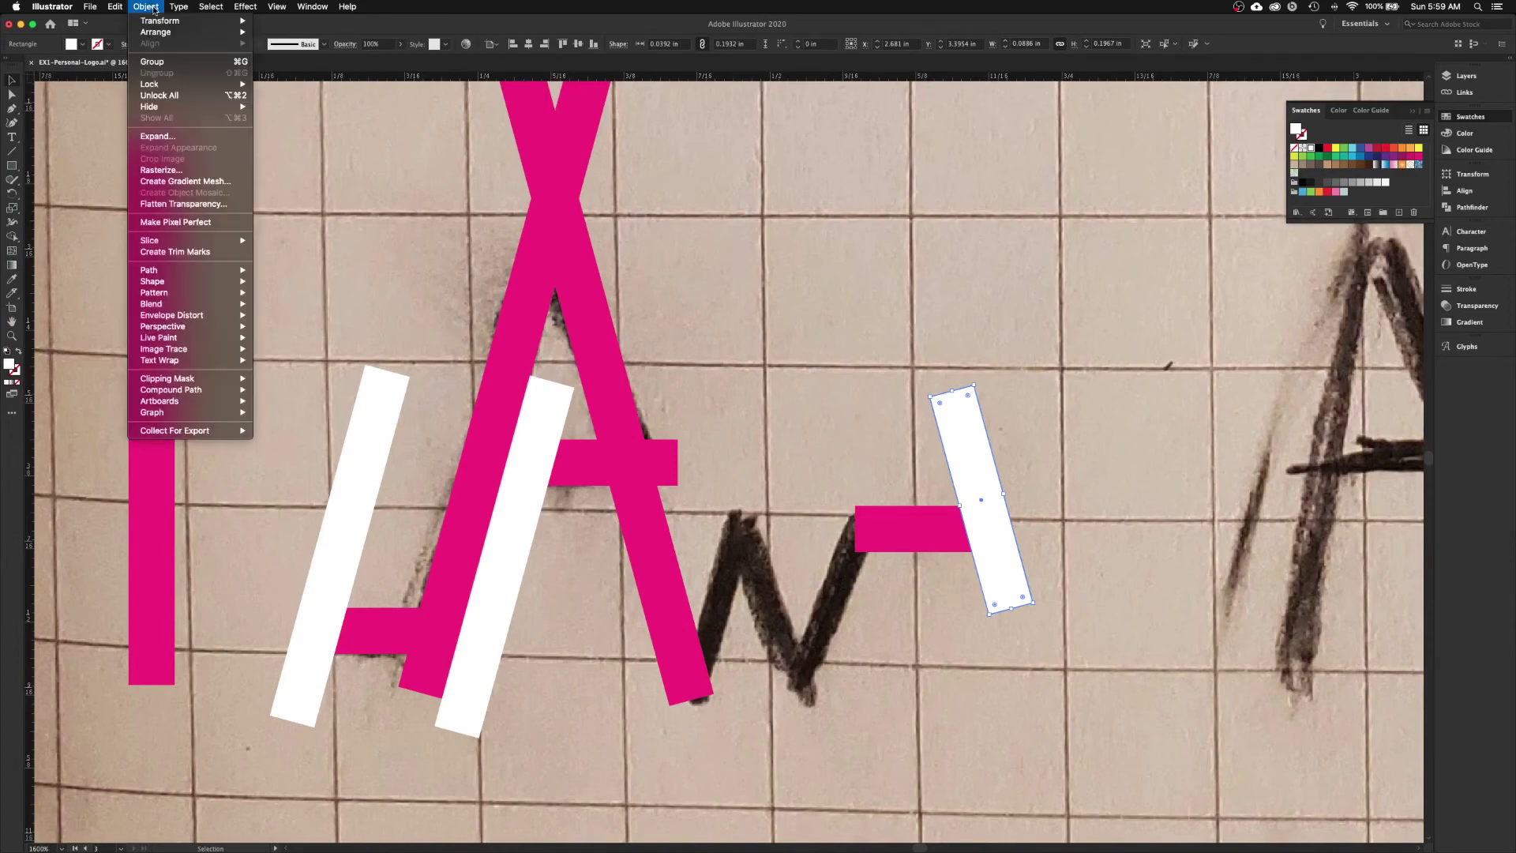
mouse_move(162, 36)
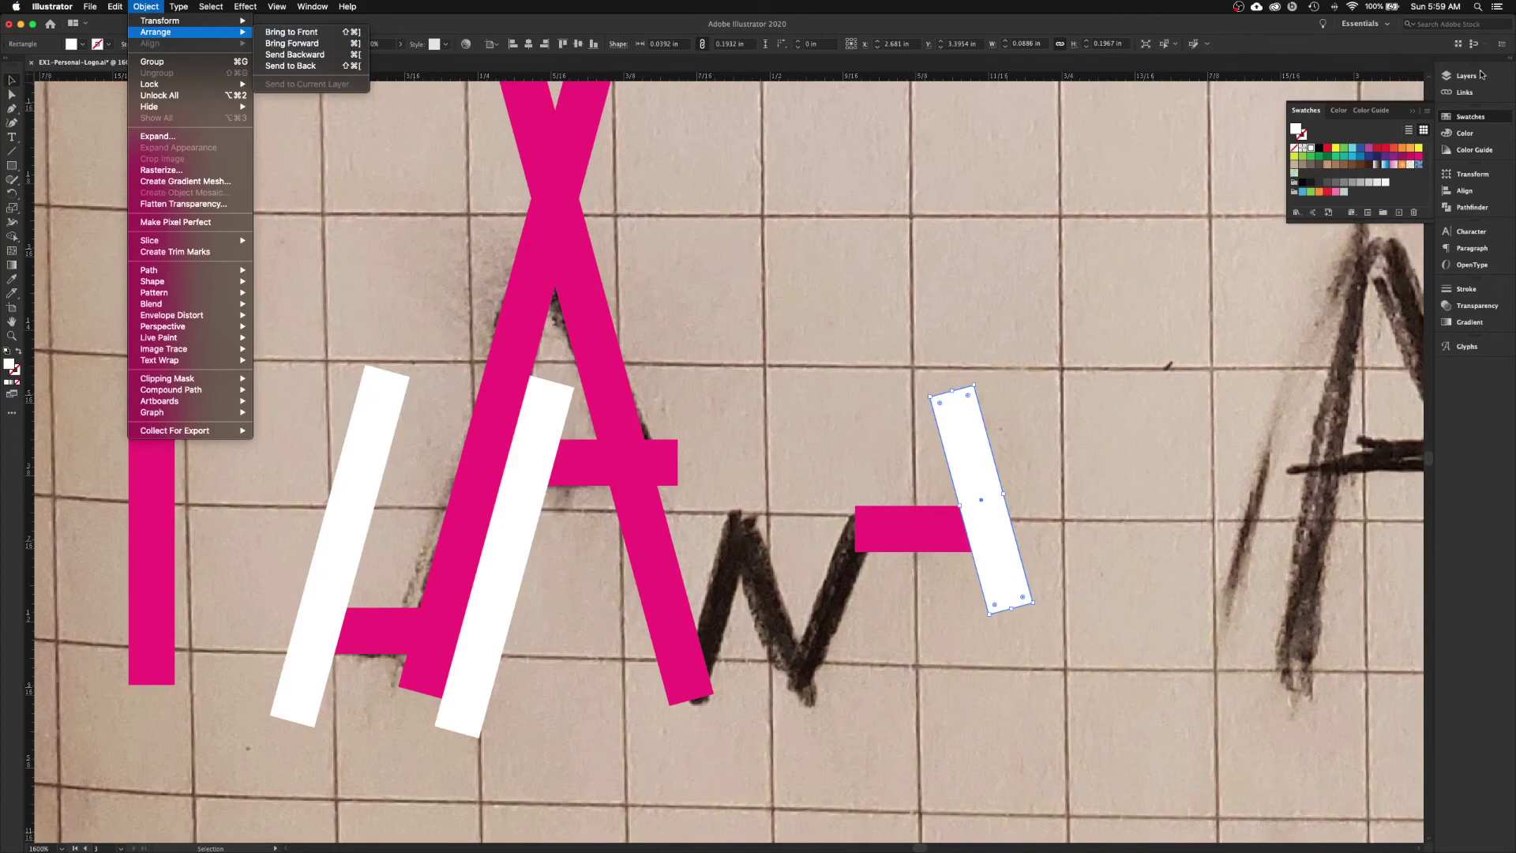
- Examine the stacking order of the bars inside Layer 1, including the selected white bar's position
click(1481, 75)
click(1468, 78)
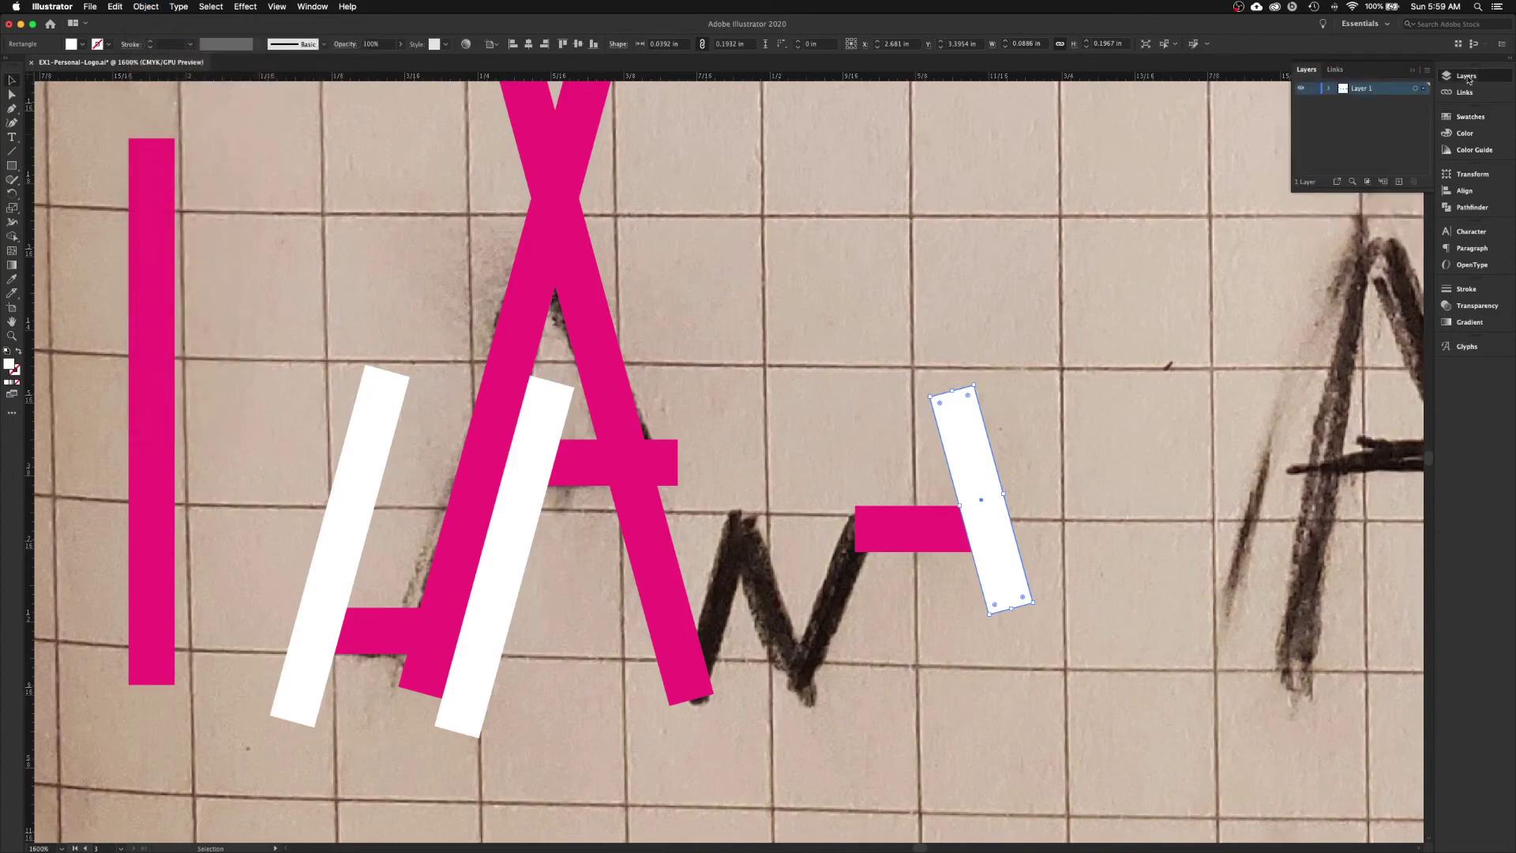
click(1330, 89)
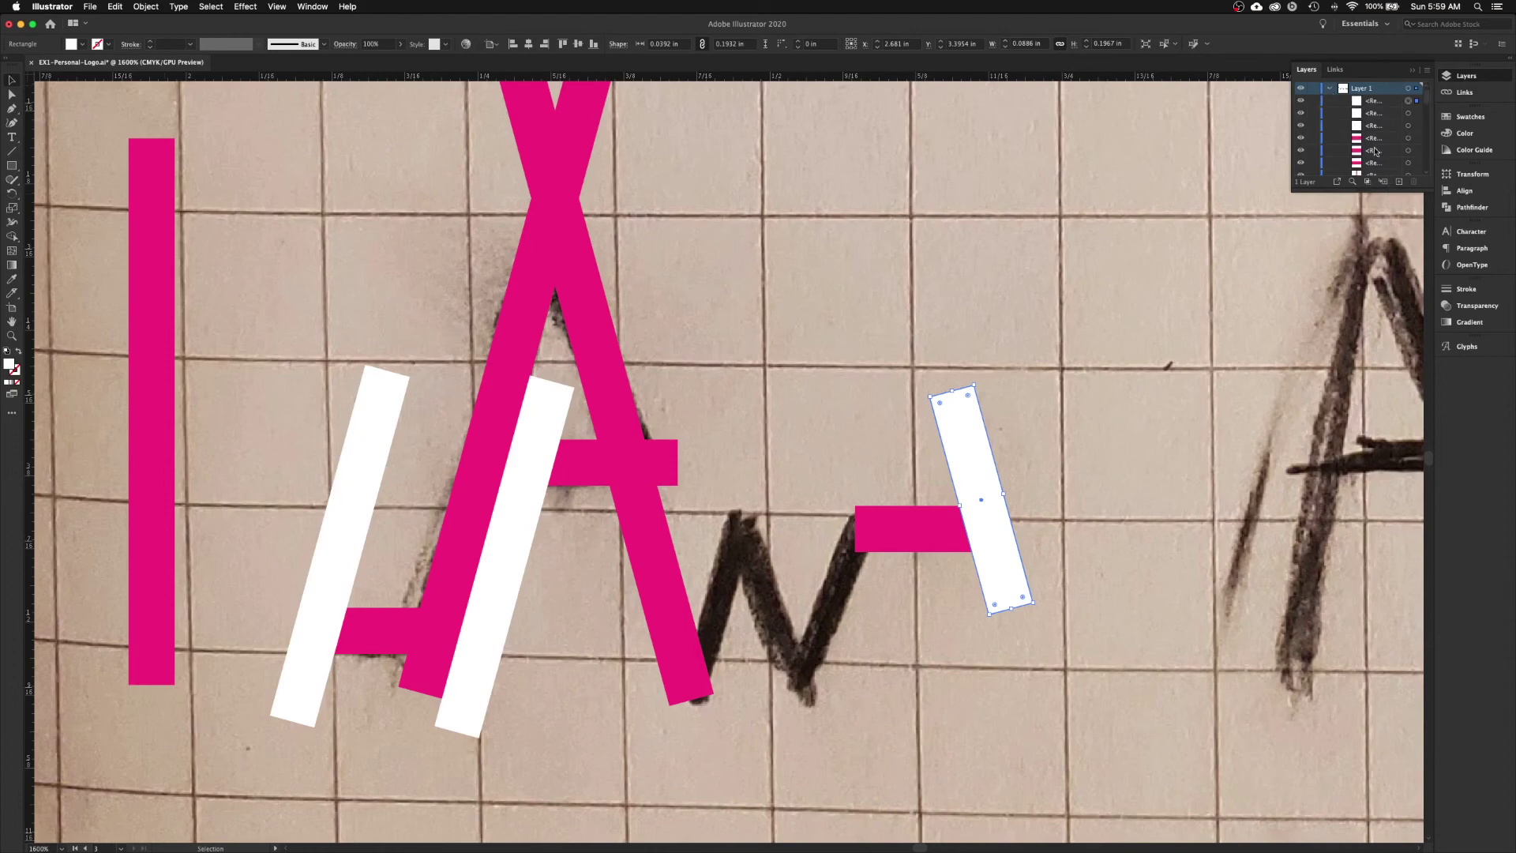
drag(1363, 191, 1296, 793)
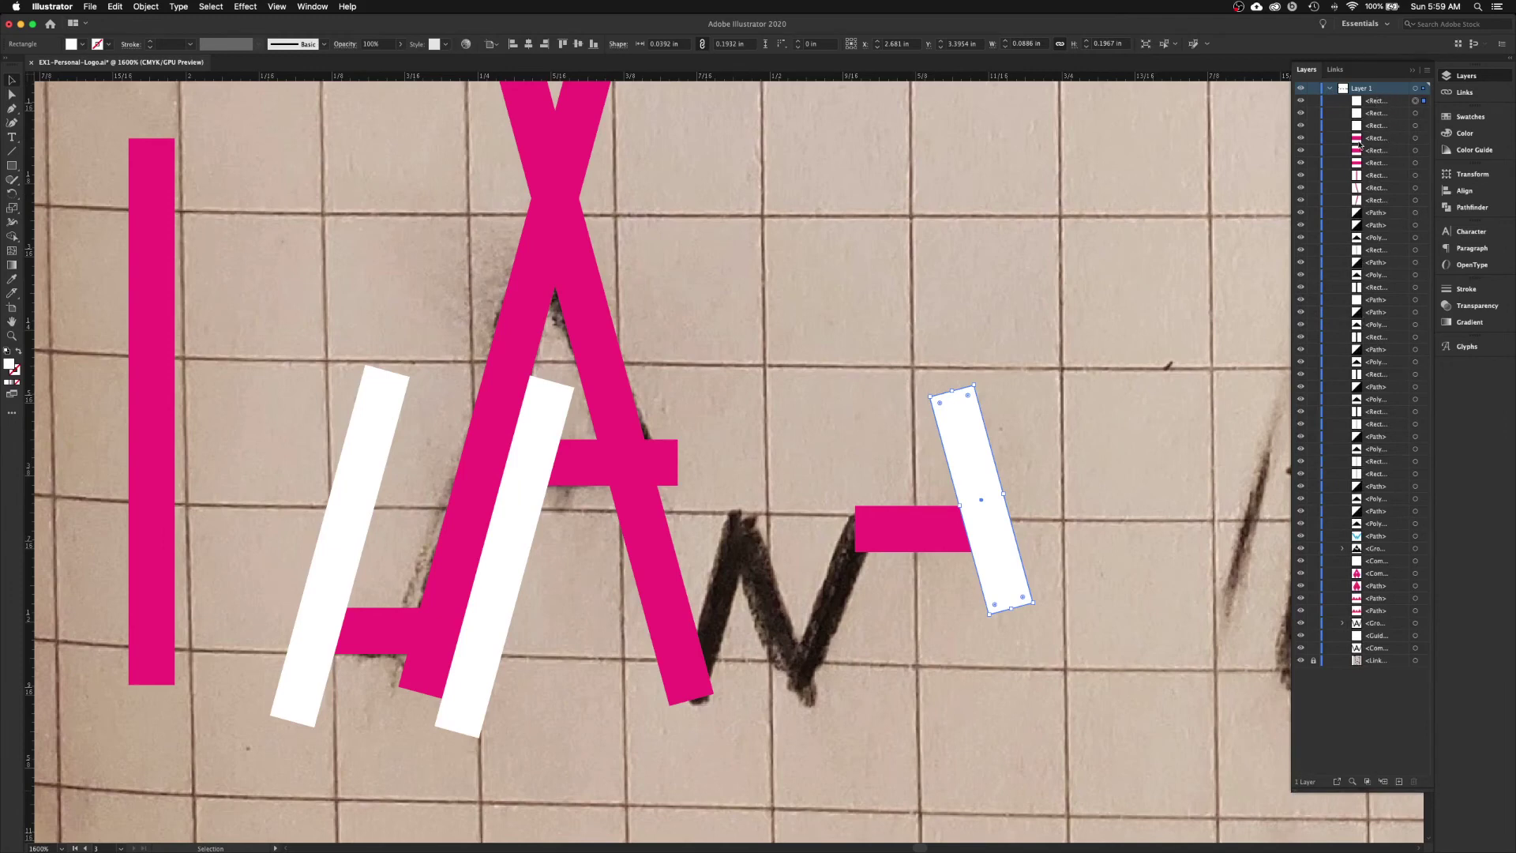
key(super+[)
key(super+shift+bracketright)
click(1332, 89)
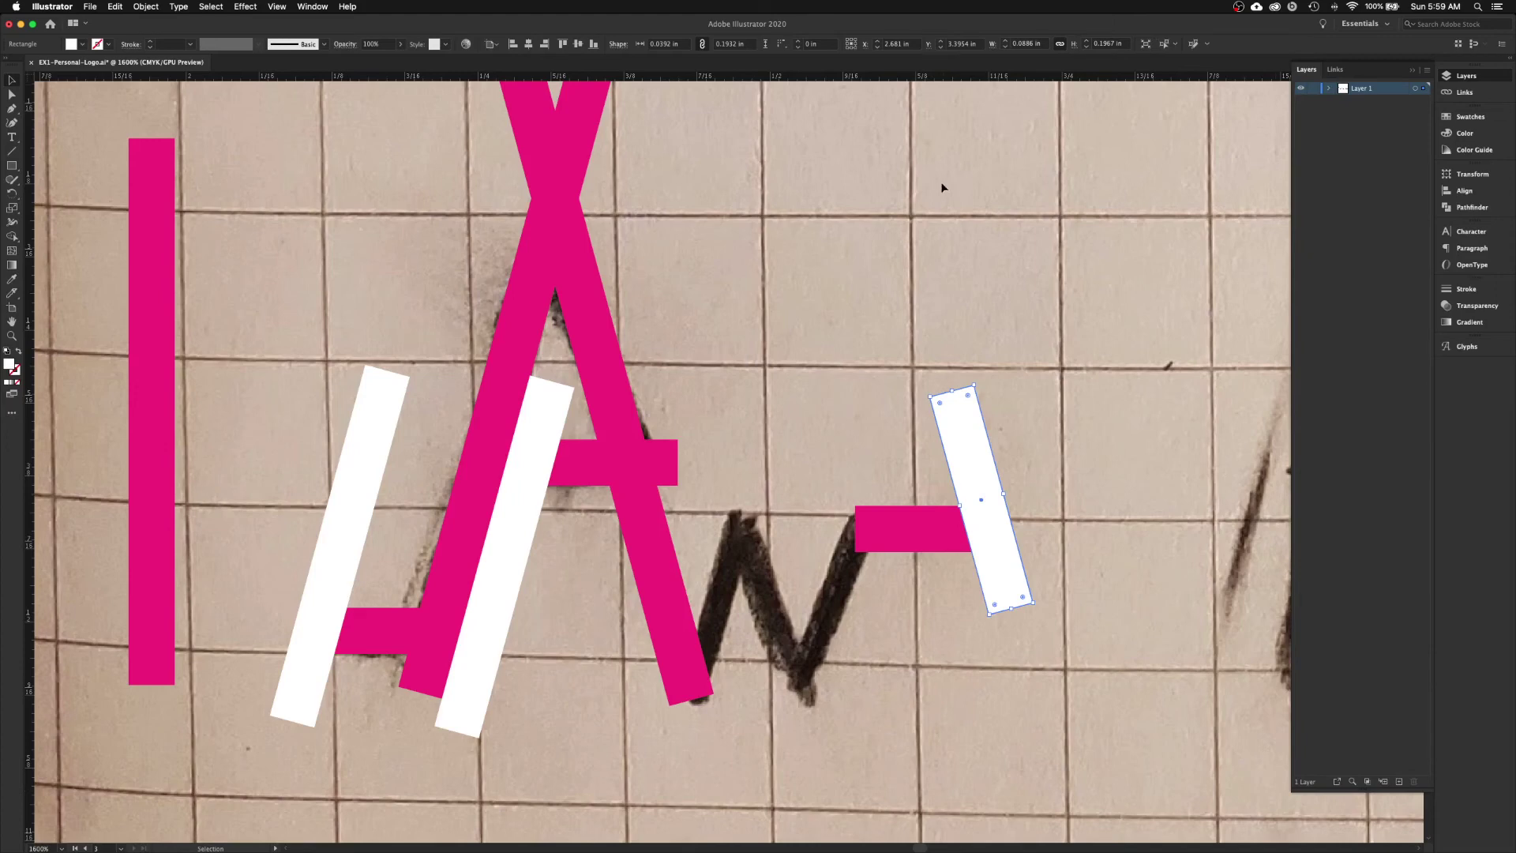
- Duplicate the A's right leg onto the sketched W's middle downstroke and shorten the copy from above to the W's height
click(812, 325)
click(598, 407)
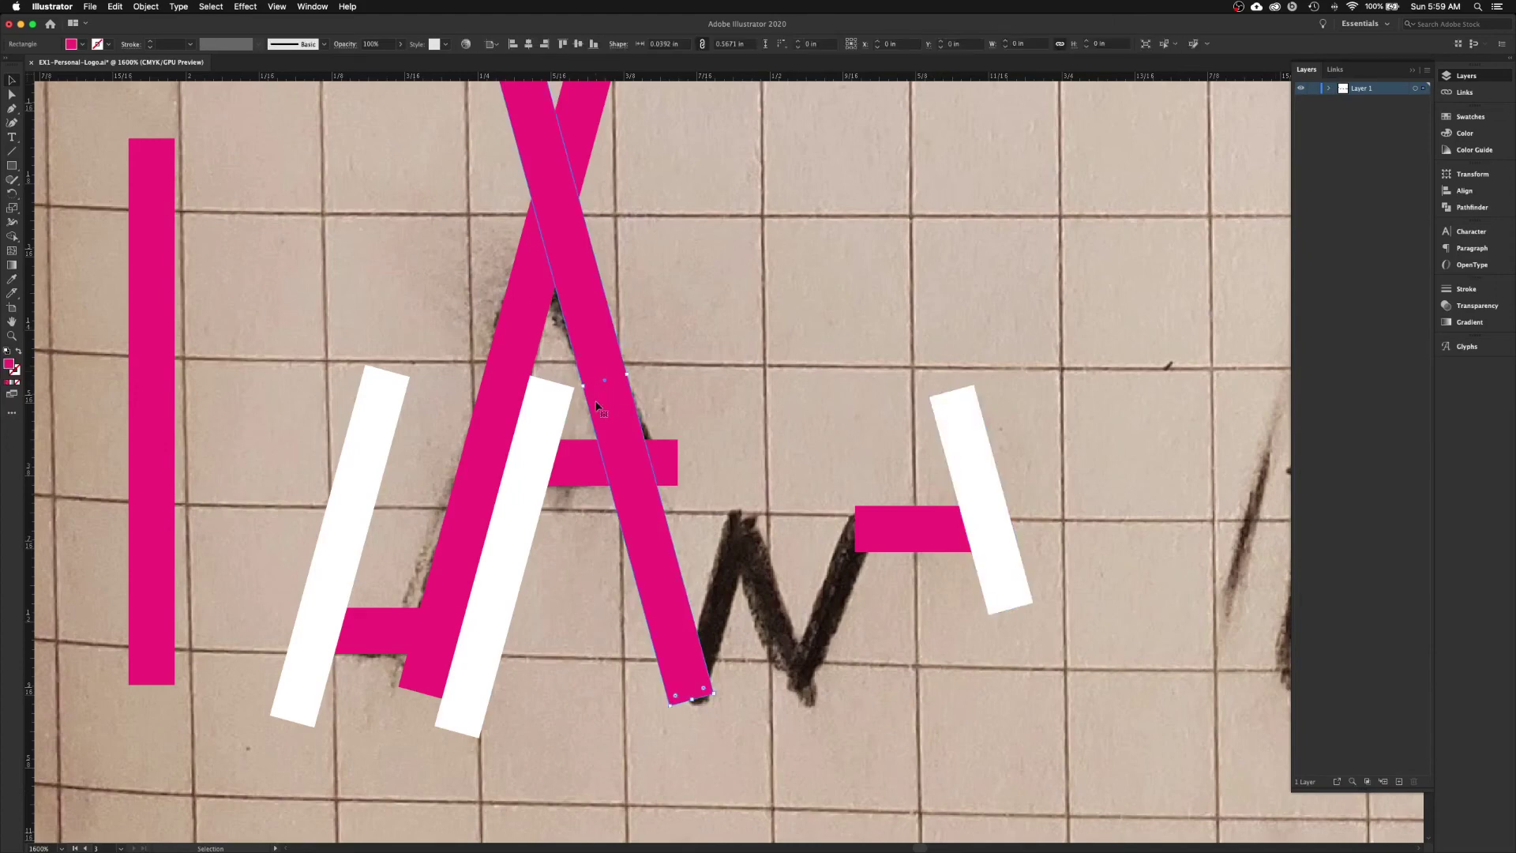
drag(598, 407, 713, 400)
scroll(709, 328, up, 3)
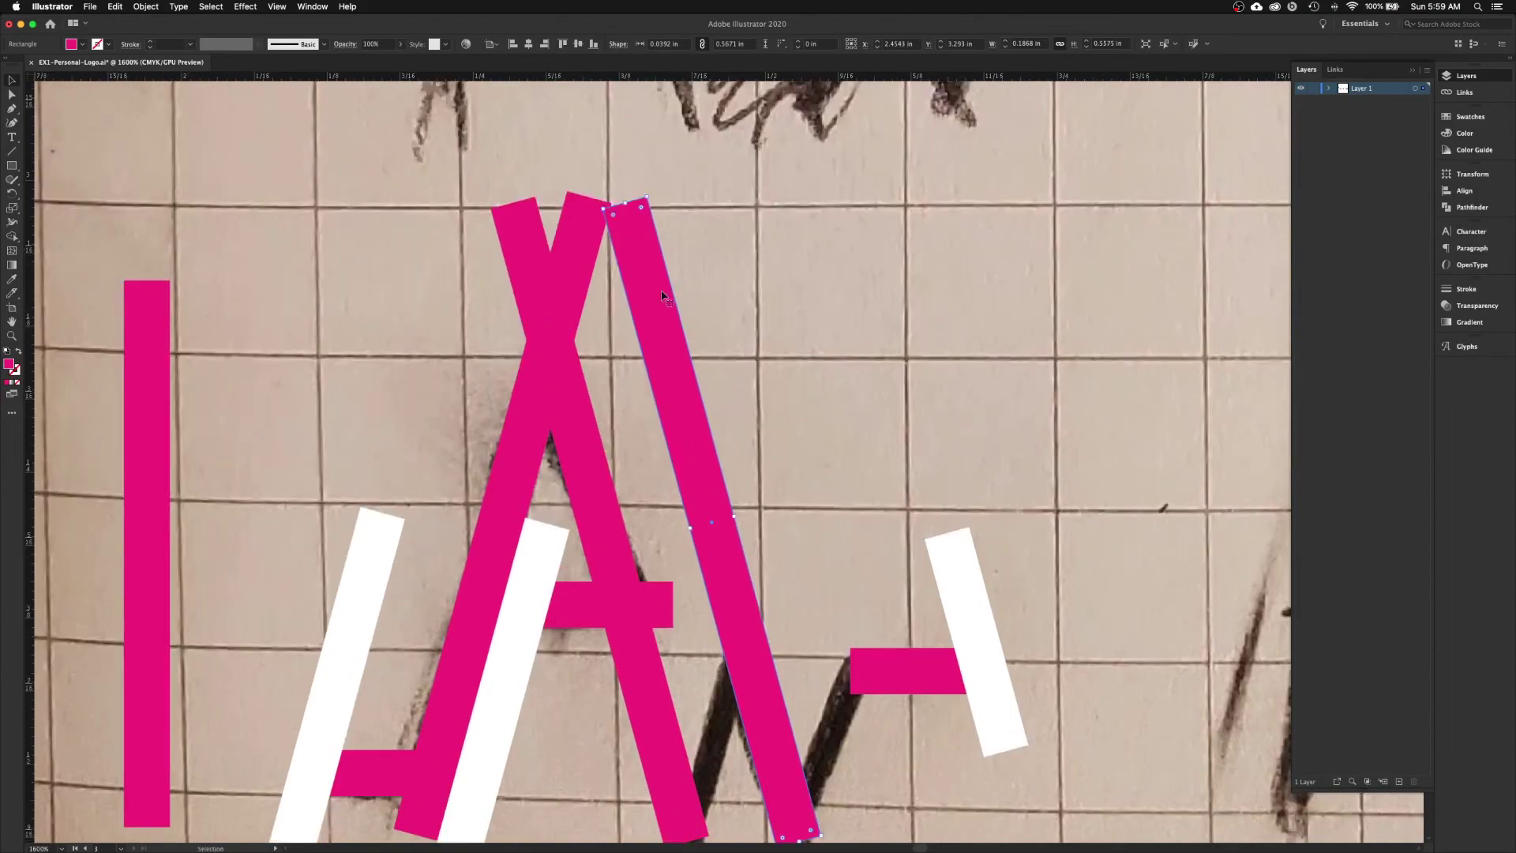
drag(625, 202, 725, 632)
click(808, 535)
- Duplicate the A's crossbar directly below itself and fill the copy white to cut a gap through the right leg
scroll(711, 521, down, 3)
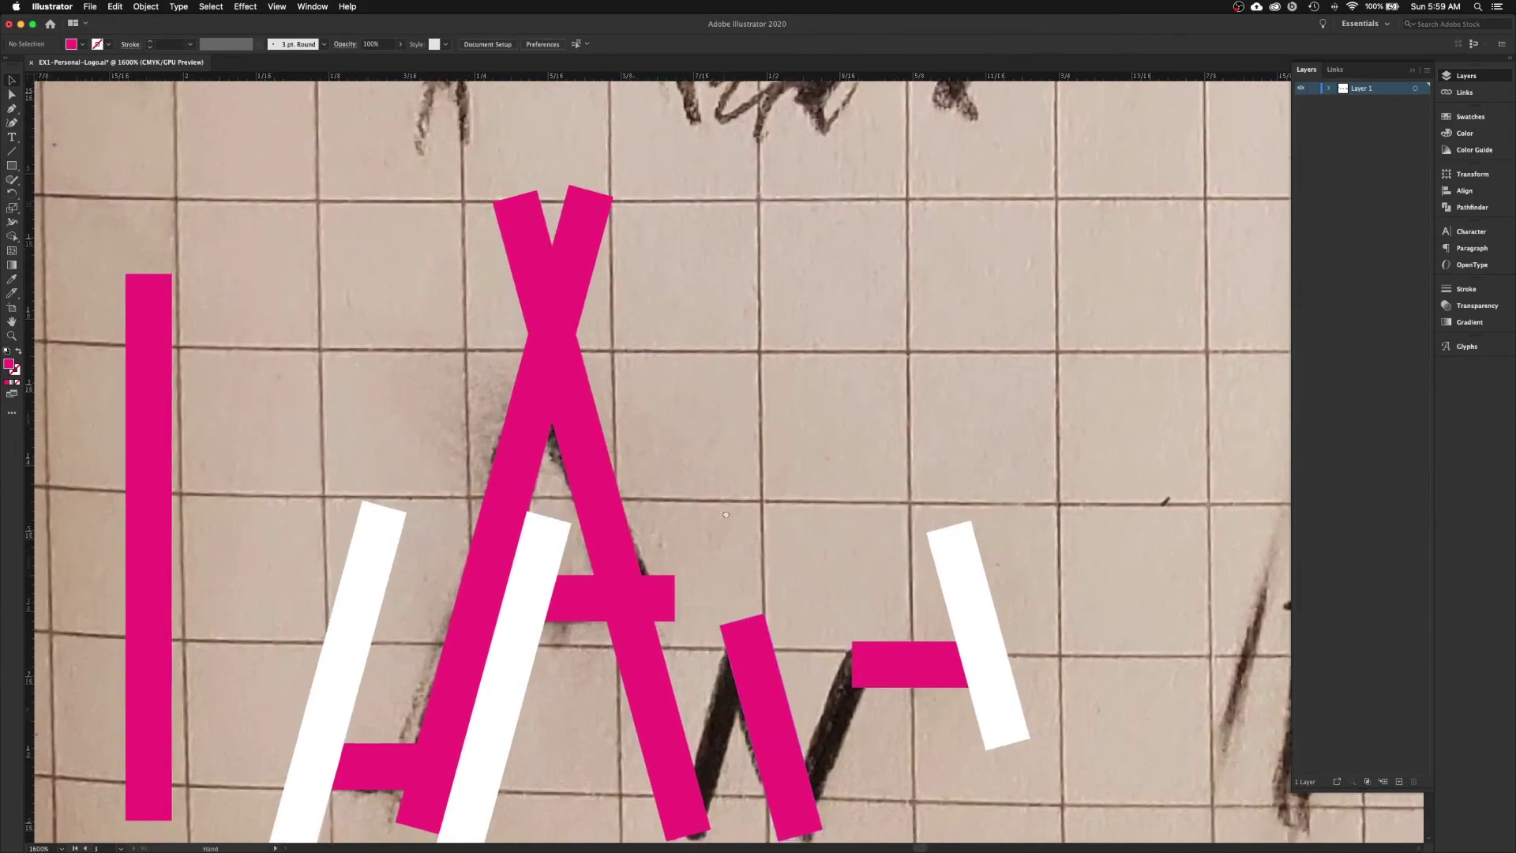
drag(587, 474, 588, 524)
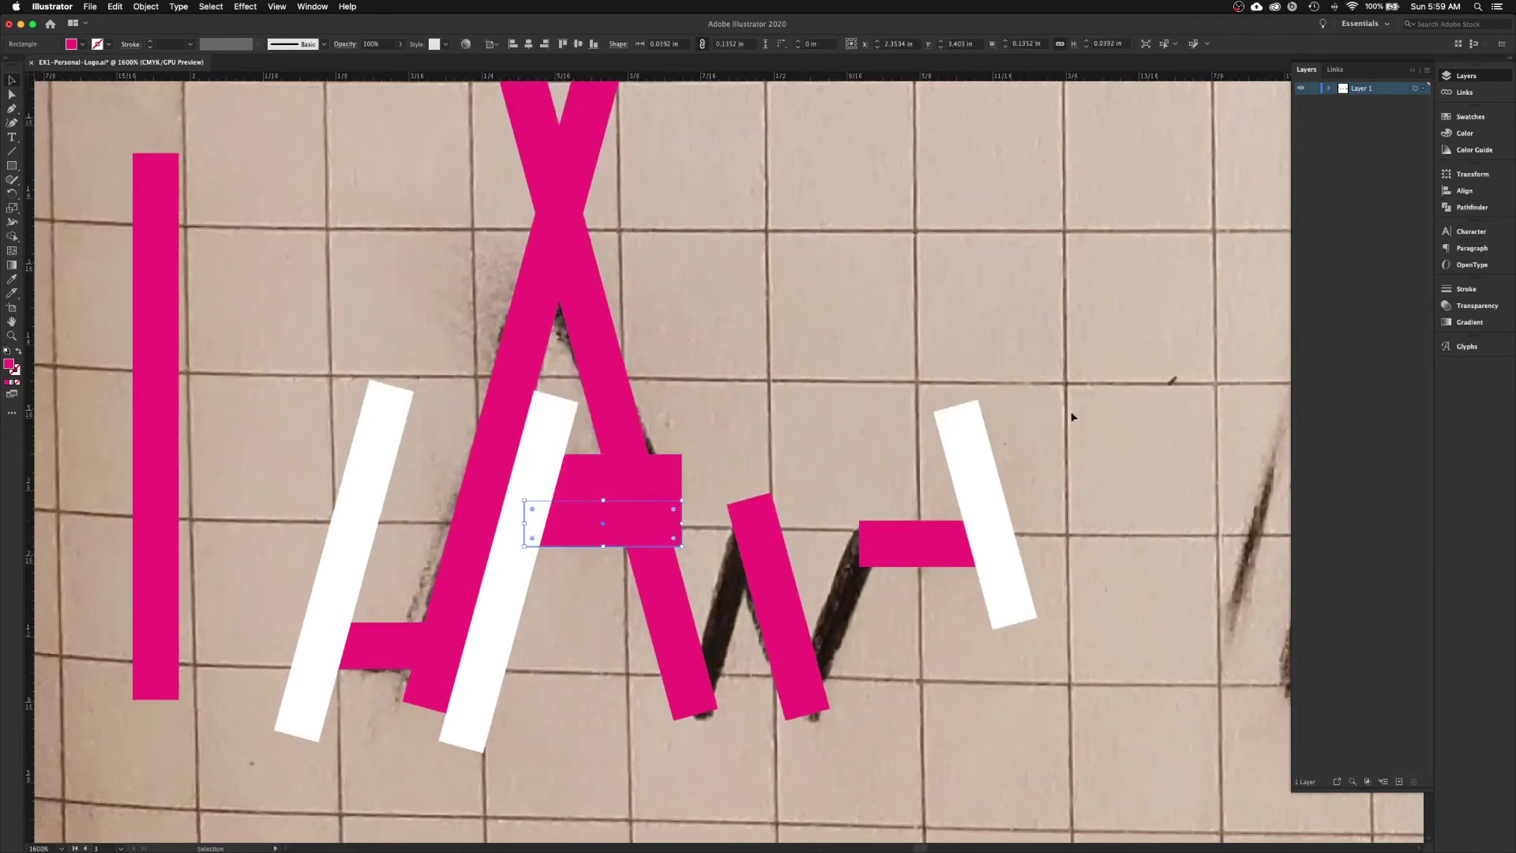
click(1470, 116)
click(1311, 148)
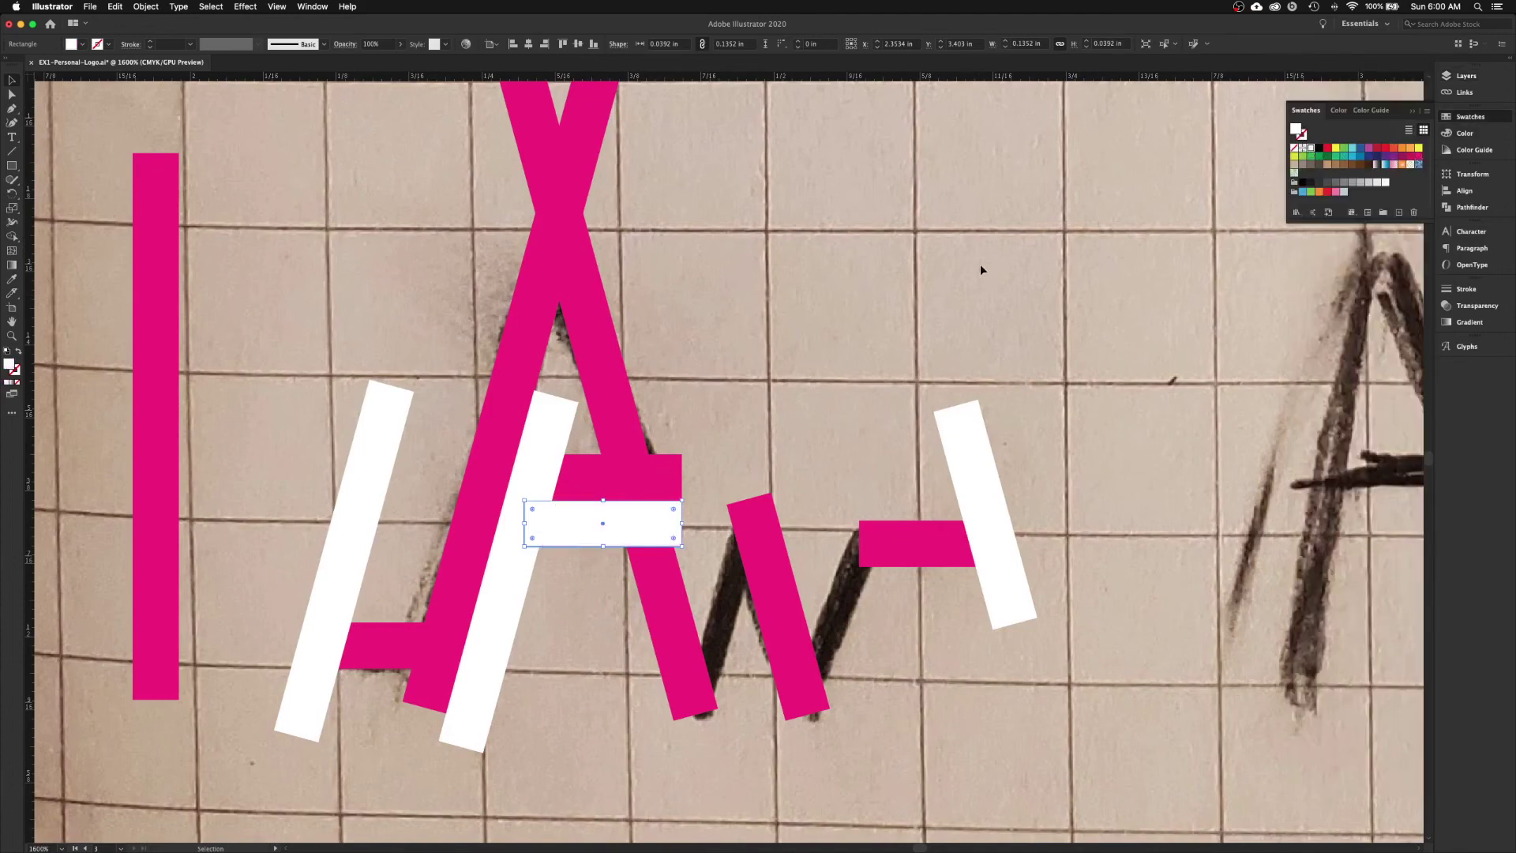
click(774, 366)
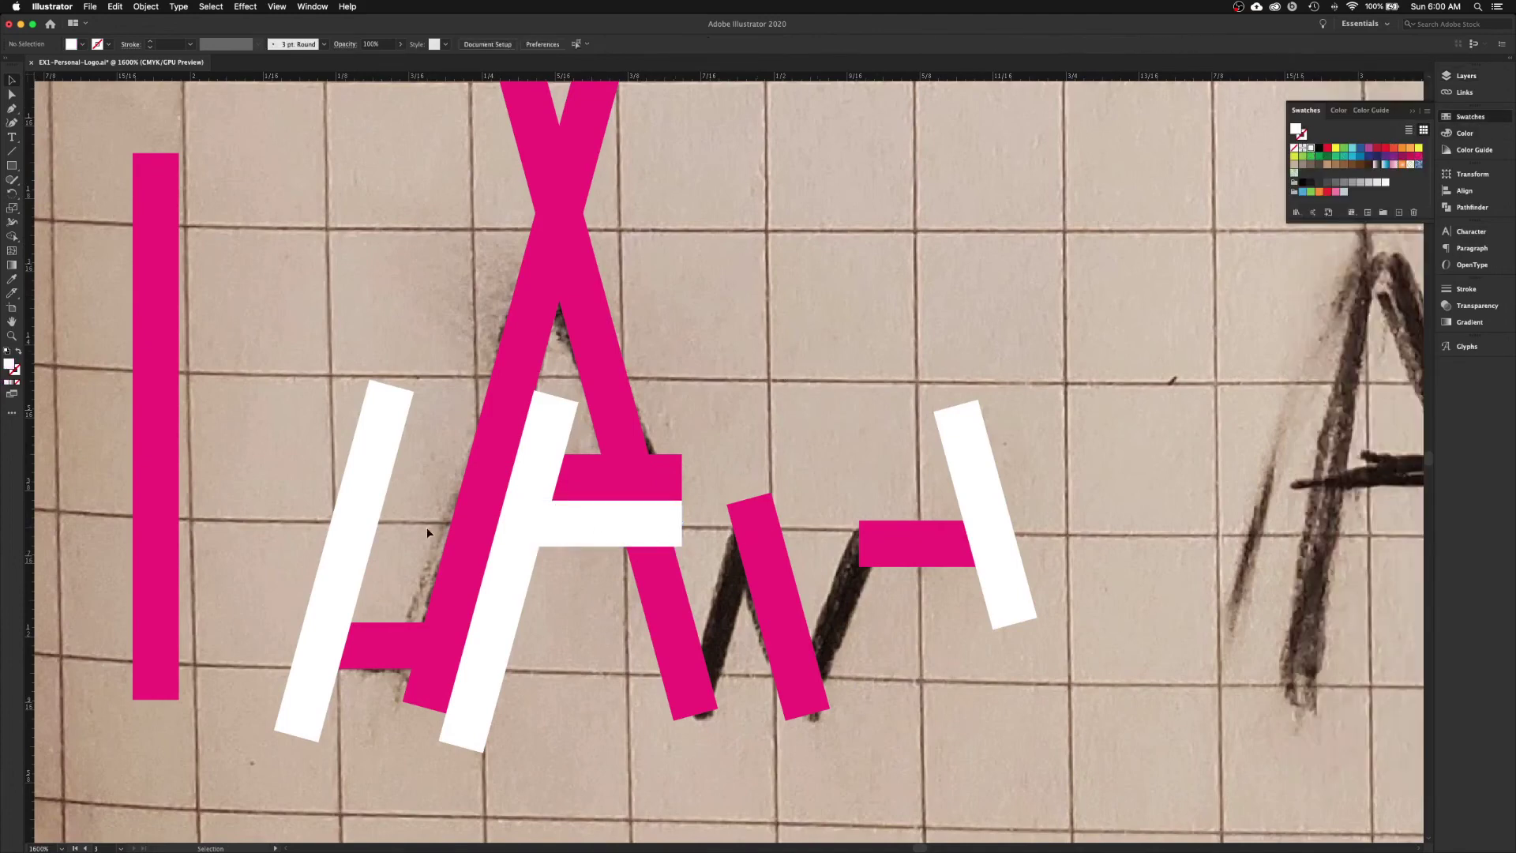
- Duplicate the A's left leg as the W's first upstroke, shorten it to the W's height, and copy it as the last upstroke
drag(470, 535, 736, 585)
scroll(733, 582, up, 5)
scroll(734, 583, right, 2)
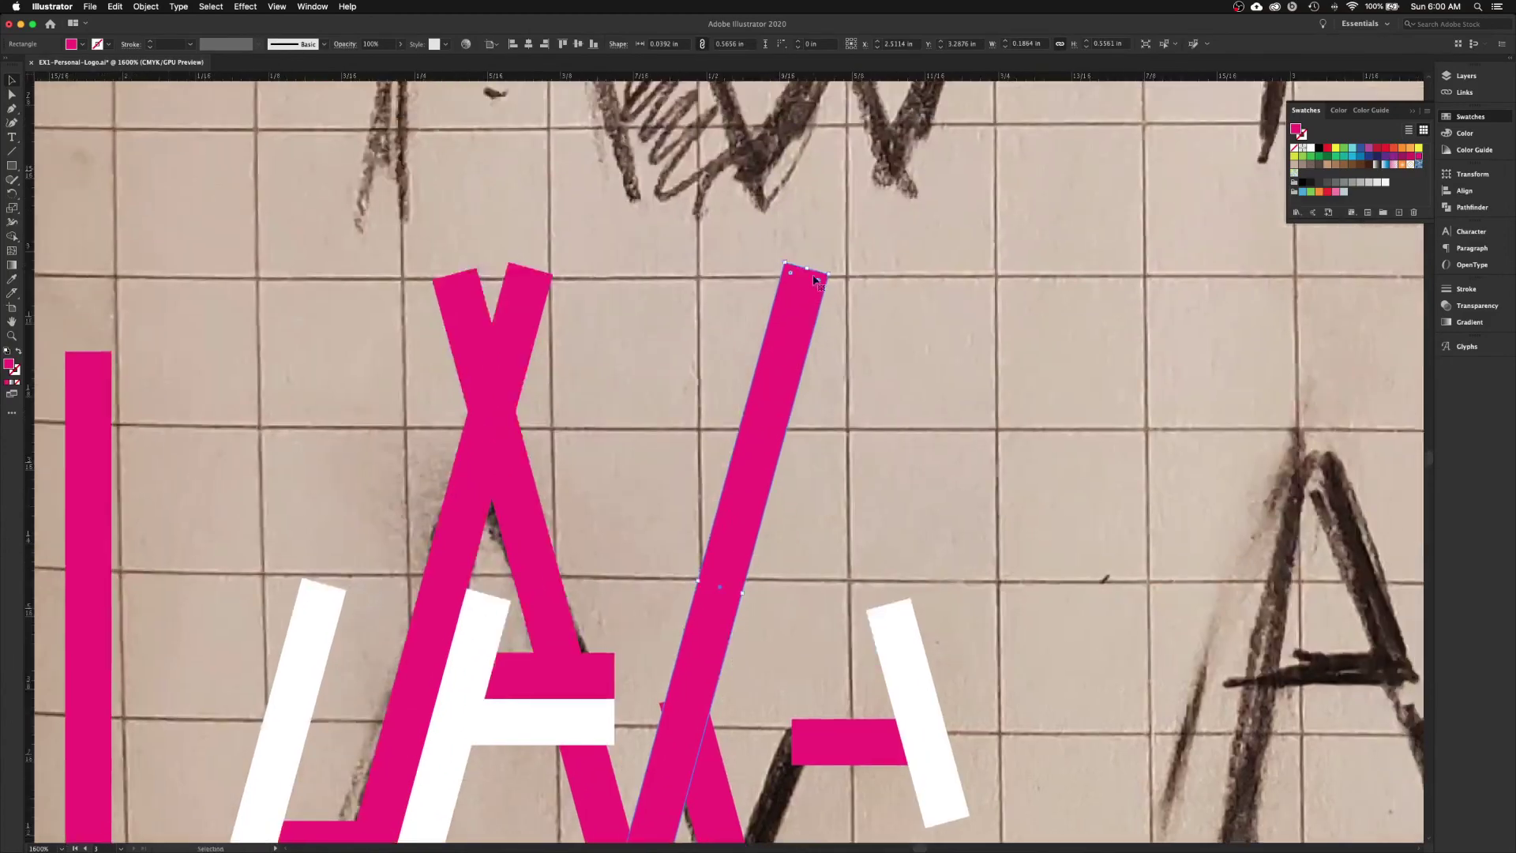
drag(805, 269, 686, 665)
drag(728, 758, 700, 560)
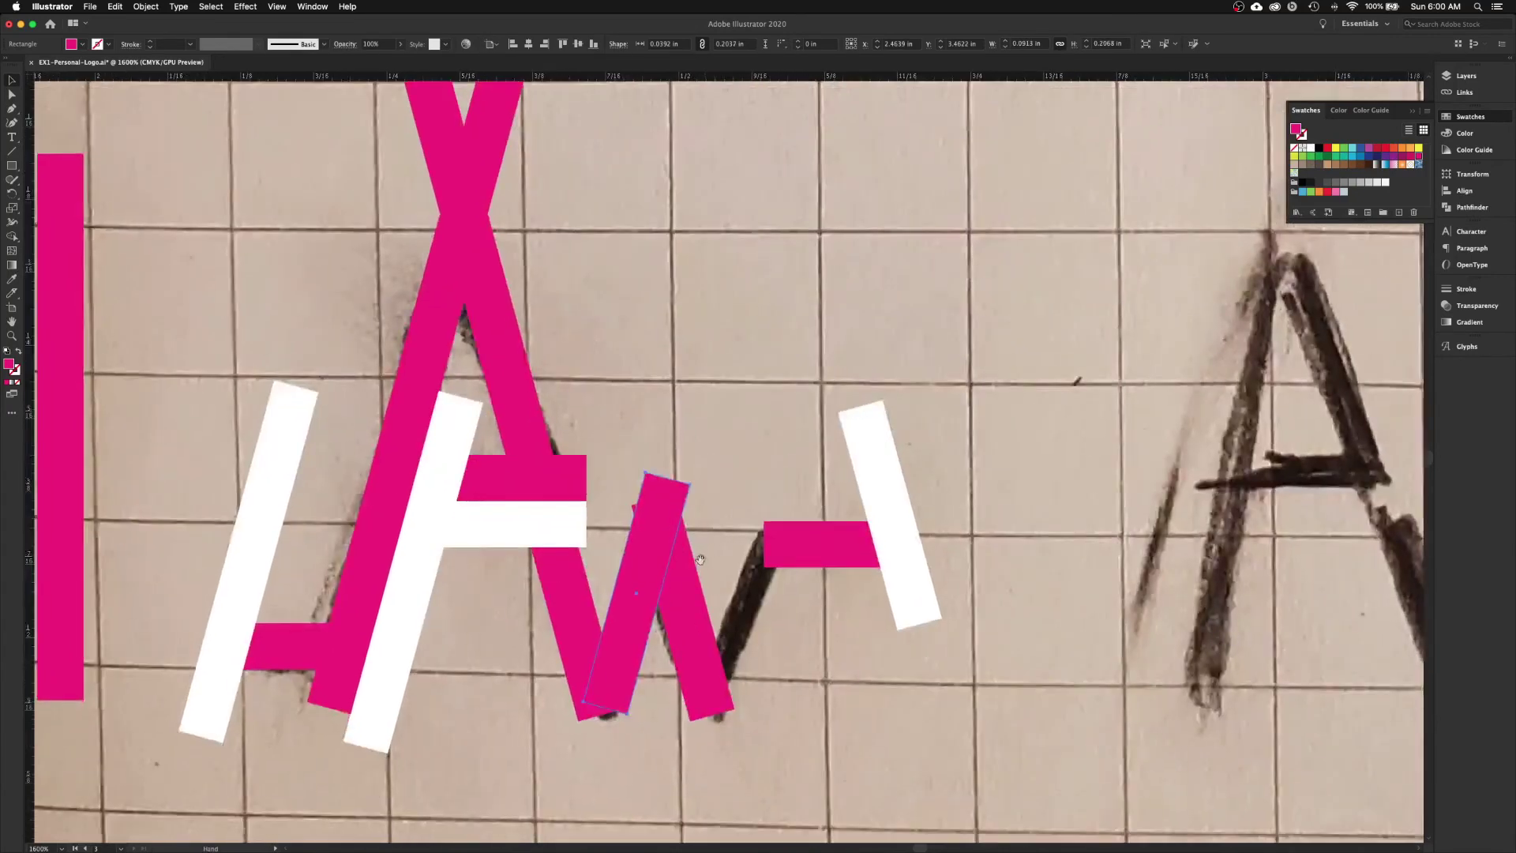
drag(652, 620, 736, 624)
click(818, 718)
- Select all bars of the Aw construction except the spare vertical one and place them on the blank artboard area beyond the photo
key(super+minus)
key(super+minus)
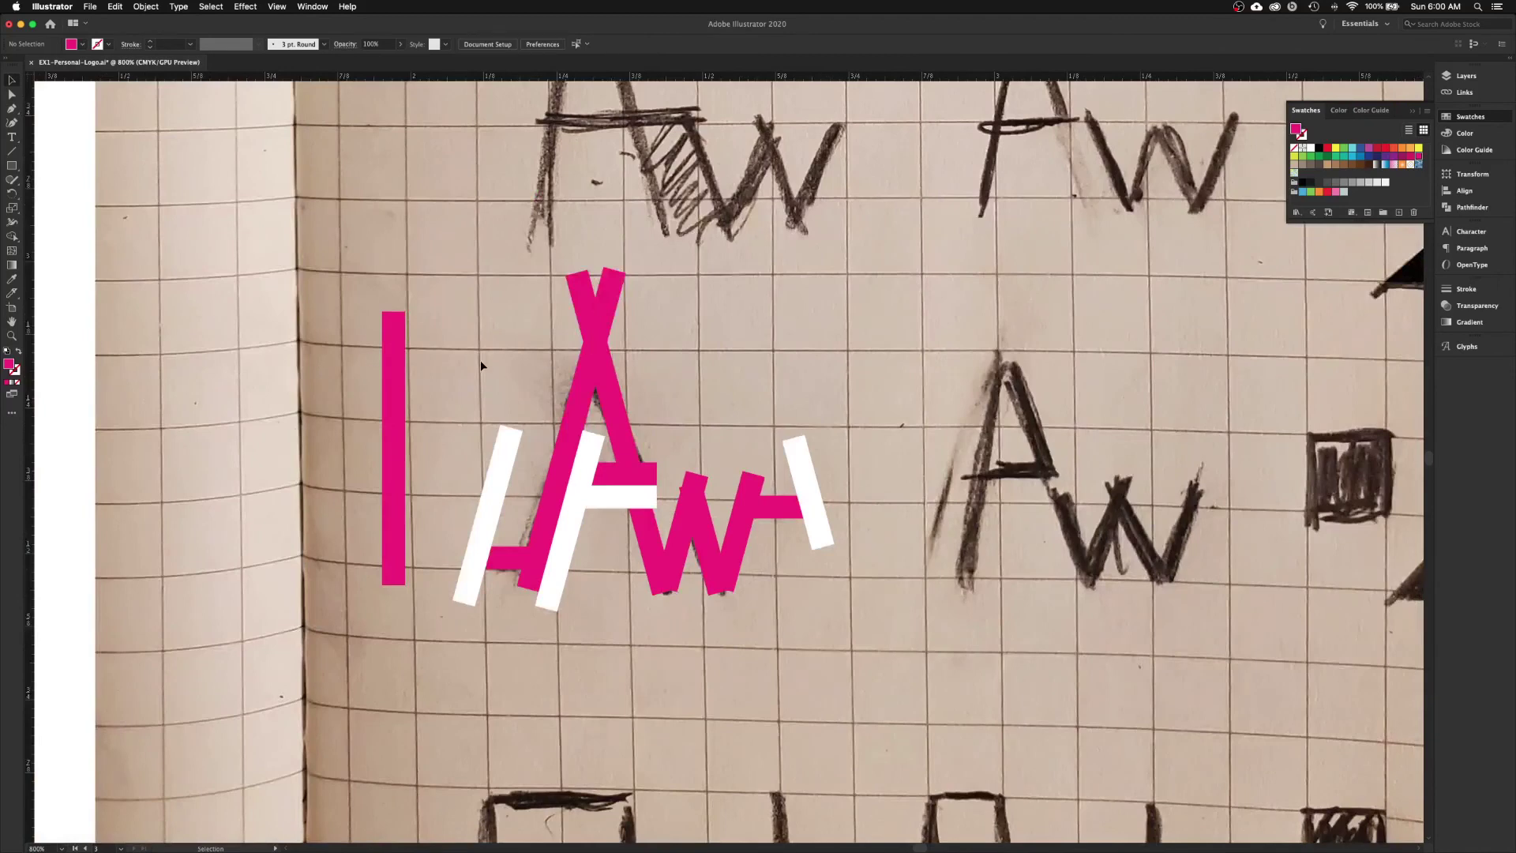
drag(891, 598, 899, 605)
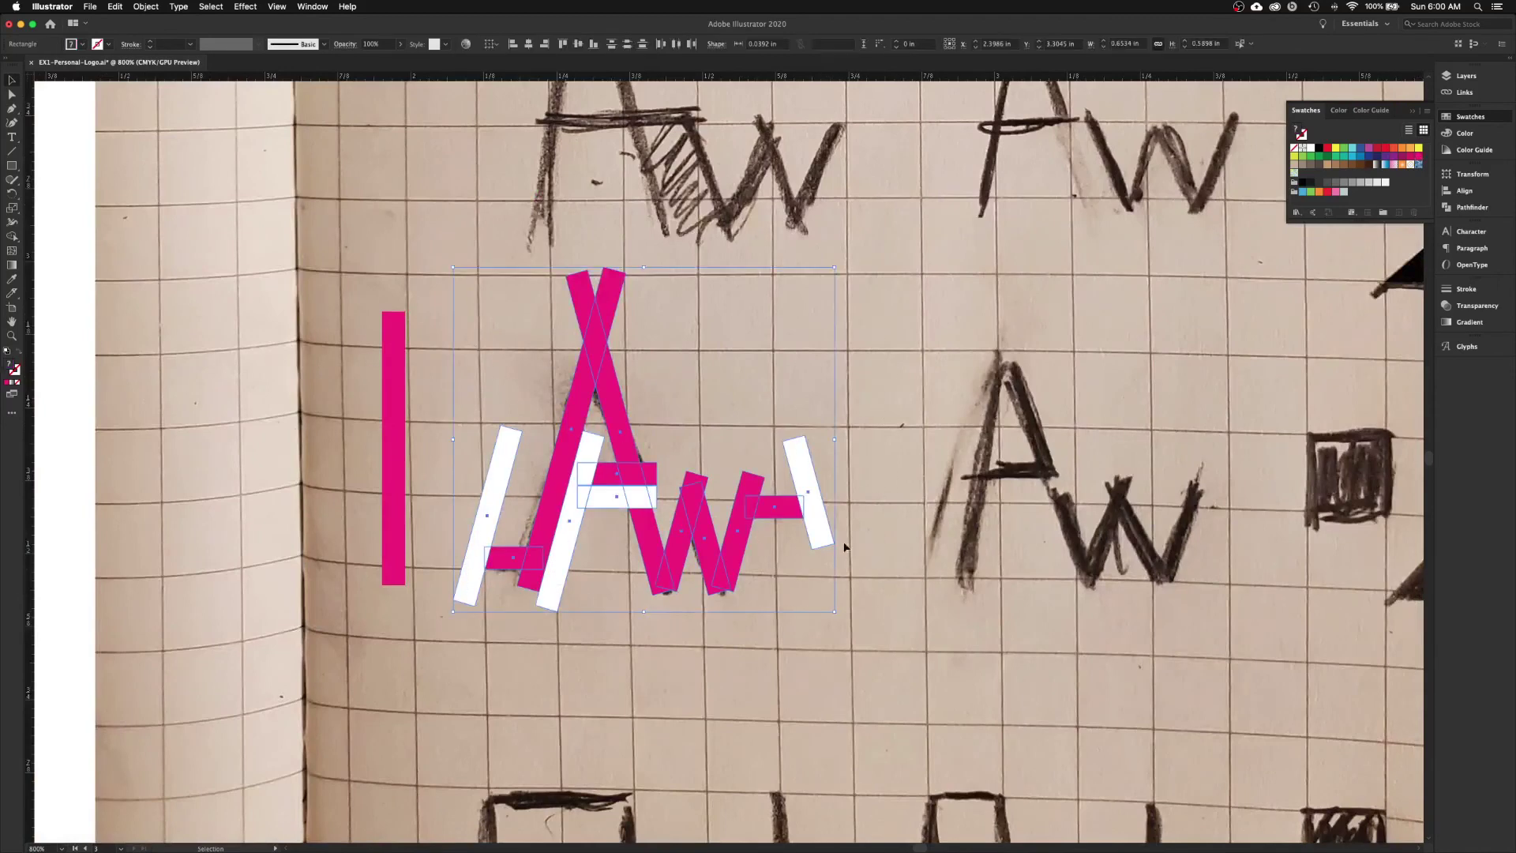
key(space)
drag(904, 491, 635, 511)
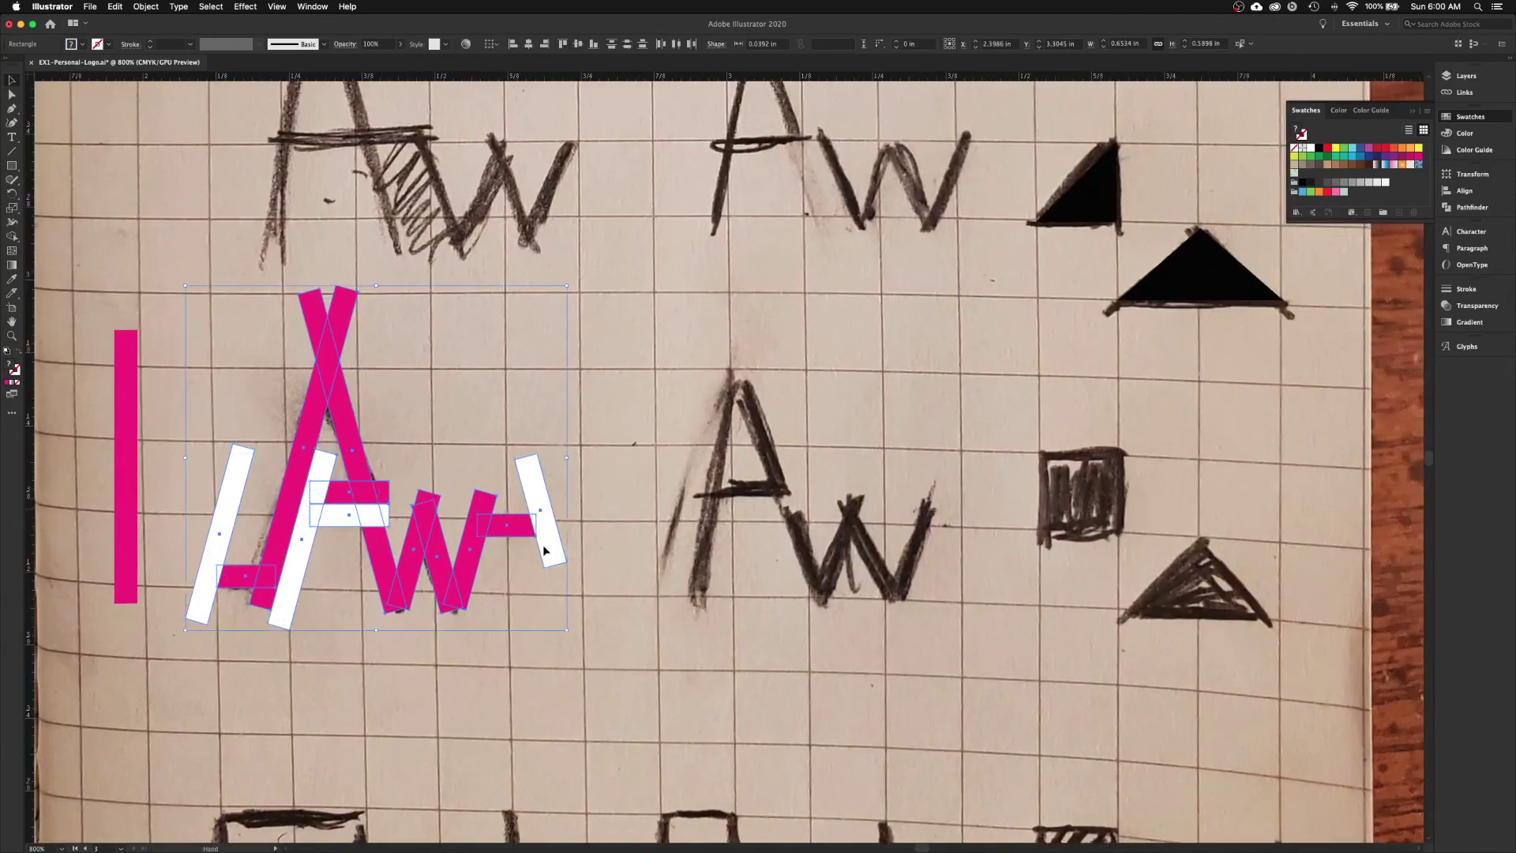
key(space)
scroll(387, 611, right, 15)
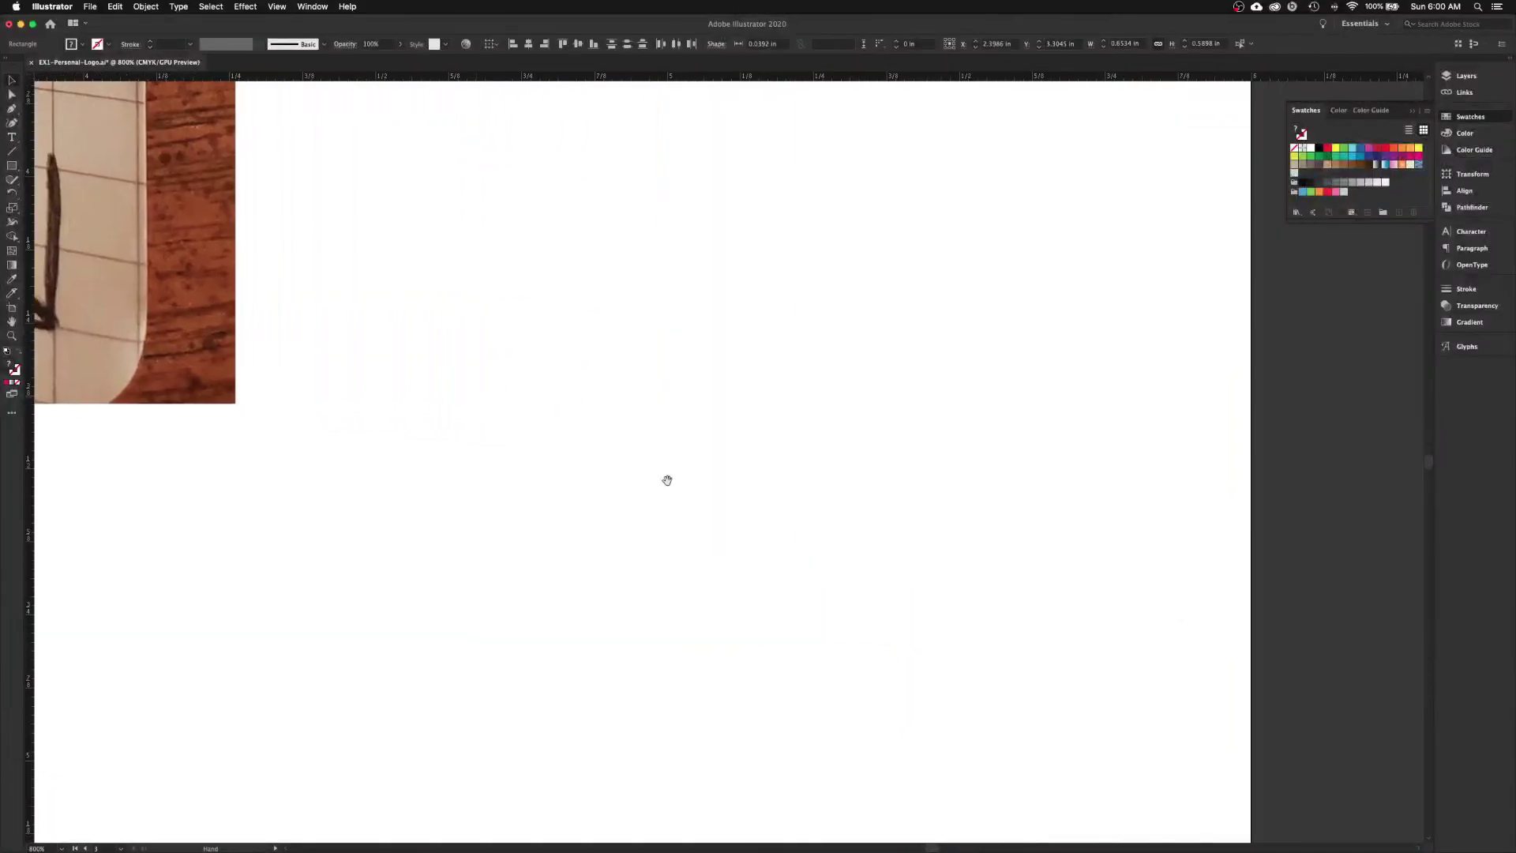
click(996, 536)
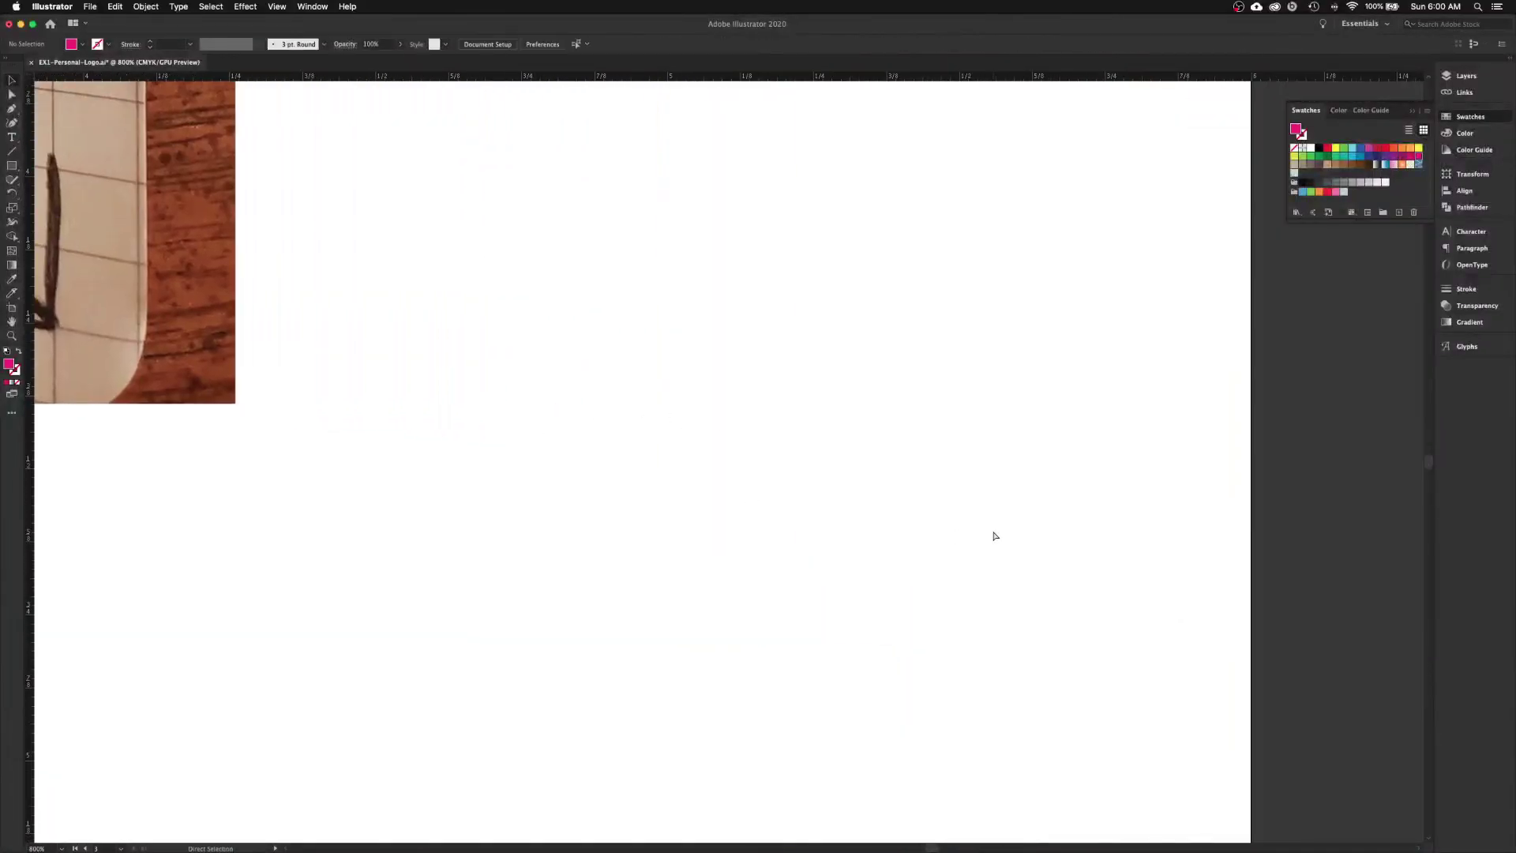
key(super+a)
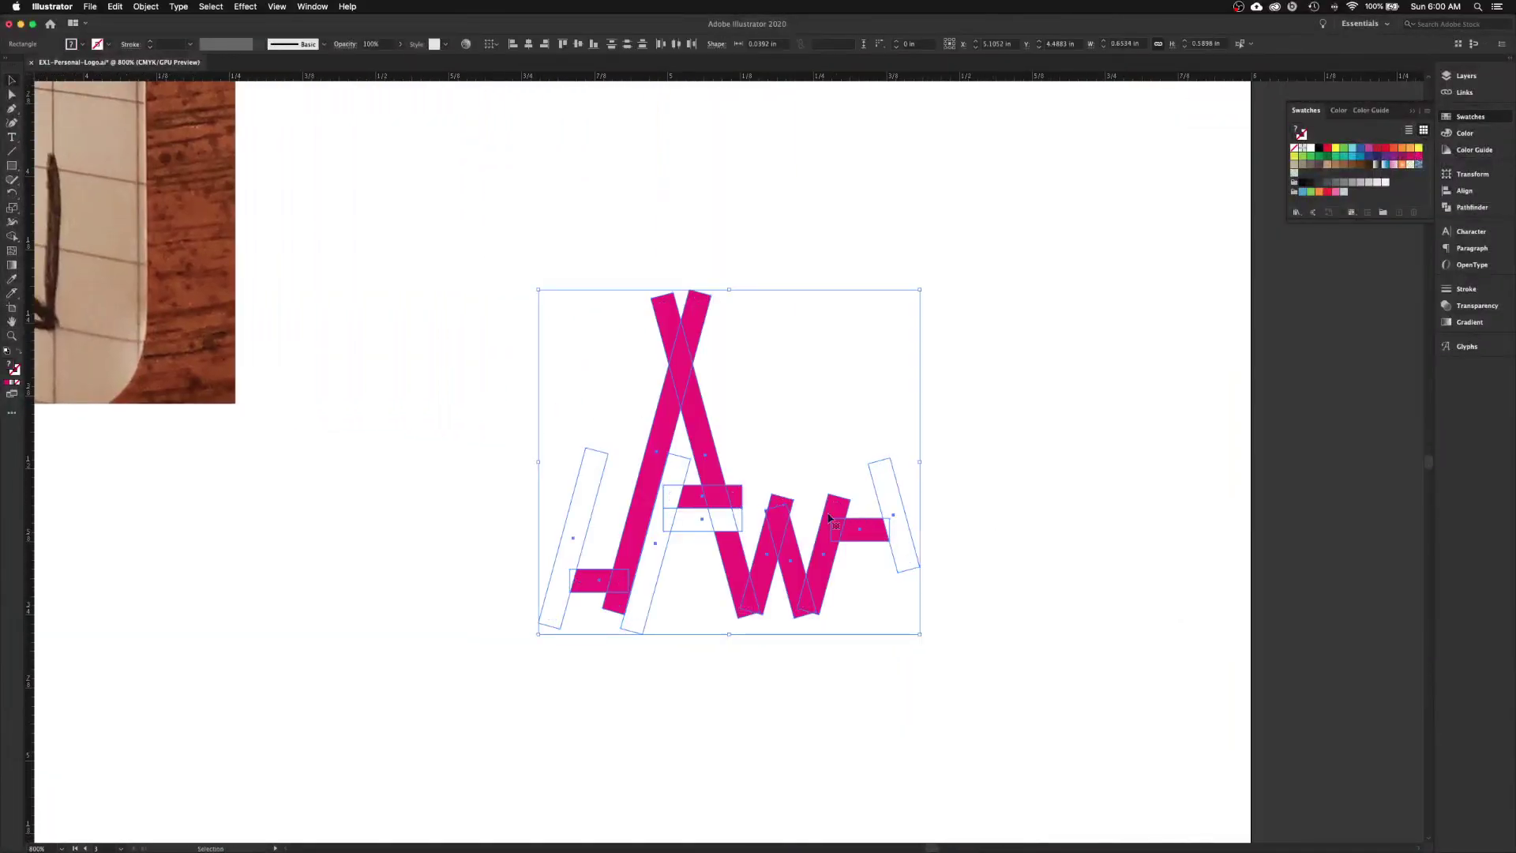
click(1016, 662)
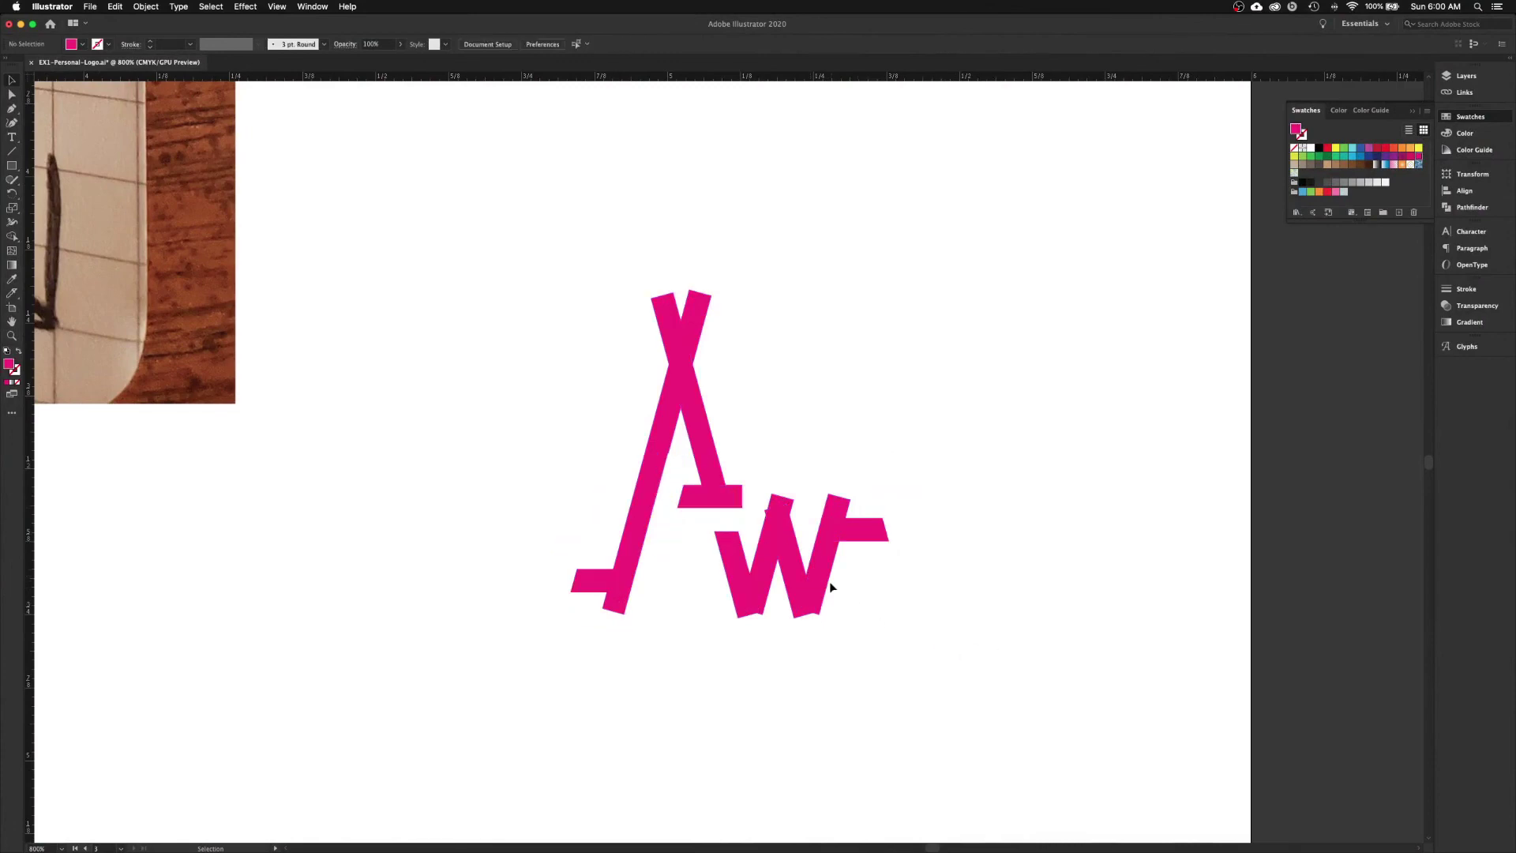
- Duplicate the A's foot bar below it, enlarge the copy to about 0.56 by 0.14 in under both letters, and fill it white
click(619, 586)
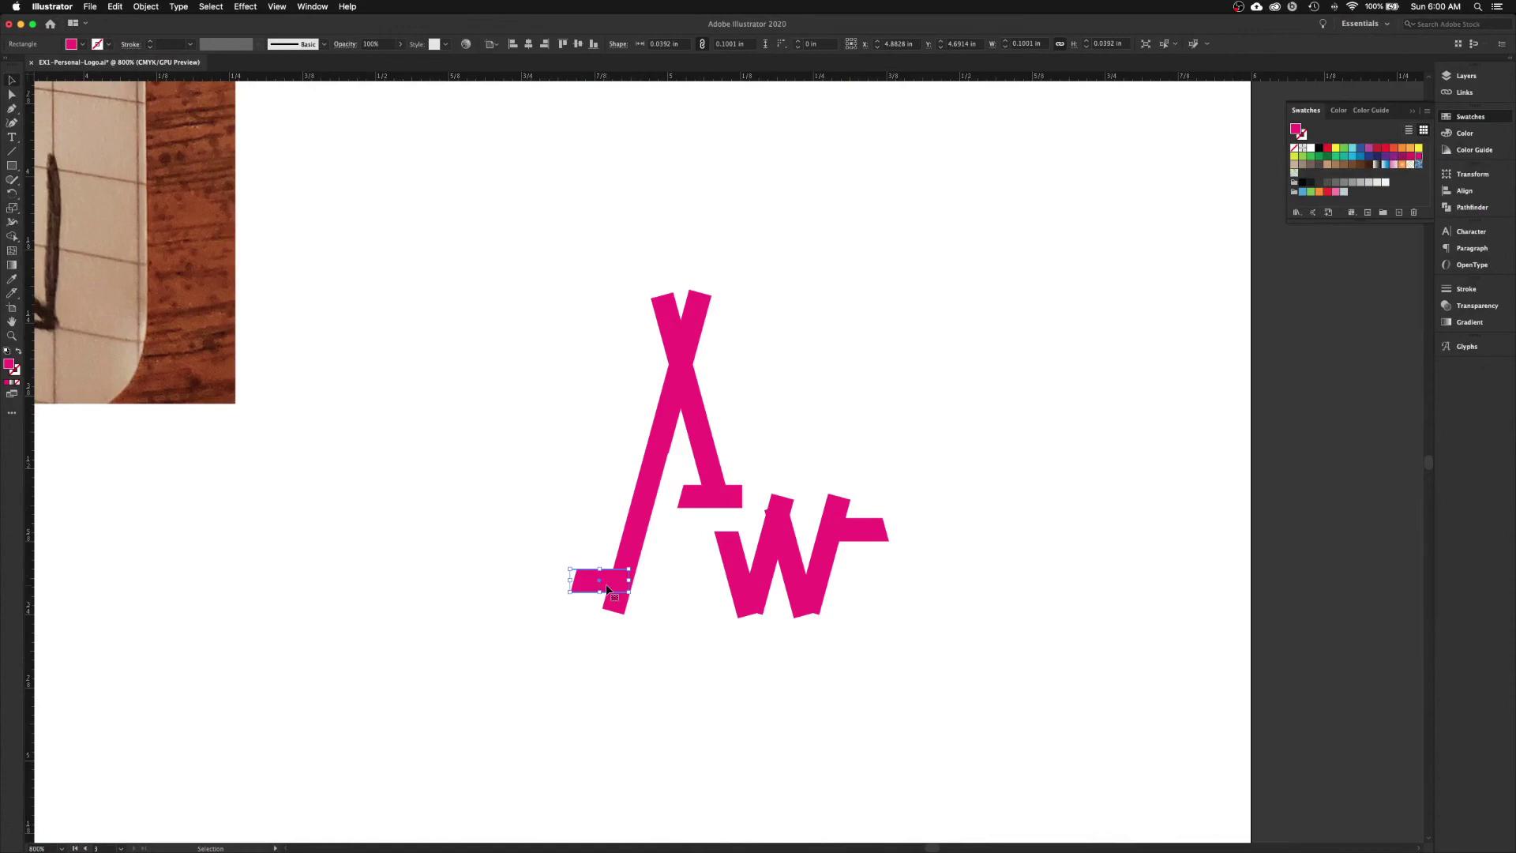
drag(614, 584, 885, 614)
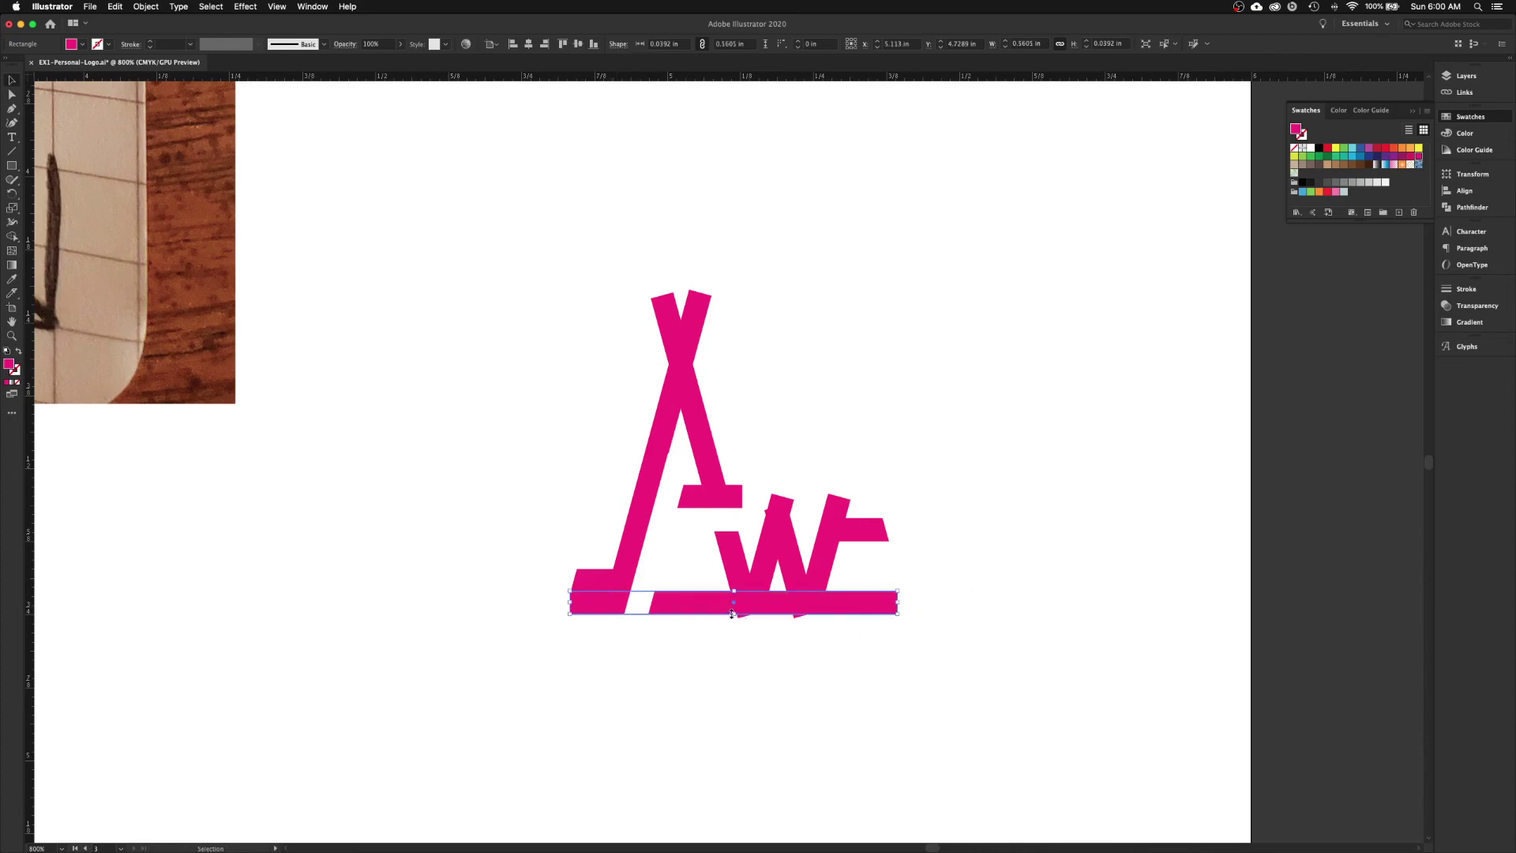
drag(732, 614, 726, 675)
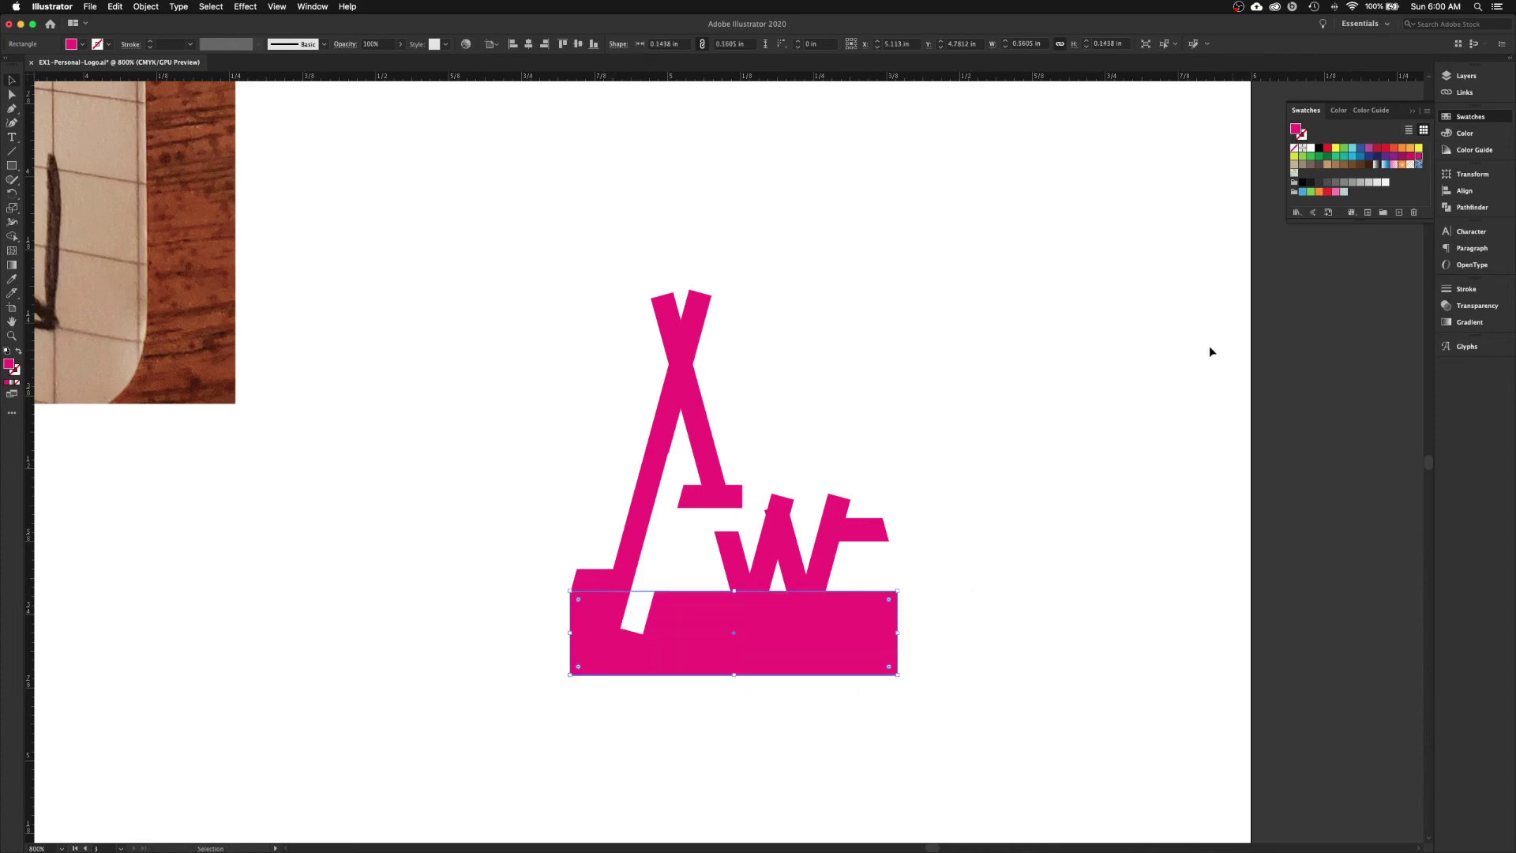
click(1311, 148)
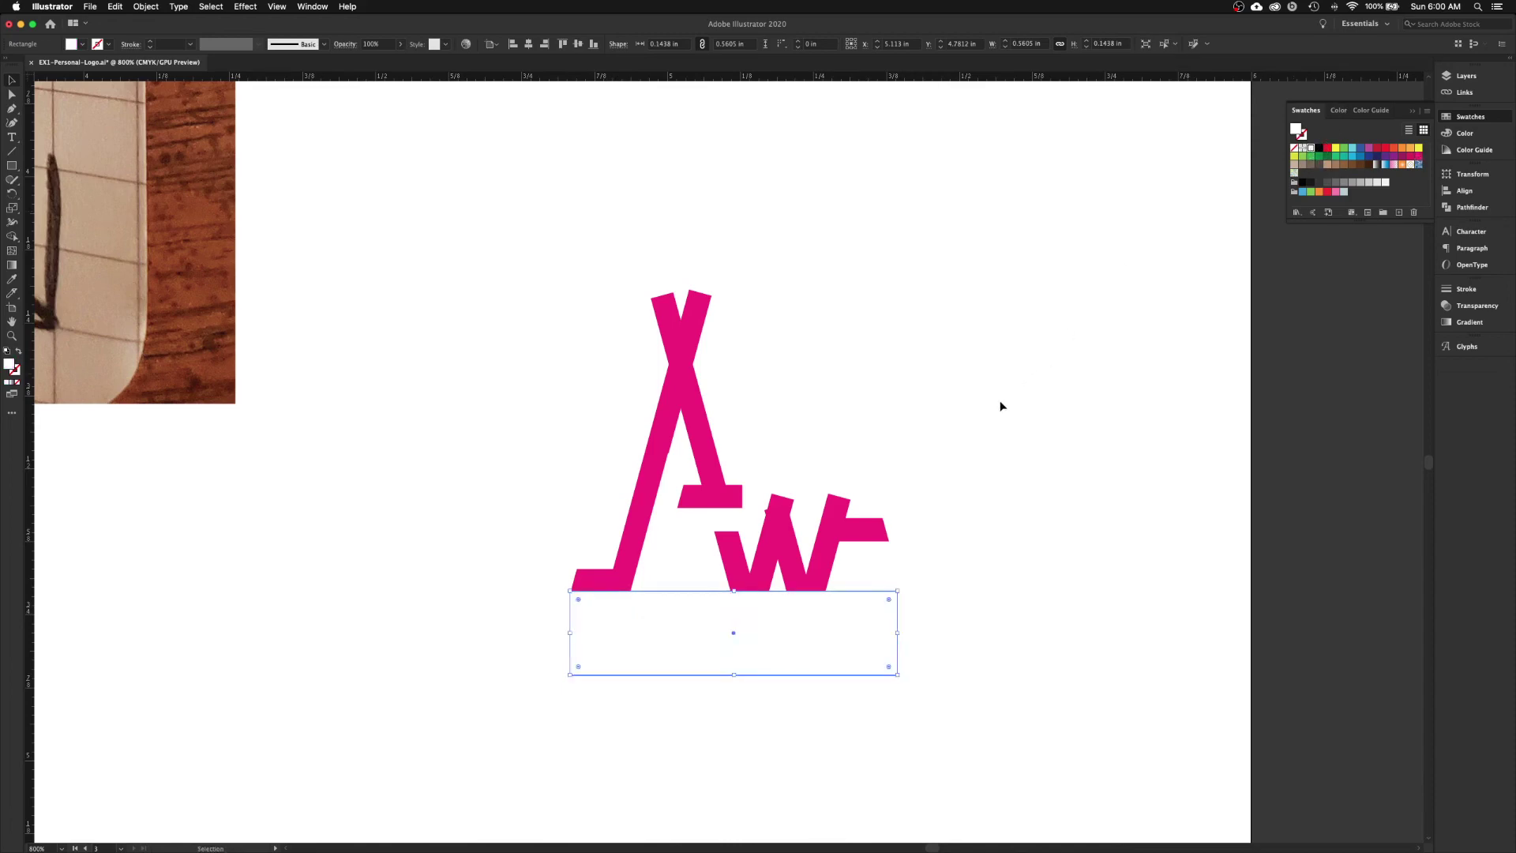
click(1000, 406)
- Copy the white baseline rectangle over the A's crossed leg ends to trim the apex flat
click(743, 644)
drag(785, 649, 818, 343)
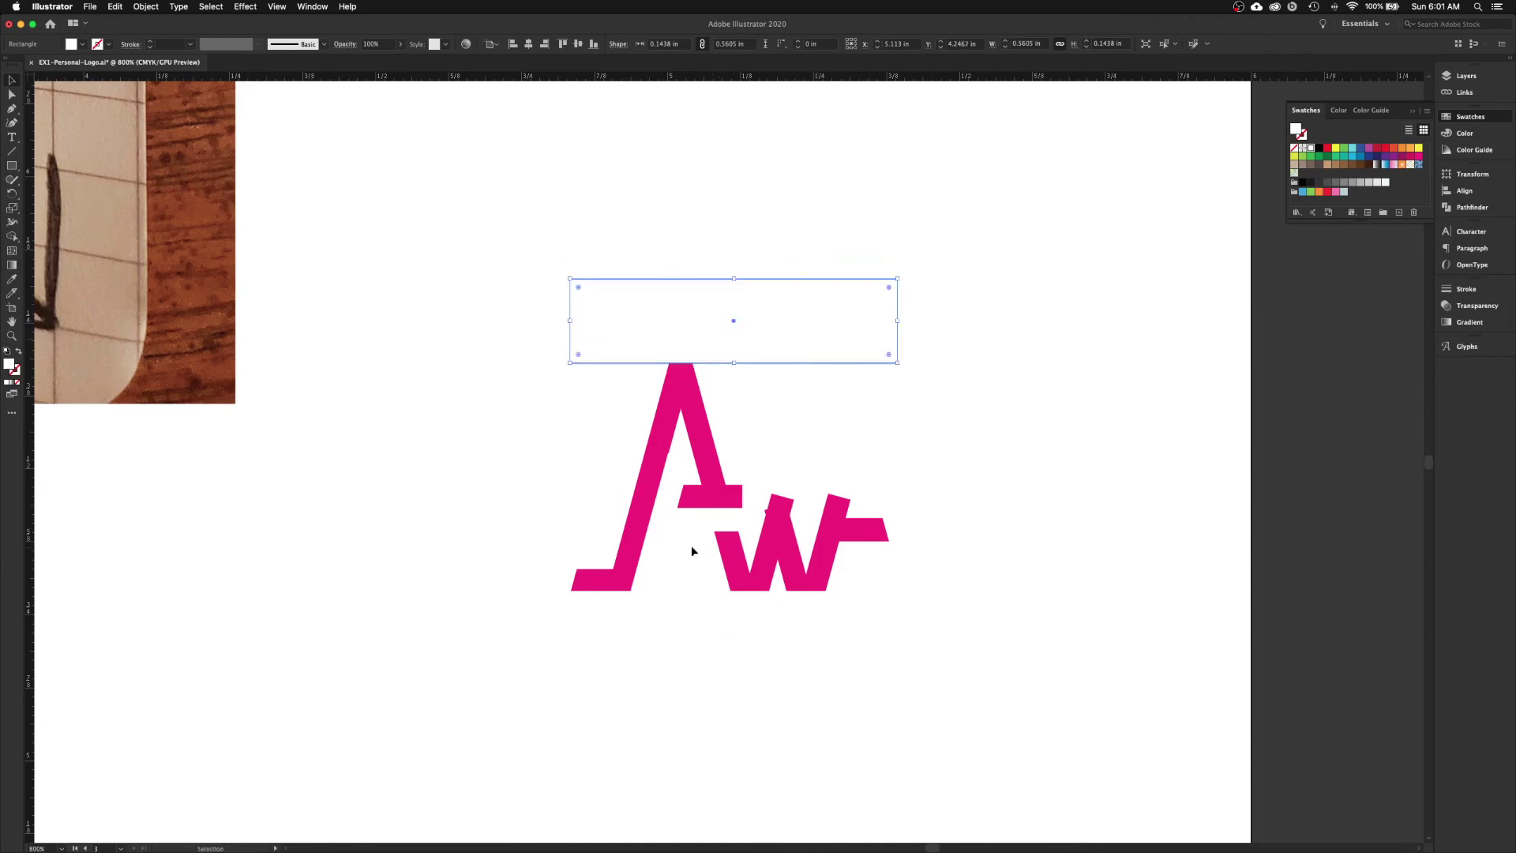
key(super+z)
key(super+z)
key(super+z)
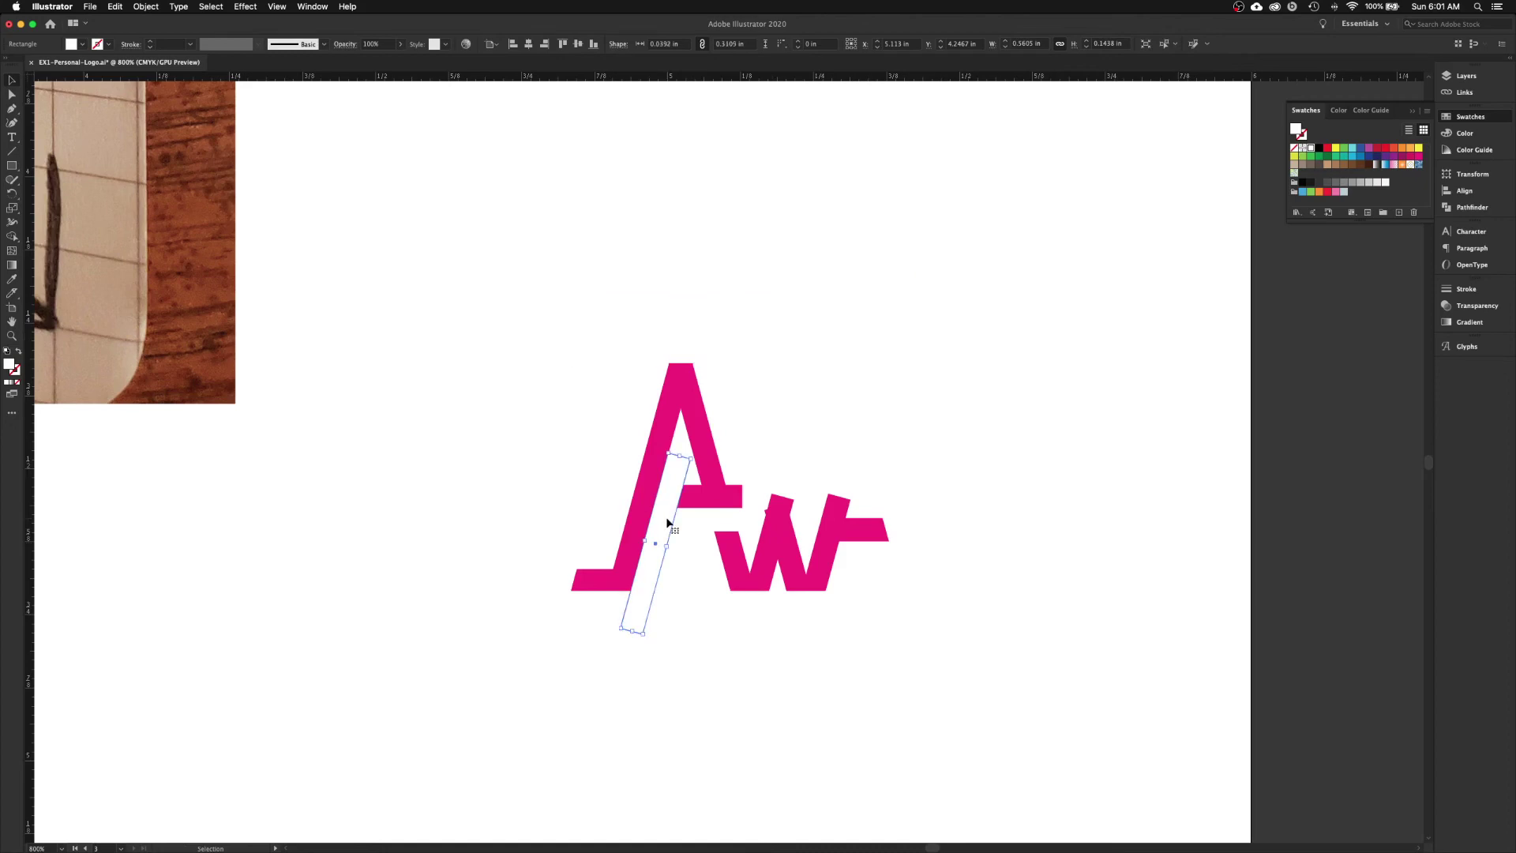
key(super+z)
click(1048, 459)
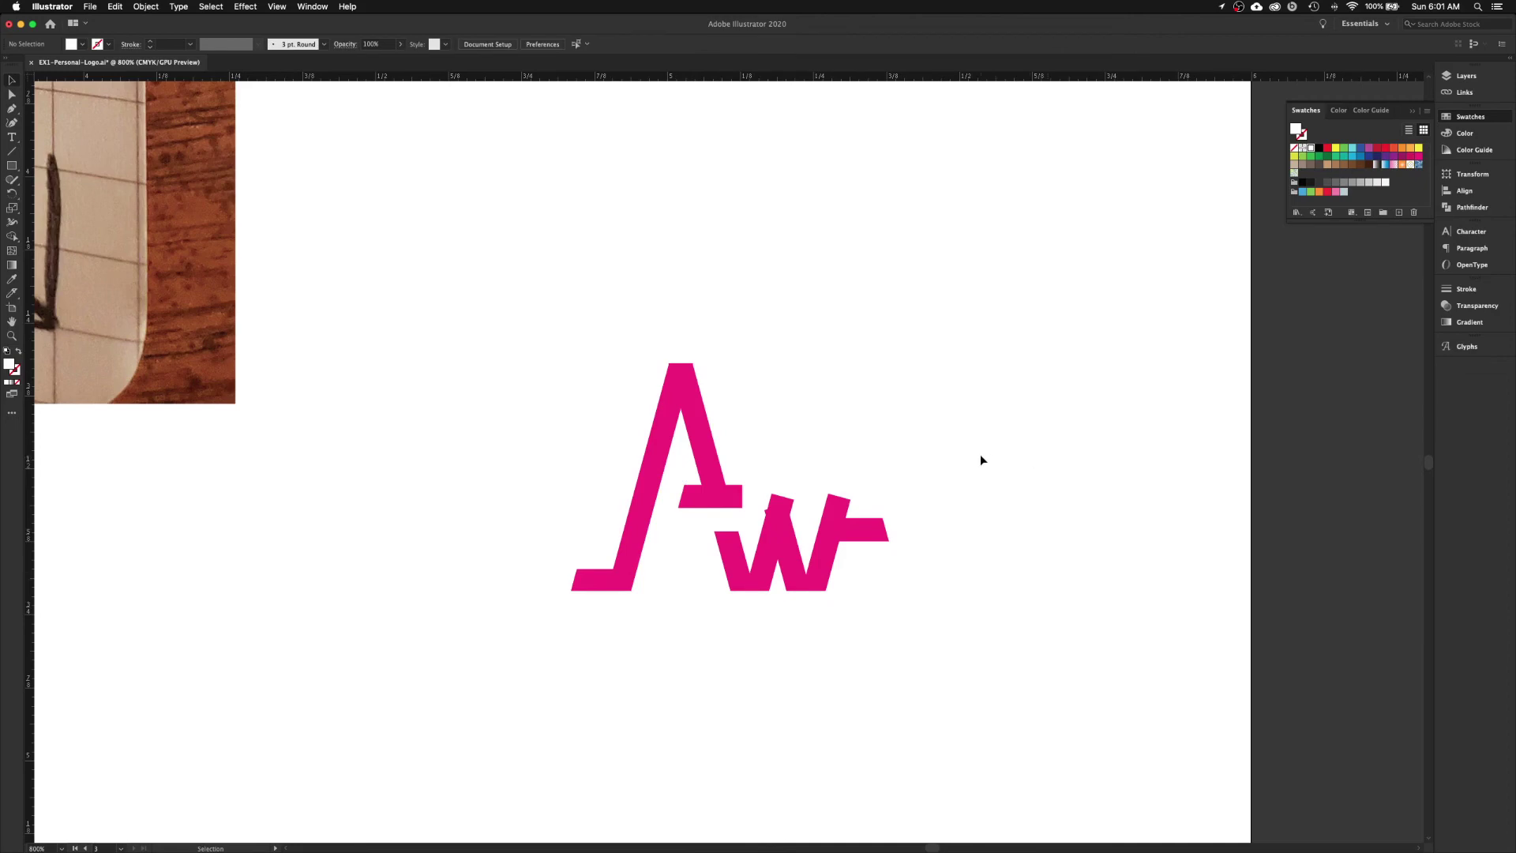
- Shorten the W's middle downstroke slightly at its upper end to about 0.19 in
key(super+equal)
key(super+equal)
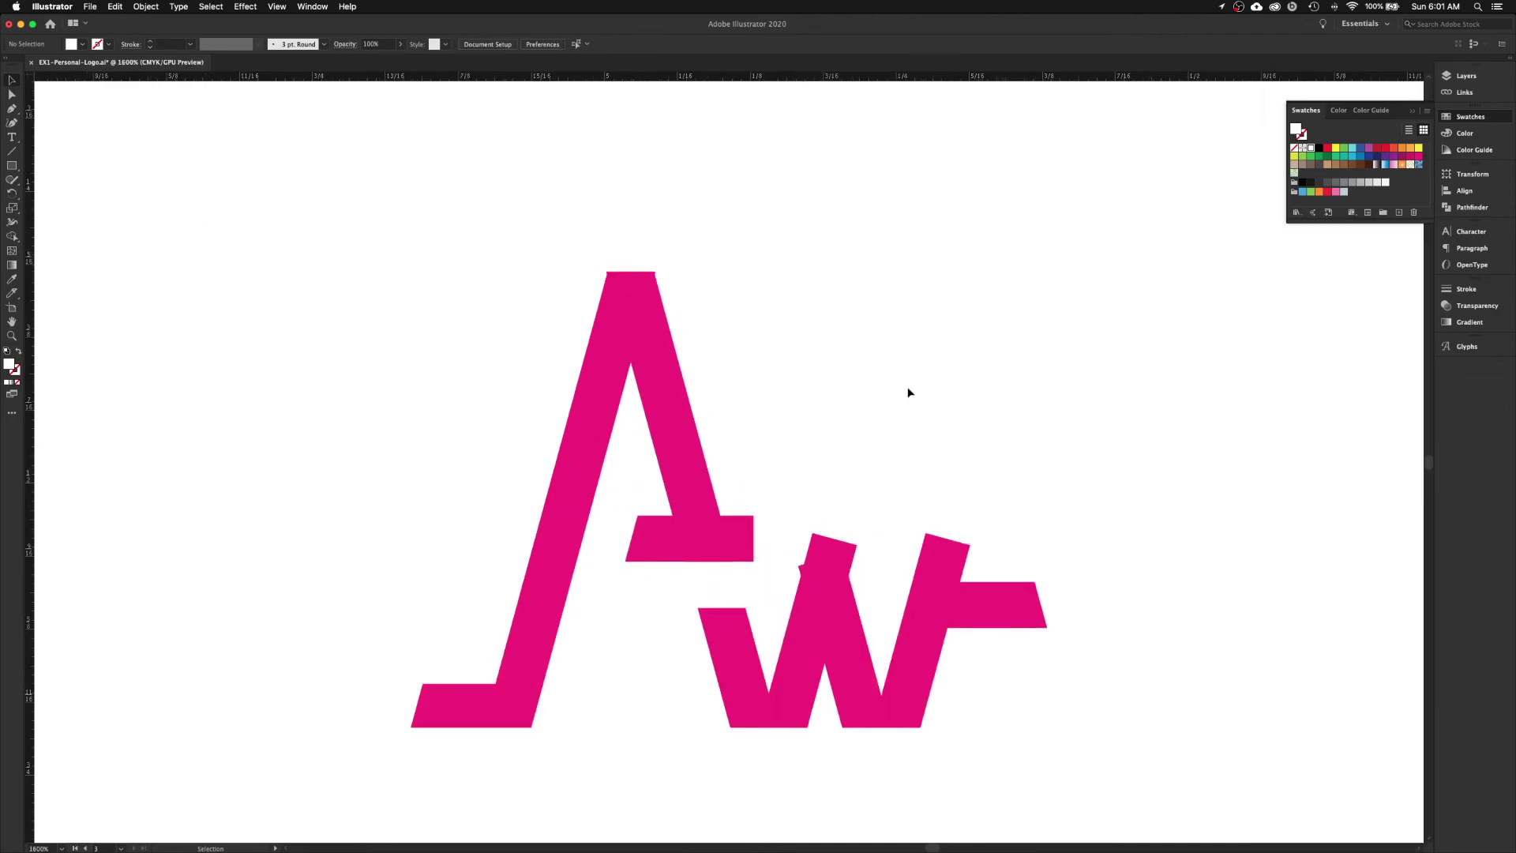
click(852, 625)
mouse_move(822, 560)
mouse_down()
mouse_move(798, 486)
mouse_move(801, 573)
mouse_up()
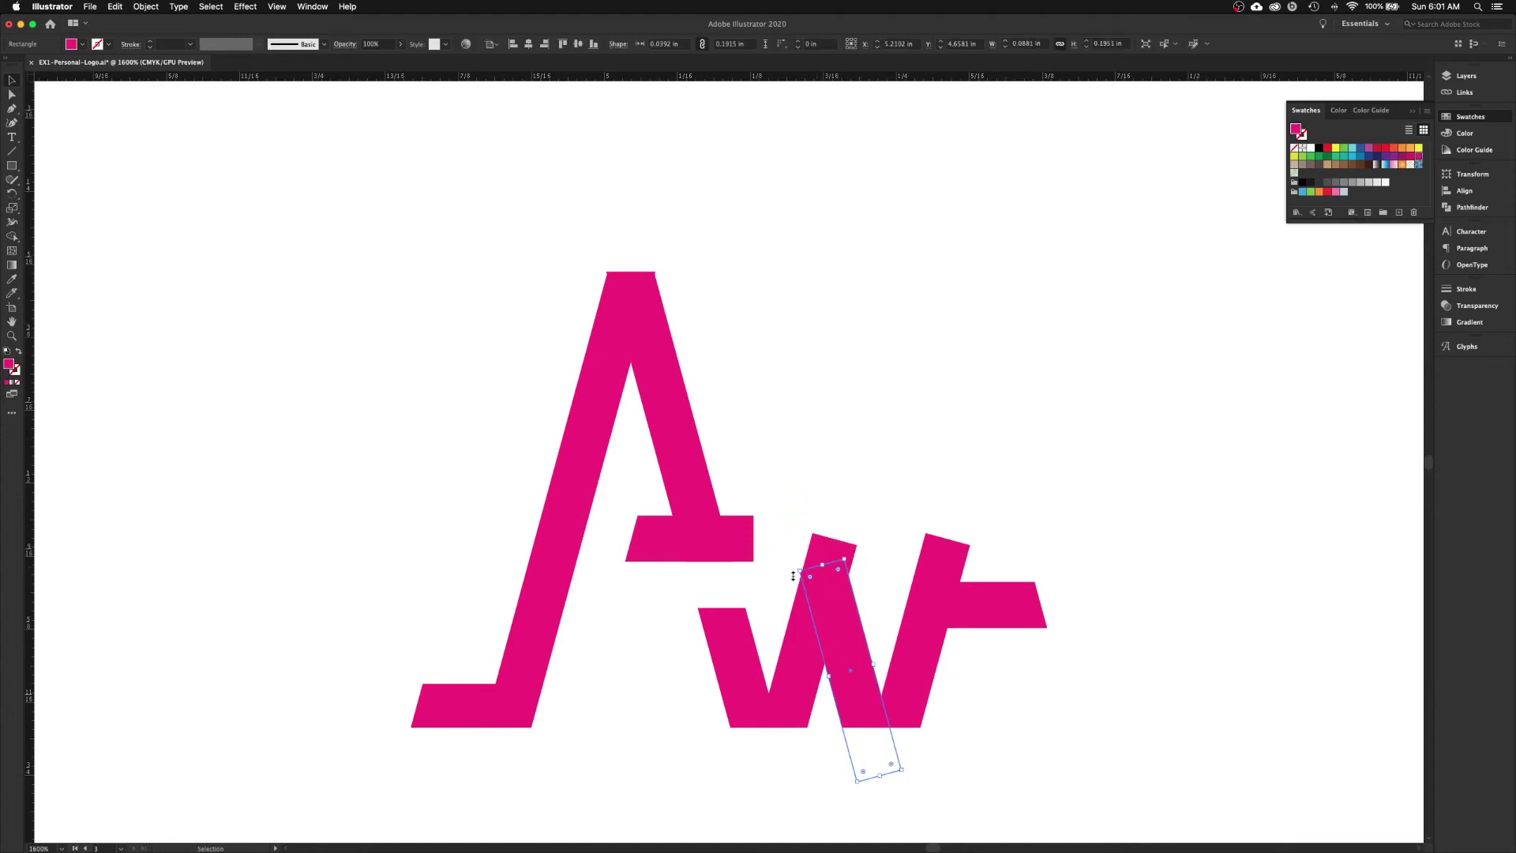
- Duplicate the A's magenta crossbar at its outer end and stretch the copy to about 0.26 in across the W's tops
click(691, 591)
drag(706, 588, 863, 541)
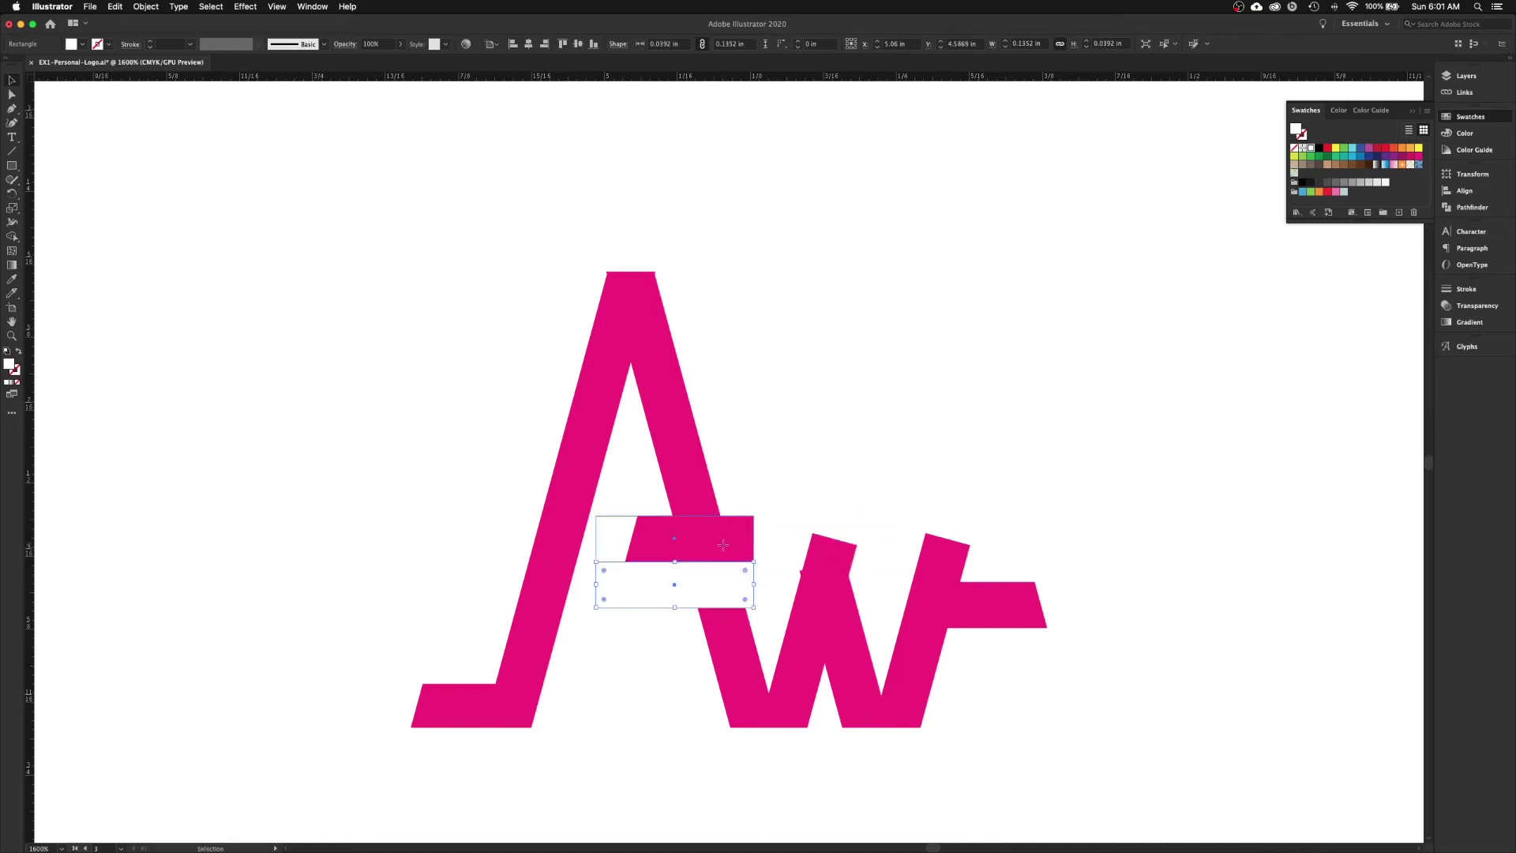
click(681, 545)
drag(681, 545, 1058, 545)
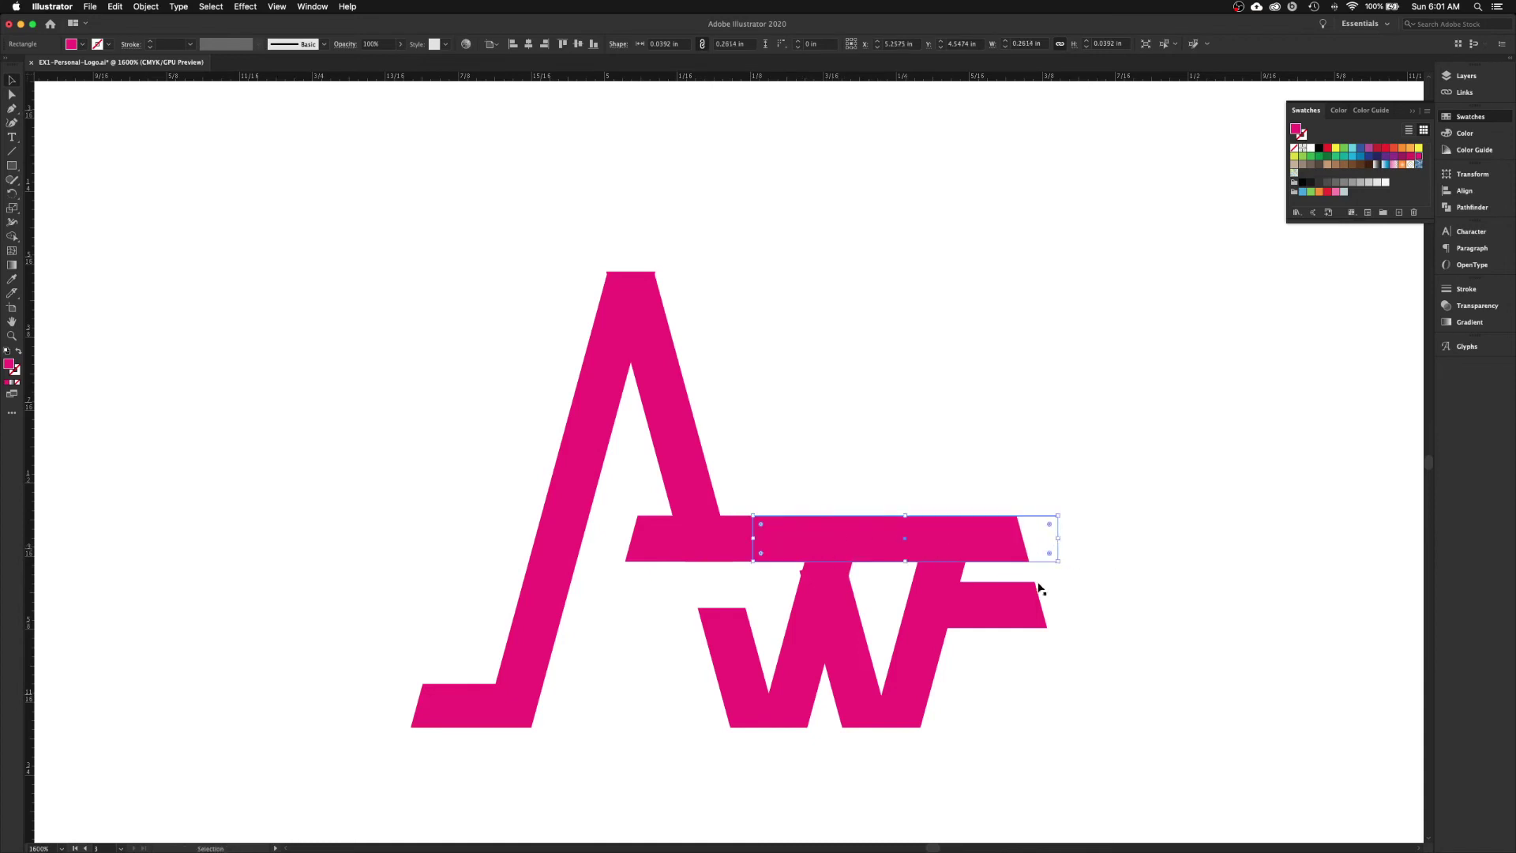
- Move the W's serif bar up flush against the underside of the extended crossbar
click(992, 611)
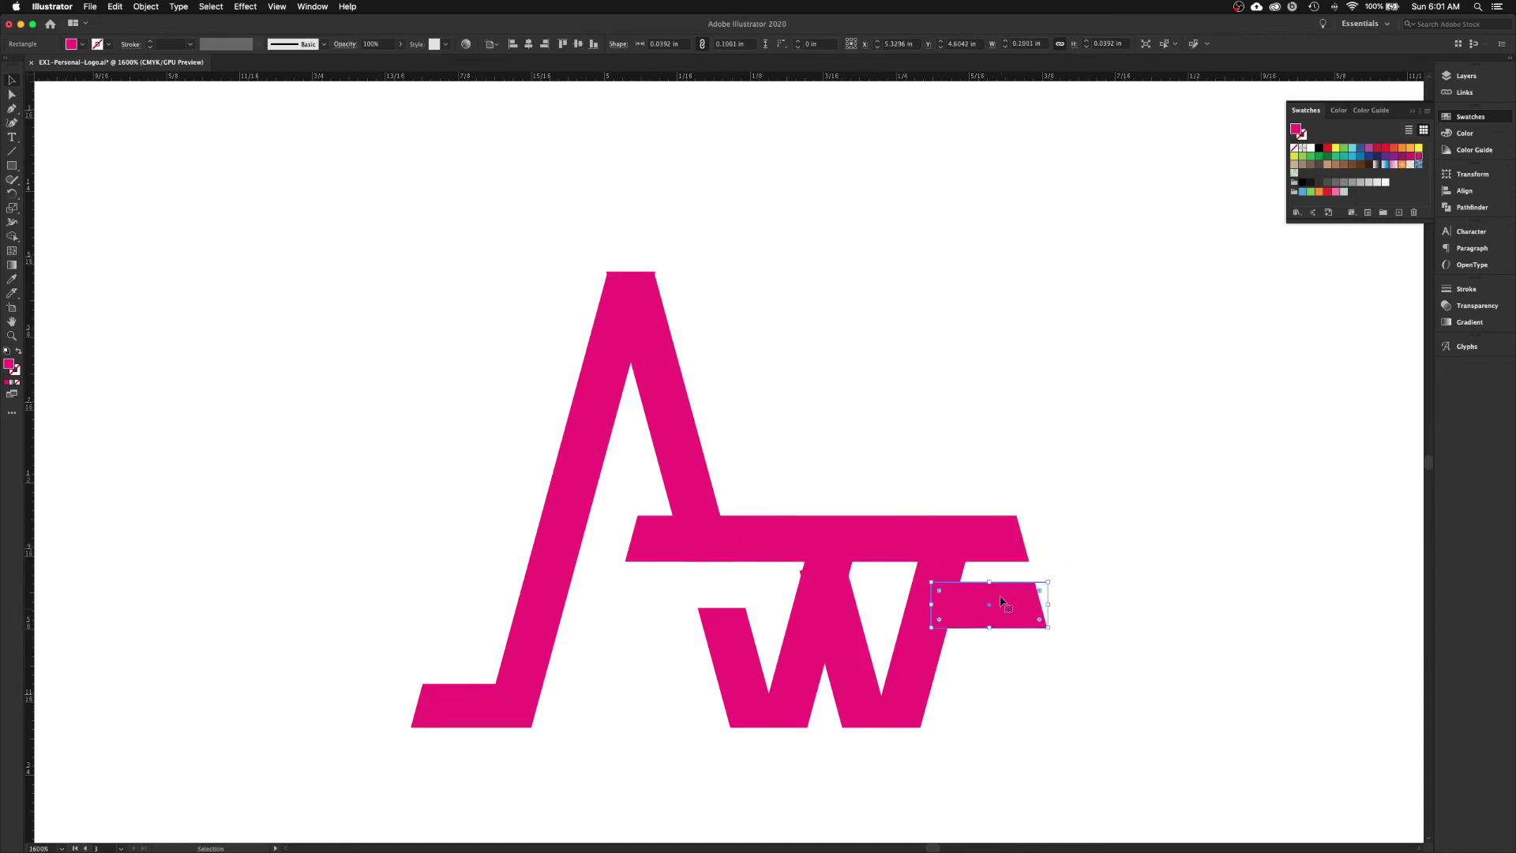
drag(997, 617, 996, 600)
drag(994, 585, 994, 586)
click(985, 682)
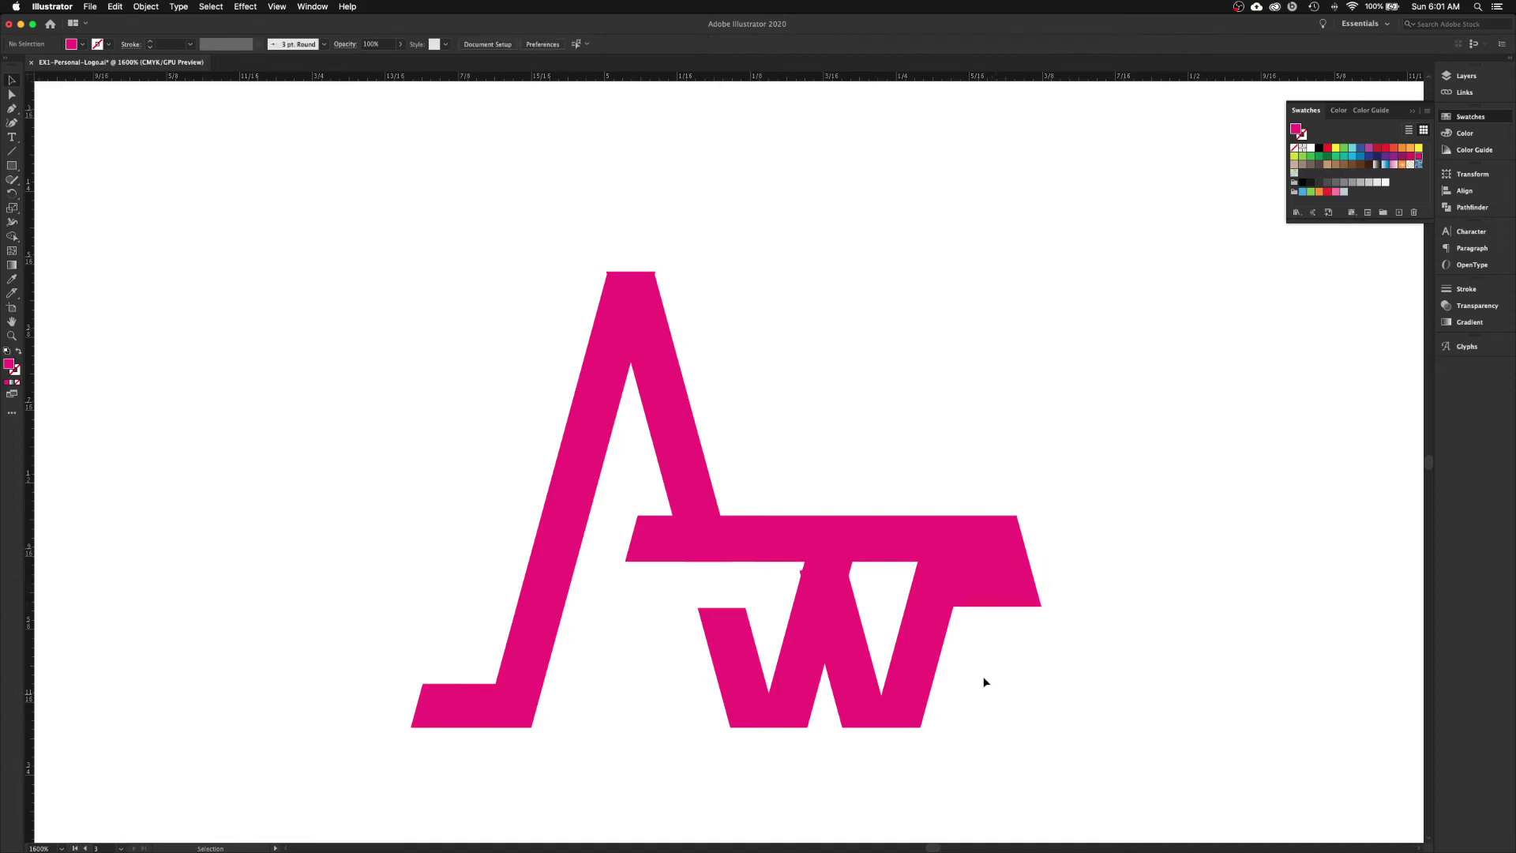
click(873, 548)
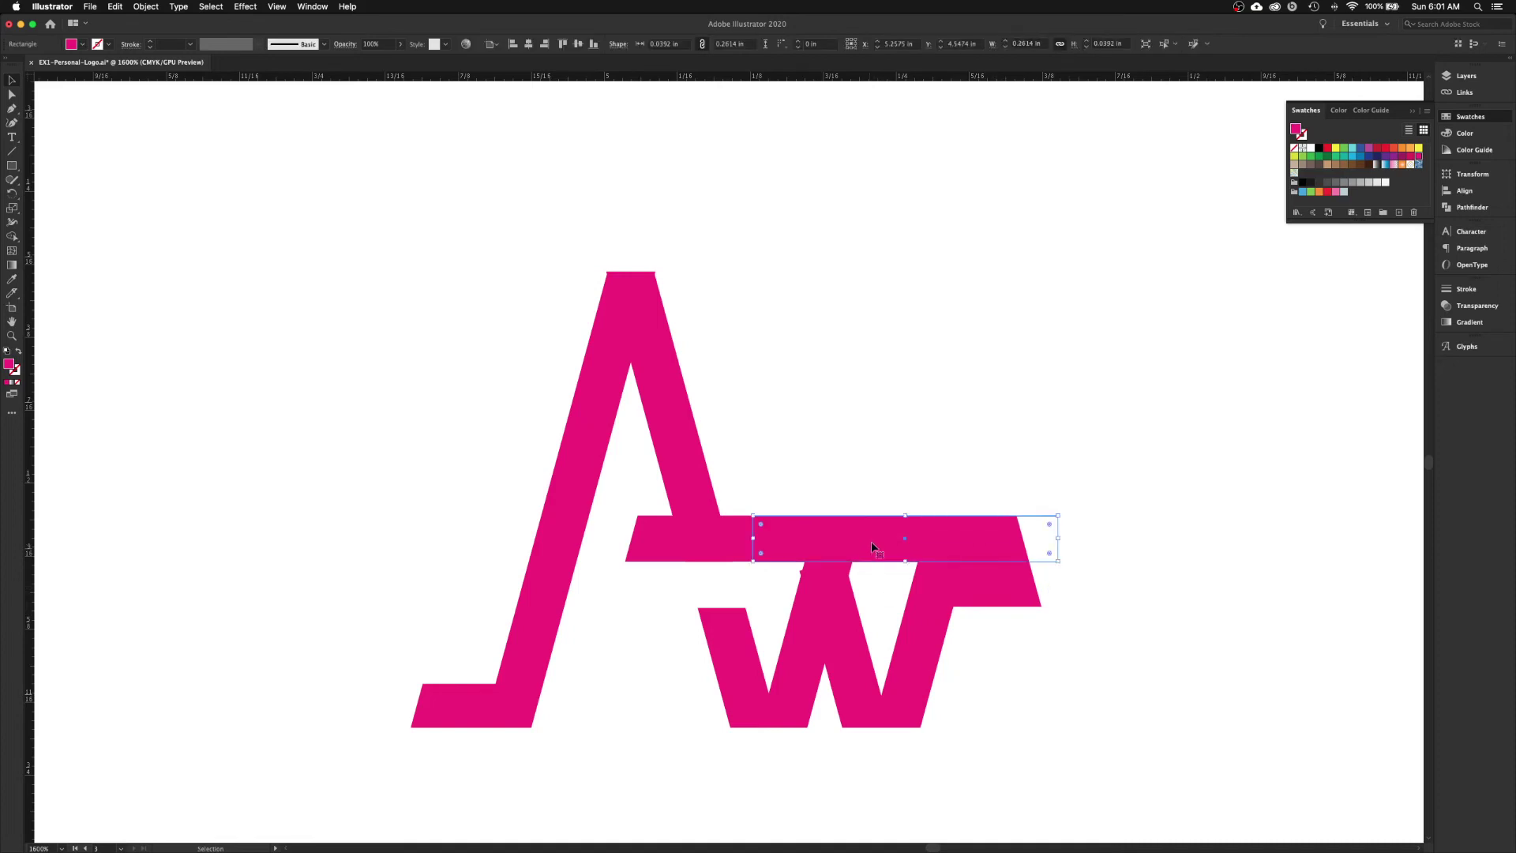
- Fill the extended crossbar copy over the W white as a cutter and nudge the white cutter below the A's crossbar up slightly
click(1311, 148)
click(1008, 365)
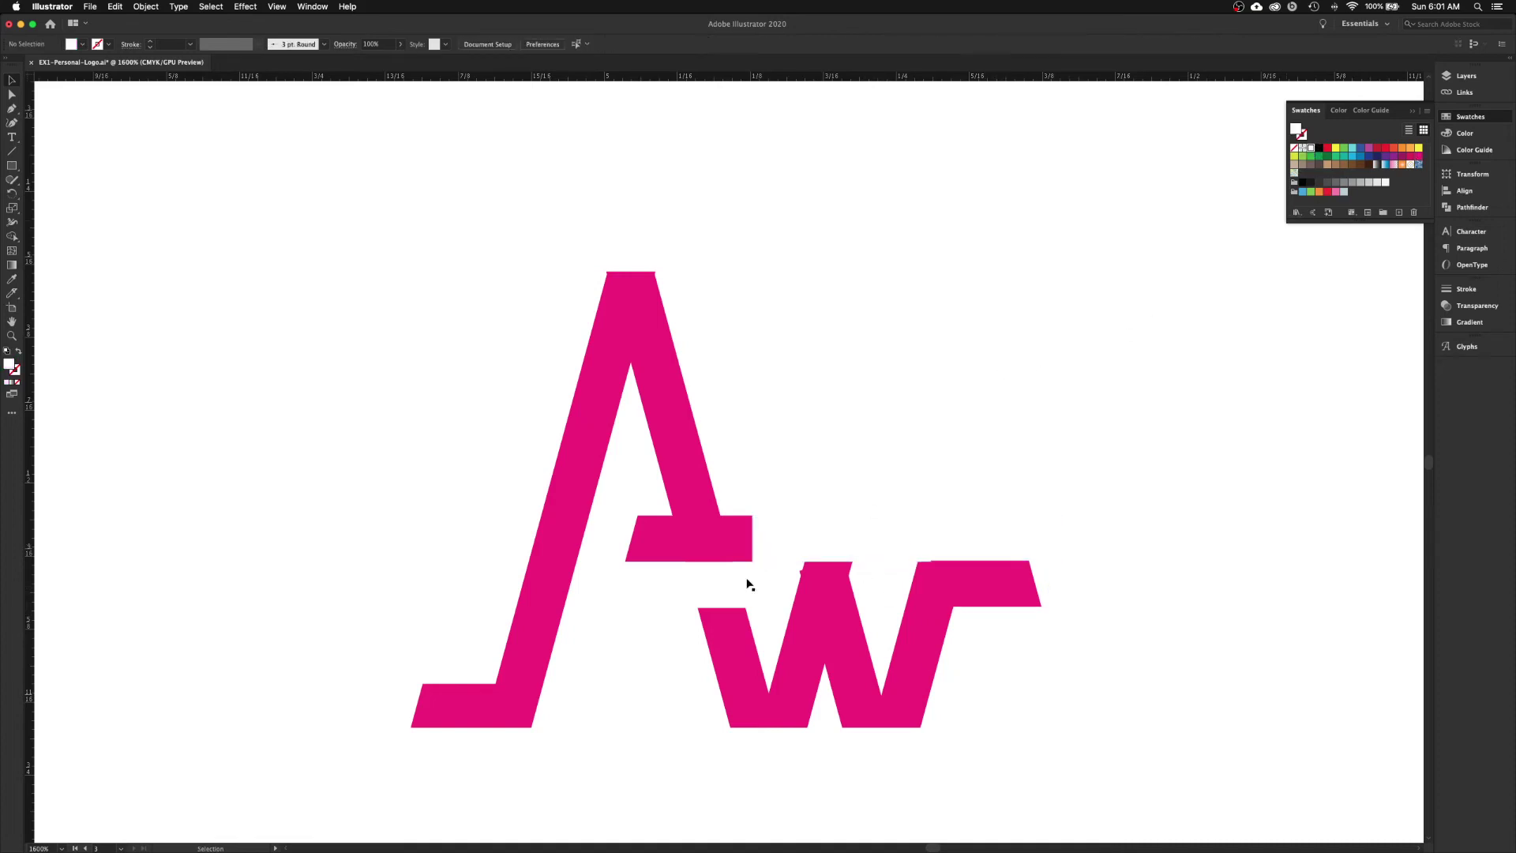
drag(749, 583, 728, 585)
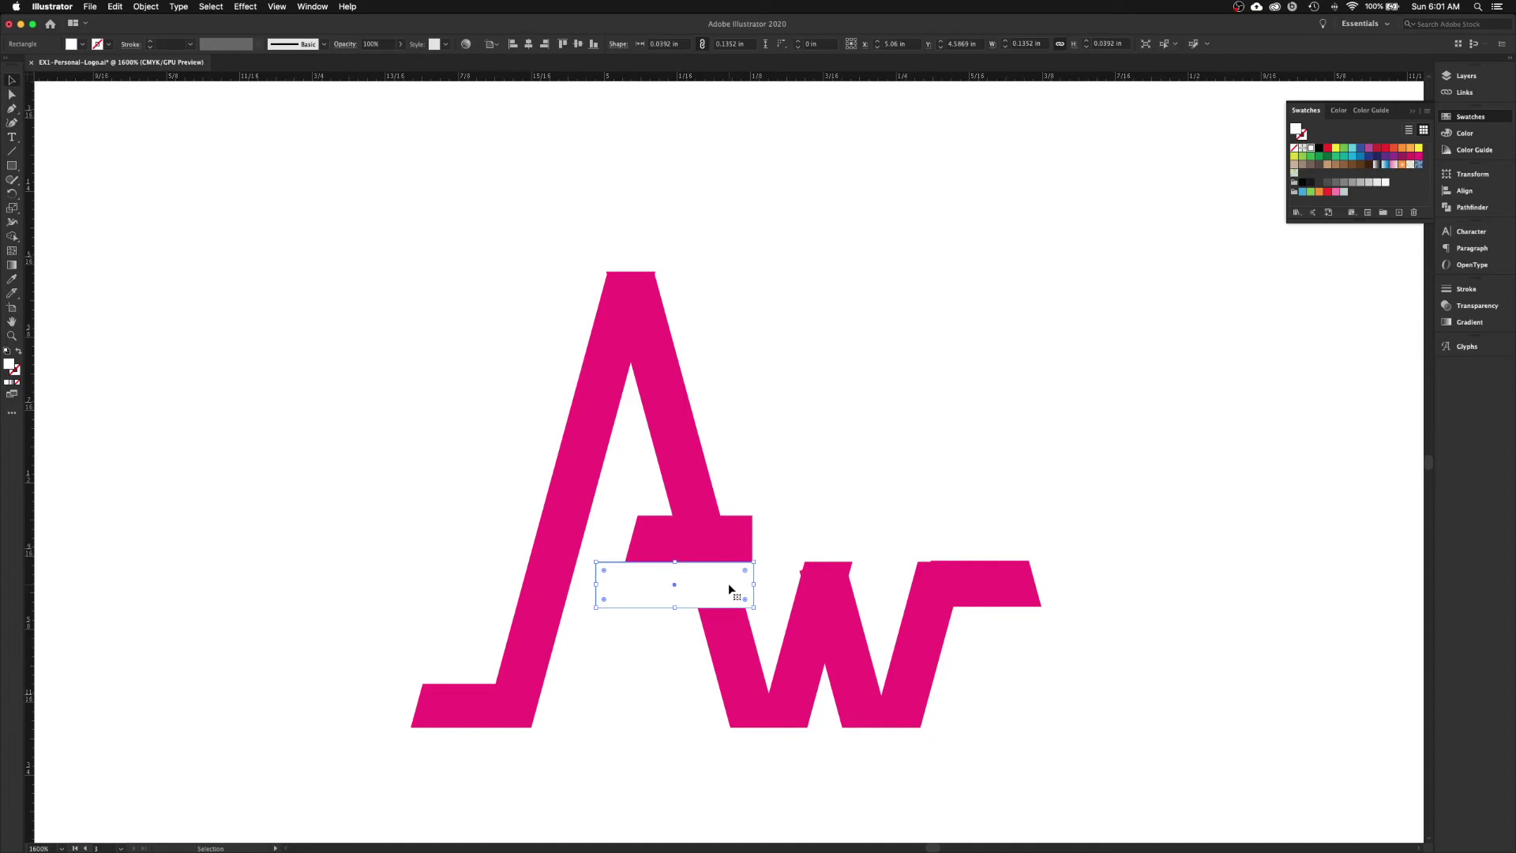
key(Up)
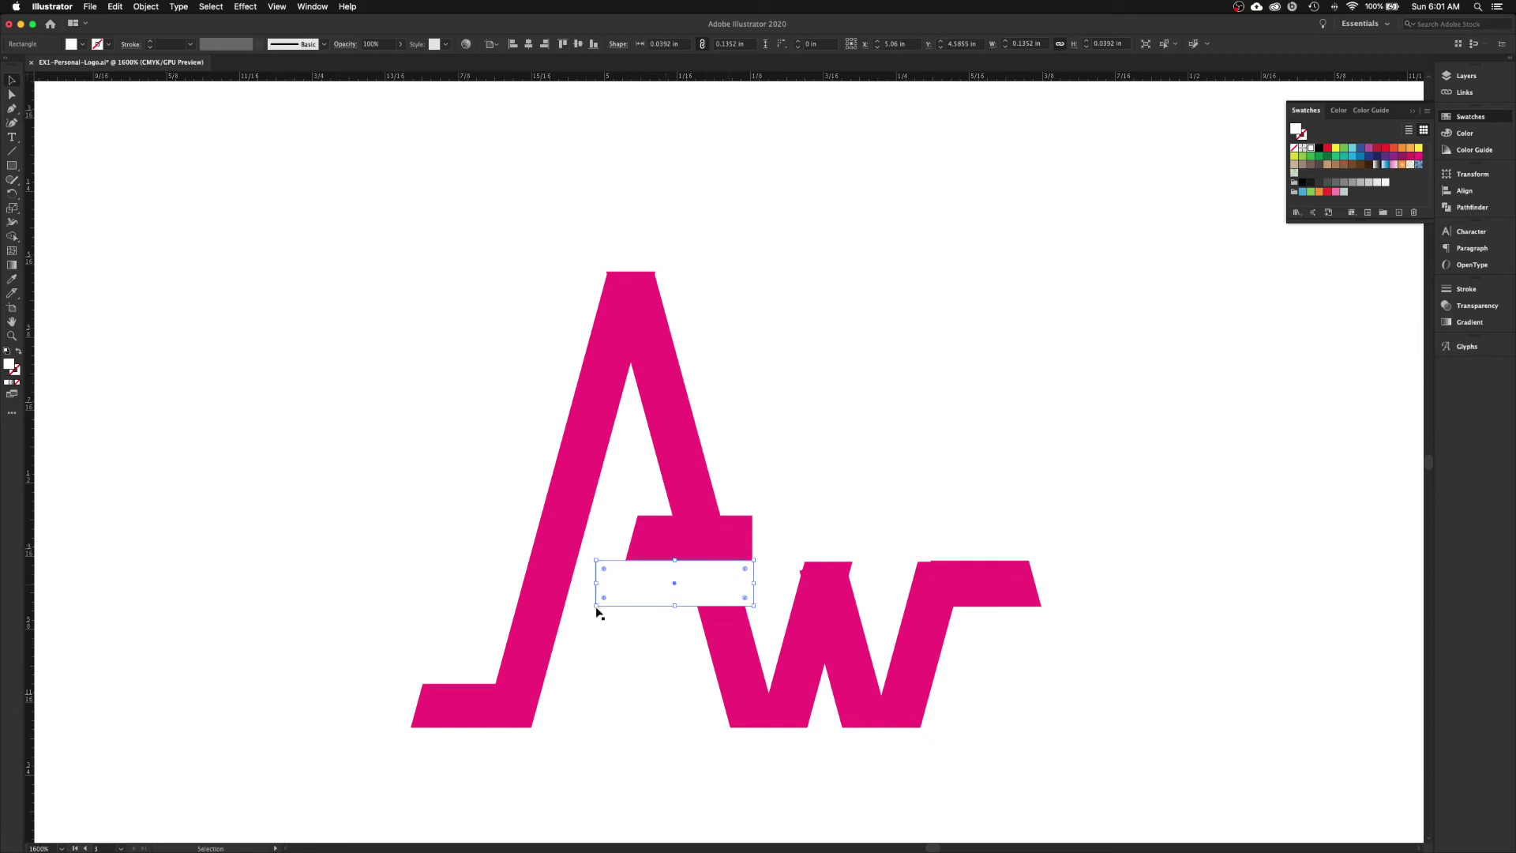
click(608, 697)
scroll(608, 696, up, 1)
- Lengthen the W's two middle strokes past the white cutter, the upstroke to about 0.25 in and the downstroke to about 0.29 in
click(849, 653)
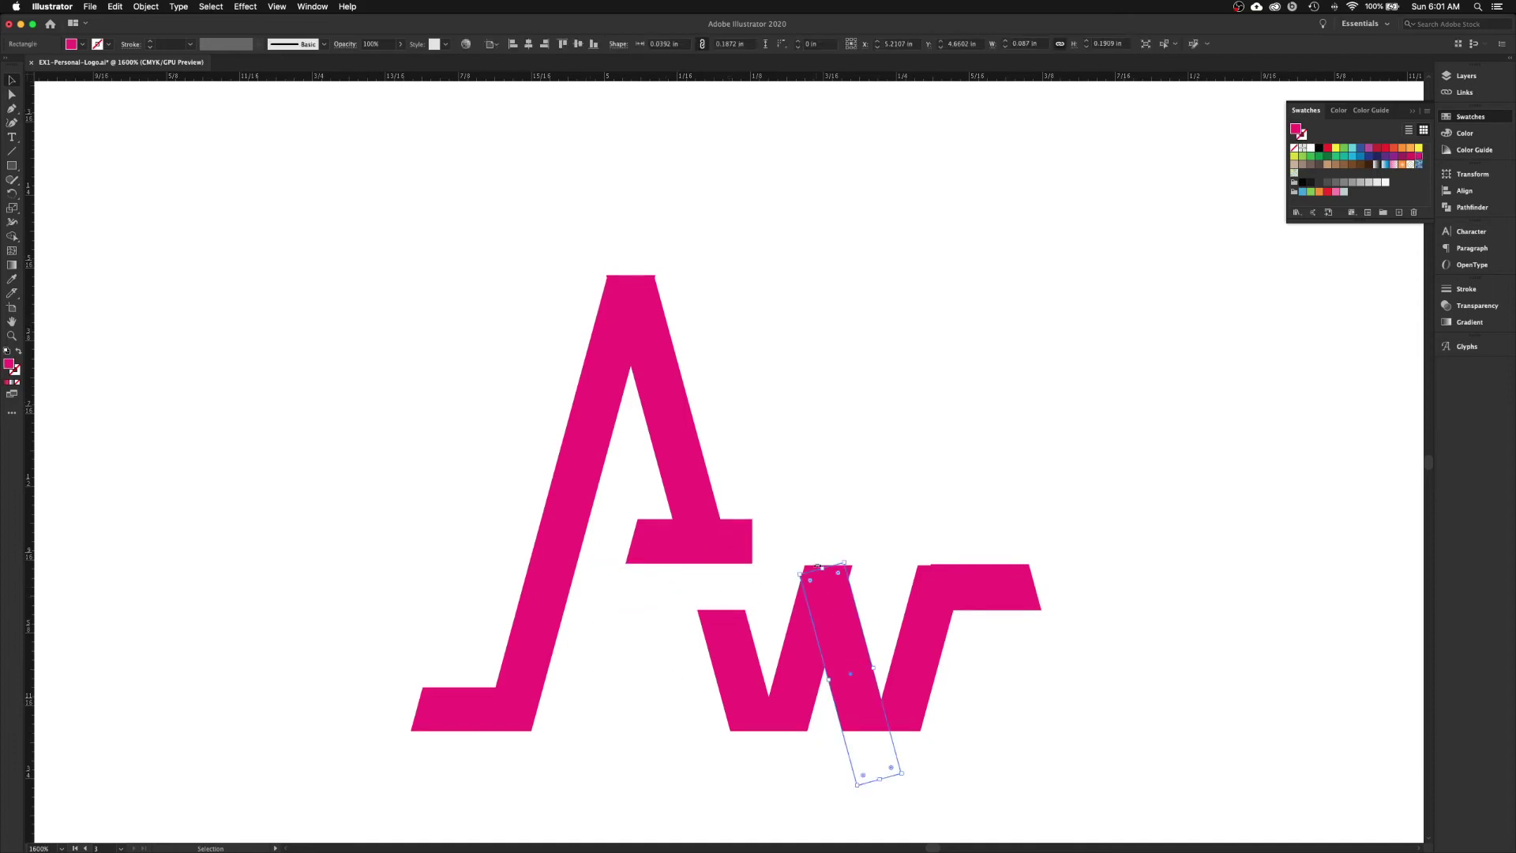
drag(822, 569, 875, 491)
click(801, 678)
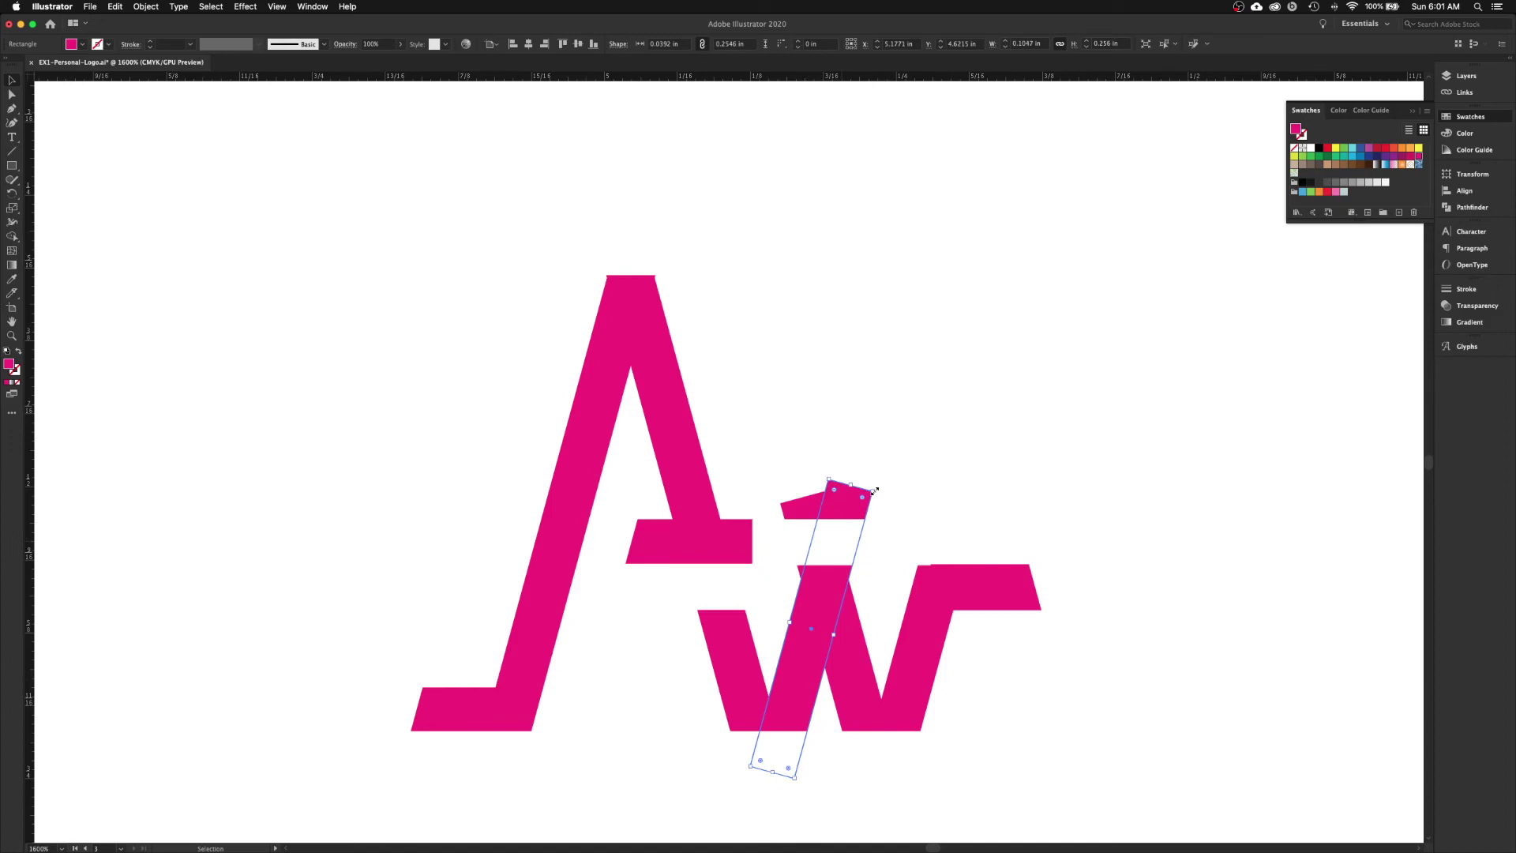
click(794, 504)
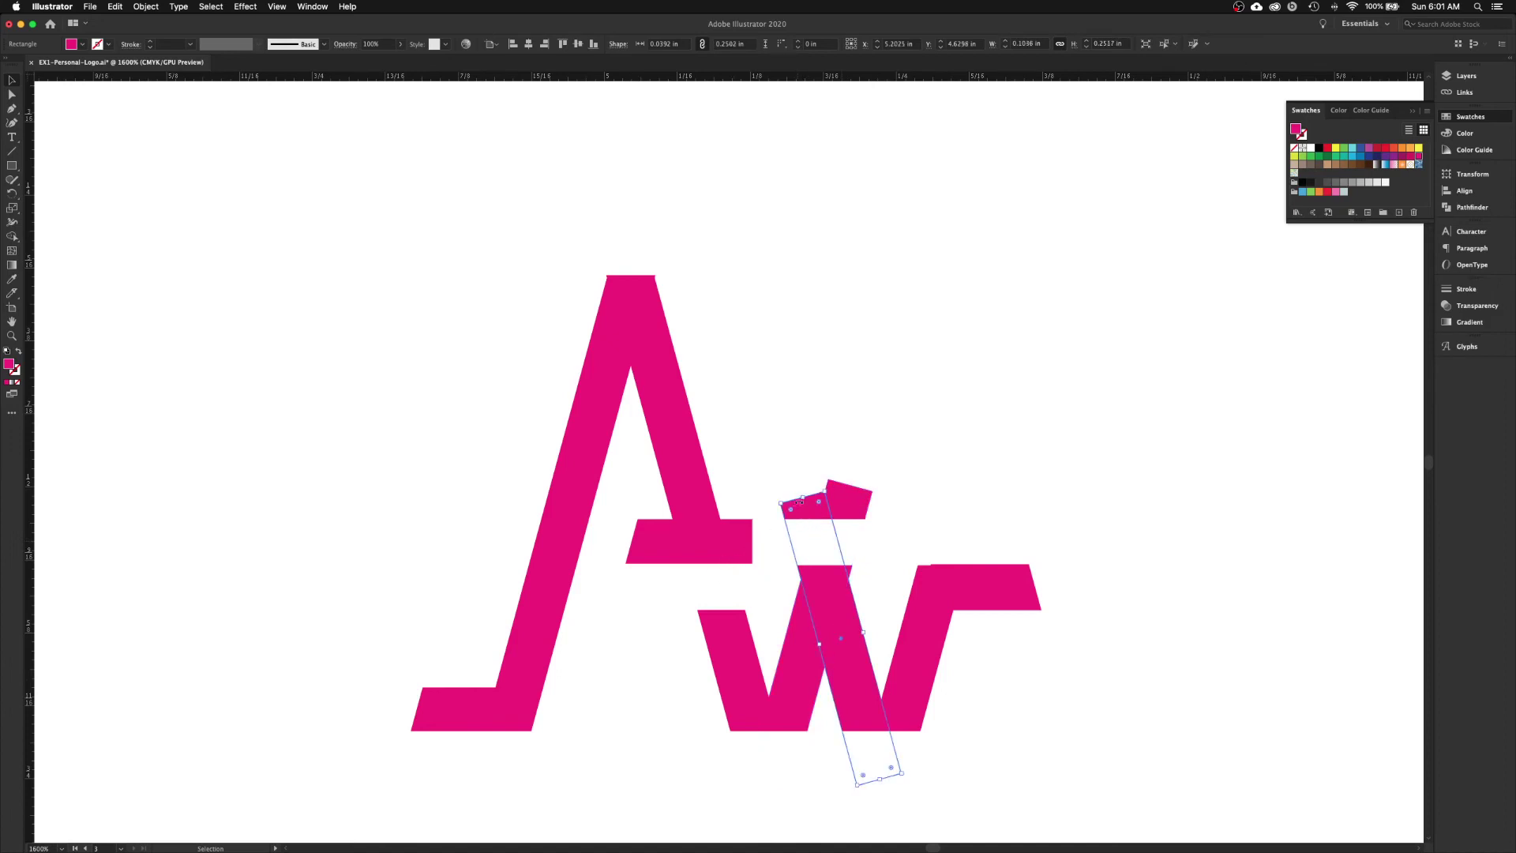
drag(803, 497, 777, 469)
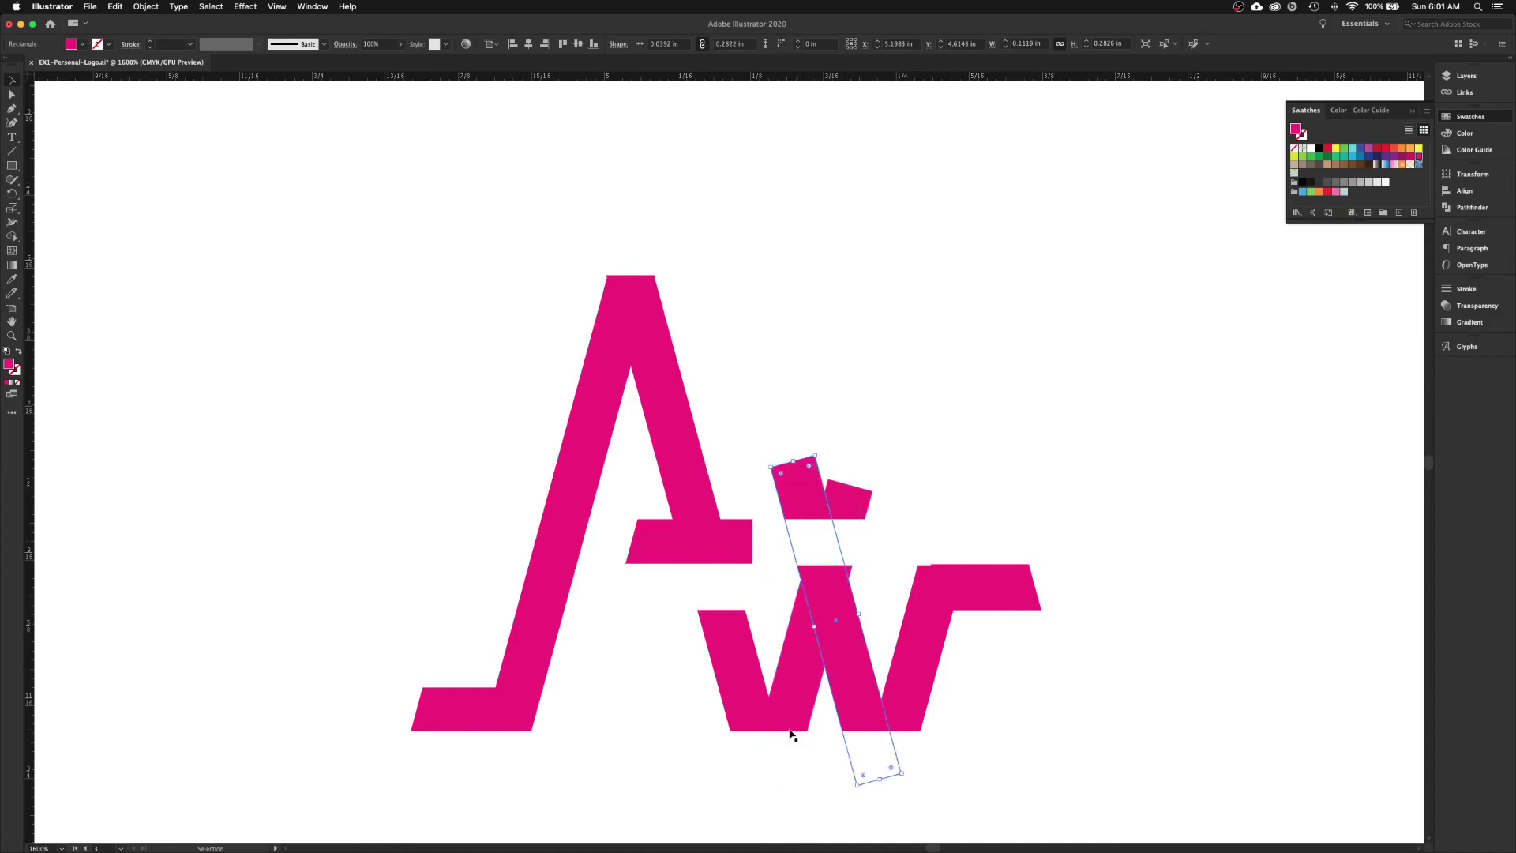
click(793, 779)
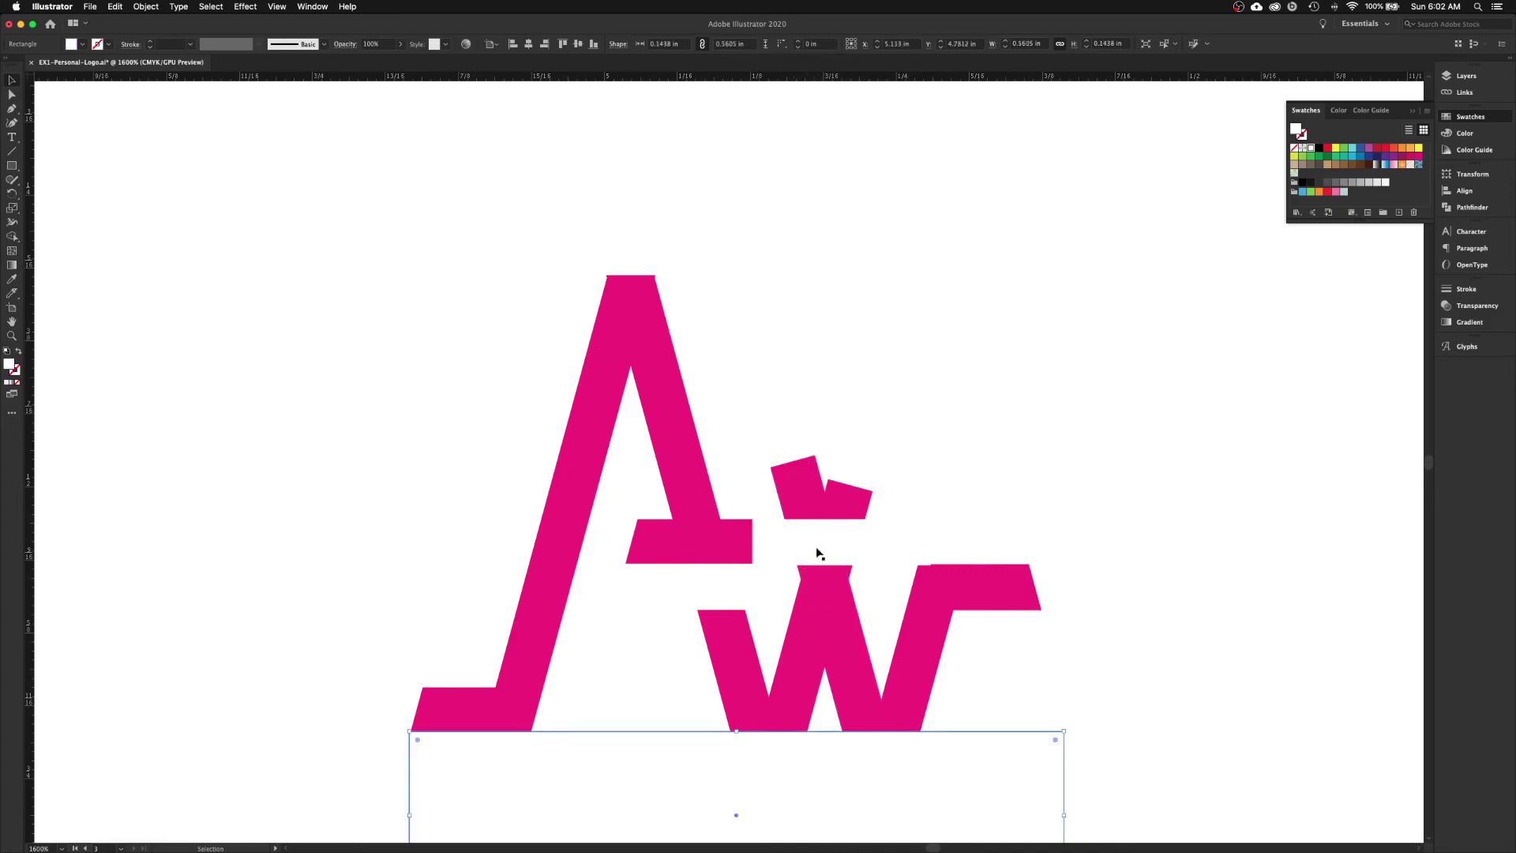
- Lower the long white cutter over the W so it trims the middle peak cleanly to a flat top
click(817, 552)
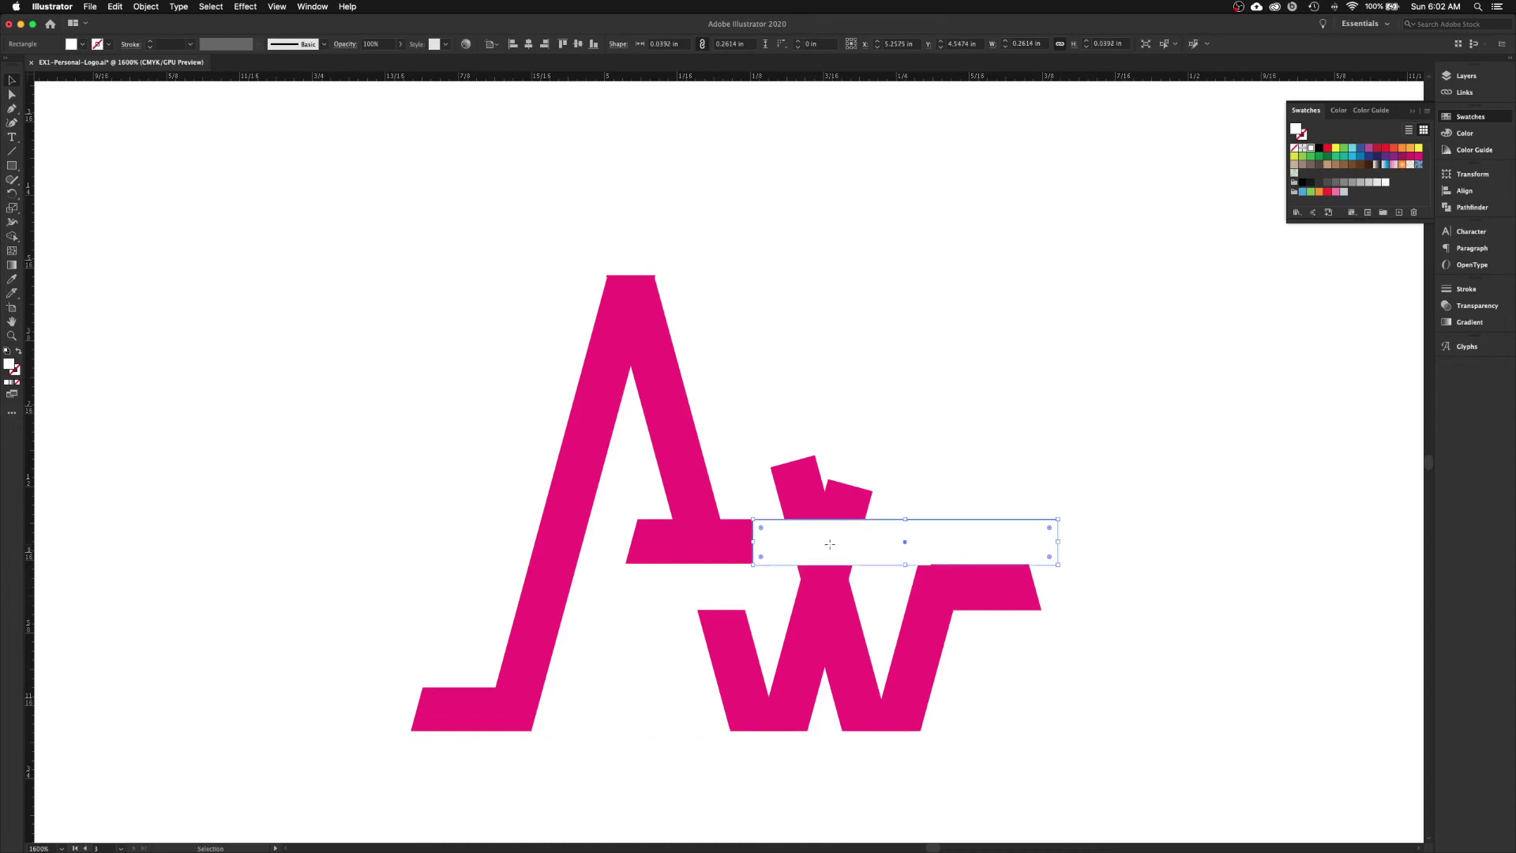
drag(830, 549, 830, 563)
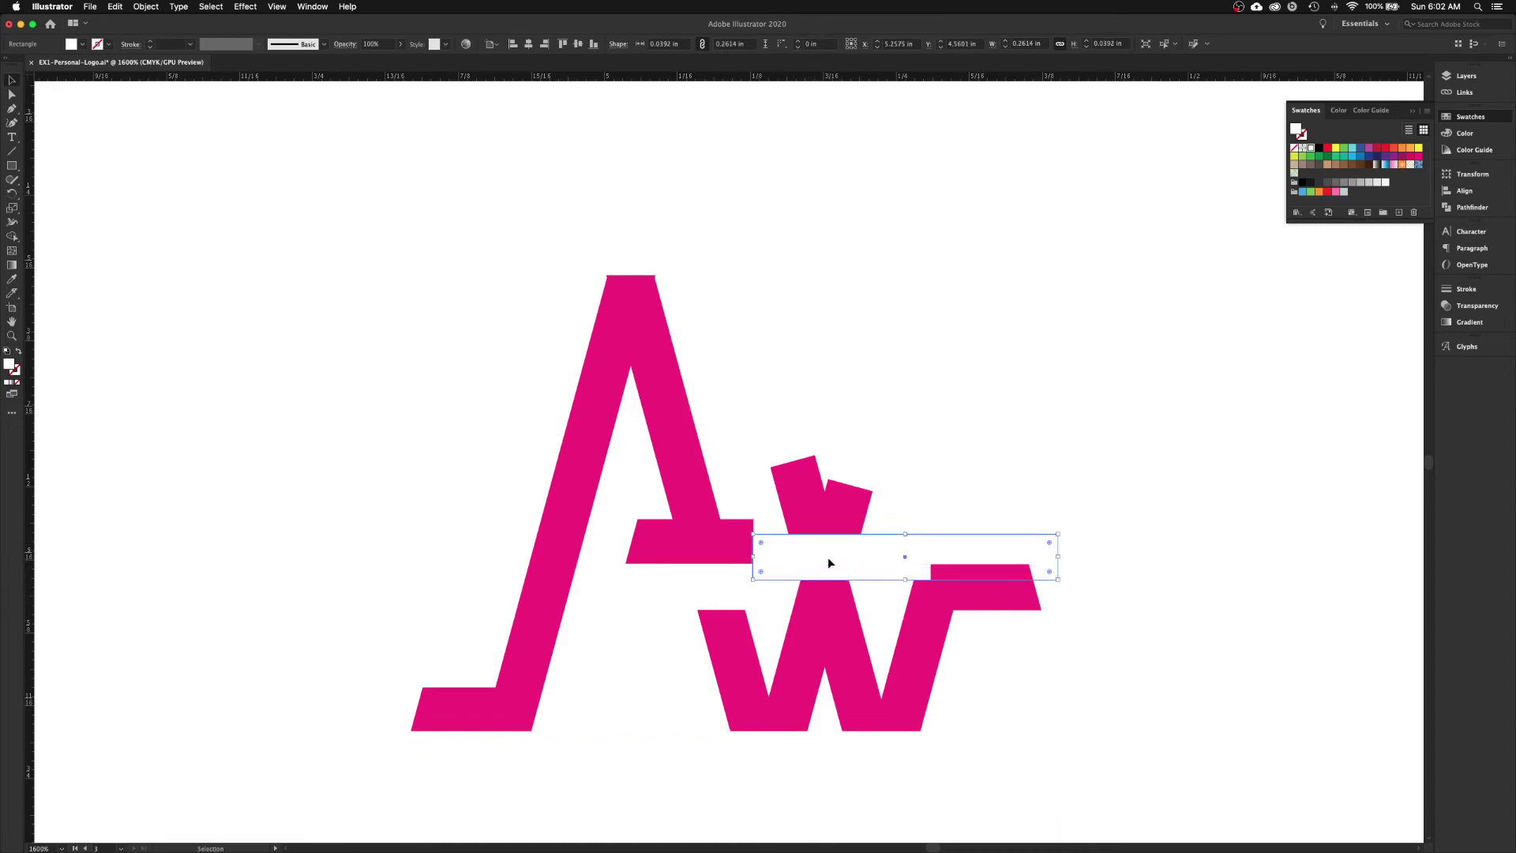
key(super+z)
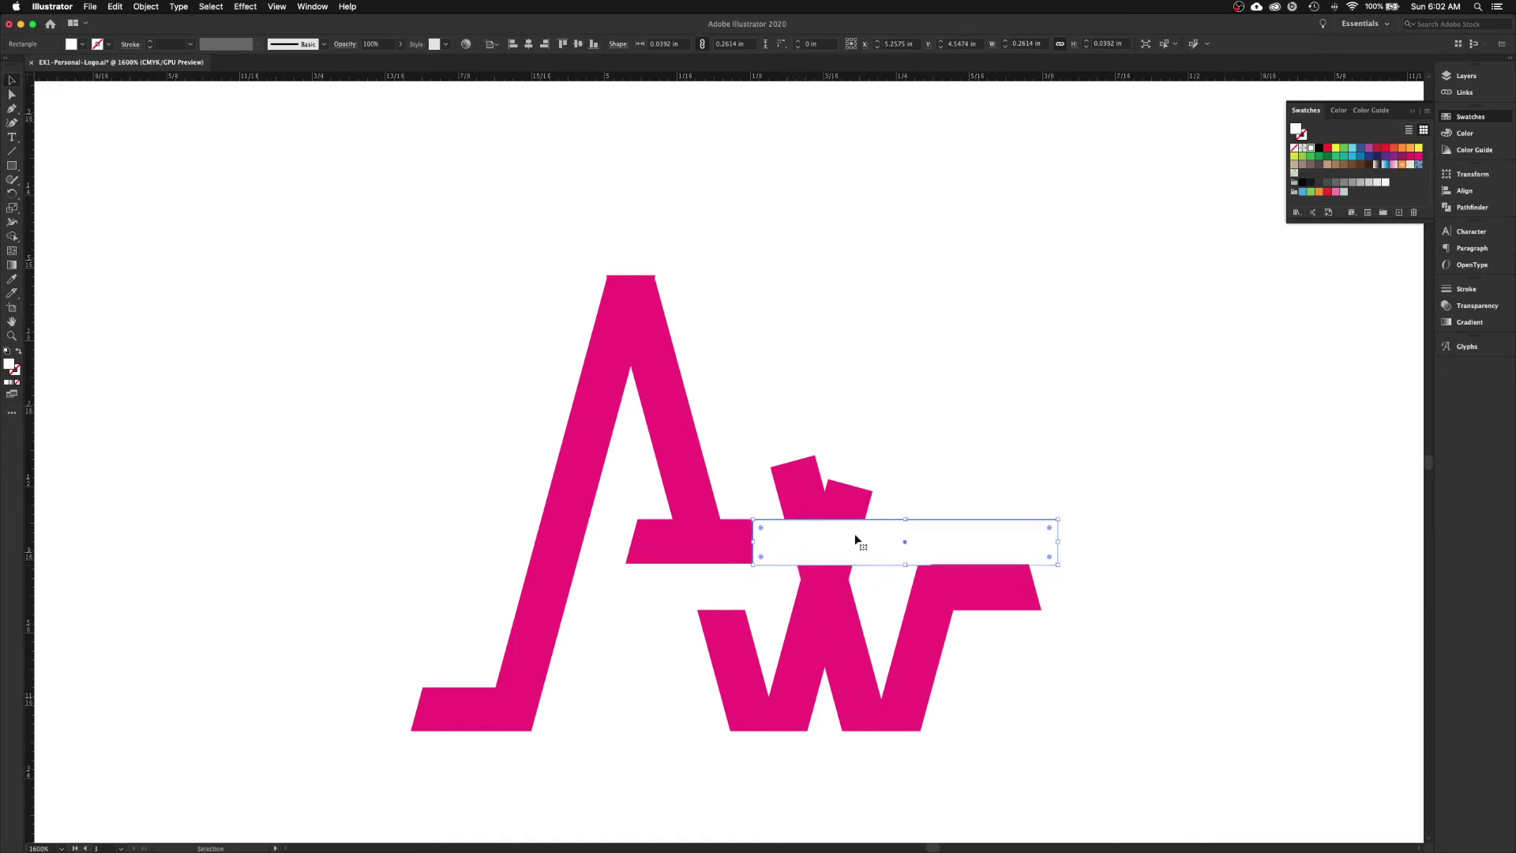
drag(837, 545, 832, 562)
- Move the W's magenta serif bar down flush against the underside of the long white cutter
click(993, 606)
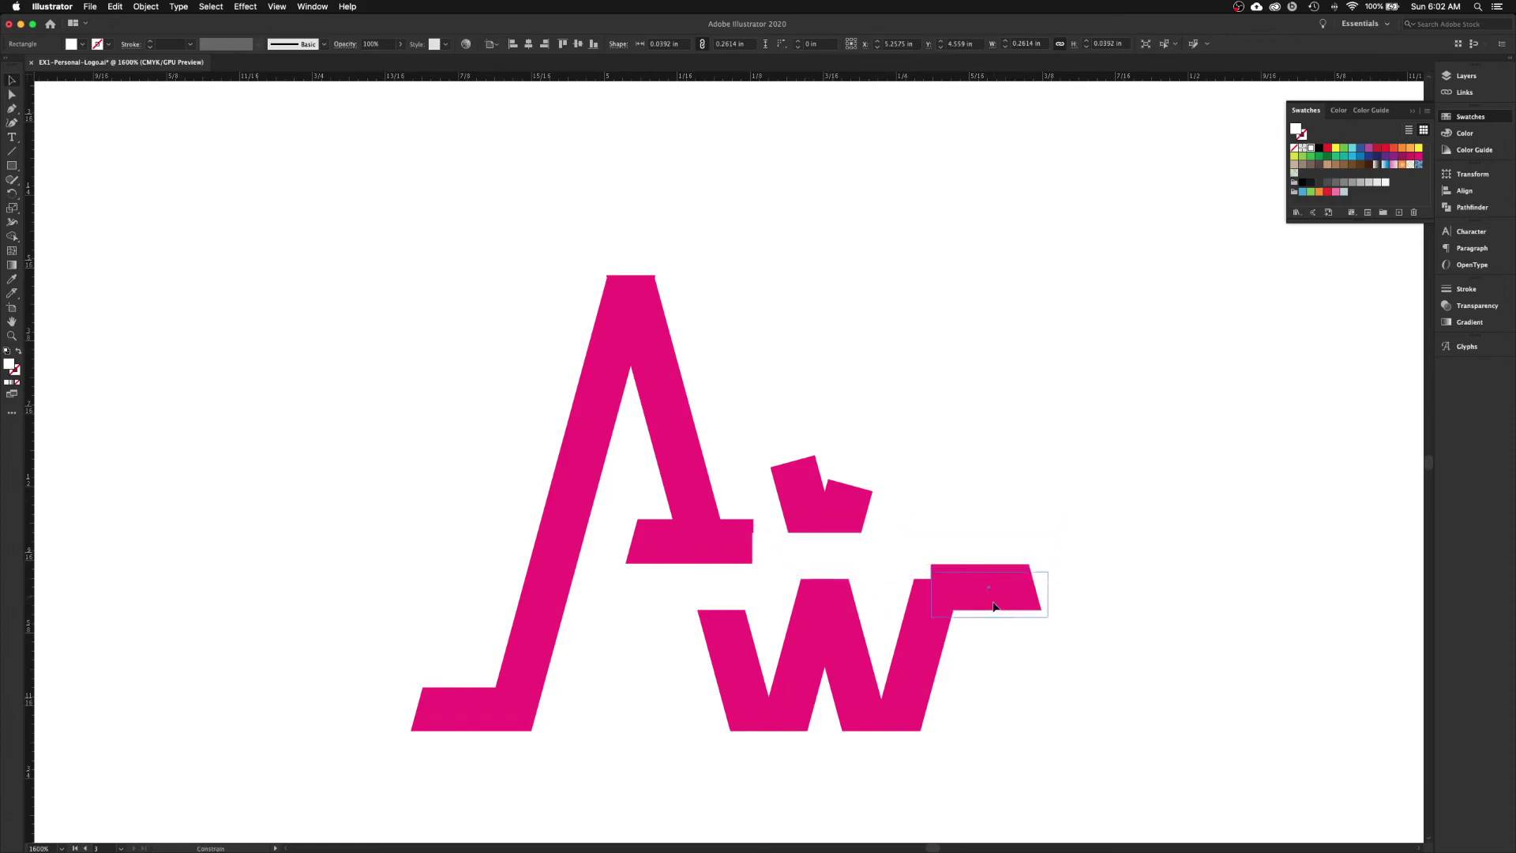
drag(993, 606, 994, 613)
drag(994, 613, 994, 614)
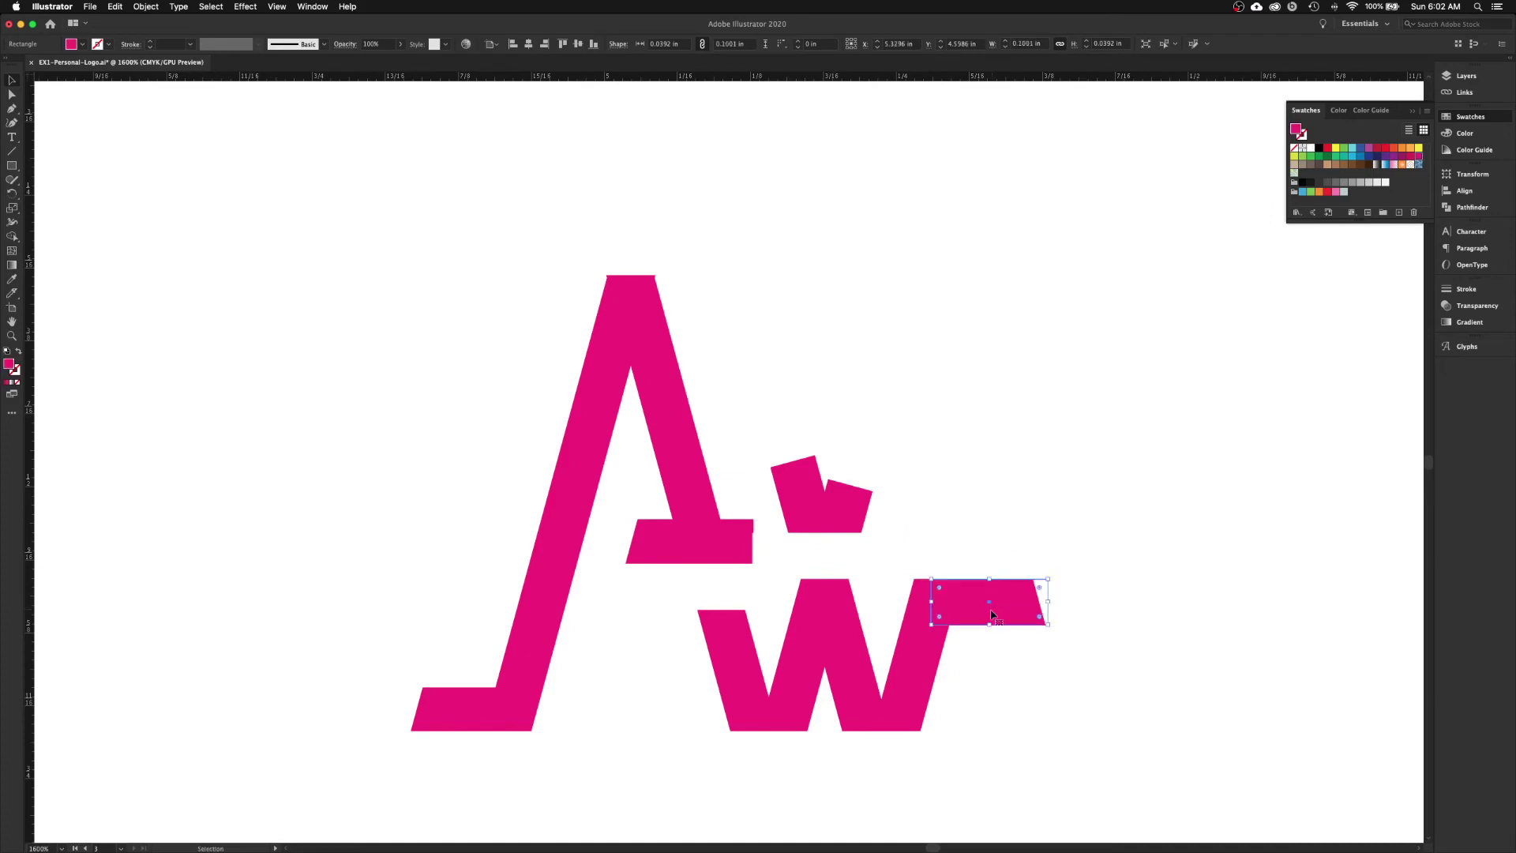
click(967, 677)
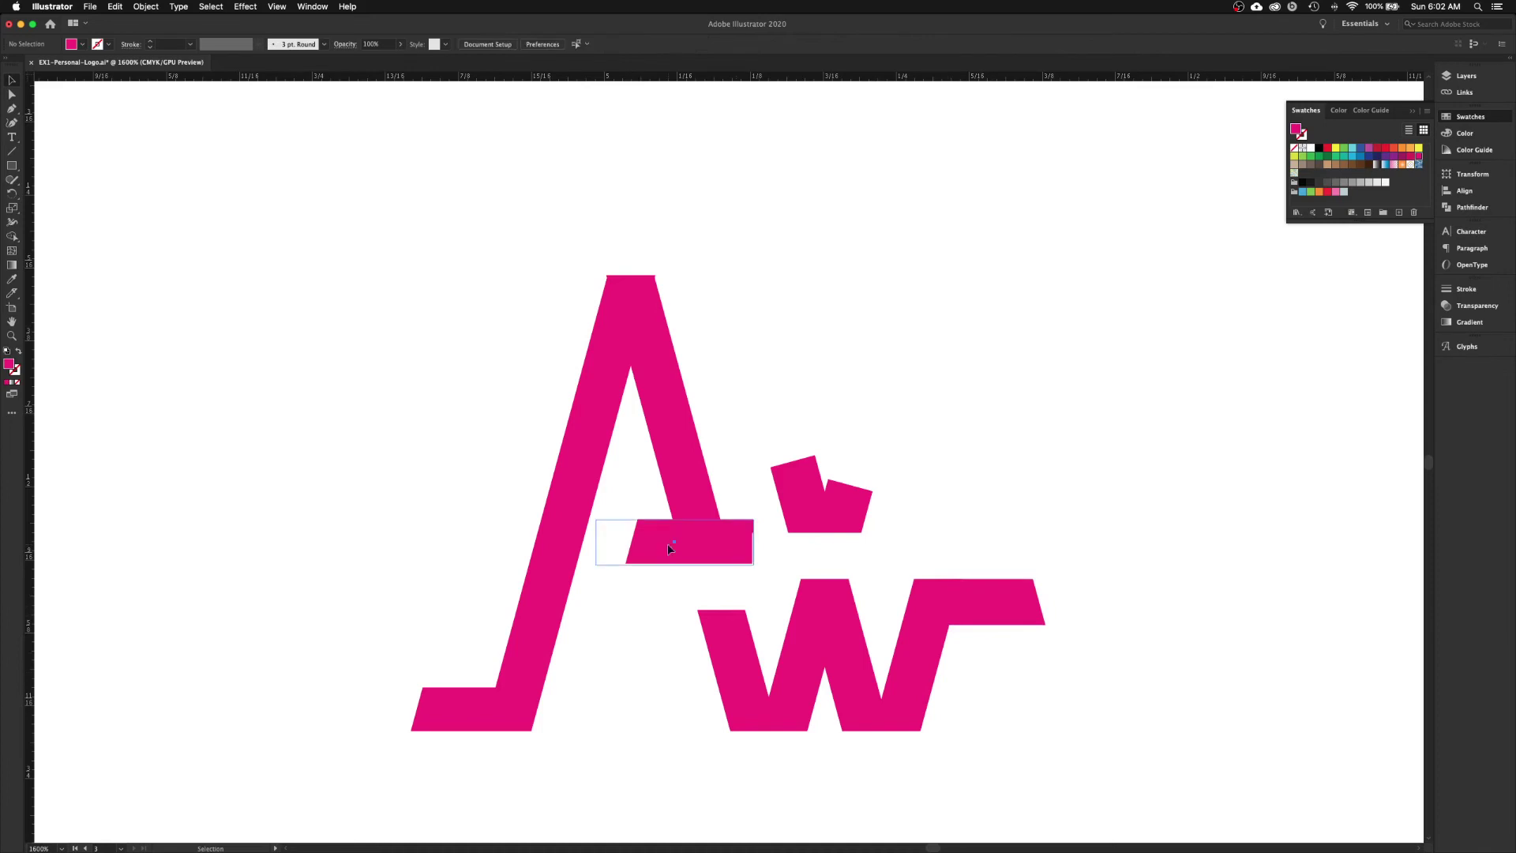
- Try to lower the A's crossbar together with the slanted white cutter, and undo the move
click(609, 535)
drag(663, 551, 661, 564)
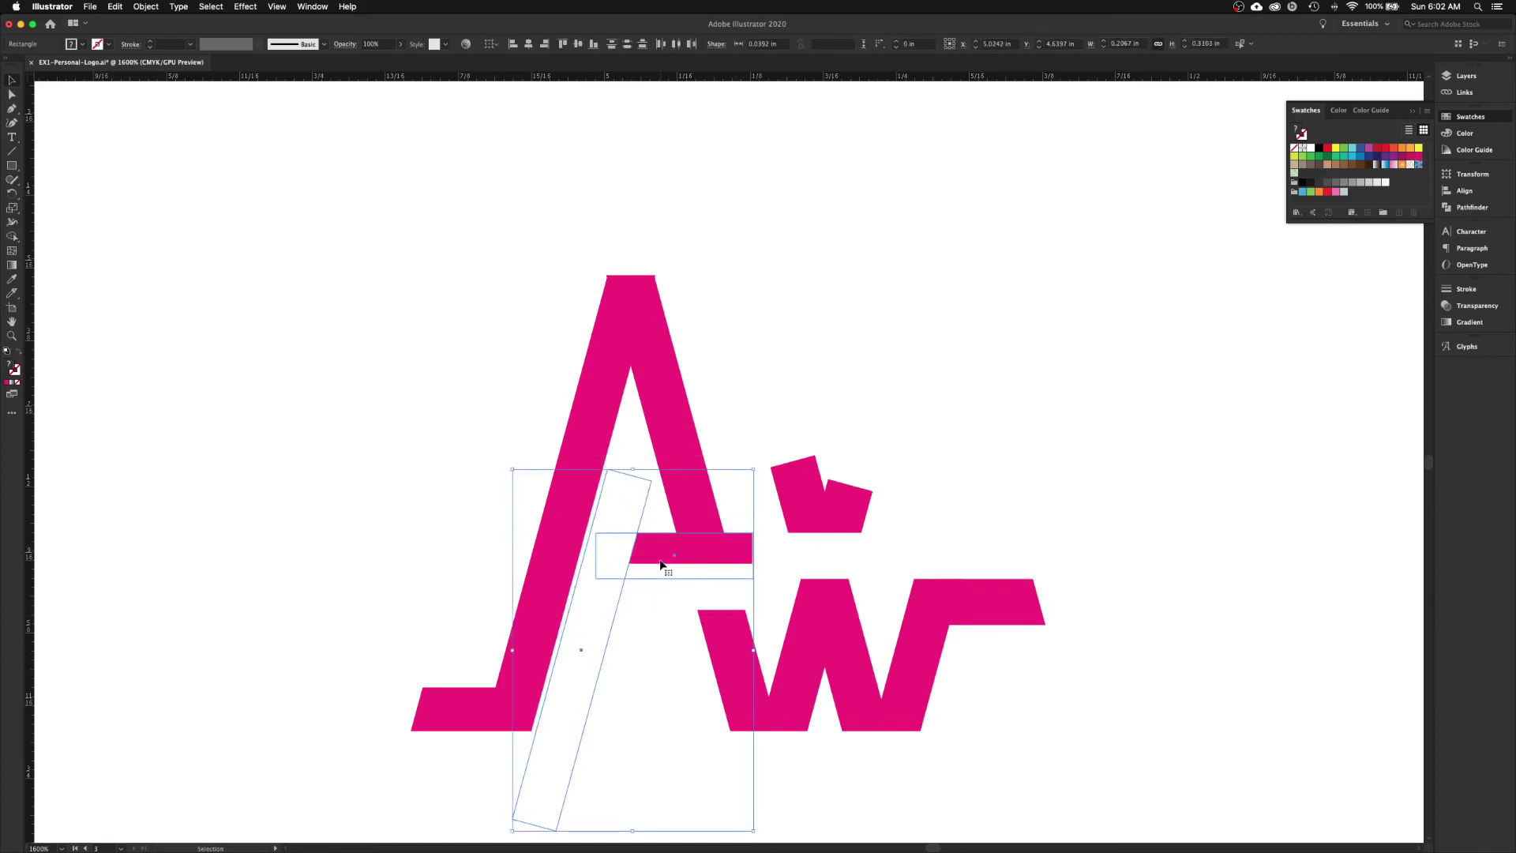
key(super+z)
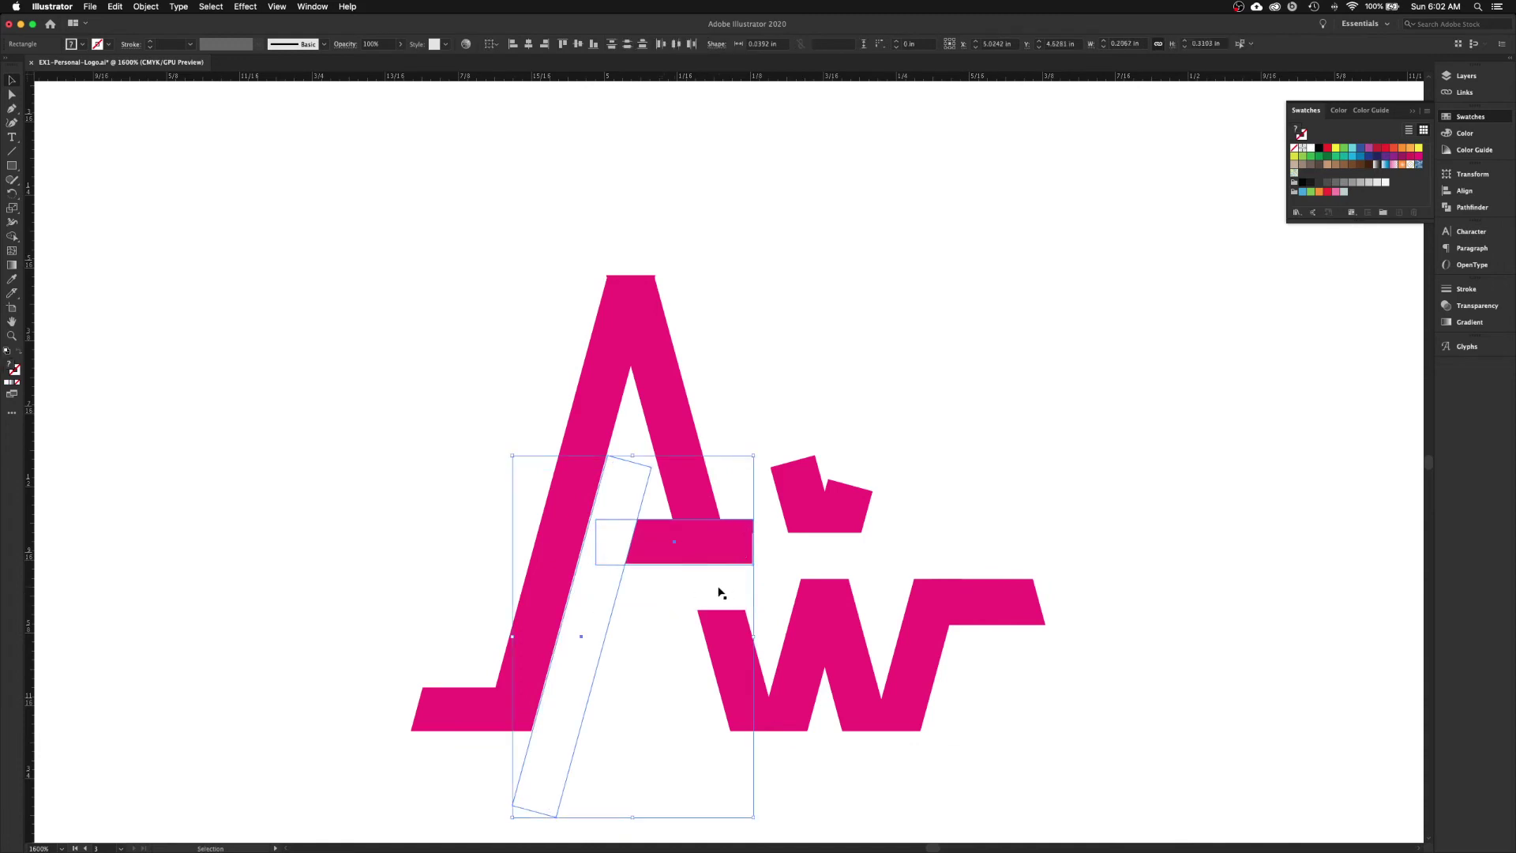
key(super+z)
key(super+z)
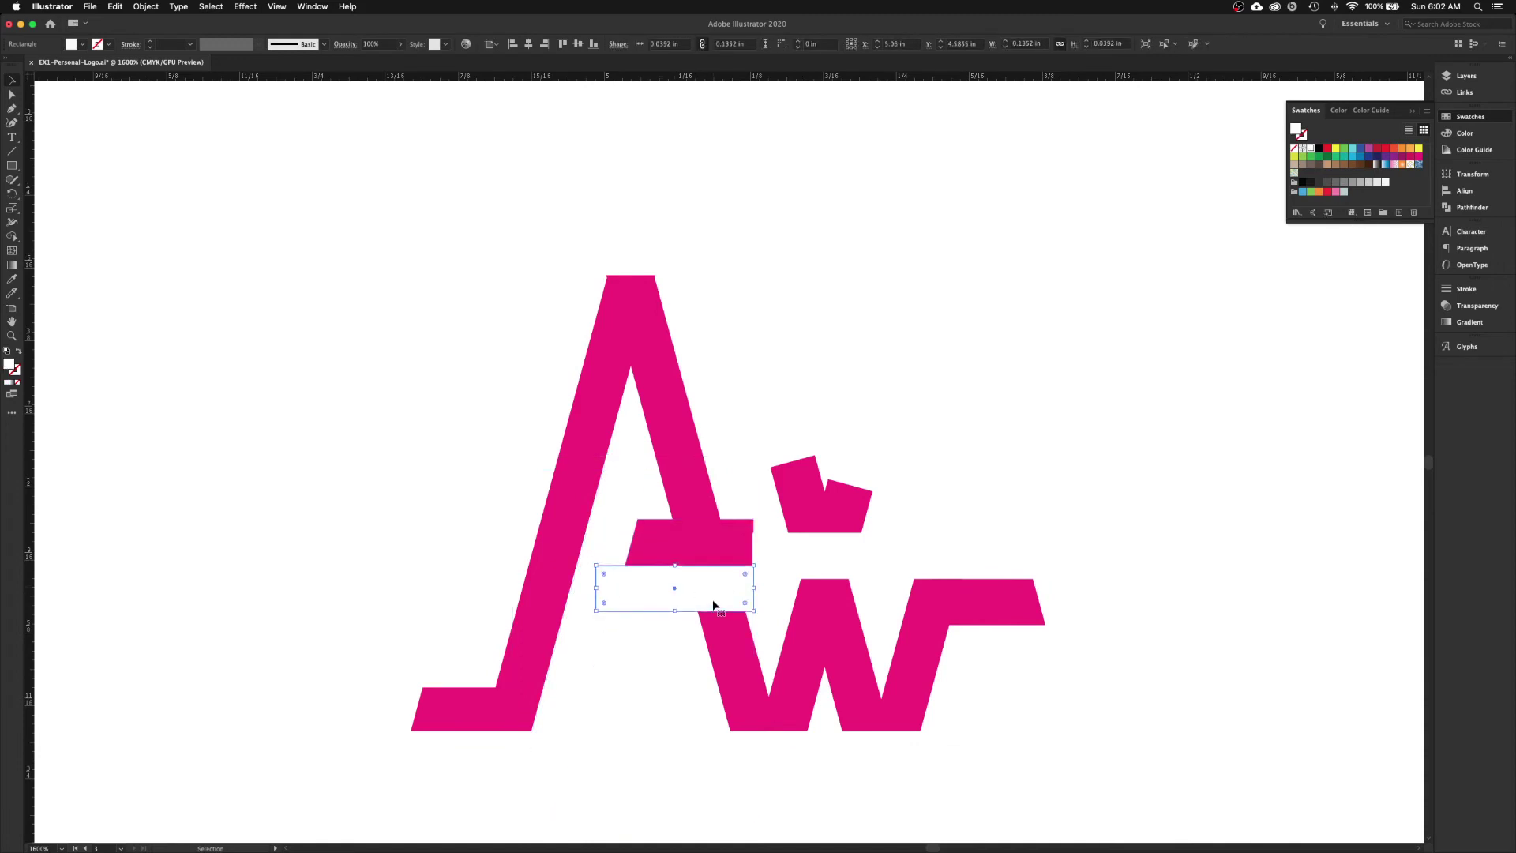
- Turn on Smart Guides for aligning the crossbar pieces
click(639, 662)
click(733, 578)
click(276, 6)
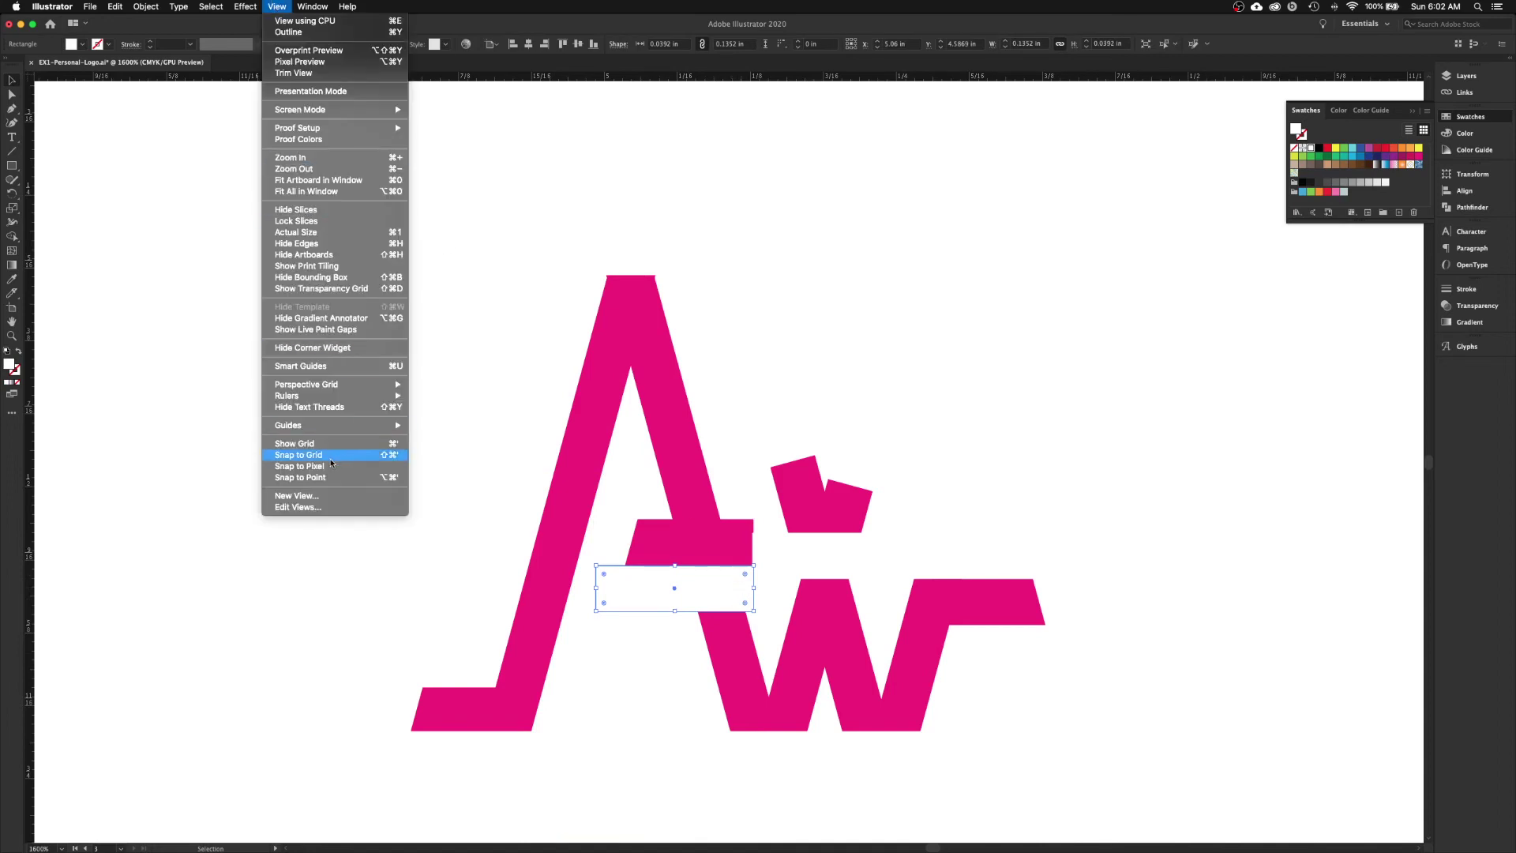
mouse_move(347, 425)
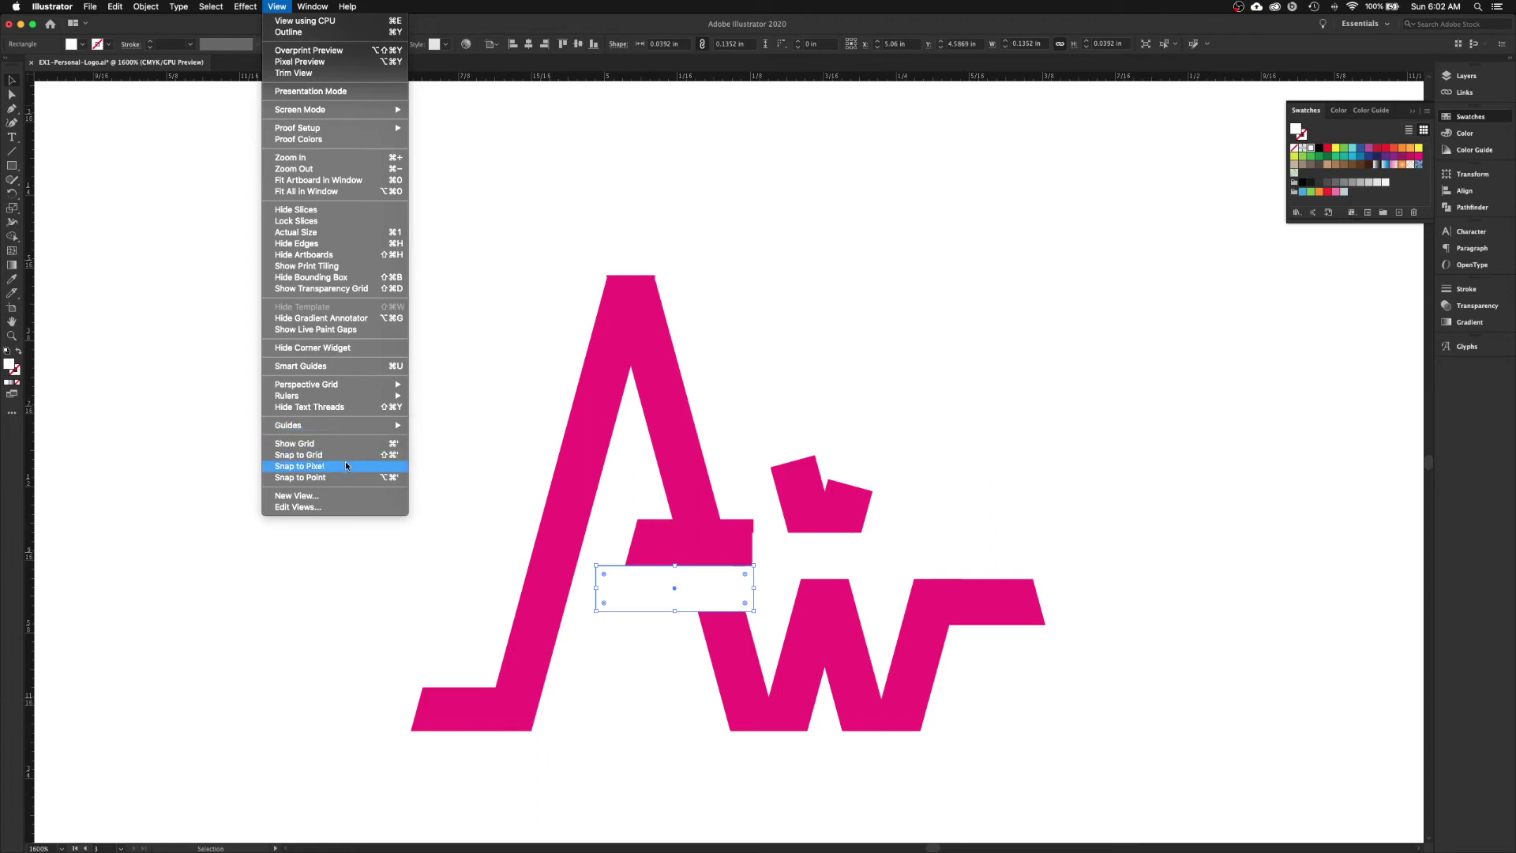
click(326, 366)
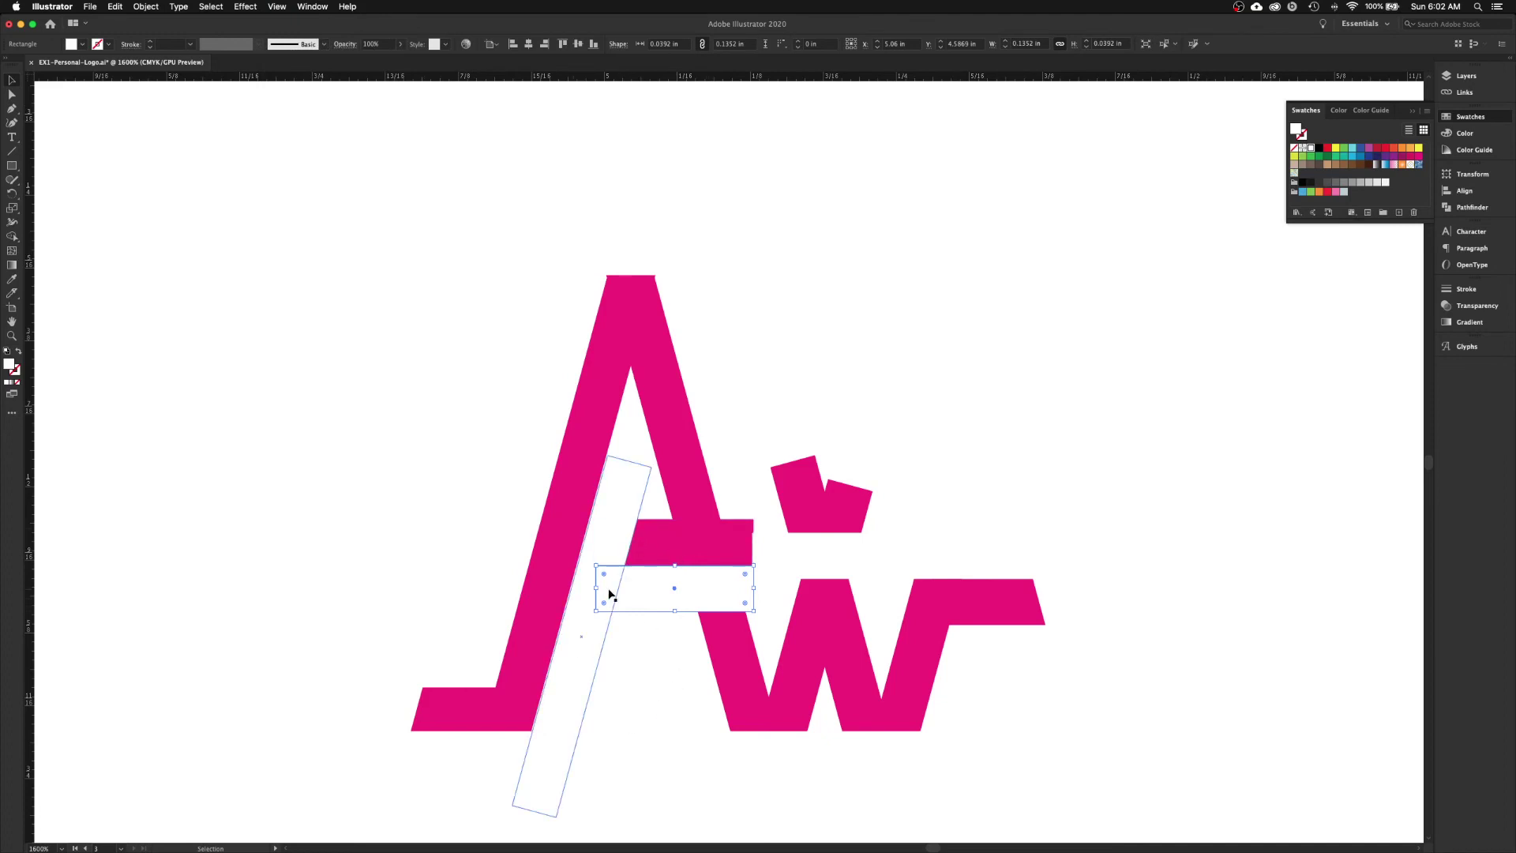
- Move the A's crossbar, the white cutter beneath it and the slanted white cutter down together, level with the W's long white cutter
shift+click(645, 559)
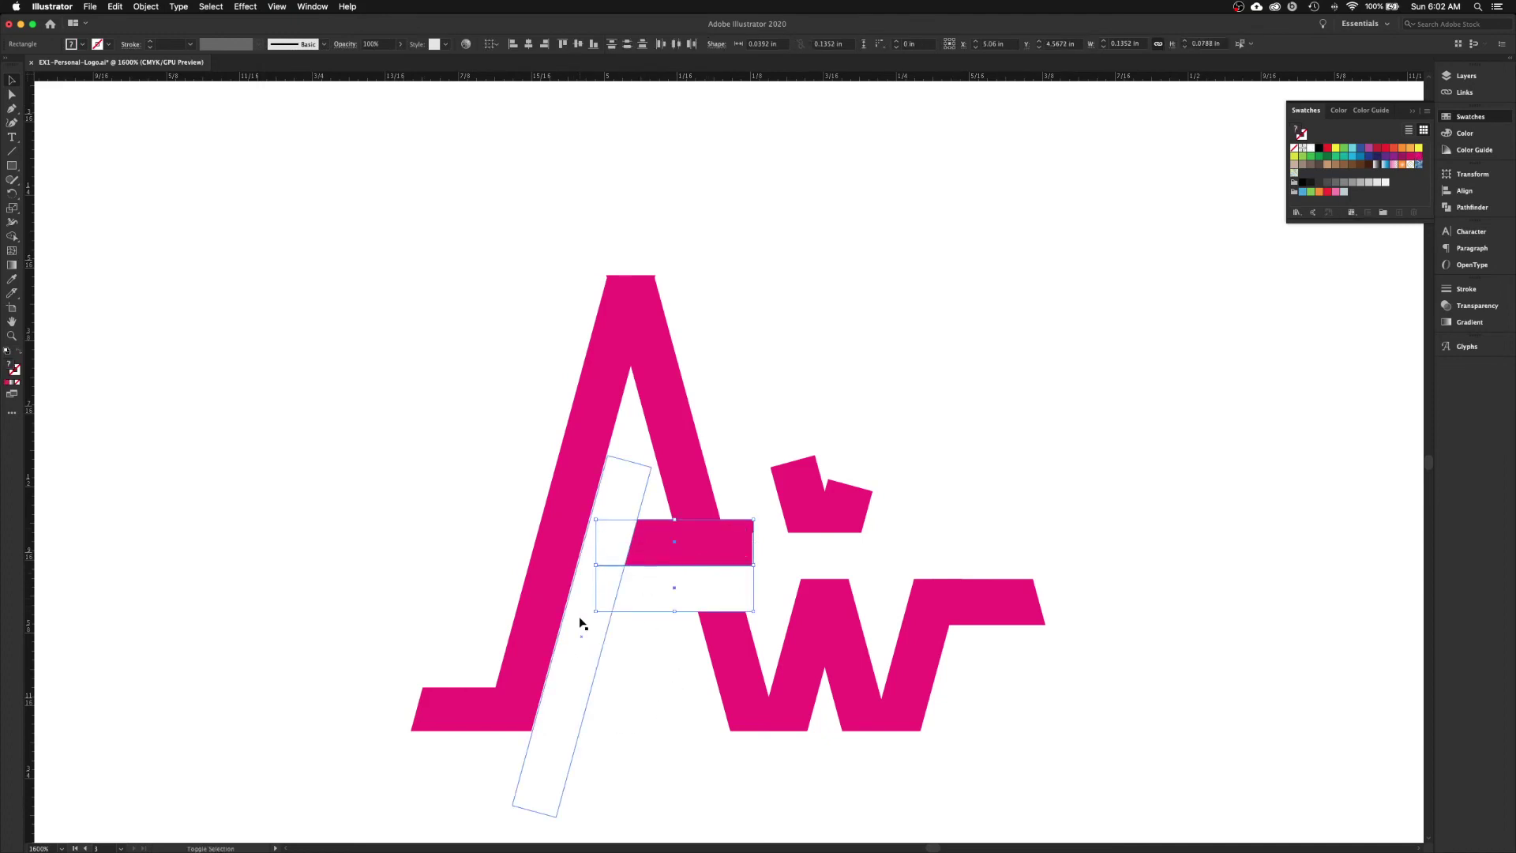
drag(586, 619, 587, 636)
shift+click(587, 636)
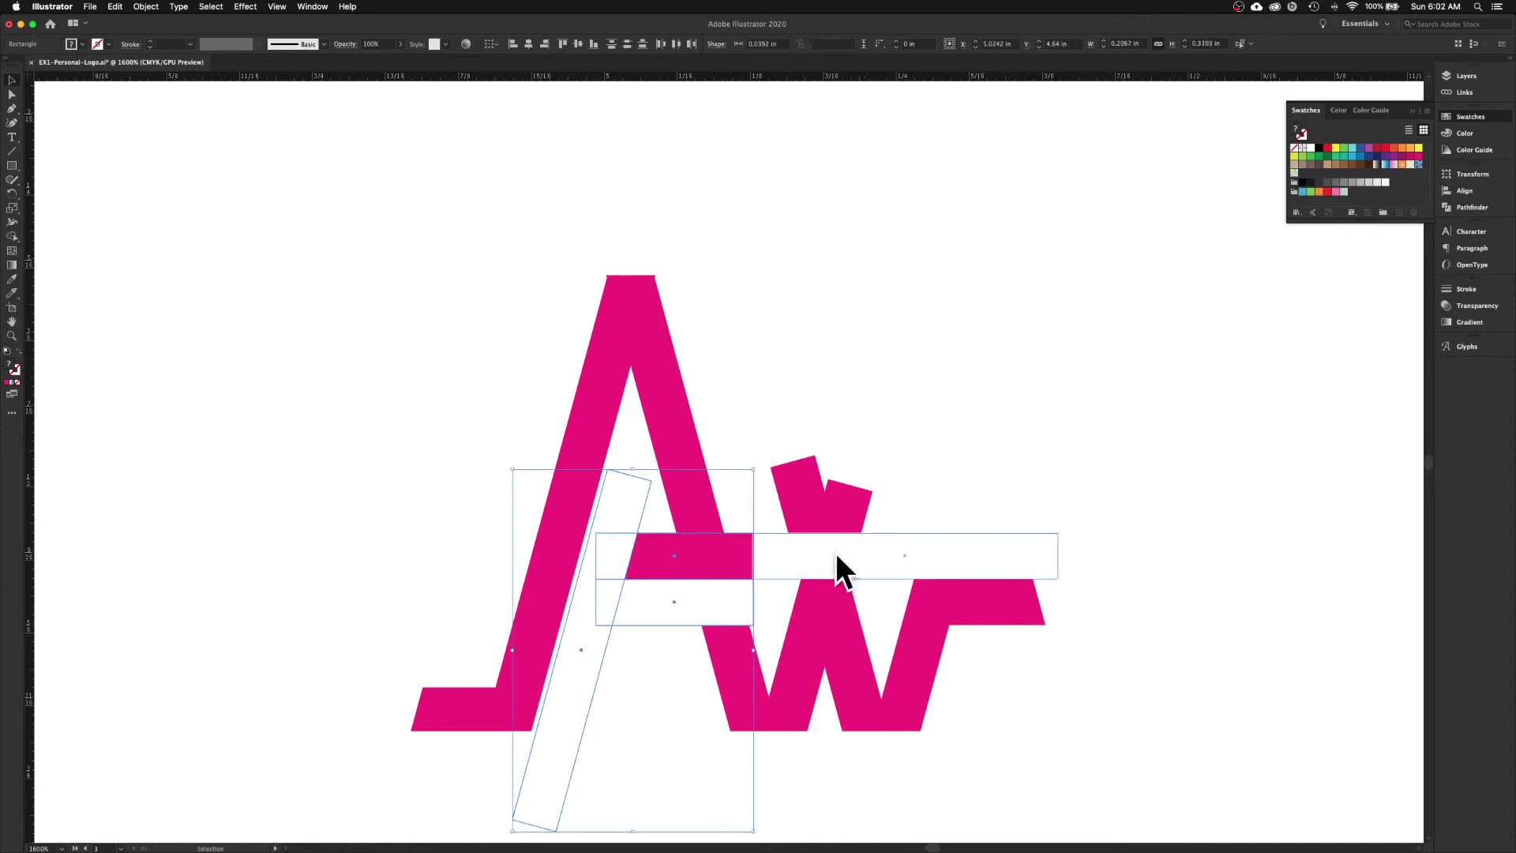
click(627, 727)
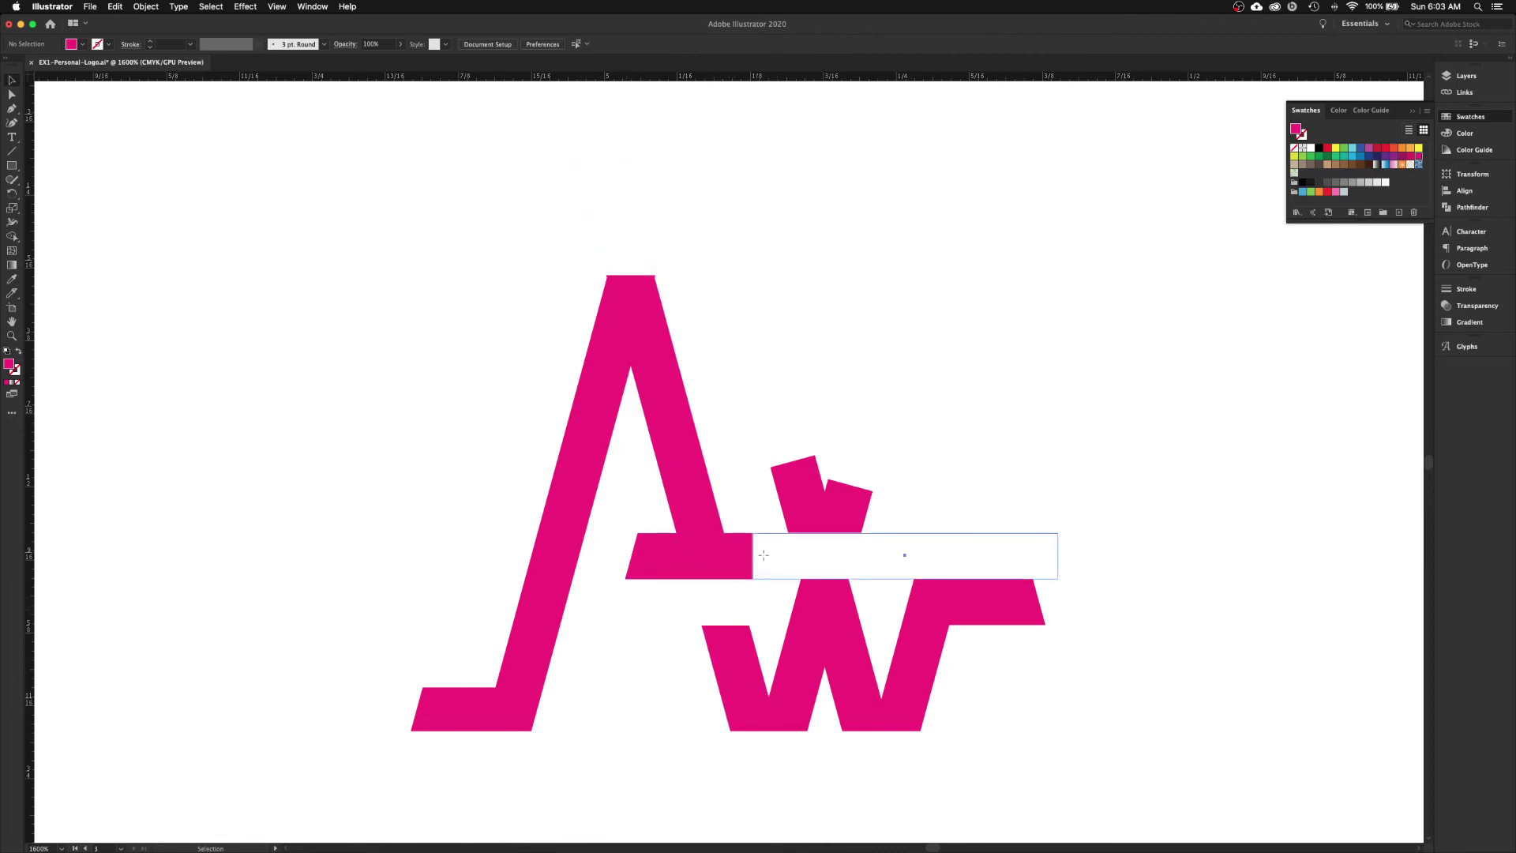
click(763, 562)
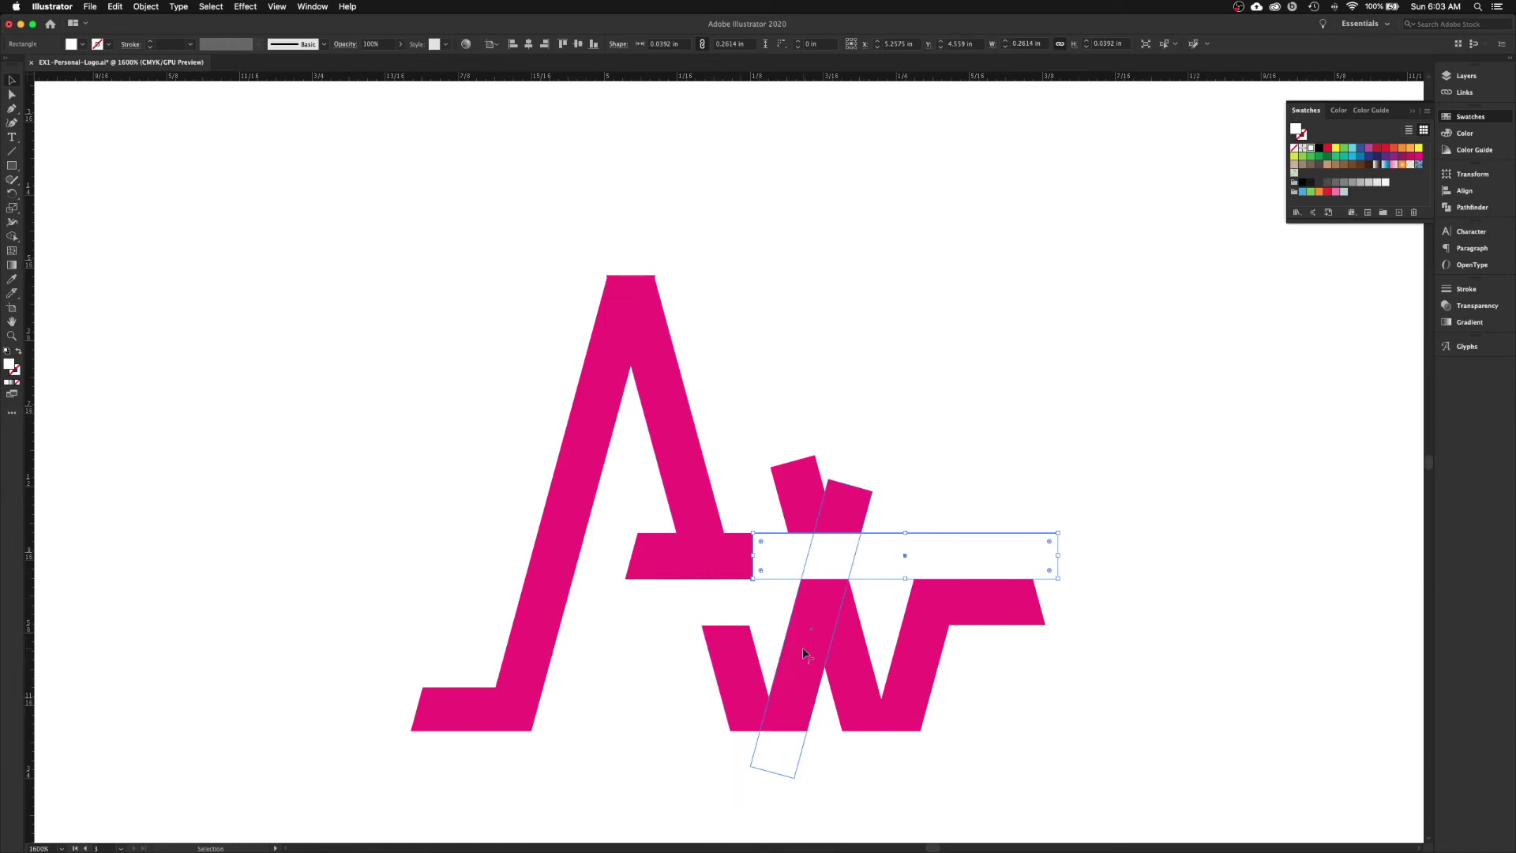
click(728, 571)
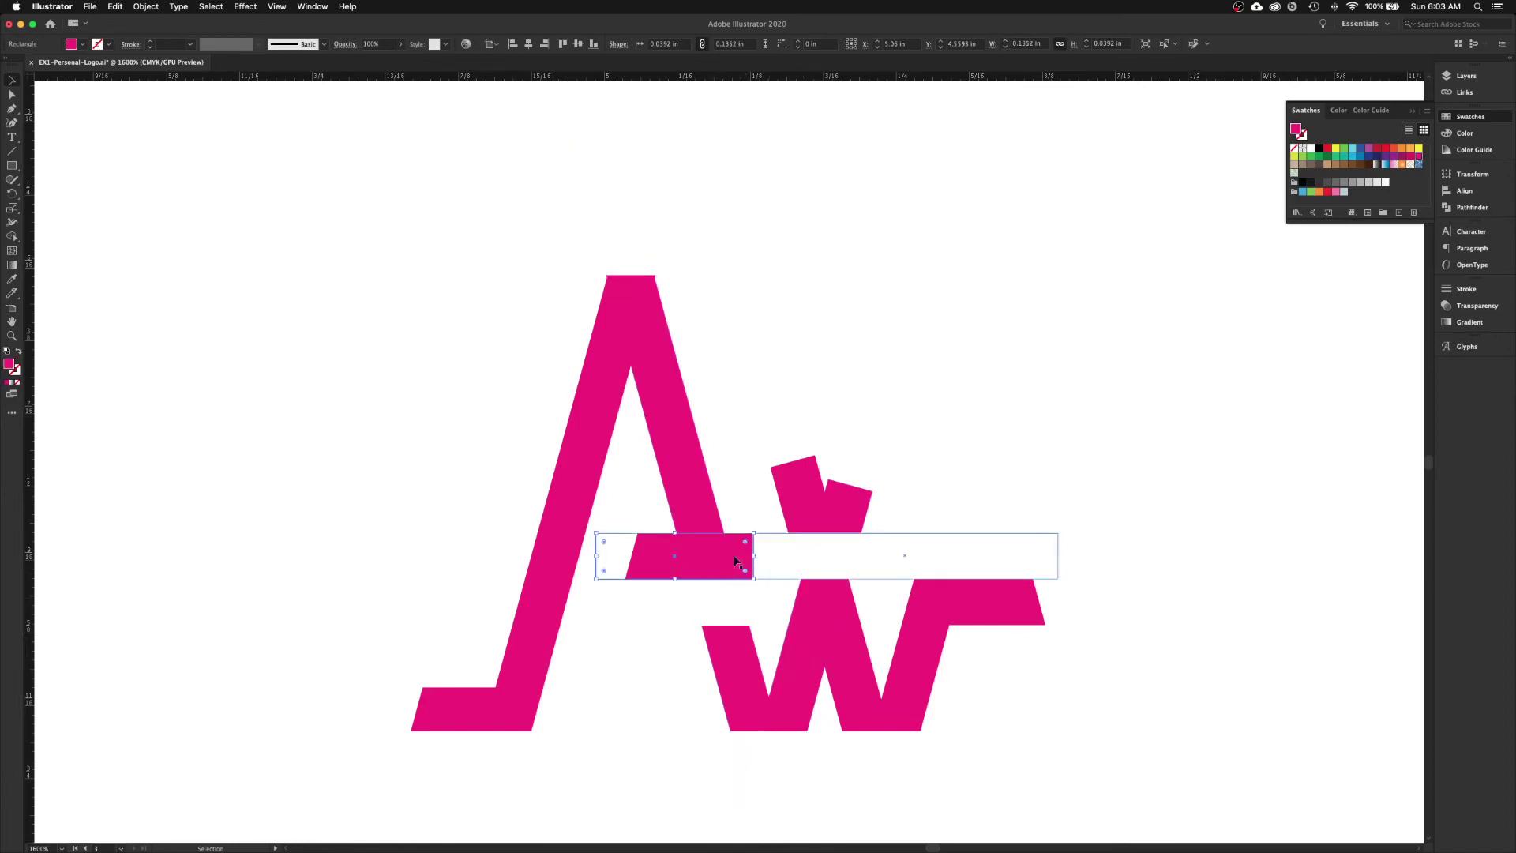
click(220, 559)
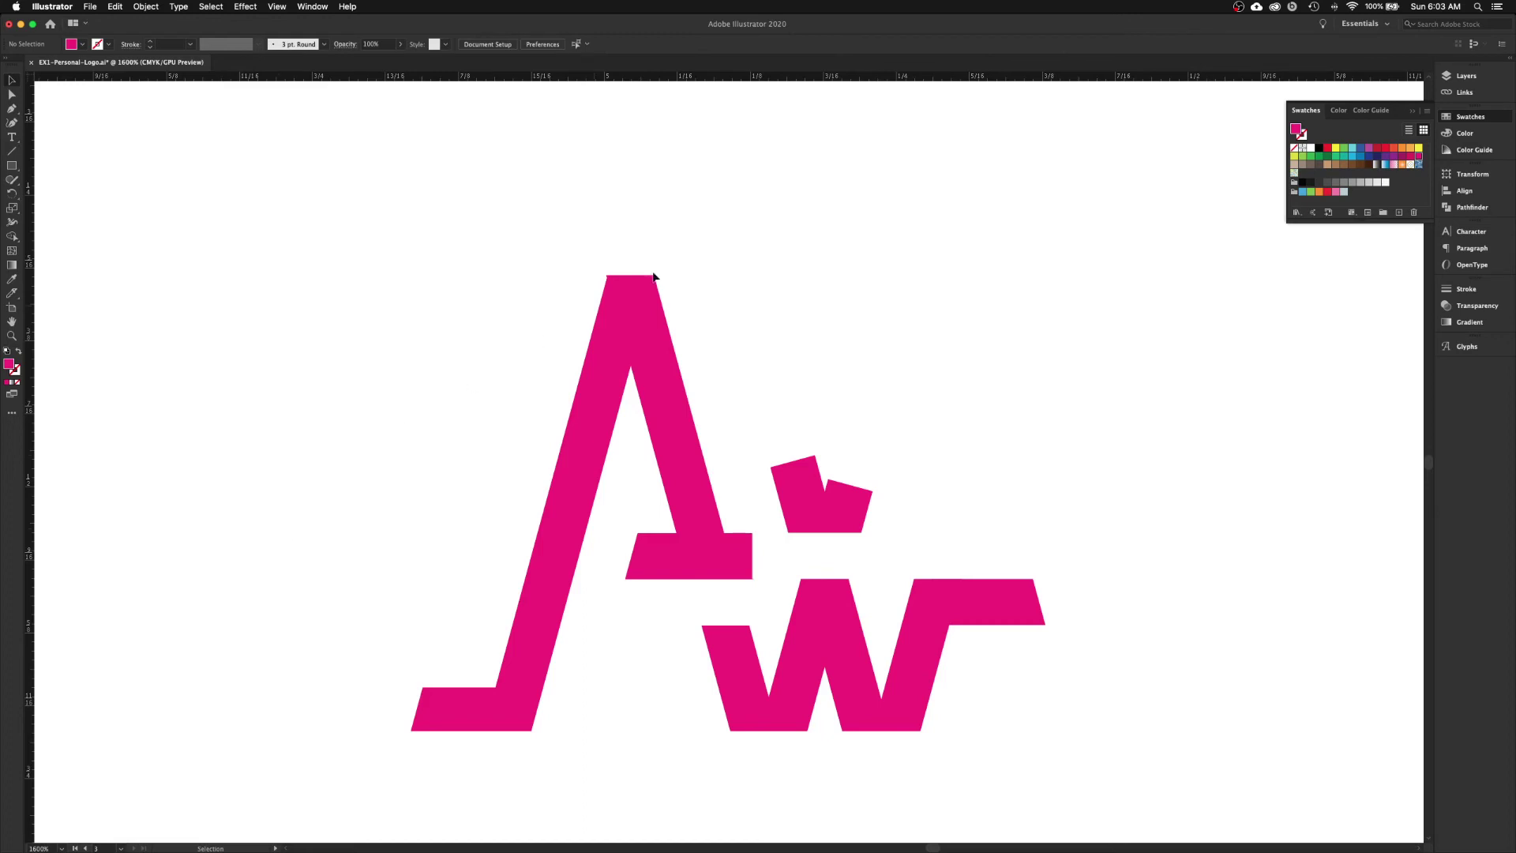
- Lower the white rectangle above the A slightly so it trims the apex flush
drag(649, 236, 649, 241)
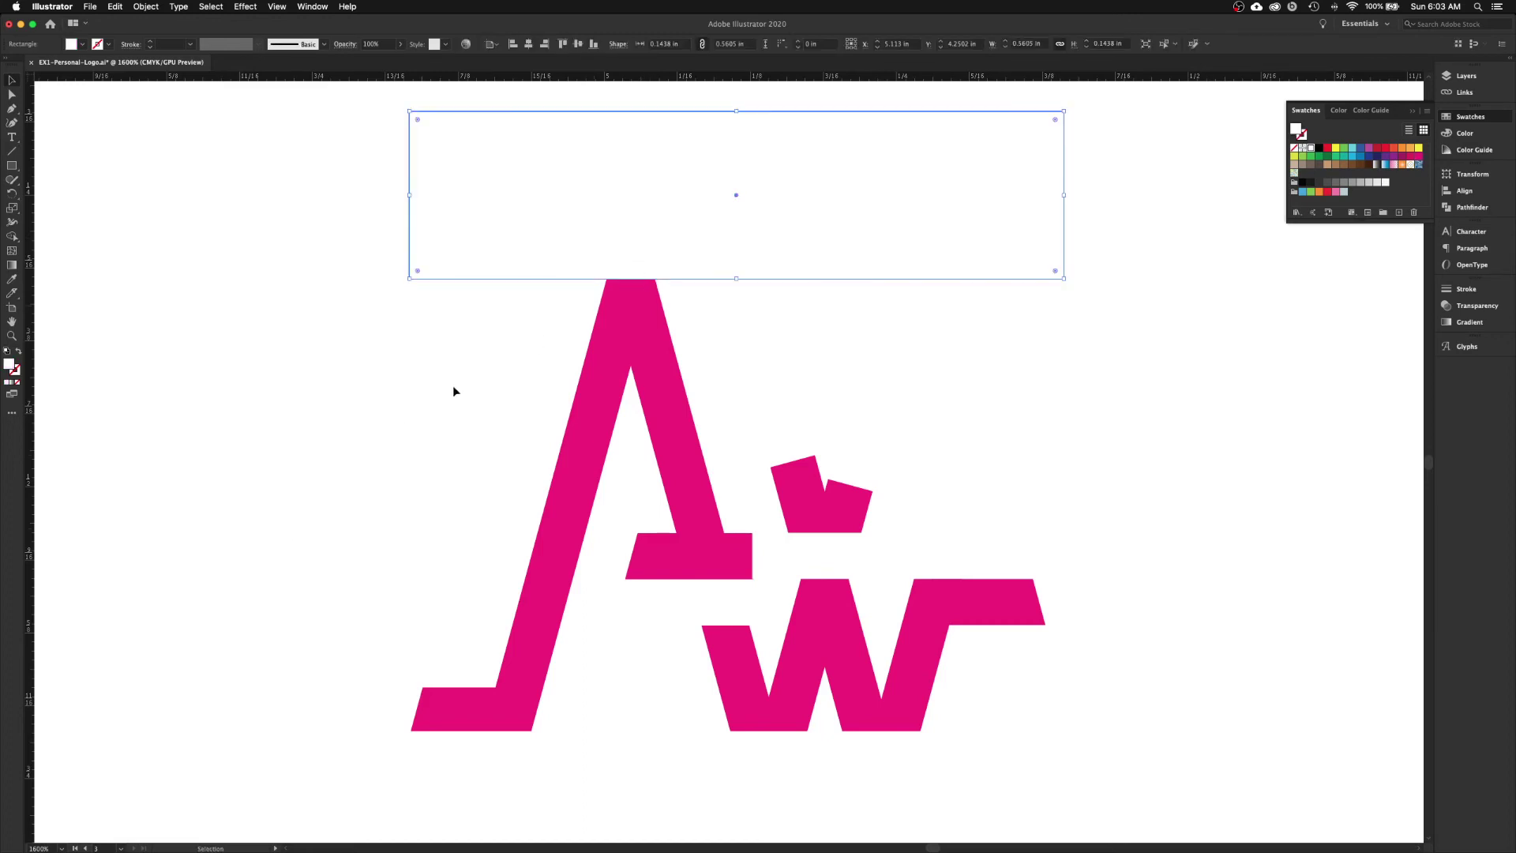
click(278, 6)
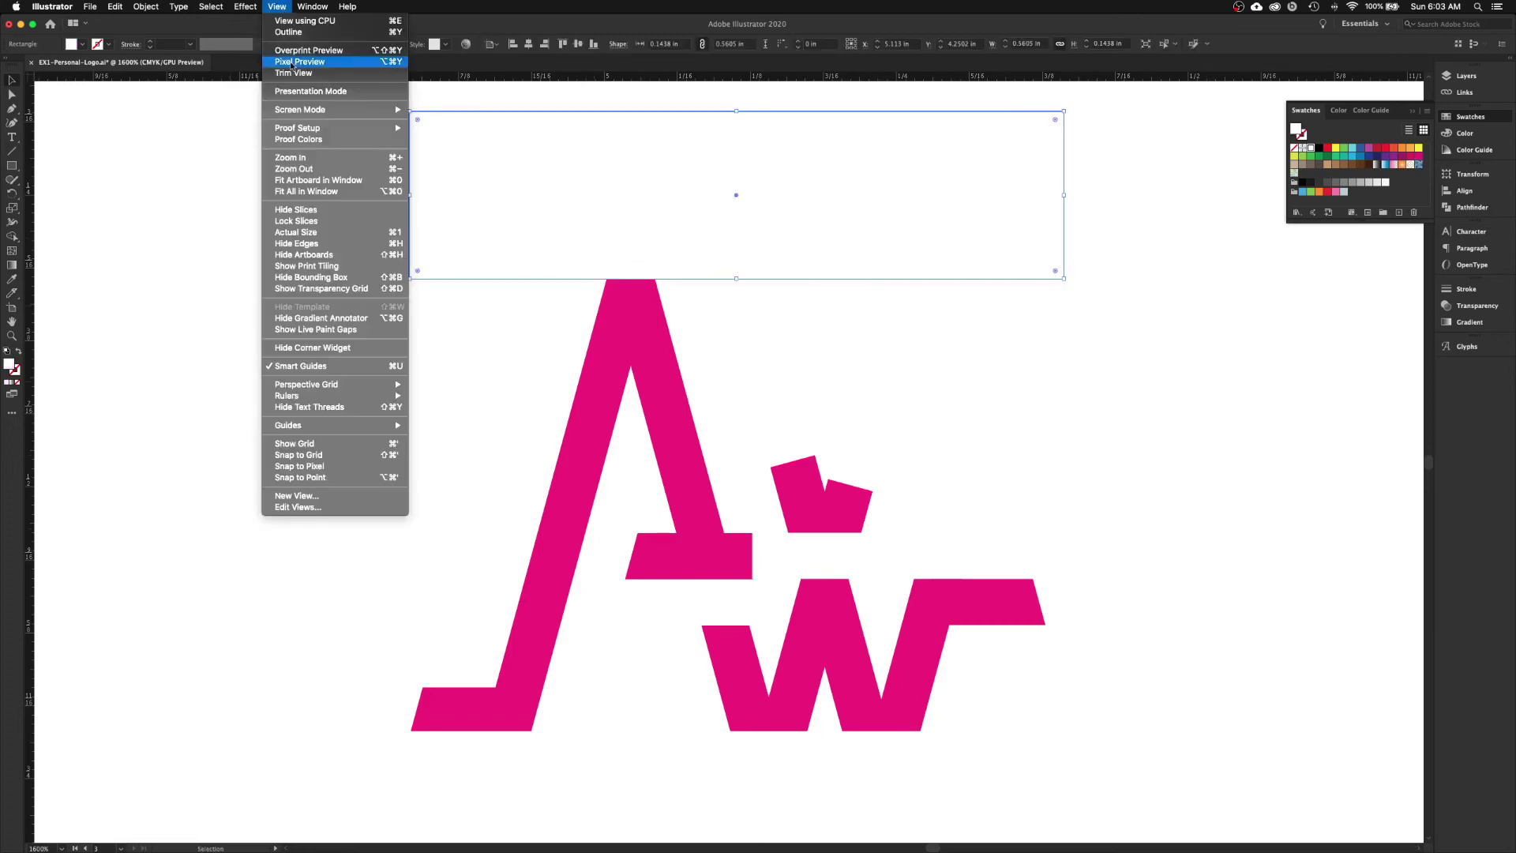
- Turn off Smart Guides, move the lower white mask slightly down to the letters' bottom edge, and switch to Outline view
click(308, 365)
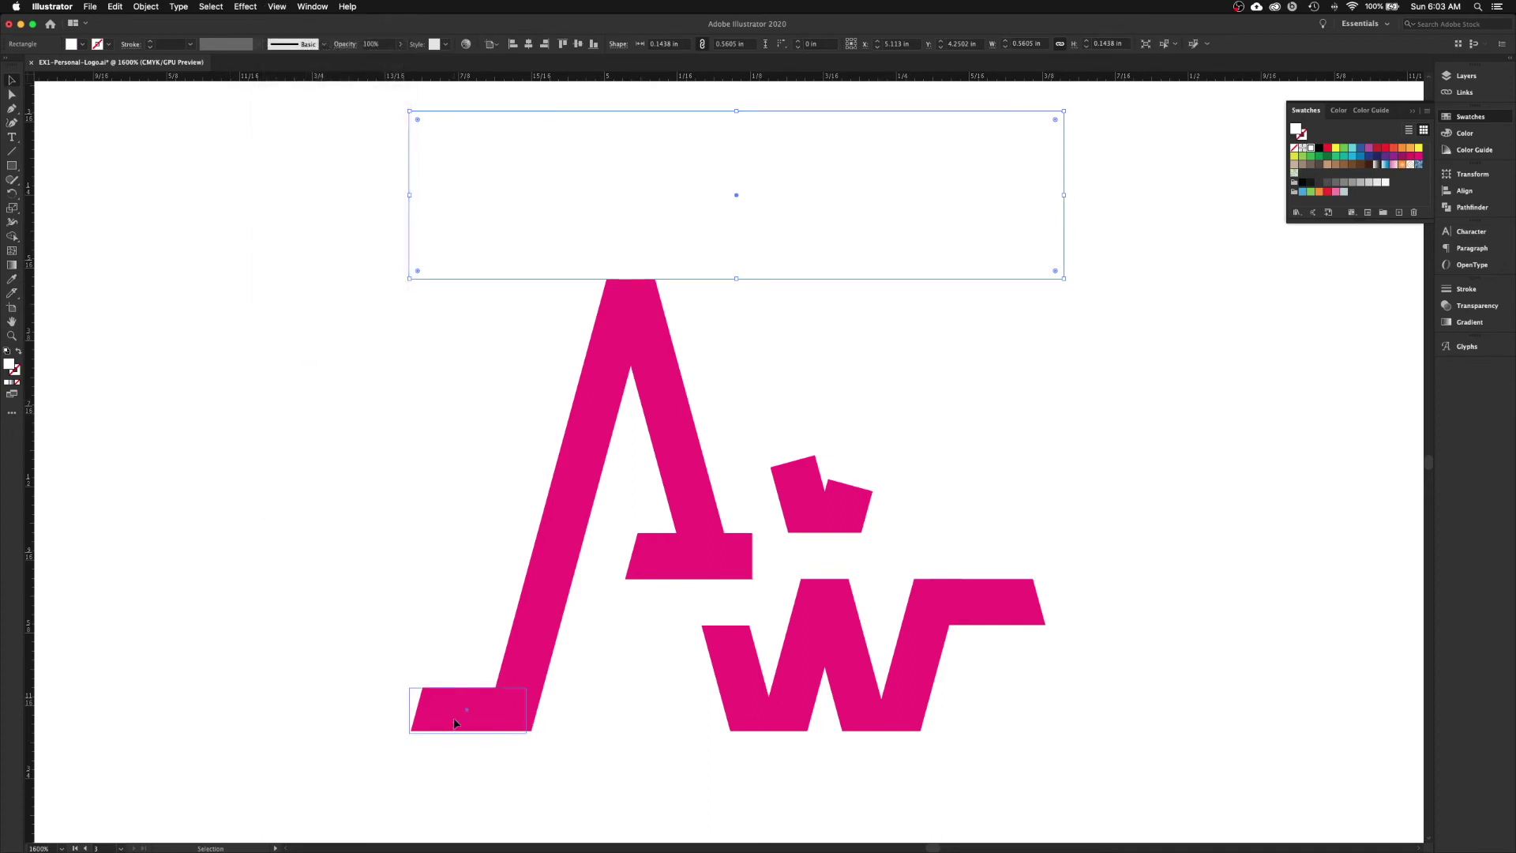
click(431, 711)
click(423, 738)
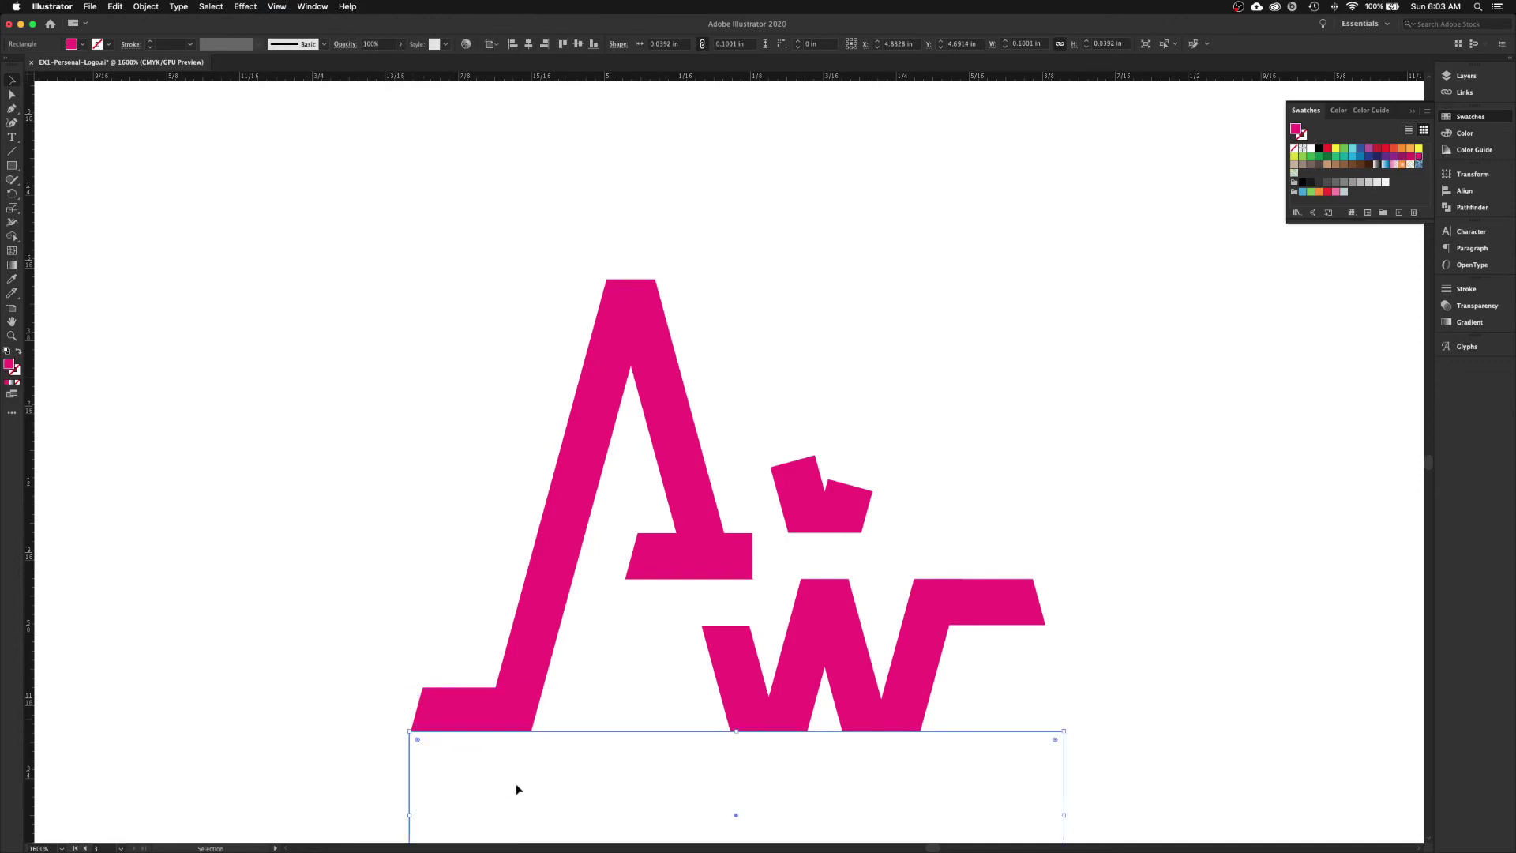
drag(587, 772, 586, 789)
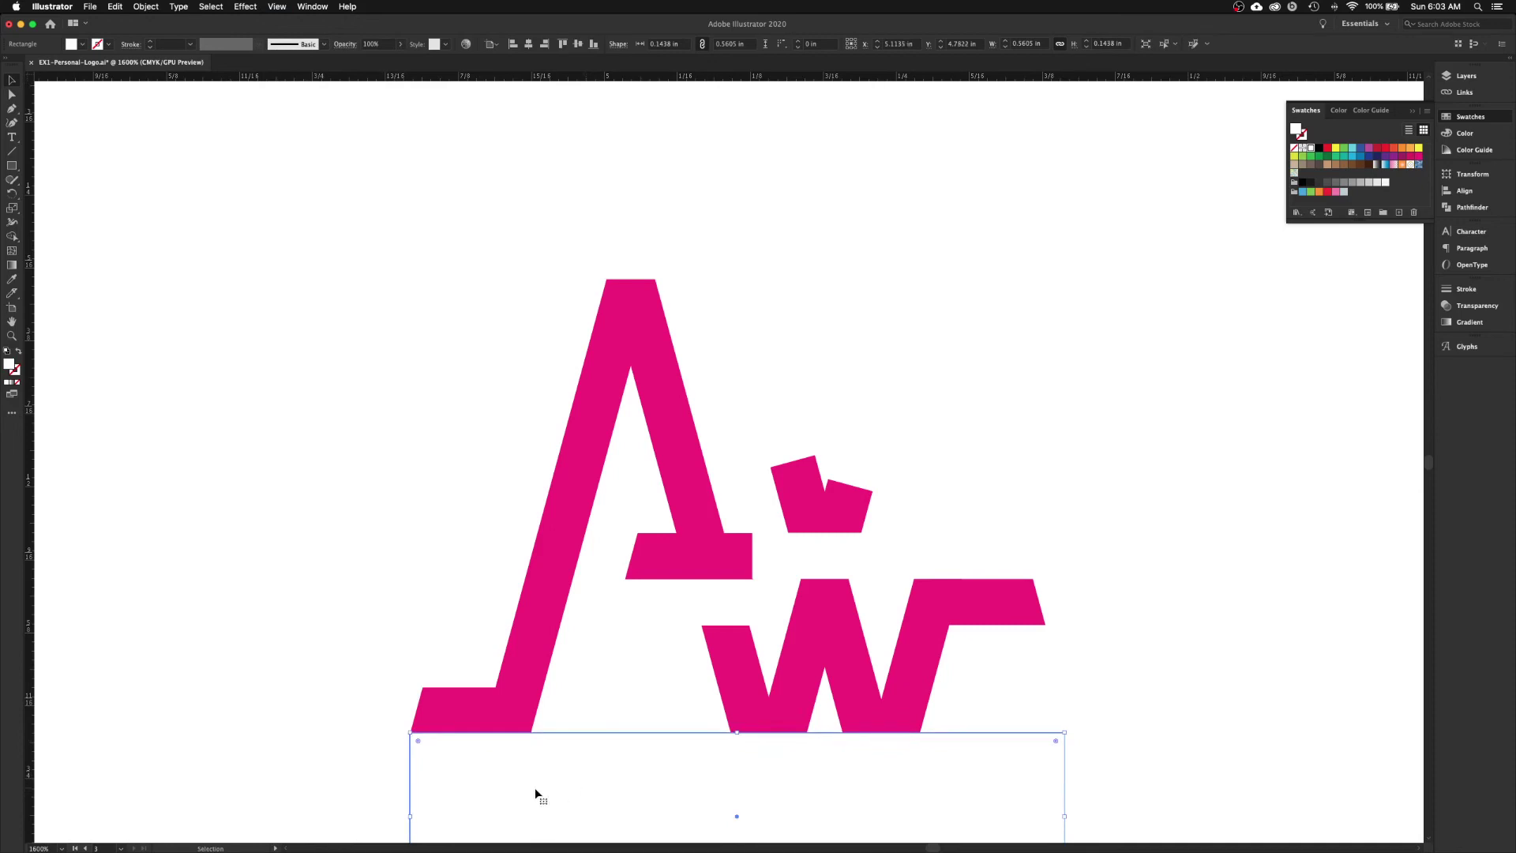
click(461, 387)
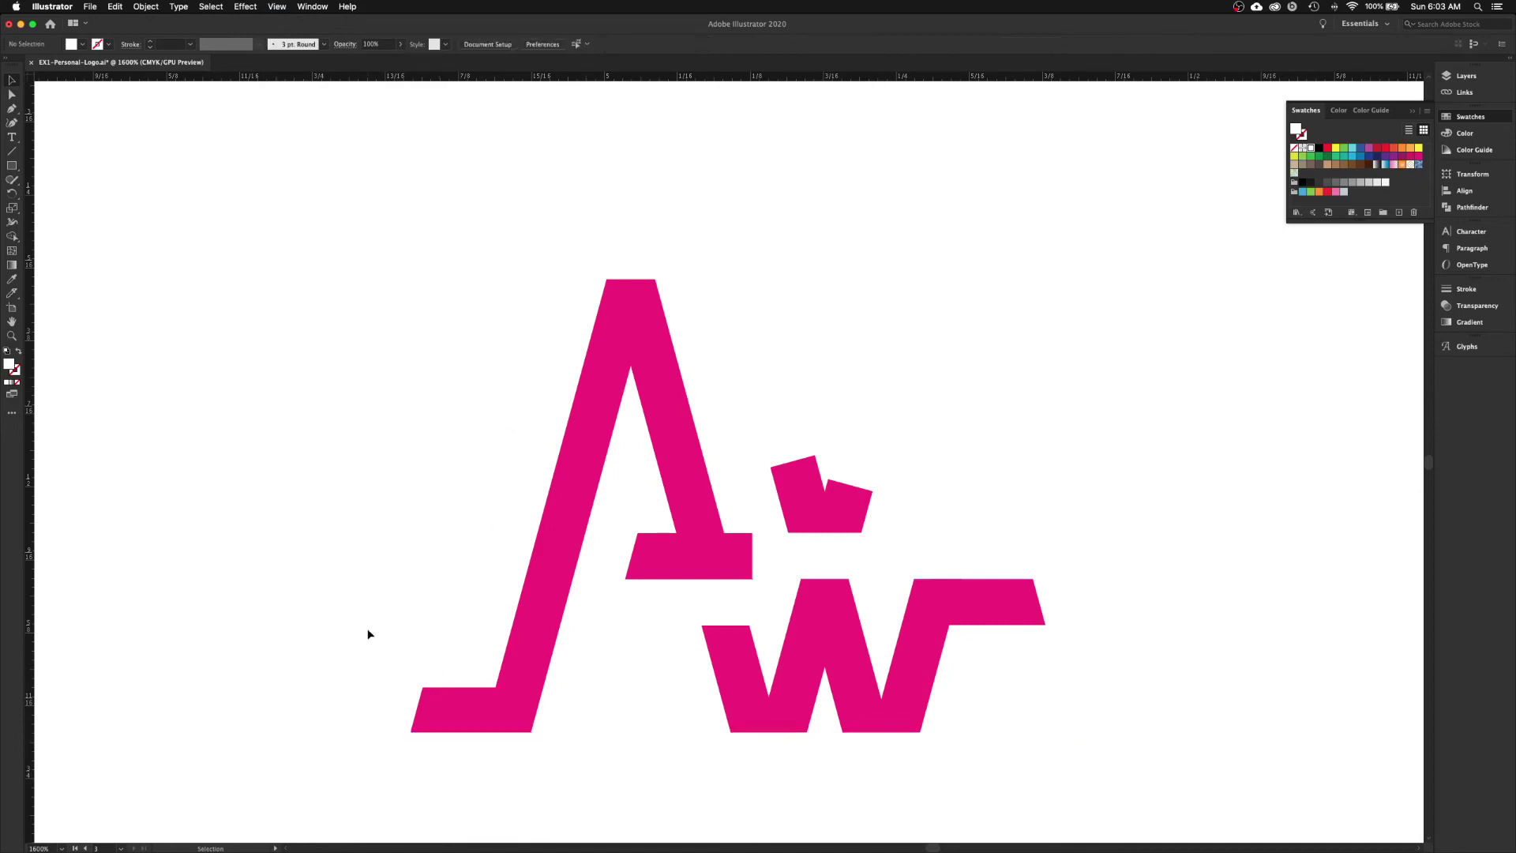
key(super+y)
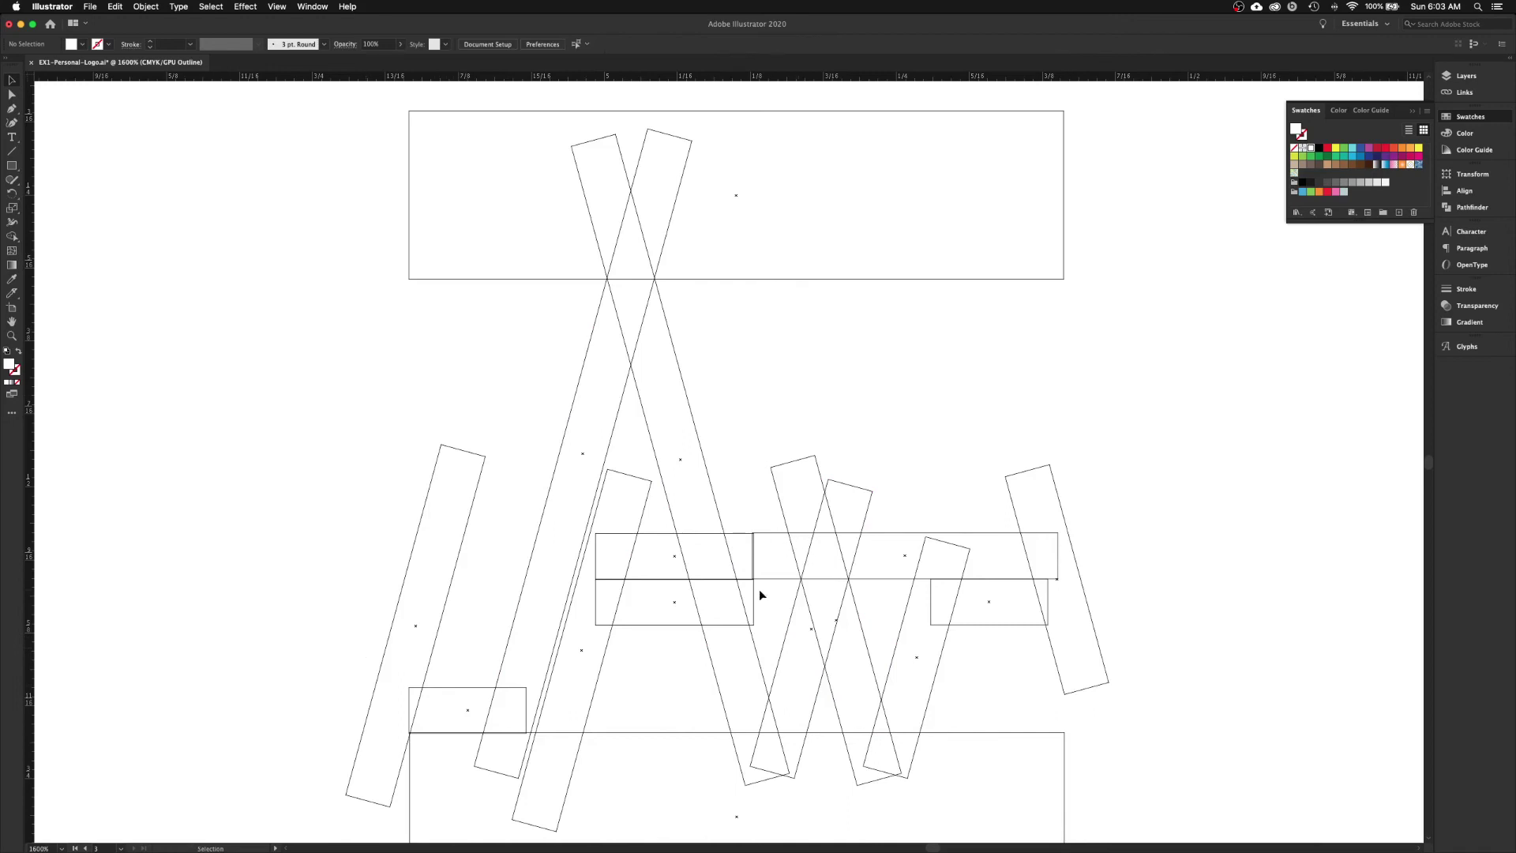
- Try to align the tops of the two stacked middle rectangles and the long rectangle beside them, relative to the selection
click(729, 534)
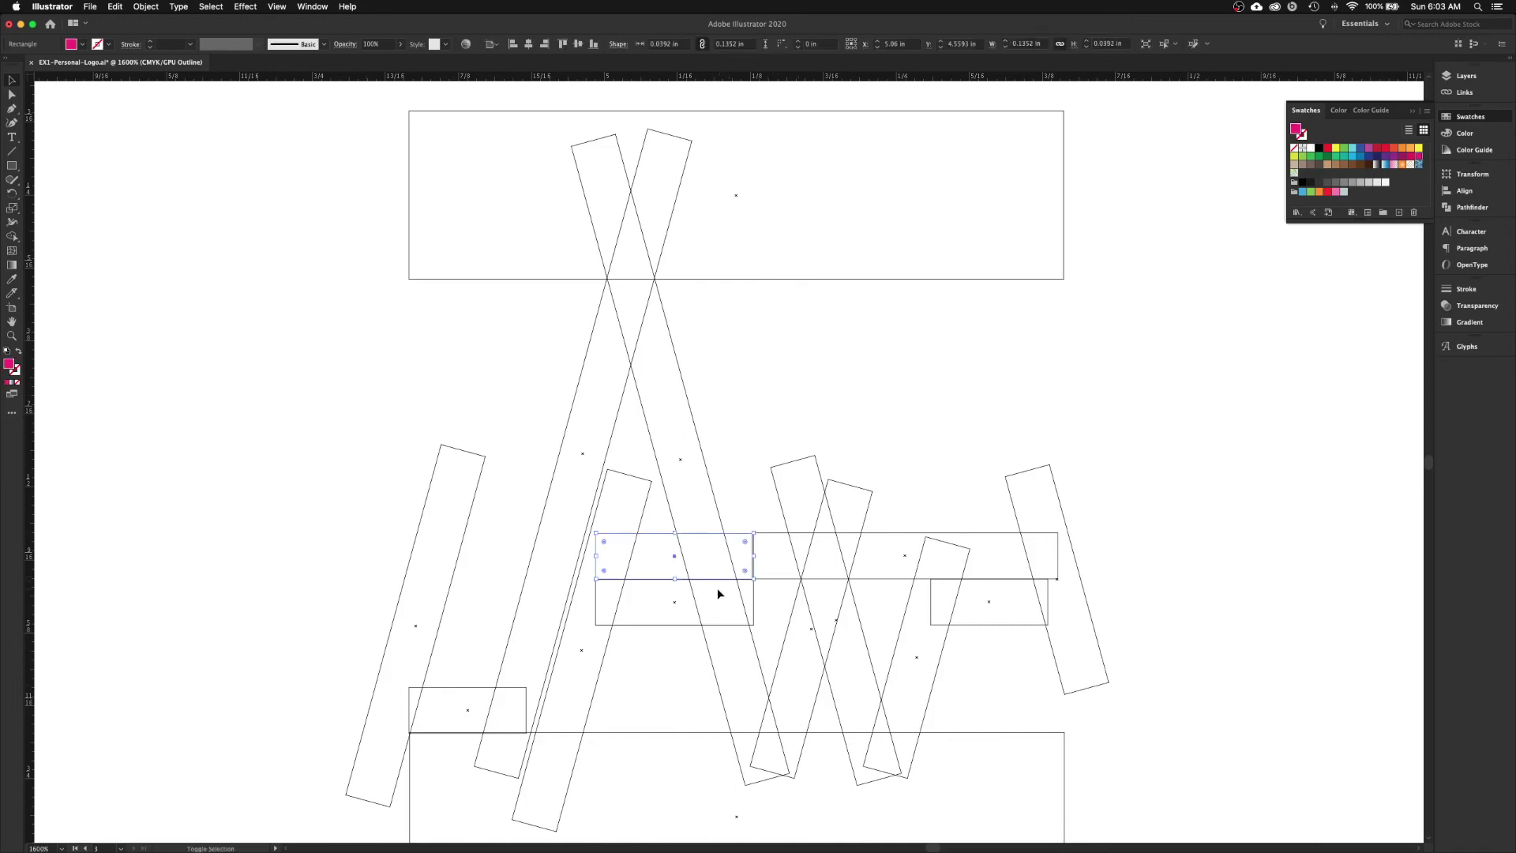
shift+click(682, 625)
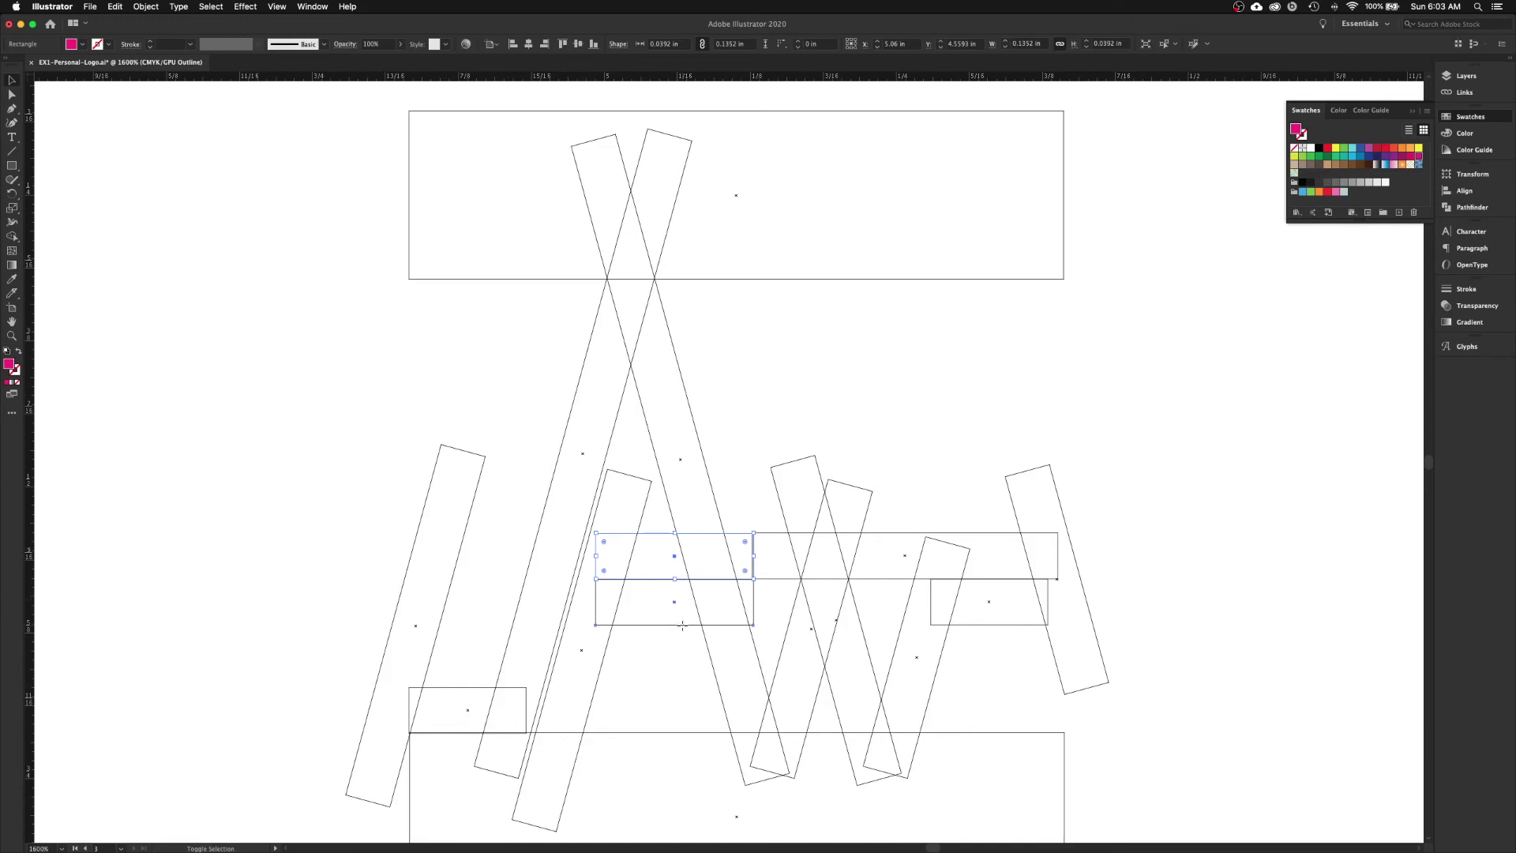
shift+click(787, 580)
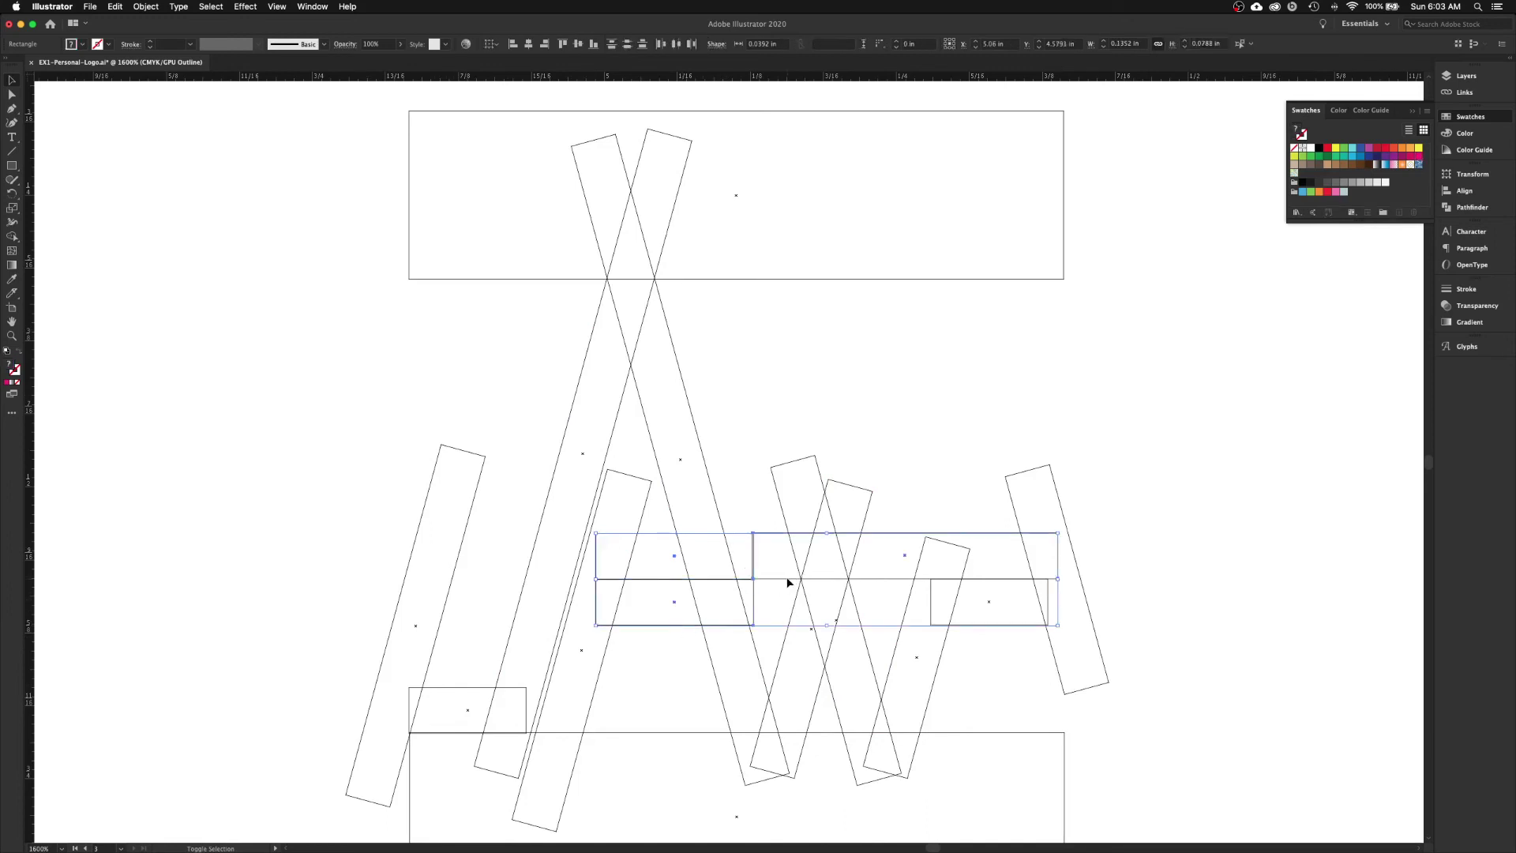
click(1490, 207)
click(1345, 169)
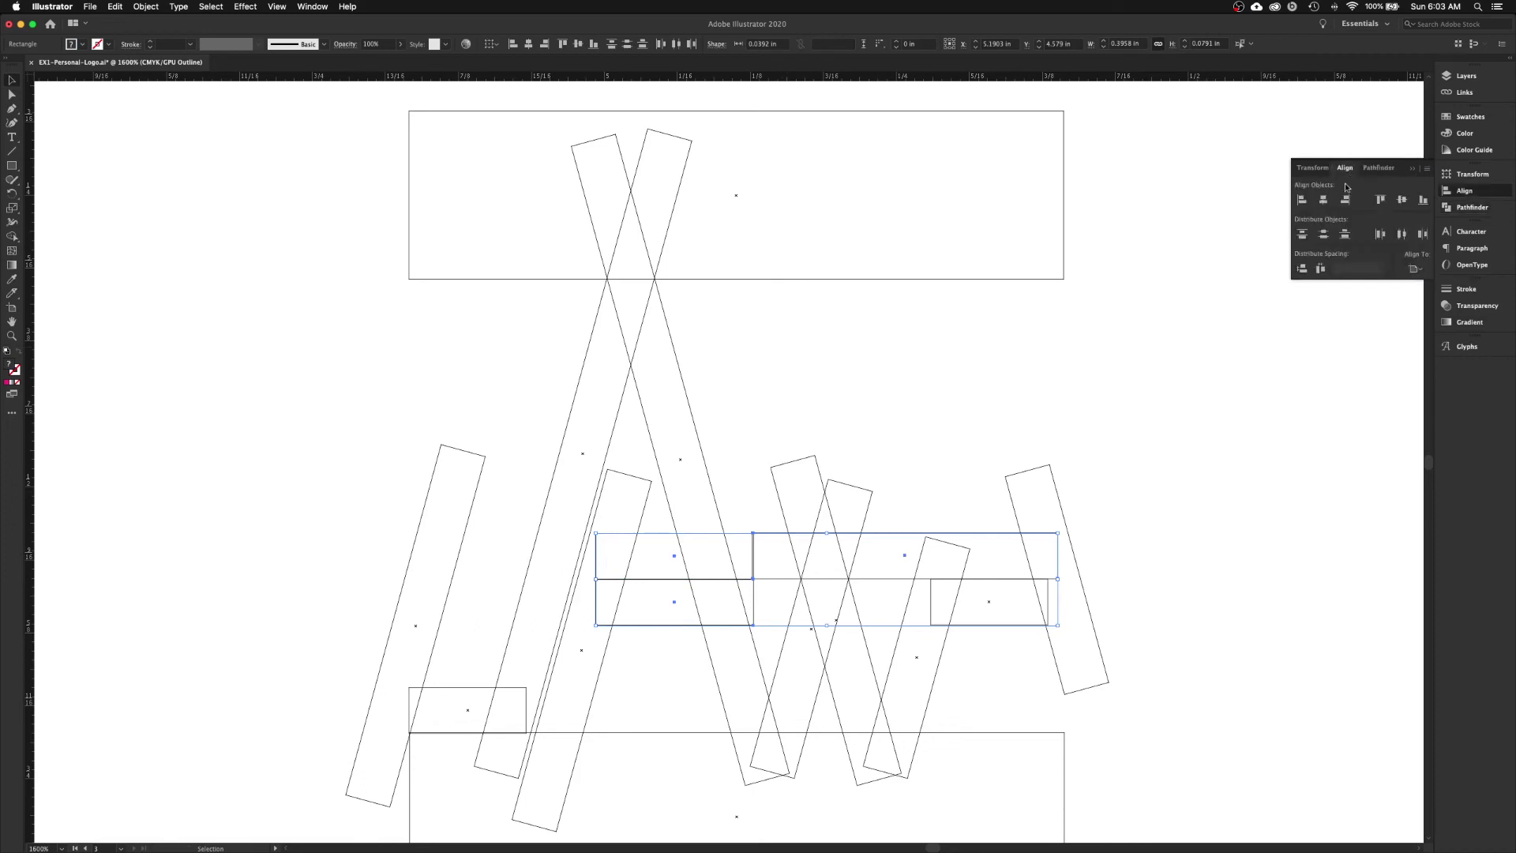
click(1416, 269)
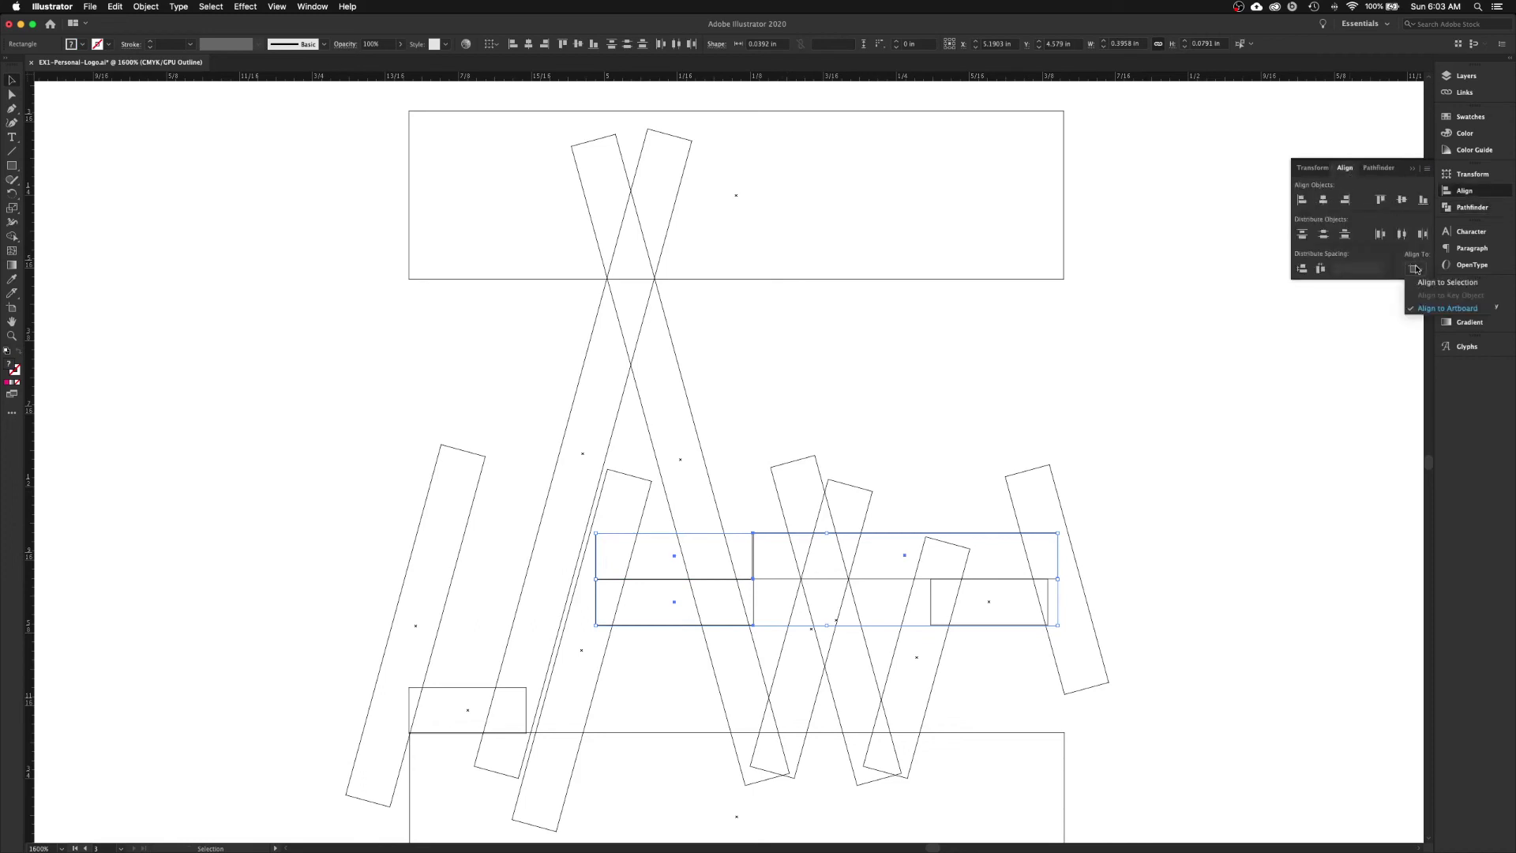
click(1437, 284)
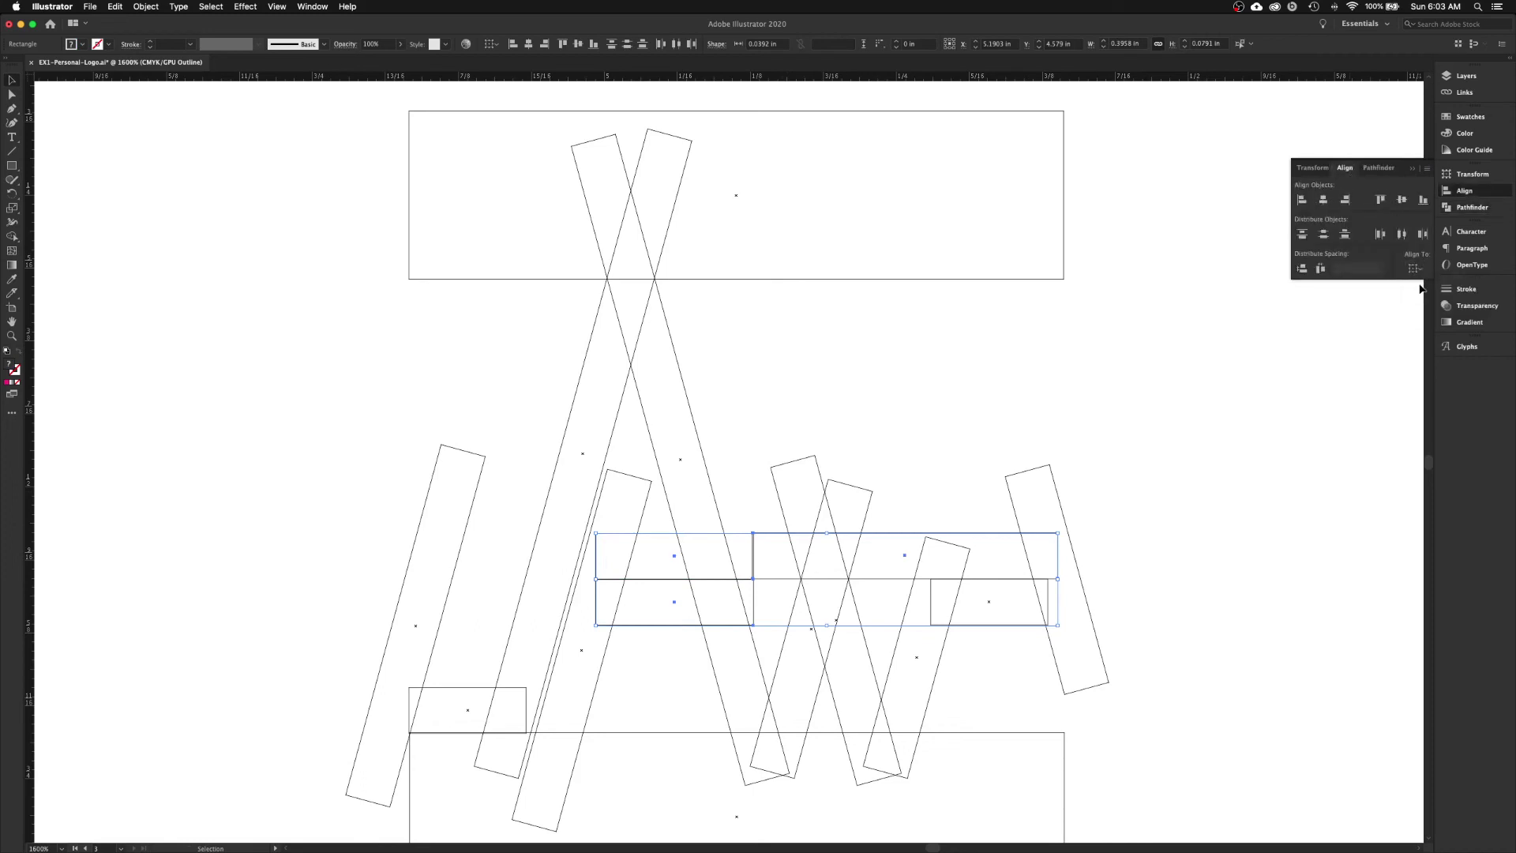
click(1381, 201)
key(v)
click(782, 471)
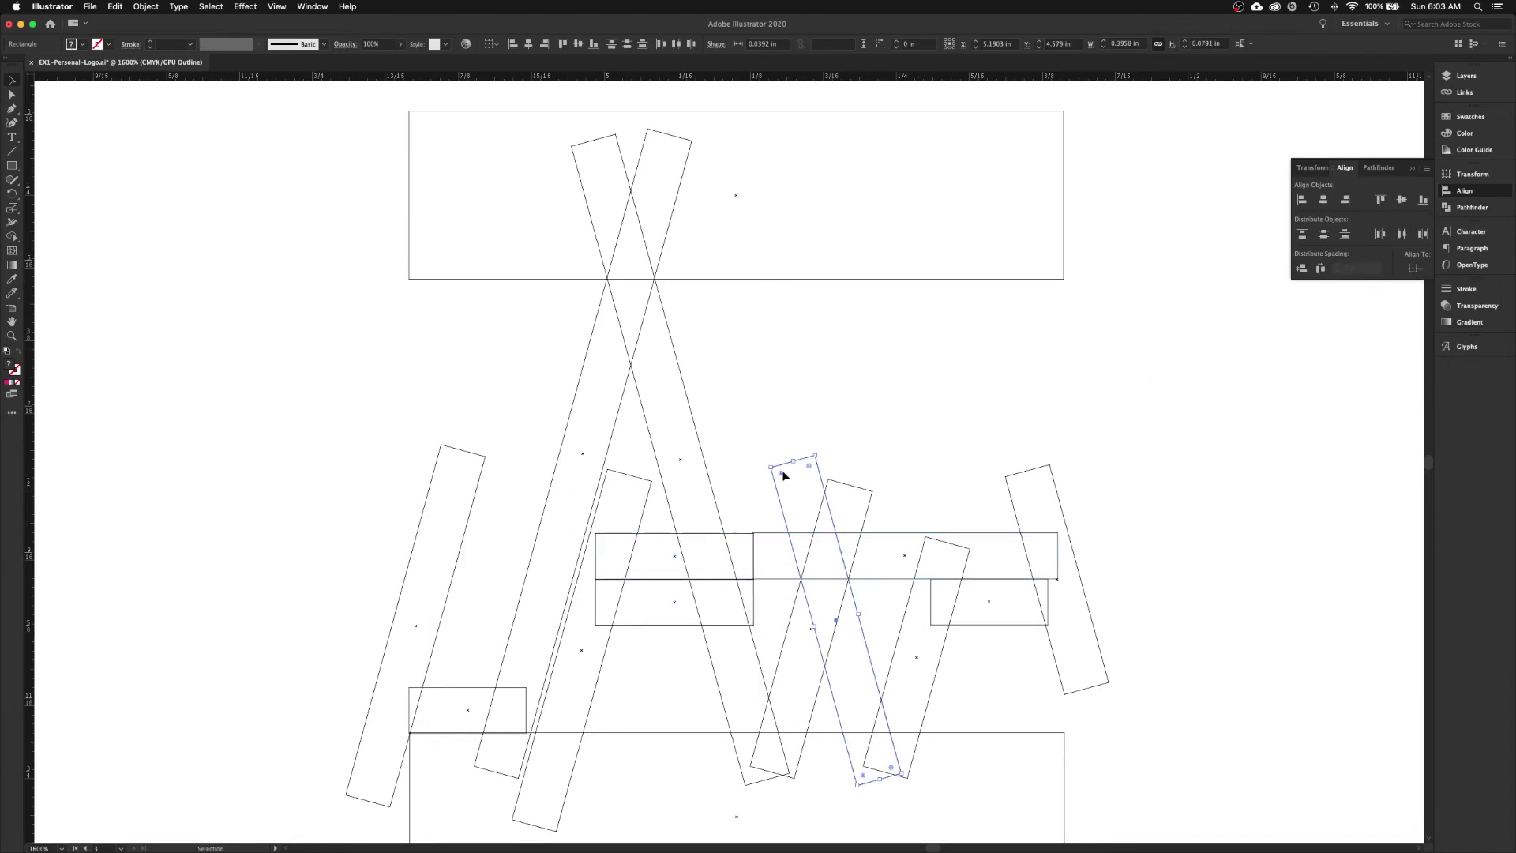
- Group the two stacked rectangles crossing the A's right leg and set alignment to Align to Selection
click(740, 540)
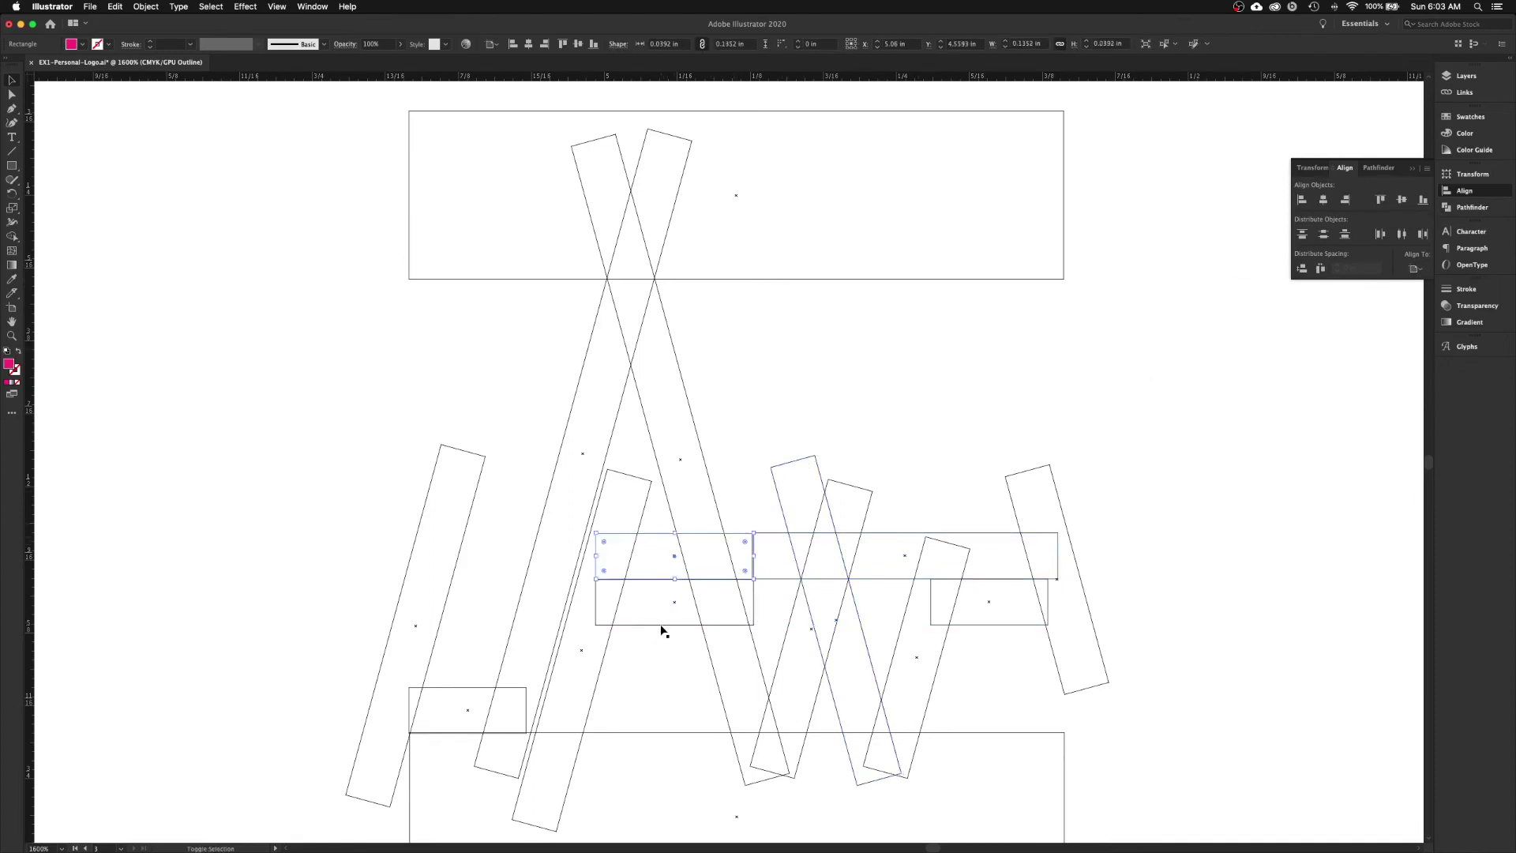
shift+click(662, 626)
key(super+g)
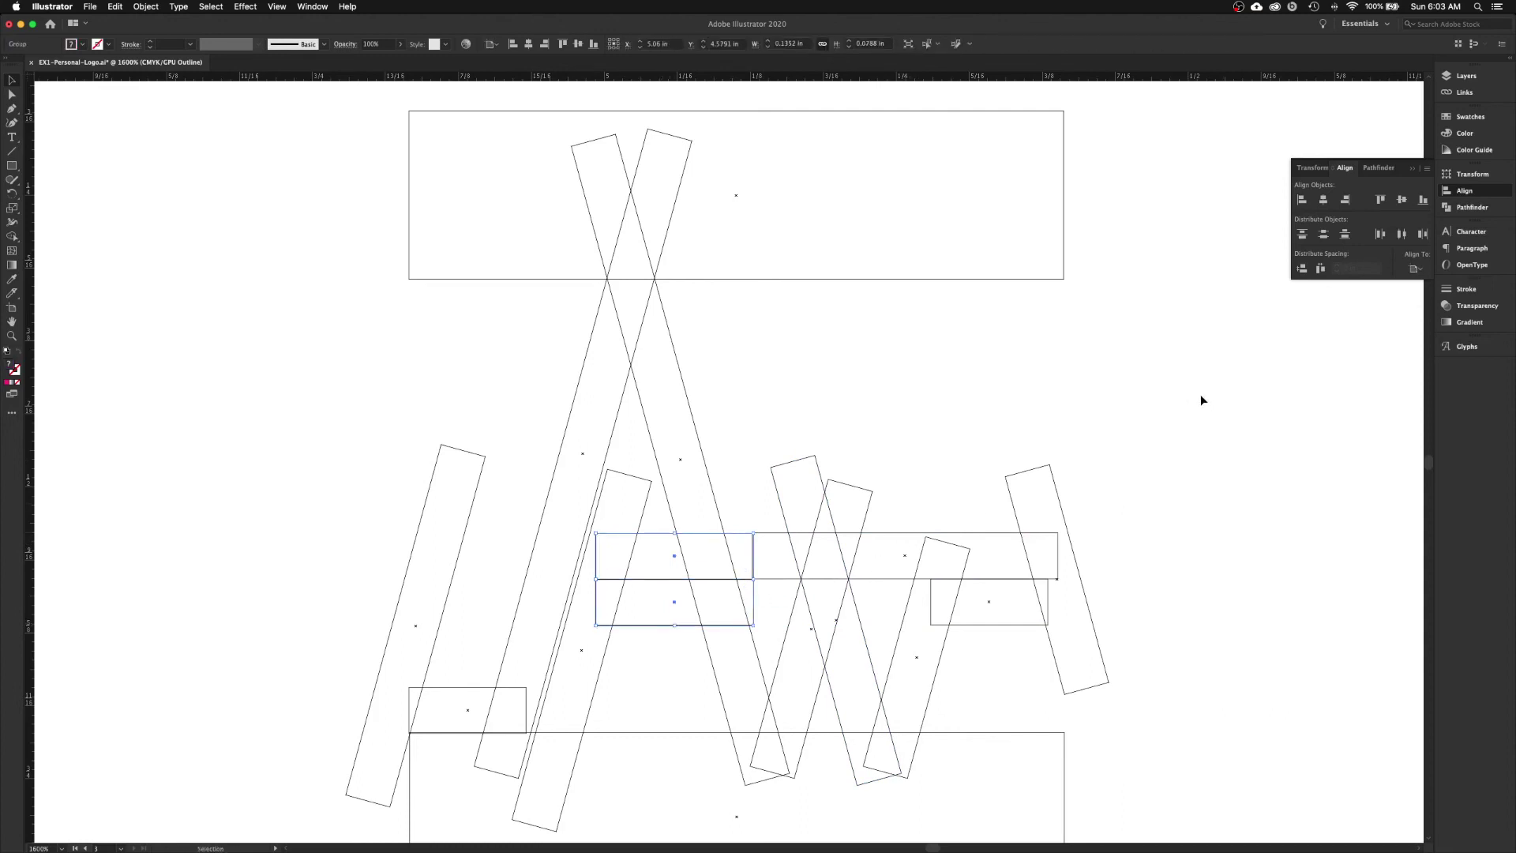
click(1381, 202)
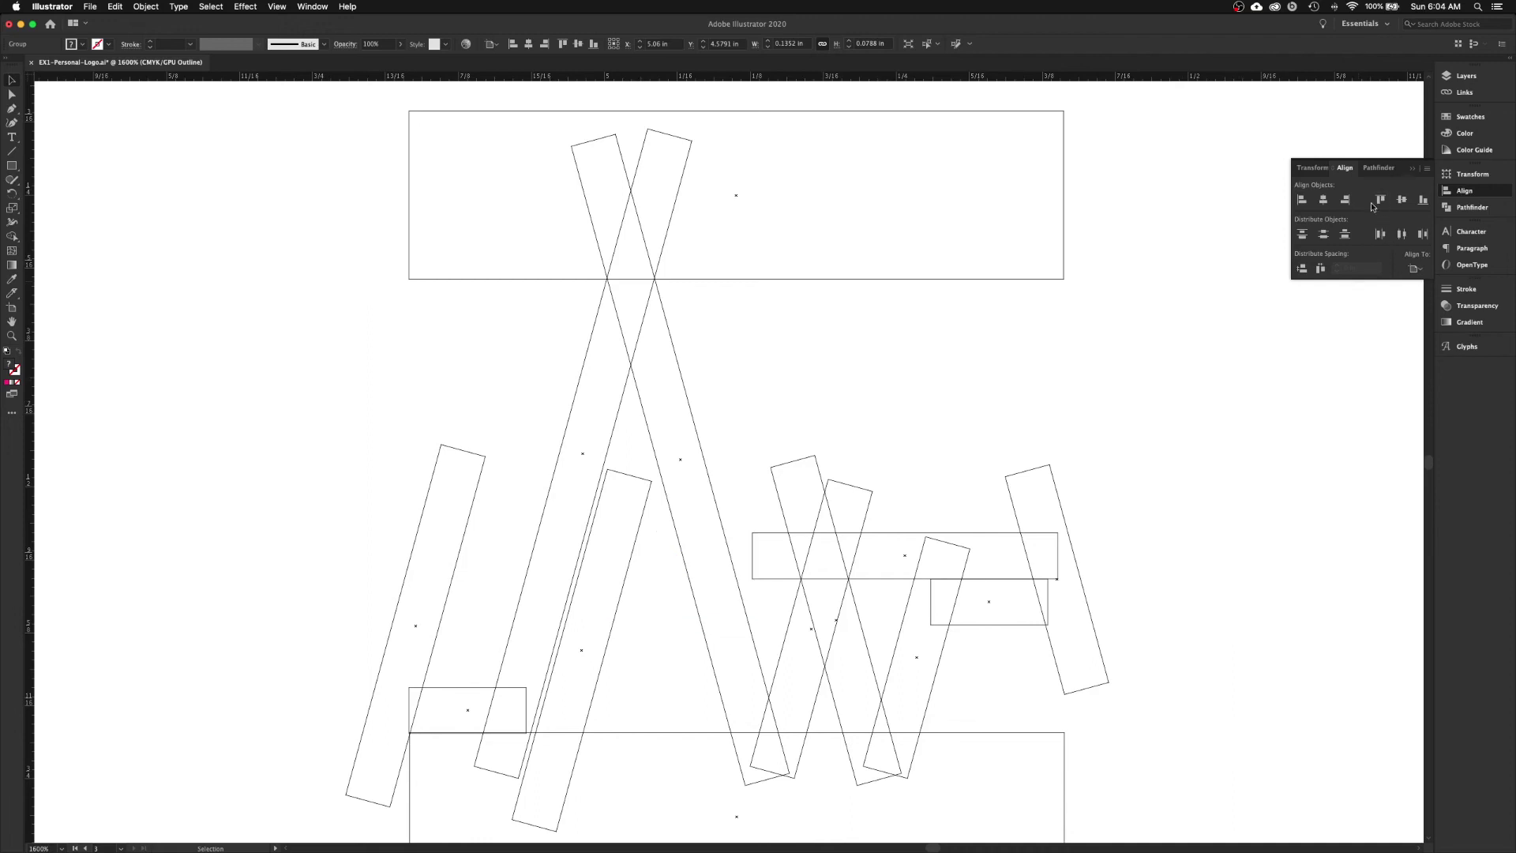
click(1415, 269)
click(1407, 294)
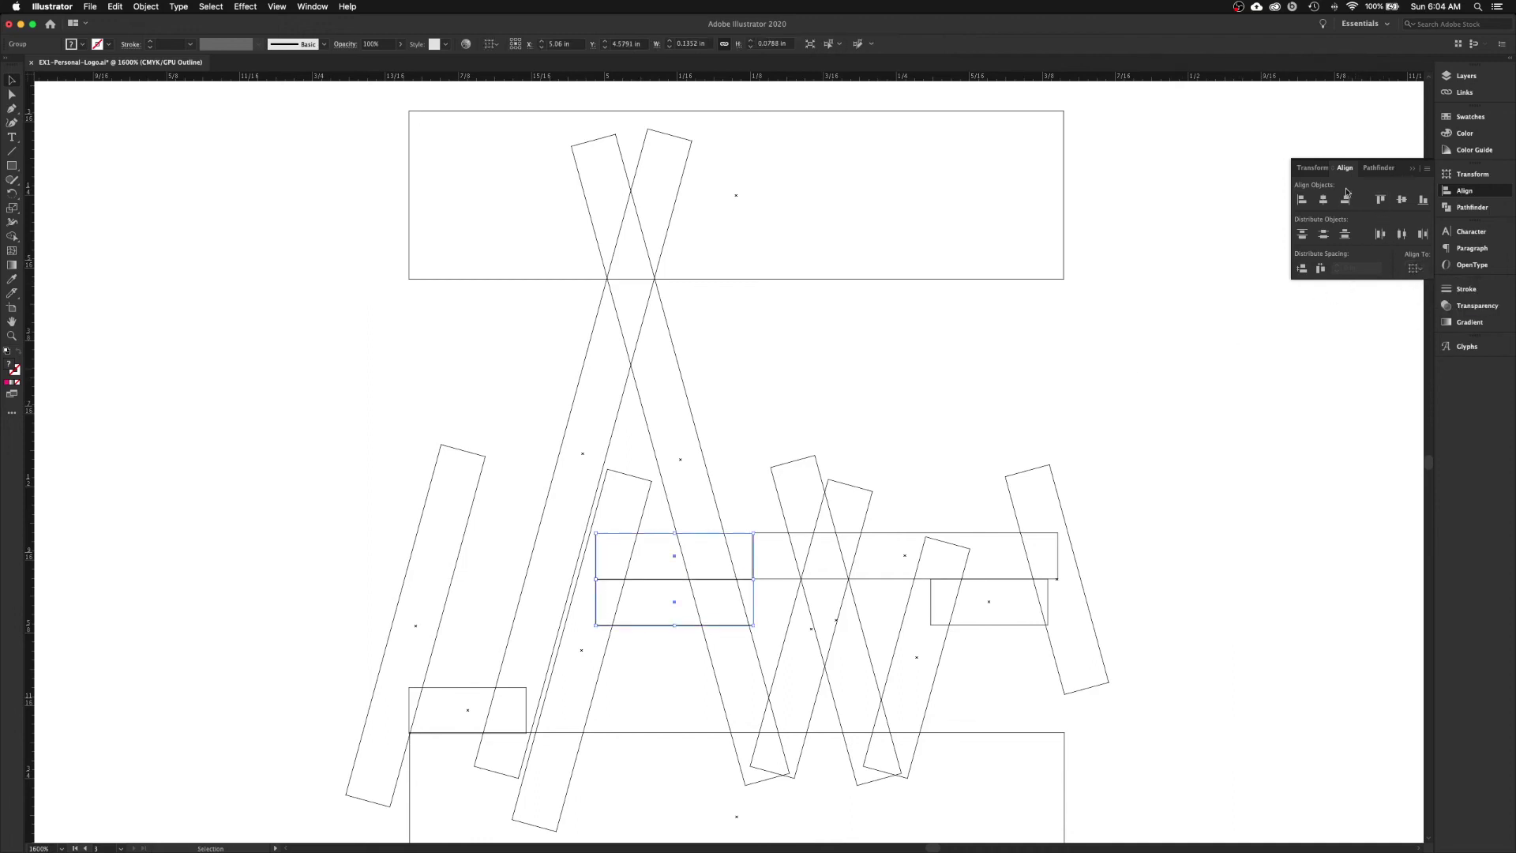
click(1223, 315)
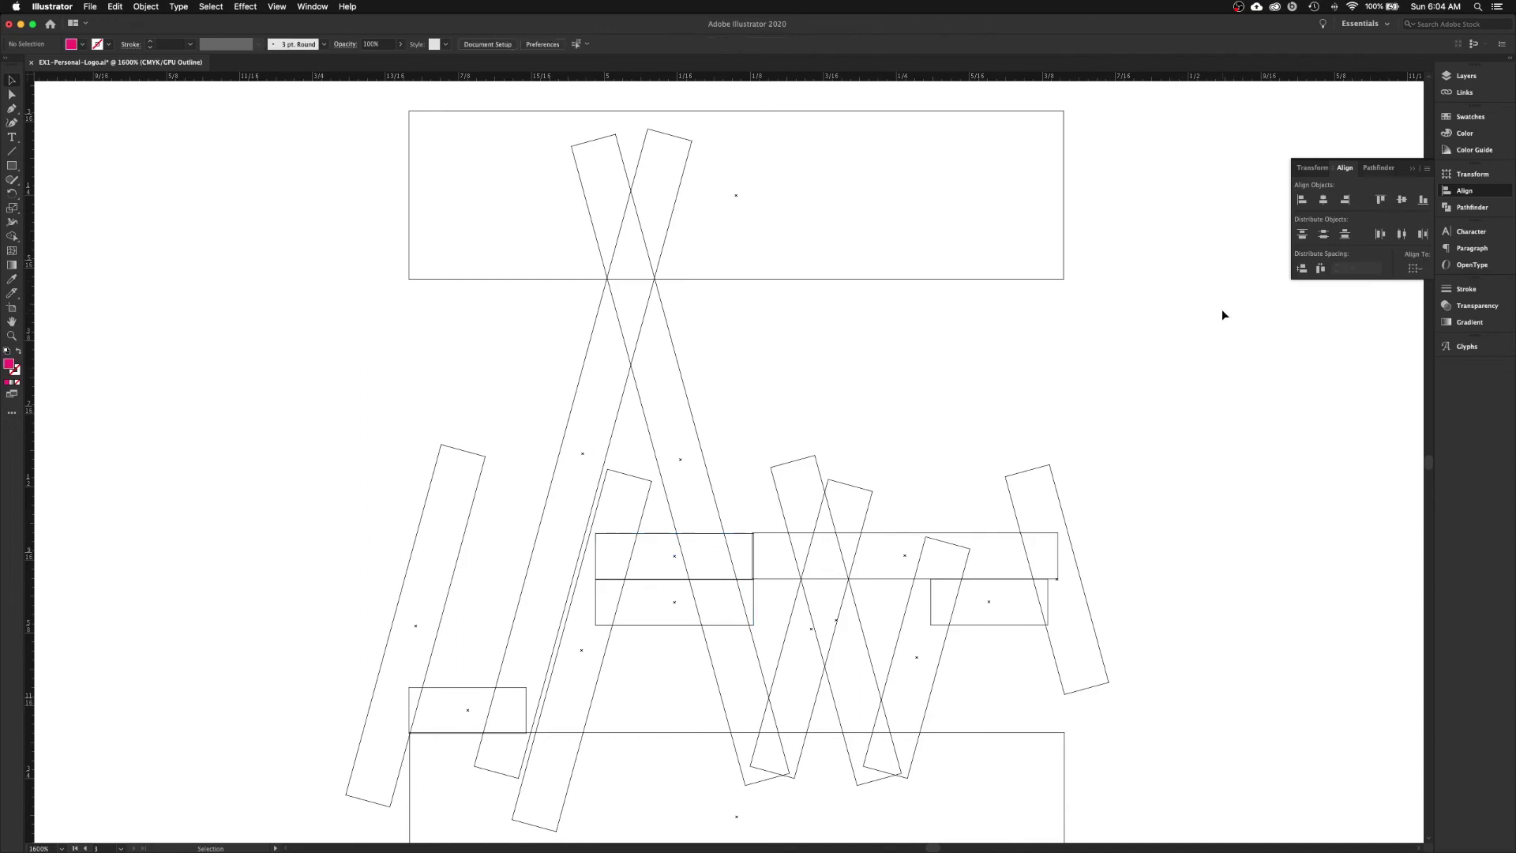
- Align the top edges of the grouped stacked rectangles and the adjoining long horizontal rectangle
key(z)
drag(741, 518, 770, 561)
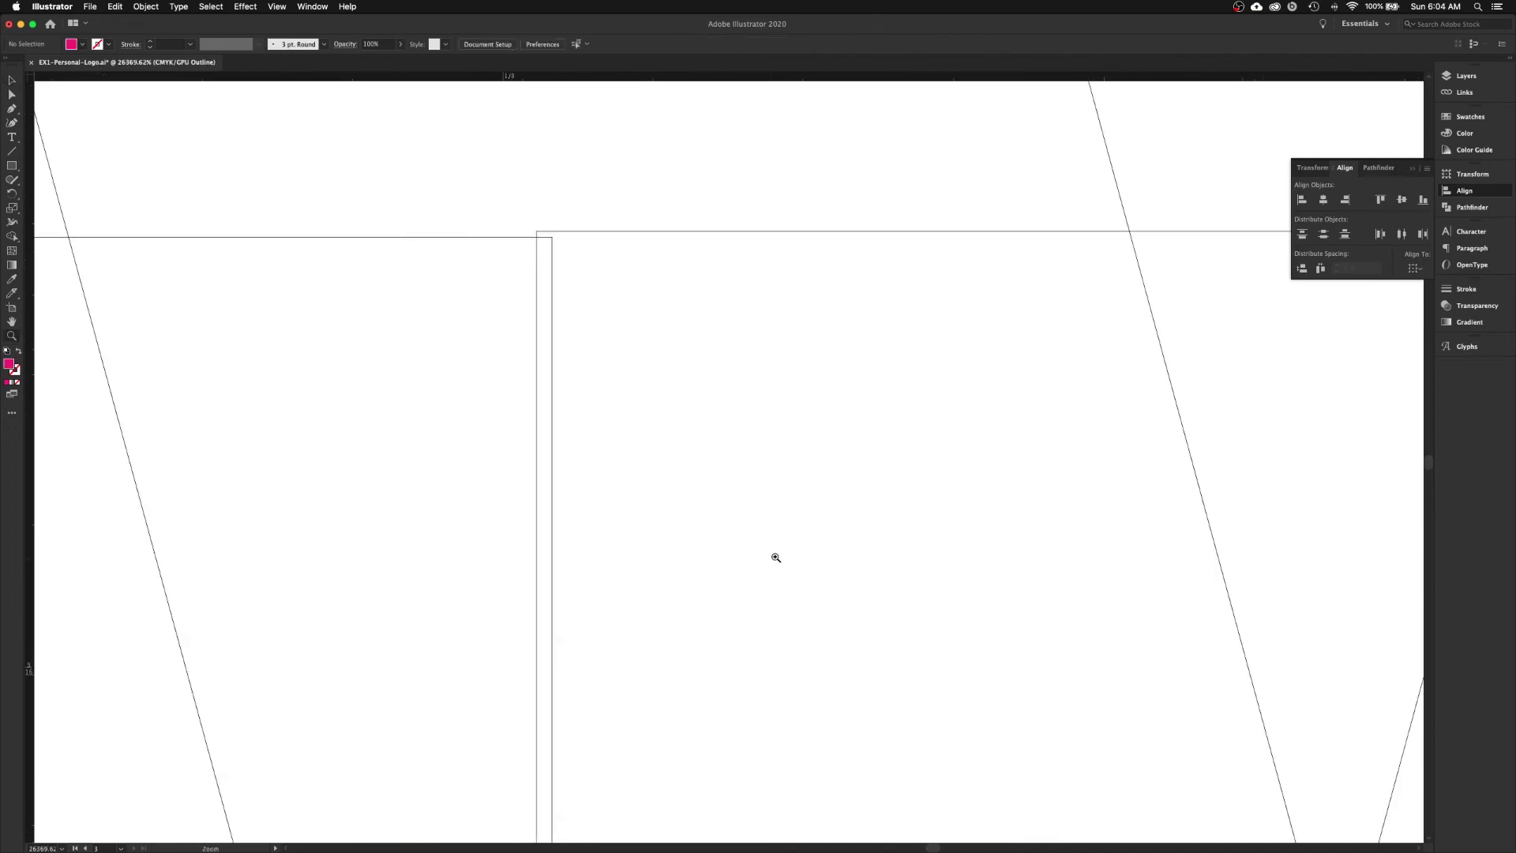
key(v)
drag(511, 215, 603, 301)
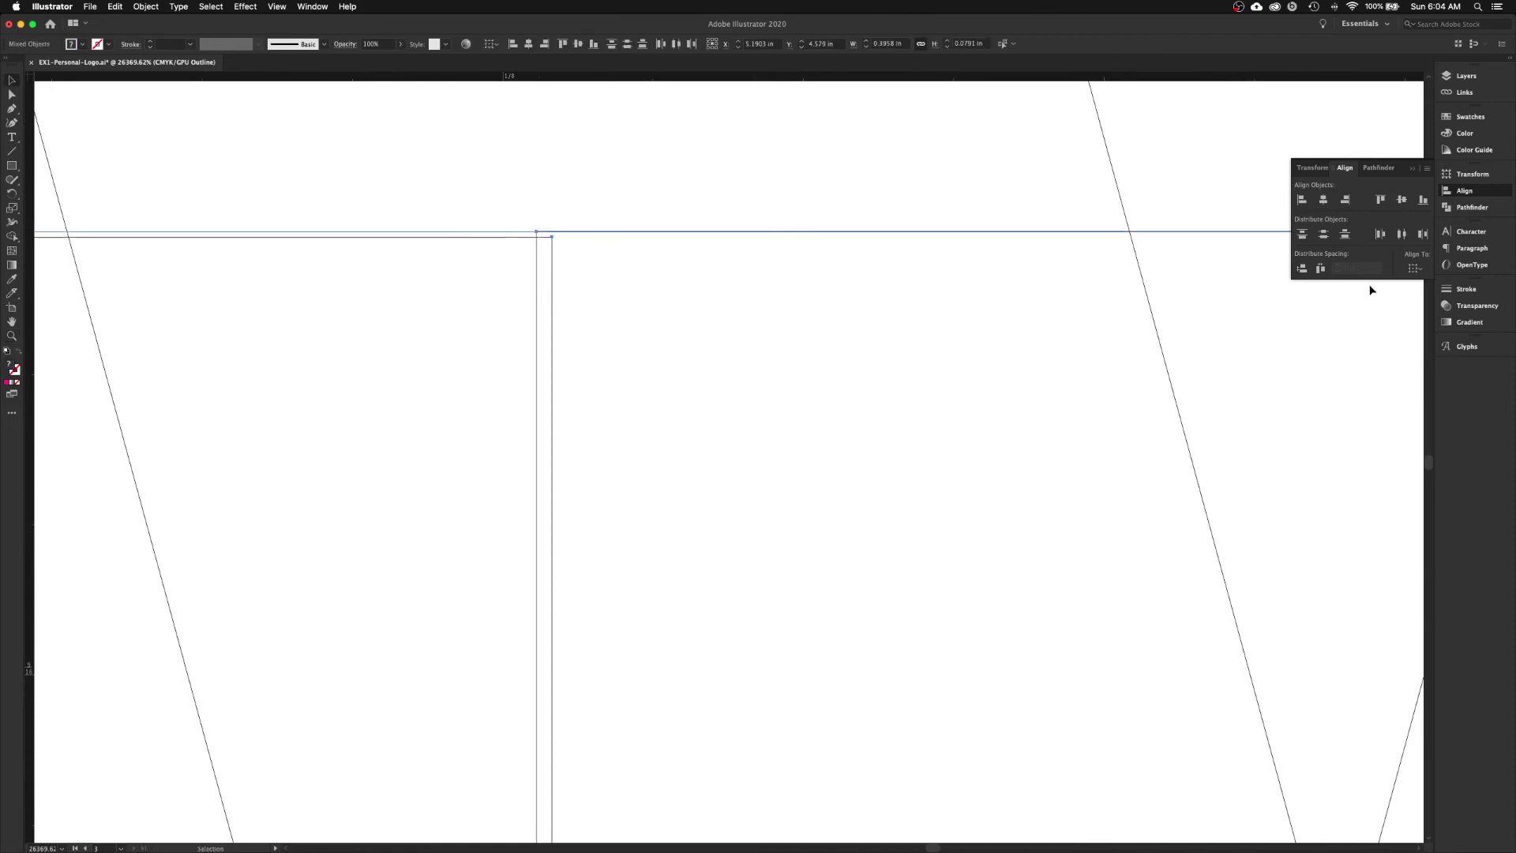
click(1379, 199)
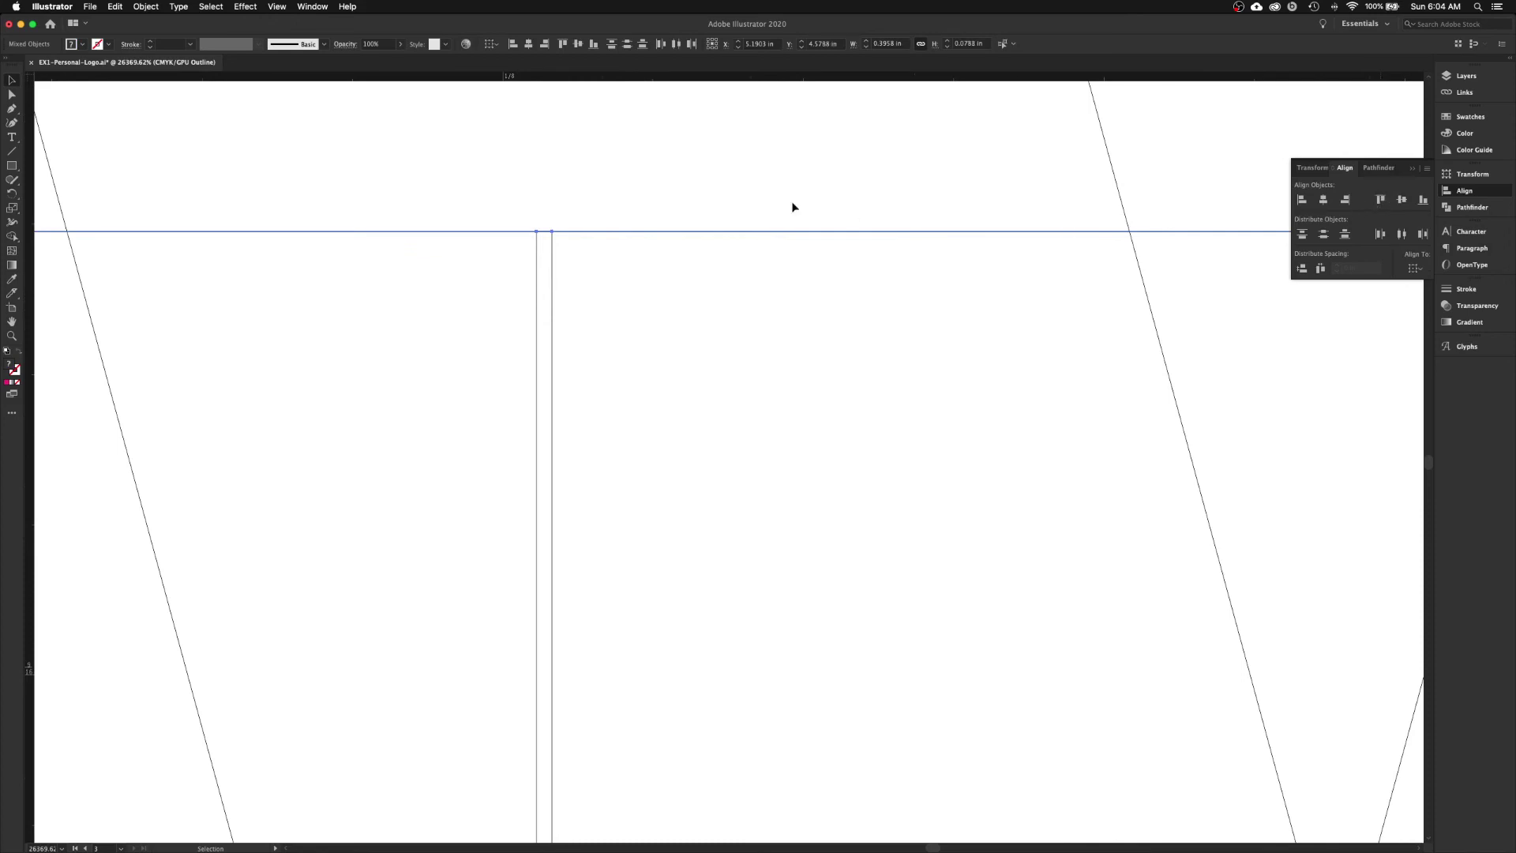
click(765, 206)
- Ungroup the two stacked rectangles crossing the A's right leg
key(a)
scroll(766, 205, up, 3)
scroll(766, 204, down, 6)
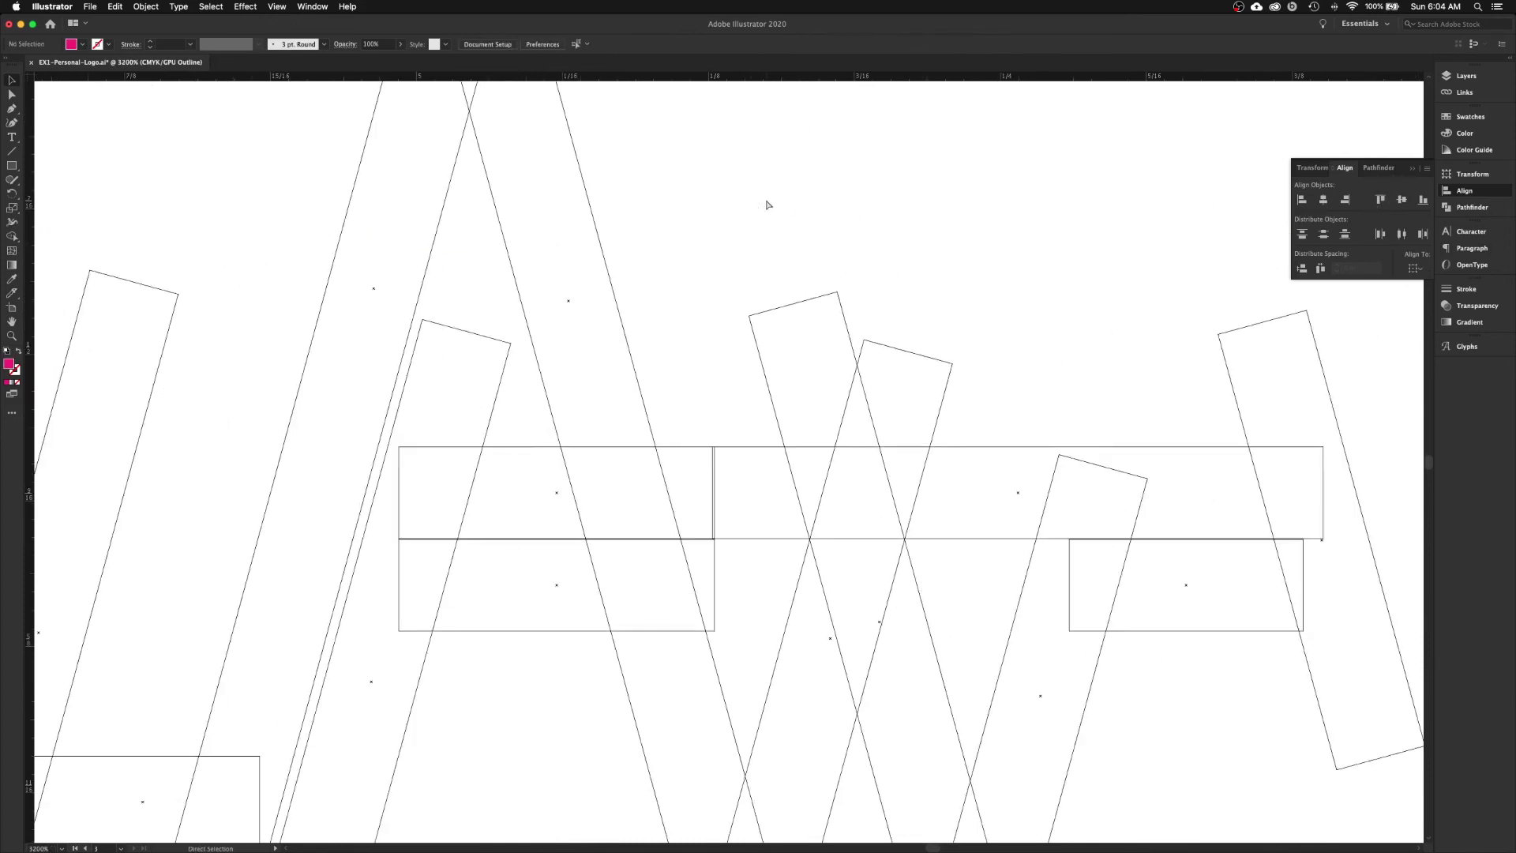
key(v)
scroll(765, 206, down, 3)
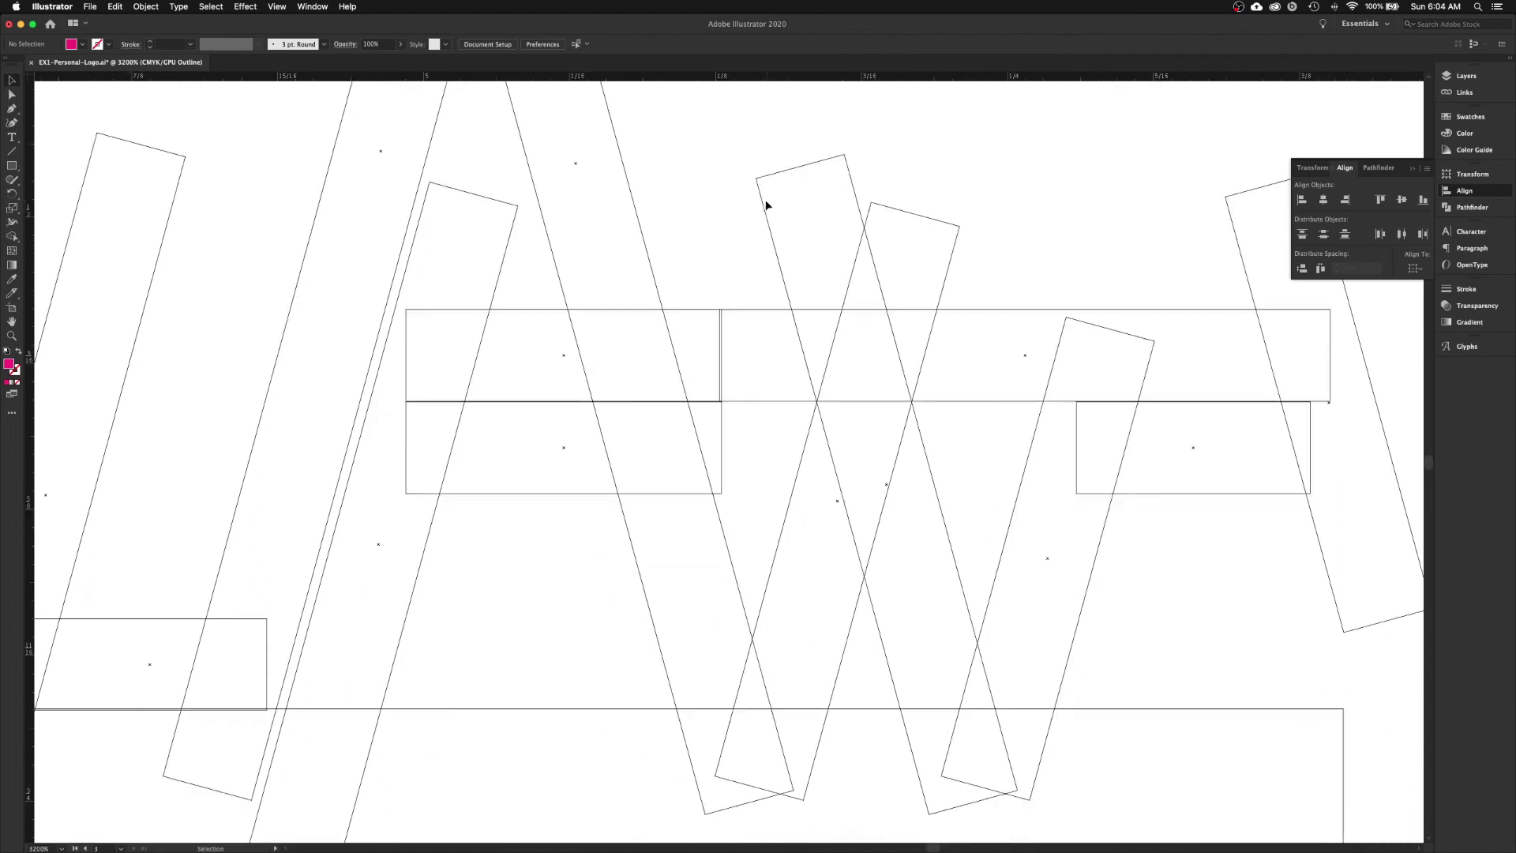
click(564, 495)
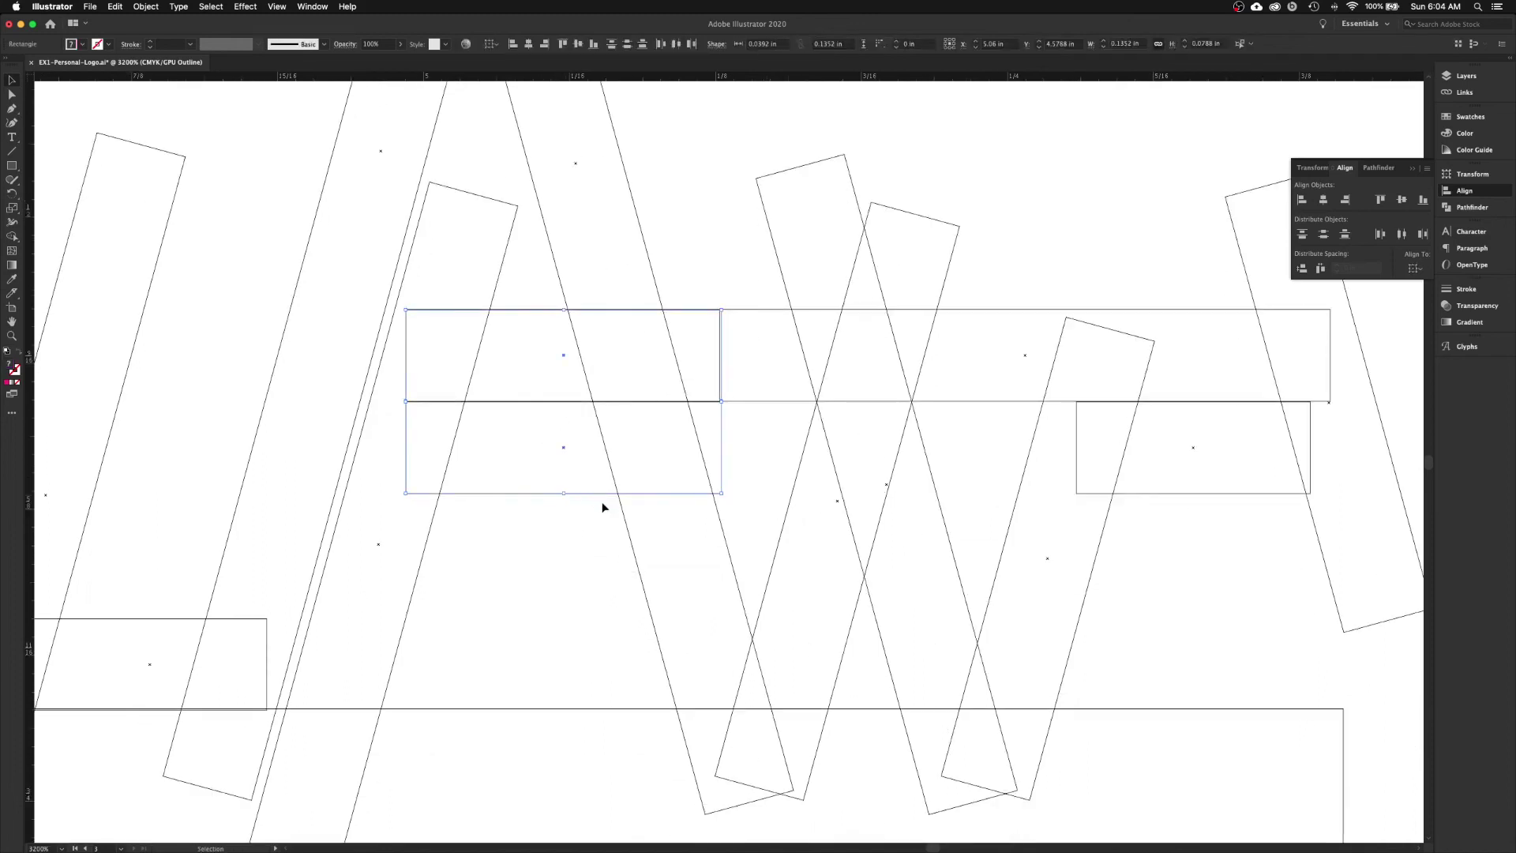
click(588, 548)
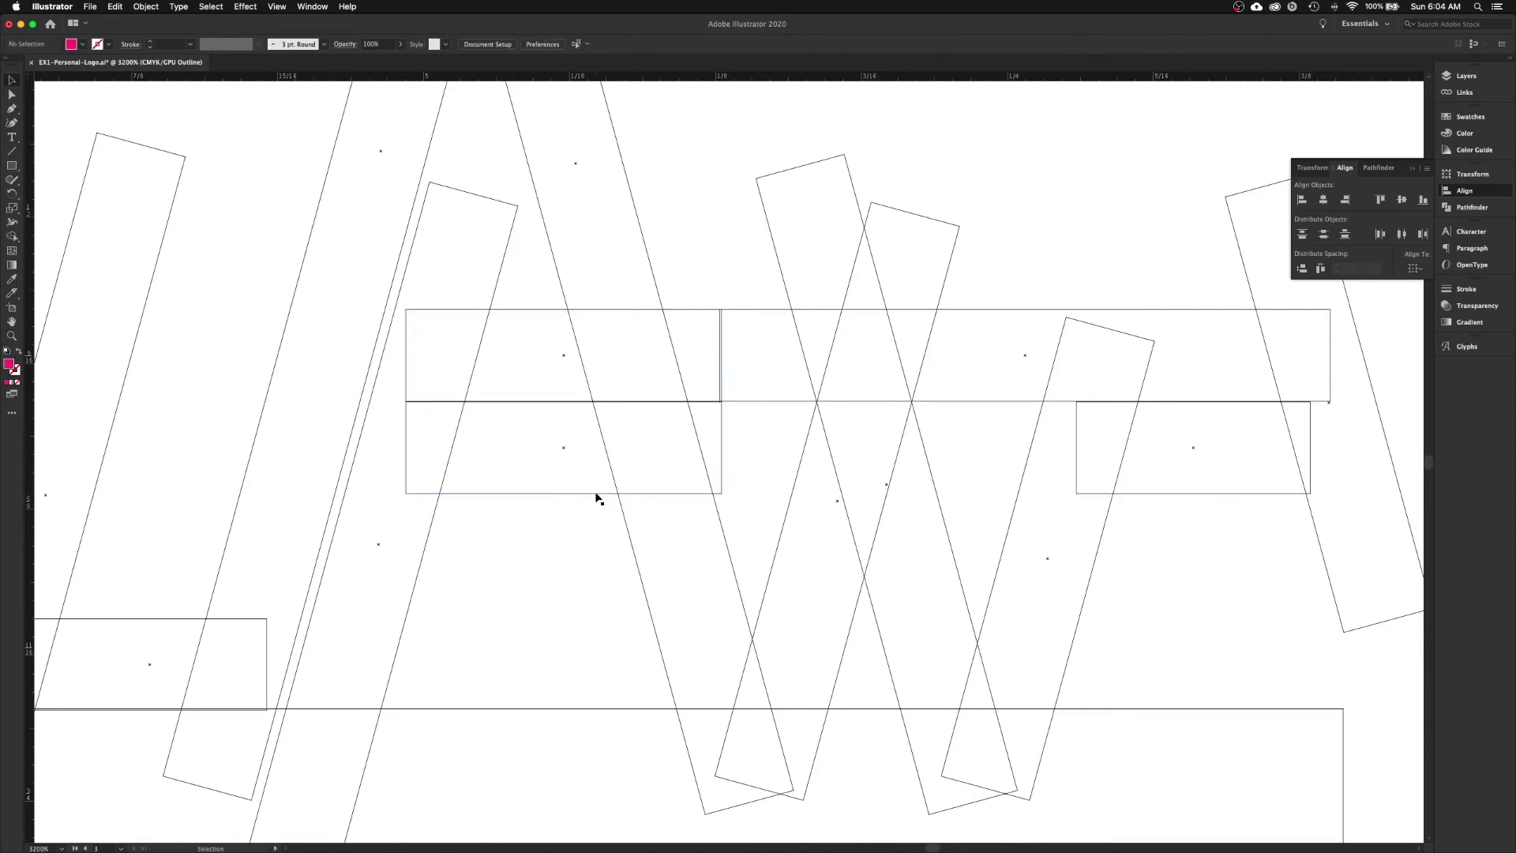
- Align the bottom edges of the lower stacked rectangle and the W's short right-arm rectangle, and return to Preview mode
click(596, 495)
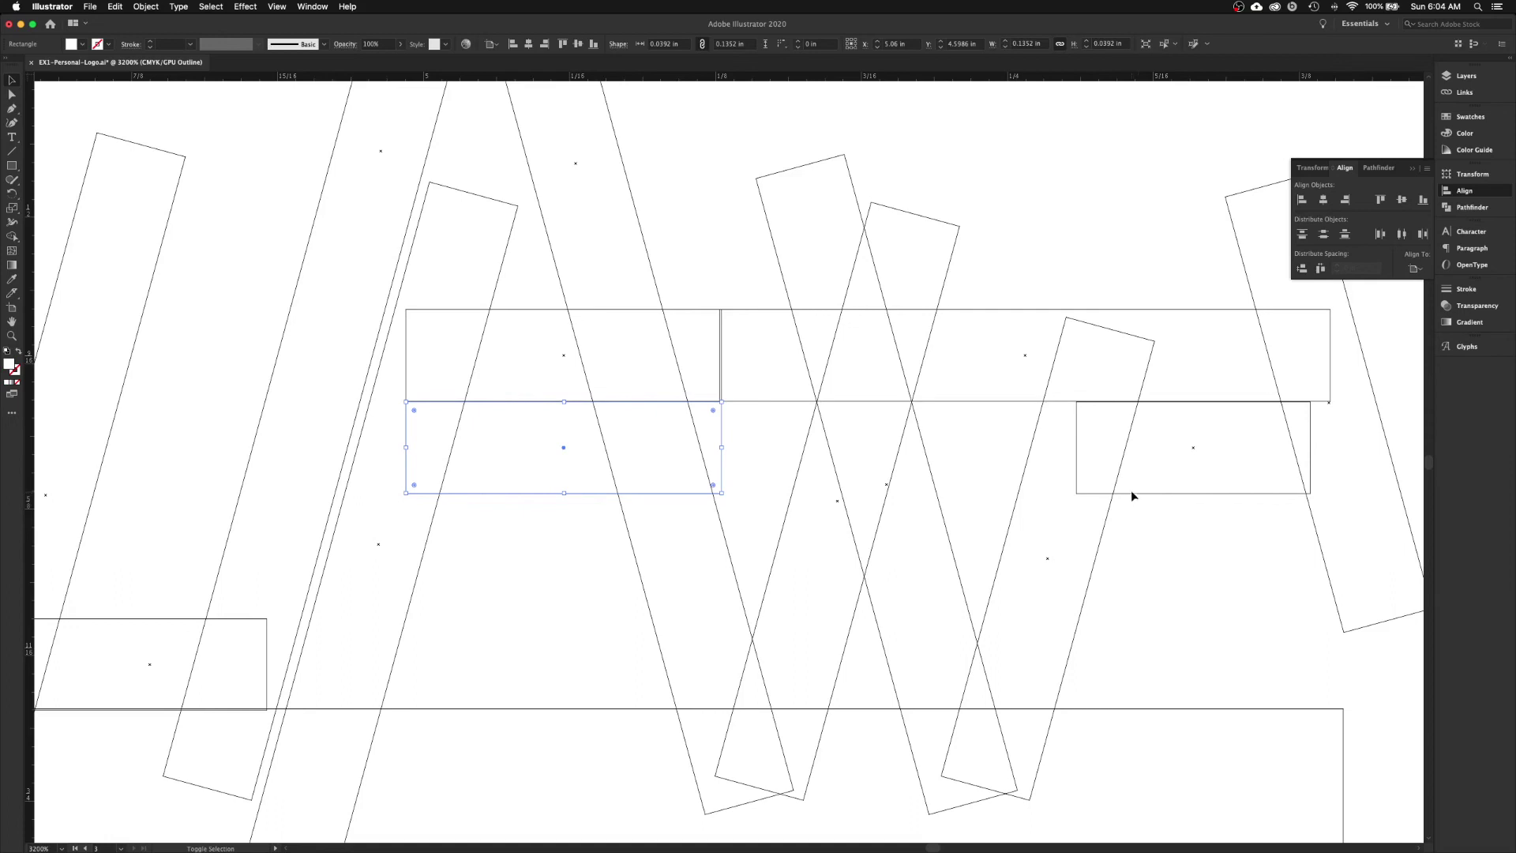
shift+click(1135, 493)
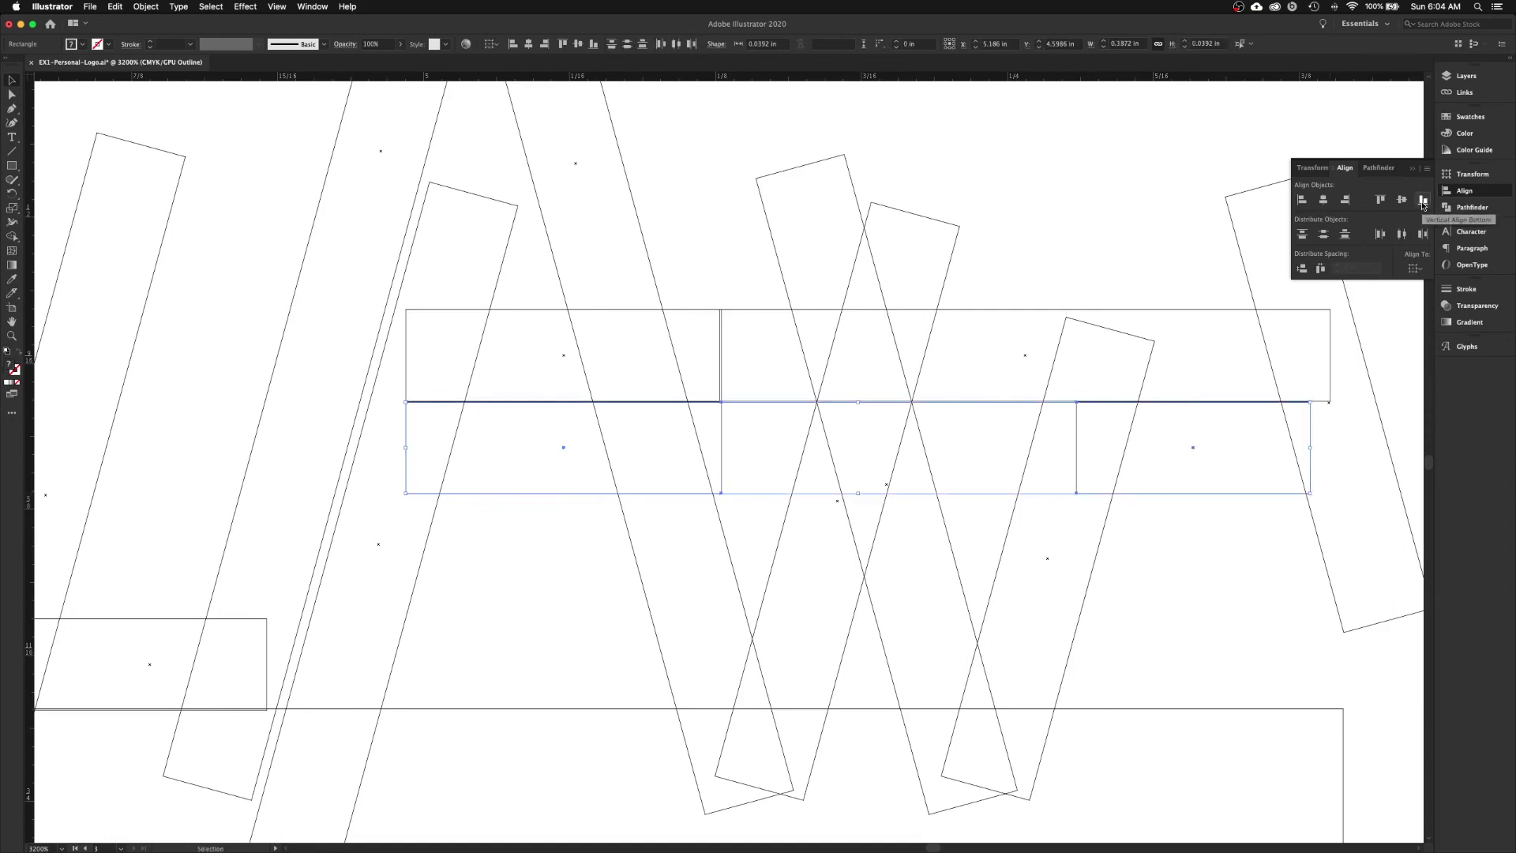
click(1097, 183)
key(super+y)
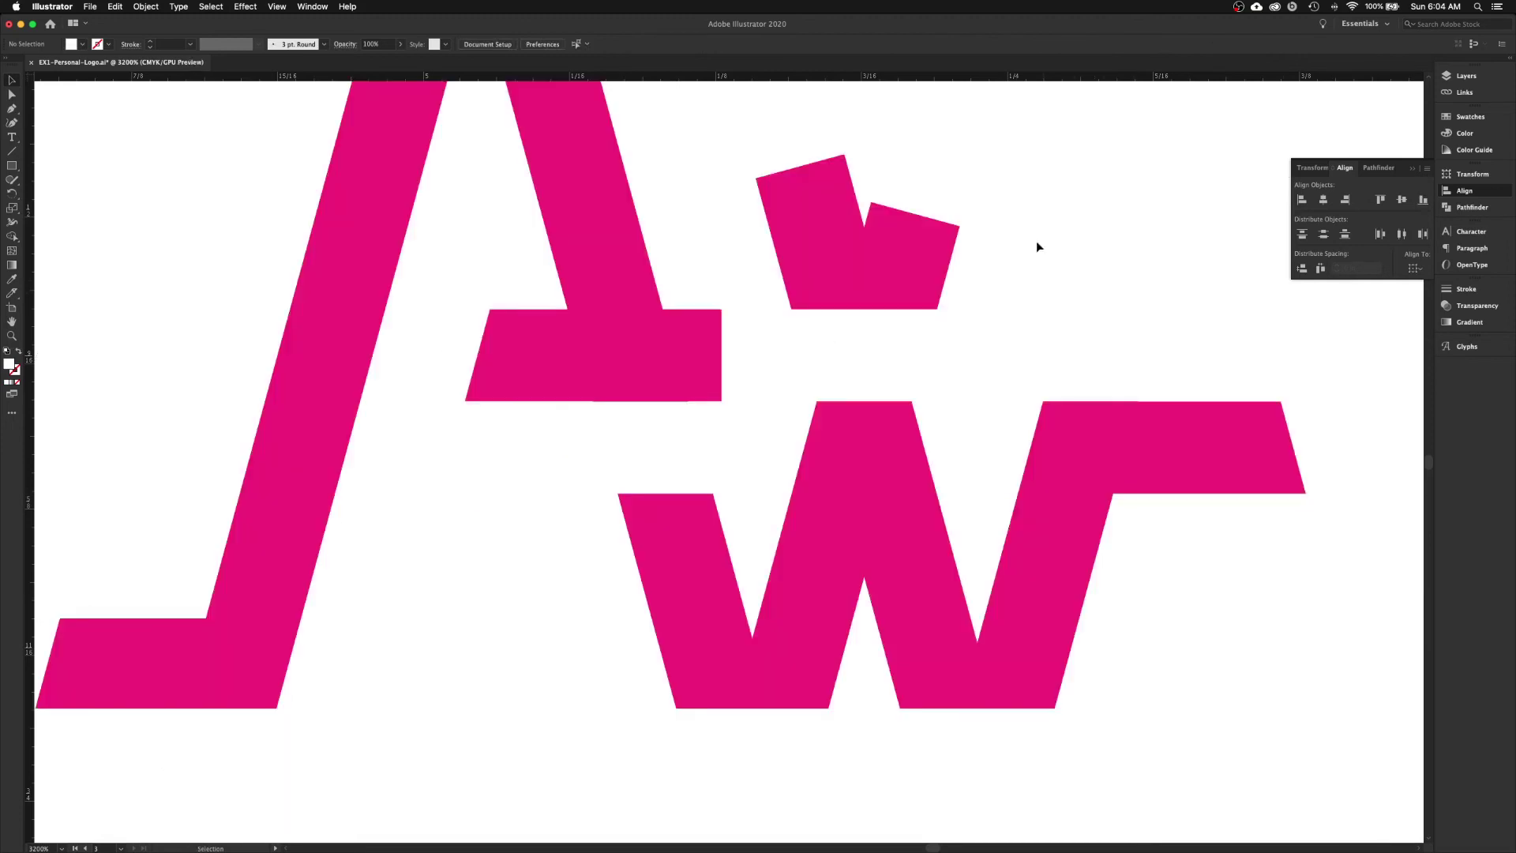
- Nudge the white mask below the A's crossbar up so its top edge sits flush with the crossbar's underside
key(space)
scroll(563, 350, up, 5)
scroll(563, 350, left, 2)
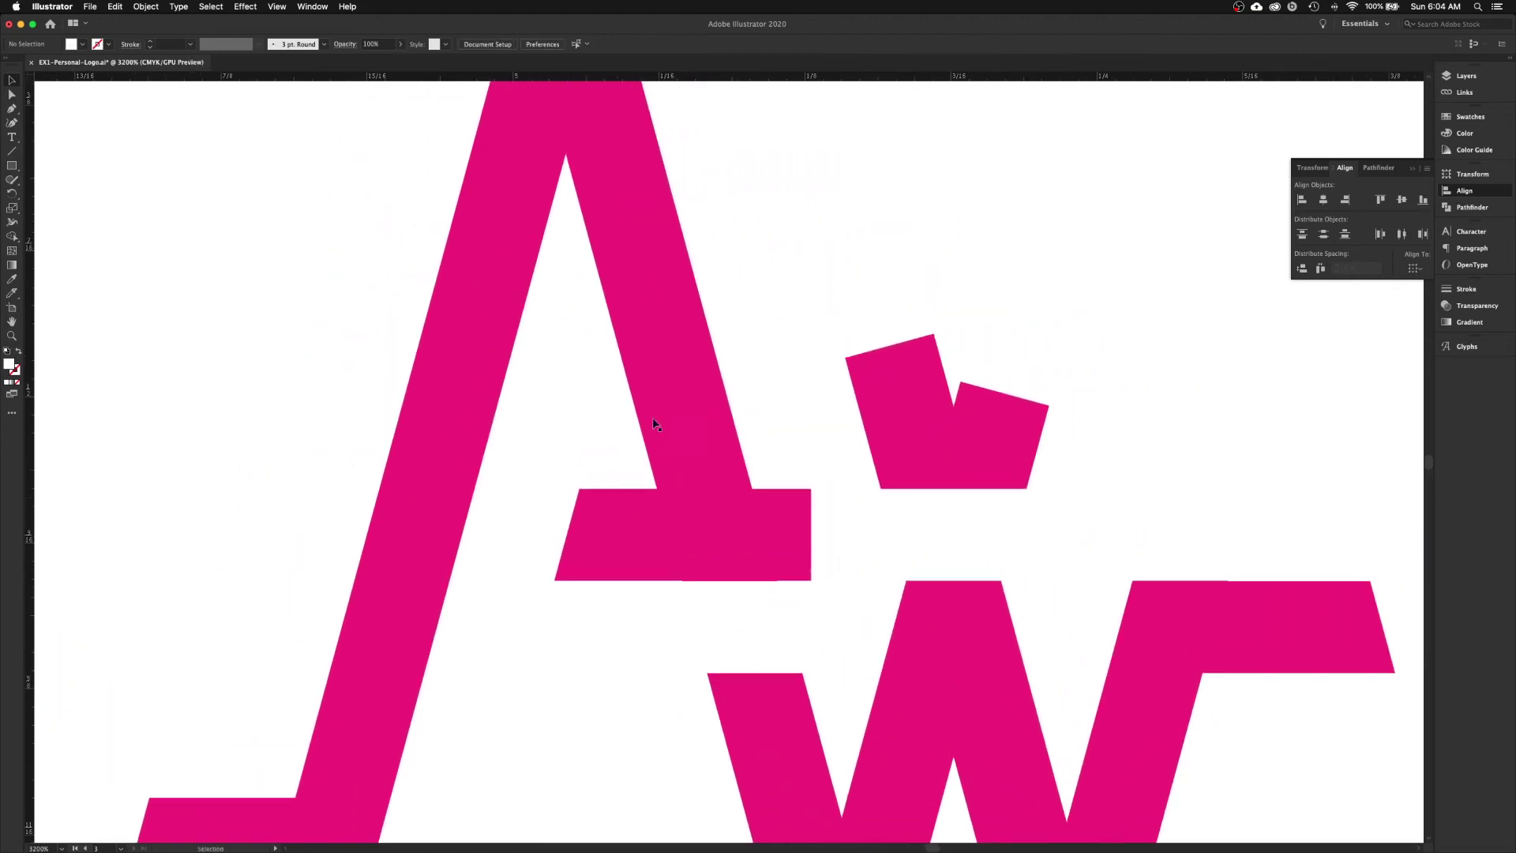
click(664, 374)
click(609, 542)
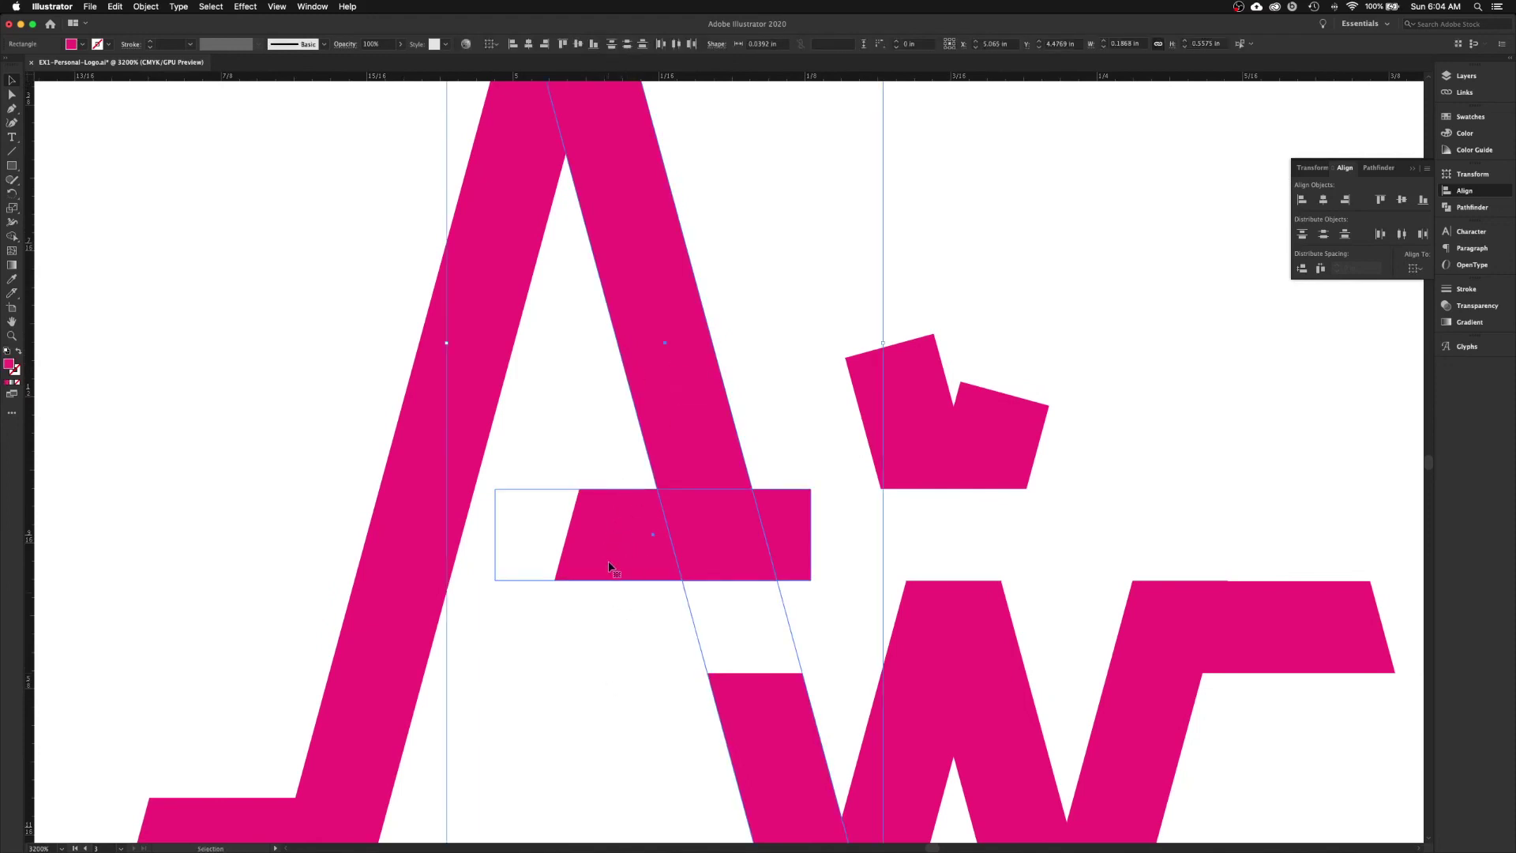
click(636, 644)
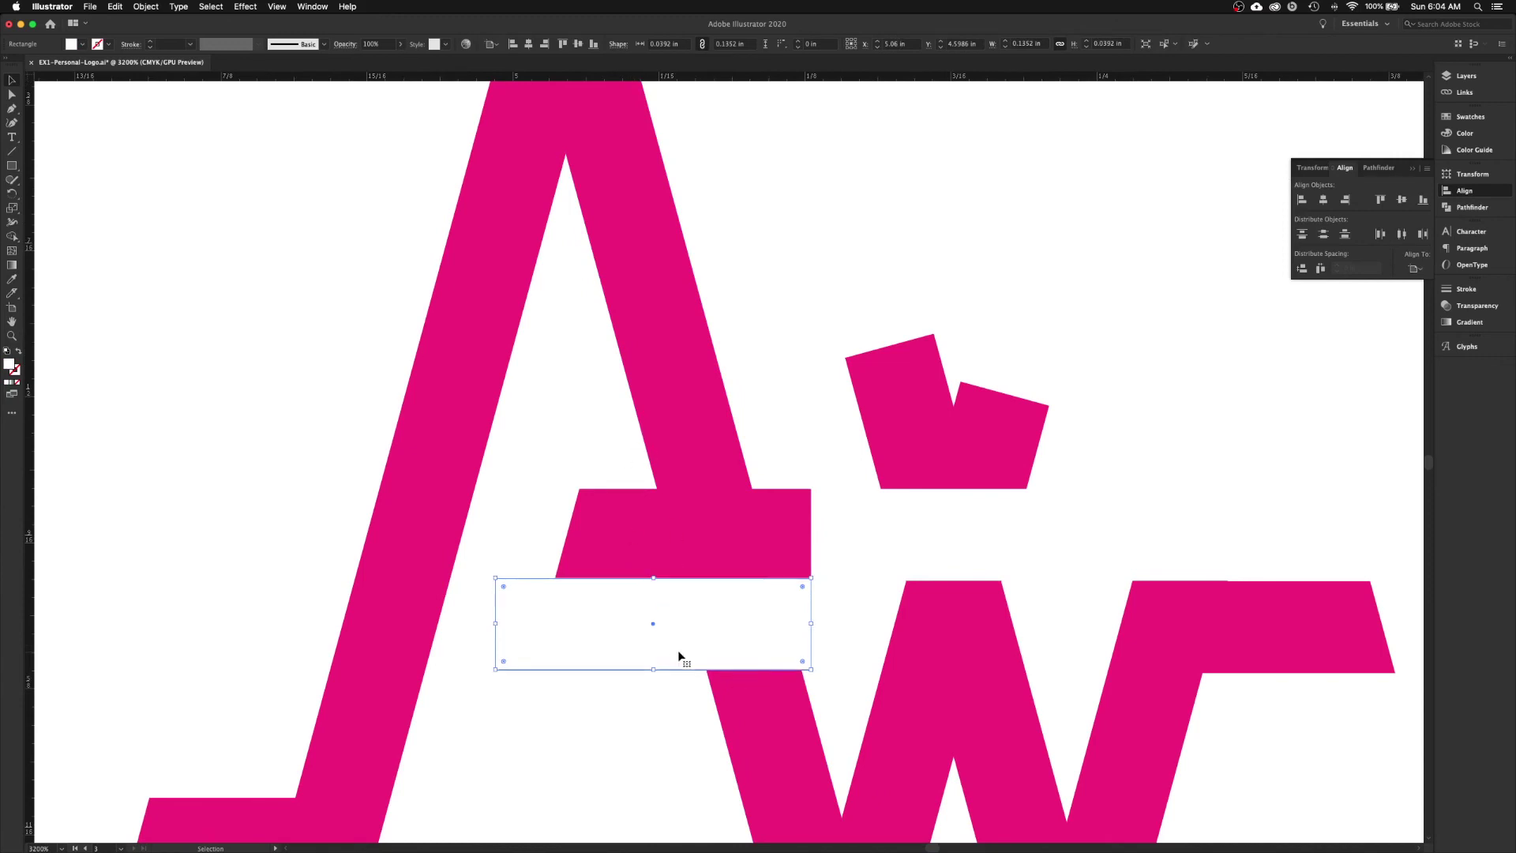
key(super+equal)
key(super+equal)
key(super+equal)
key(super+equal)
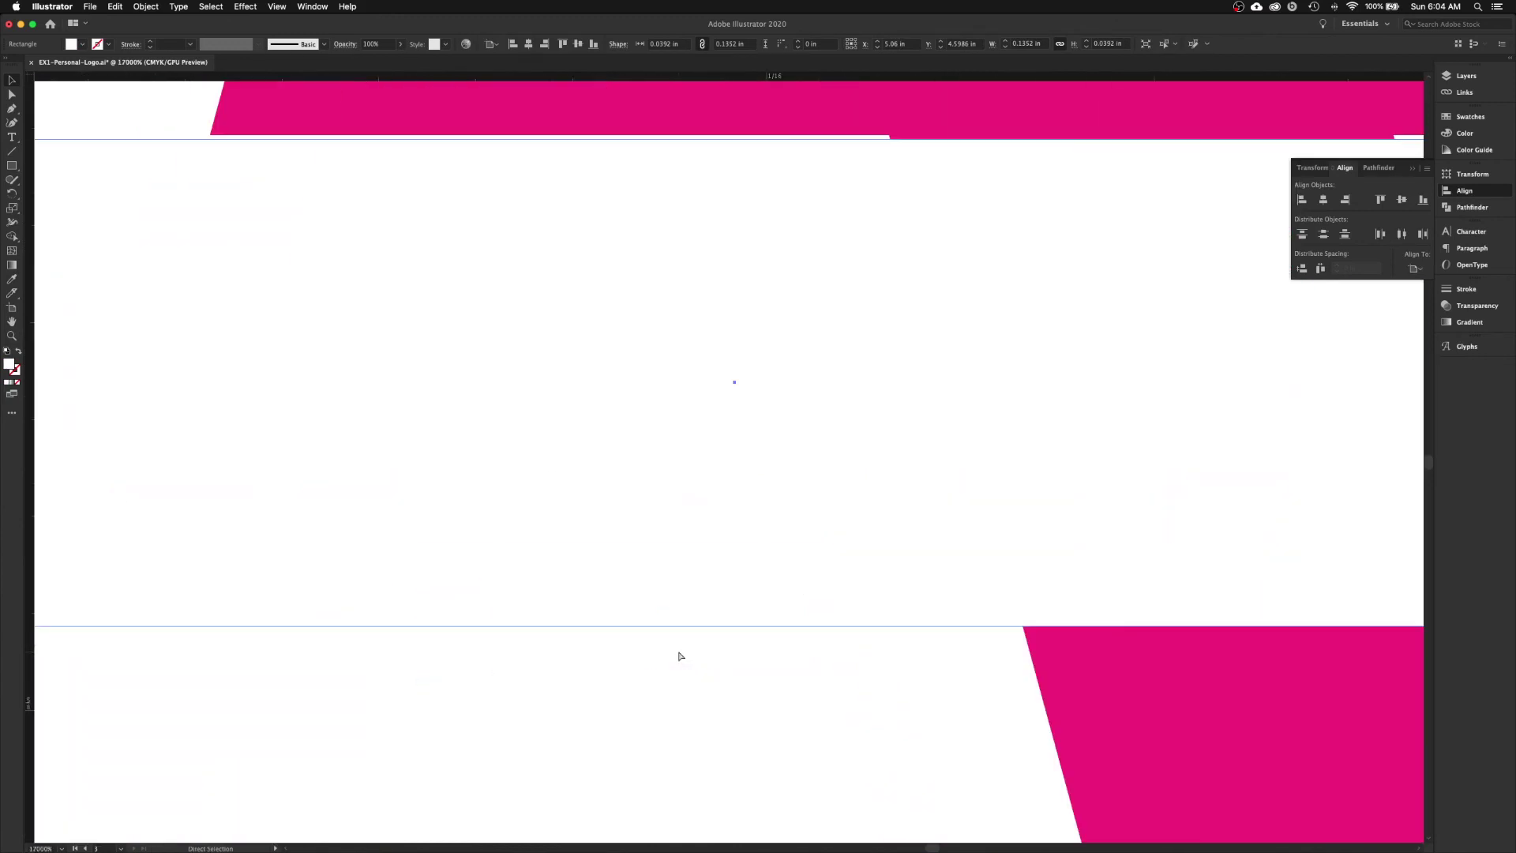
drag(958, 458, 704, 703)
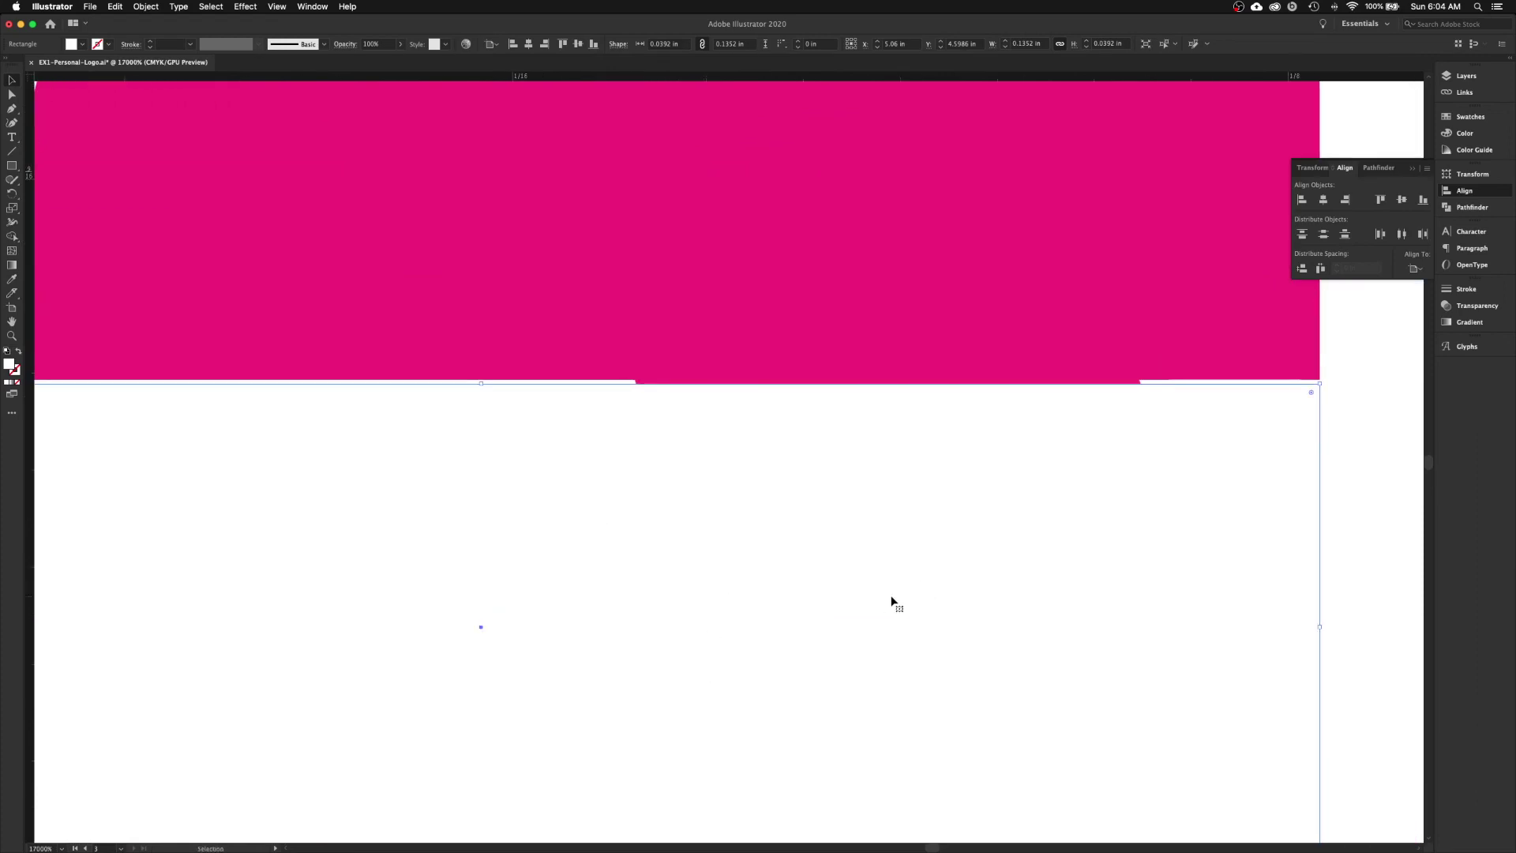
drag(890, 600, 892, 596)
key(super+minus)
key(super+minus)
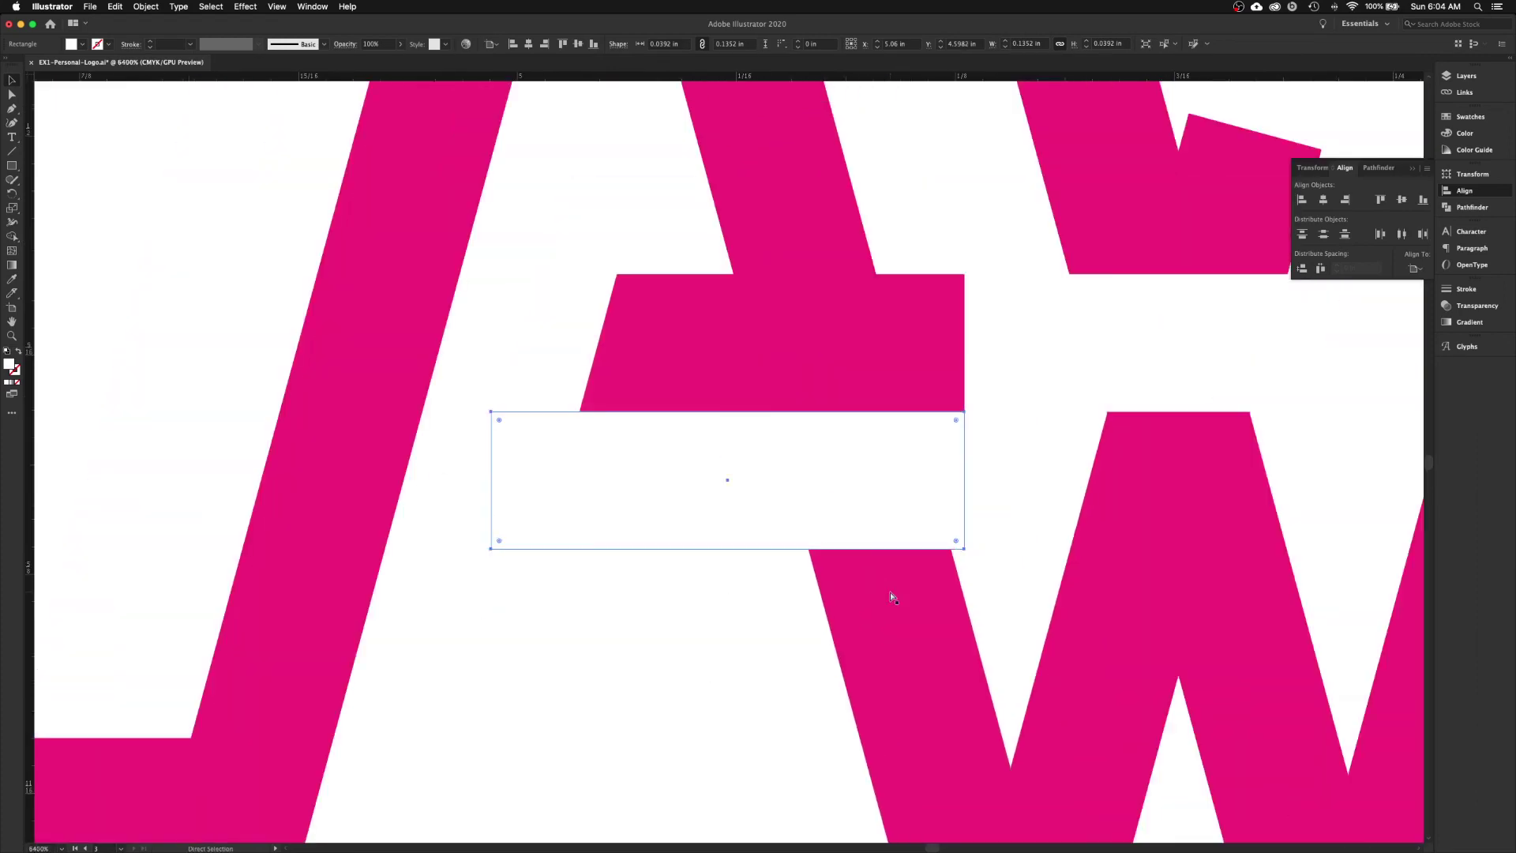
- Subtract the white mask below the crossbar from the A's right leg with Pathfinder's Minus Front
key(v)
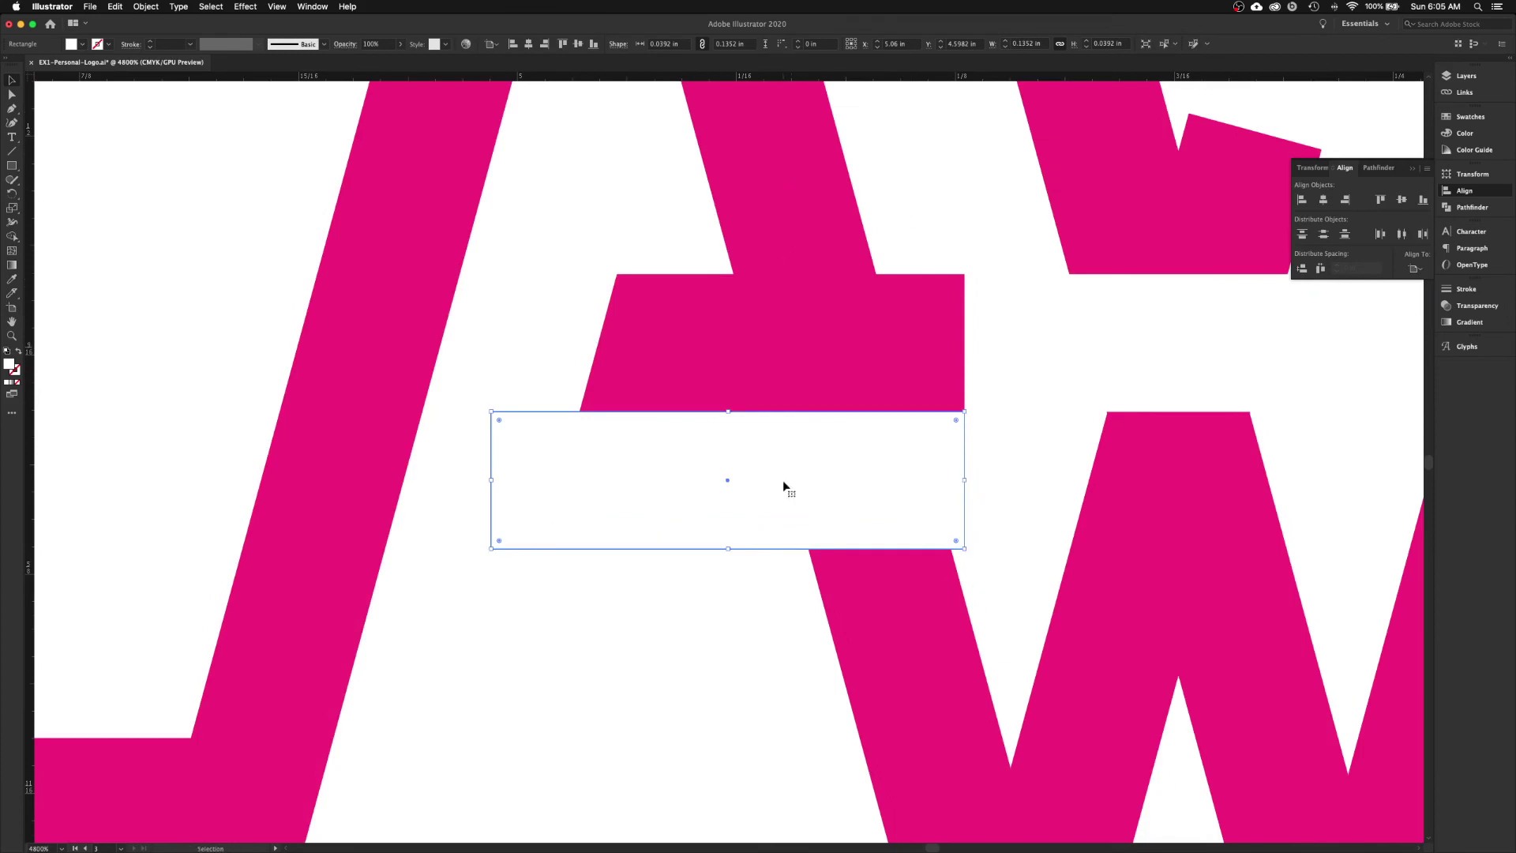
shift+click(818, 210)
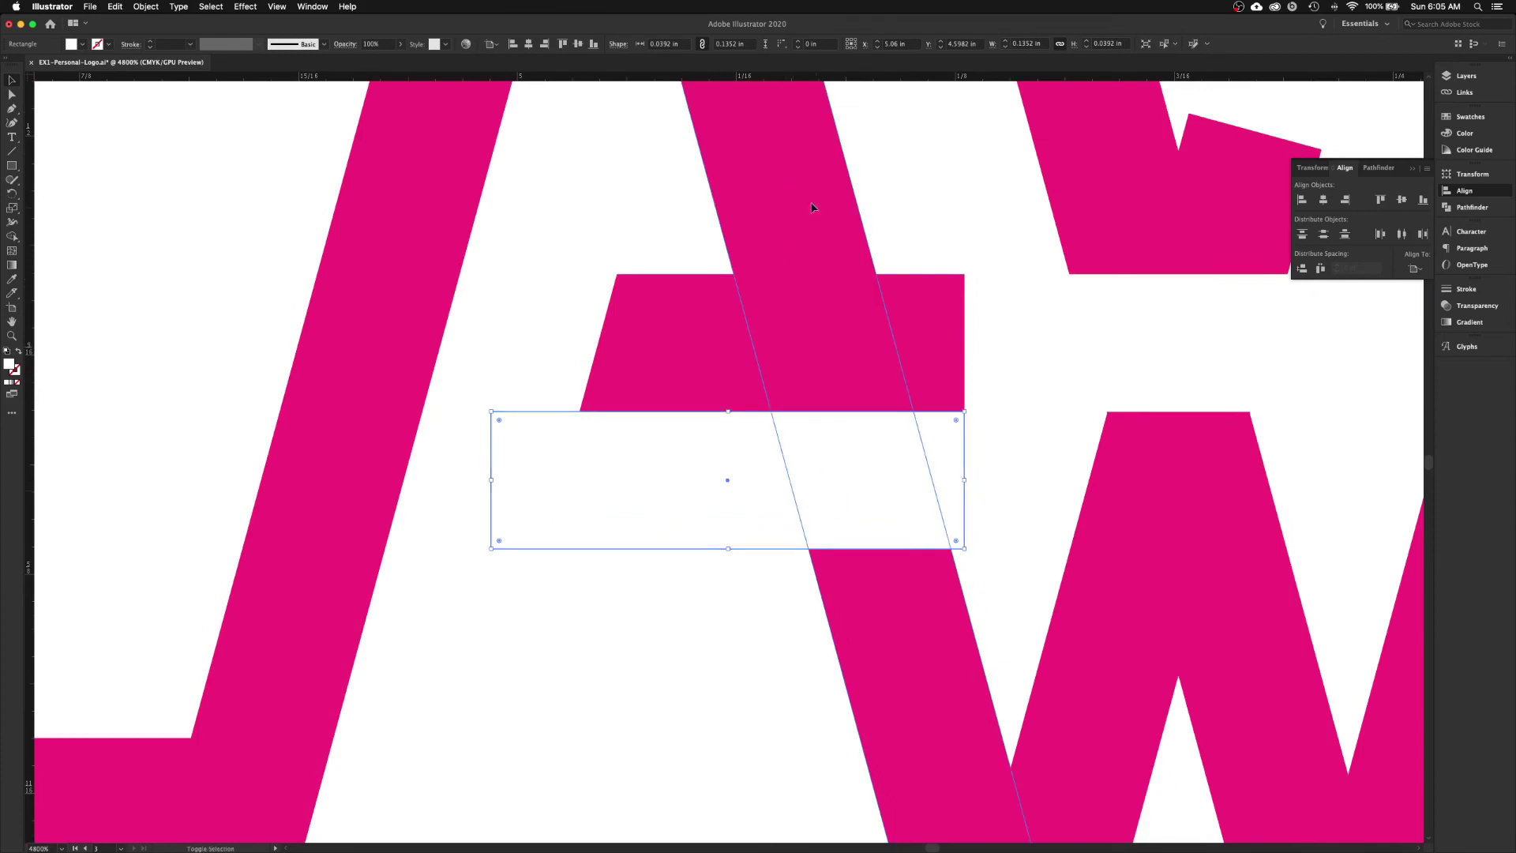
key(super+minus)
key(super+minus)
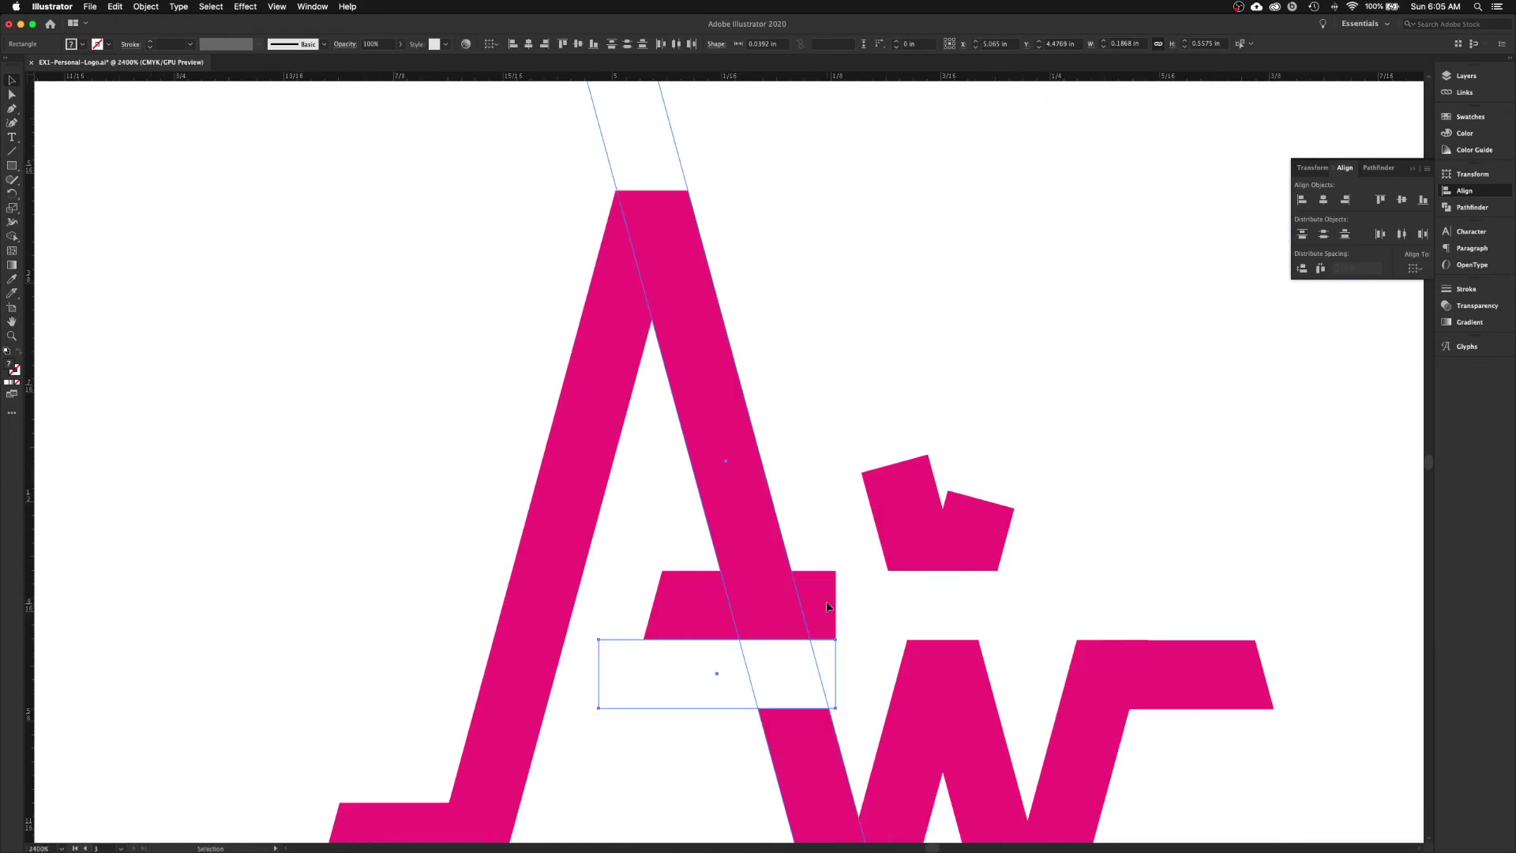
drag(800, 595, 789, 470)
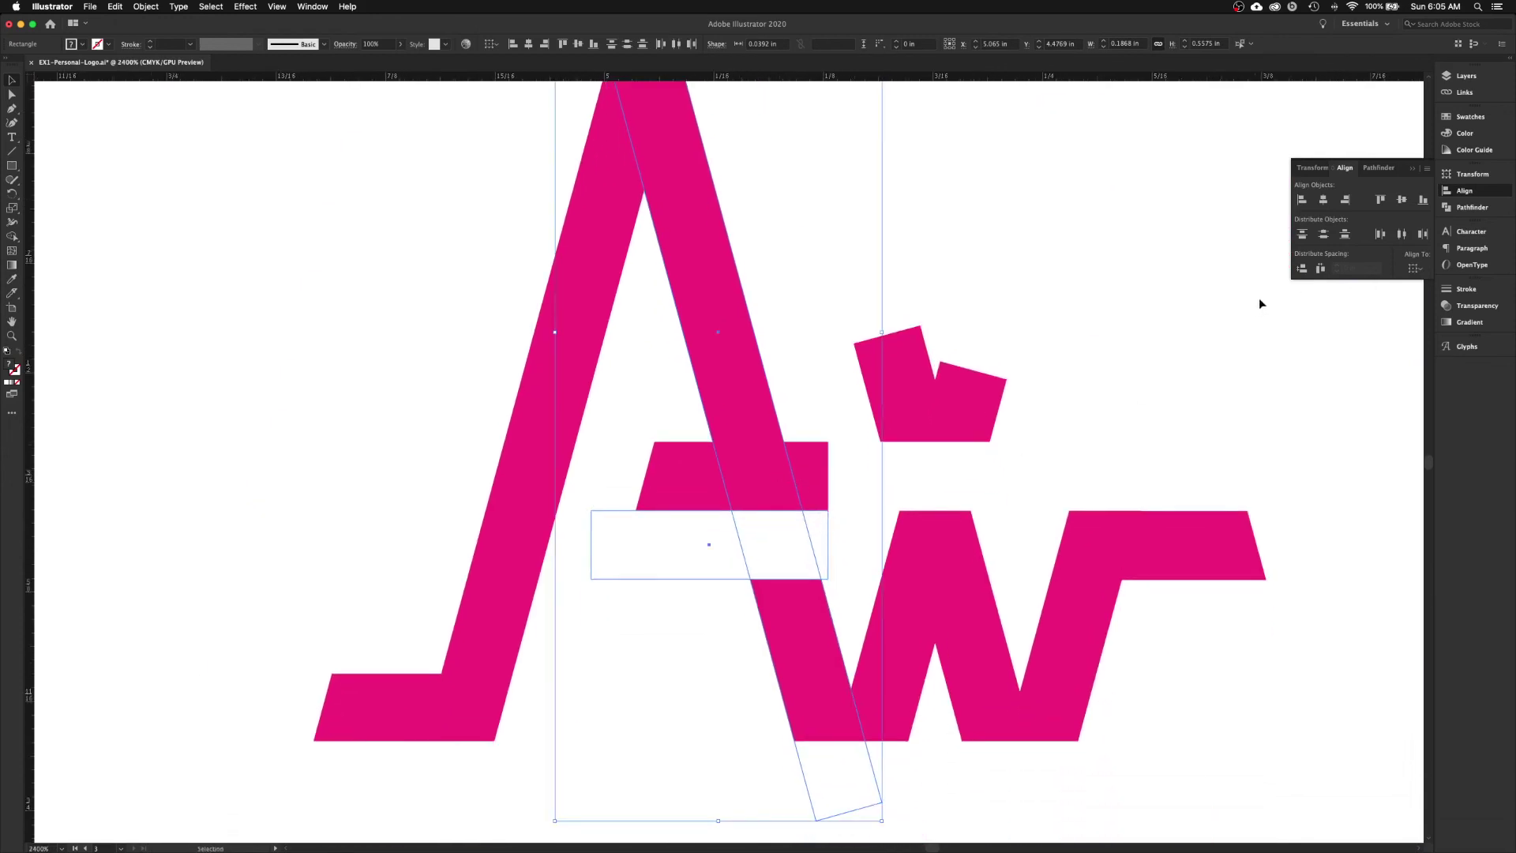
click(1387, 169)
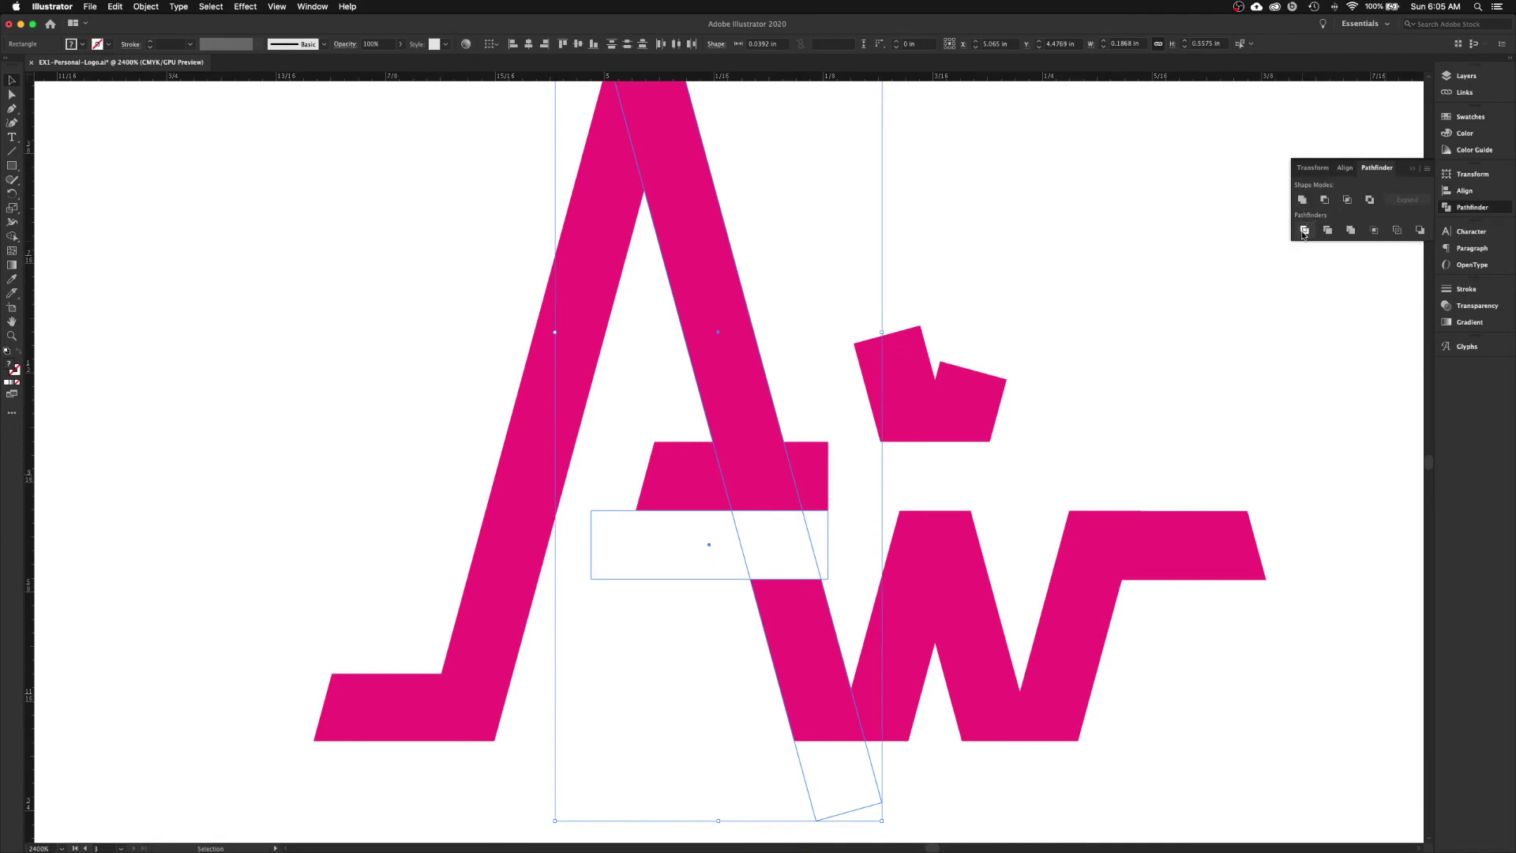
click(1325, 201)
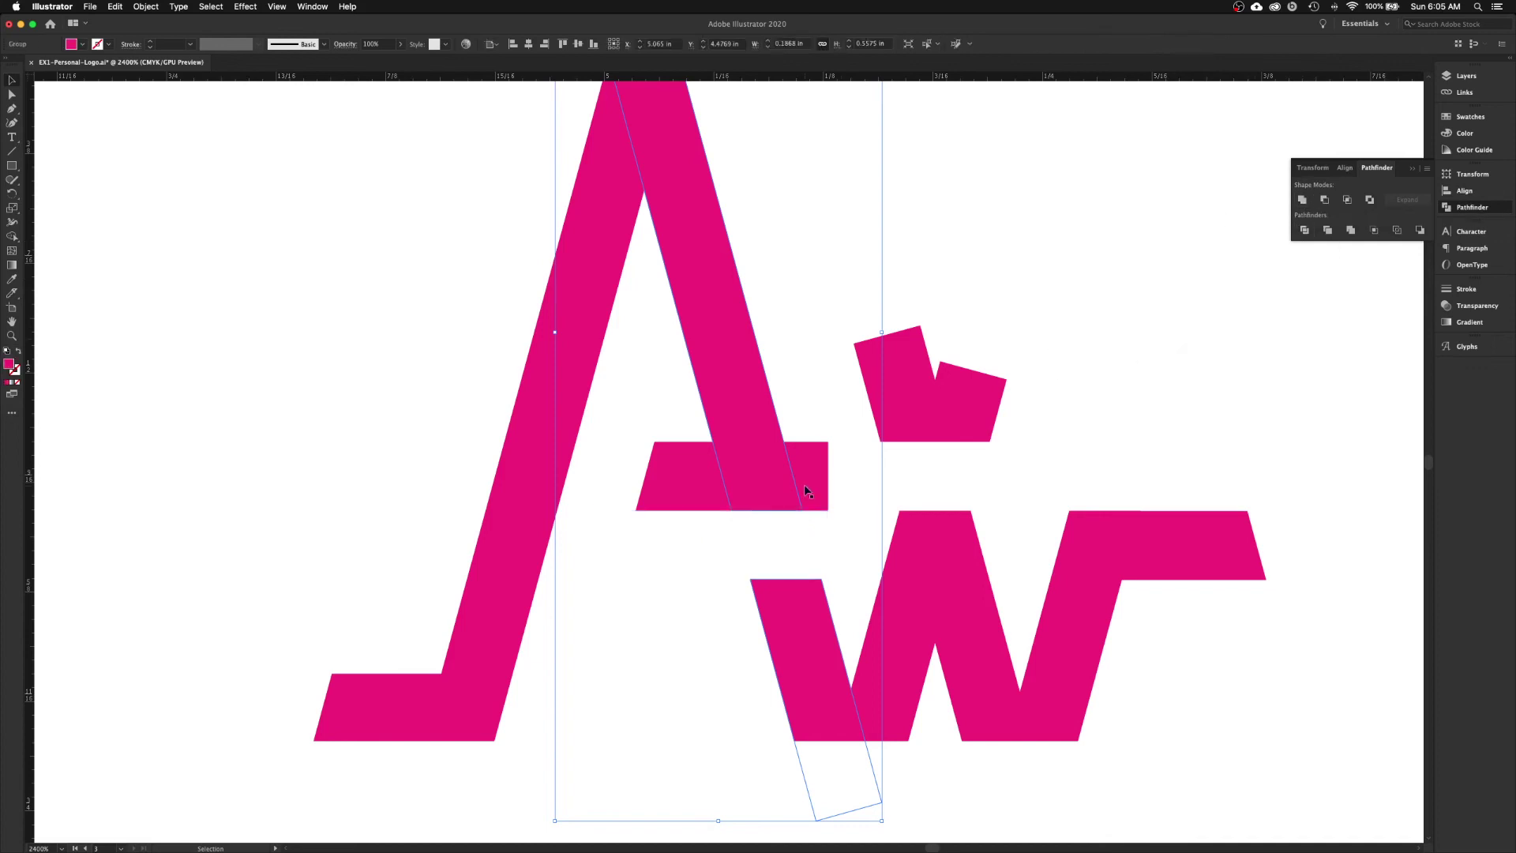
- Cut the detached lower piece of the A's right leg out of its group and paste it in place on top of the artwork
mouse_move(787, 567)
mouse_down()
mouse_move(786, 464)
mouse_move(778, 576)
mouse_up()
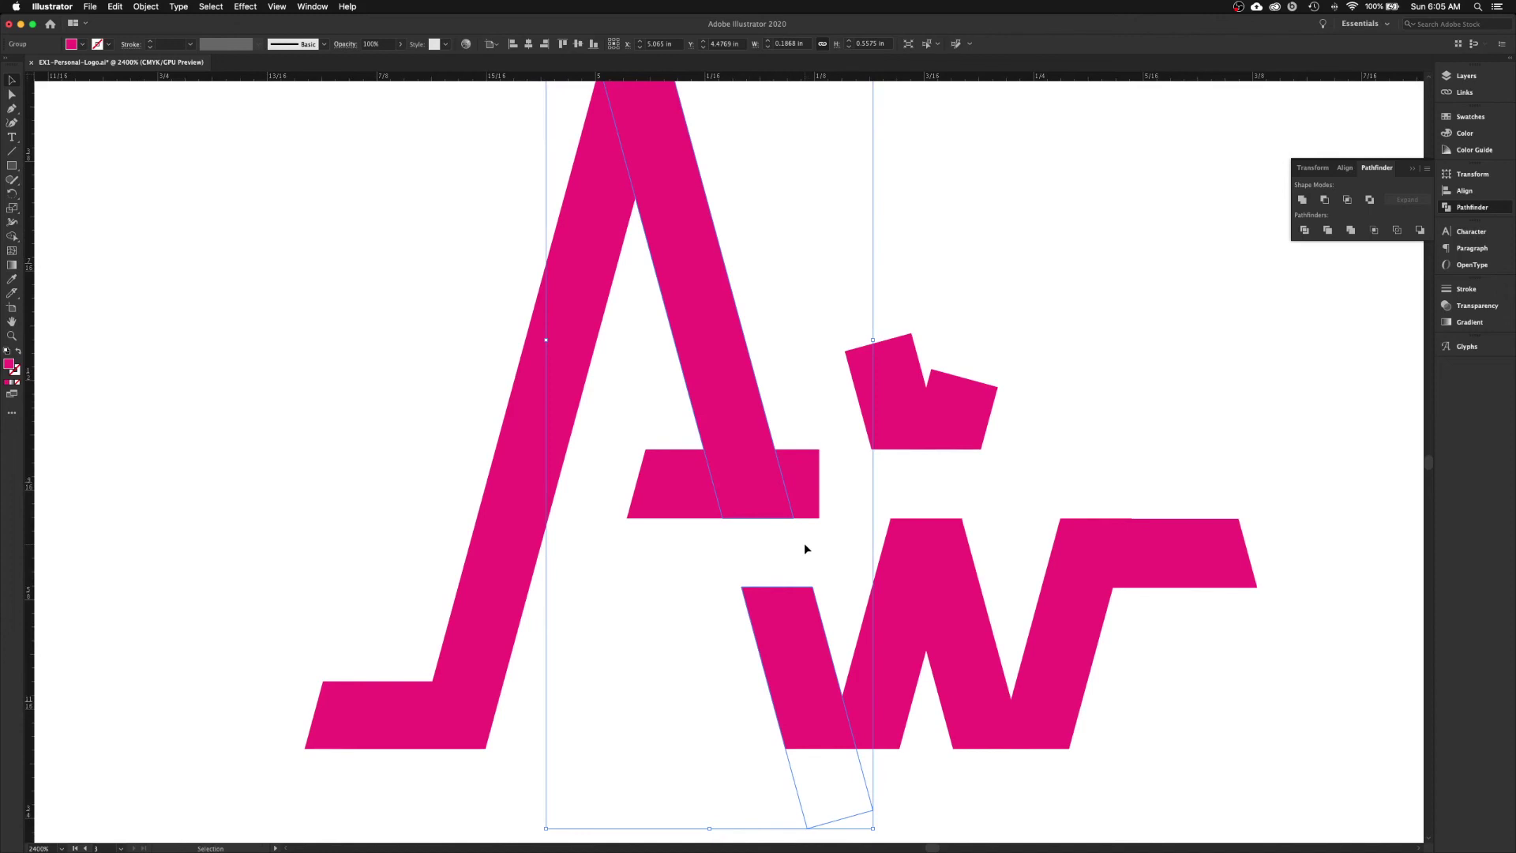
key(a)
click(694, 609)
click(773, 602)
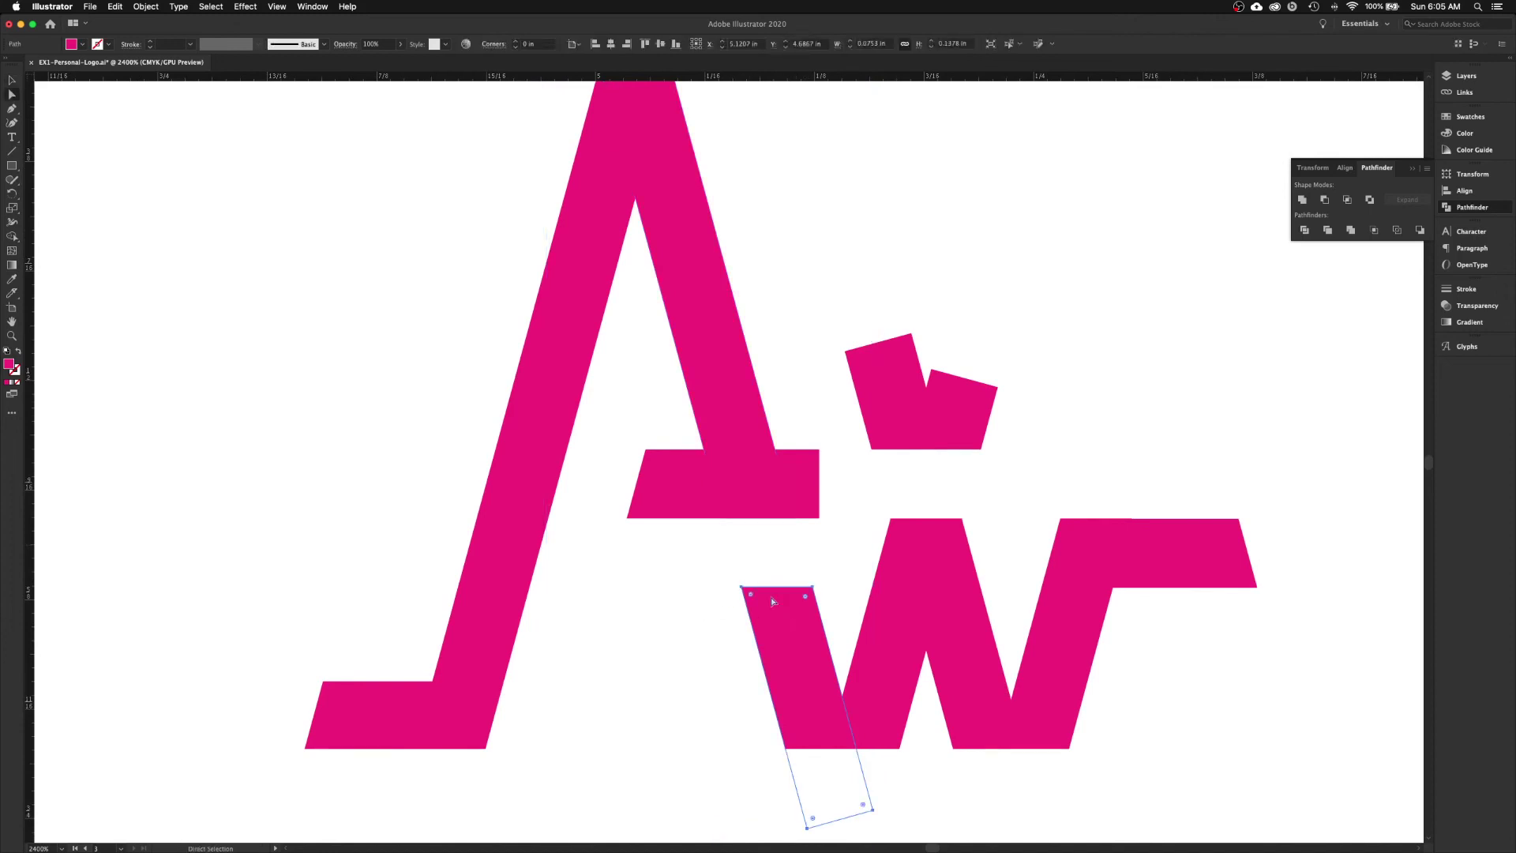
key(Delete)
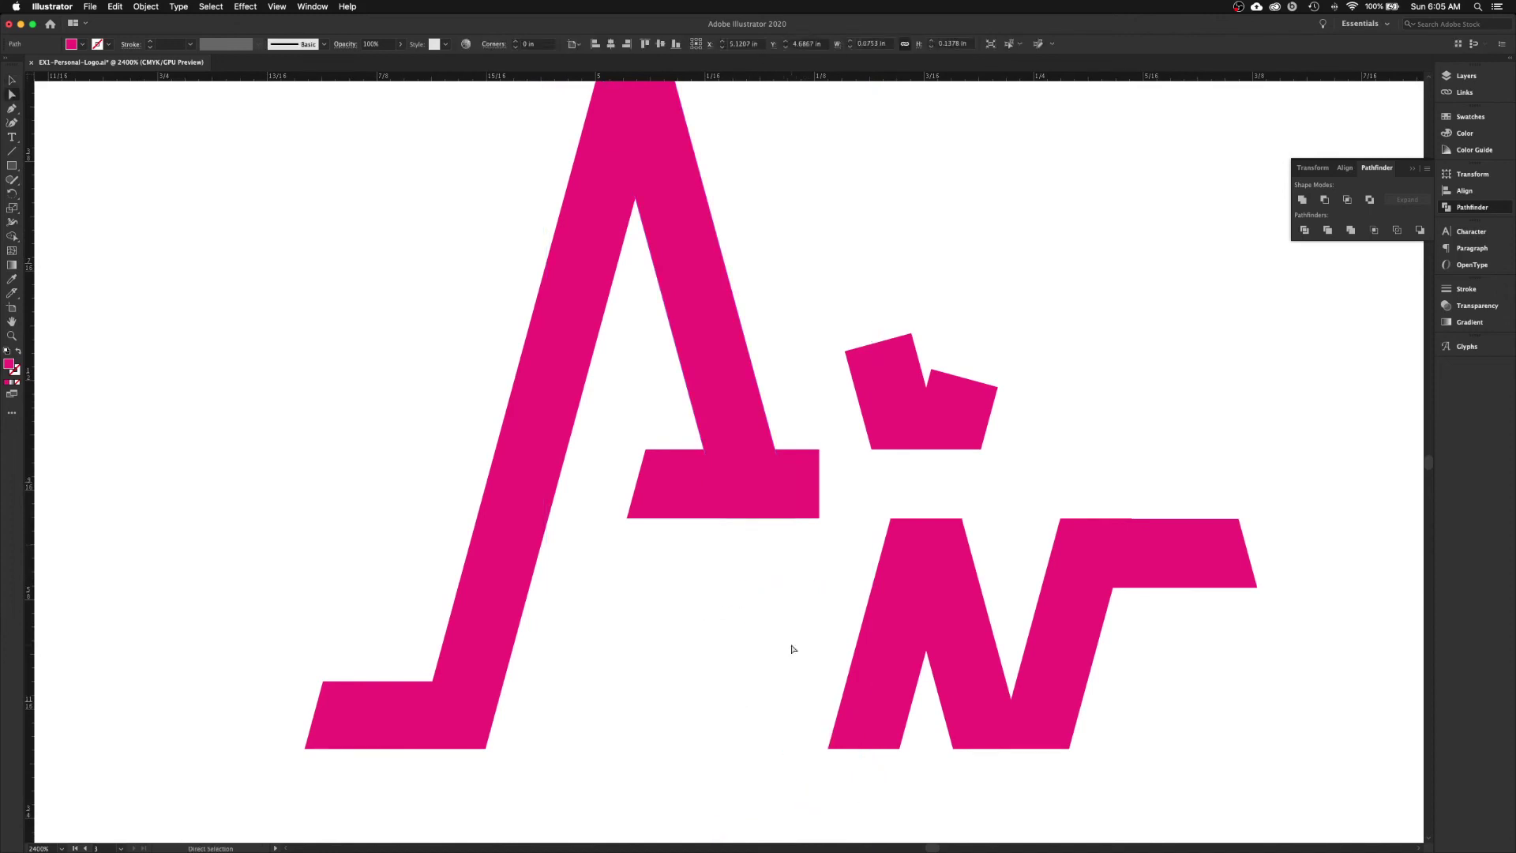
key(super+z)
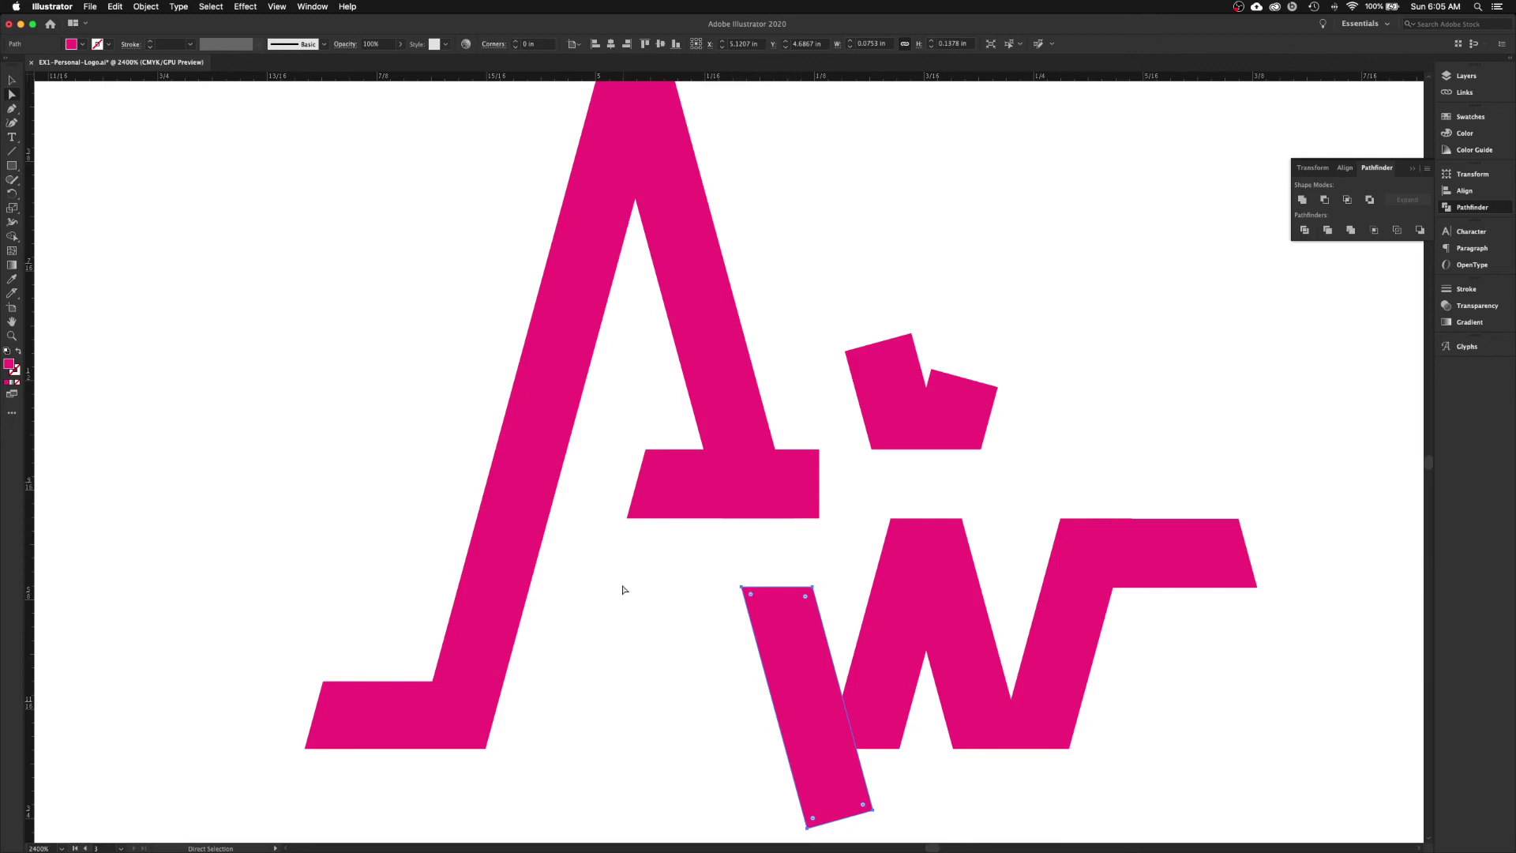
- Bring the large white mask below the baseline in front of the W's left stroke and deselect it
scroll(663, 656, down, 4)
click(695, 686)
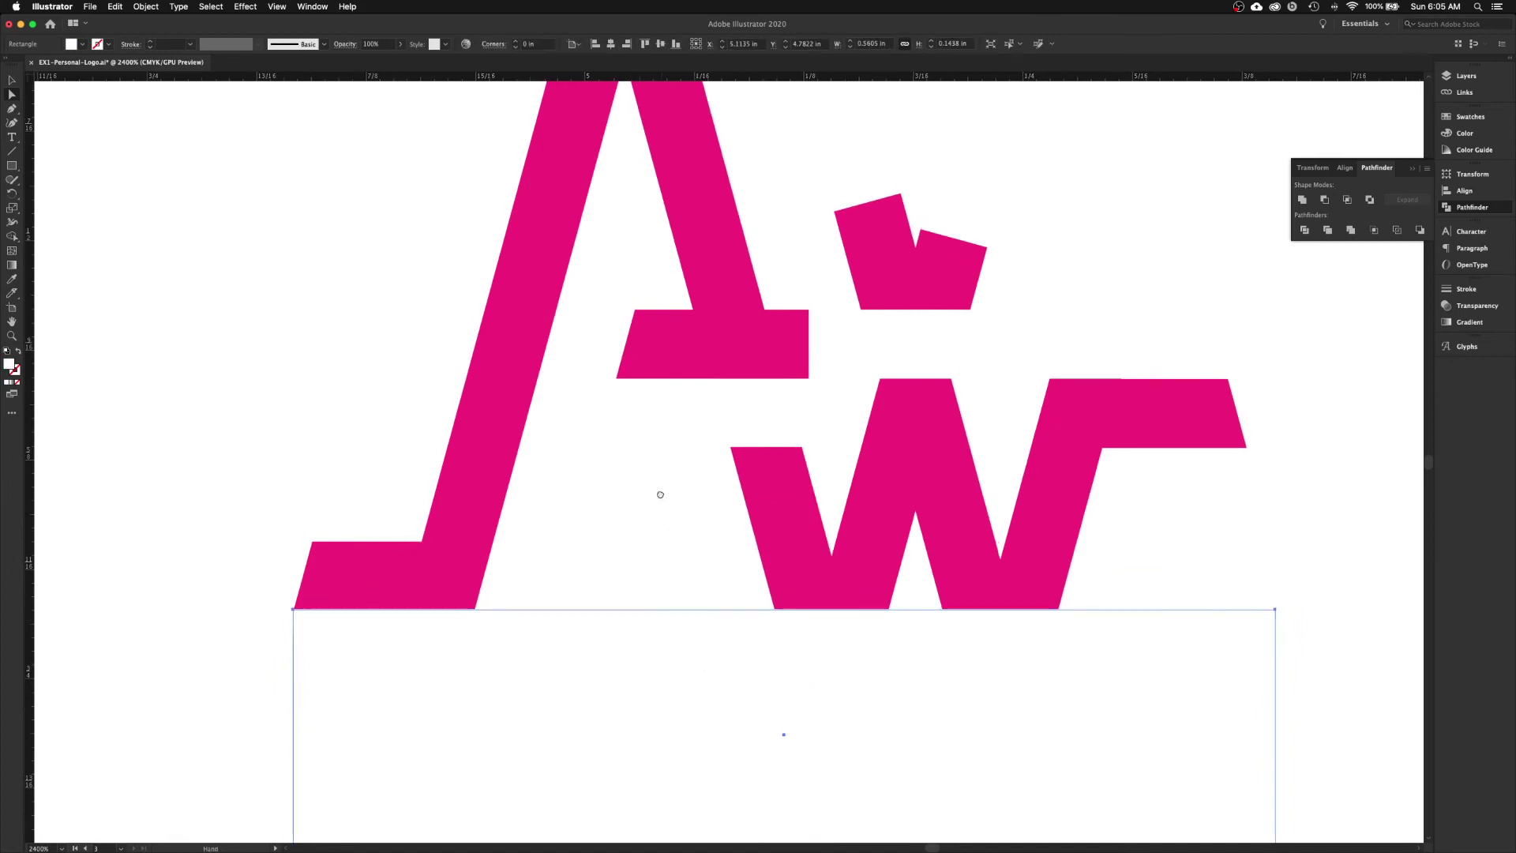
drag(657, 494, 640, 628)
click(681, 613)
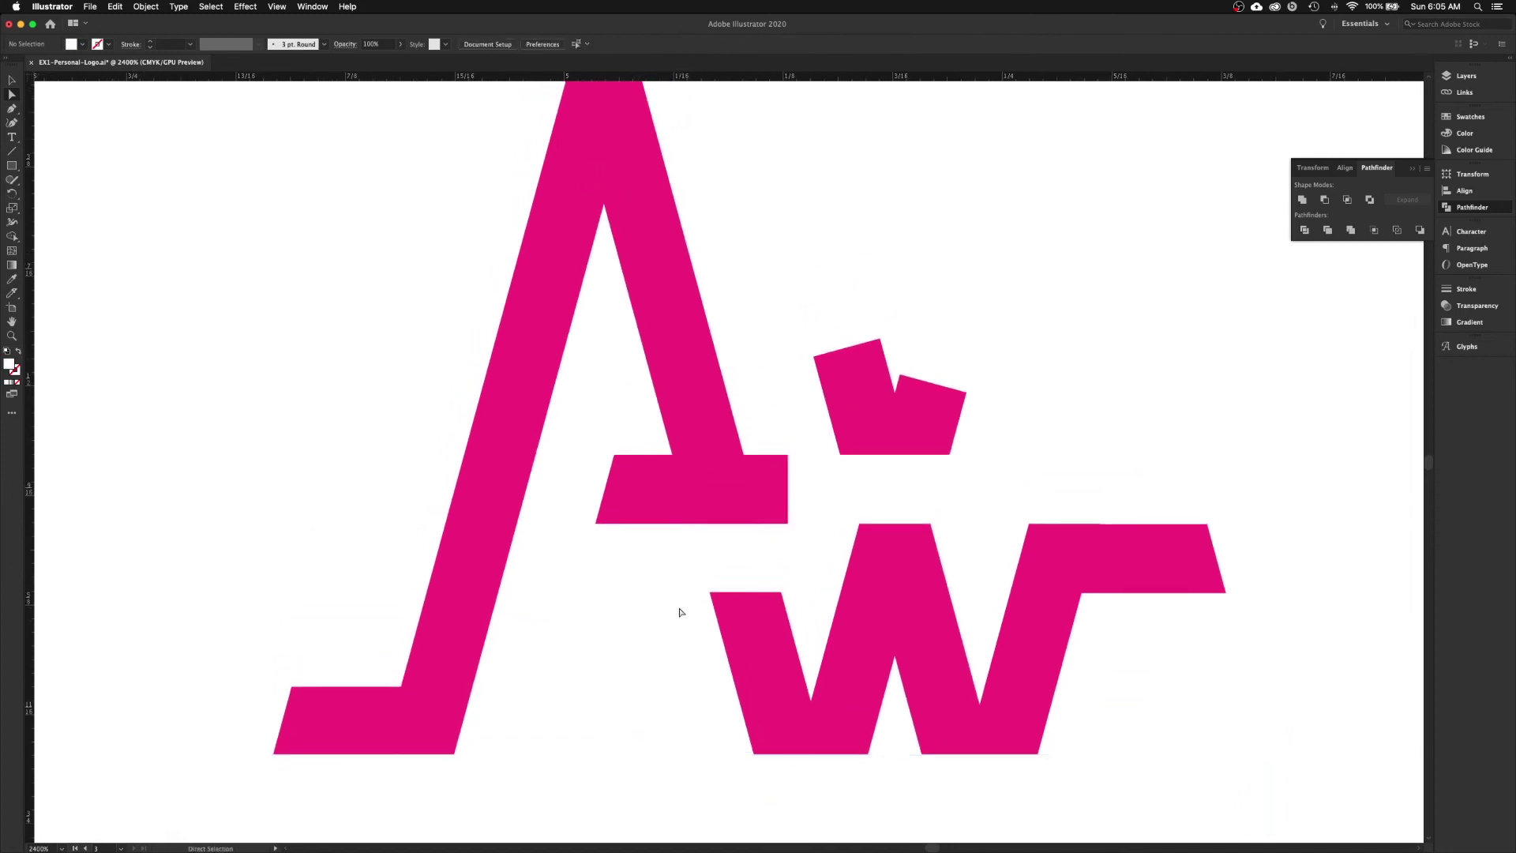
- Subtract the slanted white mask beside the A's left leg from the crossbar with Minus Front
key(v)
click(772, 488)
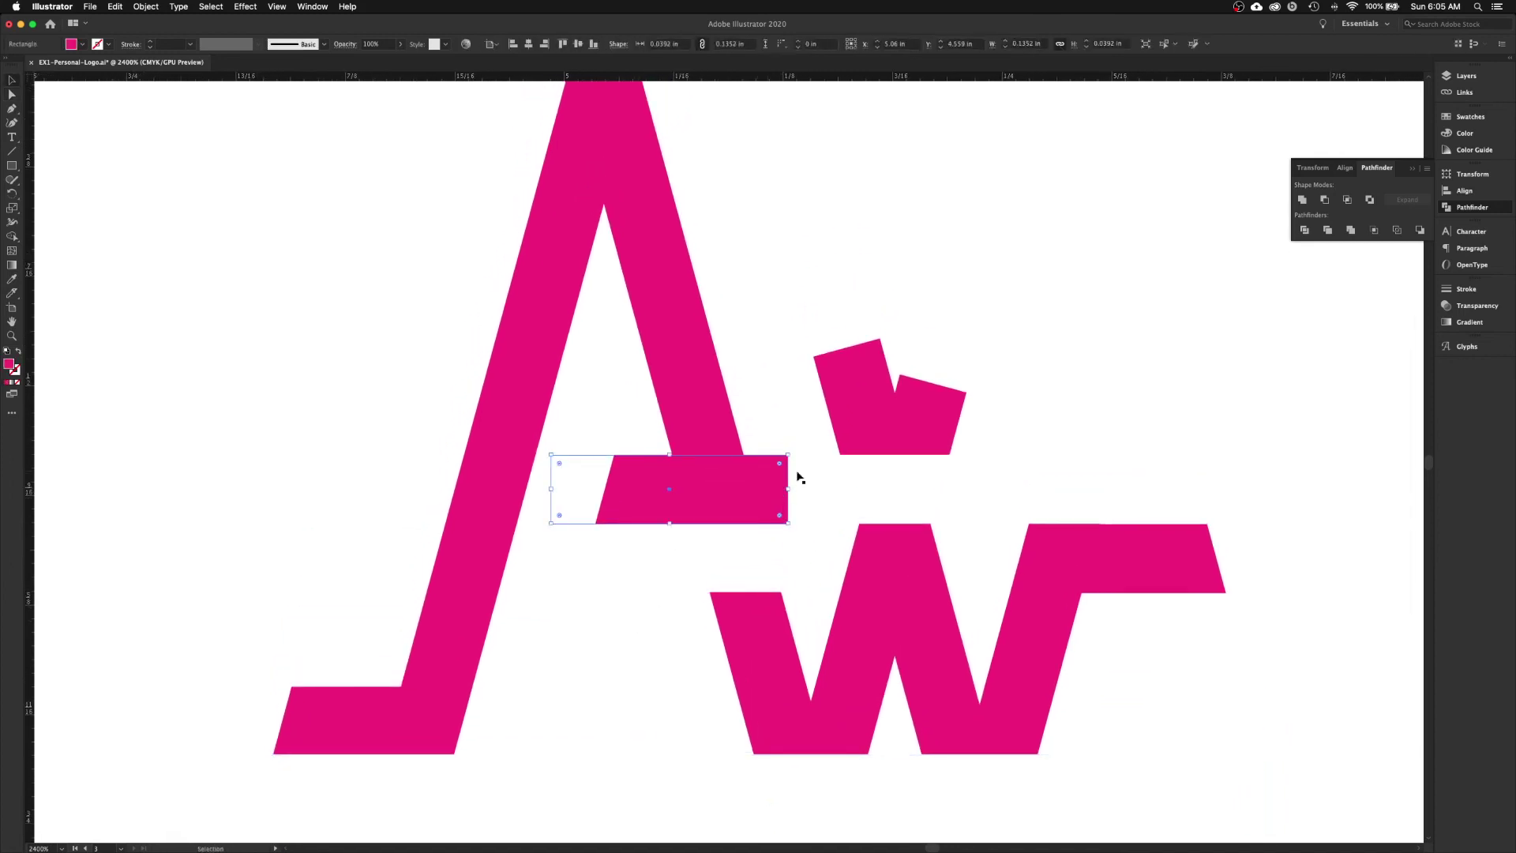
click(799, 477)
key(Delete)
click(770, 499)
shift+click(596, 418)
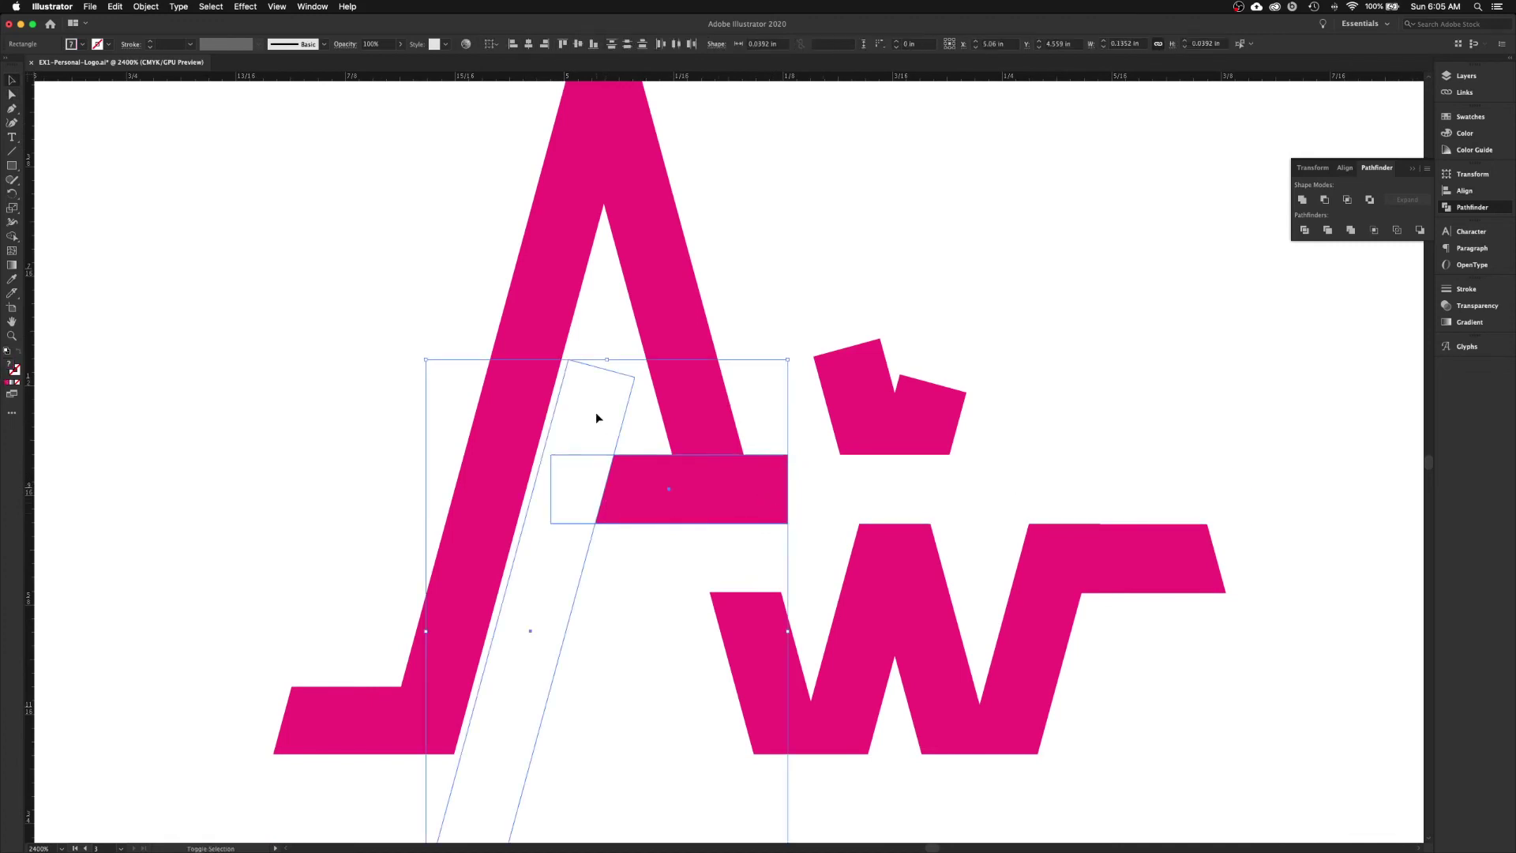
click(1324, 201)
scroll(743, 442, up, 3)
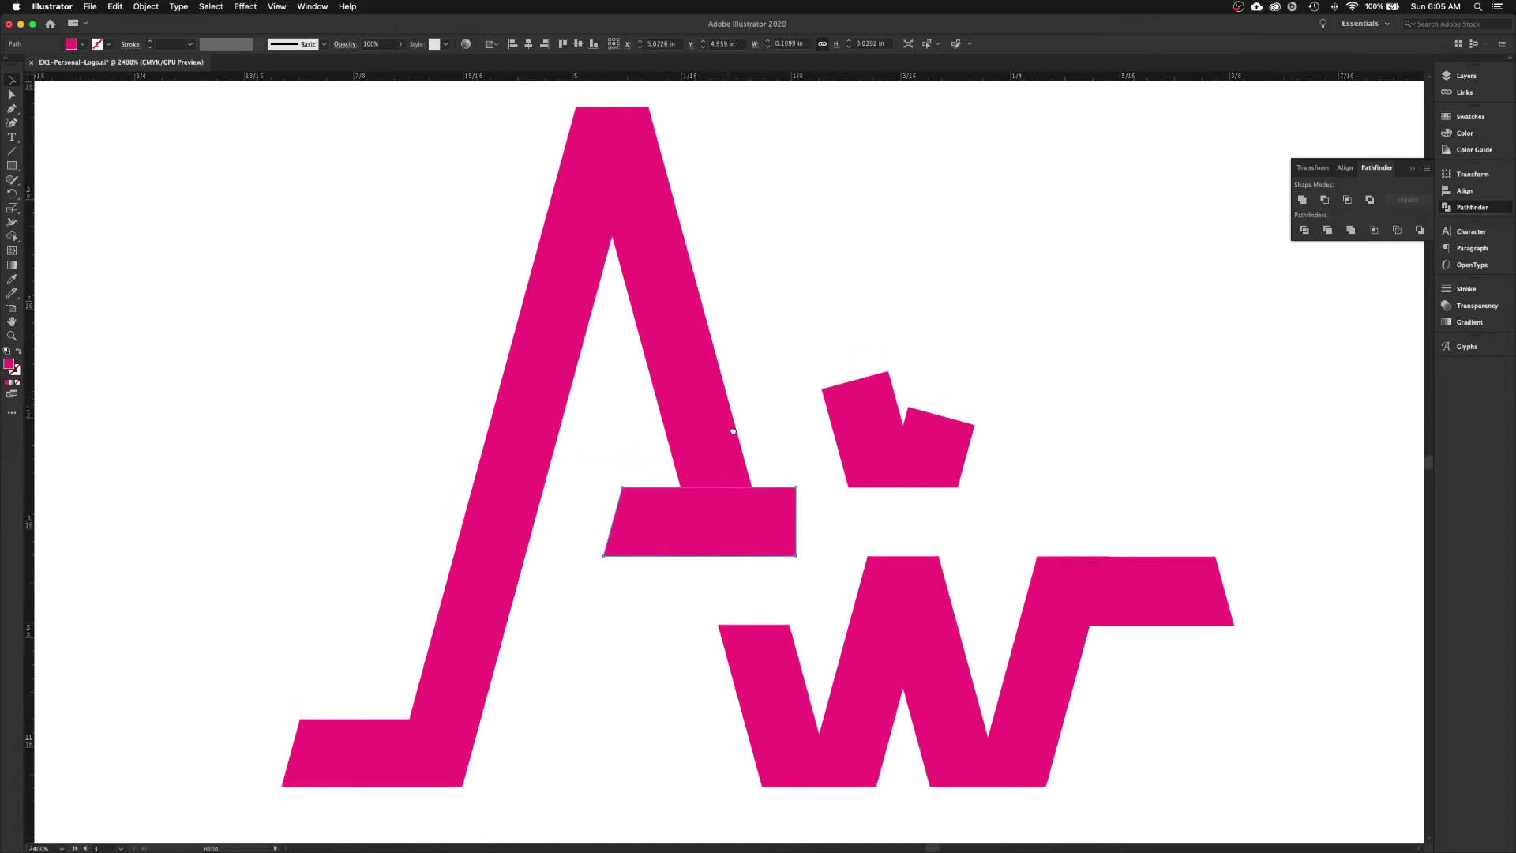
- Try to divide the A's right leg and crossbar along their overlap, check the bottom edge, and undo the division
shift+click(703, 451)
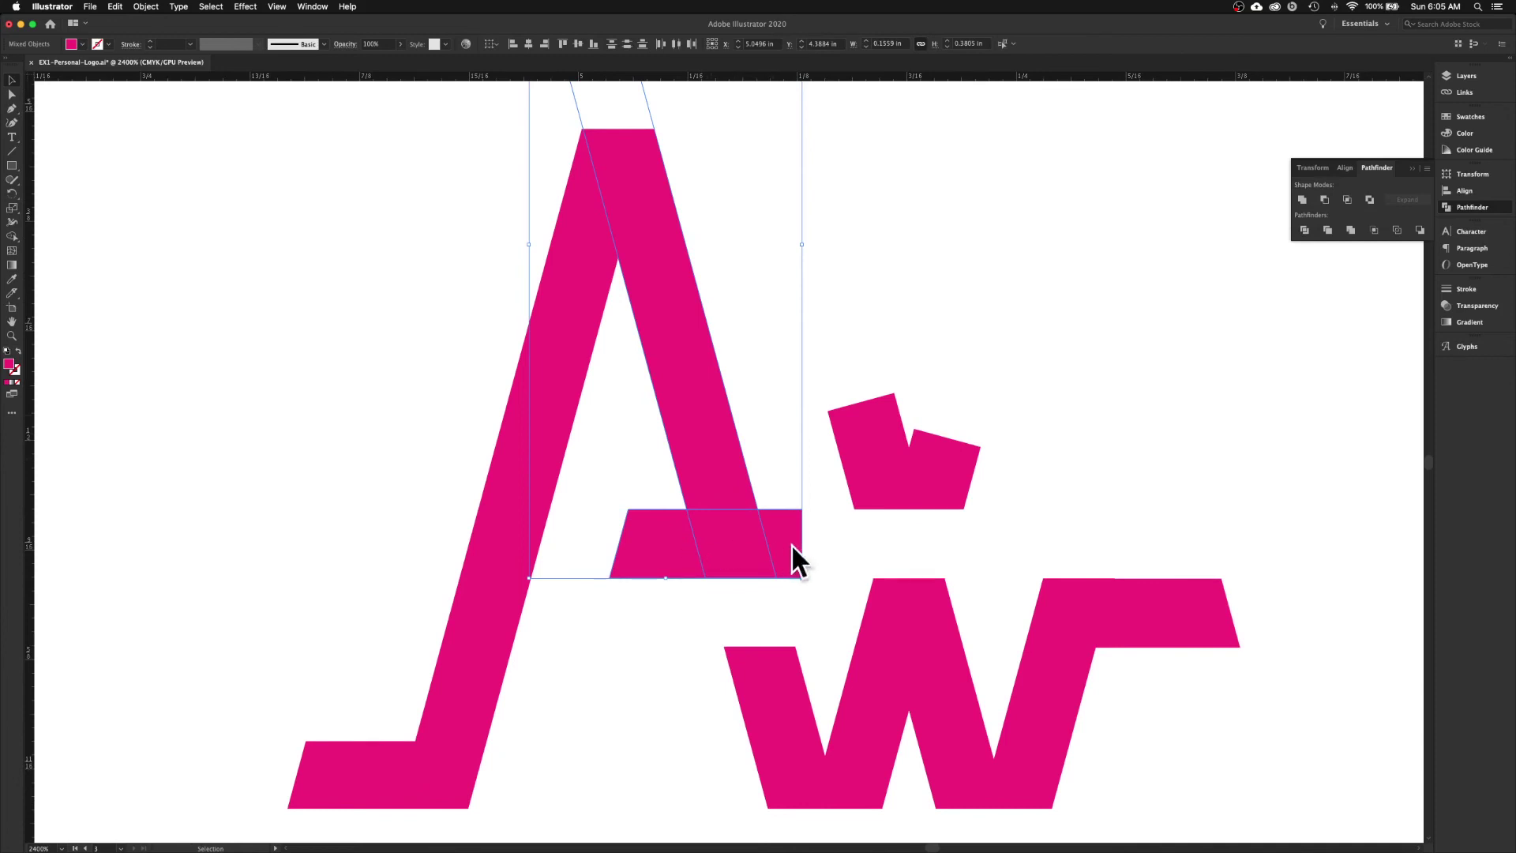
click(1305, 230)
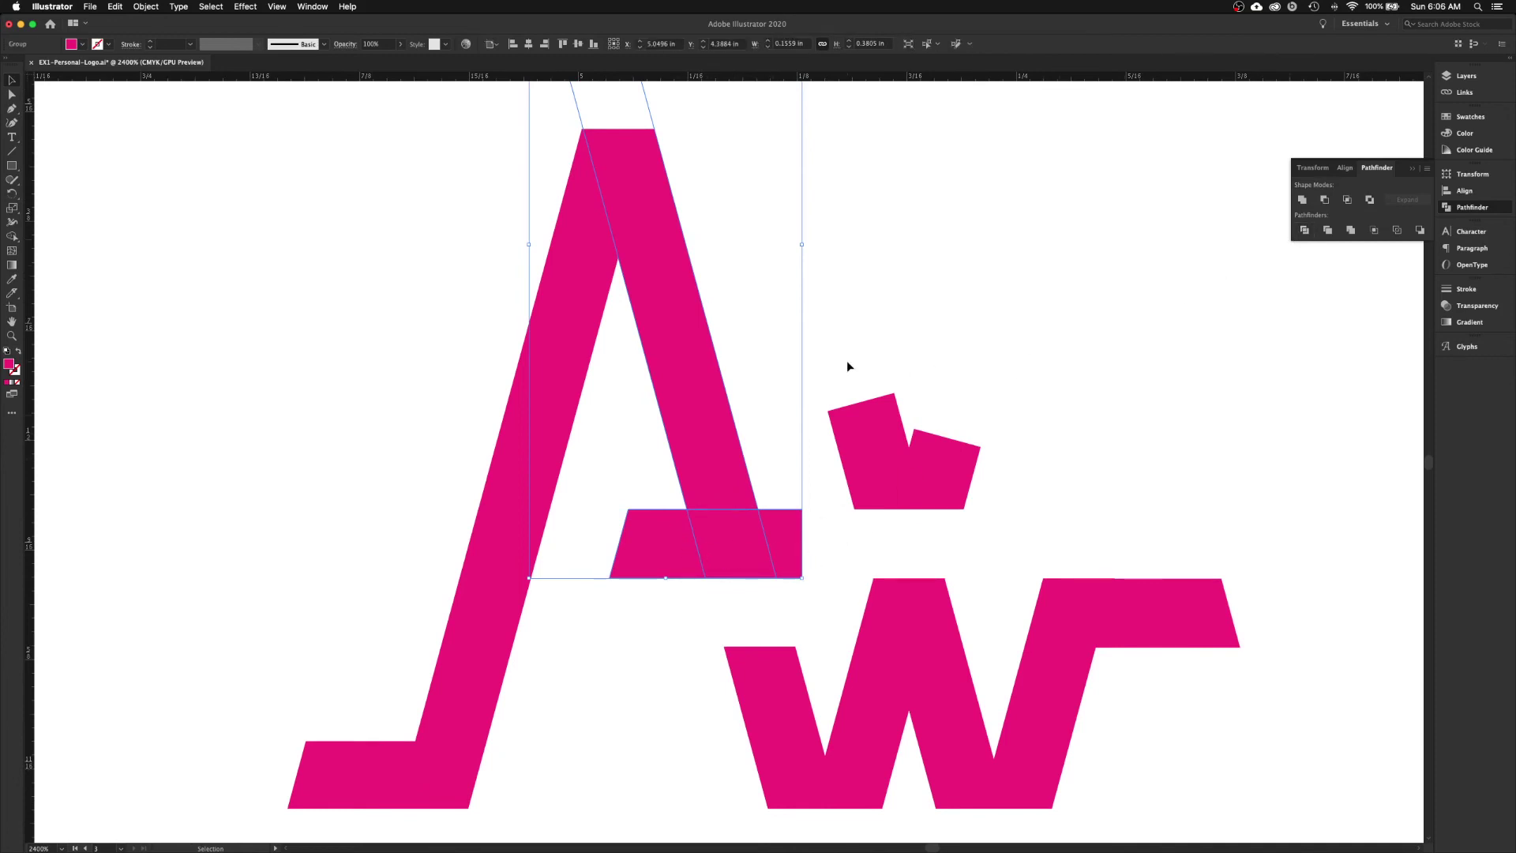
key(a)
click(798, 413)
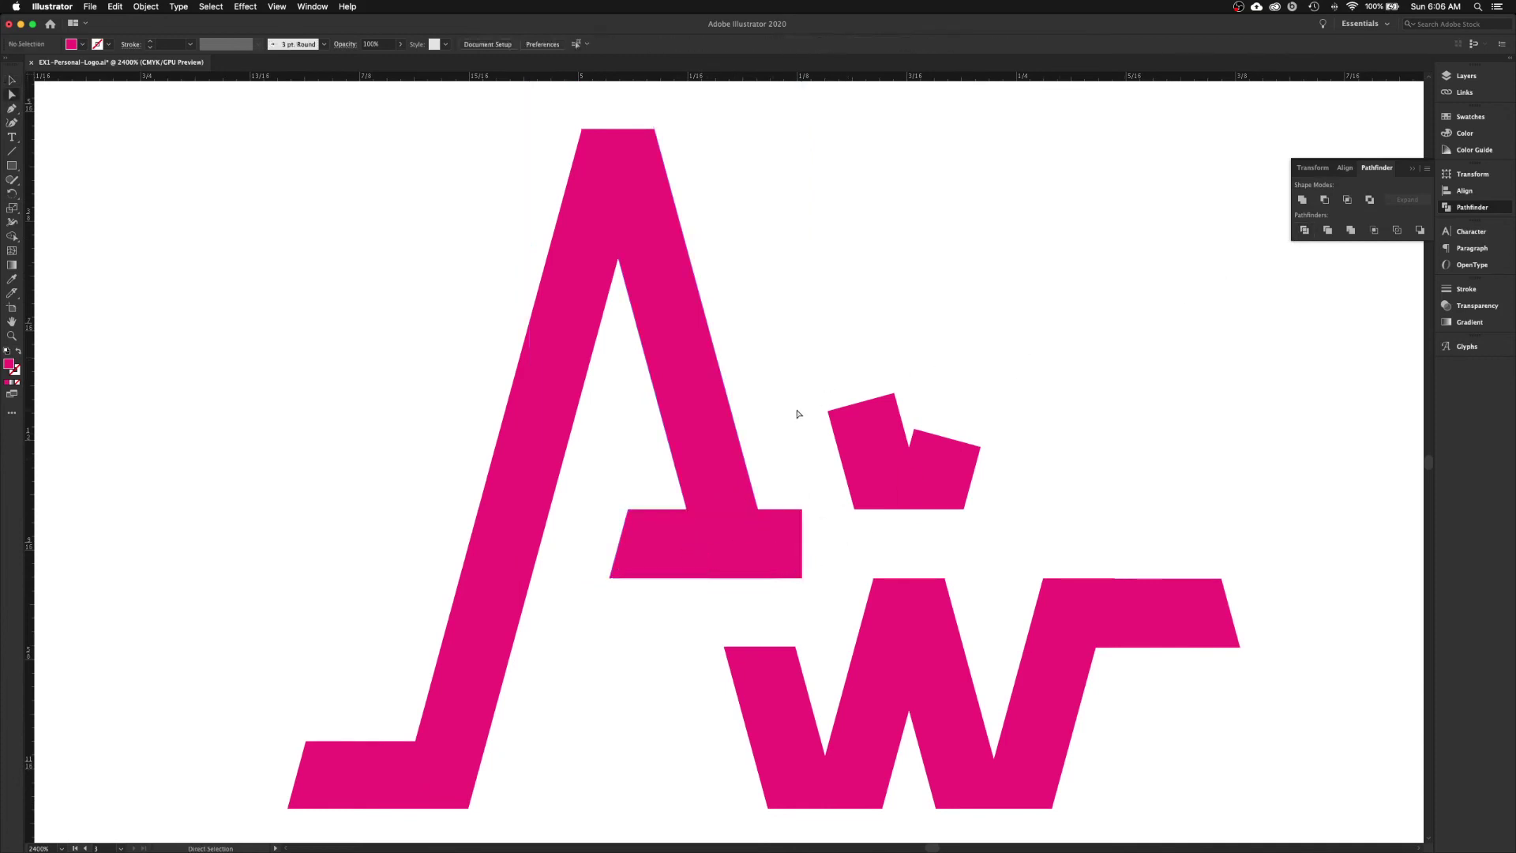
click(795, 559)
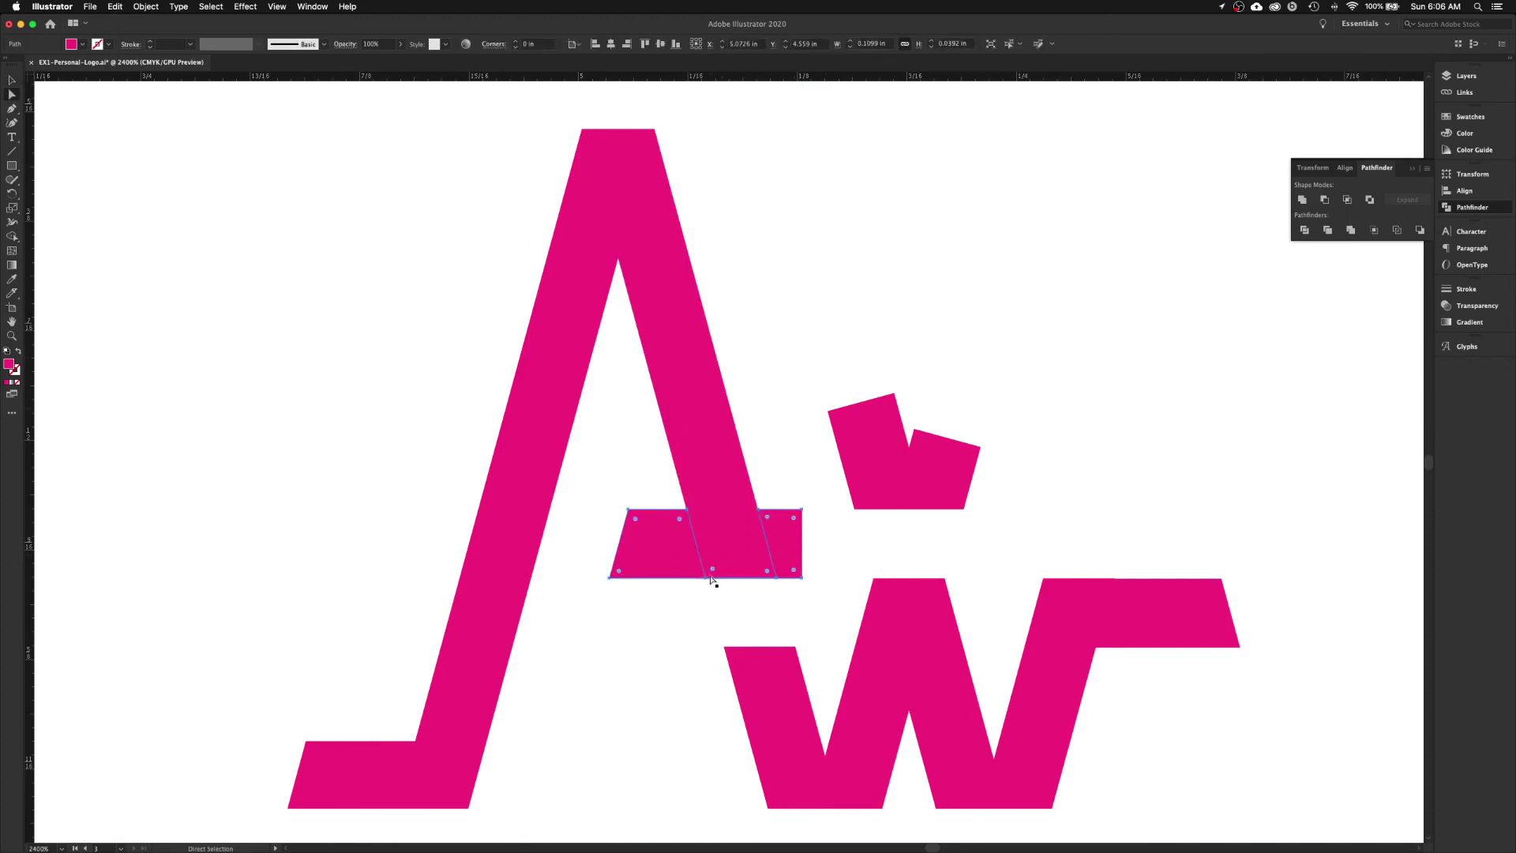
shift+click(629, 510)
key(z)
drag(684, 570, 823, 603)
key(a)
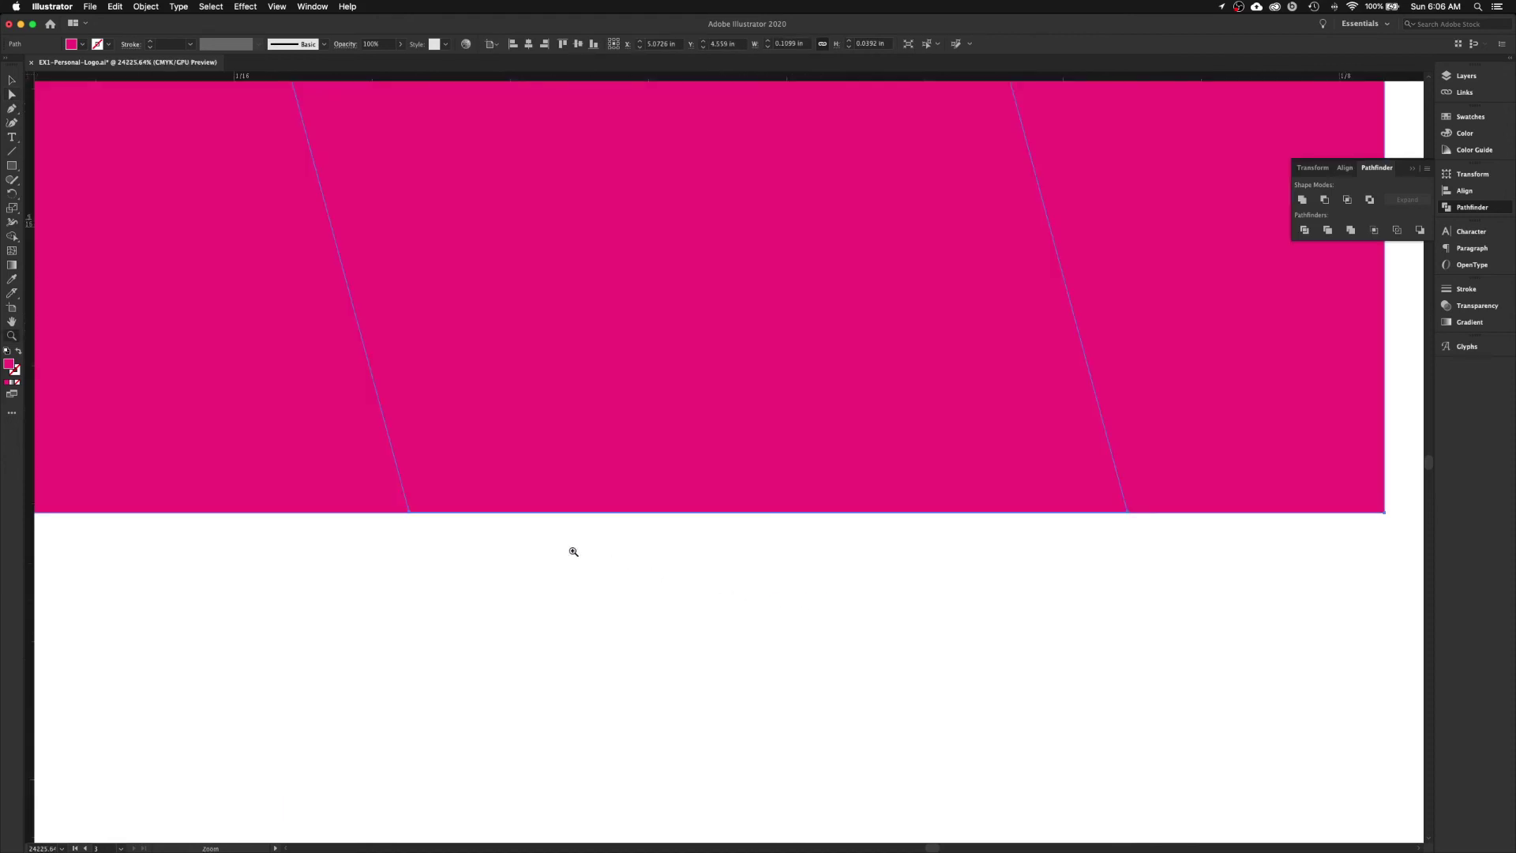
click(514, 450)
key(z)
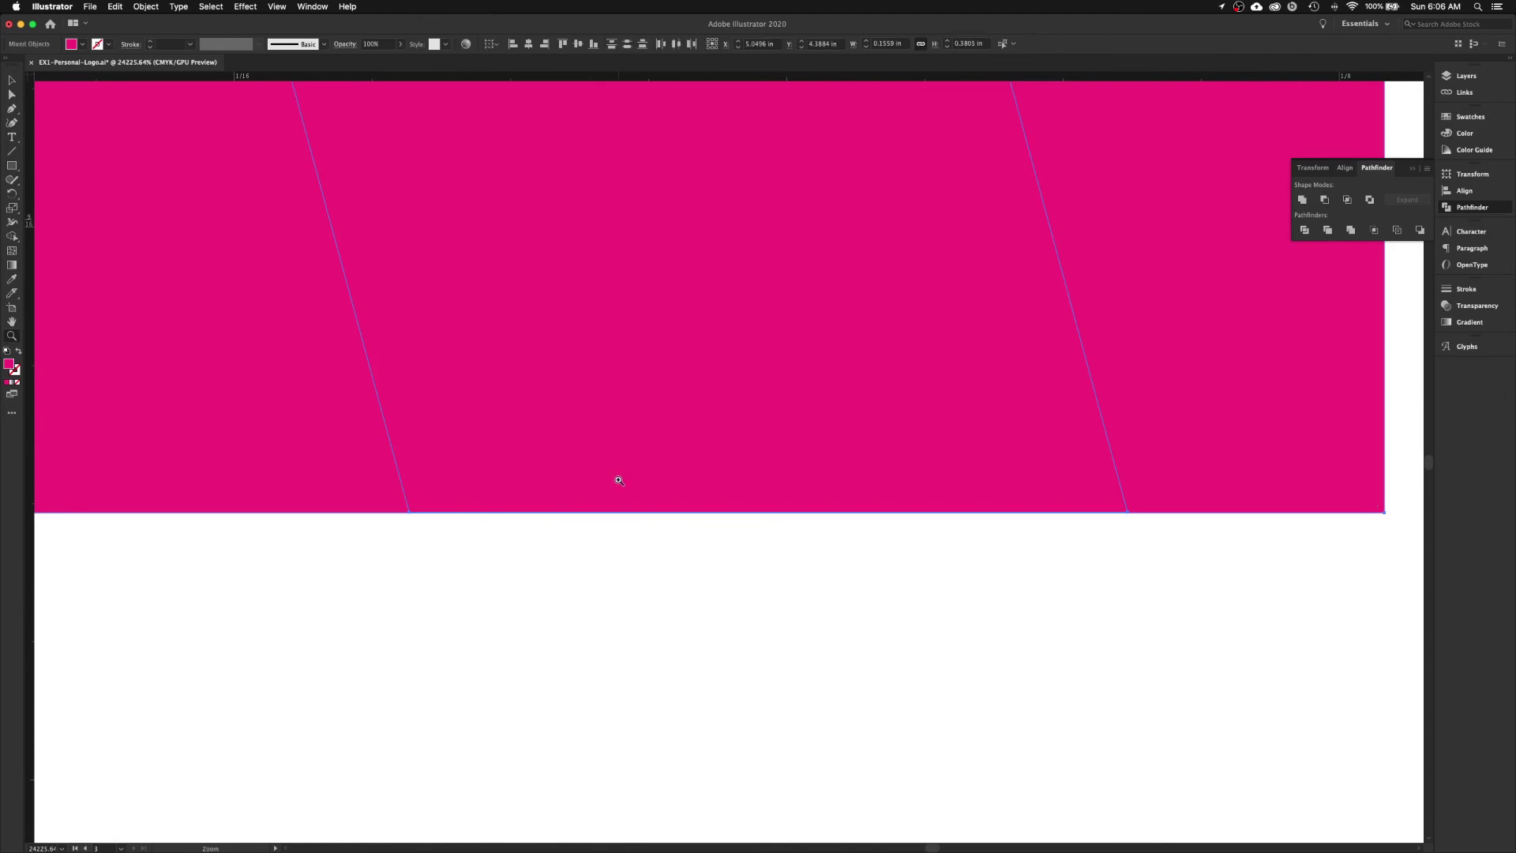
- Examine in Outline mode whether the crossbar's bottom edge meets the bottom corners of the A's right leg
key(v)
click(771, 613)
click(333, 470)
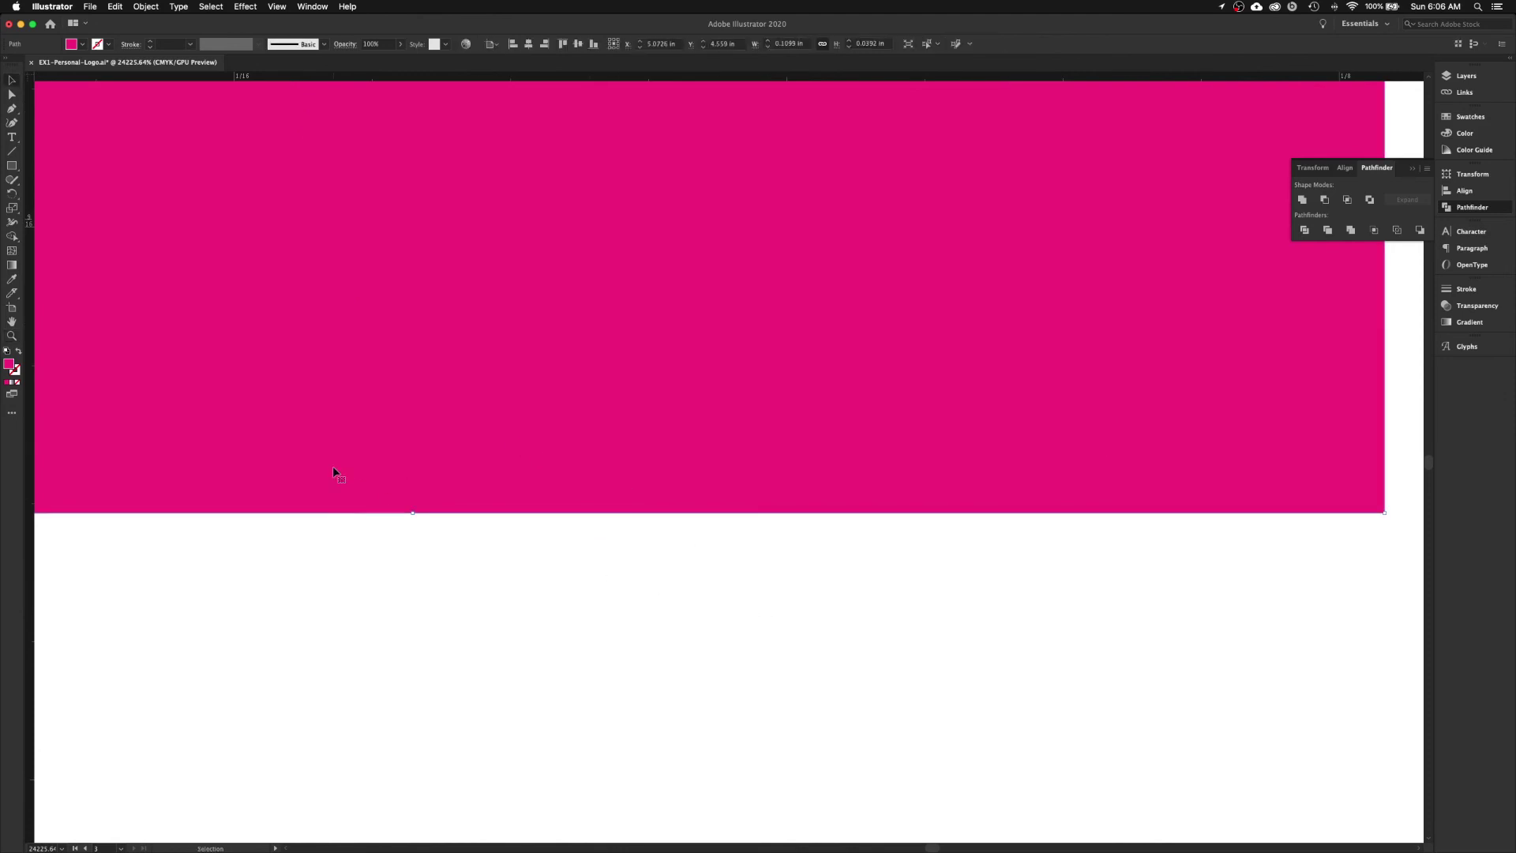
key(super+y)
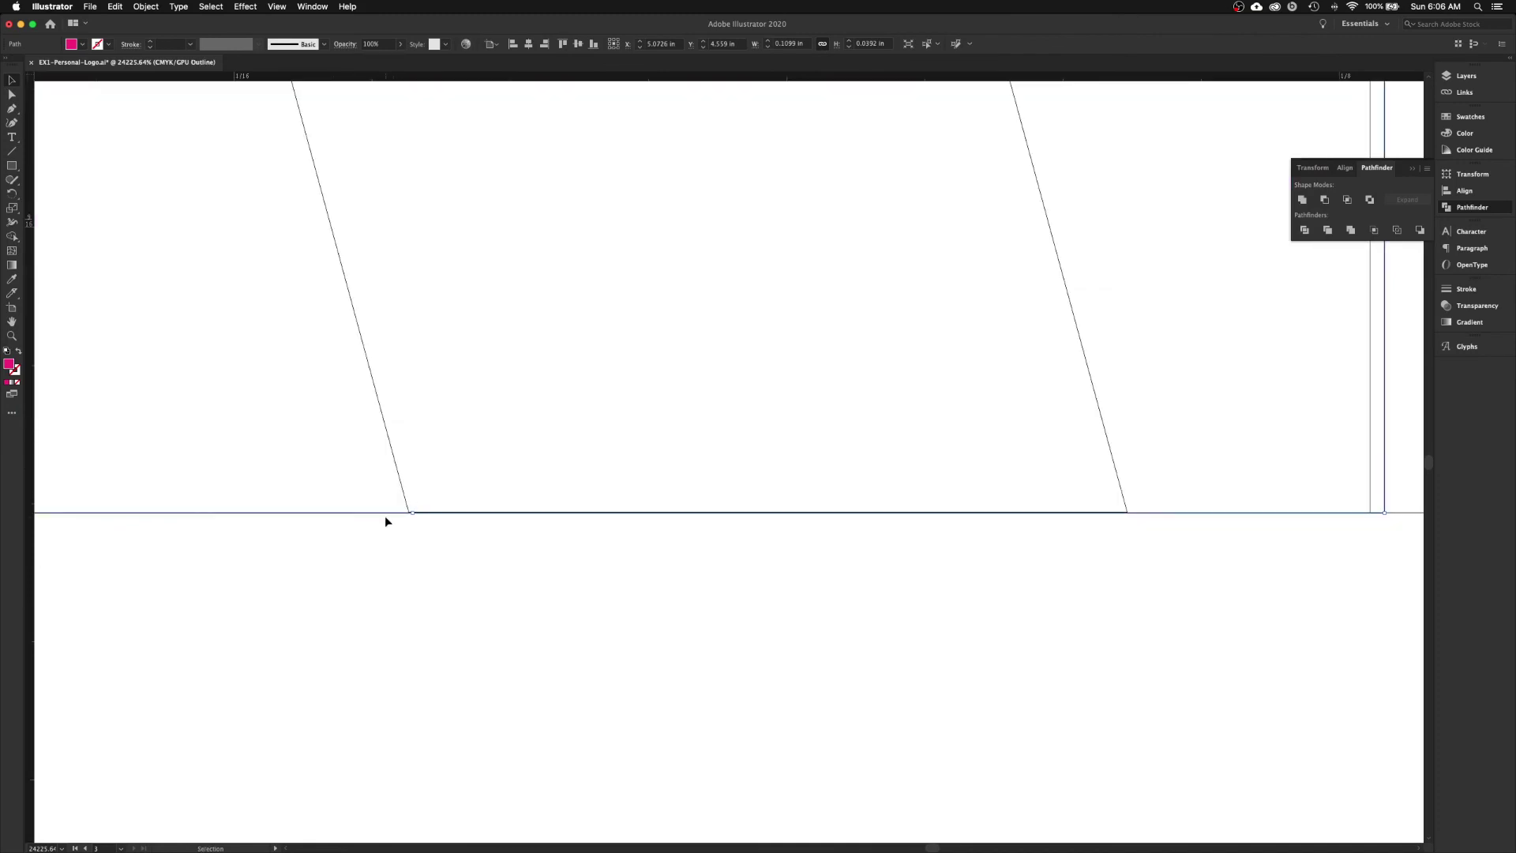
key(z)
drag(409, 496, 444, 535)
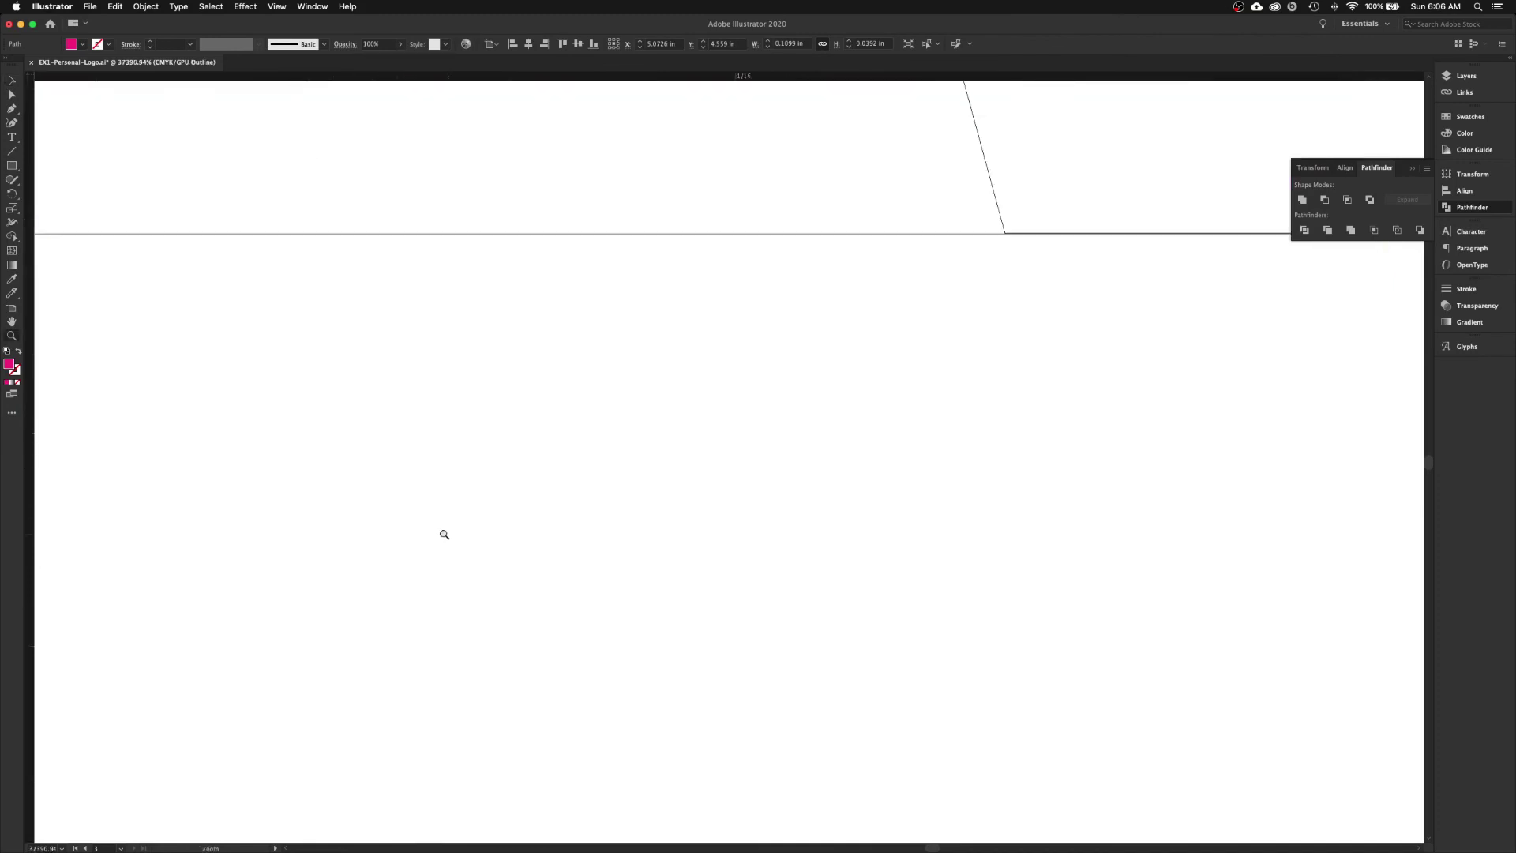
key(space)
drag(977, 259, 567, 520)
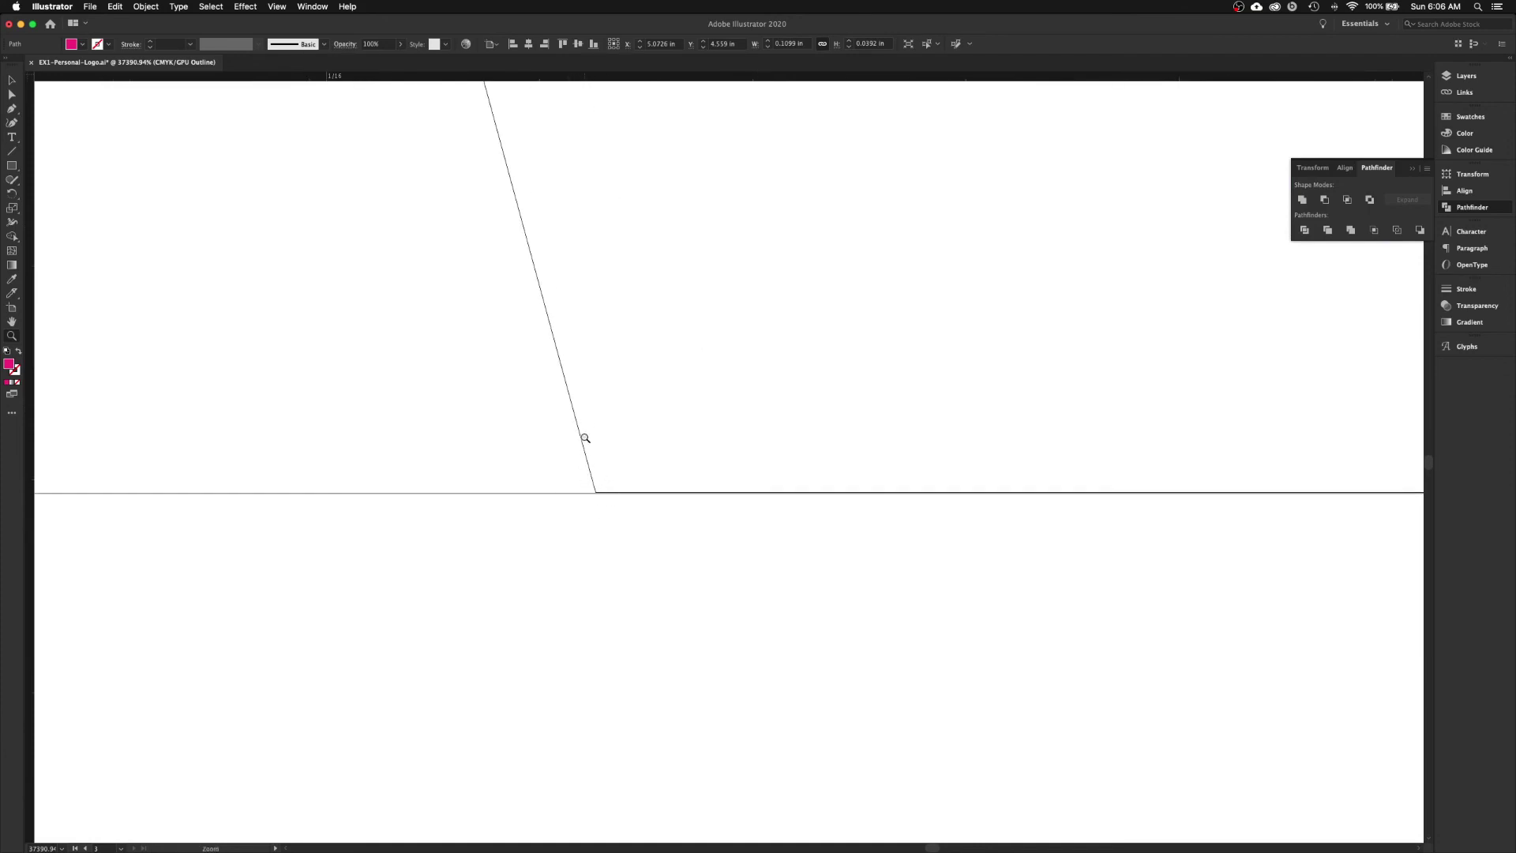
key(v)
key(super+minus)
key(super+minus)
key(super+minus)
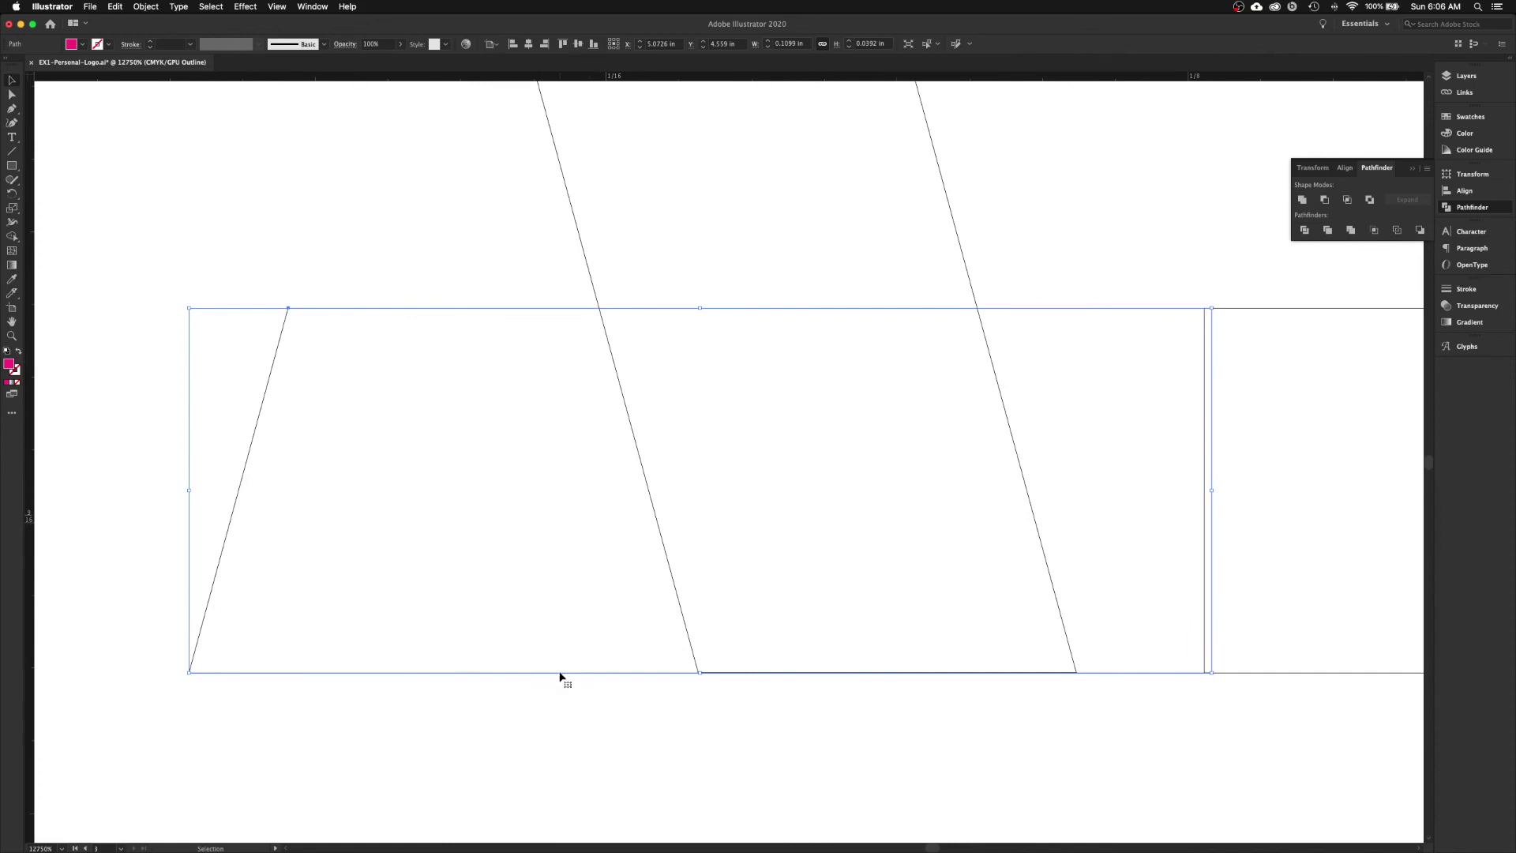
- Move the crossbar vertically so its bottom edge snaps flush with the cut bottom edge of the A's right leg
drag(559, 676, 518, 423)
key(super+plus)
key(super+plus)
key(space)
drag(663, 562, 662, 610)
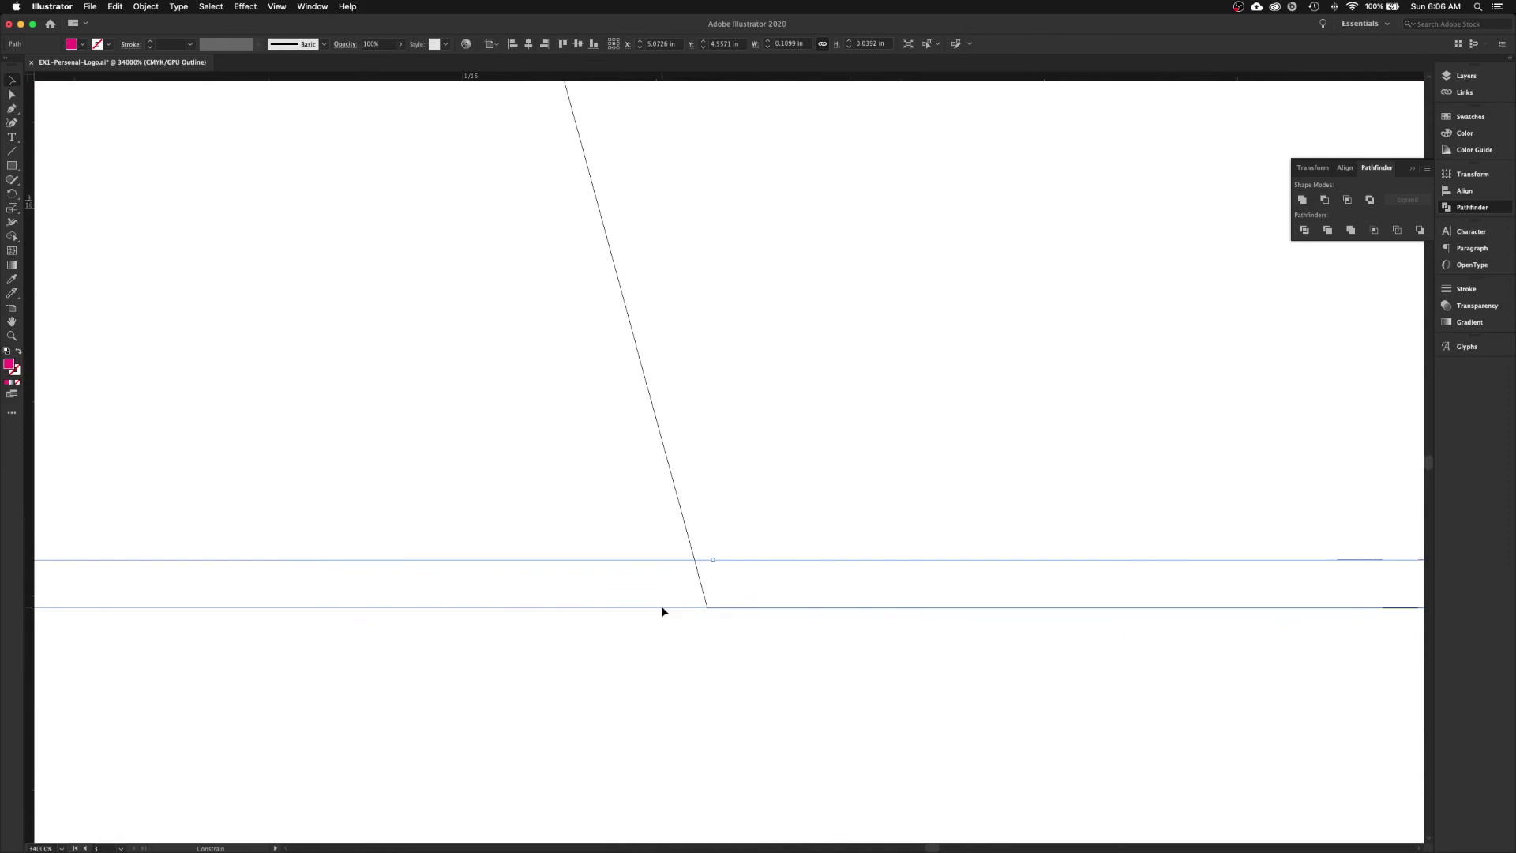
click(664, 613)
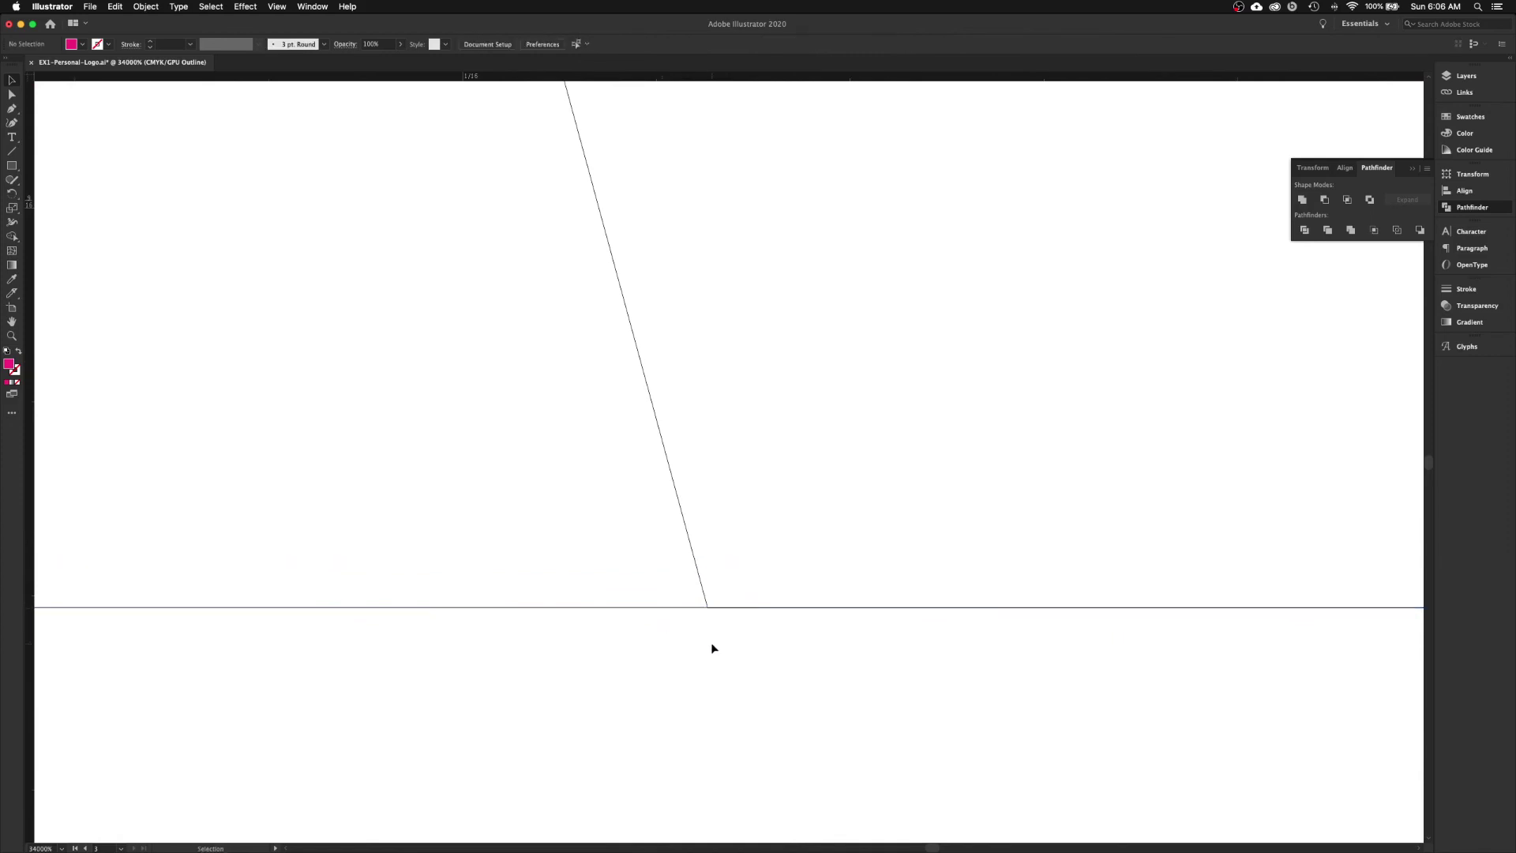
- Inspect the corner where the crossbar and right leg meet at the bottom, and return the logo to Preview mode
key(z)
drag(688, 594, 751, 644)
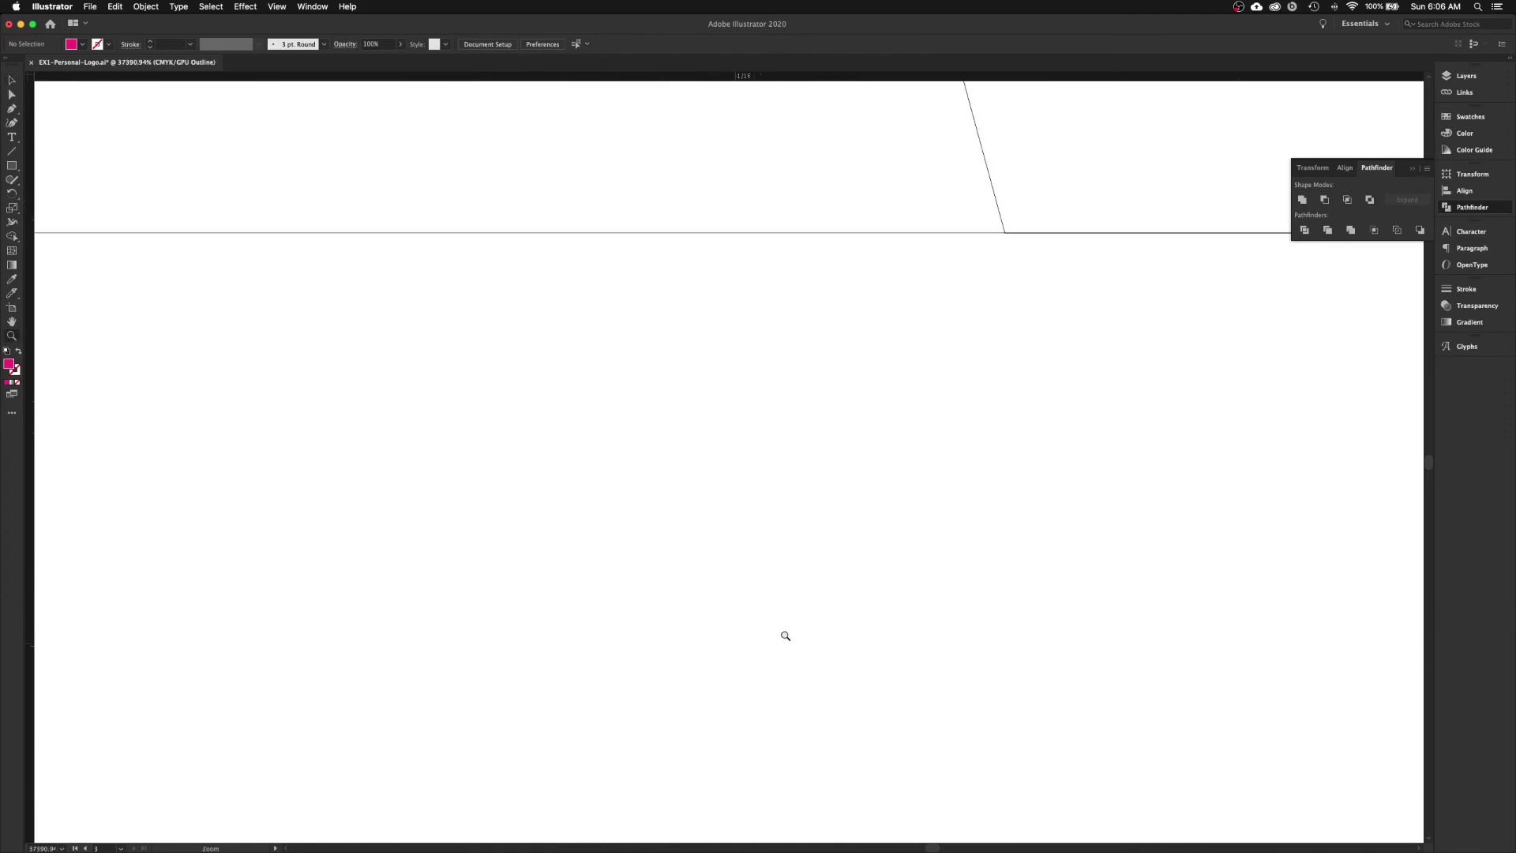
key(space)
drag(898, 552, 835, 604)
key(v)
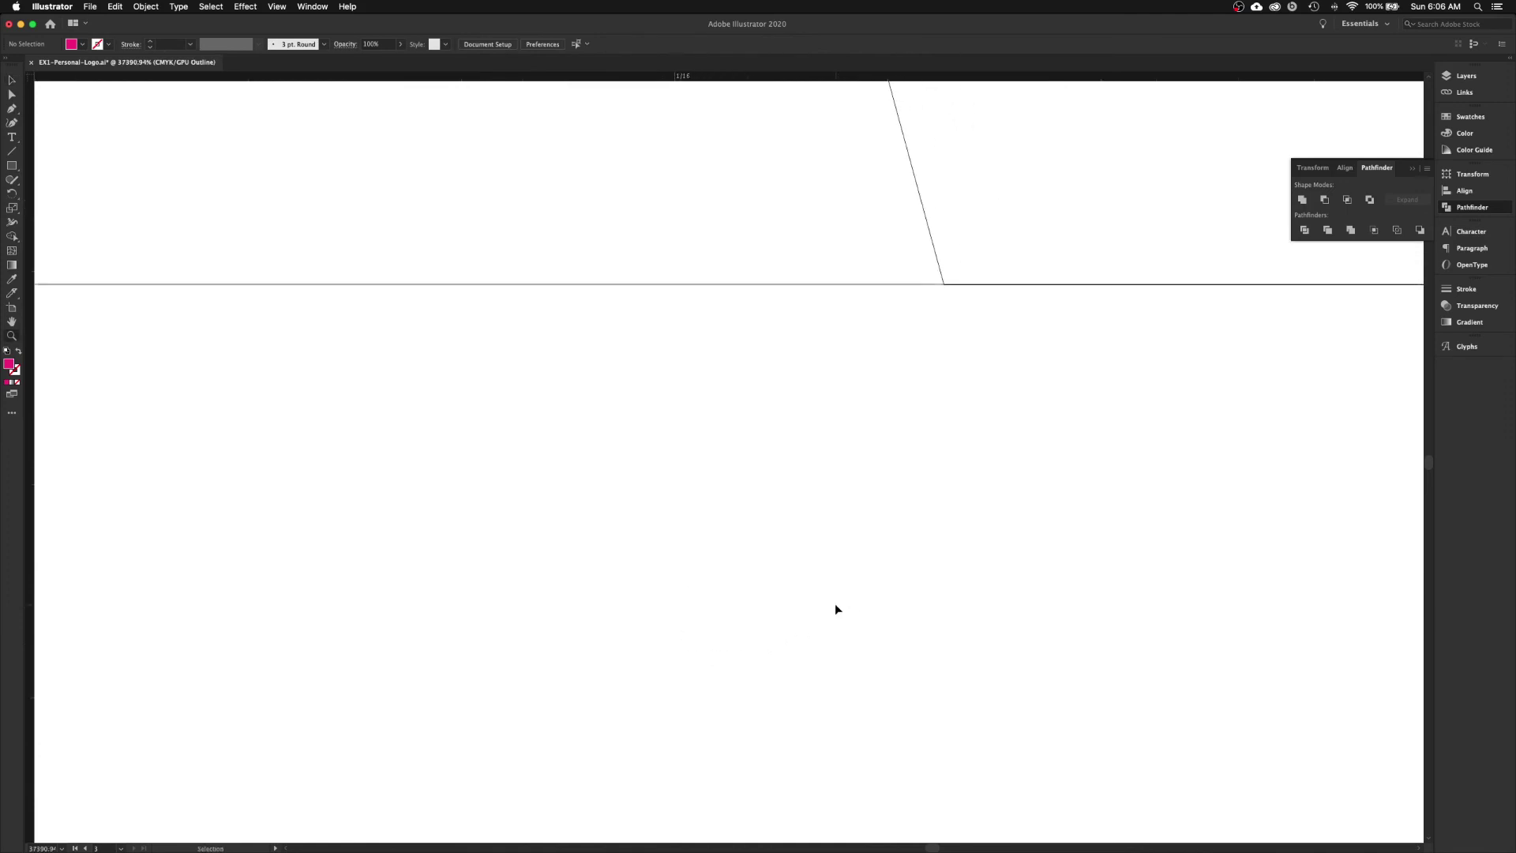
key(super+0)
key(z)
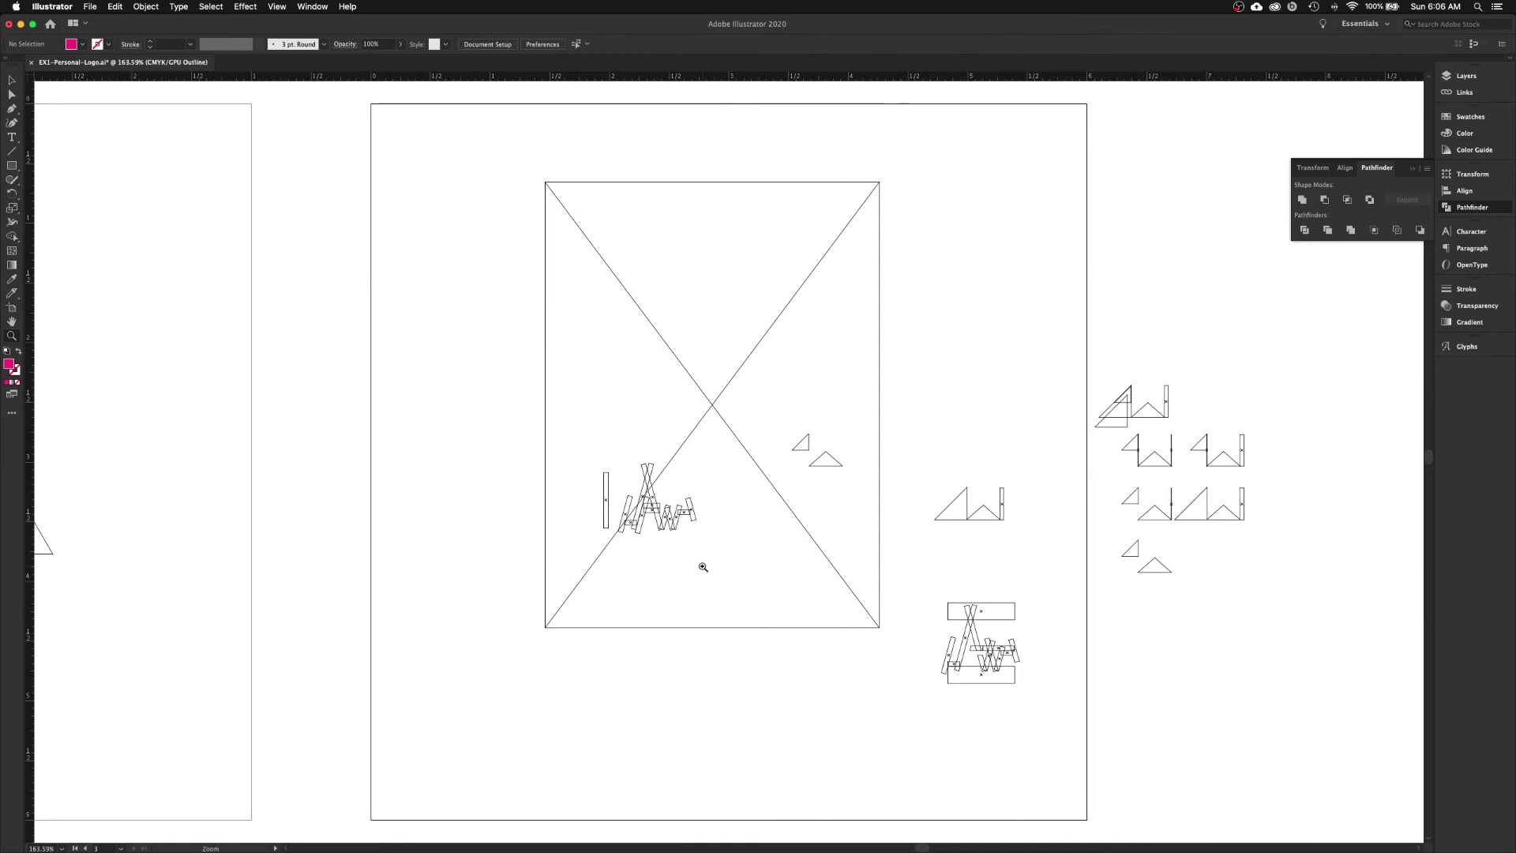
drag(939, 654, 1000, 637)
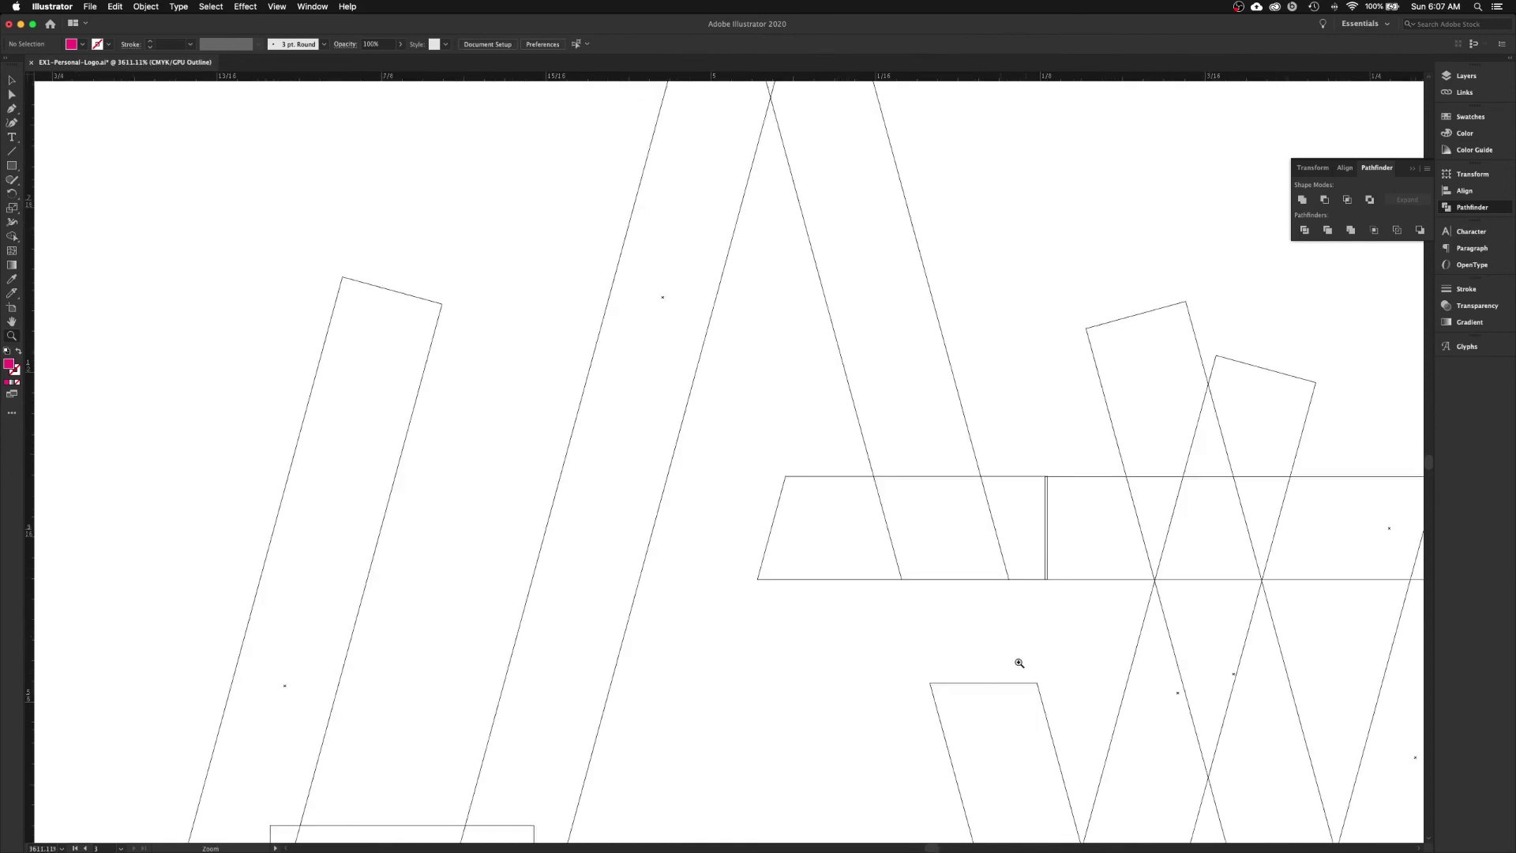
key(super+y)
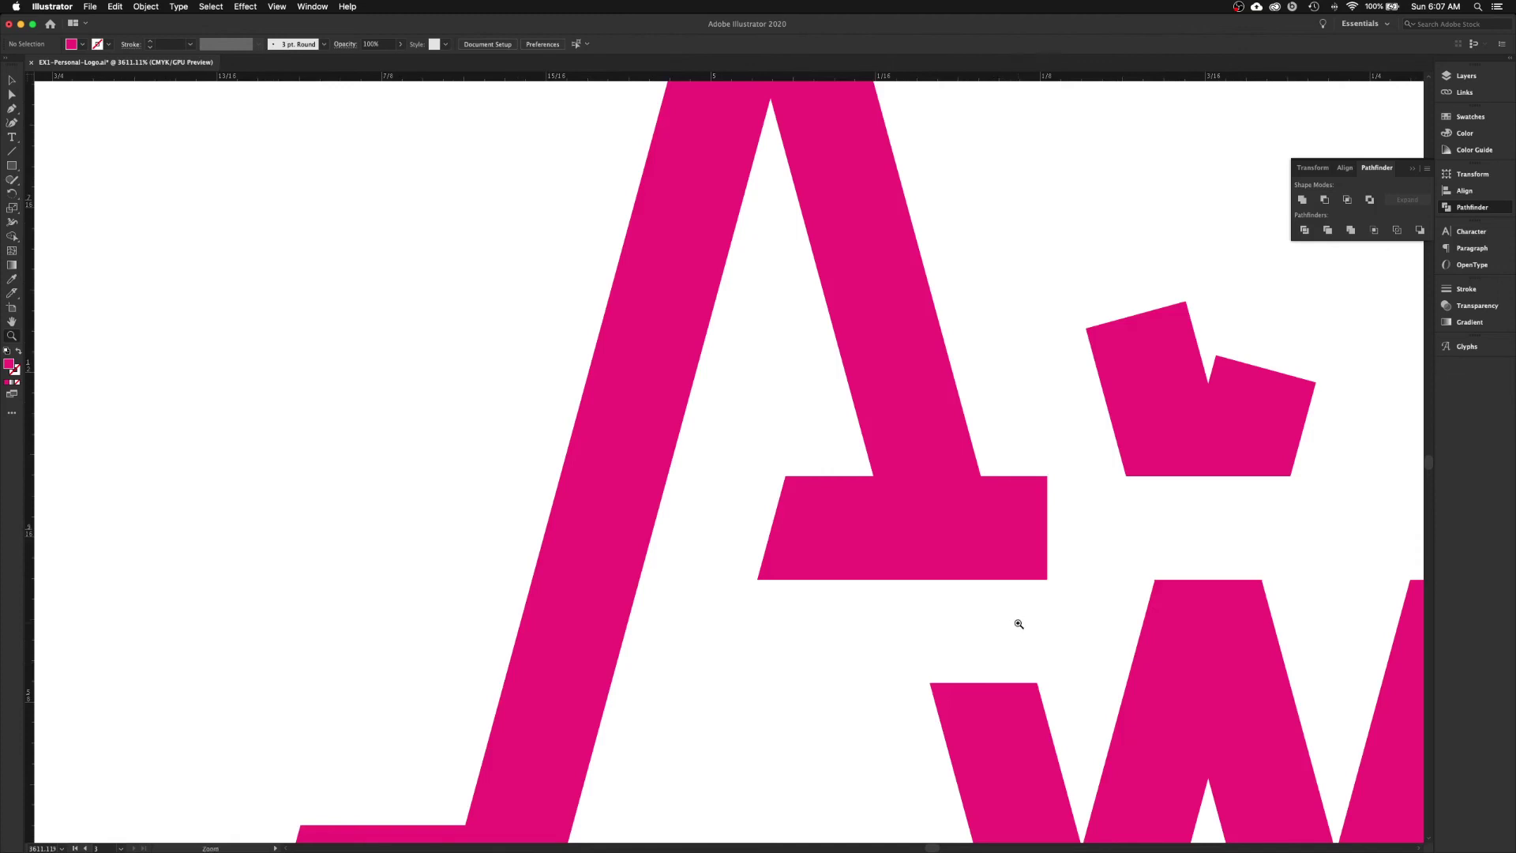
- Divide the A's right leg and crossbar along their overlap and delete the crossbar piece that sticks out past the leg's outer edge
key(a)
click(1016, 545)
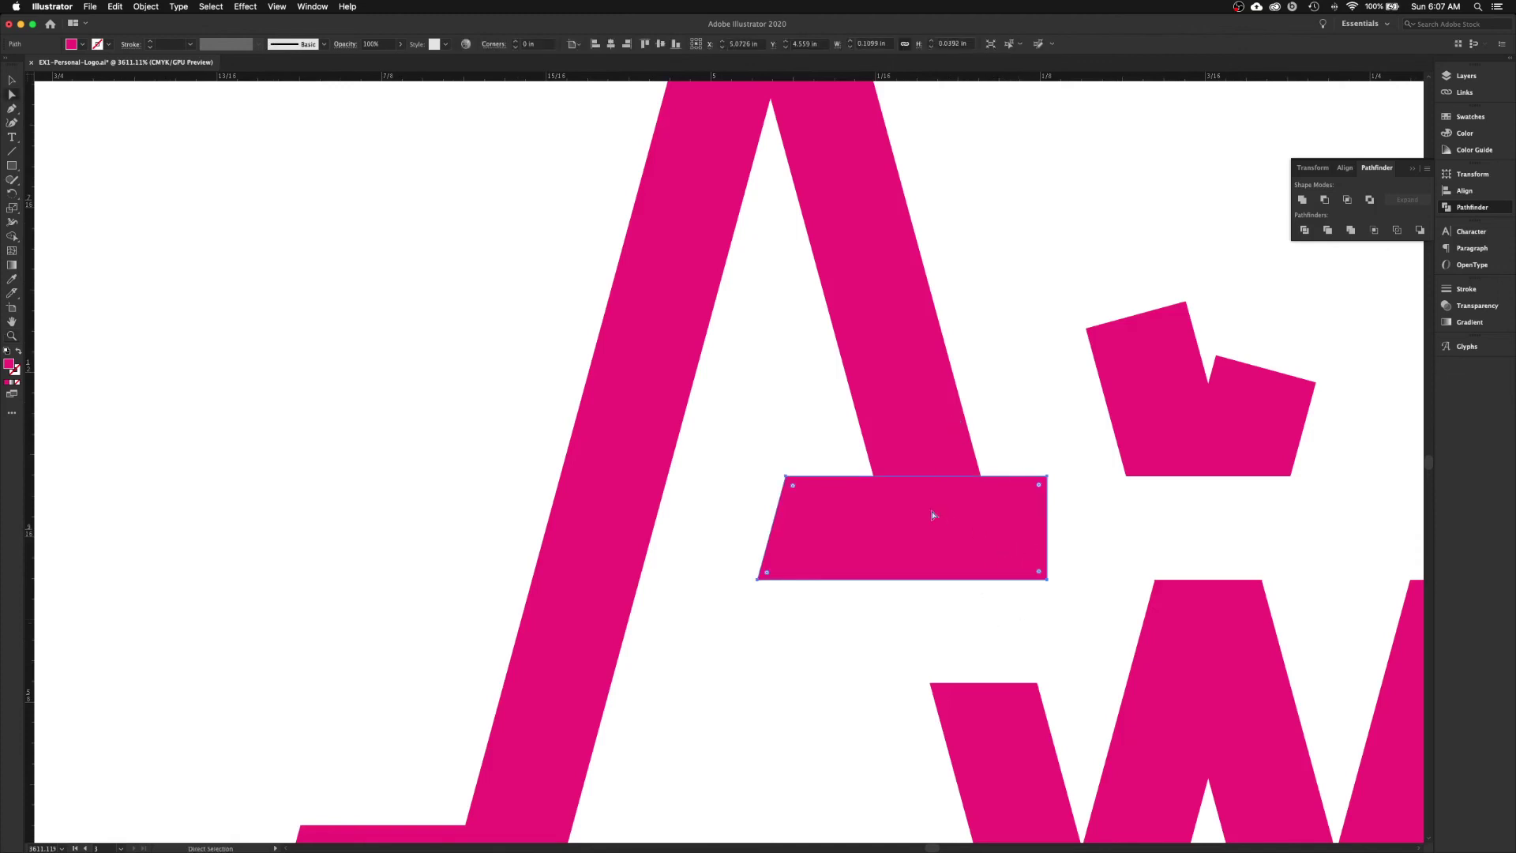
shift+click(914, 435)
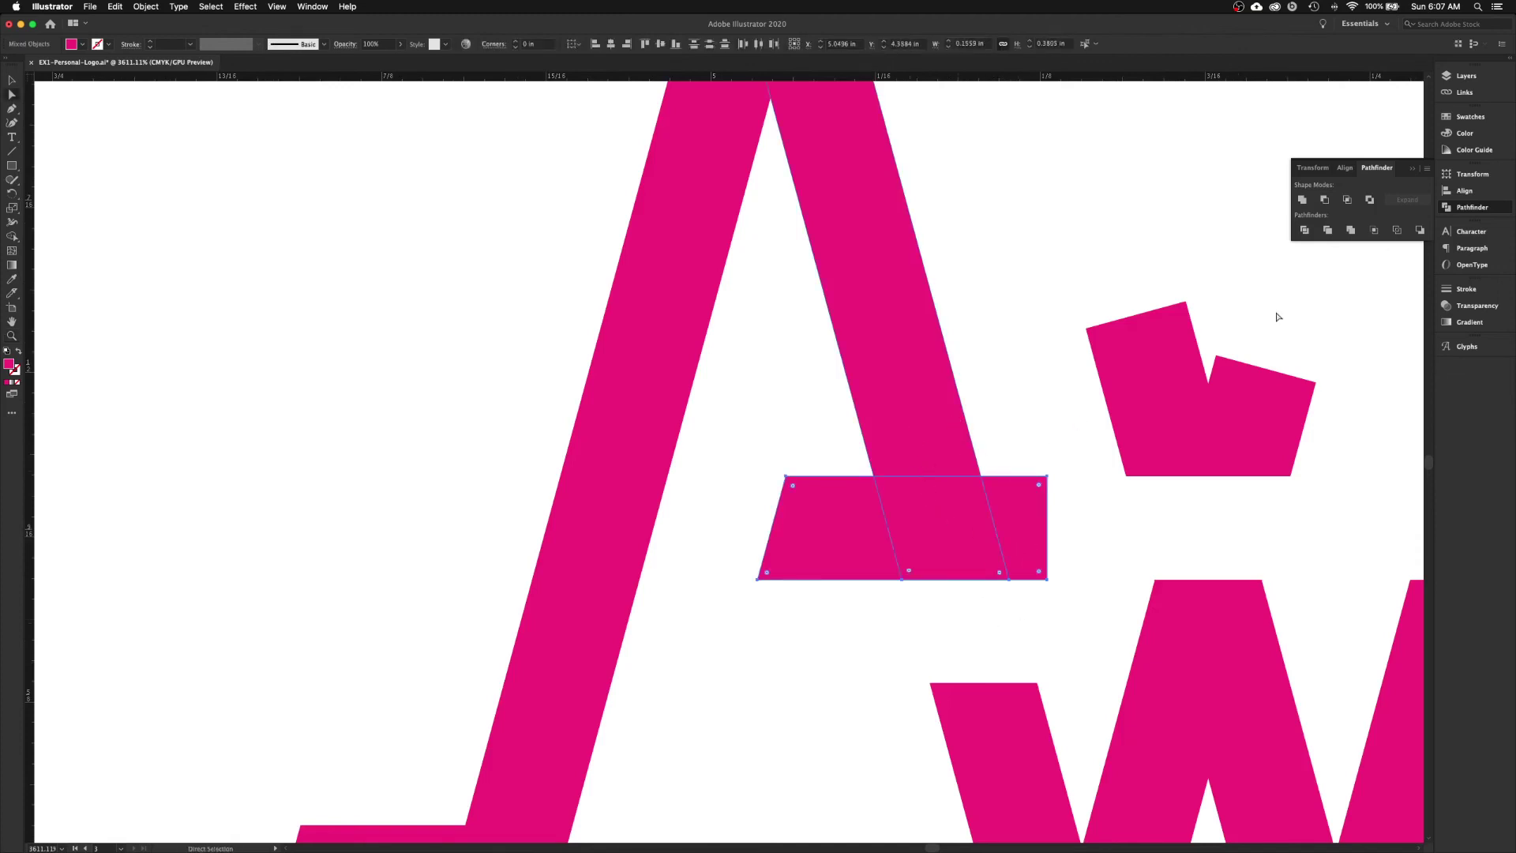
click(1307, 231)
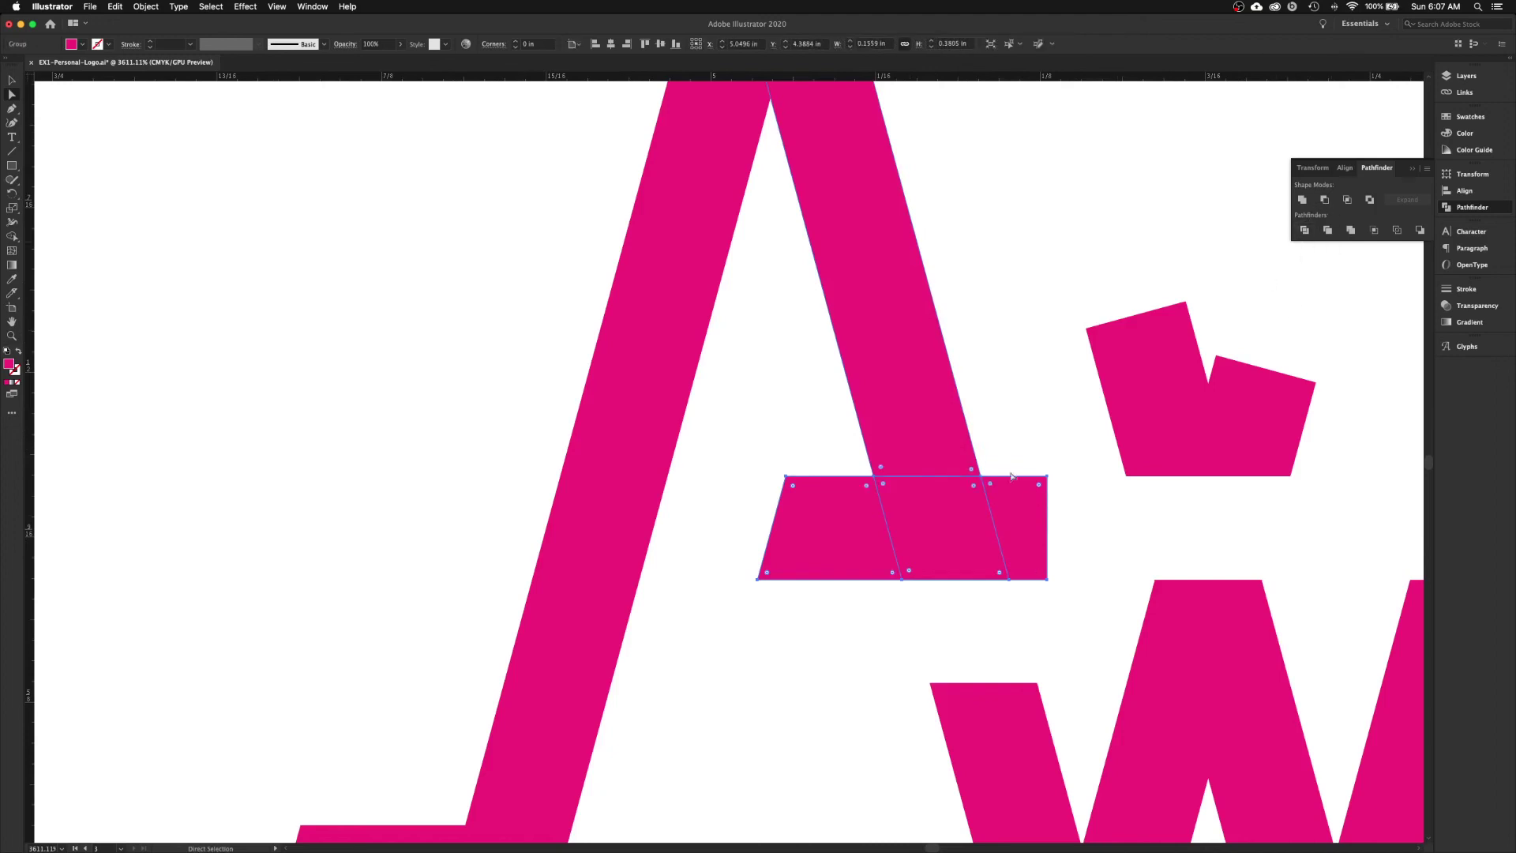
click(1005, 413)
click(1028, 526)
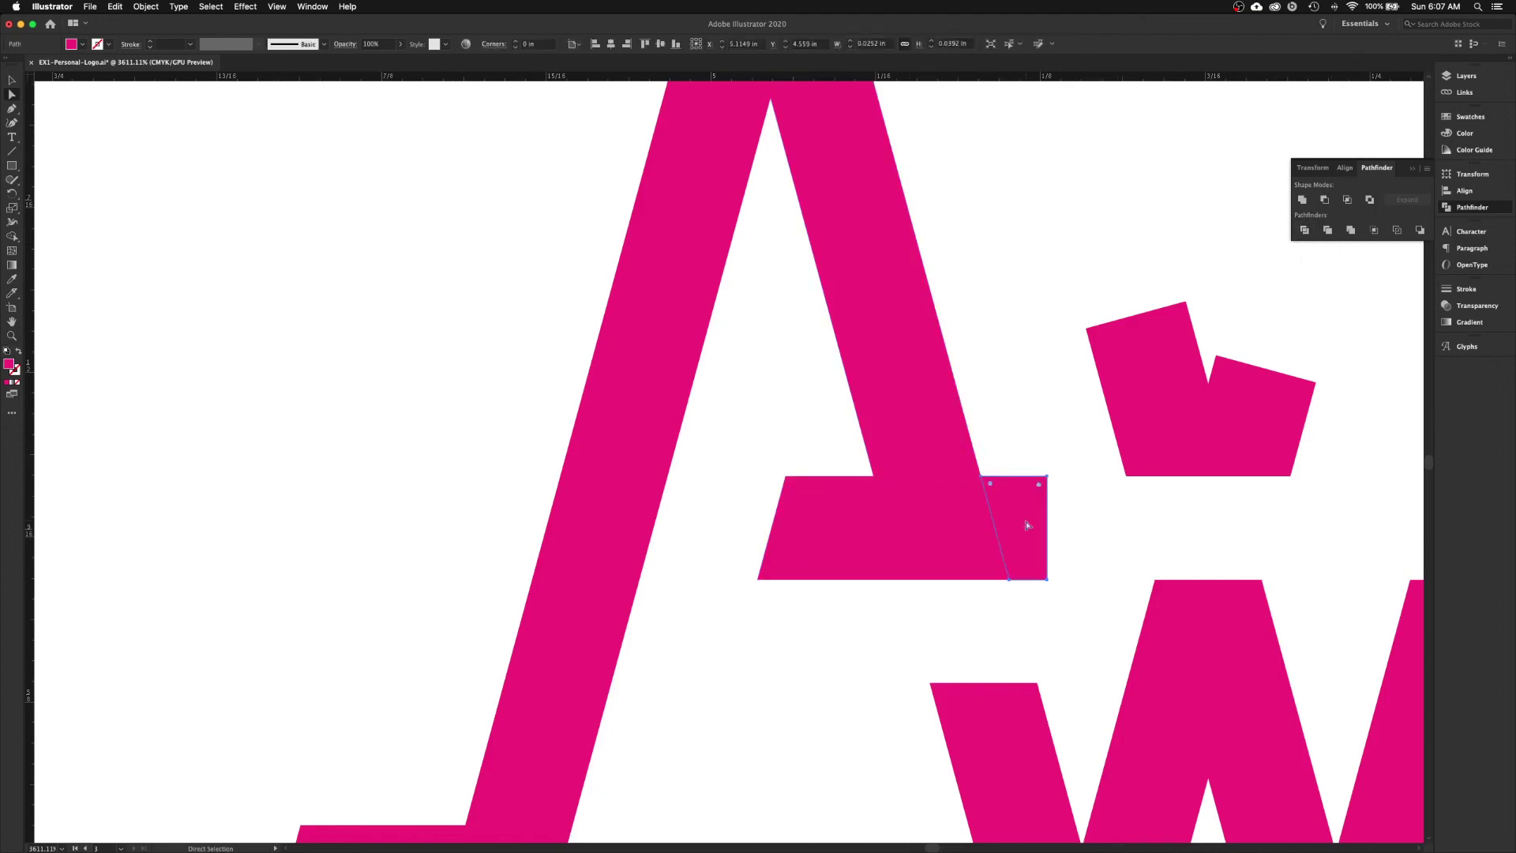
key(Delete)
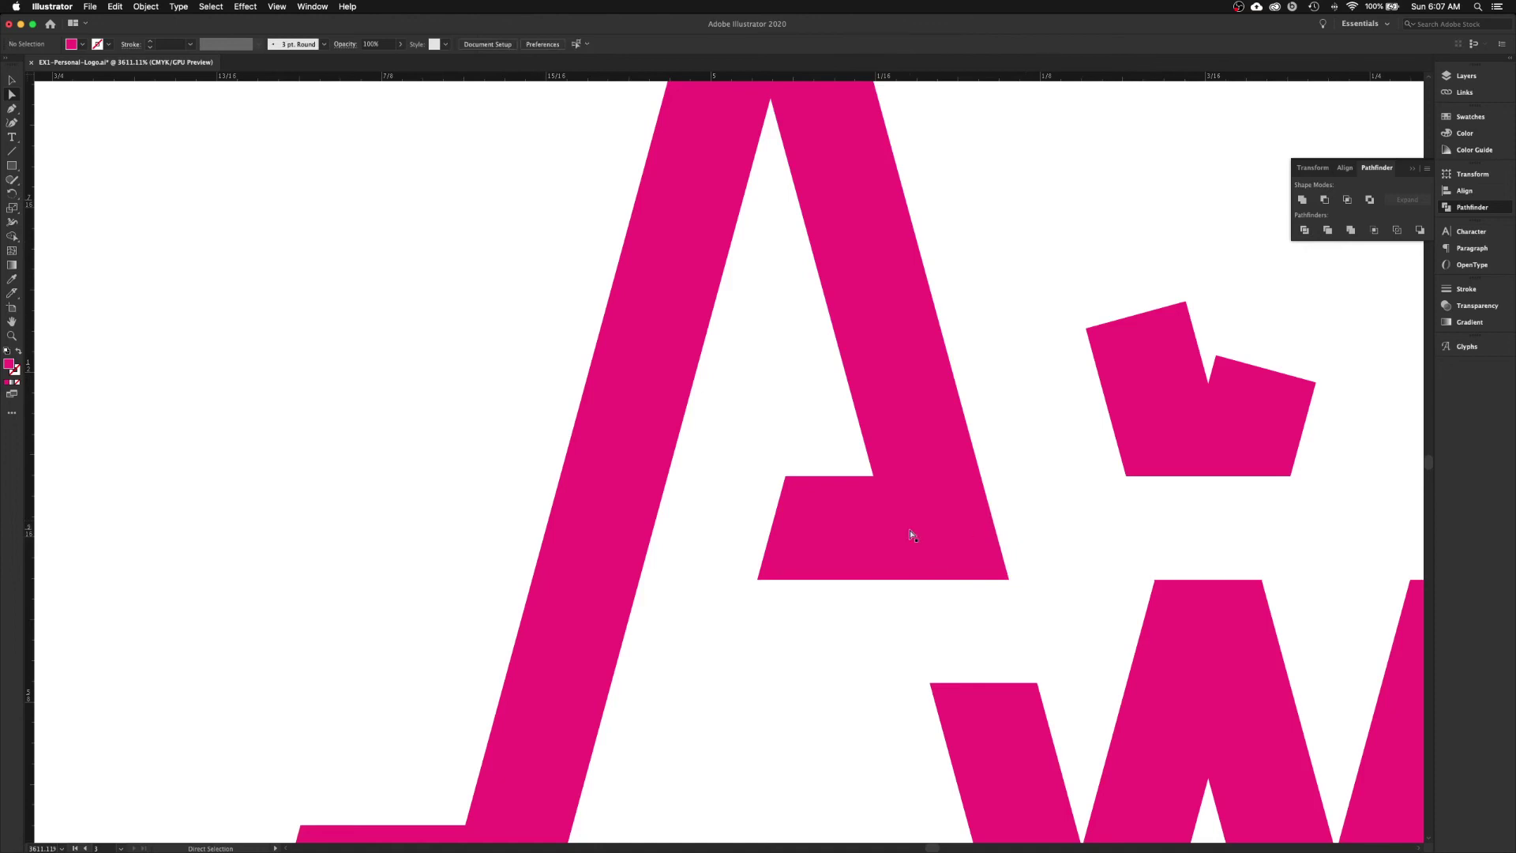
- Unite the remaining crossbar pieces with the A's right leg into one shape
click(950, 545)
drag(1047, 608, 840, 519)
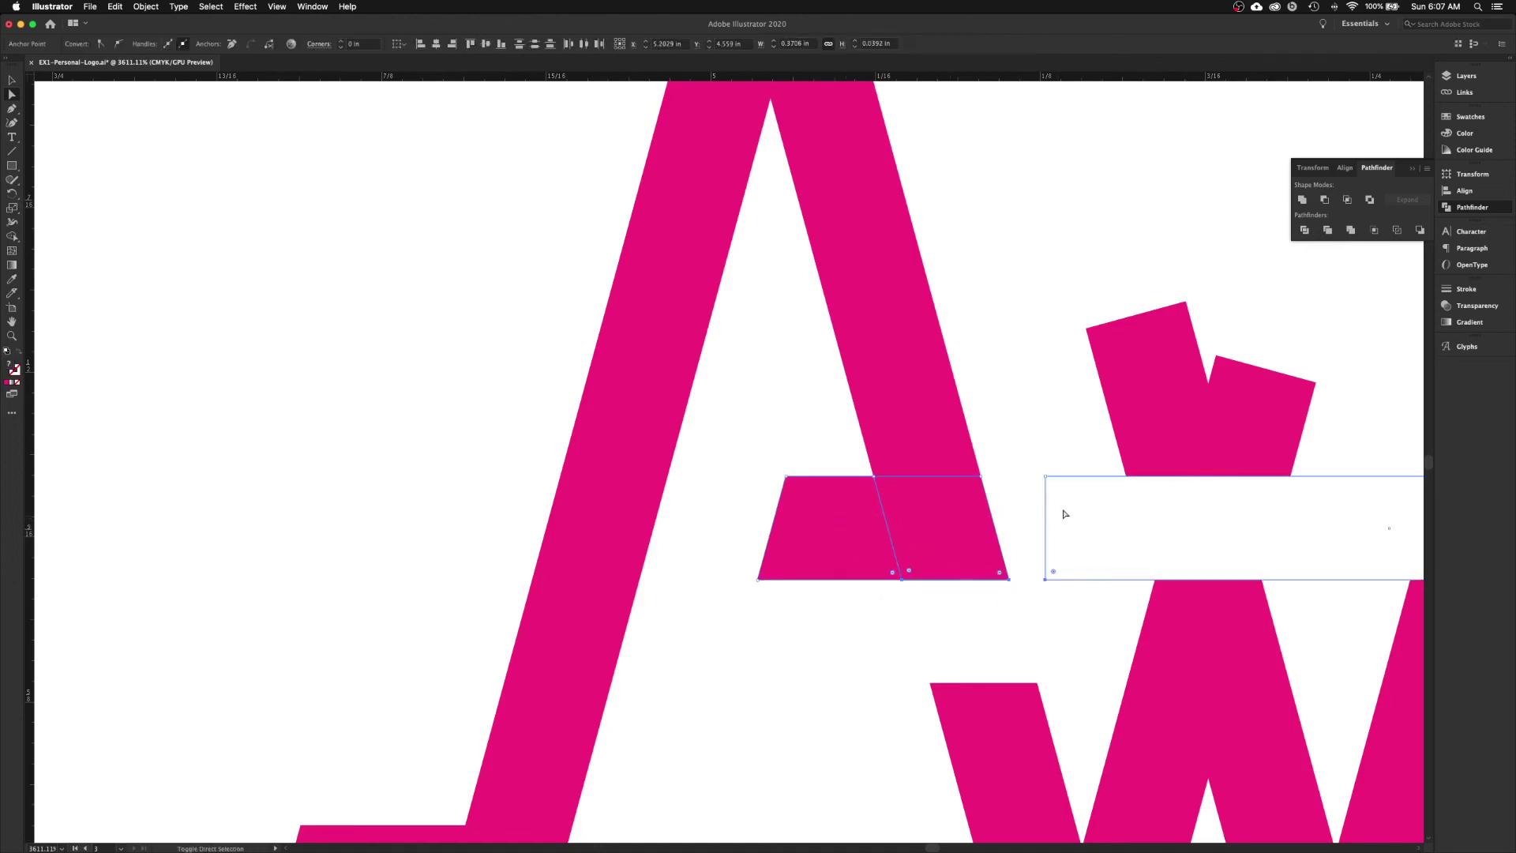
shift+click(1063, 538)
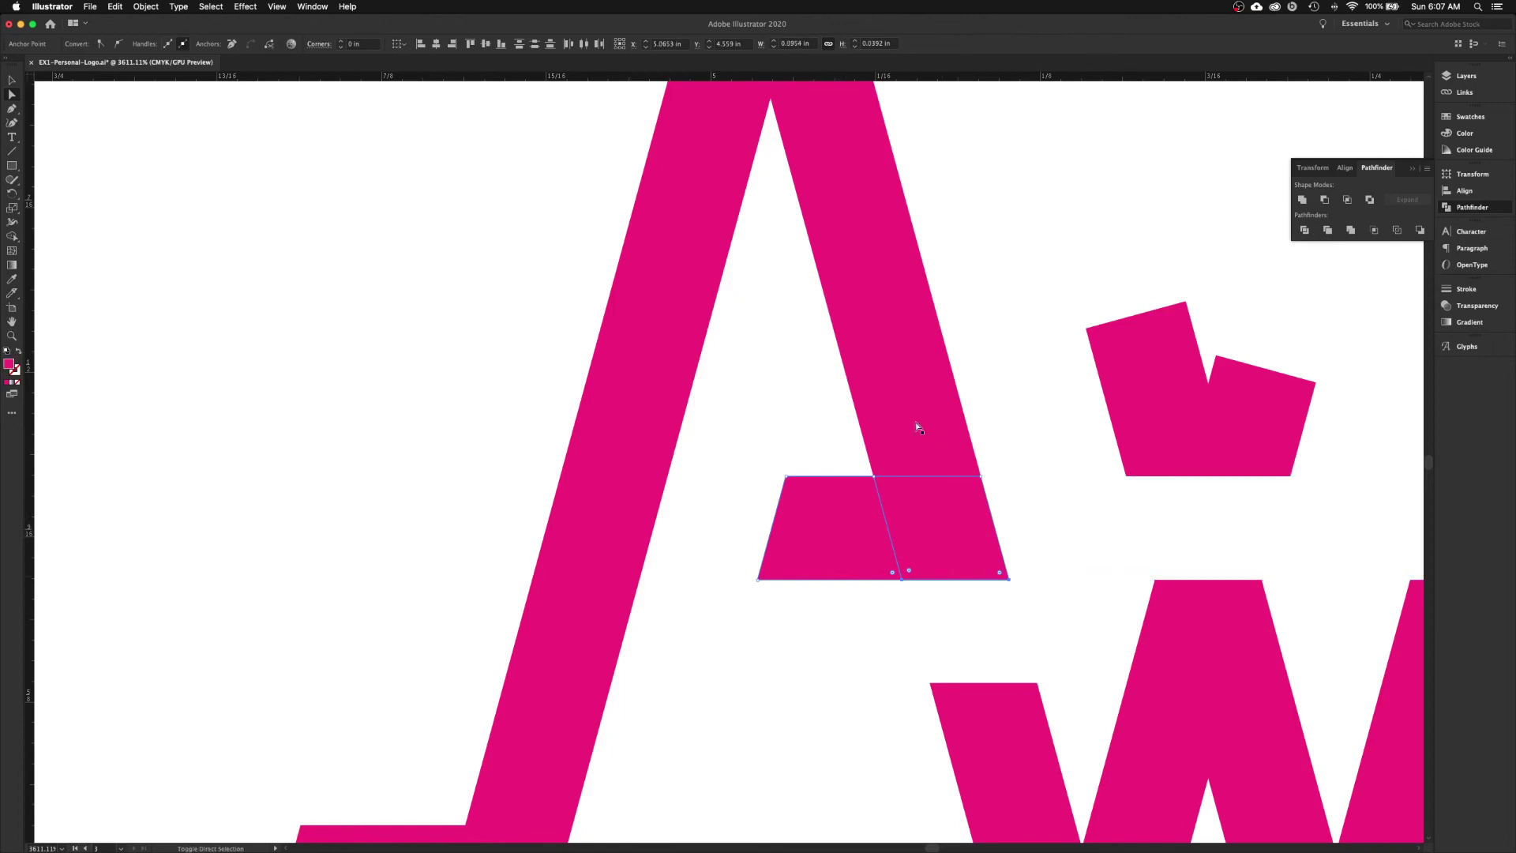
shift+click(895, 410)
click(1302, 200)
- Remove the leftover anchor points on the outer edge and bottom edge of the united right leg
scroll(972, 242, up, 3)
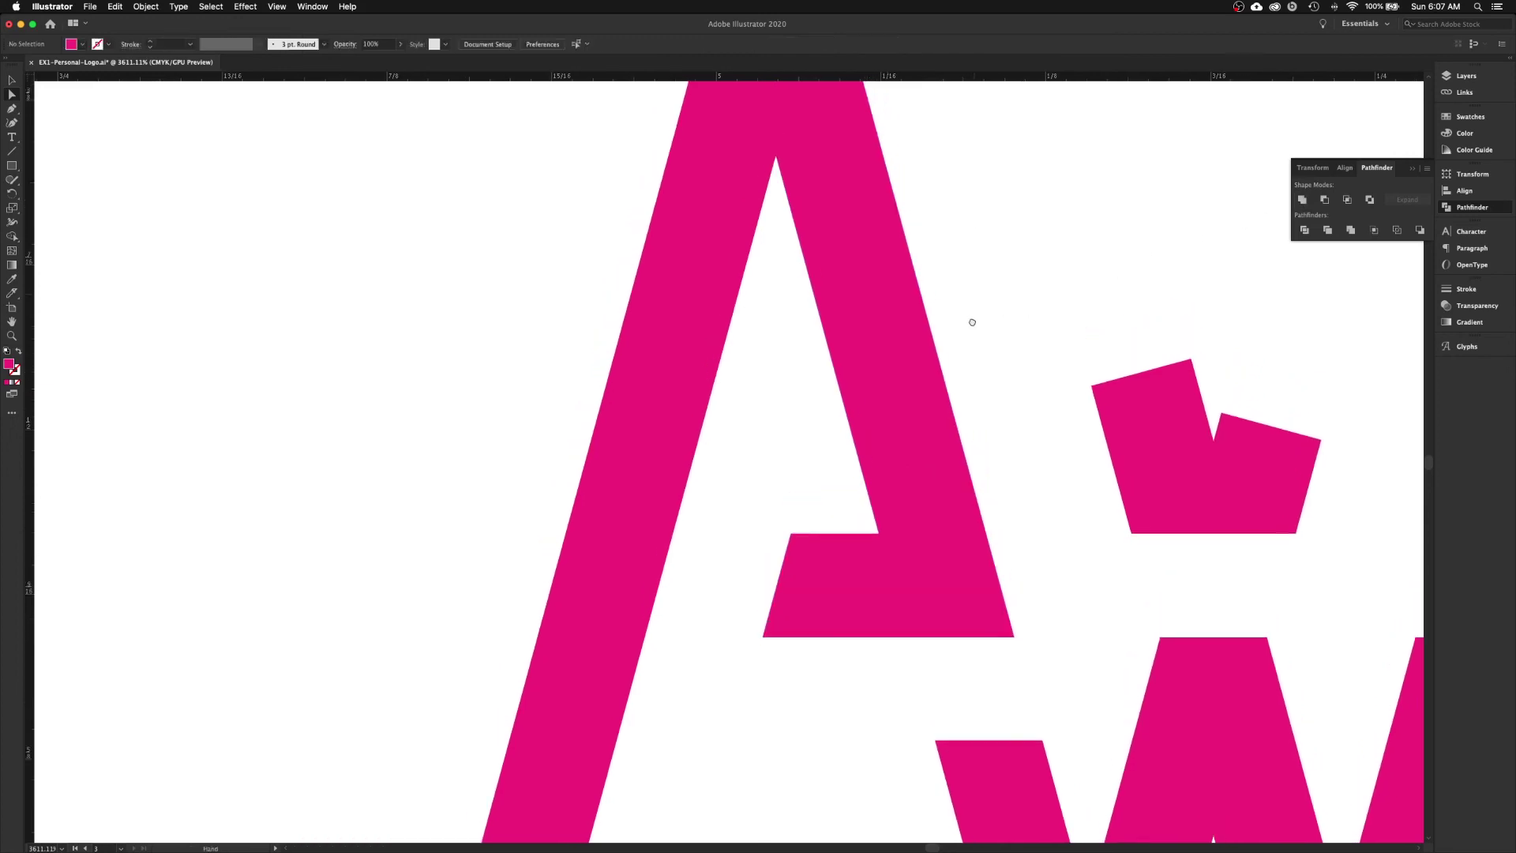
click(882, 349)
key(minus)
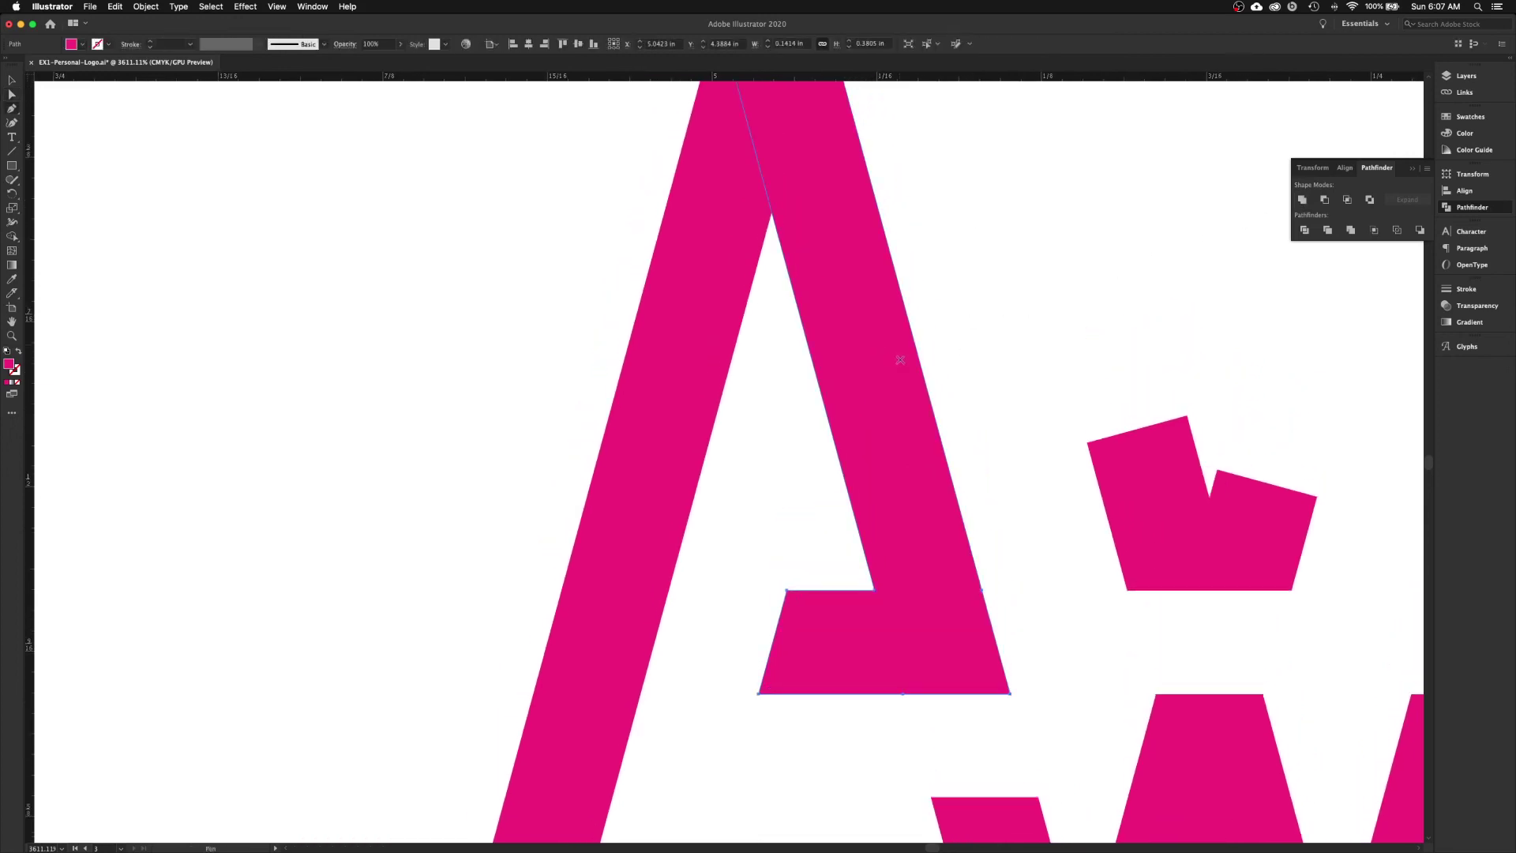
click(981, 591)
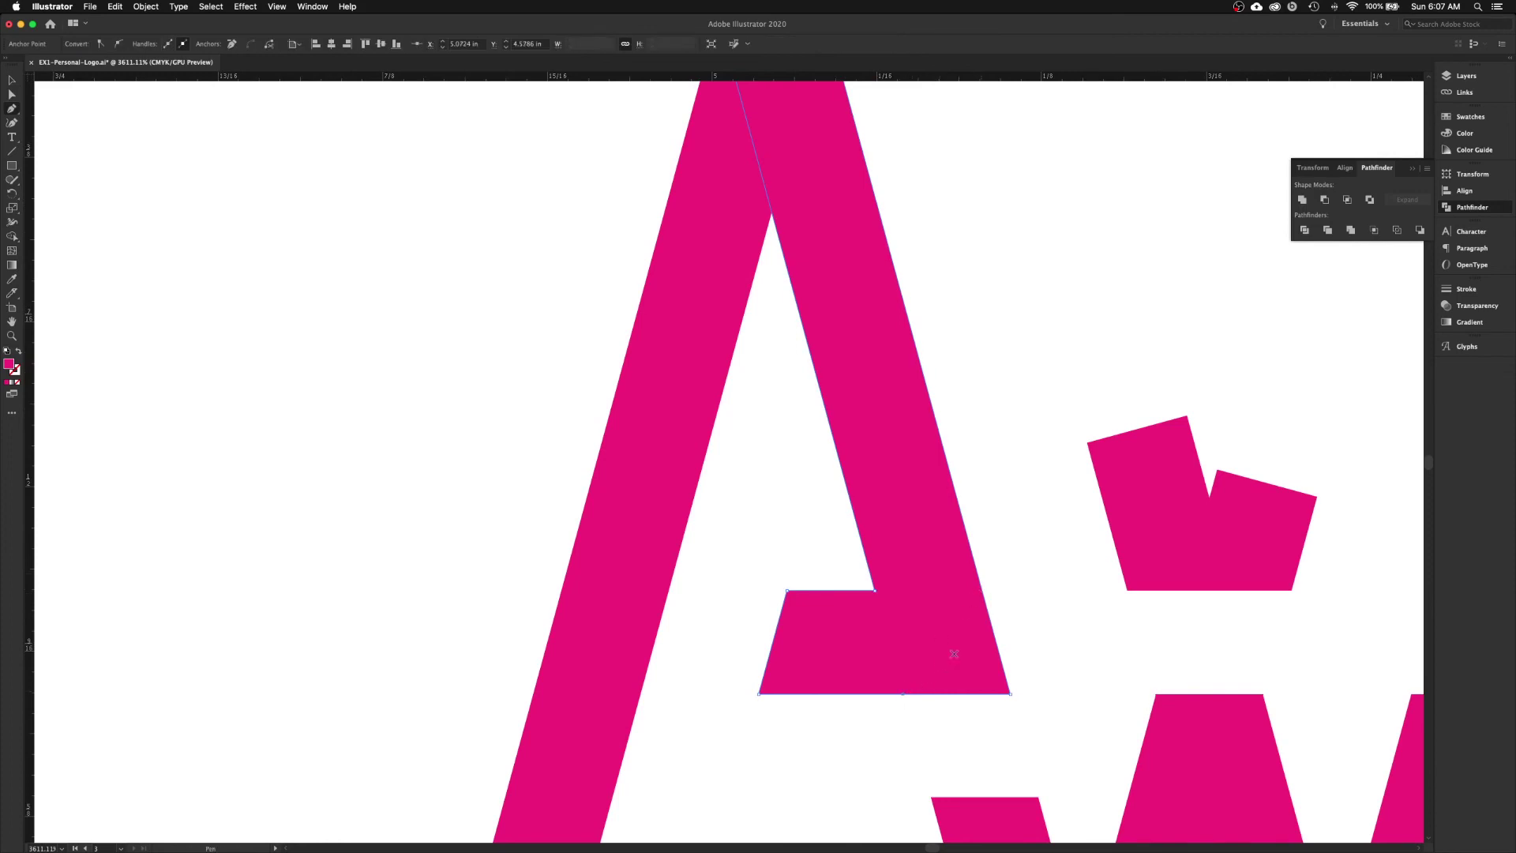
click(904, 694)
super+click(1022, 524)
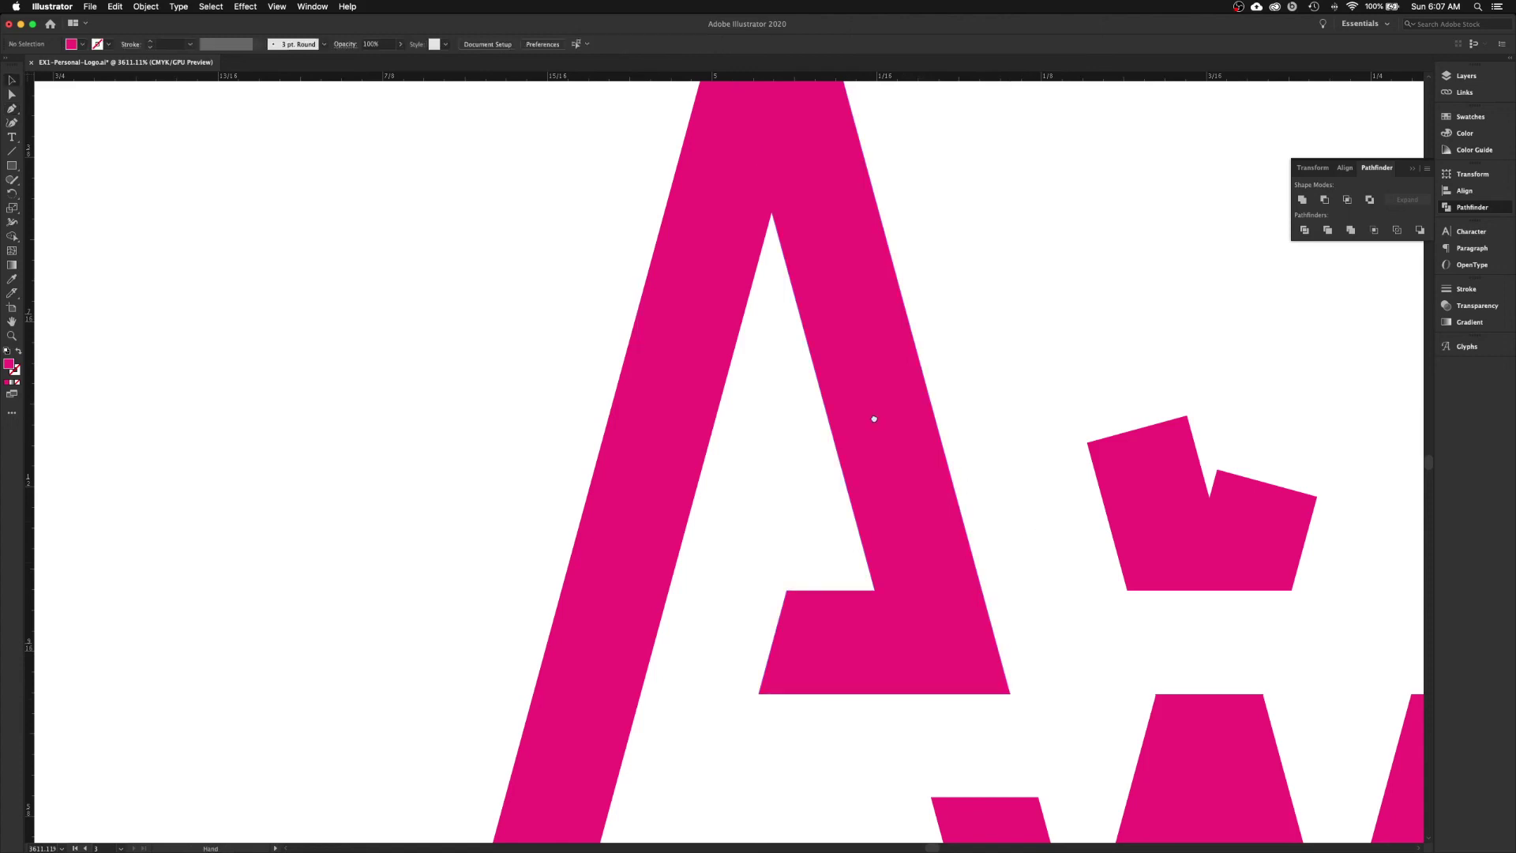
- Move the white mask rectangle below the logo so its top edge sits flush with the bottom edge of the A's left foot
scroll(874, 416, up, 10)
scroll(884, 629, down, 20)
scroll(884, 630, left, 7)
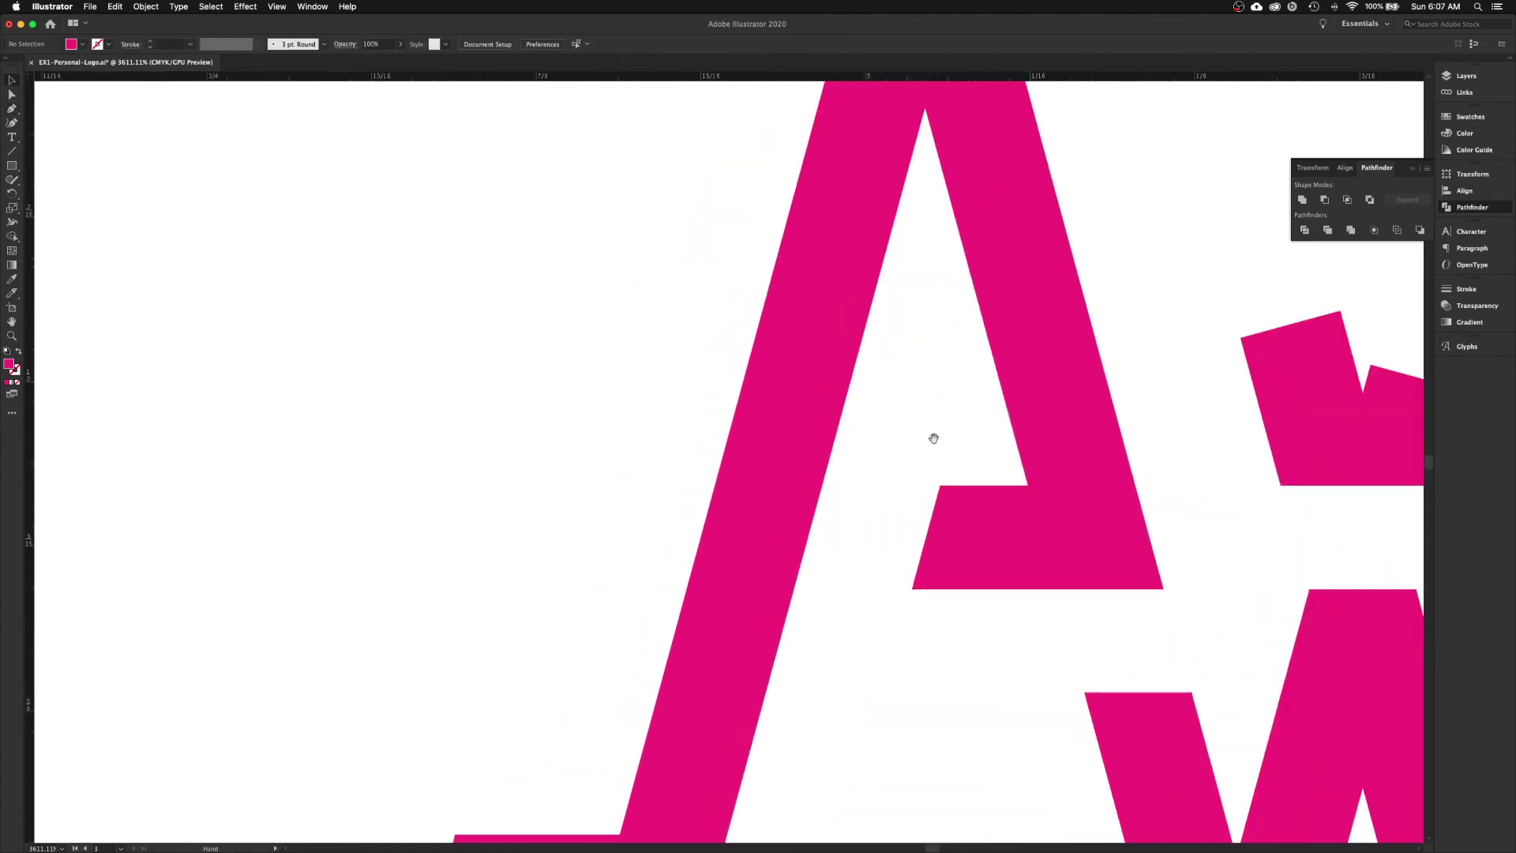
drag(812, 738, 688, 628)
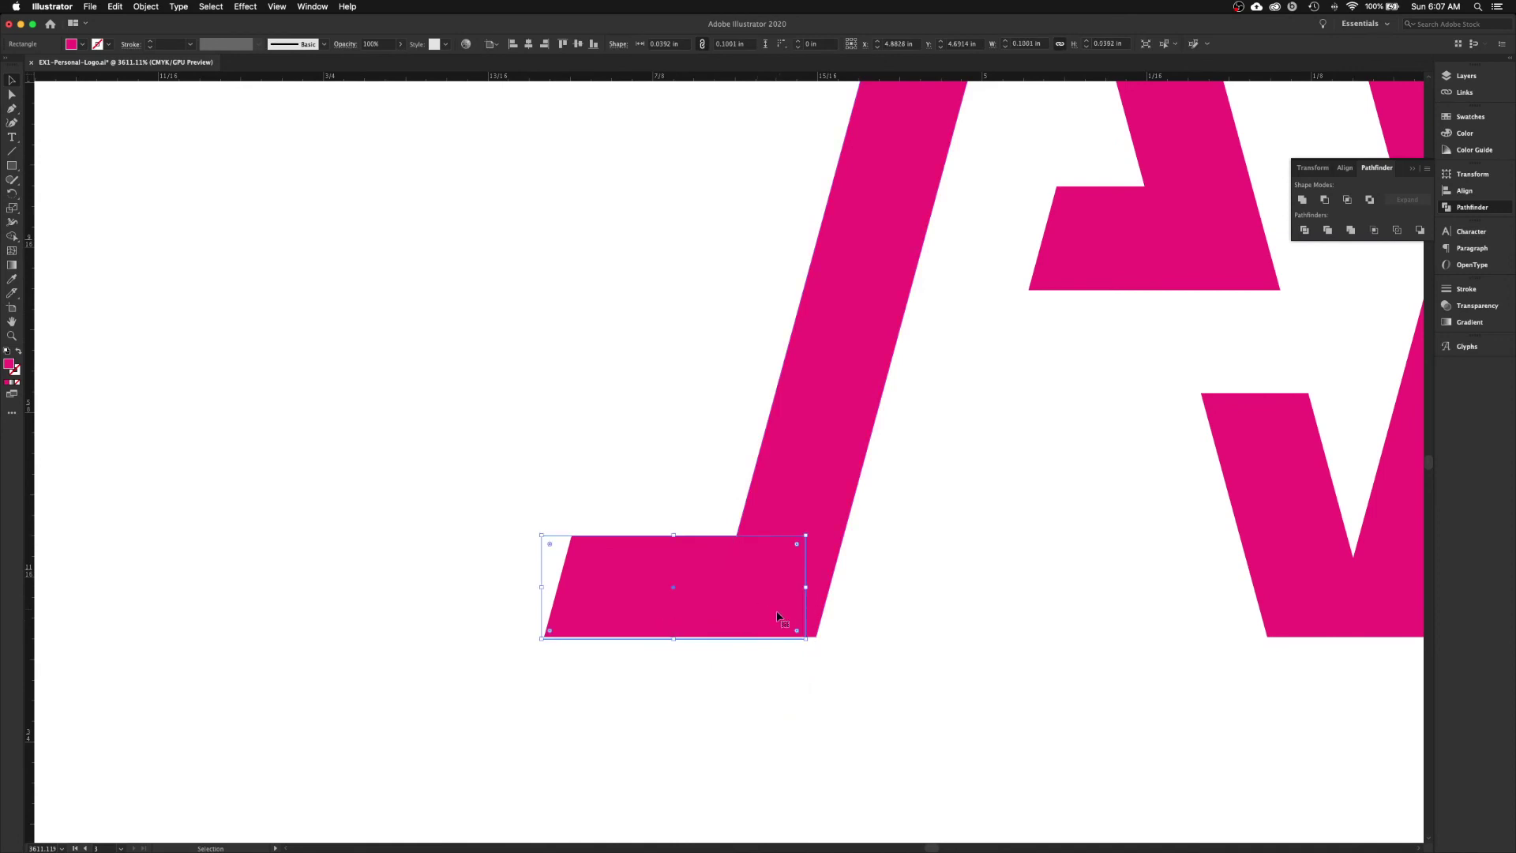
click(882, 679)
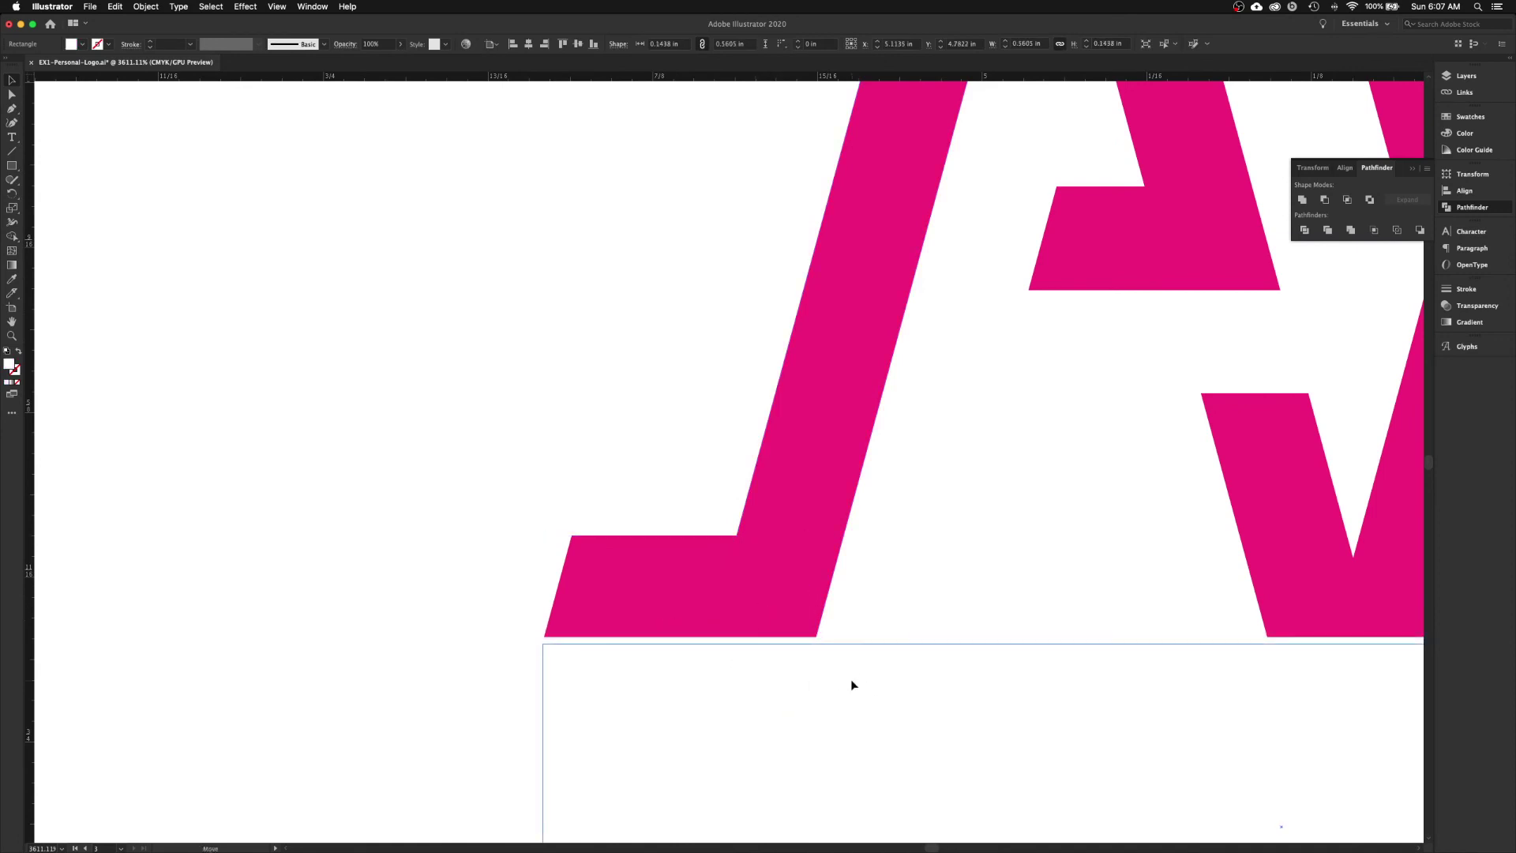
drag(850, 679, 852, 685)
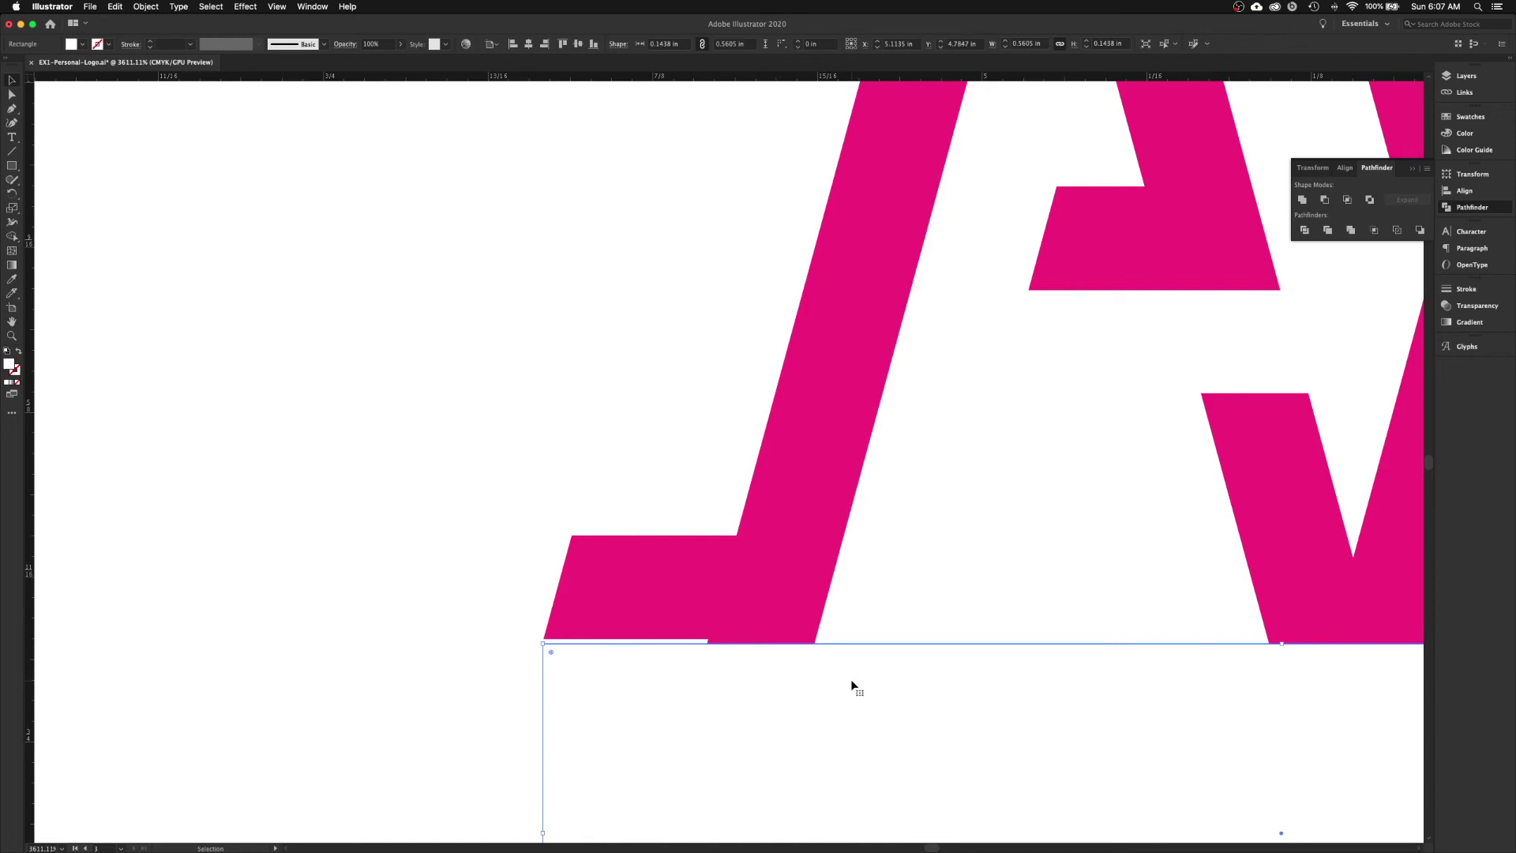
key(super+equal)
key(super+equal)
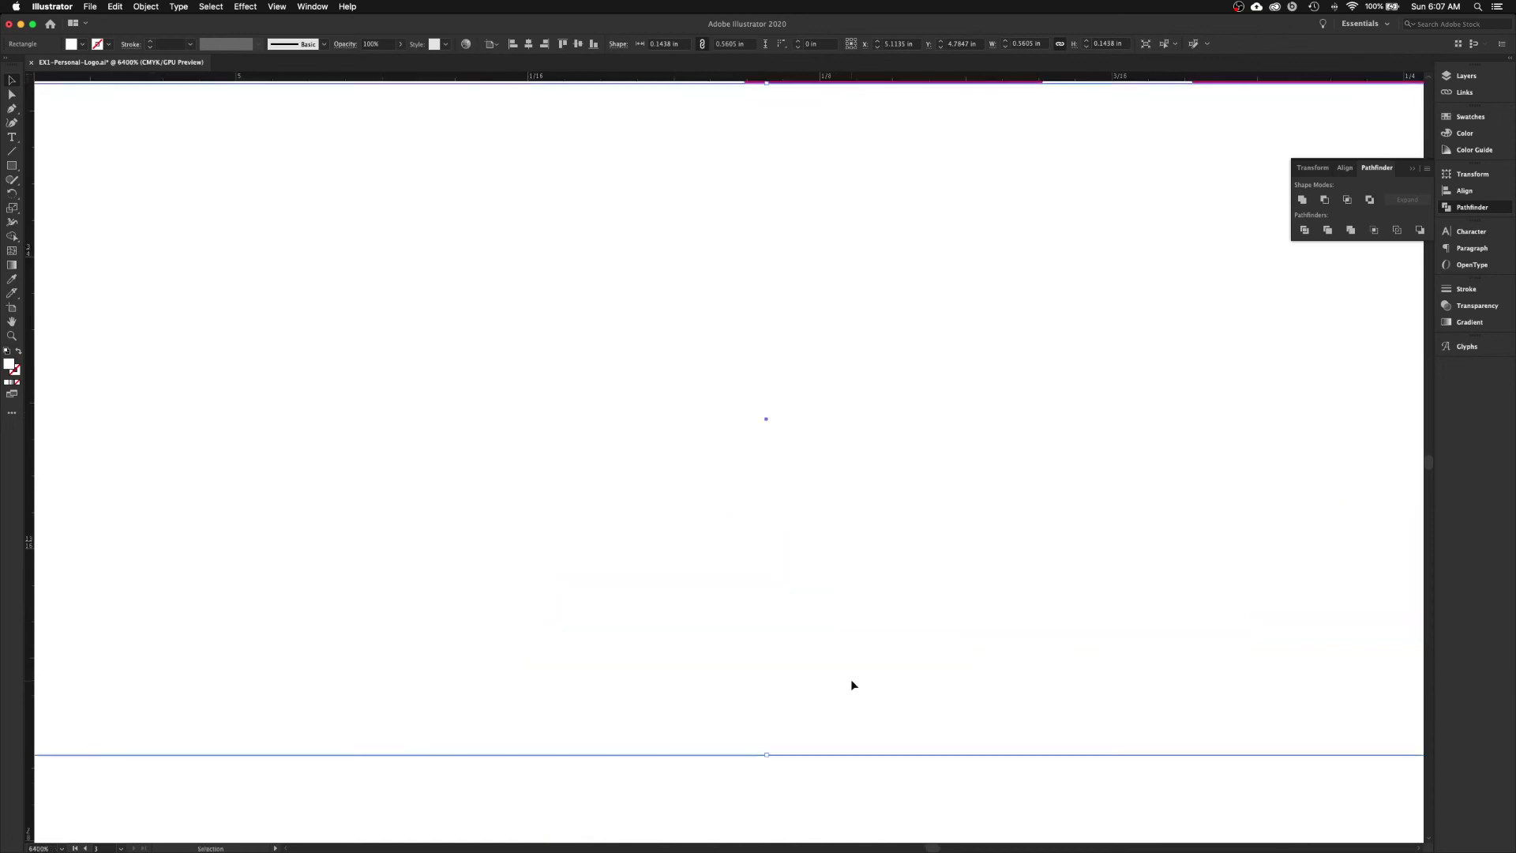
key(space)
drag(548, 349, 1057, 474)
drag(741, 440, 1225, 606)
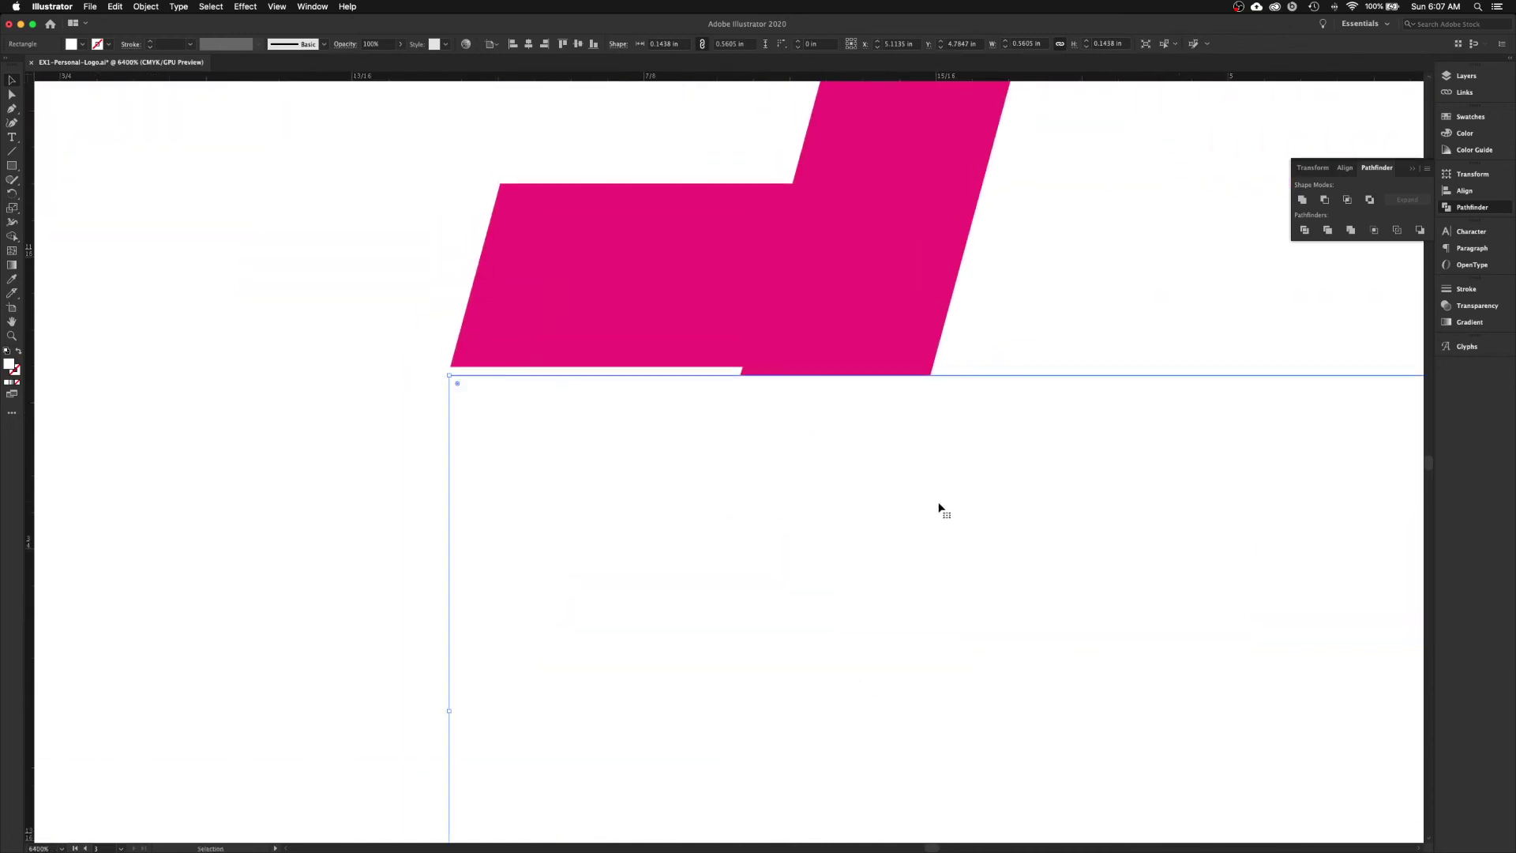
drag(942, 502, 942, 496)
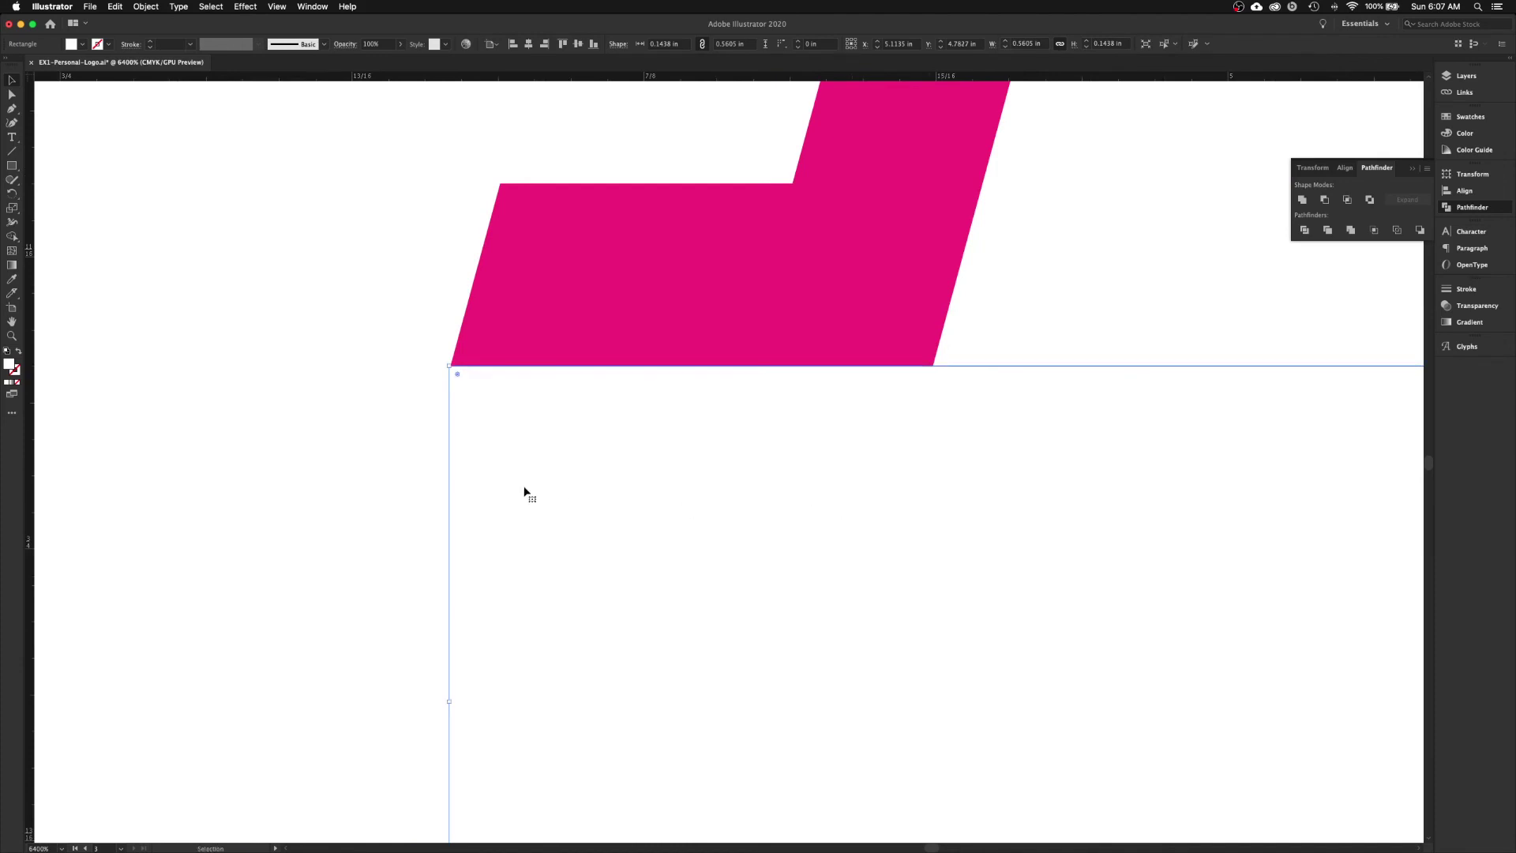
- Subtract the slanted white mask from the A's left foot with Minus Front to leave an angled end
click(371, 494)
key(super+minus)
key(super+minus)
key(super+minus)
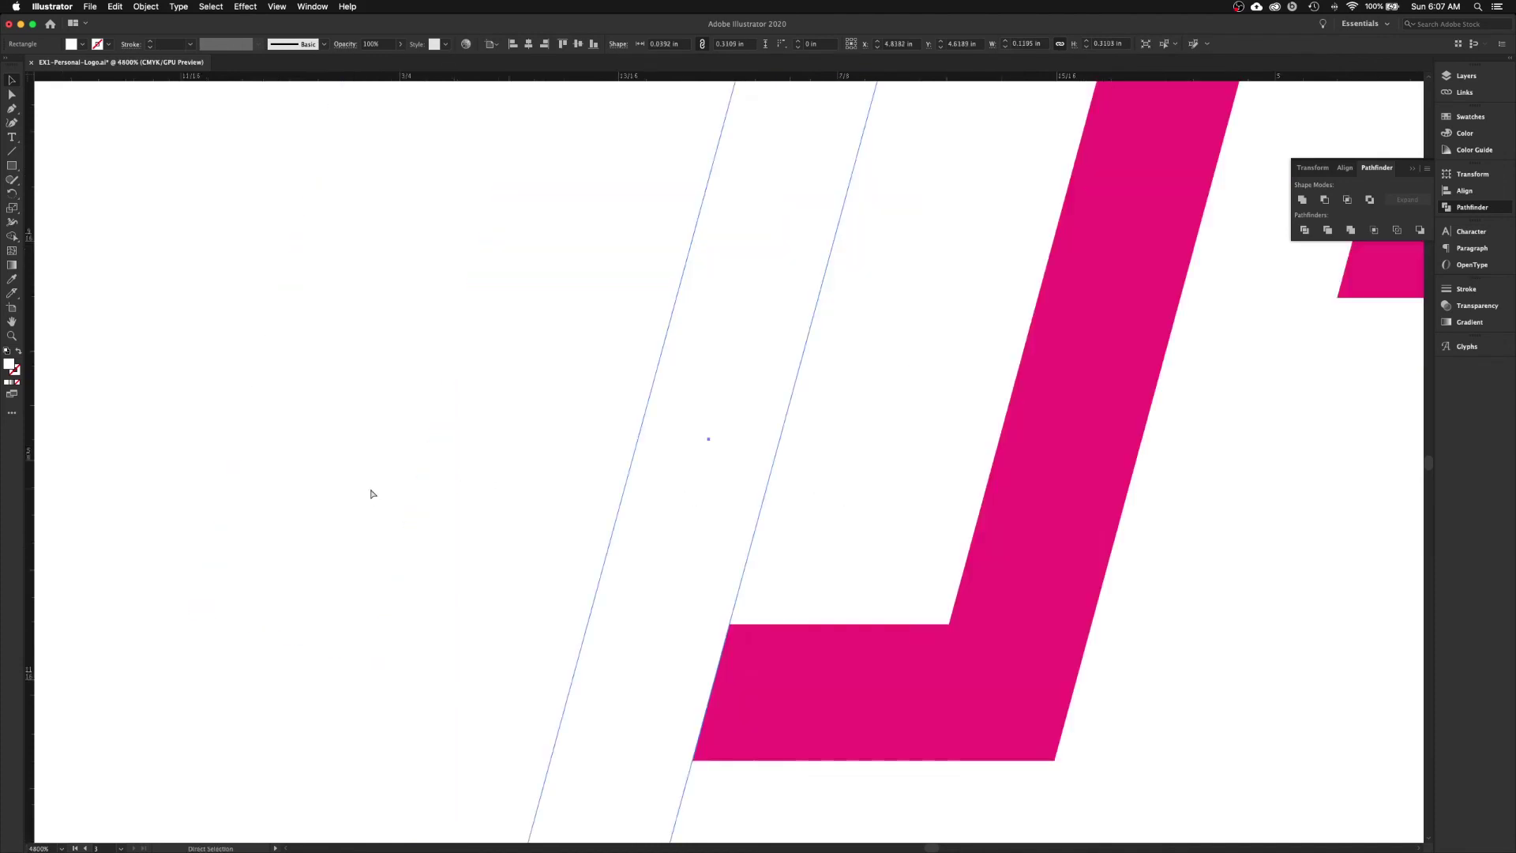
drag(731, 495, 612, 466)
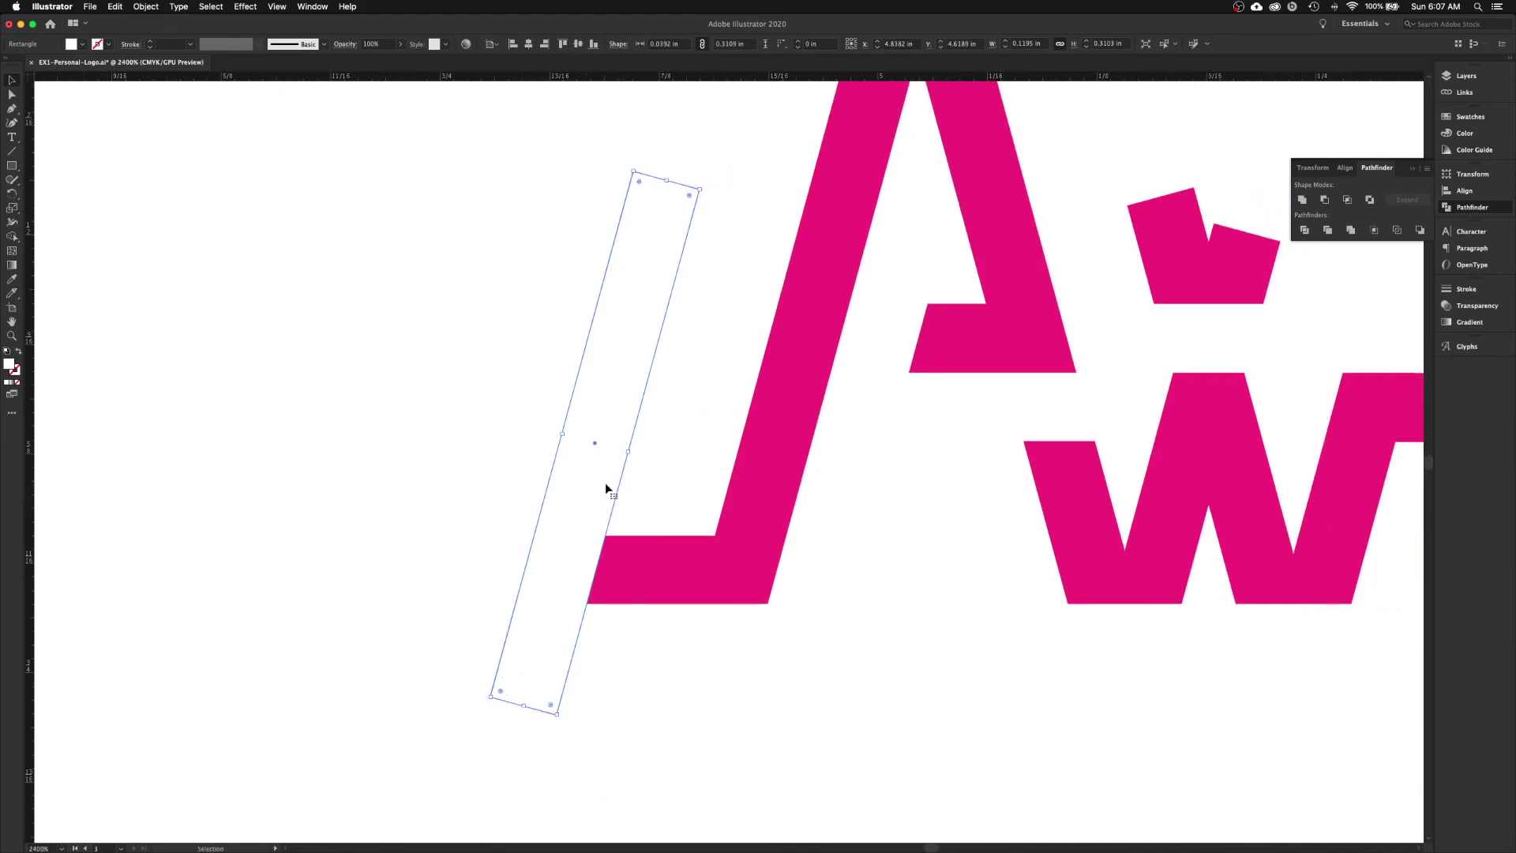
shift+click(654, 565)
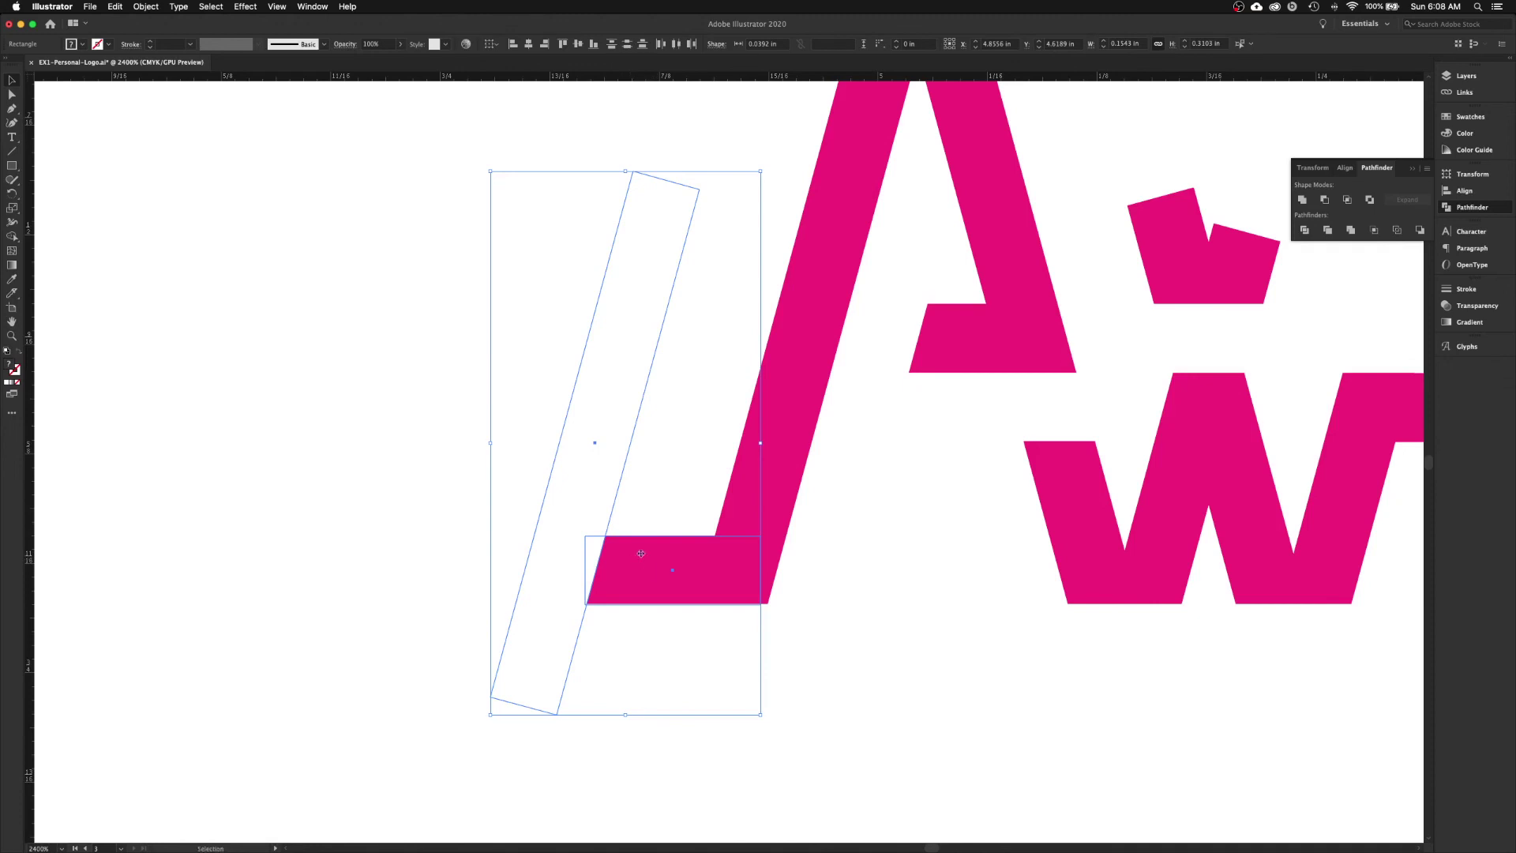
click(1326, 201)
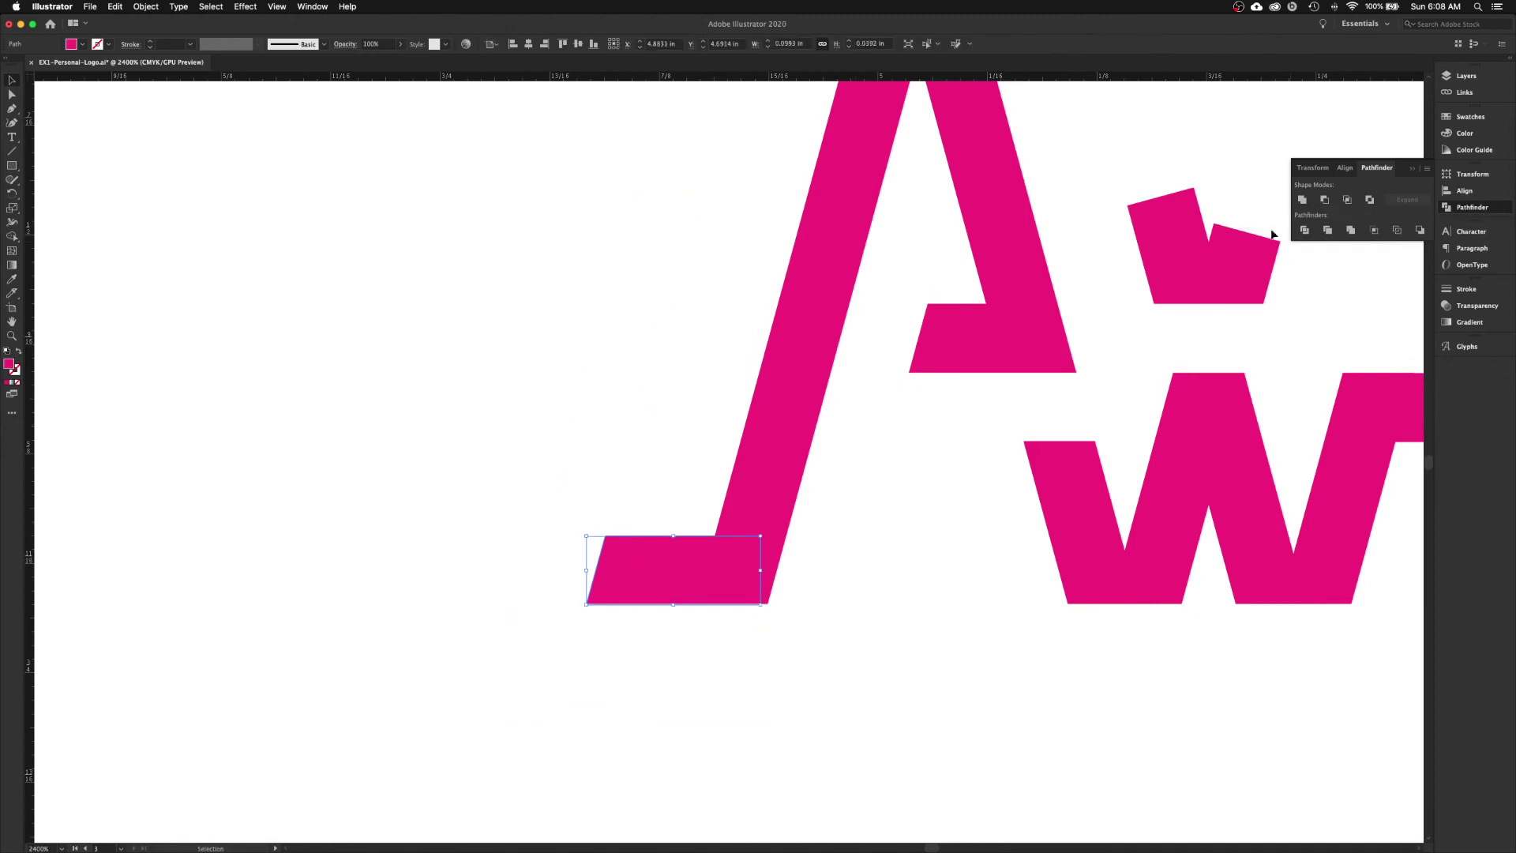
click(416, 549)
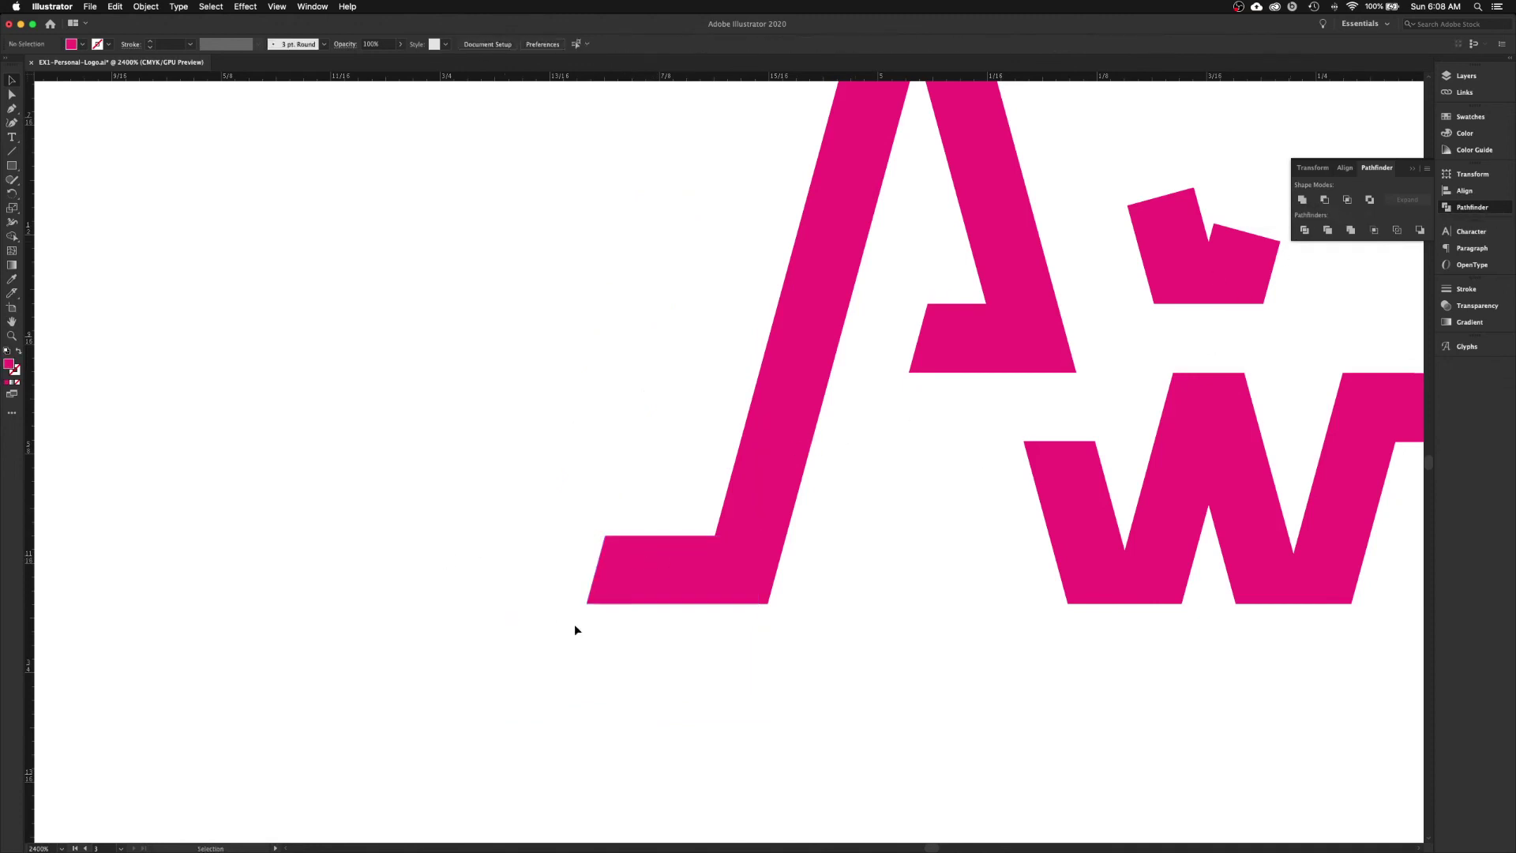
click(714, 659)
click(526, 582)
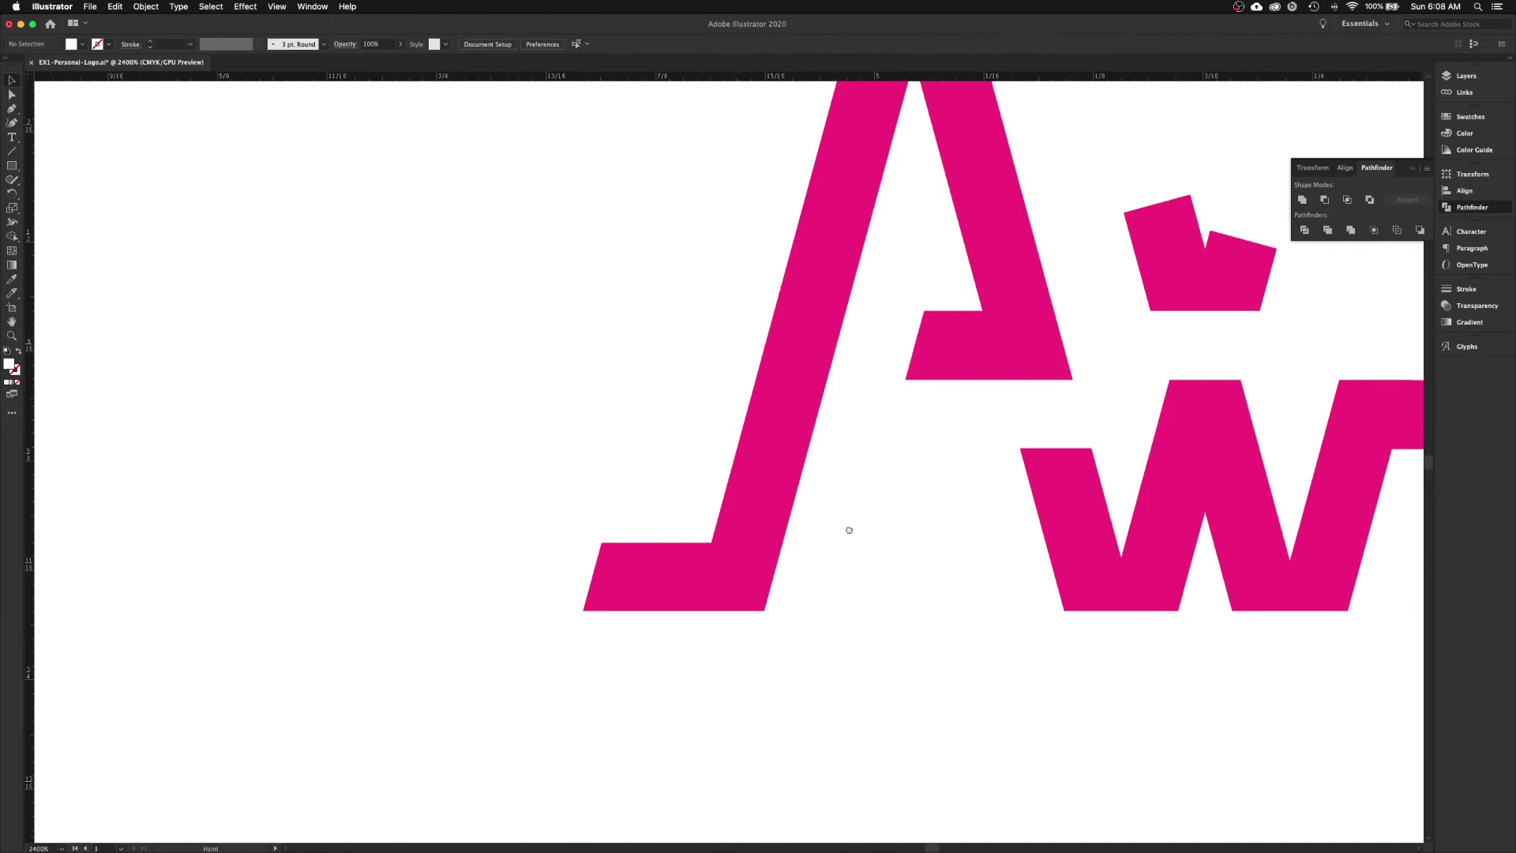
scroll(790, 585, up, 3)
scroll(790, 585, right, 3)
click(716, 434)
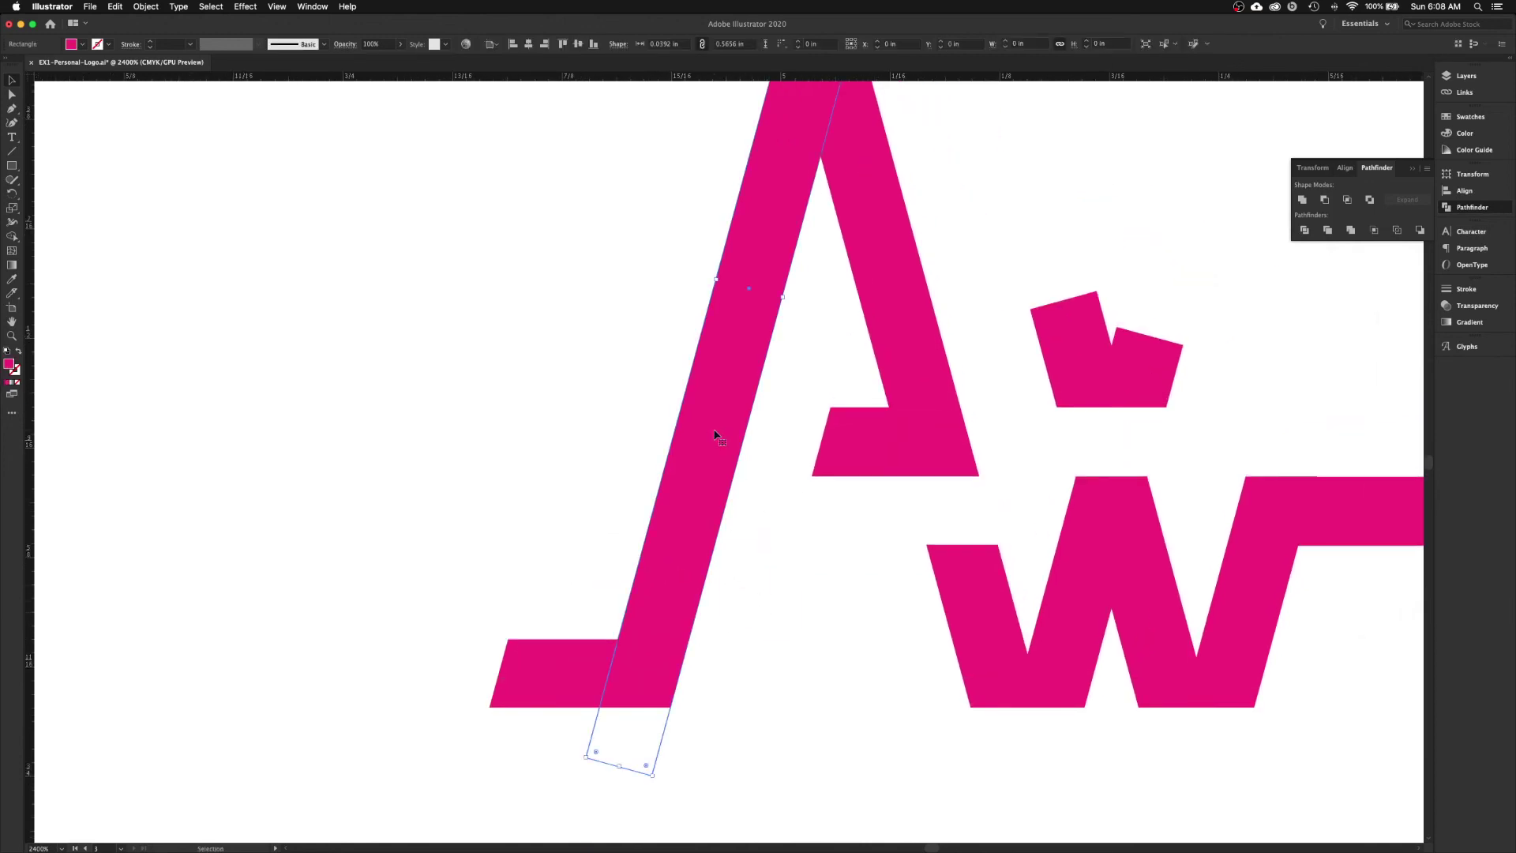
shift+click(562, 697)
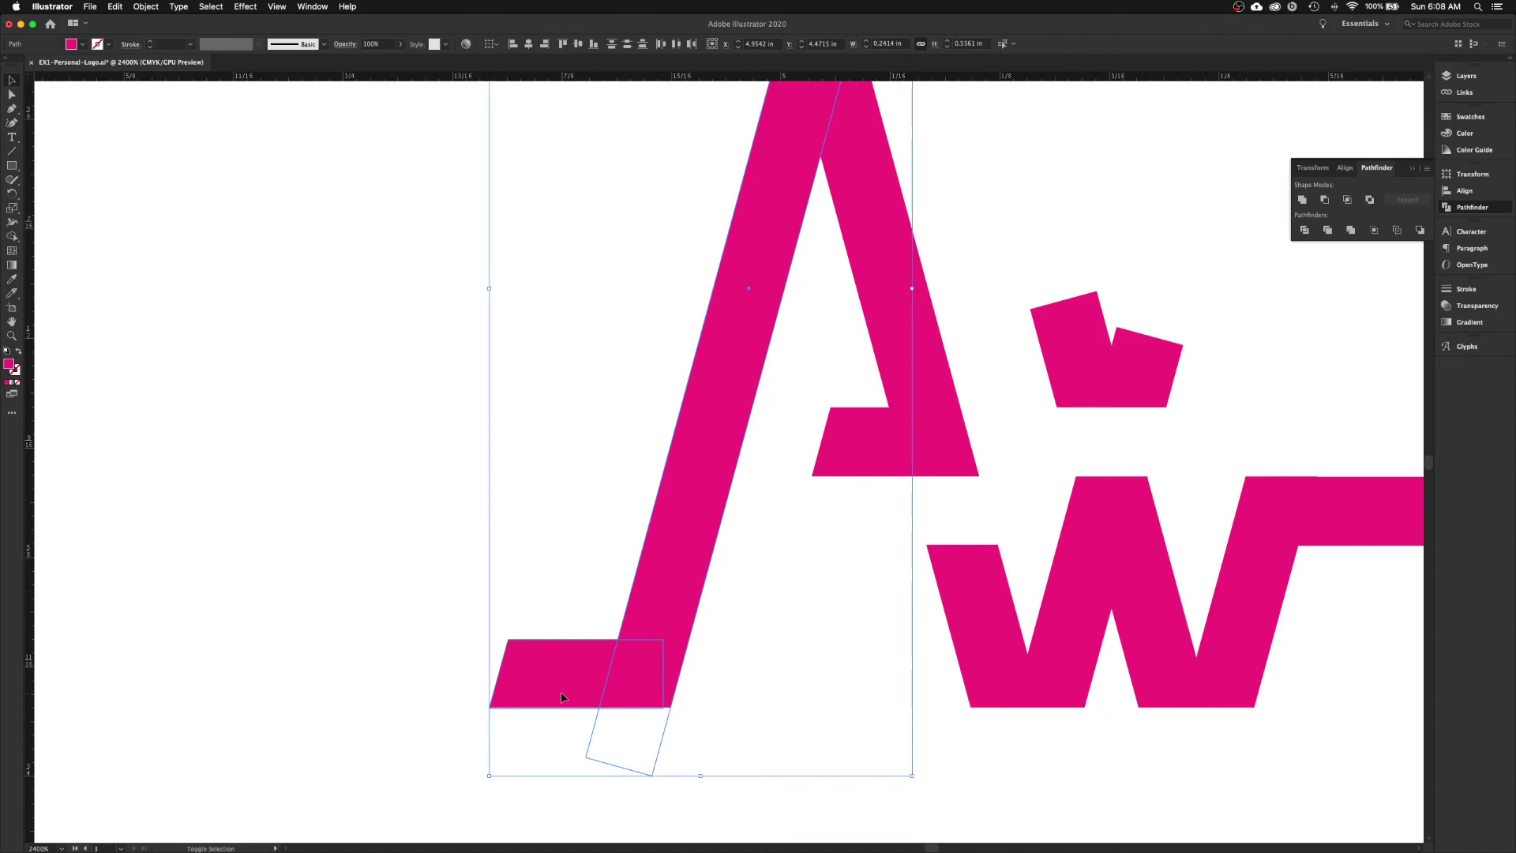
click(373, 604)
- Trim the bottom end of the A's left leg by subtracting the white mask below the logo with Minus Front
scroll(369, 579, down, 5)
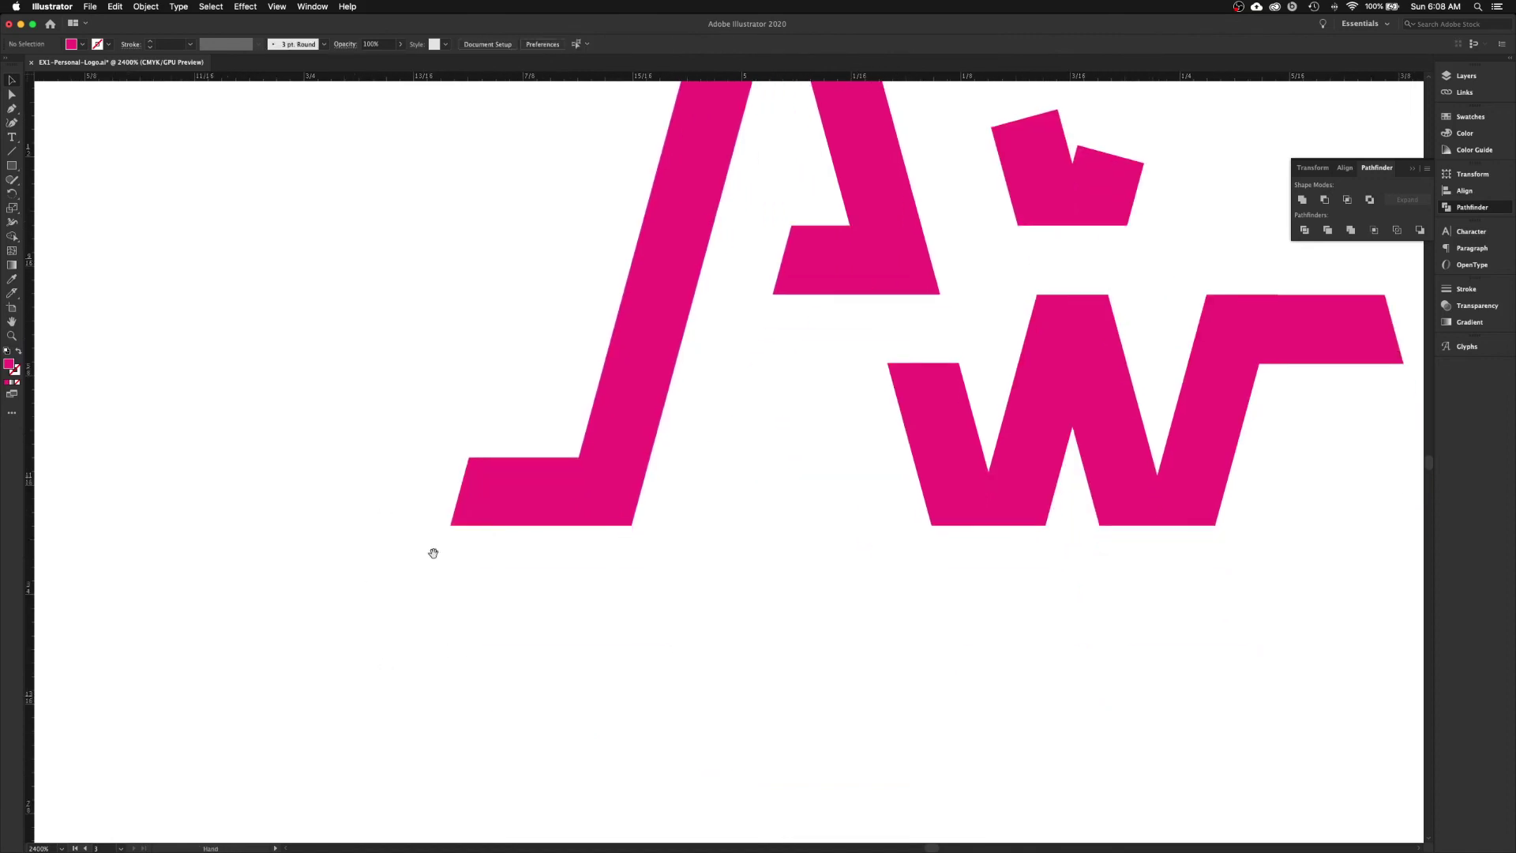
click(702, 659)
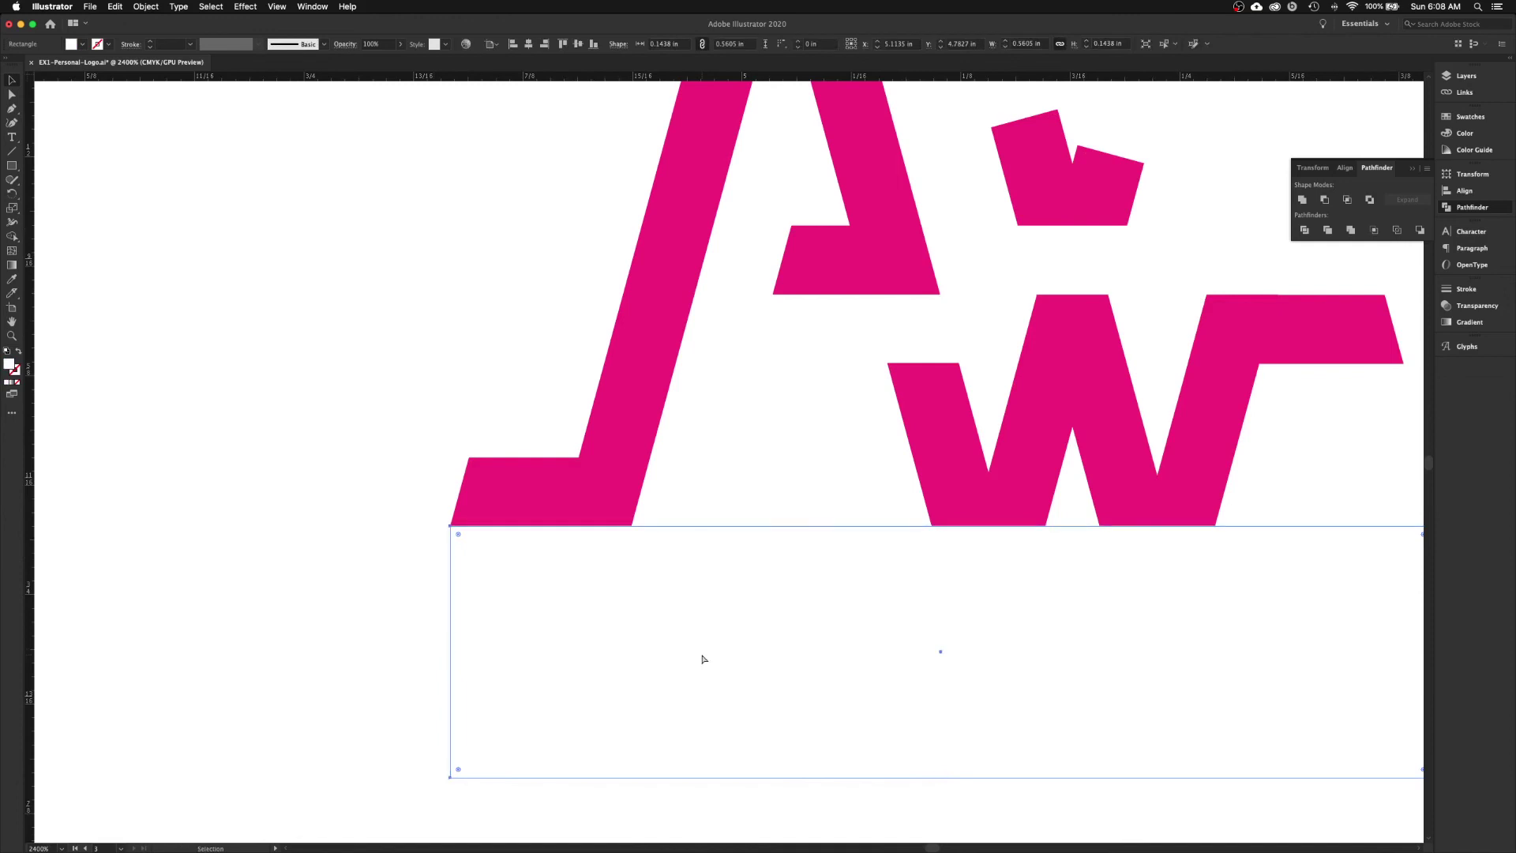
drag(714, 443, 719, 747)
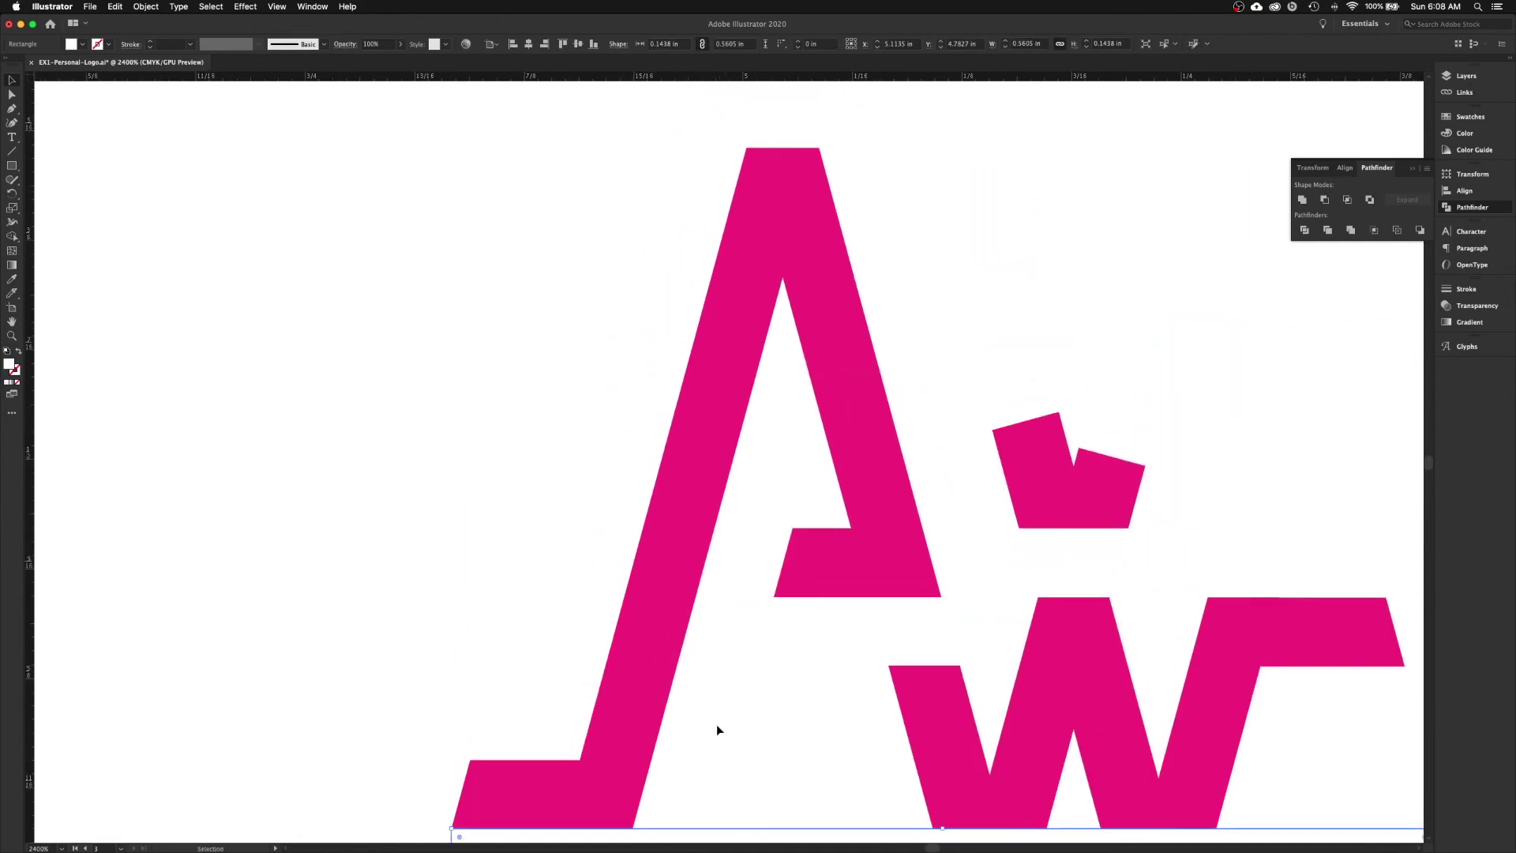
shift+click(636, 649)
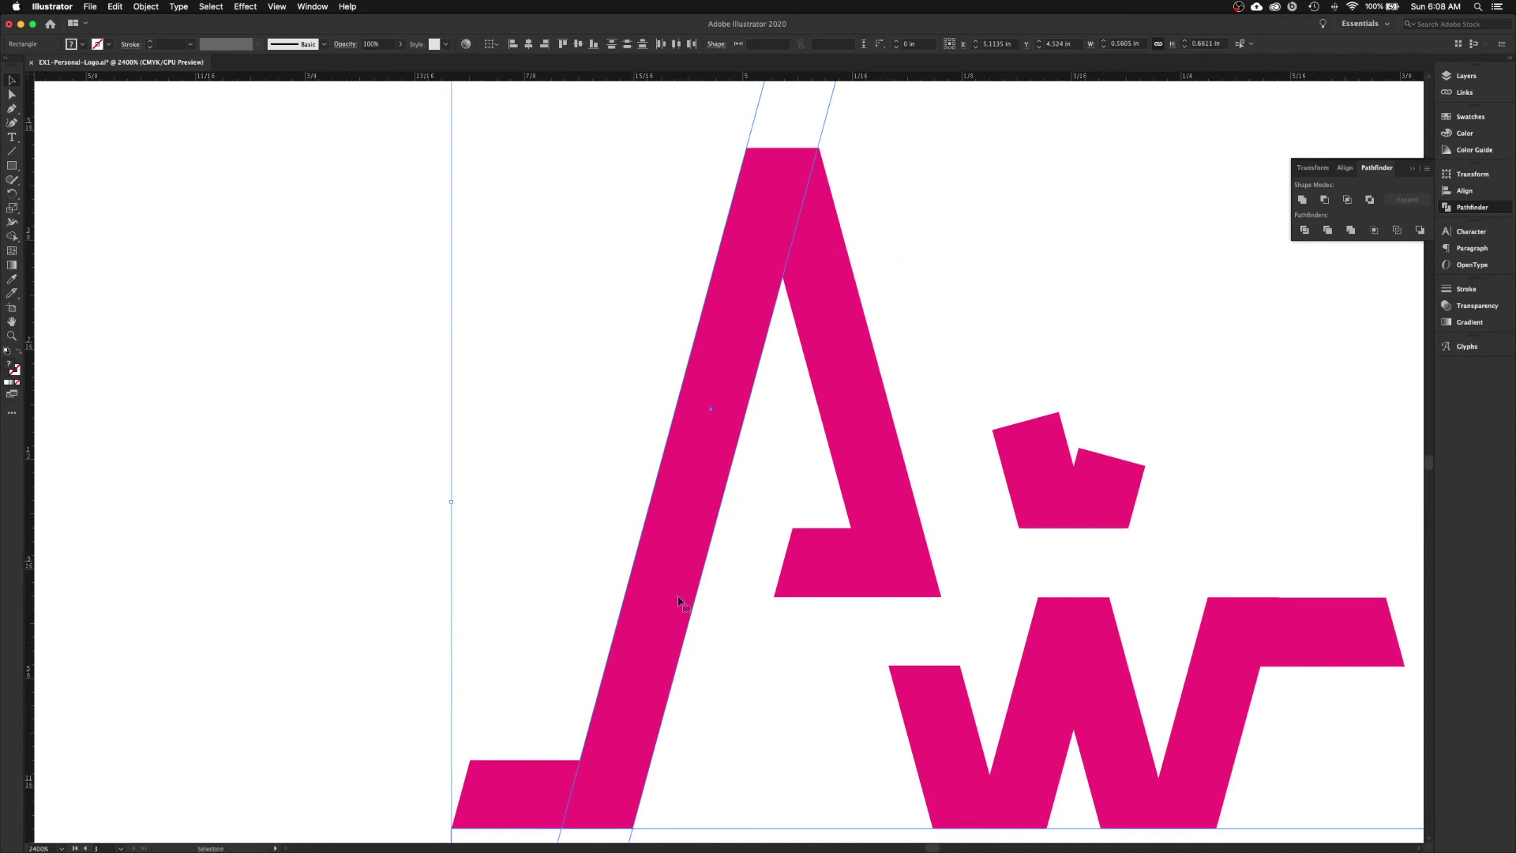
scroll(726, 623, down, 3)
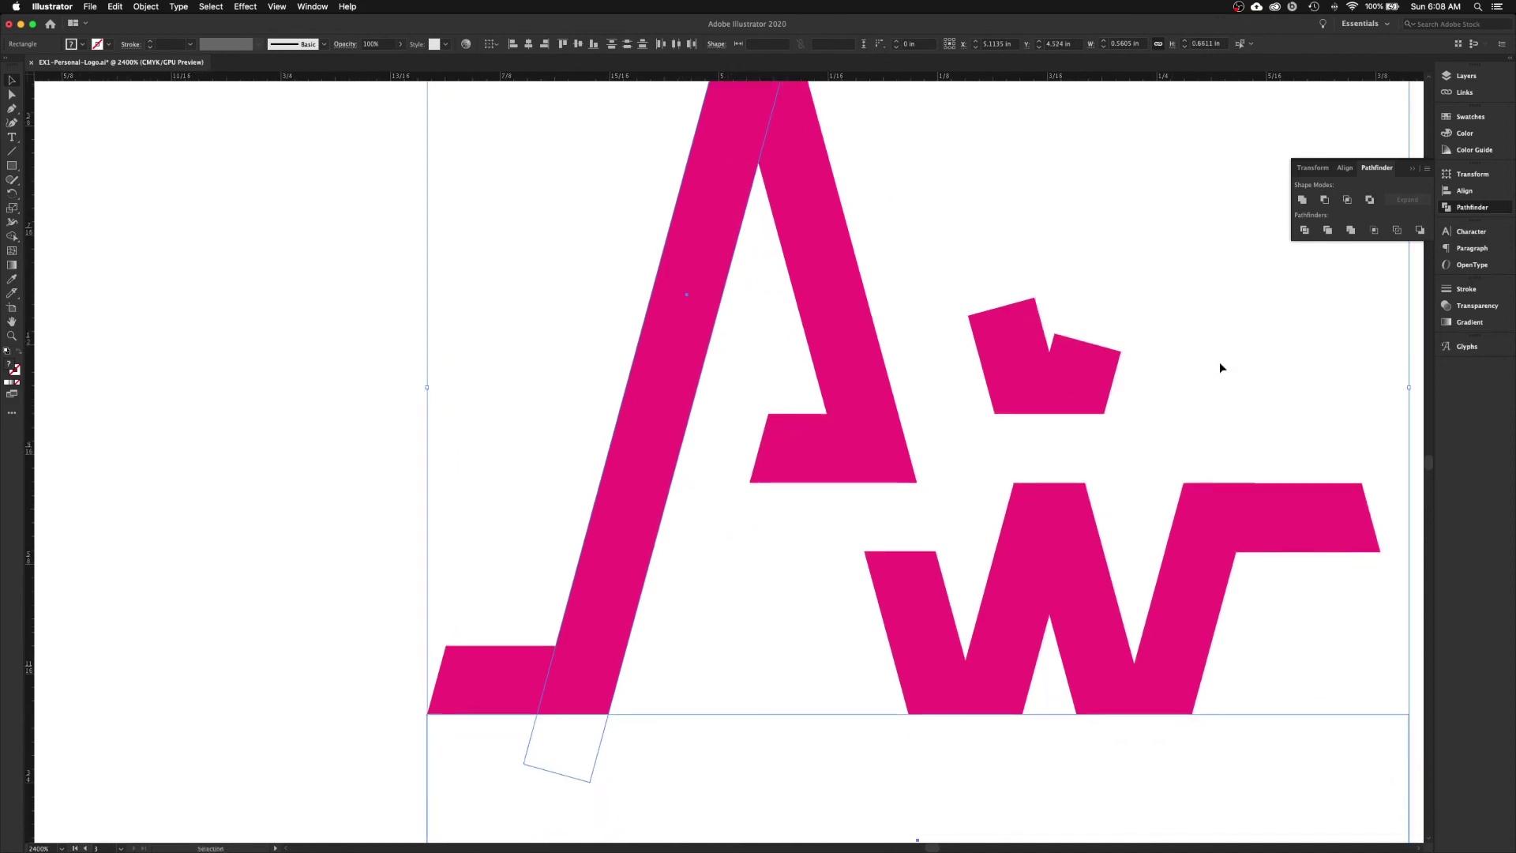
click(1325, 200)
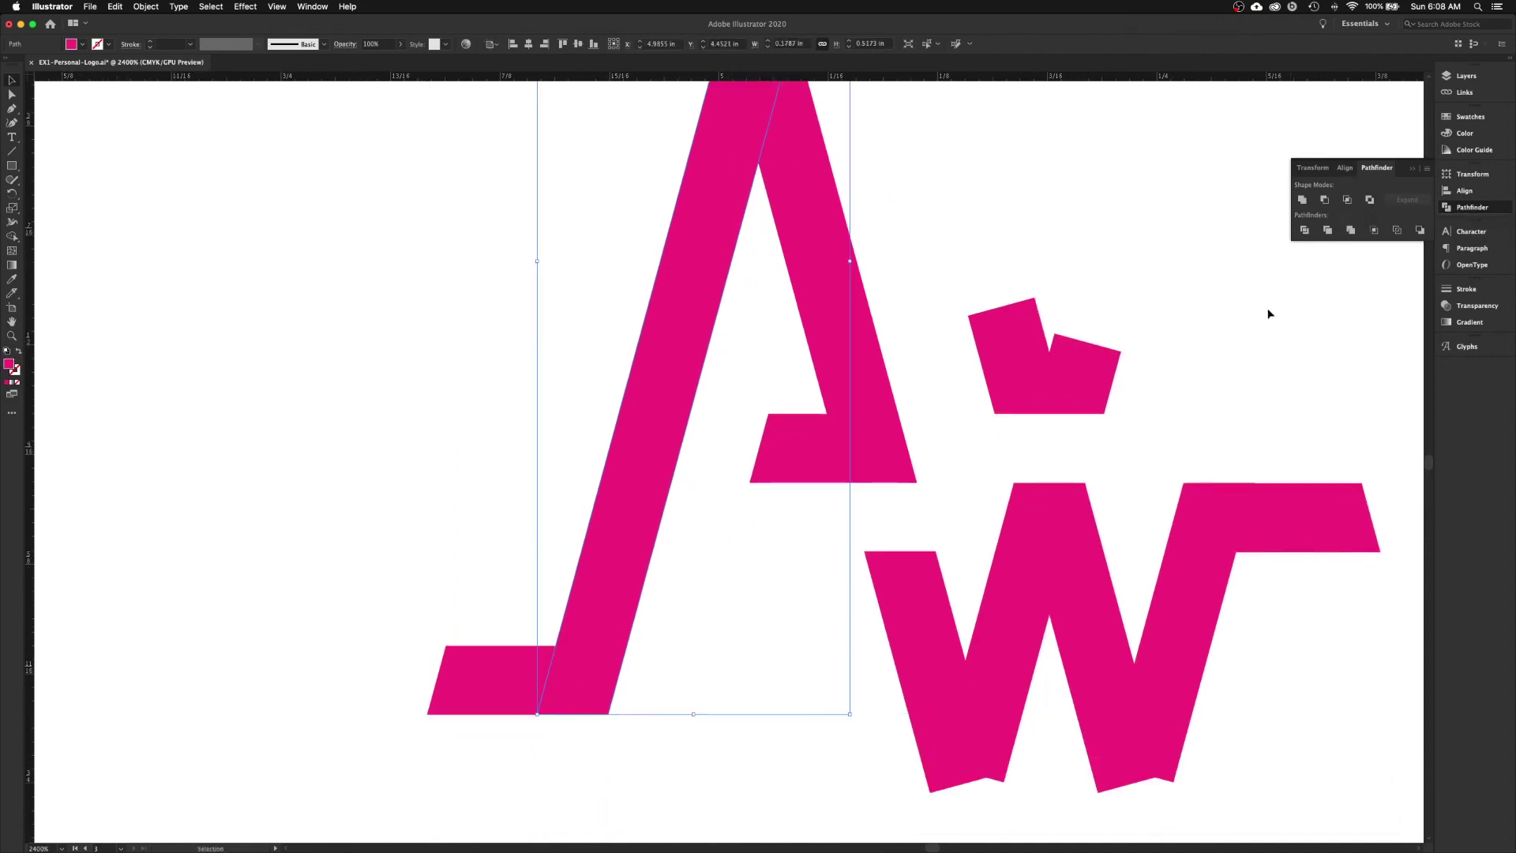
- Paste the white mask rectangle in front at its original place below the logo and deselect it
key(a)
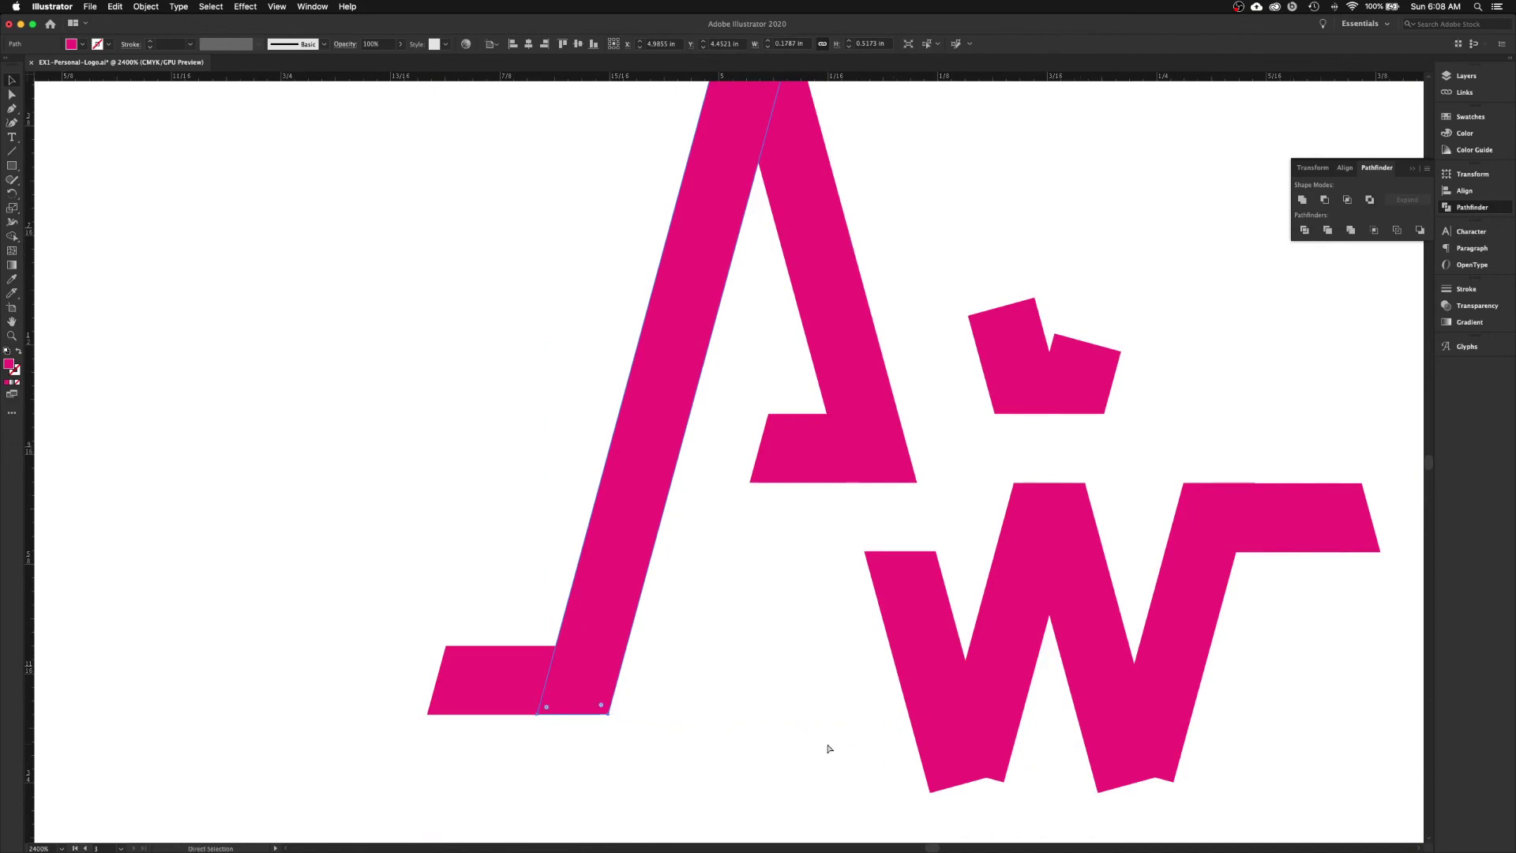
key(super+f)
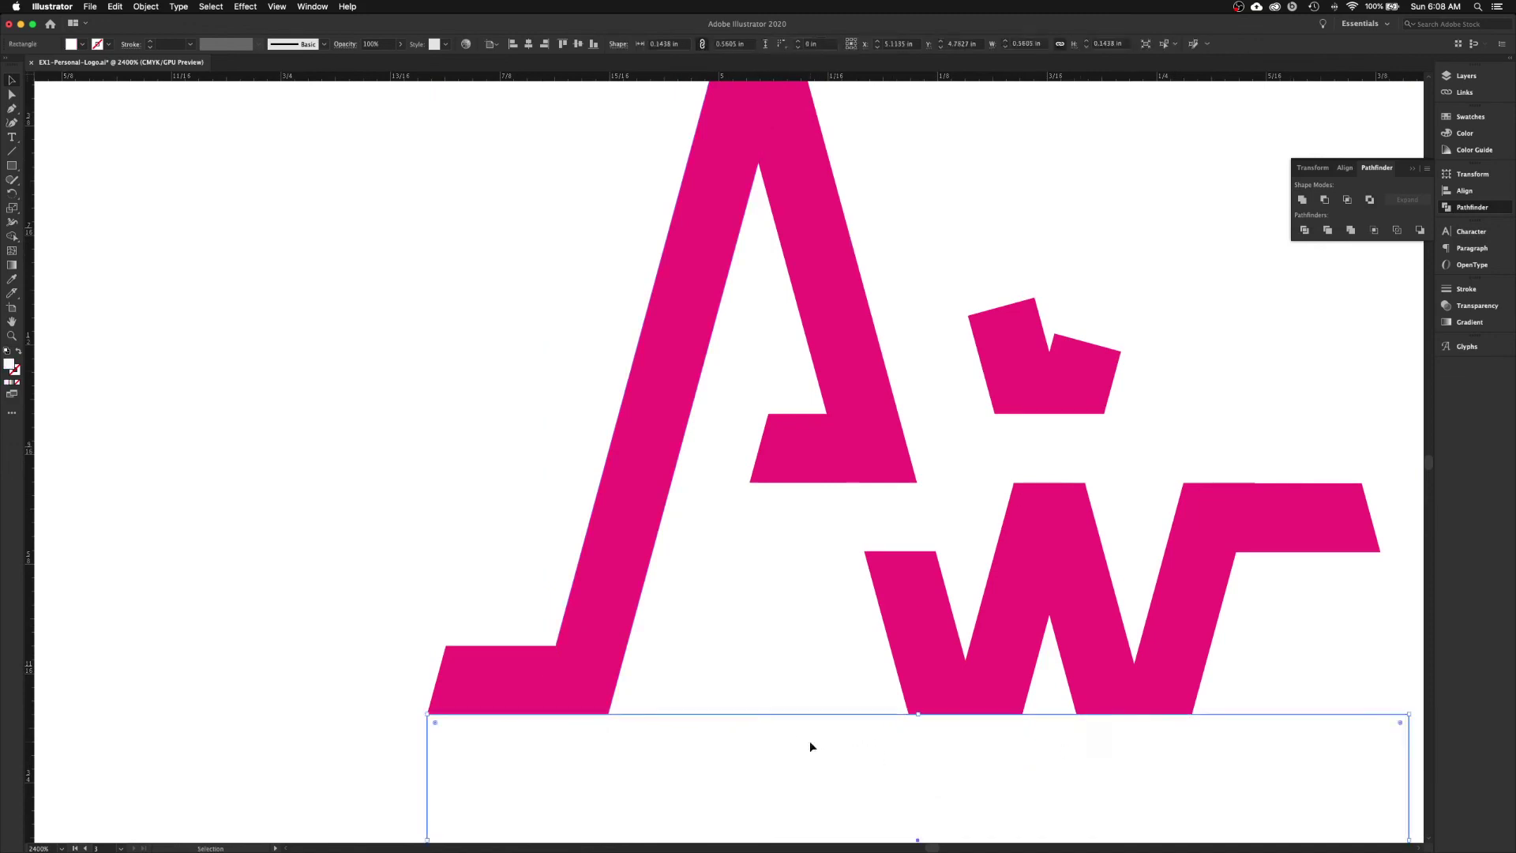
click(733, 636)
scroll(790, 648, left, 3)
scroll(790, 648, down, 1)
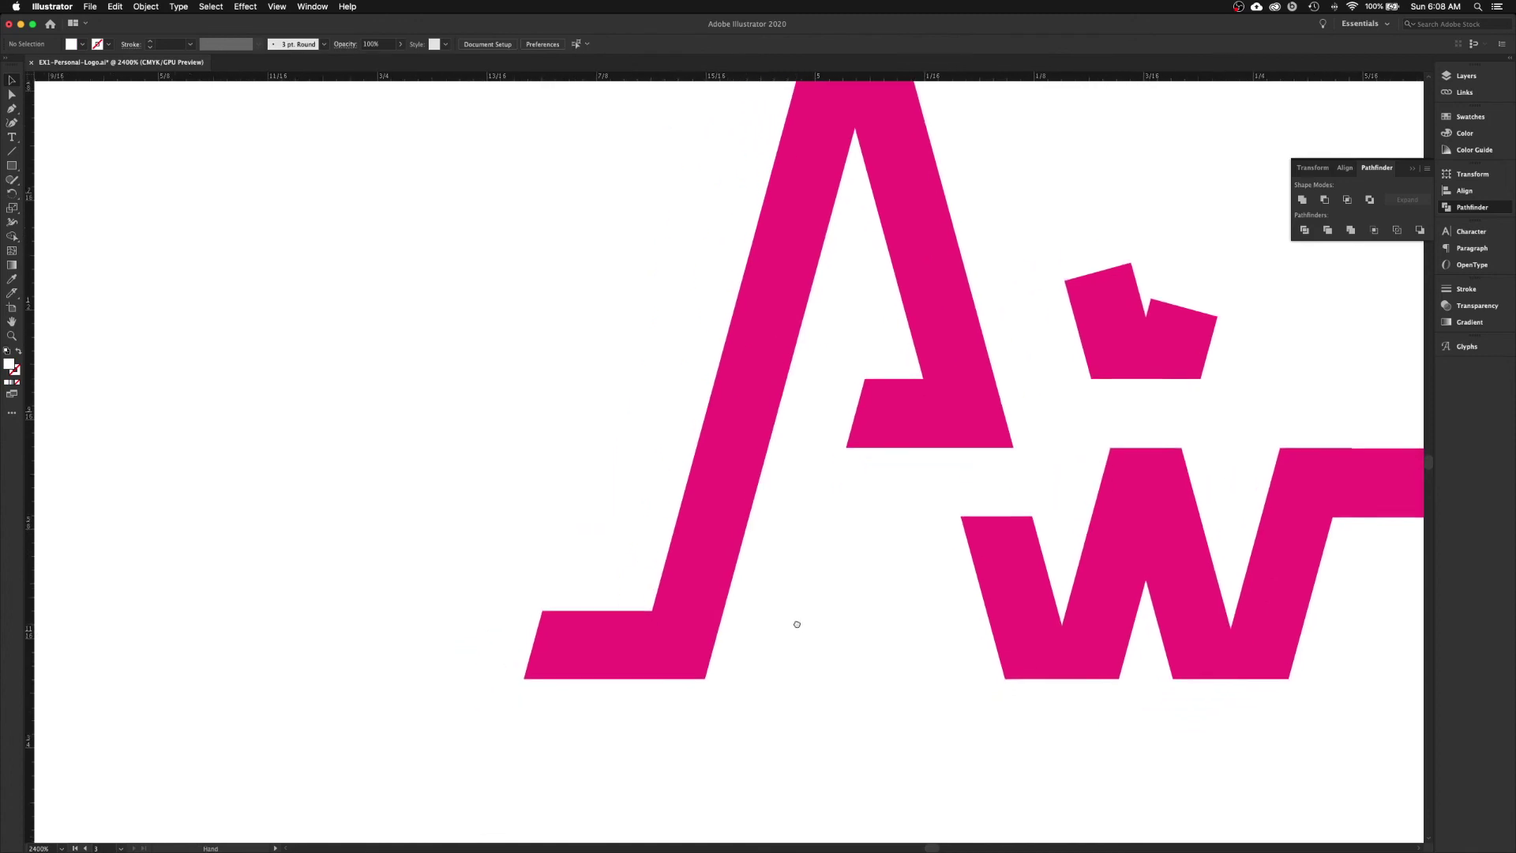
- Unite the A's left foot with its left leg into one shape and deselect it
click(563, 648)
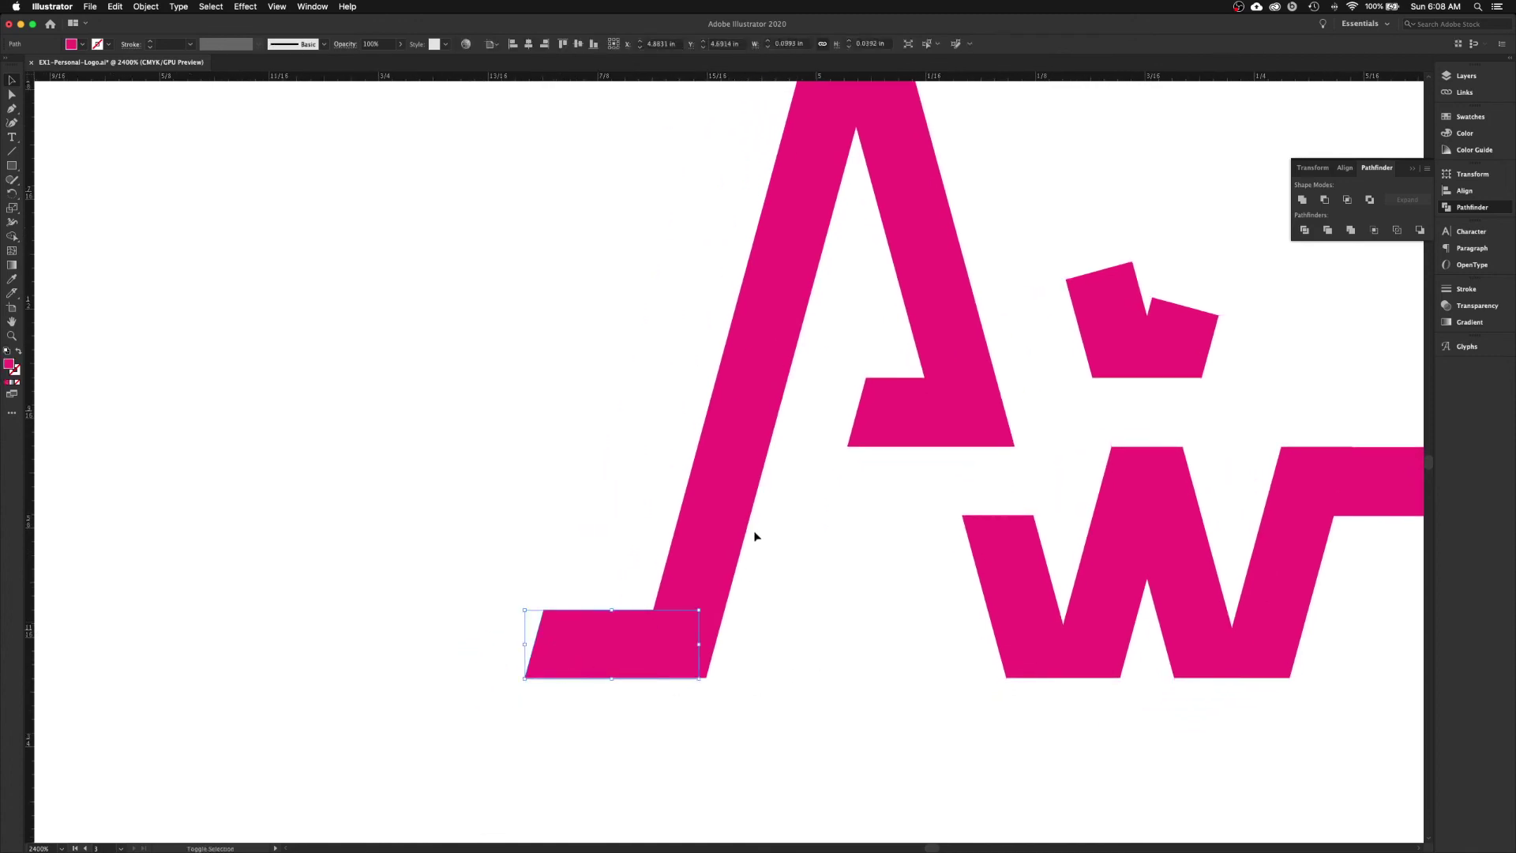
shift+click(725, 533)
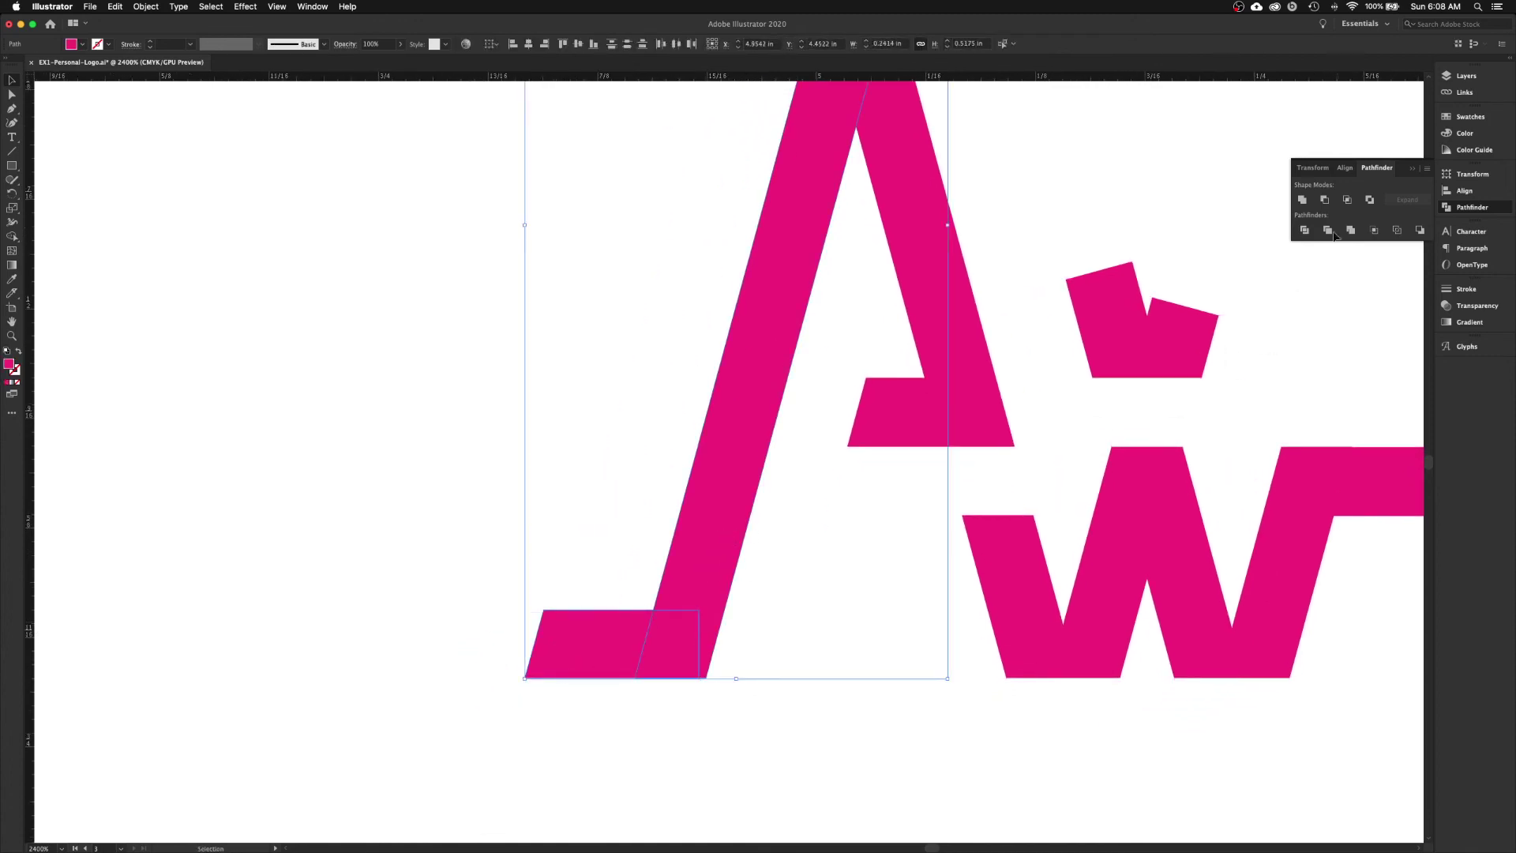
click(1302, 201)
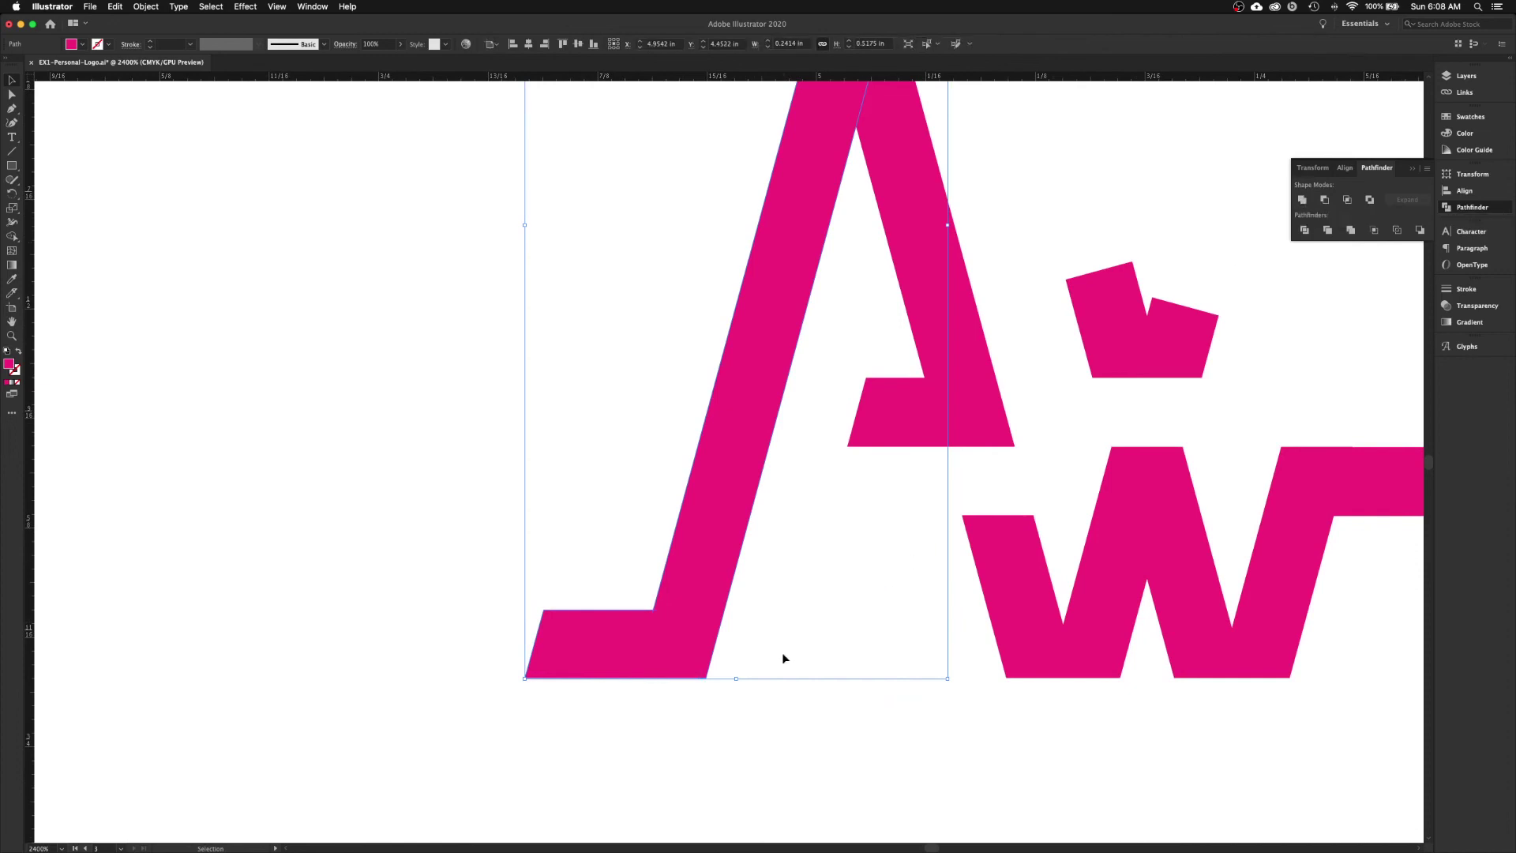
click(812, 748)
mouse_move(813, 748)
mouse_down()
mouse_move(816, 770)
mouse_move(822, 735)
mouse_up()
click(746, 641)
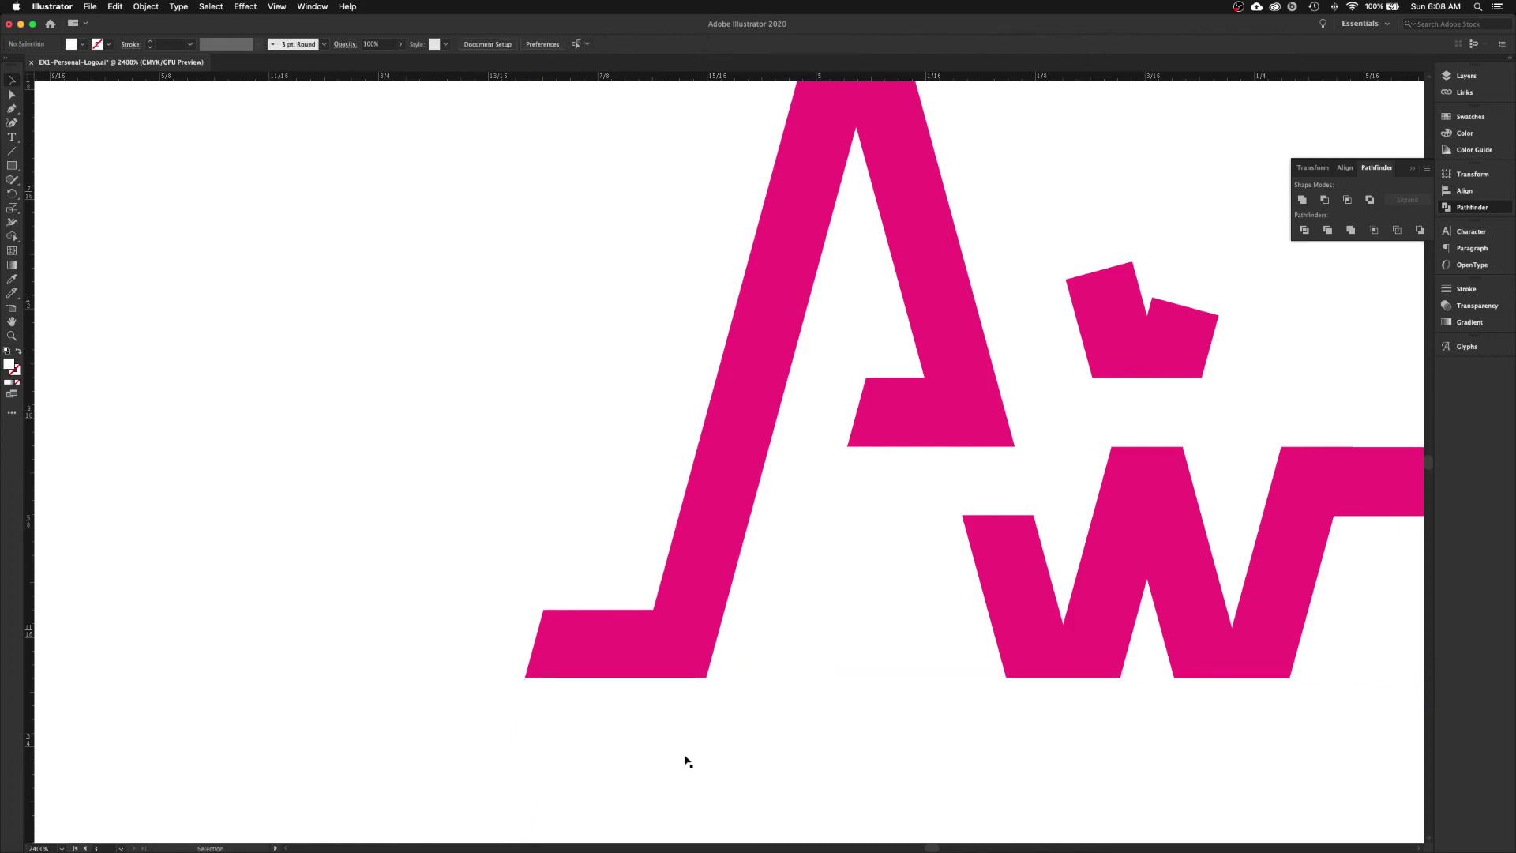
- Subtract the white mask below the logo from the A's united left leg with Minus Front, and paste the mask back in front
click(745, 732)
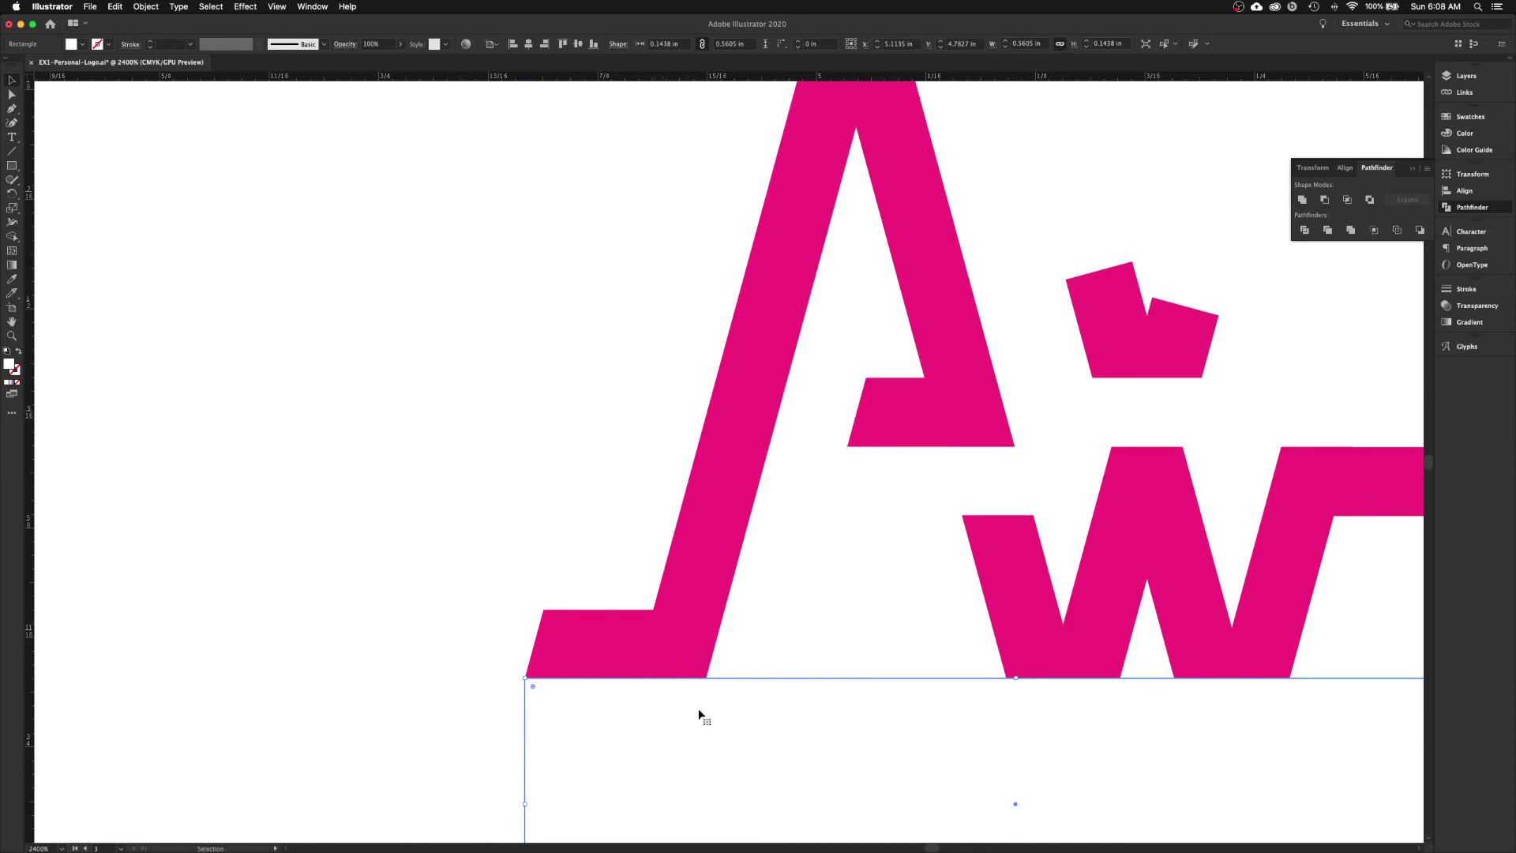
shift+click(703, 641)
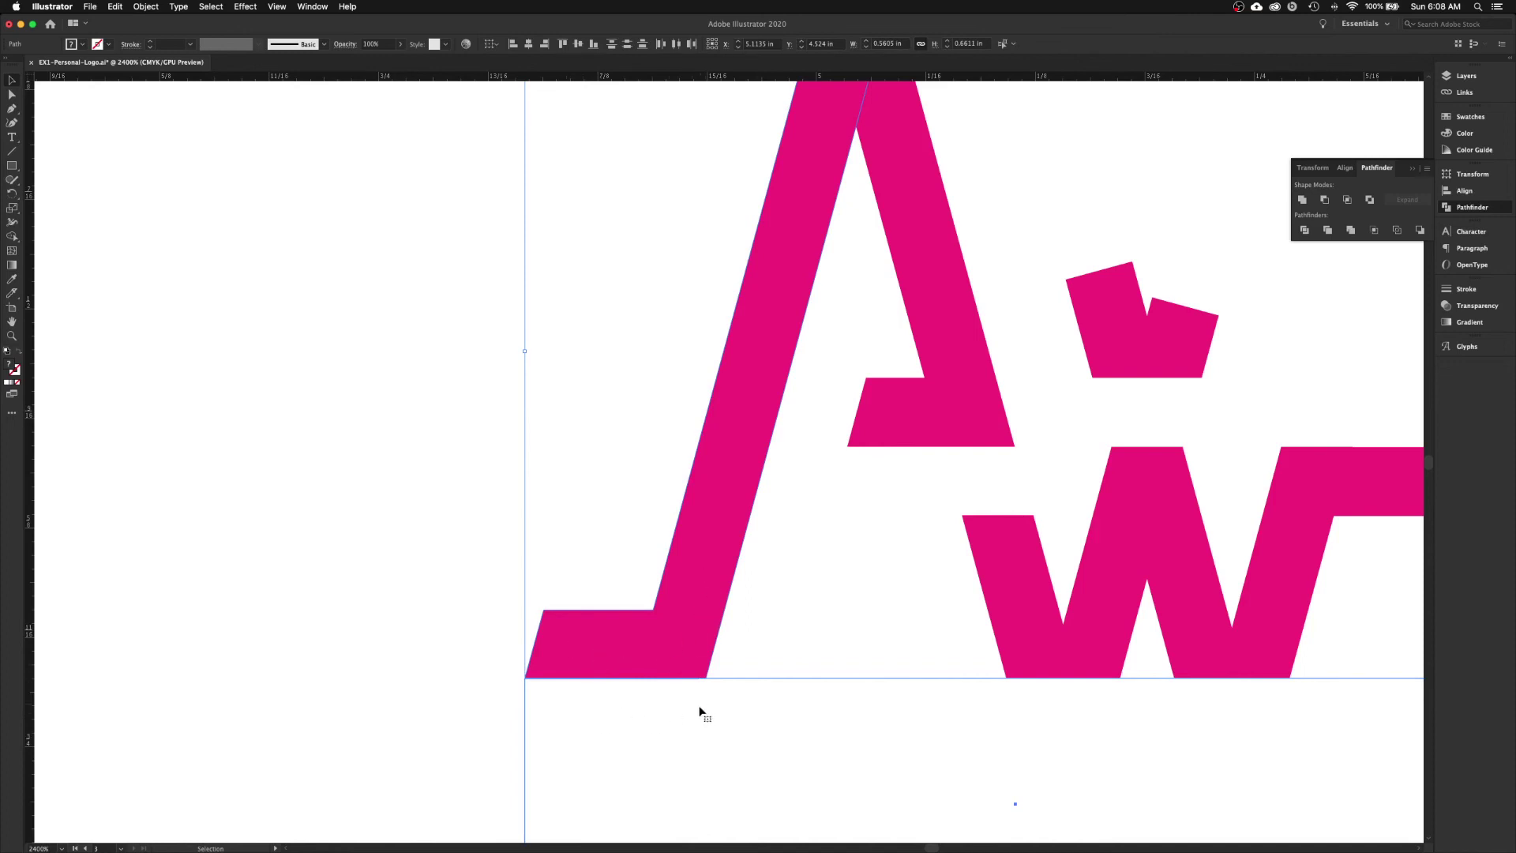
click(1325, 200)
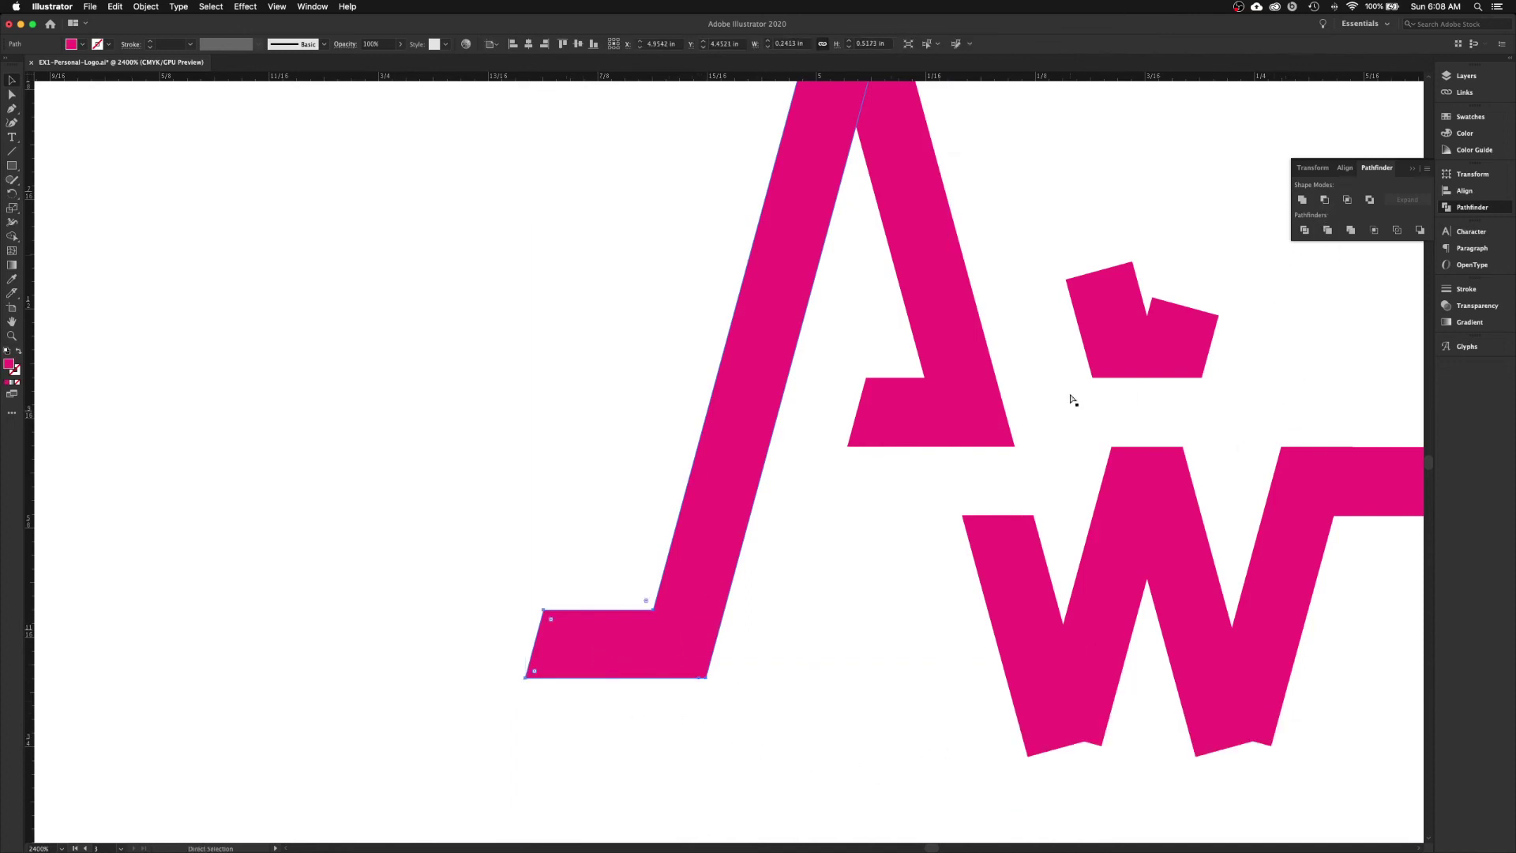
key(super+f)
click(878, 543)
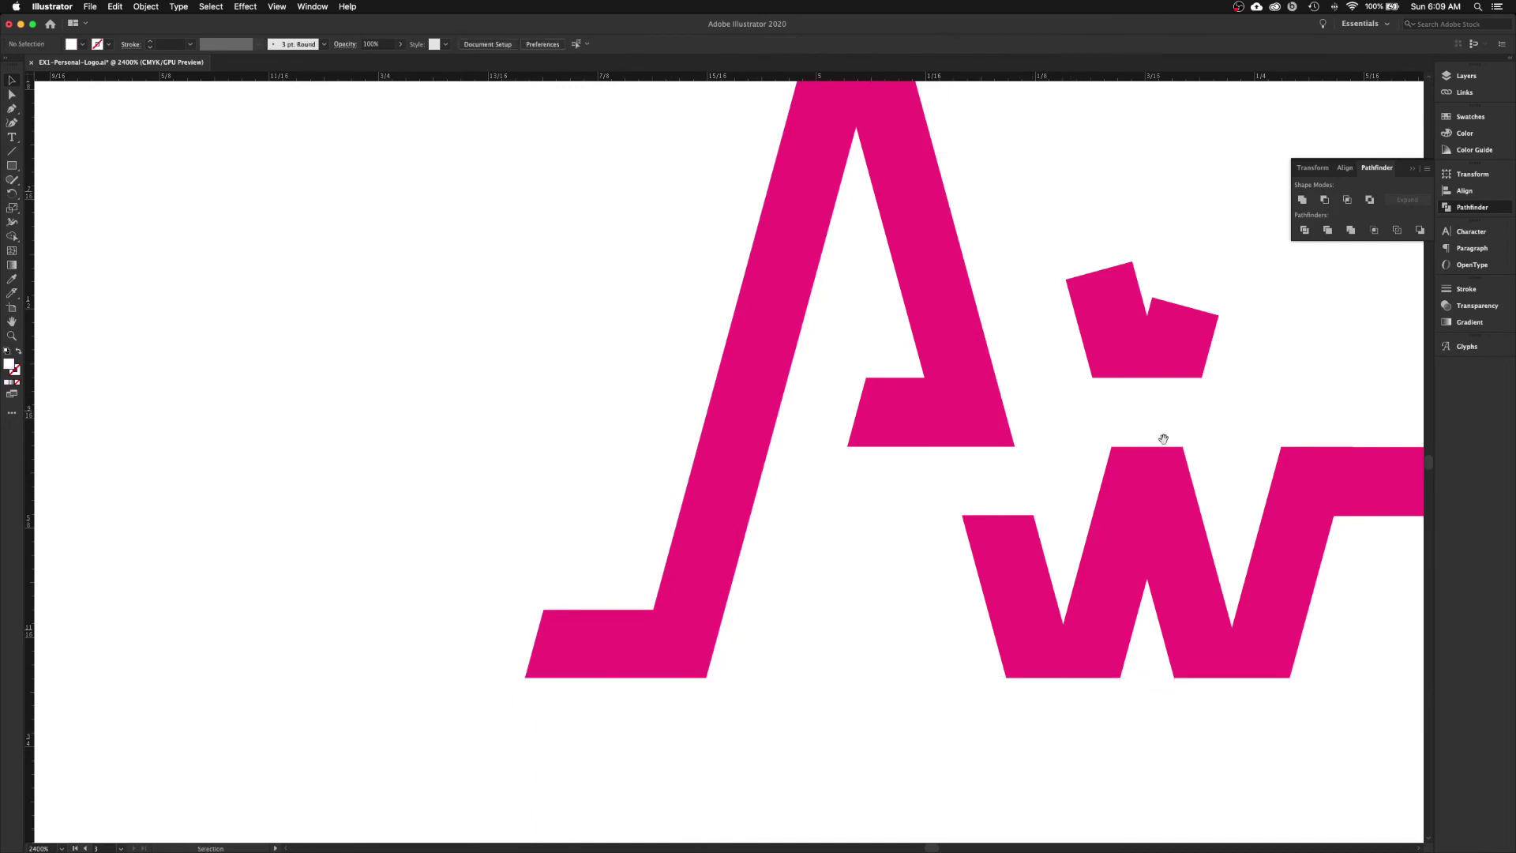
- Trim the top of the A's left leg by subtracting the white mask above it with Minus Front, and paste the mask back in front
drag(1156, 429, 898, 579)
drag(696, 390, 819, 657)
drag(875, 423, 823, 584)
click(881, 411)
key(super+shift+bracketright)
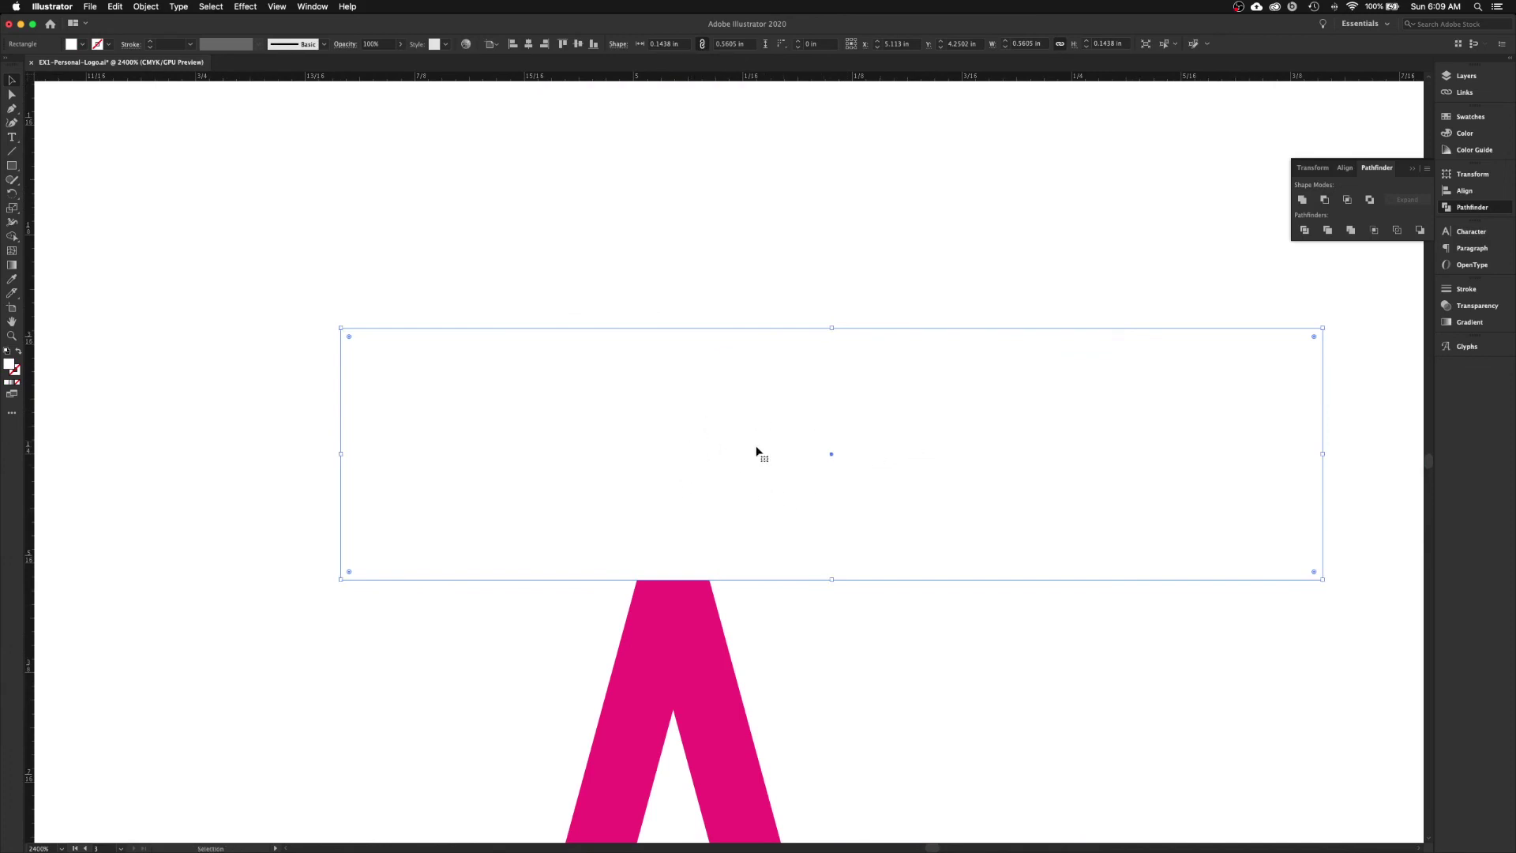
shift+click(646, 650)
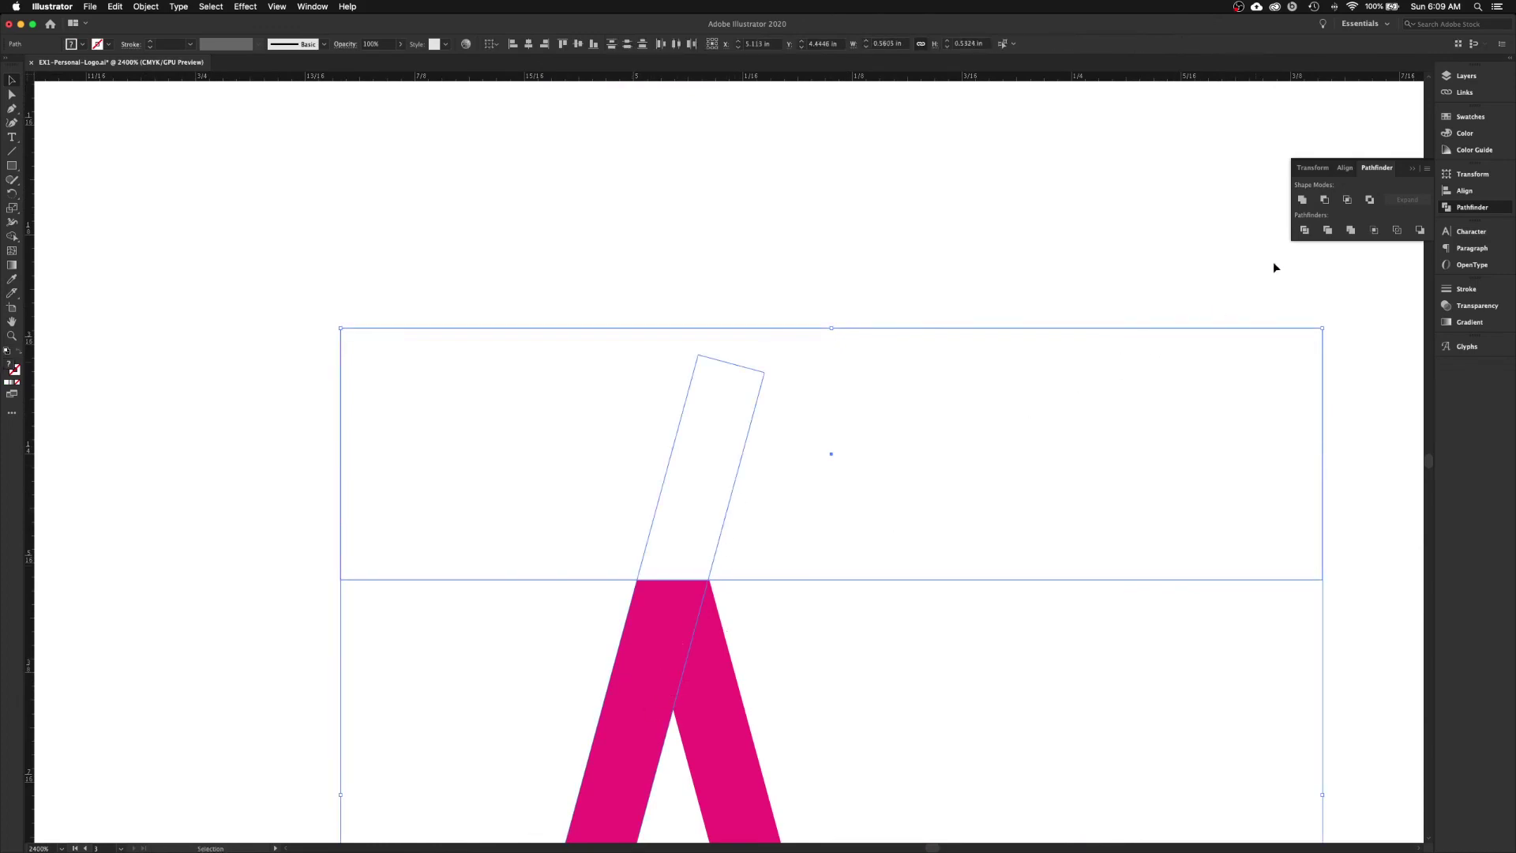
click(1325, 200)
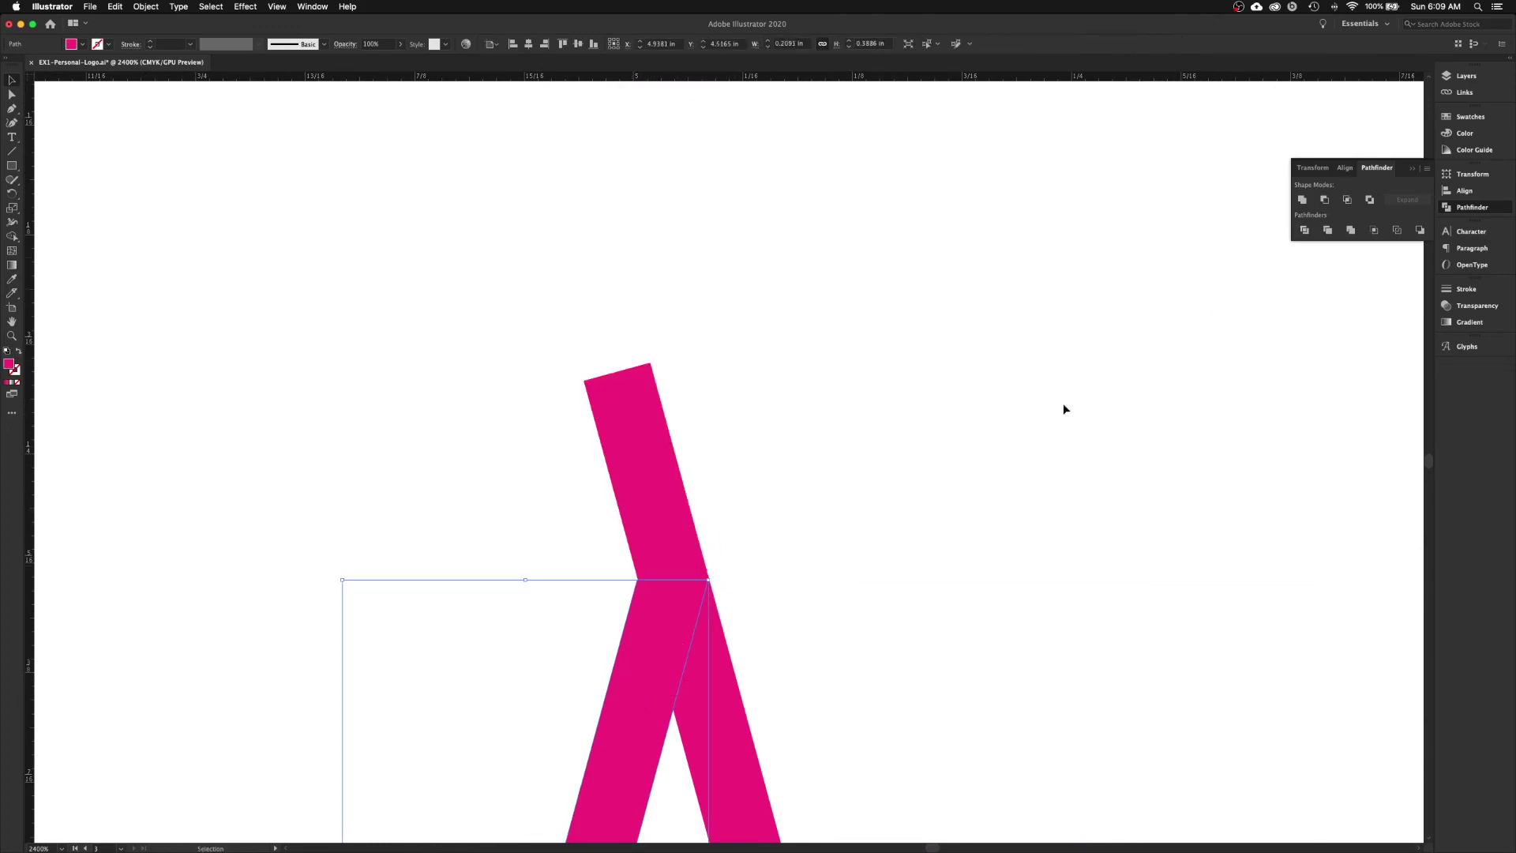
click(914, 488)
key(super+f)
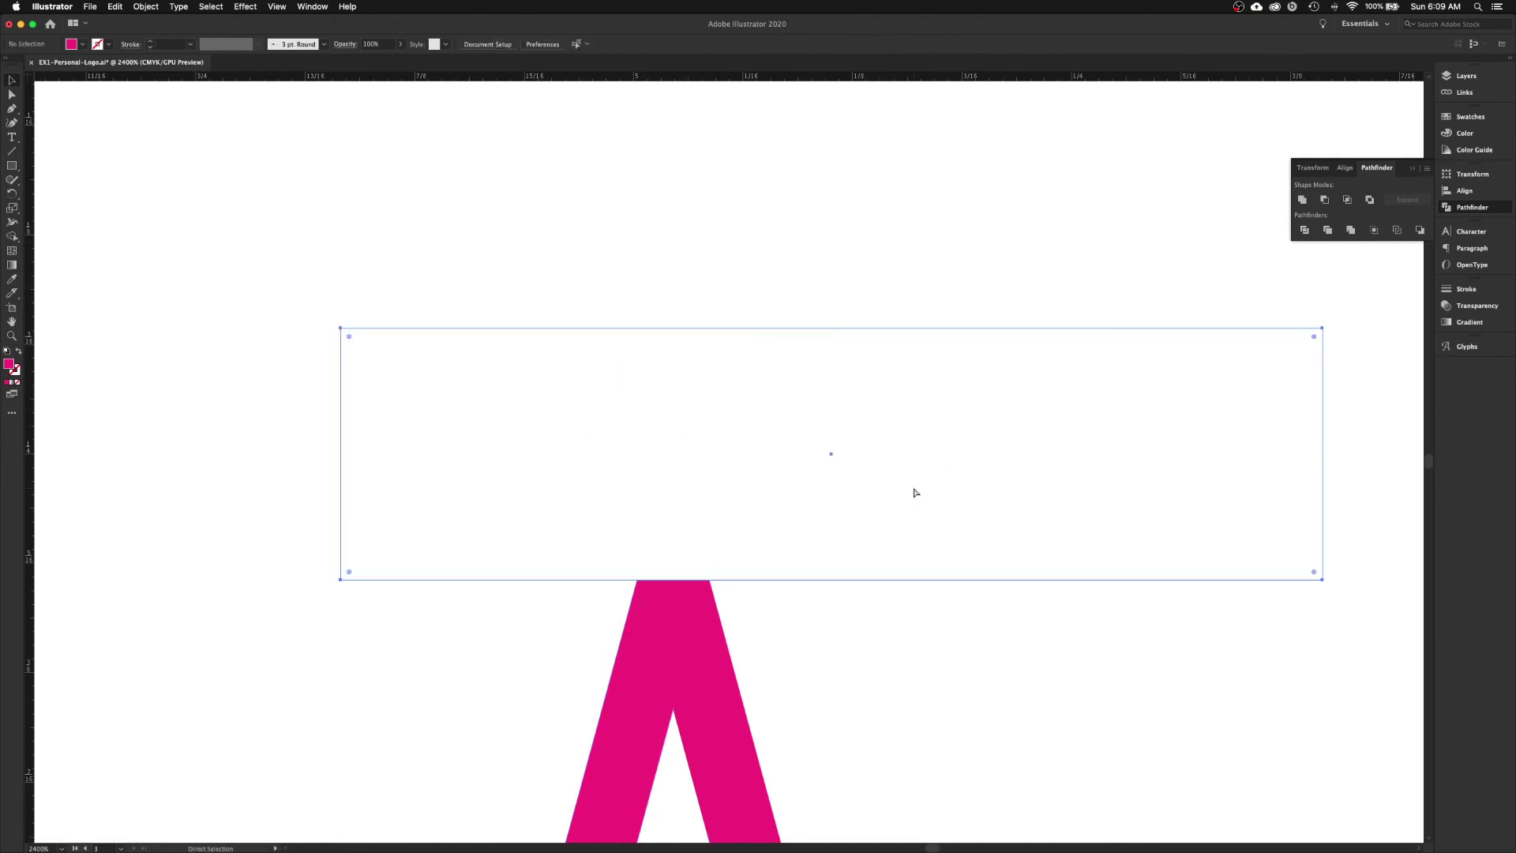
- Trim the top of the A's right leg by subtracting the white mask above it with Minus Front
shift+click(710, 752)
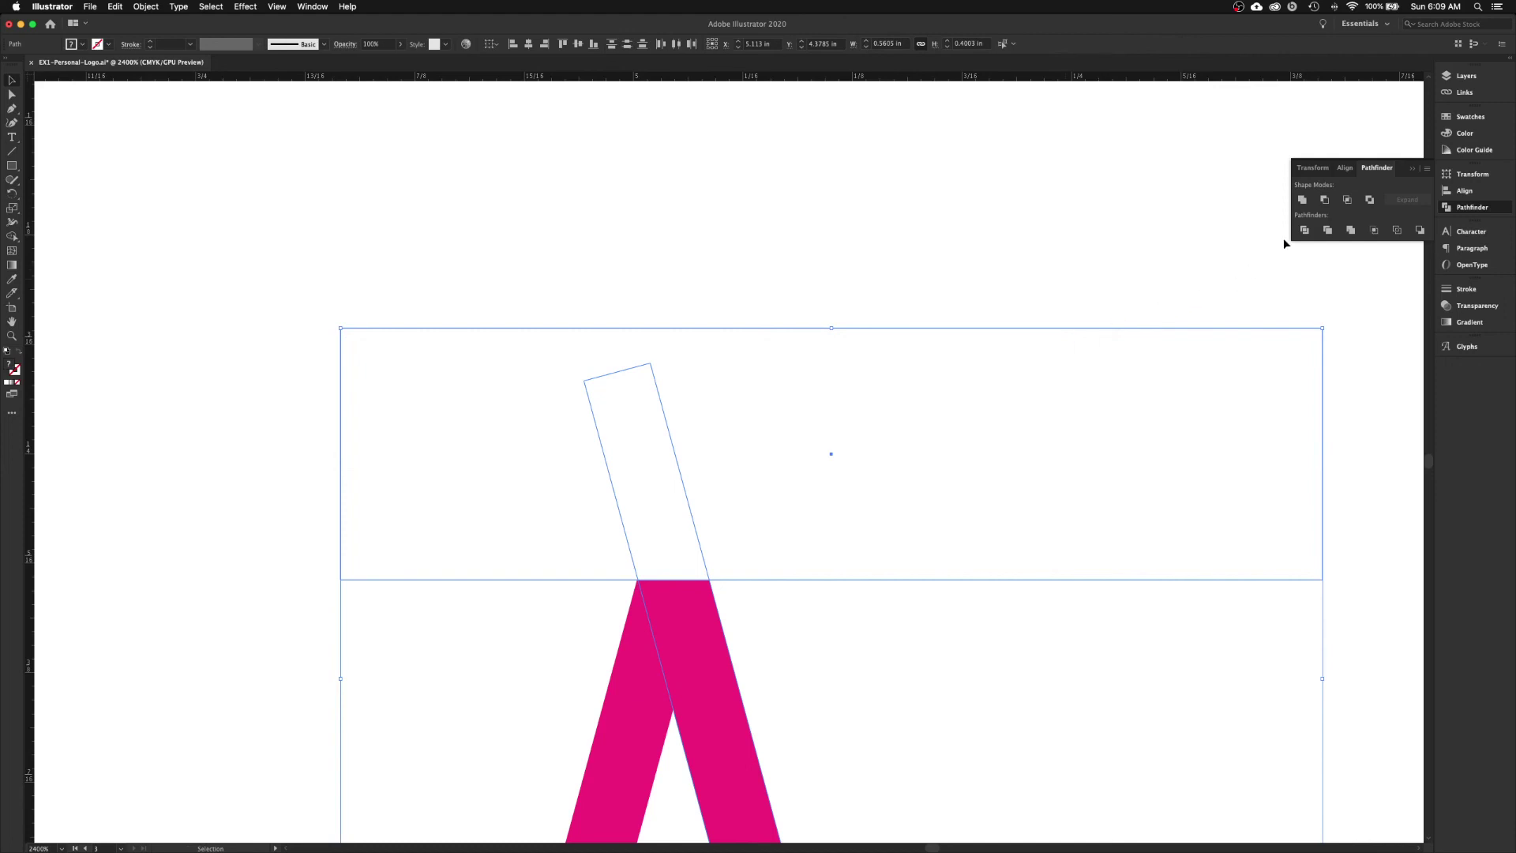
click(1325, 200)
scroll(893, 515, down, 10)
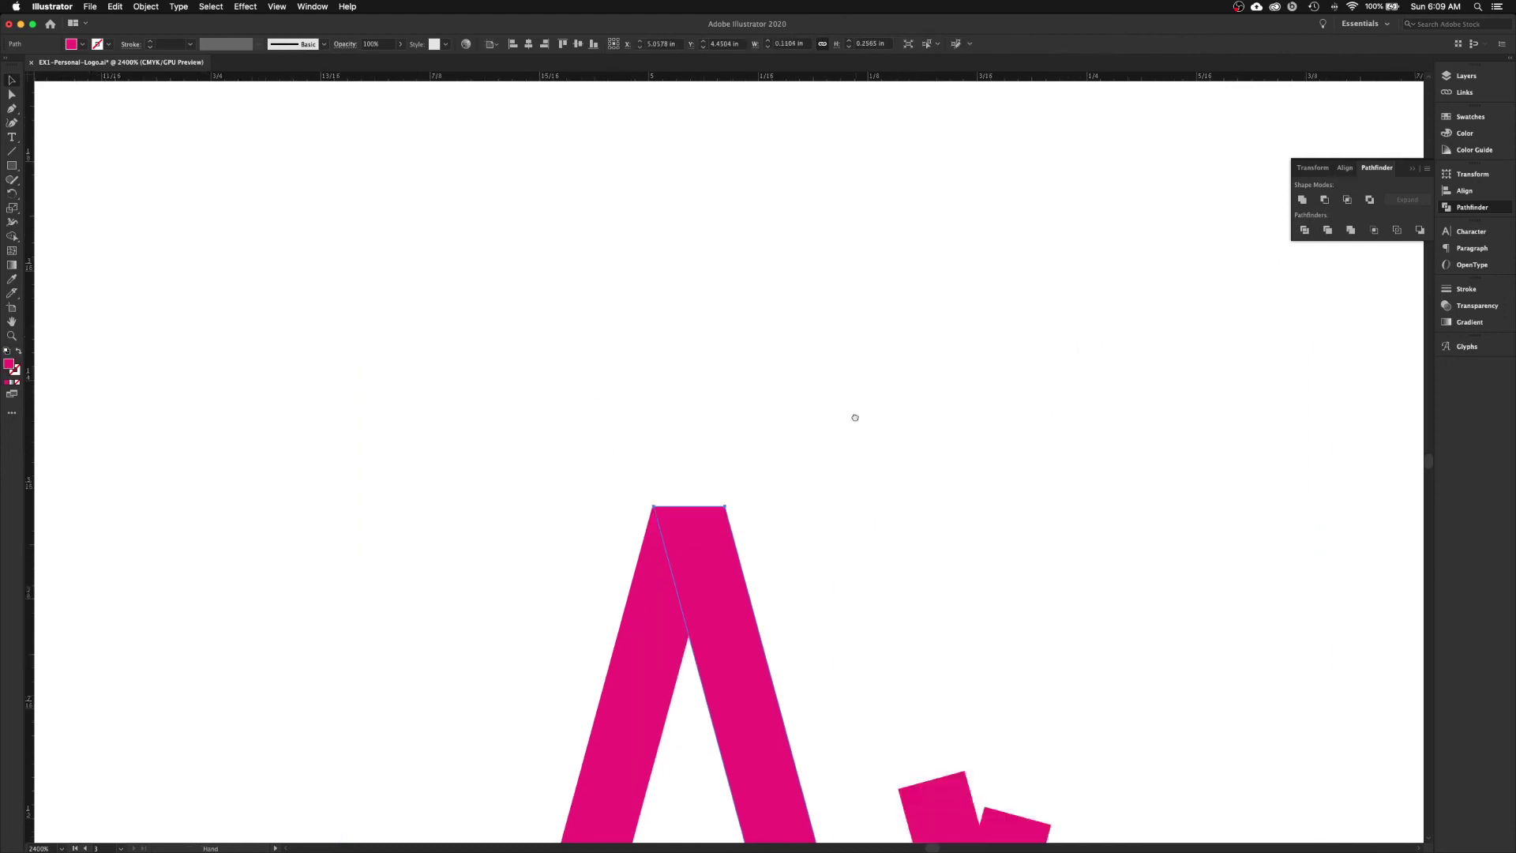
- Unite the A's left and right legs into a single shape and deselect it
drag(838, 468, 842, 372)
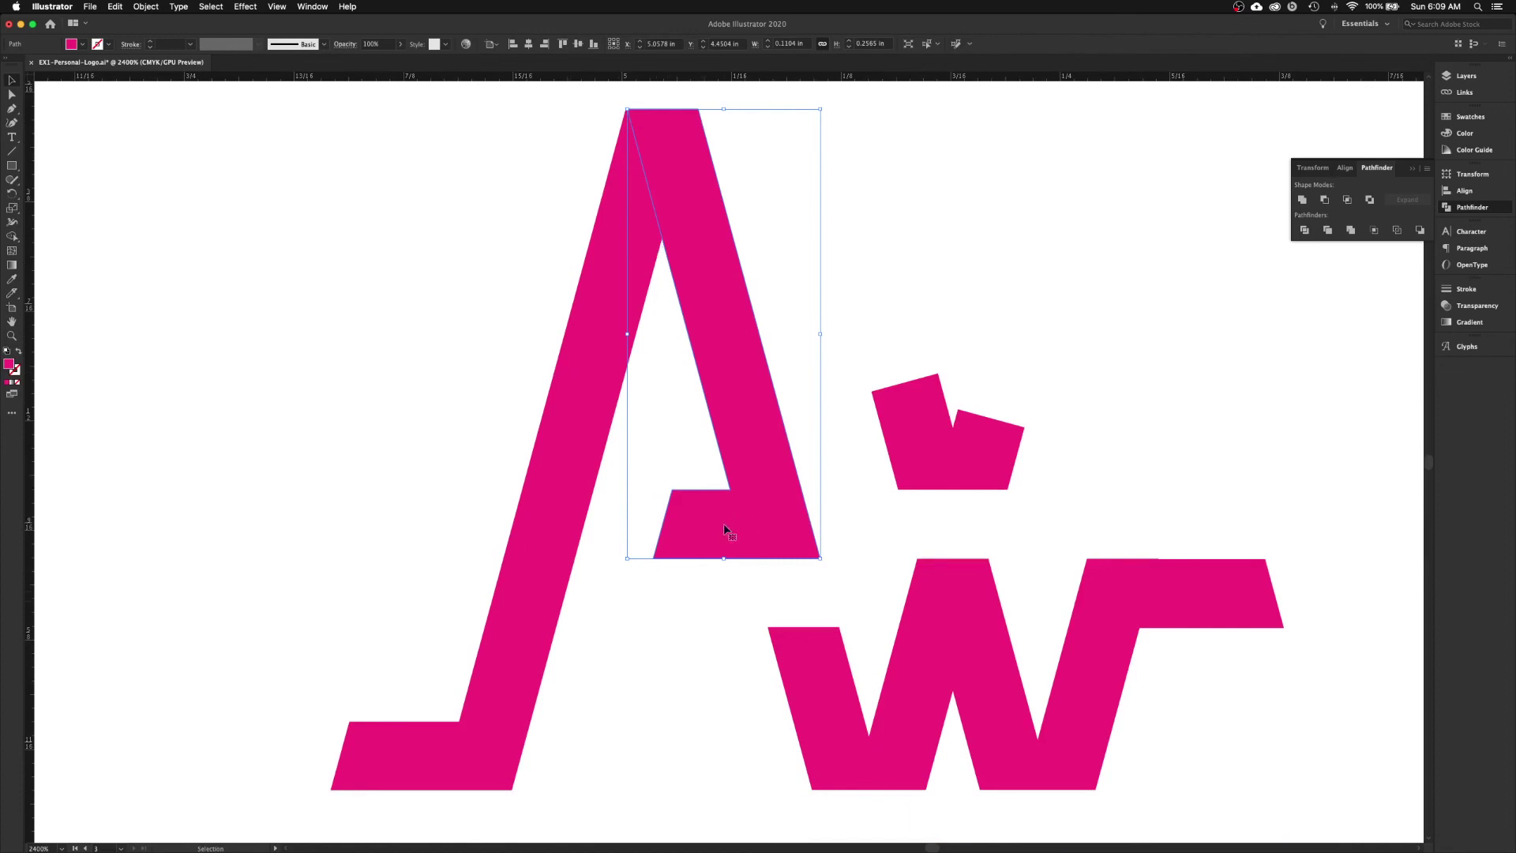
shift+click(541, 572)
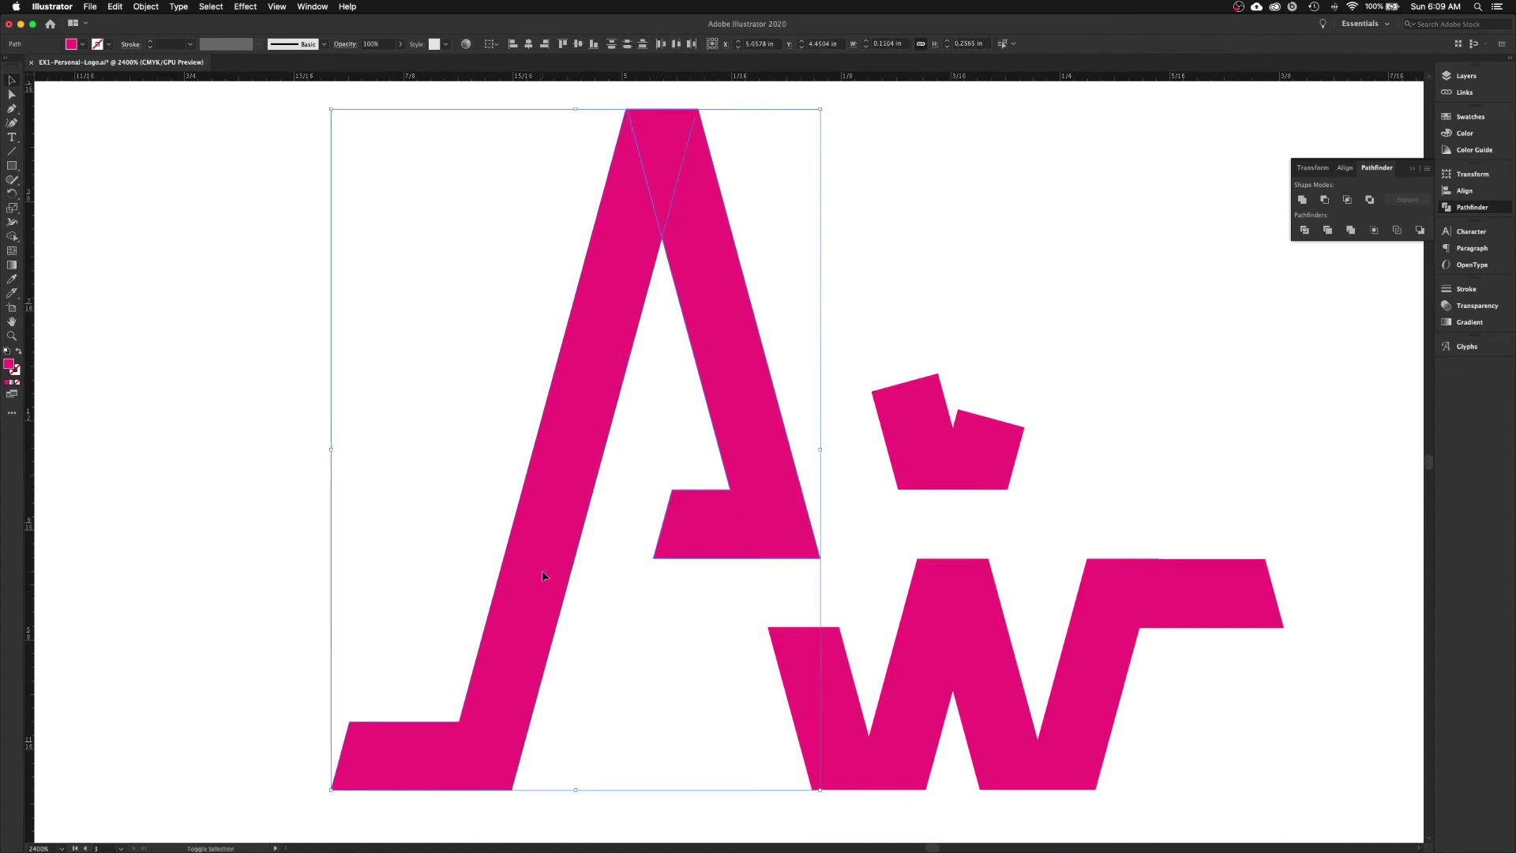
click(1303, 200)
click(933, 367)
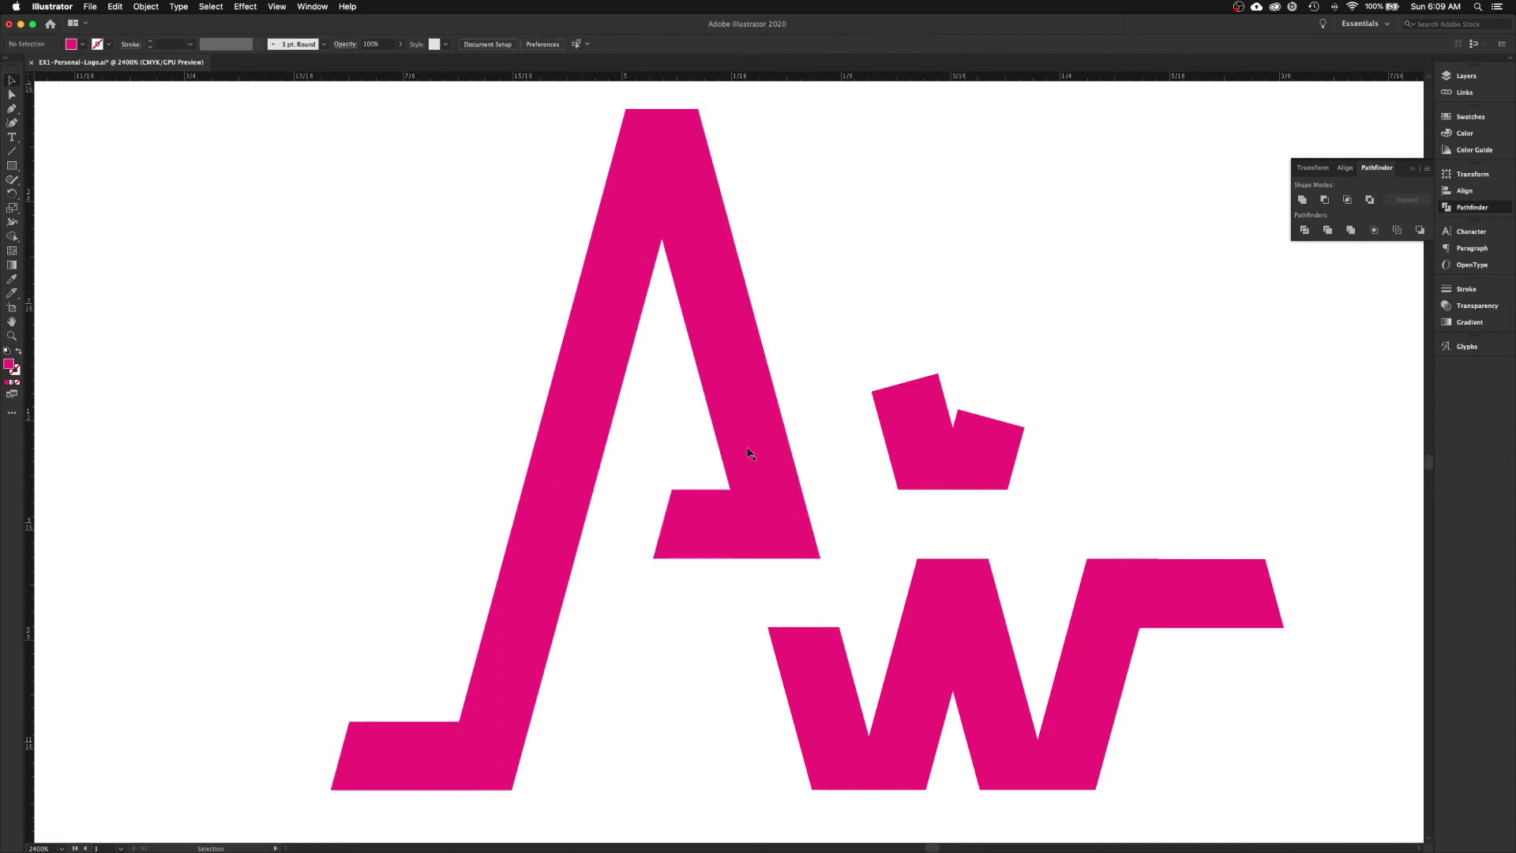
- Trim the bottom of the W's first stroke with Minus Front using the white mask below the logo, and paste the mask back in front
drag(799, 576, 553, 460)
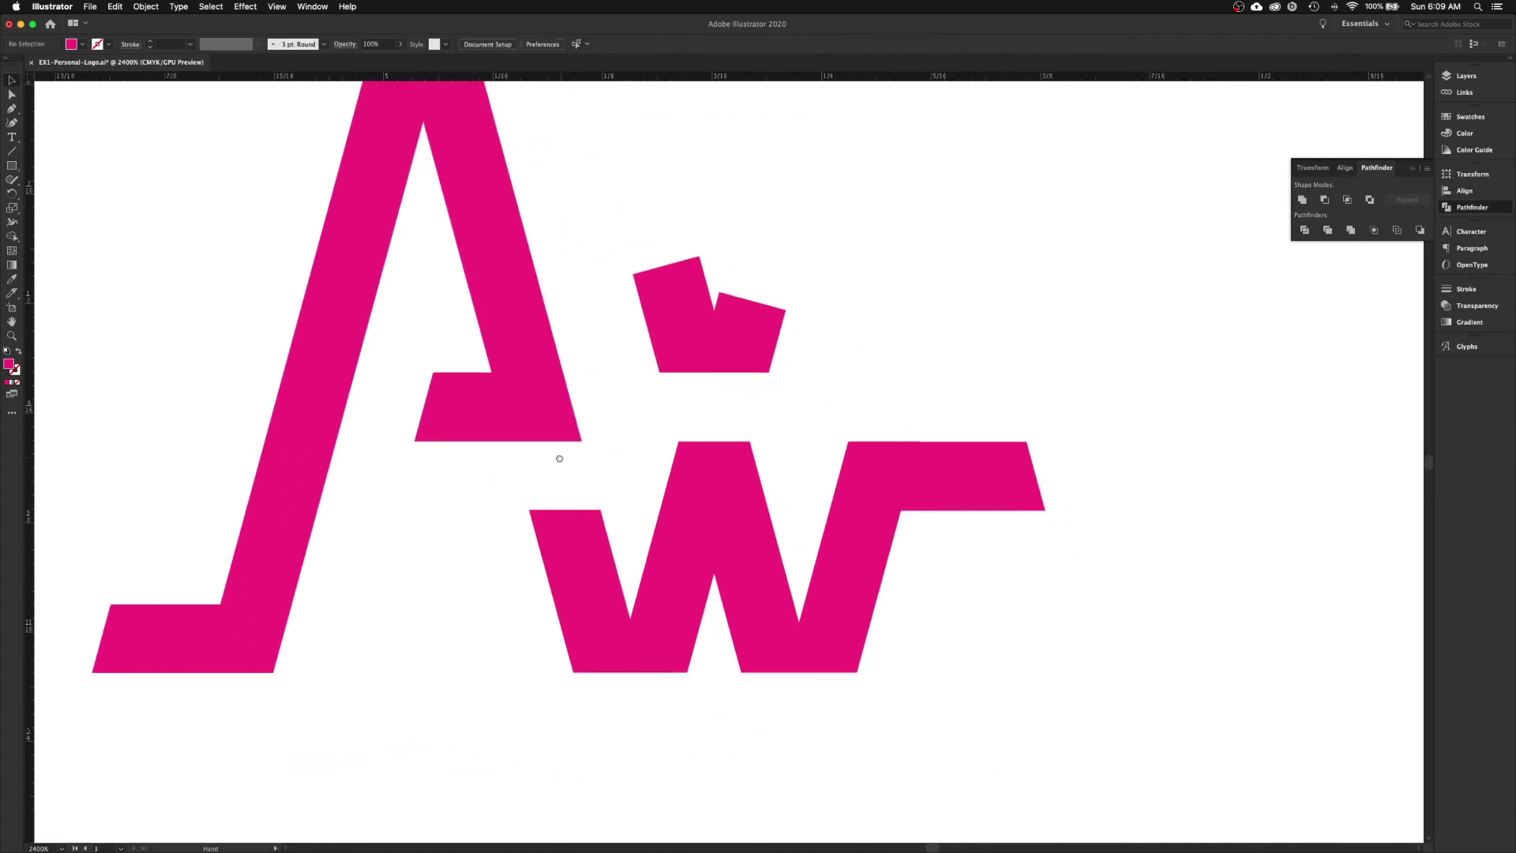
drag(692, 433, 648, 463)
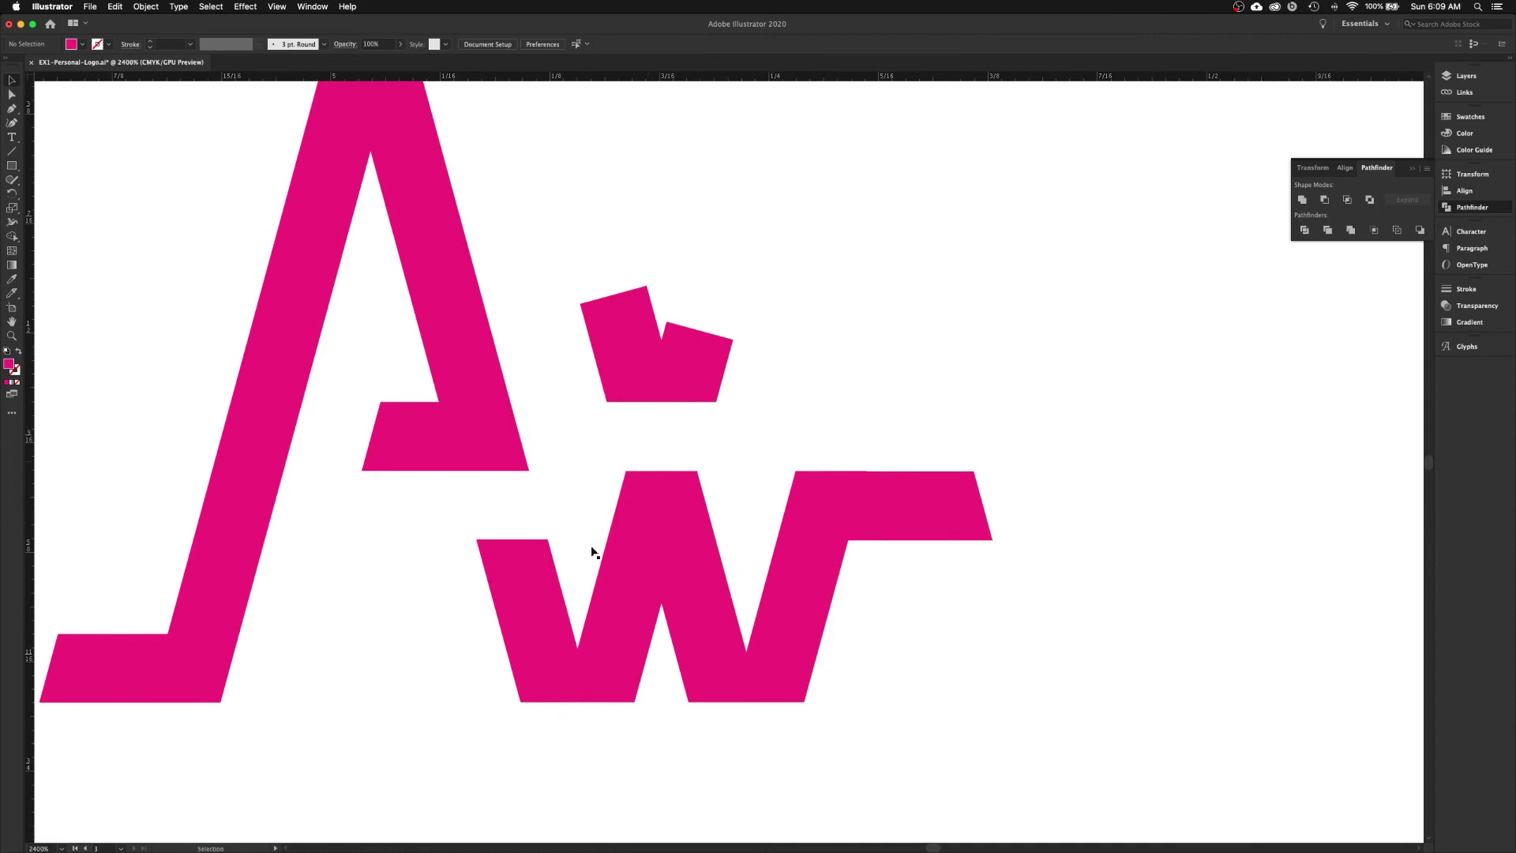
click(535, 632)
scroll(352, 565, down, 3)
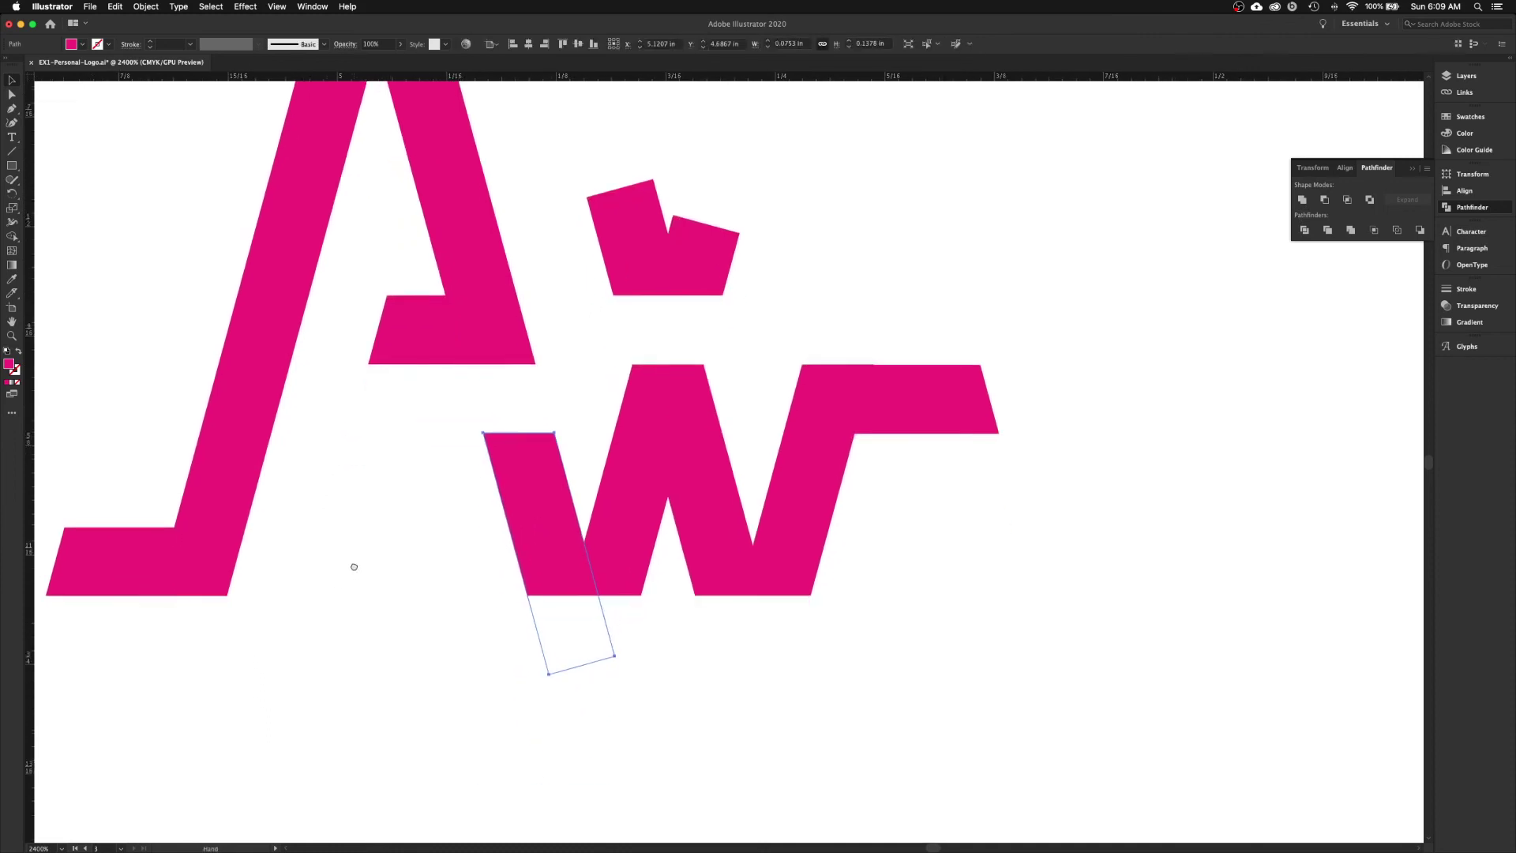
click(392, 677)
key(a)
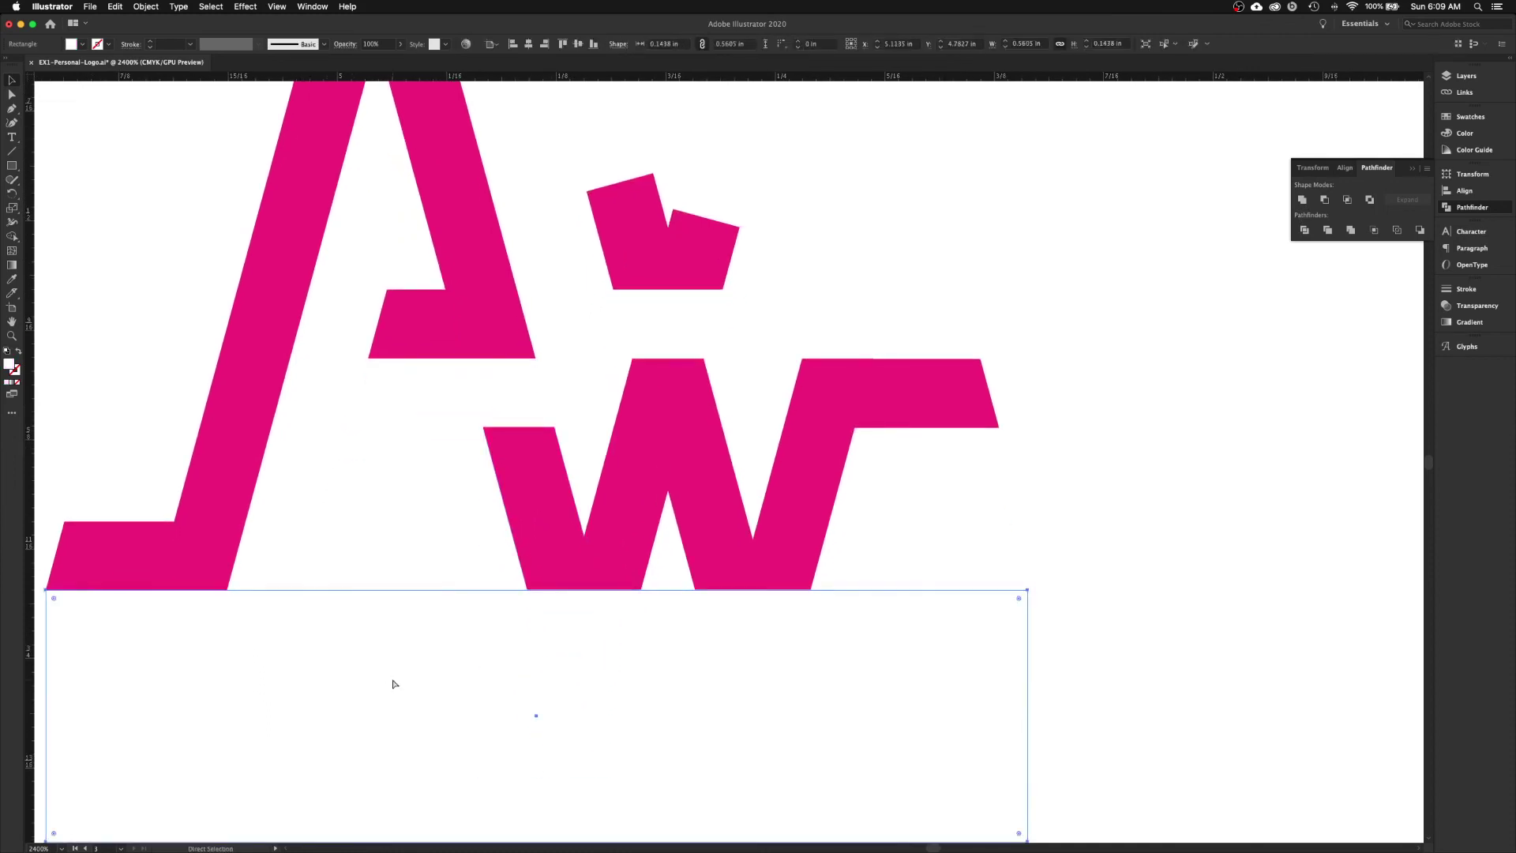
key(super)
shift+click(551, 527)
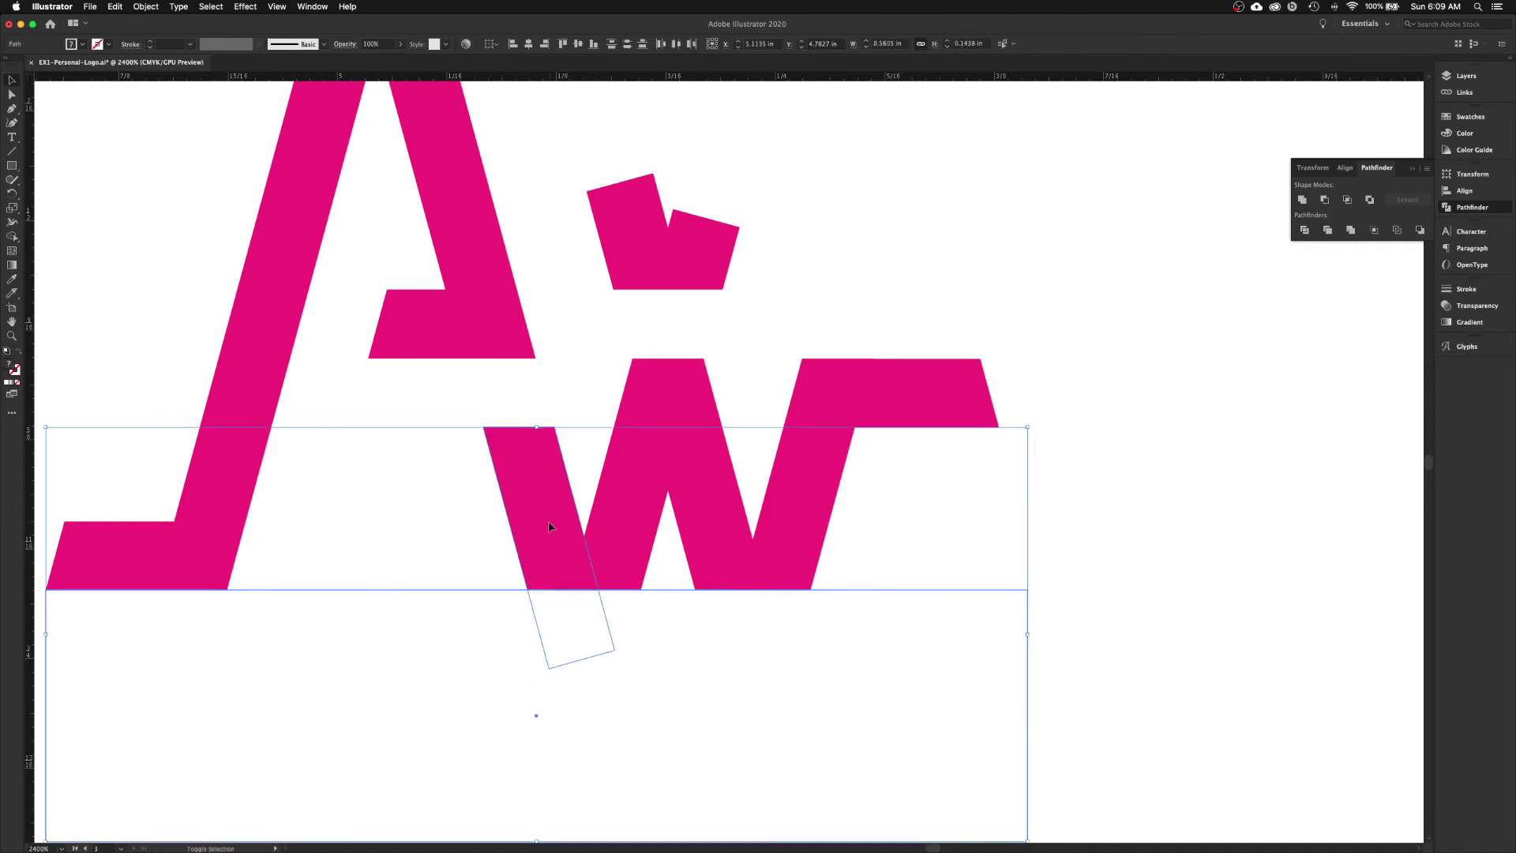
click(1324, 200)
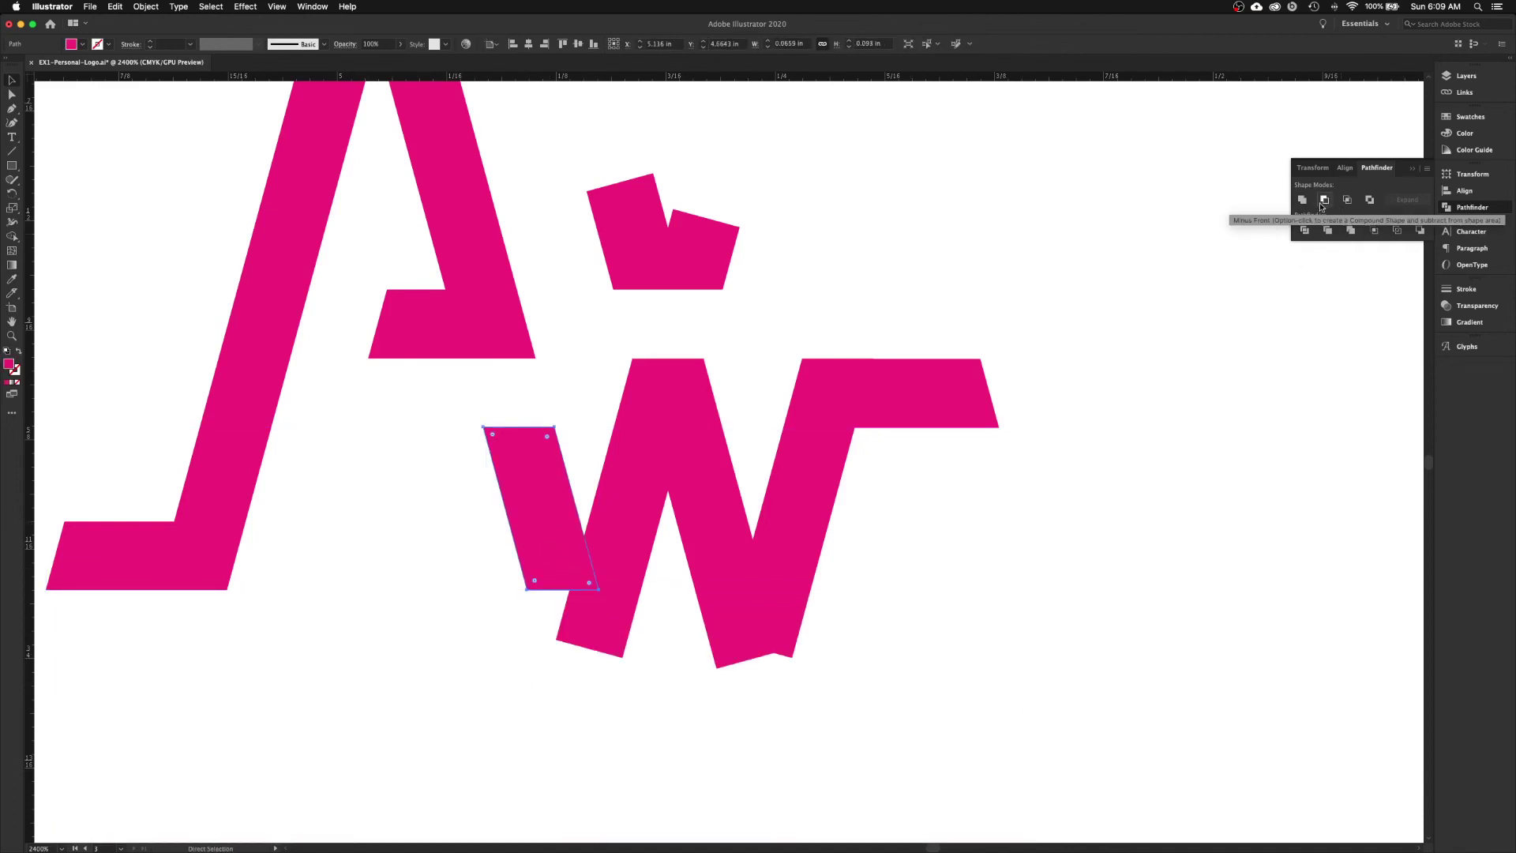
key(super+z)
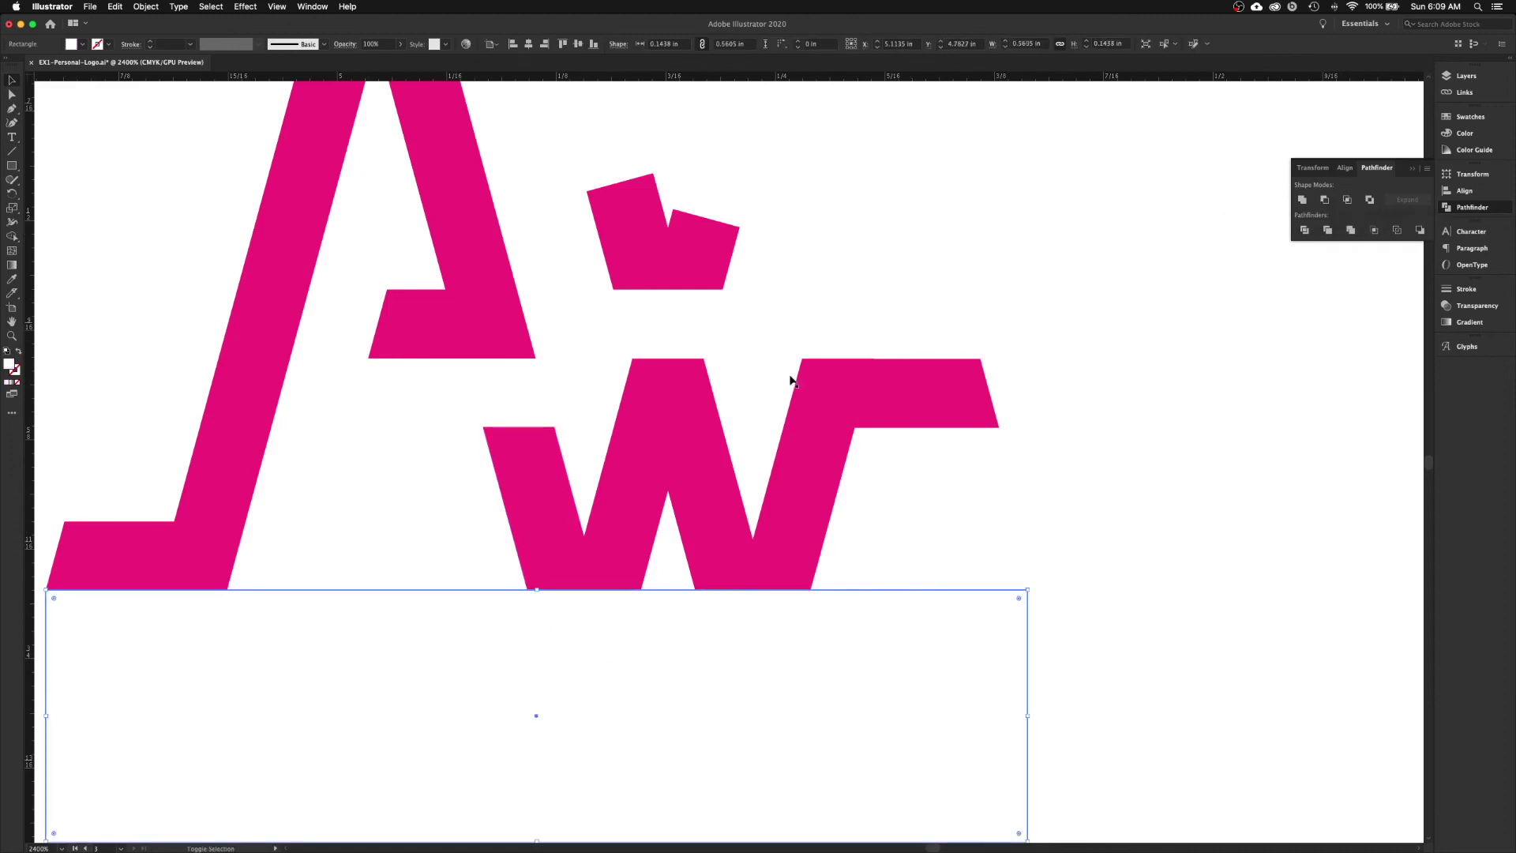
- Subtract the lower mask from the W's second stroke with Minus Front, and restore both the mask above the W and the lower mask in front
shift+click(640, 500)
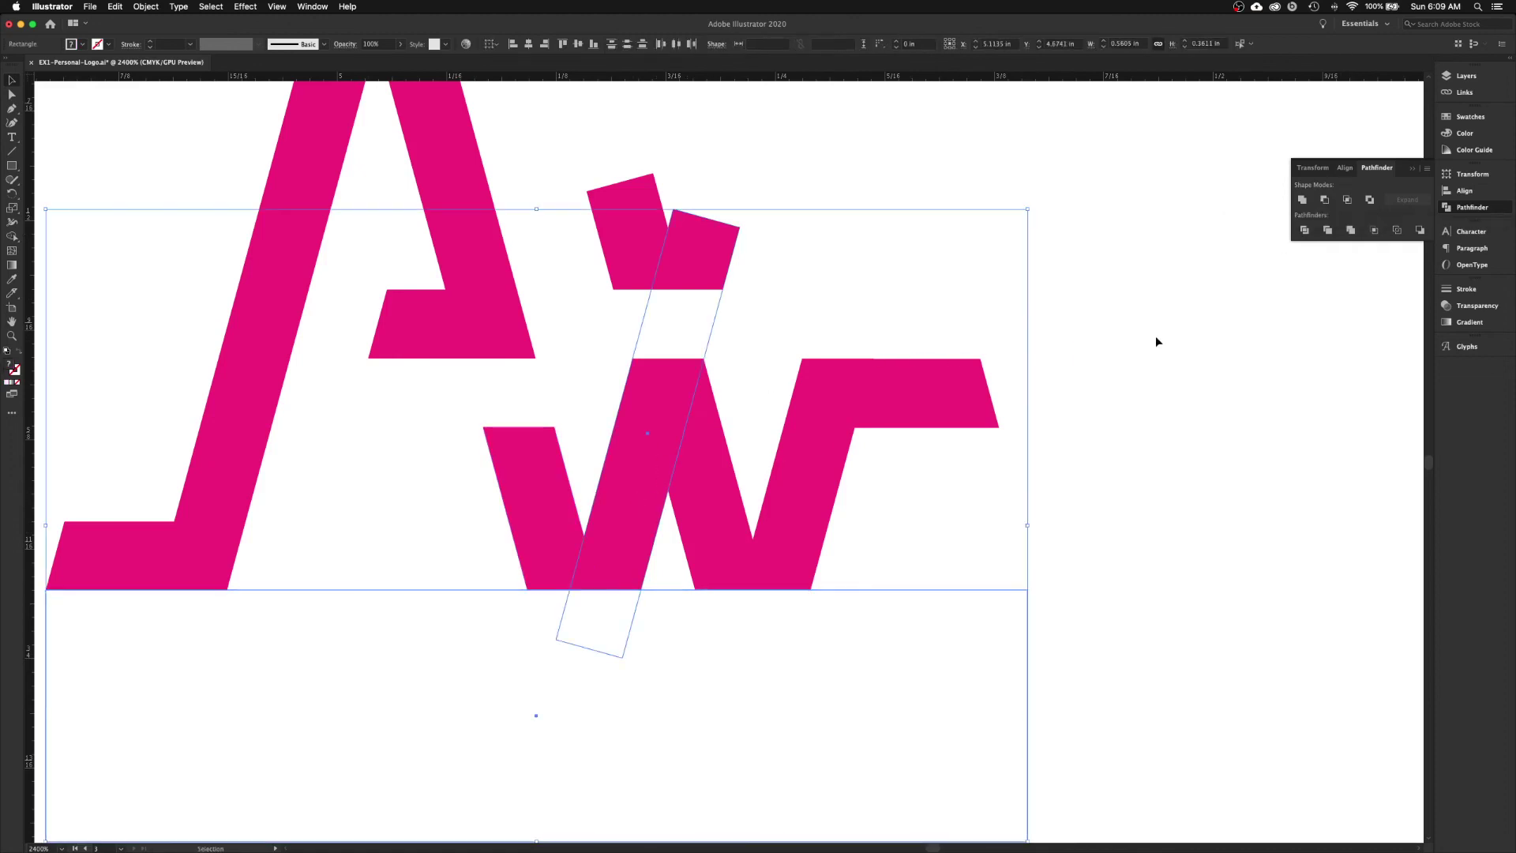
click(1326, 200)
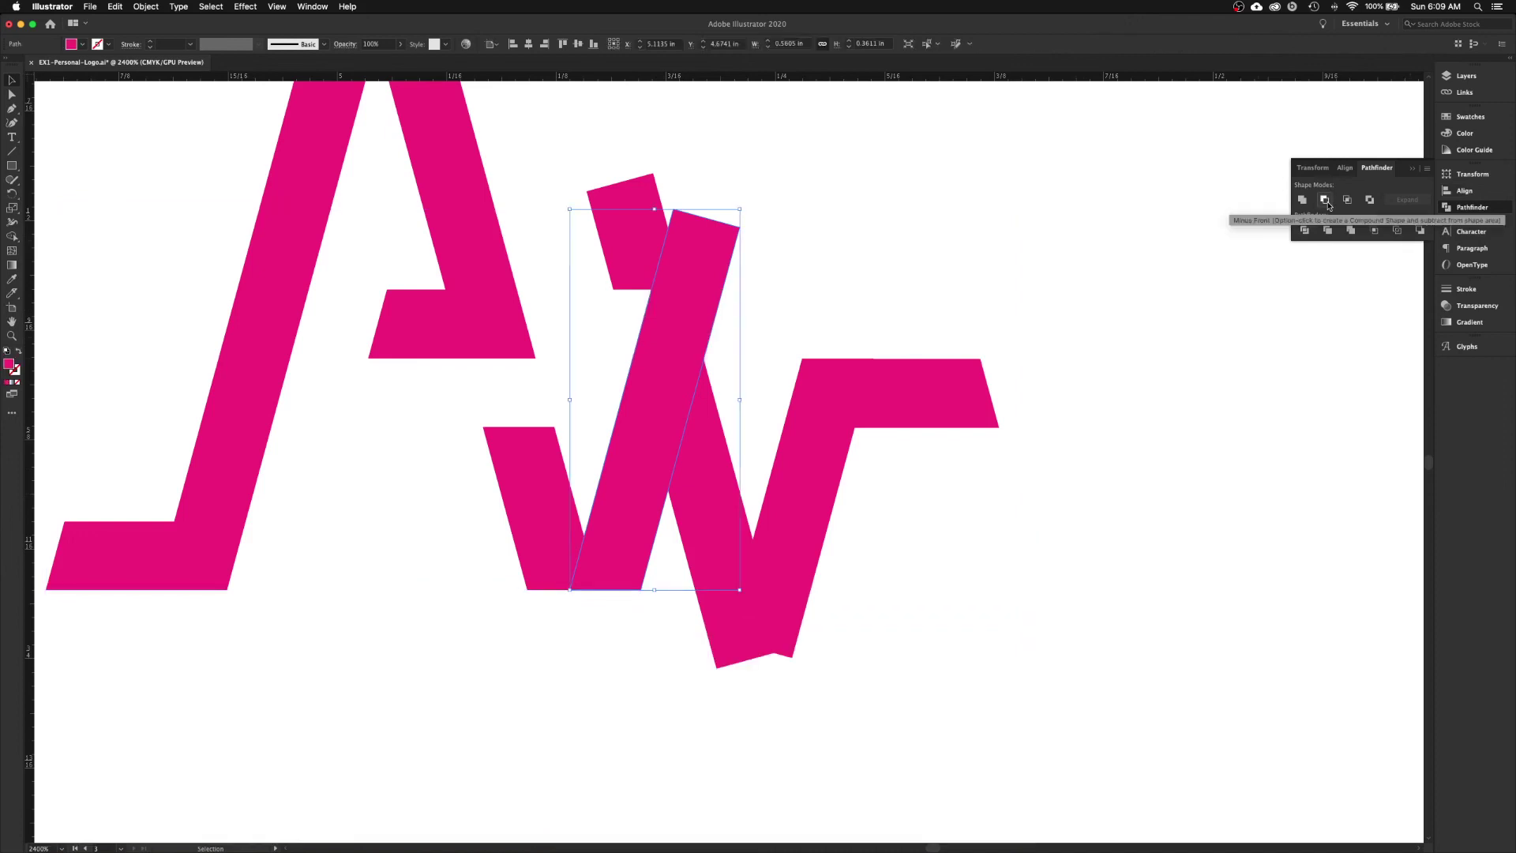
key(super+z)
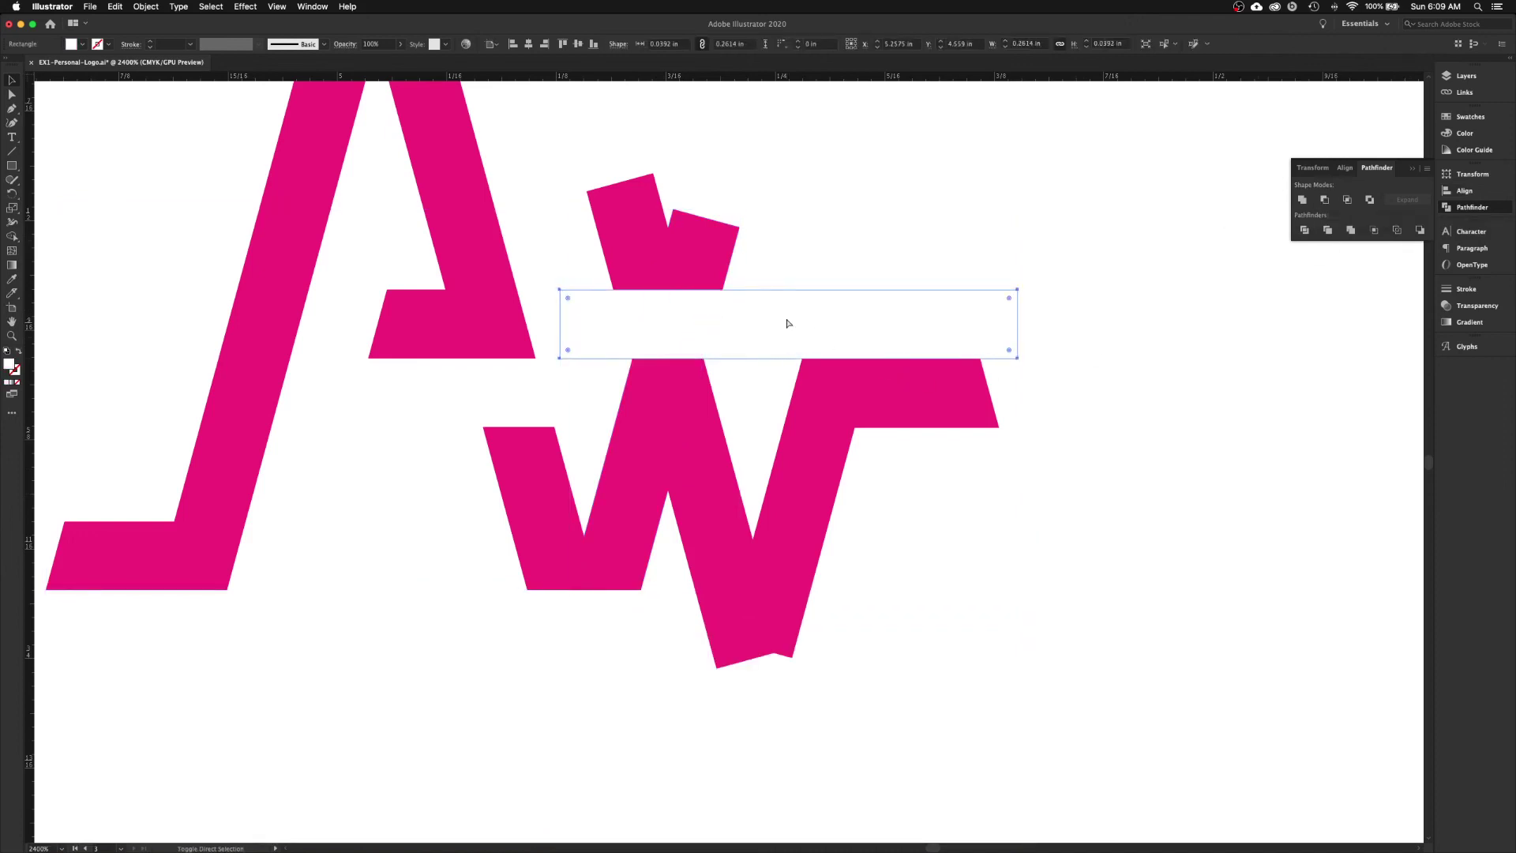
key(super+z)
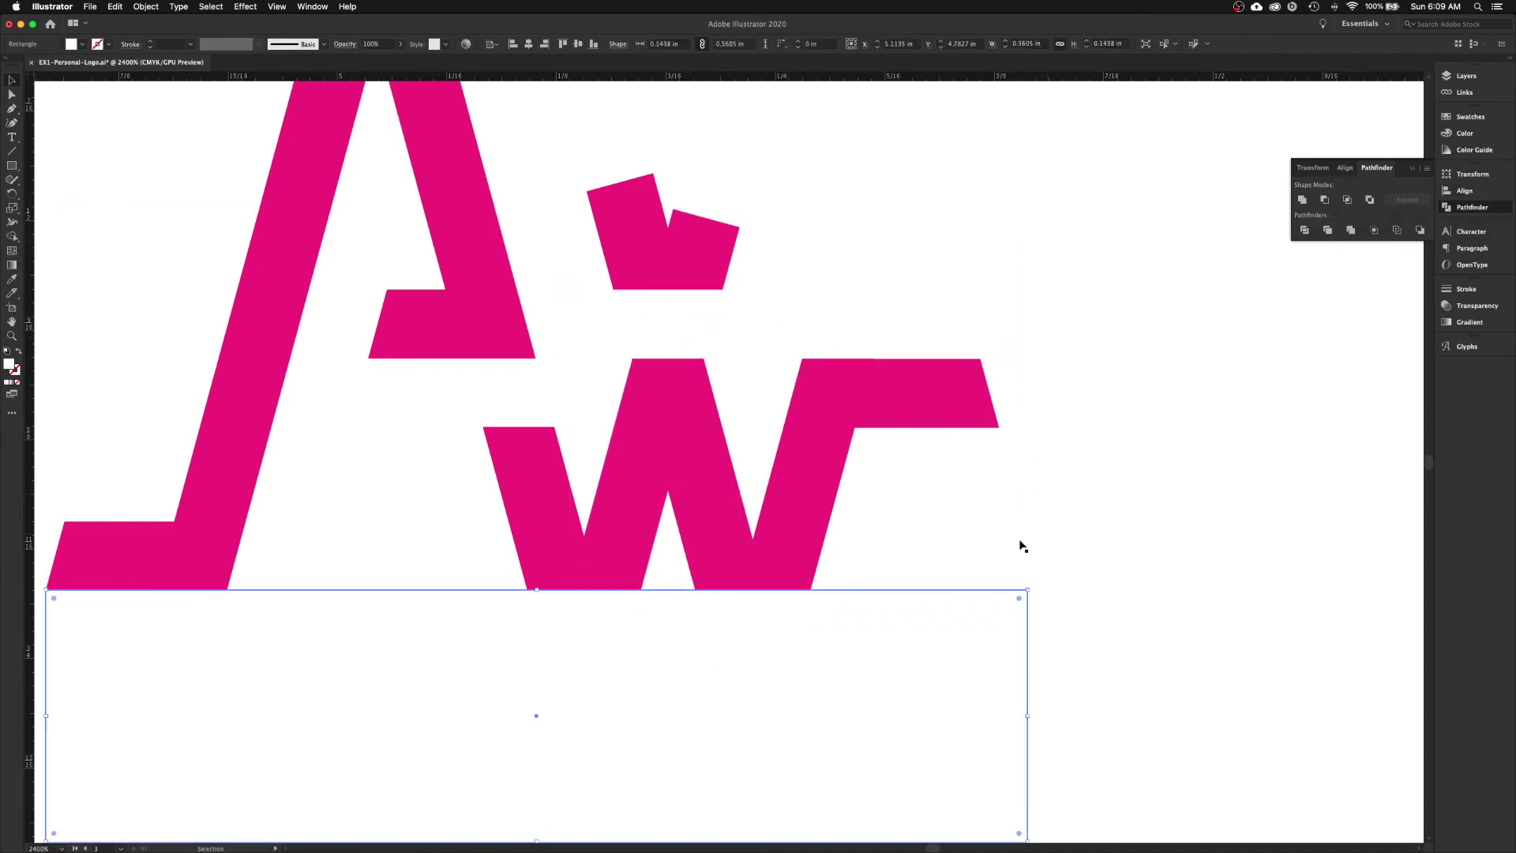
- Trim the bottom of the W's third stroke with Minus Front and paste the lower white mask back in front
shift+click(695, 540)
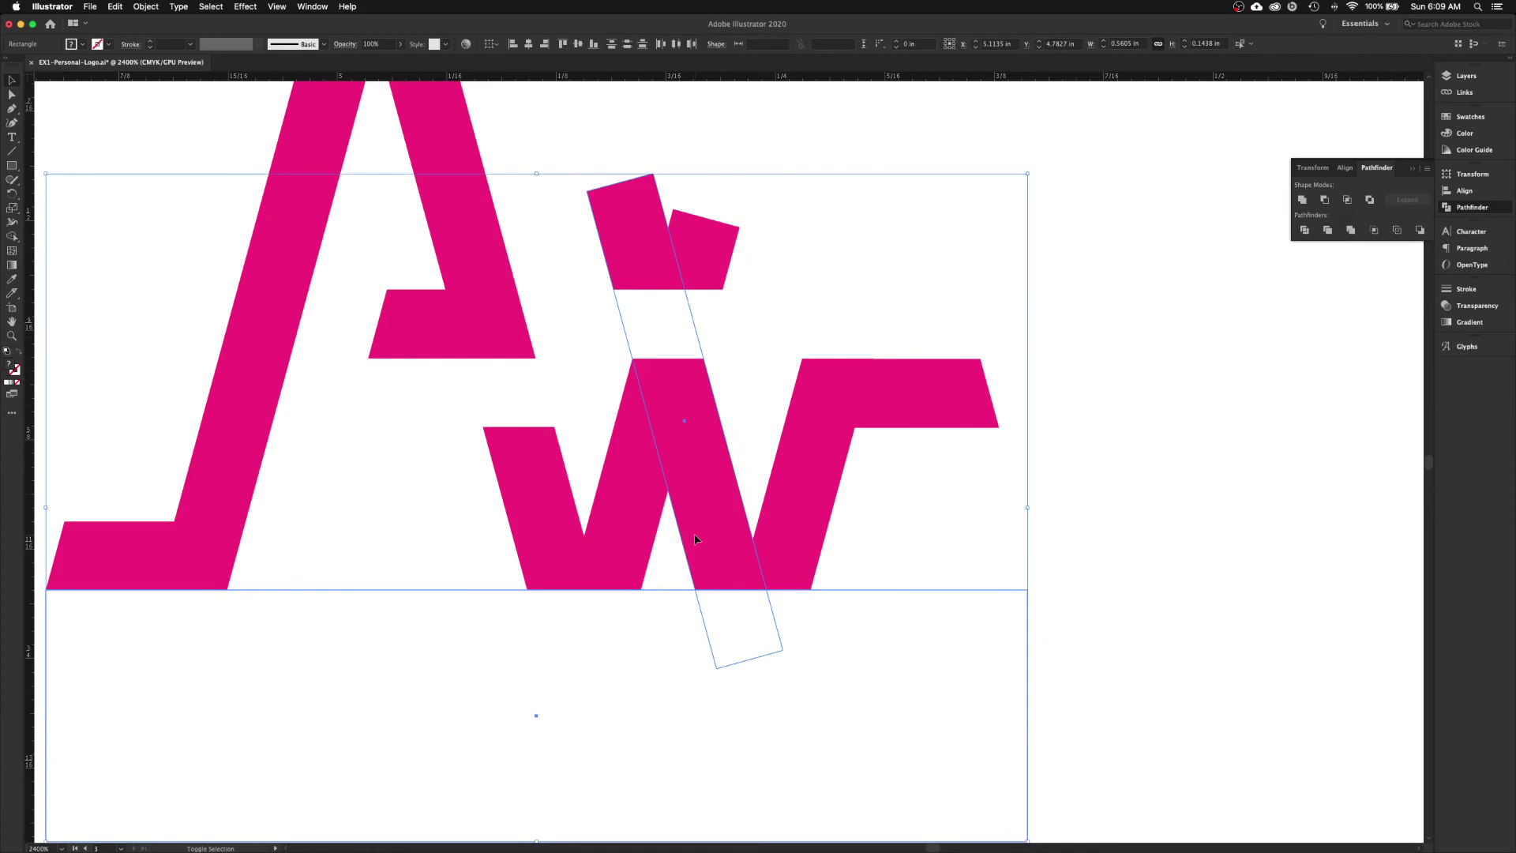
click(1325, 200)
key(super+z)
key(super+z)
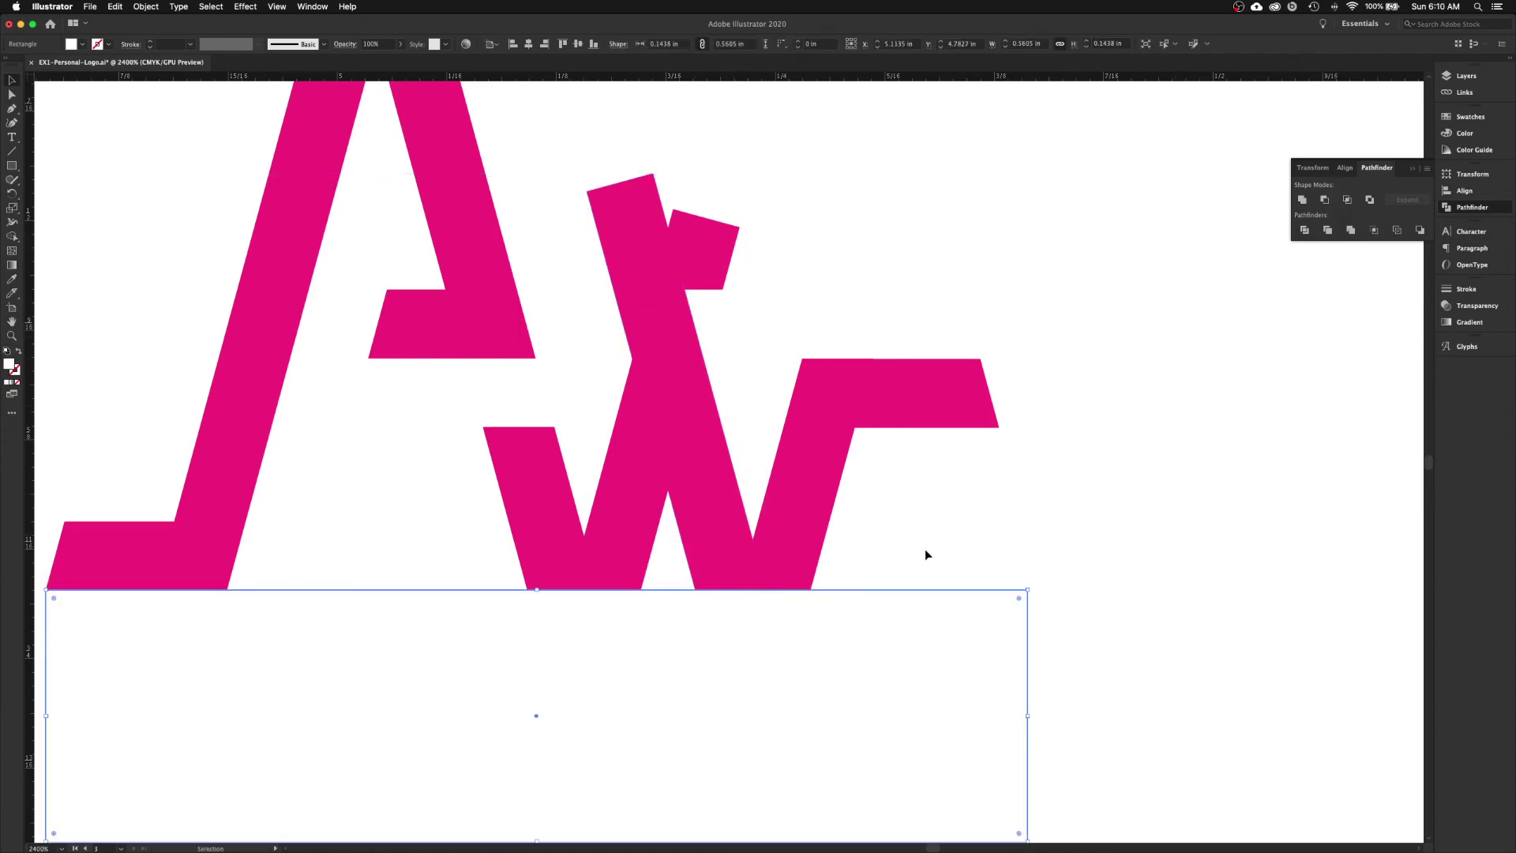
- Subtract the lower mask from the W's fourth stroke with Minus Front, and bring the white mask above the W to the front
shift+click(801, 466)
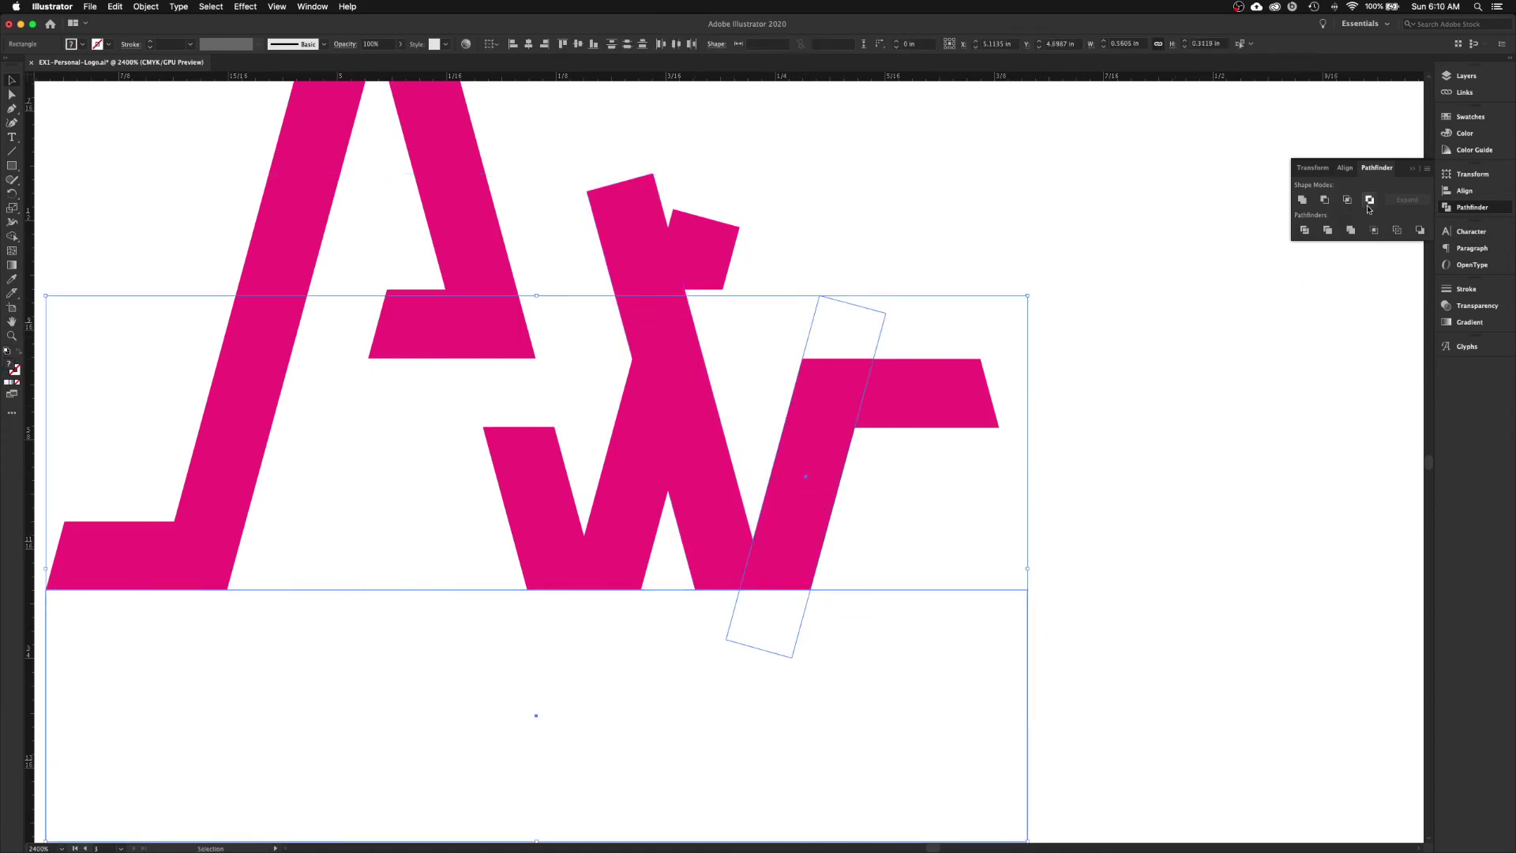
click(1325, 200)
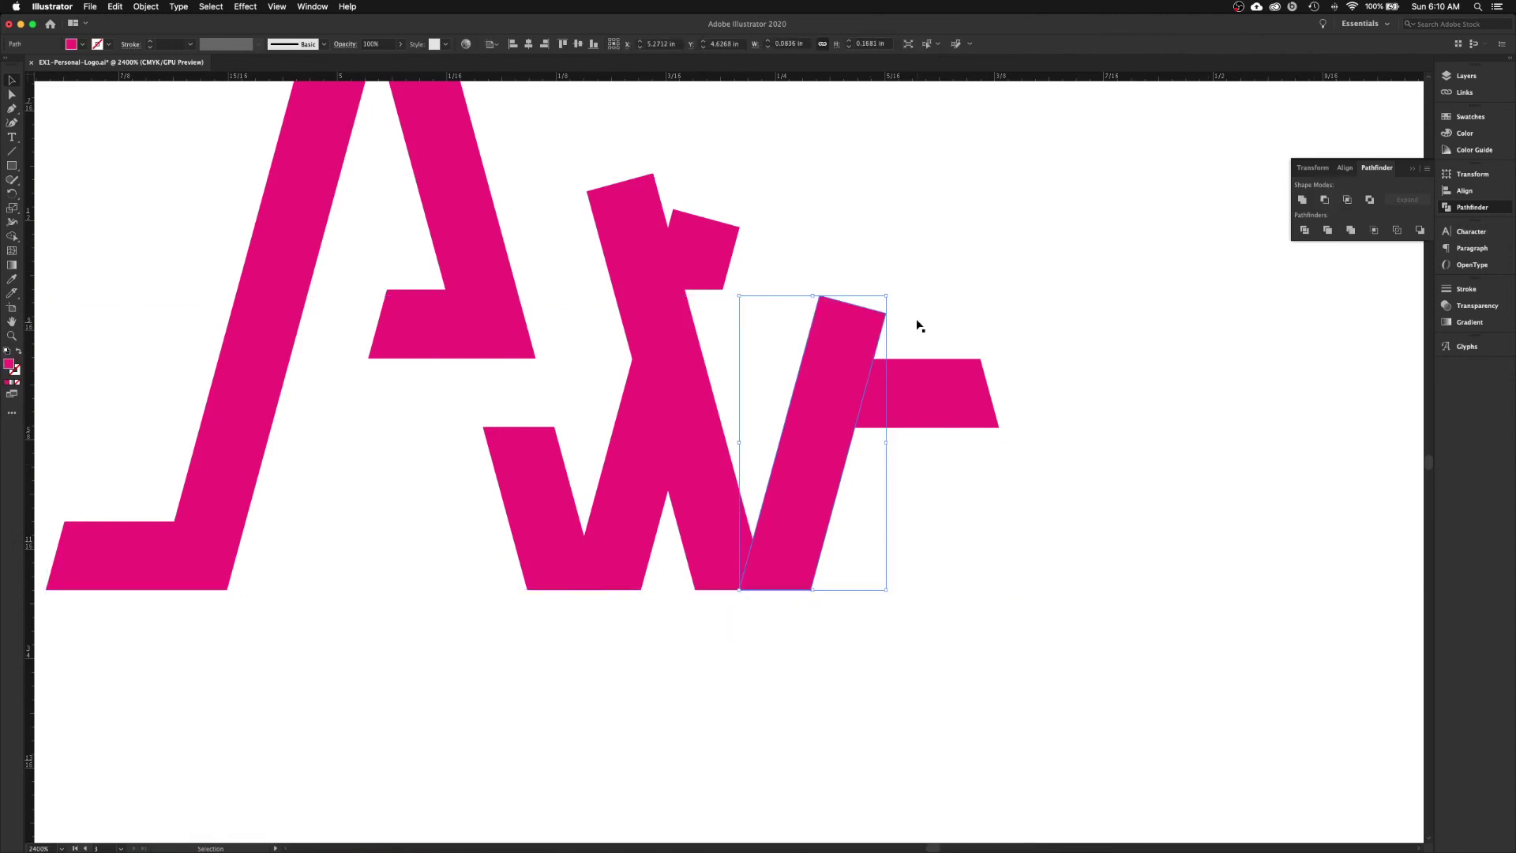
key(super+z)
key(super+z)
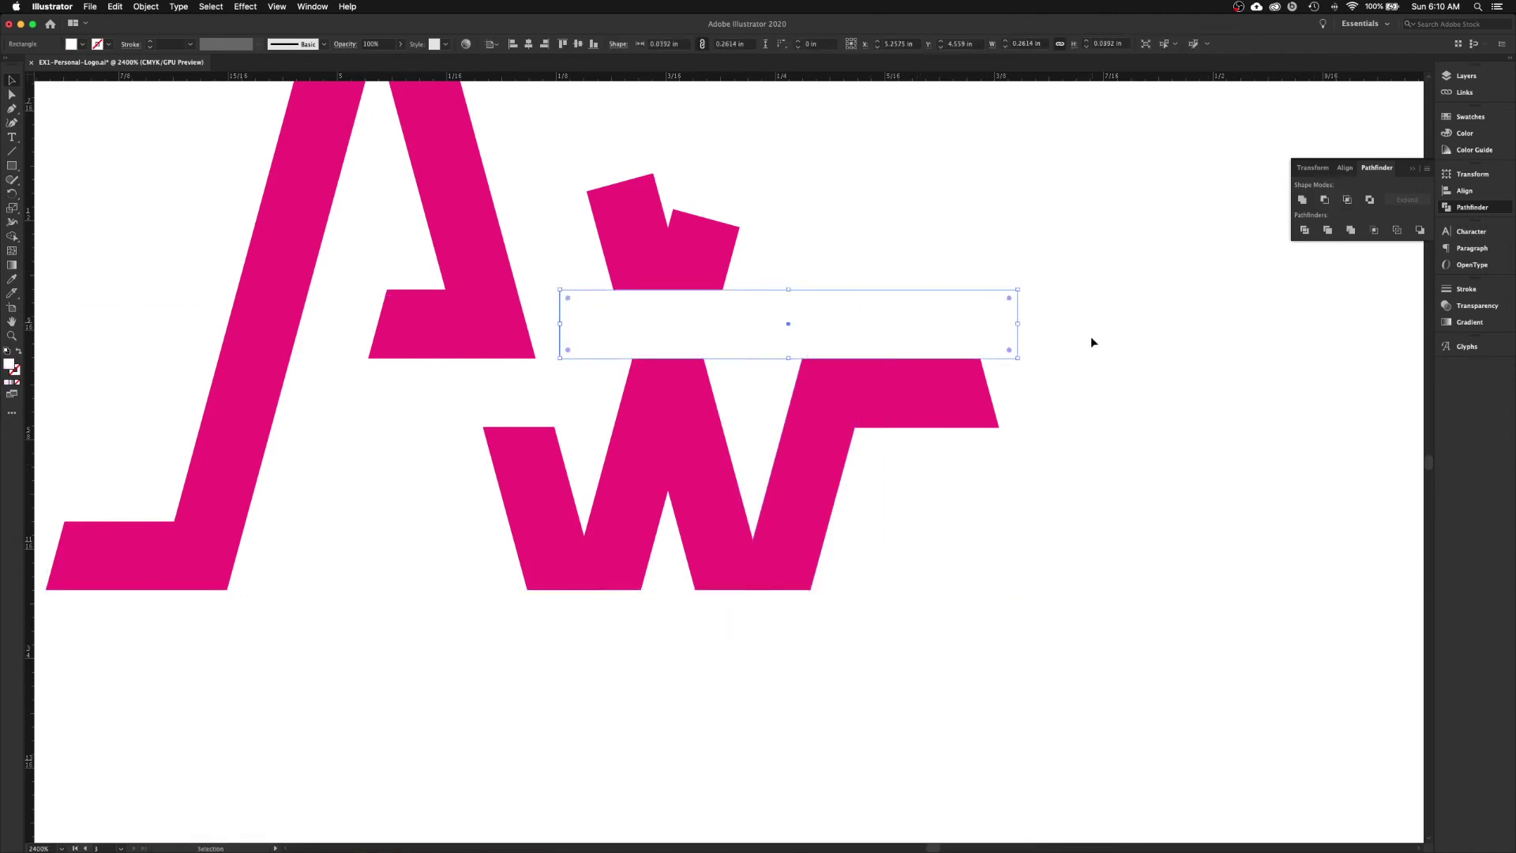
key(super+z)
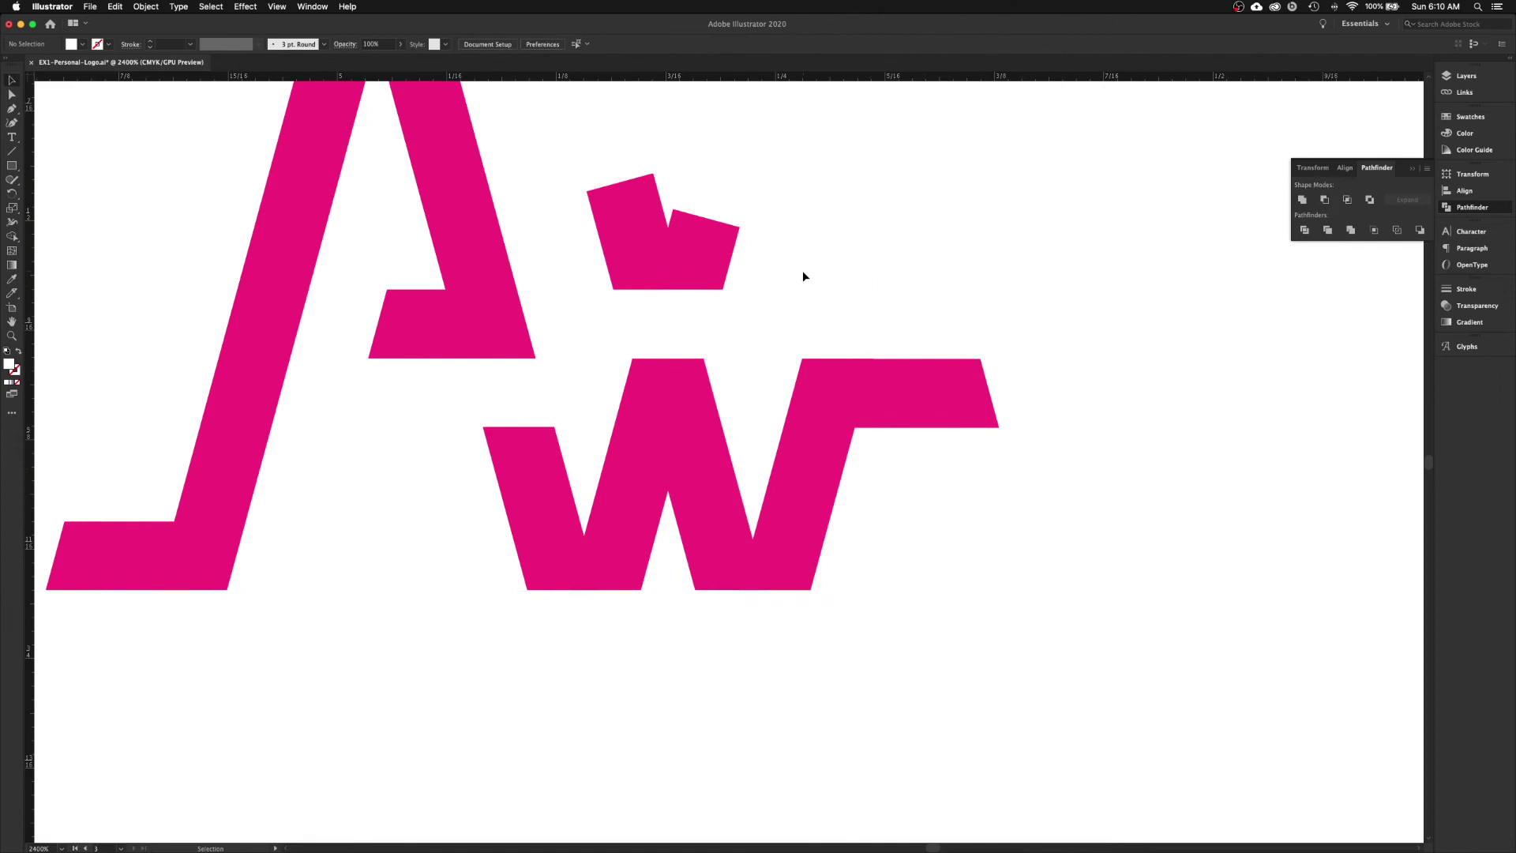
- Extend the white mask above the W upward to about 0.12 in tall so it covers the stroke ends above the gap
click(671, 317)
drag(788, 290, 792, 150)
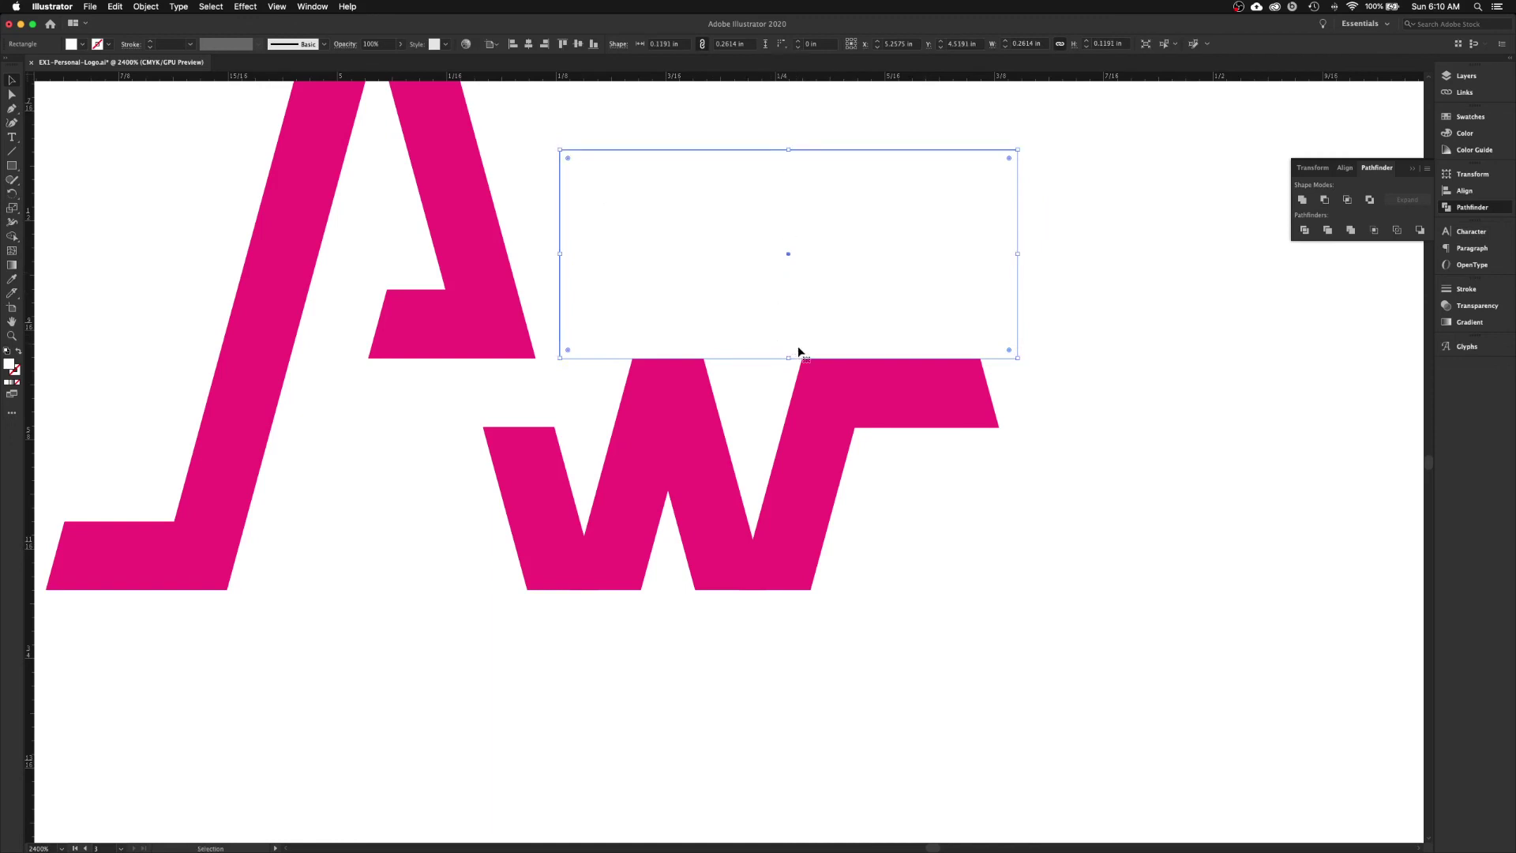
- Trim the top of the W's third stroke against the upper white mask with Minus Front and paste the mask back in front
shift+click(705, 401)
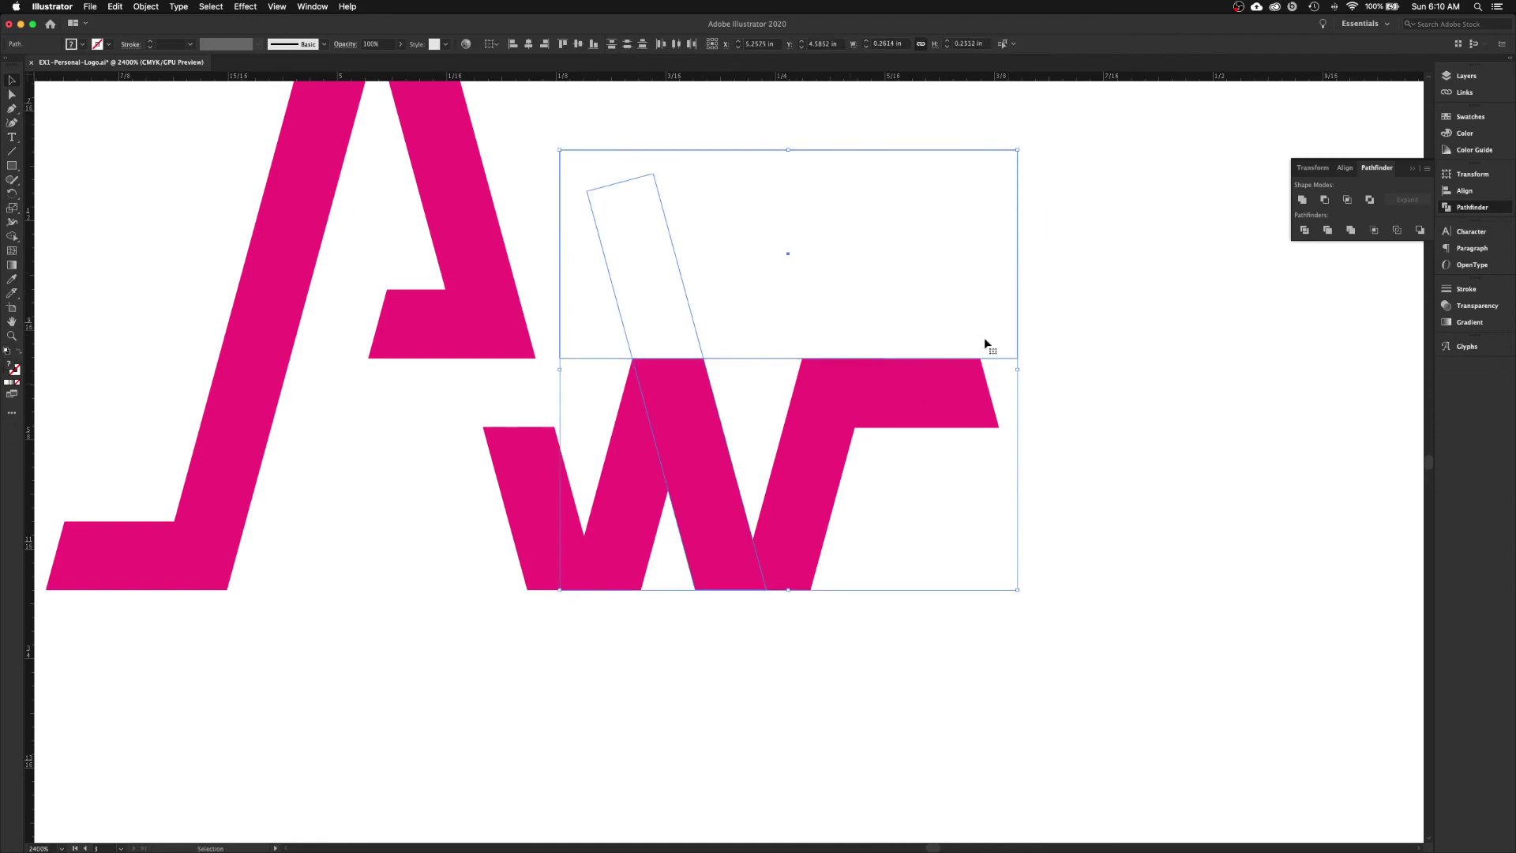
click(1325, 200)
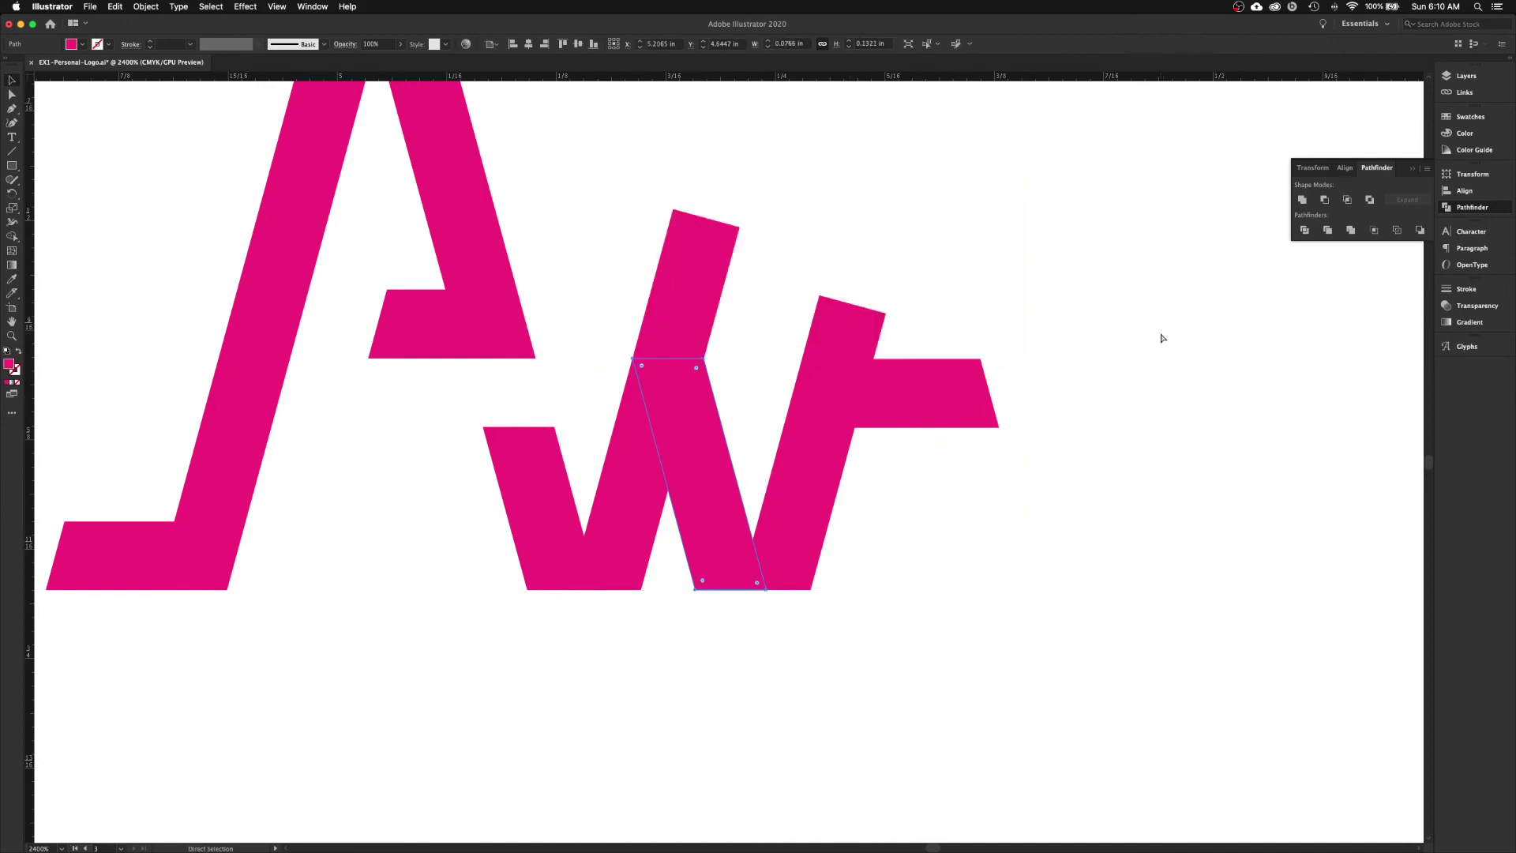
key(super+f)
- Subtract the upper mask from the W's second stroke with Minus Front, then restore the mask and bring it to the front
shift+click(638, 496)
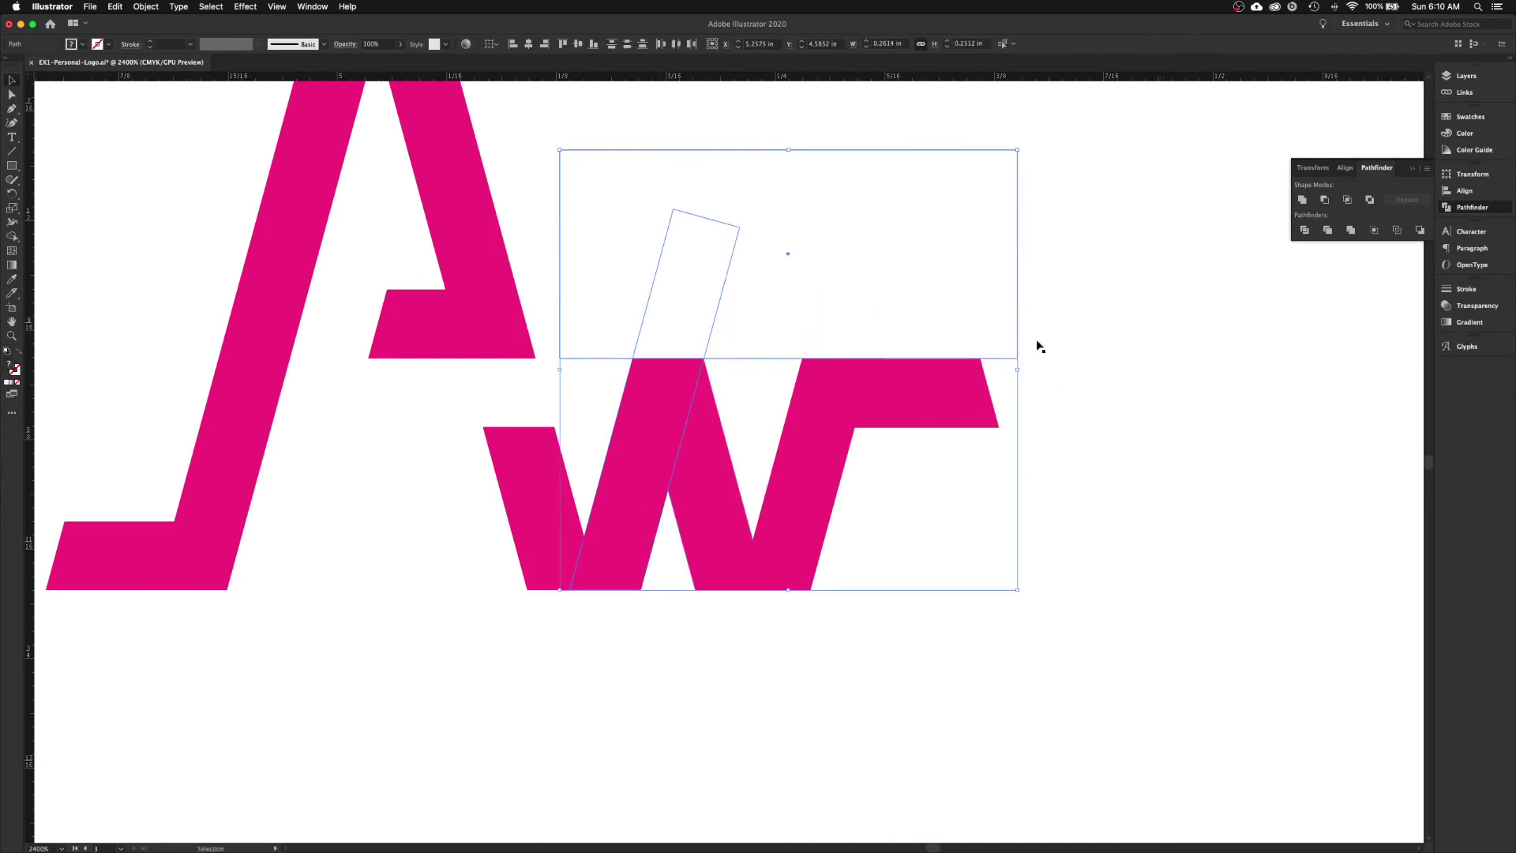
click(1326, 199)
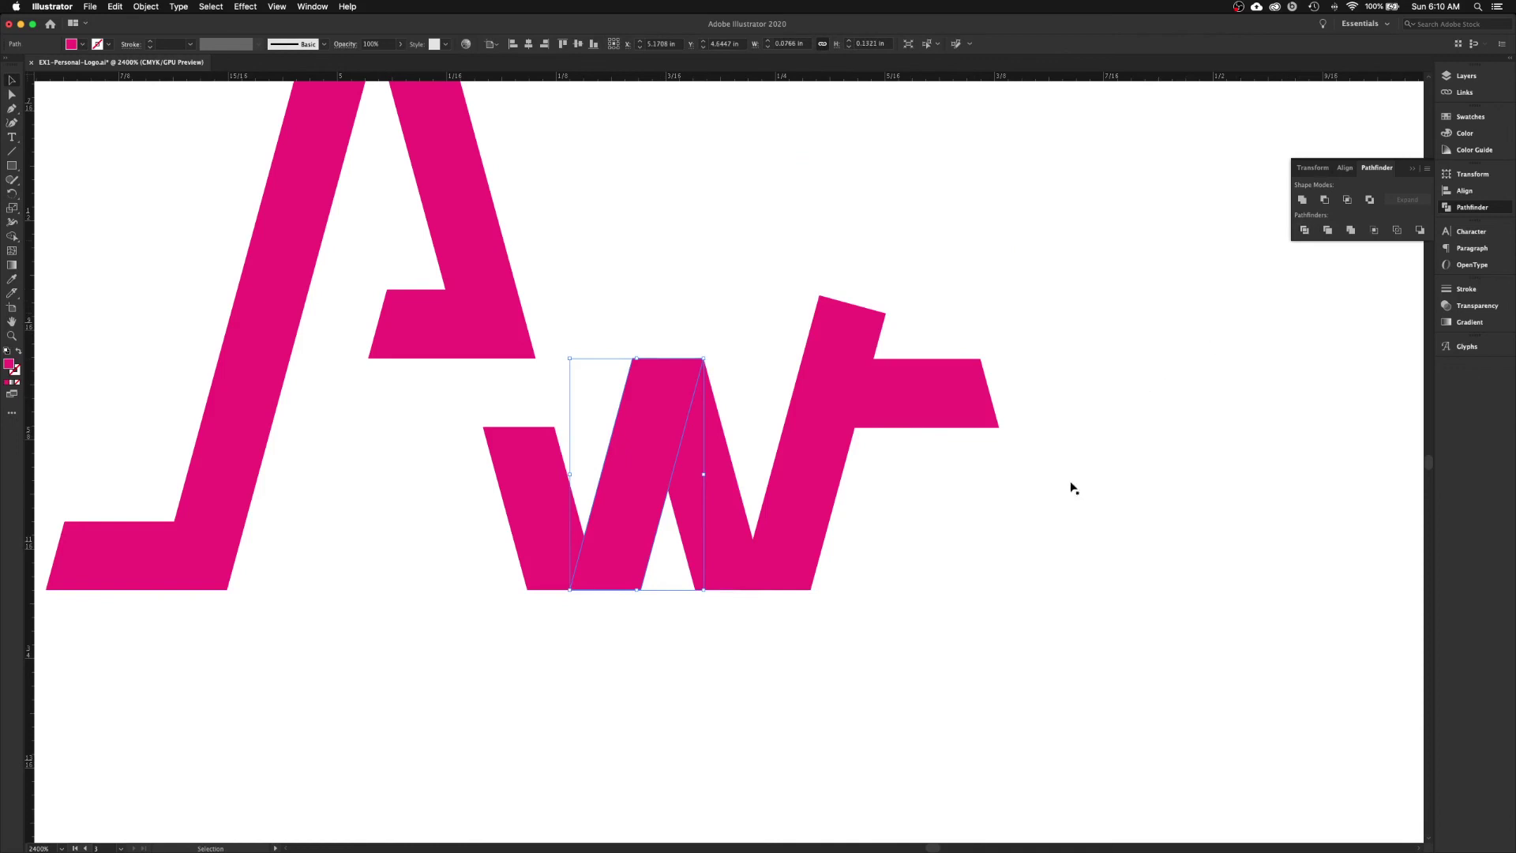
click(1058, 506)
key(super+f)
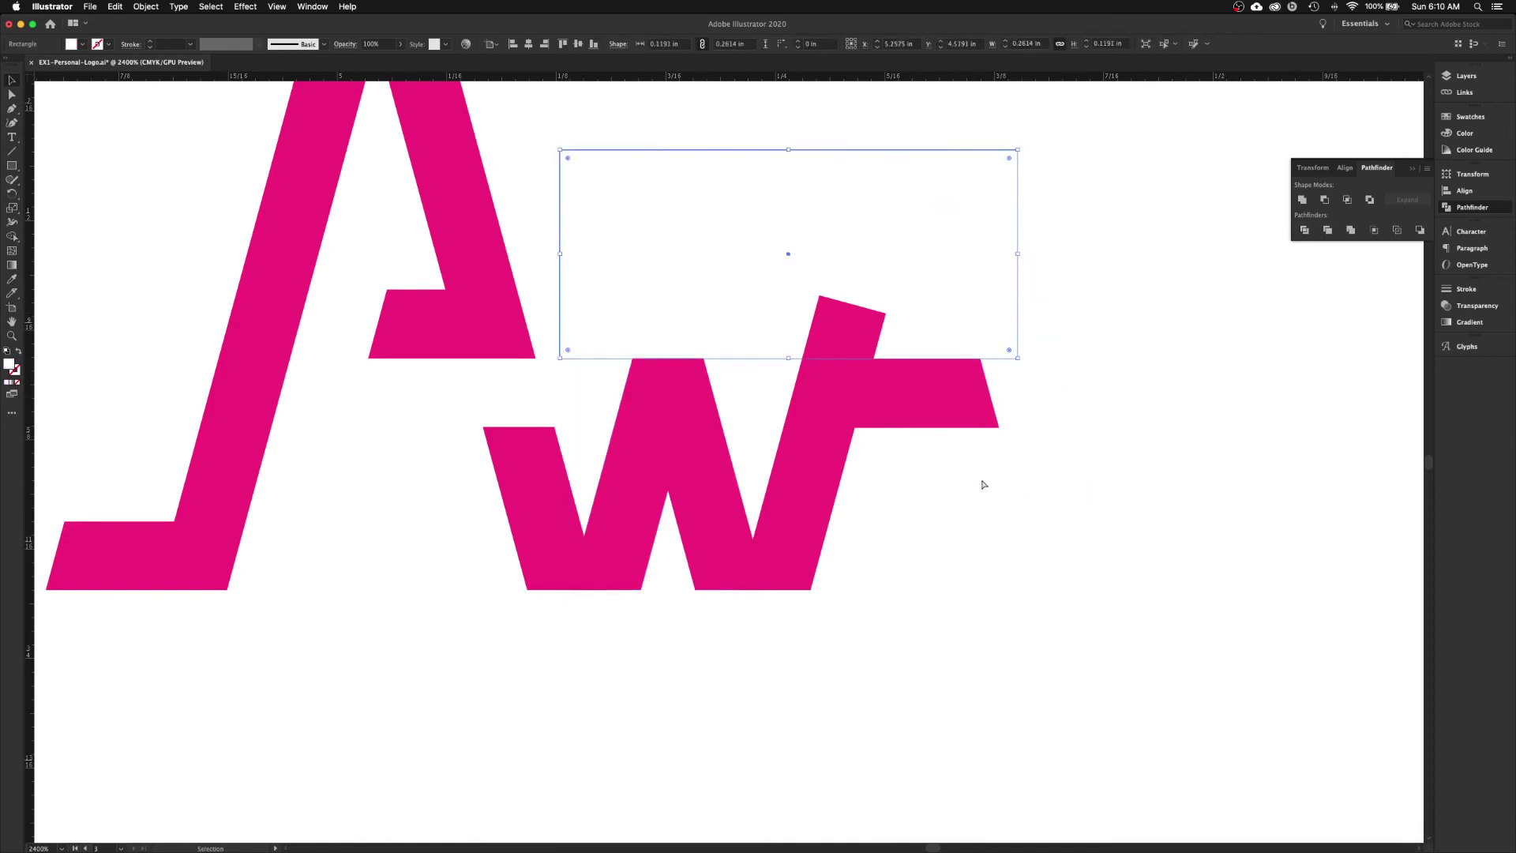
key(super)
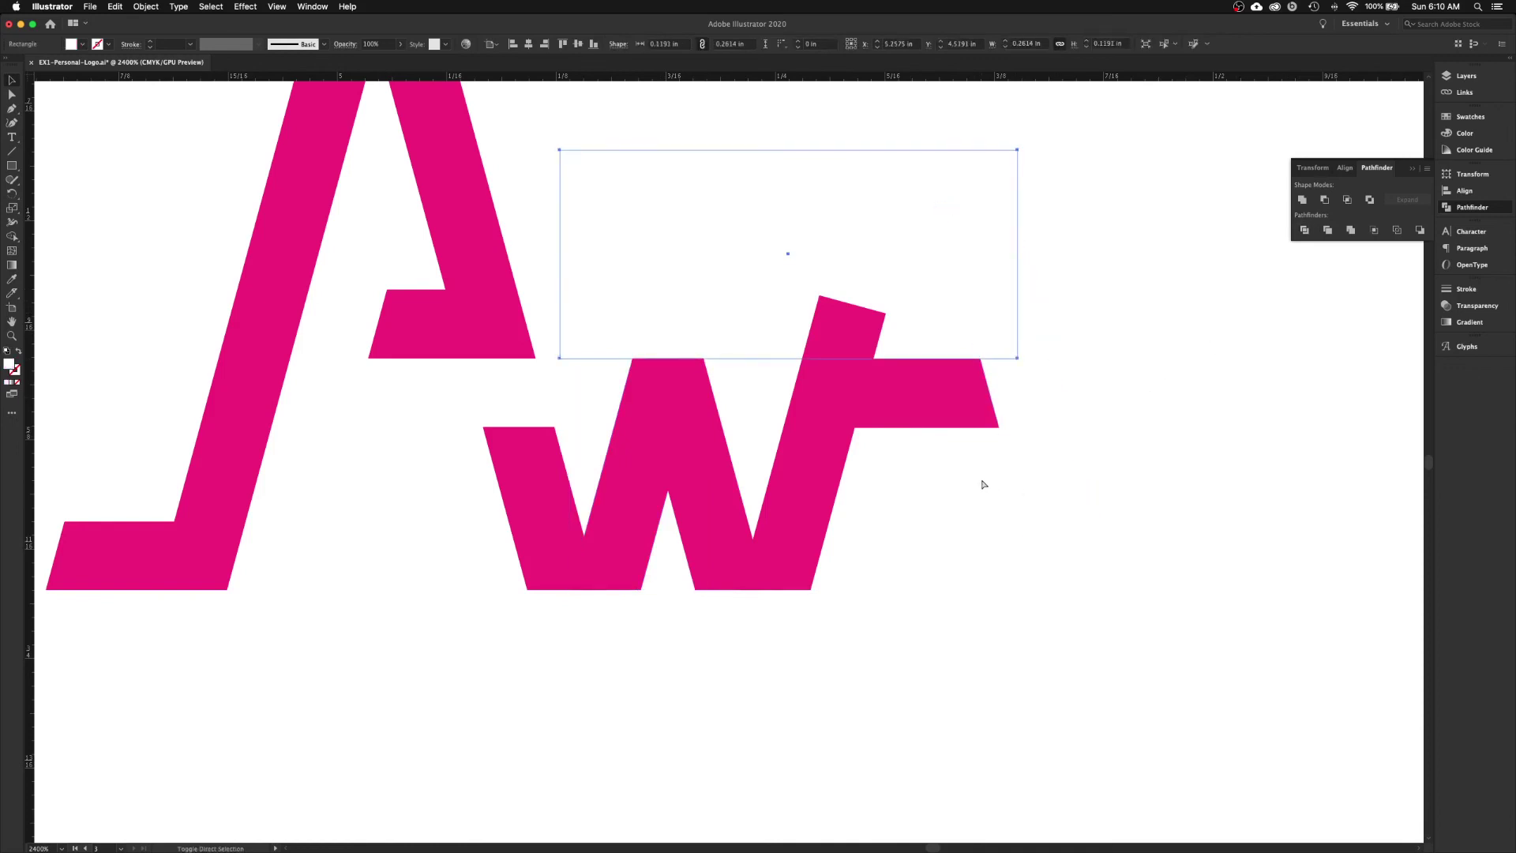
key(shift+super+bracketright)
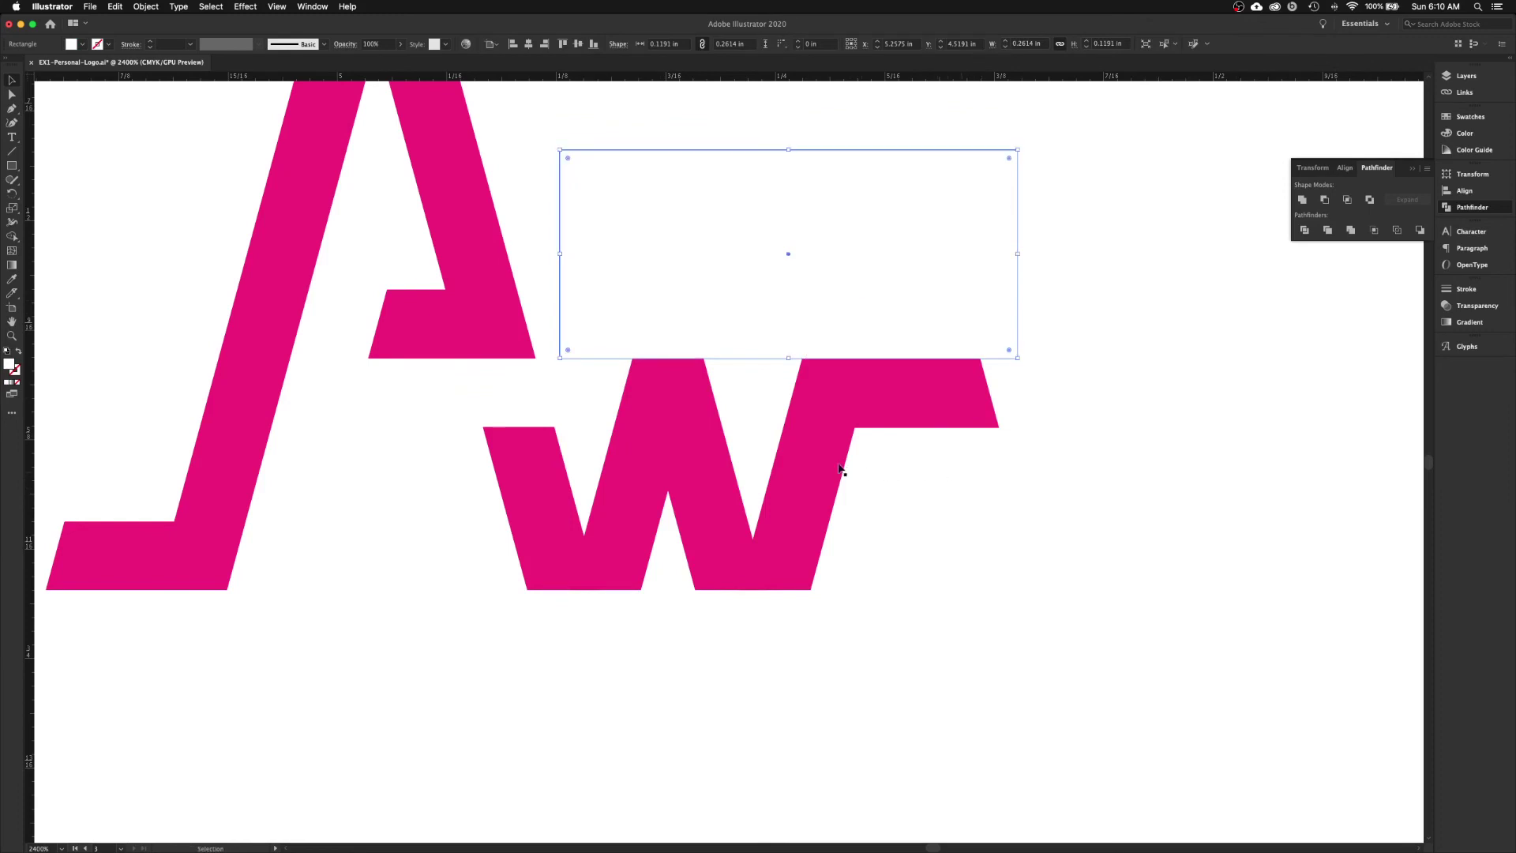
- Cut the top of the W's fourth stroke flush by subtracting the upper mask with Minus Front
shift+click(823, 488)
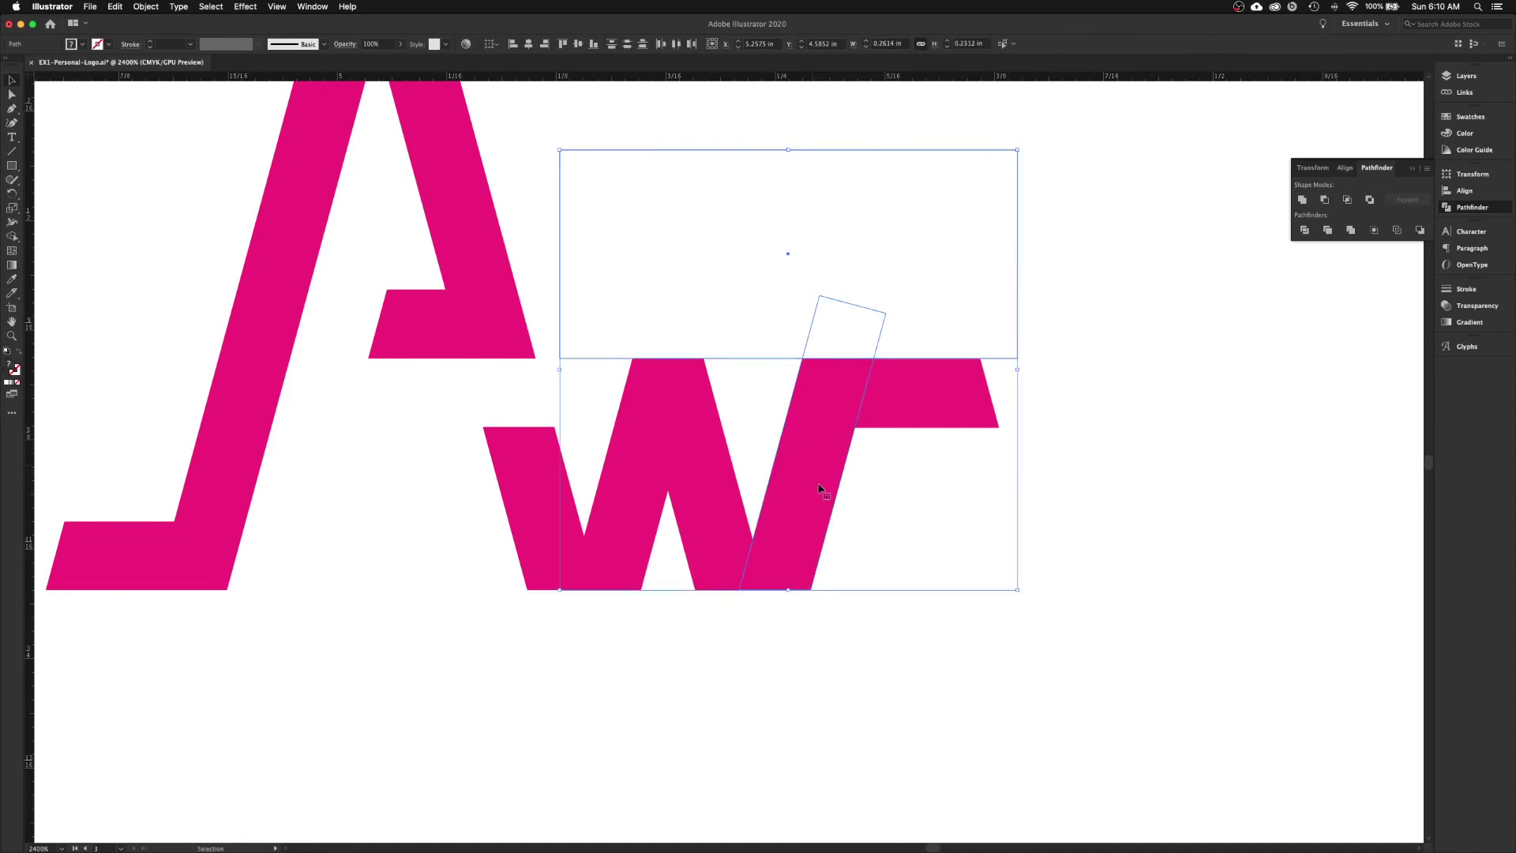
click(1325, 200)
click(1188, 326)
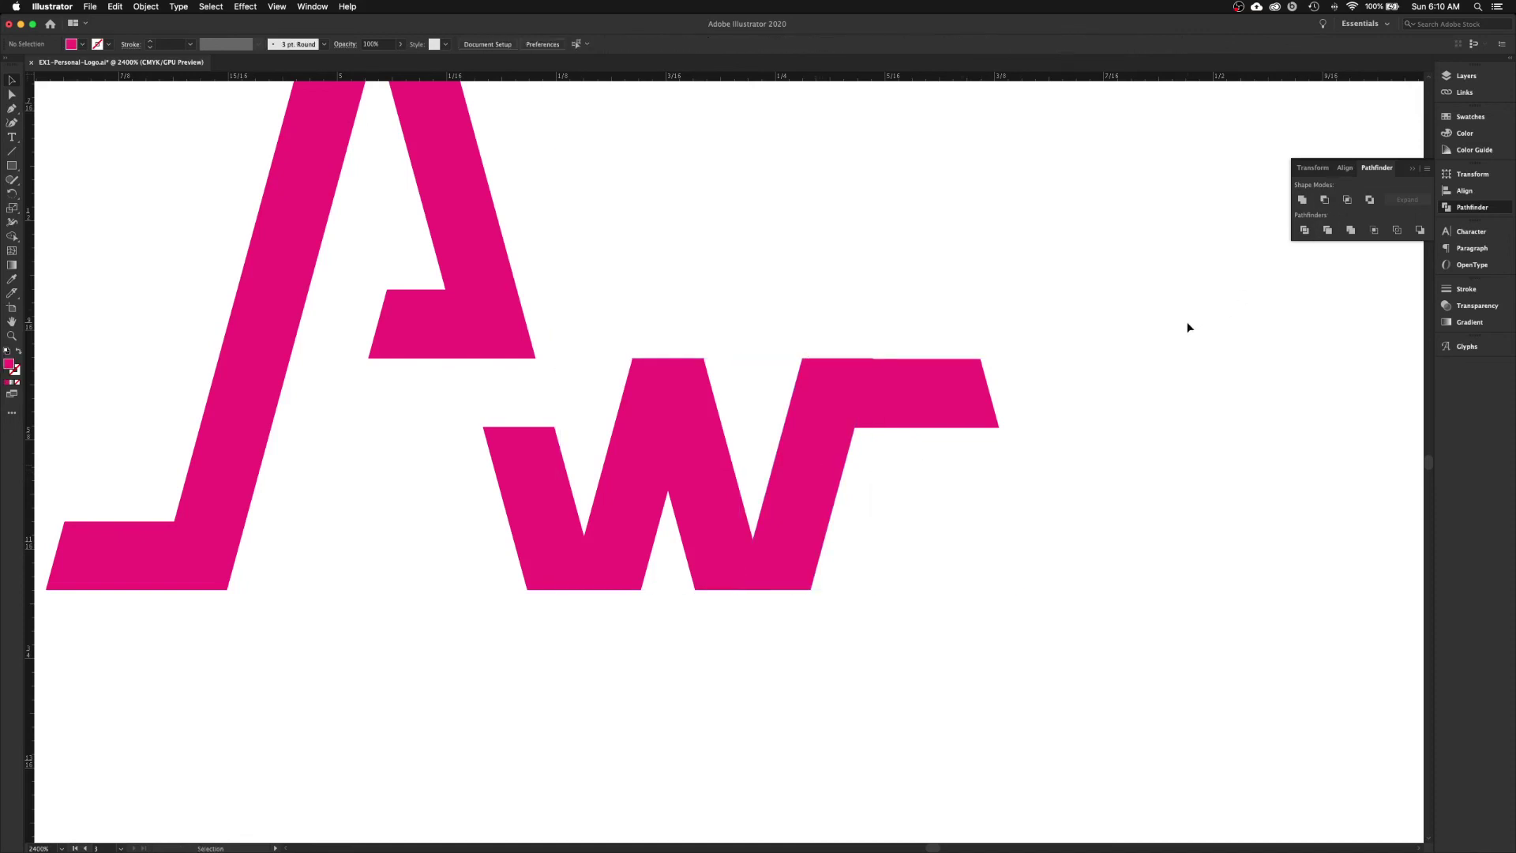
- Subtract the slanted white rectangle from the end of the W's horizontal bar with Minus Front
click(1021, 401)
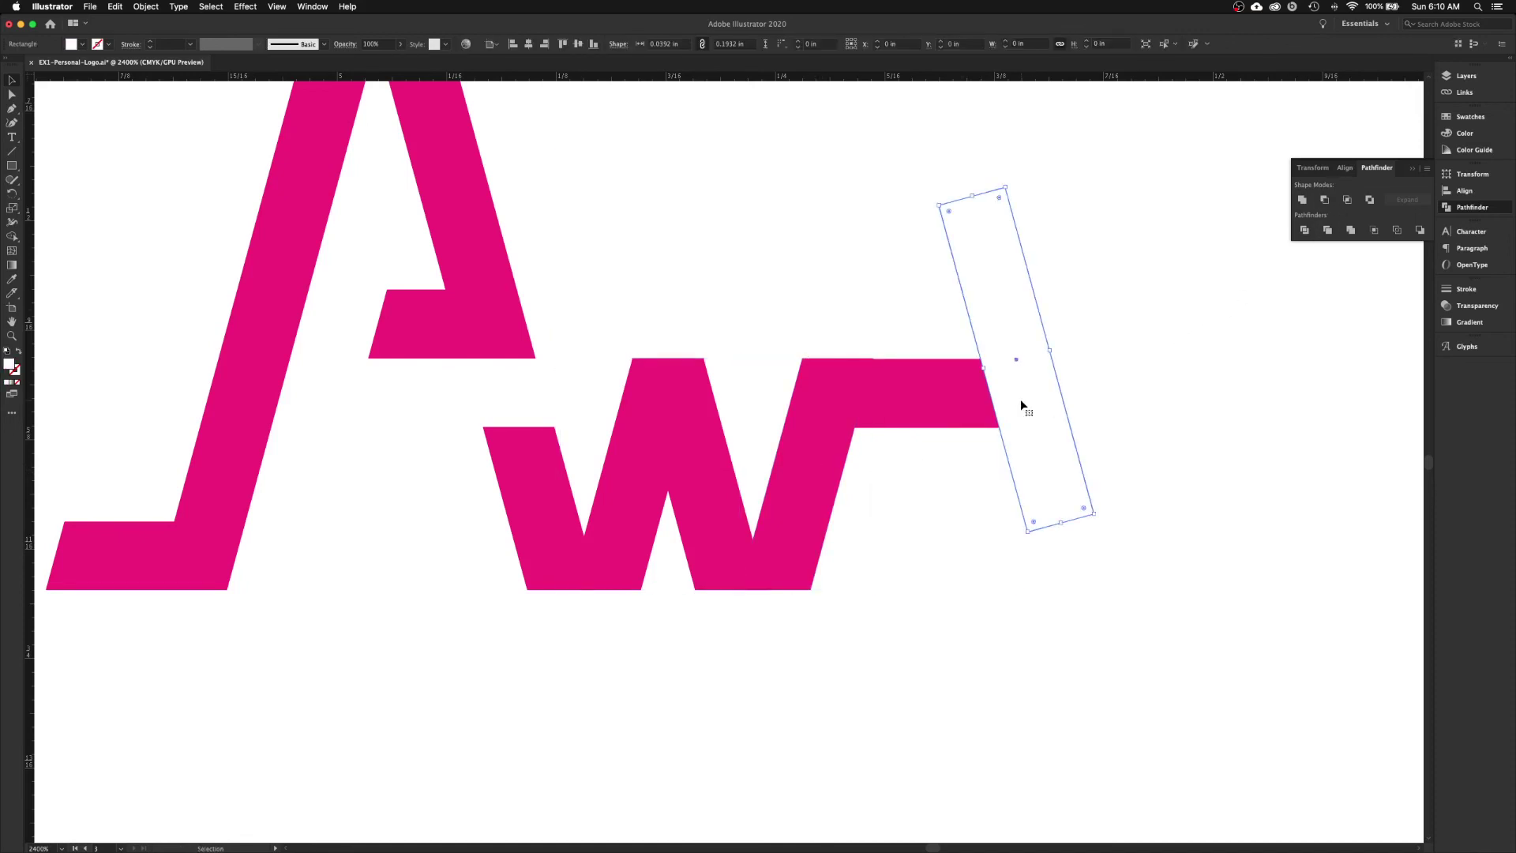
shift+click(952, 409)
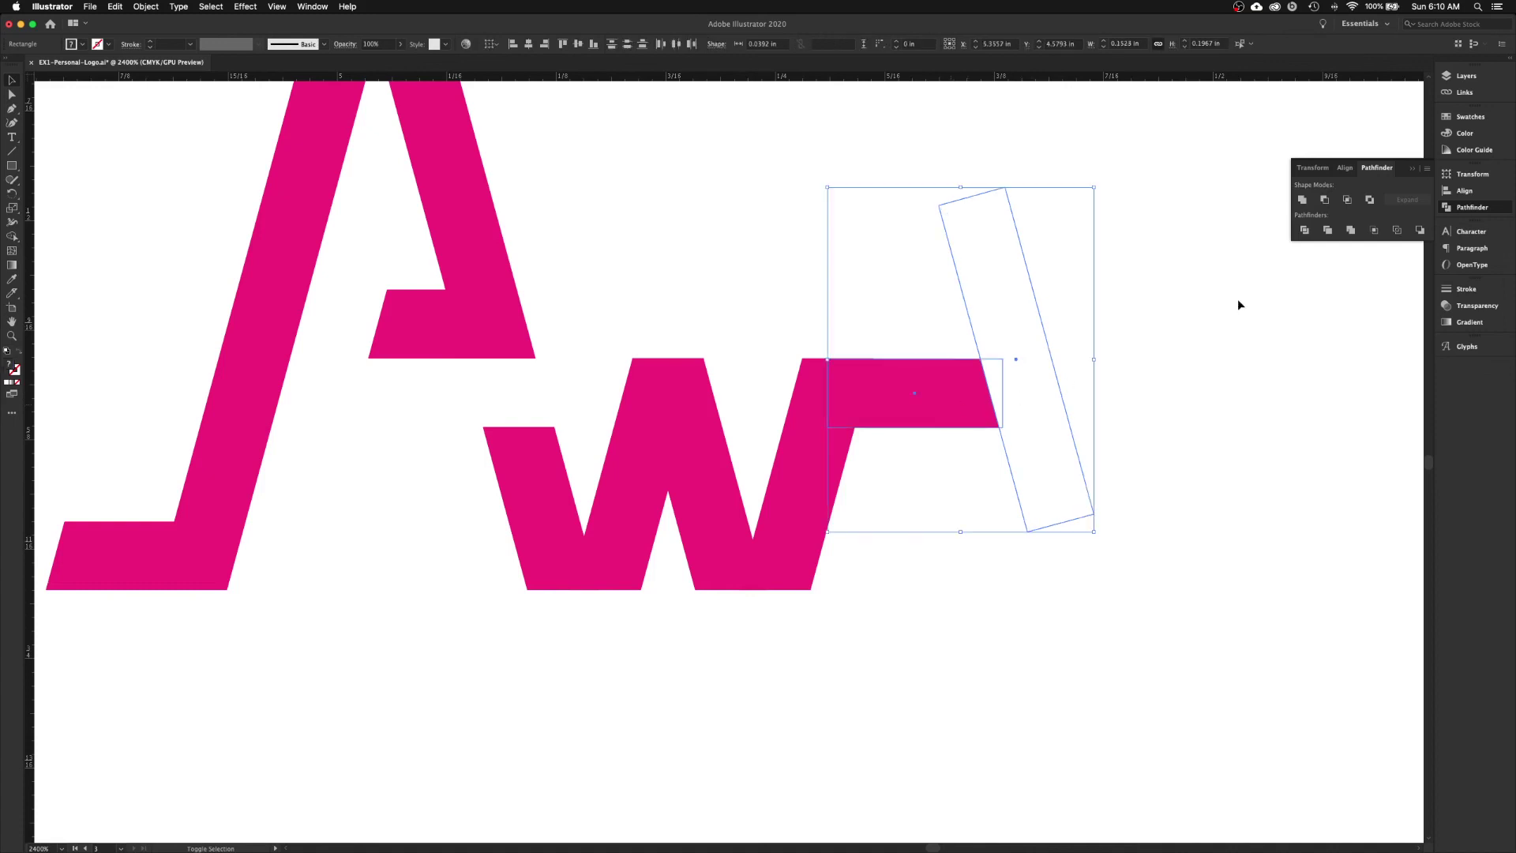
click(1325, 200)
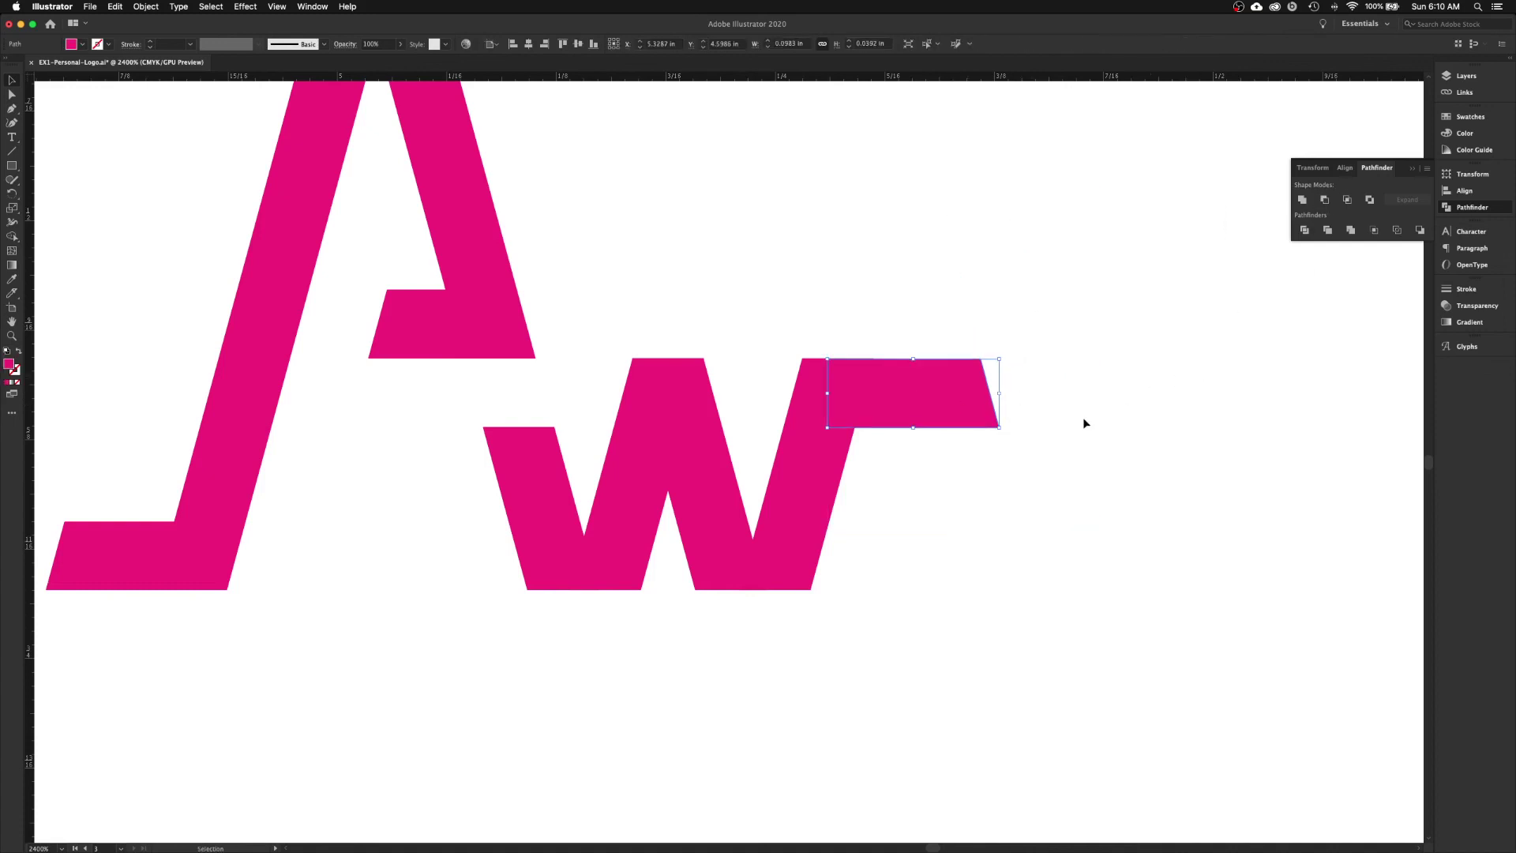
- Align the top edges of the W's fourth stroke and its horizontal bar
click(808, 469)
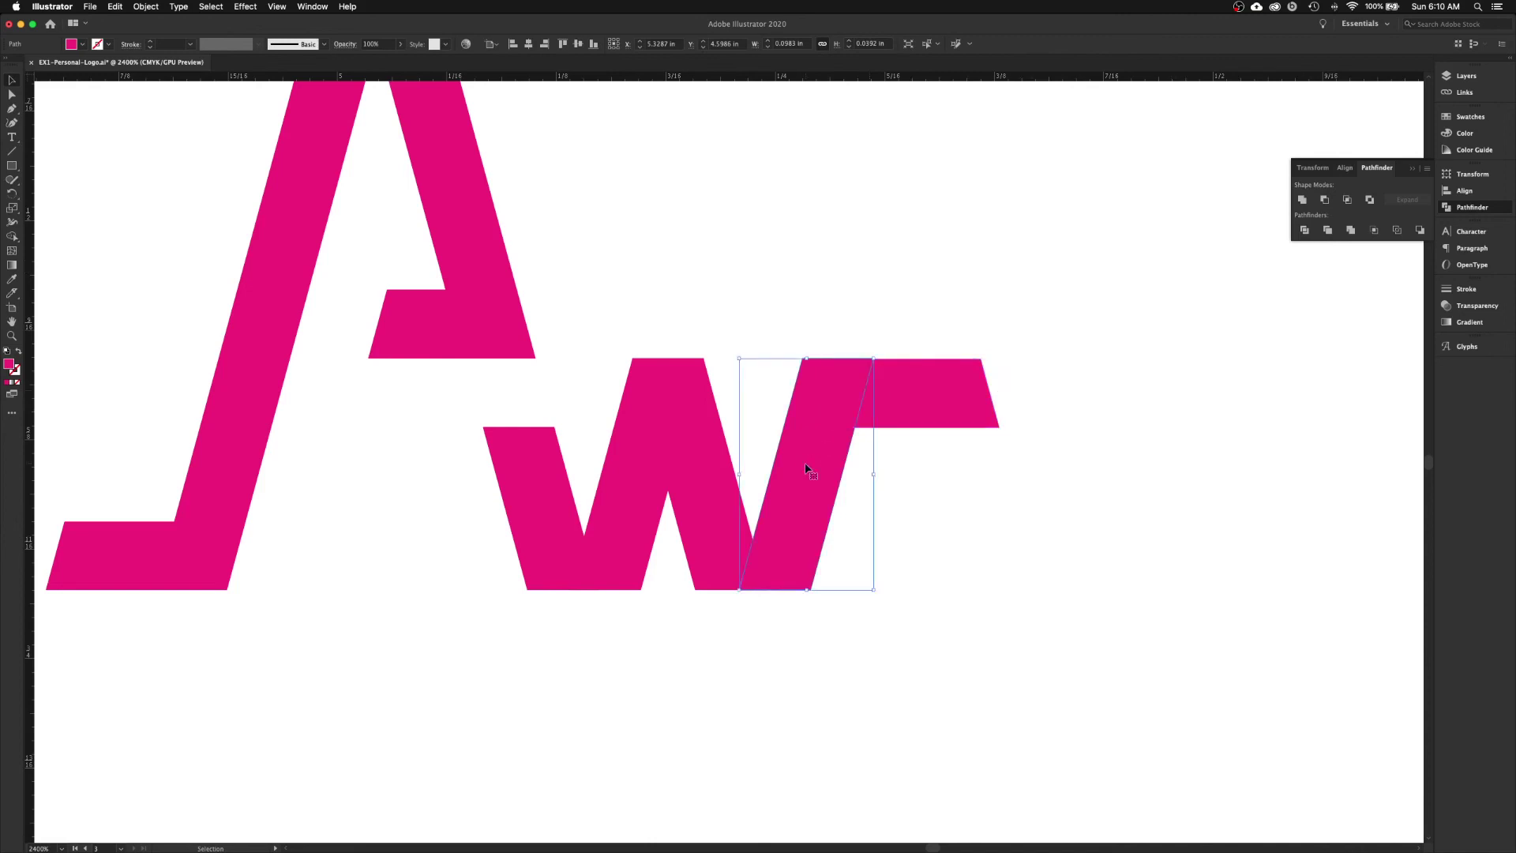
shift+click(901, 414)
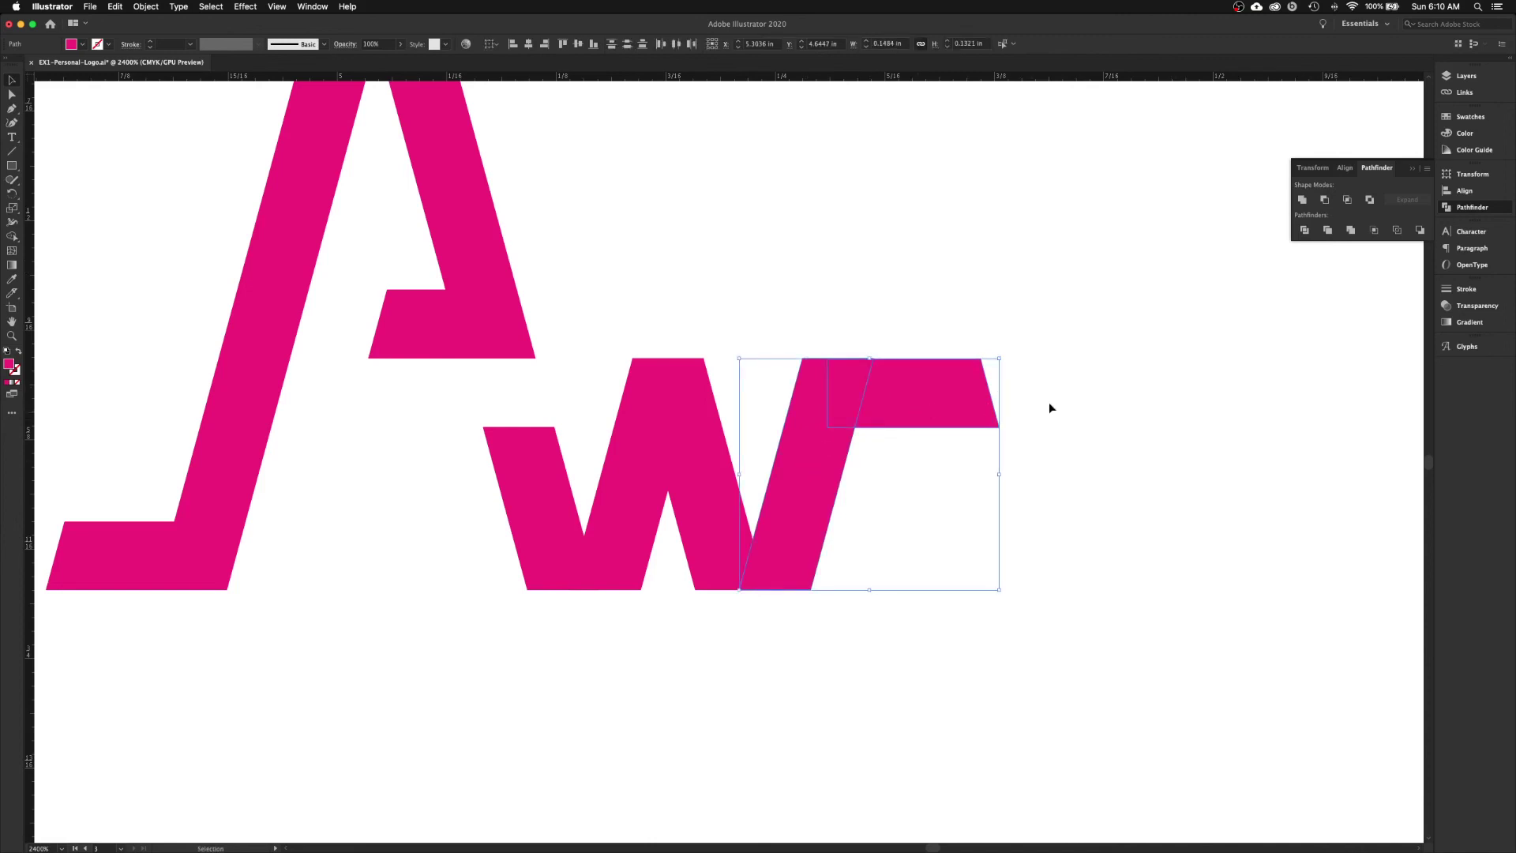
click(1345, 168)
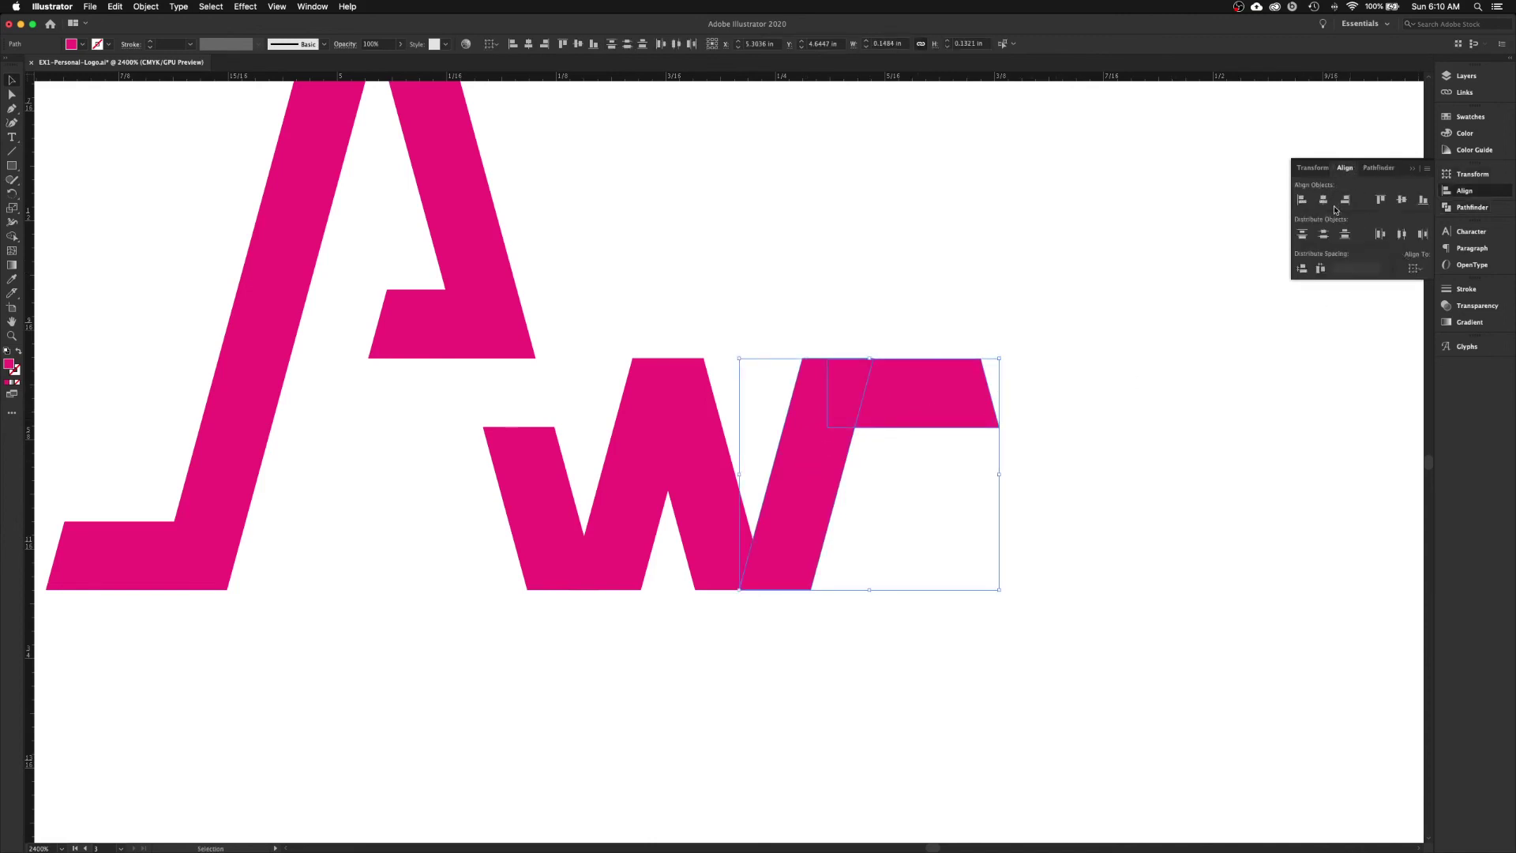
click(1143, 413)
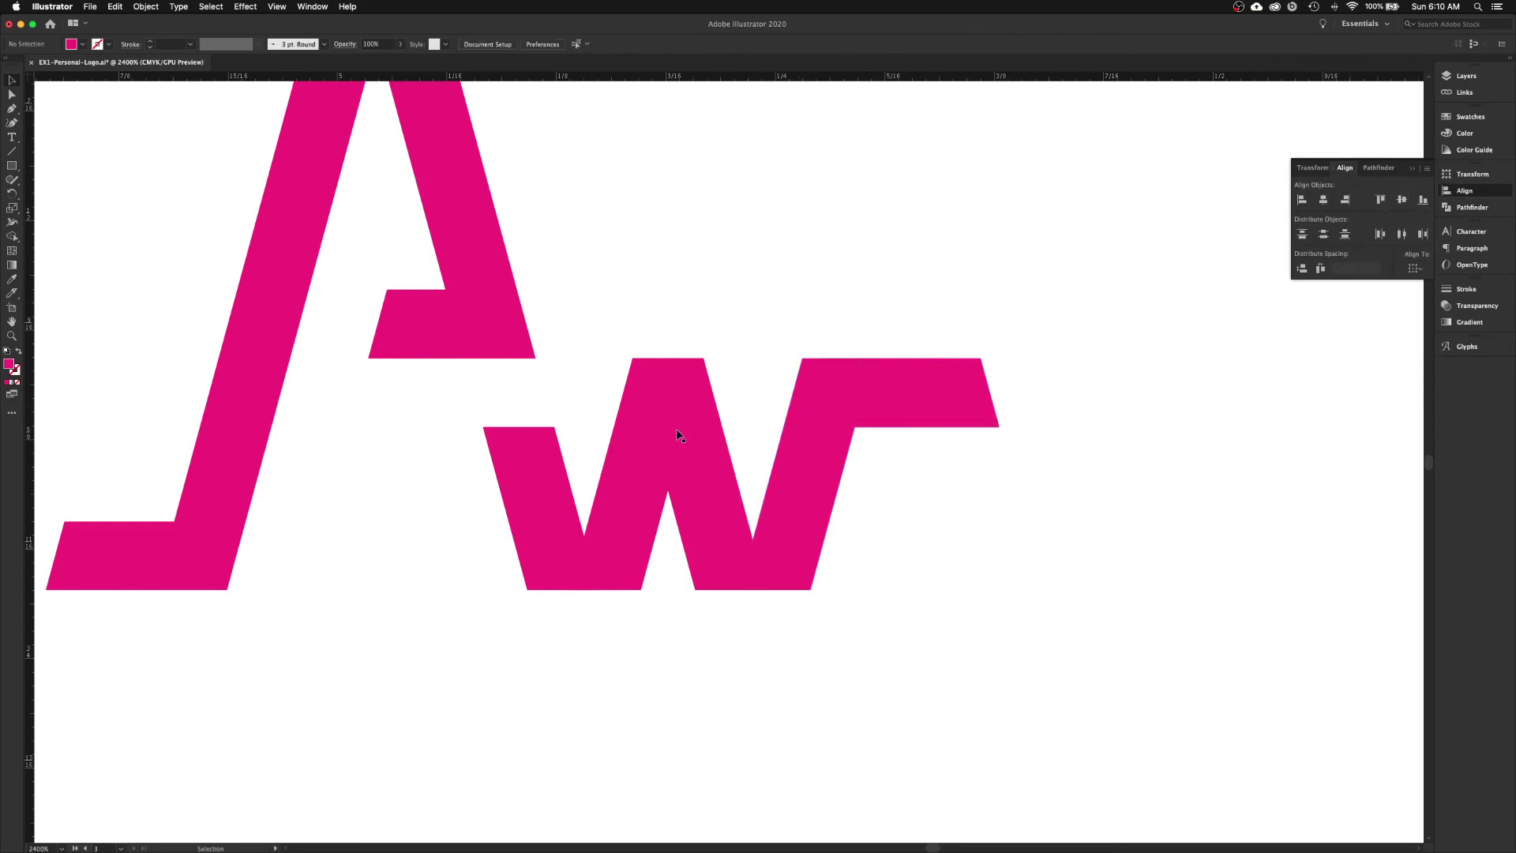
- Unite the W's four strokes and horizontal bar into a single shape with Pathfinder
click(897, 393)
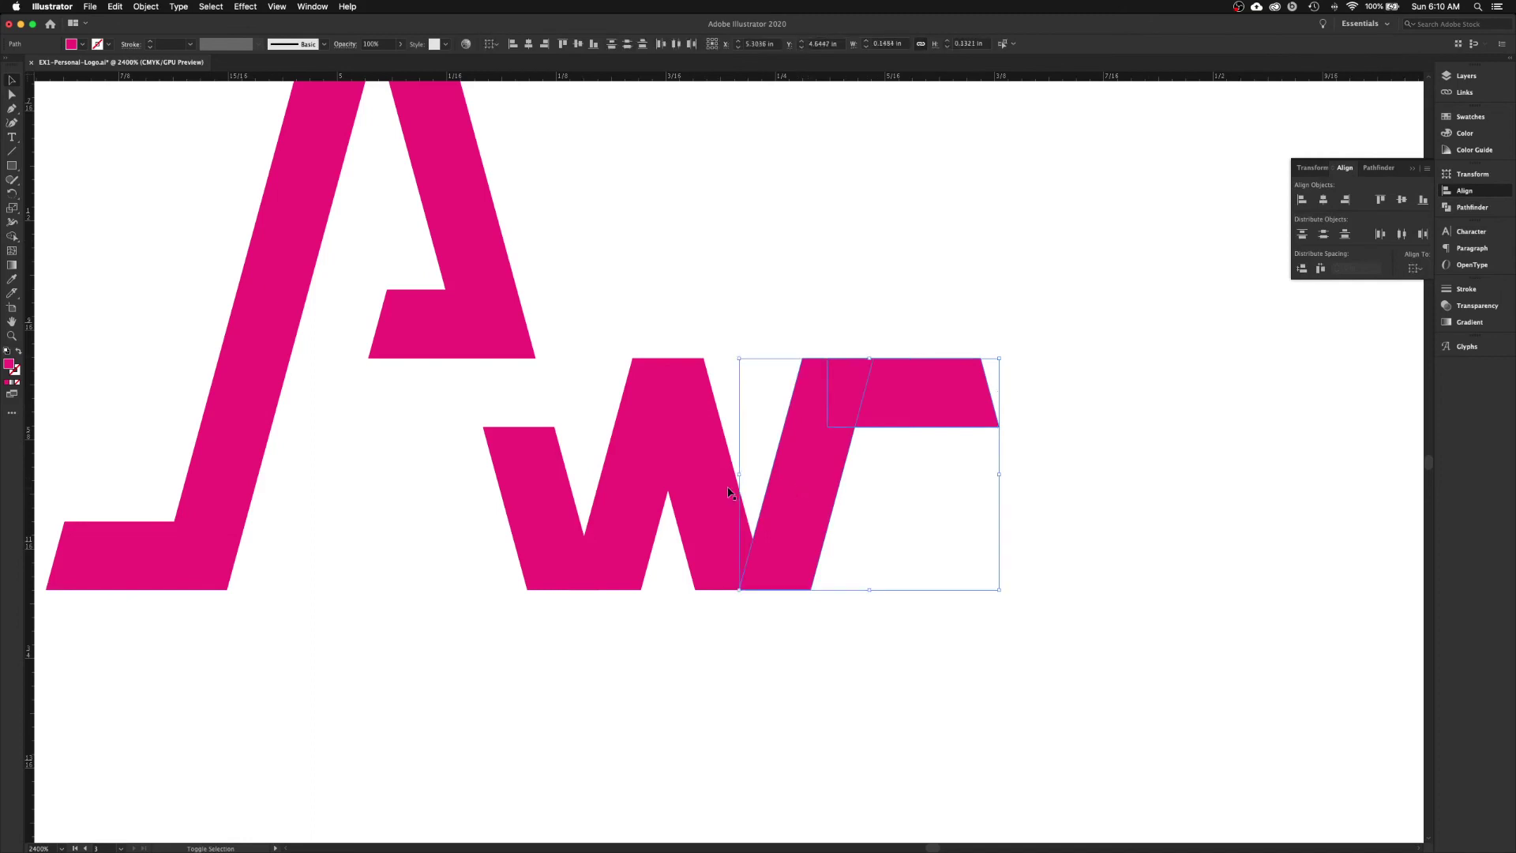
shift+click(691, 484)
shift+click(651, 483)
shift+click(576, 505)
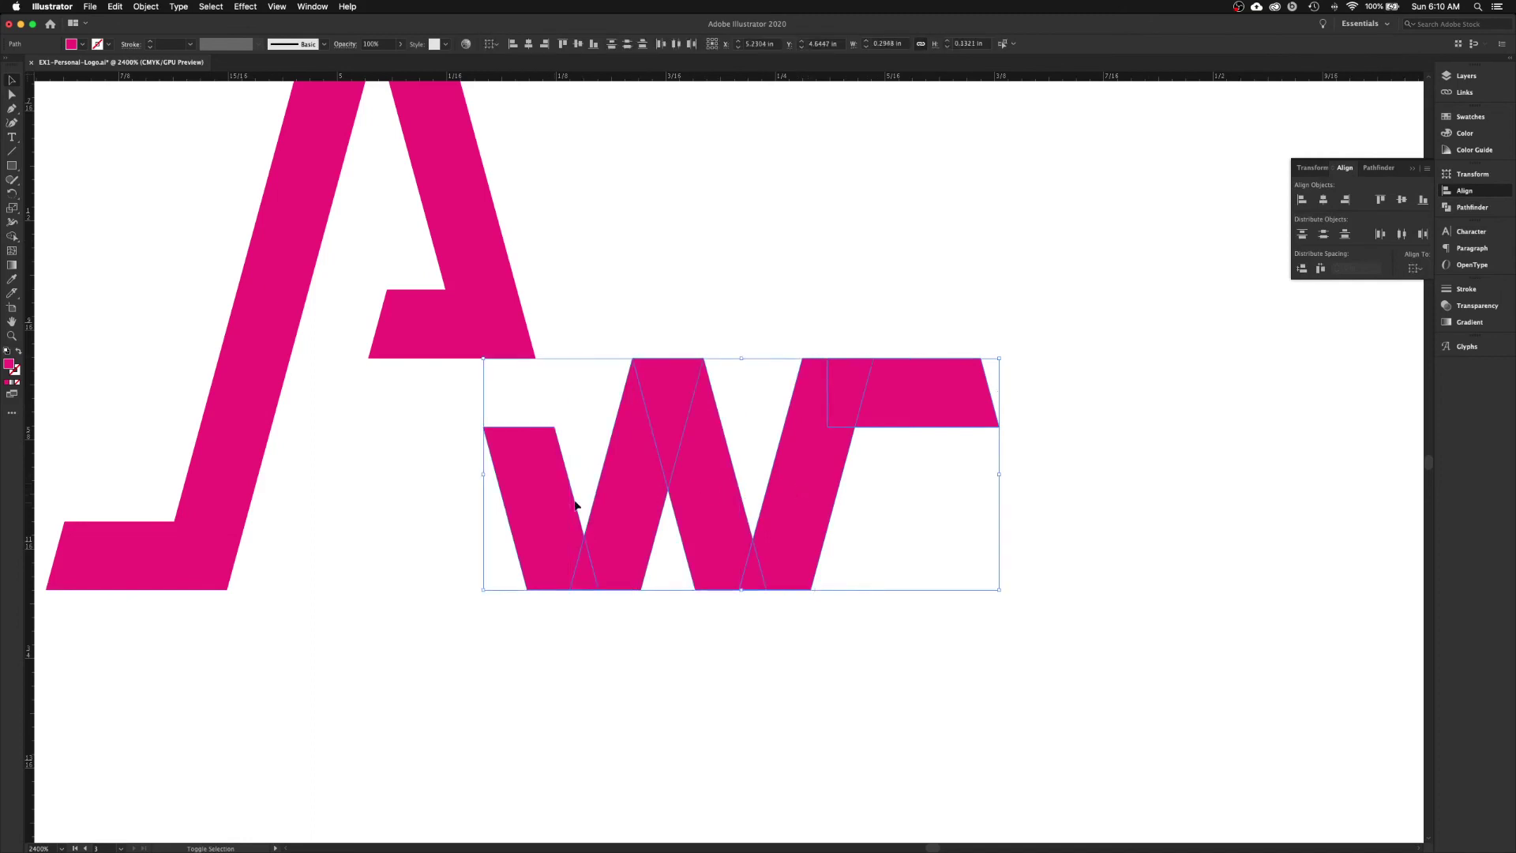
click(1379, 168)
click(1302, 200)
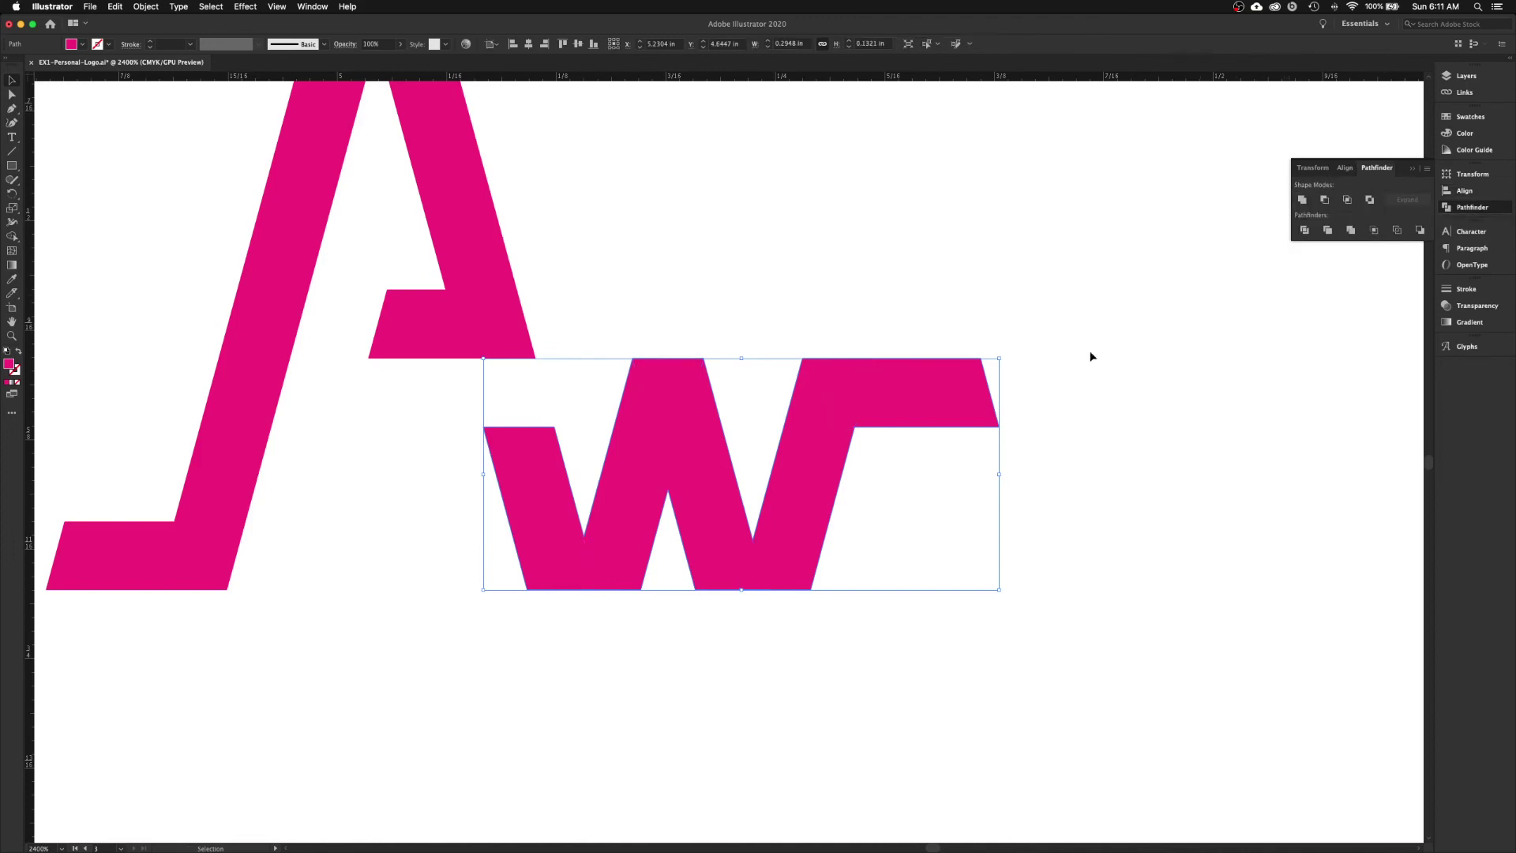
click(1111, 352)
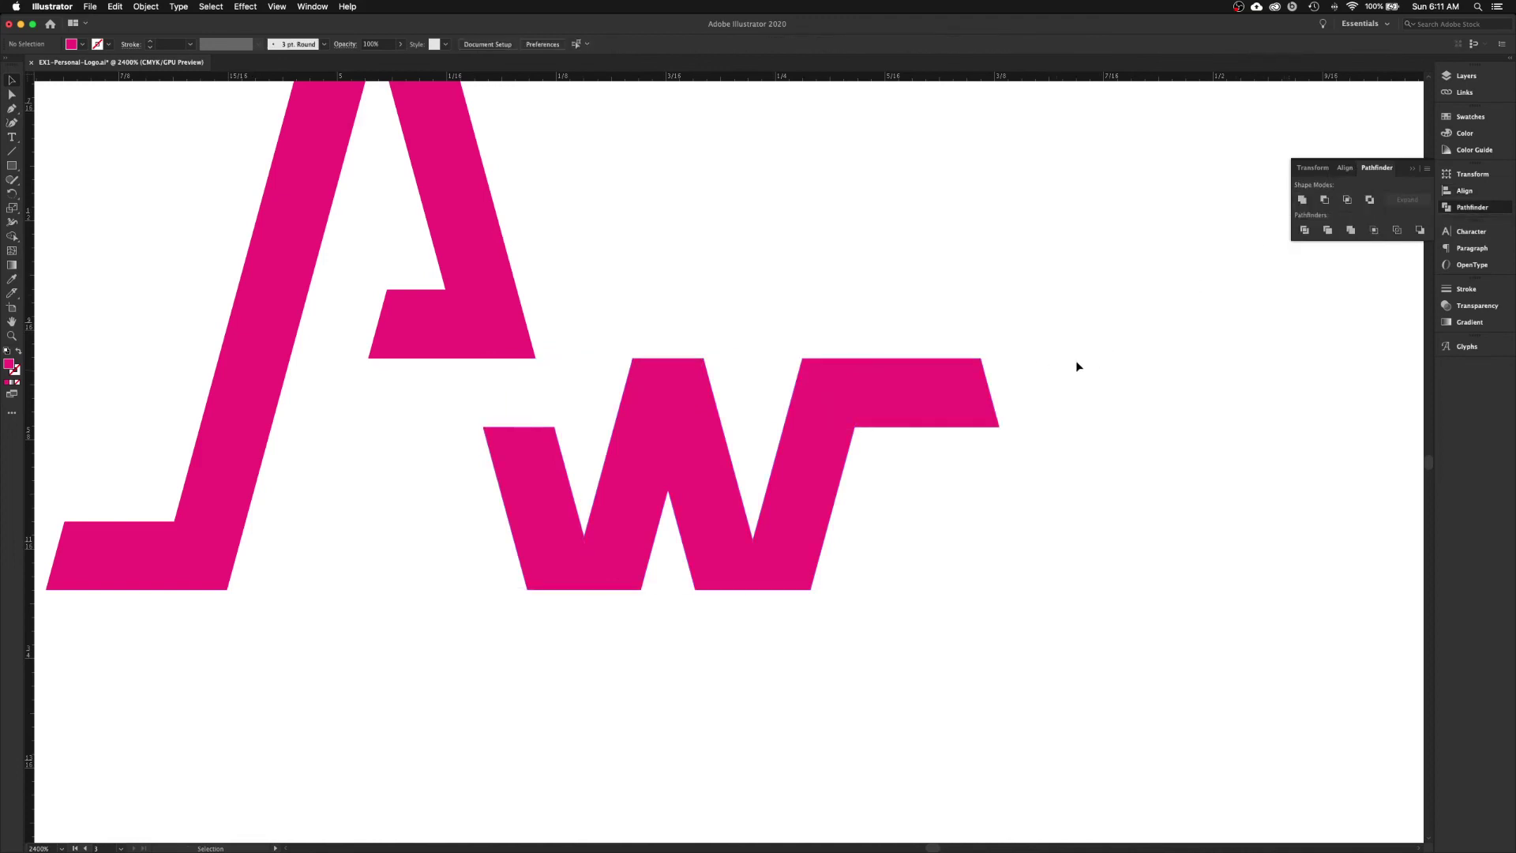
- Delete the redundant anchor points along the top of the W's bar and along its two bottom edges with the Pen tool
key(a)
click(923, 402)
key(p)
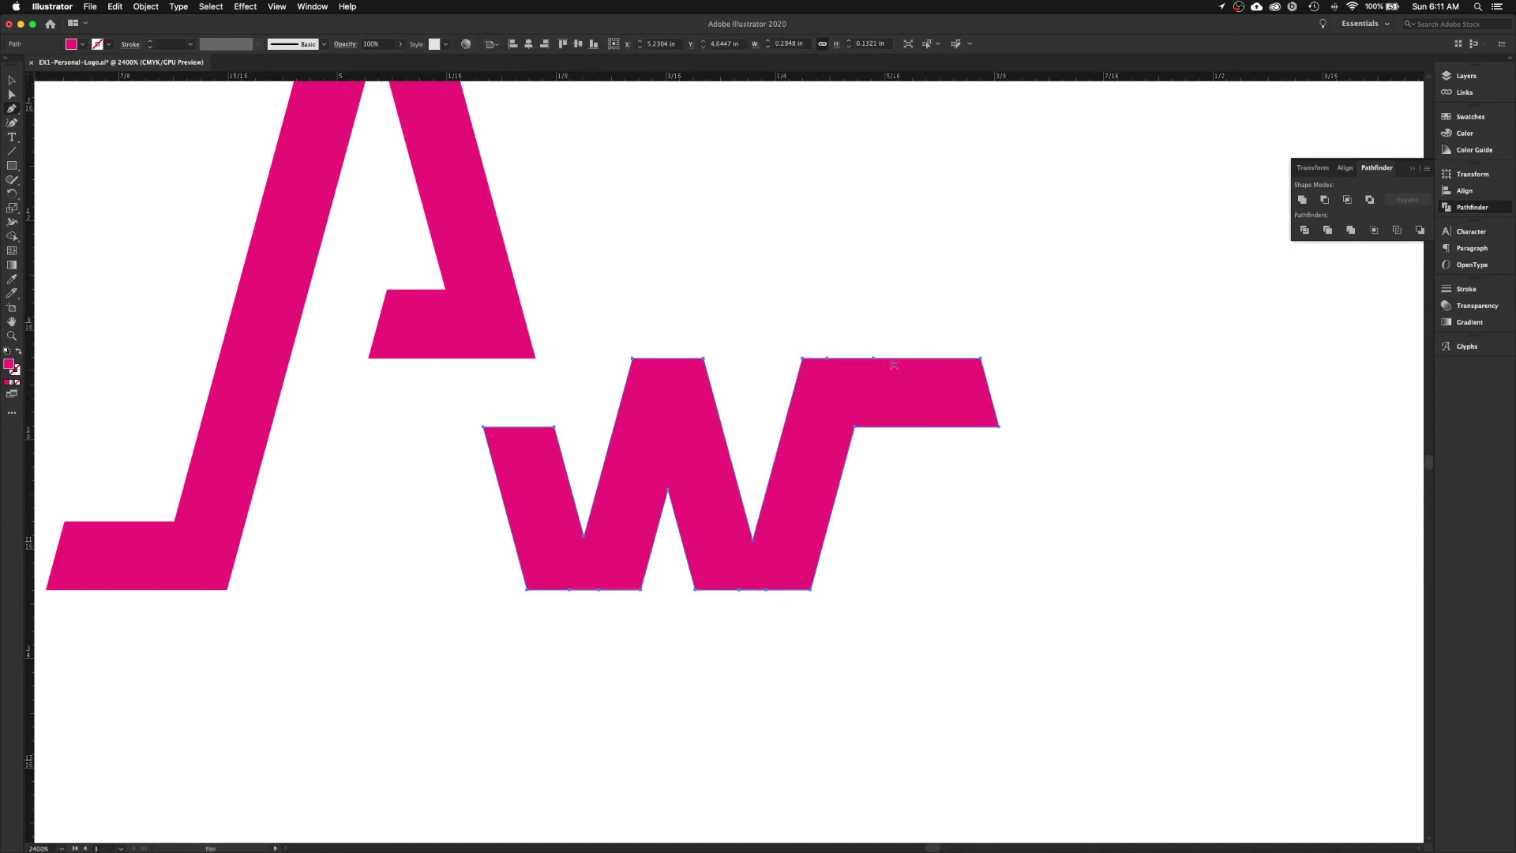
key(super+equal)
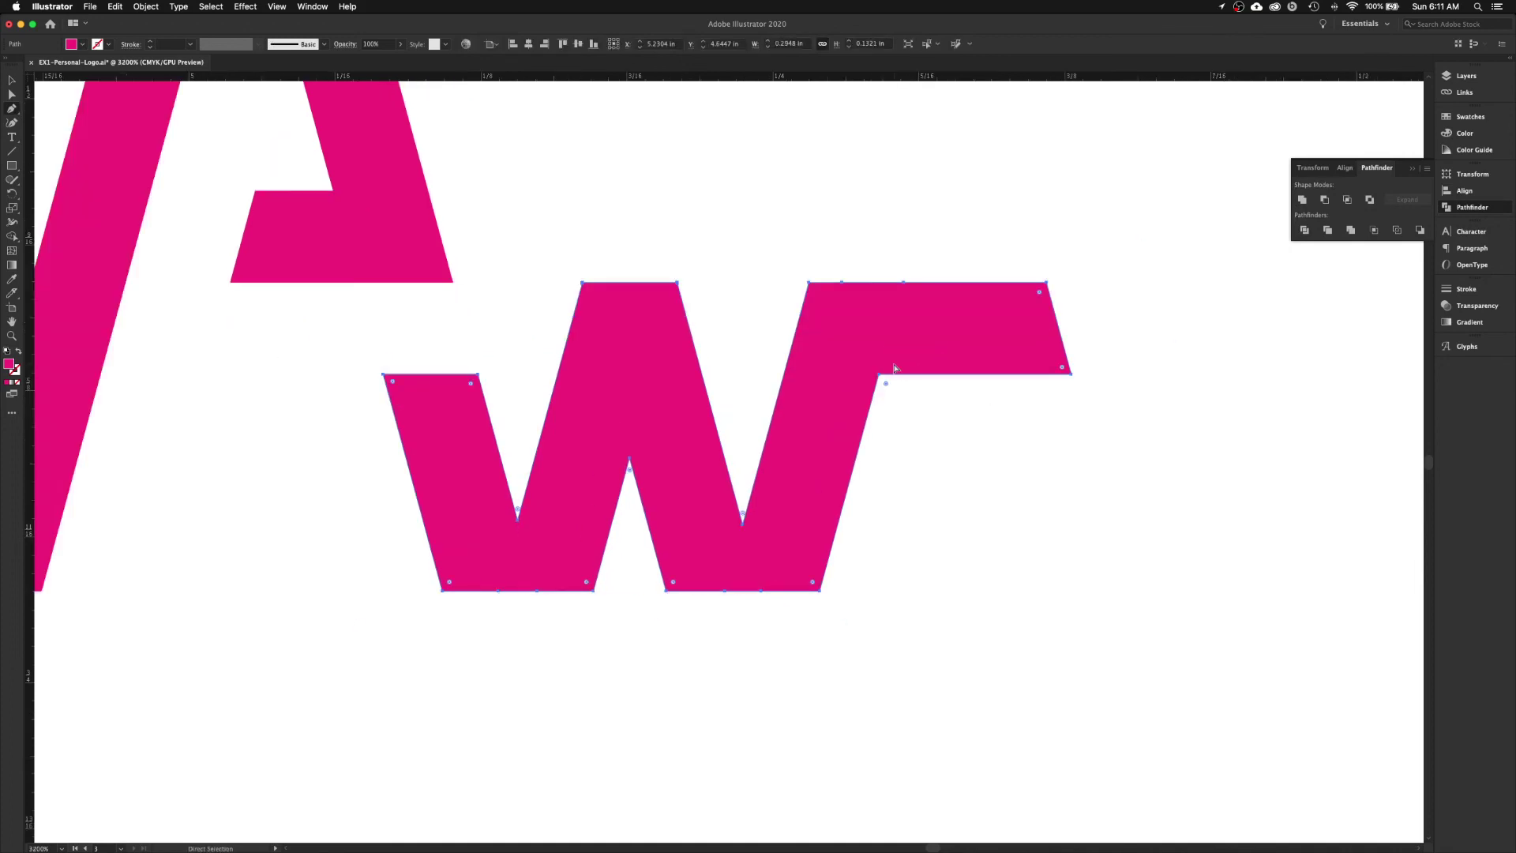
click(902, 285)
click(842, 282)
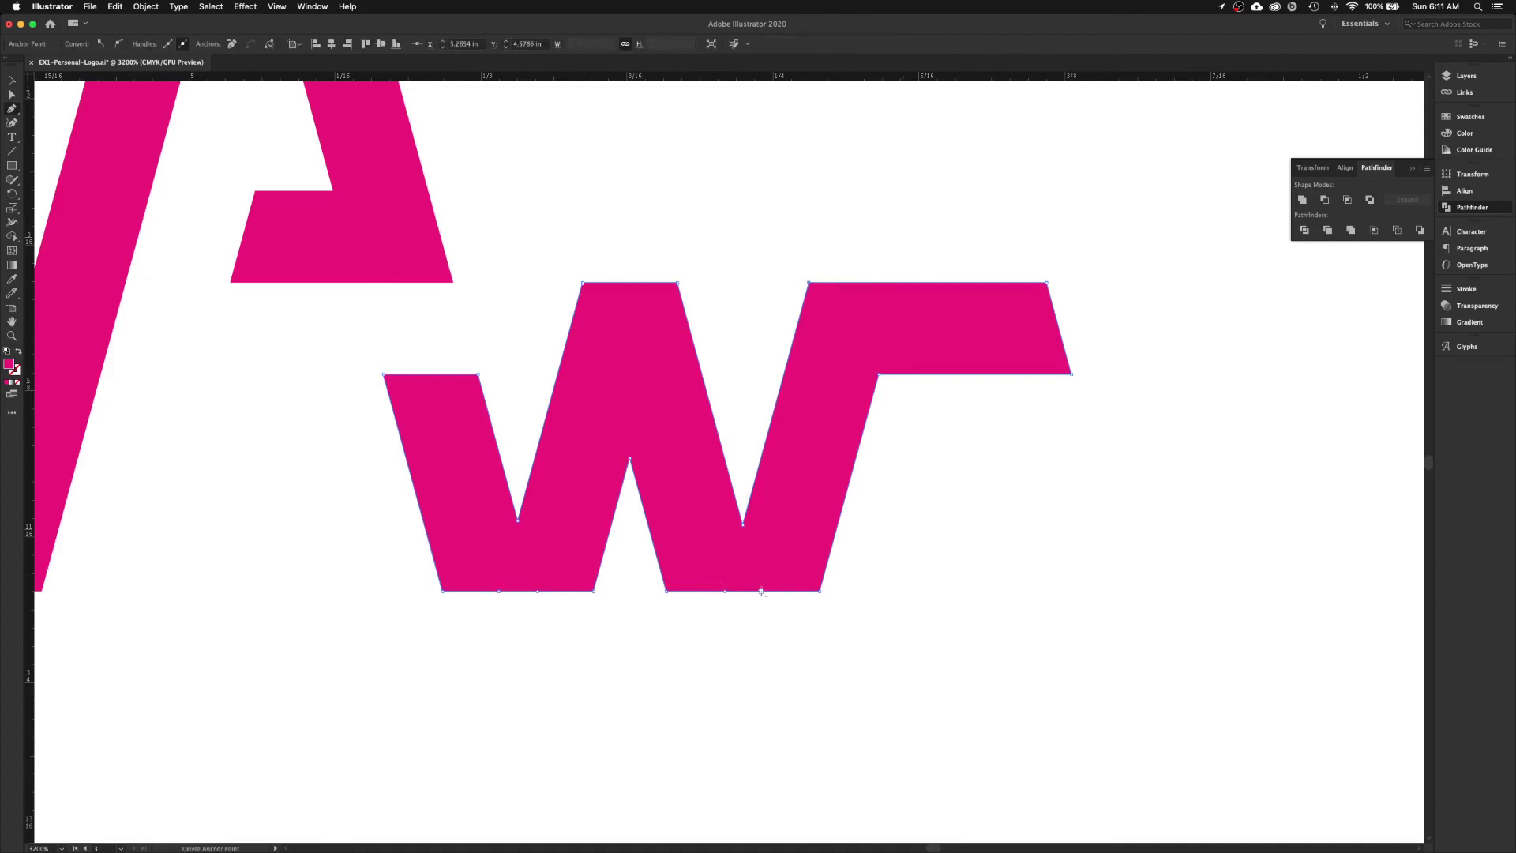
click(747, 591)
click(725, 591)
click(537, 591)
- Remove the redundant anchor point beside the lower right corner of the A's foot
drag(246, 334, 519, 631)
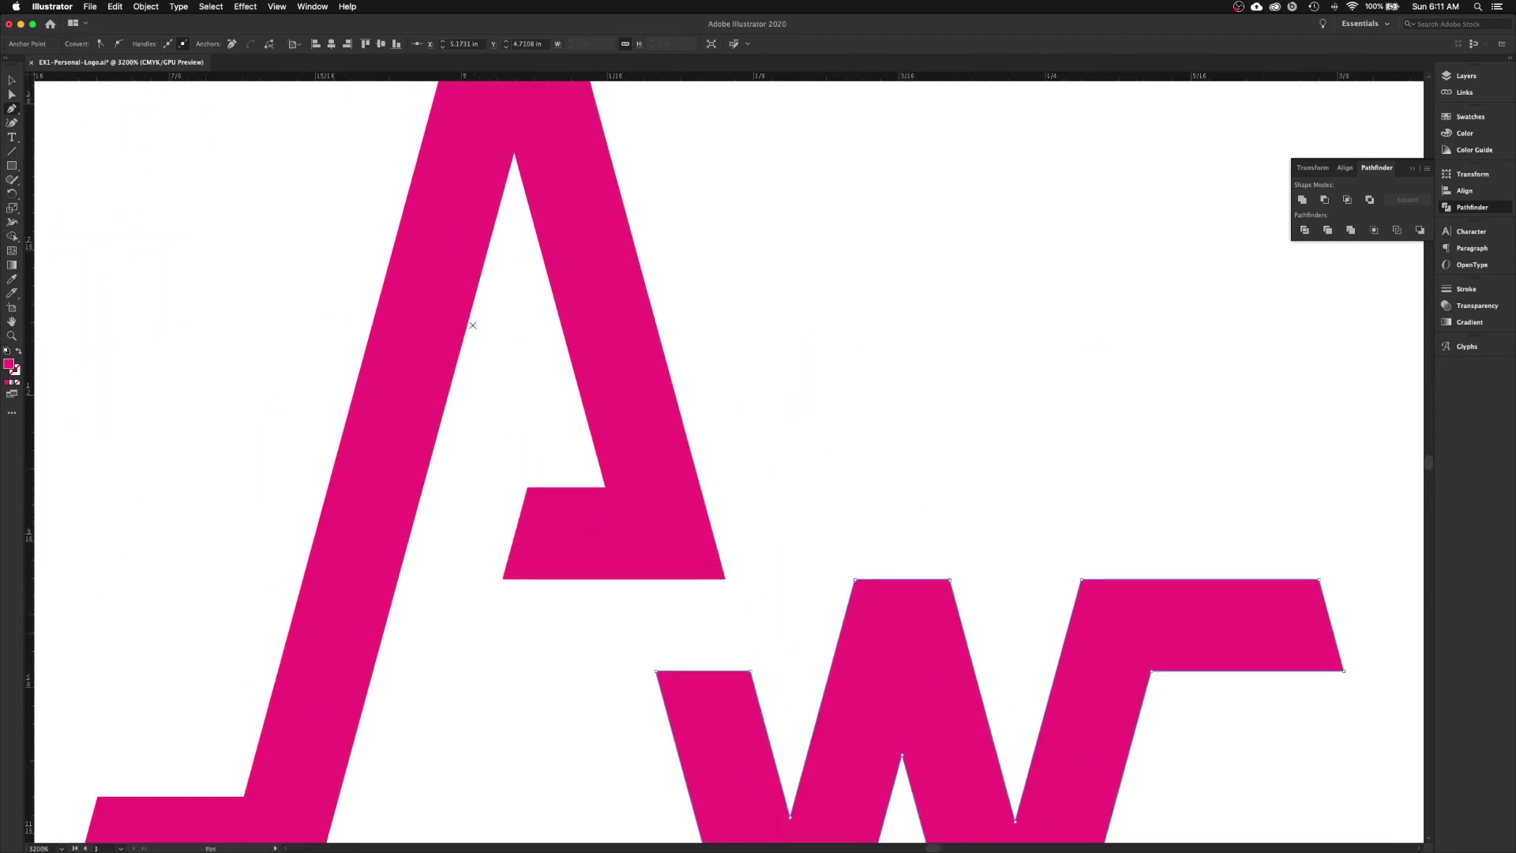
super+click(624, 423)
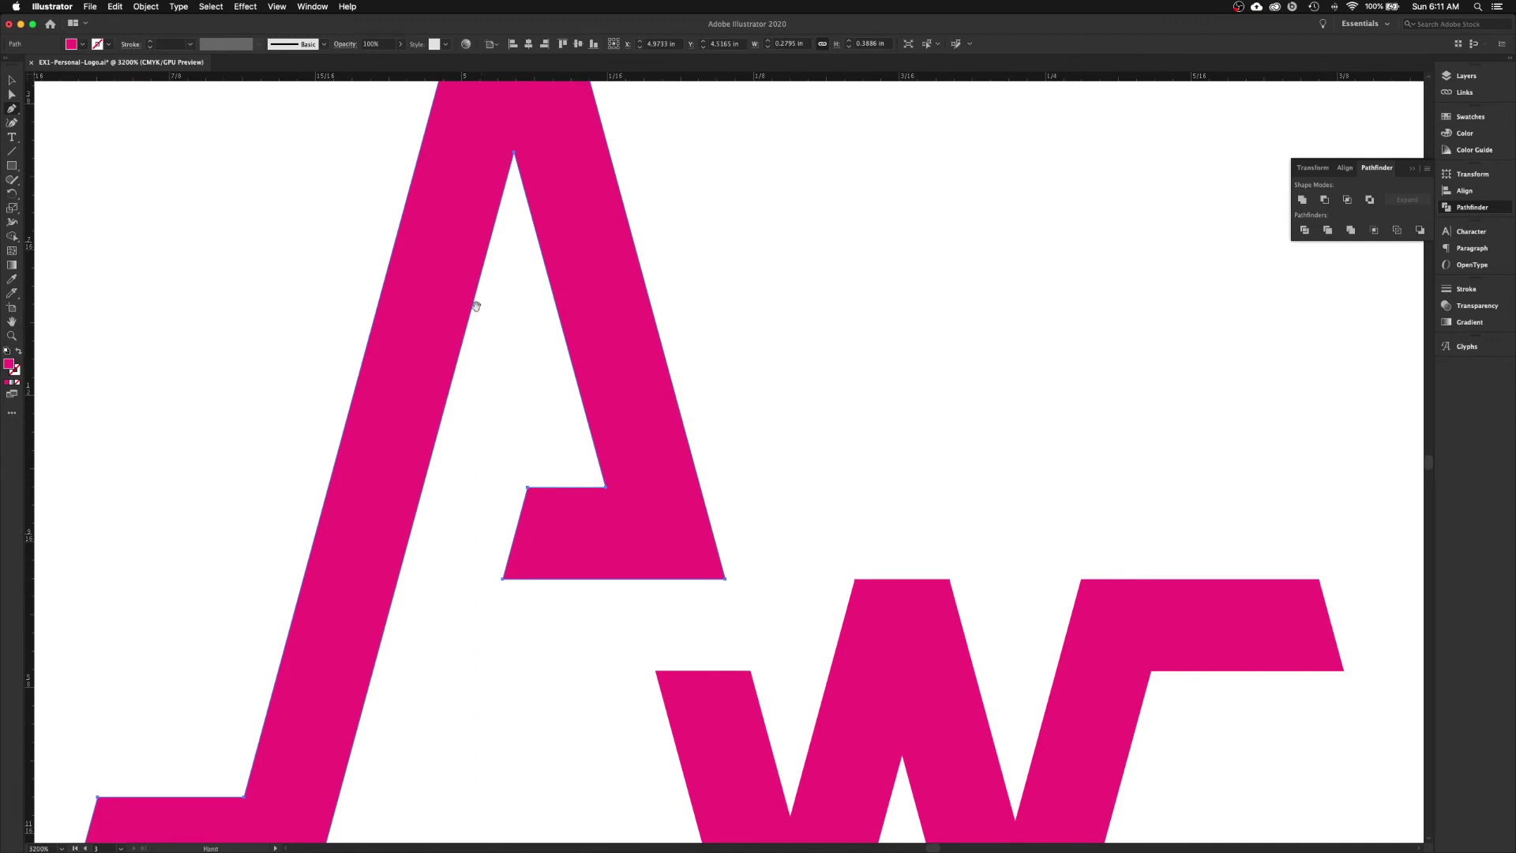
drag(474, 305, 487, 471)
scroll(427, 527, down, 5)
scroll(427, 528, left, 3)
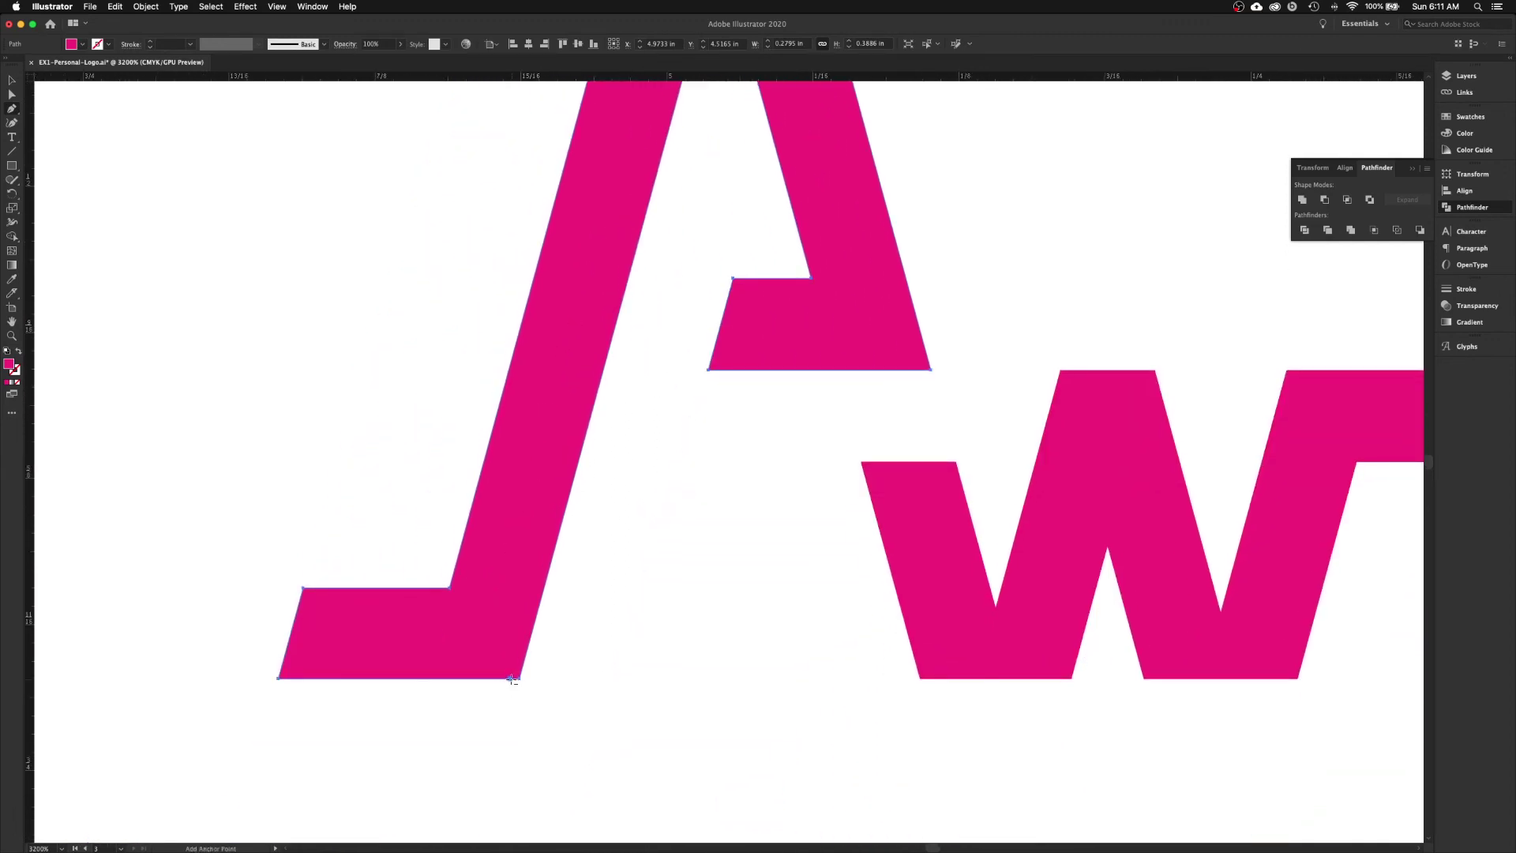
super+click(519, 679)
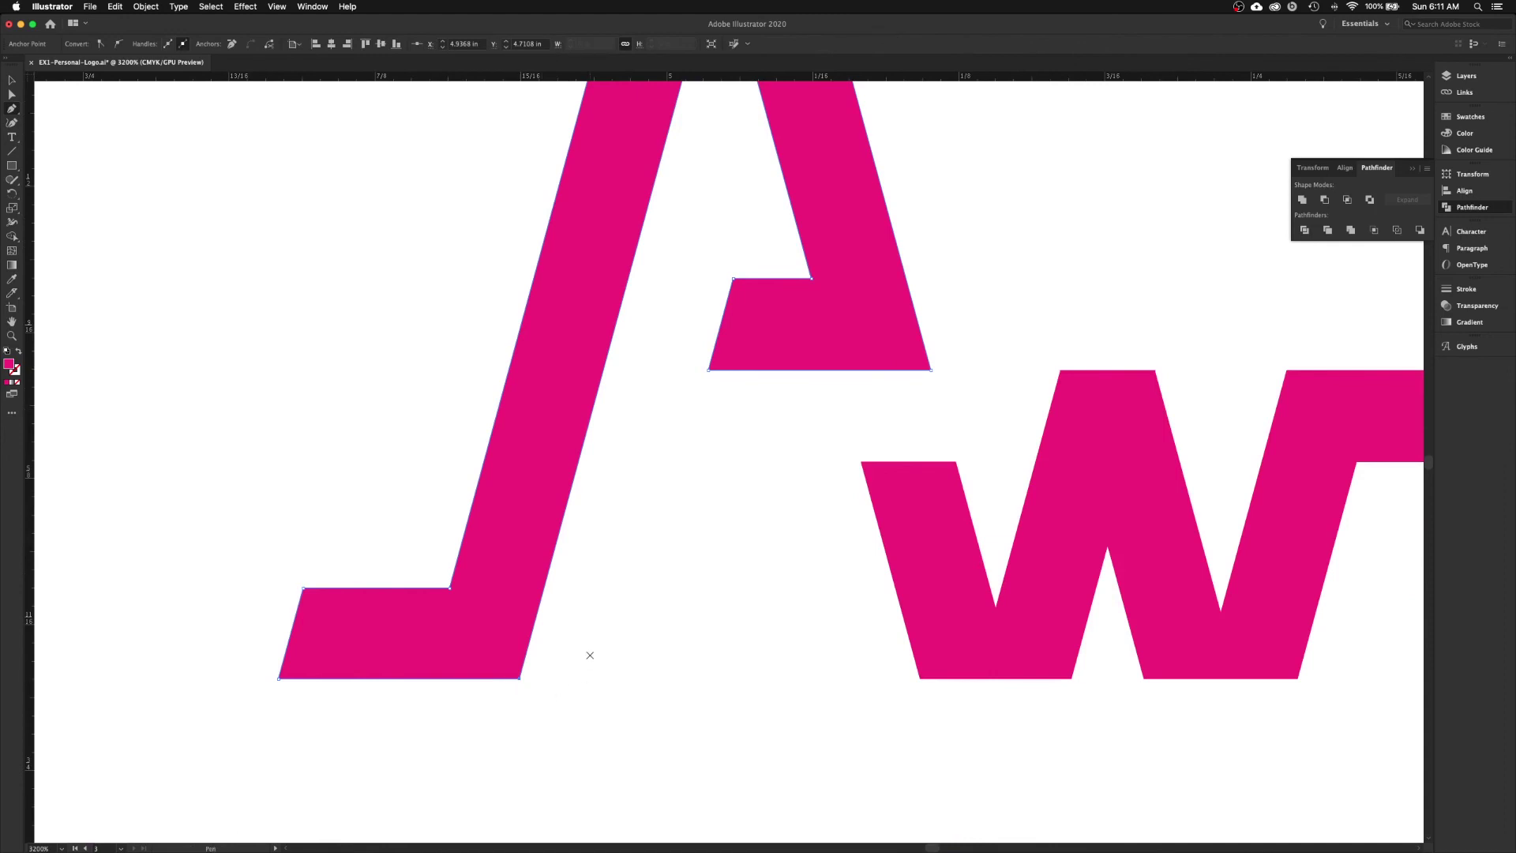
drag(673, 585, 577, 777)
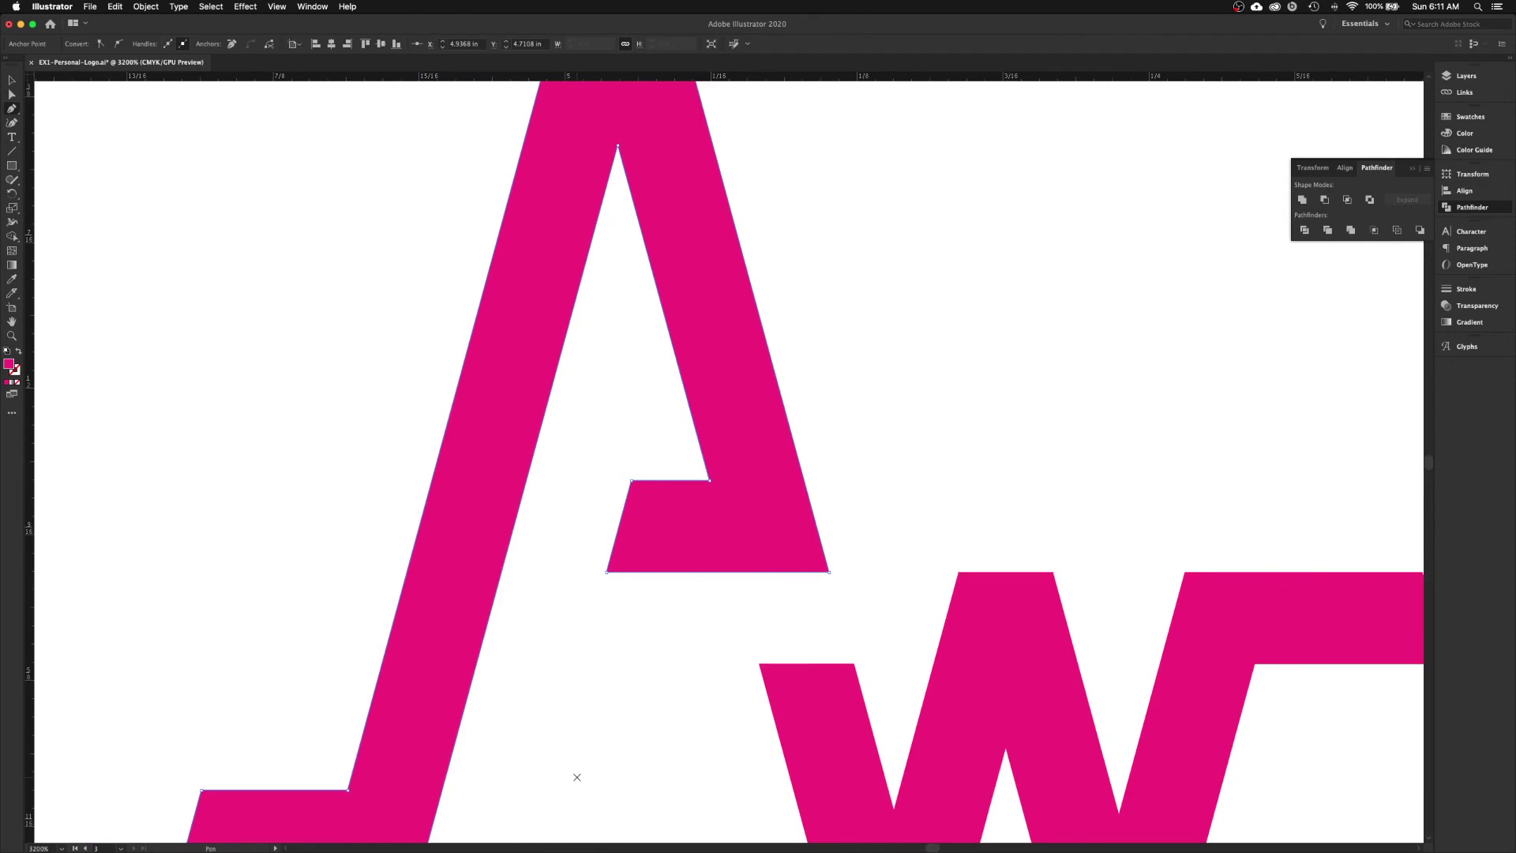
- Duplicate the A and place the copy so its foot overlaps the W's horizontal bar, matching the bar's upper left corner
key(super+minus)
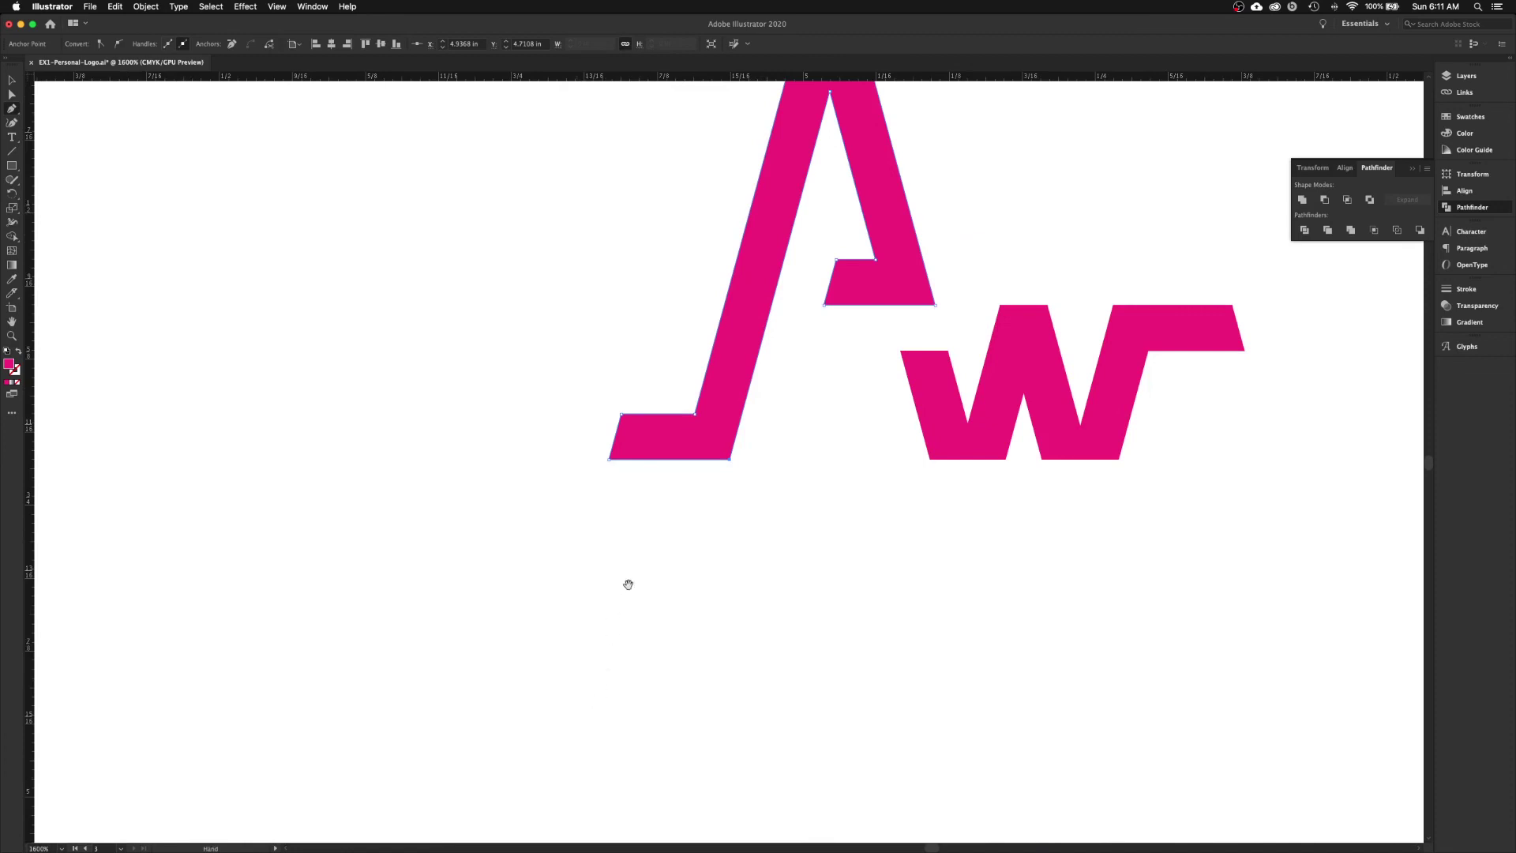
drag(629, 585, 433, 752)
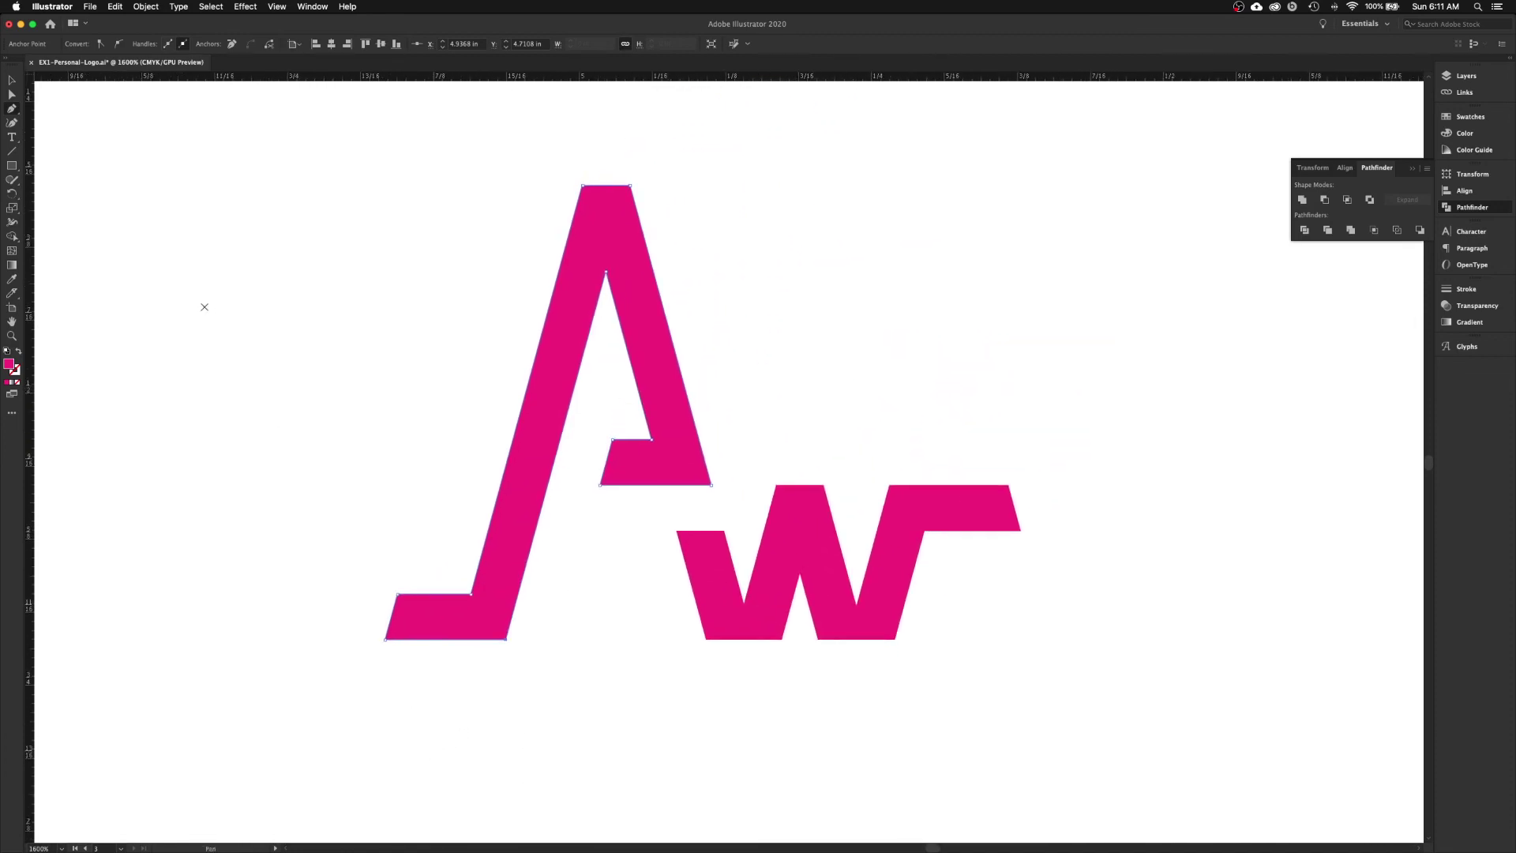
click(12, 79)
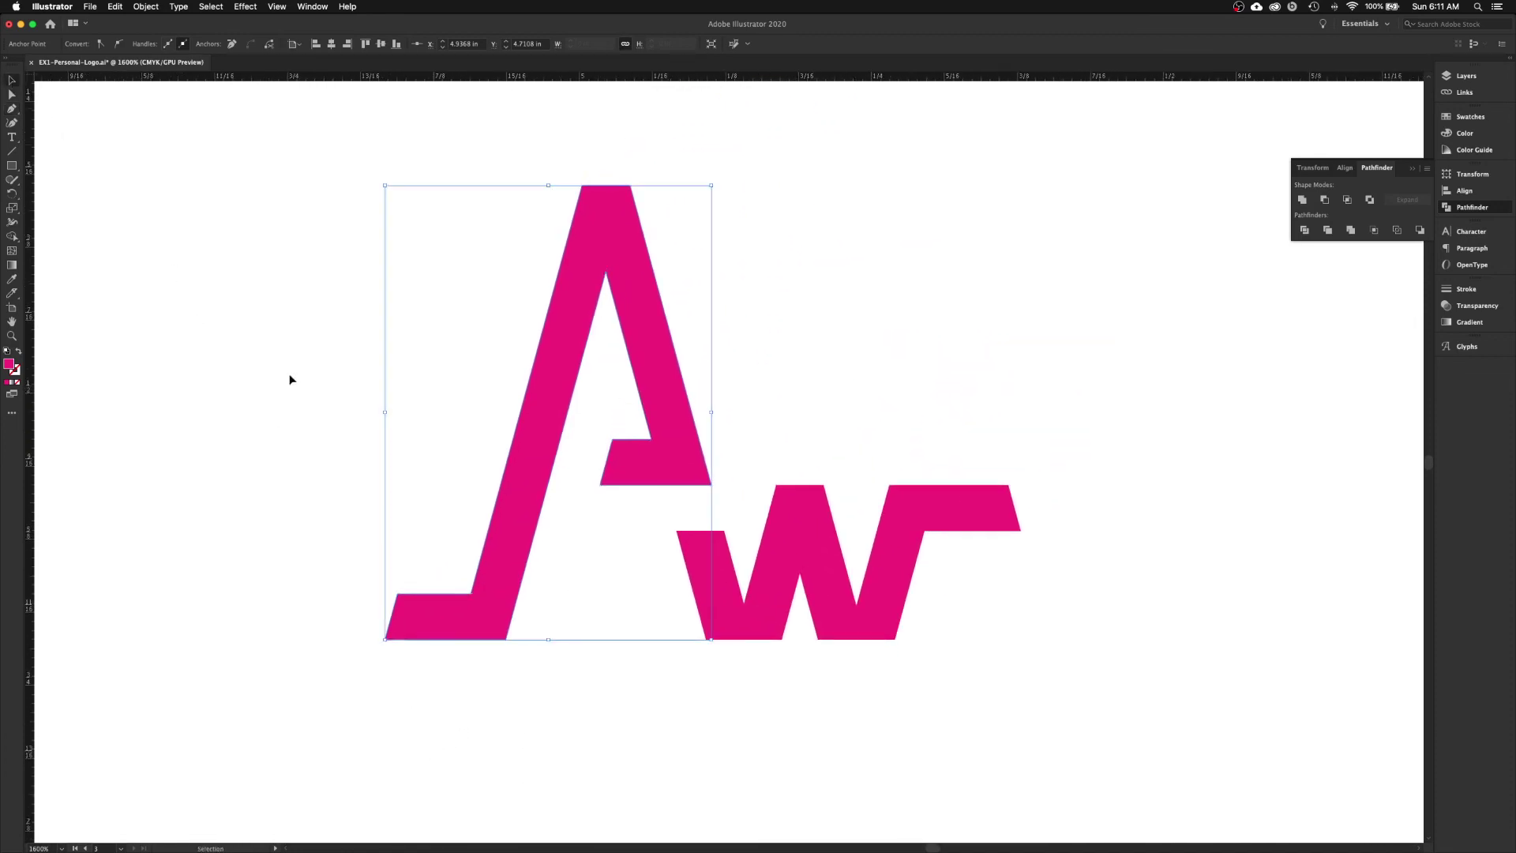
drag(271, 339, 993, 661)
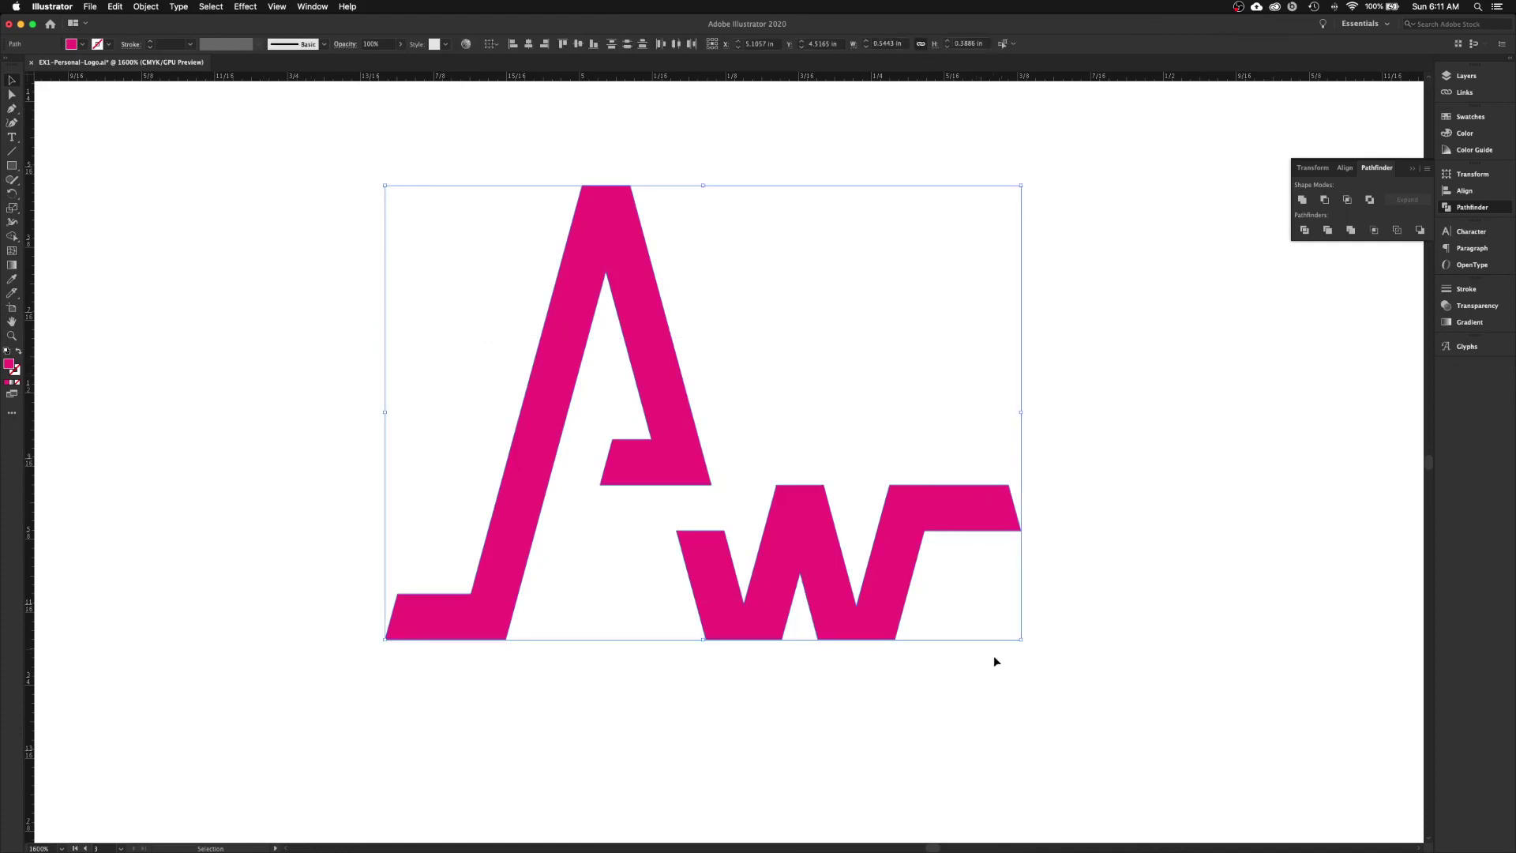
click(1042, 644)
click(474, 622)
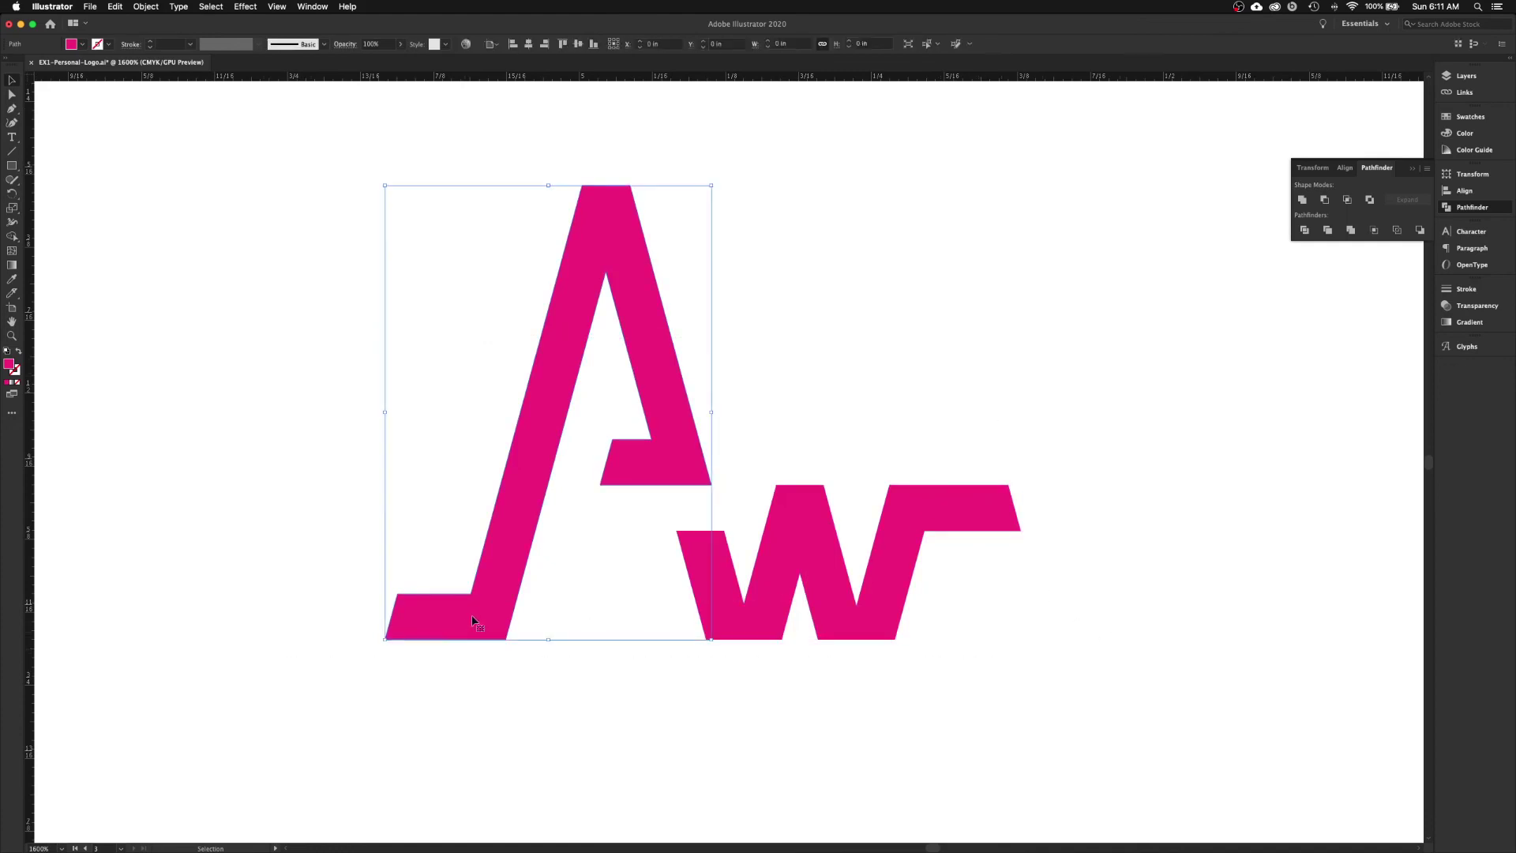
drag(452, 618, 946, 514)
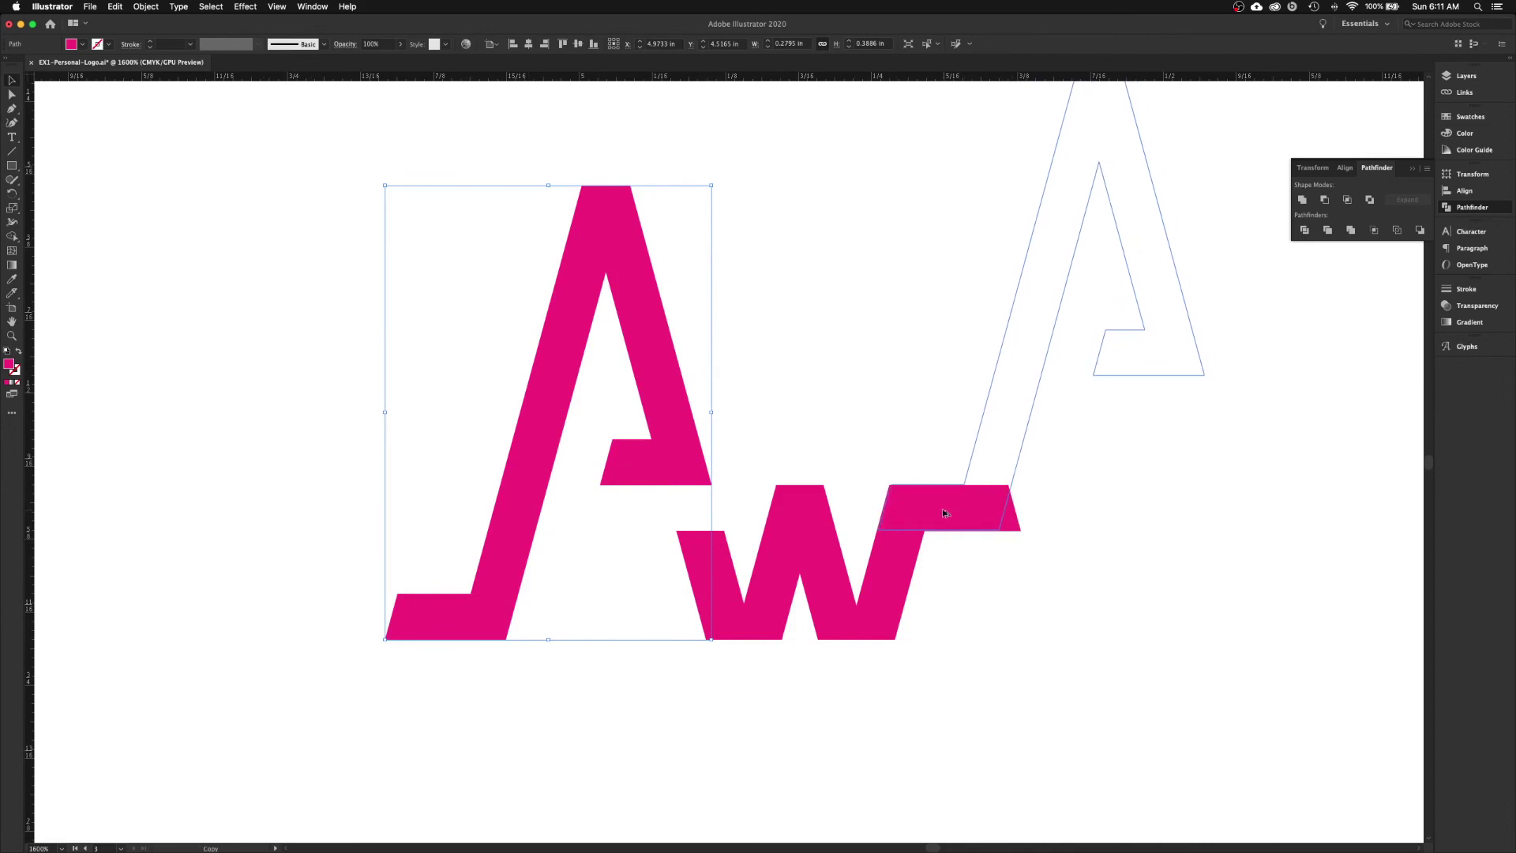
drag(946, 514, 945, 514)
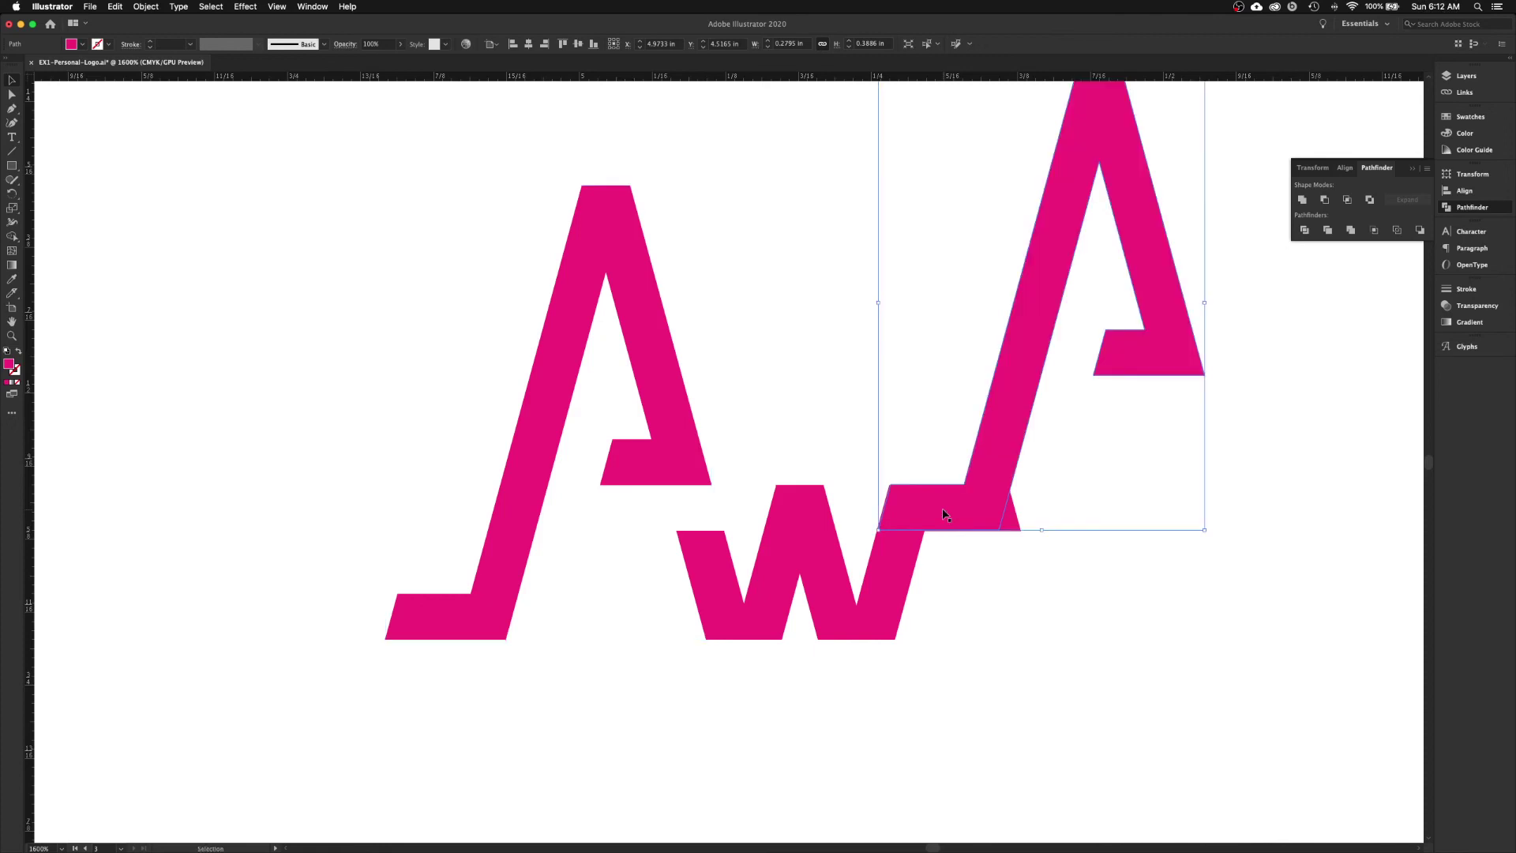
- Move the two end anchor points of the W's bar inward to match the duplicate A's foot, and delete the duplicate A
key(a)
click(1021, 530)
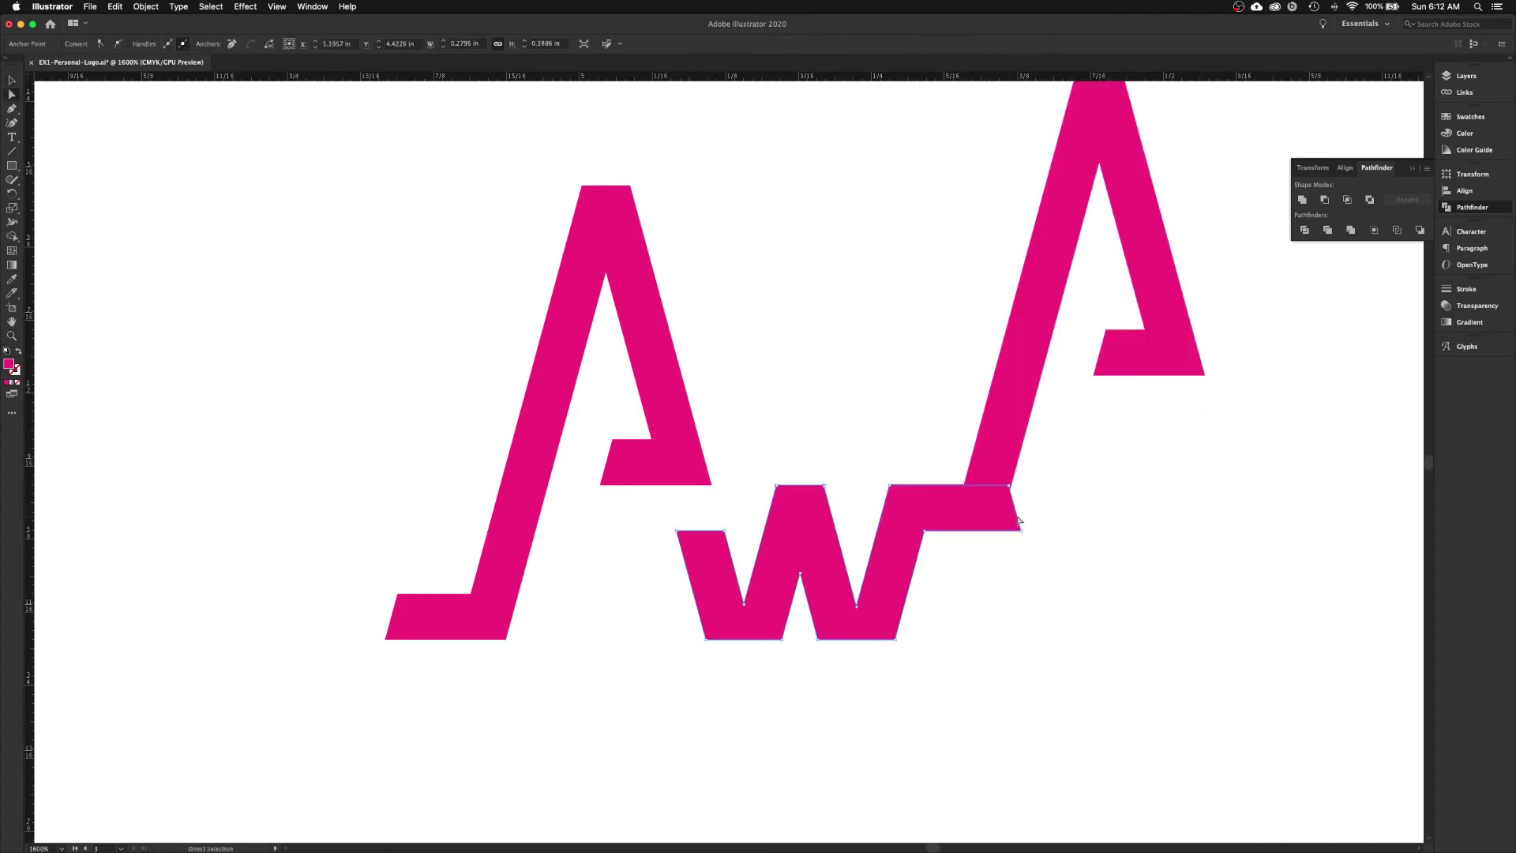
click(1009, 485)
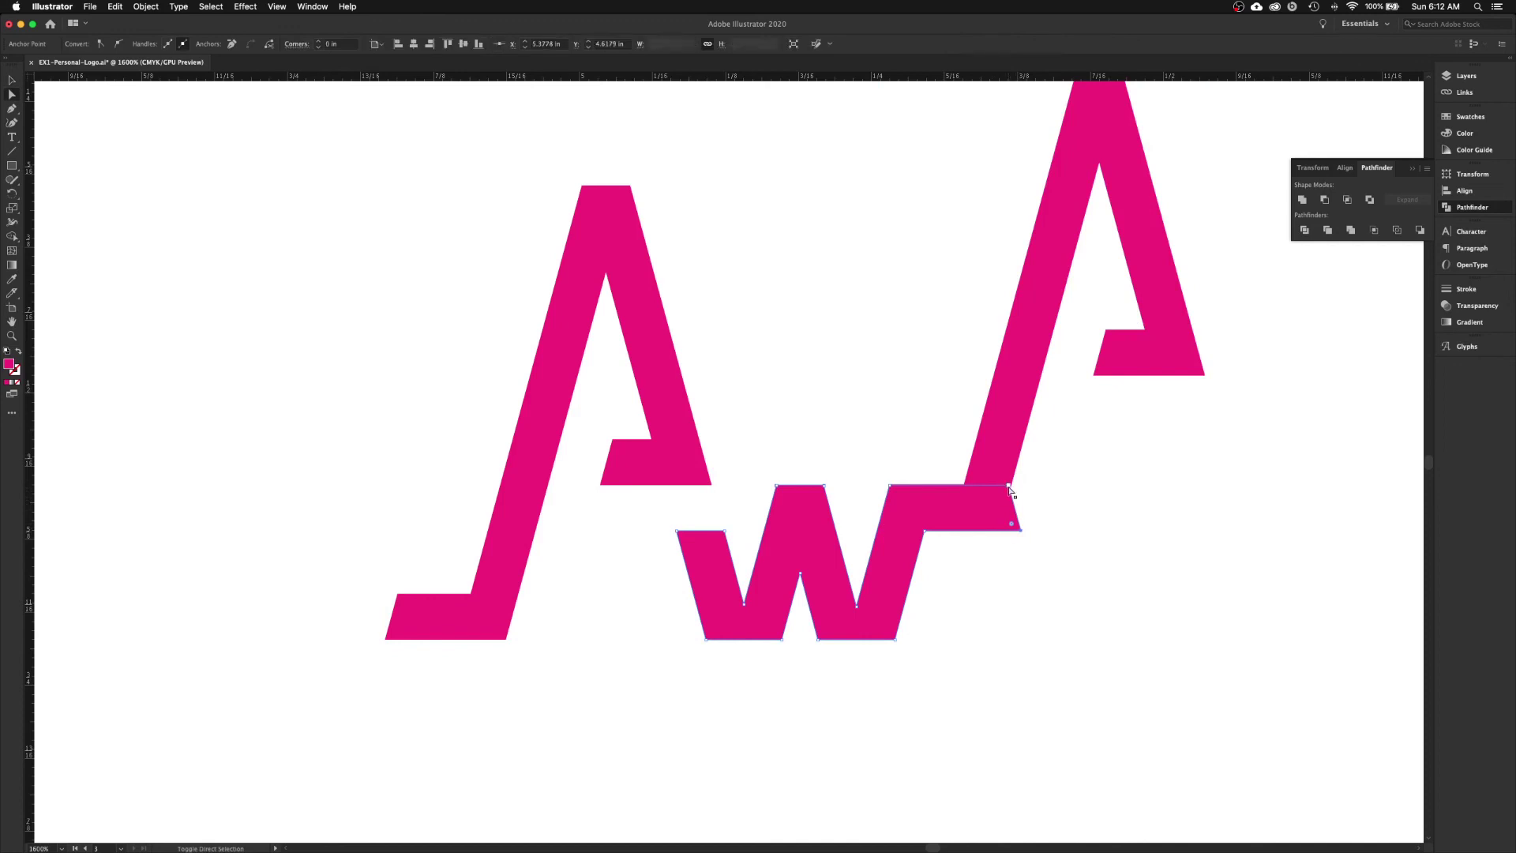
drag(997, 488, 989, 488)
drag(987, 491, 985, 493)
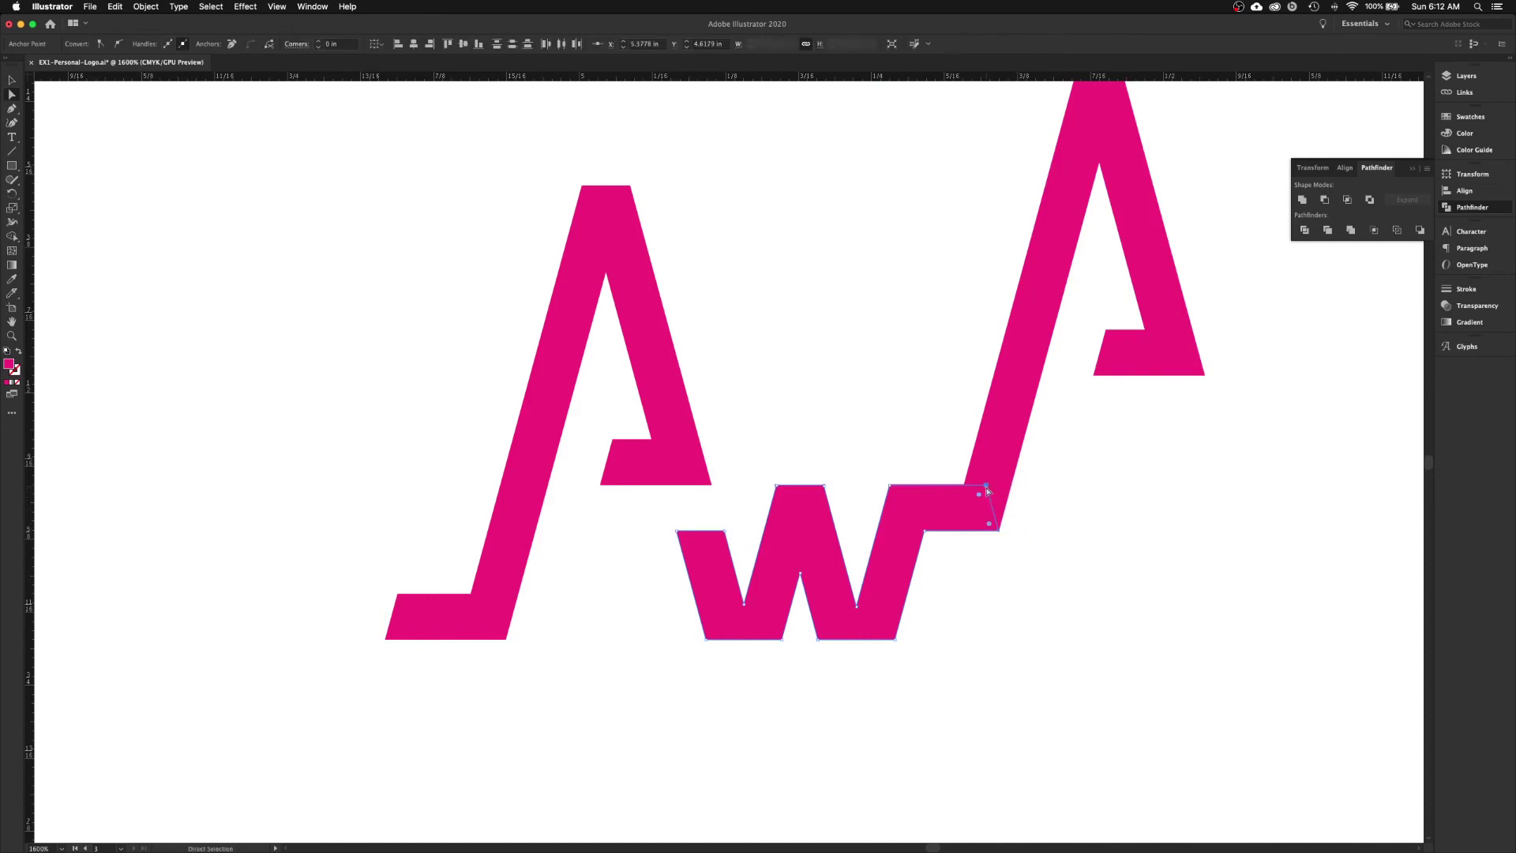
click(1039, 518)
key(v)
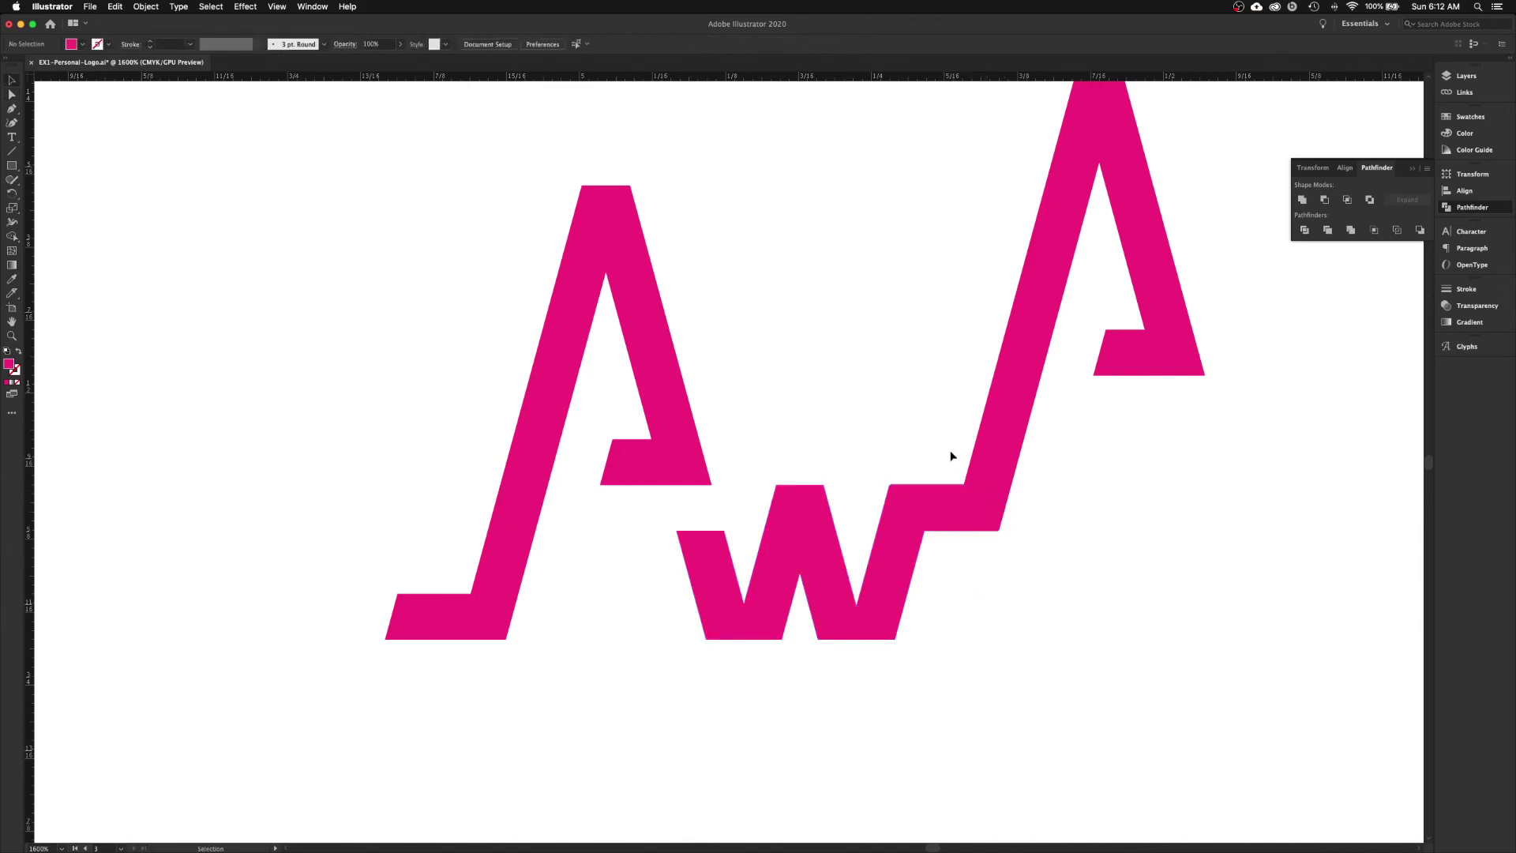
click(1004, 420)
key(Delete)
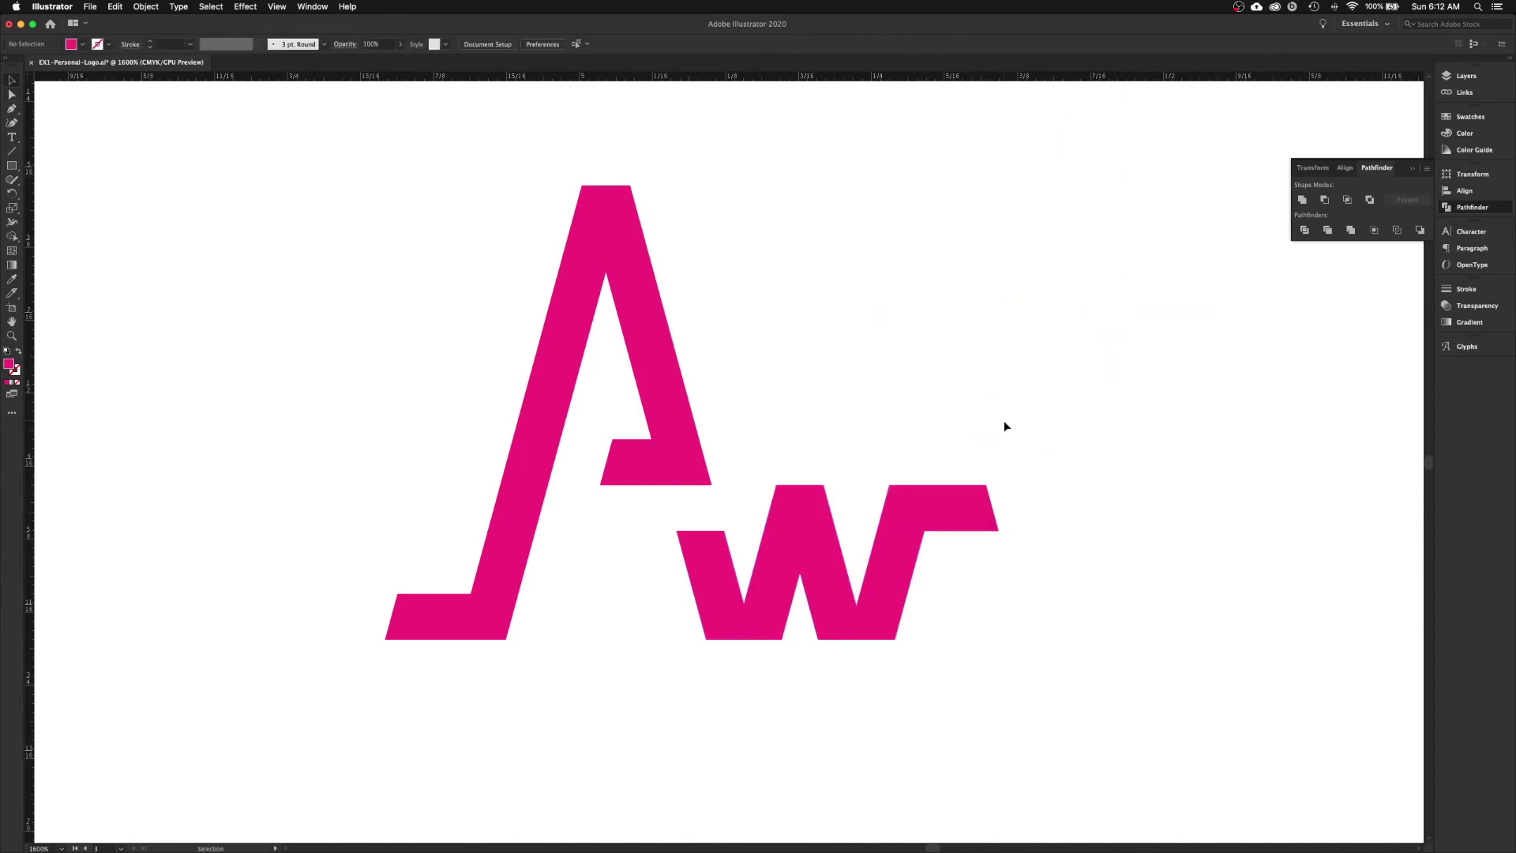
- Review the AW logo at a smaller scale and compare it with the notebook sketches
scroll(969, 700, left, 3)
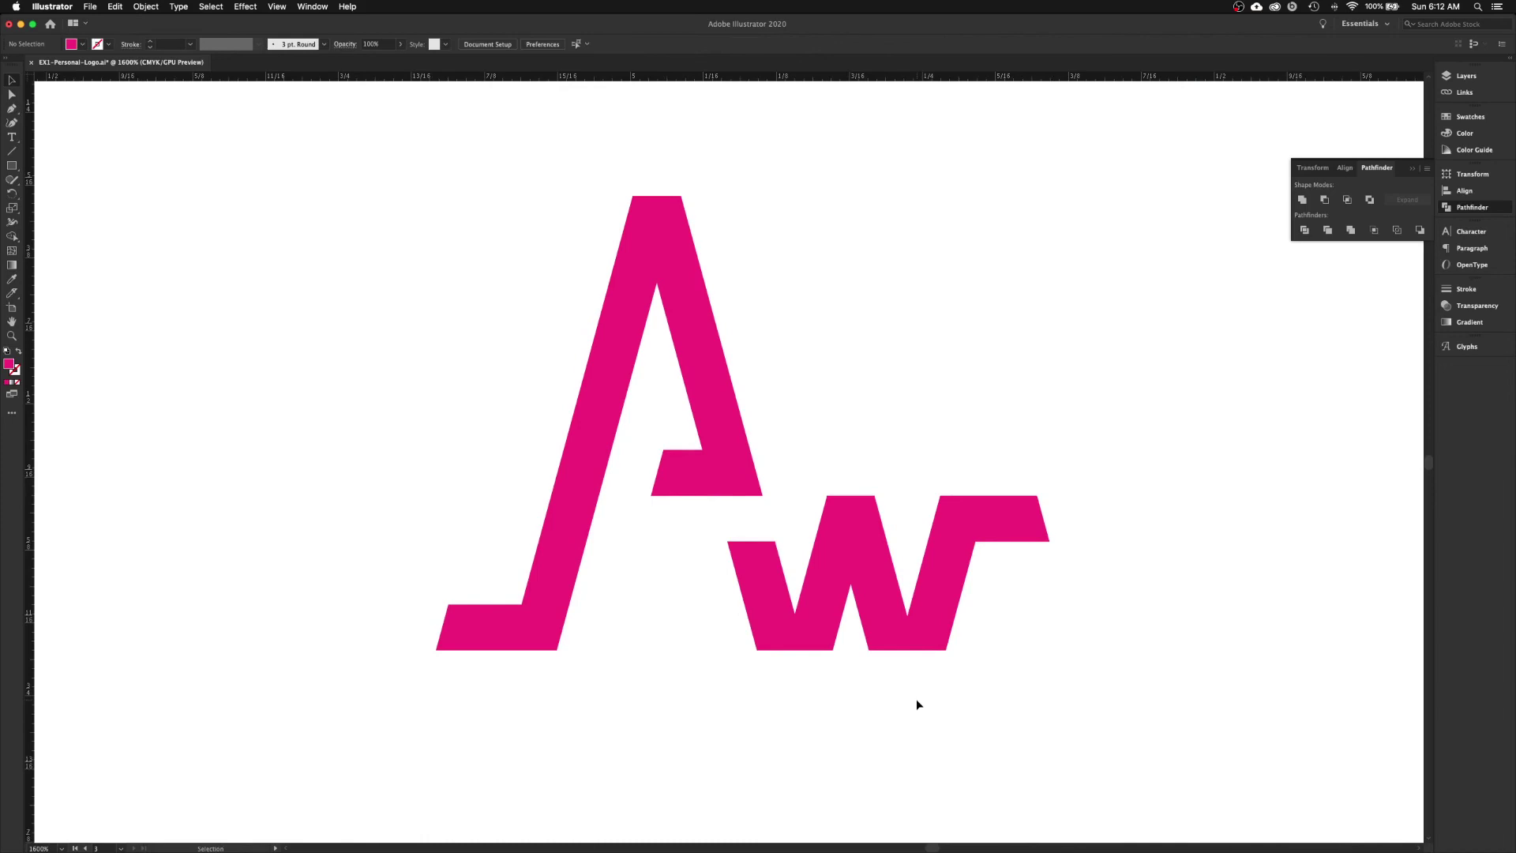
key(super+minus)
key(super+minus)
key(super+minus)
key(super+minus)
key(super+minus)
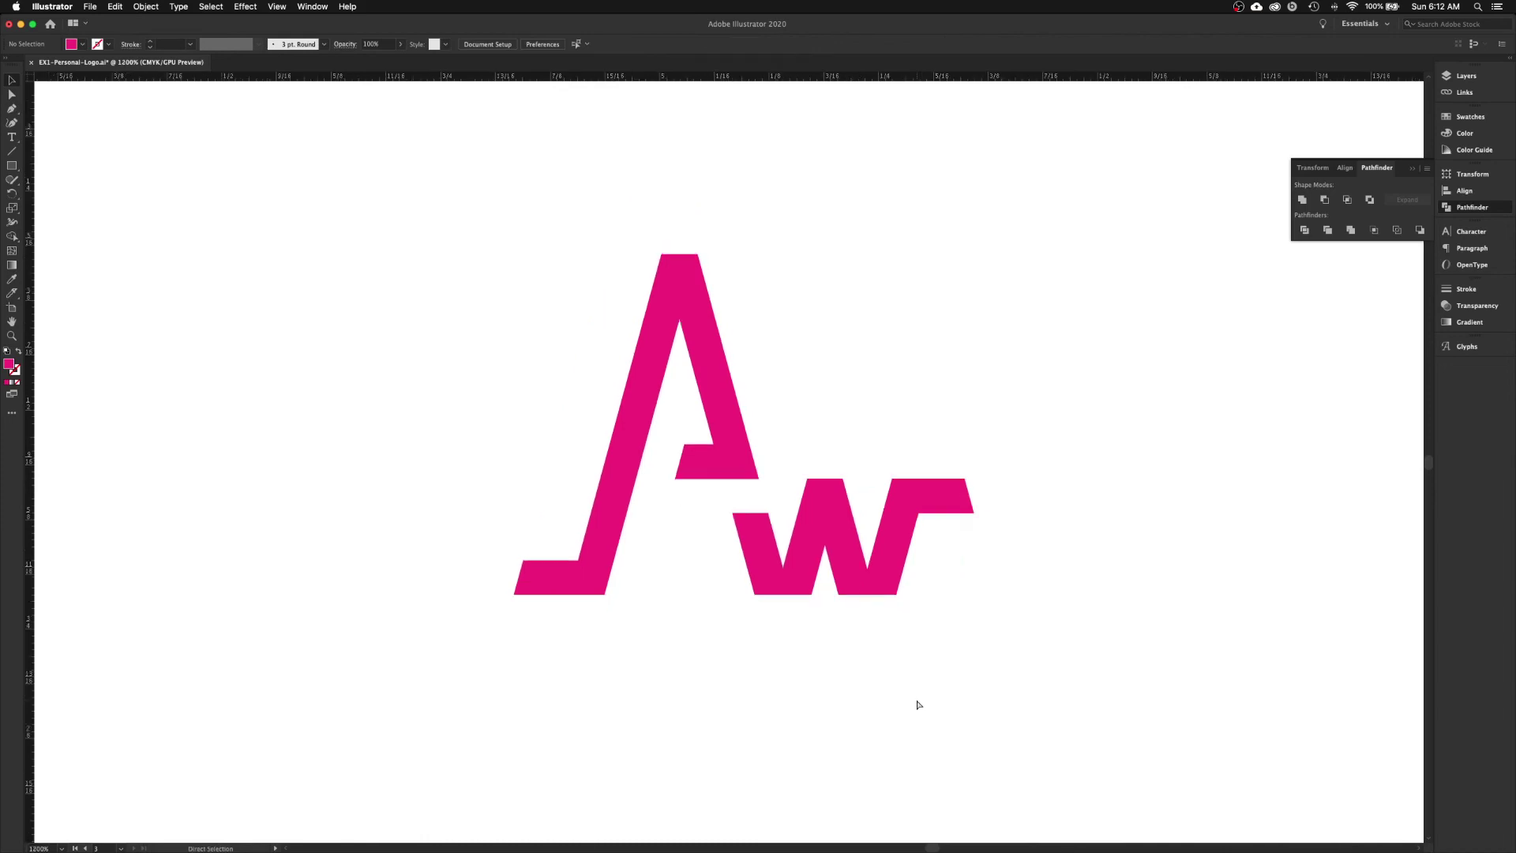
scroll(399, 460, up, 10)
scroll(400, 460, left, 5)
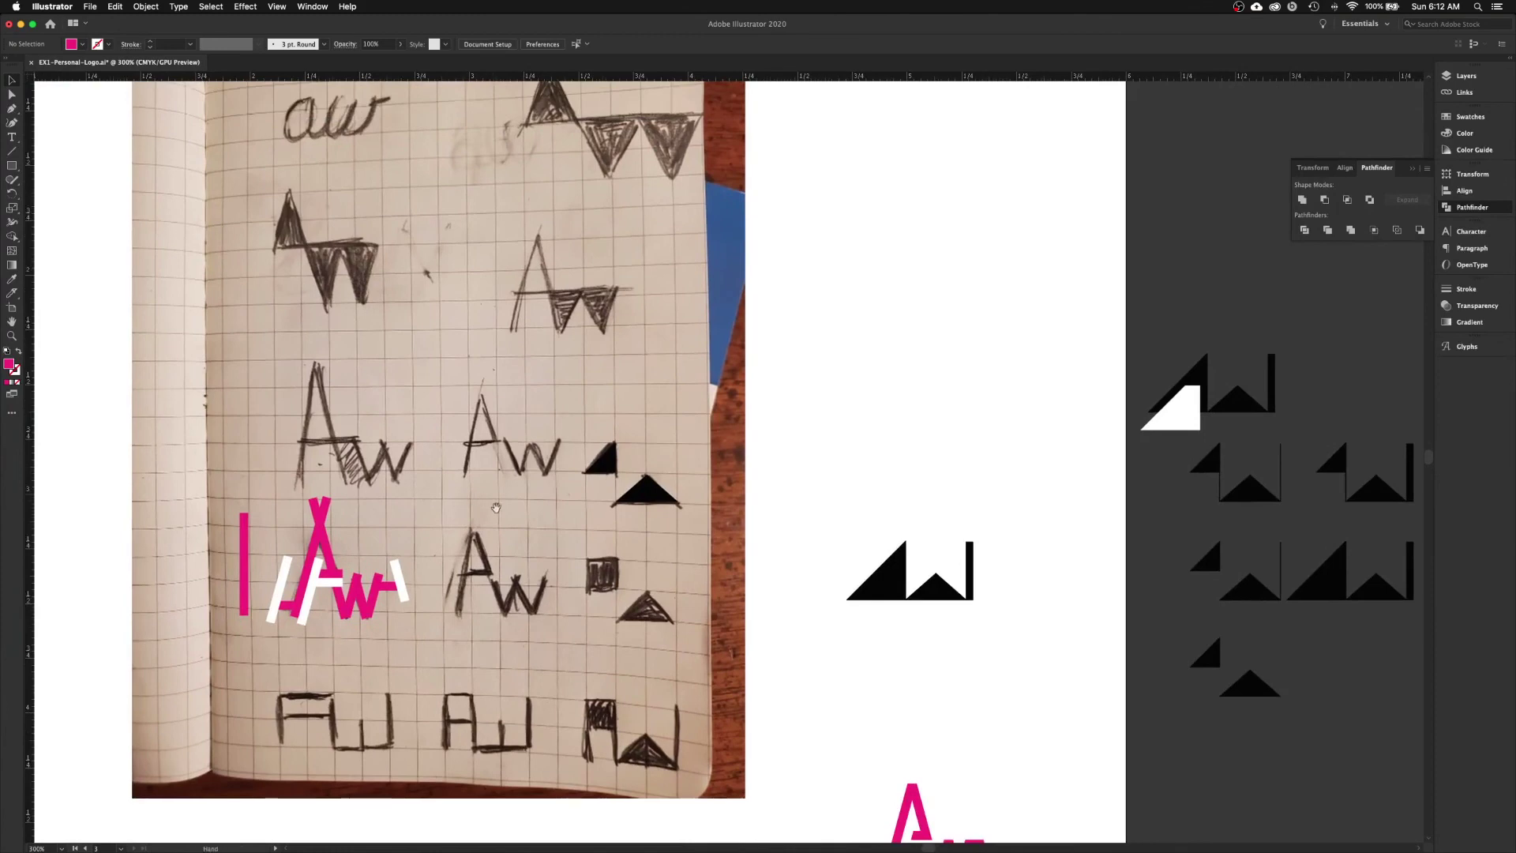
scroll(466, 505, down, 2)
scroll(466, 506, left, 2)
drag(570, 531, 564, 578)
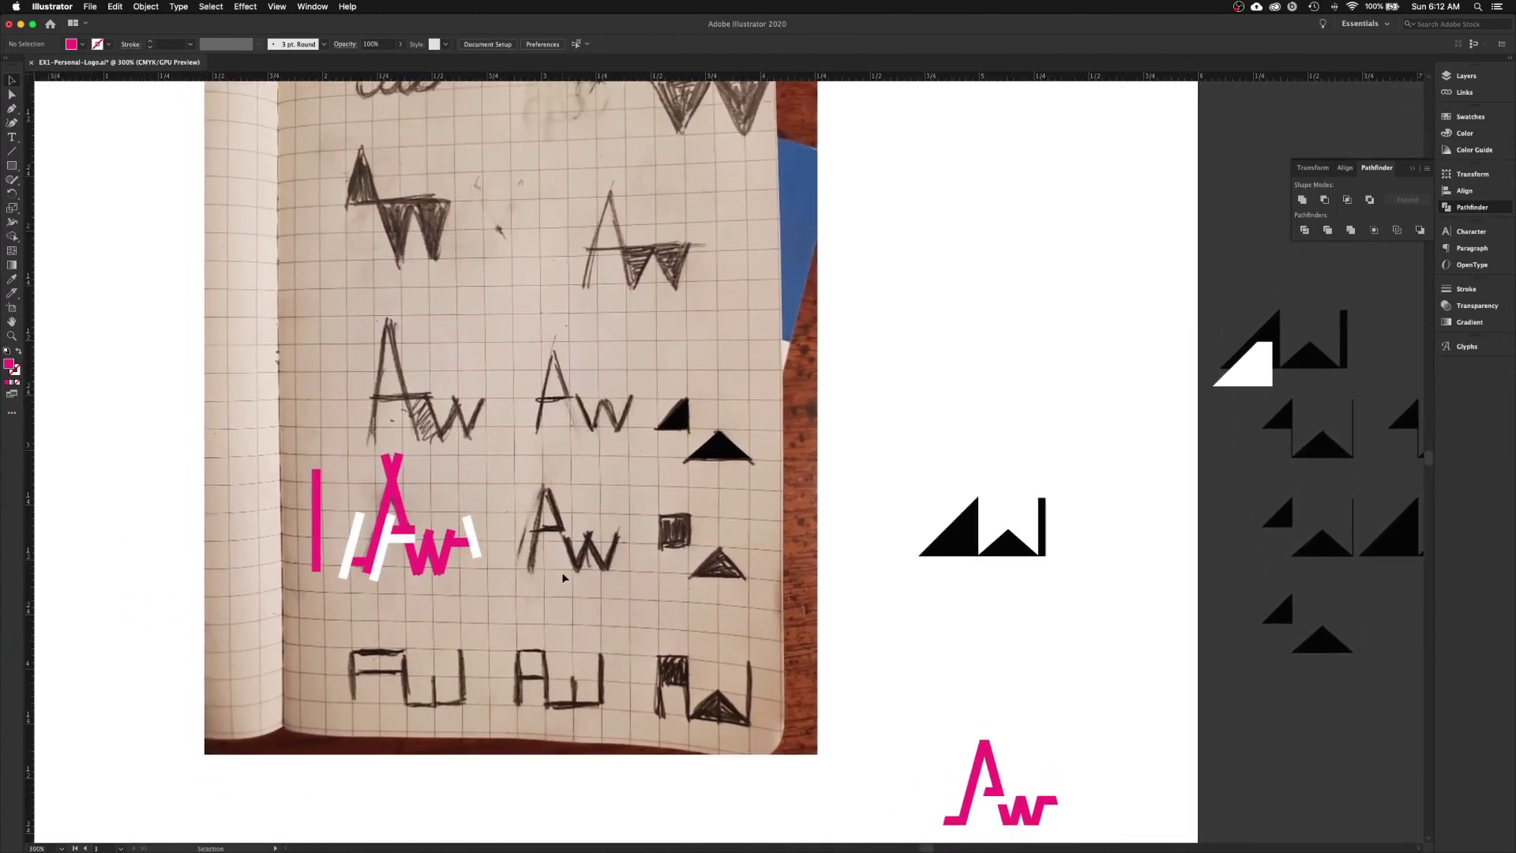
click(564, 578)
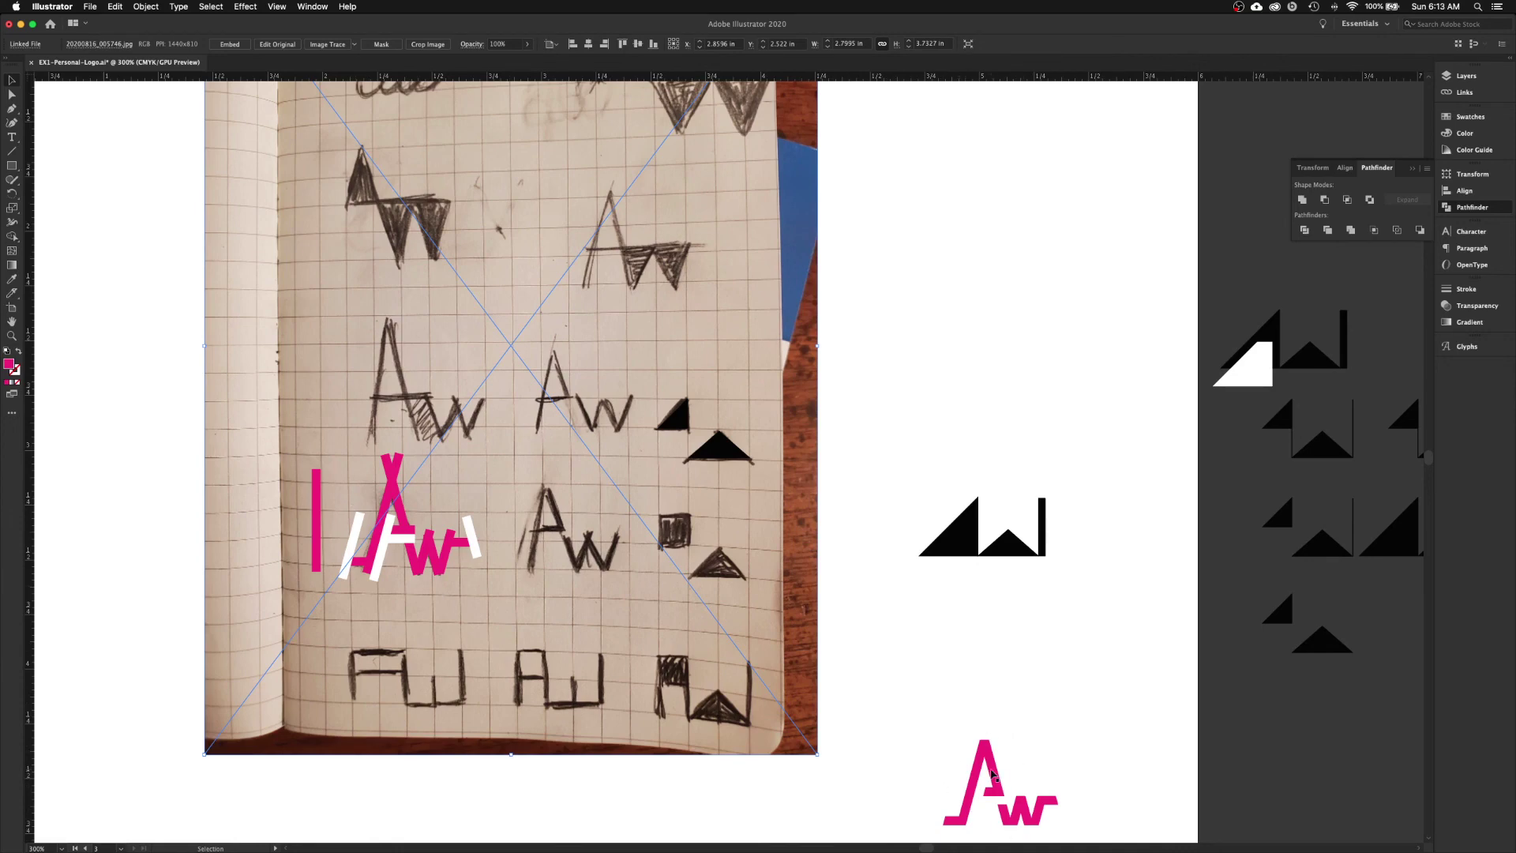
- Recolour both letters of the pink AW logo black
scroll(992, 774, down, 5)
scroll(993, 774, right, 4)
drag(803, 604, 1060, 784)
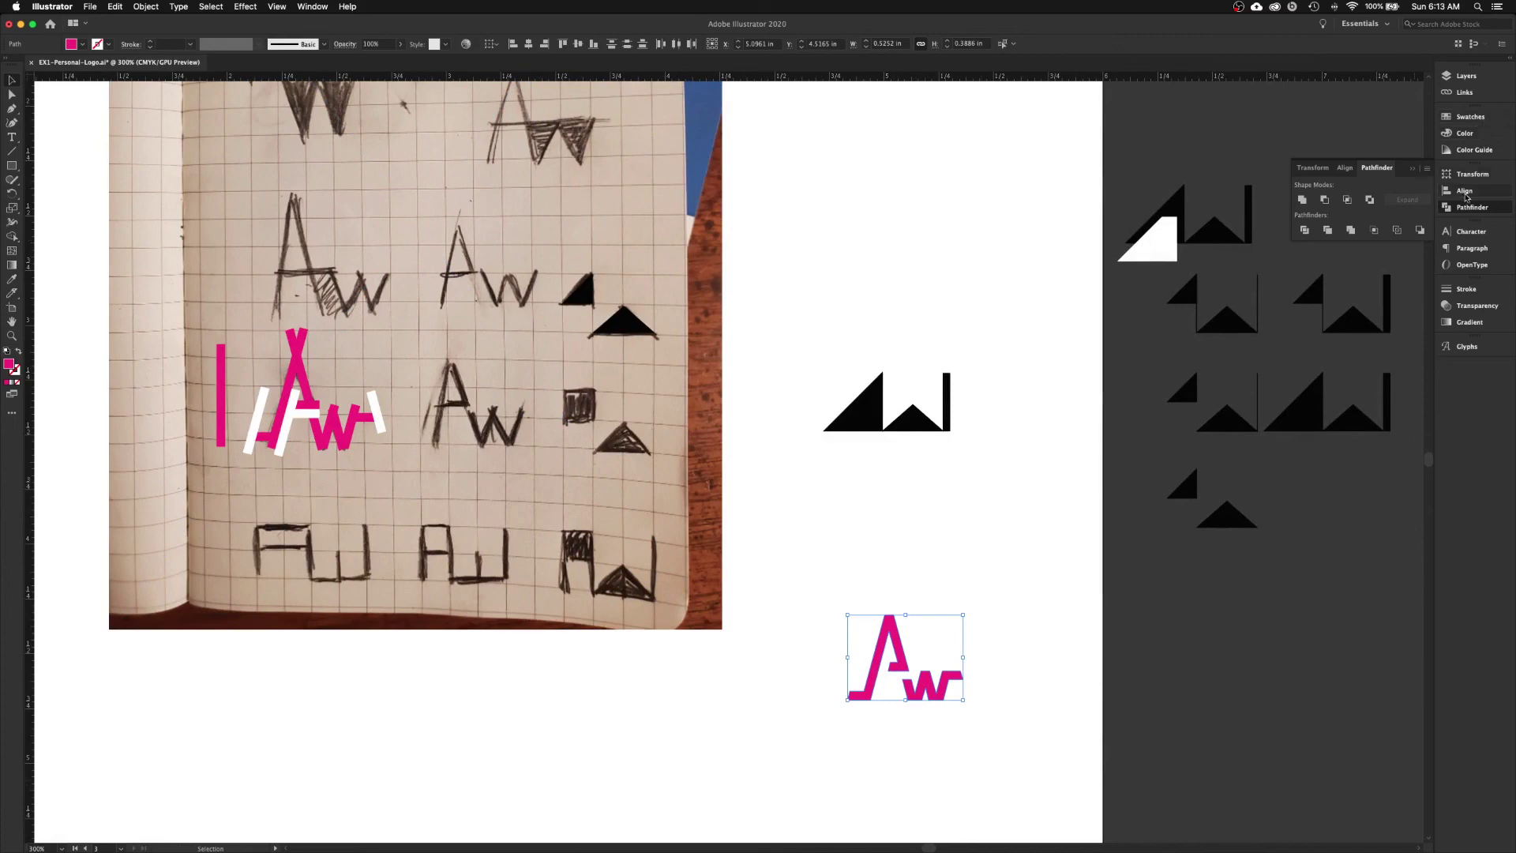
click(1462, 116)
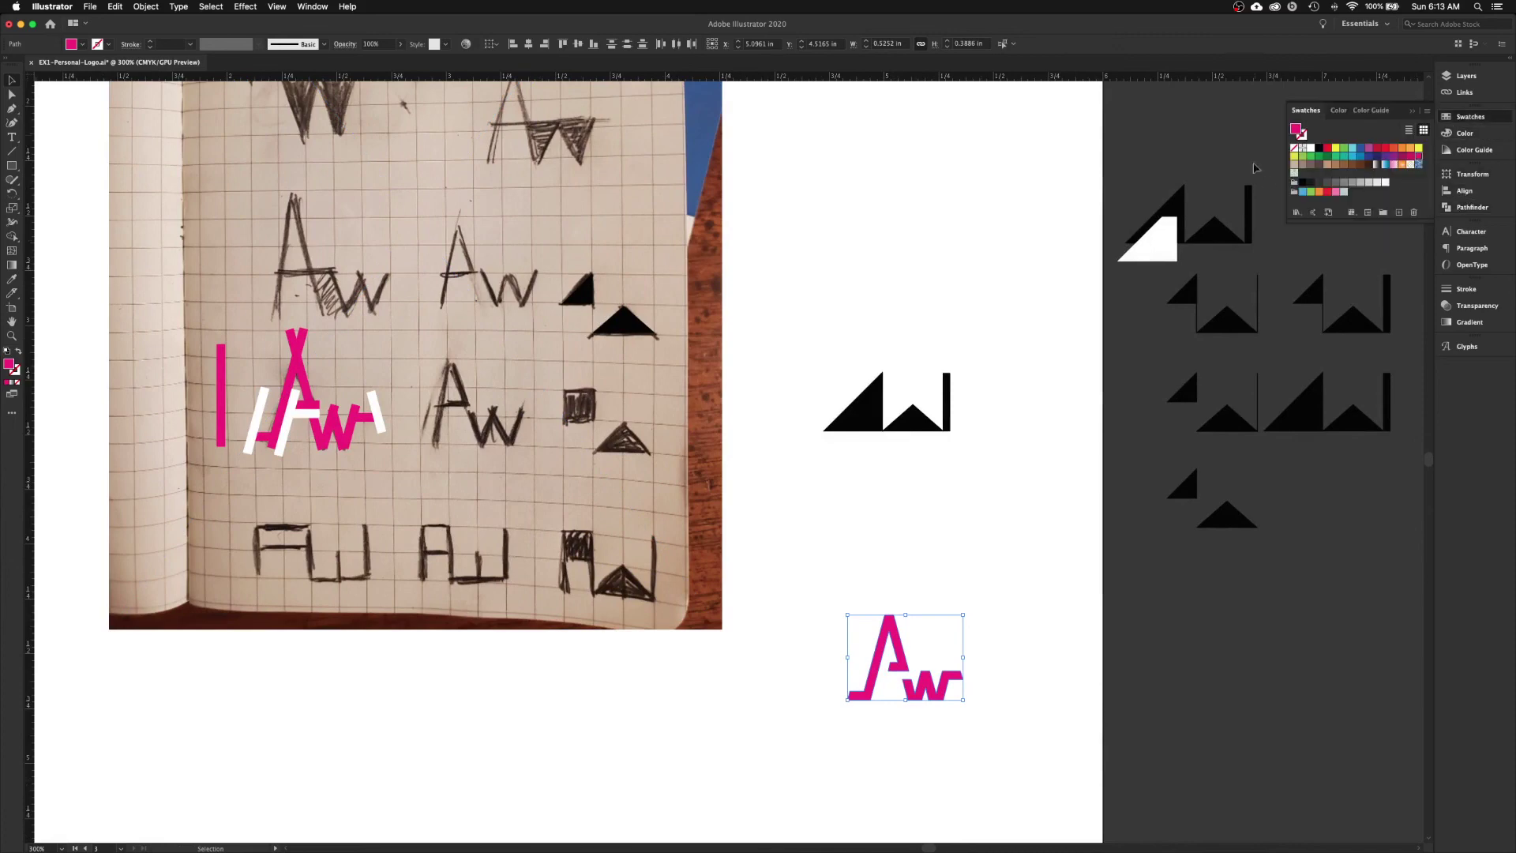
click(1320, 149)
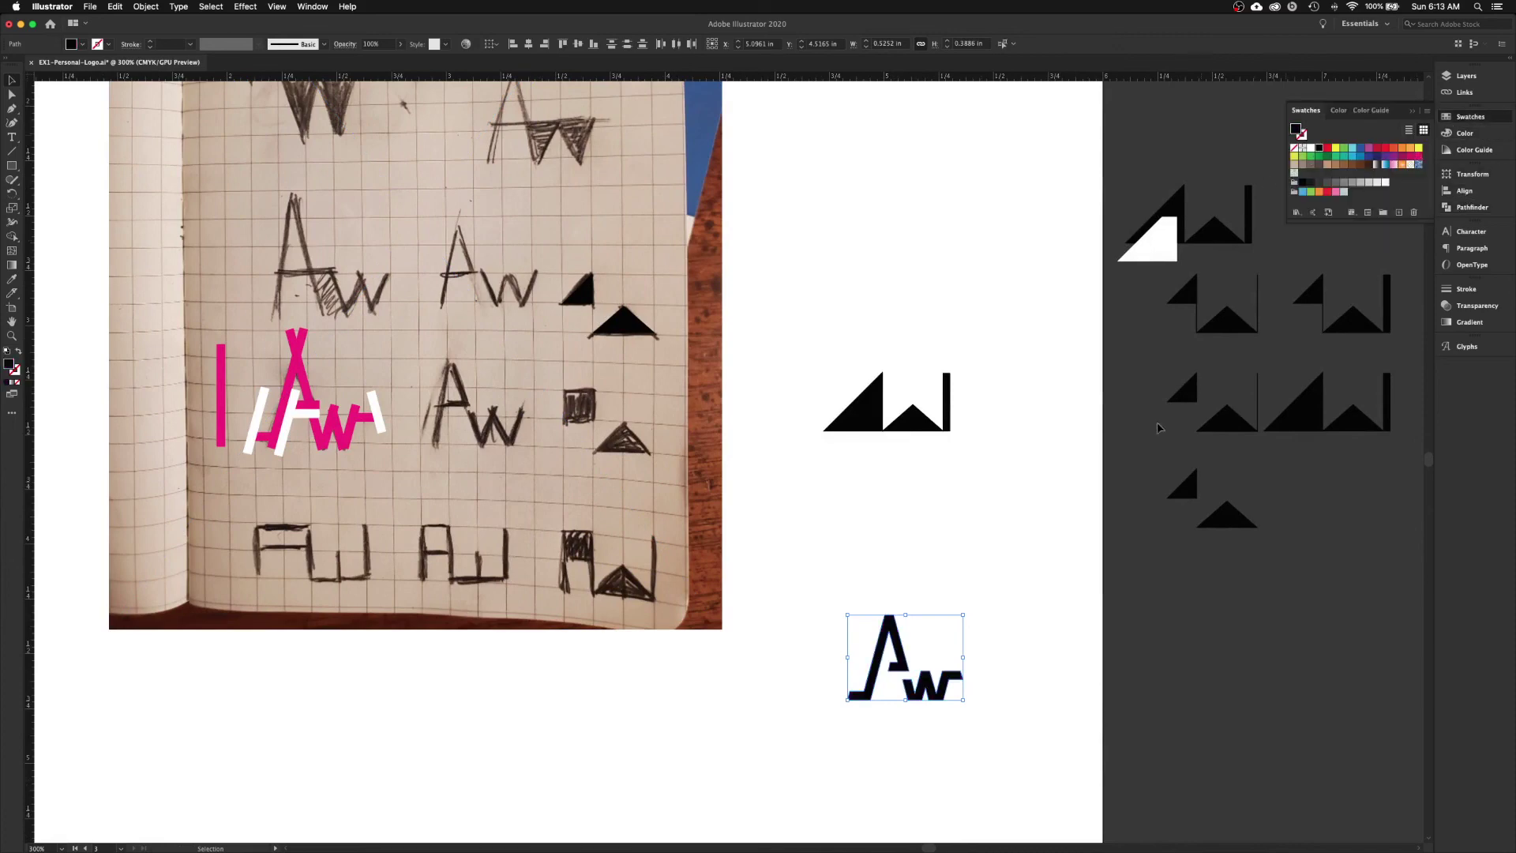
click(1046, 472)
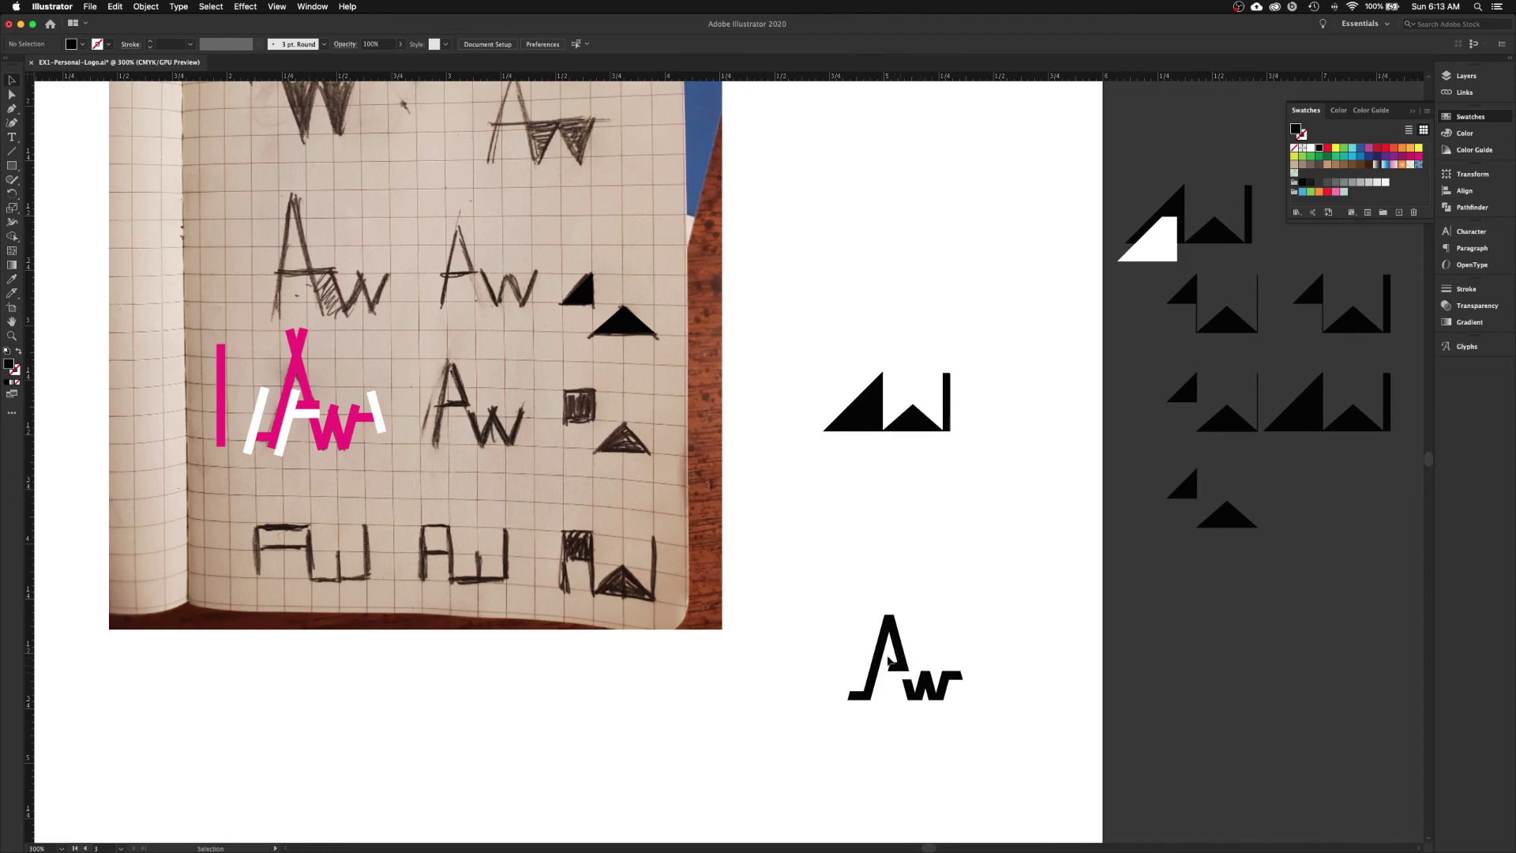
- Draw a rectangle about 0.69 by 0.04 in across the A, just above the W, and fill it with light blue
key(a)
click(950, 685)
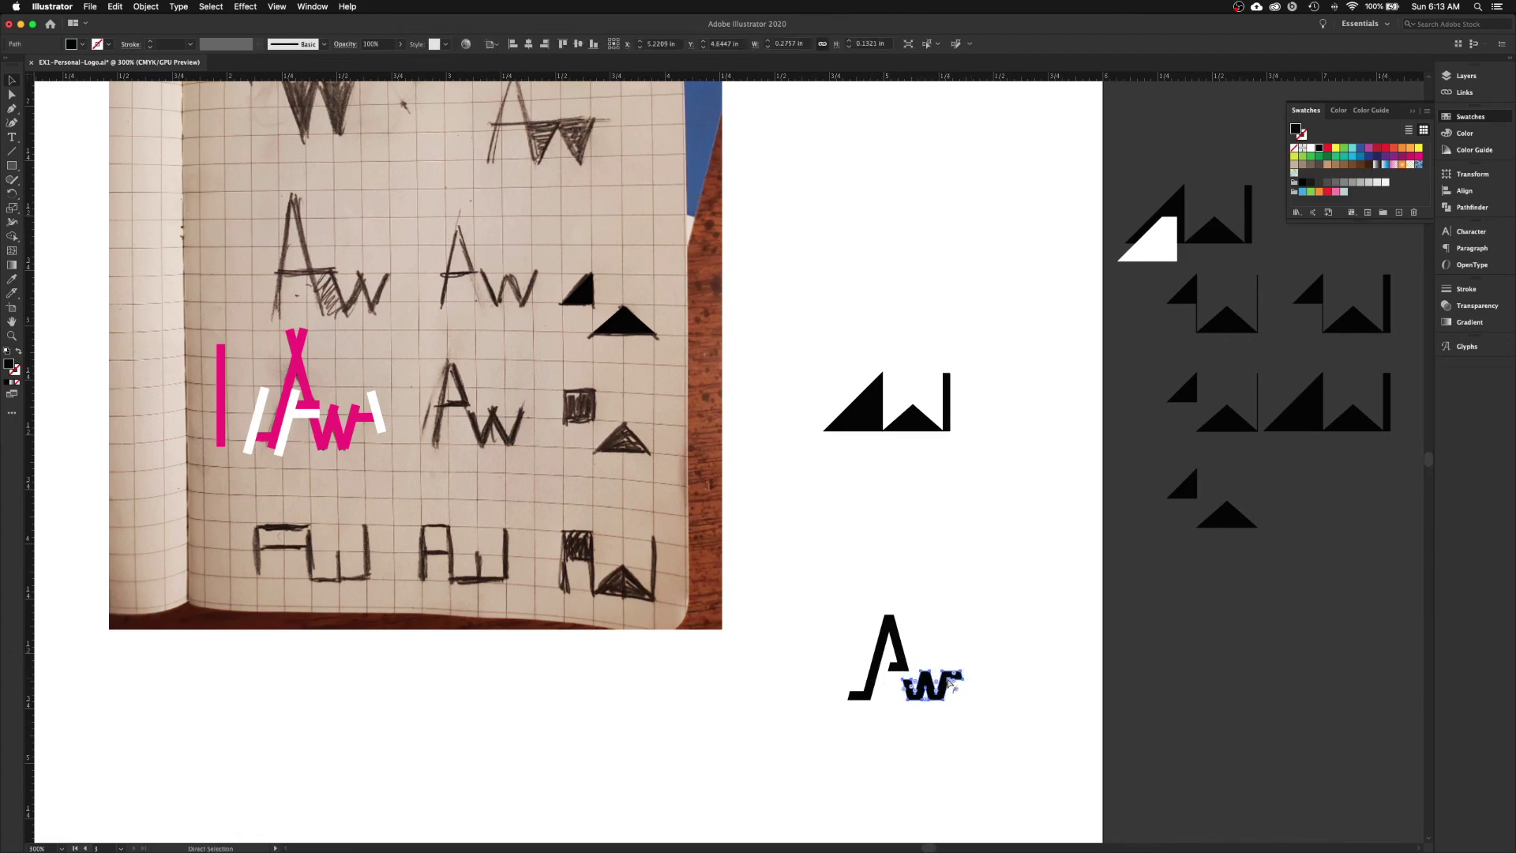
key(super+equal)
key(super+equal)
key(super+equal)
key(v)
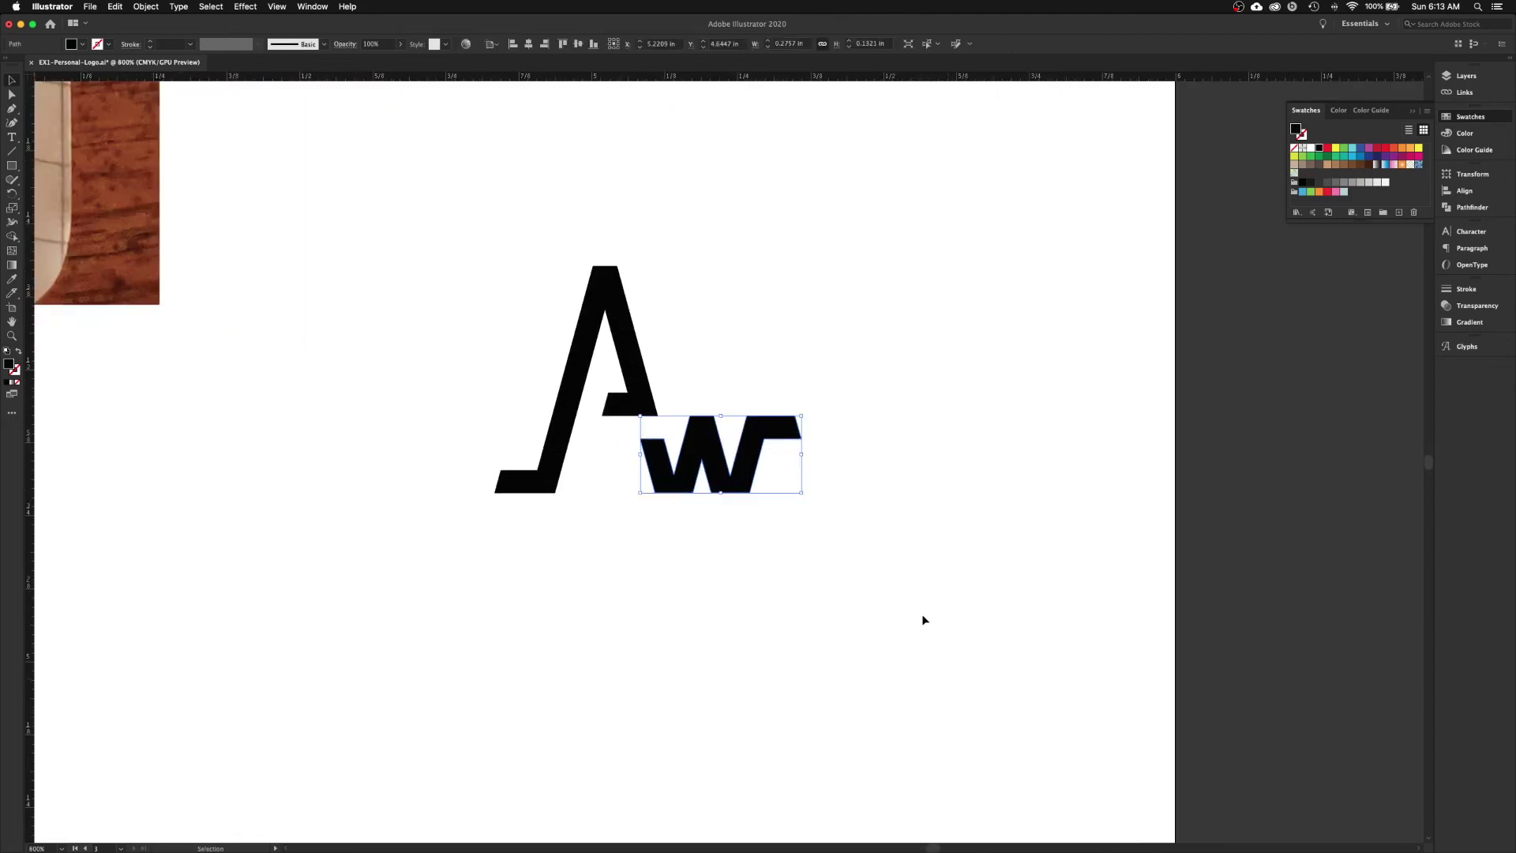
click(923, 613)
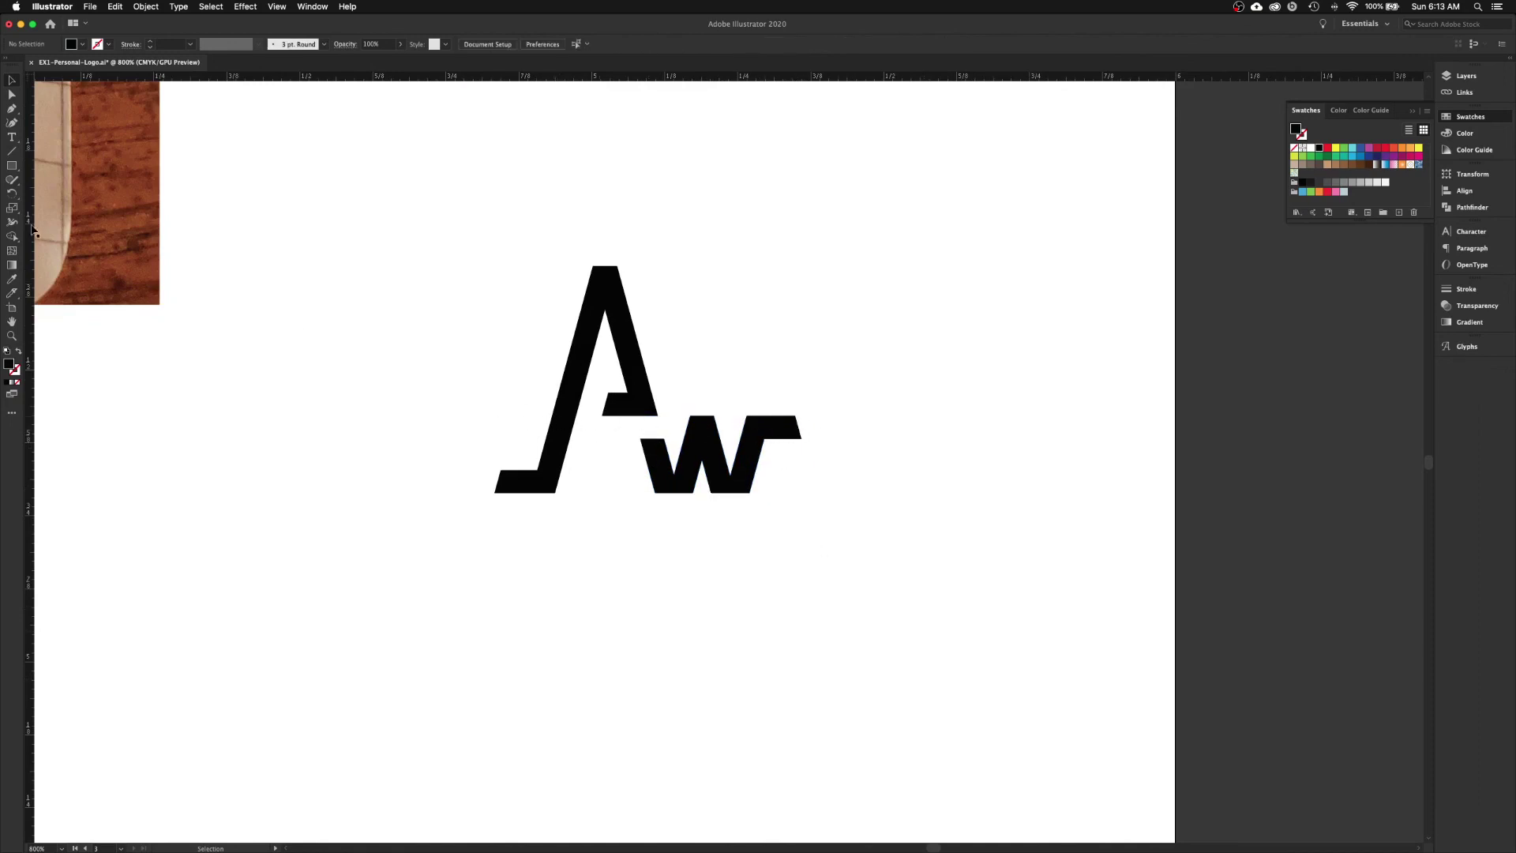
click(17, 167)
drag(457, 386, 864, 408)
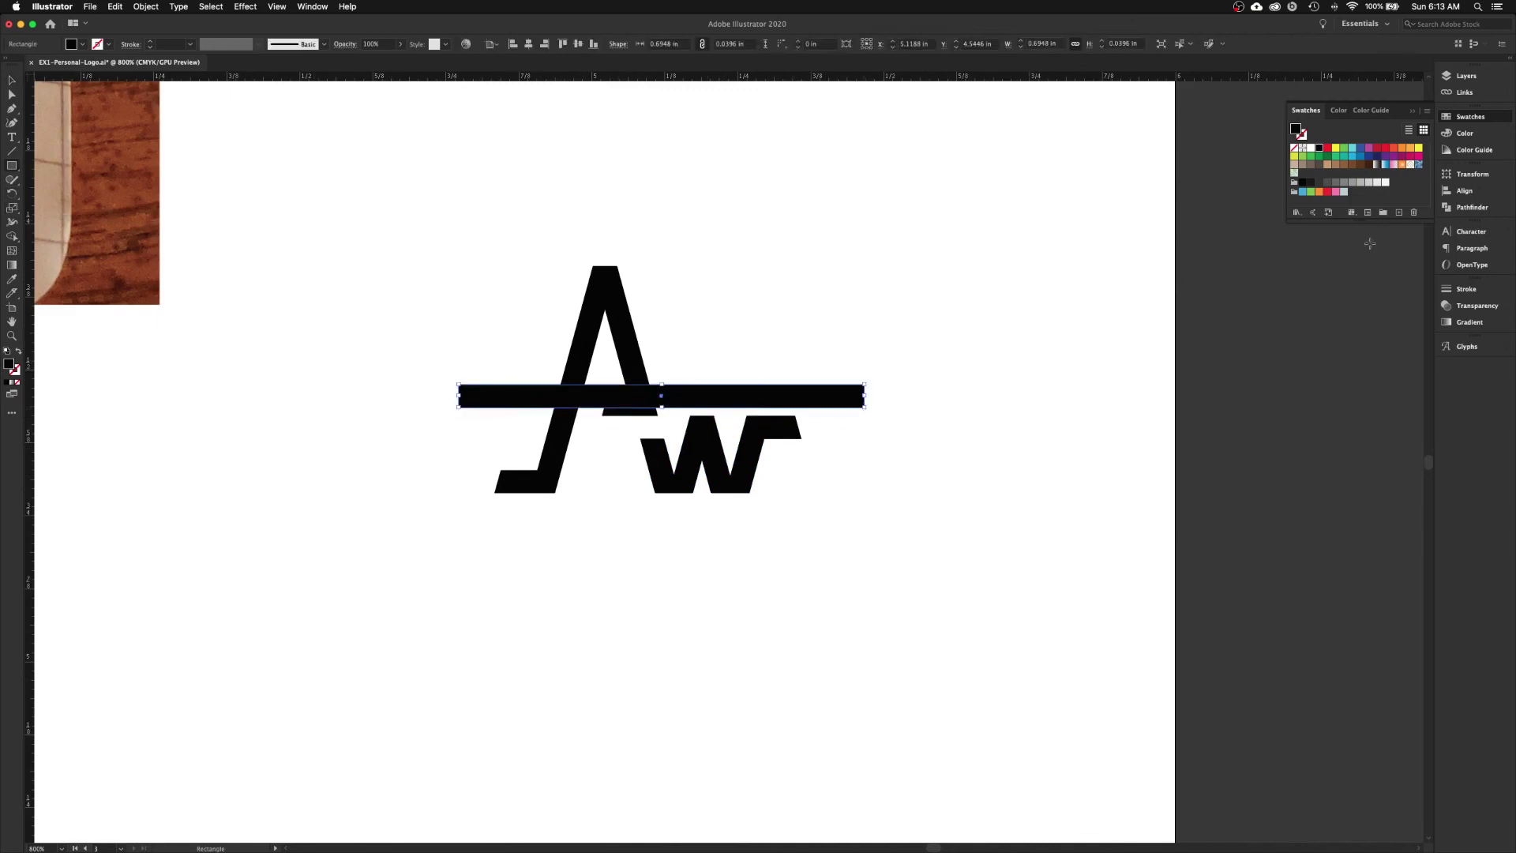
click(1352, 156)
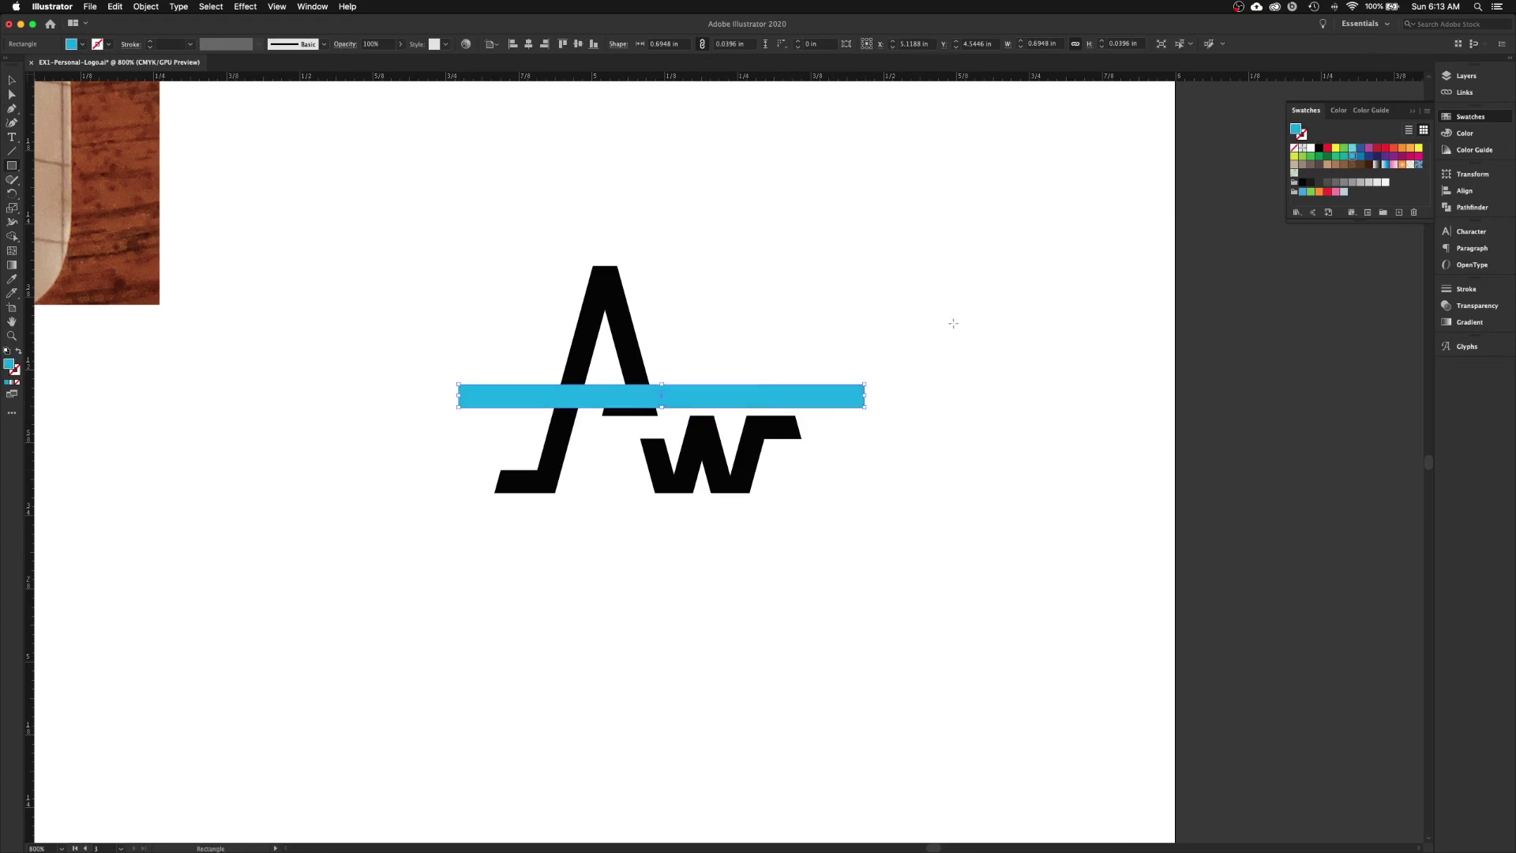
- Move the blue bar up so its lower edge rests on the top of the A's crossbar
key(b)
key(v)
drag(778, 397, 780, 379)
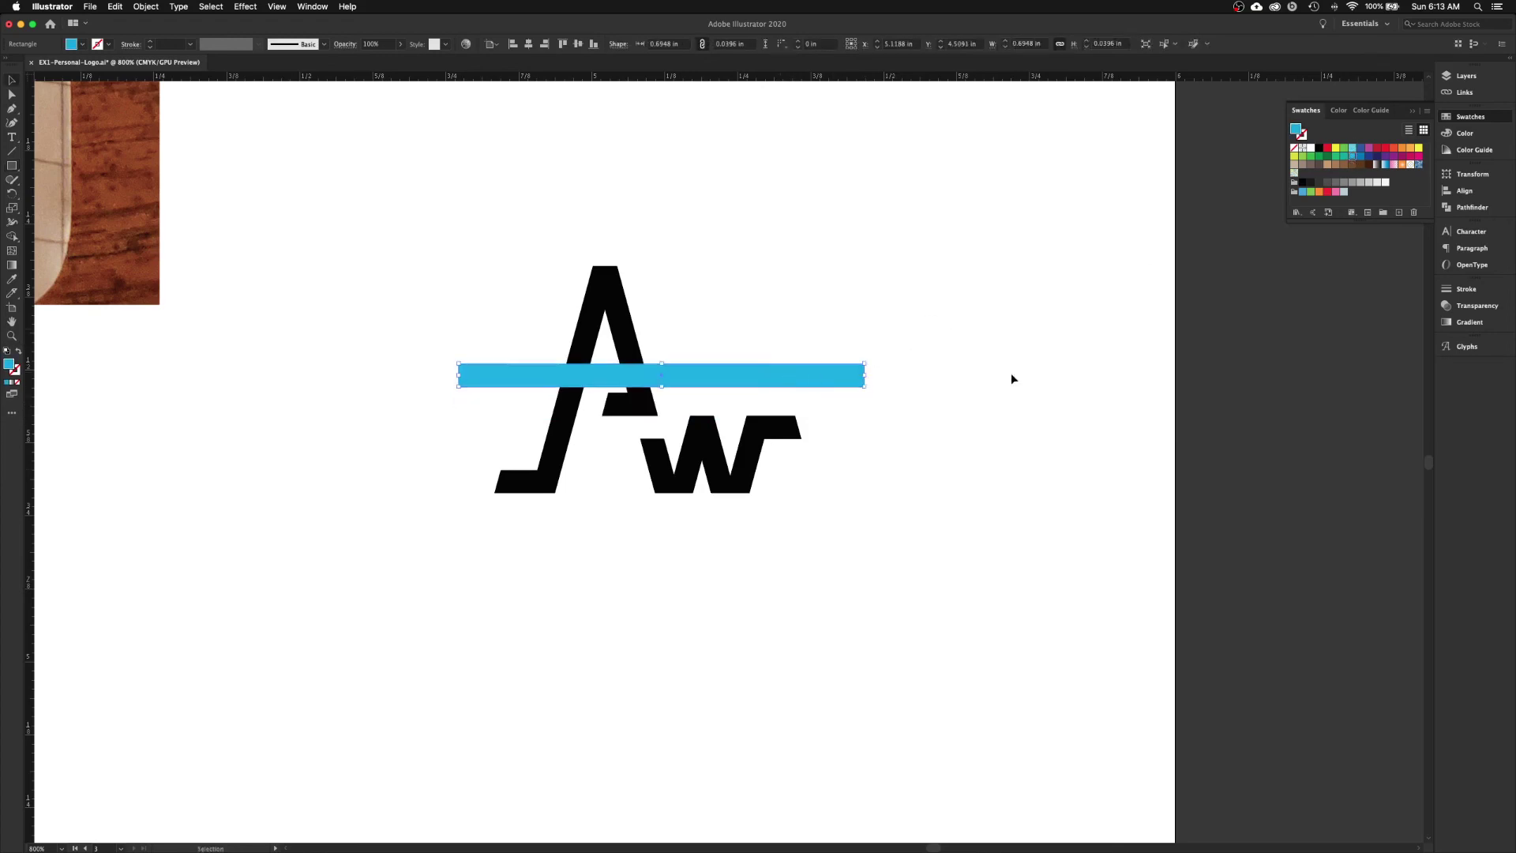
click(1019, 378)
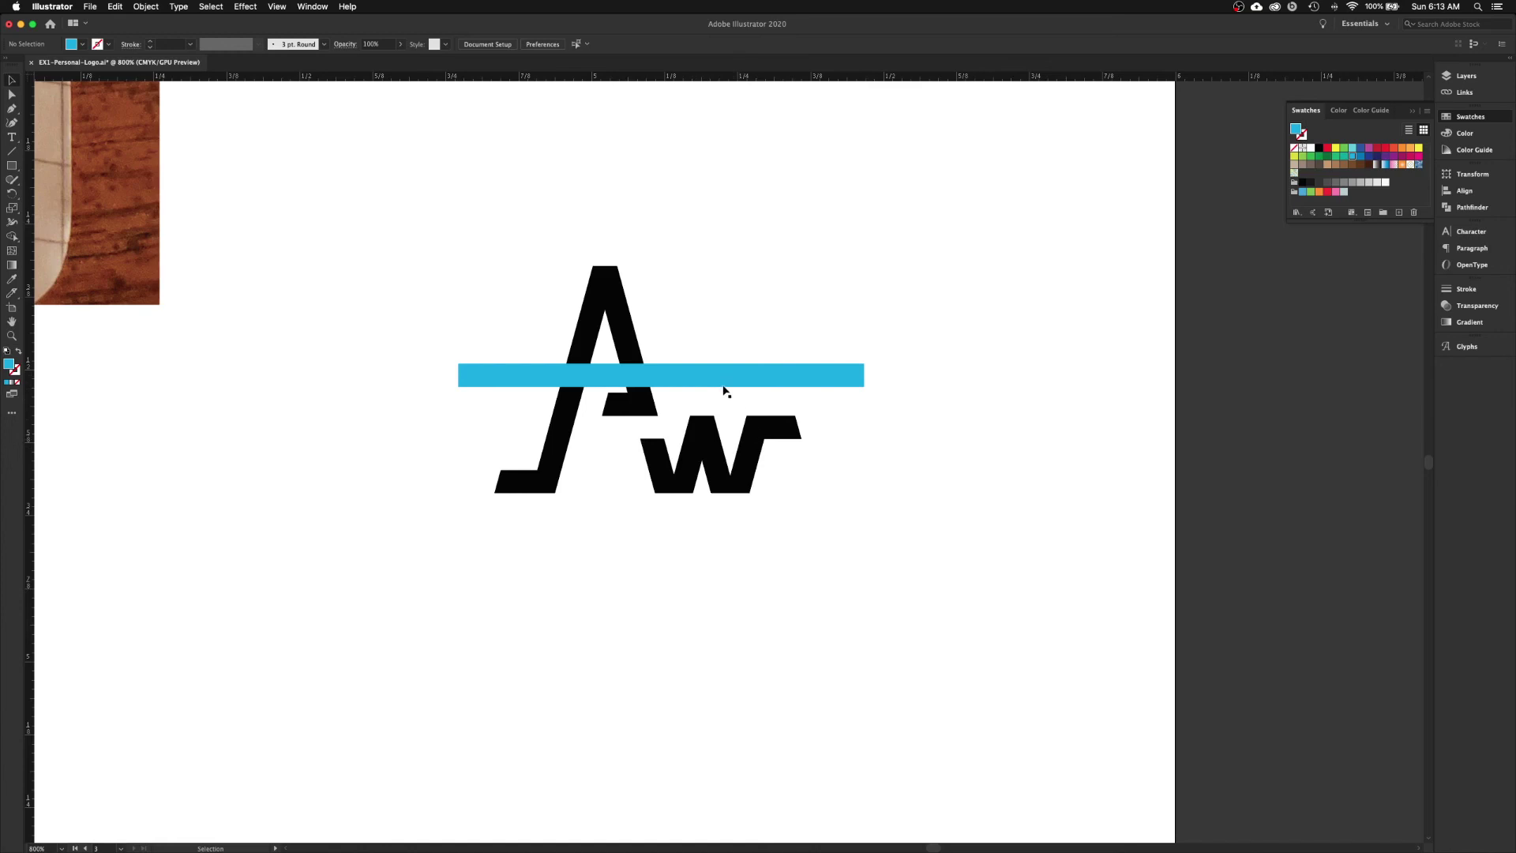
drag(723, 378, 726, 387)
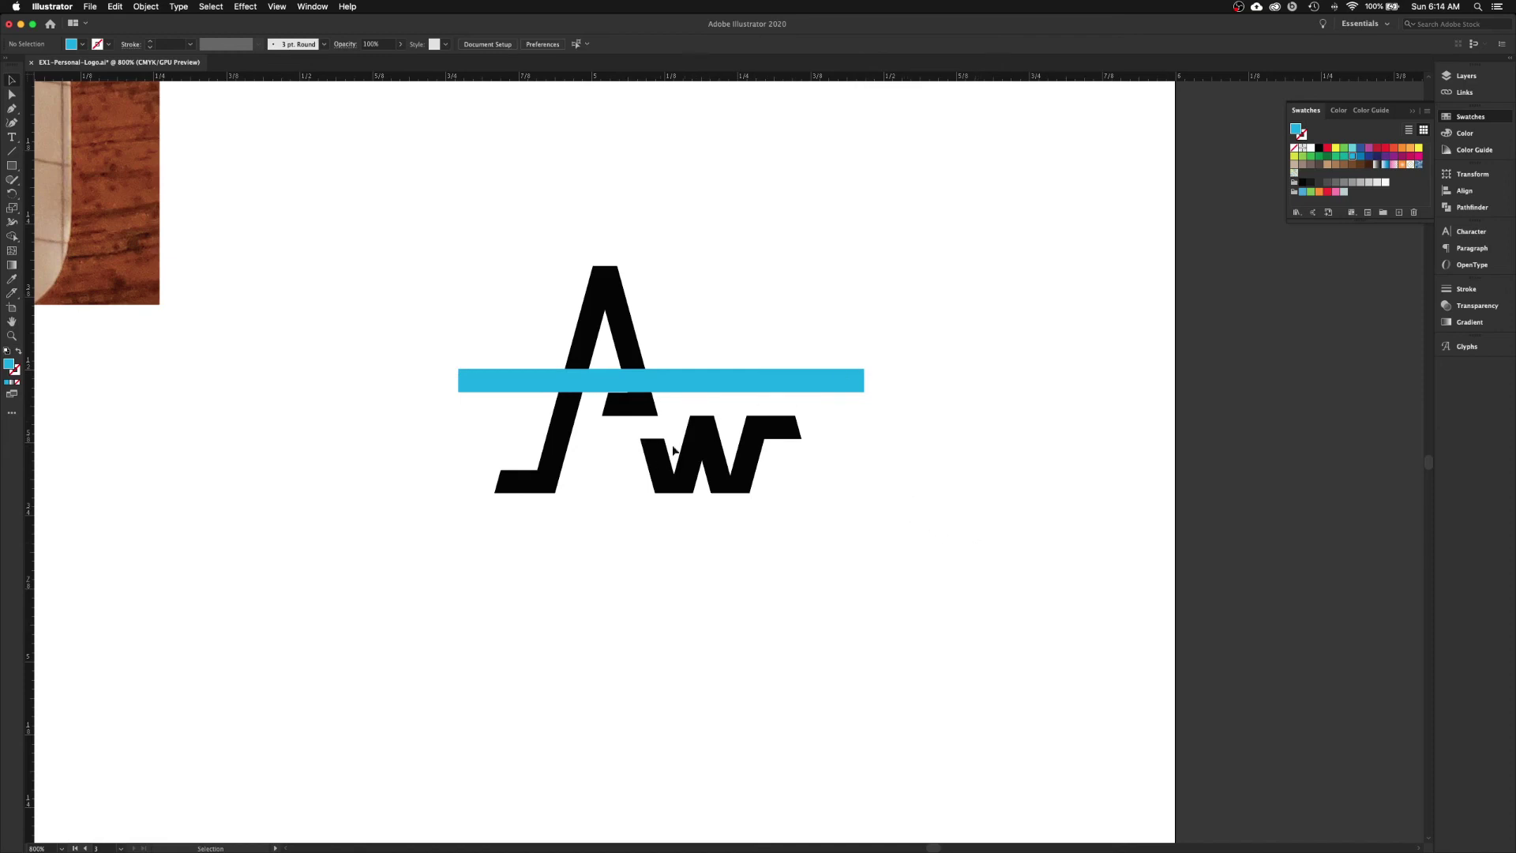
- Try laying a copy of the A over the W to compare their slanted strokes, and undo the copy
click(708, 447)
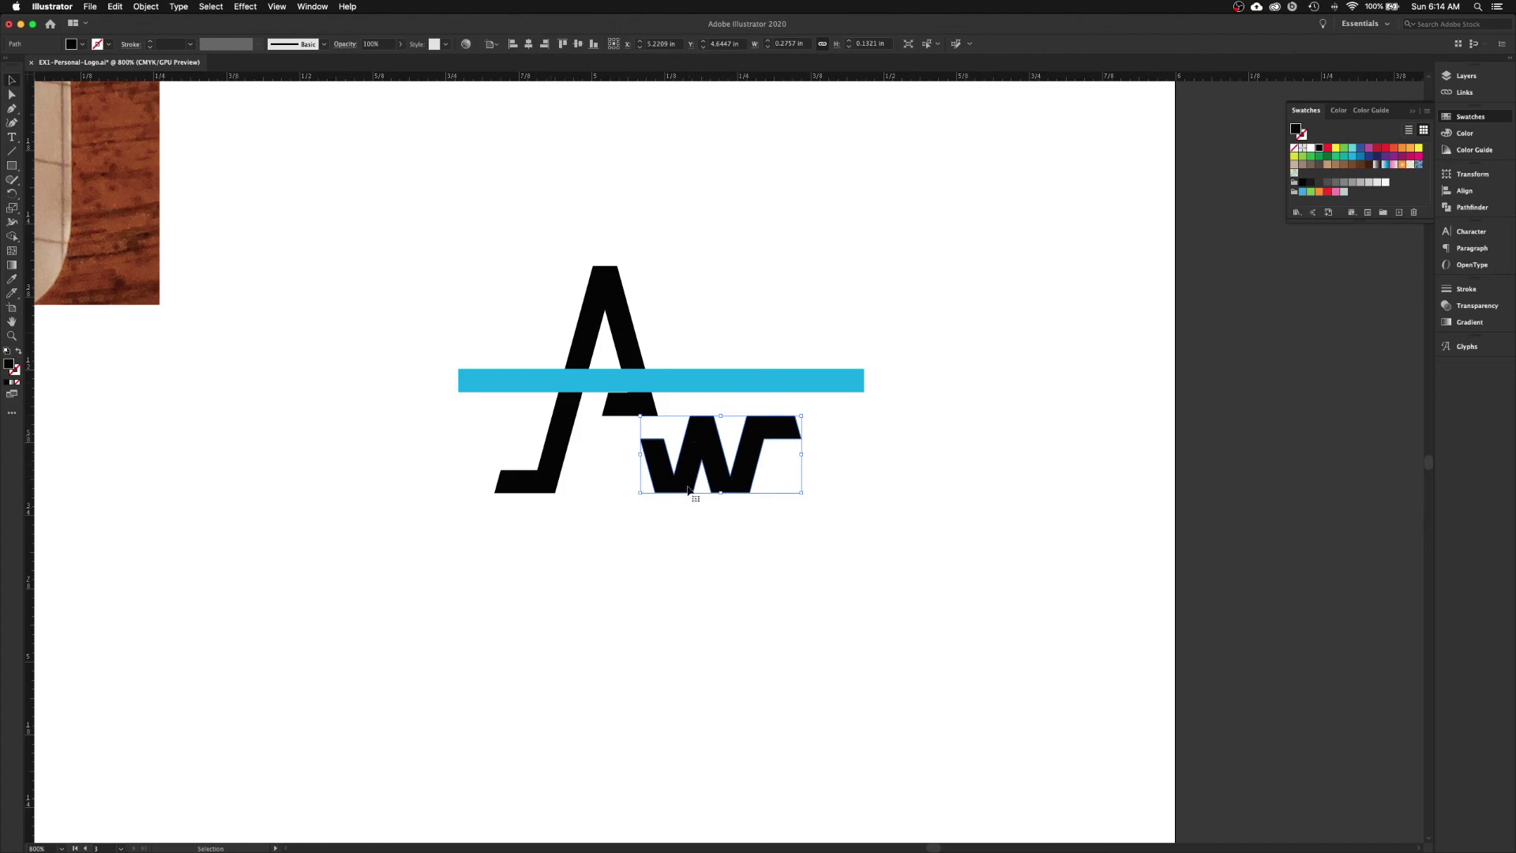
click(705, 516)
key(super+equal)
key(super+equal)
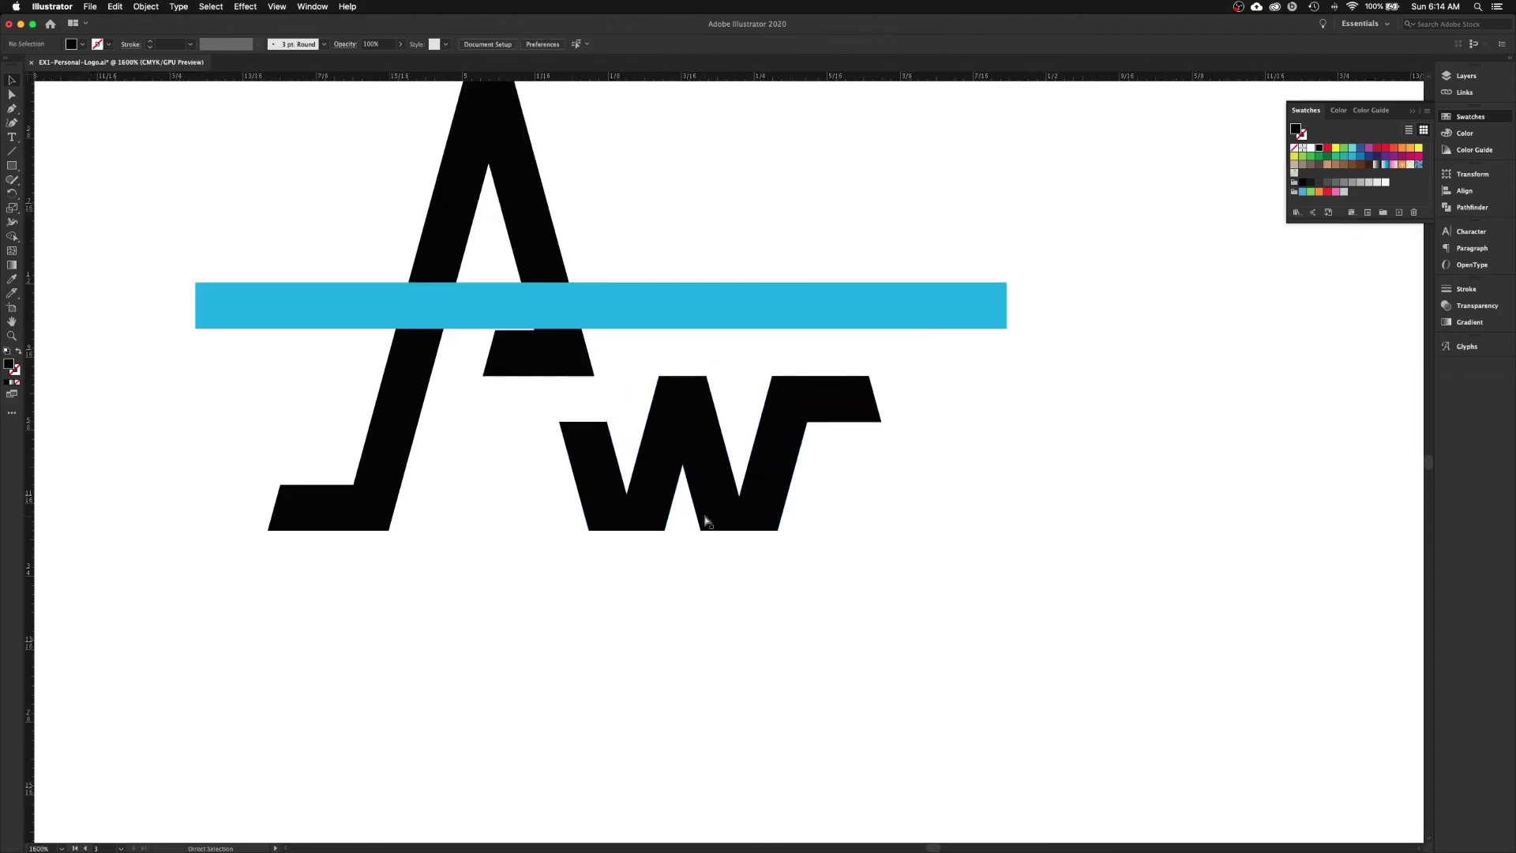
key(v)
drag(407, 456, 678, 467)
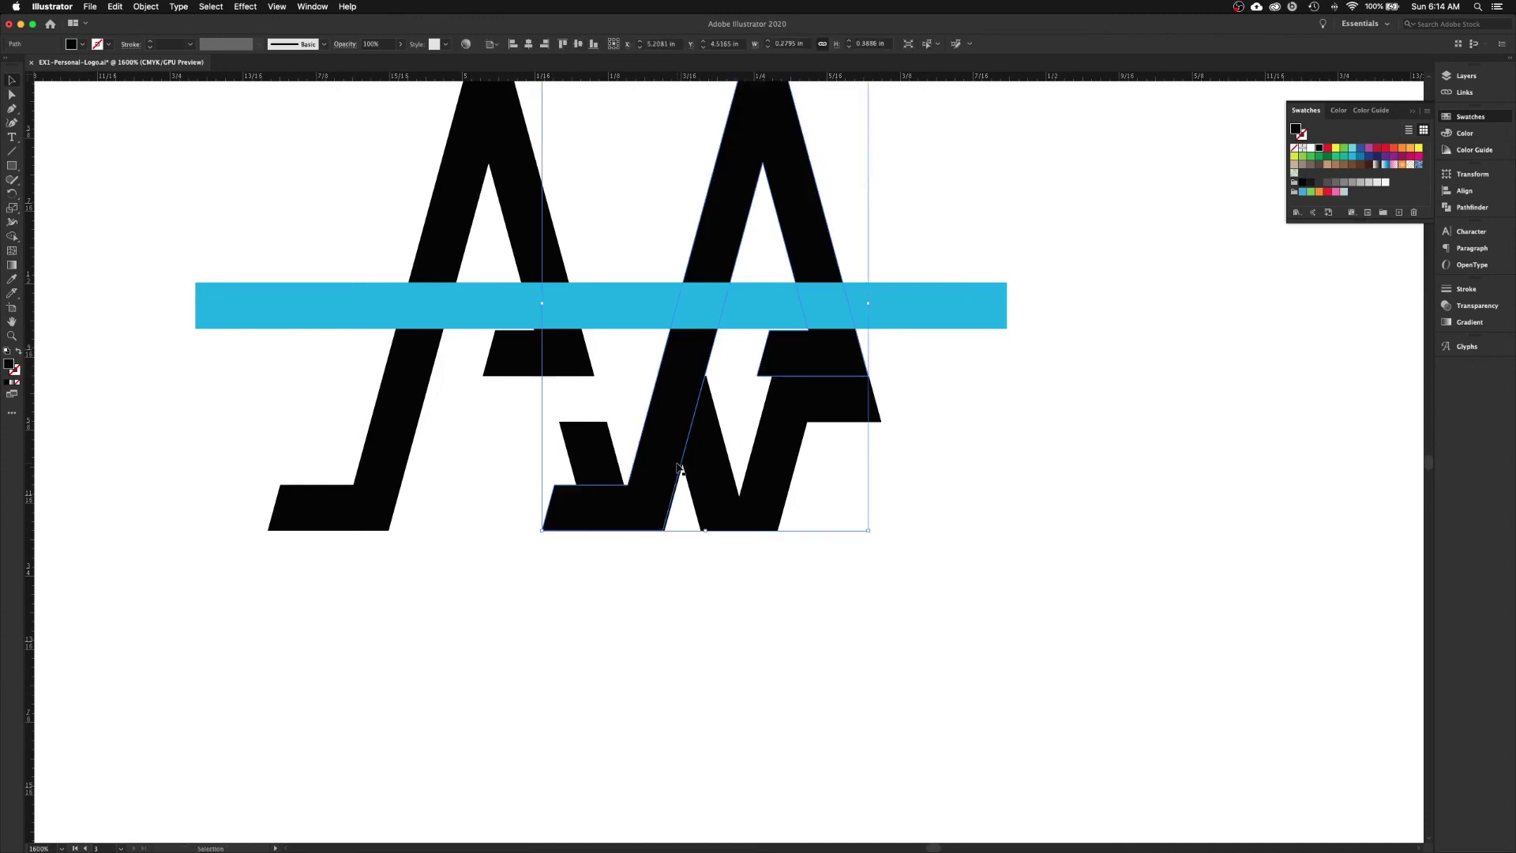
key(super+z)
click(542, 606)
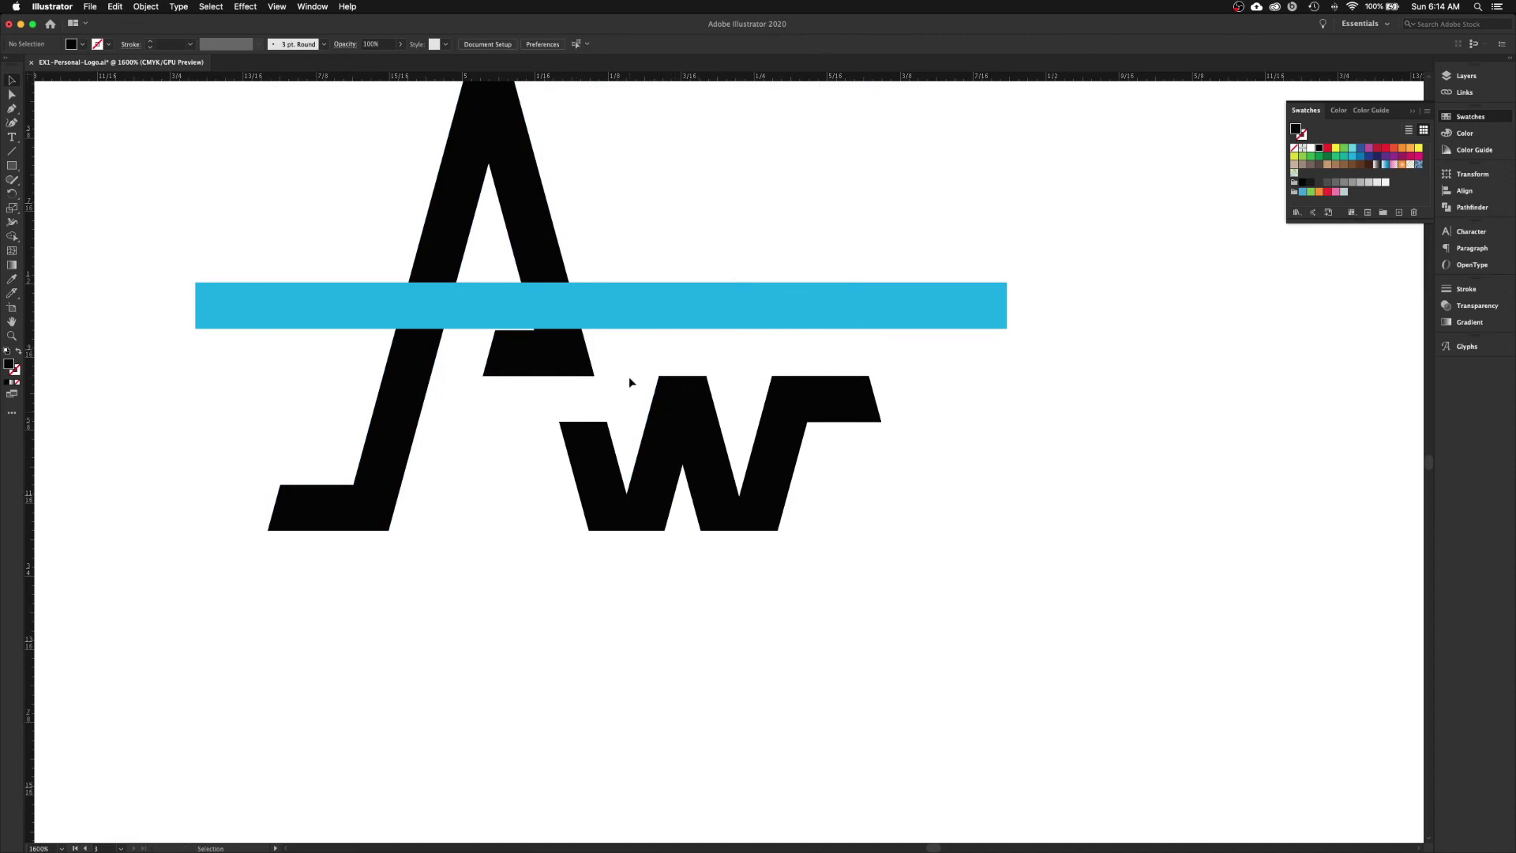
- Delete the blue comparison bar that crosses the A
click(612, 480)
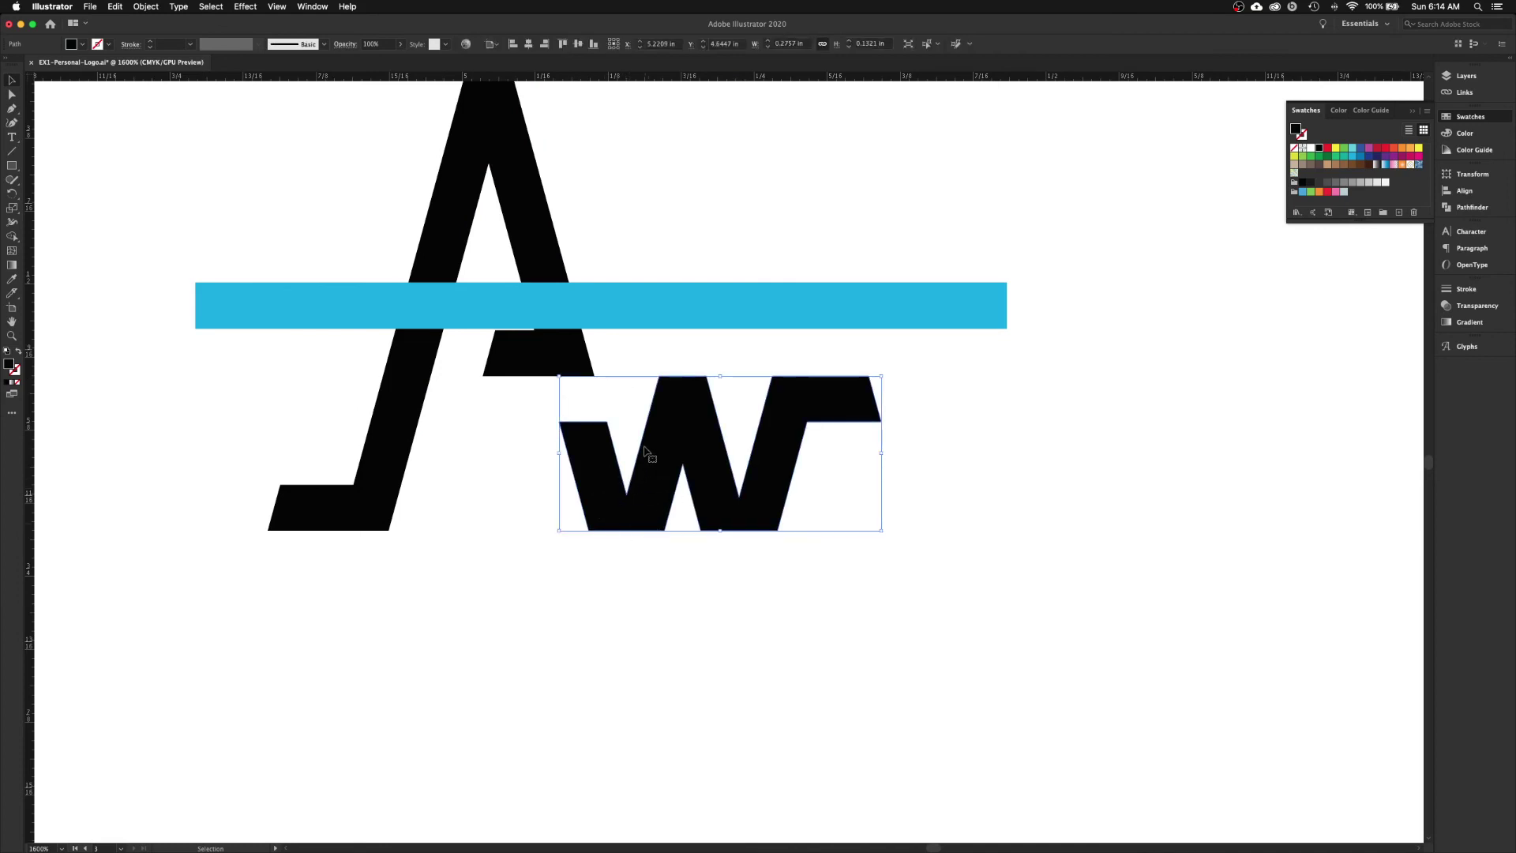
click(656, 559)
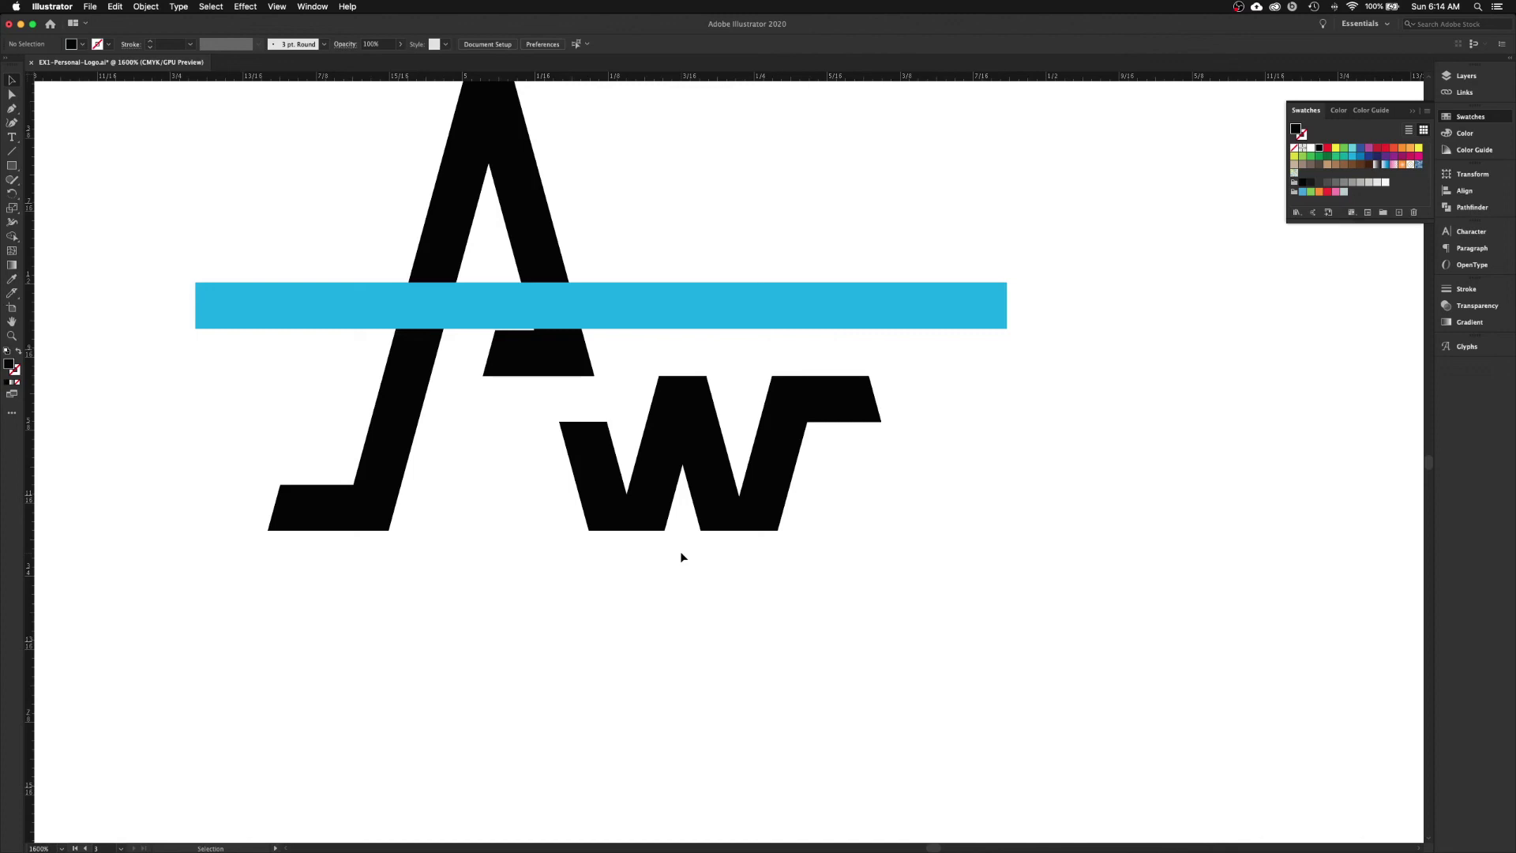
key(a)
key(v)
key(a)
key(super+minus)
key(super+minus)
key(super+minus)
key(super+minus)
key(super+minus)
key(v)
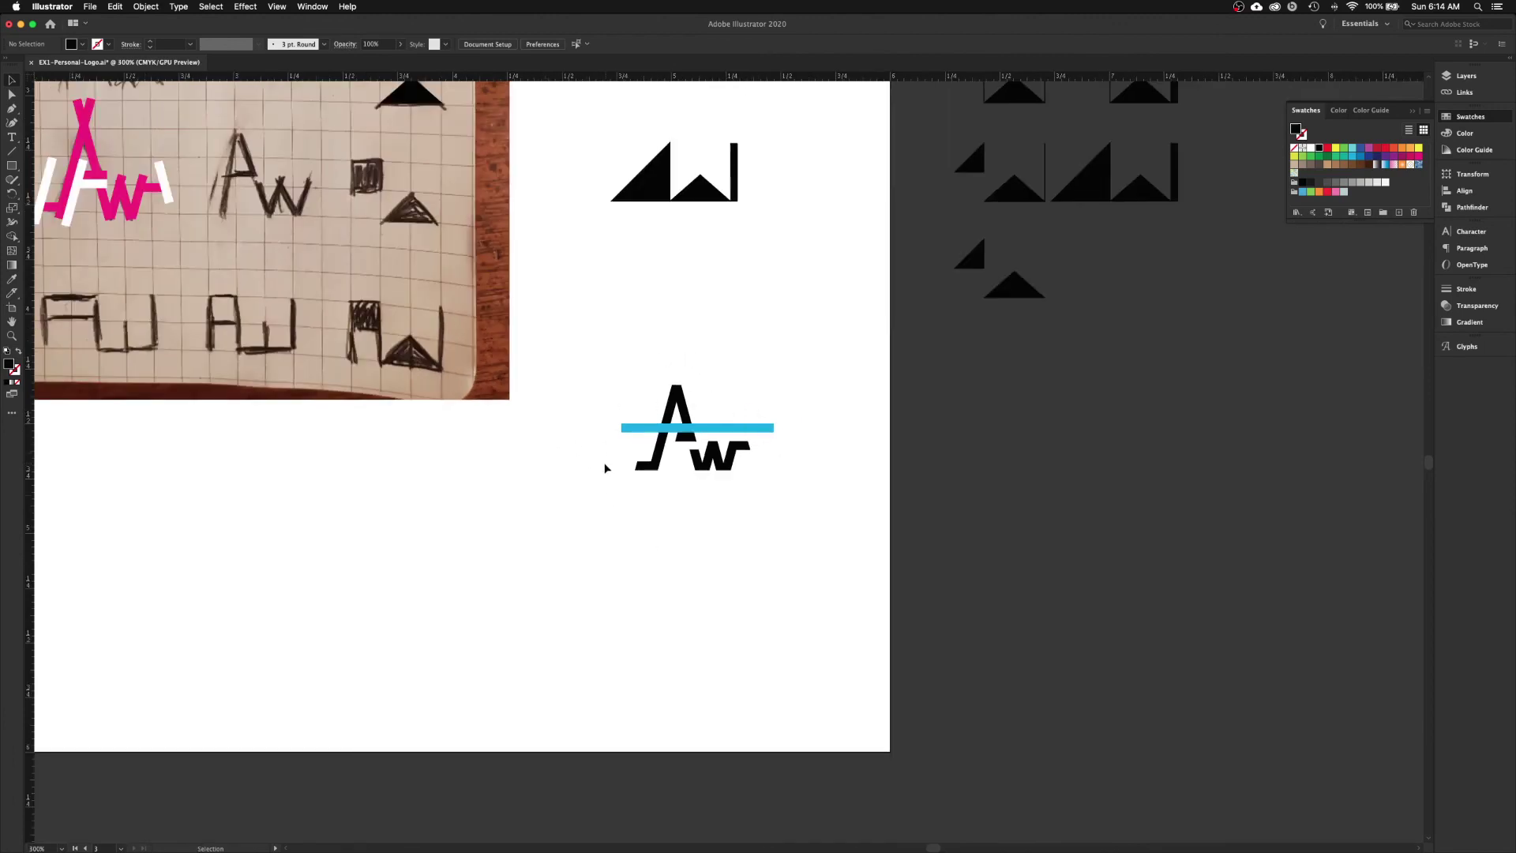
click(642, 427)
key(Delete)
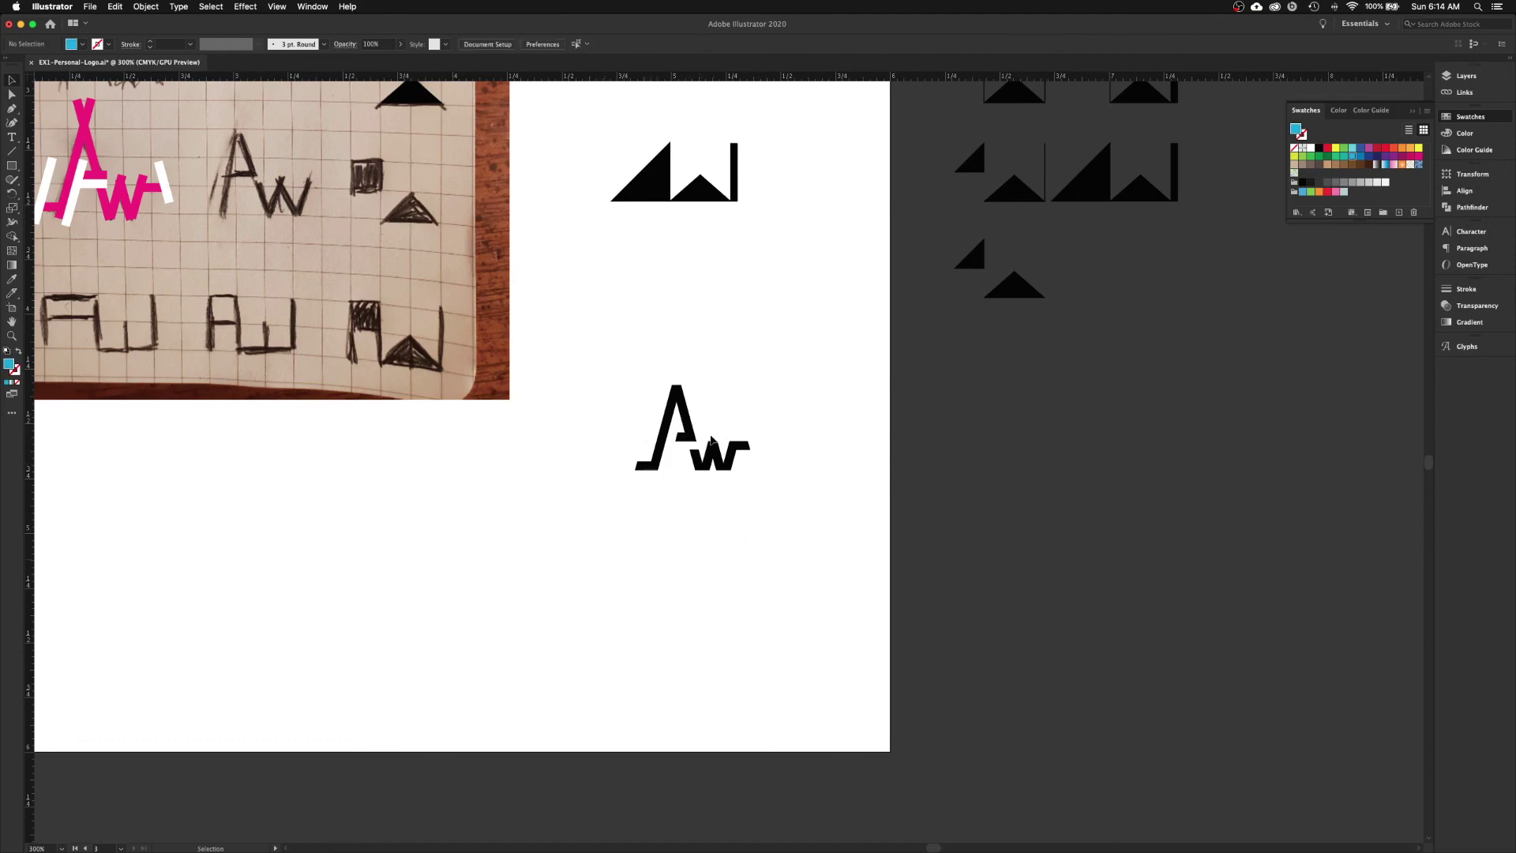
- Move the black AW logo off the artboard, below the triangle logo variants
drag(635, 394, 799, 517)
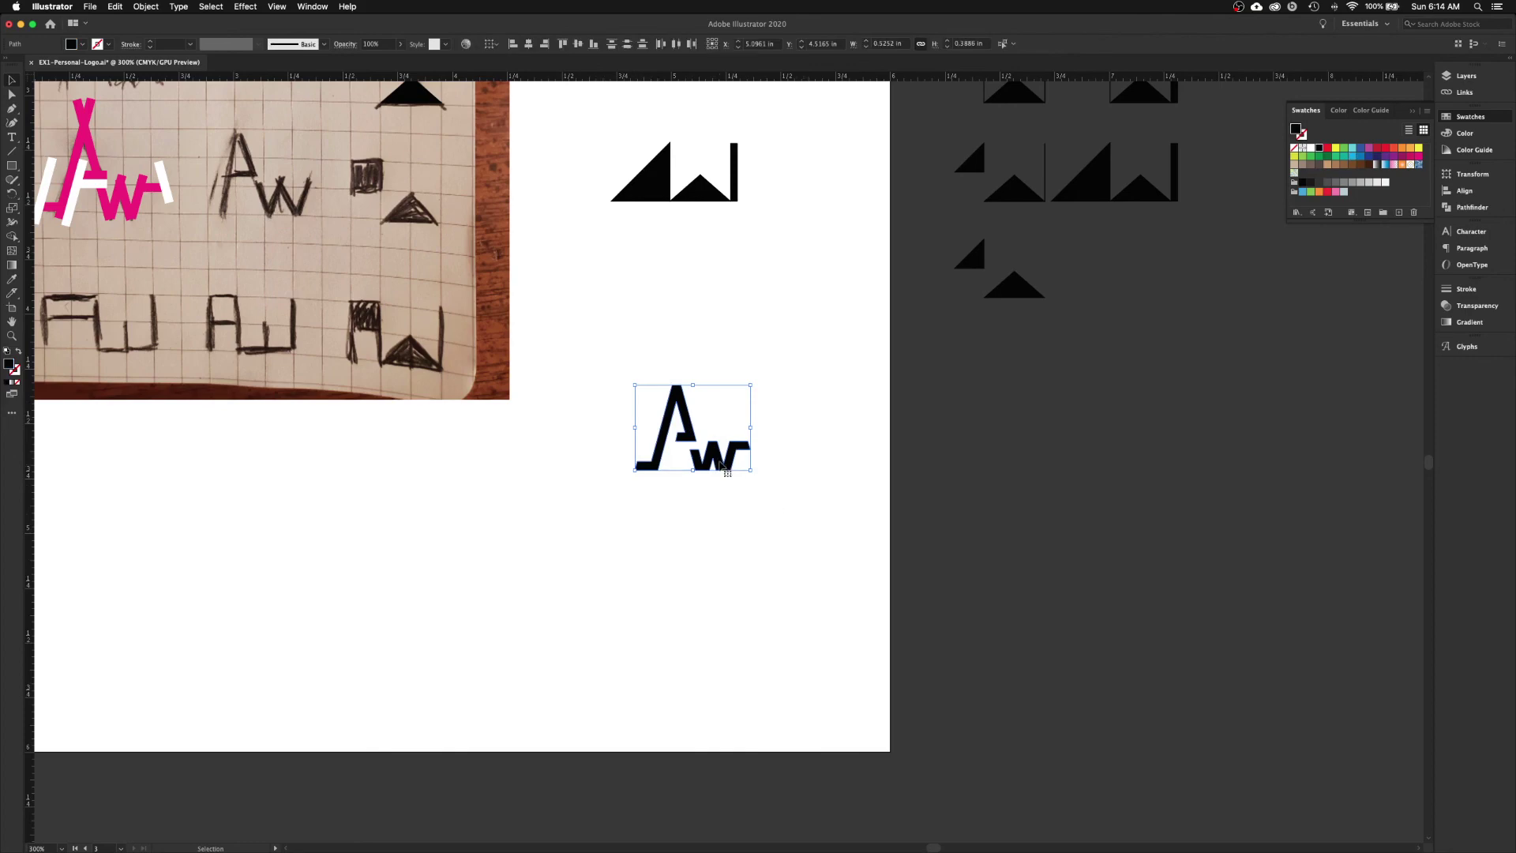
drag(721, 465, 1100, 478)
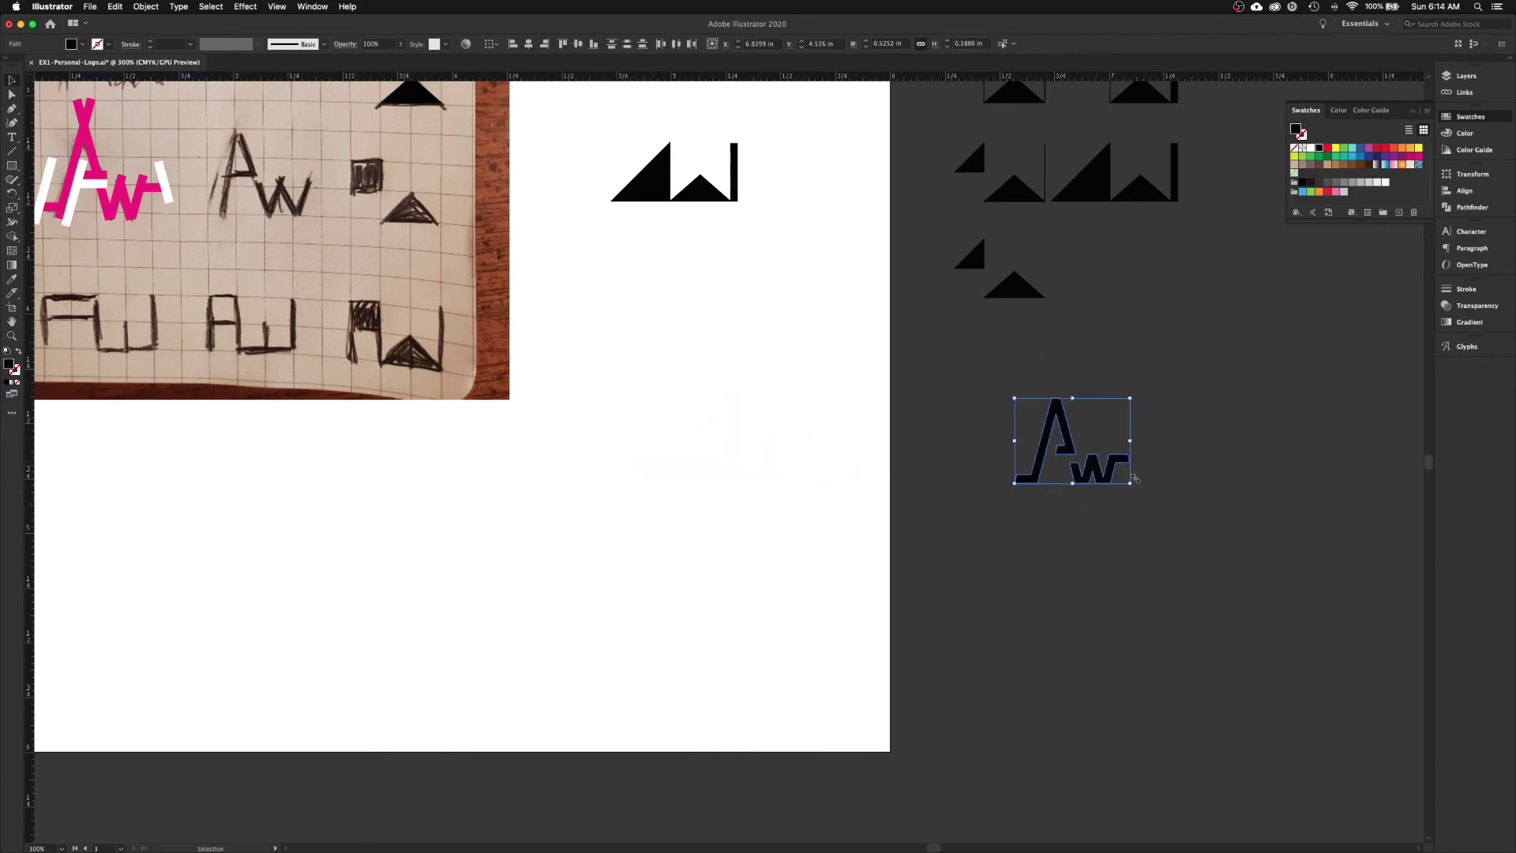
click(565, 474)
- Move the sketchbook photo with its traced strokes off the artboard, beyond the logo variants, and save the file
key(super+minus)
key(super+minus)
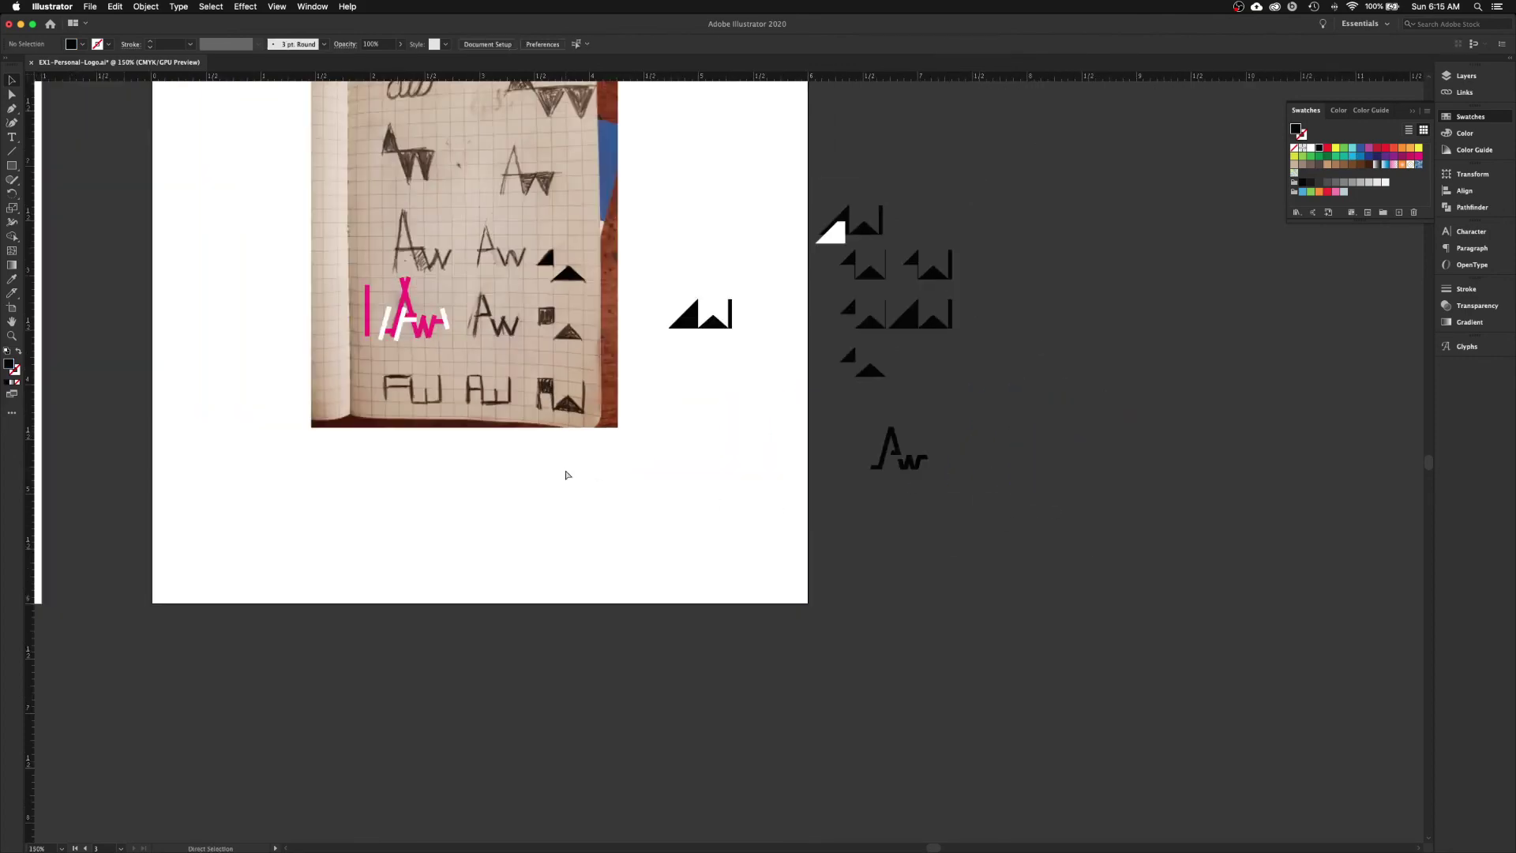
drag(478, 170, 446, 319)
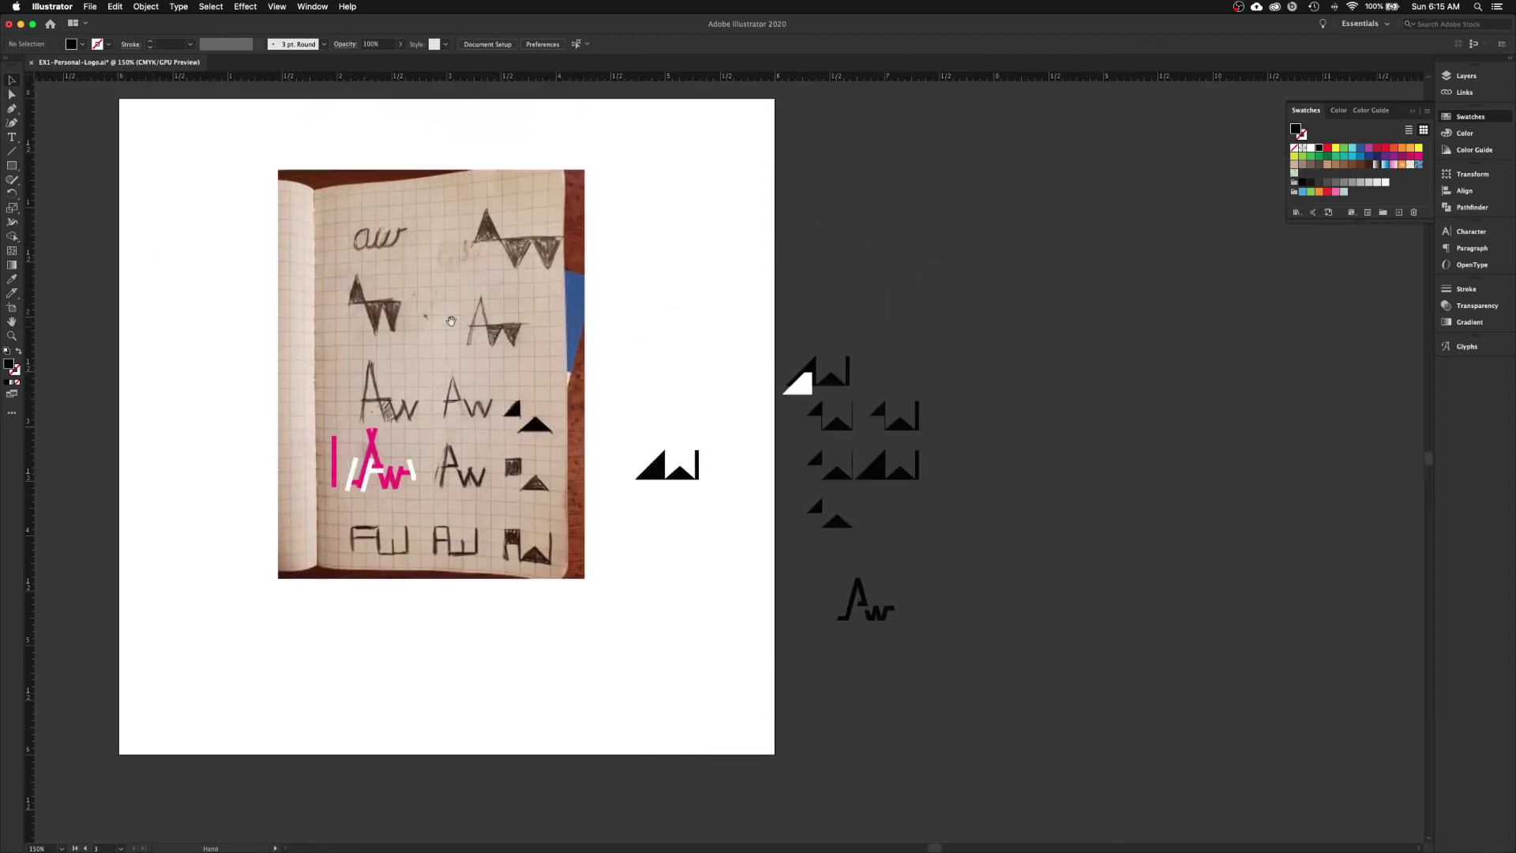
drag(203, 377, 589, 560)
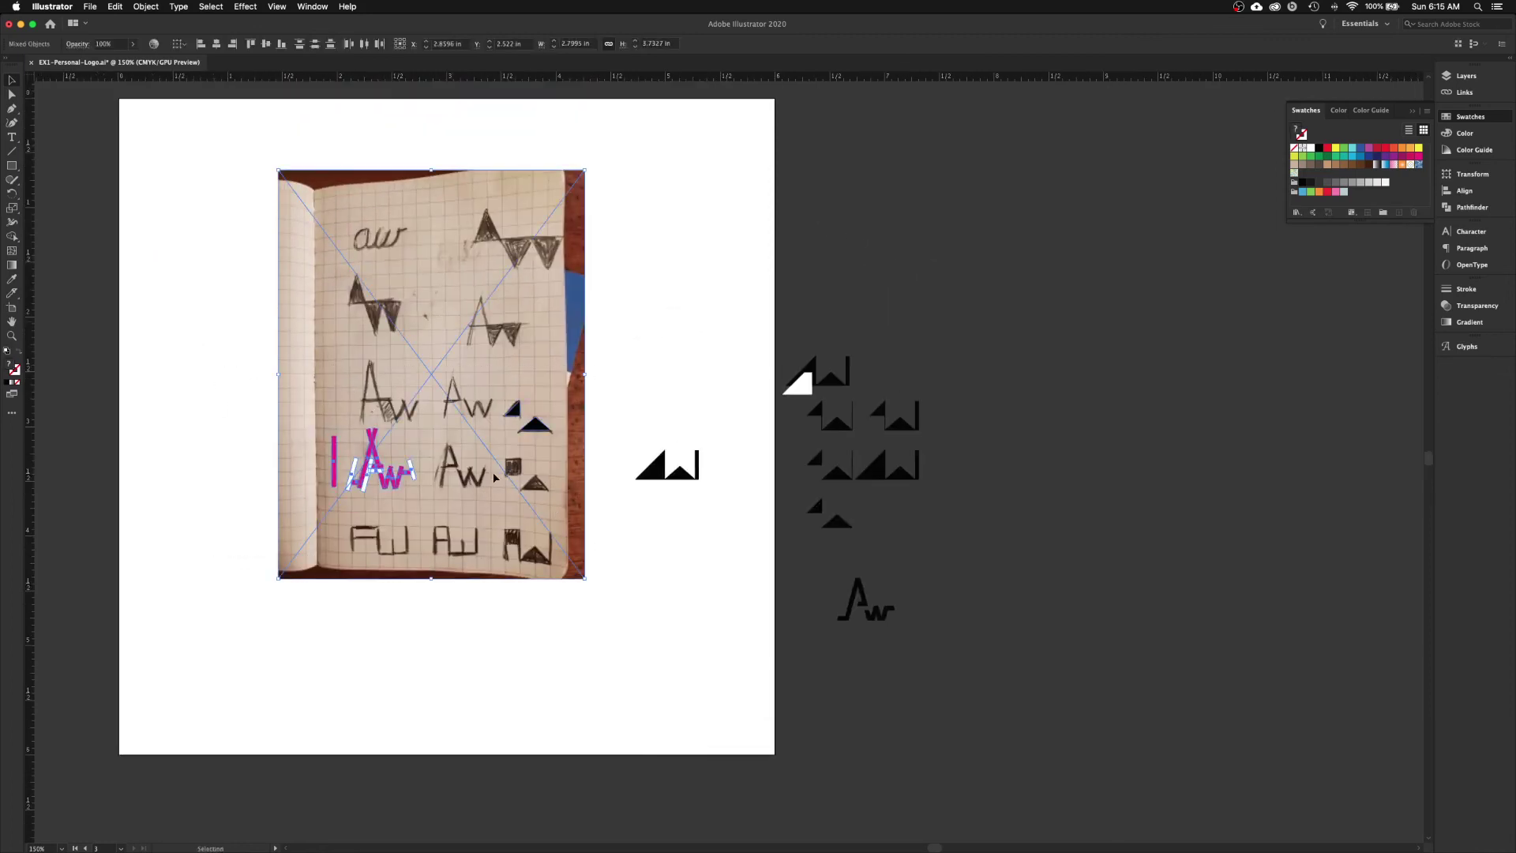
drag(494, 427, 1225, 440)
click(355, 297)
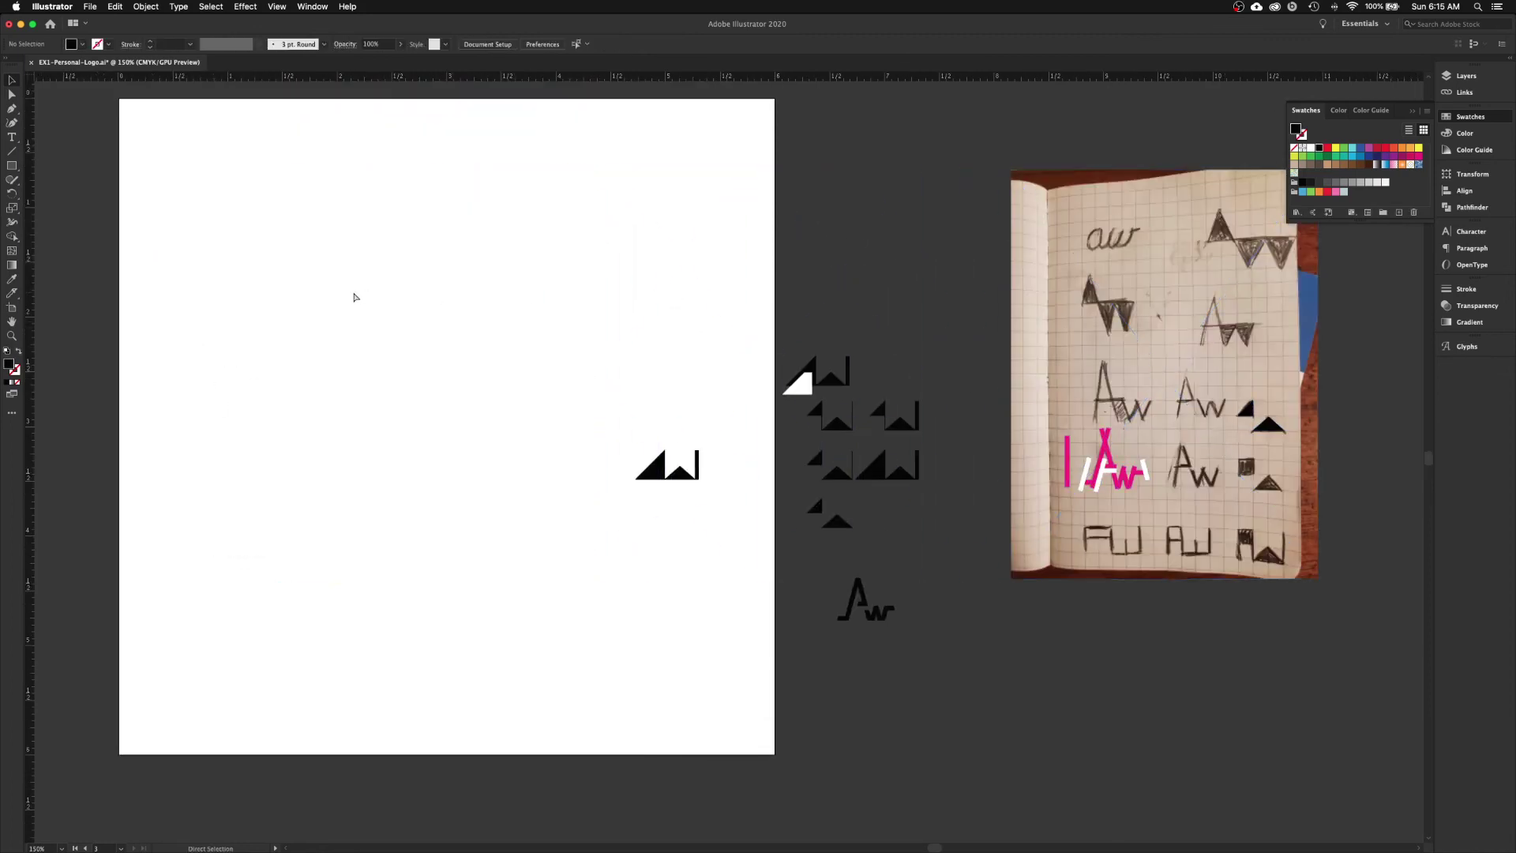
key(super+s)
- Group the black AW logo beside the artboard and place a copy of it near the middle of the artboard
drag(524, 487, 668, 503)
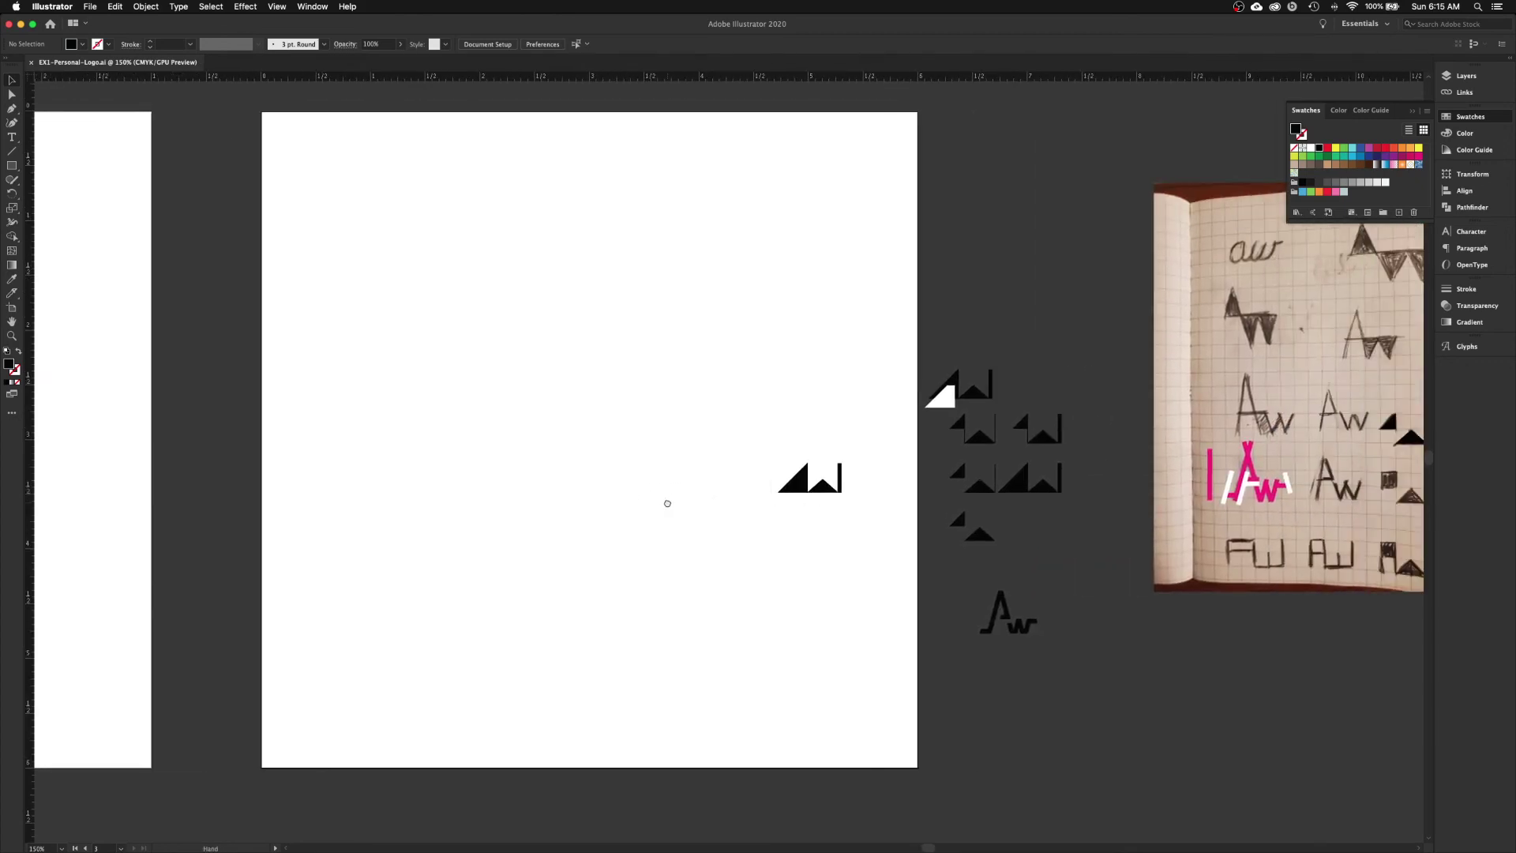
click(1017, 628)
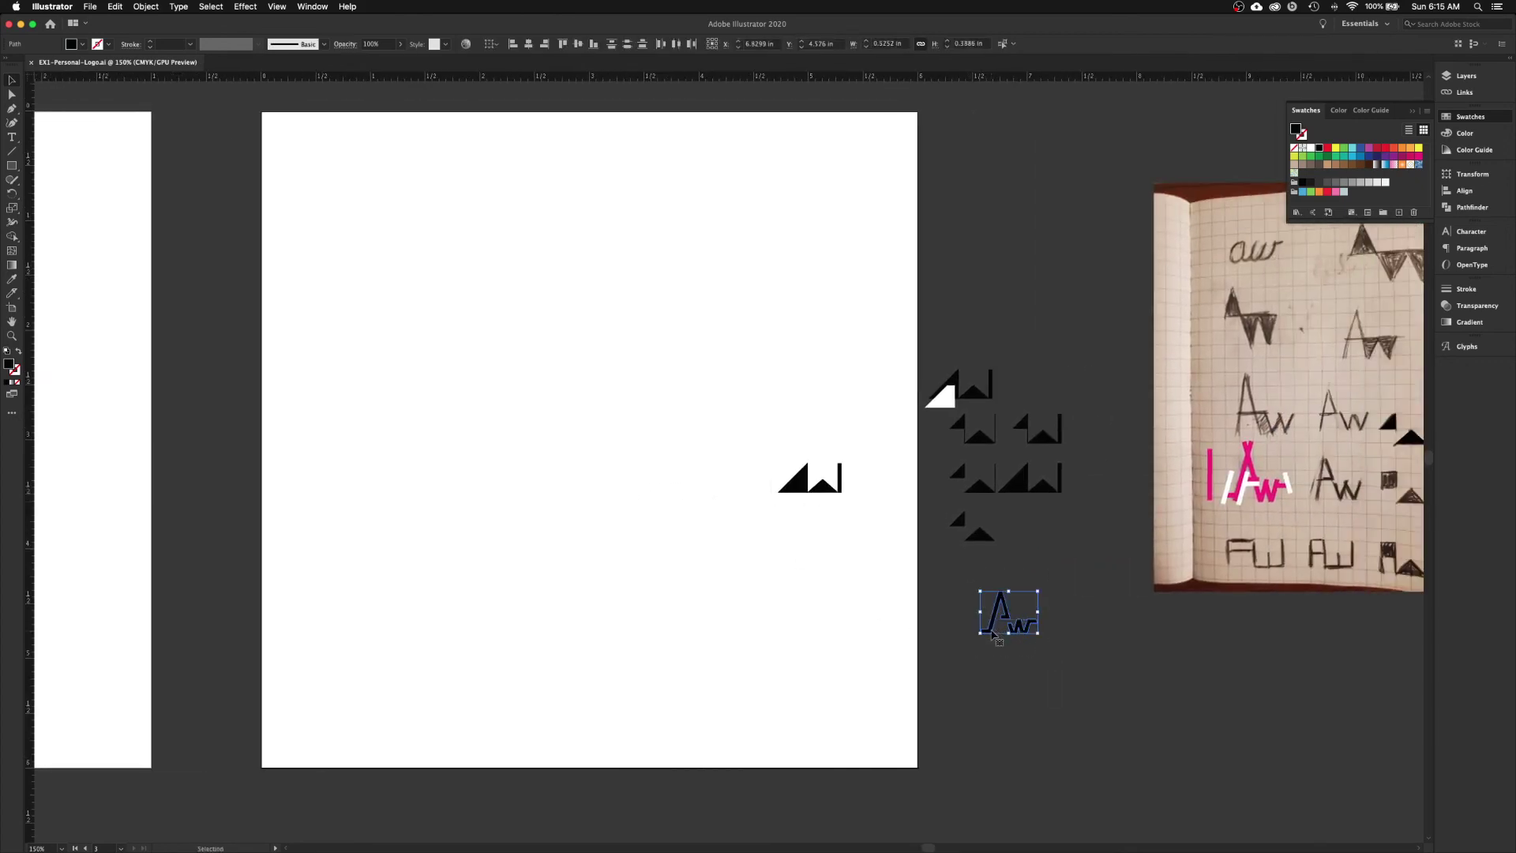
key(super+g)
drag(993, 634, 624, 448)
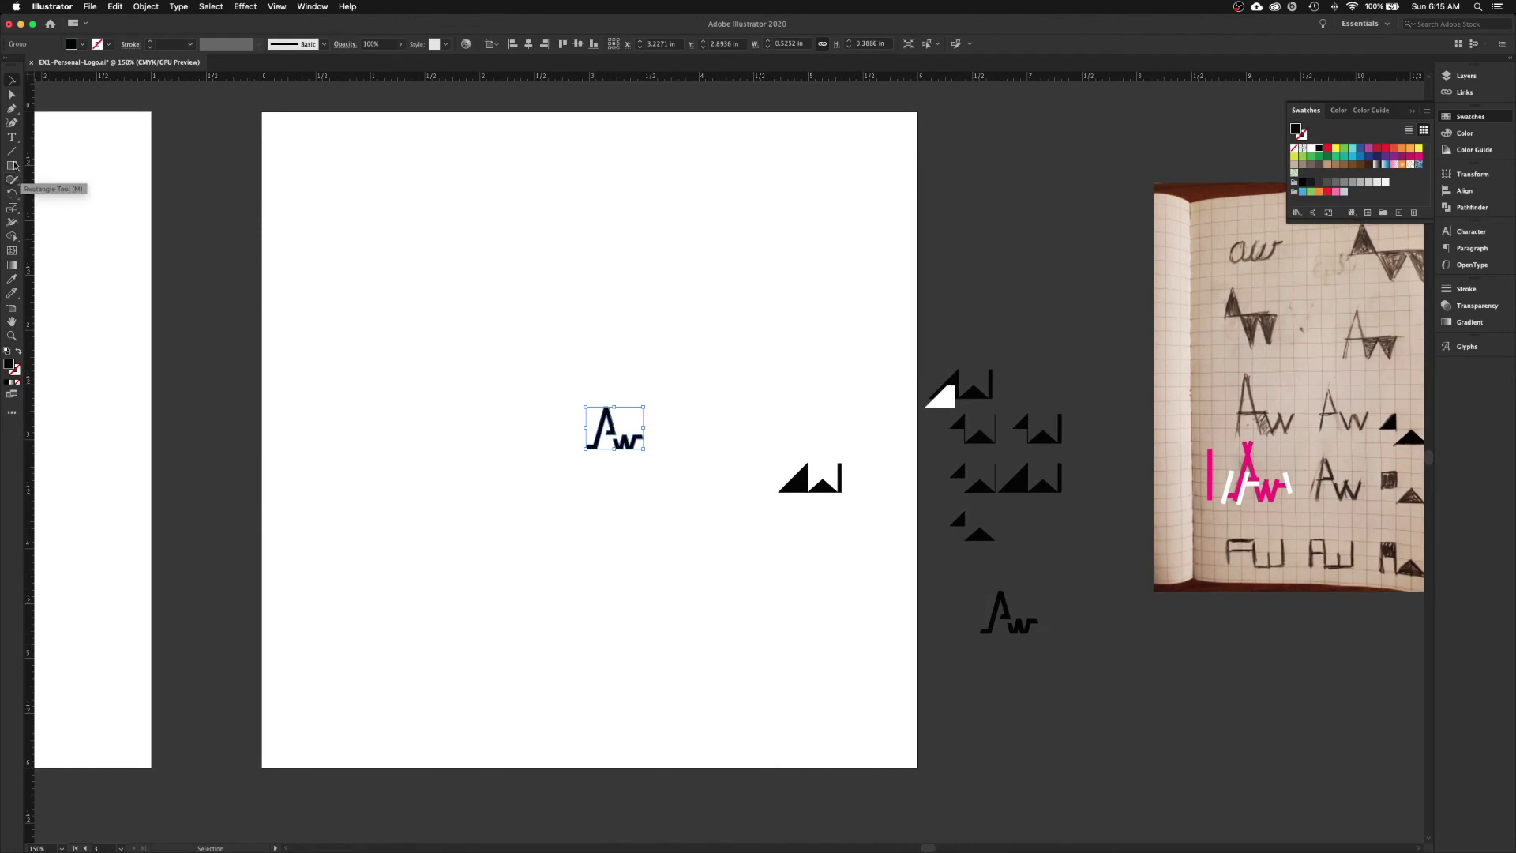
- Draw a black circle about 1.22 in in diameter in the upper-left part of the artboard
drag(12, 166, 46, 193)
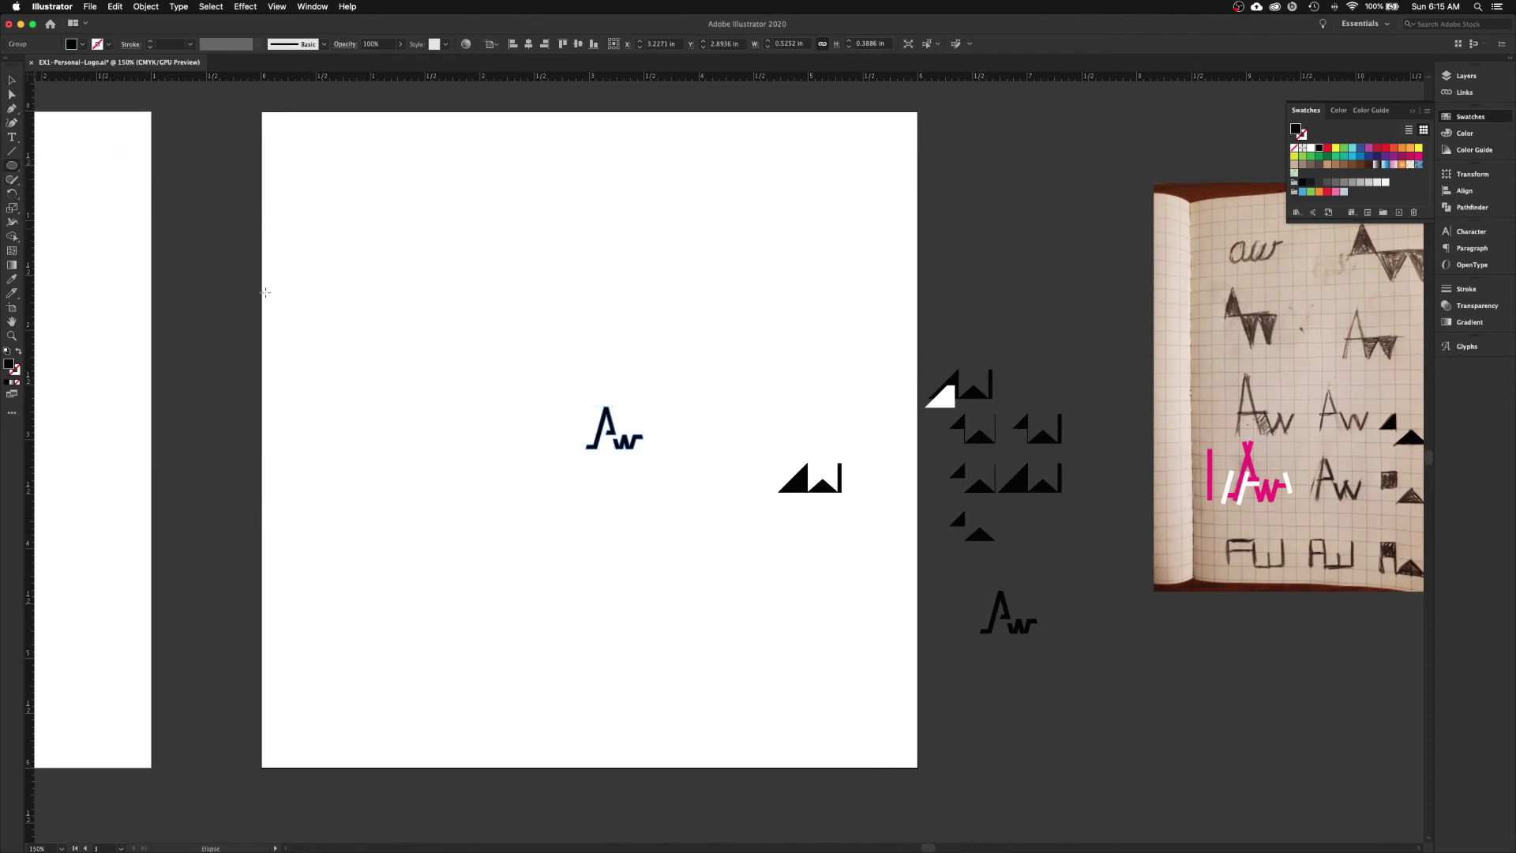
drag(434, 305, 501, 371)
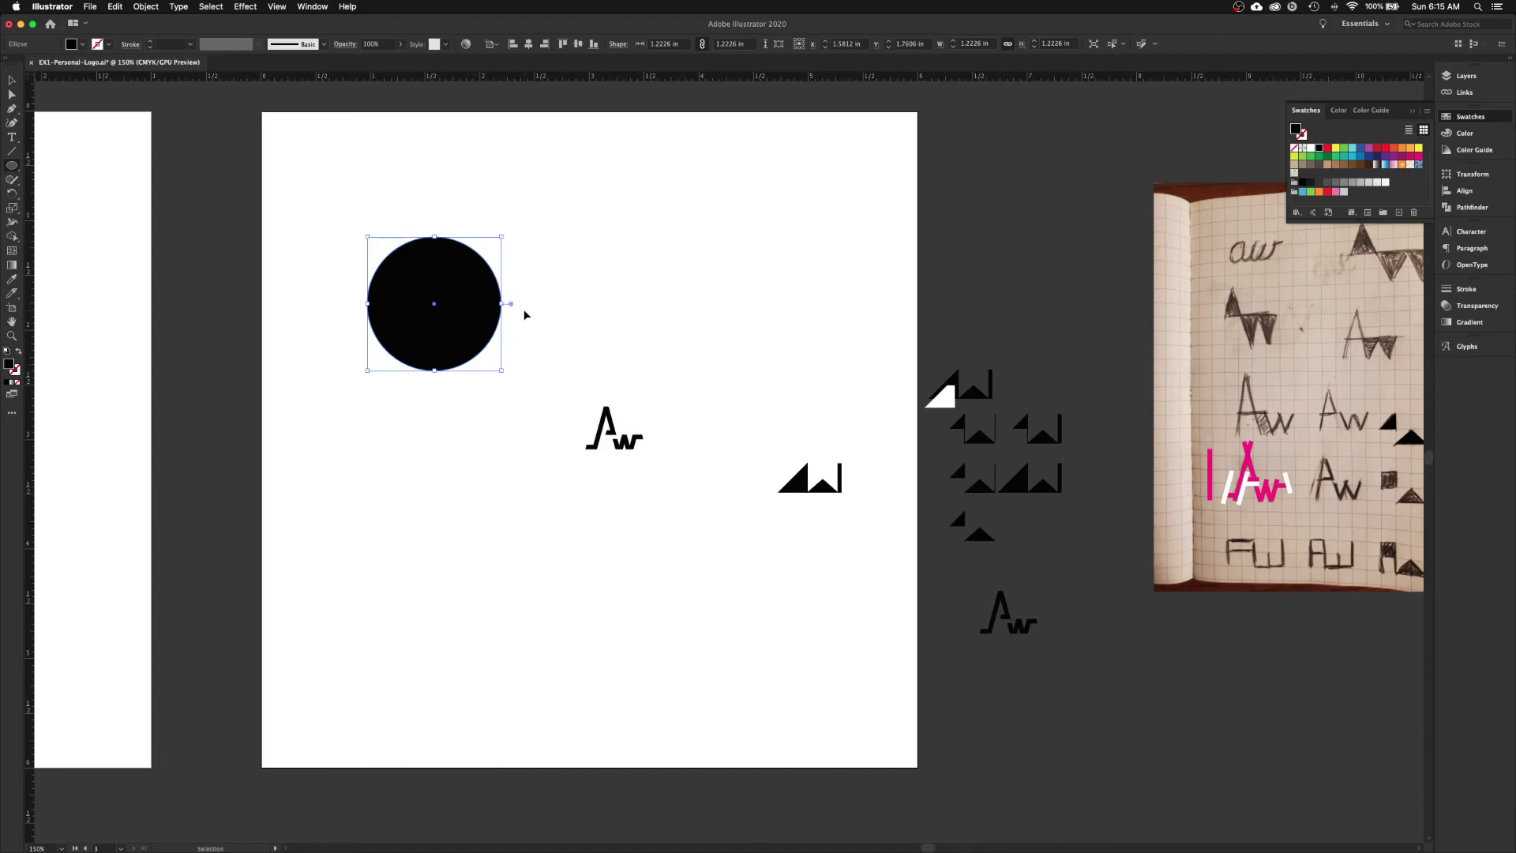
key(v)
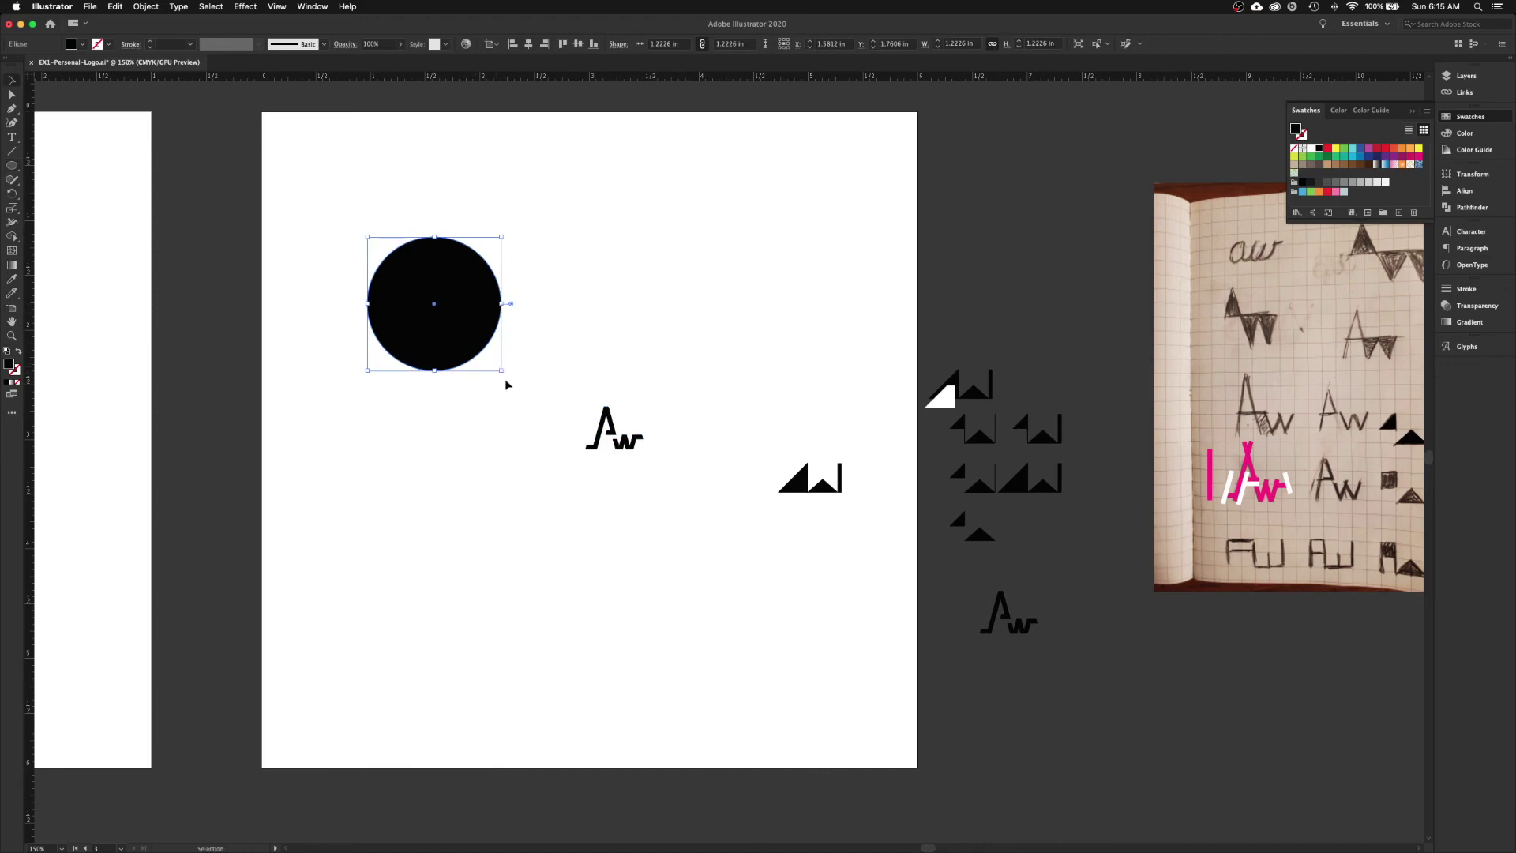
- Add a slightly smaller concentric copy of the circle and subtract it from the original to form a ring
drag(500, 371, 493, 359)
key(super+z)
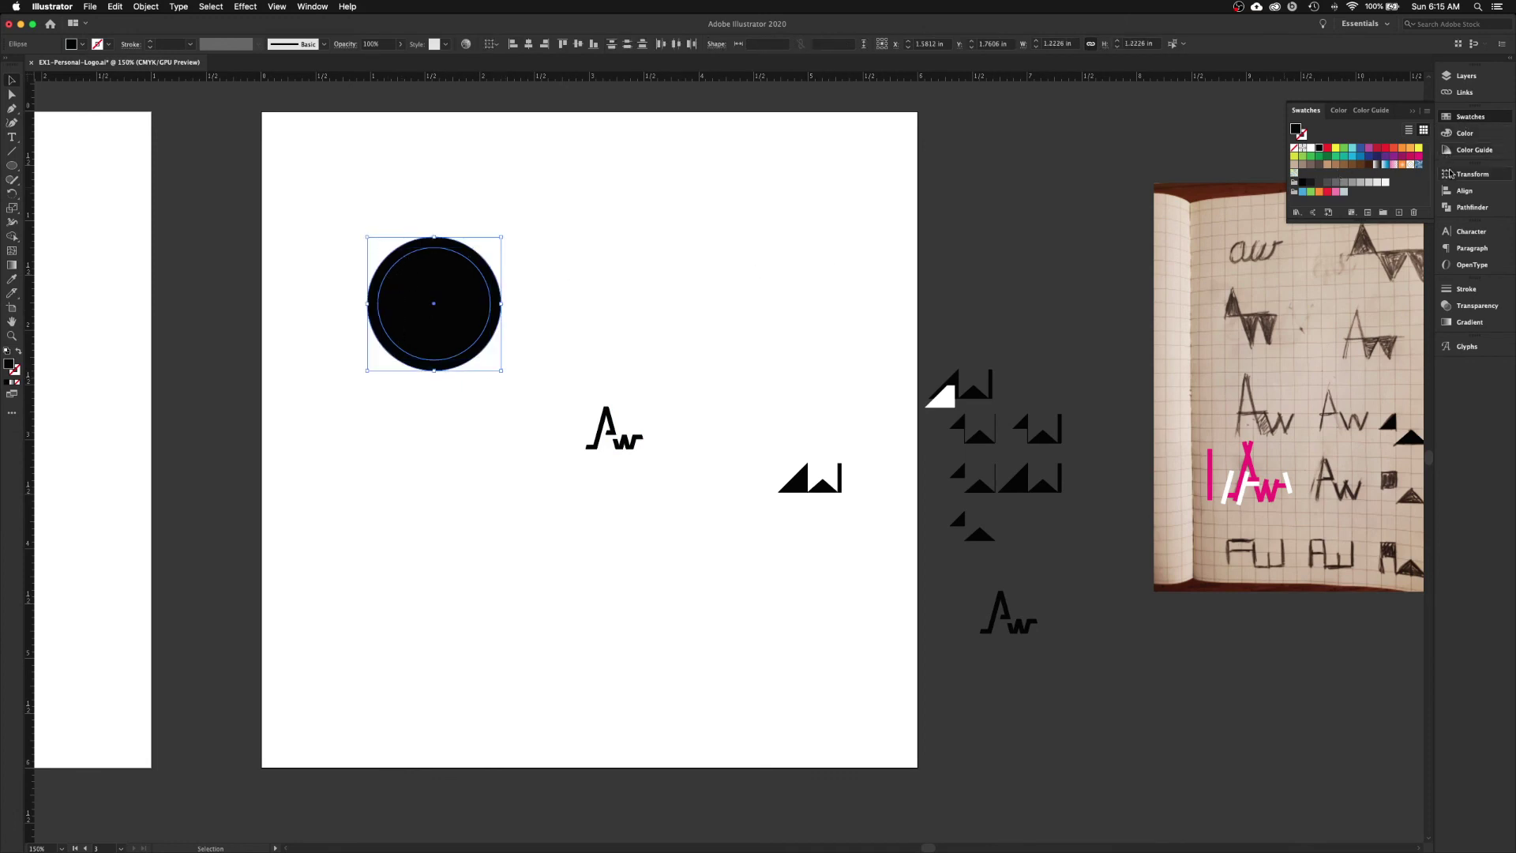
click(1452, 208)
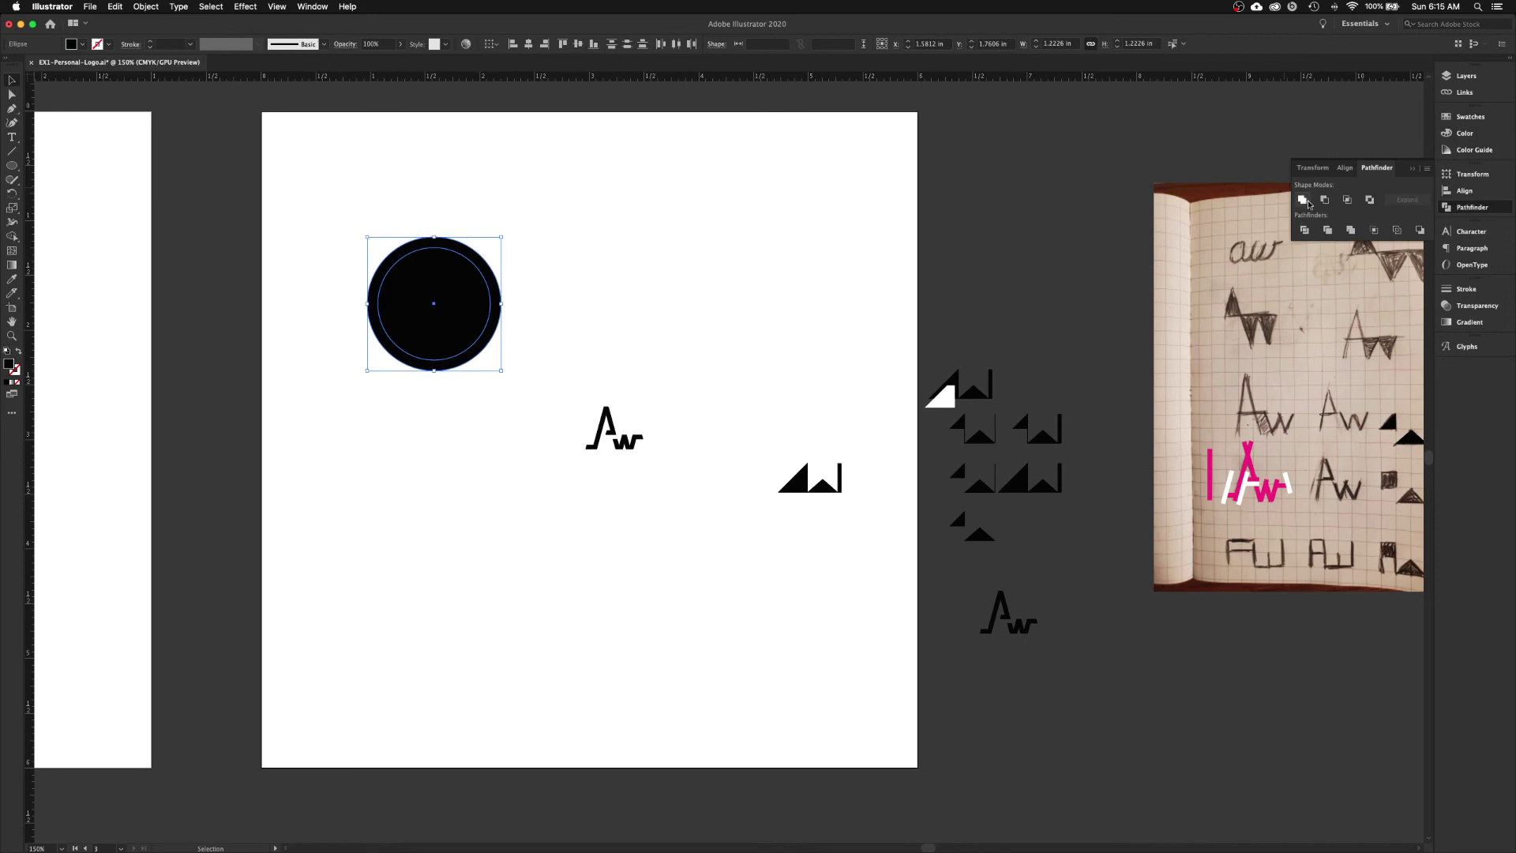
click(1324, 200)
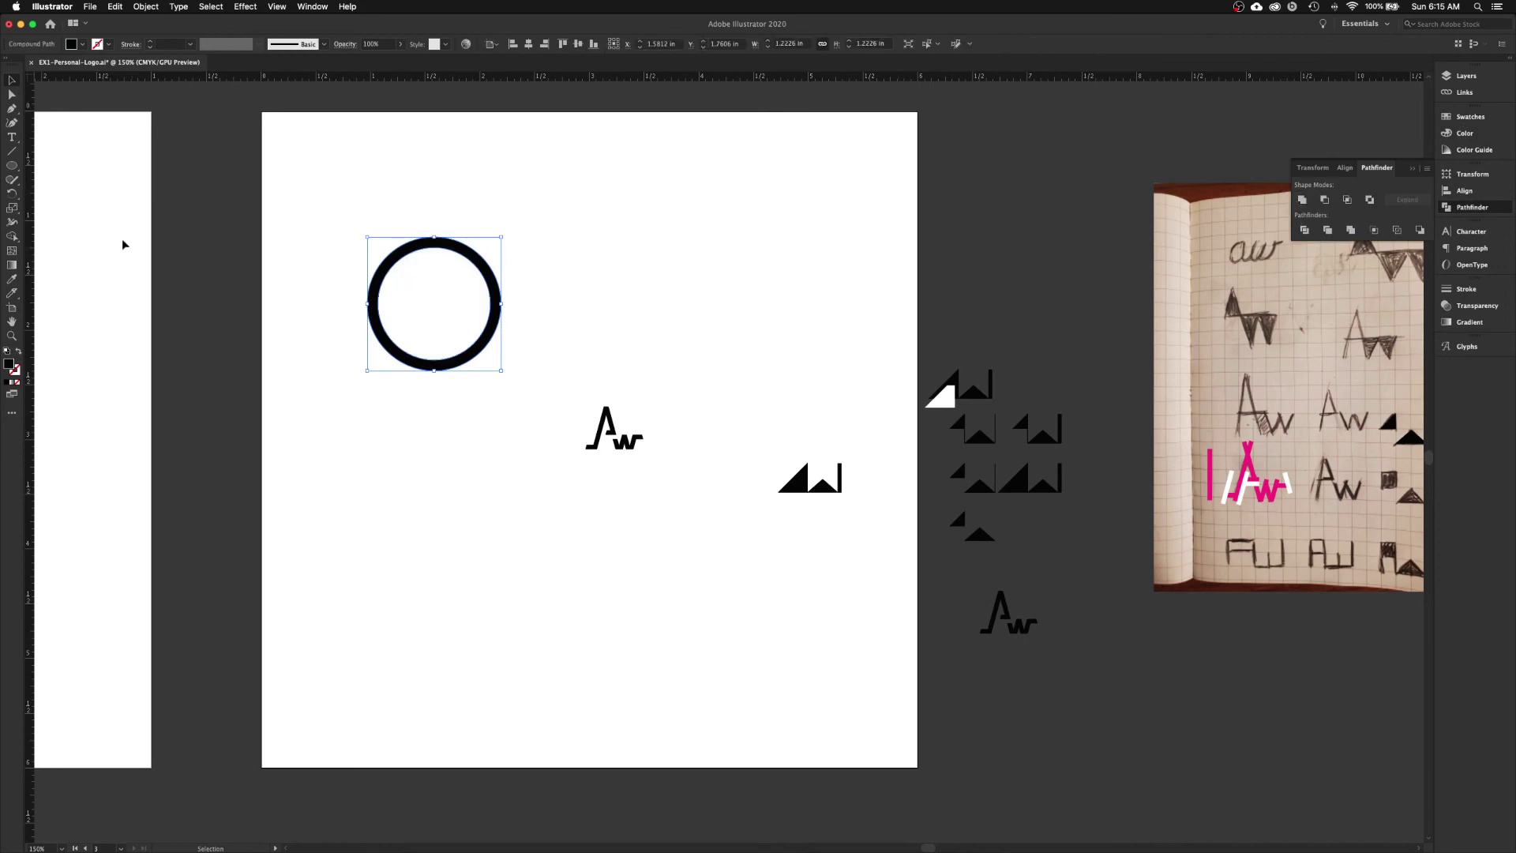
- Draw a vertical rectangle about 0.09 × 0.65 in as a stem on the ring's right edge, ending level with its base
drag(26, 170, 26, 170)
key(m)
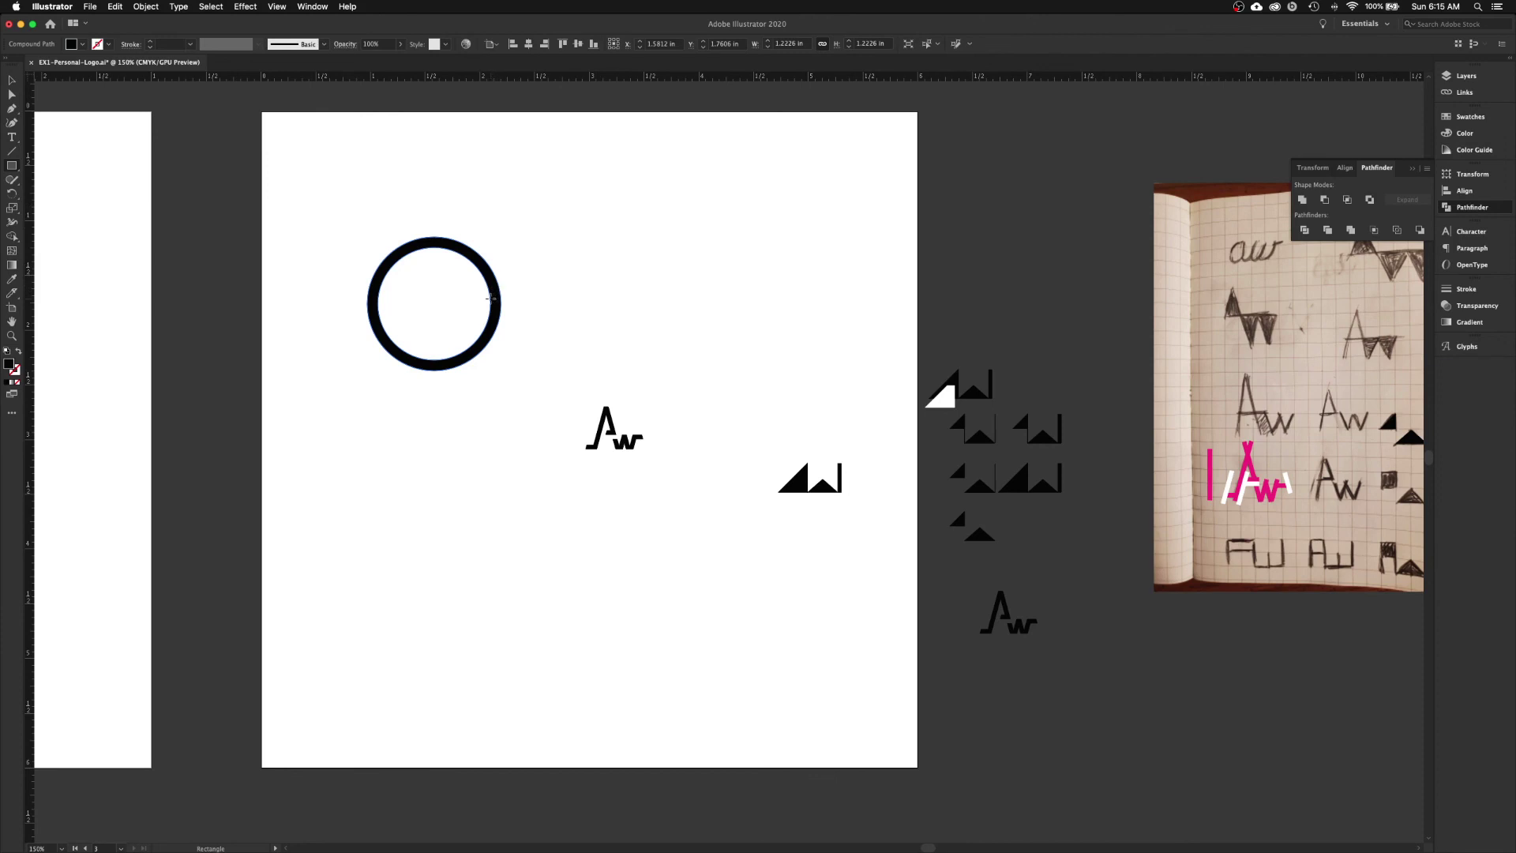
drag(490, 299, 501, 370)
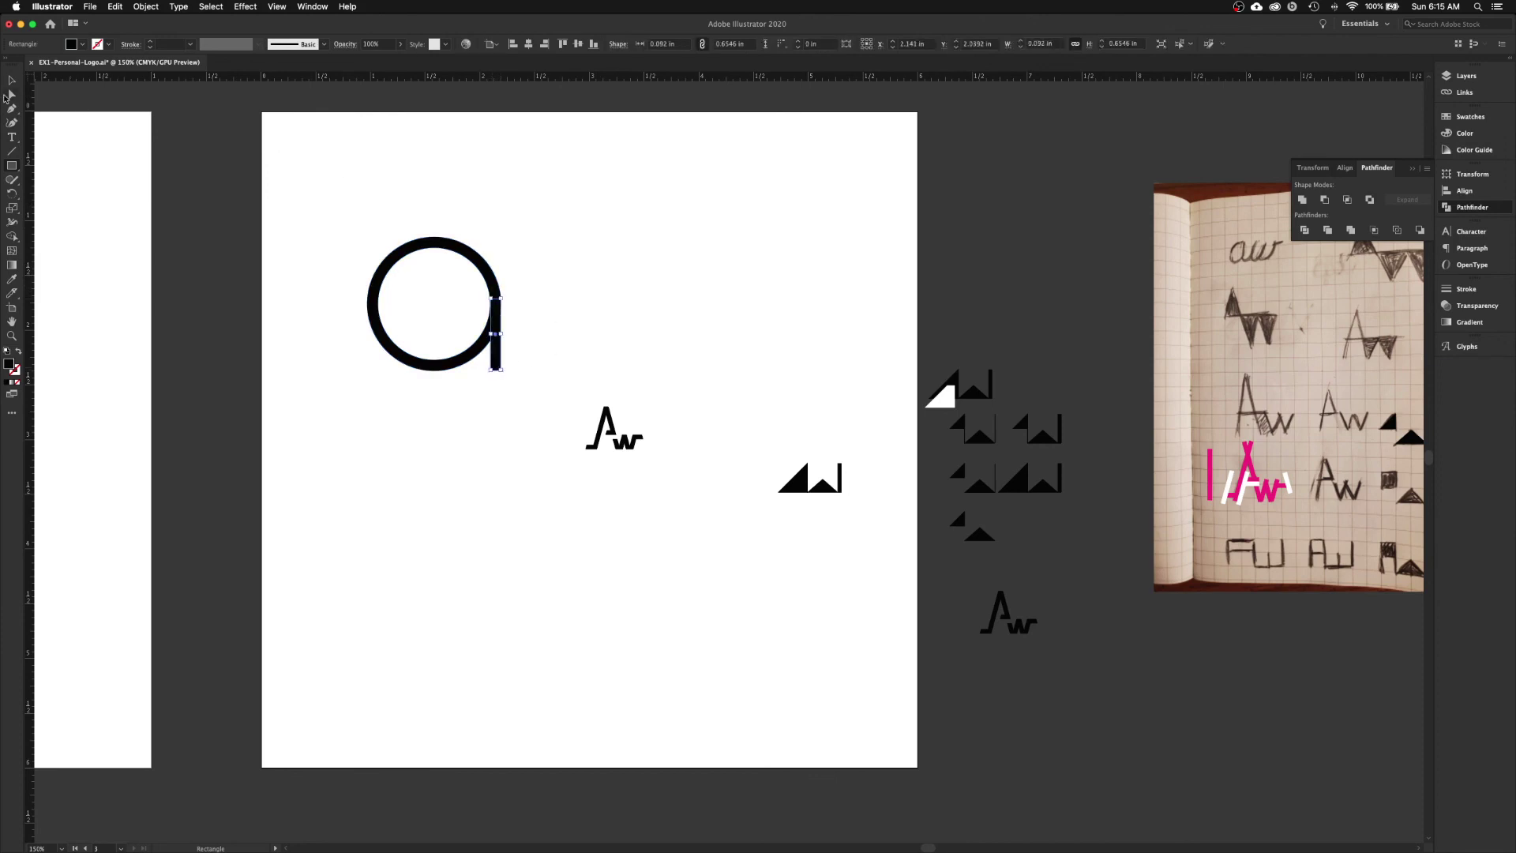
click(11, 80)
click(508, 445)
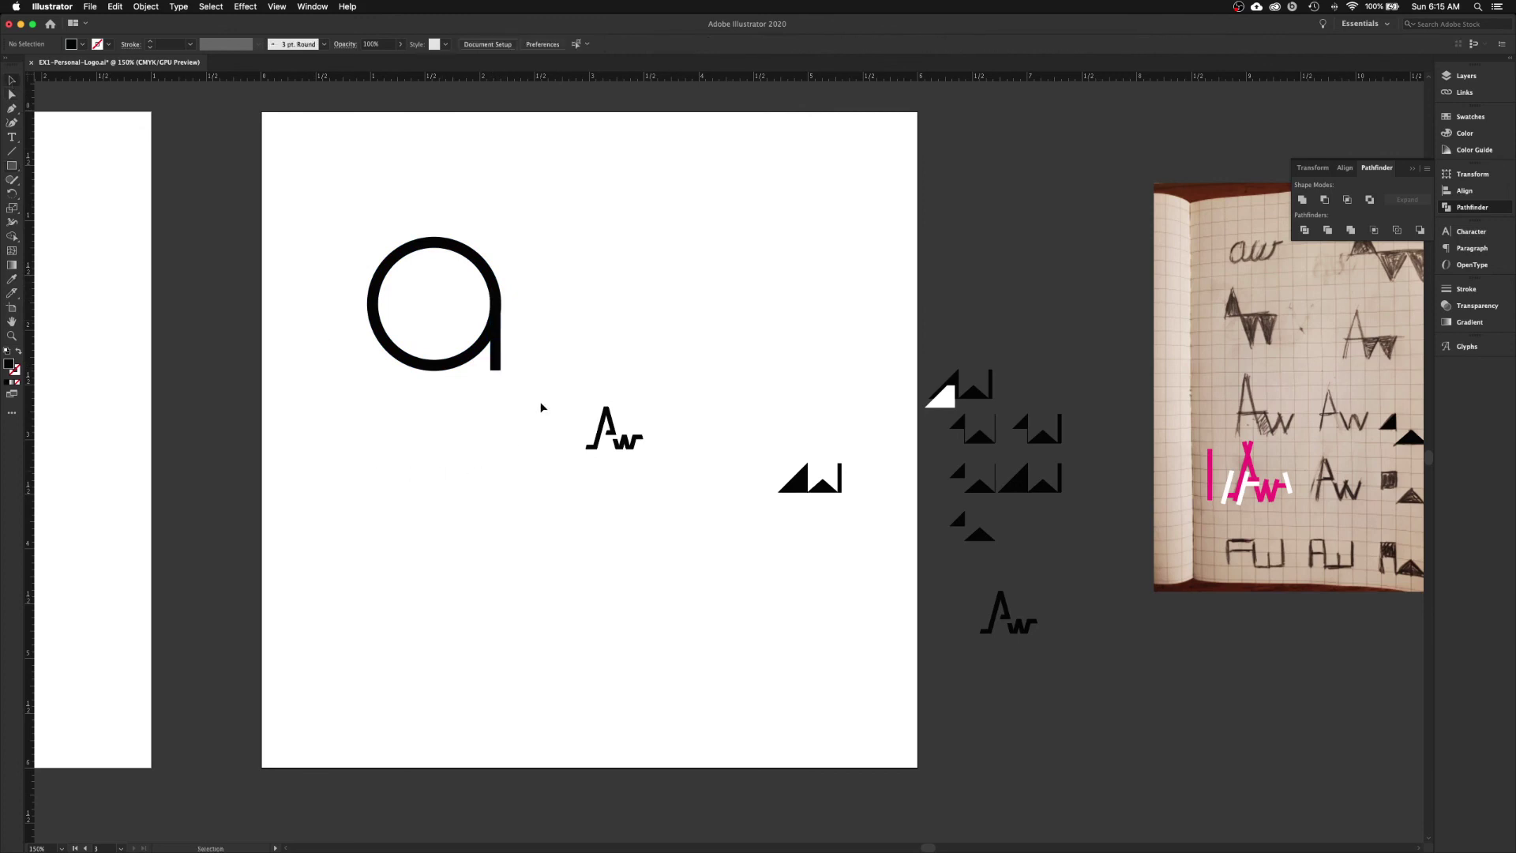
- Lengthen the stem to about 0.67 in at the ring's right edge
key(super+equal)
key(super+equal)
drag(274, 307, 387, 455)
click(389, 438)
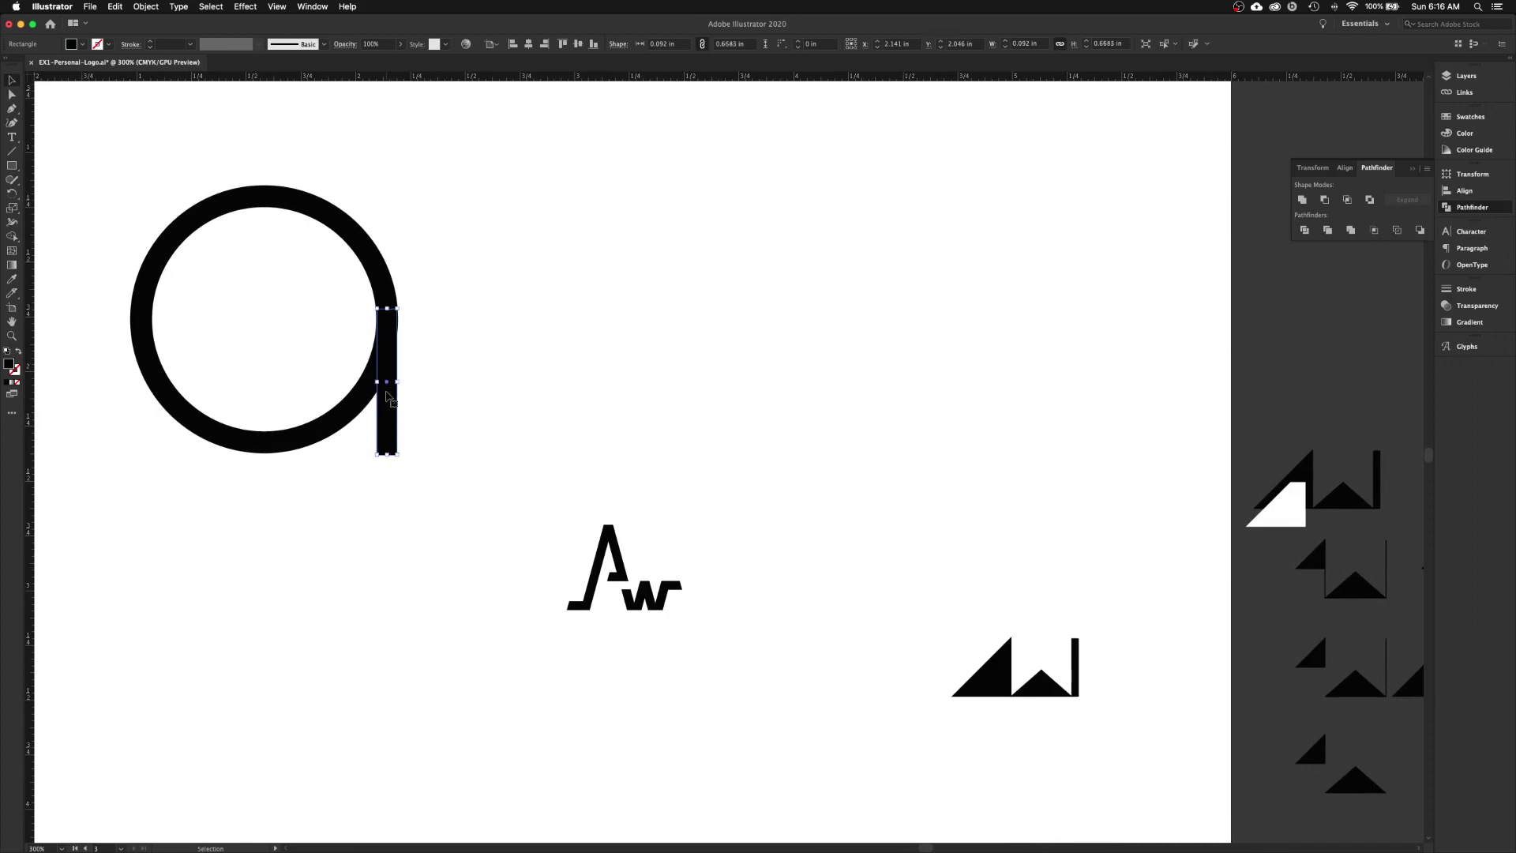
- Place a copy of the stem to the right of the ring and unite the ring with its original stem
drag(390, 388, 535, 406)
click(438, 493)
drag(272, 293, 267, 285)
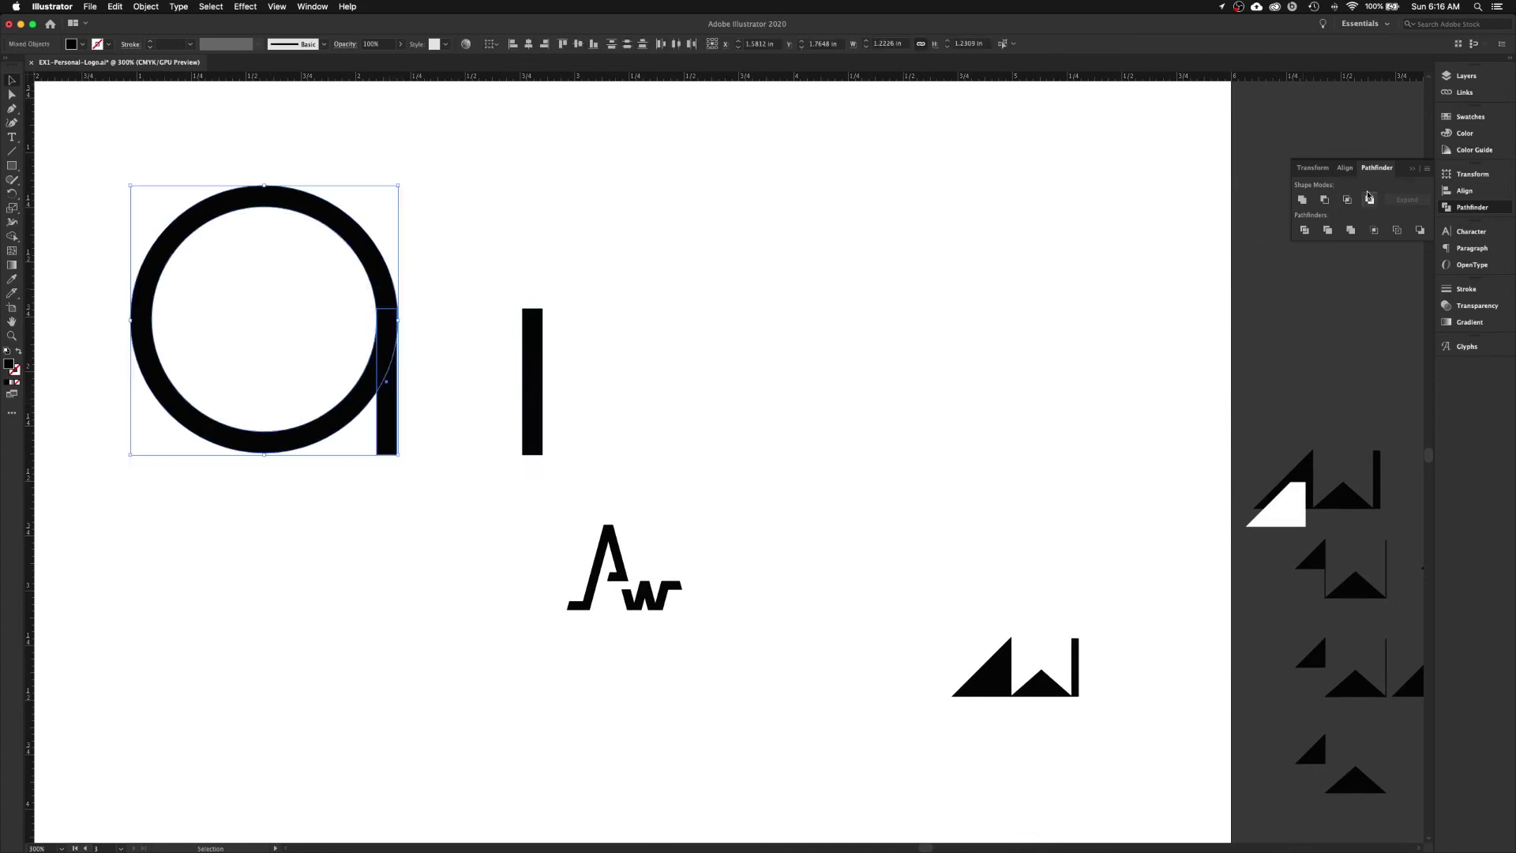
click(1304, 201)
click(785, 332)
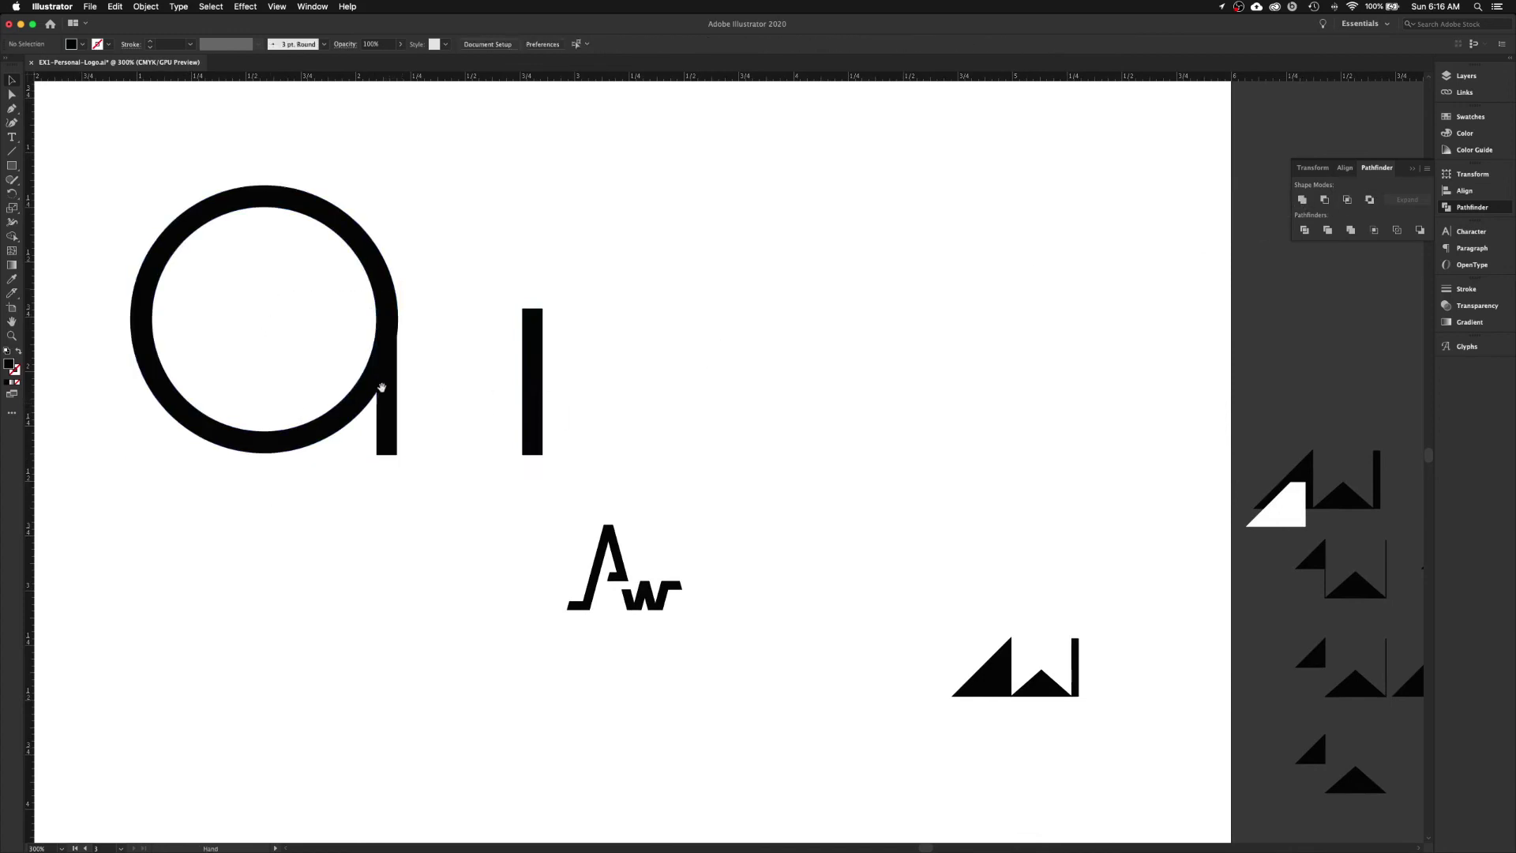
- Nudge the bottom anchor points of the united shape's stem upward toward the level of the ring's base
scroll(379, 395, left, 5)
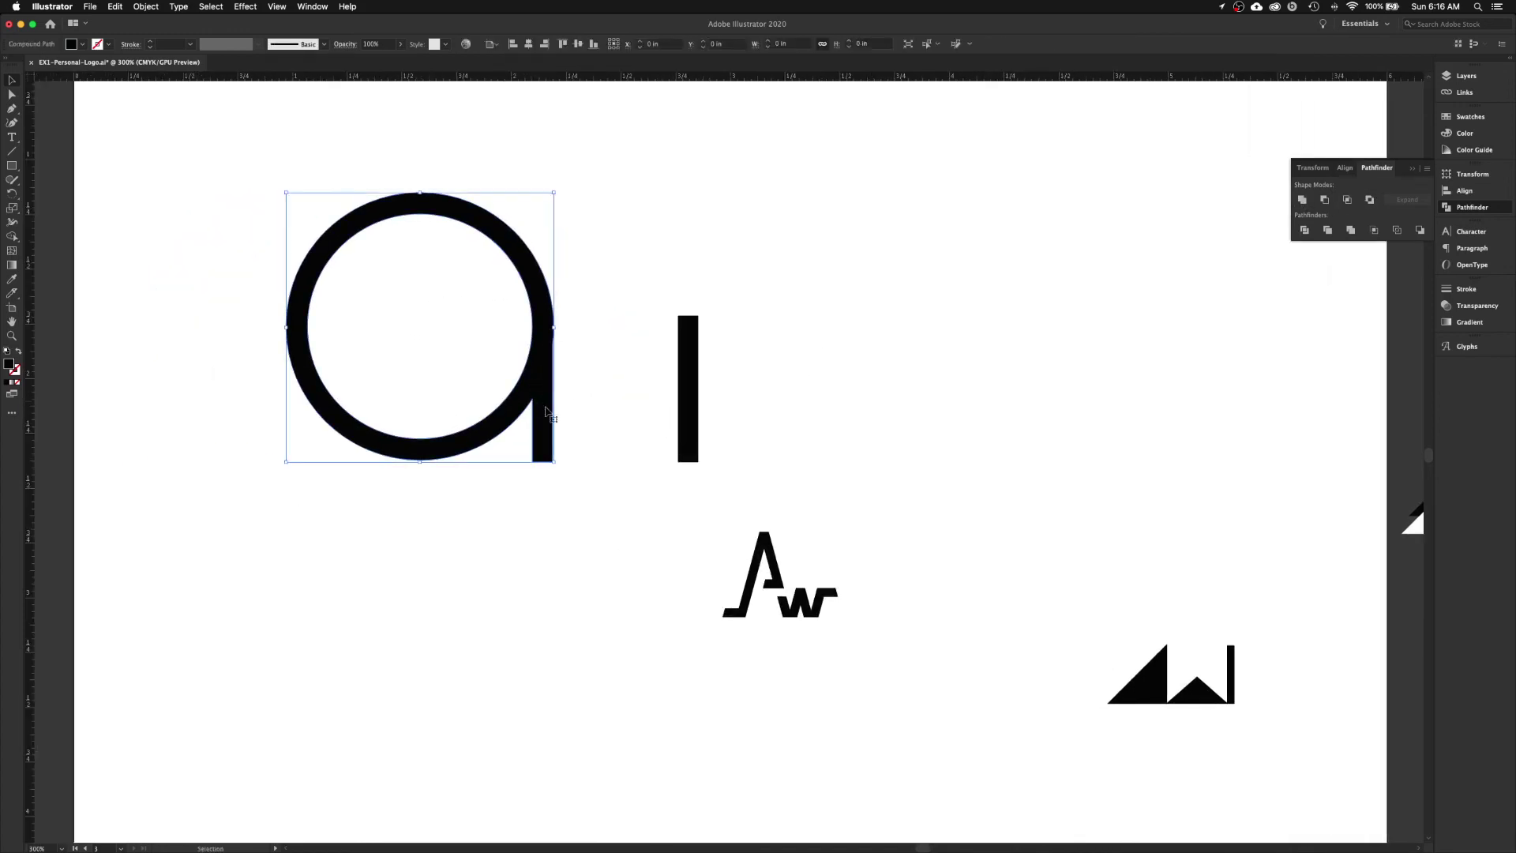
click(534, 405)
key(a)
drag(573, 481, 510, 462)
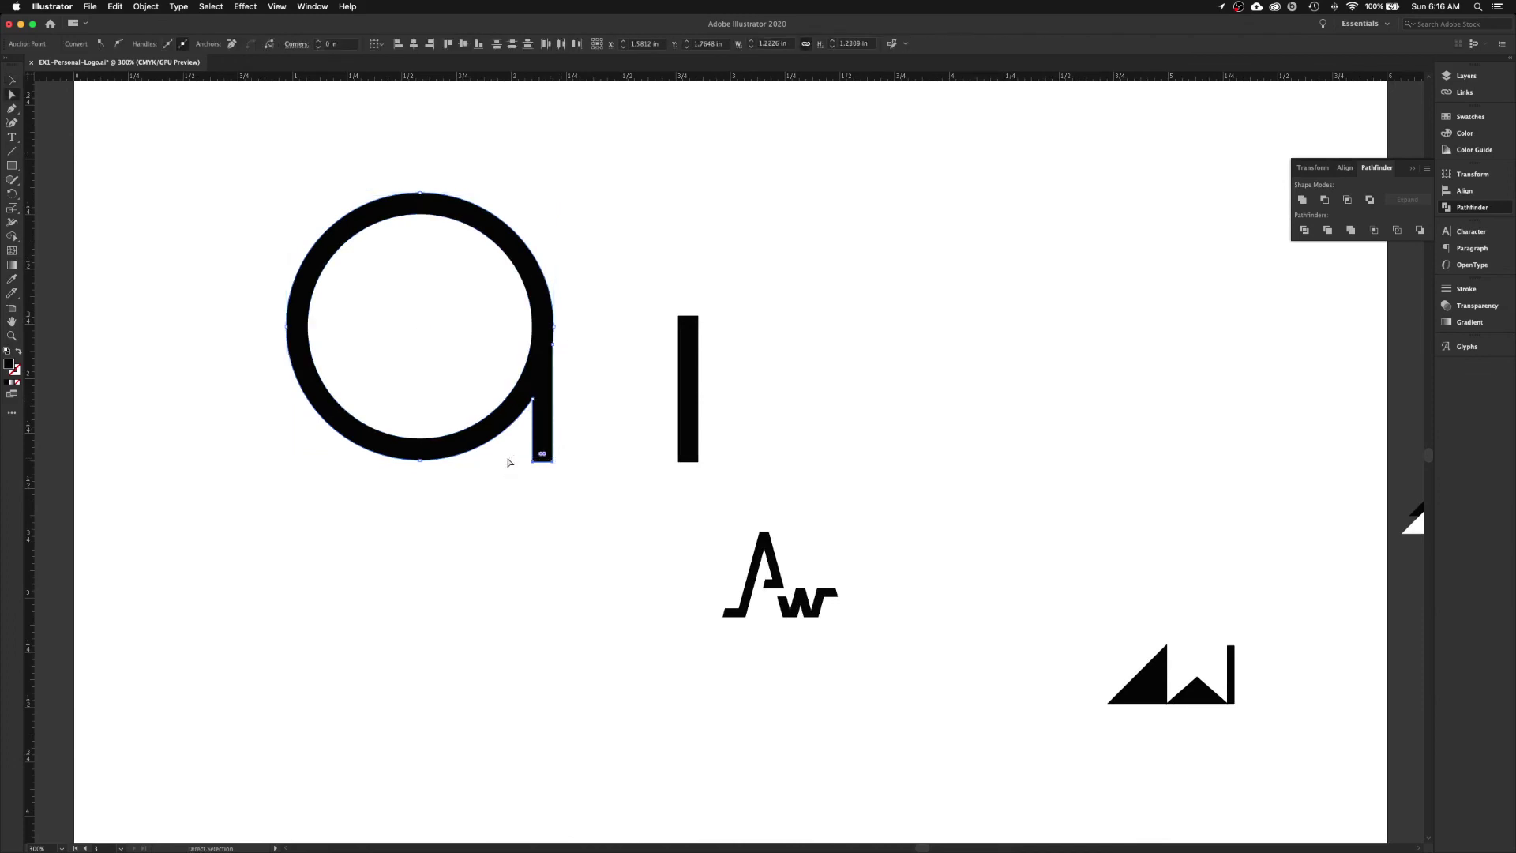
key(Up)
key(Up)
key(Up)
click(602, 332)
- Undo the anchor nudges, the union of ring and stem, and the stem copy
key(super+z)
key(super+z)
key(super+z)
key(super+z)
key(super+z)
key(super+z)
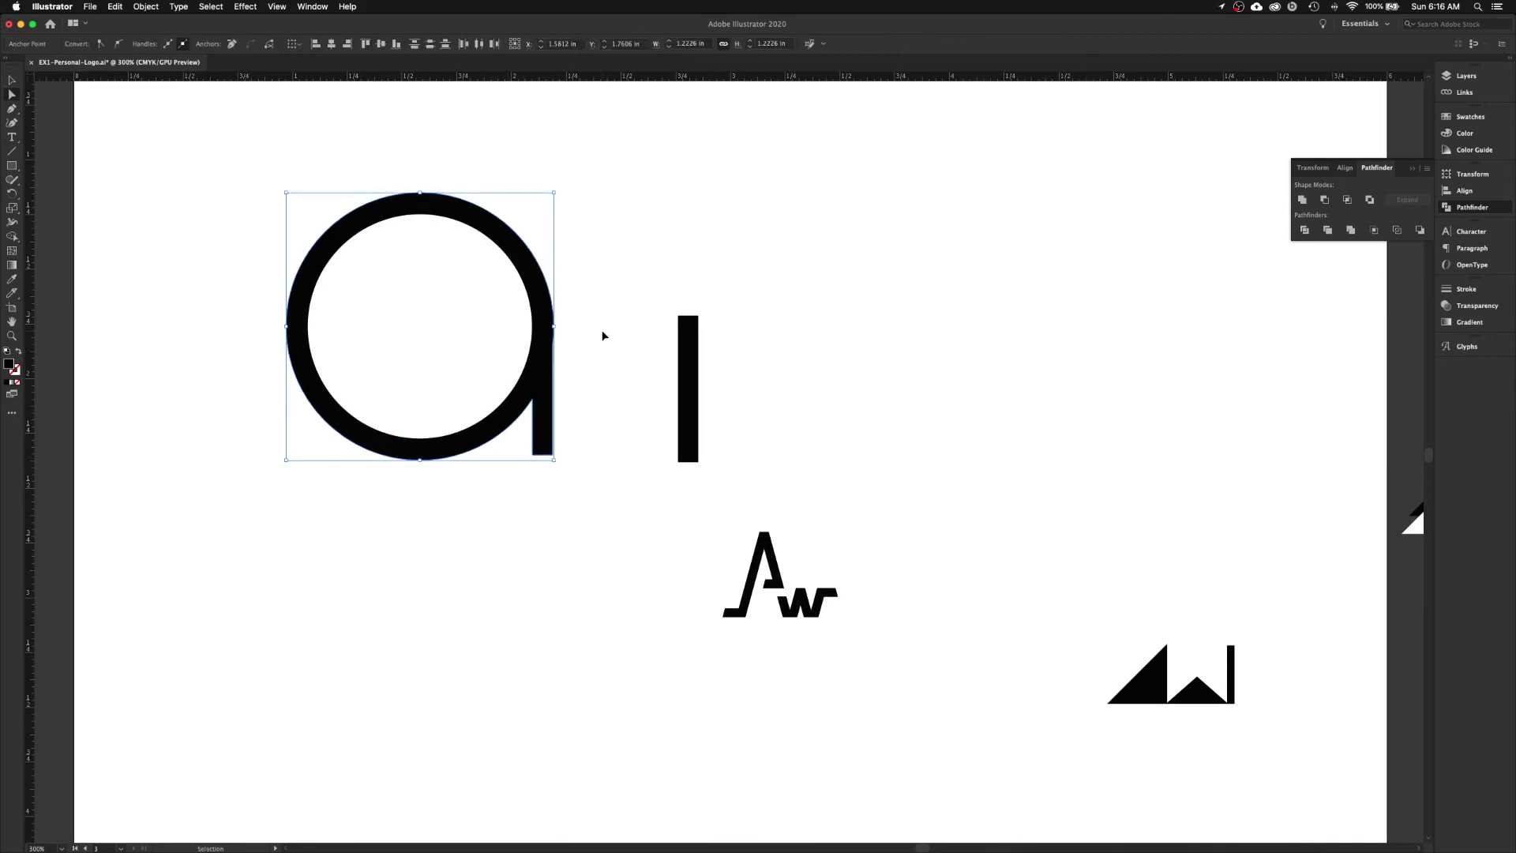
key(super+z)
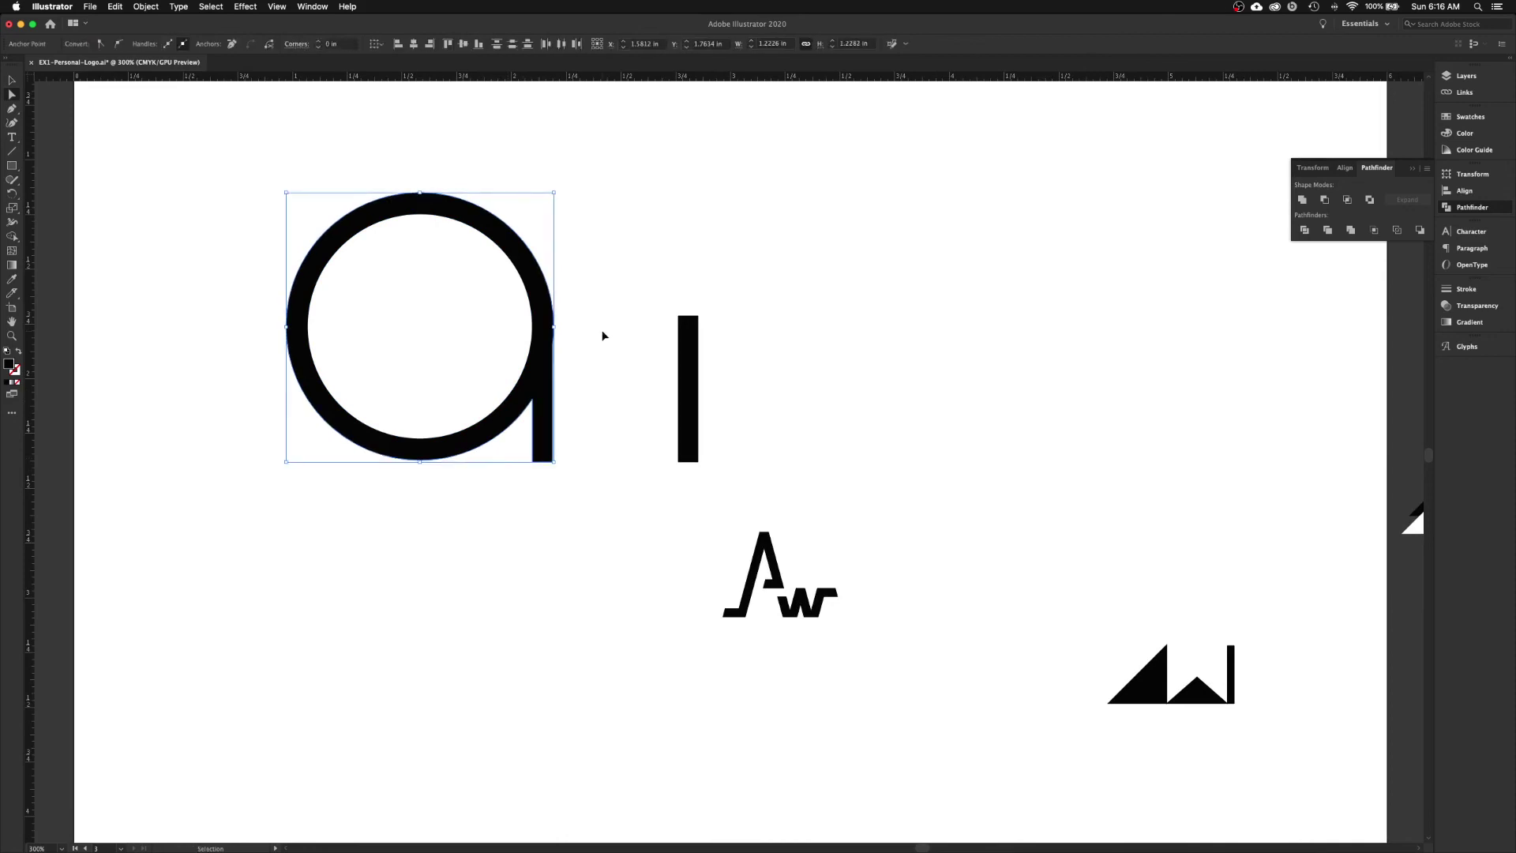
key(super+z)
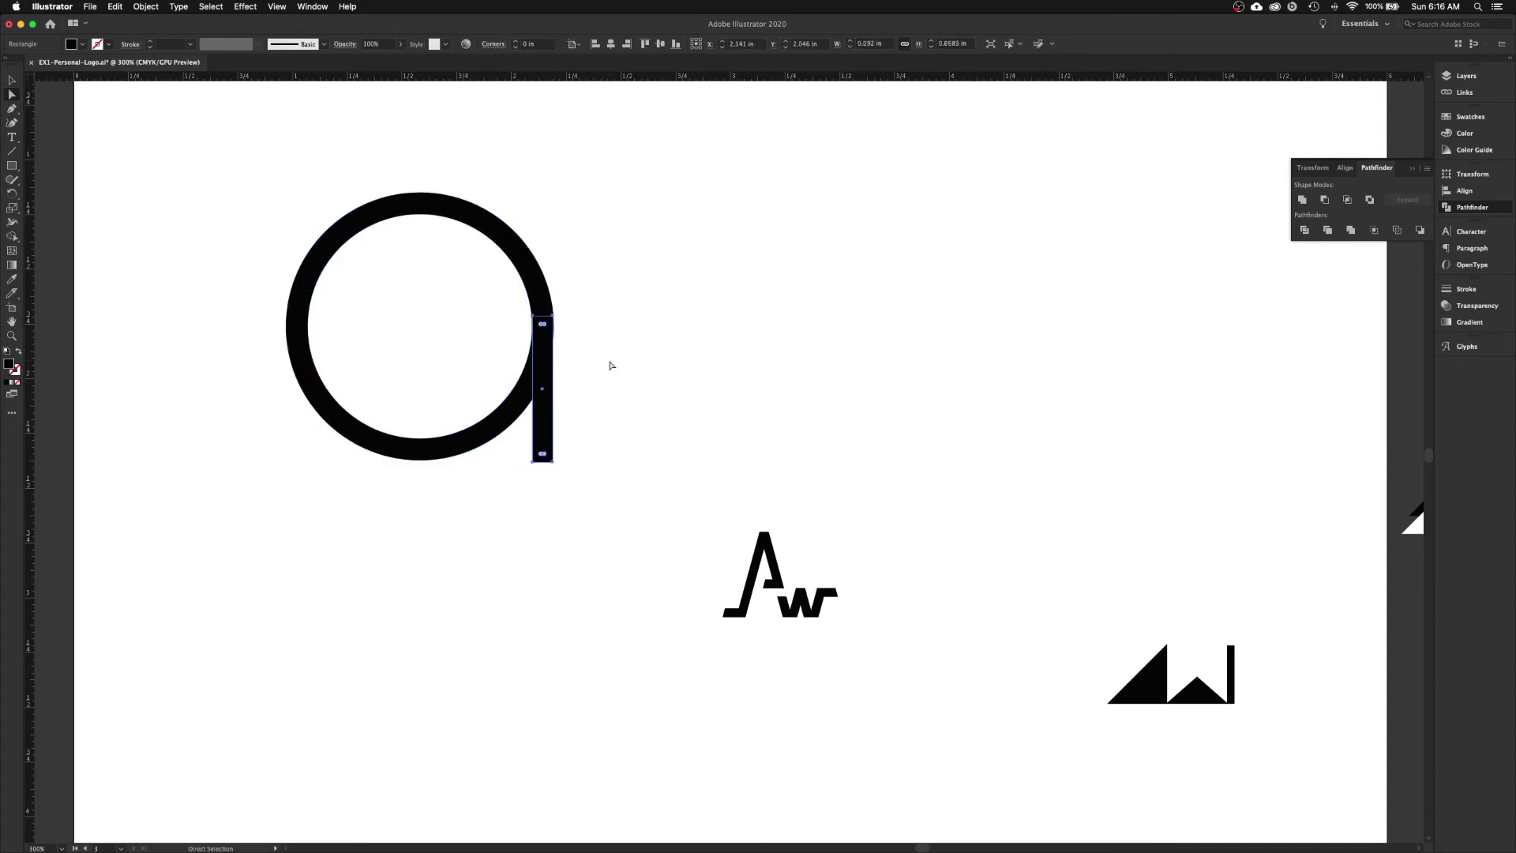
- Place a copy of the stem to the right, and align the original stem and the ring by their right edges
key(v)
drag(543, 401, 632, 400)
click(544, 426)
shift+click(531, 406)
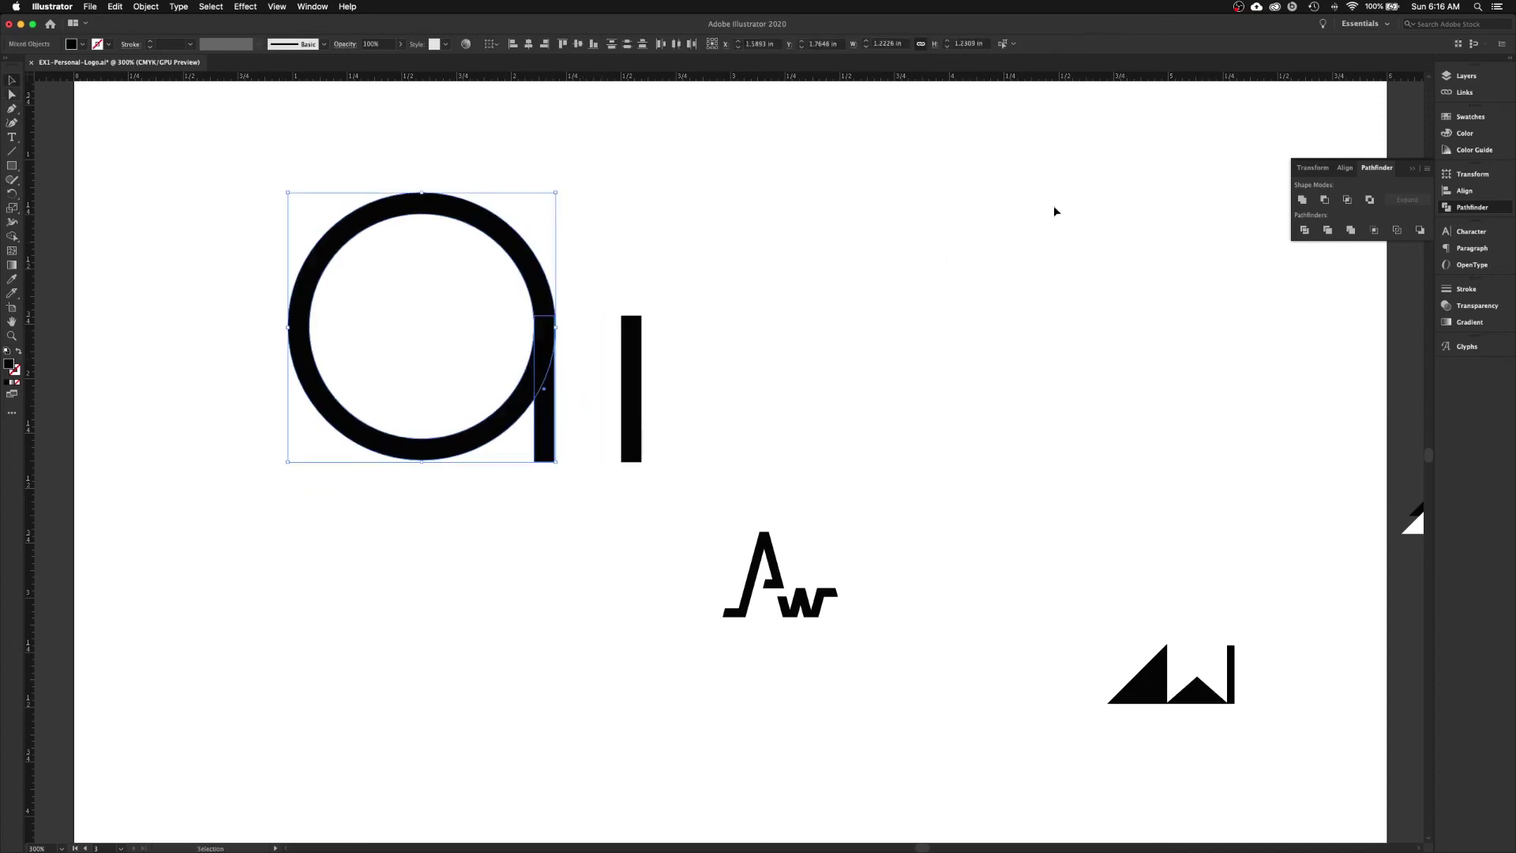
click(1345, 167)
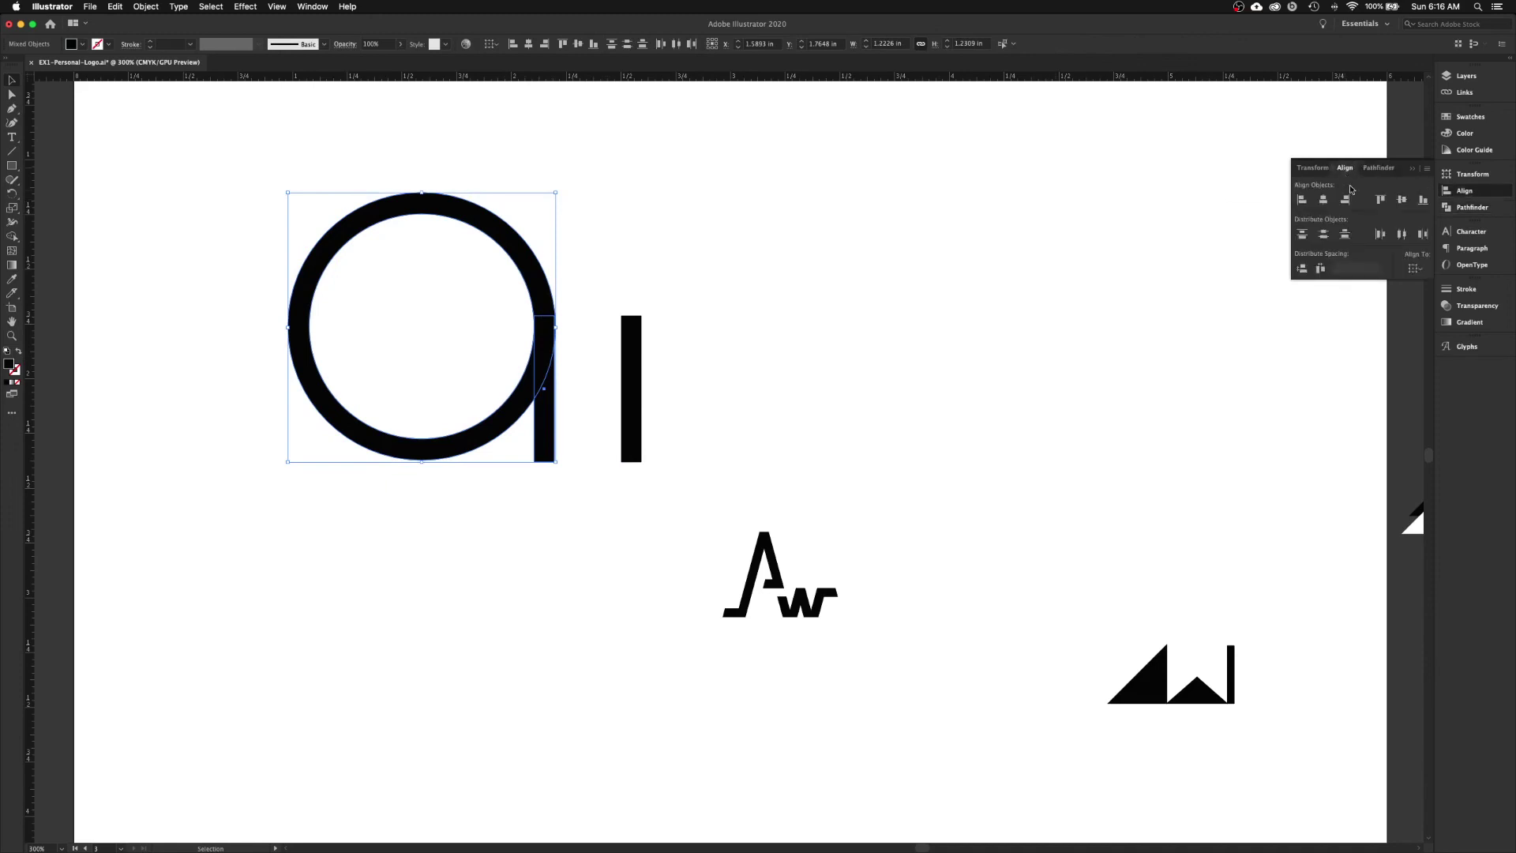
click(1346, 201)
click(748, 311)
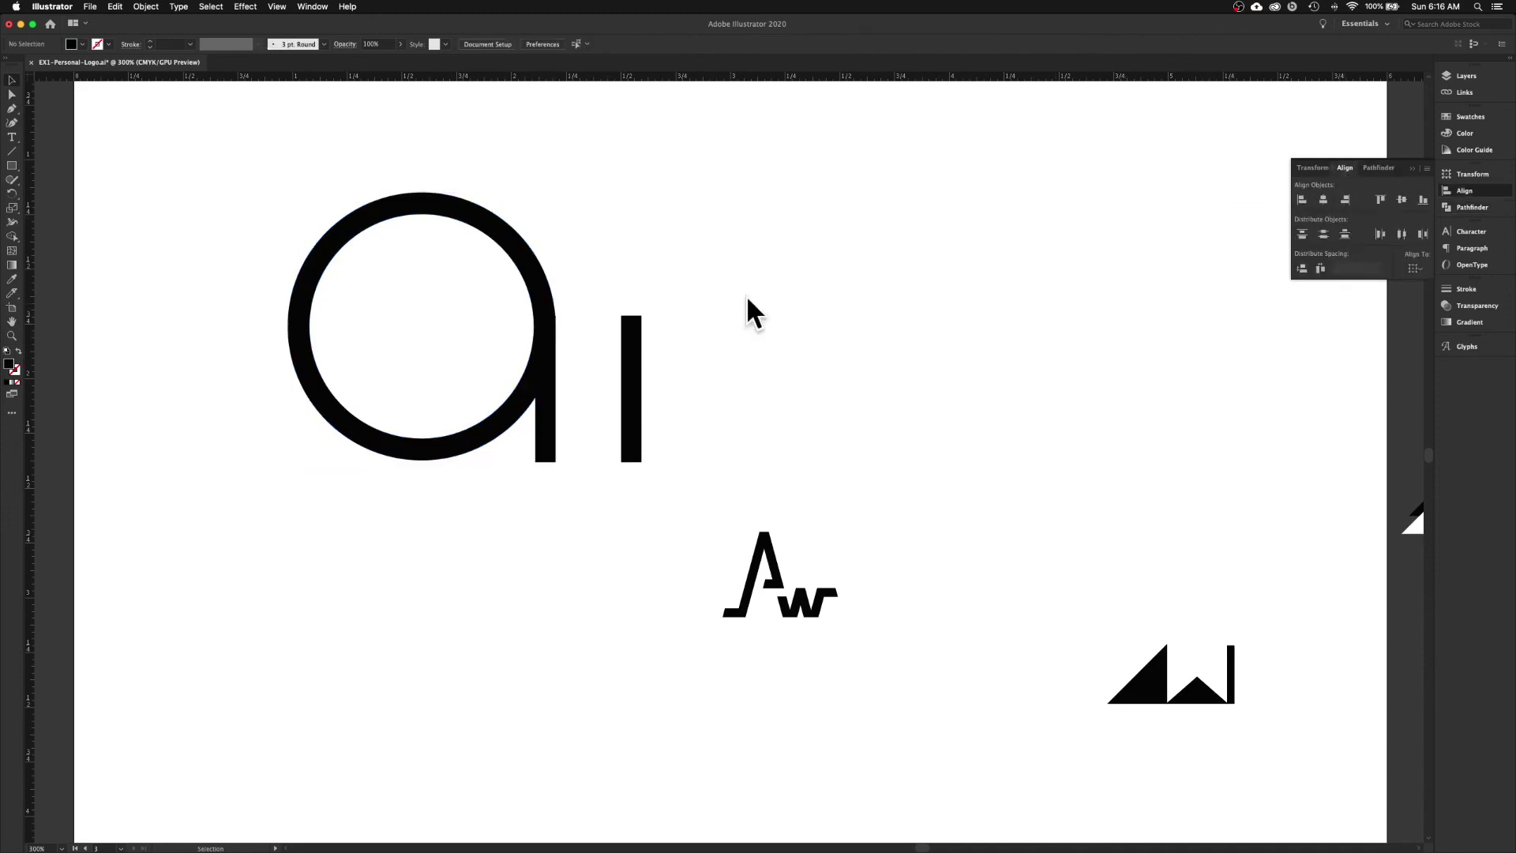
- Extend the ring's stem upward, then trim both ends so it spans slightly less than the ring's height, about 1.15 in
click(550, 419)
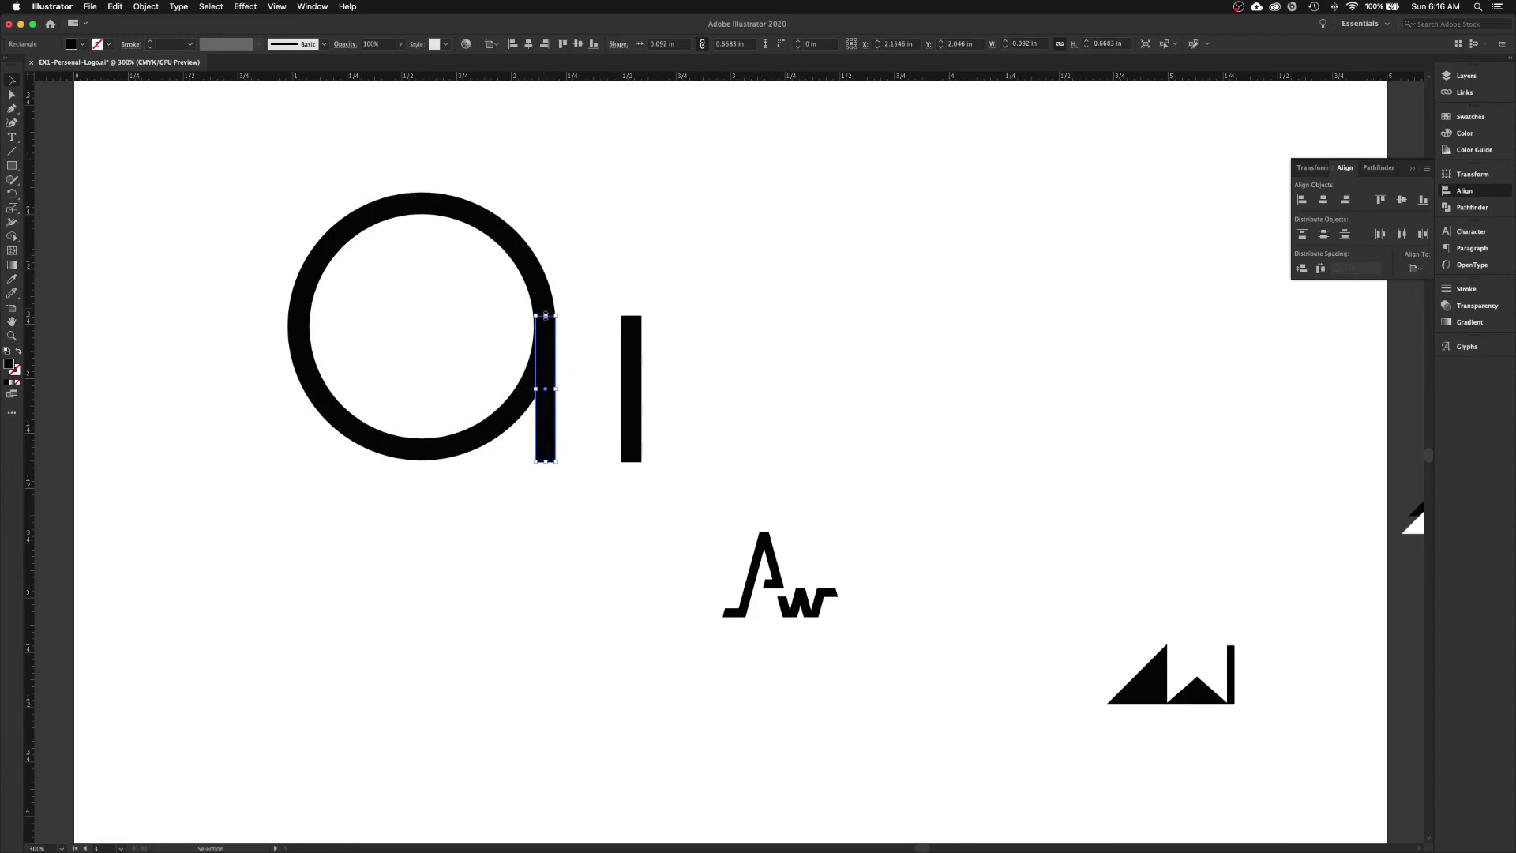
drag(545, 315, 545, 191)
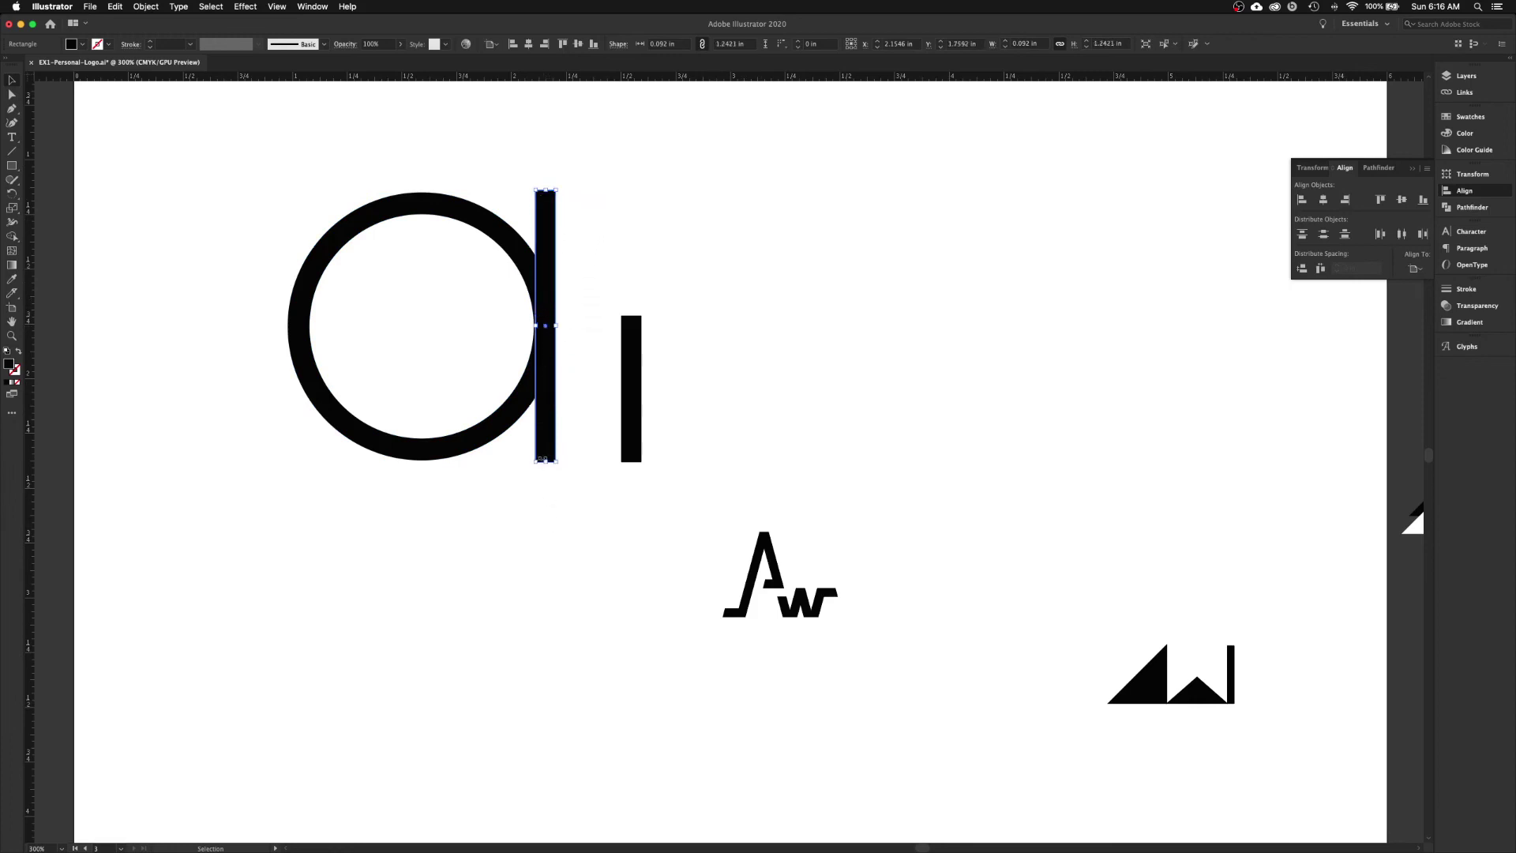
drag(545, 462, 467, 382)
click(582, 542)
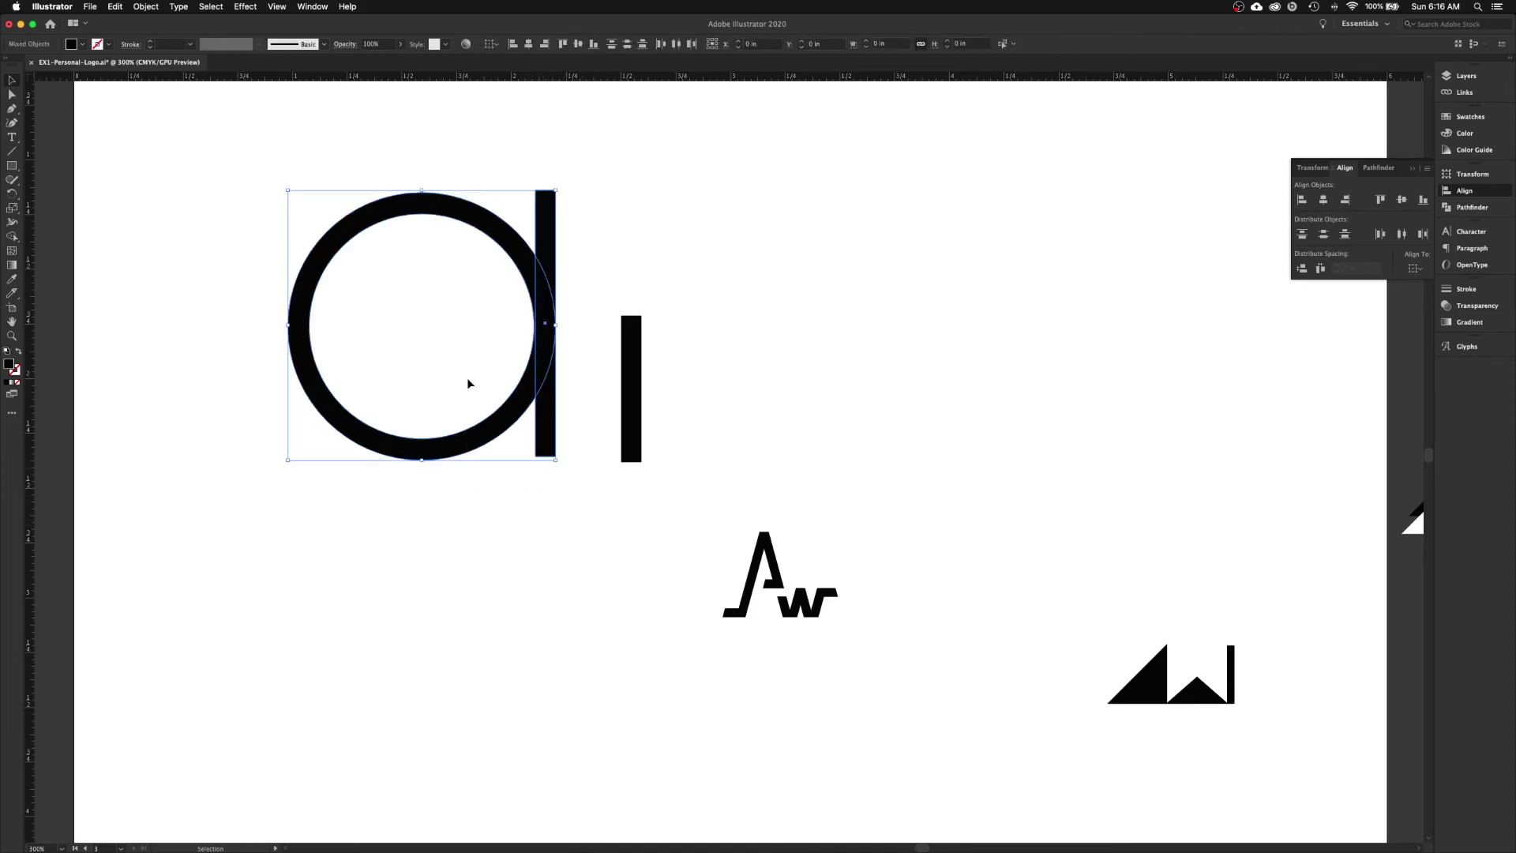
click(698, 207)
click(541, 220)
drag(545, 190, 545, 205)
- Copy the spare short bar, turn it horizontal, place it as an arm at the top of the stem, and shorten it
click(664, 386)
drag(636, 399, 636, 222)
drag(644, 134, 599, 215)
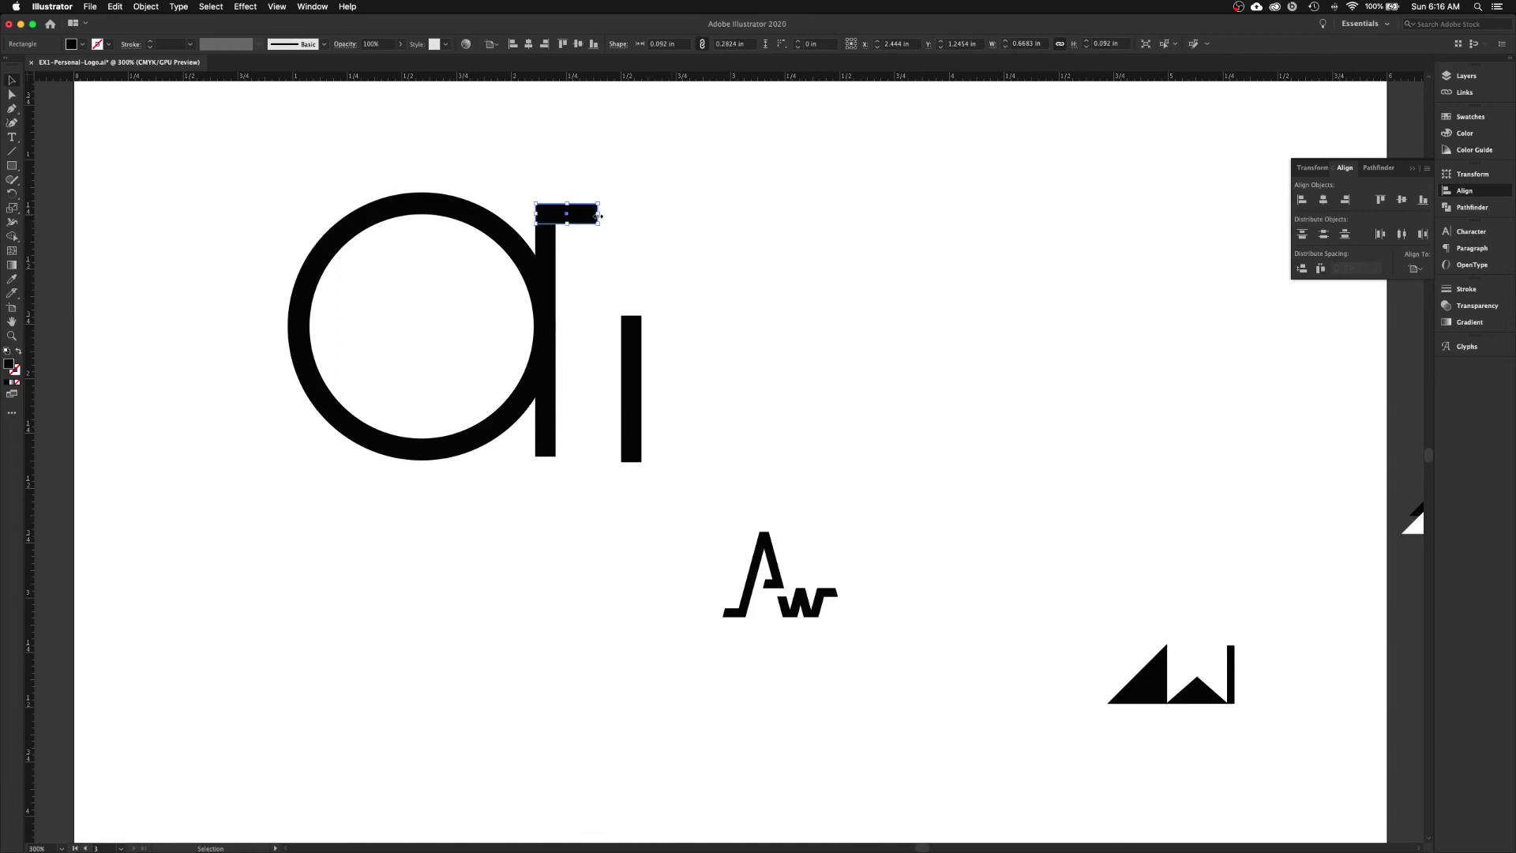
click(663, 231)
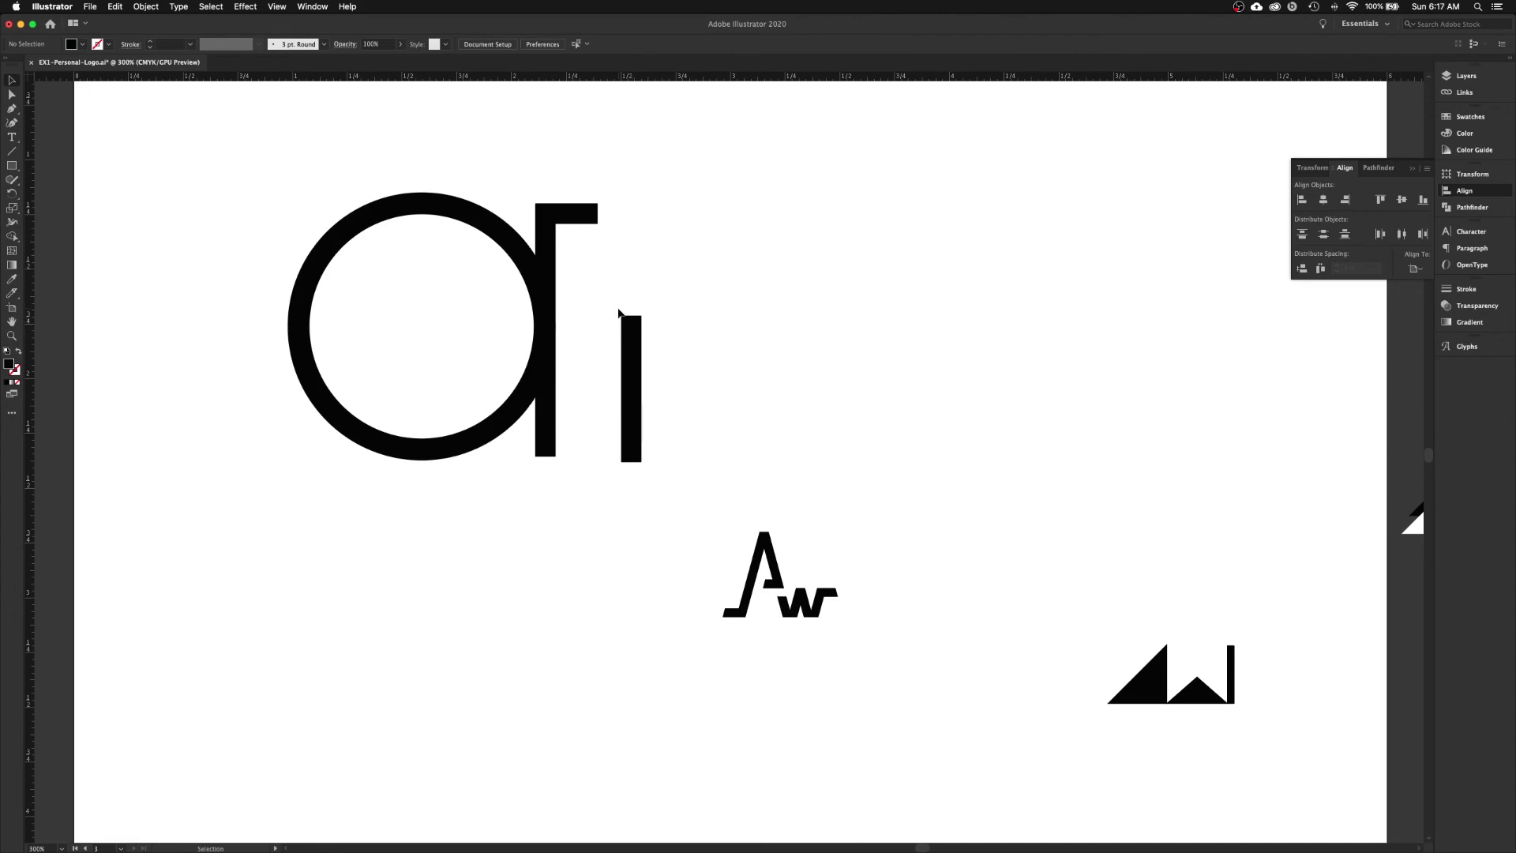
click(592, 211)
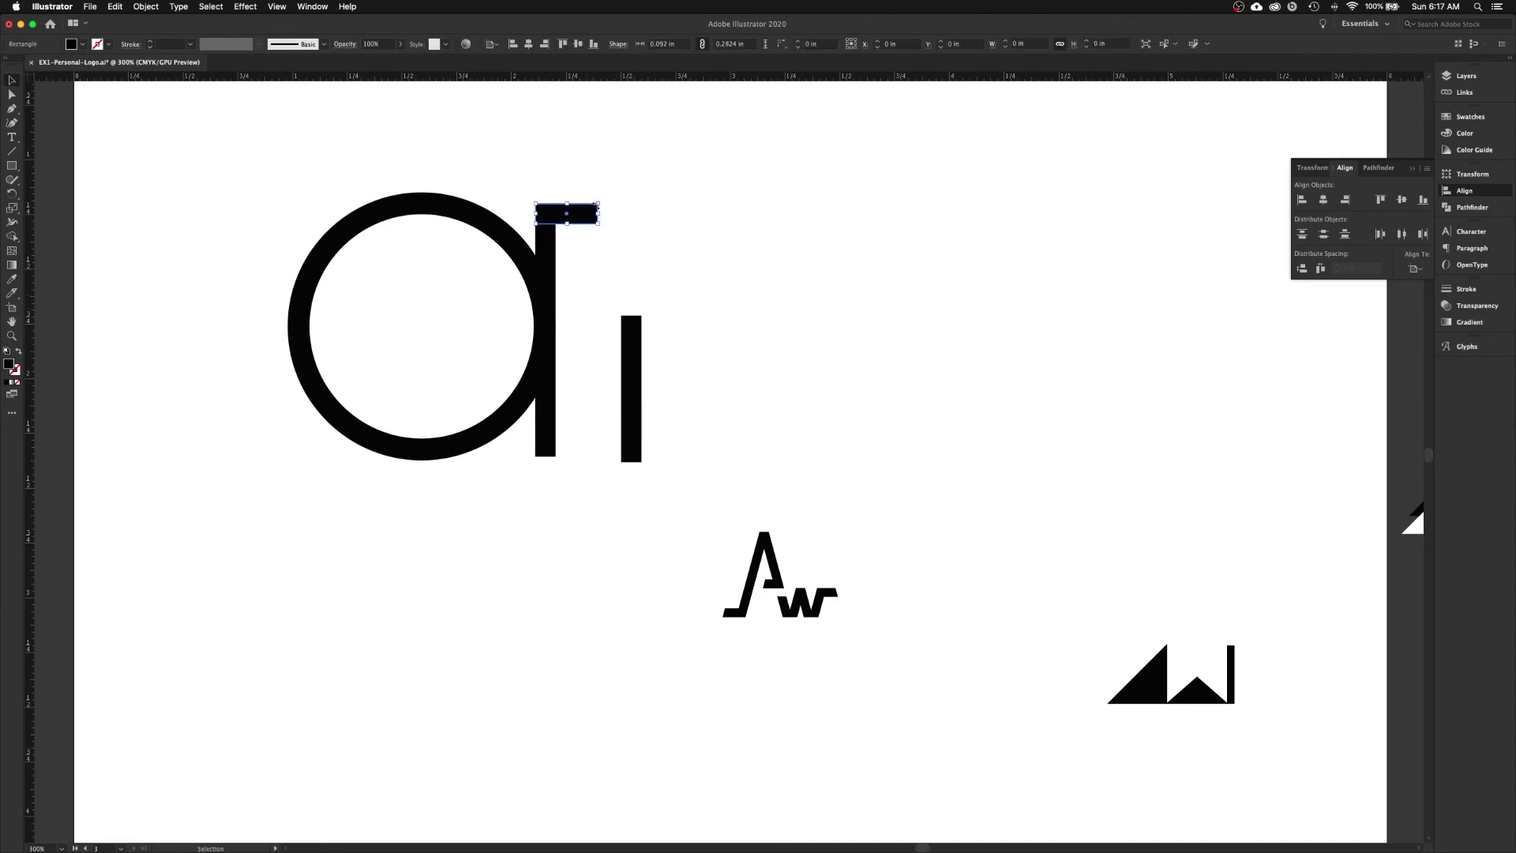
drag(592, 214, 588, 213)
click(673, 452)
- Move the spare short bar close beside the ring's stem and align the bottom edges of both
click(639, 439)
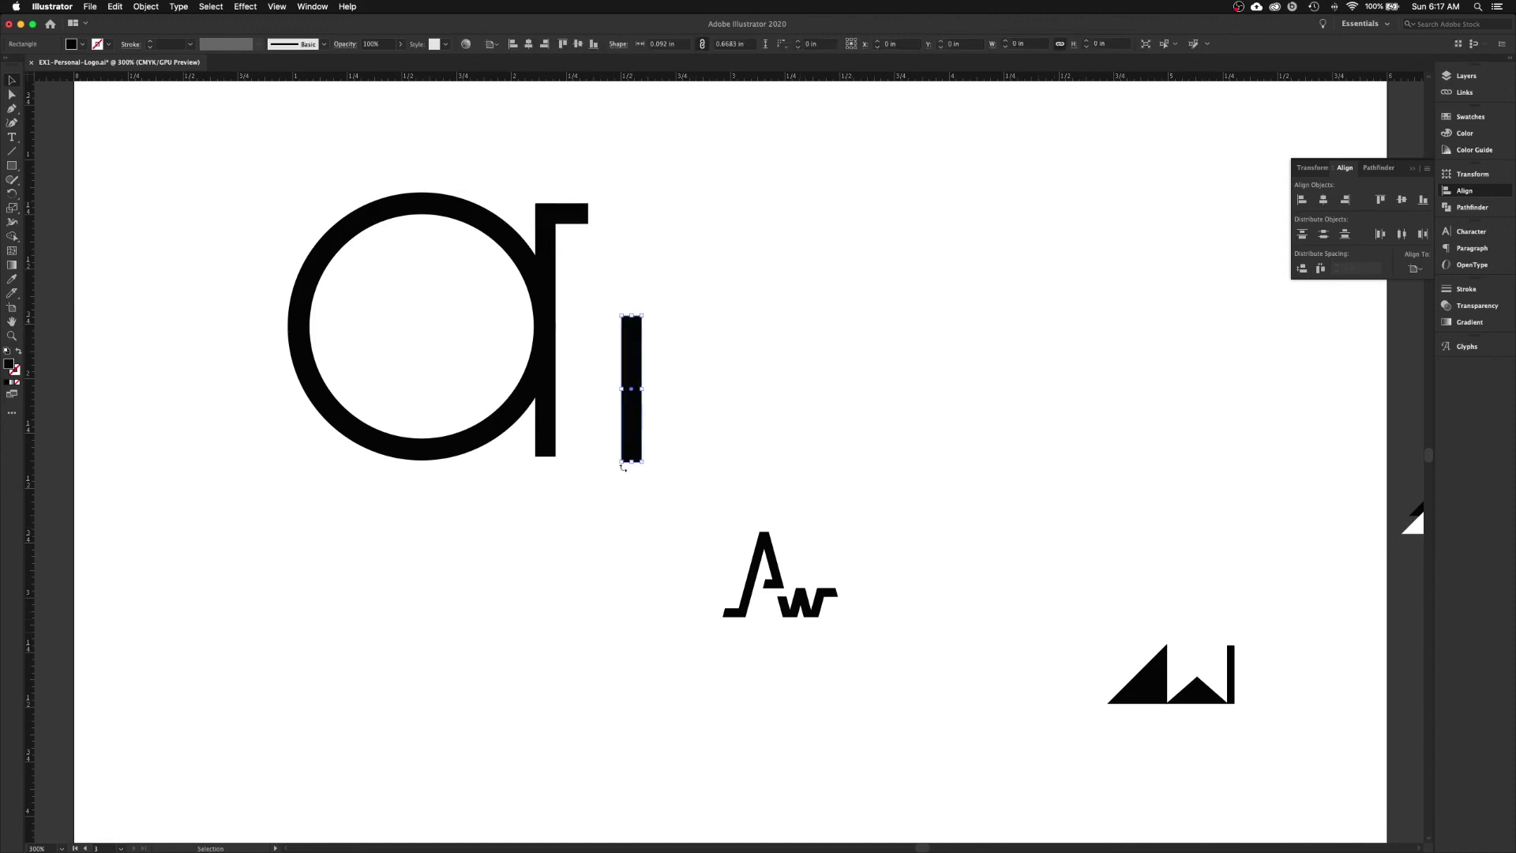
drag(628, 436, 586, 429)
shift+click(545, 355)
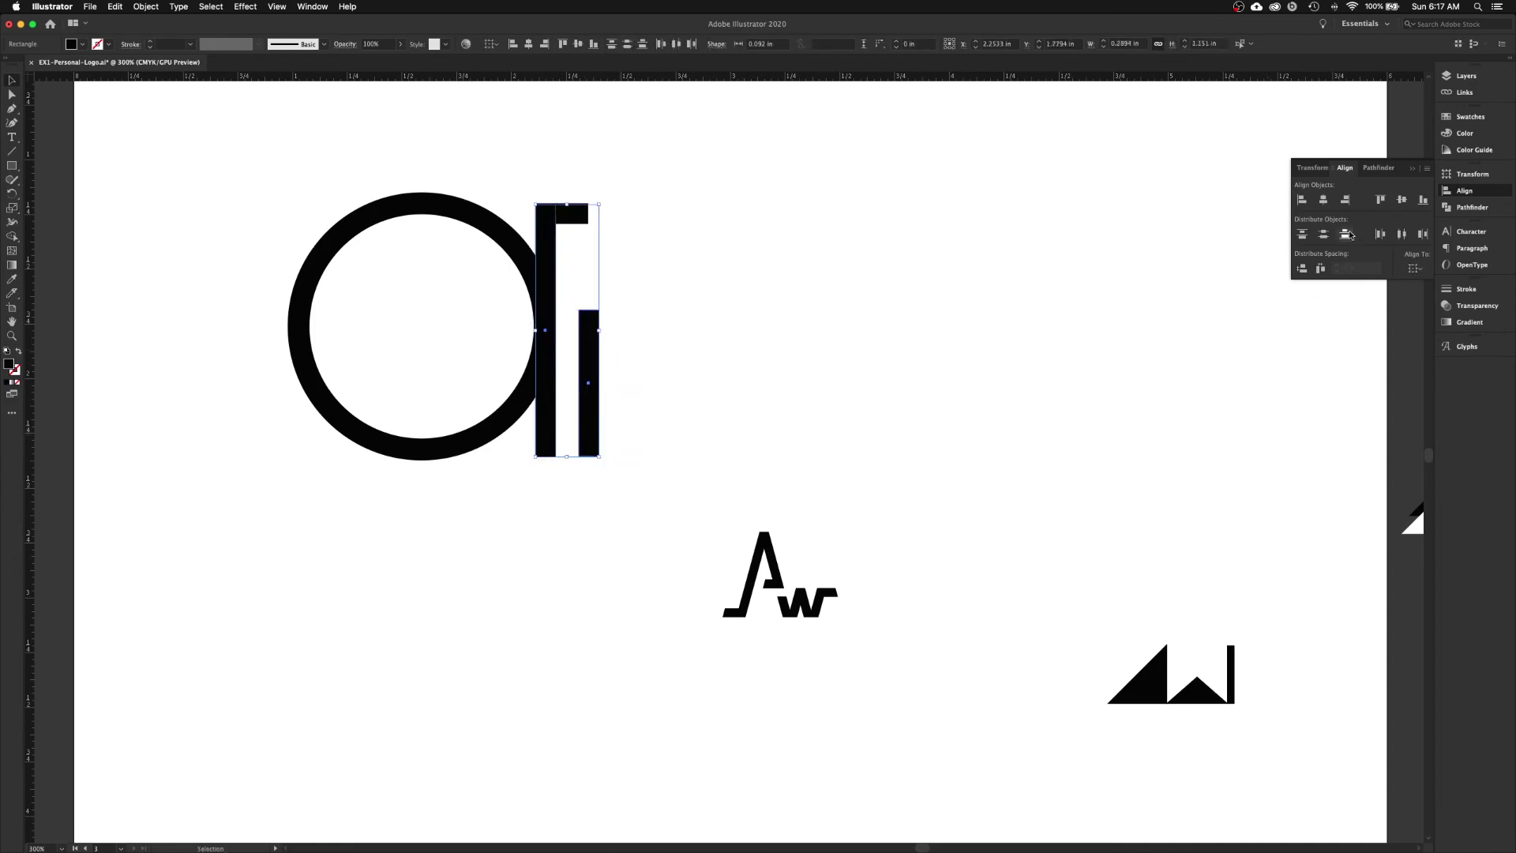
click(1424, 201)
click(821, 387)
- Extend the short bar upward to about 0.95 in tall, ending just below the horizontal arm
click(592, 399)
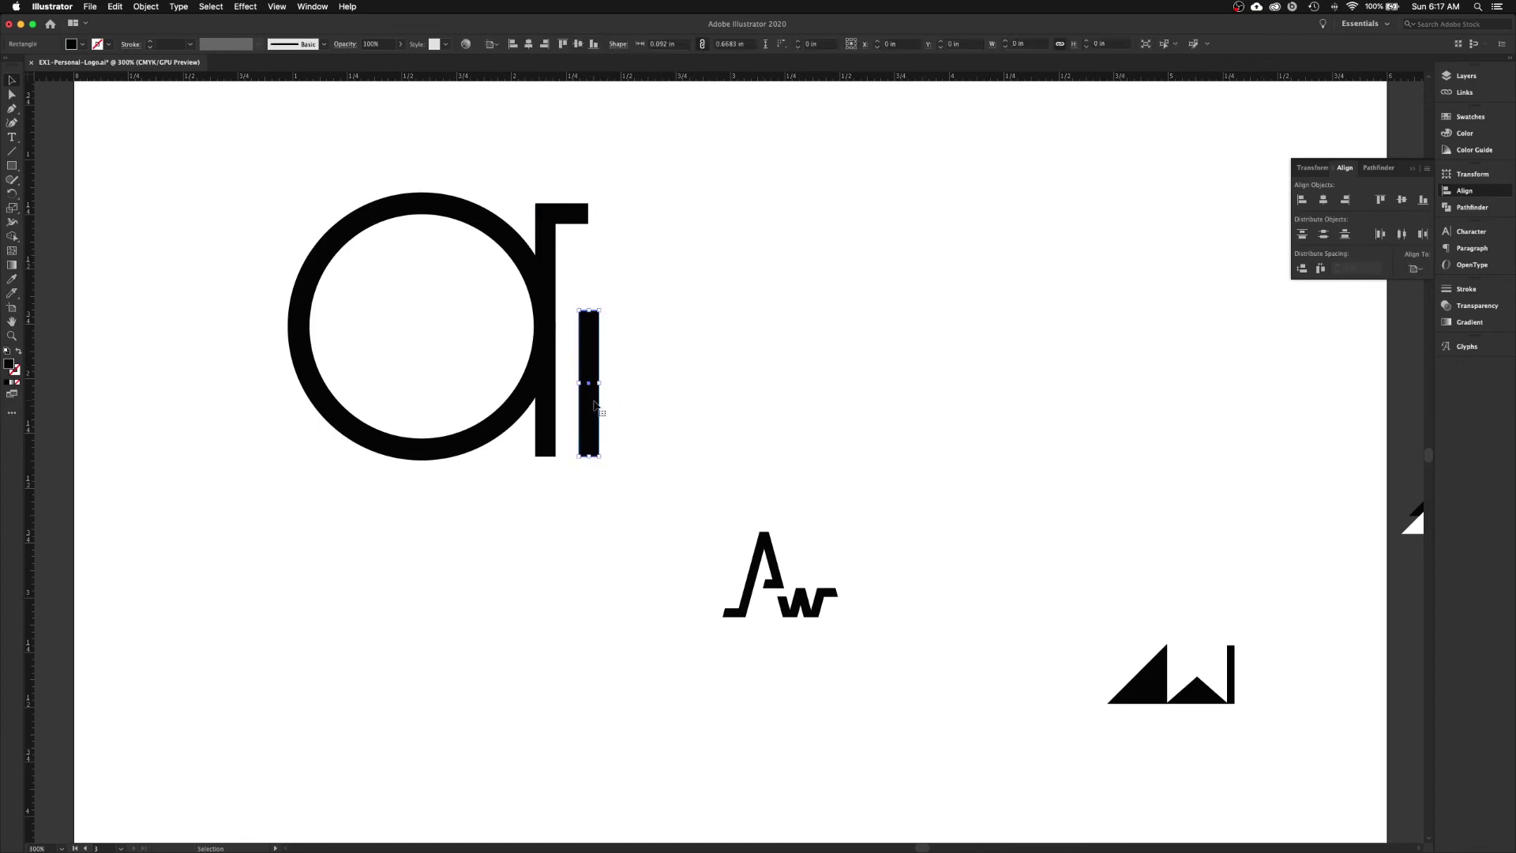
drag(590, 311, 590, 248)
click(703, 354)
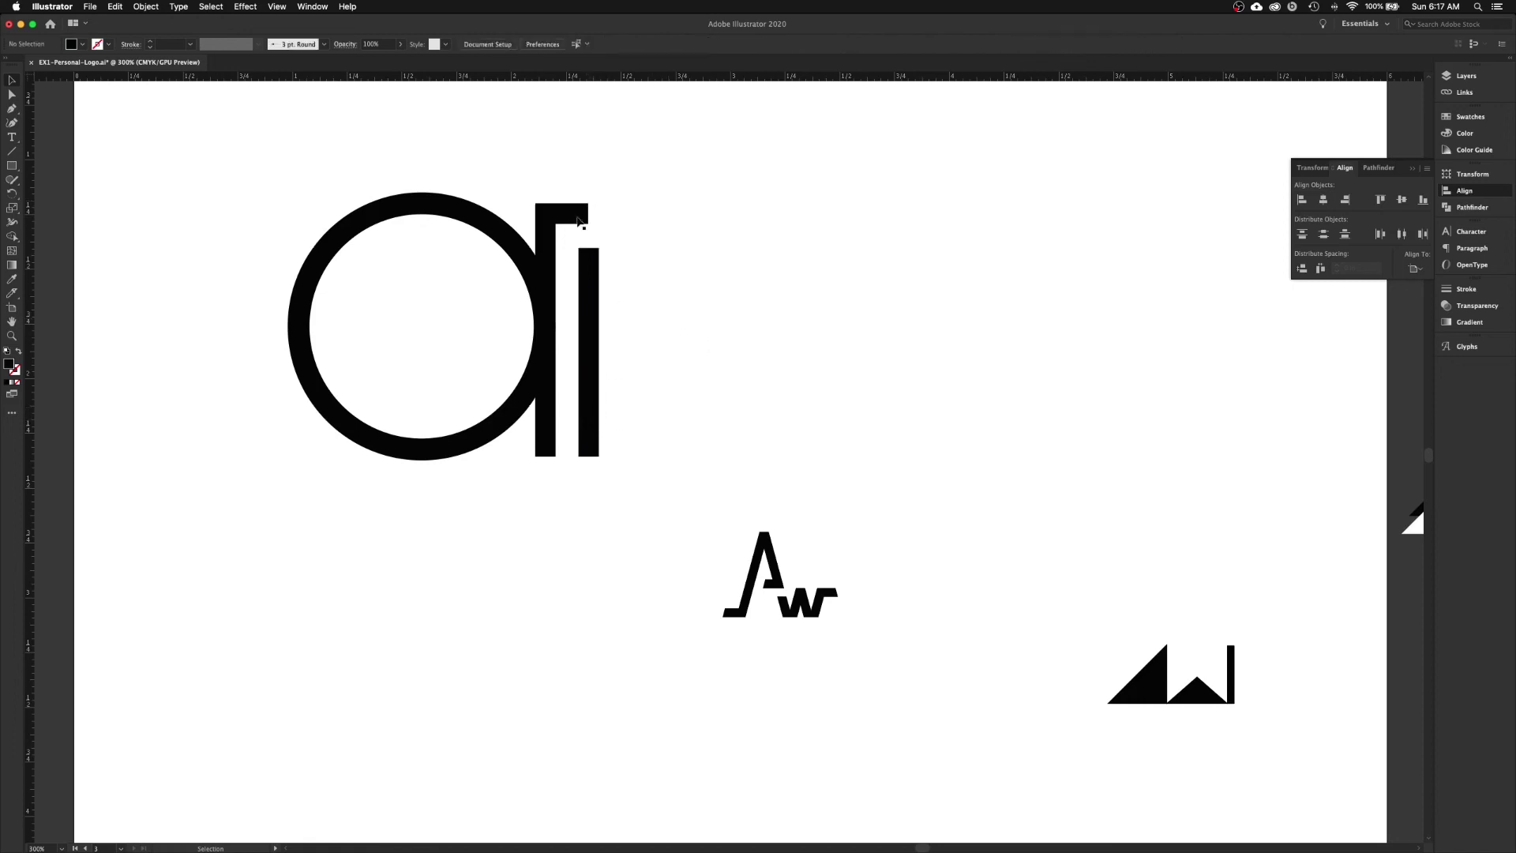
- Try moving the horizontal arm from the stem's top down to its foot to join the neighbouring bar
drag(578, 219, 564, 466)
drag(569, 452, 568, 453)
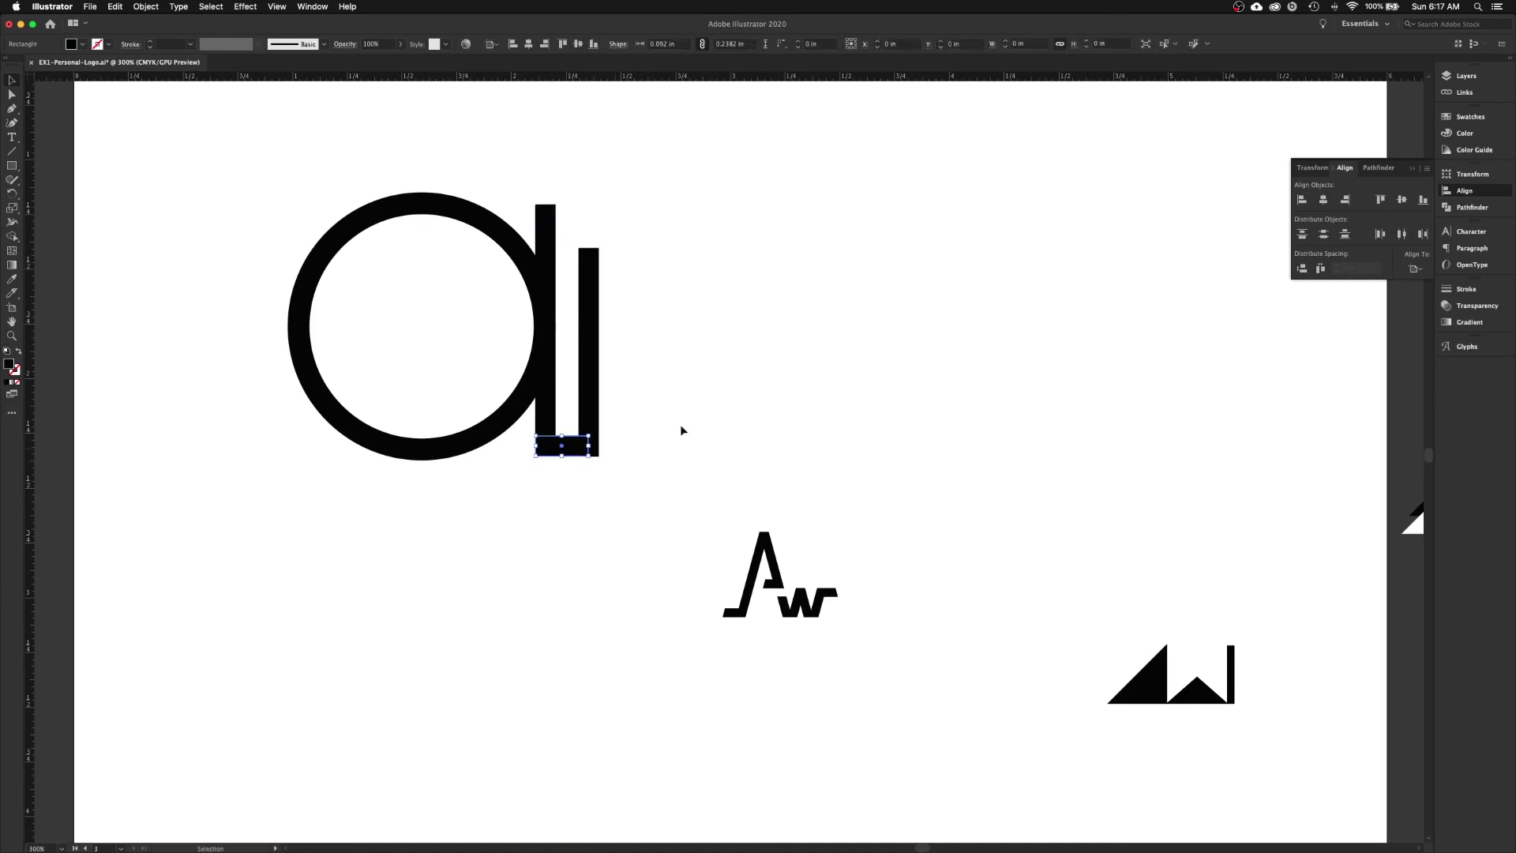
click(798, 374)
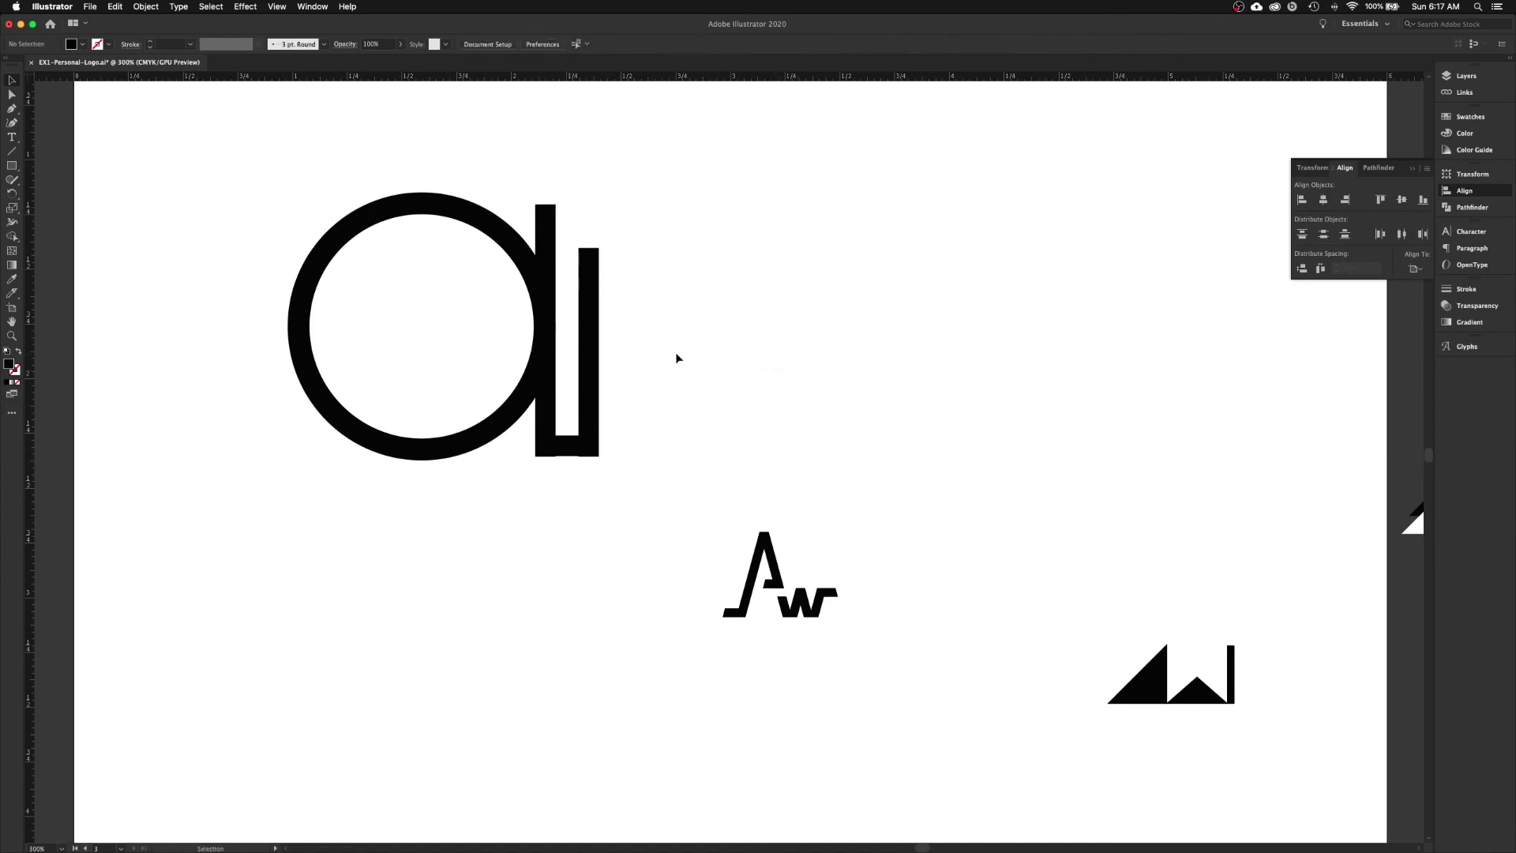
key(super+z)
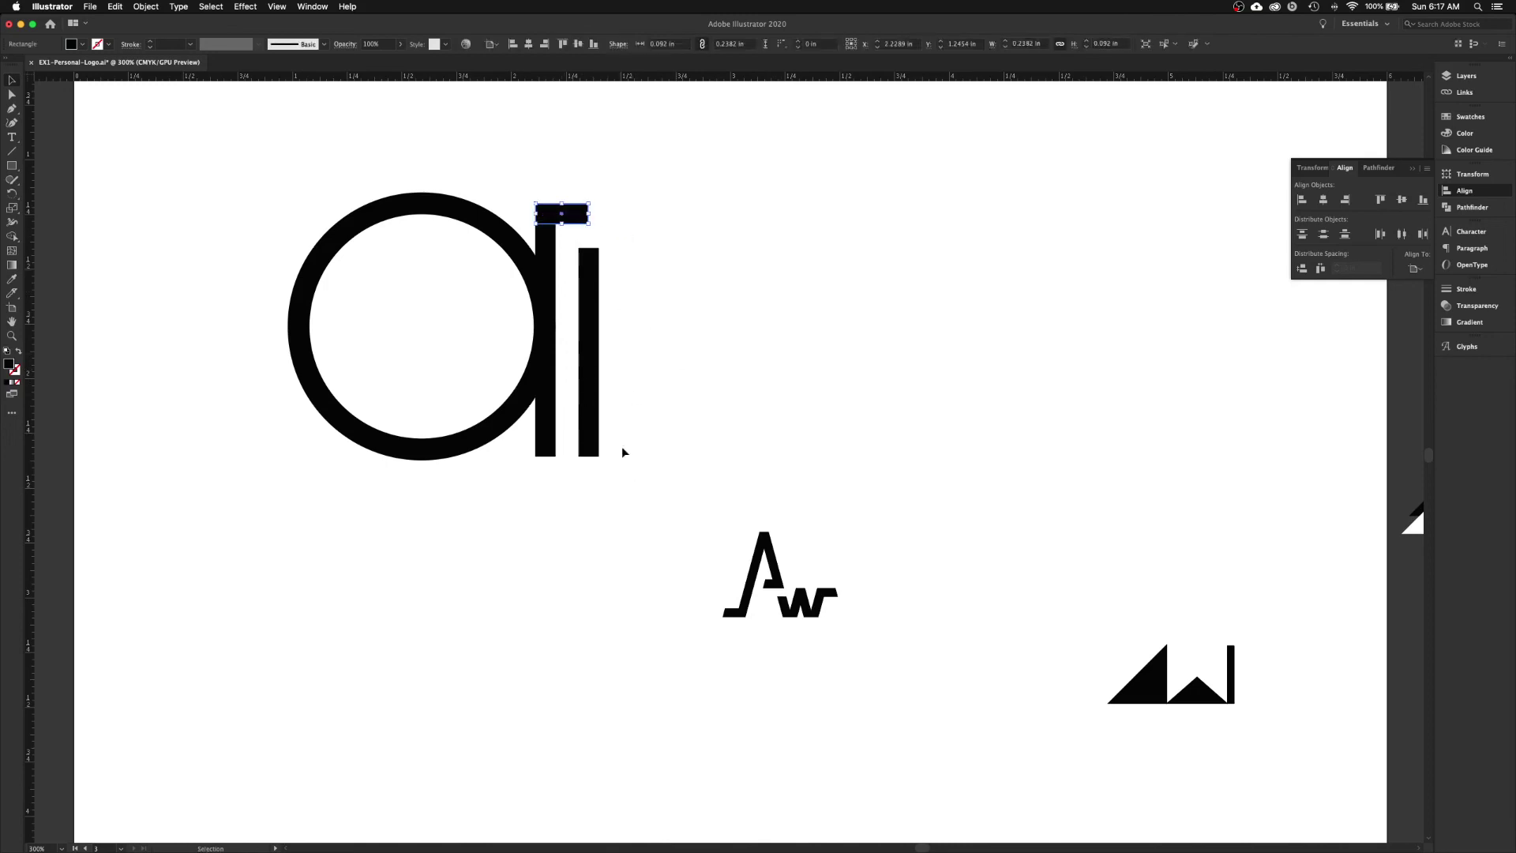
- Duplicate the second bar twice to the right, keeping a similar gap between the copies
drag(588, 391, 633, 391)
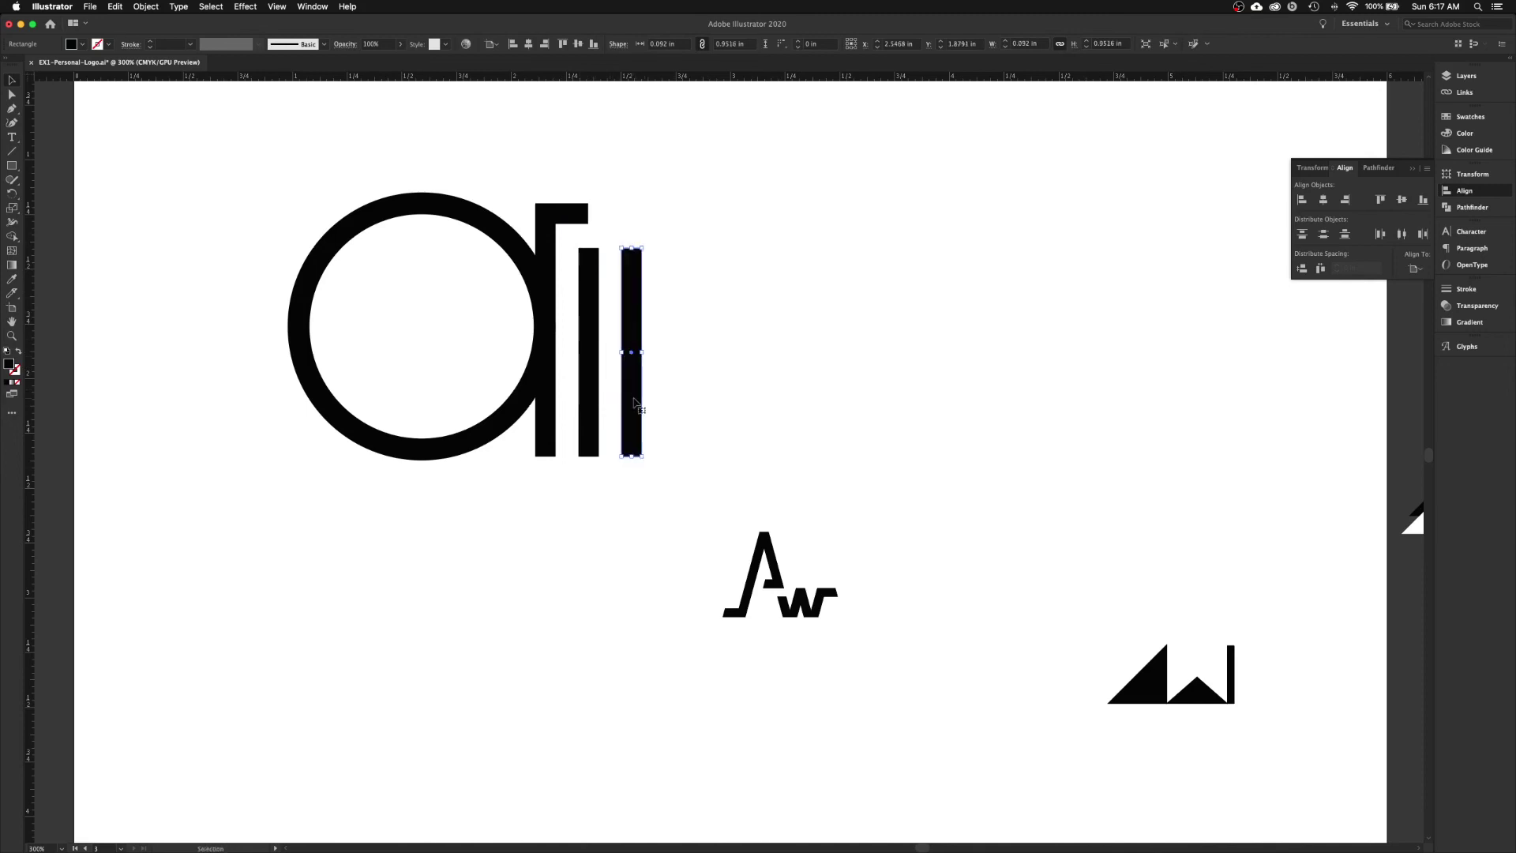
click(647, 424)
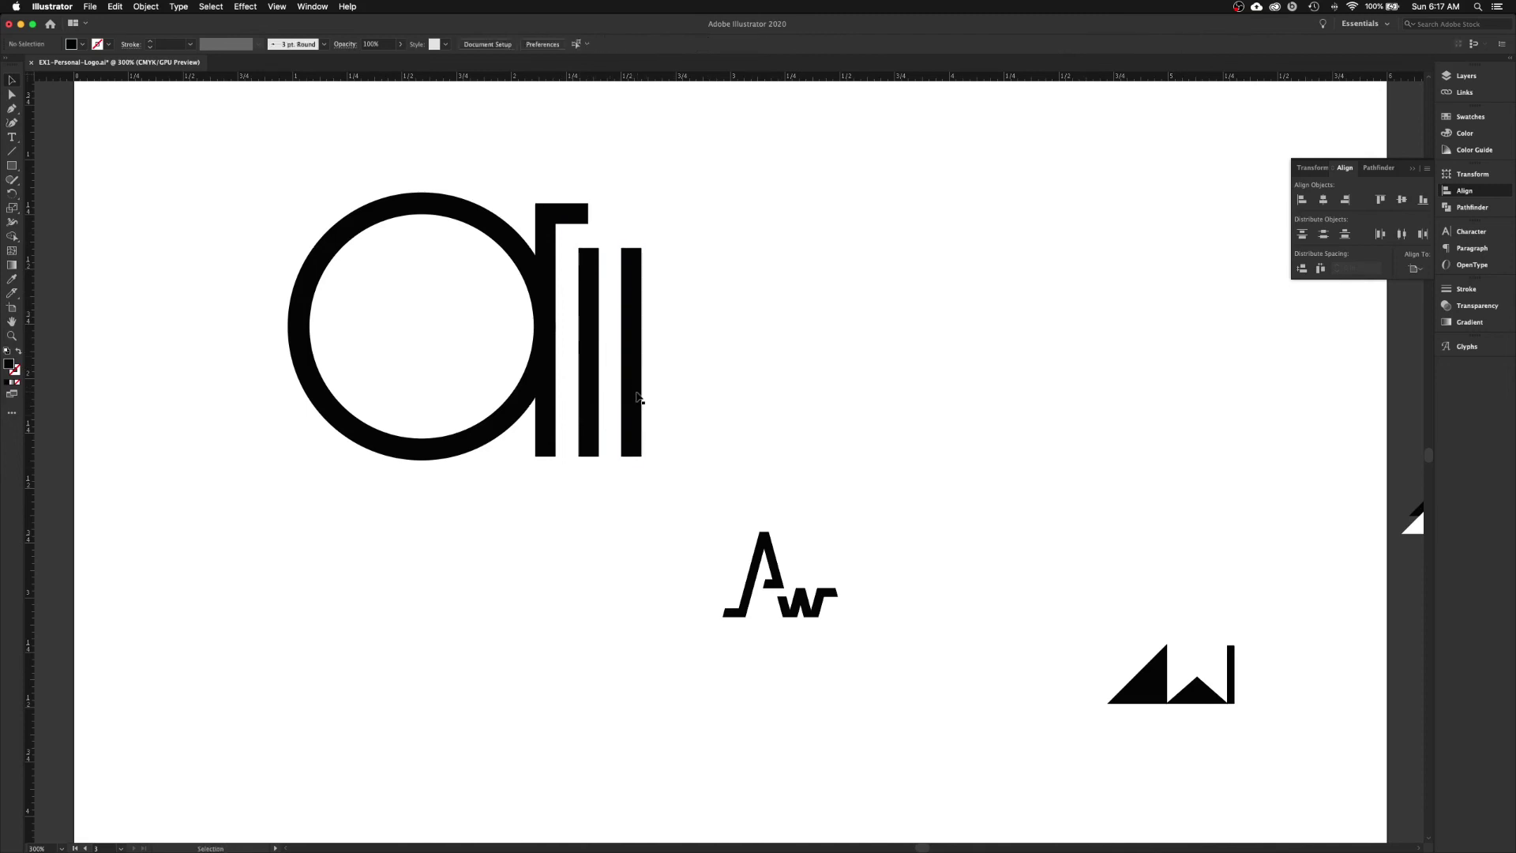
drag(636, 395, 678, 397)
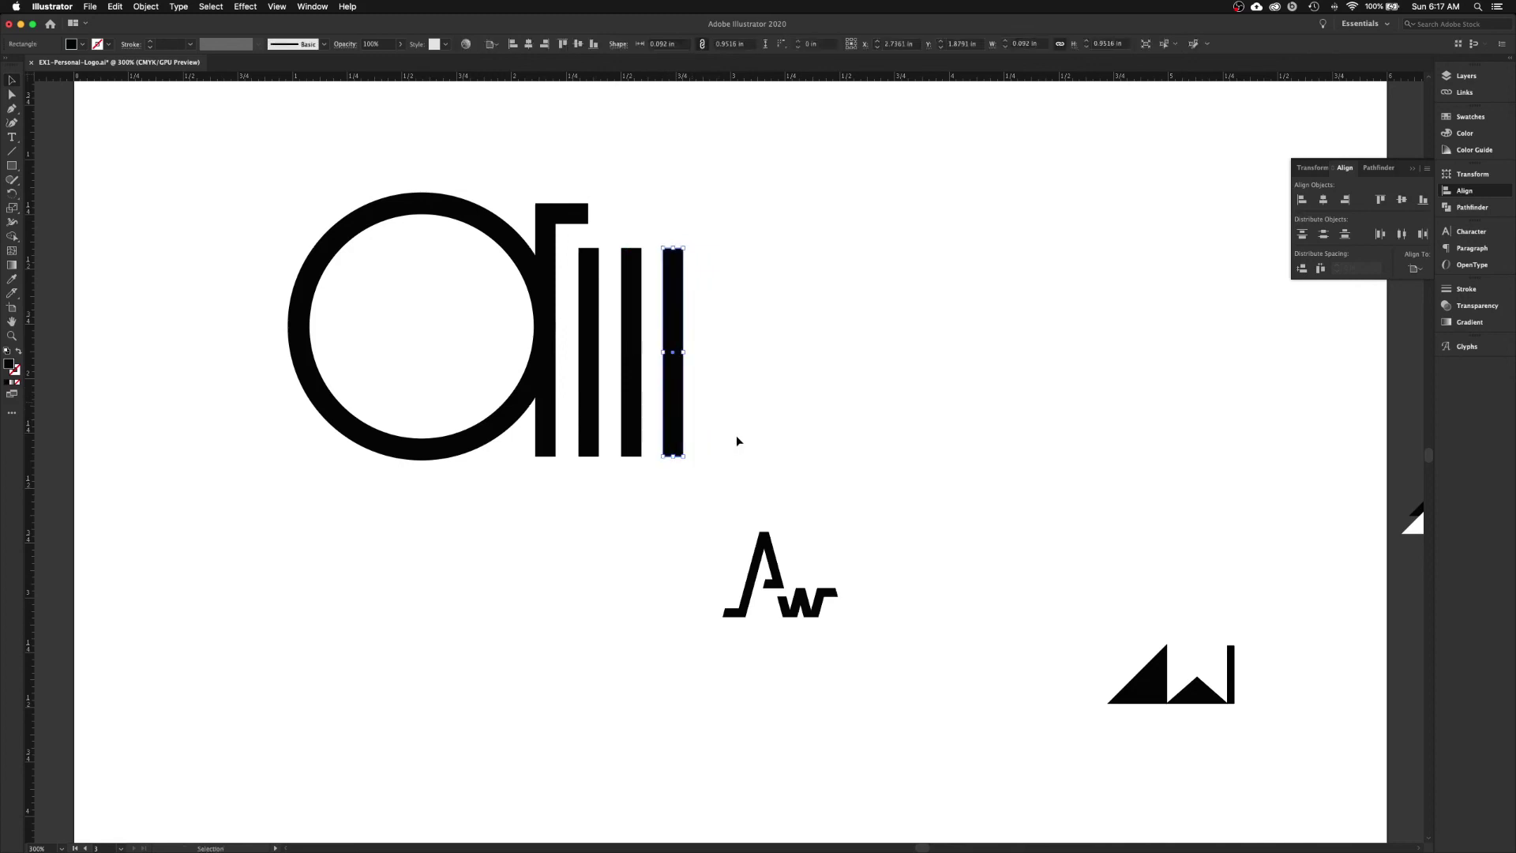
- Move the horizontal arm down to the stem's foot as a base, and align it with the stem and bars by their bottom edges
click(569, 214)
drag(569, 215, 564, 450)
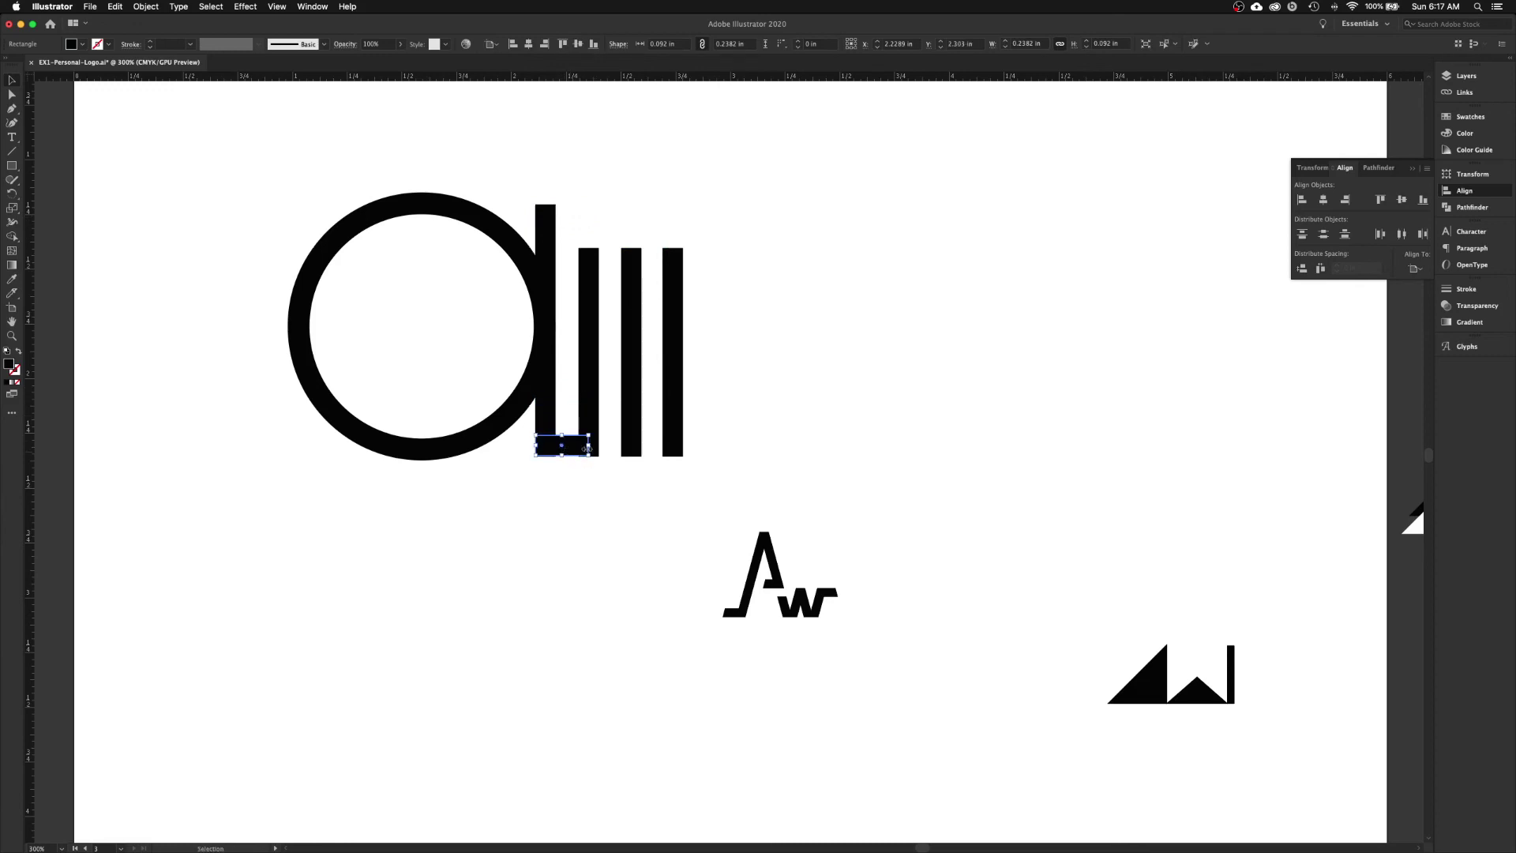
shift+click(549, 425)
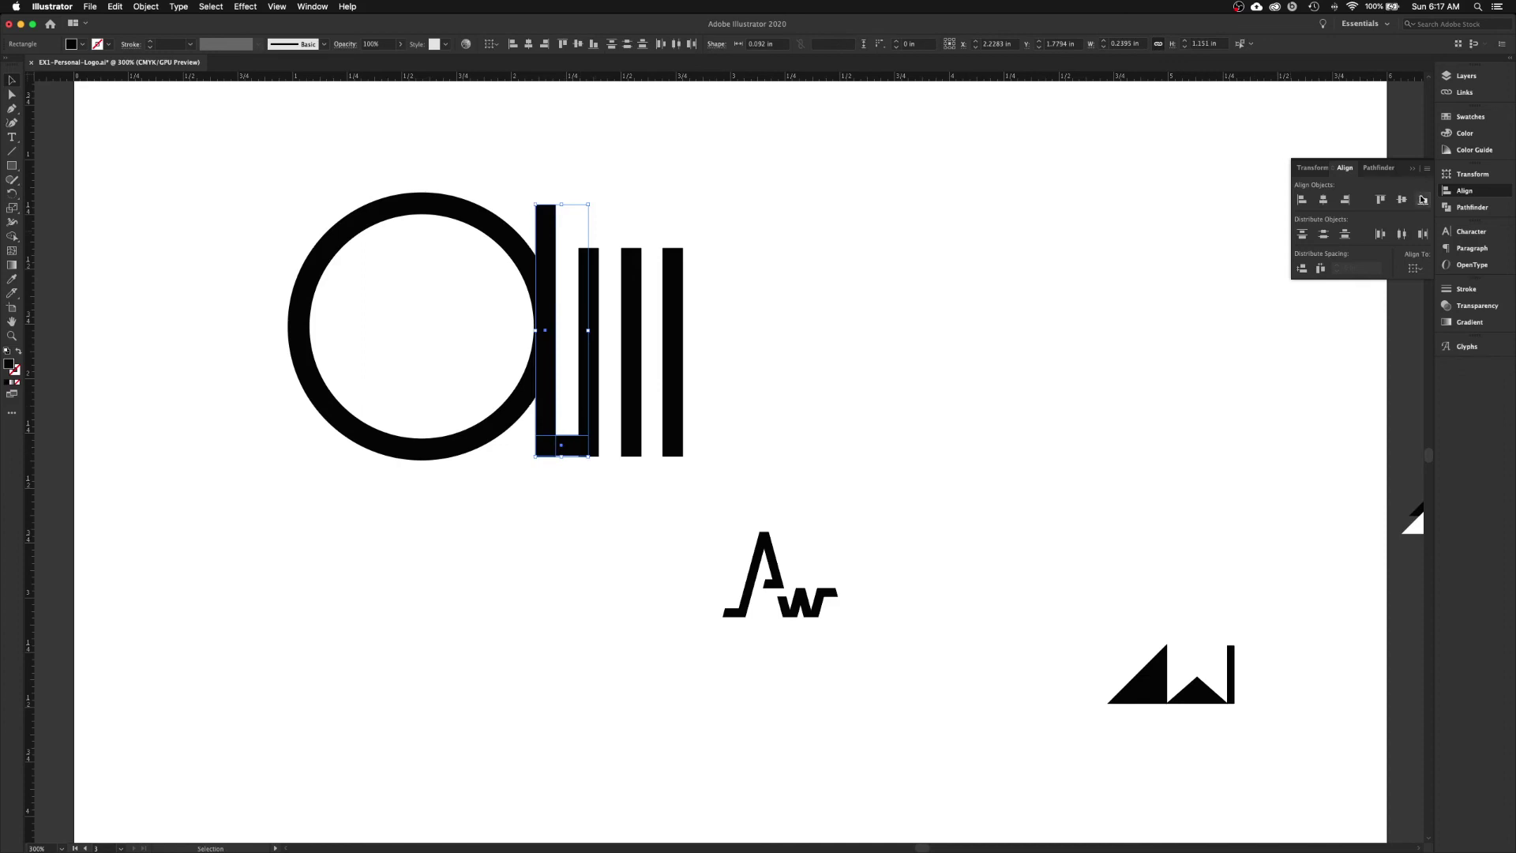
drag(531, 445, 507, 434)
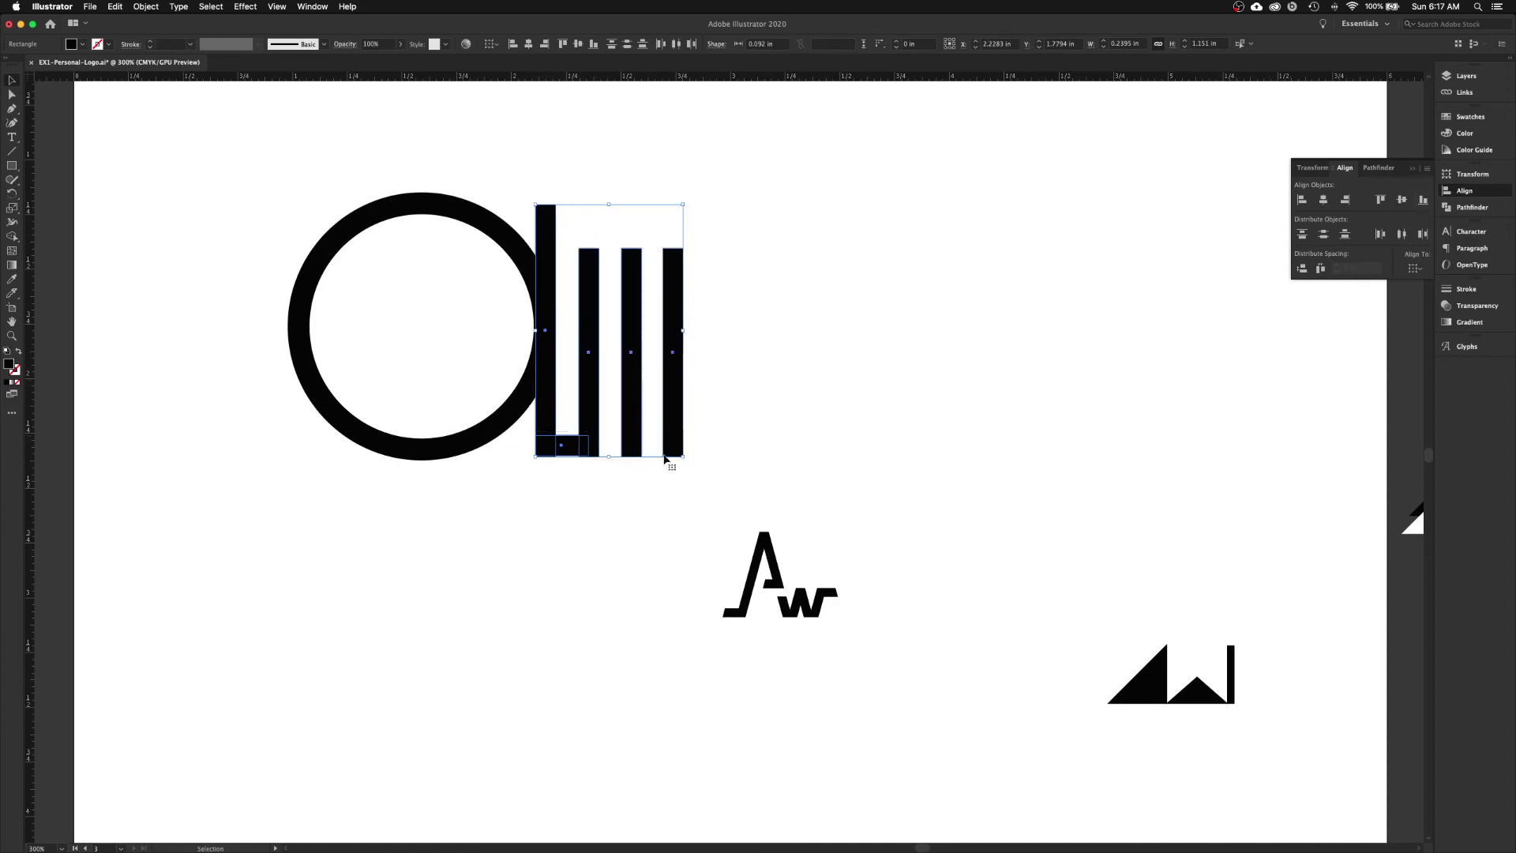
click(1054, 386)
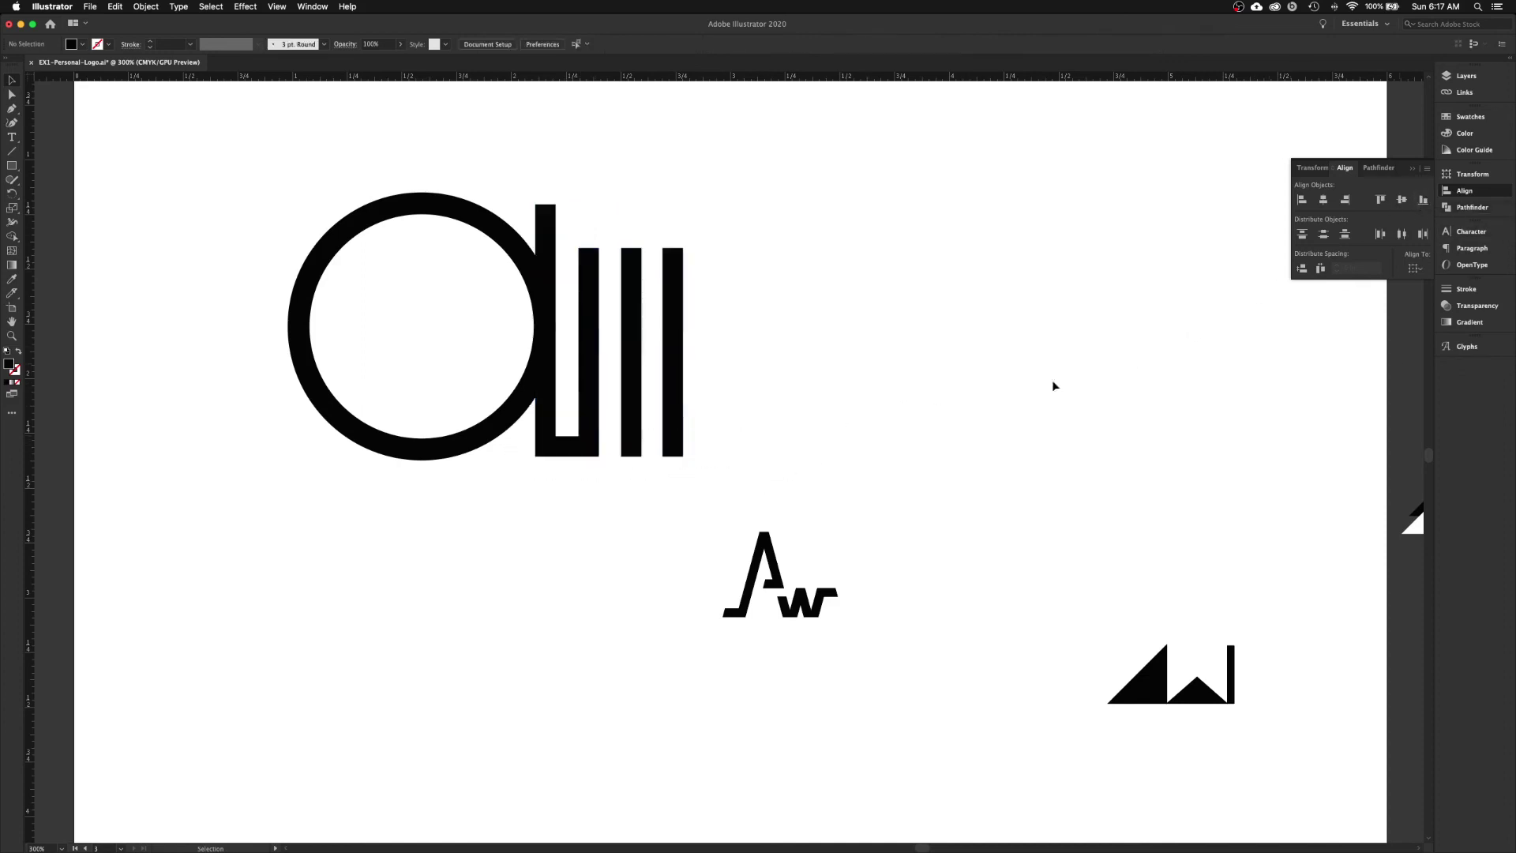
- Stretch the base to the third upright's outer edge, about 0.48 in wide, and delete the rightmost bar
click(577, 447)
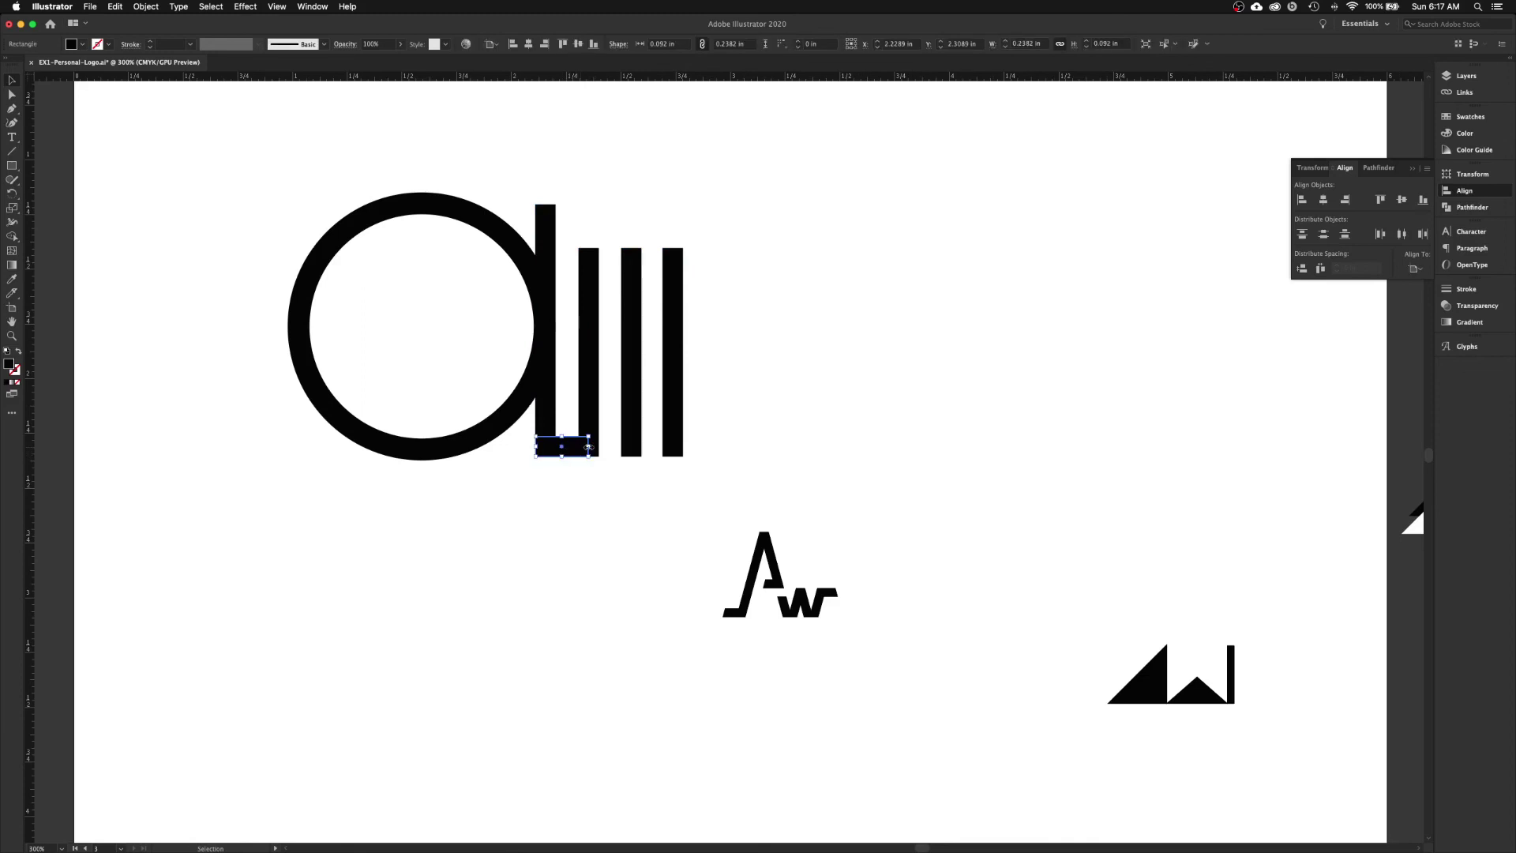
drag(598, 447, 642, 447)
click(638, 509)
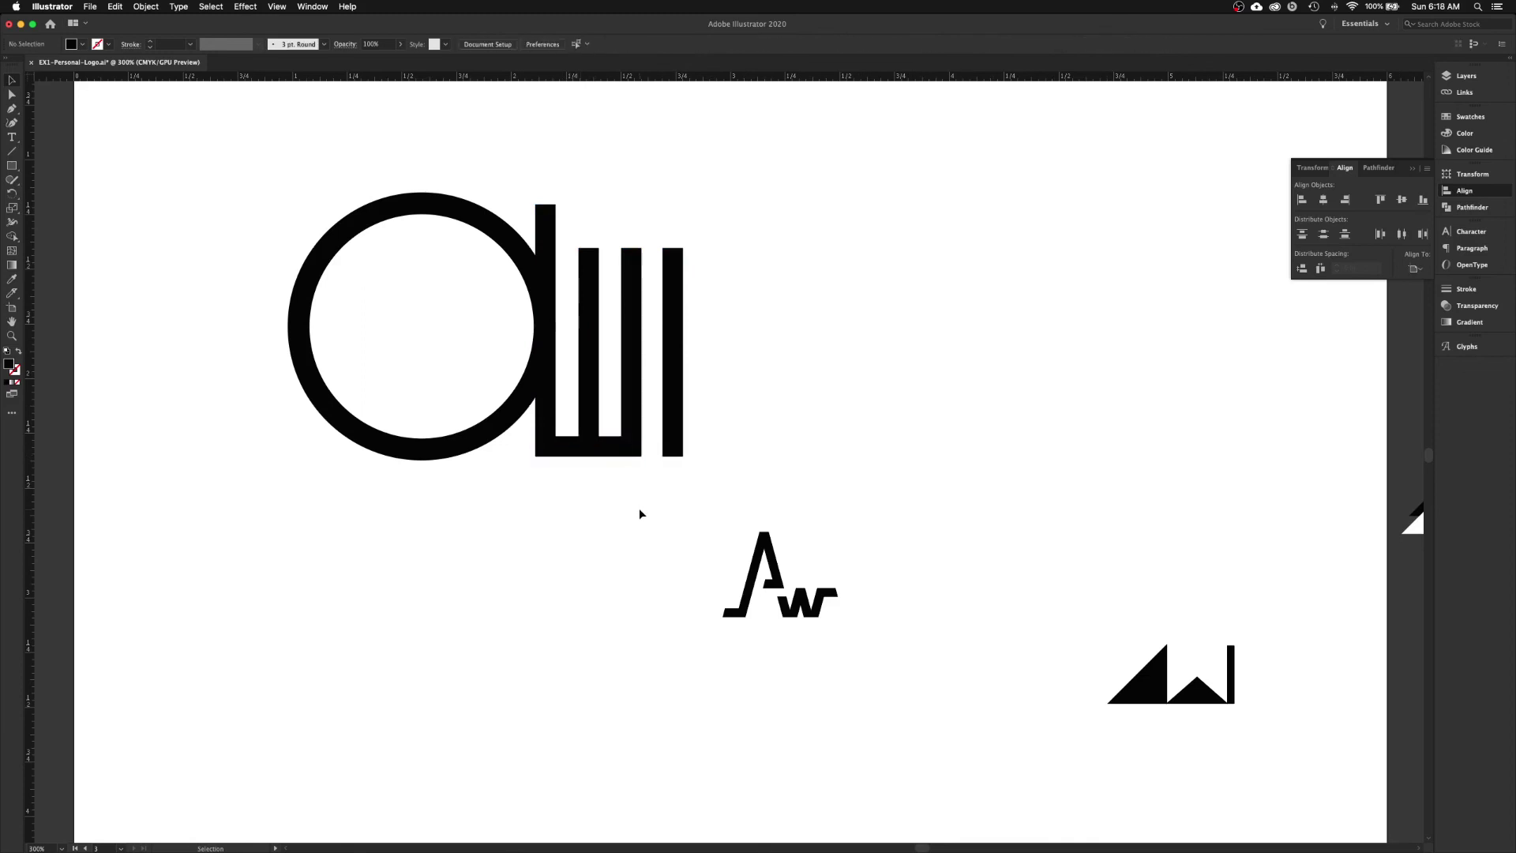
click(679, 411)
key(Delete)
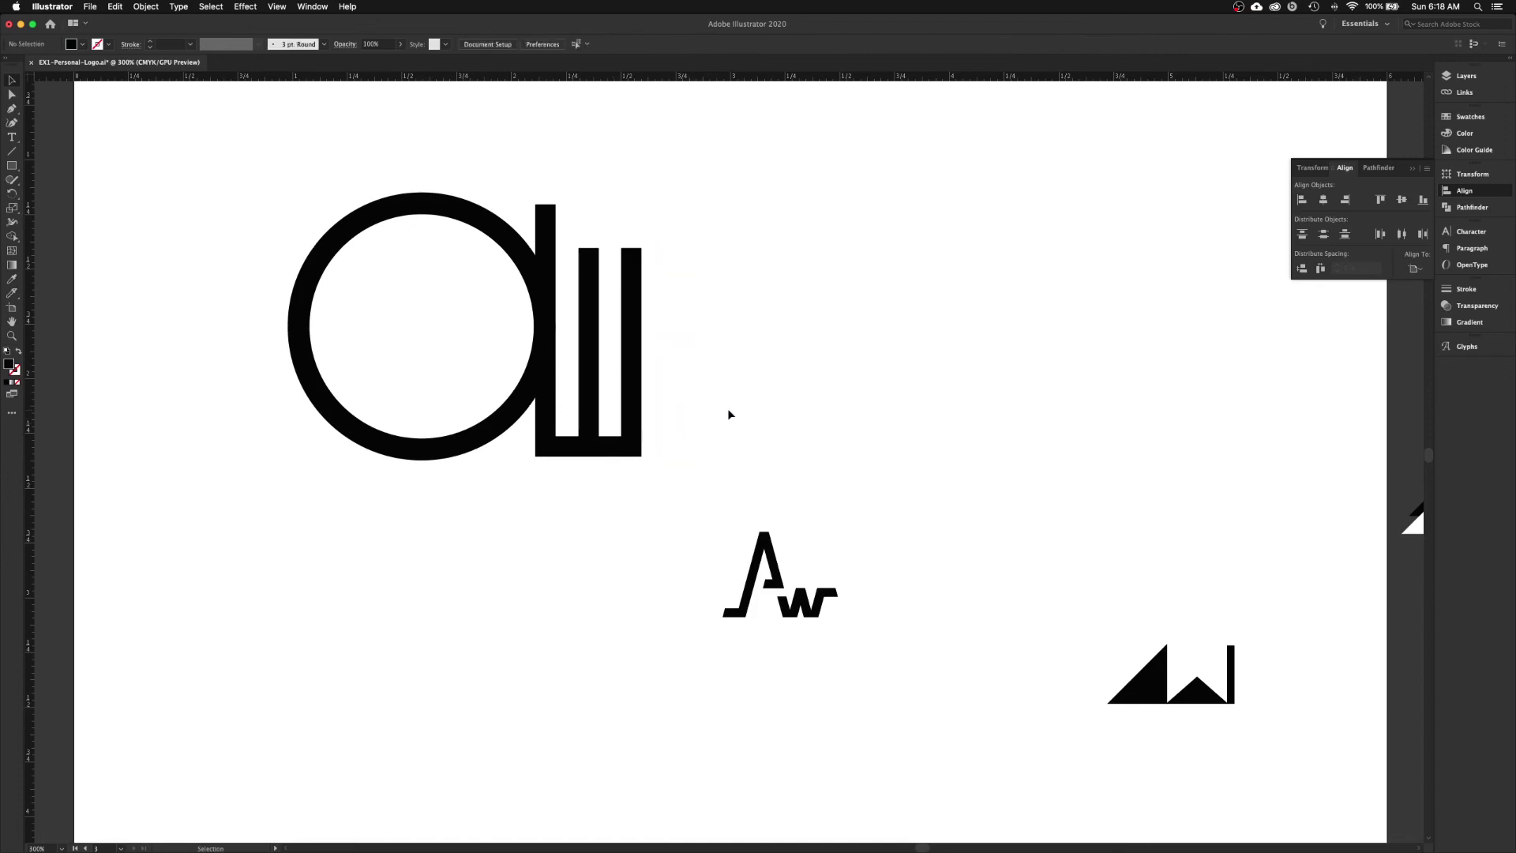
- Place a copy of the base just above it, shorten it to about 0.27 in wide, and fill it white to cut the middle bar's foot
click(600, 451)
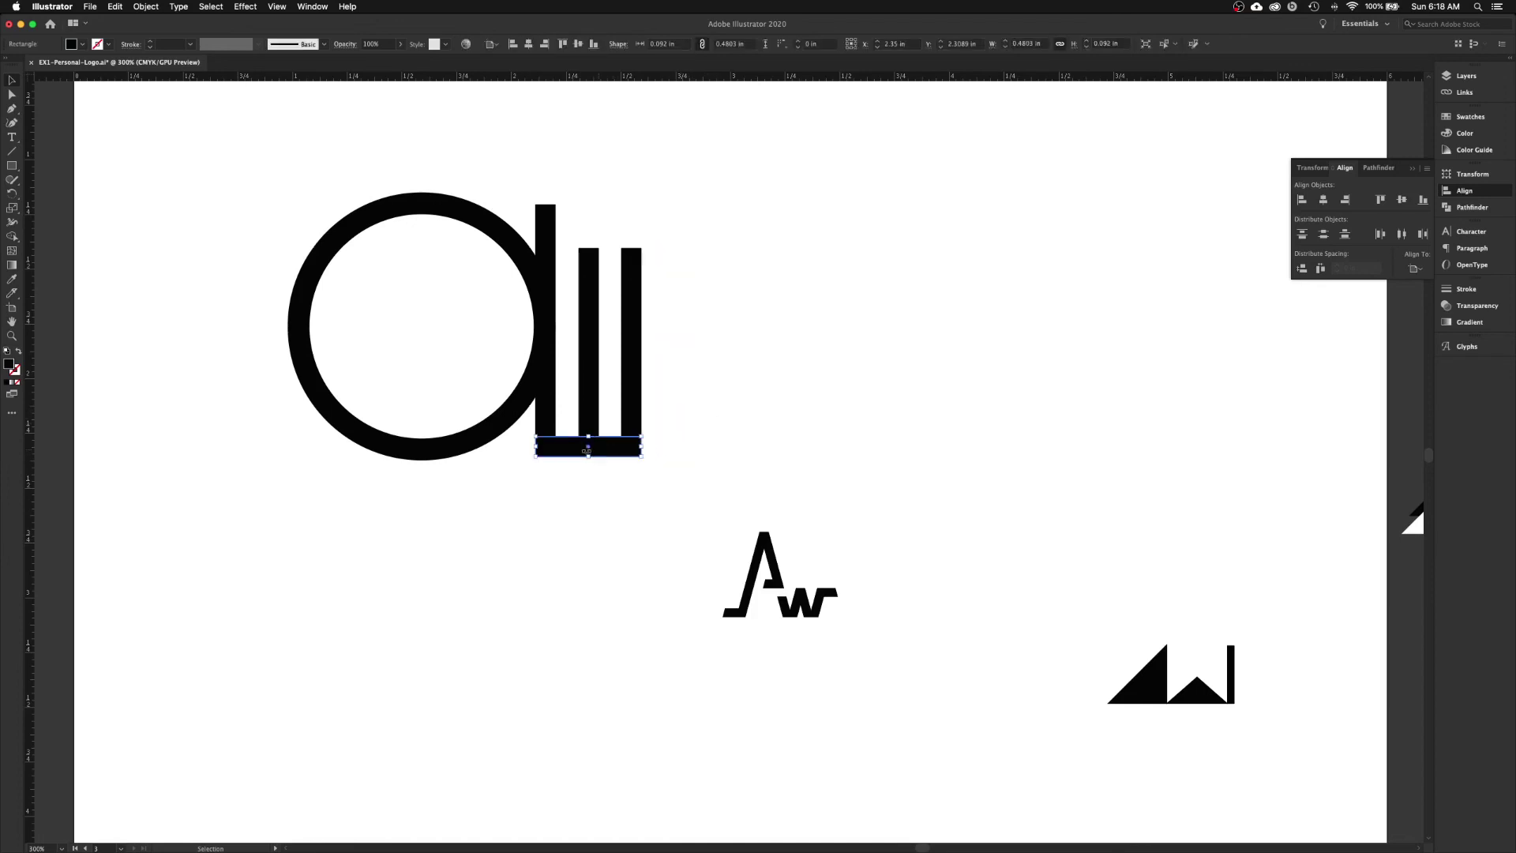
drag(646, 453, 558, 426)
key(super+z)
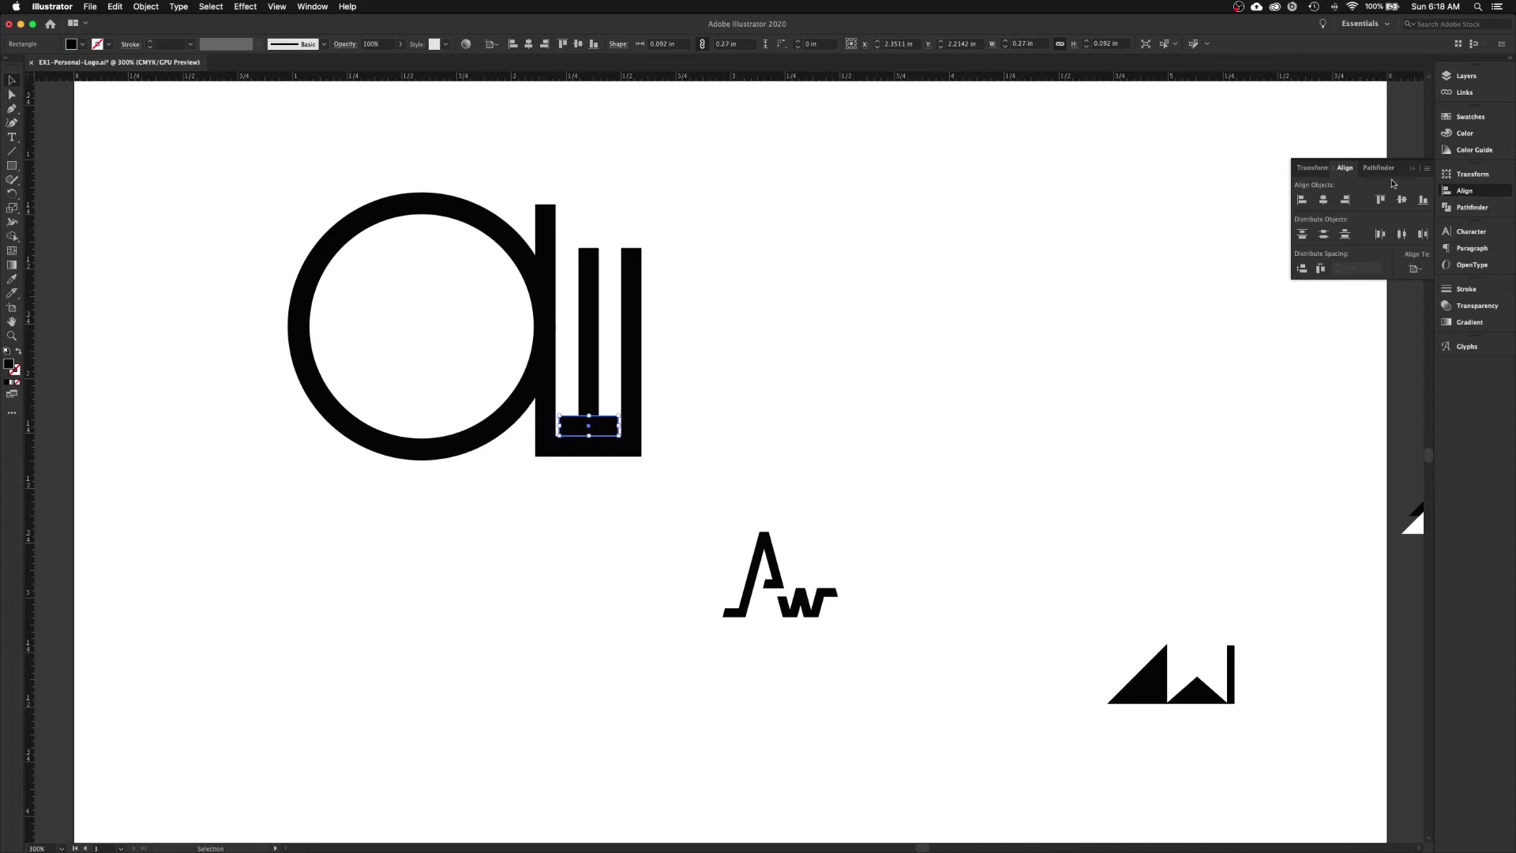
click(1460, 117)
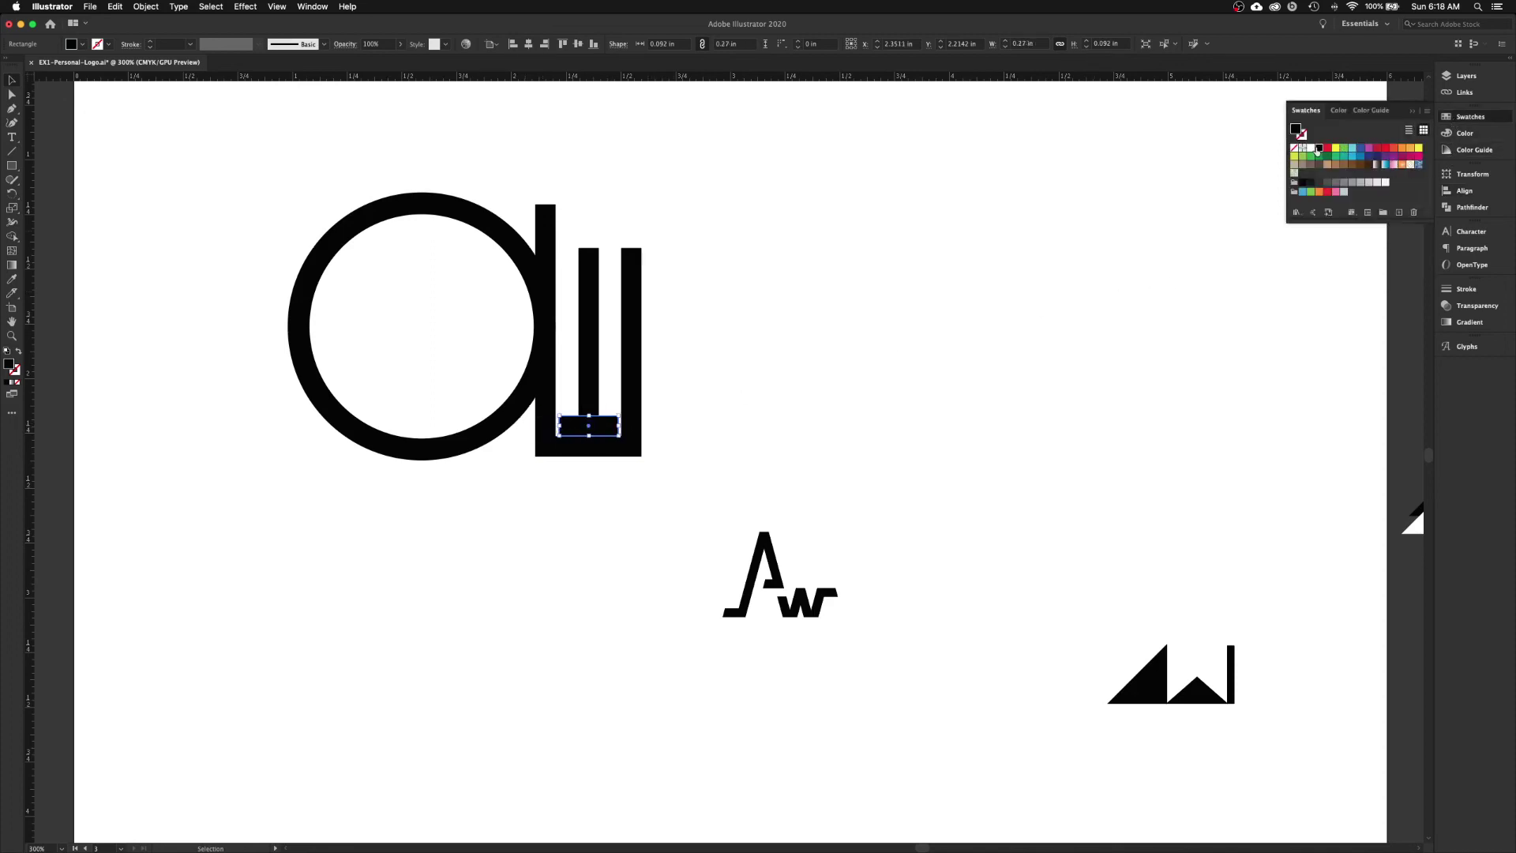
click(1311, 148)
click(935, 363)
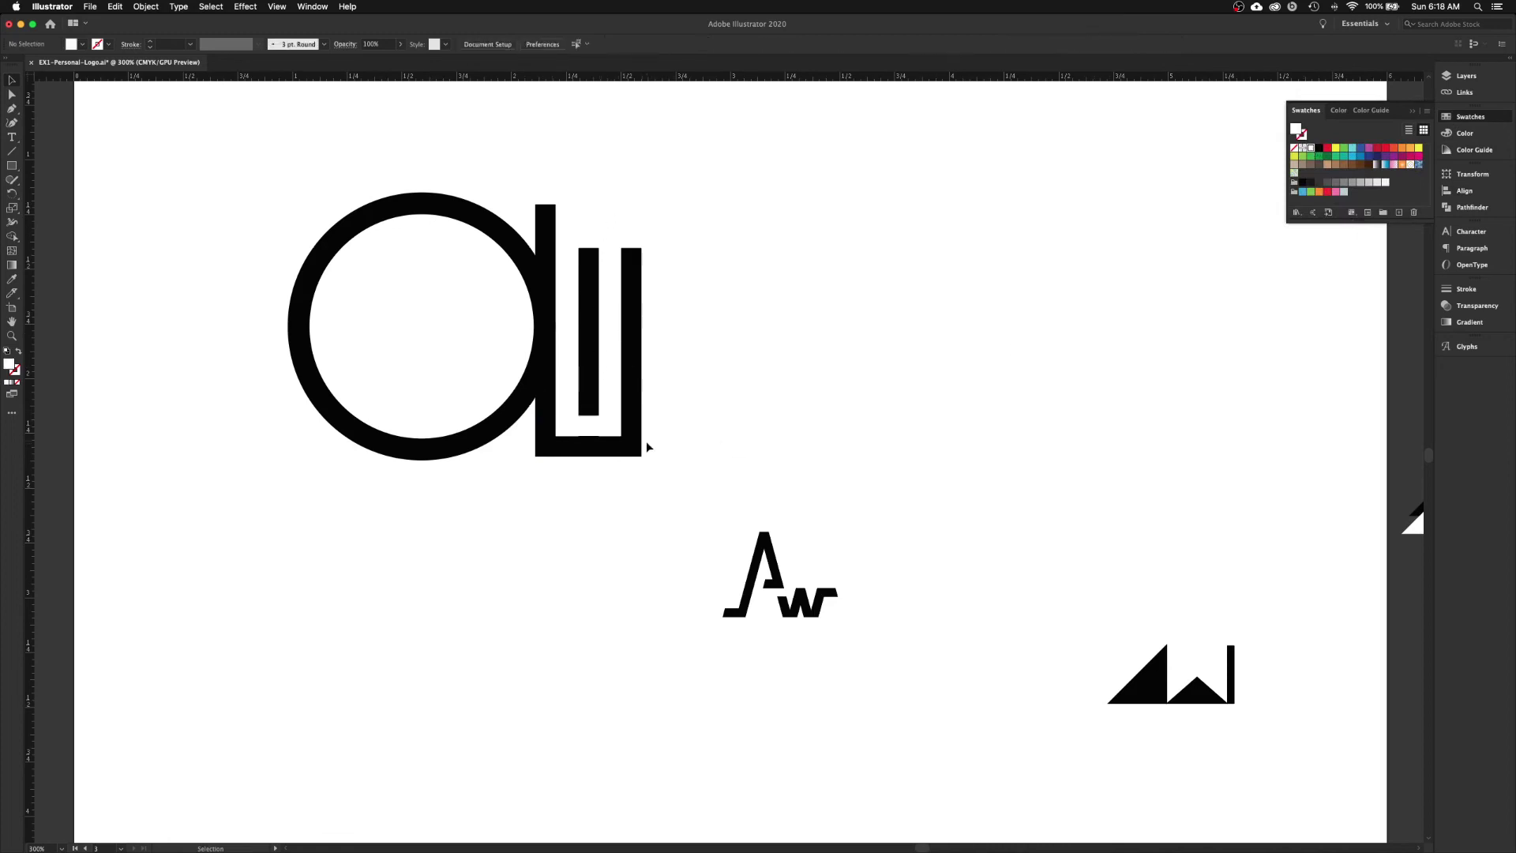
- Copy the cut bar and its white block beyond the last upright, and stretch the base to the right past the copy
click(597, 447)
drag(593, 423, 676, 396)
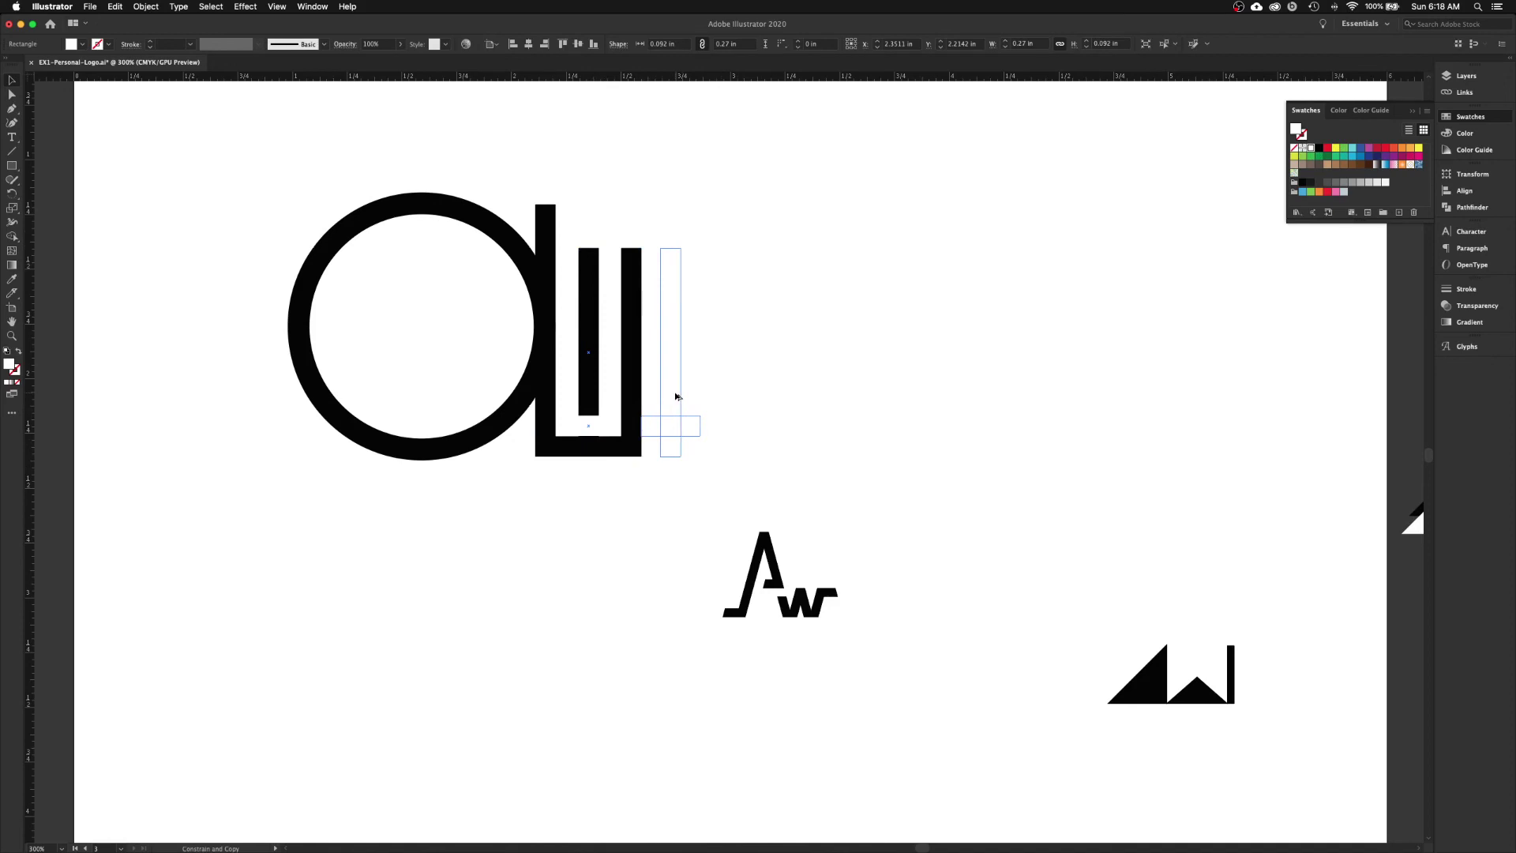
mouse_move(676, 396)
mouse_down()
mouse_move(660, 396)
mouse_move(690, 397)
mouse_move(676, 399)
mouse_up()
drag(676, 399, 677, 399)
click(653, 477)
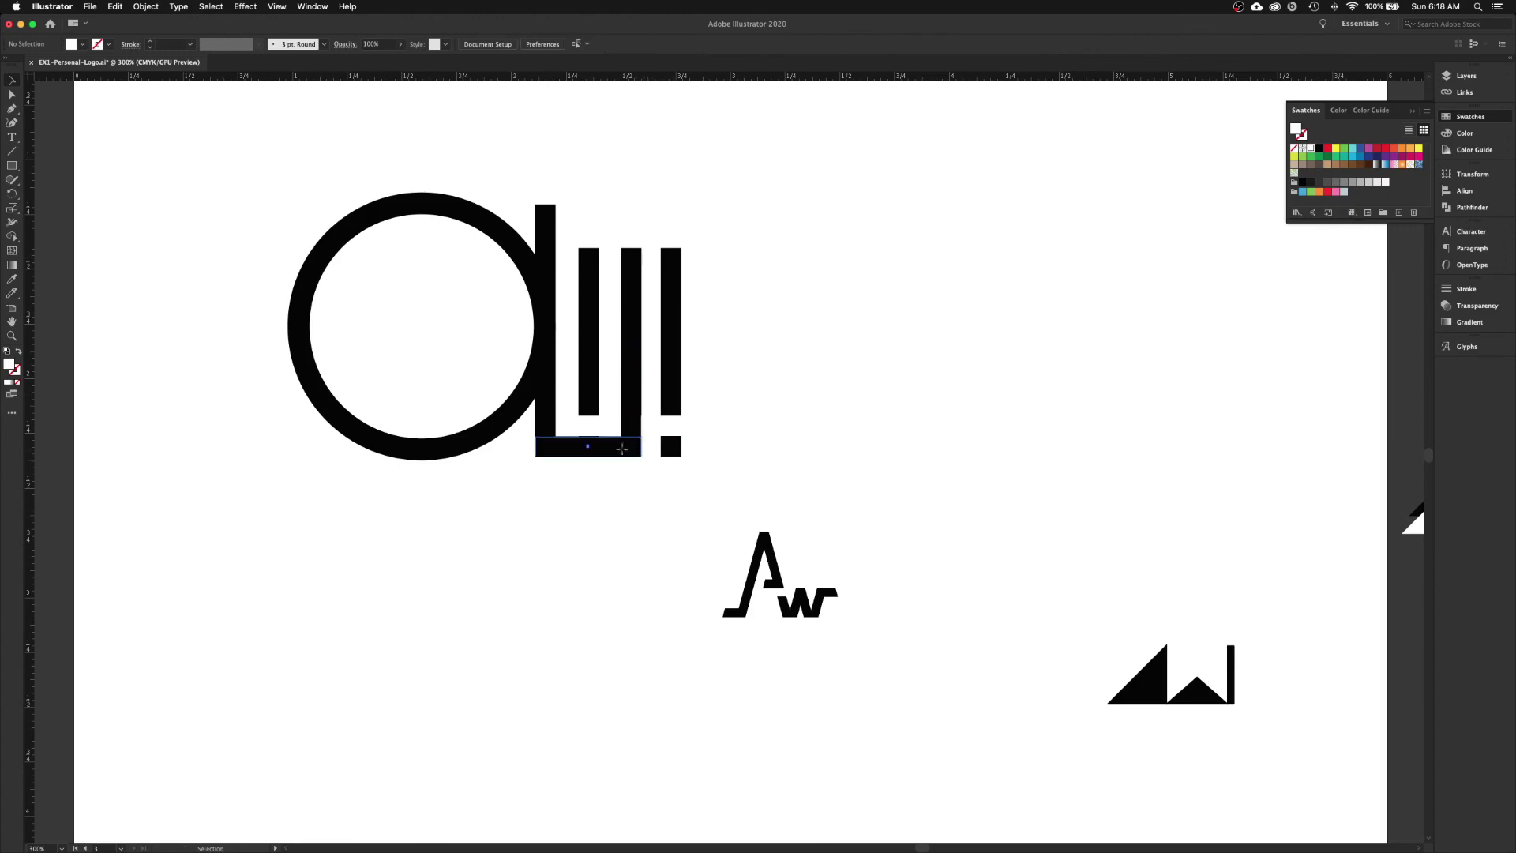
click(622, 449)
drag(641, 446, 711, 445)
- Shorten the w's centre bar from its top to about 0.75 in, and place a copy of the tall stem at the base's right end
click(631, 265)
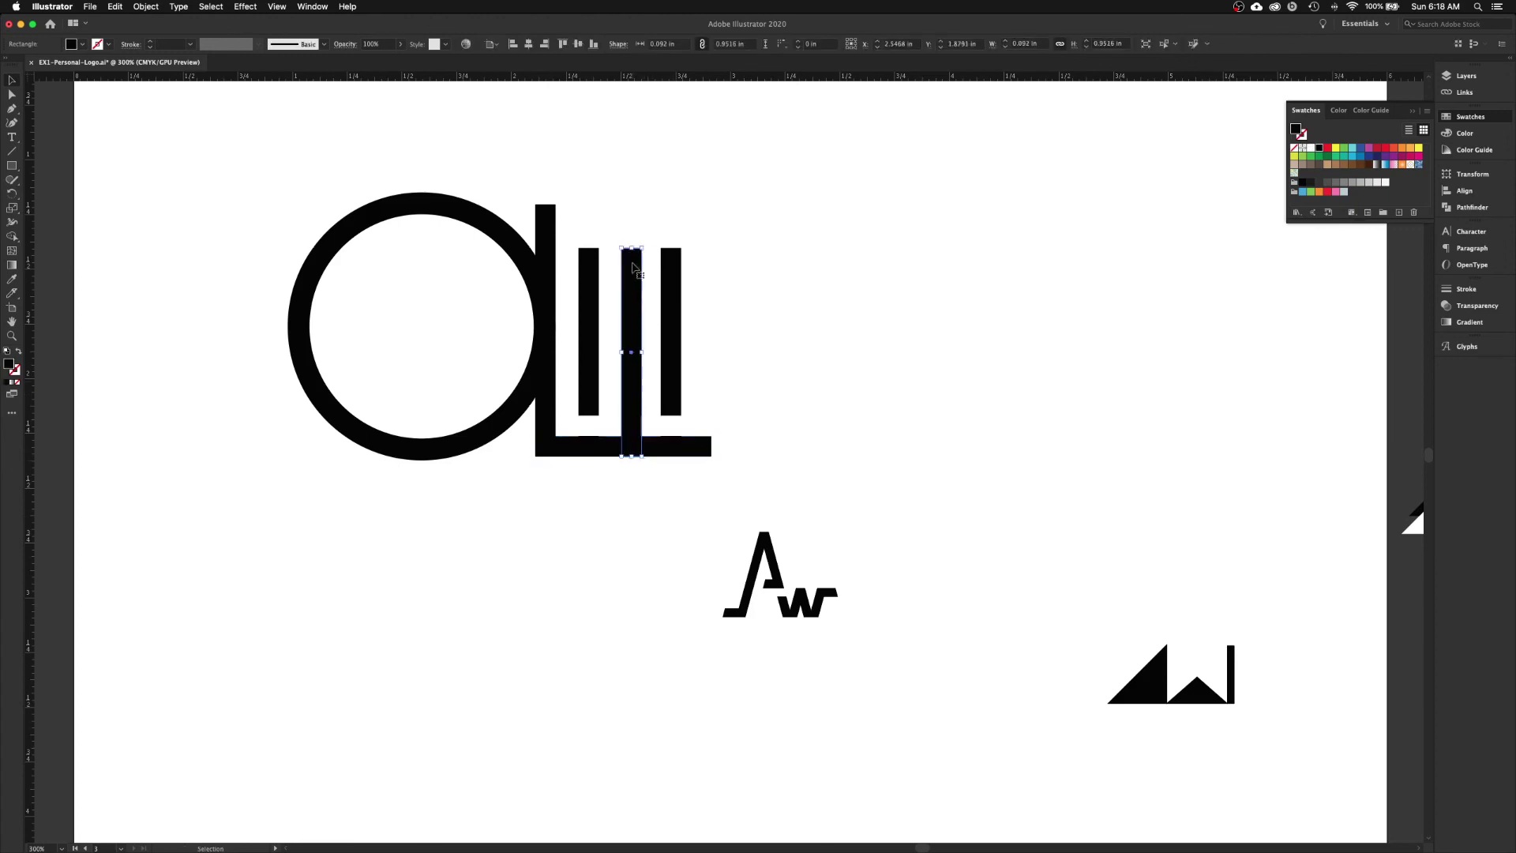
drag(631, 250, 631, 294)
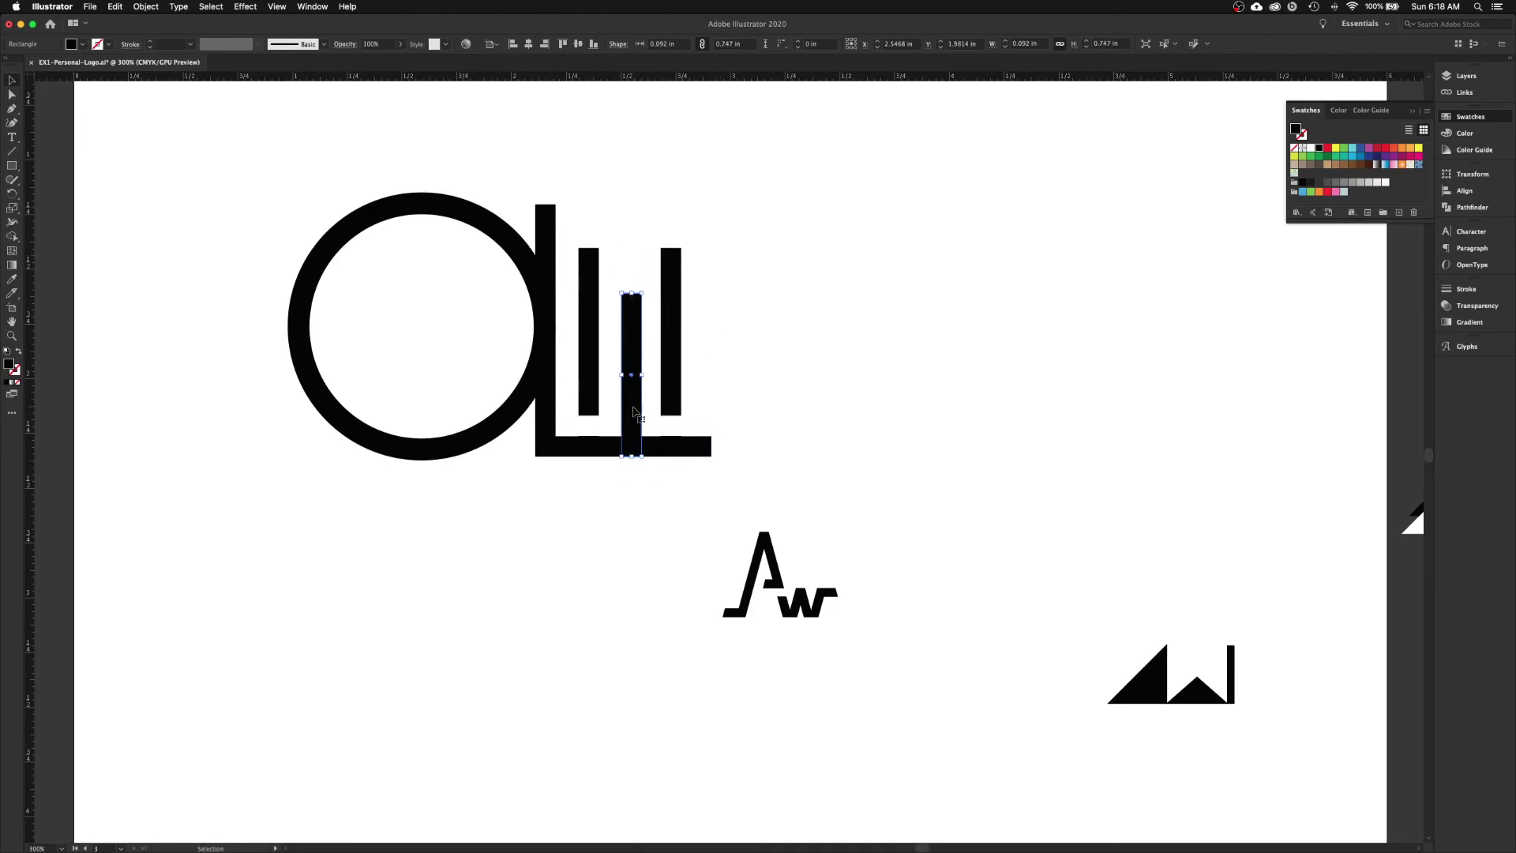
drag(545, 423, 712, 385)
click(837, 412)
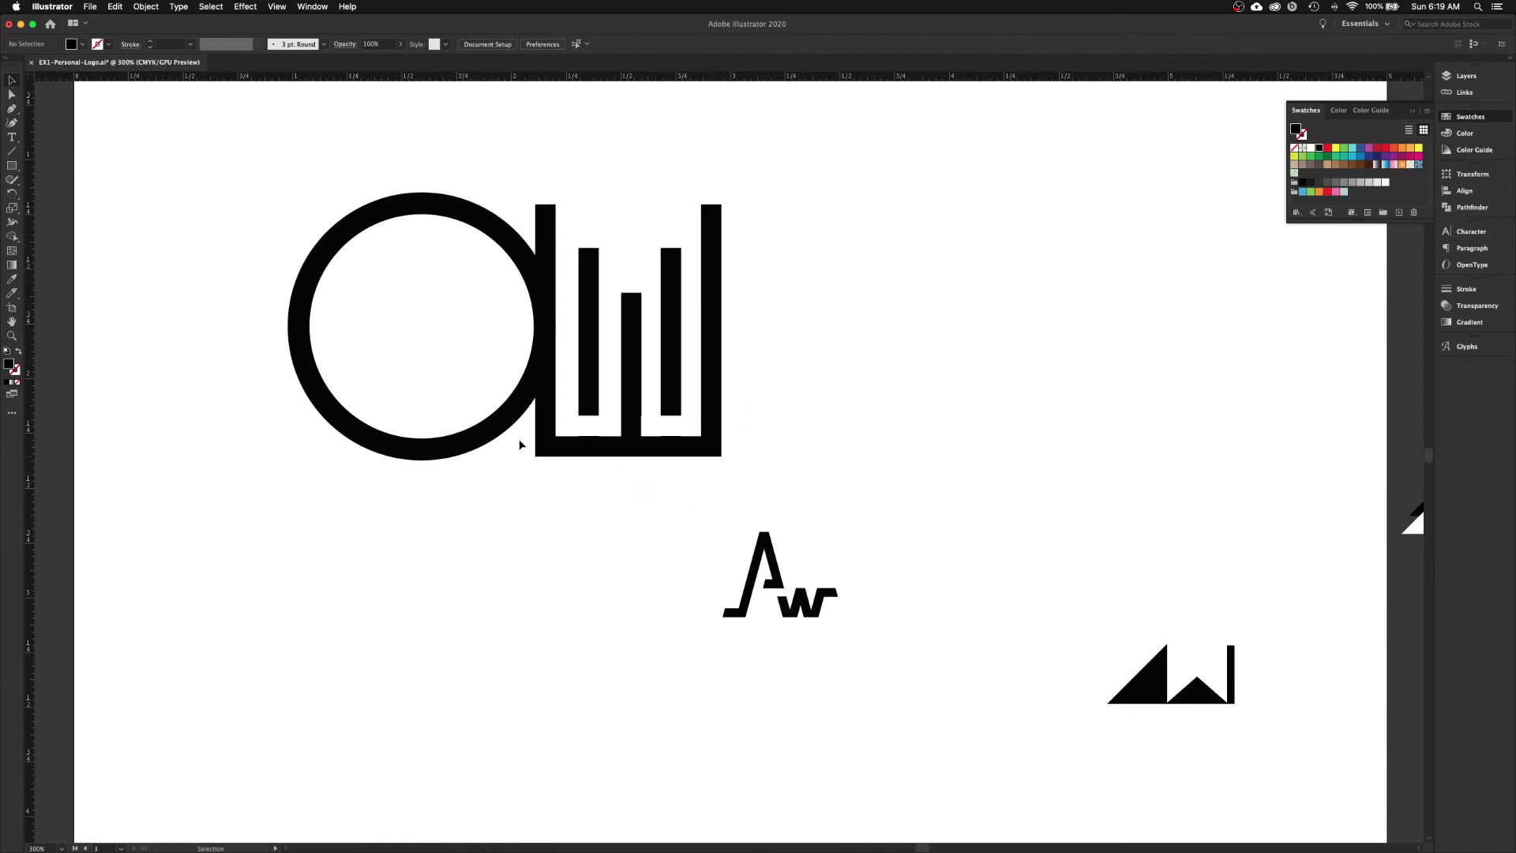
- Narrow the right white block from both sides to about 0.23 in so it clears the centre bar and right stem
click(671, 429)
drag(642, 426, 646, 427)
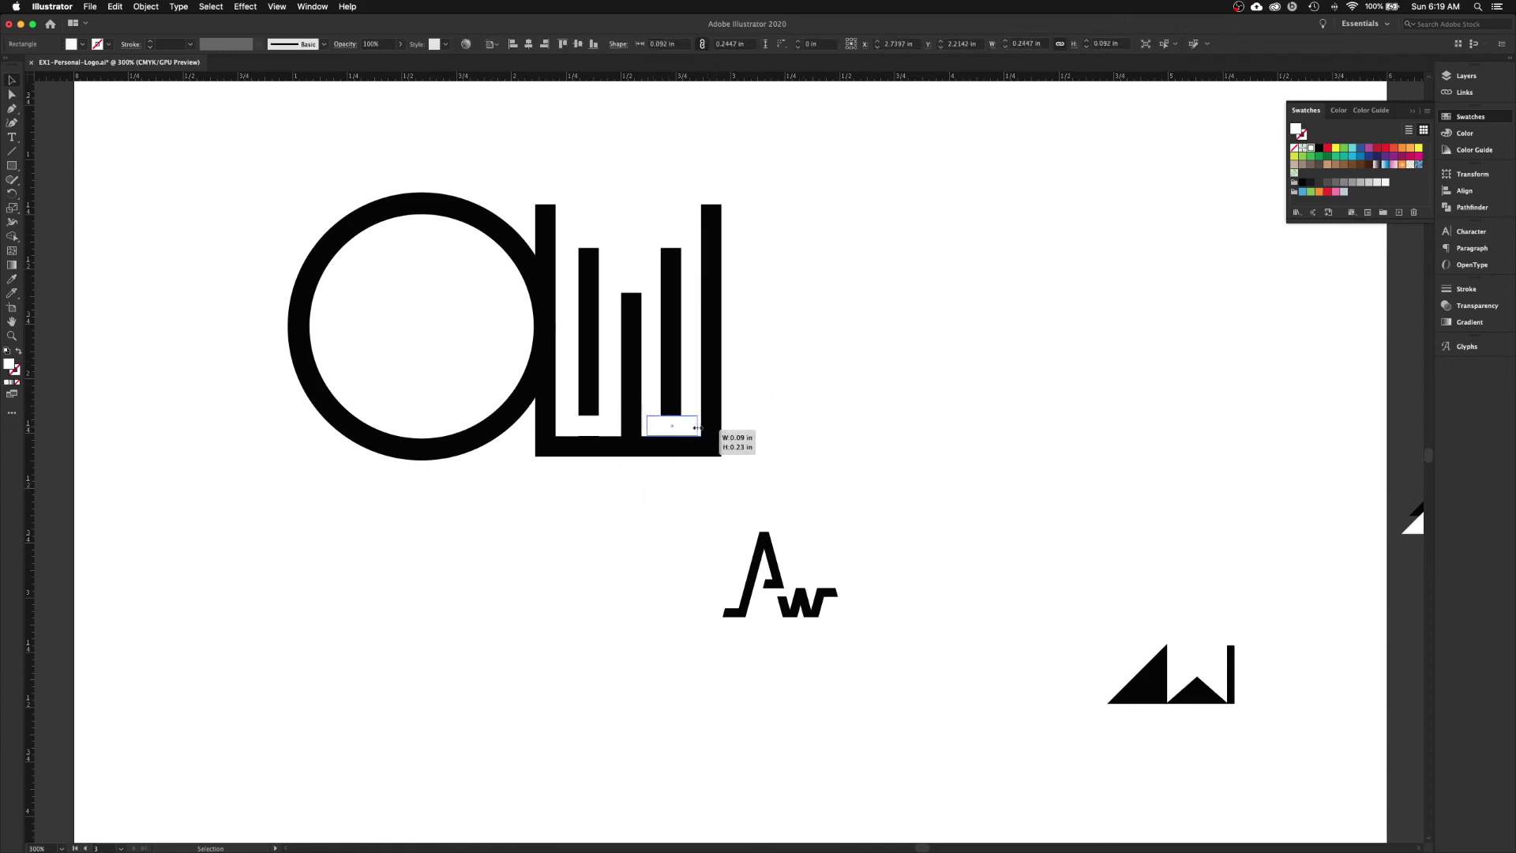
click(814, 444)
- Shift both white blocks down slightly to cover the bar remnants protruding above the base
key(a)
key(super+equal)
key(super+equal)
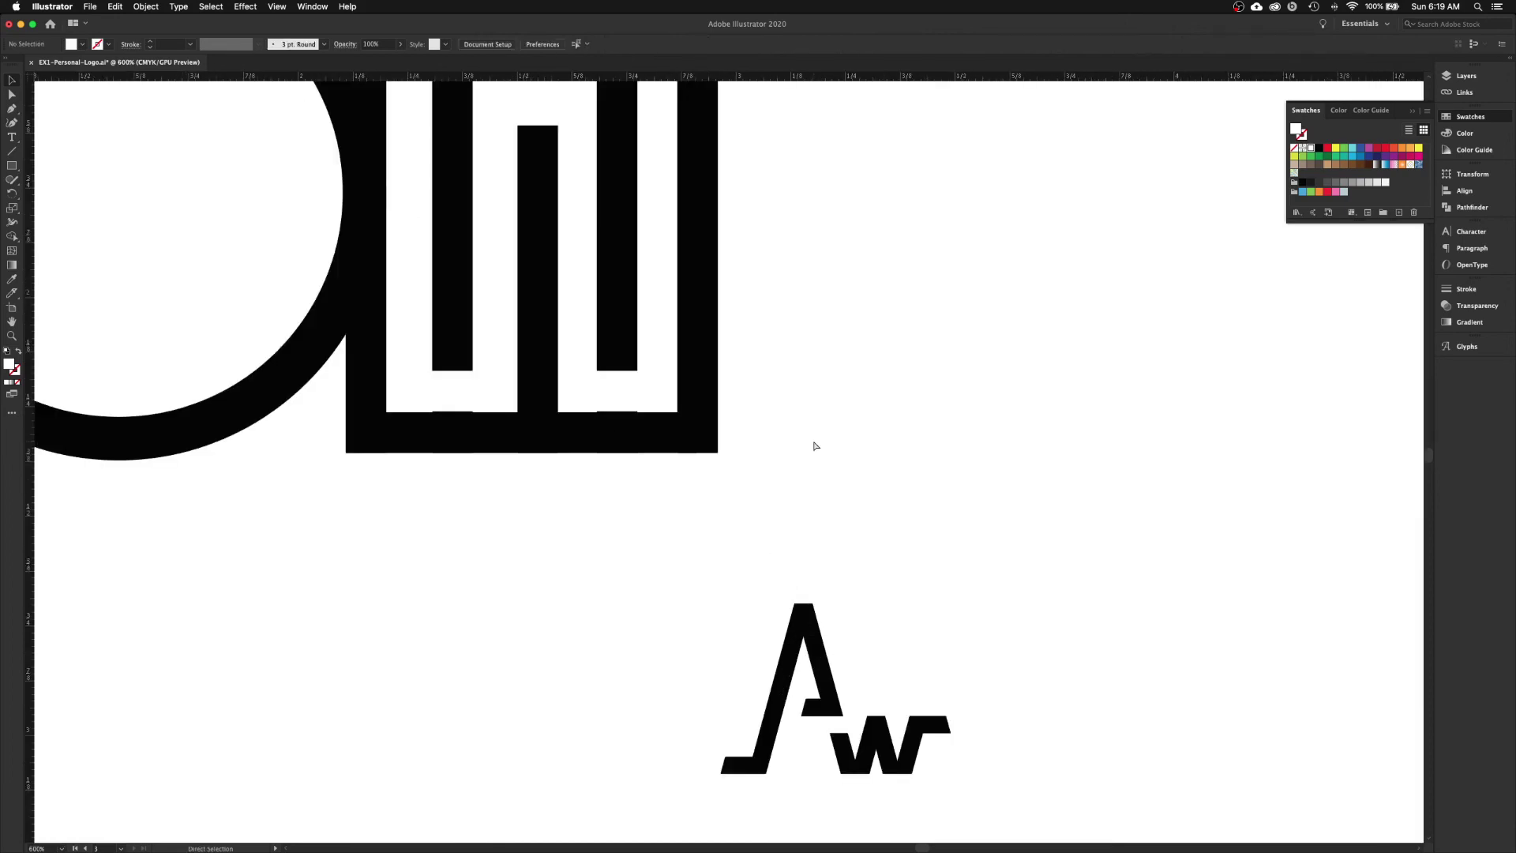
click(636, 401)
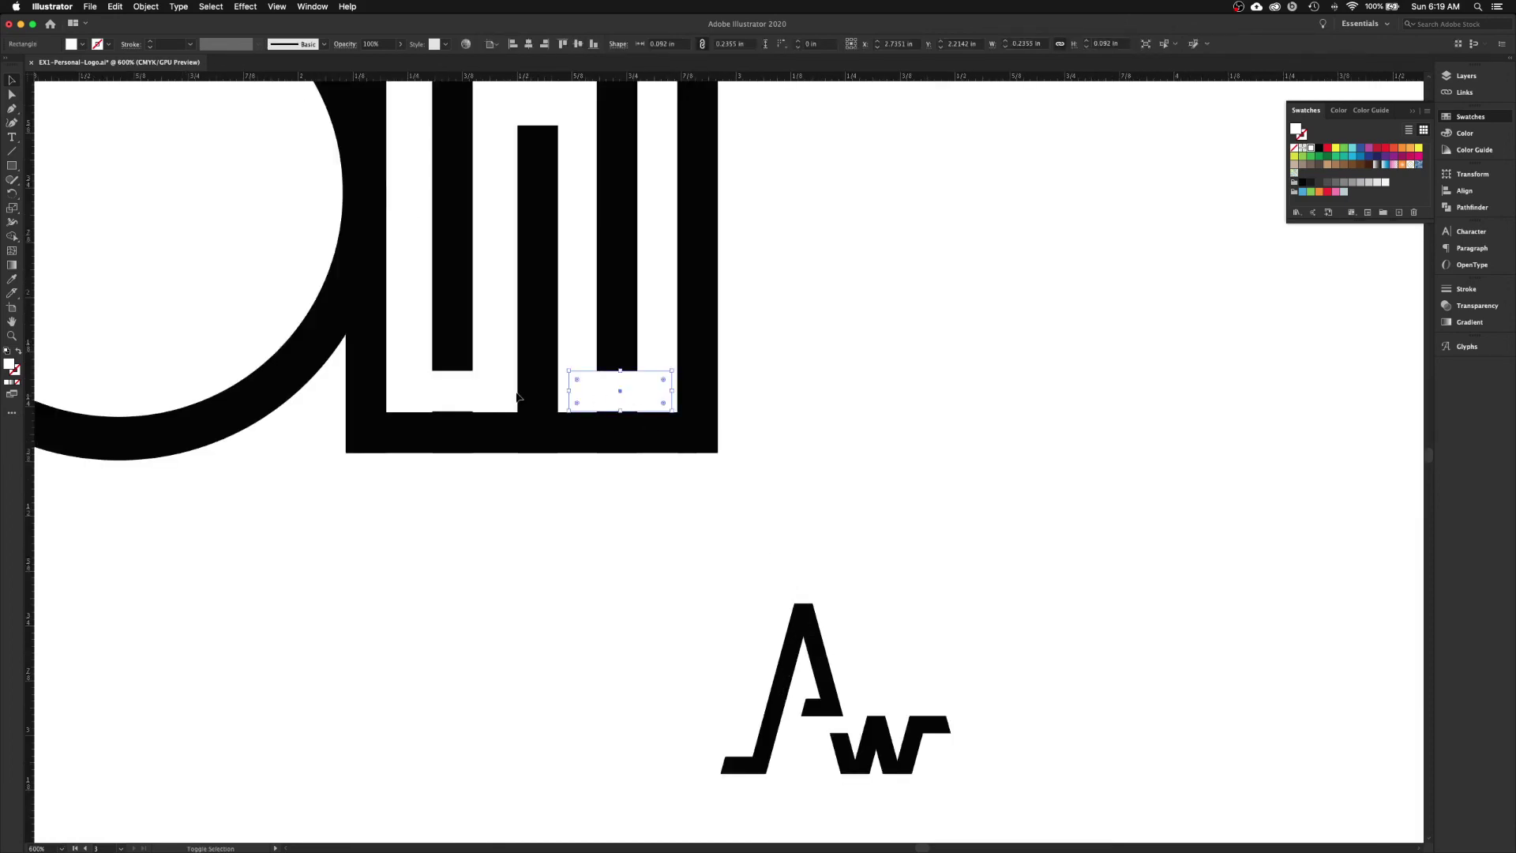
shift+click(490, 393)
drag(490, 393, 491, 397)
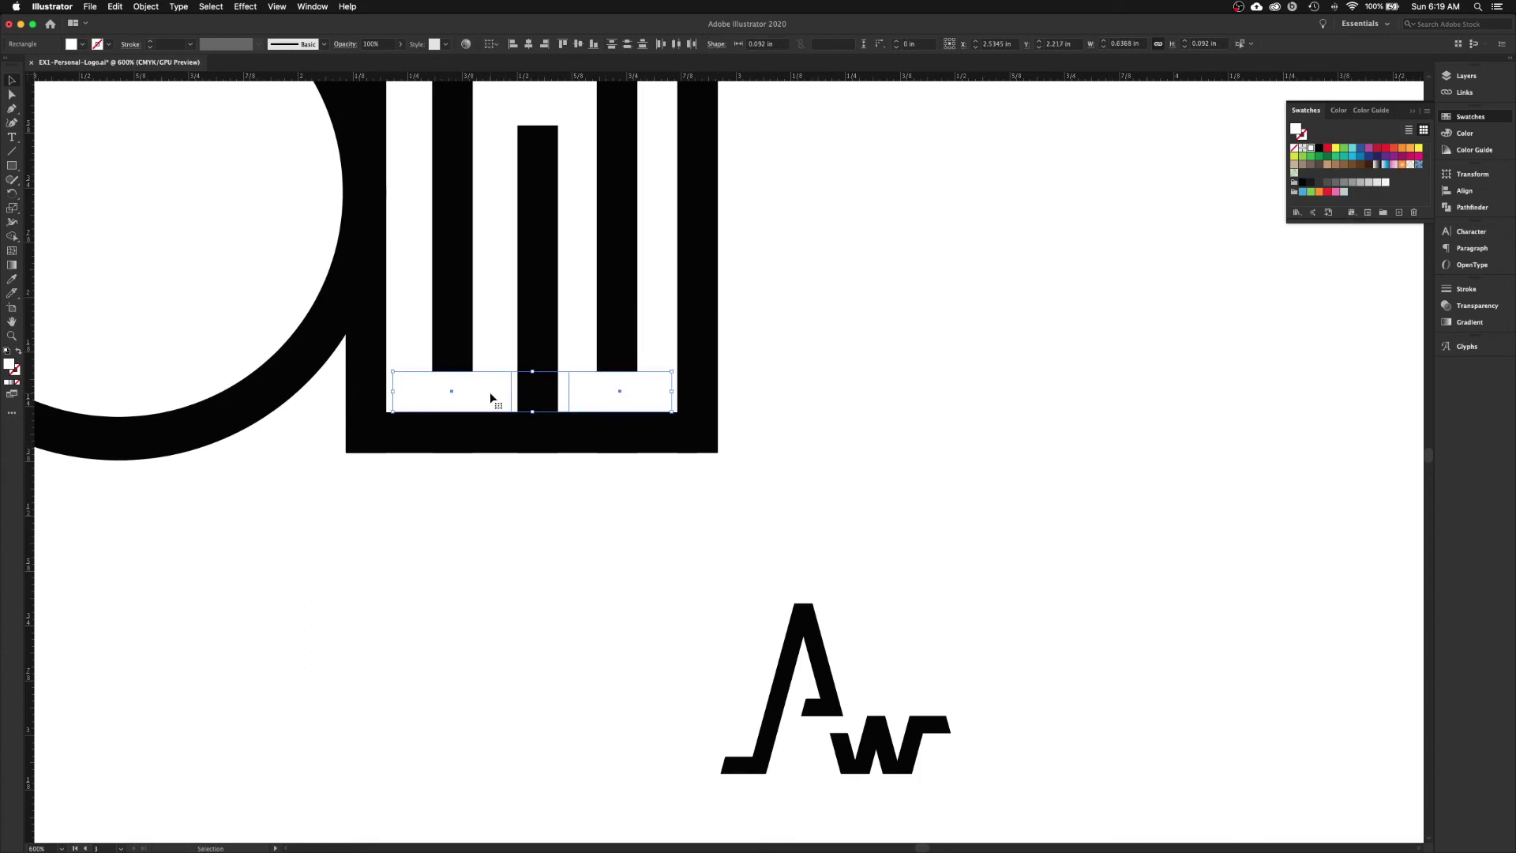
click(632, 531)
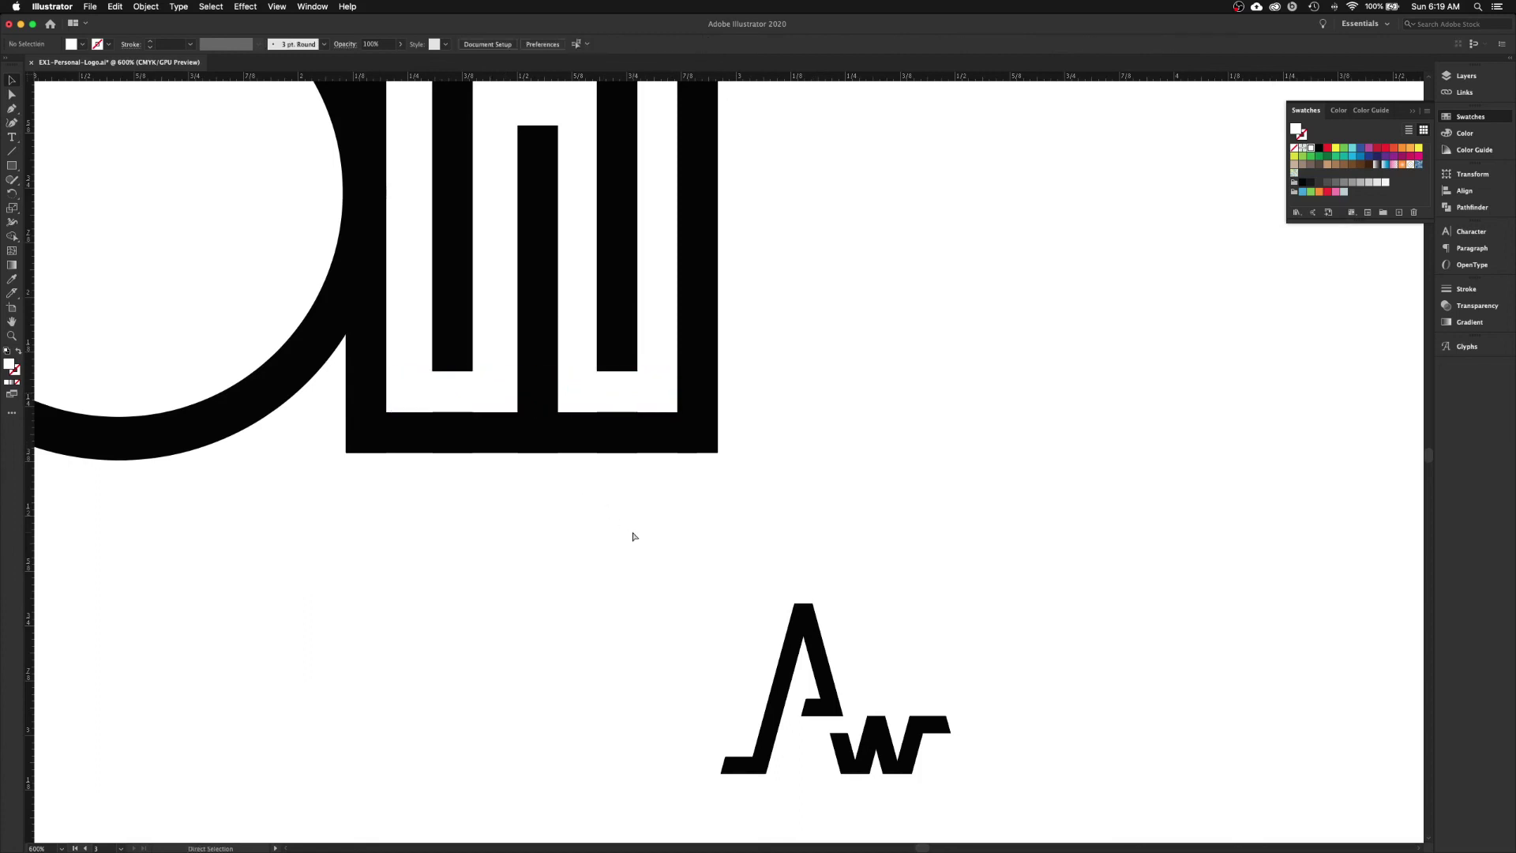
- Examine the complete aw logo on its artboard in comparison with the earlier variants and the sketch photo
key(super+minus)
key(super+minus)
key(super+minus)
key(super+minus)
key(super+minus)
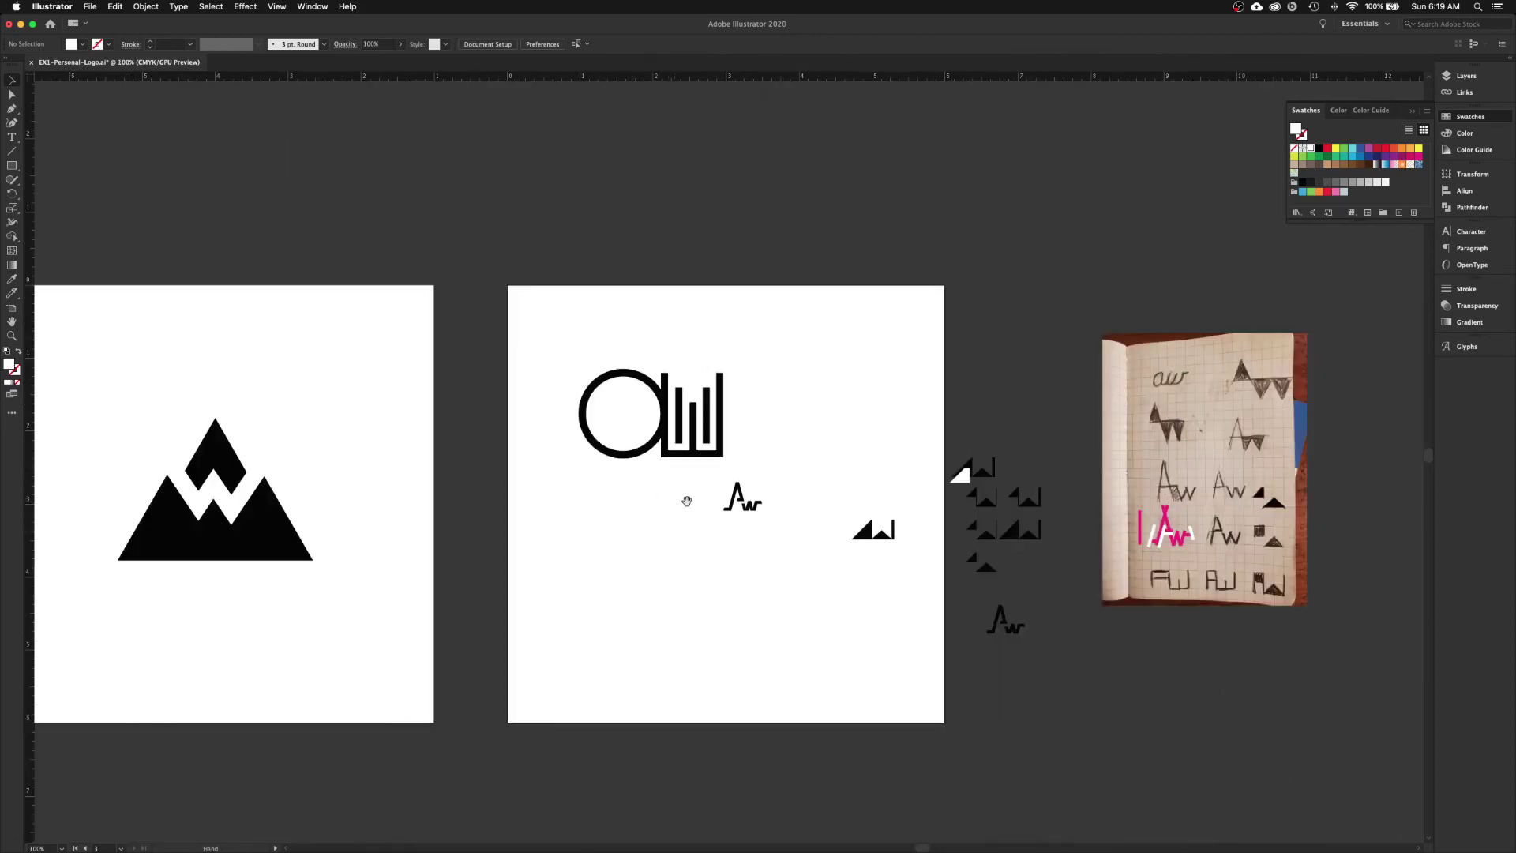
drag(687, 500, 601, 459)
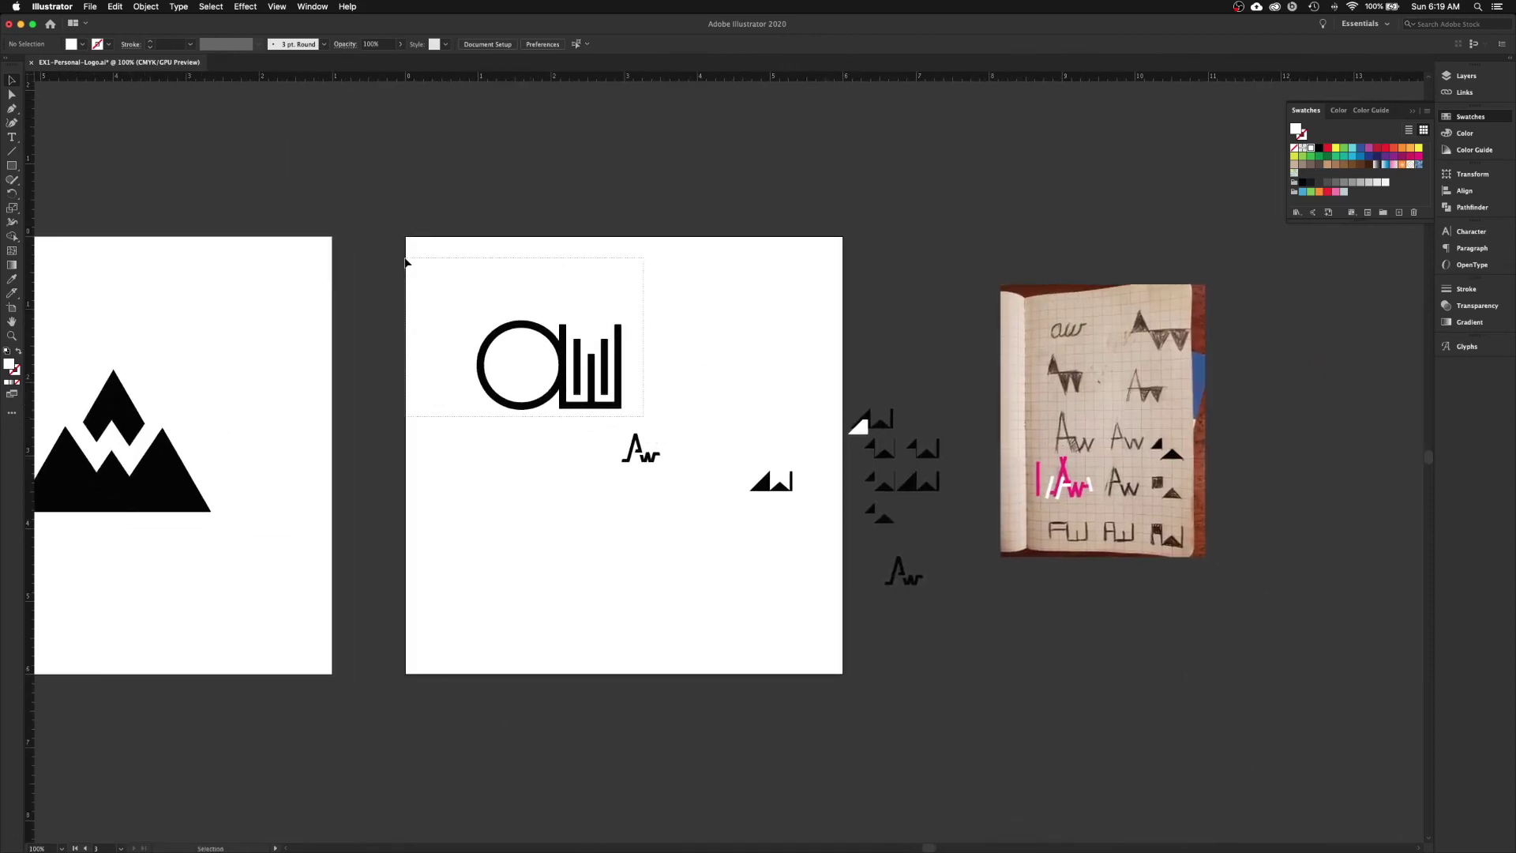
key(a)
drag(406, 262, 406, 261)
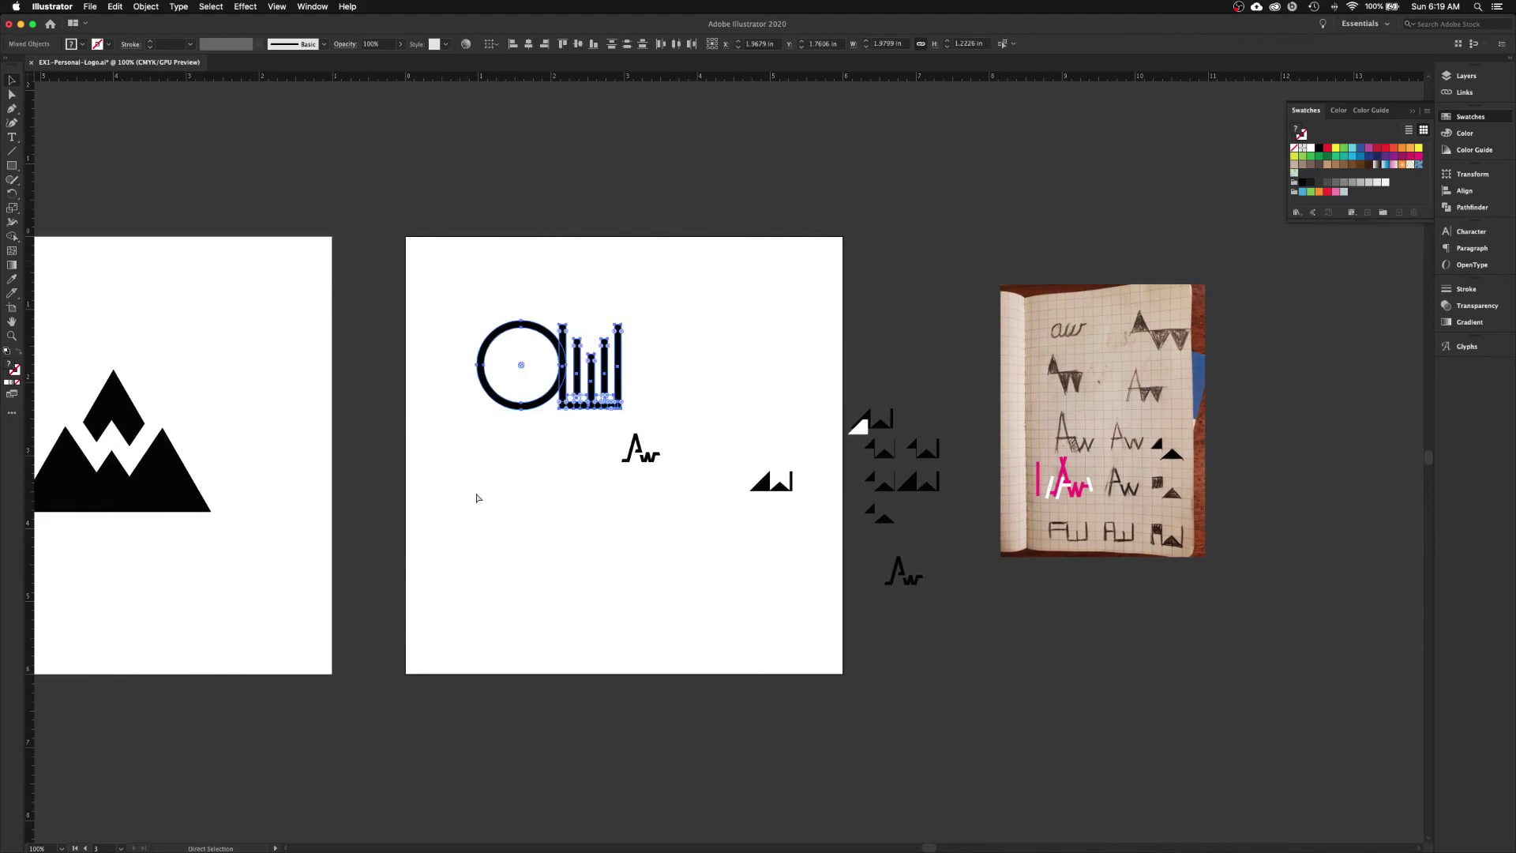
click(524, 442)
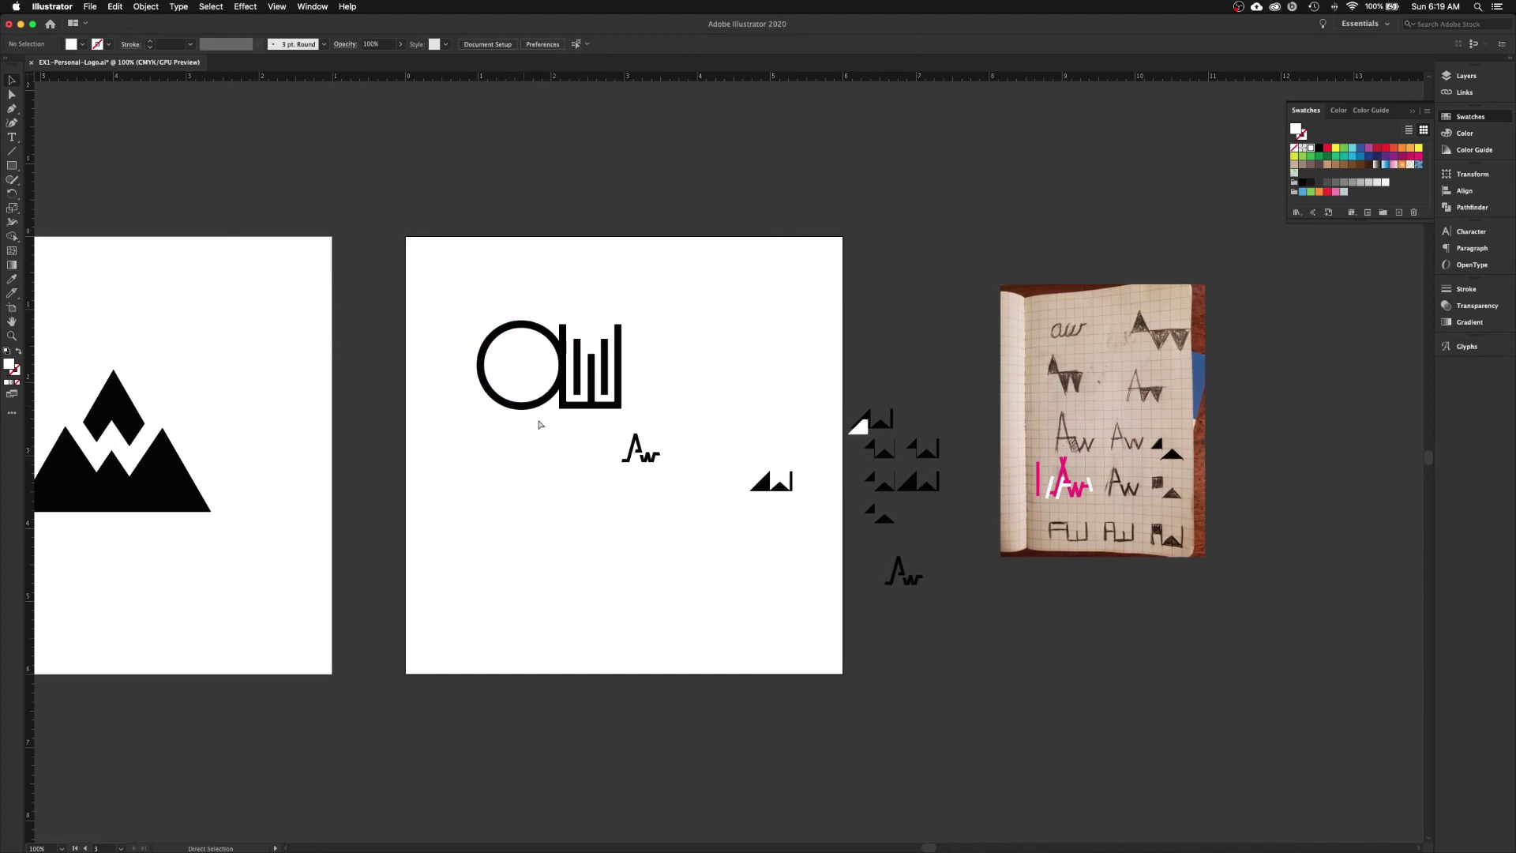
- Select all parts of the lowercase aw logo and group them
key(v)
key(a)
key(v)
drag(455, 310, 673, 442)
key(a)
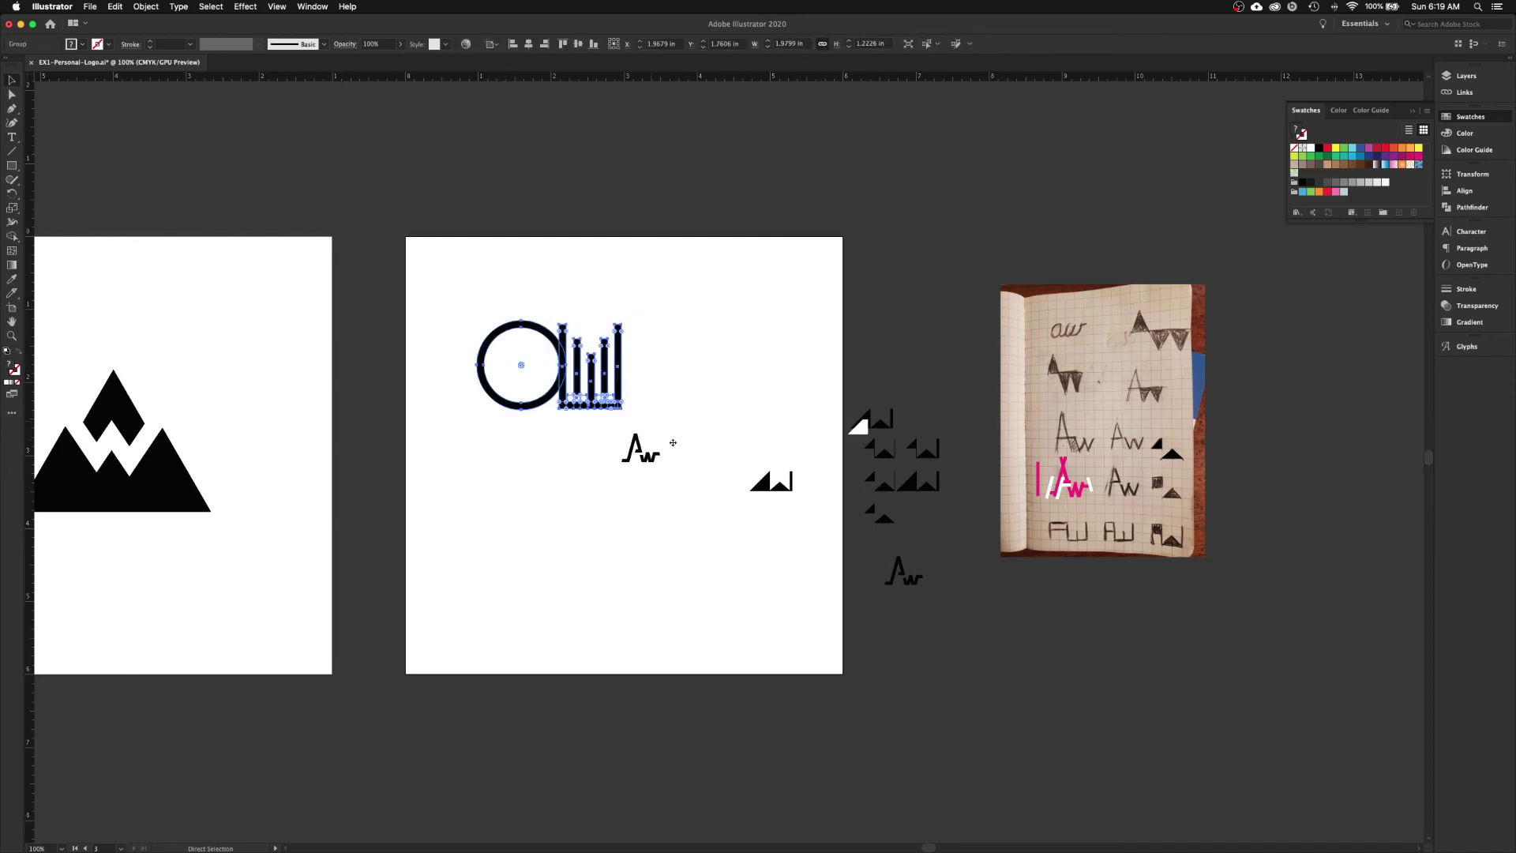
- Move the triangular aw variant off the artboard to below the sketch photo, and delete the small Aw logo on the artboard
key(v)
click(771, 482)
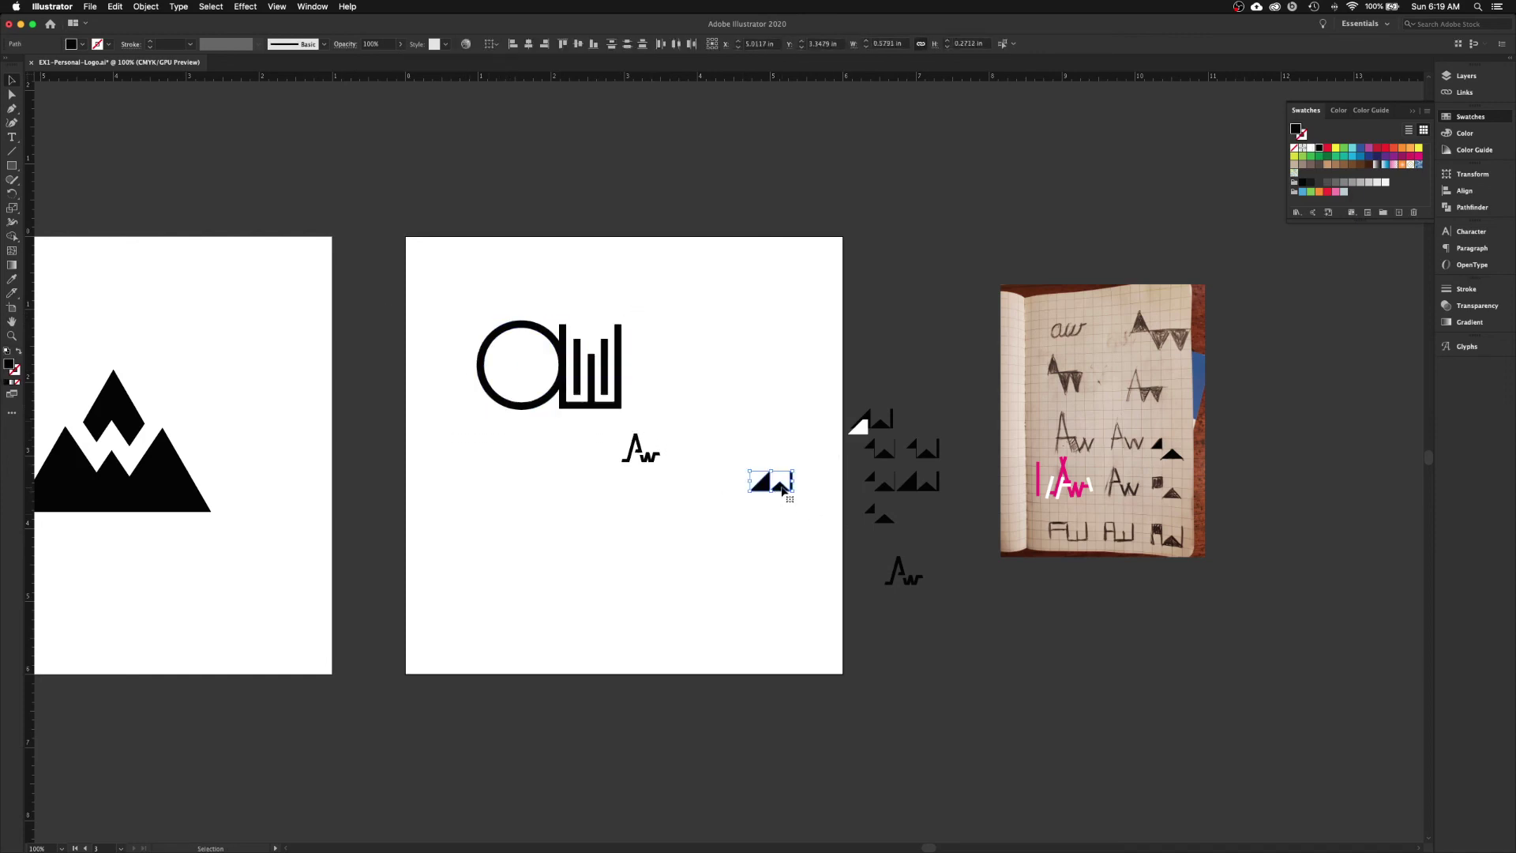
drag(781, 488, 1067, 677)
click(636, 449)
key(Delete)
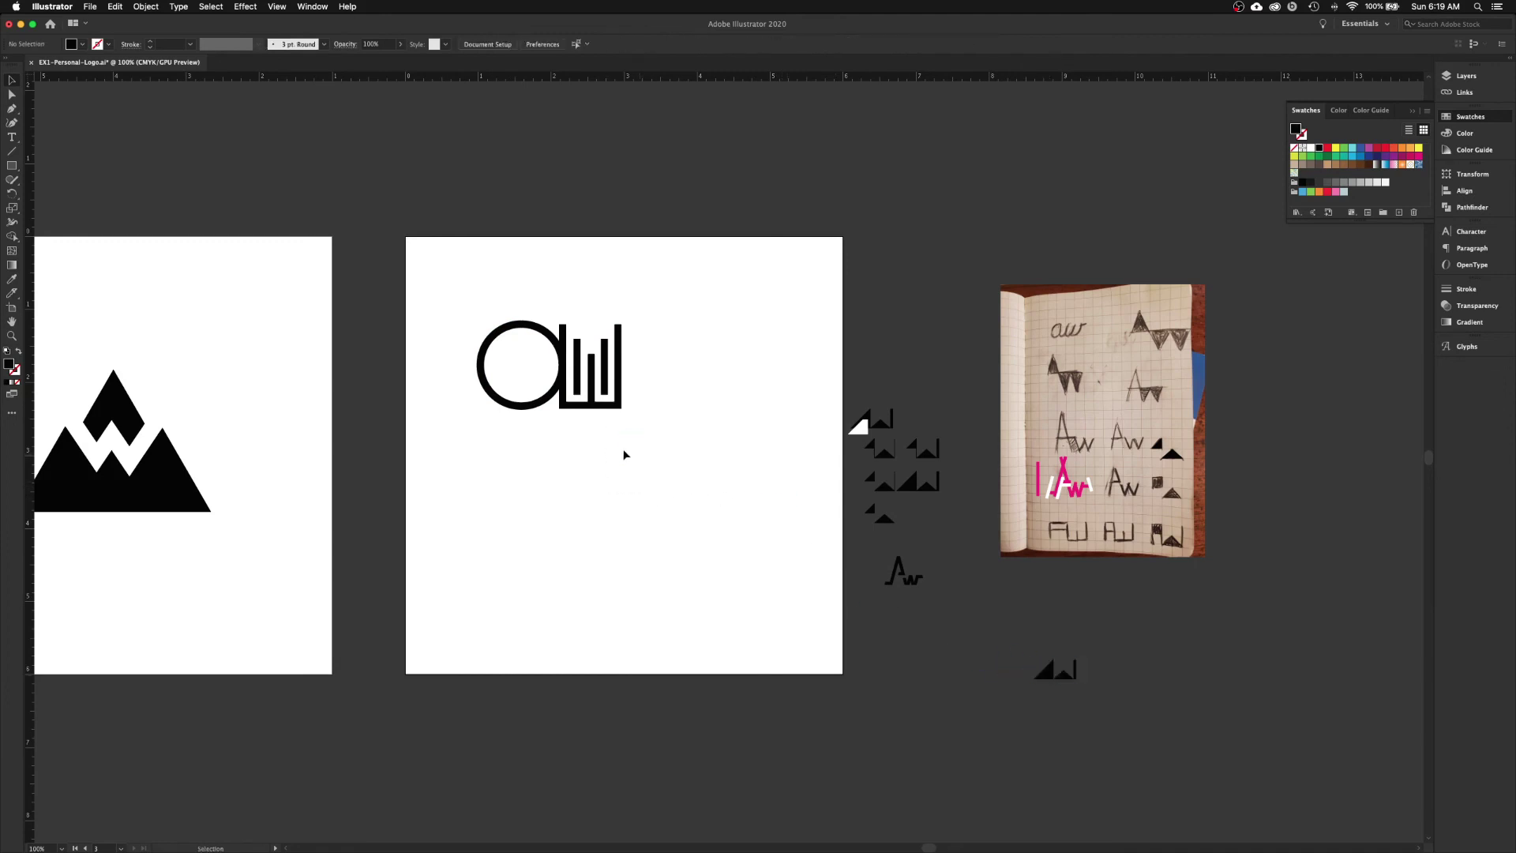
- Move the grouped aw logo to about the artboard's centre and check its dimensions against the mountain logo
mouse_move(652, 430)
mouse_down()
mouse_move(580, 427)
mouse_move(460, 311)
mouse_up()
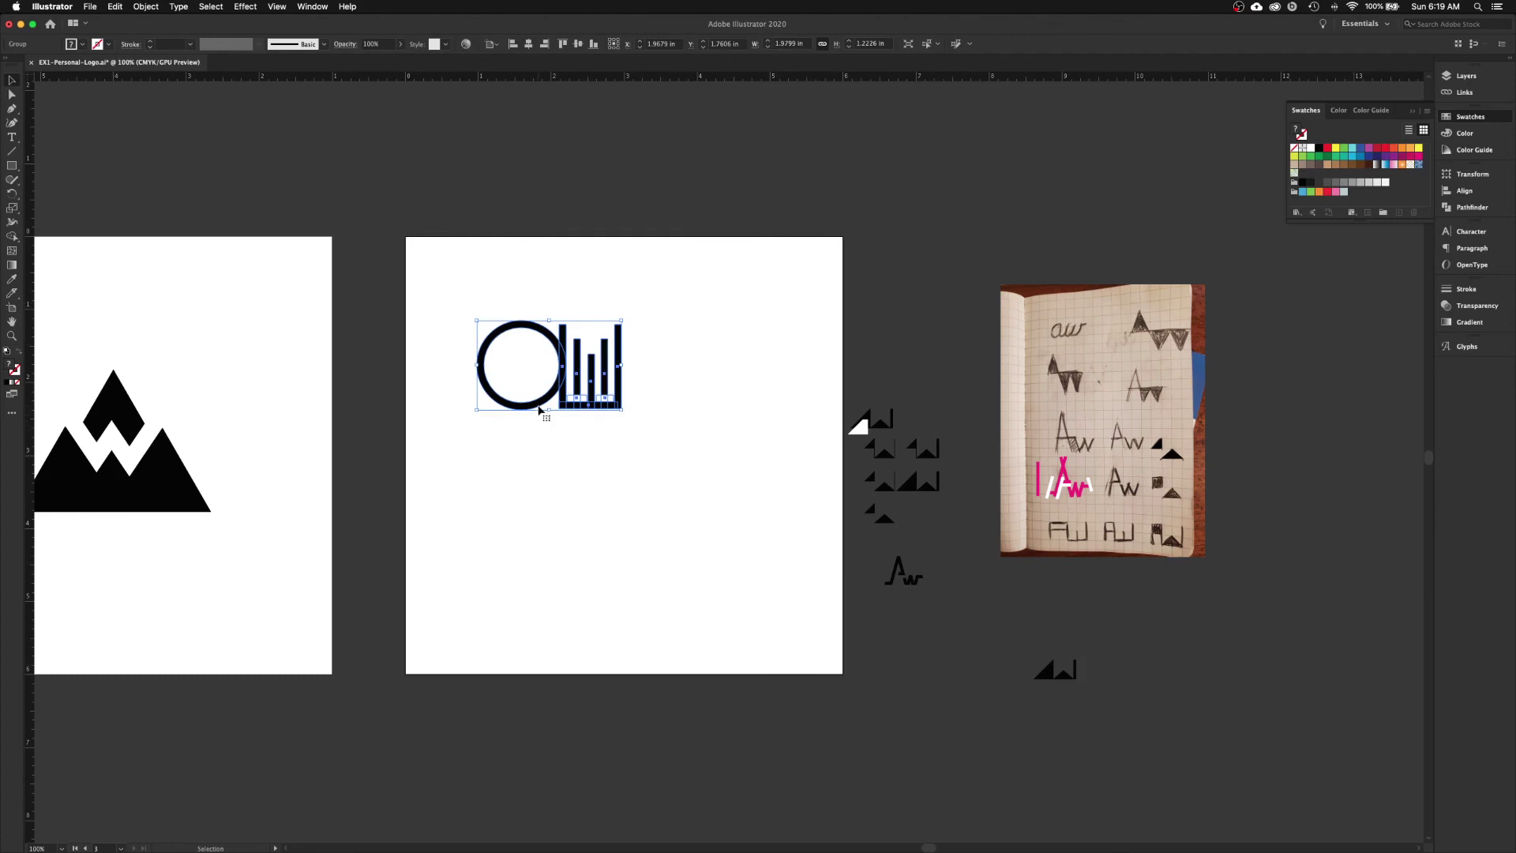
drag(538, 408, 613, 491)
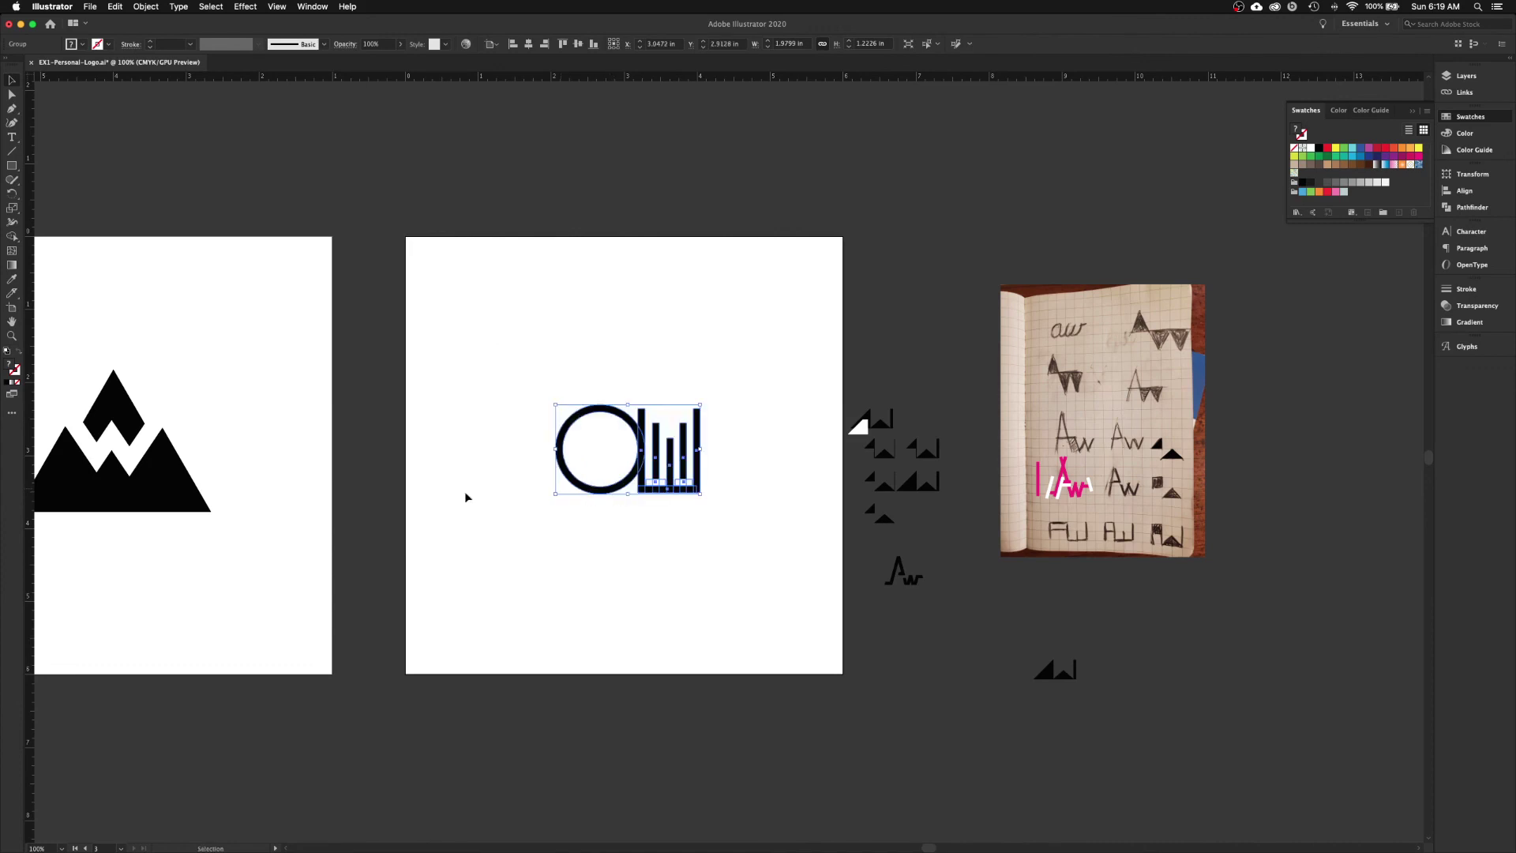
click(195, 509)
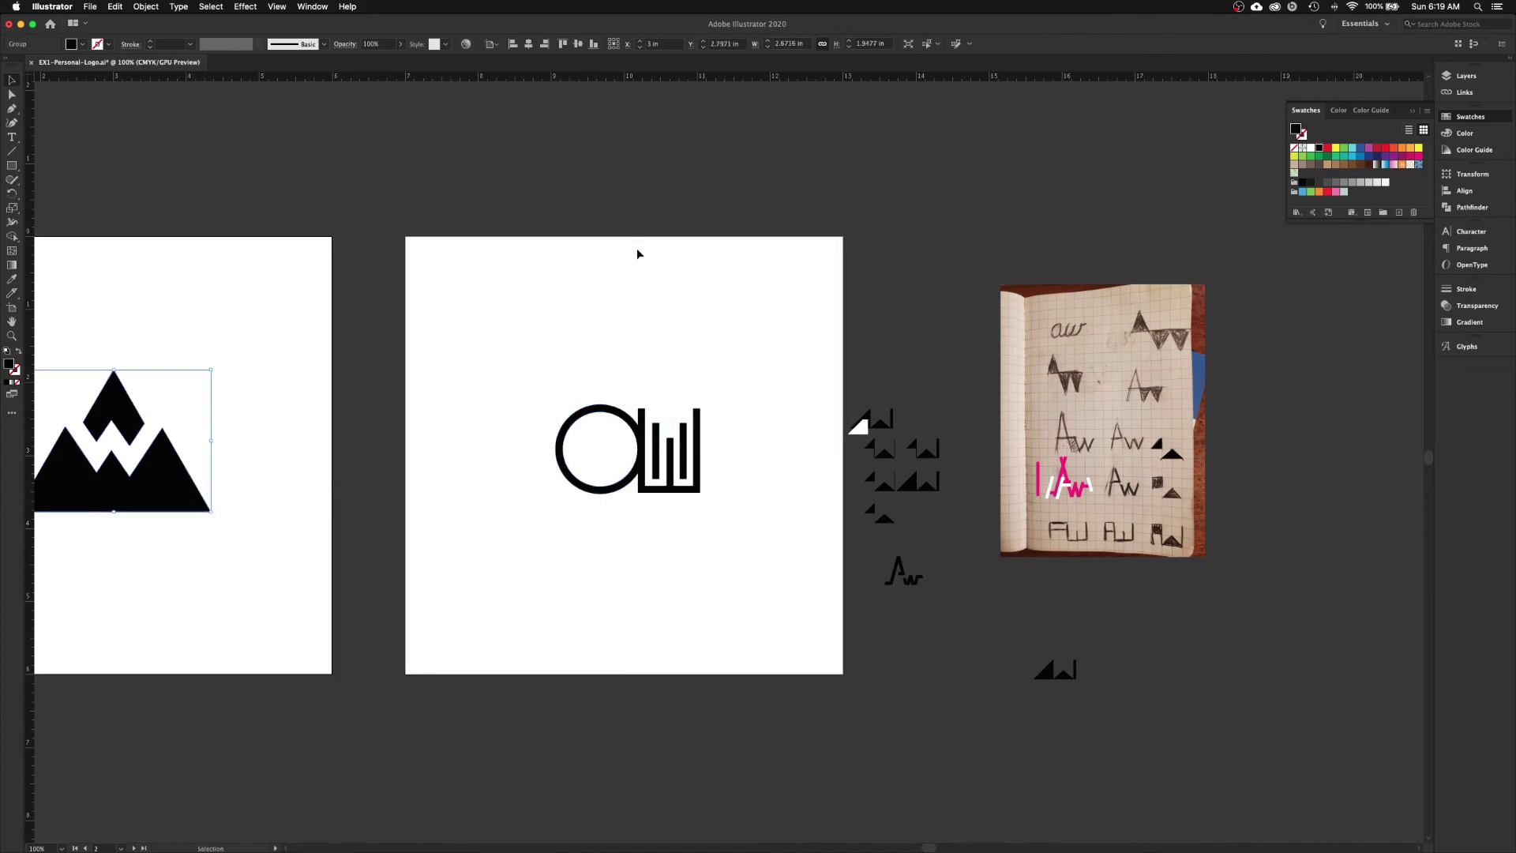
click(731, 44)
click(612, 409)
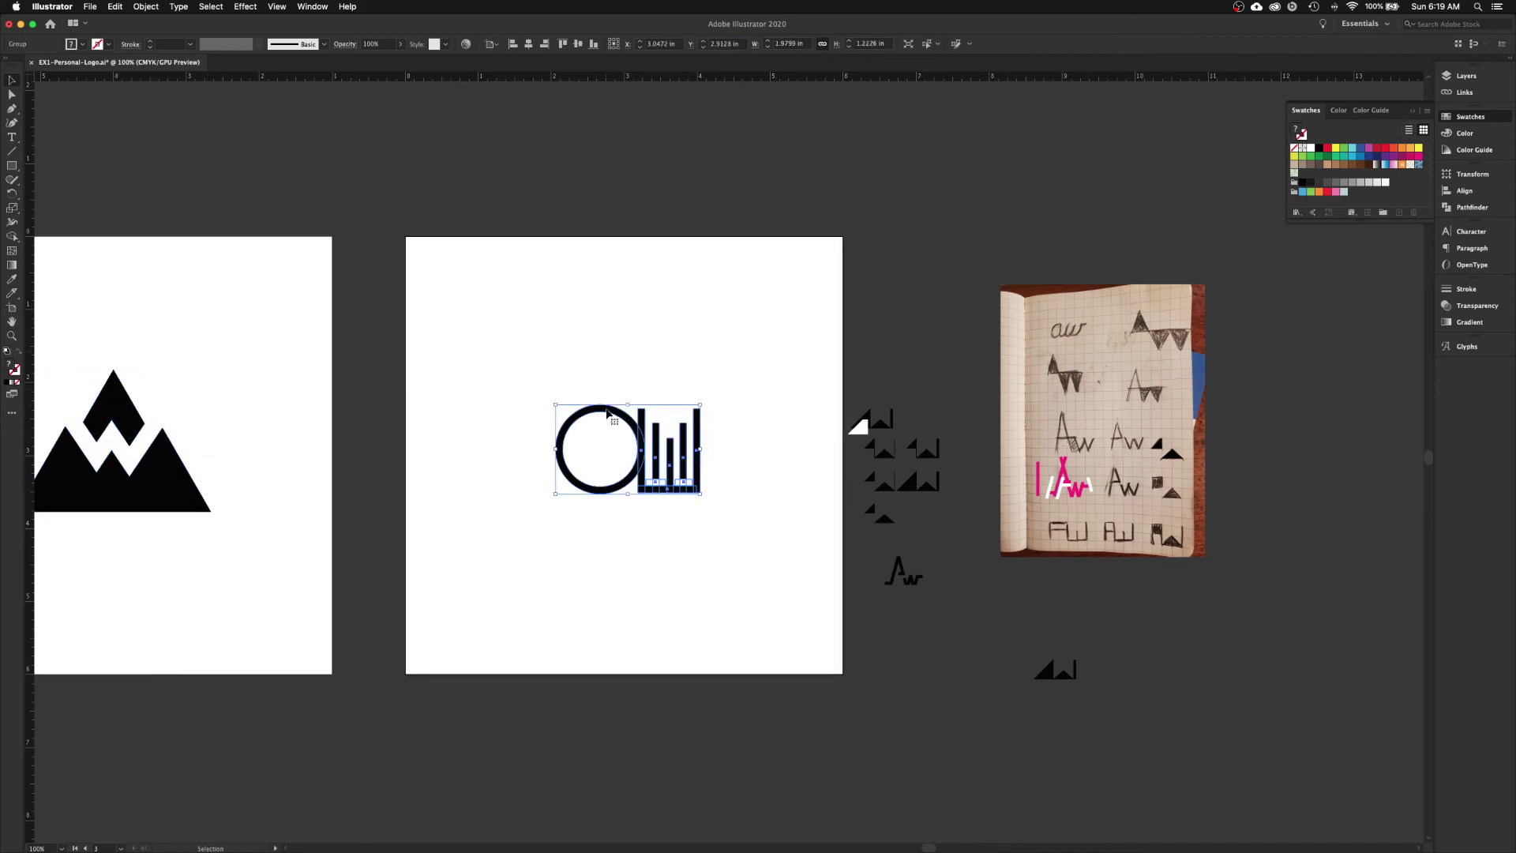
click(793, 44)
- Copy the mountain logo's width of 2.6716 in and apply it to the aw logo with proportions constrained
click(146, 503)
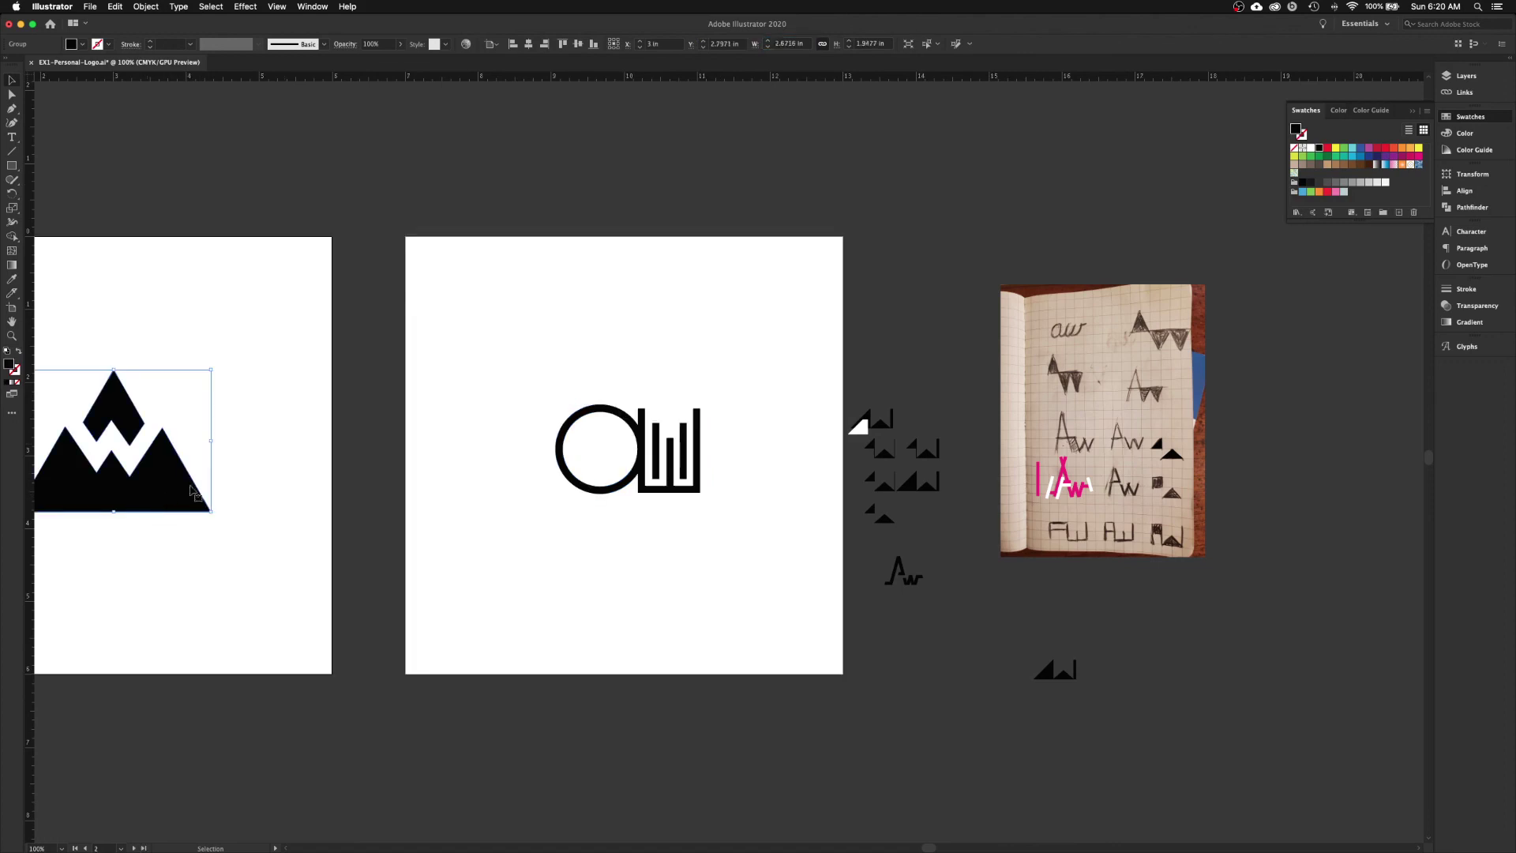
click(789, 44)
key(super+c)
drag(514, 433, 755, 566)
click(793, 43)
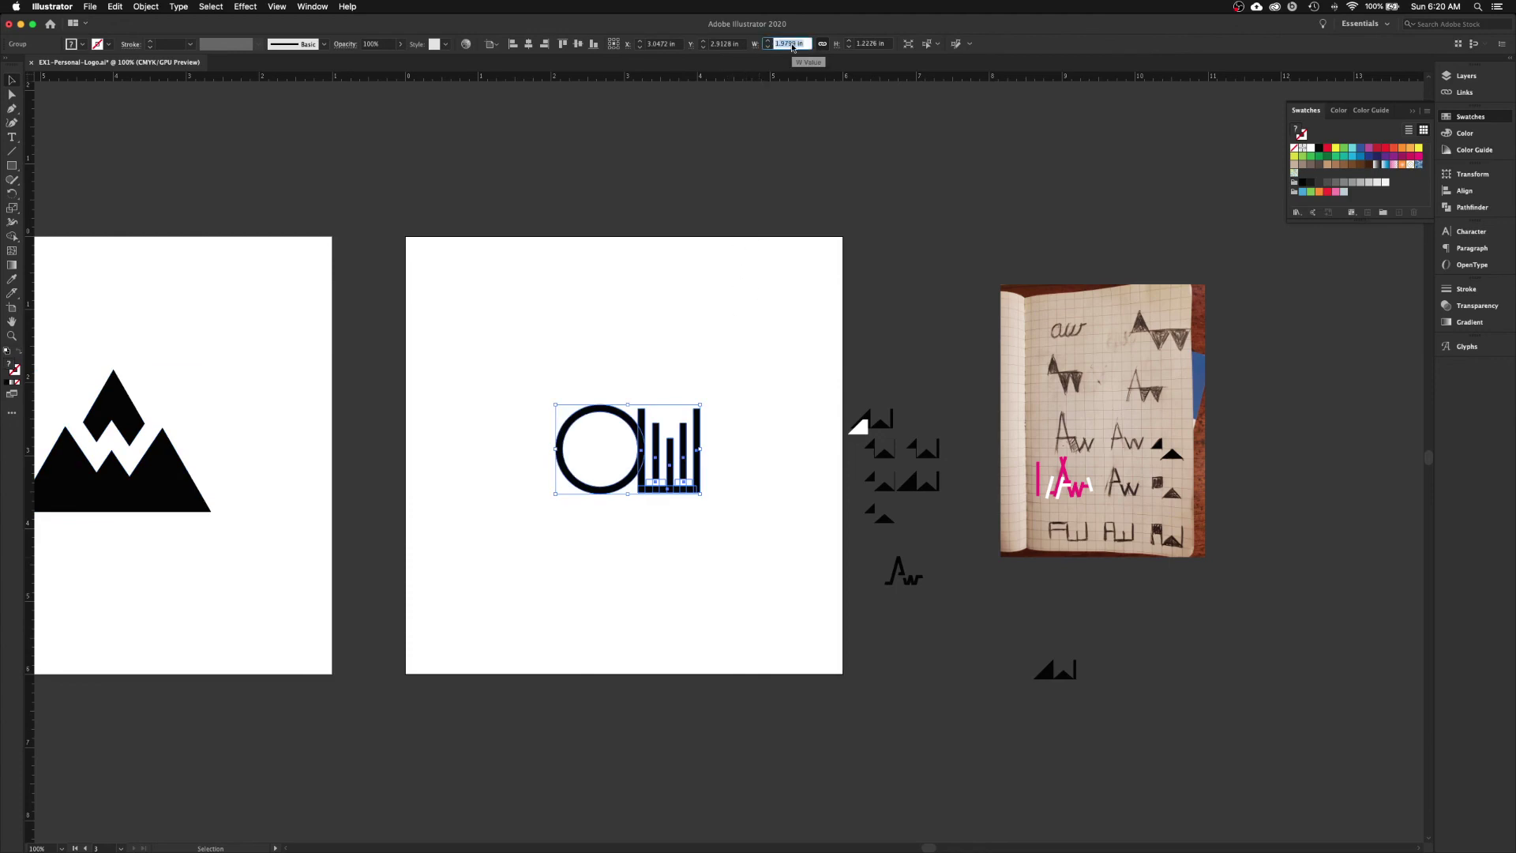
key(super+v)
key(Return)
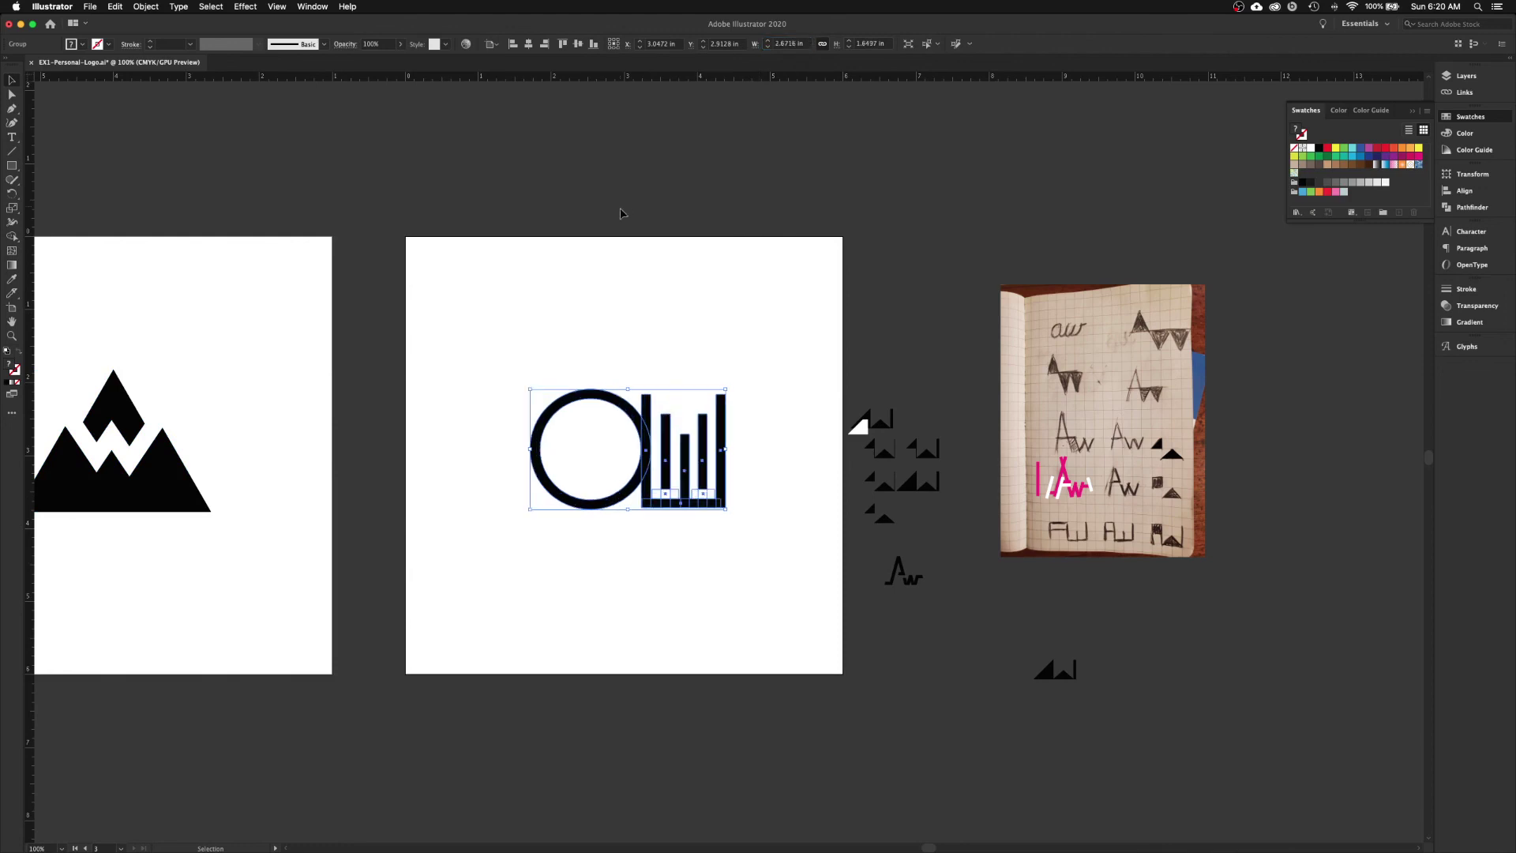
- Centre the aw logo horizontally and vertically on its artboard, and nudge it up one increment
scroll(609, 406, left, 4)
scroll(609, 406, down, 2)
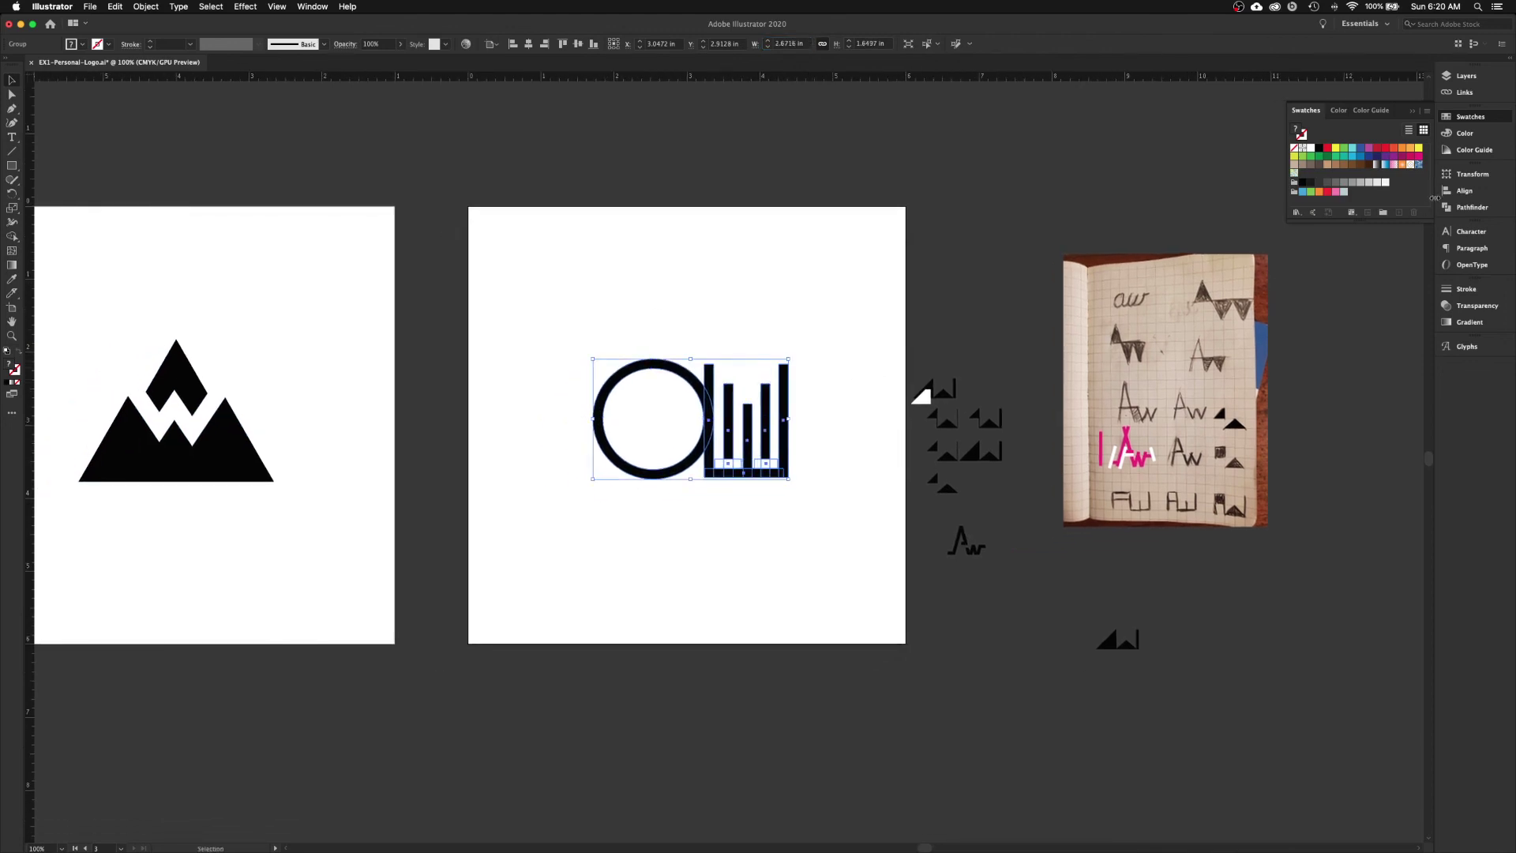
click(1464, 191)
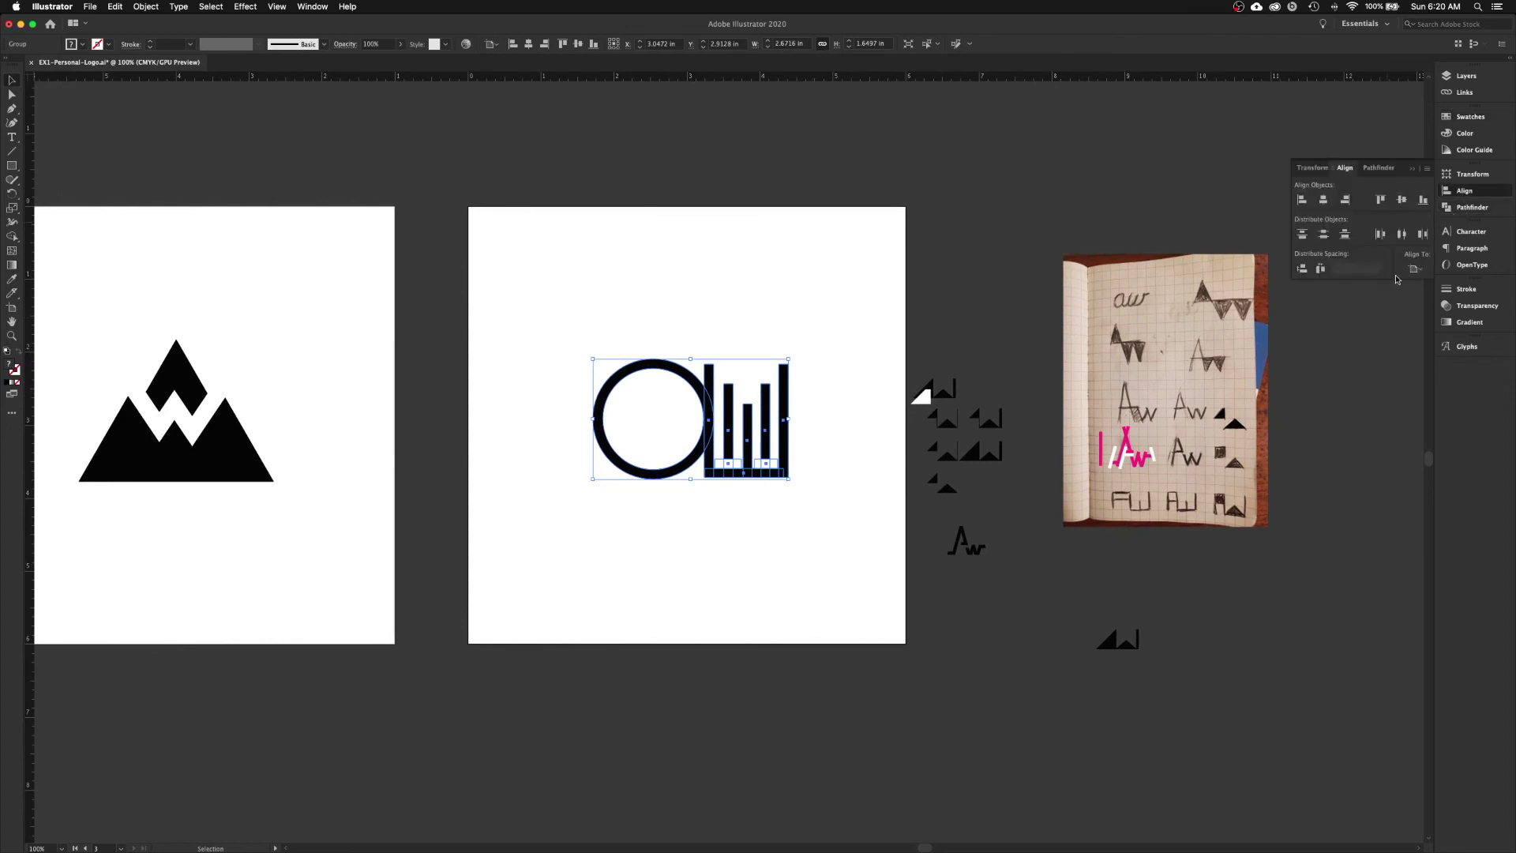
click(1325, 200)
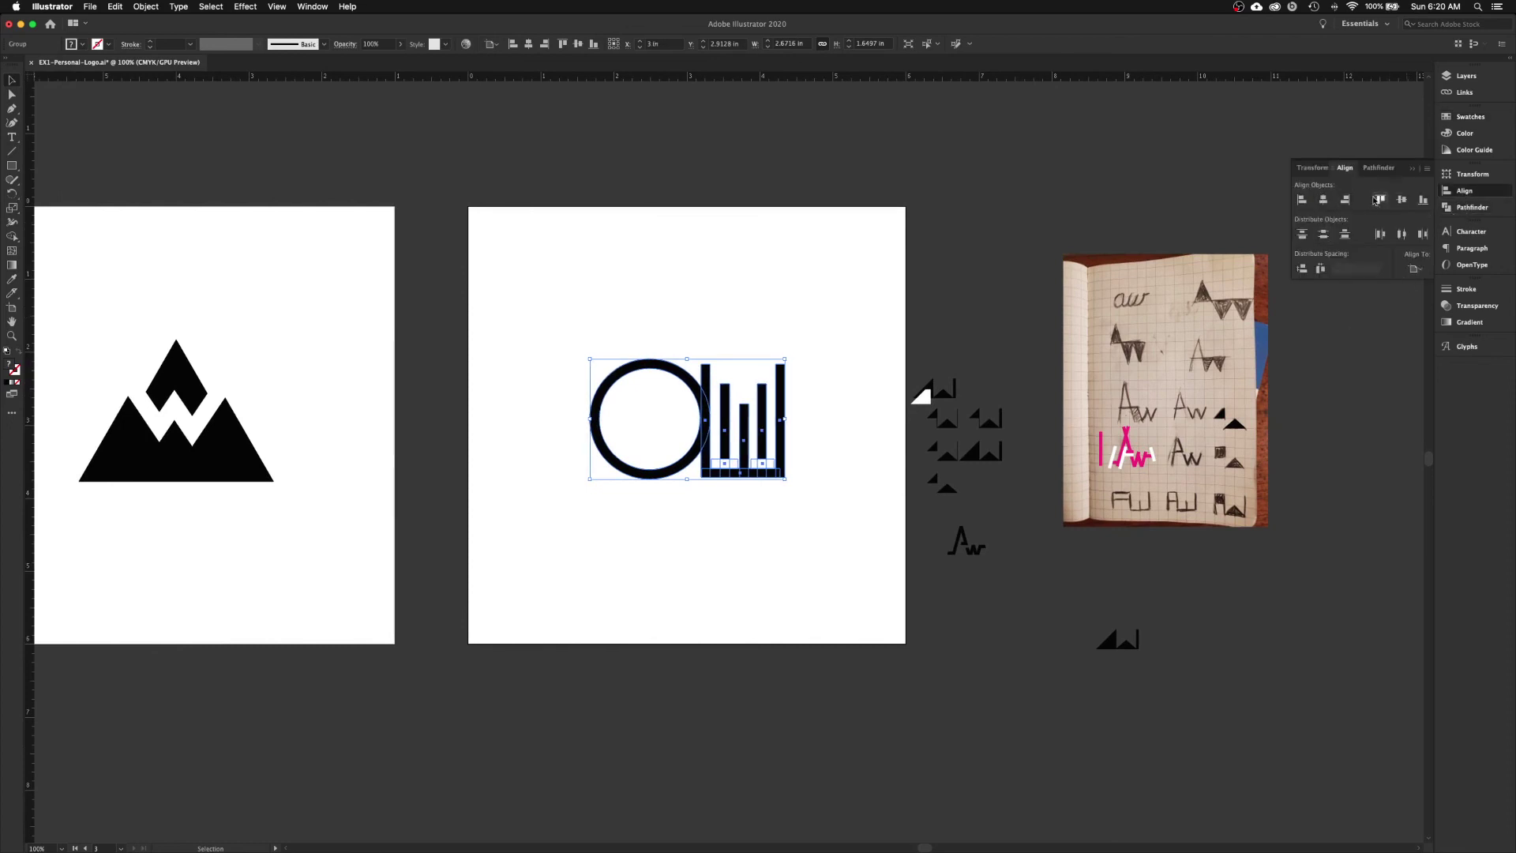
click(1402, 199)
click(895, 348)
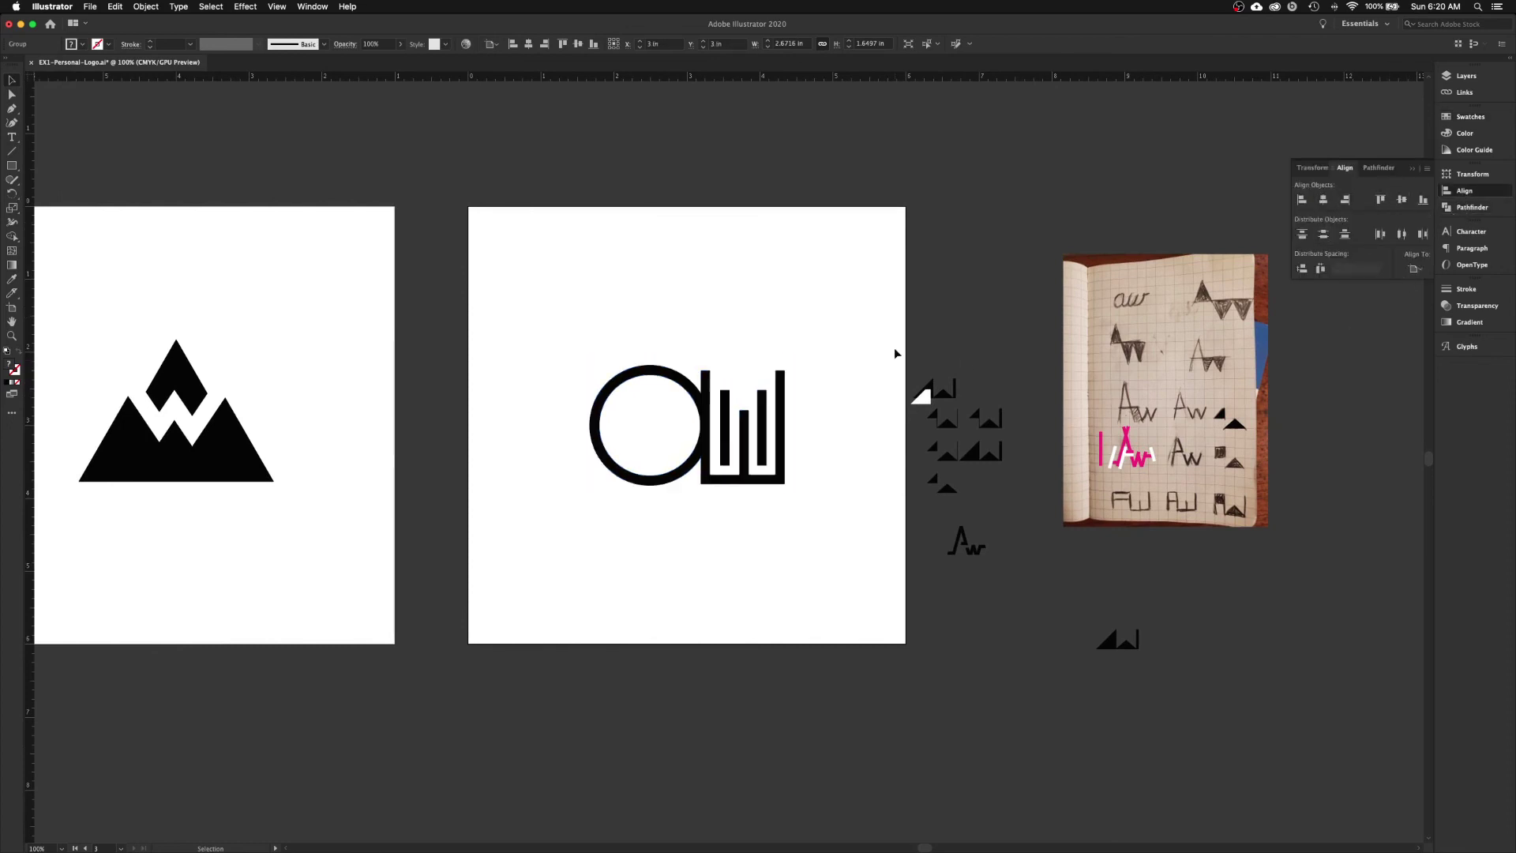
drag(673, 443, 672, 441)
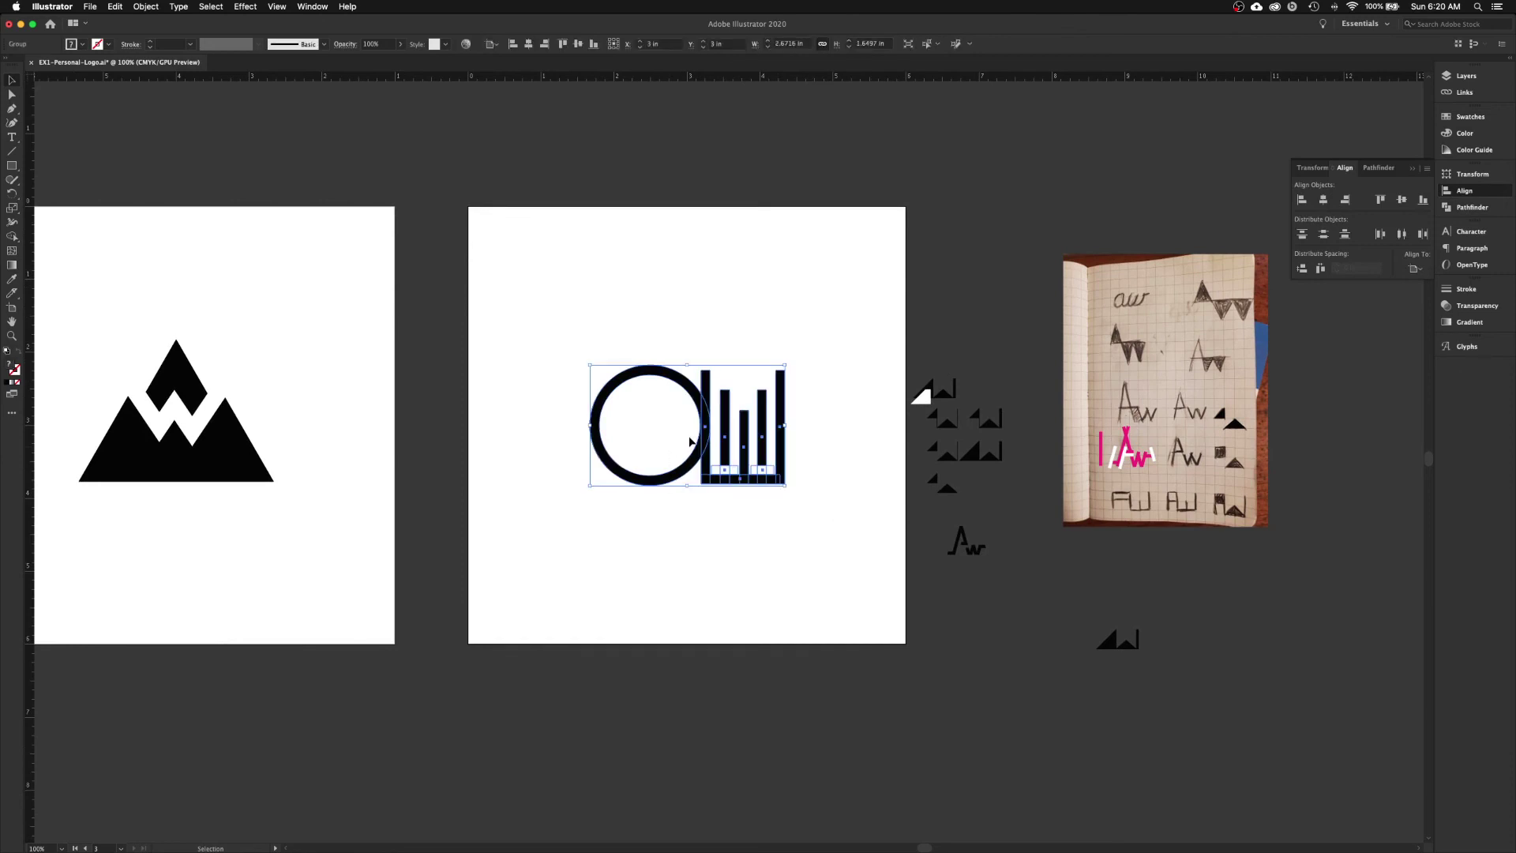
key(Up)
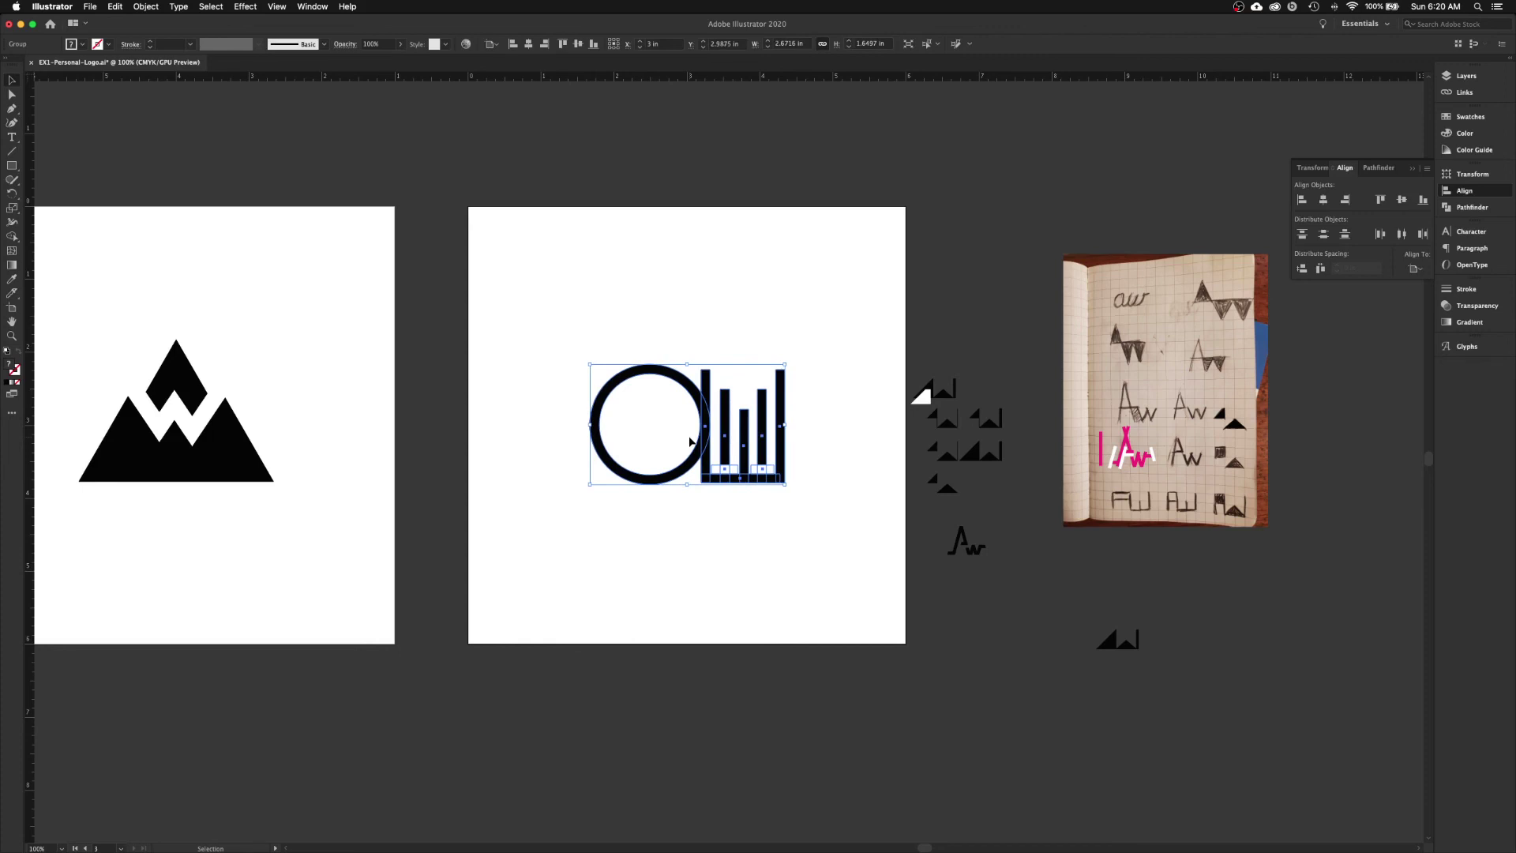
click(767, 557)
- Move the pink and blue mountain studies from between the artboards to the canvas beyond the sketch photo
drag(691, 535, 752, 525)
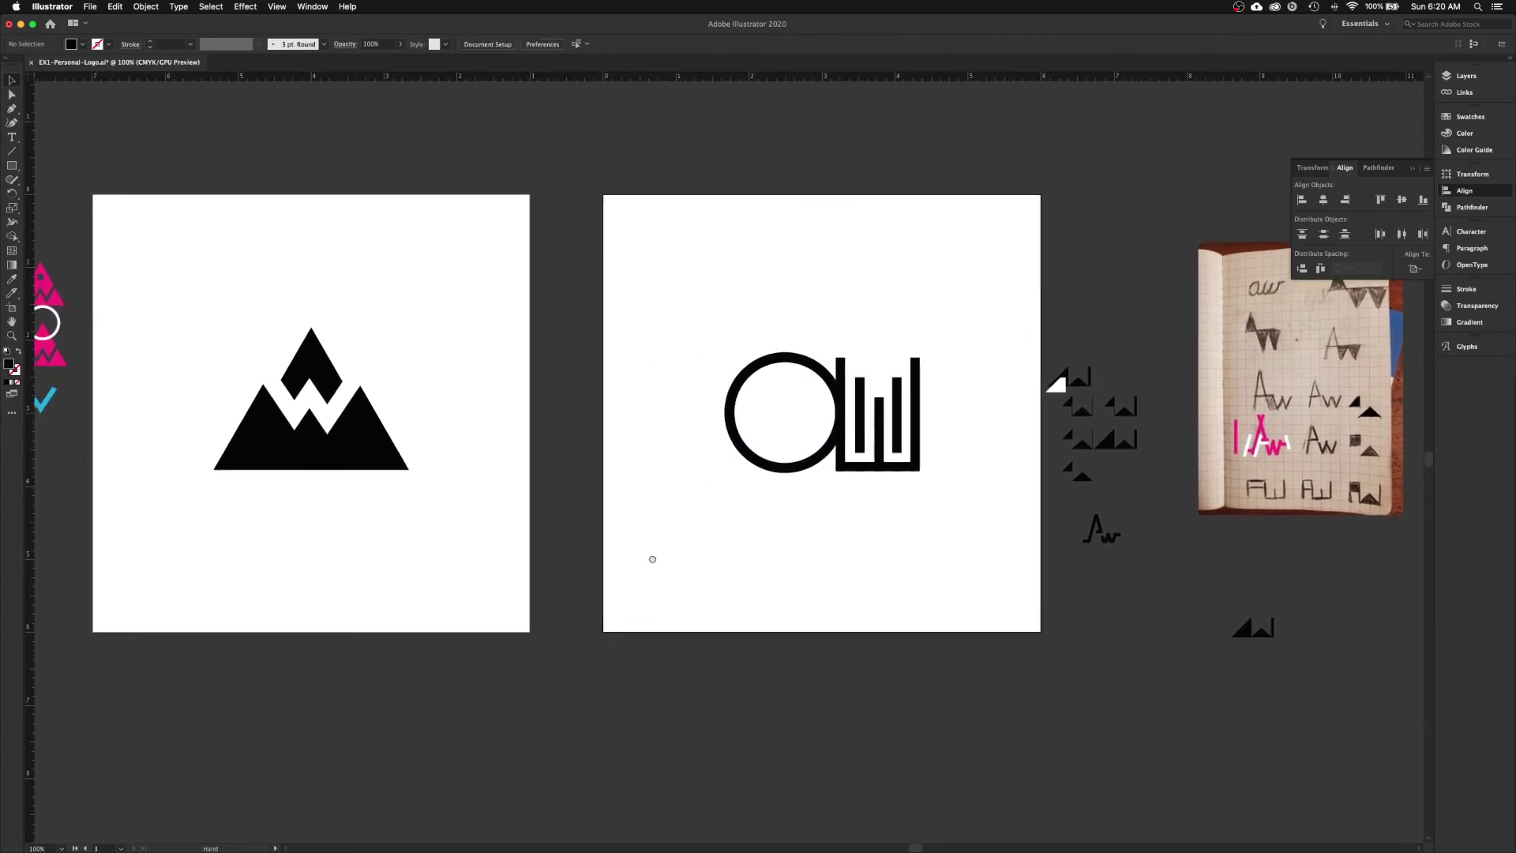
drag(650, 558, 937, 546)
drag(675, 521, 745, 548)
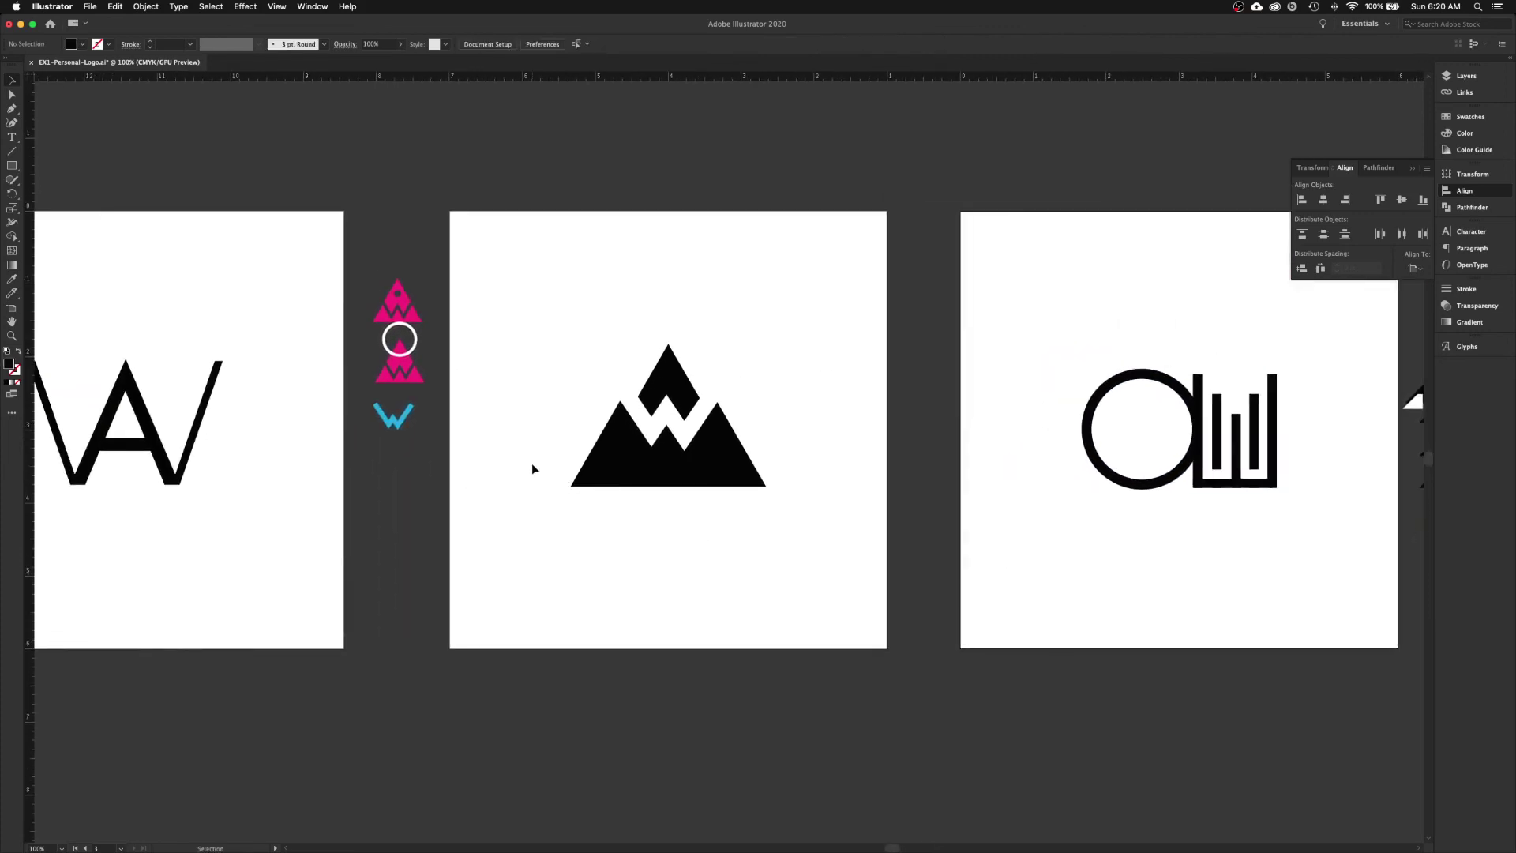
drag(393, 394, 1410, 681)
scroll(1371, 656, right, 10)
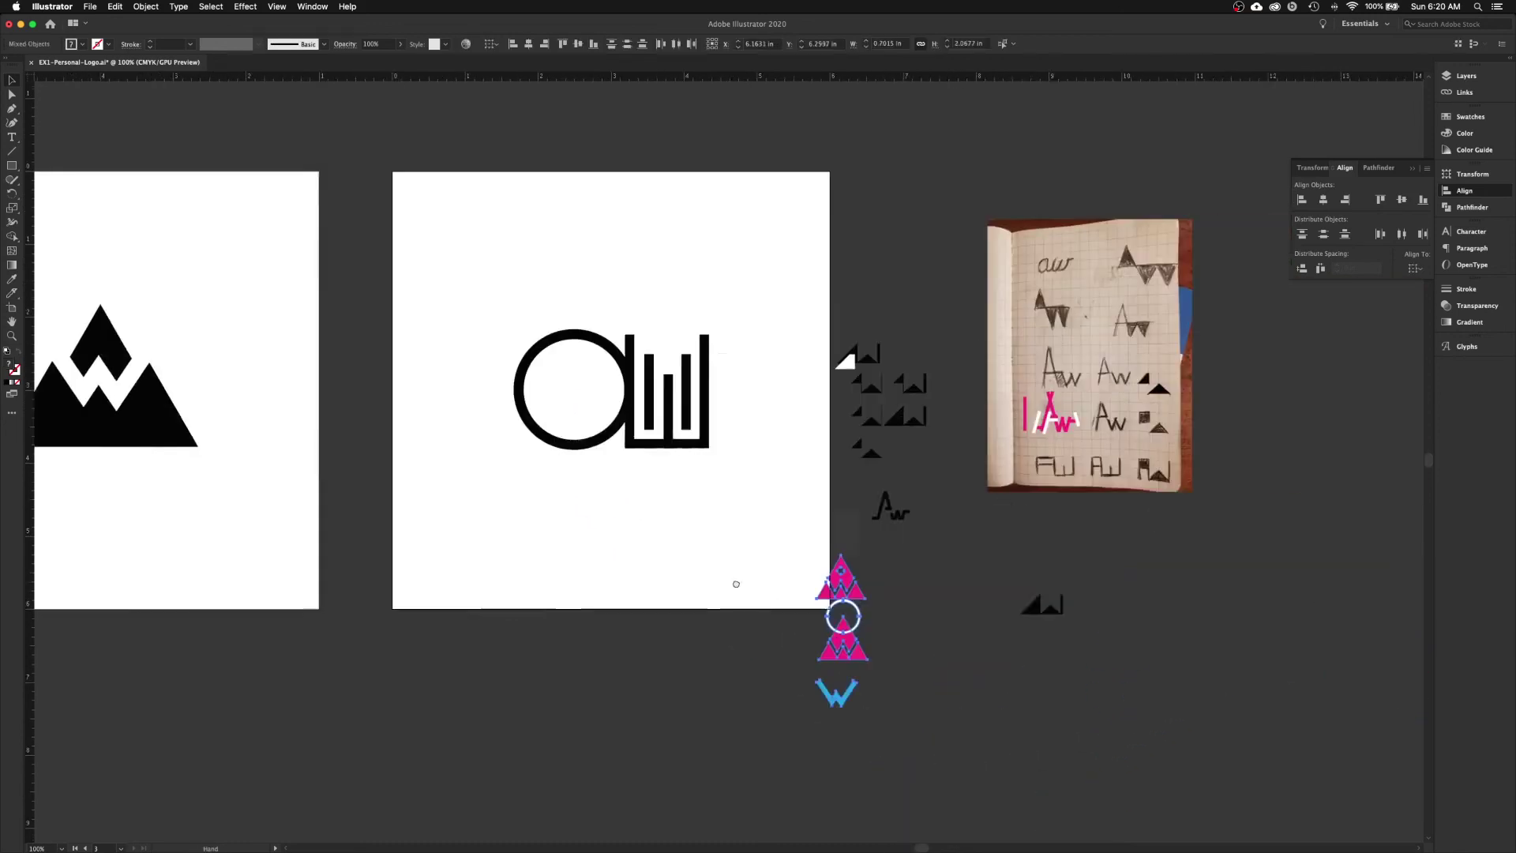
mouse_move(655, 640)
mouse_down()
mouse_move(1316, 450)
mouse_move(1167, 382)
mouse_move(1168, 410)
mouse_up()
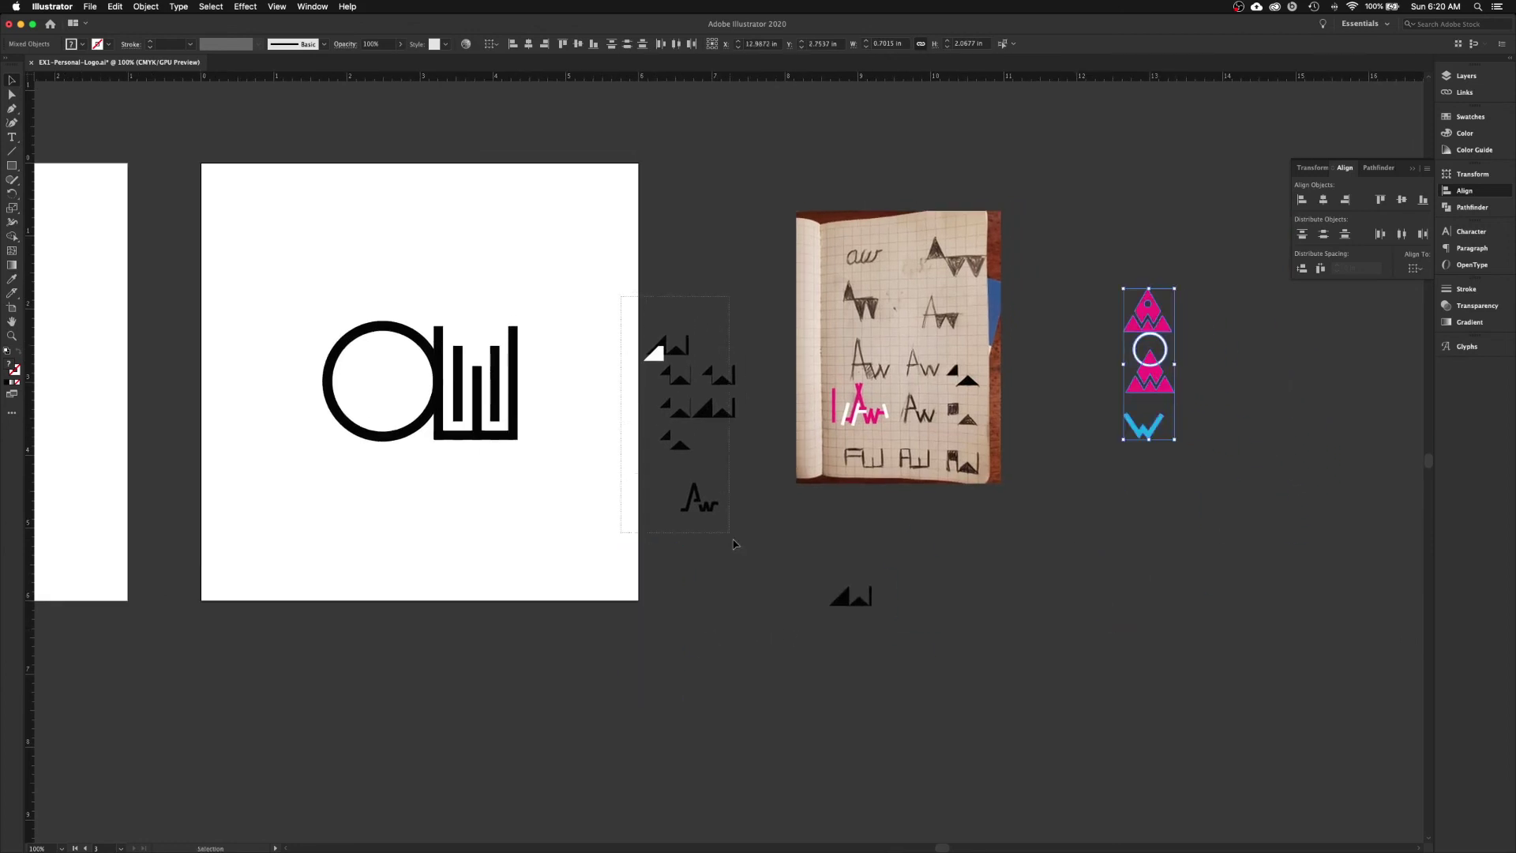
- Move the small black variants beside the pink studies, and place the triangular variant below them, enlarged to about 1.82 in wide
drag(735, 544, 1287, 440)
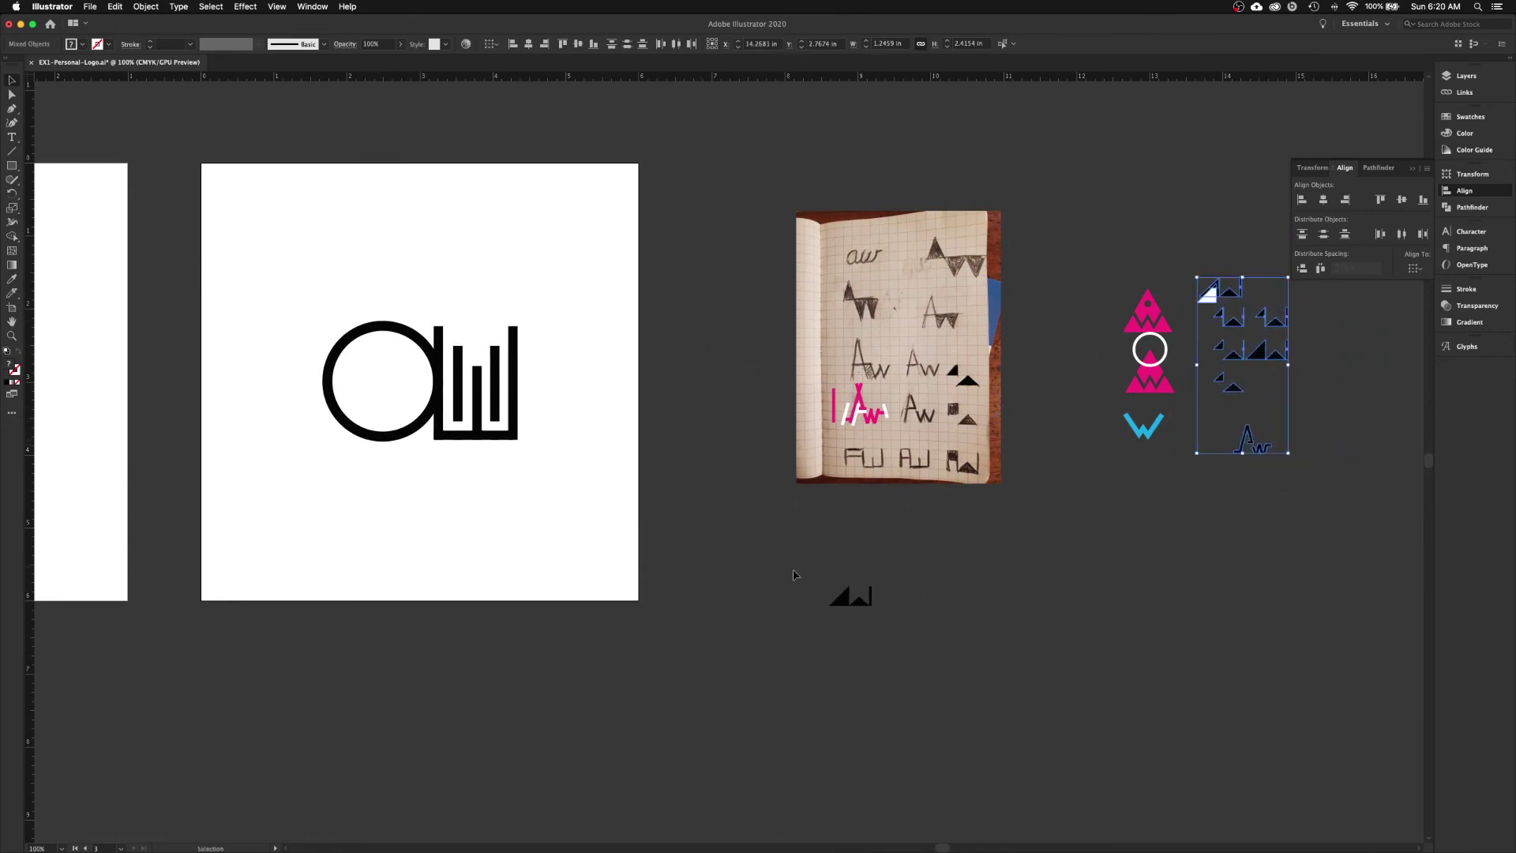
click(849, 597)
mouse_move(853, 598)
mouse_down()
mouse_move(1180, 547)
mouse_move(1283, 612)
mouse_up()
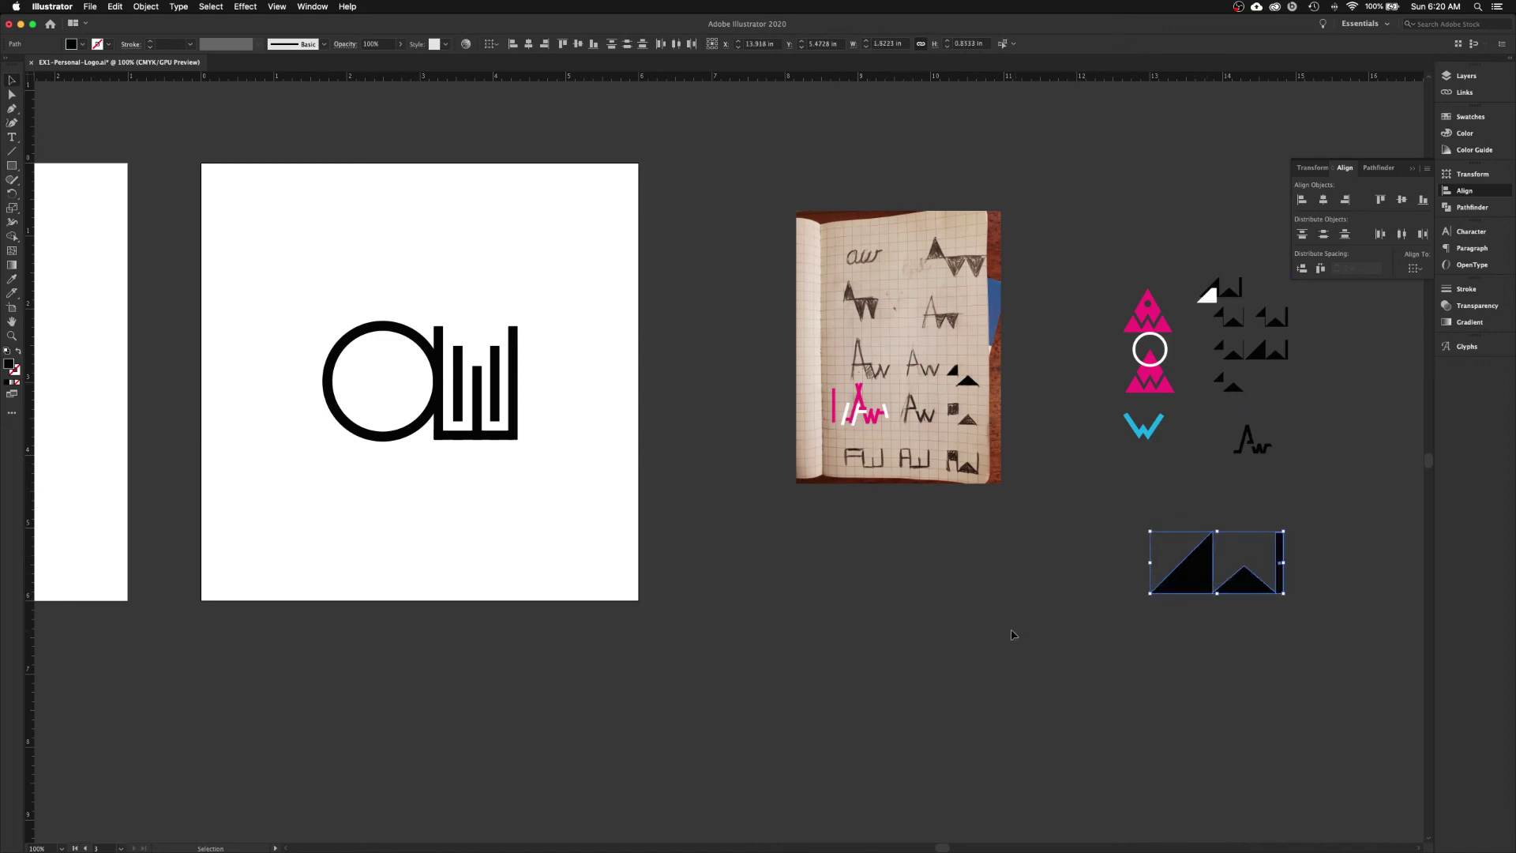
click(1013, 636)
- Cut the small WA logo above the first artboard and paste it on the canvas beside the enlarged triangular variant
scroll(1056, 602, left, 10)
scroll(900, 592, left, 10)
scroll(875, 576, up, 2)
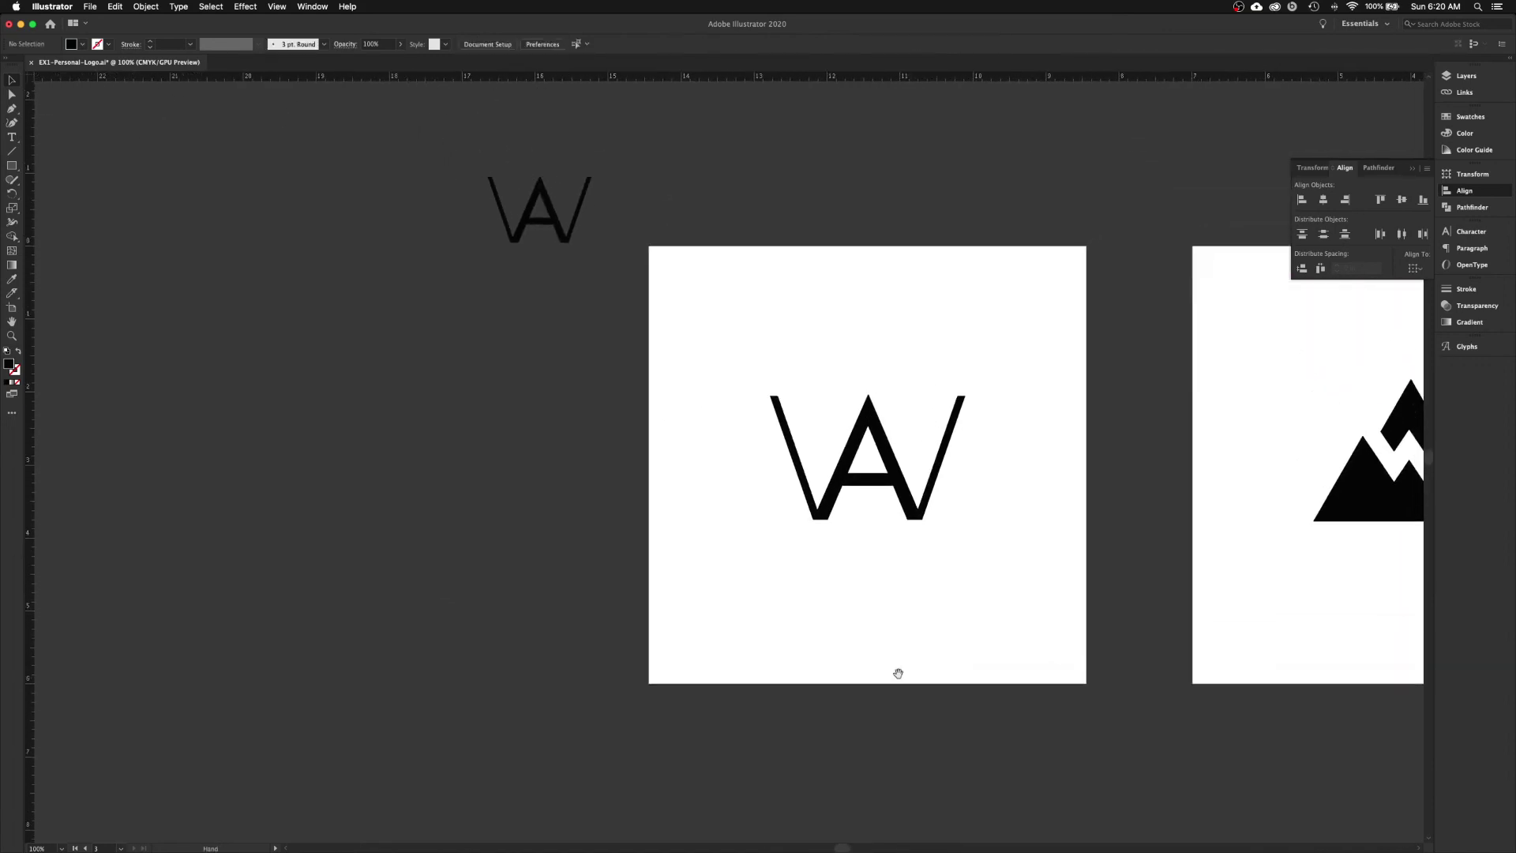
click(454, 140)
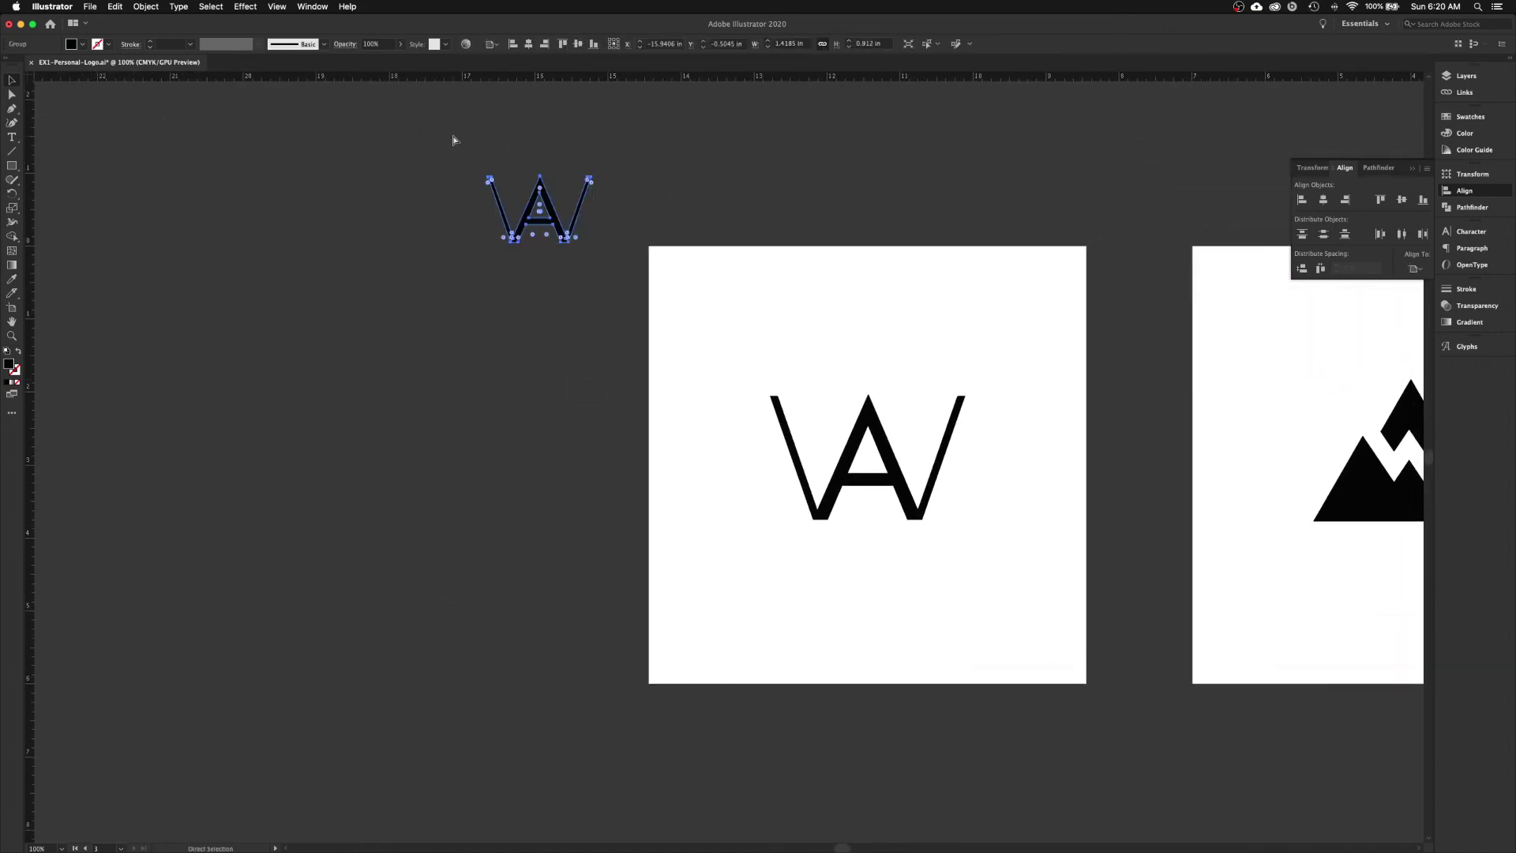
key(Delete)
key(Delete)
scroll(520, 356, right, 6)
scroll(867, 430, right, 15)
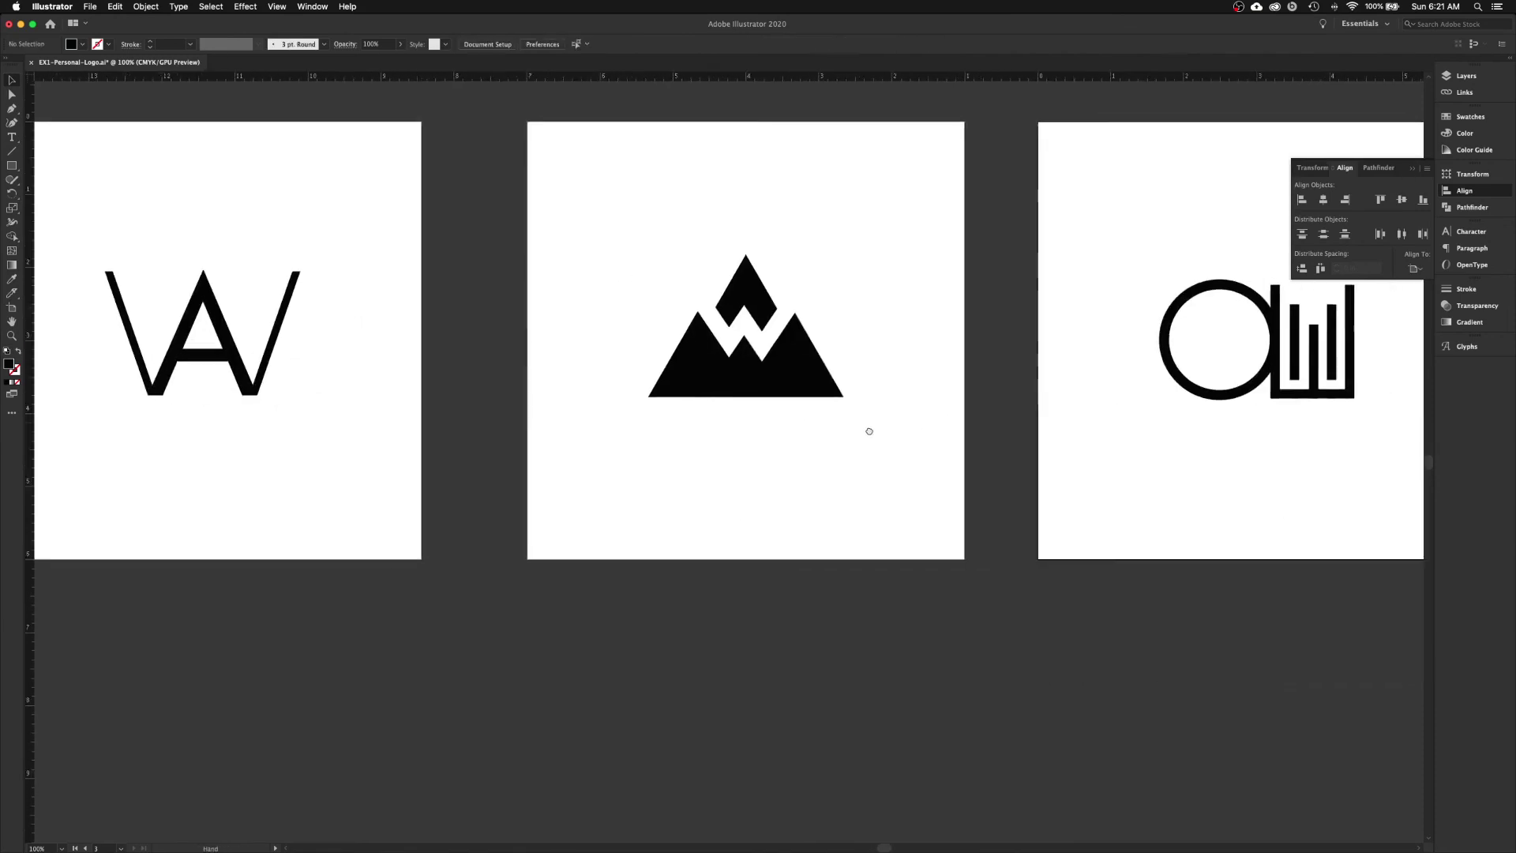
key(ctrl+v)
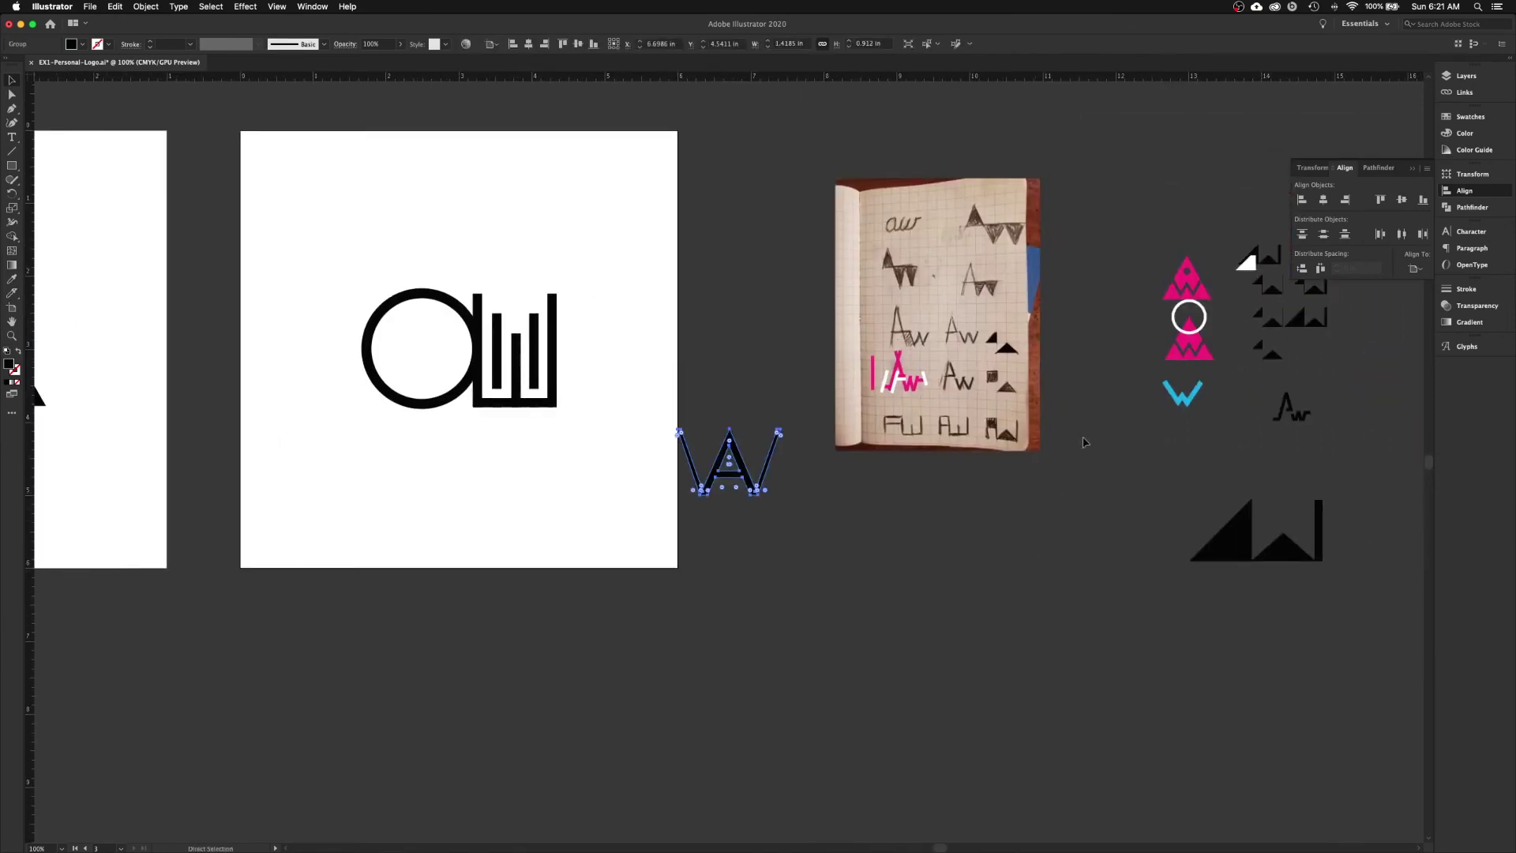
drag(995, 561, 1134, 559)
- Delete the sketchbook photo from the canvas
click(987, 474)
click(973, 445)
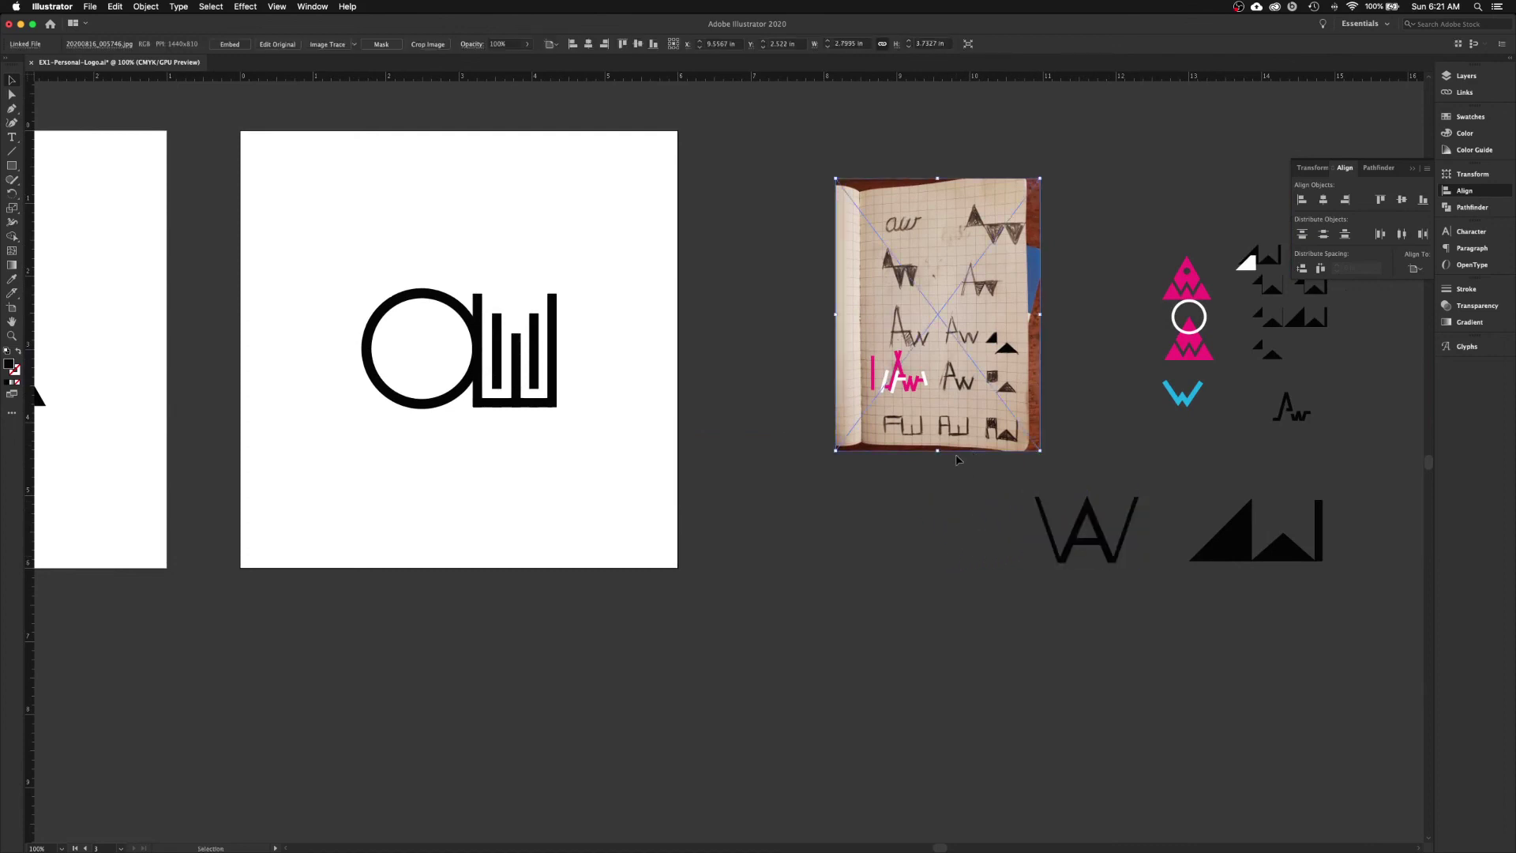
key(Delete)
- Shift the middle artboard with its mountain logo slightly left to even out the spacing between the three artboards
scroll(860, 488, left, 20)
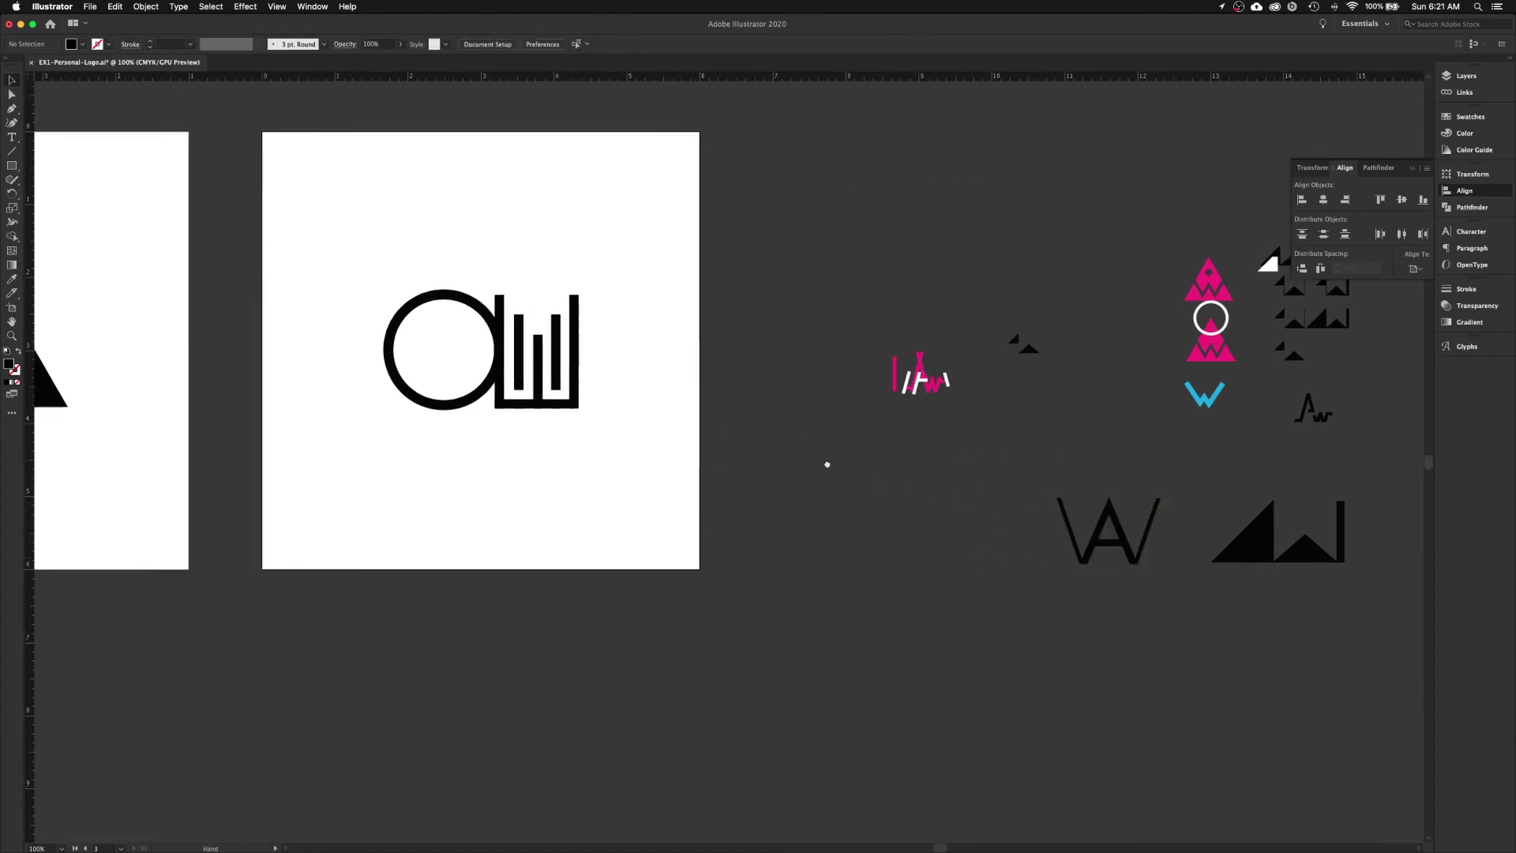
key(super+minus)
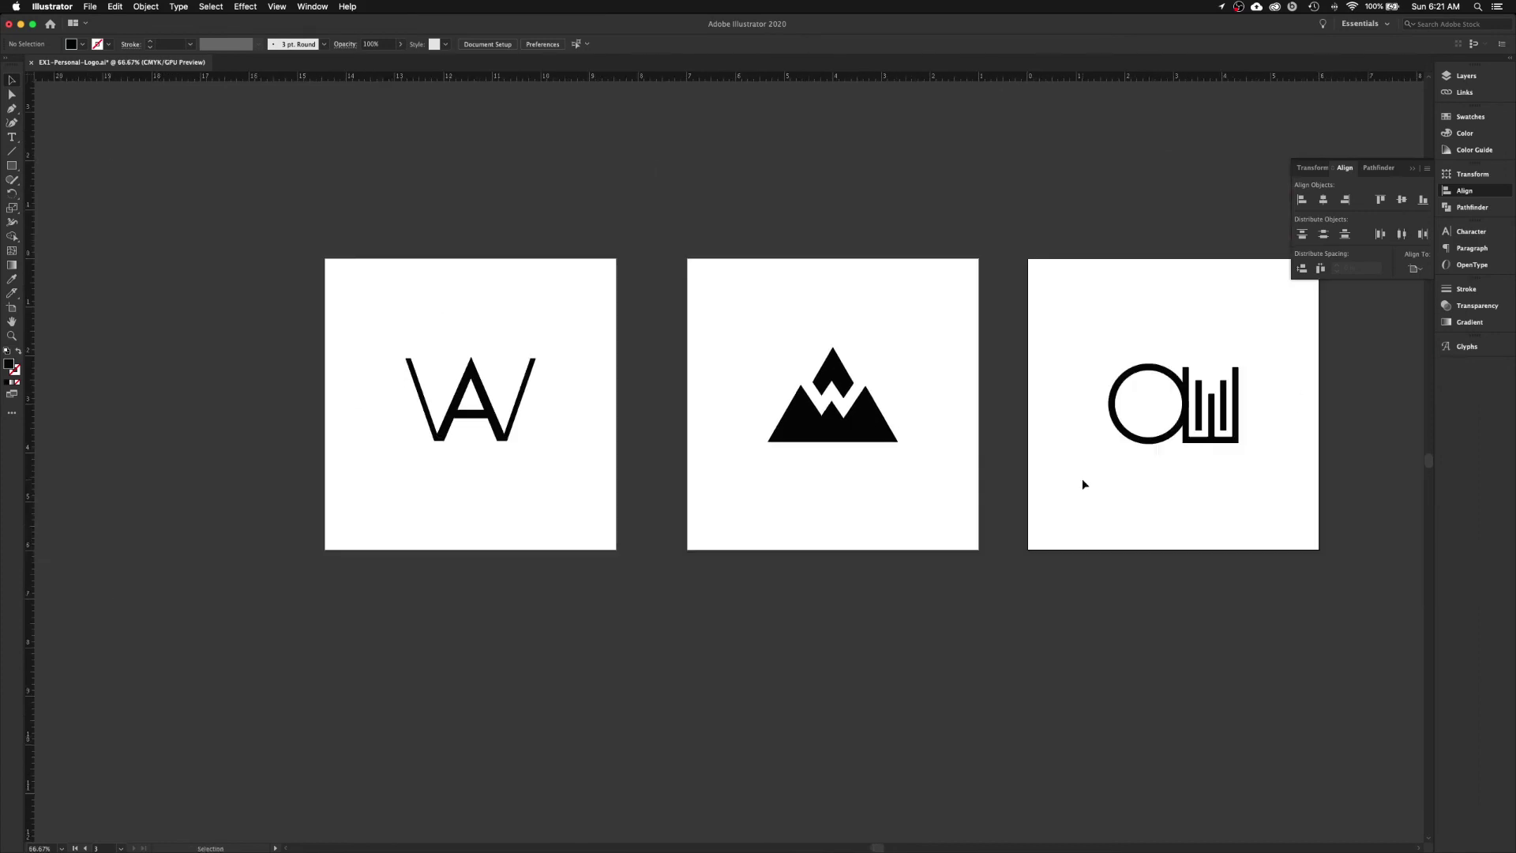
scroll(1090, 474, right, 5)
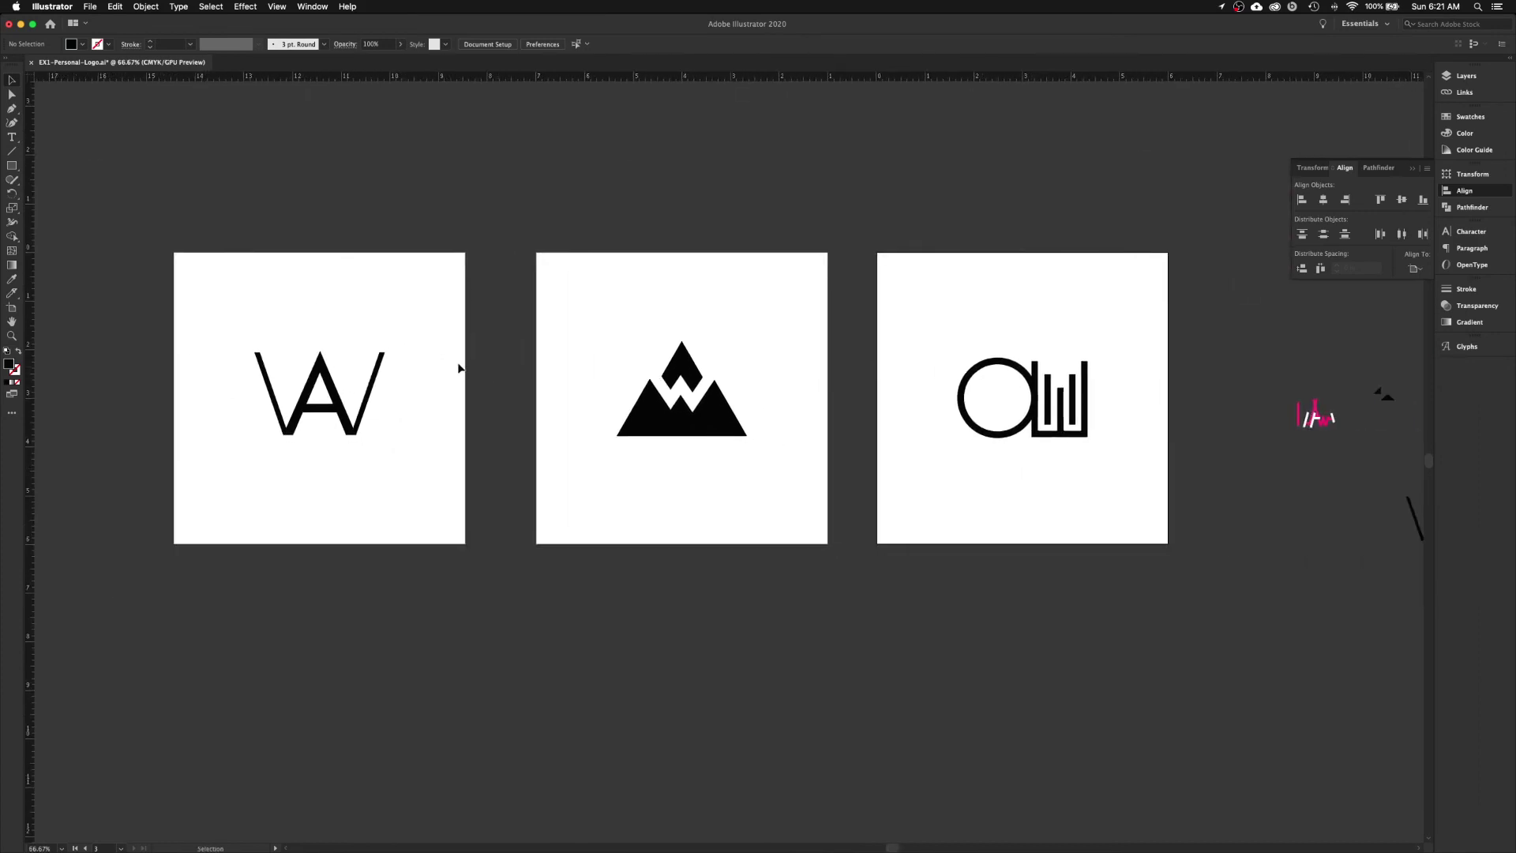
click(8, 311)
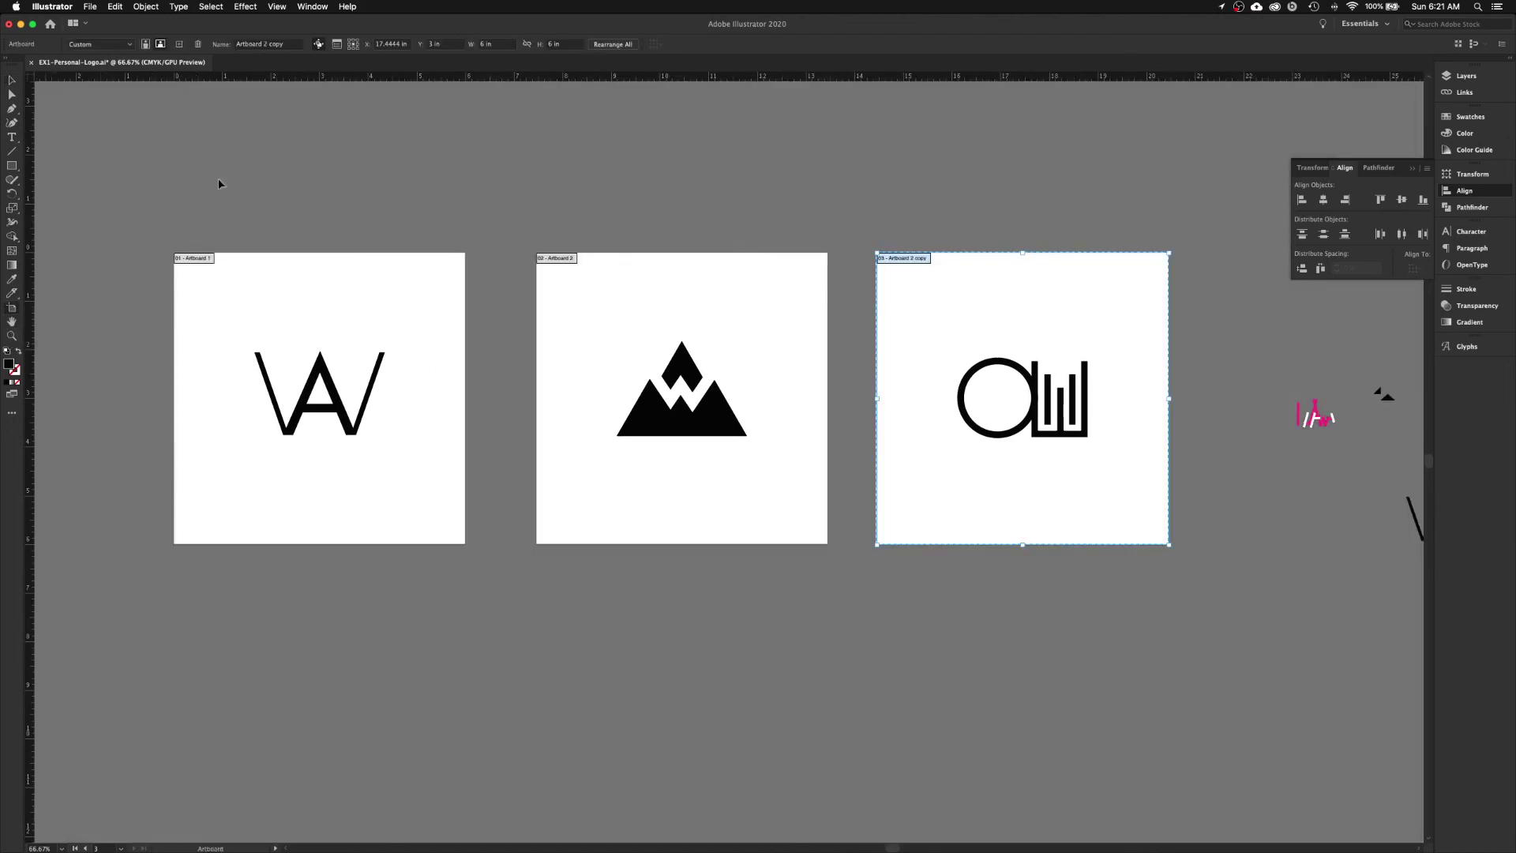
click(277, 6)
click(306, 367)
click(548, 258)
drag(547, 258, 544, 259)
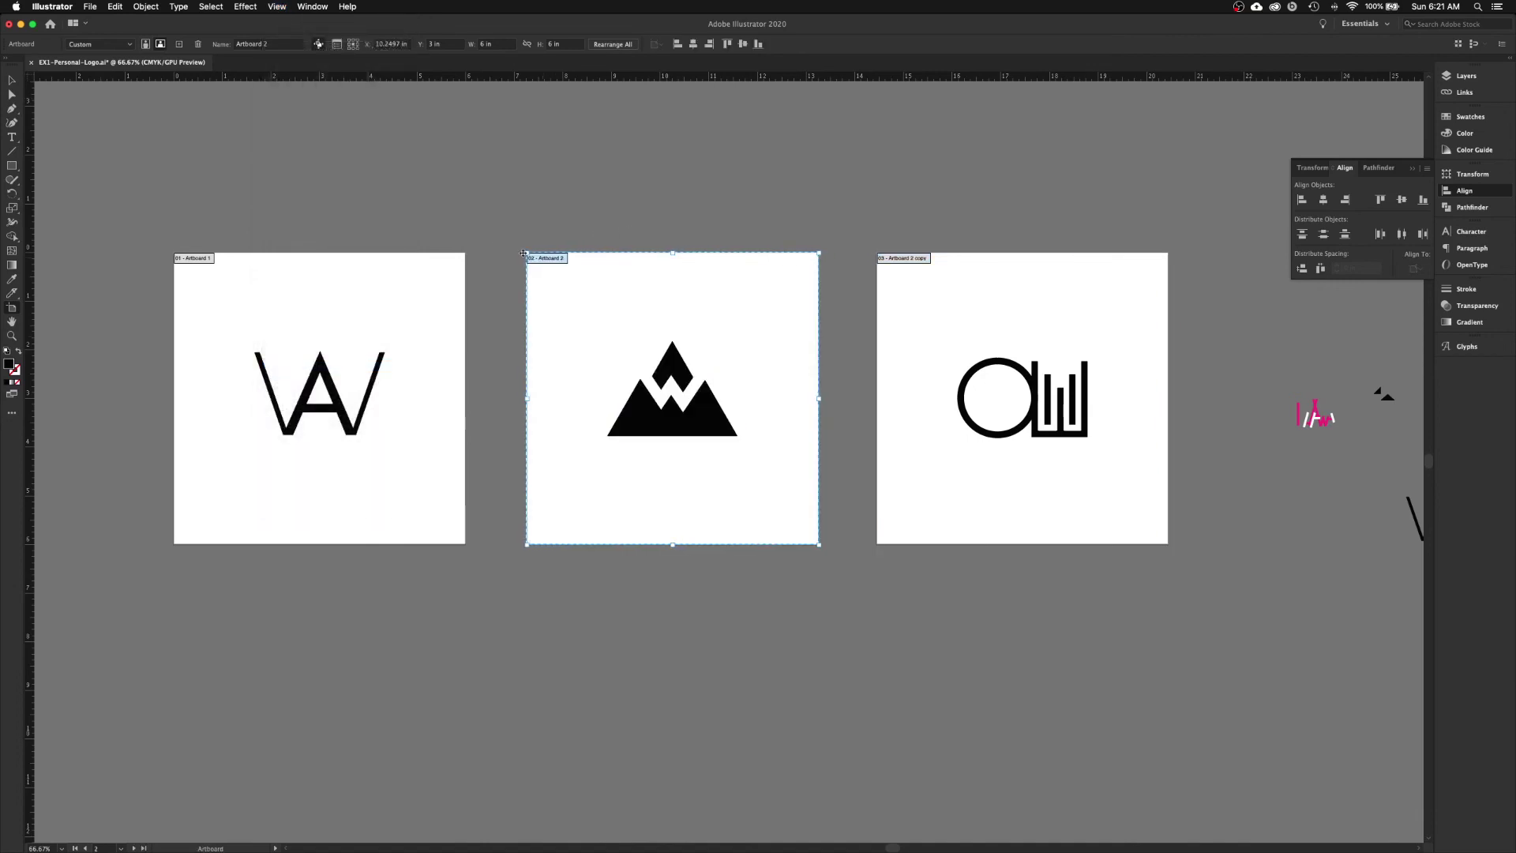
click(12, 80)
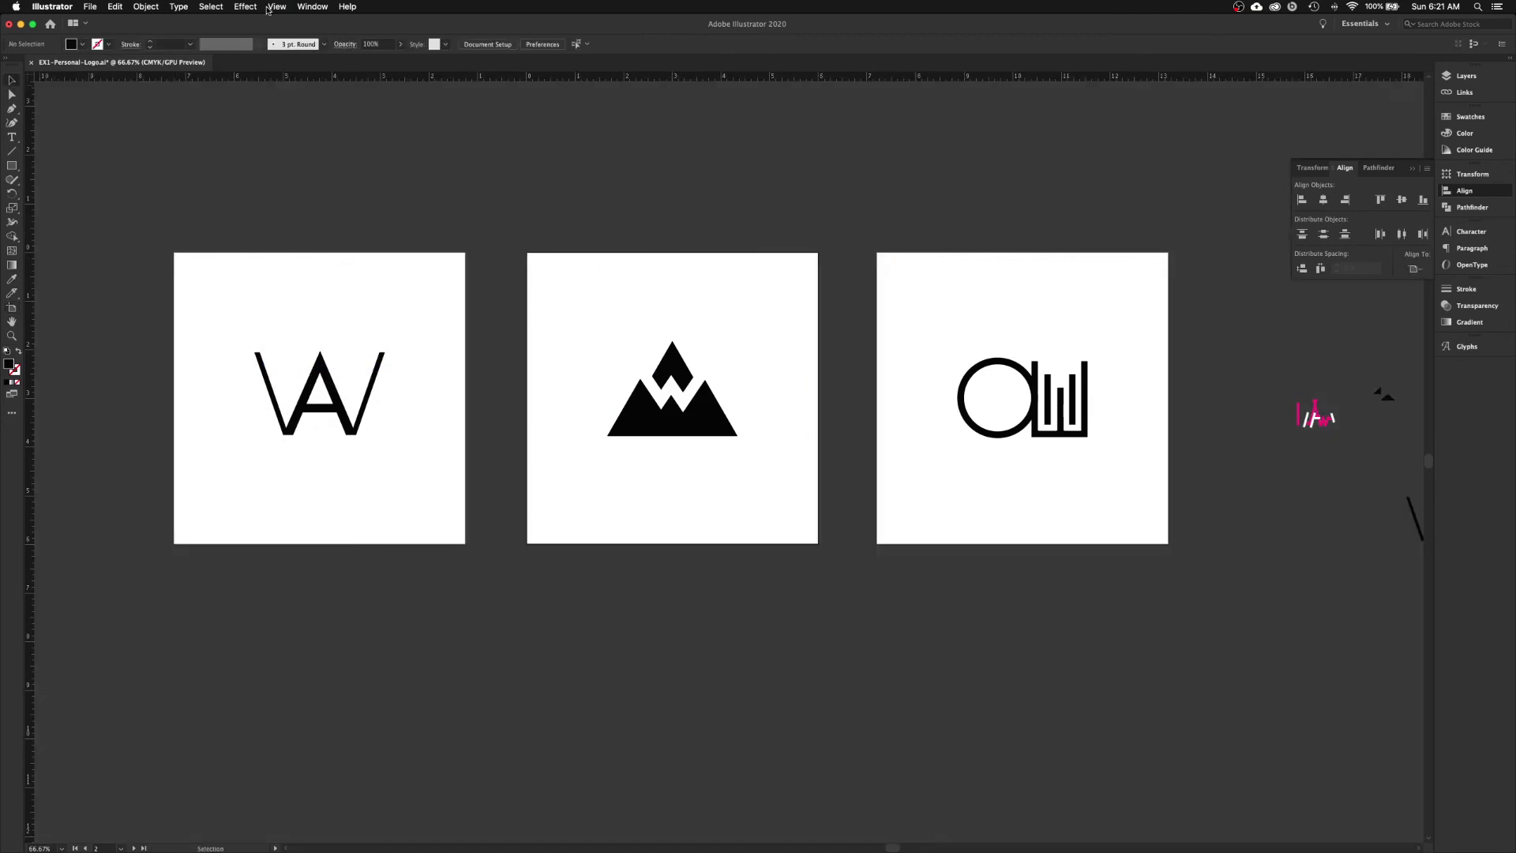
click(273, 7)
click(289, 366)
- Save the document and start saving a copy named EX1-Personal-Logo in Adobe PDF format to the Demo Files folder
key(super+s)
click(88, 8)
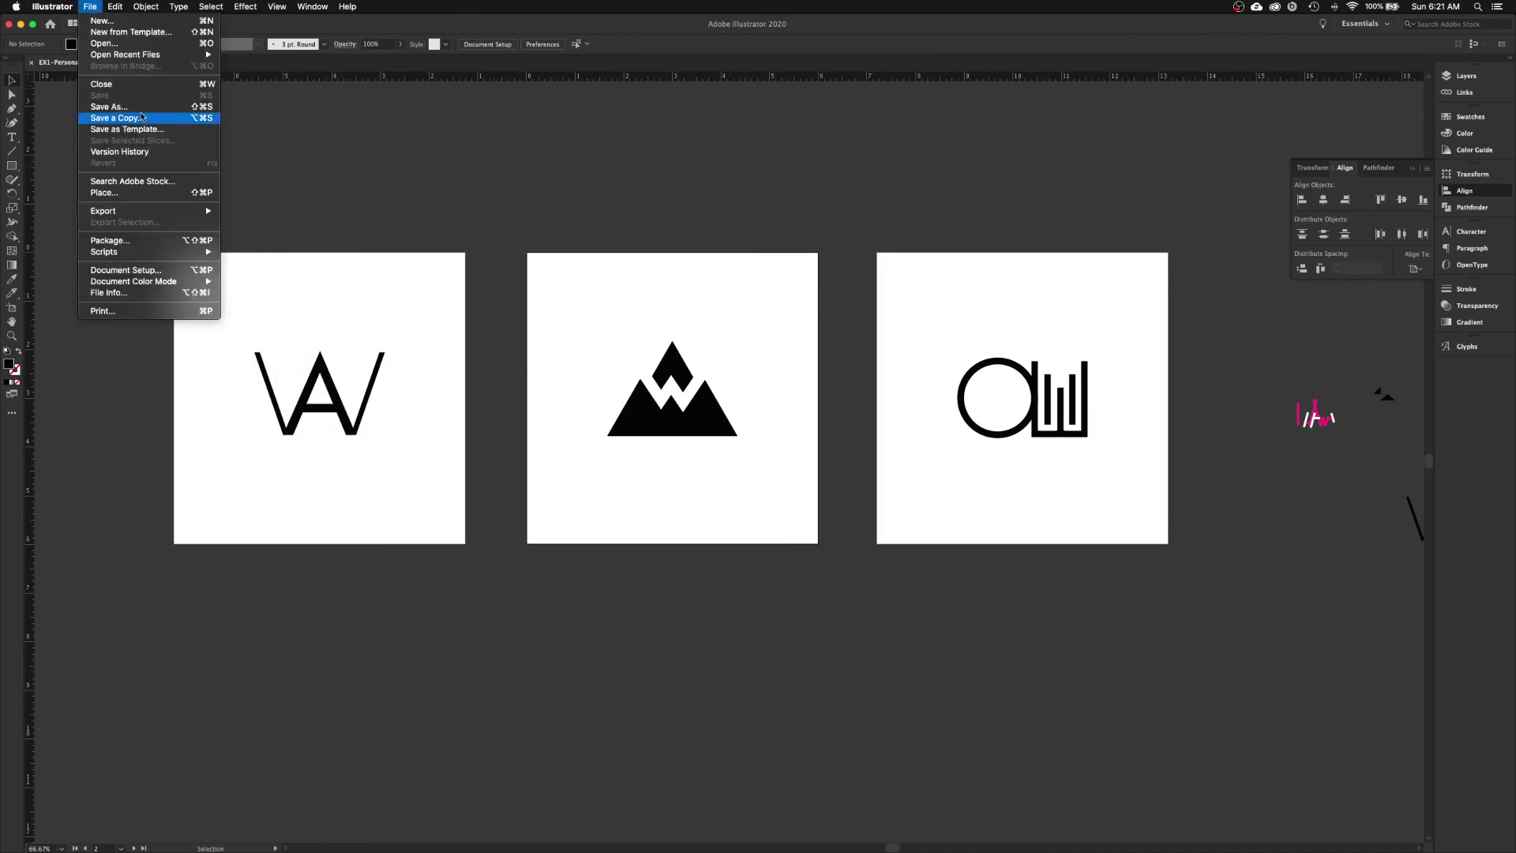
click(142, 118)
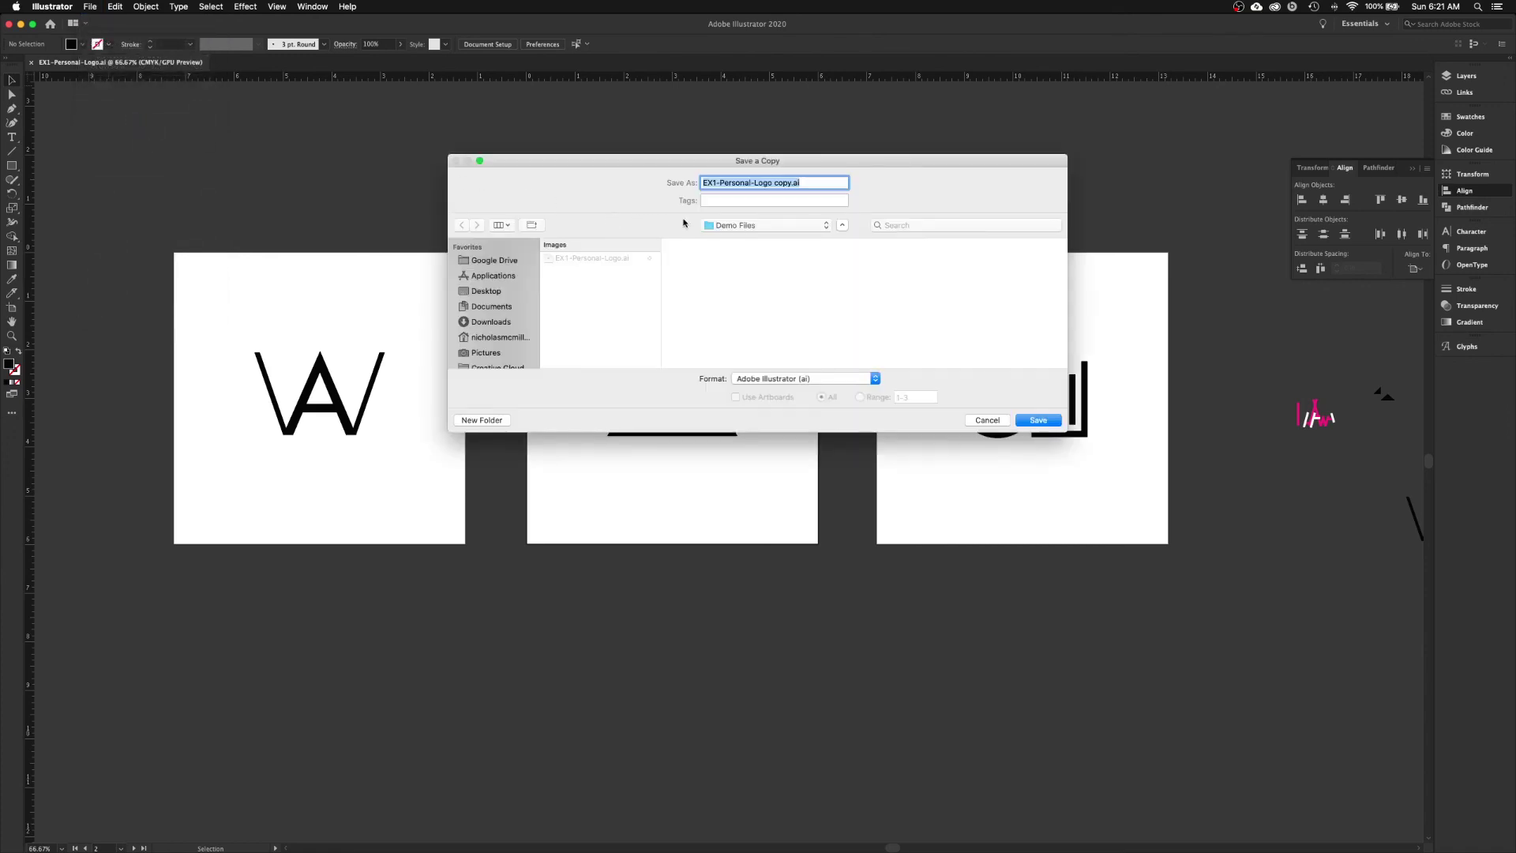
double_click(782, 183)
key(BackSpace)
key(BackSpace)
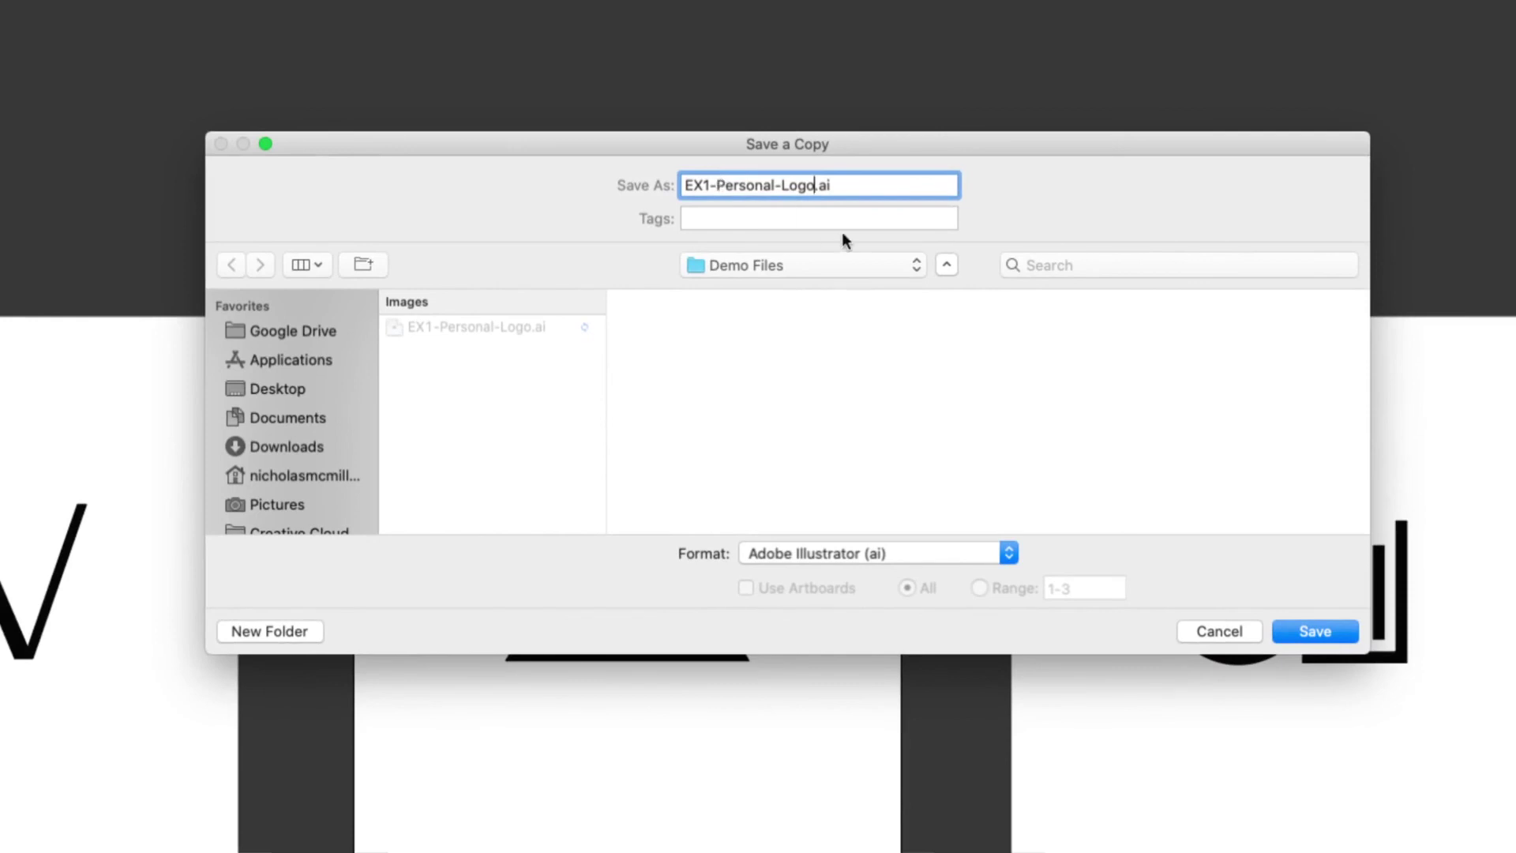
drag(799, 147, 719, 130)
click(831, 533)
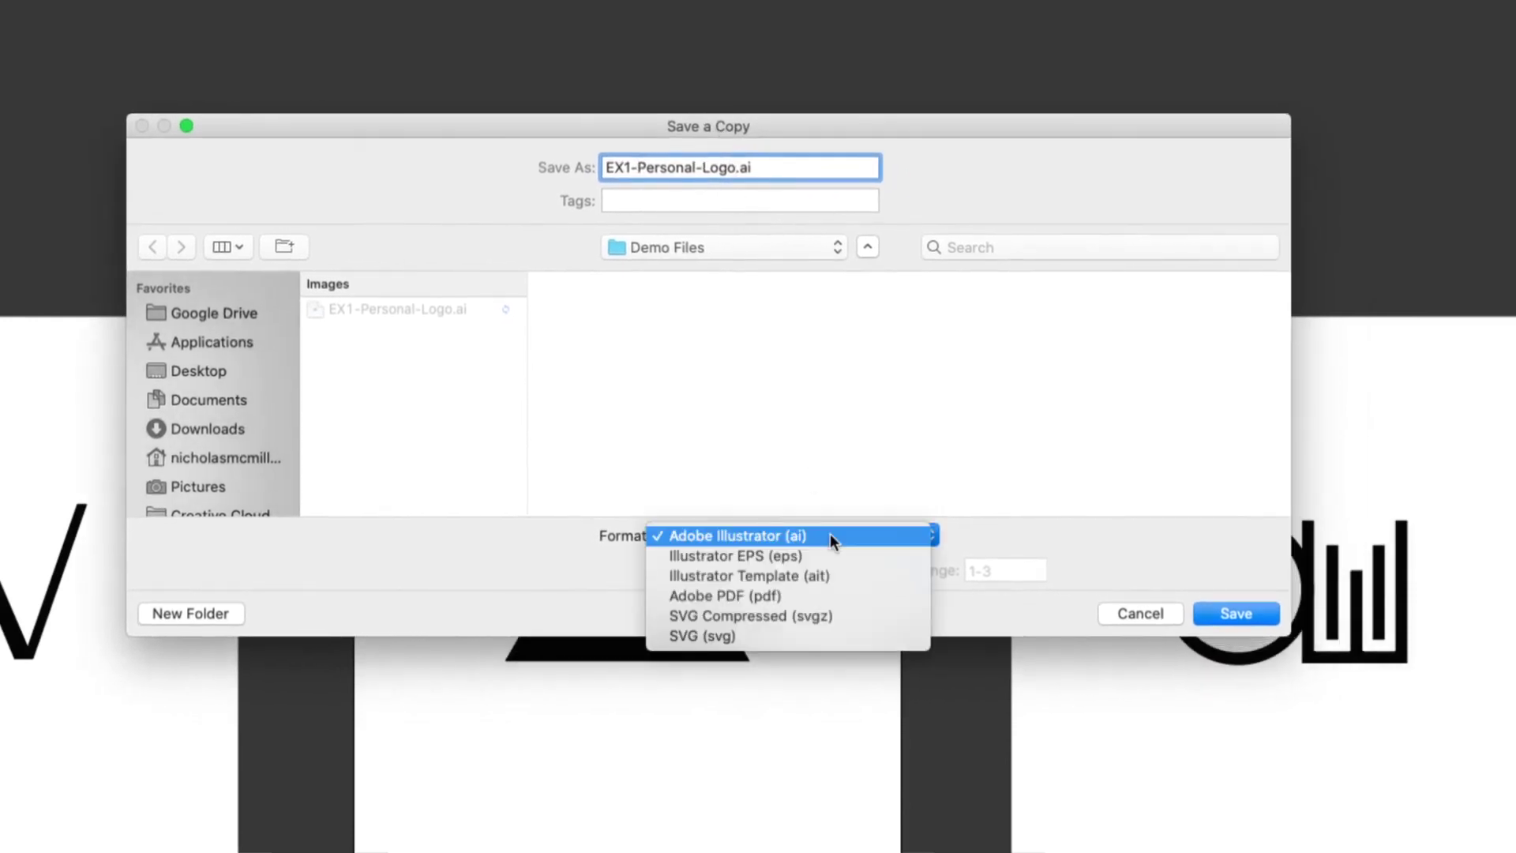
click(827, 596)
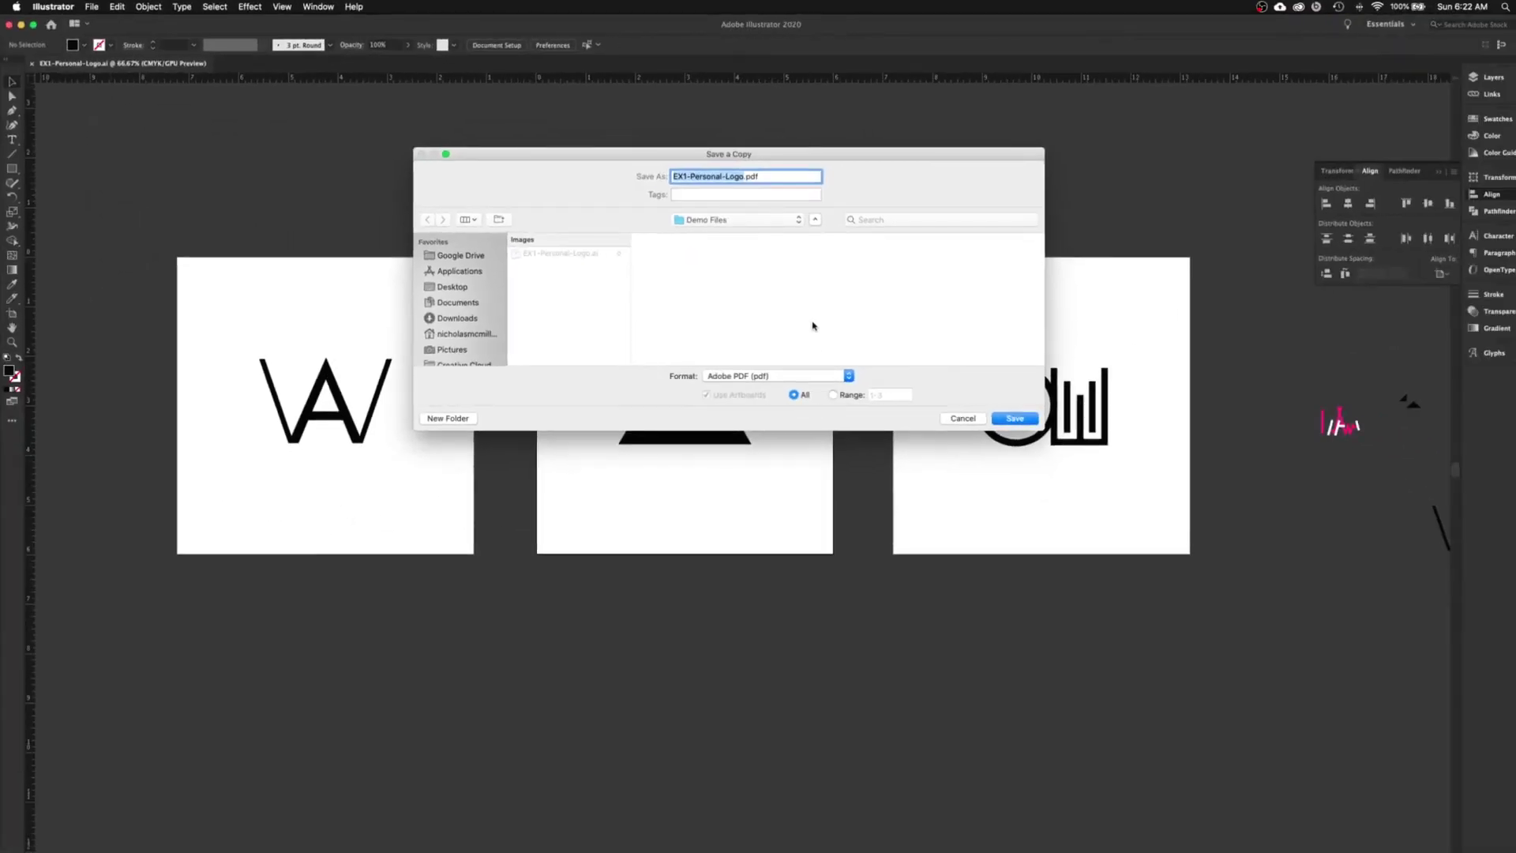
click(1013, 419)
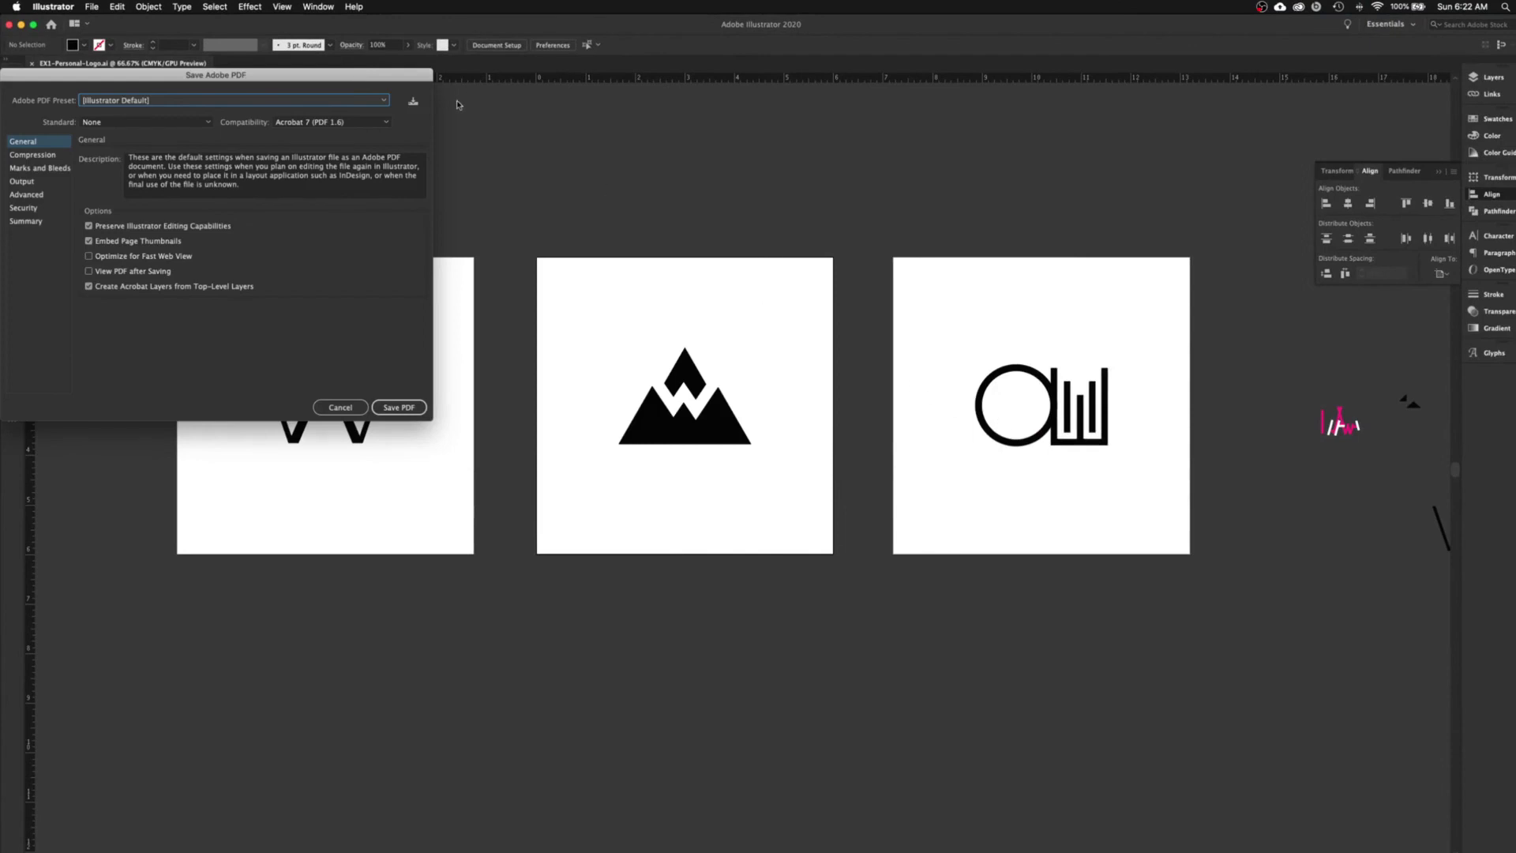
- Save the PDF copy with the High Quality Print preset
drag(376, 80, 790, 242)
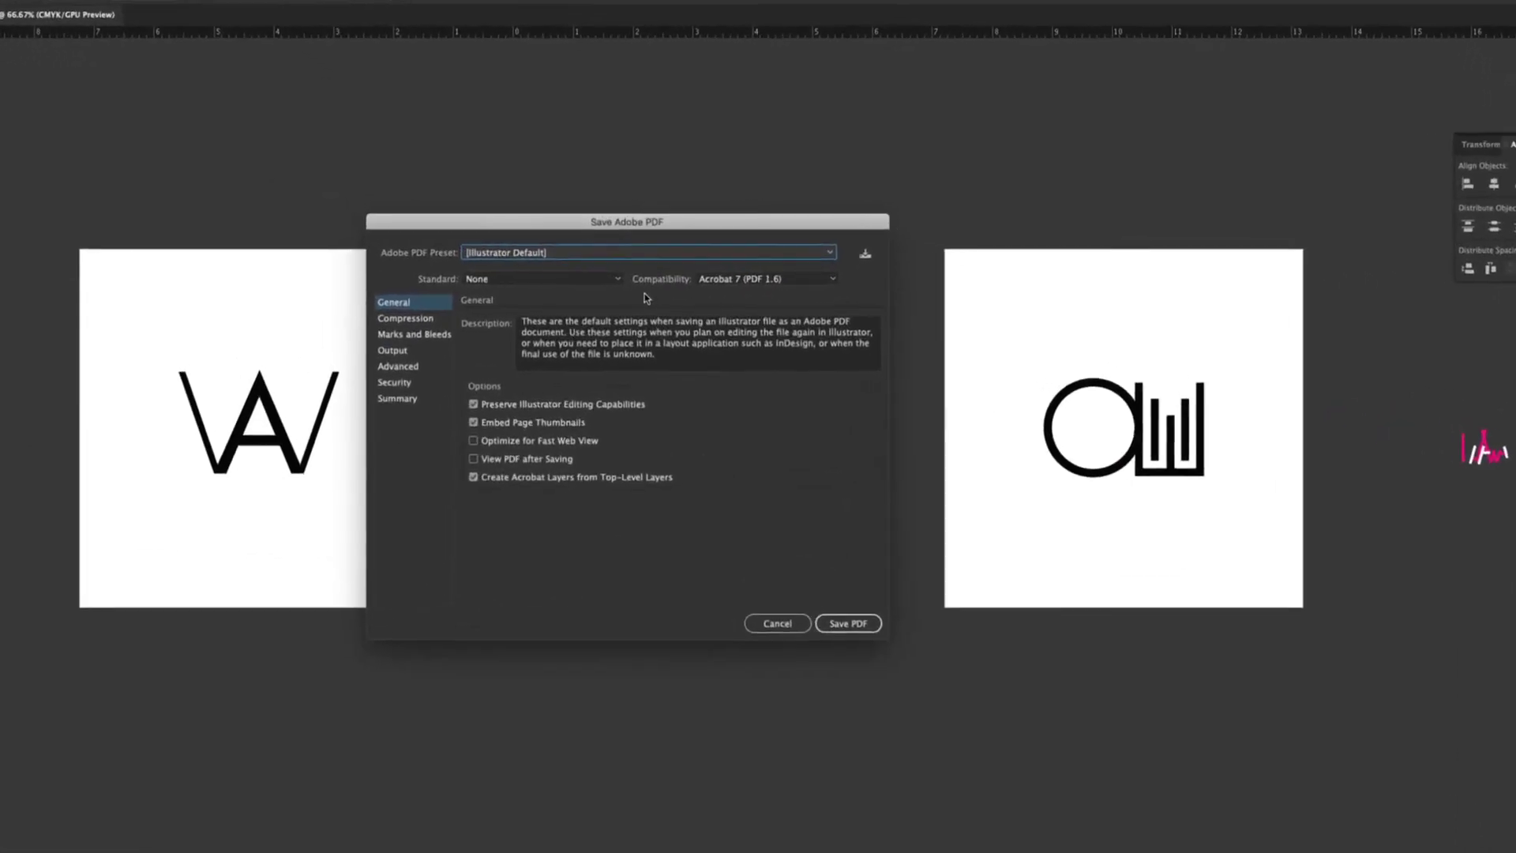
click(593, 246)
click(552, 310)
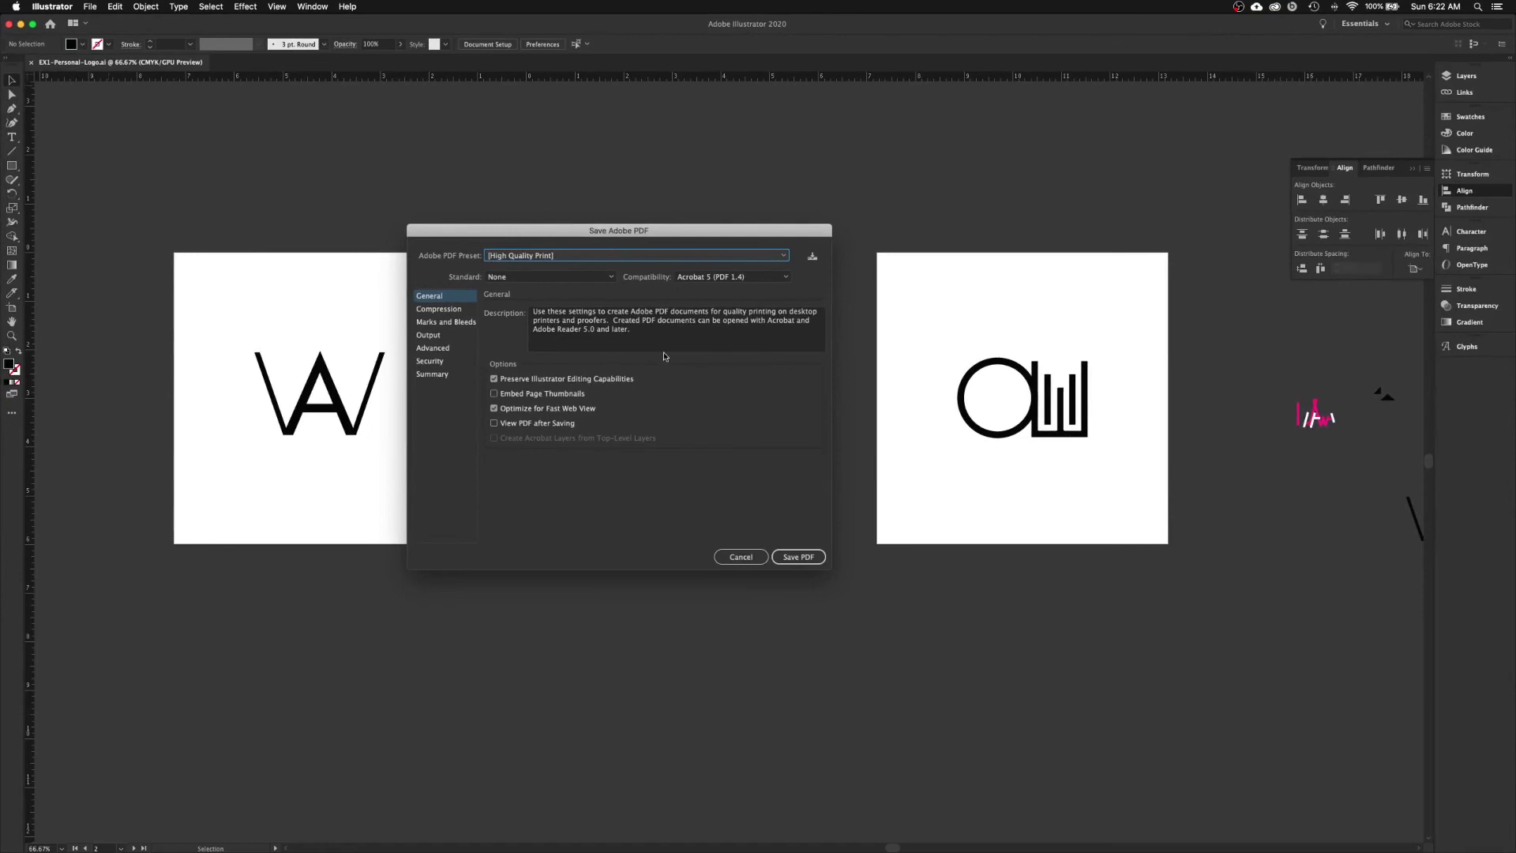
click(798, 558)
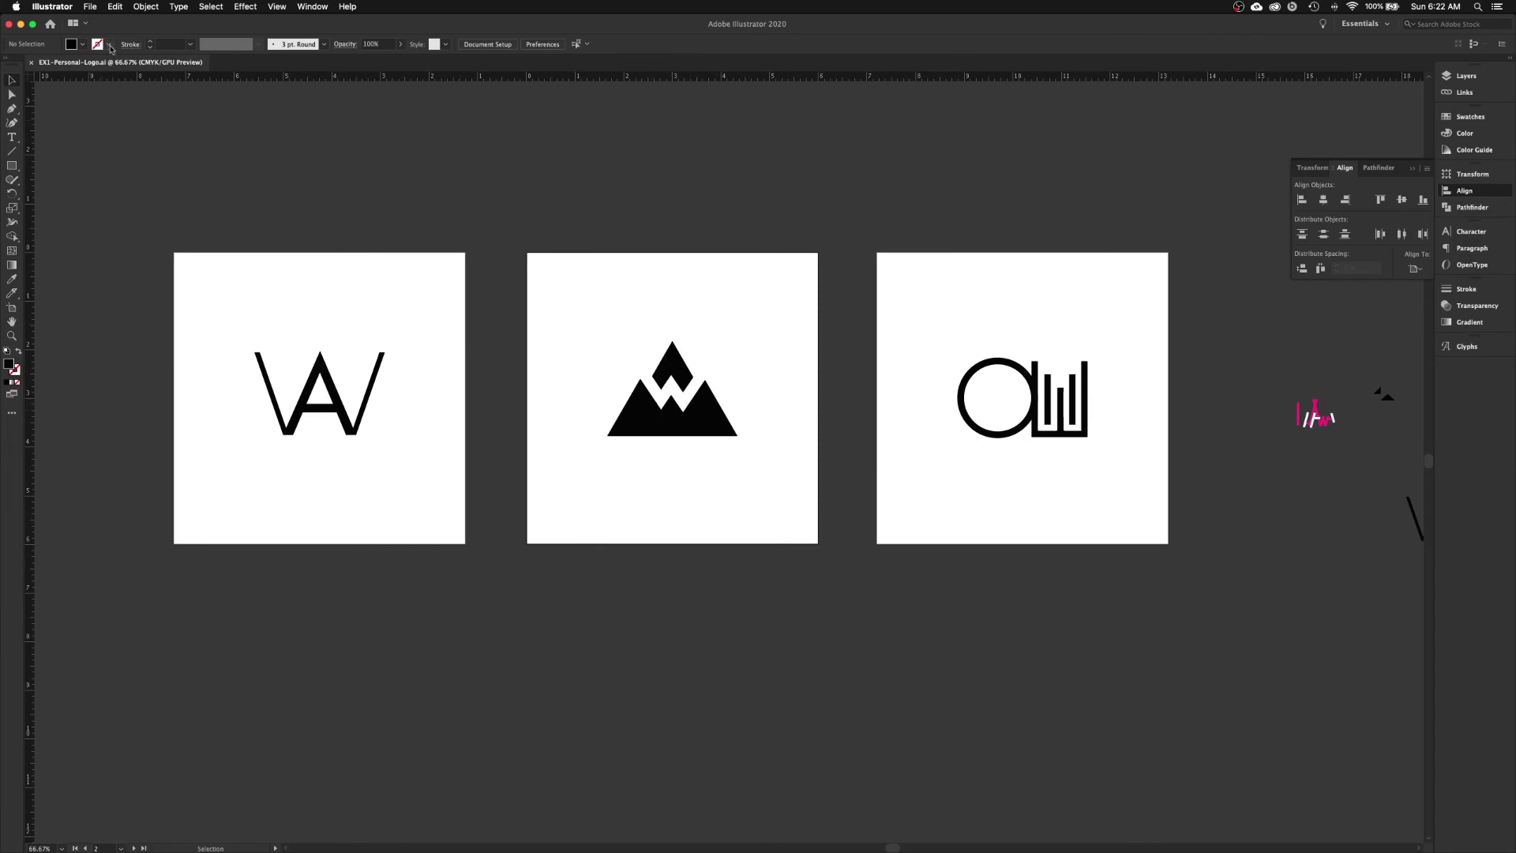
- Export the document as EX1-Personal-Logo in JPEG format, using all artboards
click(92, 7)
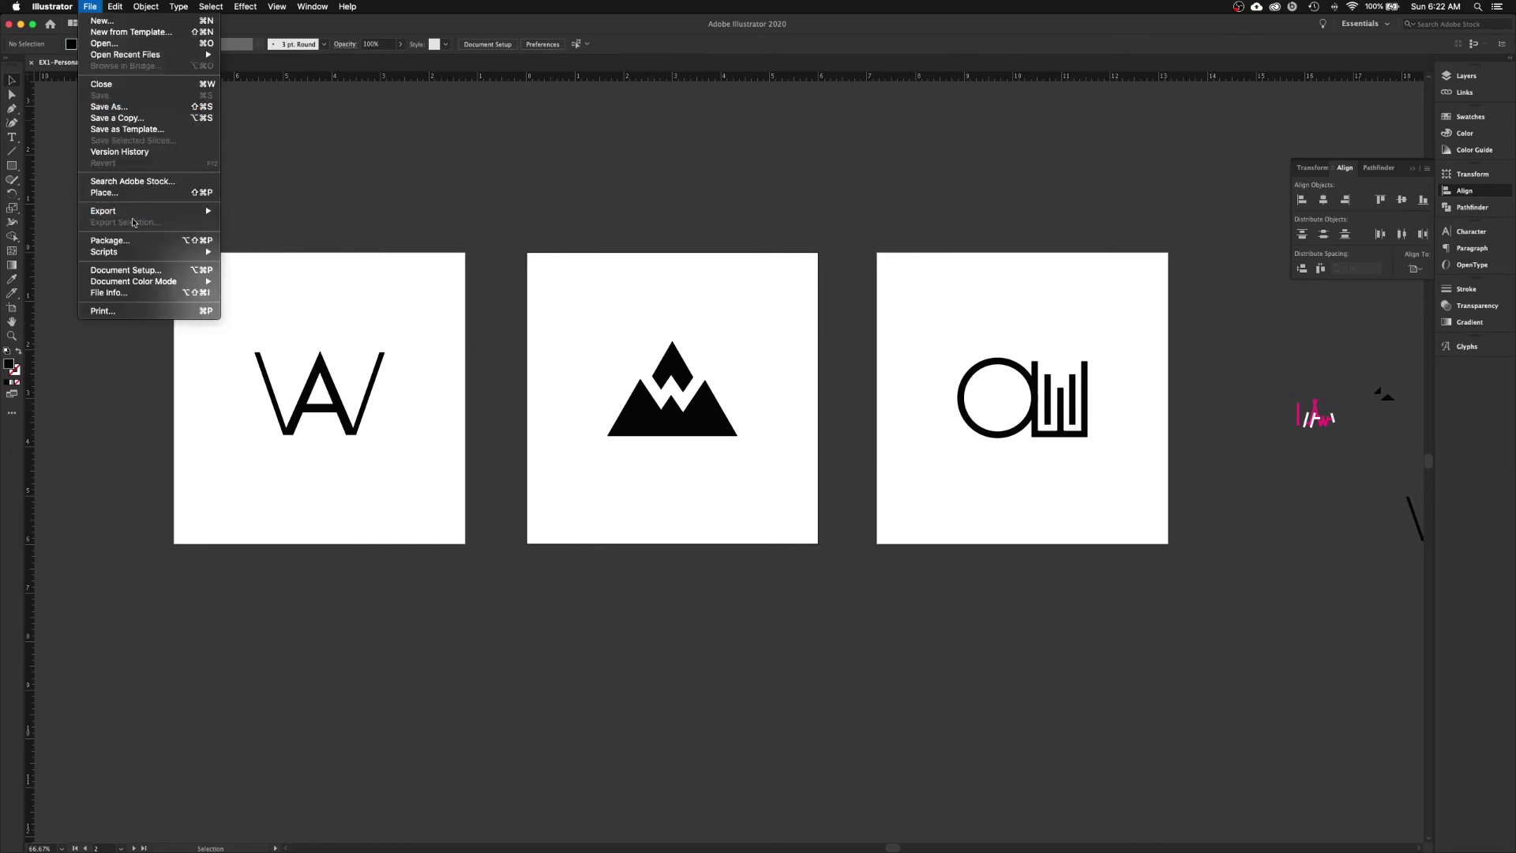
mouse_move(188, 213)
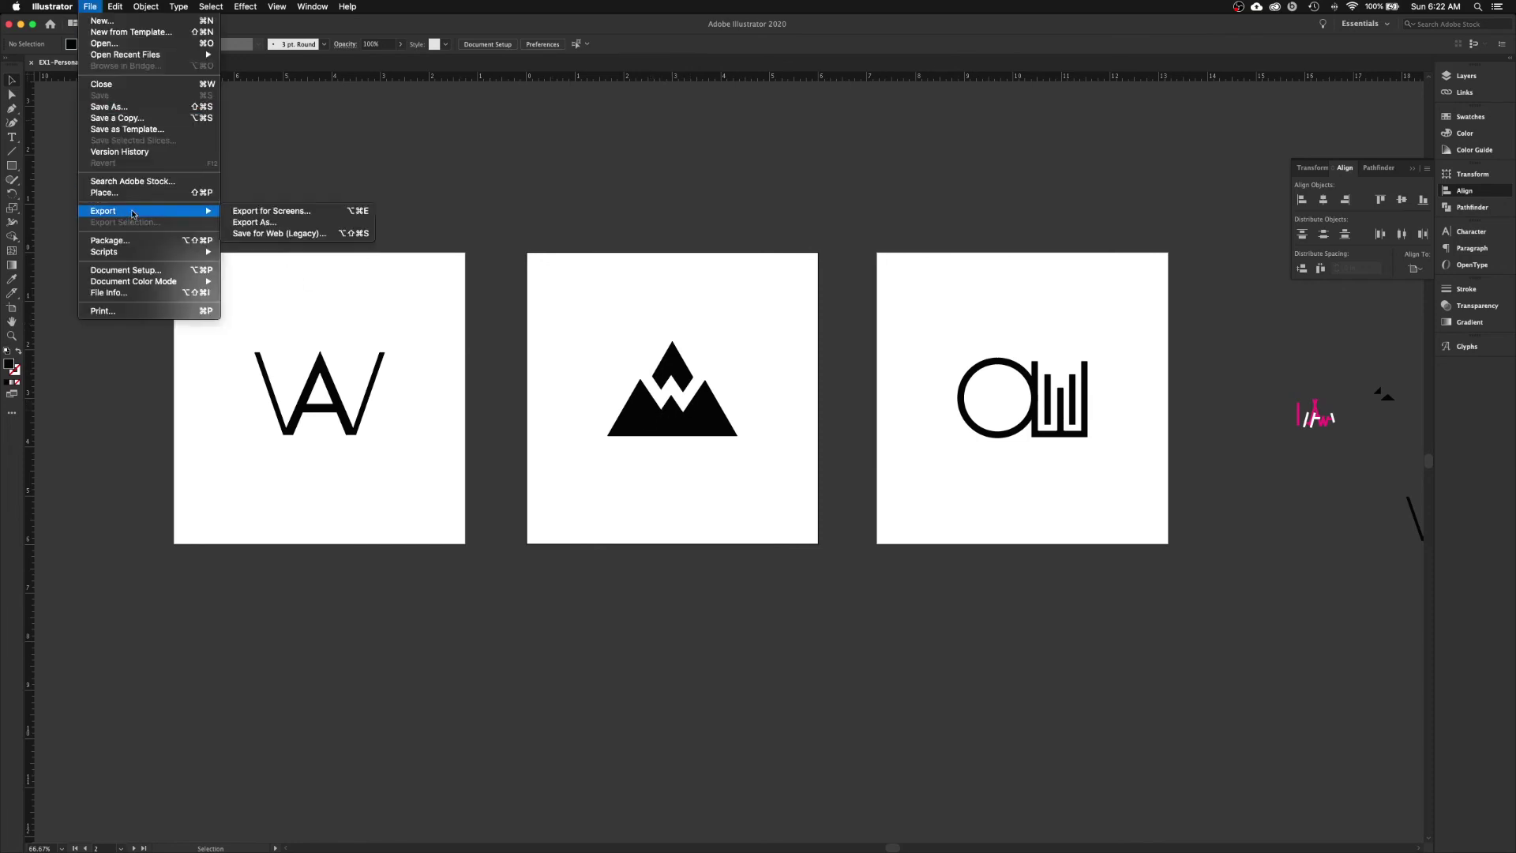
click(253, 225)
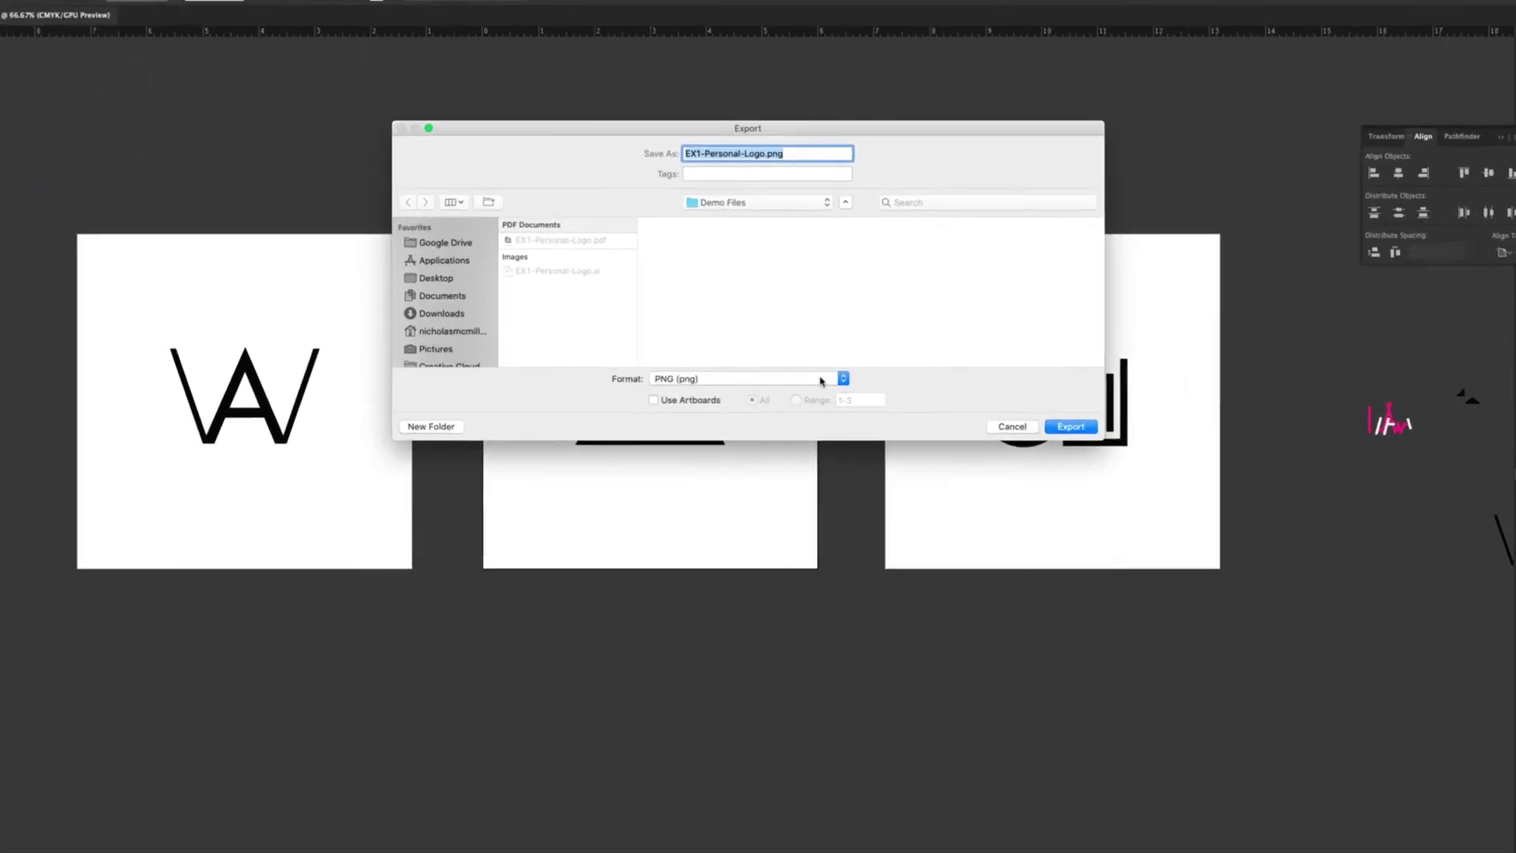
click(753, 377)
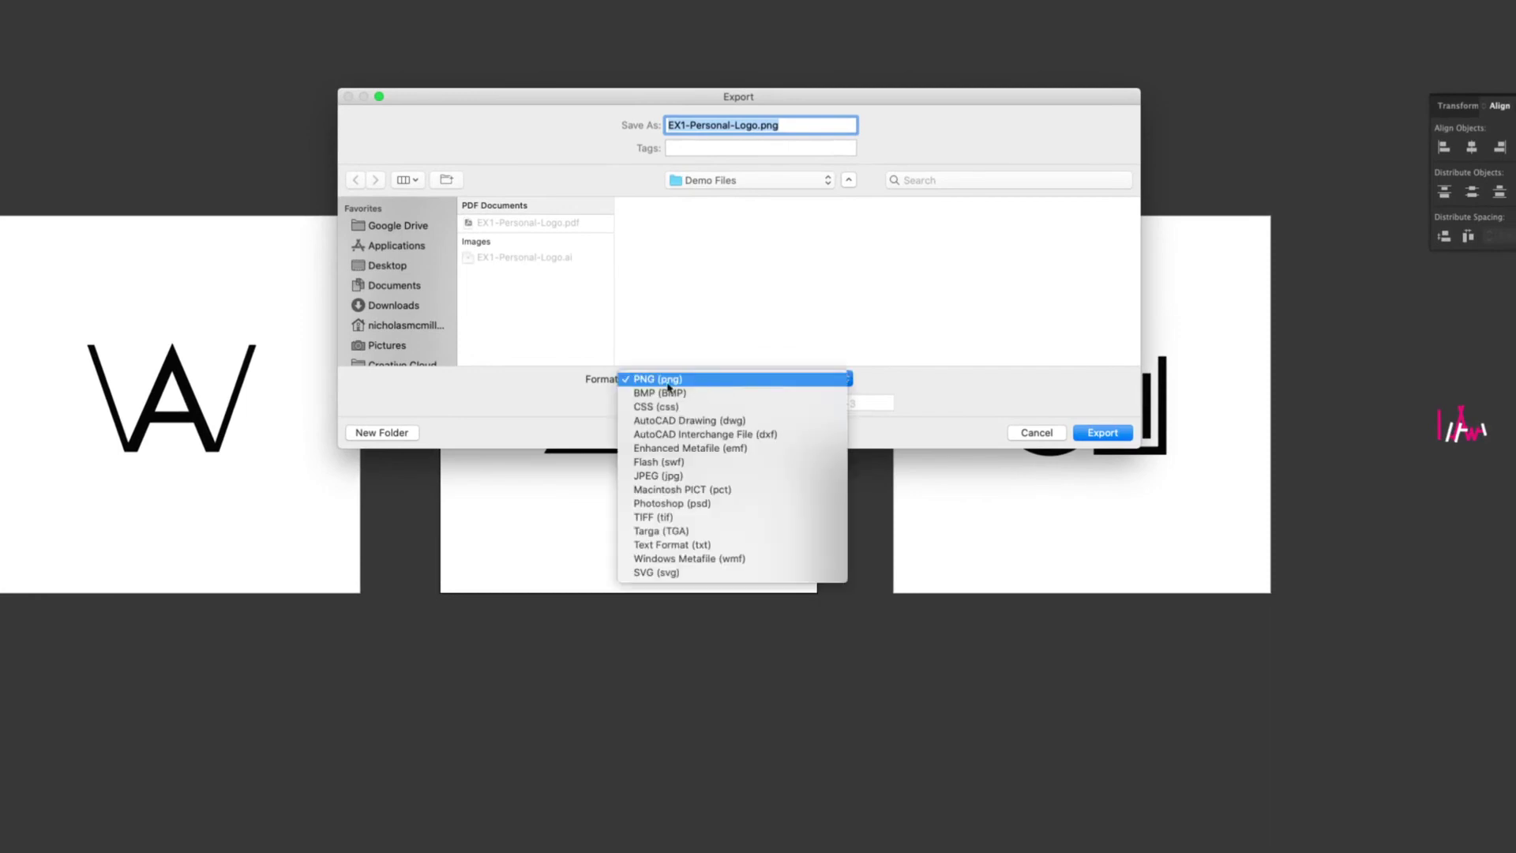
click(613, 382)
click(663, 380)
click(668, 476)
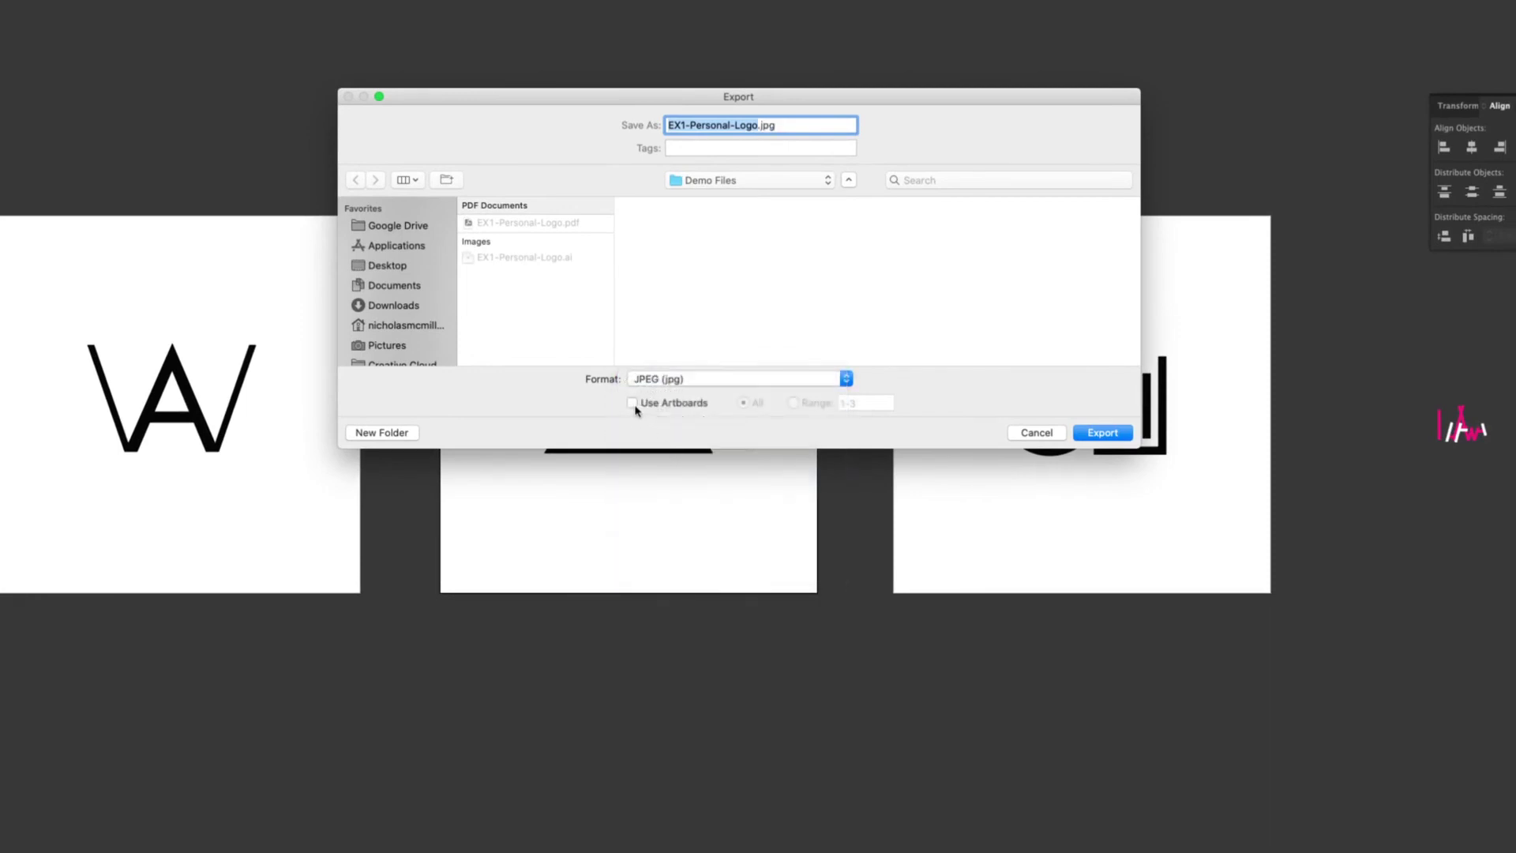
click(633, 402)
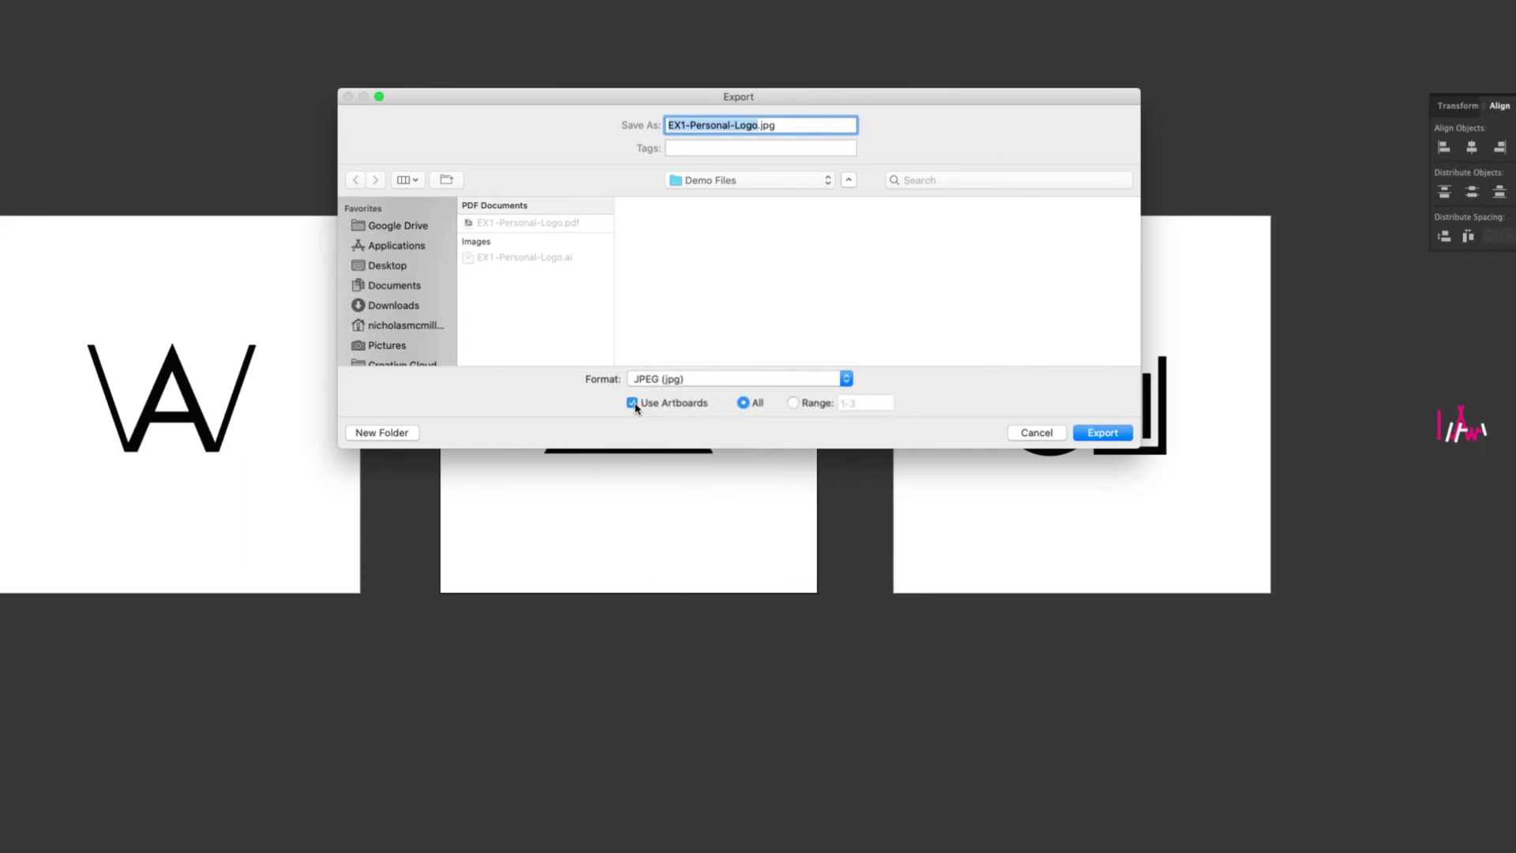
click(1094, 432)
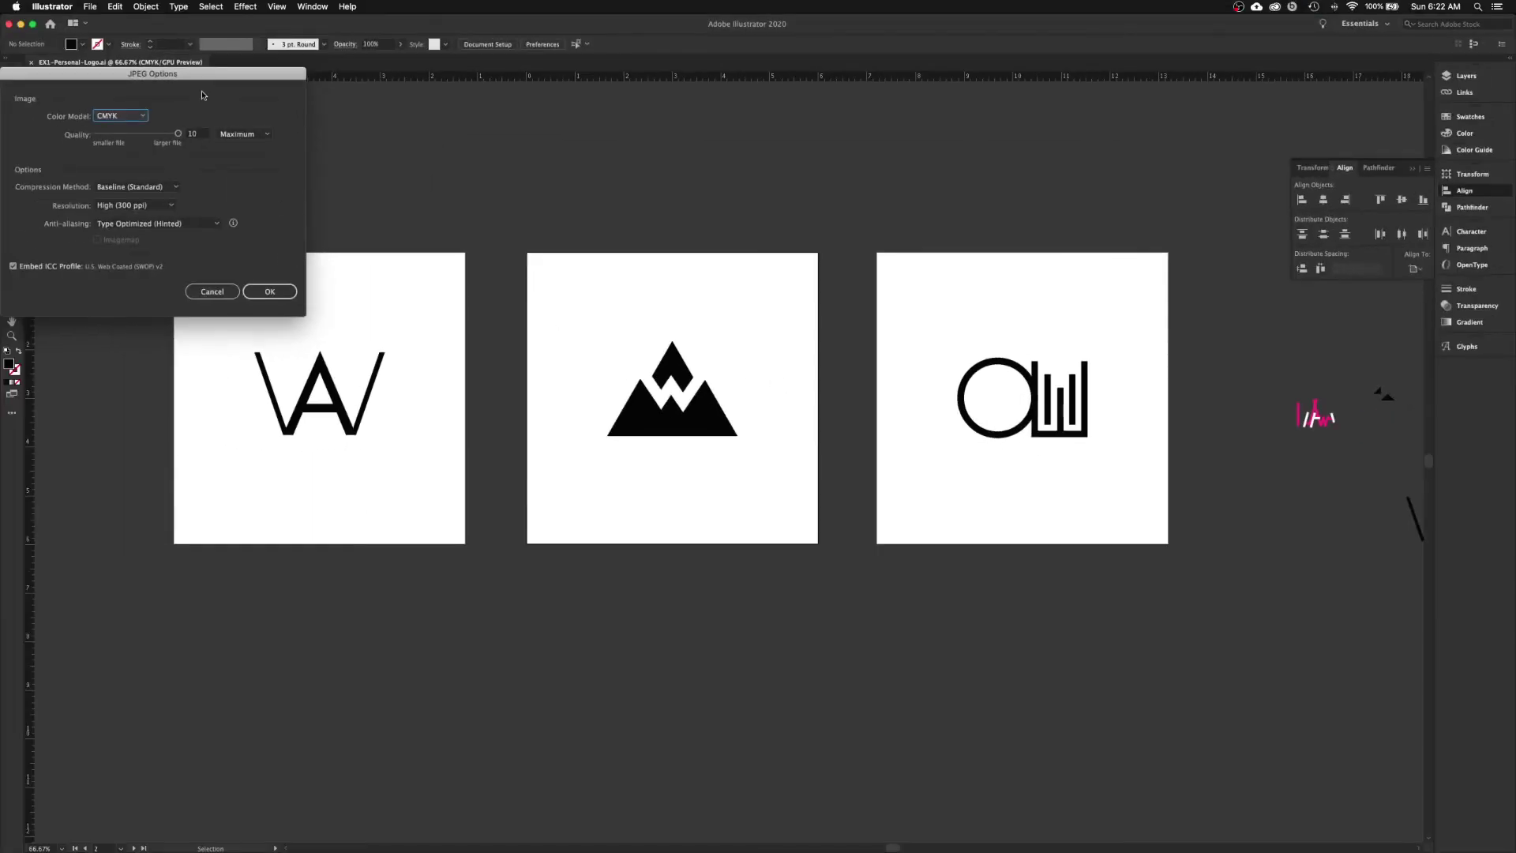
- Set the JPEG color model to RGB and complete the export
drag(151, 56, 748, 296)
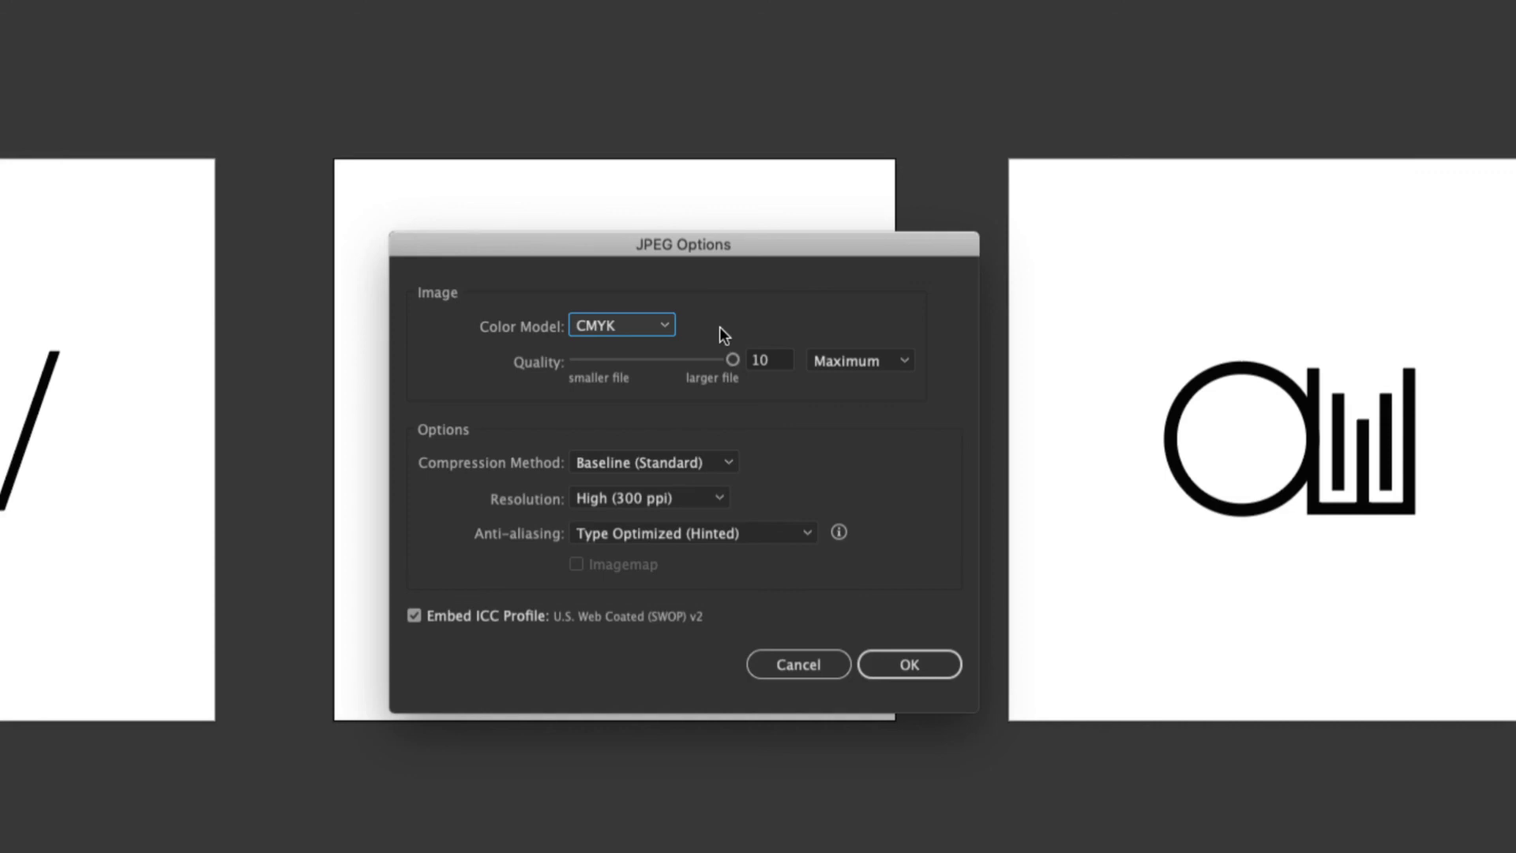
click(608, 326)
click(605, 348)
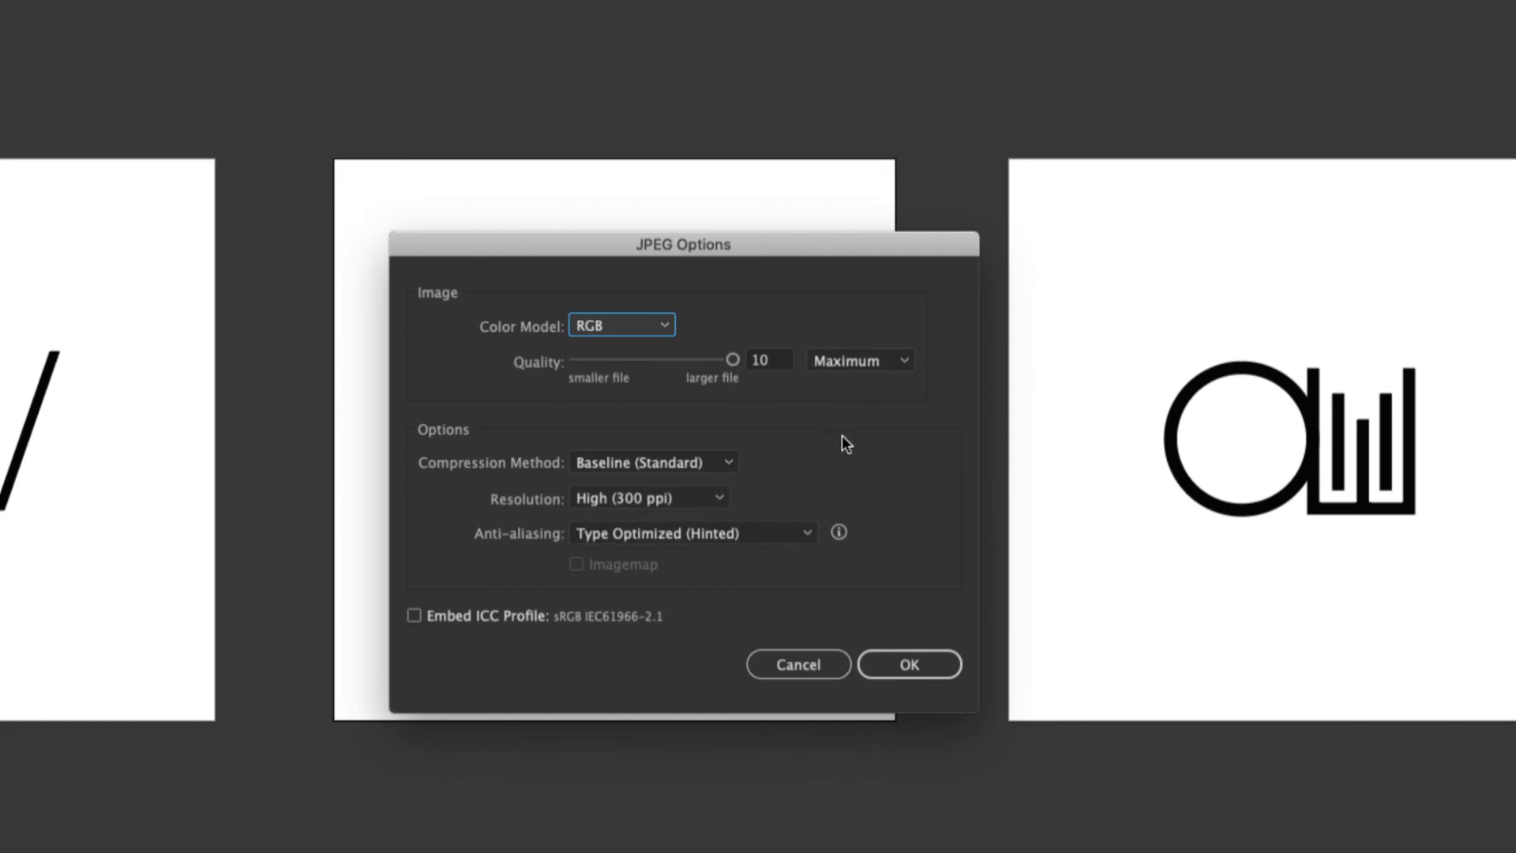
click(918, 674)
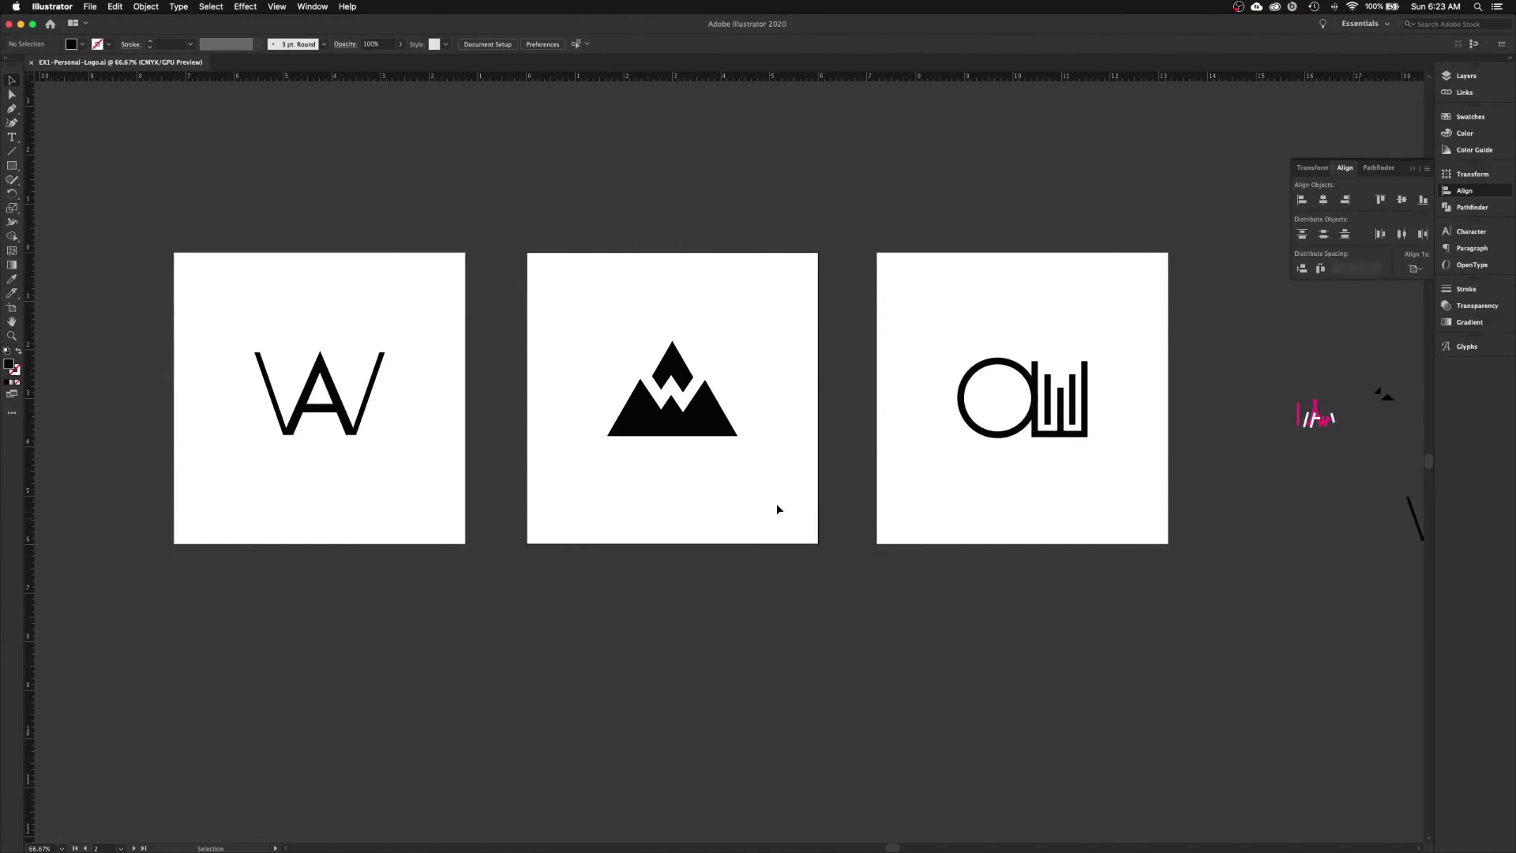
click(87, 8)
mouse_move(158, 211)
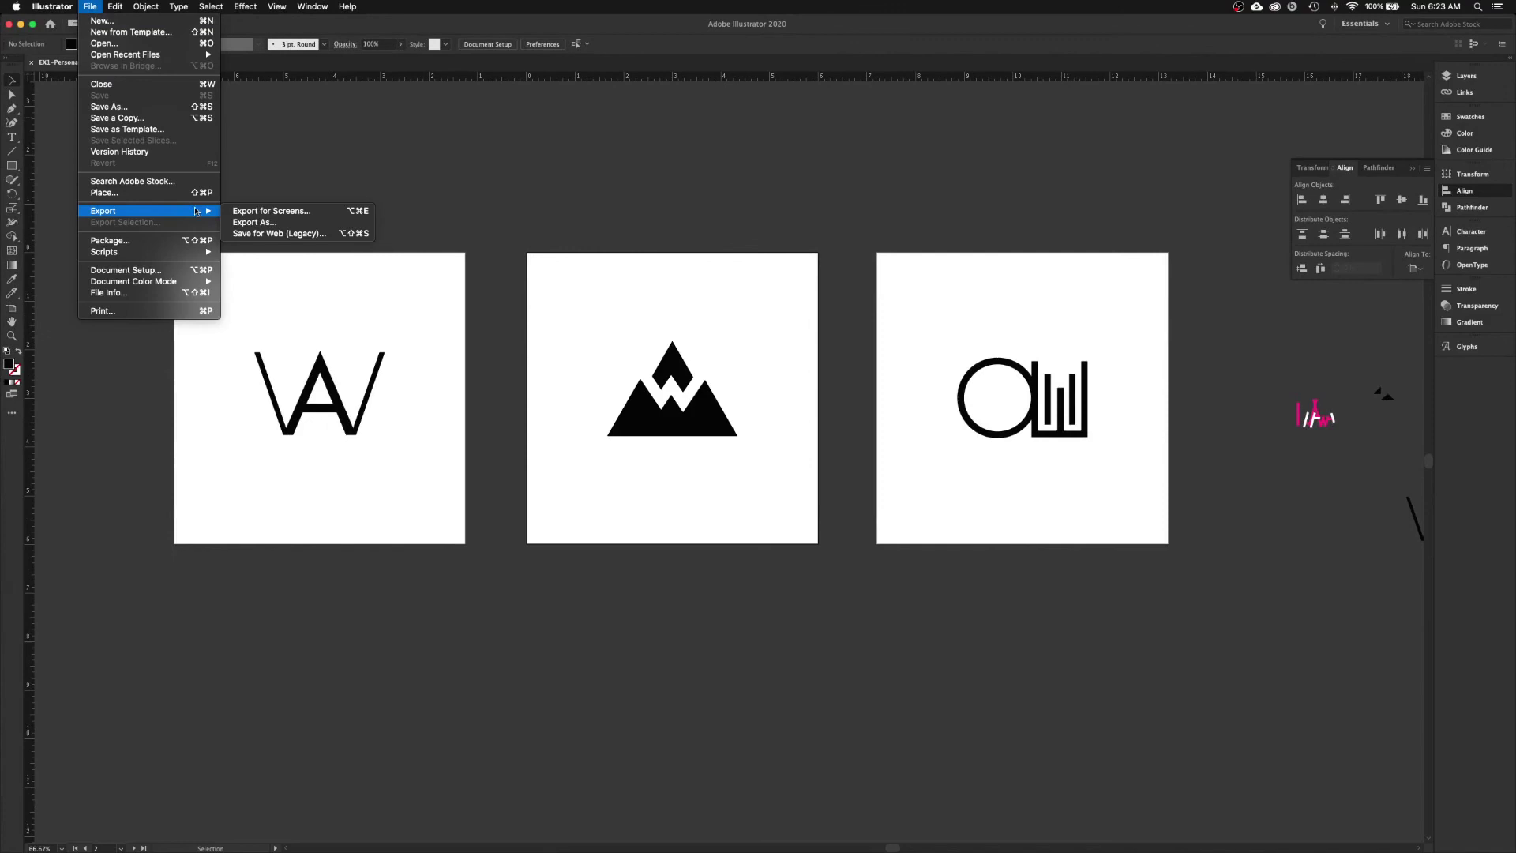
click(255, 222)
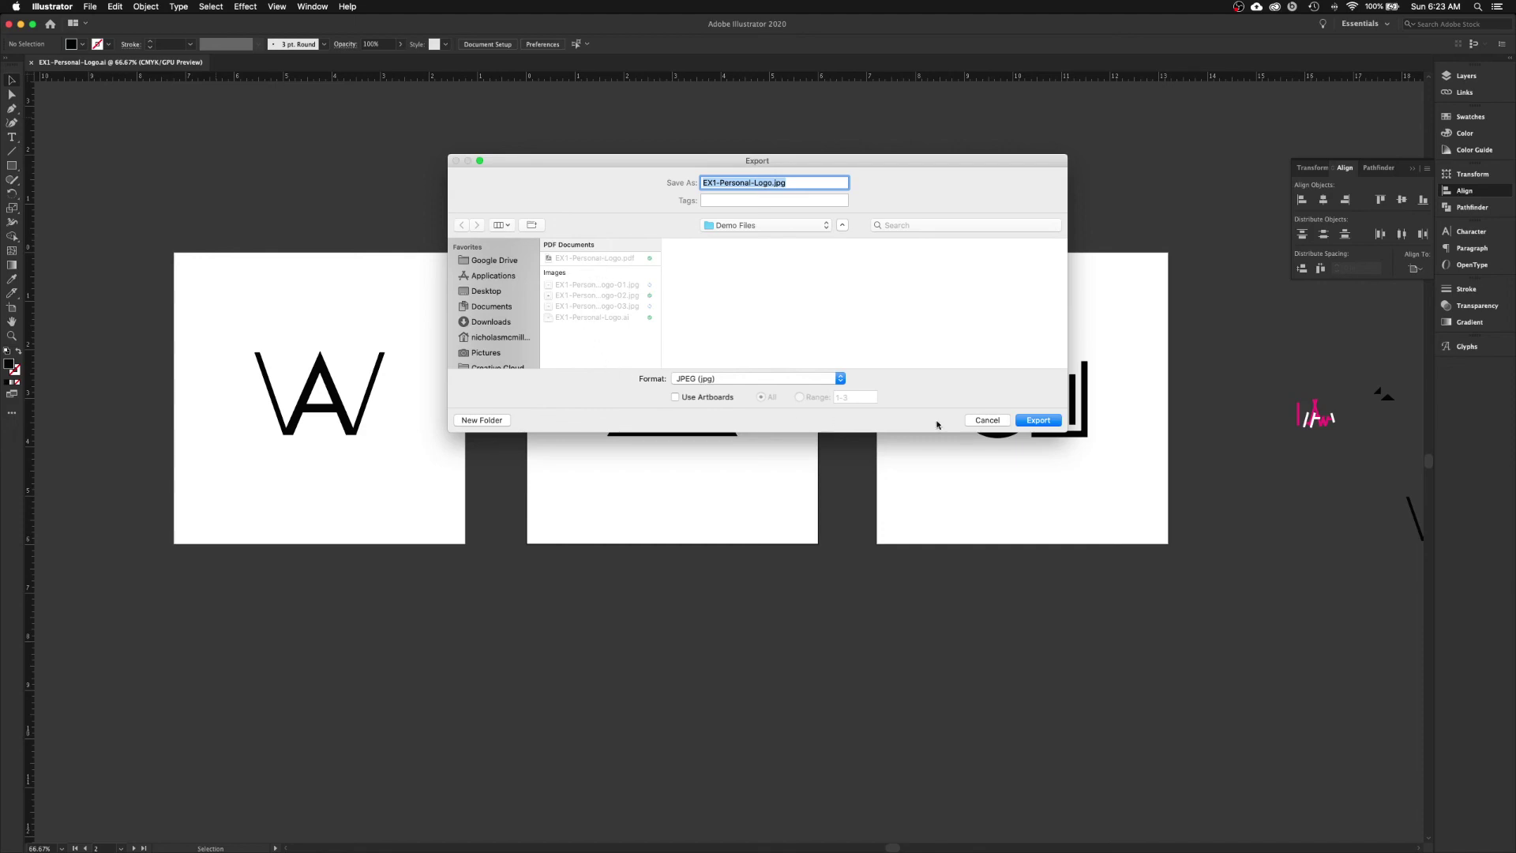
click(988, 420)
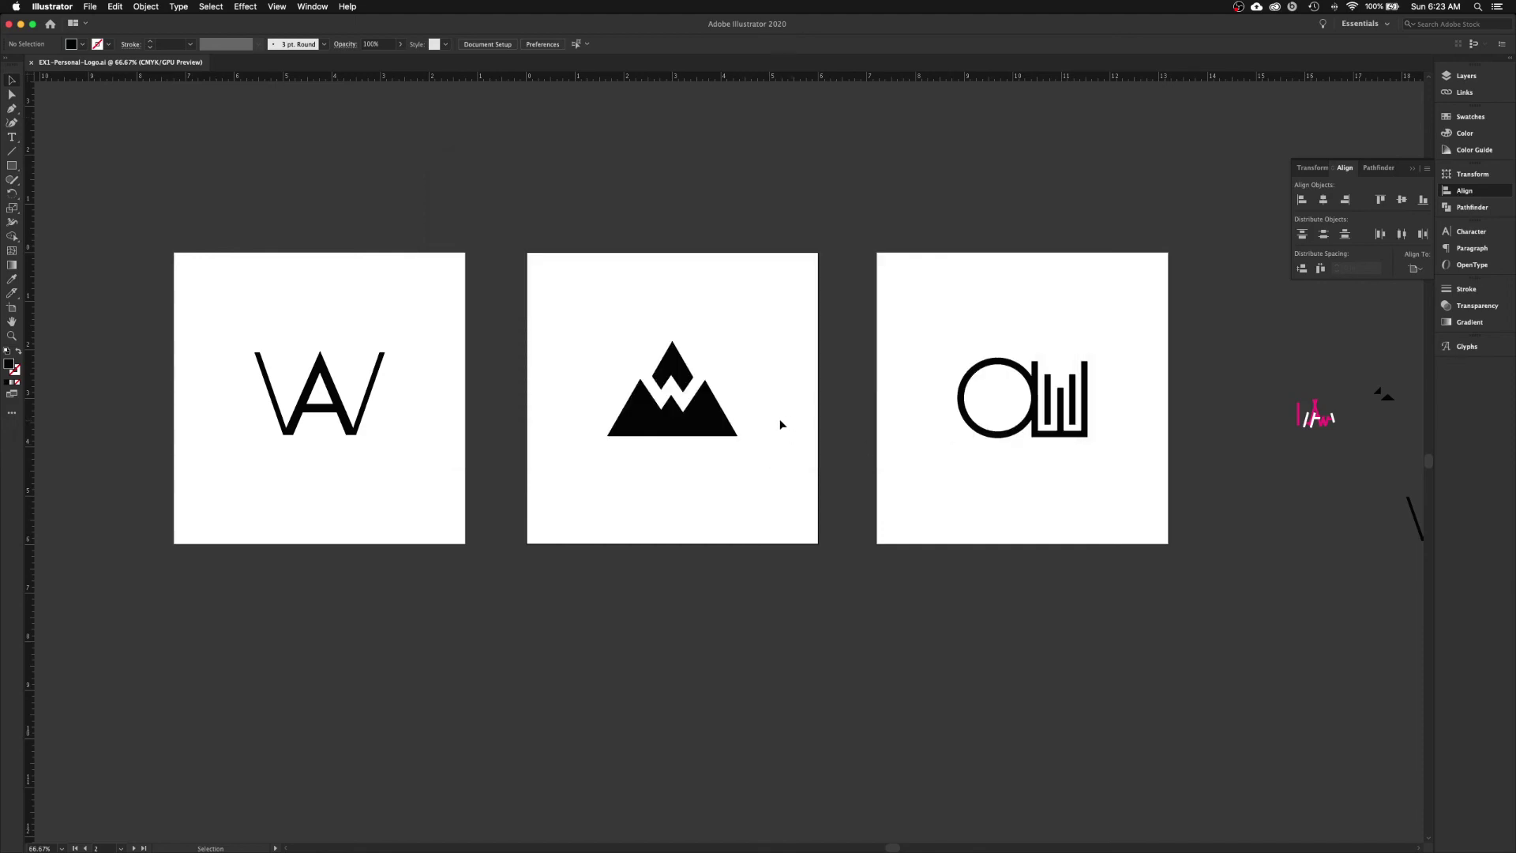
- Enlarge the small black Aw logo on the canvas and place it in line beside the enlarged WA and triangular variants
key(a)
key(v)
scroll(908, 464, right, 10)
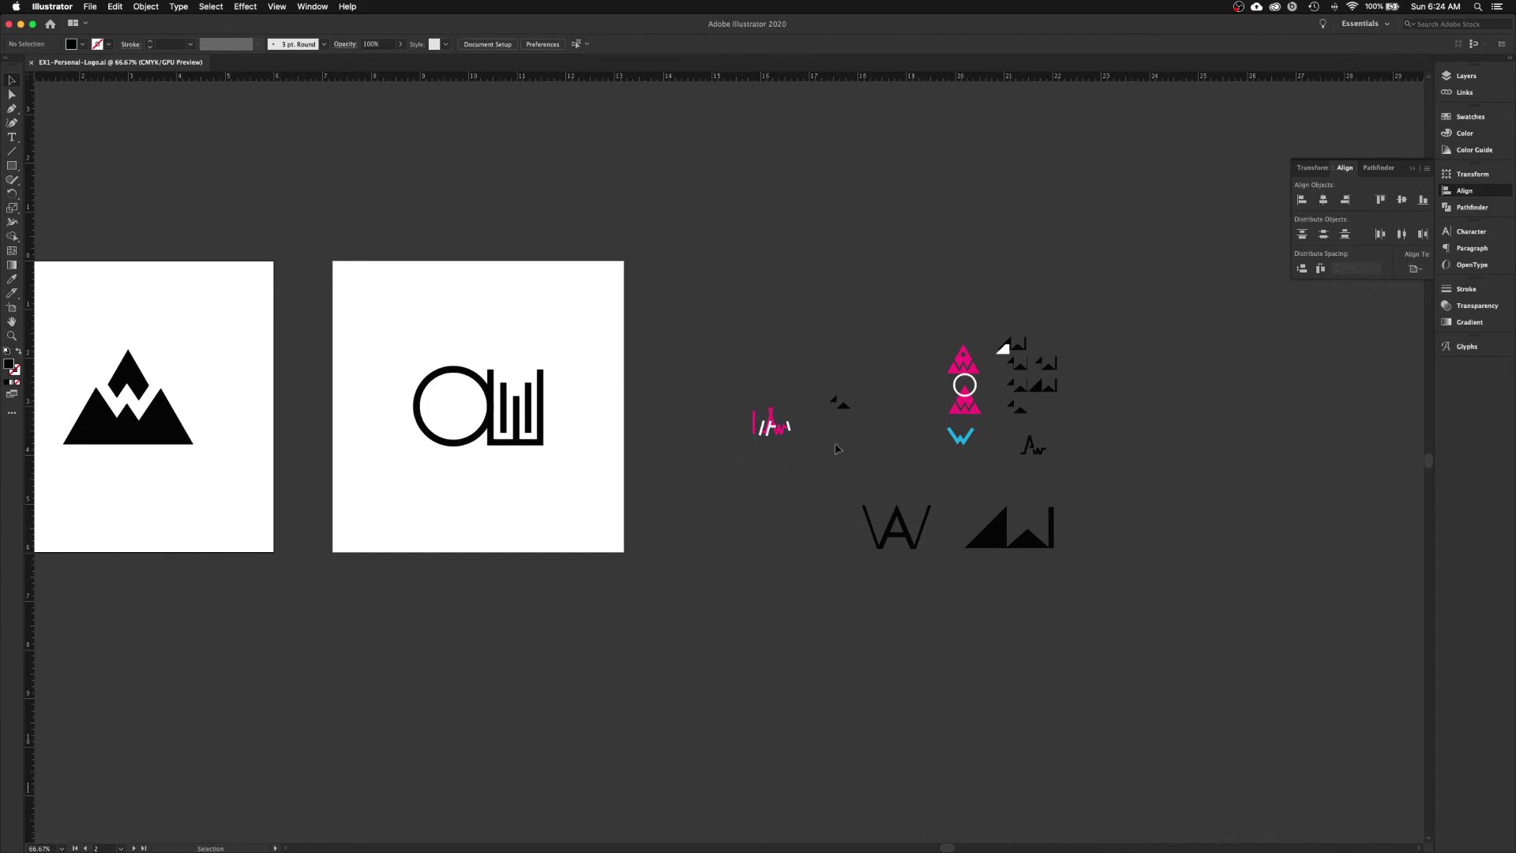
click(1045, 454)
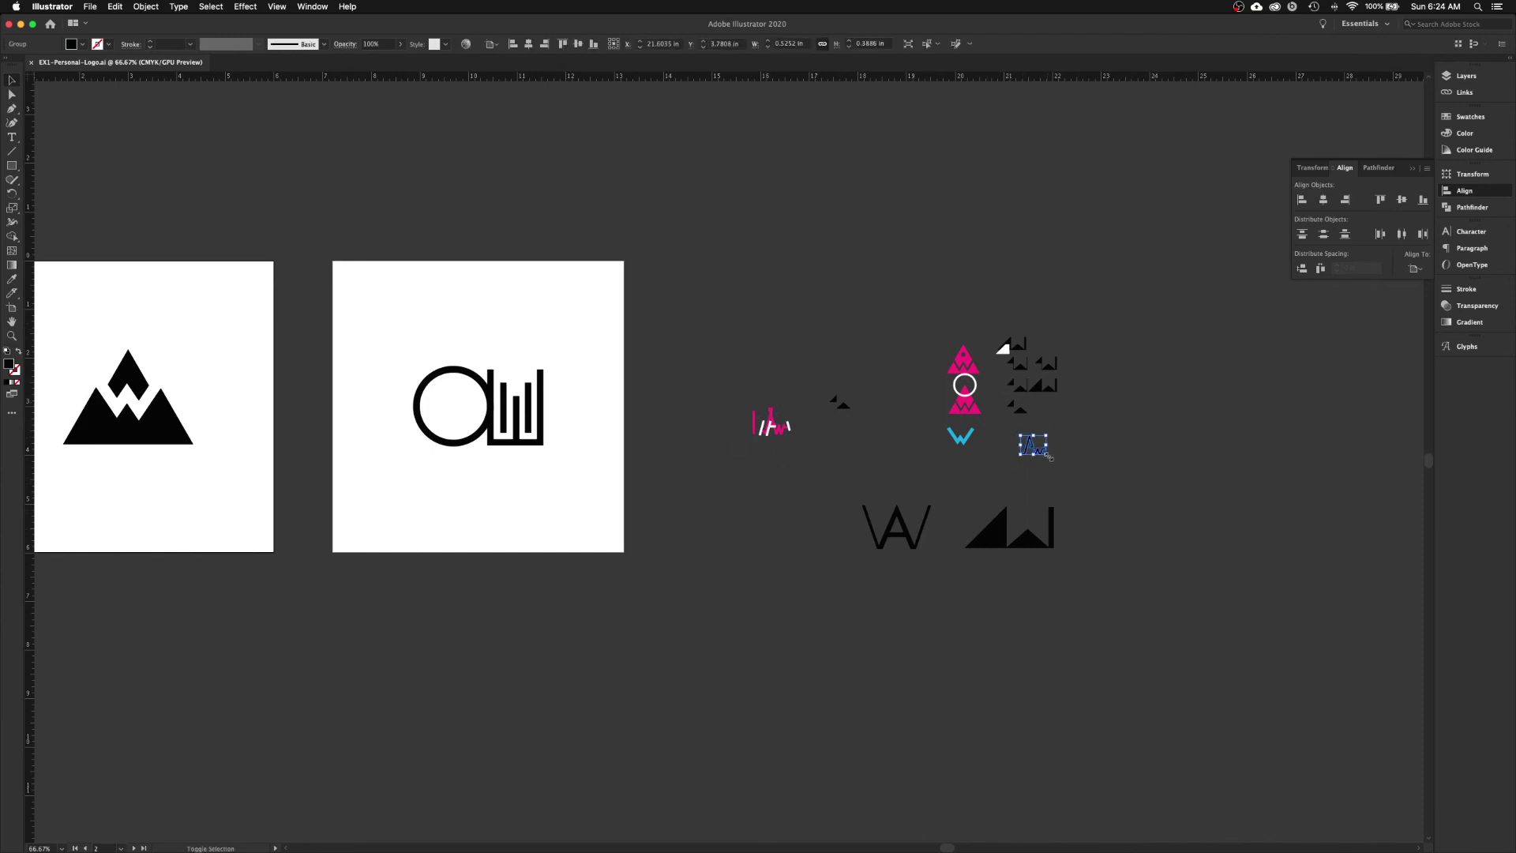
drag(1048, 457, 1130, 513)
click(1213, 561)
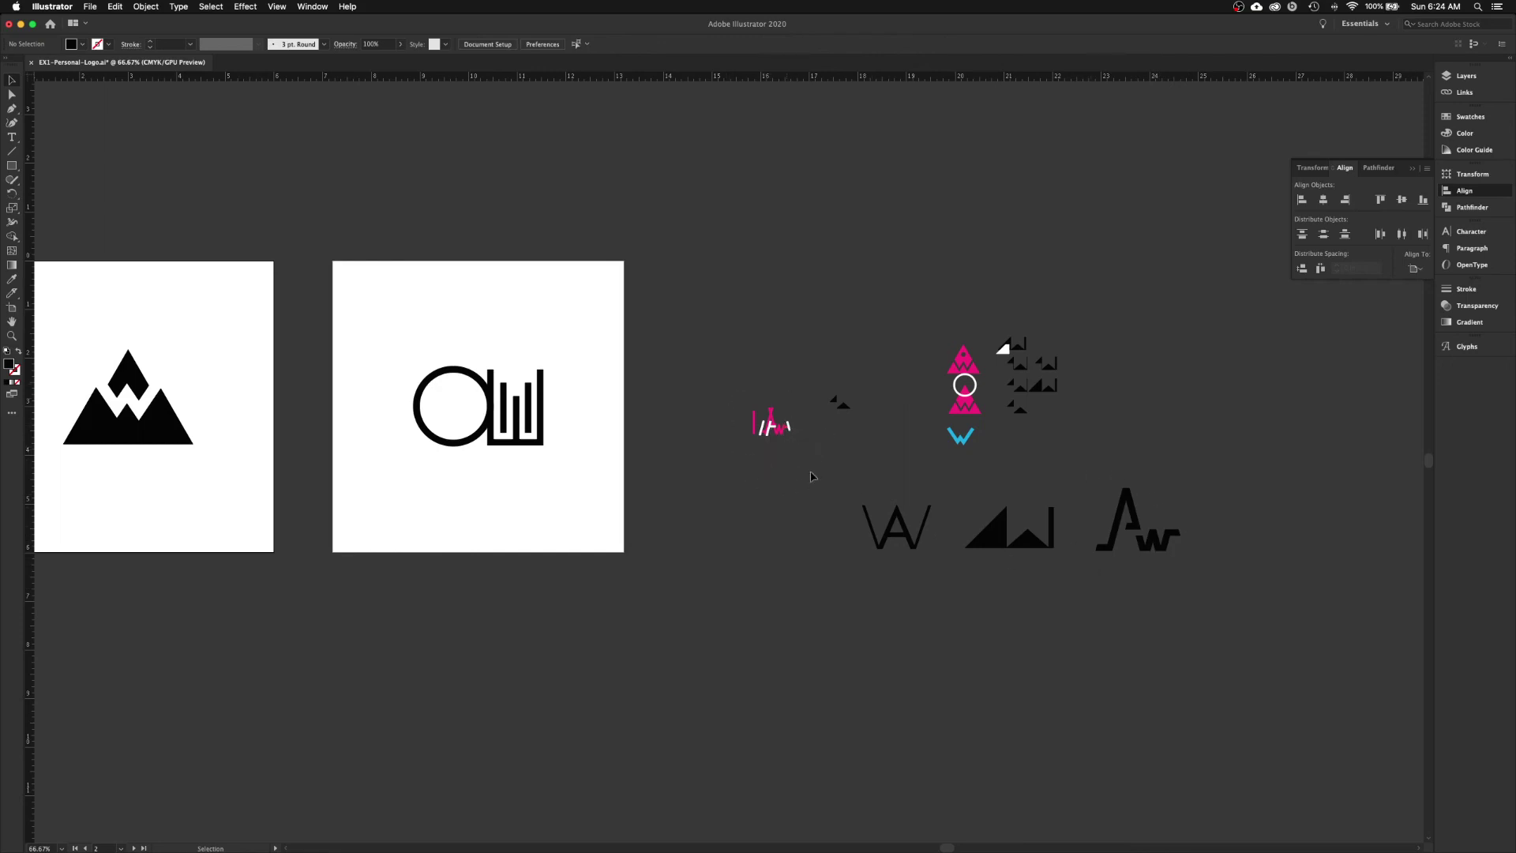
- Enlarge the pink and white letter study beside the third artboard to about 2.26 in wide
drag(728, 388, 821, 468)
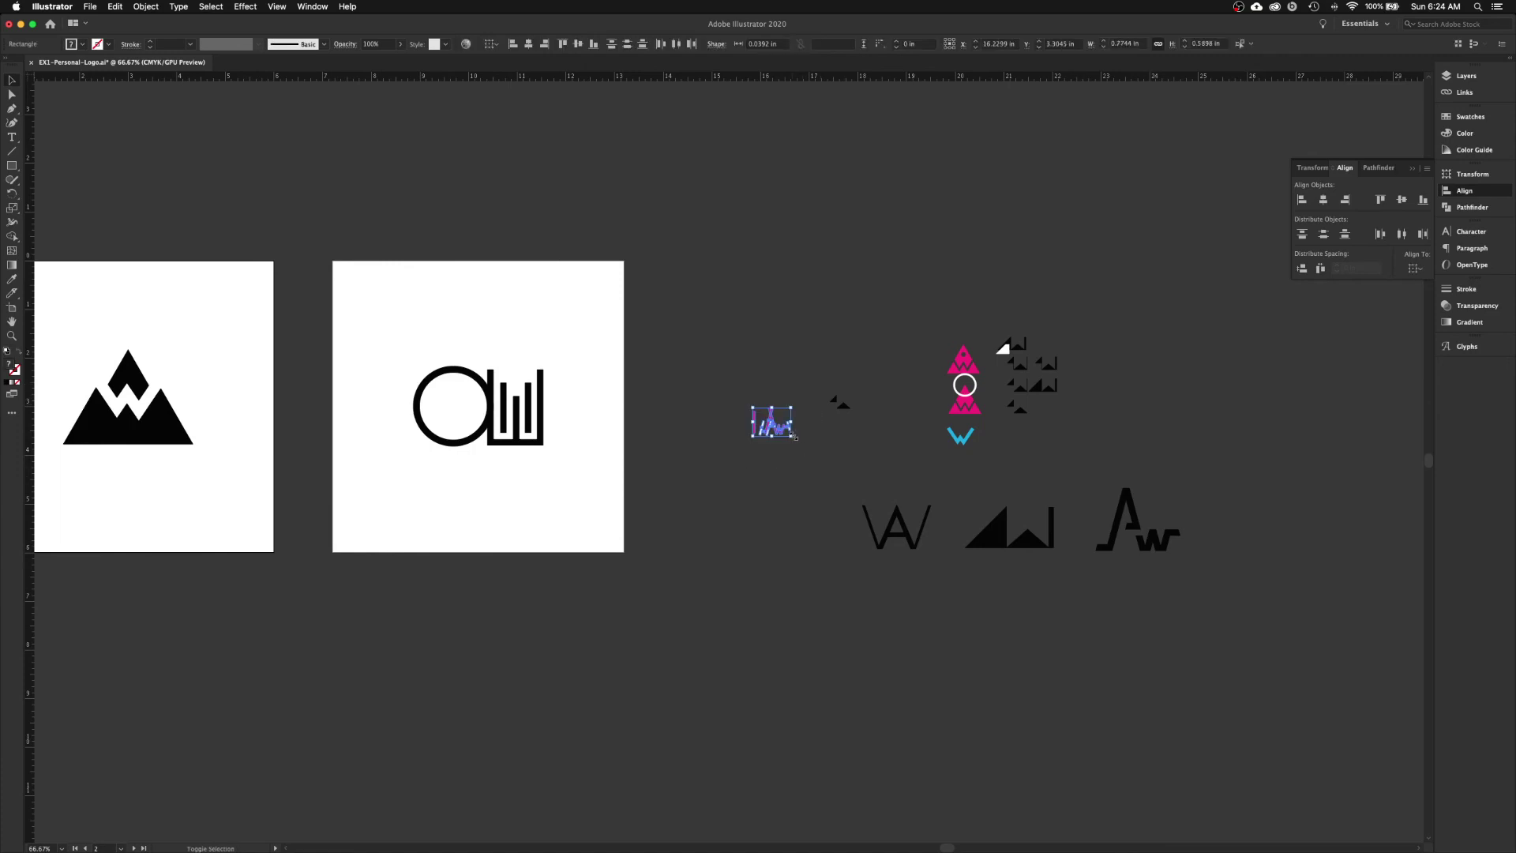
drag(790, 435, 797, 474)
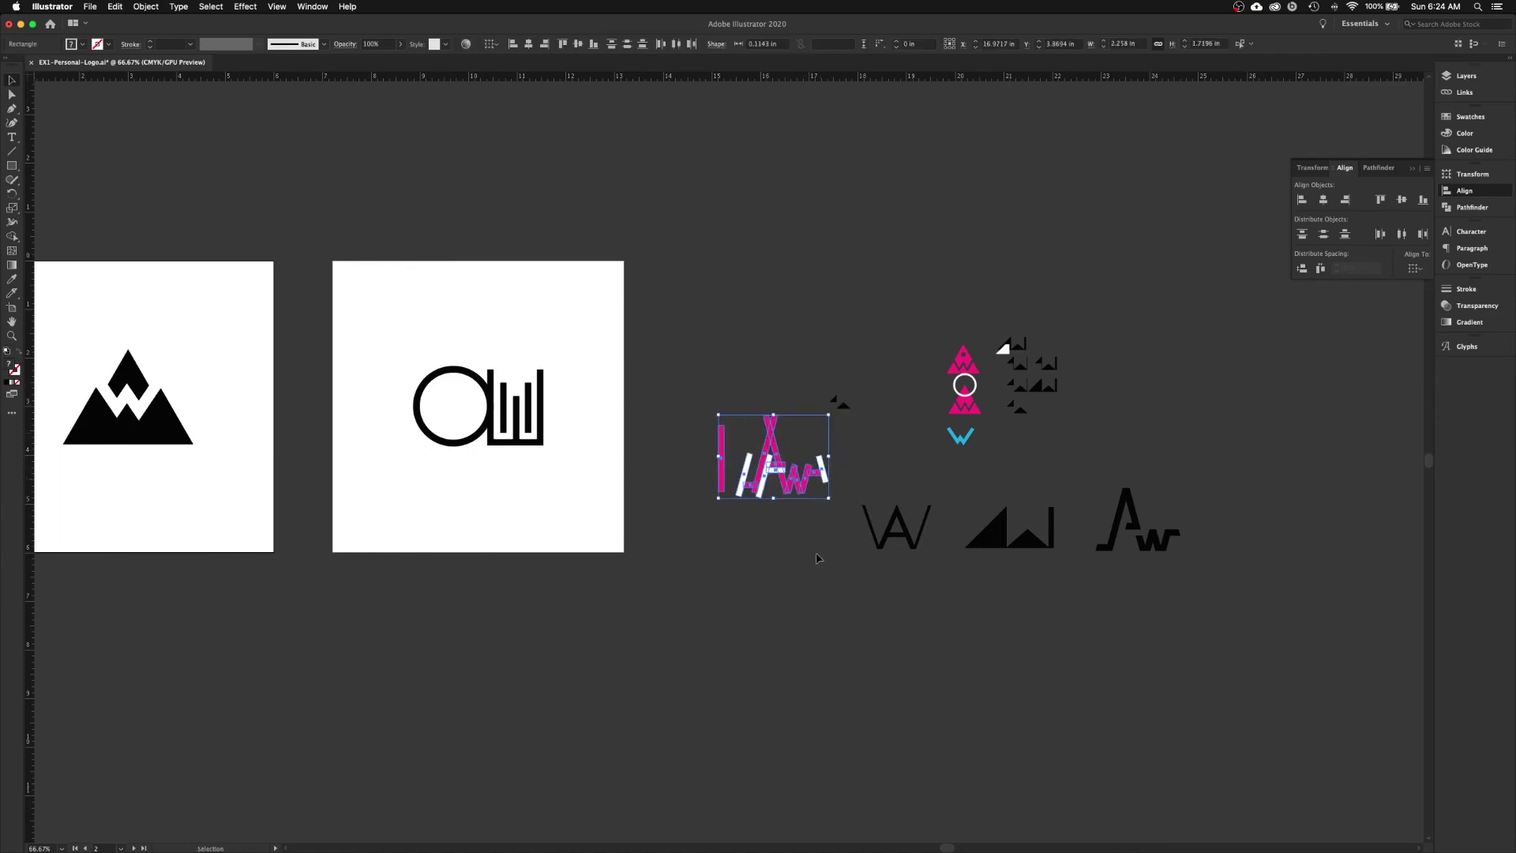
click(821, 560)
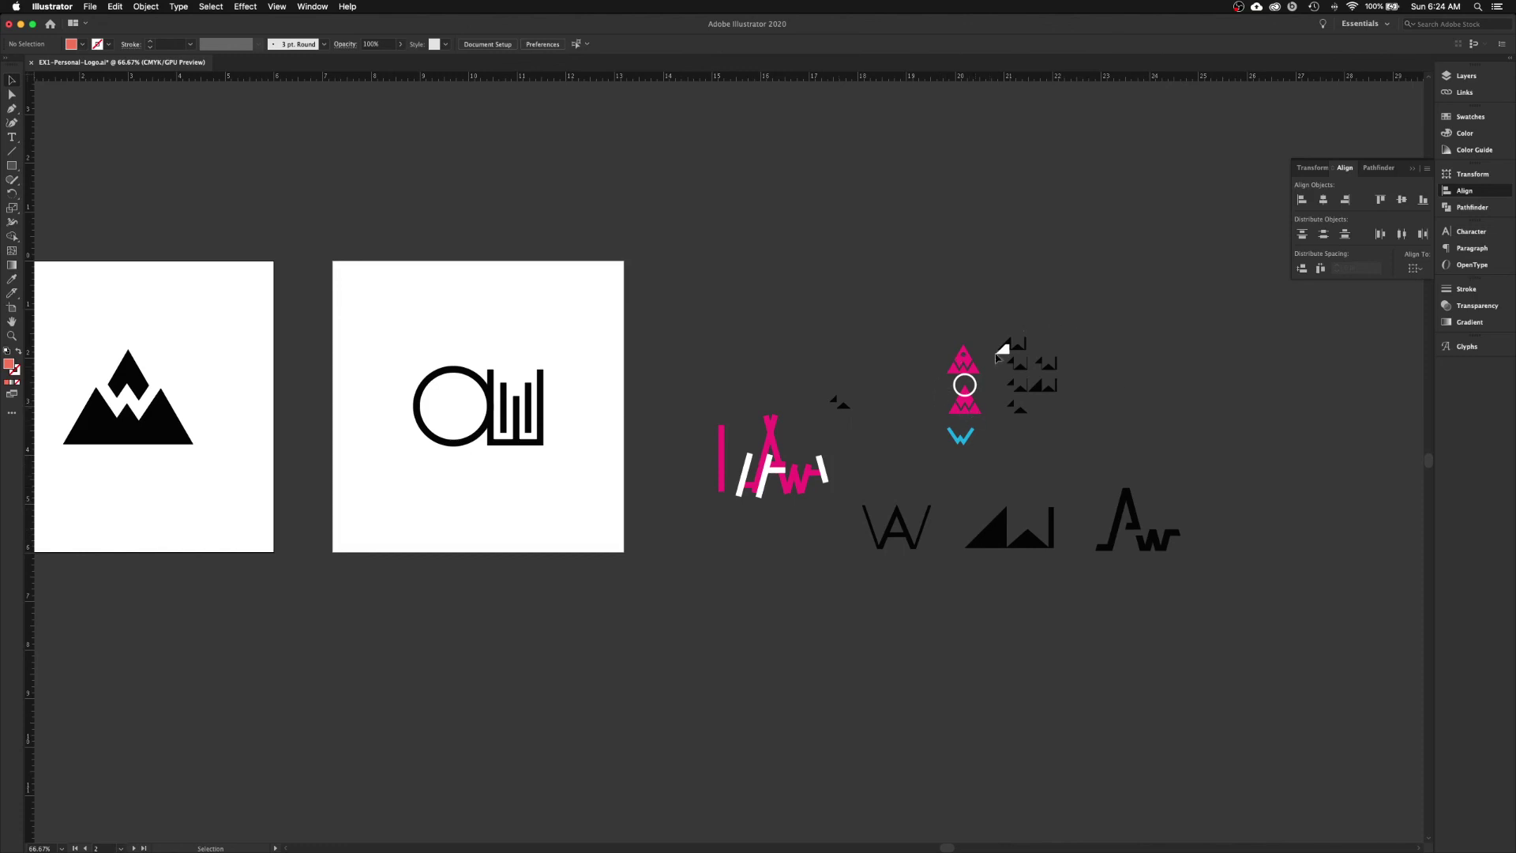
drag(276, 431, 636, 442)
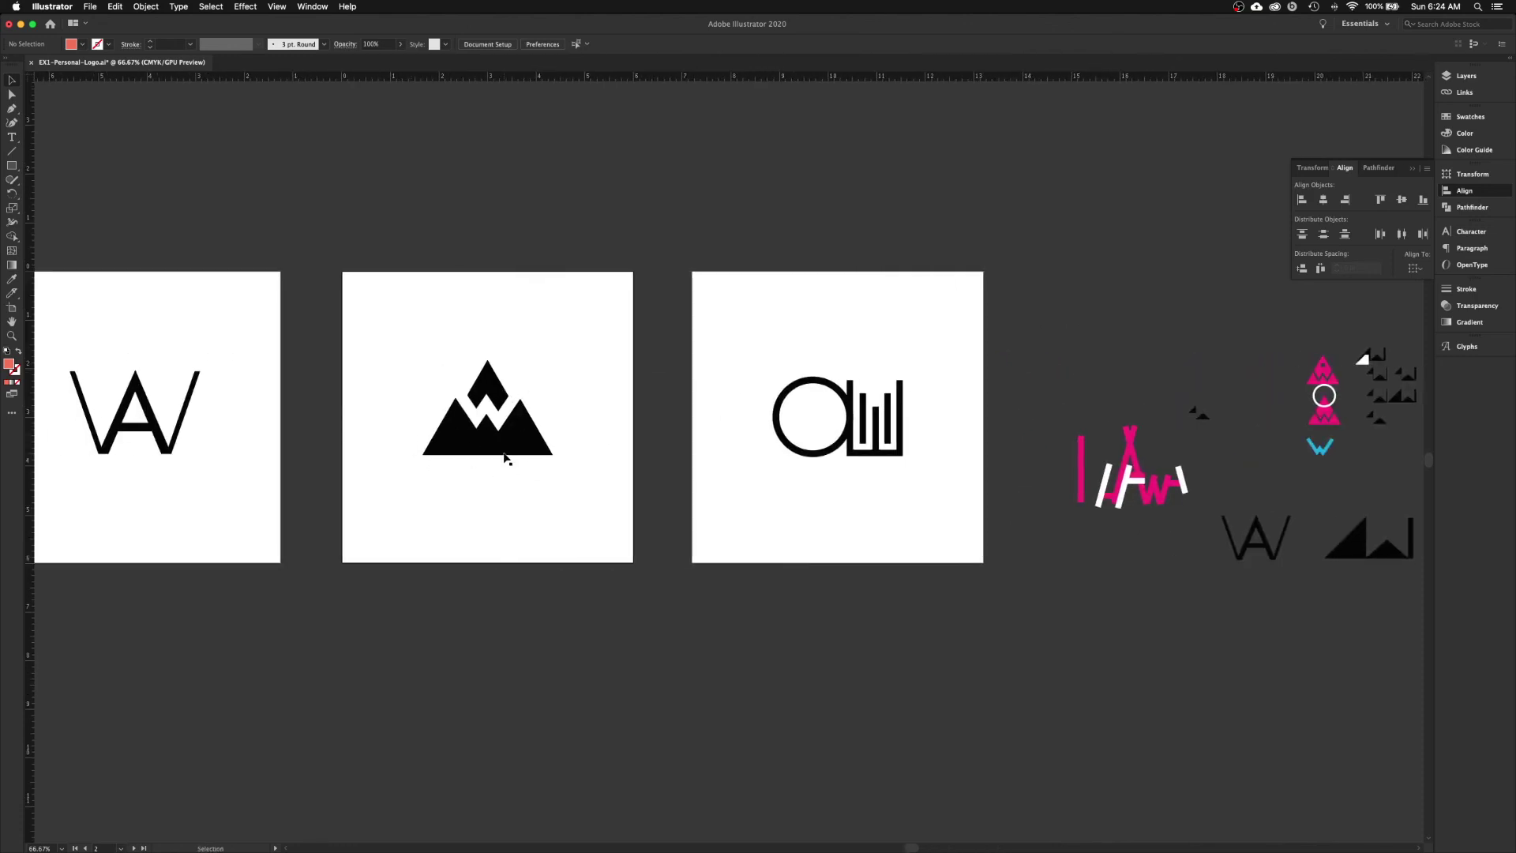
drag(439, 507, 622, 507)
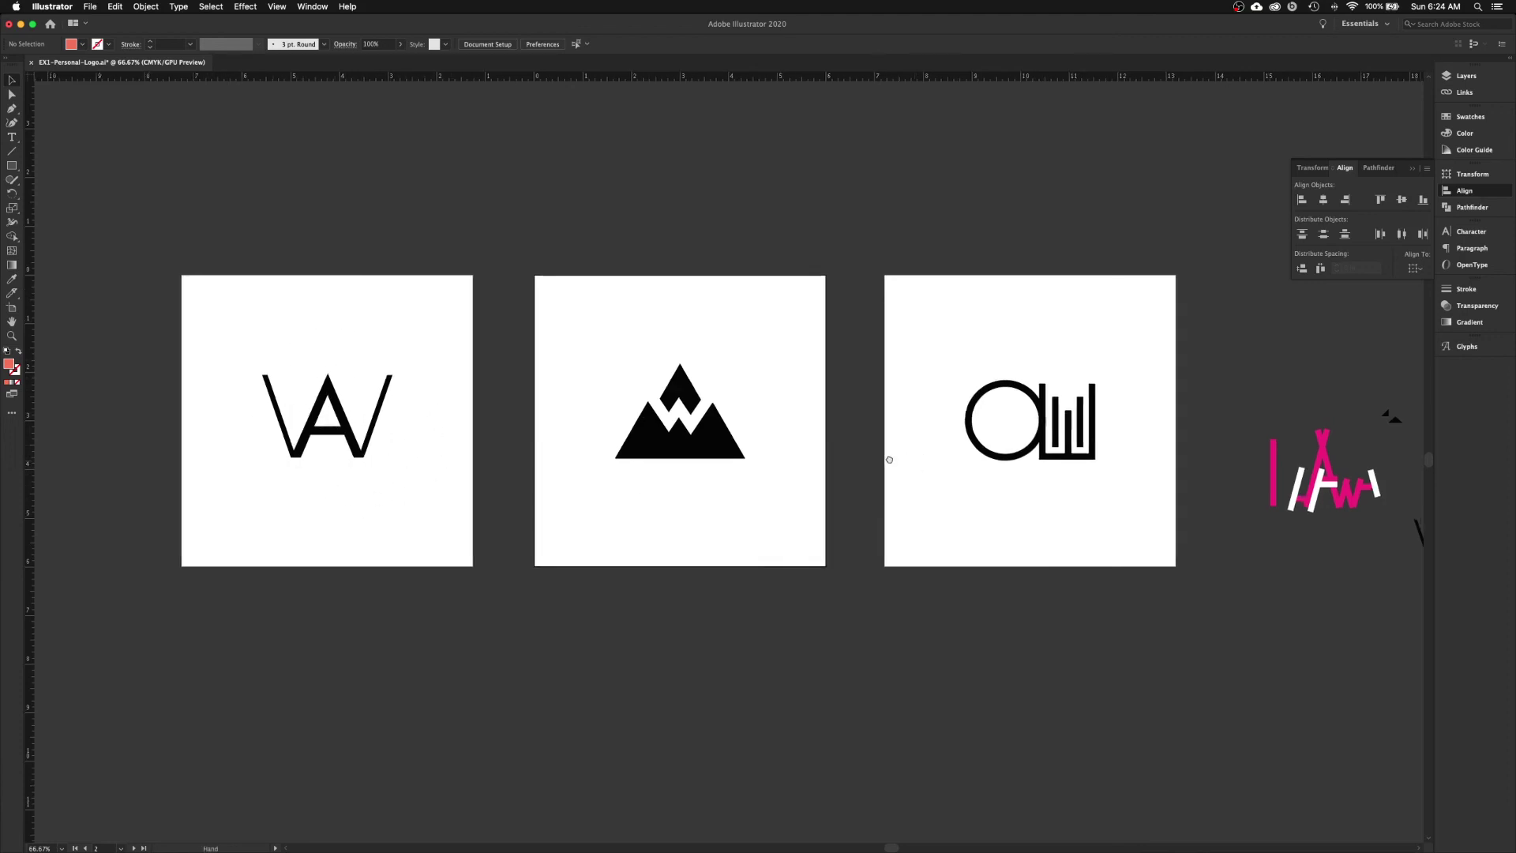
scroll(656, 478, right, 5)
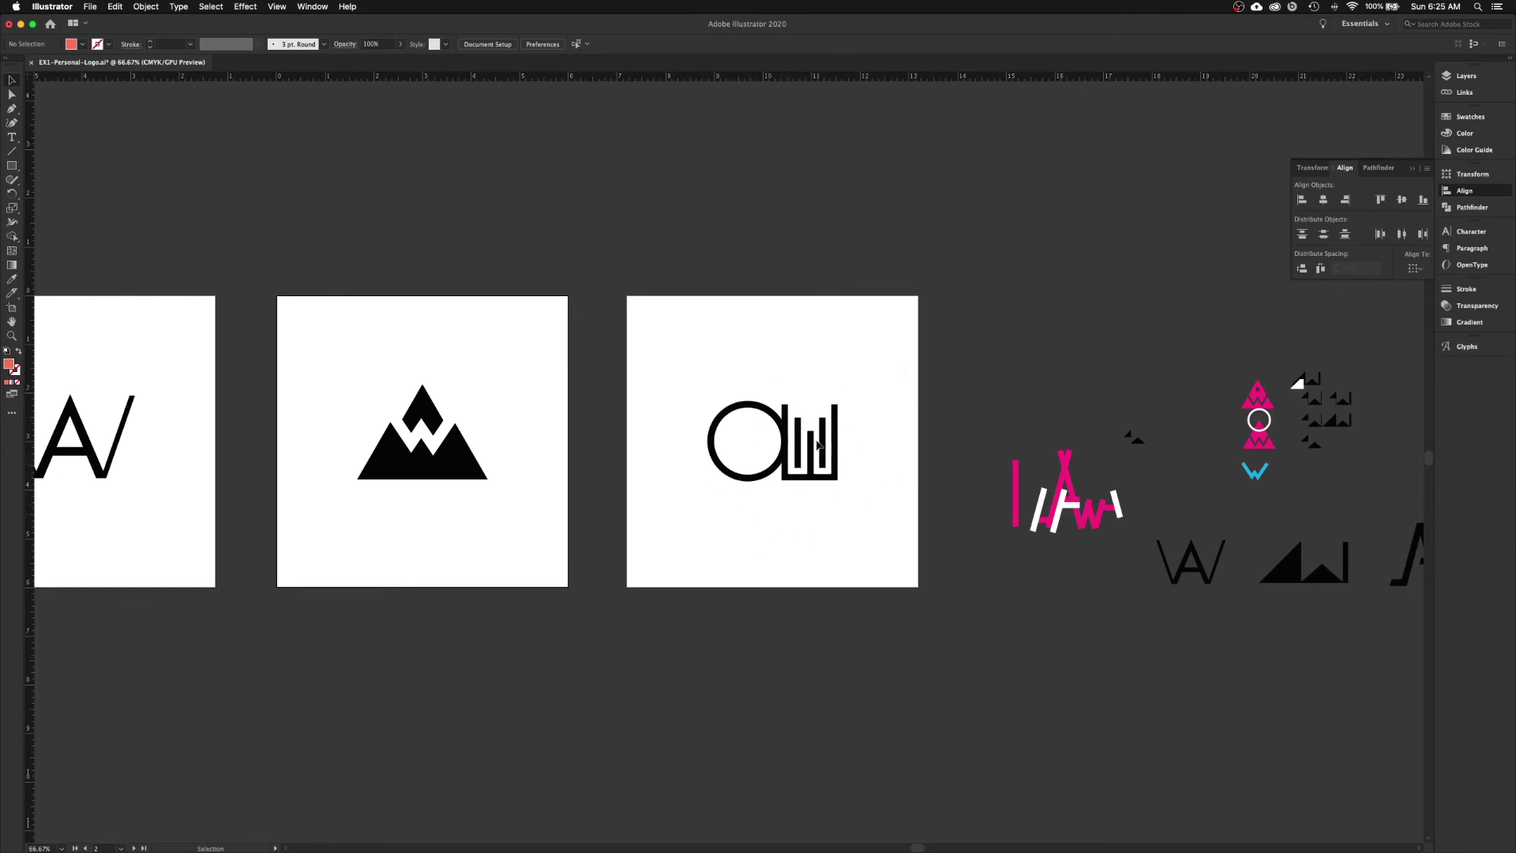
drag(514, 494, 748, 504)
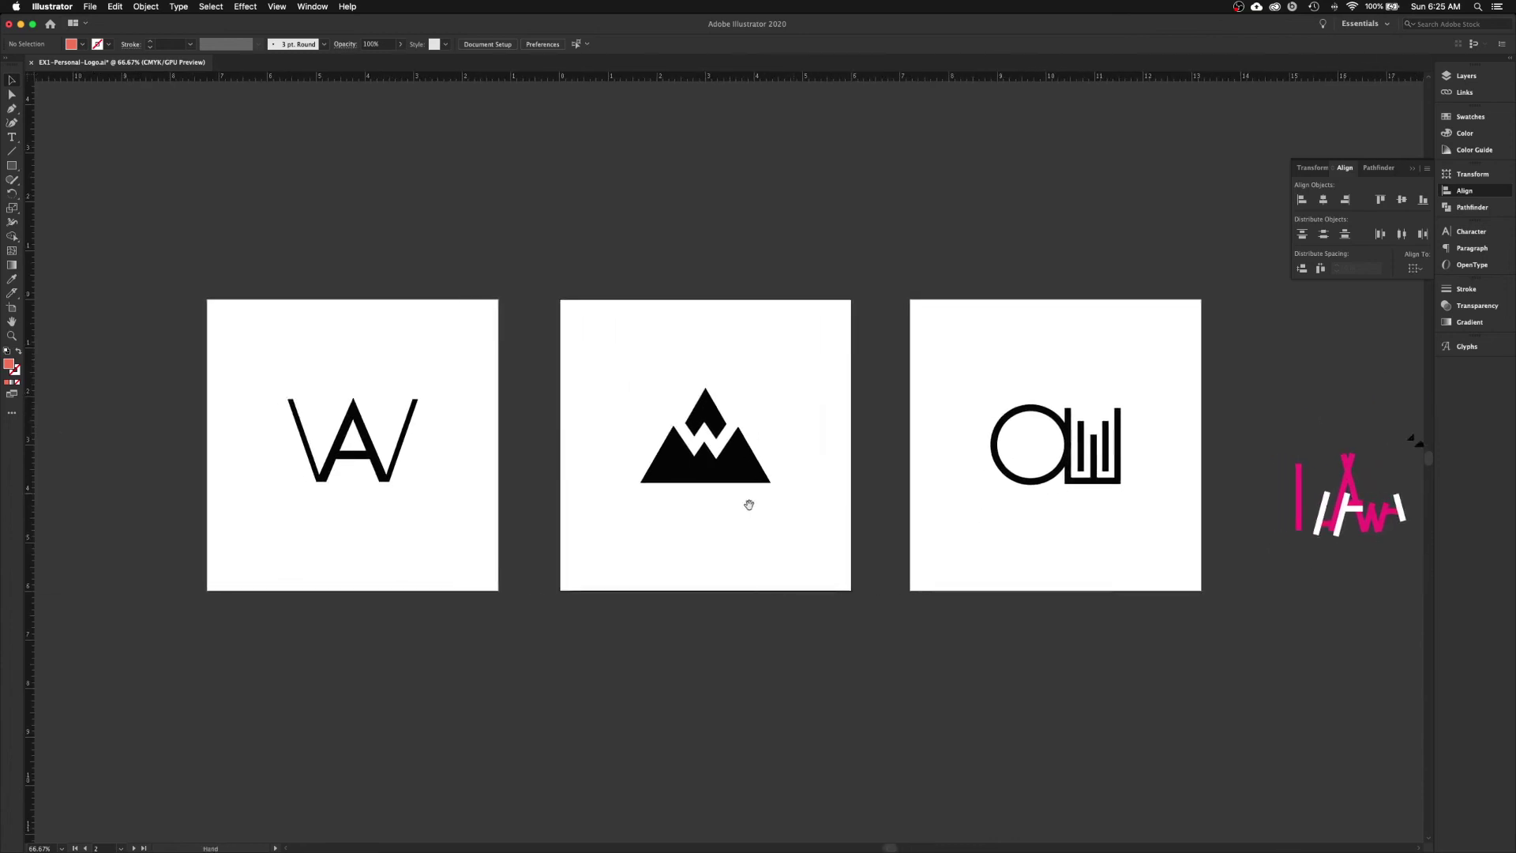
drag(641, 515, 702, 518)
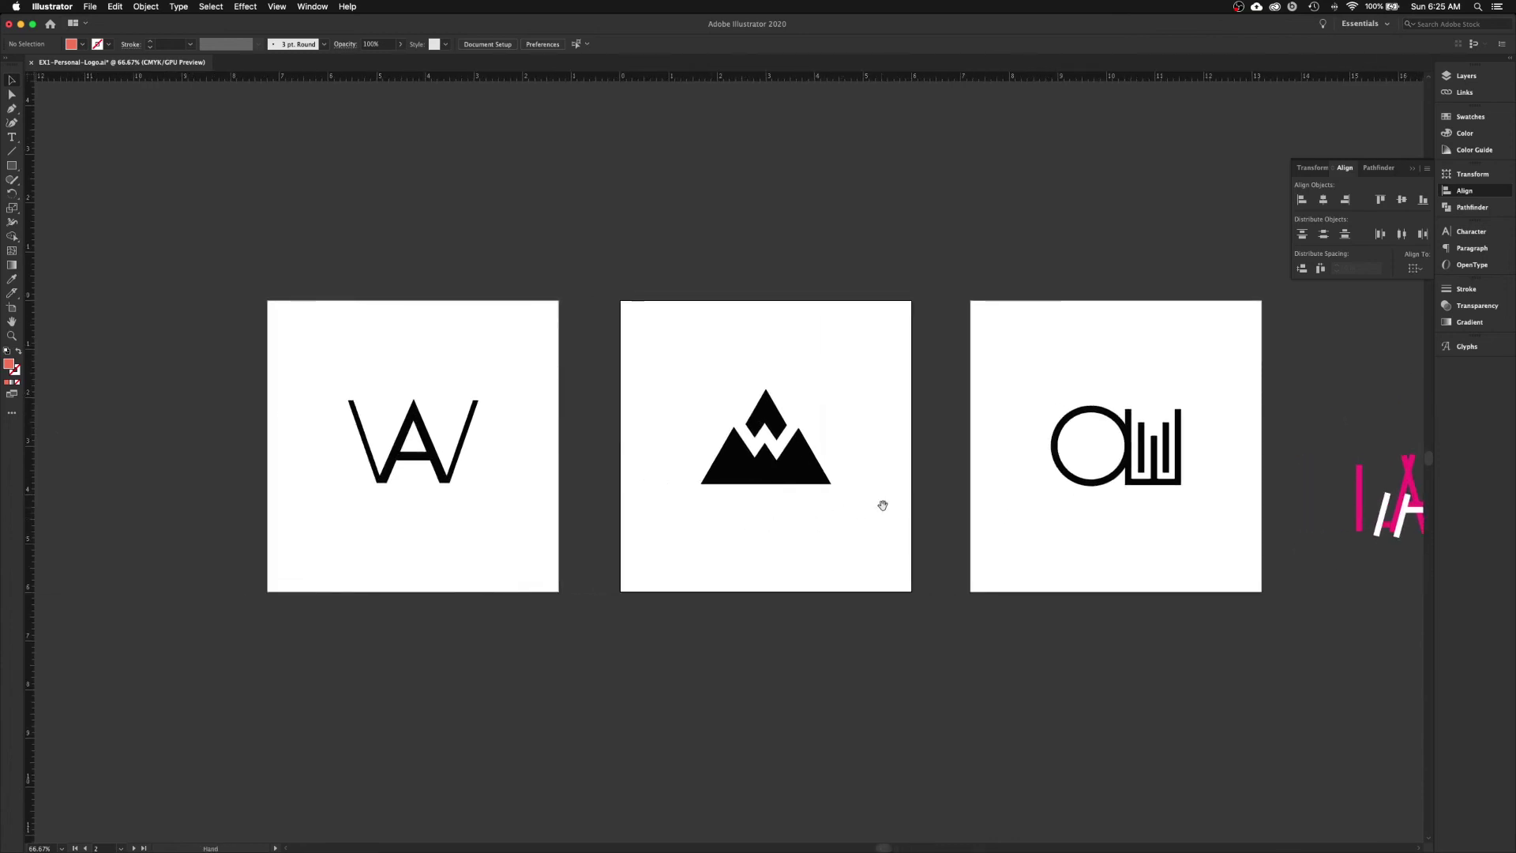
drag(880, 501, 784, 508)
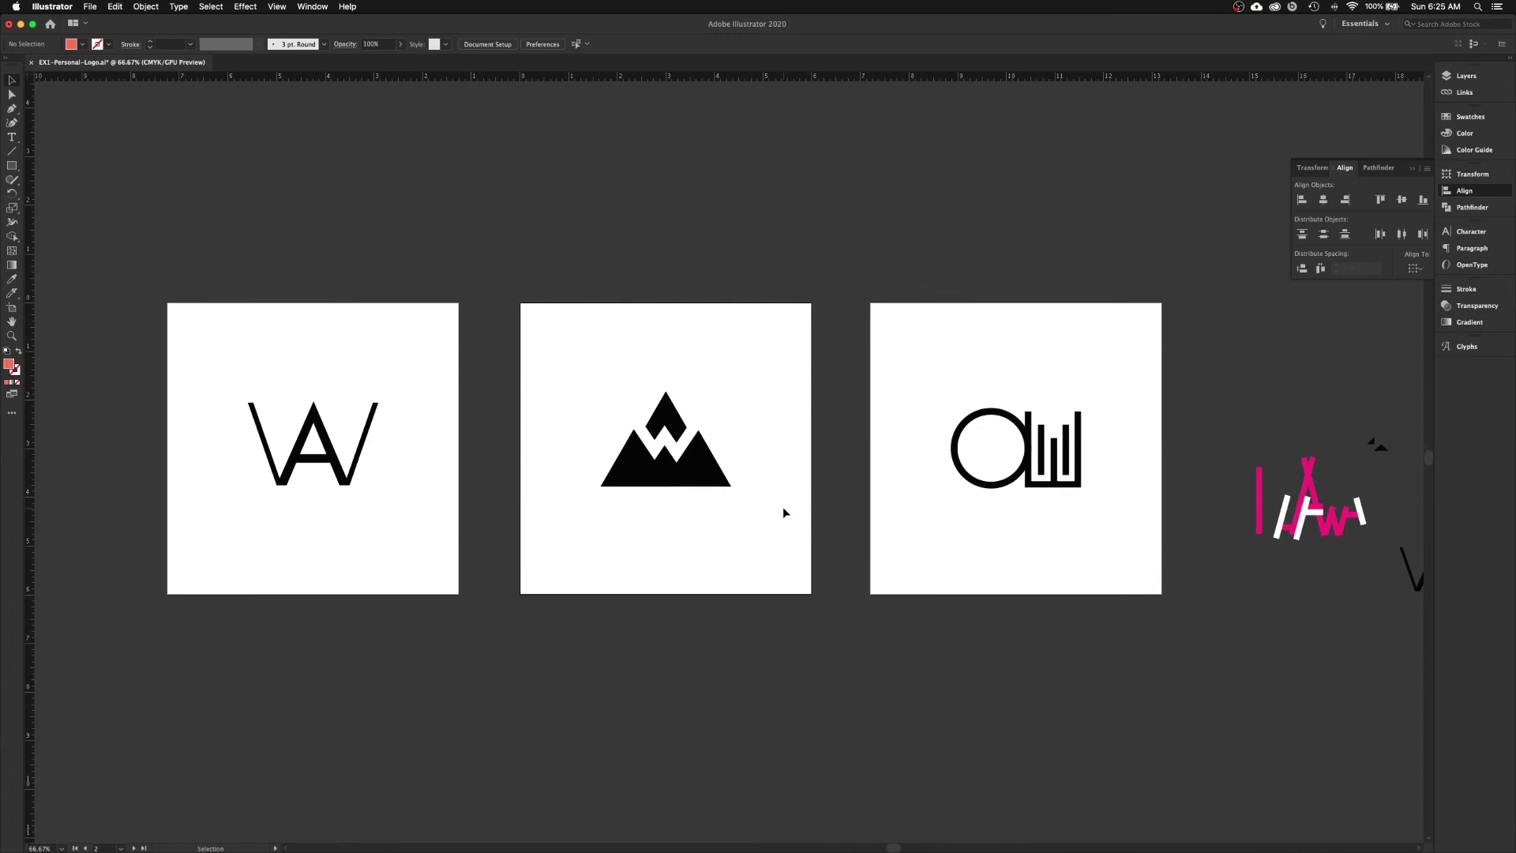